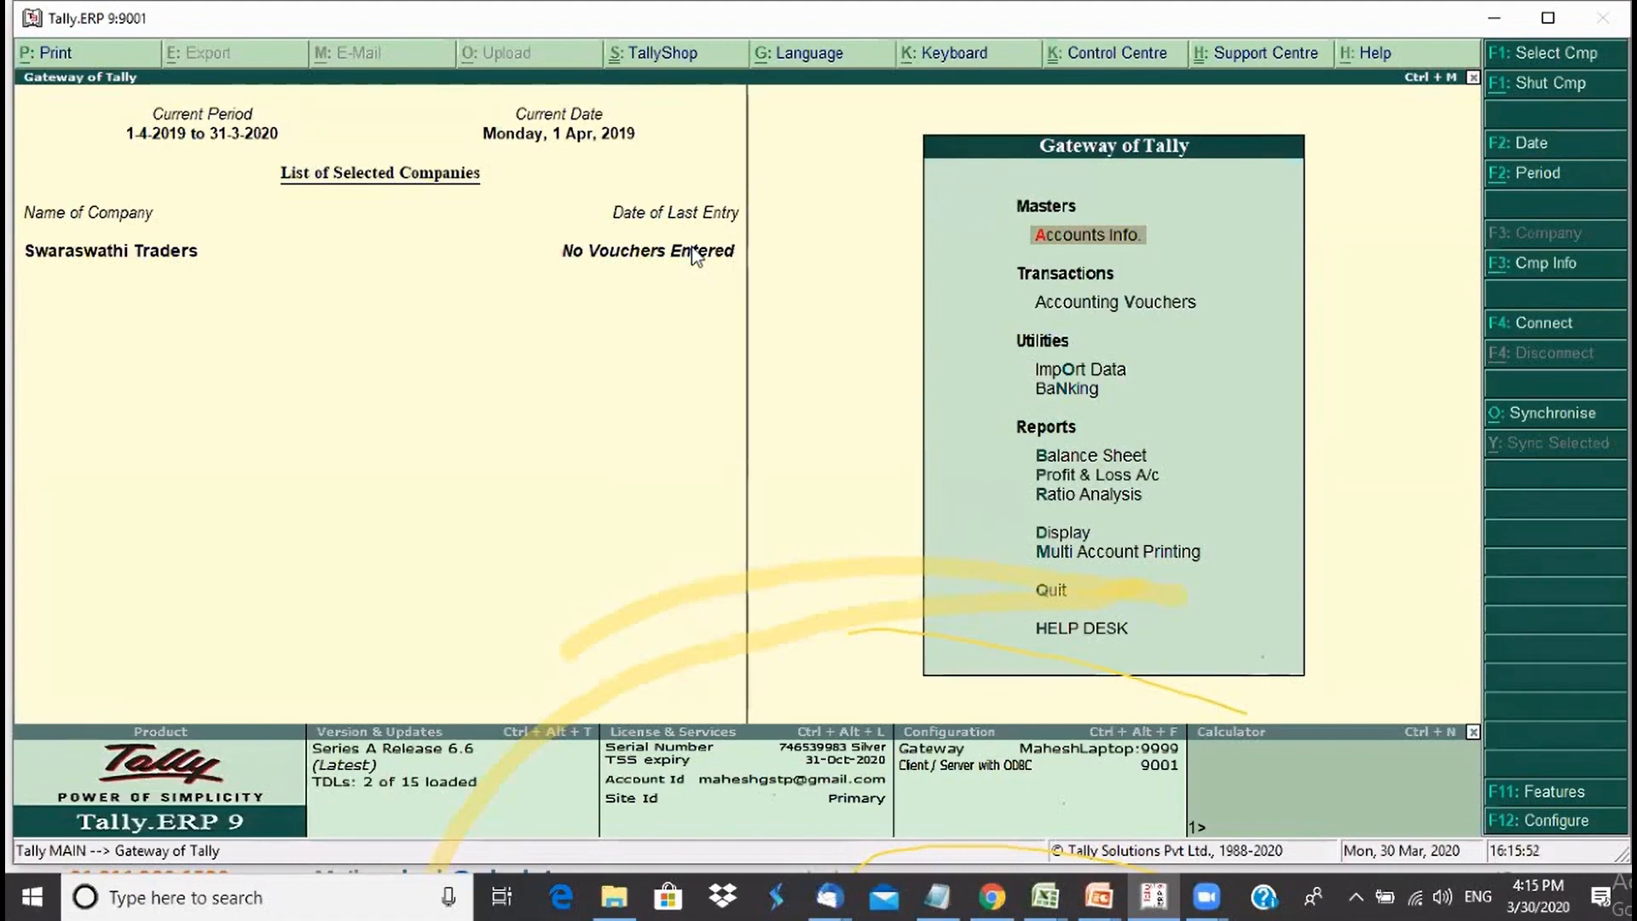
- From Gateway of Tally, enter Accounts Info. and open its Groups options
key("Return")
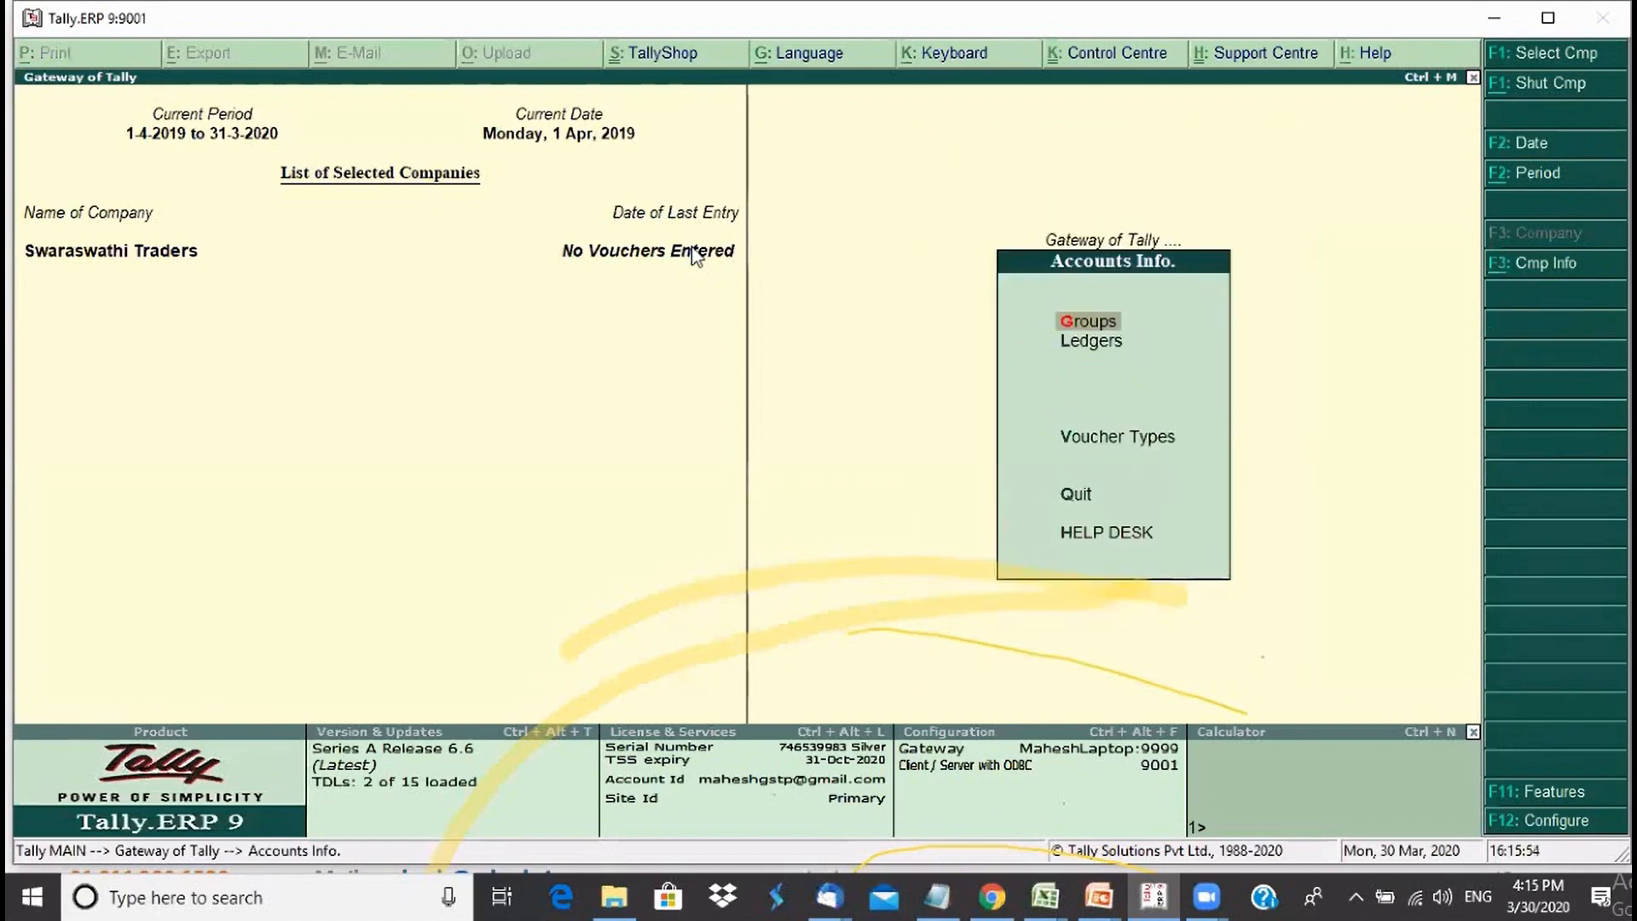
key("Down")
key("Up")
key("Down")
key("Up")
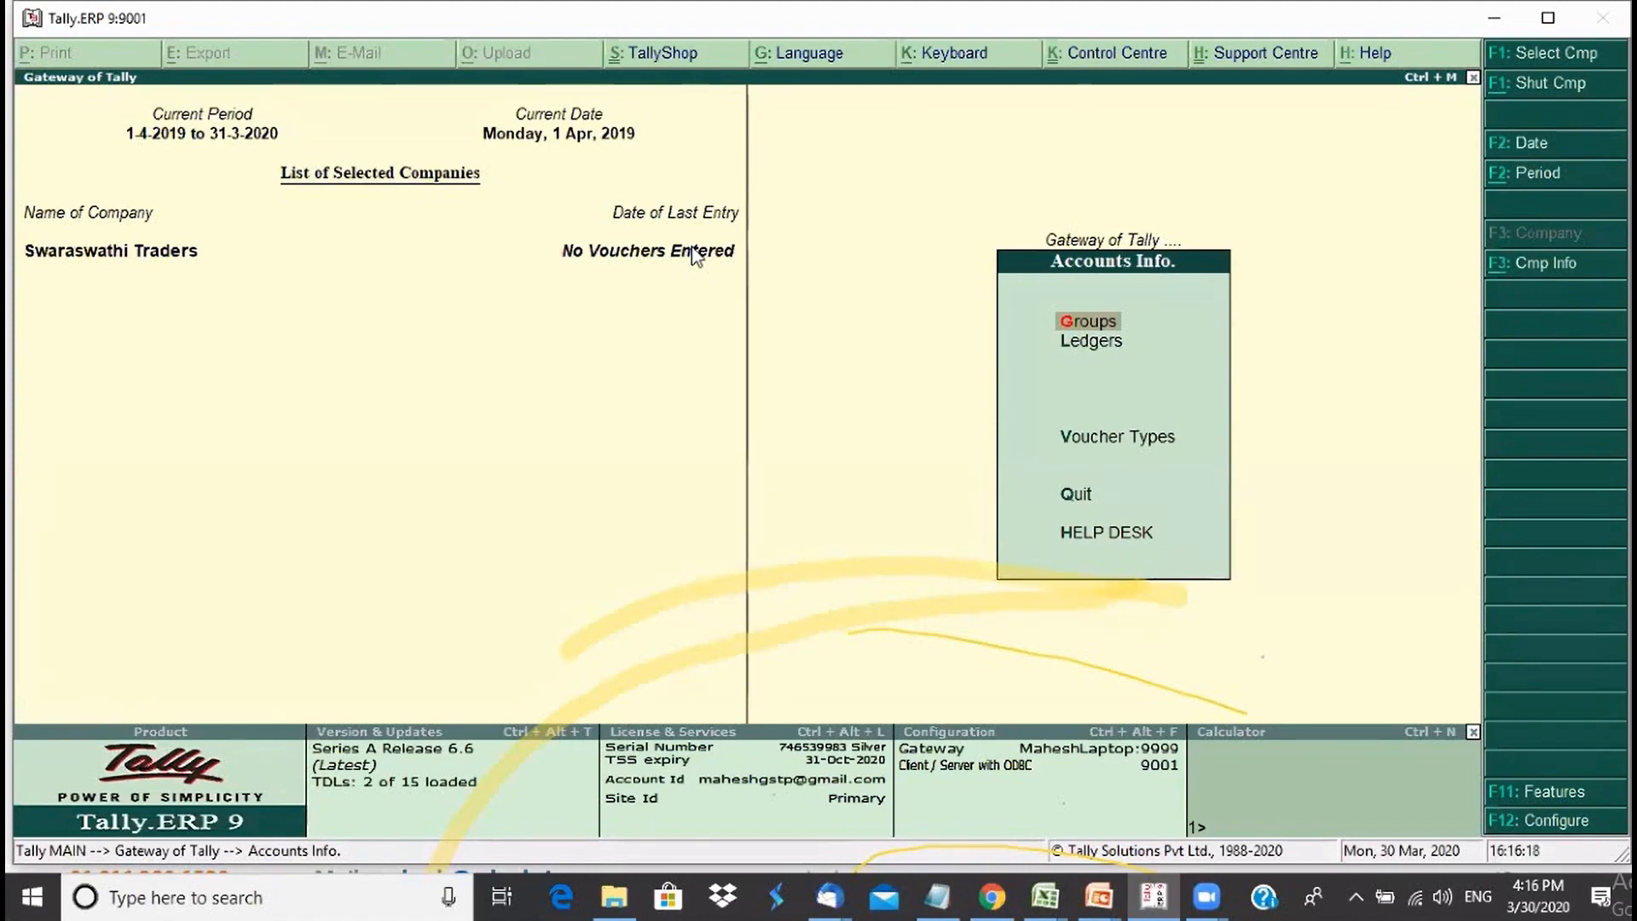
key("Return")
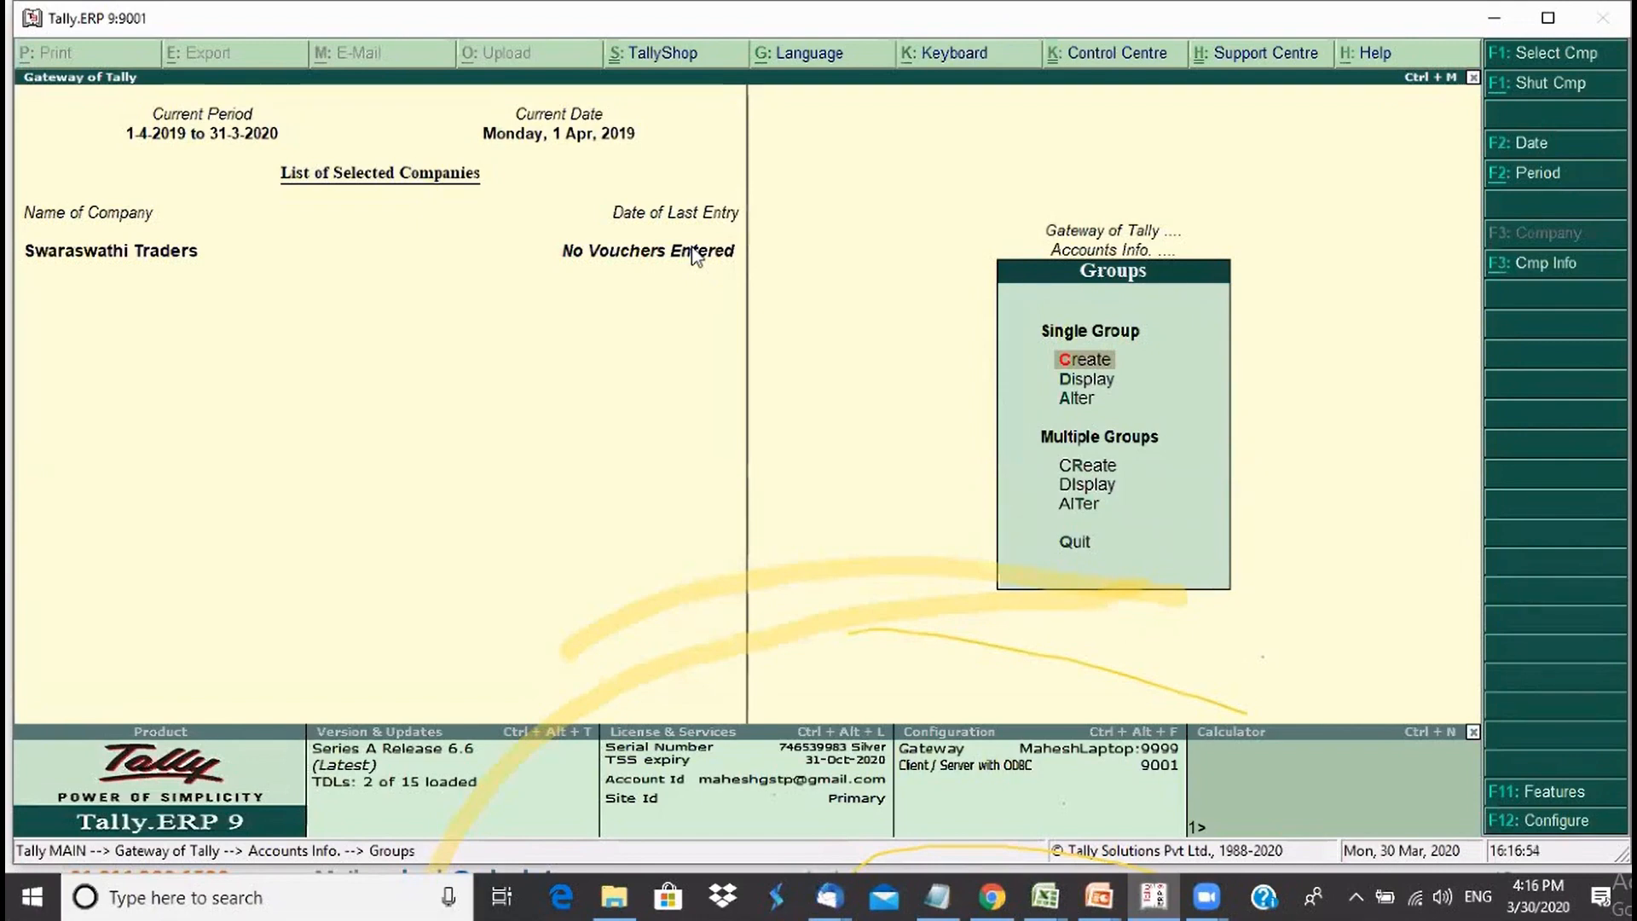
- Display the Bank Accounts group, which sits under Current Assets, then return to Gateway of Tally
key("Escape")
key("Escape")
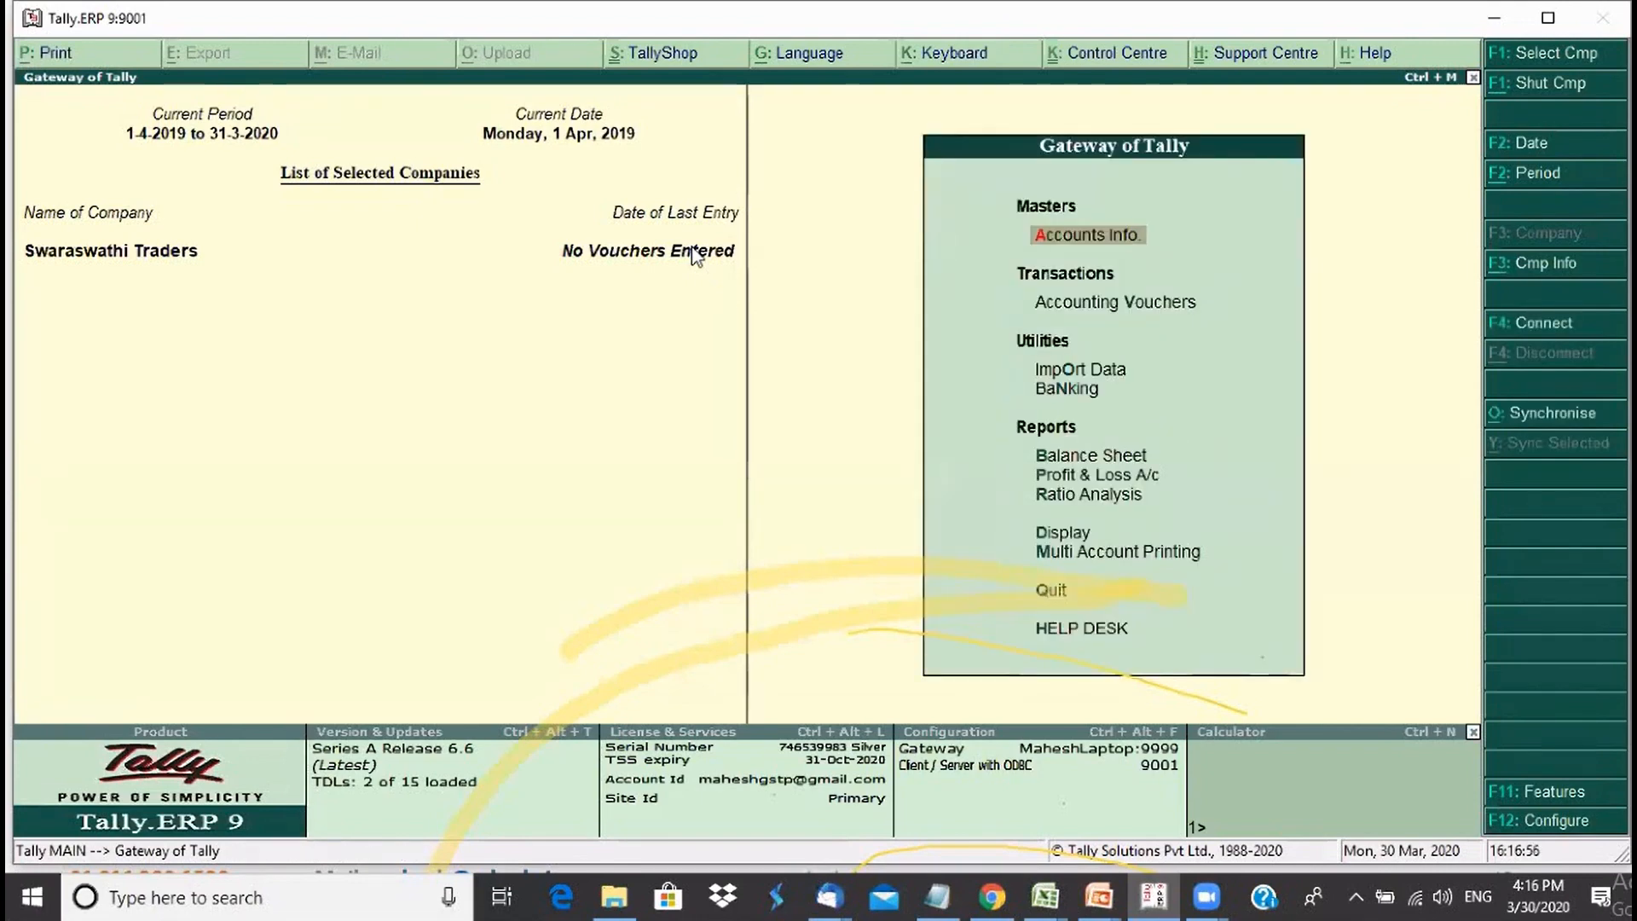
key("Return")
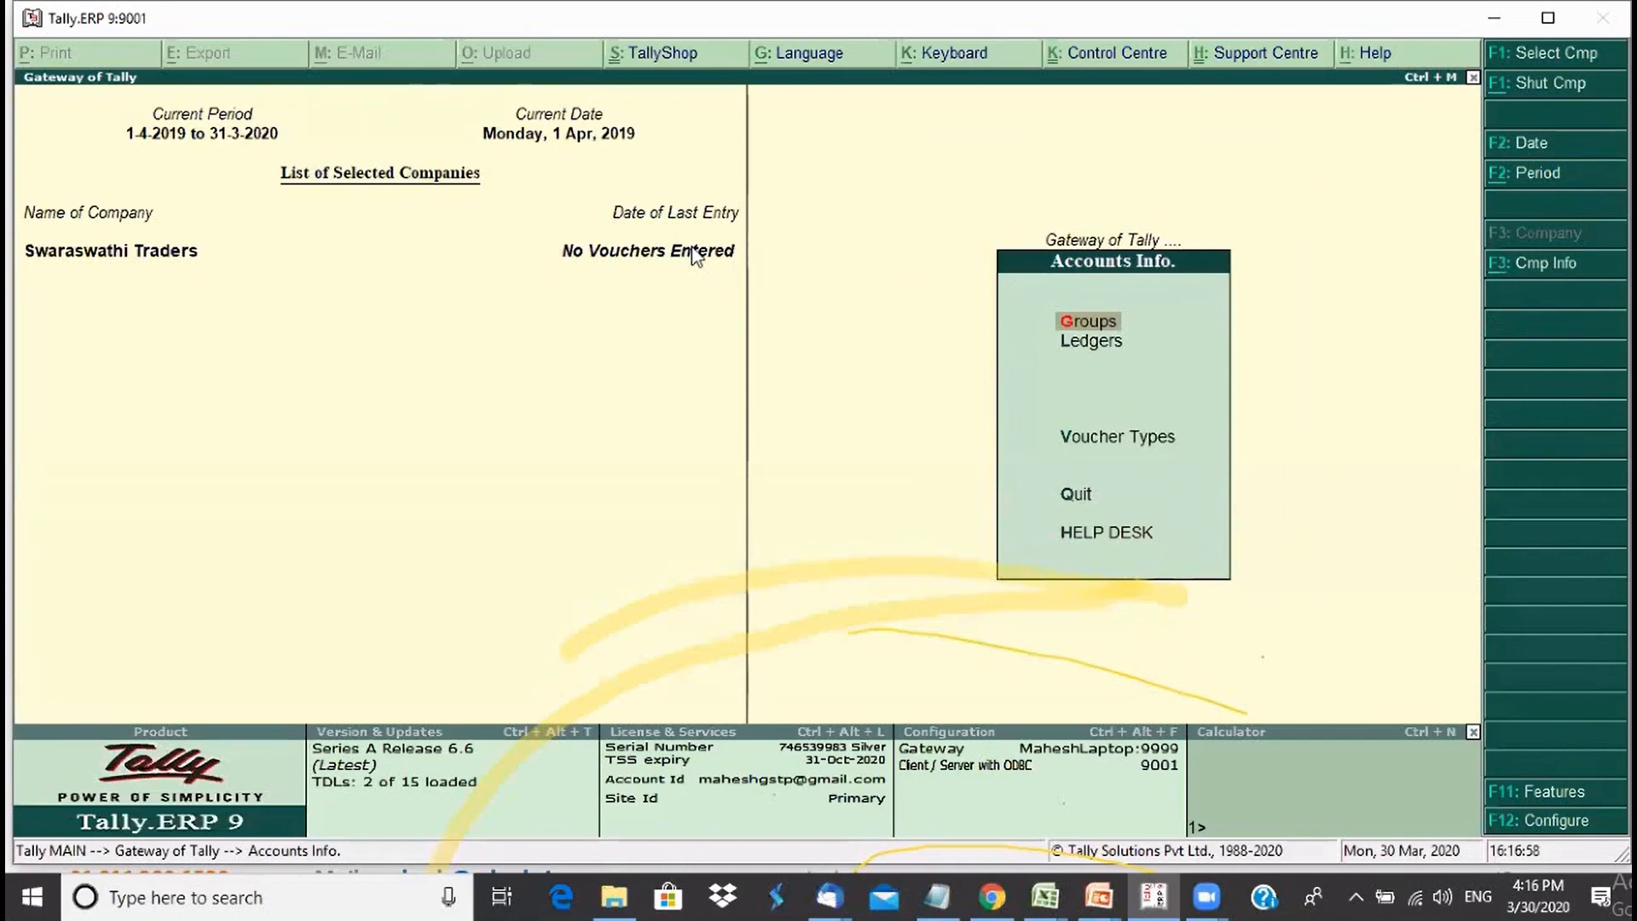
key("Return")
key("Down")
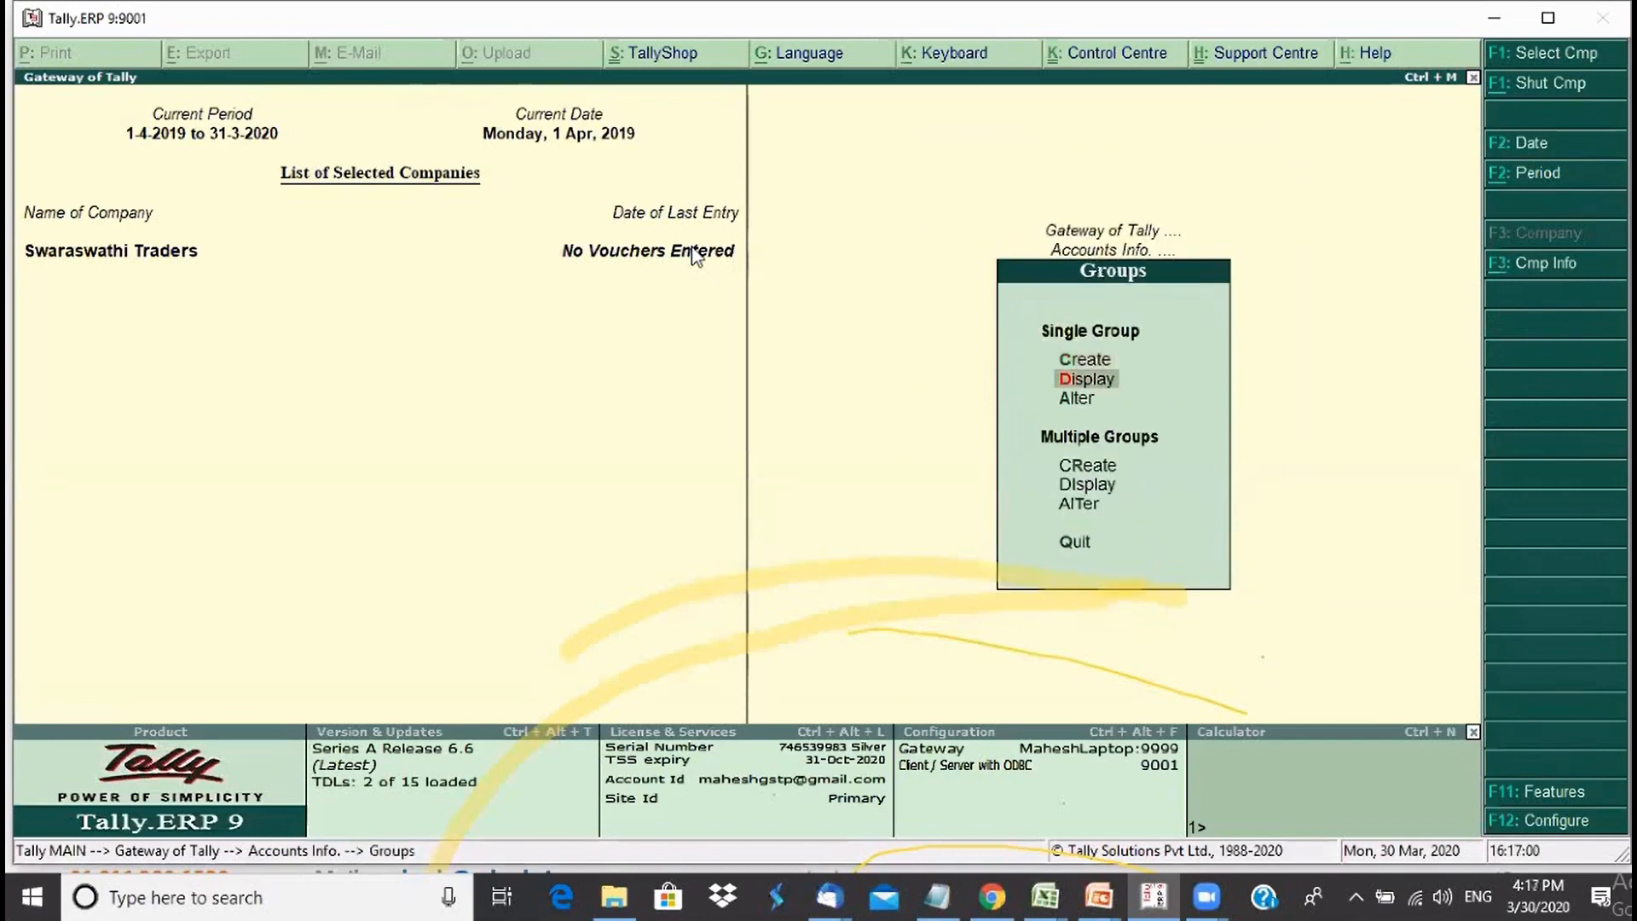
key("Return")
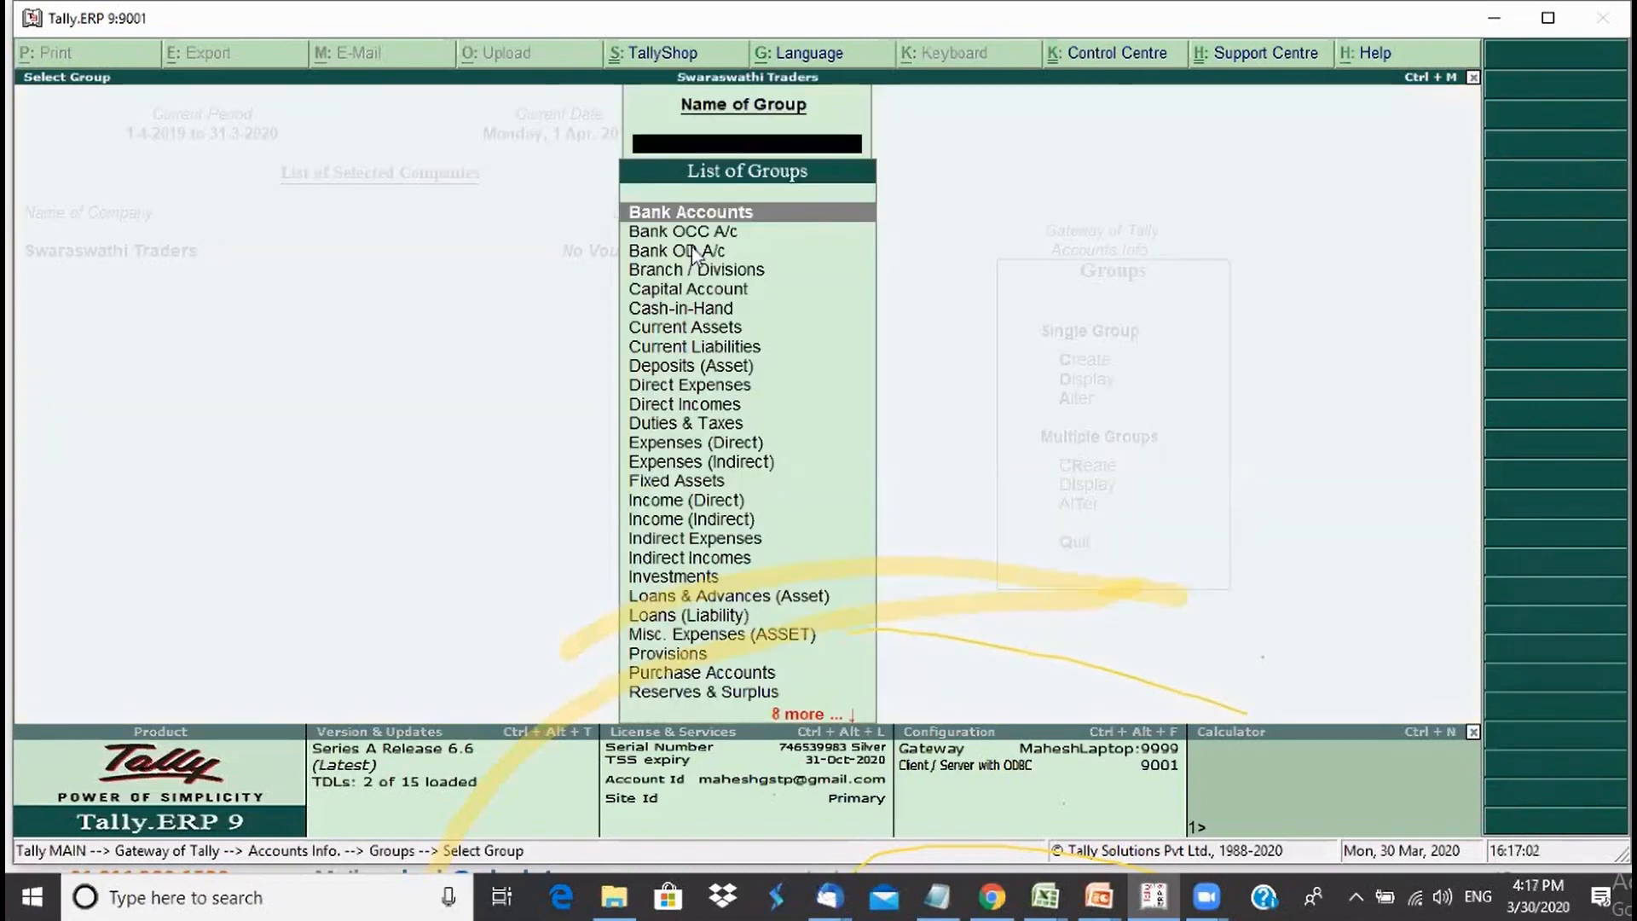
key("Down")
key("Down")
key("Down")
key("Down")
key("Down")
key("Down")
key("Down")
key("Down")
key("Down")
key("Down")
key("Down")
key("Down")
key("Down")
key("Down")
key("Down")
key("Down")
key("Down")
key("Down")
key("Down")
key("Down")
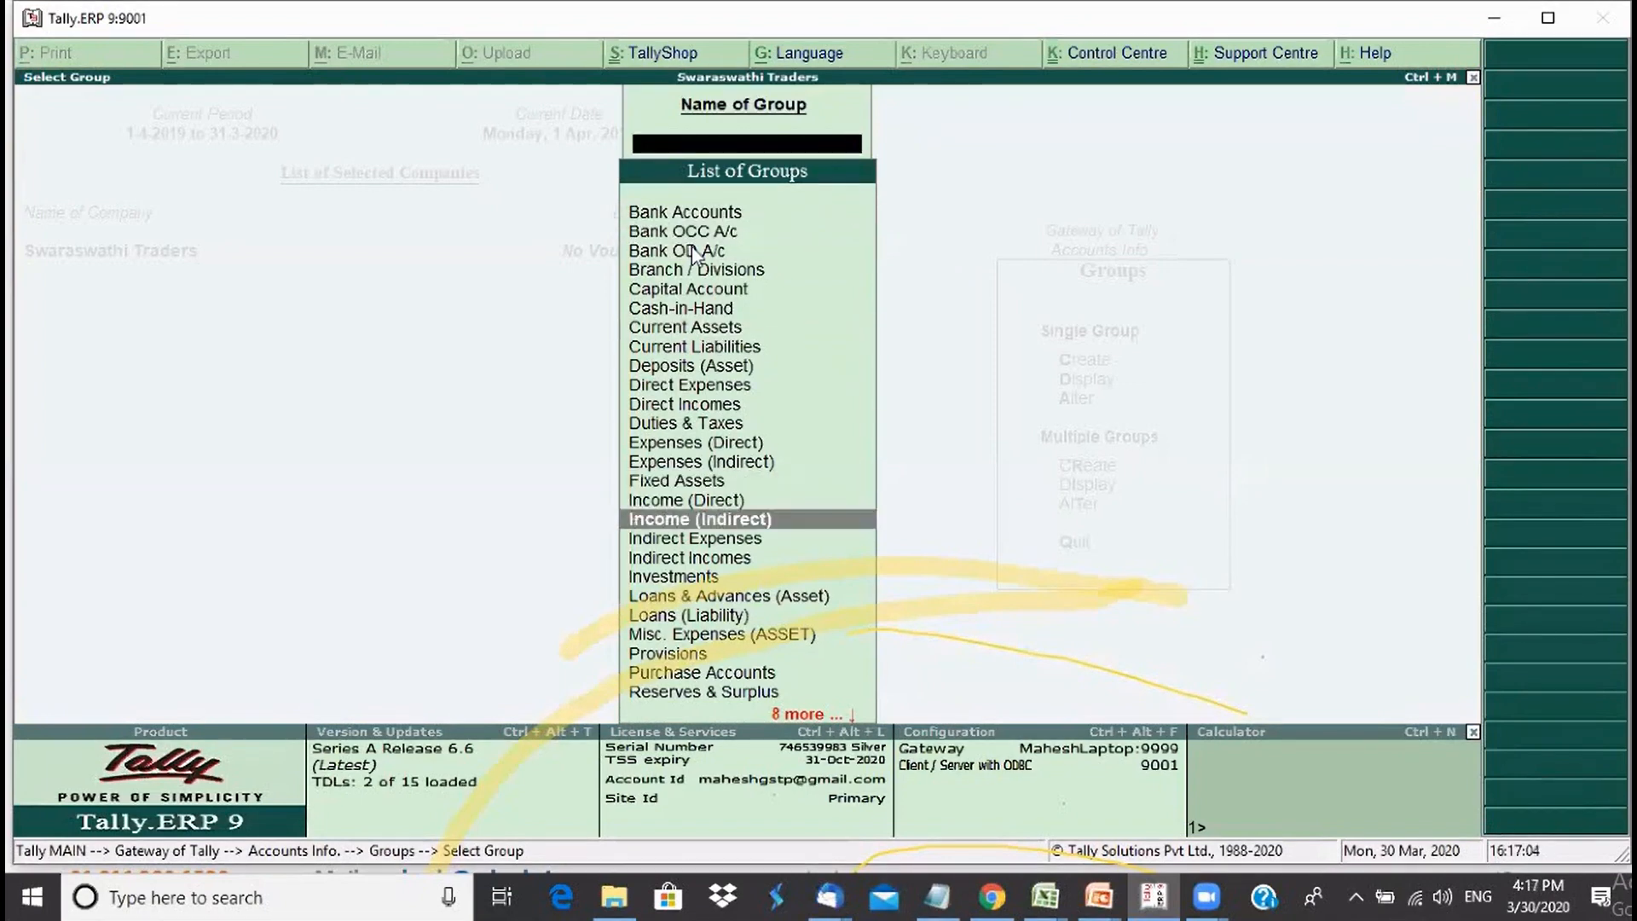
key("Up")
key("Up")
key("Up")
key("Up")
key("Up")
key("Up")
key("Up")
key("Up")
key("Up")
key("Up")
key("Up")
key("Up")
key("Up")
key("Up")
key("Up")
key("Up")
key("Up")
key("Up")
key("Up")
key("Up")
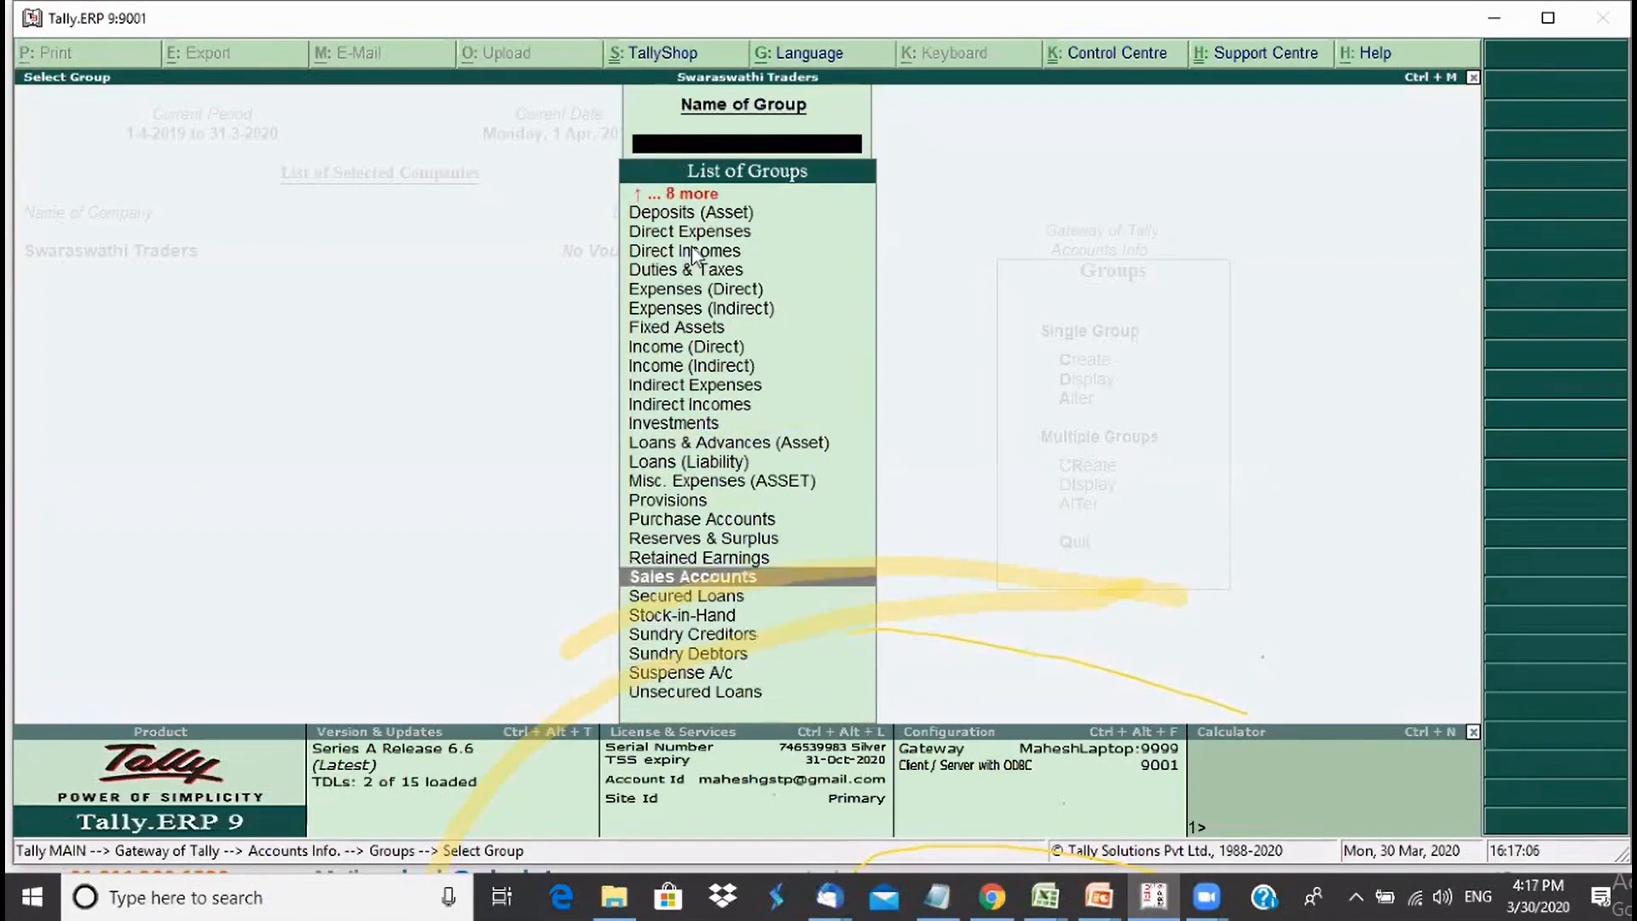
key("Up")
key("Up")
key("Up")
key("Up")
key("Up")
key("Up")
key("Up")
key("Up")
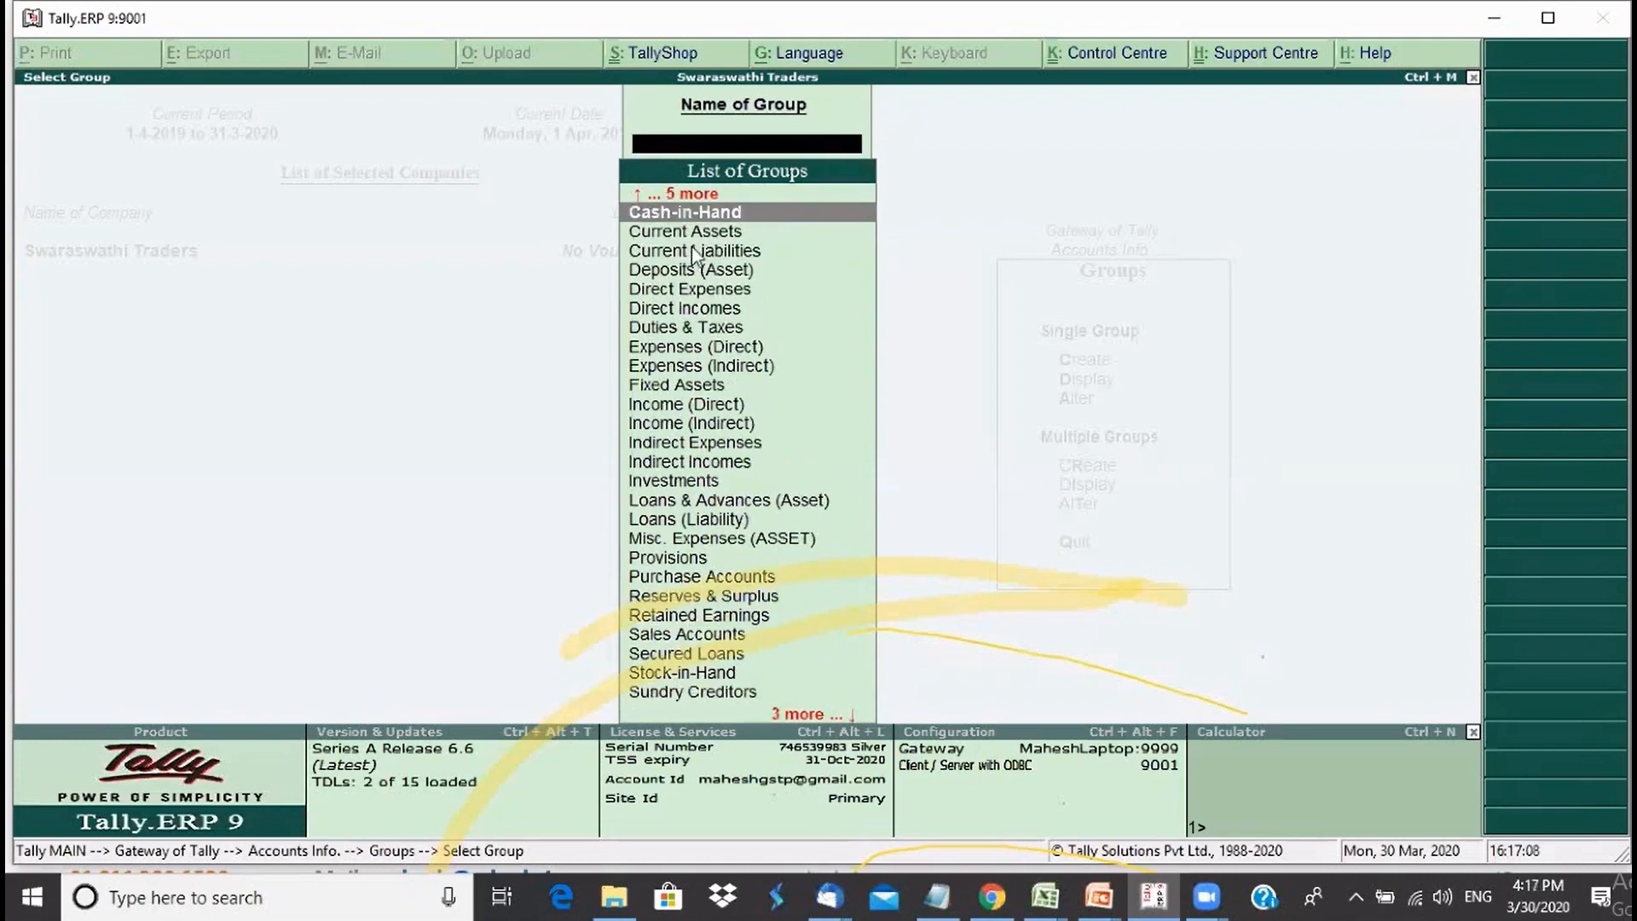
key("Up")
key("Up")
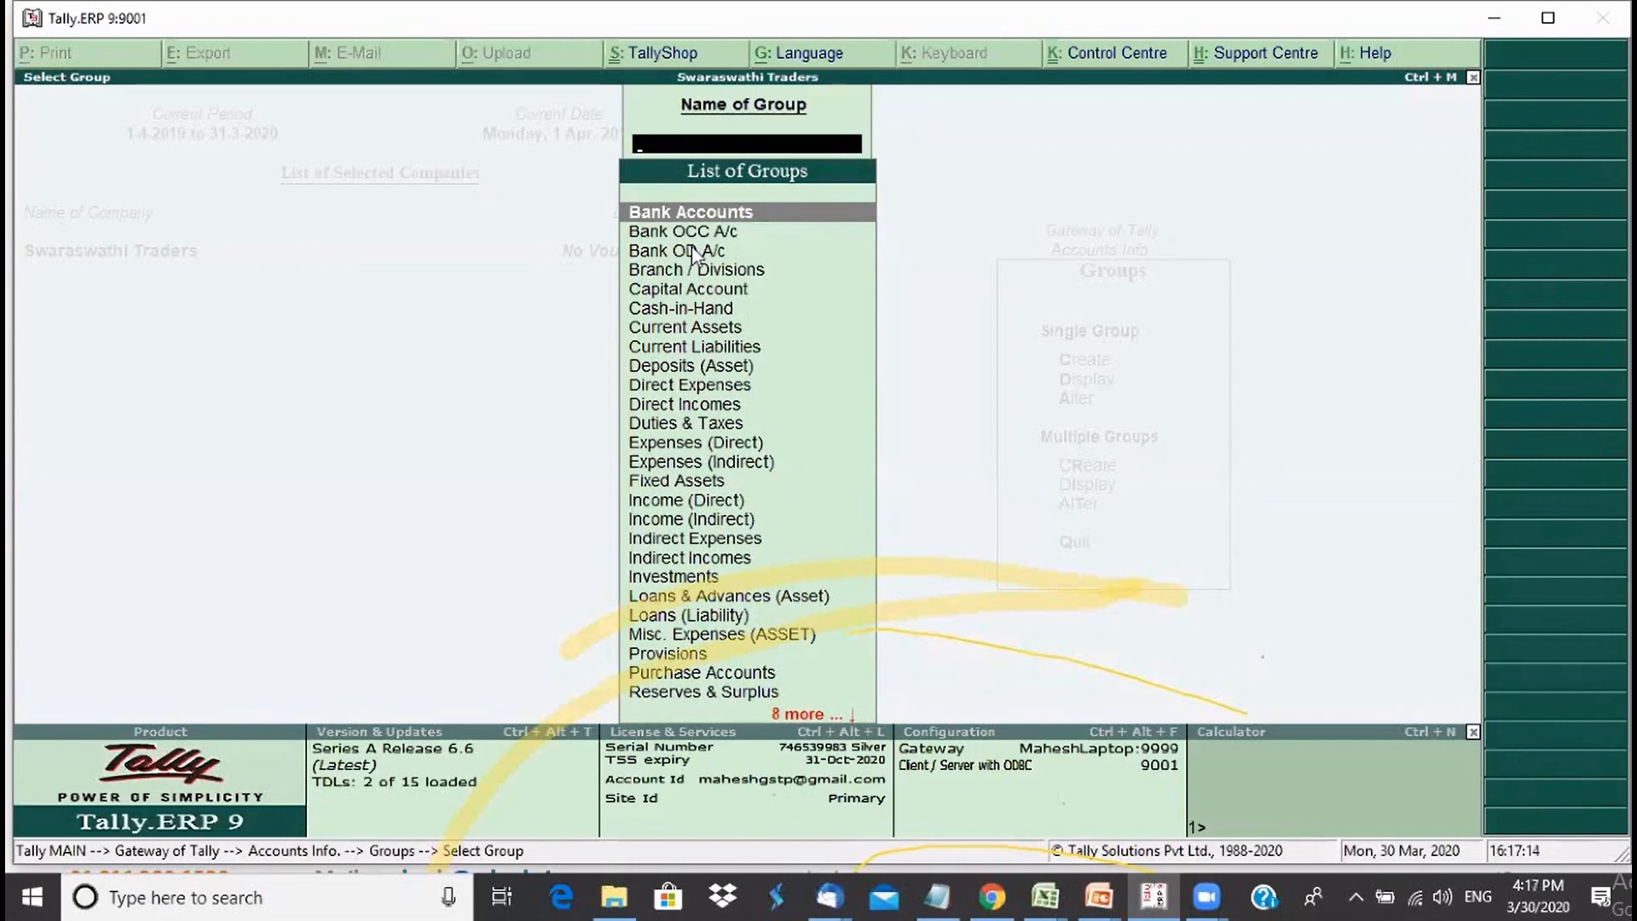
key("Return")
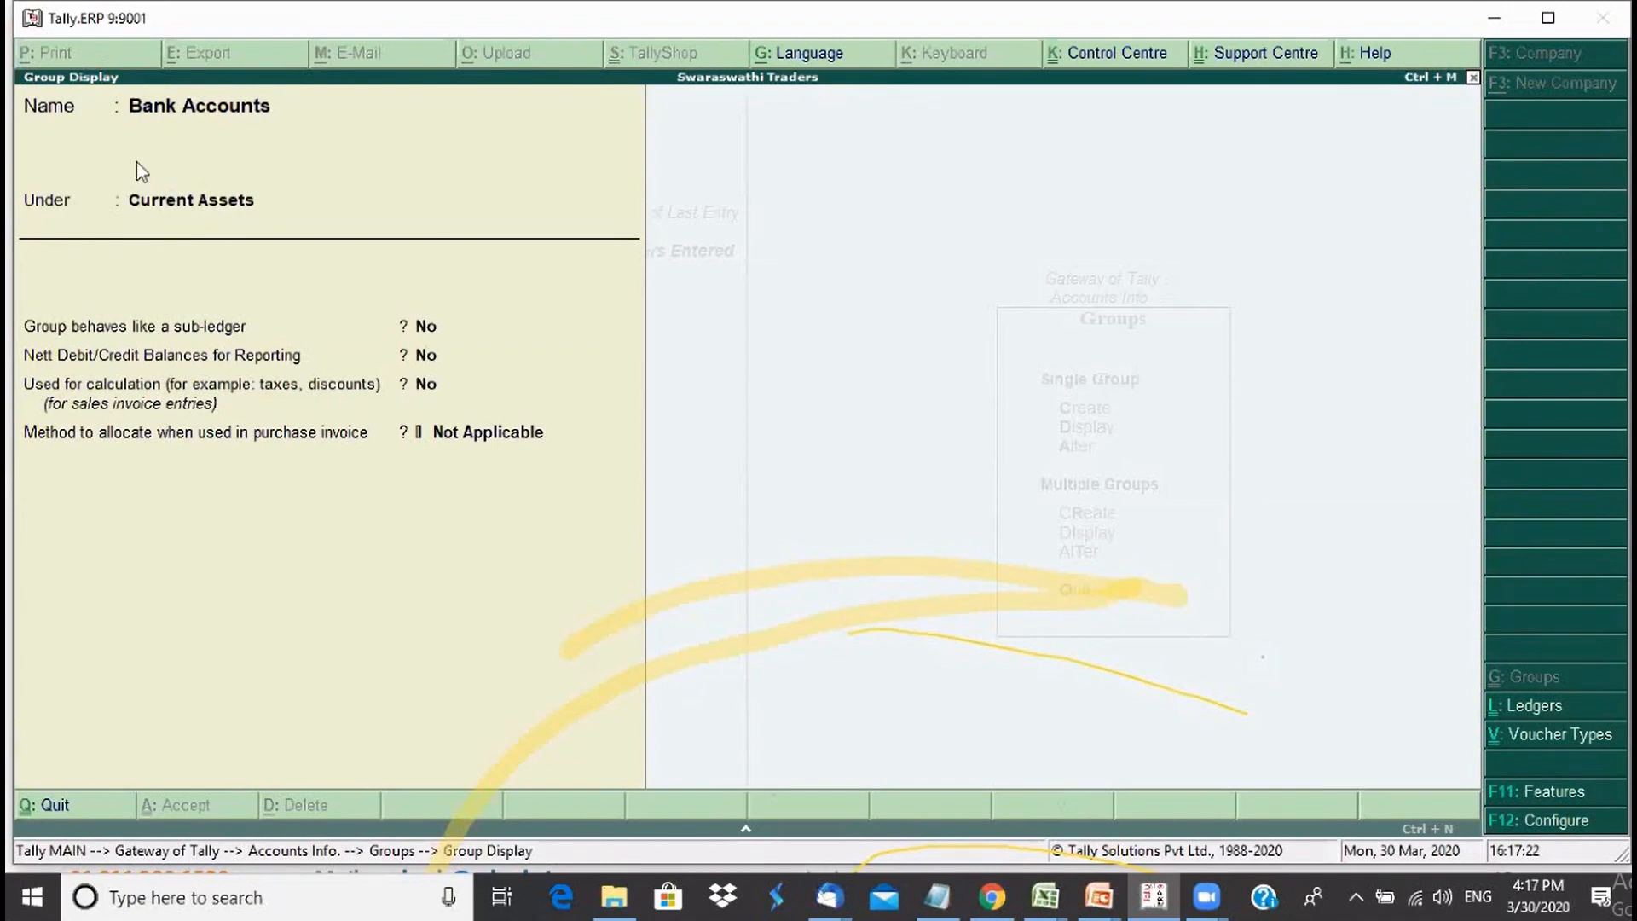
key("Escape")
key("Escape")
key("Escape")
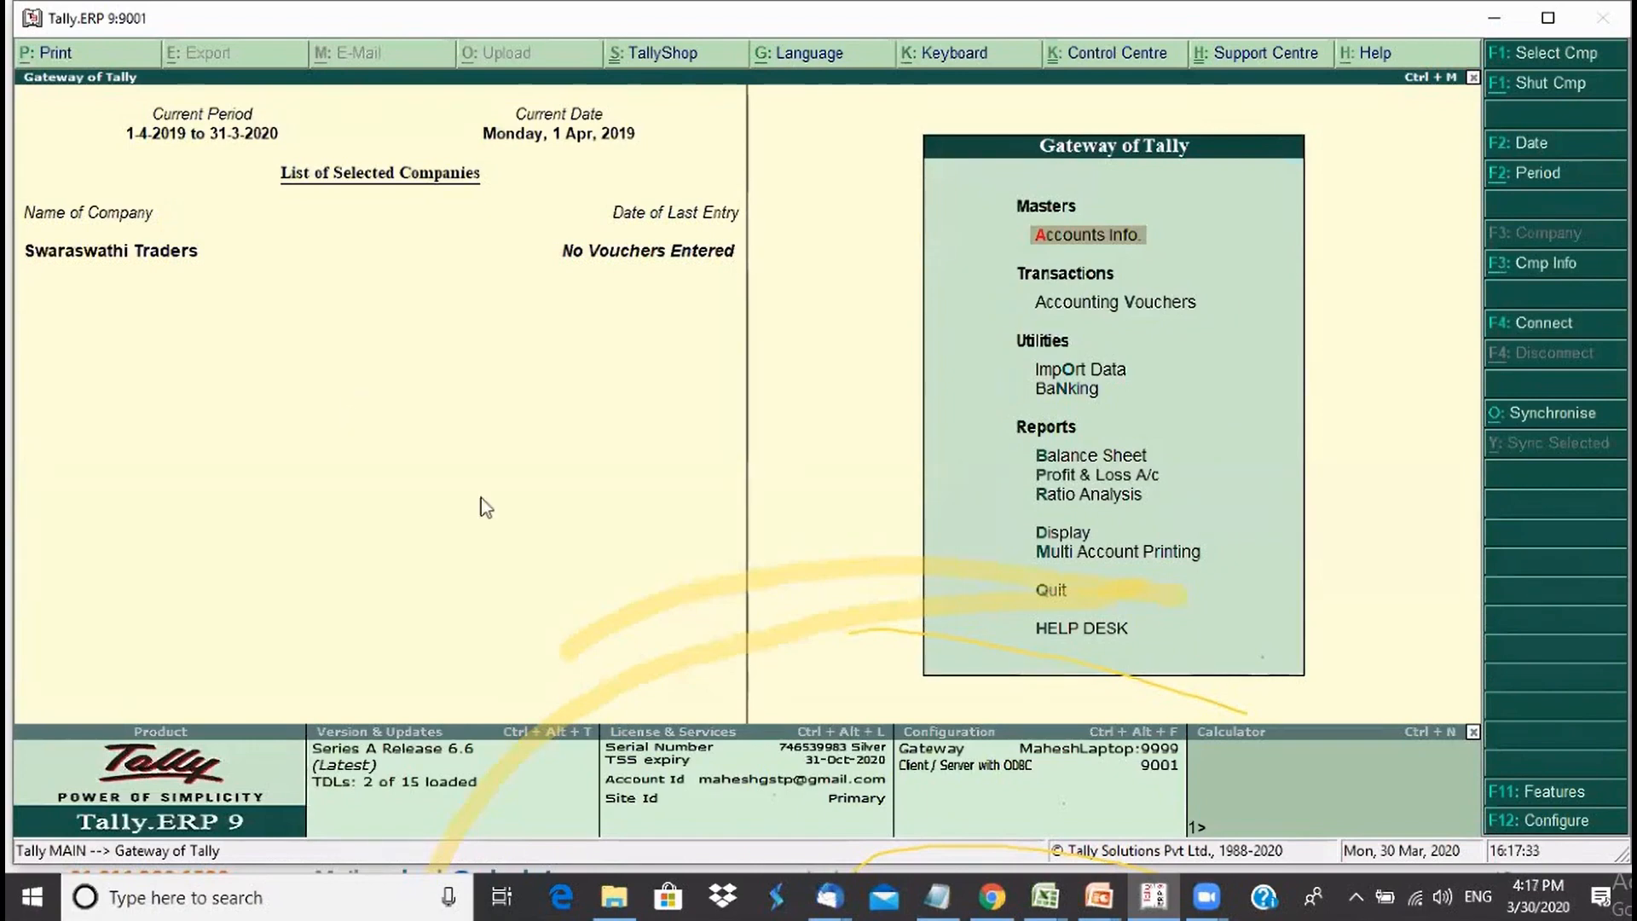
- Switch to GroupsInTally.xlsx and go over the Asset, Liability, Income and Expenditure headings in B2:E2
left_click(1057, 900)
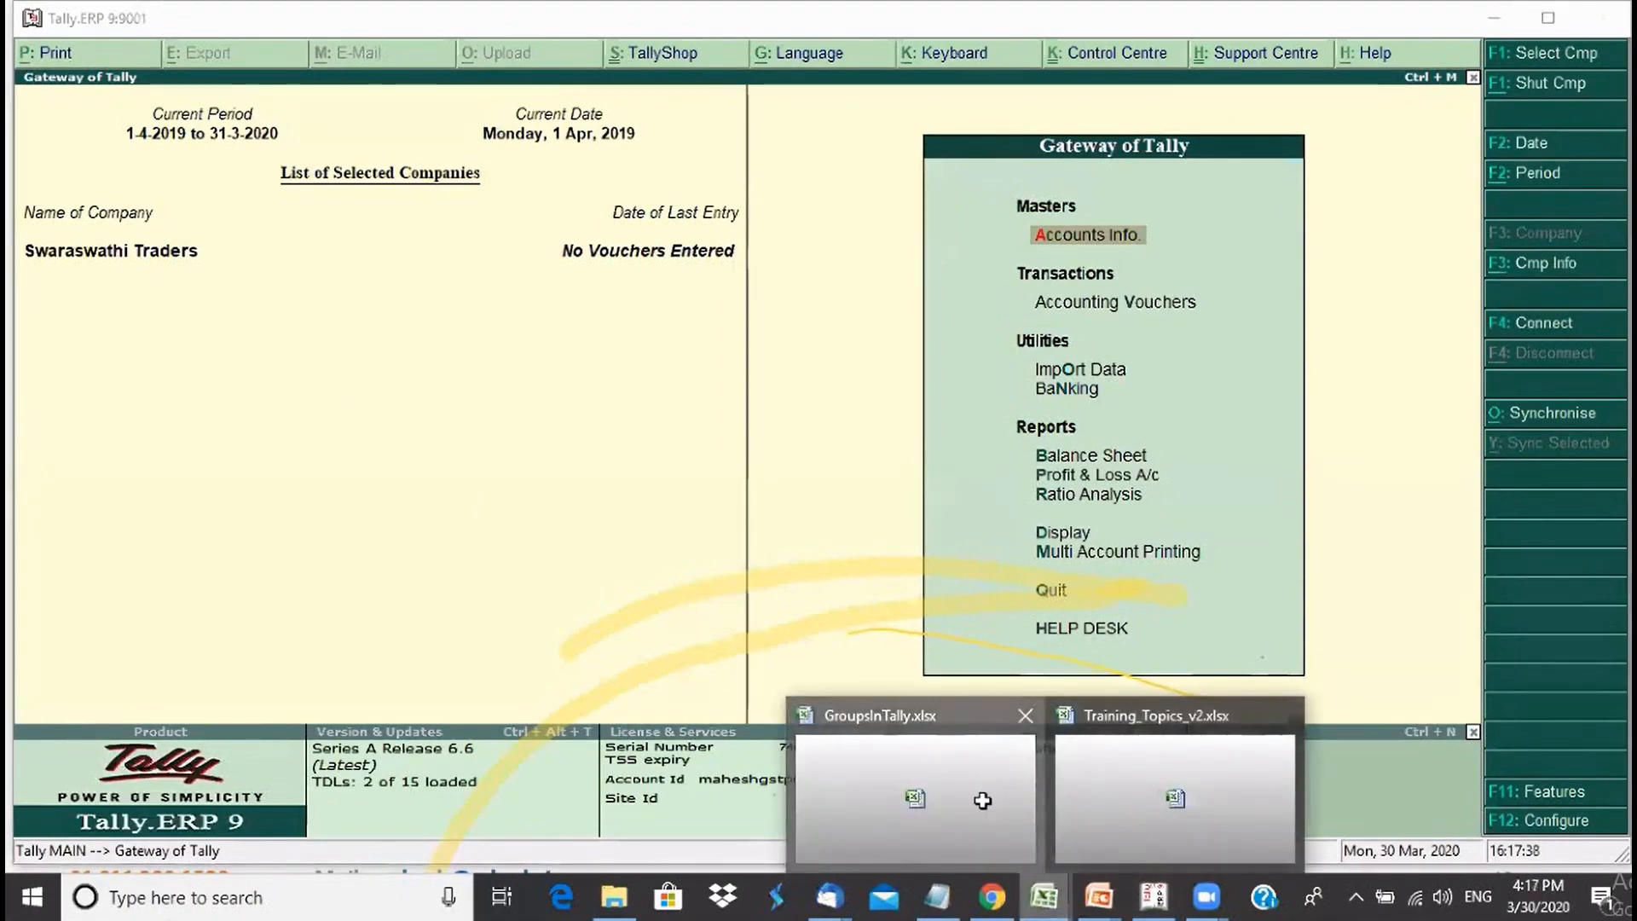
left_click(911, 796)
left_click(322, 293)
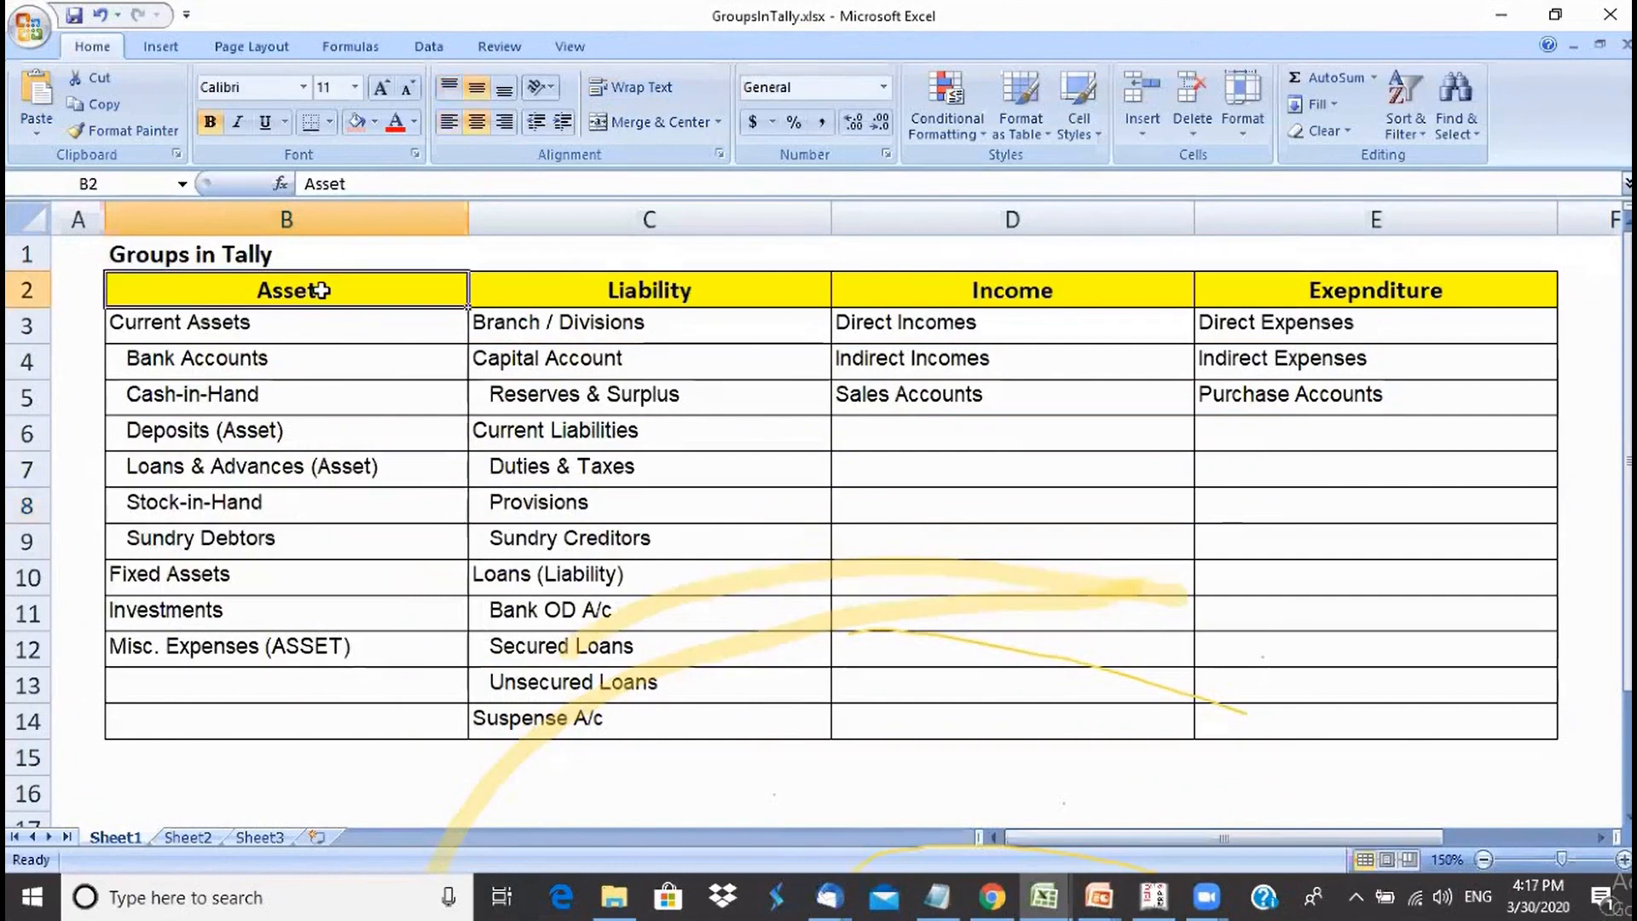
left_click(640, 292)
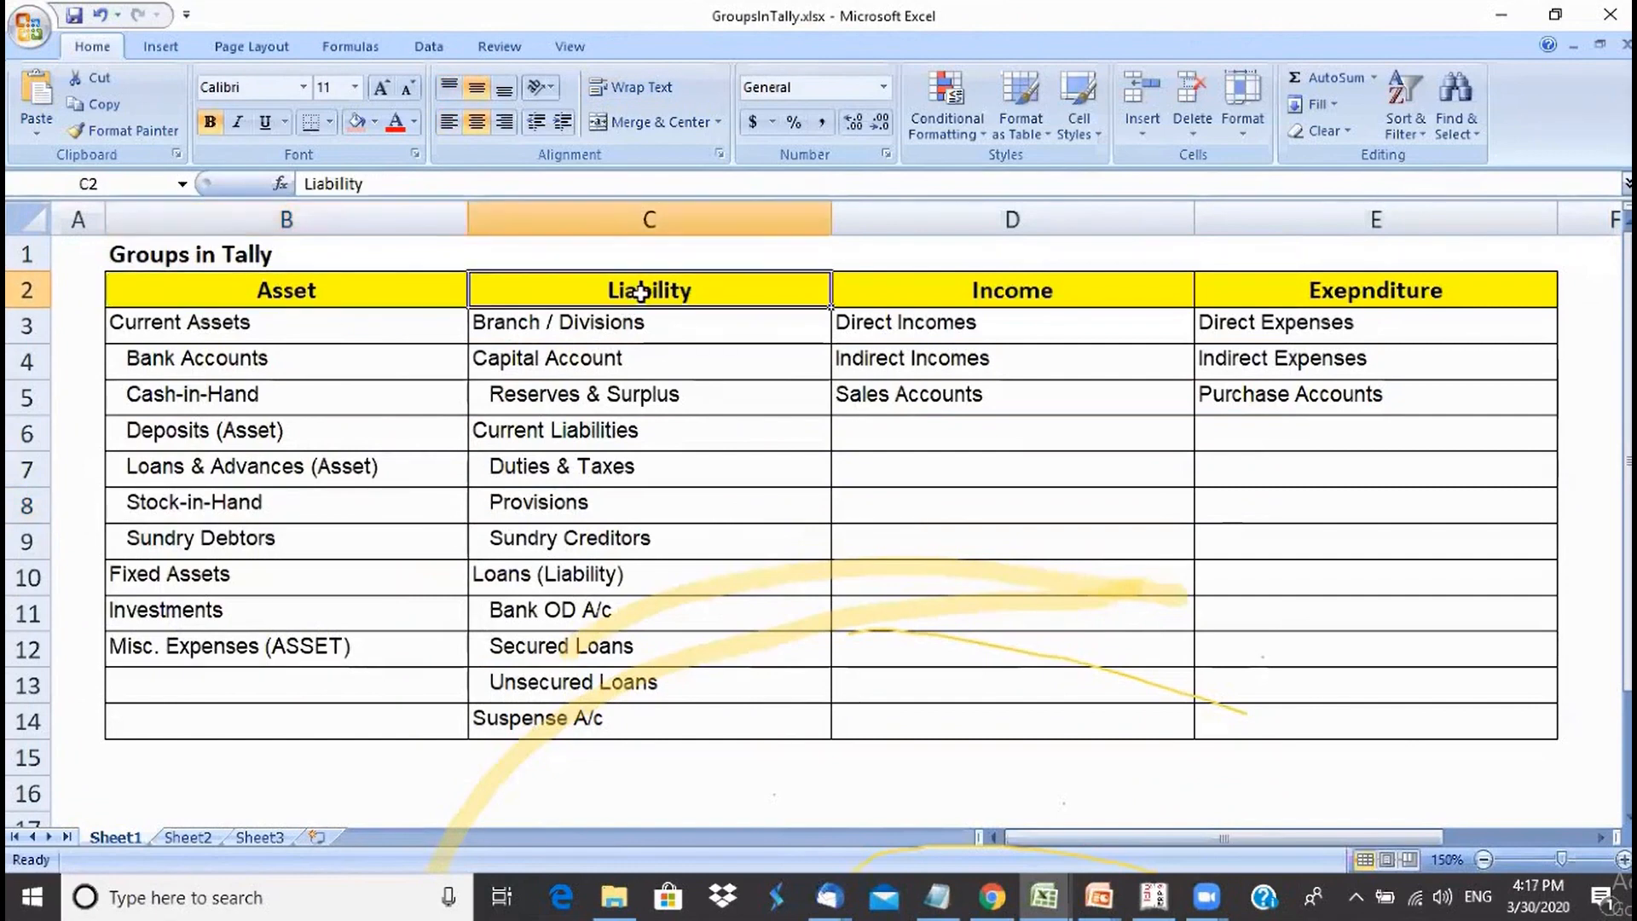
left_click(913, 288)
left_click(1323, 283)
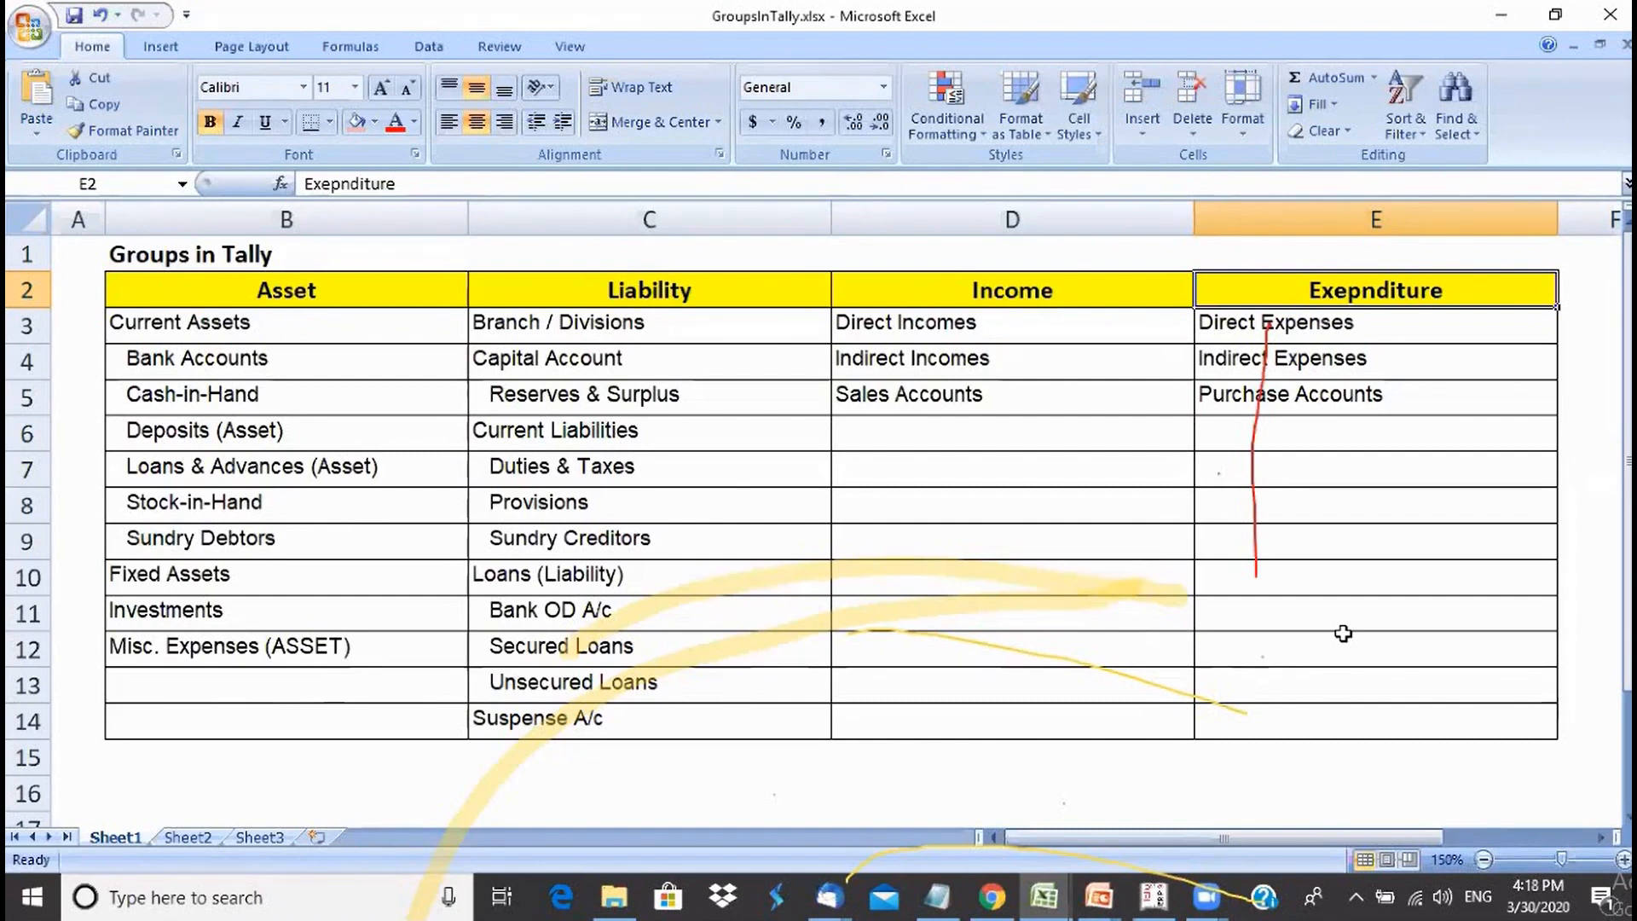
- Return to Tally and list the existing groups via Accounts Info. > Groups > Display
mouse_move(1154, 895)
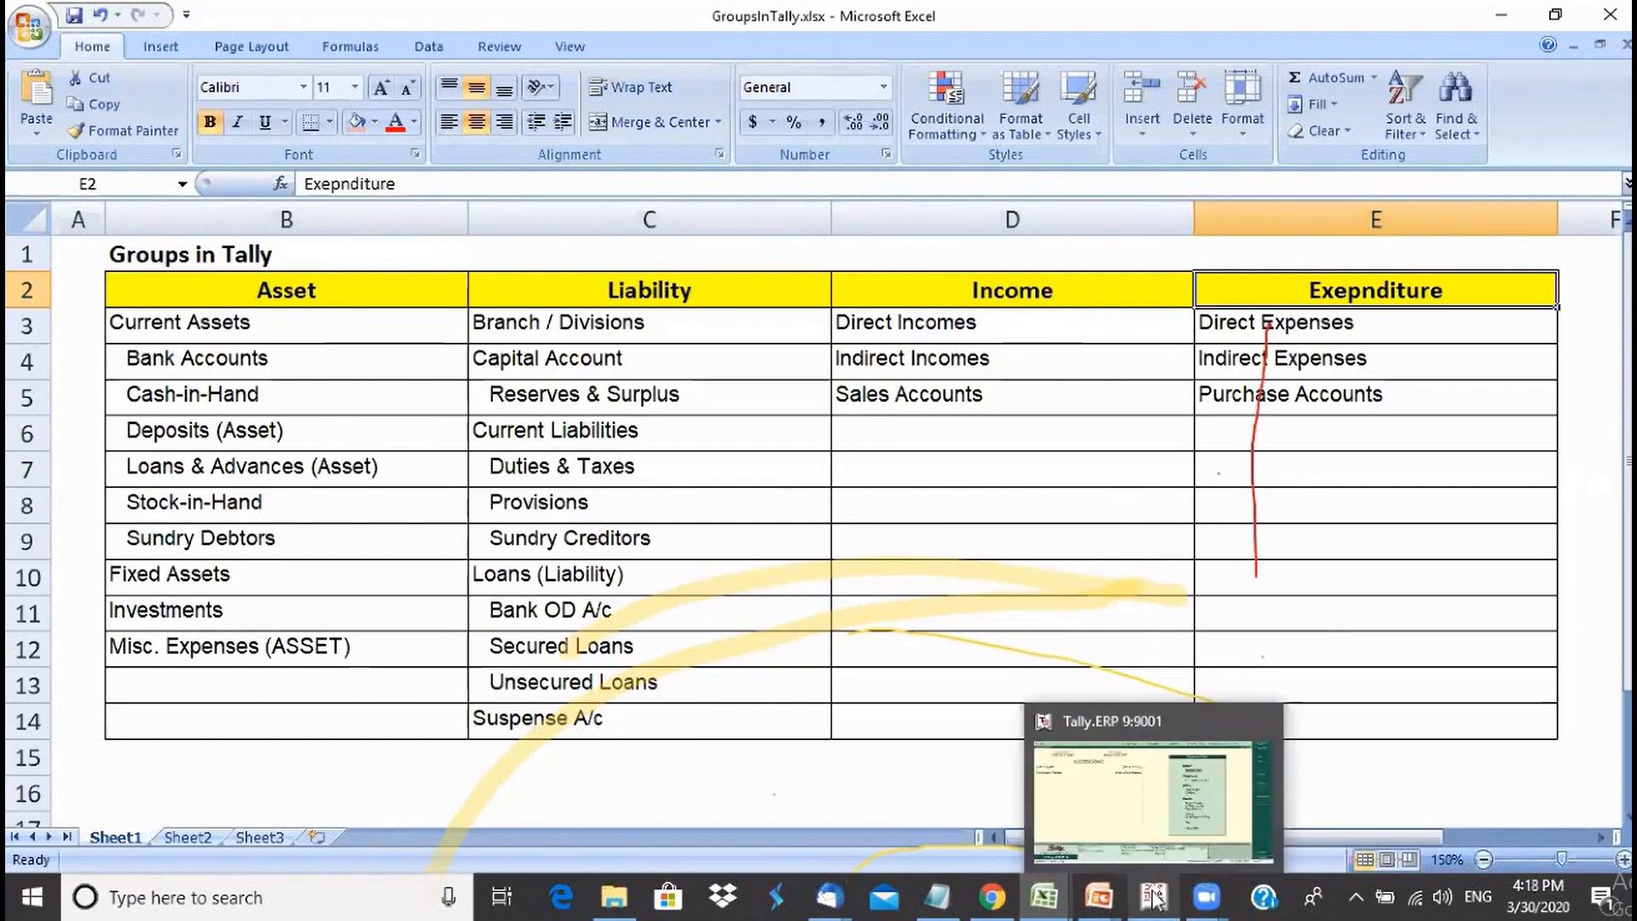
left_click(1160, 849)
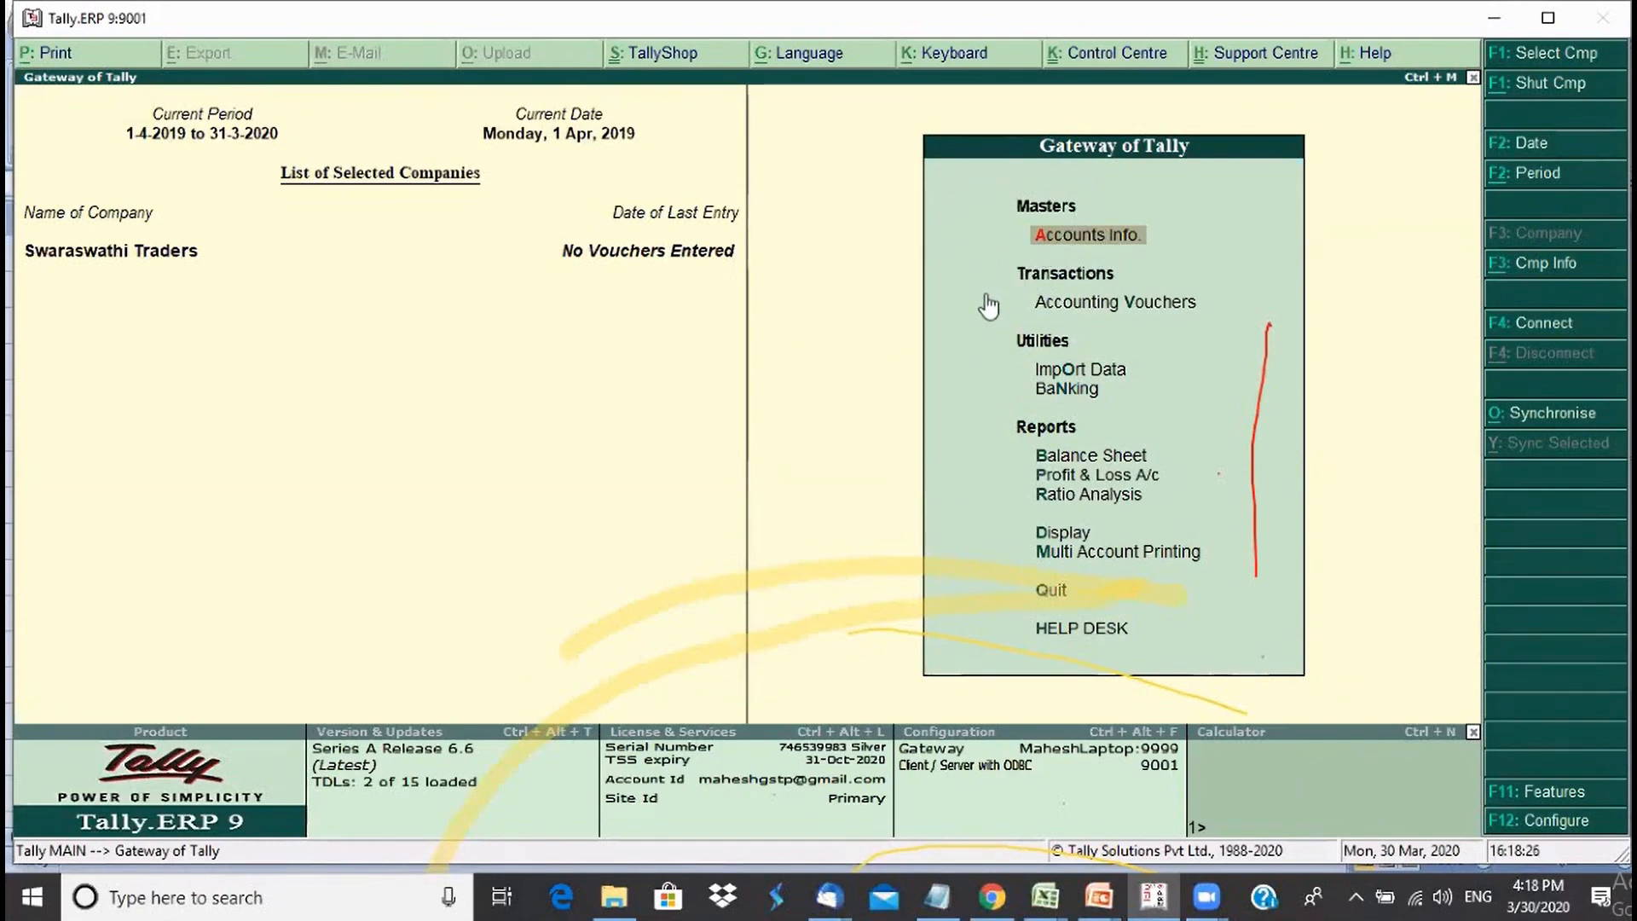
key("Down")
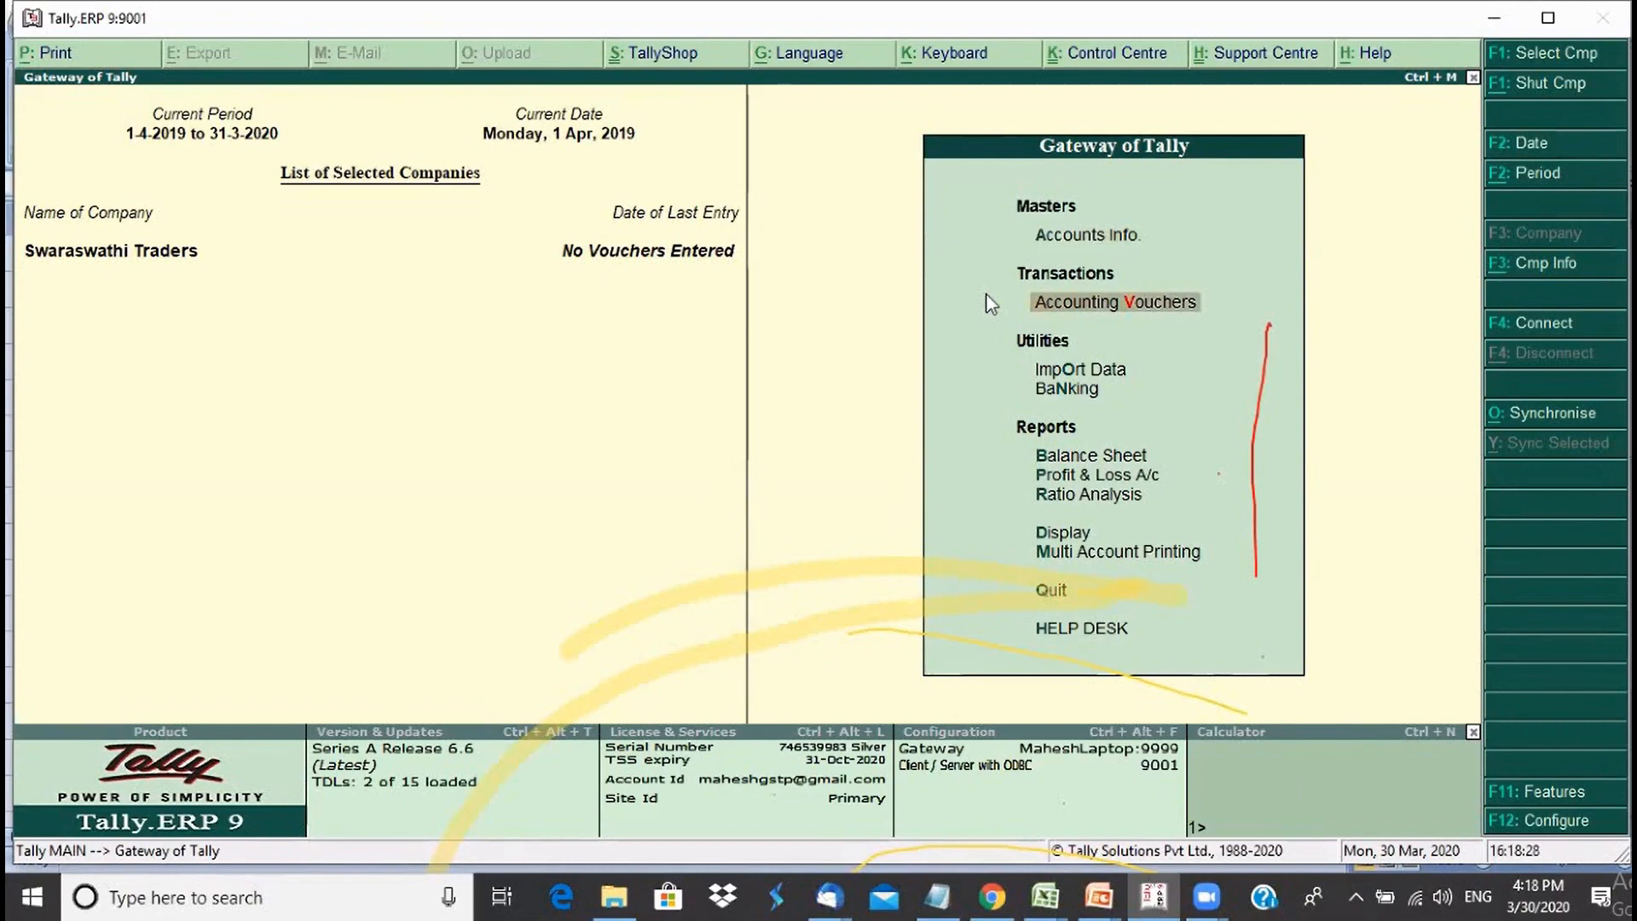
key("Down")
key("Down")
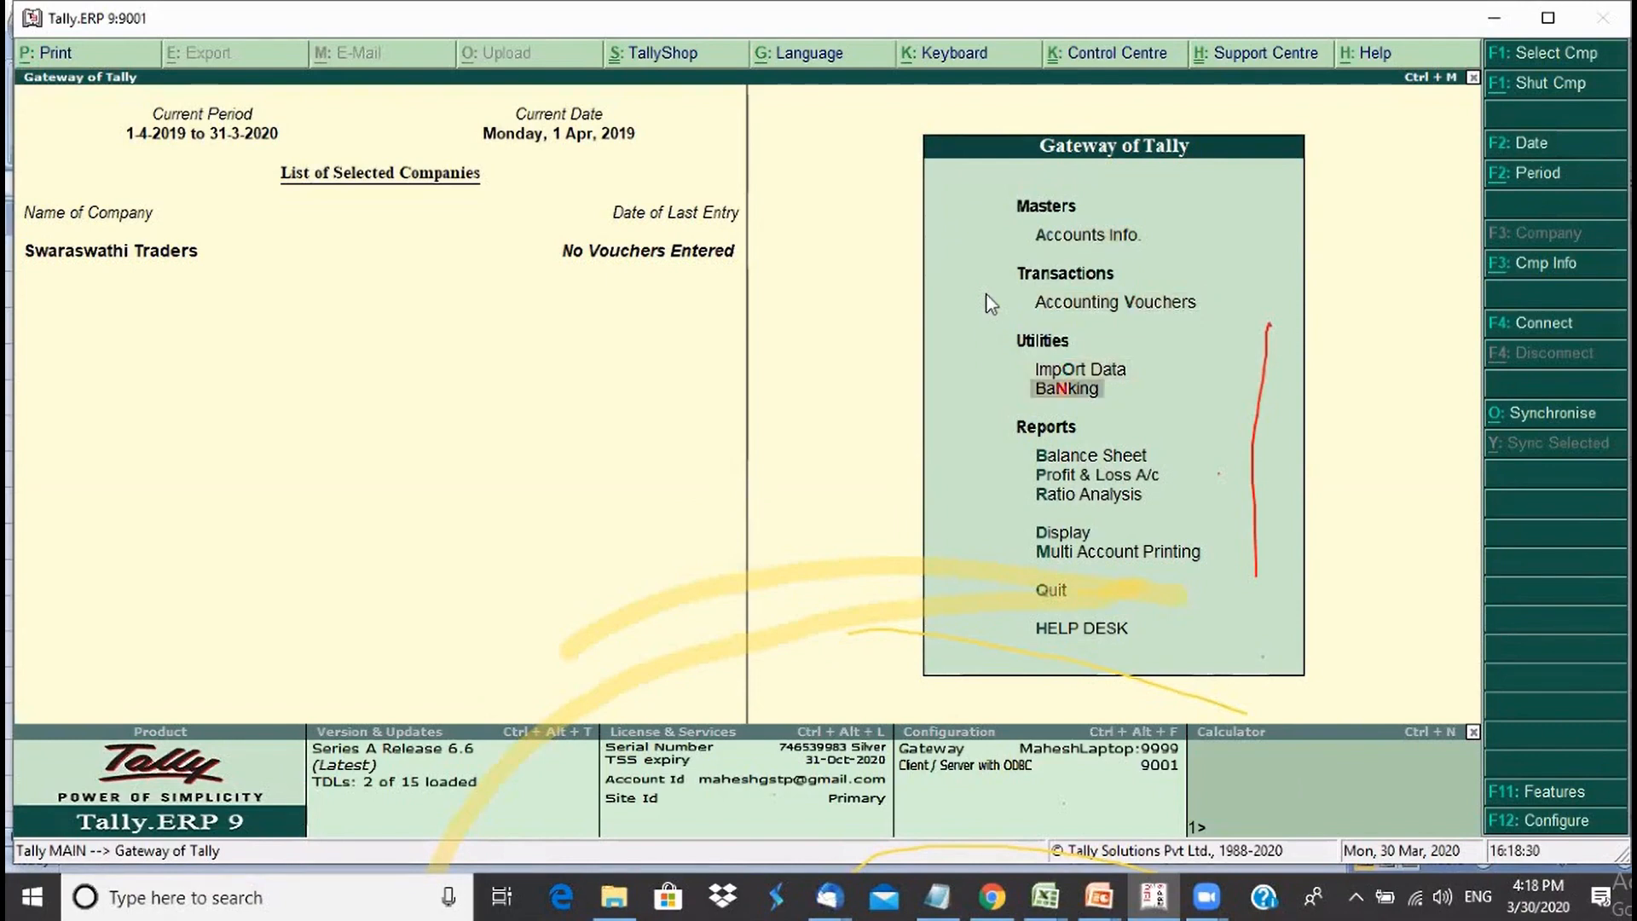
key("Up")
key("Up")
key("Up")
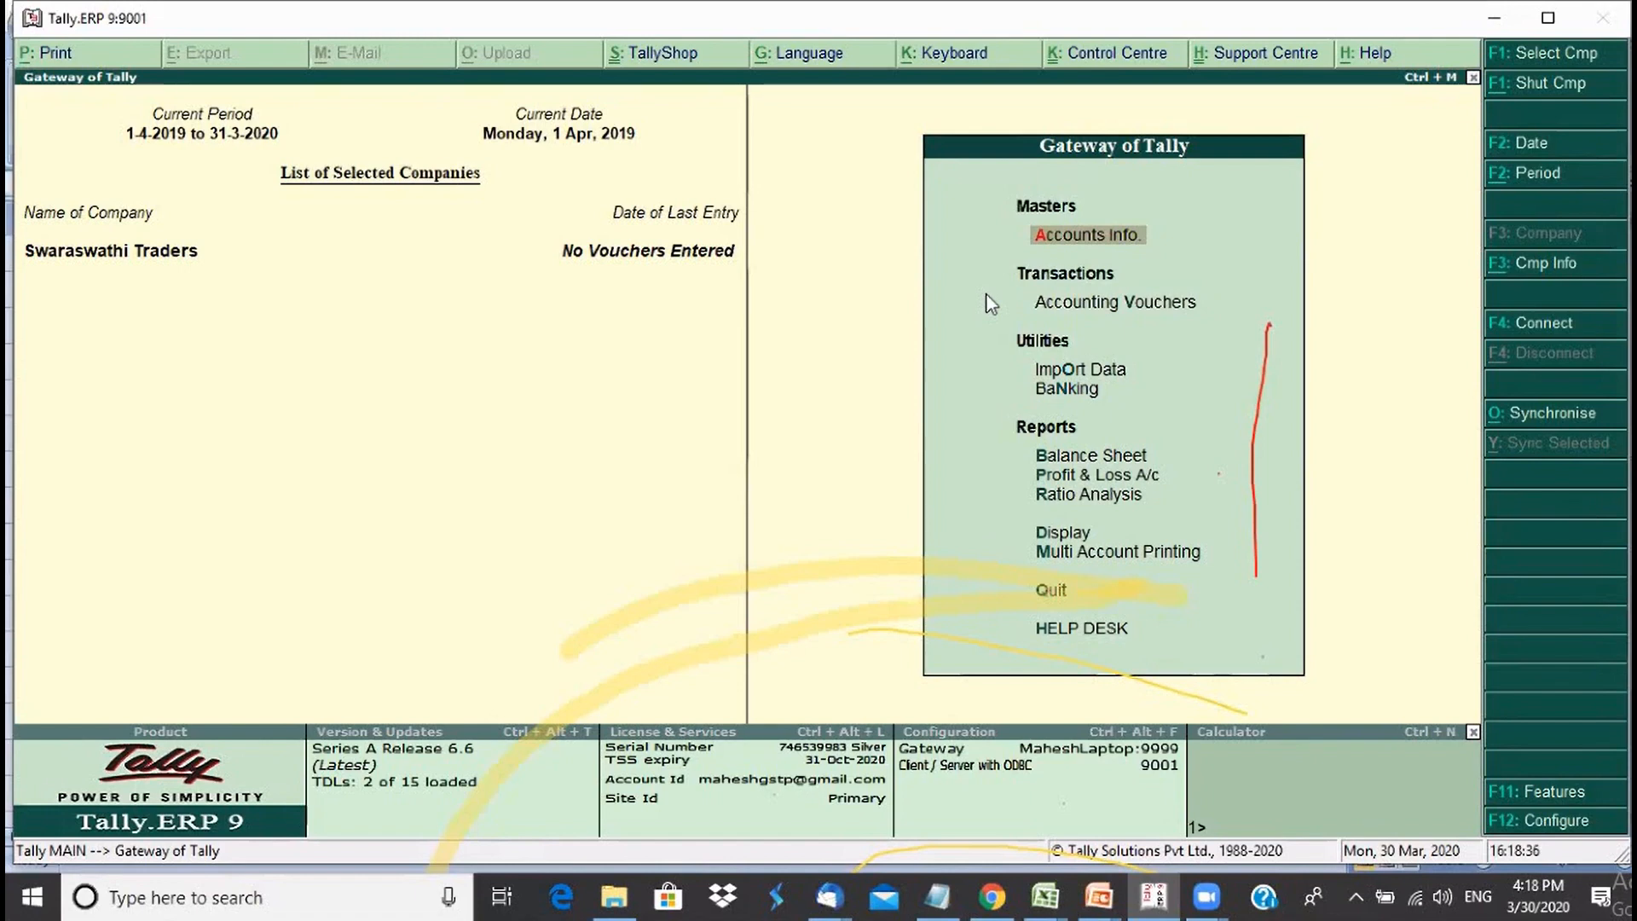
key("Return")
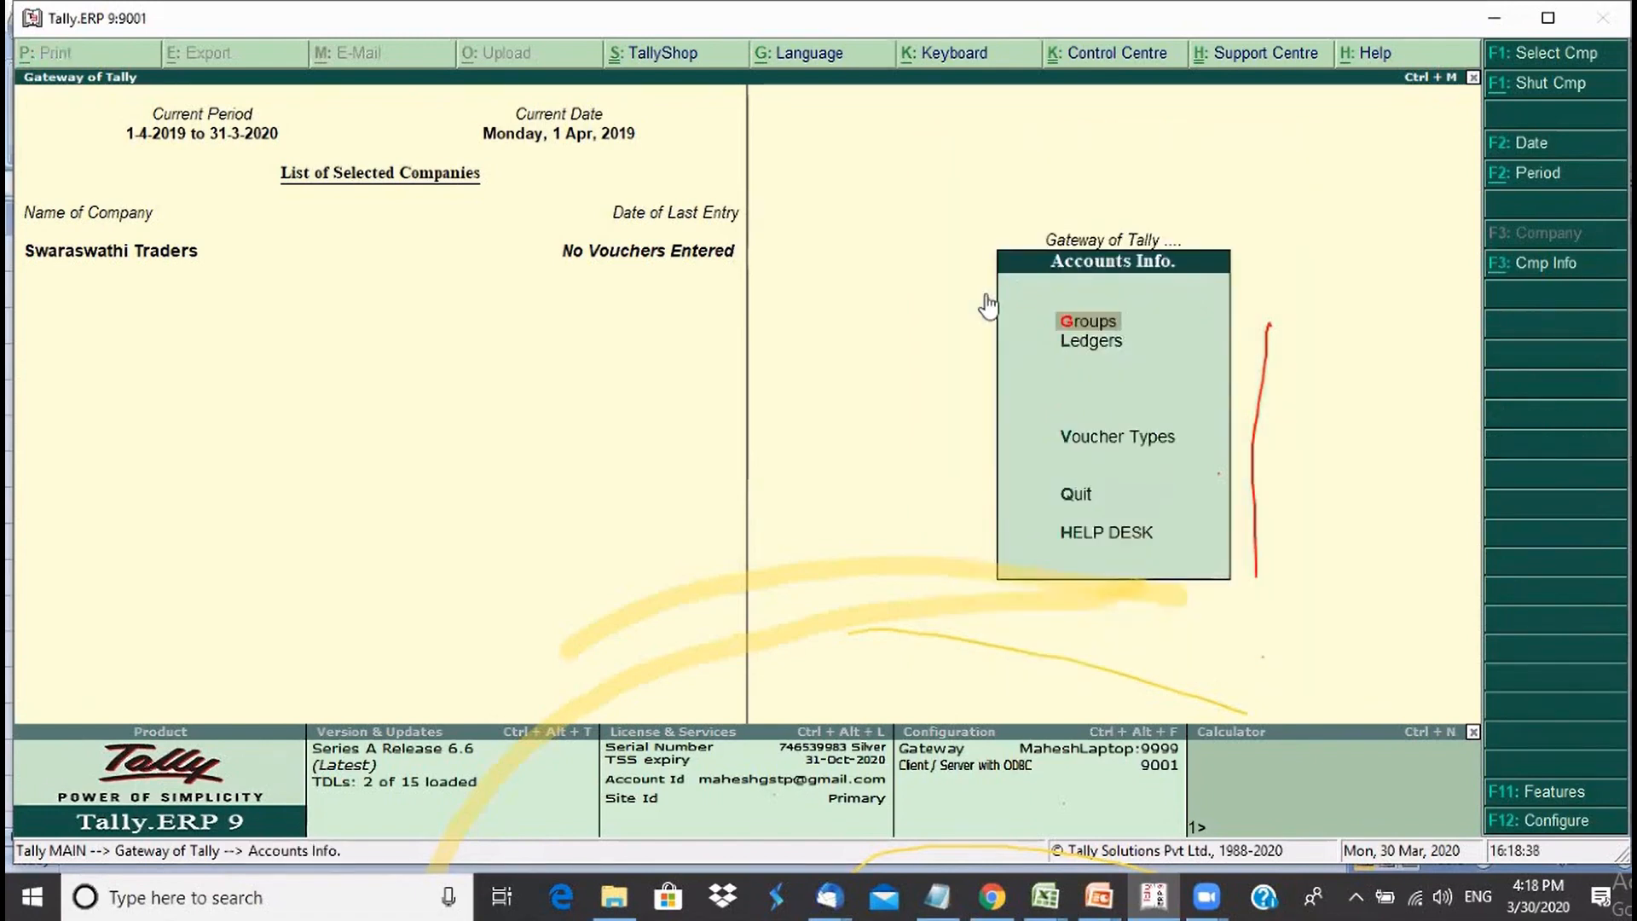
key("Return")
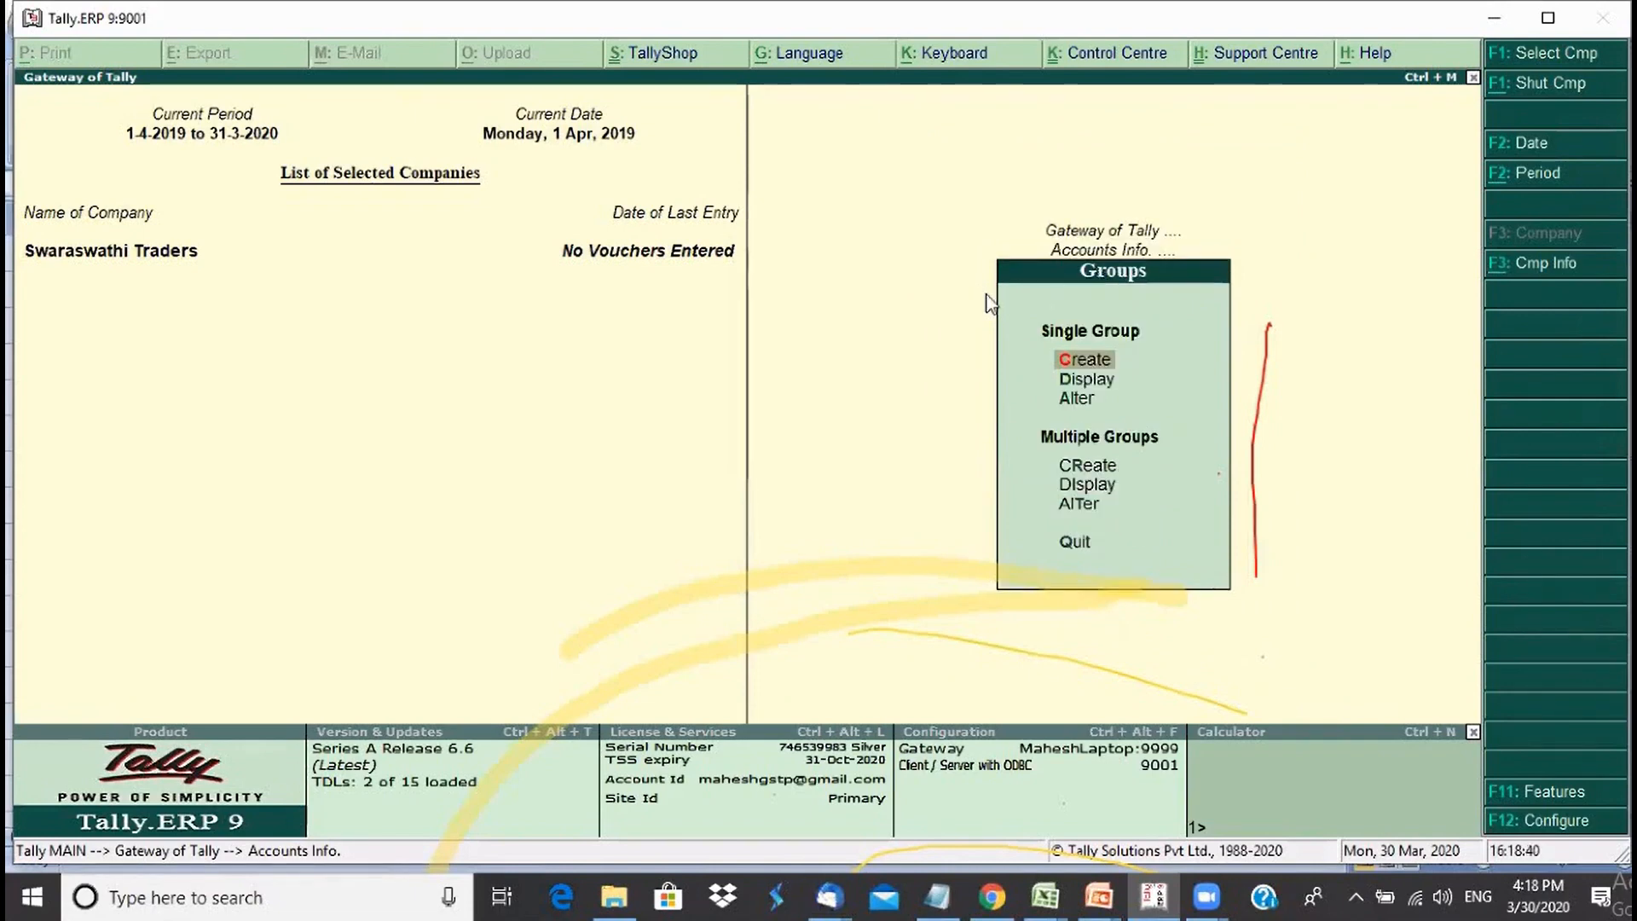
key("Down")
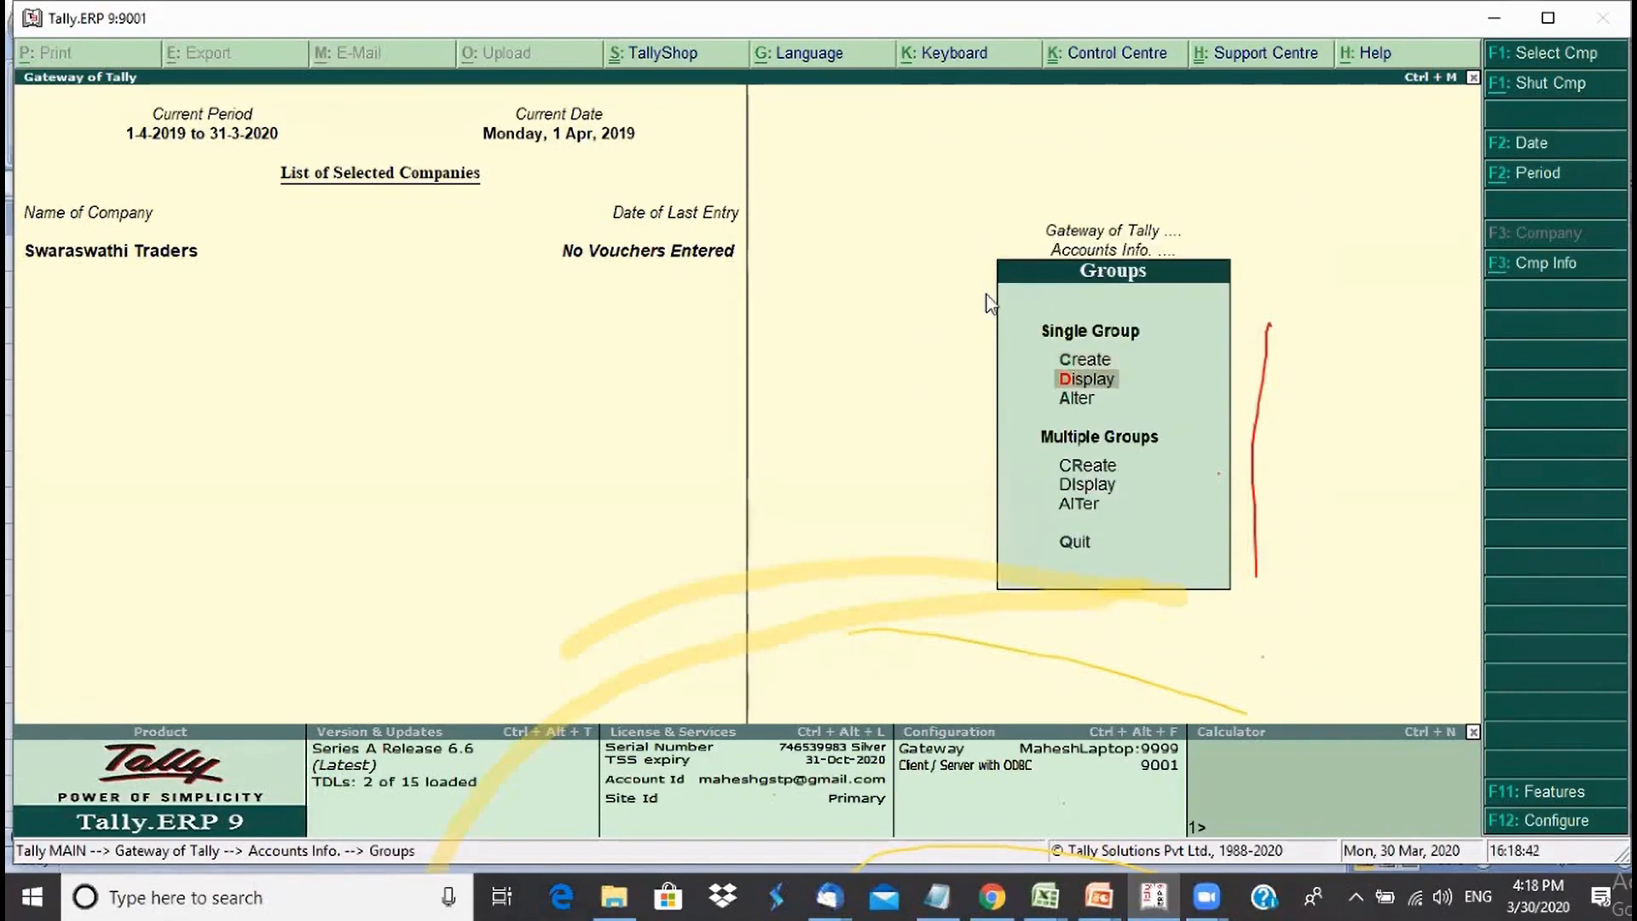
key("Return")
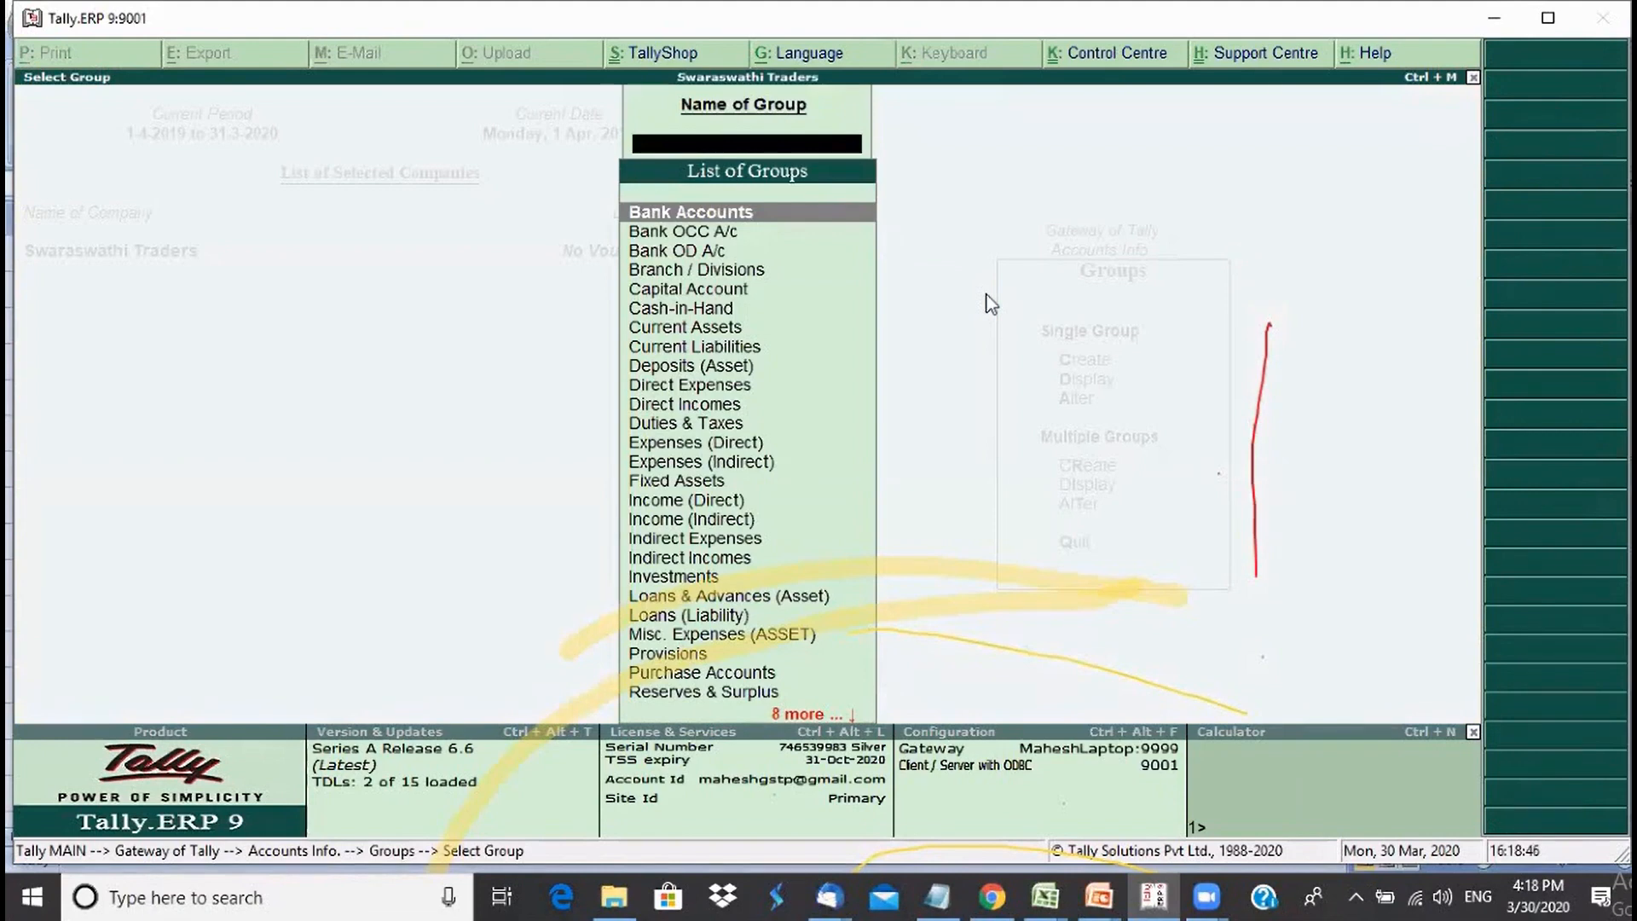
- Close the group list, then start a new group and cancel it
key("Escape")
key("Up")
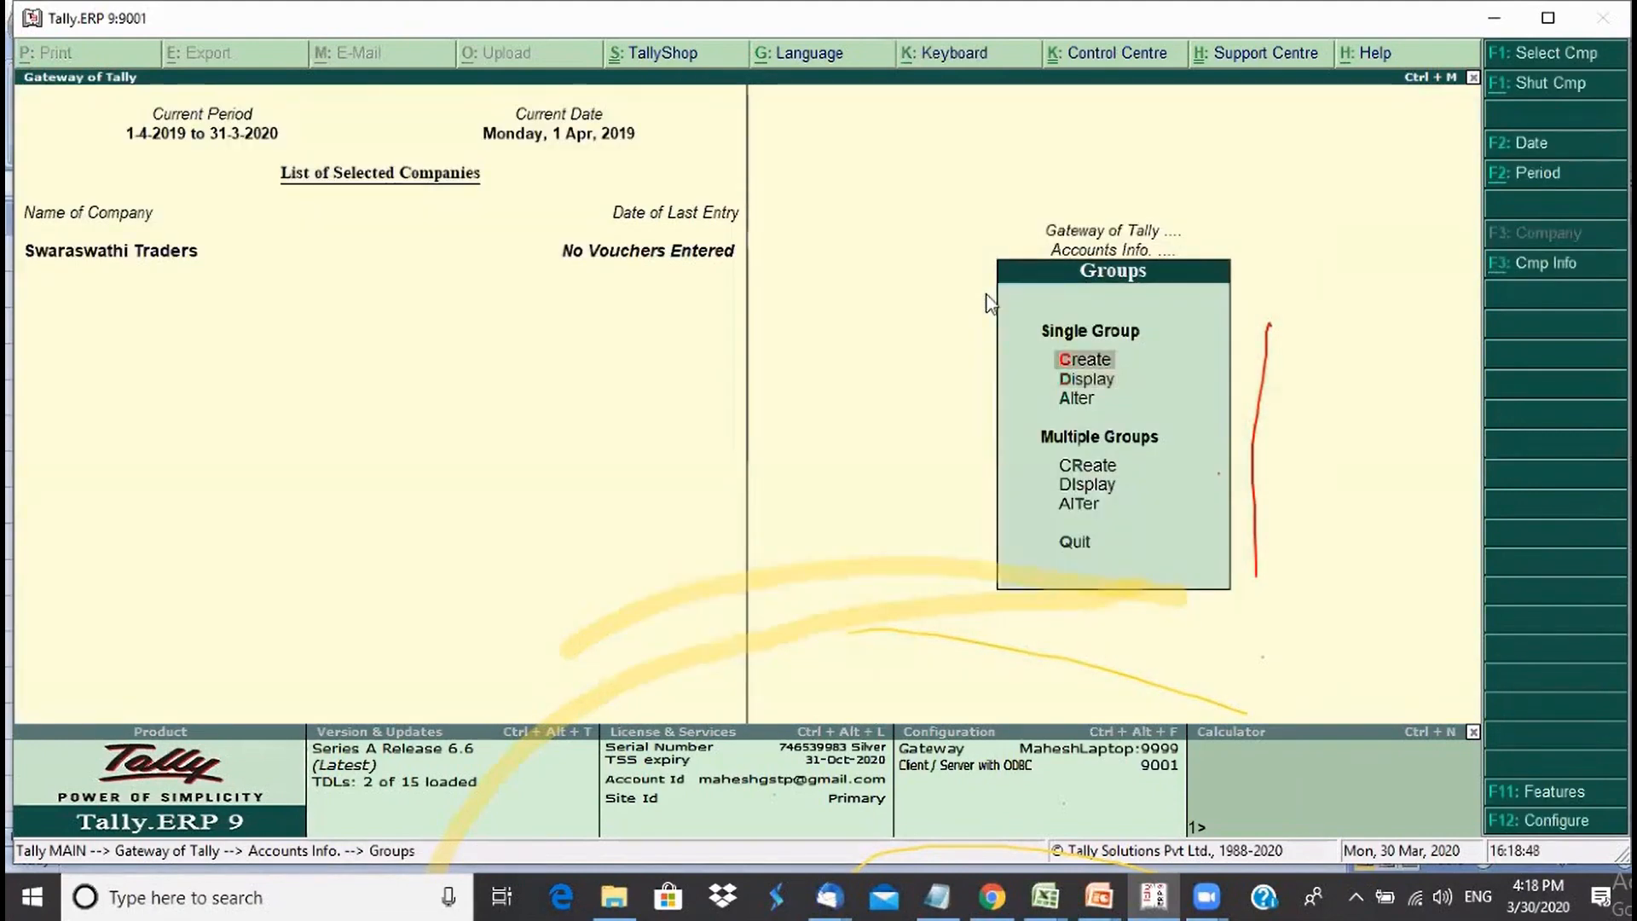
key("Return")
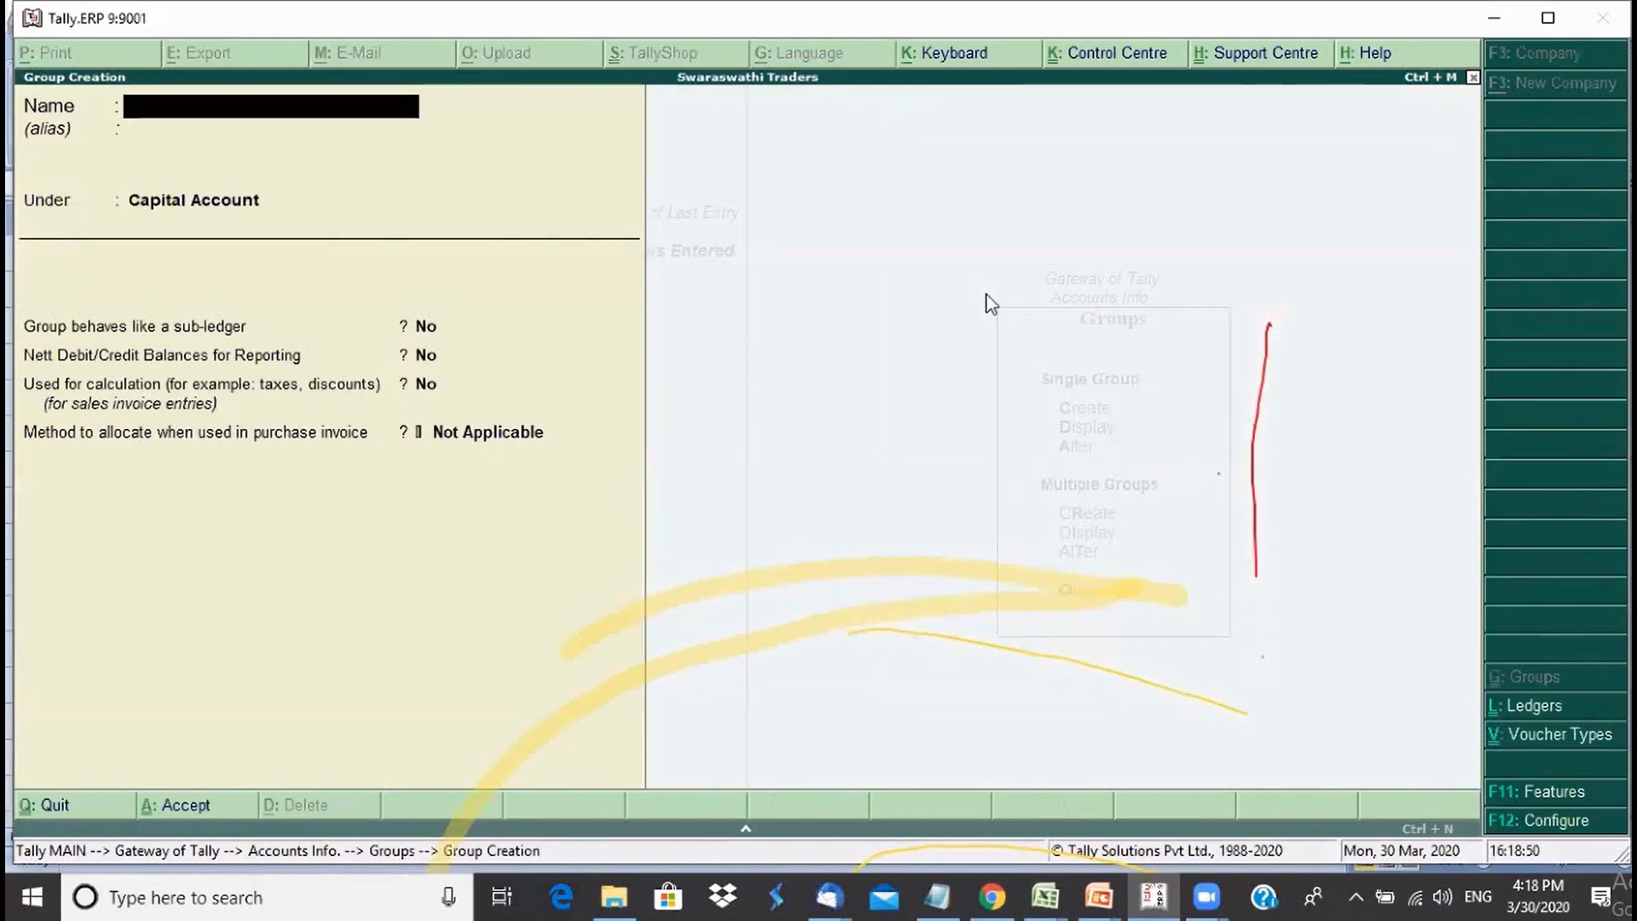
key("Escape")
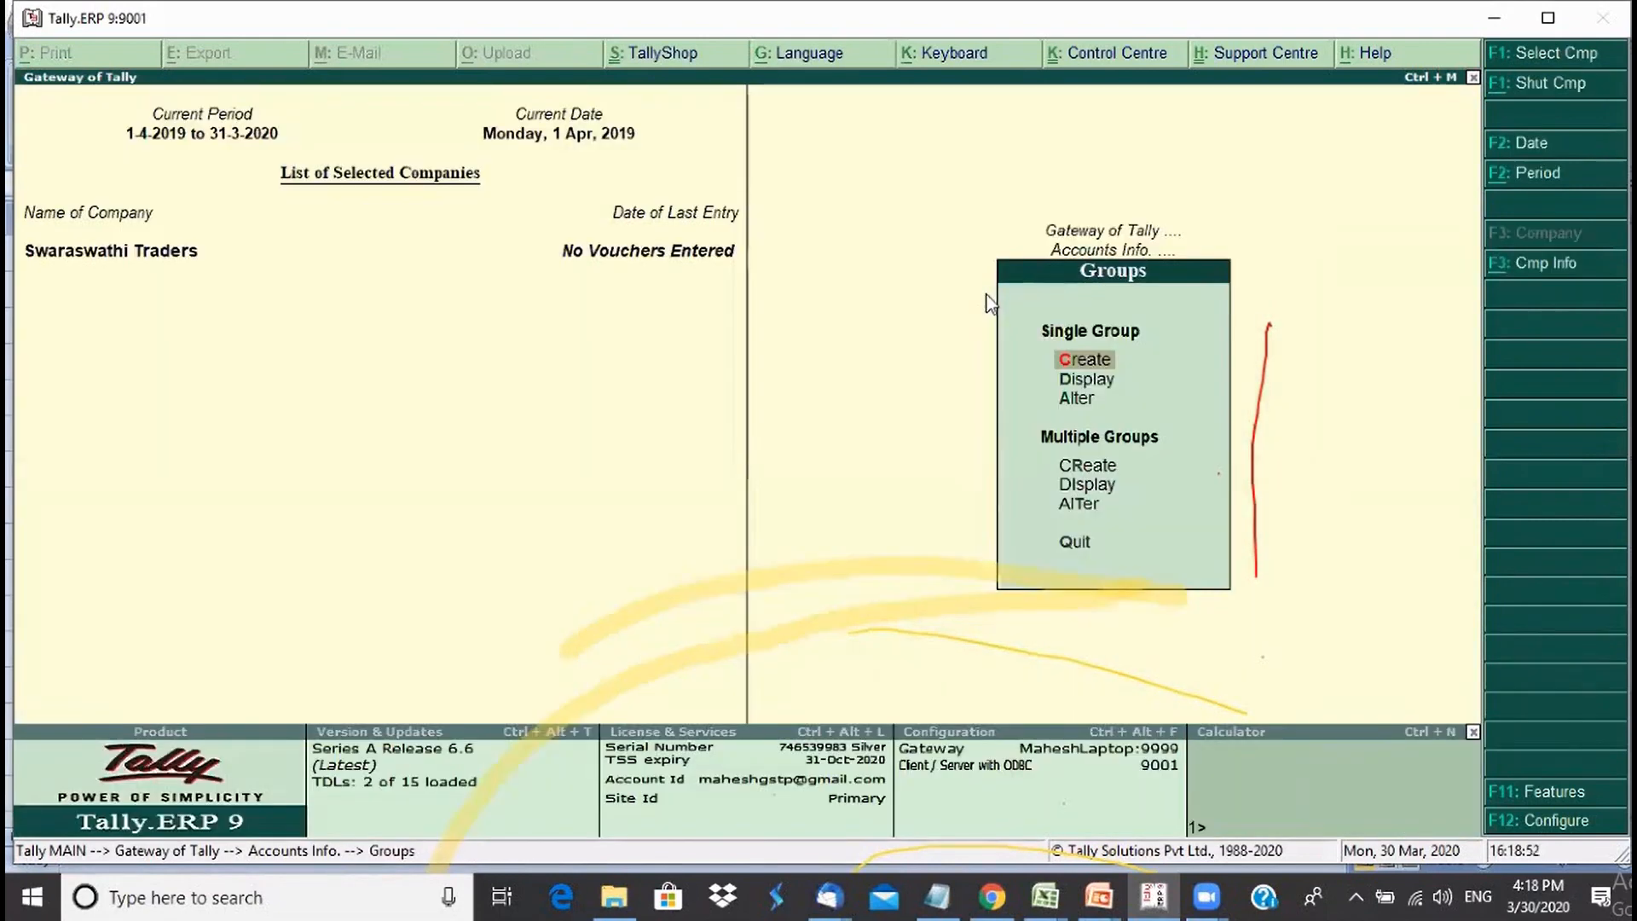
- Open Bank Accounts for alteration, quit without changes, and reopen the Display group list
key("a")
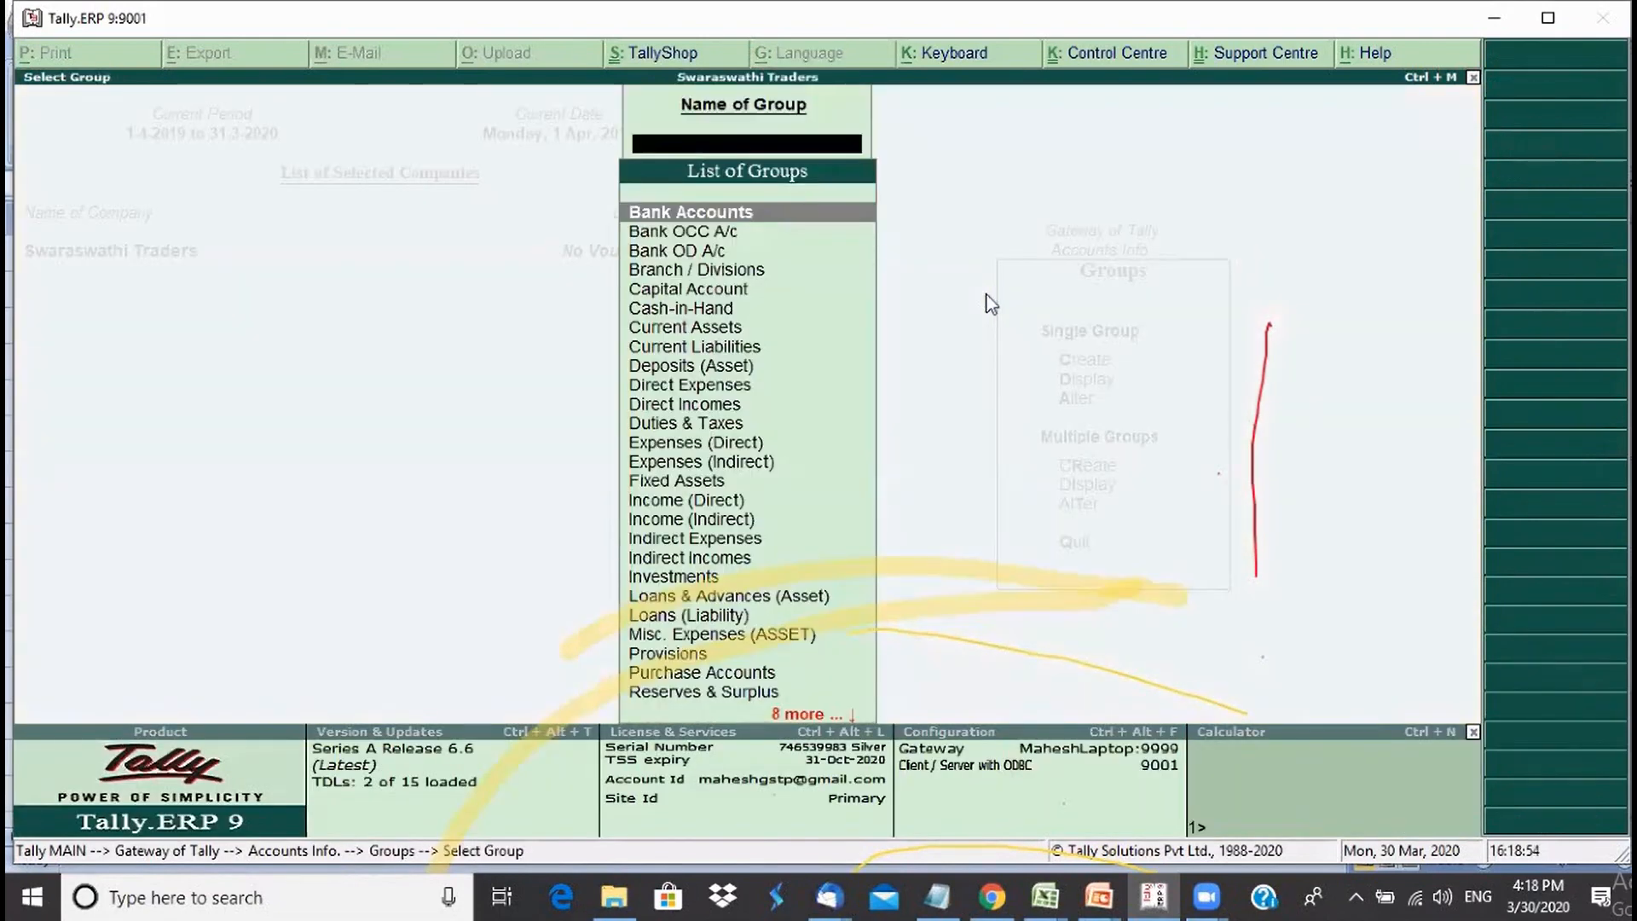
key("Return")
key("Escape")
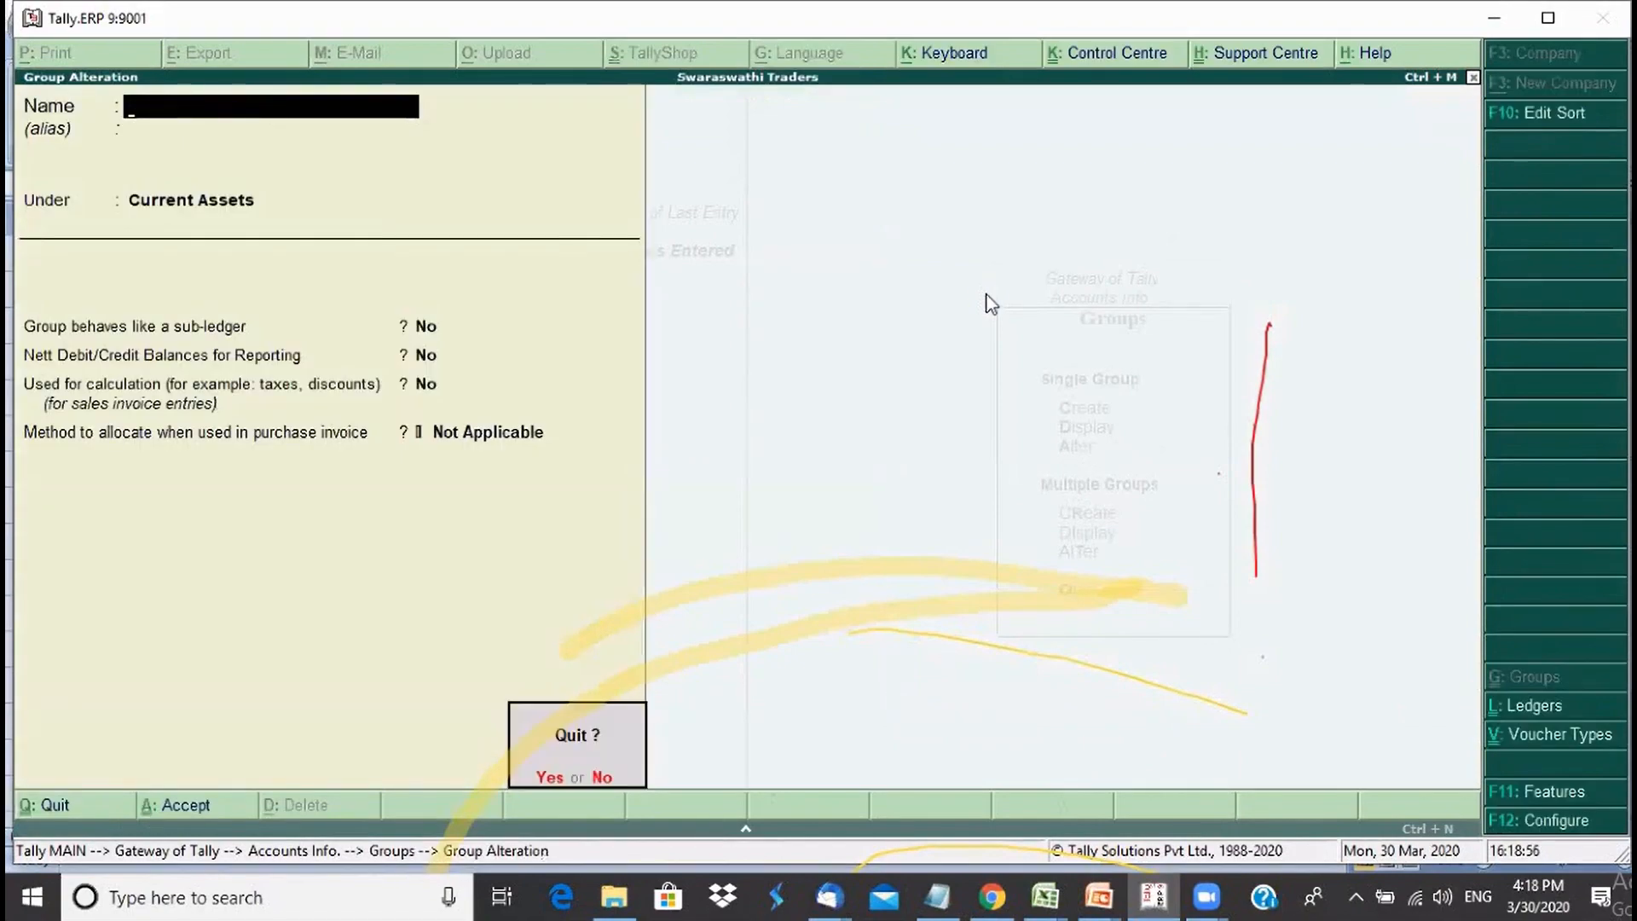
key("Return")
key("Escape")
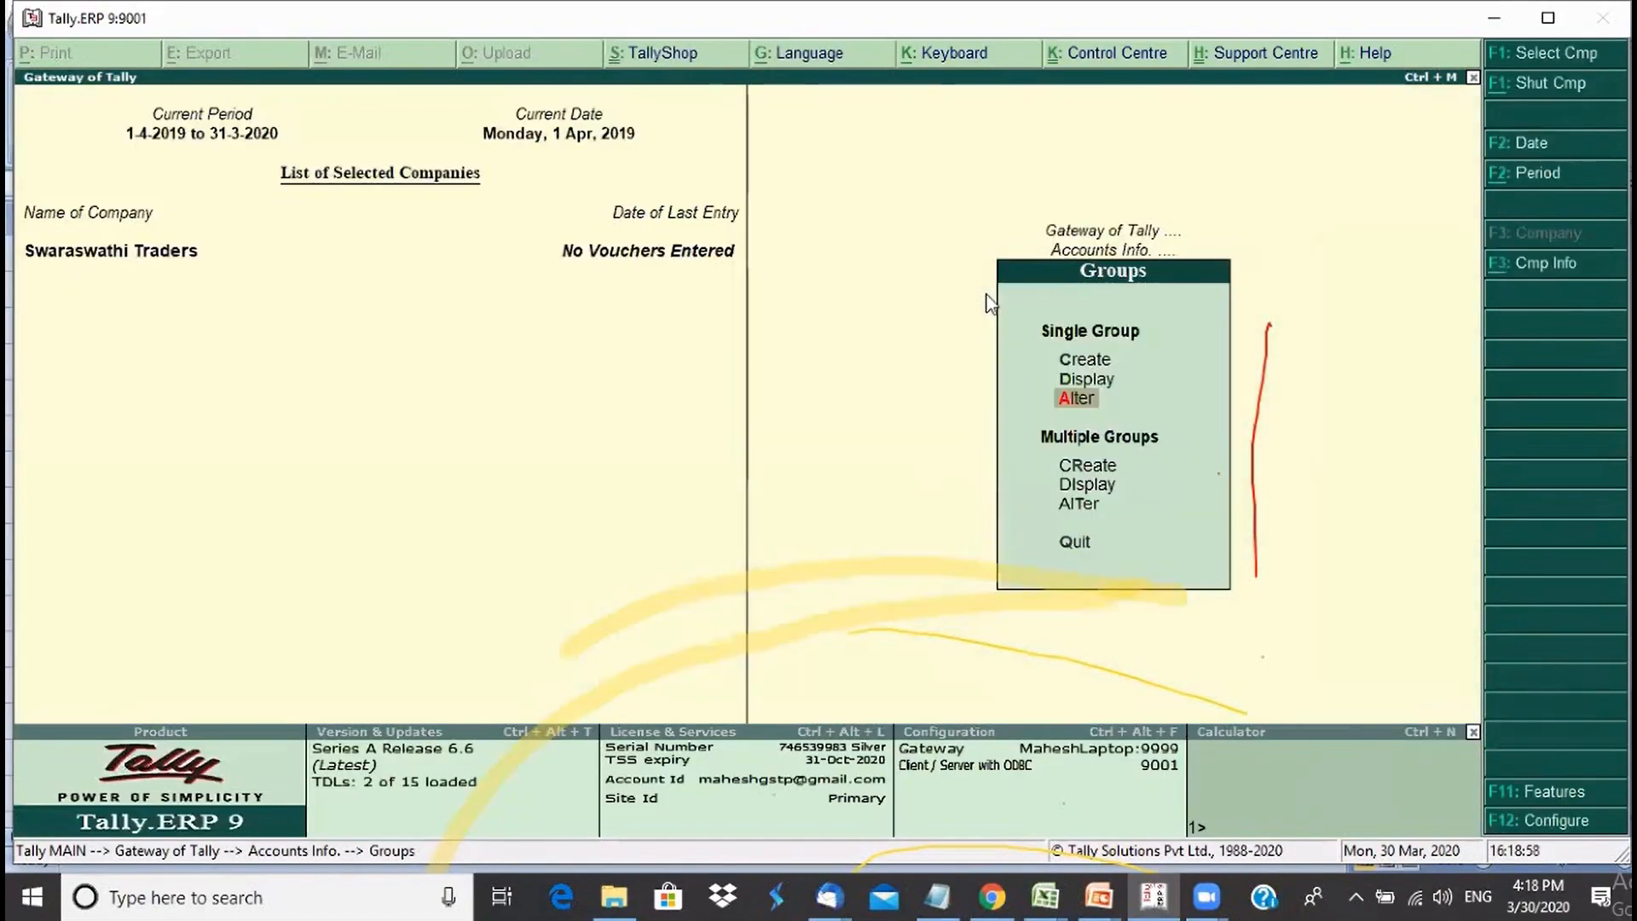
key("Up")
key("Return")
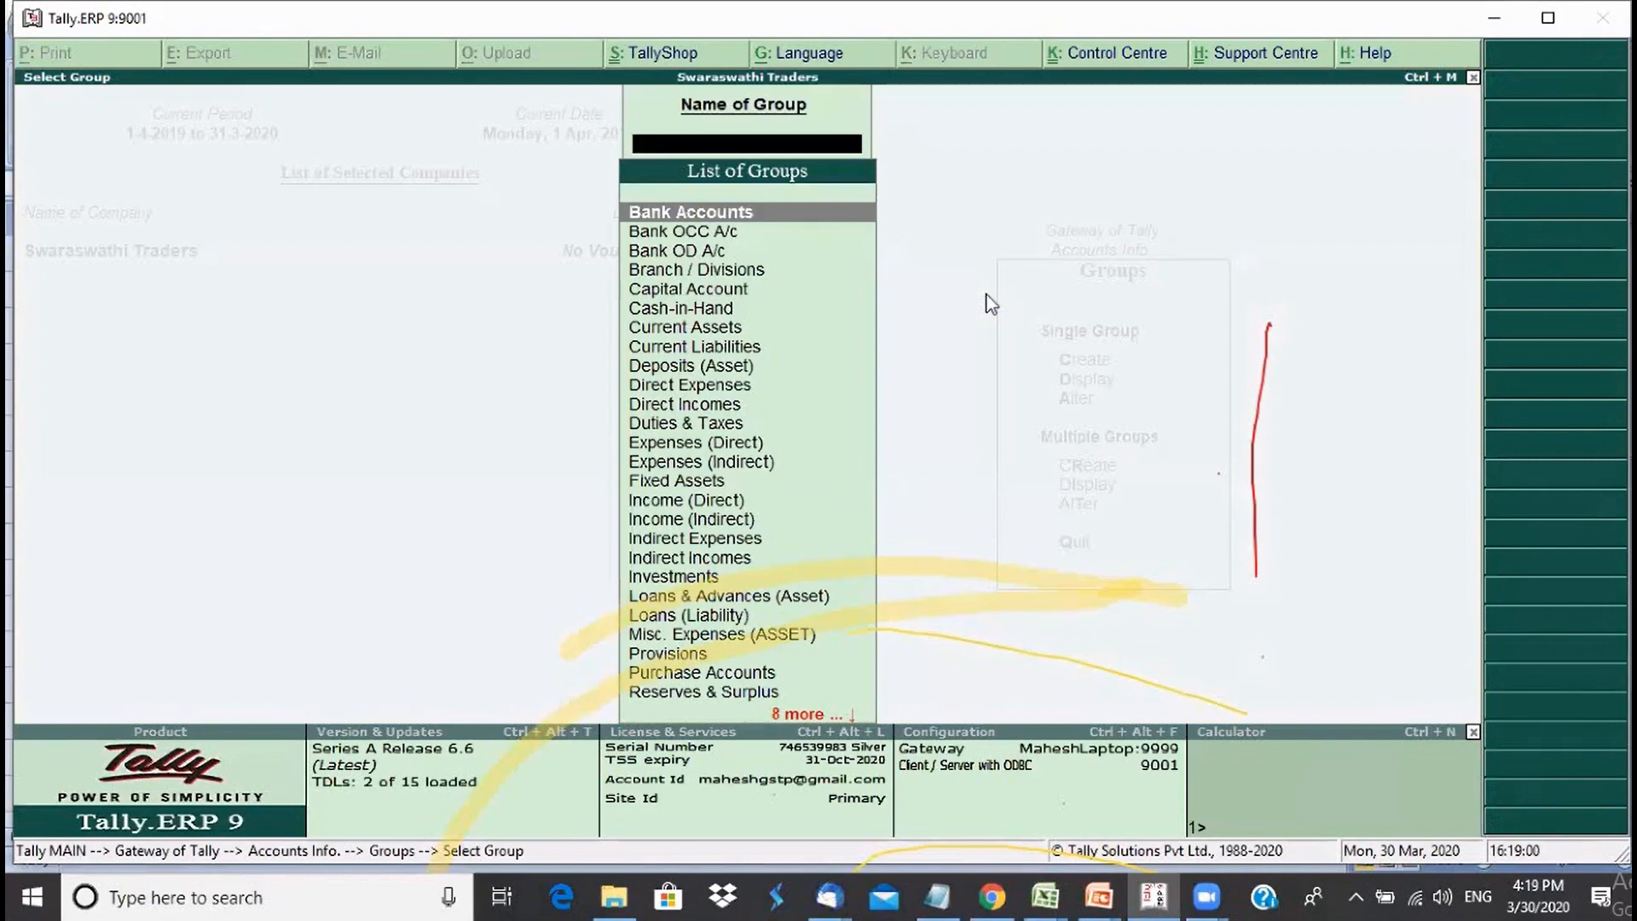
- Display Bank Accounts, then Current Assets, a Primary group with nature Assets
key("Return")
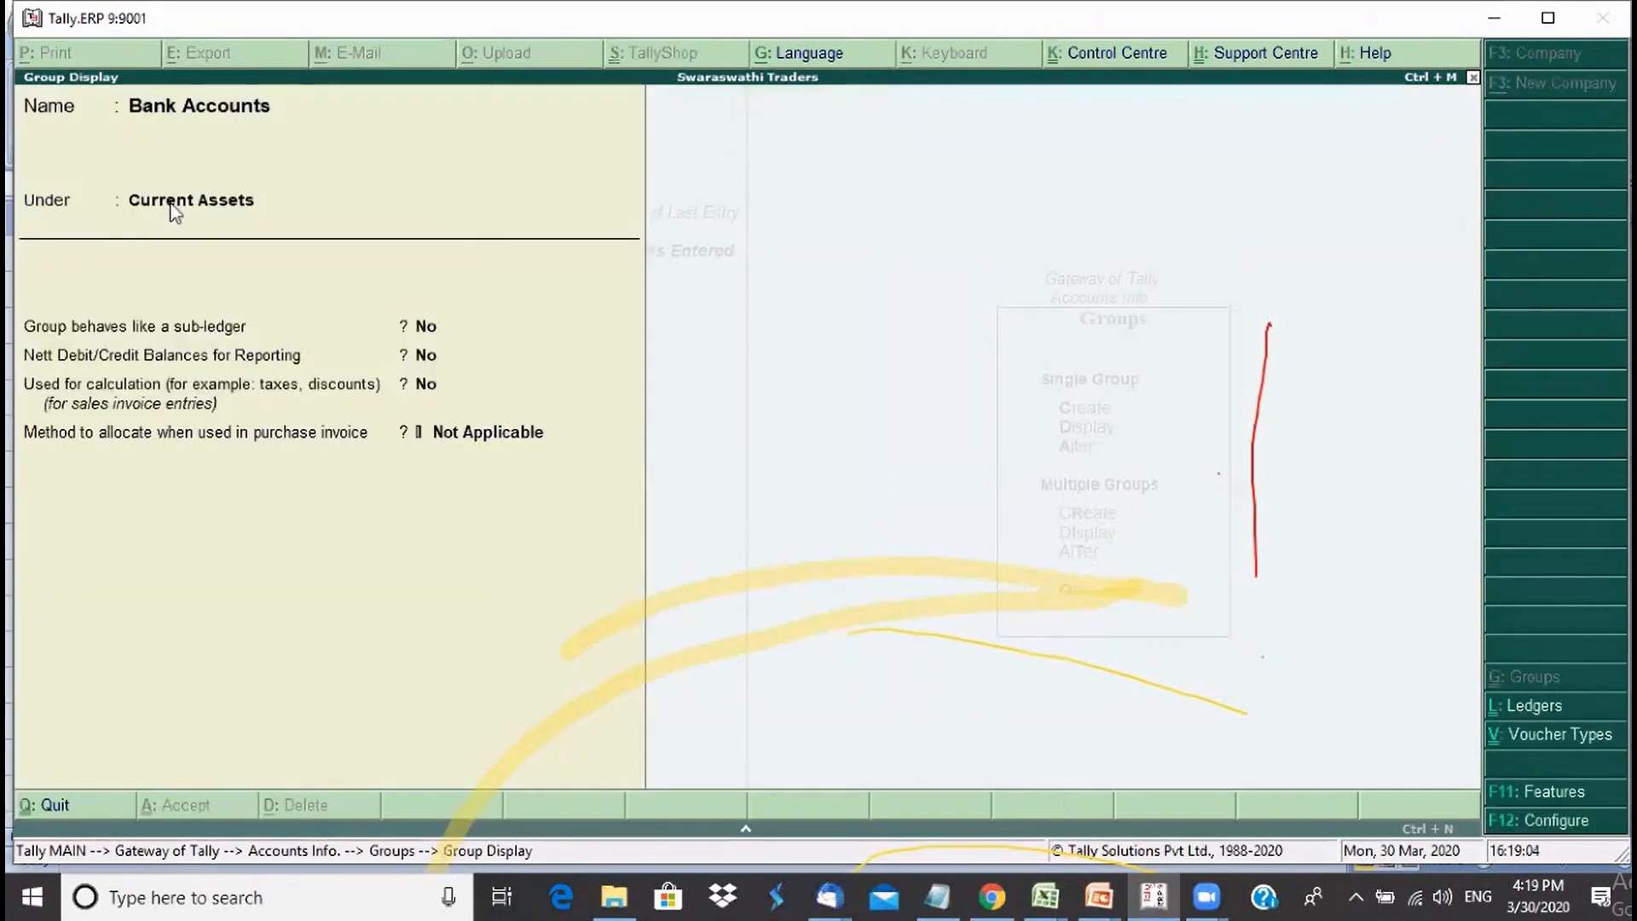
key("Escape")
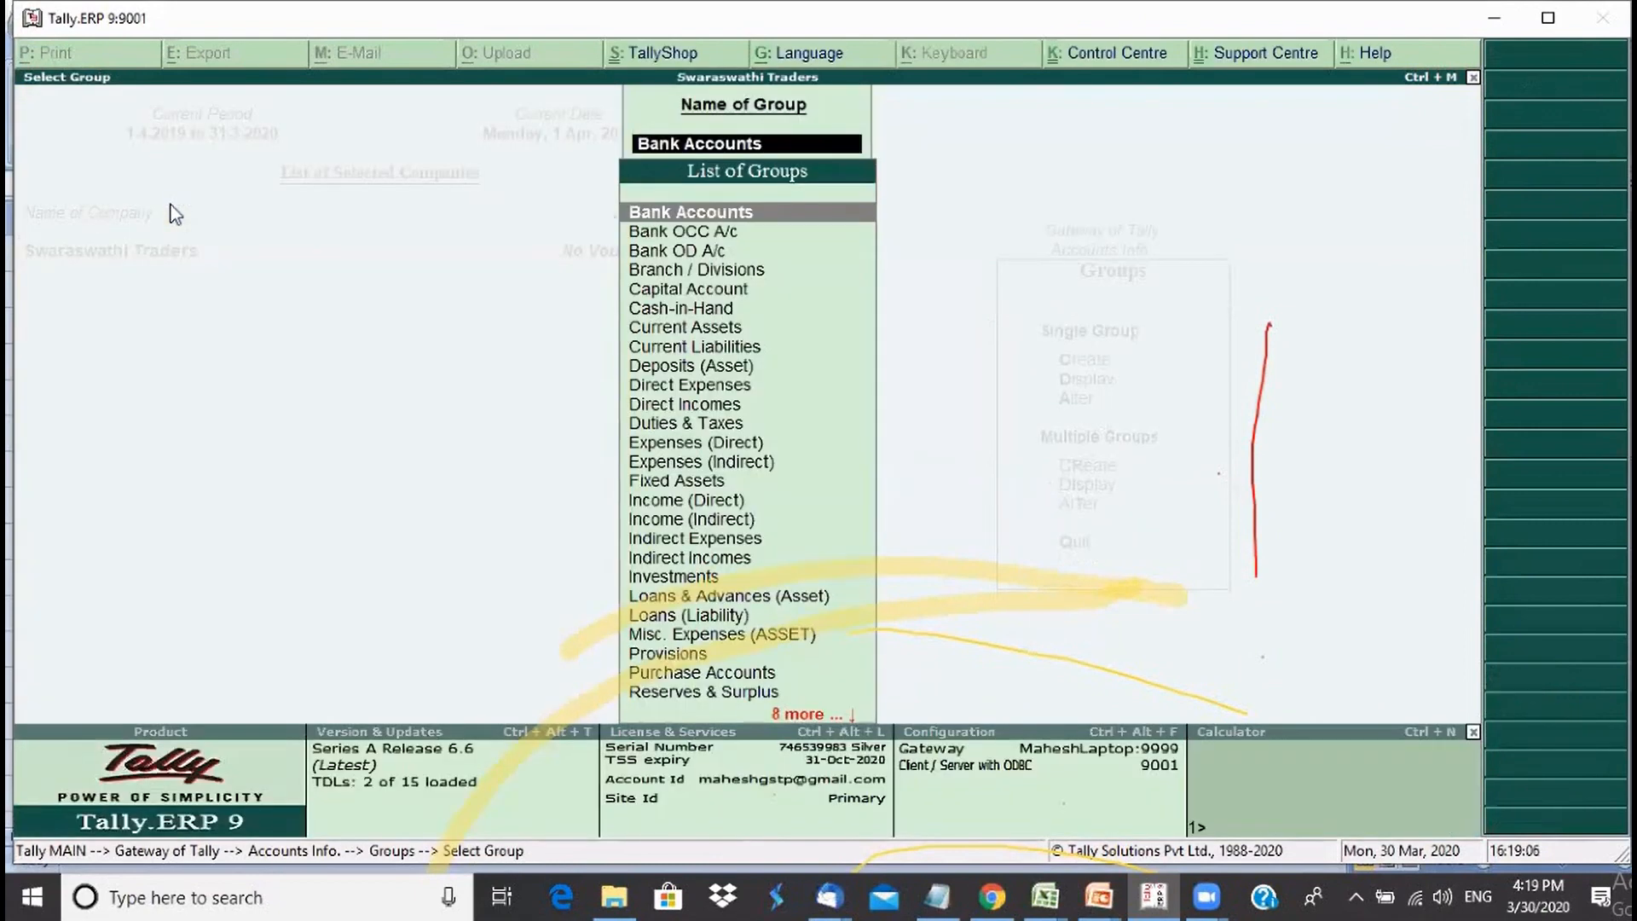
key("Down")
key("Down")
key("Down")
key("Down")
key("Down")
key("Down")
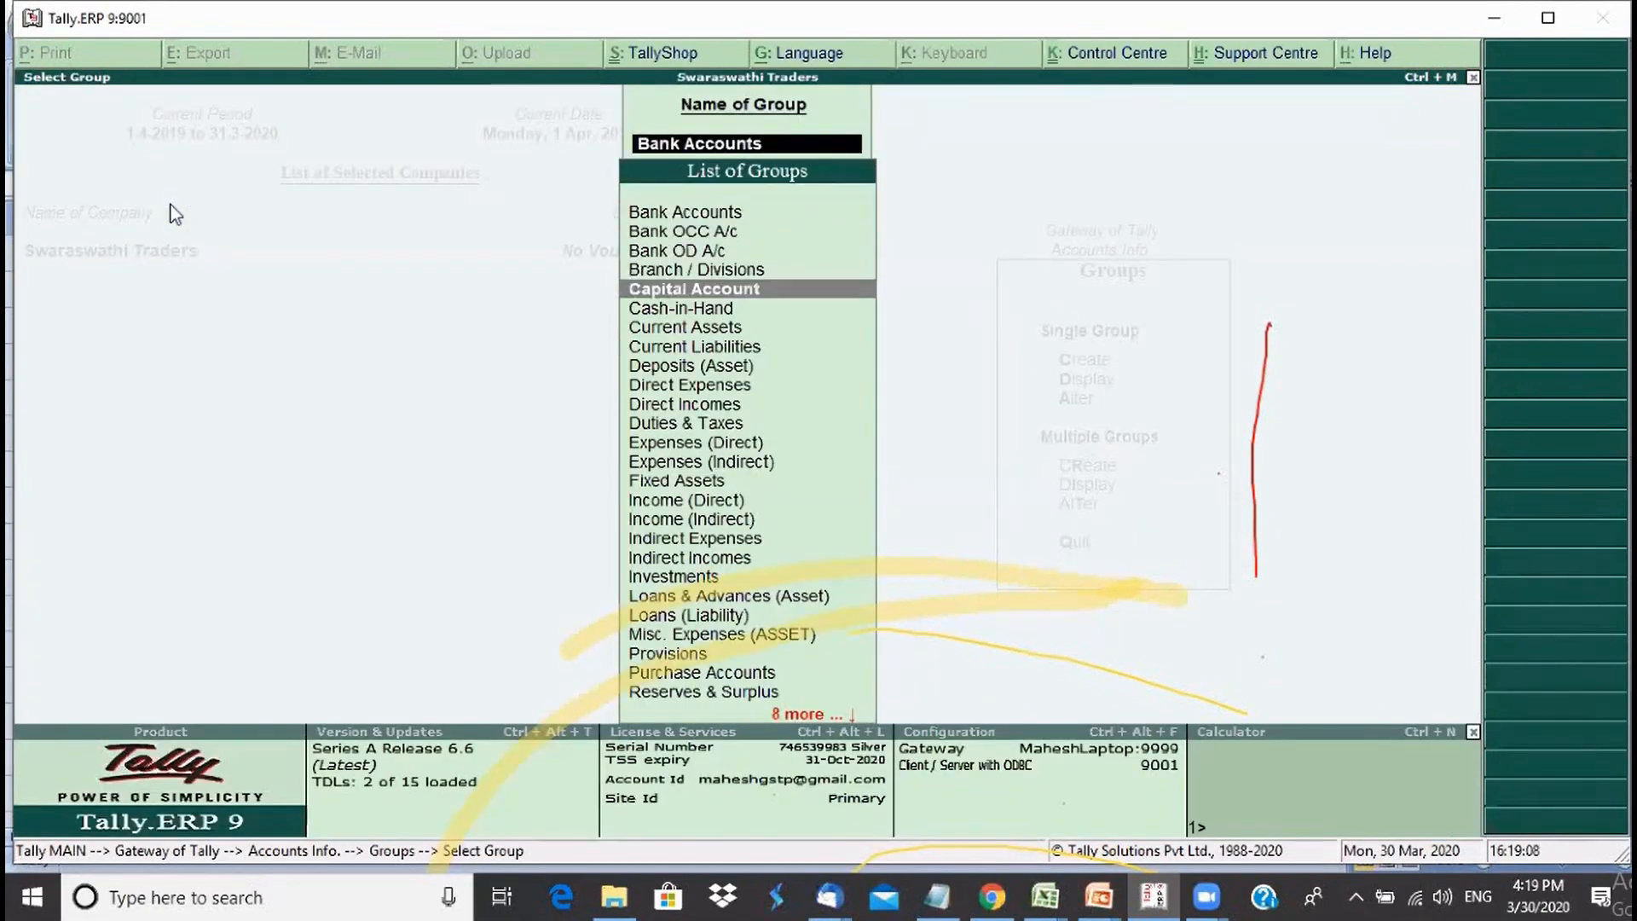
key("Return")
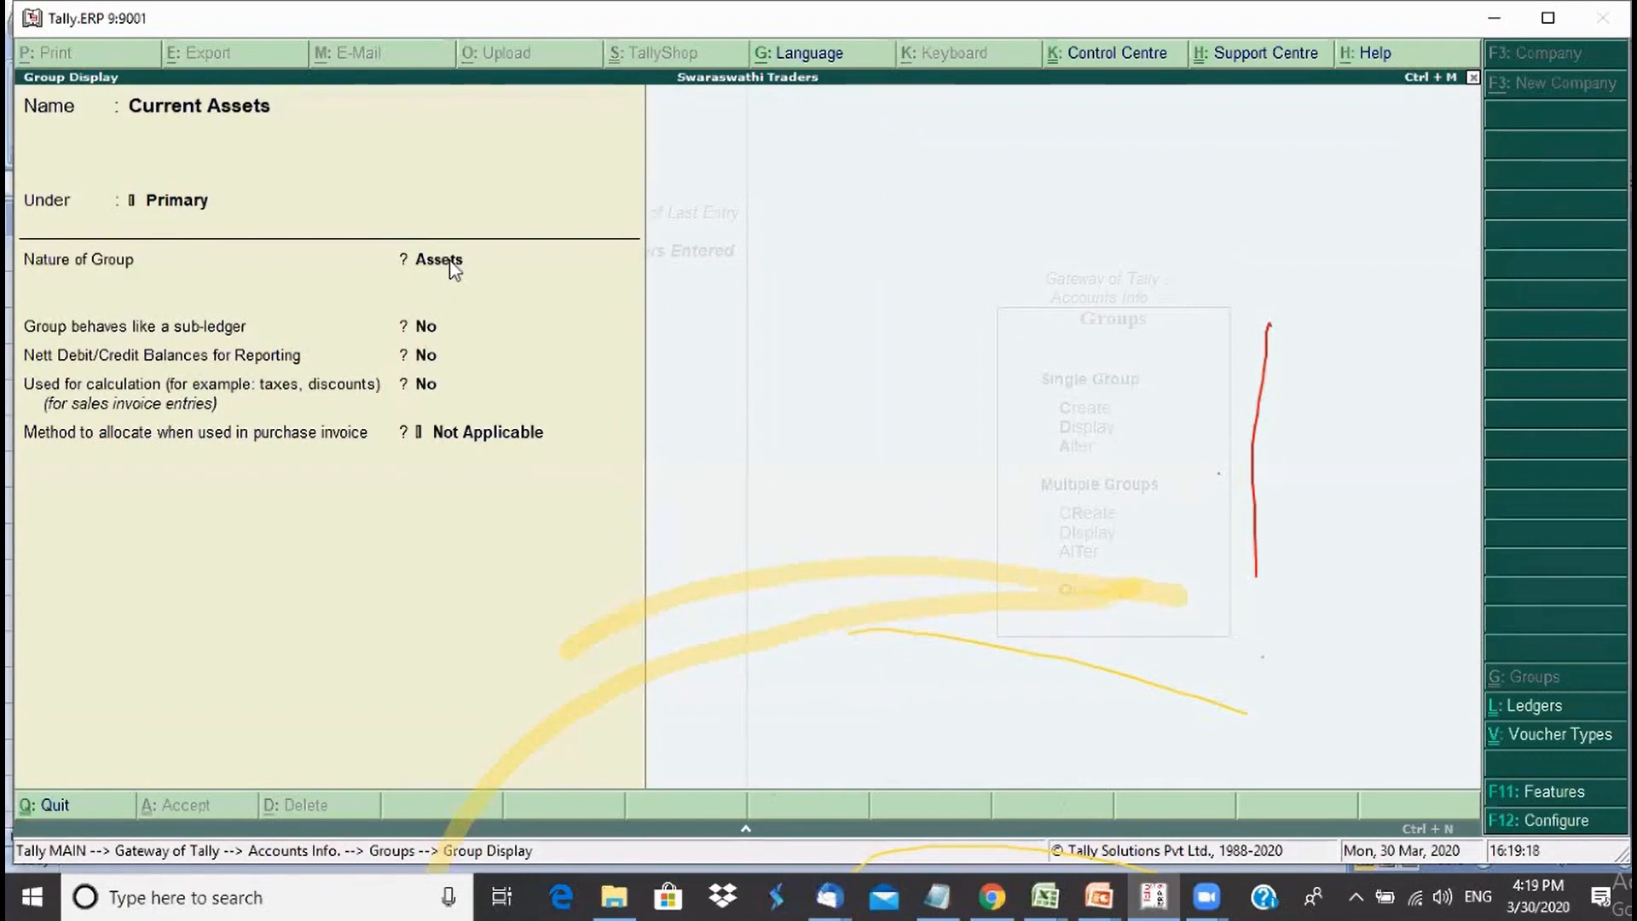
mouse_move(1045, 897)
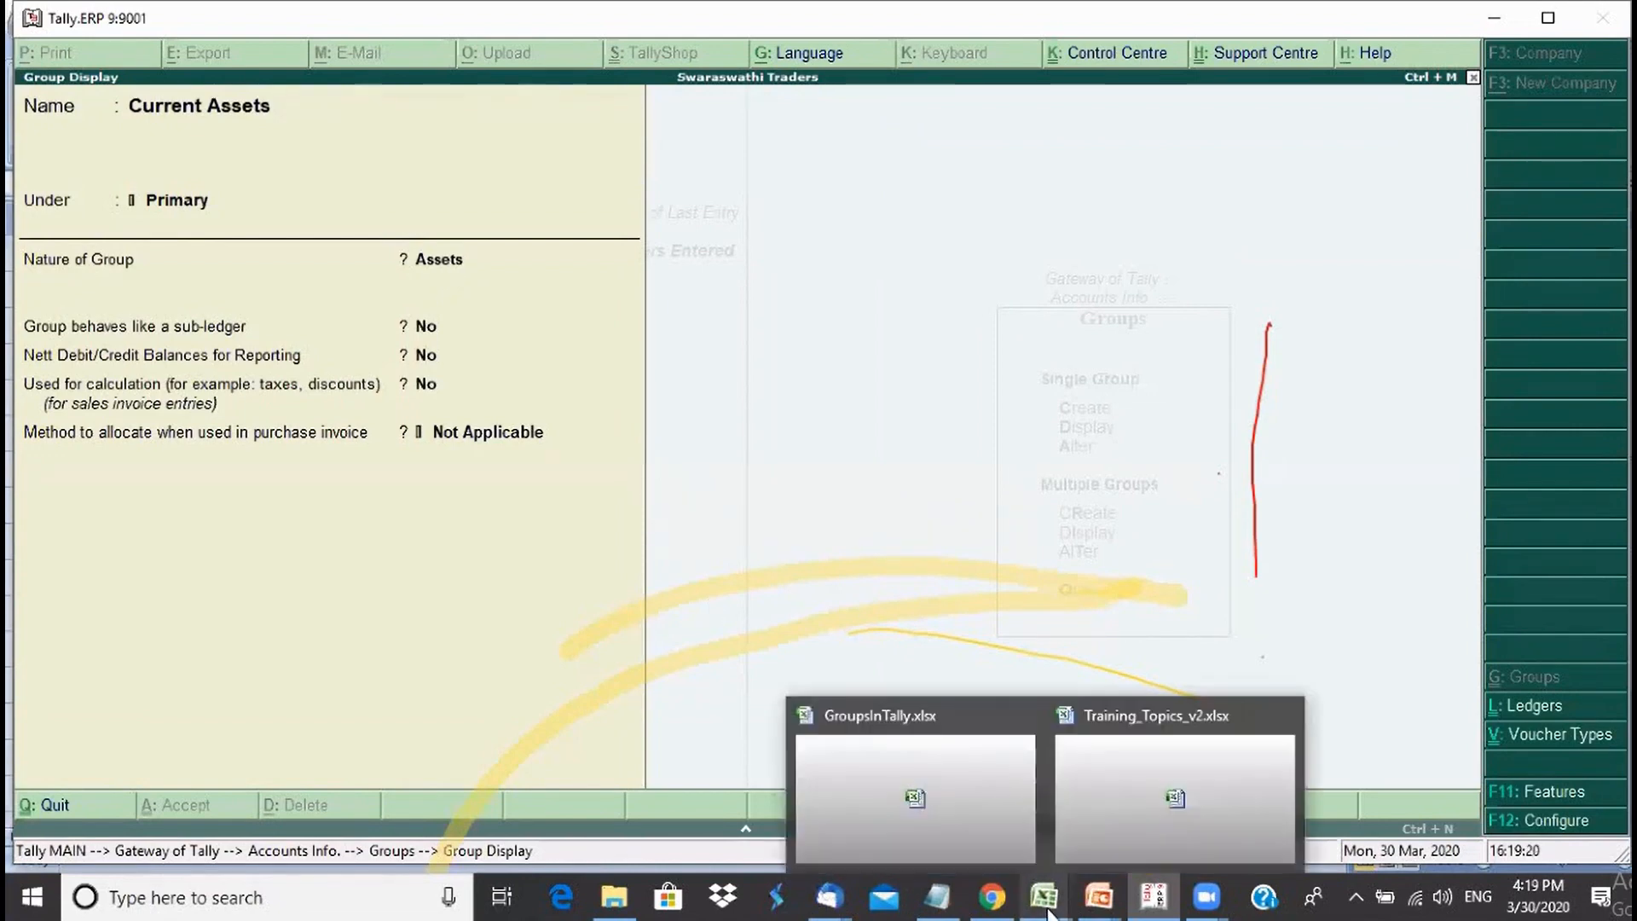
- In GroupsInTally.xlsx, go through Current Assets' sub-groups Bank Accounts to Sundry Debtors in B4:B9
left_click(945, 796)
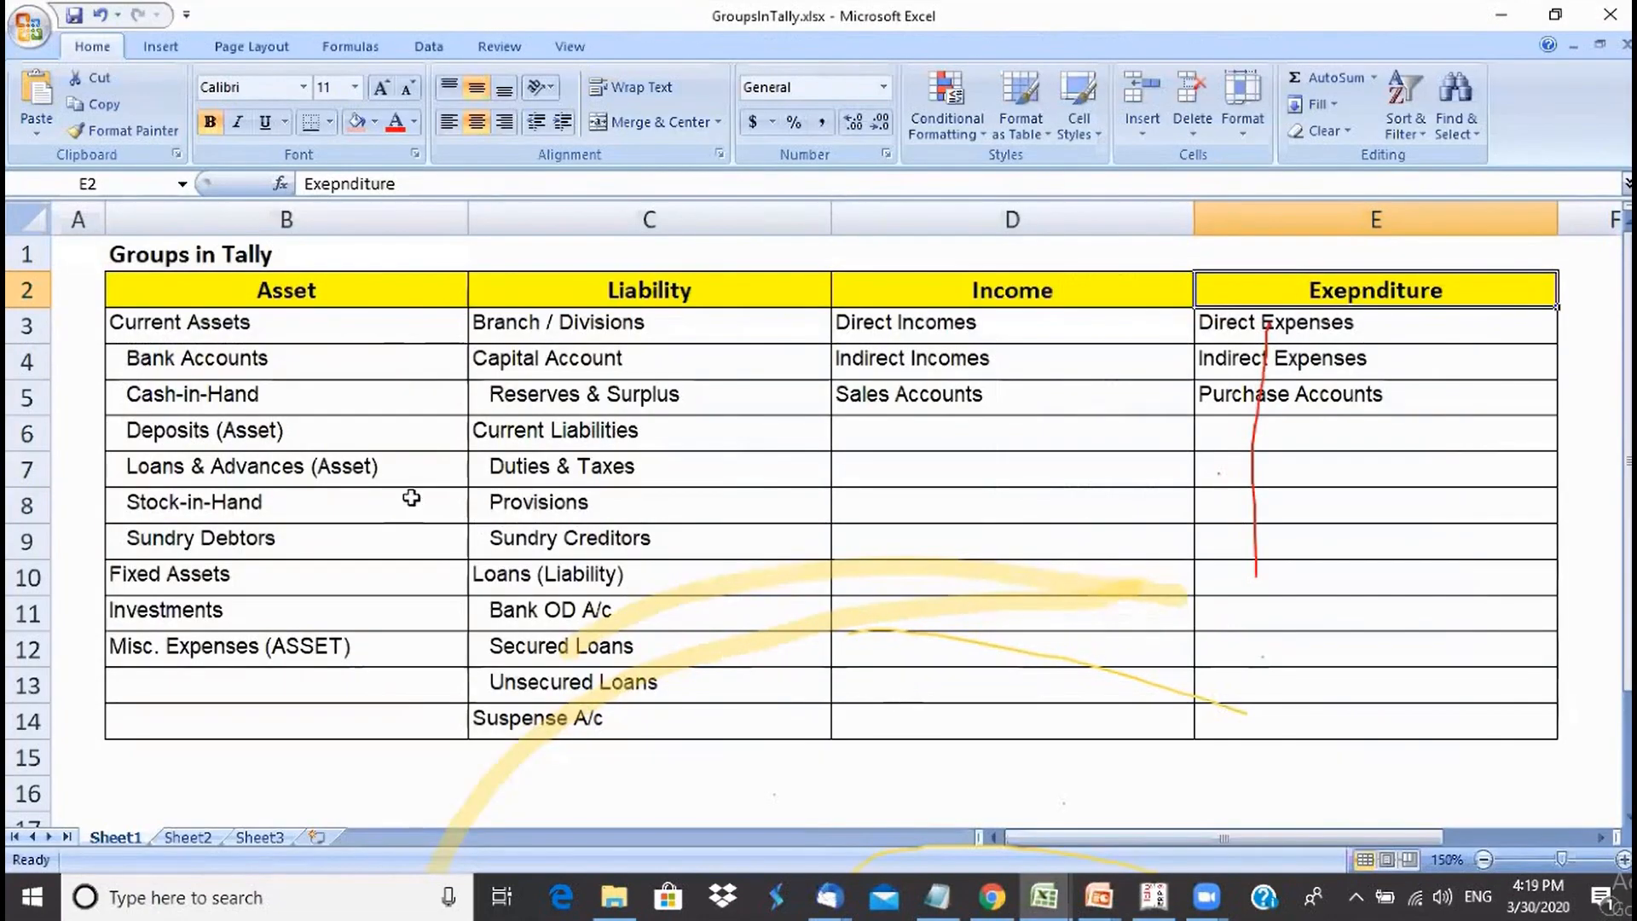
left_click(271, 331)
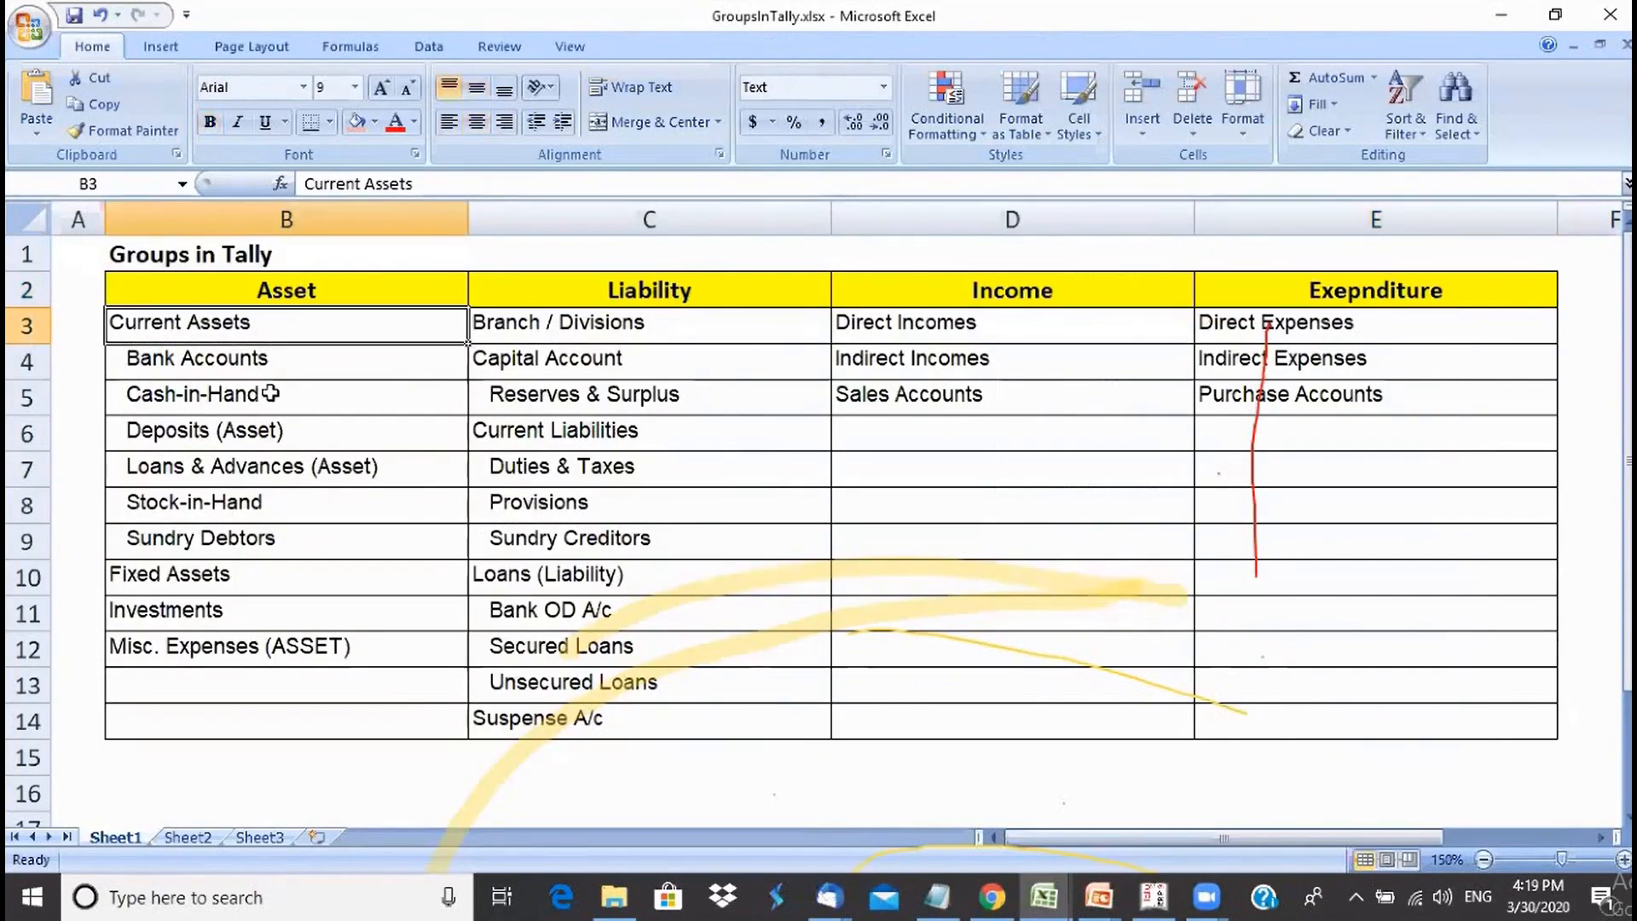
left_click(275, 369)
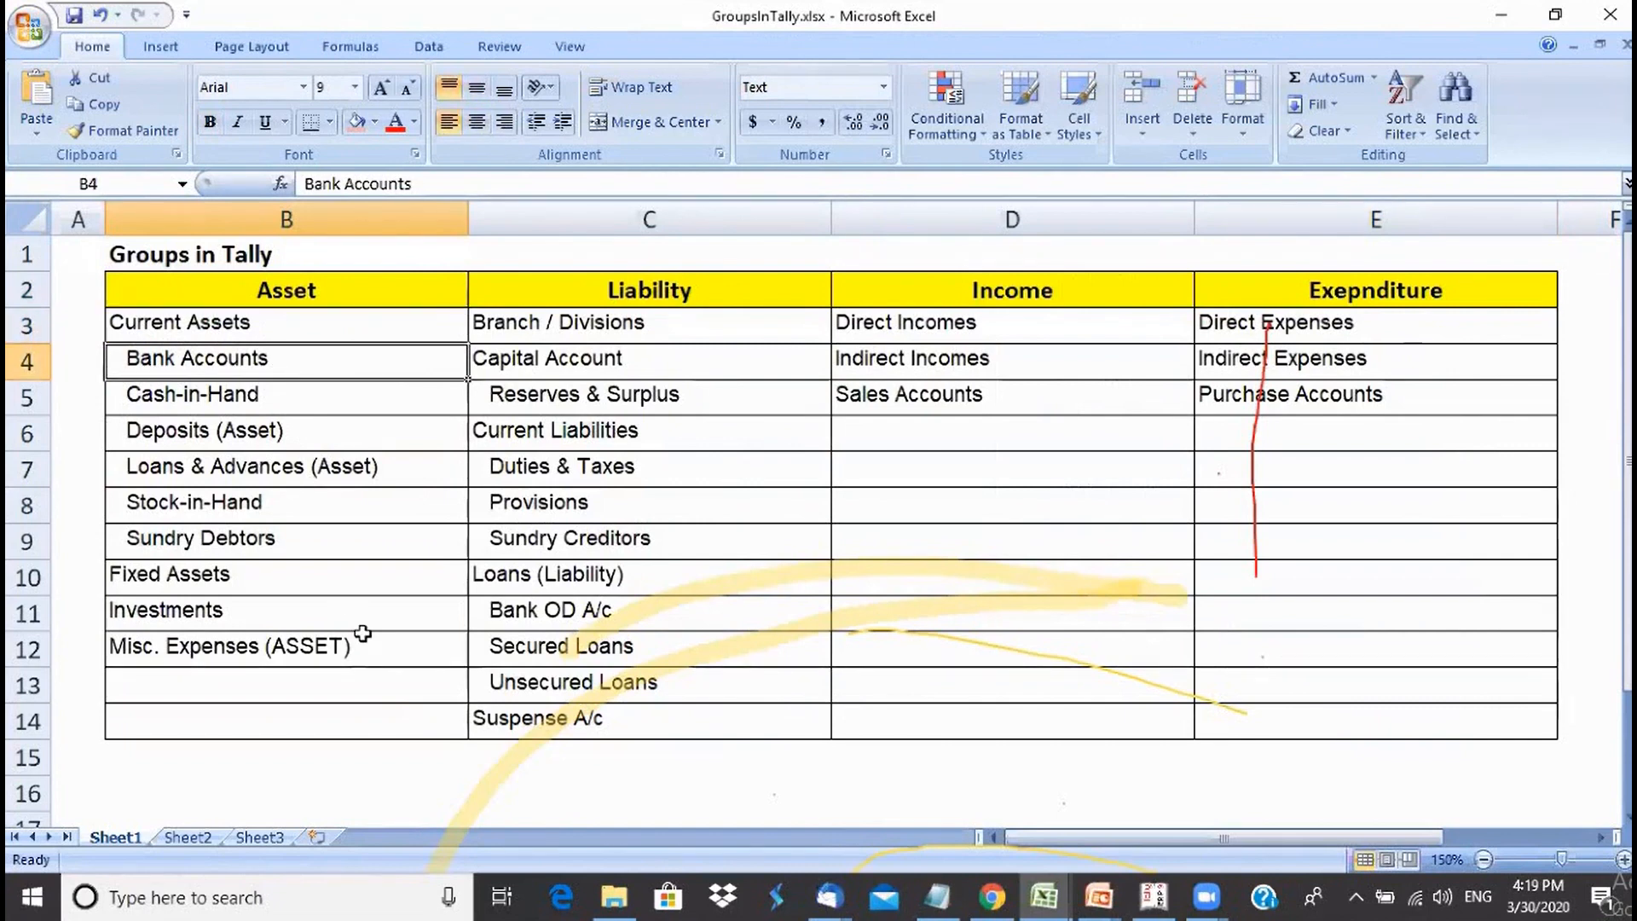
left_click(248, 403)
left_click(246, 432)
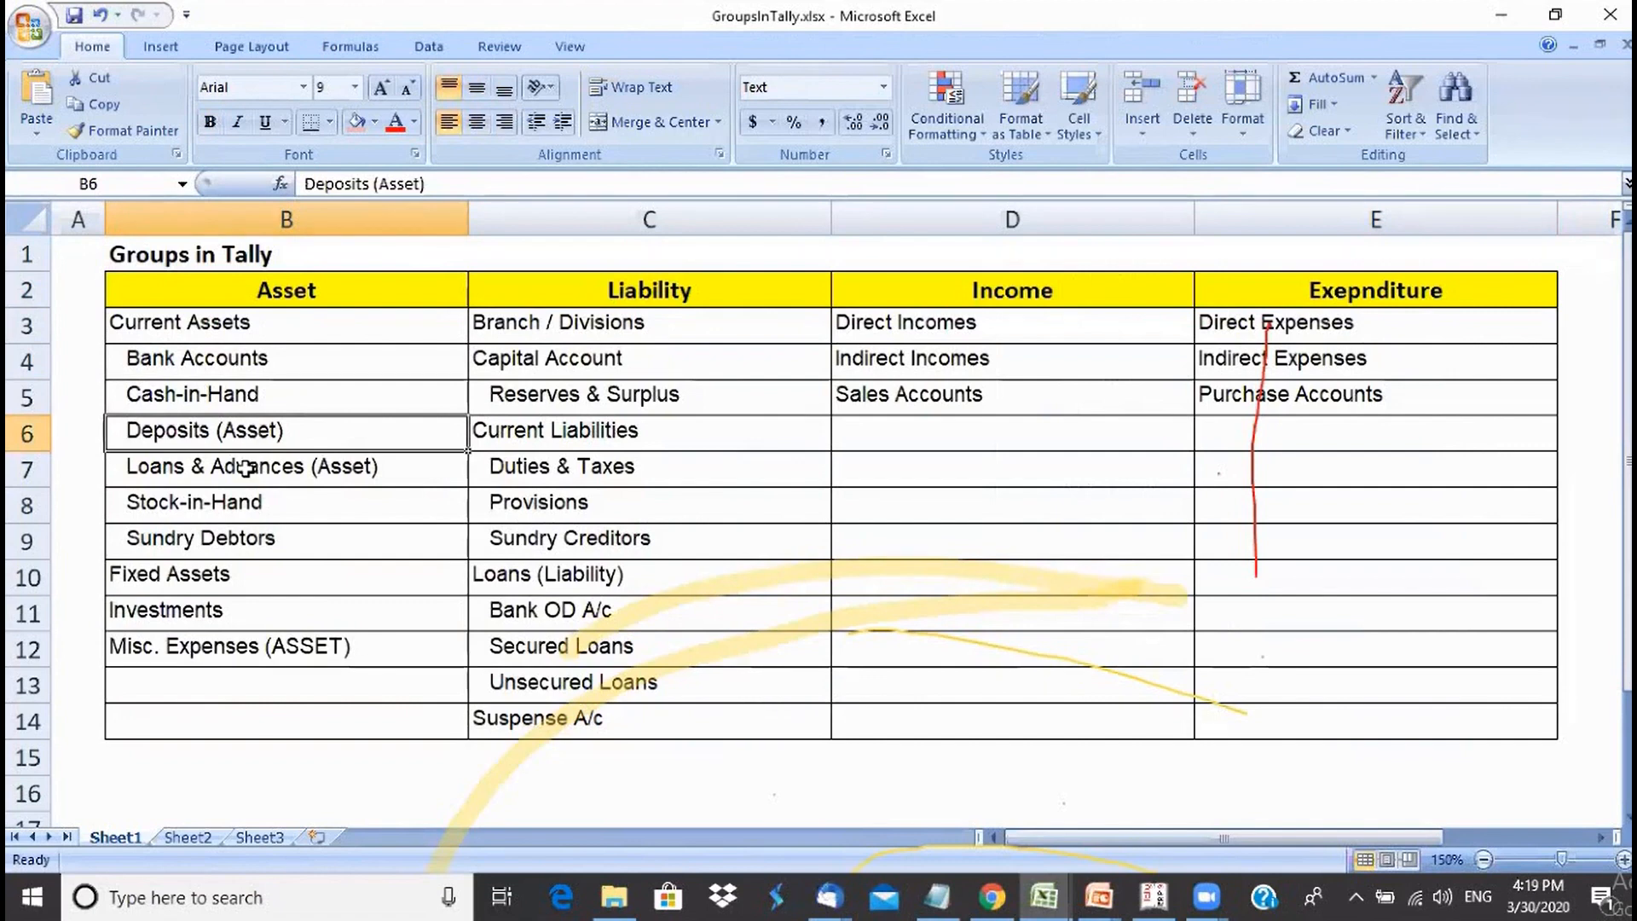
left_click(244, 468)
left_click(231, 510)
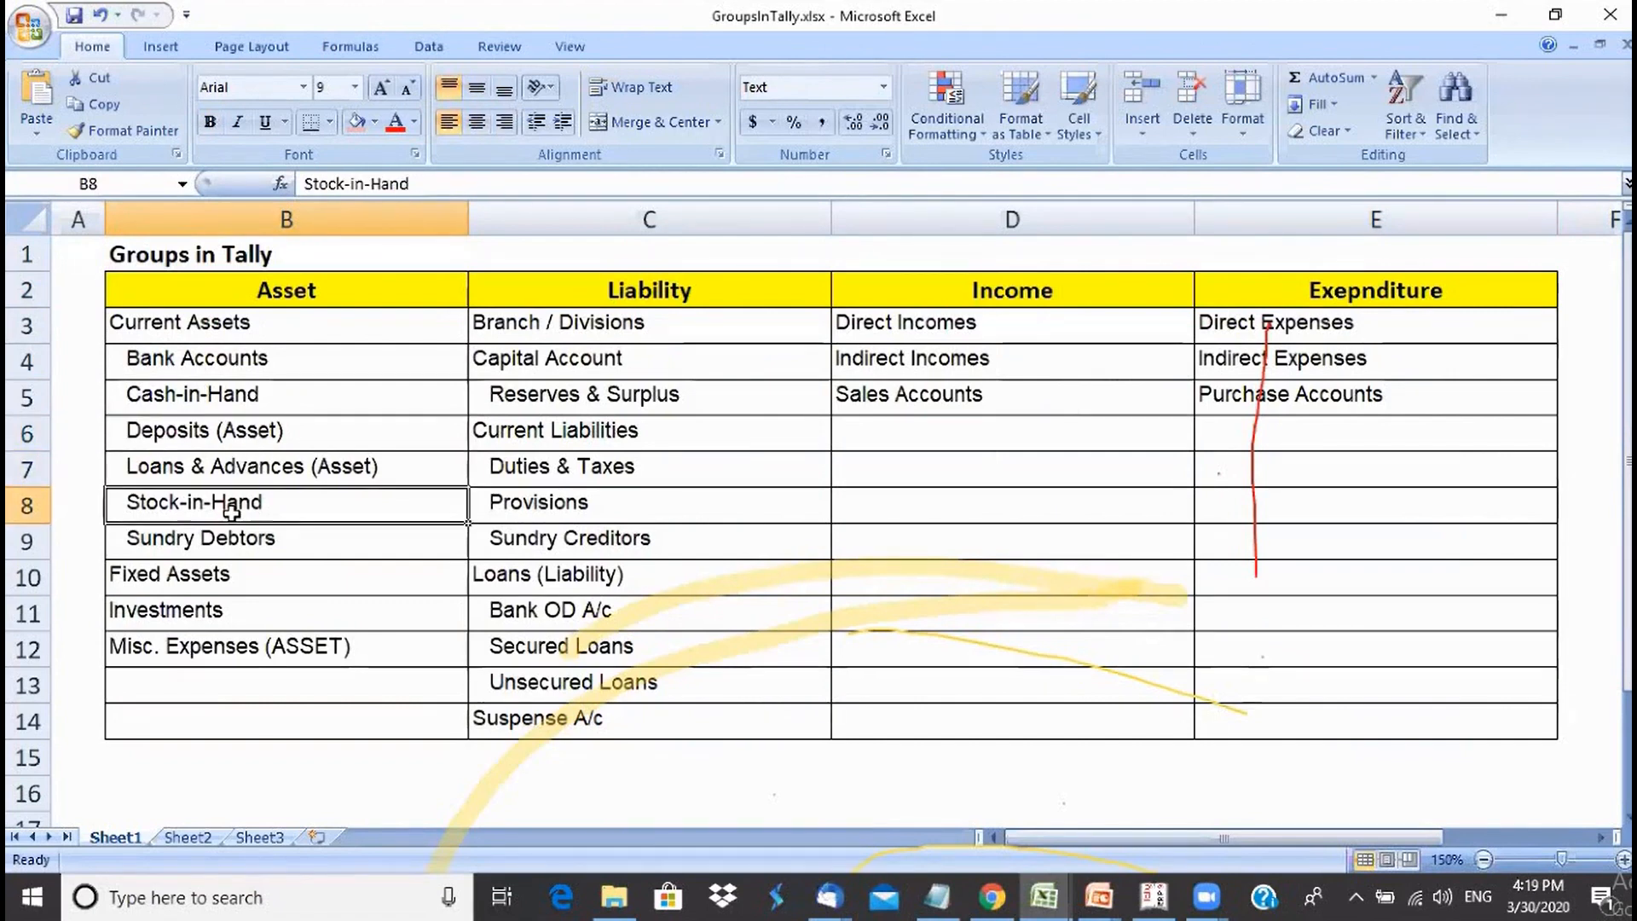
left_click(232, 539)
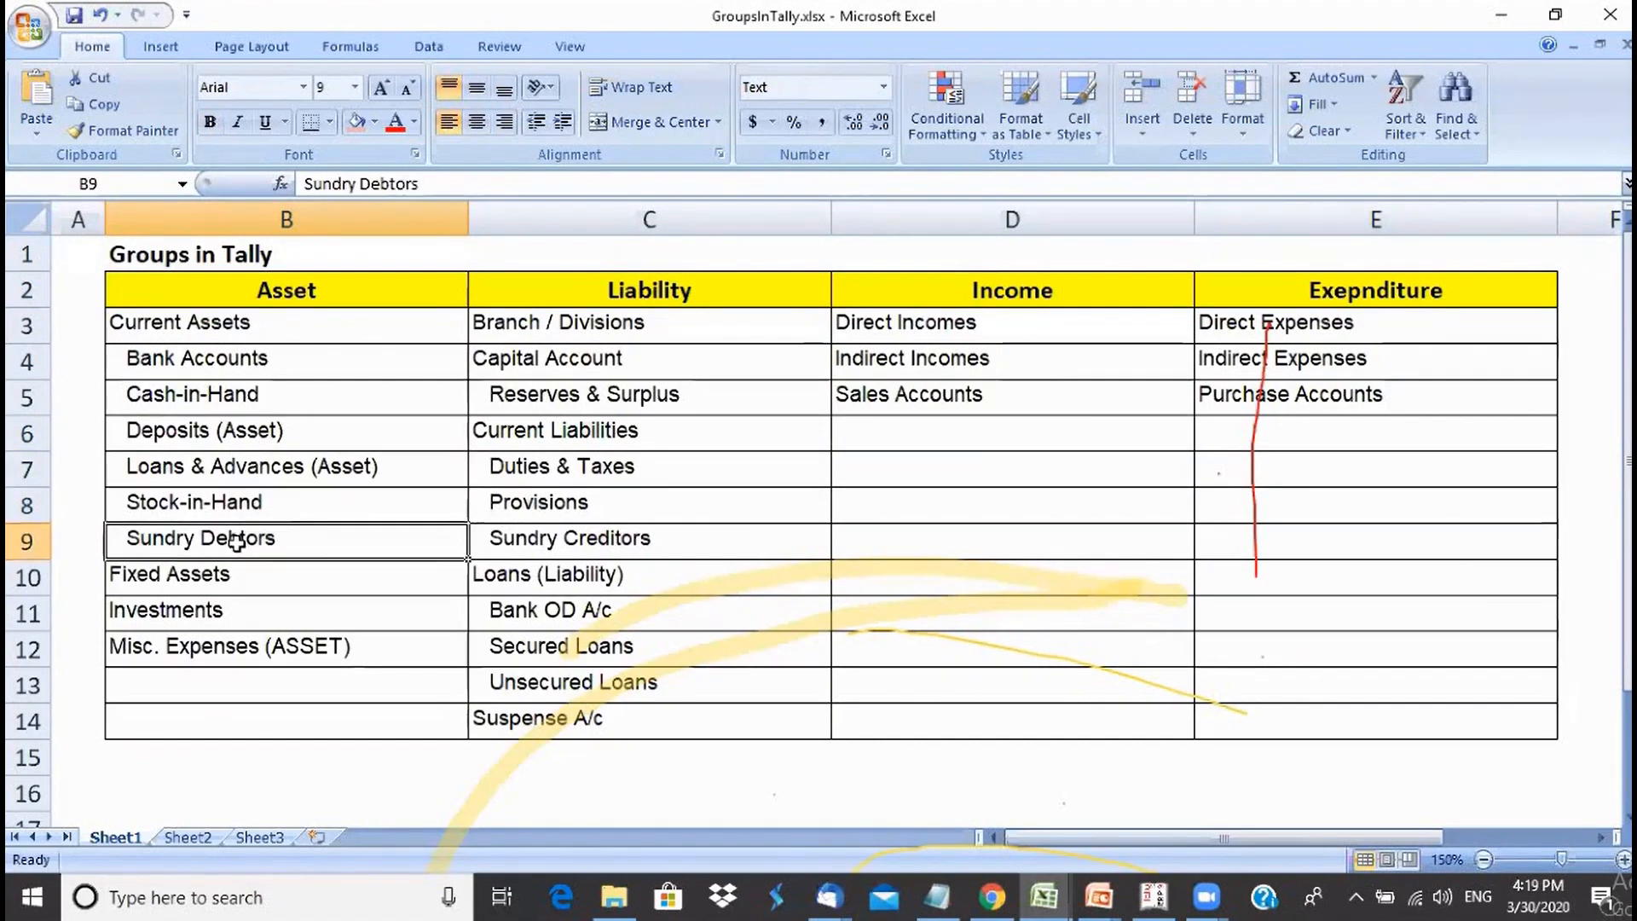
left_click(209, 328)
left_click_drag(200, 370, 209, 532)
left_click(215, 428)
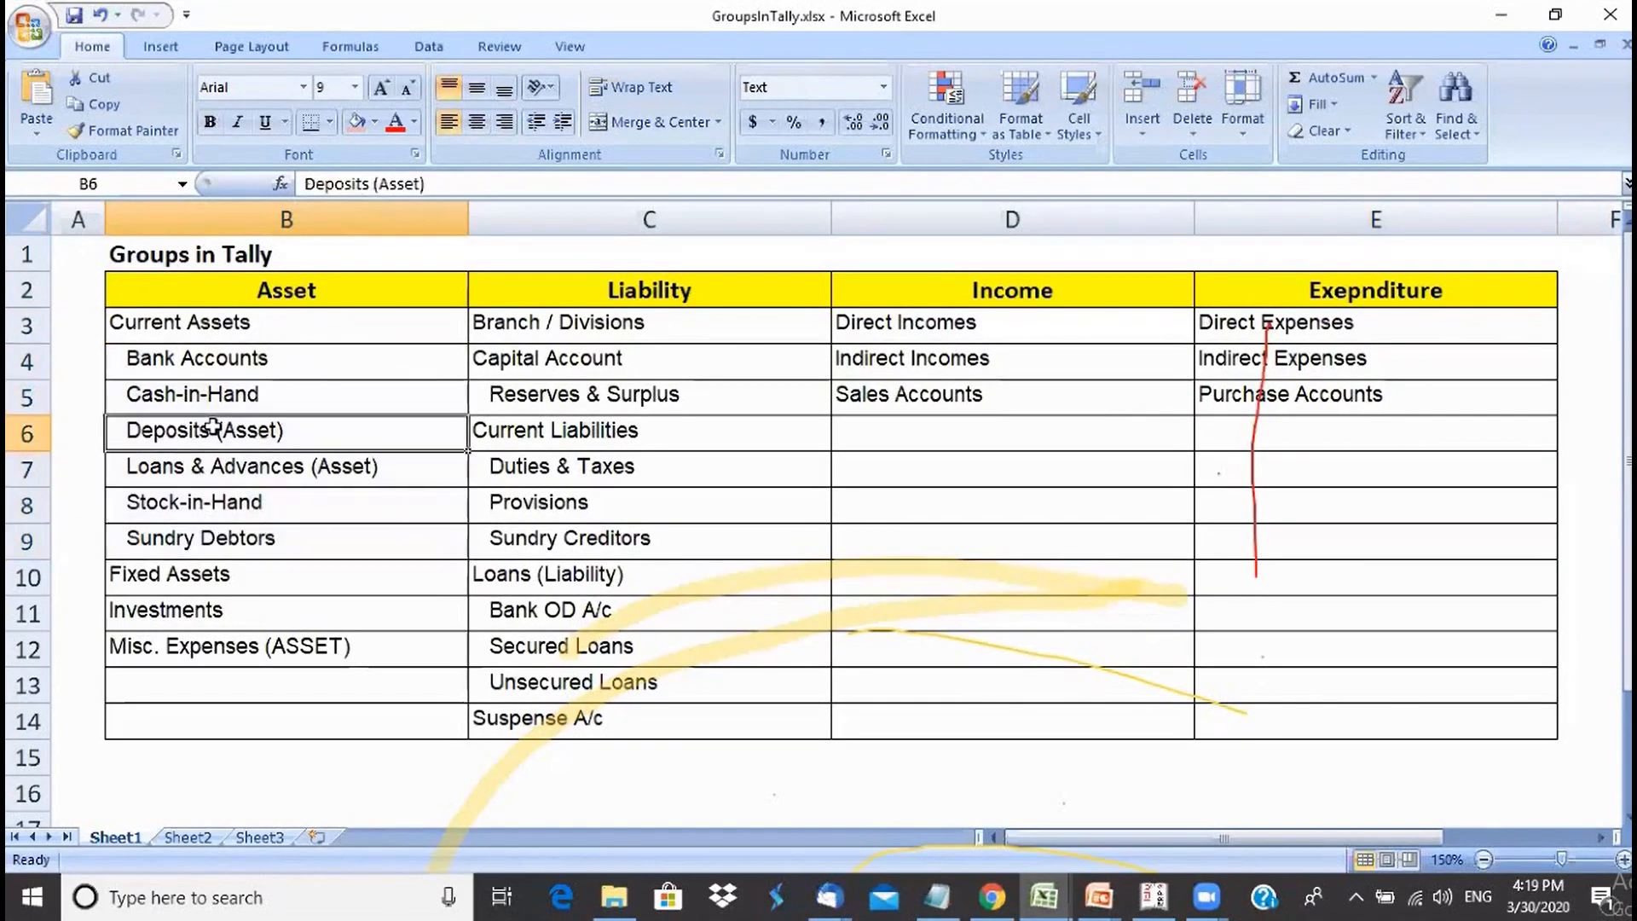
left_click(224, 364)
left_click(225, 400)
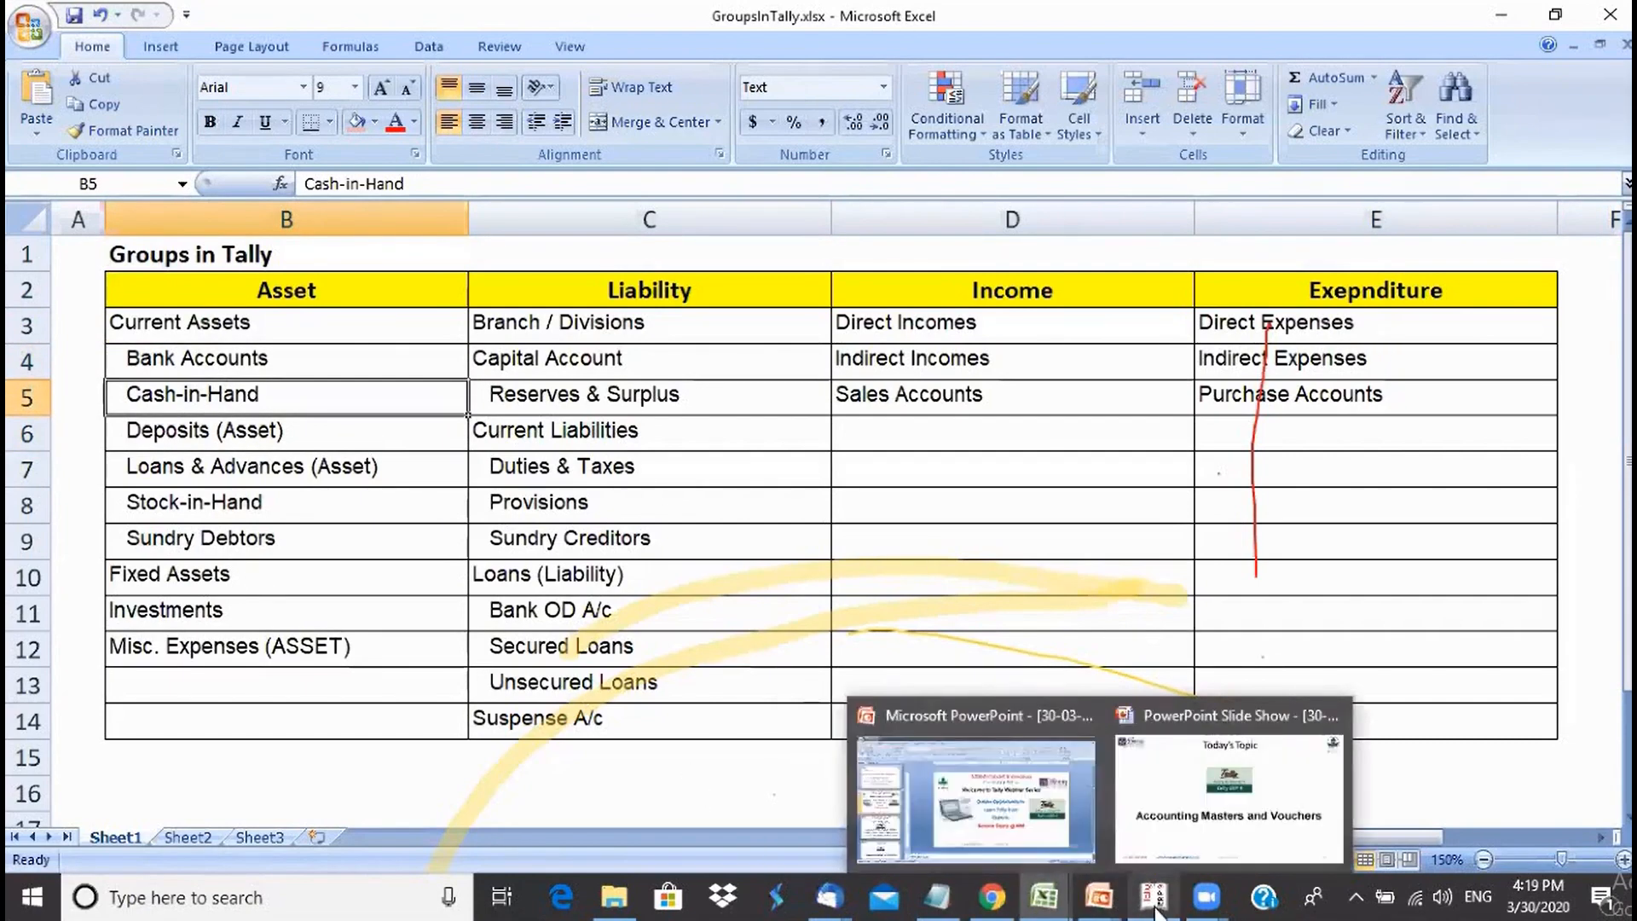
- Return to Tally and open Display > List of Accounts from Gateway of Tally
mouse_move(1153, 895)
left_click(1132, 855)
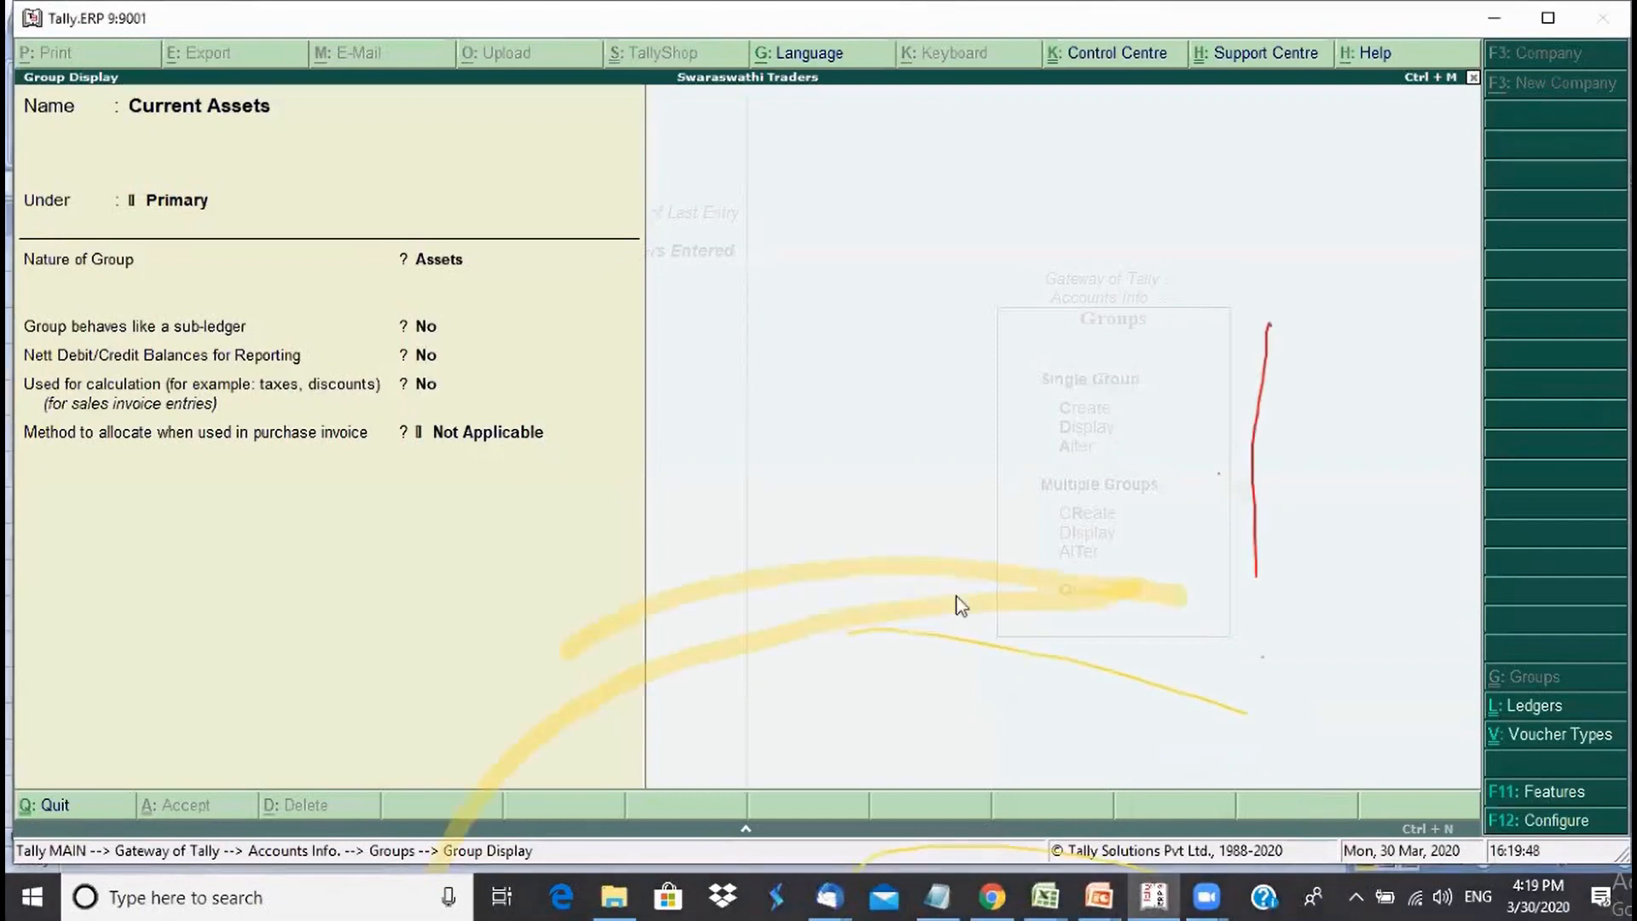
key("Escape")
key("Escape")
key("Escape")
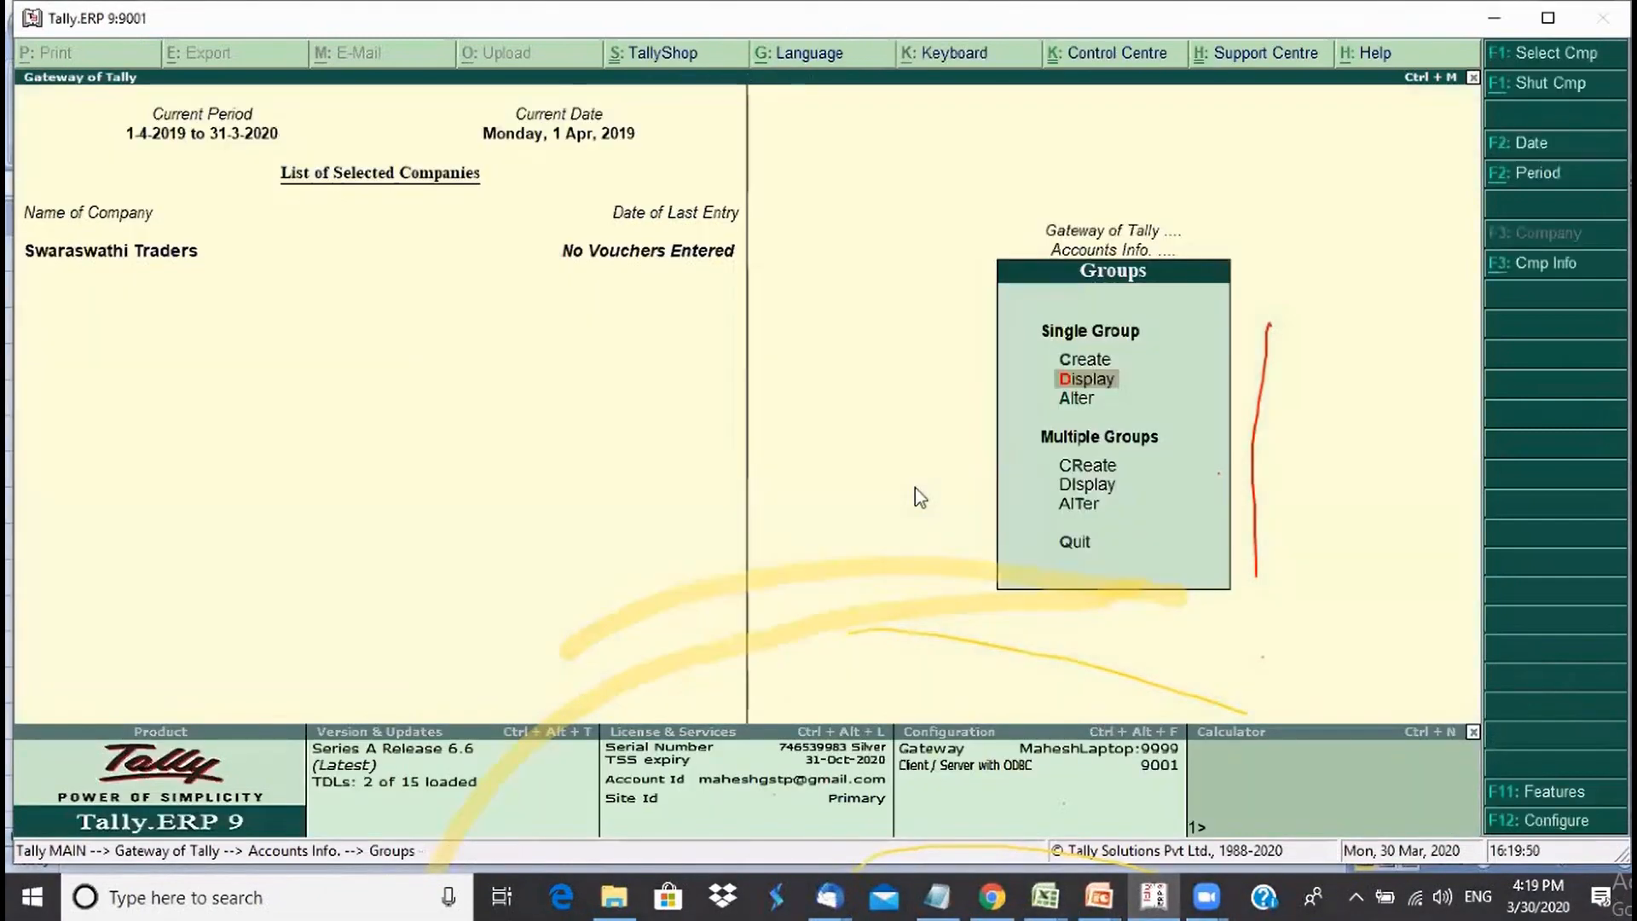
key("Escape")
key("Escape")
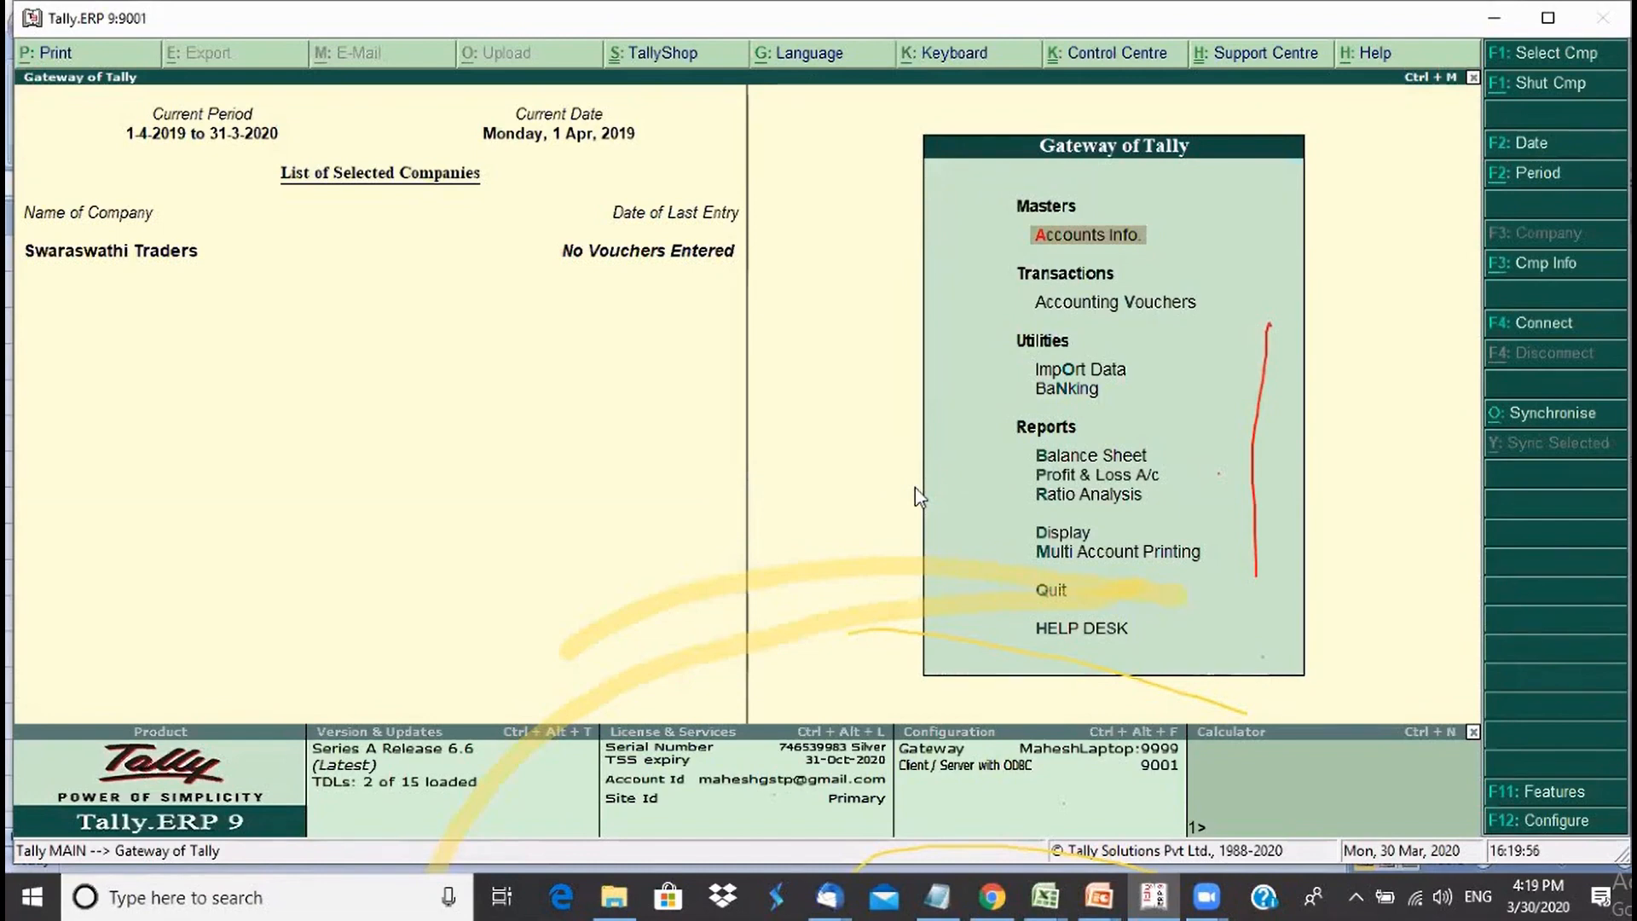
key("Up")
key("Up")
key("Up")
key("Up")
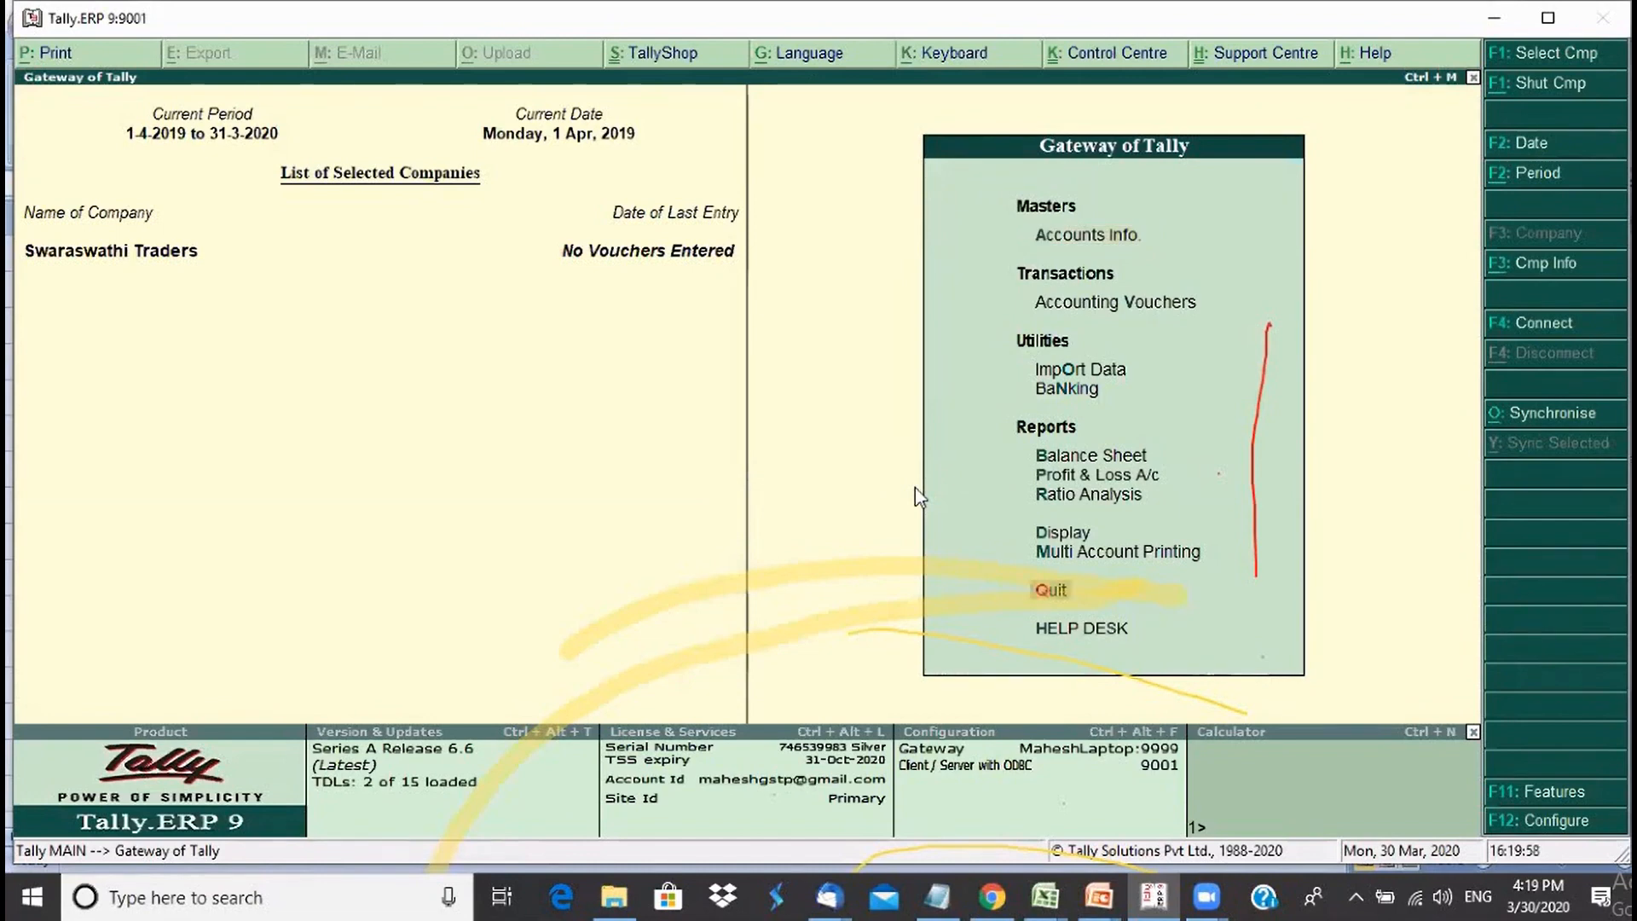
key("Return")
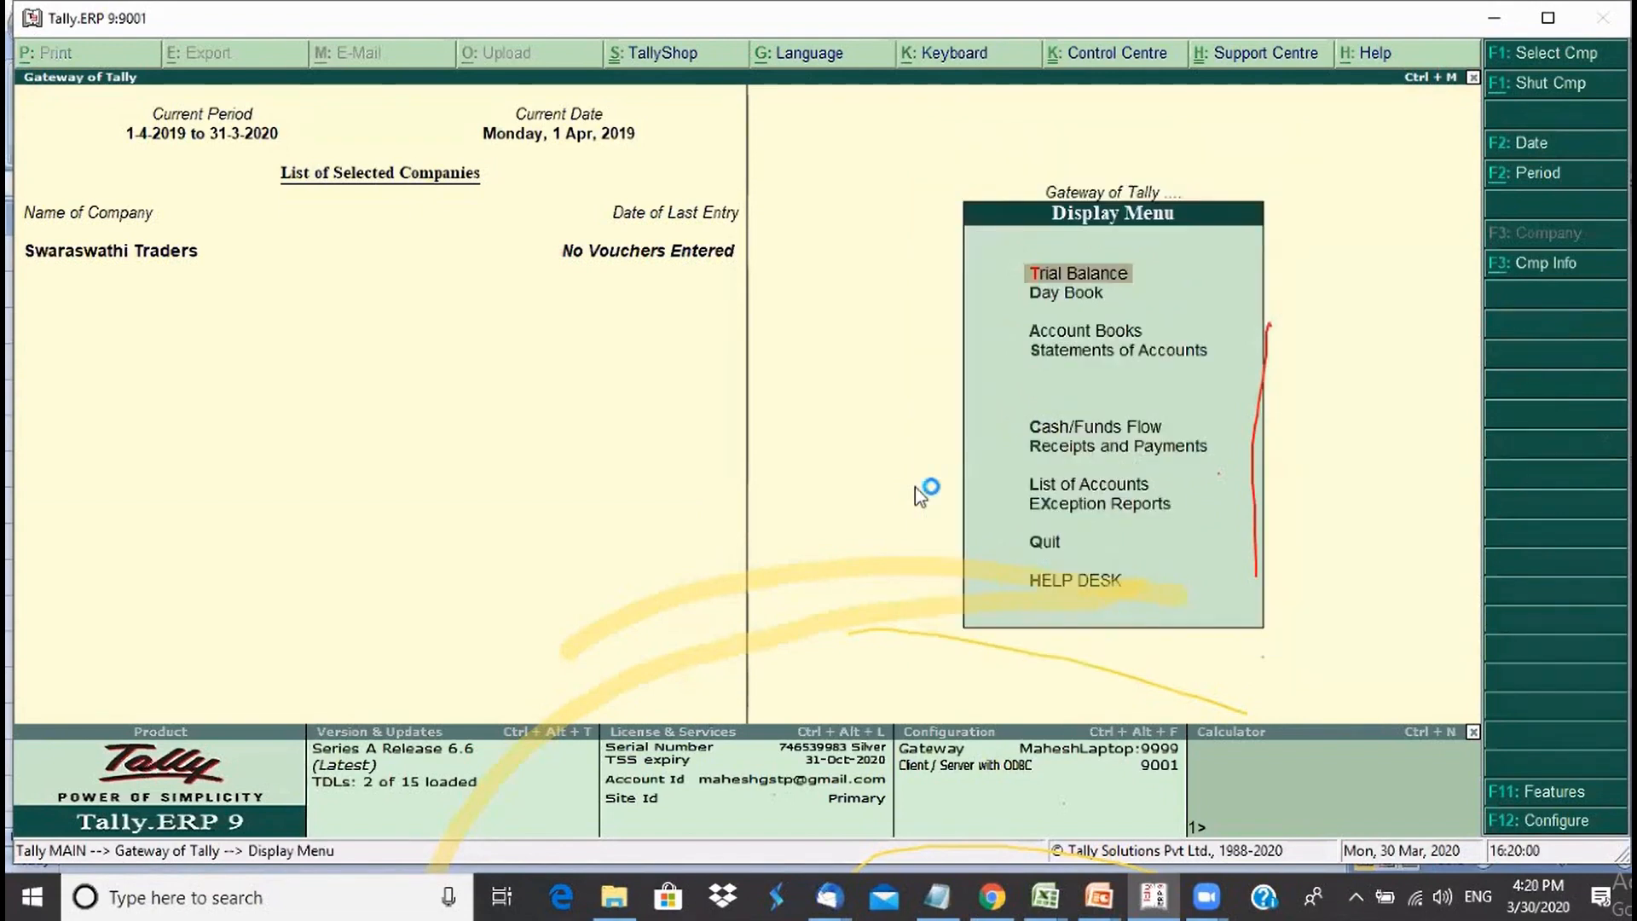
key("Up")
key("Up")
key("Up")
key("Up")
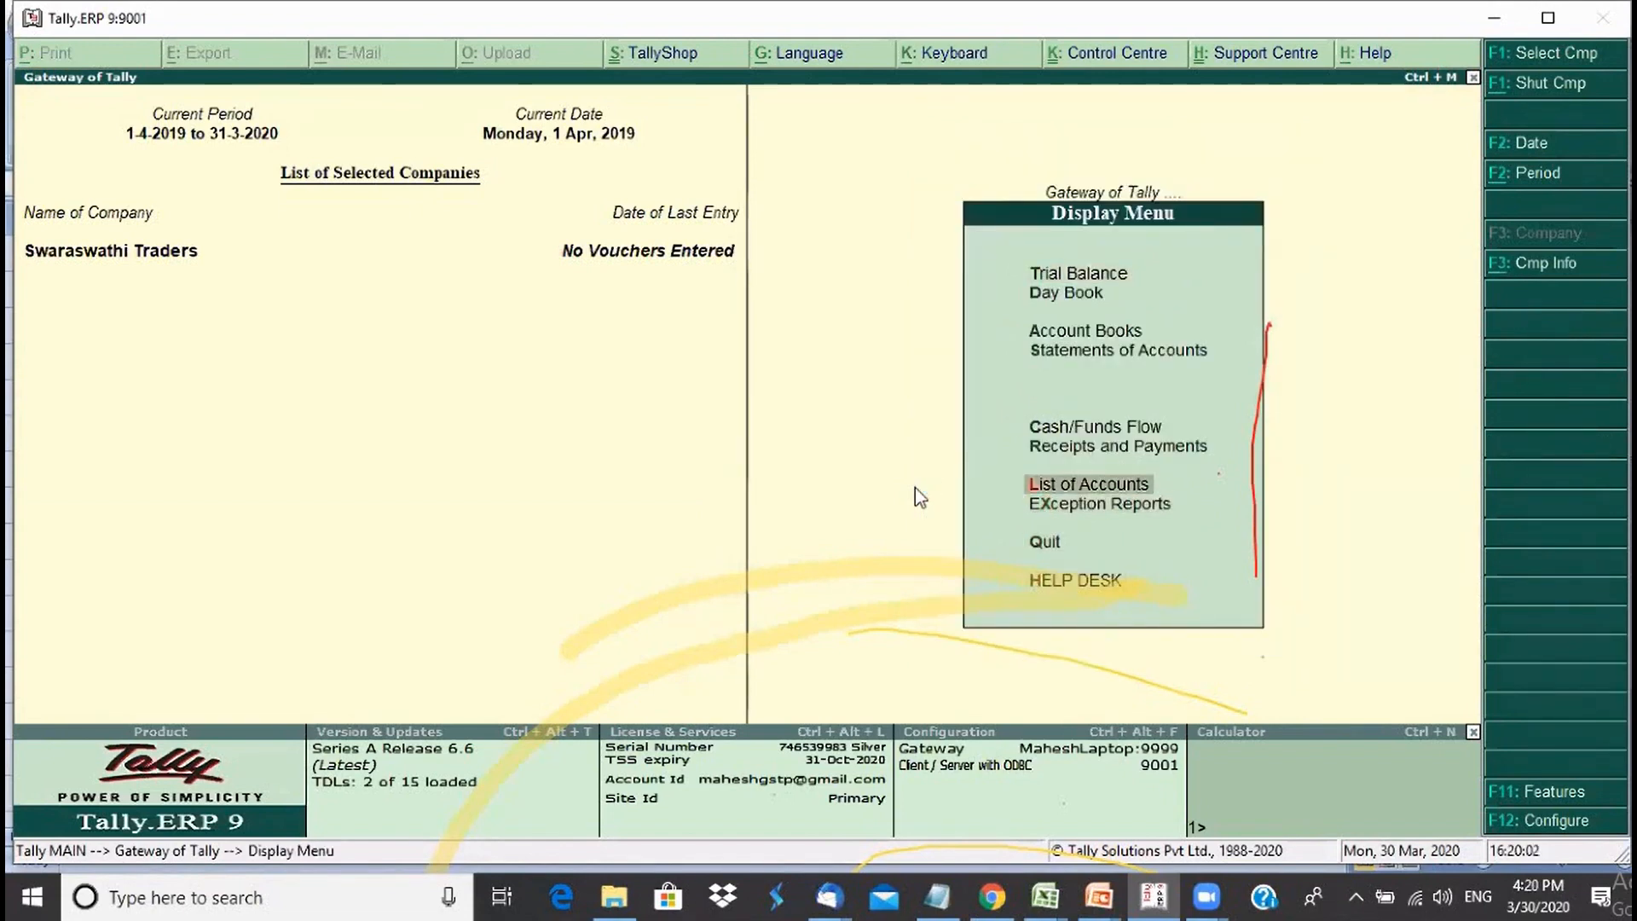
key("Return")
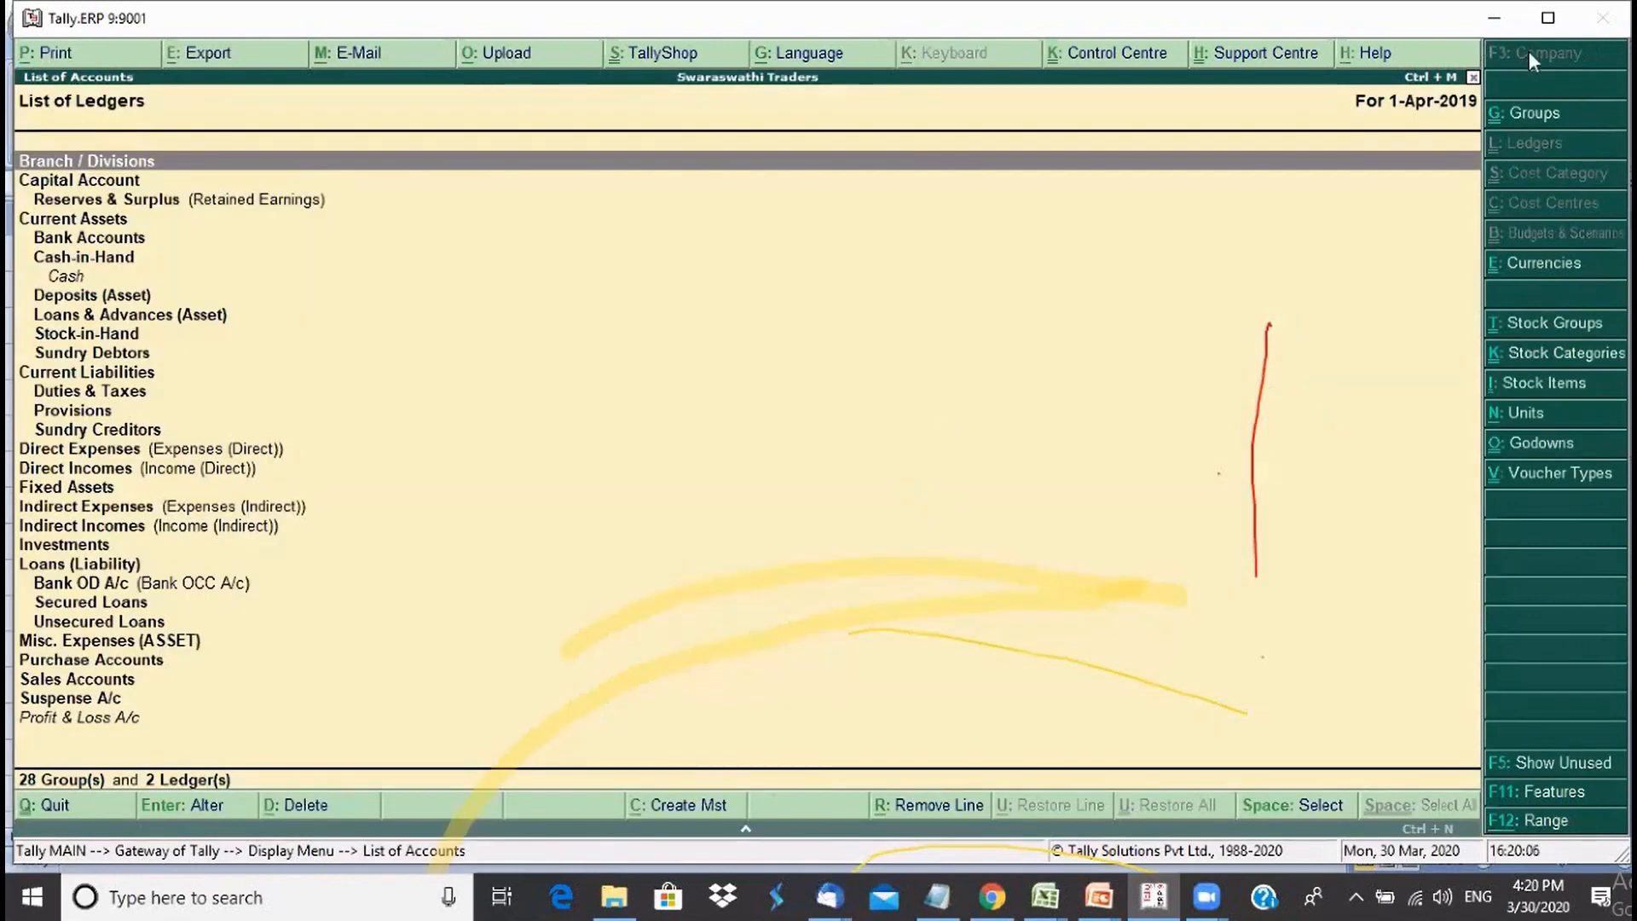
- Switch the list to Groups, showing all 28 groups in their hierarchy
left_click(1530, 121)
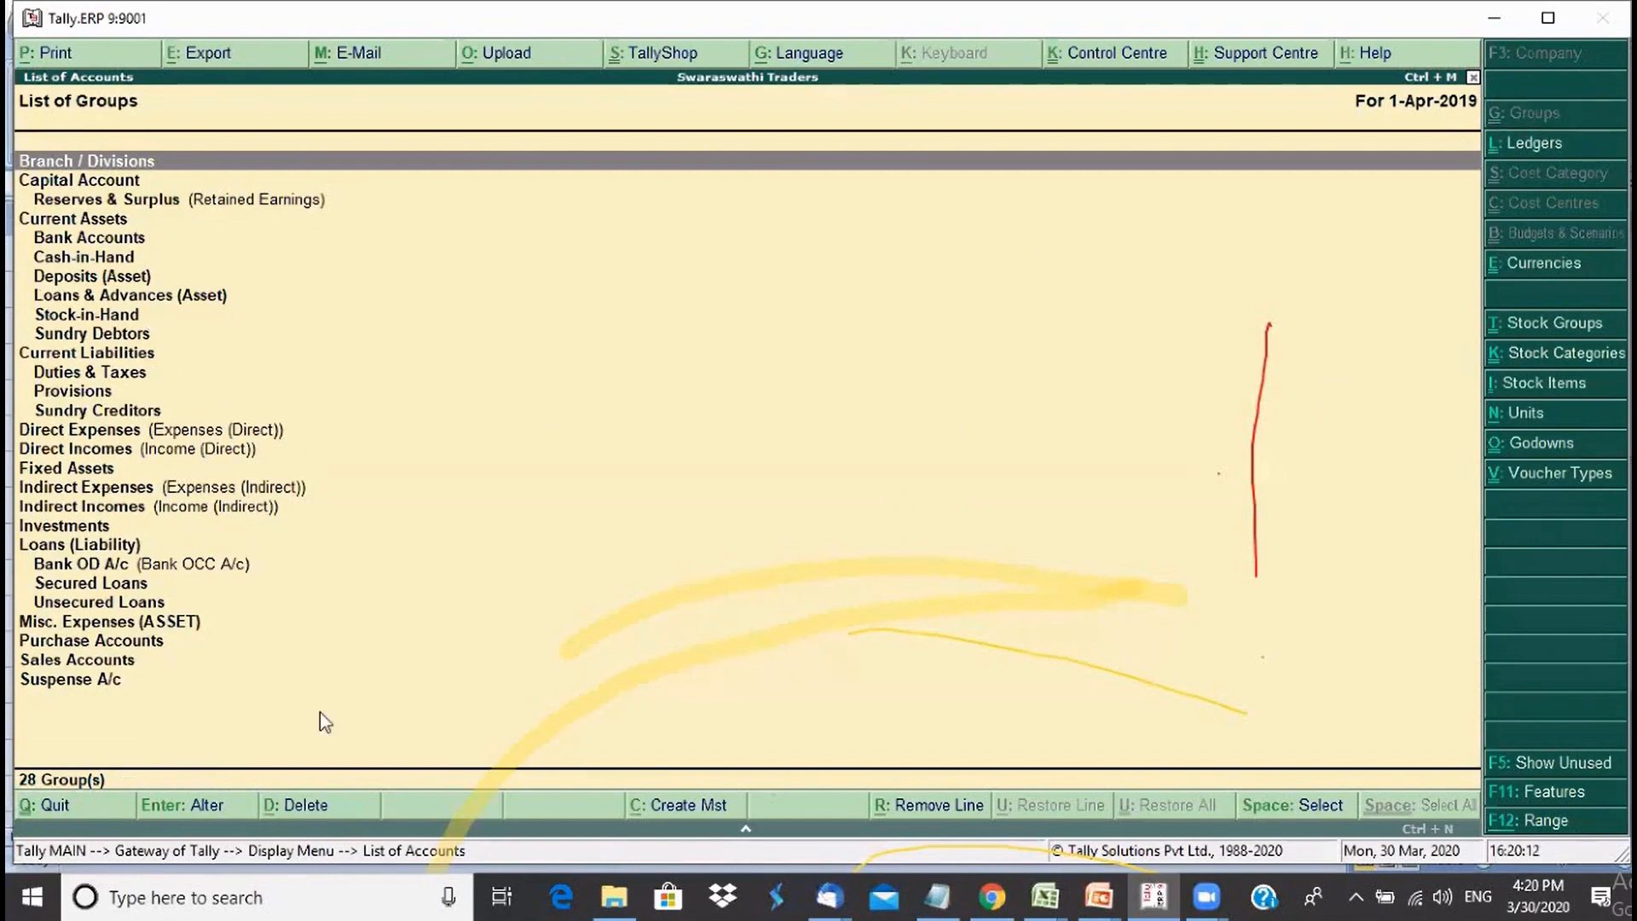
key("Down")
key("Down")
key("Down")
key("Down")
key("Down")
key("Down")
key("Down")
key("Down")
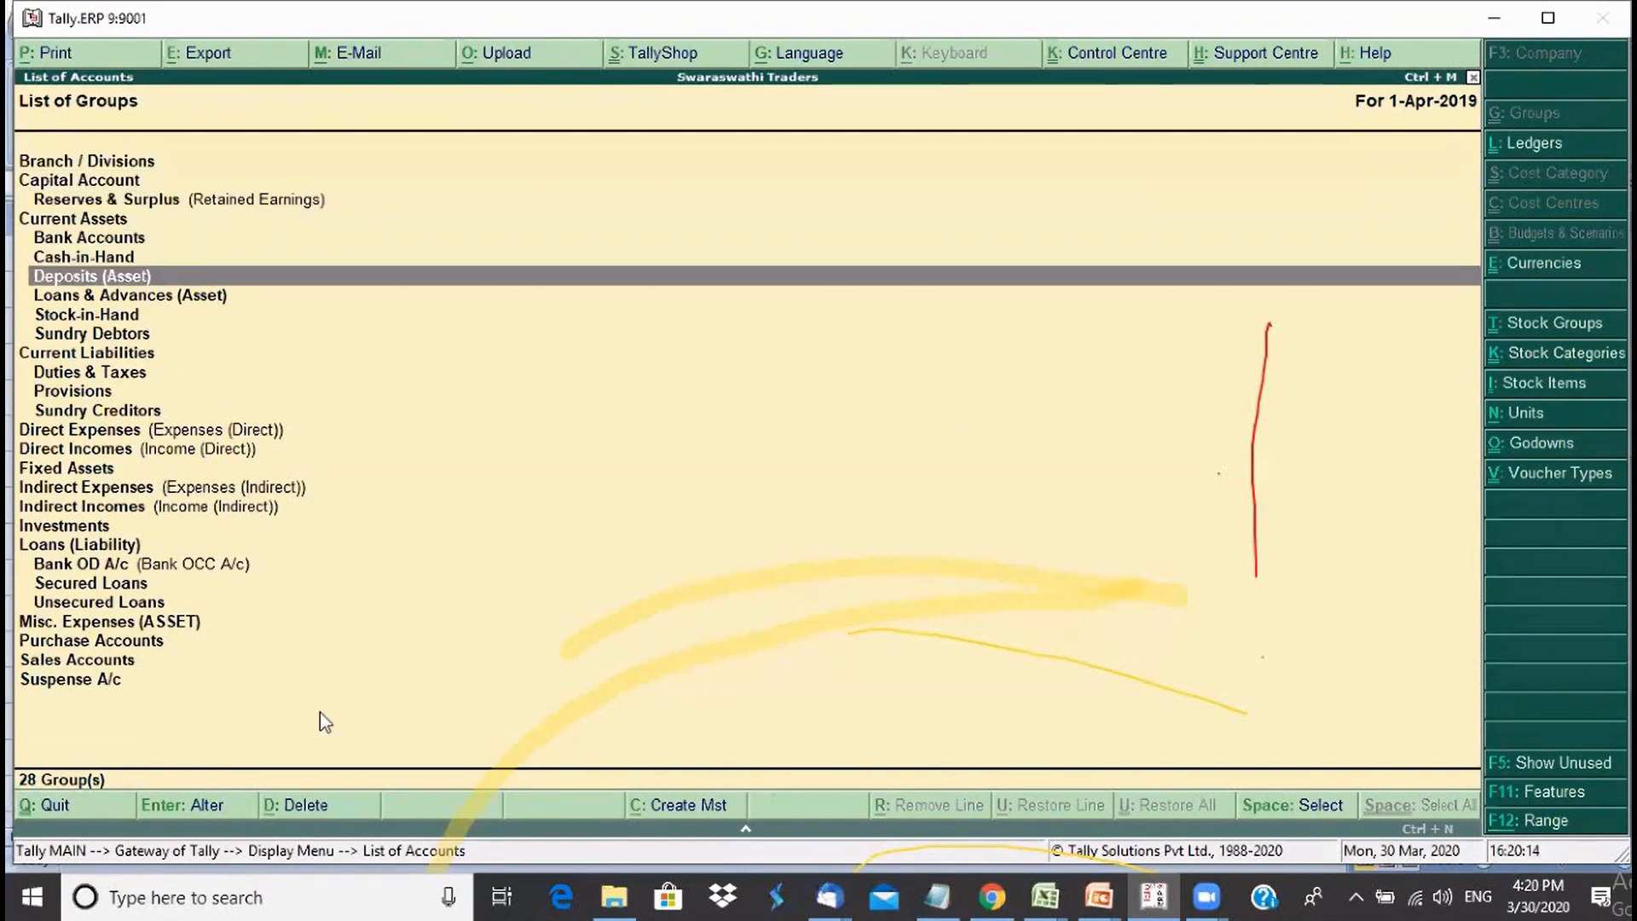
key("Down")
key("Down")
key("Down")
key("Down")
key("Down")
key("Down")
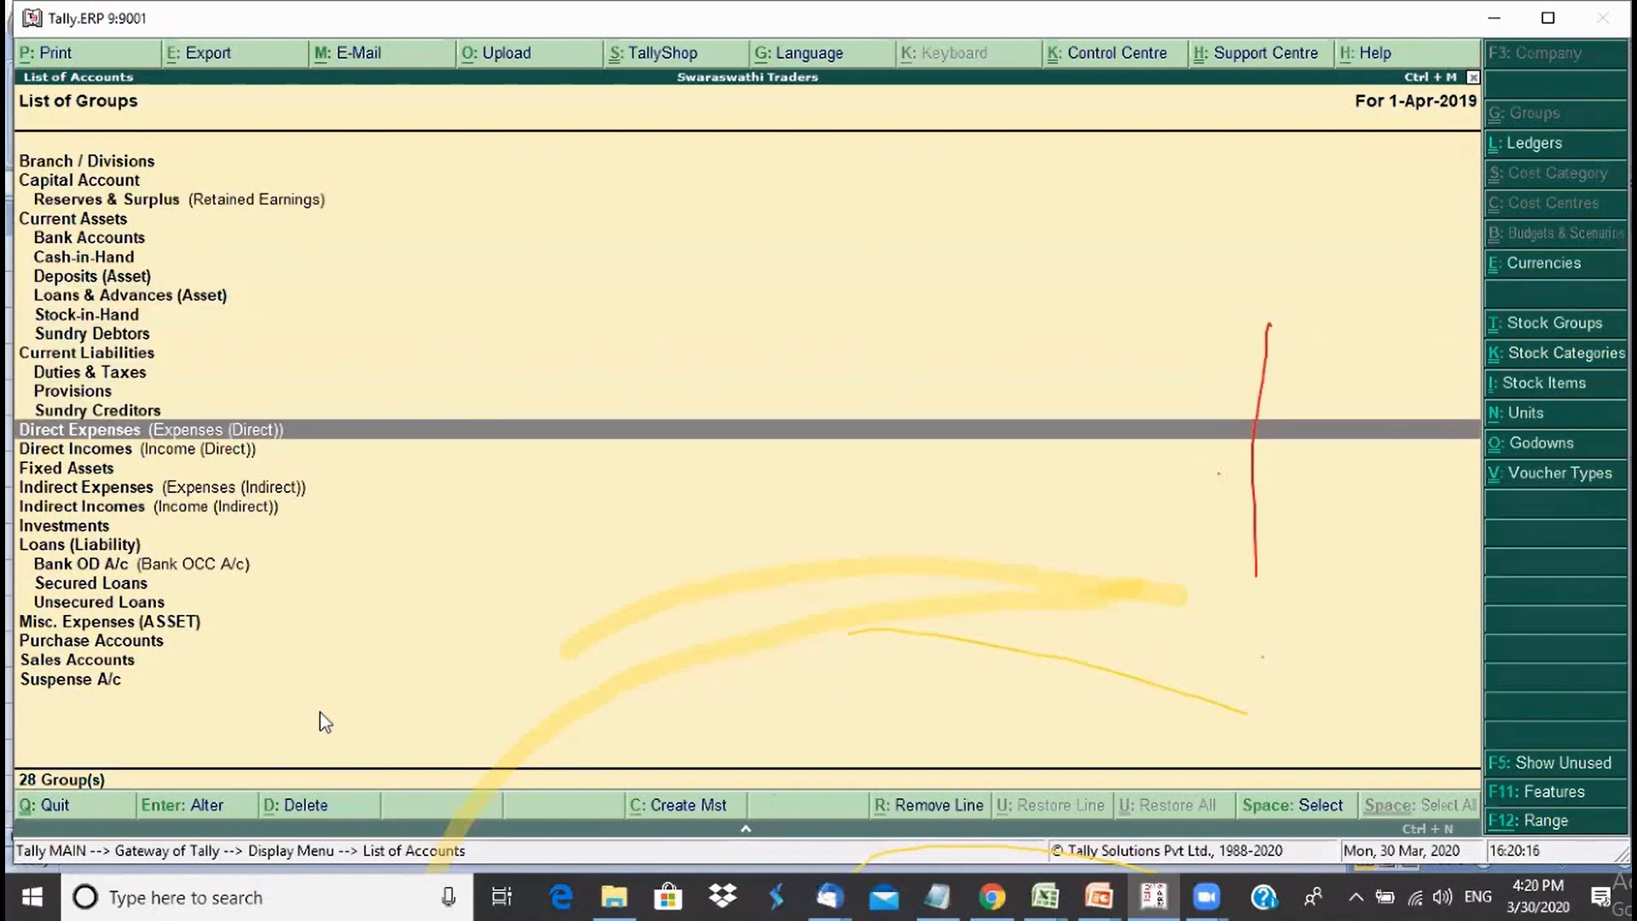
key("Up")
key("Up")
key("Up")
key("Up")
key("Up")
key("Up")
key("Up")
key("Up")
key("Up")
key("Up")
key("Up")
key("Up")
key("Up")
key("Up")
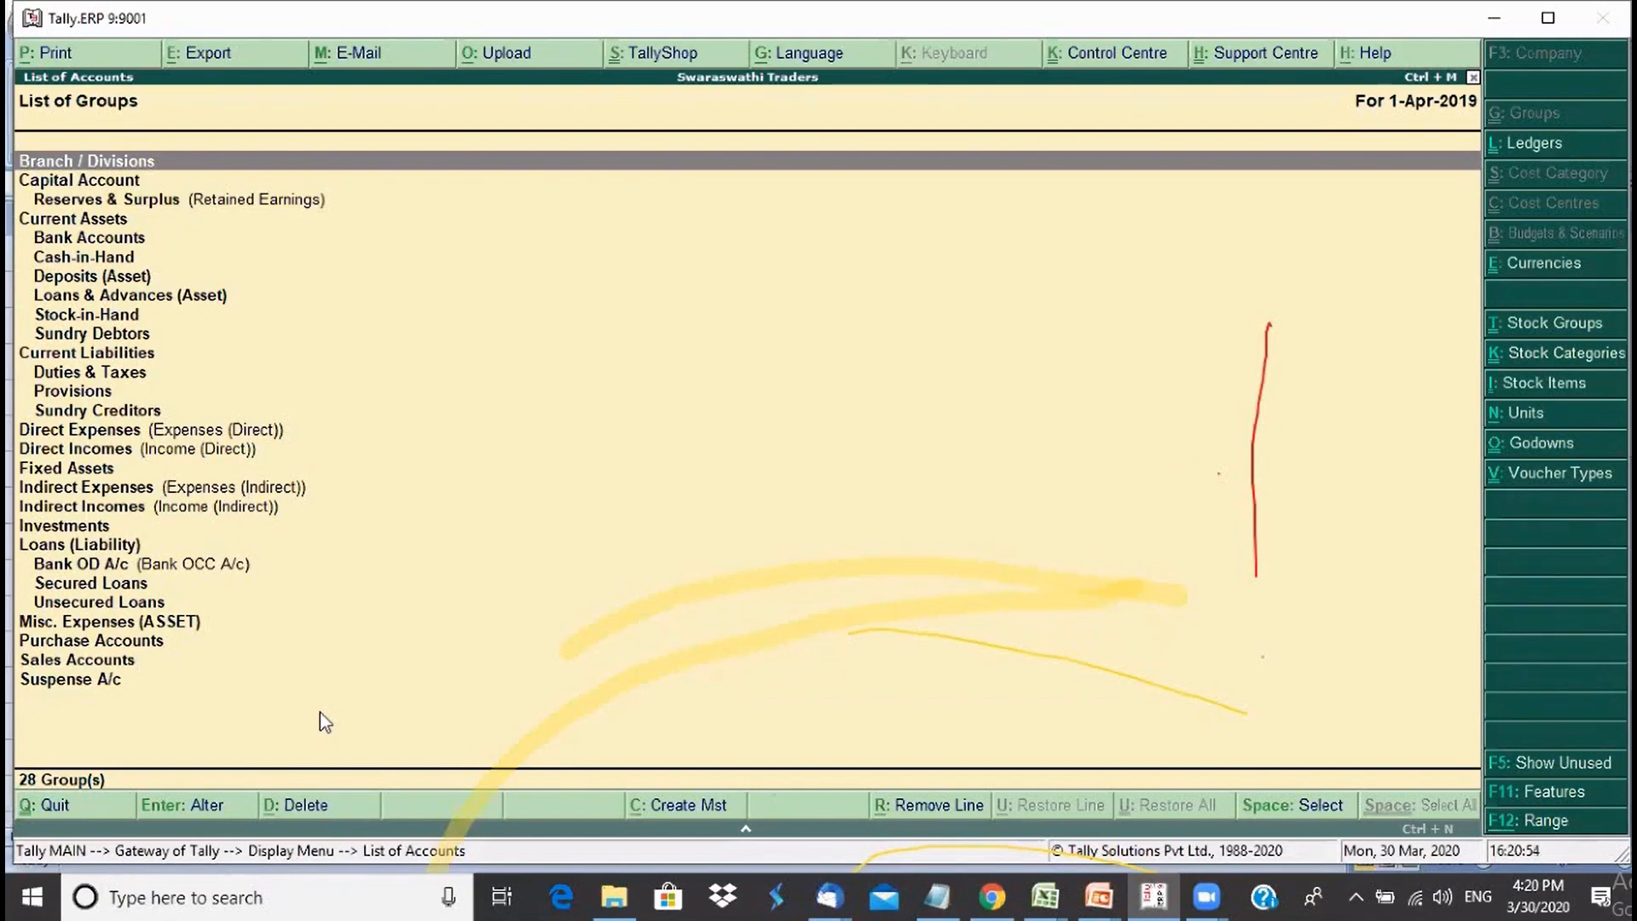
- Inspect the Reserves & Surplus and Capital Account groups, quitting each without saving
key("Down")
key("Down")
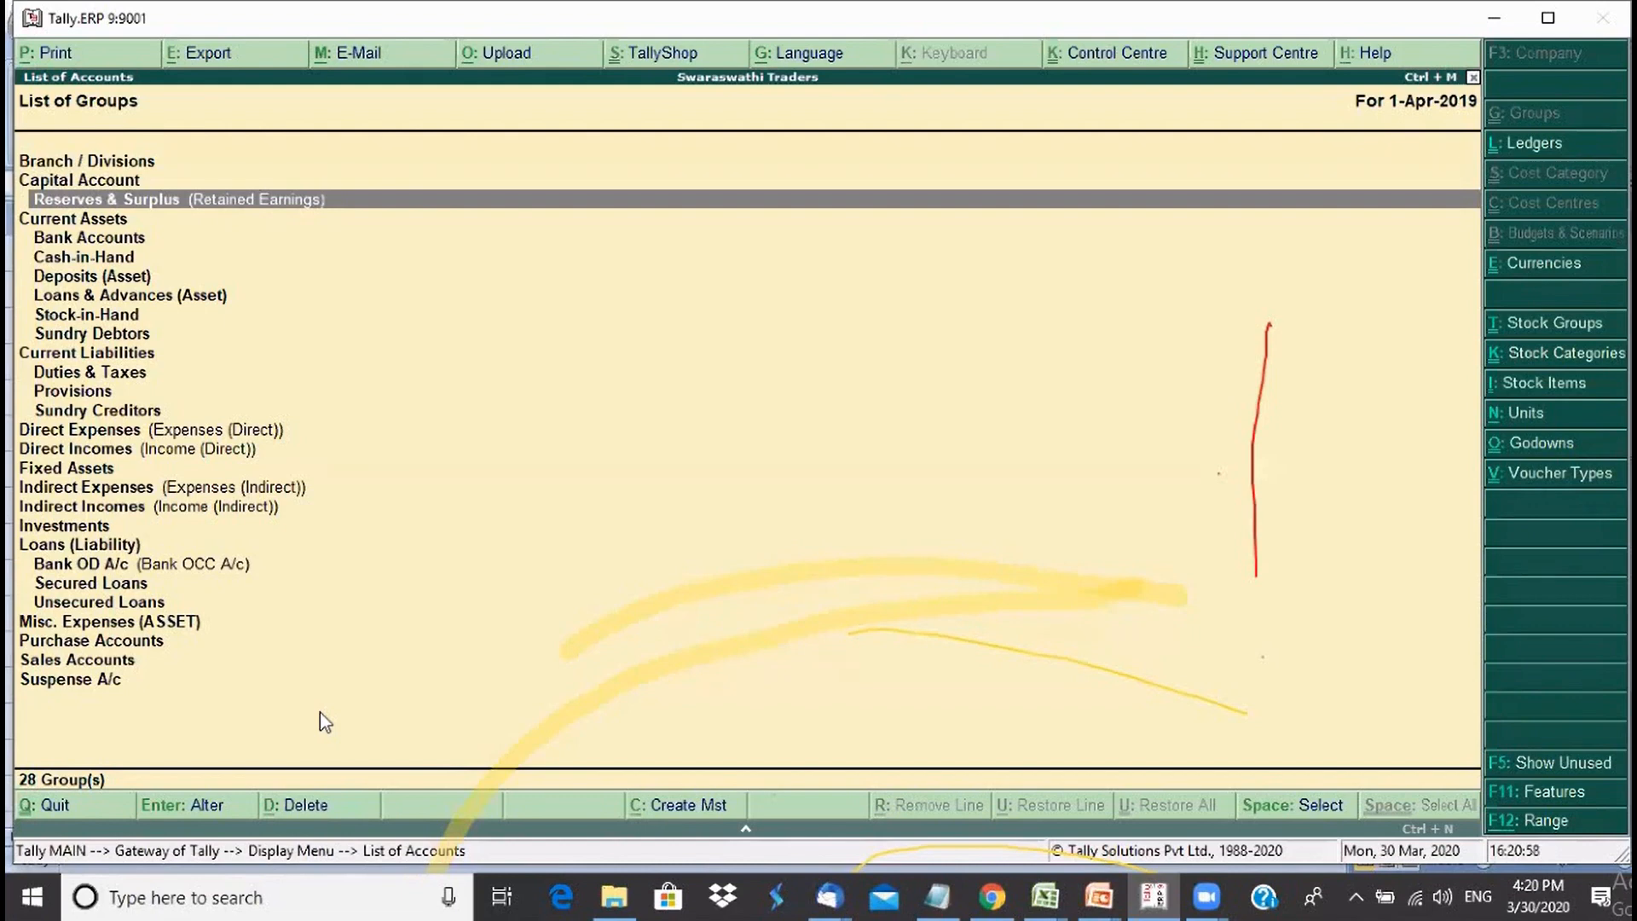
key("Return")
key("Return")
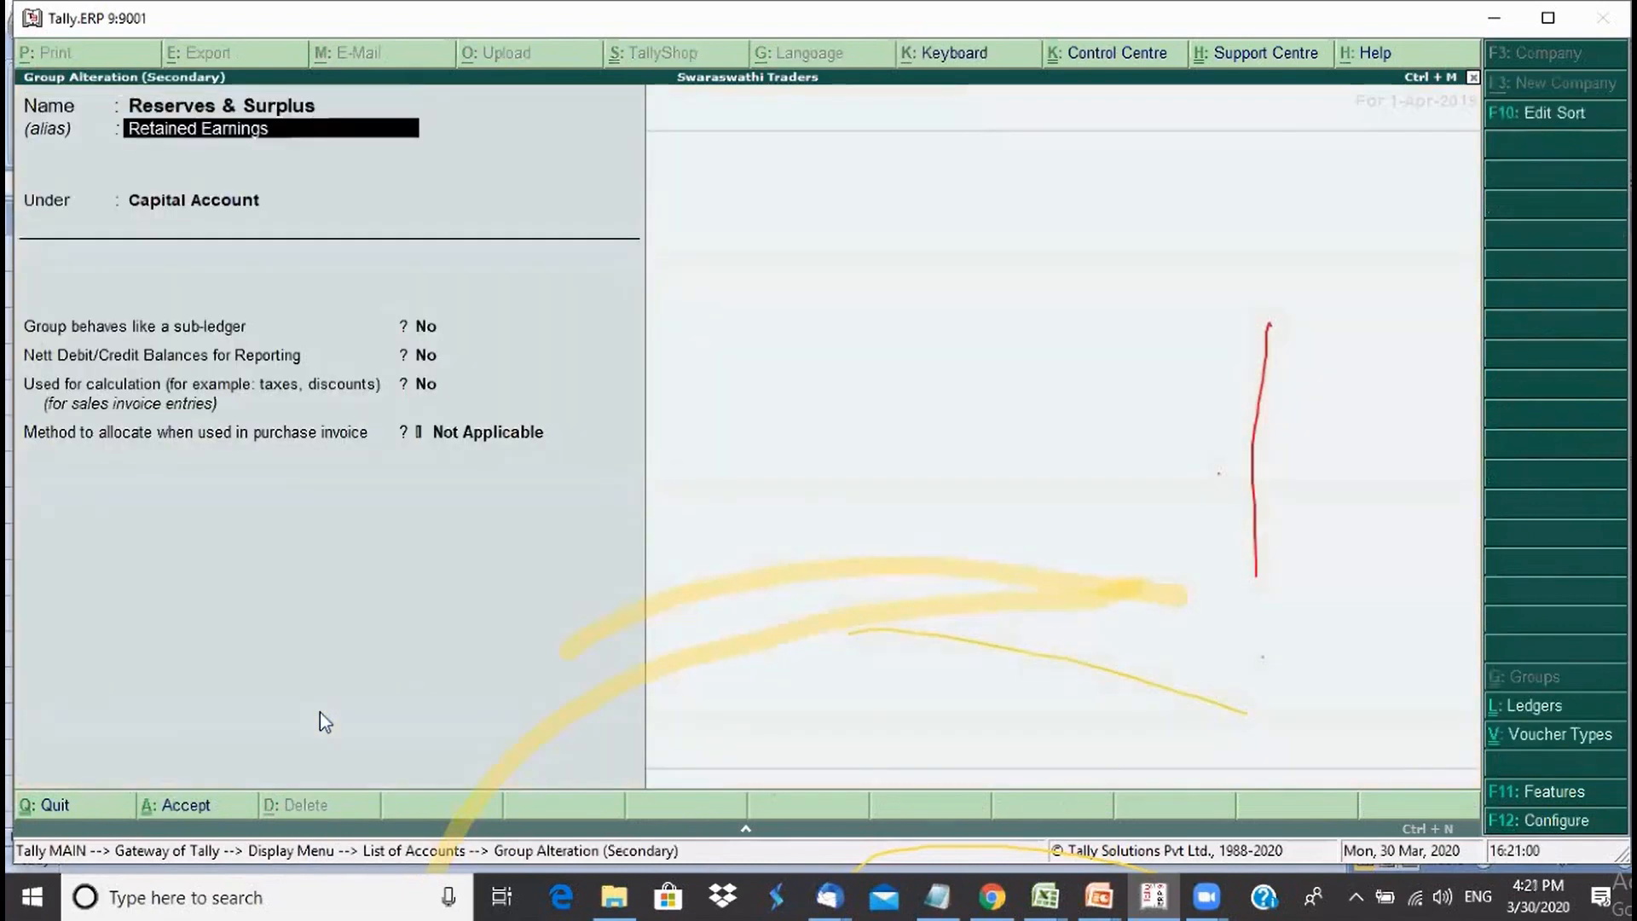
key("Return")
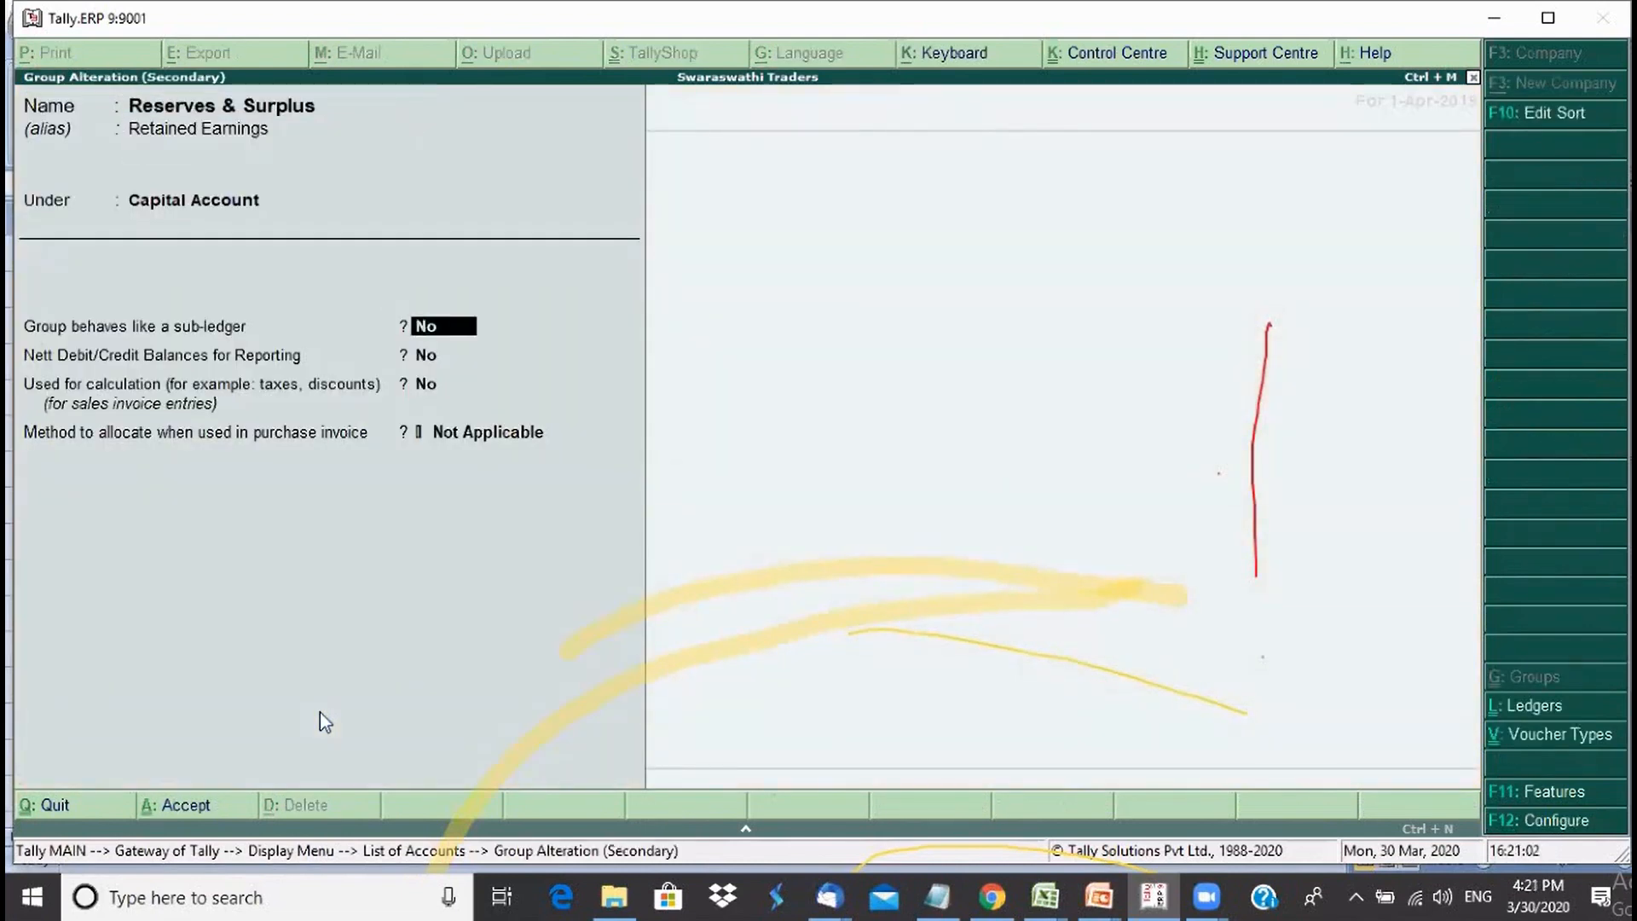
key("Escape")
key("y")
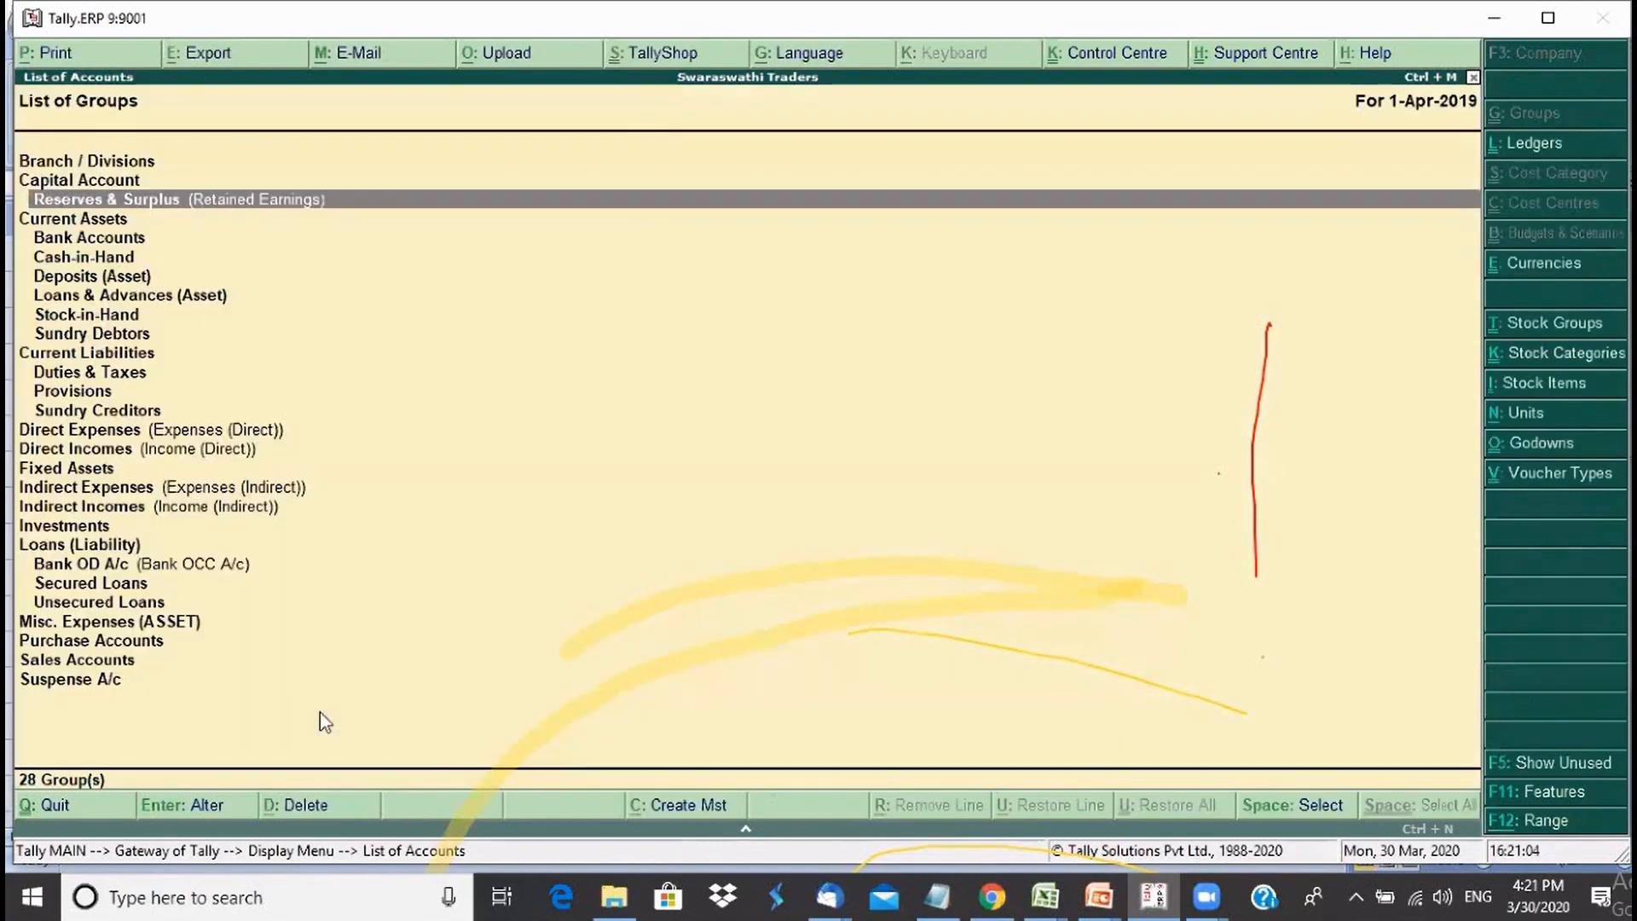
key("Up")
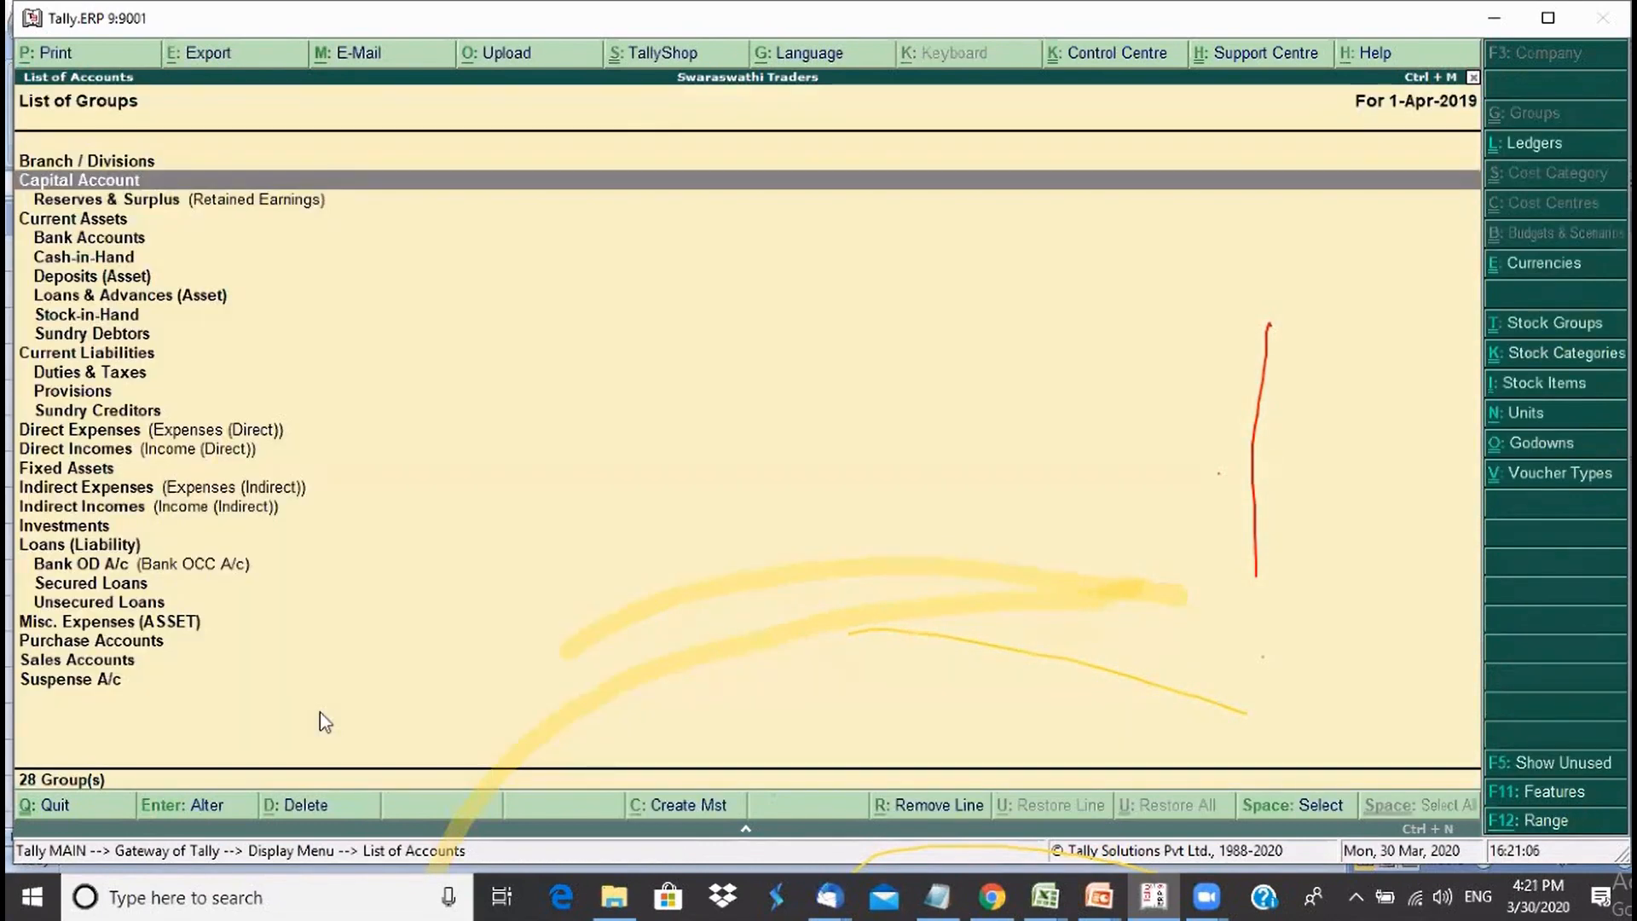
key("Return")
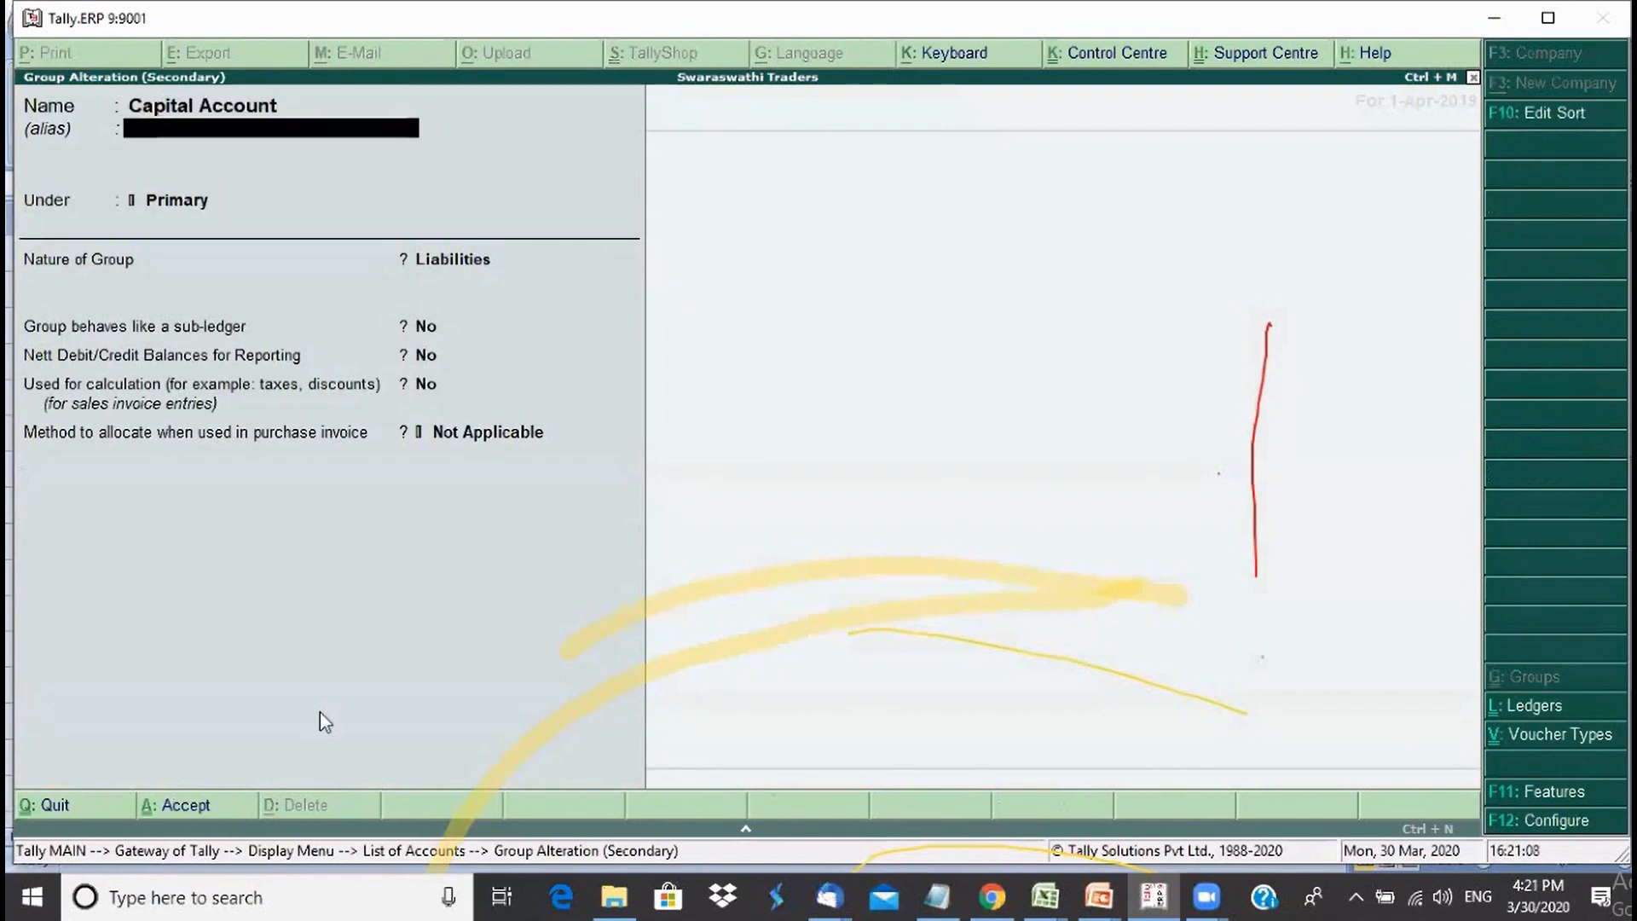
key("Return")
key("Return")
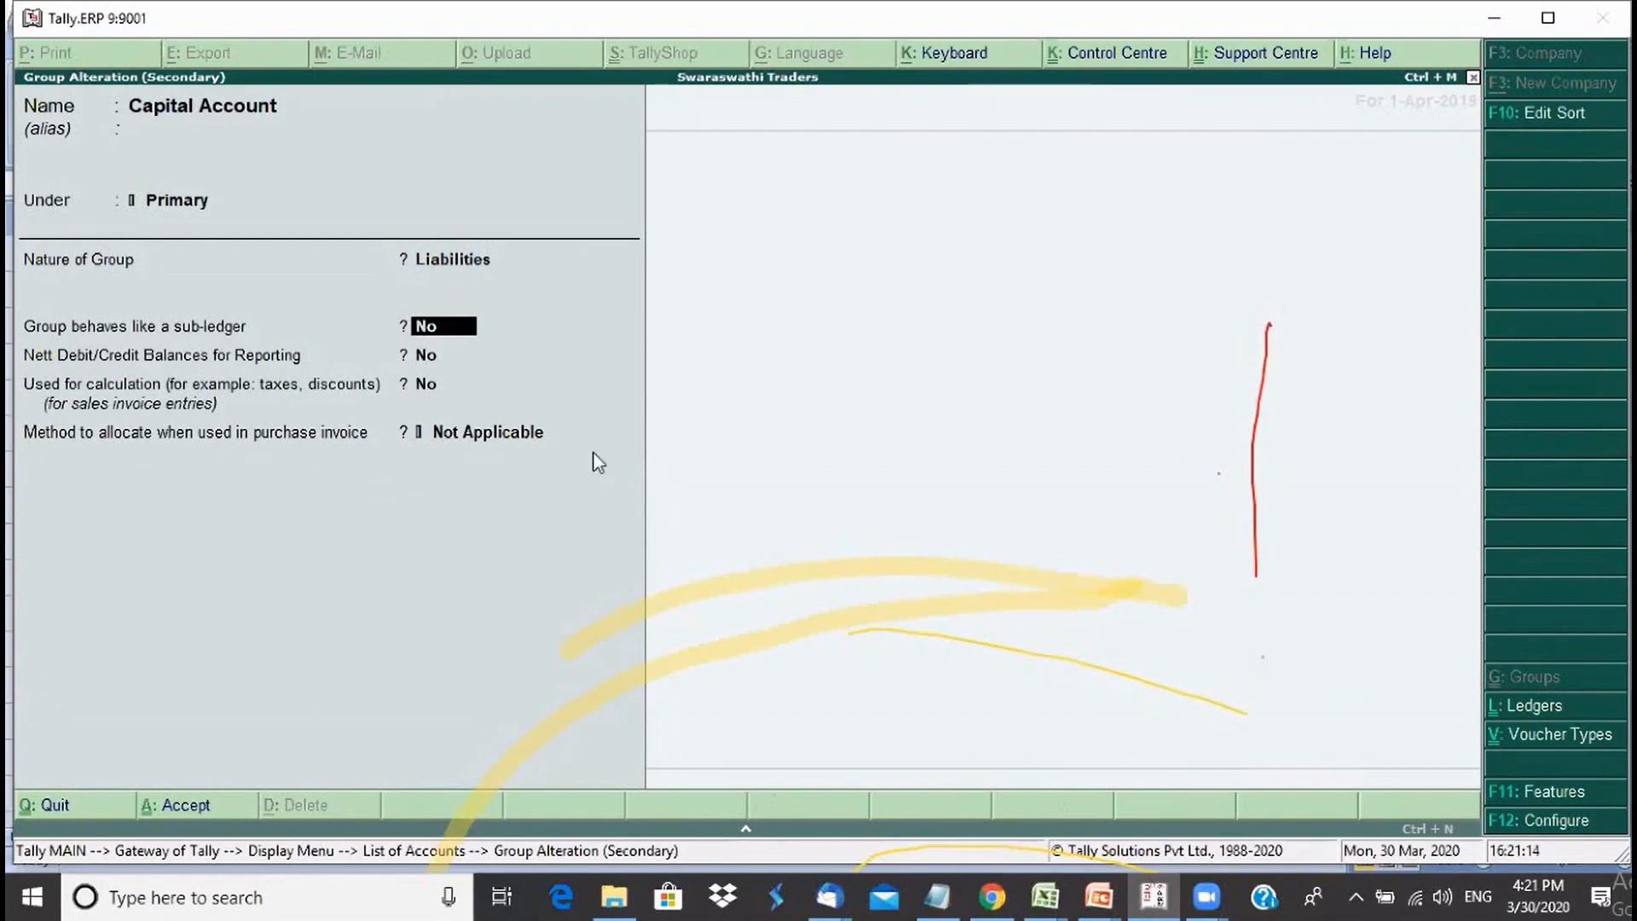
key("Escape")
key("y")
- Reopen Reserves & Surplus, then view Current Assets, leaving both unchanged to return to the list
key("Down")
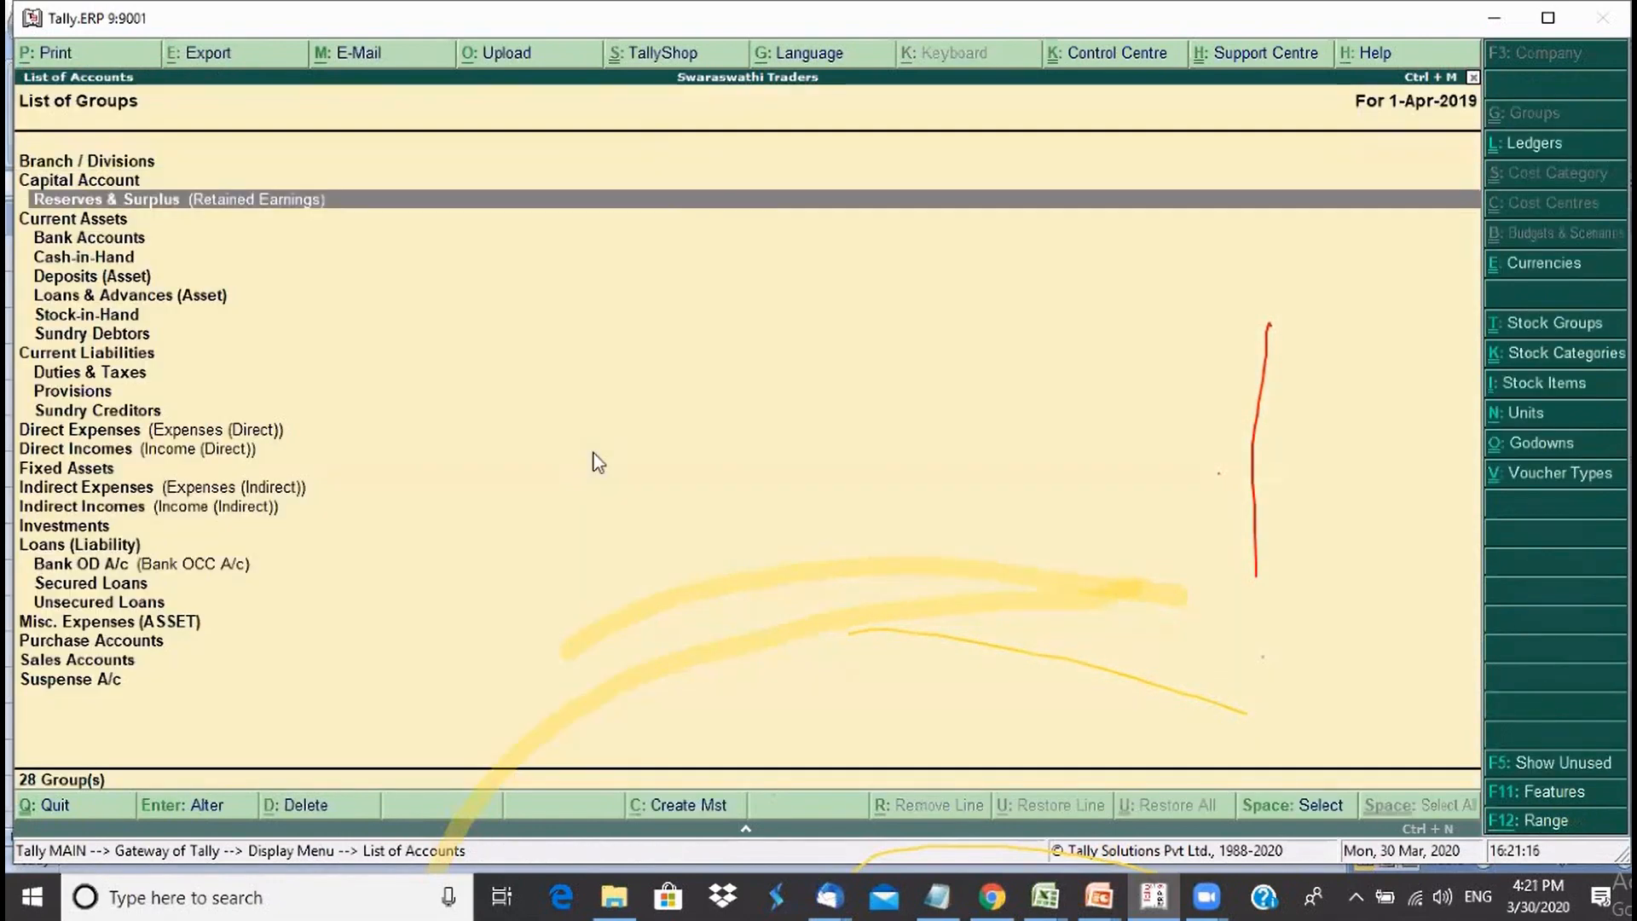
key("Return")
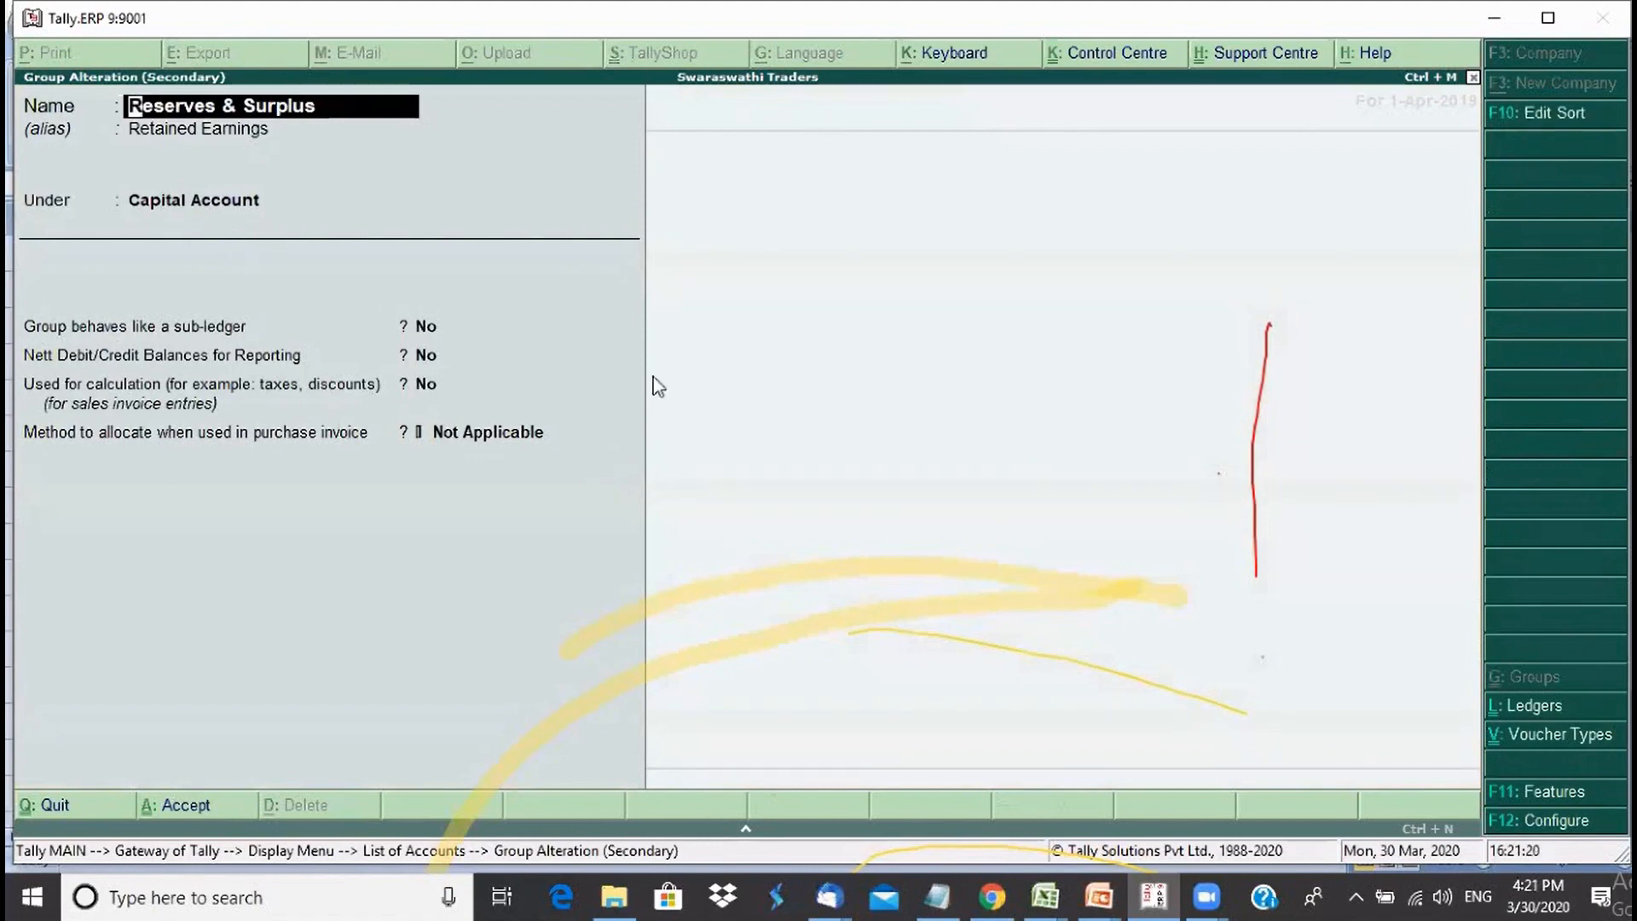
key("Escape")
key("y")
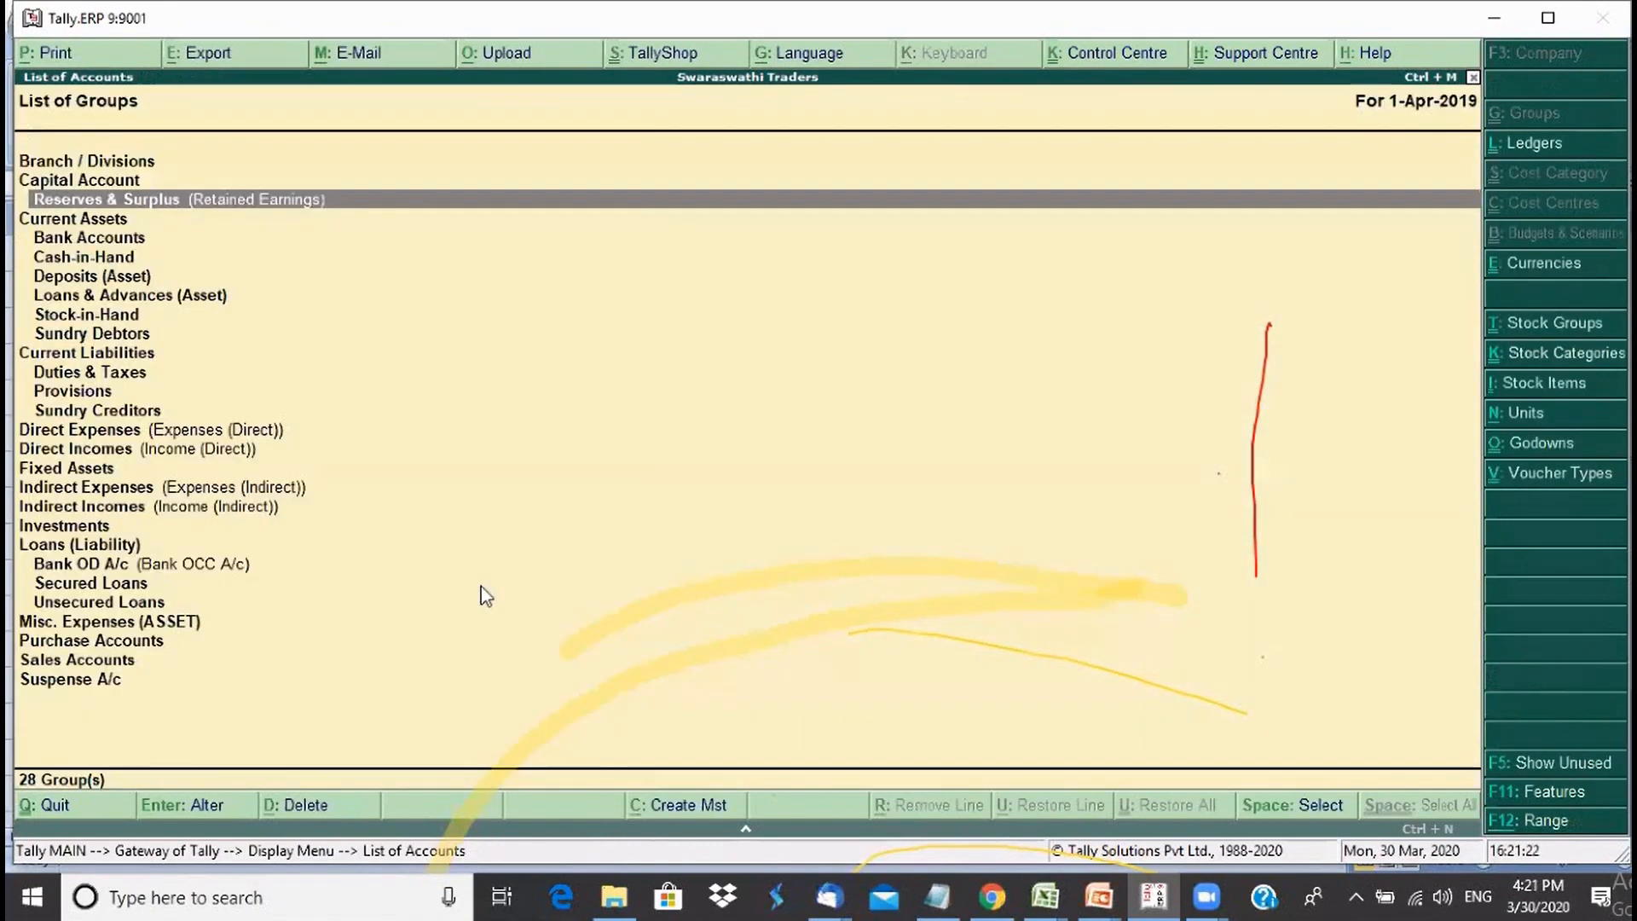
key("Down")
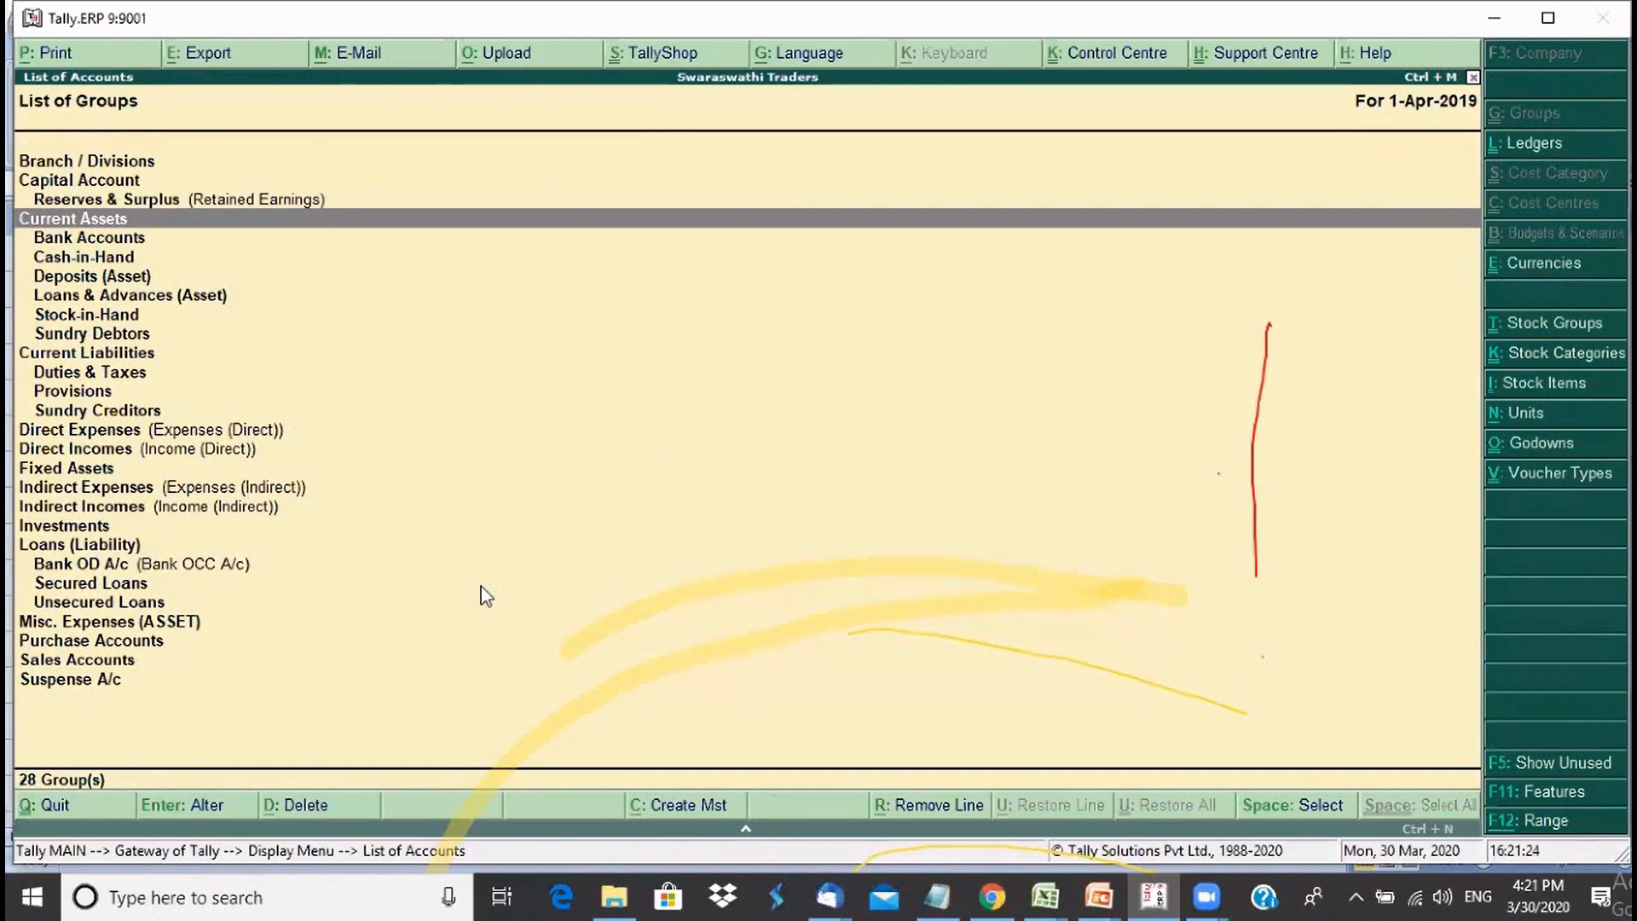
key("Return")
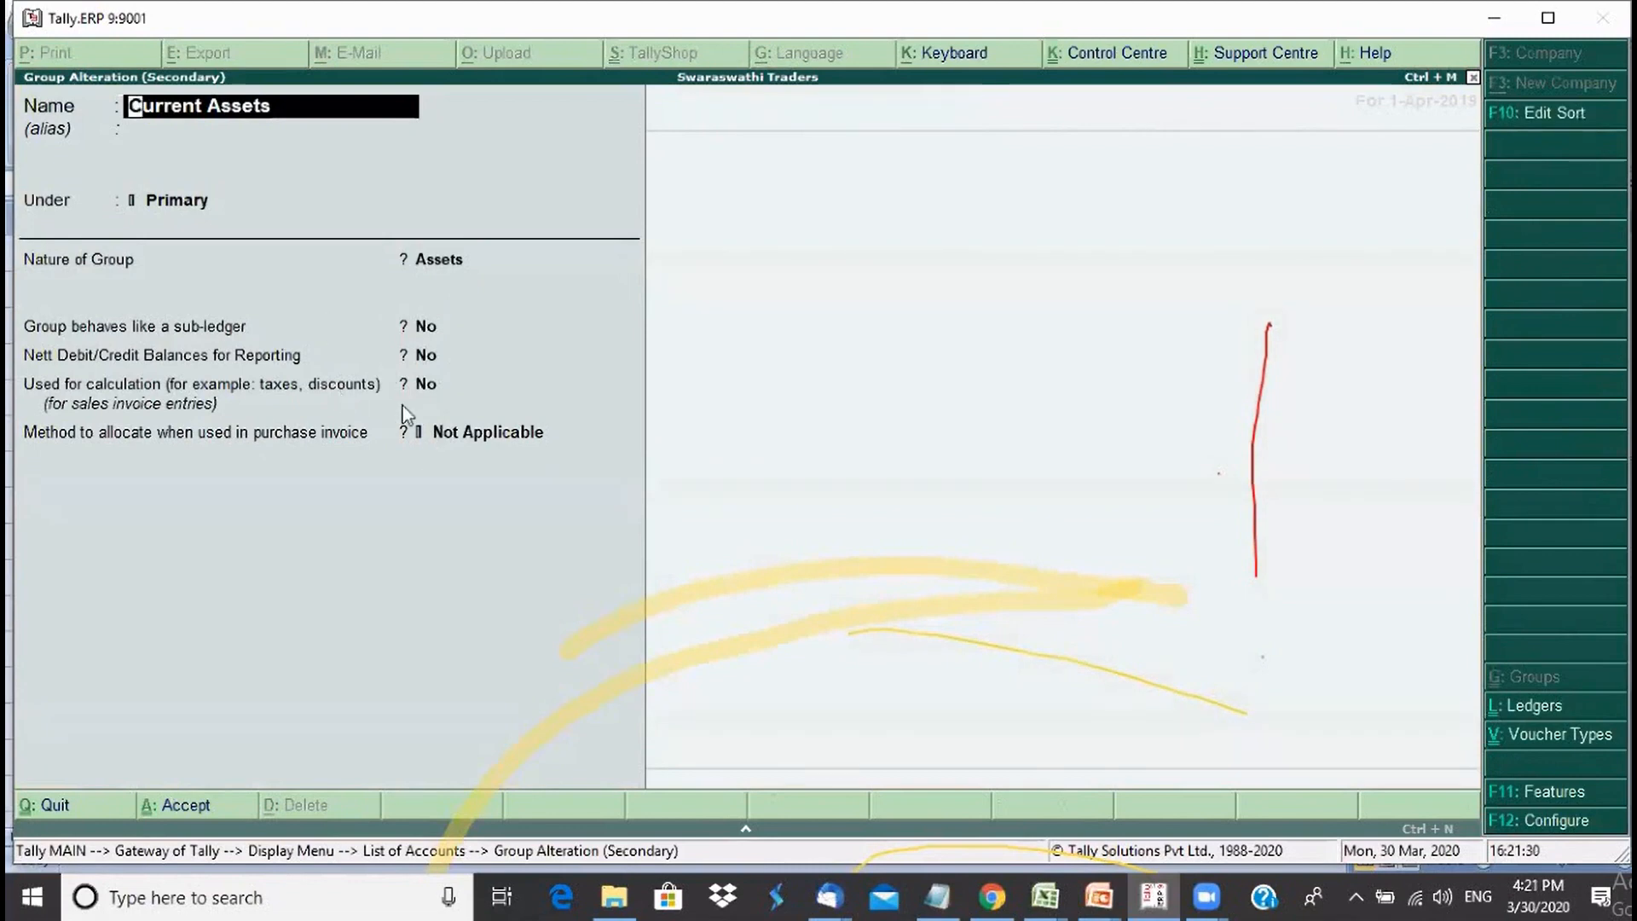
key("Escape")
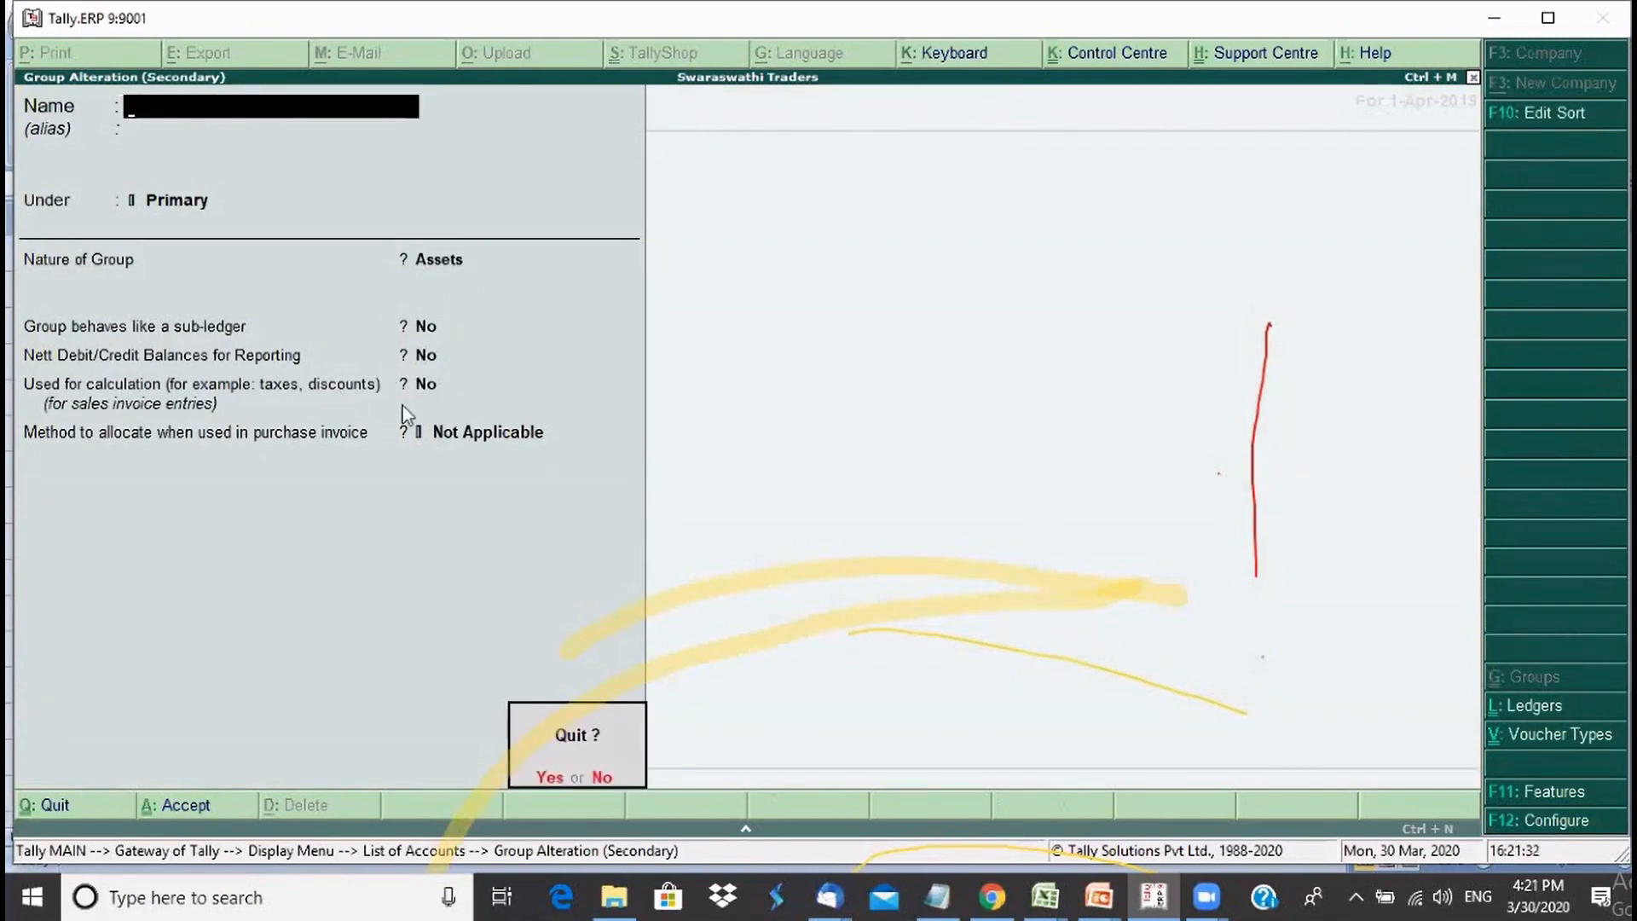
key("Return")
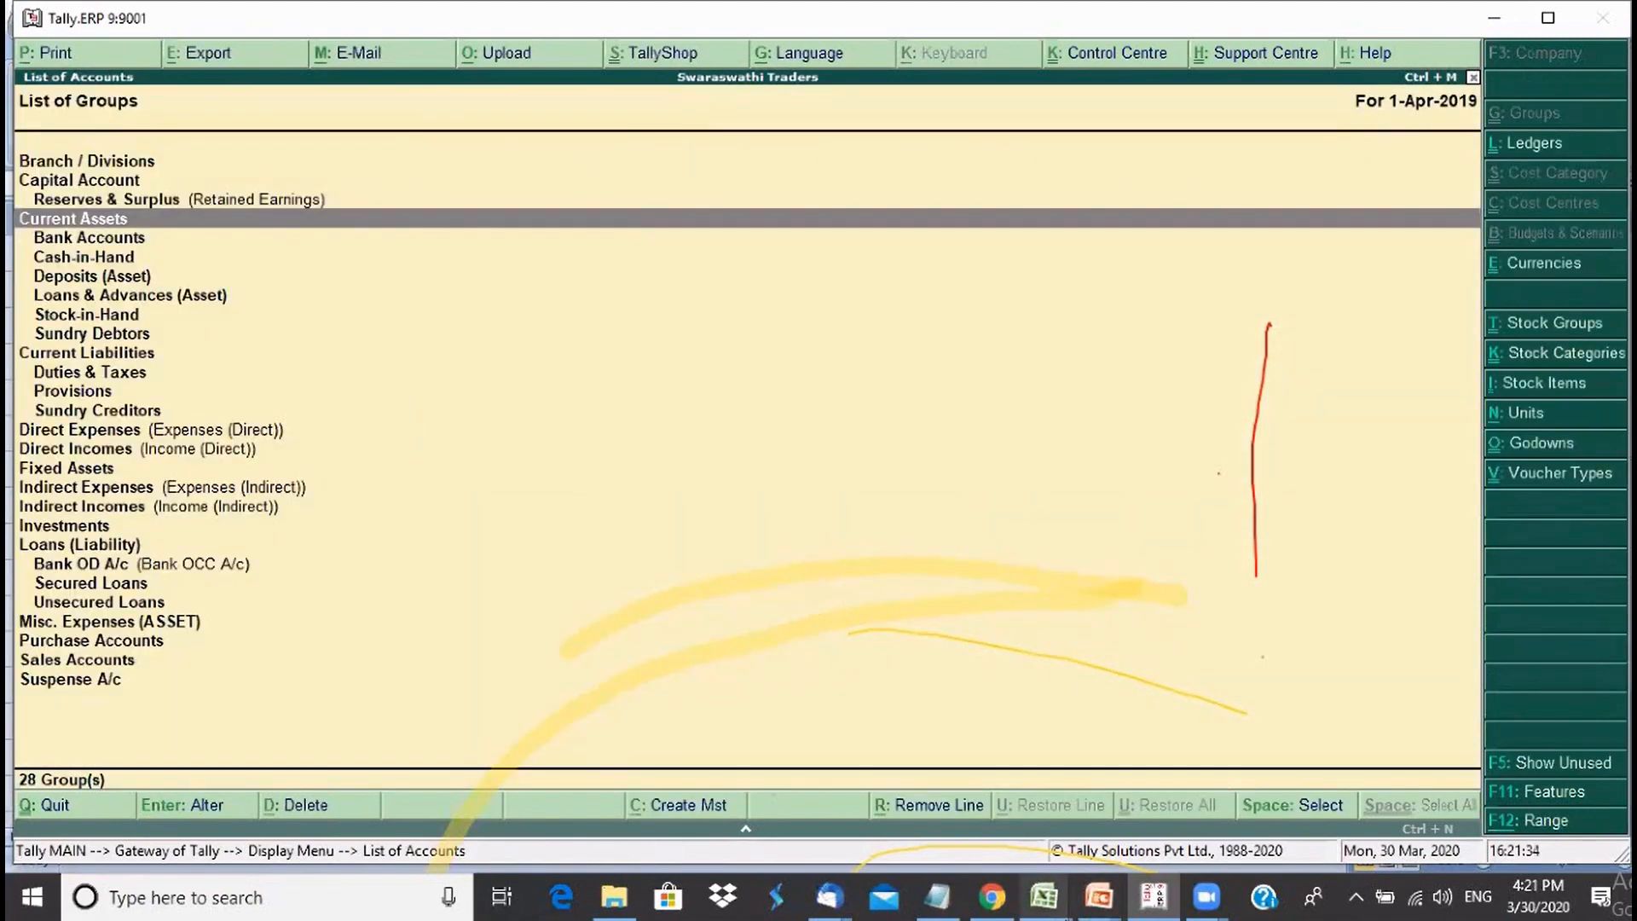
mouse_move(1046, 896)
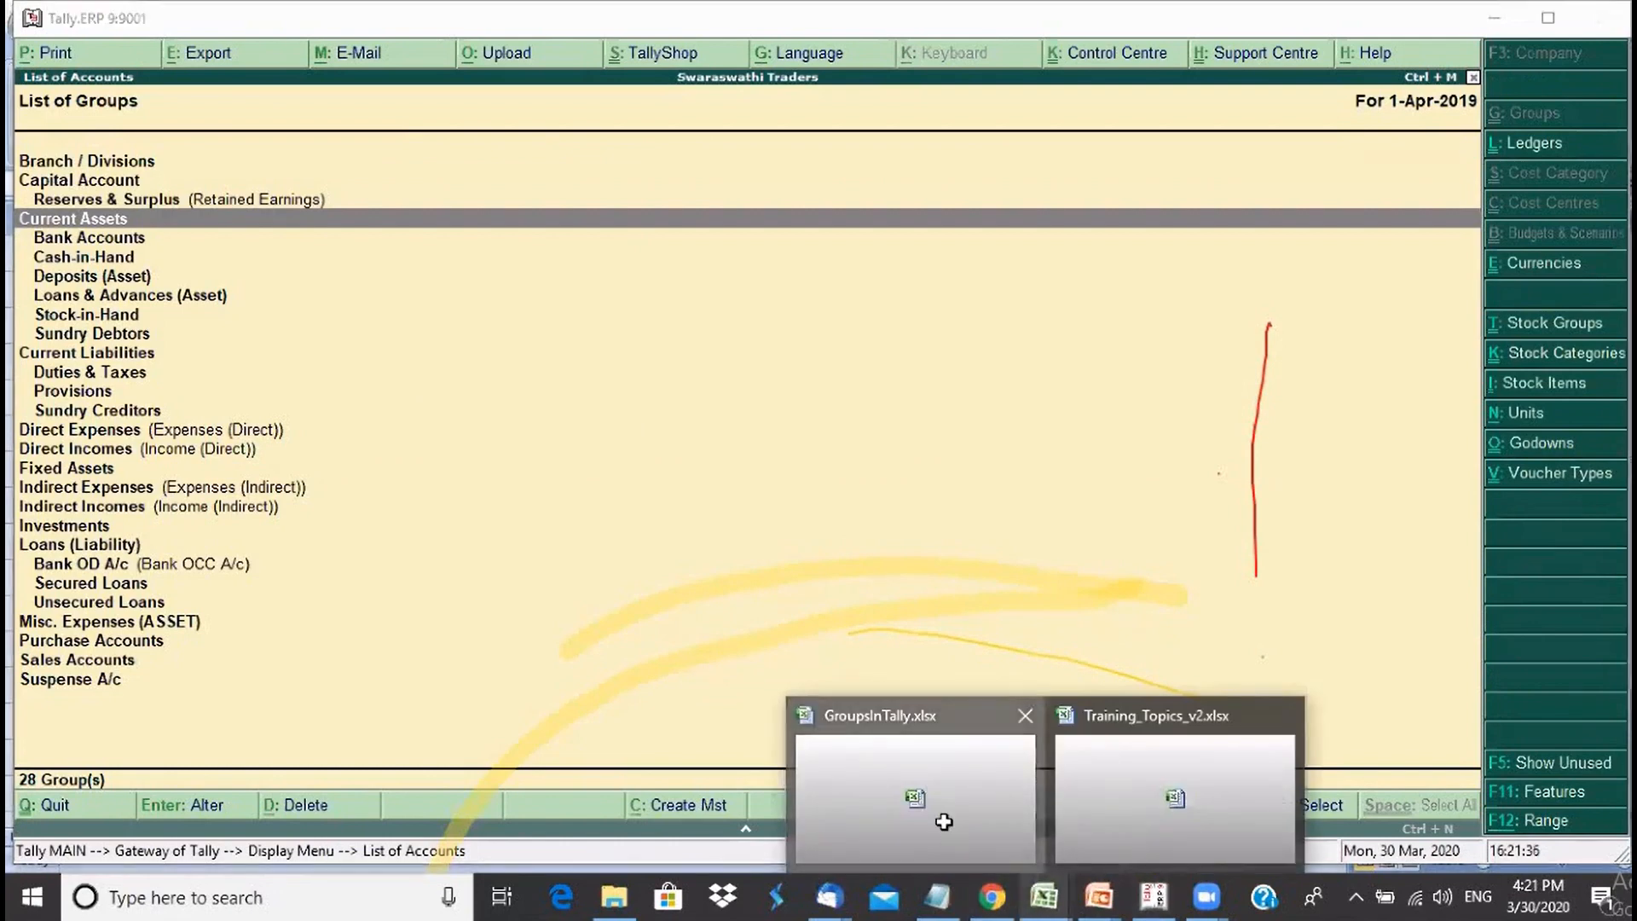
left_click(943, 822)
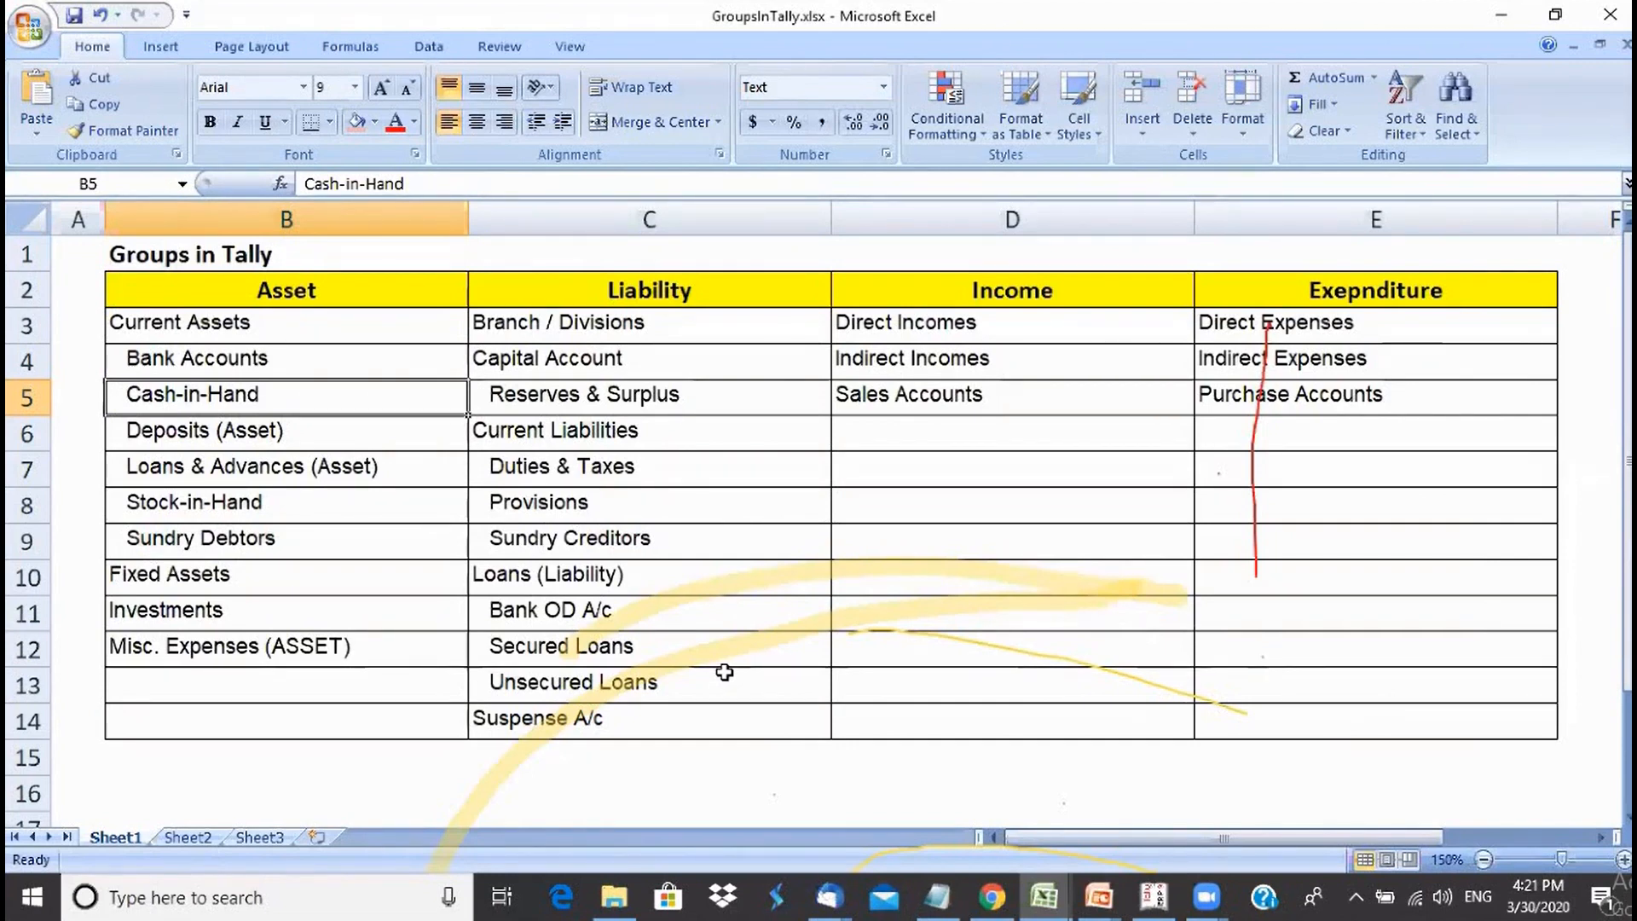
left_click(313, 587)
left_click(288, 624)
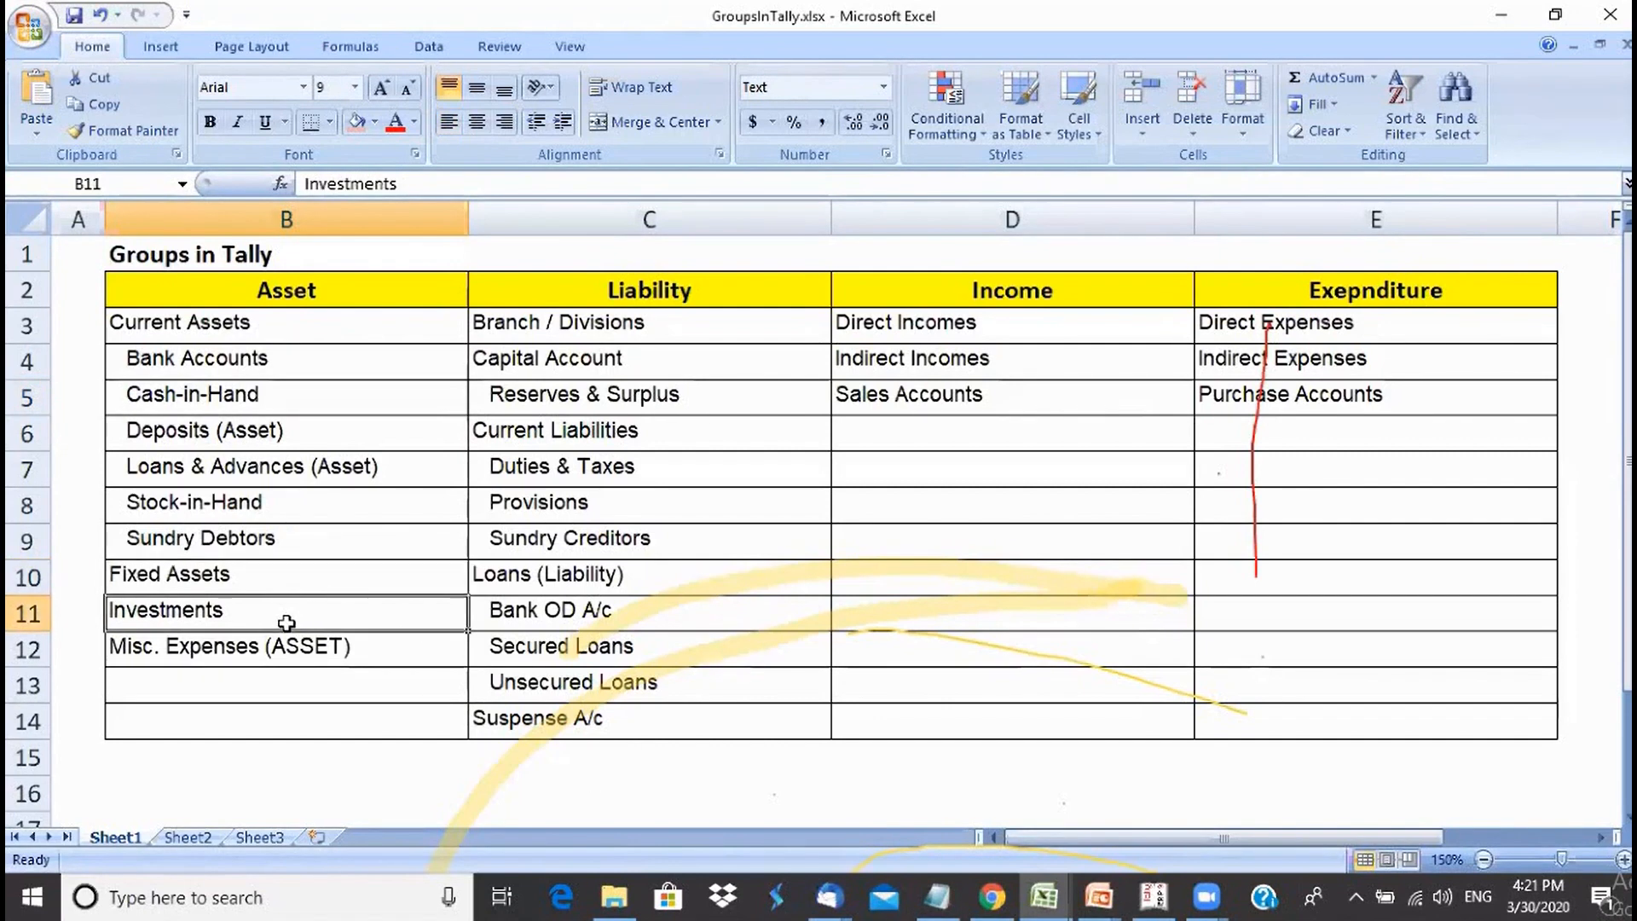
left_click(287, 570)
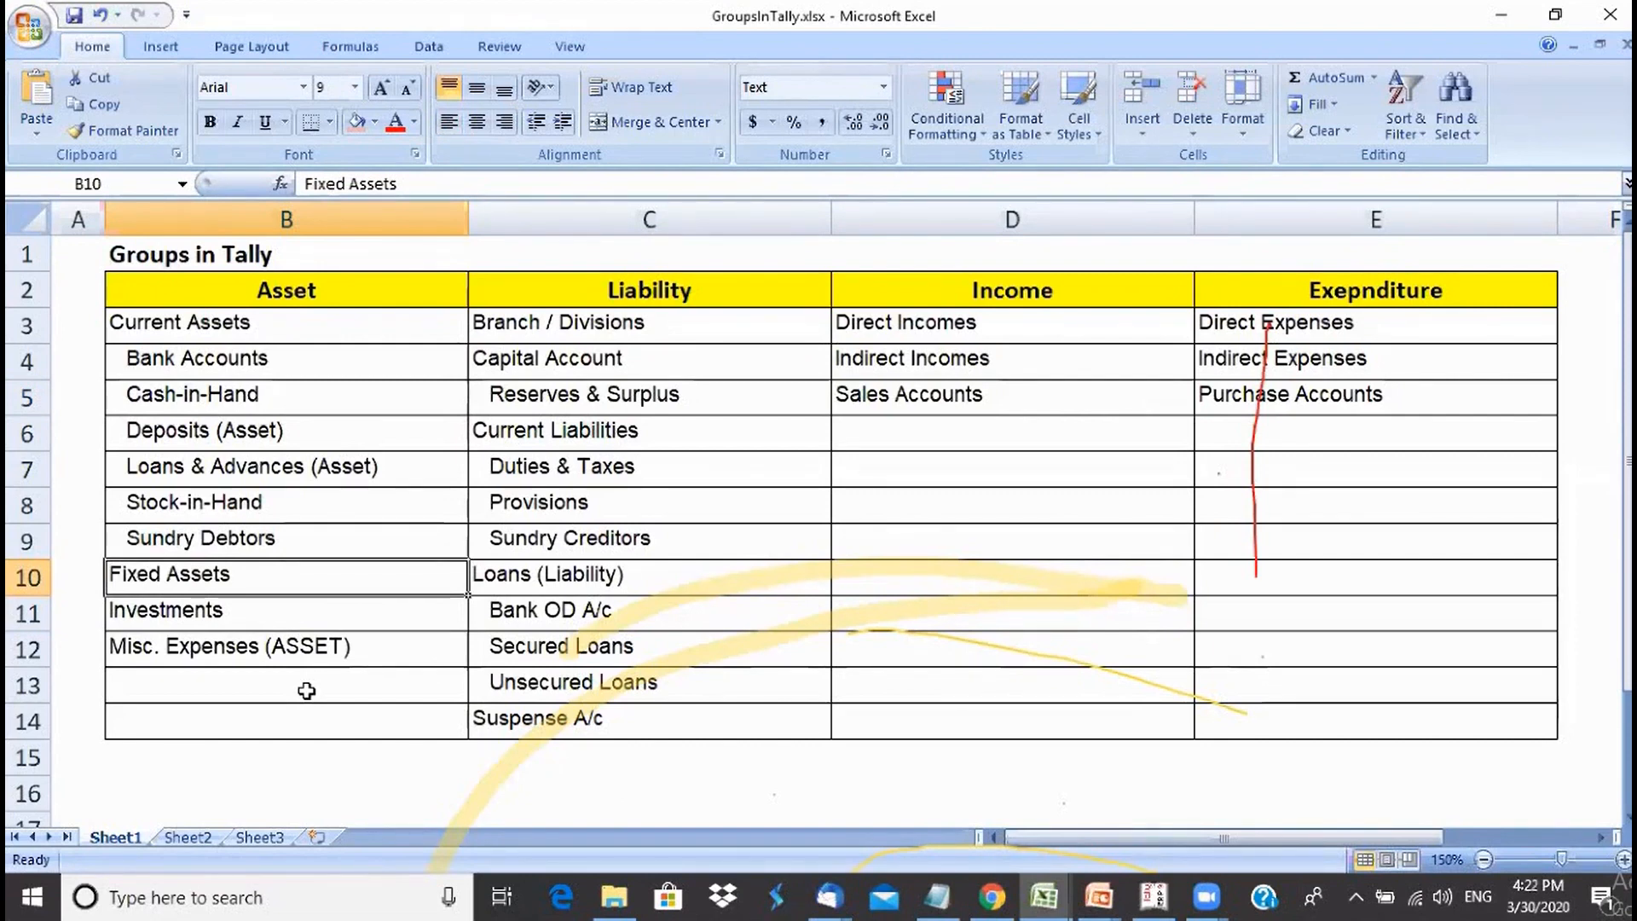
mouse_move(1153, 896)
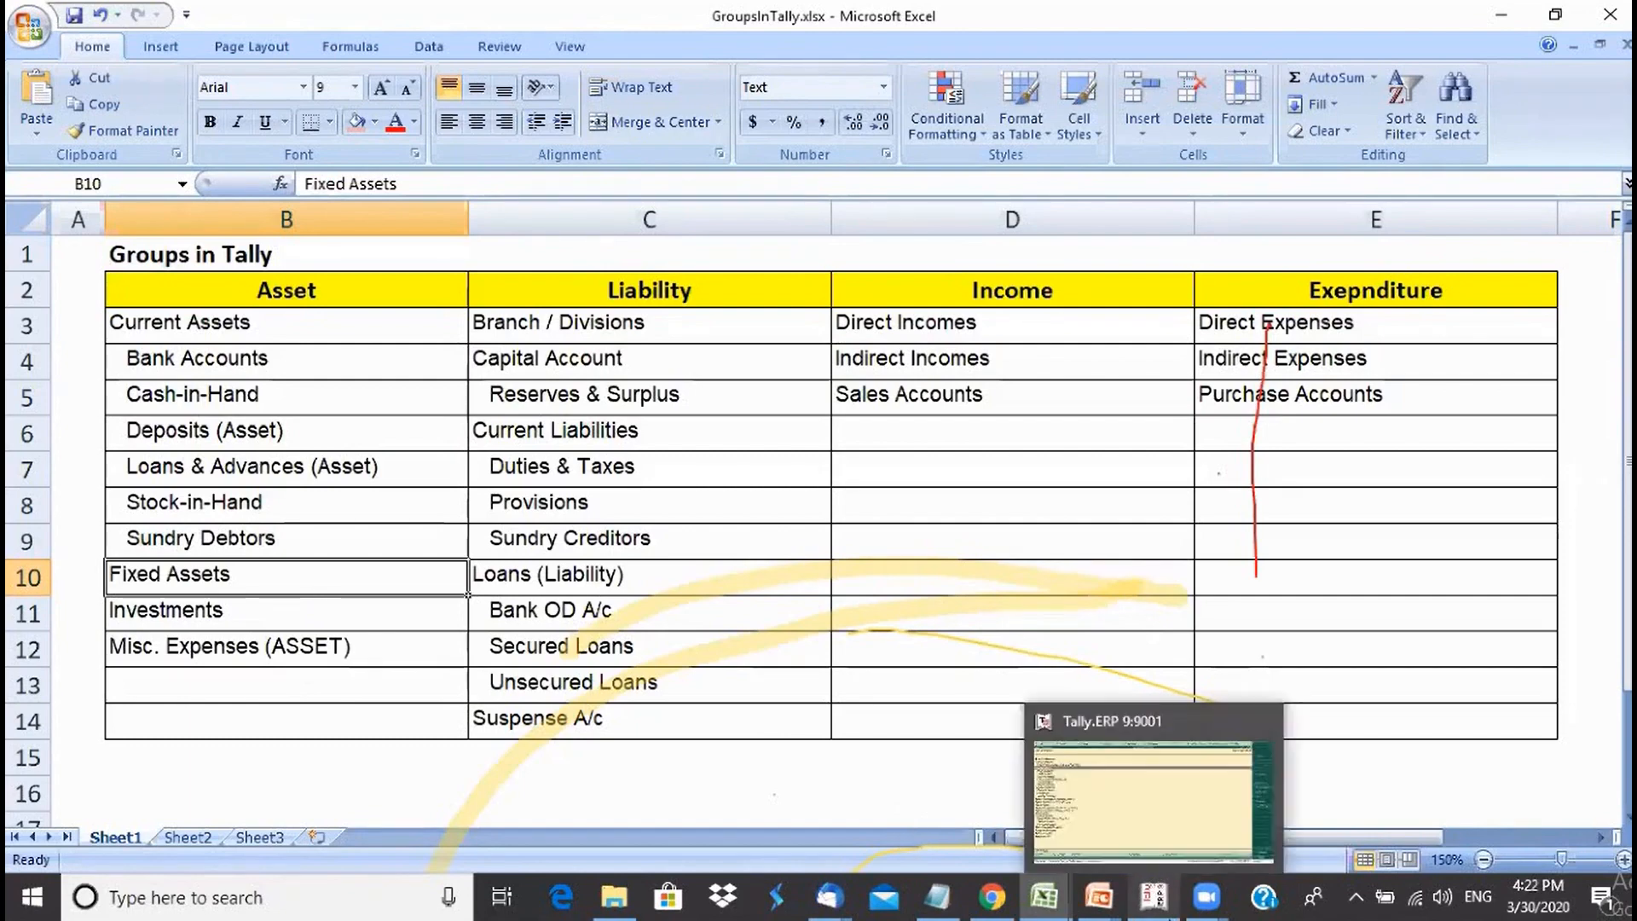
left_click(1141, 812)
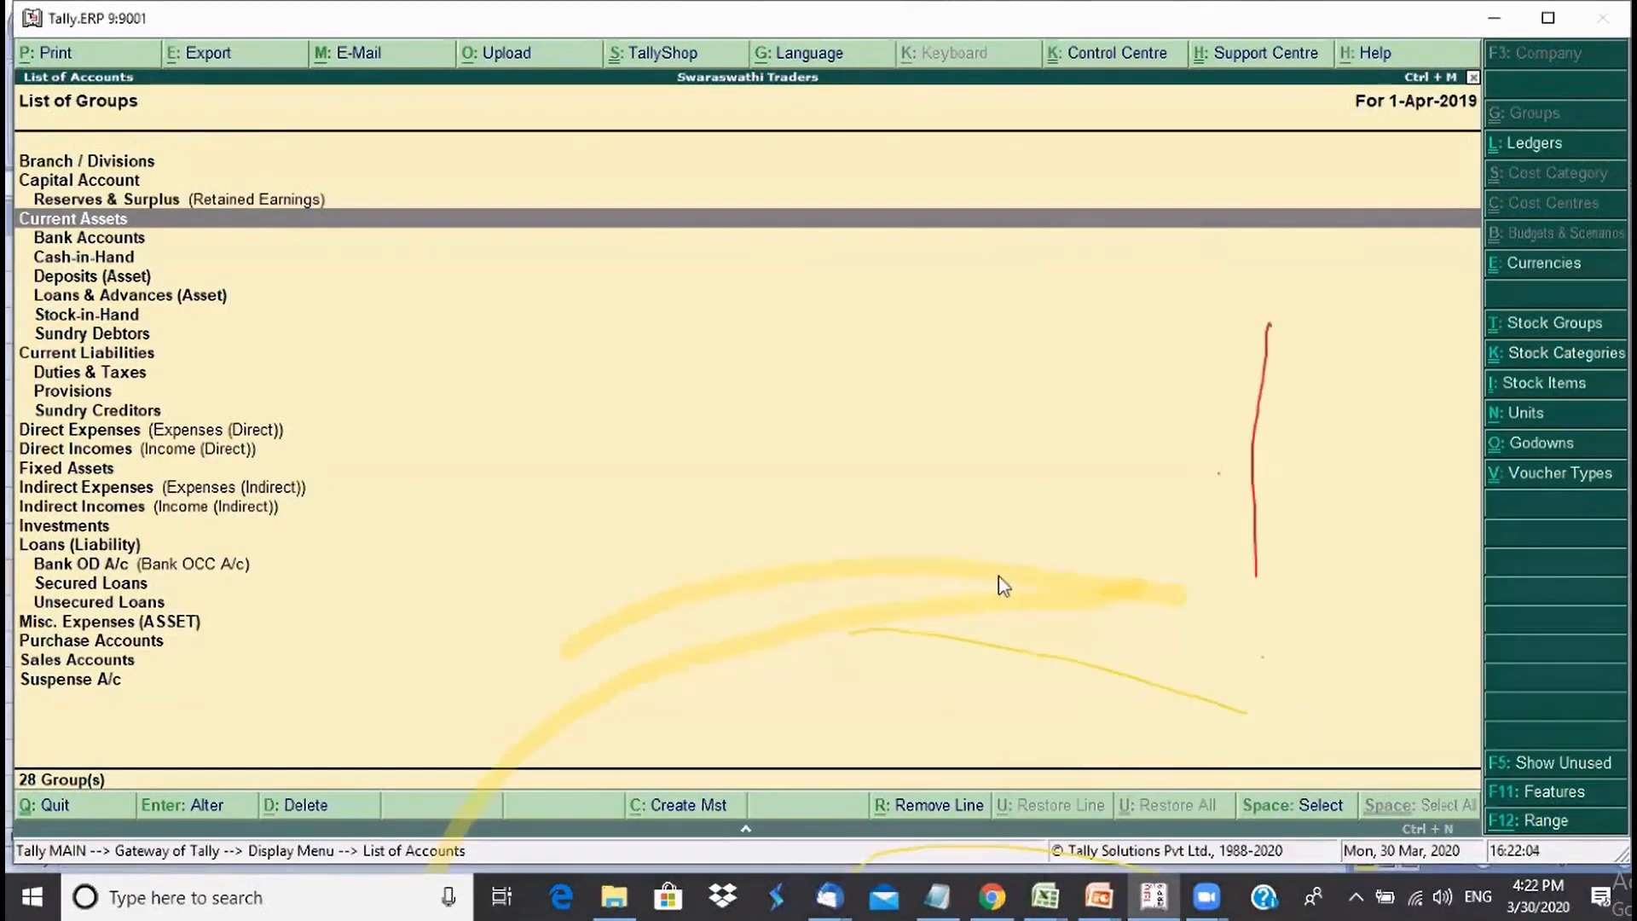
- Create the group Plant and Machinery under Fixed Assets
key("Escape")
key("Escape")
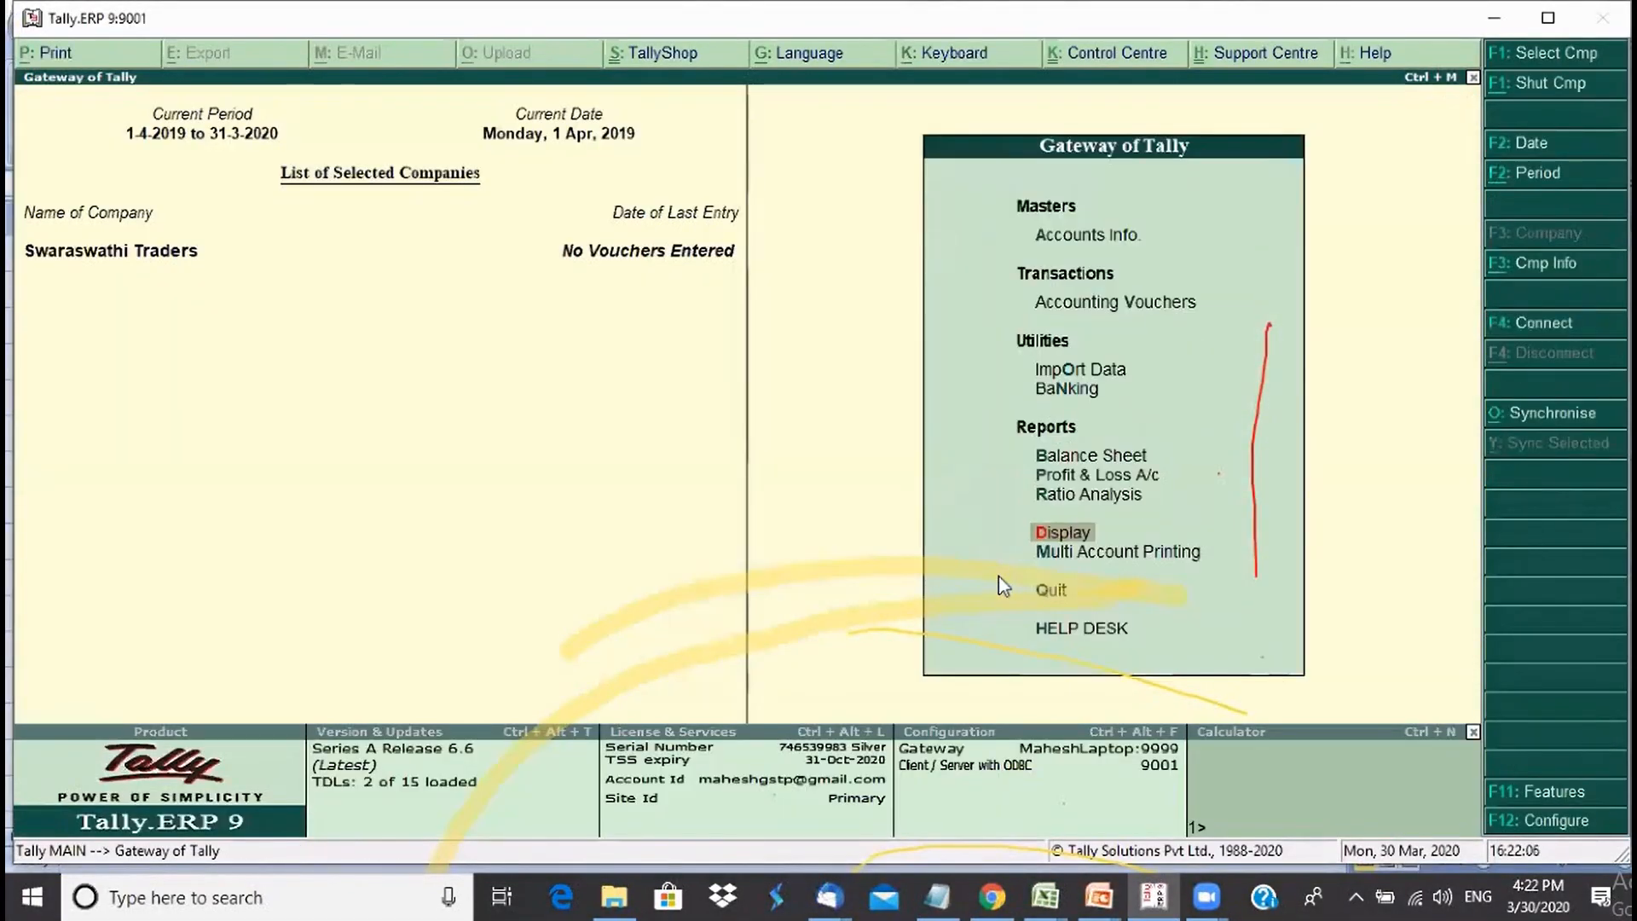
key("Down")
key("Down")
key("Down")
key("Down")
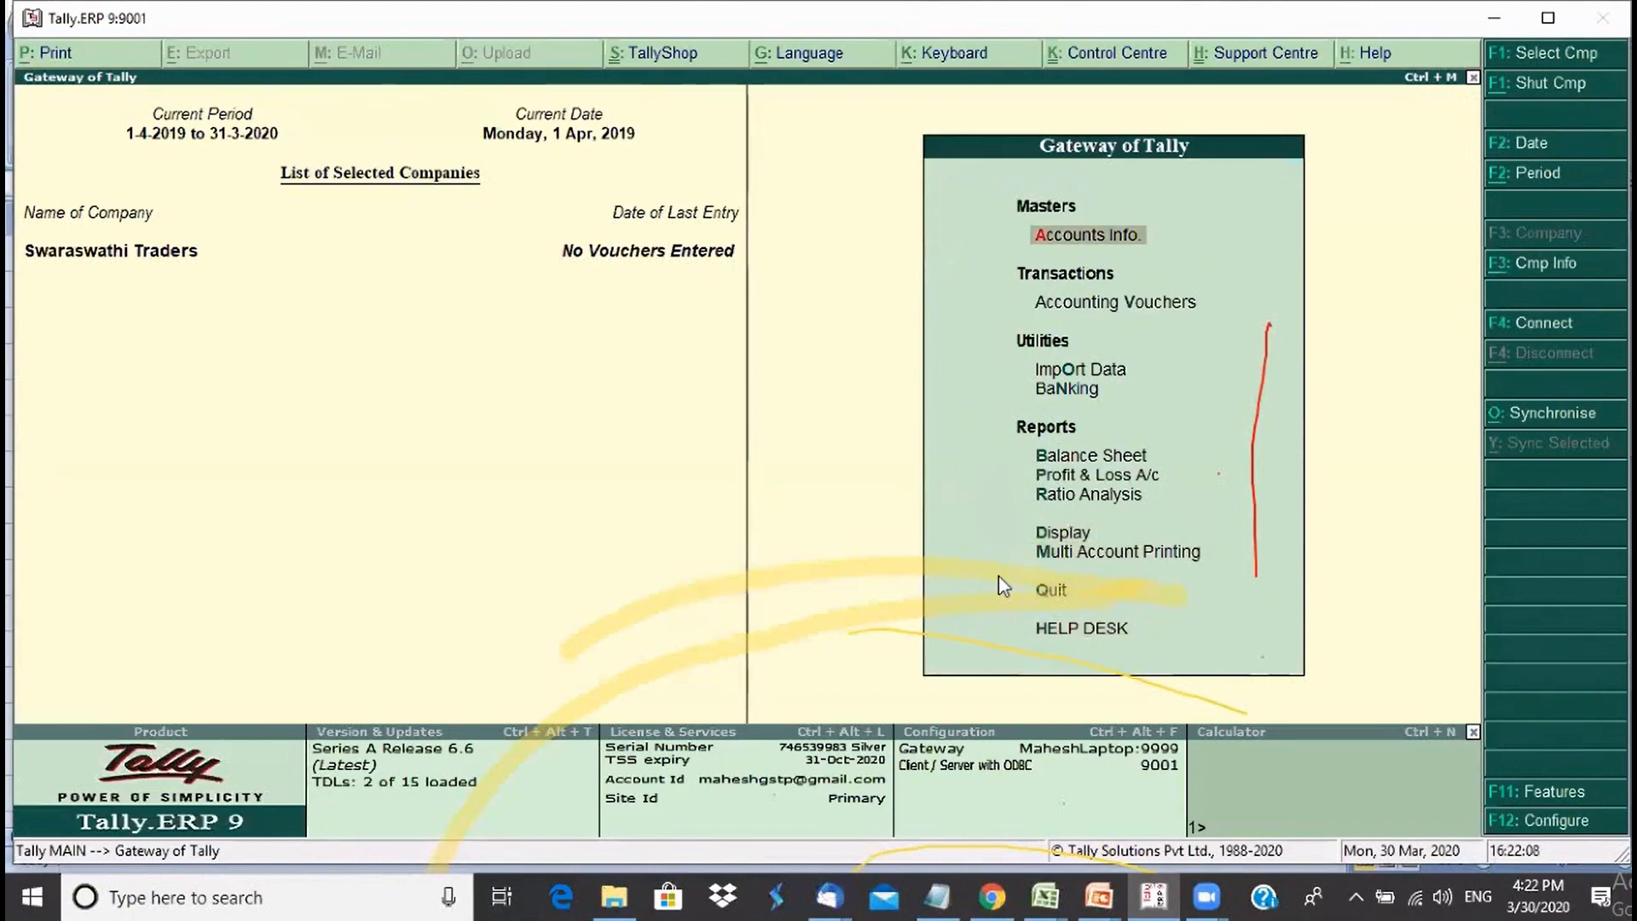
key("Return")
key("Return")
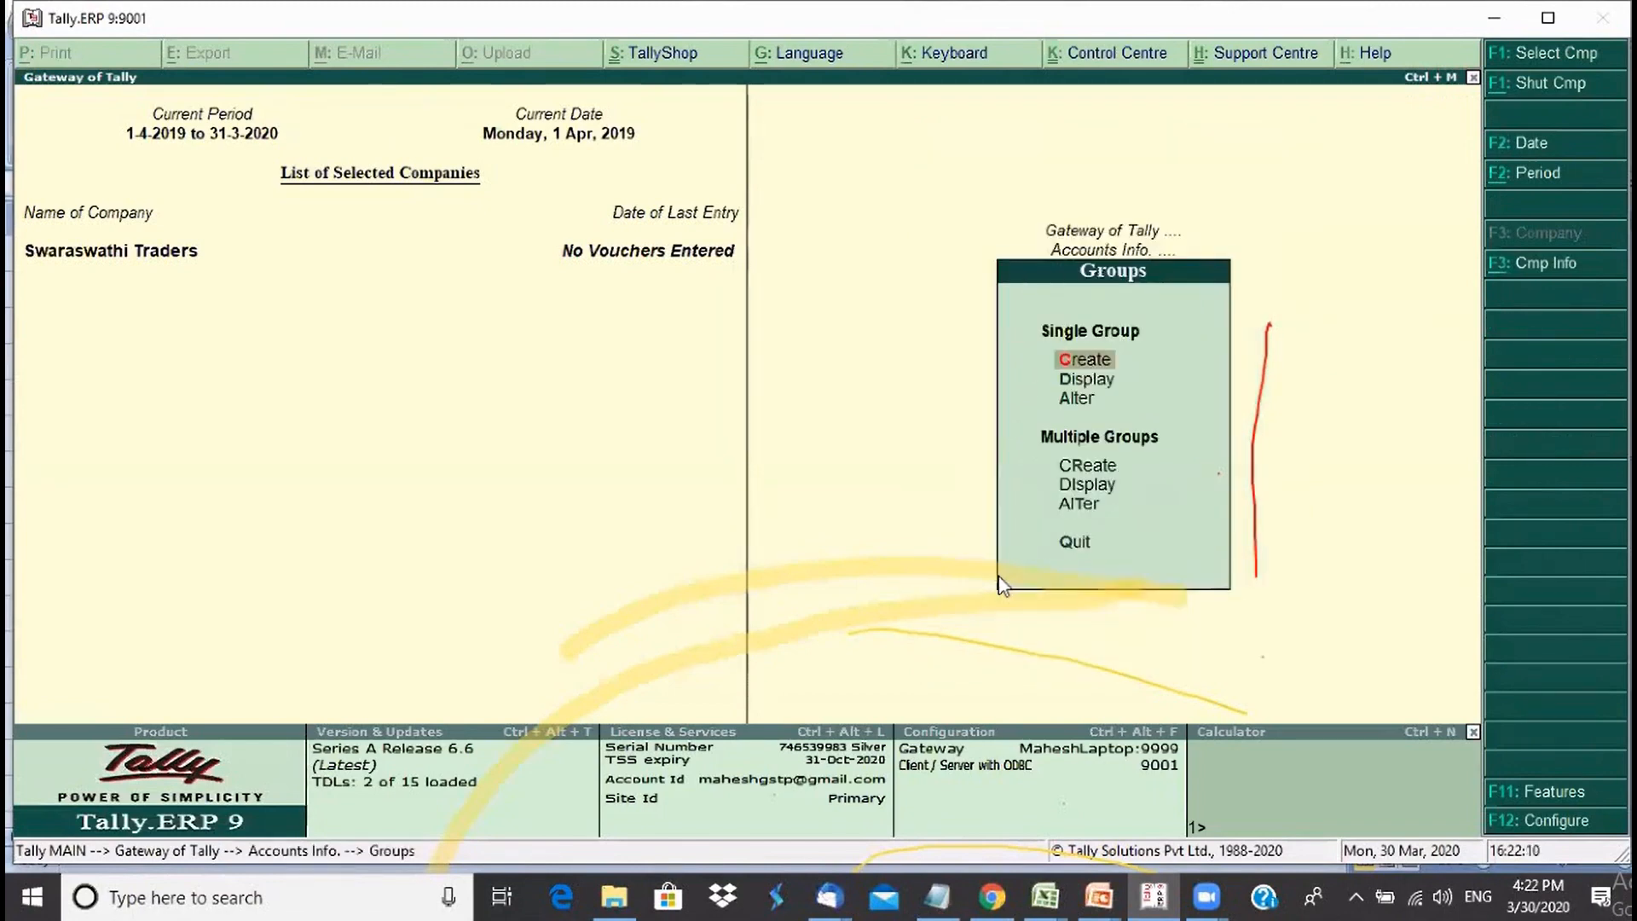
key("Return")
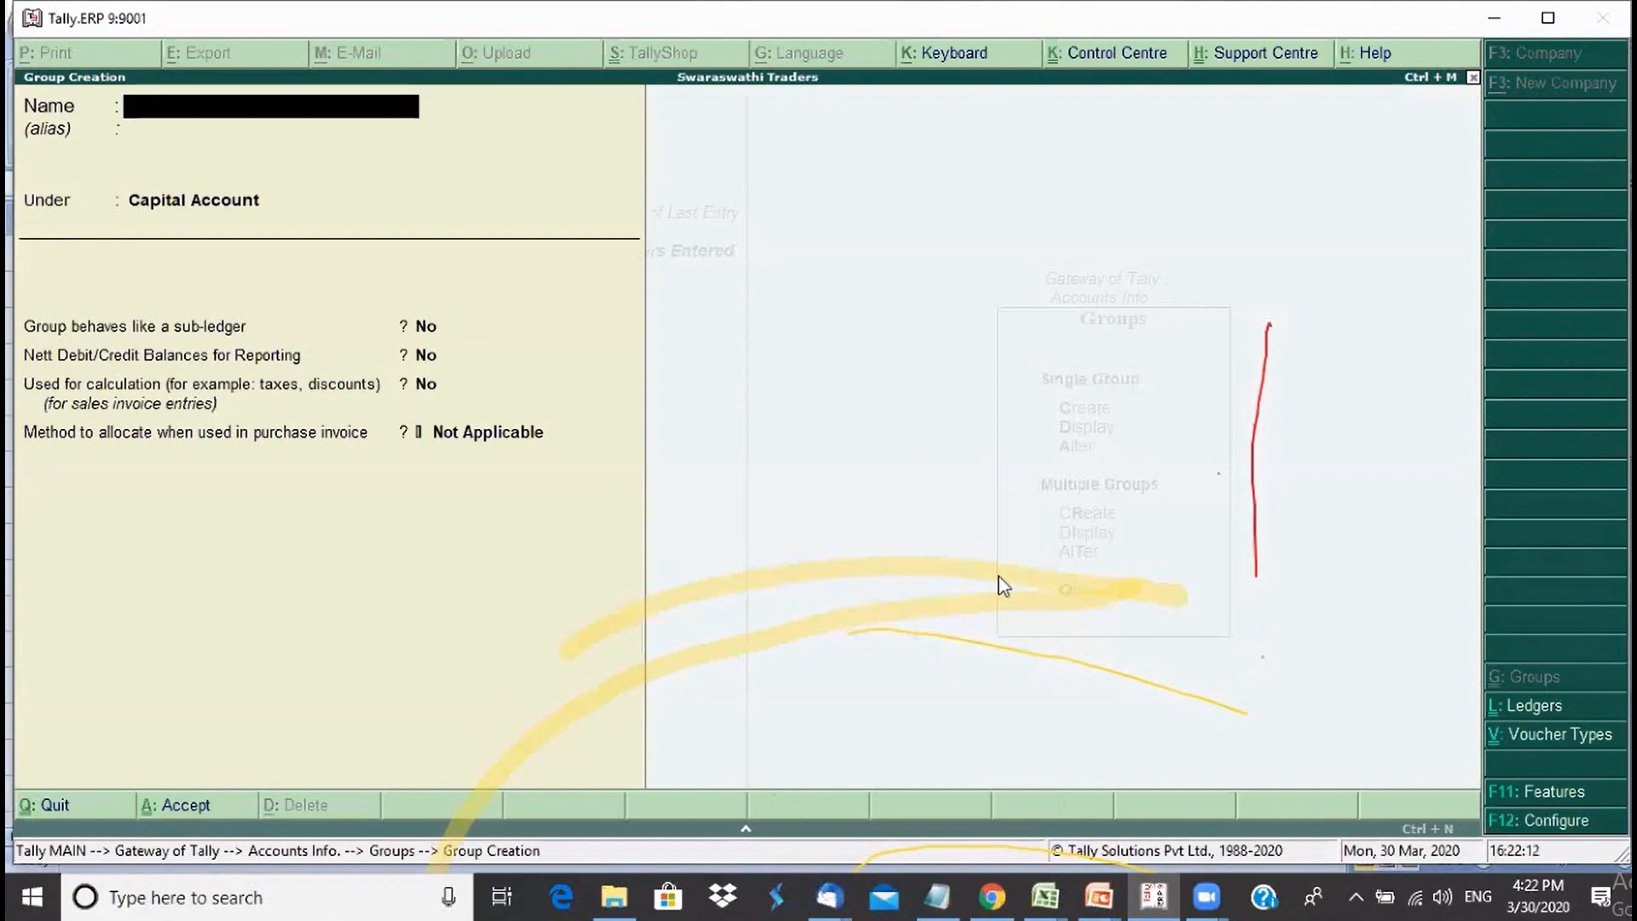
type("Plant and Machinery")
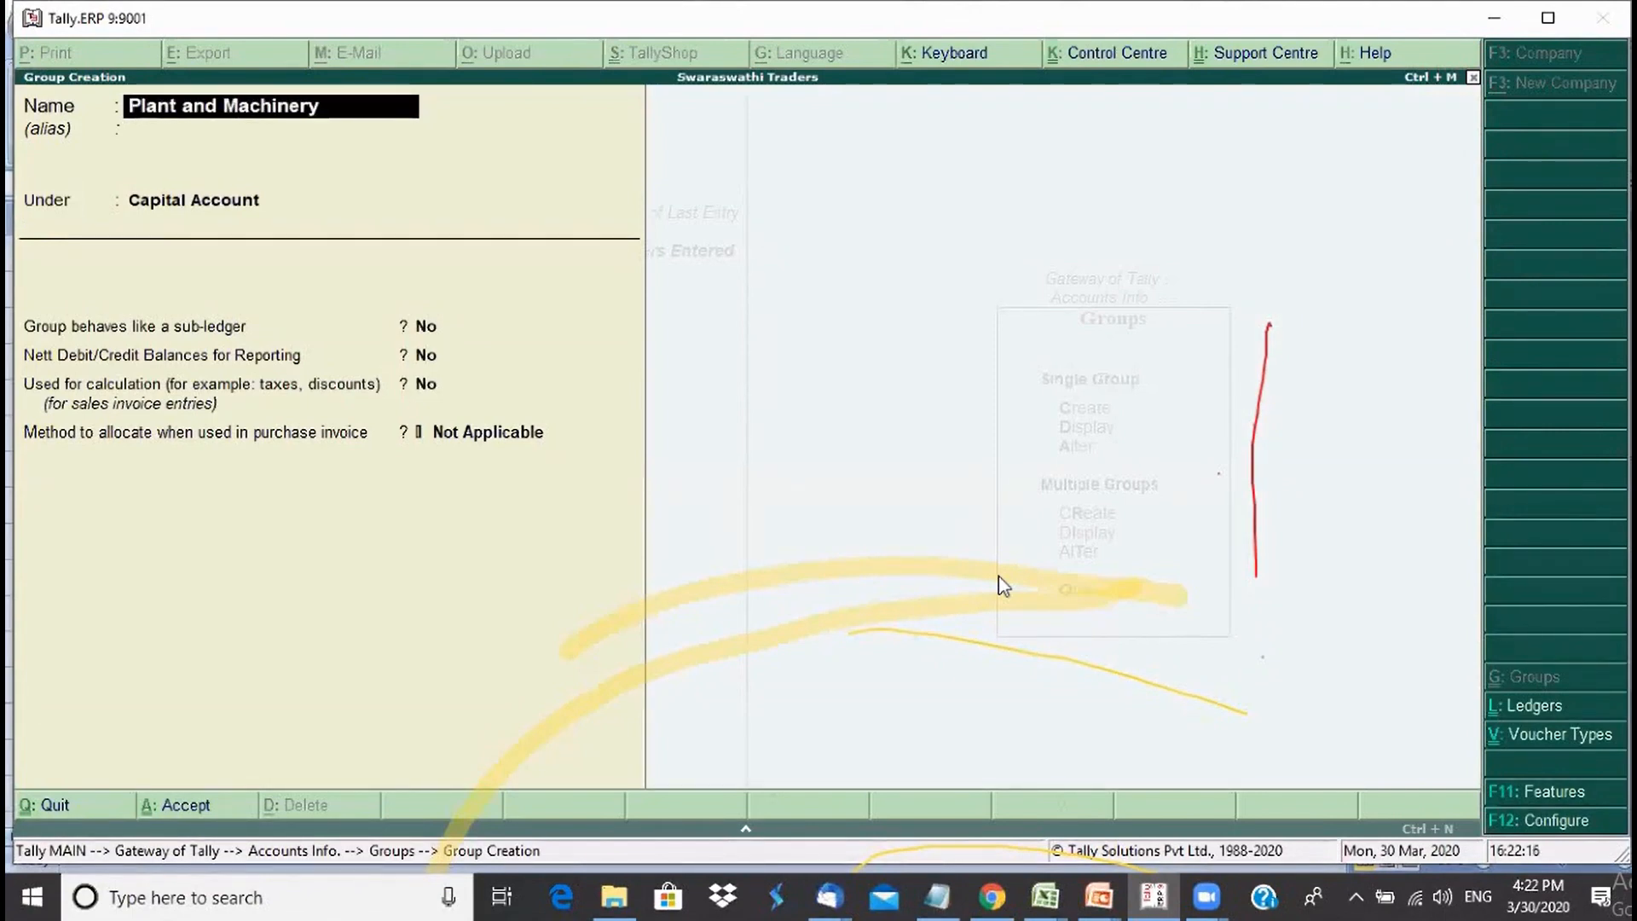
key("Return")
key("Return")
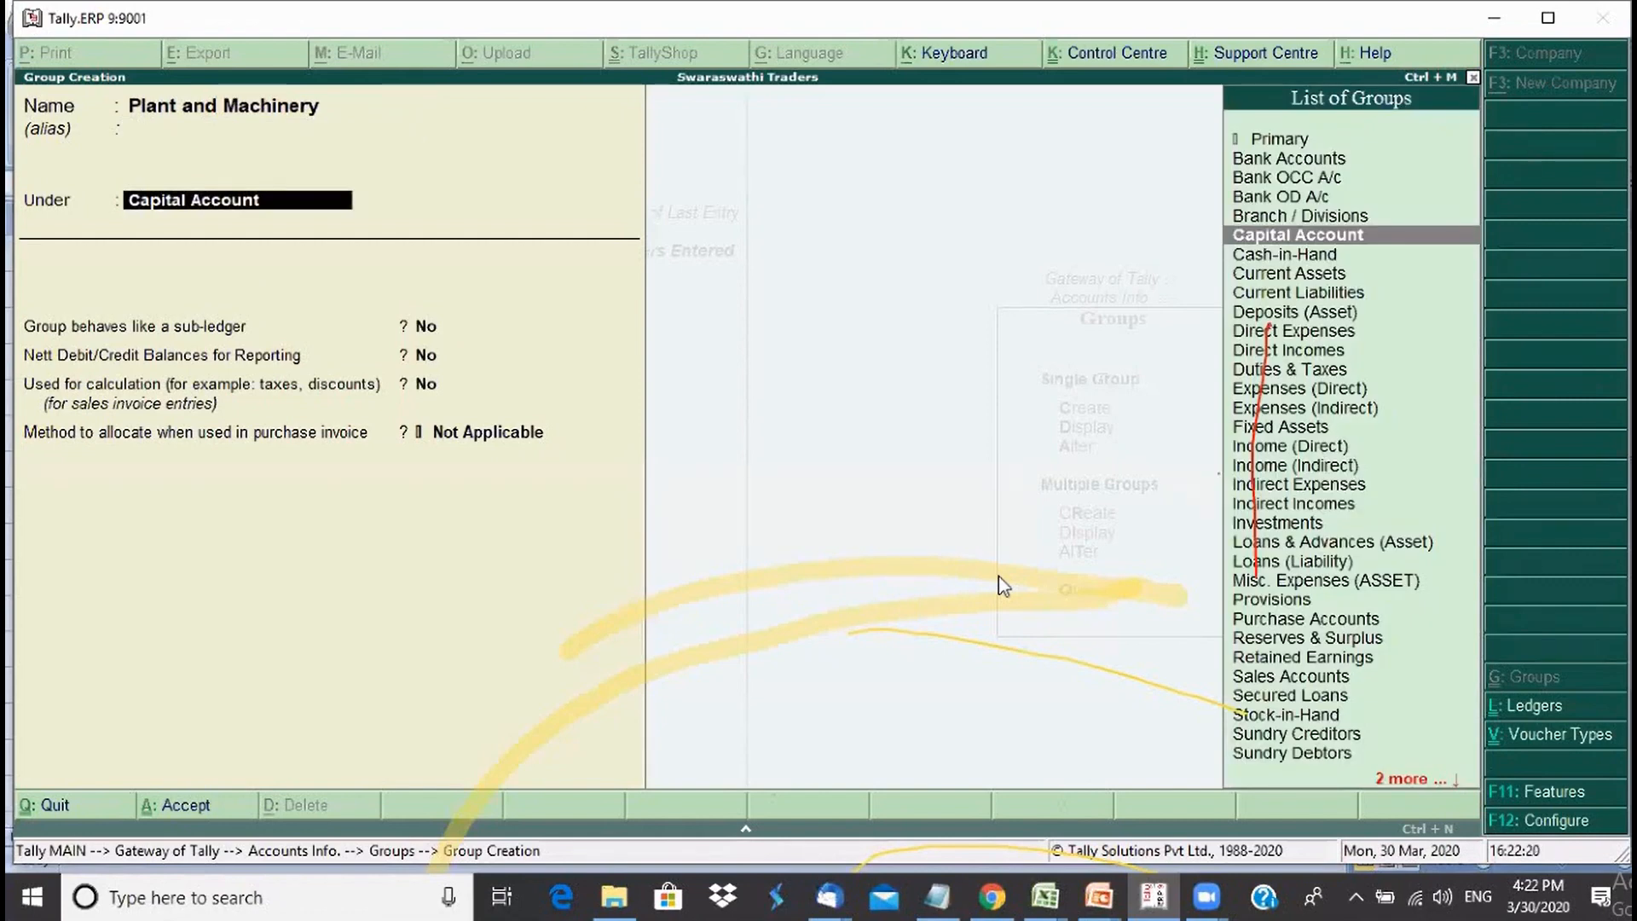
key("Down")
key("Down")
key("Down")
key("Down")
key("Down")
key("Down")
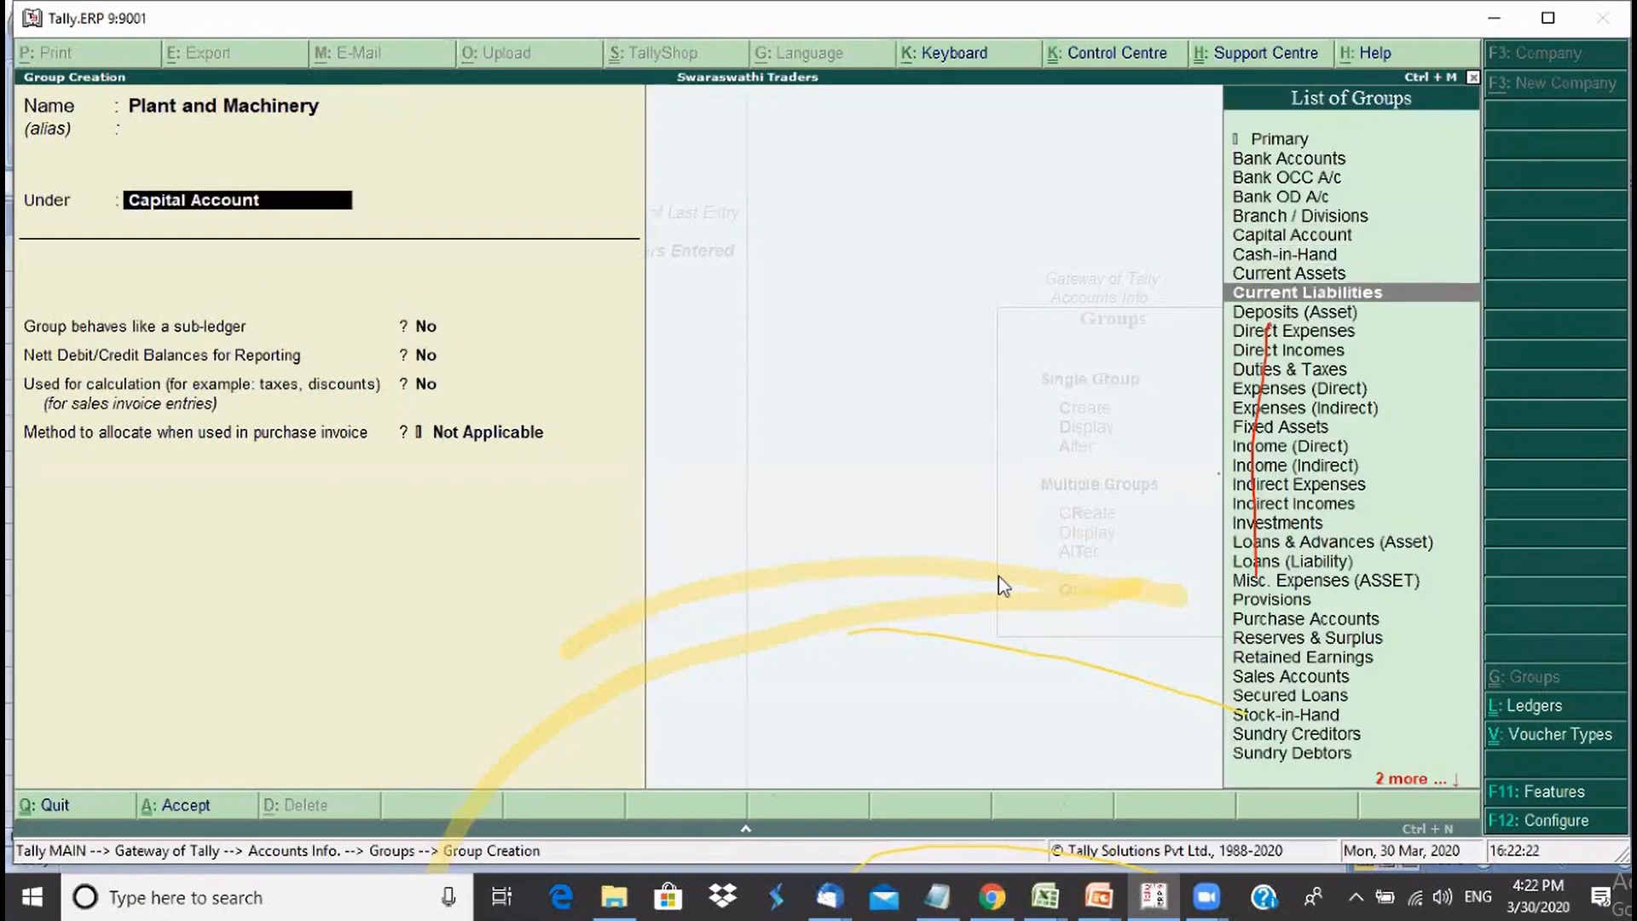
key("Down")
key("Down")
key("Down")
key("Down")
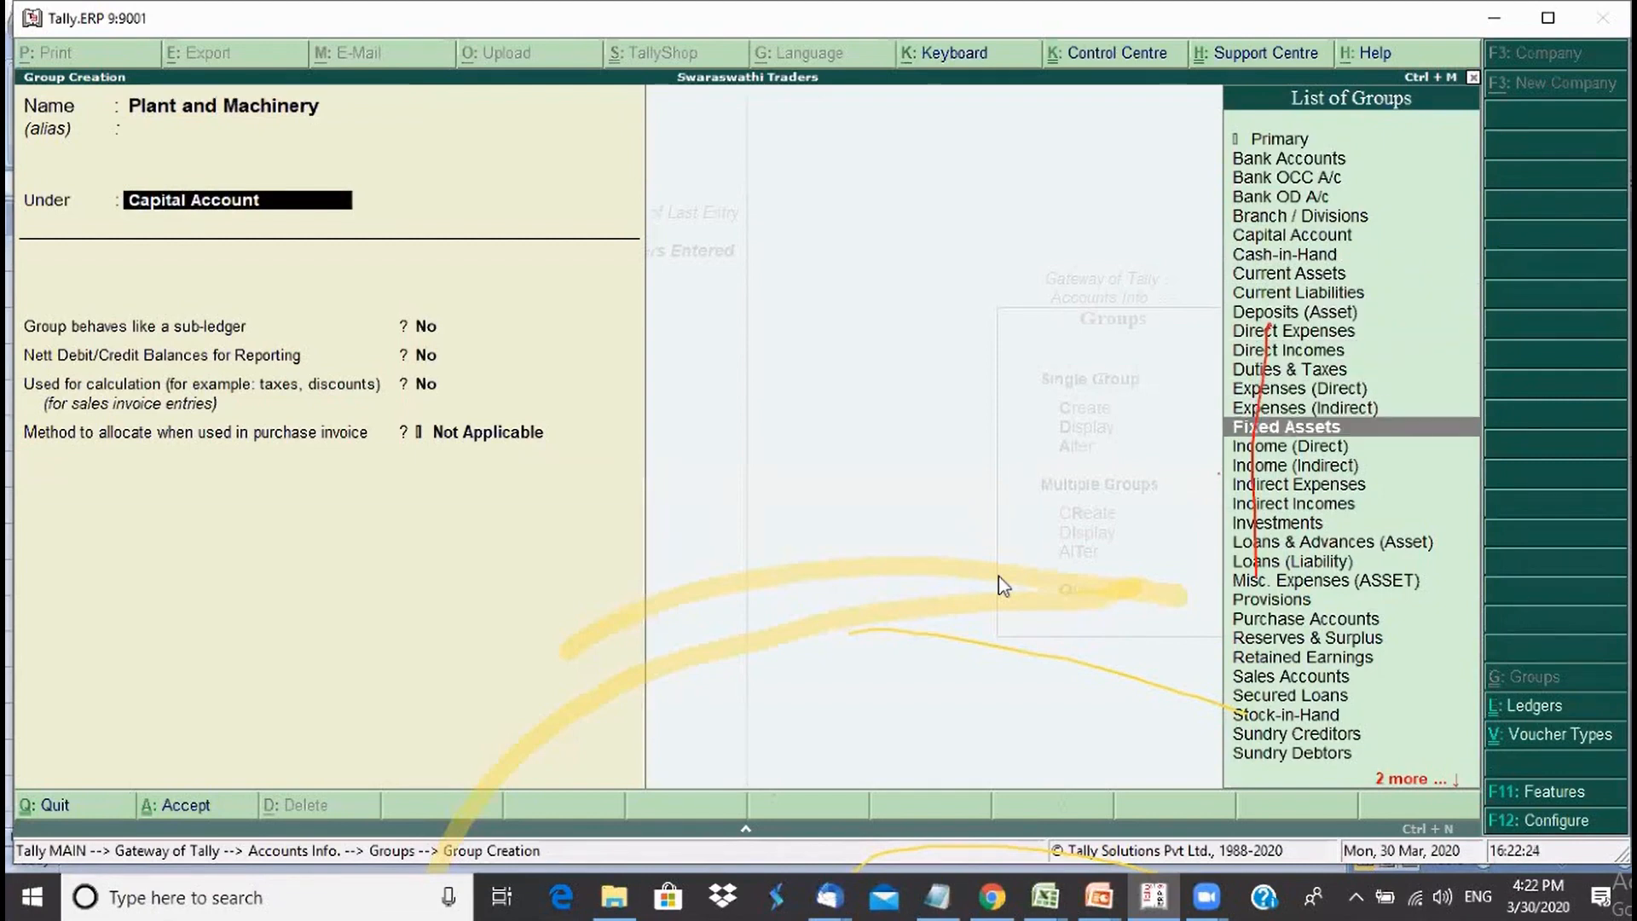
key("Return")
key("Return")
key("Return")
key("Return")
key("Return")
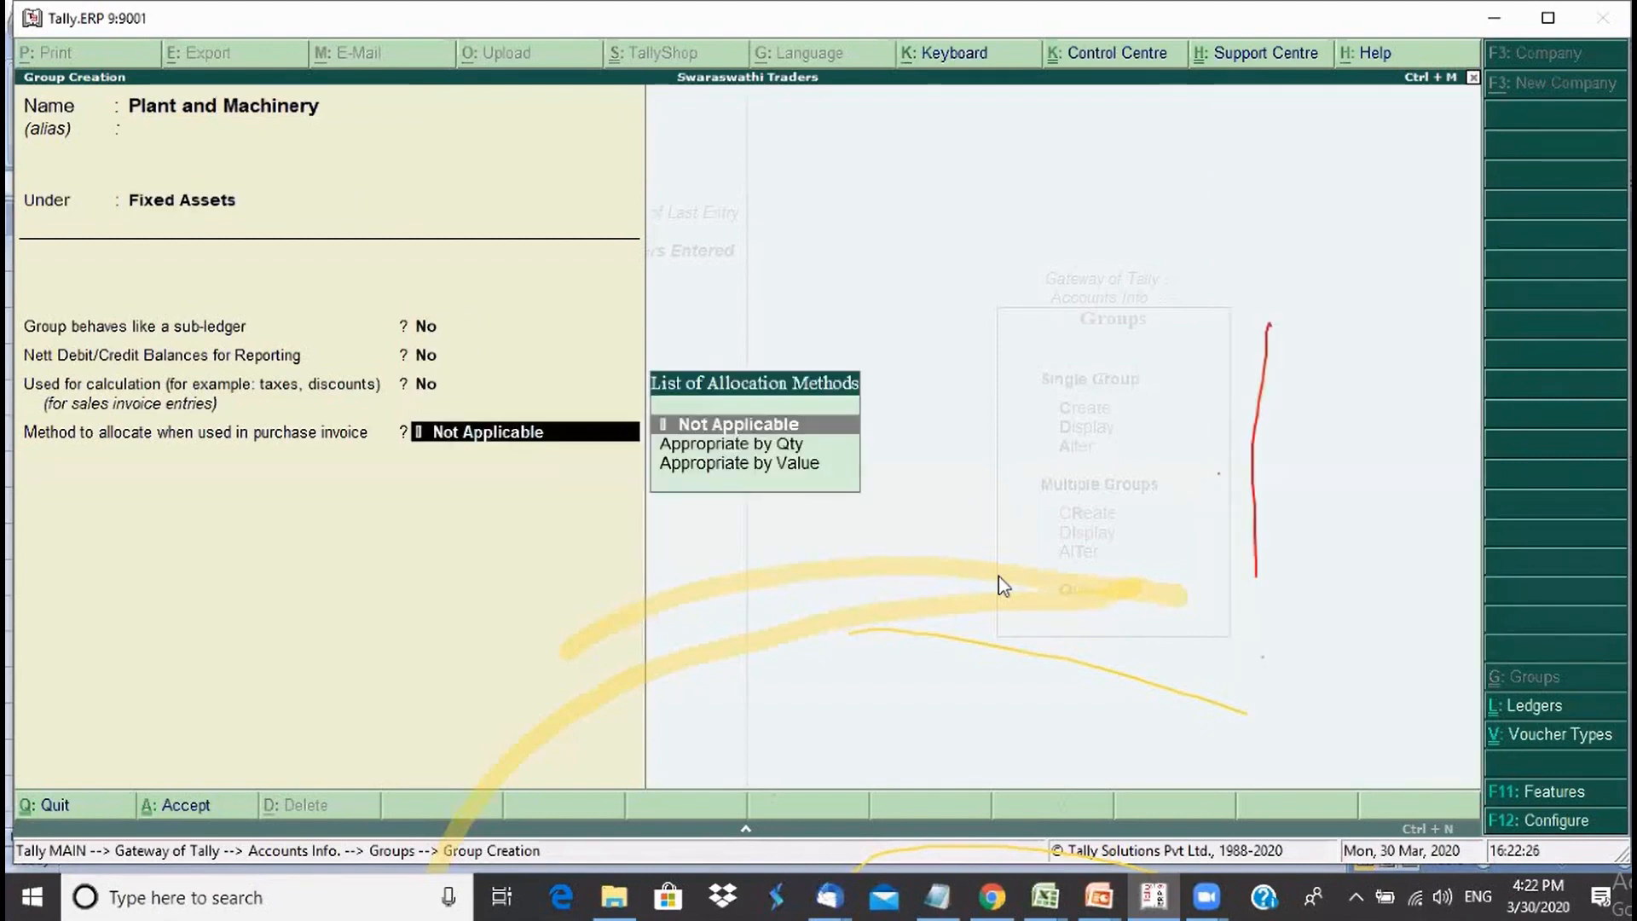
- Create the group Land and Building, also under Fixed Assets
key("Return")
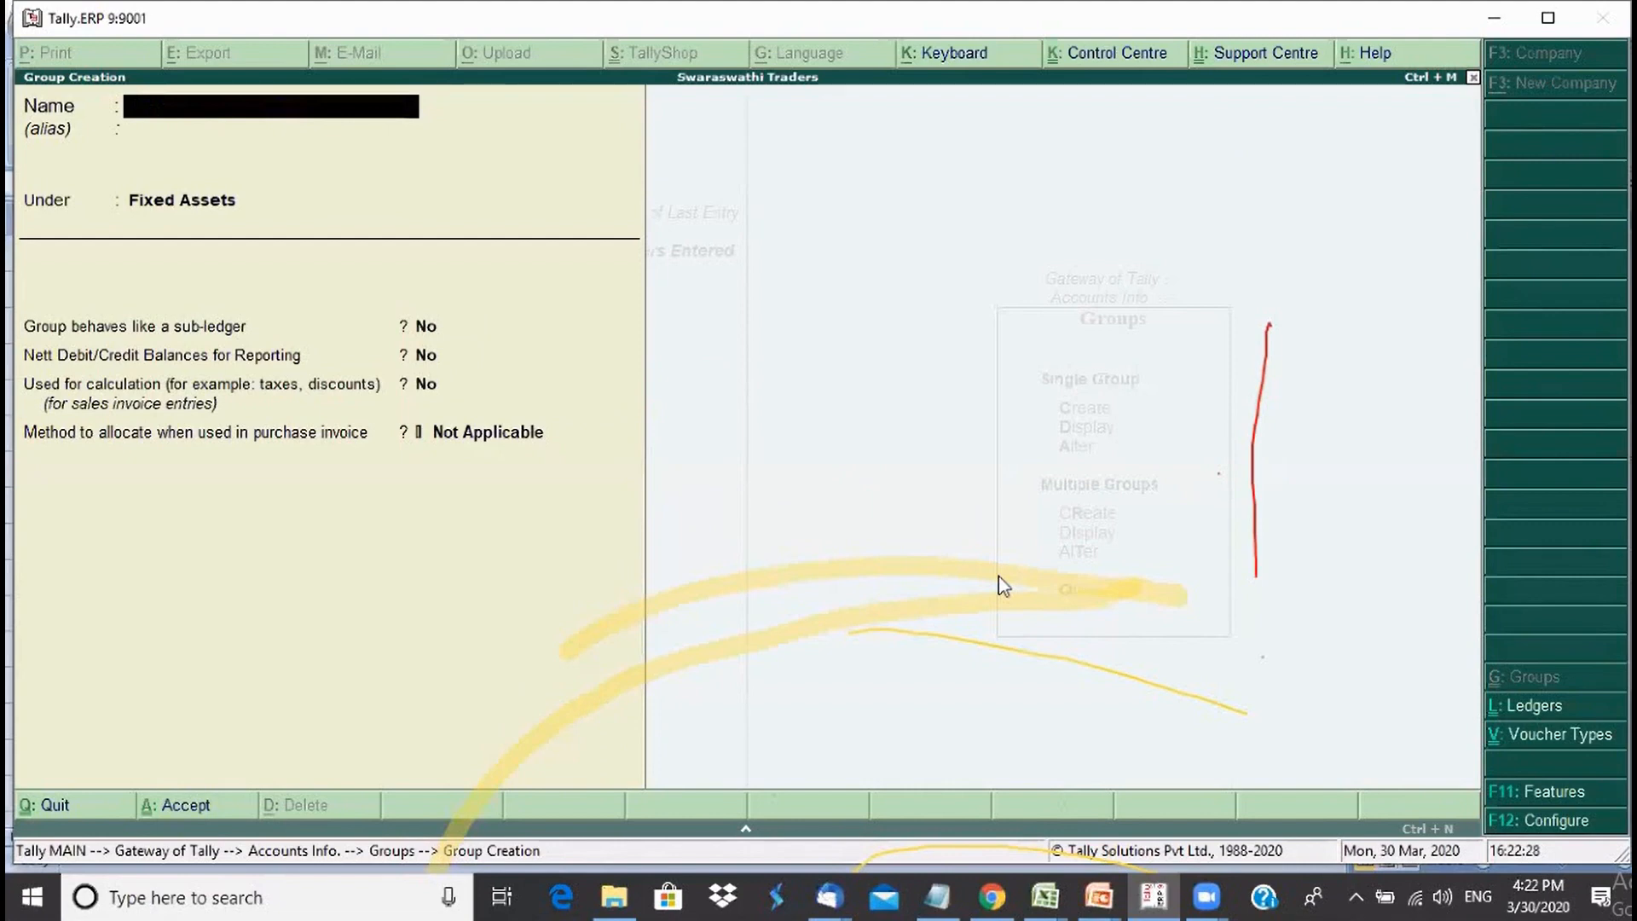
type("Land and Building")
key("Return")
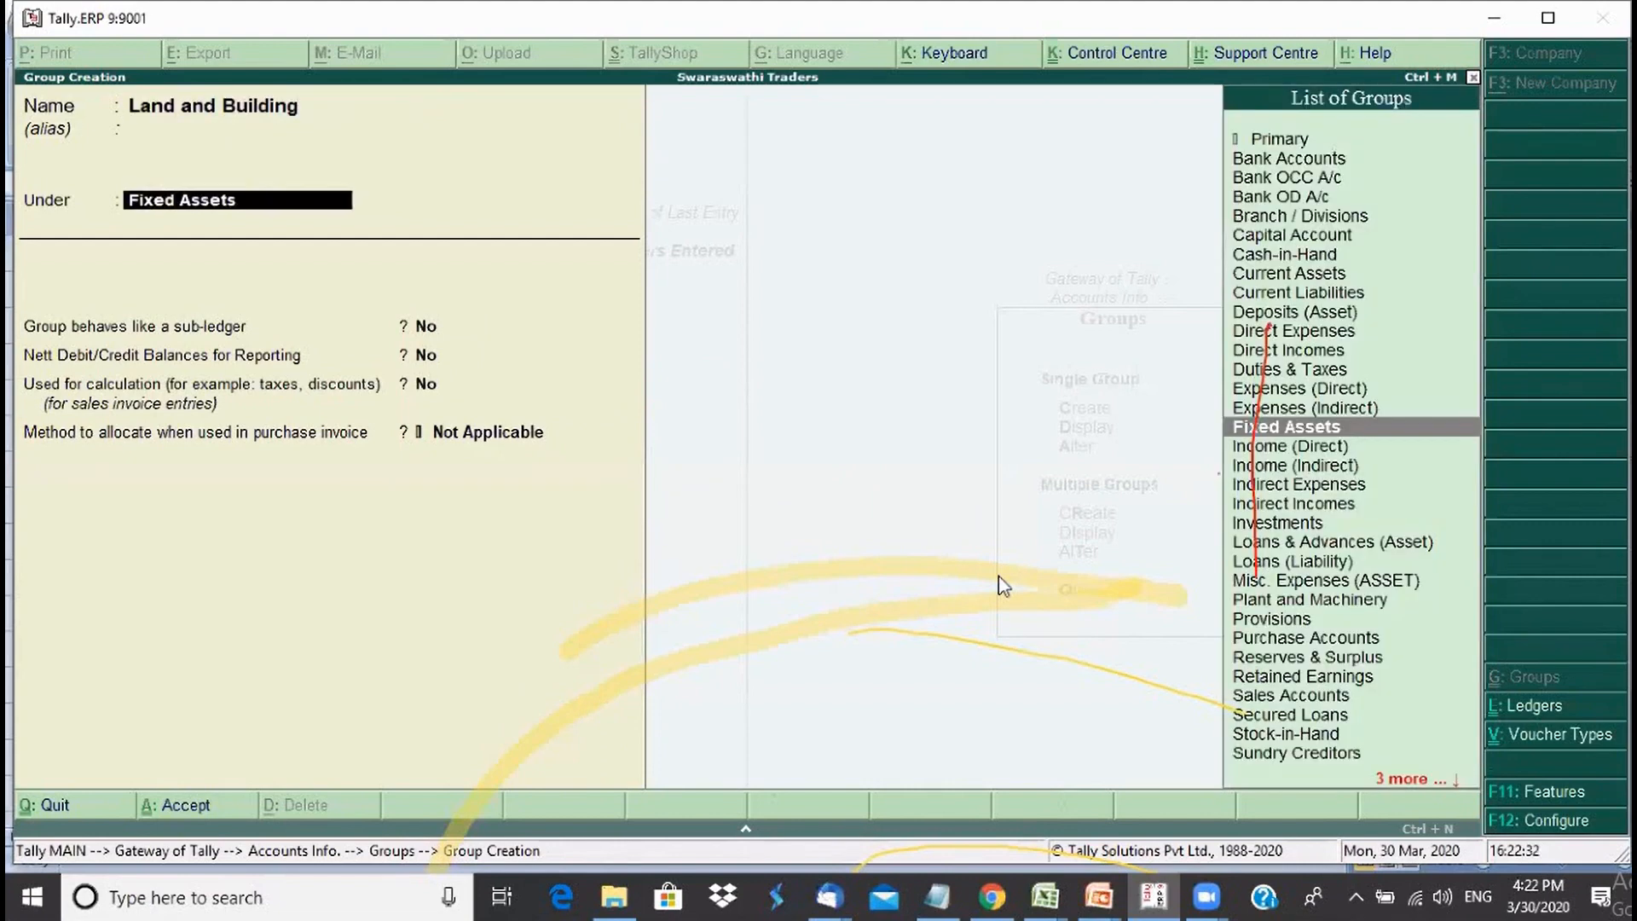
key("Return")
key("Return")
key("Return")
key("Return")
key("Return")
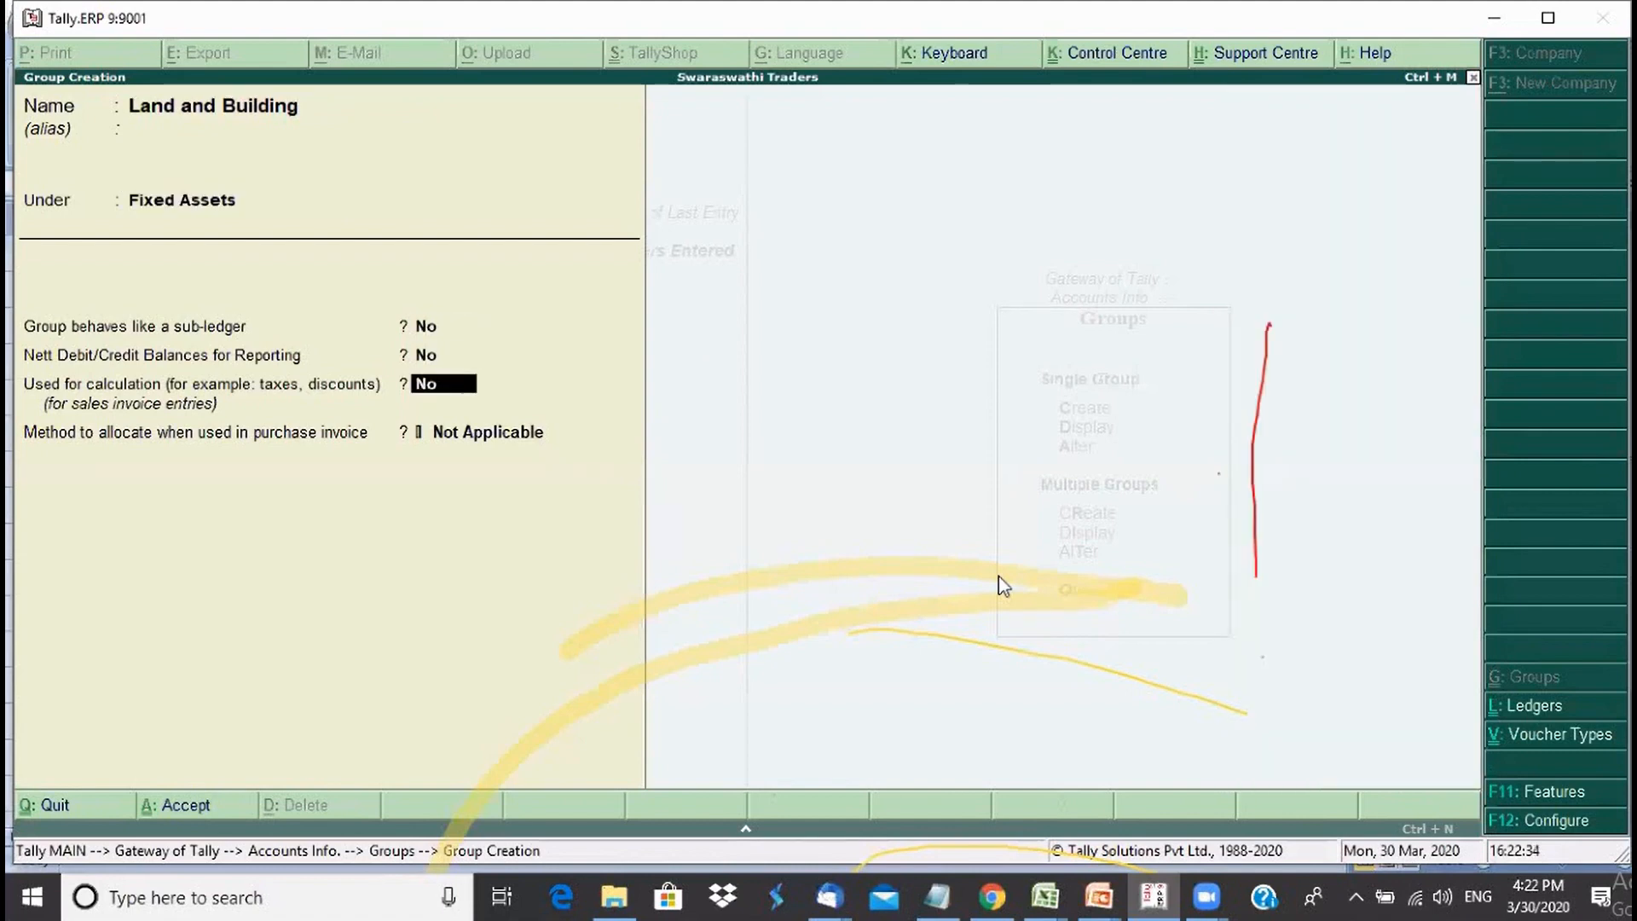
key("Return")
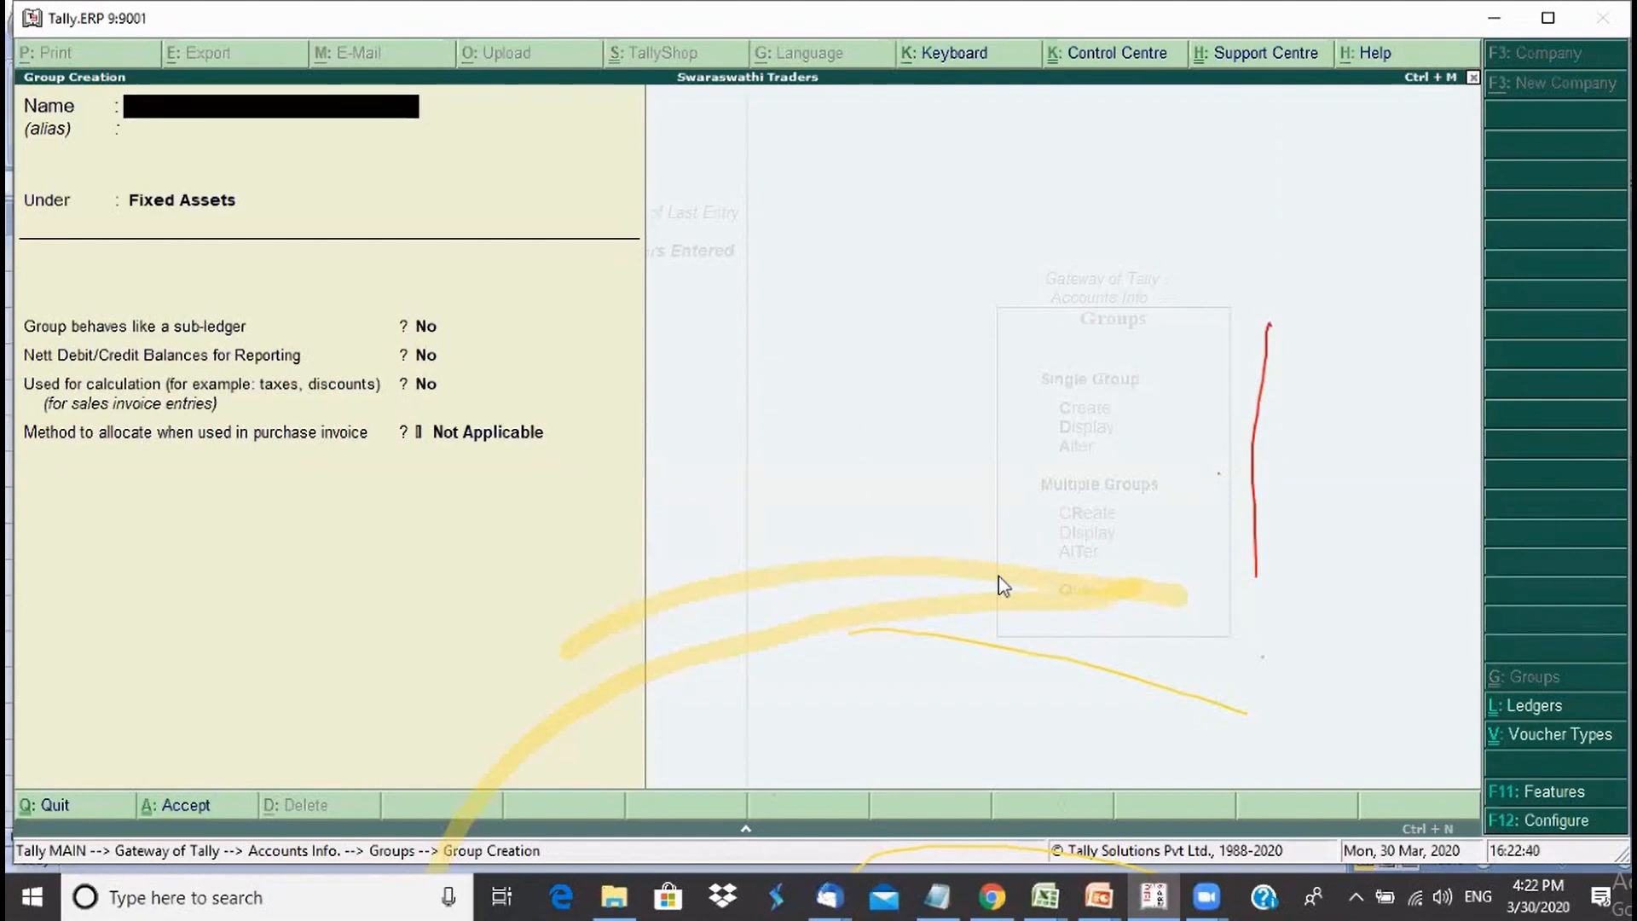
- Create Stocks and Shares under Investments and quit group creation
type("Stocks and Shares")
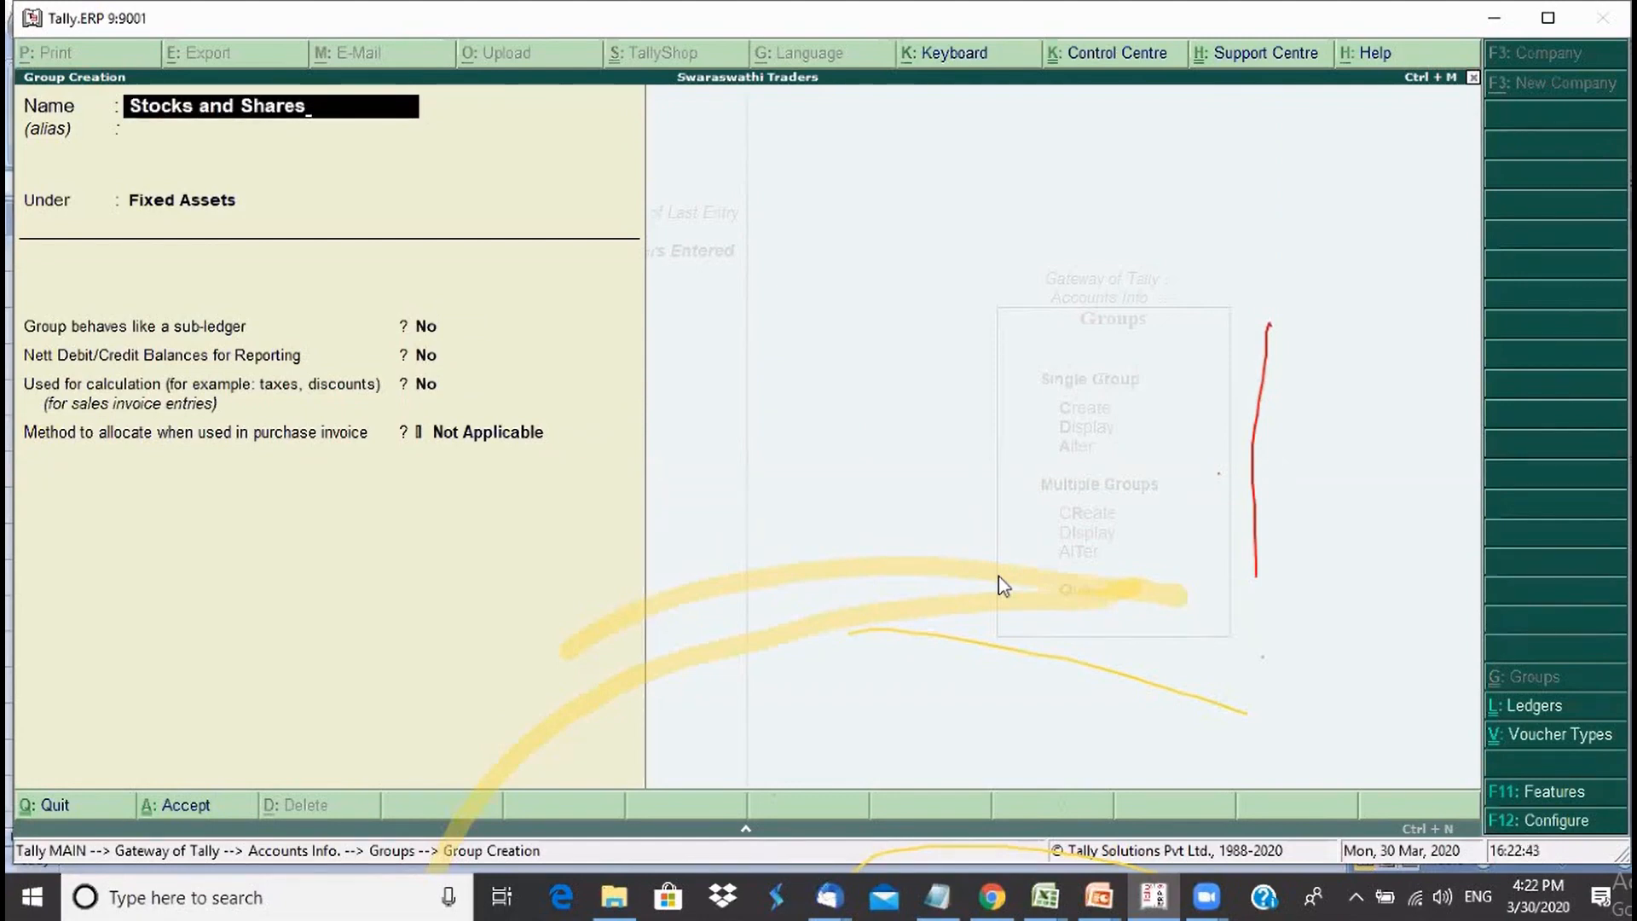
key("Return")
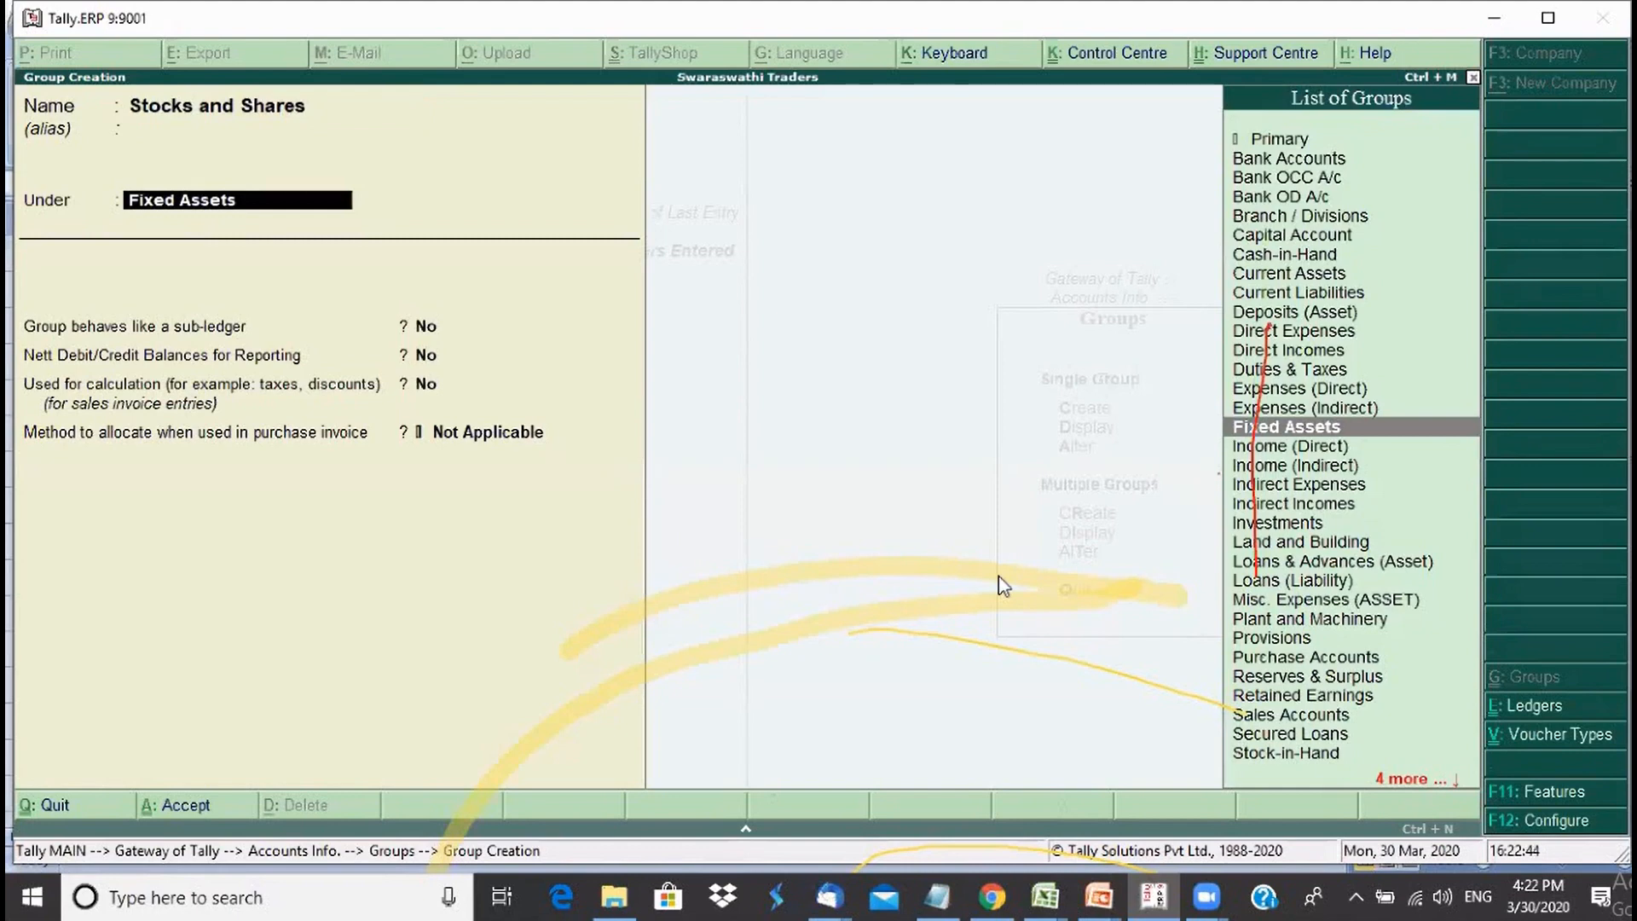
type("In")
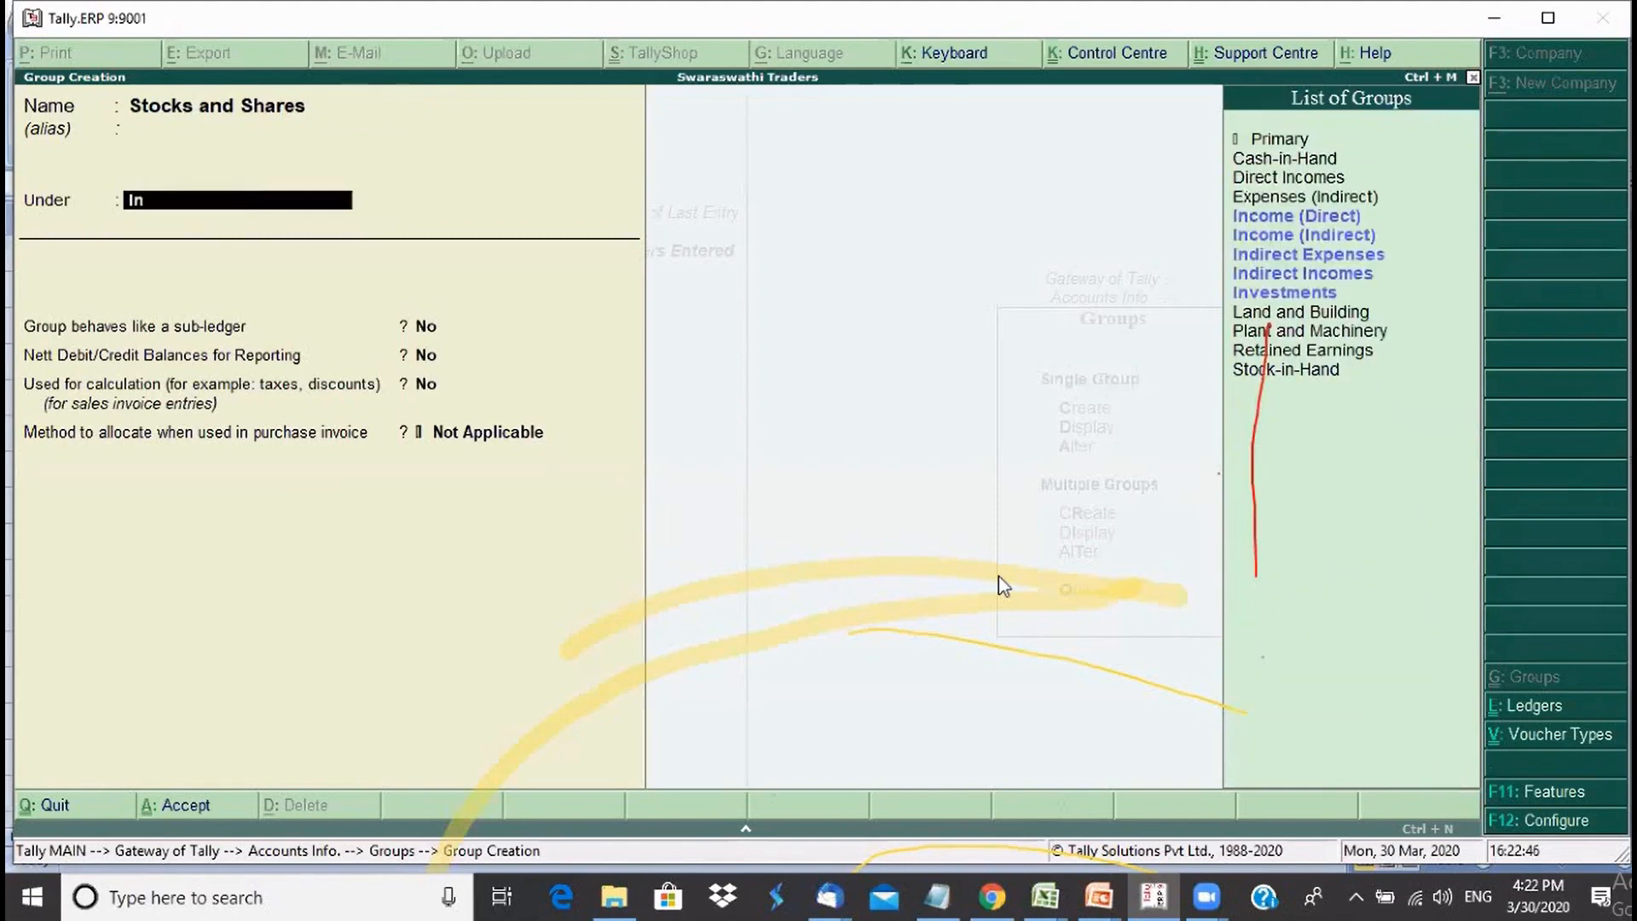
key("Down")
key("Return")
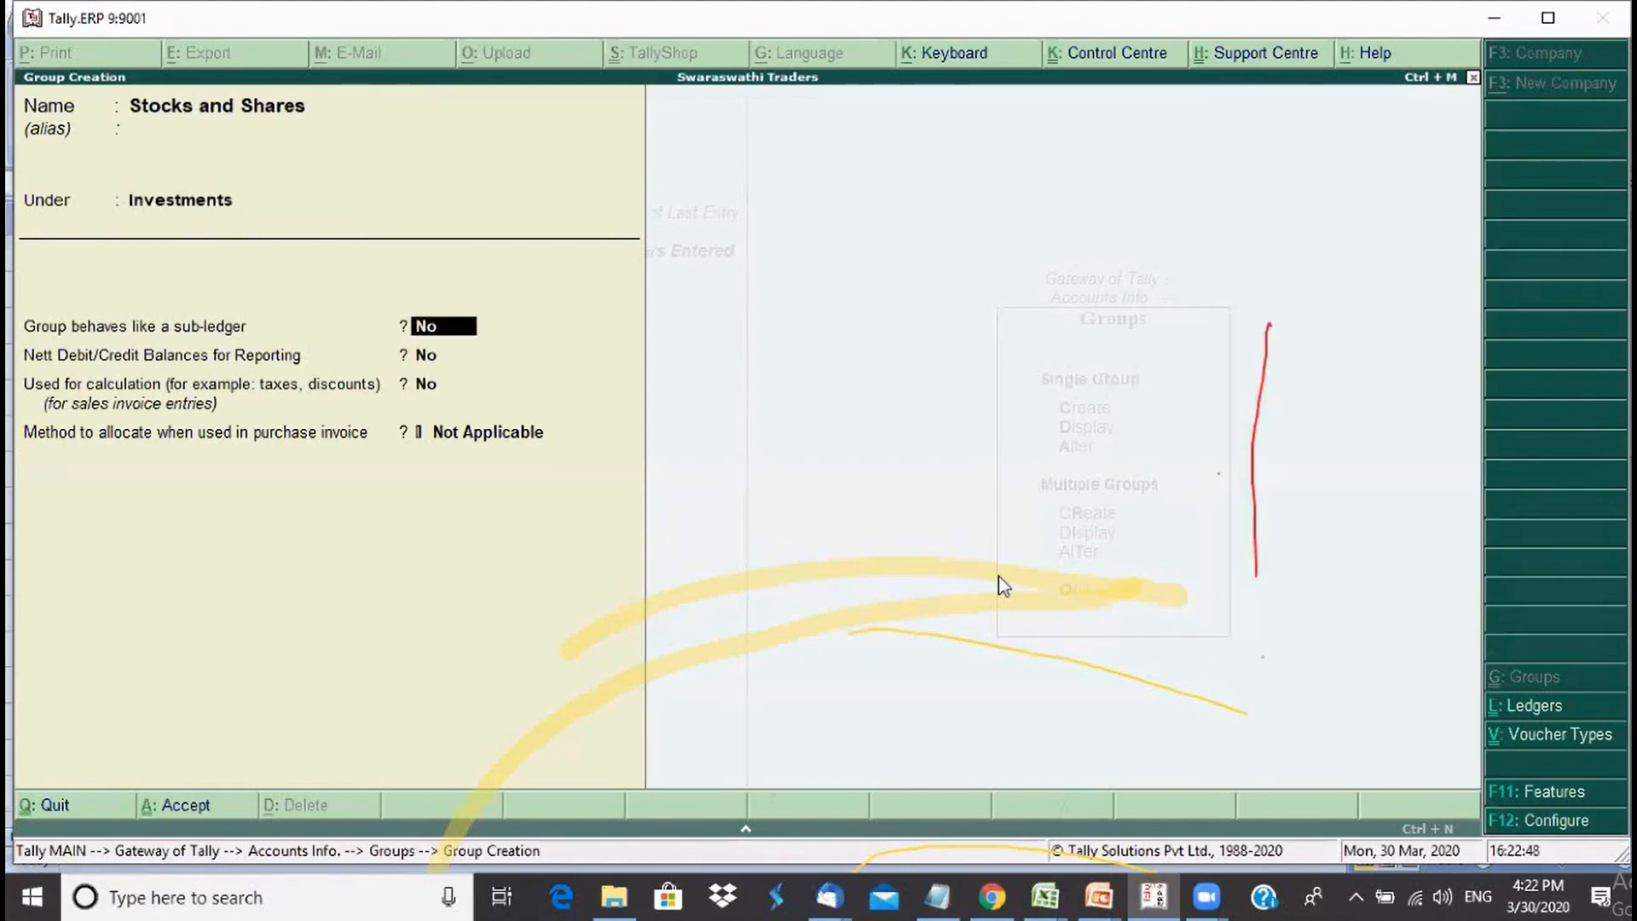
key("Return")
key("Return")
key("Return")
key("Return")
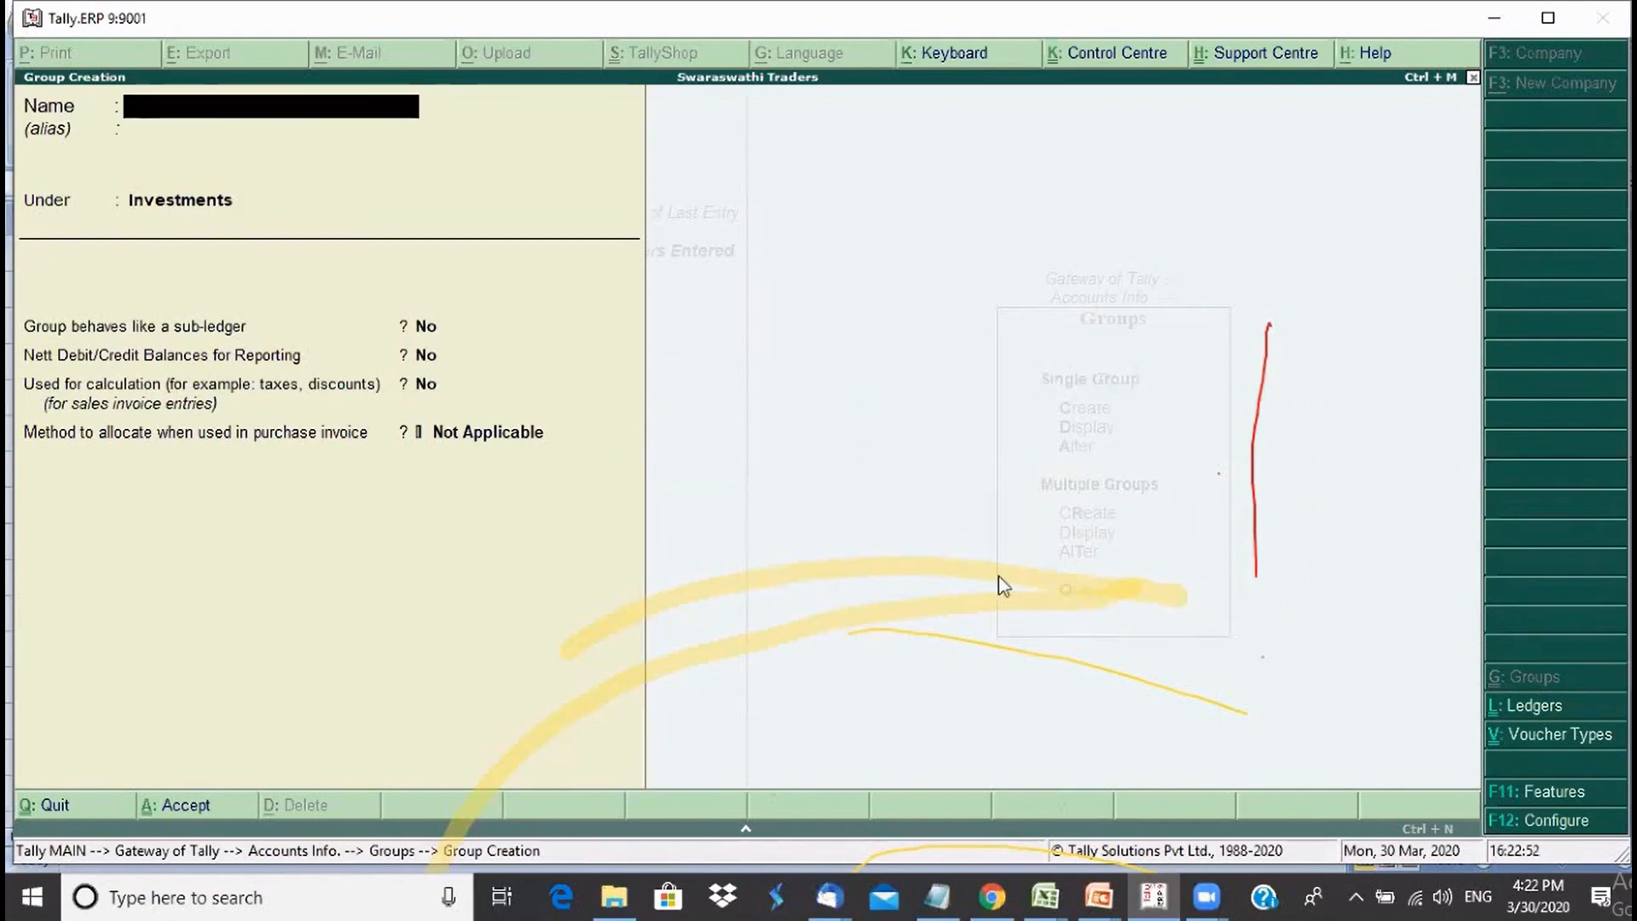
key("Escape")
key("Return")
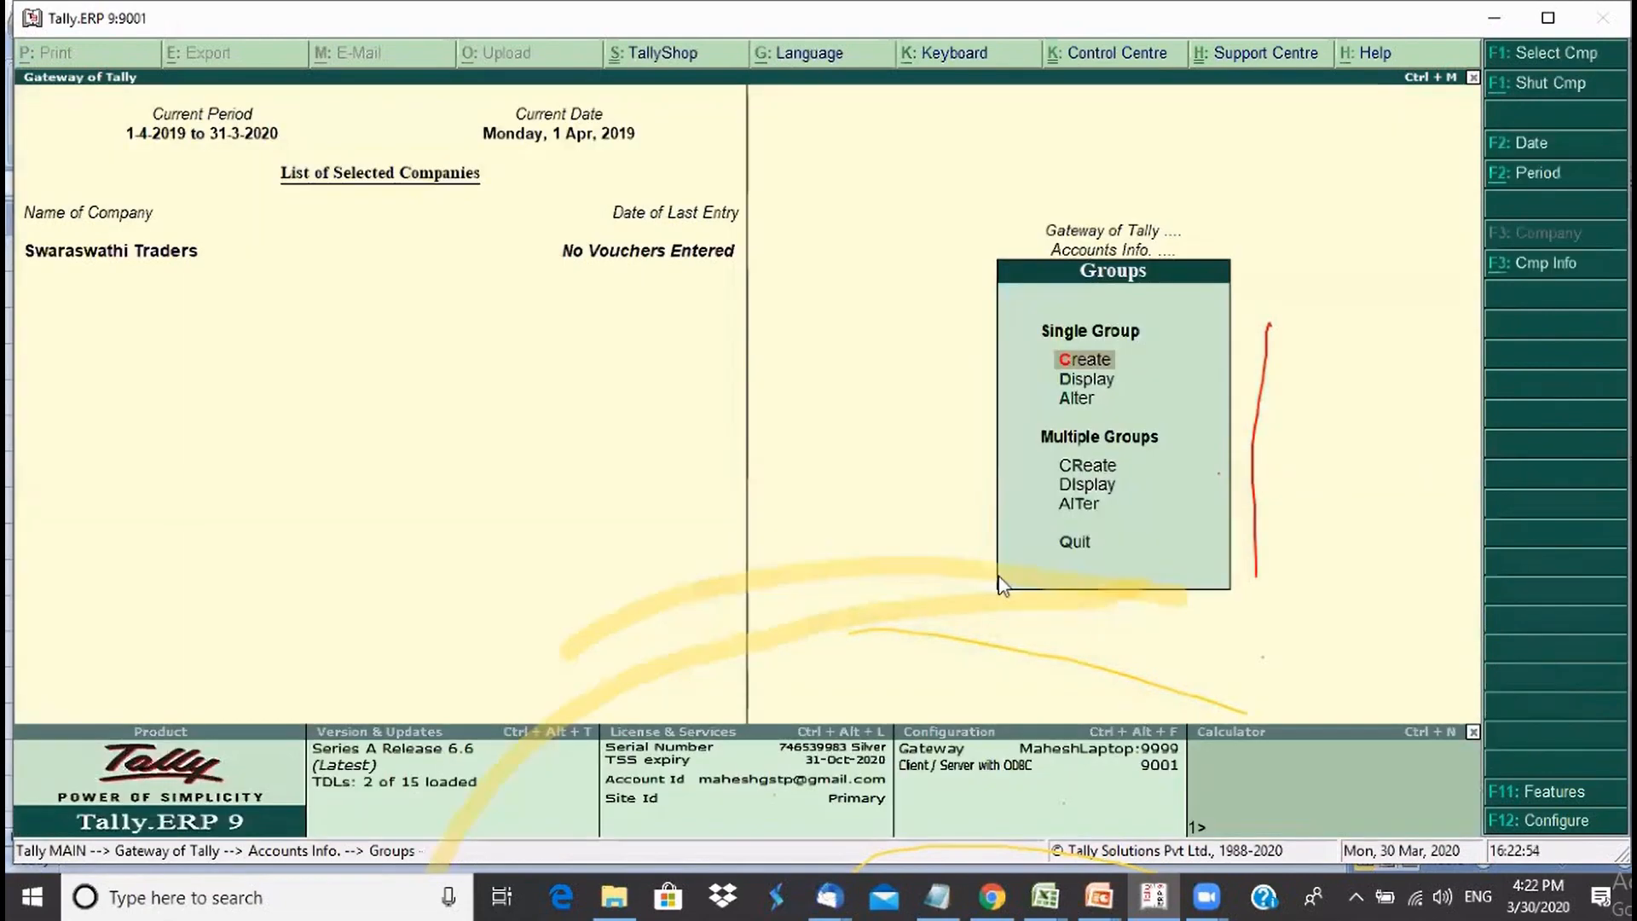
- Open Display > List of Accounts and switch it to show groups
key("Escape")
key("Escape")
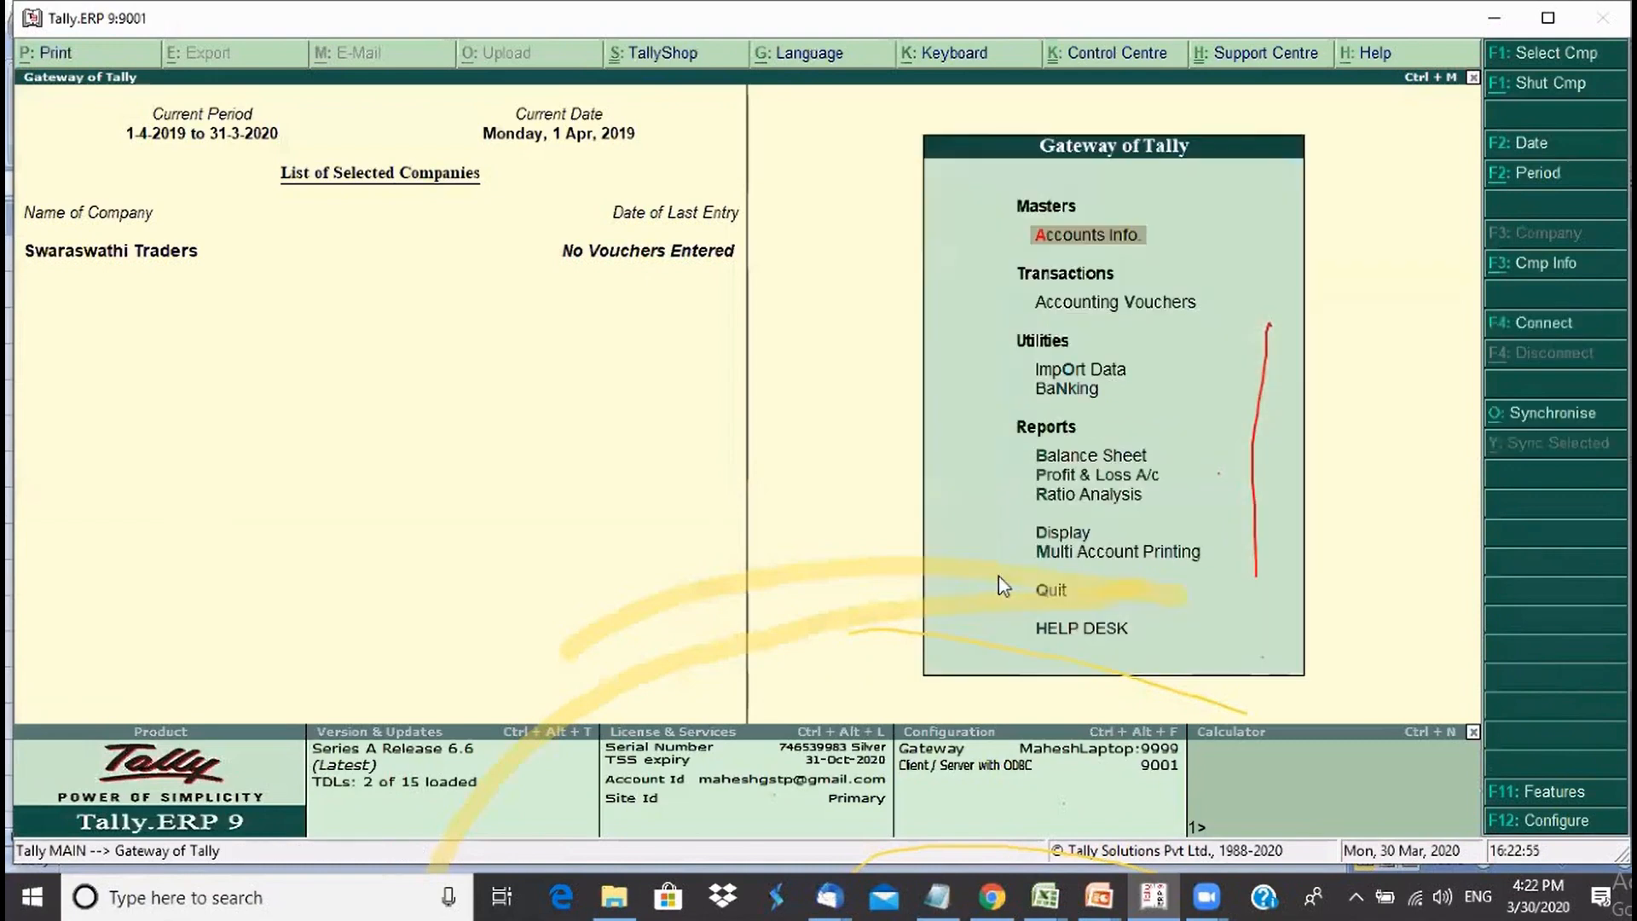
left_click(1063, 537)
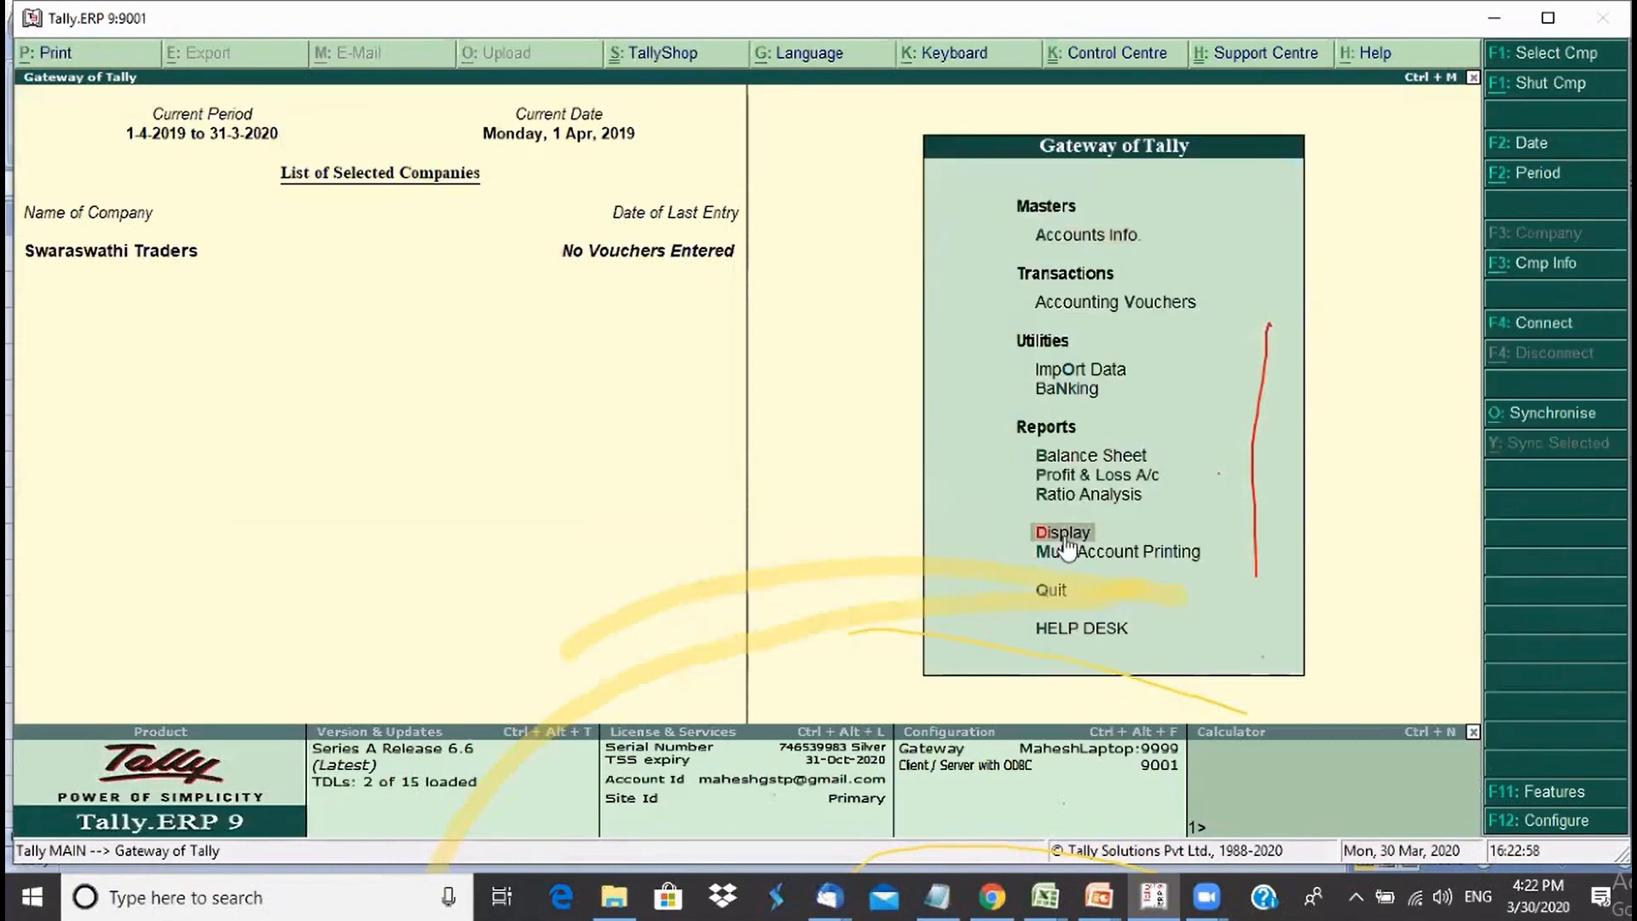
left_click(1066, 540)
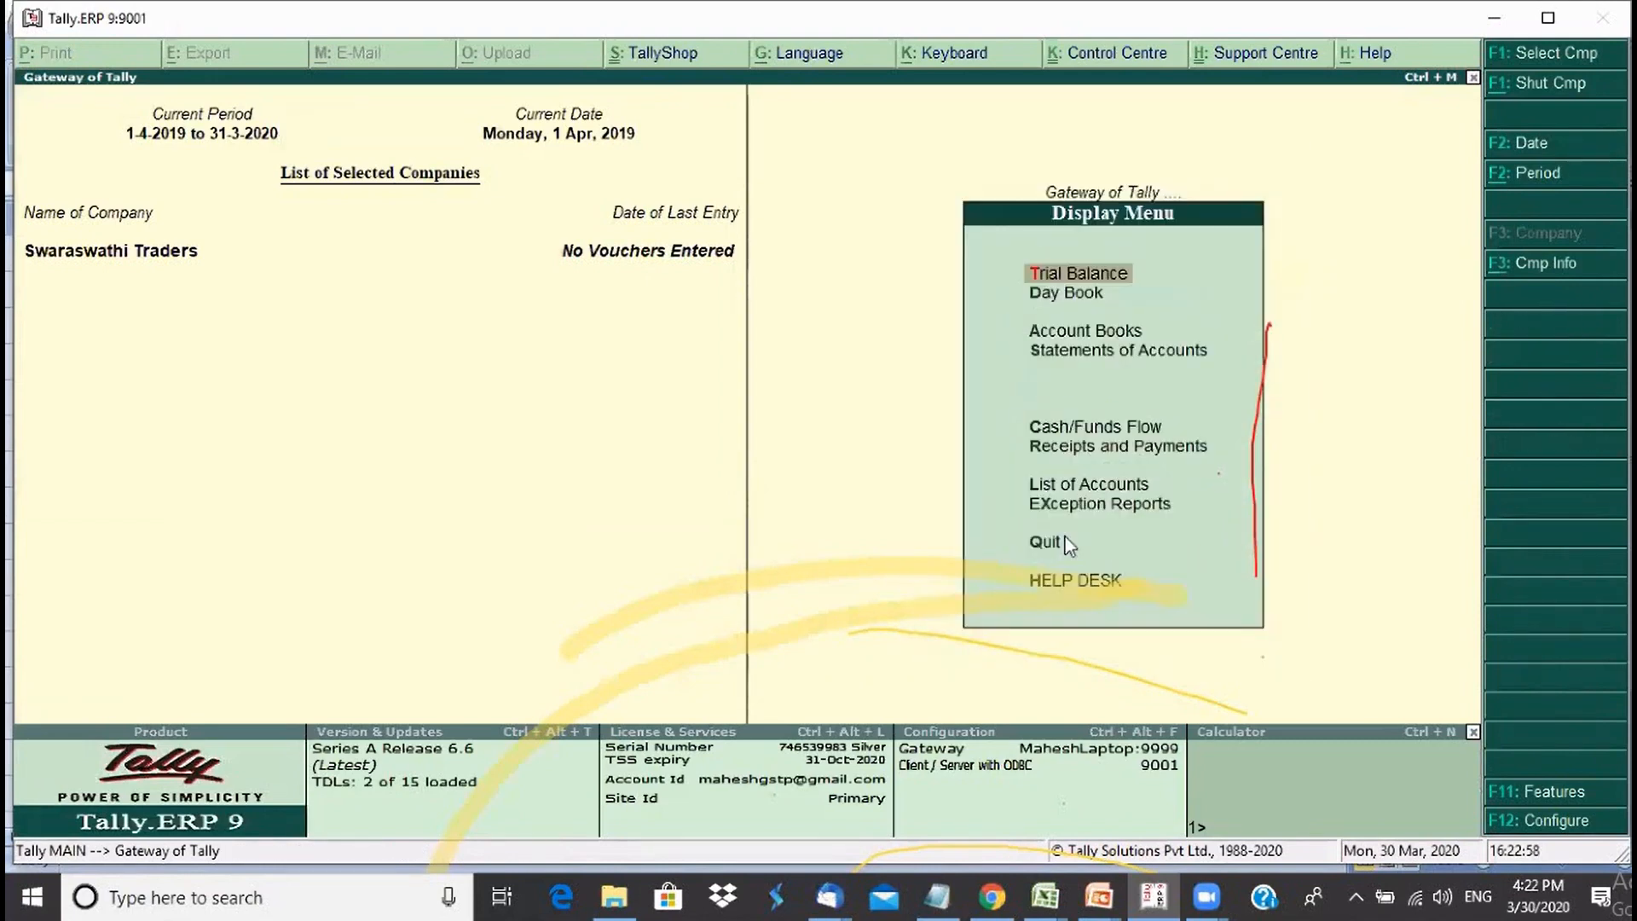
left_click(1094, 492)
left_click(1094, 492)
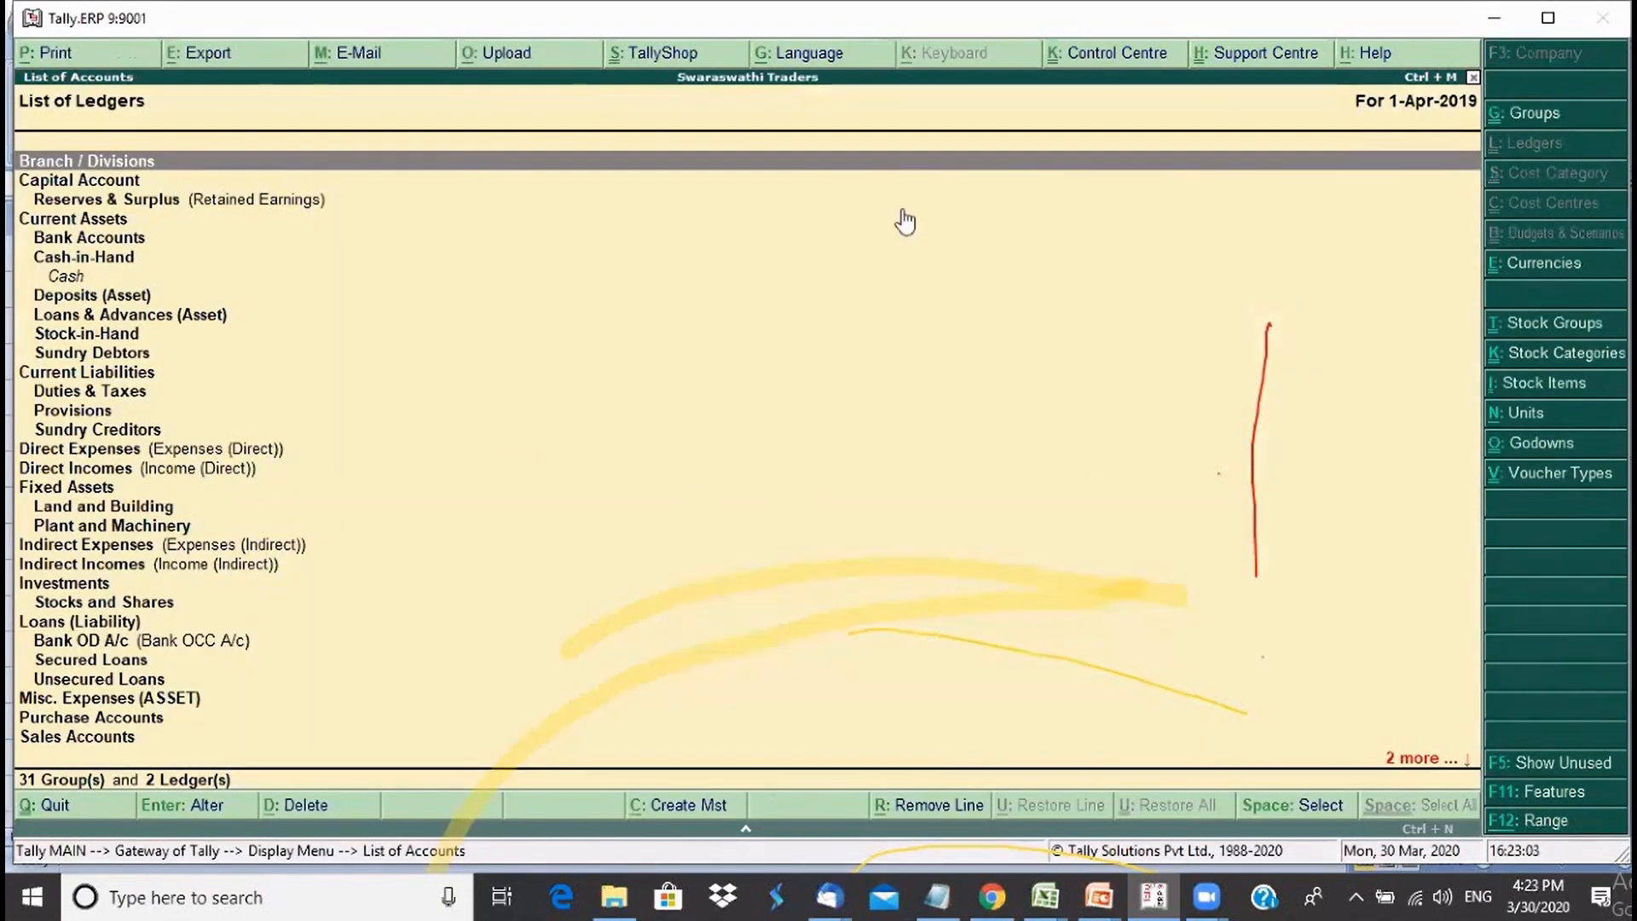
left_click(1520, 114)
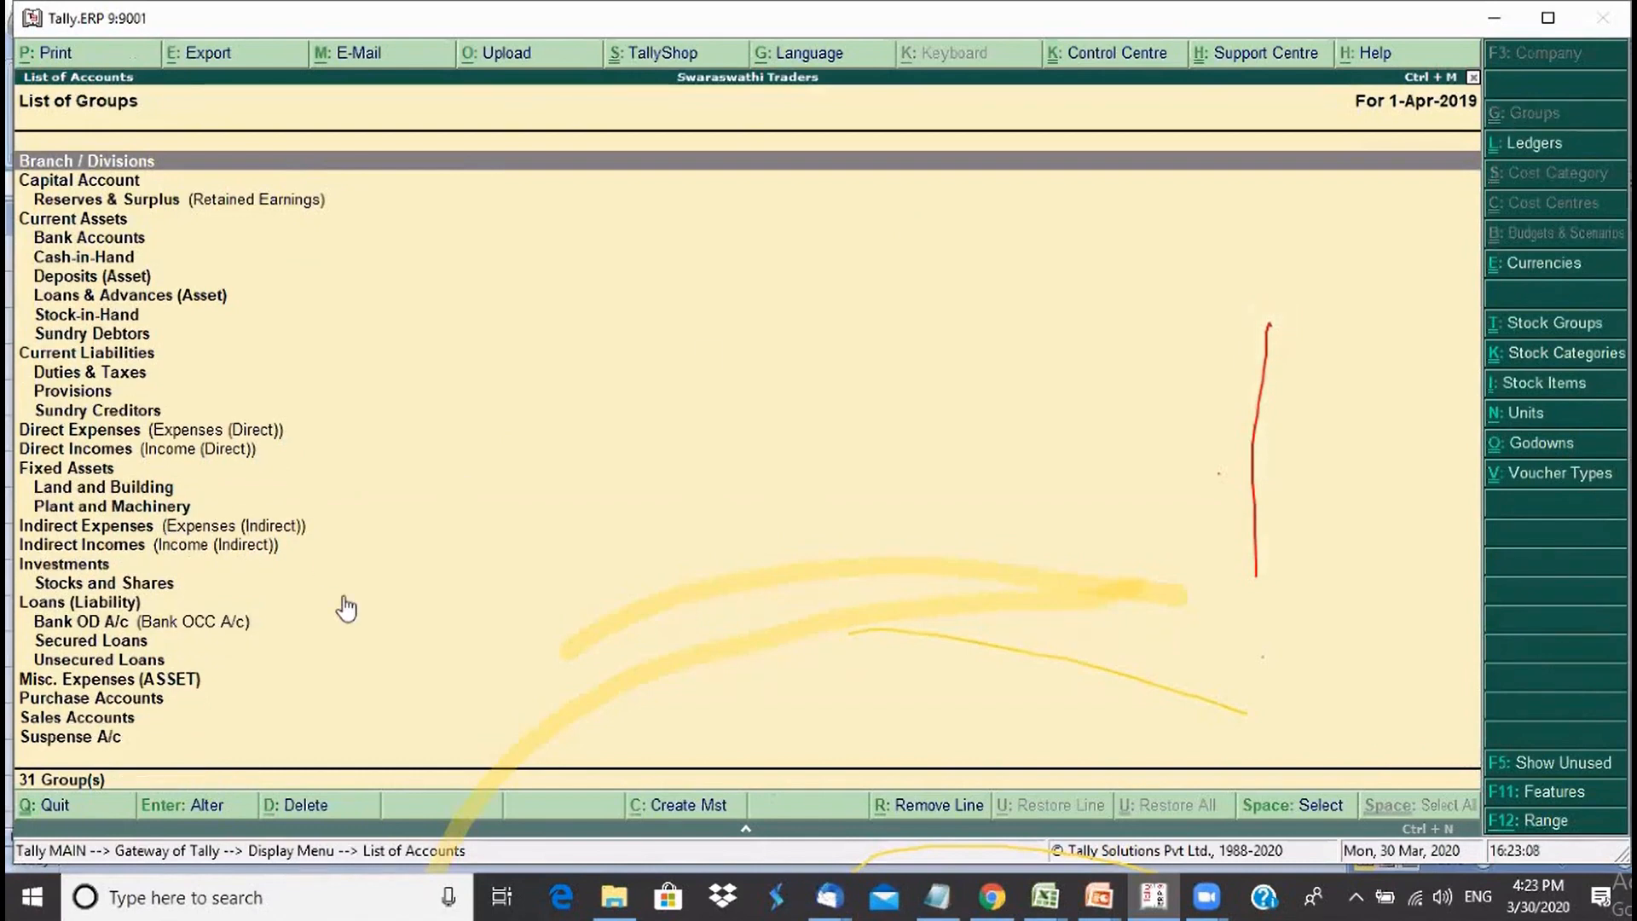
- Confirm Land and Building and Stocks and Shares under Investments, then return to Gateway of Tally
left_click(107, 488)
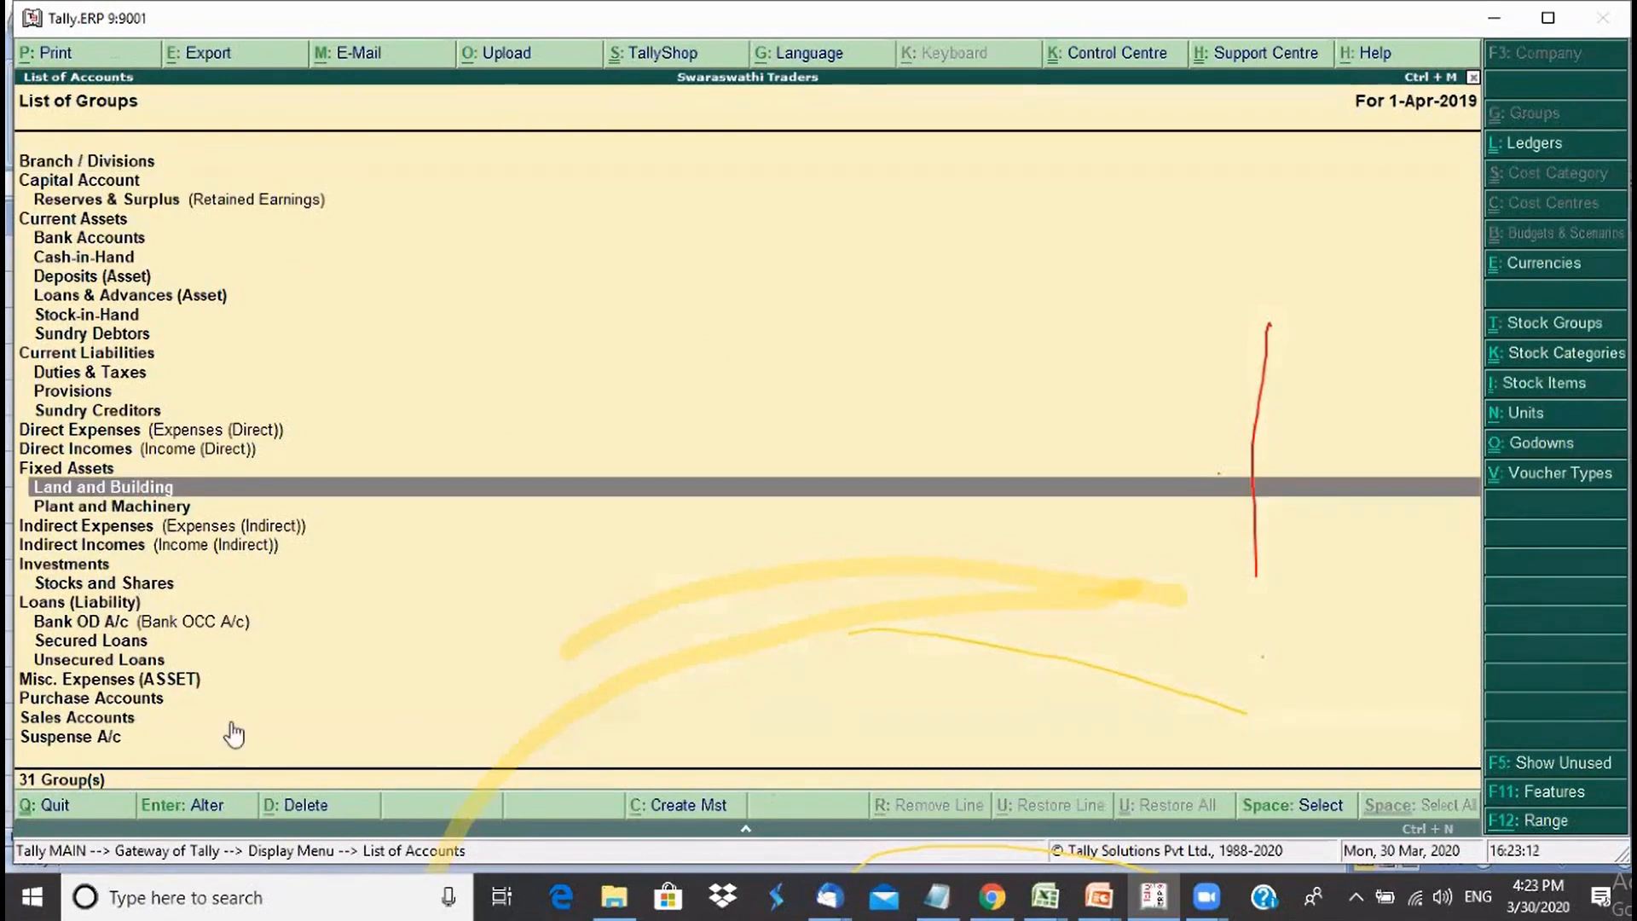
key("Down")
key("Up")
key("Down")
key("Down")
key("Down")
key("Down")
key("Down")
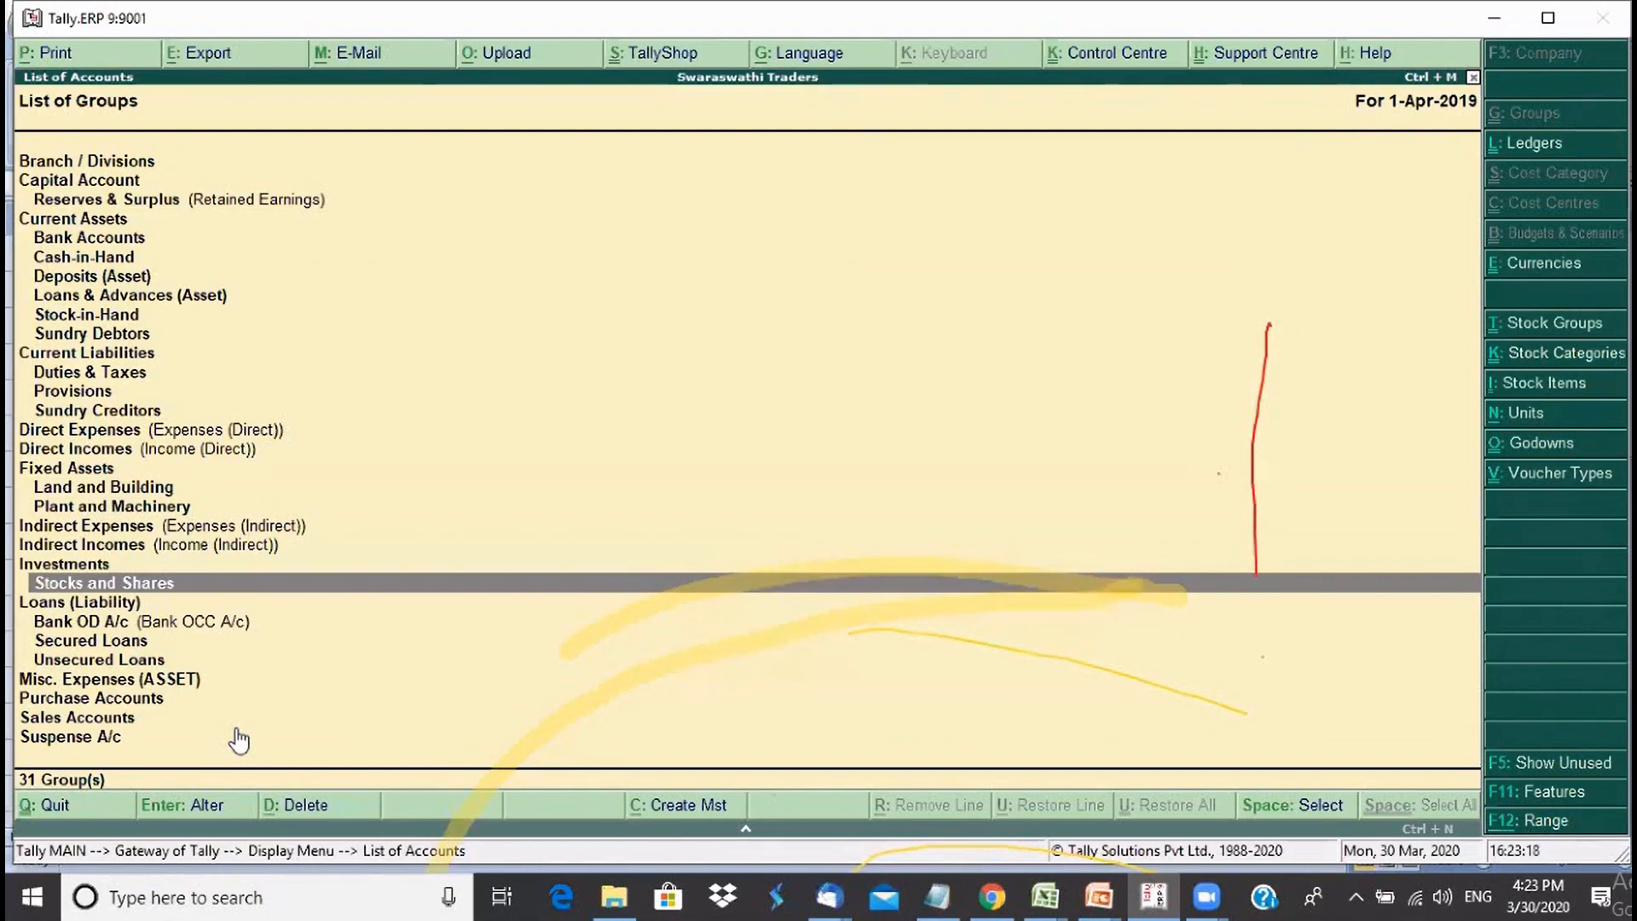
key("Up")
key("Up")
key("Up")
key("Up")
key("Up")
key("Up")
key("Up")
key("Up")
key("Up")
key("Up")
key("Up")
key("Up")
key("Up")
key("Up")
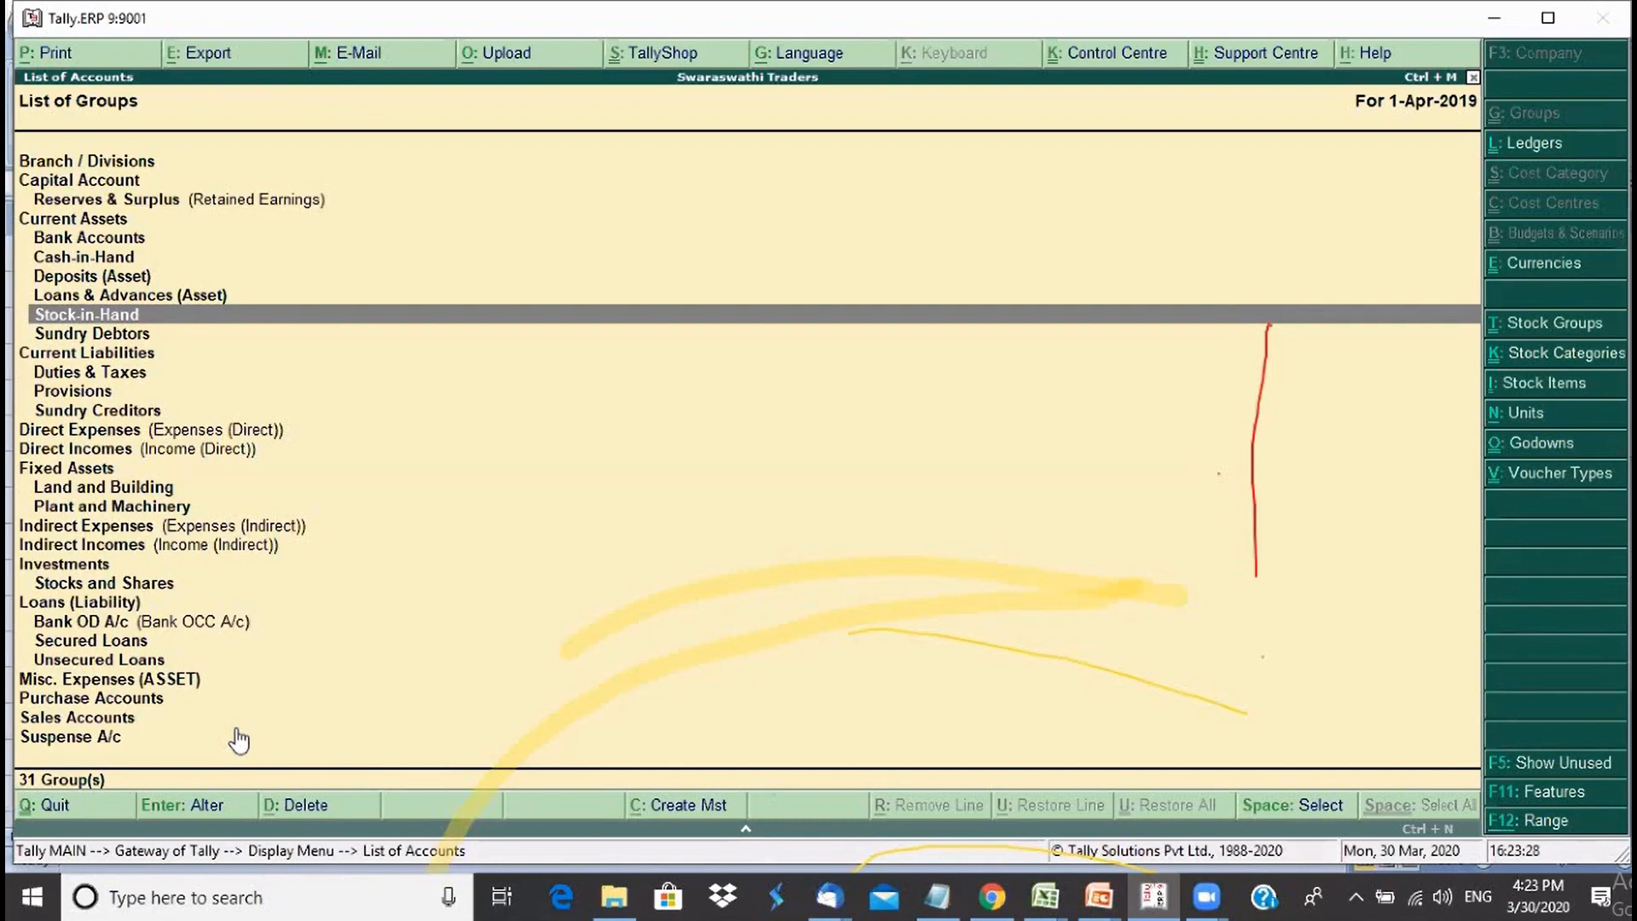
key("Escape")
key("Escape")
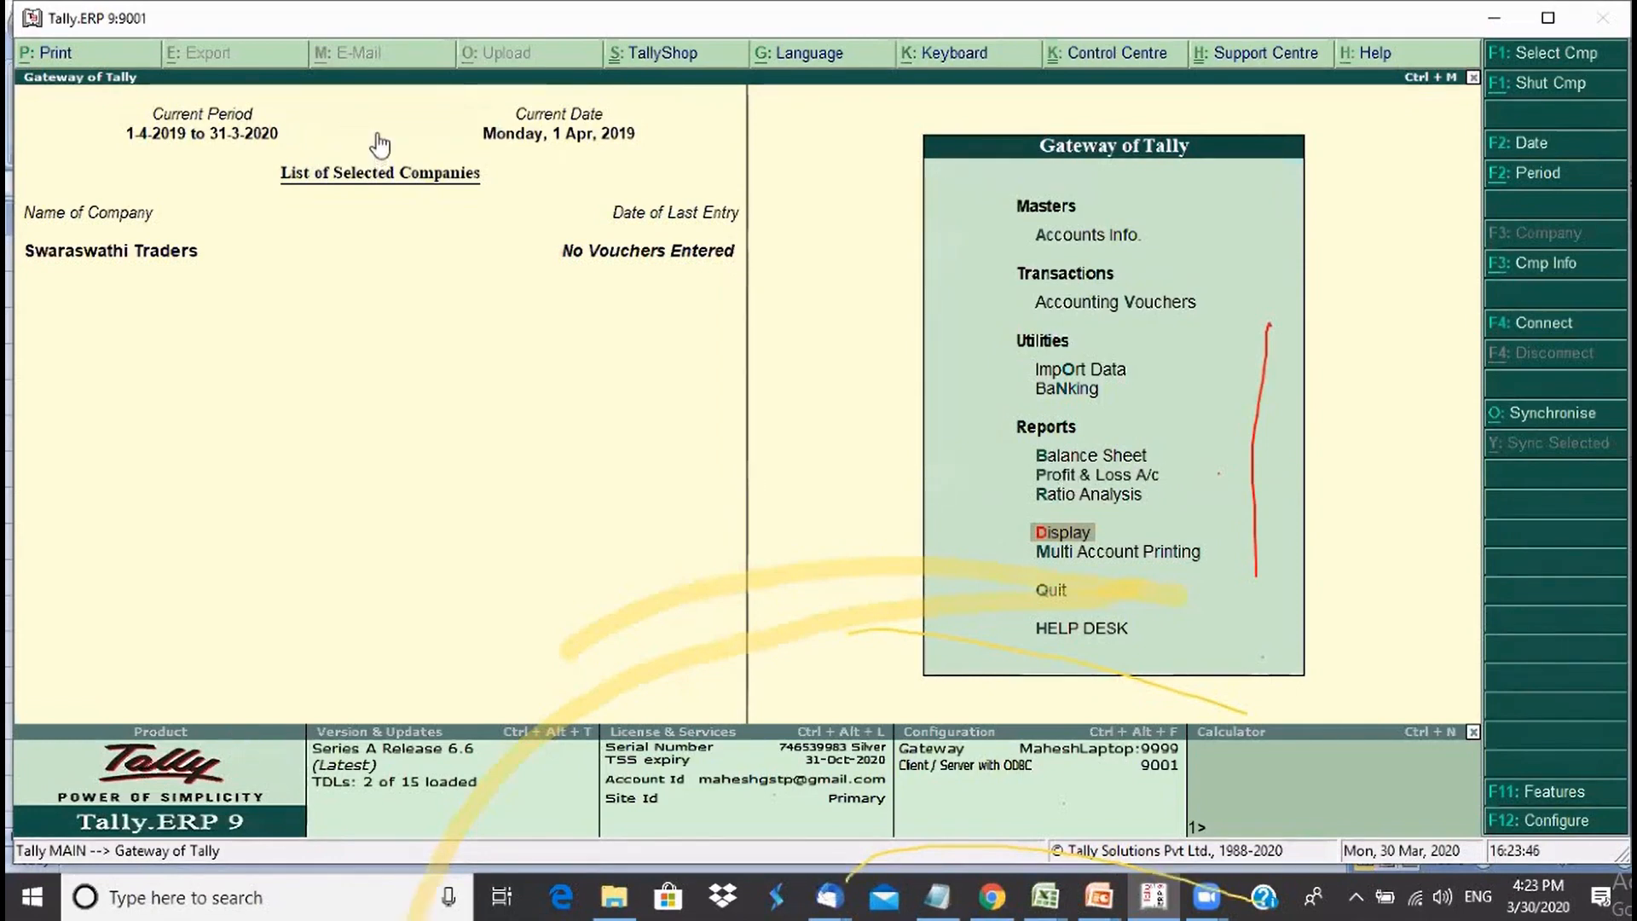
key("alt+F2")
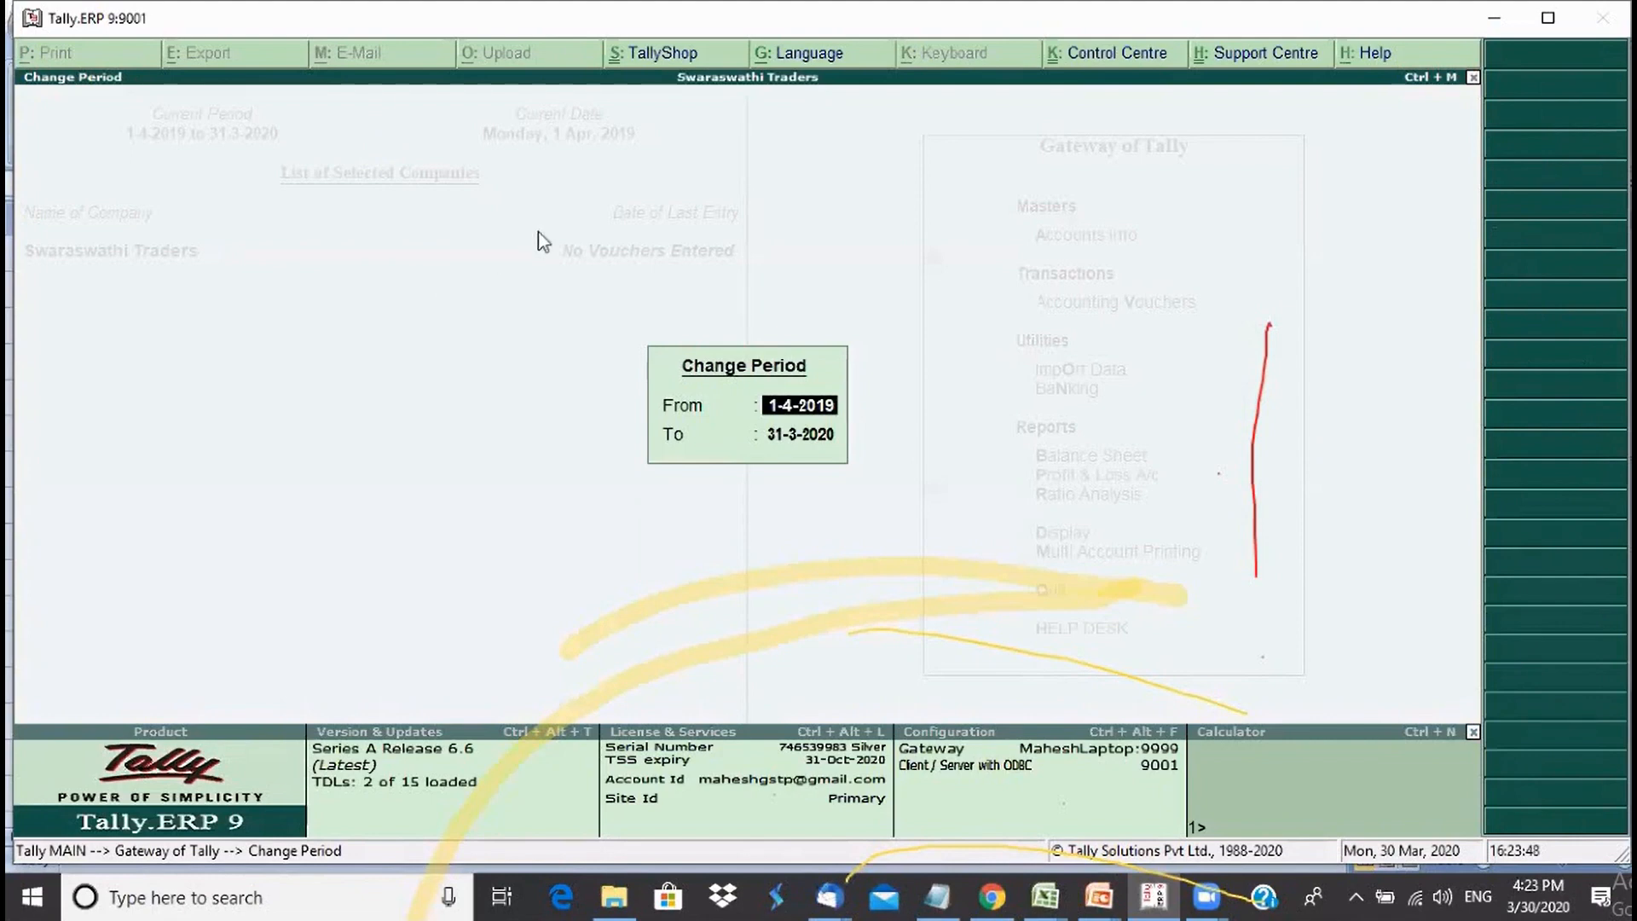
key("BackSpace")
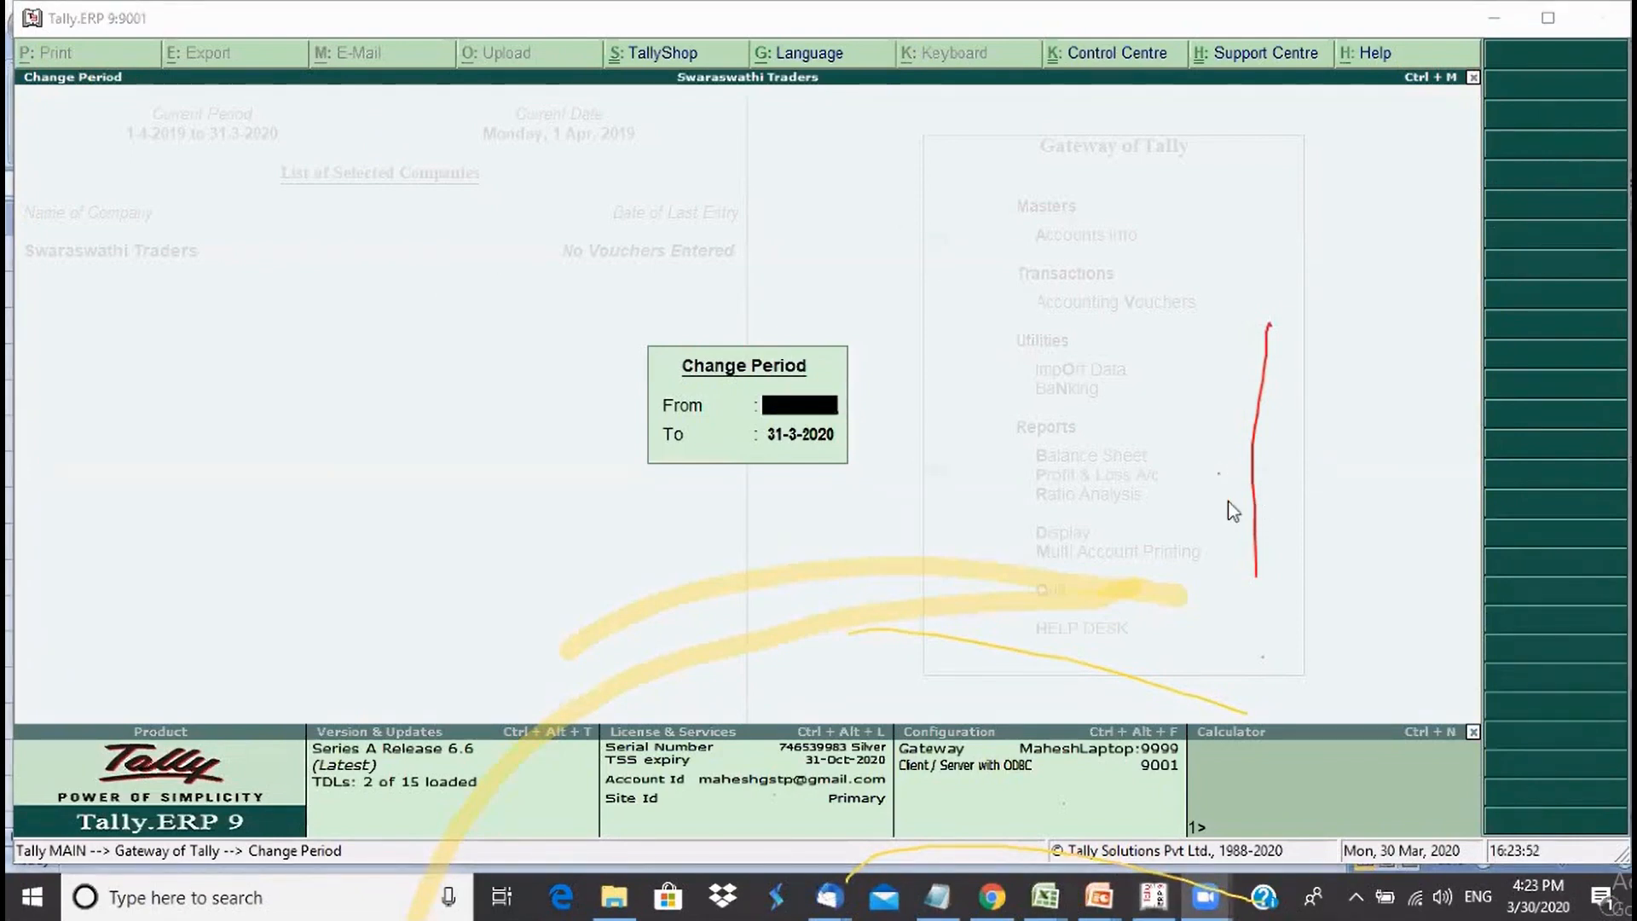
left_click(1314, 555)
key("Escape")
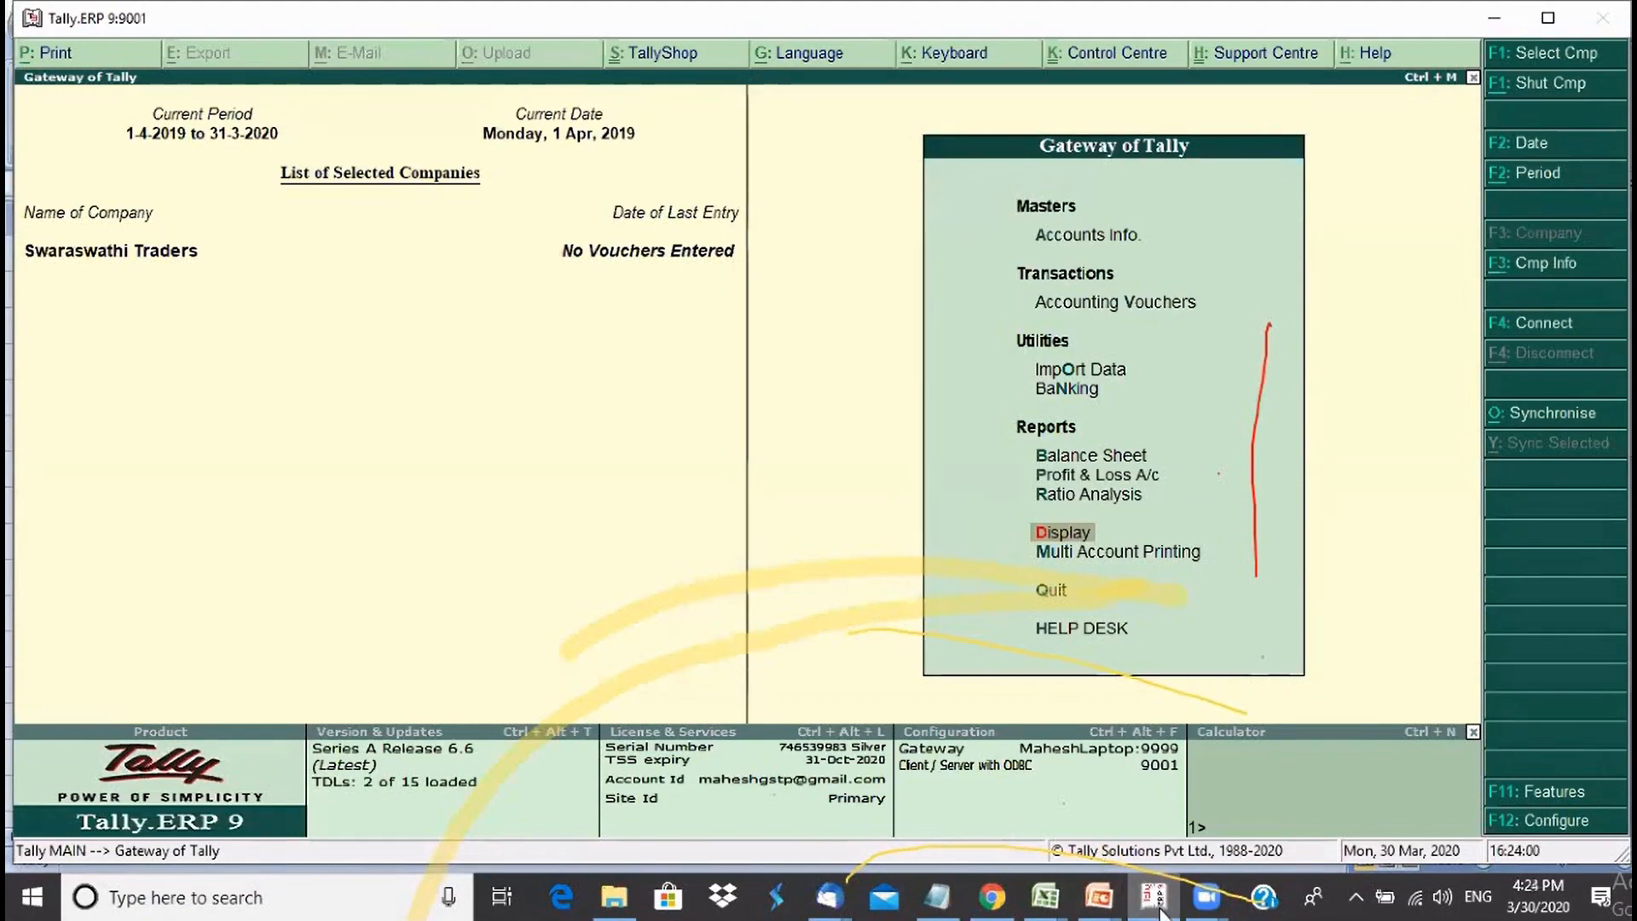
mouse_move(1099, 895)
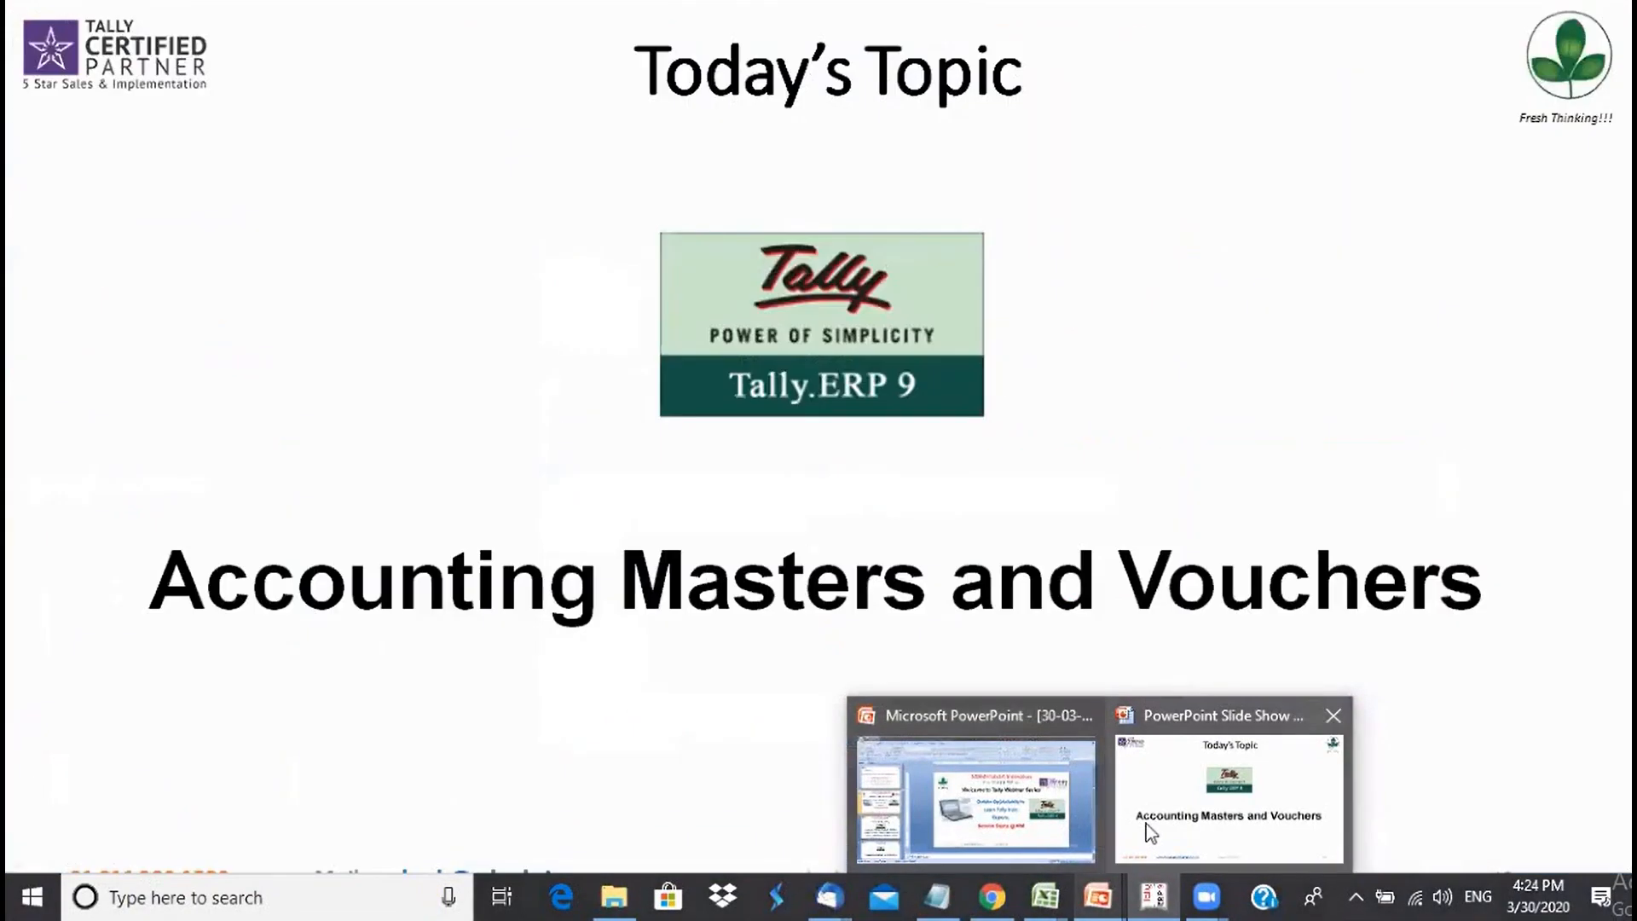
- Run the slide show forward to the Accounting Masters slide, then end the show
left_click(1146, 824)
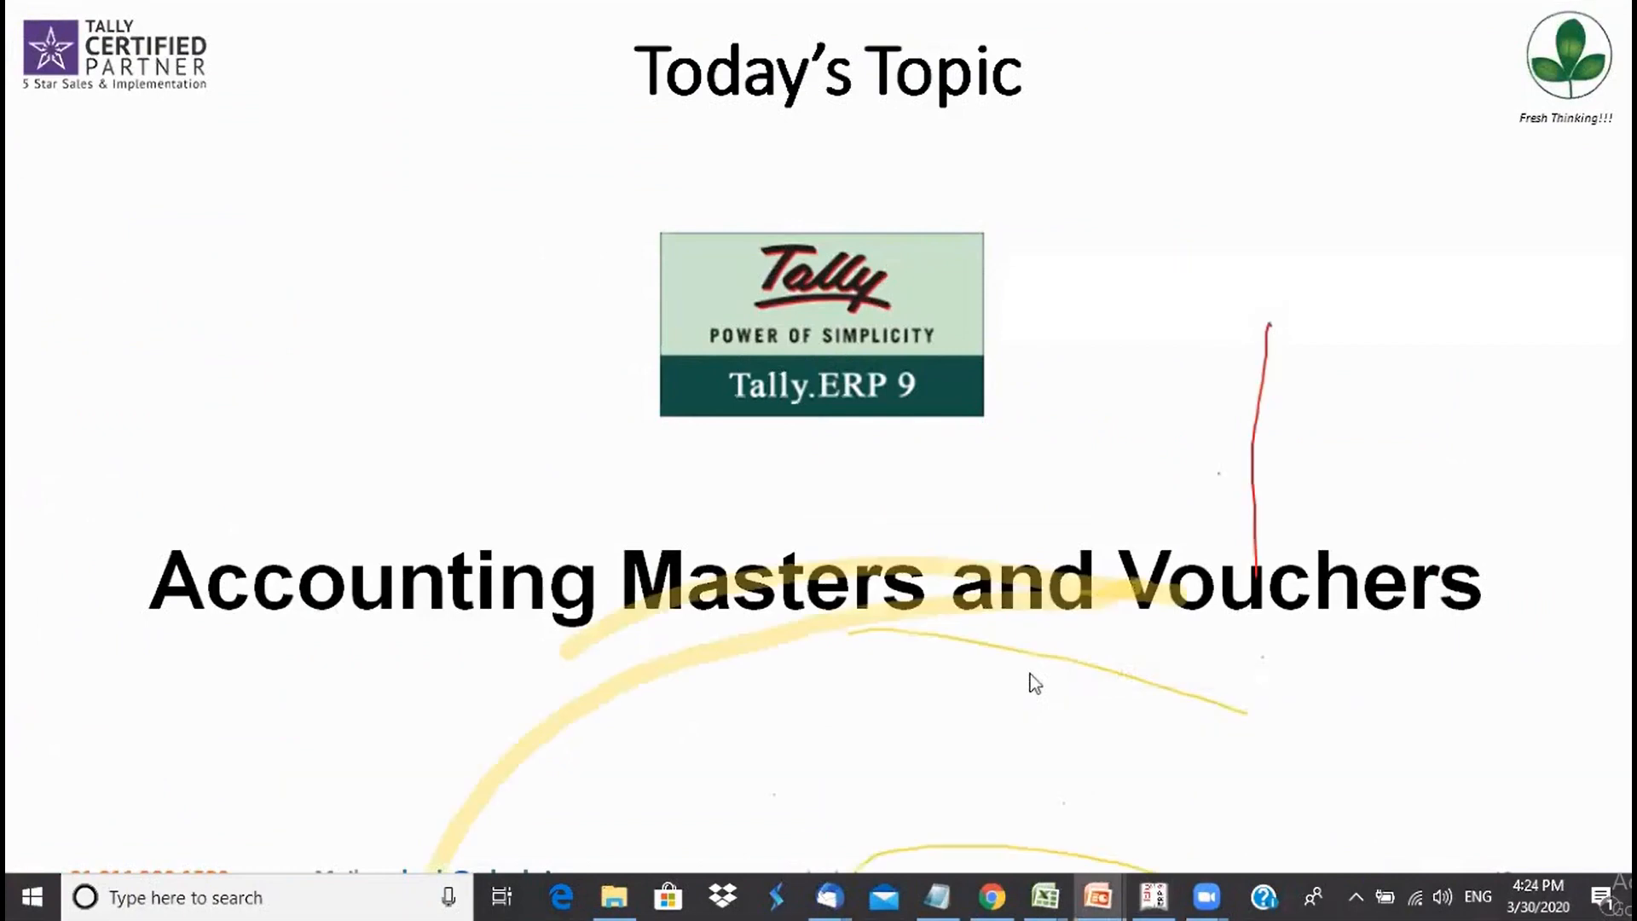
key("Right")
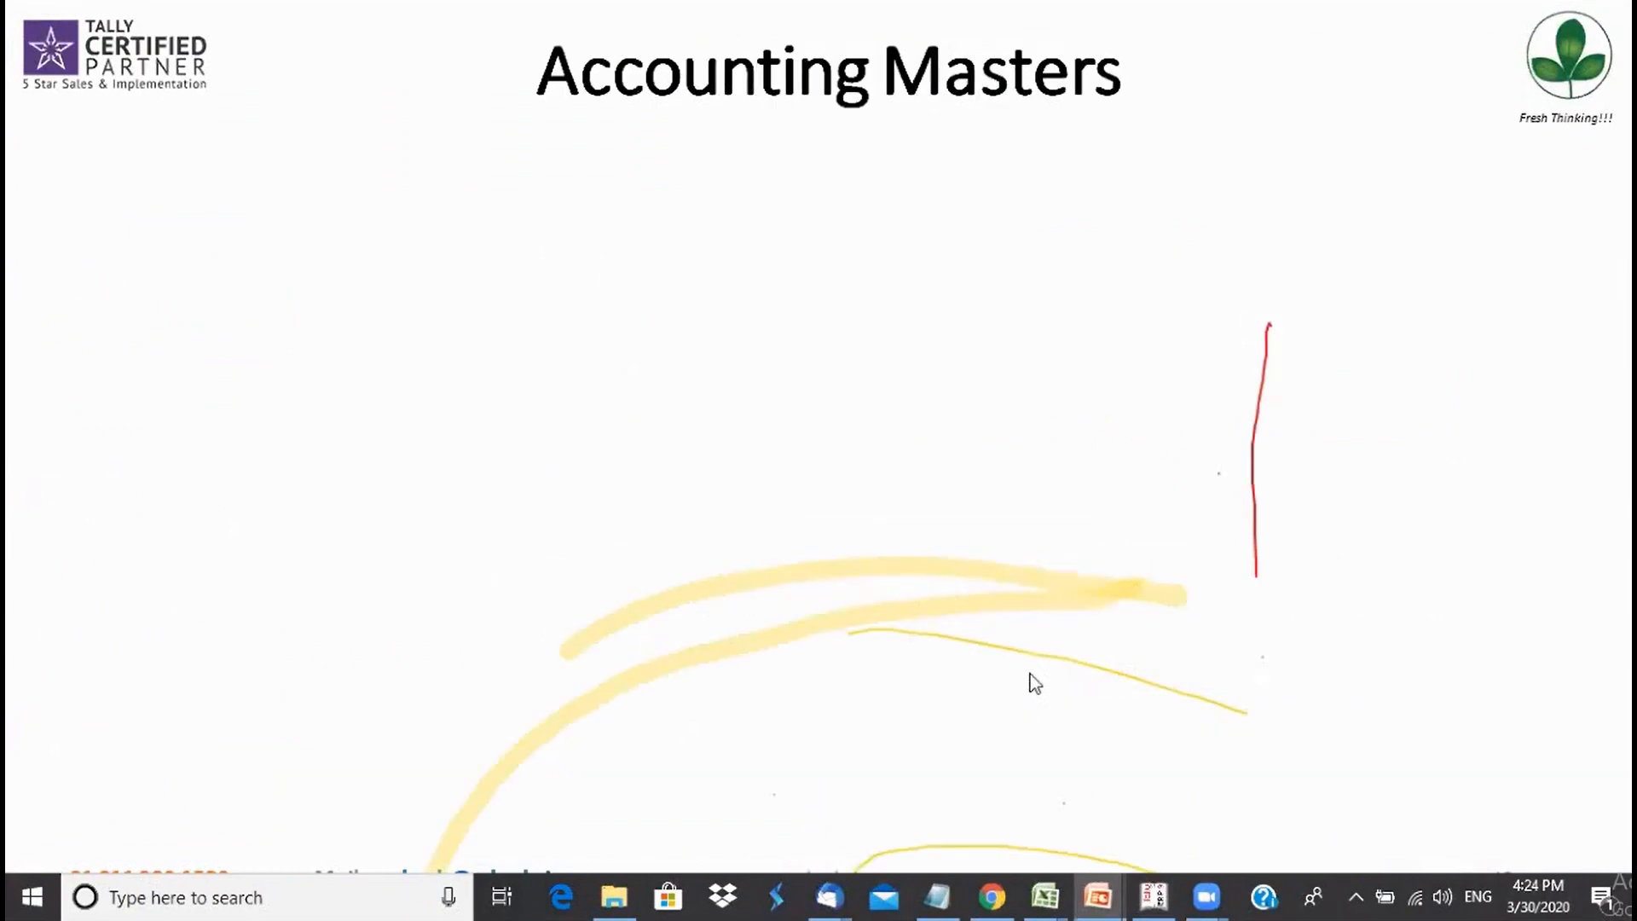
key("Right")
key("Left")
key("Left")
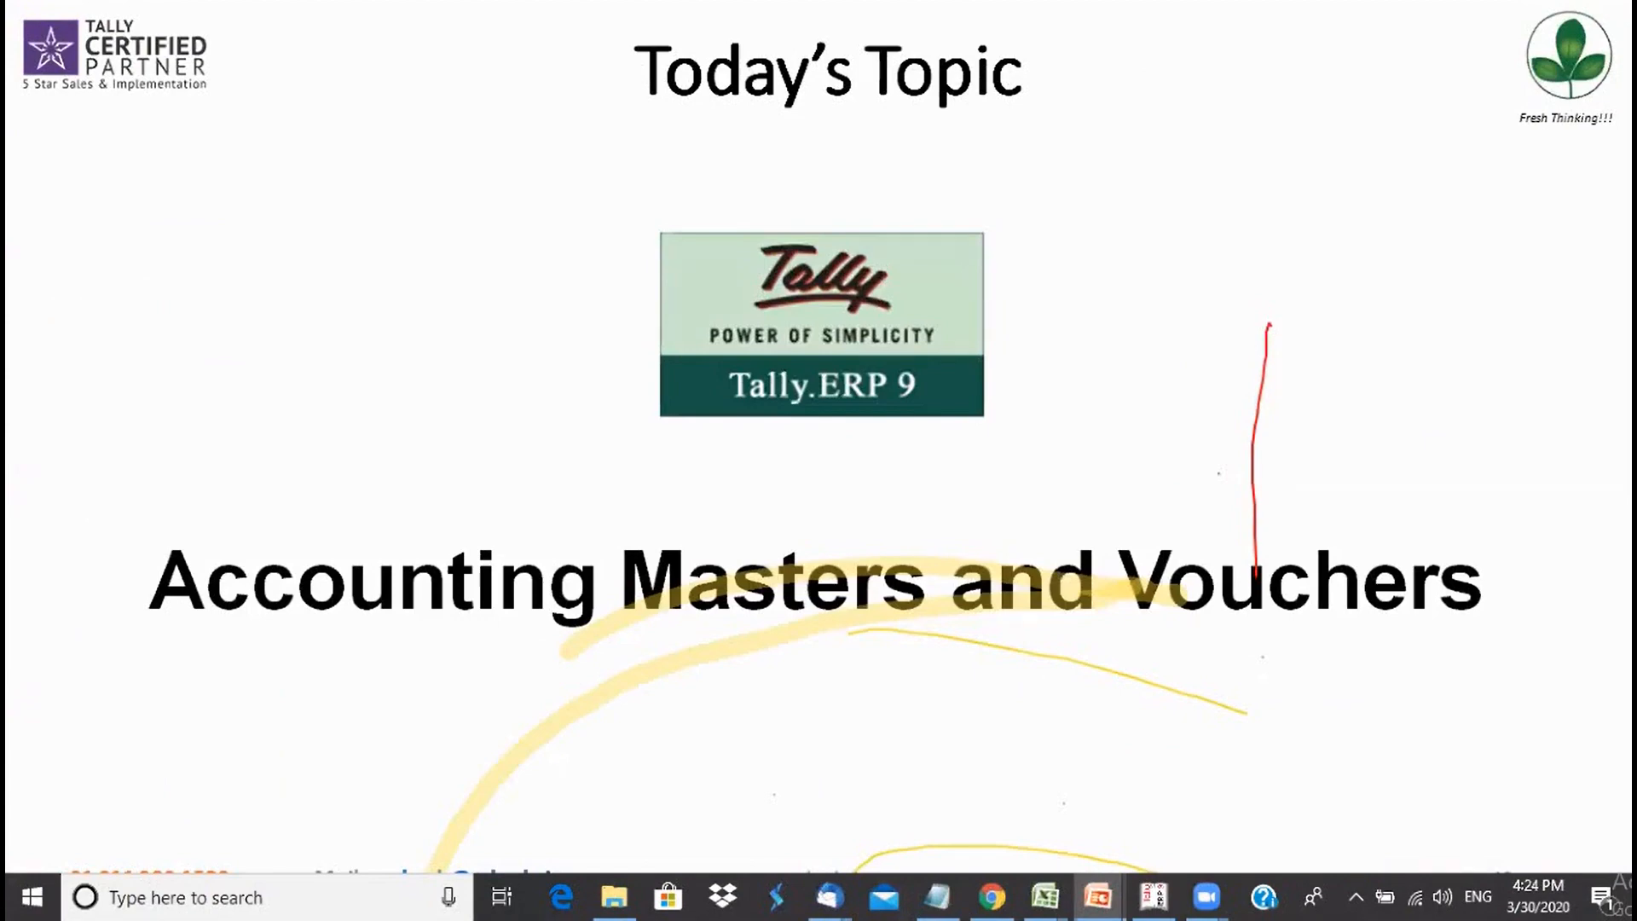
key("Escape")
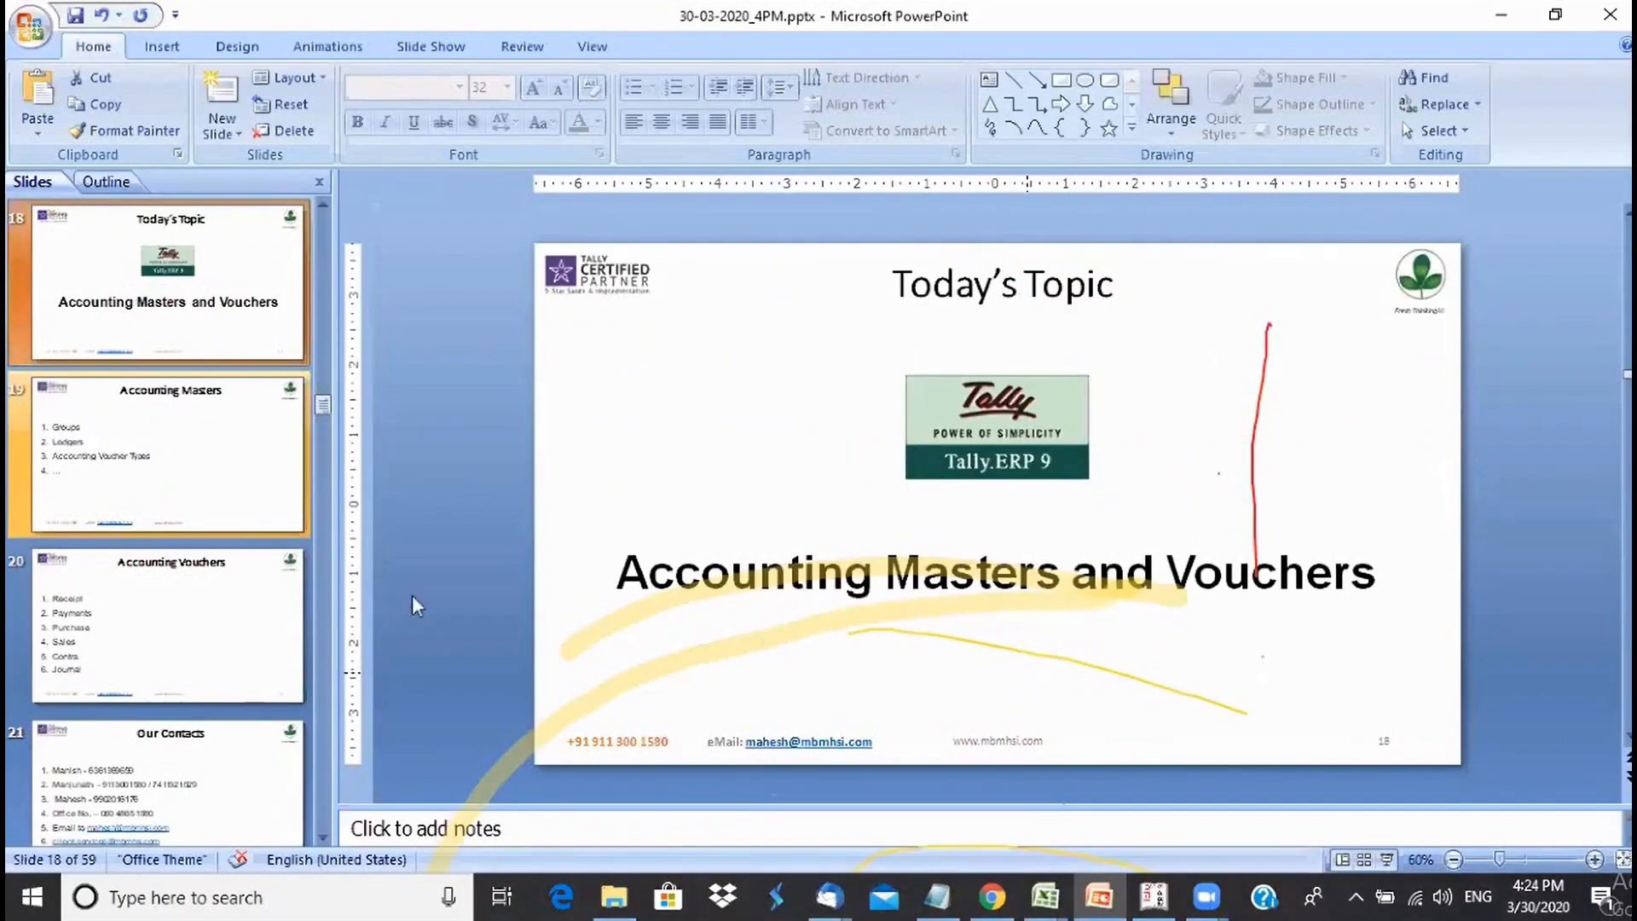
- Show slide 19's Groups and Ledgers items, then return to Tally.ERP 9
left_click(176, 473)
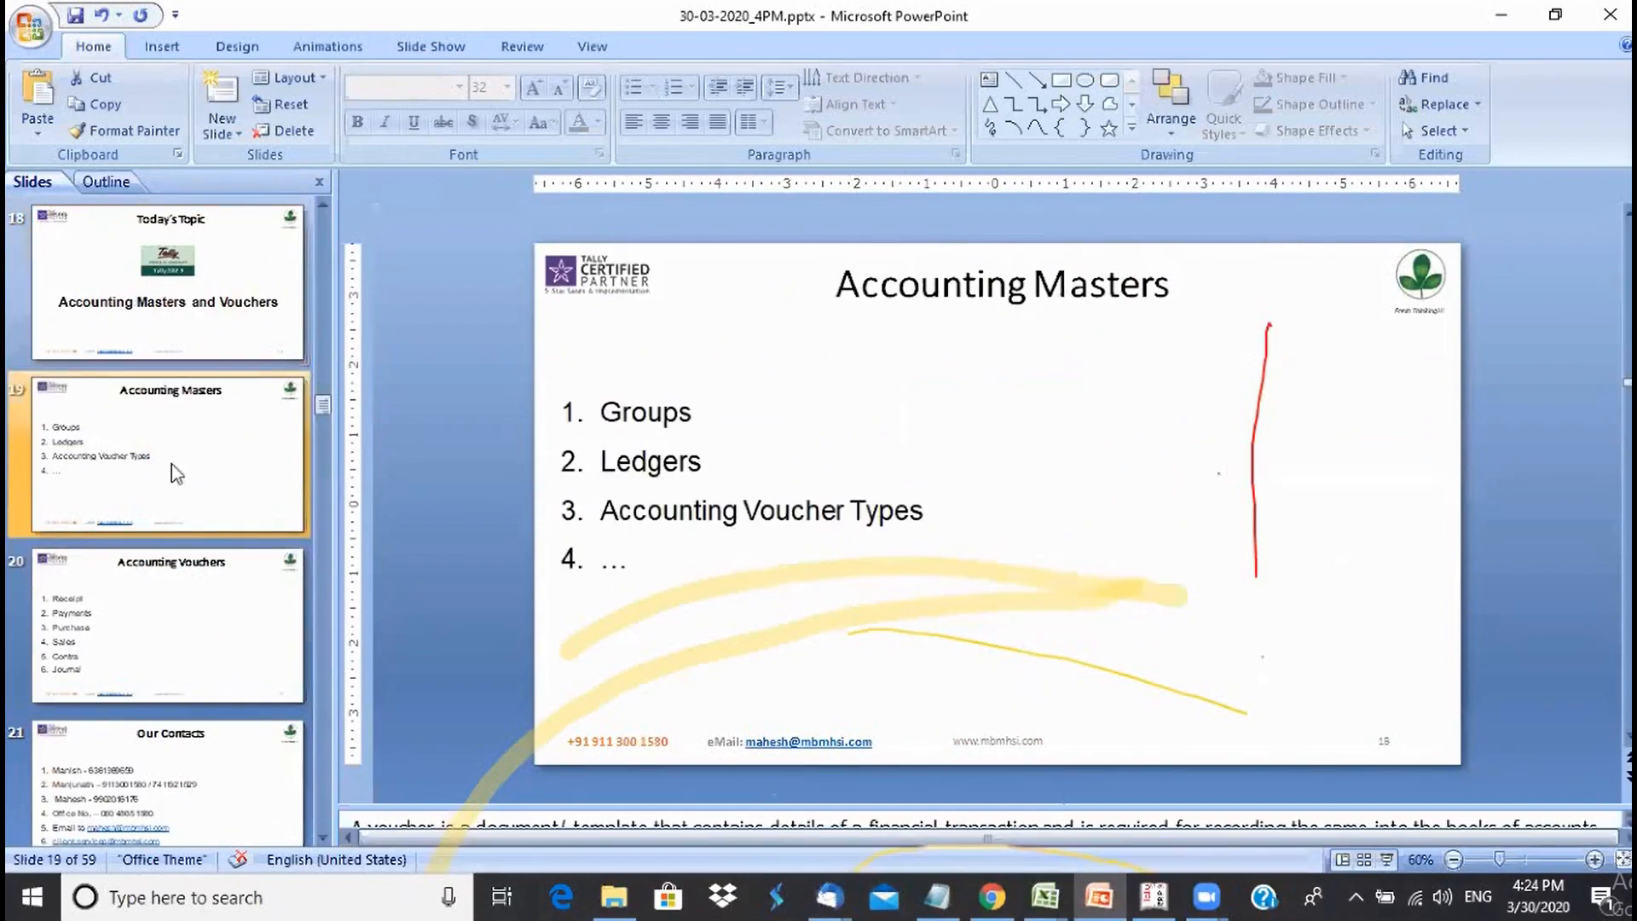
left_click(693, 414)
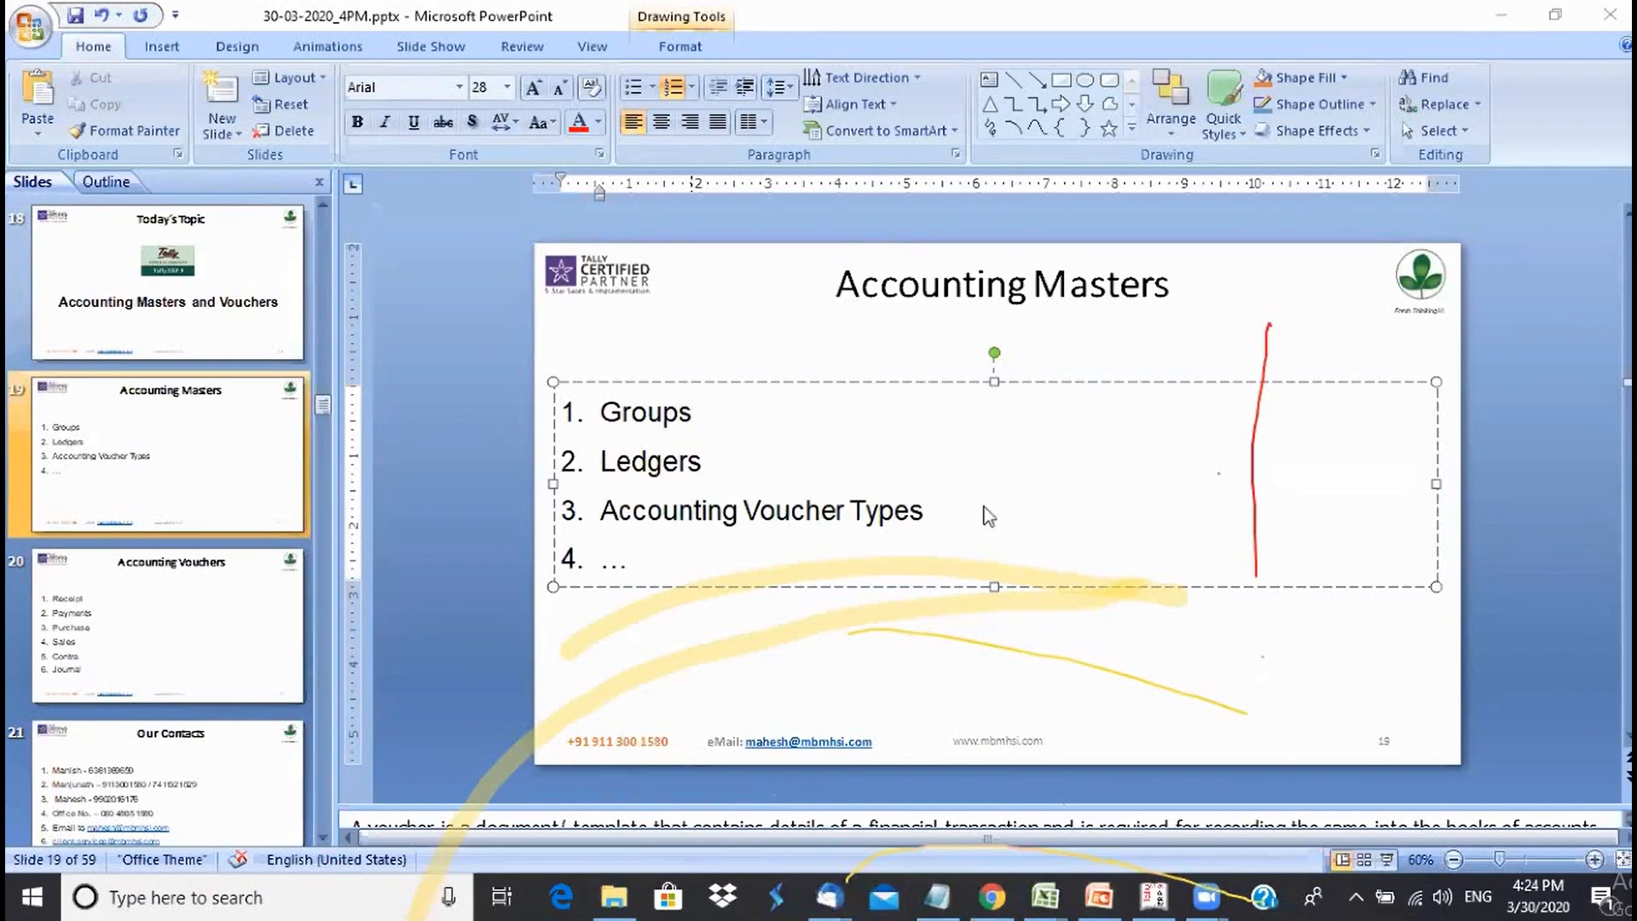
left_click(691, 412)
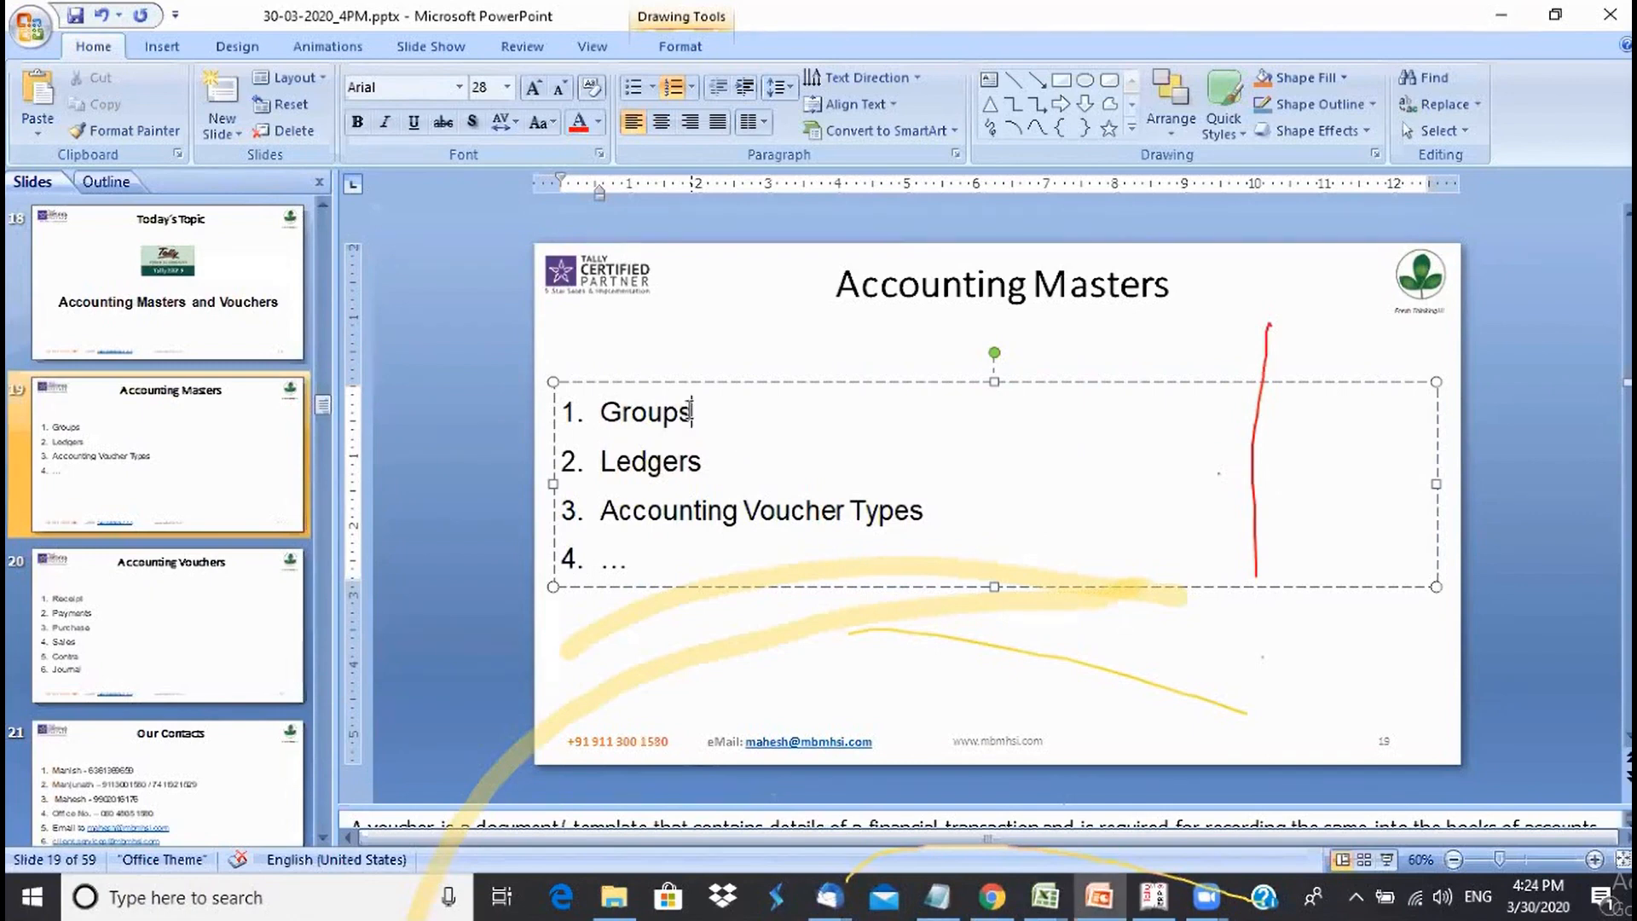
left_click(710, 461)
left_click(704, 414)
left_click(1160, 914)
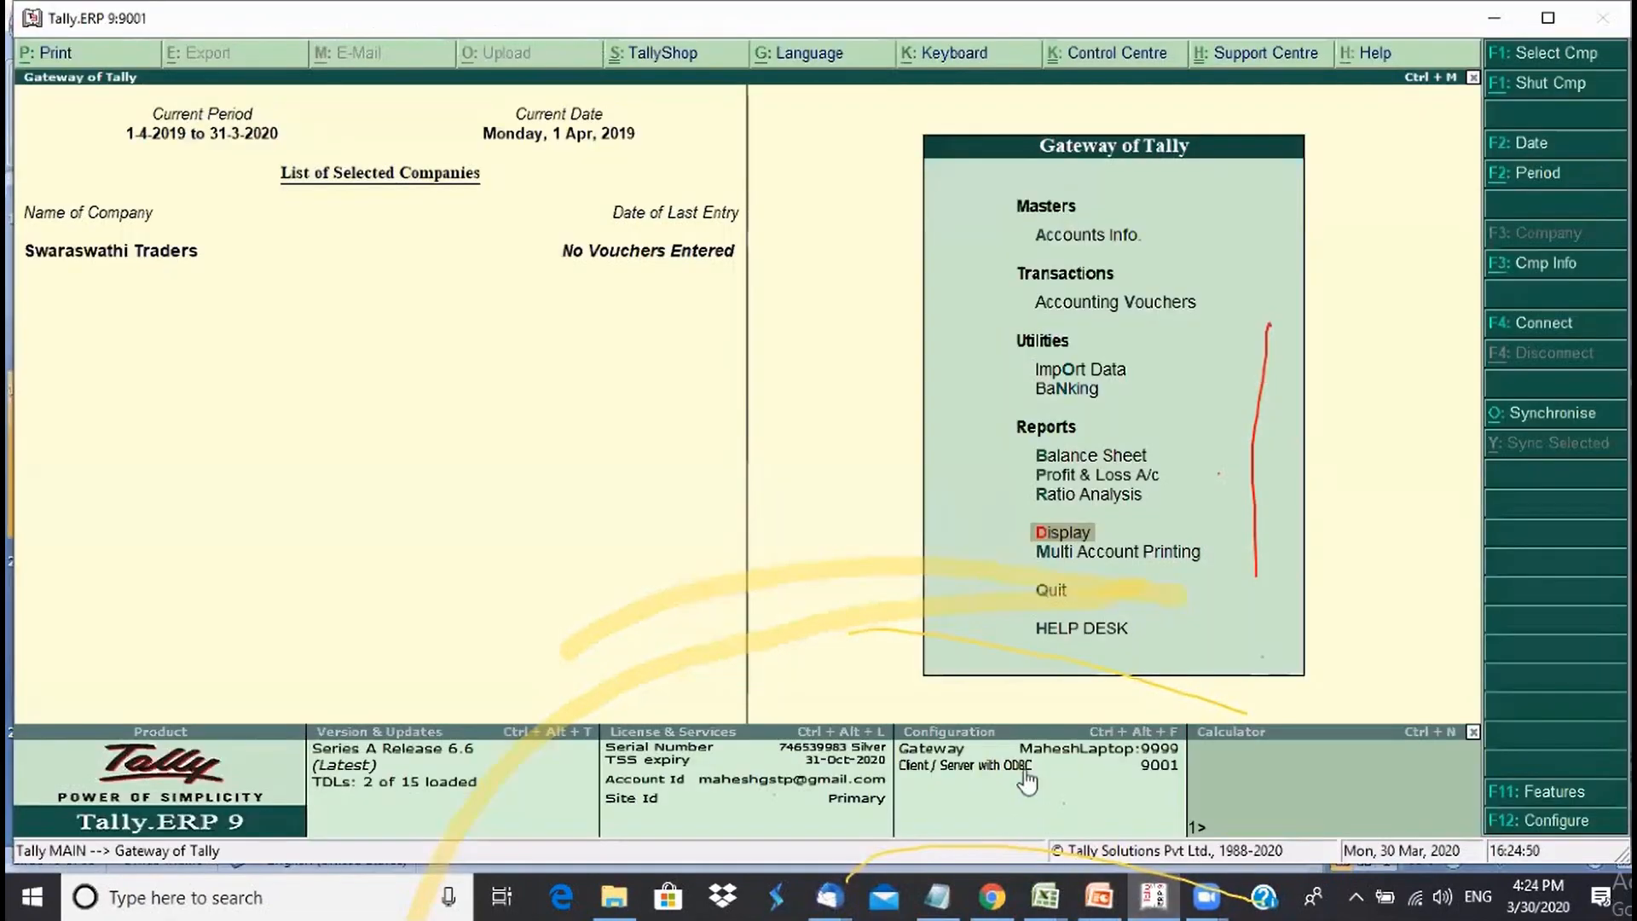
- Start a single group named Debentures with Capital Account as its parent
key("a")
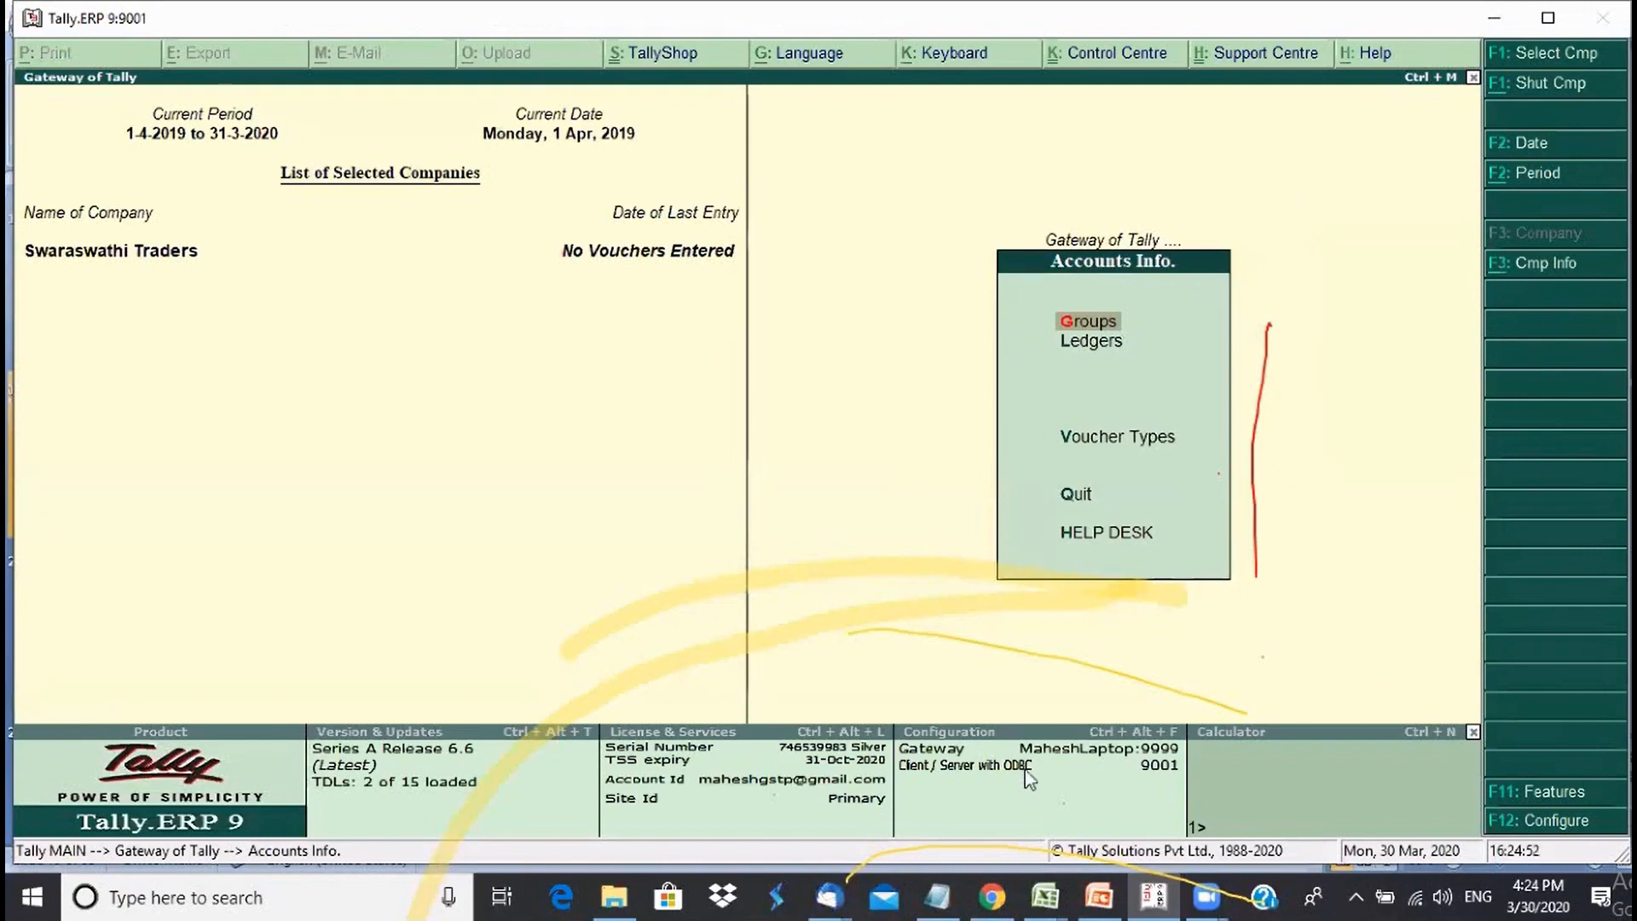
key("Return")
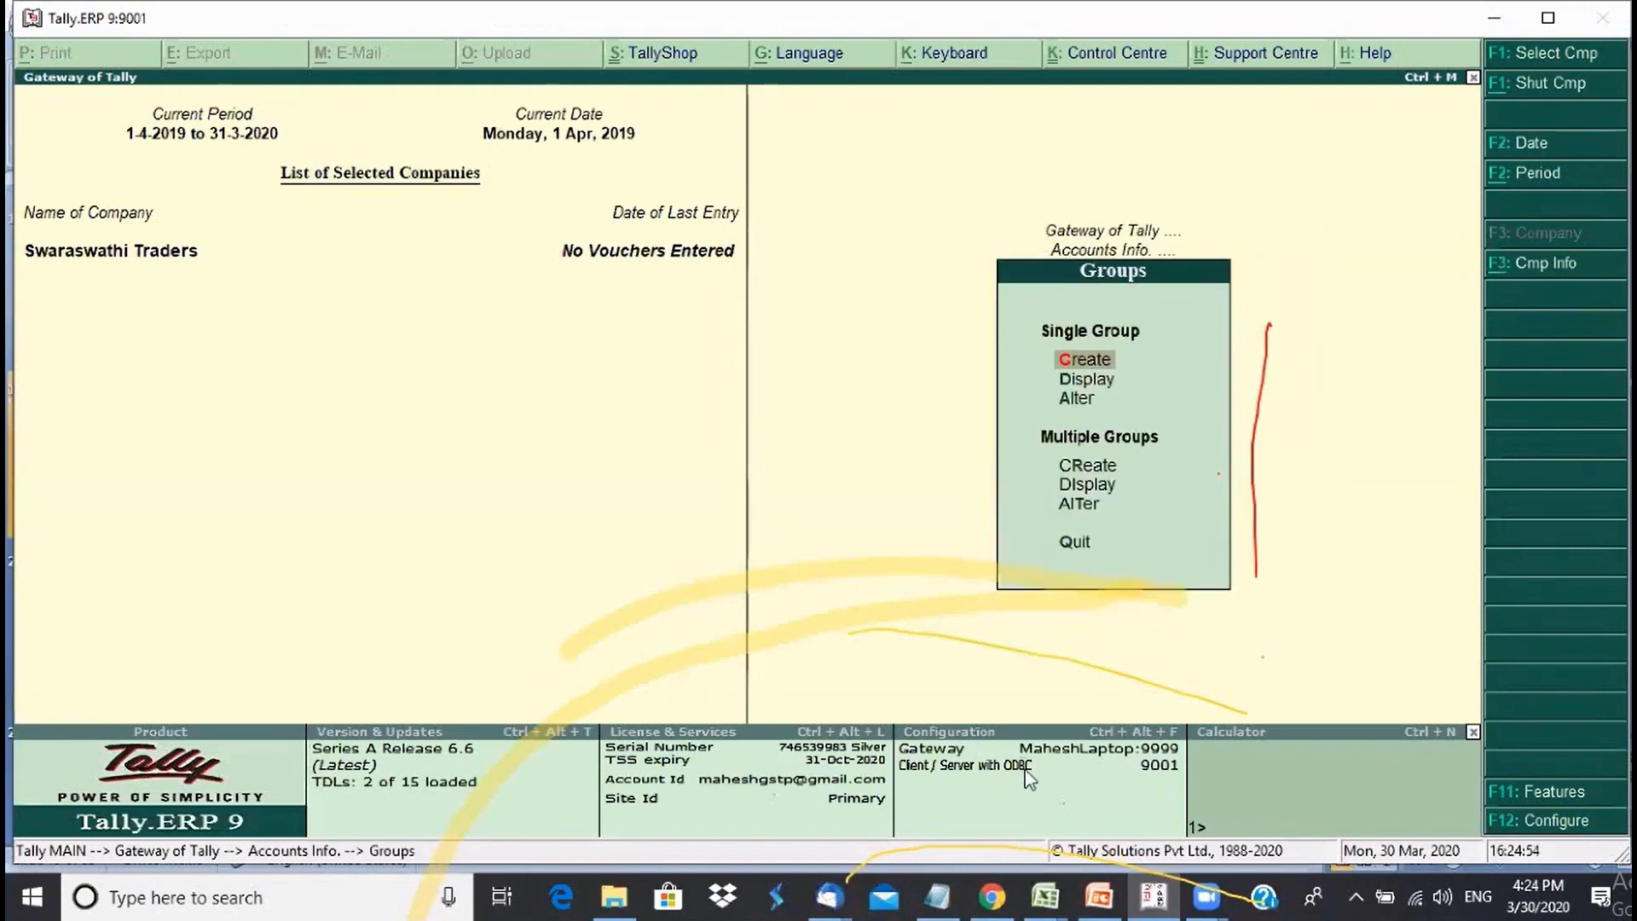
key("Return")
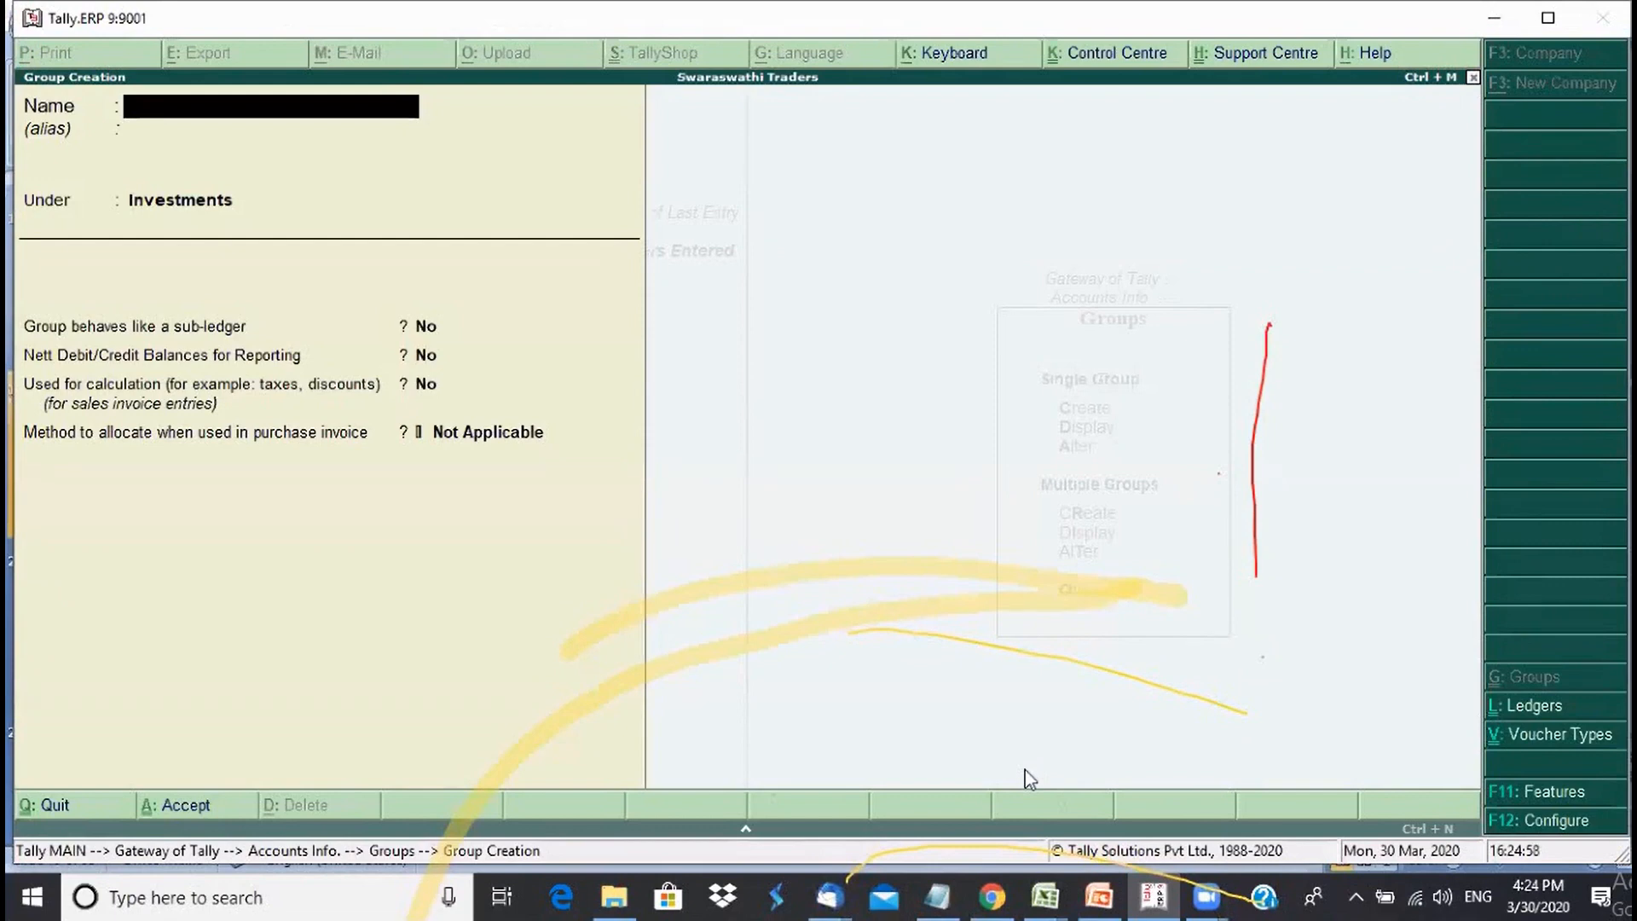
type("Debentures")
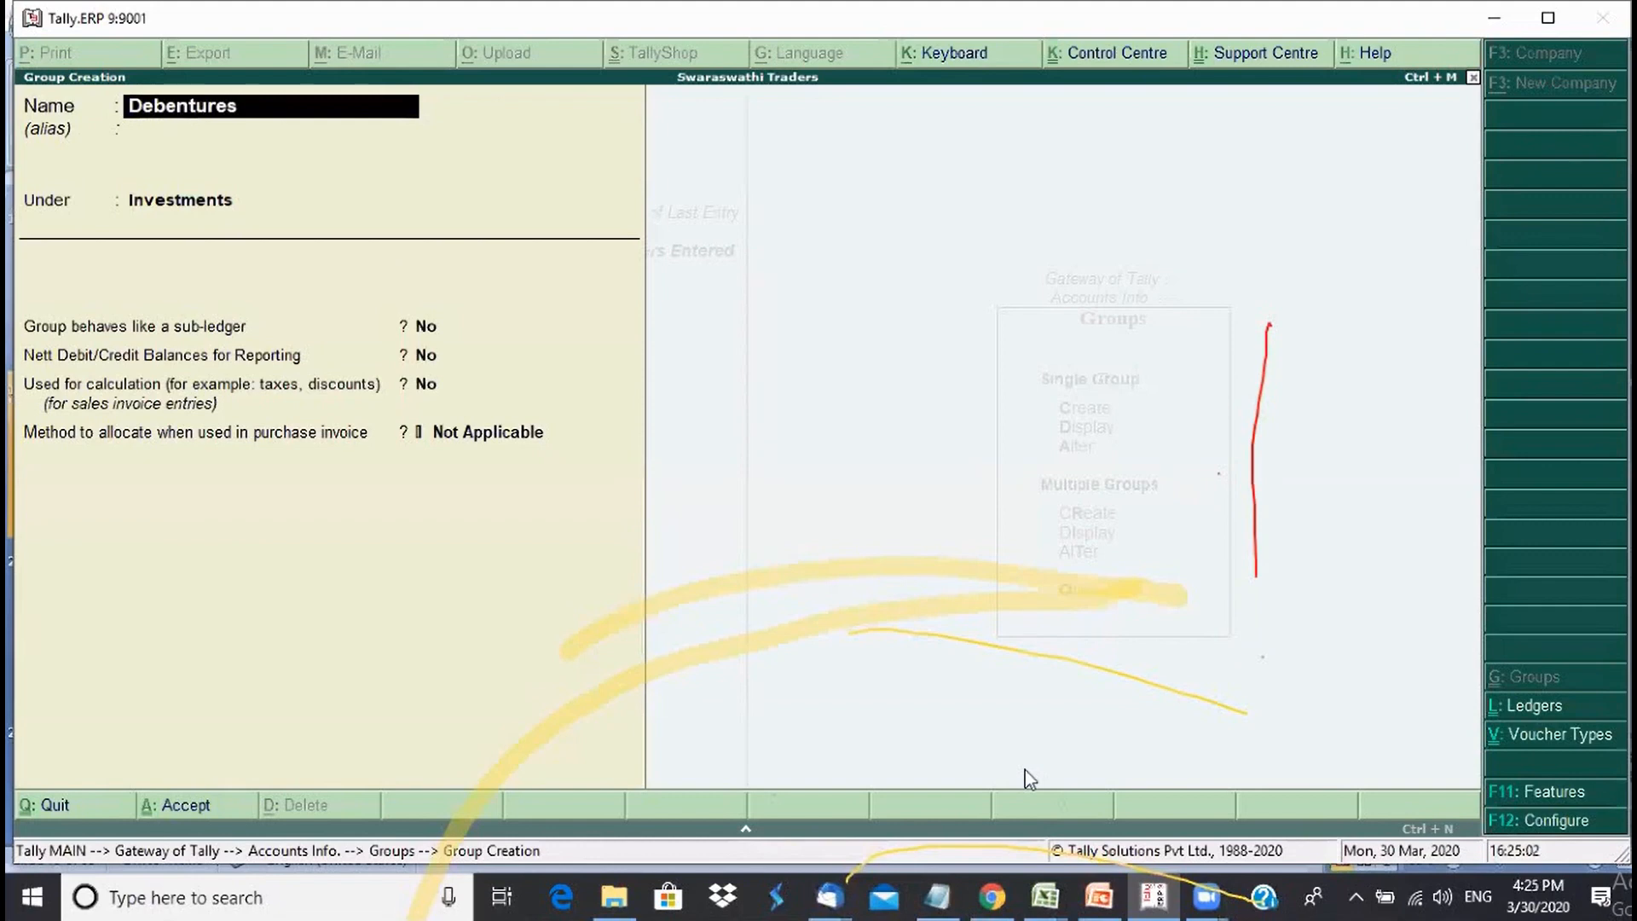
key("Return")
key("Return")
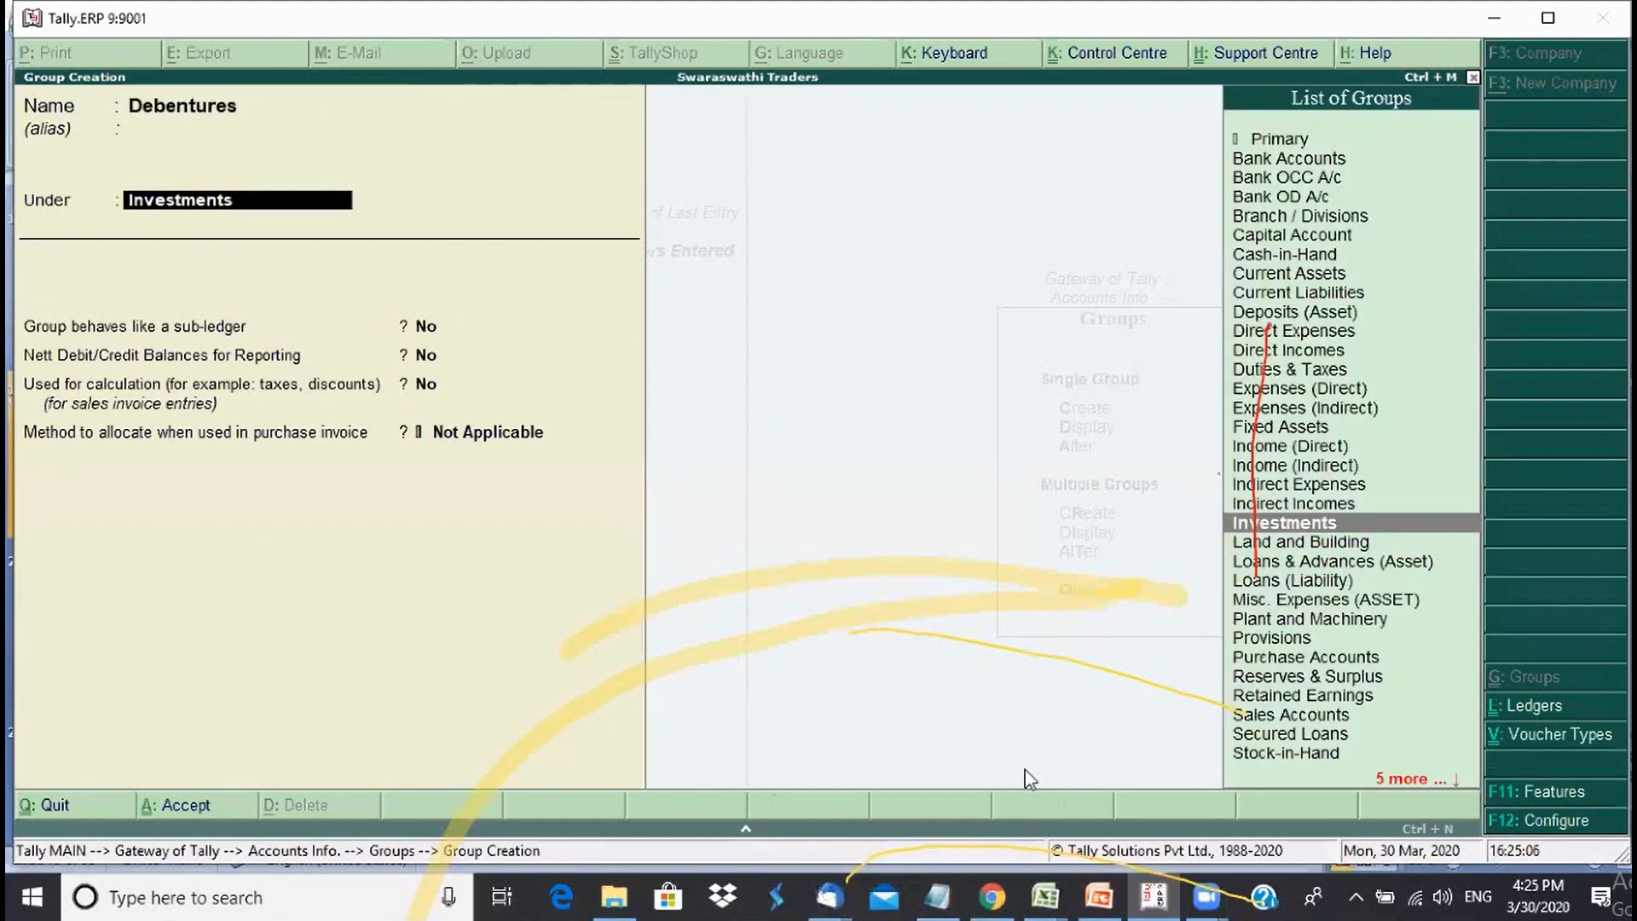
type("Ca")
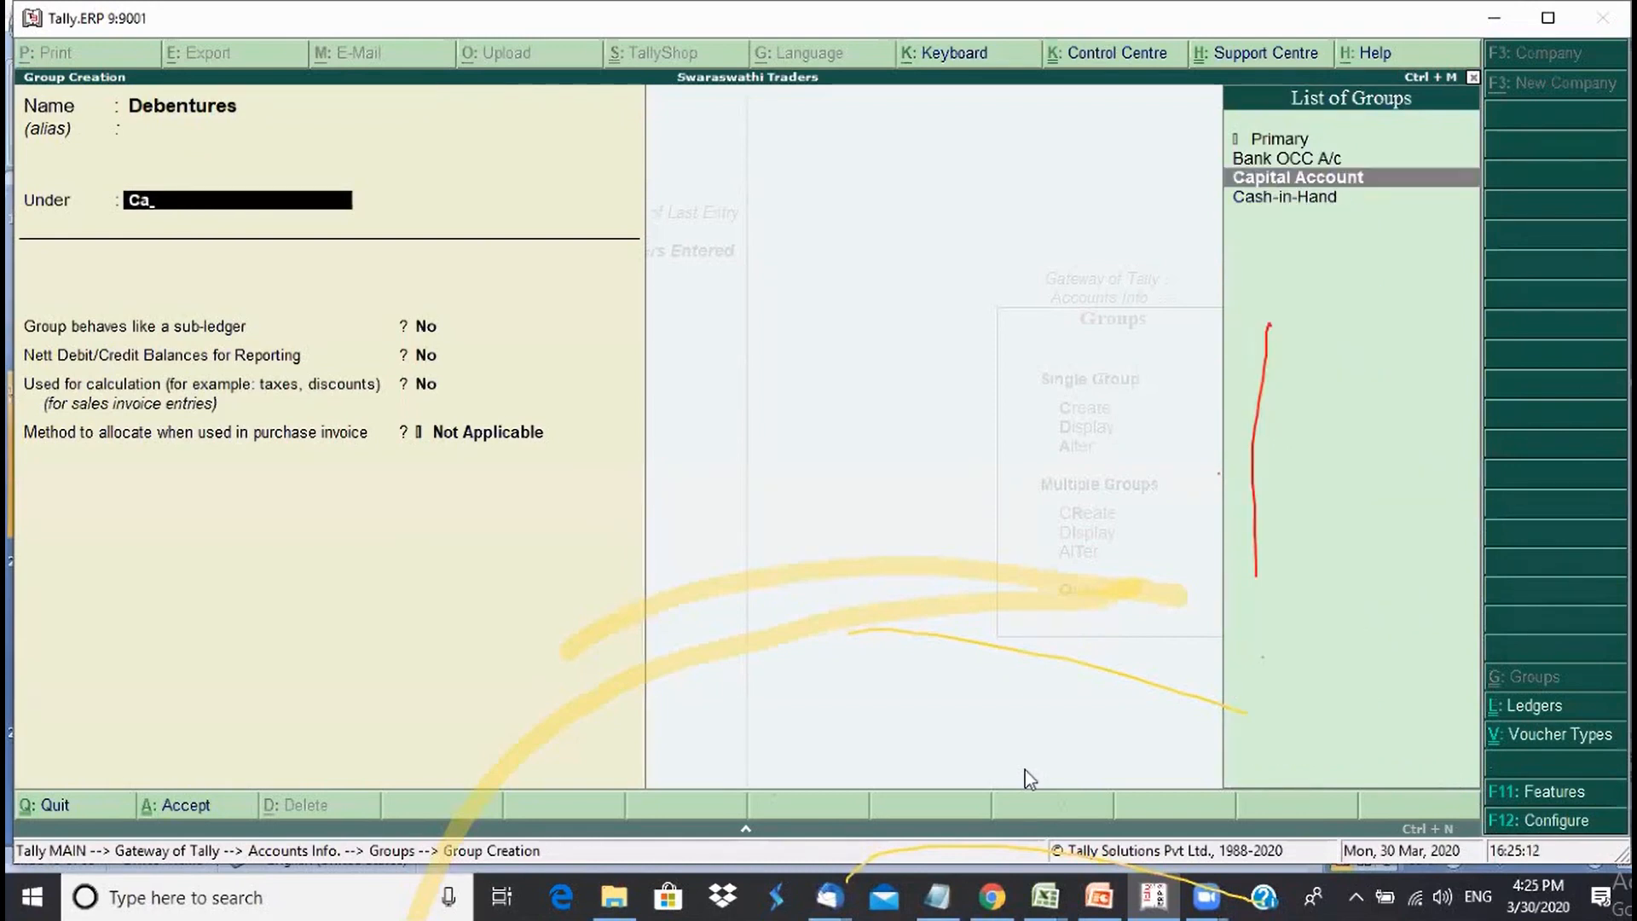
key("Return")
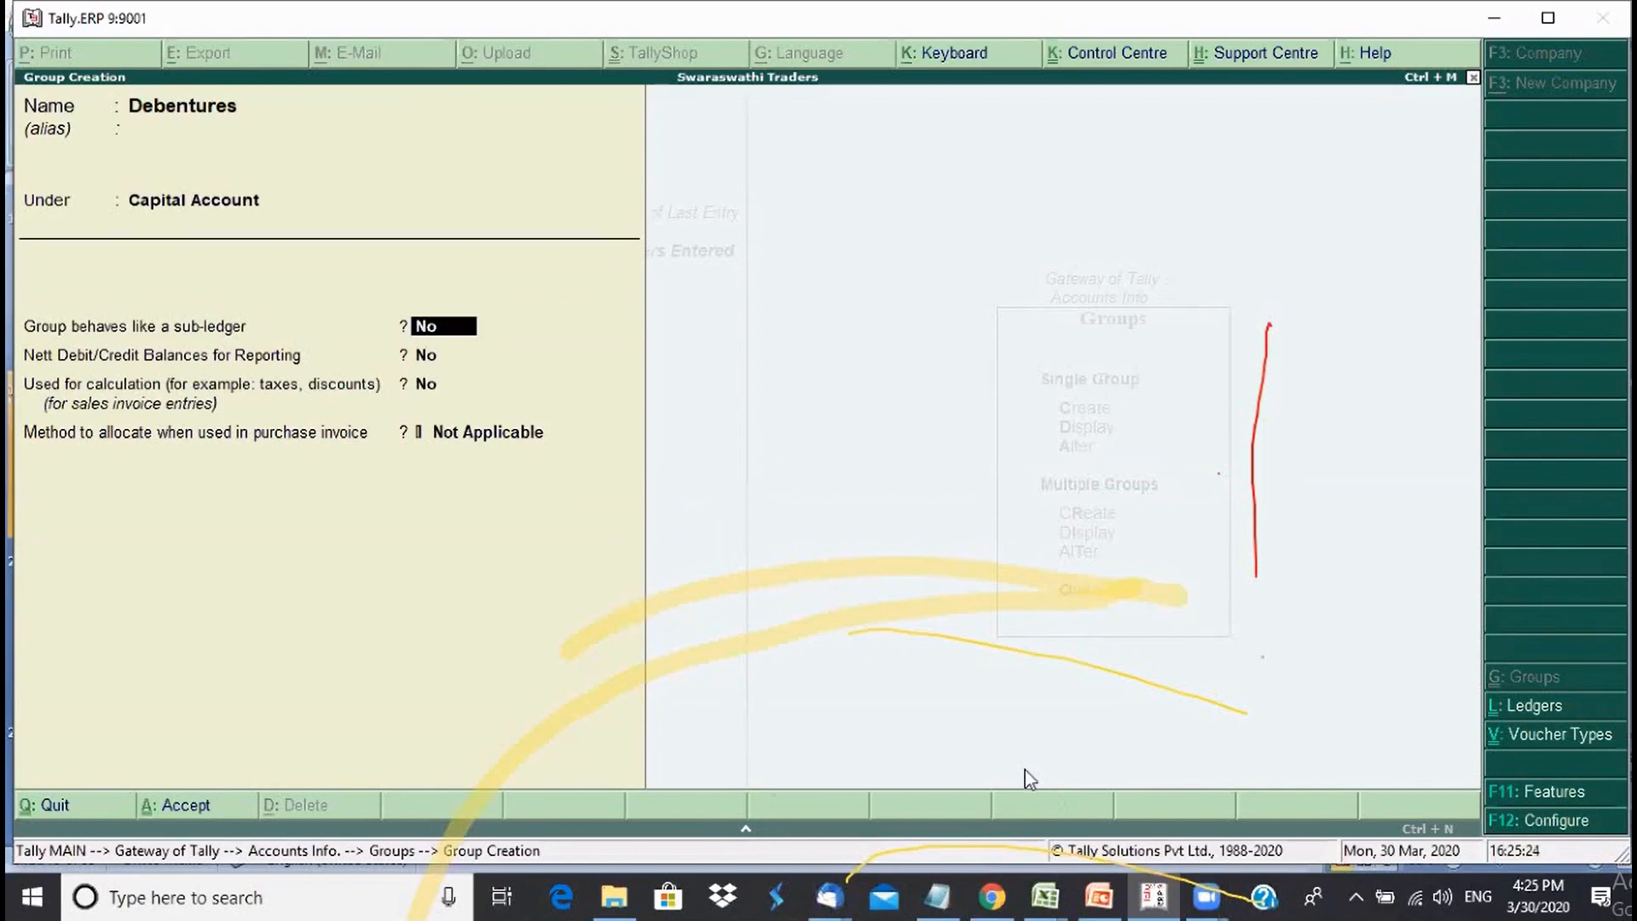
- Keep sub-ledger No and allocation Not Applicable, then save the Debentures group
key("Return")
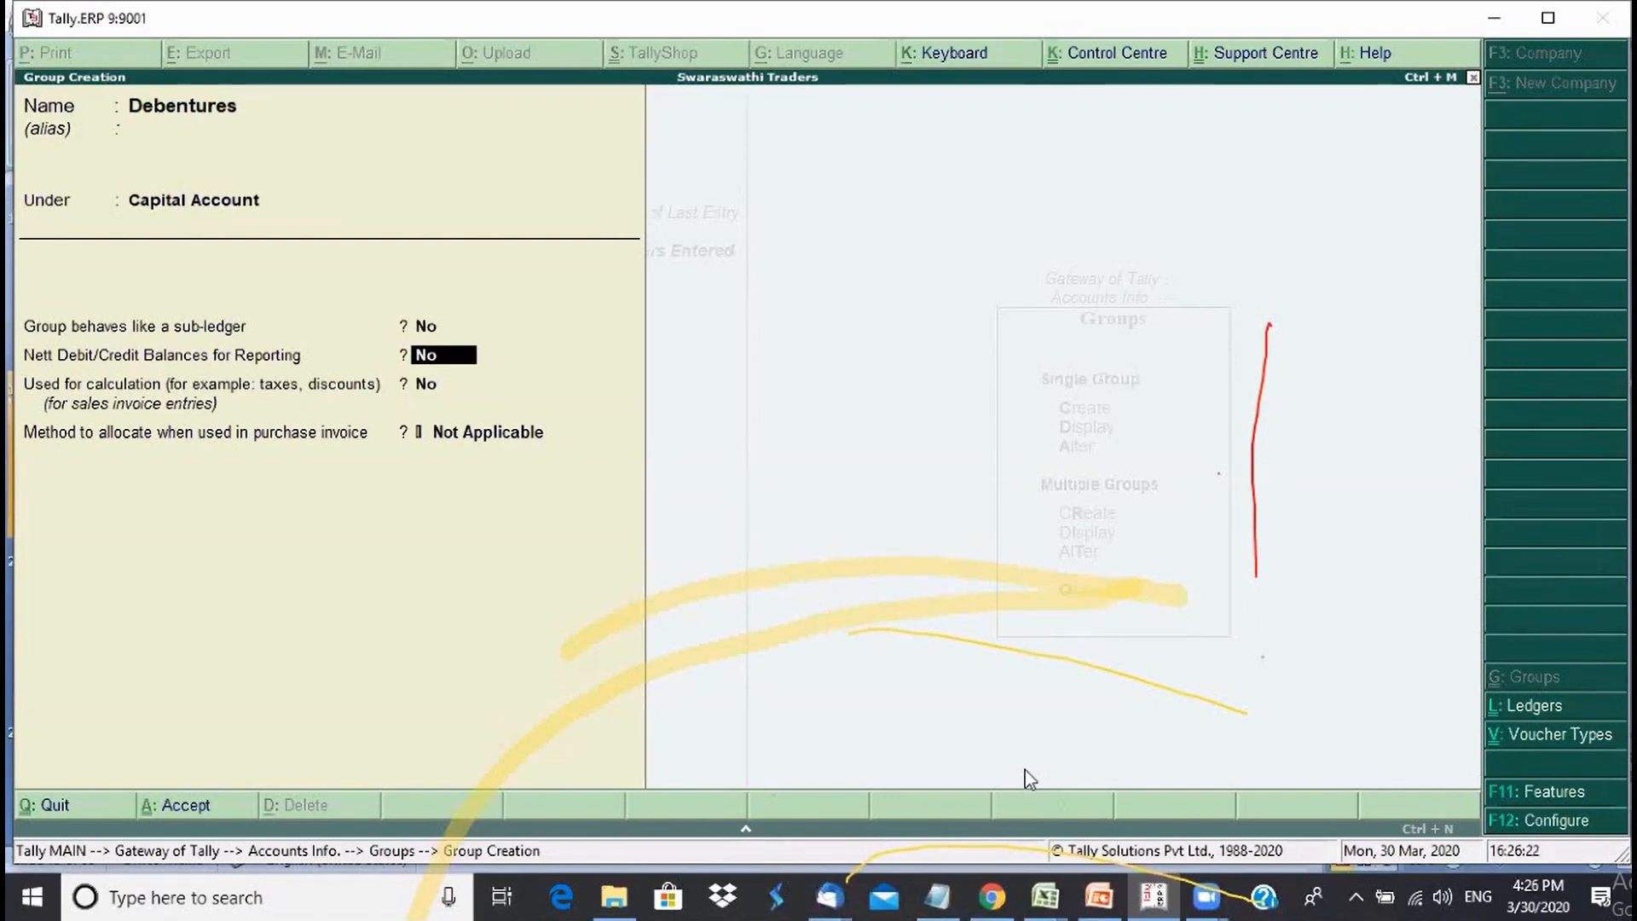
key("Return")
key("Return")
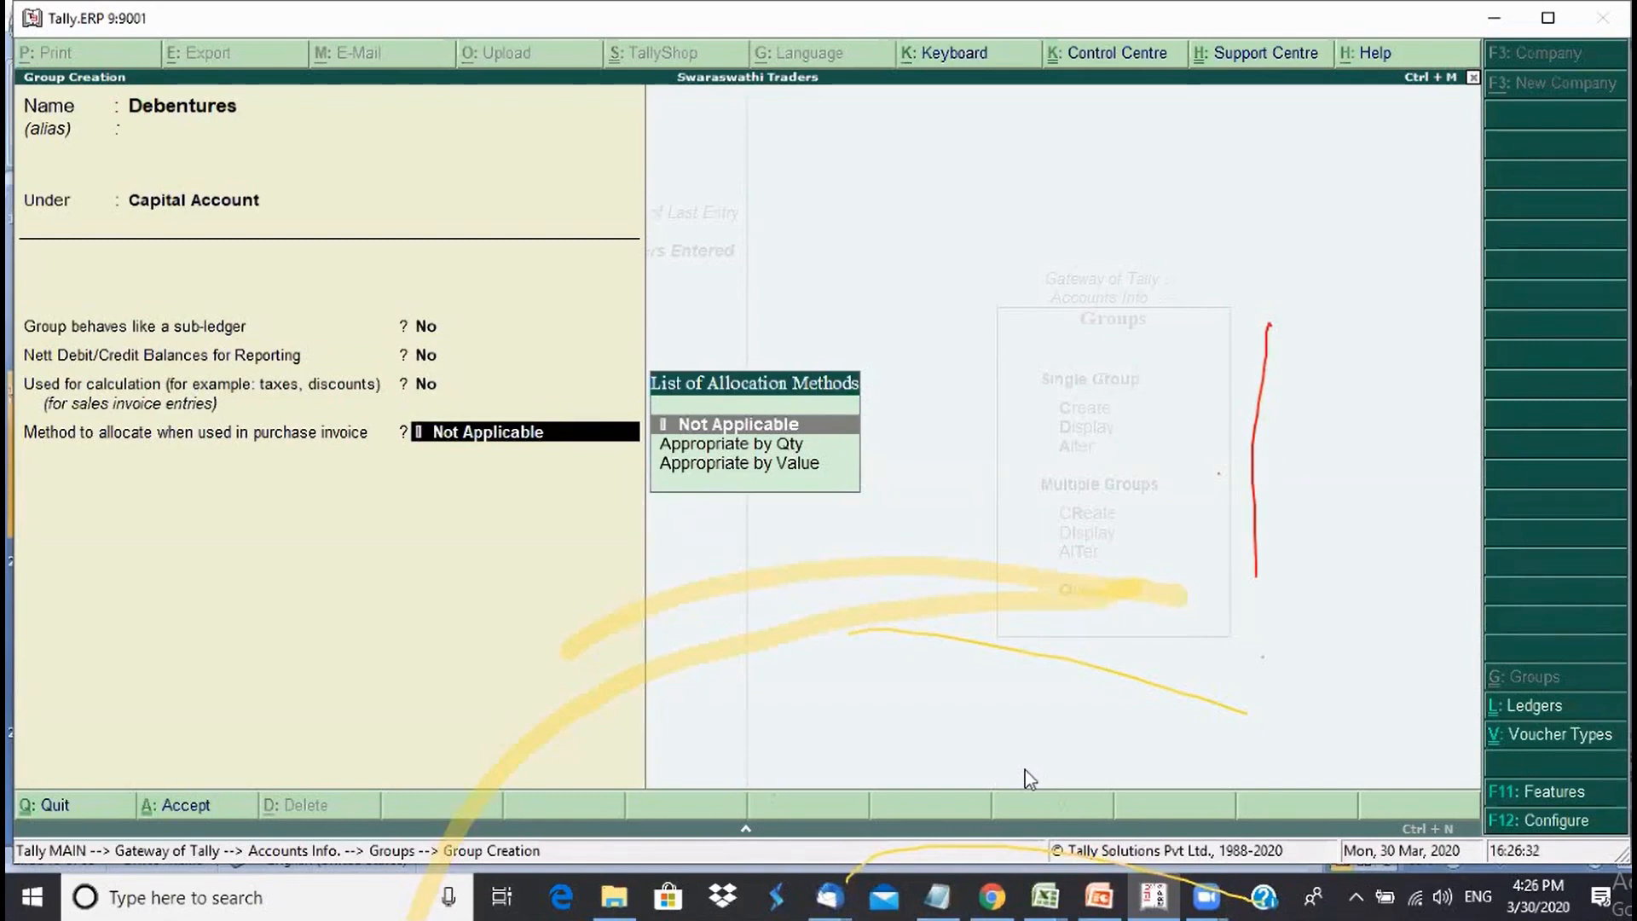
key("Return")
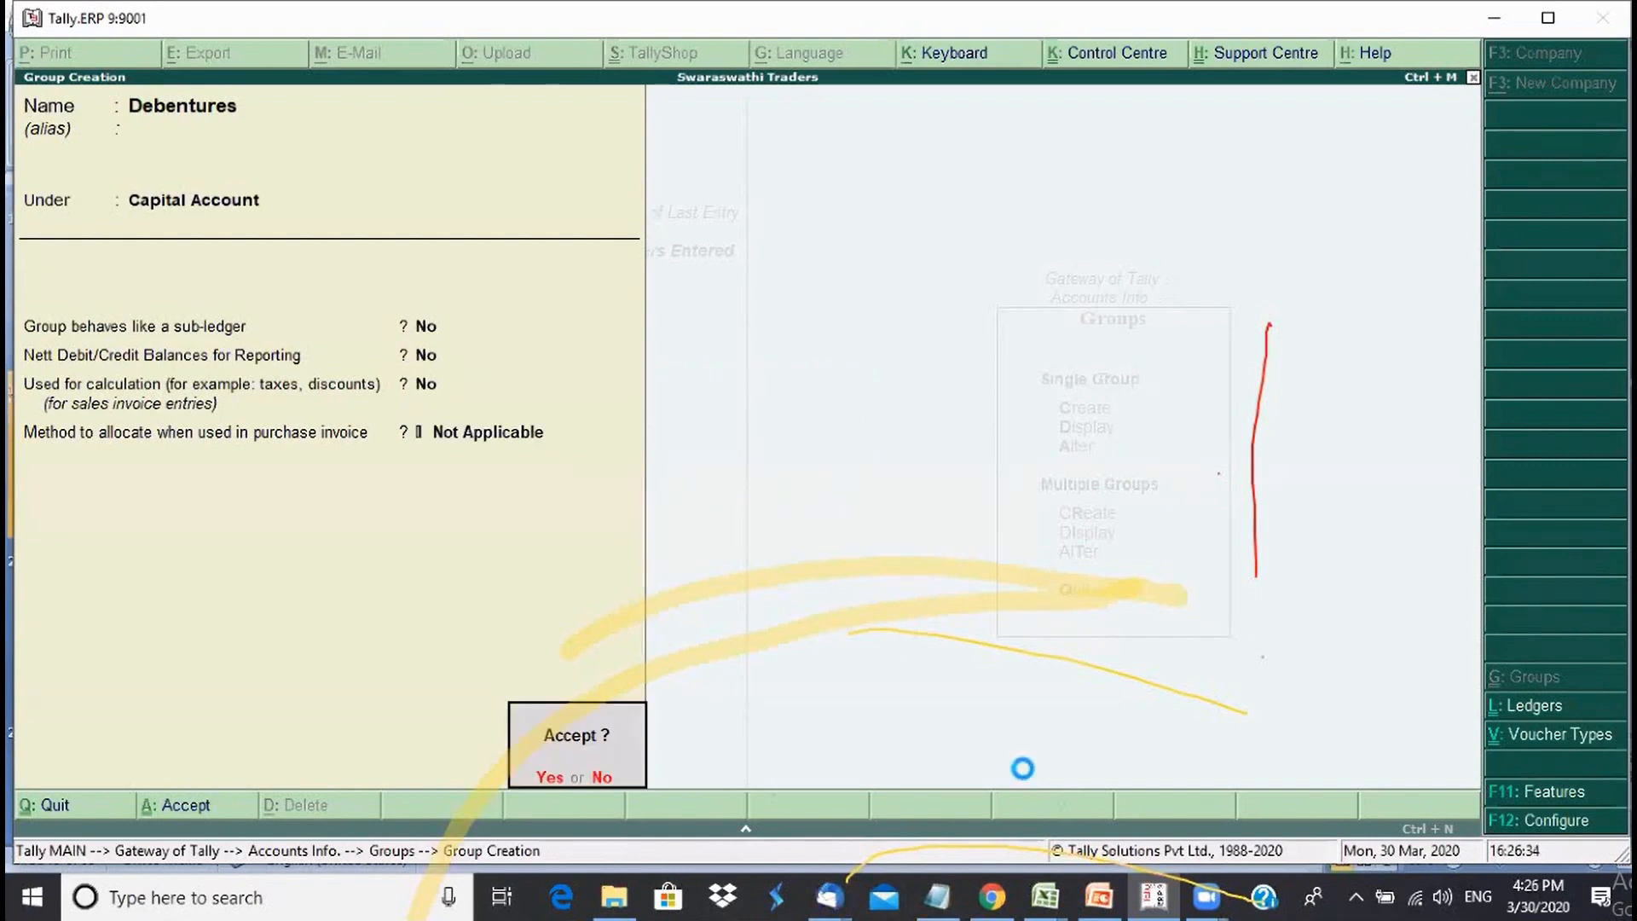
key("Return")
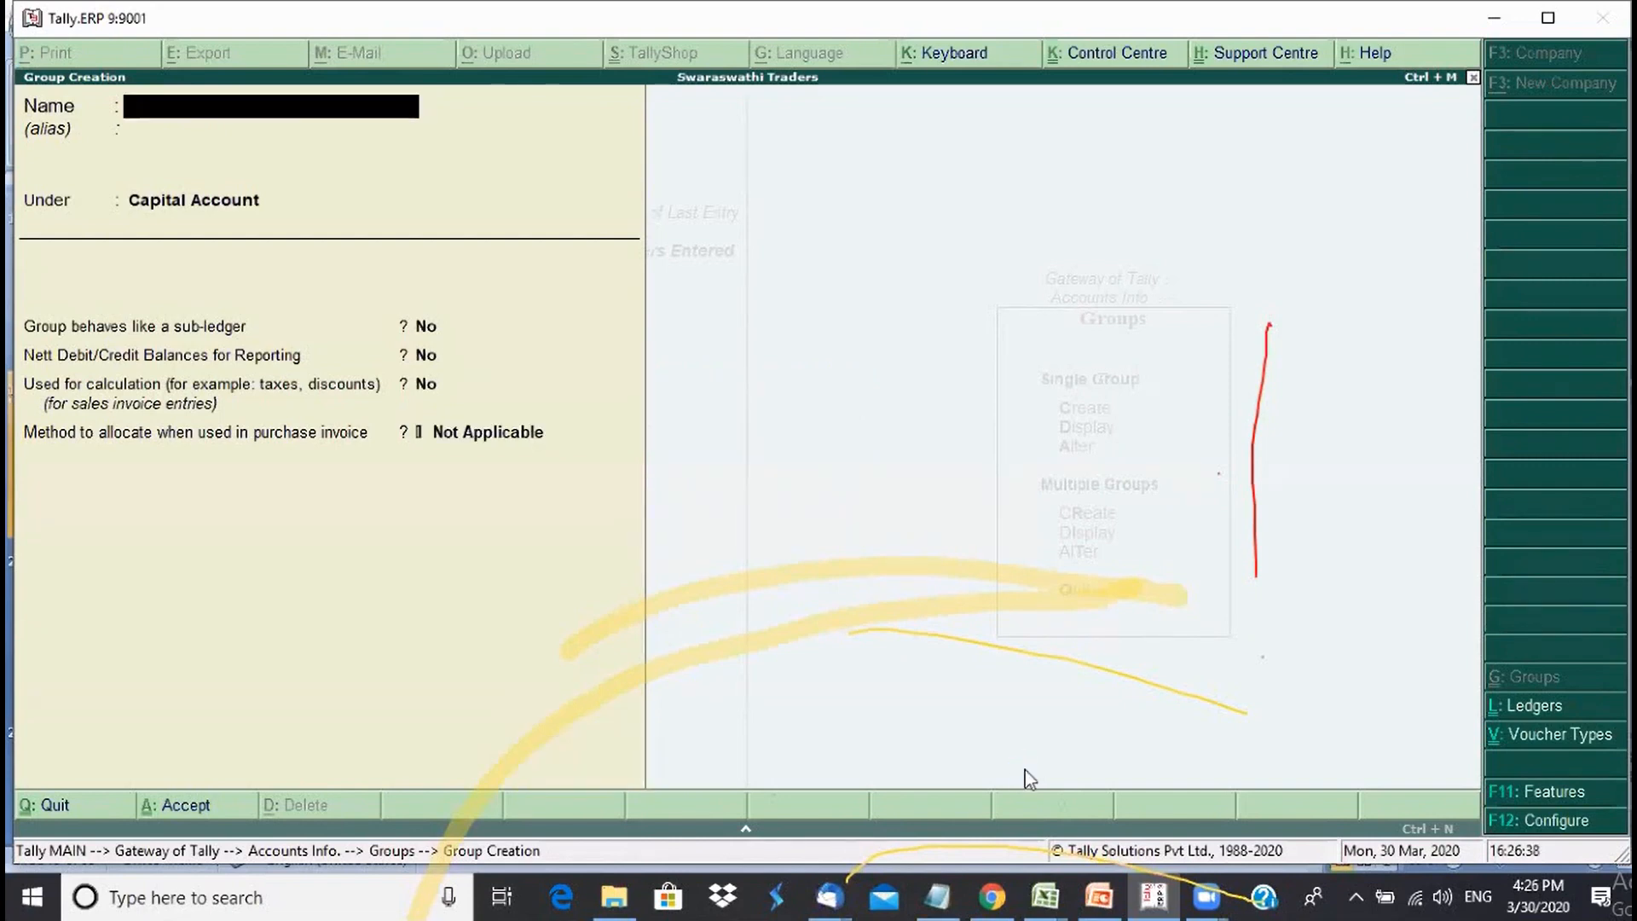
- Fill in a Purchase Local group under Purchase Accounts, then quit without saving
type("Purchase")
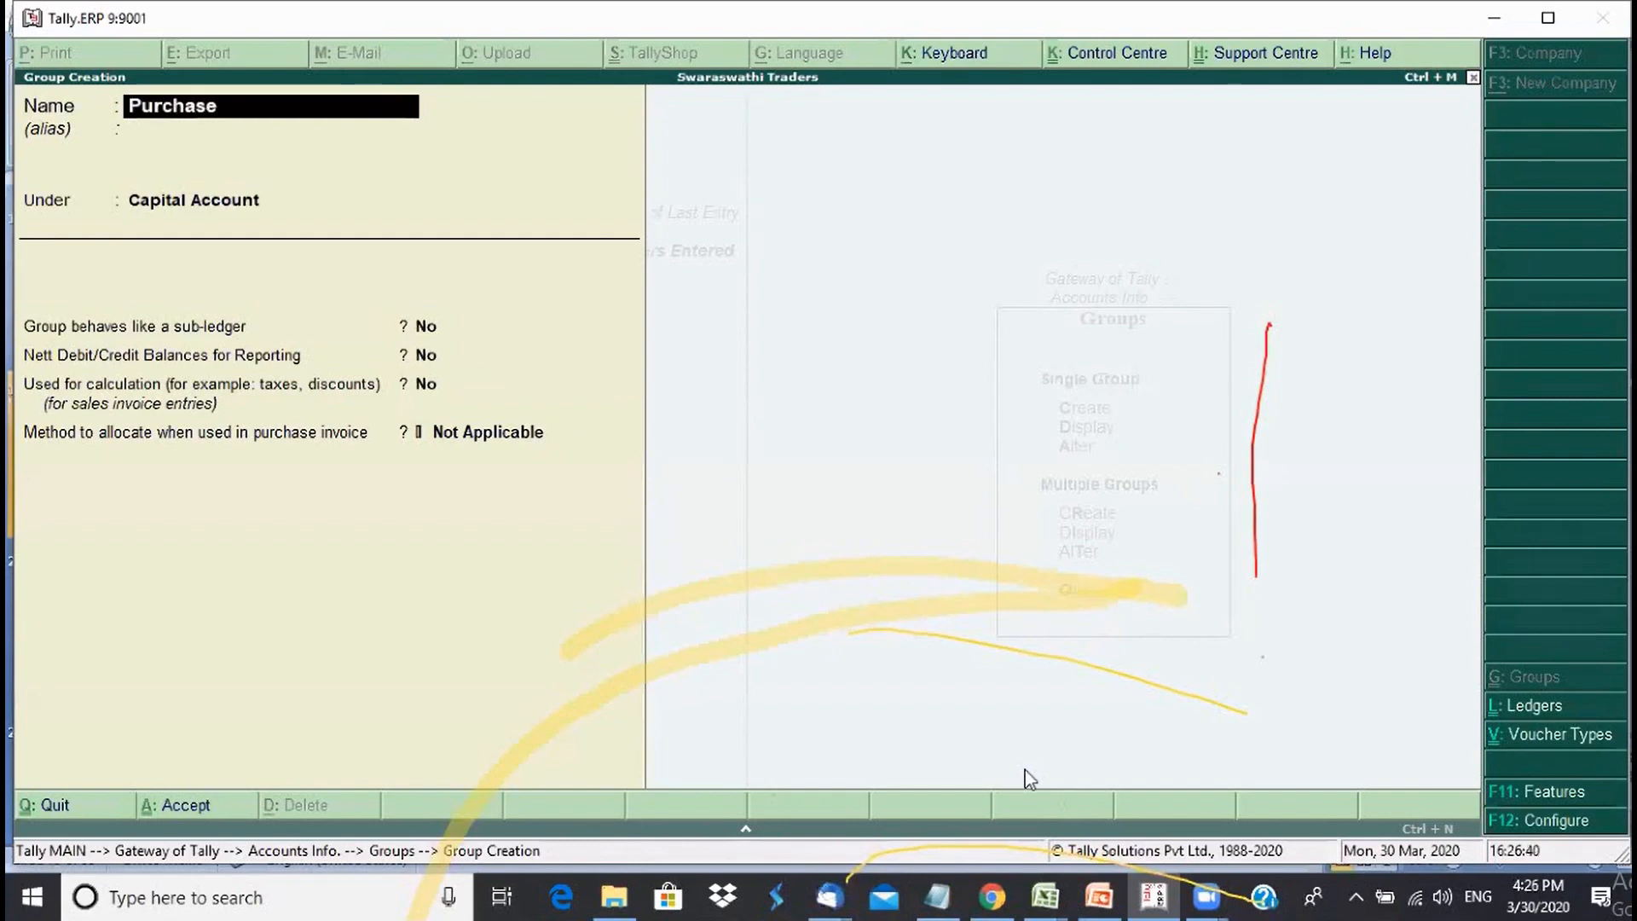
type(" Local")
key("Return")
key("Return")
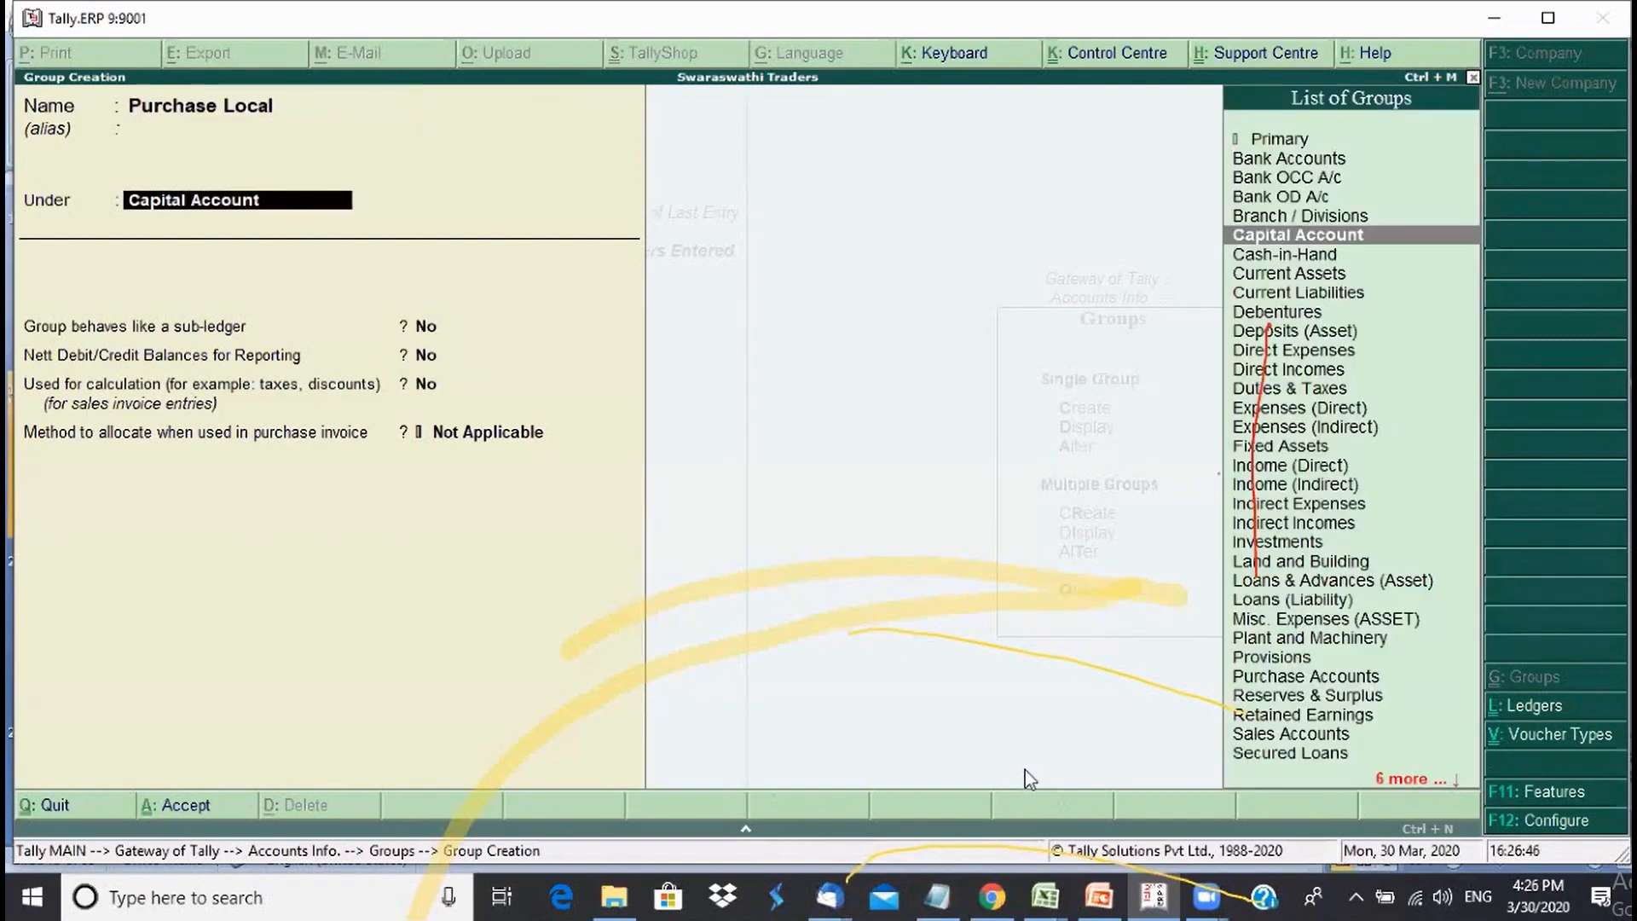
type("P")
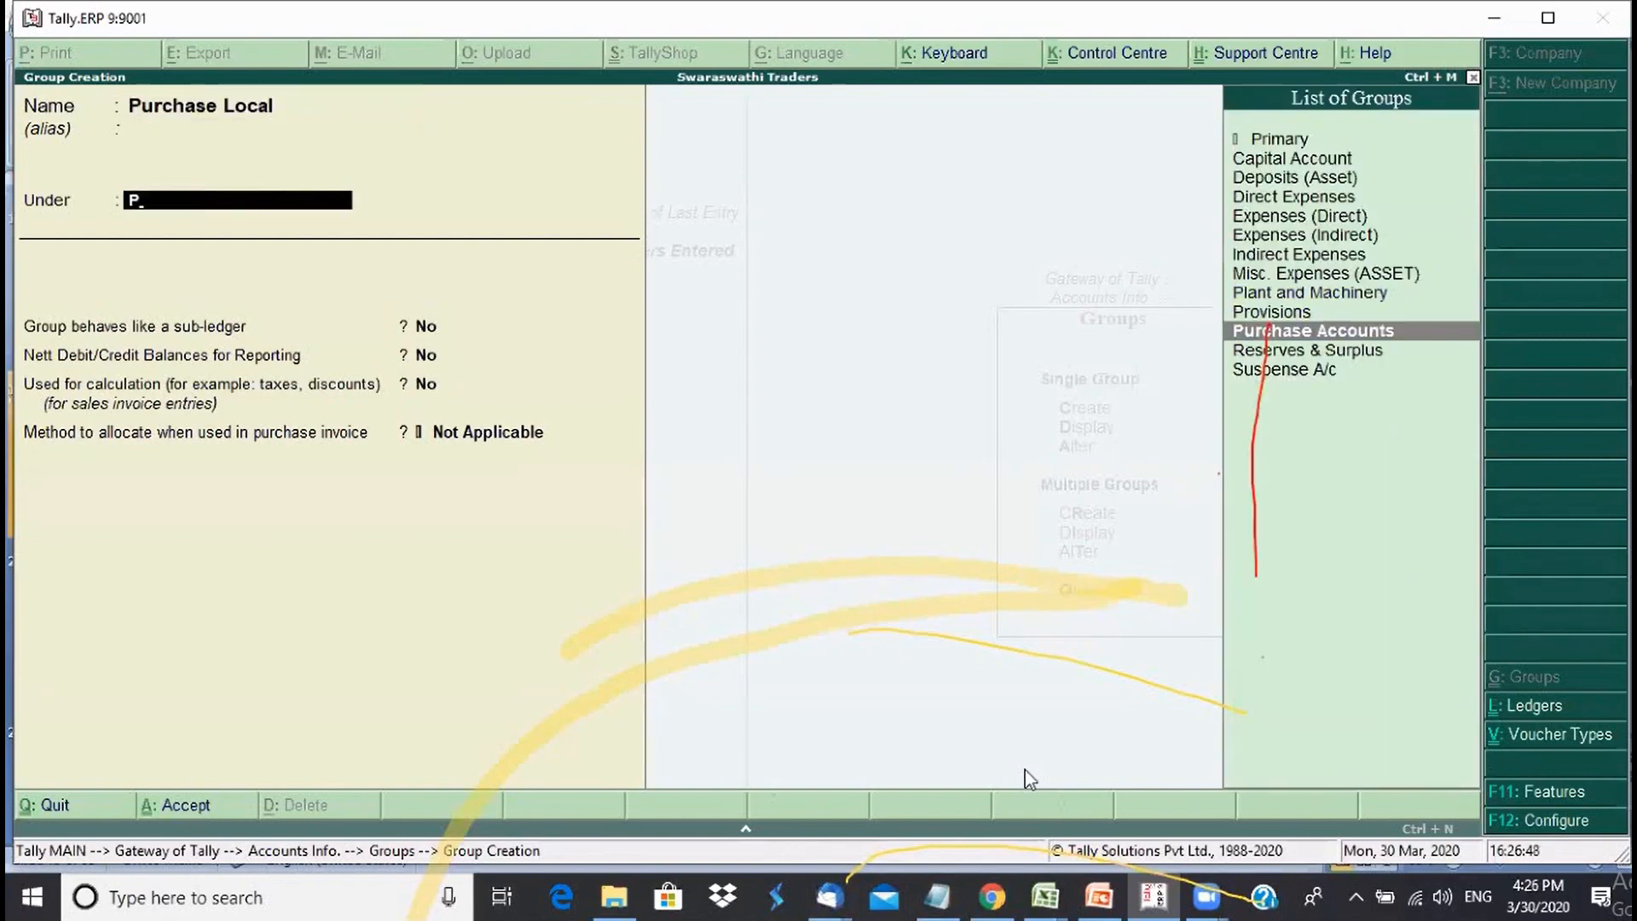
key("Return")
key("Return")
key("Return")
key("Return")
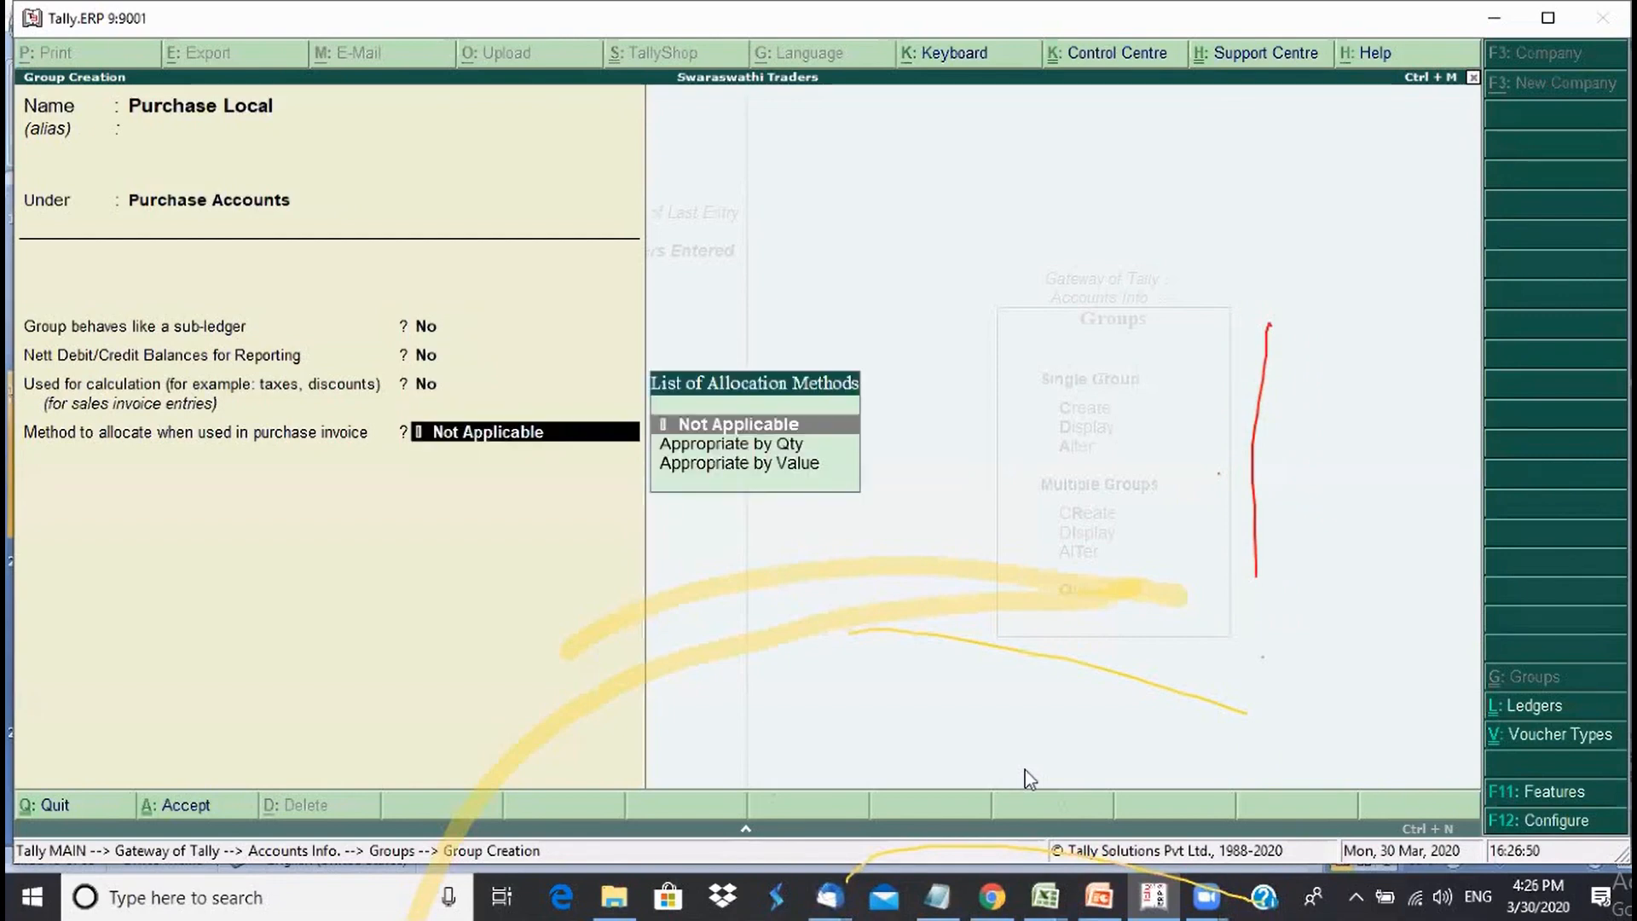
key("Down")
key("Down")
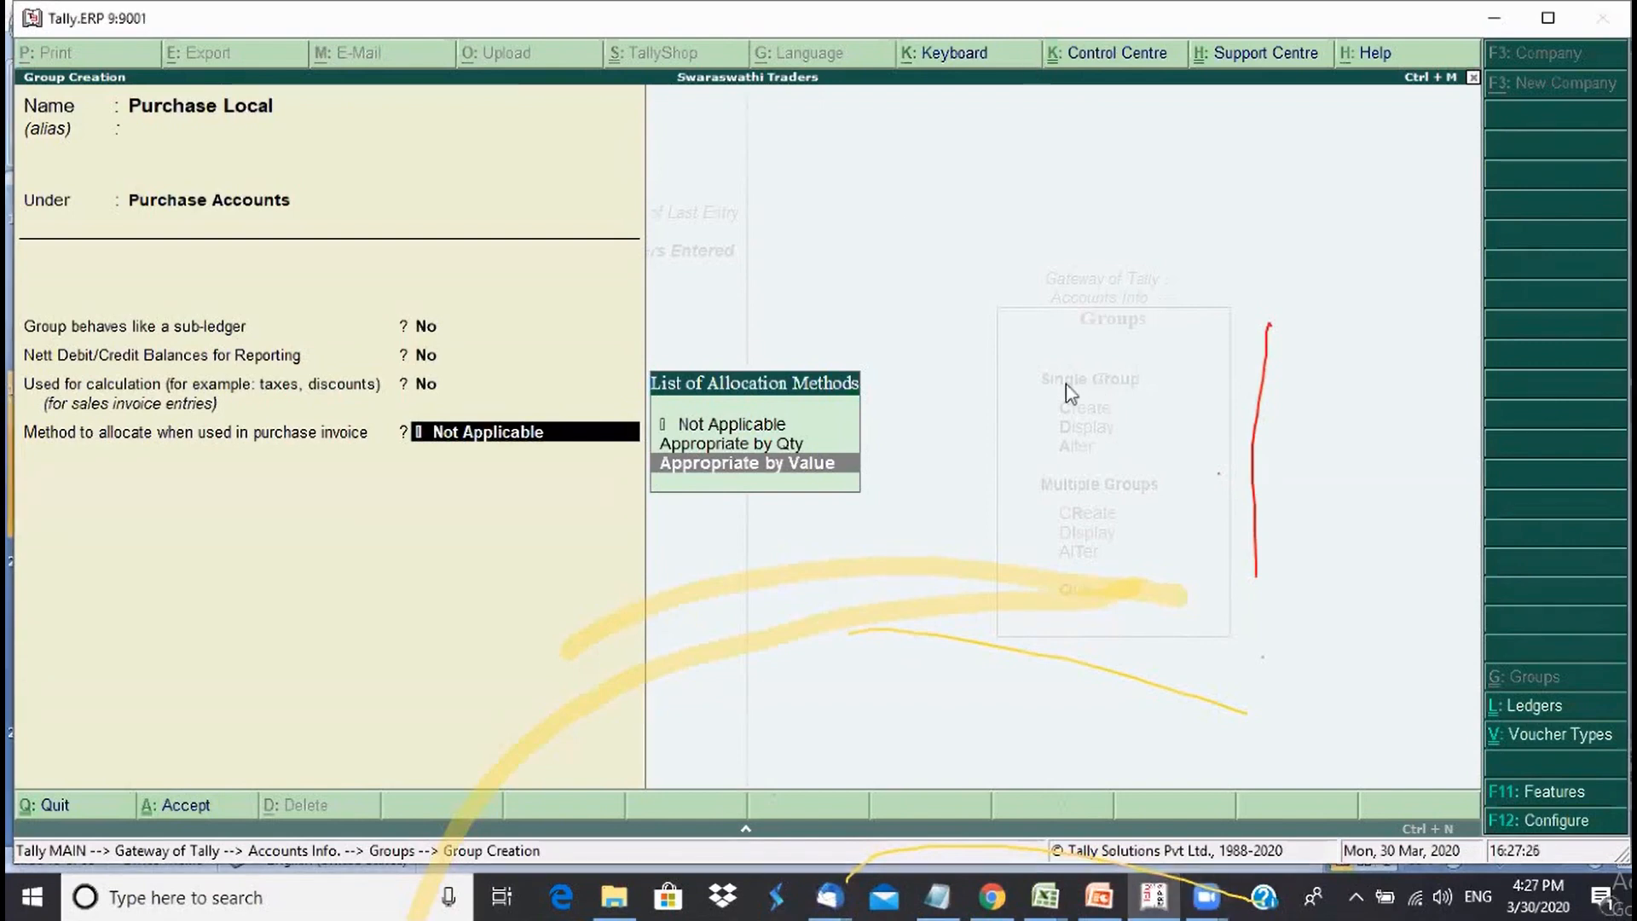
key("Escape")
key("Escape")
key("y")
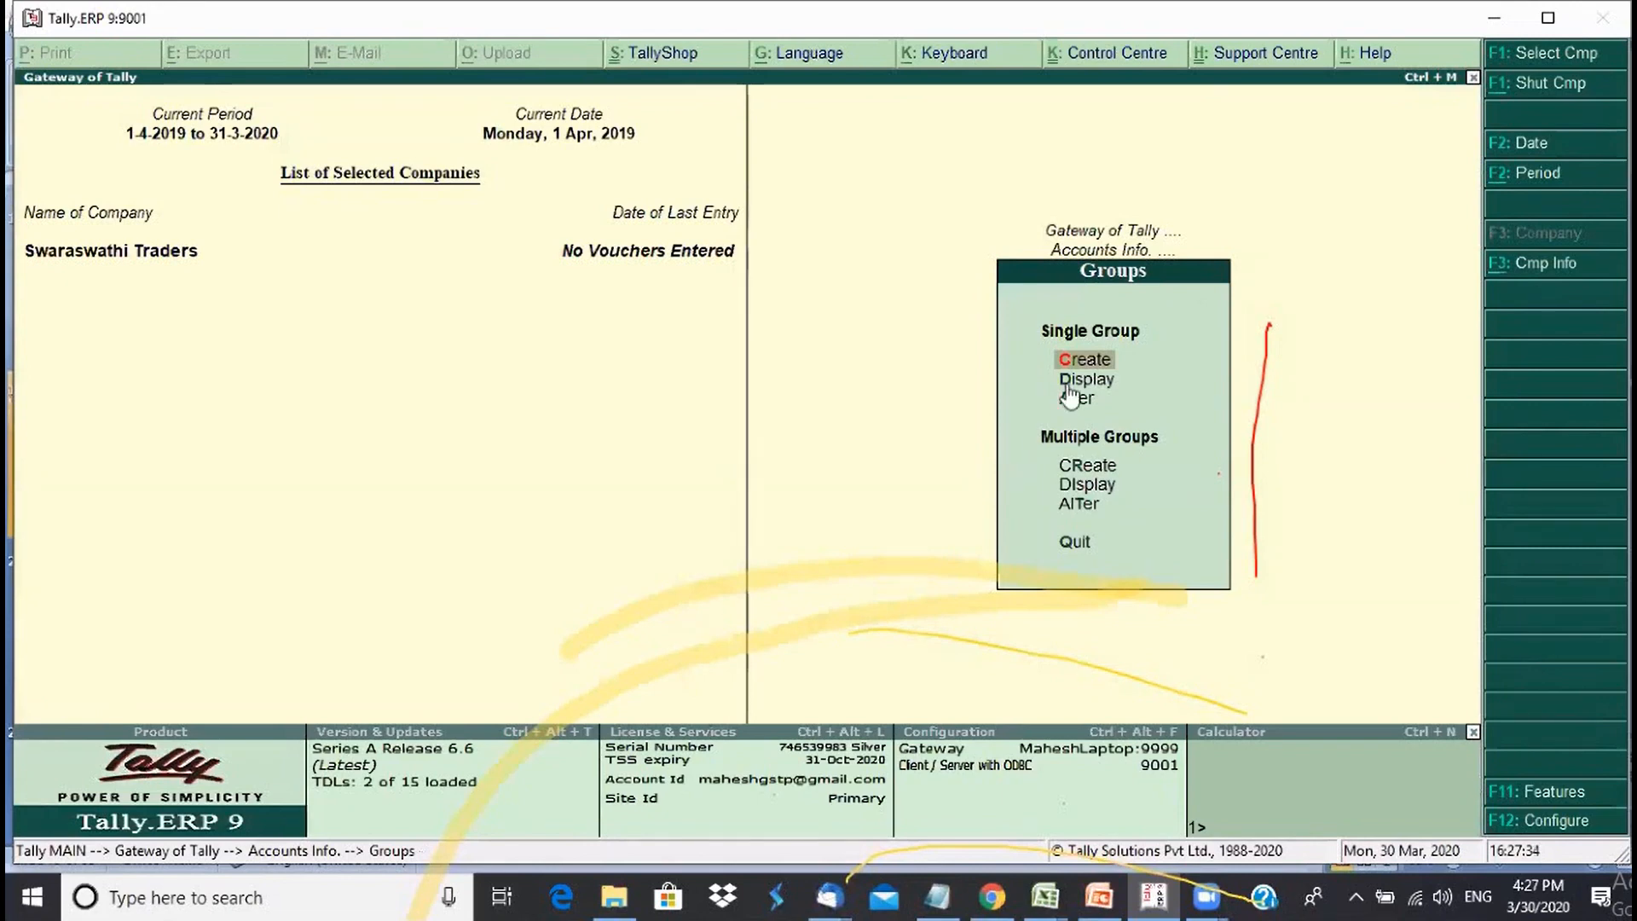
key("Down")
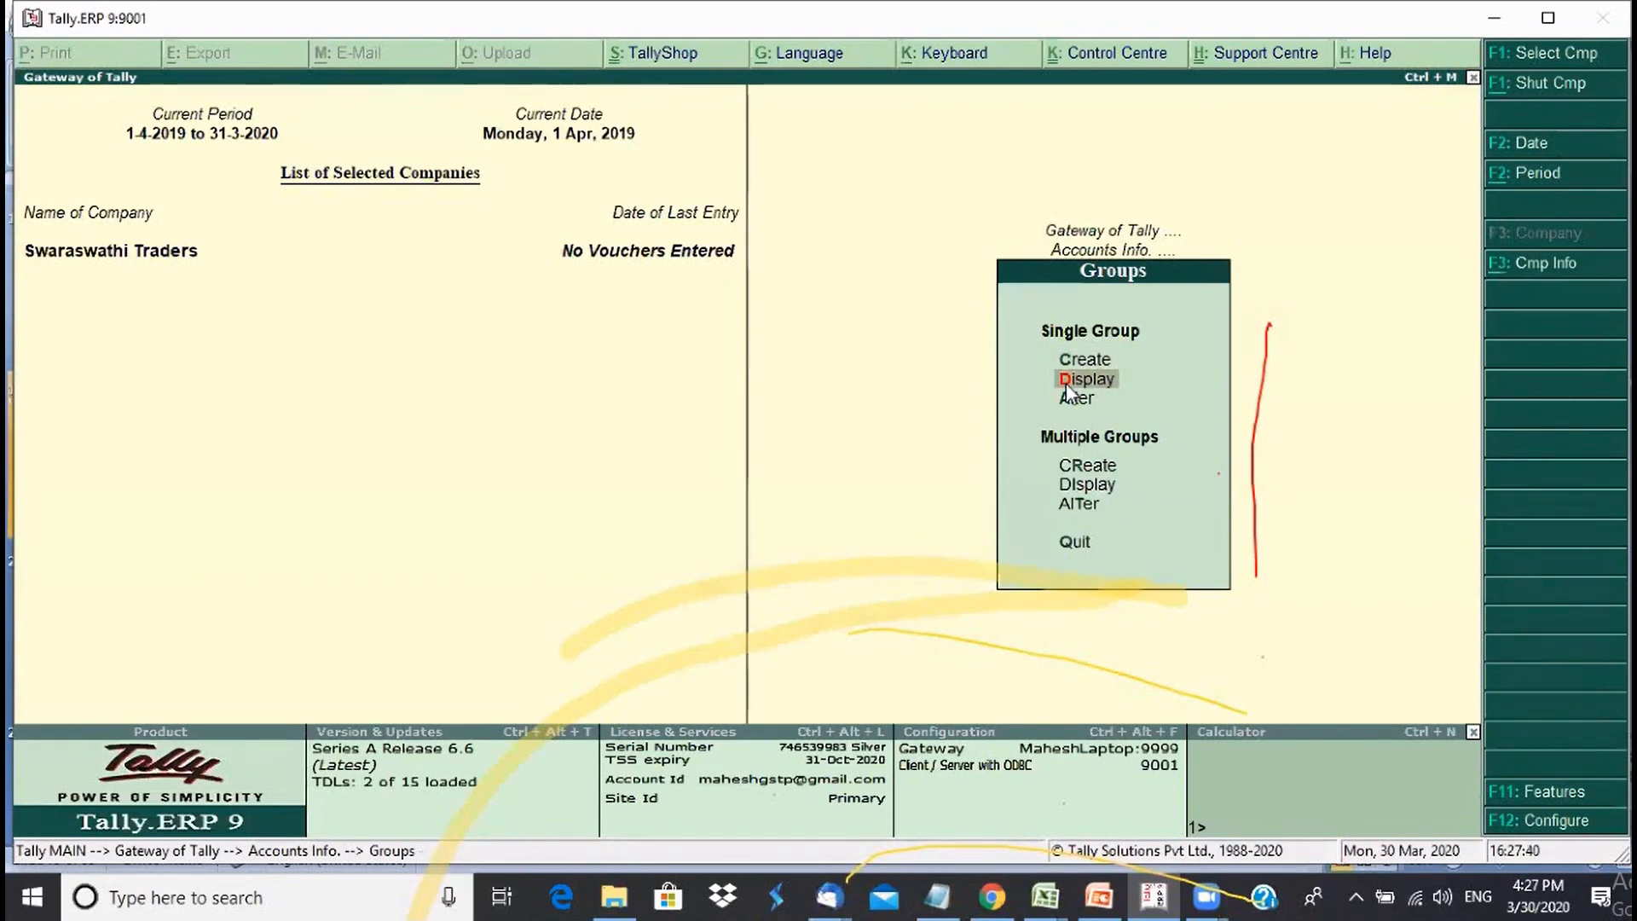
key("Down")
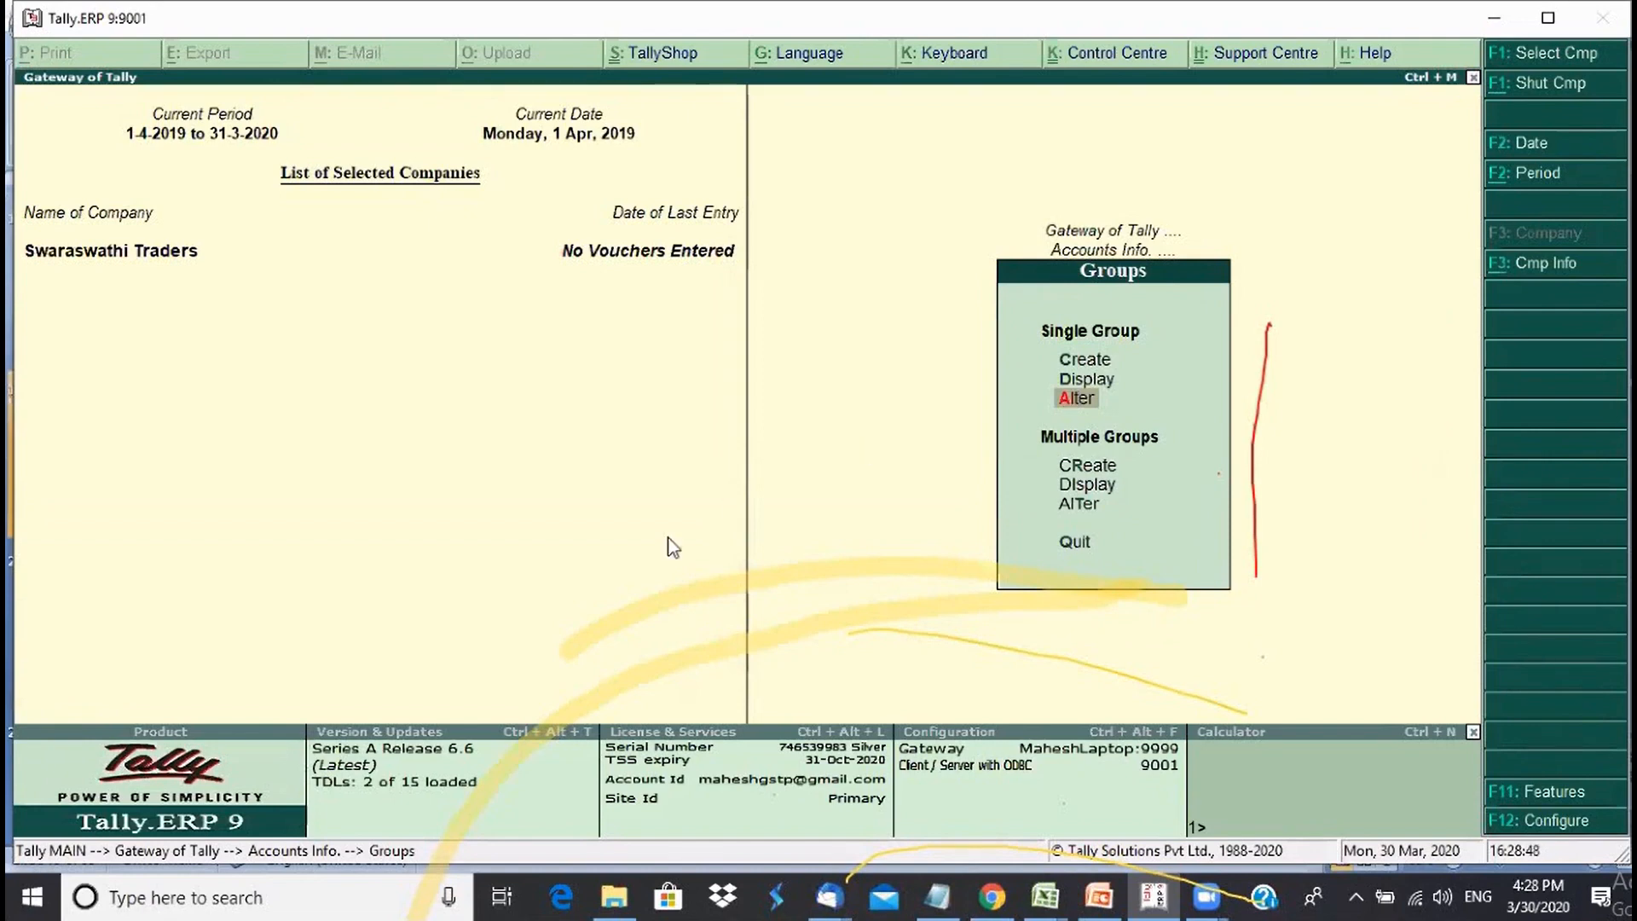
key("Down")
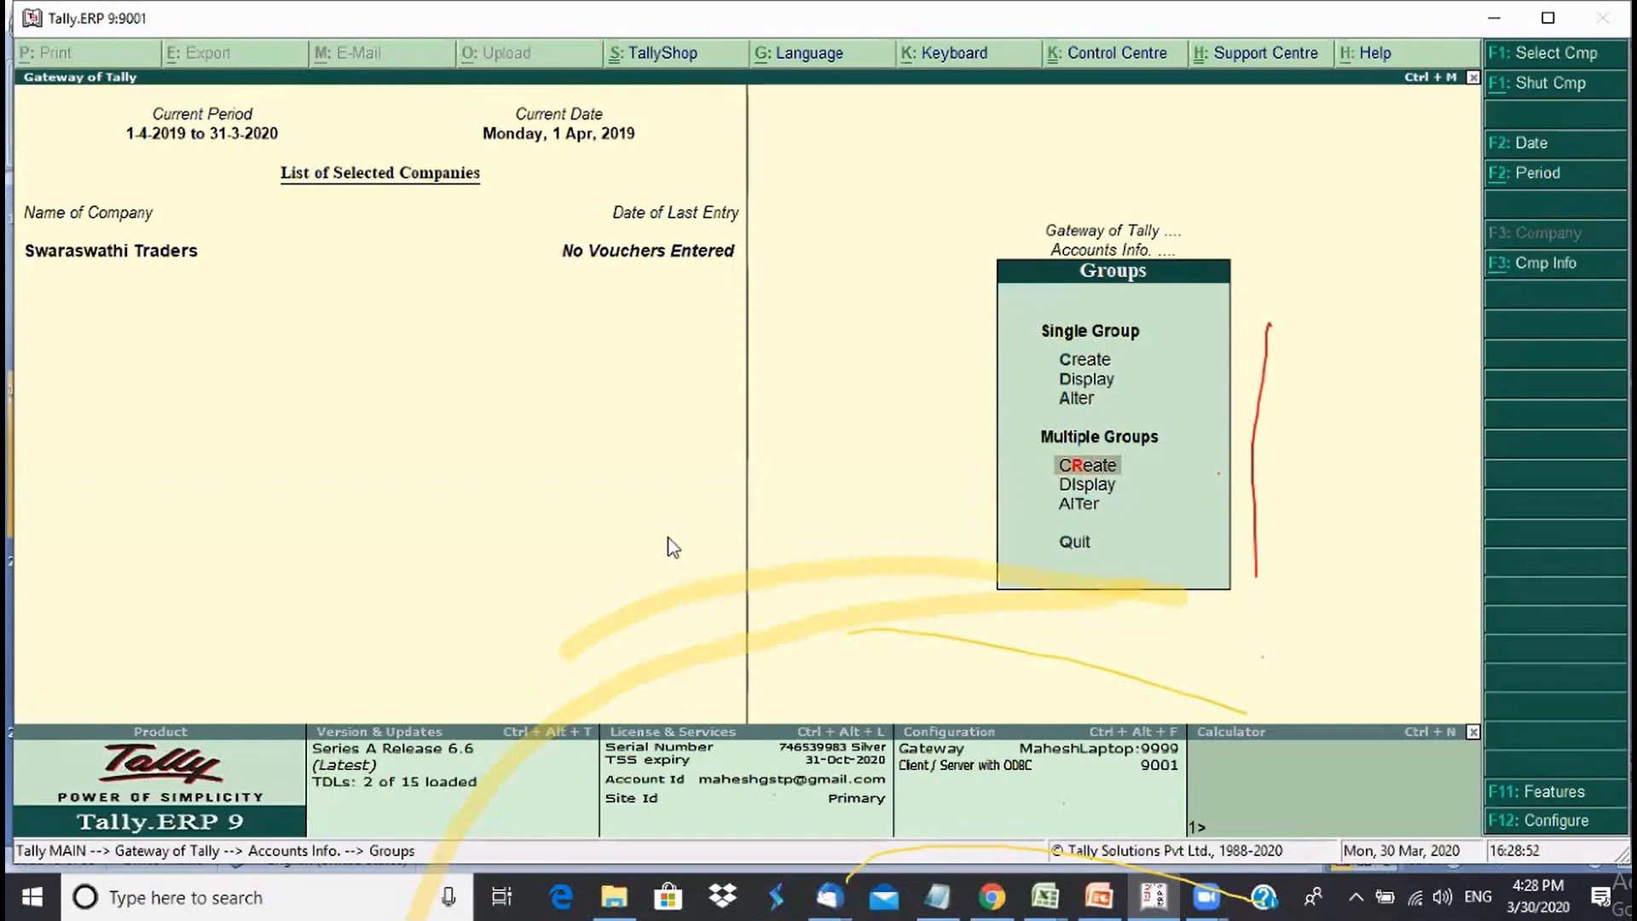
- In Multiple Groups Create, set Sundry Debtors as parent and enter S Drs East and S Drs West
key("Return")
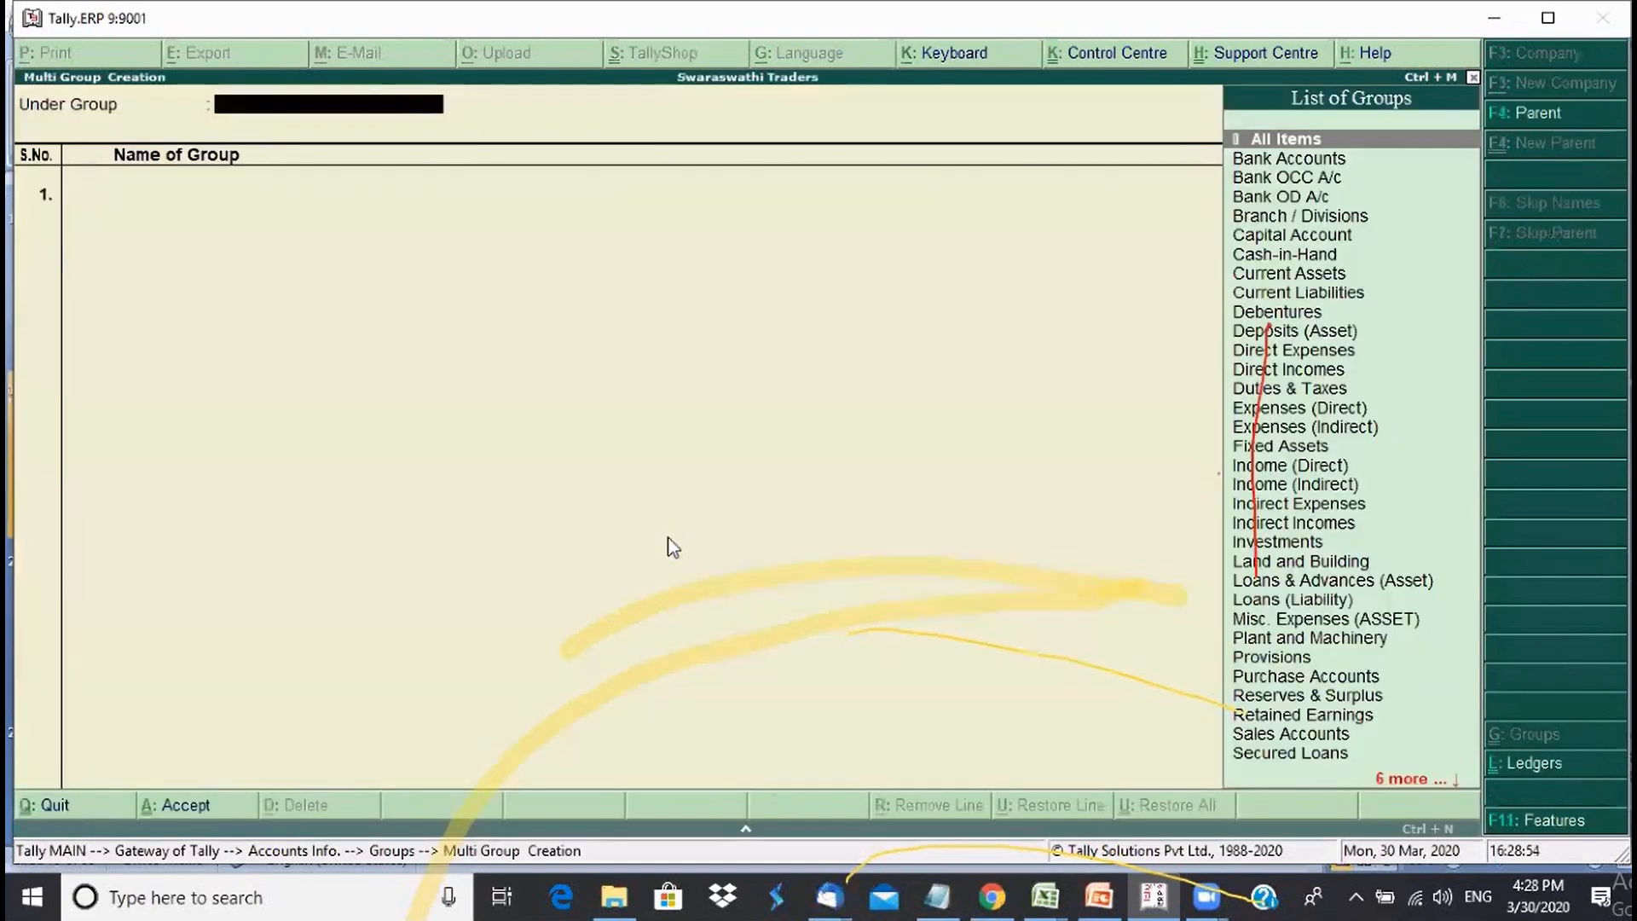
type("Sun")
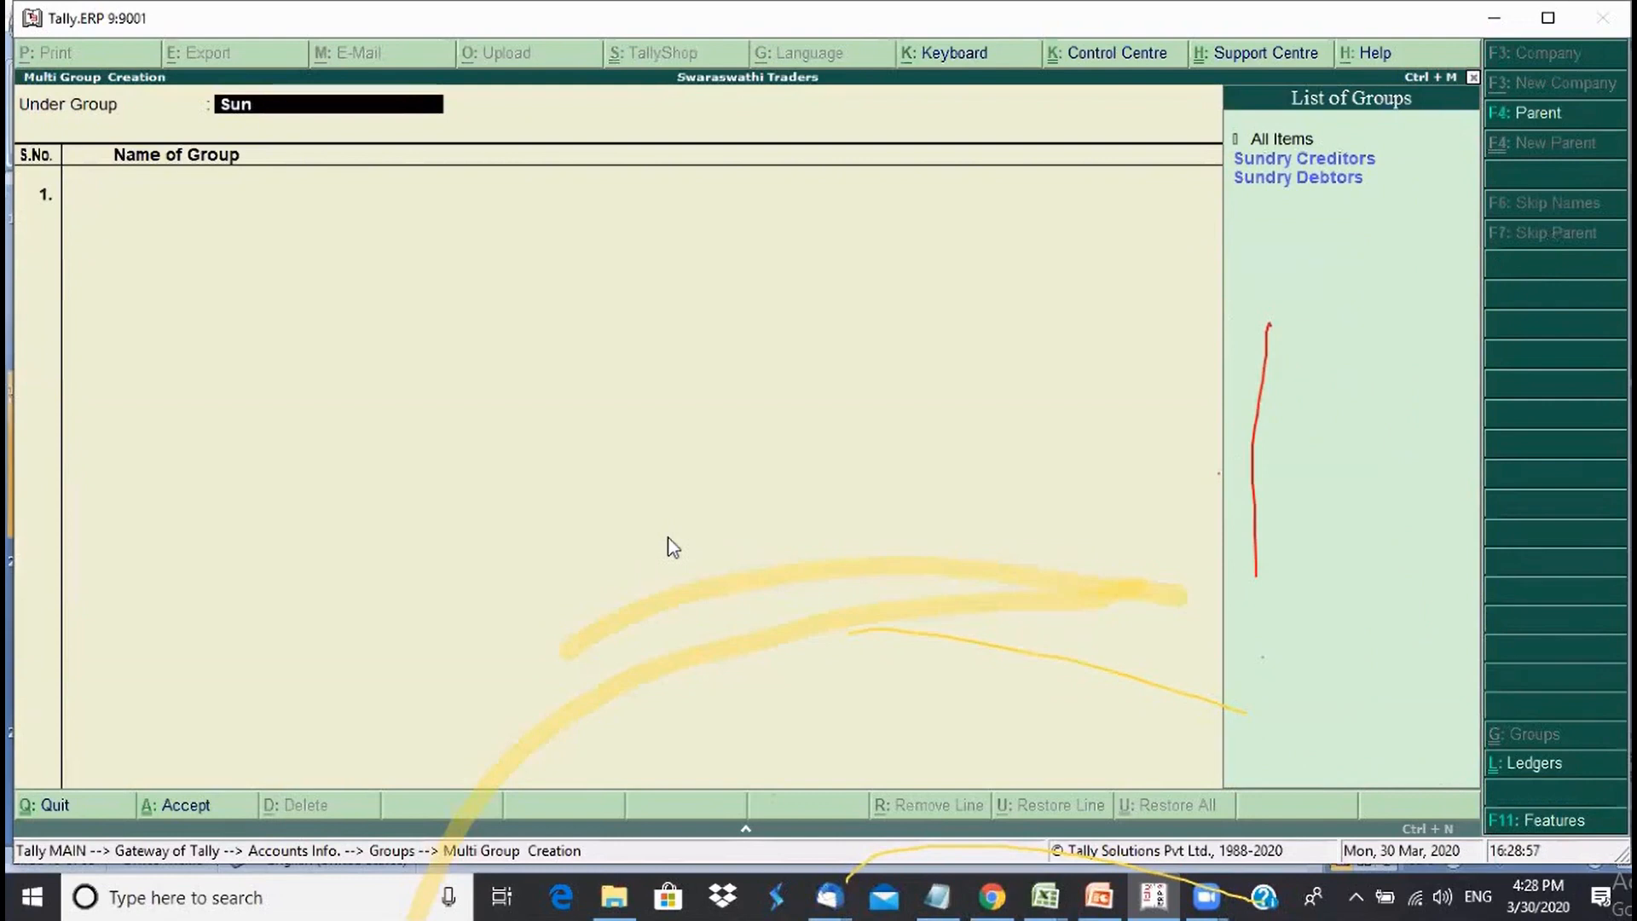
key("Down")
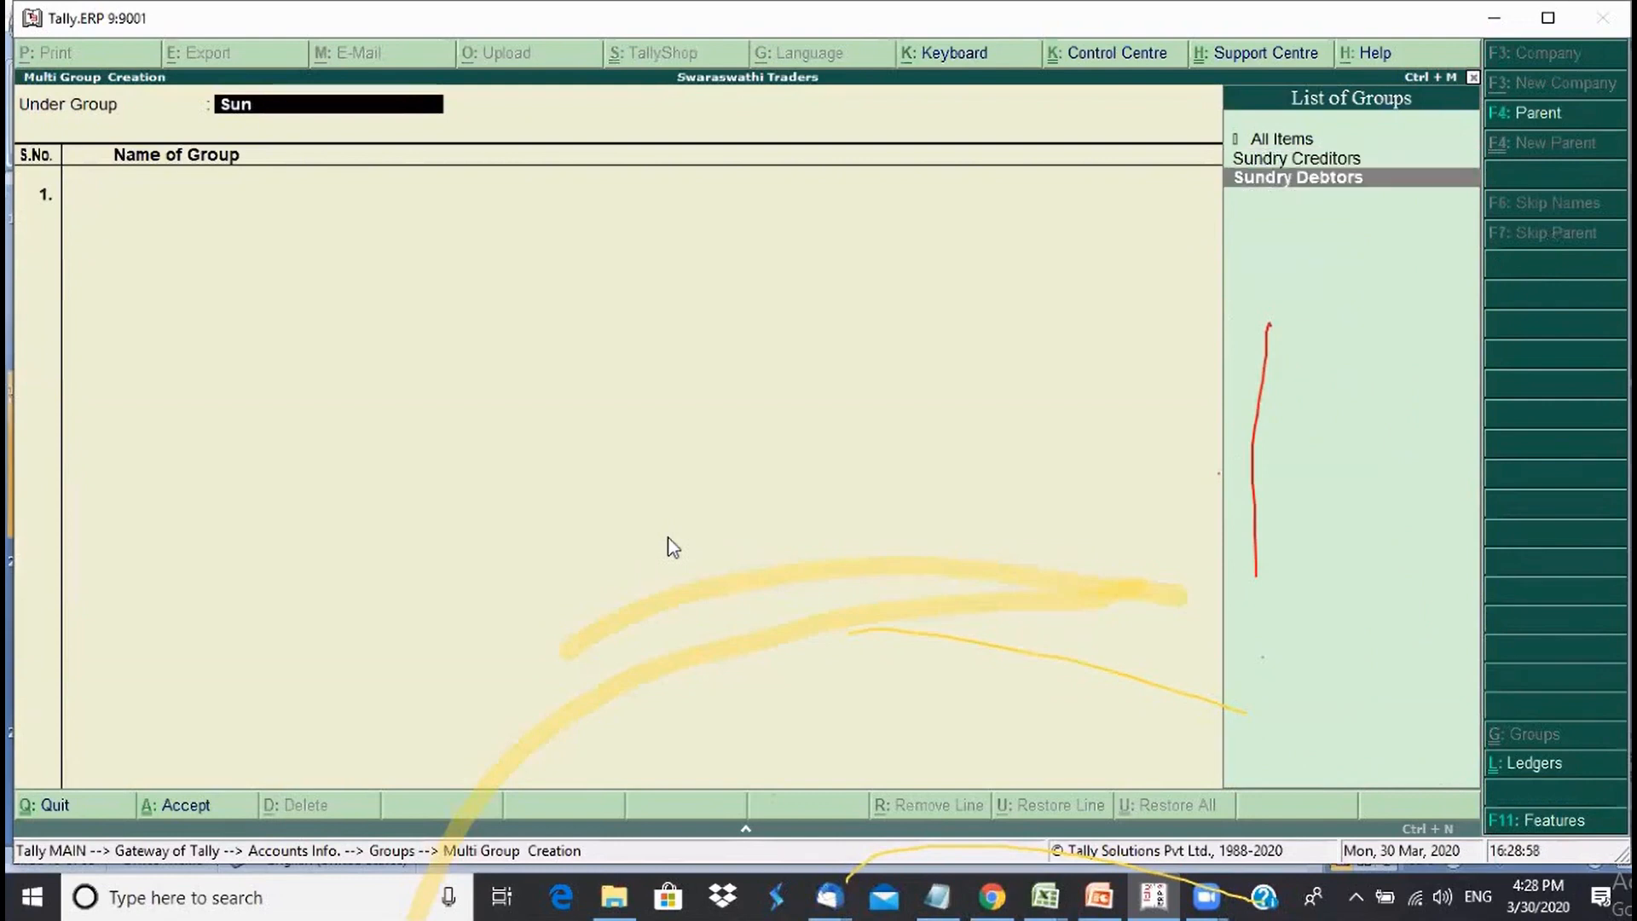
key("Return")
type("S")
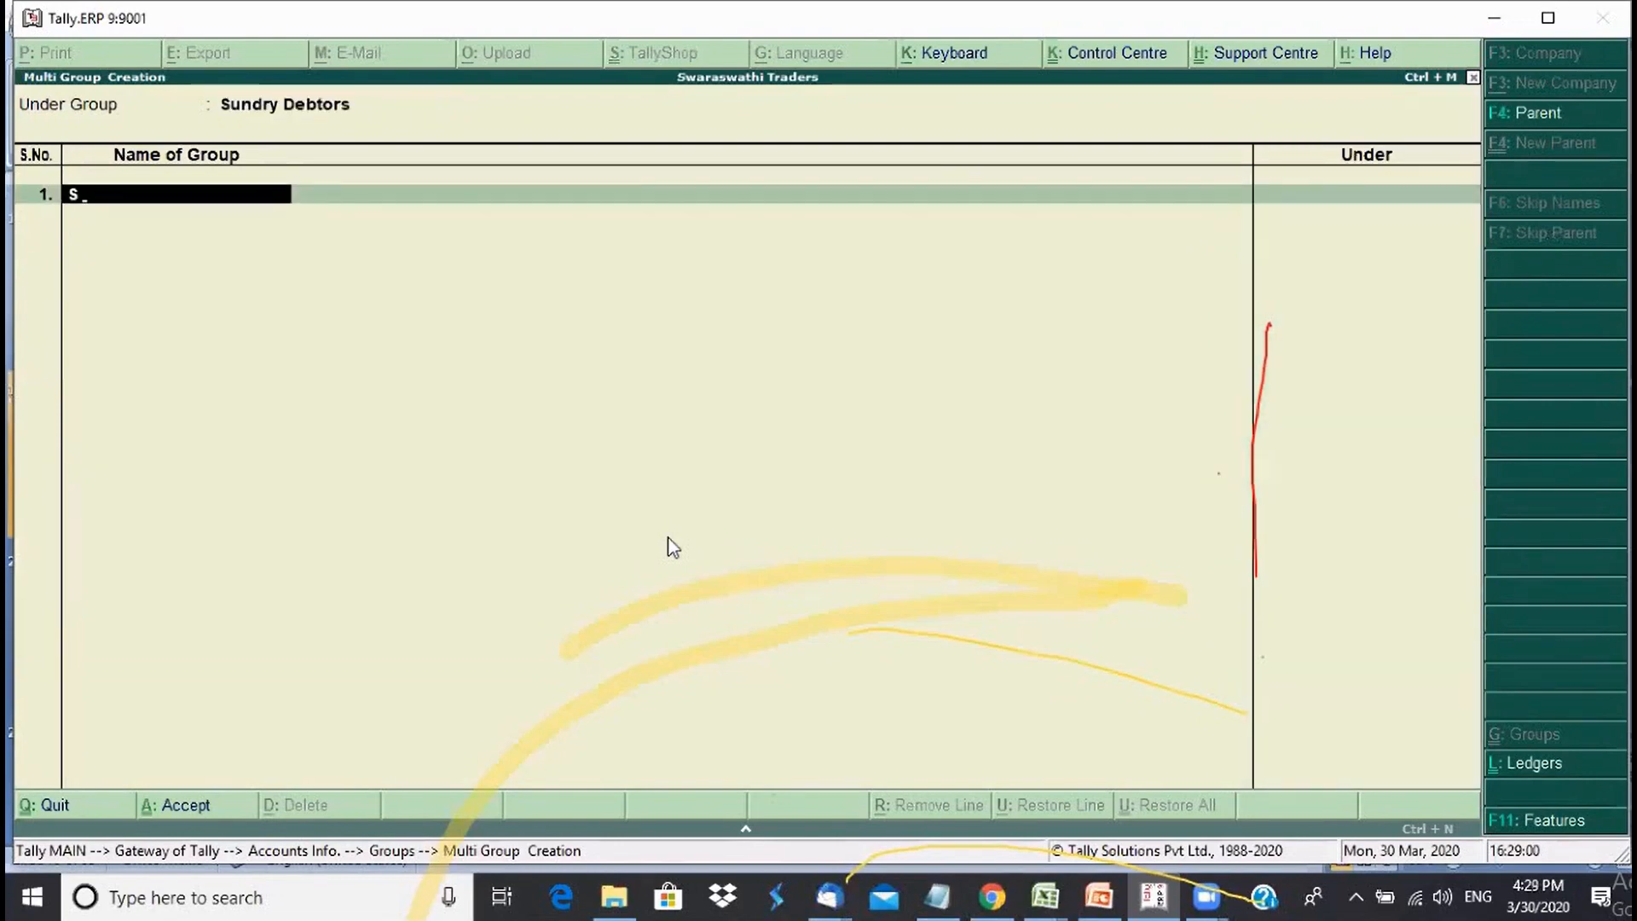
type(" Drs East")
key("Return")
type("S Drs")
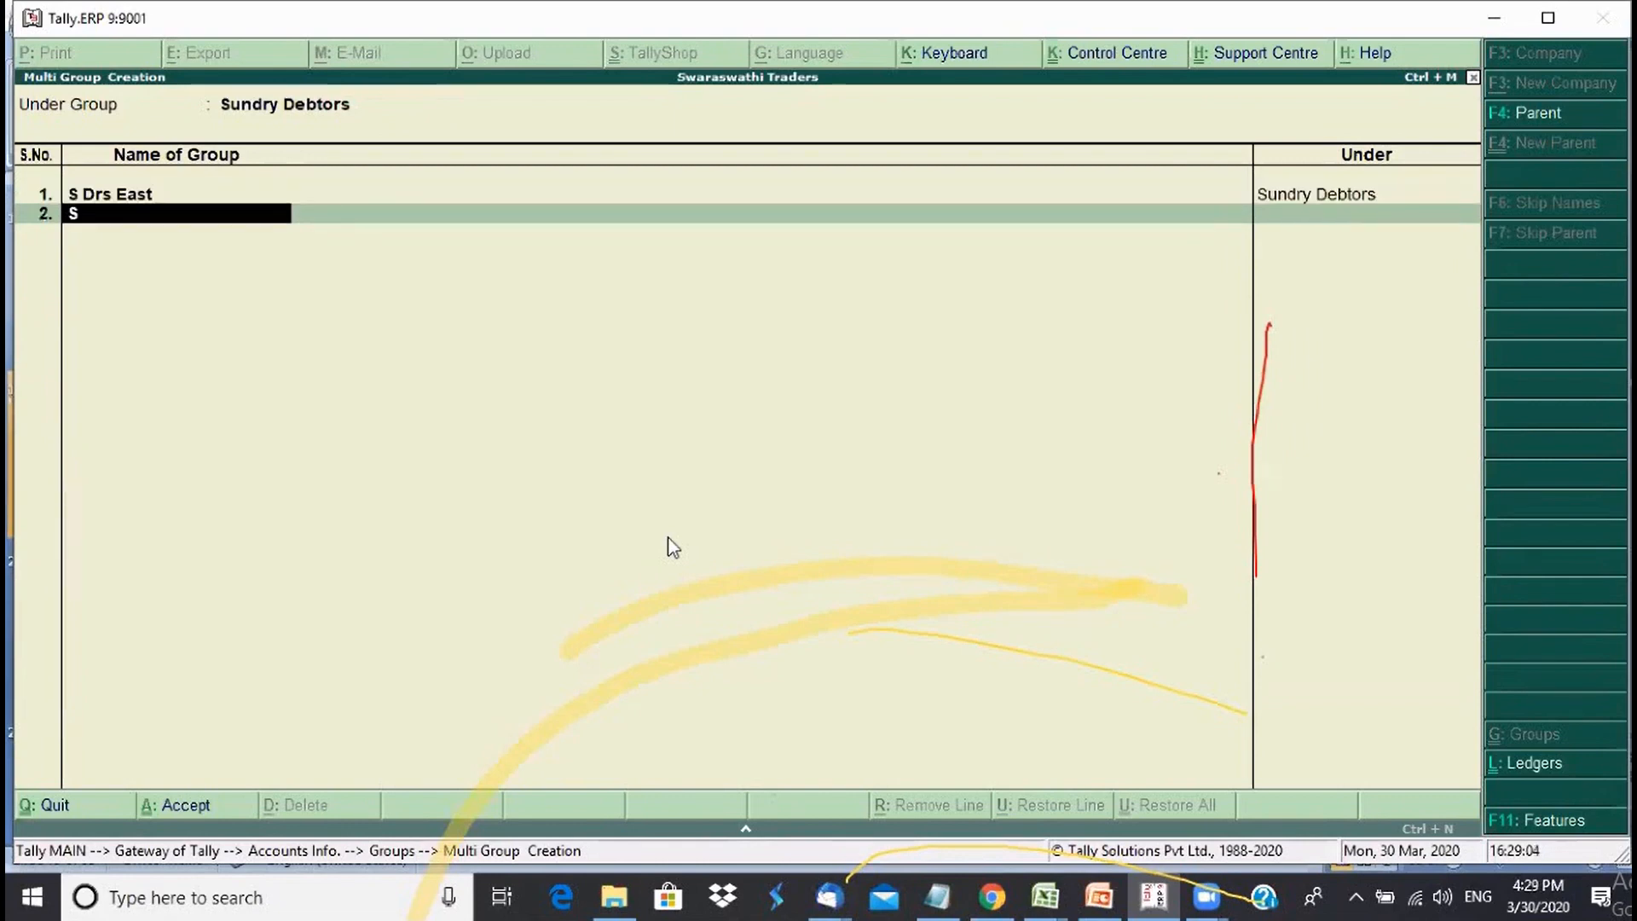
type(" West")
key("Return")
- Add S Drs North, S Drs South and S Drs Central to complete the list
type("S Drs")
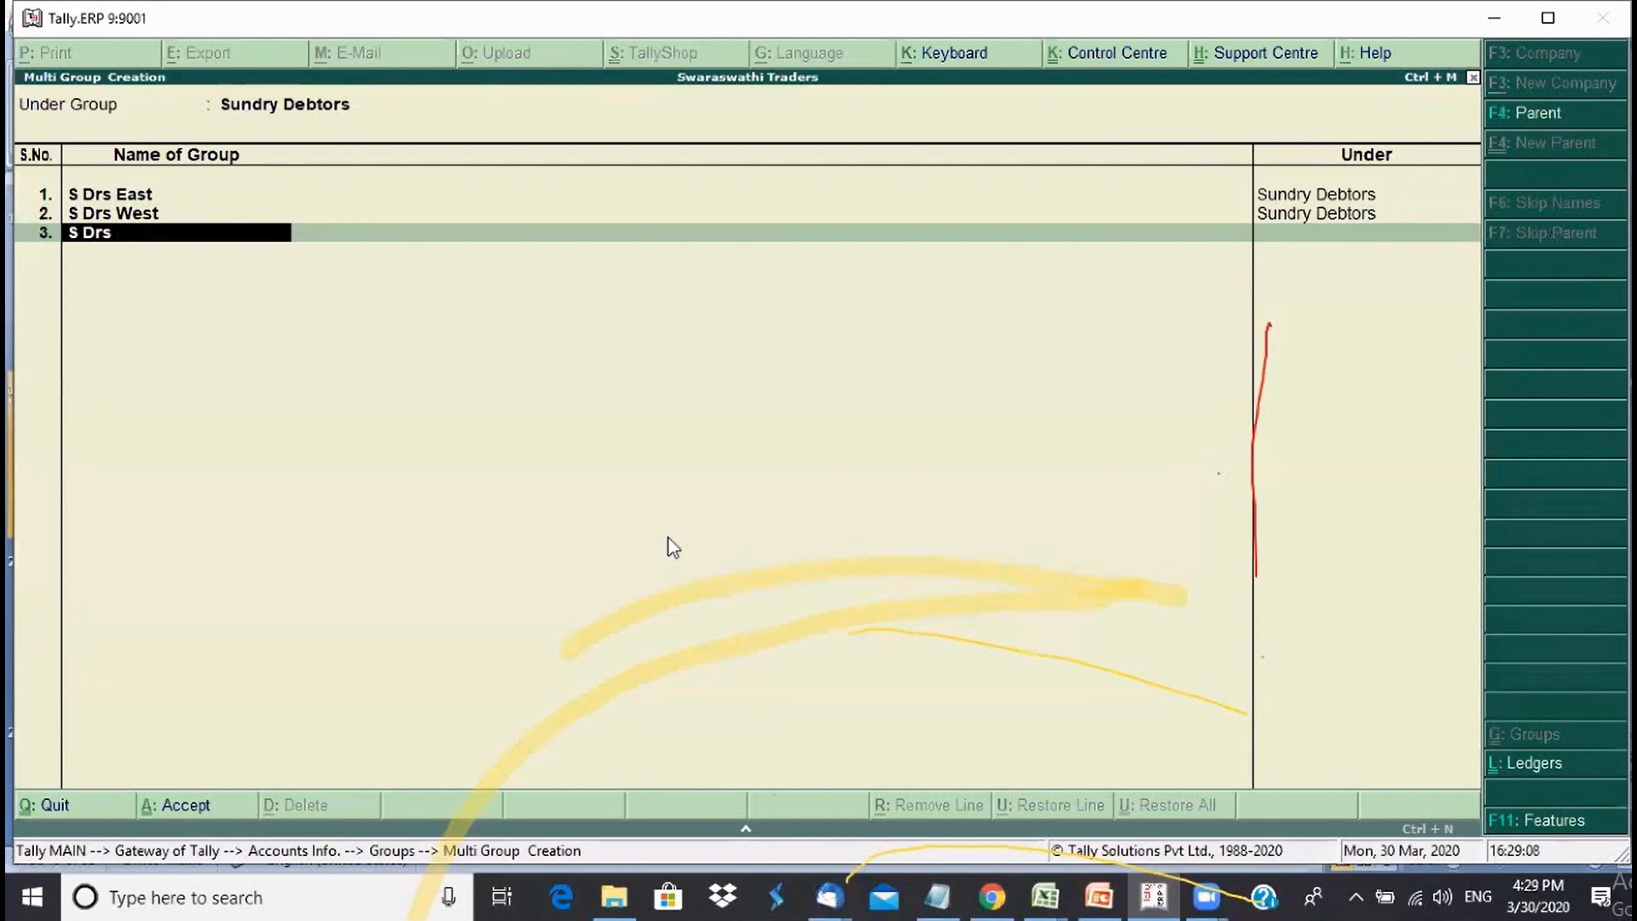
type(" North")
key("Return")
type("S d")
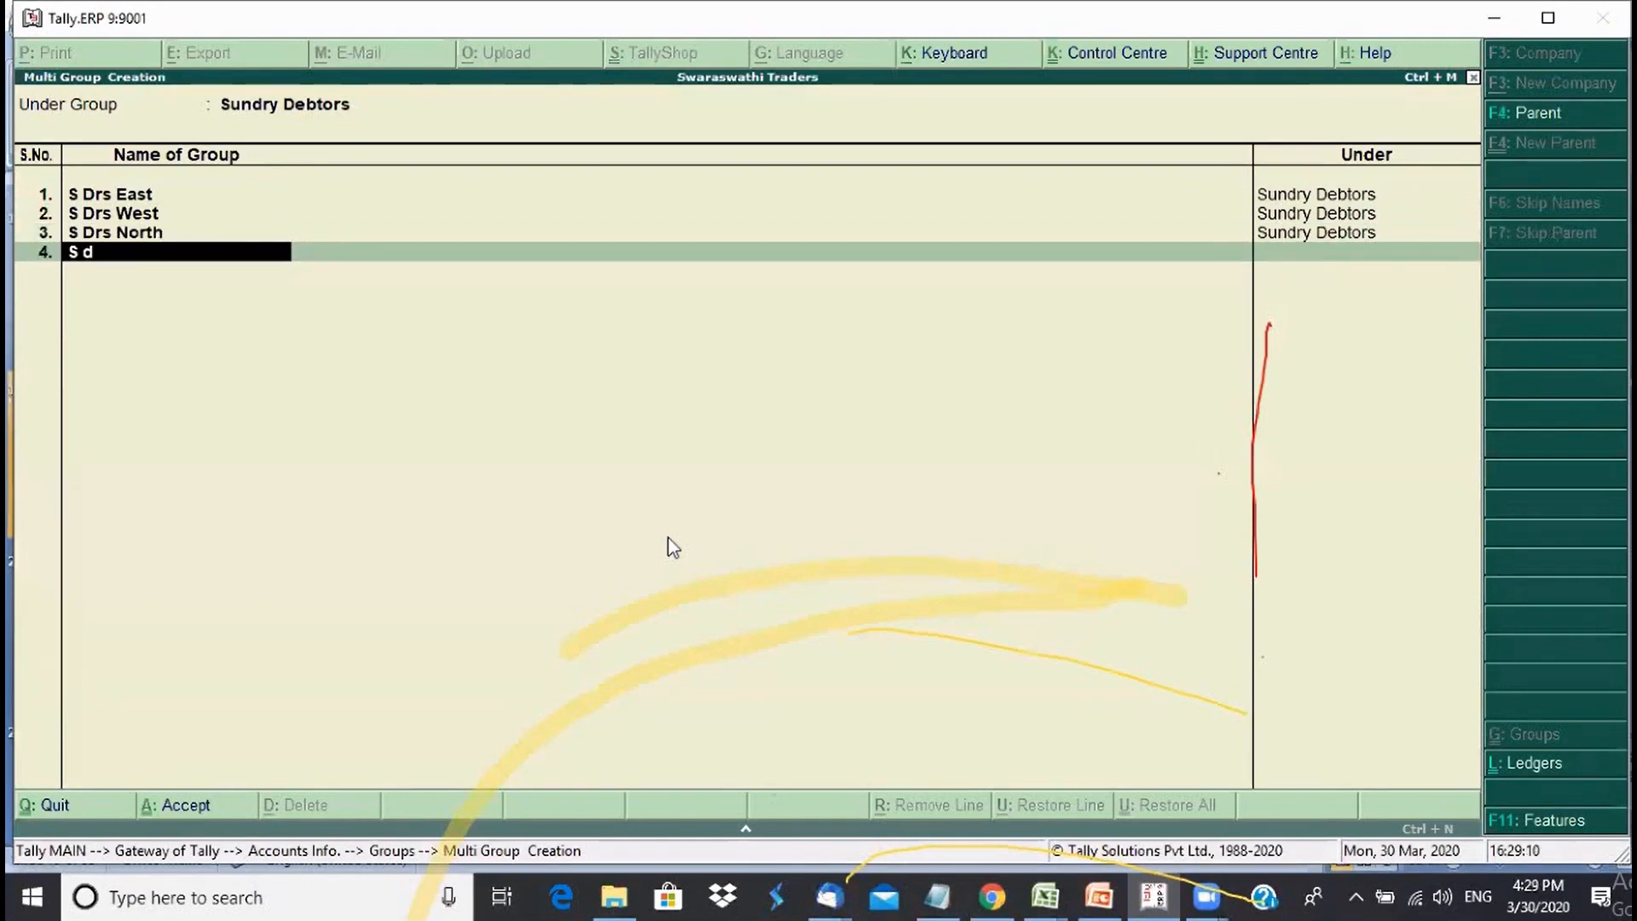
type("rs")
type(" Sou")
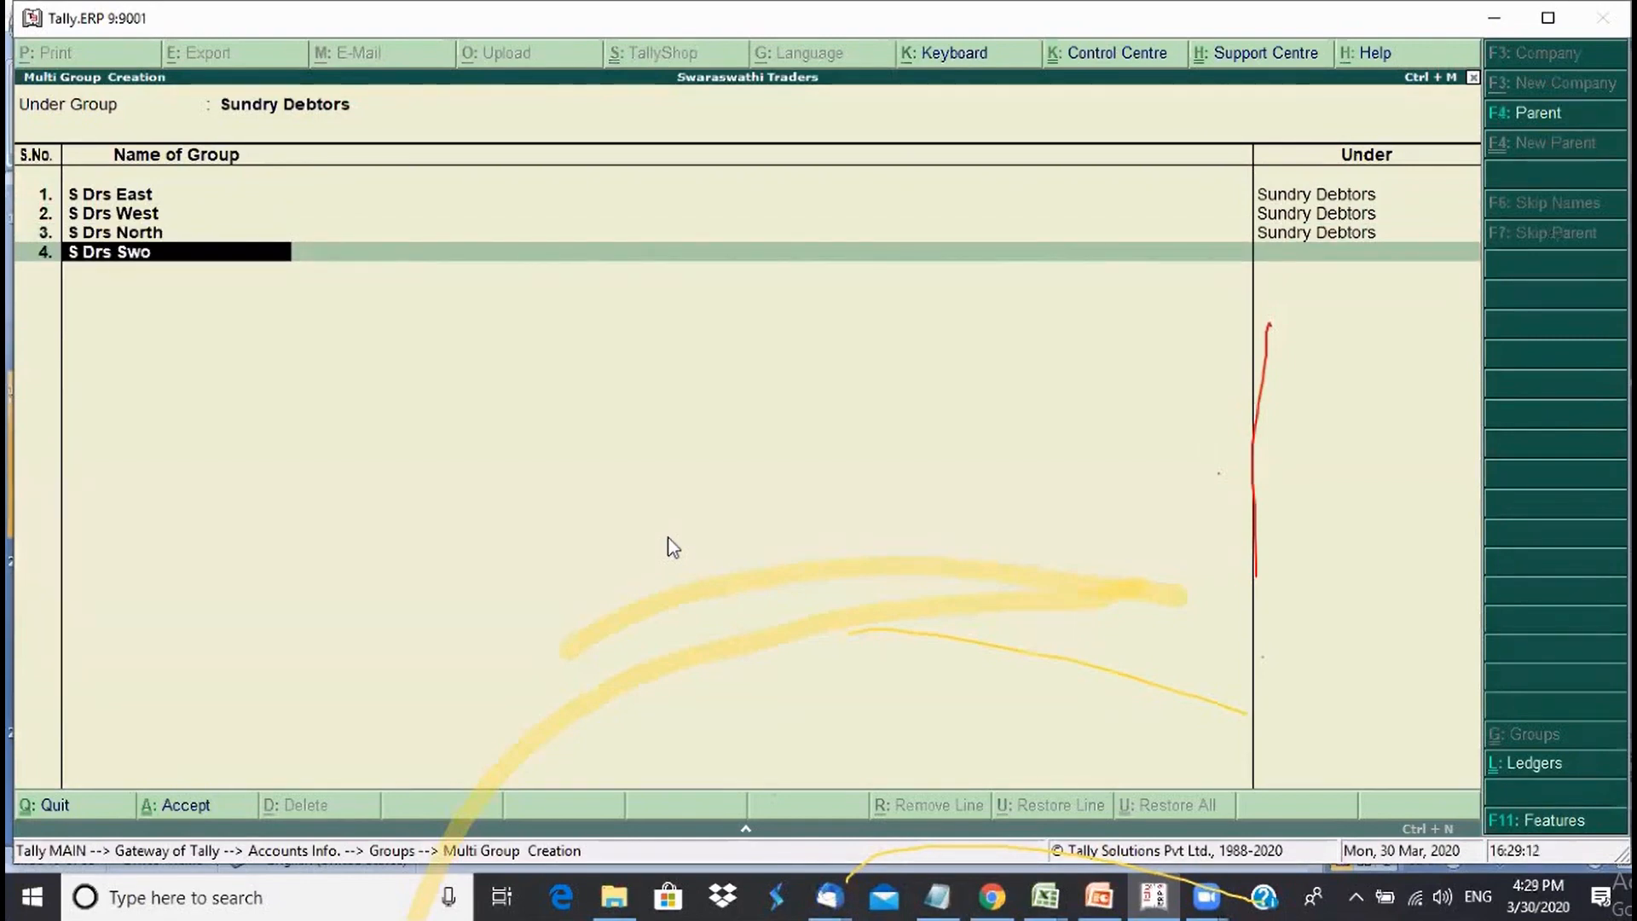
key("BackSpace")
key("BackSpace")
type("out")
type("j")
key("BackSpace")
type("h")
key("Return")
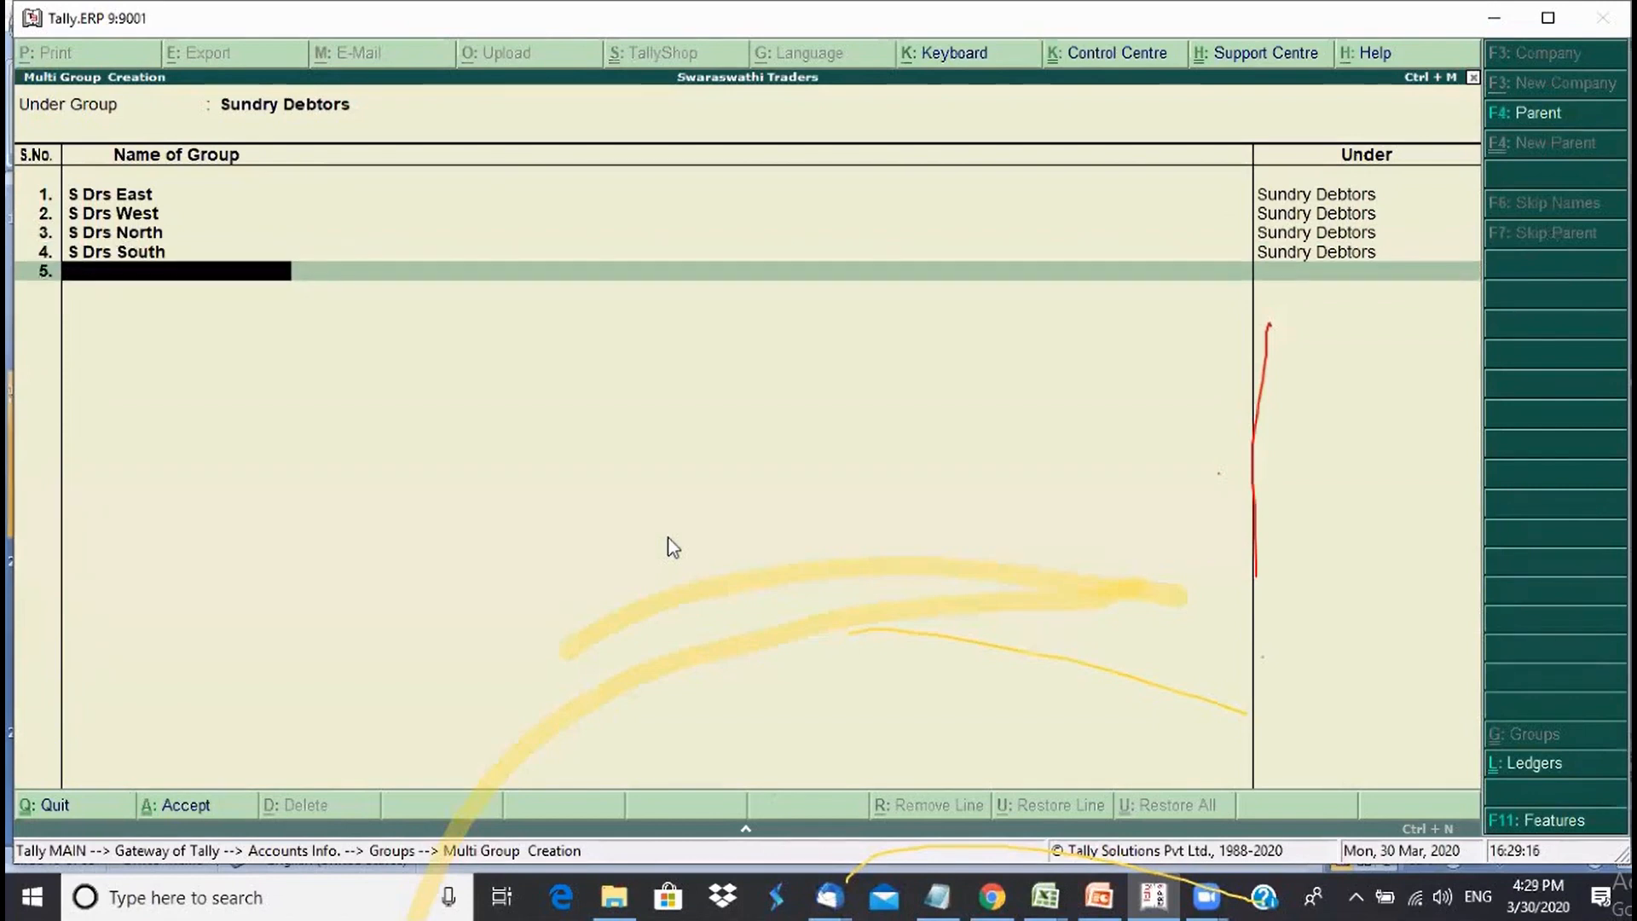
type("S Drs Central")
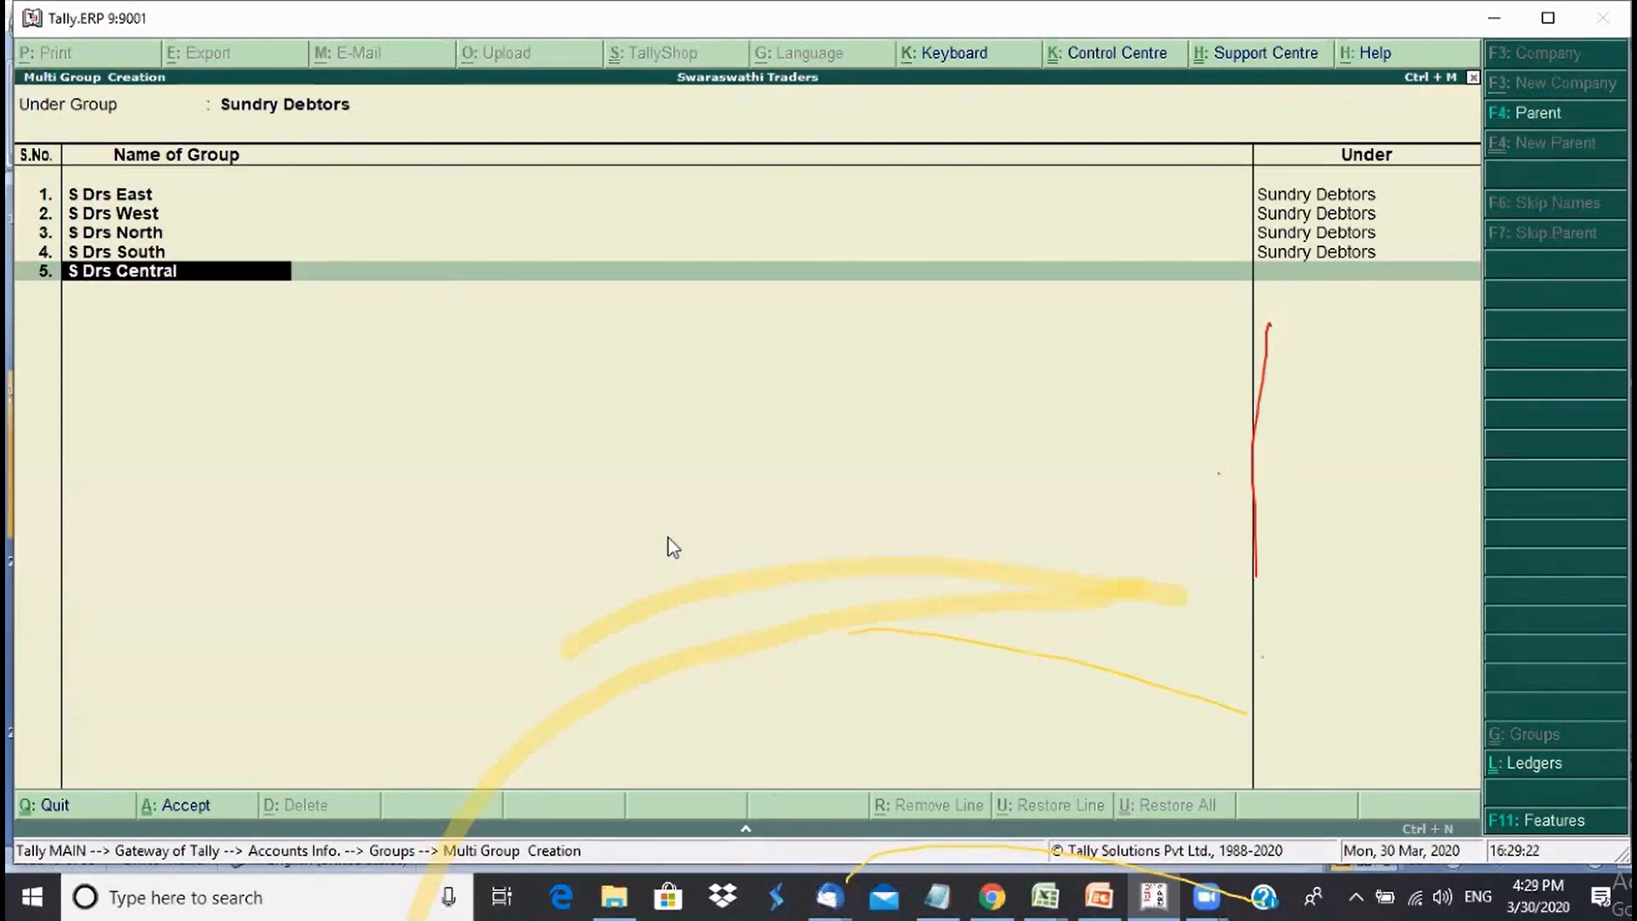
key("Return")
key("Return")
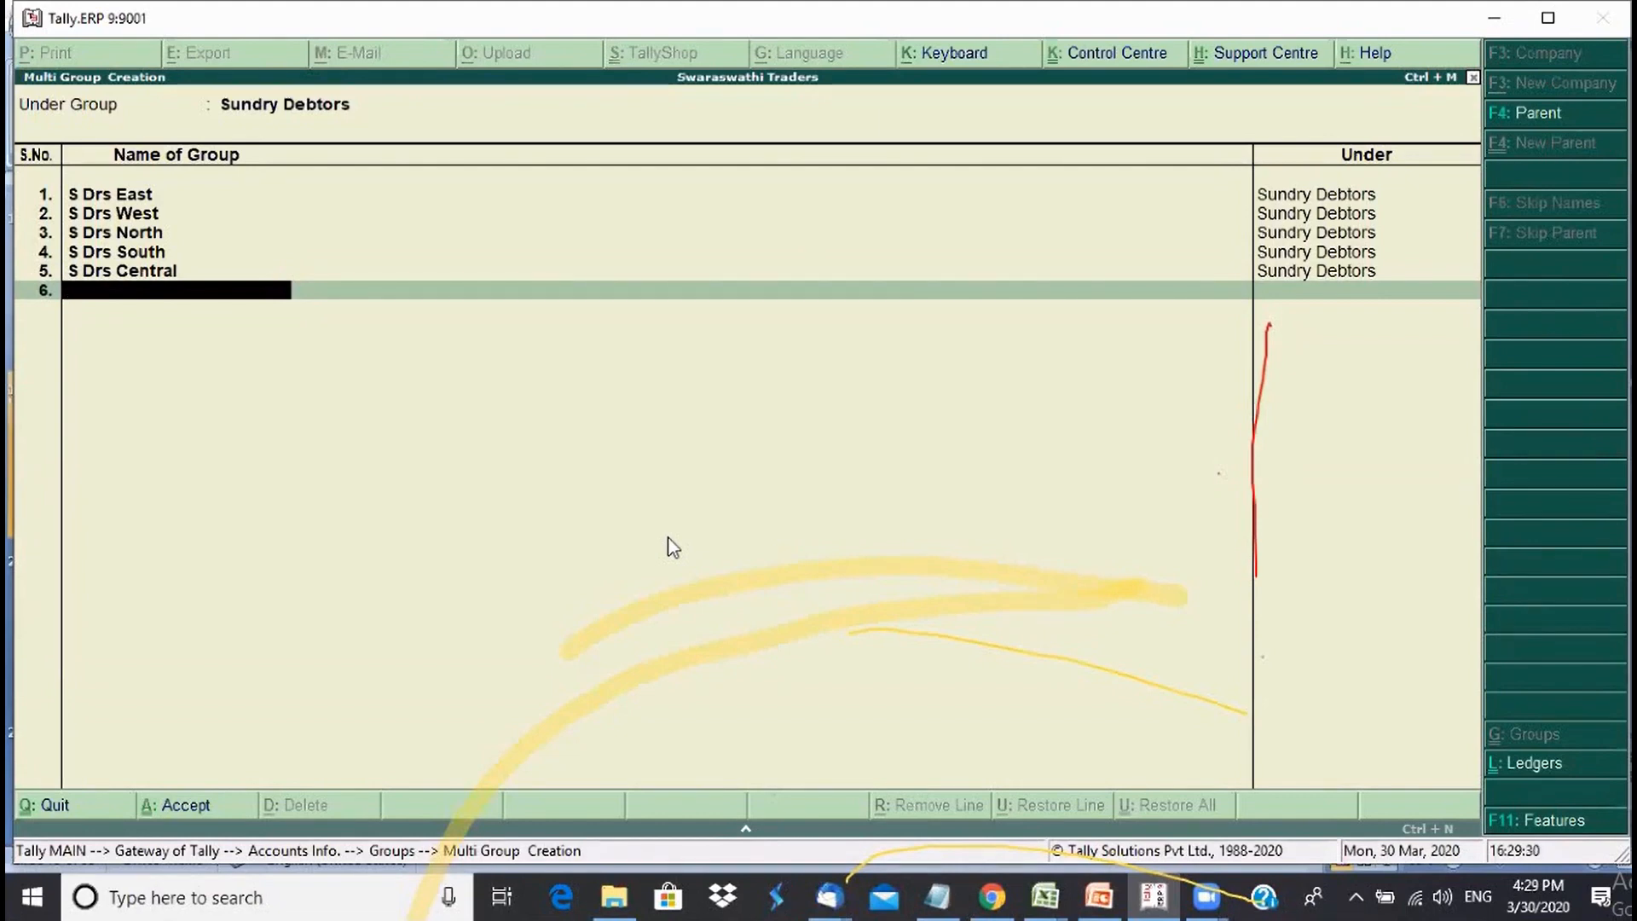
key("Return")
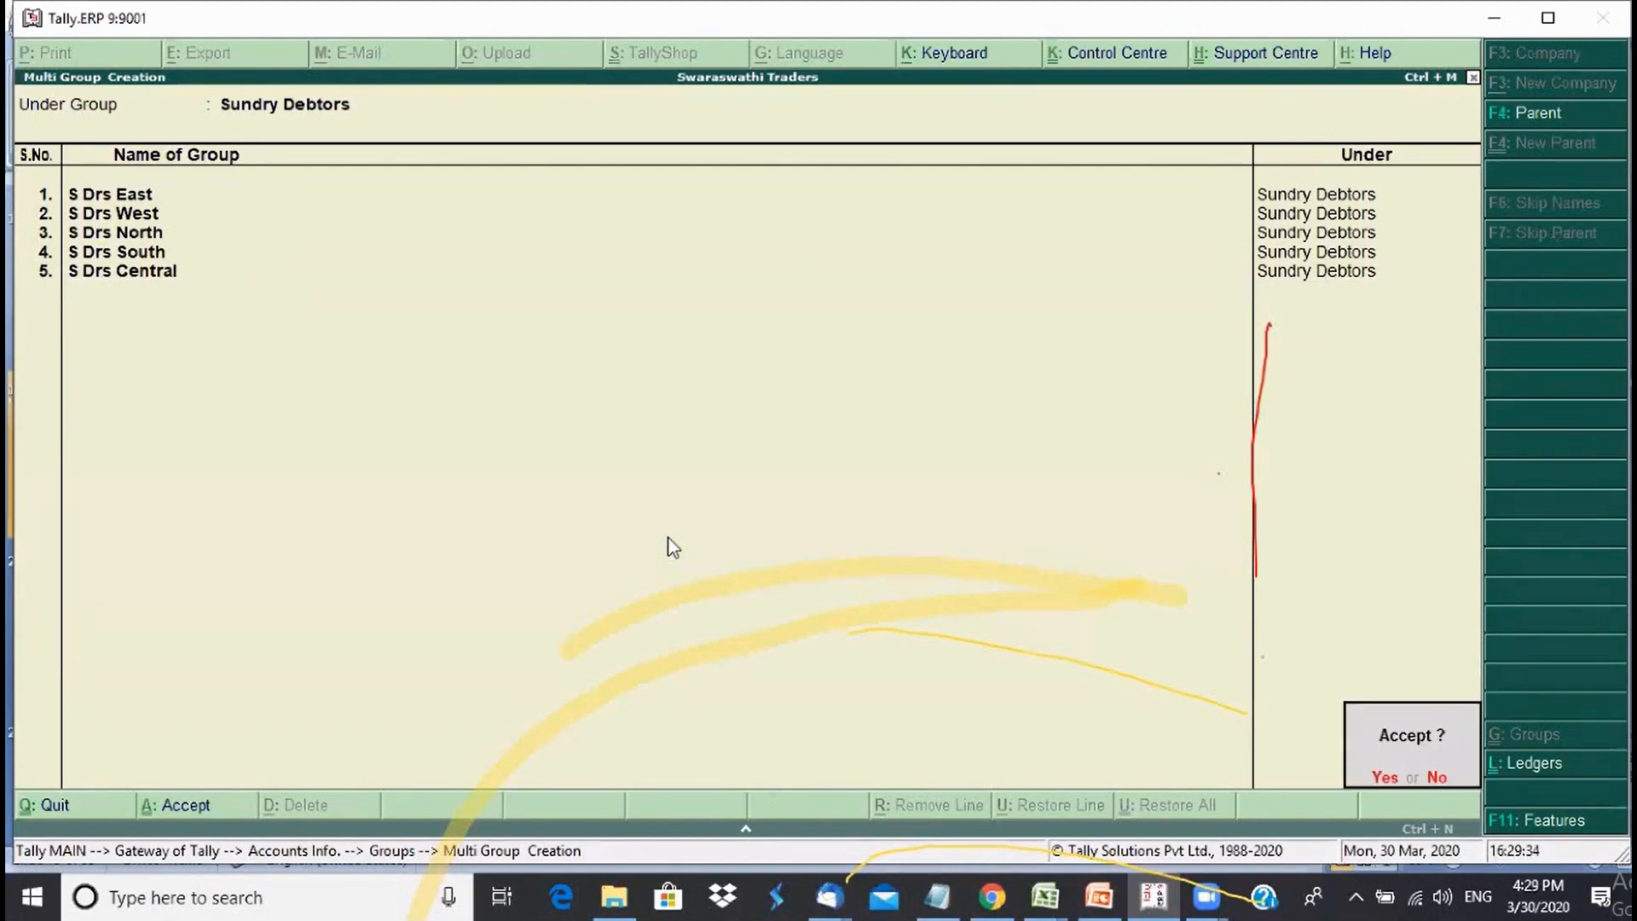
- Save the five groups and open the List of Accounts filtered to Groups
key("y")
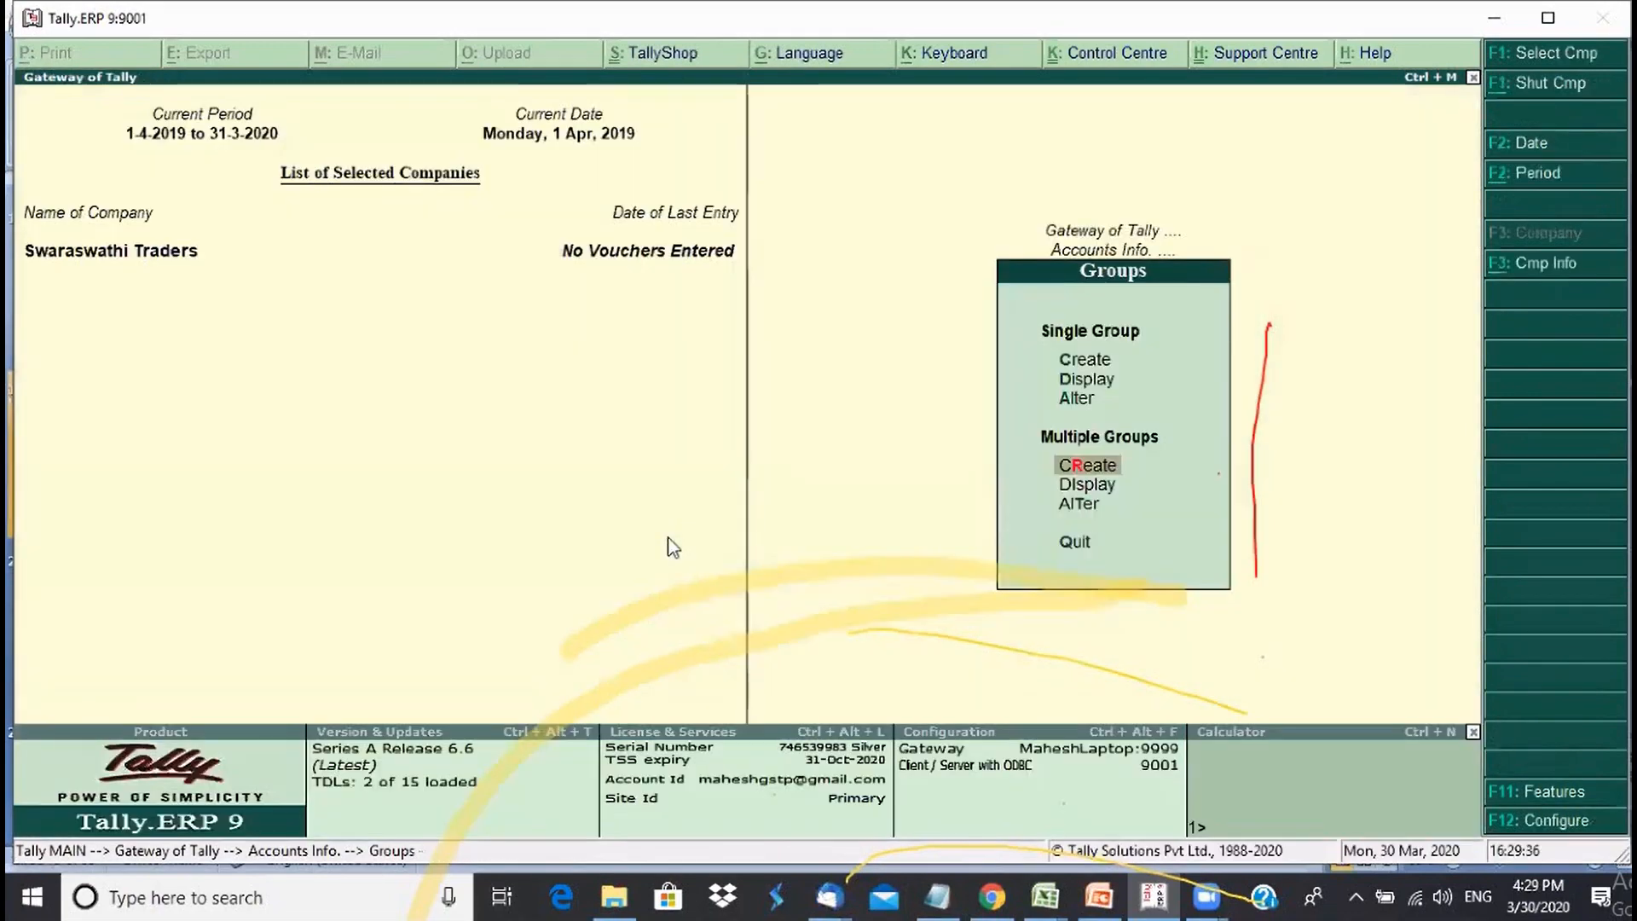
key("Escape")
key("d")
key("l")
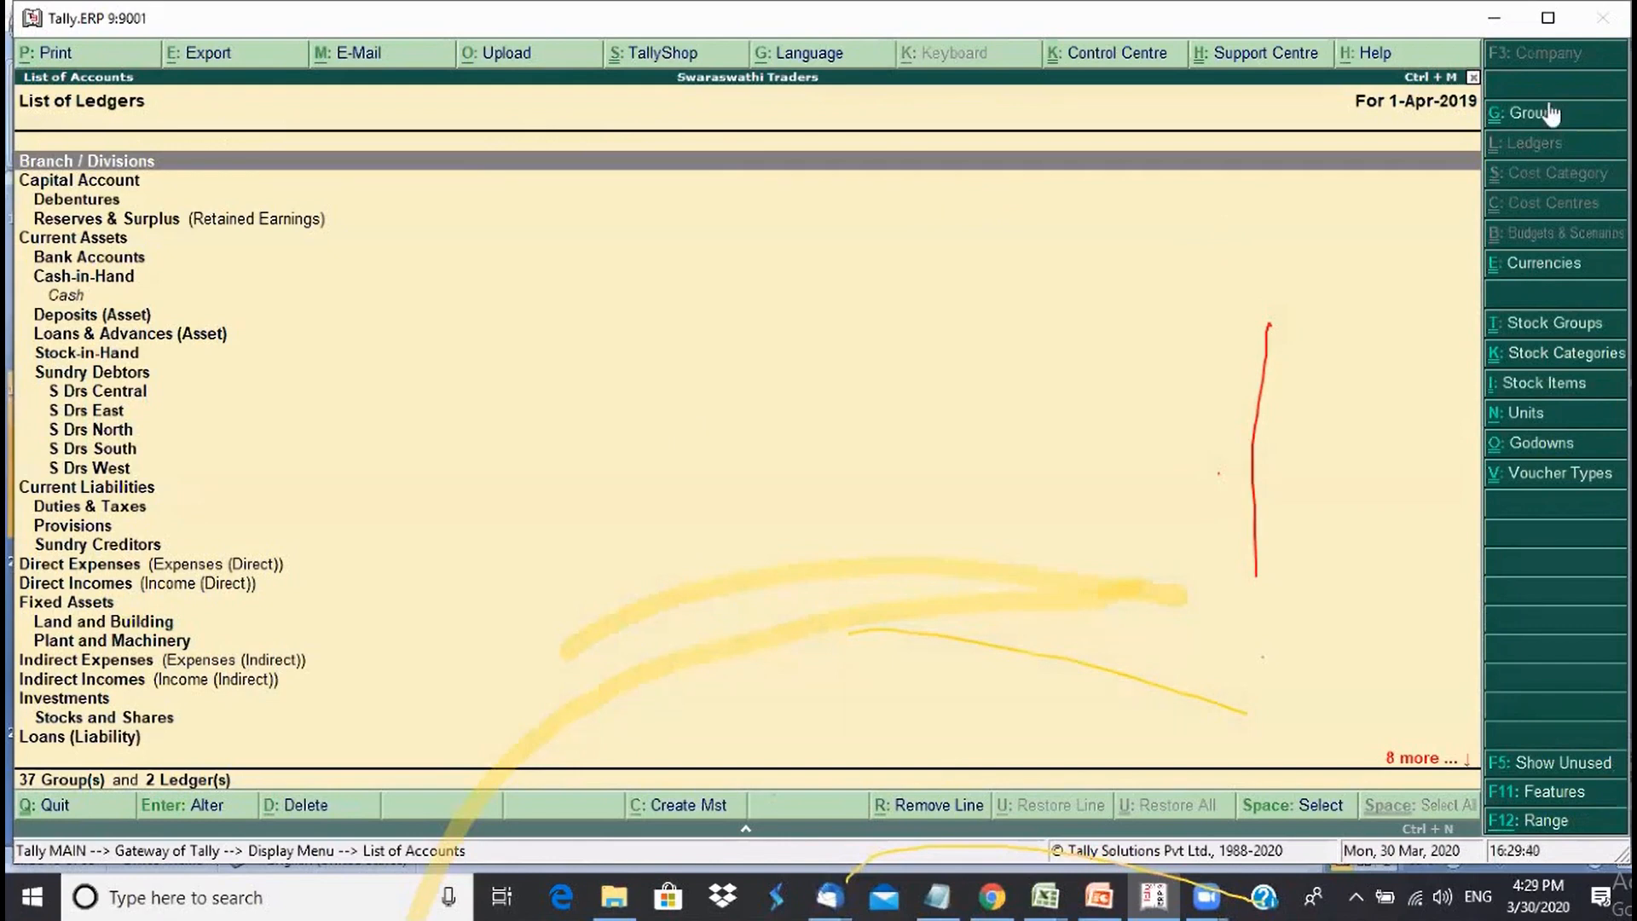
left_click(1545, 113)
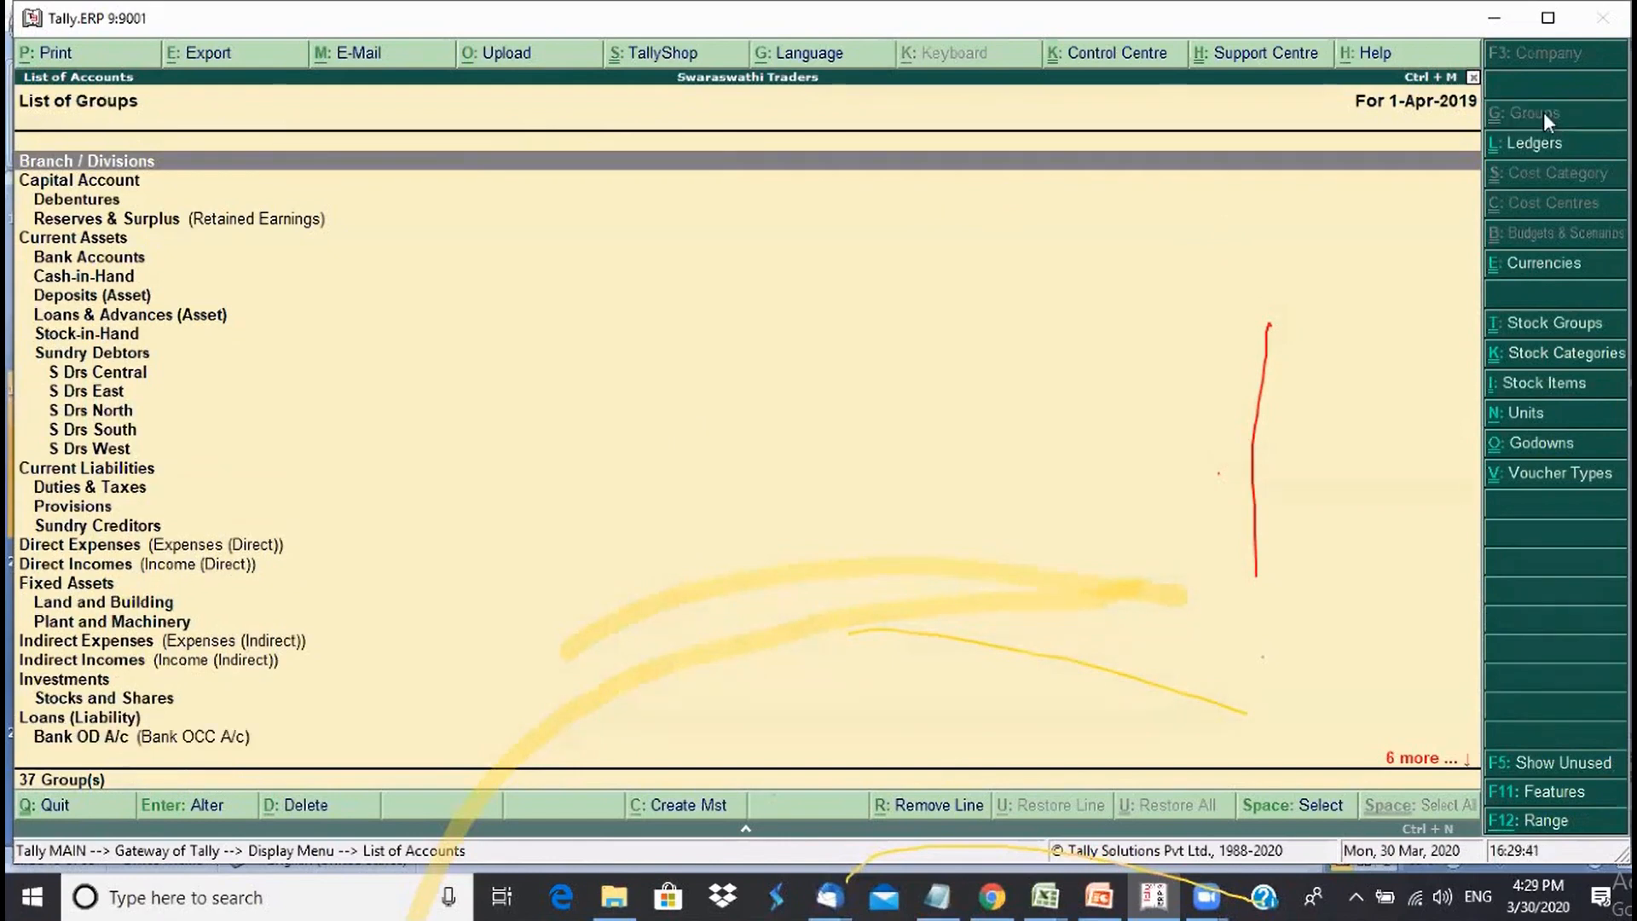
- Check S Drs Central, East, North, South and West under Sundry Debtors, then exit the list
left_click(146, 377)
key("Up")
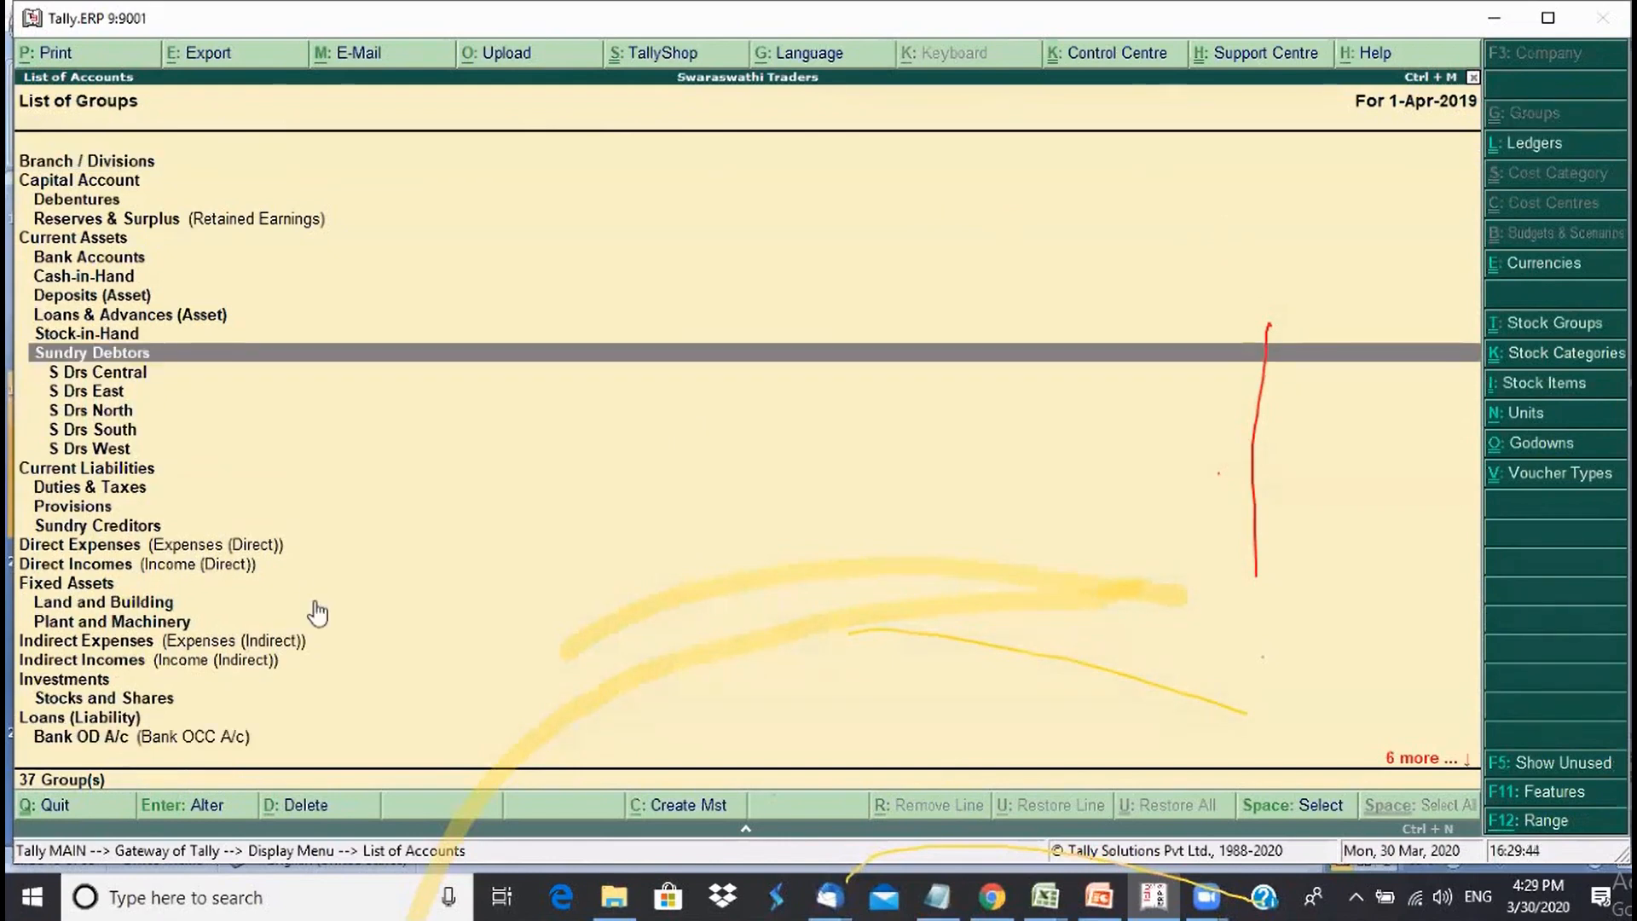
key("Down")
key("Down")
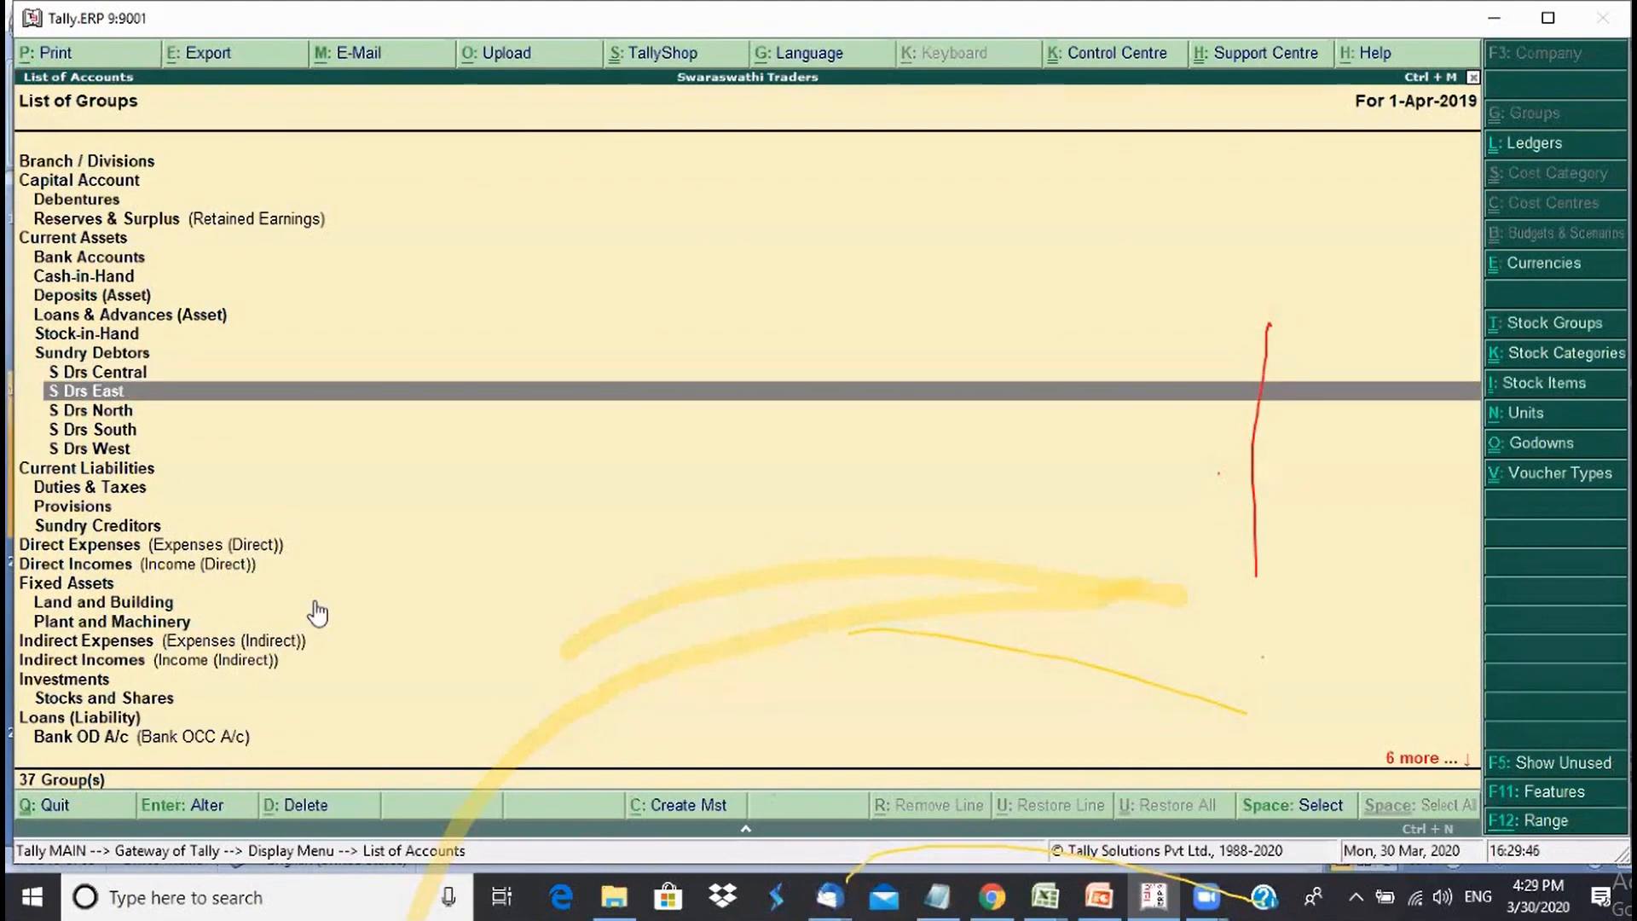
key("Down")
key("Down")
key("Down")
key("Up")
key("Up")
key("Up")
key("Up")
key("Down")
key("Down")
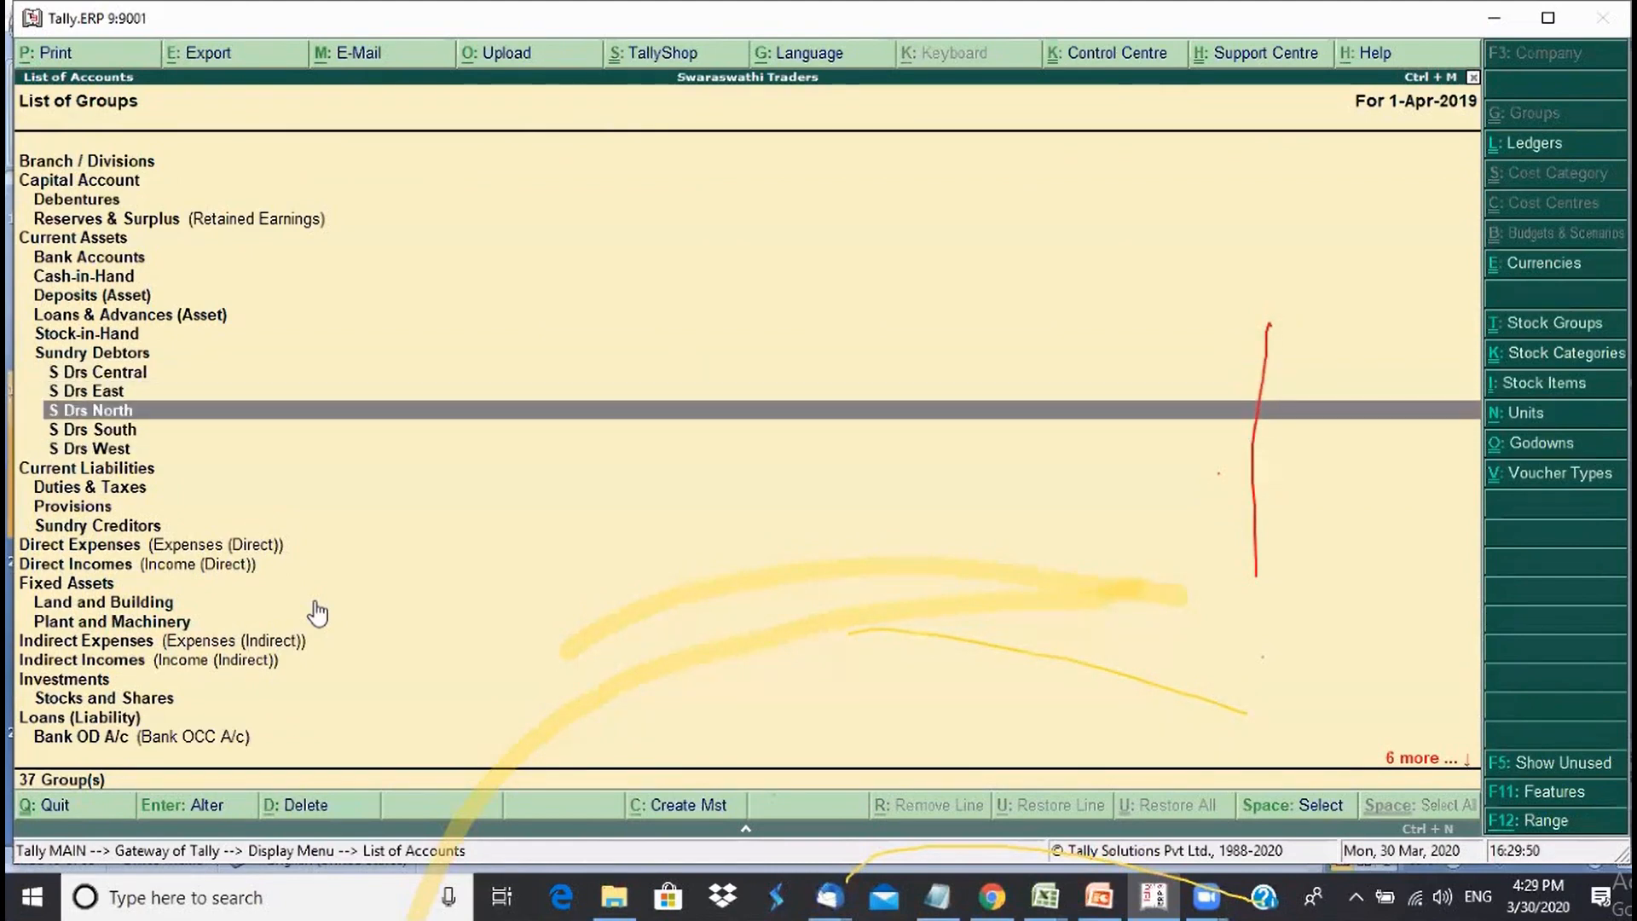
key("Down")
key("Down")
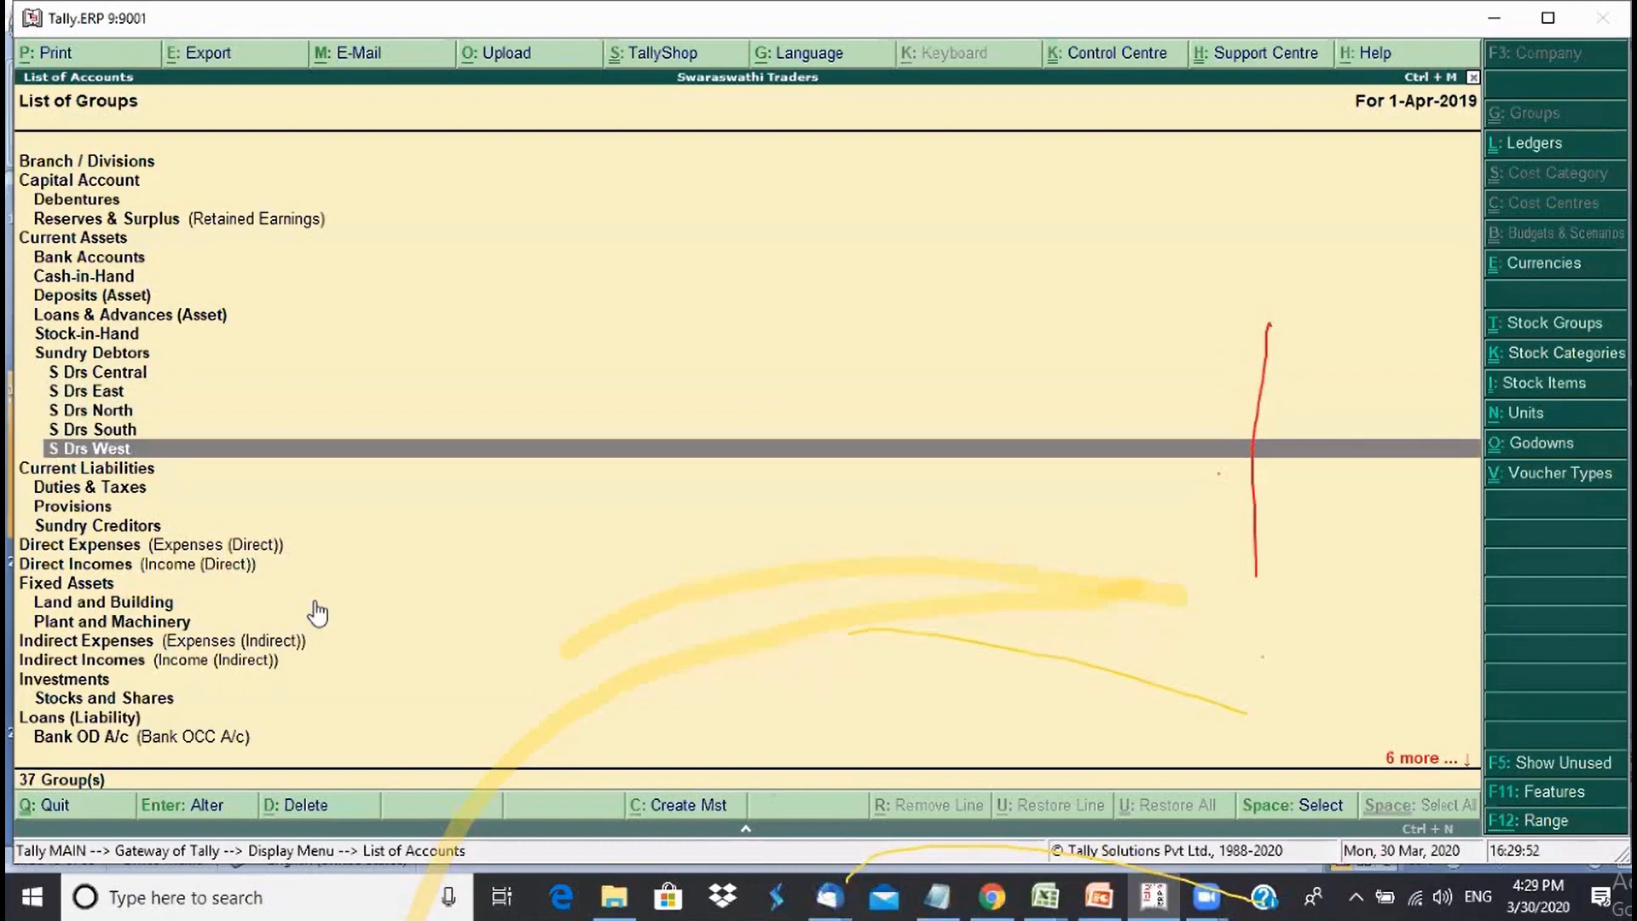
key("Up")
key("Up")
key("Up")
key("Down")
key("Down")
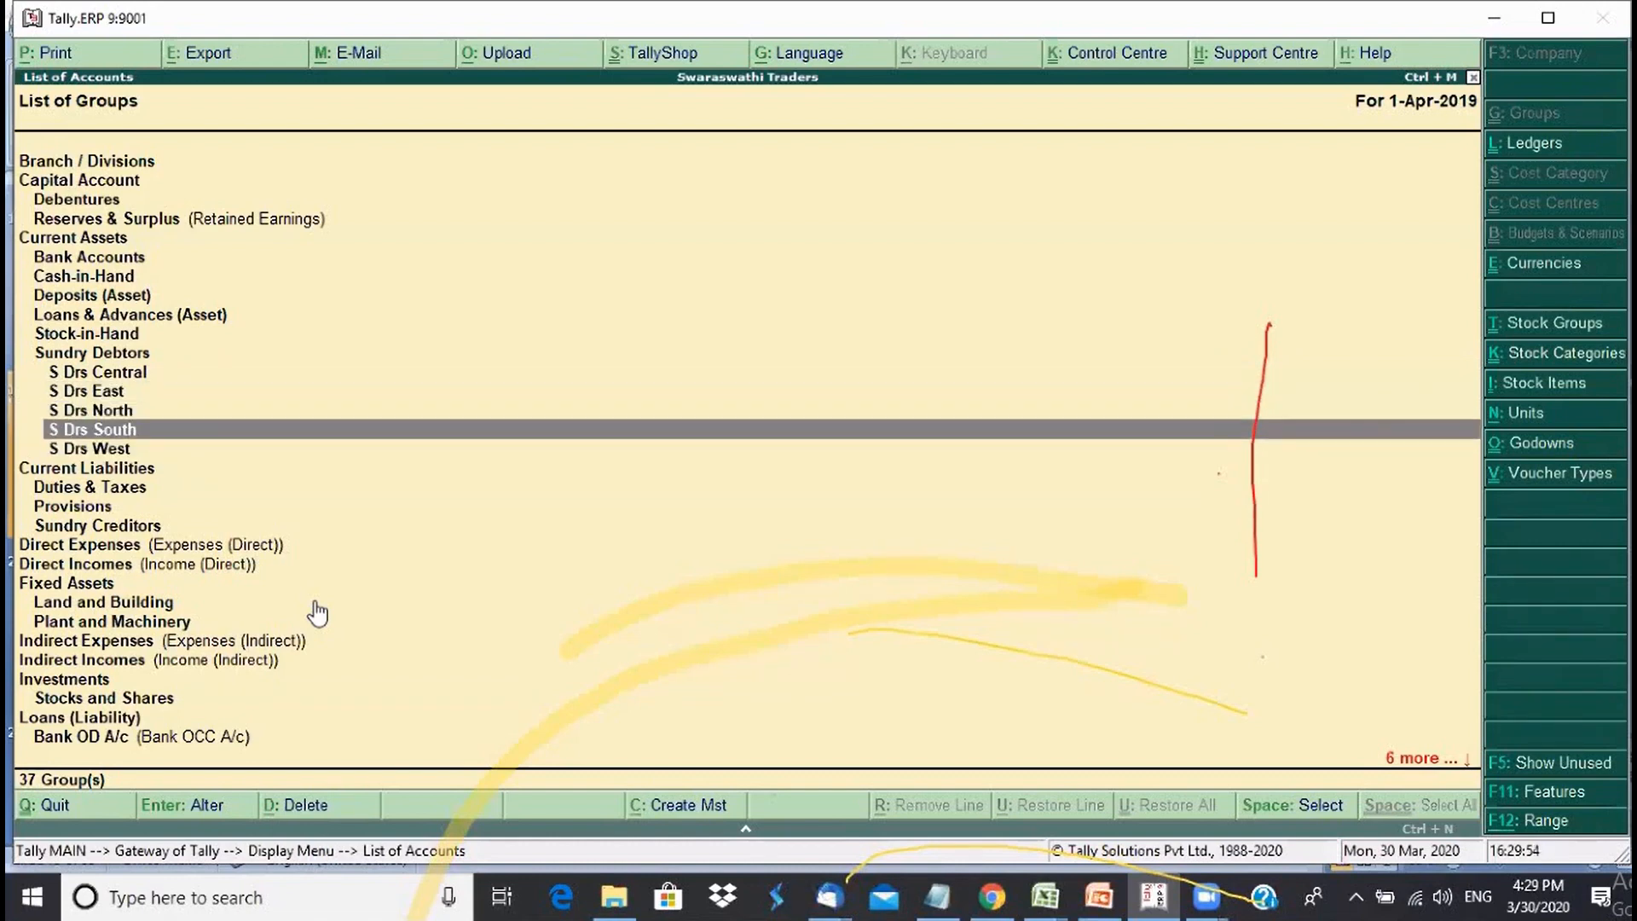
key("Down")
key("Up")
key("Up")
key("Up")
key("Up")
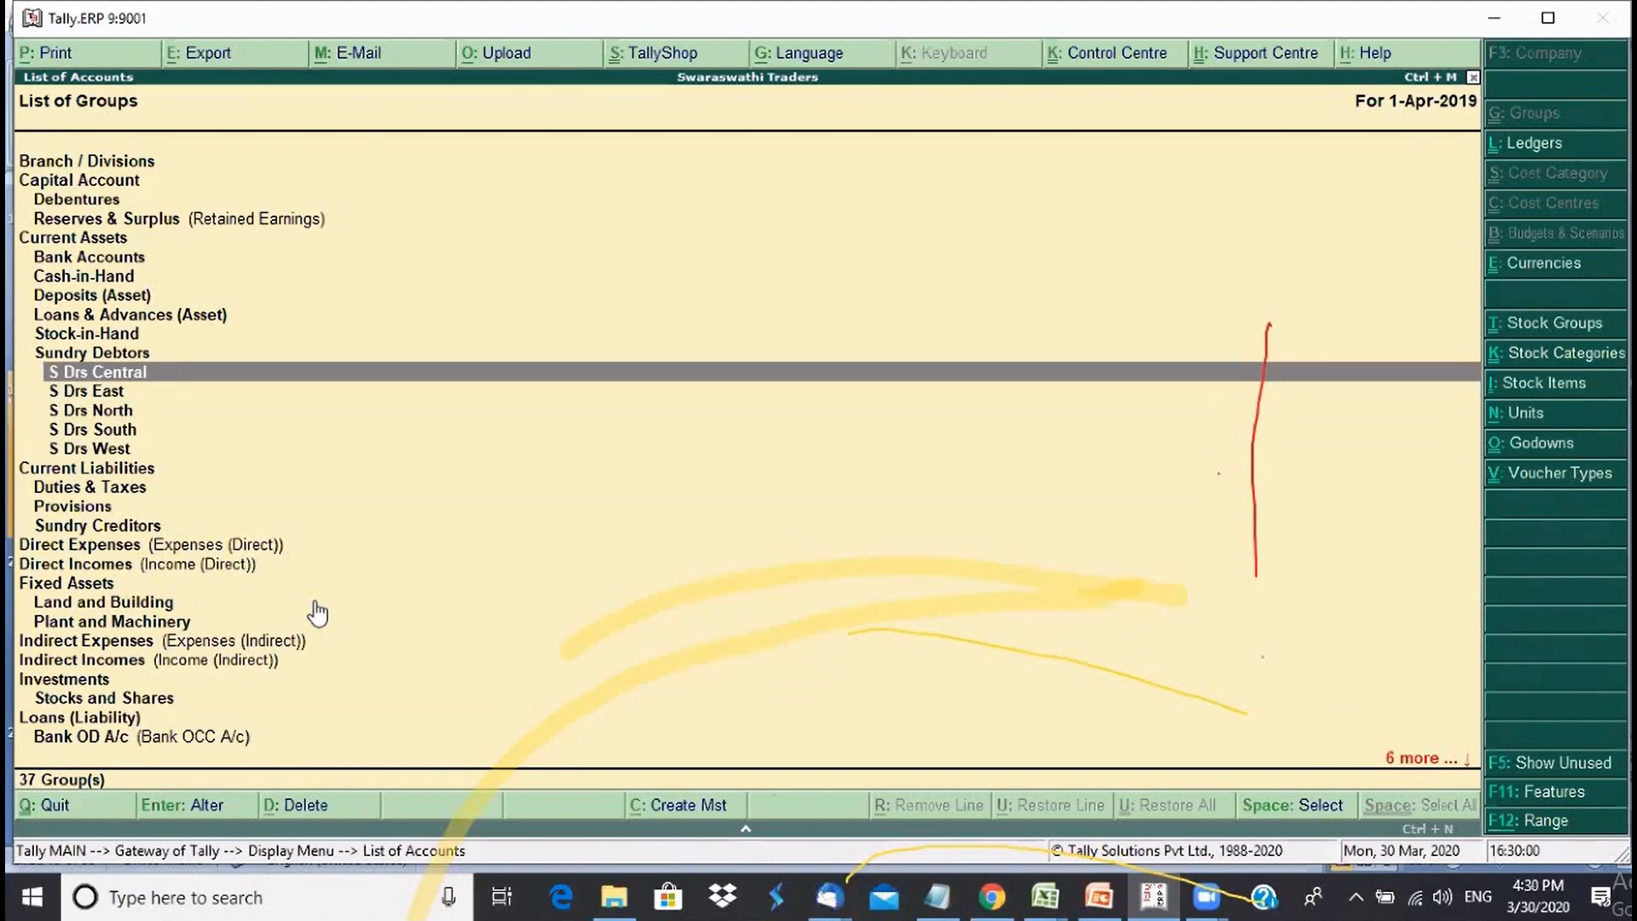
key("Escape")
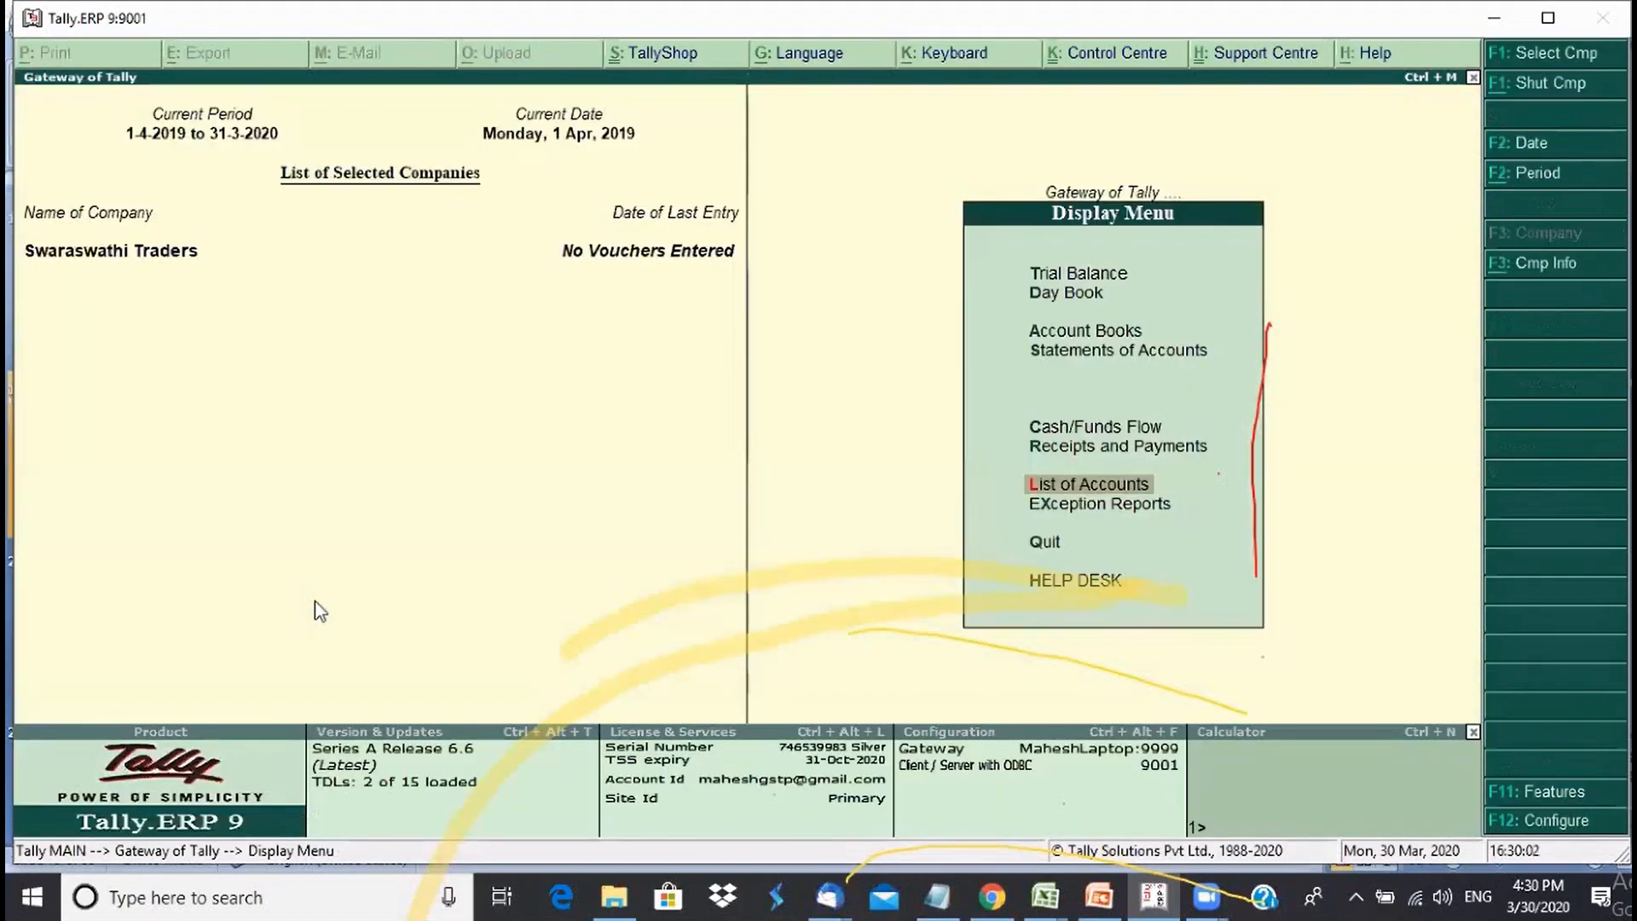
- Open Multiple Groups Create, enter Karnataka, and set the parent group to S Drs South
key("Escape")
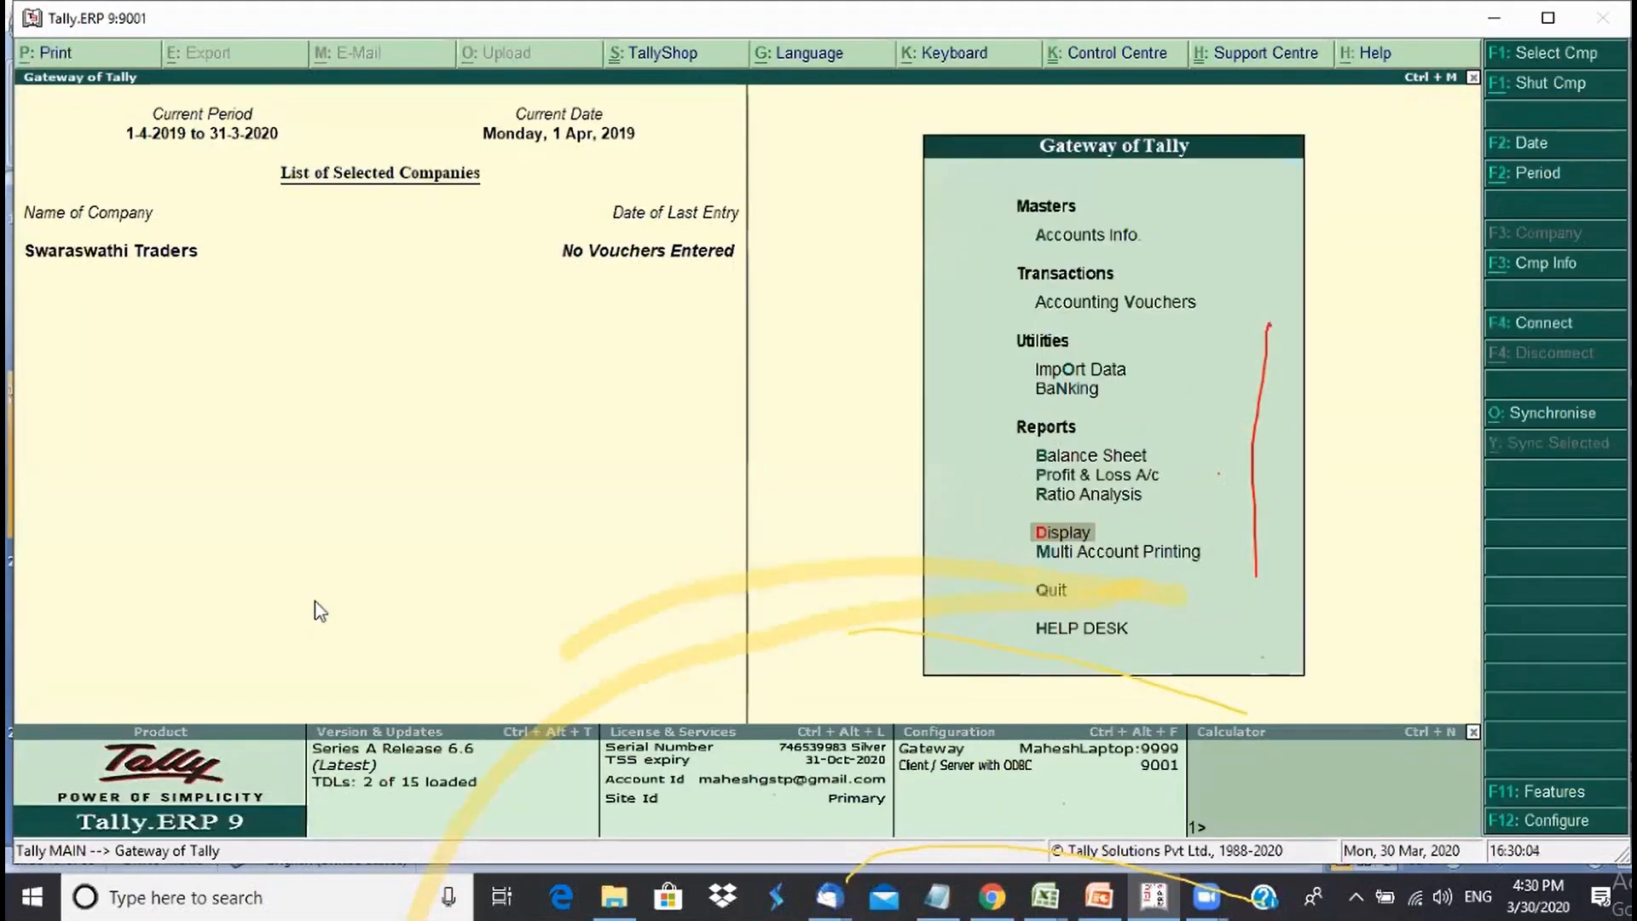
key("Down")
key("Down")
key("Down")
key("Down")
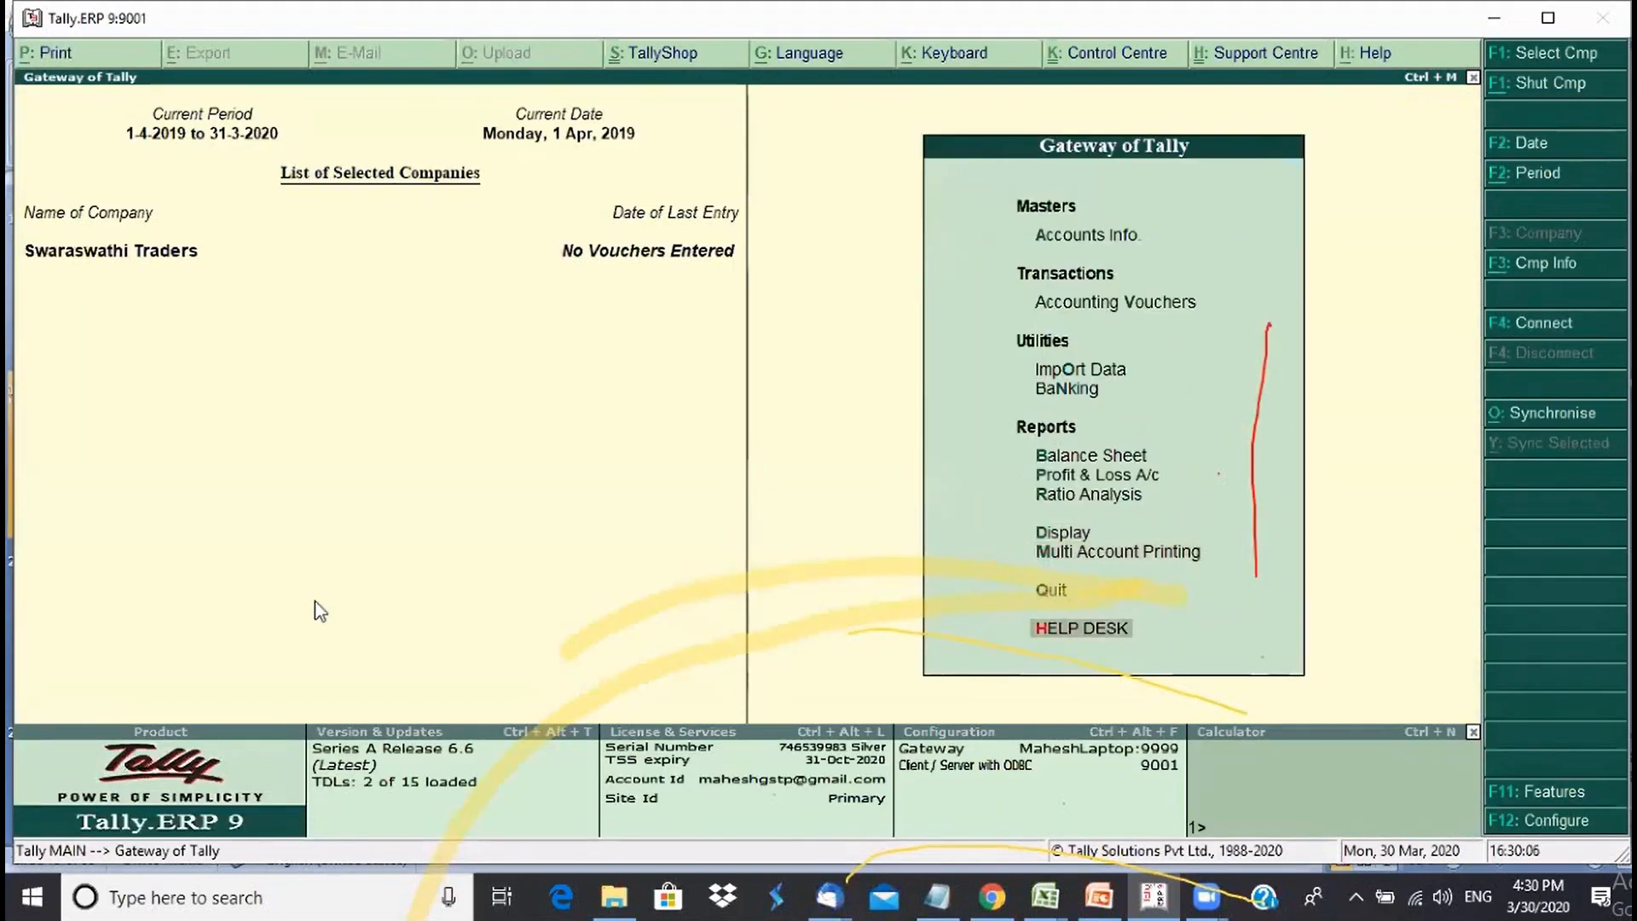
key("Return")
key("Return")
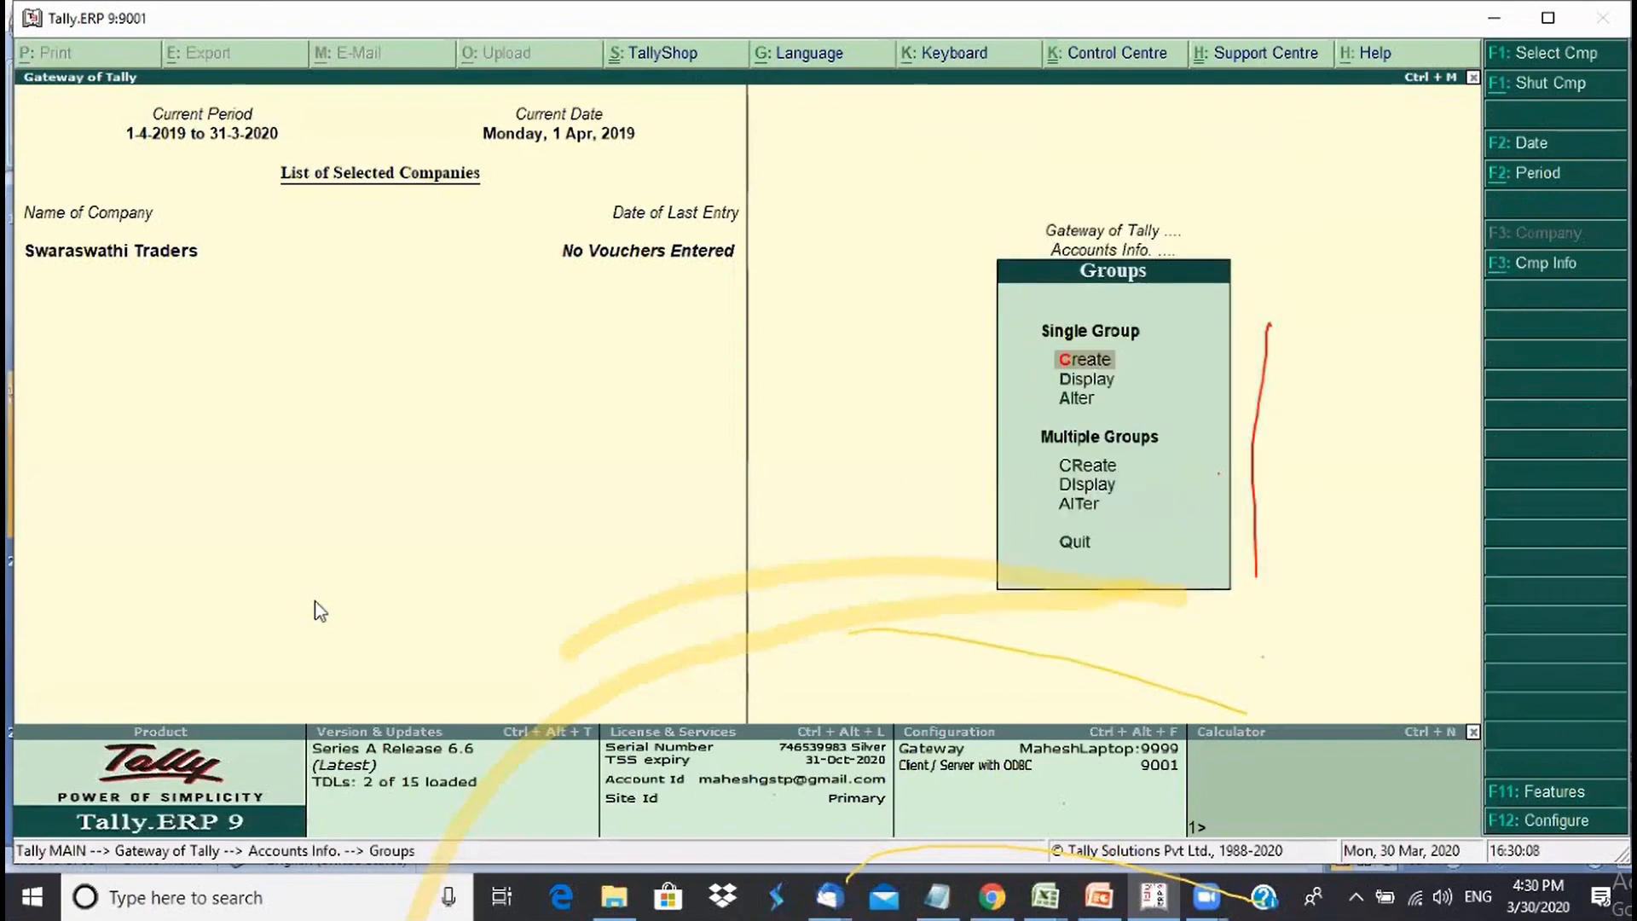
key("Down")
key("Down")
key("Down")
key("Down")
key("Up")
key("Return")
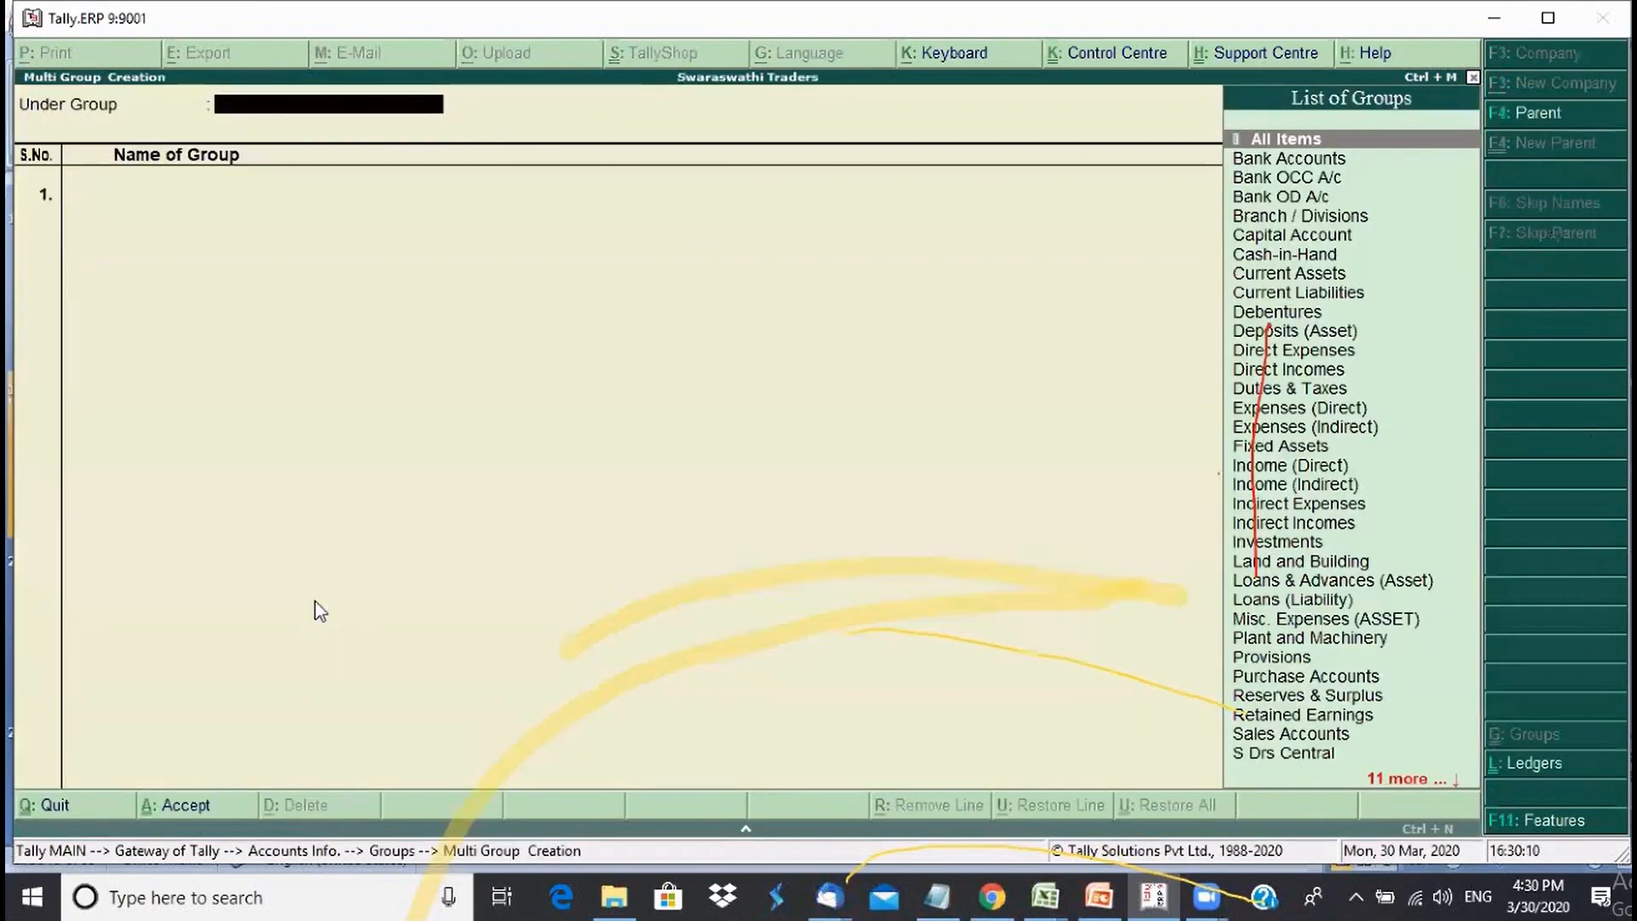
type("Sun")
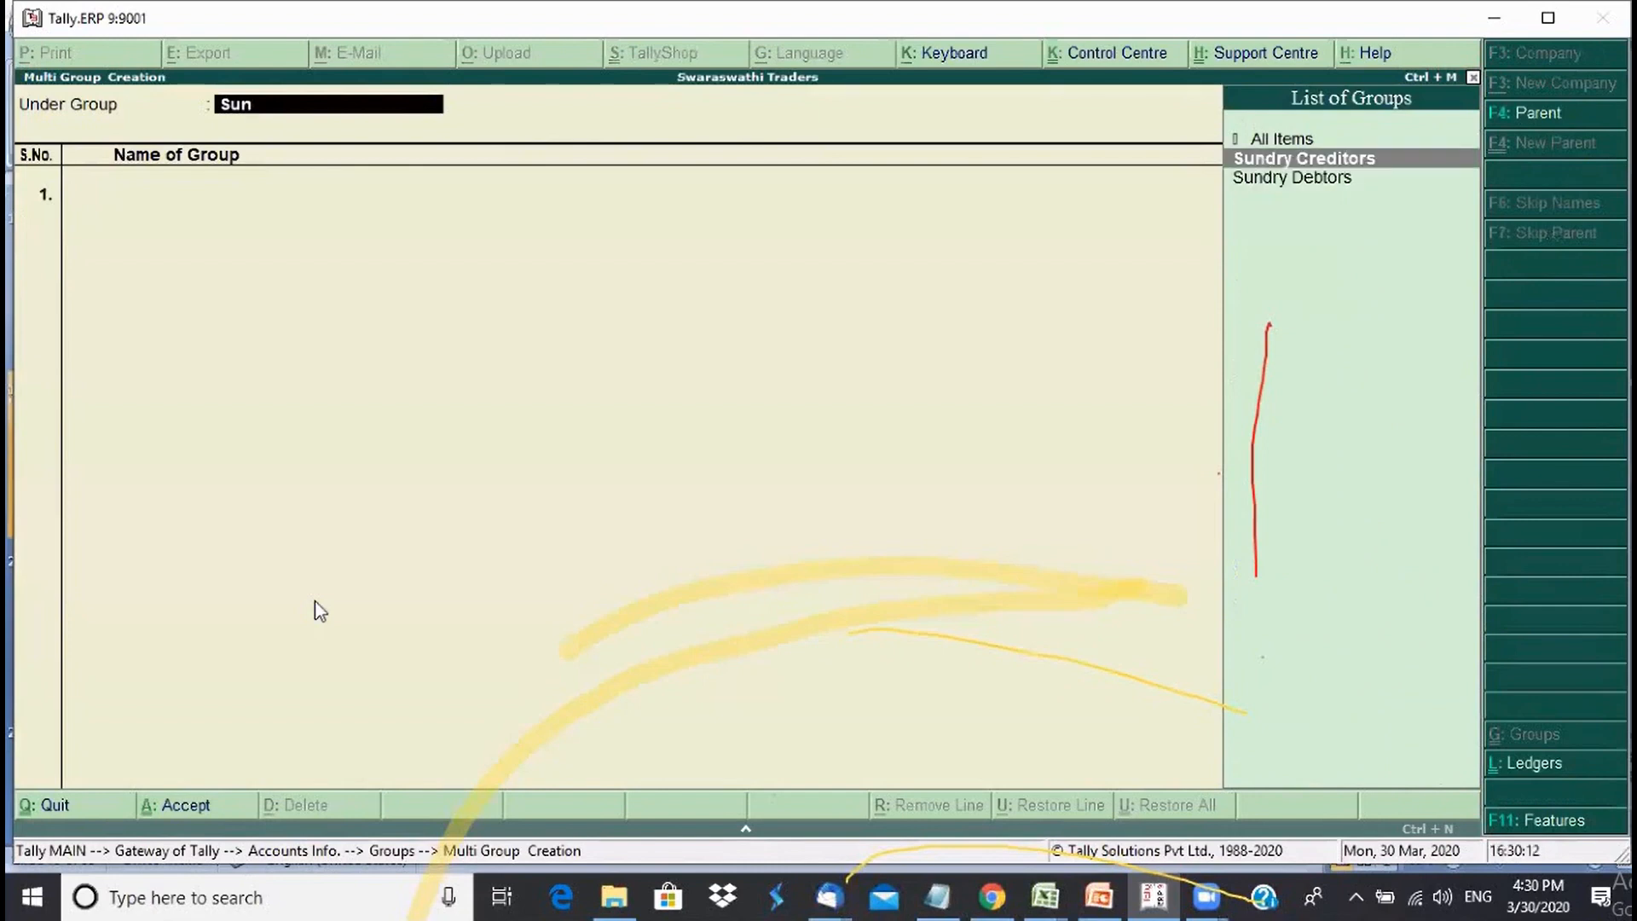
key("Down")
key("Return")
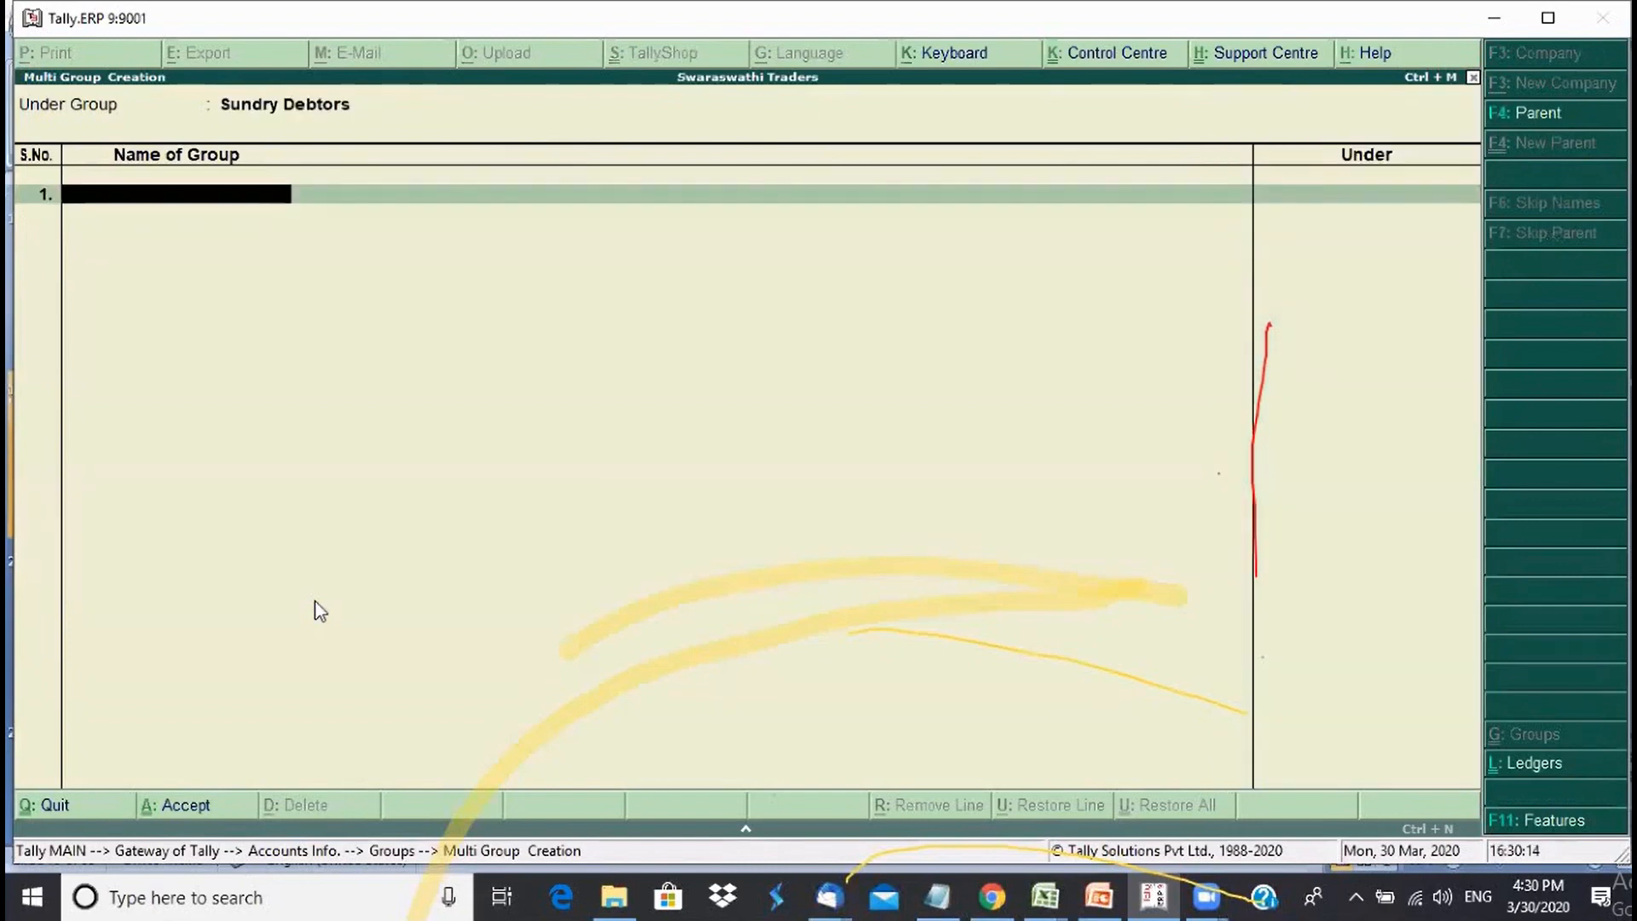
type("Karnataka")
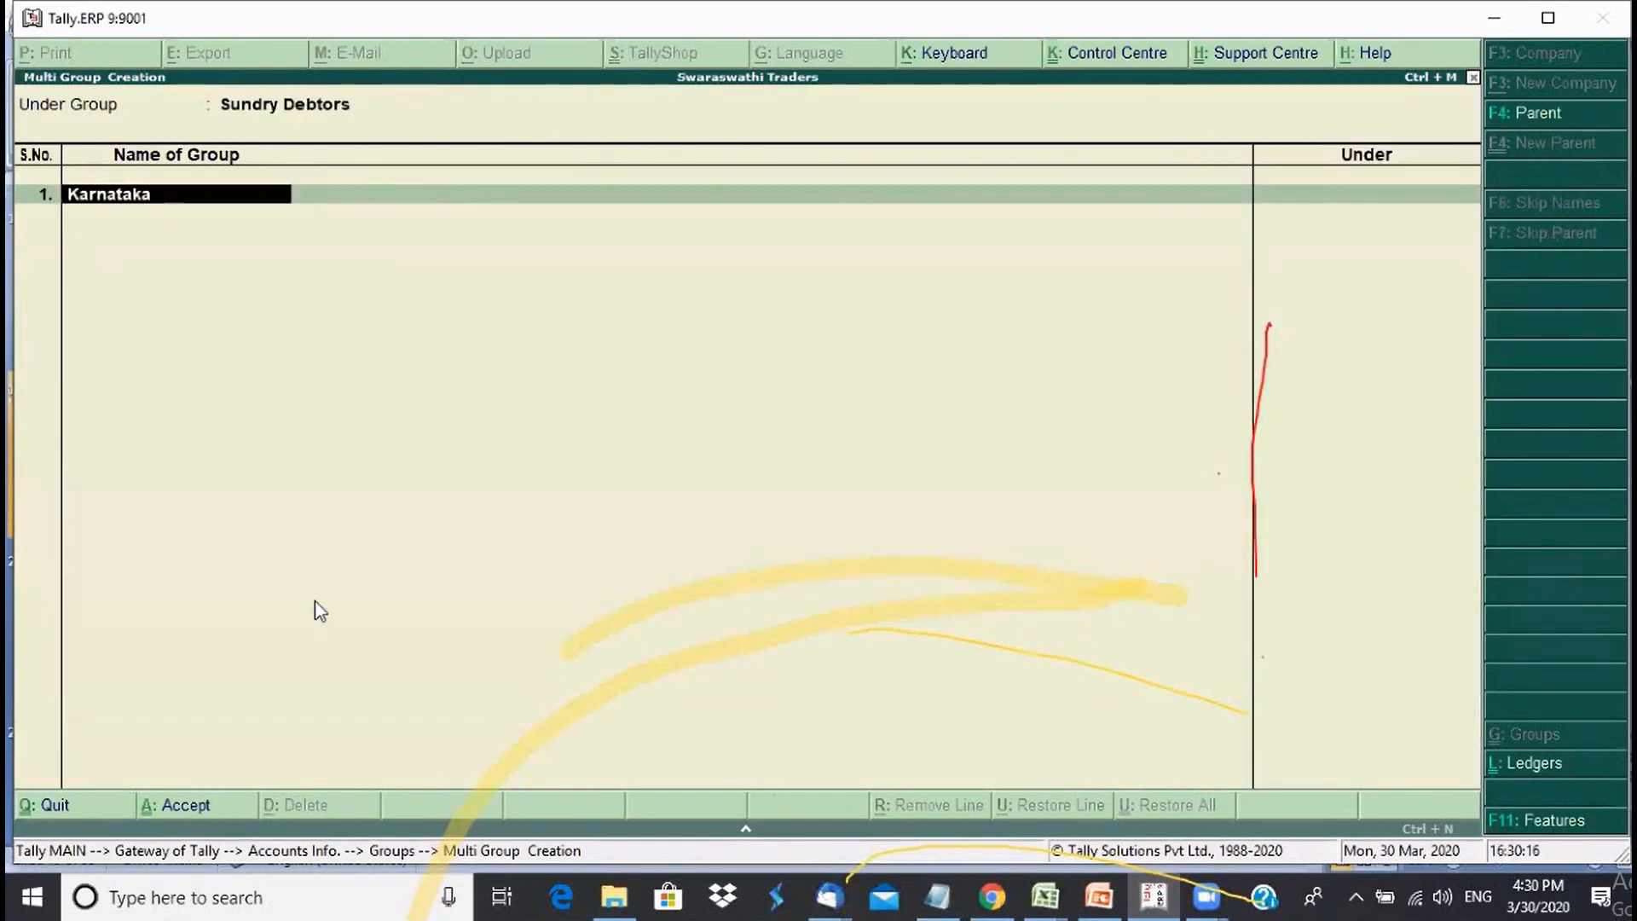
key("Return")
key("BackSpace")
key("BackSpace")
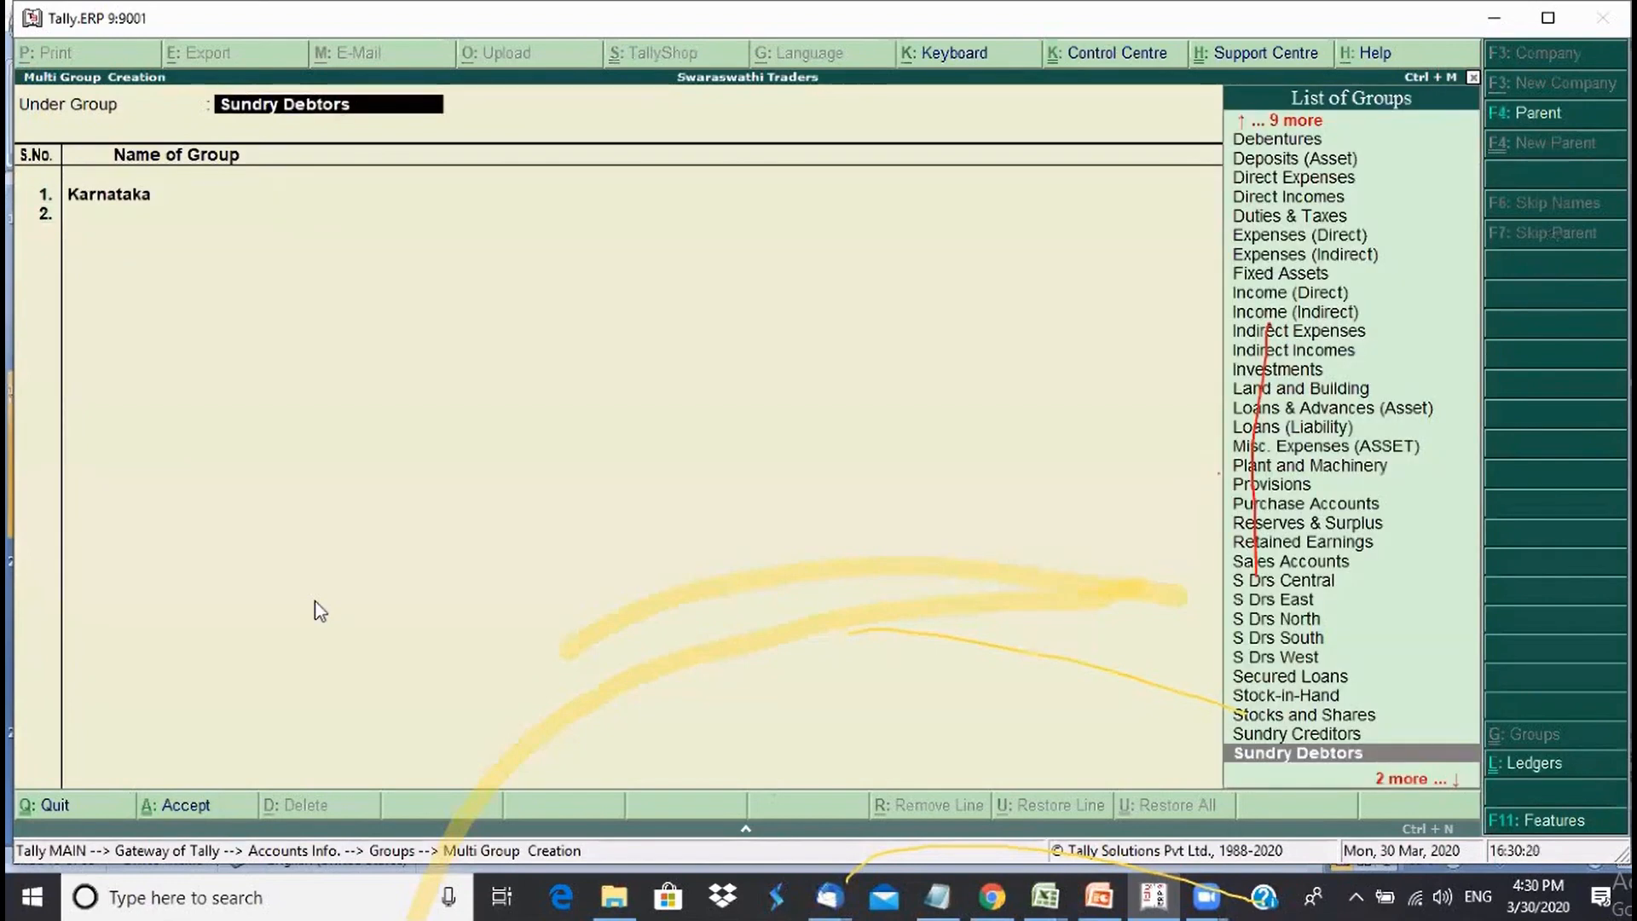
key("Up")
key("Up")
key("Up")
key("Up")
key("Up")
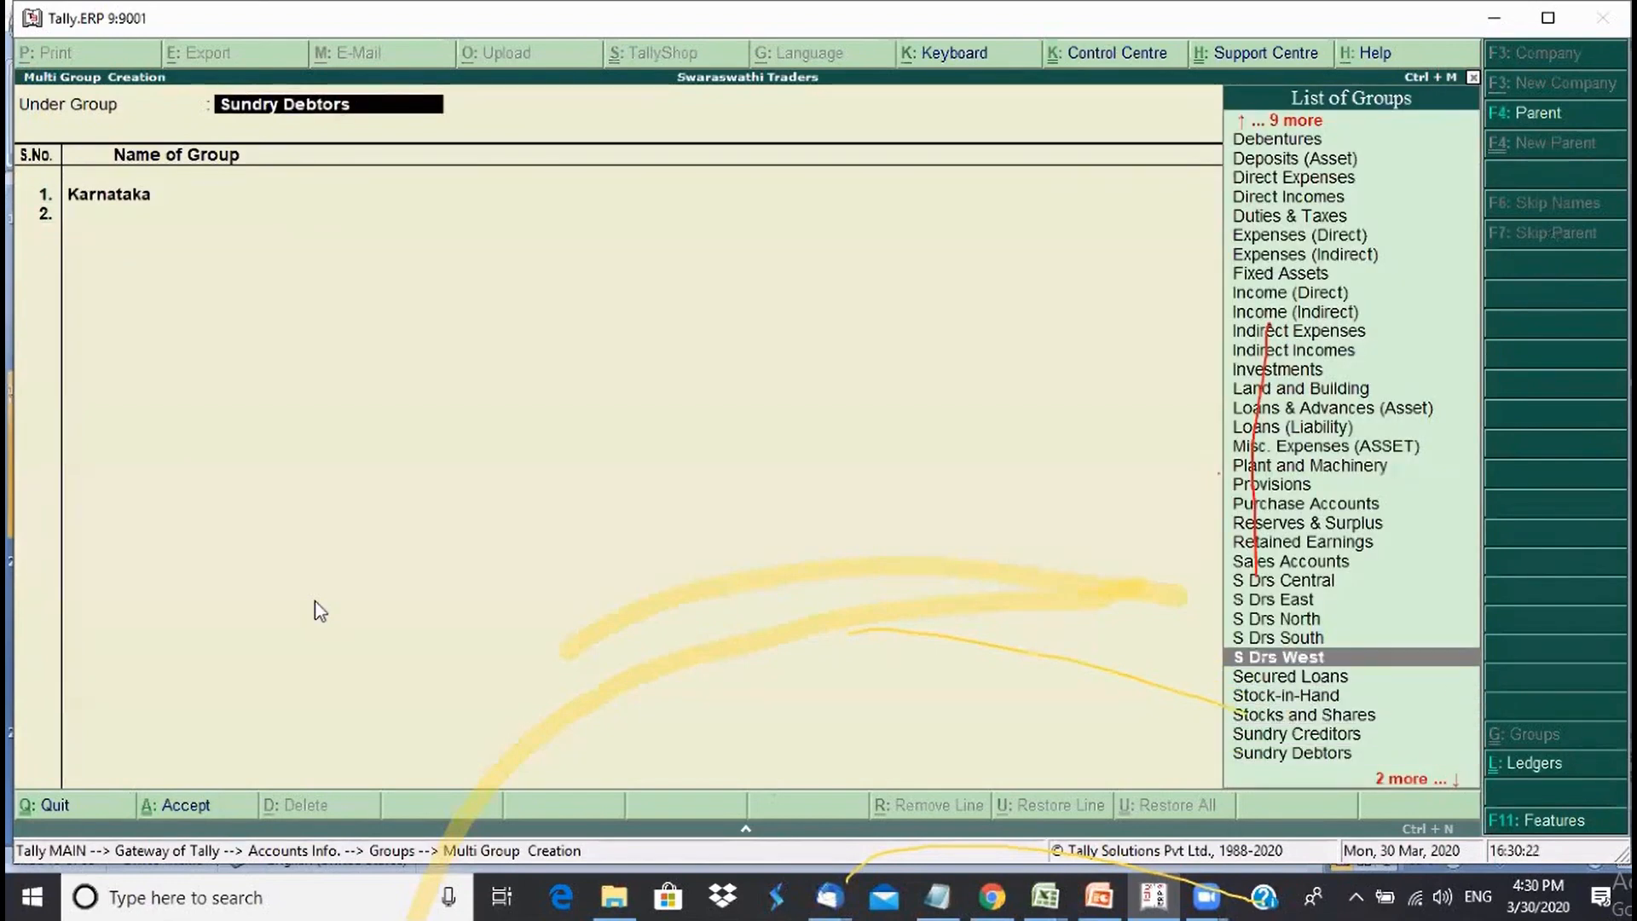
key("Up")
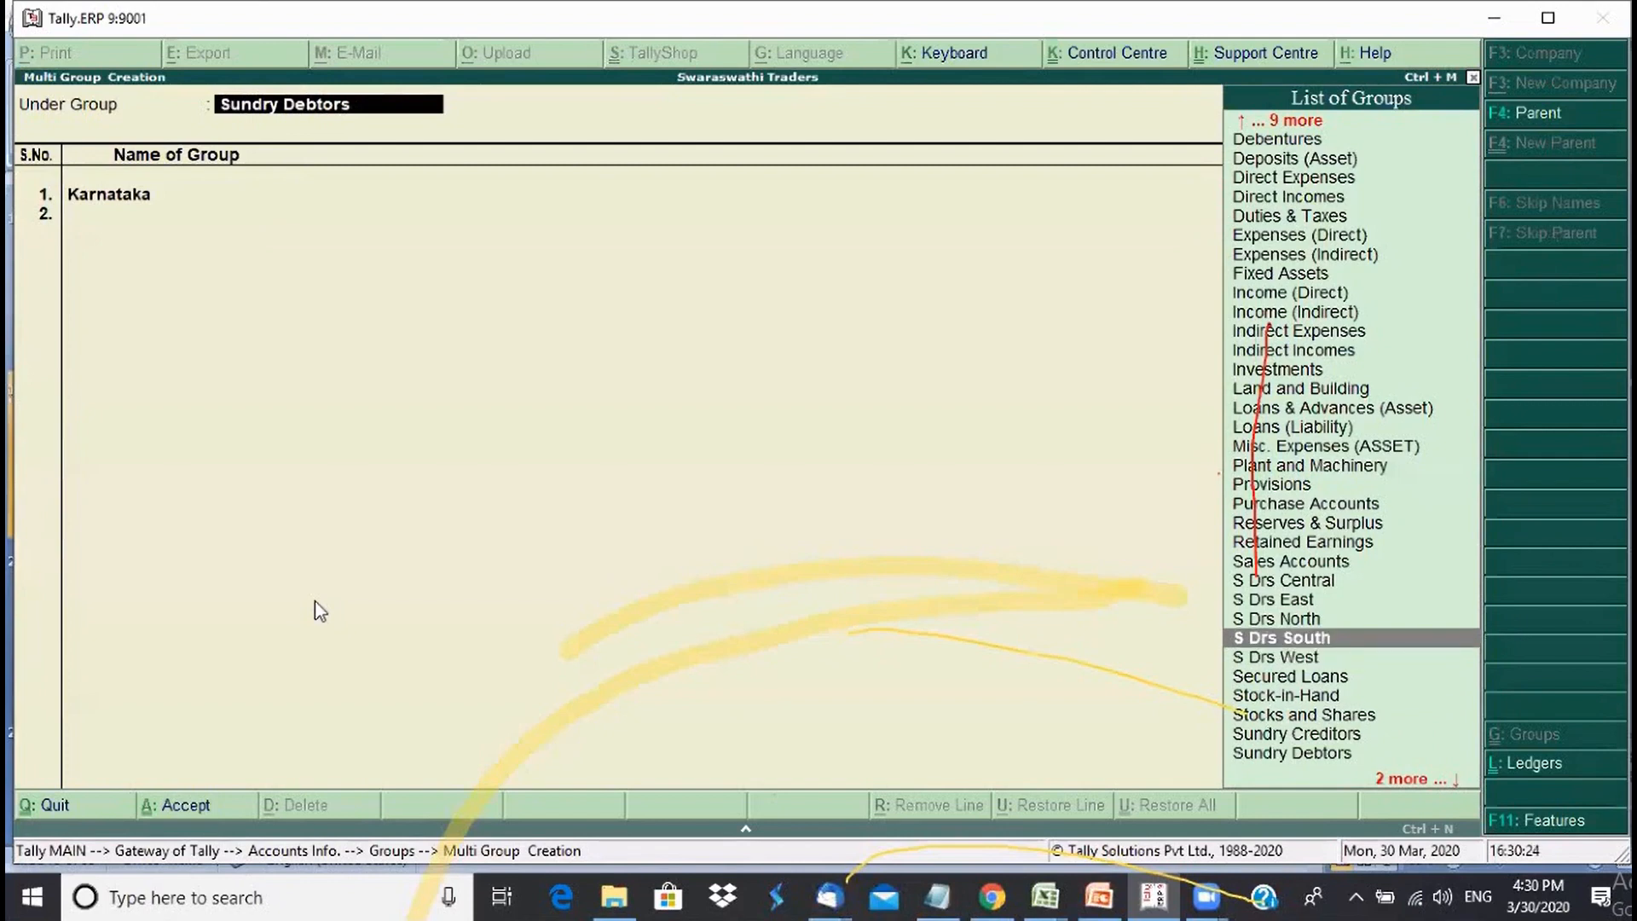
key("Return")
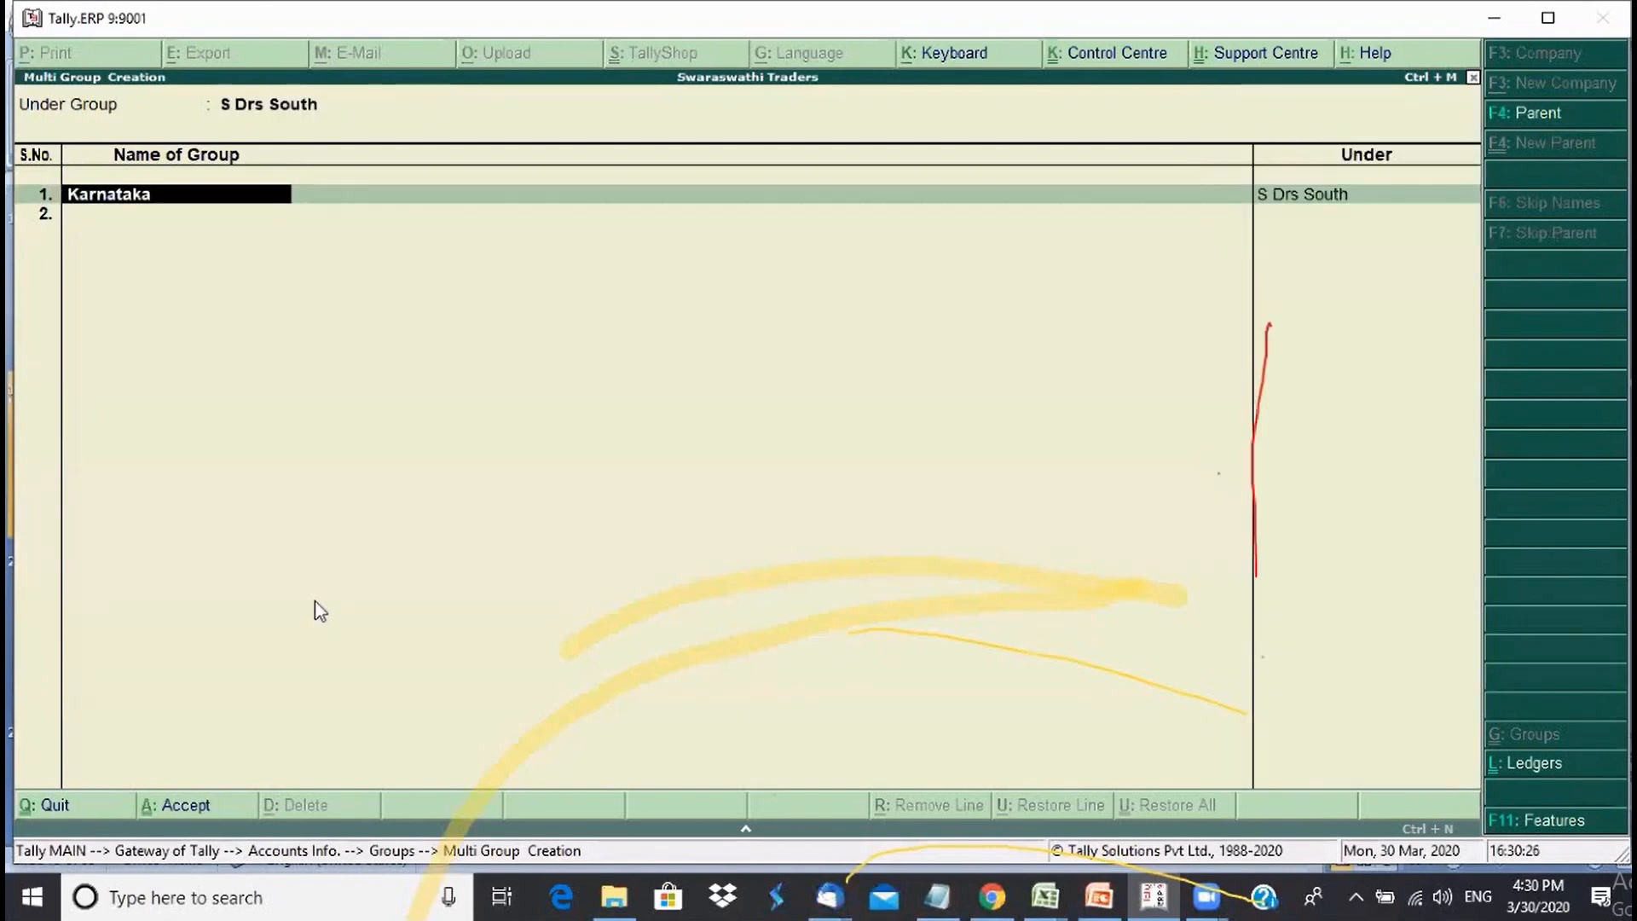
- Add Karala, Telangana, Andhra Pradesh and Tamil Nadu under S Drs South and save
key("Return")
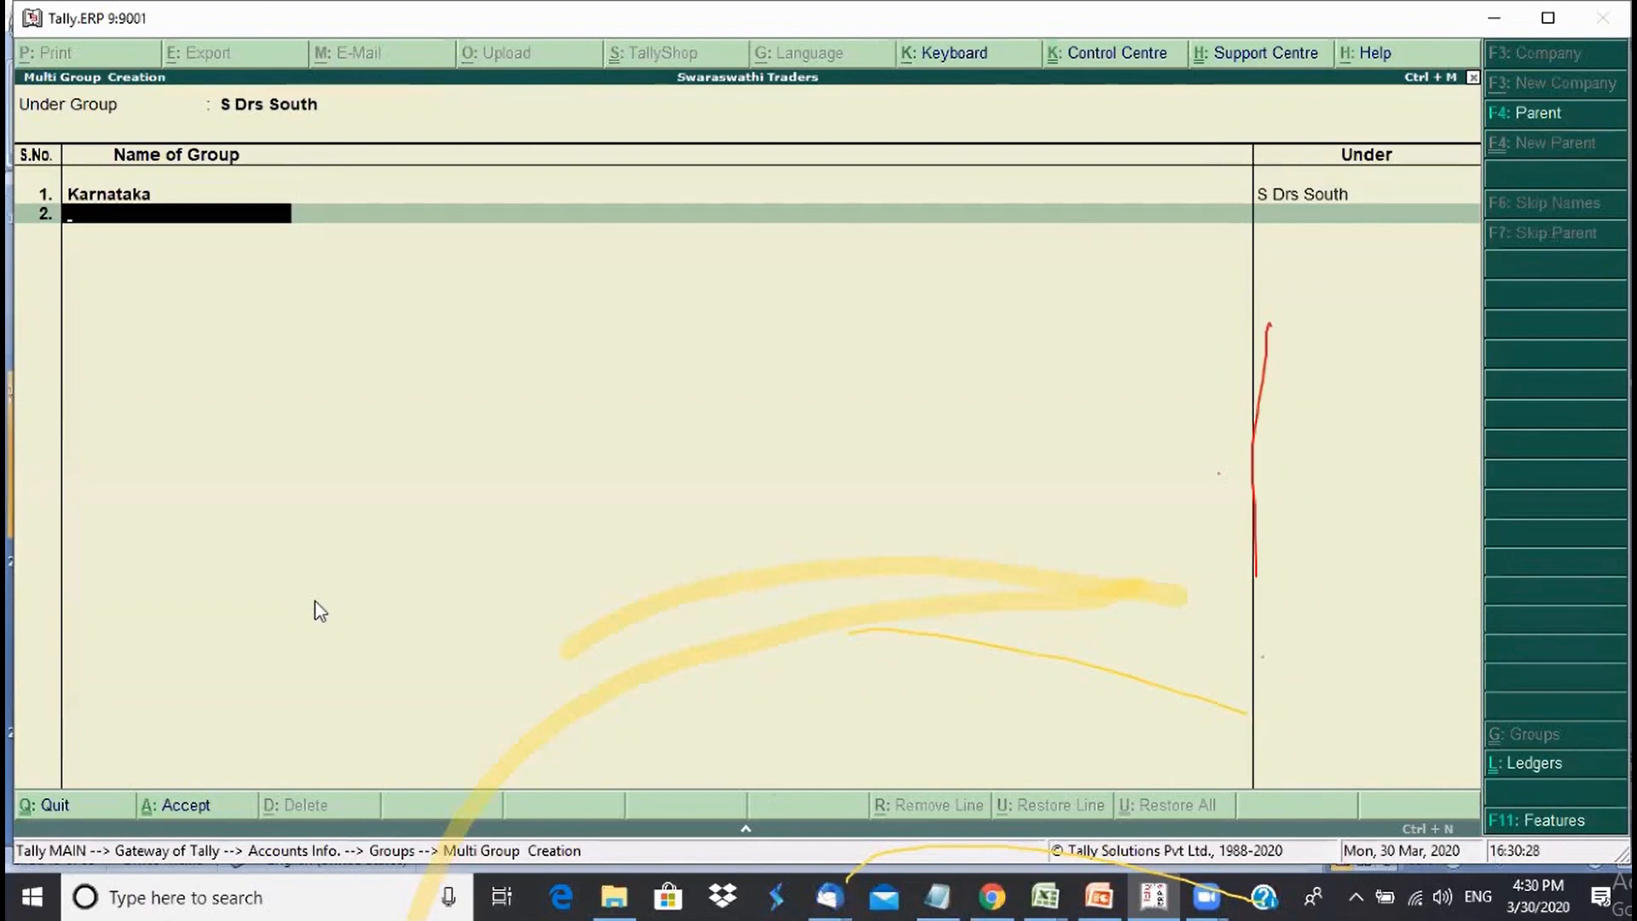
type("Karala")
key("Return")
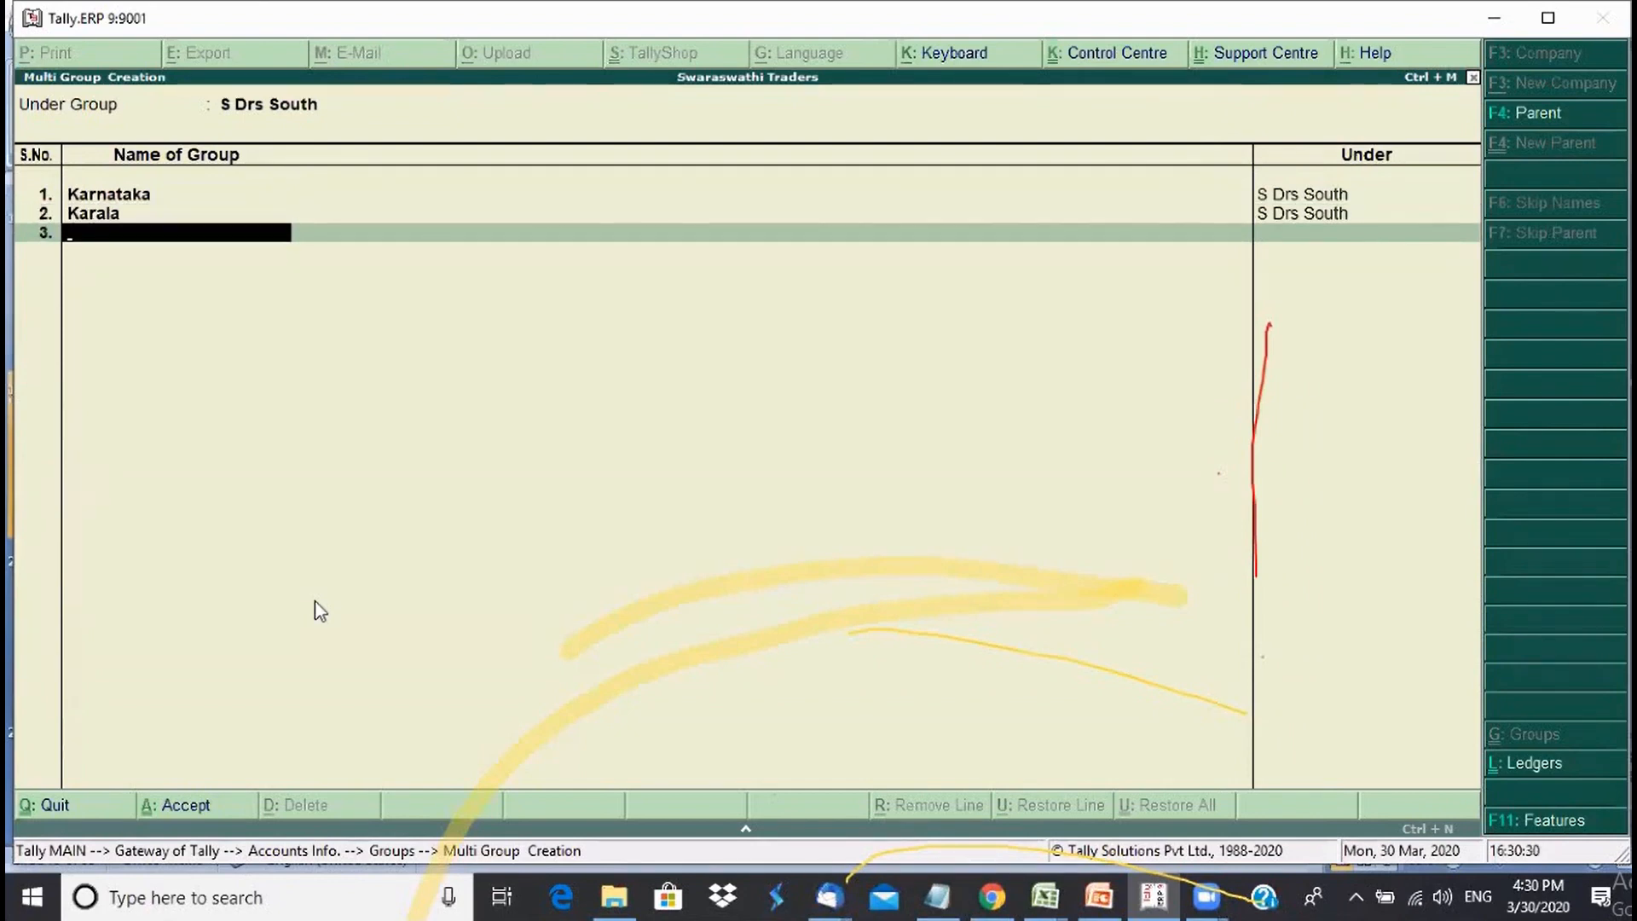
type("Telangana")
key("Return")
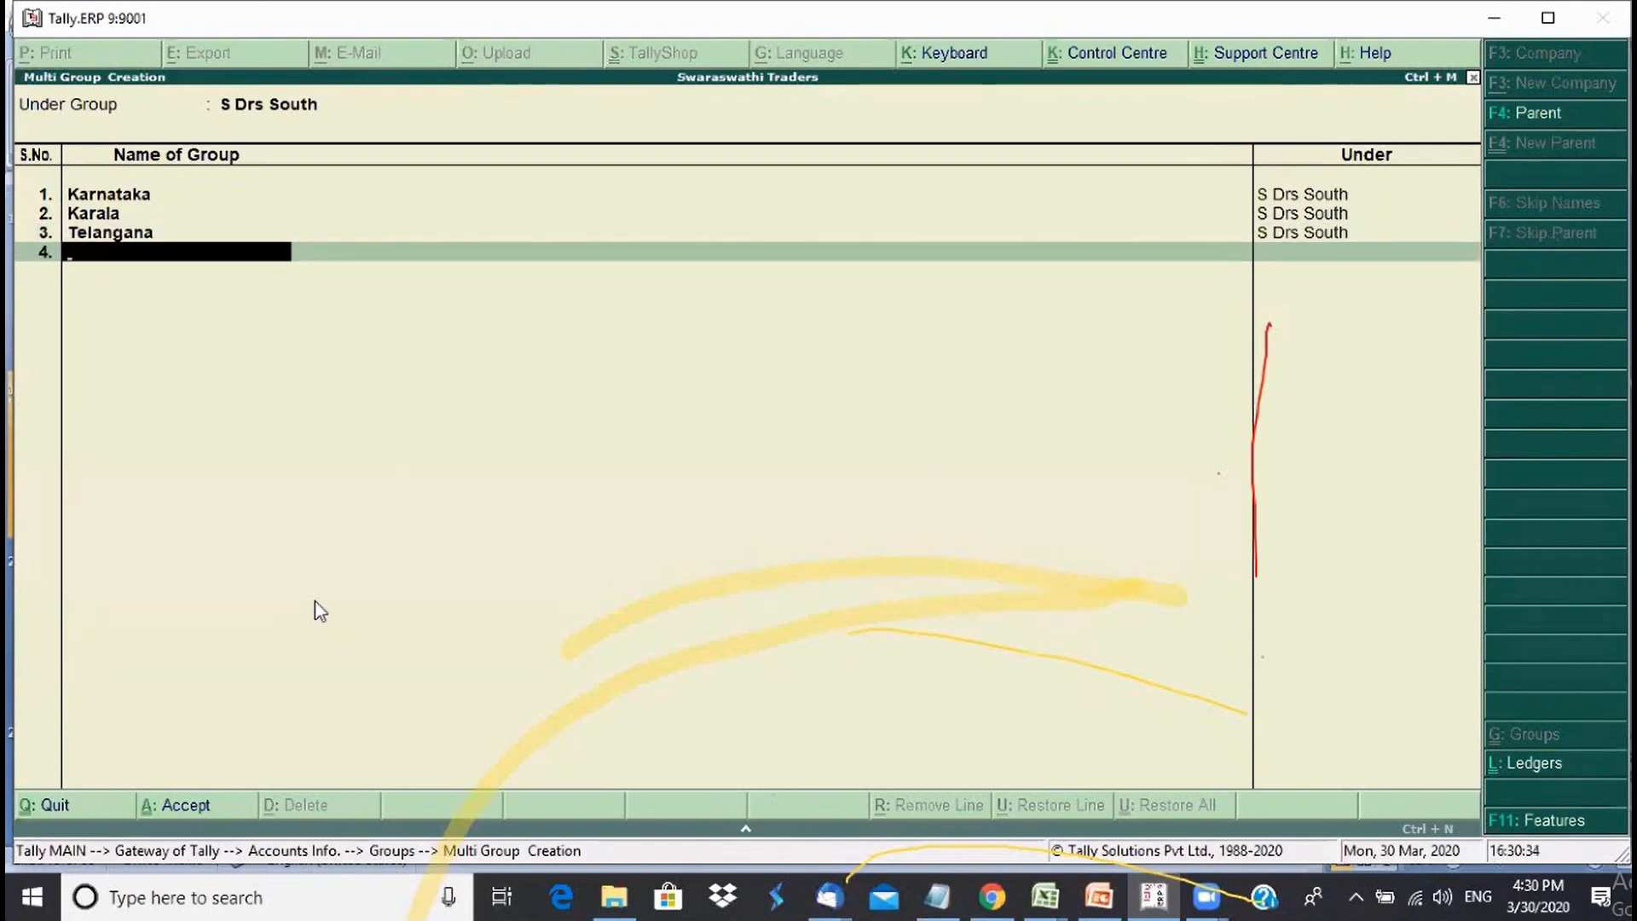
type("Andr")
type("hra Prade")
type("s")
type("h")
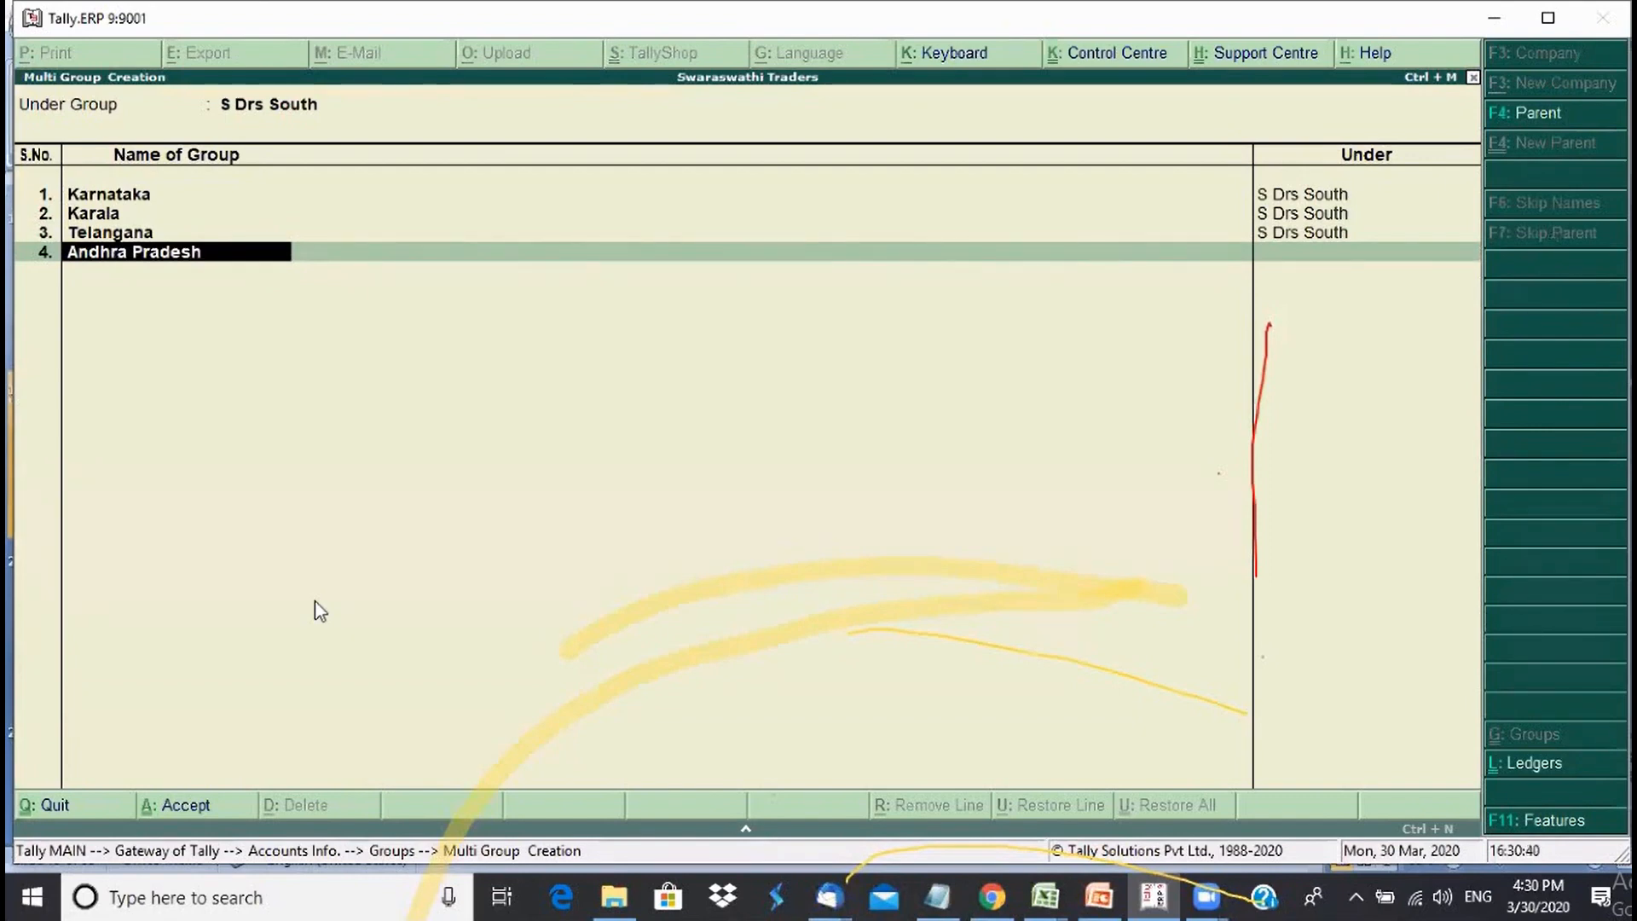
key("Return")
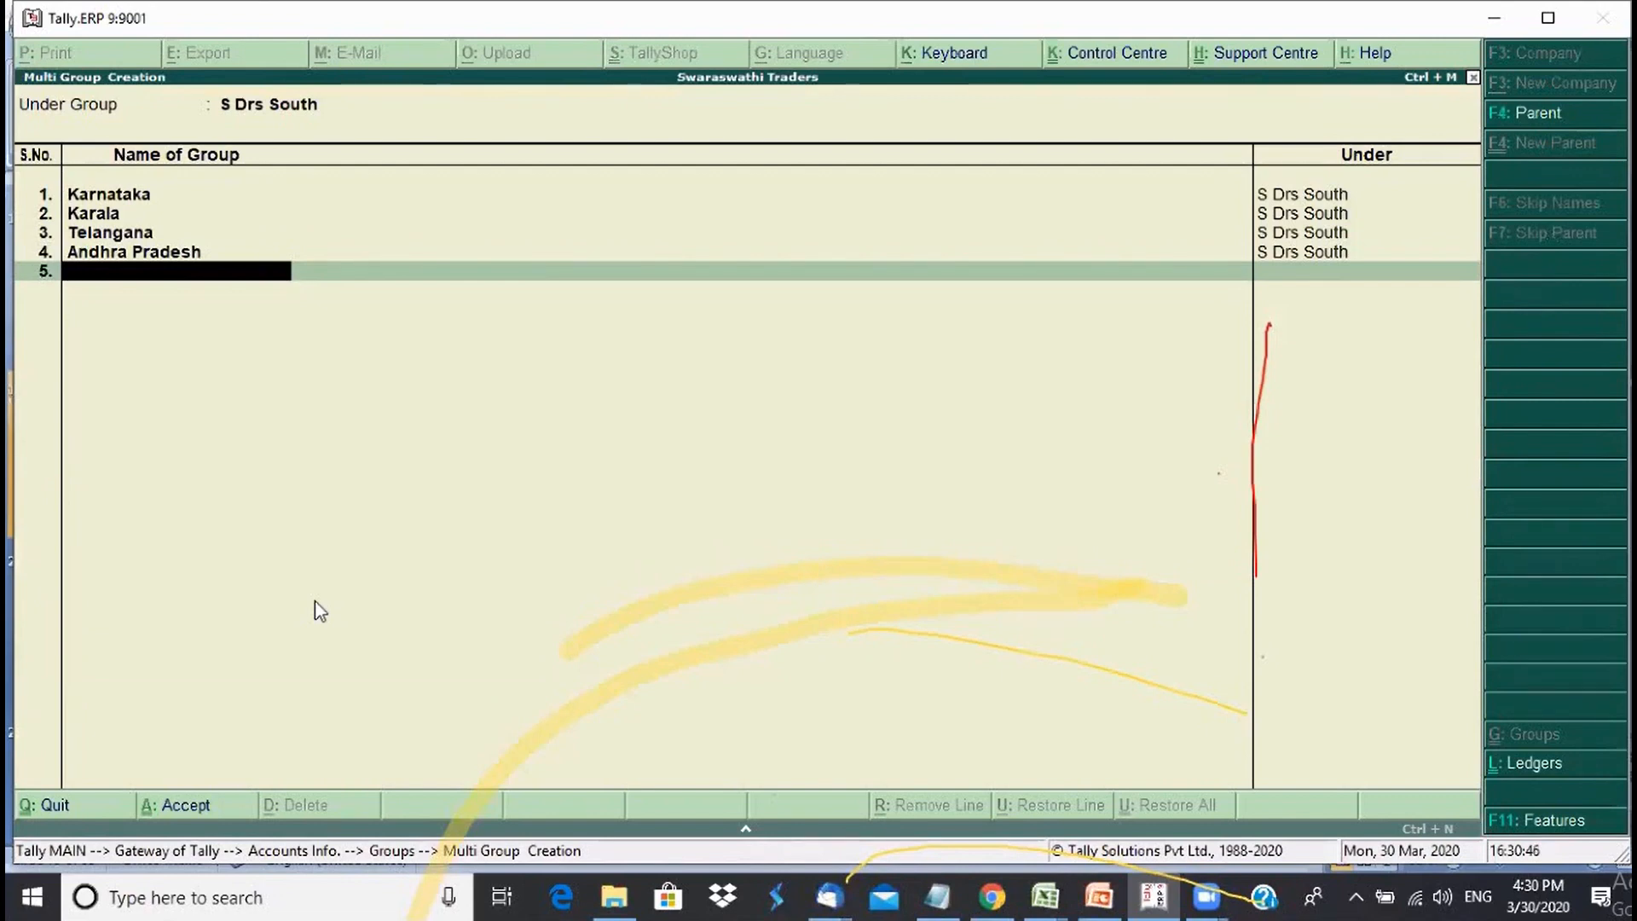
type("Tamil Nadu")
key("Return")
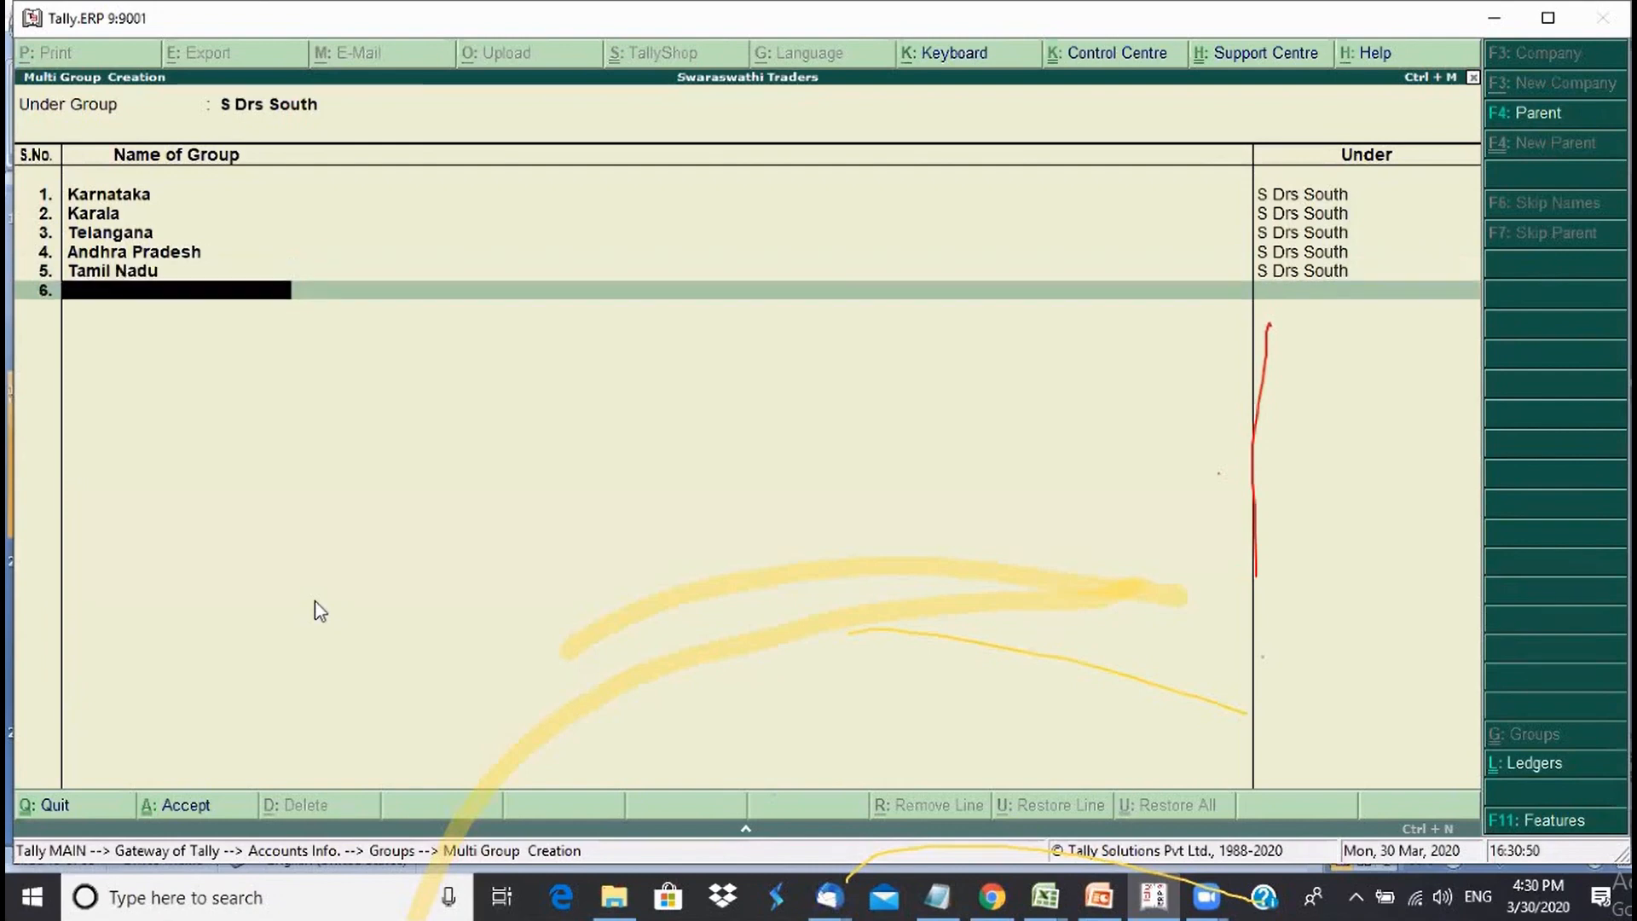
key("Return")
key("Return")
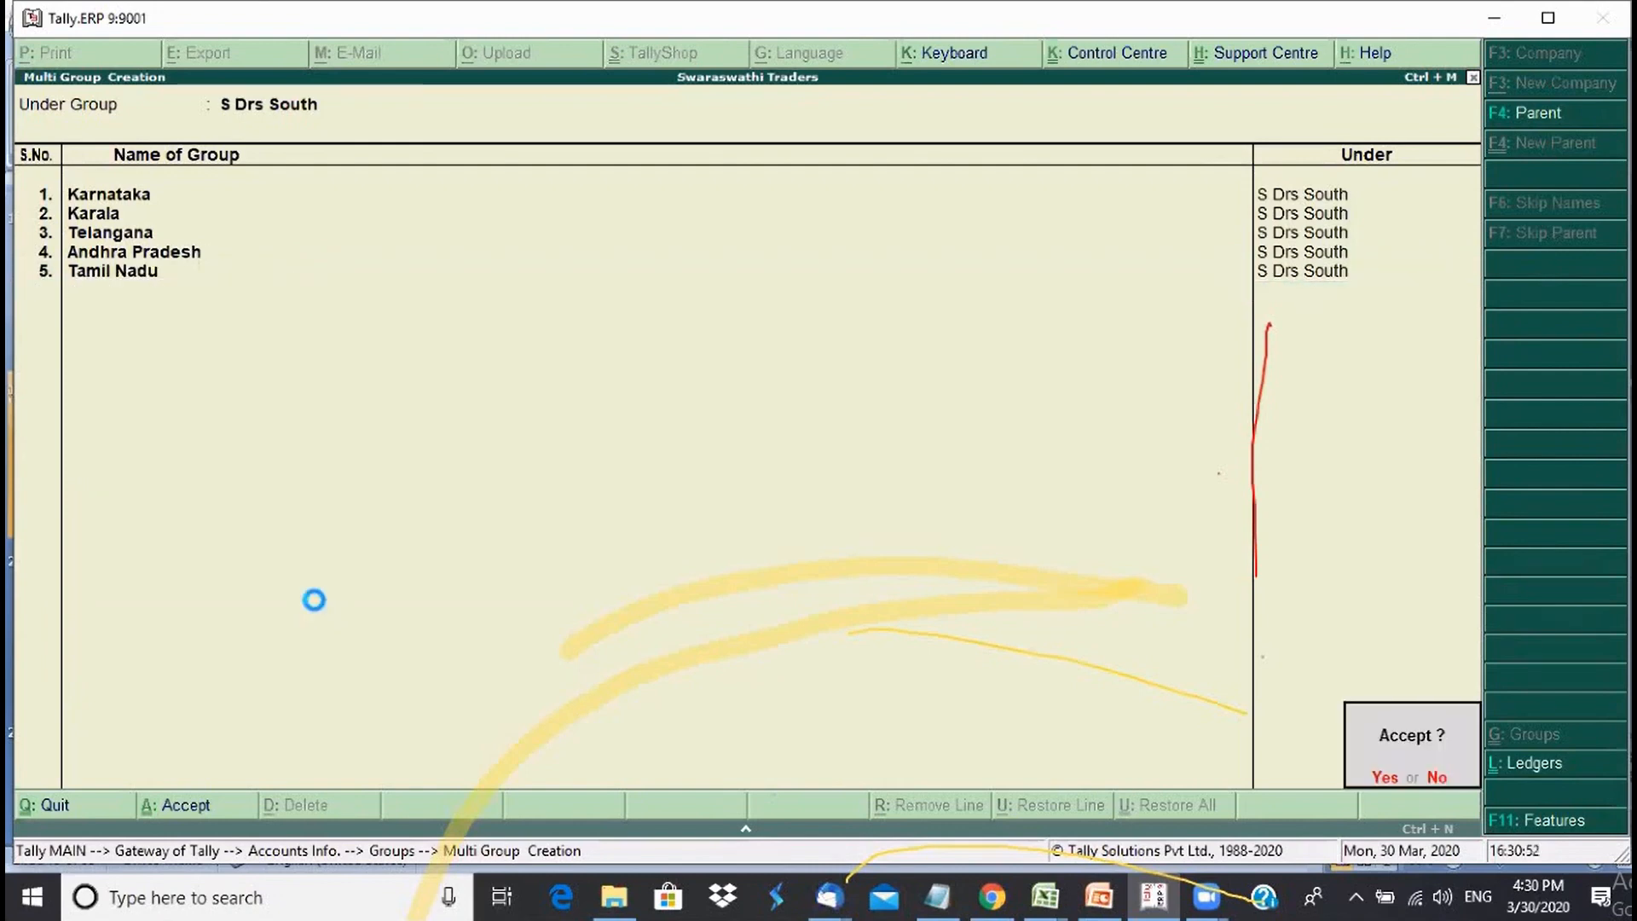
key("Return")
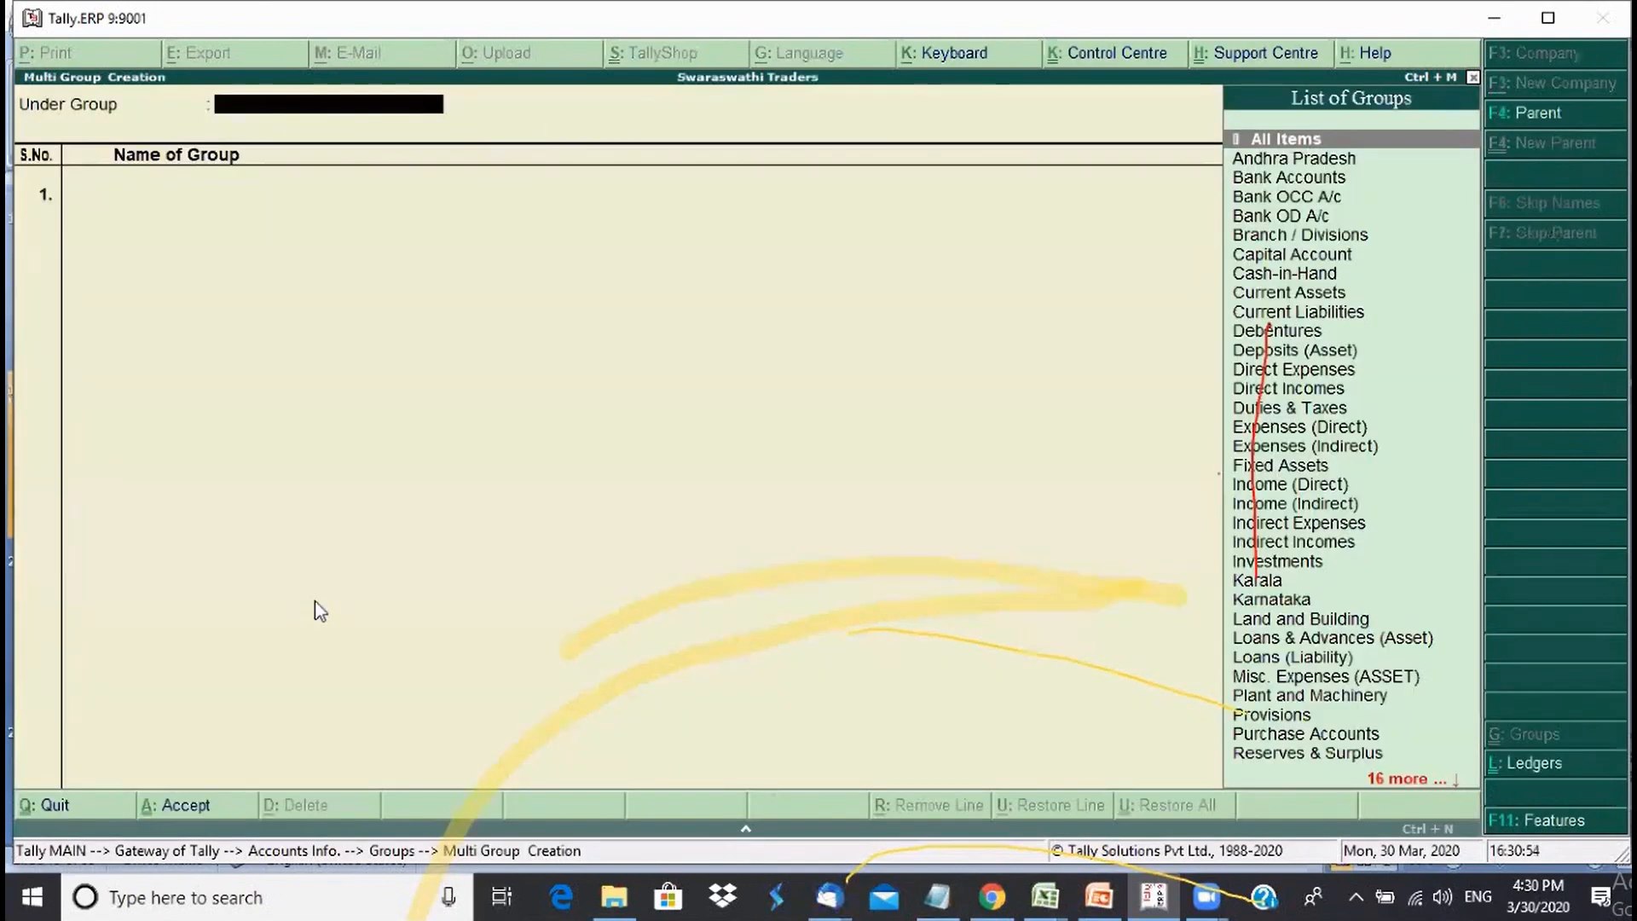
- Under S Drs North, enter Delhi, Haryana, Uttar Pradesh and Jammu and Kashmir
type("S")
key("Down")
key("Down")
key("Down")
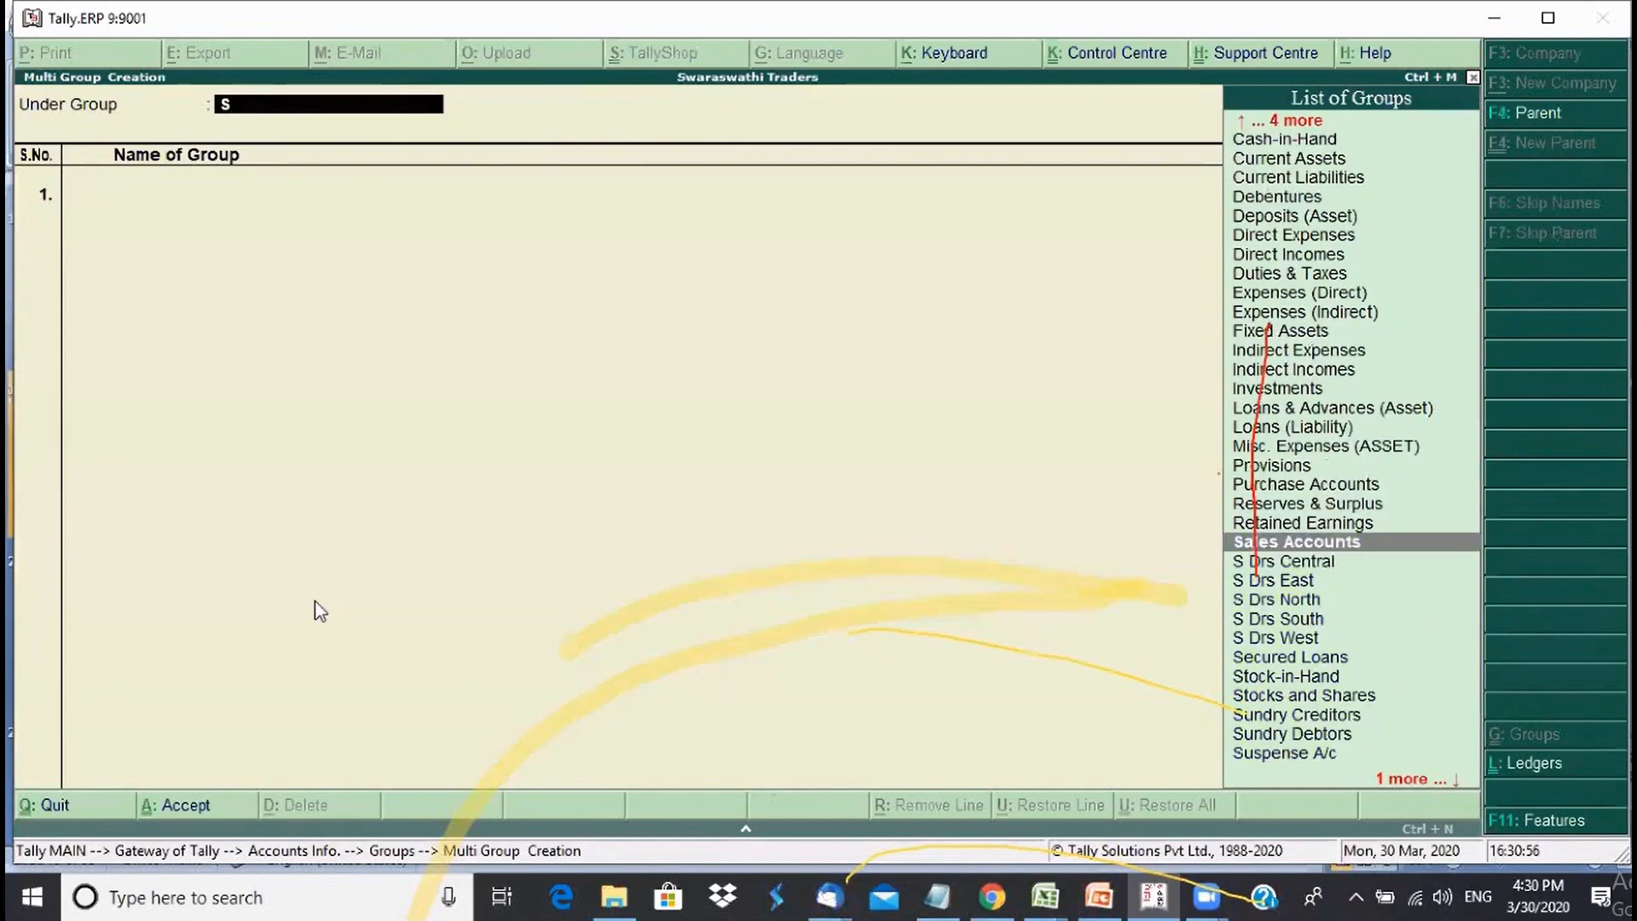
key("Return")
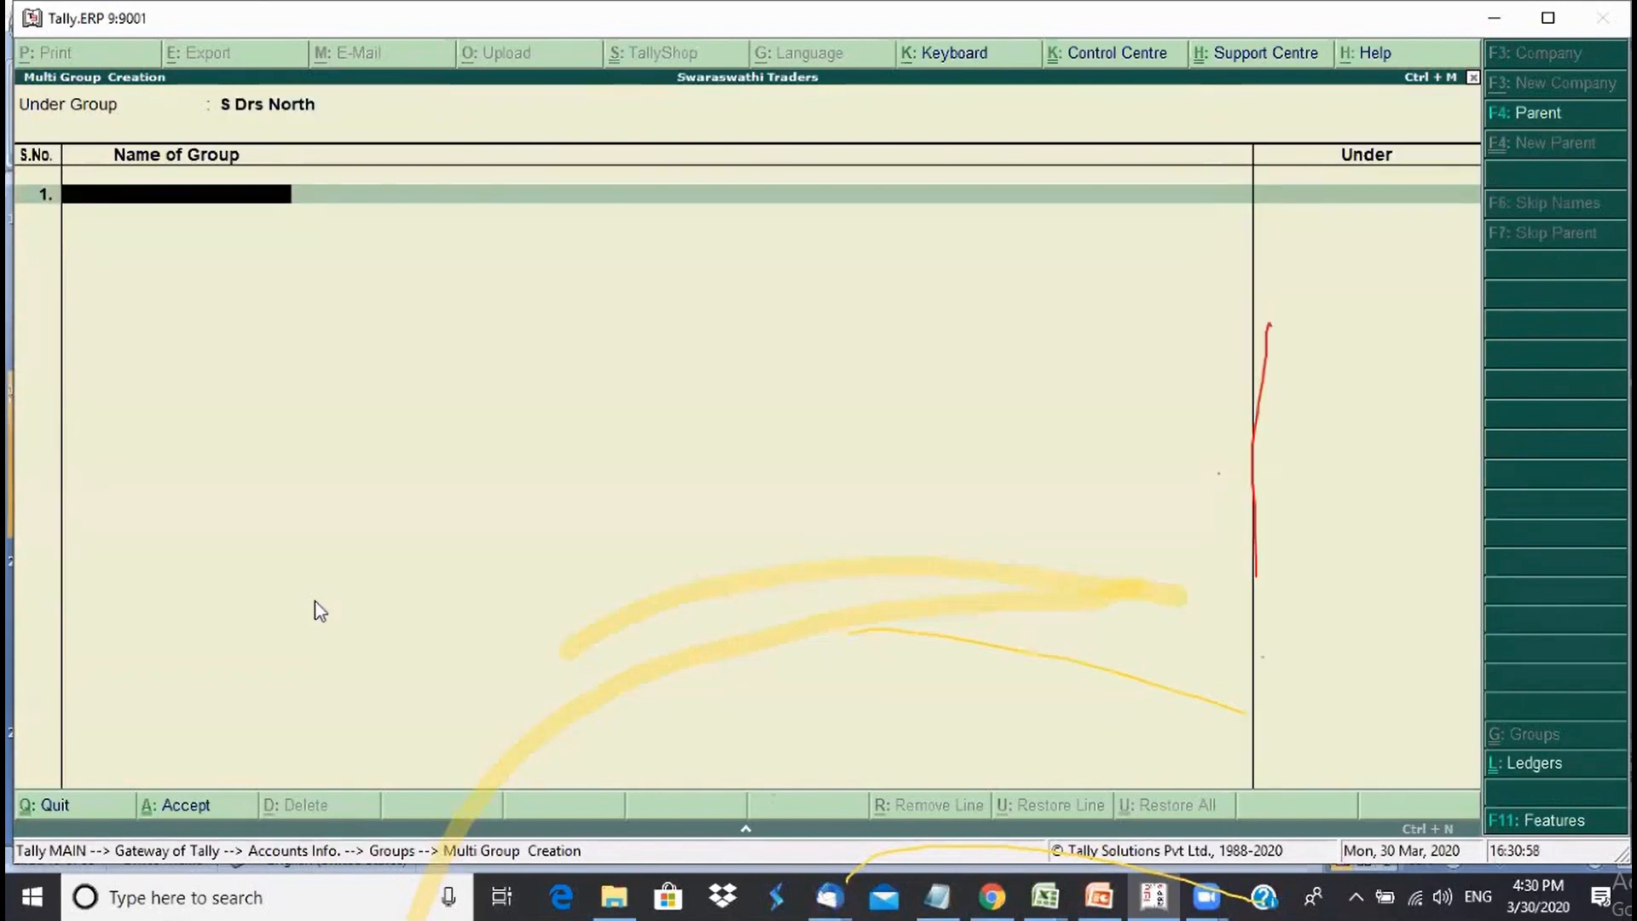
type("Delhi")
key("Return")
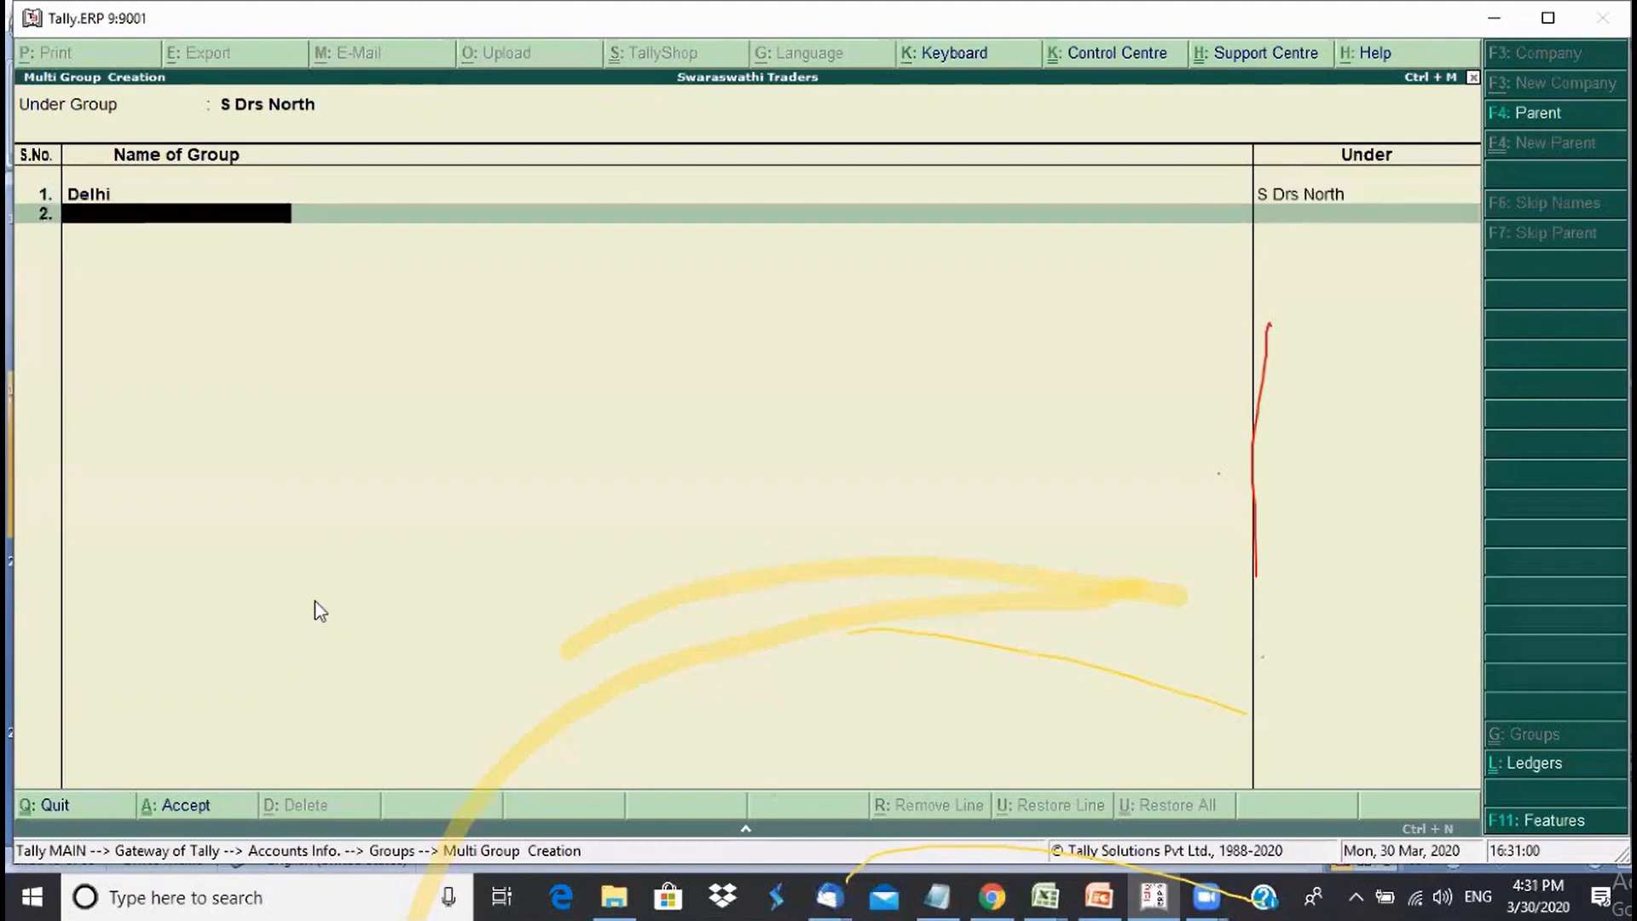
type("Haryana")
key("Return")
type("Utta")
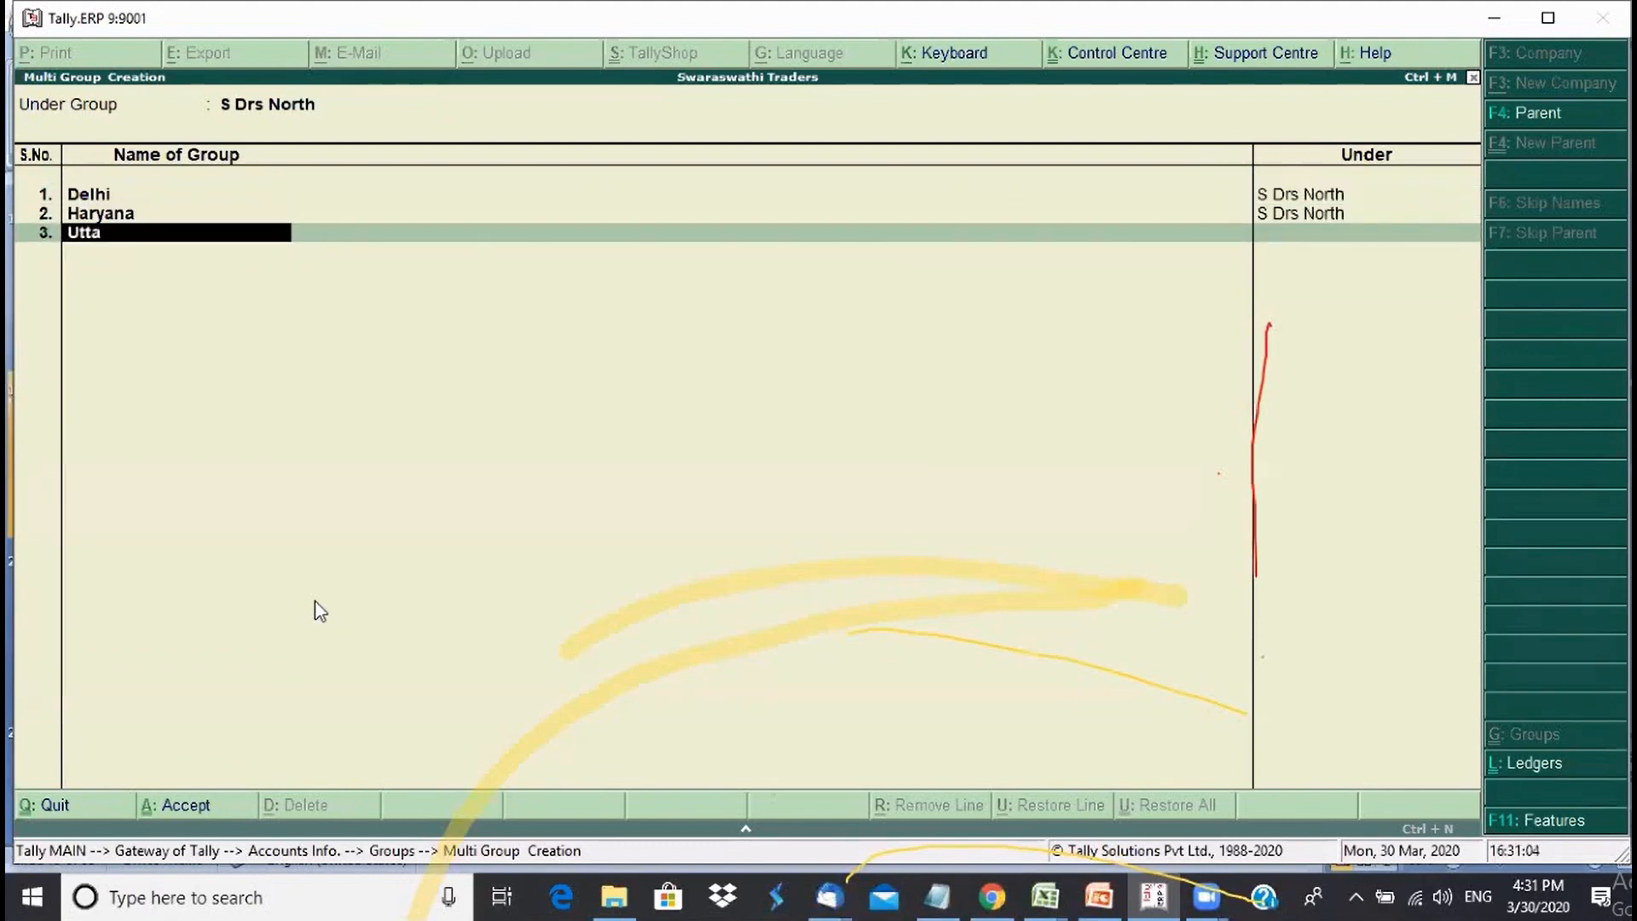
type("rpradesh")
key("BackSpace")
key("BackSpace")
key("BackSpace")
key("BackSpace")
key("BackSpace")
key("BackSpace")
key("BackSpace")
type("Pradesh")
key("Return")
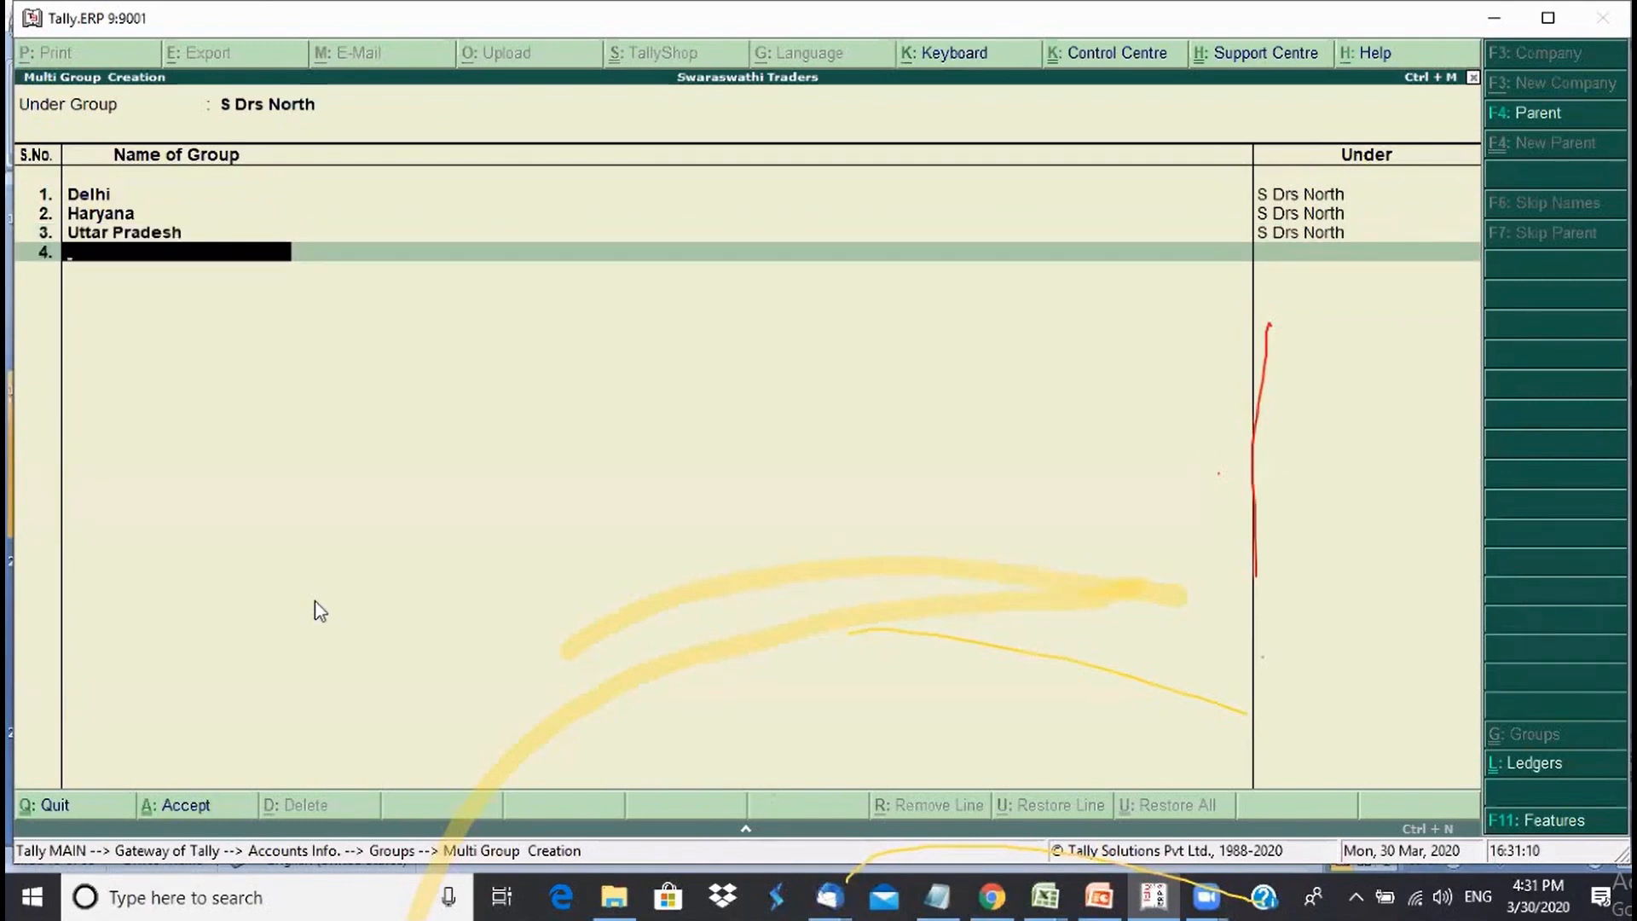
type("Jammu")
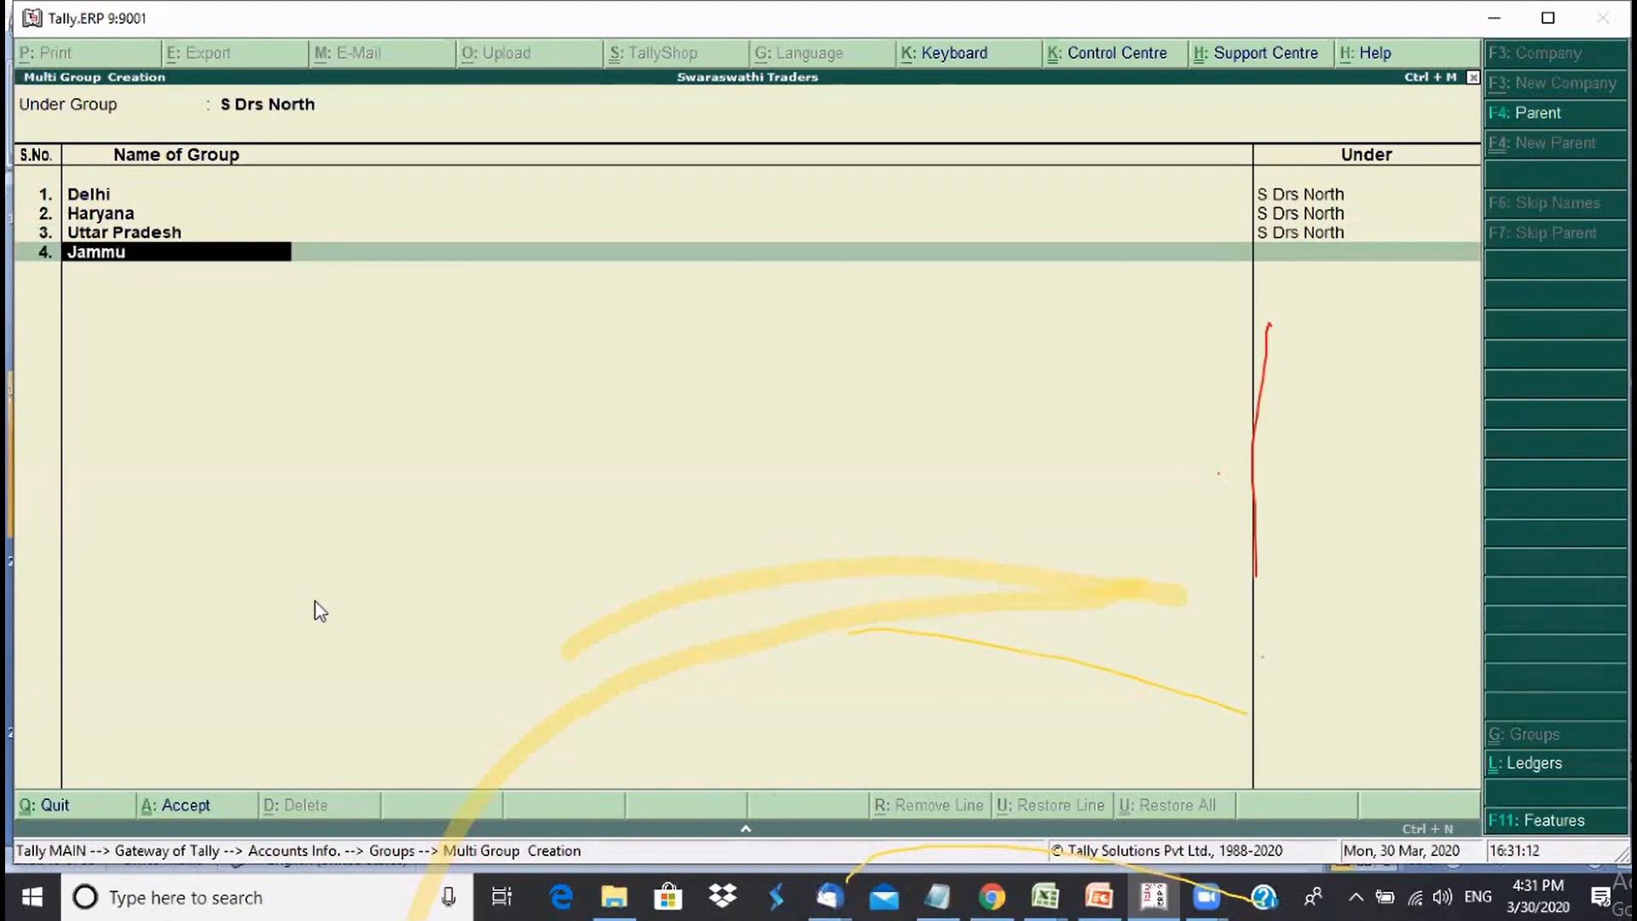
type(" and Kar")
type("sh")
type("mir")
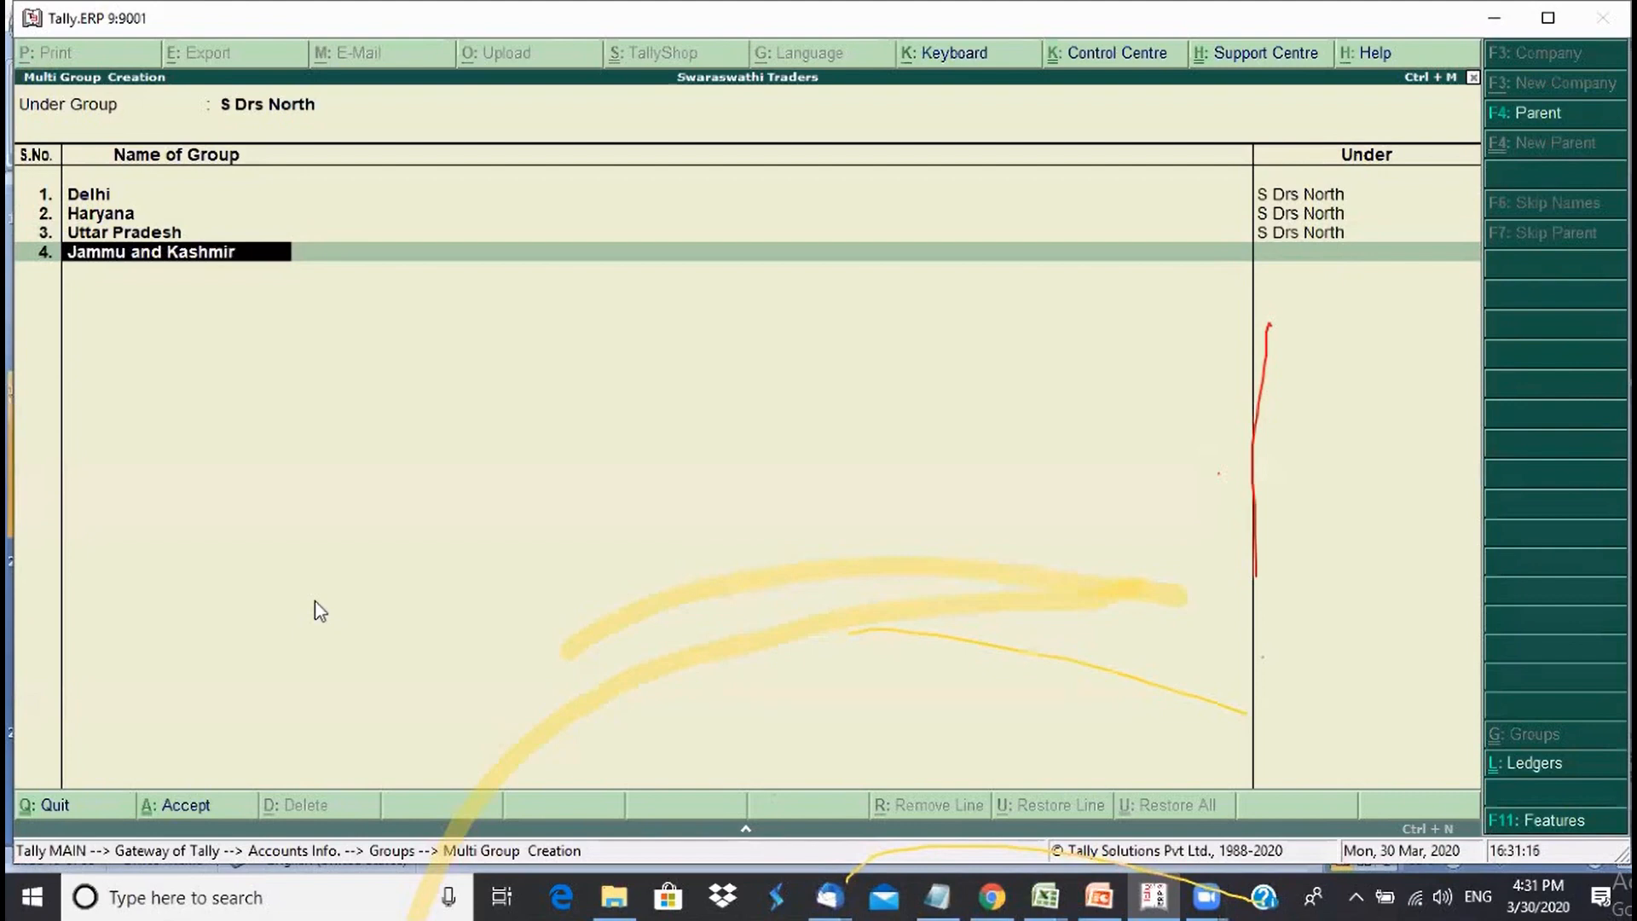
key("Return")
- Add Lay Ladak, Rajasthan, Himachal Pradesh and Uttarakhand, then save the list
type("Ley a")
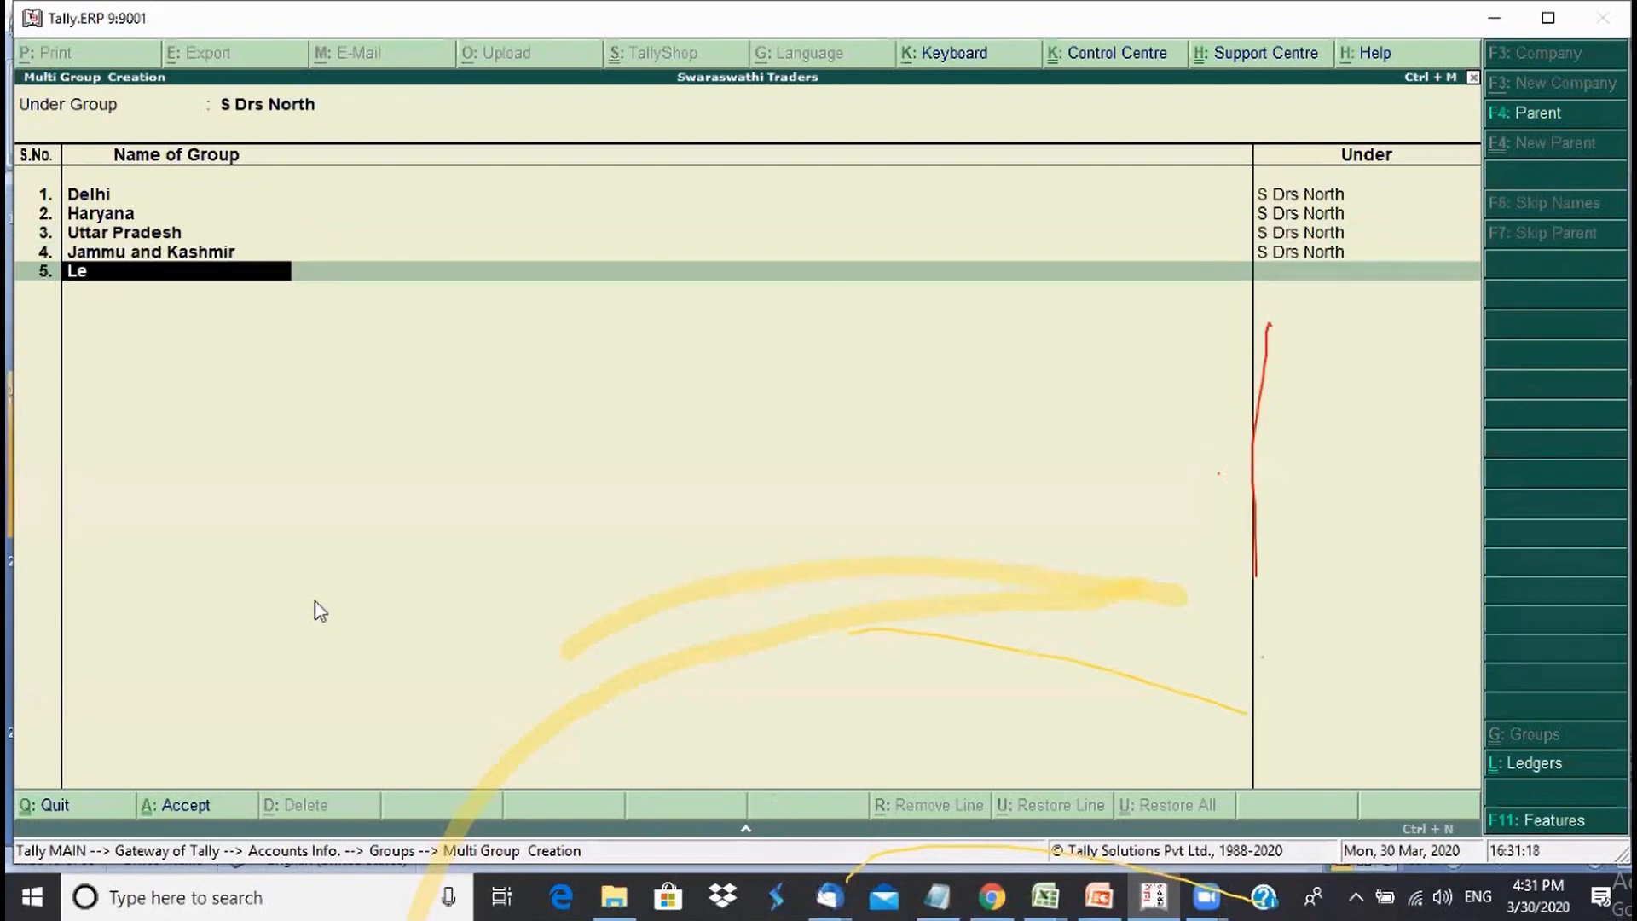
key("BackSpace")
key("BackSpace")
key("BackSpace")
key("BackSpace")
type("ay Ladak")
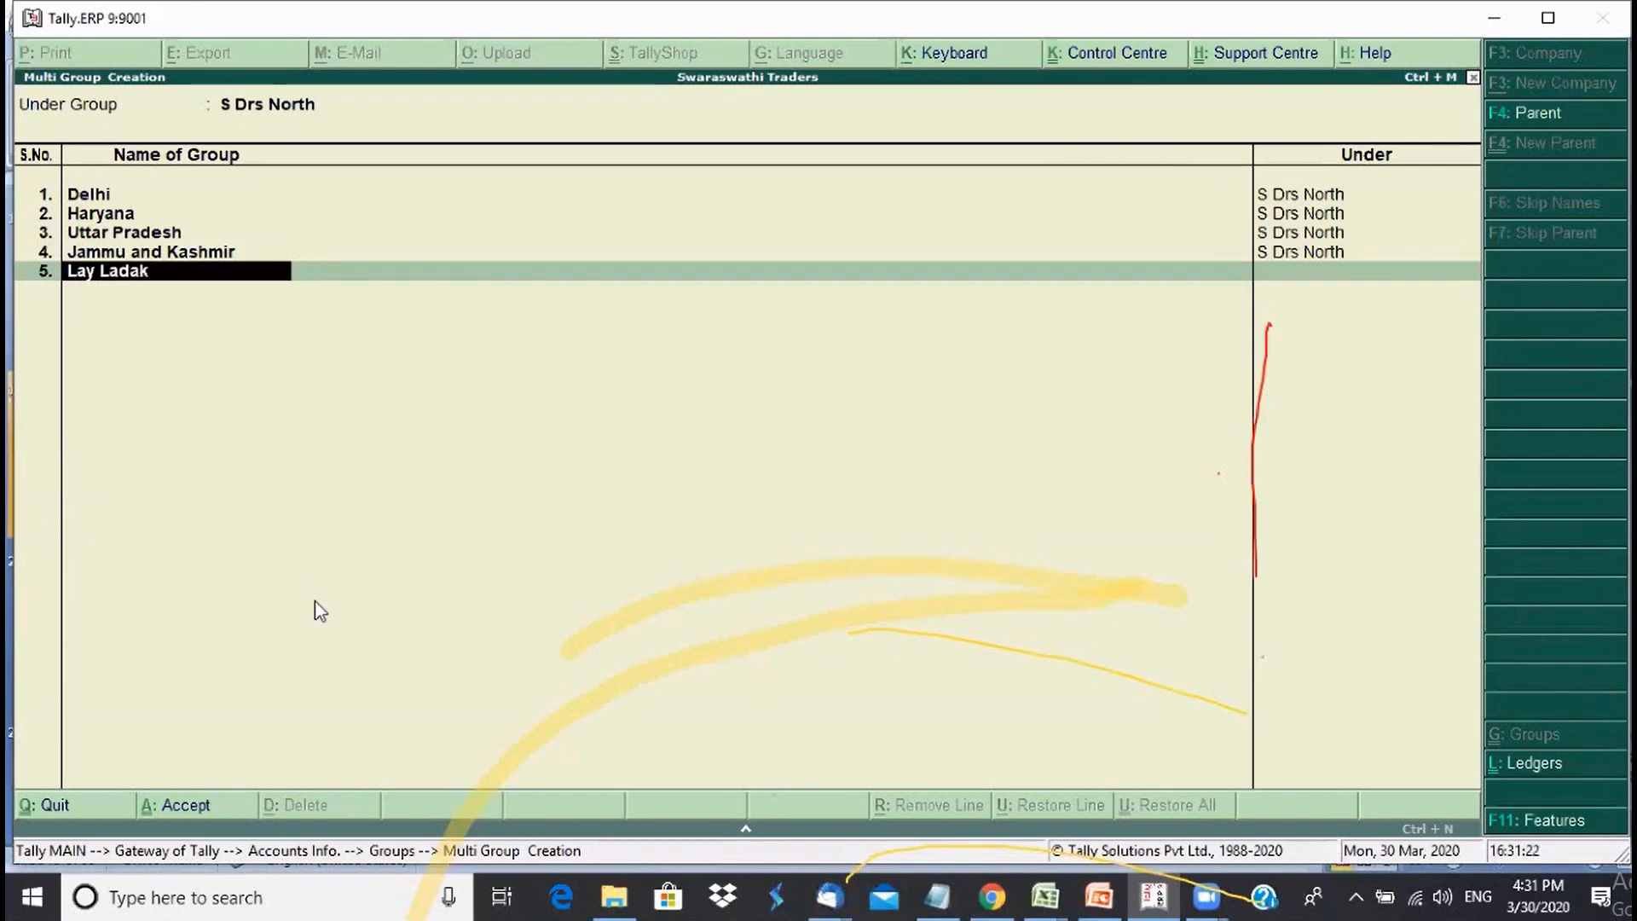
key("Return")
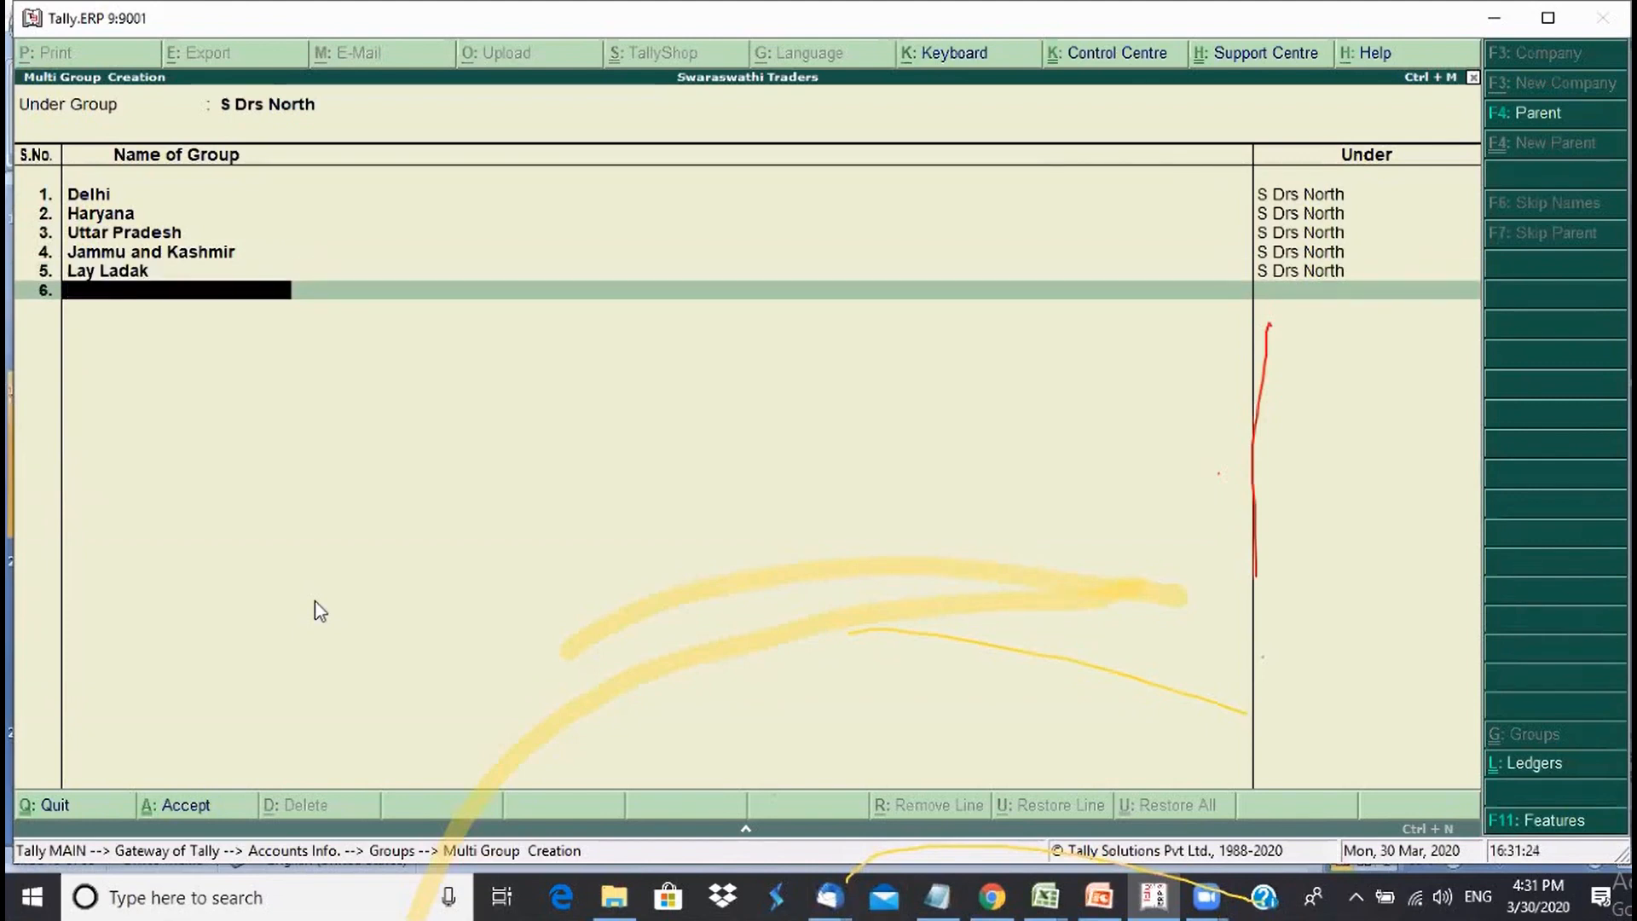
type("Rajaas")
key("BackSpace")
key("BackSpace")
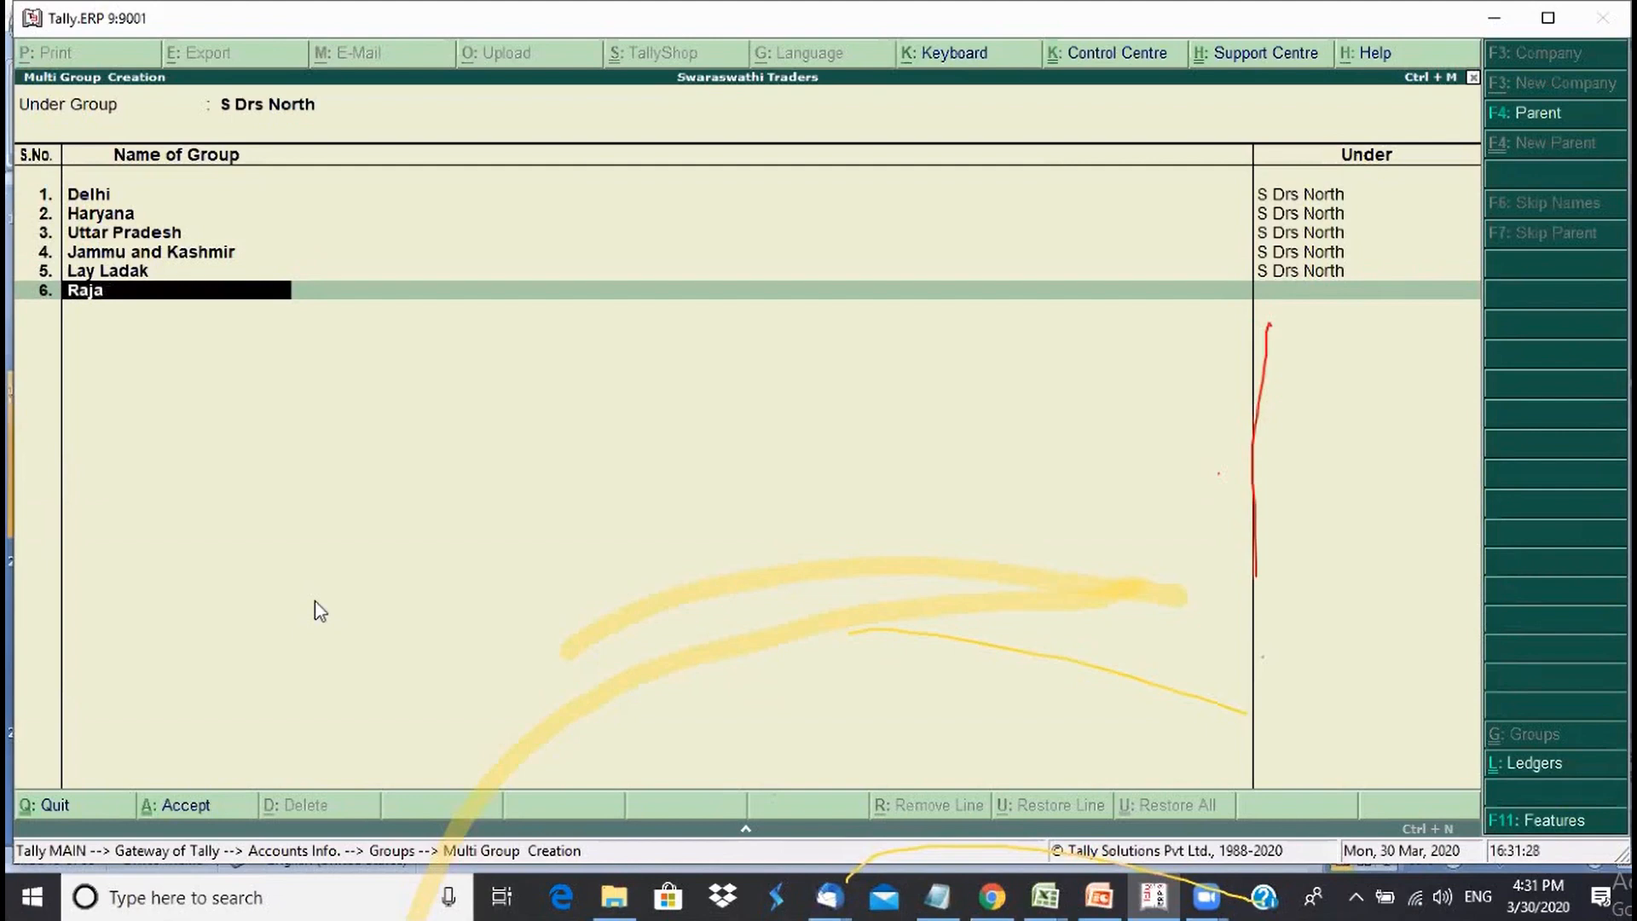
type("sthan")
key("Return")
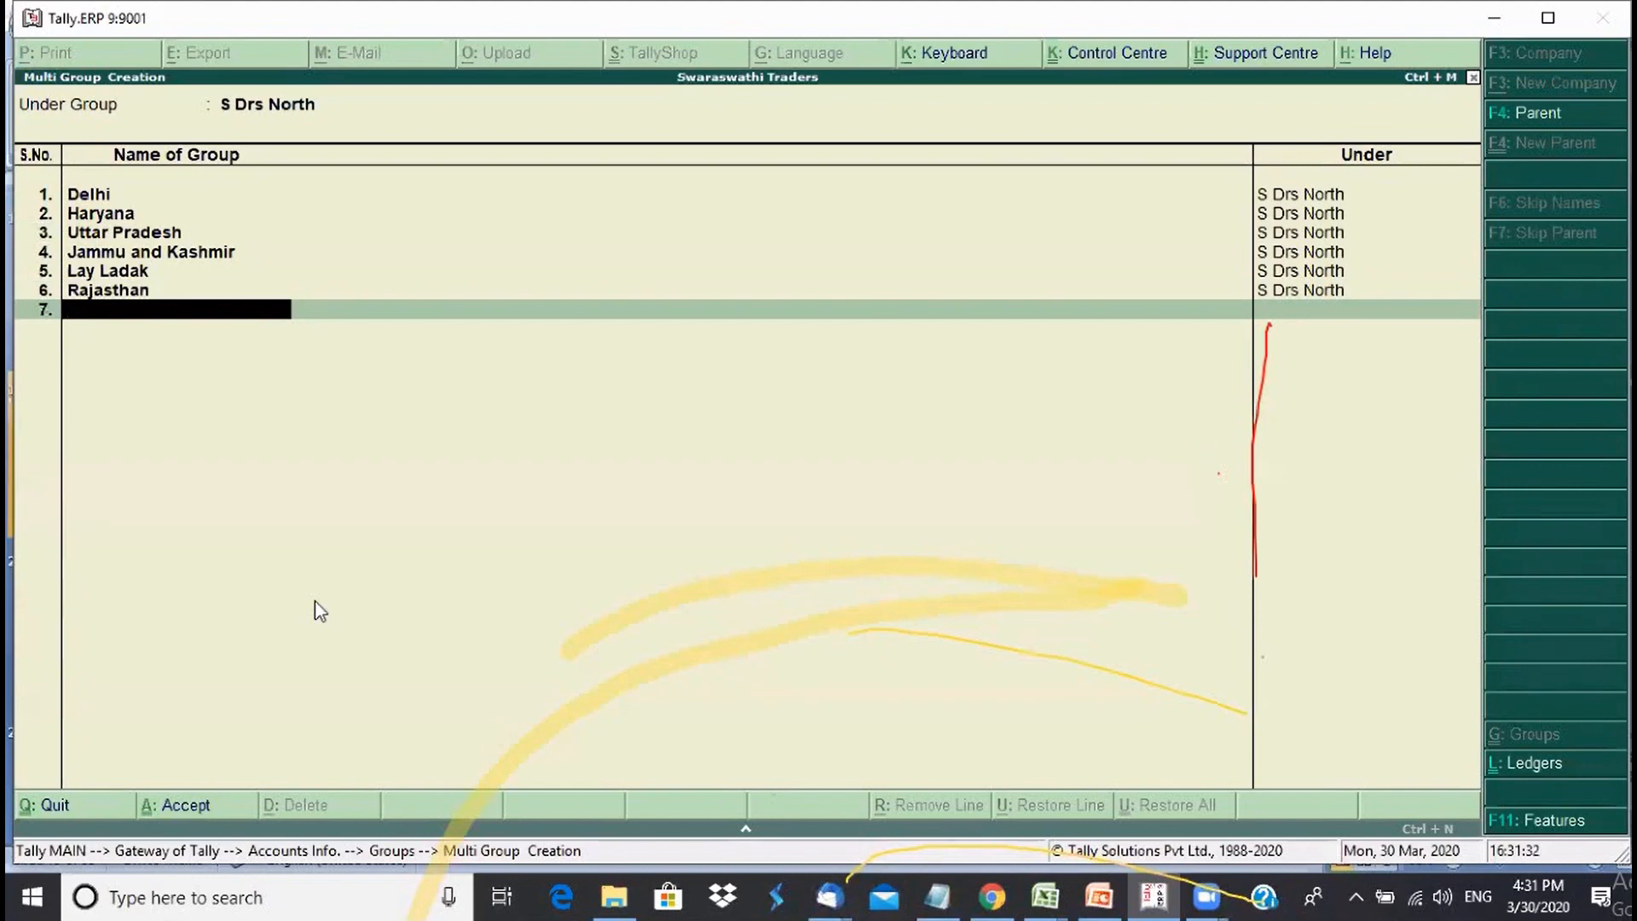
type("Himachal Pradesh")
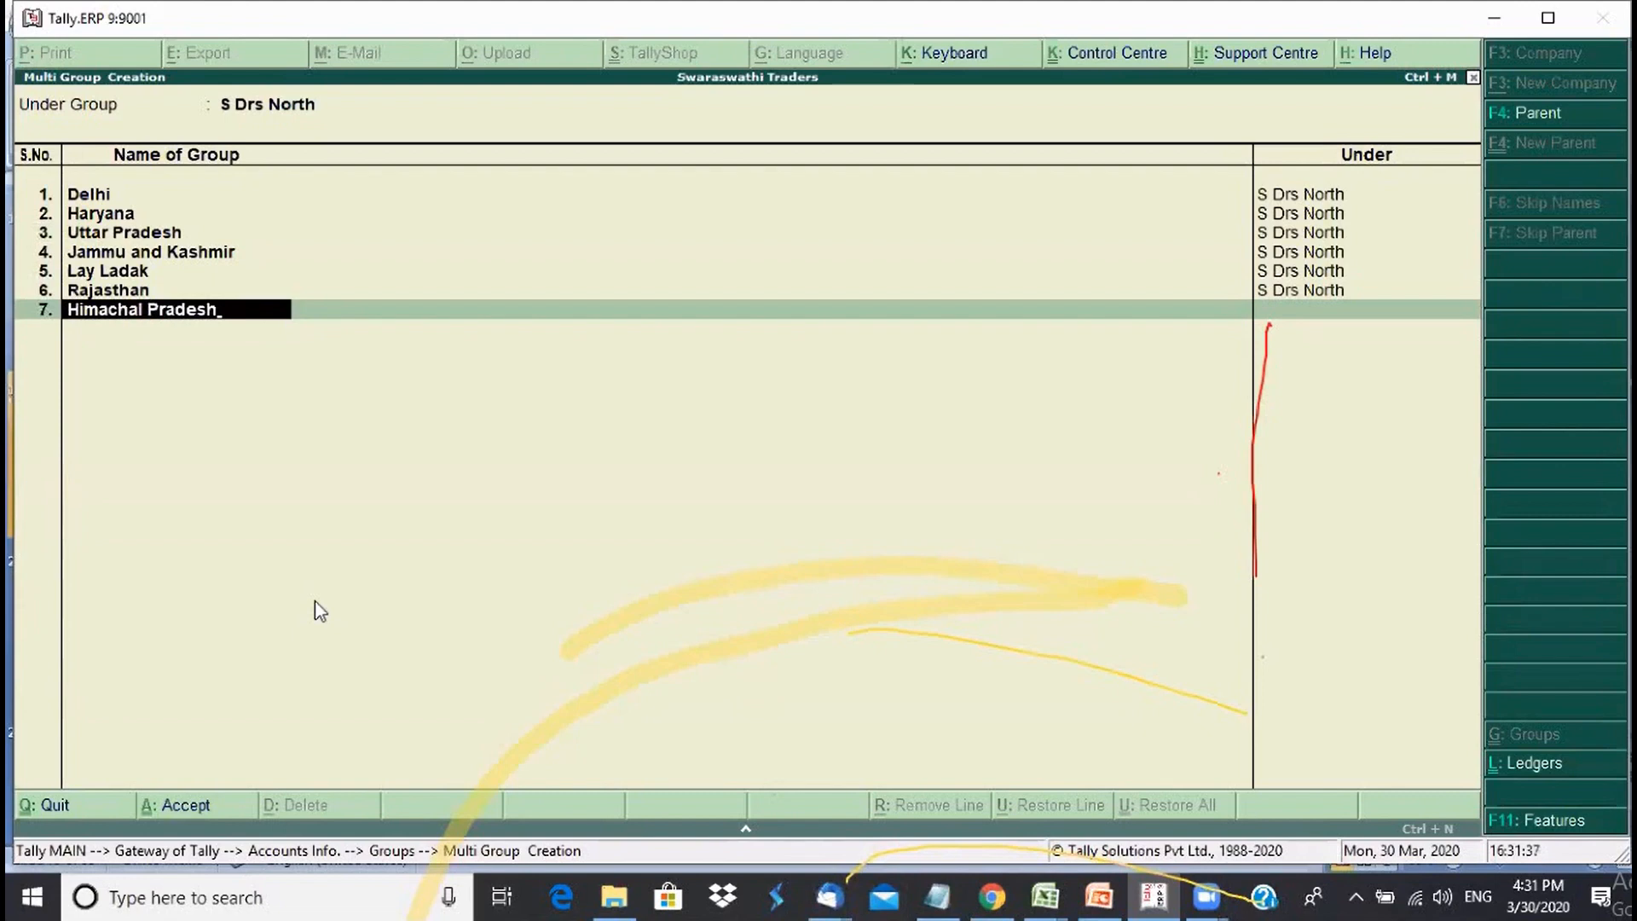
key("Return")
type("U")
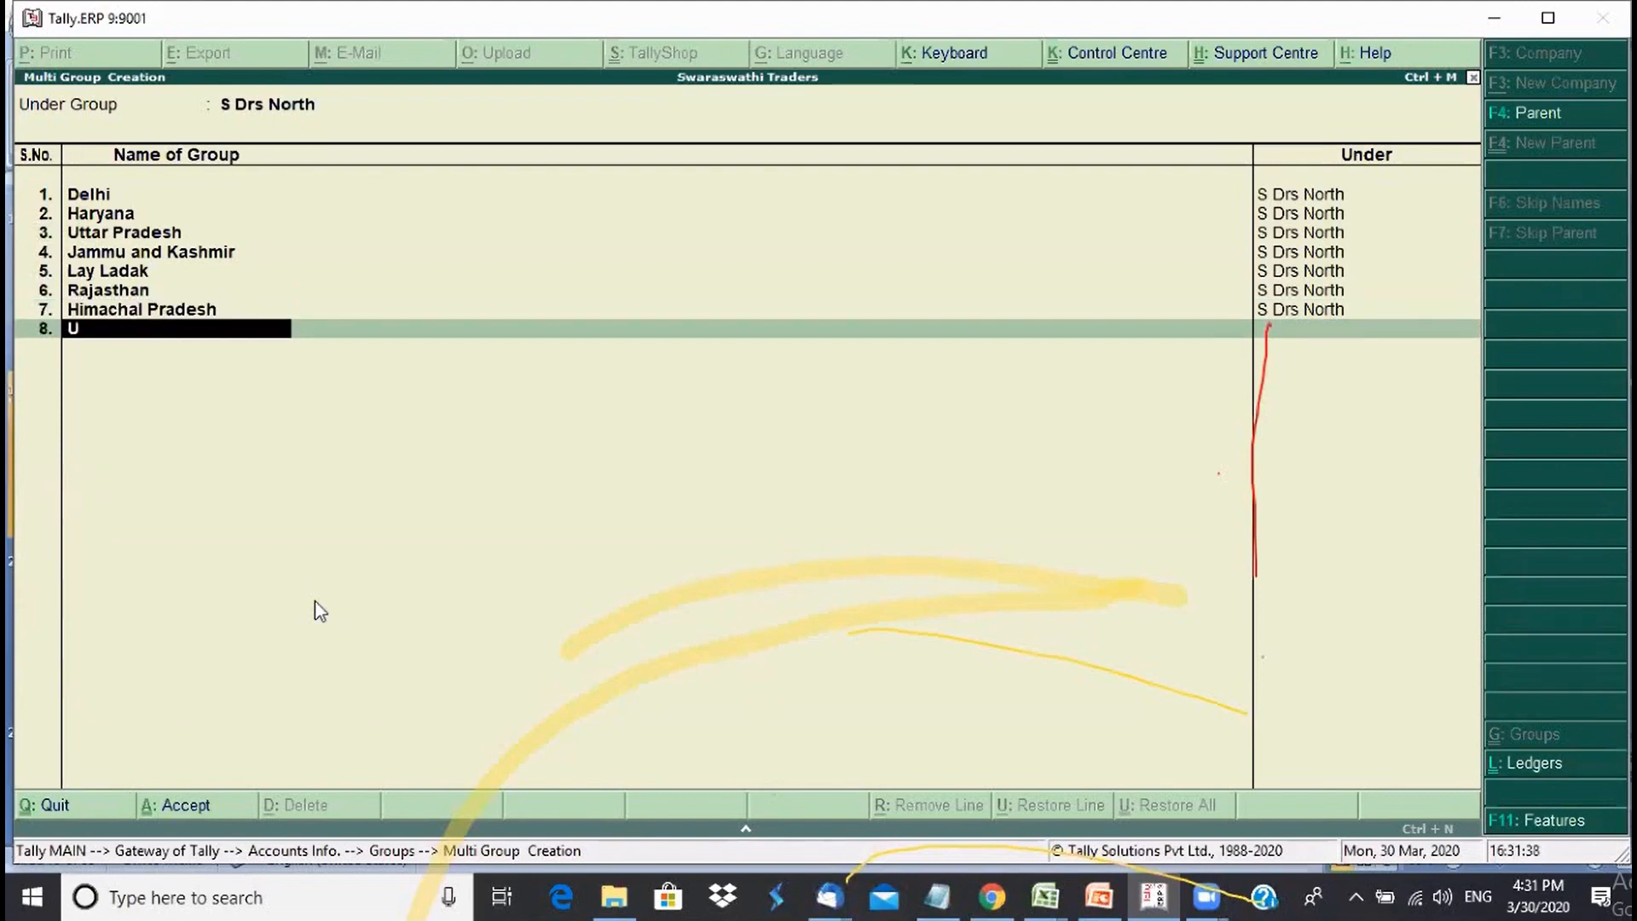
type("ttarakhand")
key("Return")
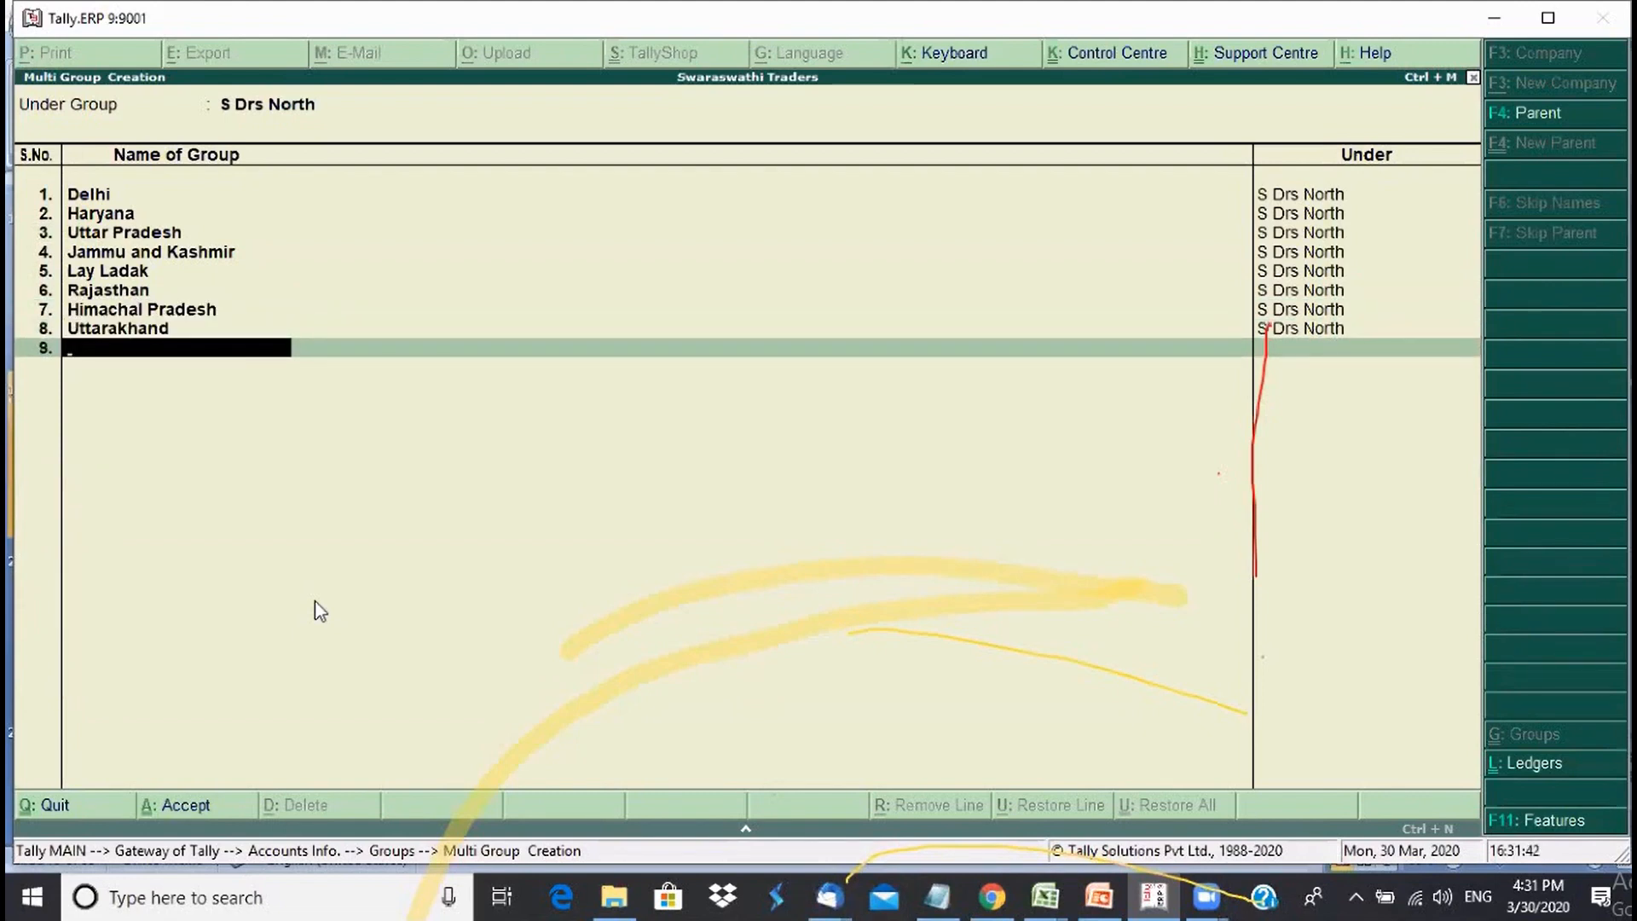
key("Return")
key("Return")
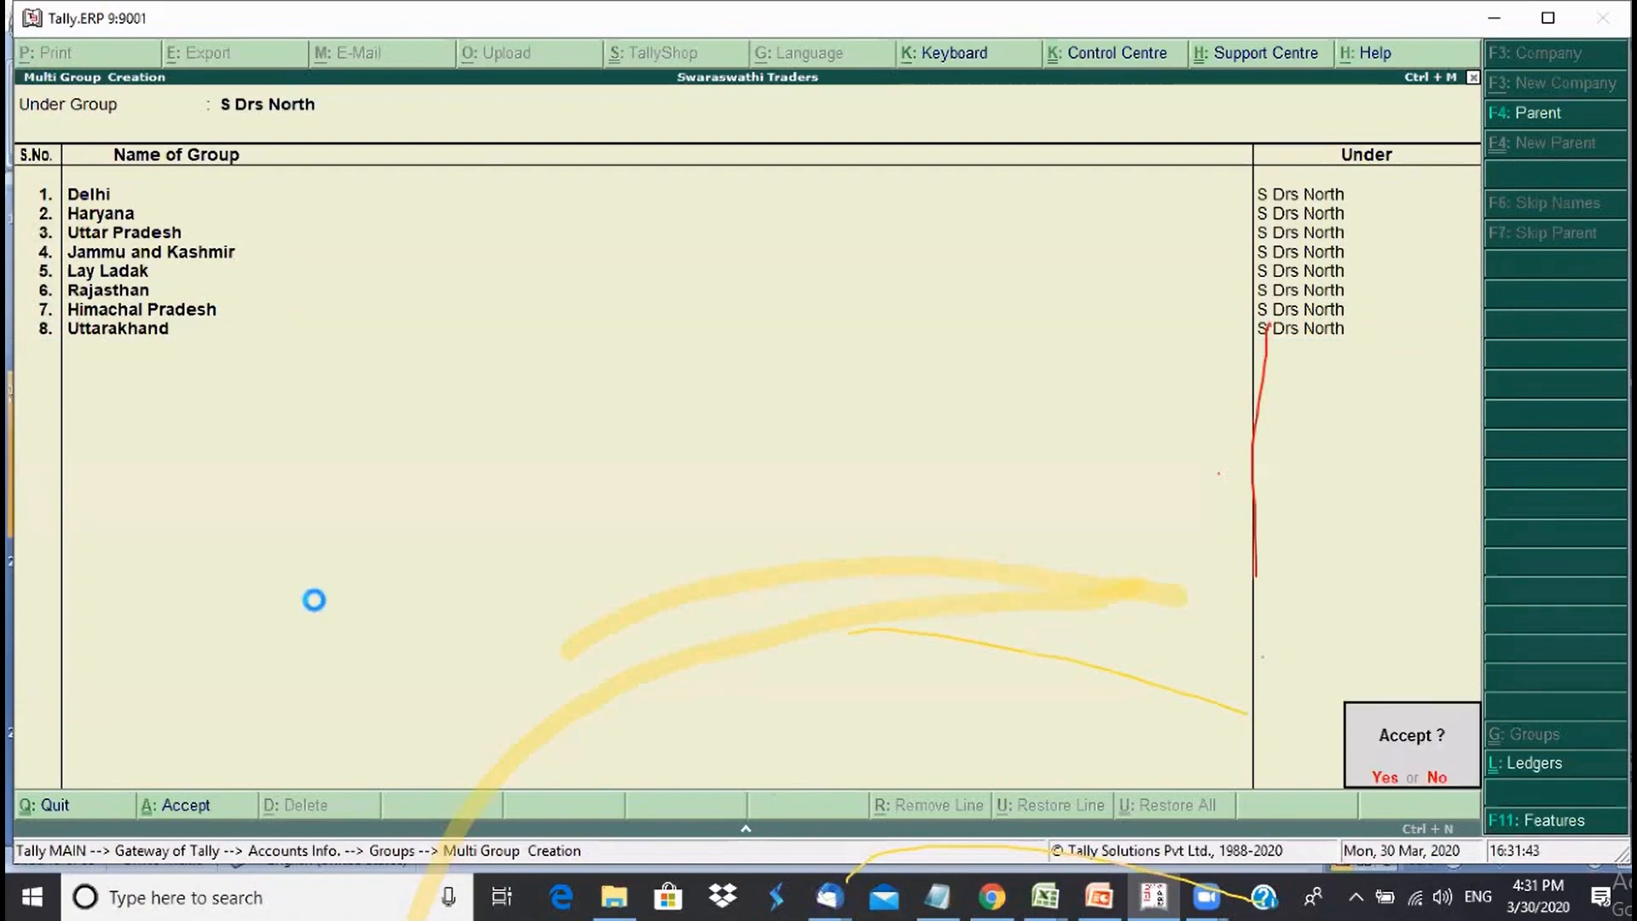
key("Return")
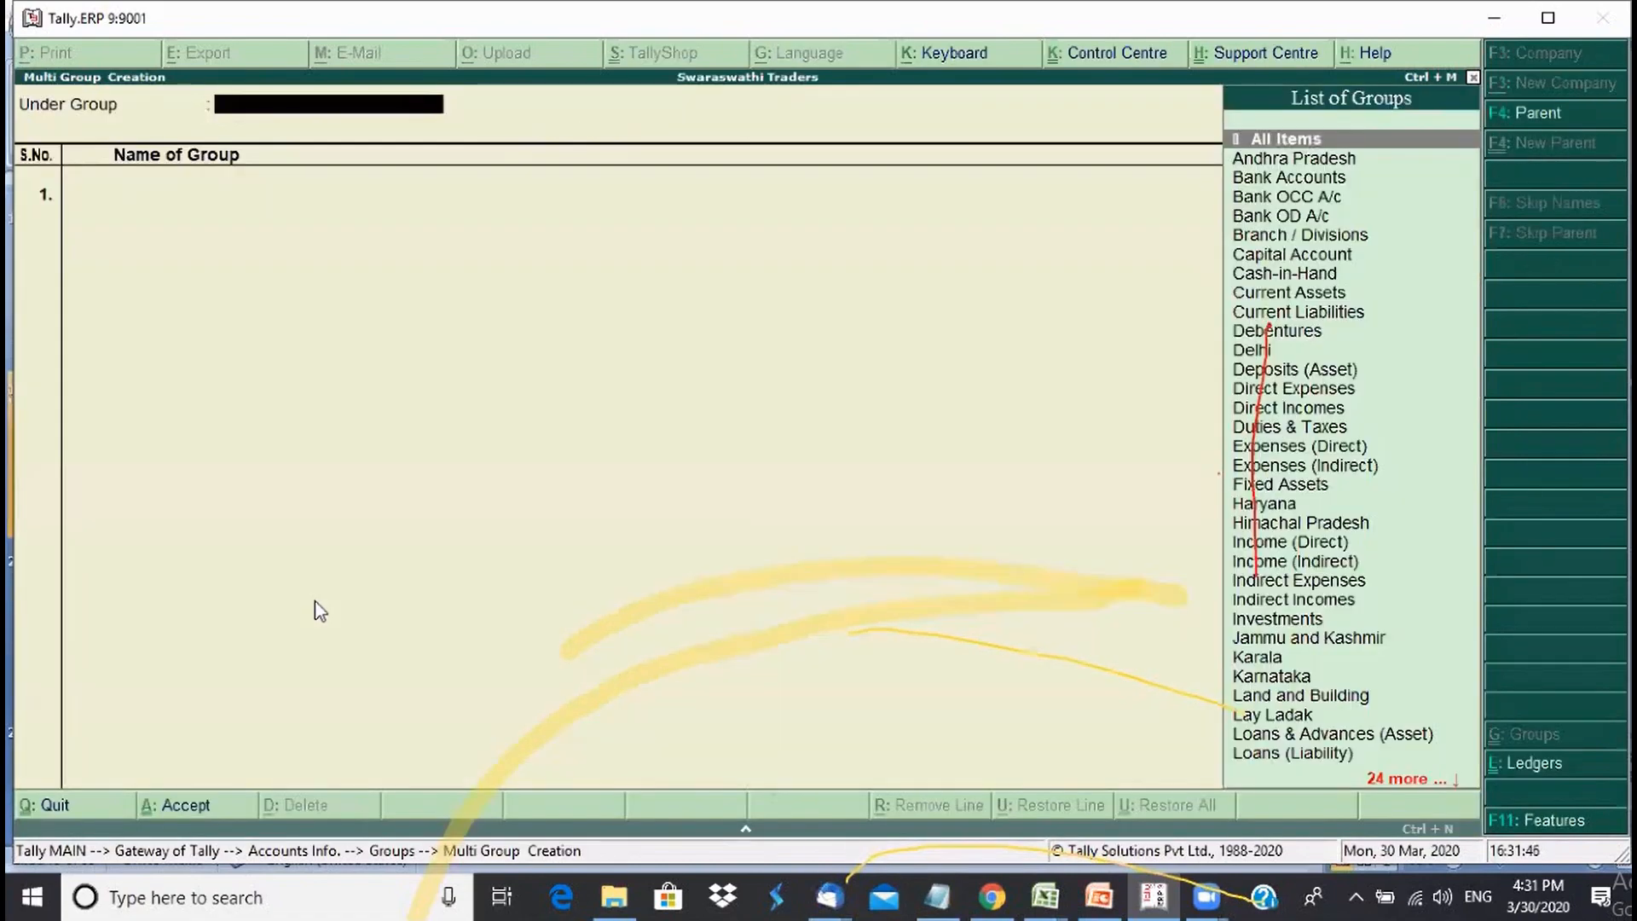
- With S Drs West as parent, enter Maharastra, Goa and Gujarat and finish the list
type("S")
key("Down")
key("Down")
key("Down")
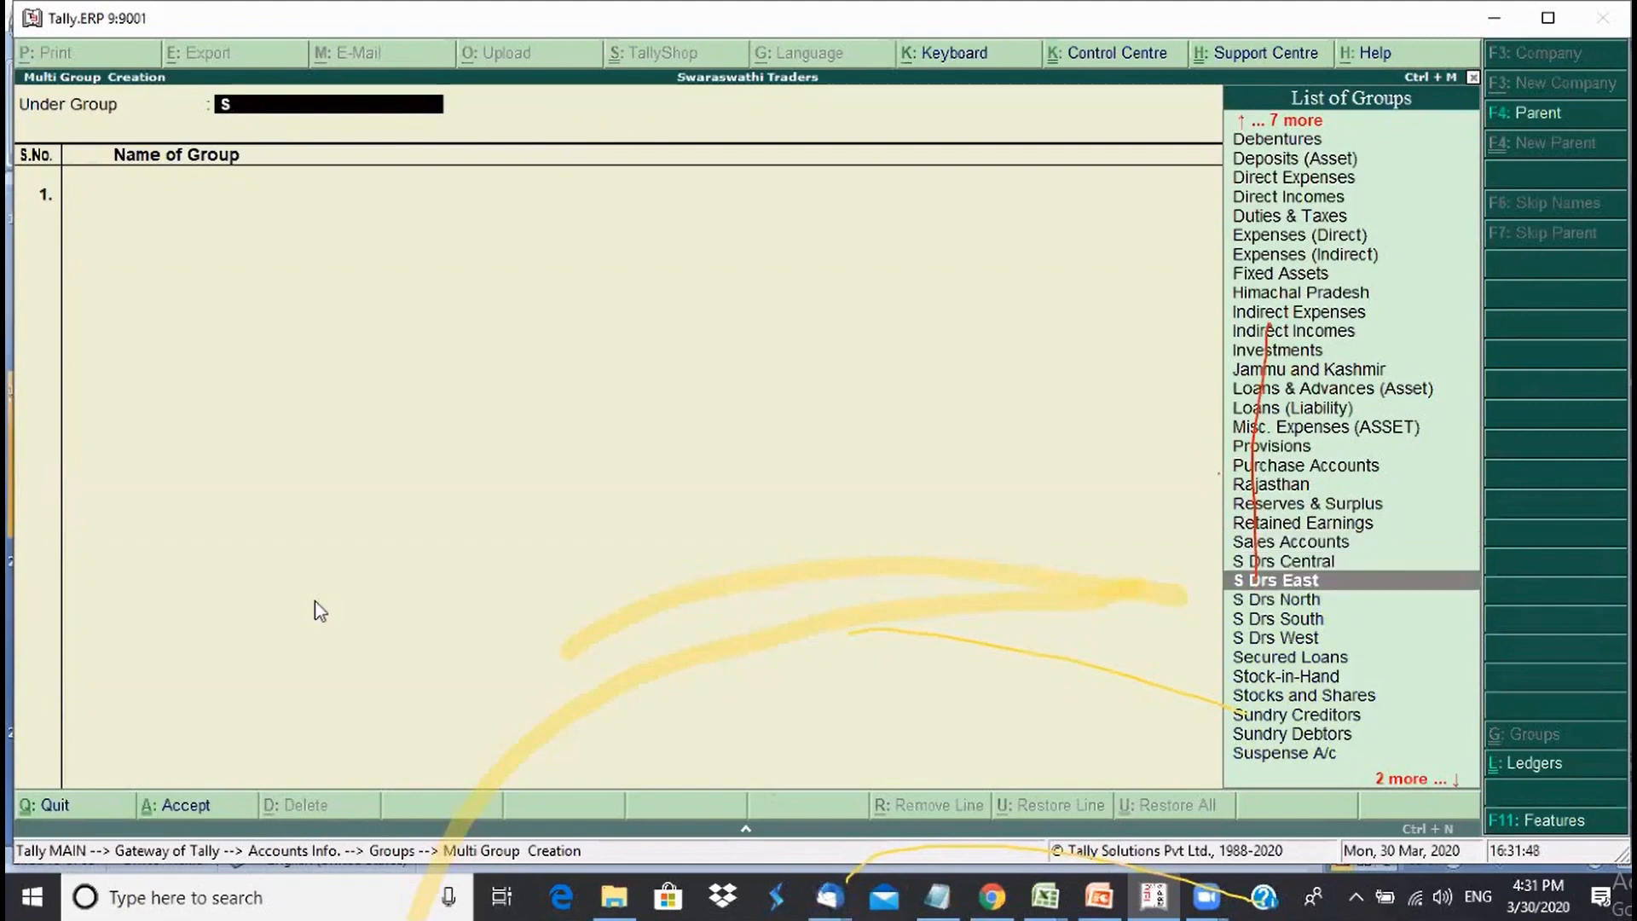
key("Down")
key("Down")
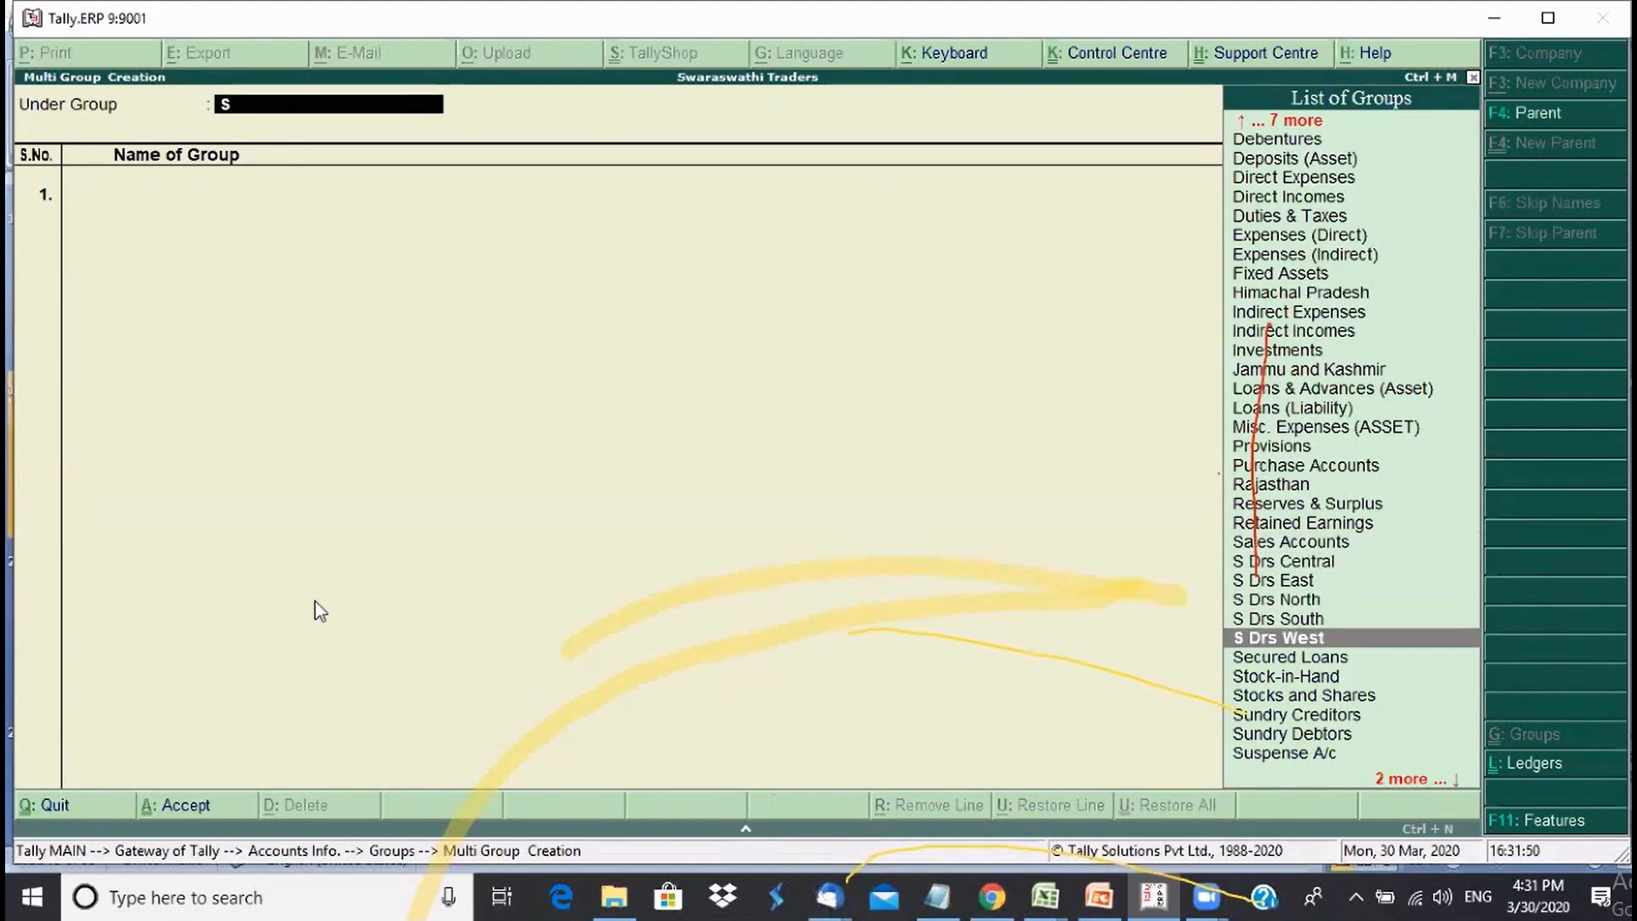
key("Return")
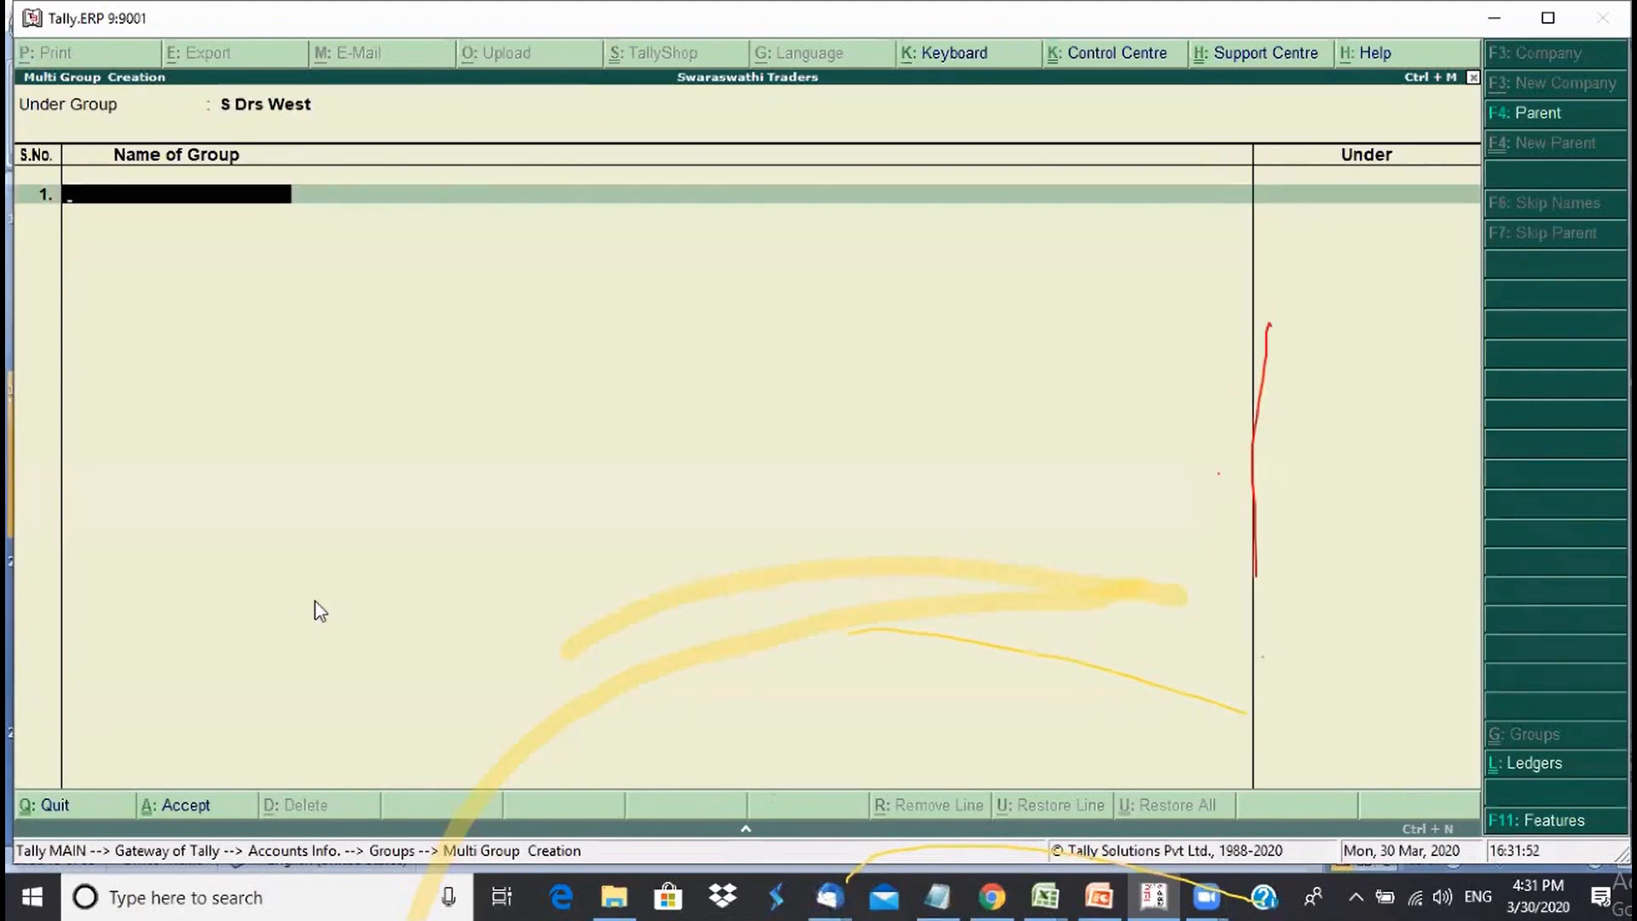
type("Maharastra")
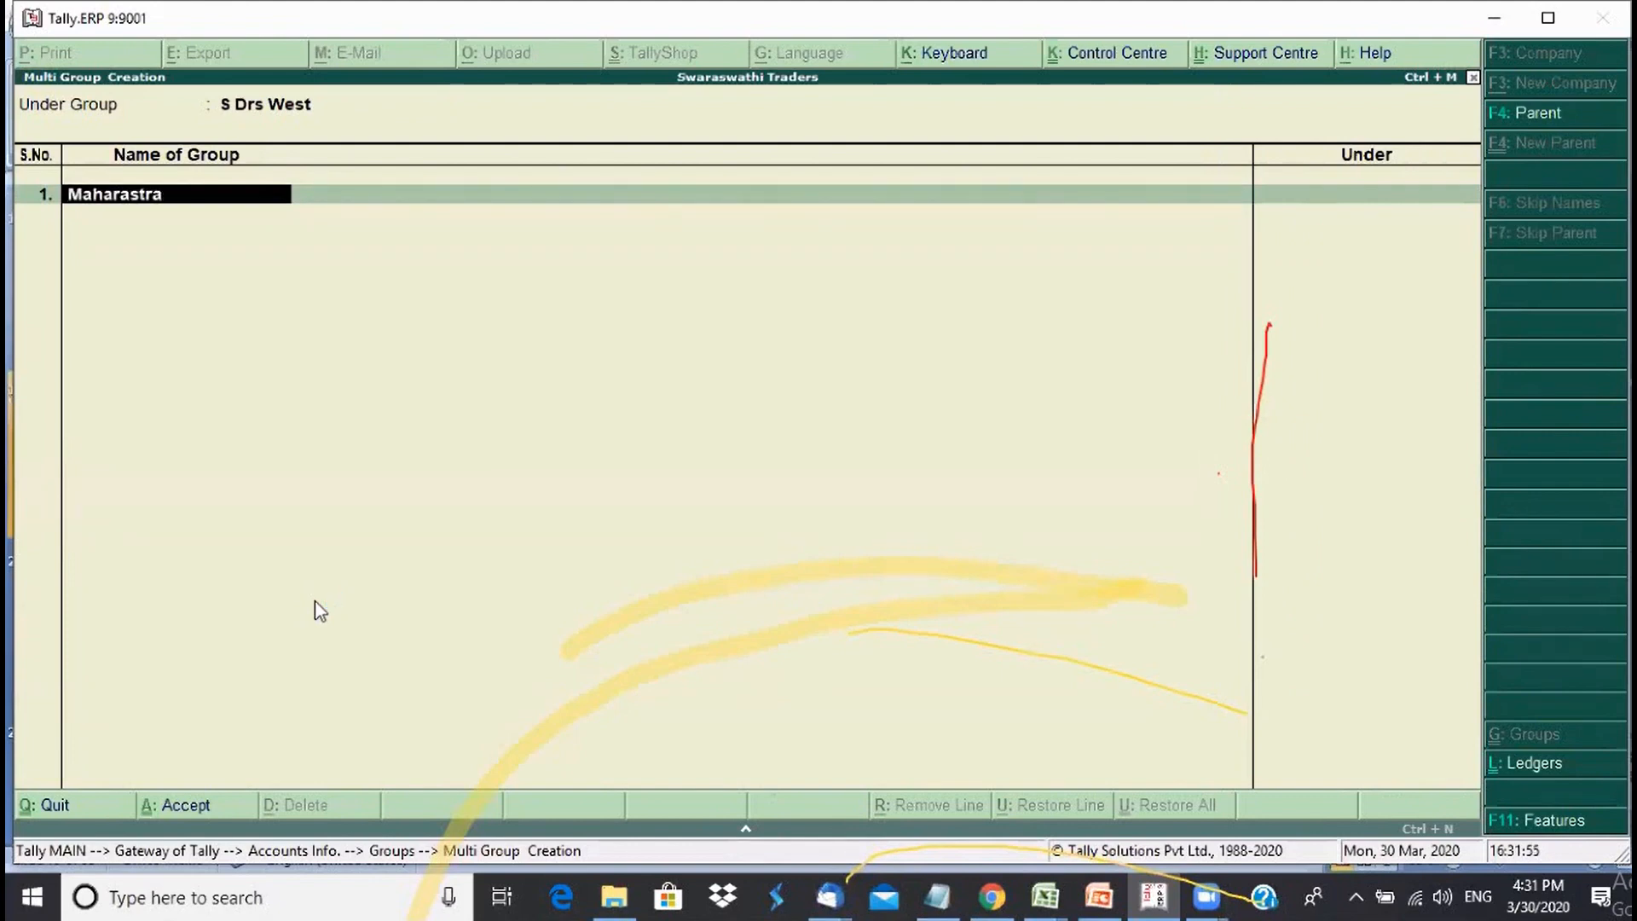
key("Return")
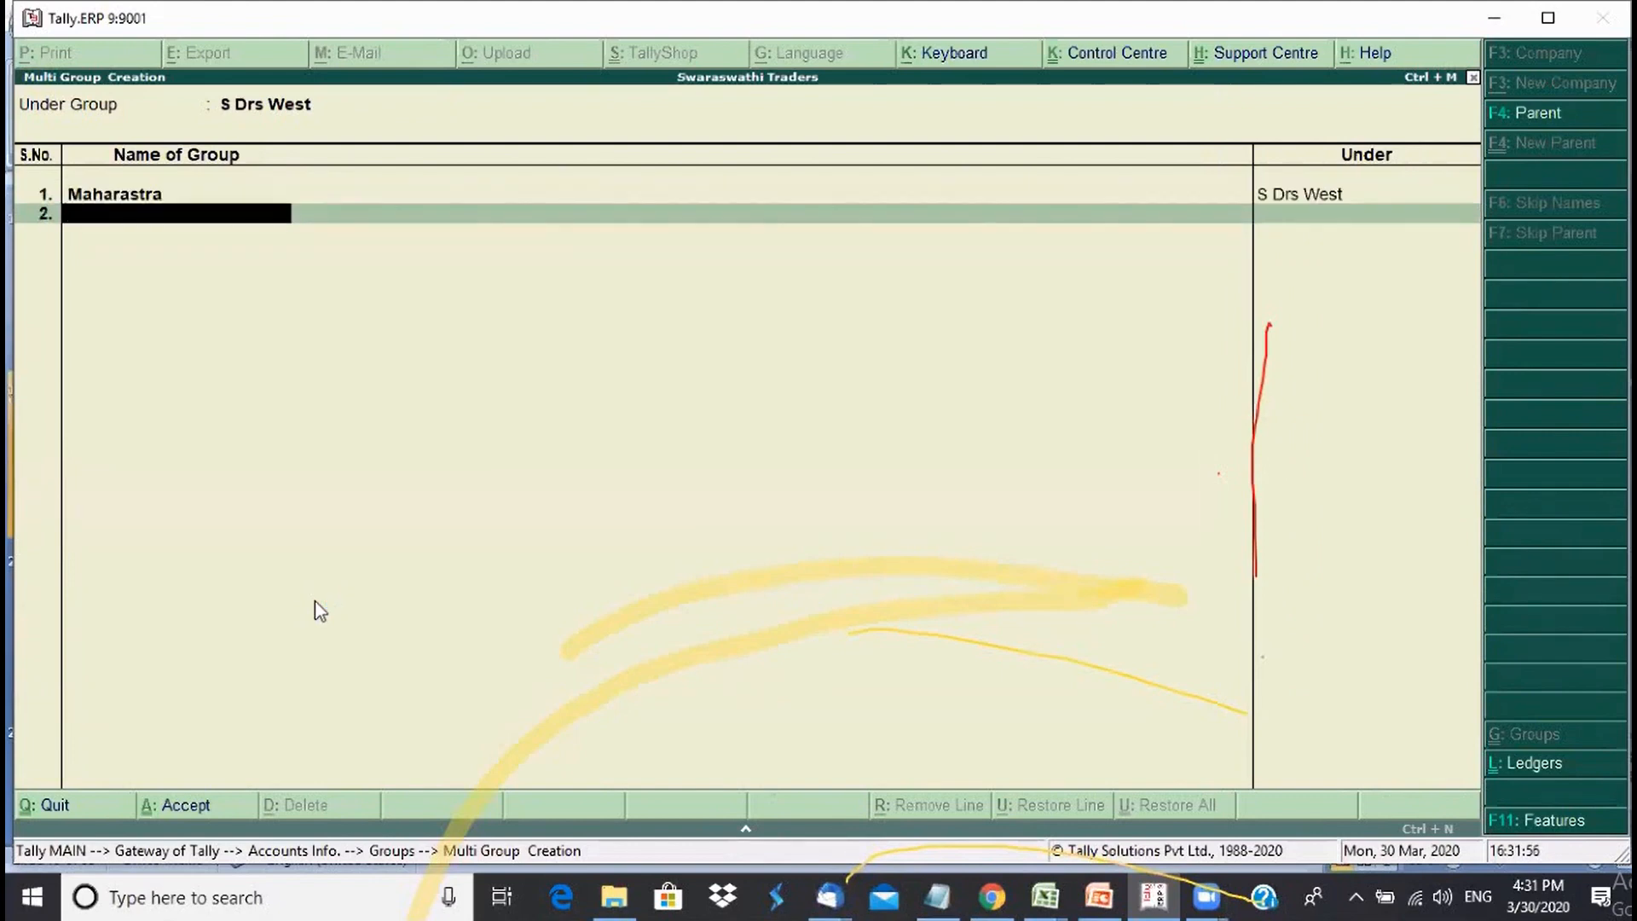
type("Goa")
key("Return")
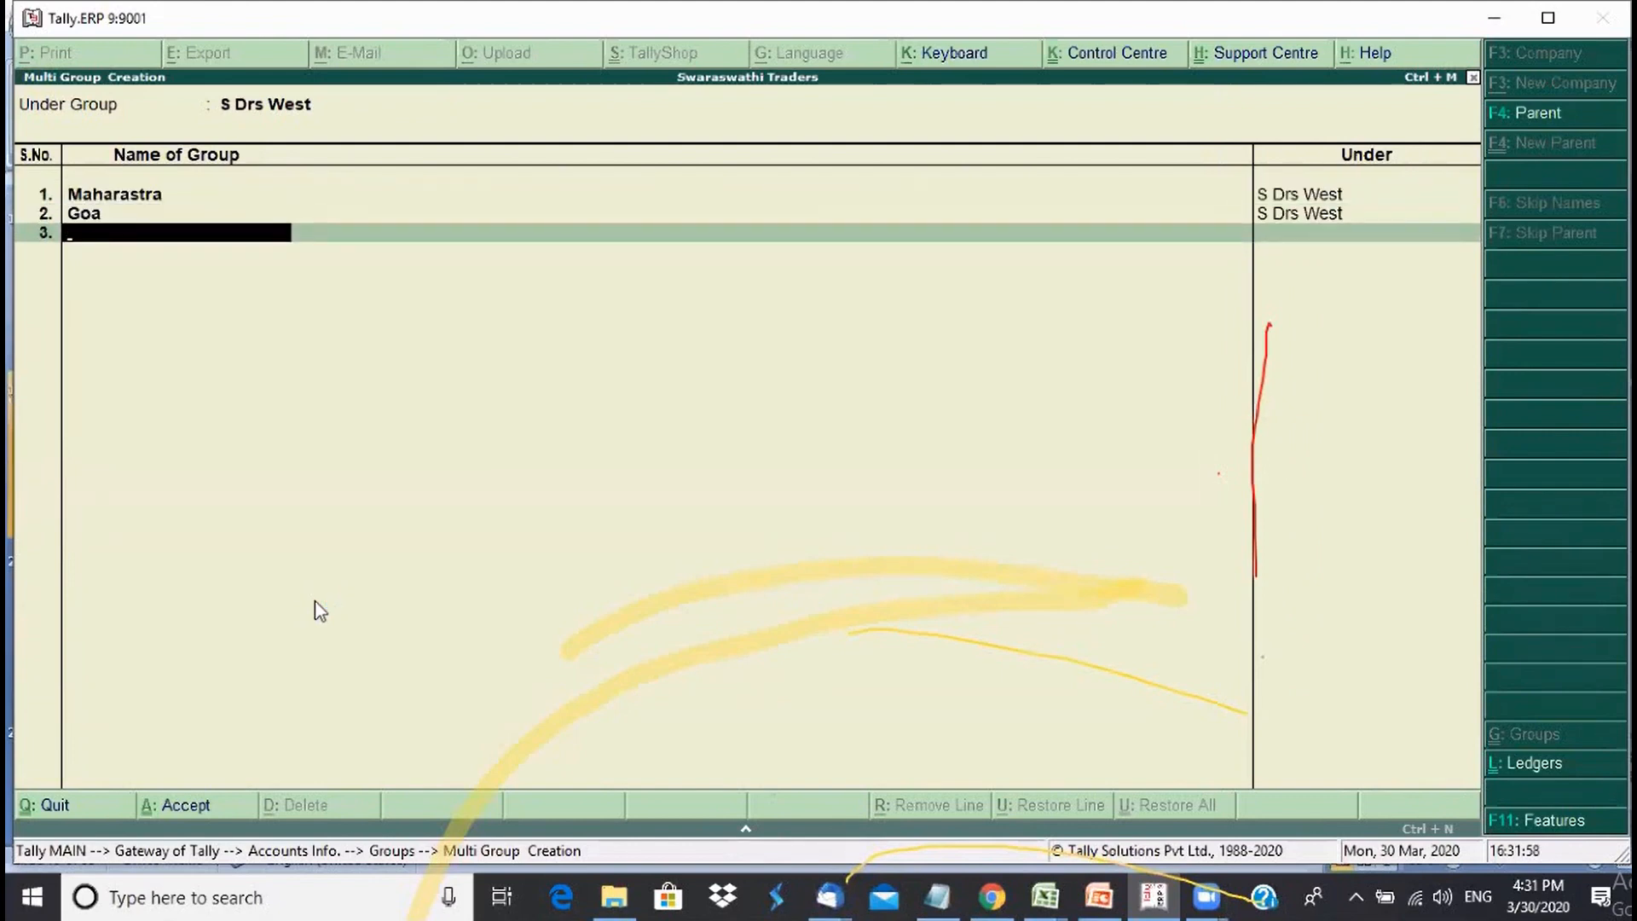
type("Guj")
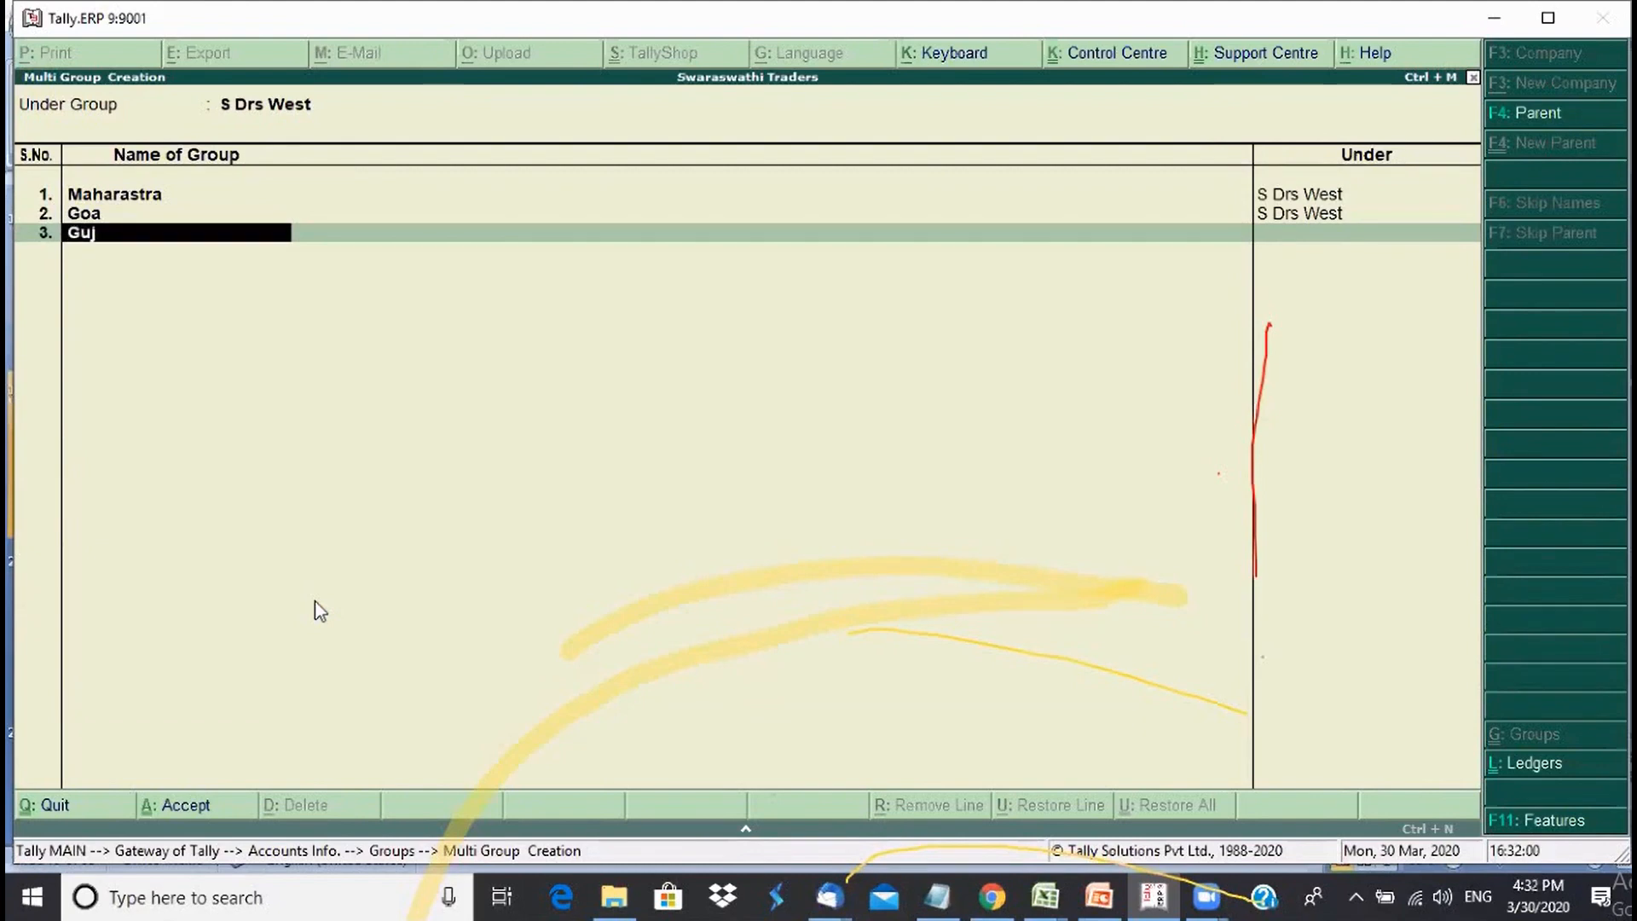
type("arat")
key("Return")
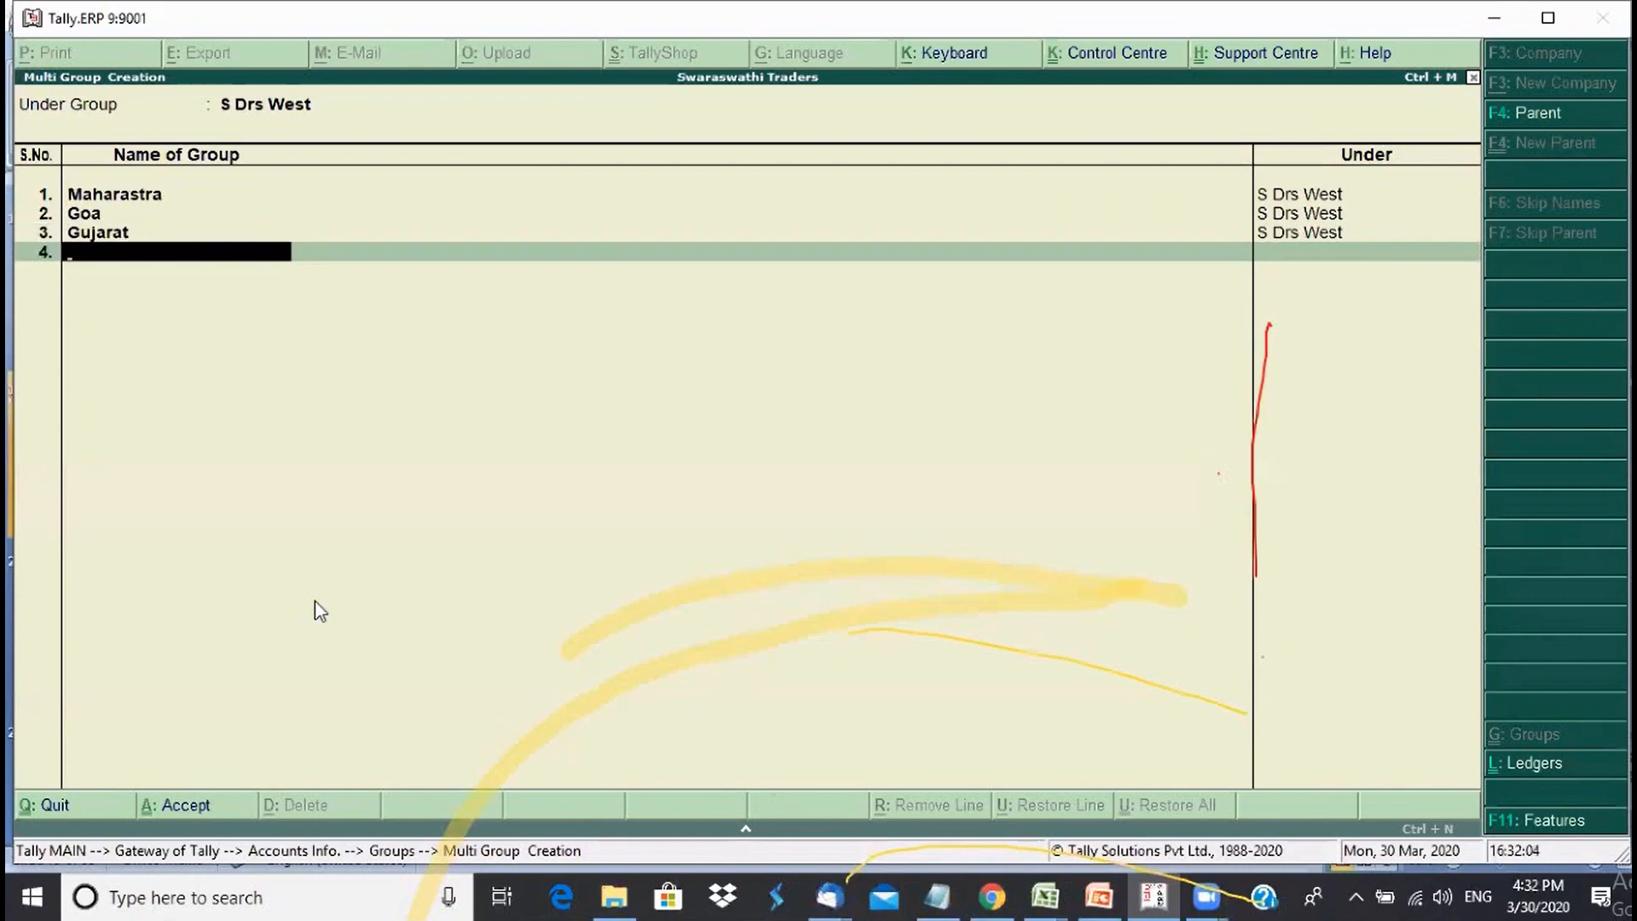
key("Return")
- Save the West groups, then list Madhya Pradesh and Chattisghar under S Drs Central
key("Return")
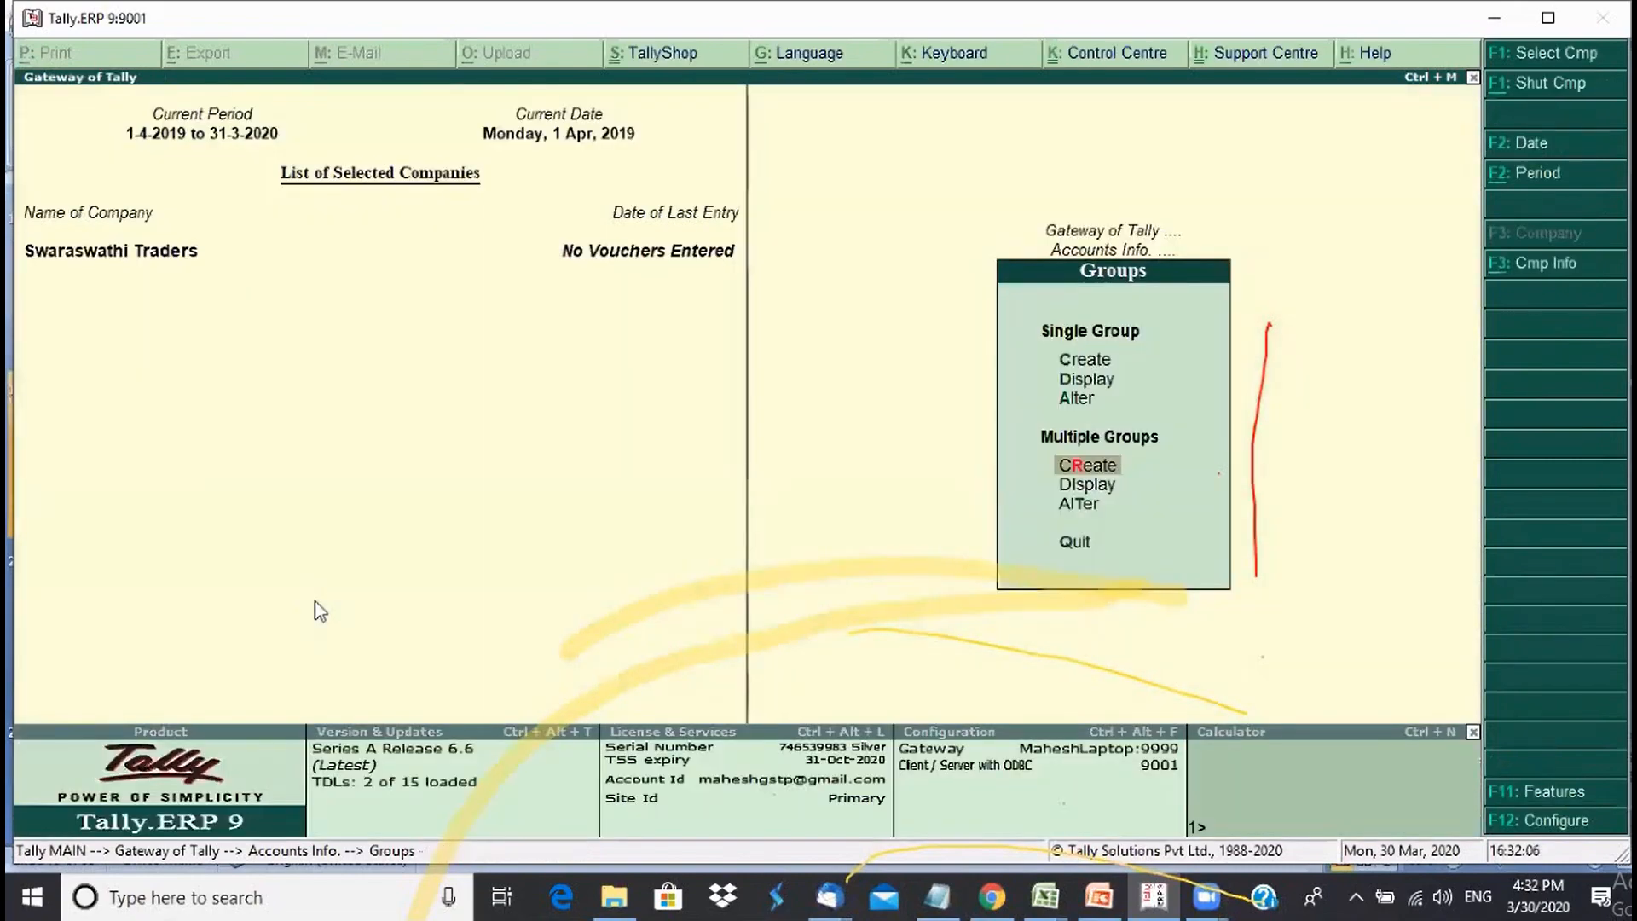
key("Return")
type("S")
key("Down")
key("Down")
key("Down")
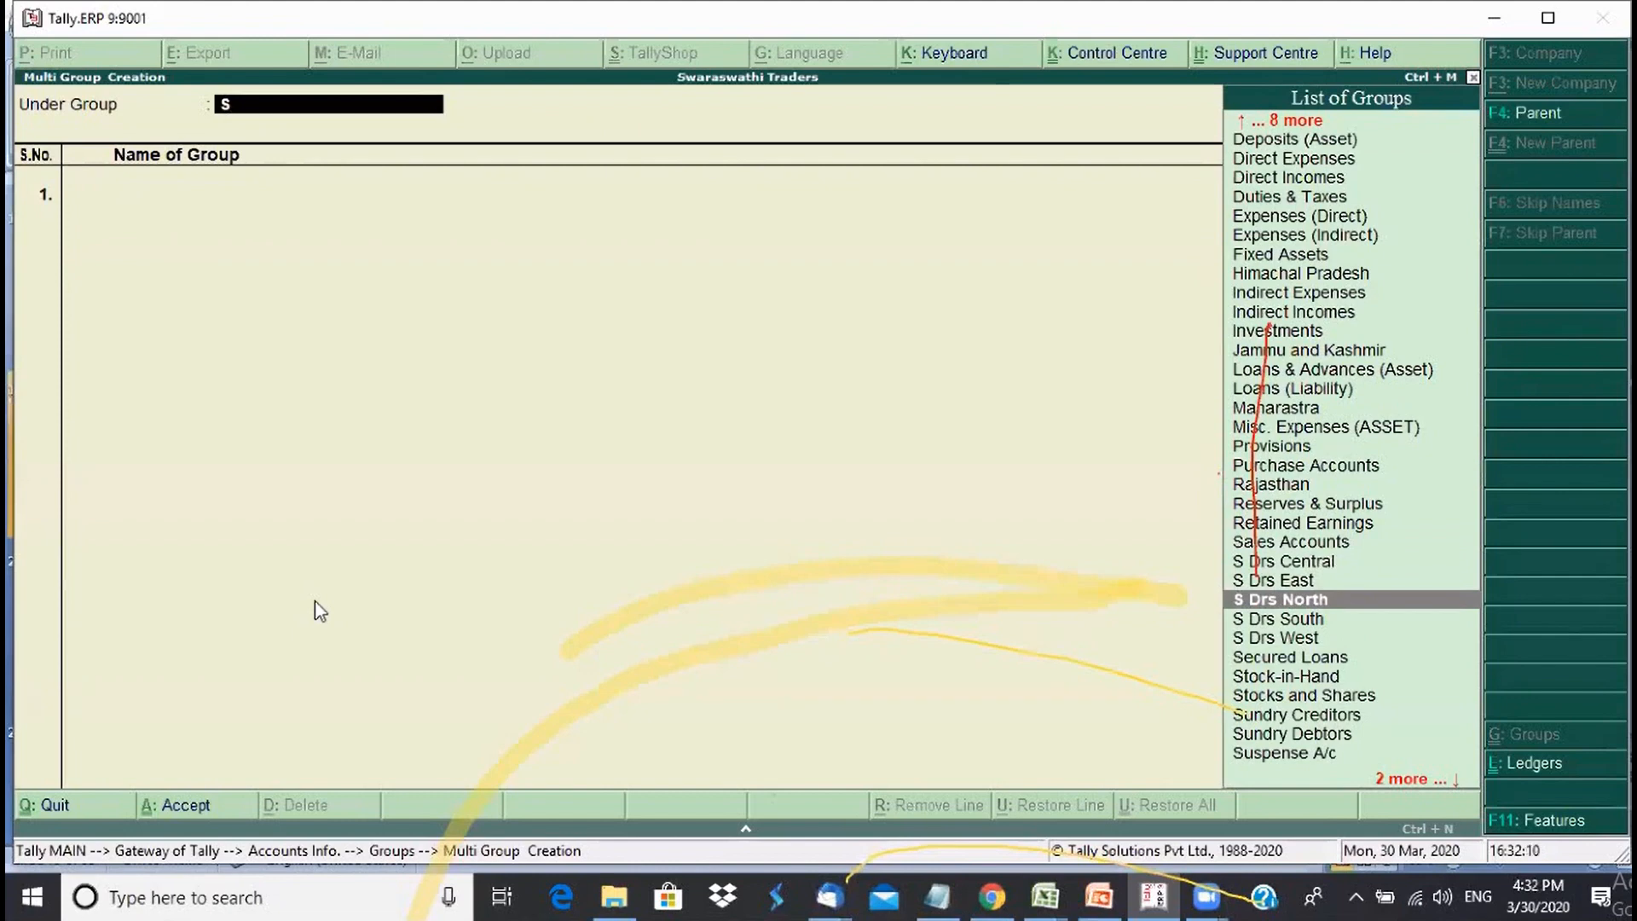
key("Up")
key("Up")
key("Return")
type("dhya Prades")
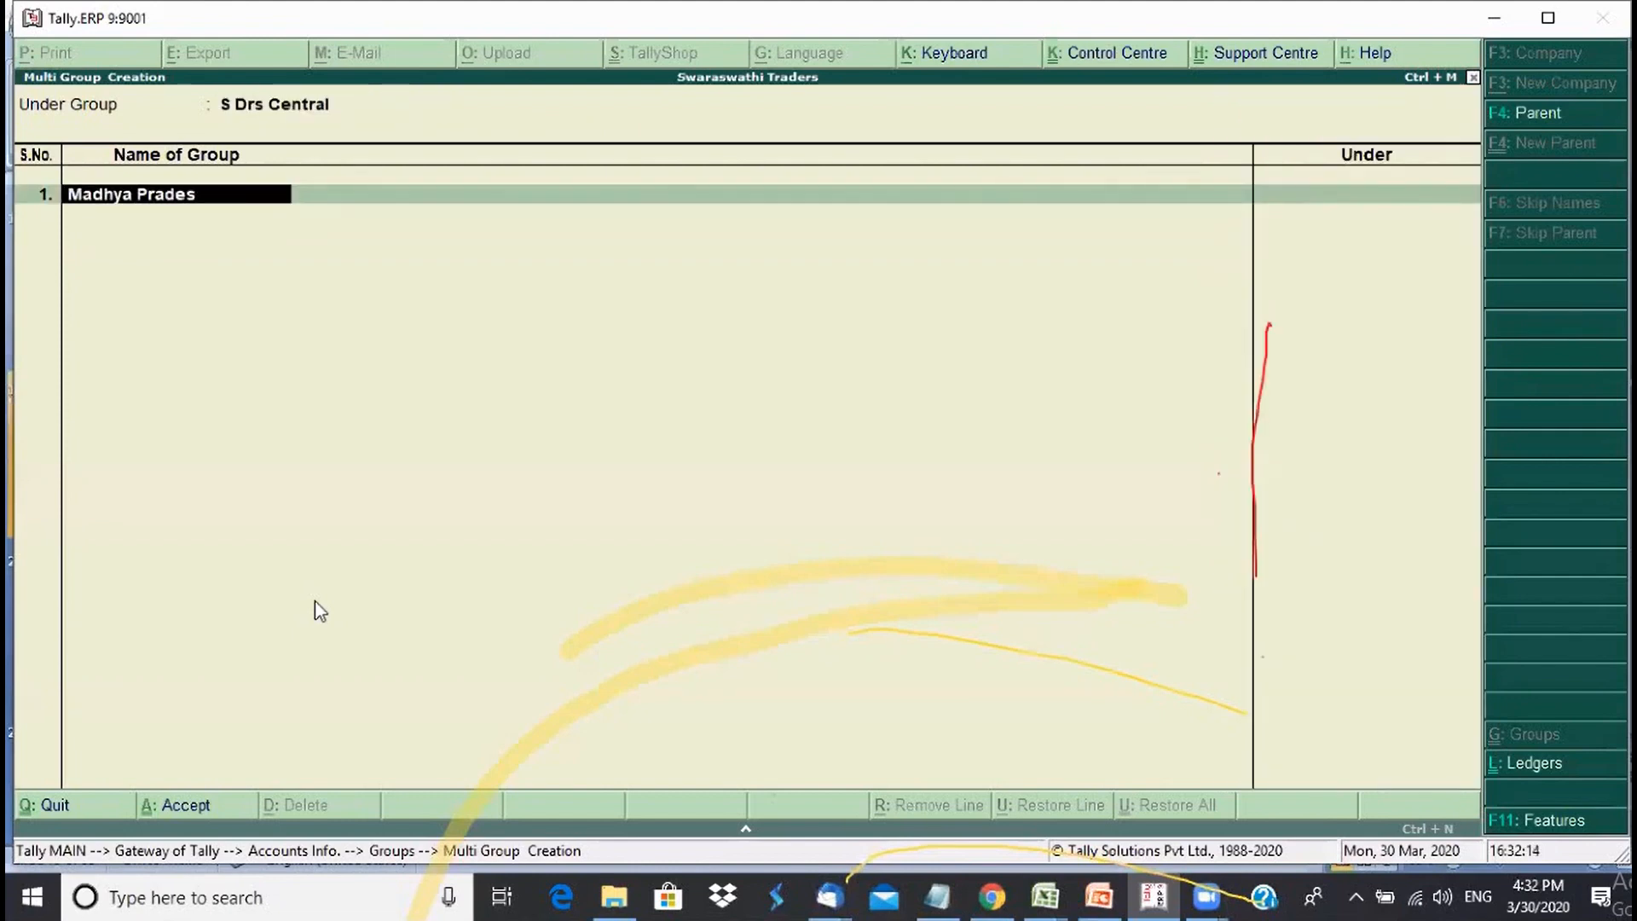
type("h")
key("Return")
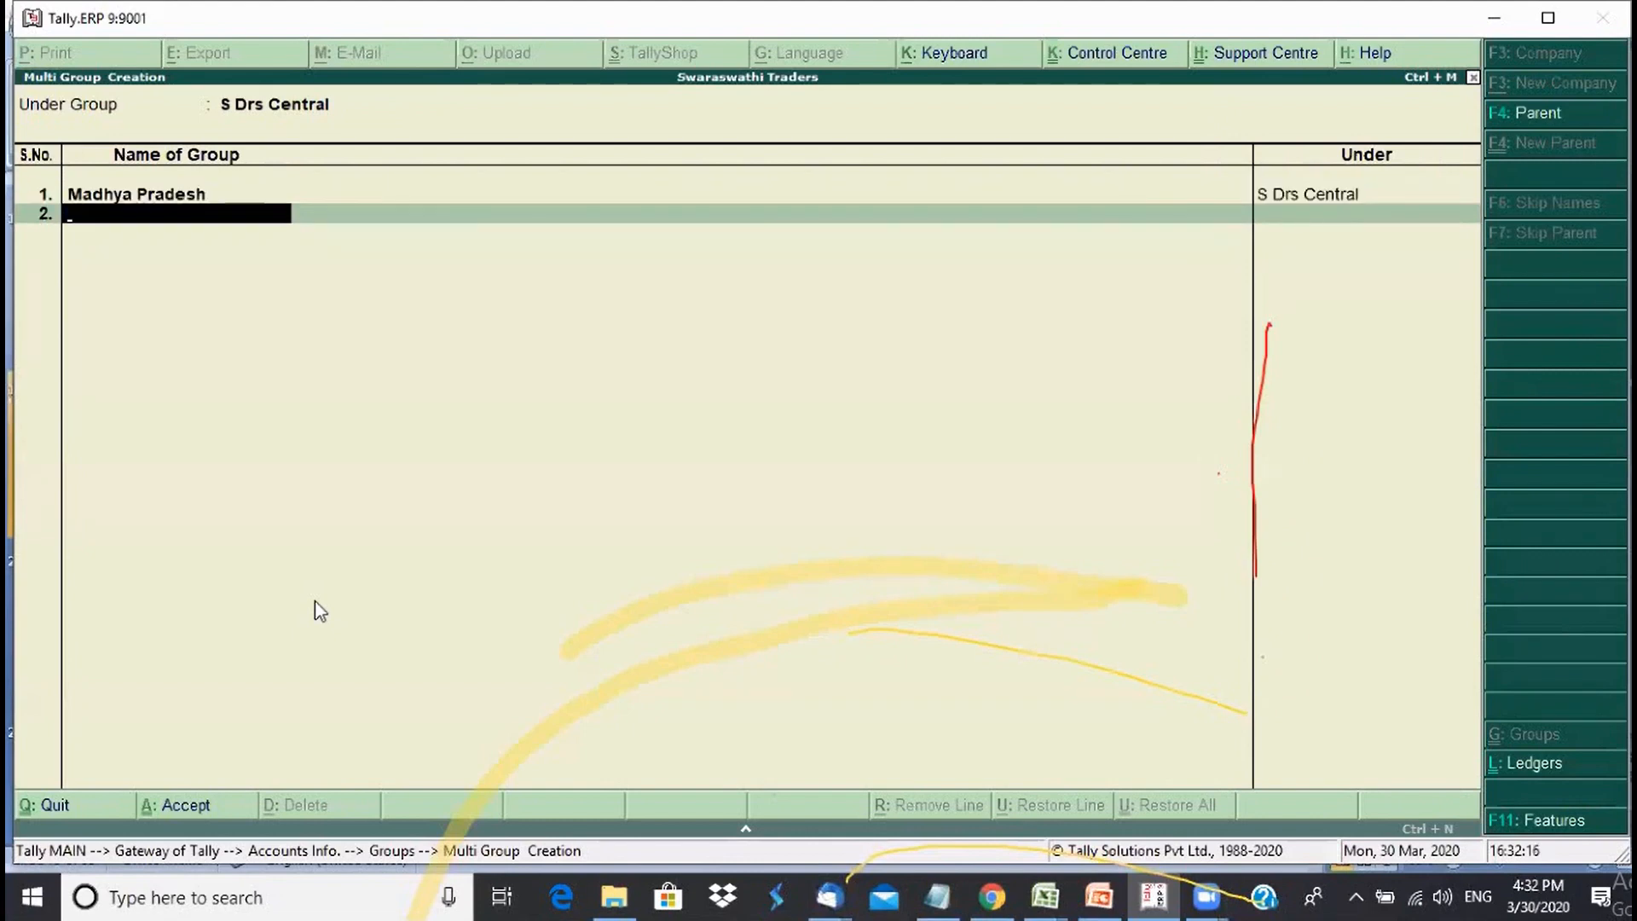
type("Chattisghar")
key("Return")
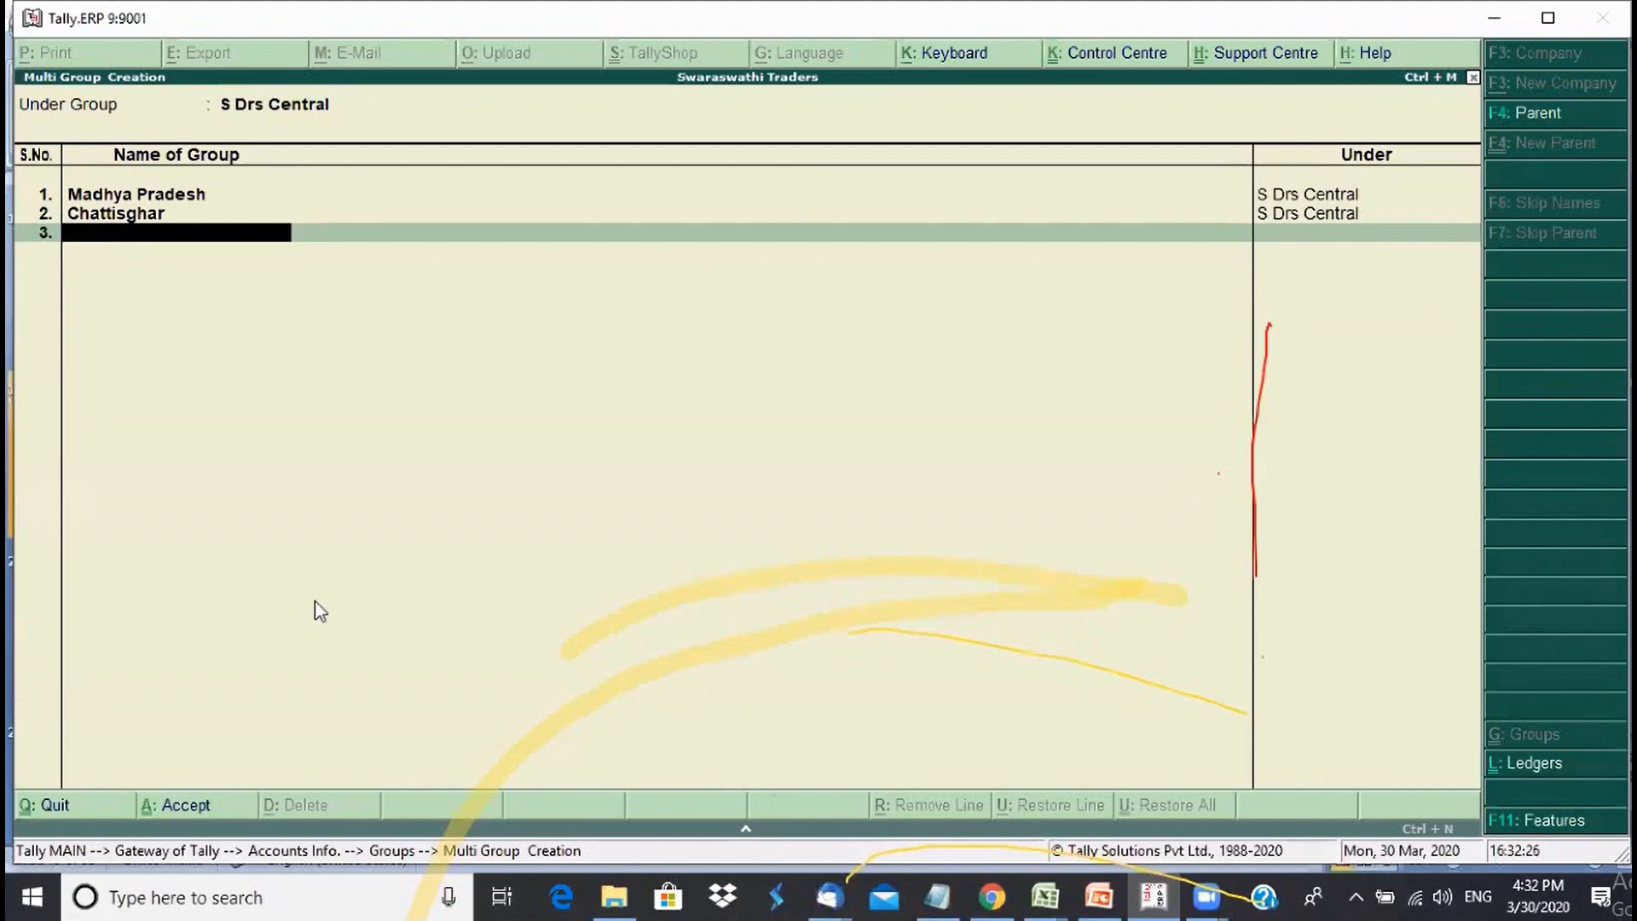
- Clear the stray 'J' from the blank row and save the Madhya Pradesh and Chattisghar groups
type("J")
key("BackSpace")
key("Return")
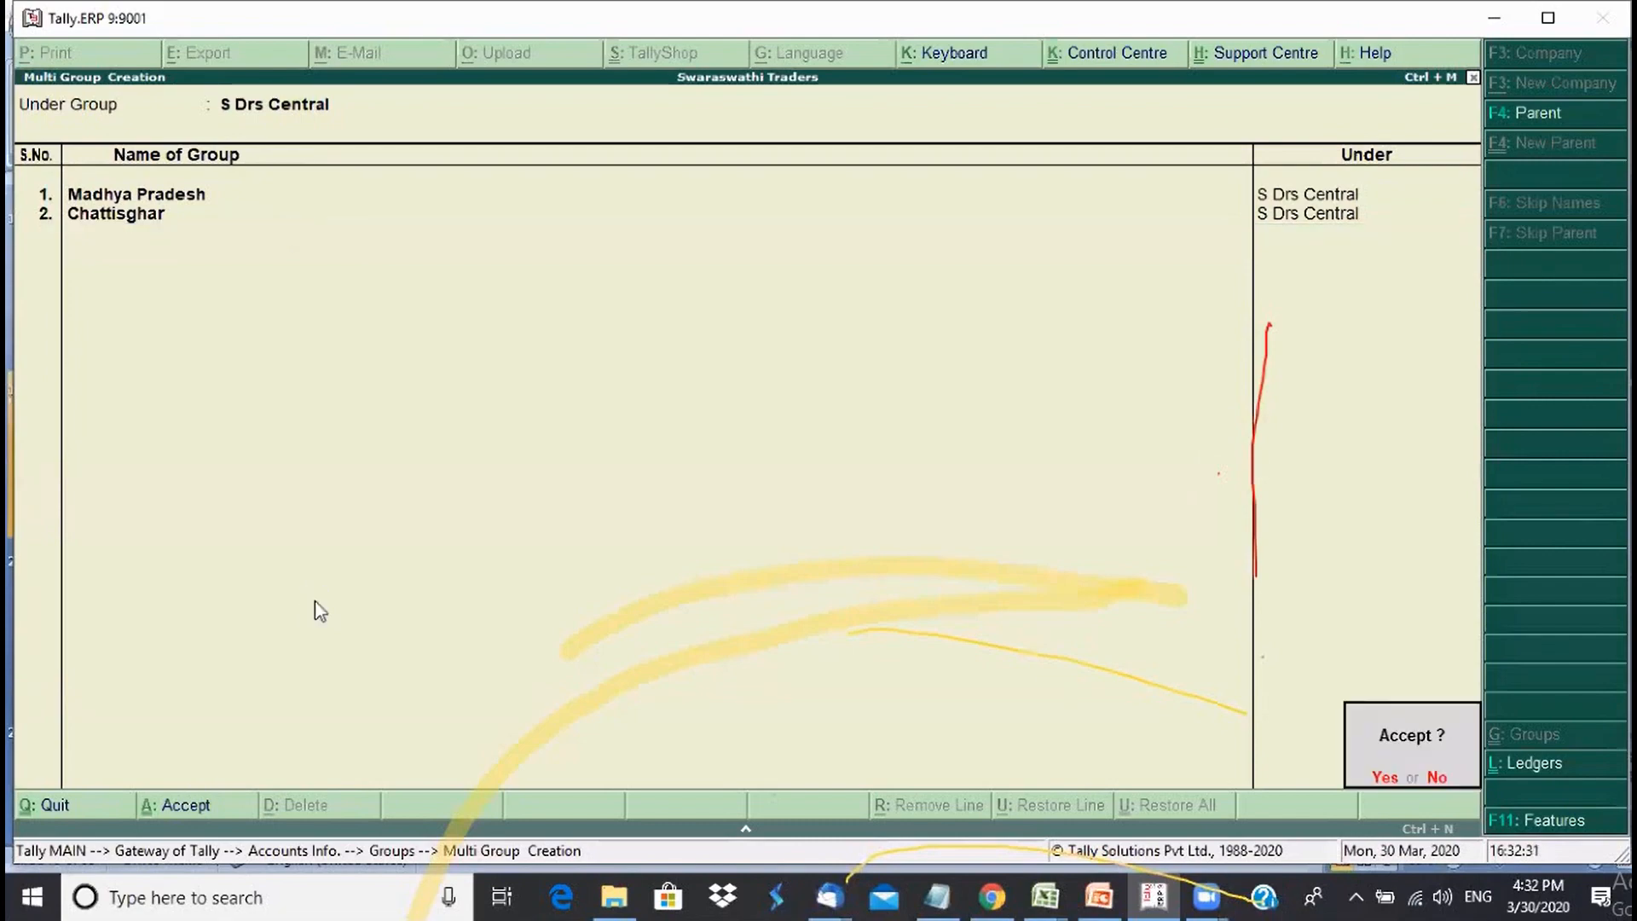
key("Return")
key("Return")
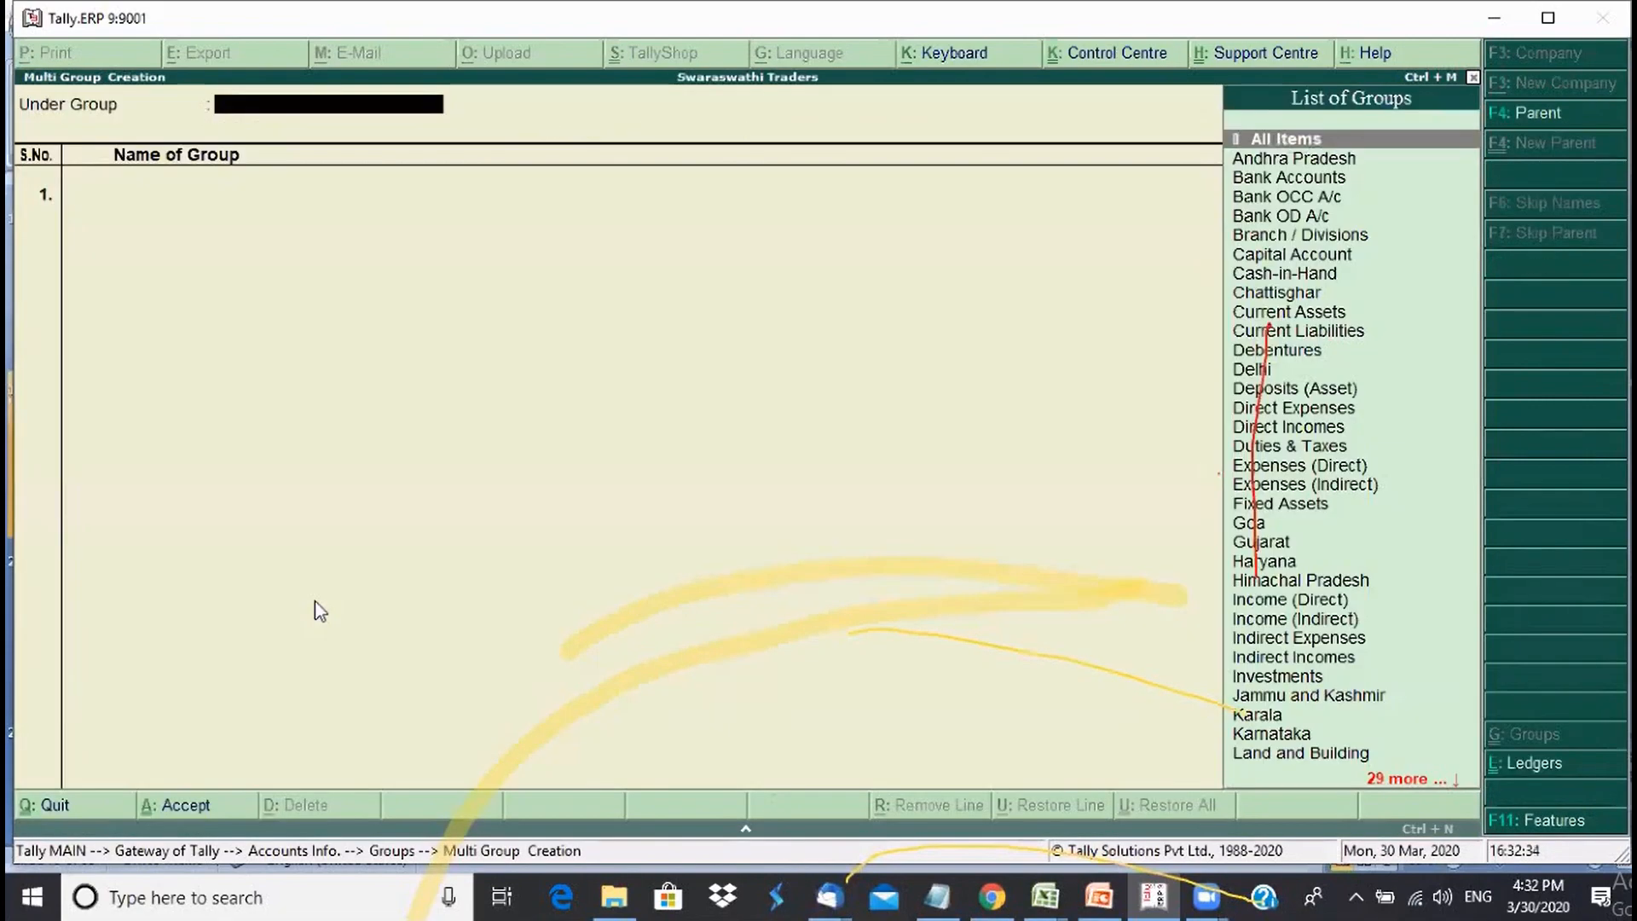
- Set S Drs East as the parent group for the new groups
type("E")
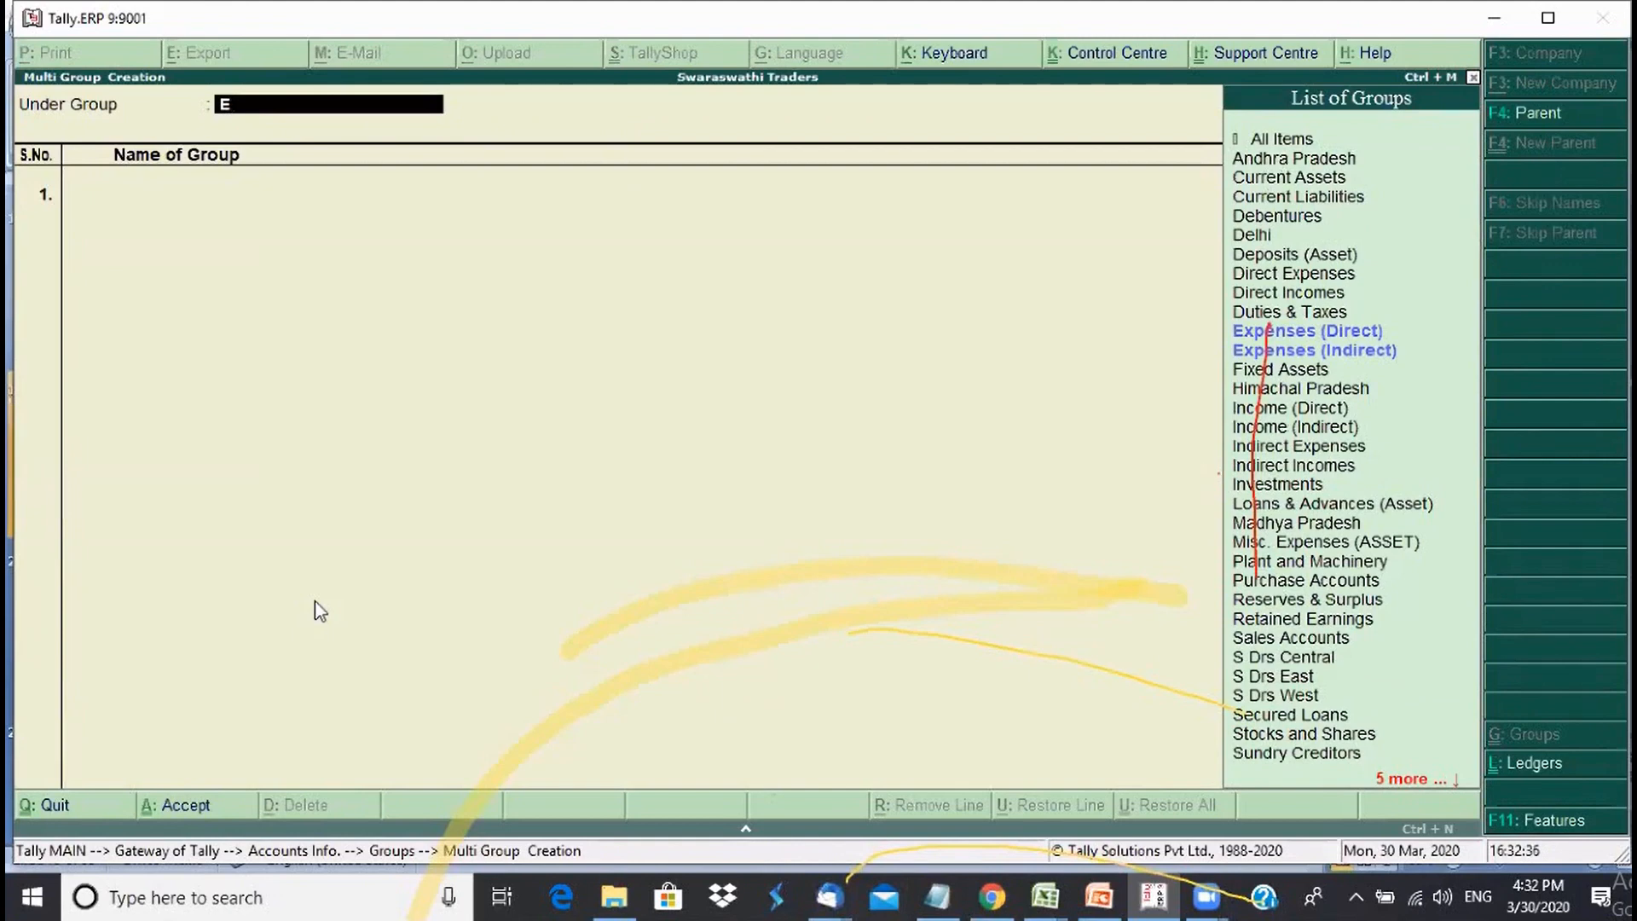
key("BackSpace")
type("Su")
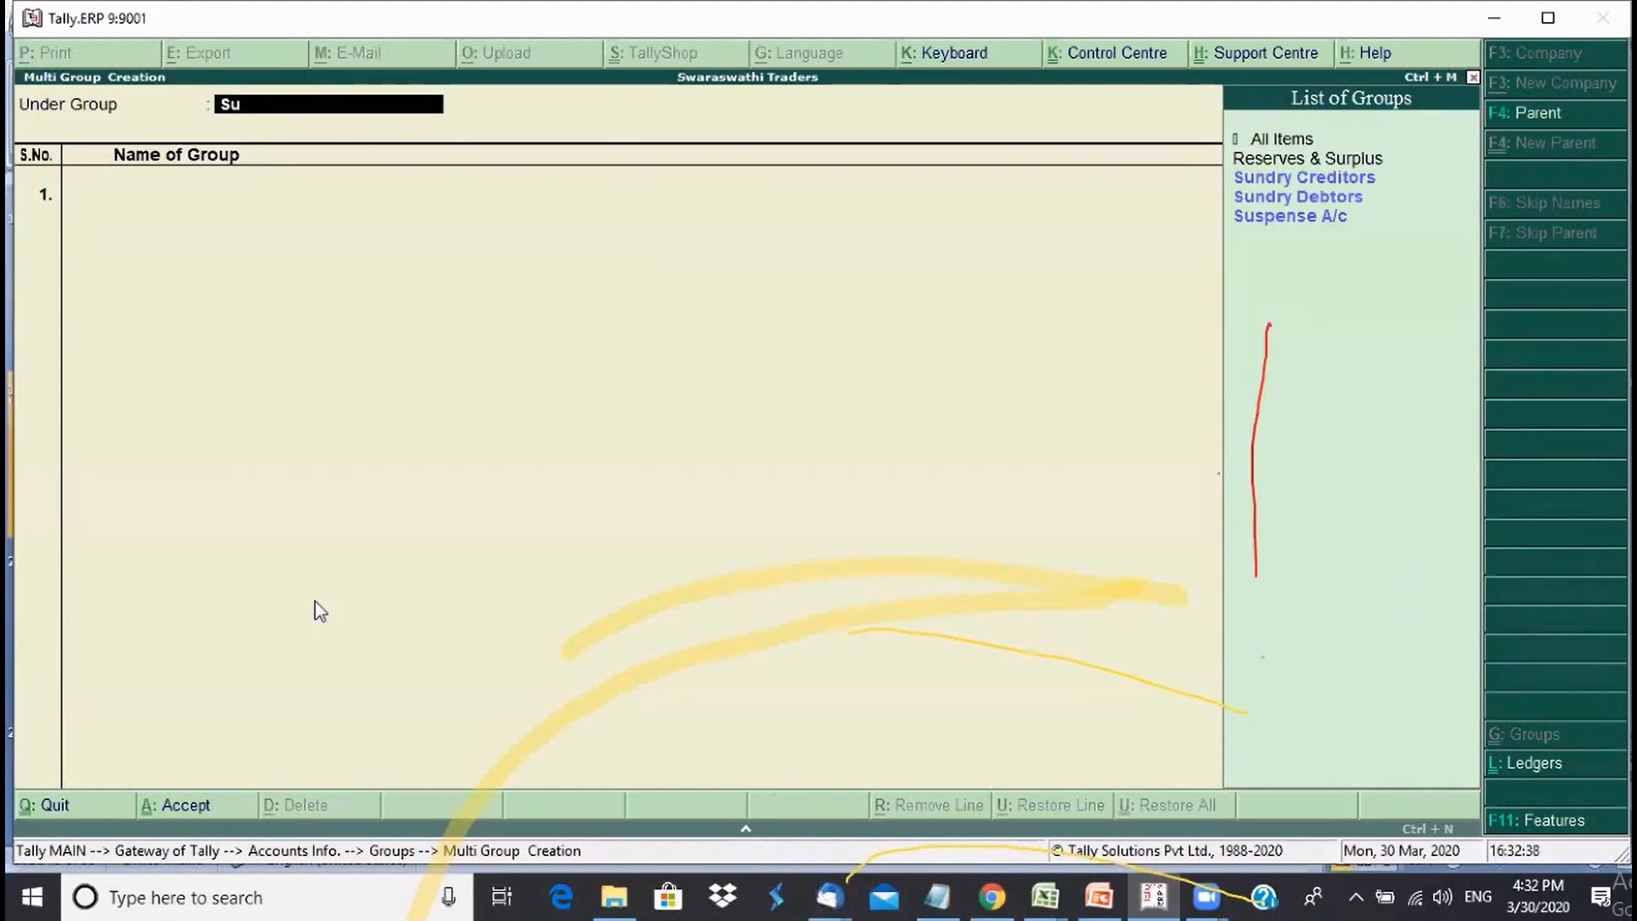
key("BackSpace")
key("Down")
key("Down")
key("Down")
key("Return")
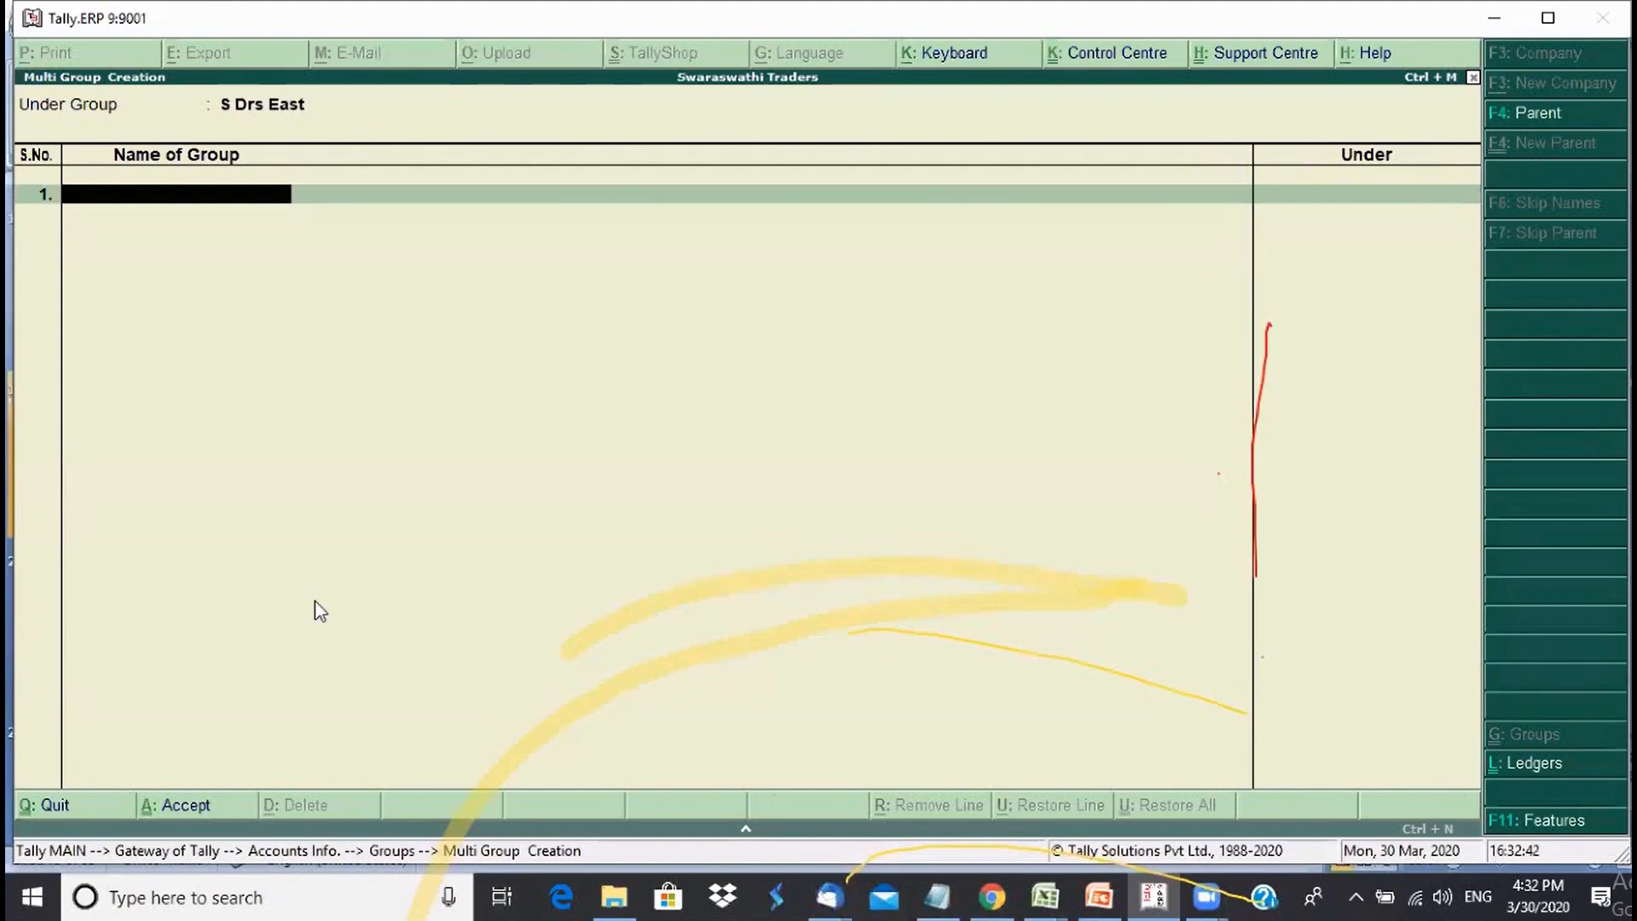
- Enter West Bengal, Orrisa, Bihar, Jharkhand and Assam, then save the list
type("West Bengal")
key("Return")
type("Orrisa")
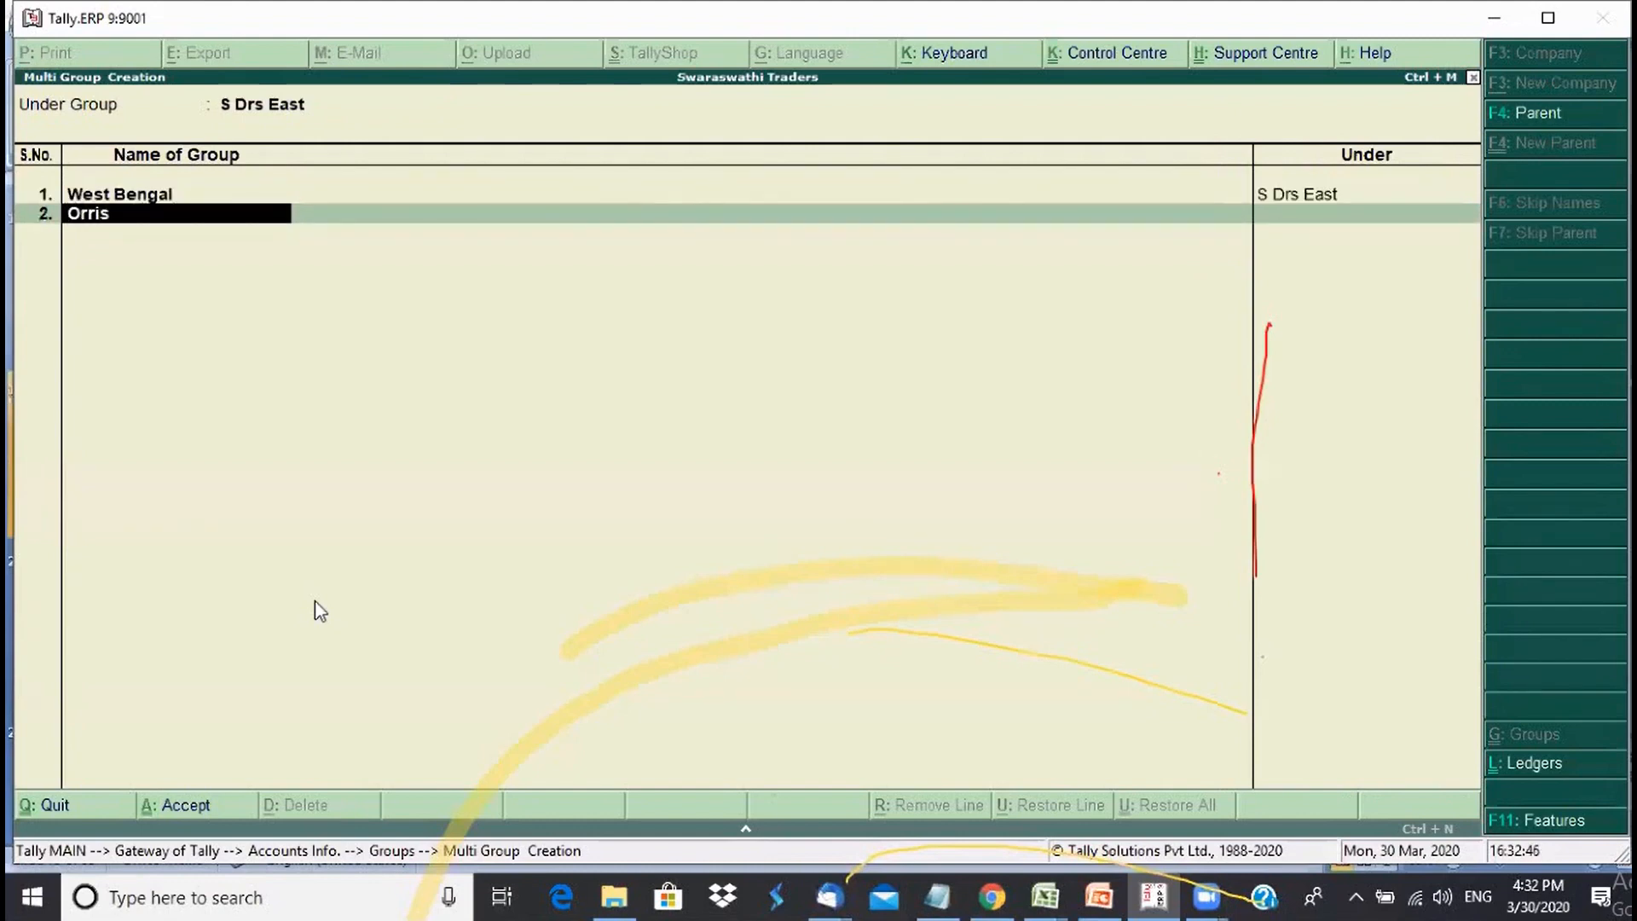
key("Return")
type("Bihar")
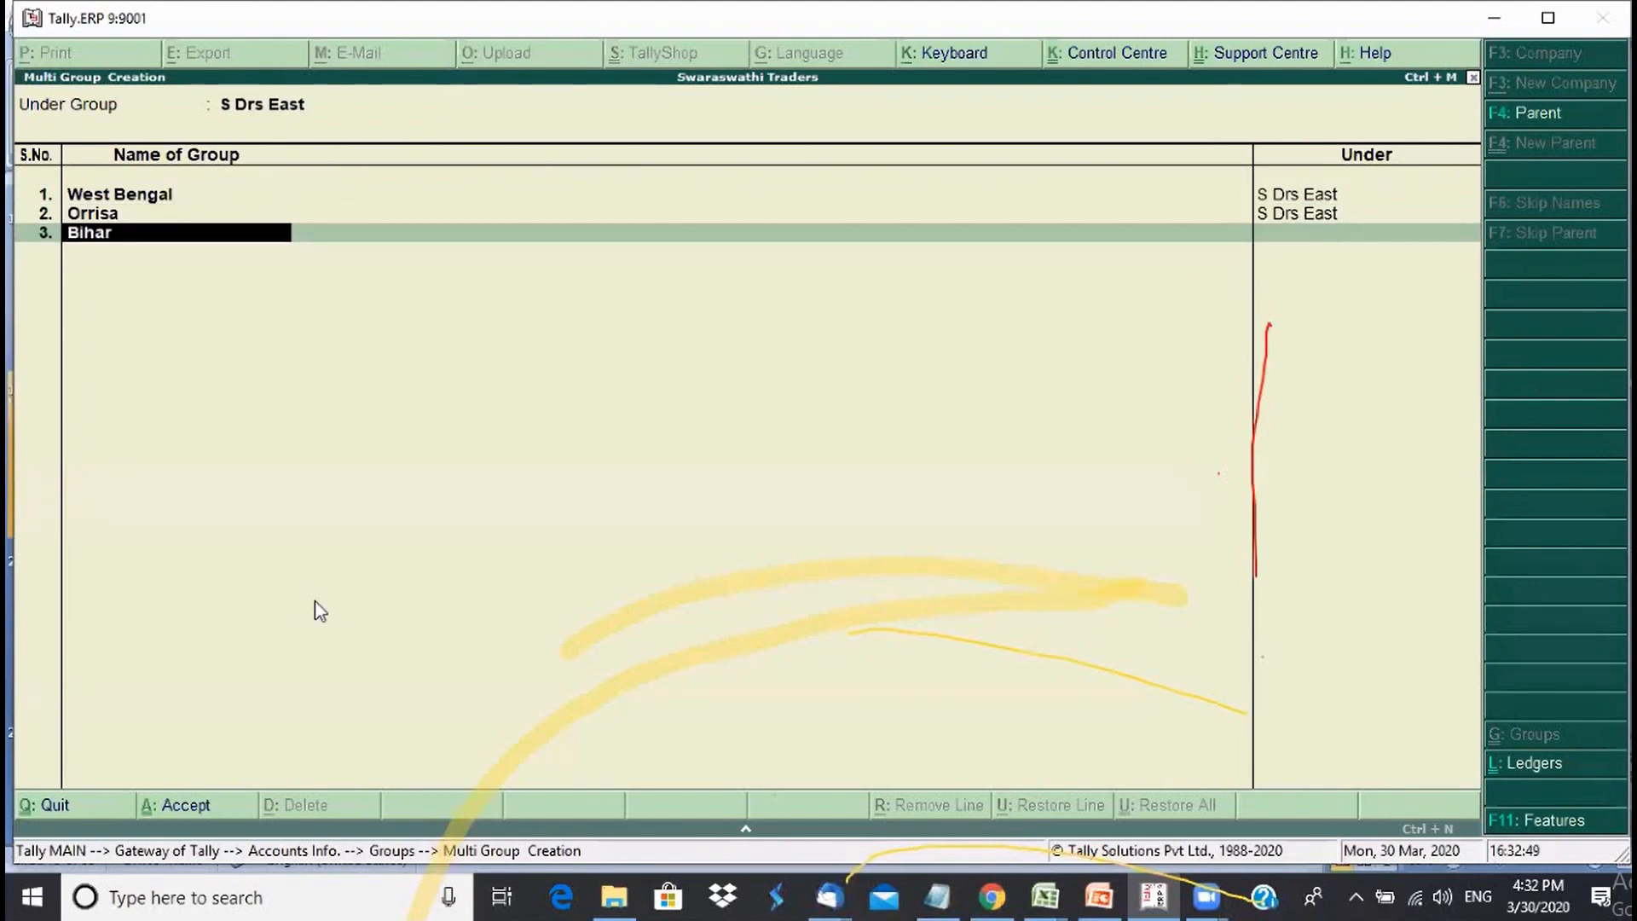
key("Return")
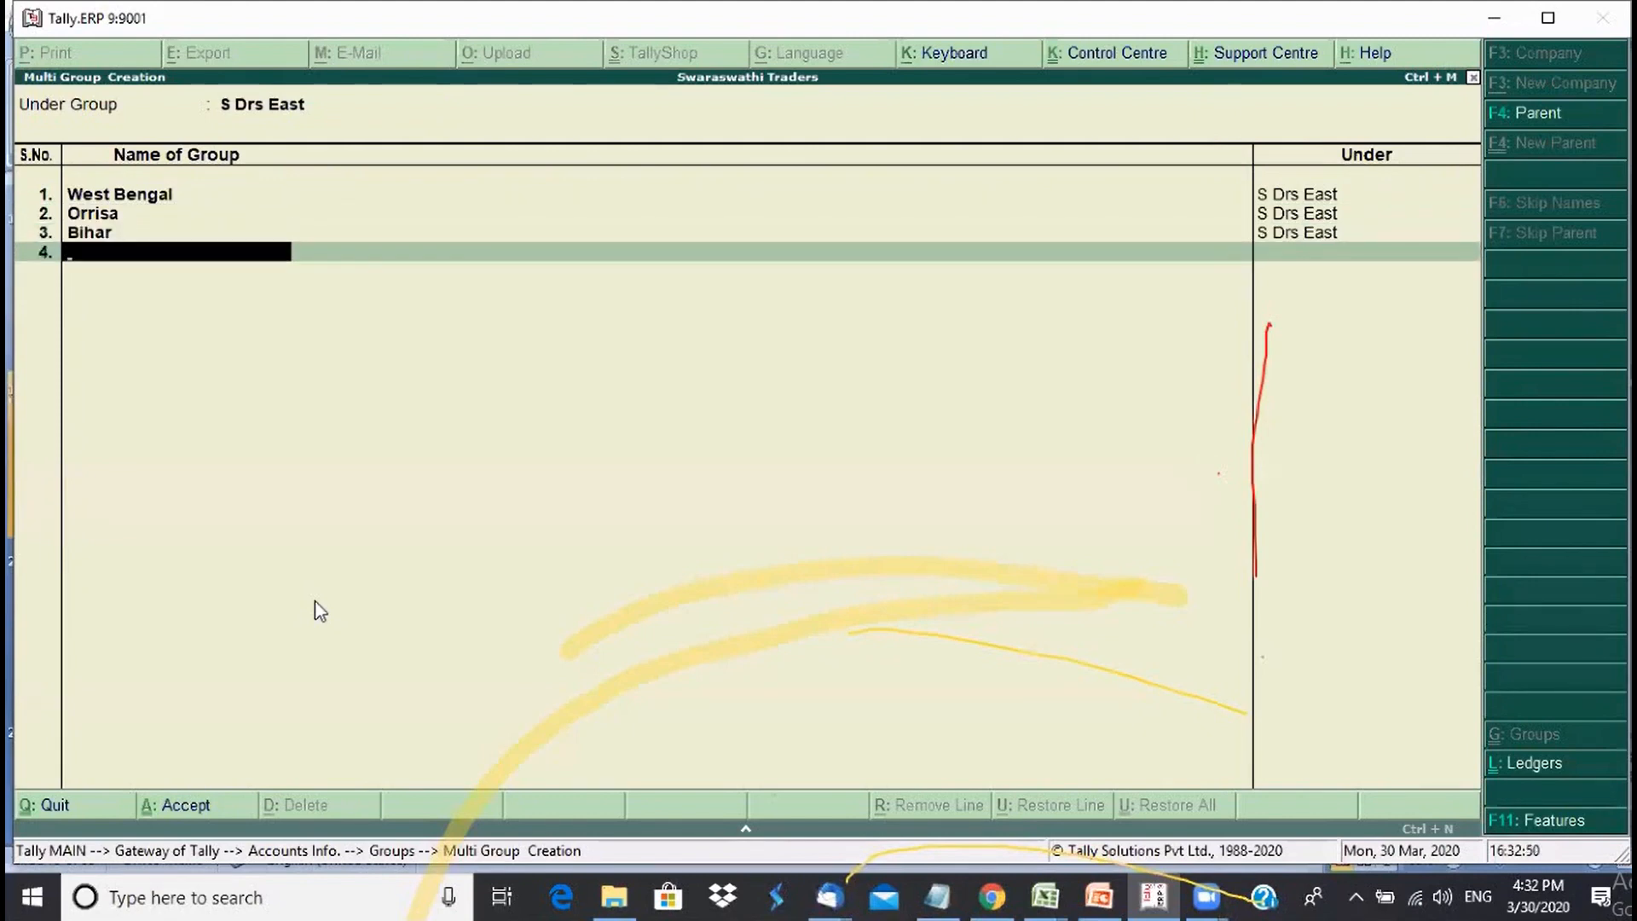
type("Jharkhand")
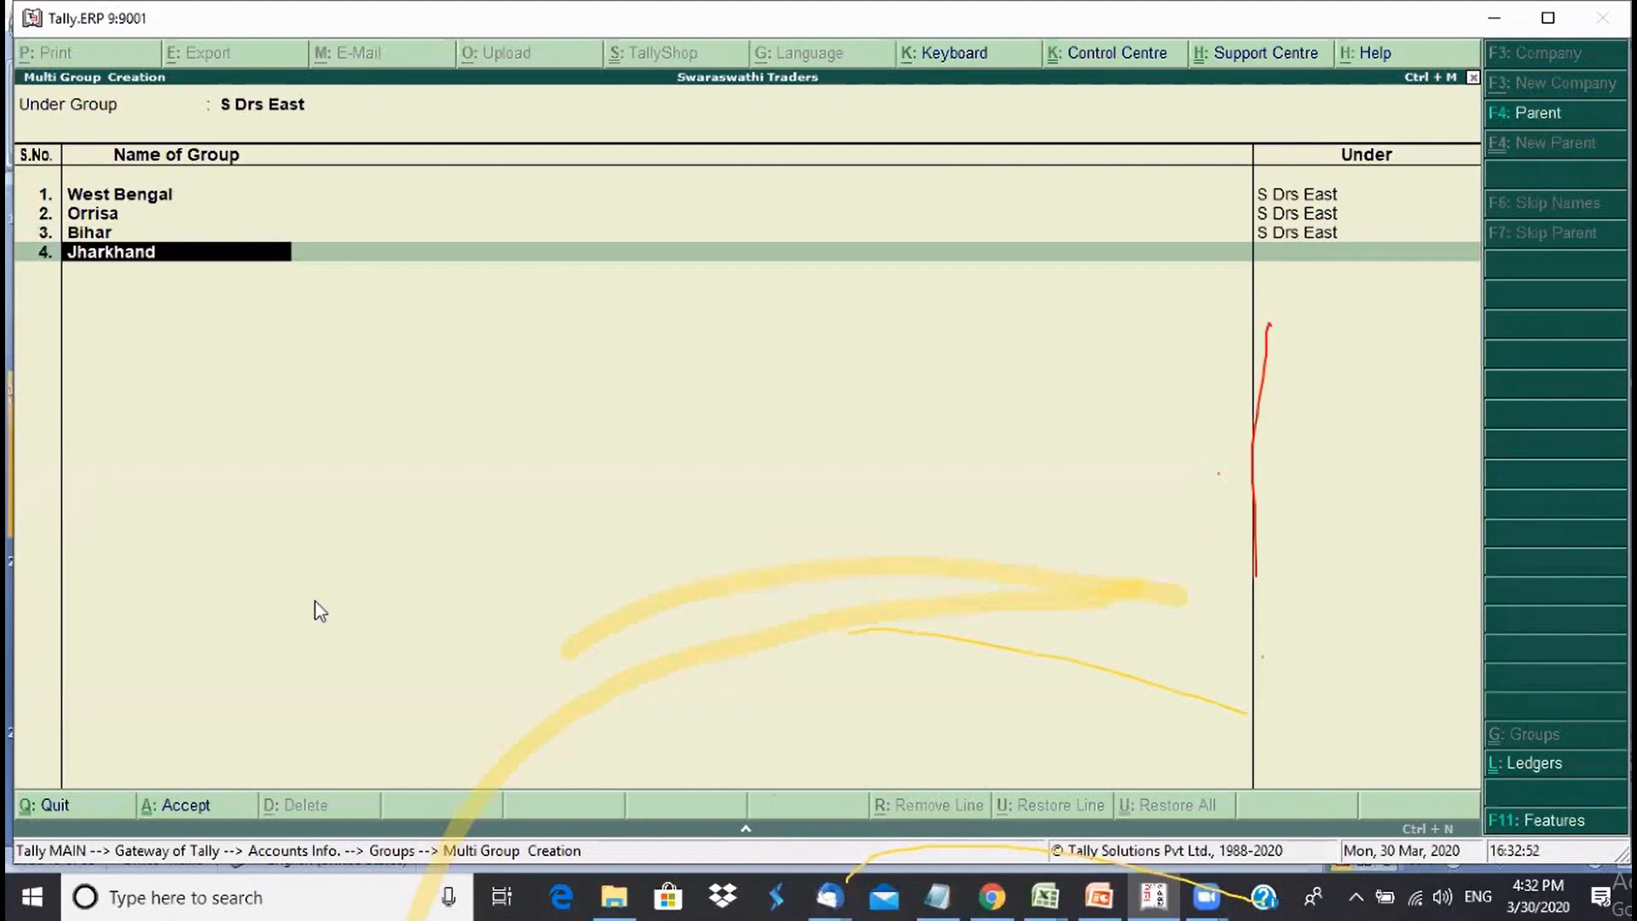
key("Return")
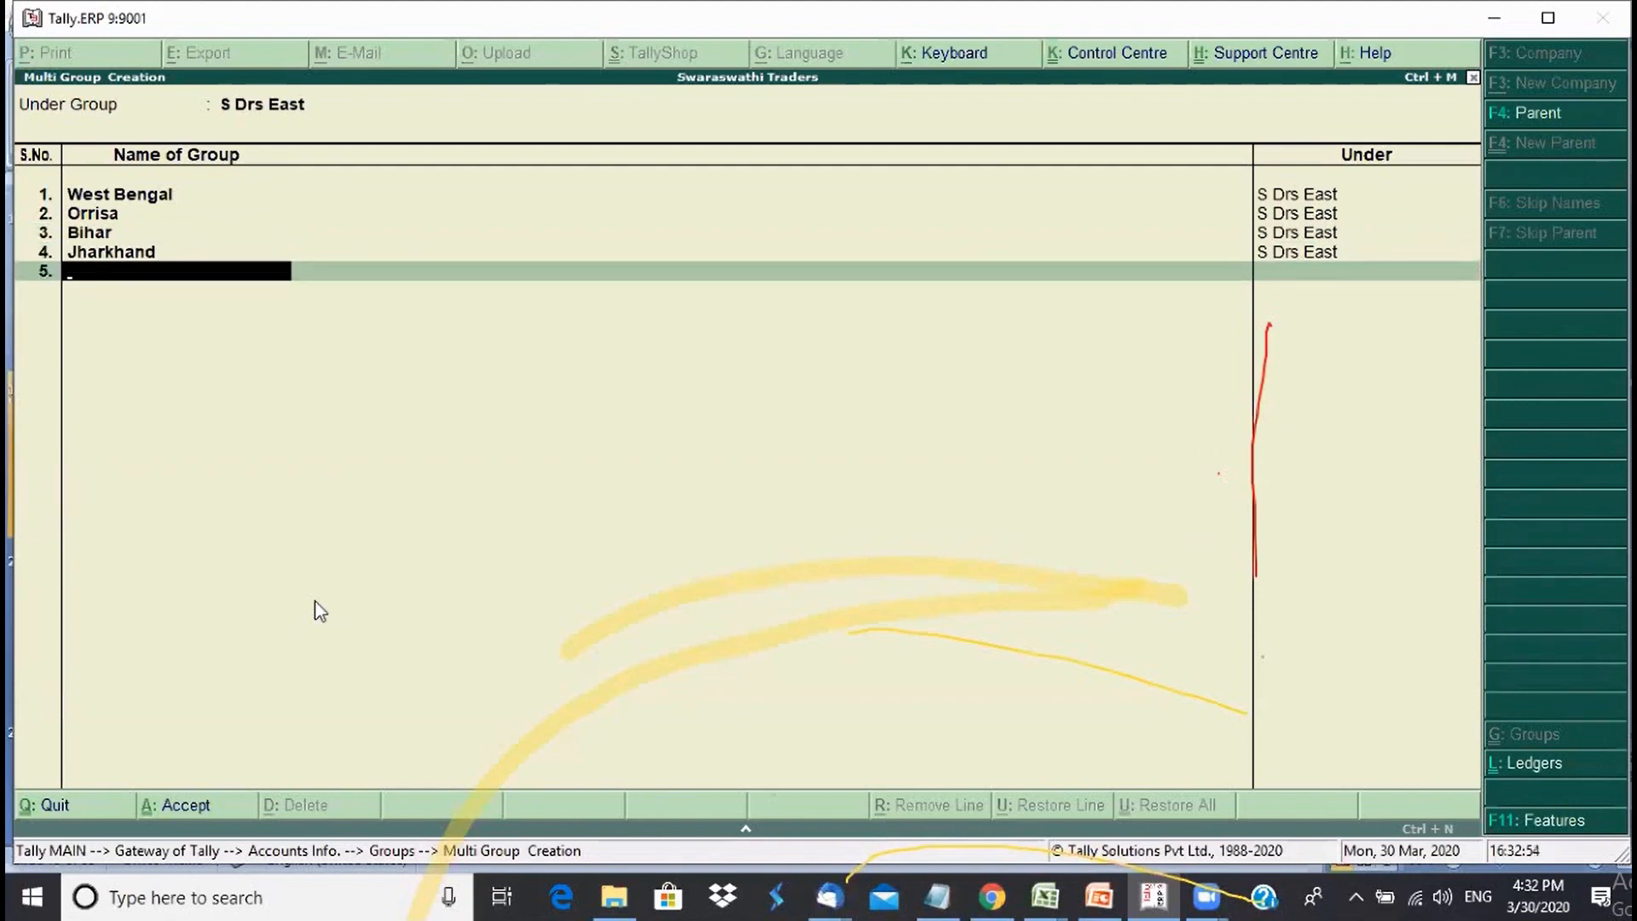
type("Assam")
key("Return")
key("Return")
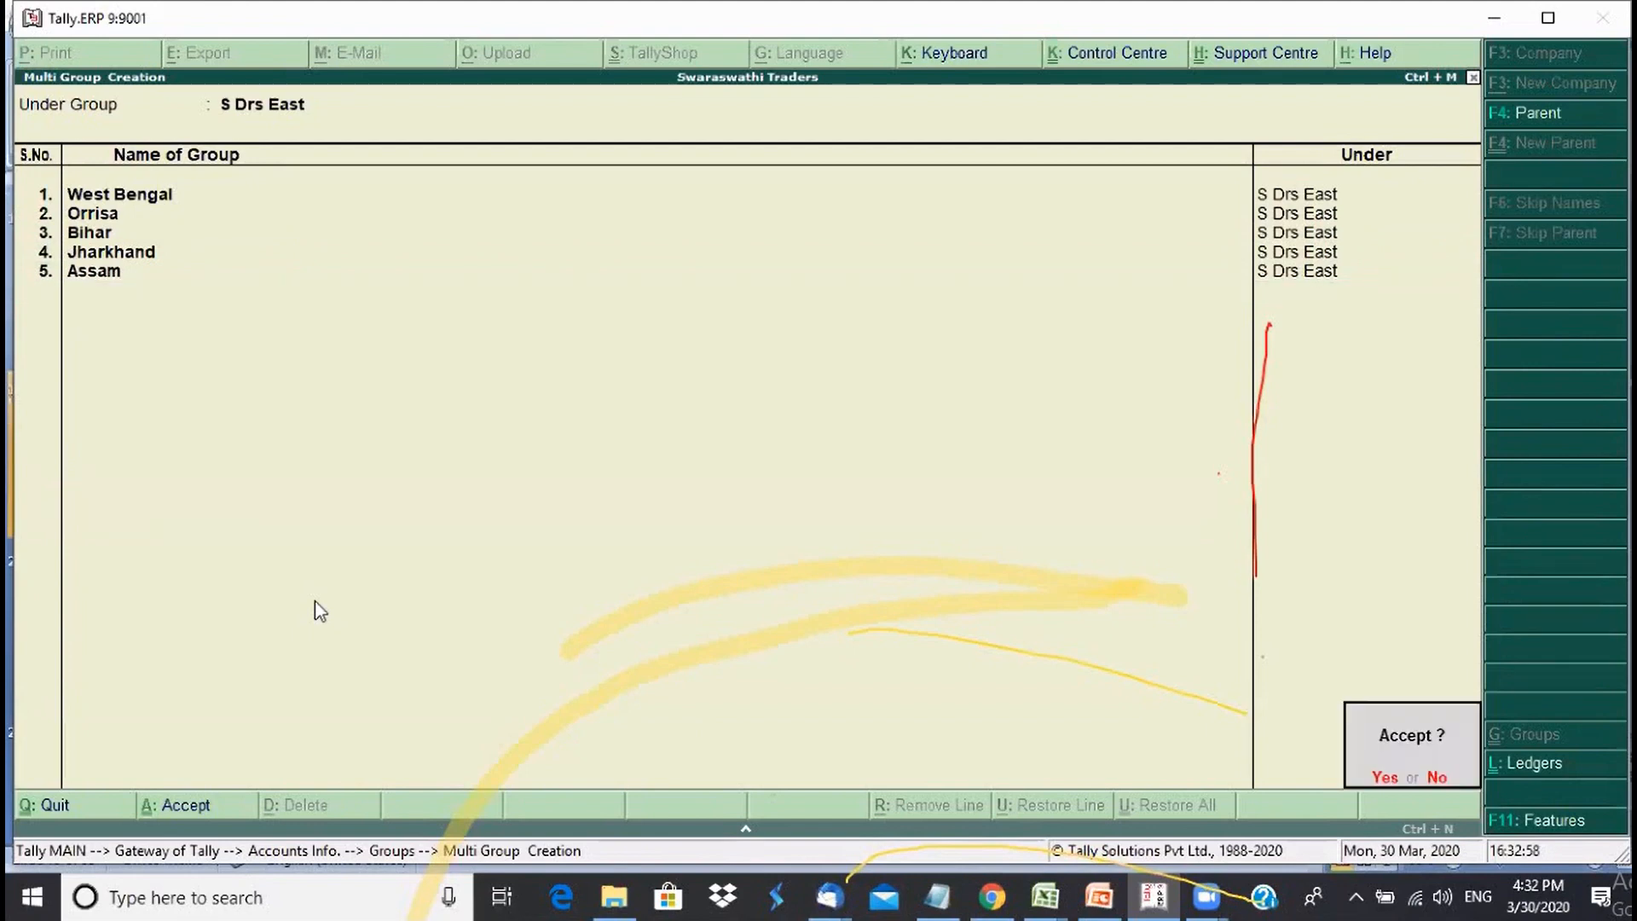
left_click(320, 612)
key("Return")
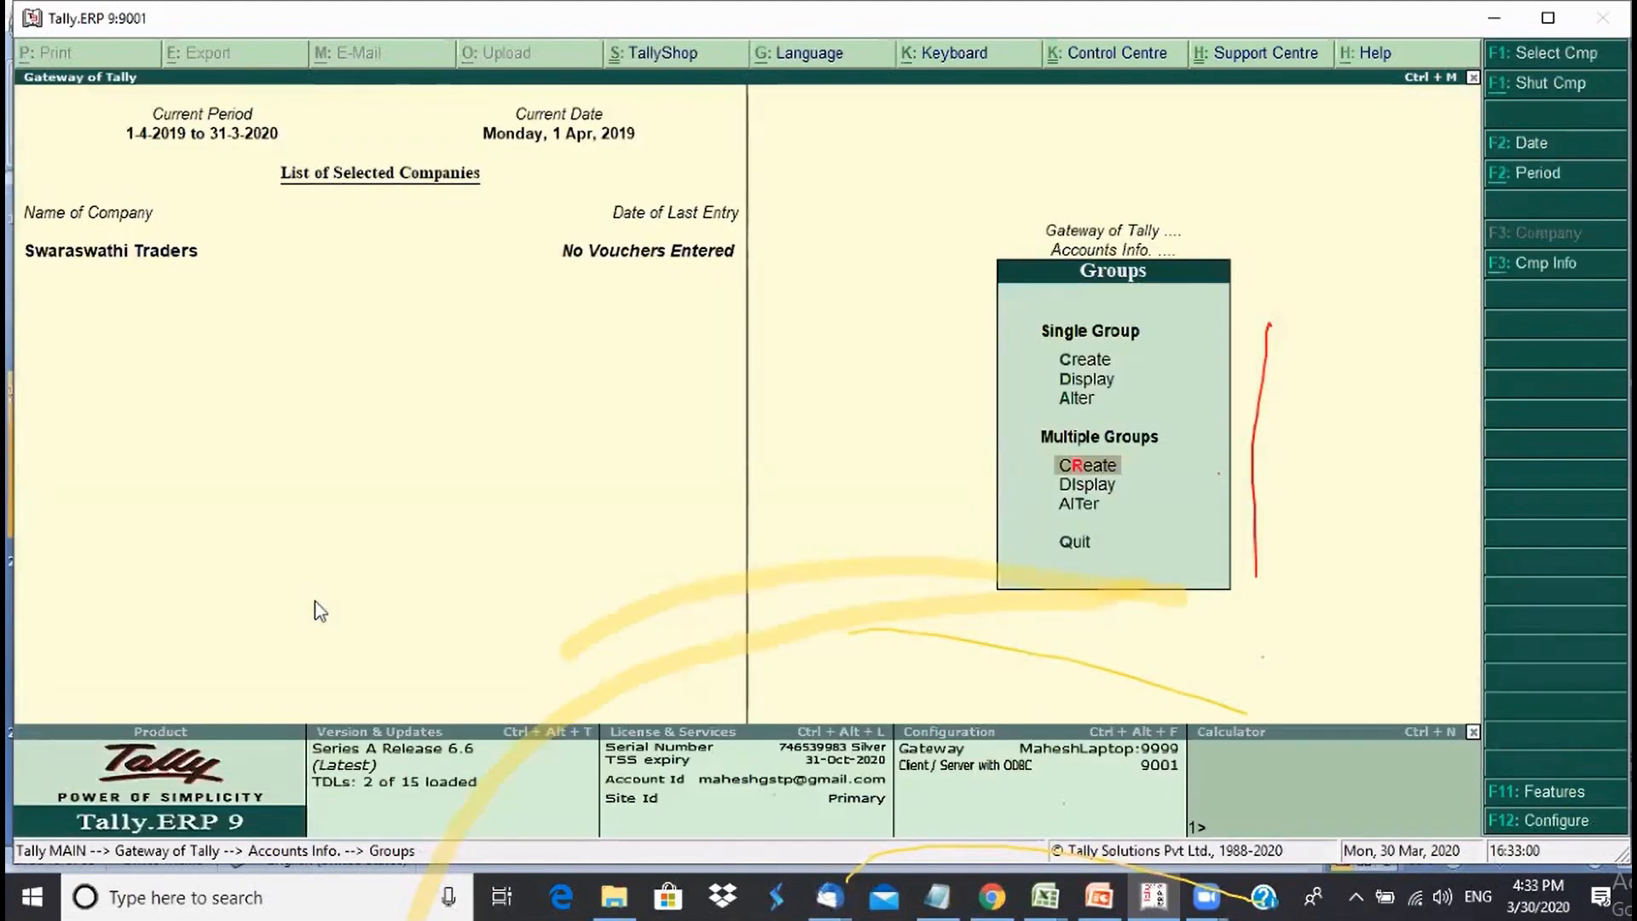
- Open the List of Groups from Display > List of Accounts
key("Escape")
key("Escape")
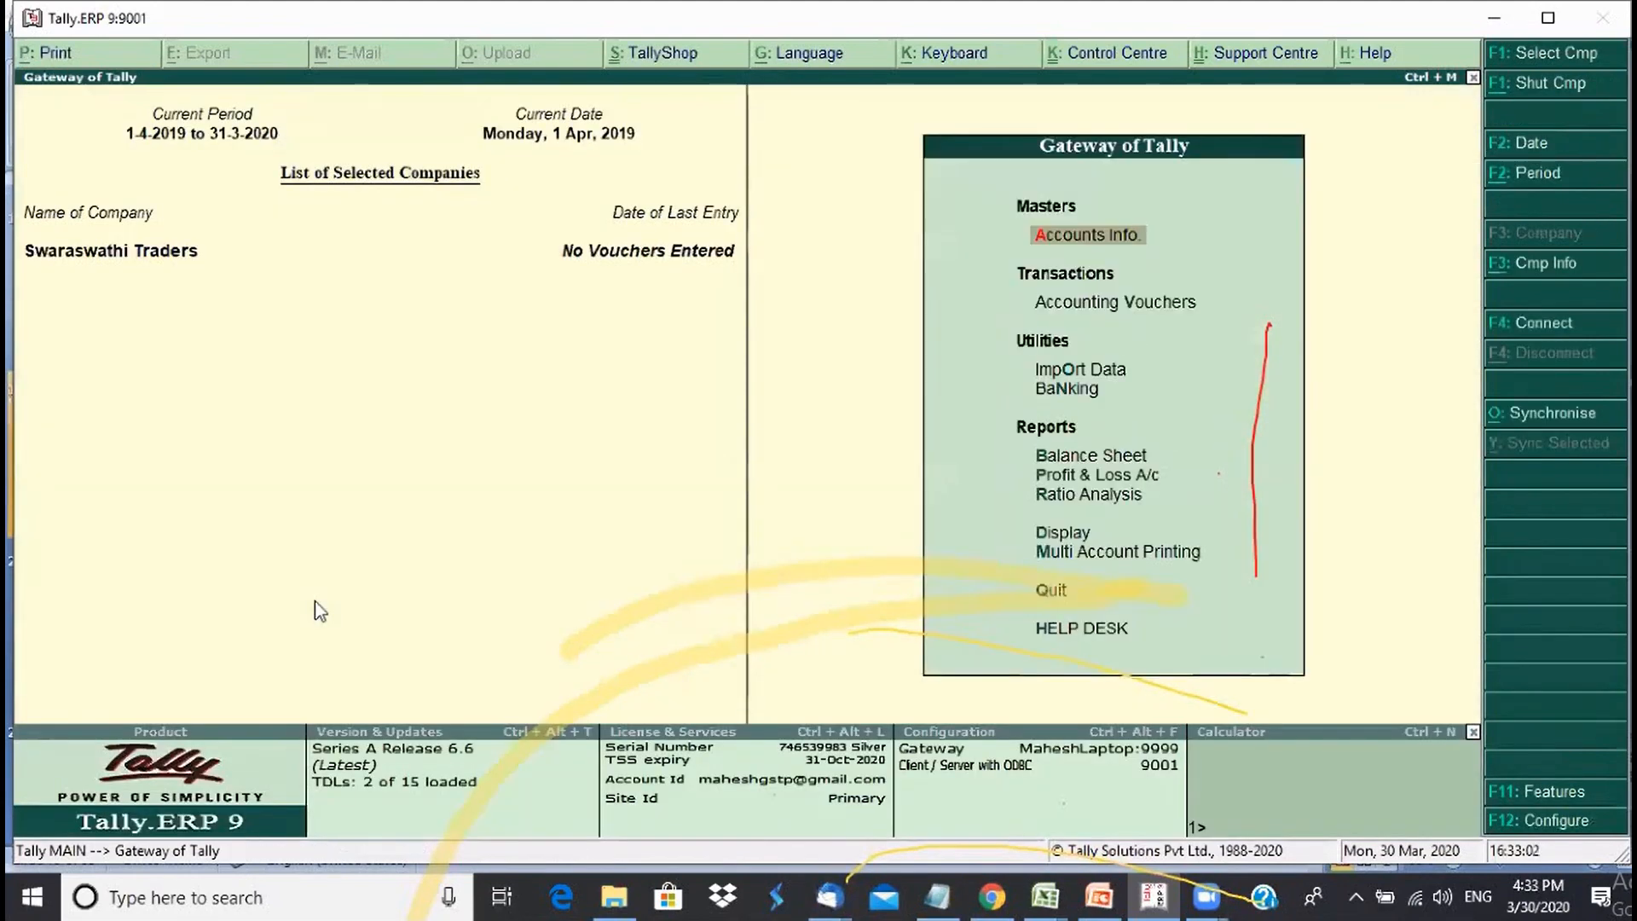
key("Up")
key("Up")
key("Up")
key("Up")
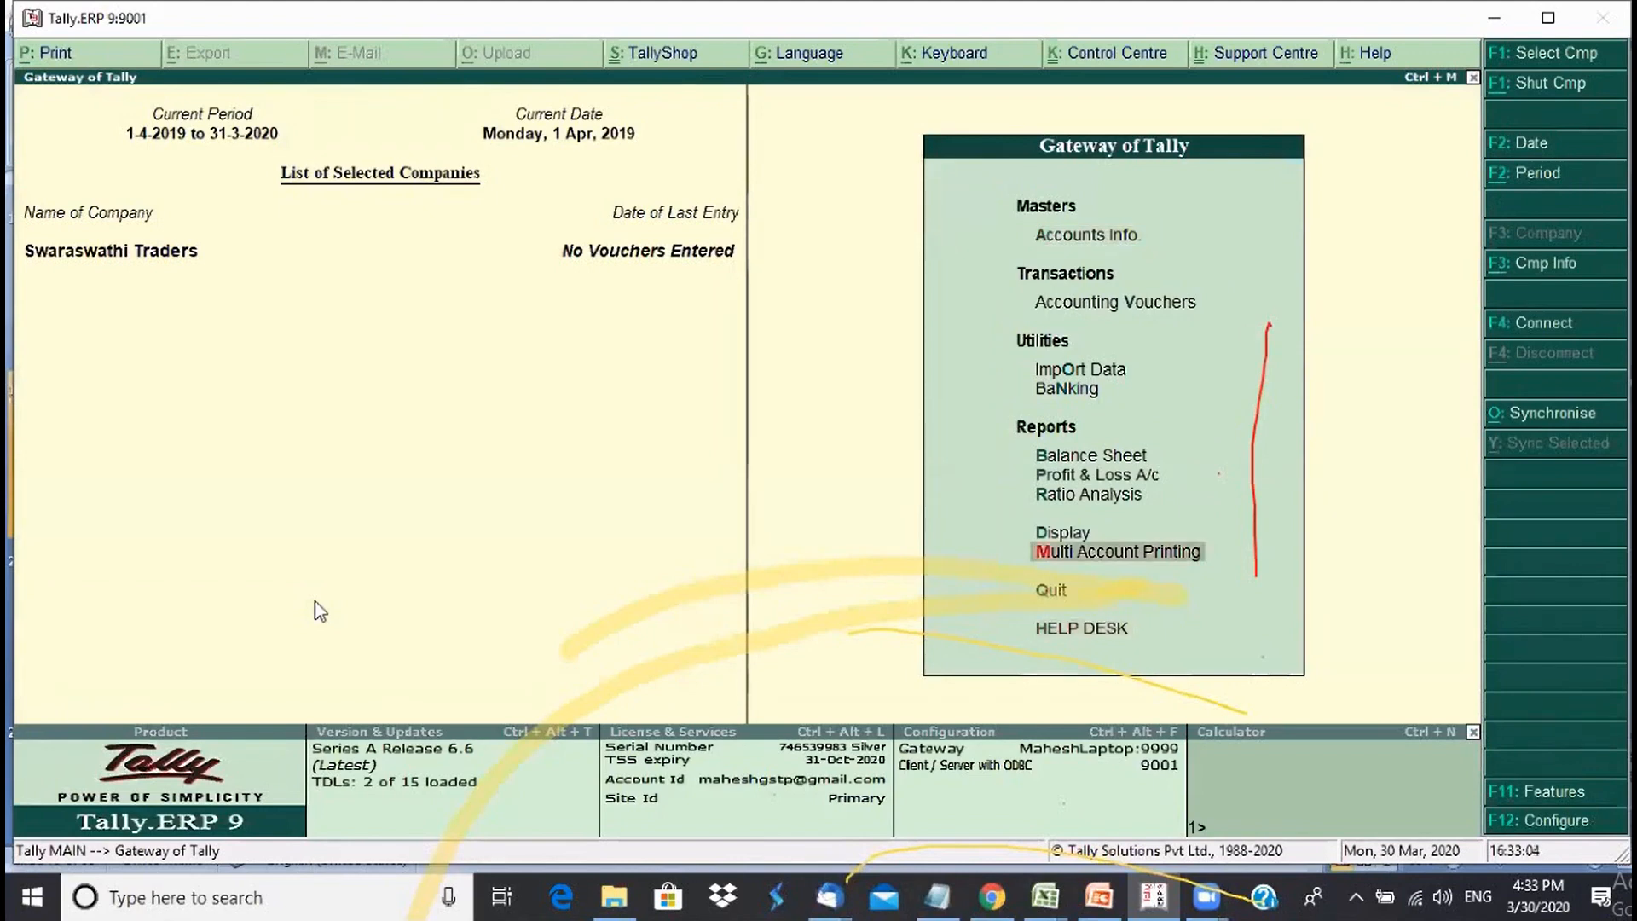
key("Return")
key("Up")
key("Up")
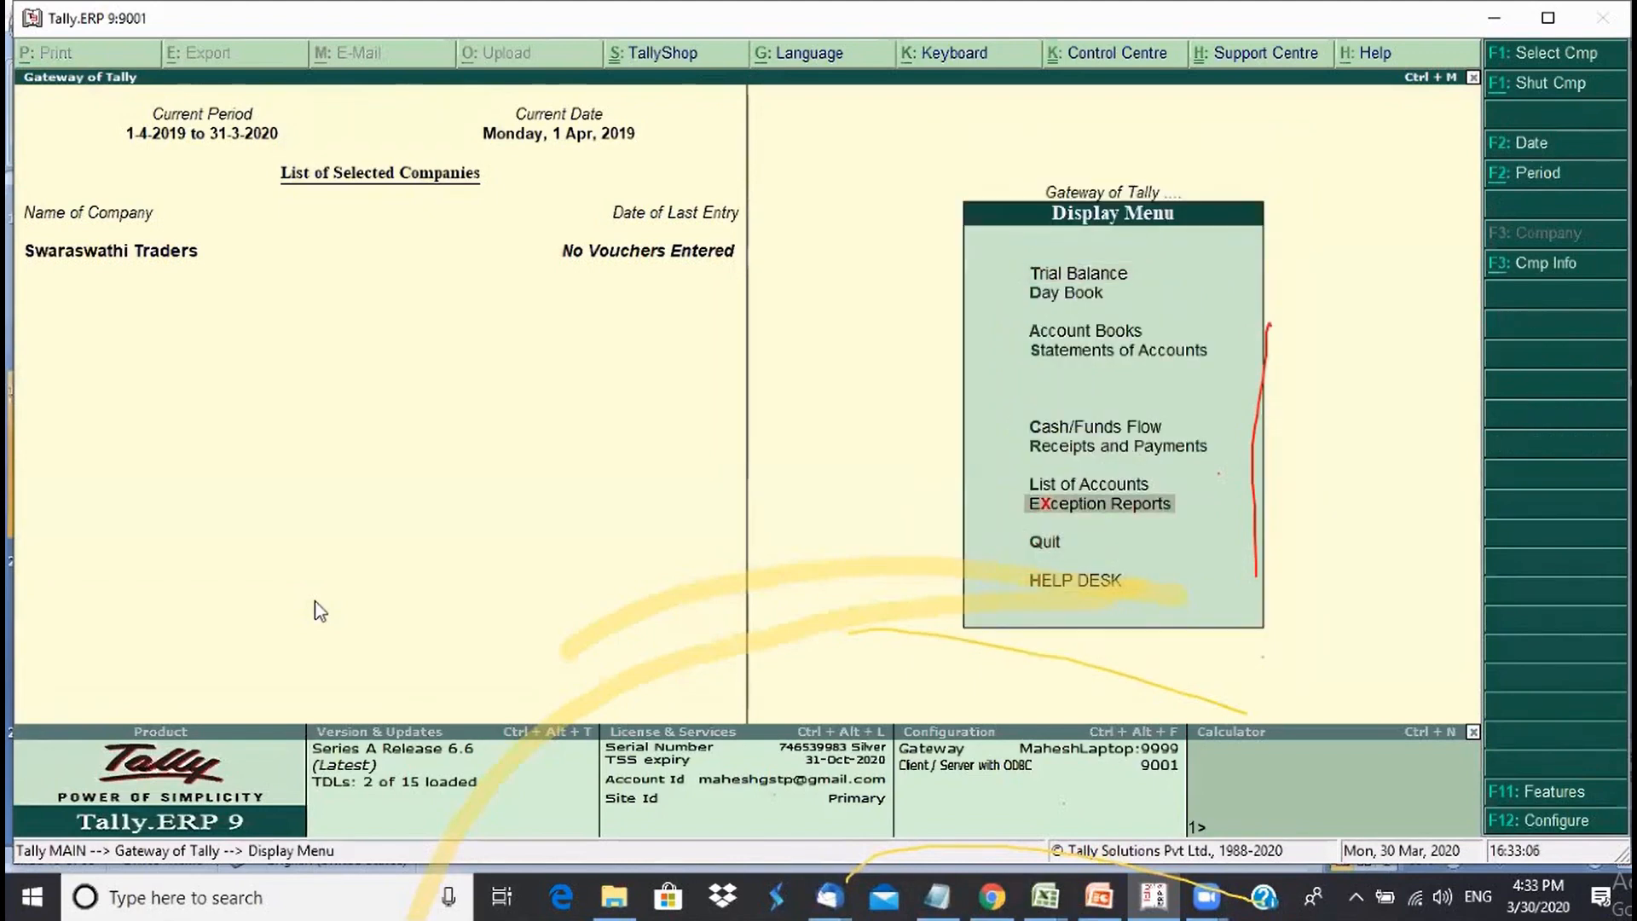
key("Up")
key("Return")
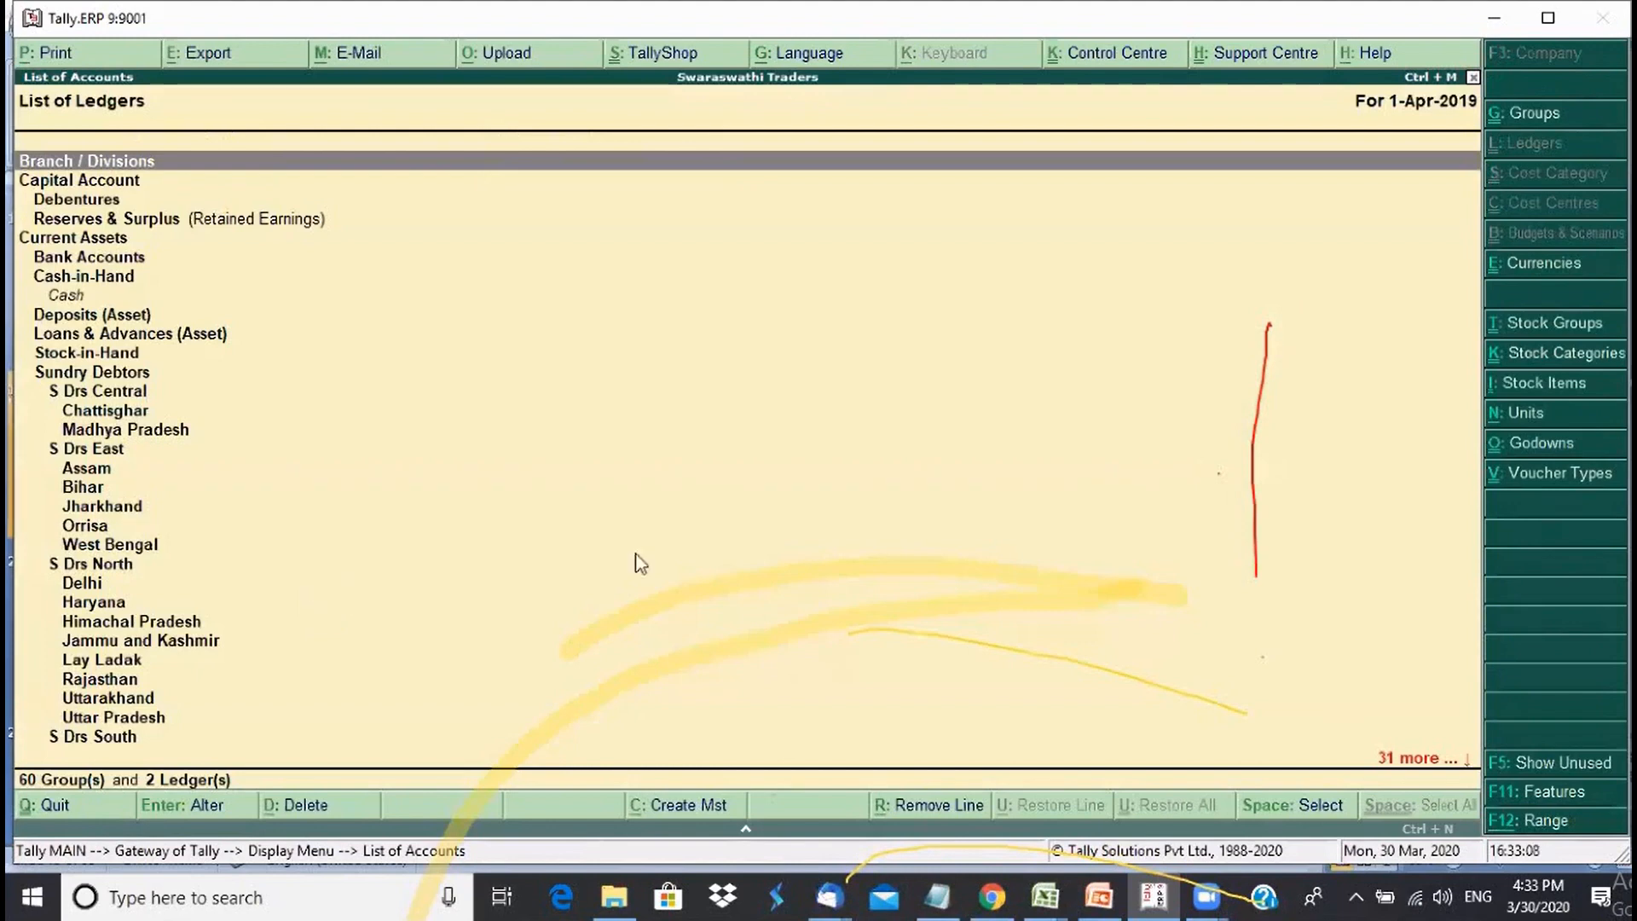
left_click(1567, 126)
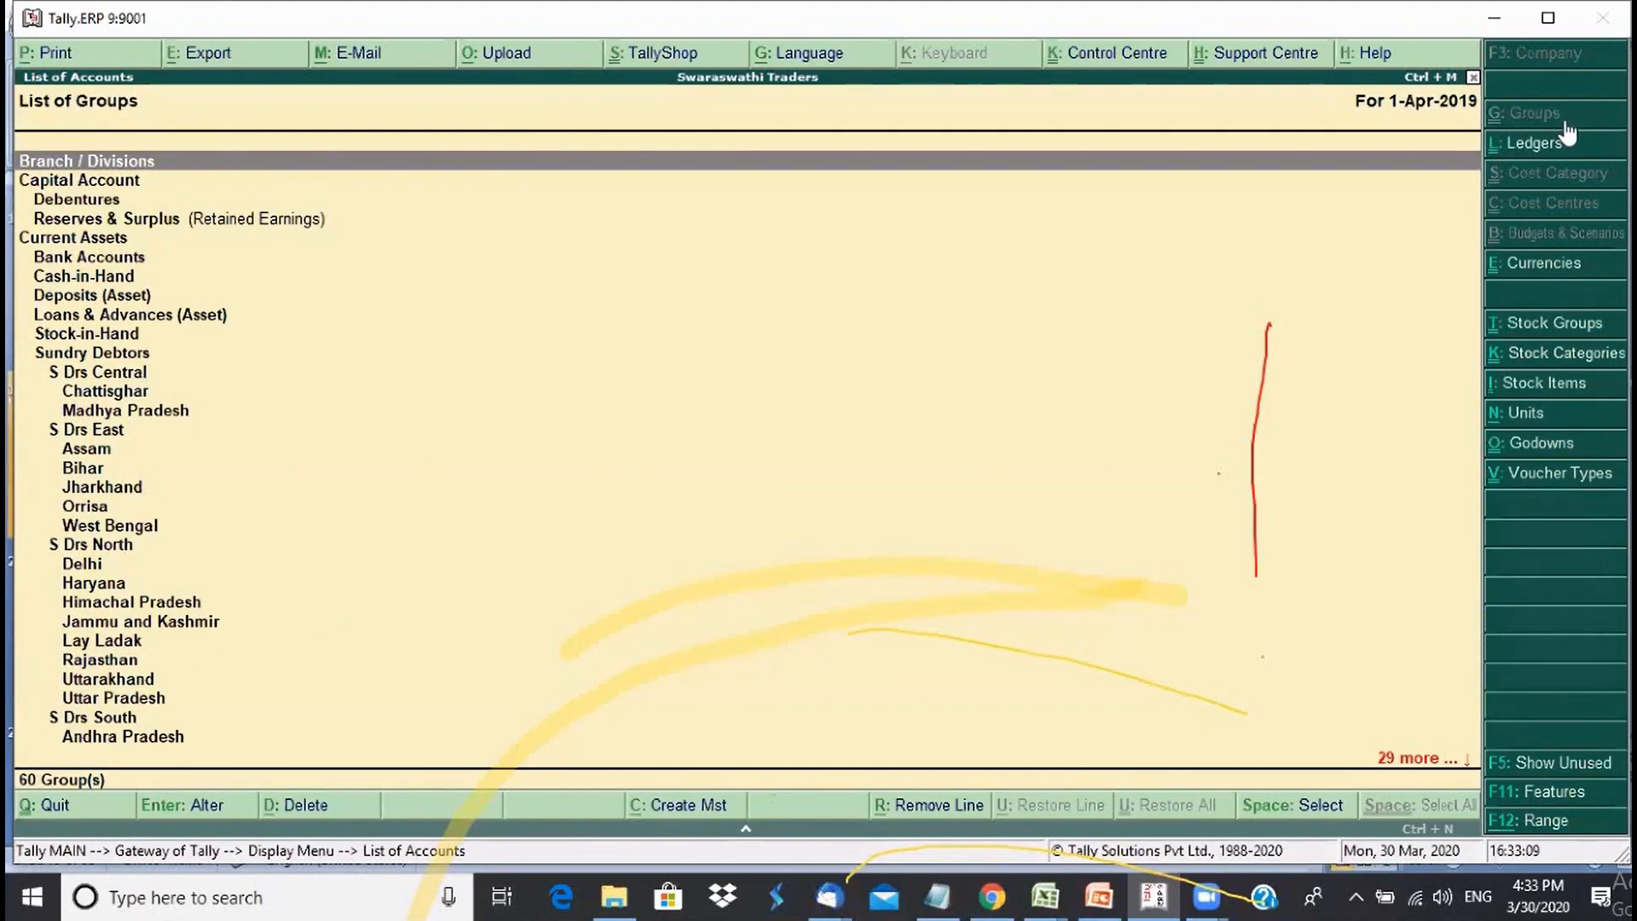
- Trace the hierarchy Current Assets > Sundry Debtors > S Drs Central > Chattisghar in the list
left_click(127, 380)
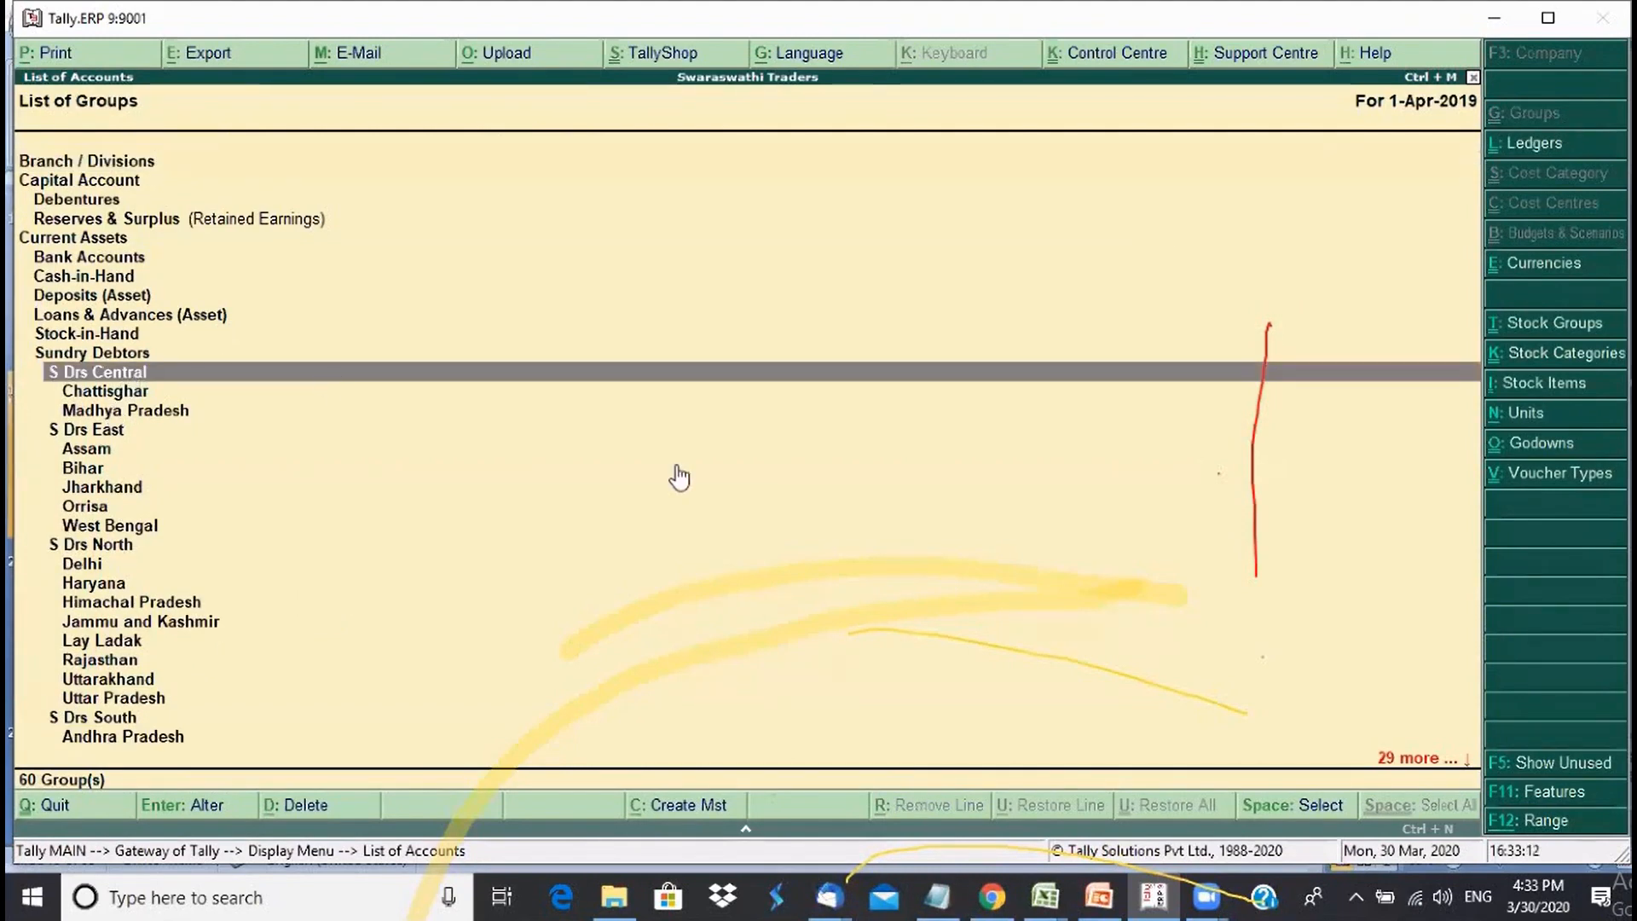
key("Up")
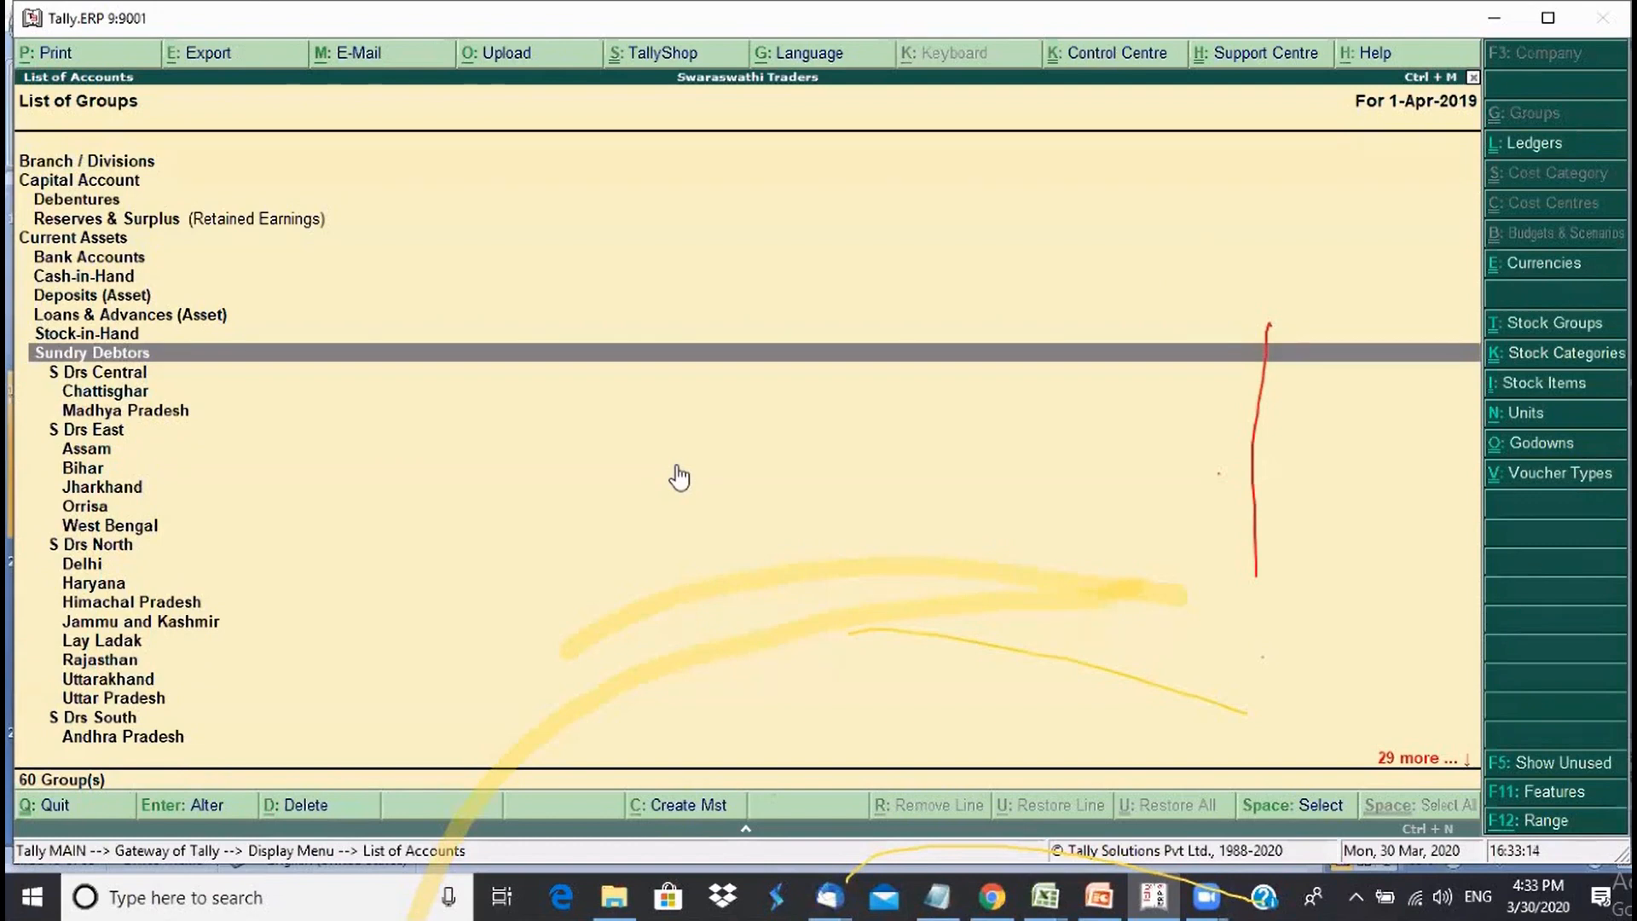
left_click(264, 161)
left_click(102, 242)
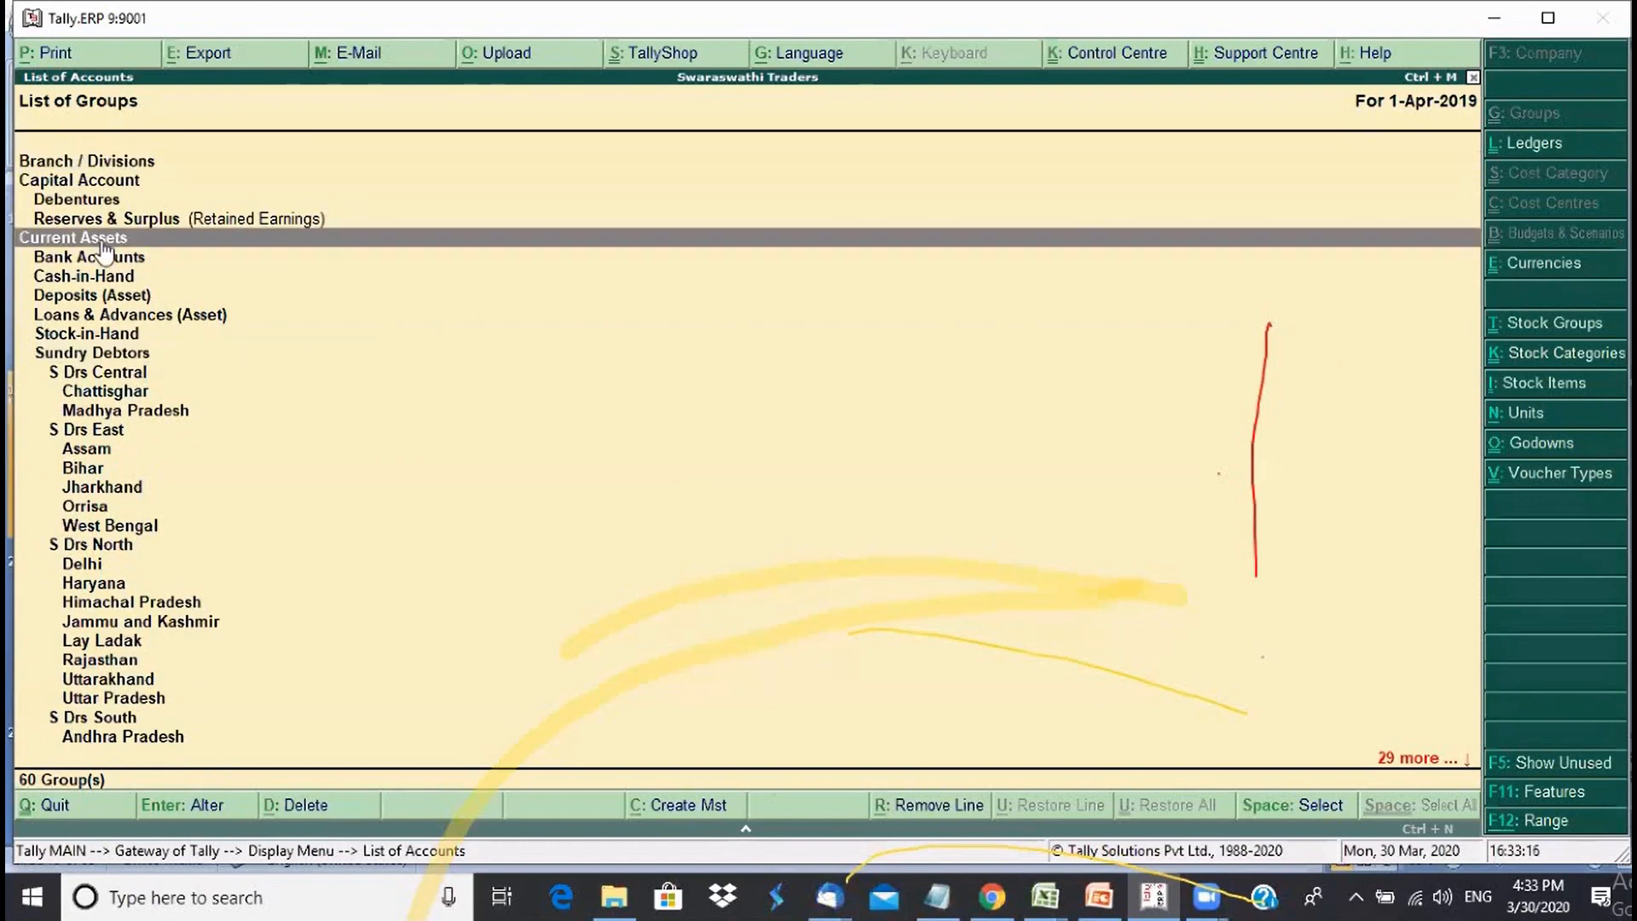
left_click(122, 359)
left_click(143, 375)
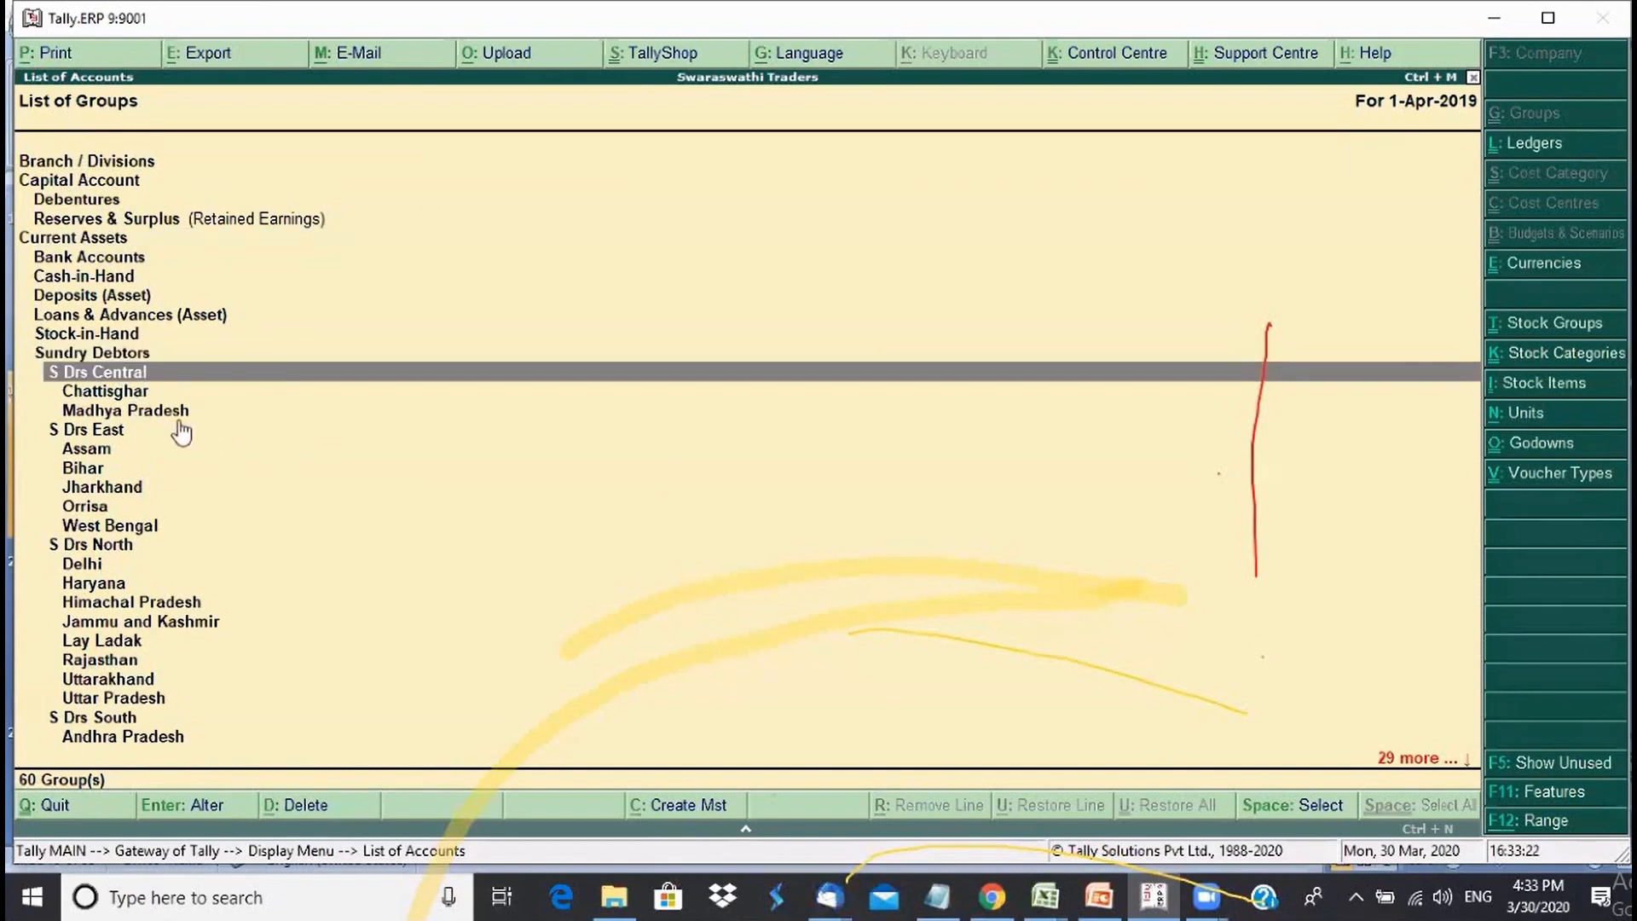
left_click(140, 395)
- Browse the S Drs East, North, South and West state groups, then close the list
key("Down")
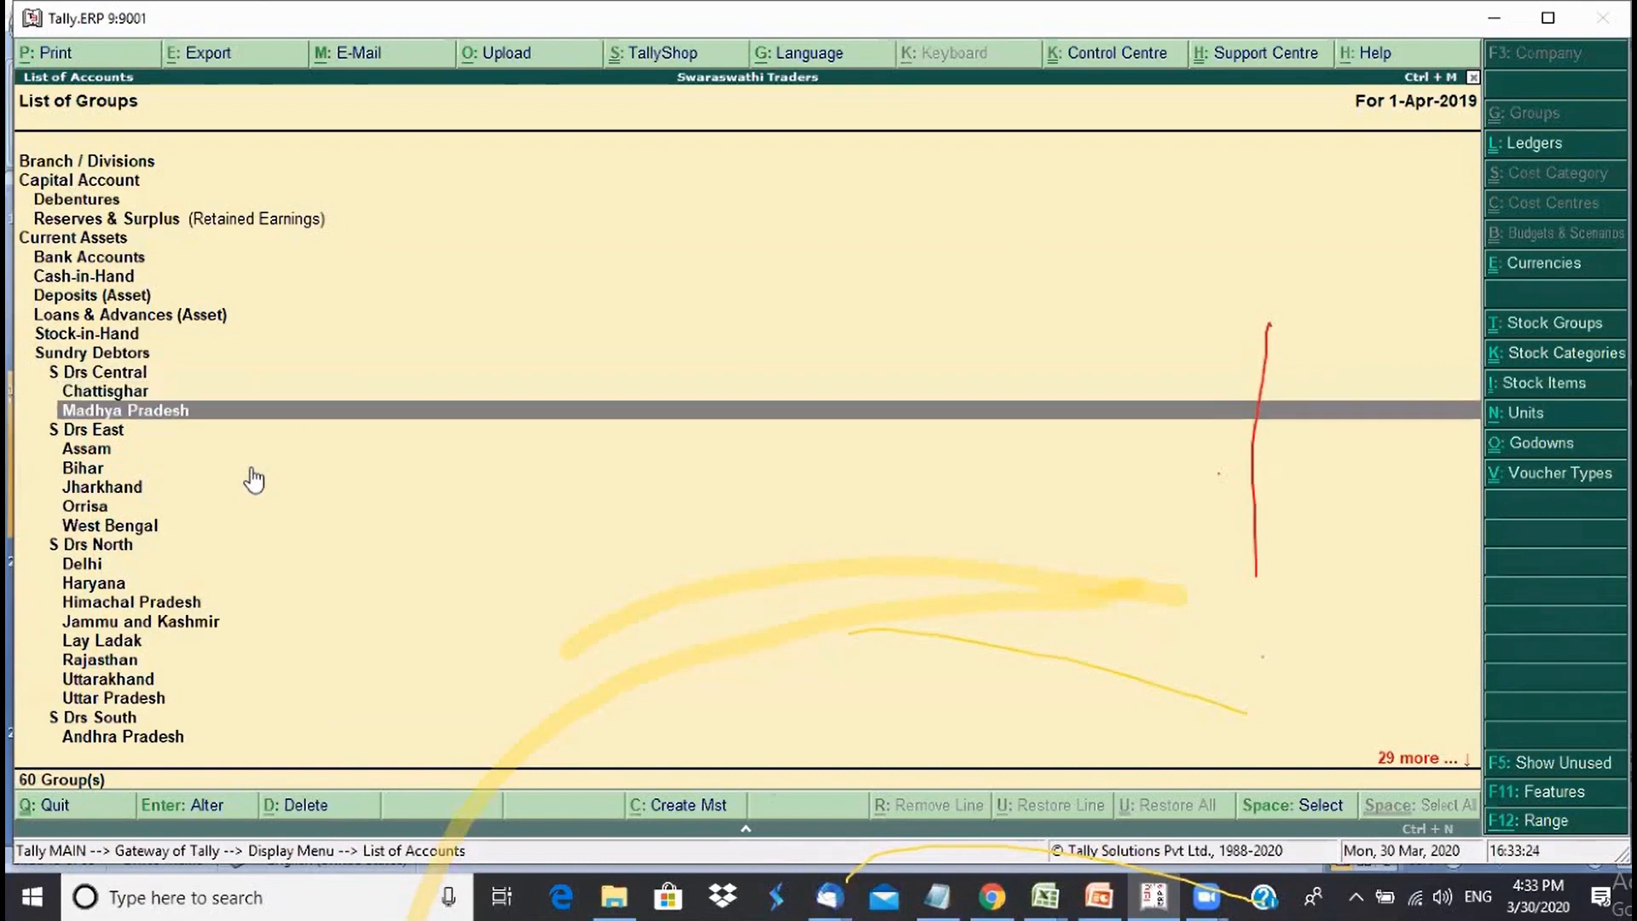
key("Down")
key("Down")
key("Down")
key("Down")
key("Down")
key("Down")
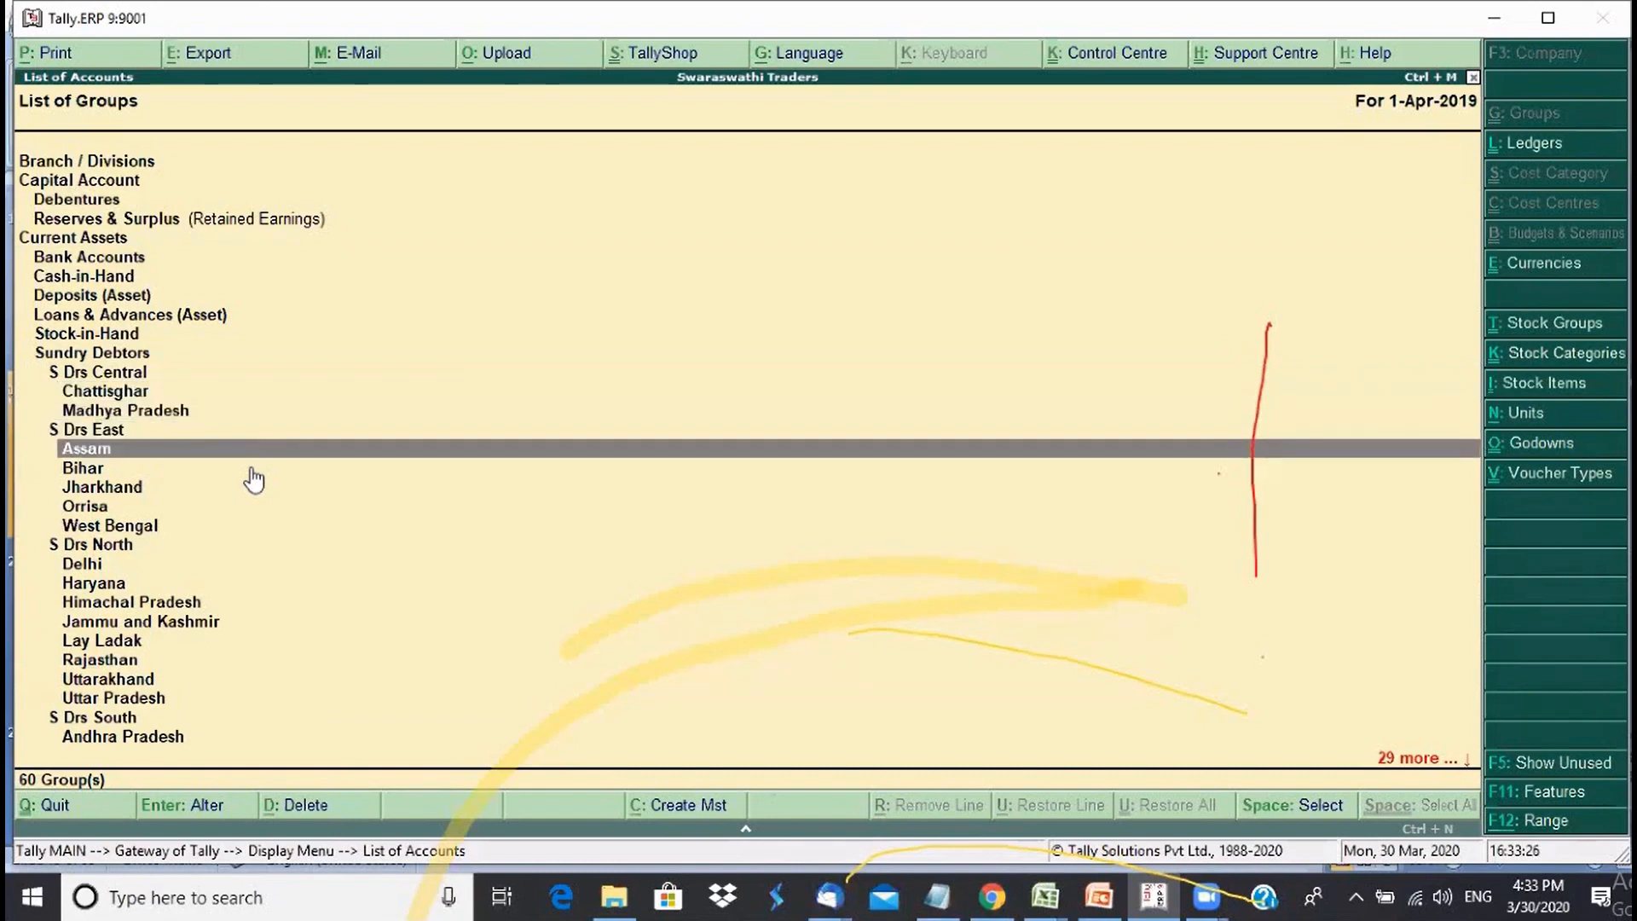
key("Down")
key("Down")
key("Down")
key("Down")
key("Down")
key("Down")
key("Down")
key("Down")
key("Down")
key("Down")
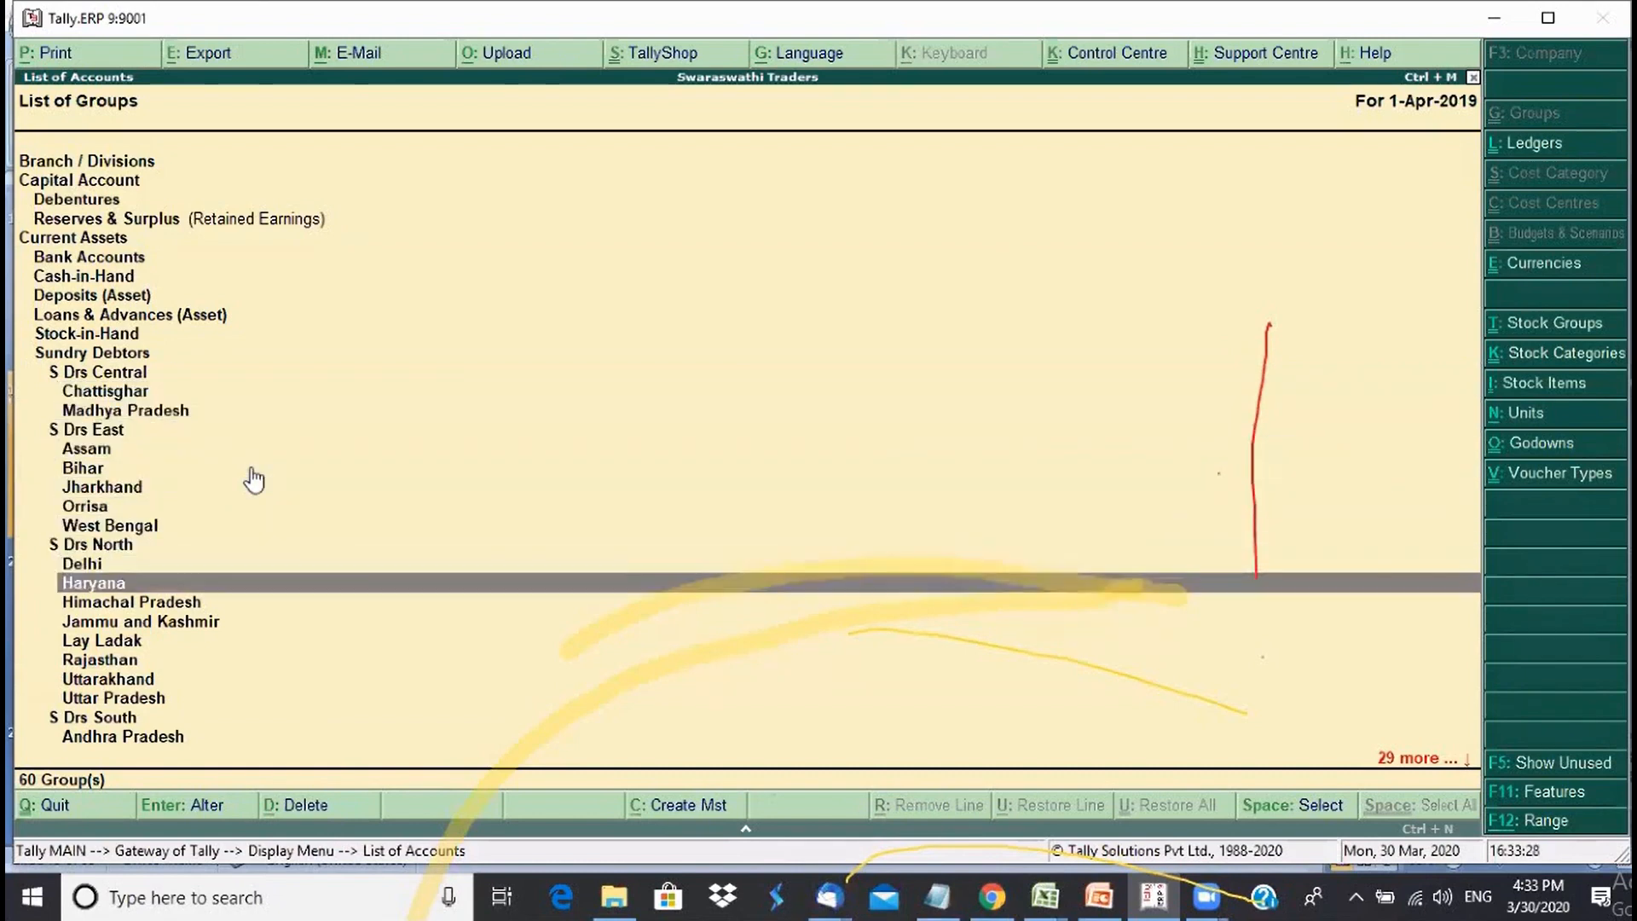
key("Down")
key("Down")
key("Down")
key("Down")
key("Down")
key("Down")
key("Down")
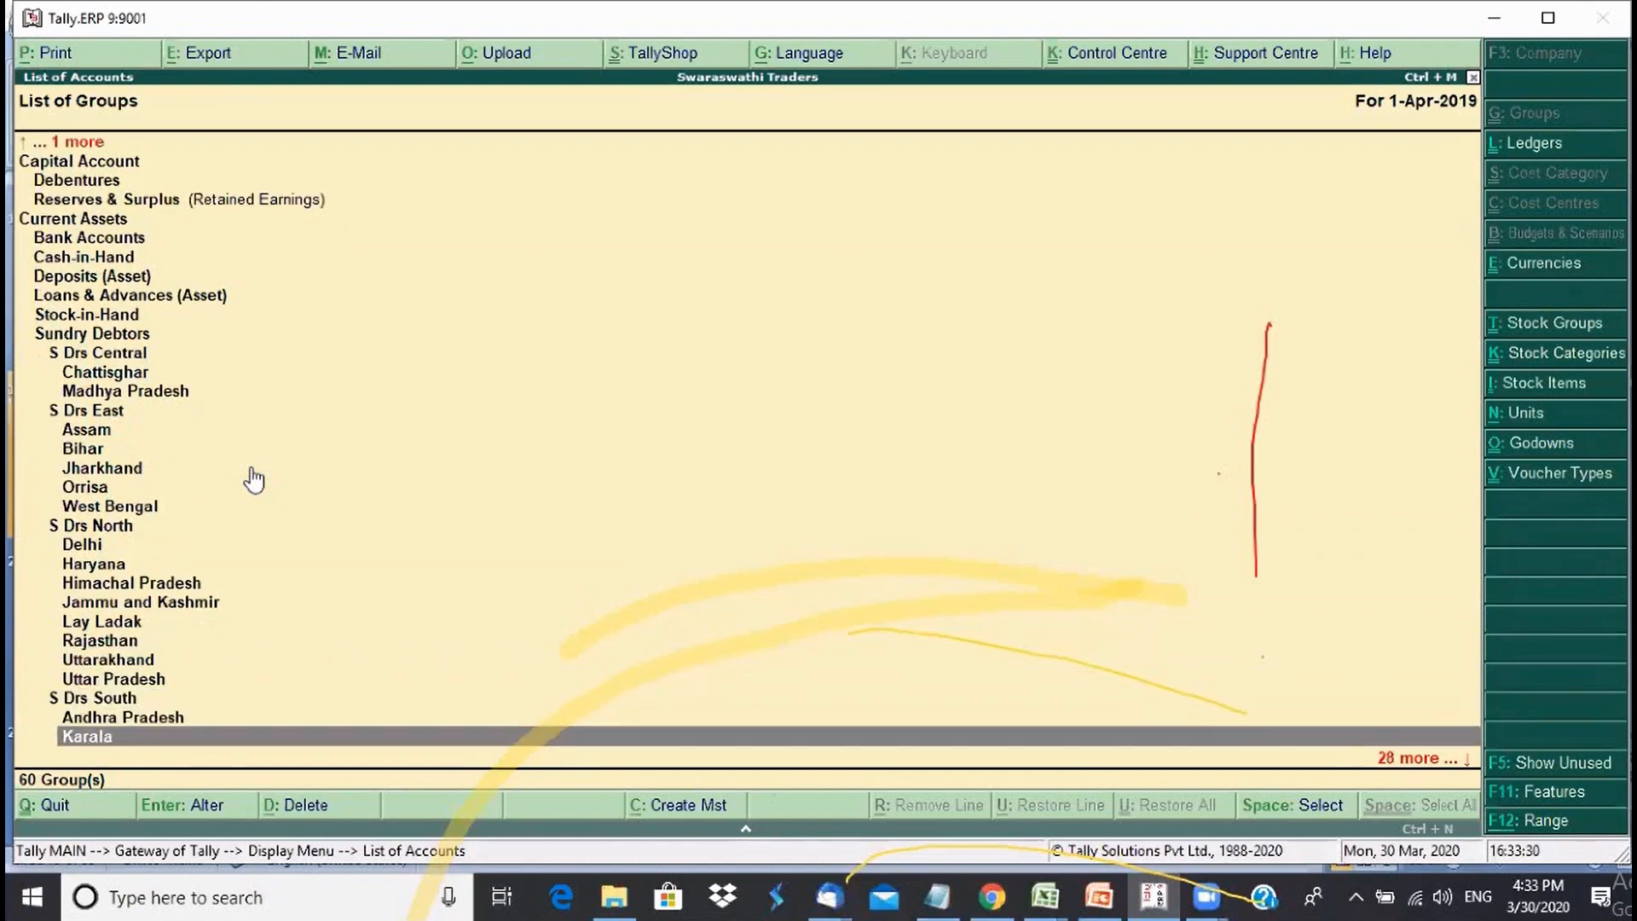
key("Down")
key("Down")
key("Down")
key("Down")
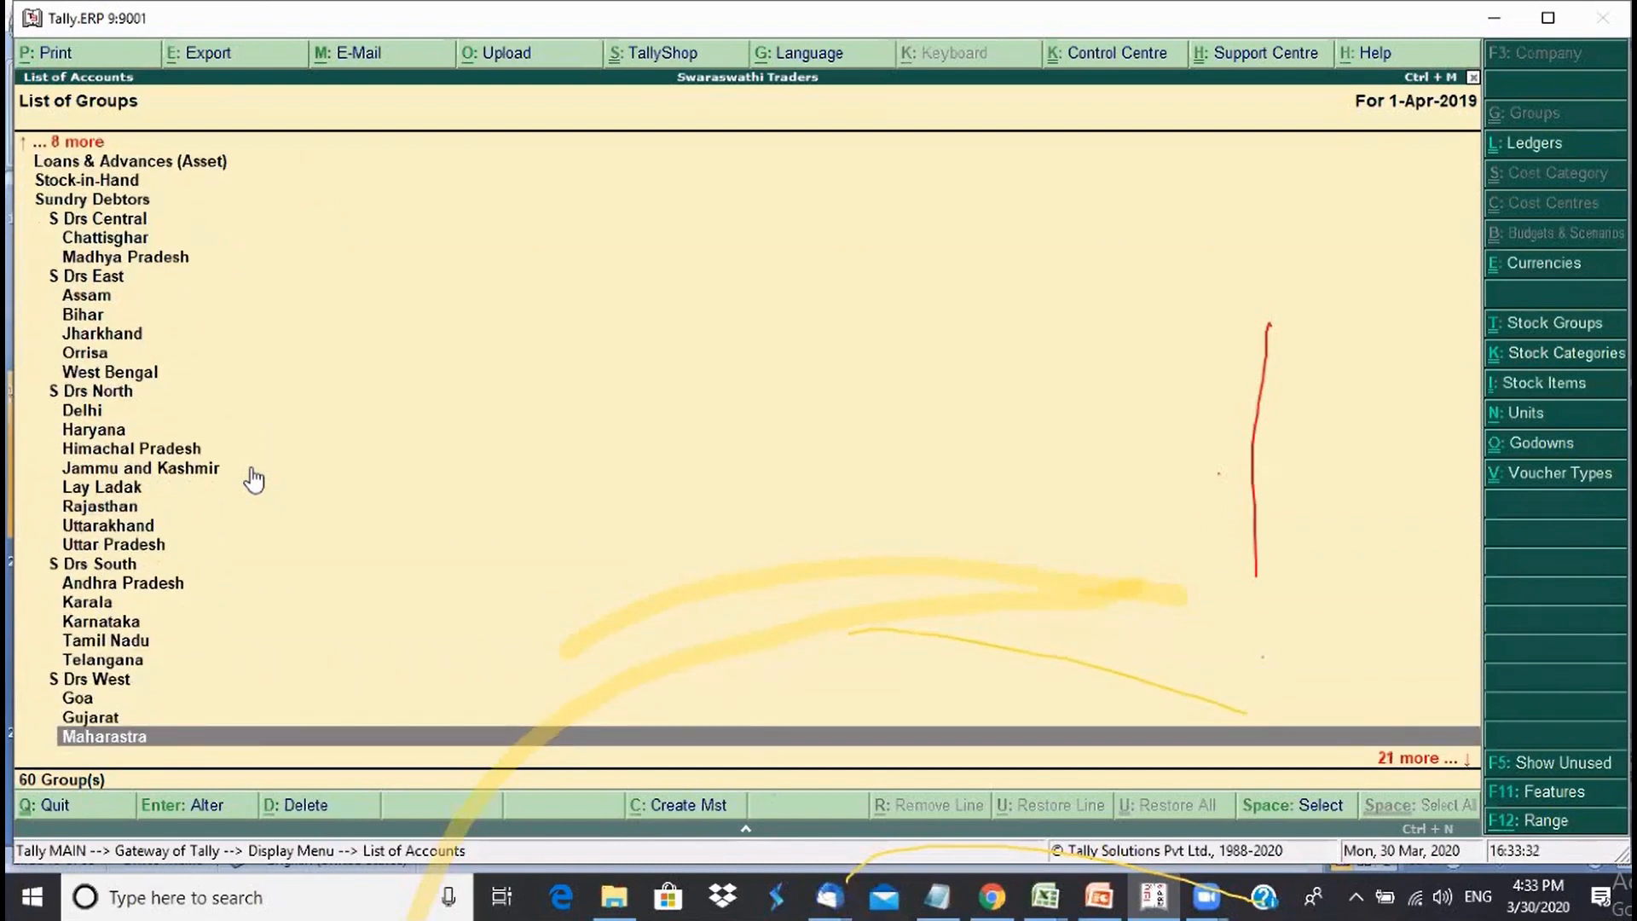
key("Up")
key("Up")
key("Up")
key("Up")
key("Up")
key("Up")
key("Up")
key("Up")
key("Up")
key("Up")
key("Up")
key("Up")
key("Up")
key("Up")
key("Up")
key("Up")
key("Up")
key("Up")
key("Up")
key("Up")
key("Up")
key("Up")
key("Up")
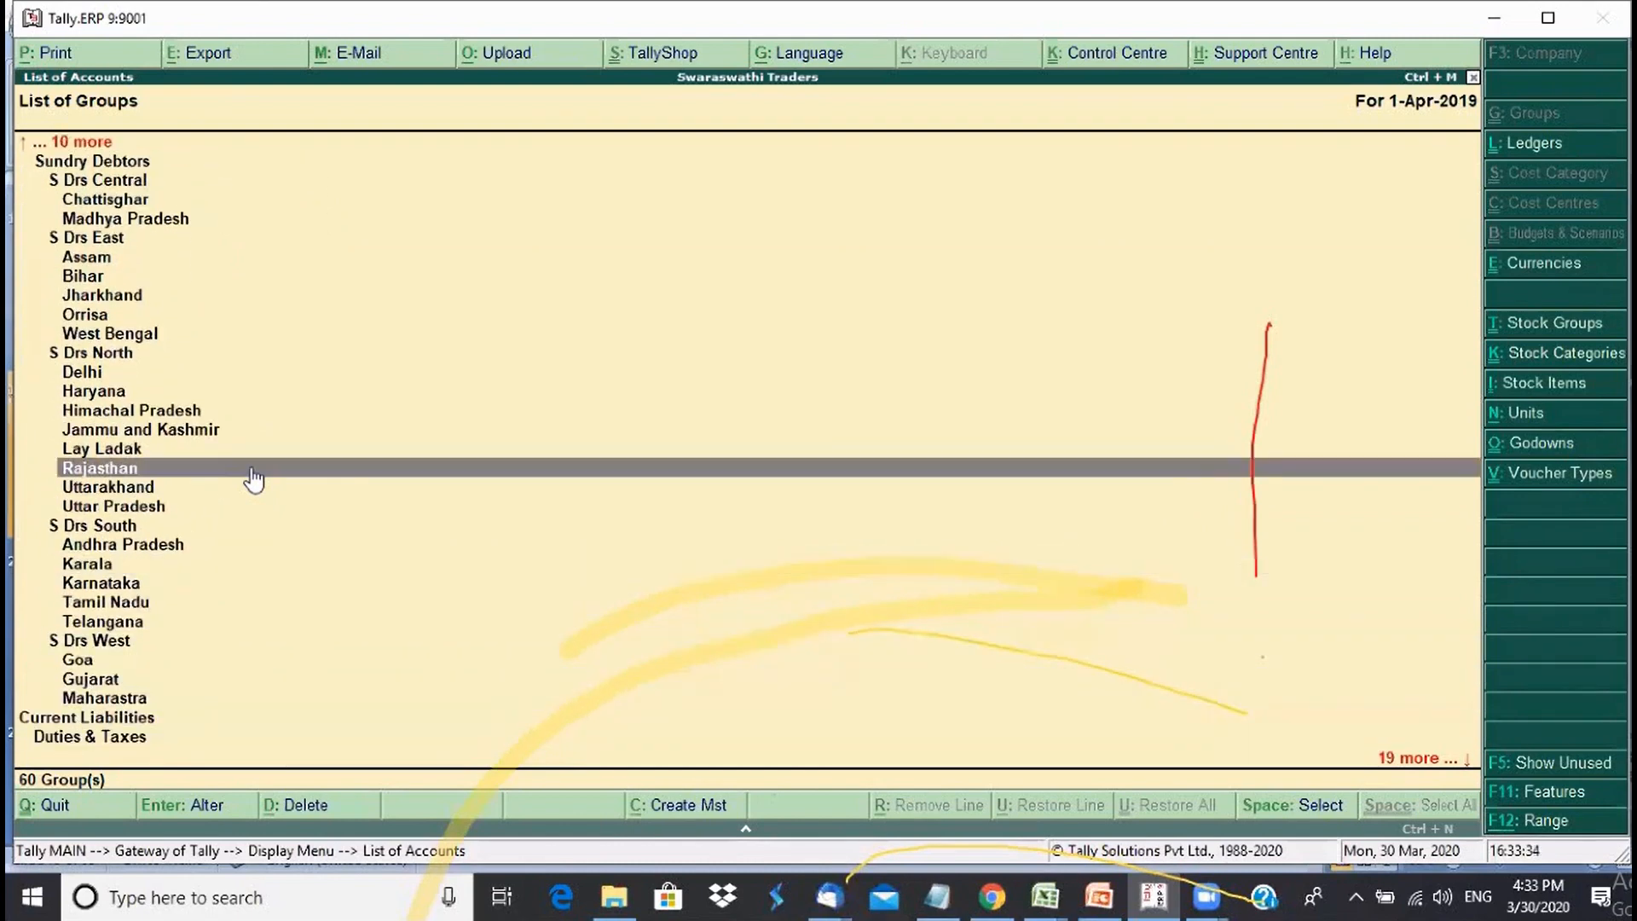
key("Up")
key("Up")
key("Up")
key("Up")
key("Up")
key("Up")
key("Up")
key("Up")
key("Up")
key("Up")
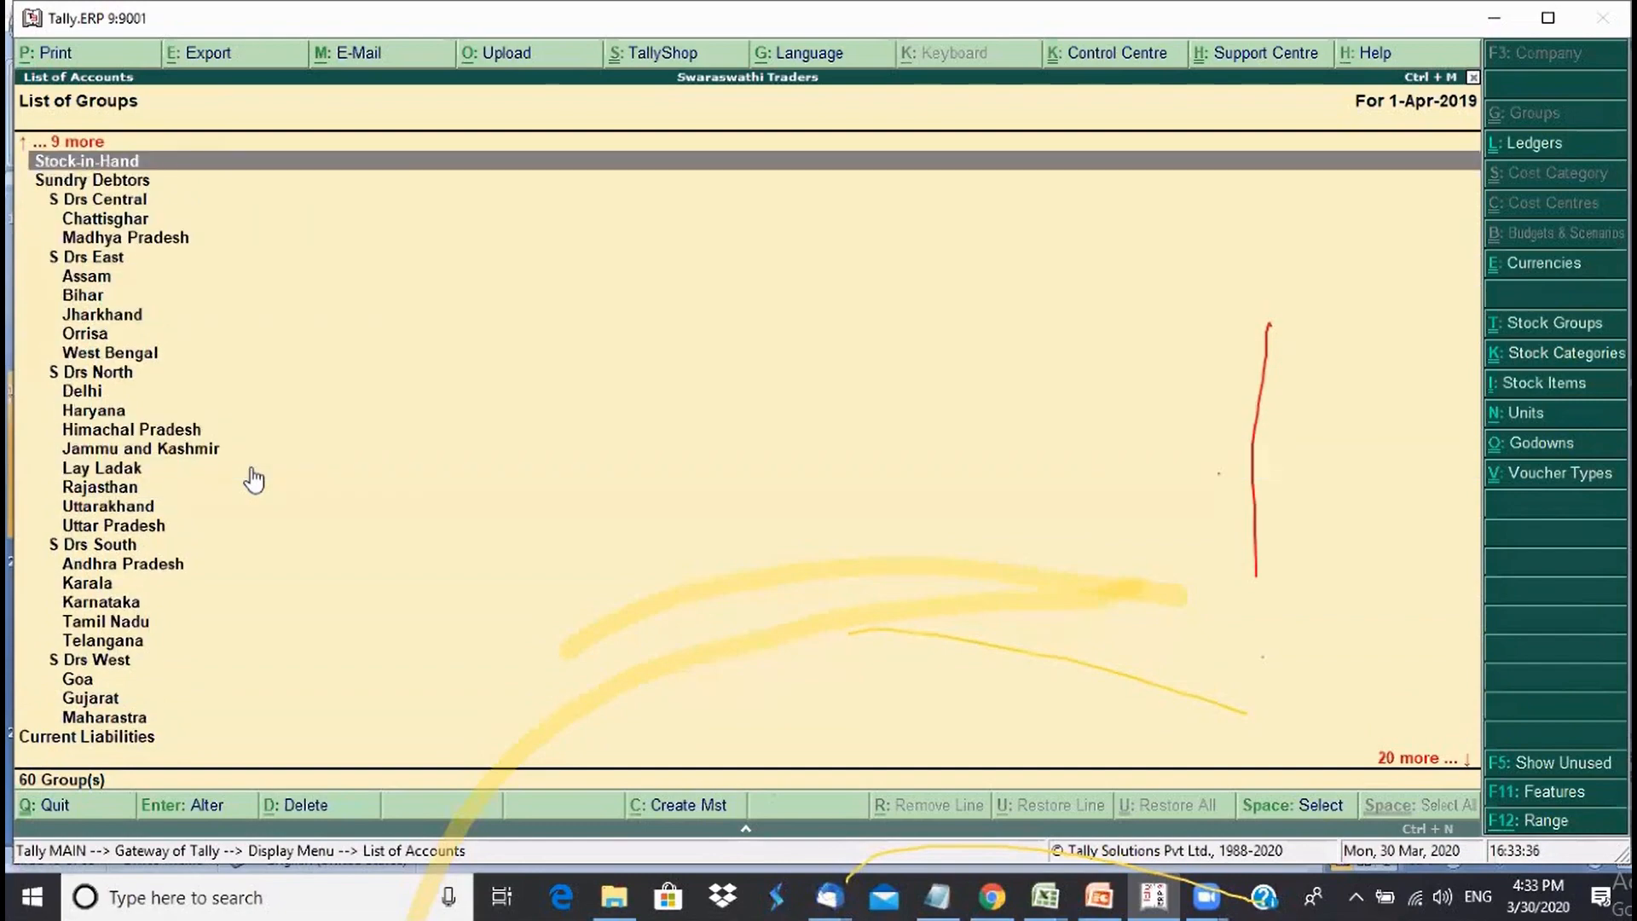
key("Escape")
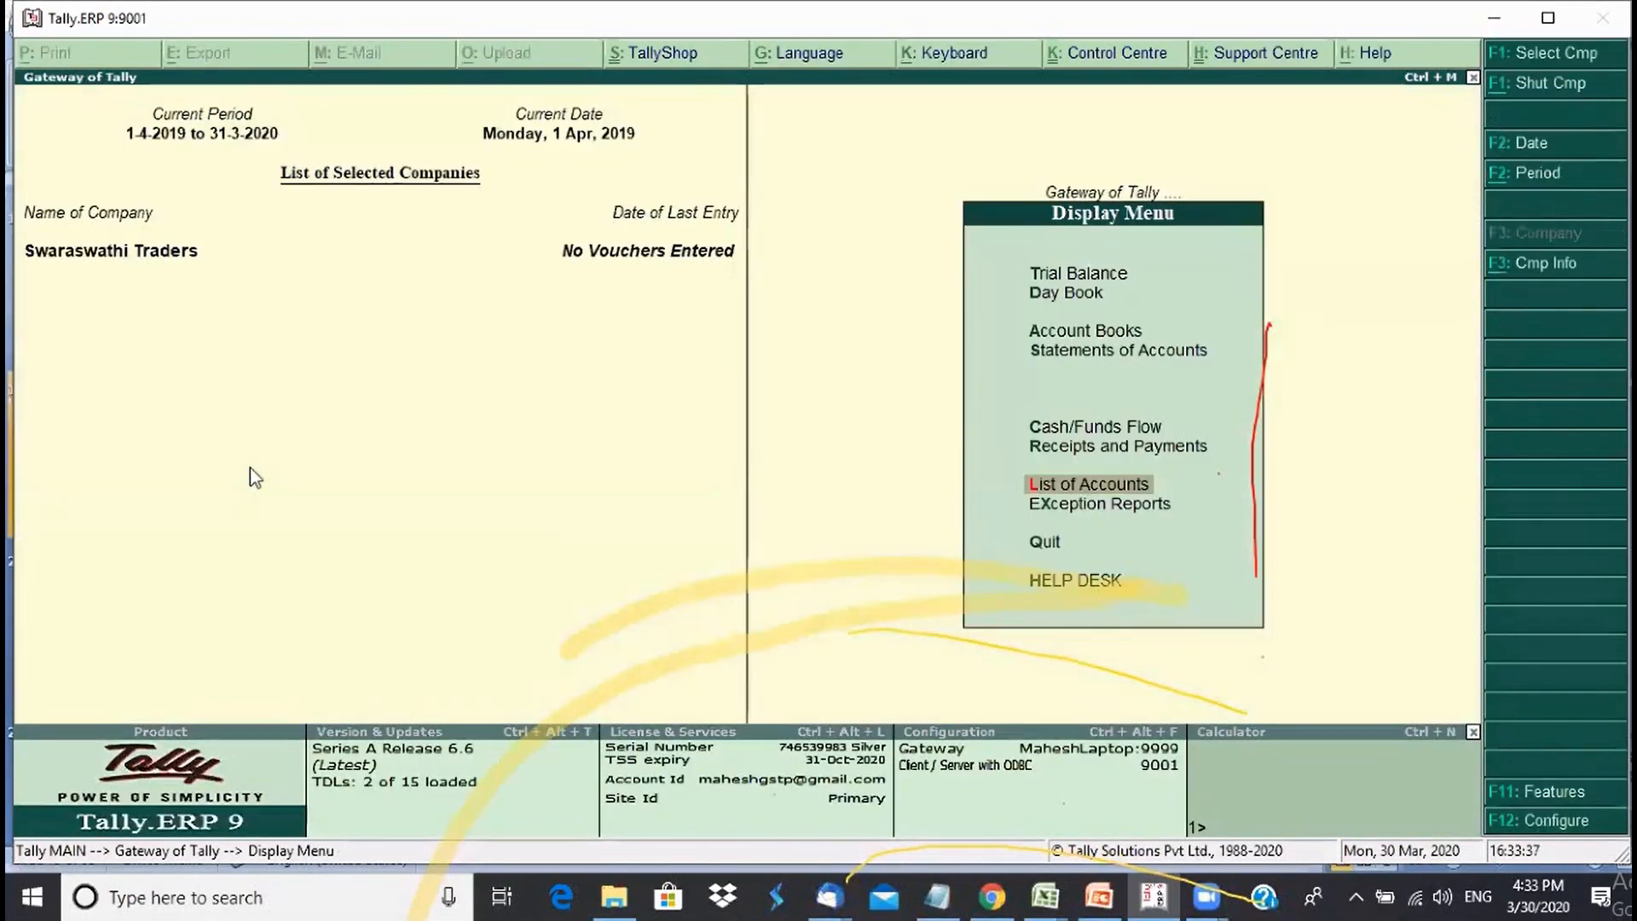
- Open Multiple Groups creation and set Karnataka as the parent group
key("Escape")
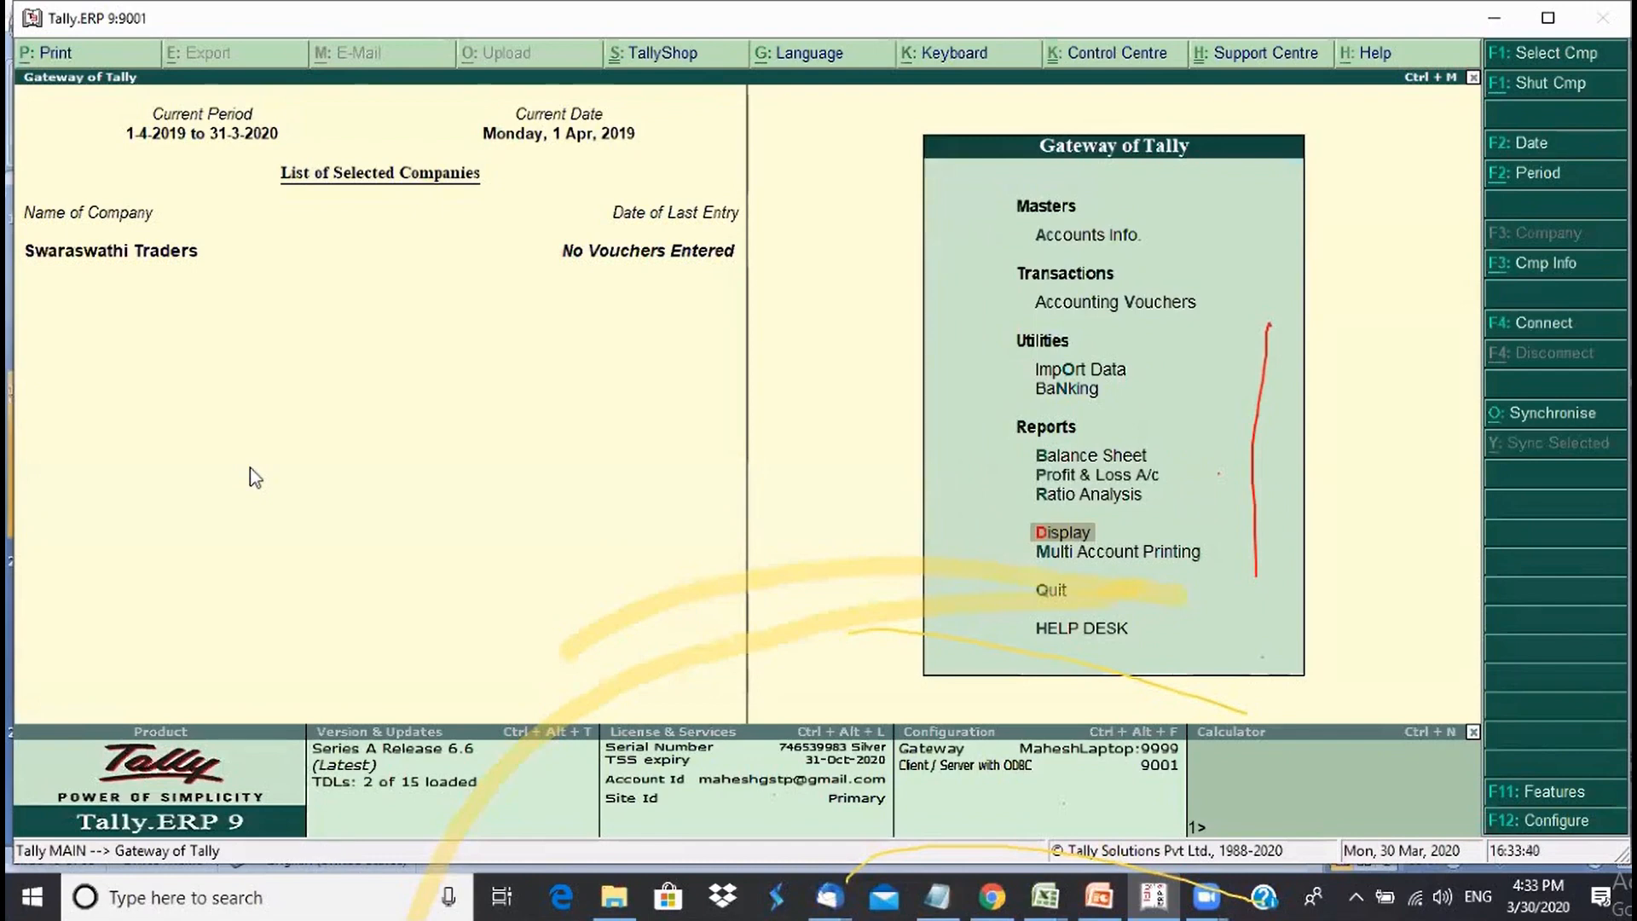
key("a")
key("Down")
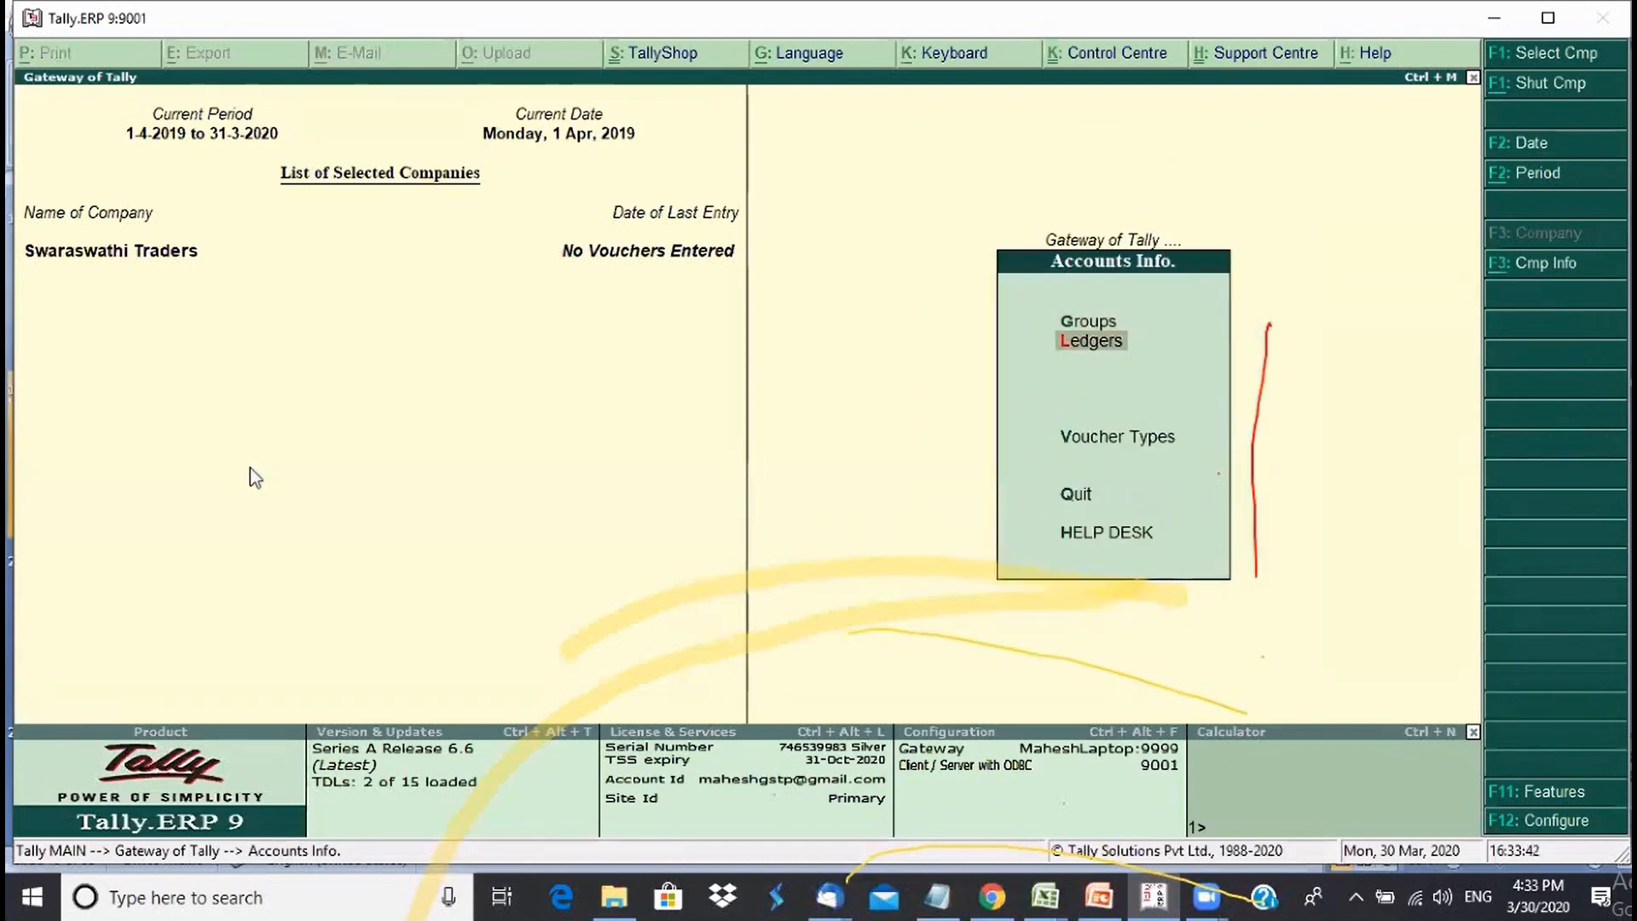
key("g")
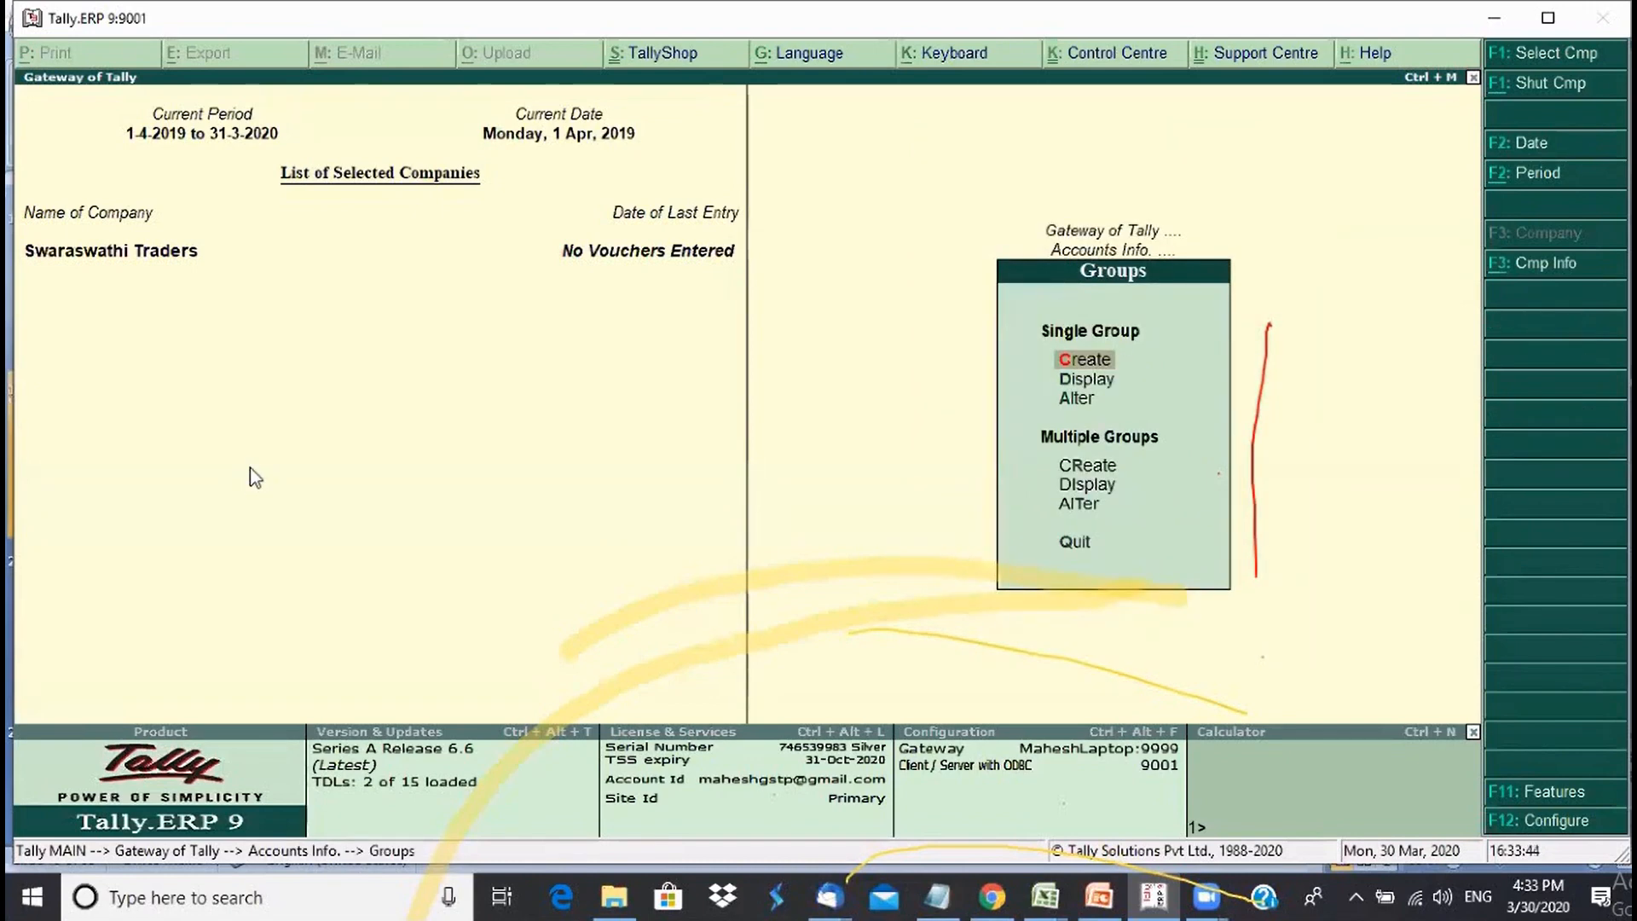
key("Down")
key("Down")
key("Down")
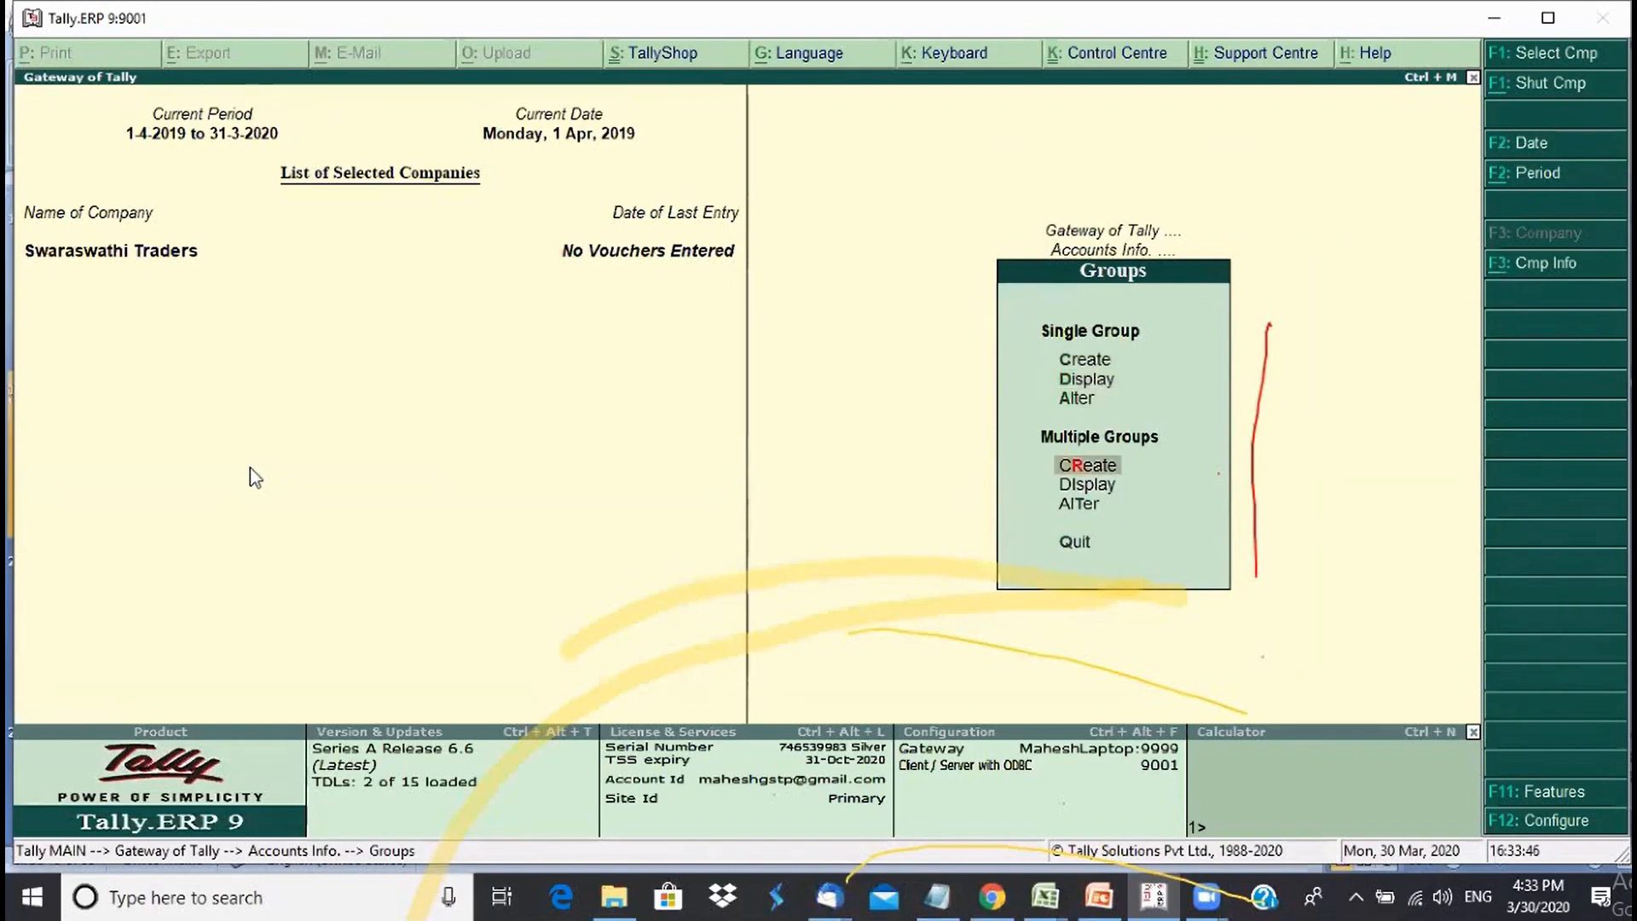
key("Return")
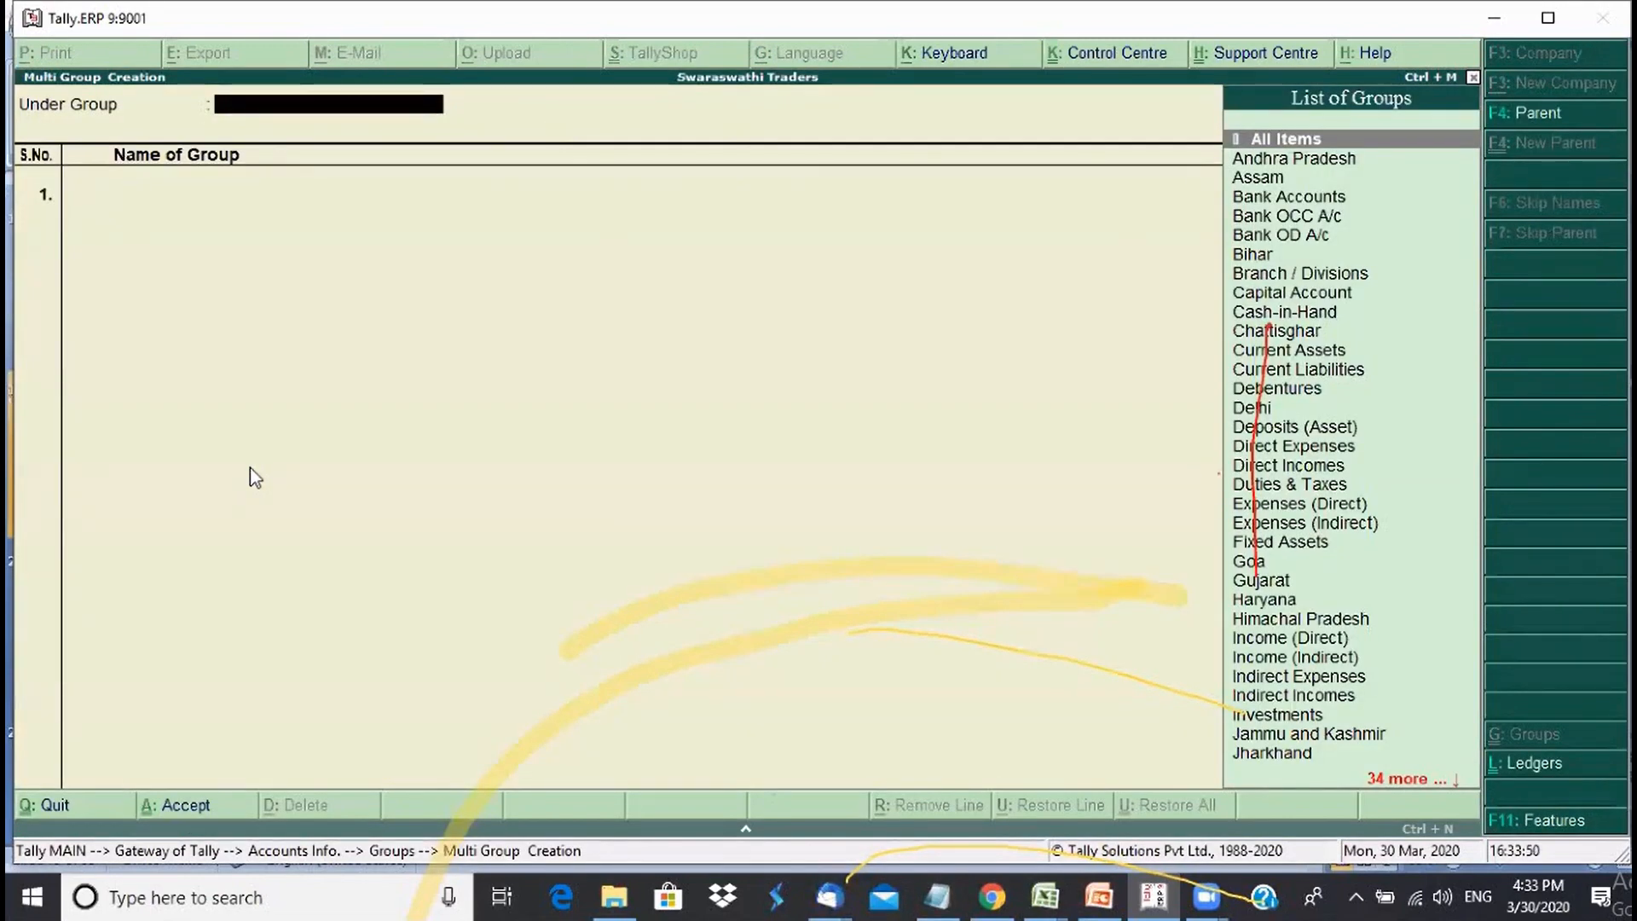
type("Ka")
key("Down")
key("Return")
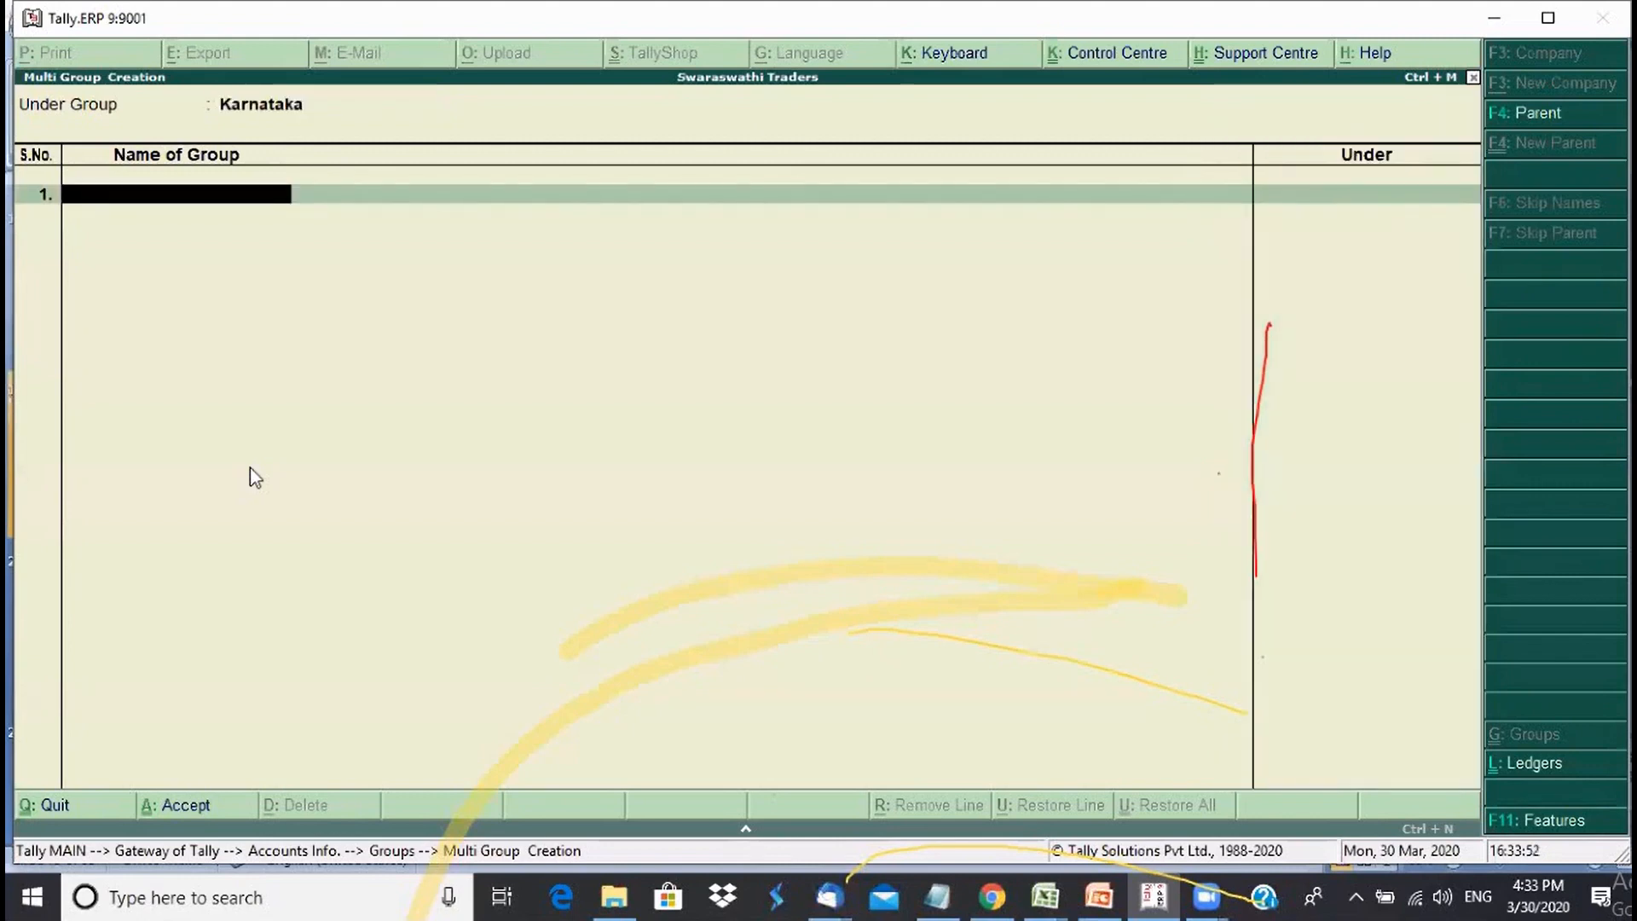
- Enter Bengaluru, Mysore, Hubli and Dharwad under Karnataka
type("Bengaluru")
key("Return")
type("My")
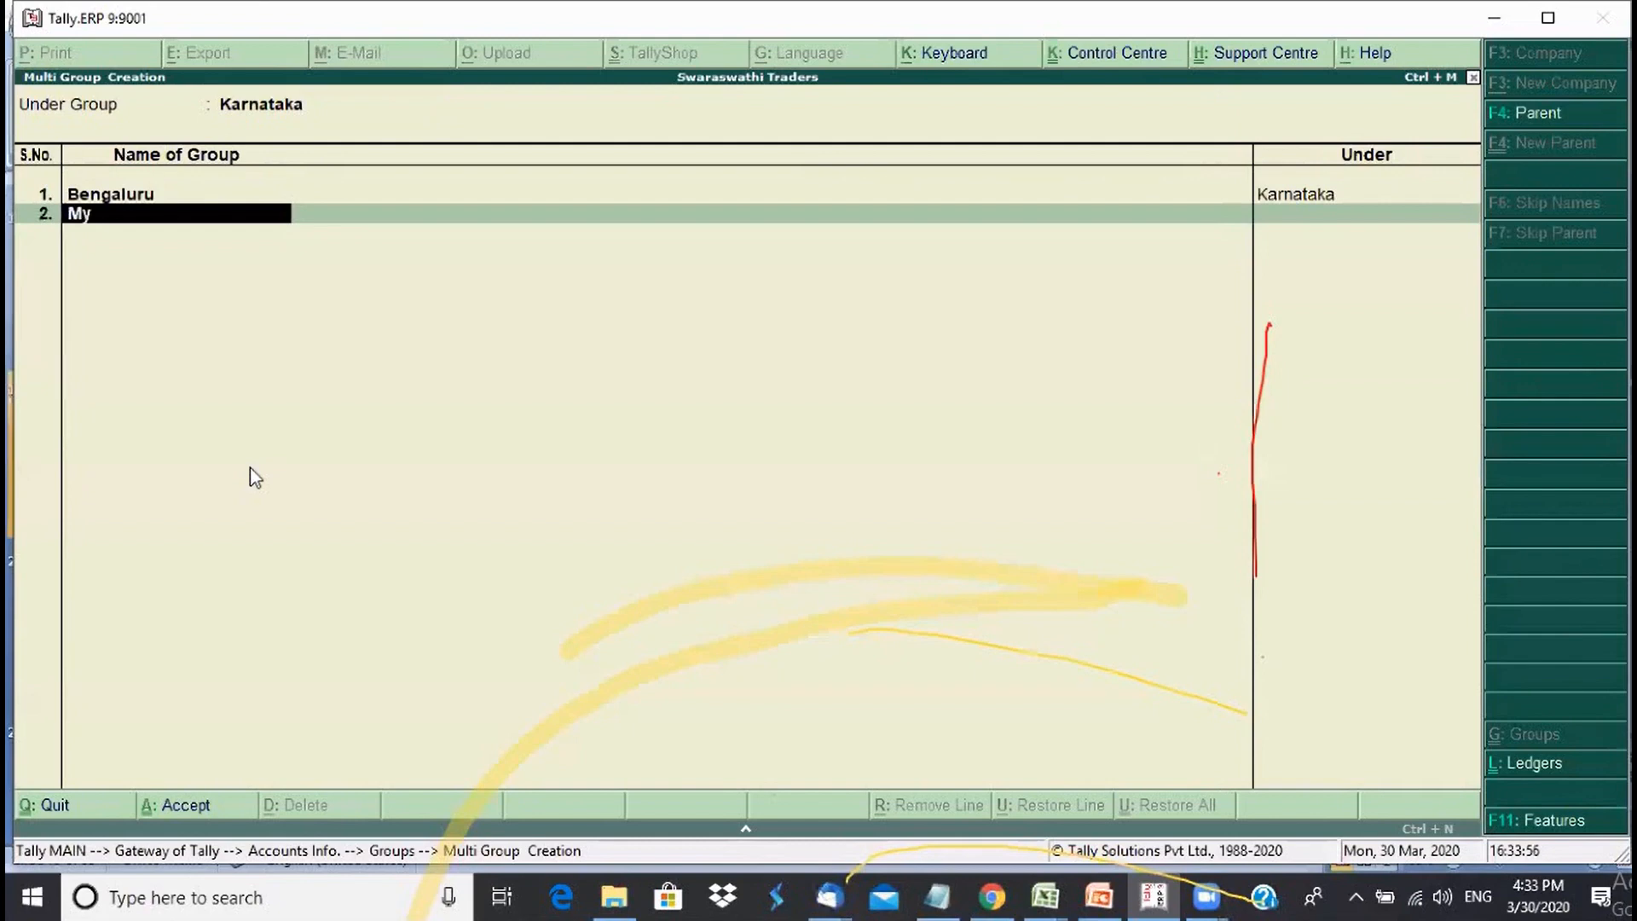
type("sore")
key("Return")
type("Hubli")
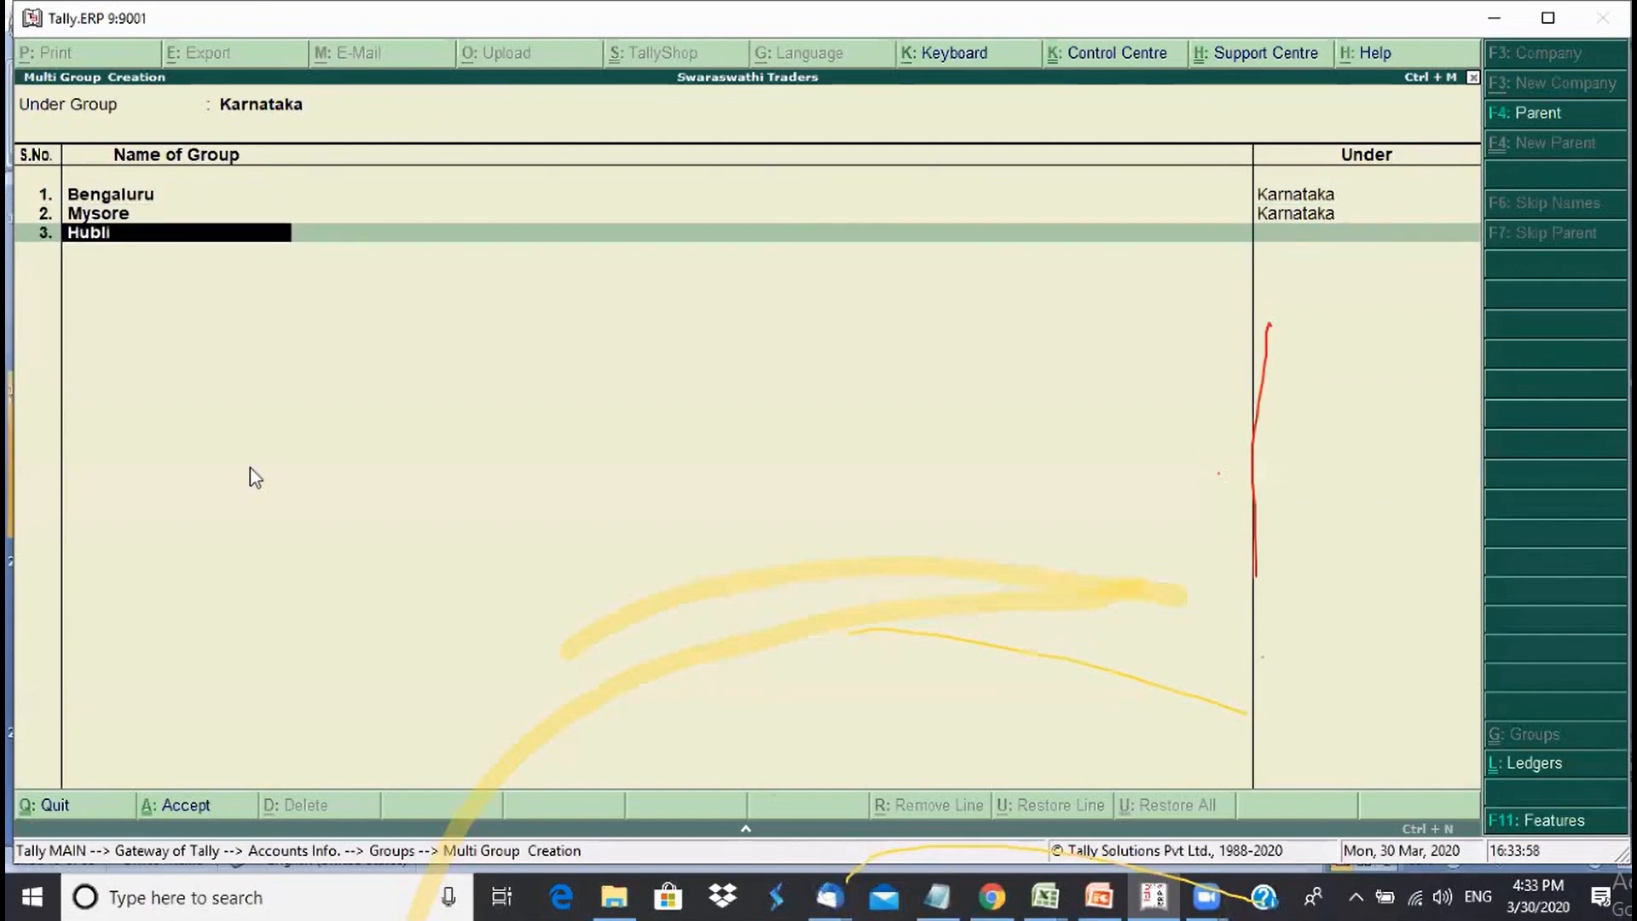
key("Return")
type("Dharwad")
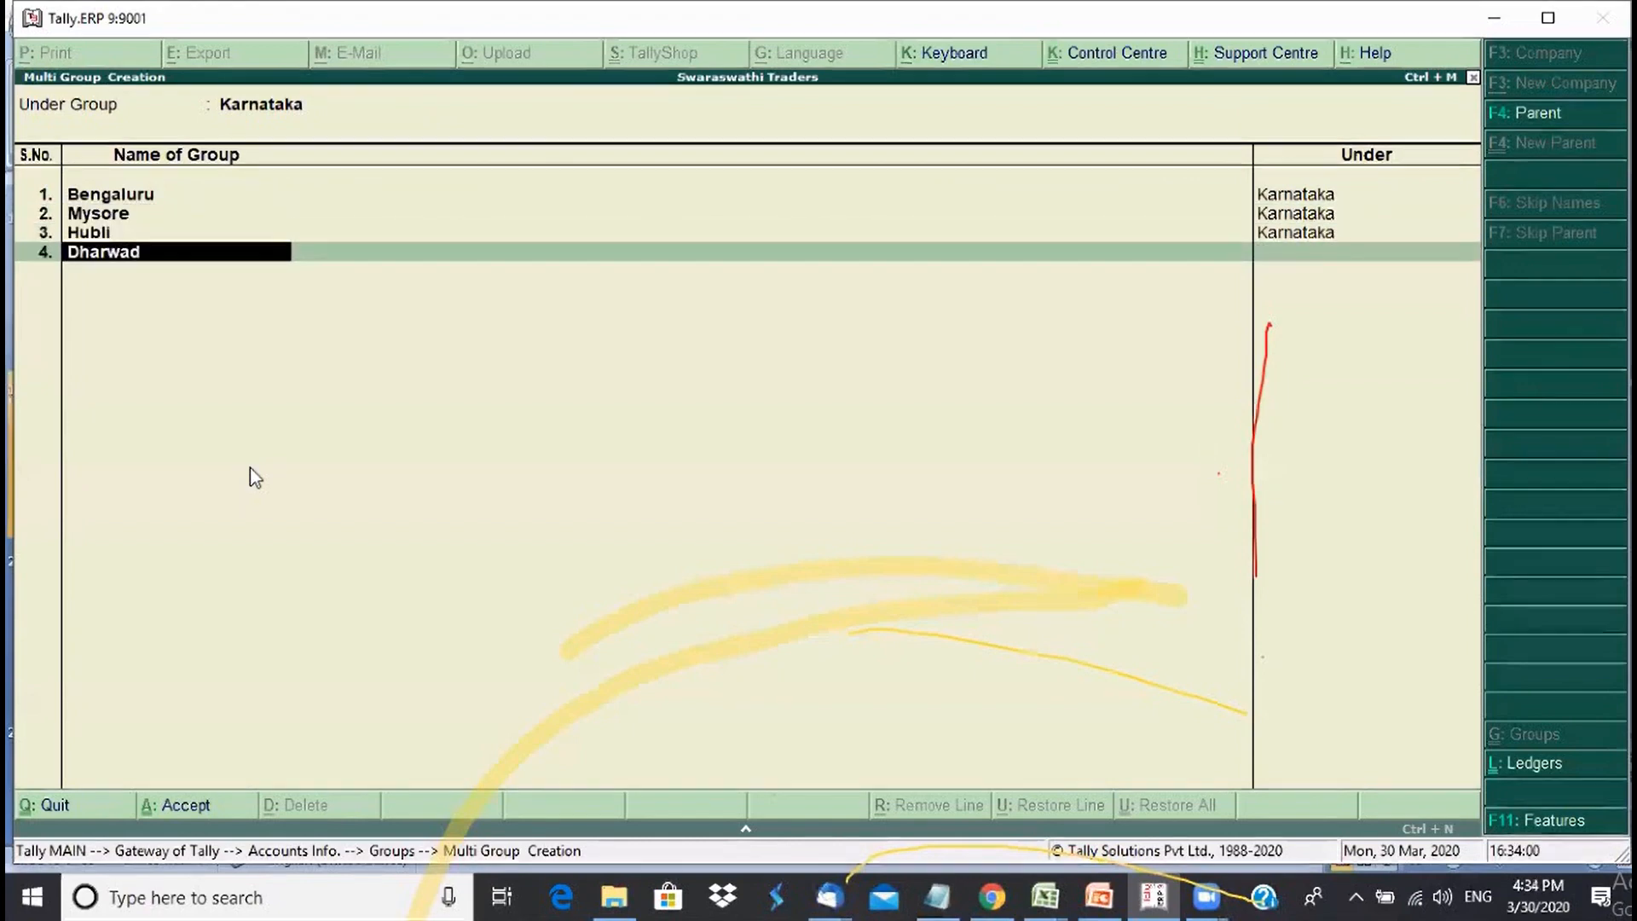
key("Return")
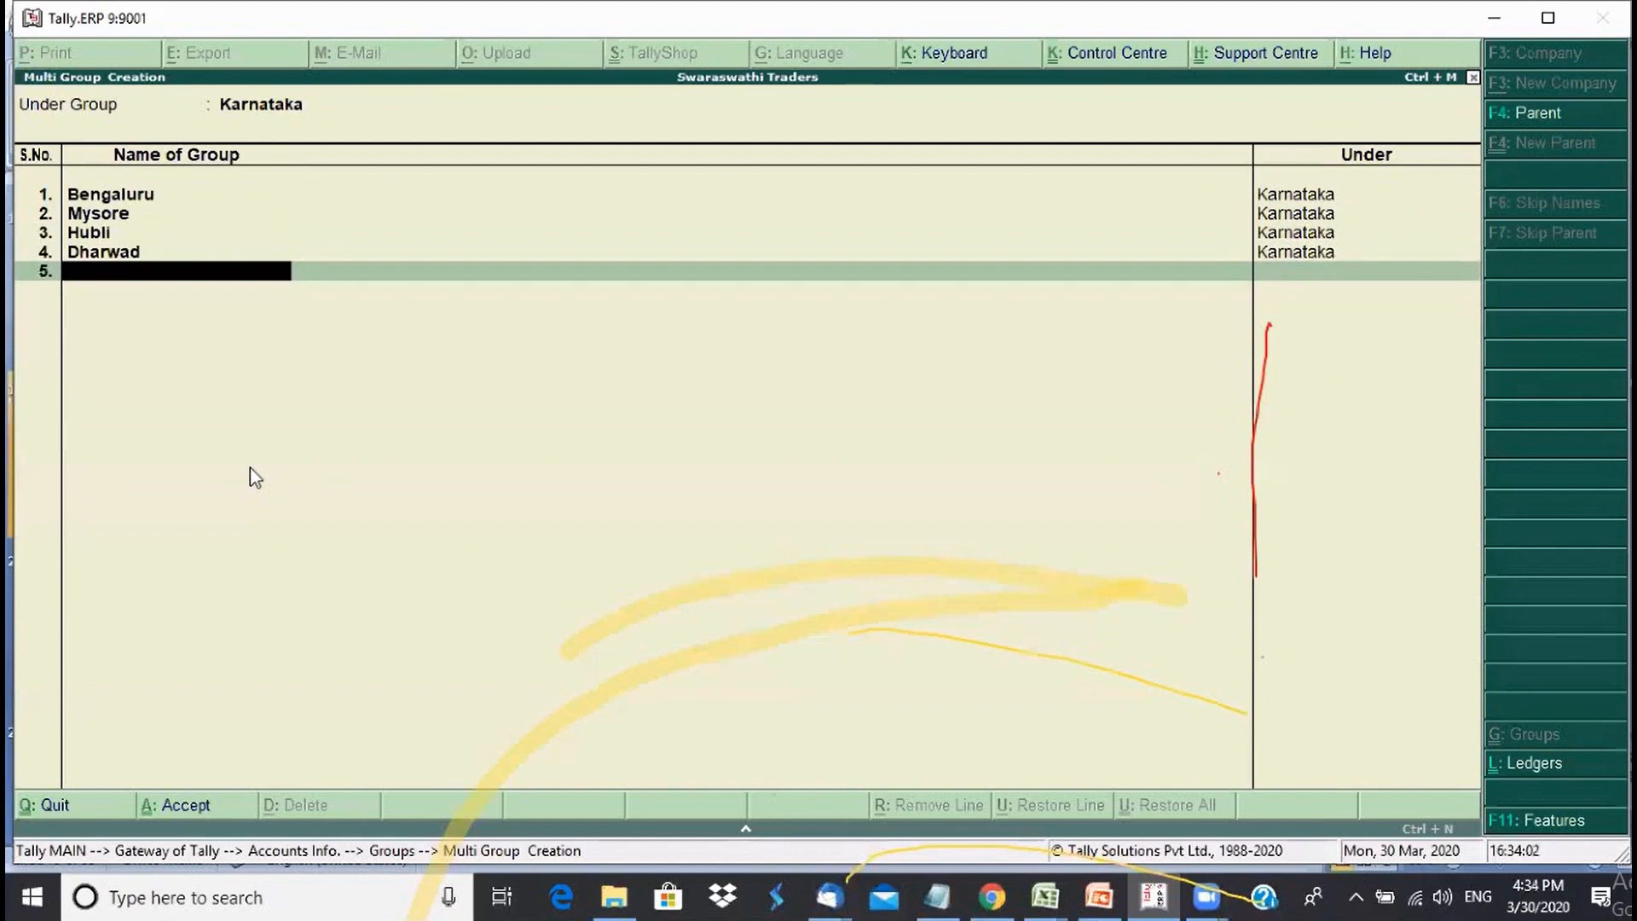
- Add Belagum, Haveri and Mangalore, then accept the Karnataka groups
type("Belagum")
key("Return")
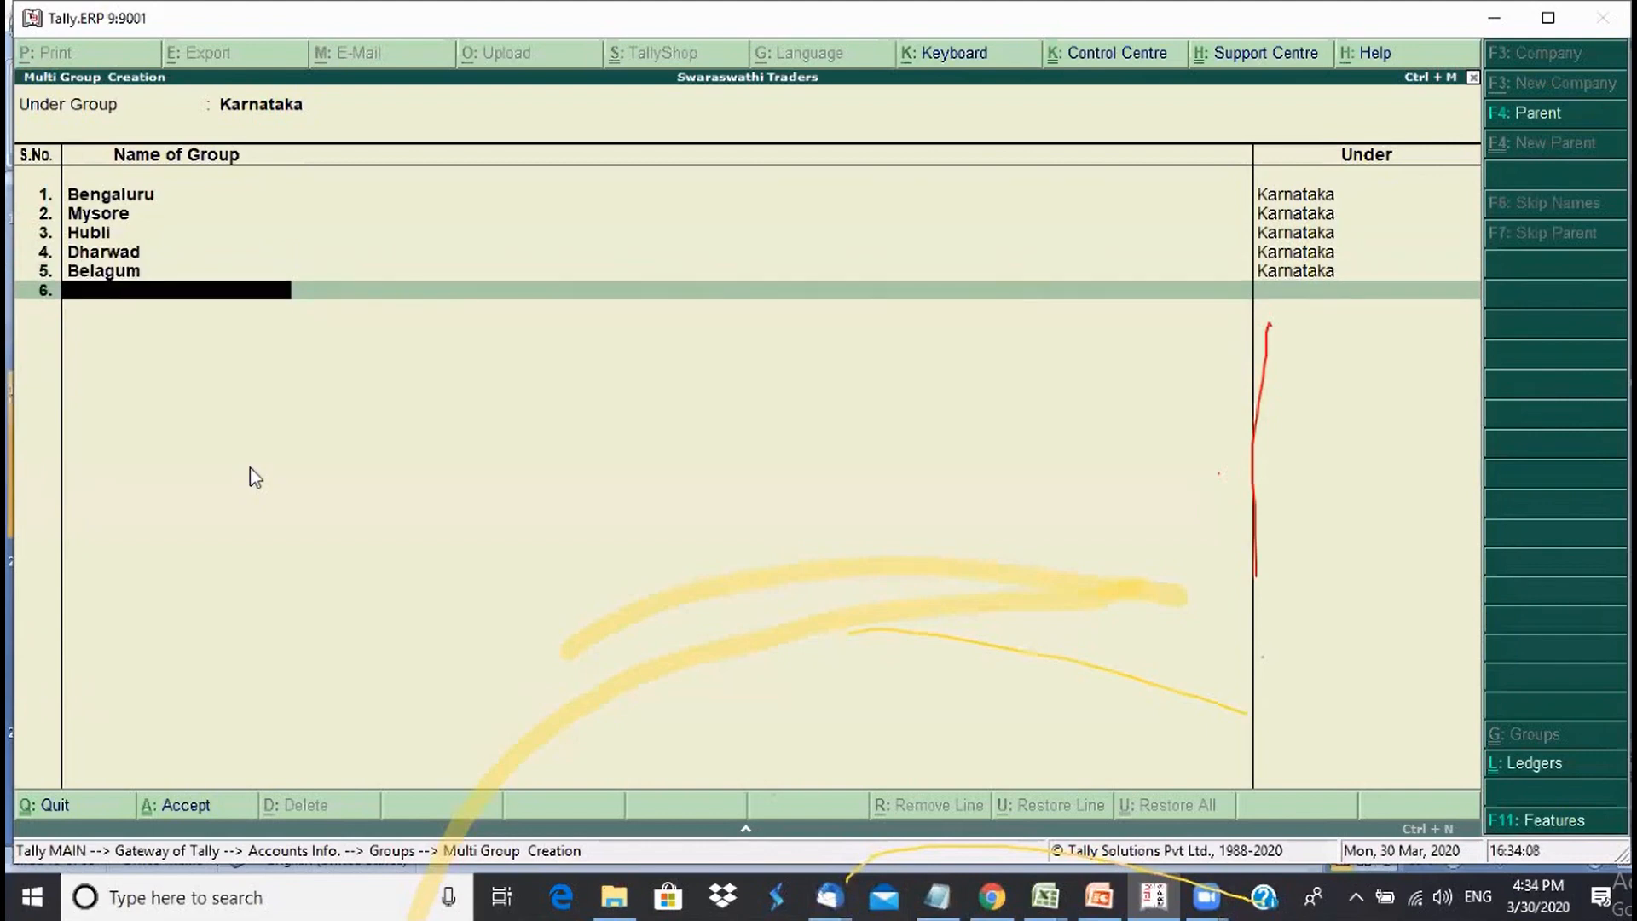
type("Haveri")
key("Return")
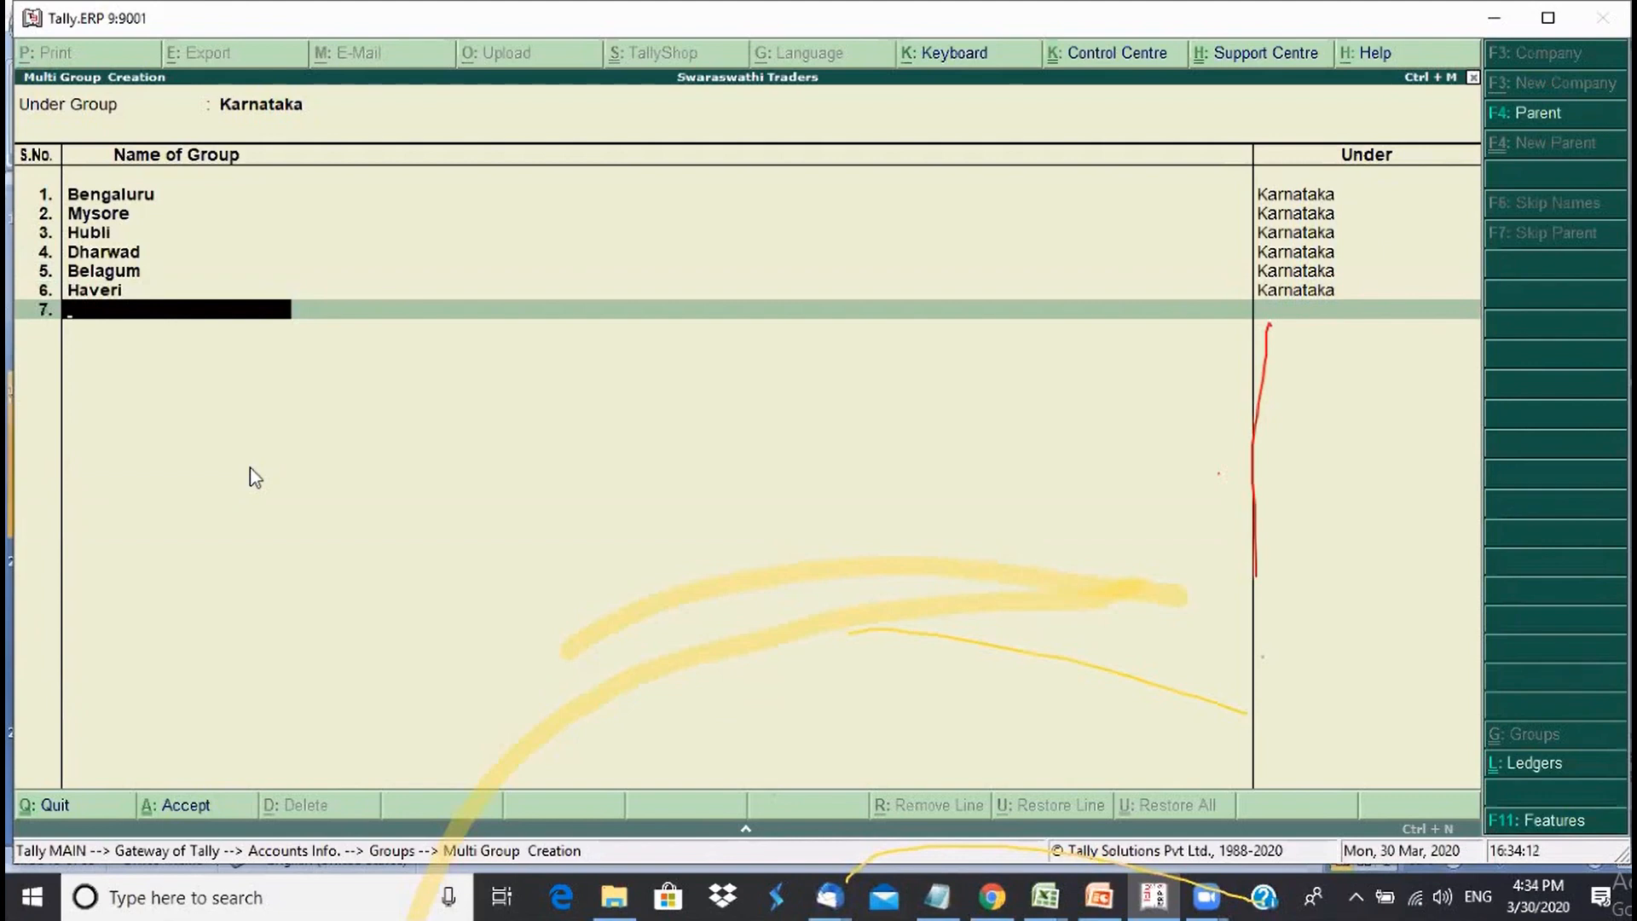
type("Mangalore")
key("Return")
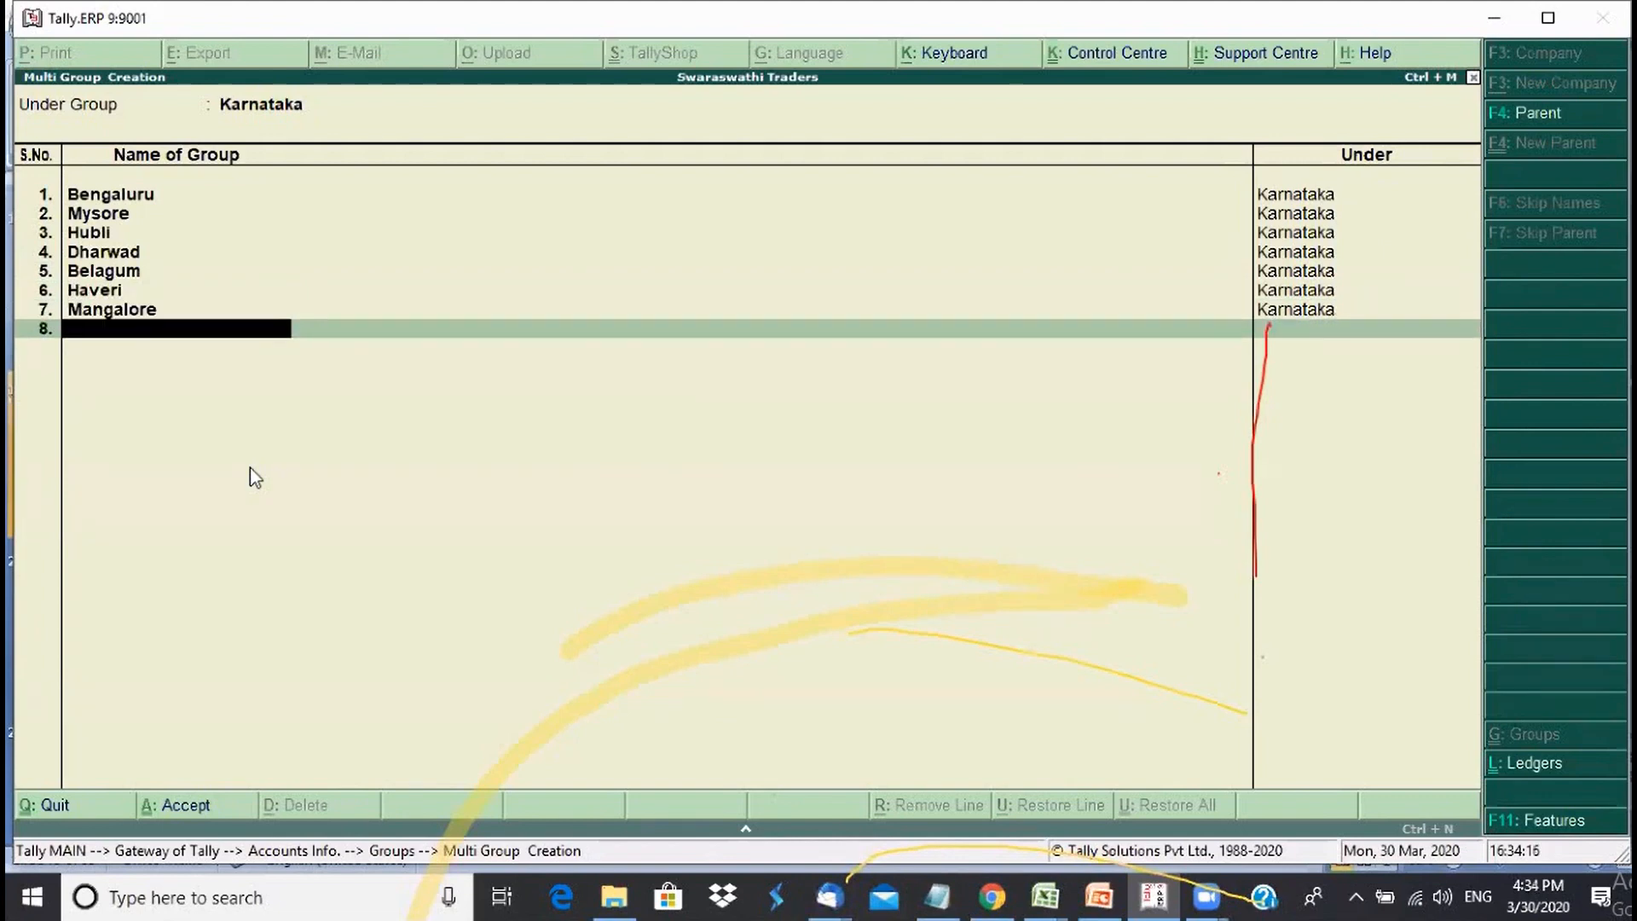
key("Return")
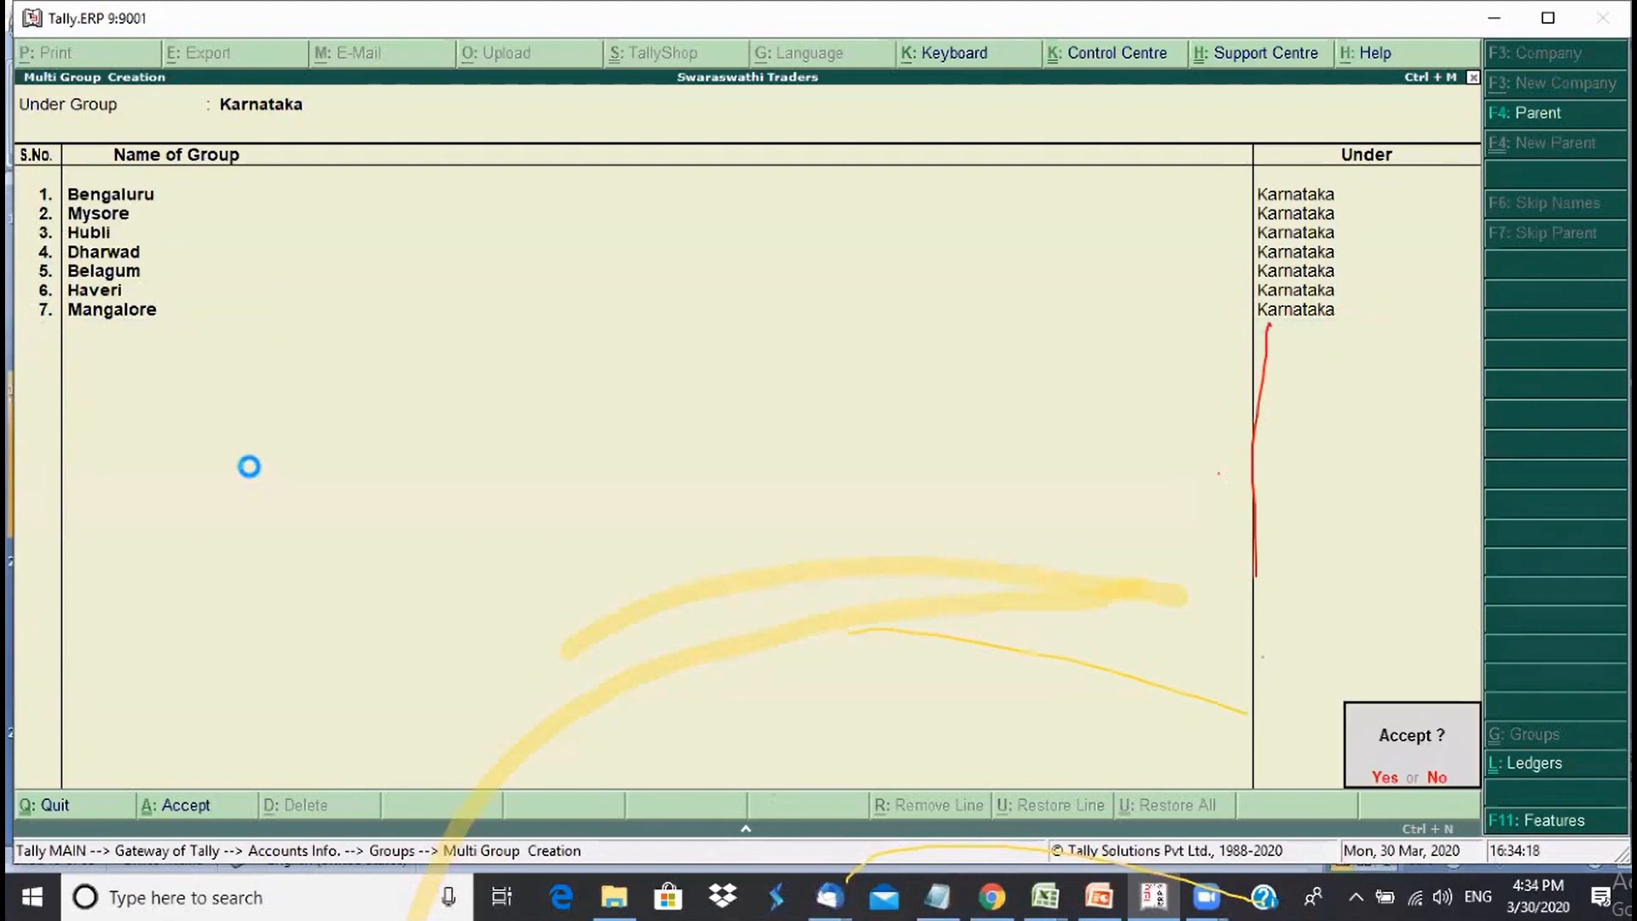
key("Return")
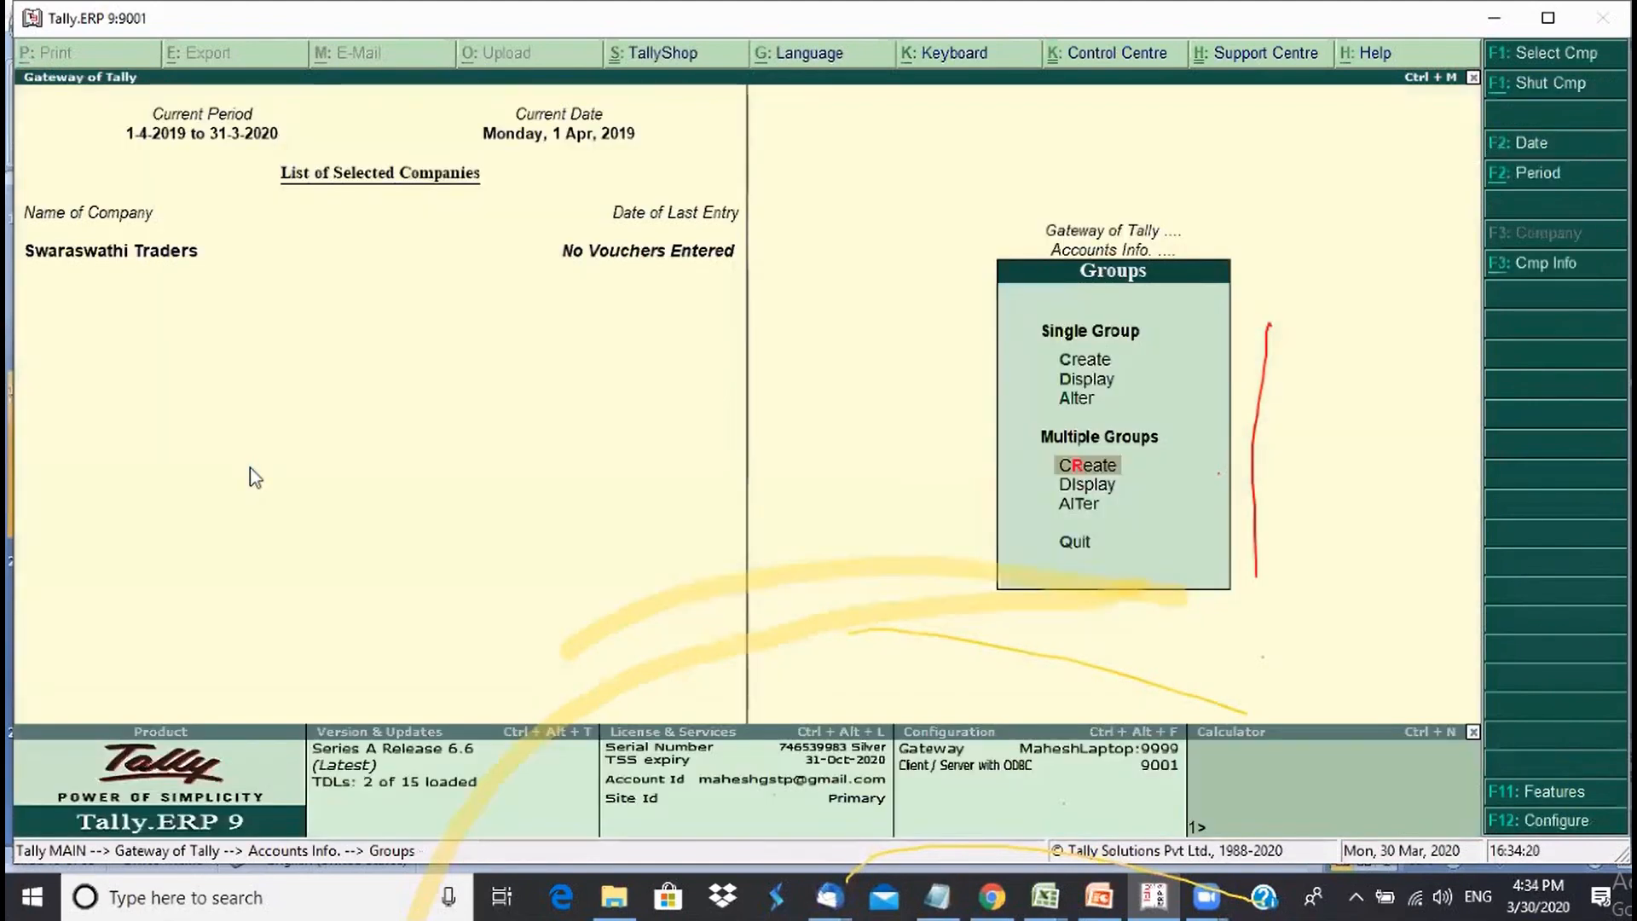
- With Tamil Nadu as parent, enter Chennai, Salem and Hosur
key("Return")
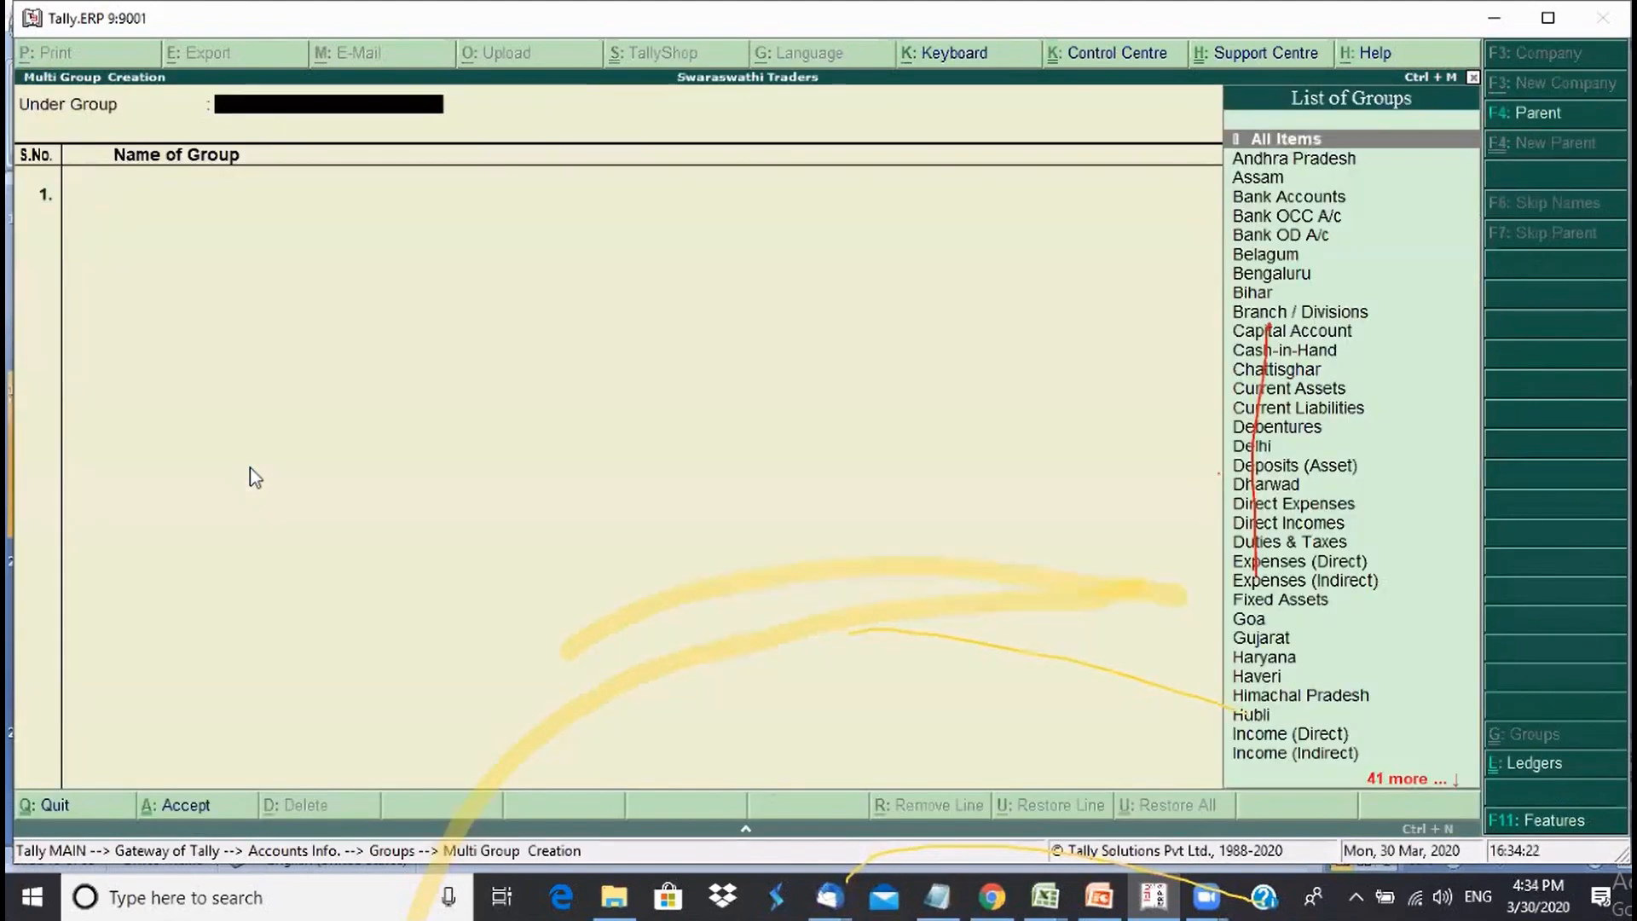
type("Tam")
key("Return")
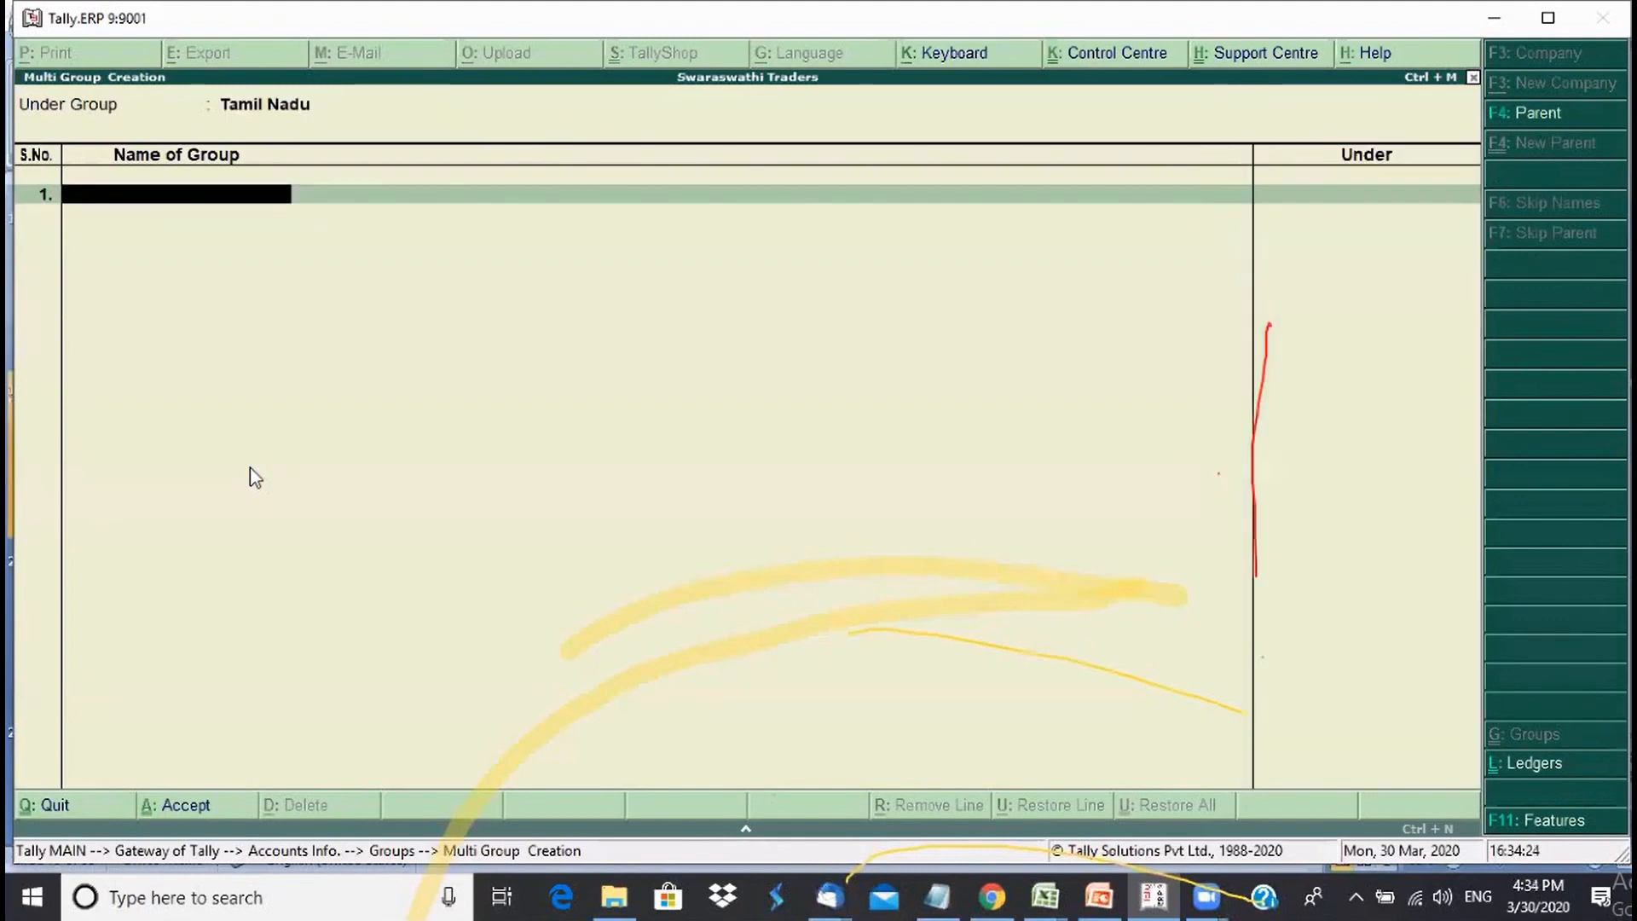
type("Chennai")
key("Return")
type("Salem")
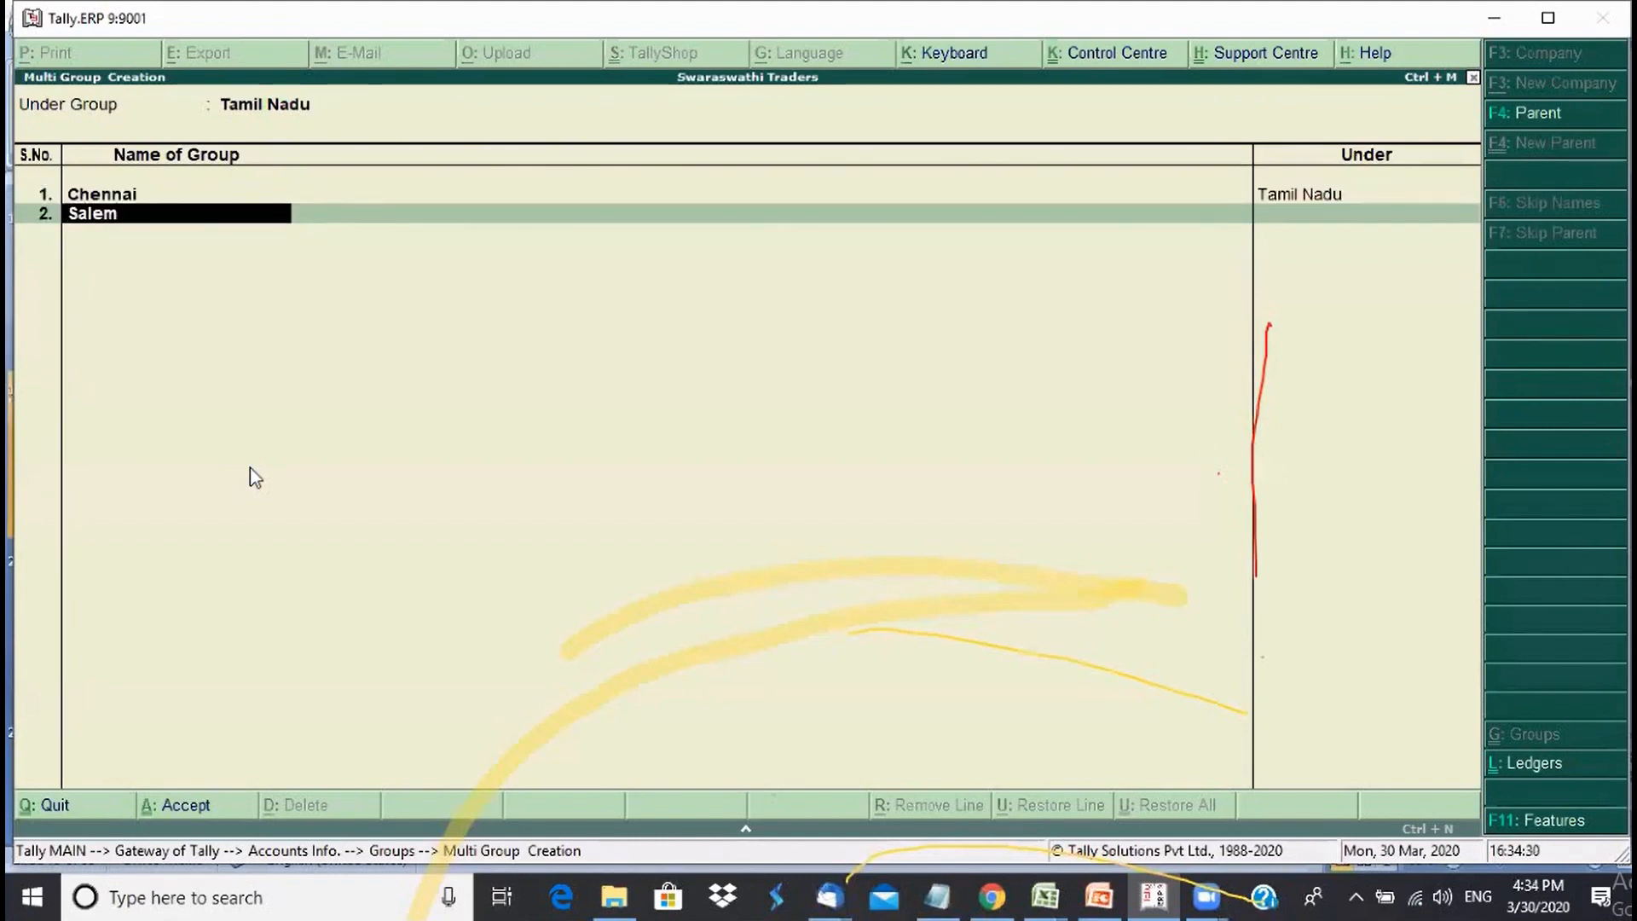
key("Return")
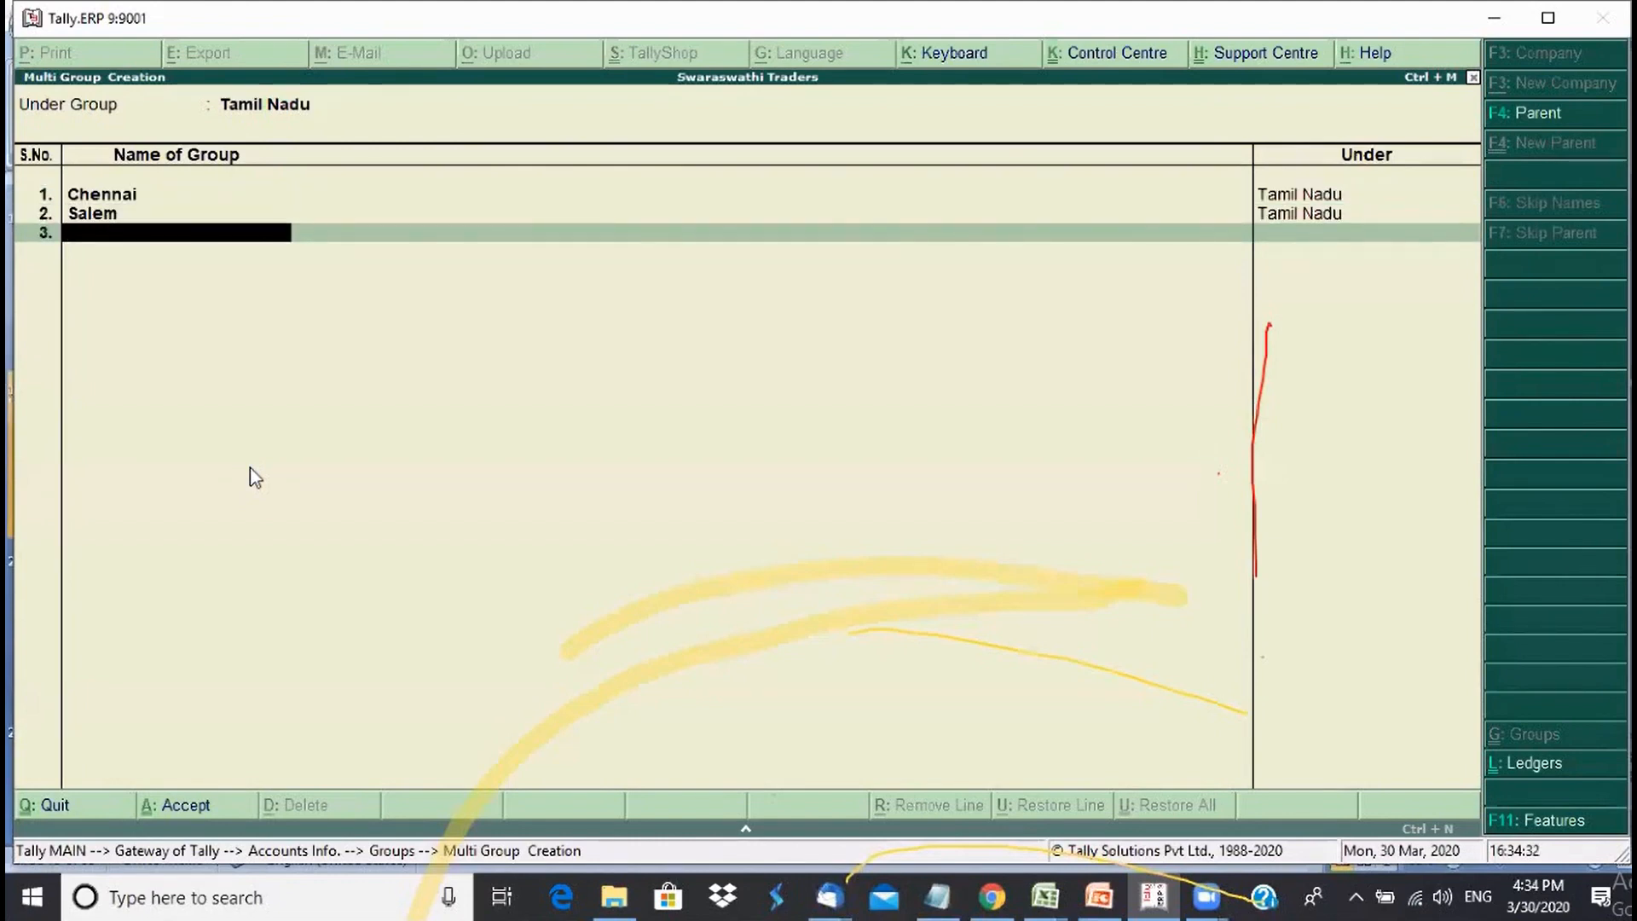
type("Hosur")
key("Return")
- Add Madurai, Dindugal and Coimbatore under Tamil Nadu
type("Madurai")
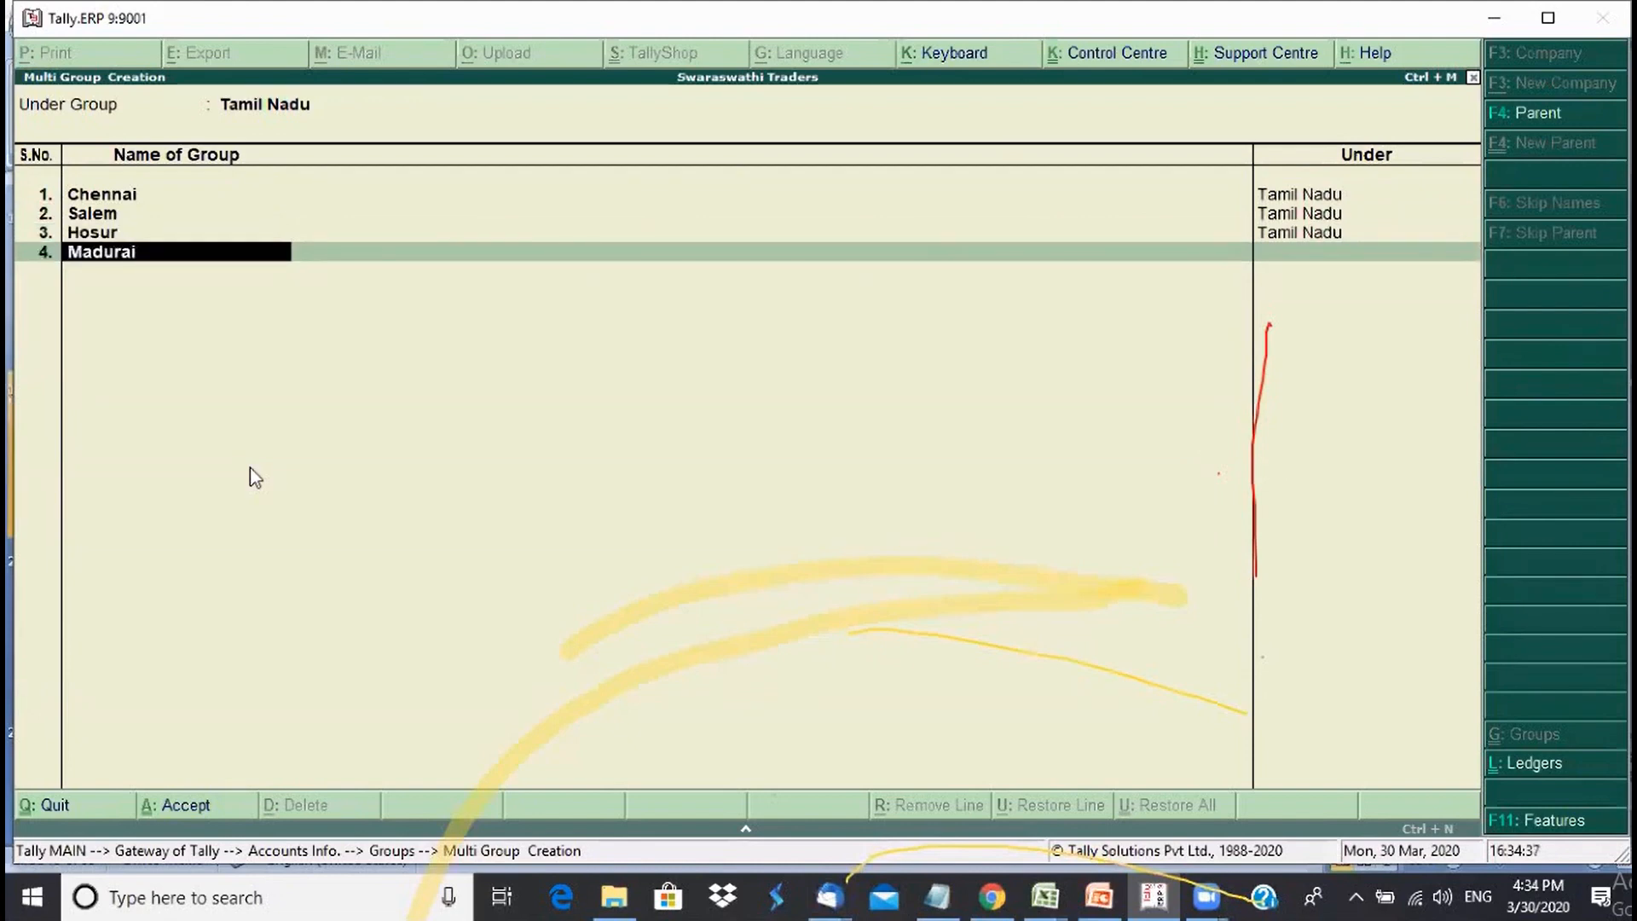
key("Return")
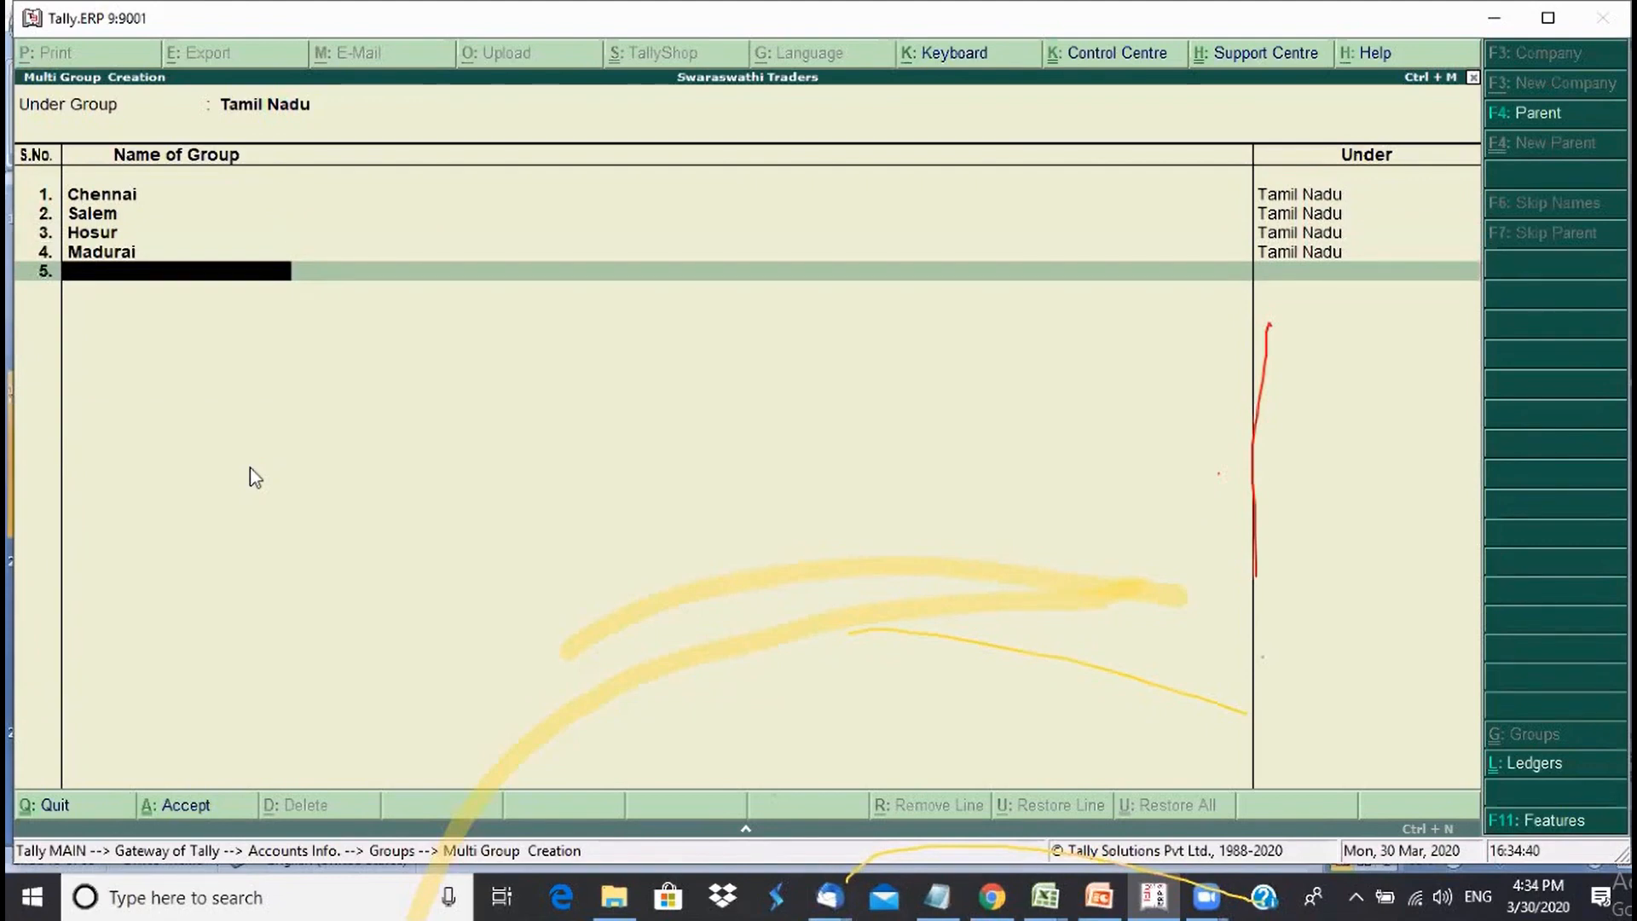
type("Dindugal")
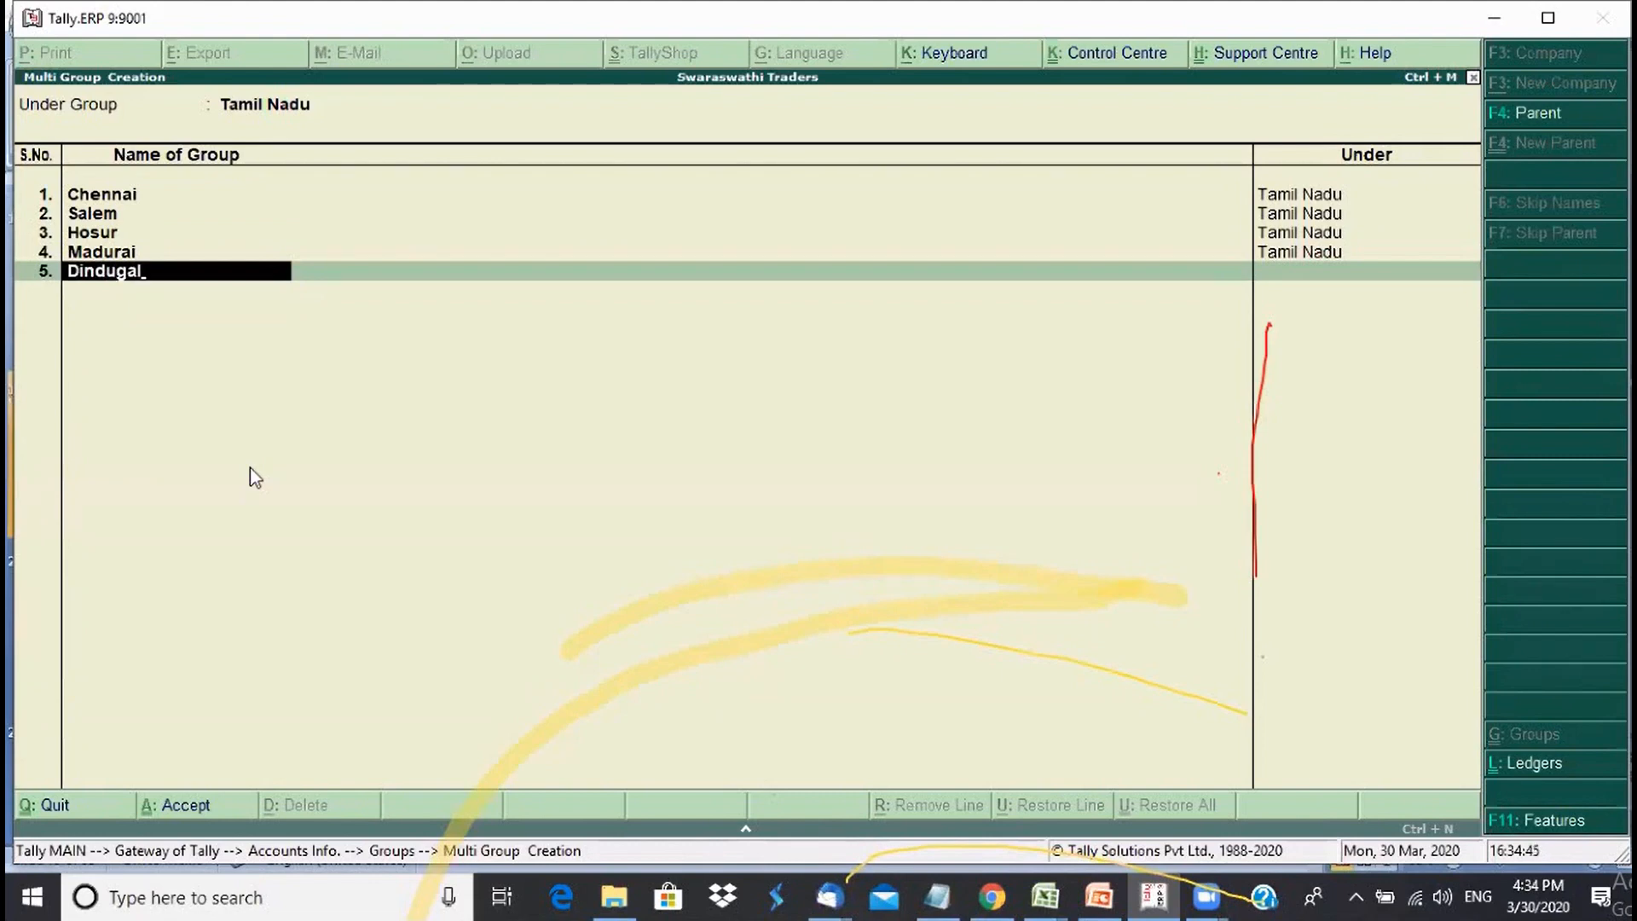
key("Return")
type("Co")
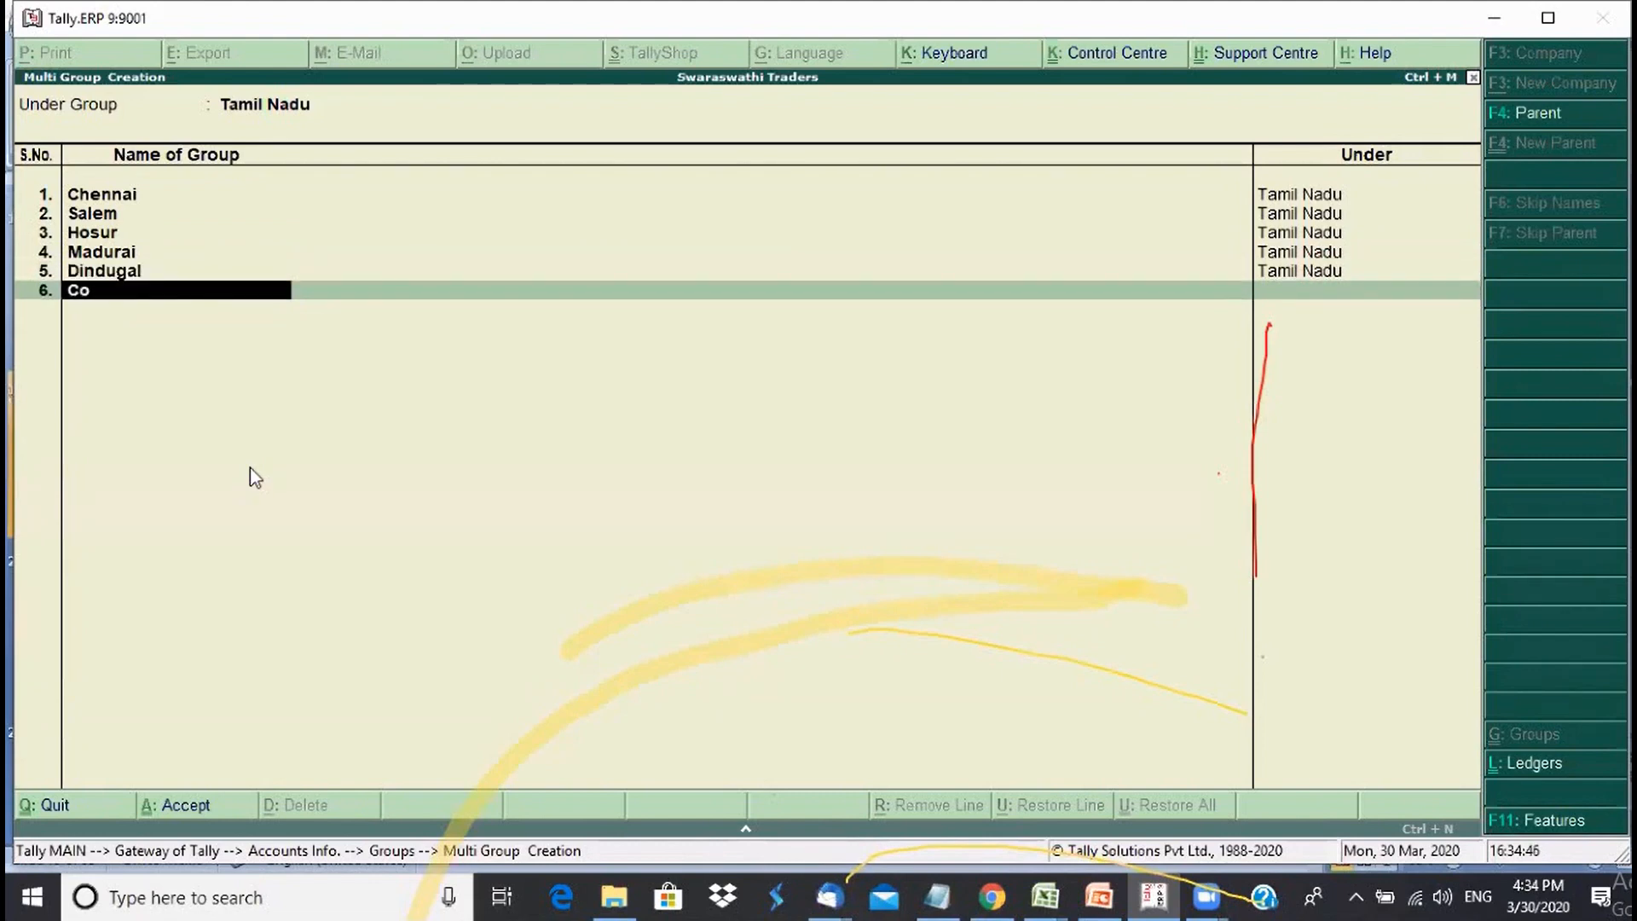
type("imbatore")
key("Return")
key("Return")
key("Return")
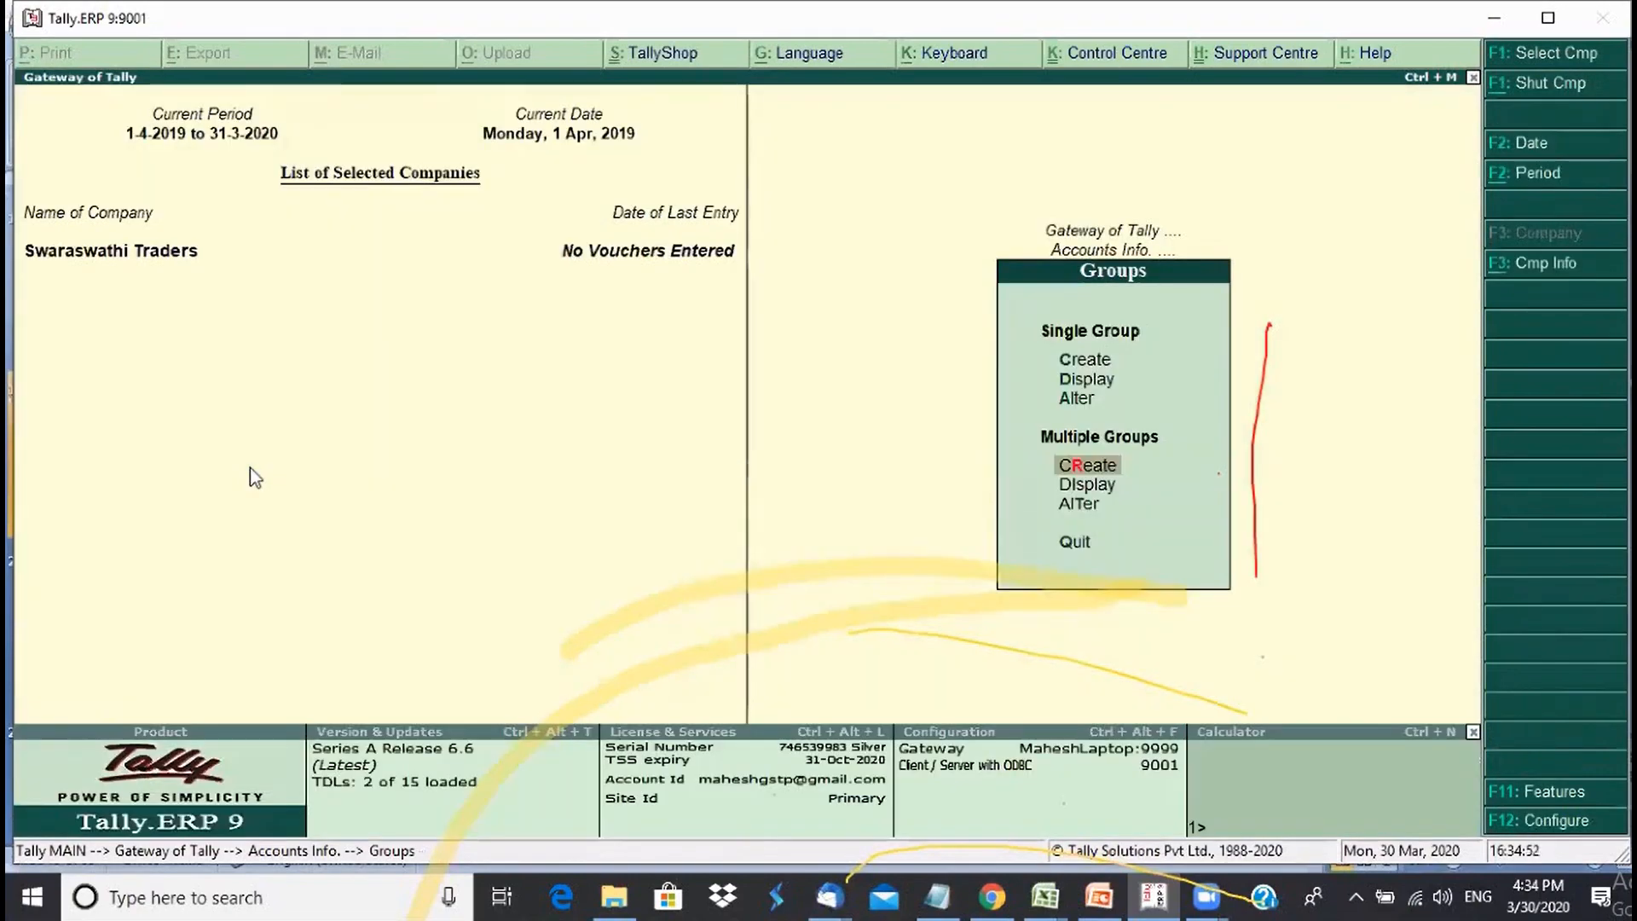
- Open the List of Groups via Display > List of Accounts
key("Escape")
key("Escape")
key("d")
key("l")
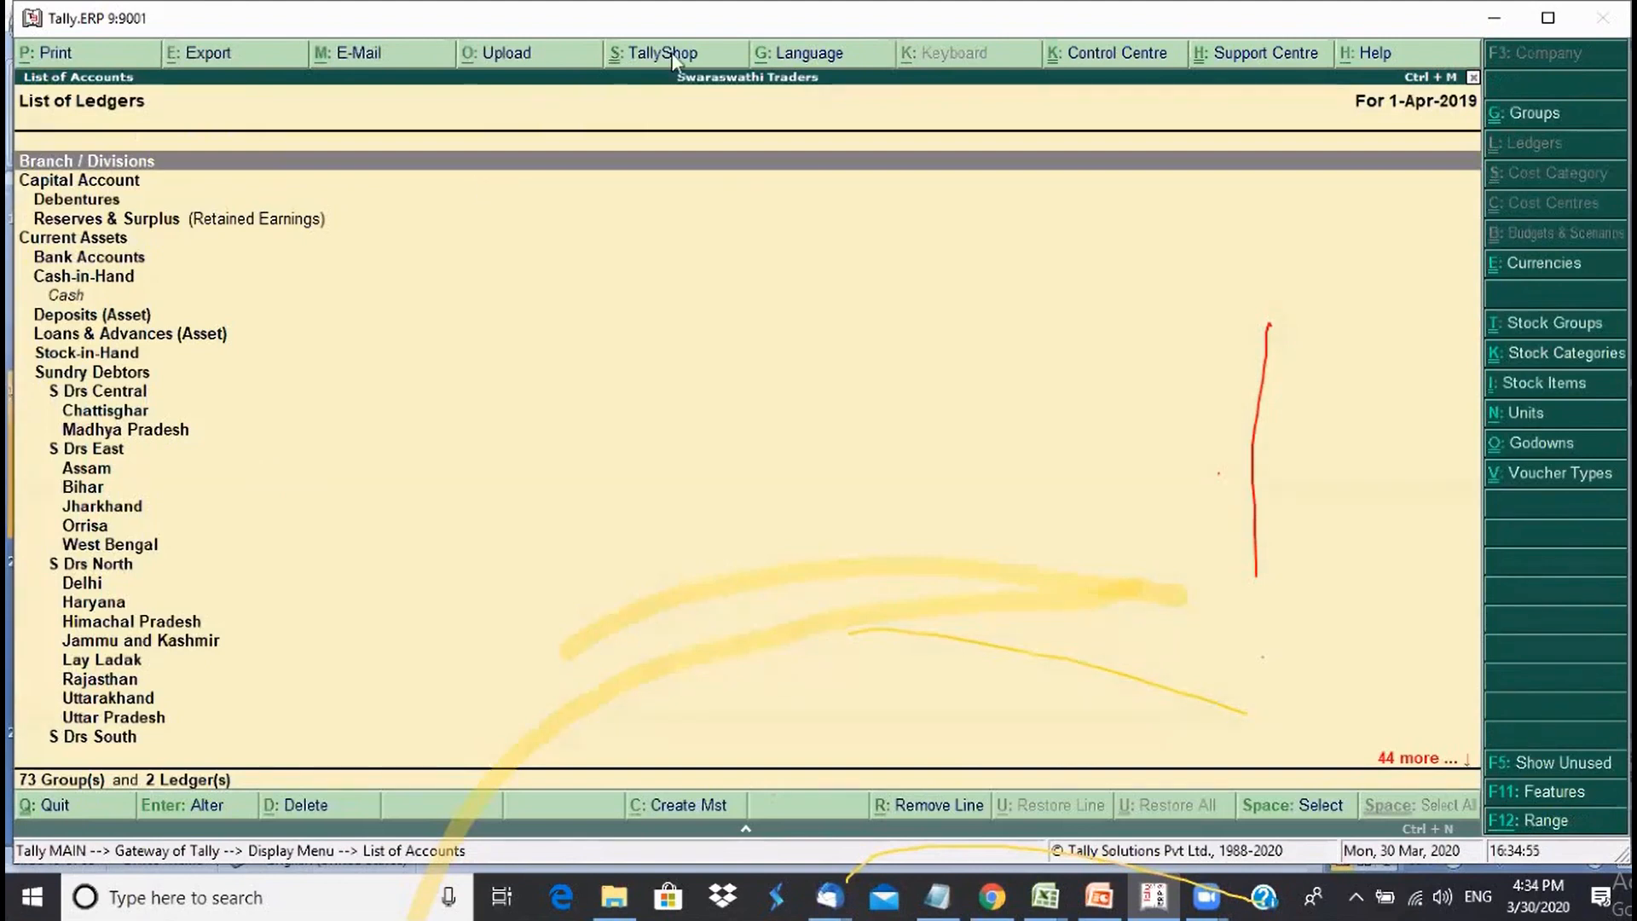
key("ctrl+g")
- Browse the Karnataka and Tamil Nadu city groups, then close the list
key("Down")
key("Down")
key("Down")
key("Down")
key("Down")
key("Down")
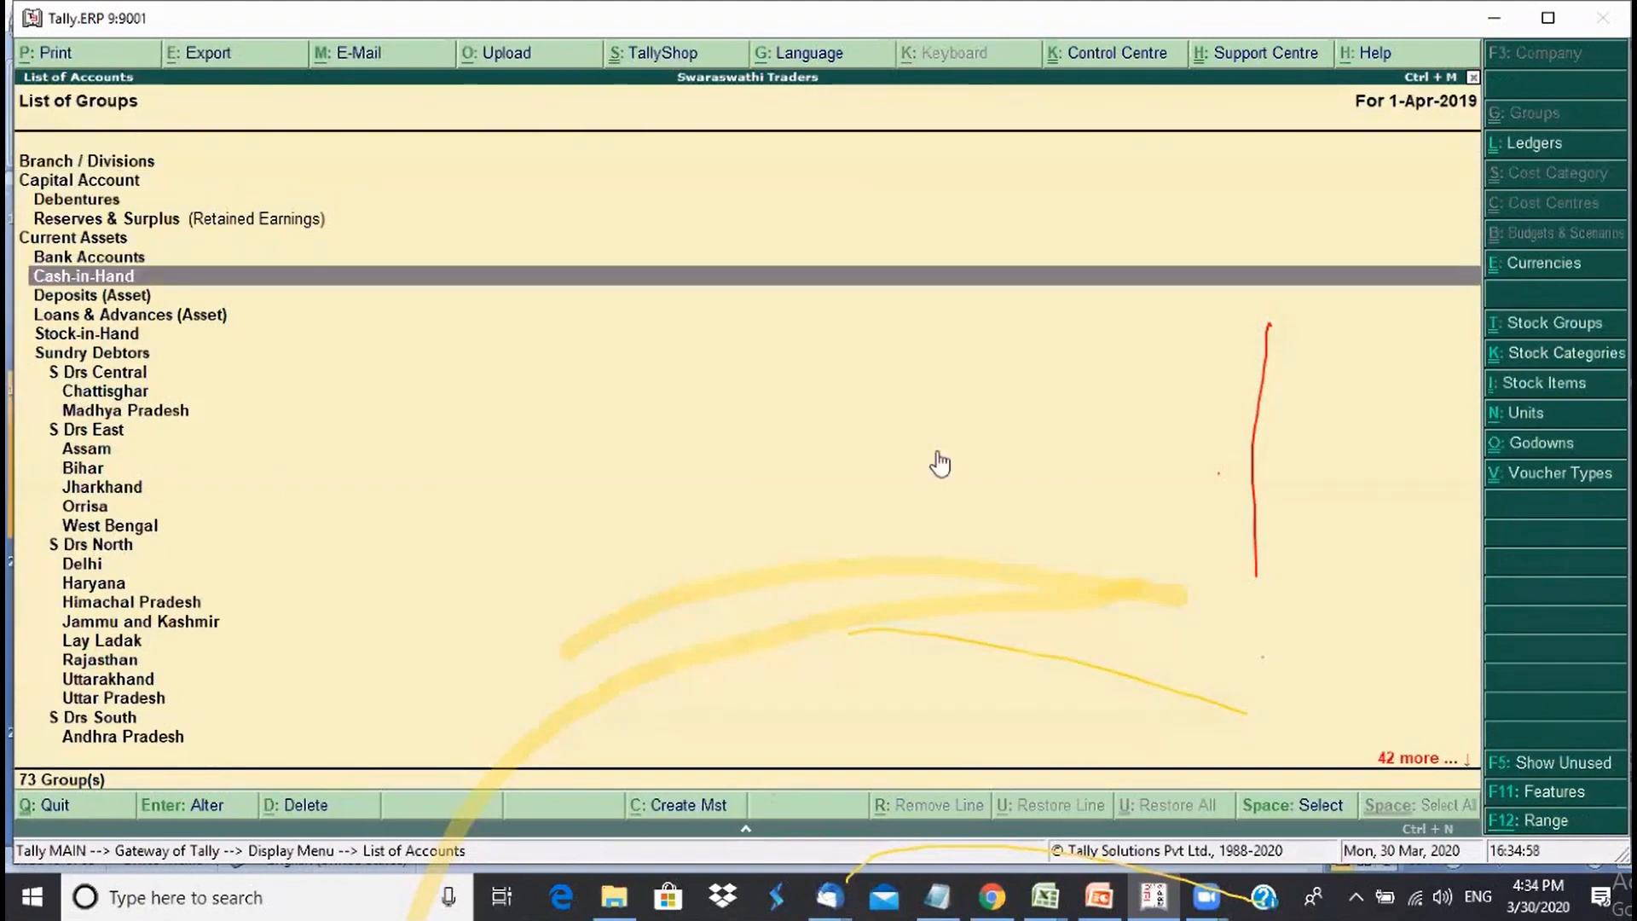
key("Down")
key("Down")
key("Down")
key("Down")
key("Down")
key("Down")
key("Down")
key("Down")
key("Down")
key("Down")
key("Down")
key("Down")
key("Down")
key("Down")
key("Down")
key("Down")
key("Down")
key("Down")
key("Down")
key("Down")
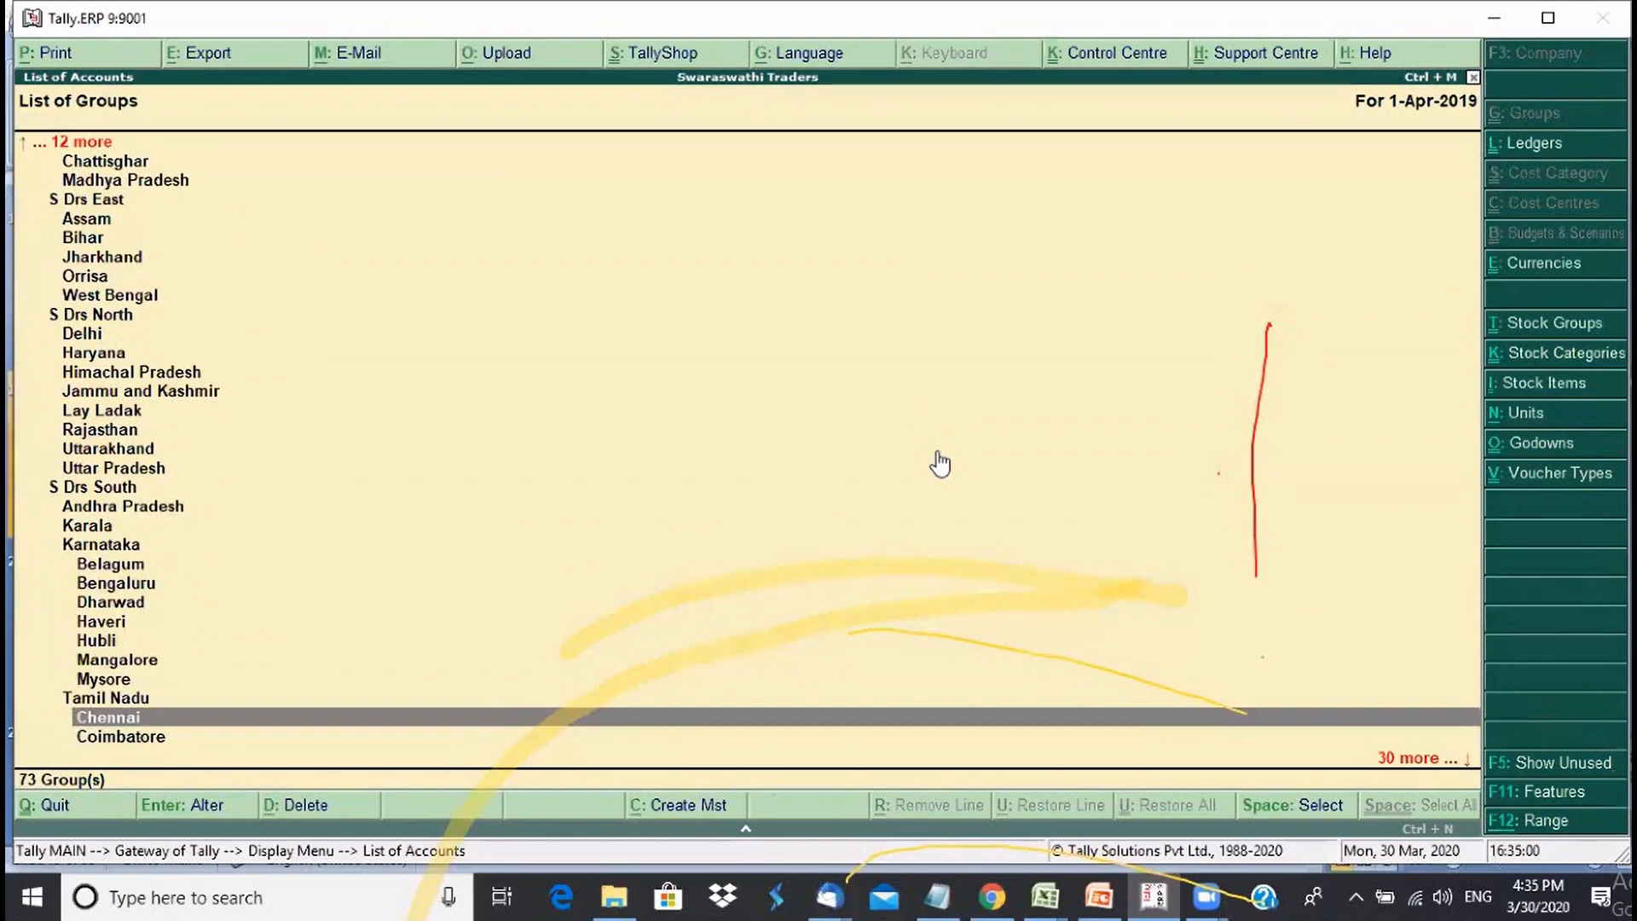
key("Up")
key("Up")
key("Up")
key("Up")
key("Up")
key("Up")
key("Up")
key("Up")
key("Up")
key("Up")
key("Up")
key("Down")
key("Down")
key("Down")
key("Down")
key("Down")
key("Down")
key("Down")
key("Down")
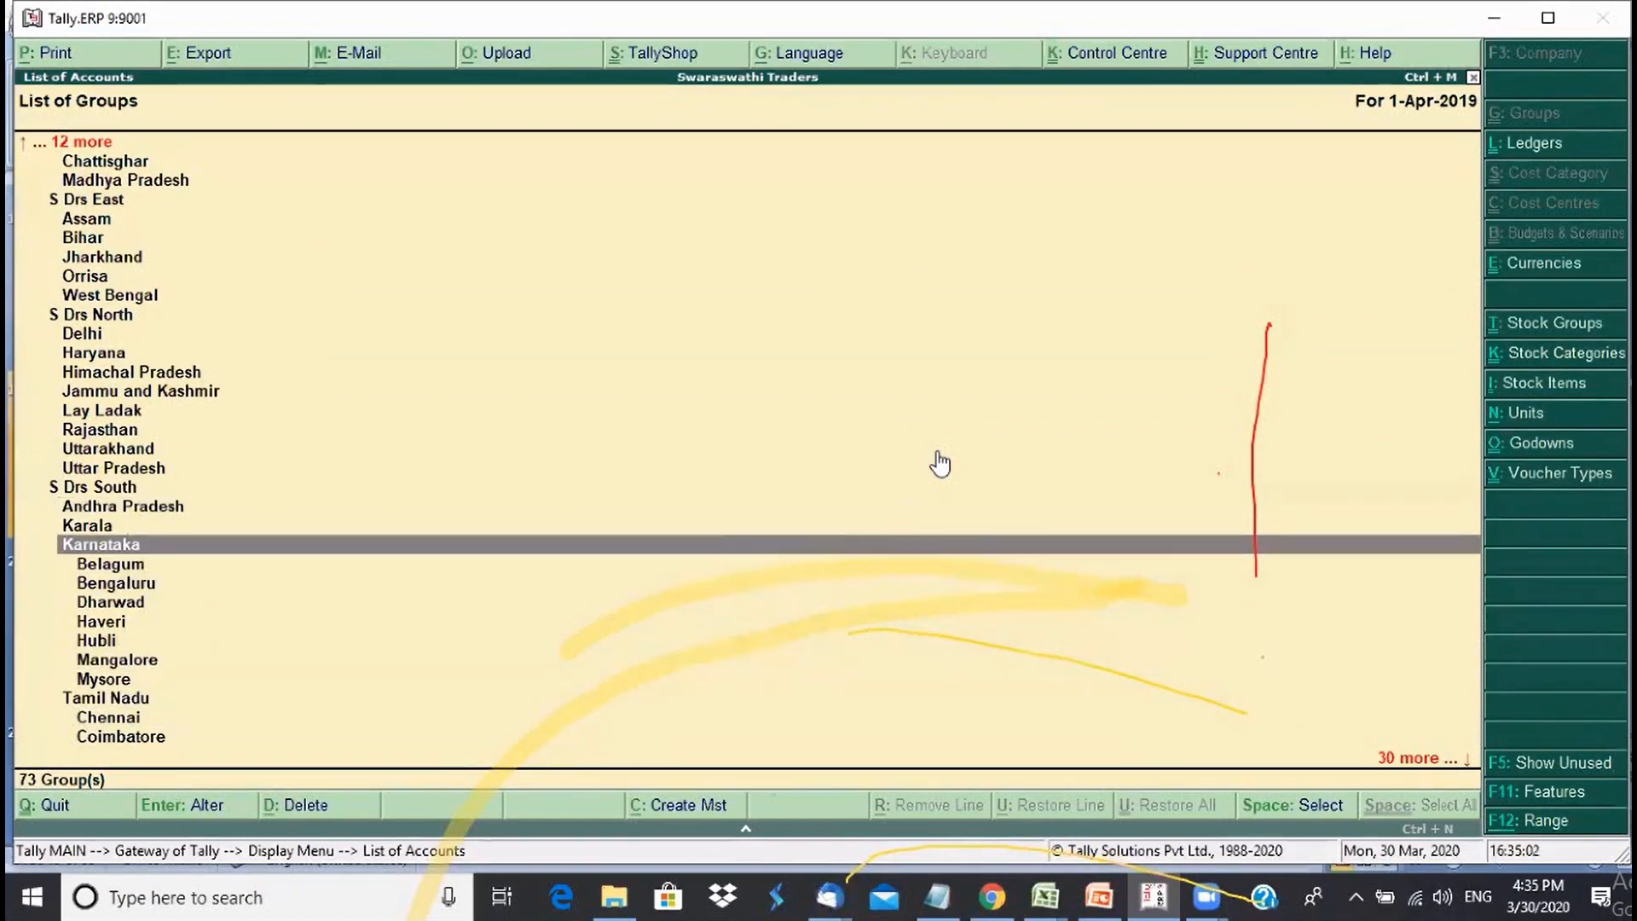
key("Down")
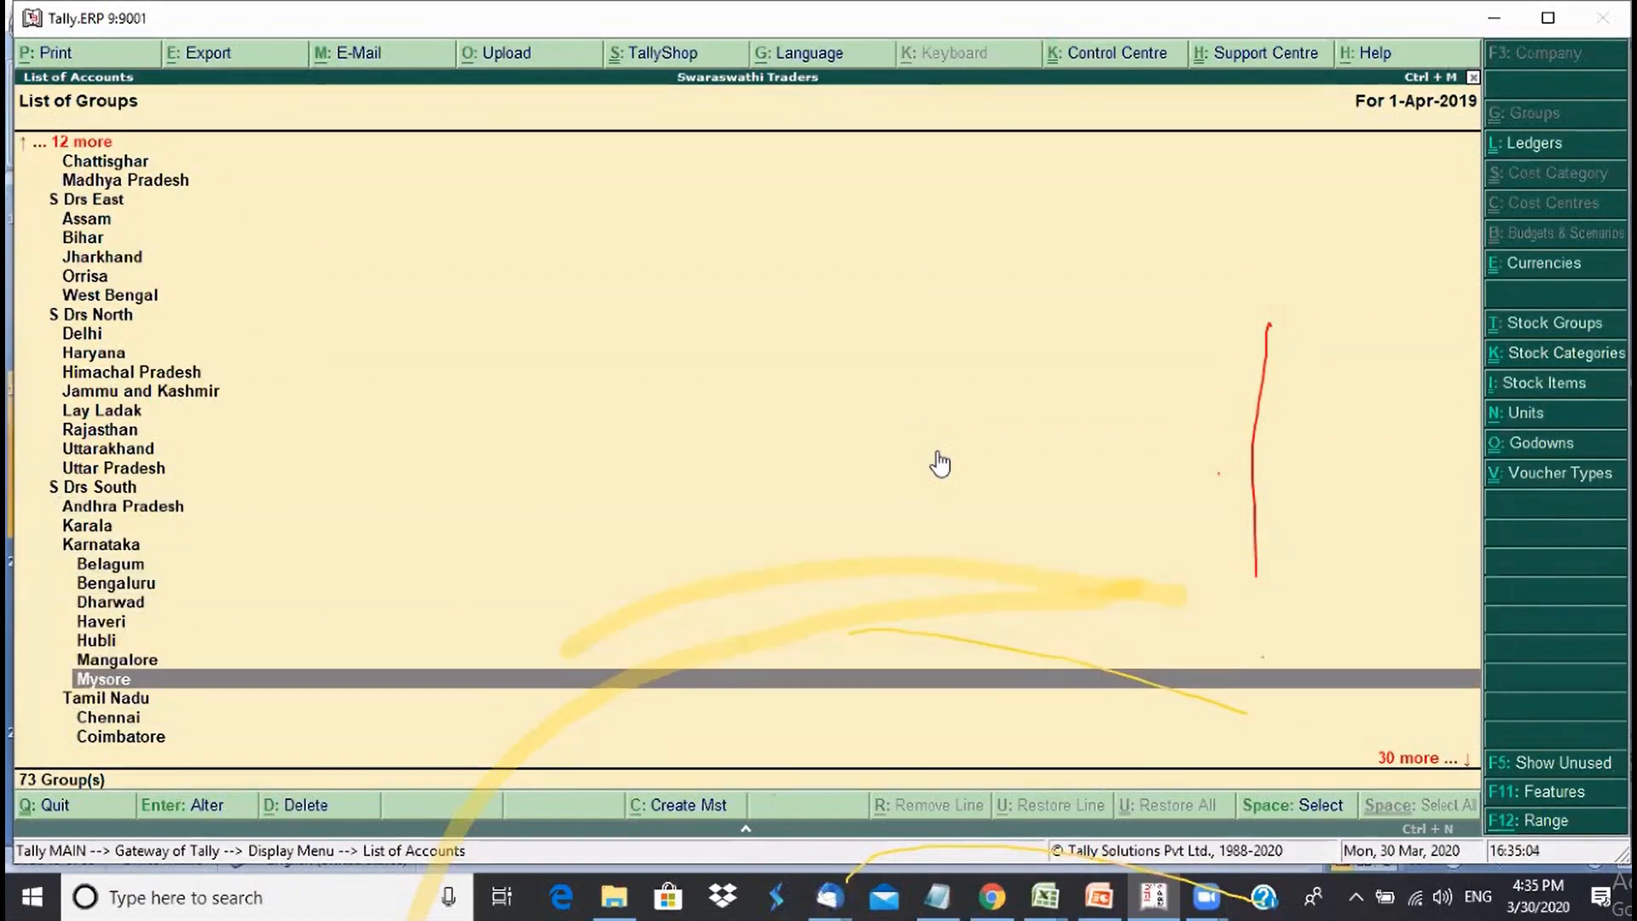
key("Up")
key("Up")
key("Up")
key("Up")
key("Up")
key("Up")
key("Down")
key("Down")
key("Down")
key("Down")
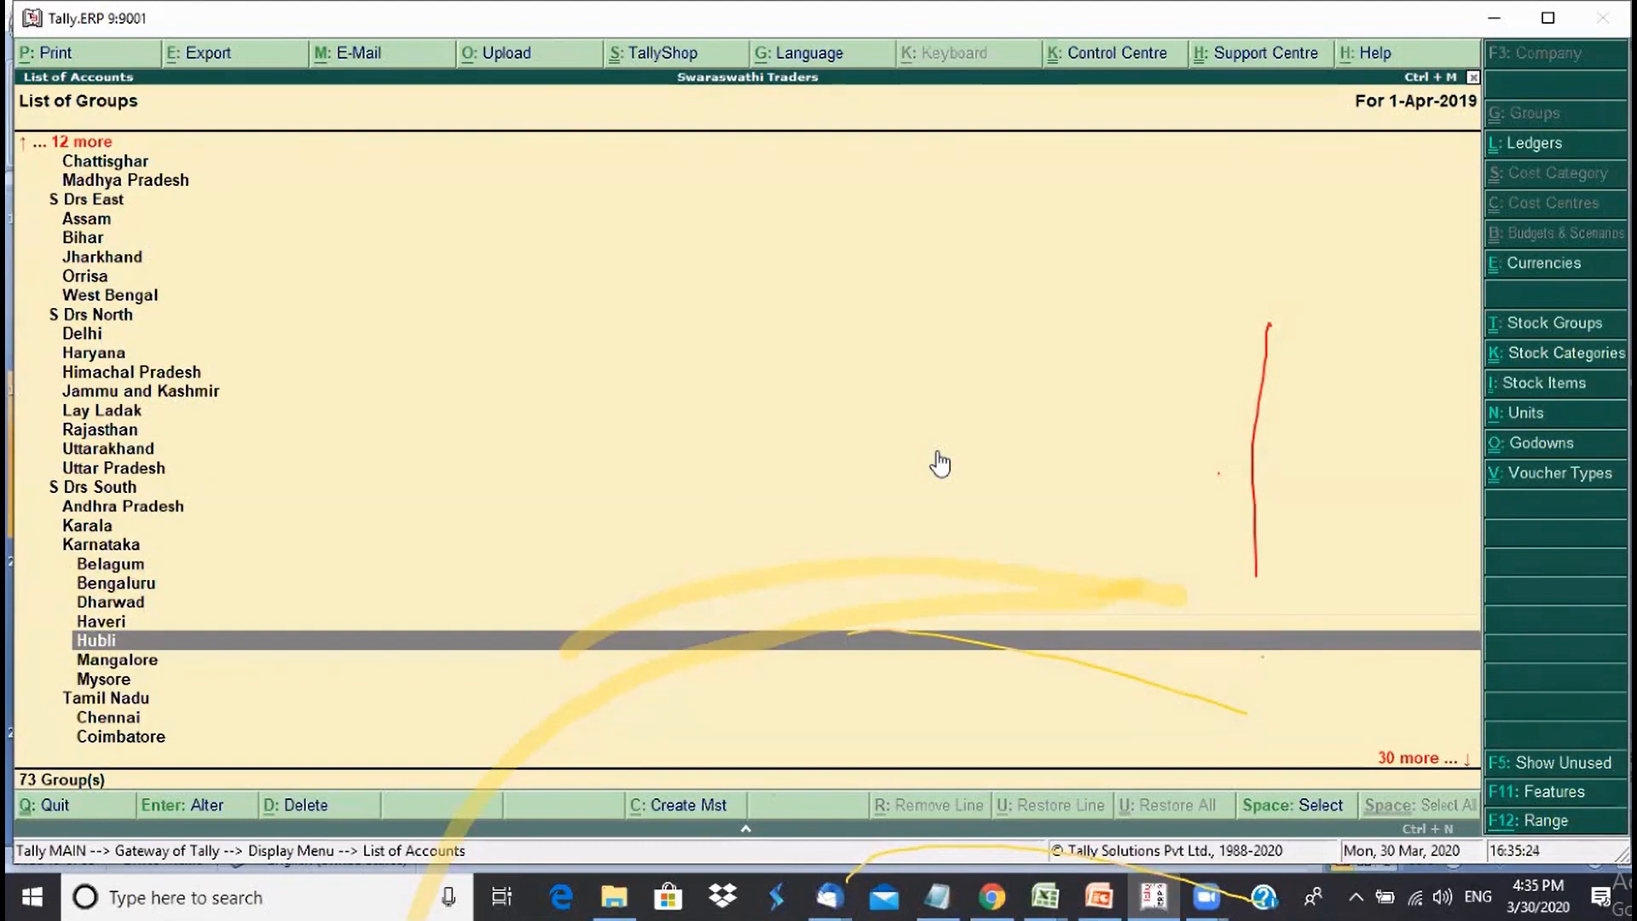
key("Escape")
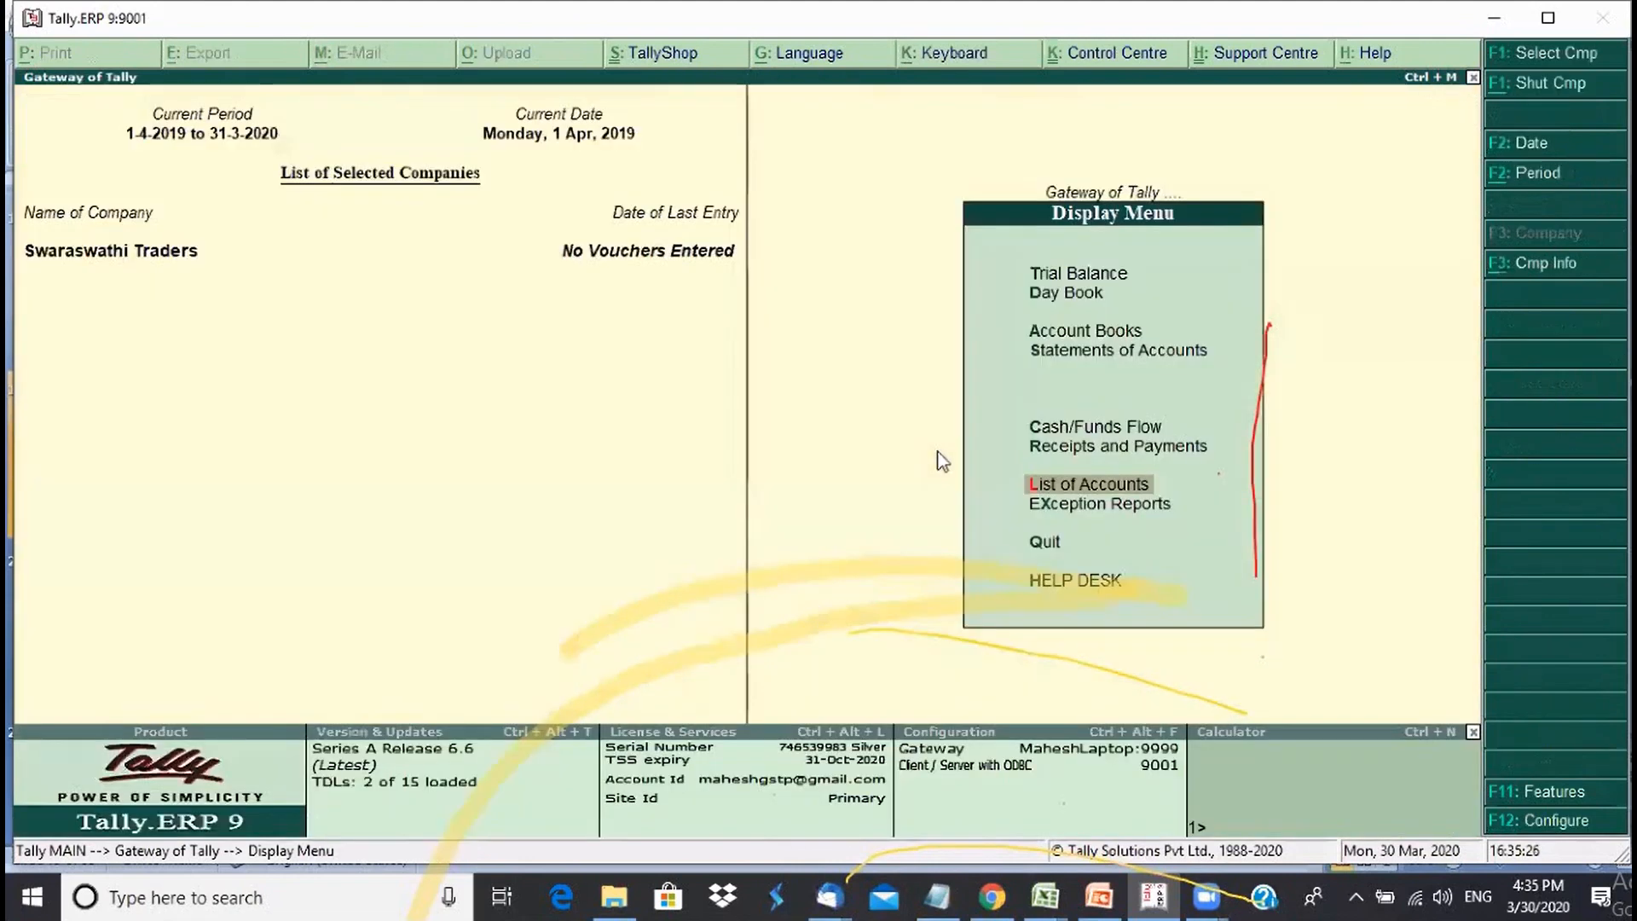
- Start multiple group creation with Mysore as the parent group
key("Escape")
key("a")
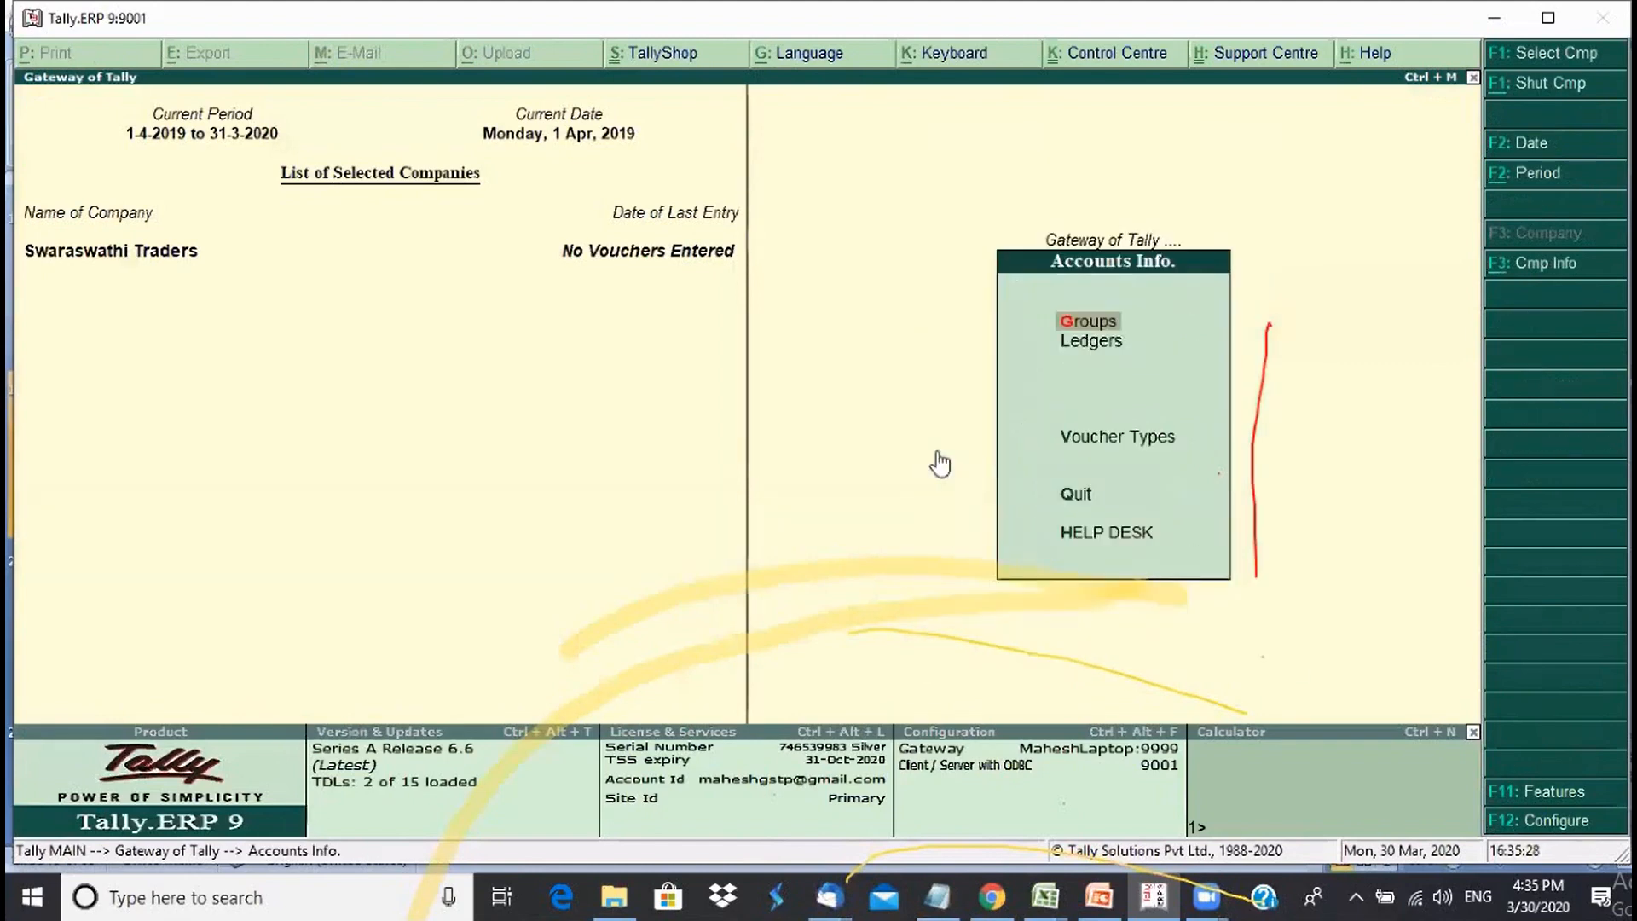
key("g")
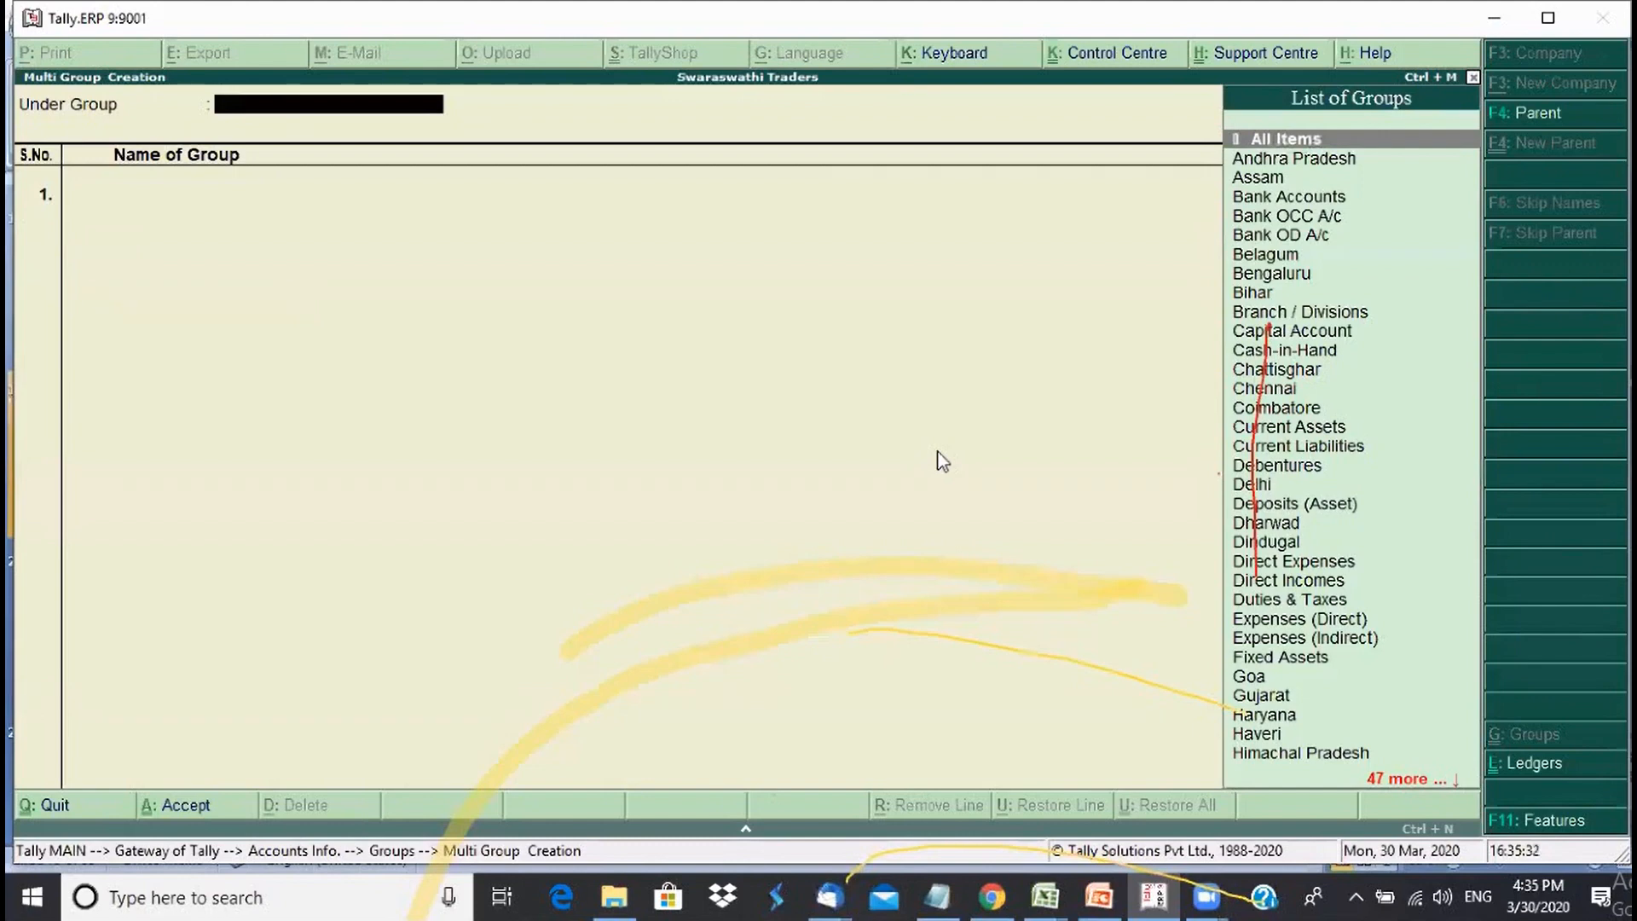
type("Mys")
key("Return")
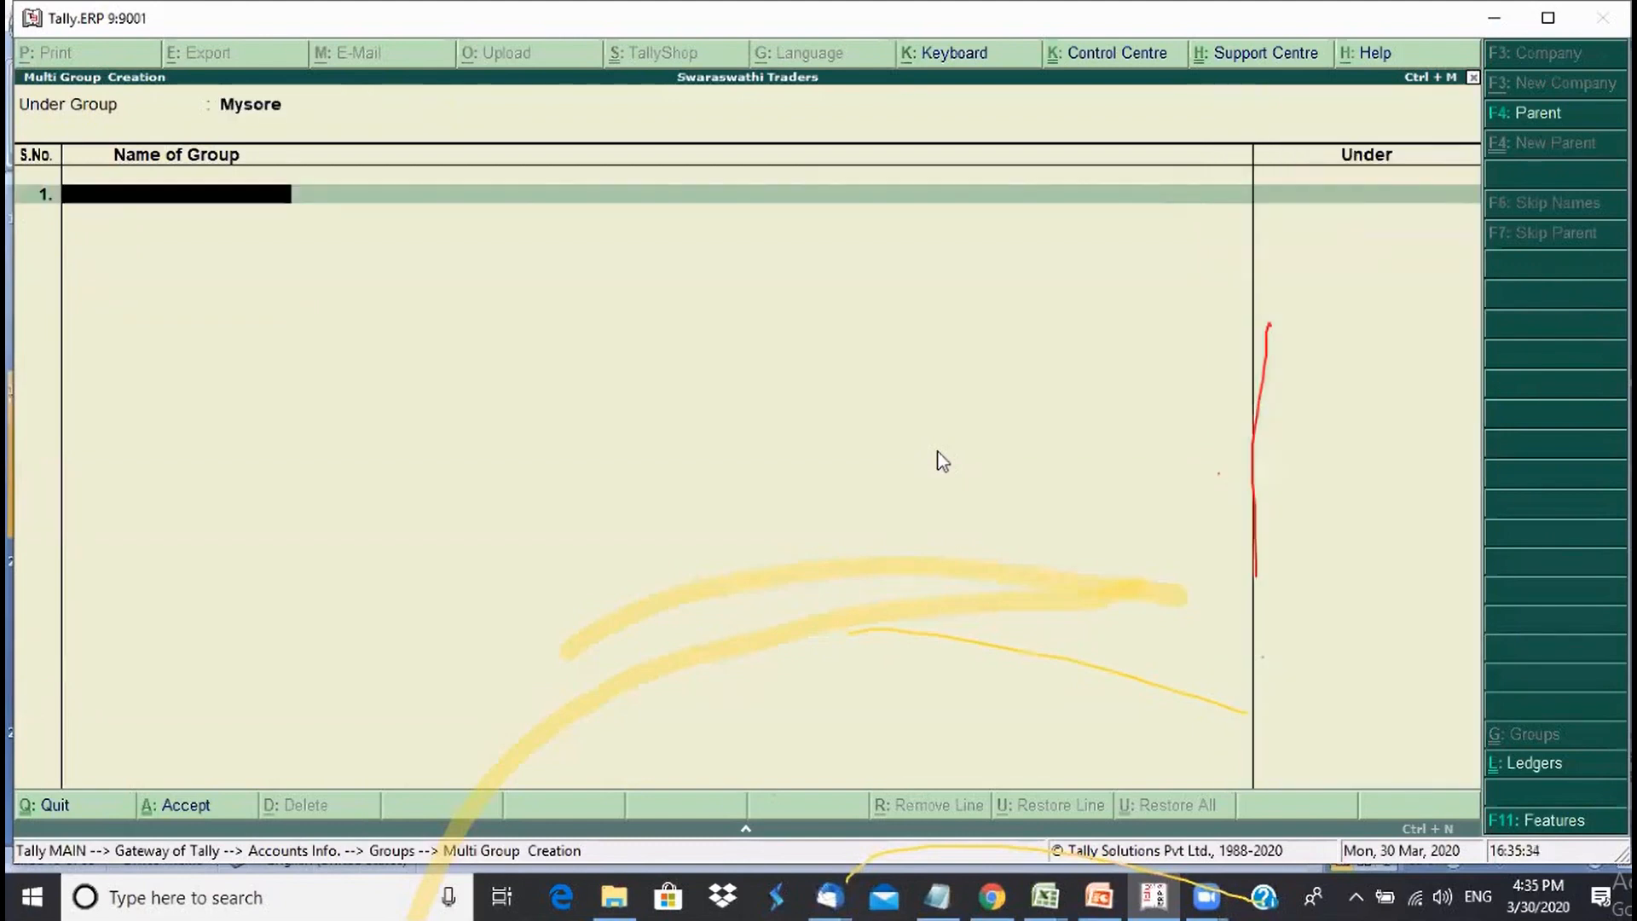
- Enter Nanjangud, T N Pura, Hunsur and Bannur and finish the list
type("Nan")
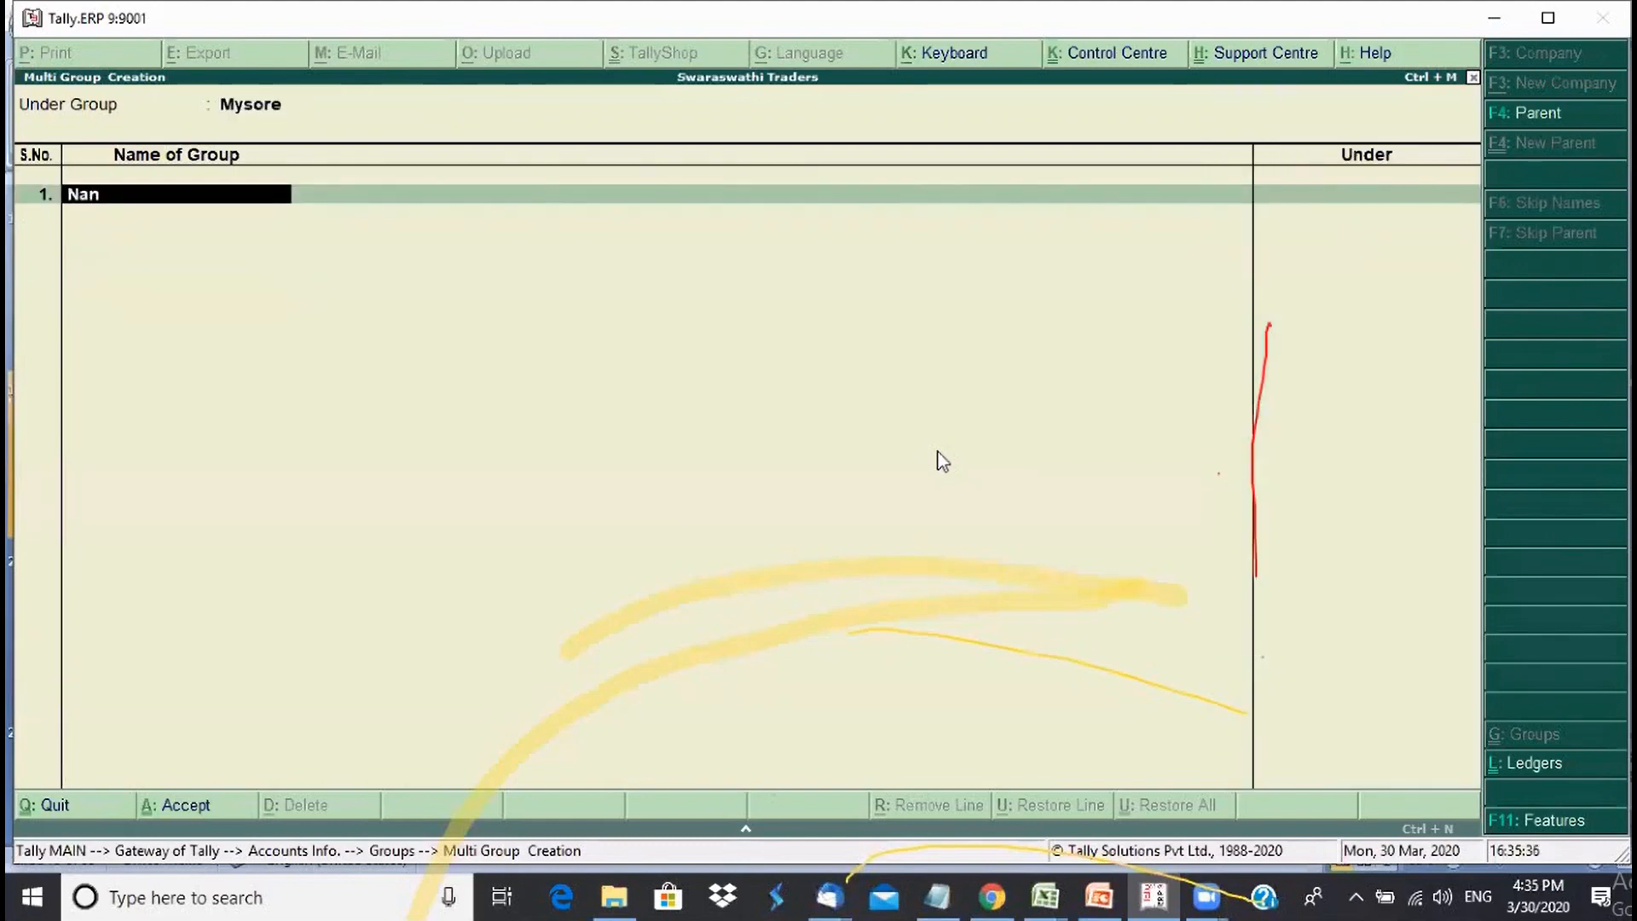
type("jangud")
key("Return")
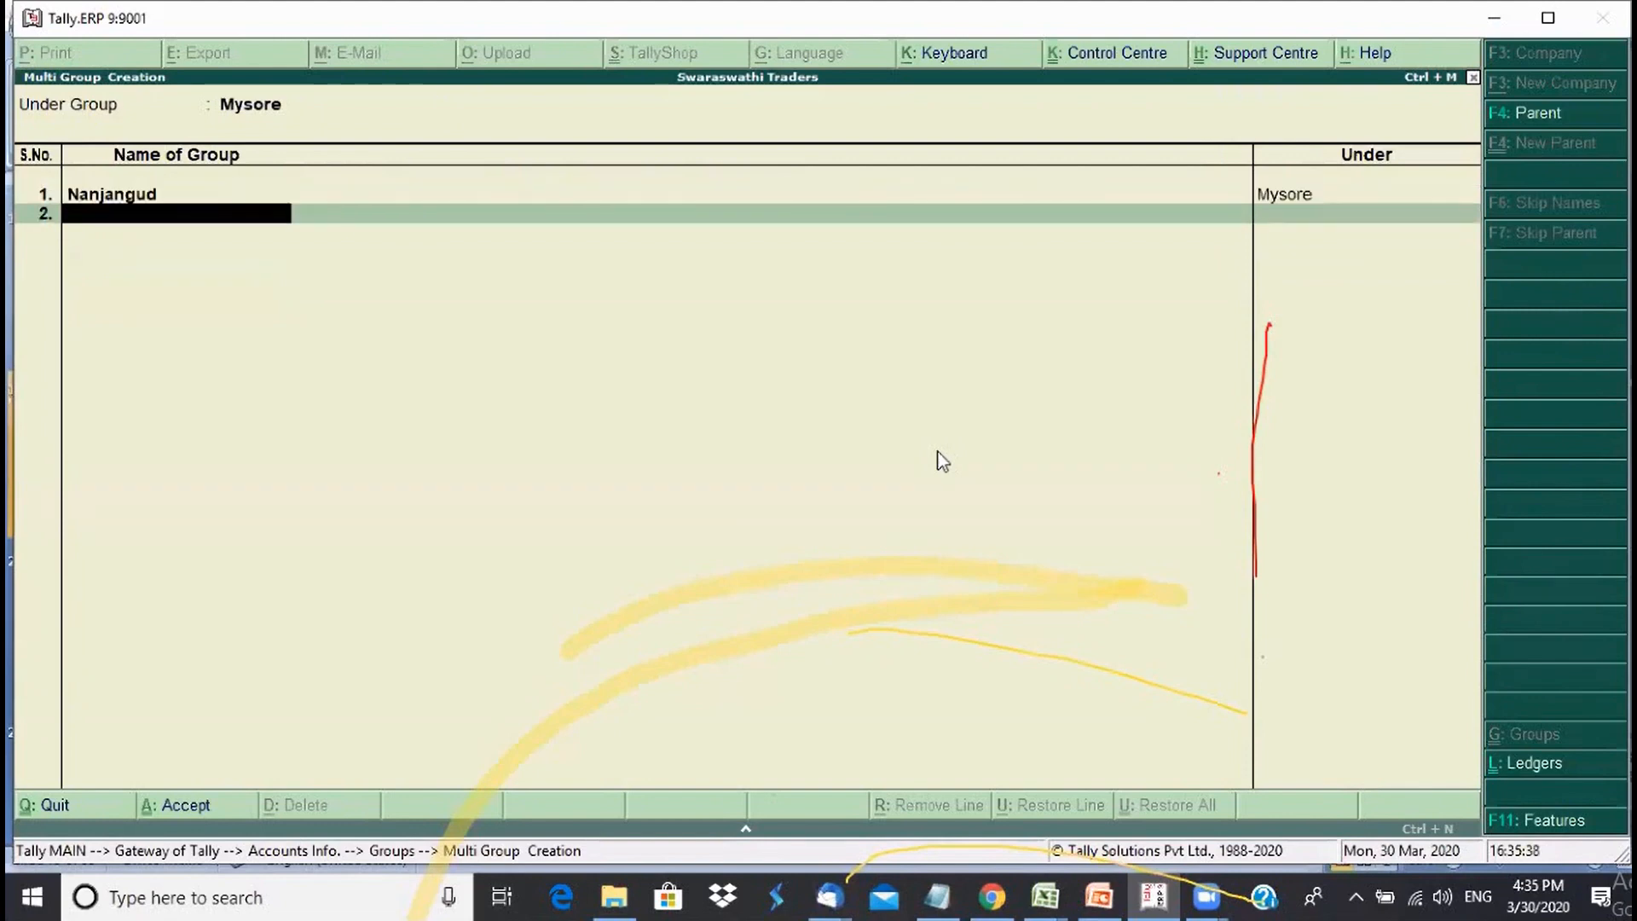
type("T N Pura")
key("Return")
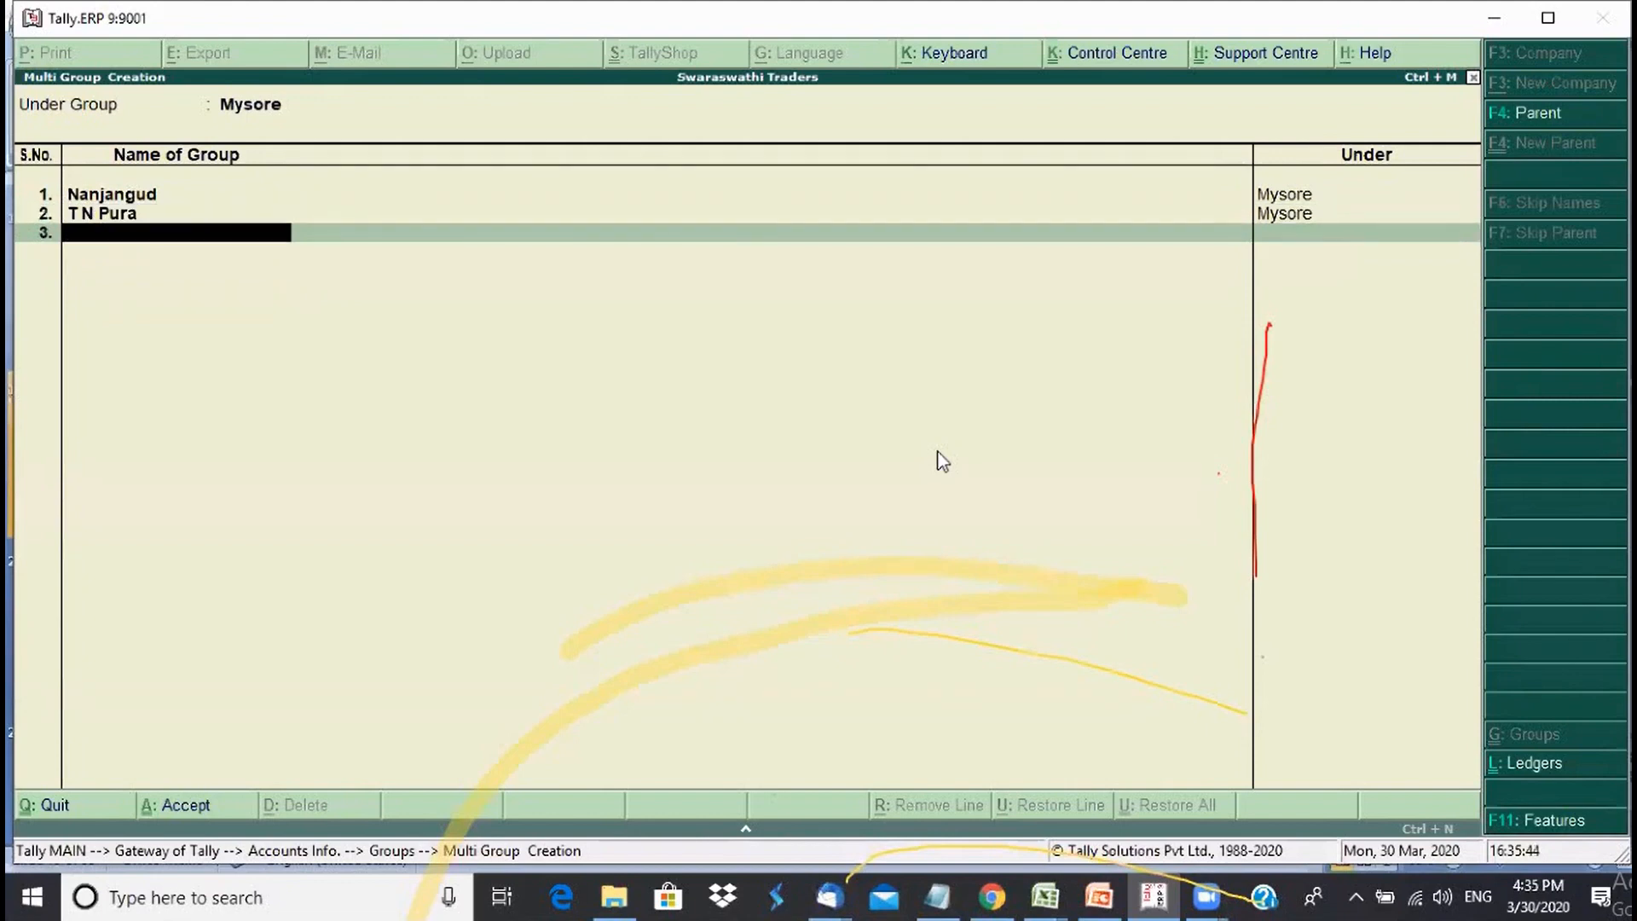
type("Hunsur")
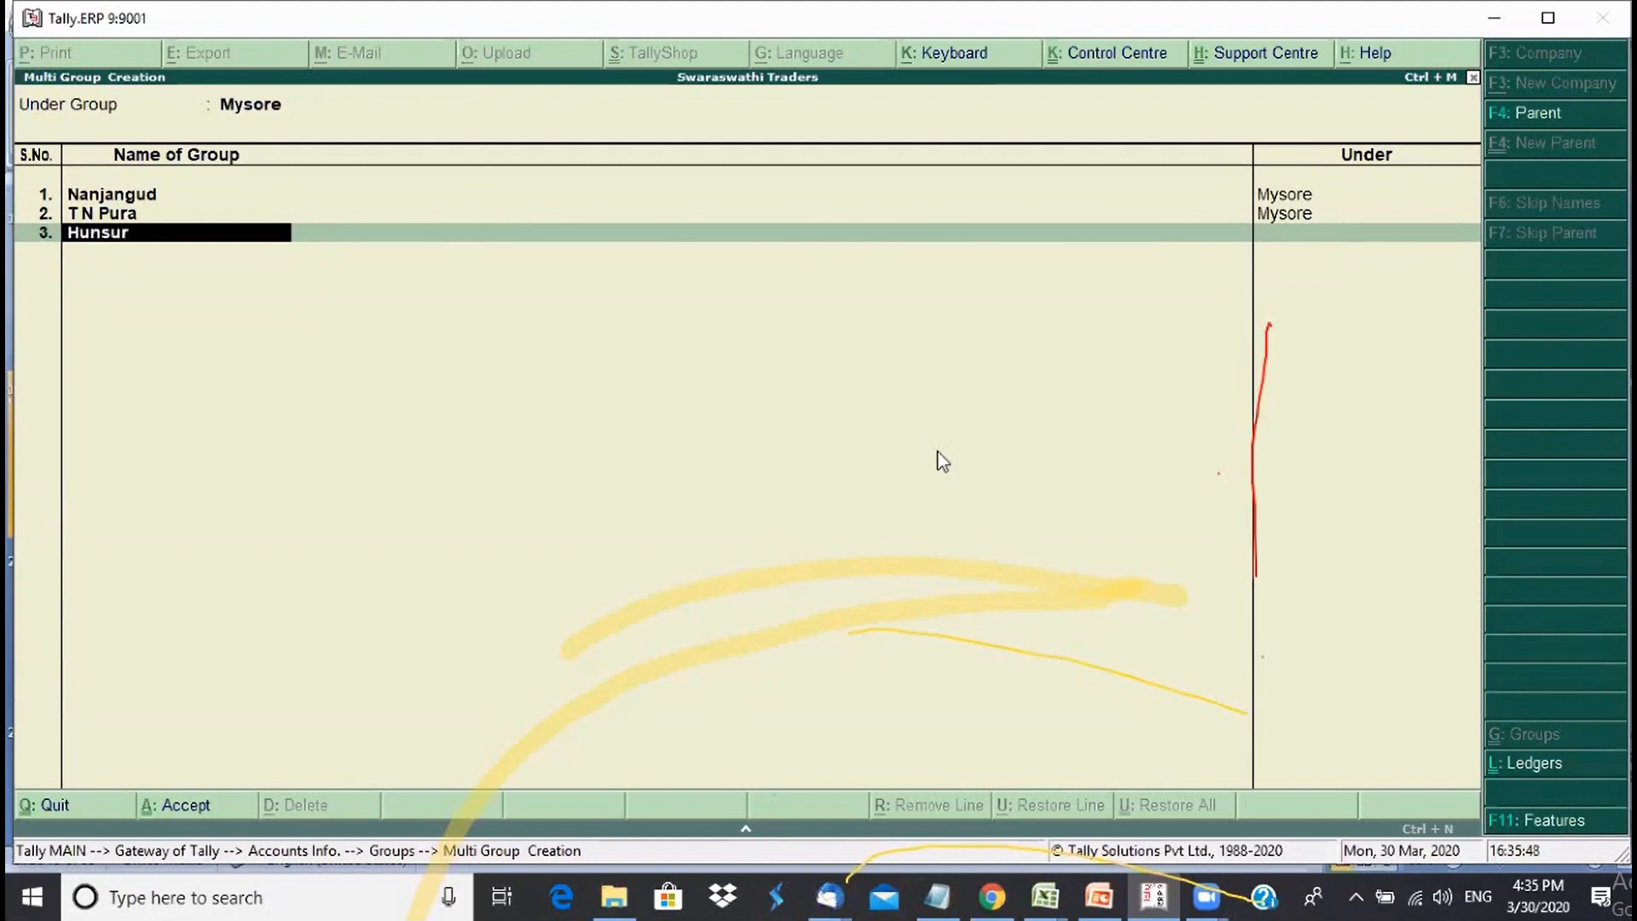
key("Return")
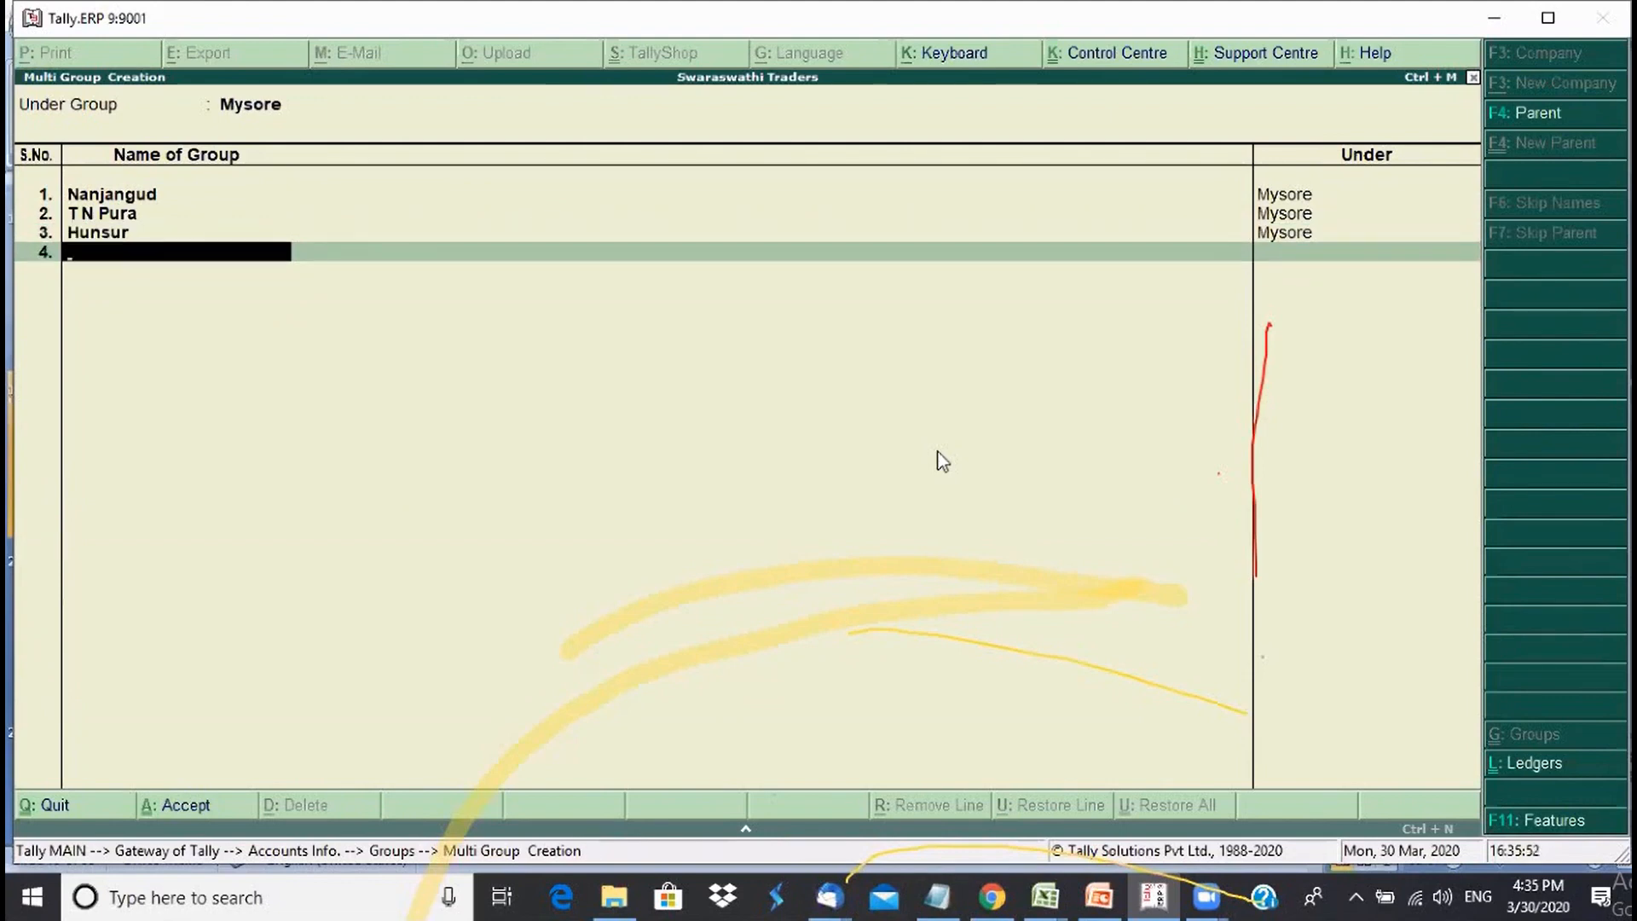
type("Bannur")
key("Return")
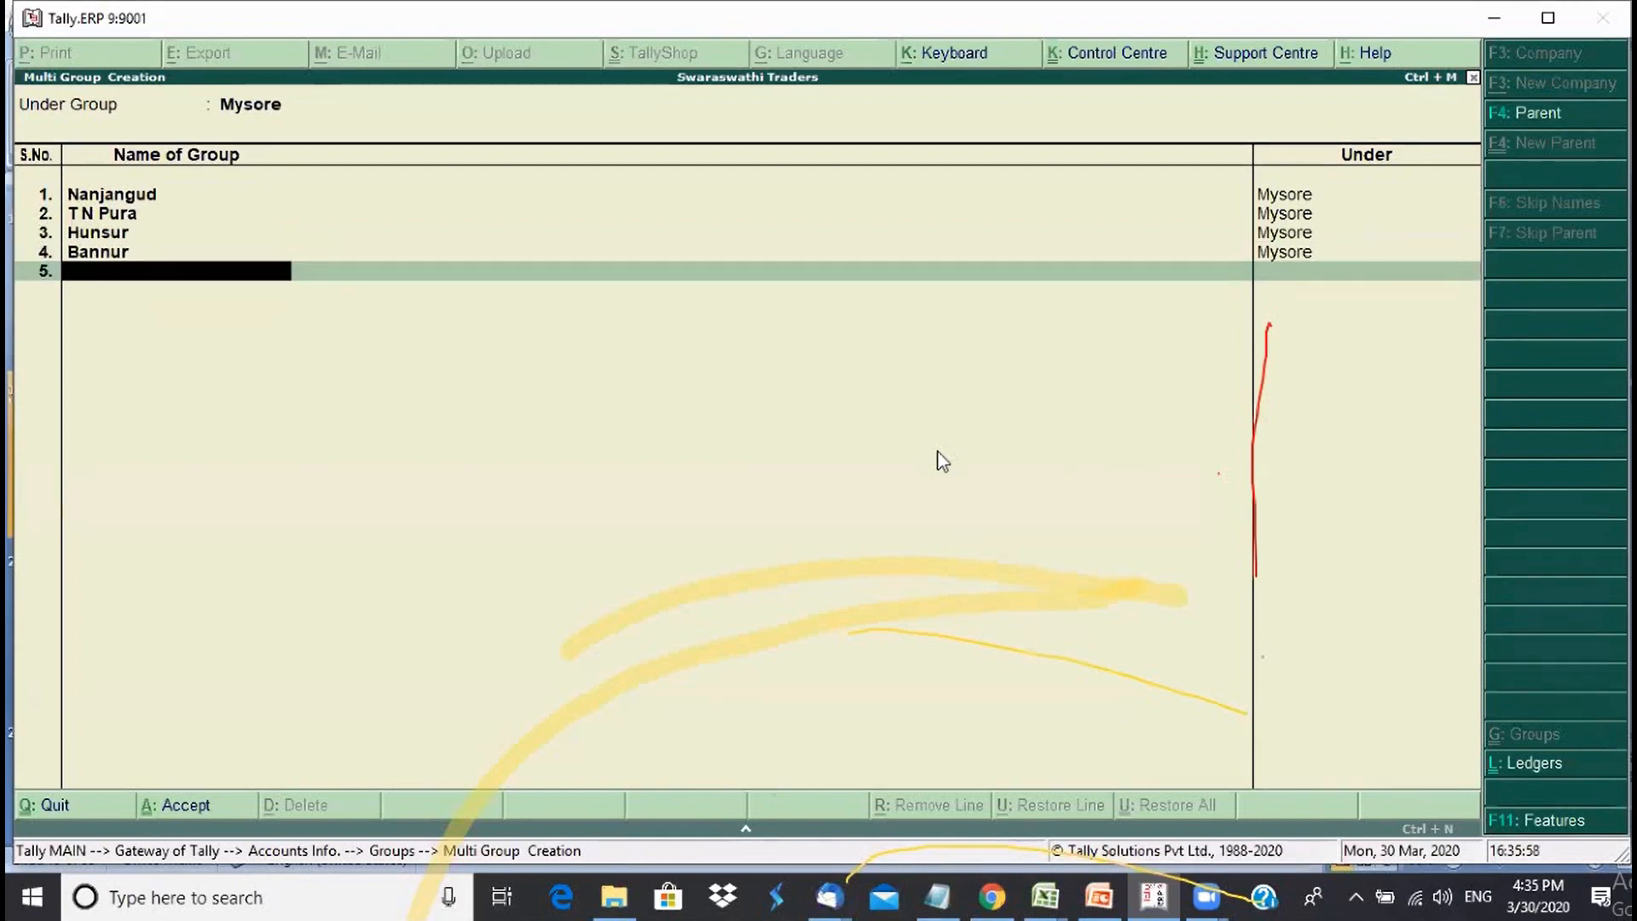
key("Return")
- Save the Mysore groups and open the List of Groups under Display
key("y")
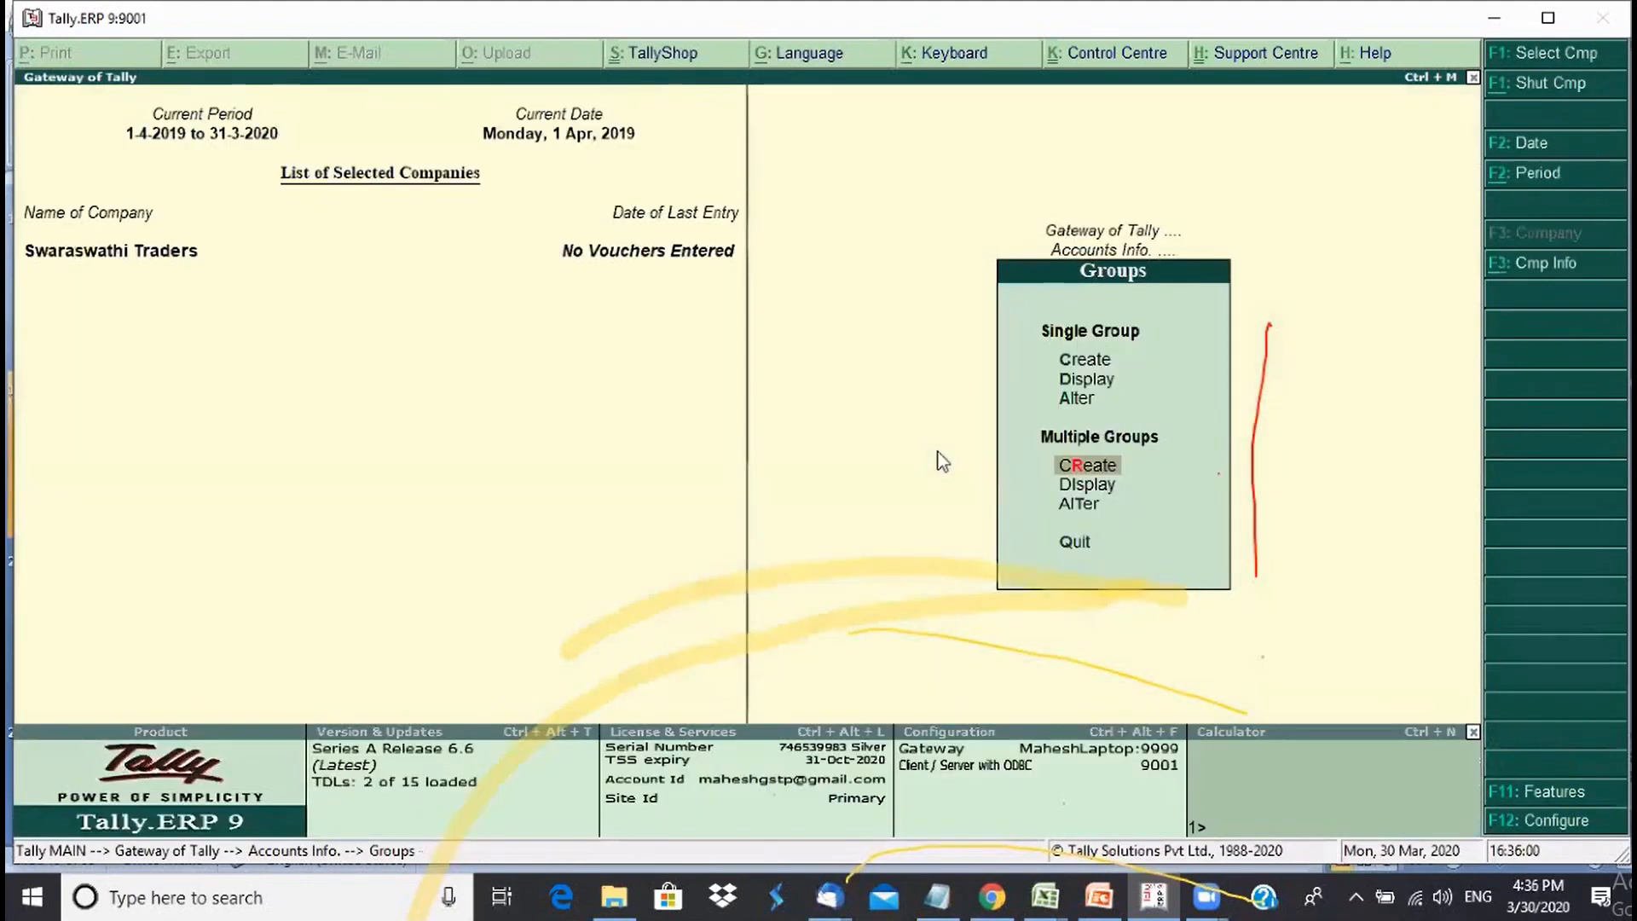
key("Escape")
key("Escape")
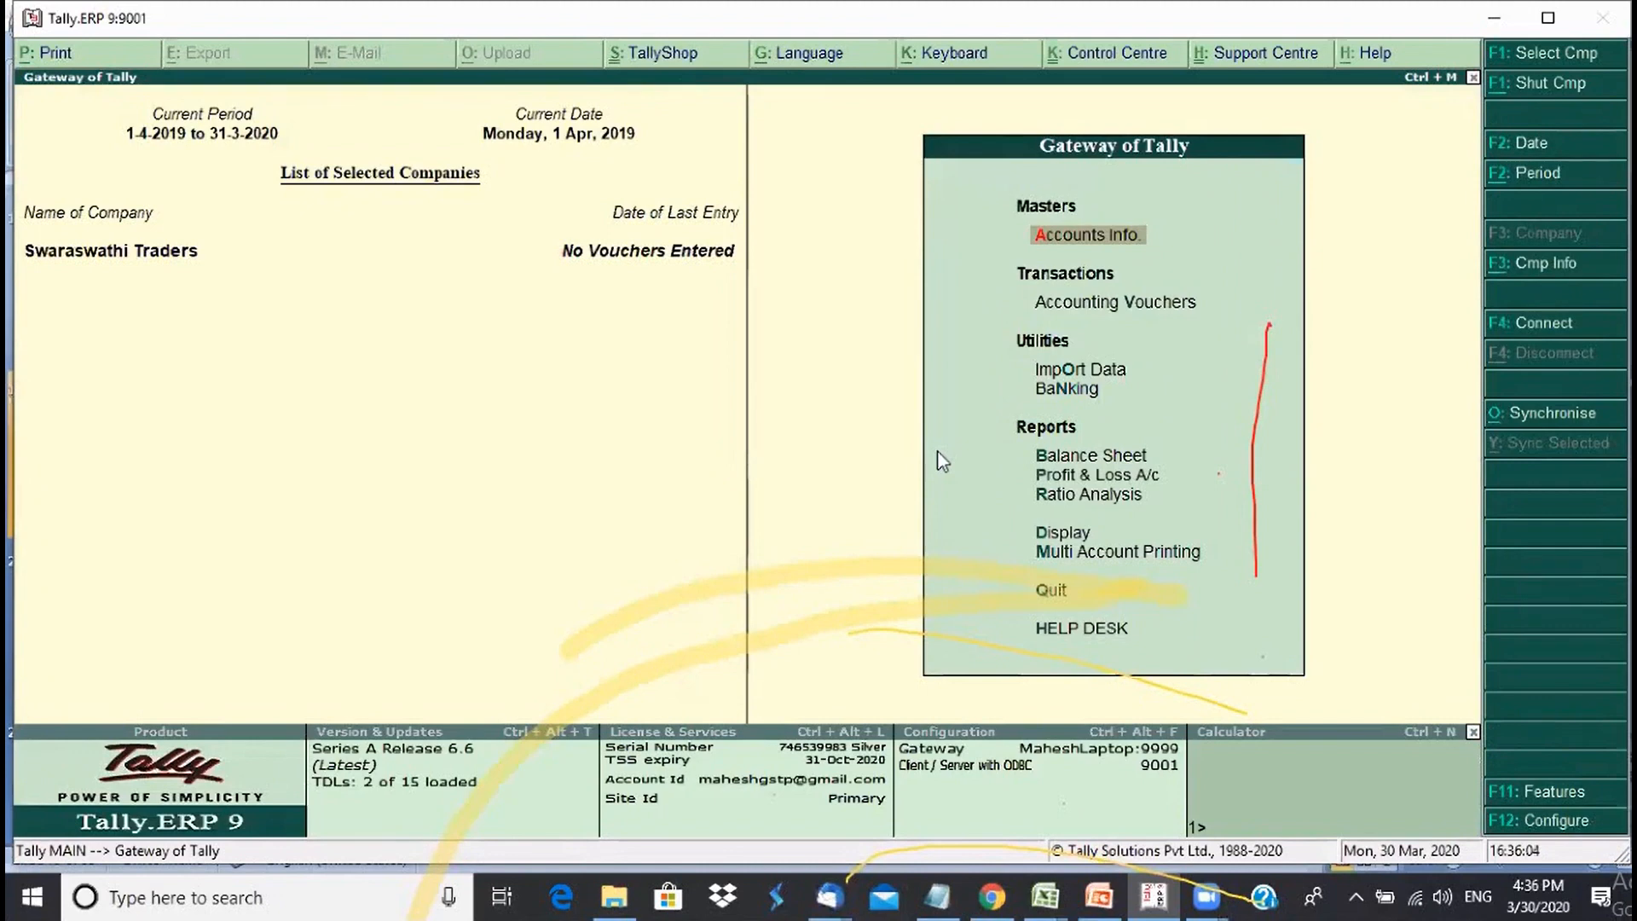
key("d")
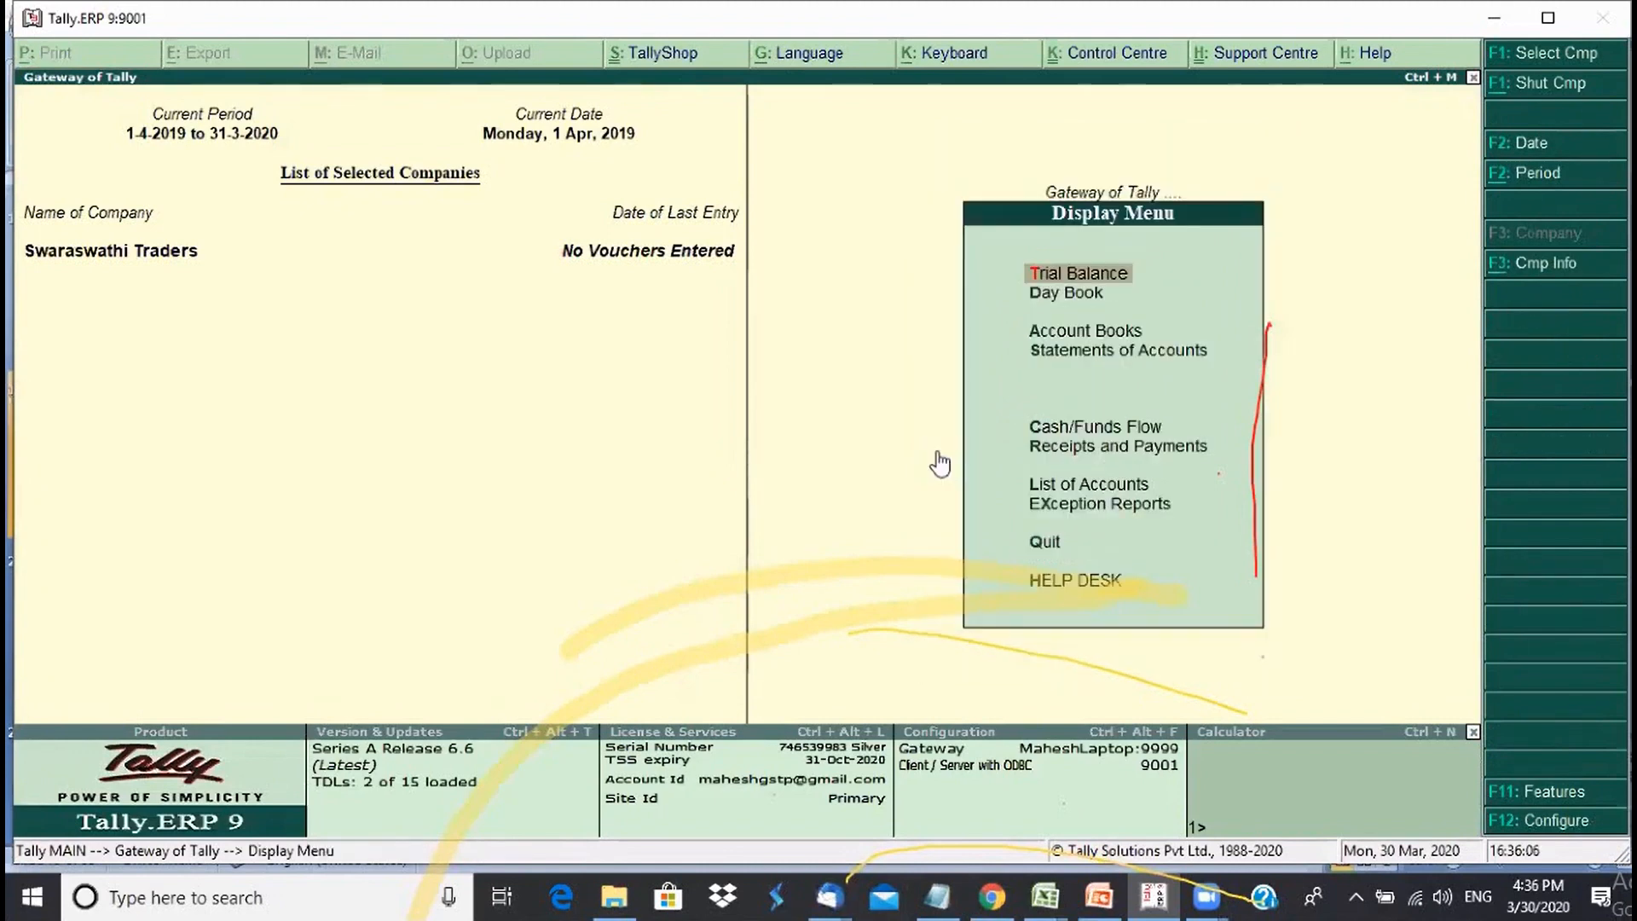
key("l")
key("alt+g")
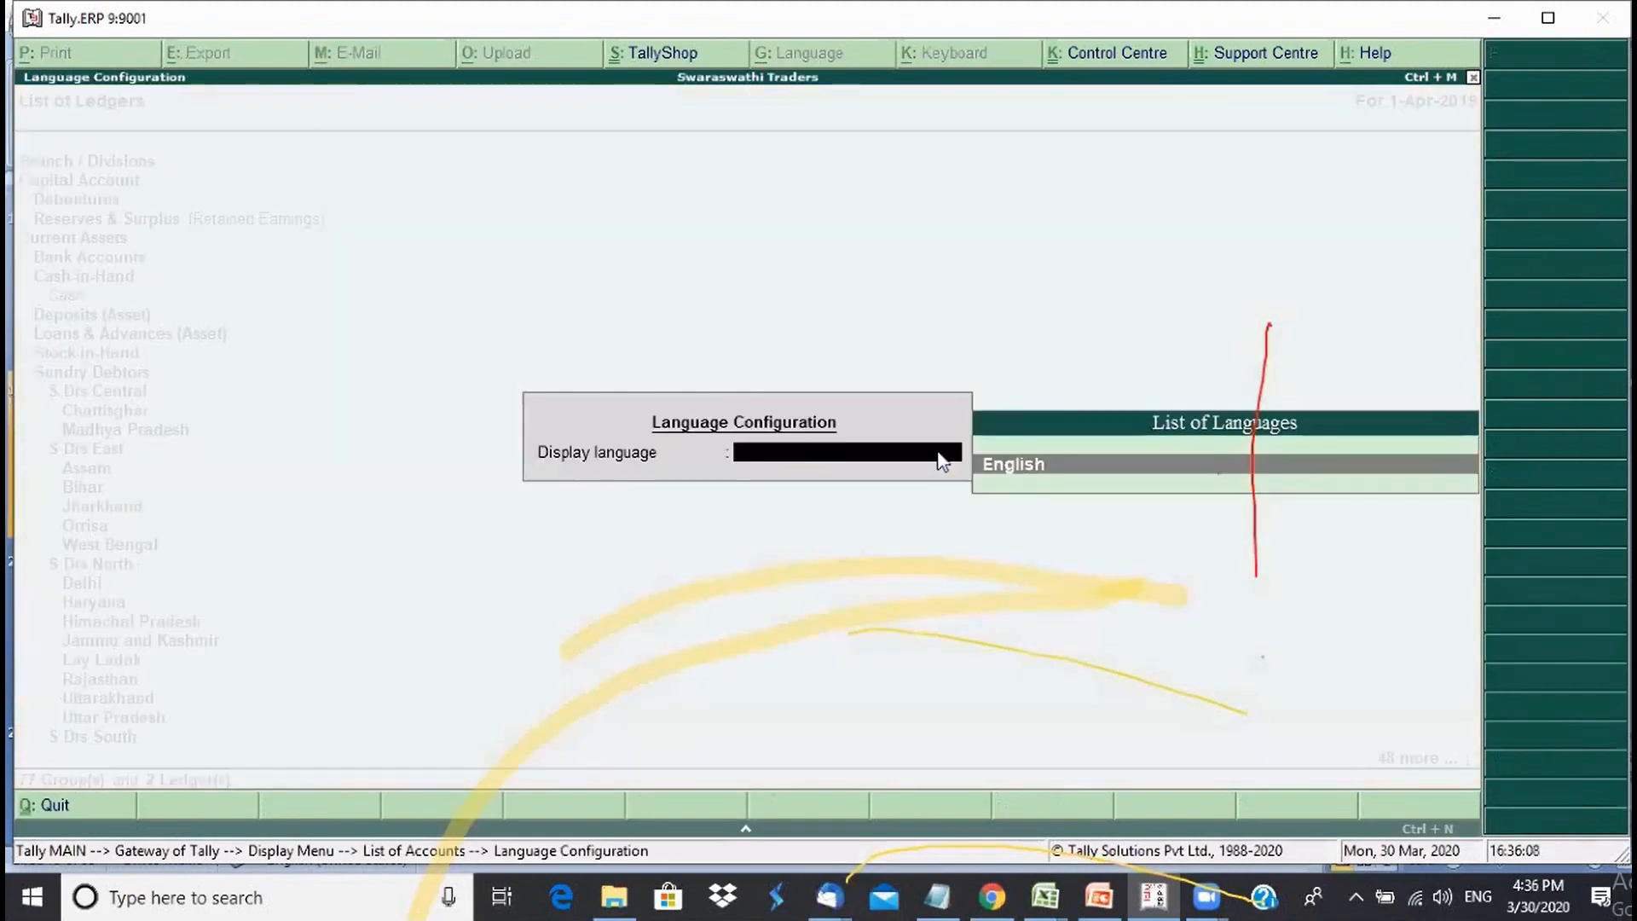
key("Return")
left_click(1534, 113)
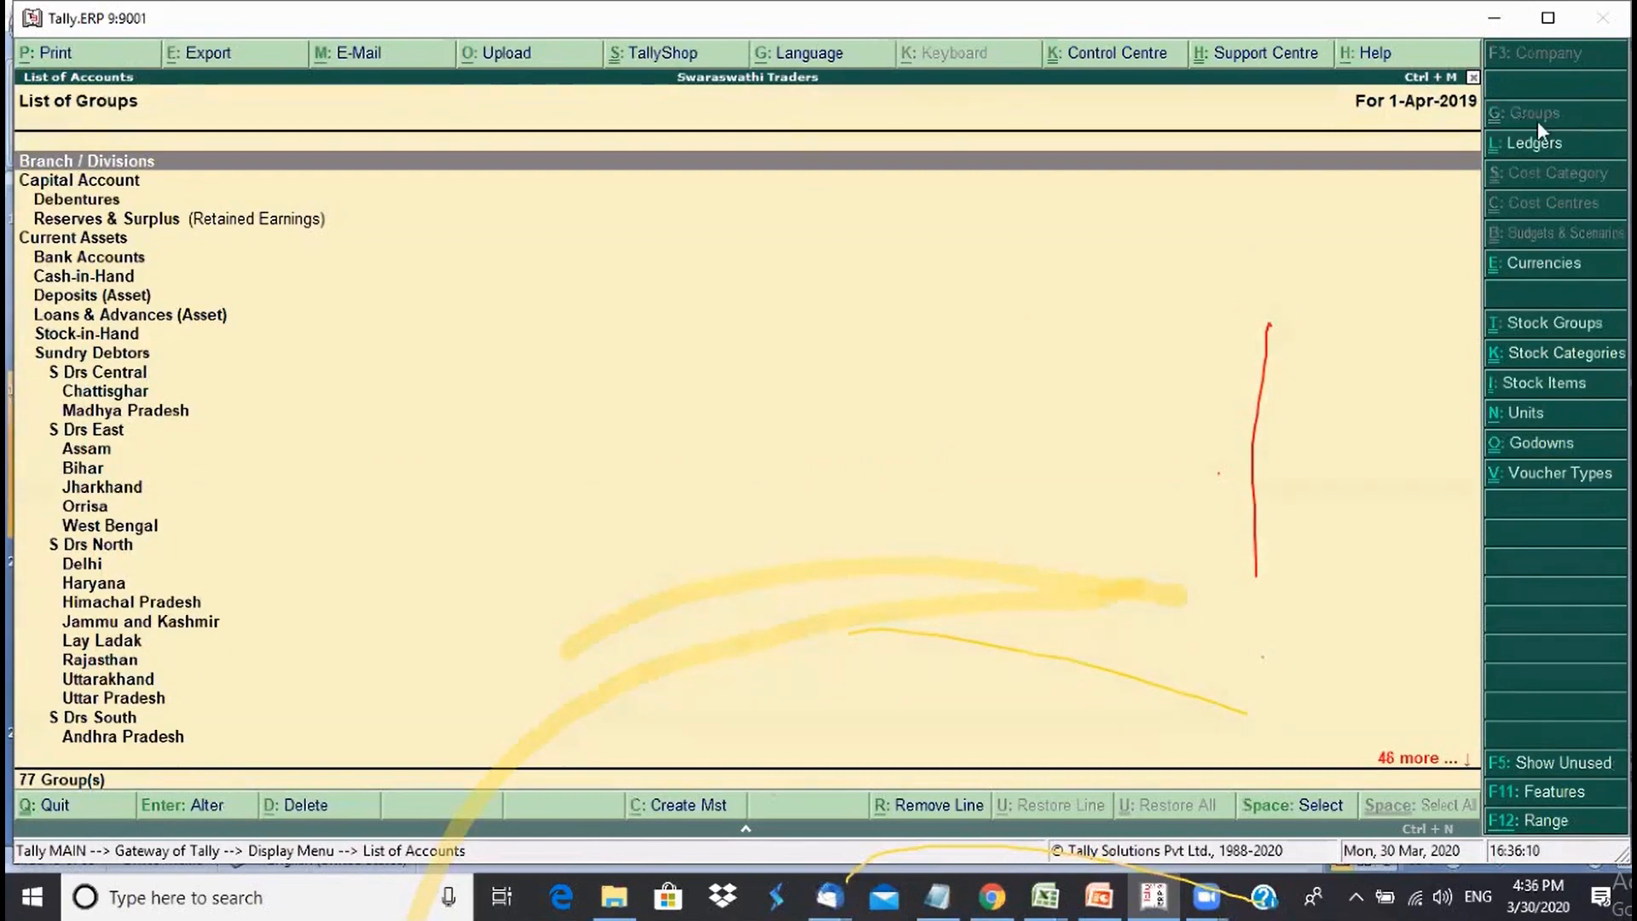
- Scroll to Bannur, Hunsur, Nanjangud and T N Pura under Mysore, then exit the list
scroll(906, 436, "down", 20)
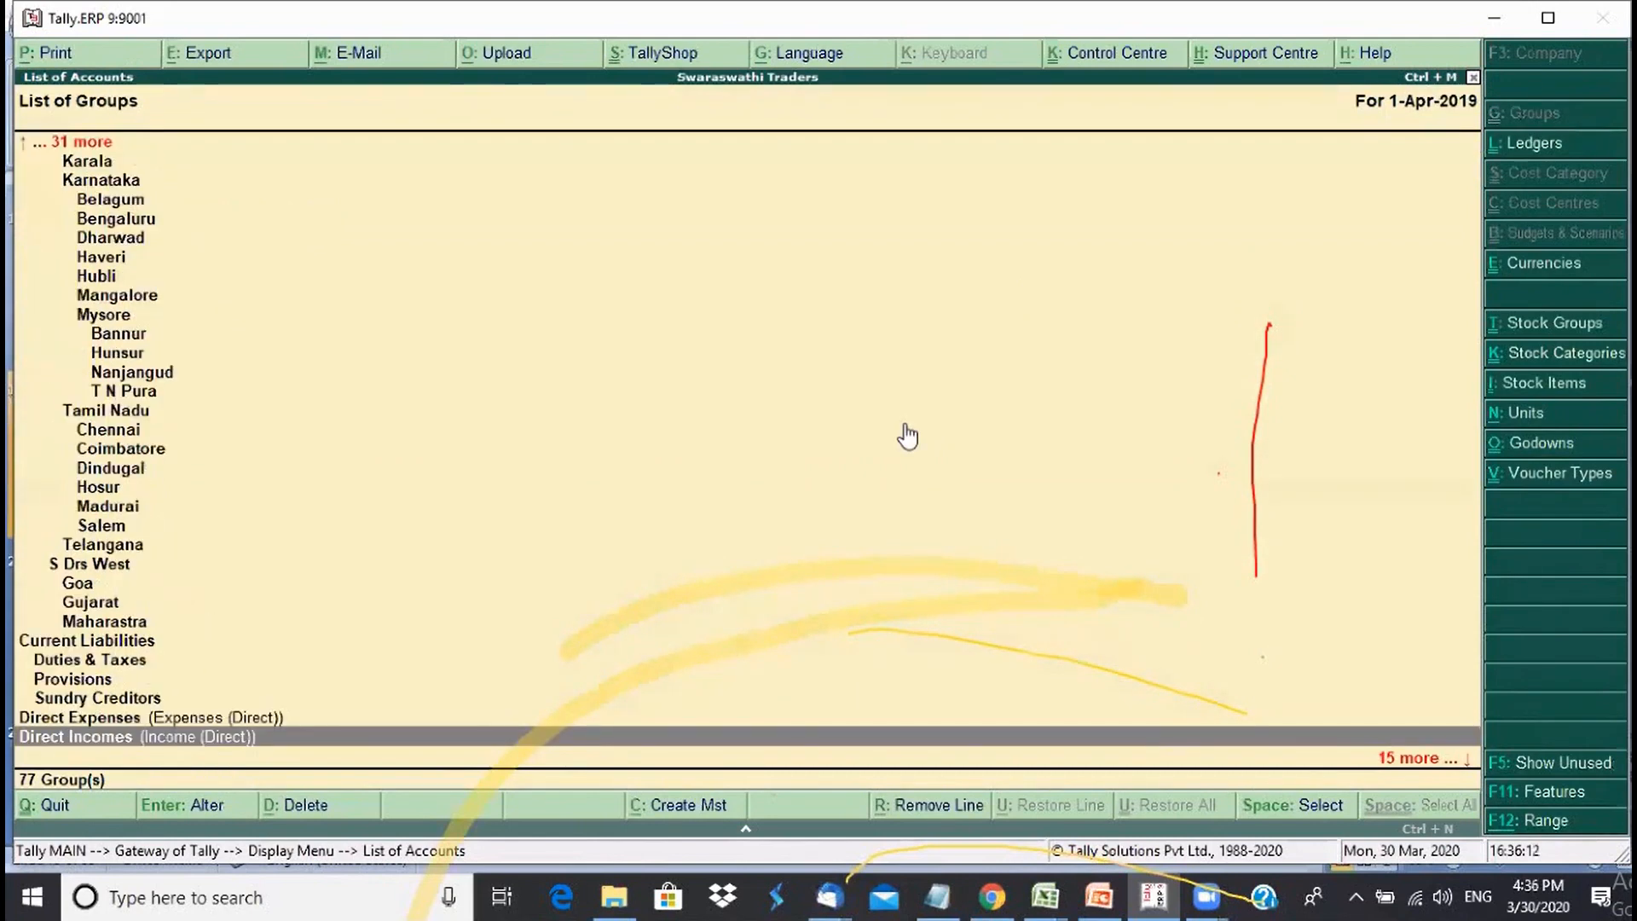
scroll(907, 436, "up", 20)
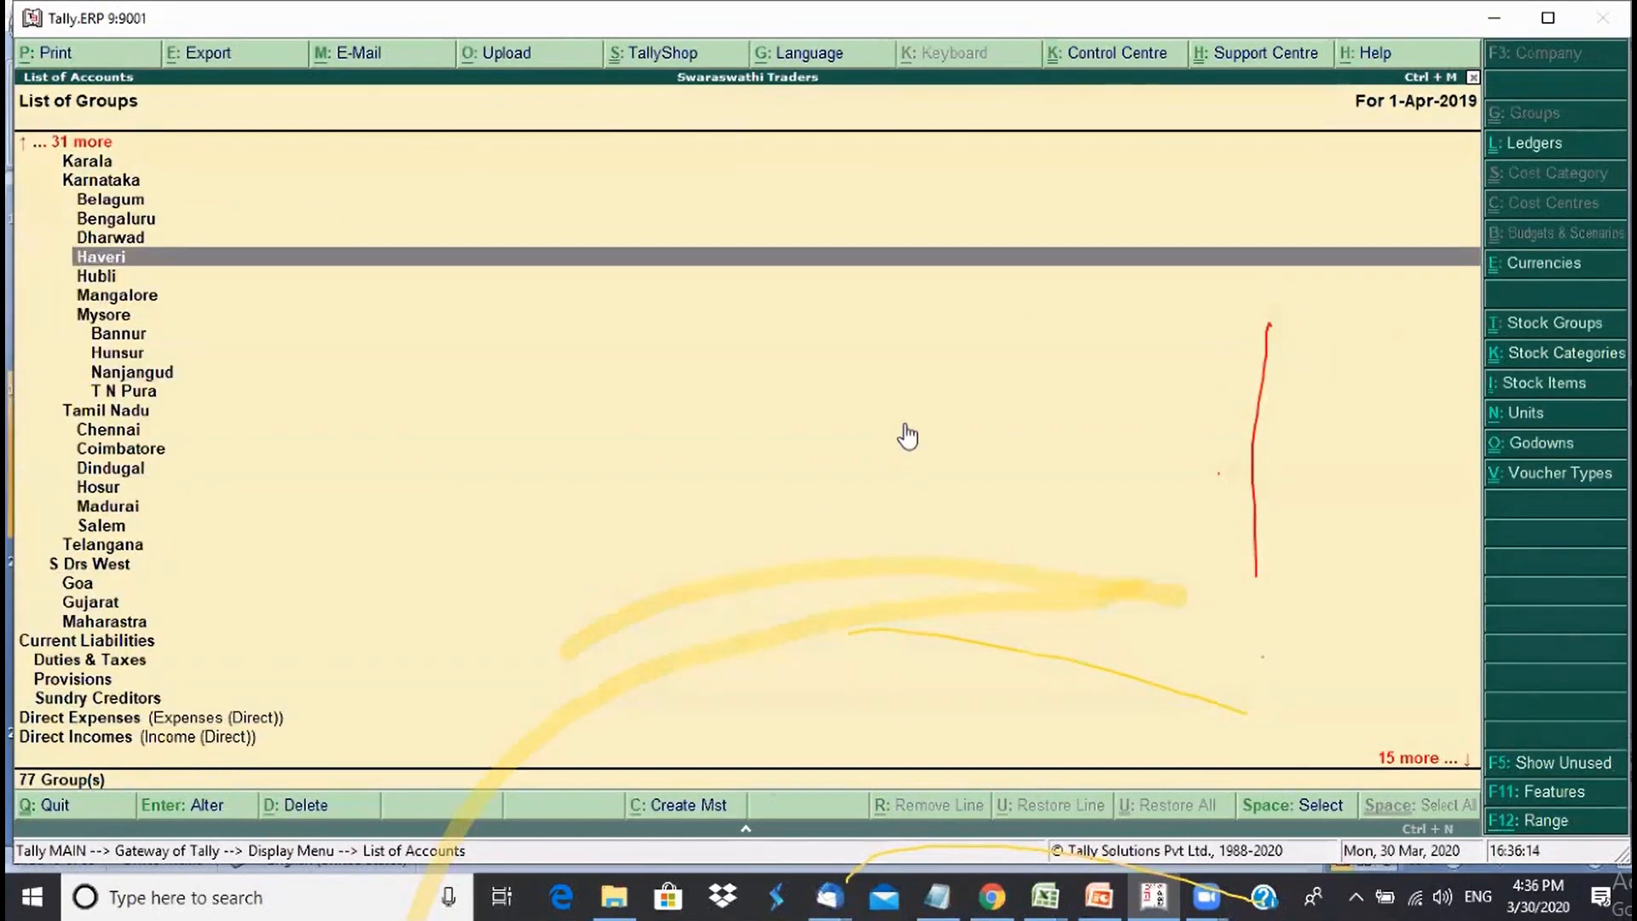
scroll(907, 436, "down", 5)
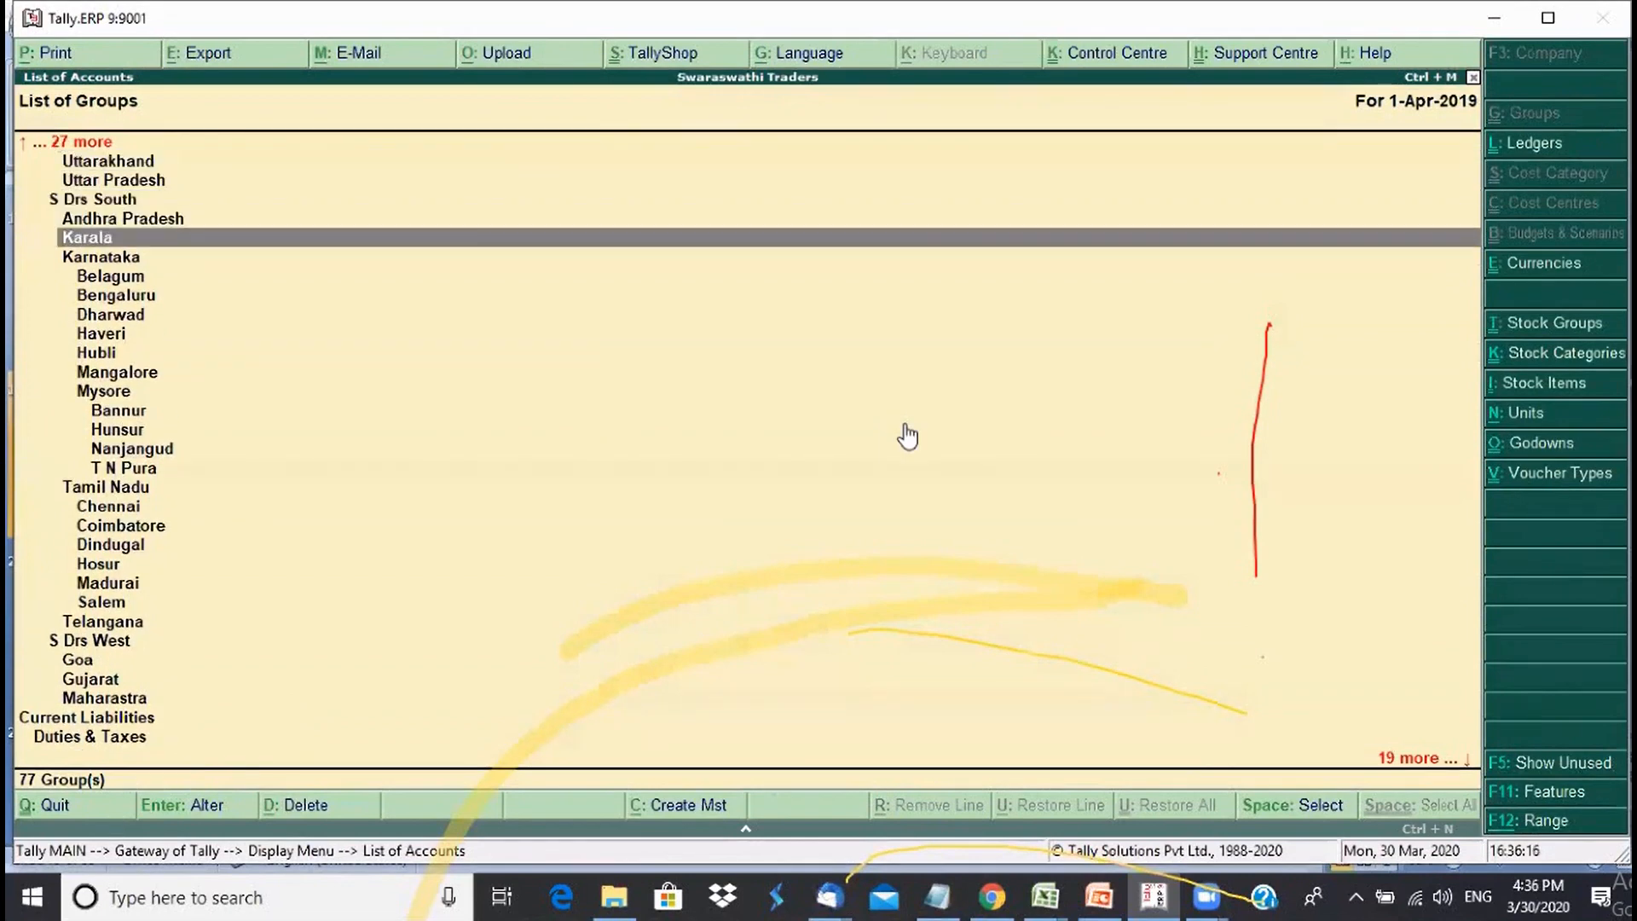
scroll(907, 436, "down", 7)
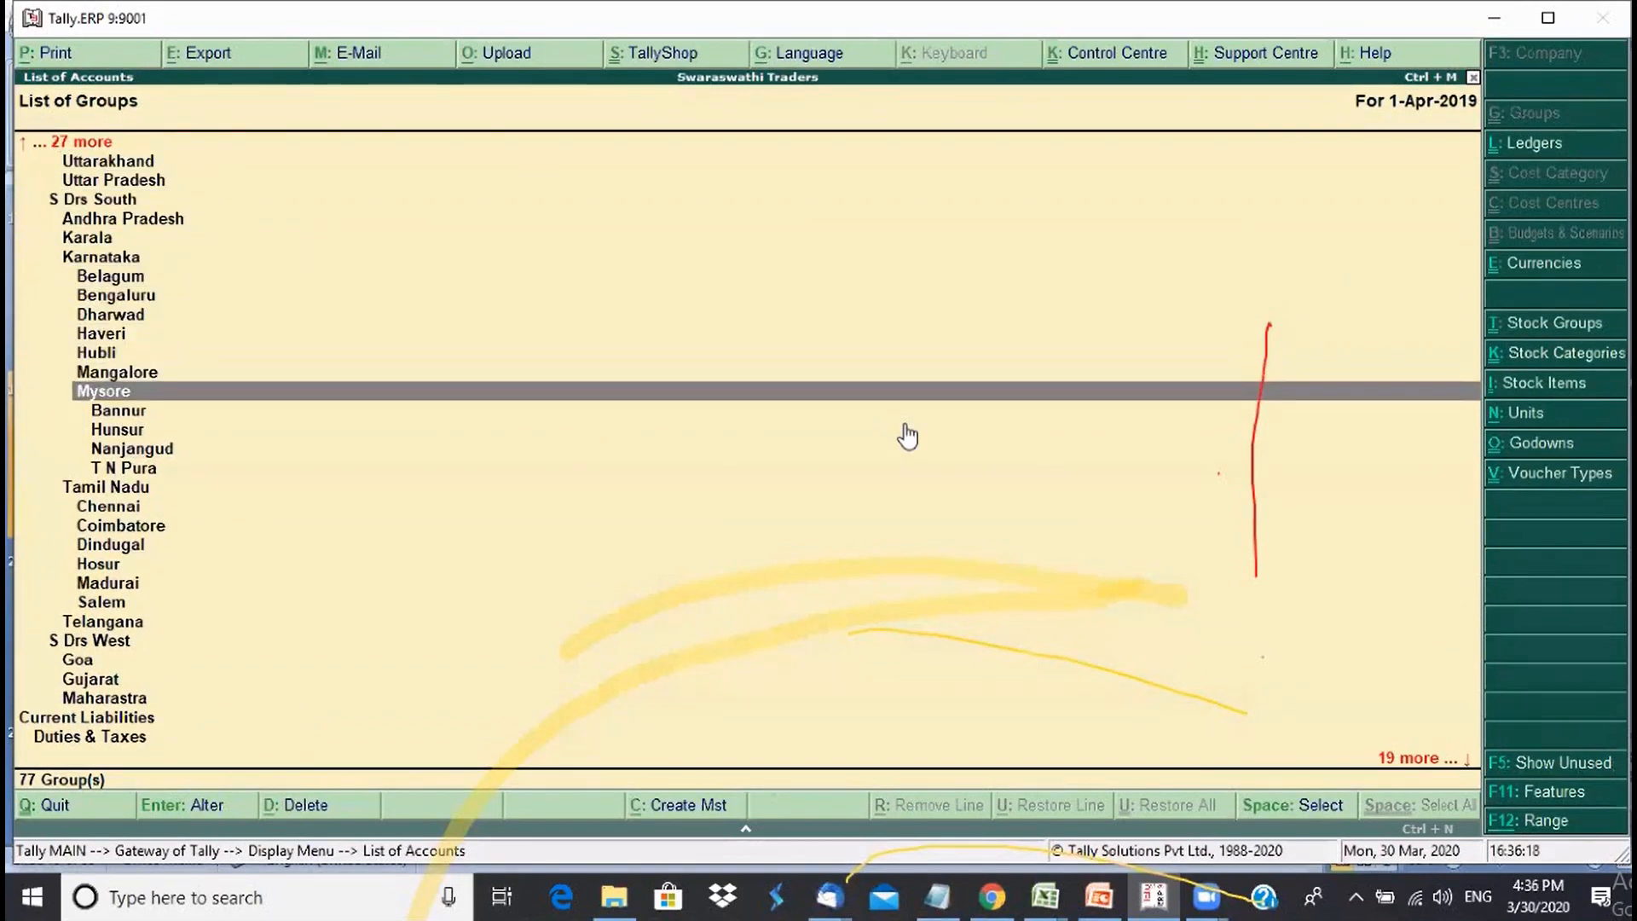
scroll(907, 435, "down", 3)
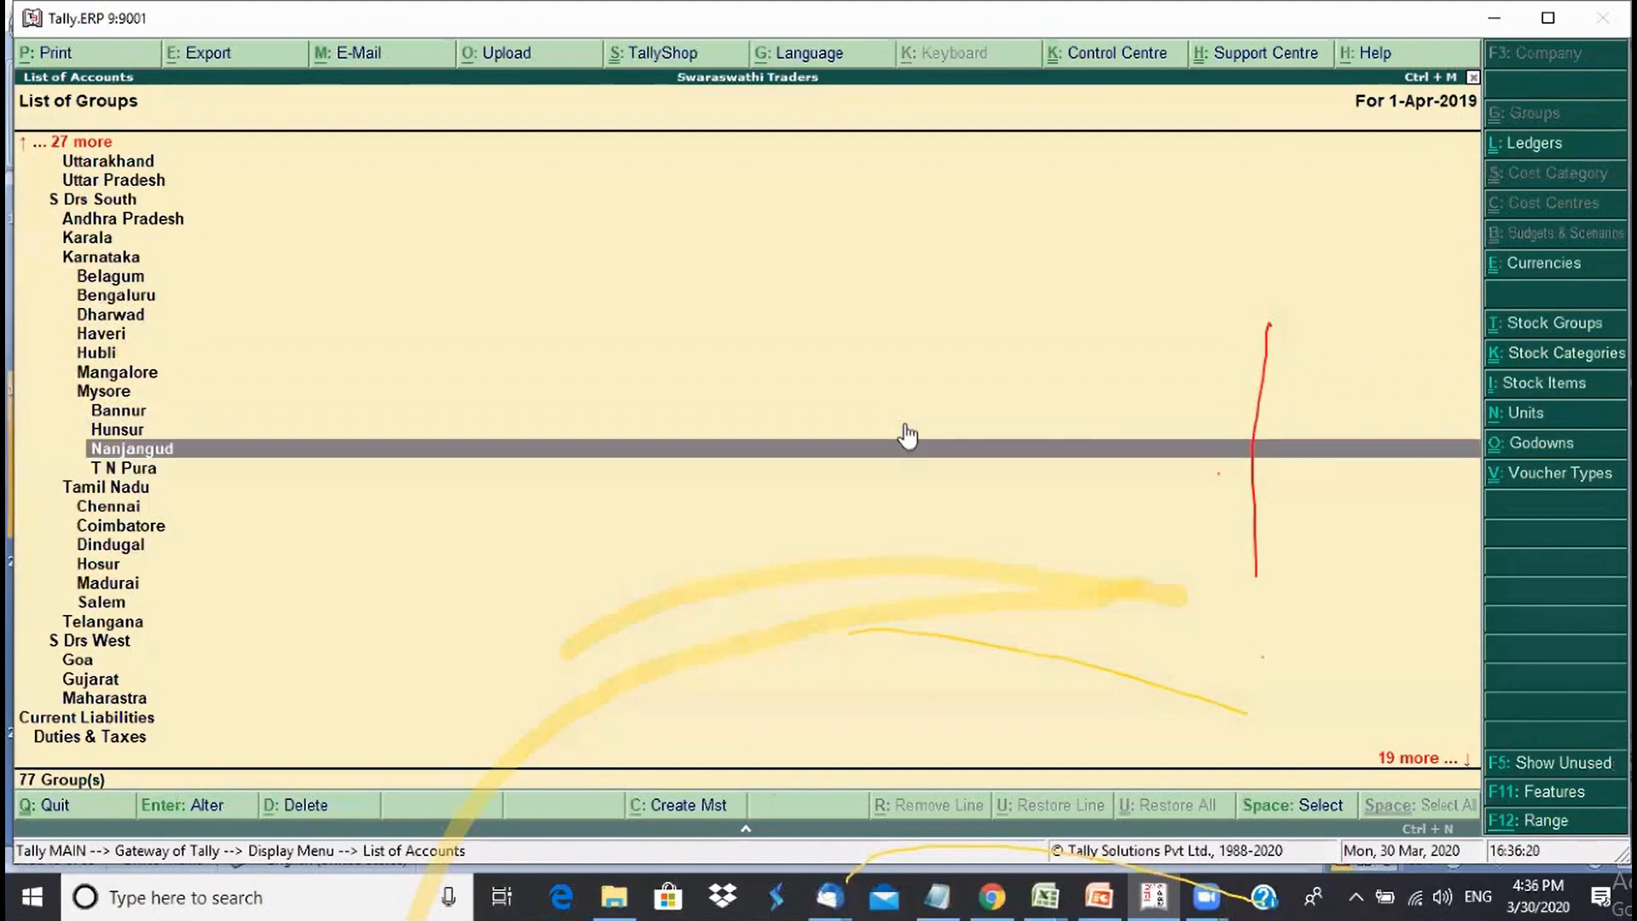
scroll(907, 436, "up", 2)
scroll(907, 436, "down", 1)
scroll(908, 436, "down", 2)
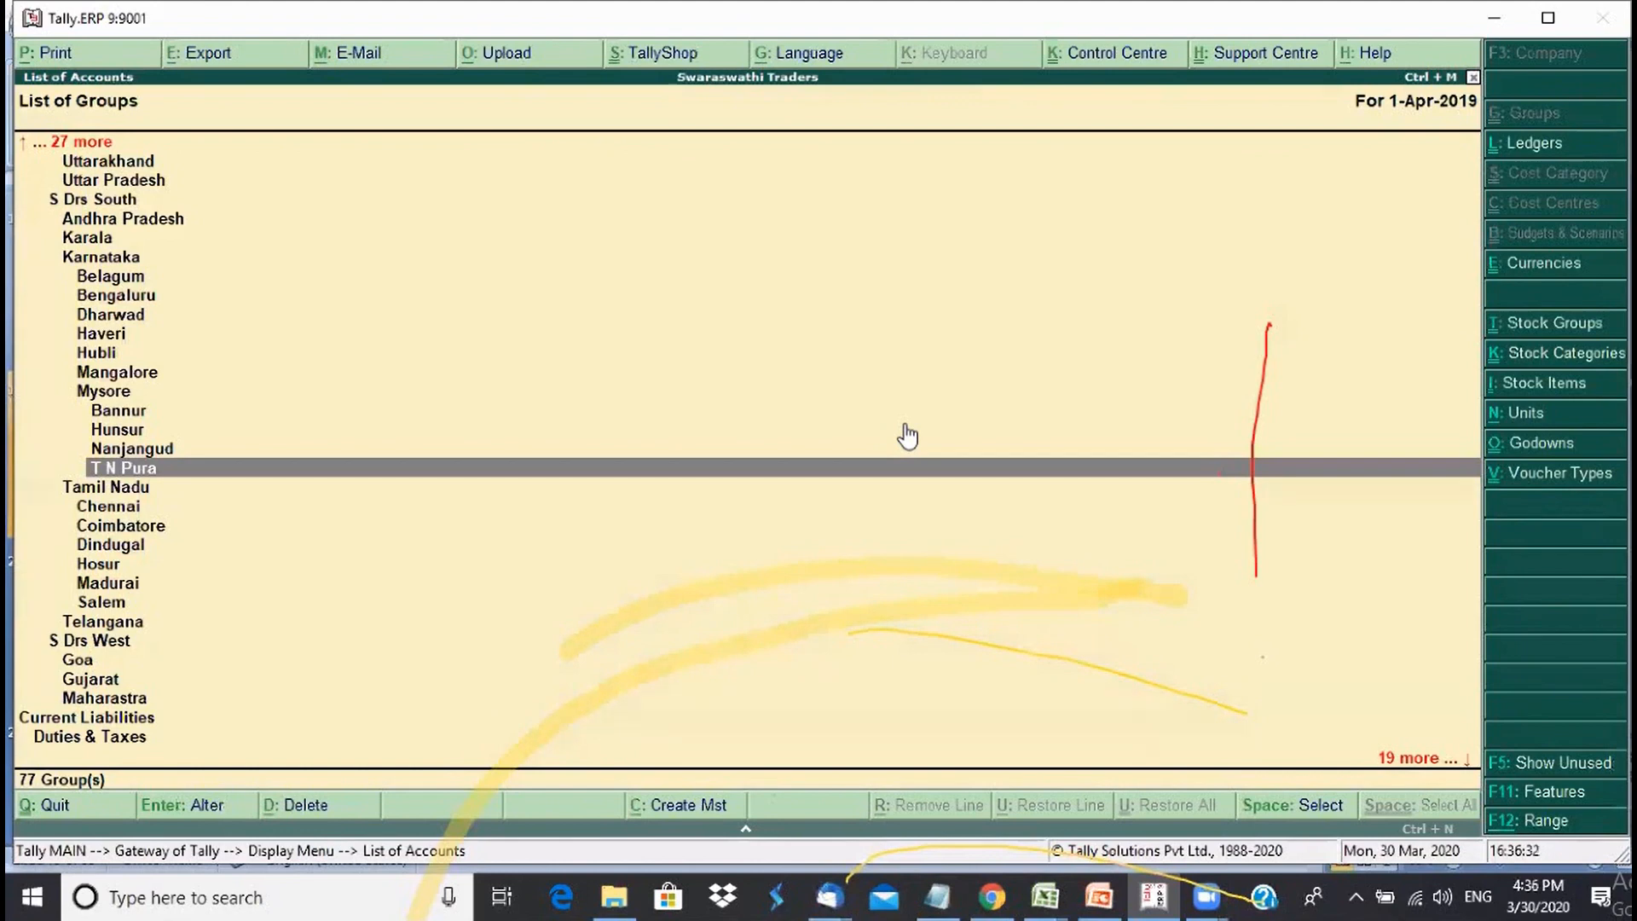
key("Escape")
key("Escape")
key("Escape")
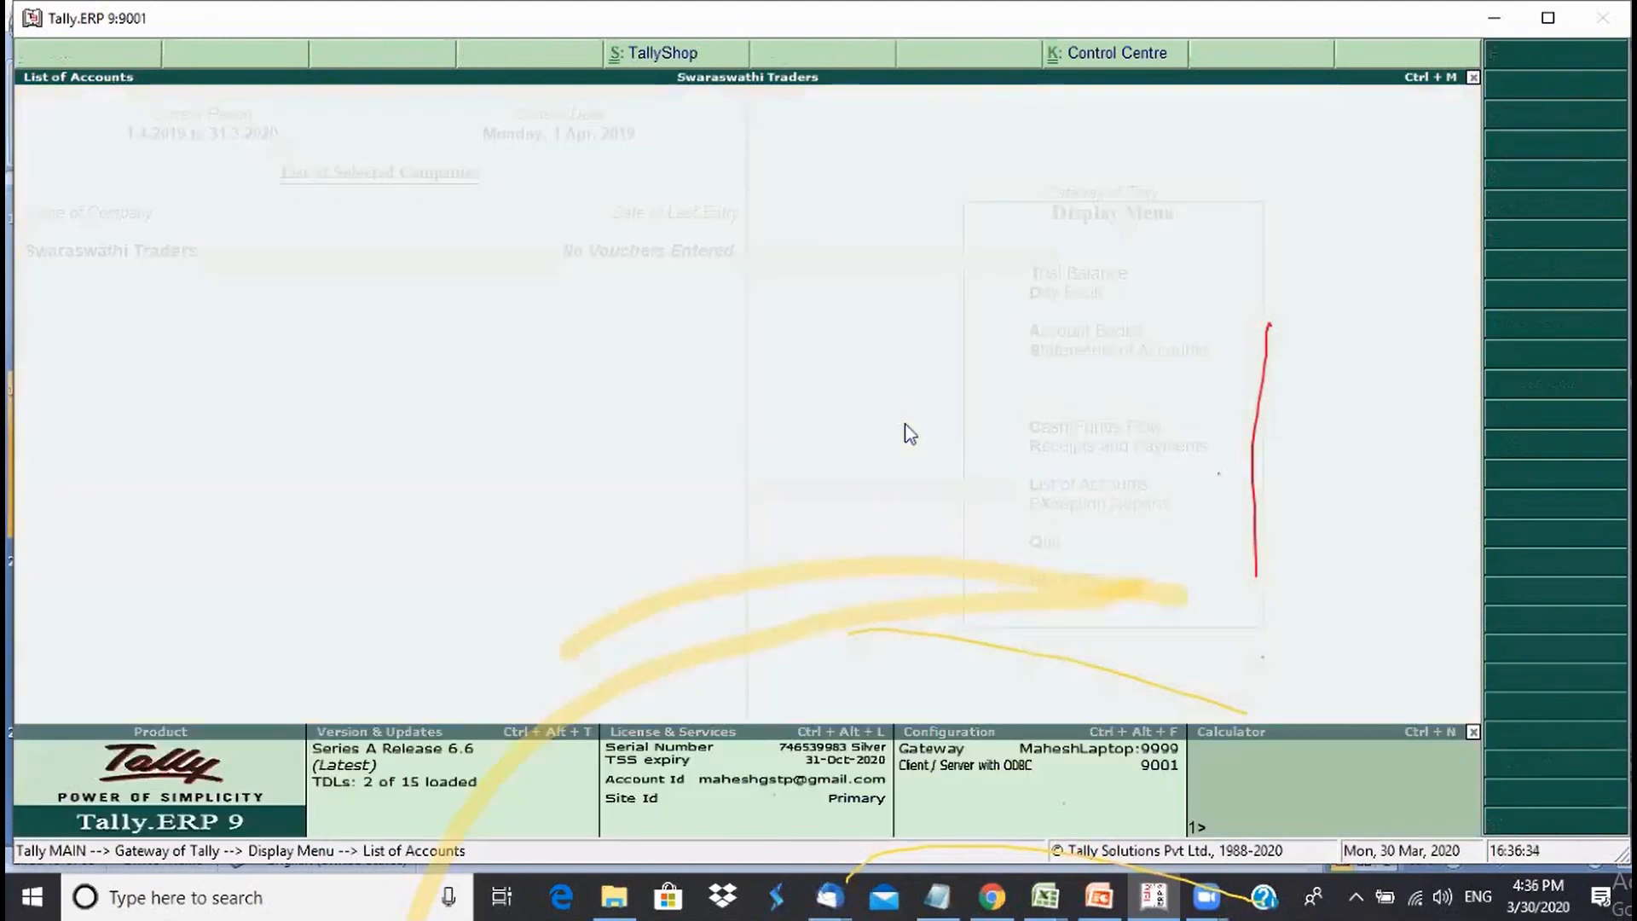
- Decline quitting Tally and view the session chat log in Notepad
key("n")
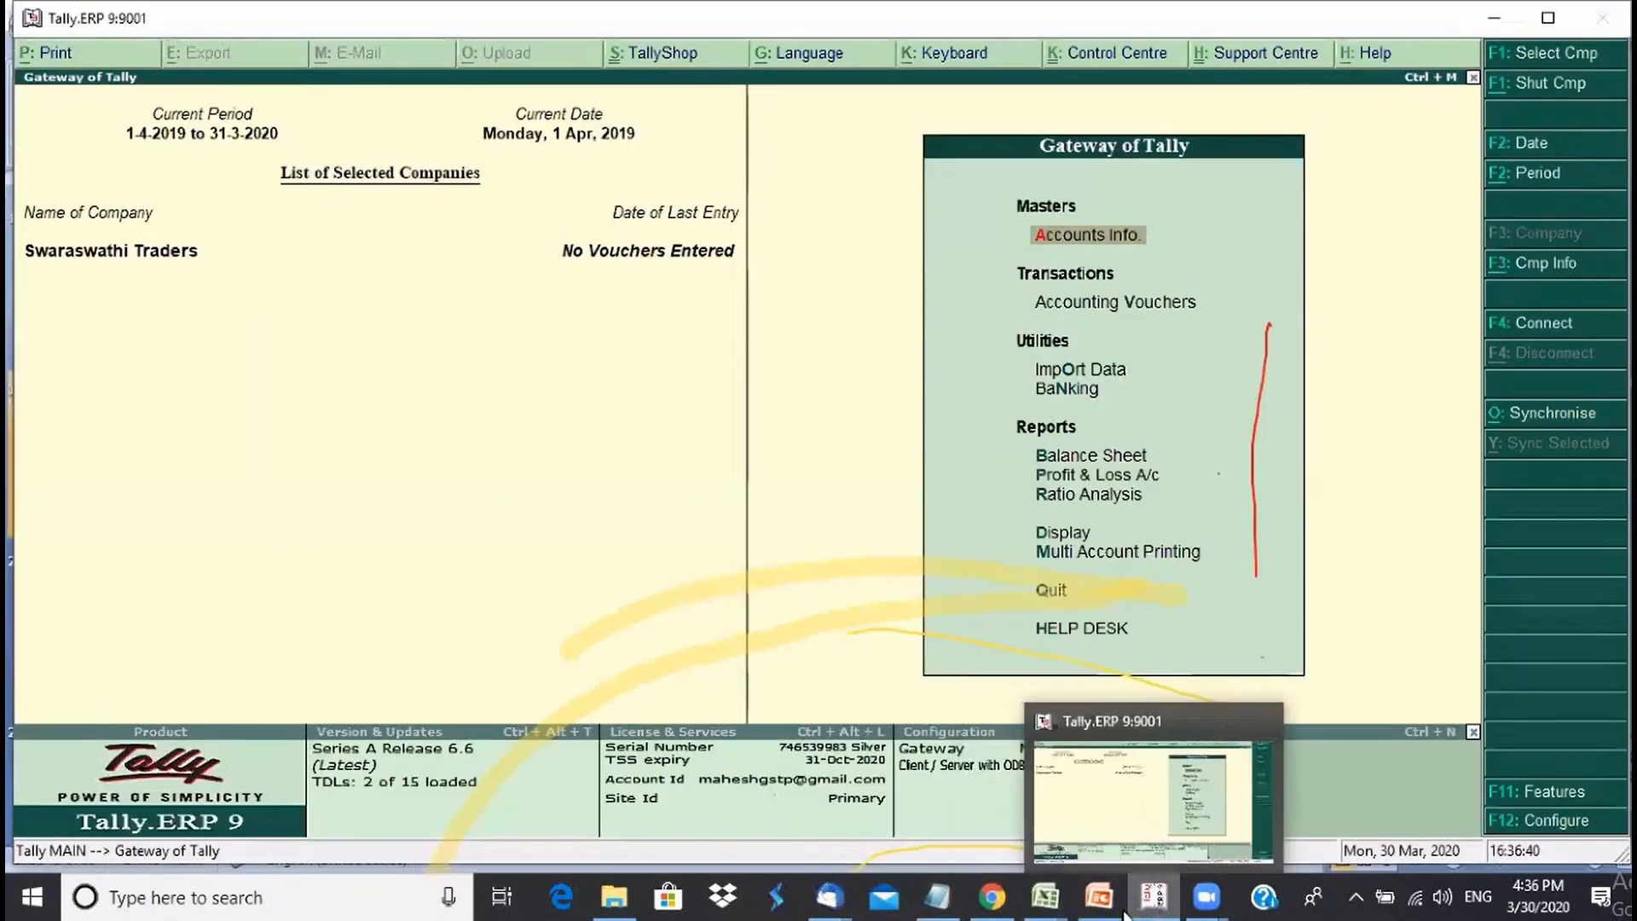
left_click(1100, 897)
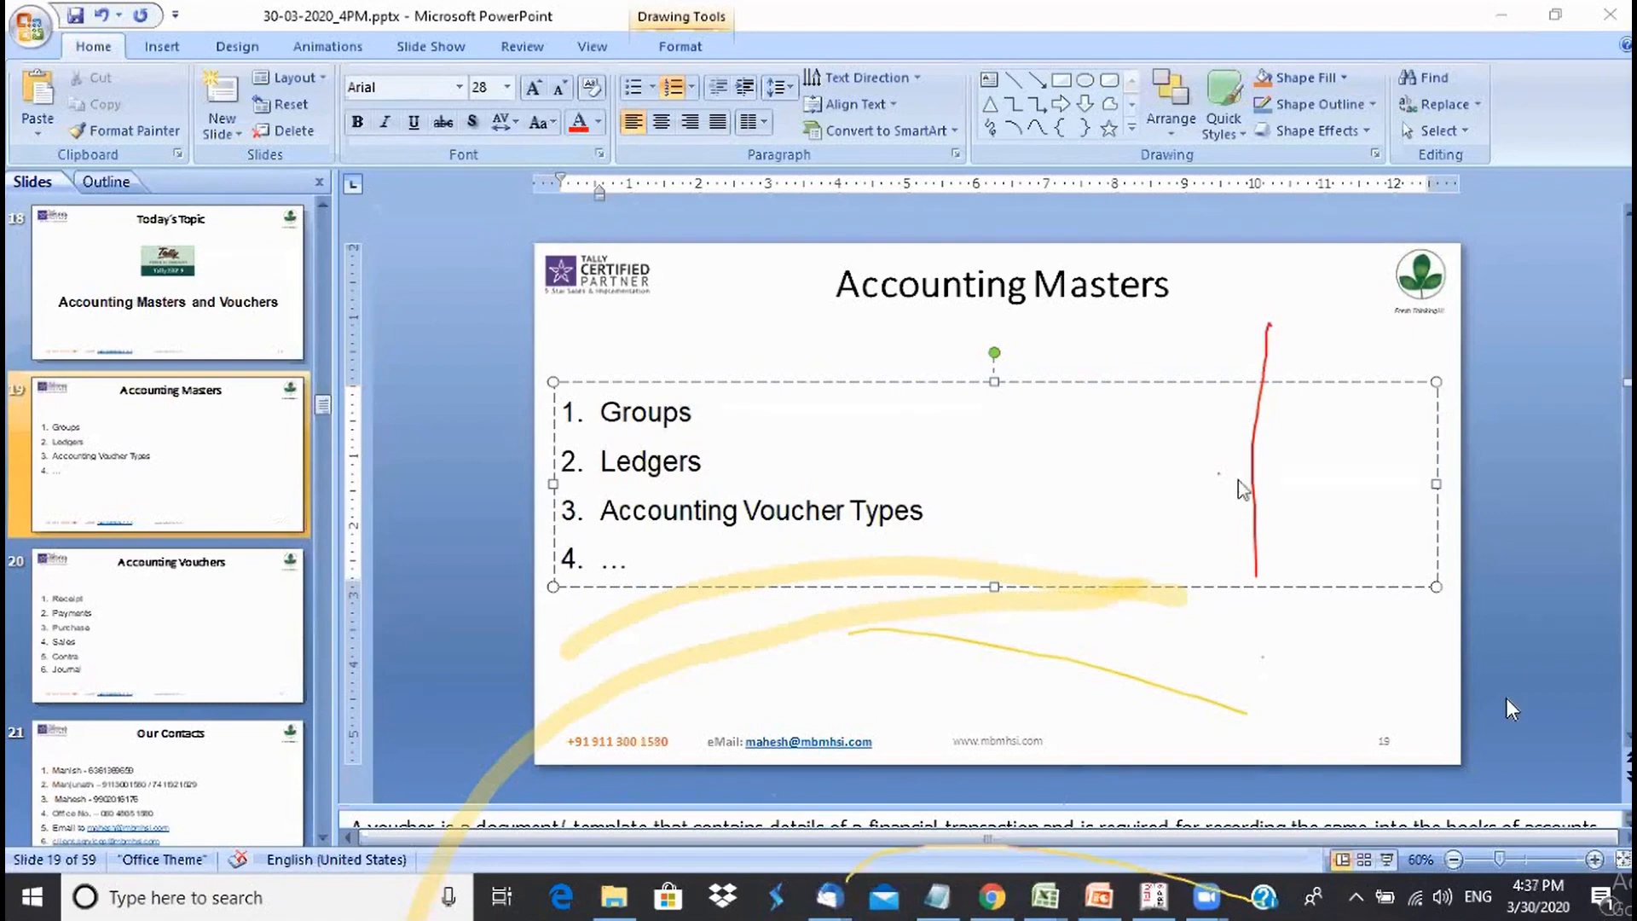
- Bring PowerPoint forward, then return to Tally's Gateway of Tally
left_click(1235, 41)
left_click(1154, 897)
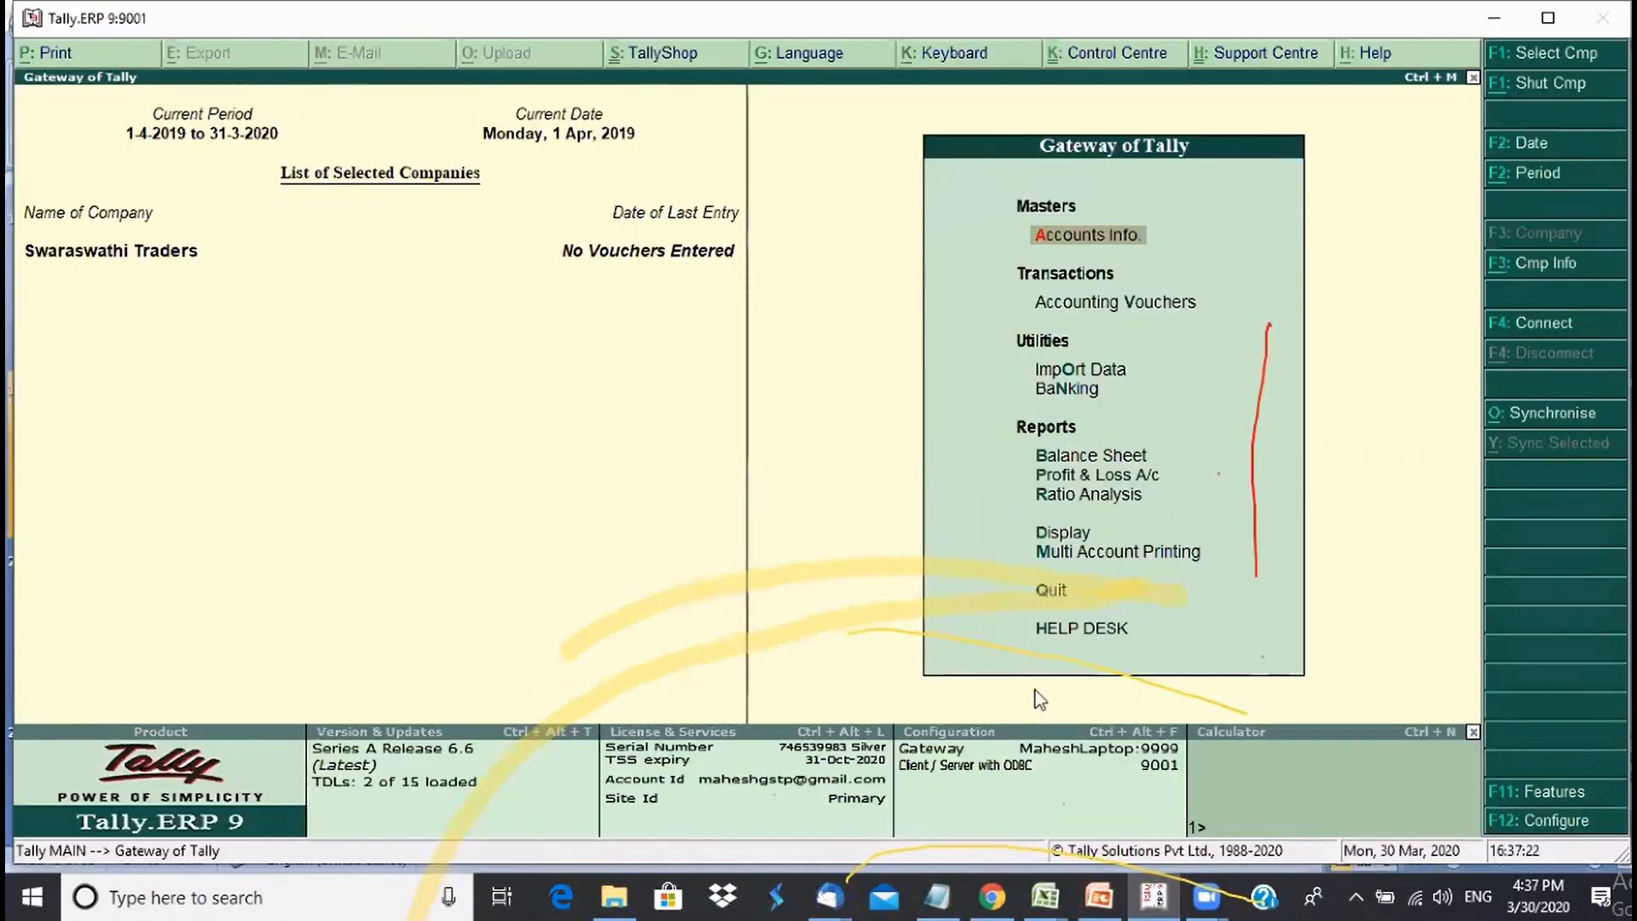
key("Return")
key("Down")
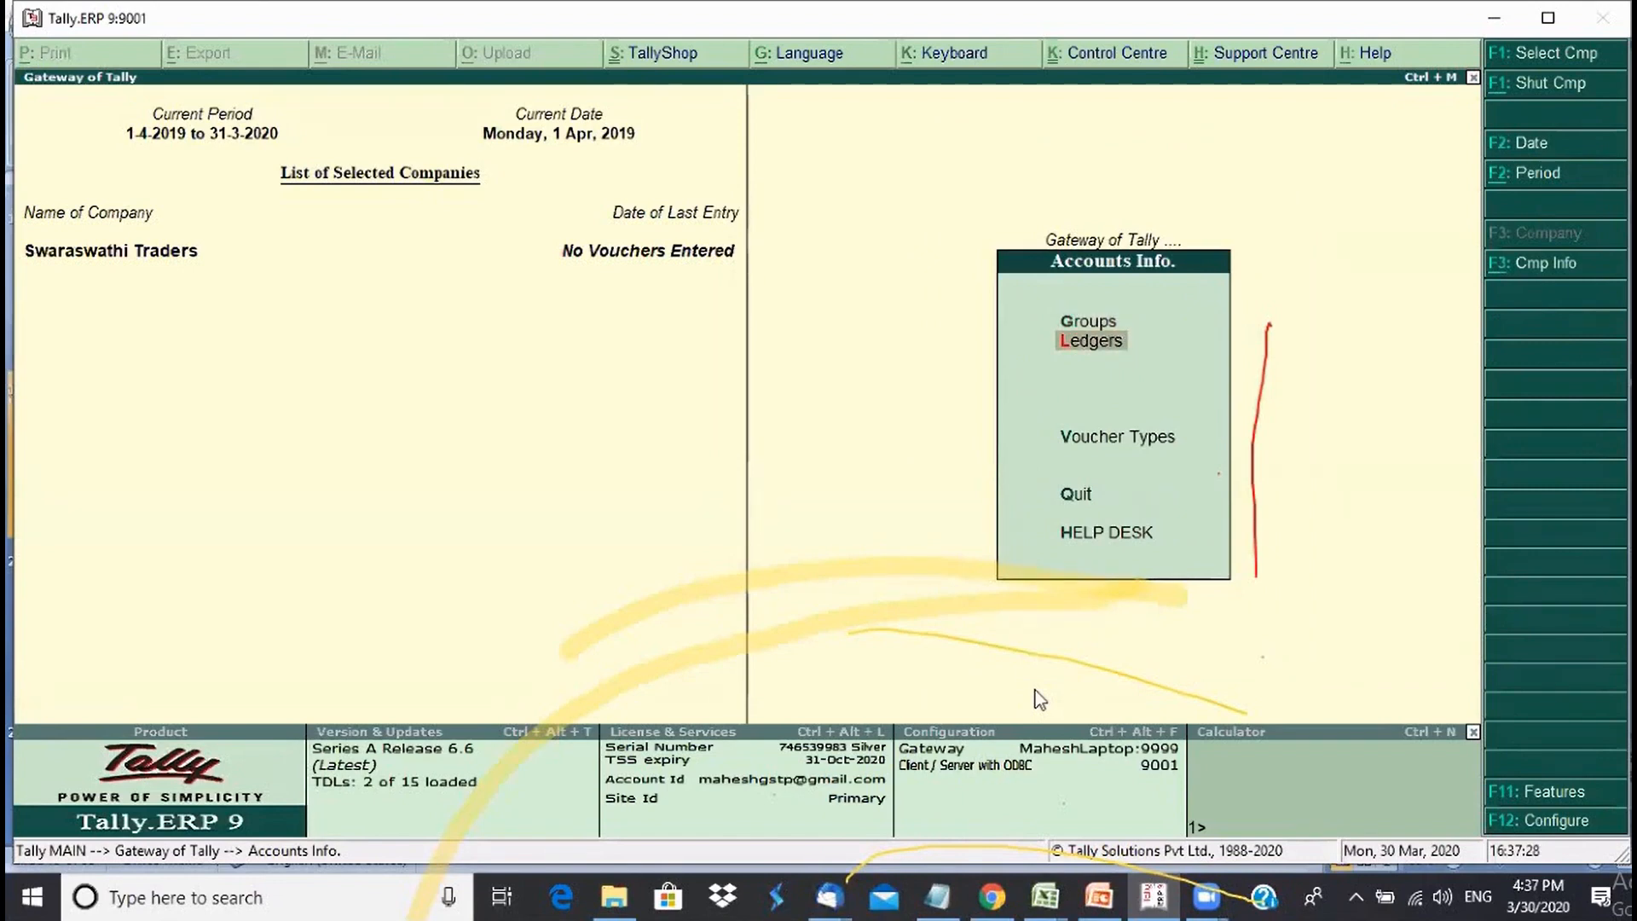
key("Return")
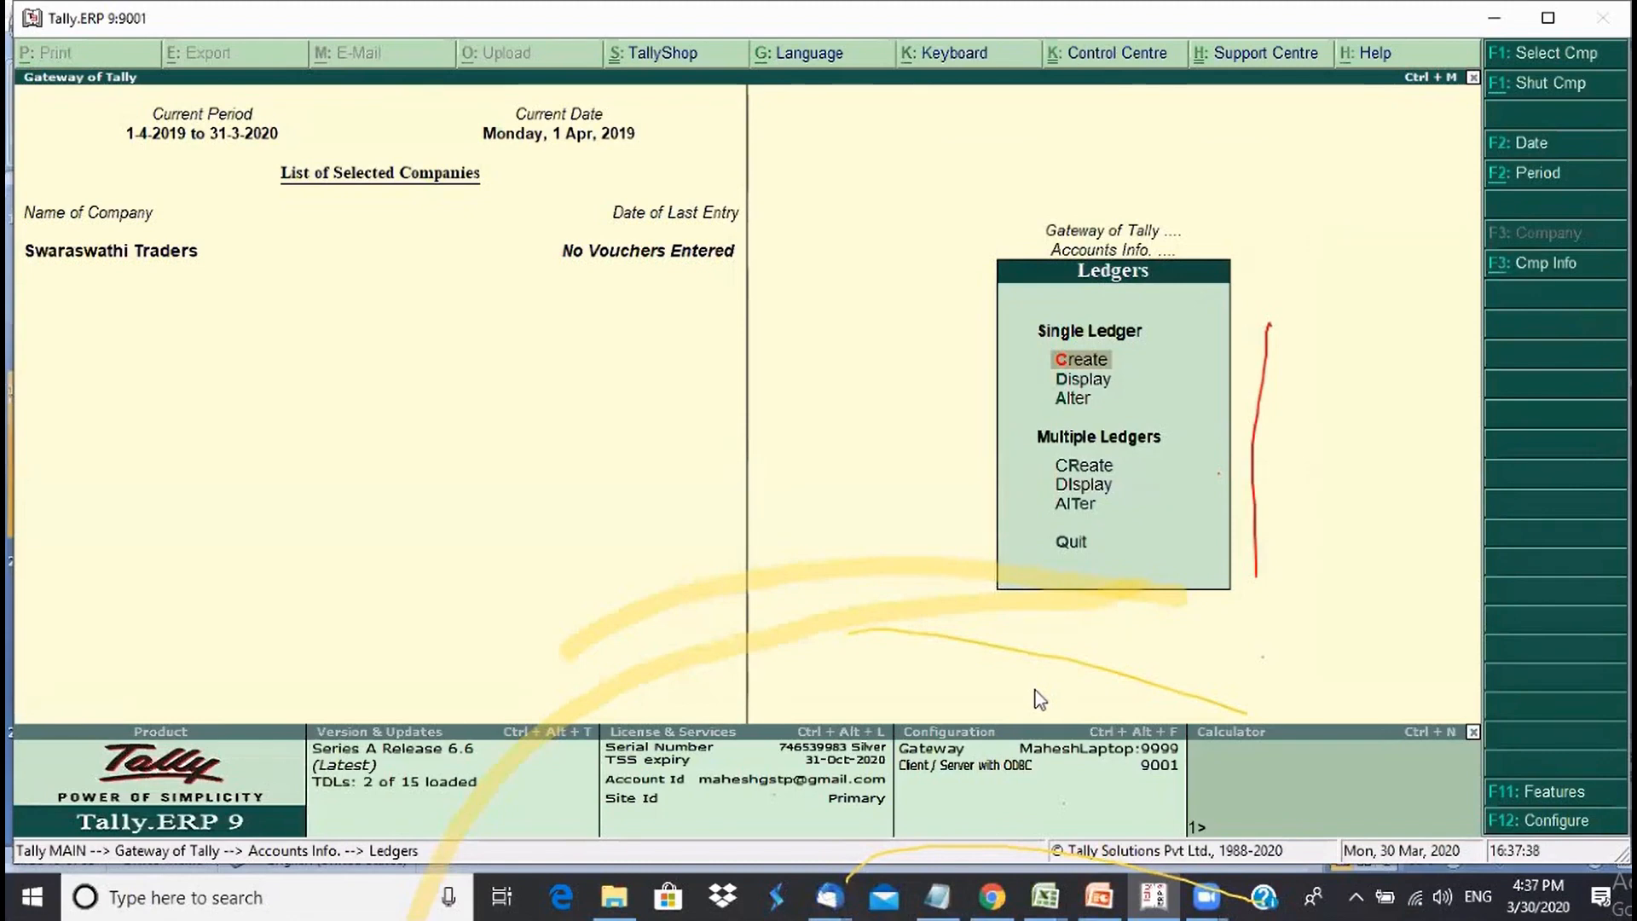
key("Return")
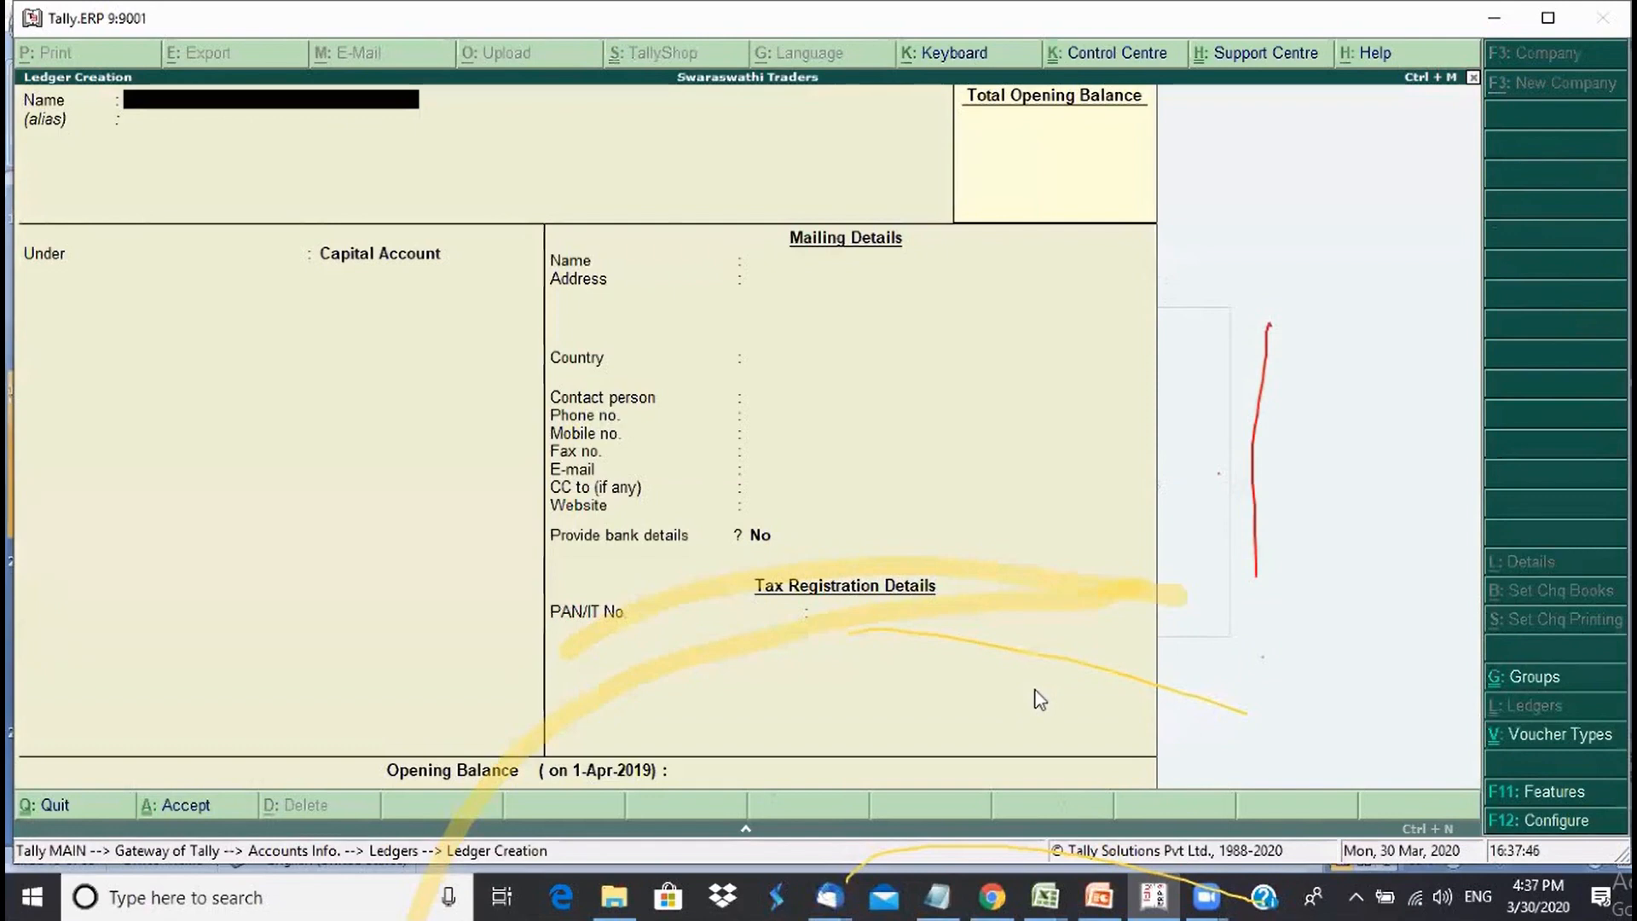
key("Escape")
key("Down")
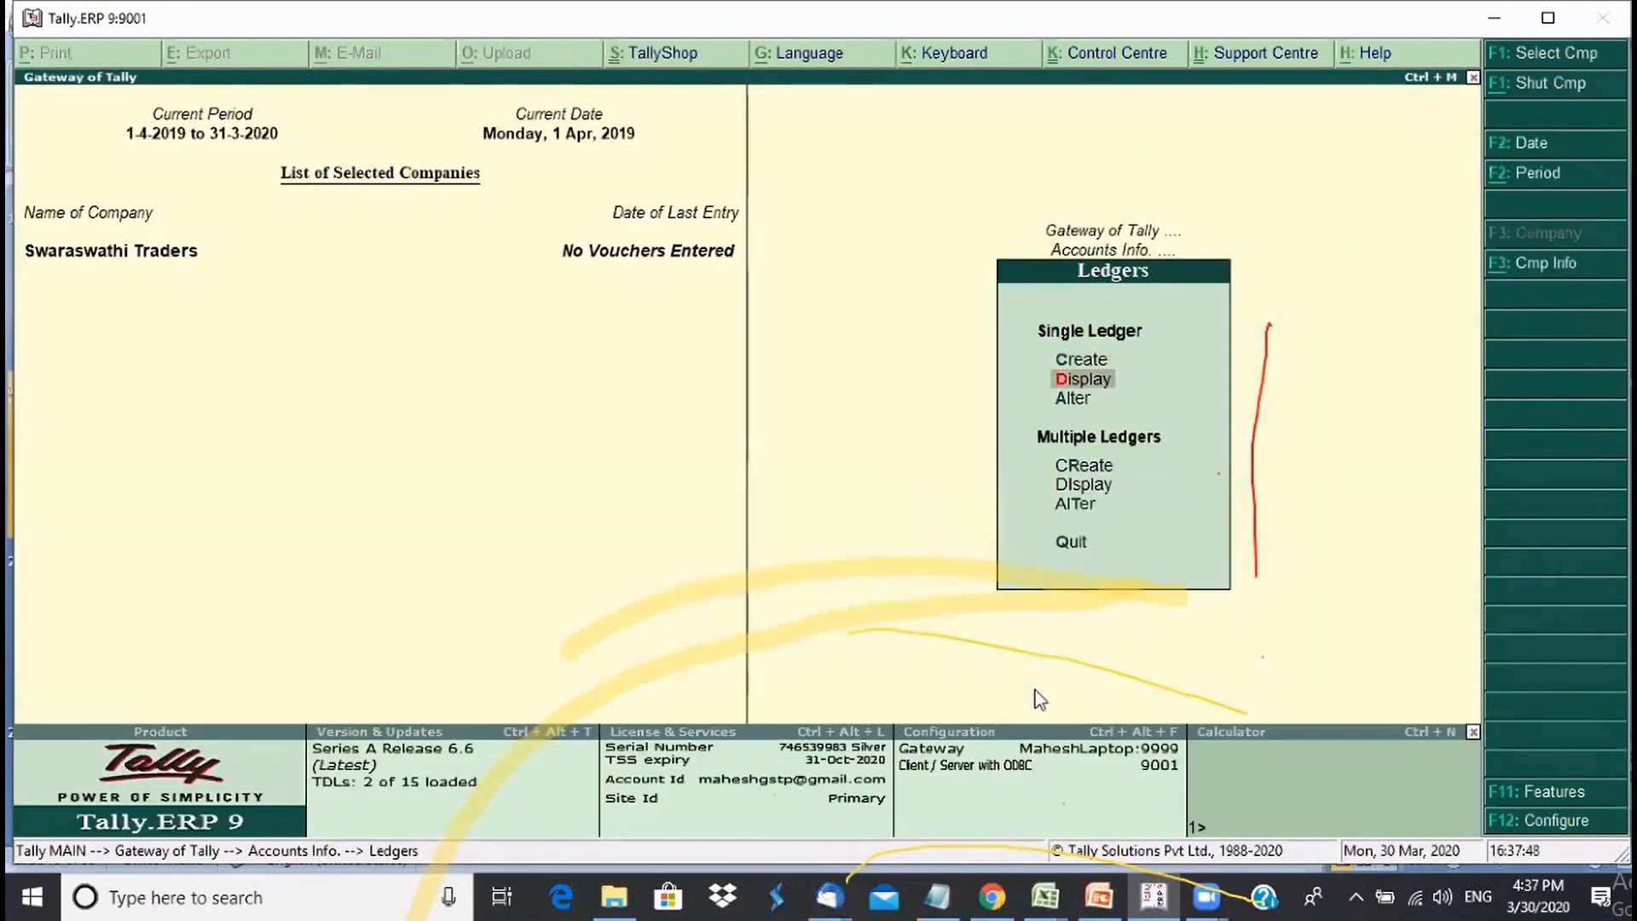
key("Return")
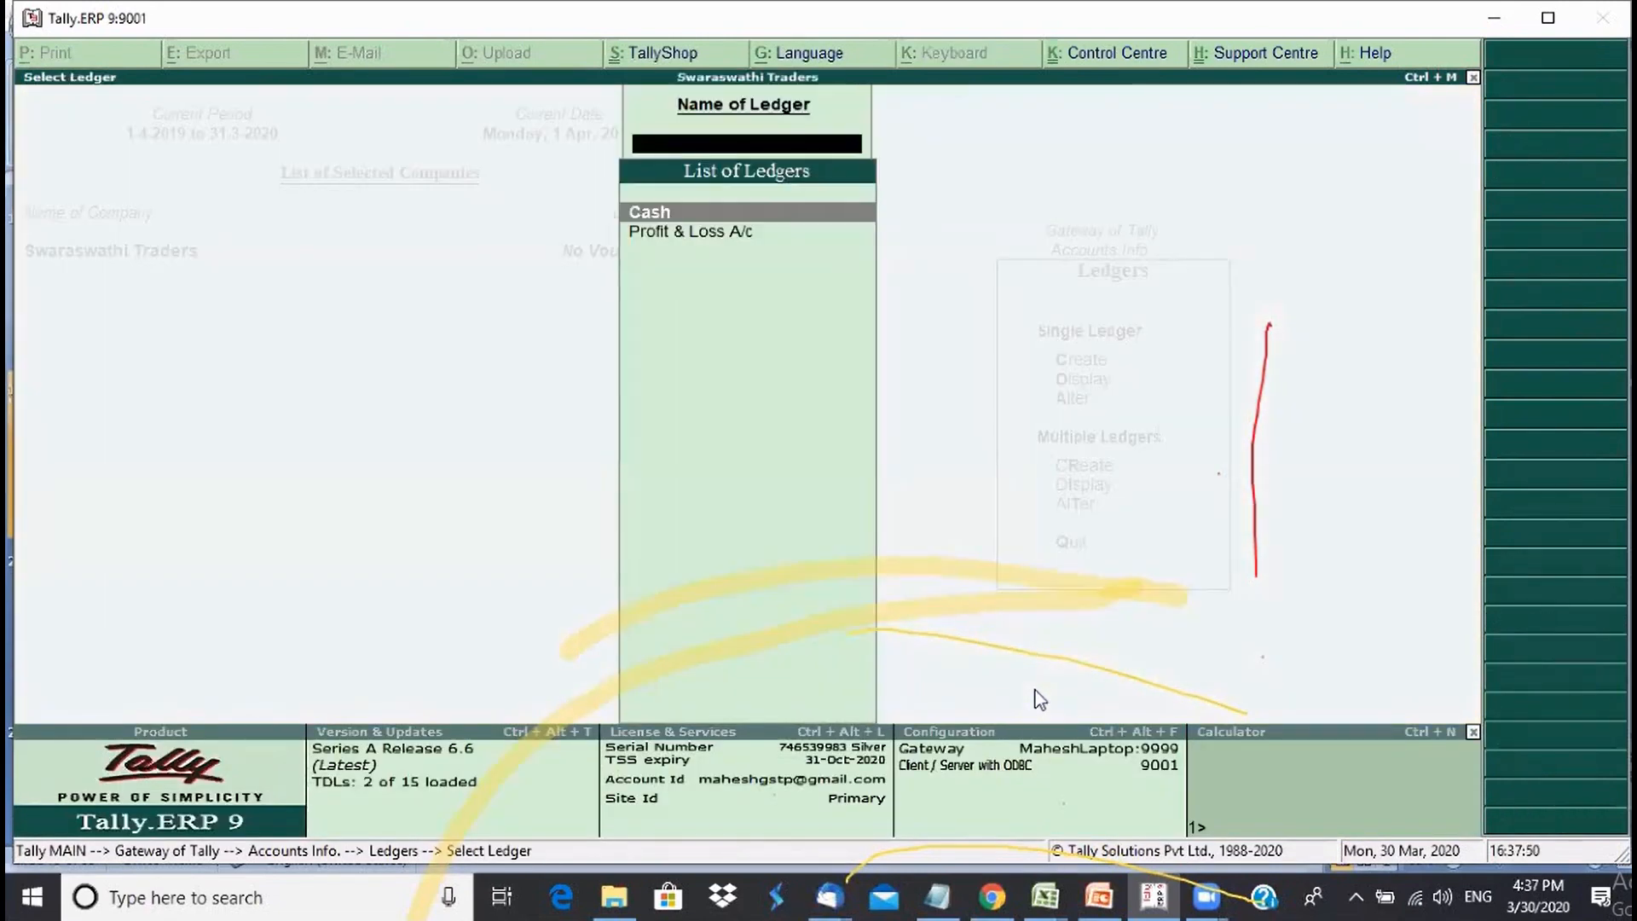
key("Down")
key("Up")
key("Down")
key("Up")
key("Down")
key("Up")
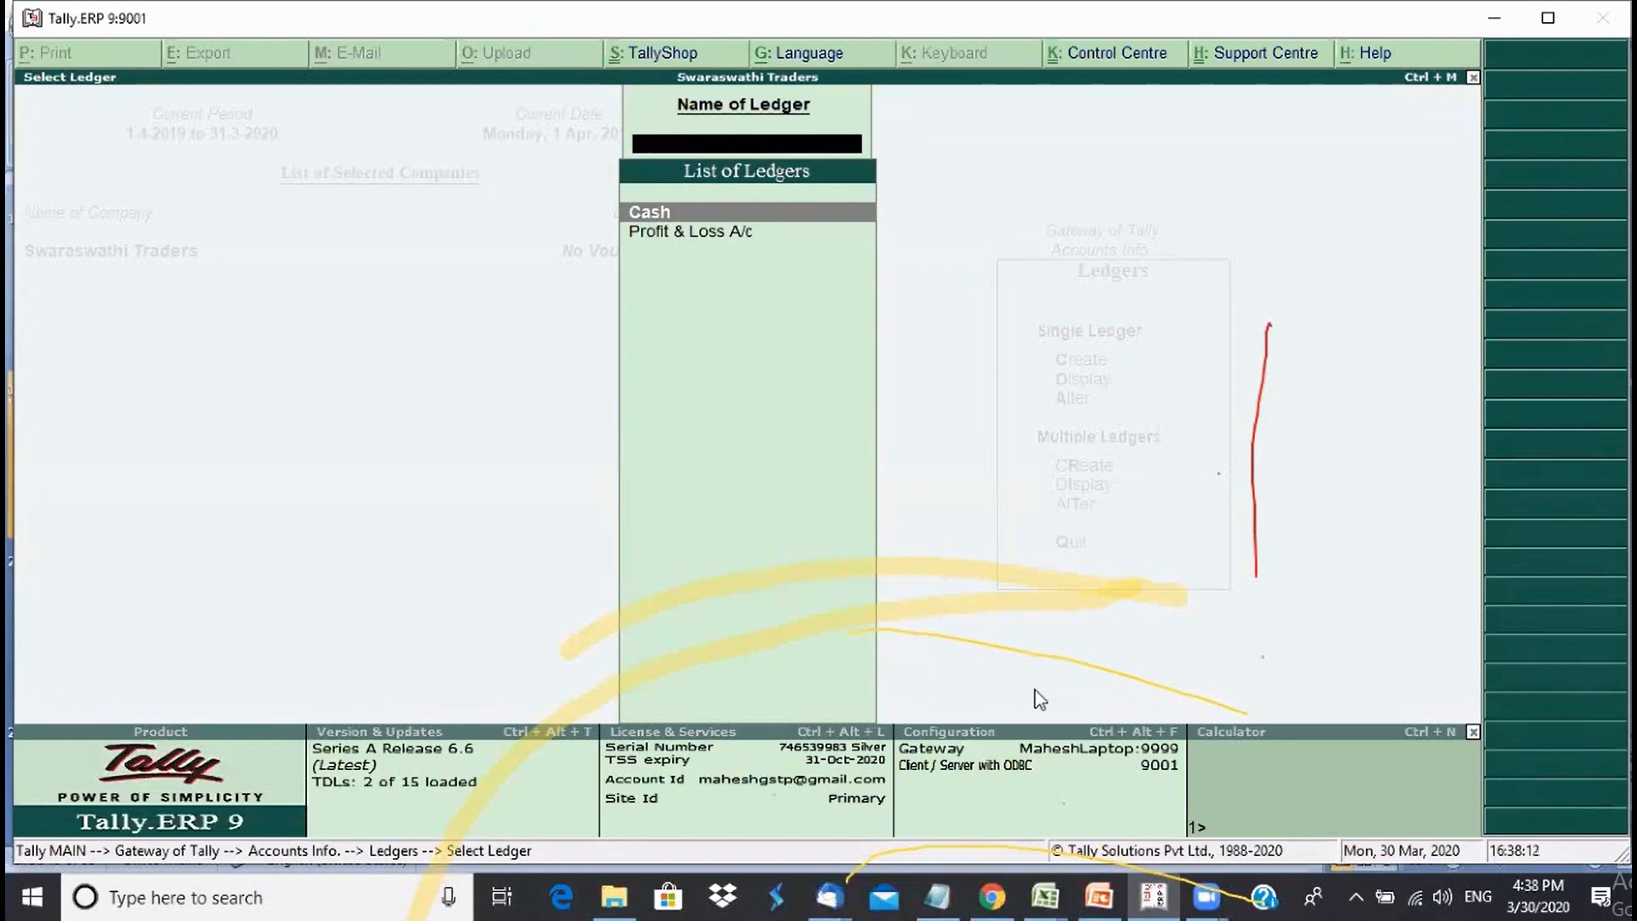
key("Escape")
key("Escape")
key("Escape")
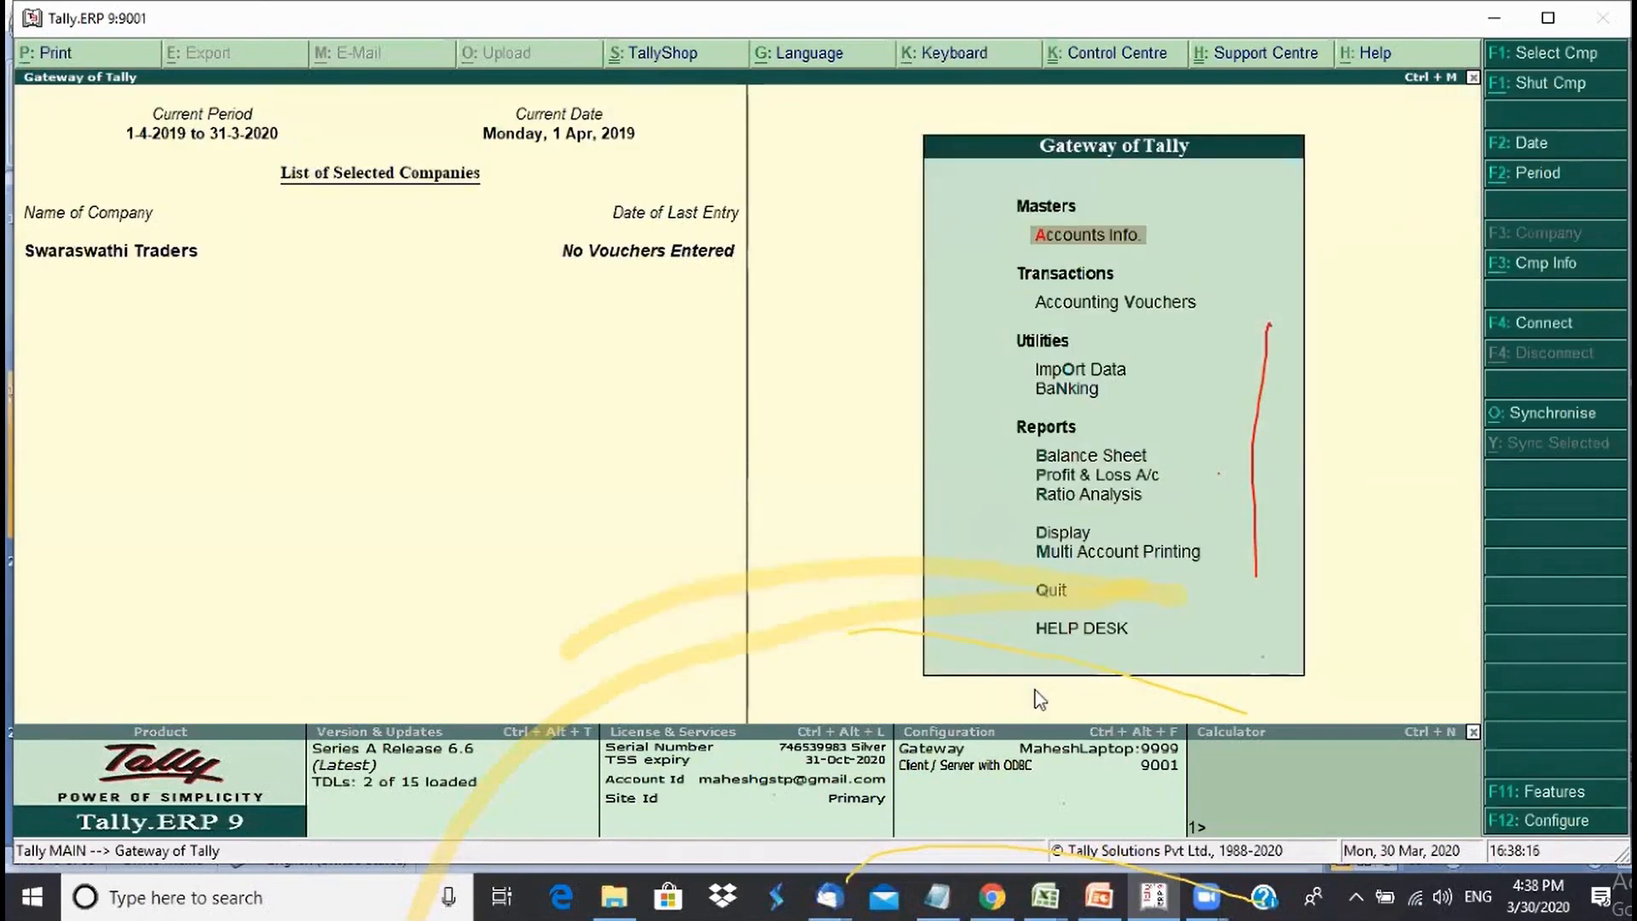
- Start a new ledger in Accounts Info and name it HDFC Bank Account
key("Return")
key("Down")
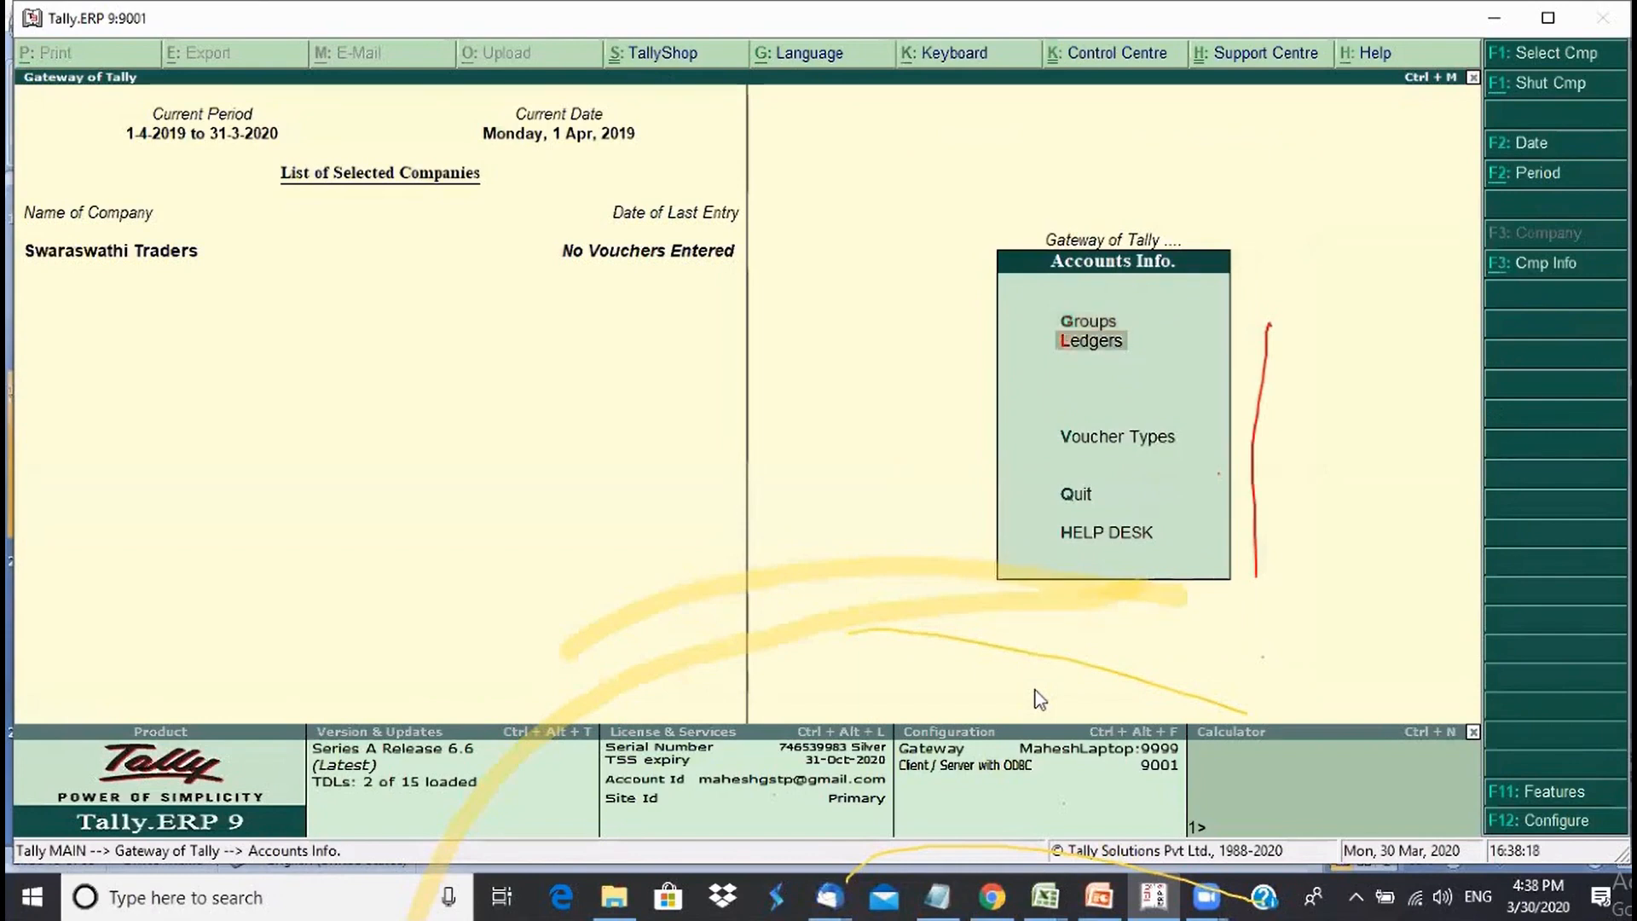
key("Return")
key("Return")
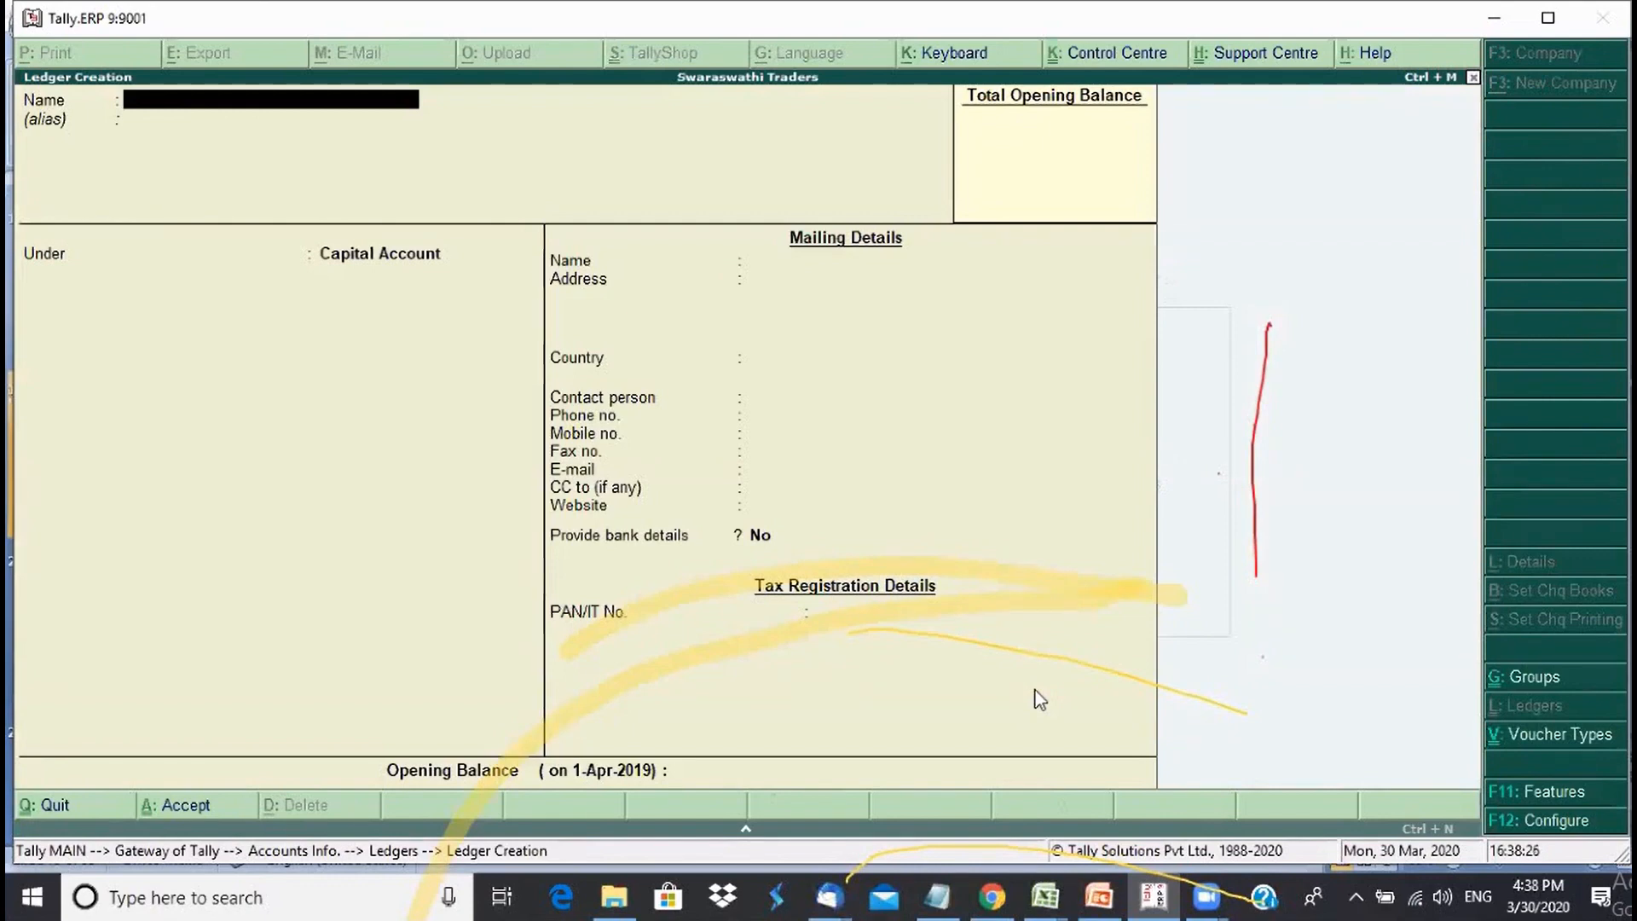
type("HDFC")
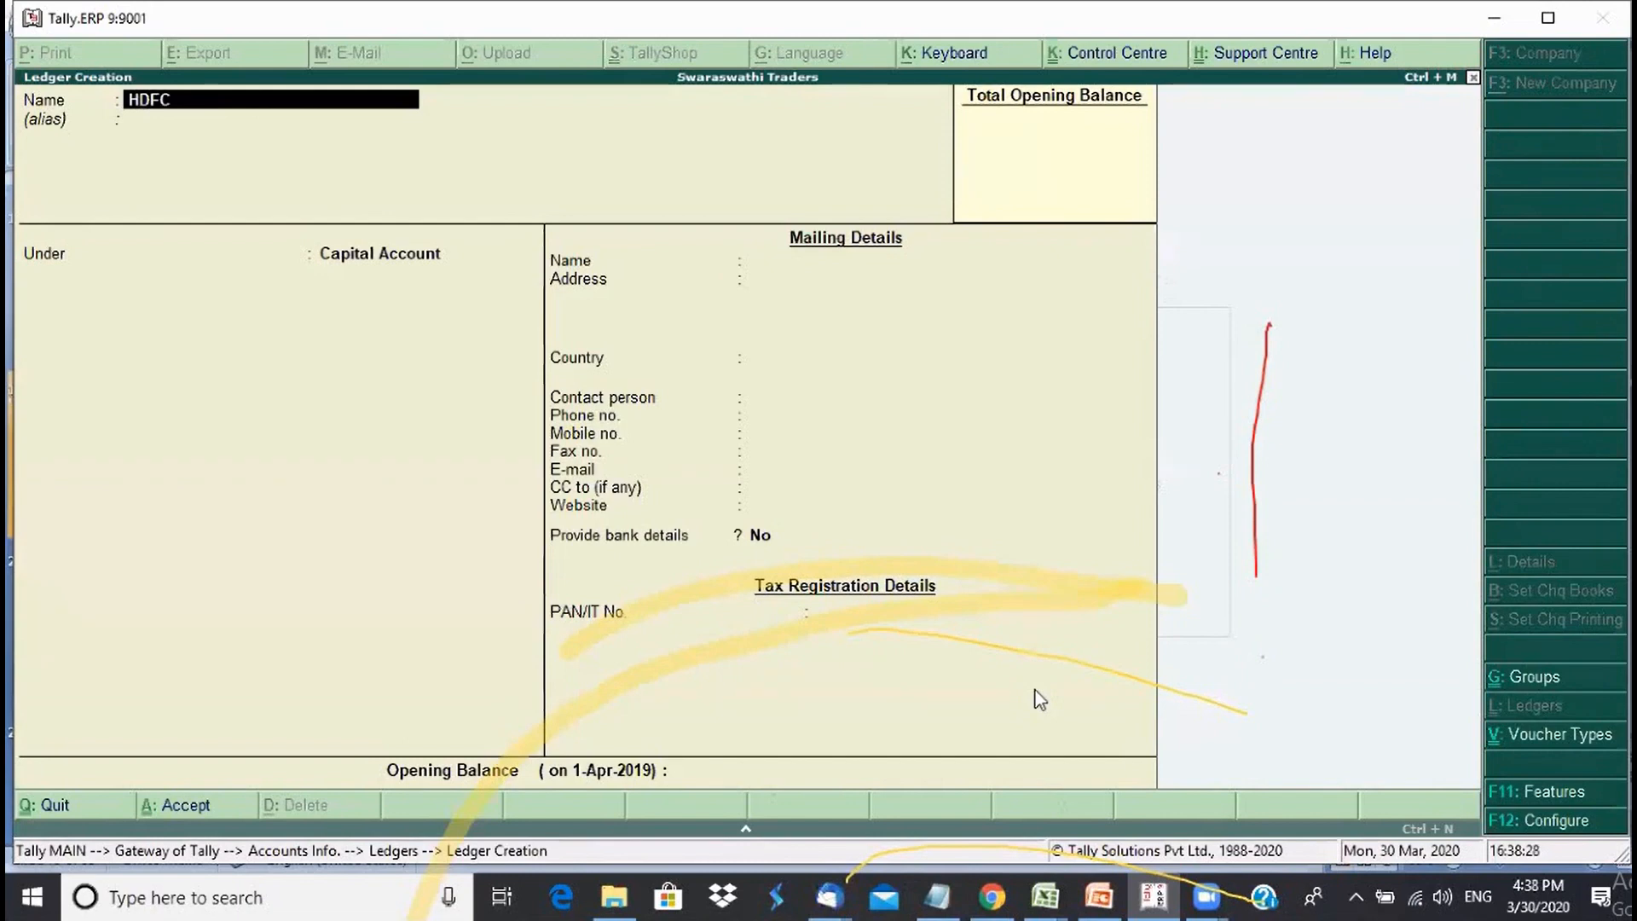
type(" Bank Acc")
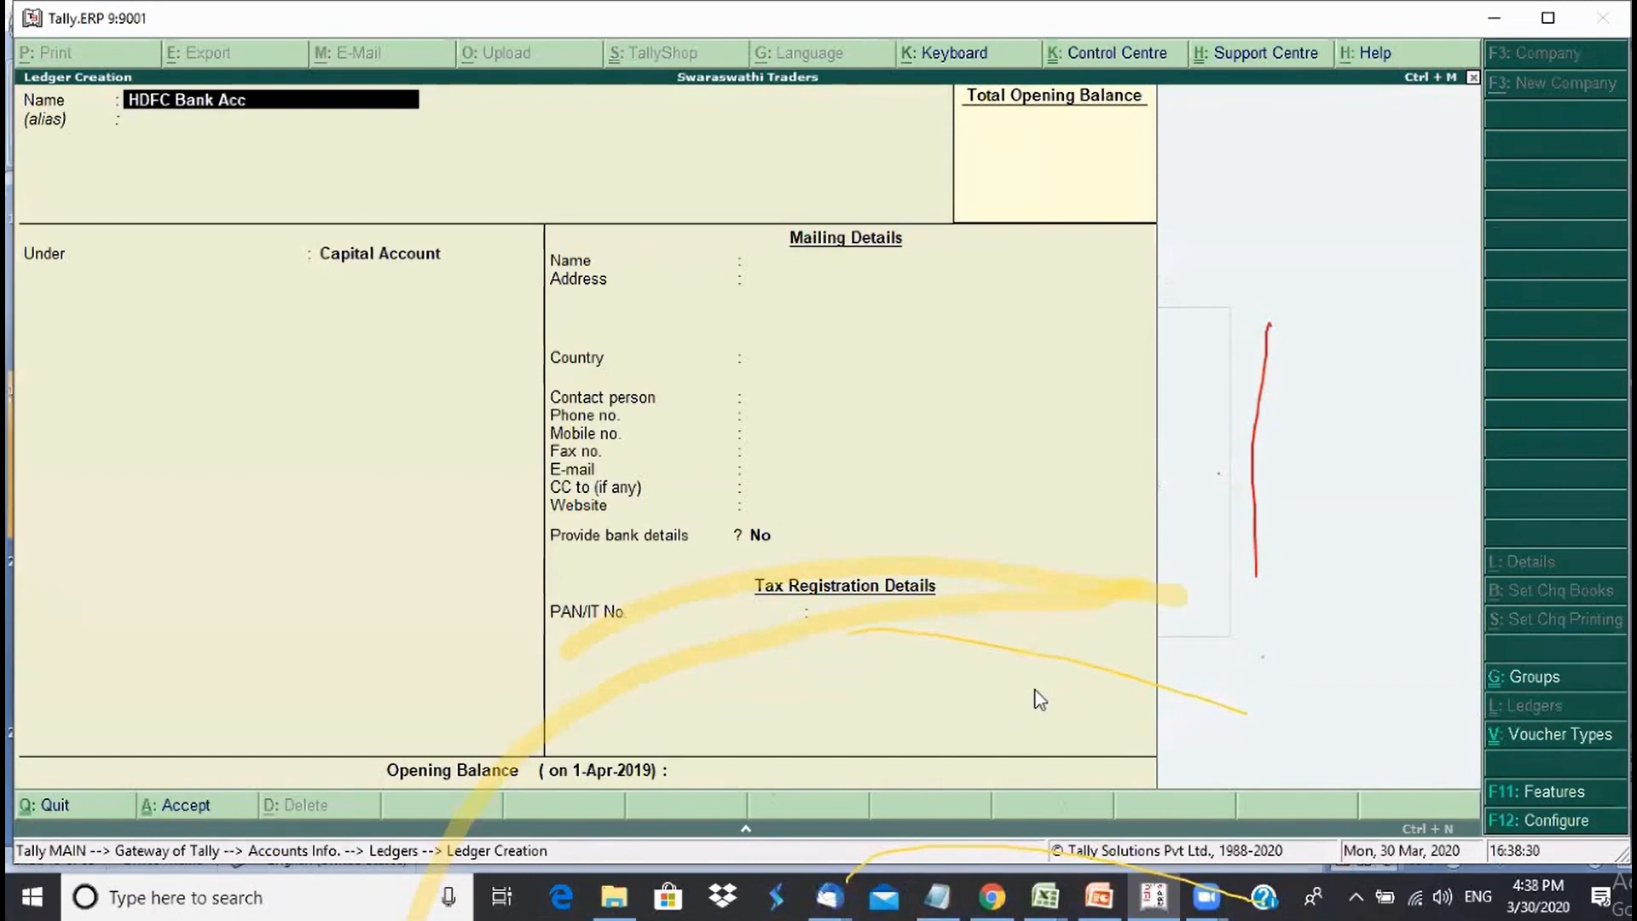
type("ount")
key("Return")
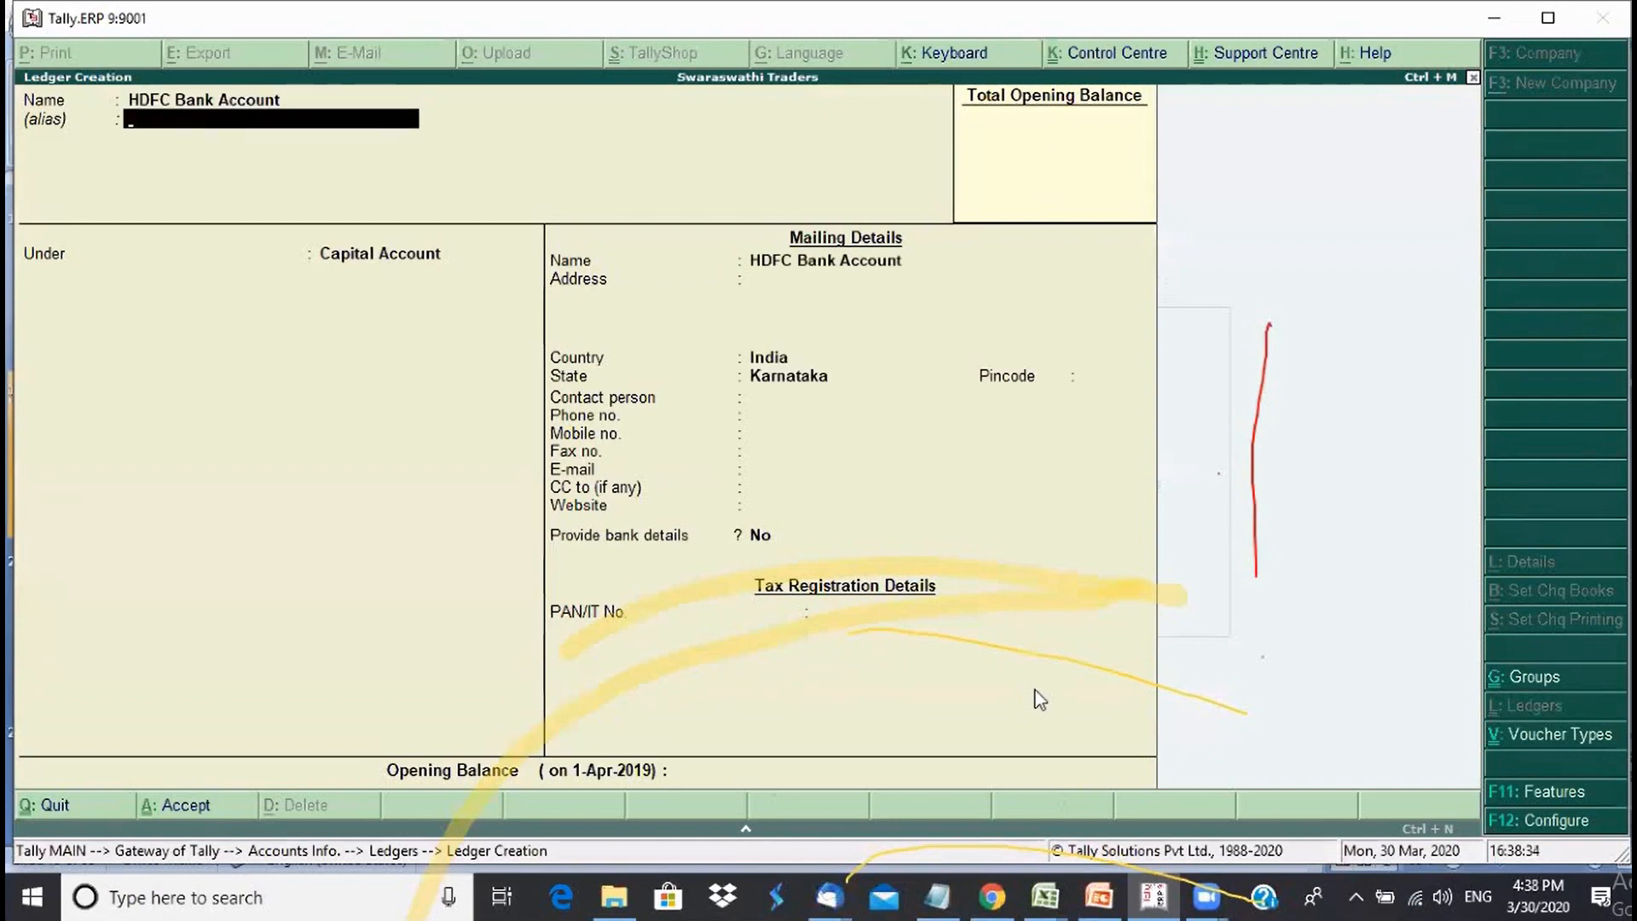
- Place the HDFC Bank Account ledger under the Bank Accounts group
key("Return")
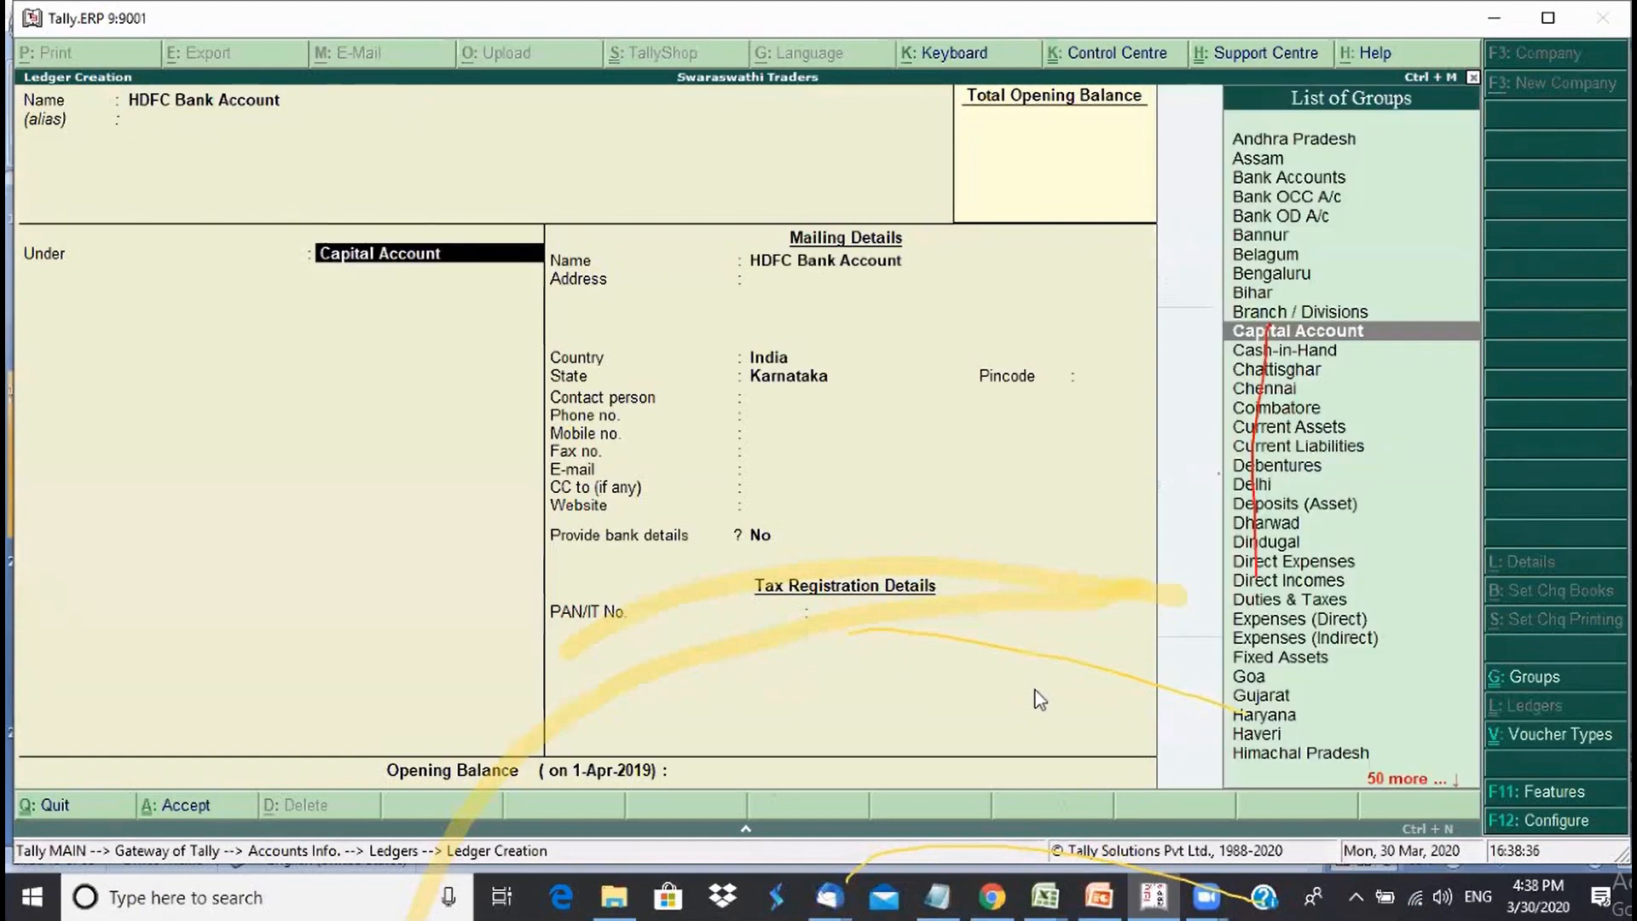
key("Up")
key("Up")
key("Up")
key("Up")
key("Up")
key("Up")
key("Up")
key("Up")
key("Up")
key("Up")
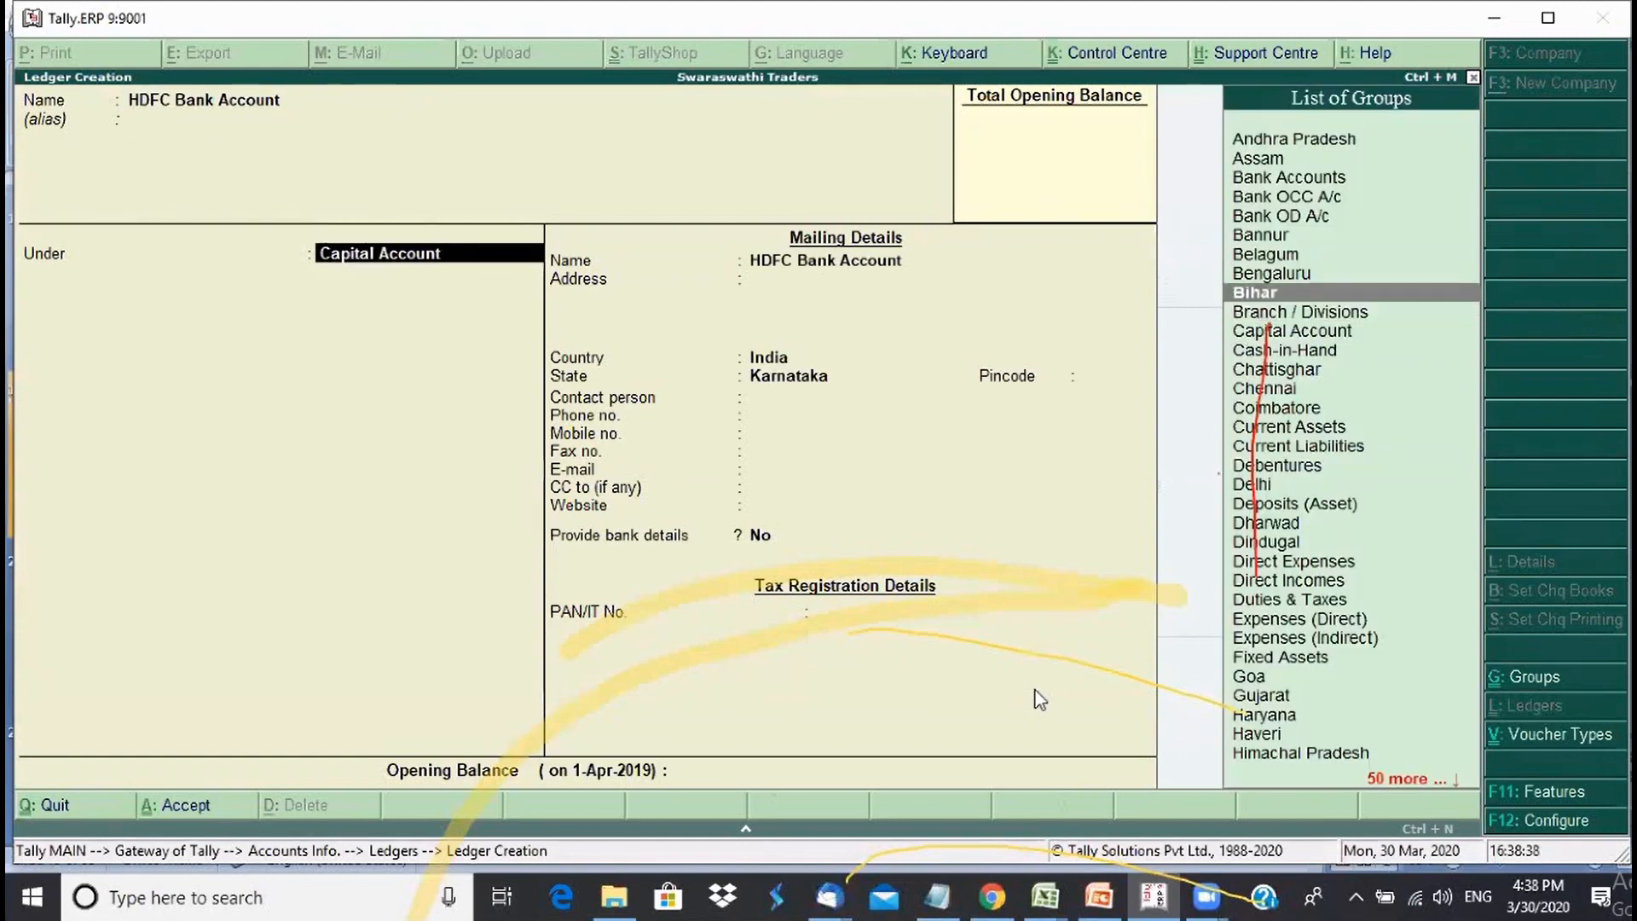
key("Down")
key("Down")
key("Down")
key("Down")
key("Down")
key("Down")
key("Down")
key("Down")
key("Down")
key("Down")
key("Down")
key("Down")
key("Down")
key("Down")
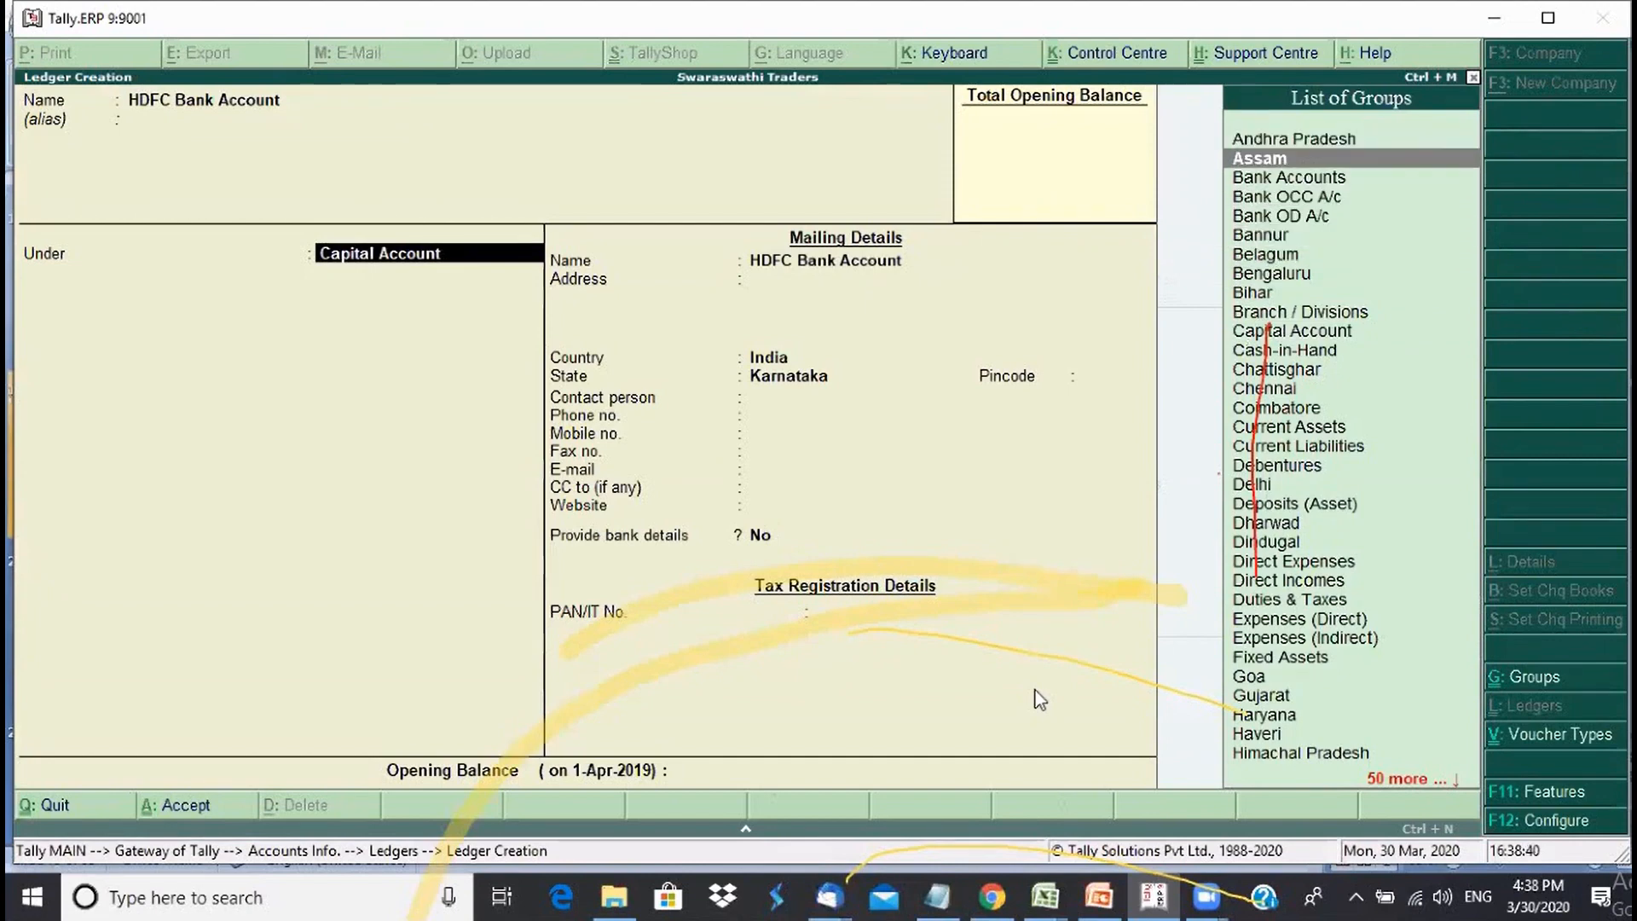
key("Down")
key("Down")
key("Down")
key("Down")
key("Down")
key("Down")
key("Down")
key("Down")
key("Down")
key("Down")
key("Down")
key("Down")
key("Down")
key("Down")
key("Down")
key("Down")
key("Down")
key("Down")
key("Down")
key("Down")
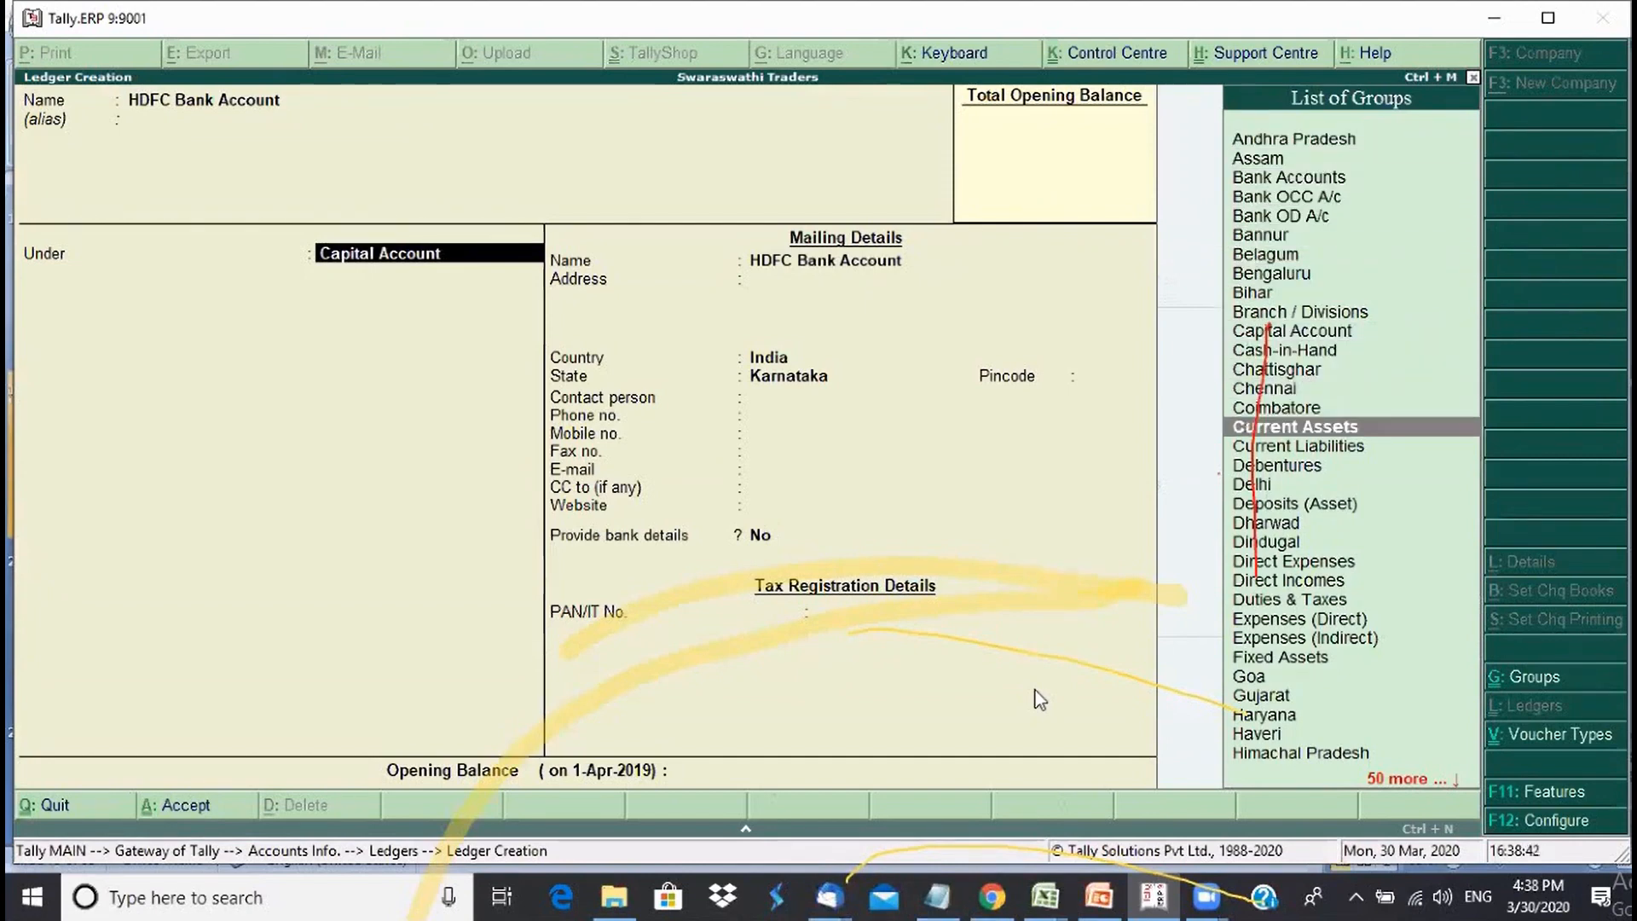
key("Up")
key("Up")
key("Up")
key("Up")
key("Up")
key("Up")
key("Up")
key("Up")
key("Up")
key("Up")
key("Up")
key("Up")
key("Up")
key("Up")
key("Up")
key("Up")
key("Up")
key("Up")
key("Up")
key("Up")
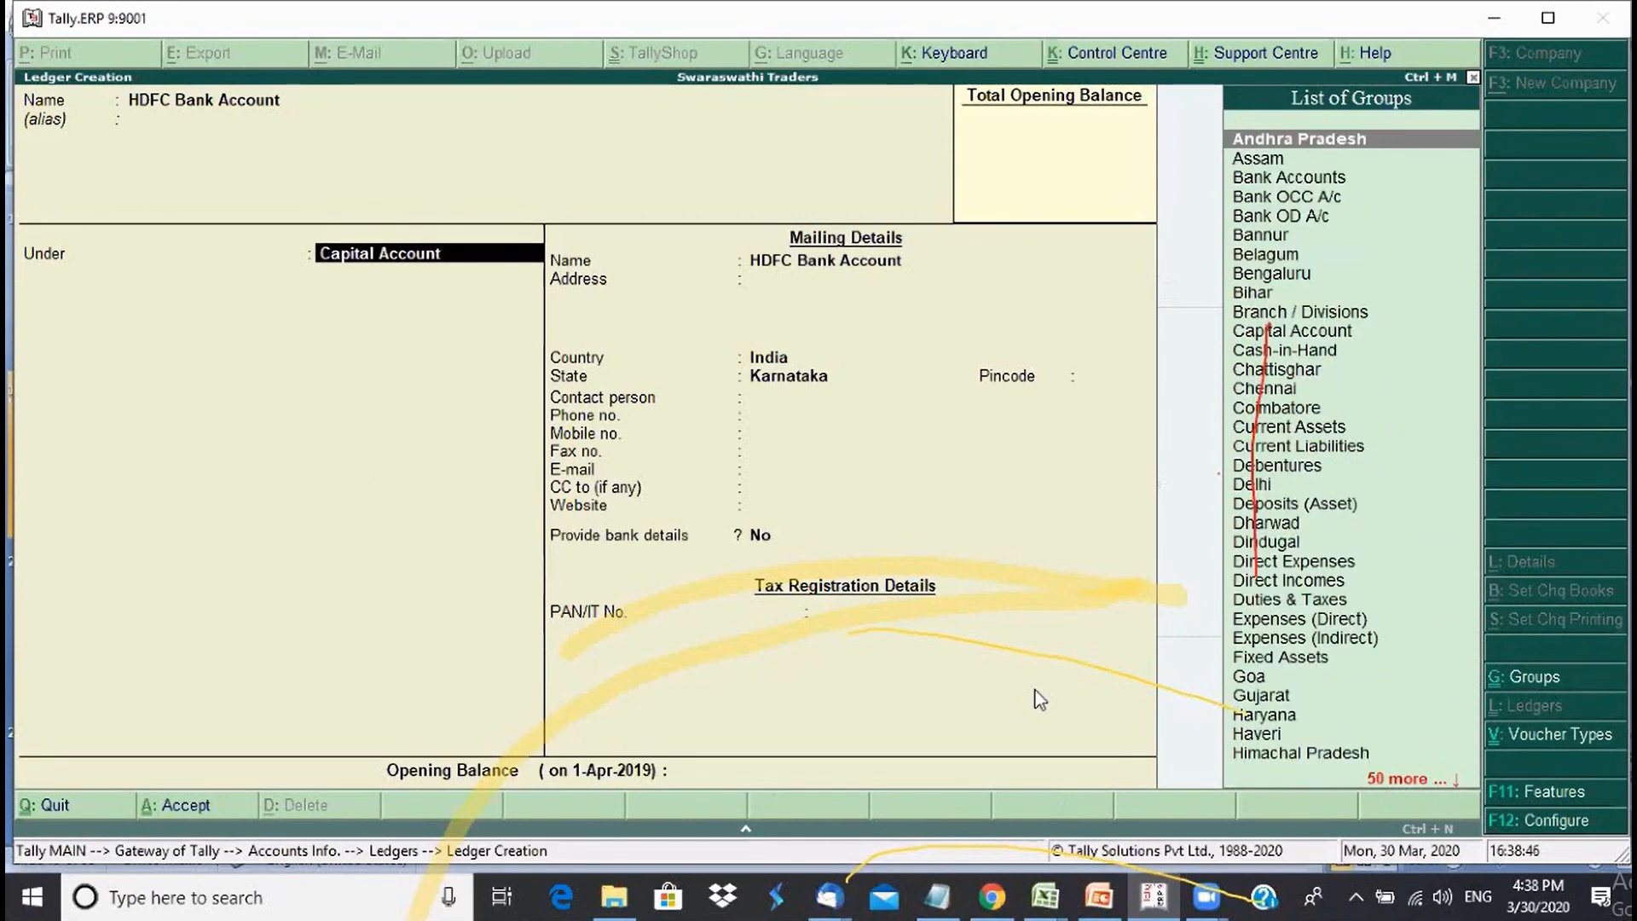
key("Down")
key("Down")
key("Down")
key("Down")
key("Down")
key("Down")
key("Down")
key("Down")
key("Down")
key("Down")
key("Down")
key("Down")
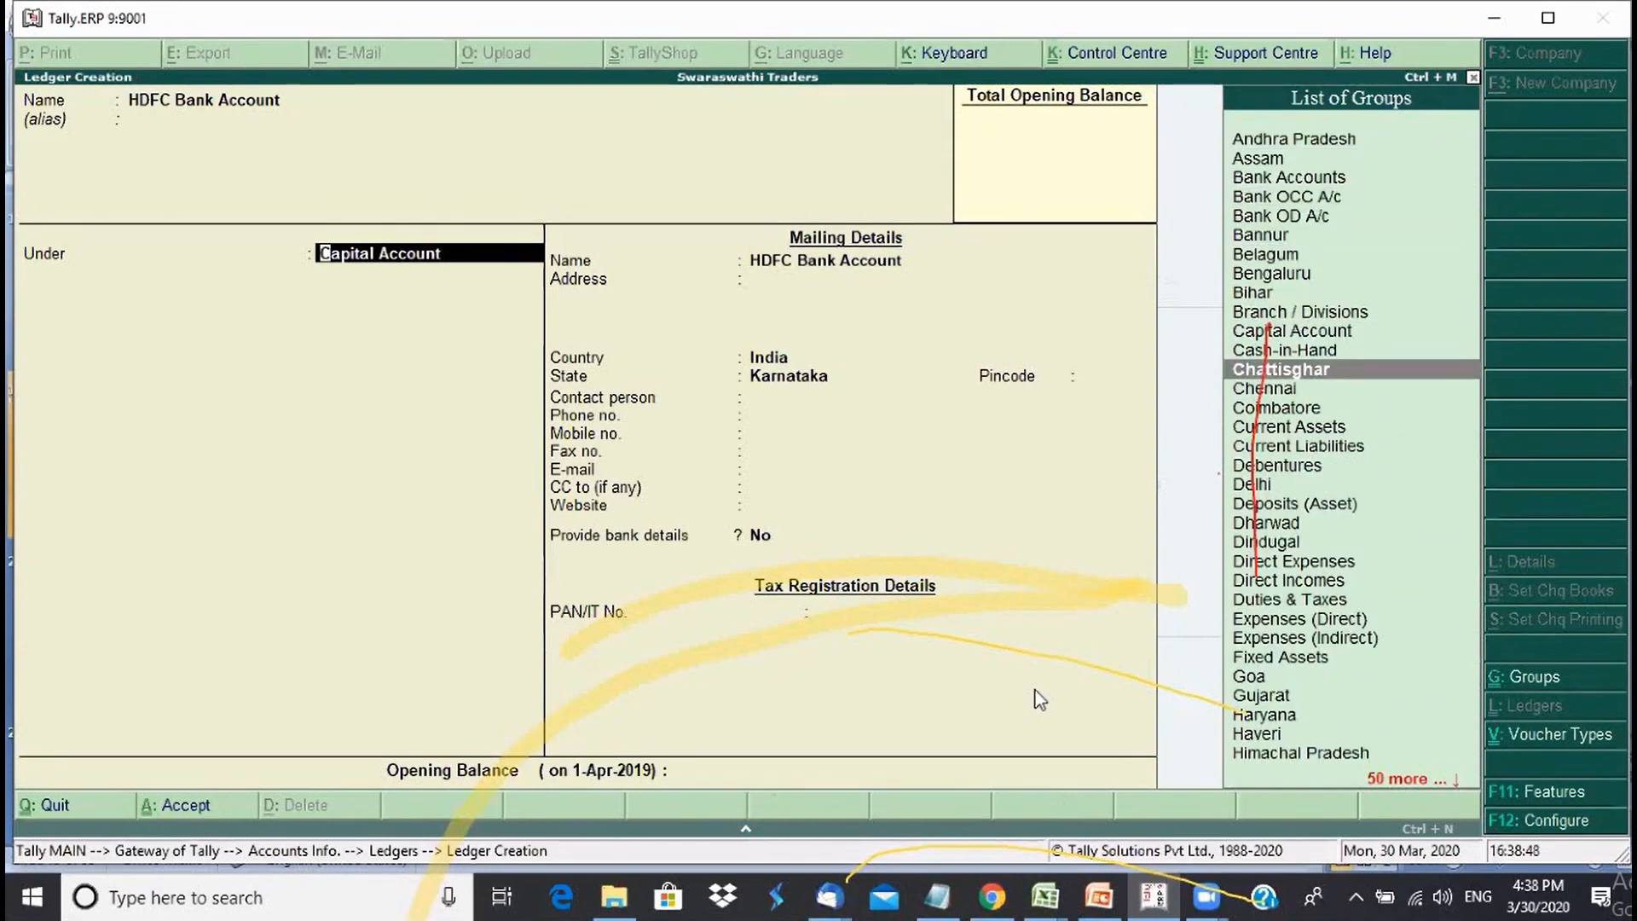
key("Up")
key("Up")
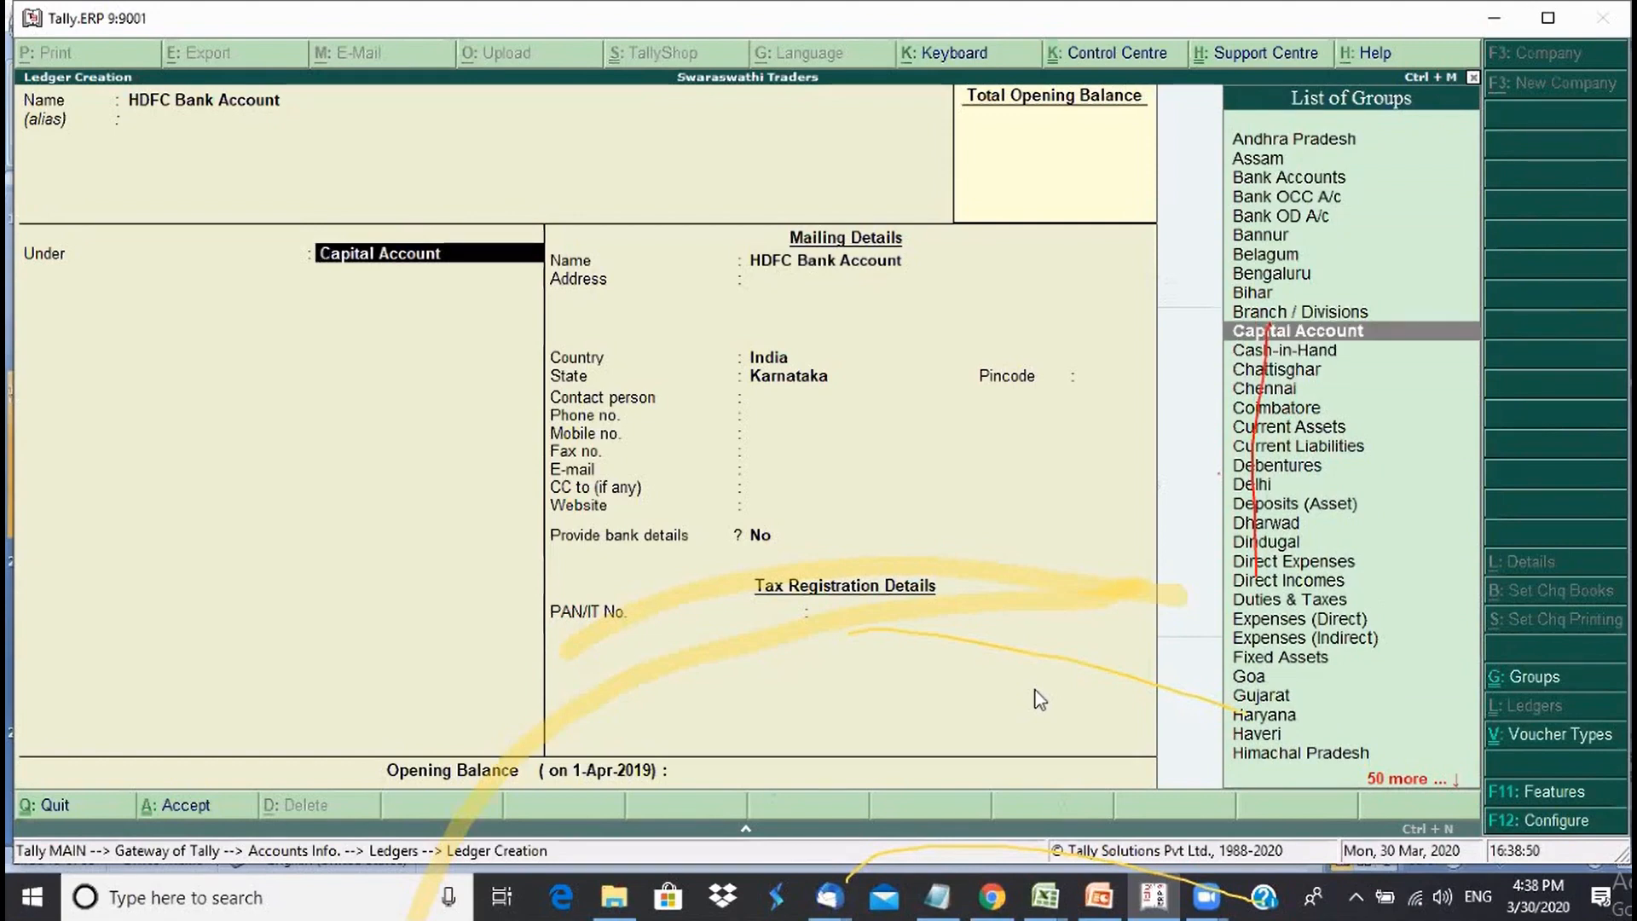
key("Up")
key("Up")
key("Up")
key("Up")
key("Up")
key("Up")
key("Up")
key("Up")
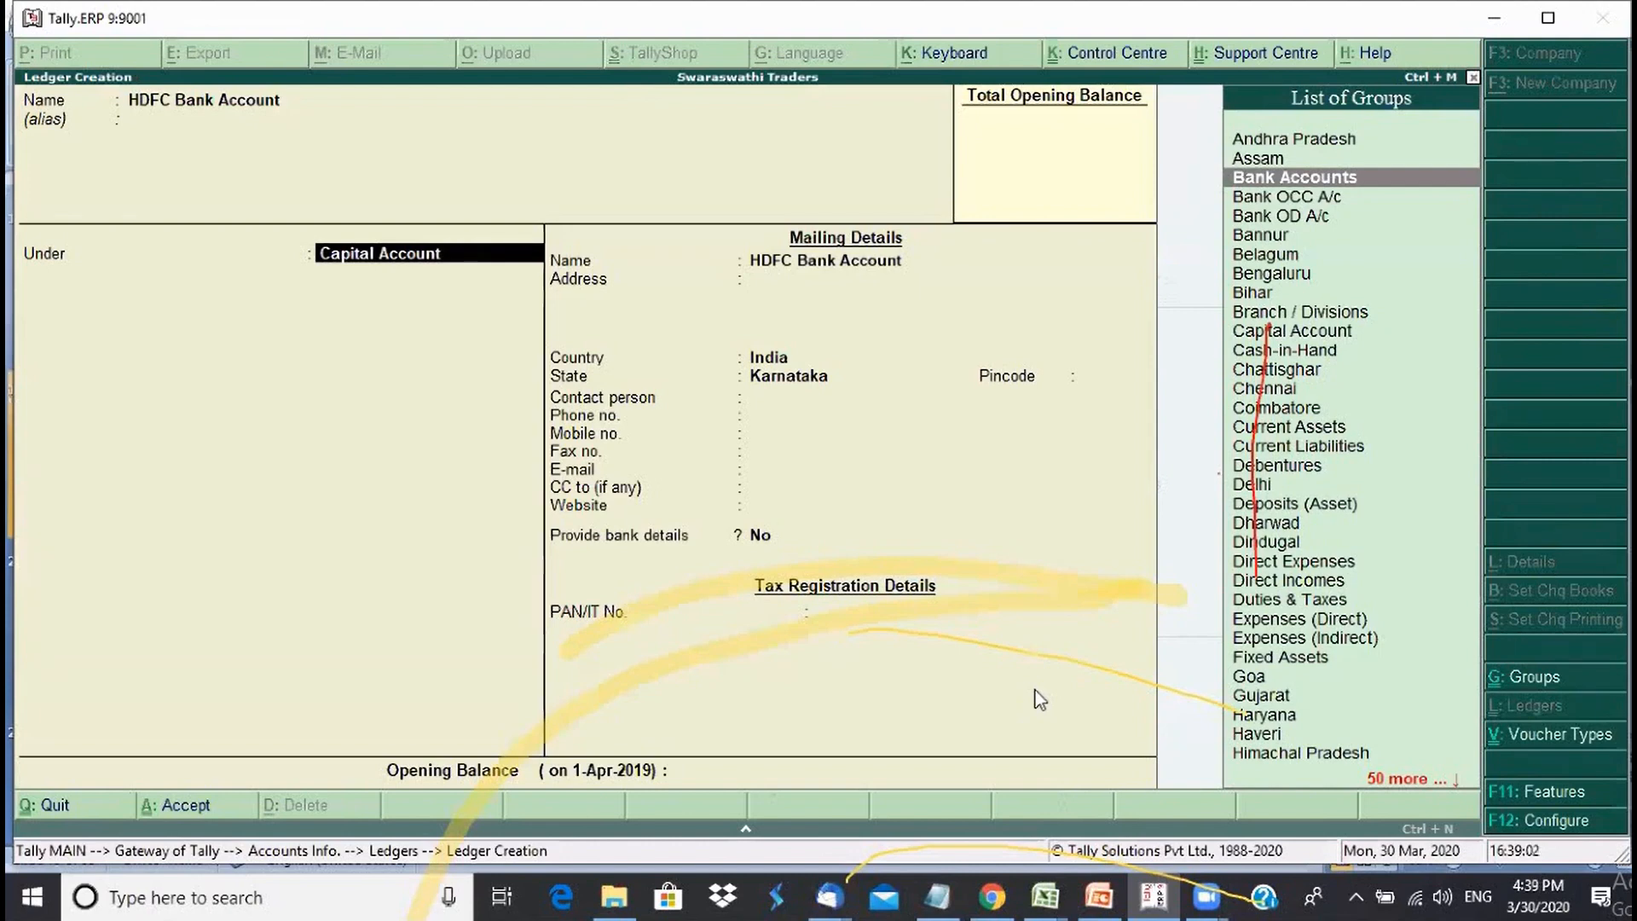
key("Return")
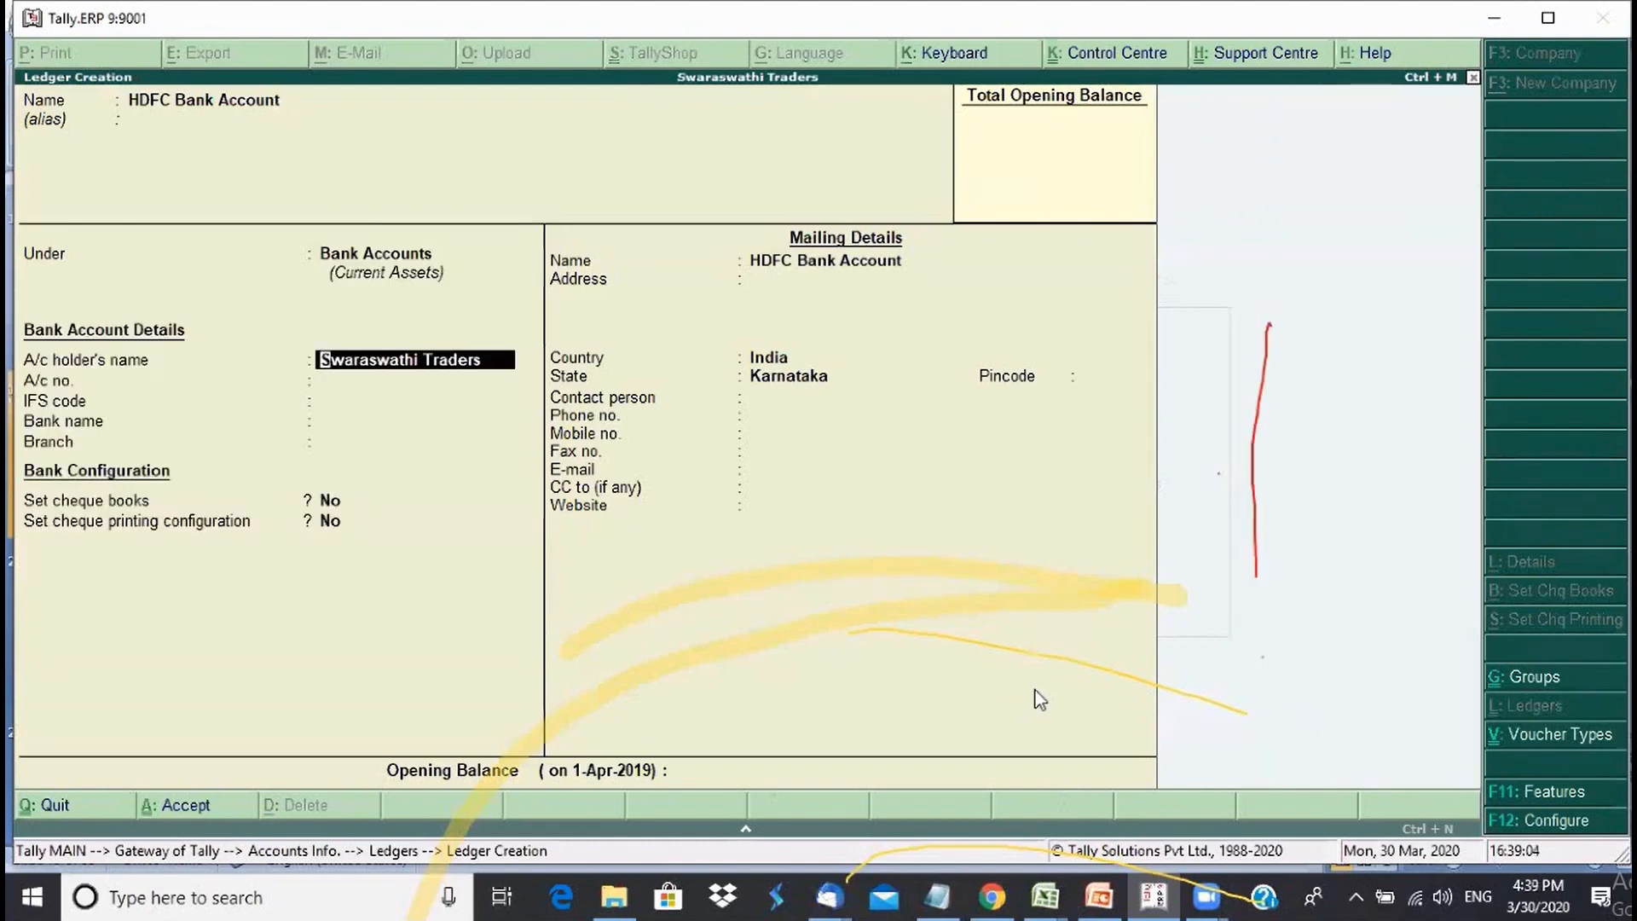
key("BackSpace")
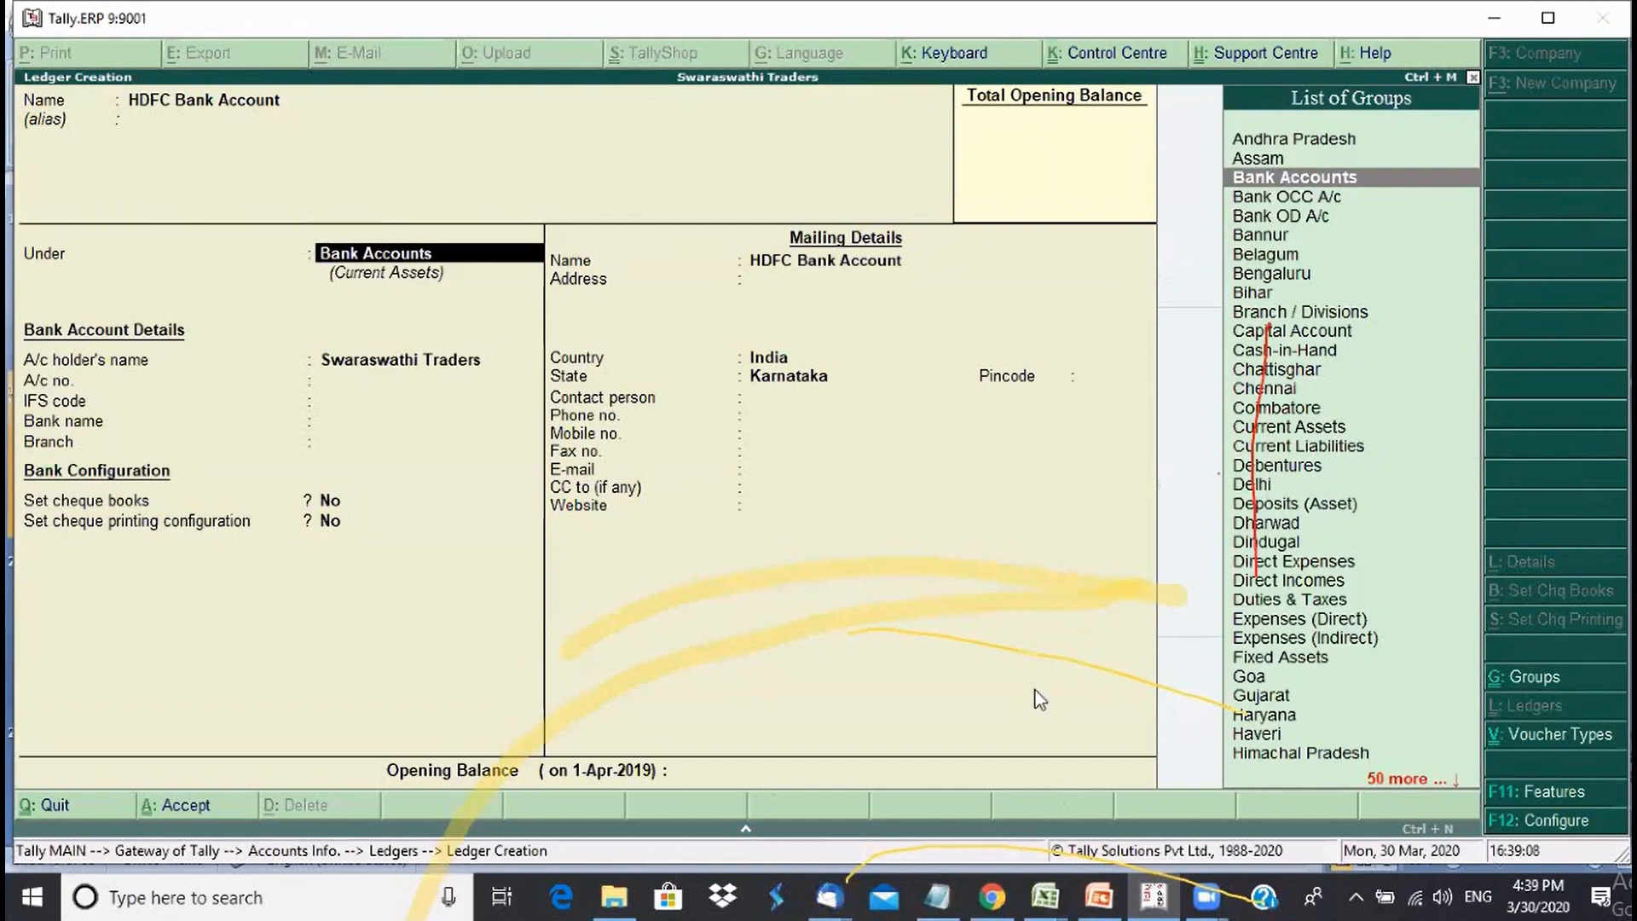
mouse_move(1044, 895)
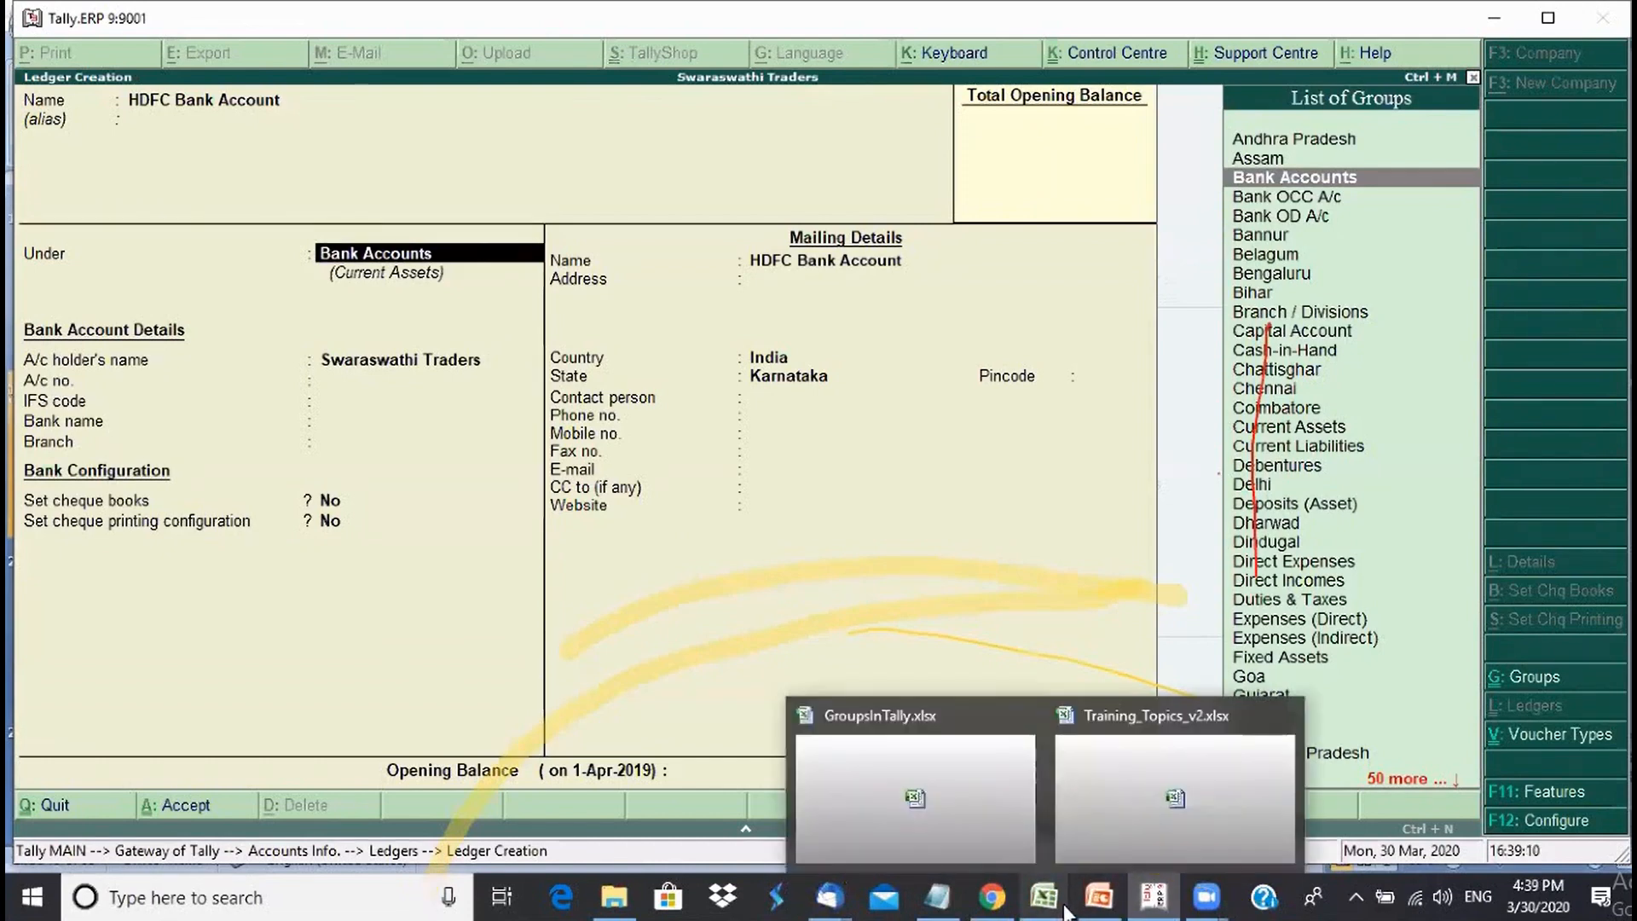
left_click(943, 825)
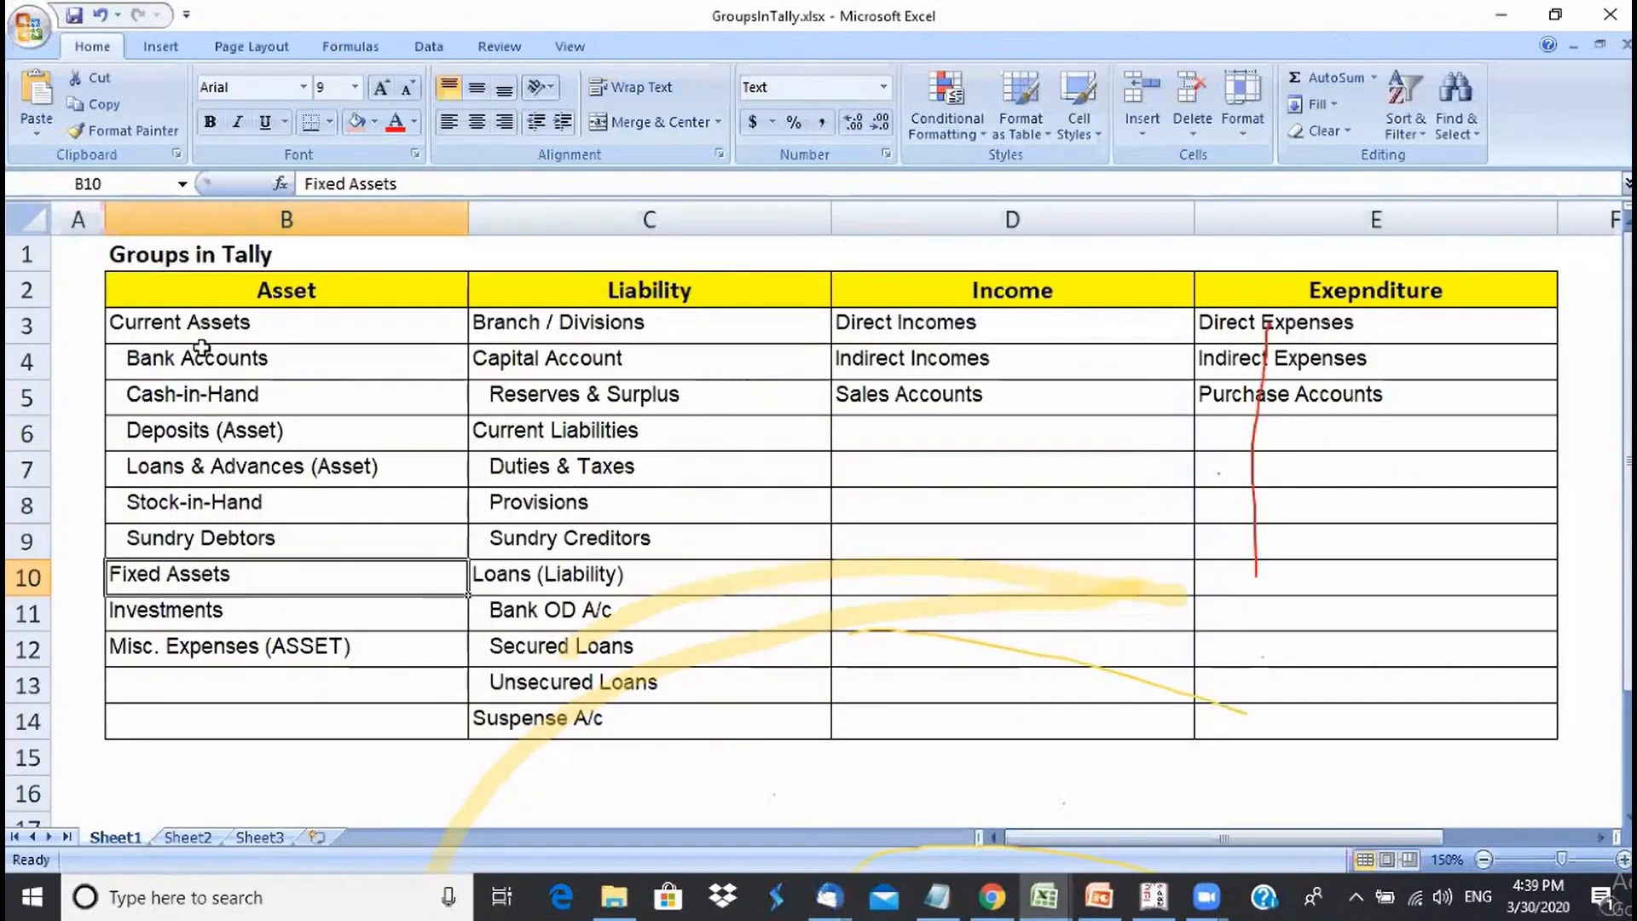
left_click(204, 330)
left_click(203, 362)
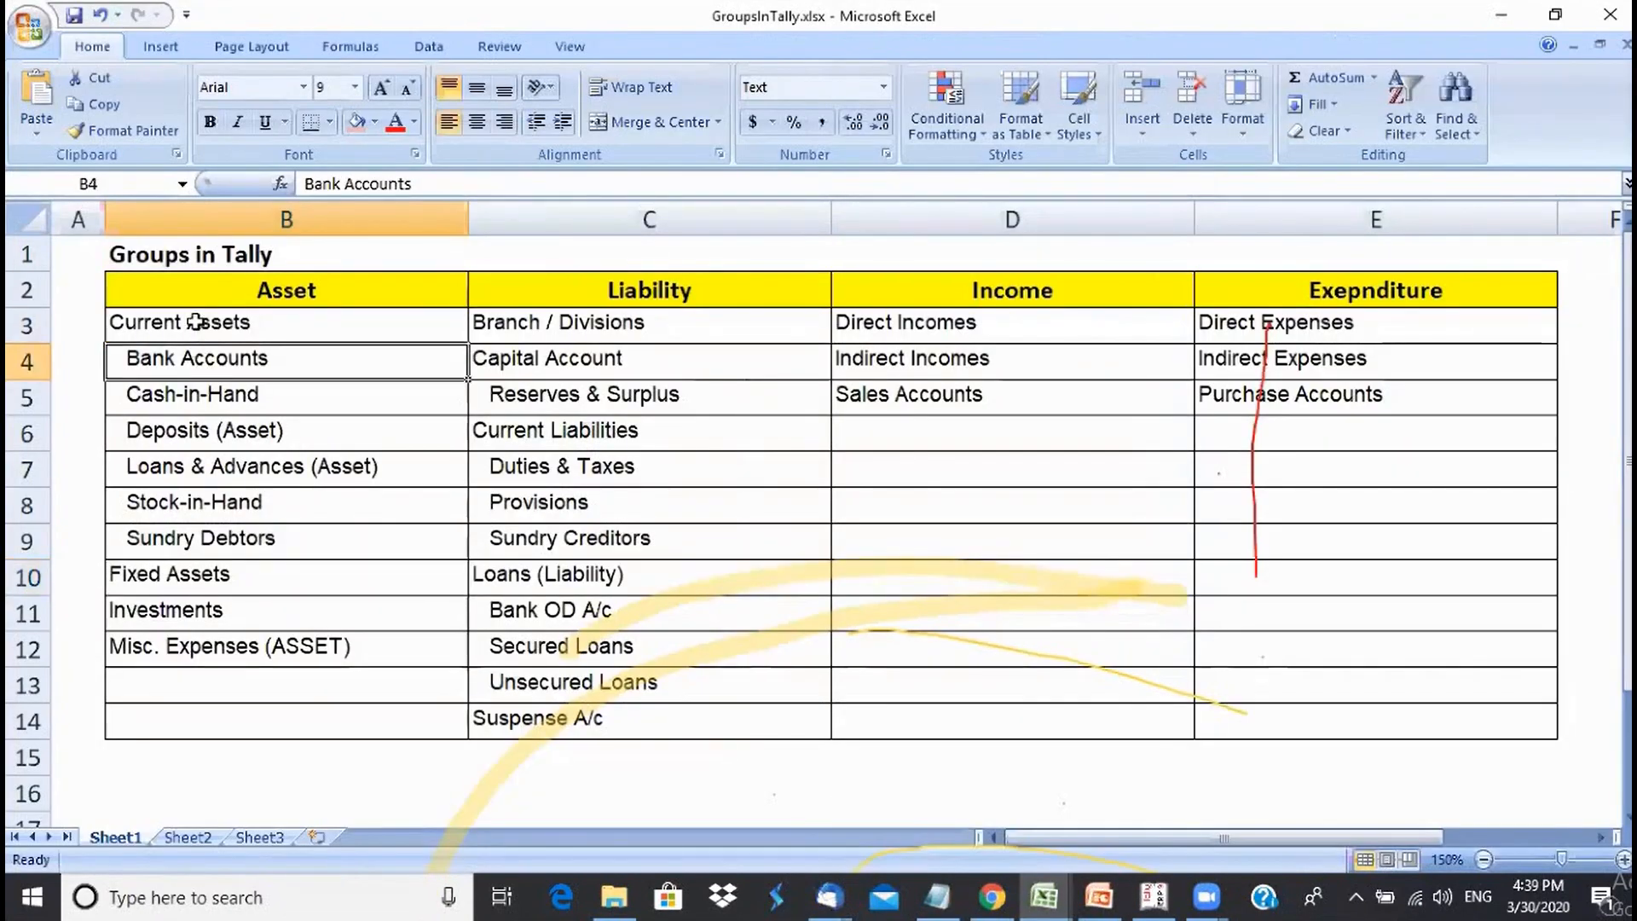
left_click(195, 325)
left_click(203, 362)
left_click(204, 333)
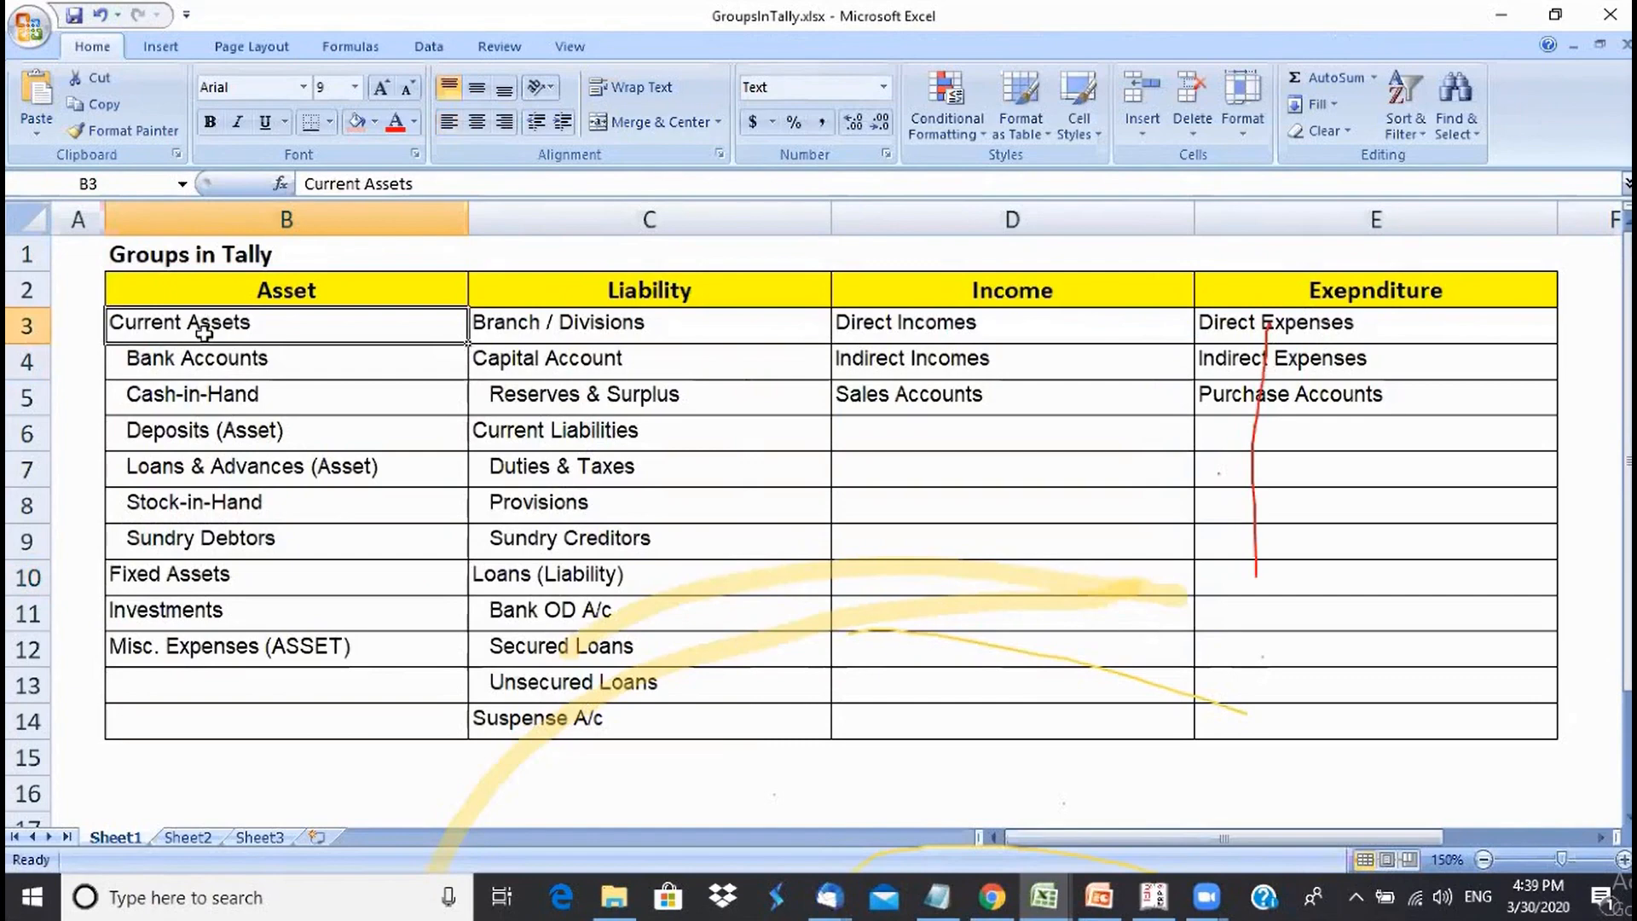
left_click(1153, 895)
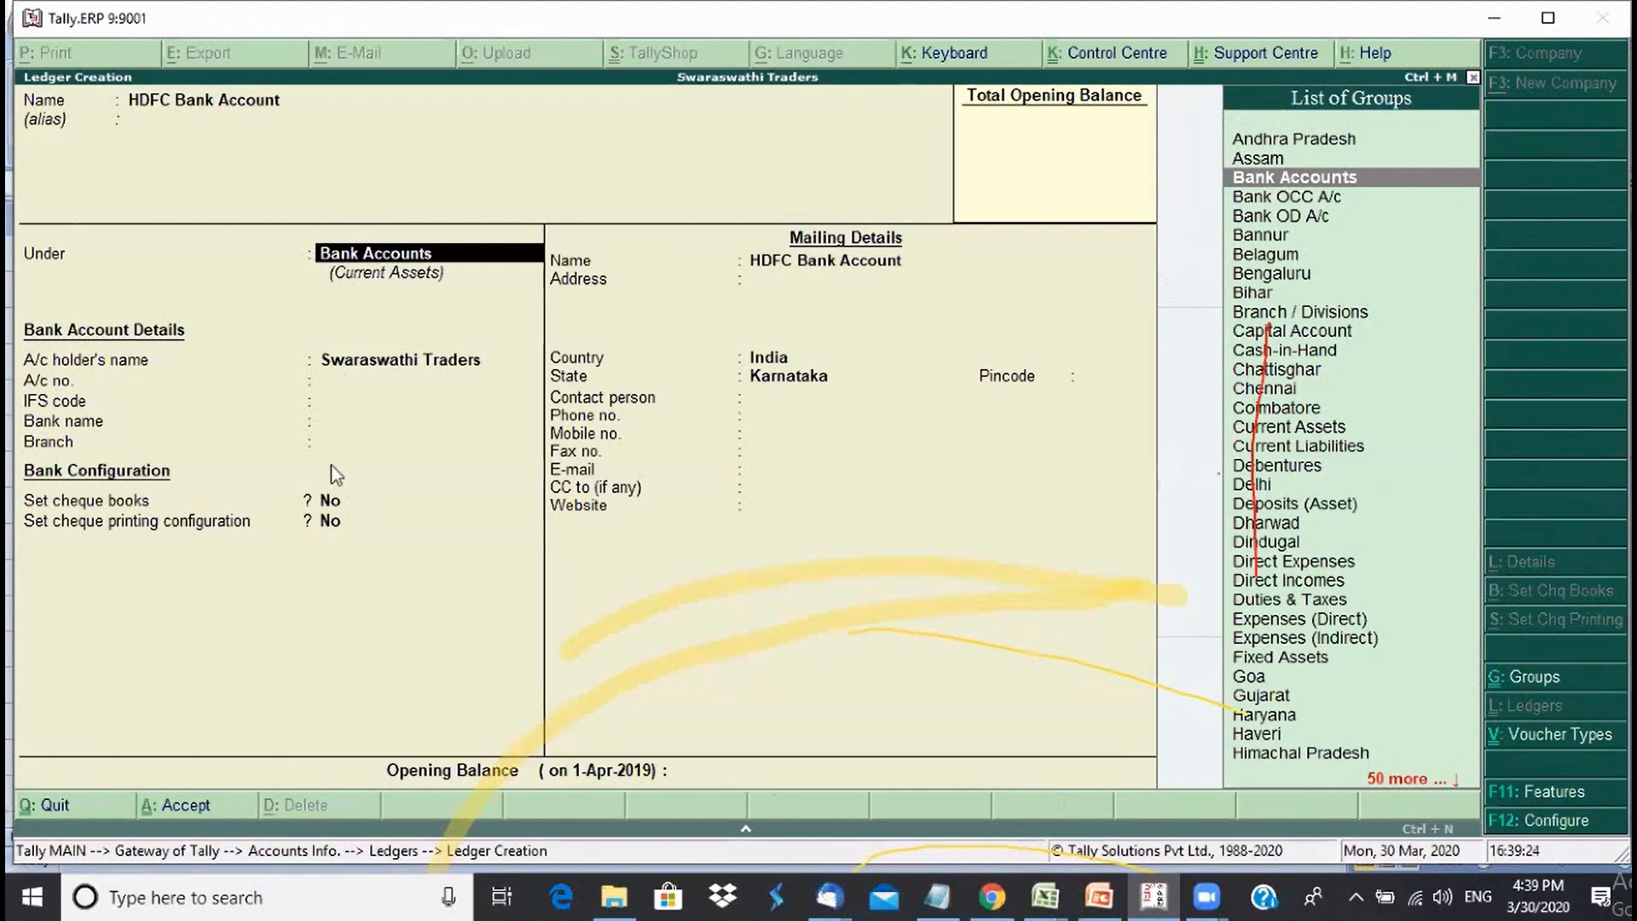
- Keep Bank Accounts, then enter the bank account number and IFS code SBIN0007080
key("Return")
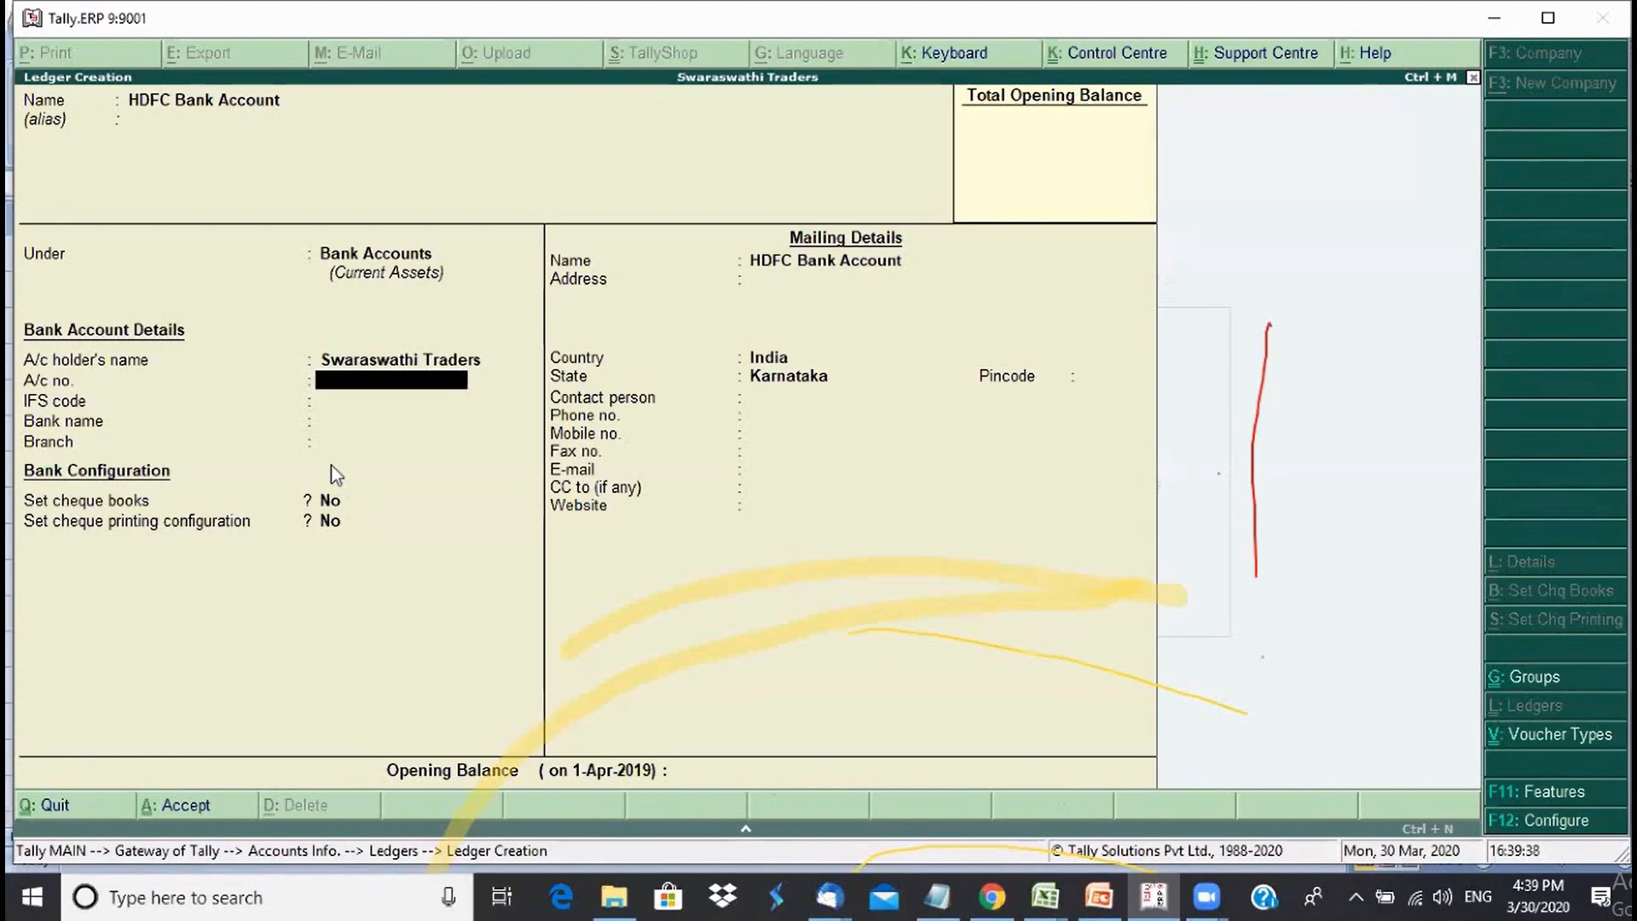
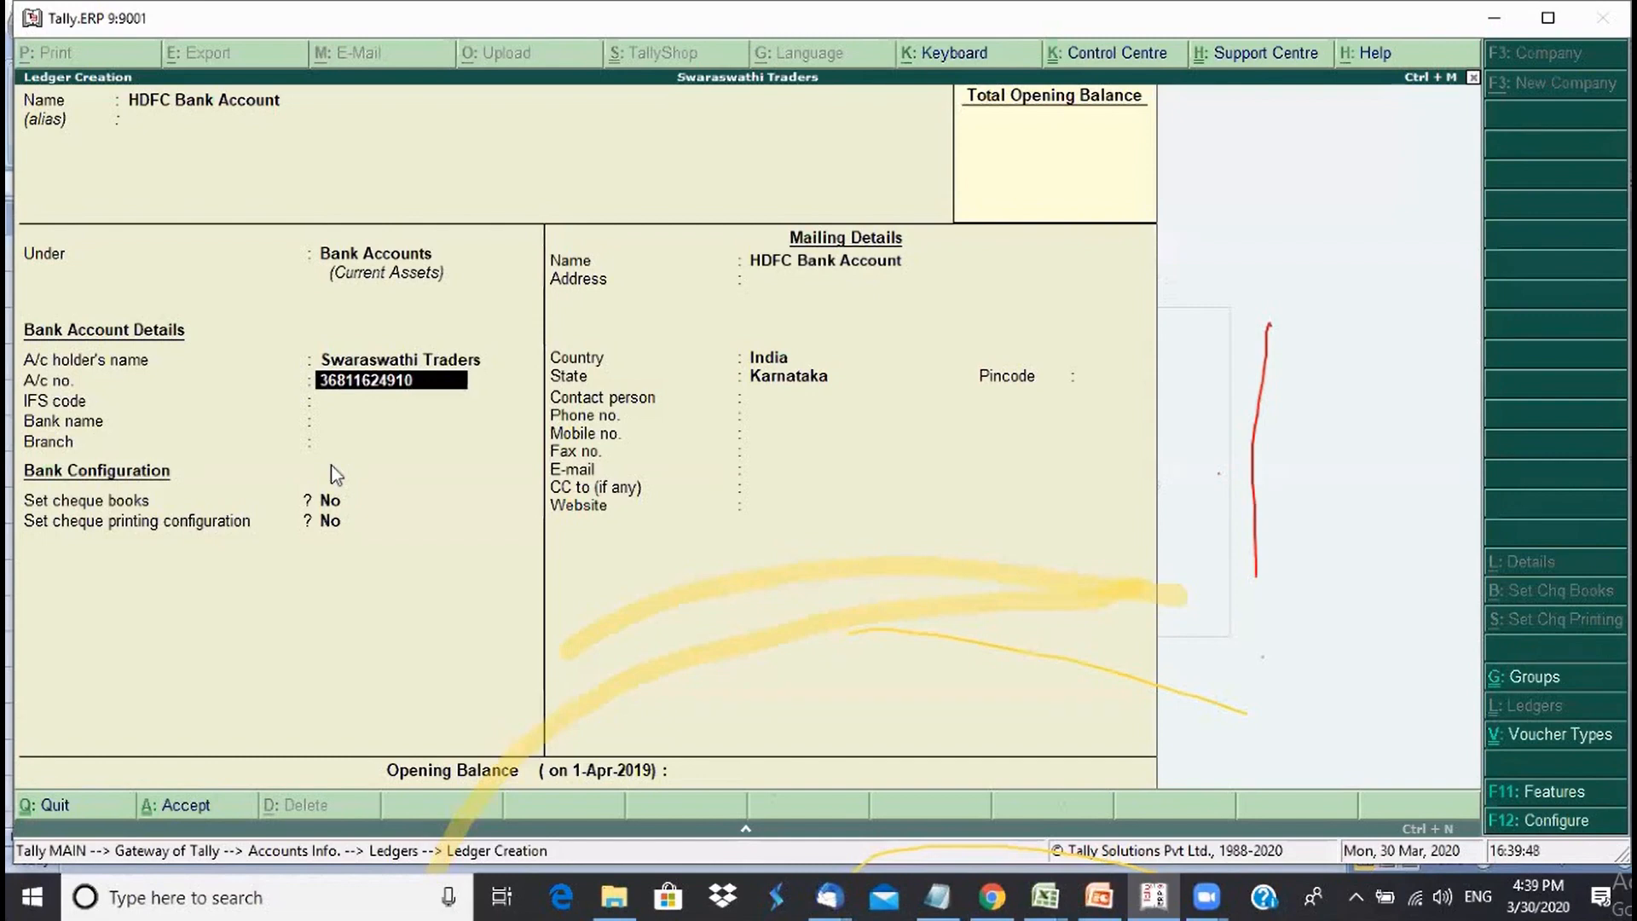
key("Return")
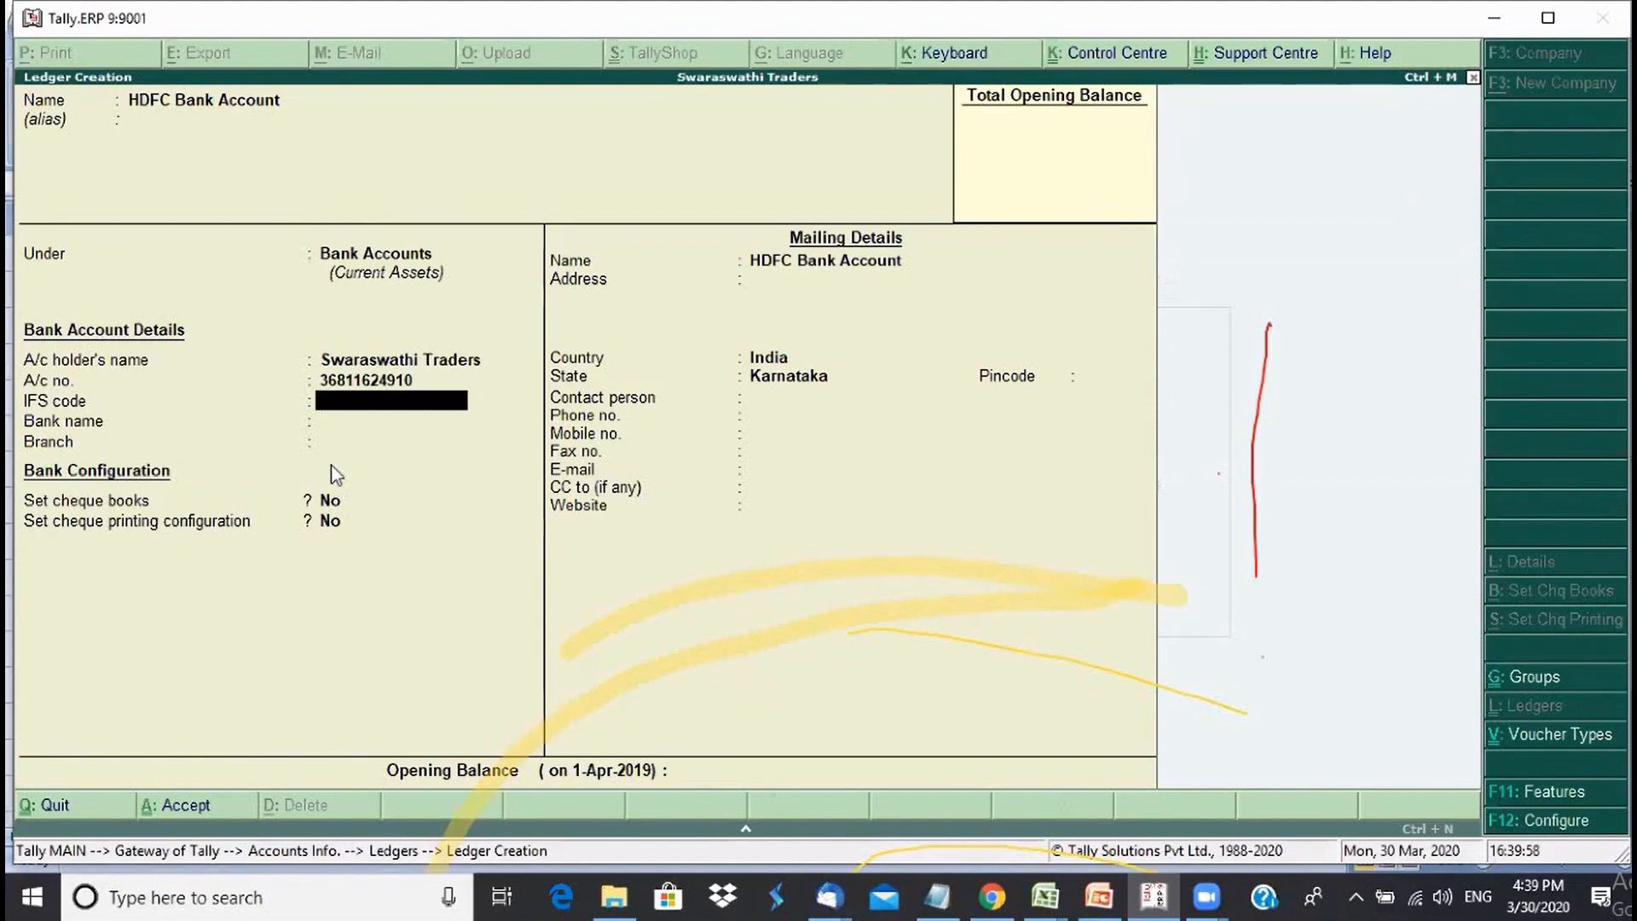
type("SBIN0007080")
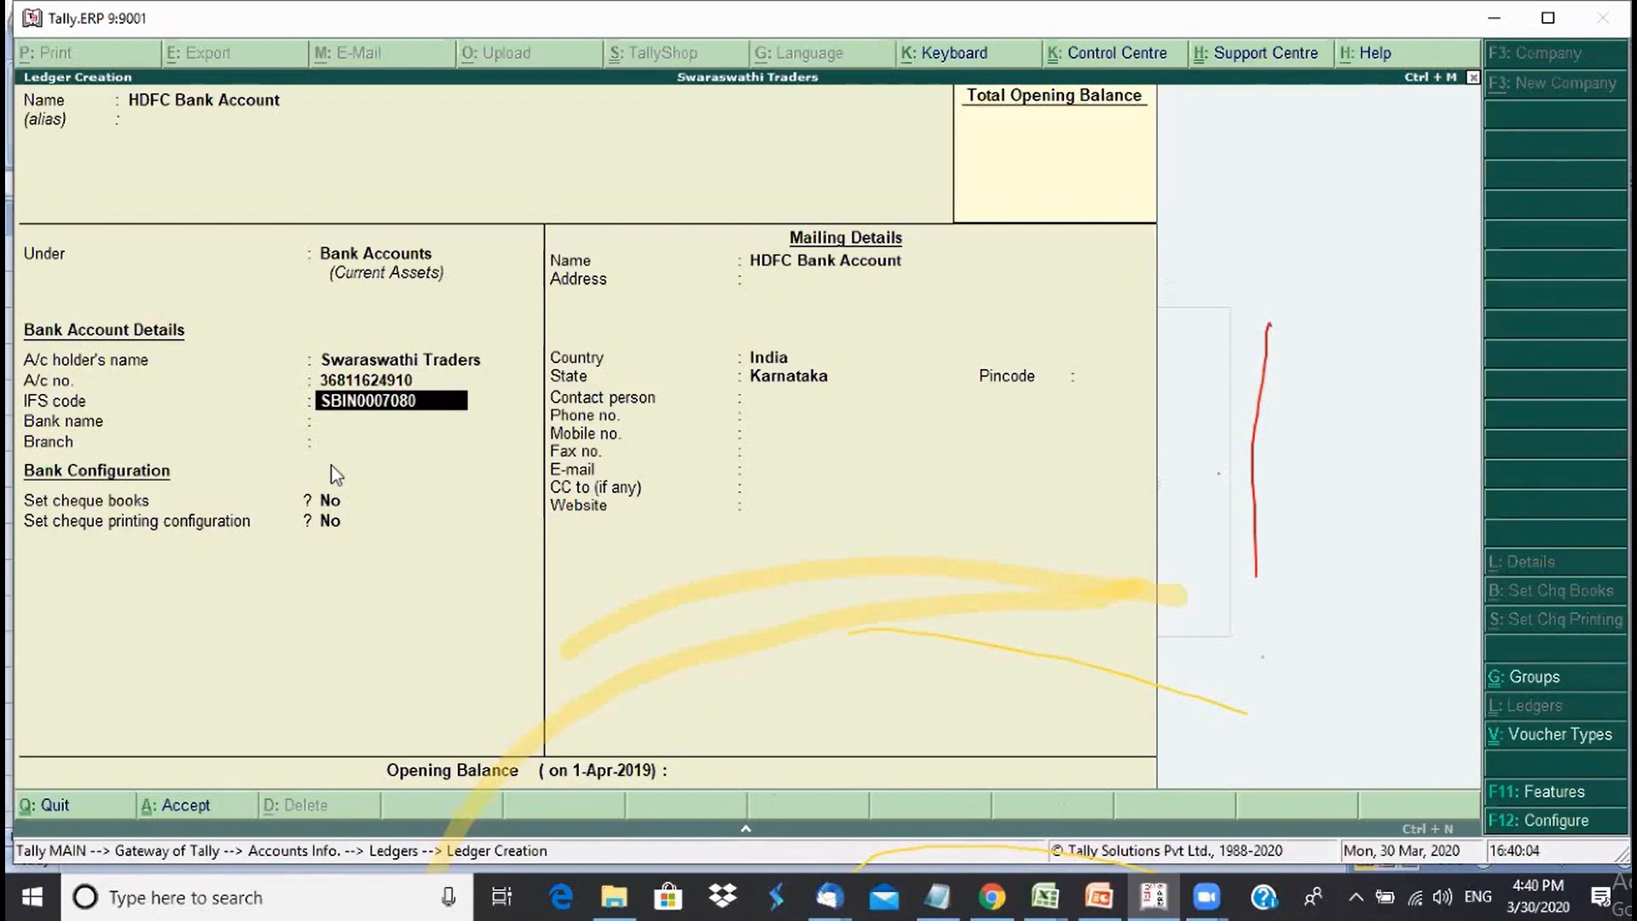
key("Return")
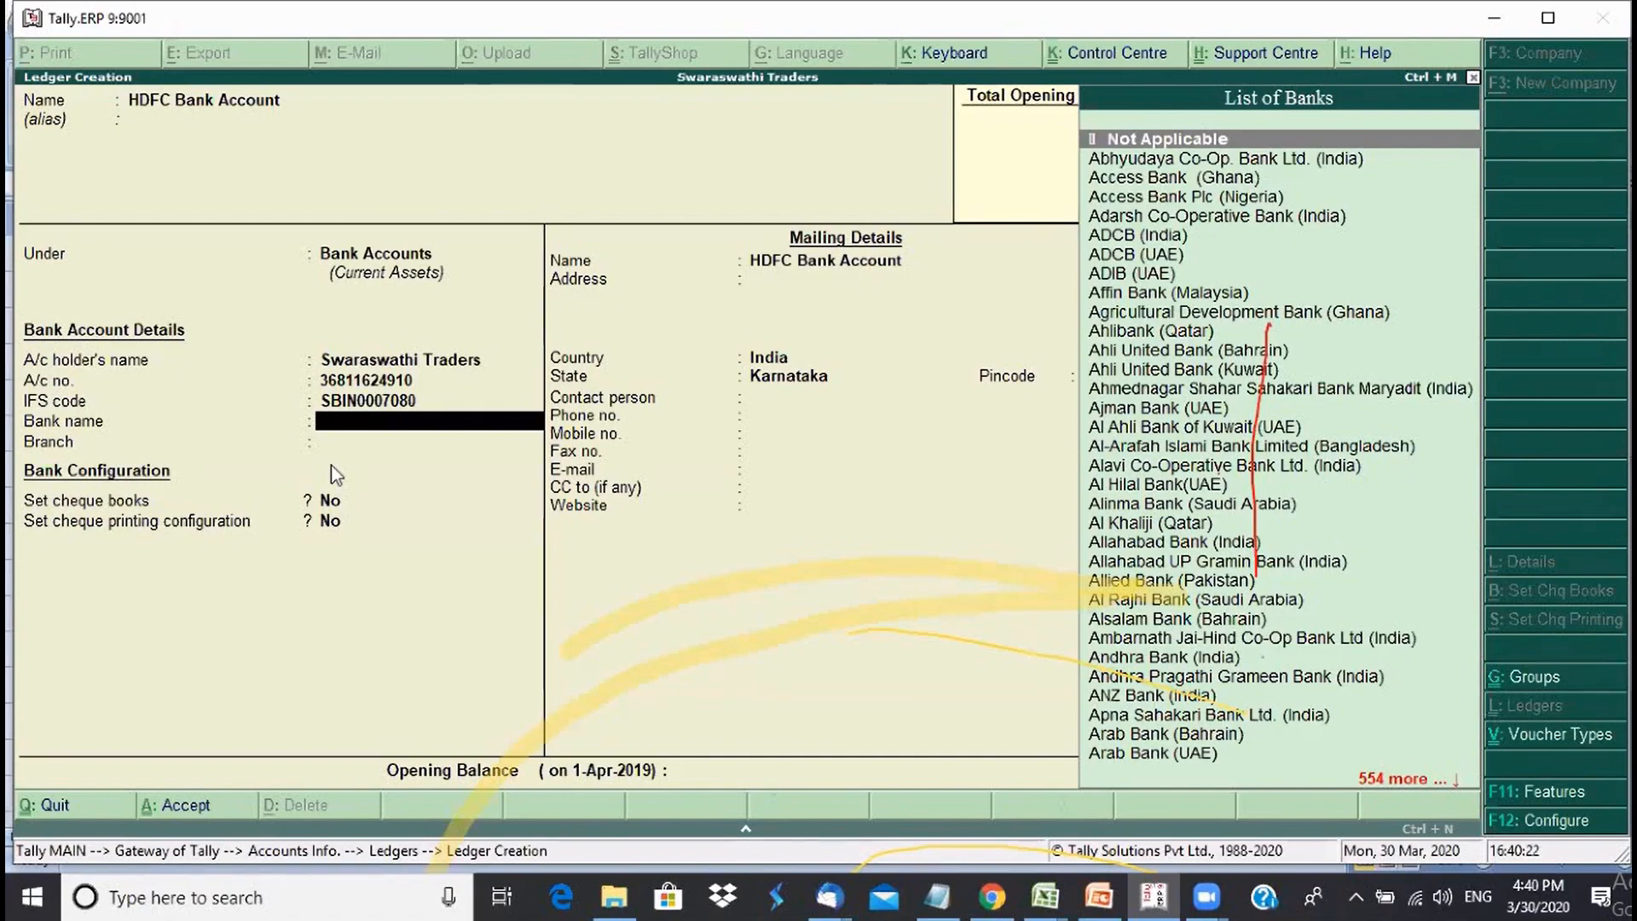
- Choose State Bank of India (India) as bank name with branch Malleswaram, Bengaluru
type("S")
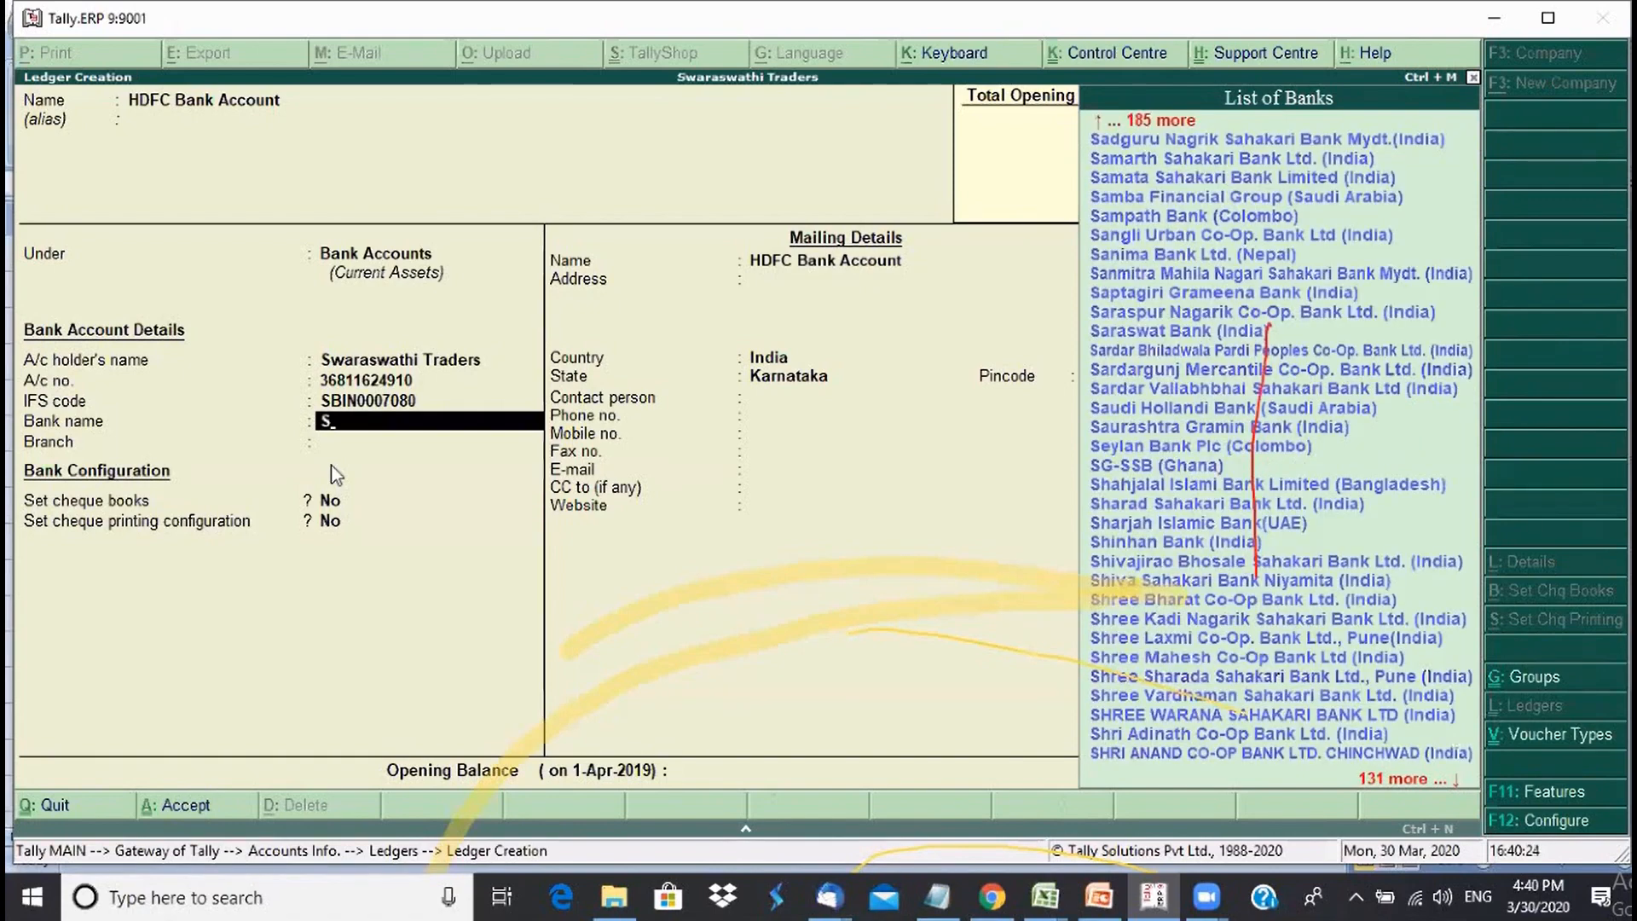
type("tate")
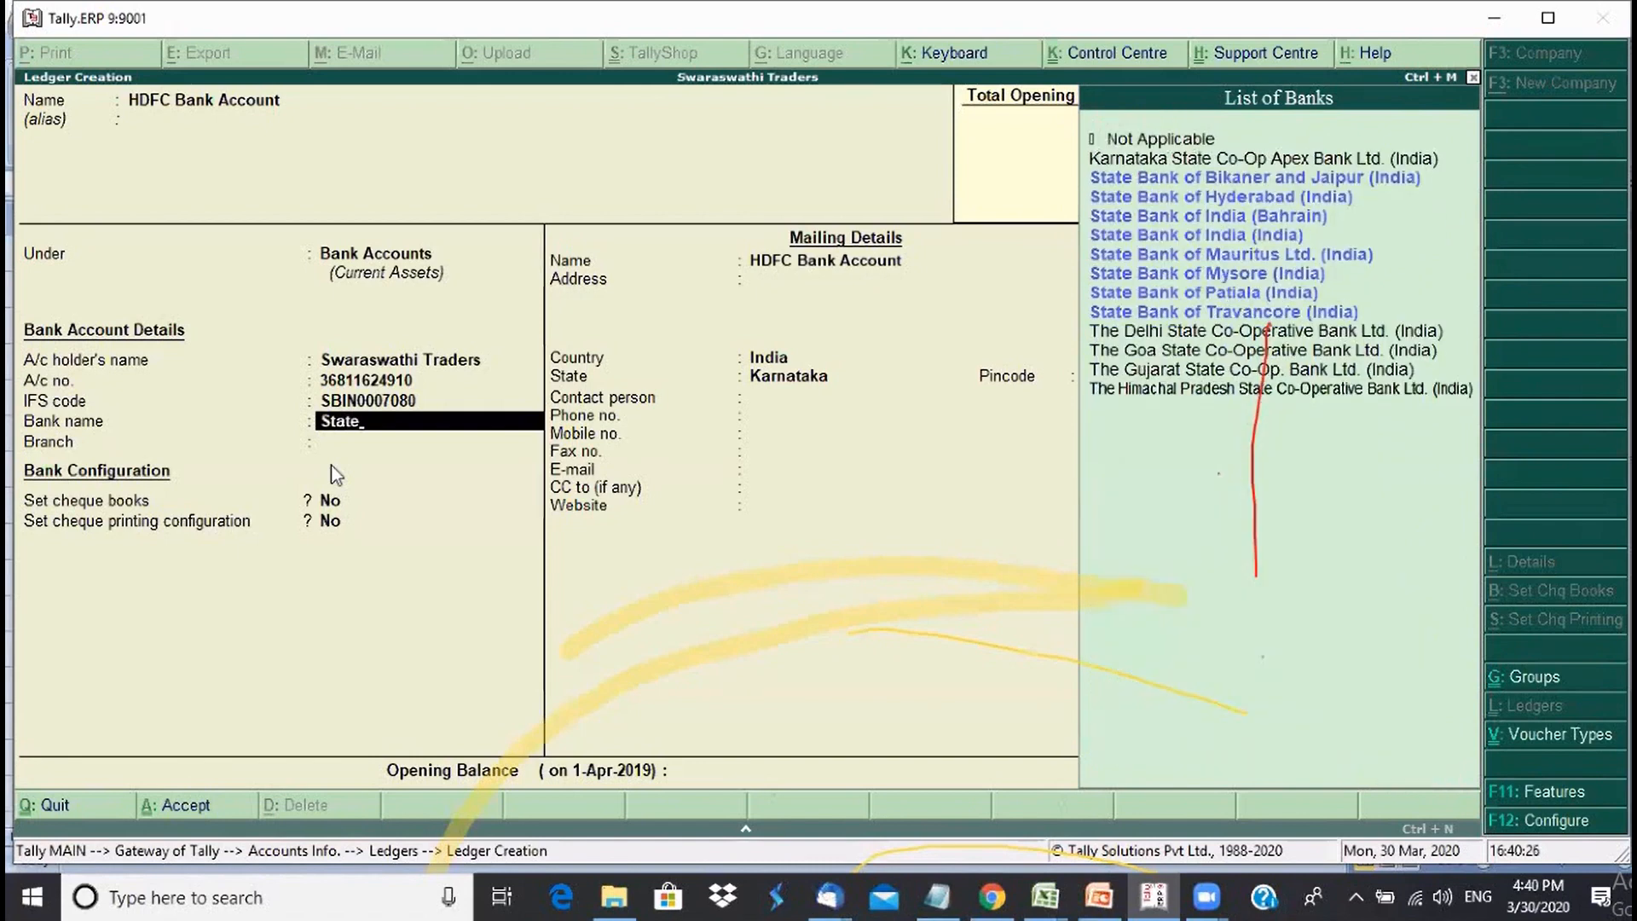
key("Down")
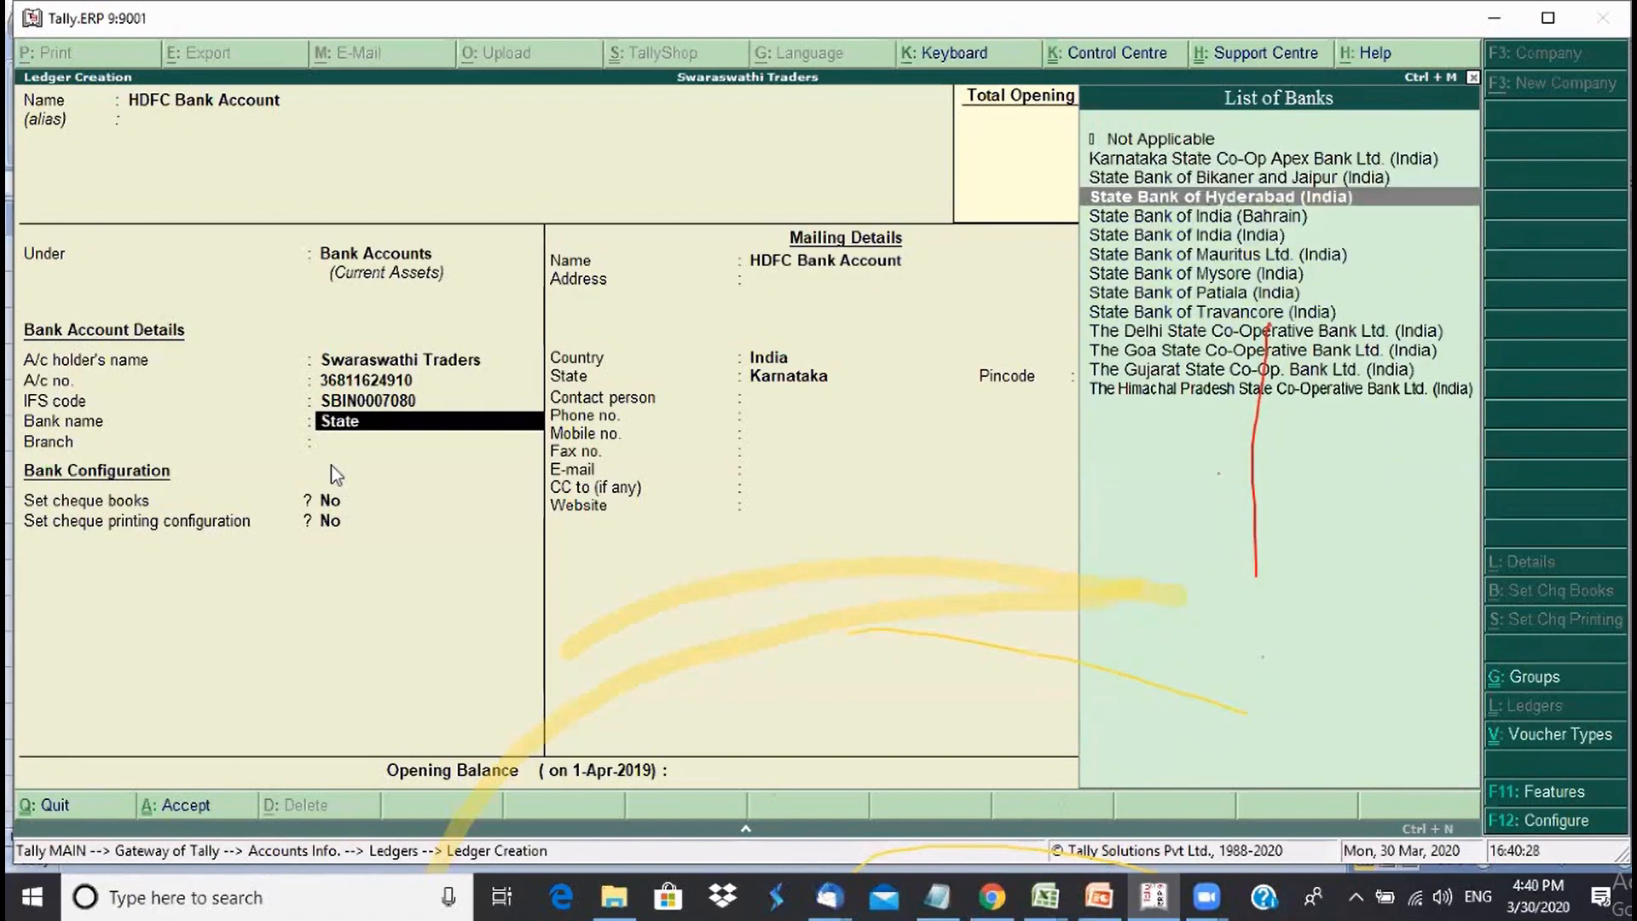
key("Down")
key("Down")
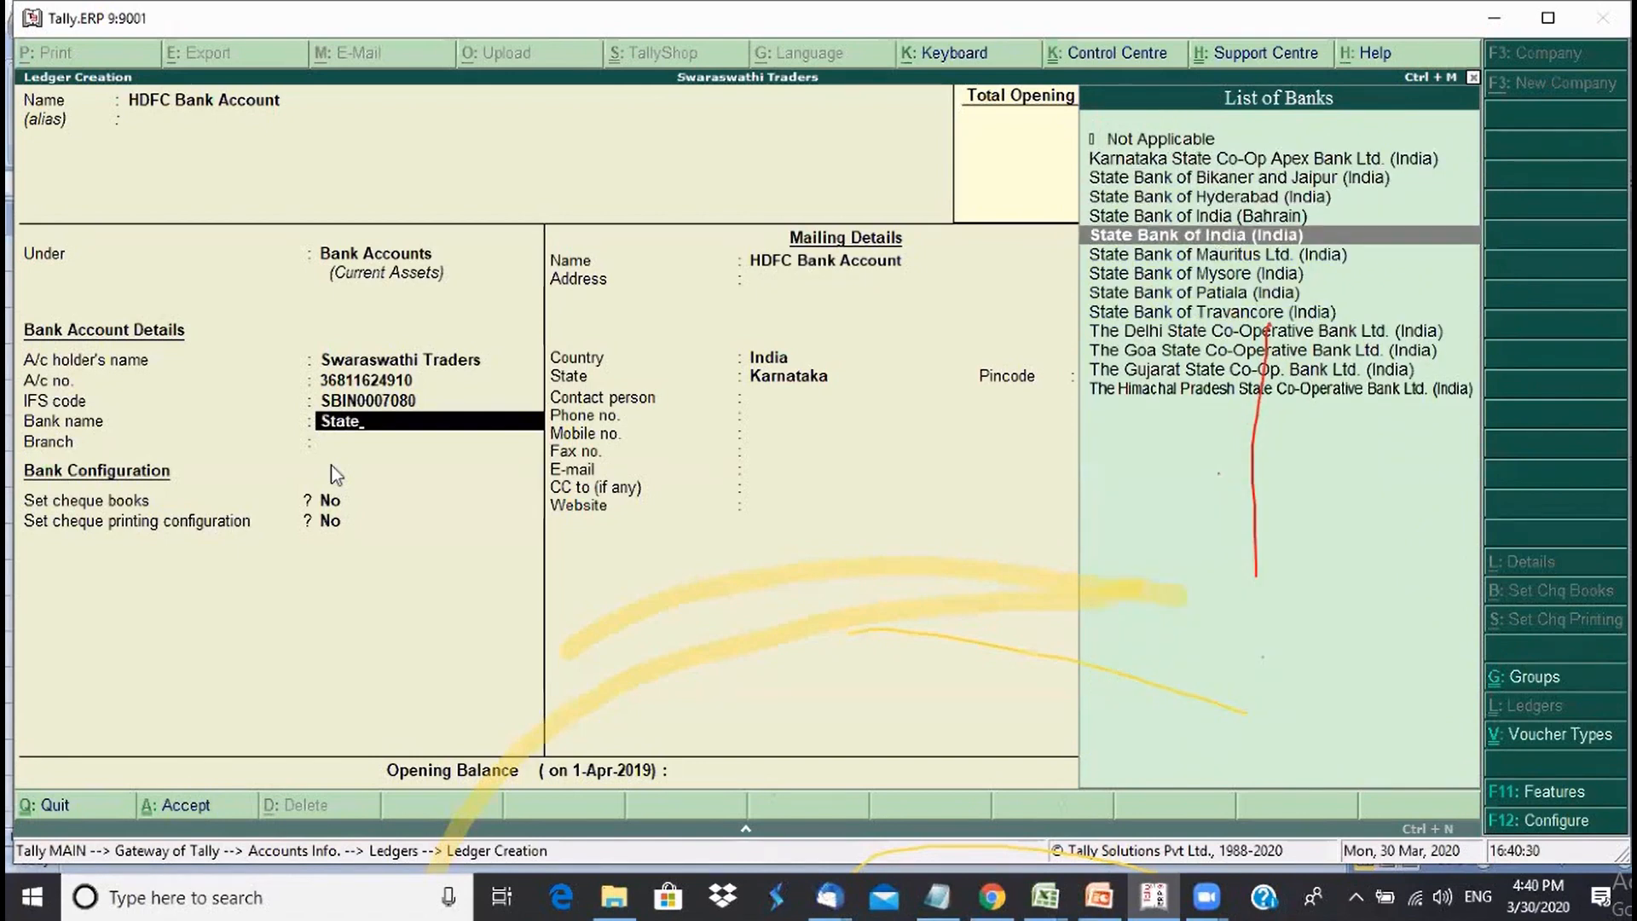
key("Return")
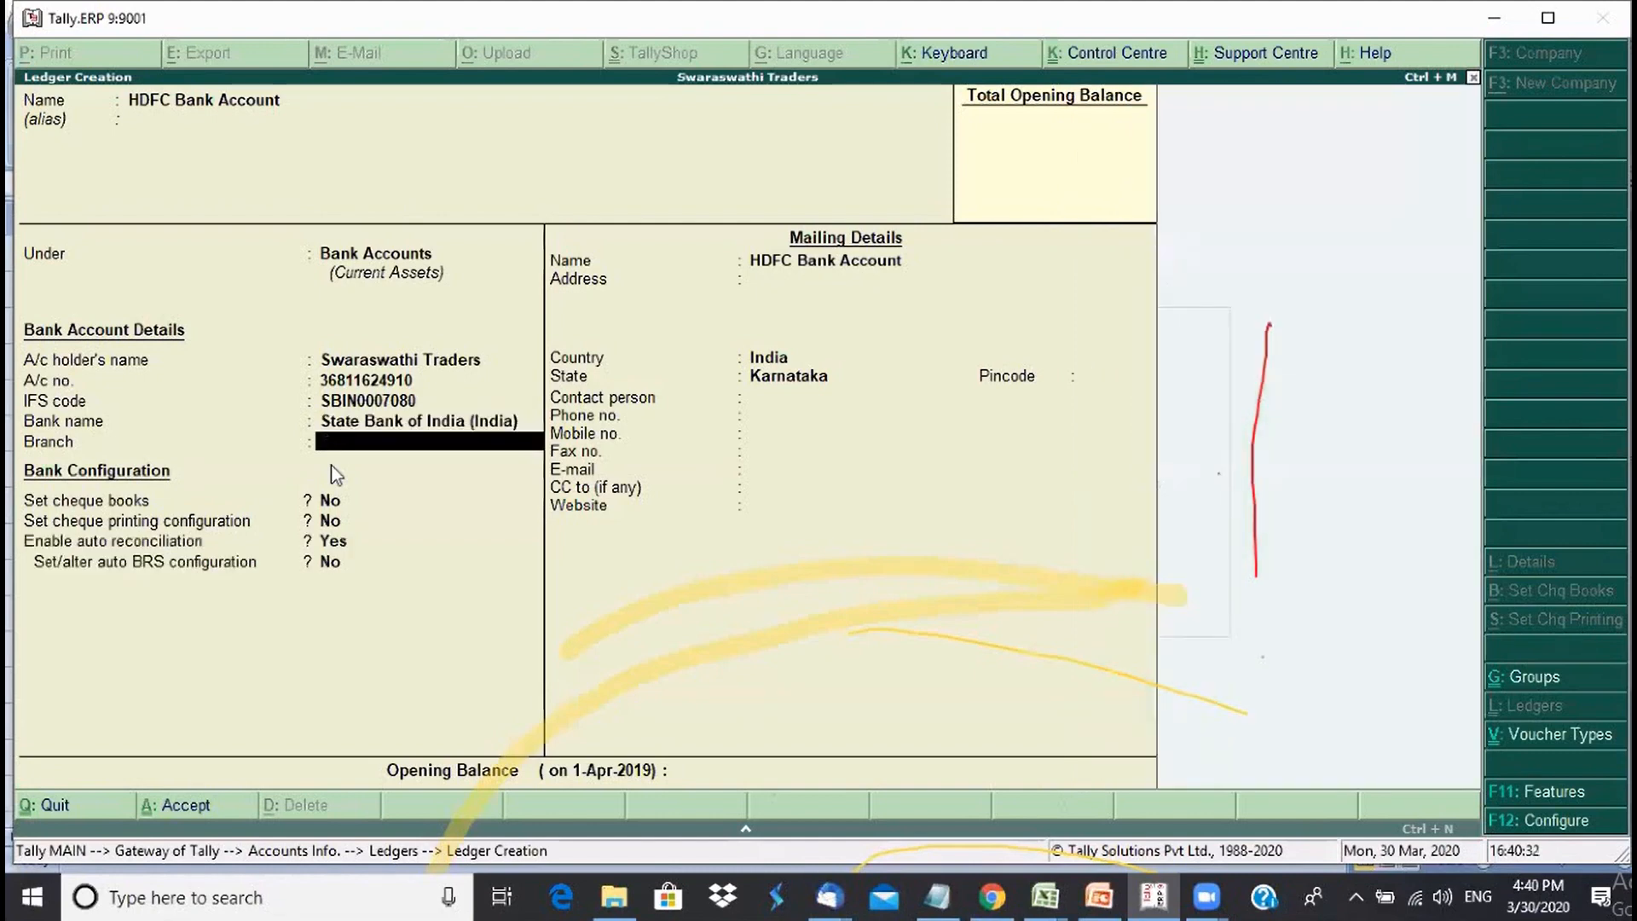
type("Malleswaram")
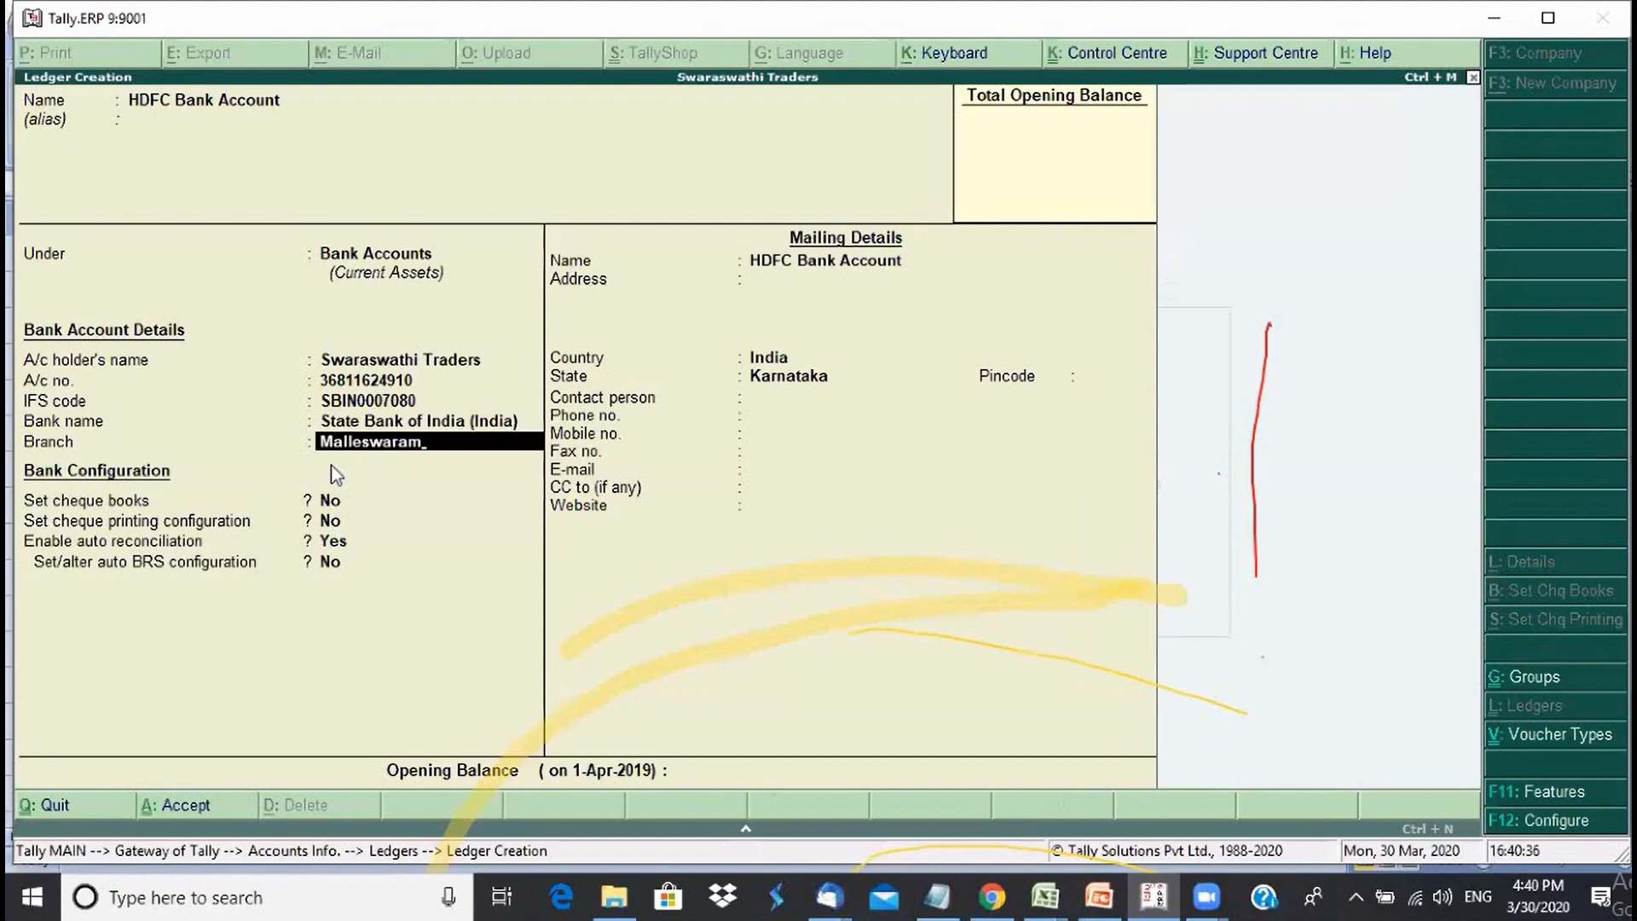
type(", Bengaluru")
key("Return")
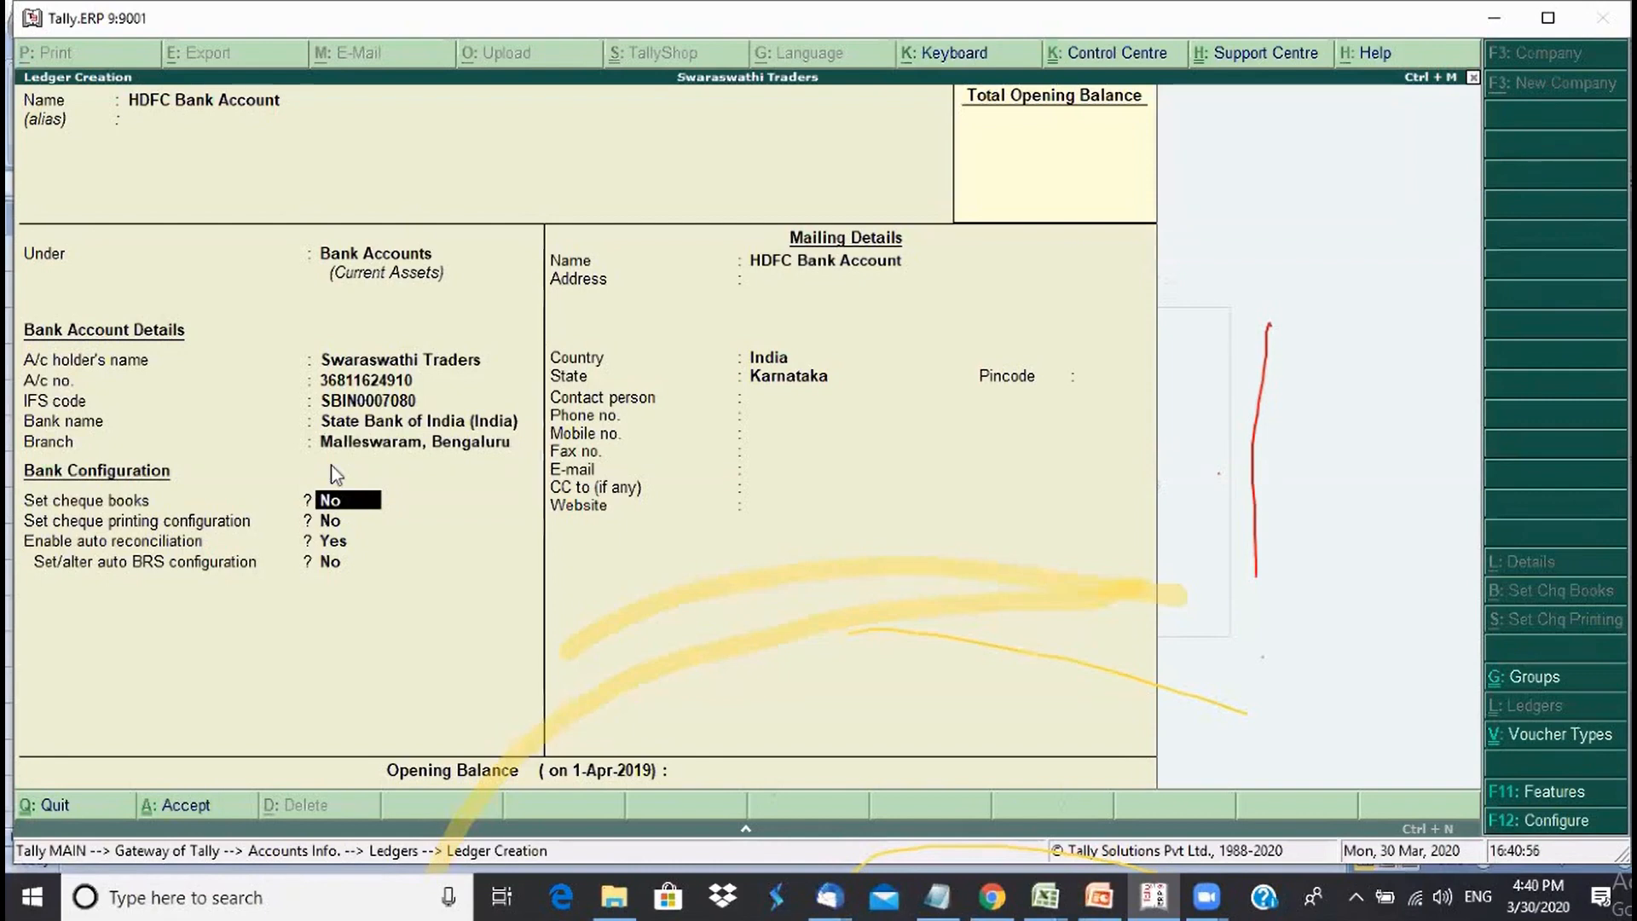
- Enable cheque books and add Book 1 for cheques 100001 to 100050 (50 cheques)
type("y")
key("Return")
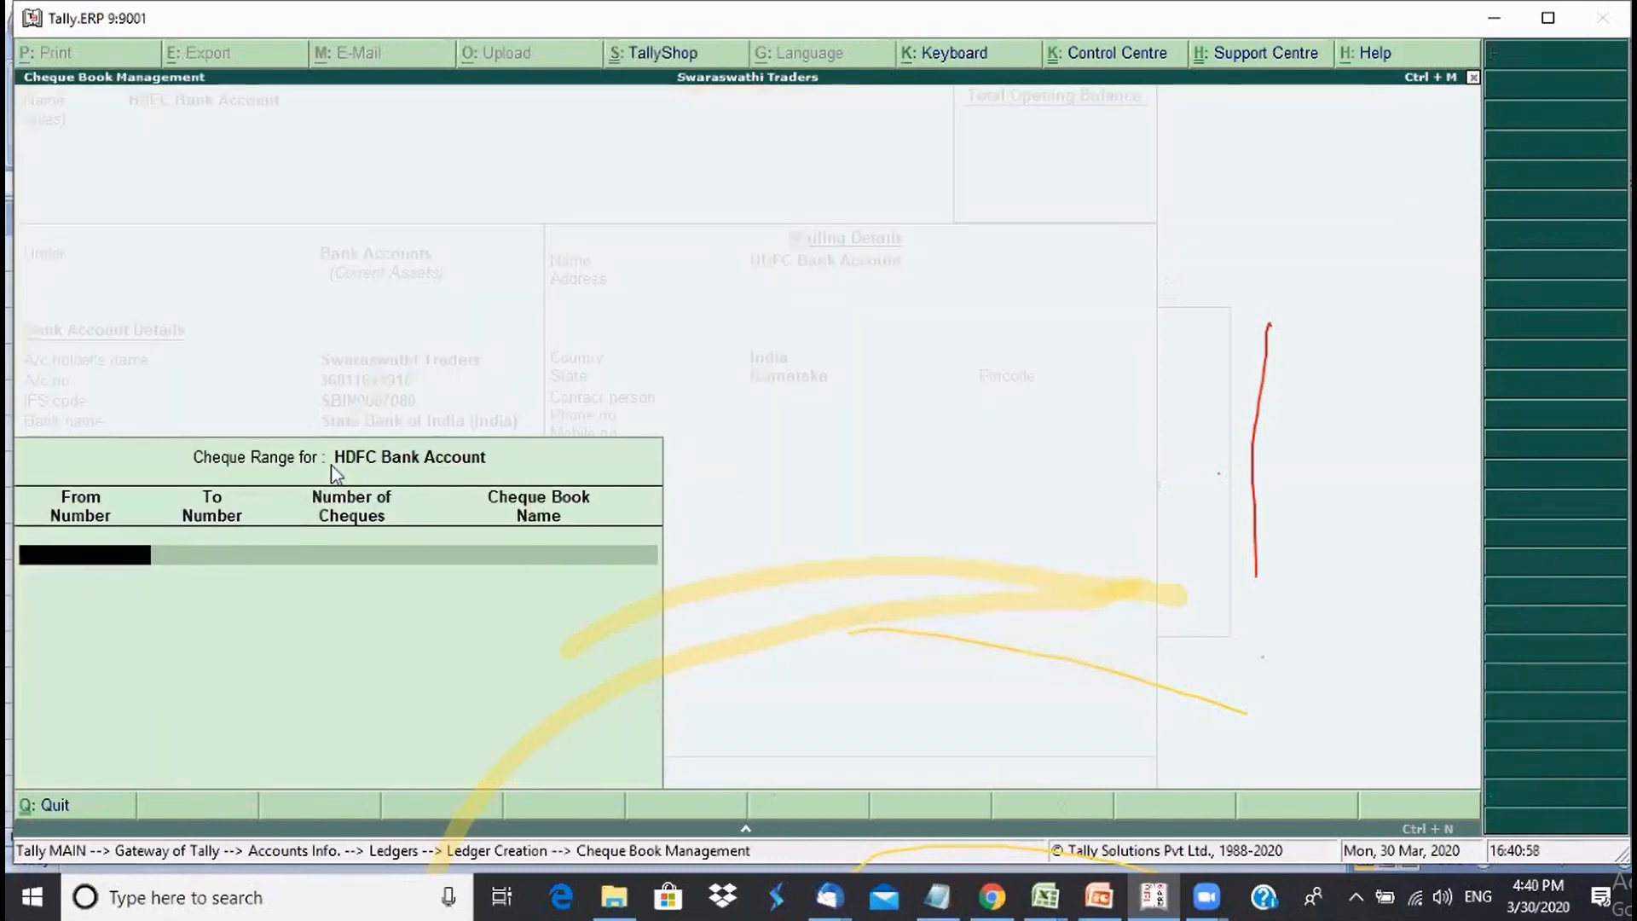
type("100001")
key("Return")
type("100")
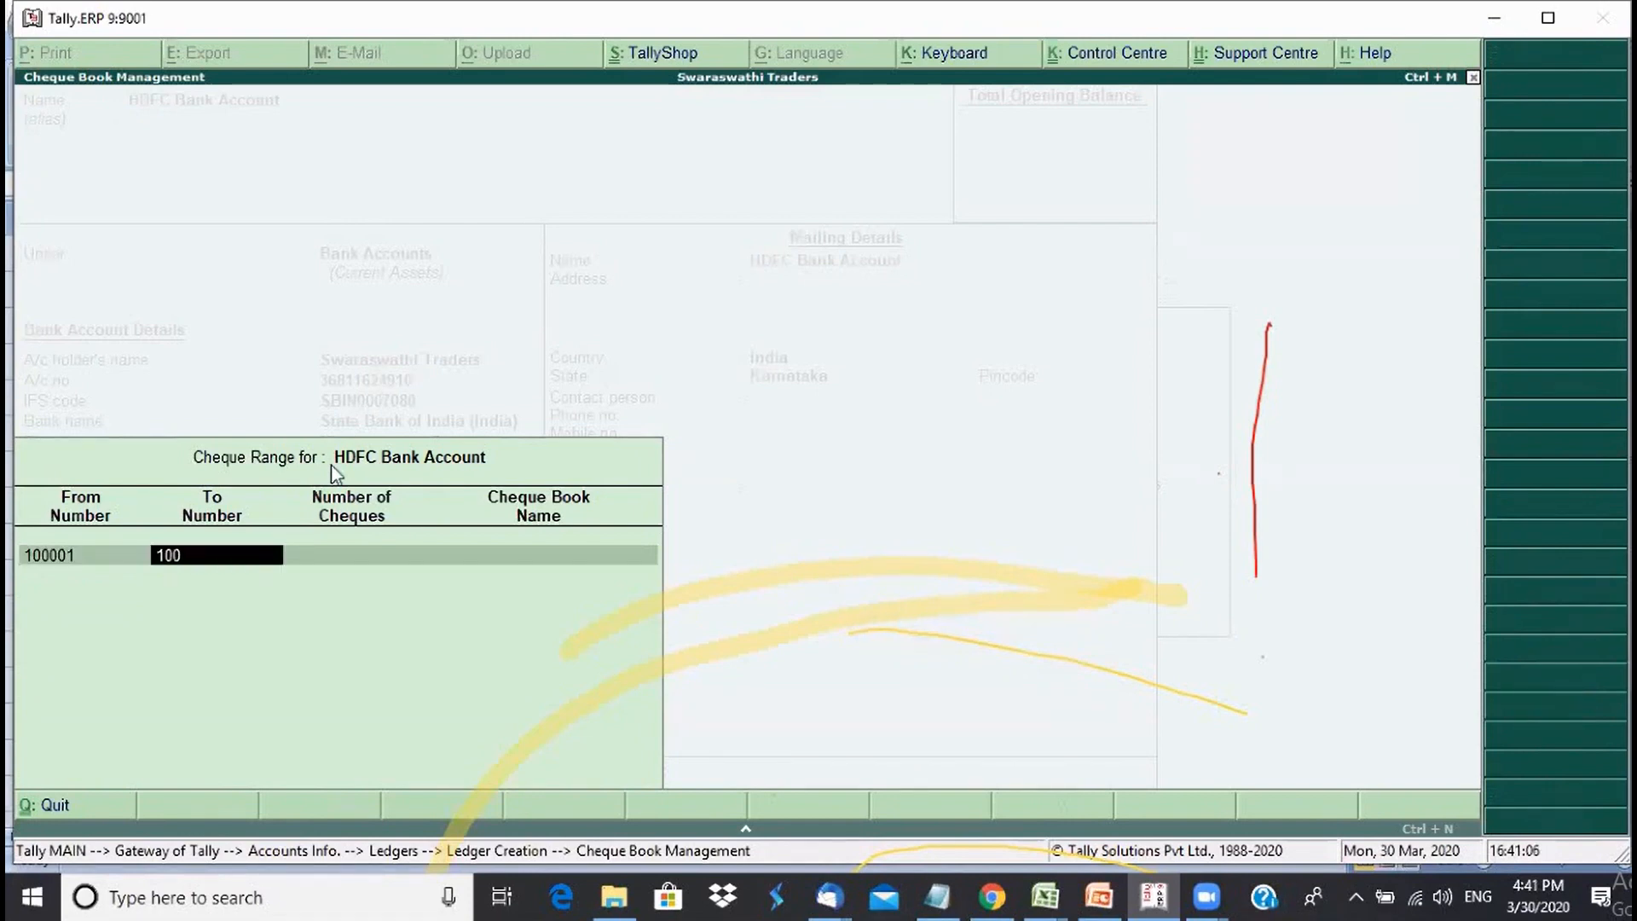
type("050")
key("Return")
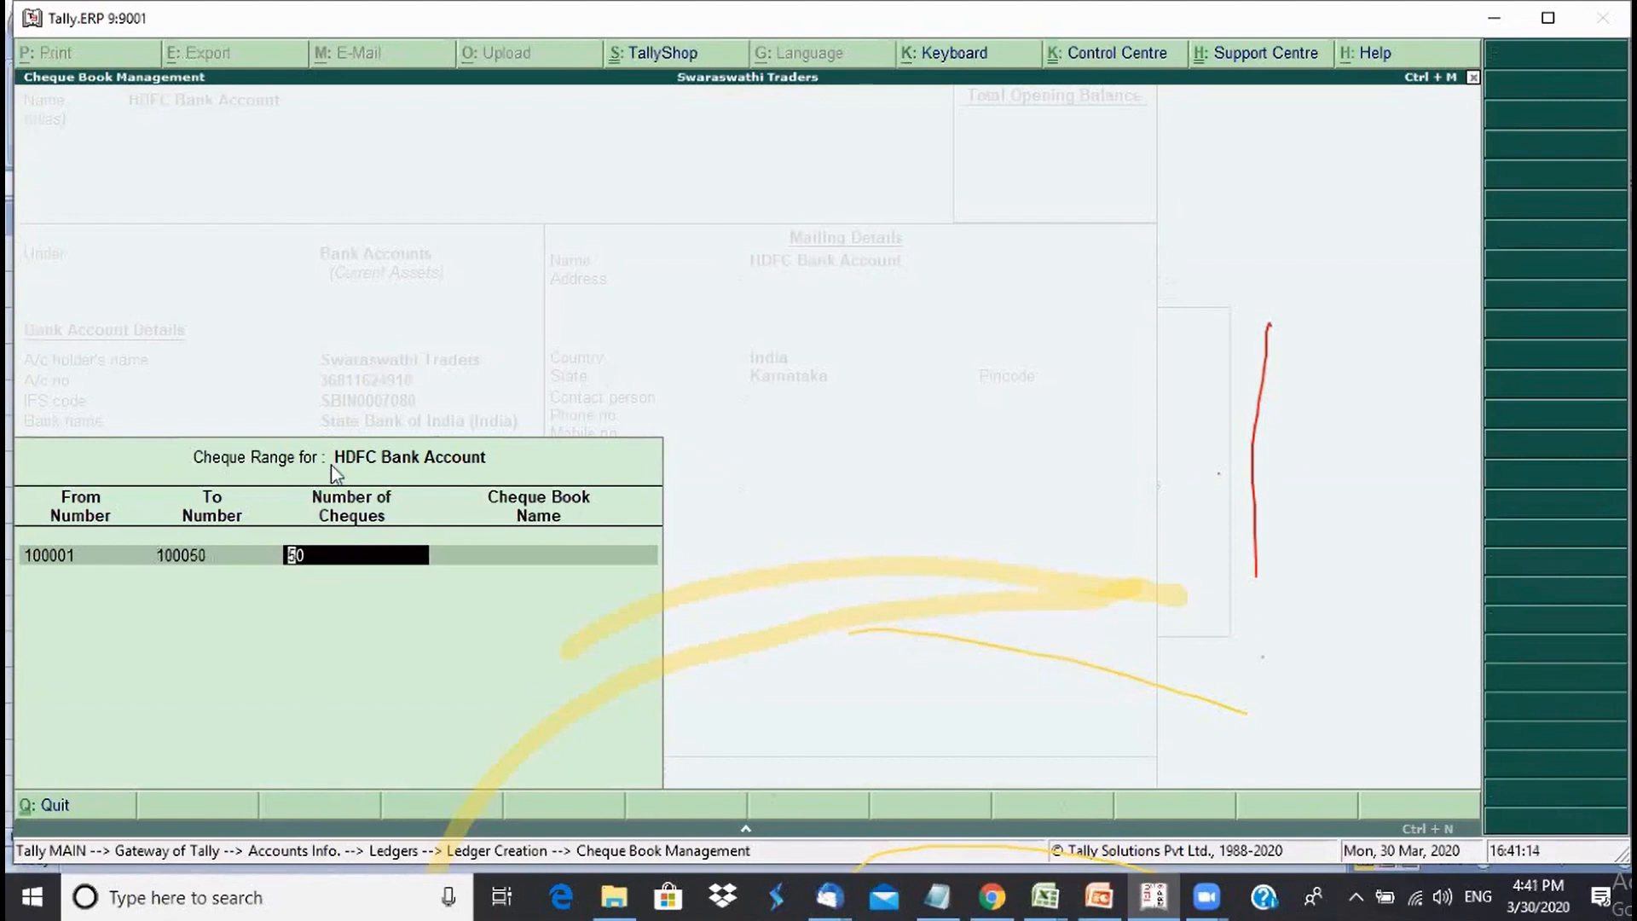
key("Return")
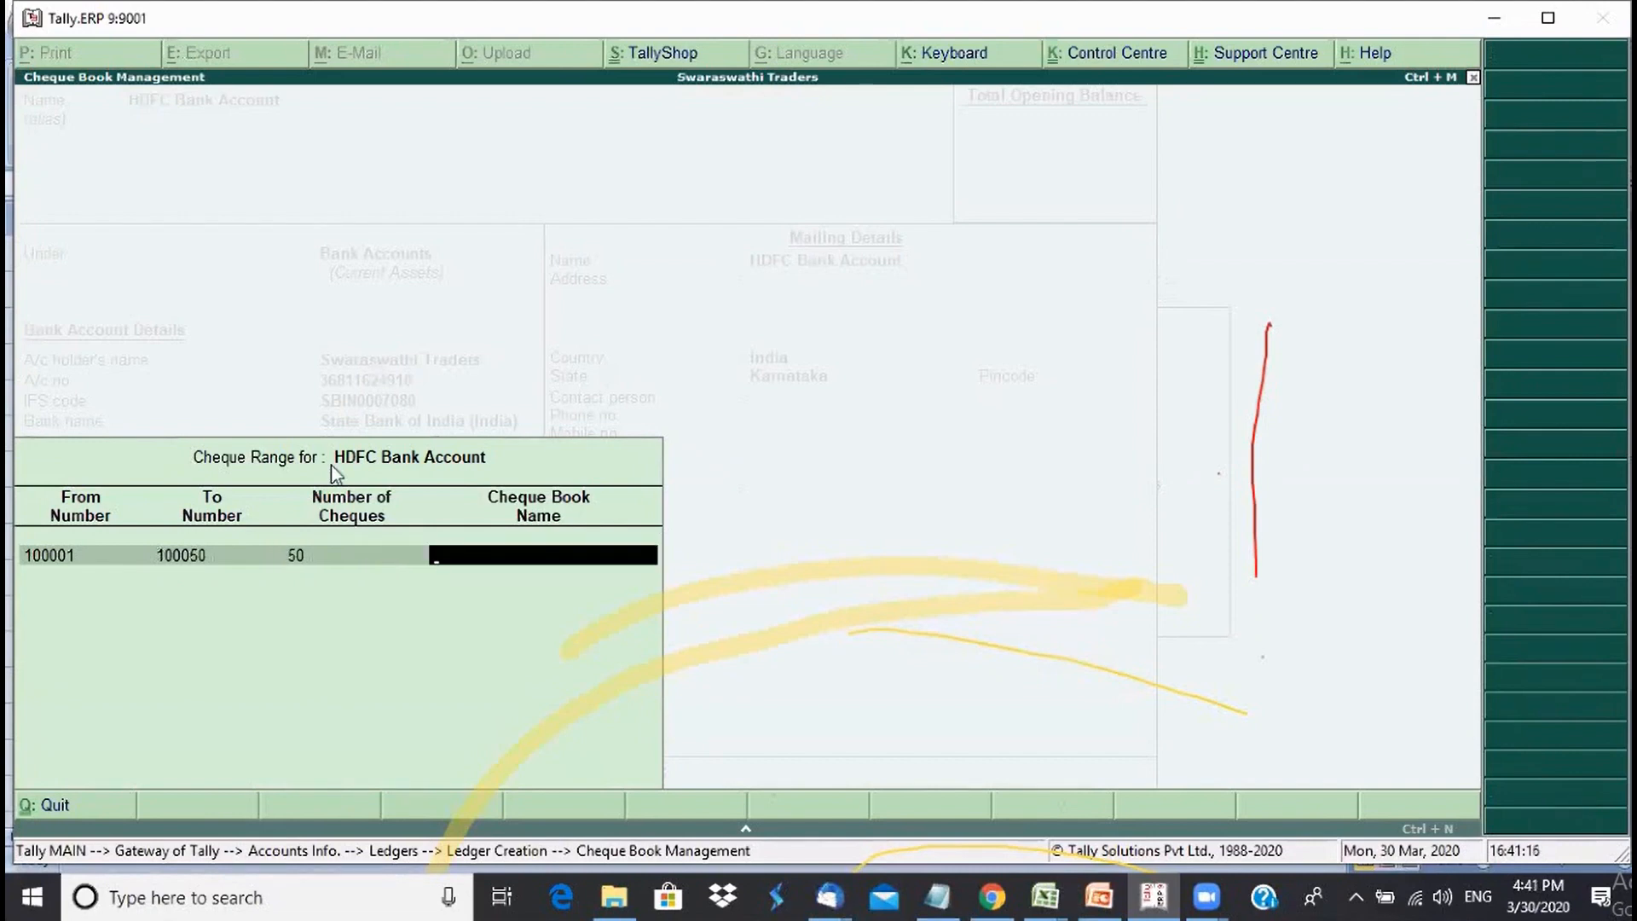
type("Book 1")
key("Return")
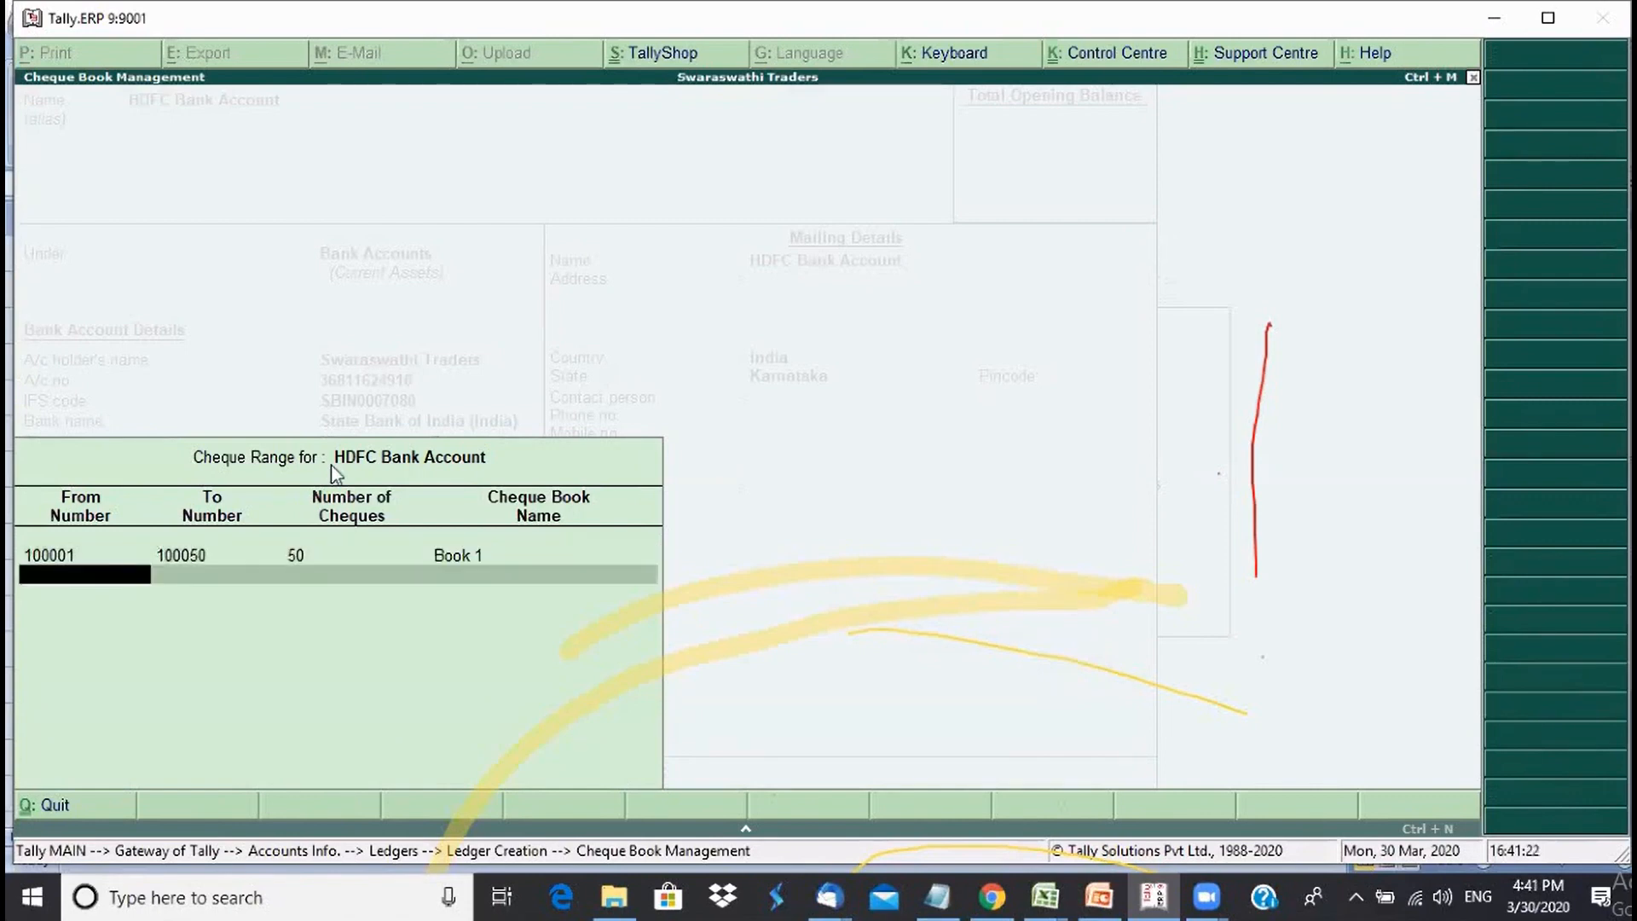
key("Return")
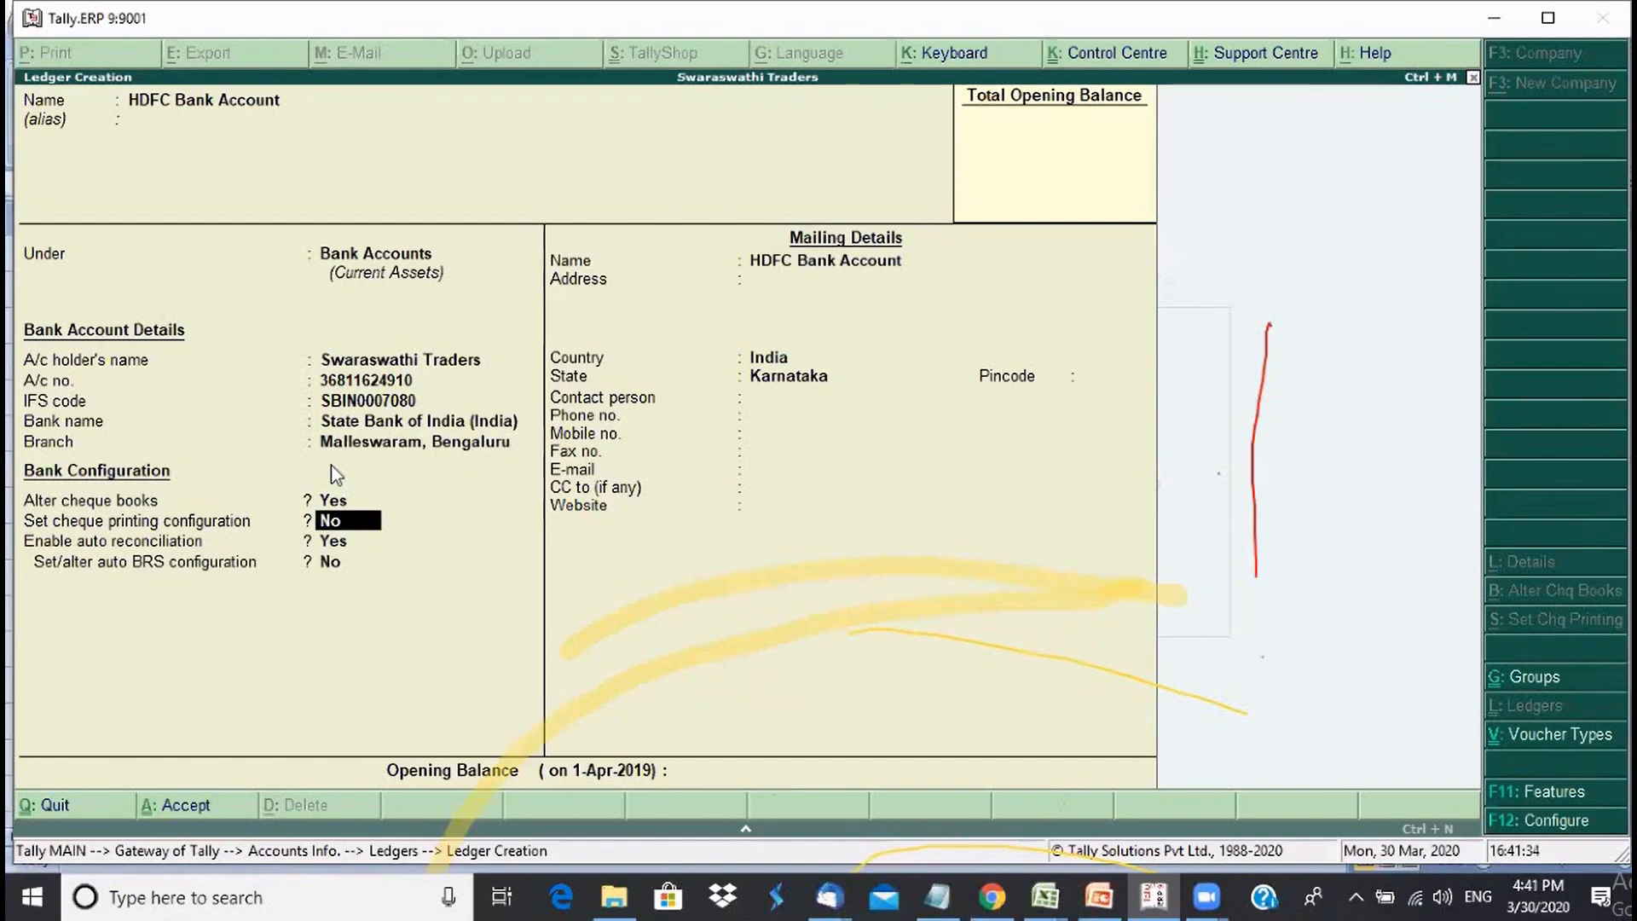
- Leave cheque printing at No, keep auto reconciliation on, and pass the mailing fields to reach Accept
key("Return")
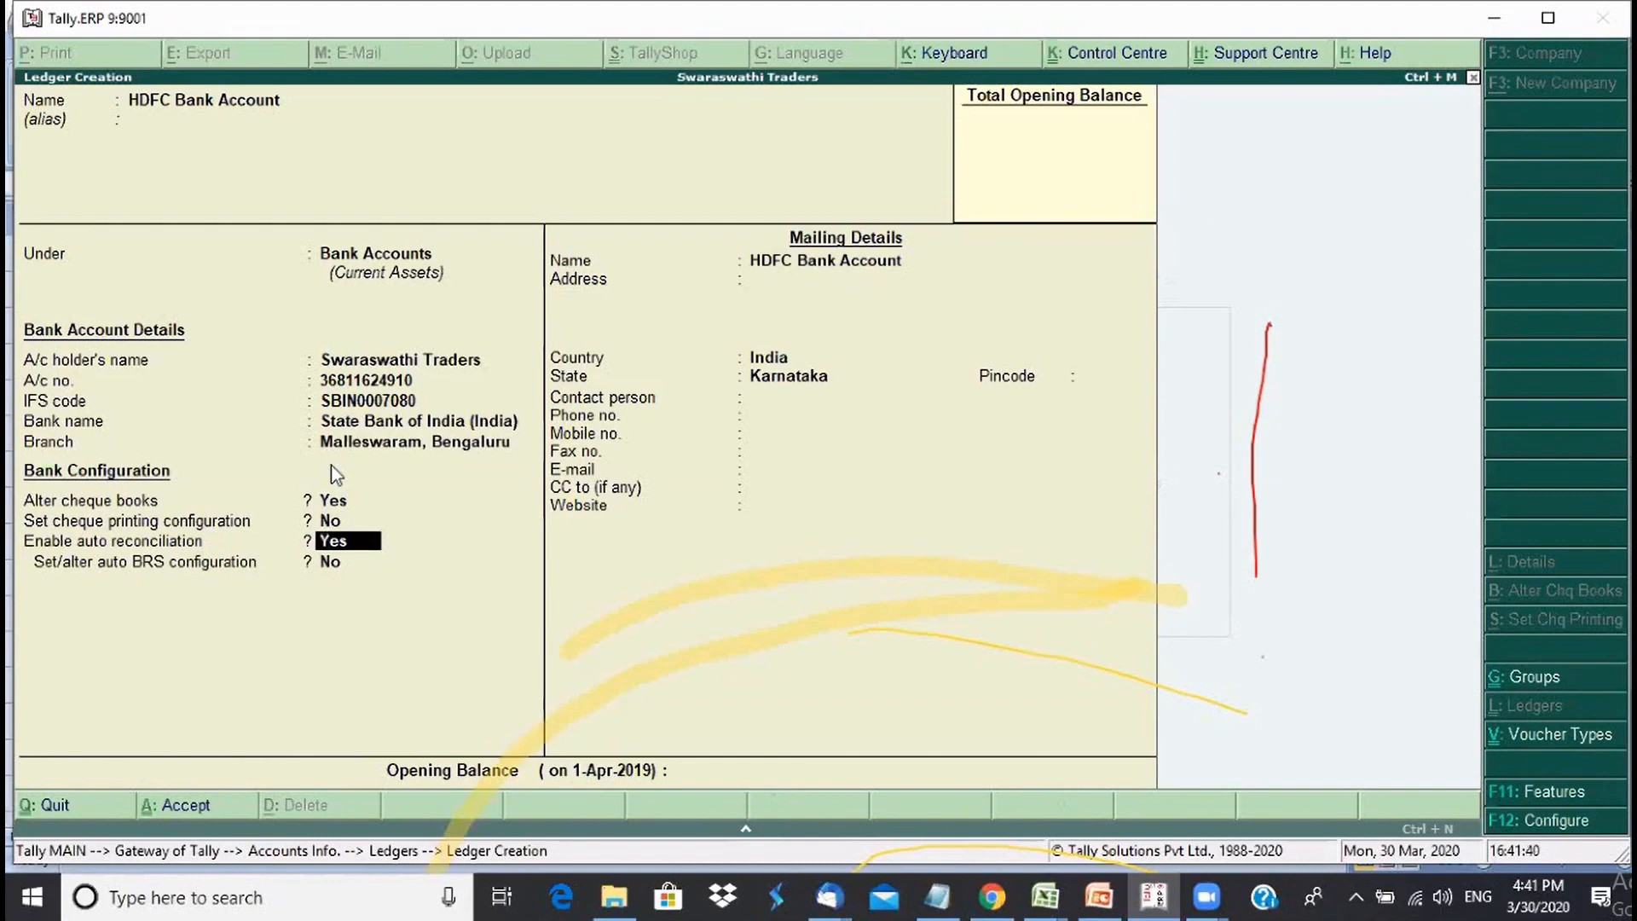
key("Return")
key("Return")
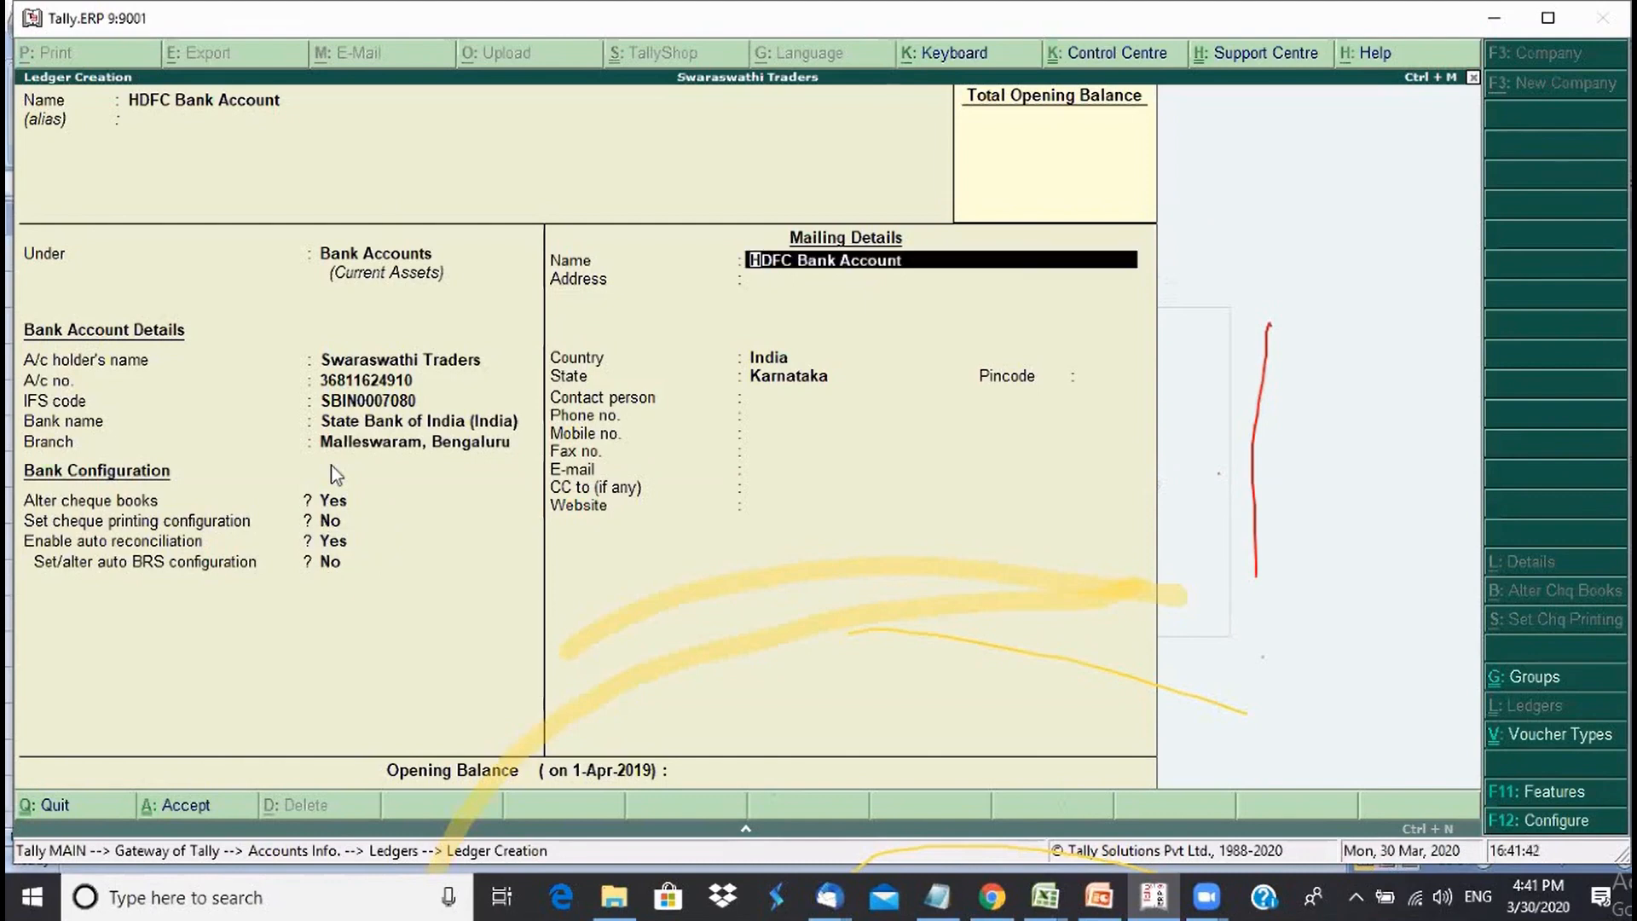
key("Return")
key("Return")
key("Return")
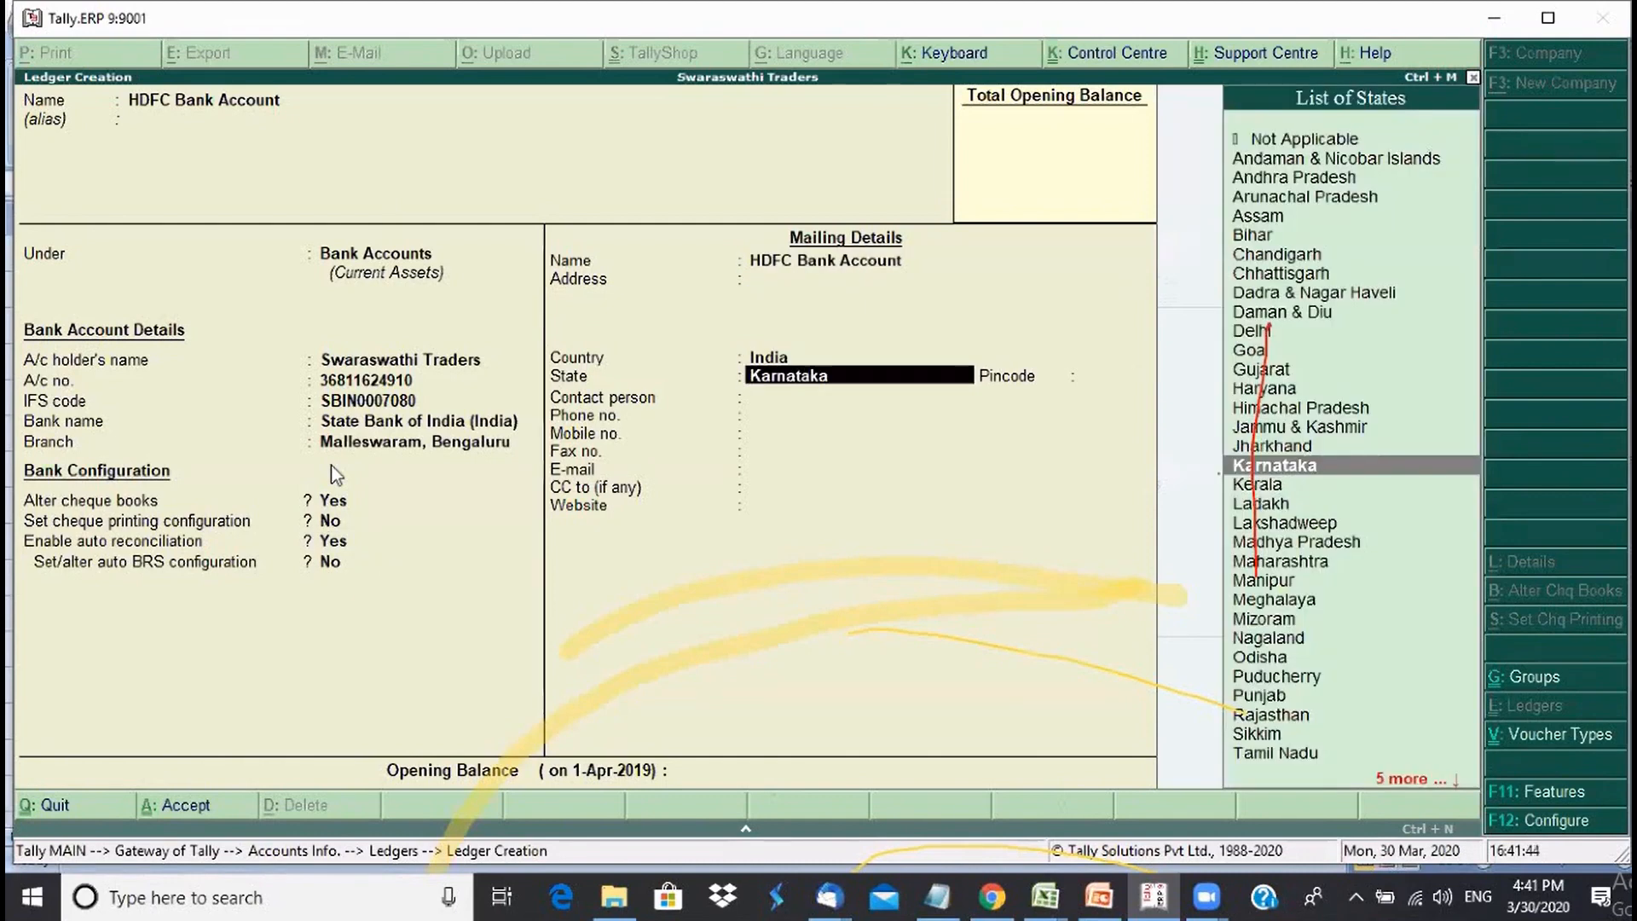
key("Return")
key("Return")
key("Return")
key("Return")
key("Return")
key("Return")
key("Return")
key("Return")
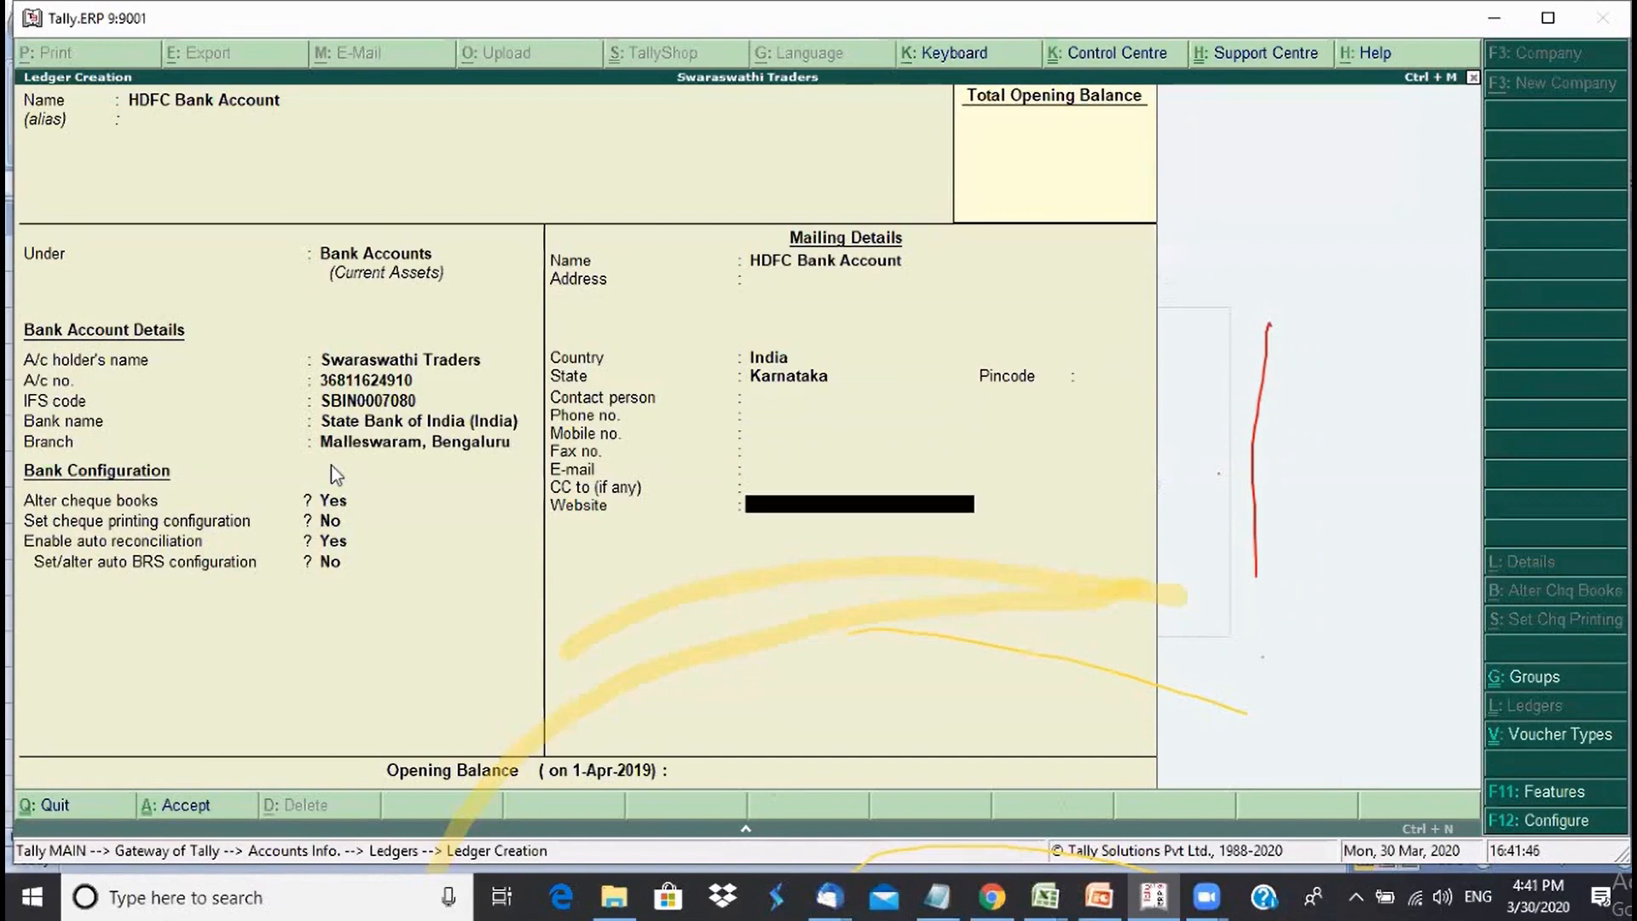
key("Return")
key("Return")
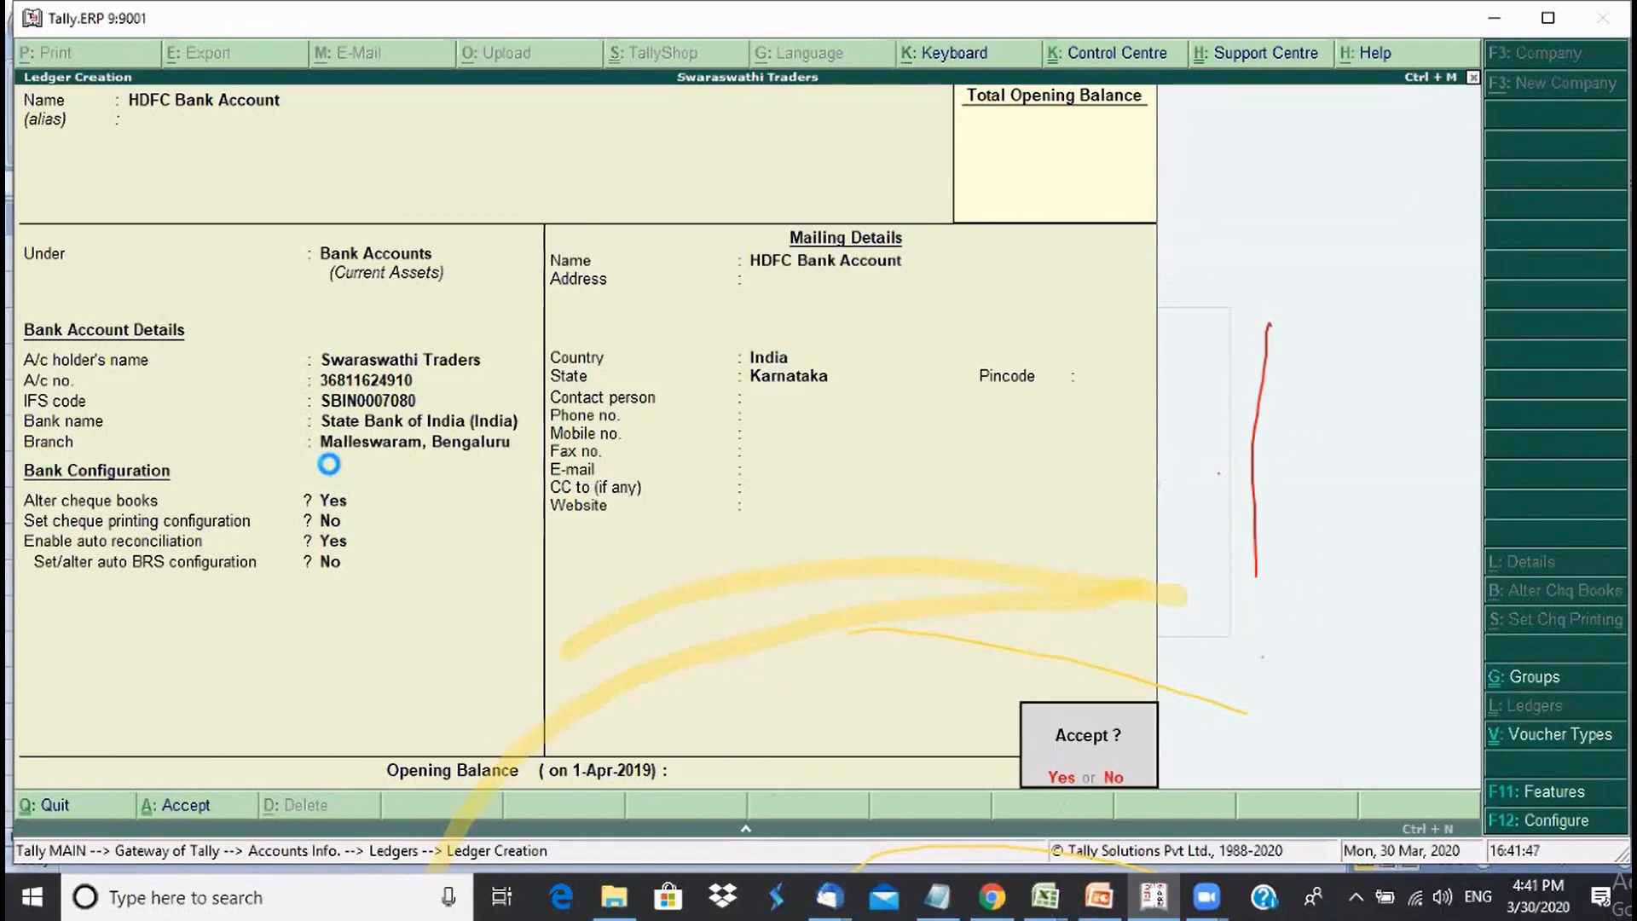
key("Return")
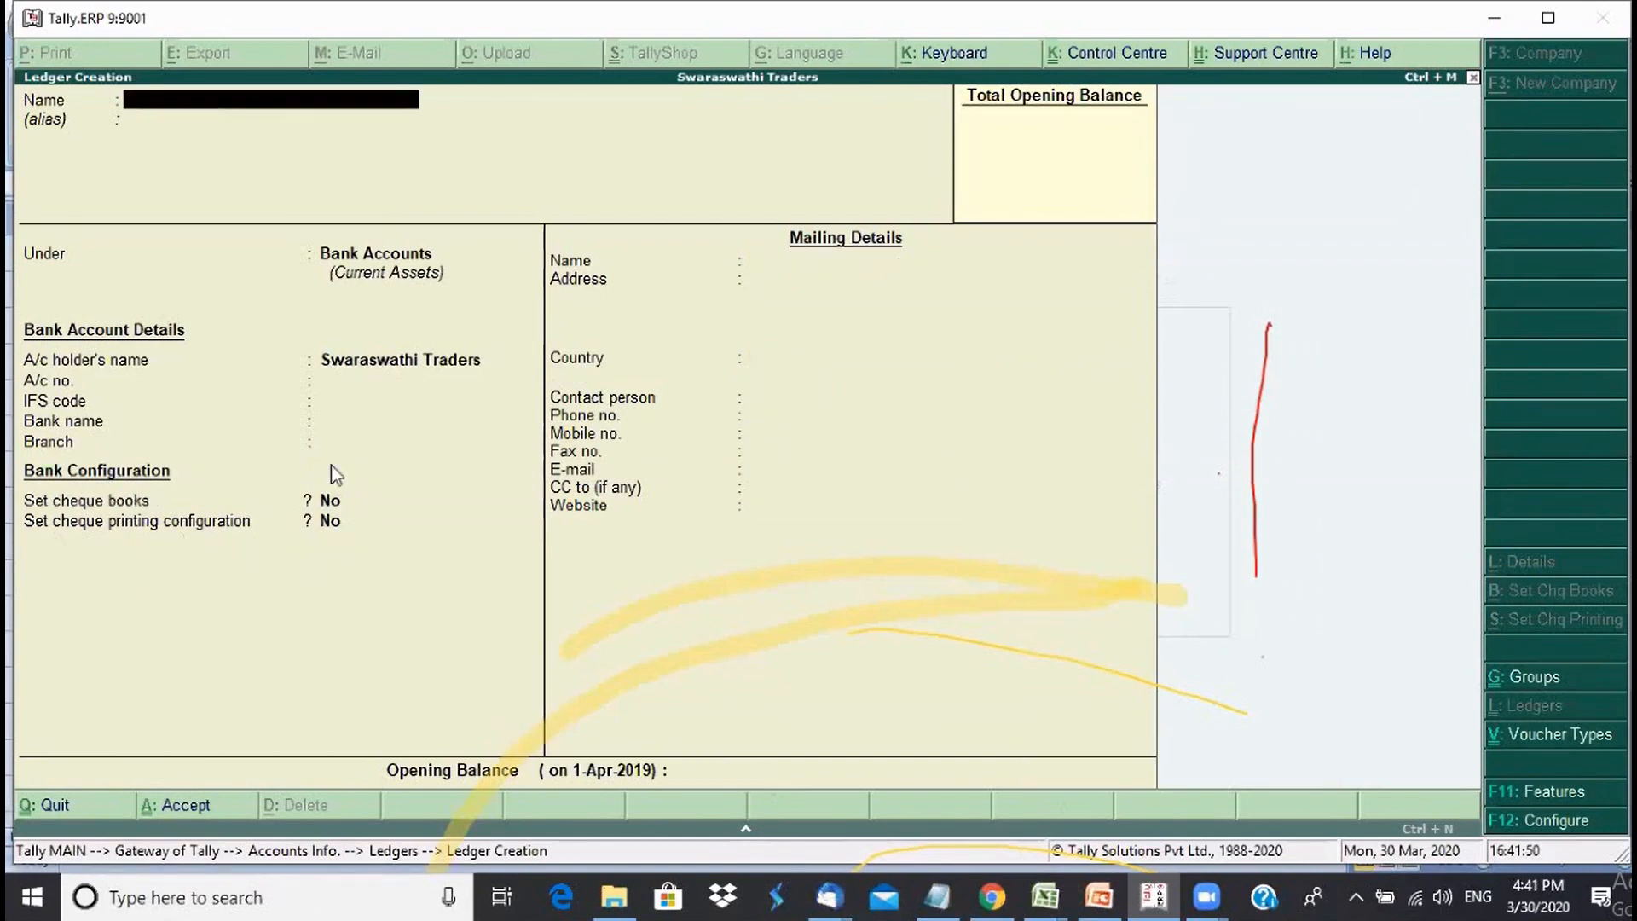
- Quit ledger creation and review the saved HDFC Bank Account ledger in Display
key("Escape")
key("Return")
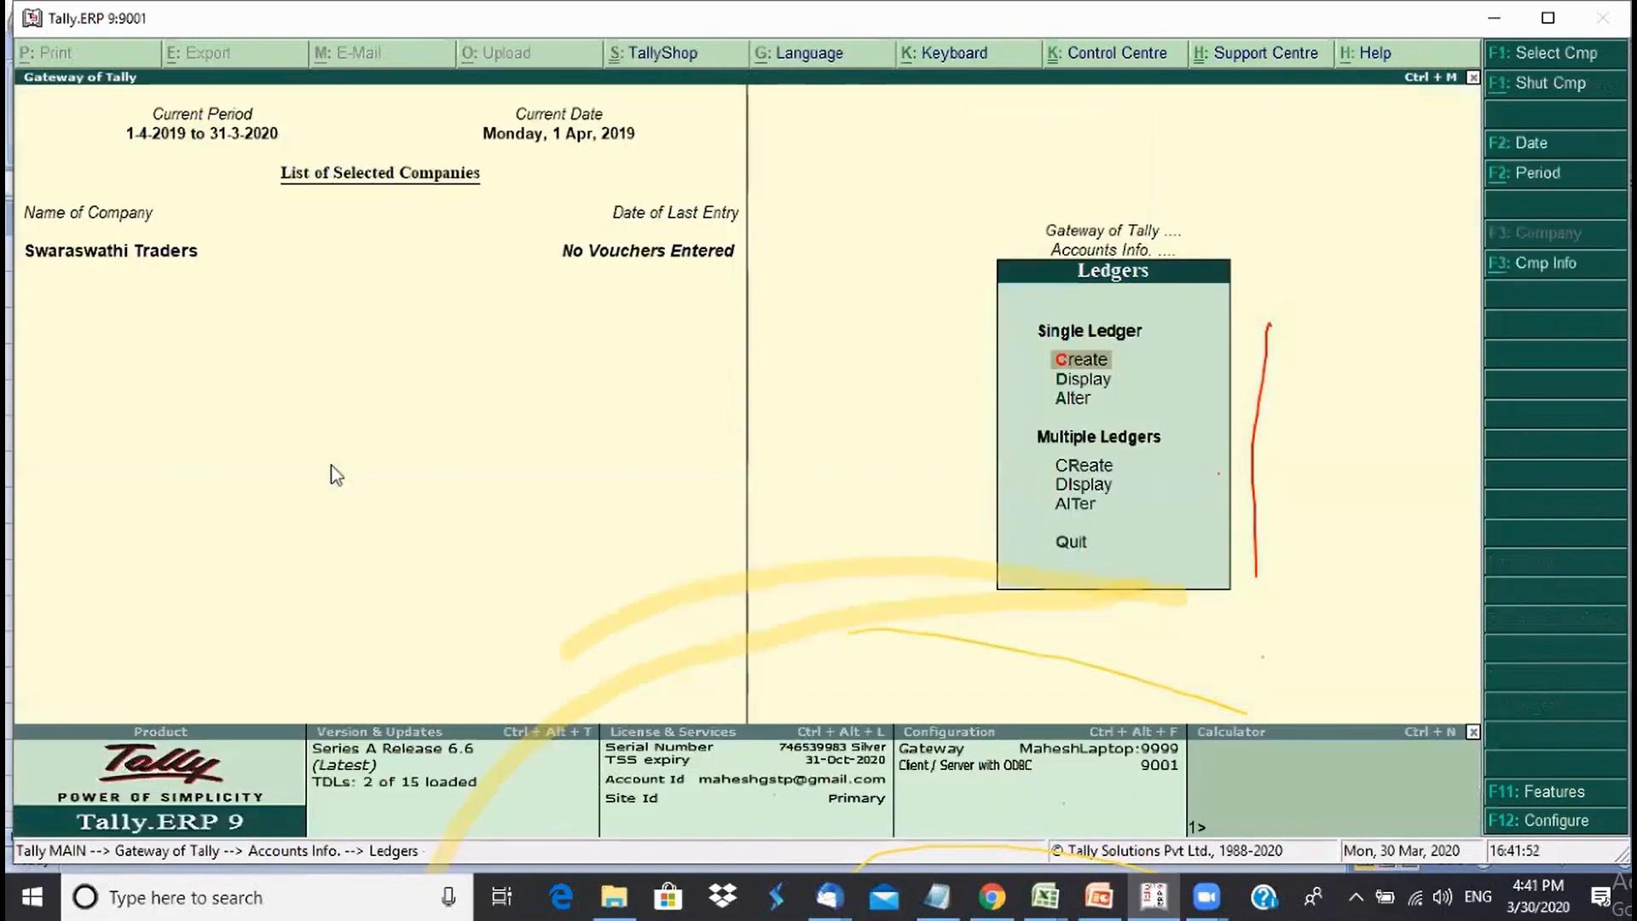
key("Down")
key("Return")
key("Down")
key("Down")
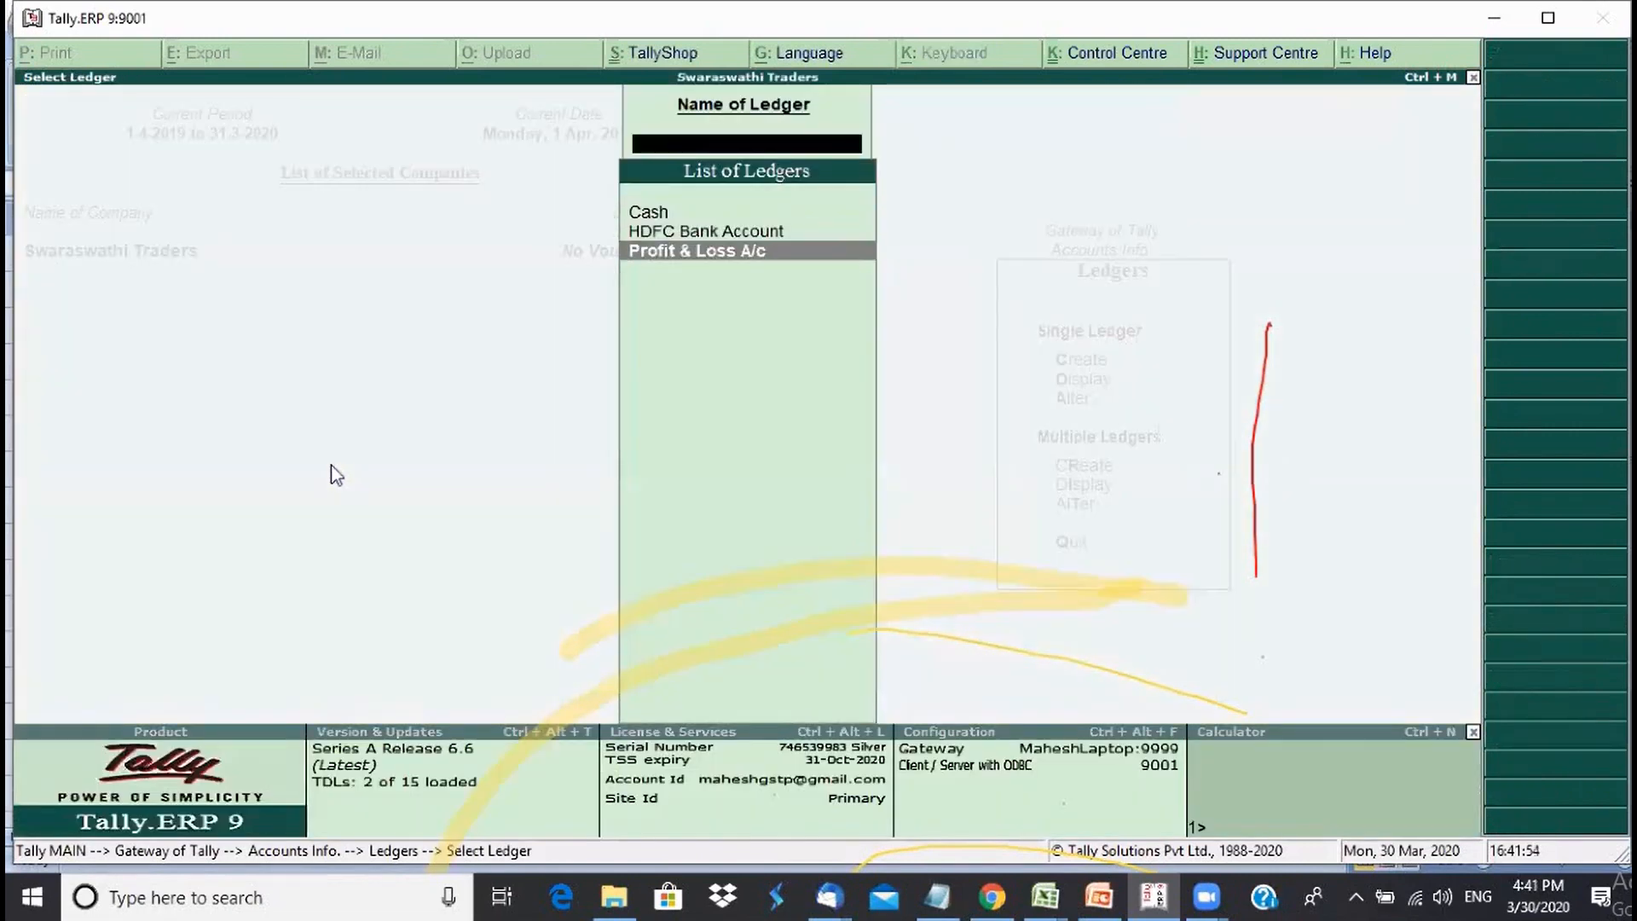
key("Up")
key("Up")
key("Down")
key("Down")
key("Up")
key("Up")
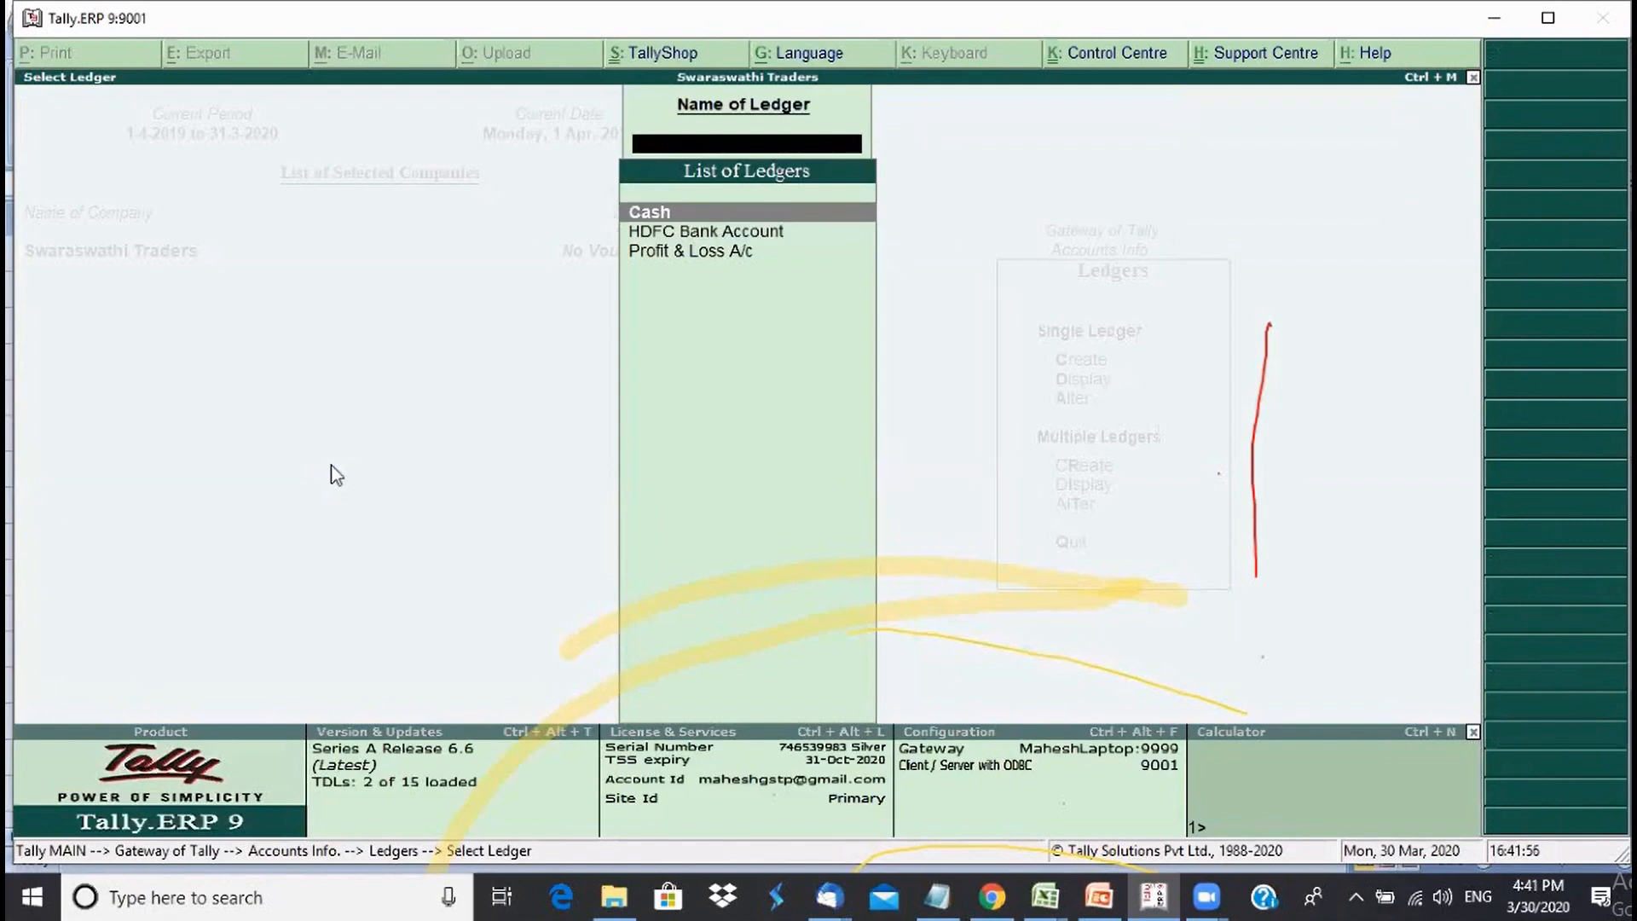
key("Down")
key("Return")
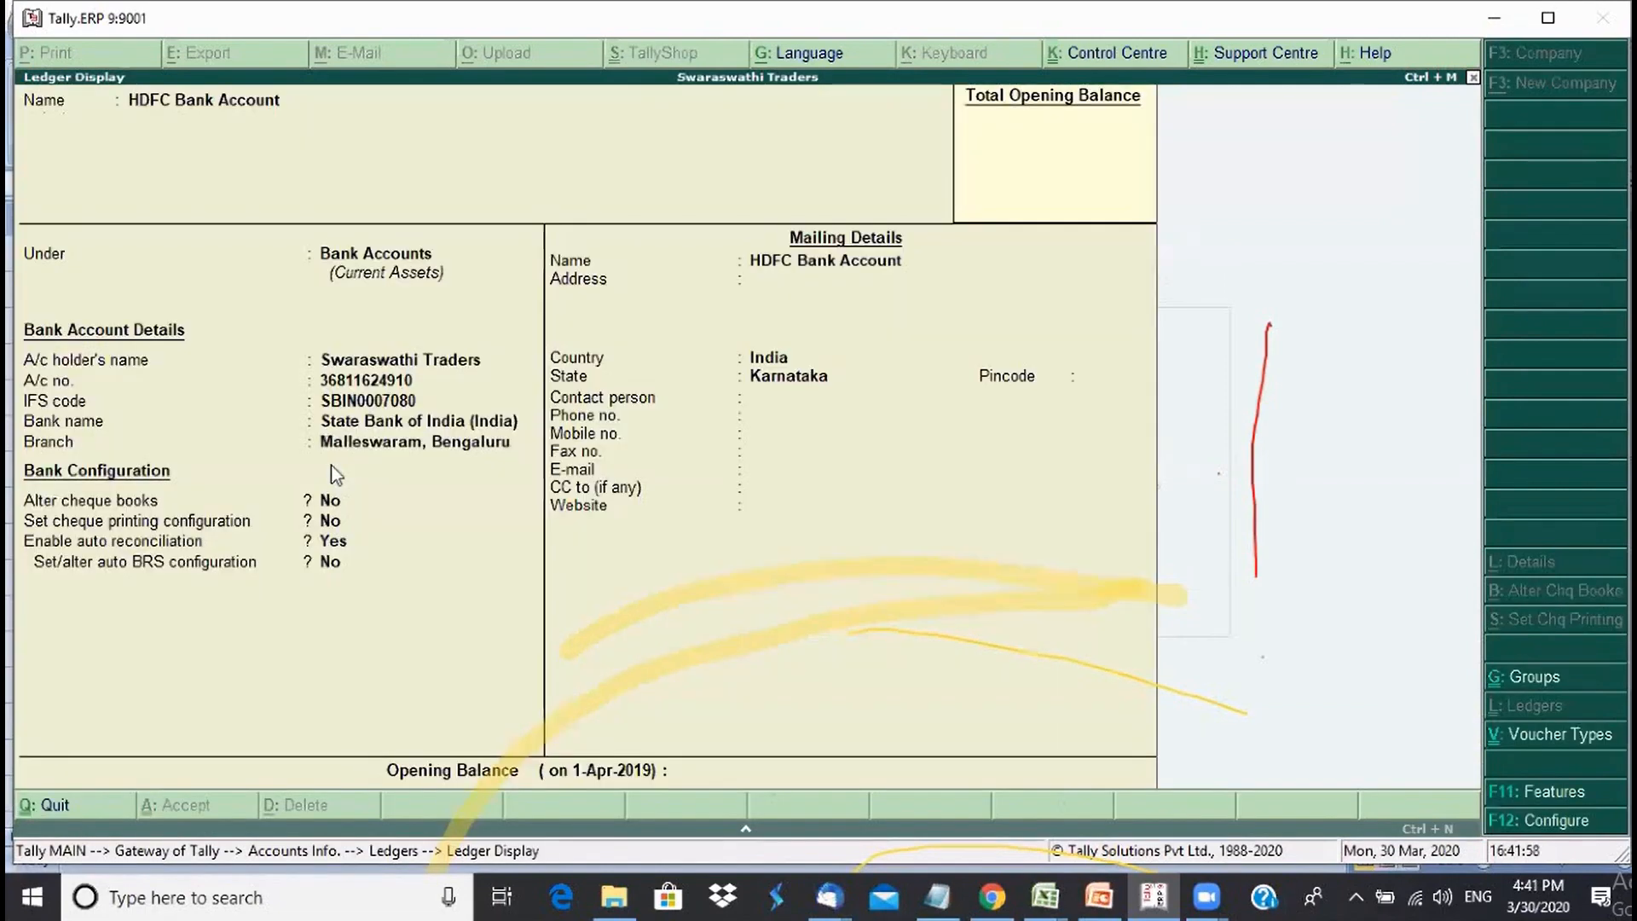
key("Escape")
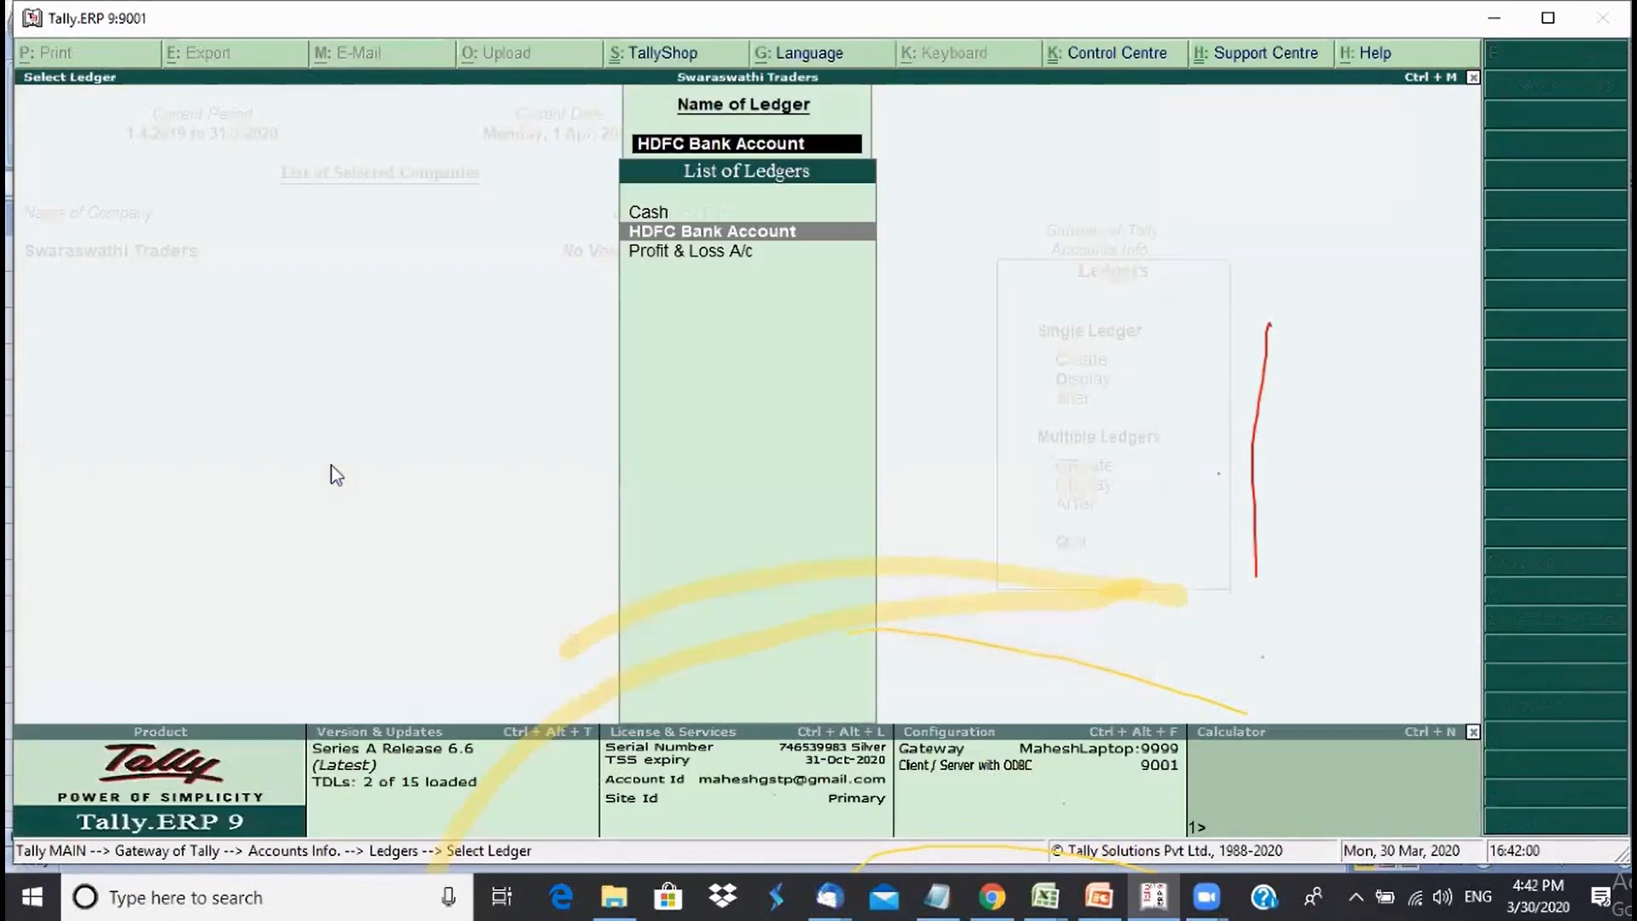
key("Escape")
key("Escape")
key("Escape")
key("Escape")
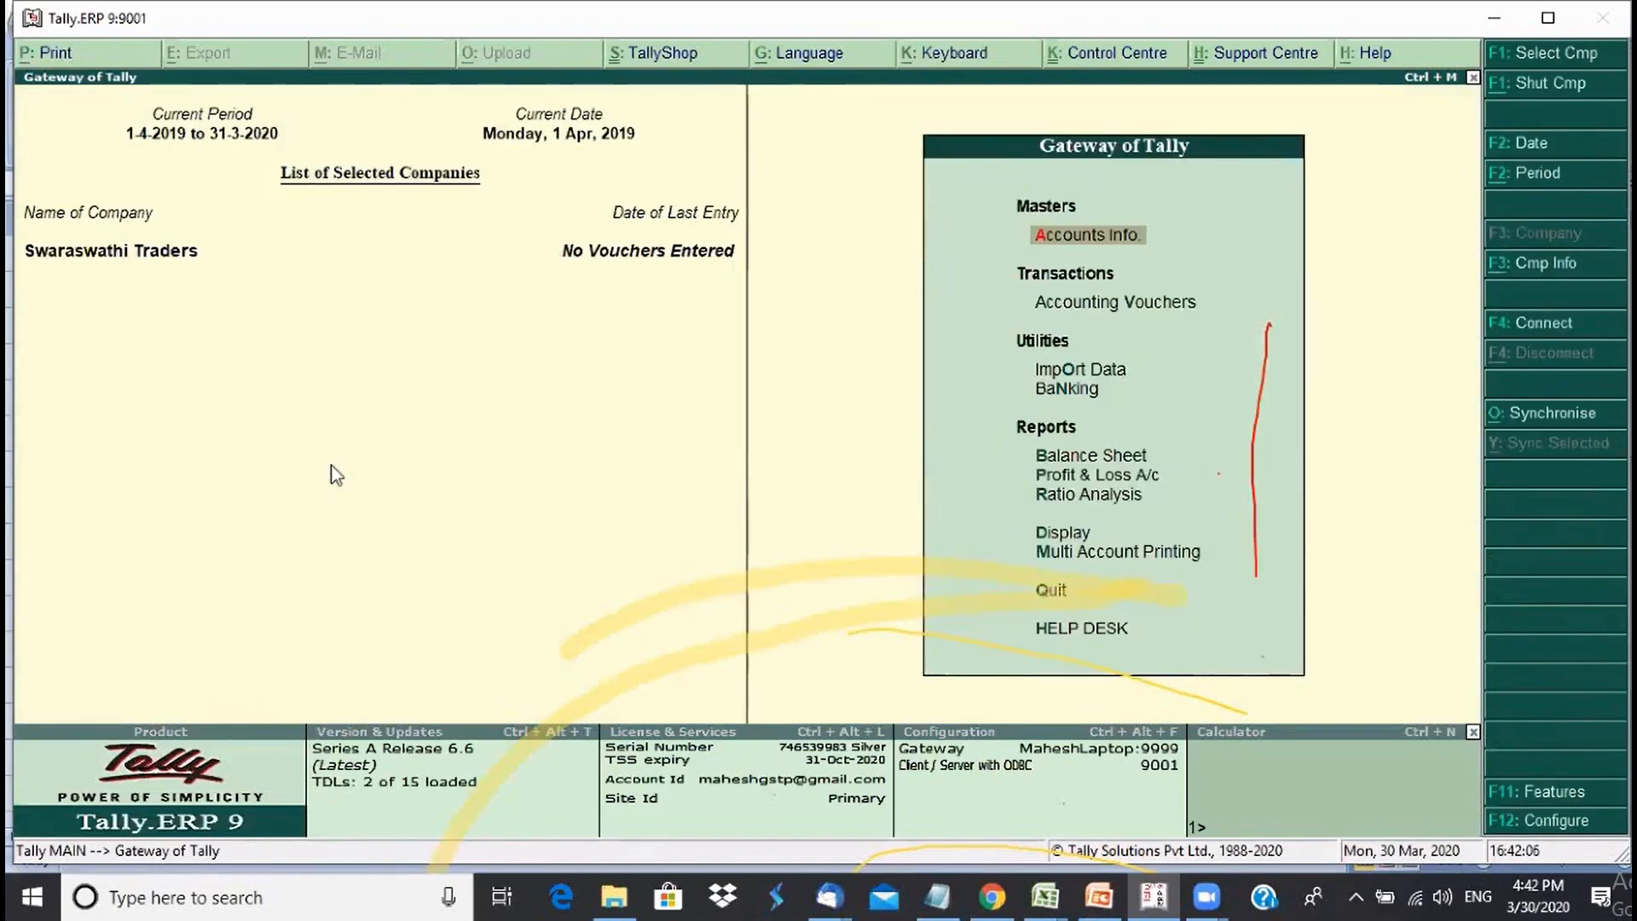
- Open a blank ledger creation form from Accounts Info > Ledgers > Create
key("Return")
key("Down")
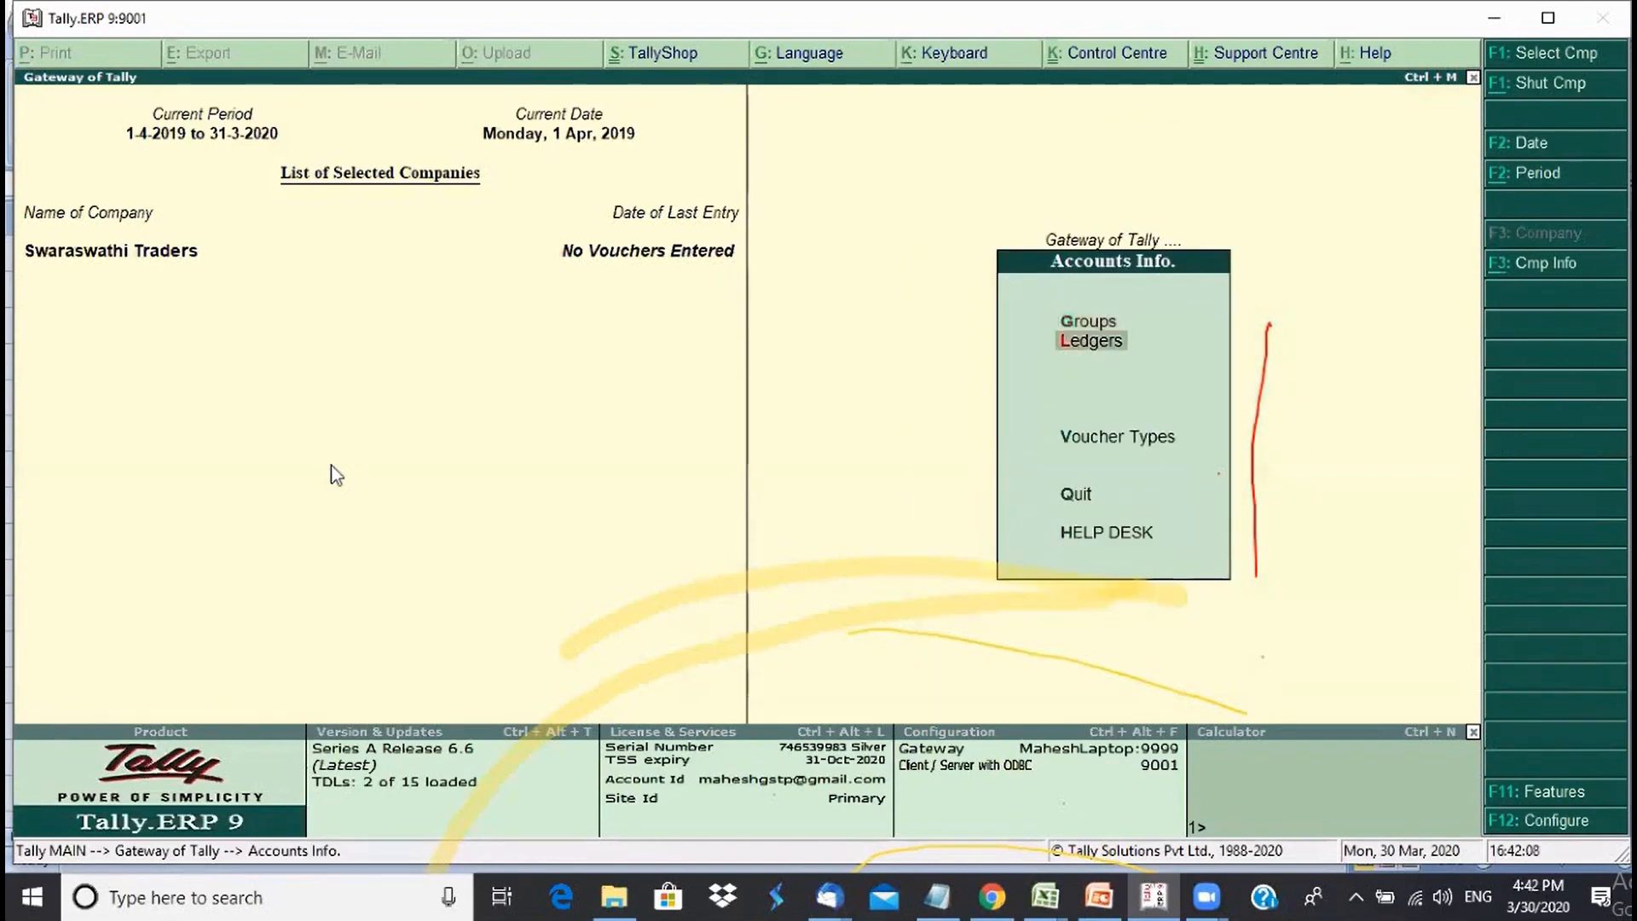
key("Return")
key("Return")
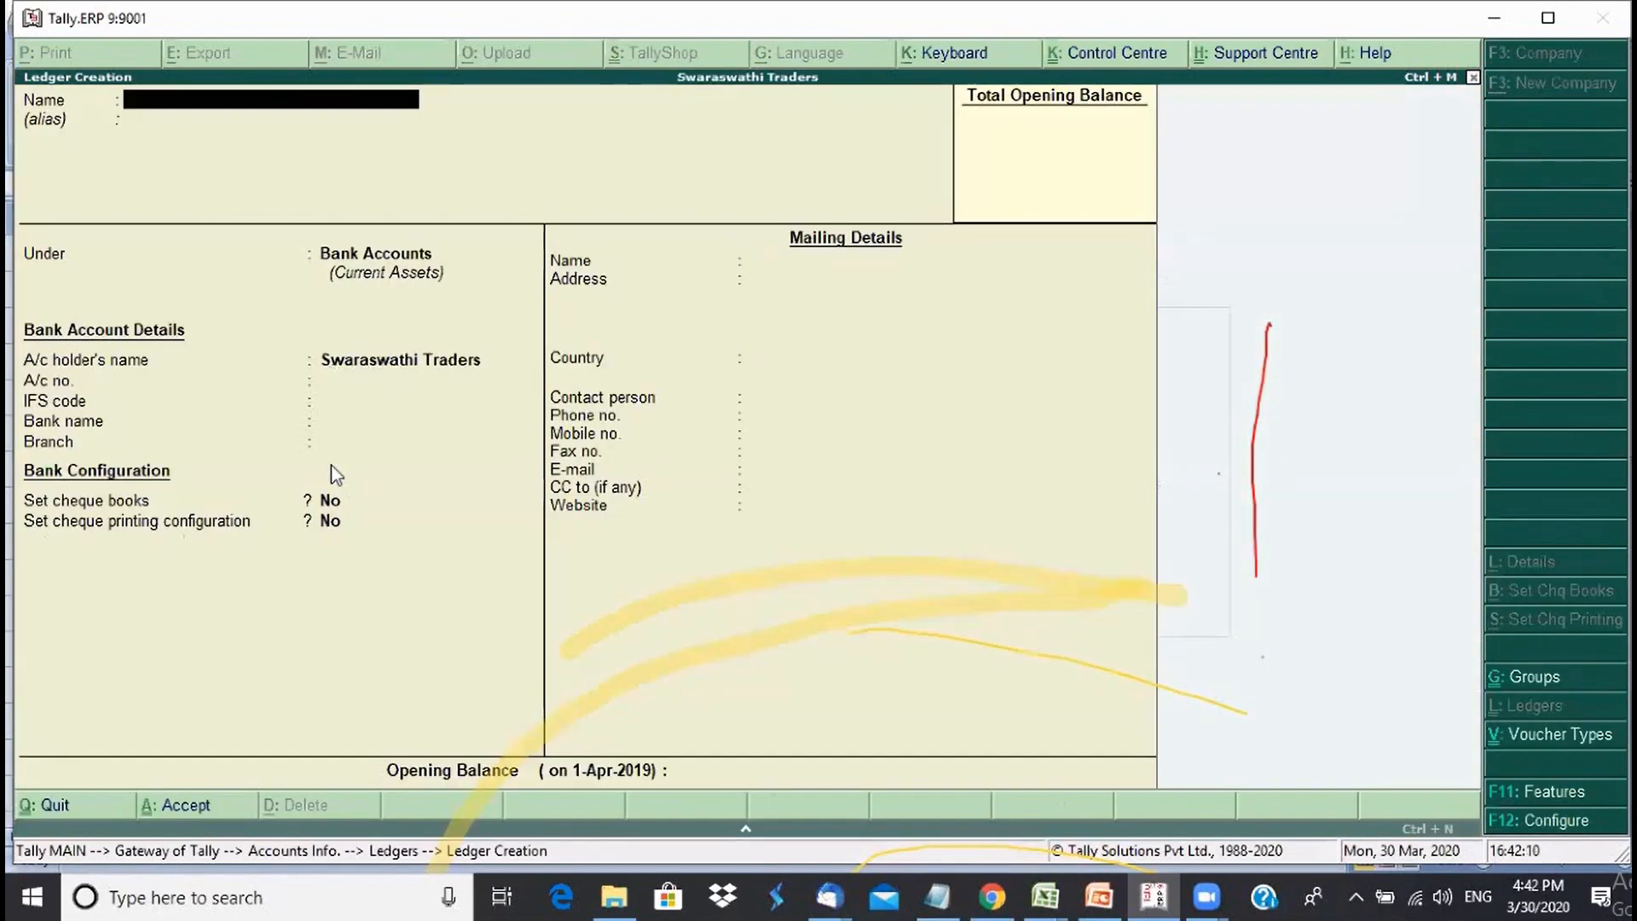
- Name the ledger MBMH Smart Innovators, skip the alias, and put it under Bengaluru
type("MBMH Smart Innovators")
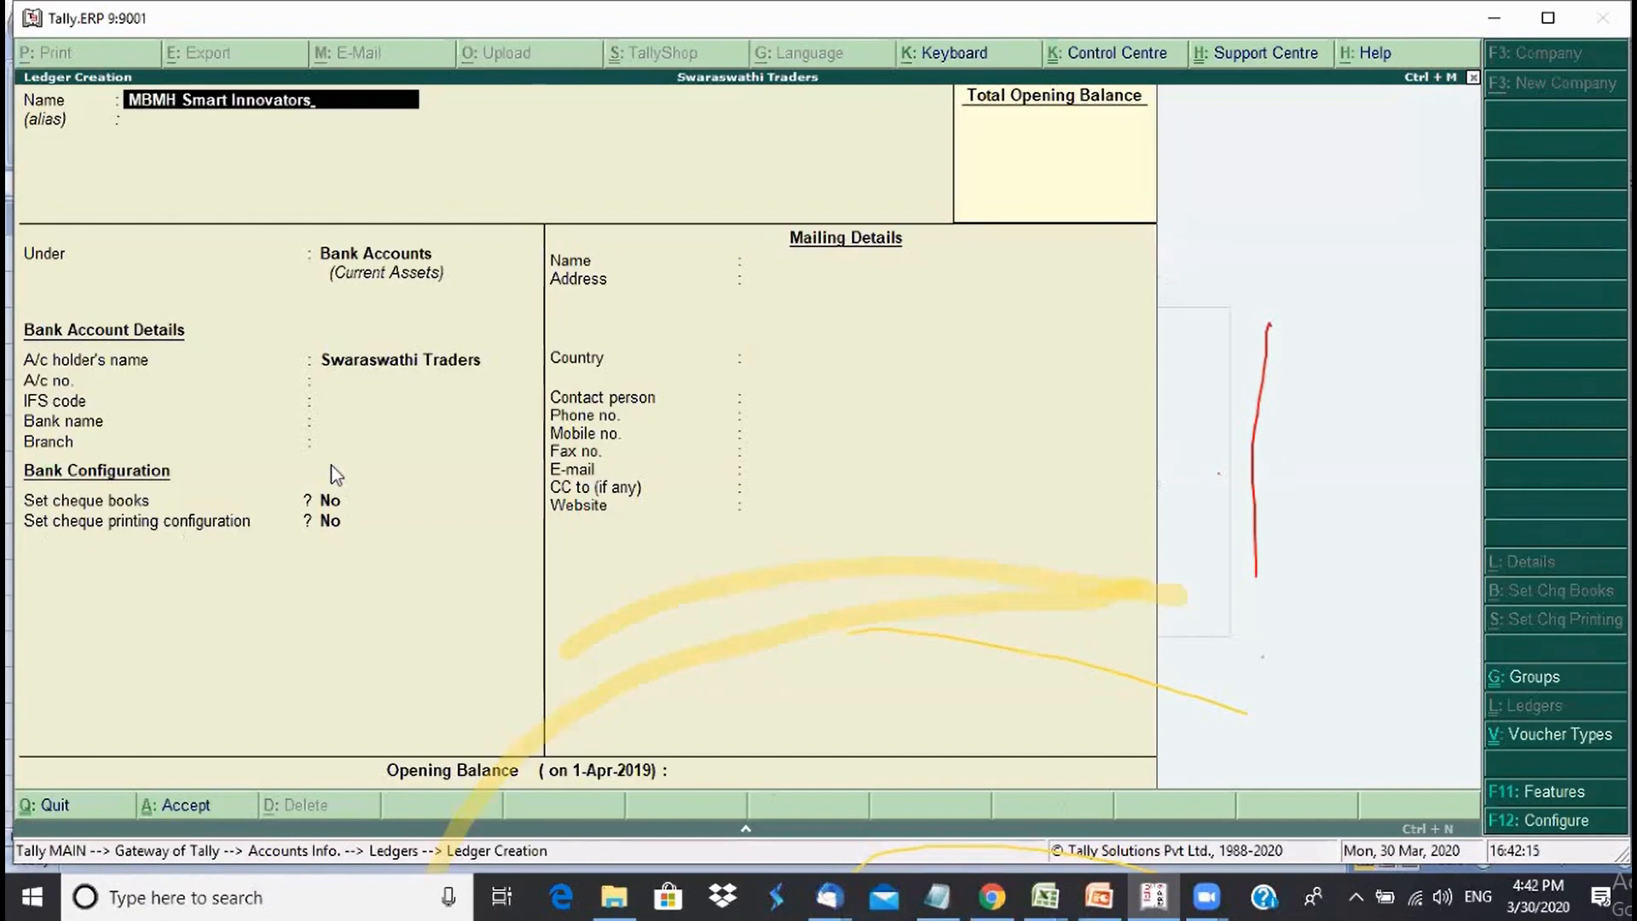
key("Return")
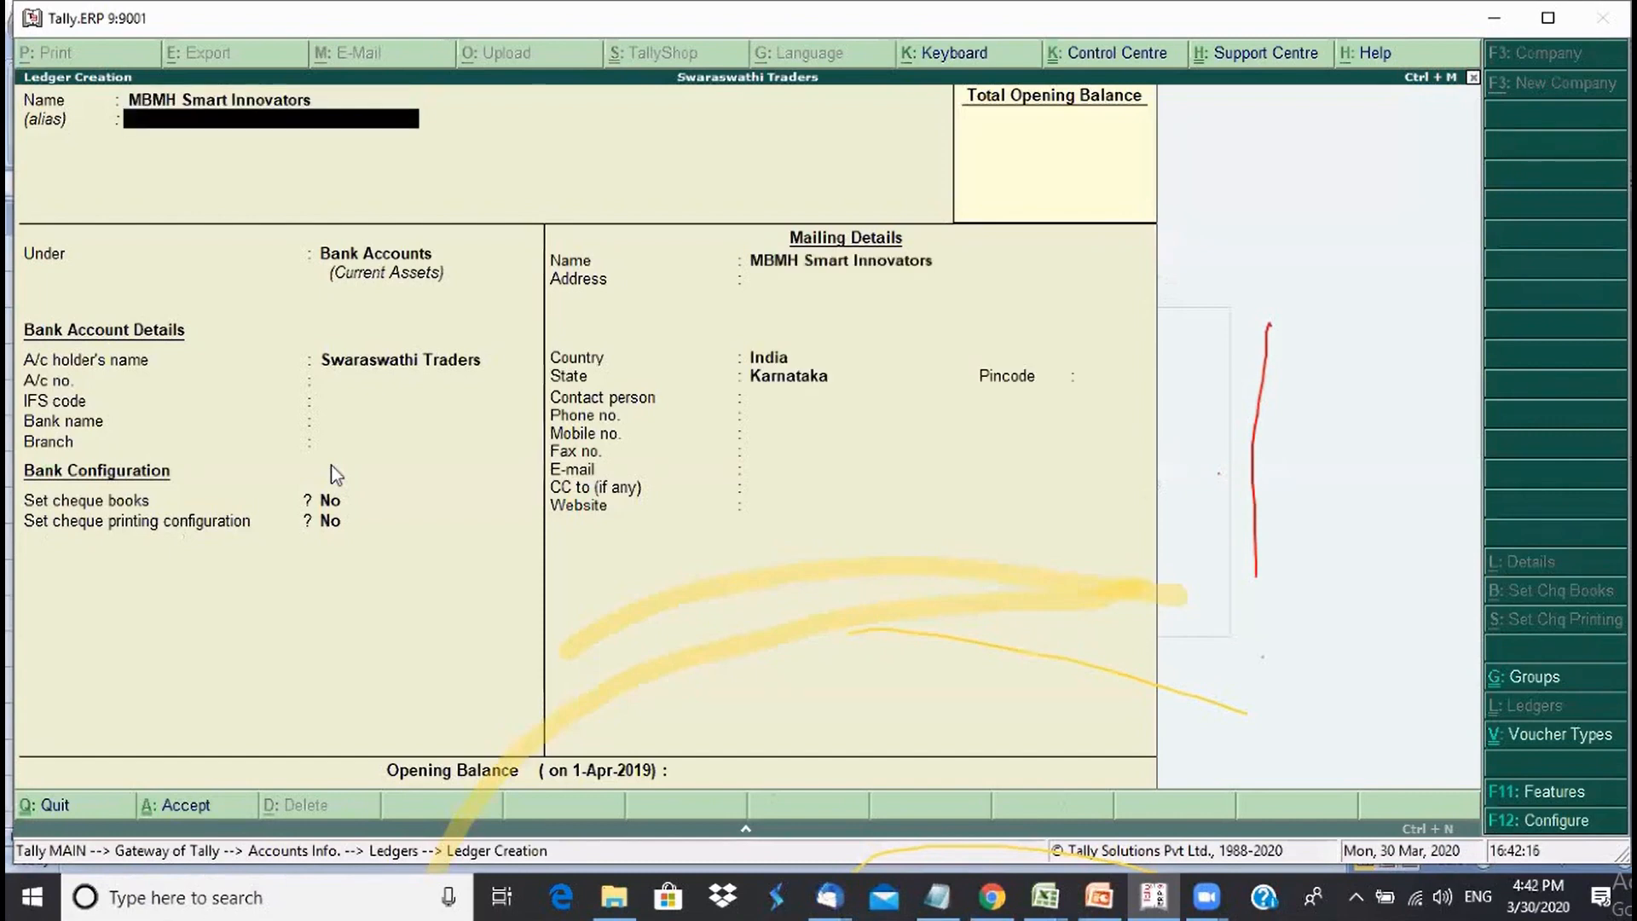
key("Return")
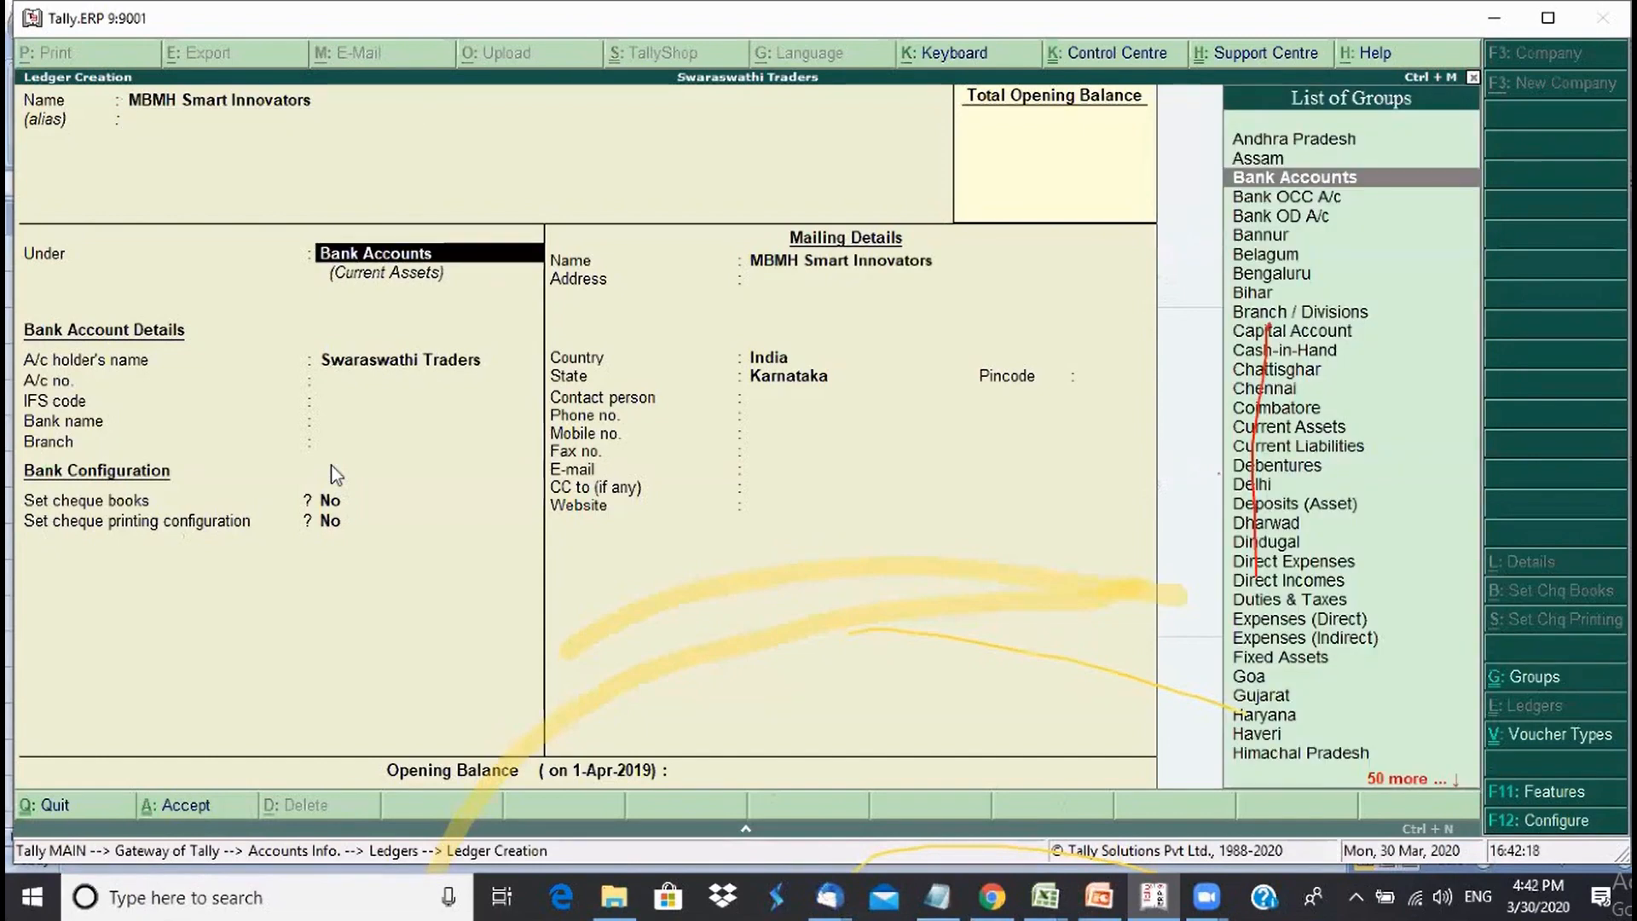
type("Su")
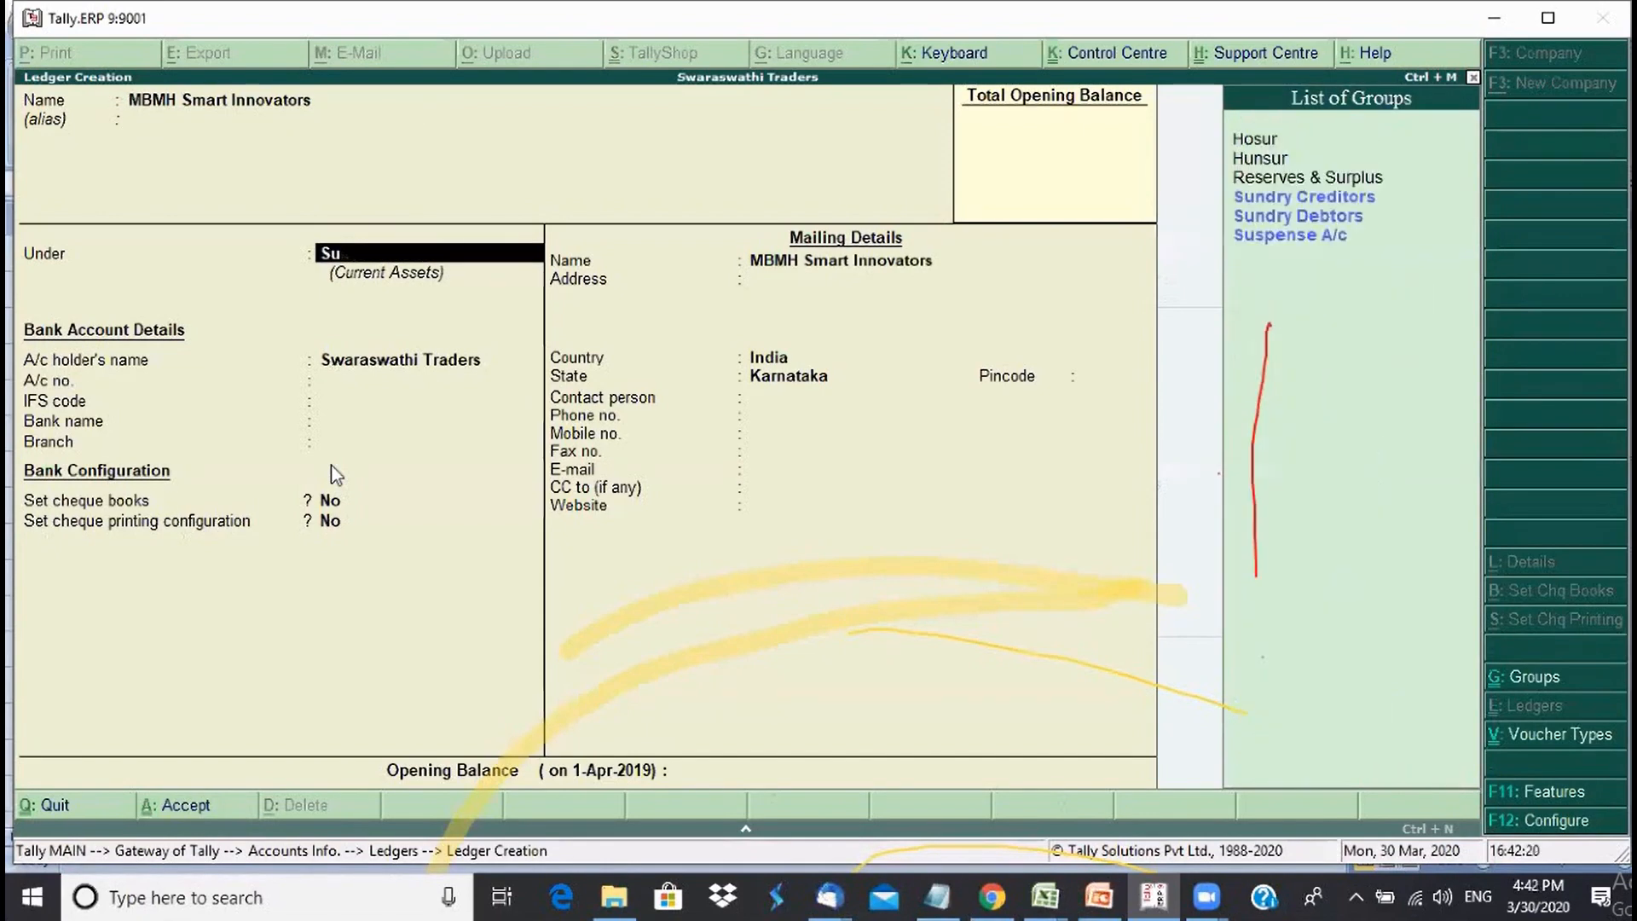
key("BackSpace")
key("BackSpace")
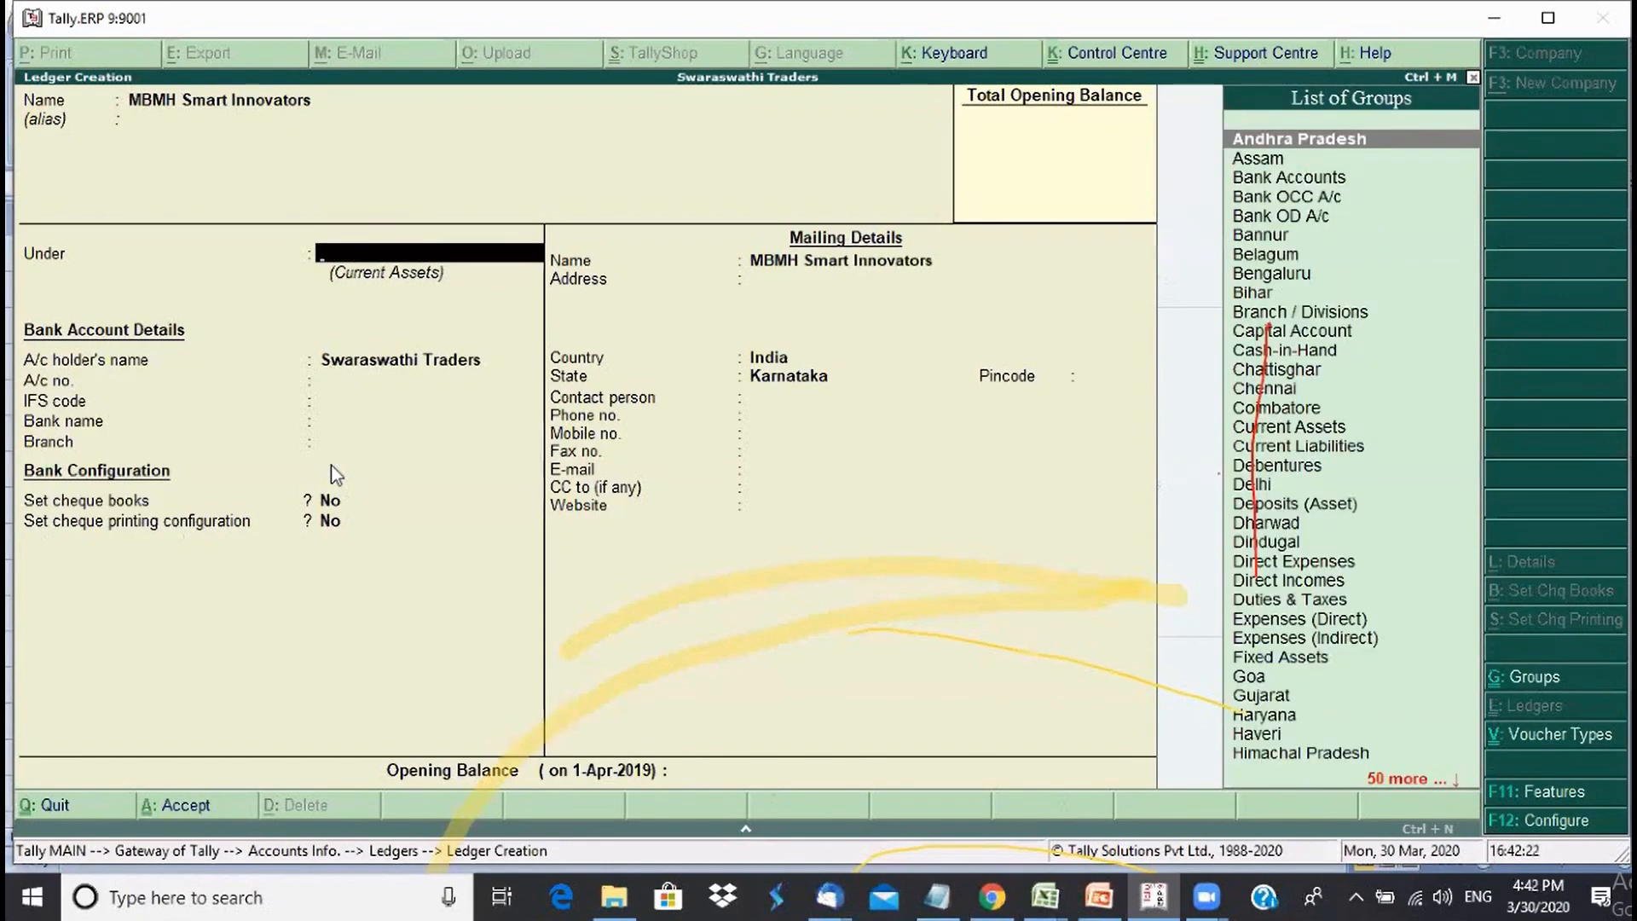
type("Ban")
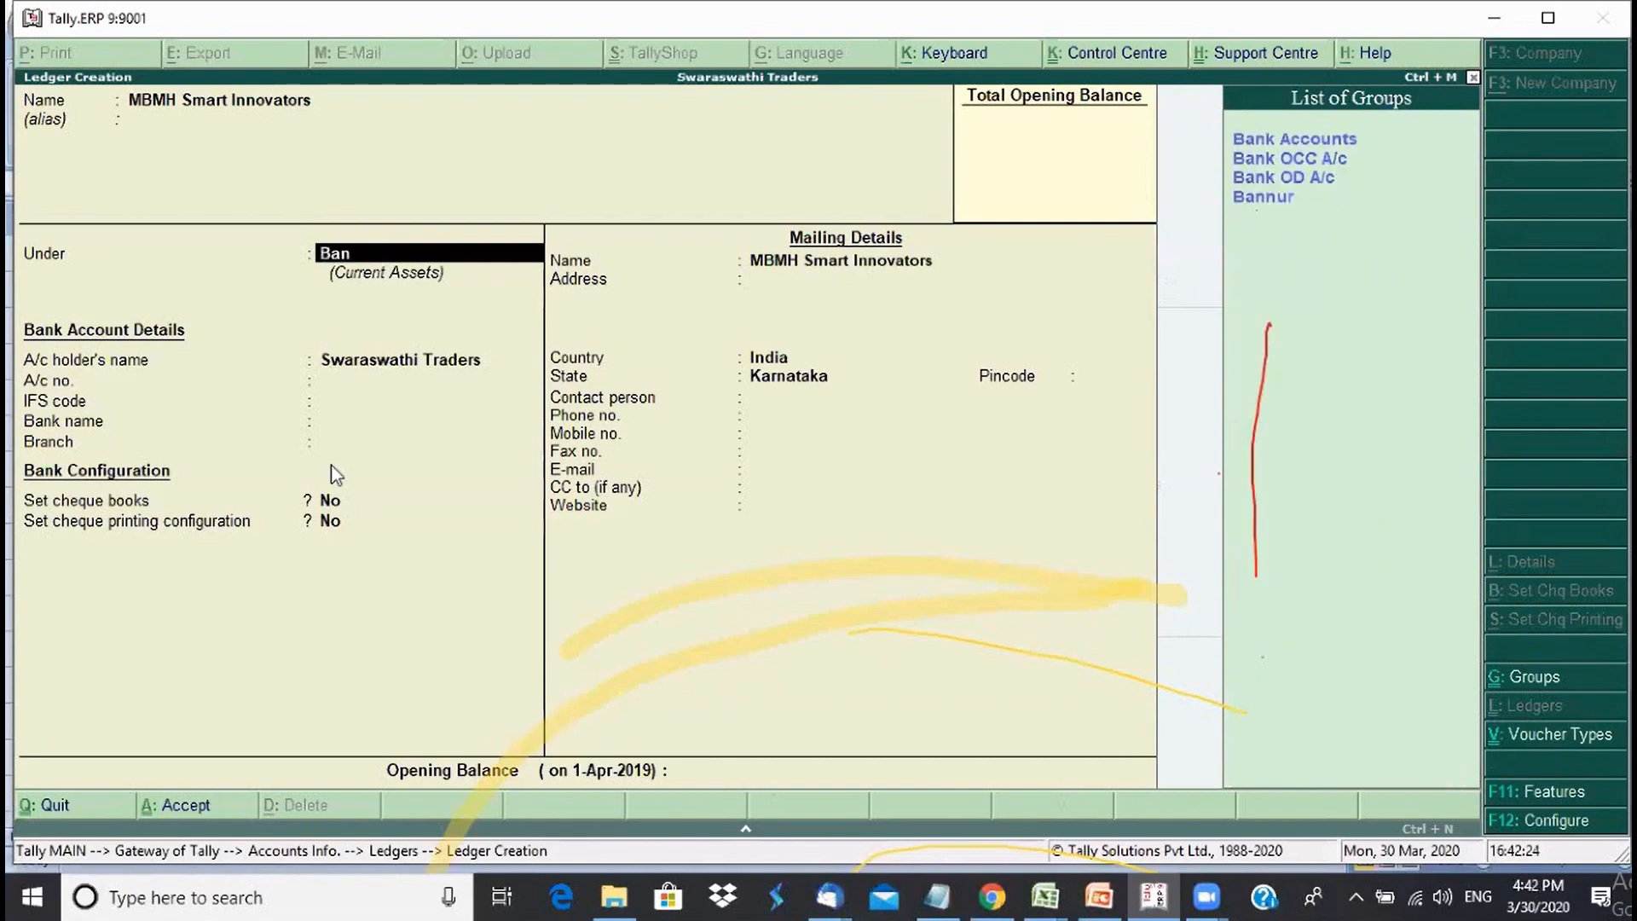
key("BackSpace")
key("BackSpace")
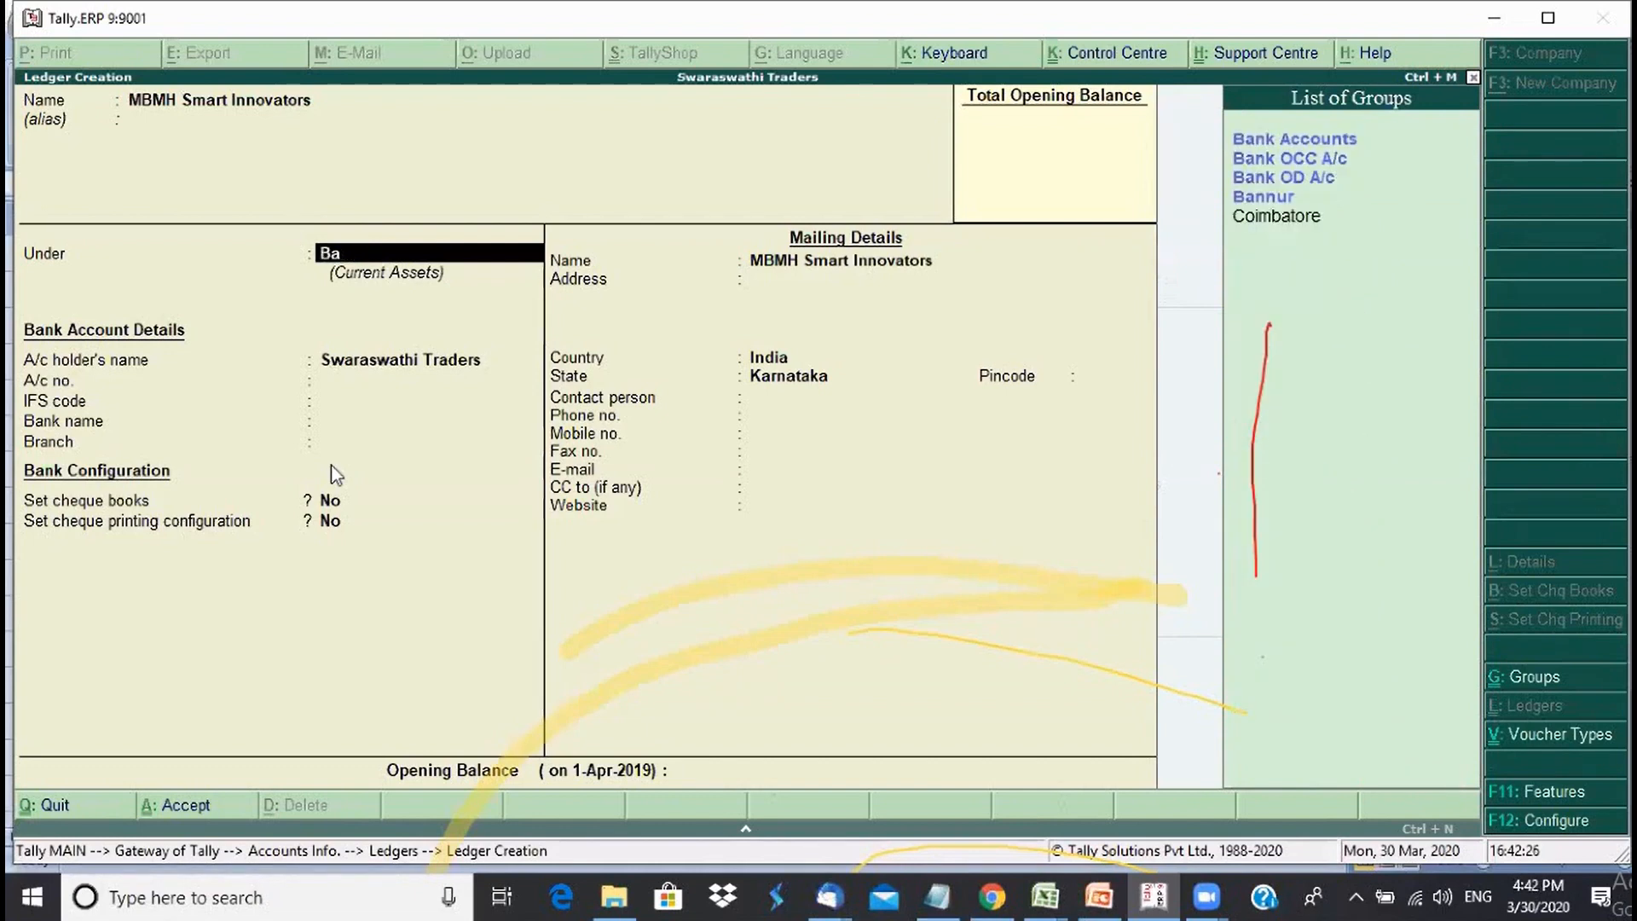
type("en")
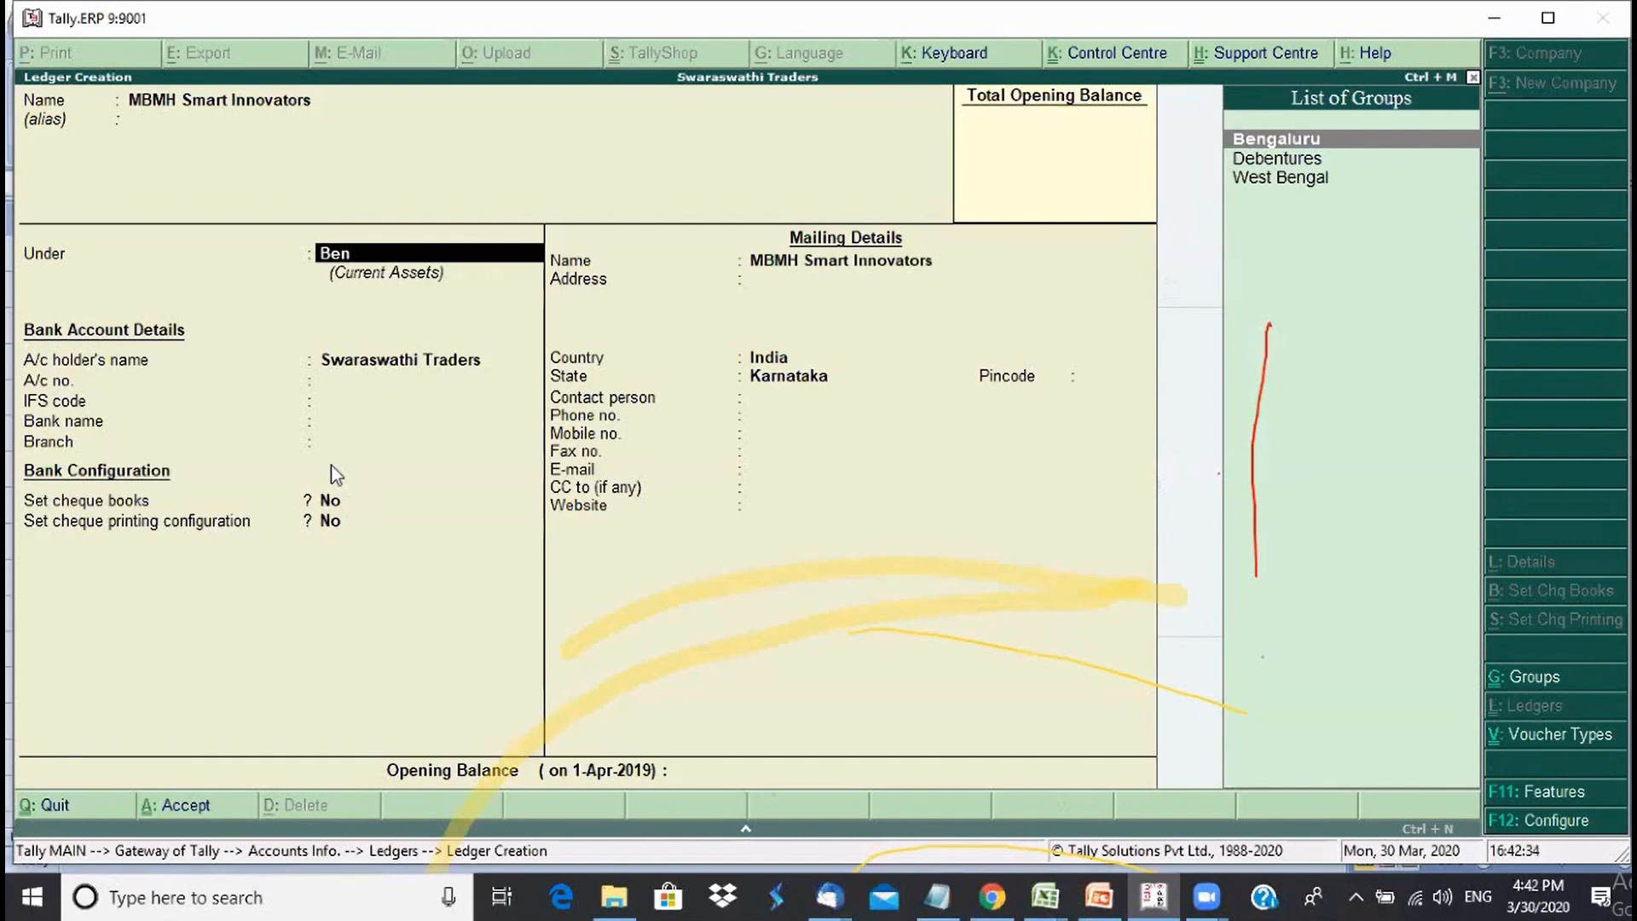
key("Return")
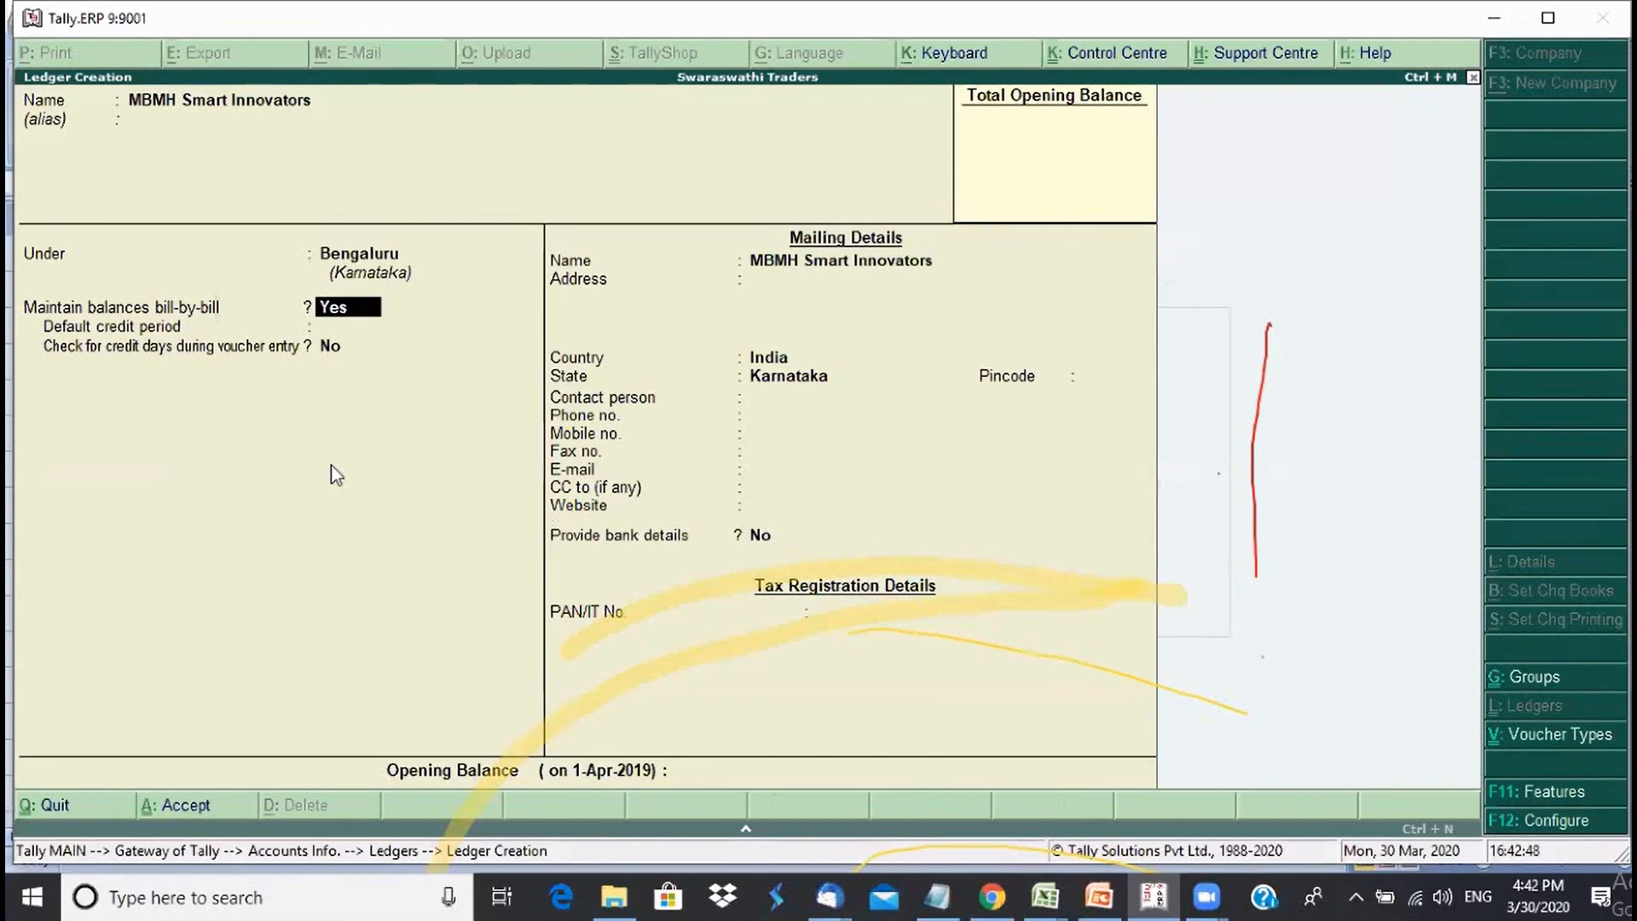
- Keep bill-by-bill on, set a 15-day credit period, and enable credit-day checking
key("Return")
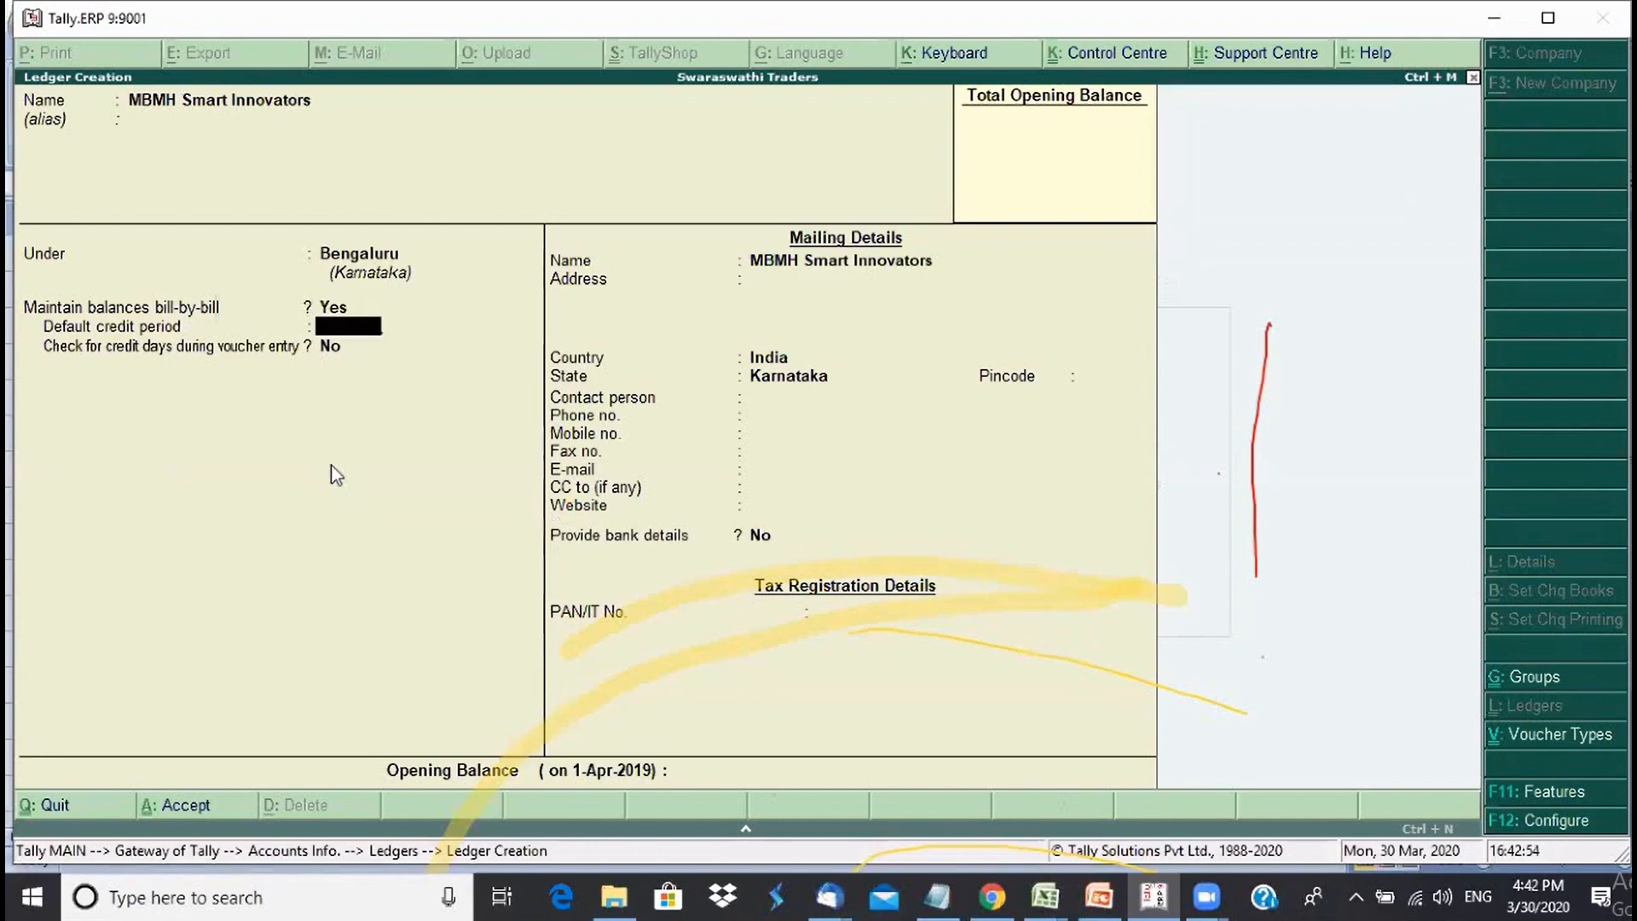
type("15")
key("Return")
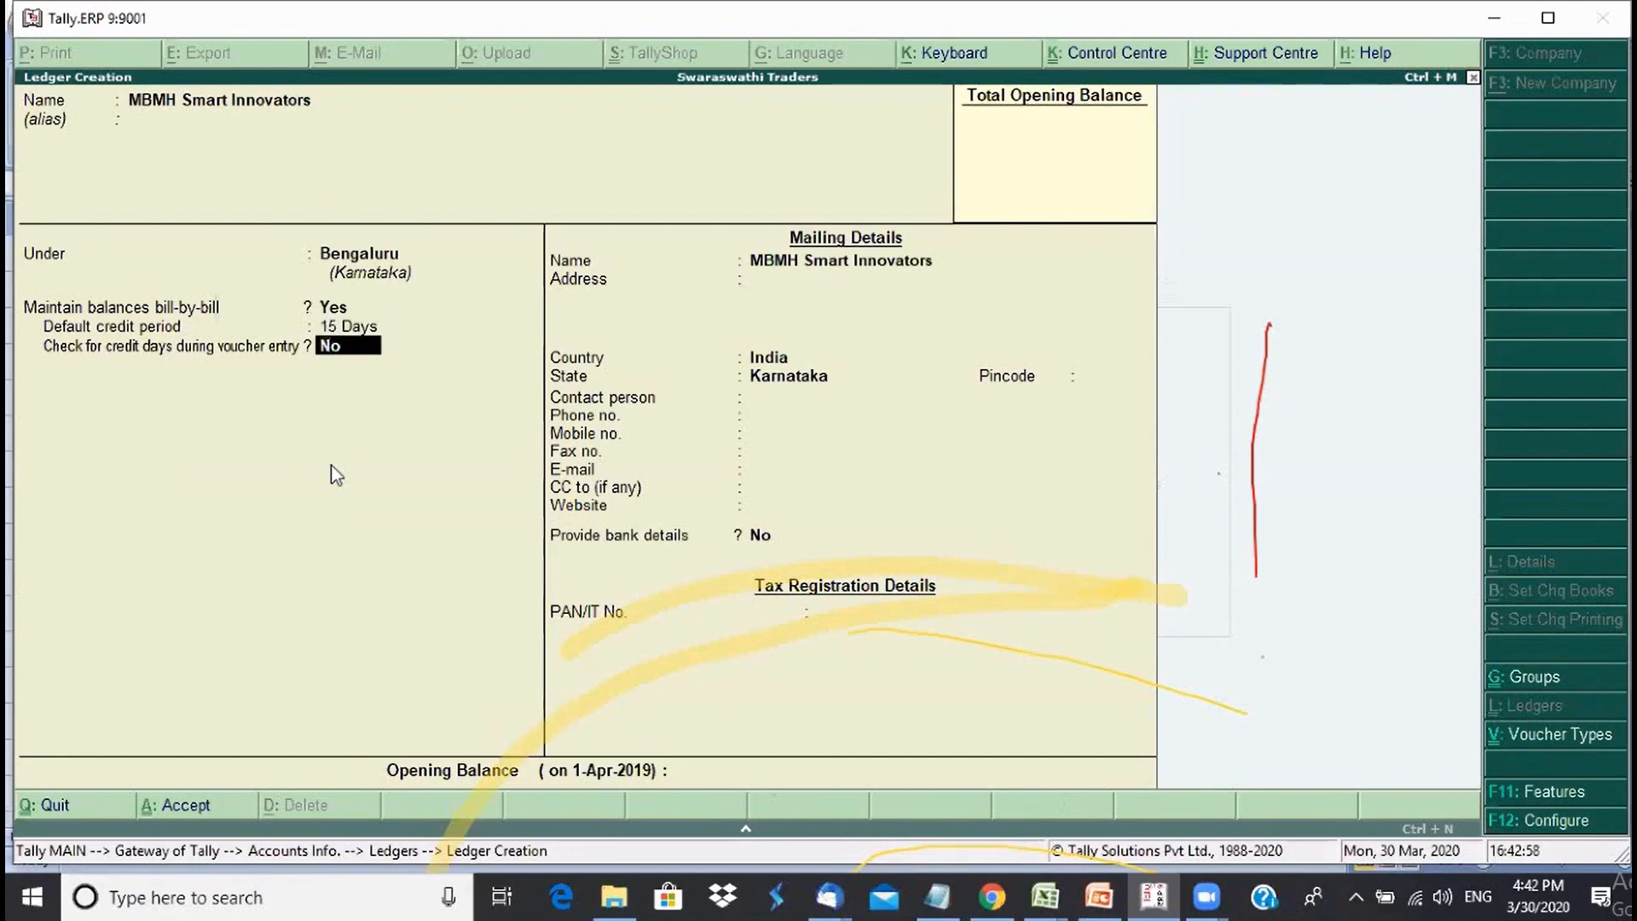
type("y")
key("Return")
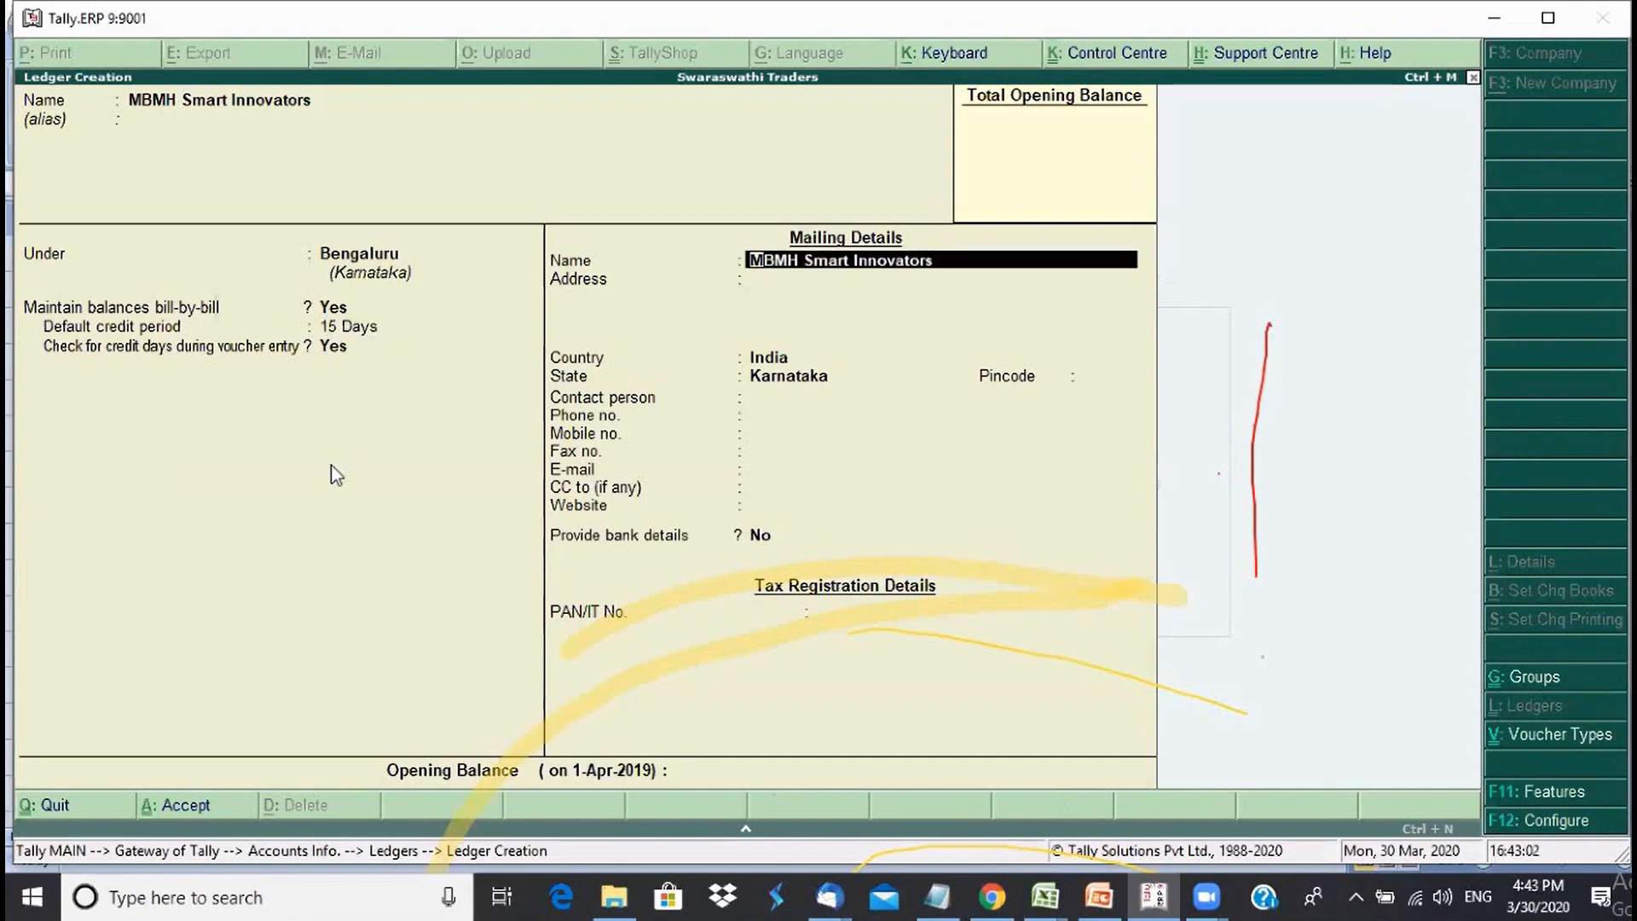
- Enter the two-line Bengaluru mailing address, keep state Karnataka, and fill the pincode
key("Return")
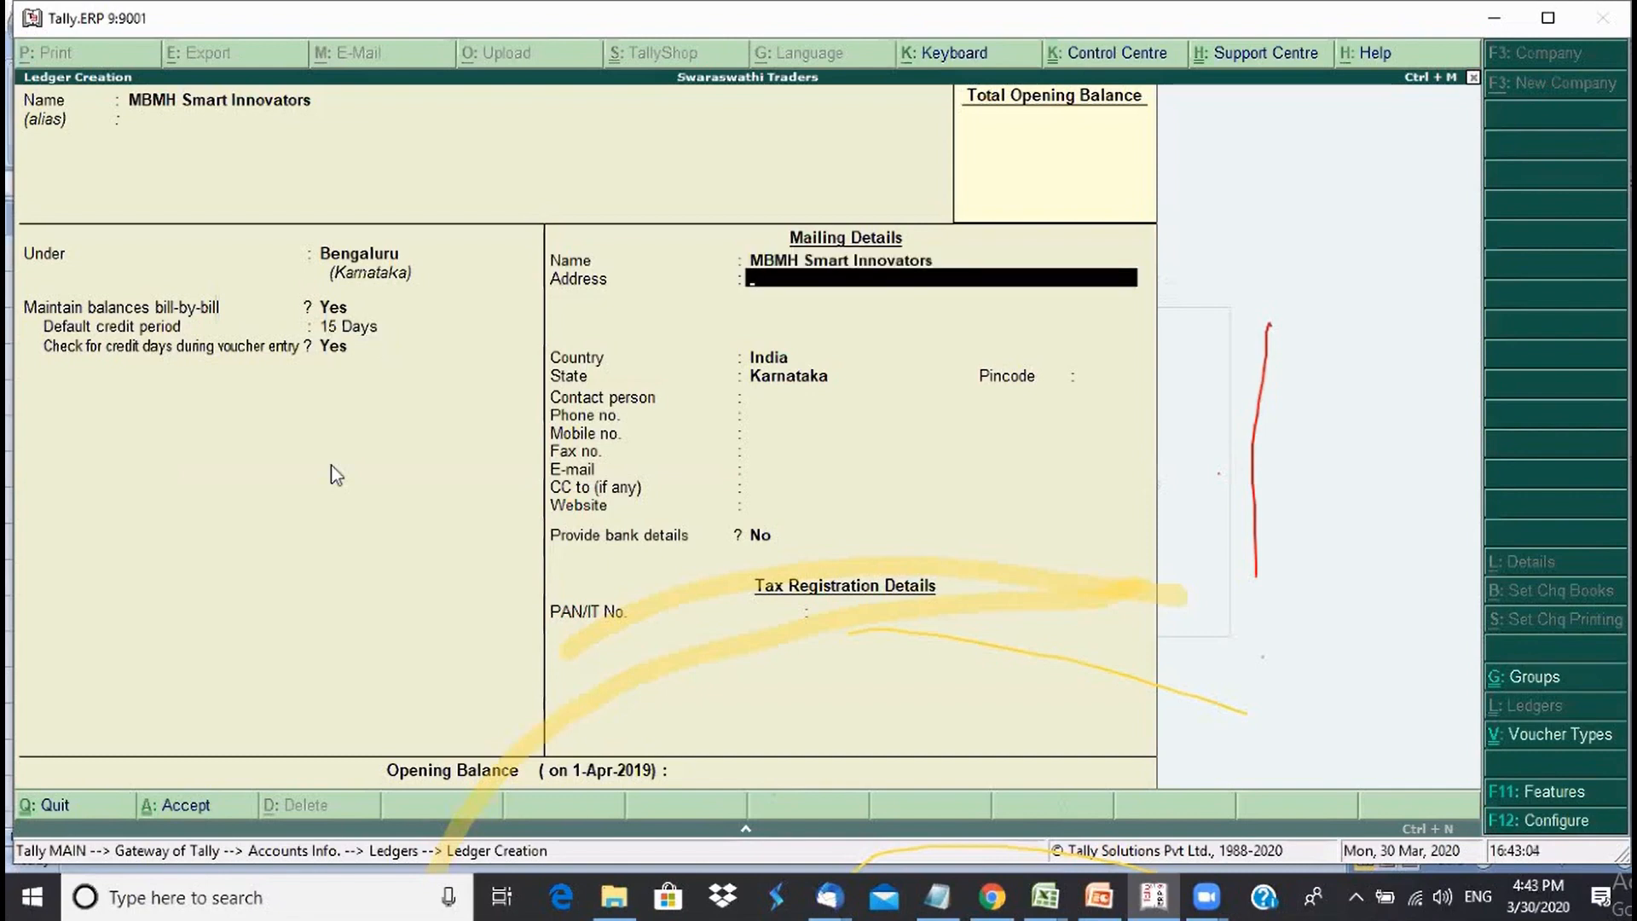
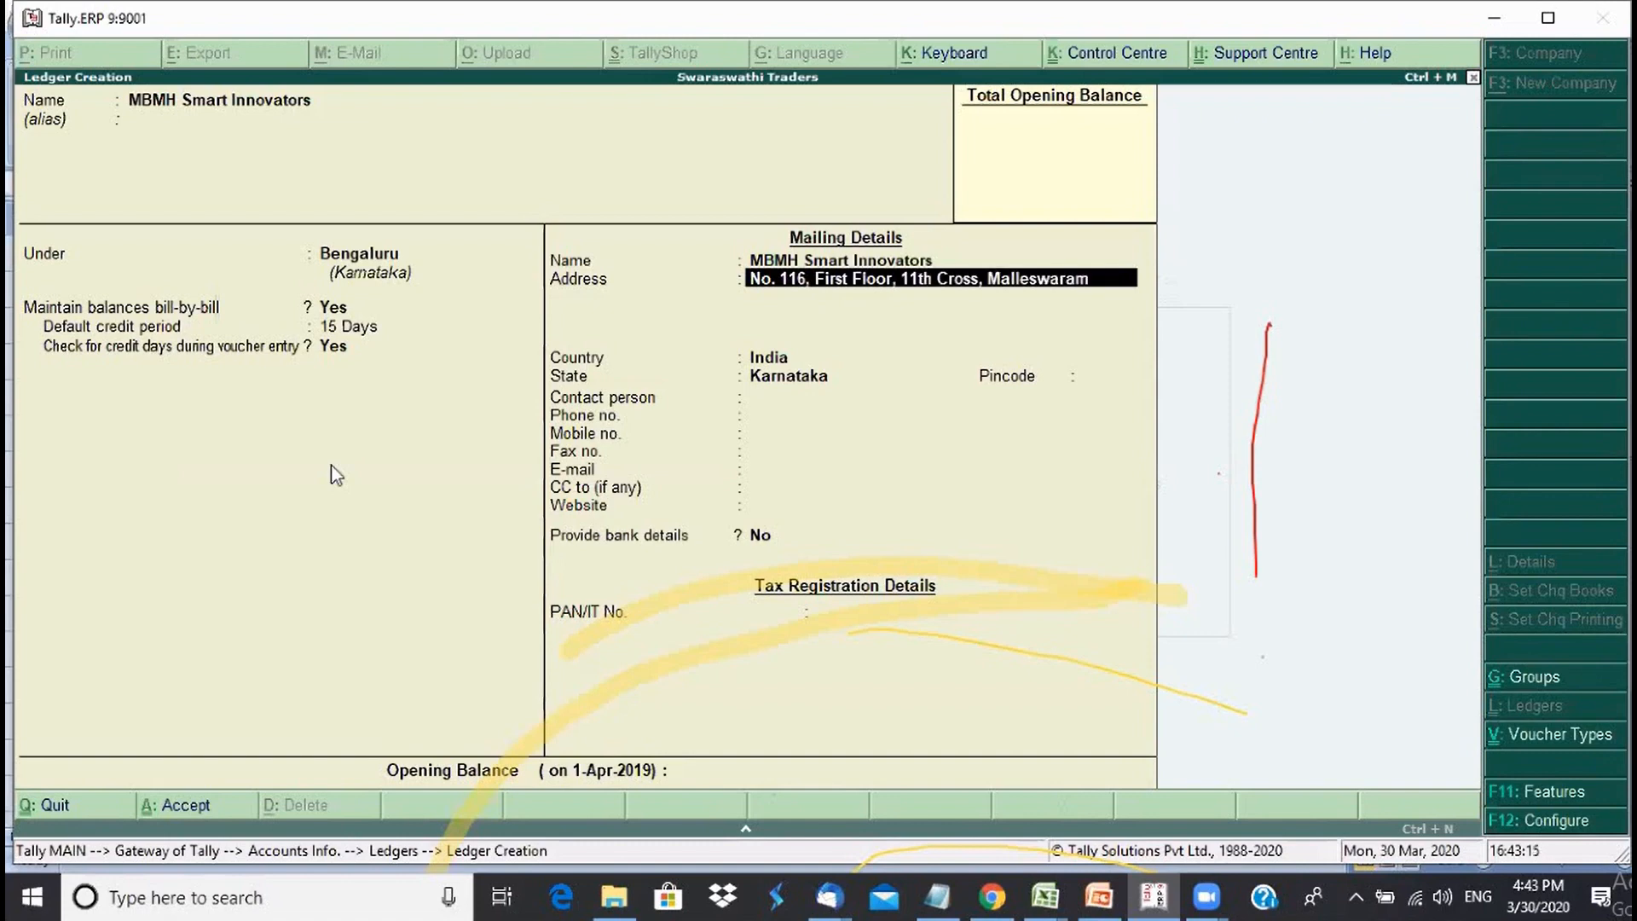
key("Return")
type("Bengal")
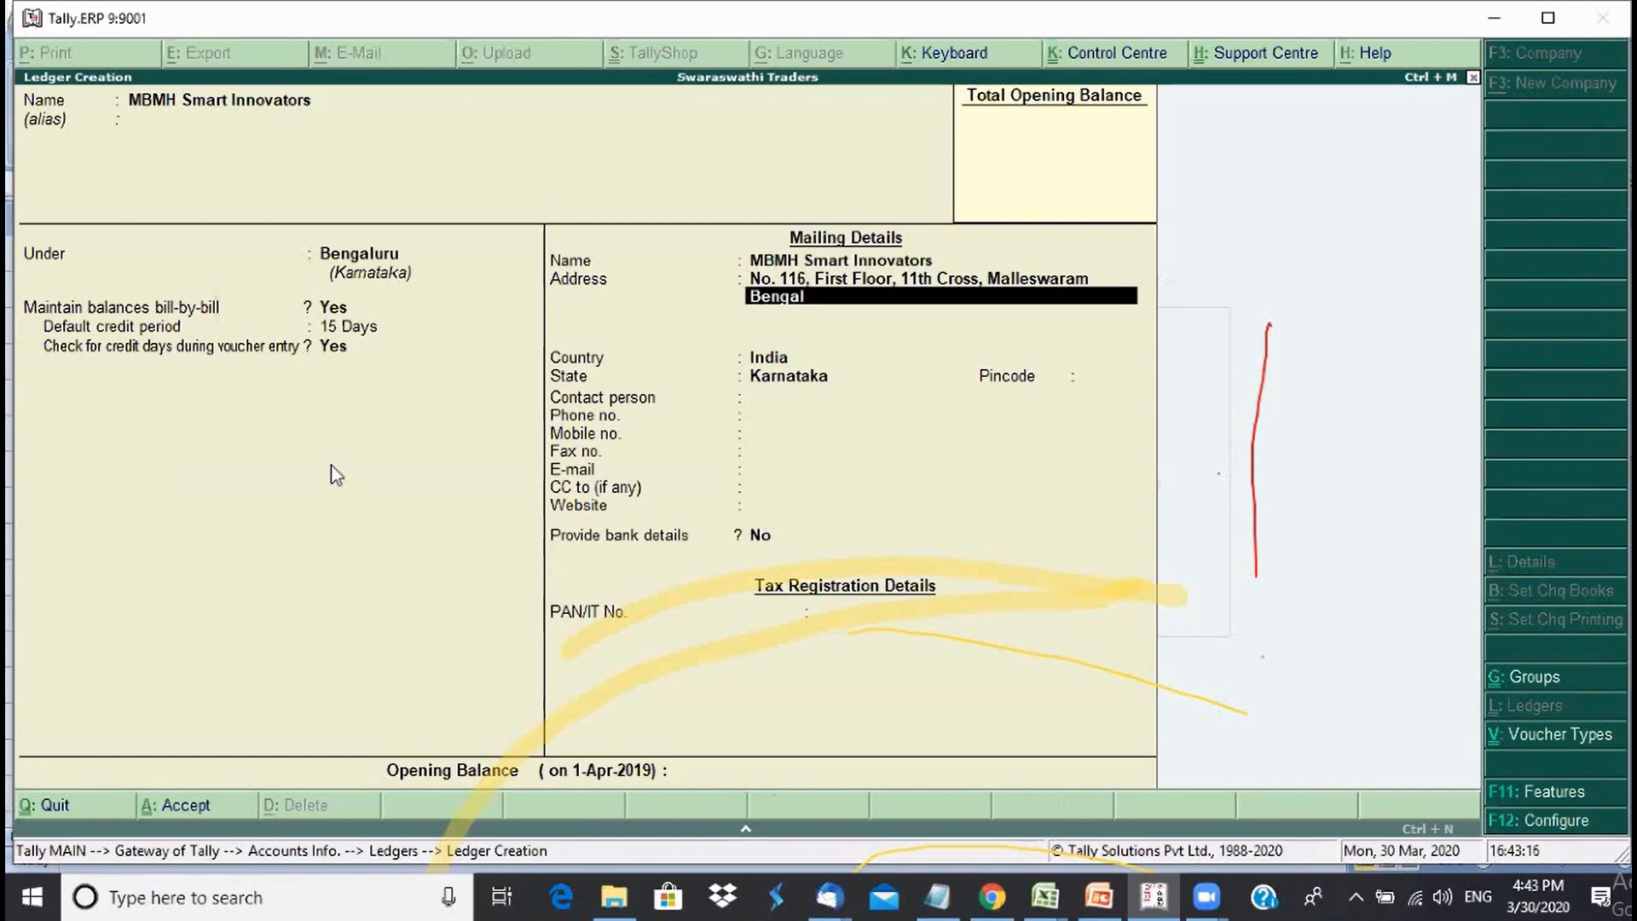
type("uru")
key("Return")
key("Return")
key("Return")
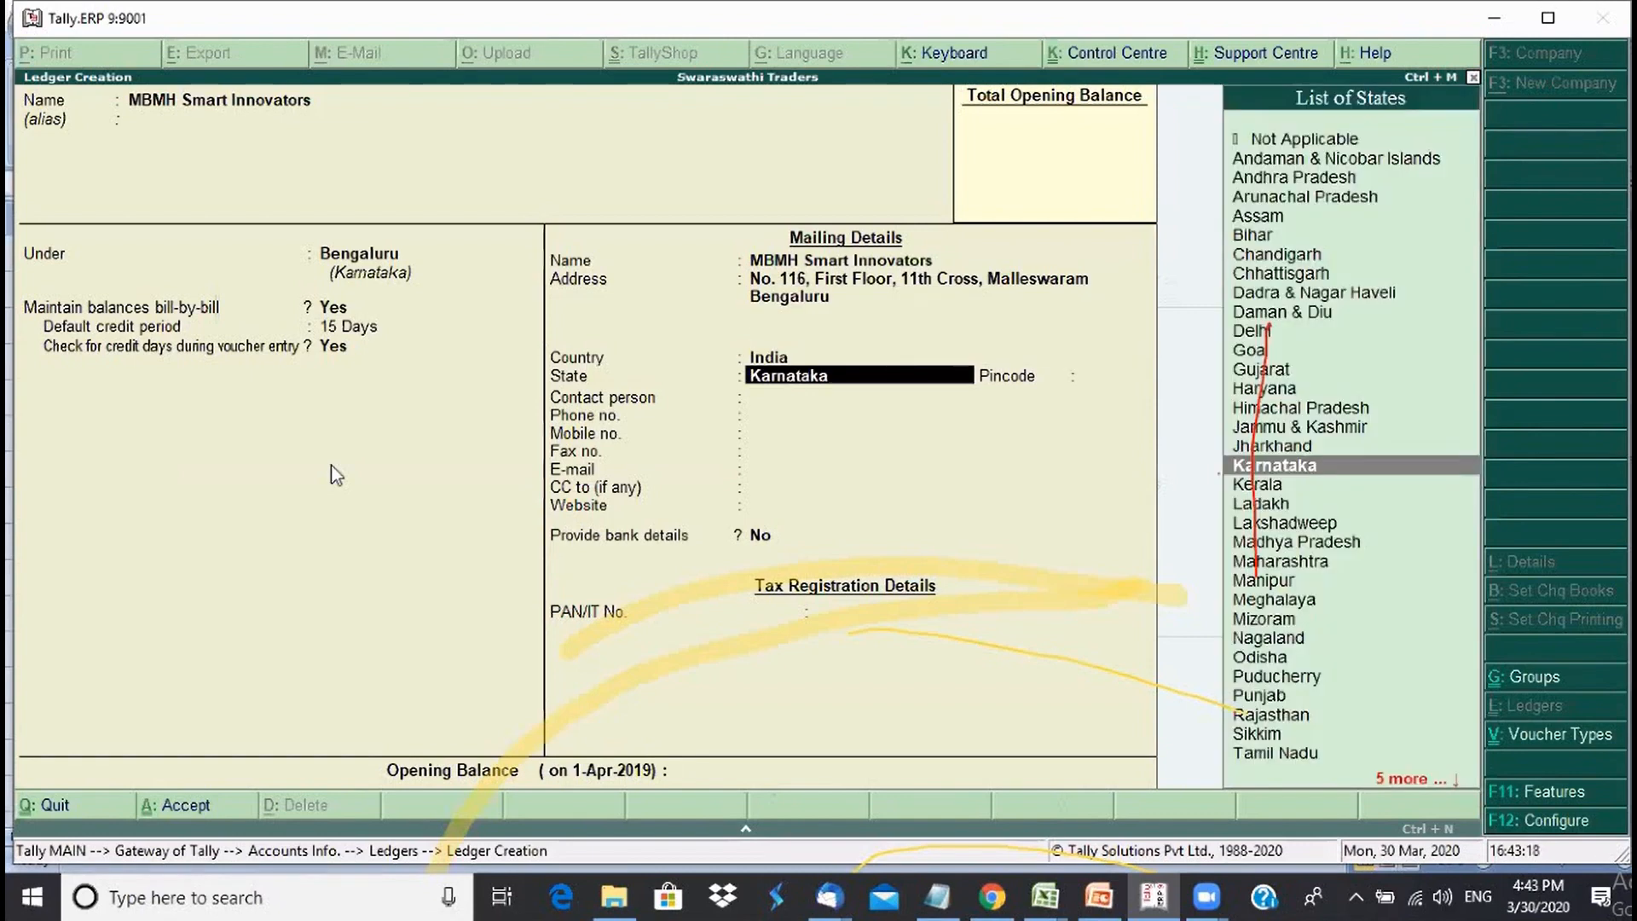
key("Return")
type("56000")
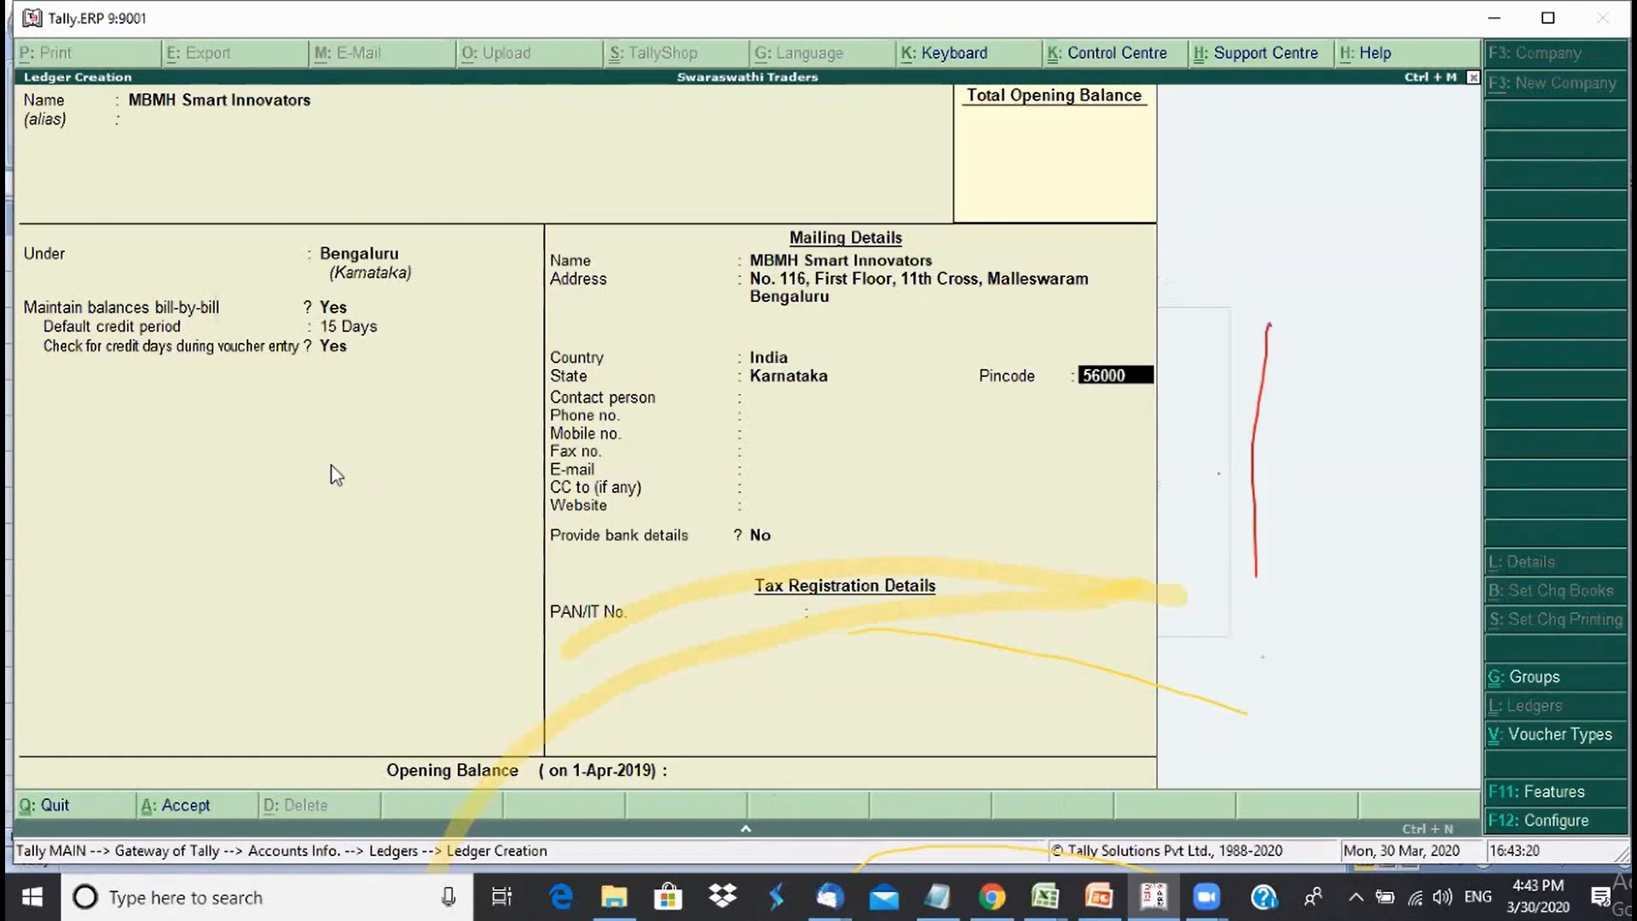
type("3")
key("Return")
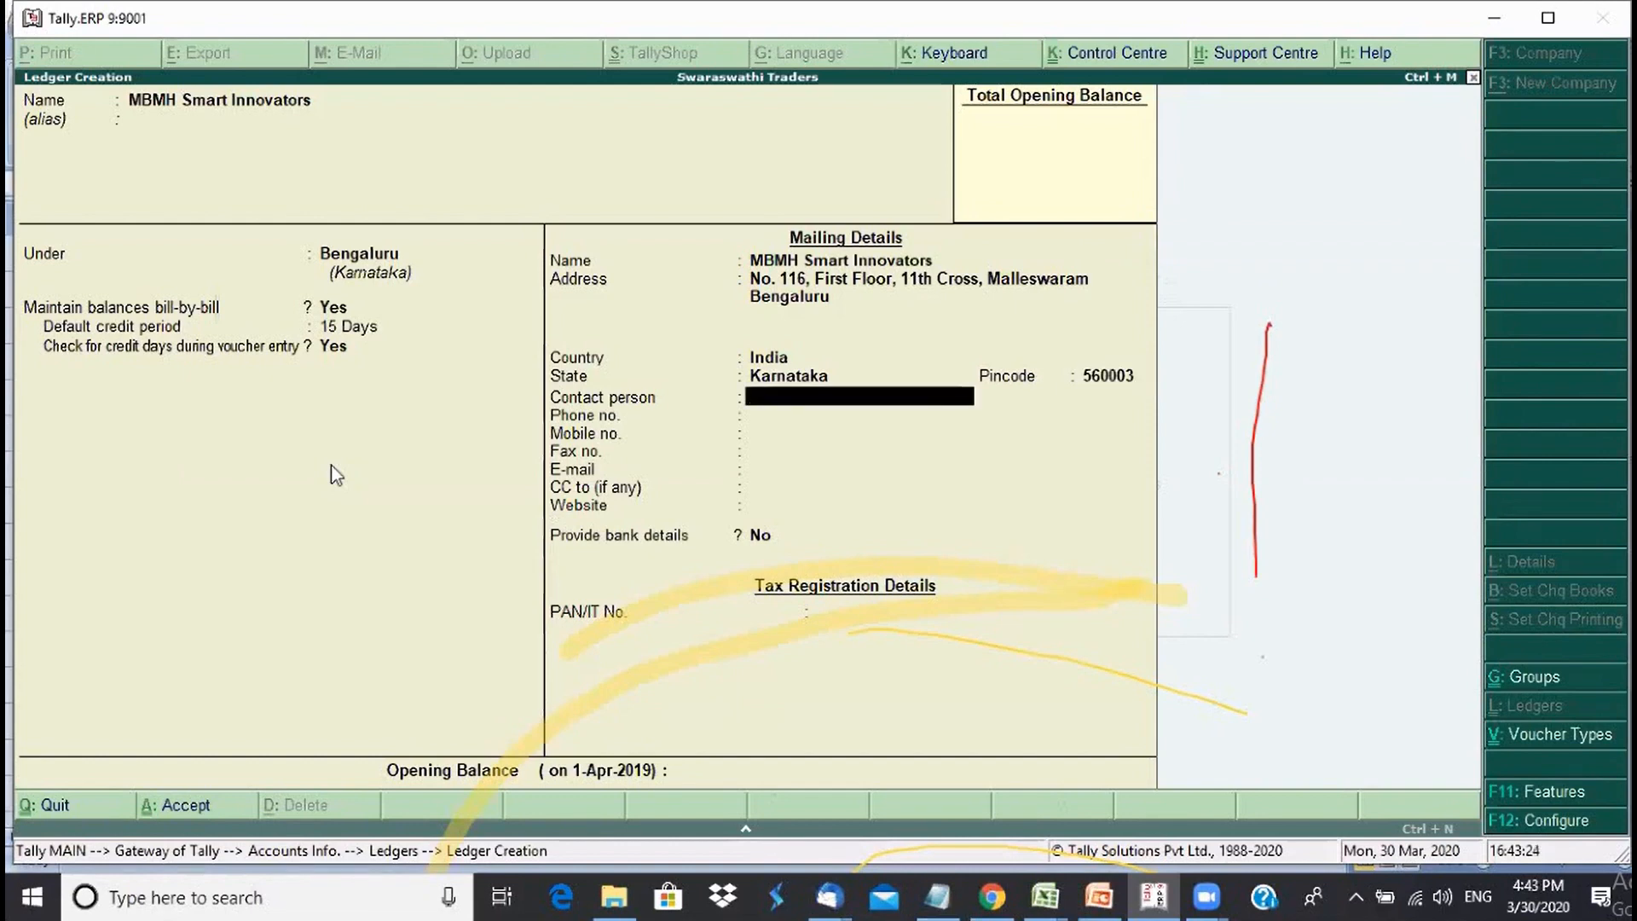
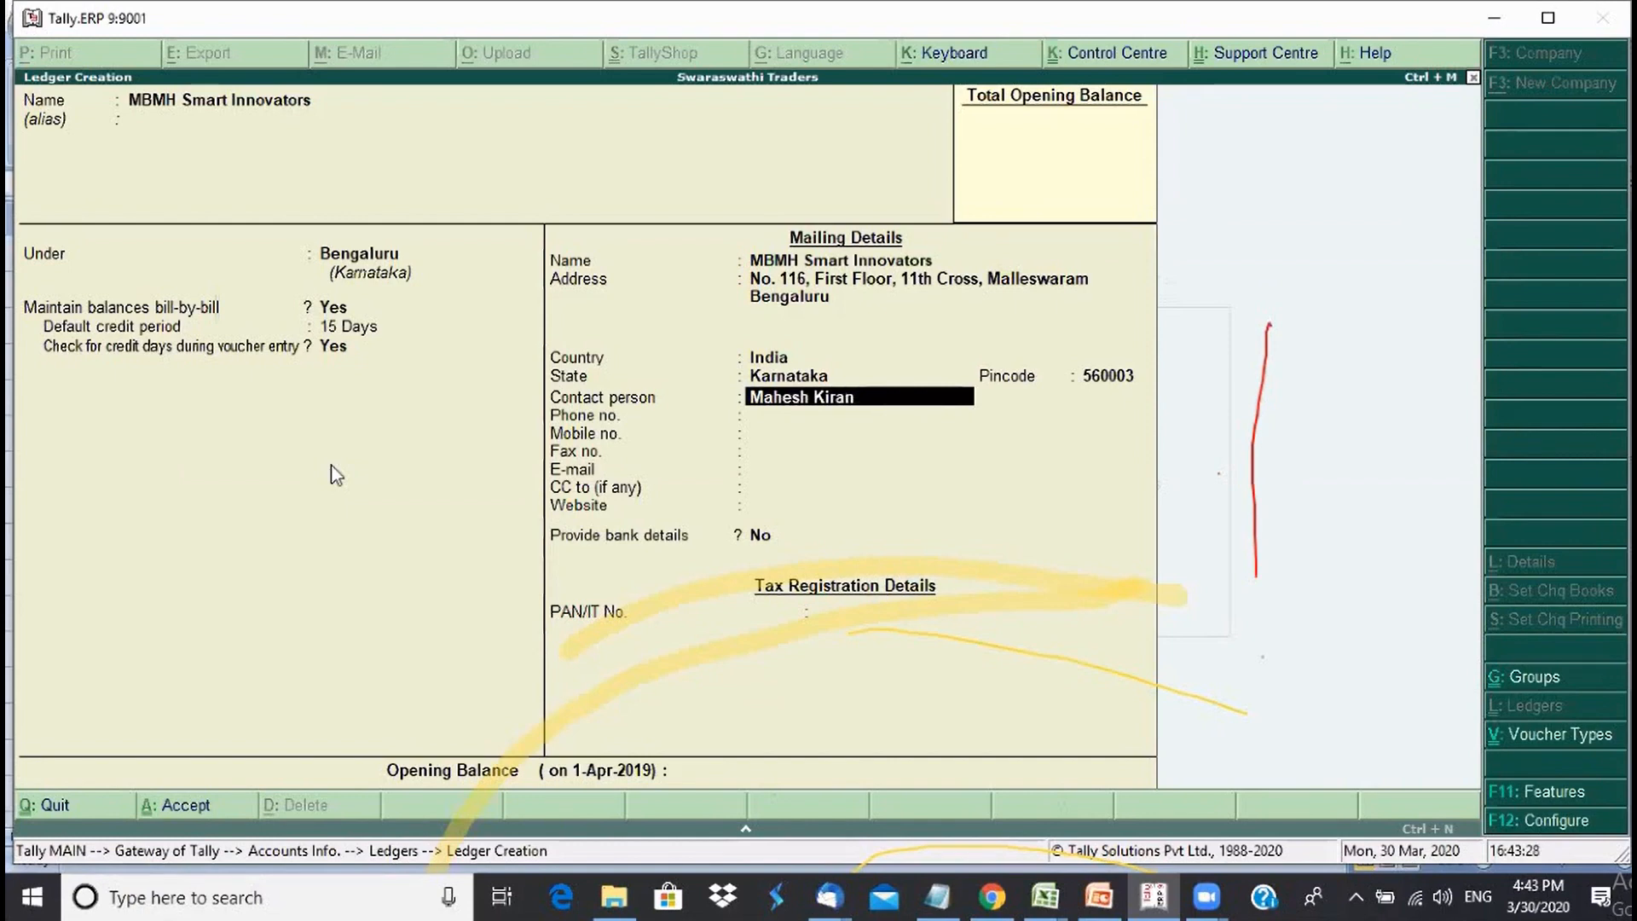
- Fill in the contact person's name, phone, mobile, e-mail, and the PAN
key("Return")
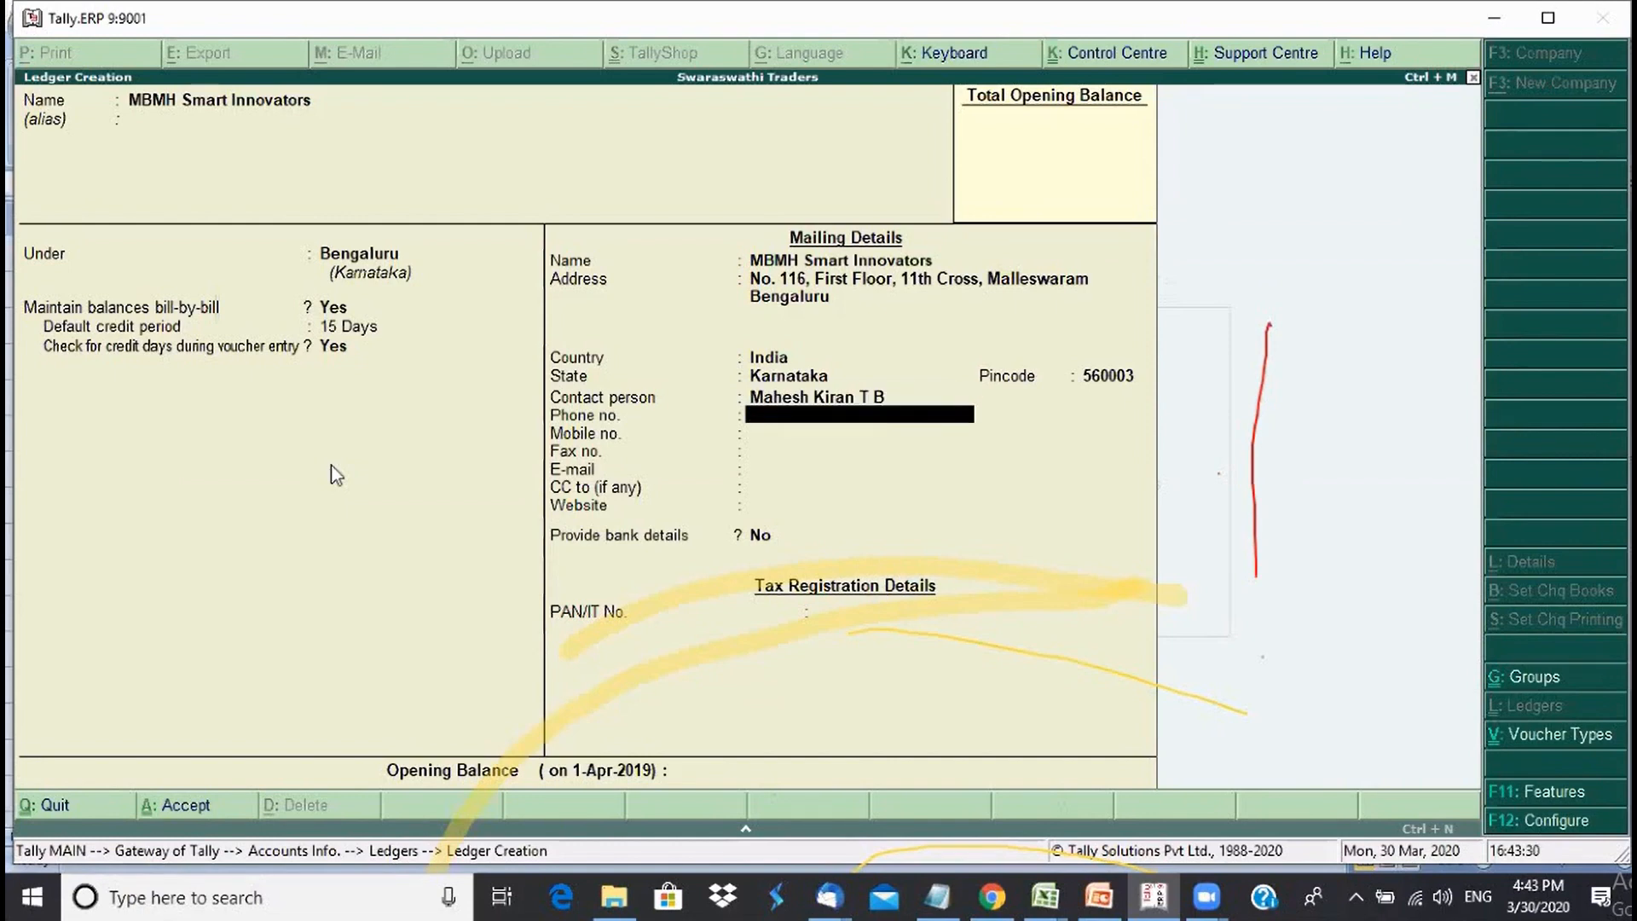
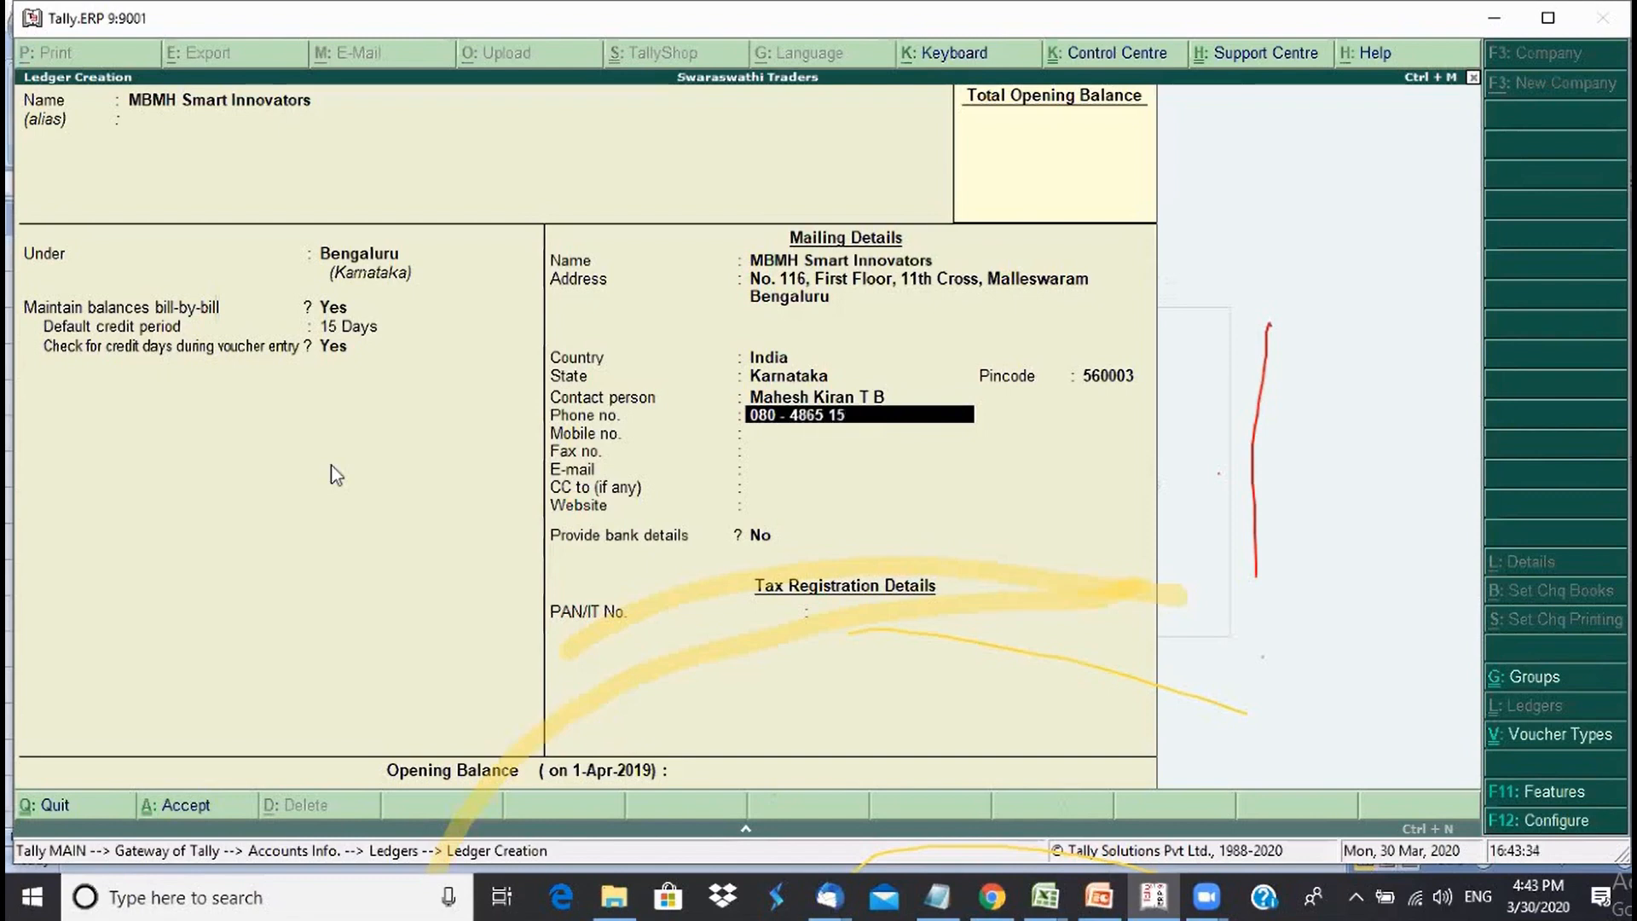
key("Return")
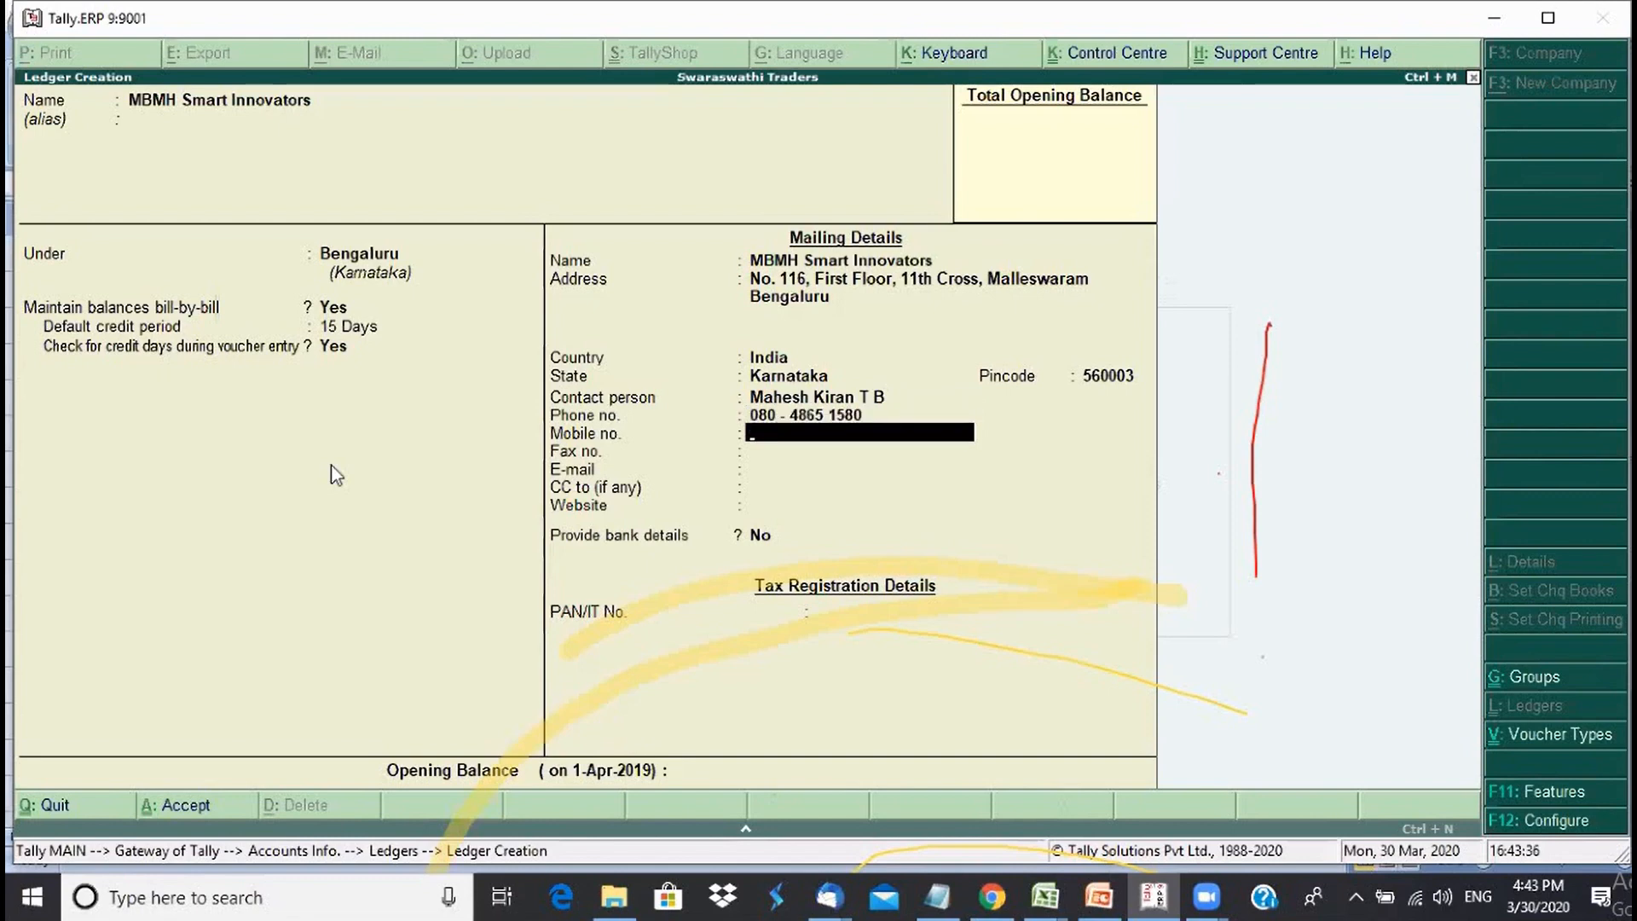
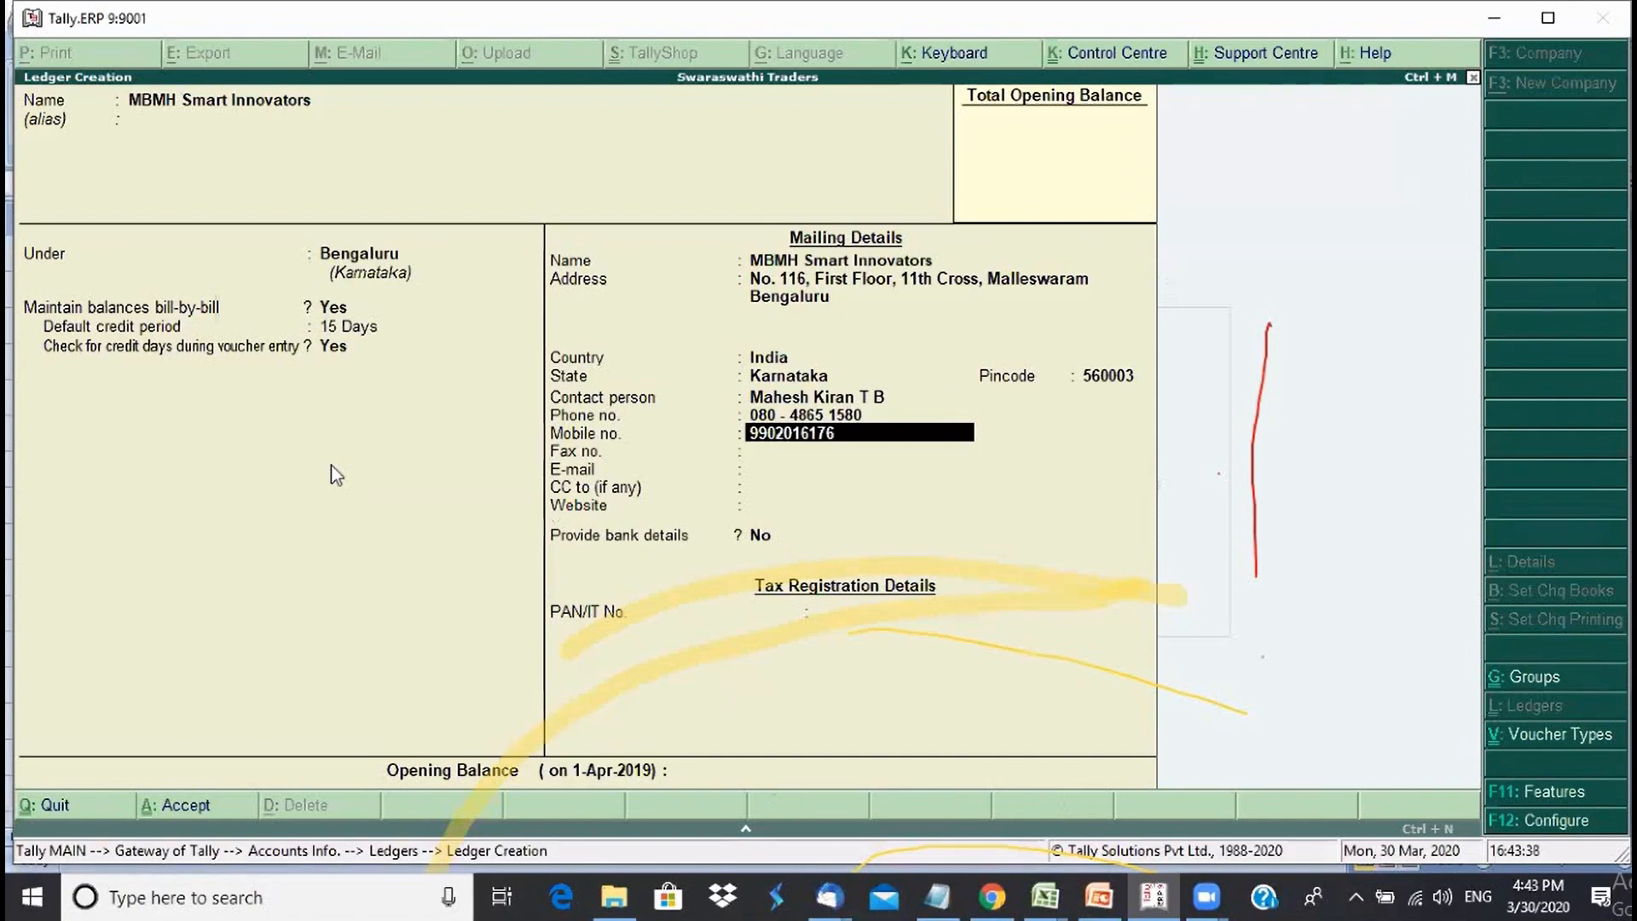
key("Return")
key("Return")
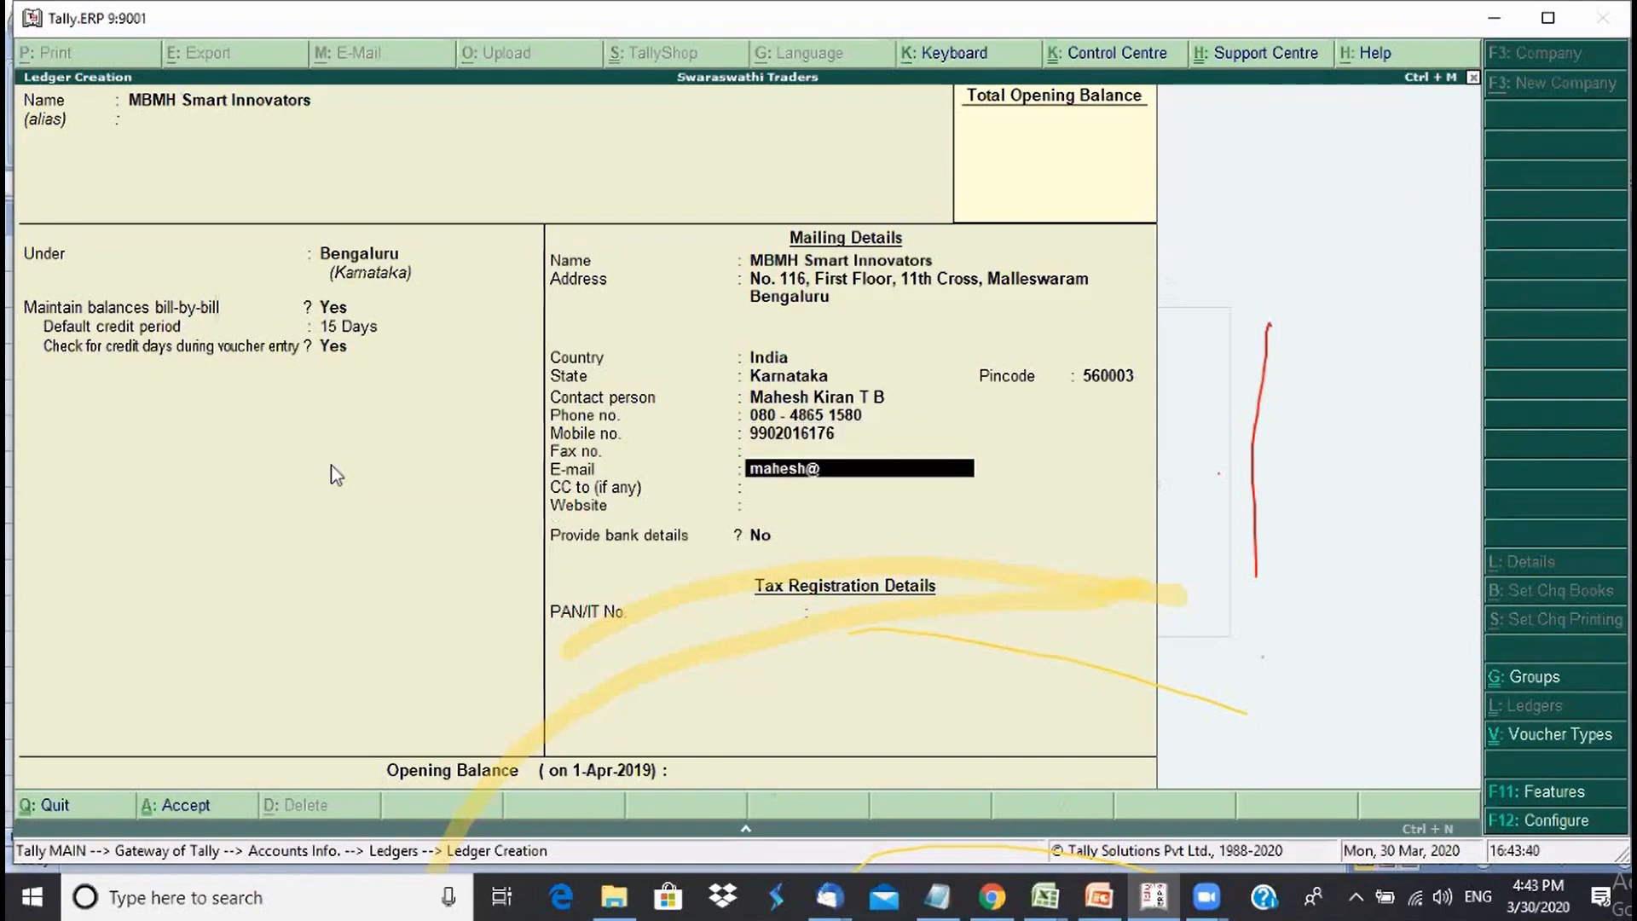
key("Return")
key("Return")
key("Return")
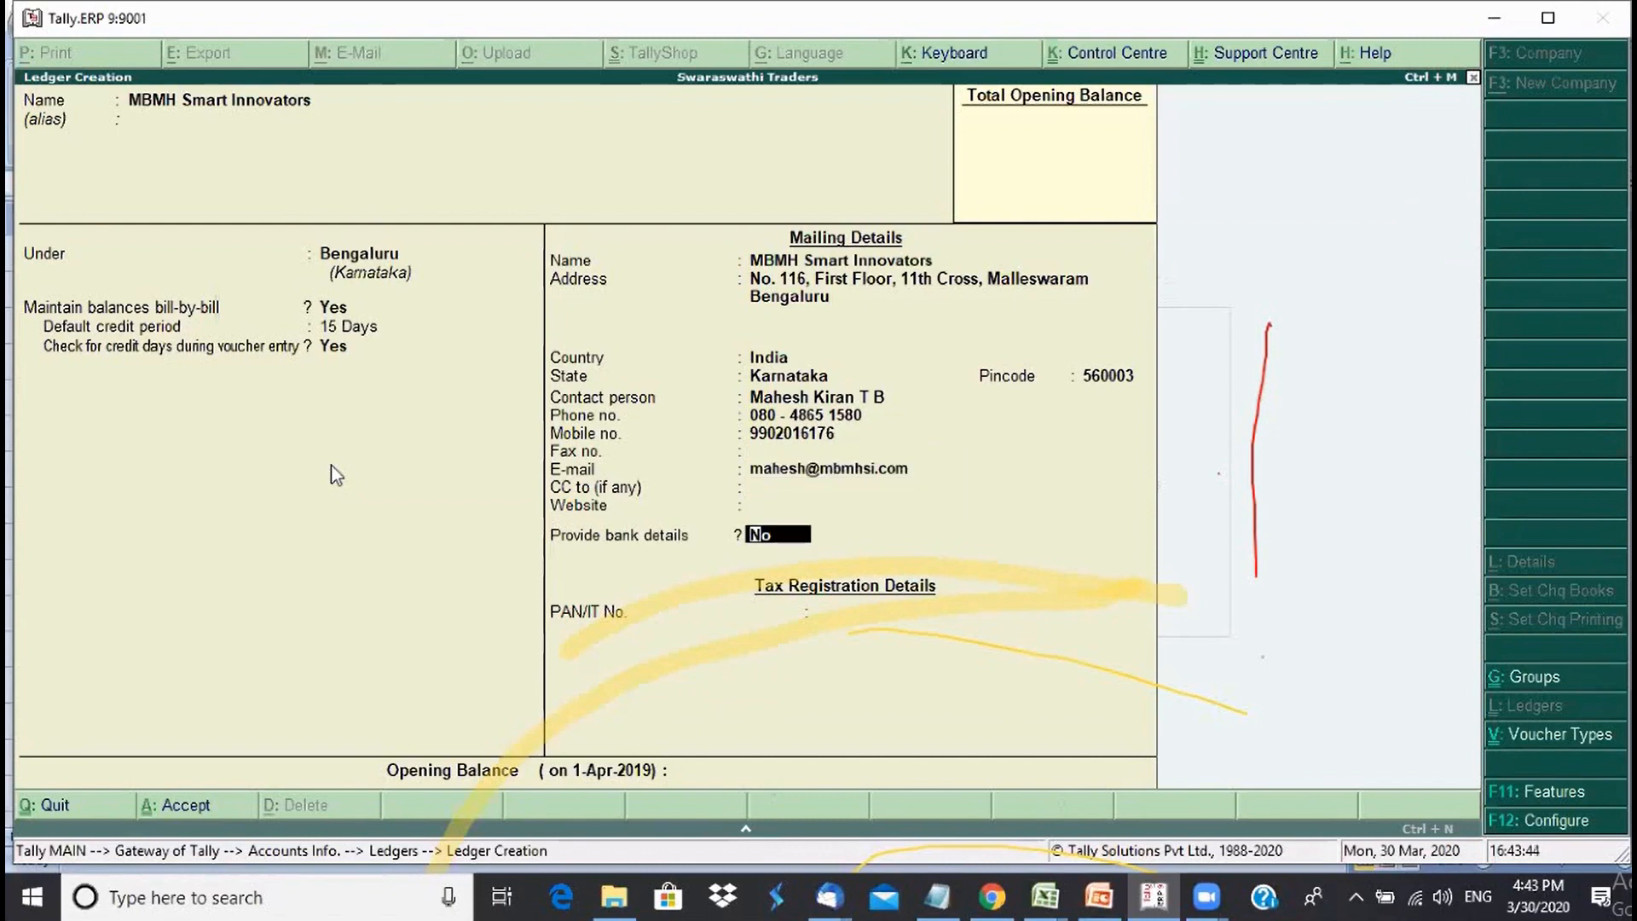
key("Return")
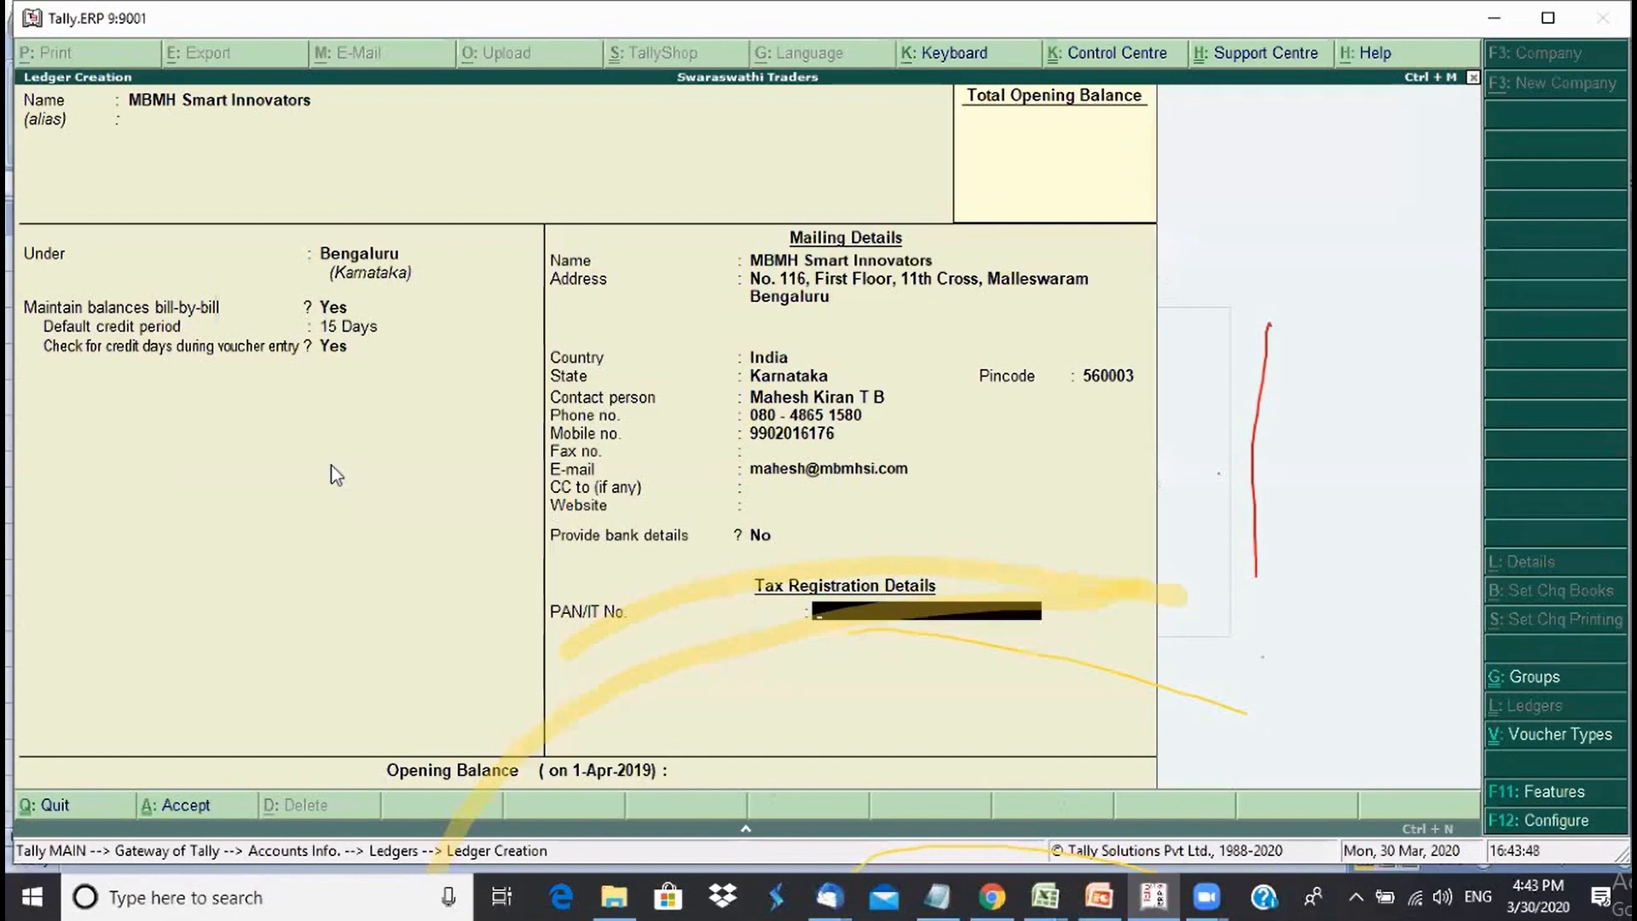
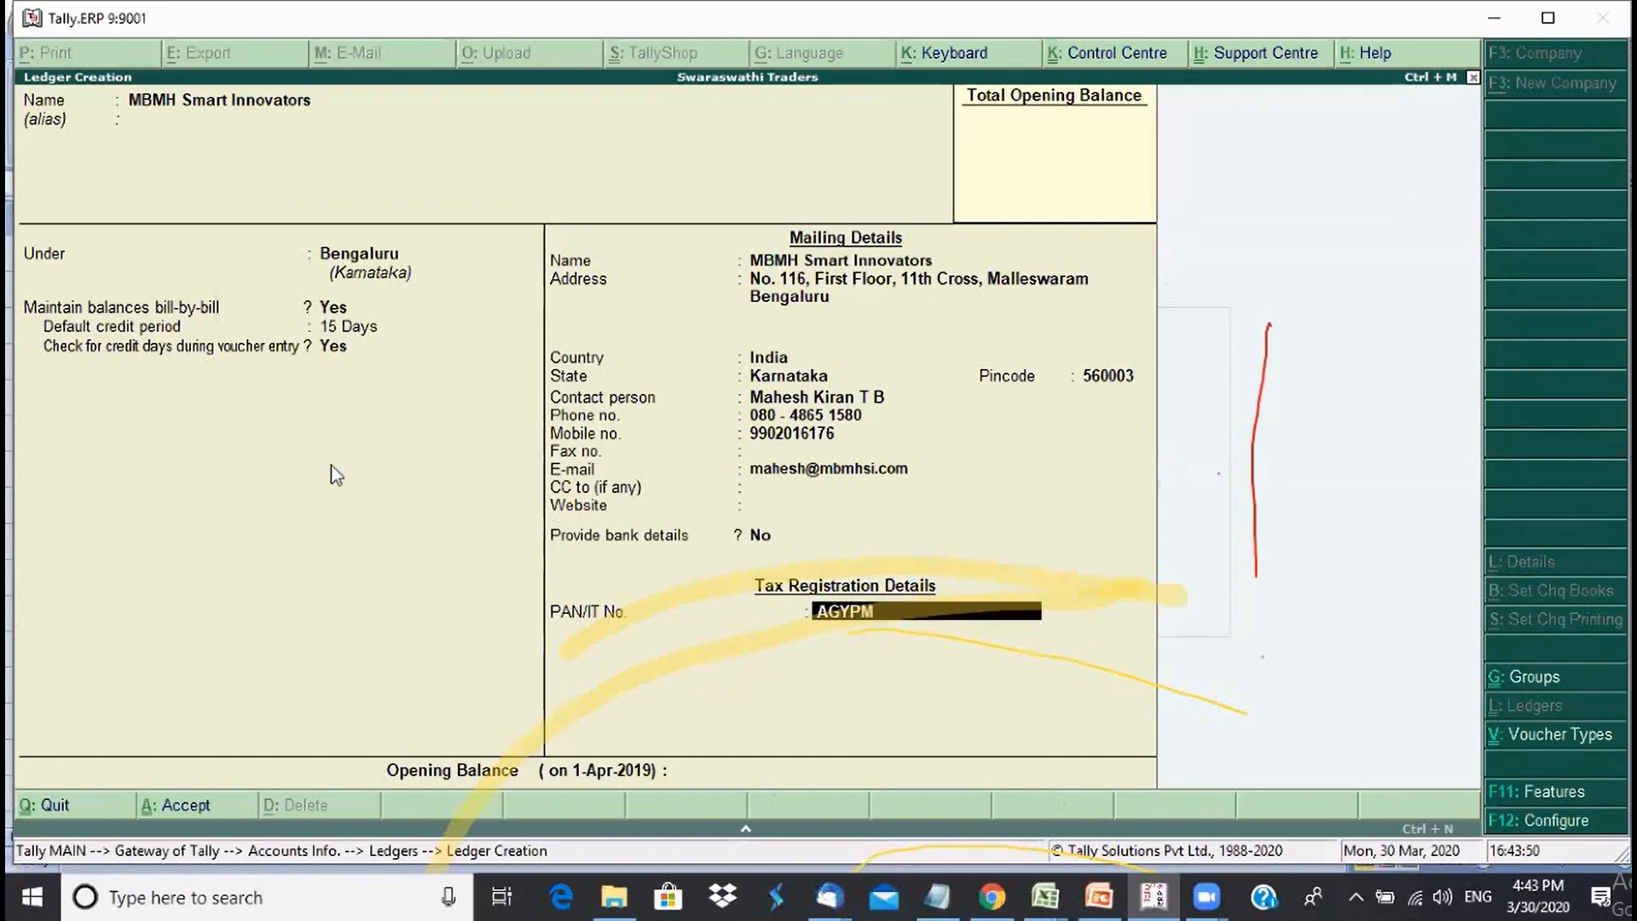
key("Return")
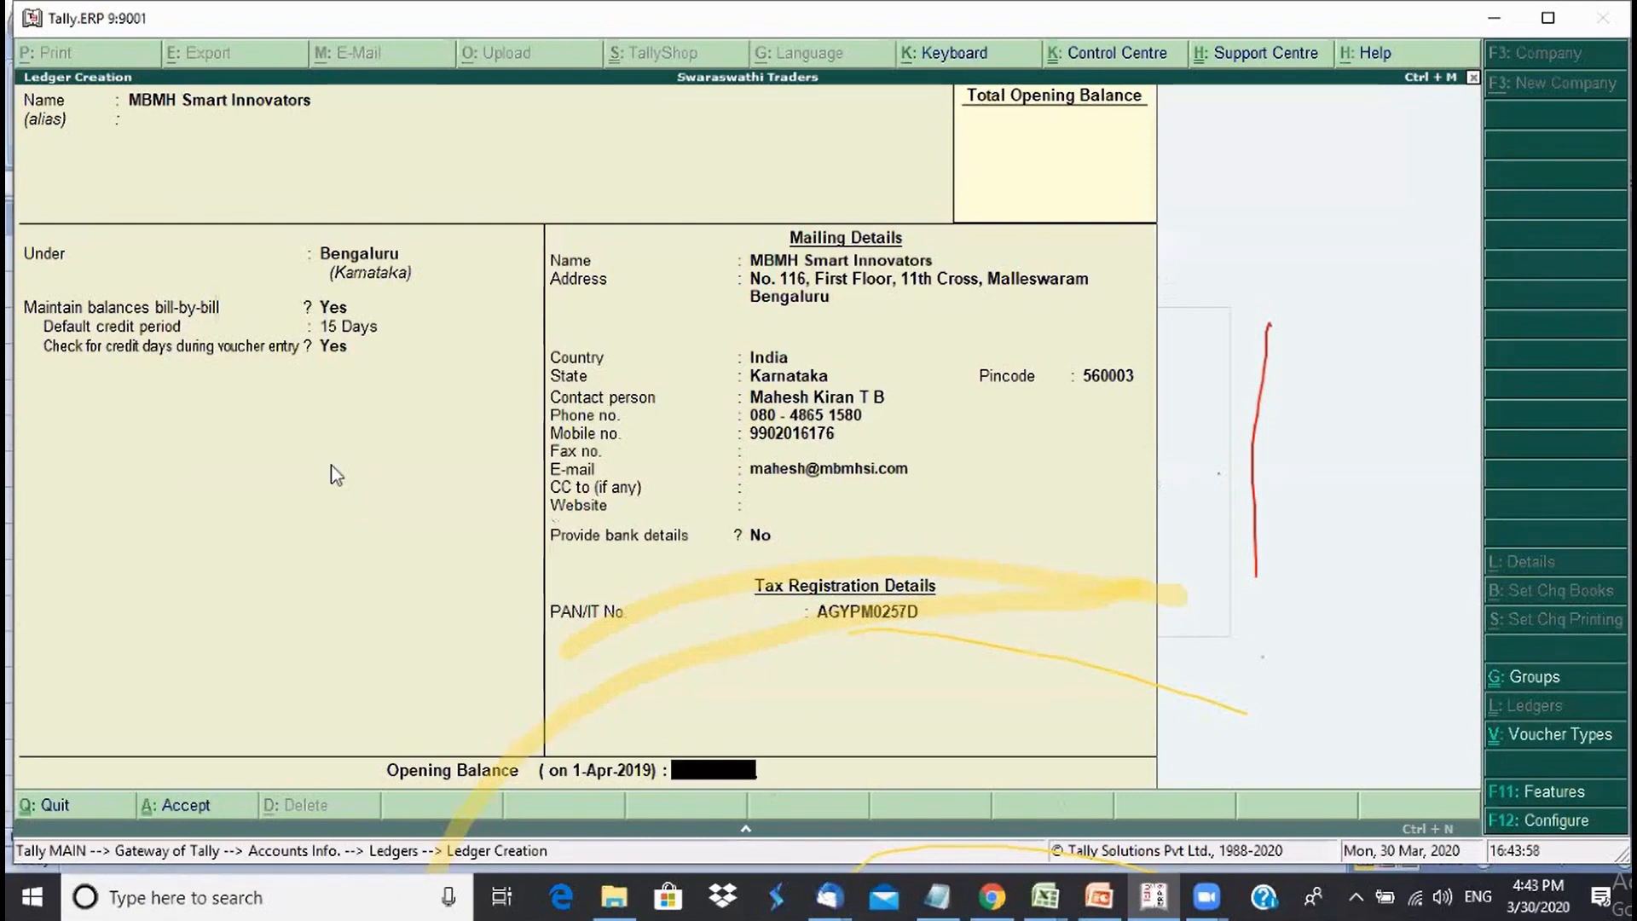
- Set a 25,000 Dr opening balance and add bill 1010 dated 31-3-2019 for 4,000
type("25000")
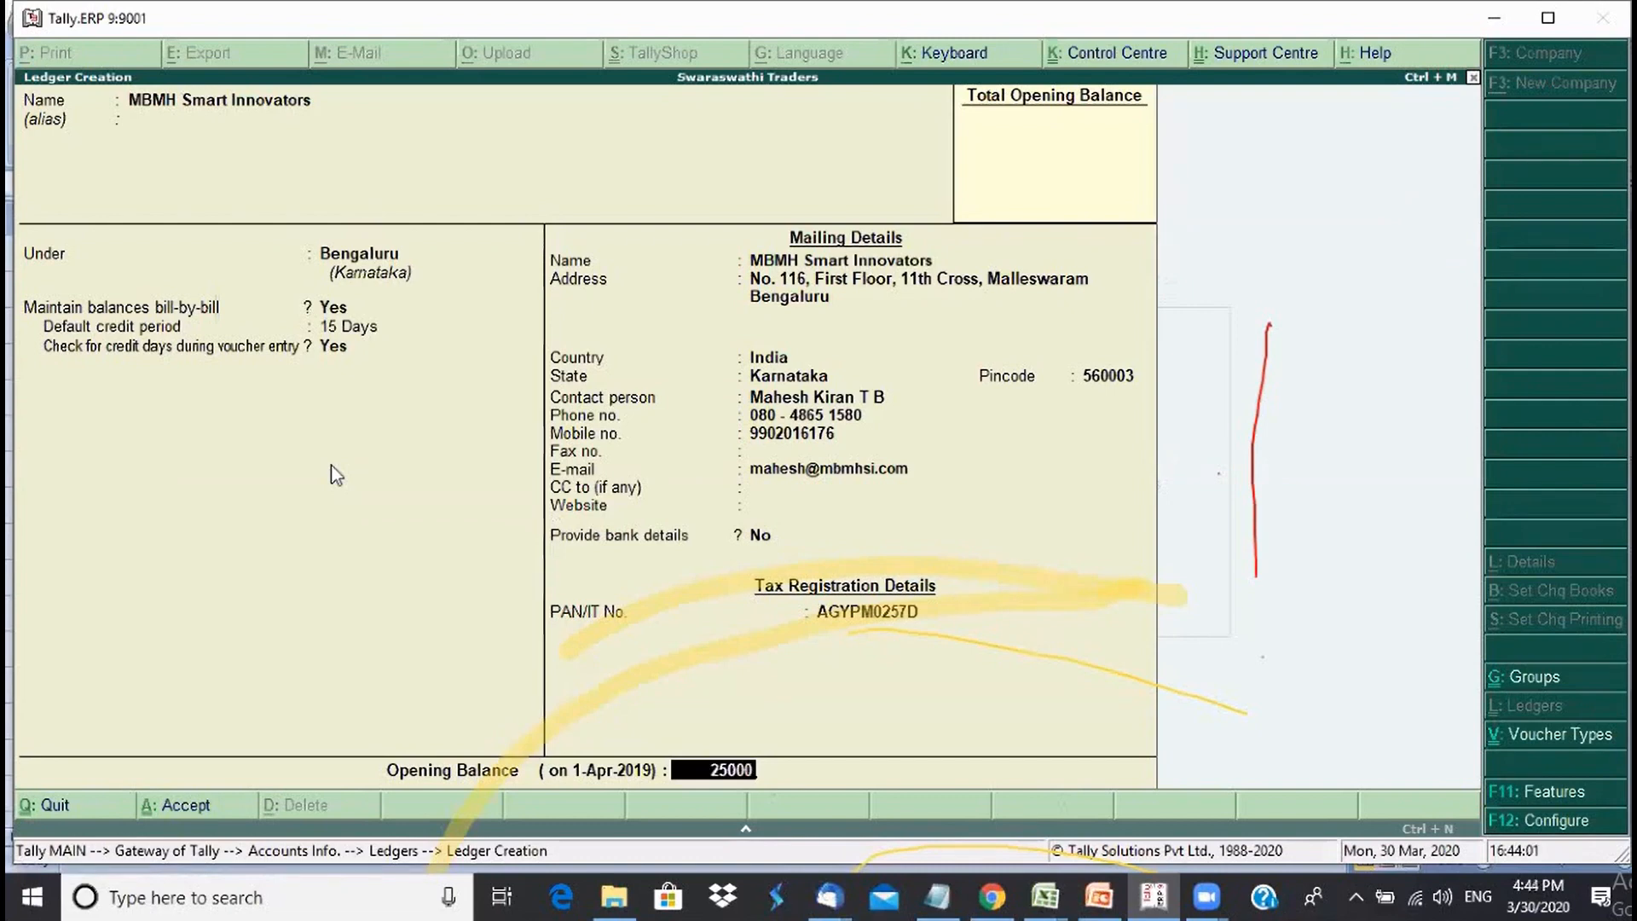
key("Return")
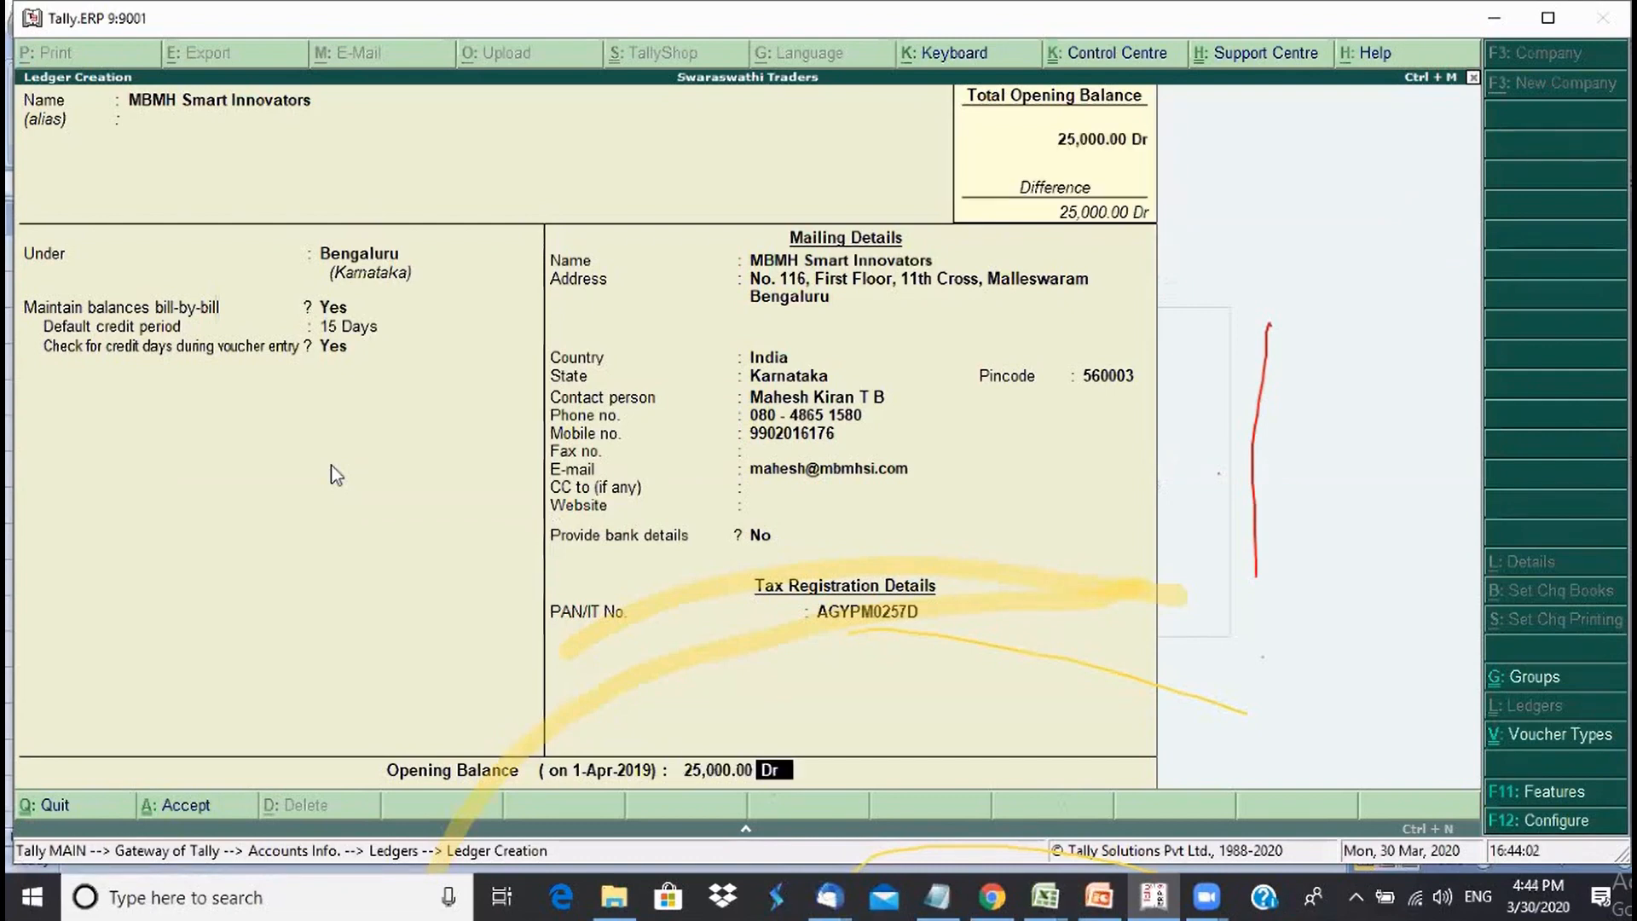
key("Return")
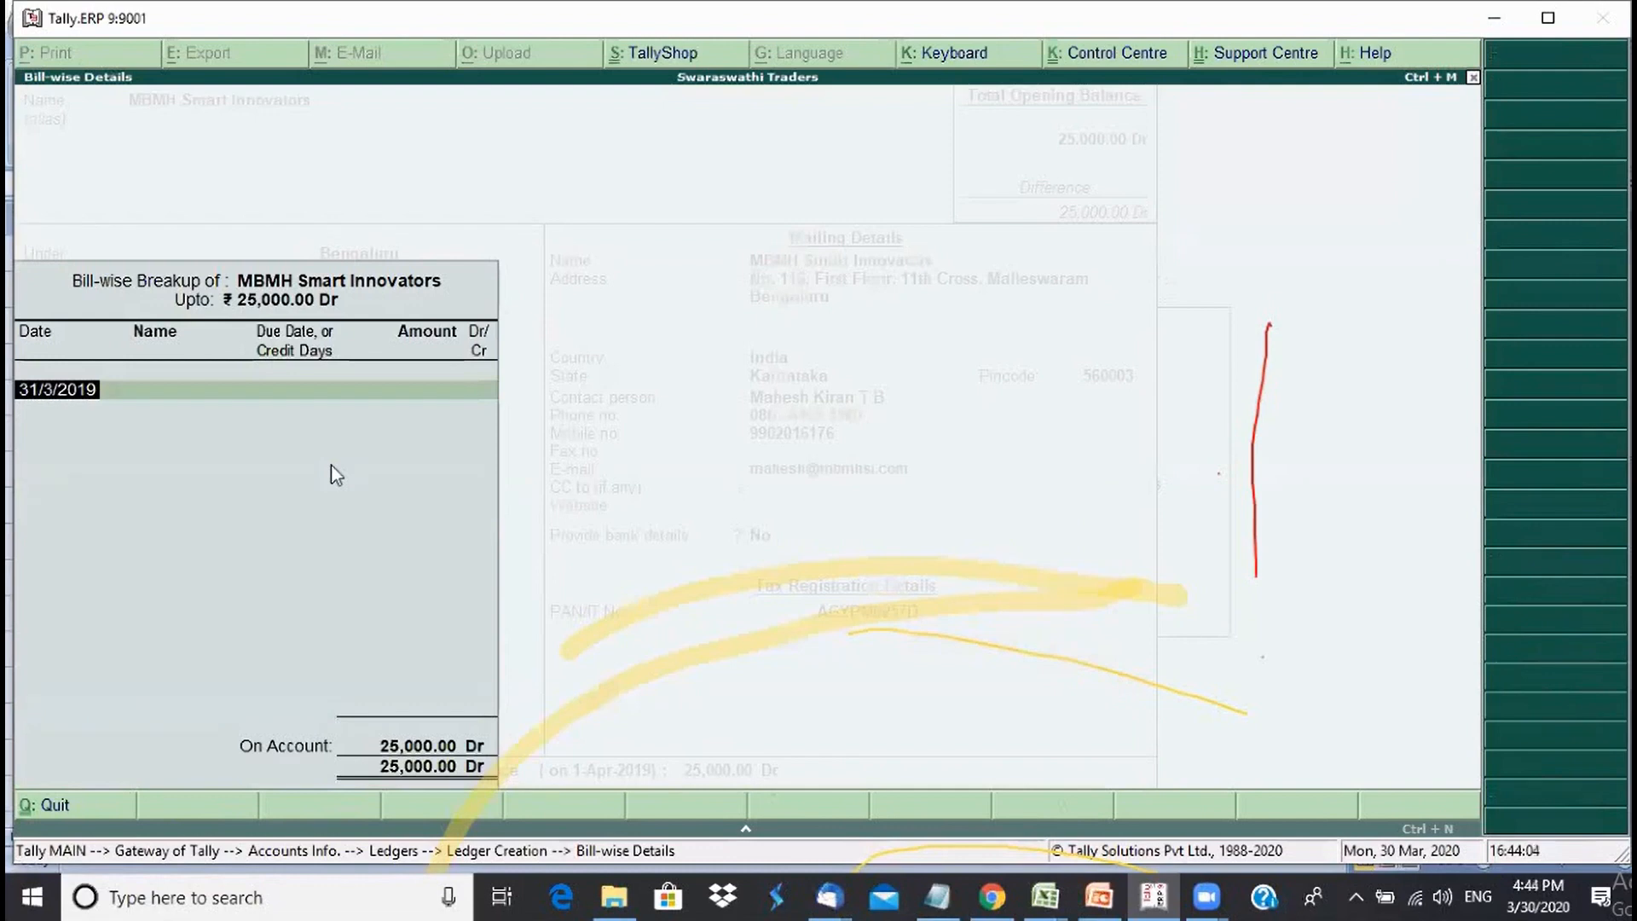
key("Return")
type("1010")
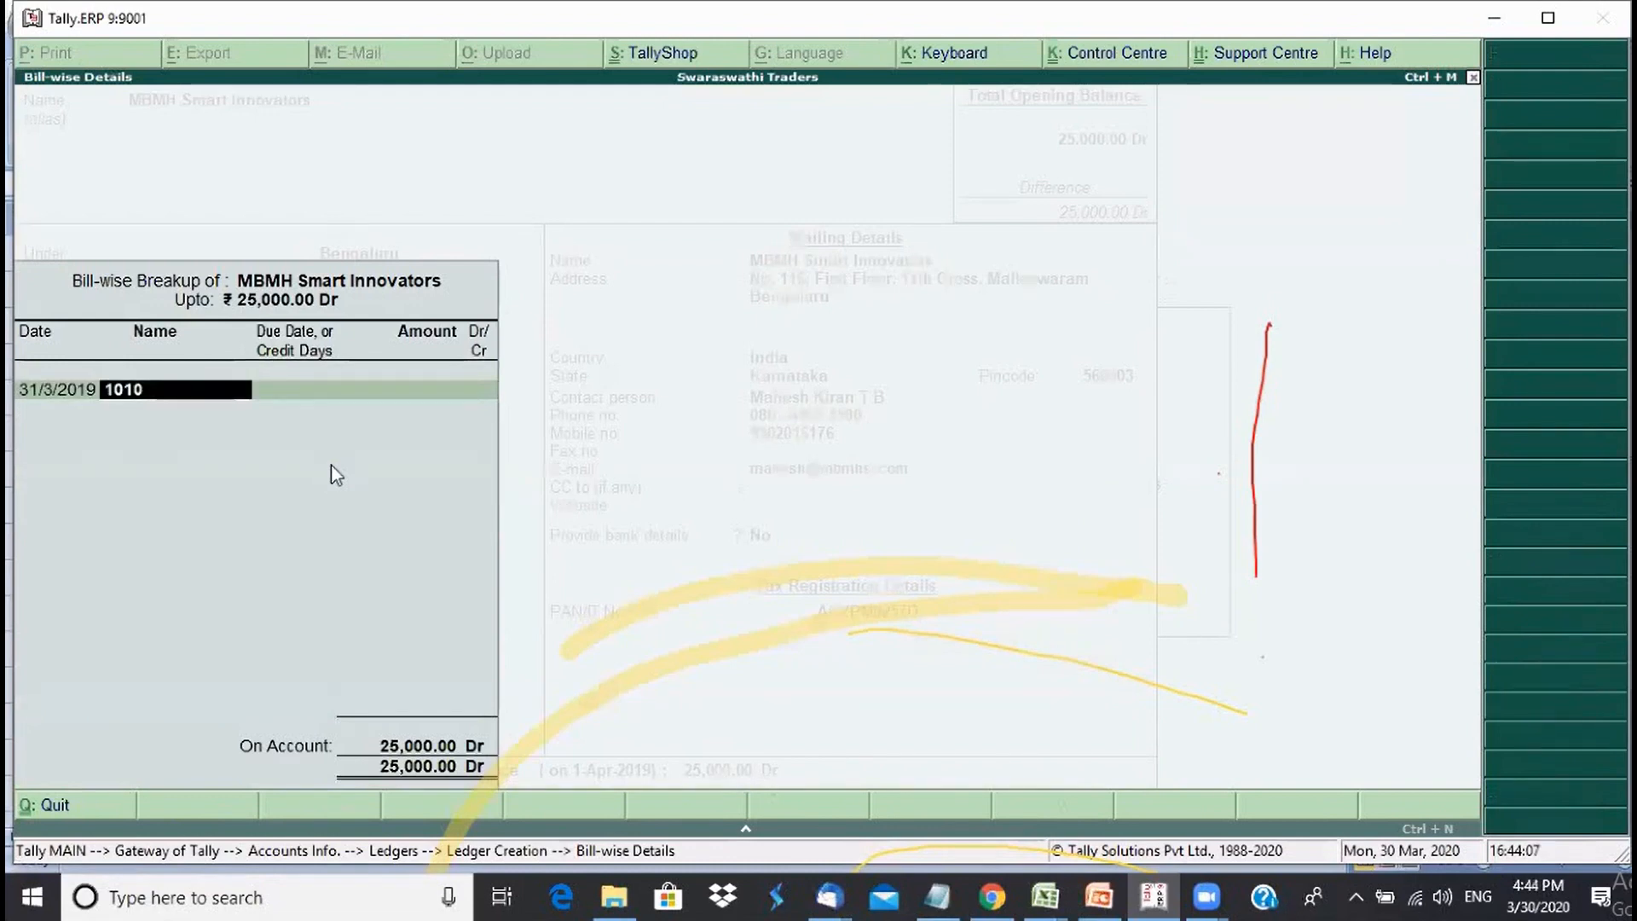
key("Return")
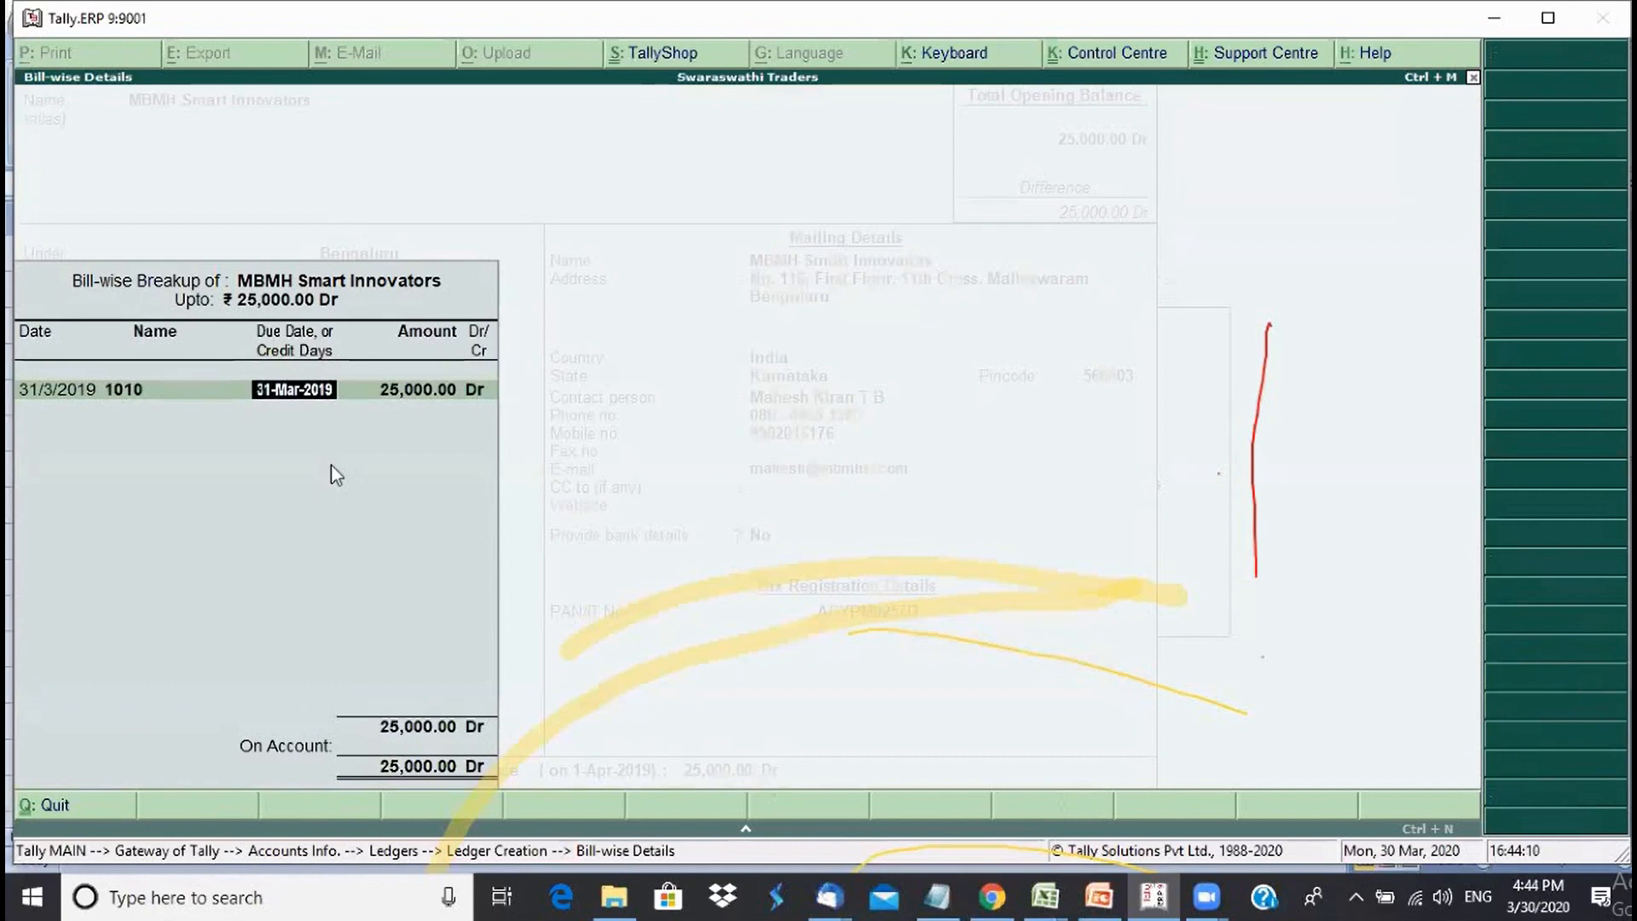
key("Return")
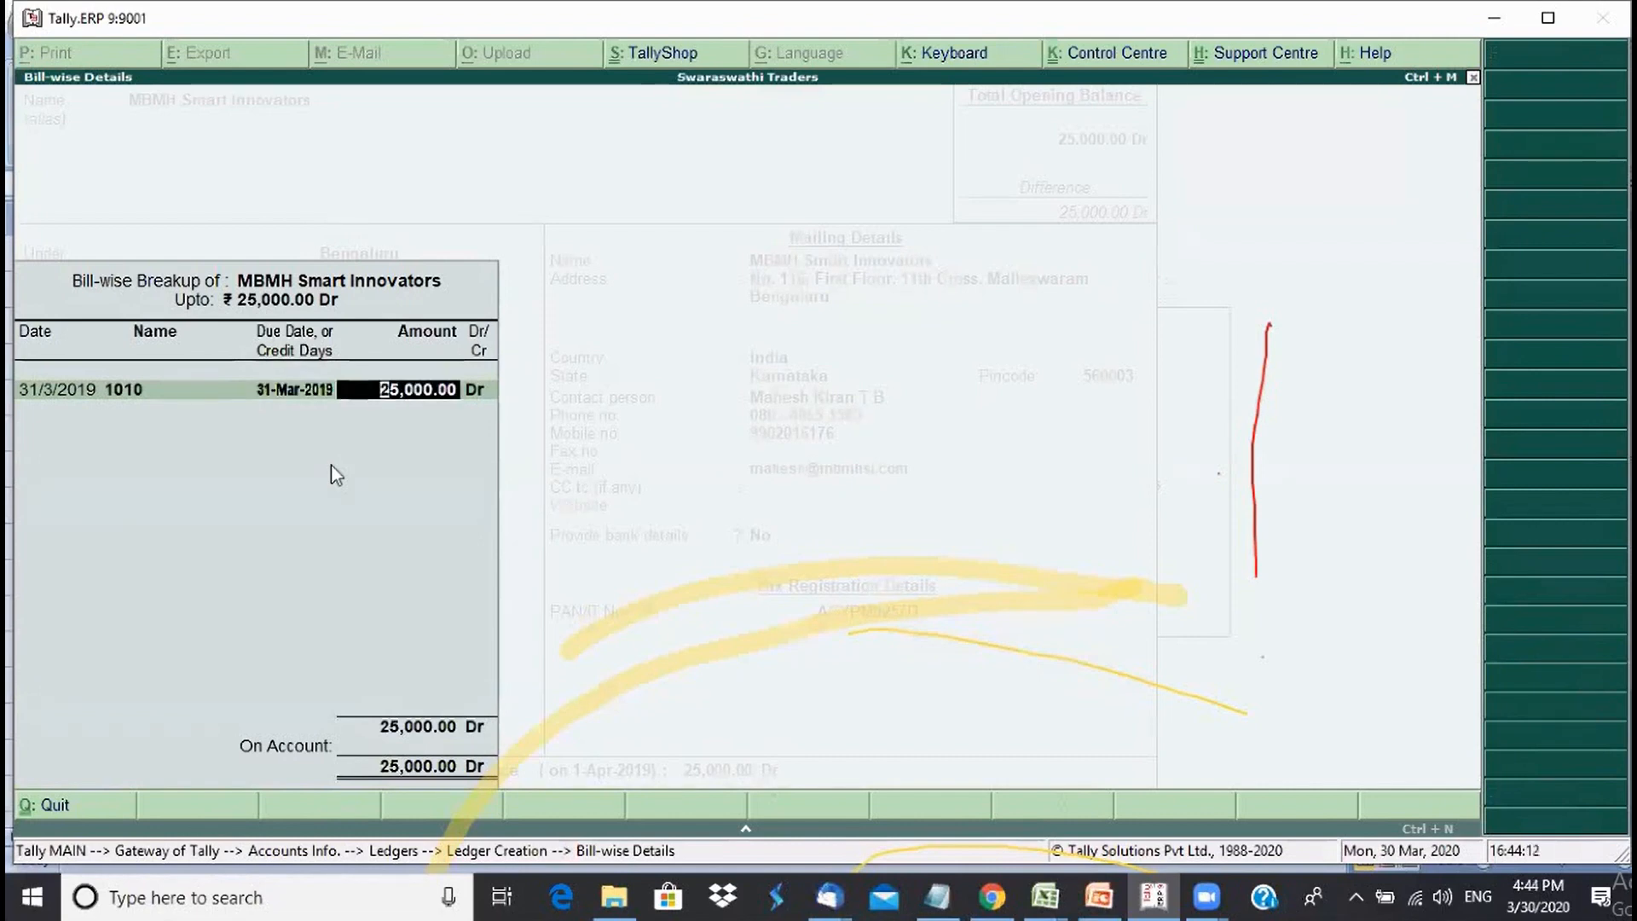
type("4,000")
key("Return")
- Add bill 1020 for 15,000 Dr and bill 1024 for the remaining 6,000 Dr
key("Return")
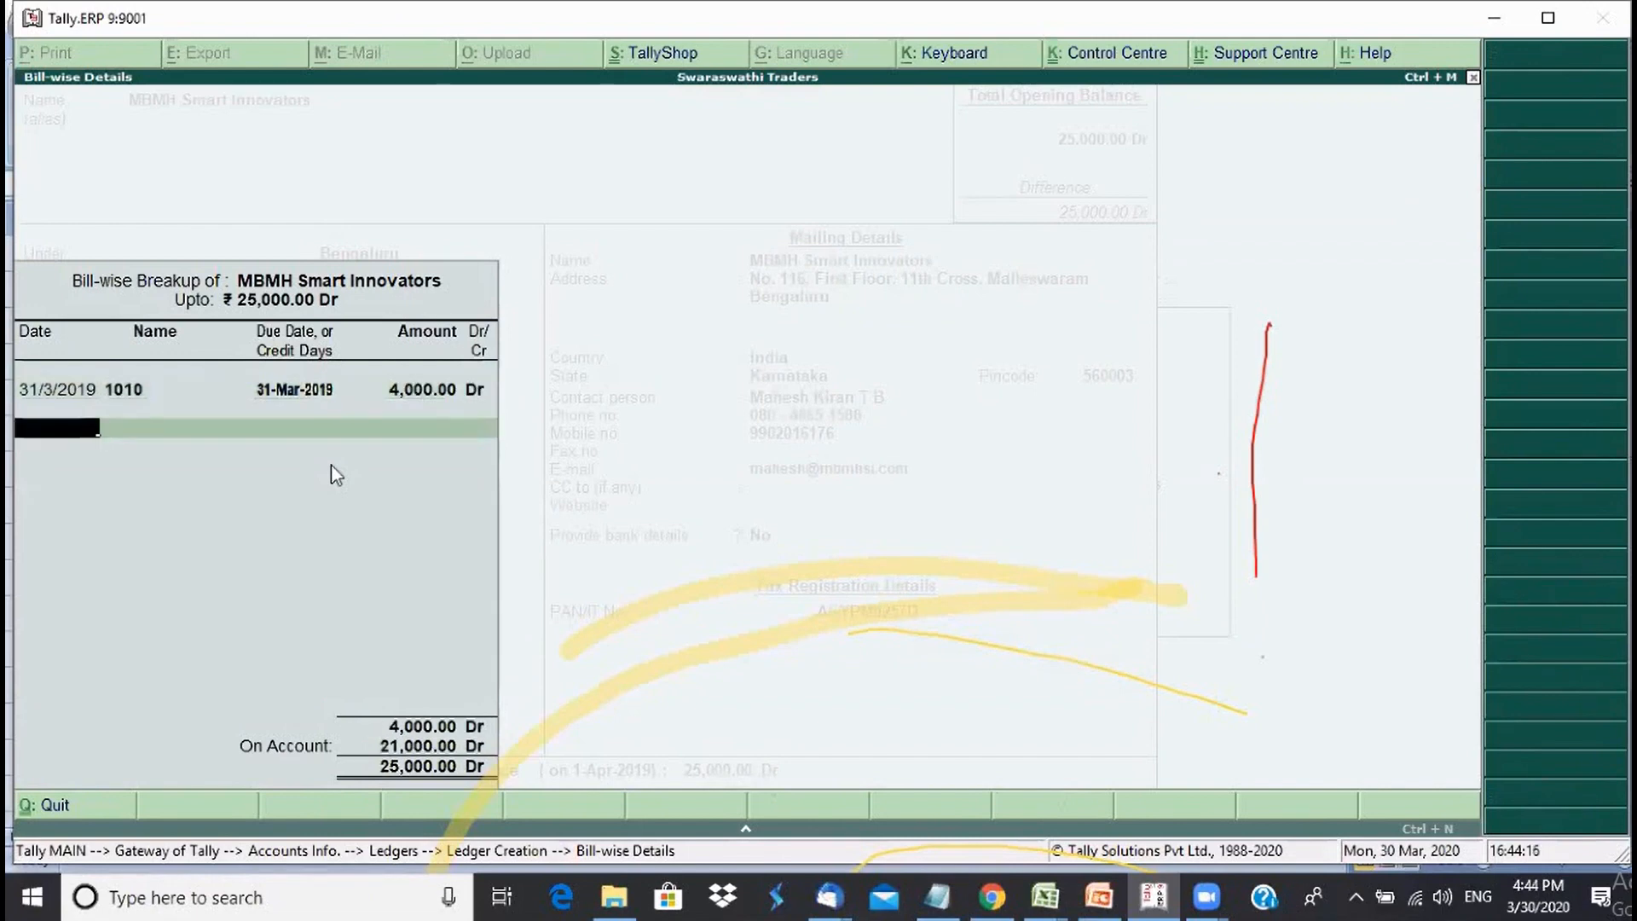
type("31-3")
key("Return")
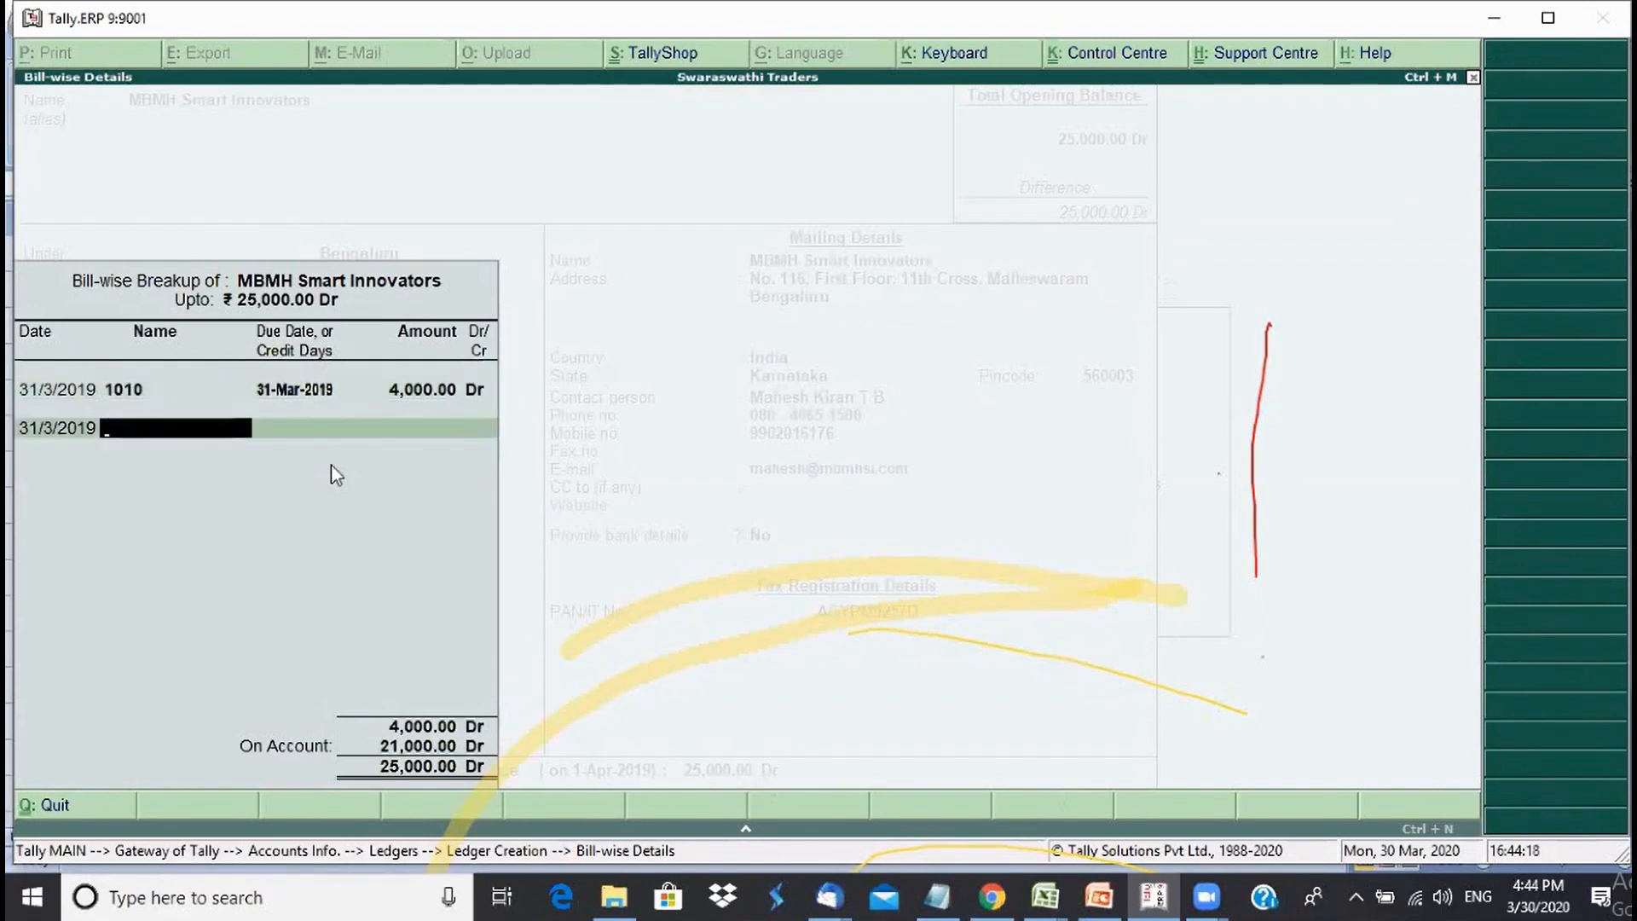
type("1020")
key("Return")
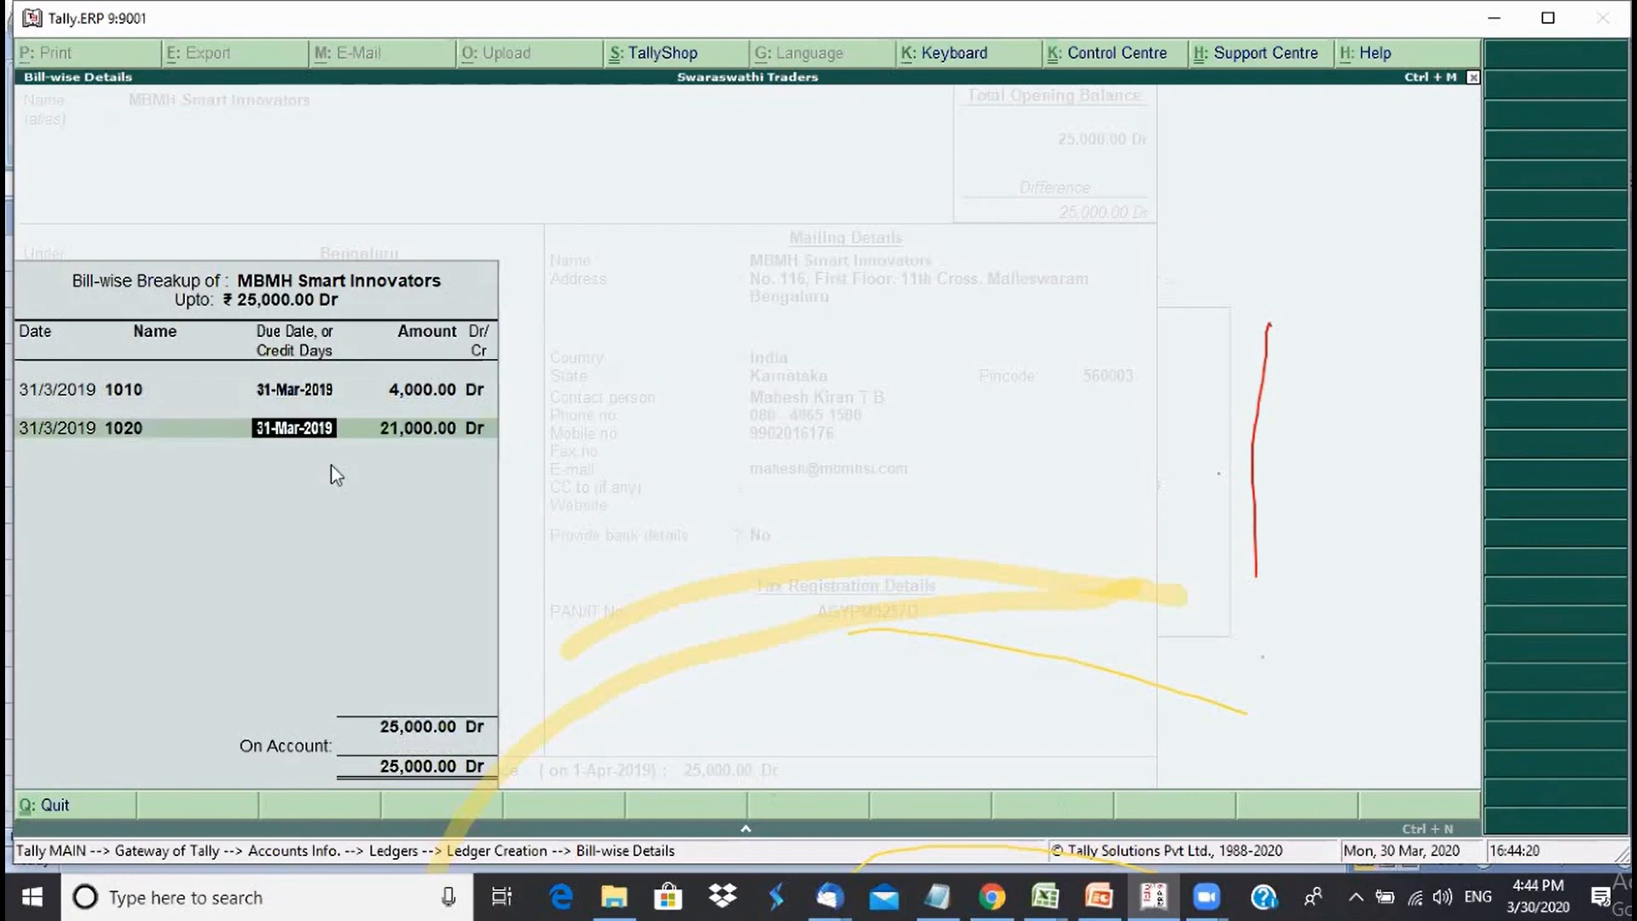
key("Return")
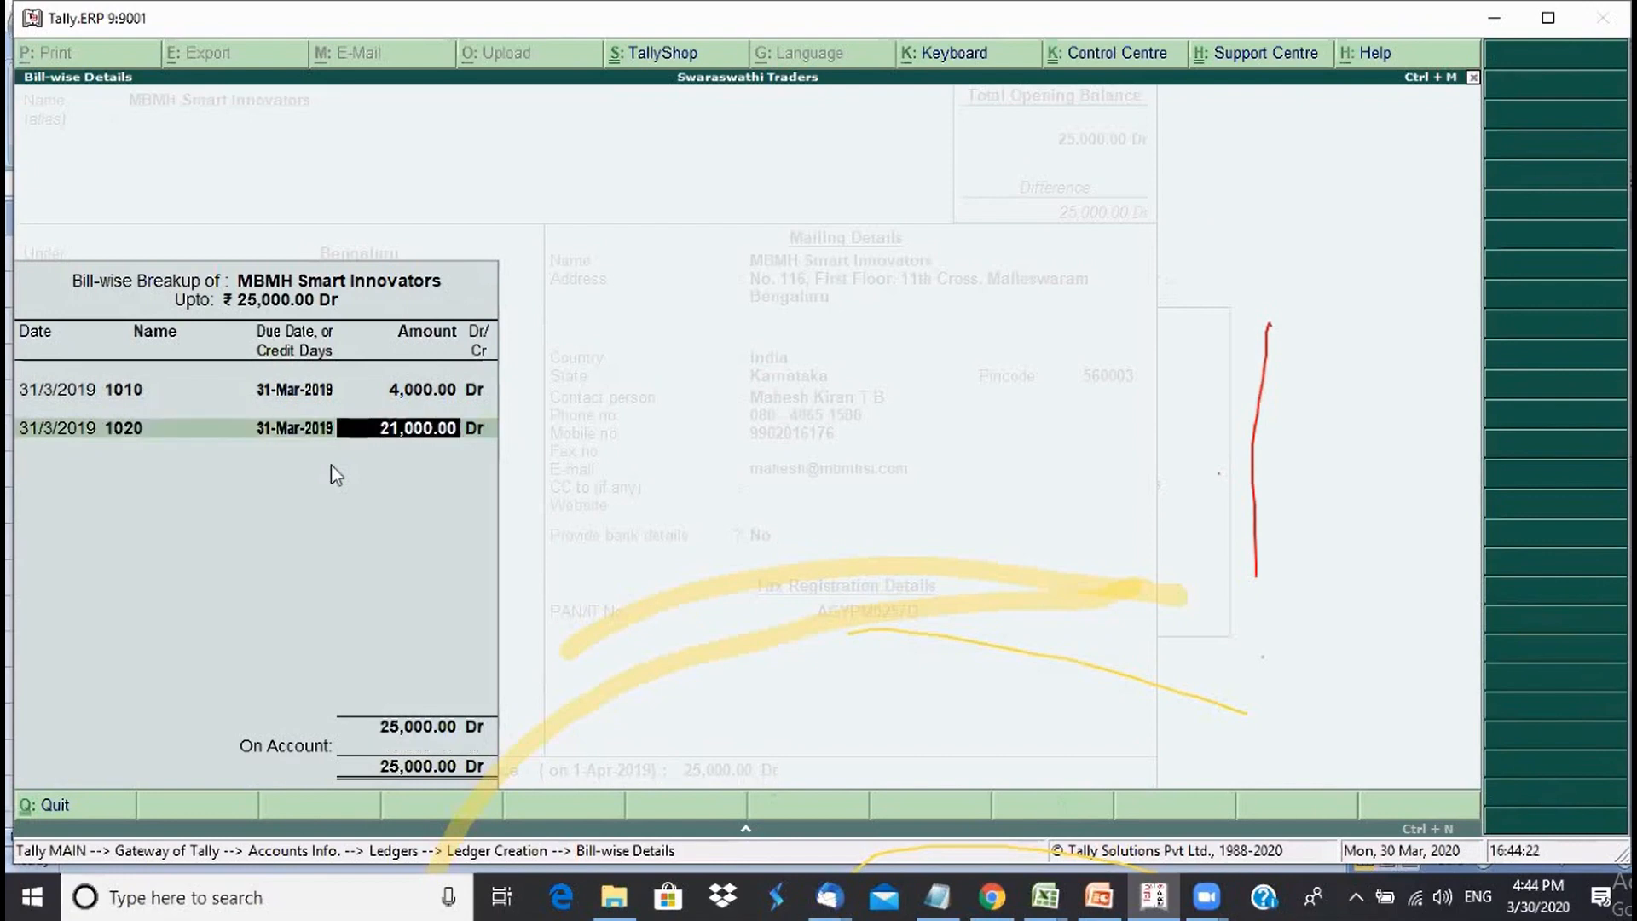
type("15,000")
key("Return")
key("Return")
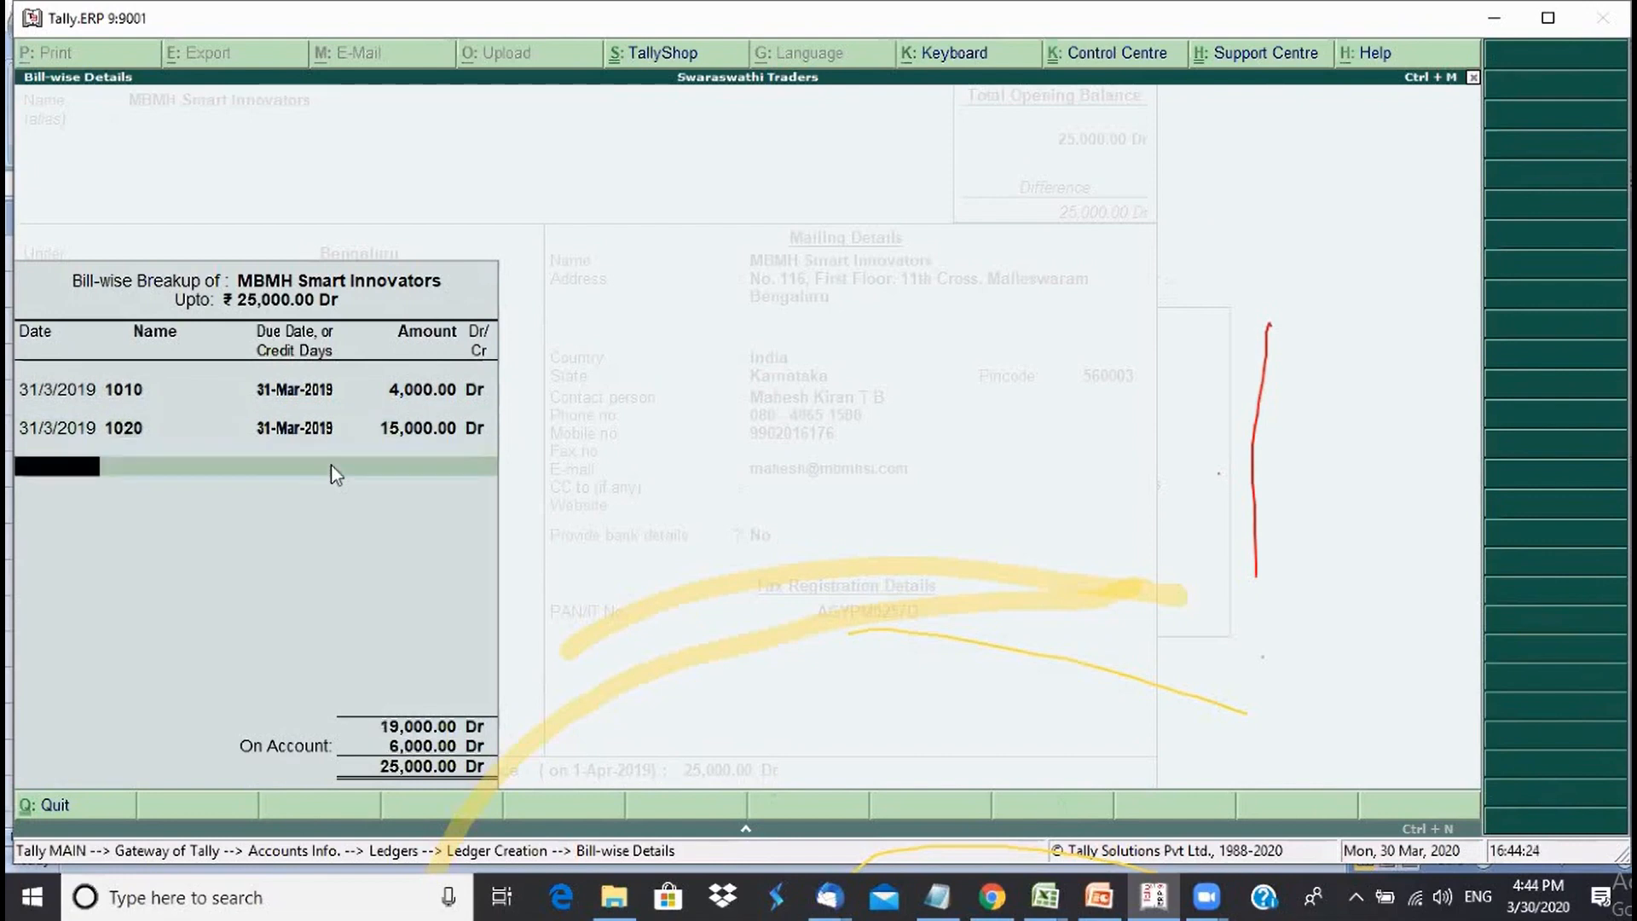
type("31-3")
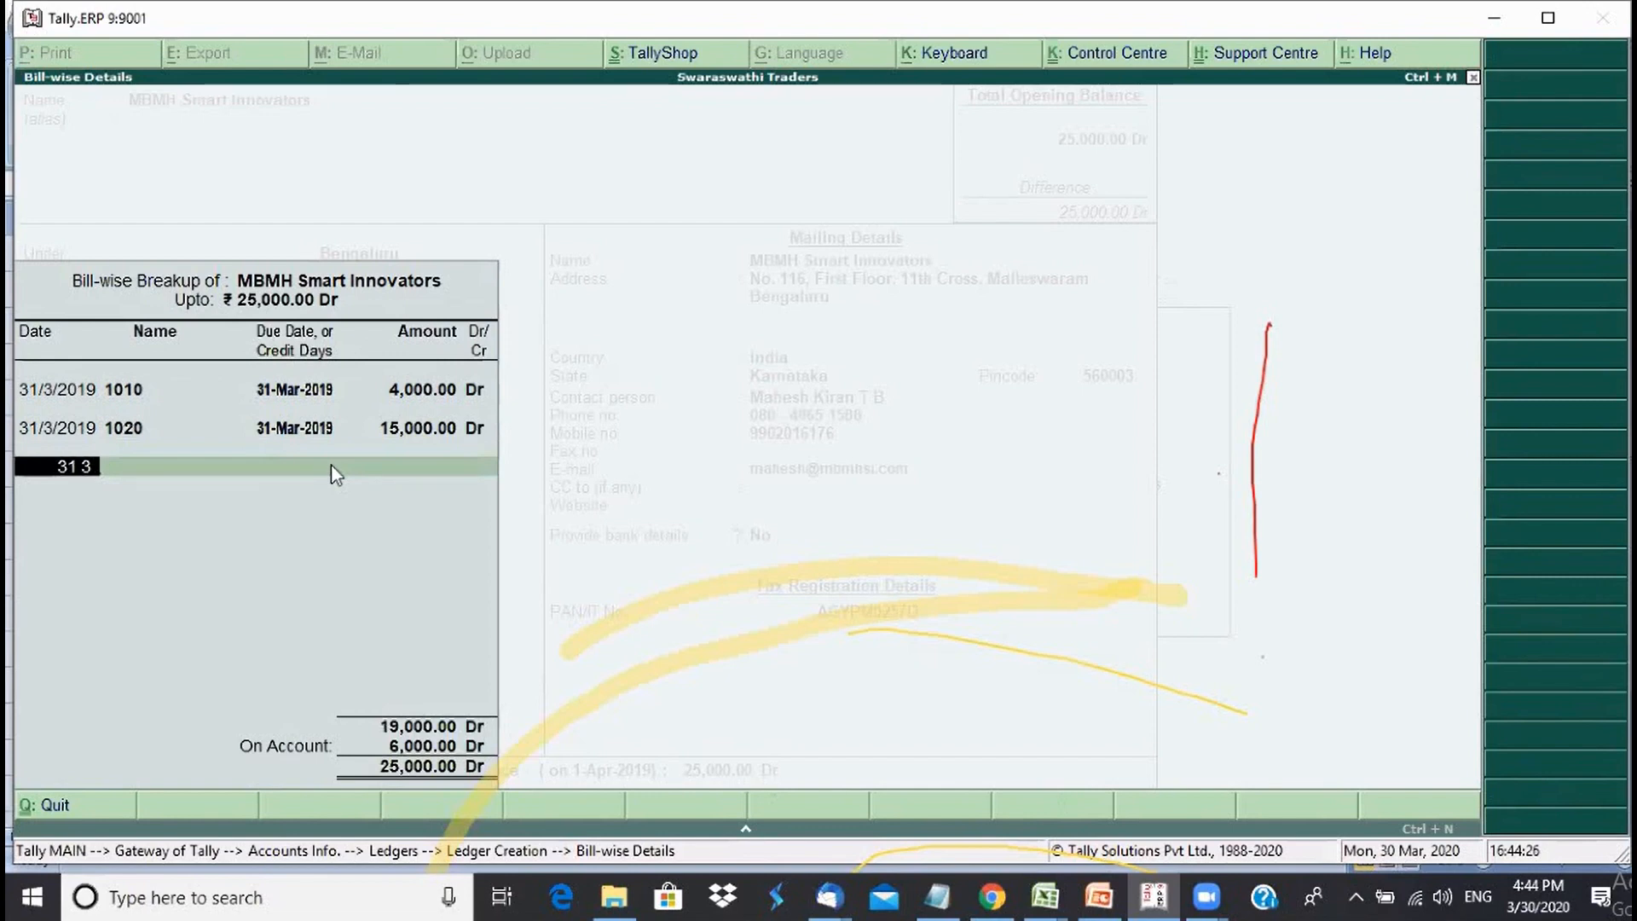
key("Return")
type("1024")
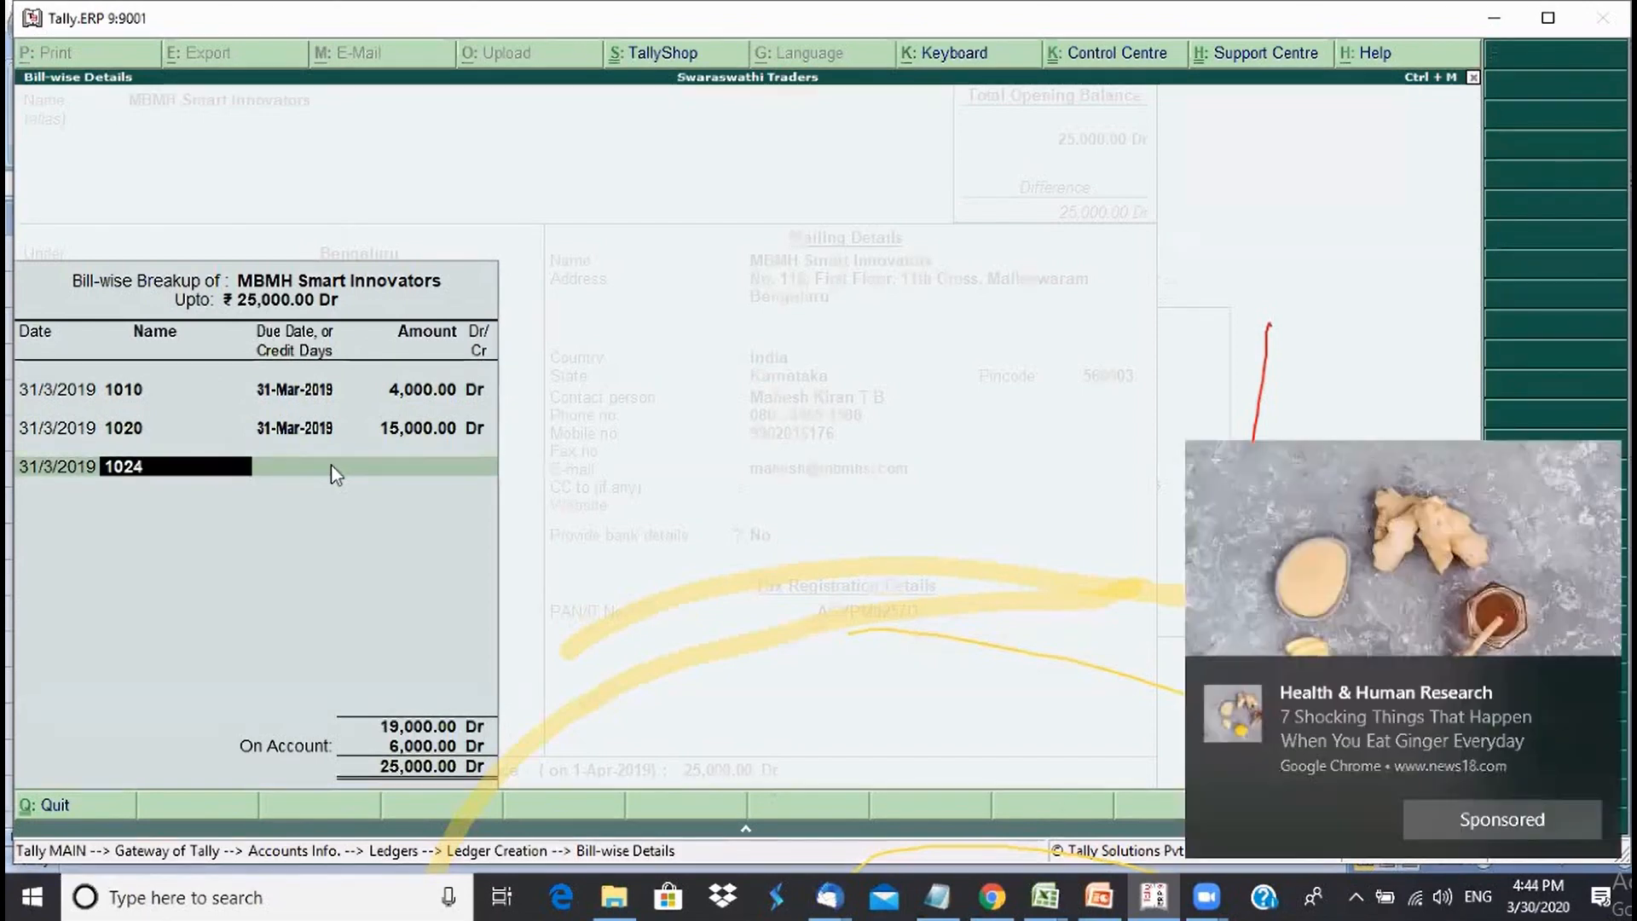
key("Return")
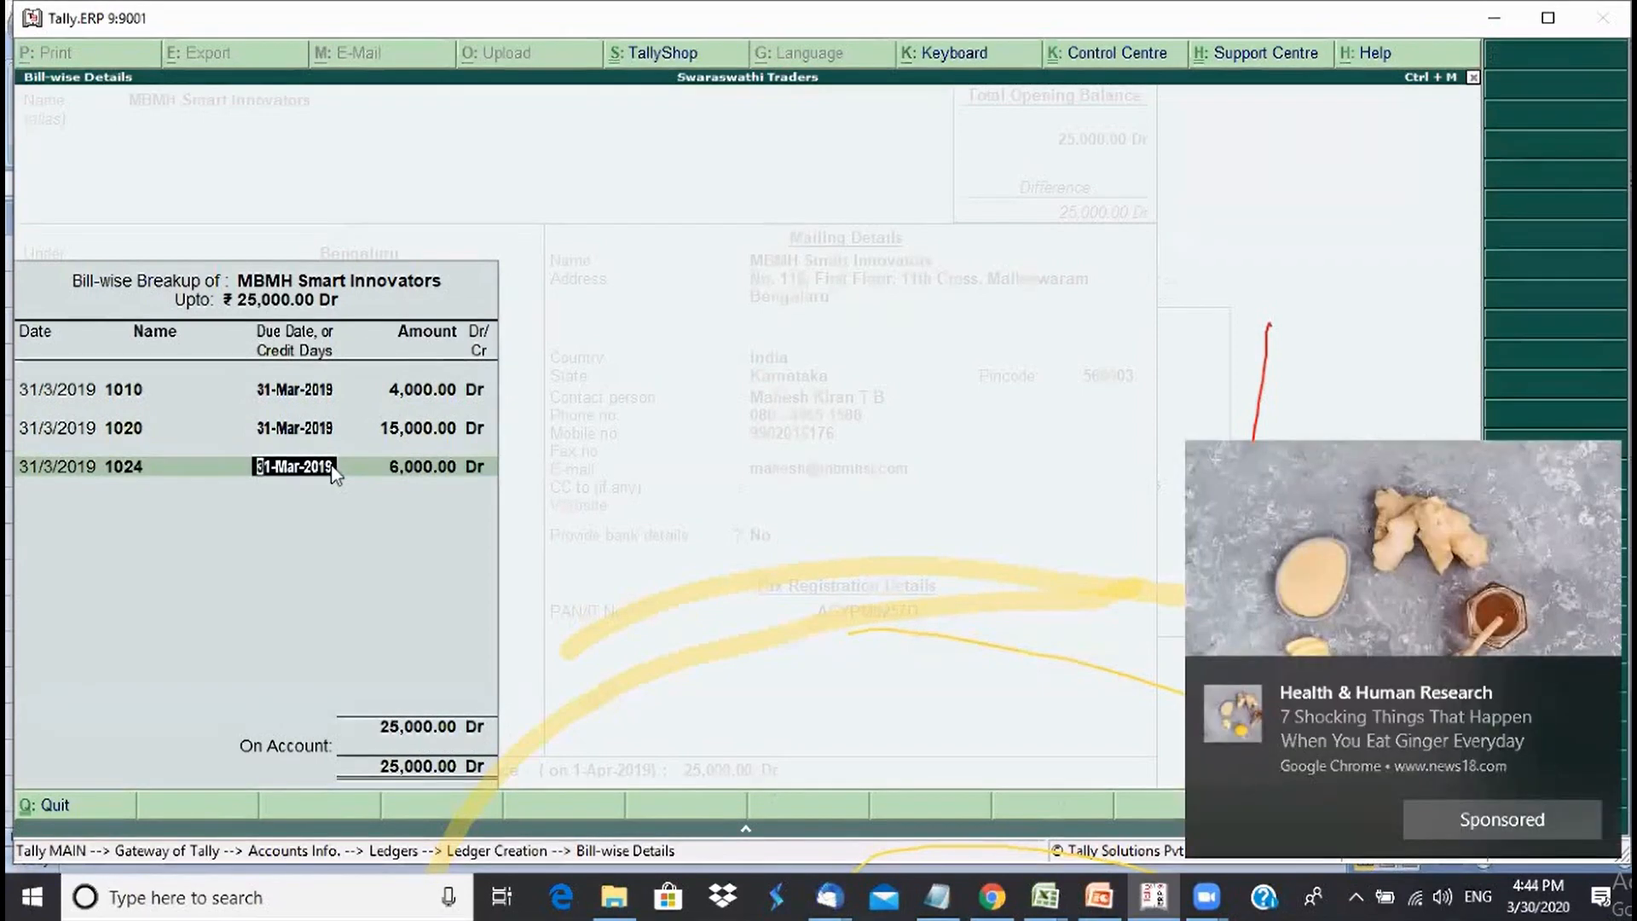
key("Return")
key("Return")
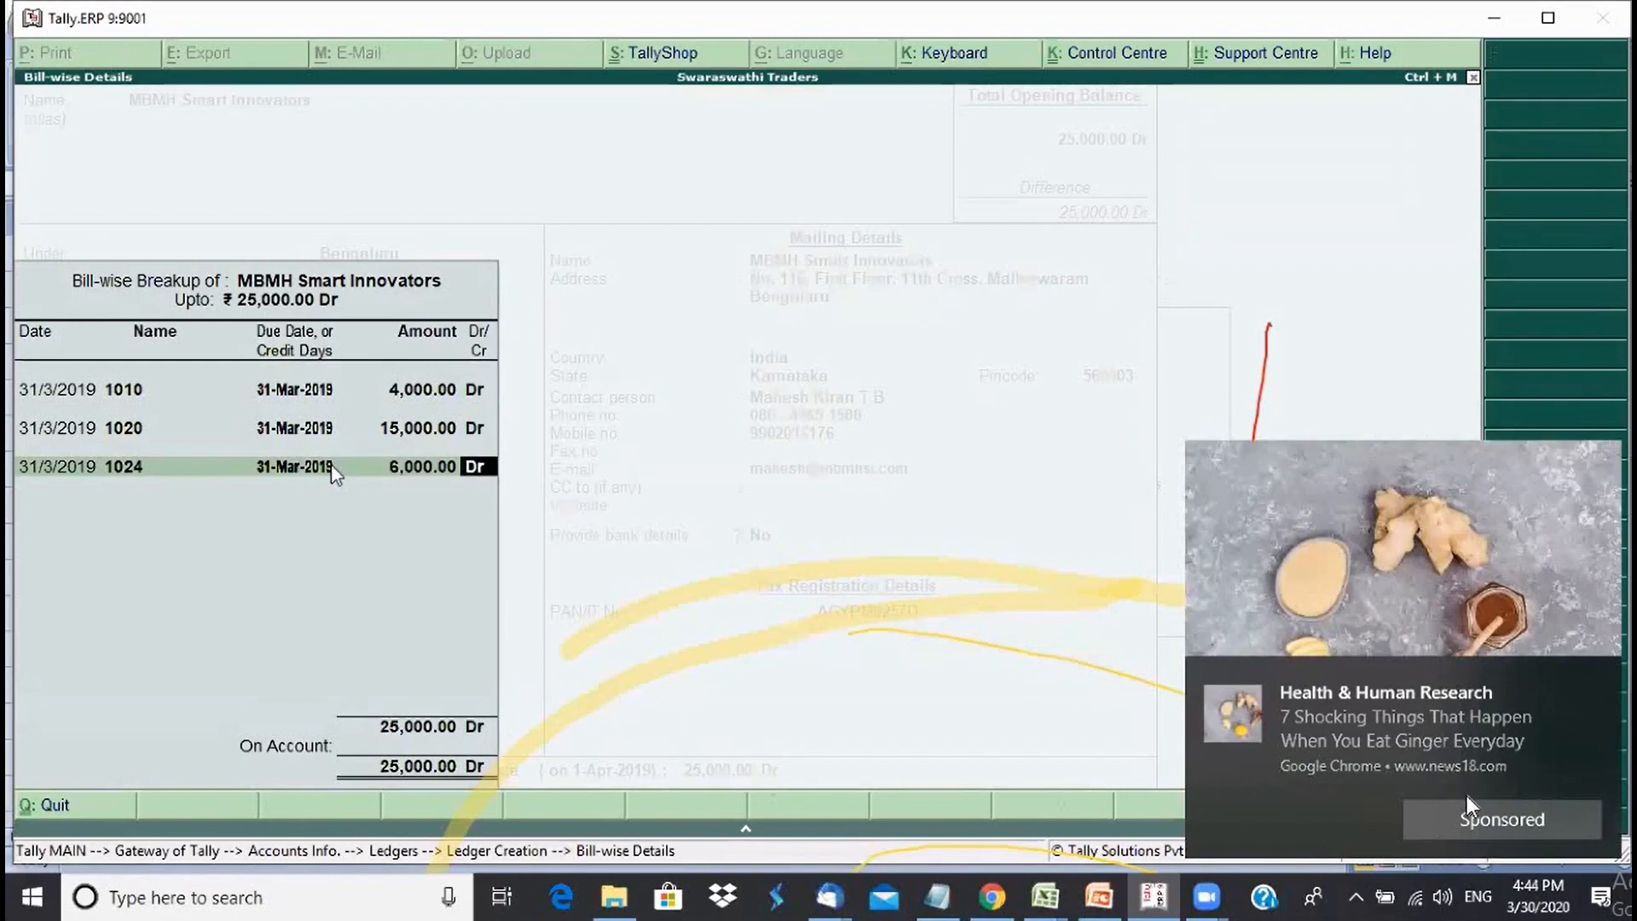
key("Return")
key("Return")
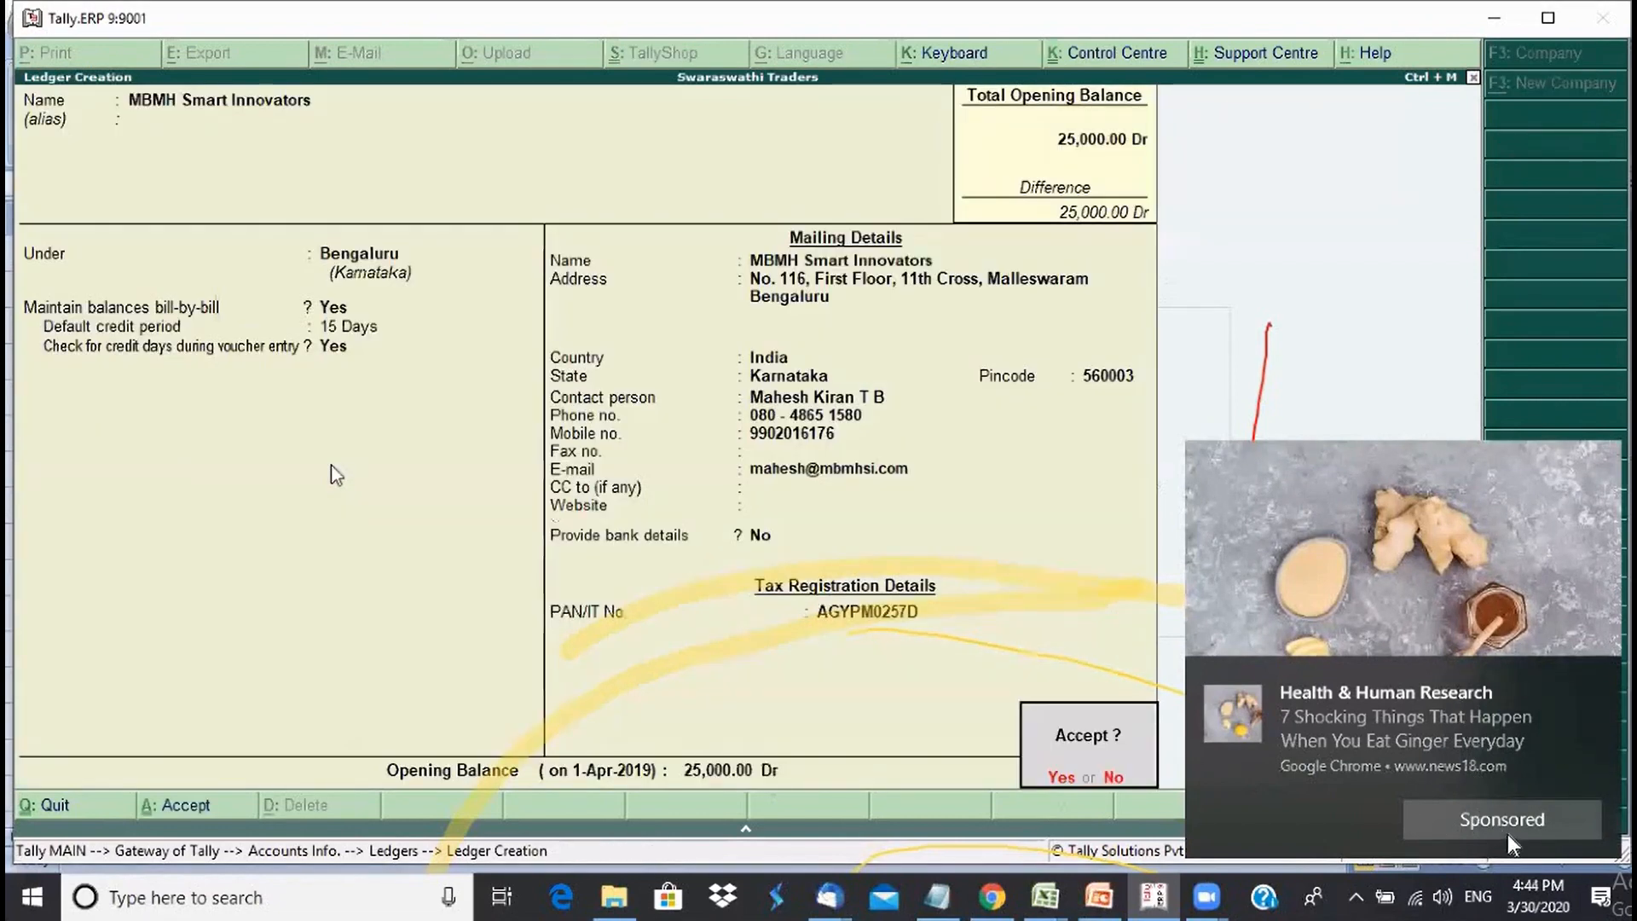
- Save the MBMH Smart Innovators ledger, dismiss a browser notification, and quit ledger creation
key("Return")
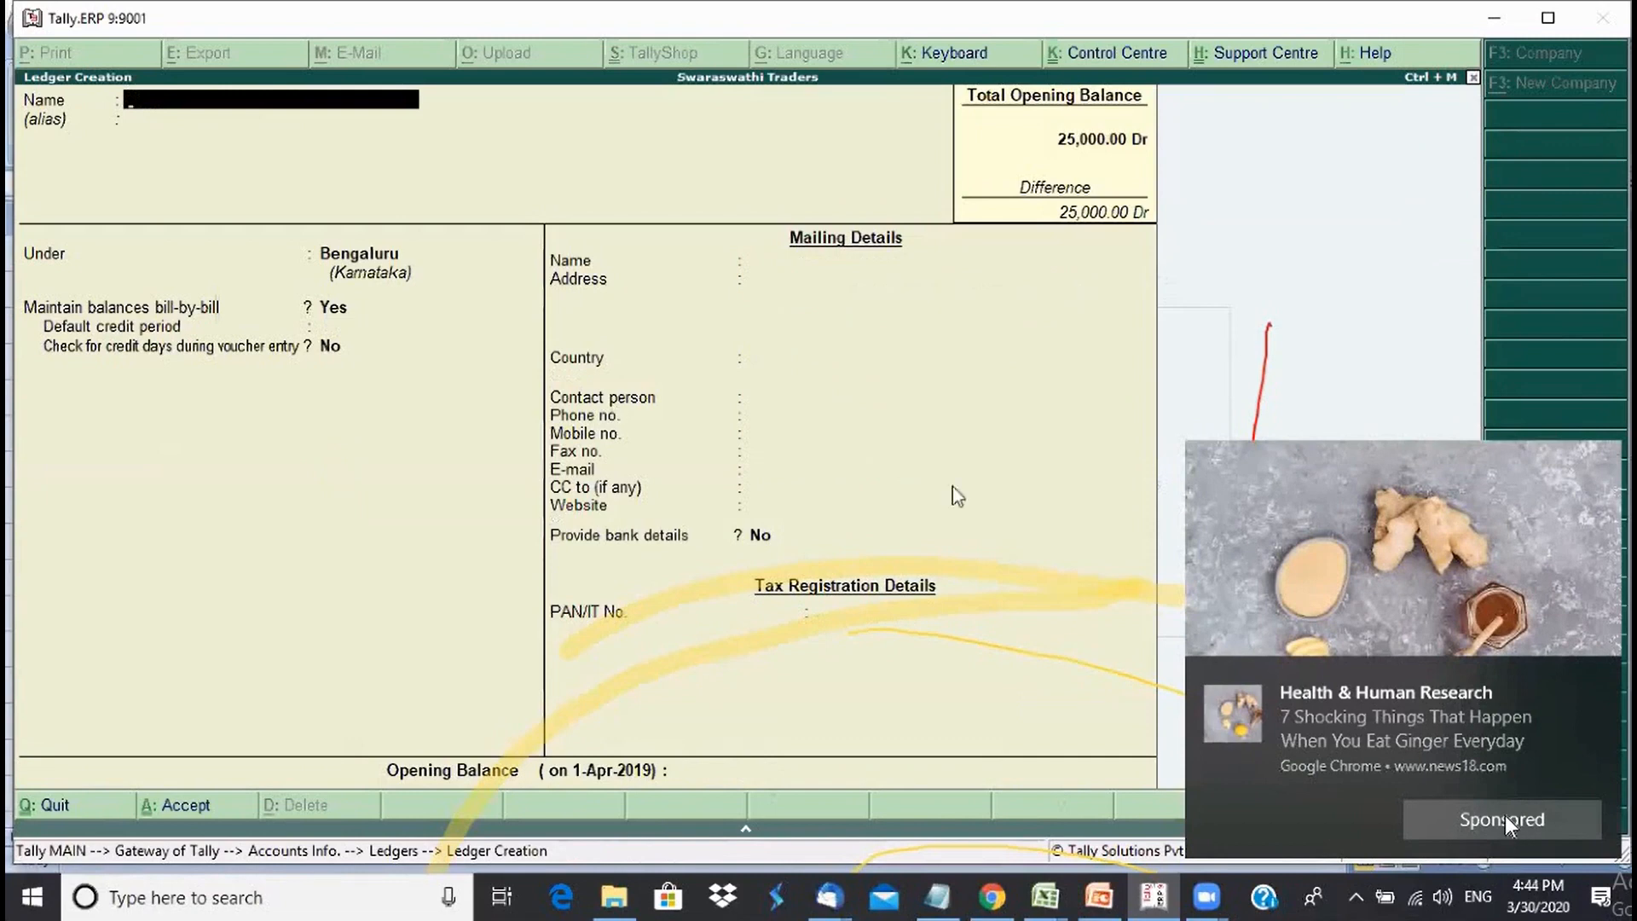
left_click(1600, 679)
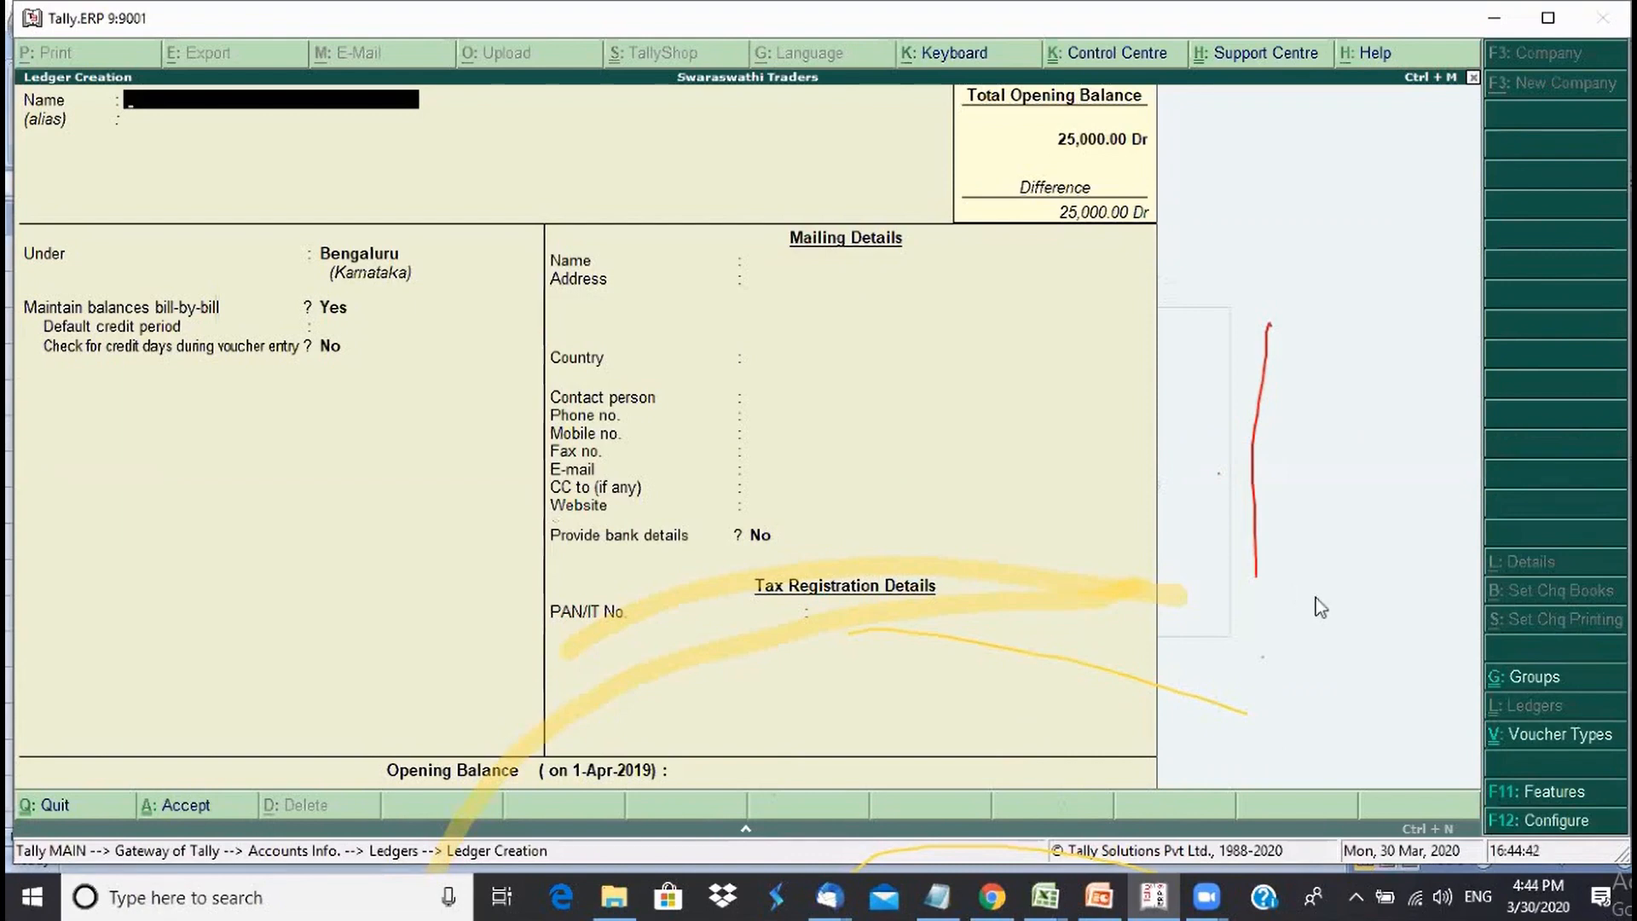
key("Escape")
key("Return")
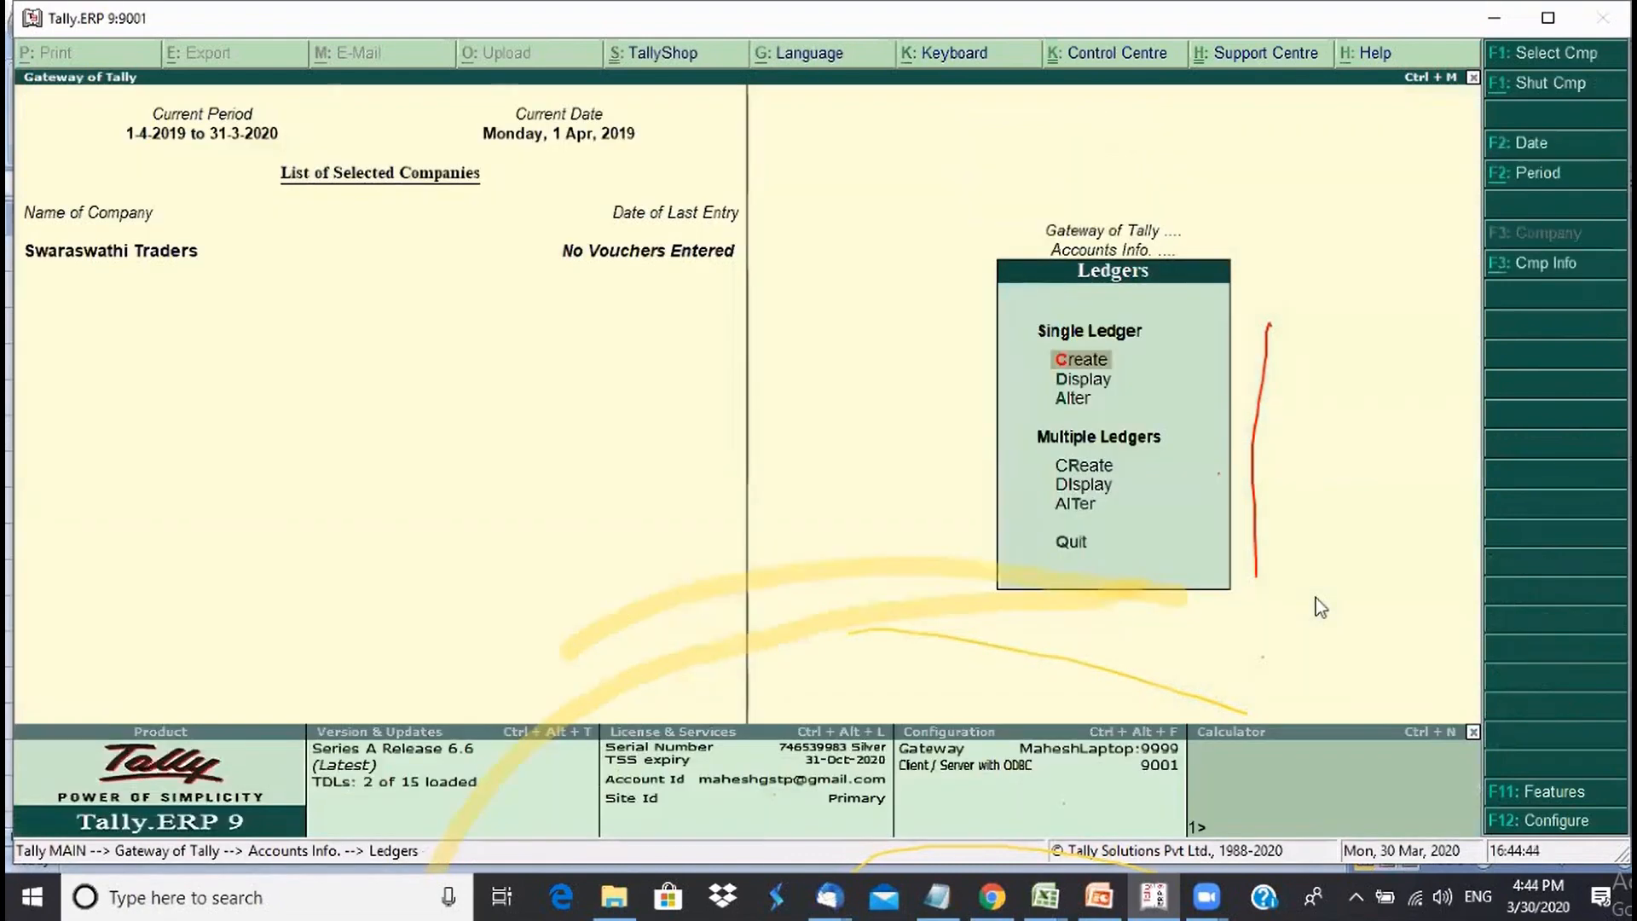
- Review MBMH Smart Innovators in ledger Display, then open a new ledger creation form
key("Down")
key("Return")
key("Down")
key("Down")
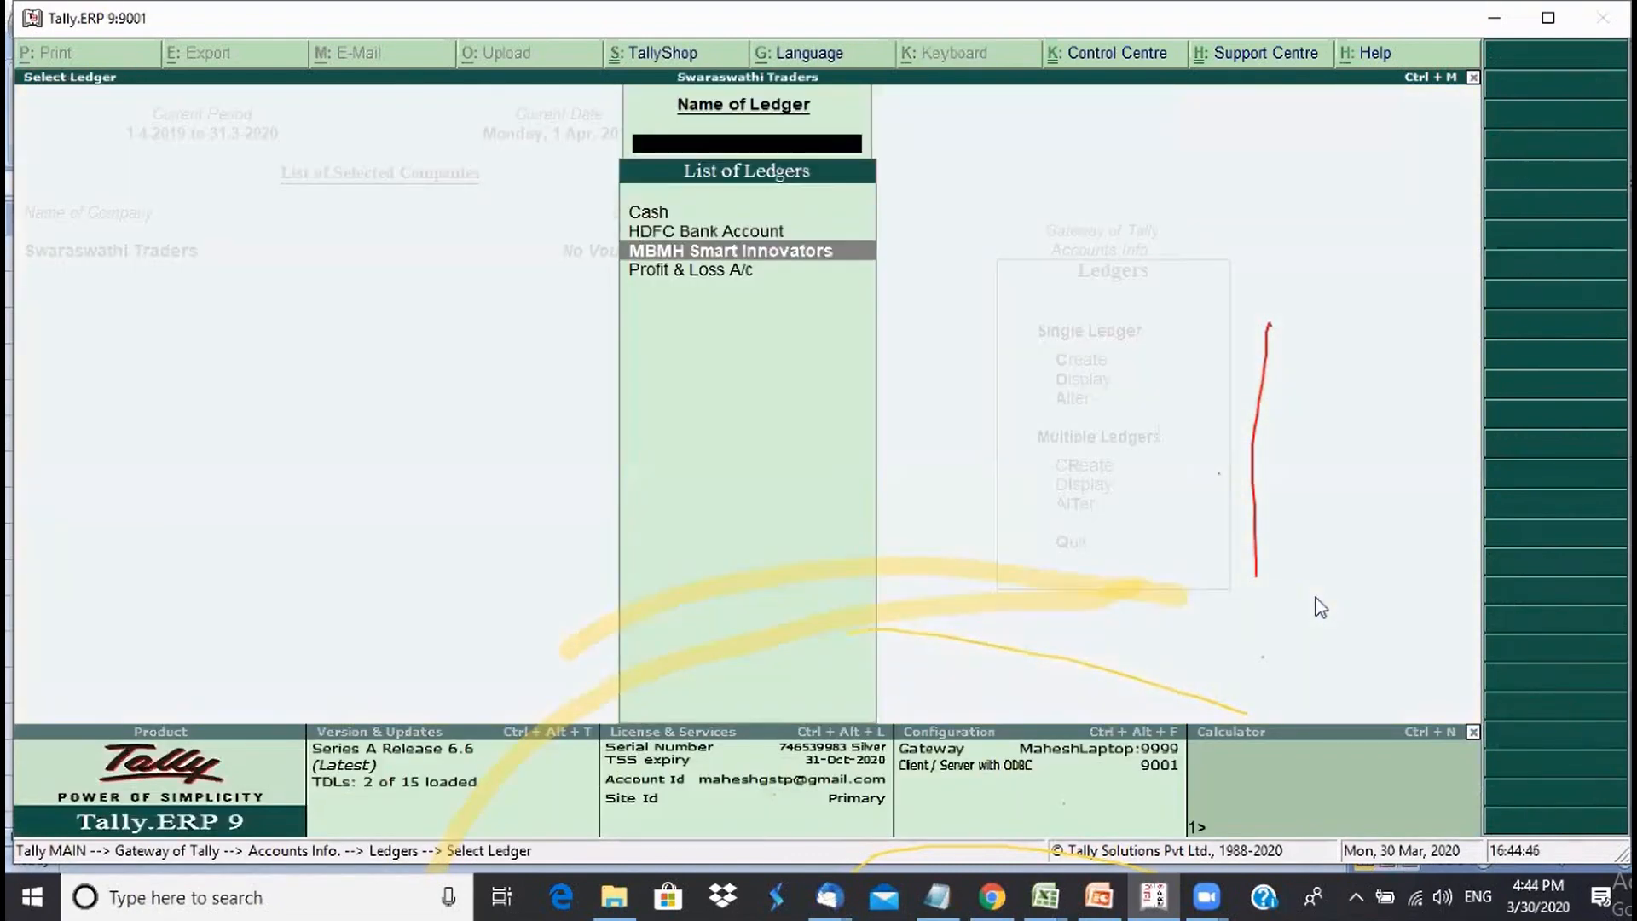
key("Return")
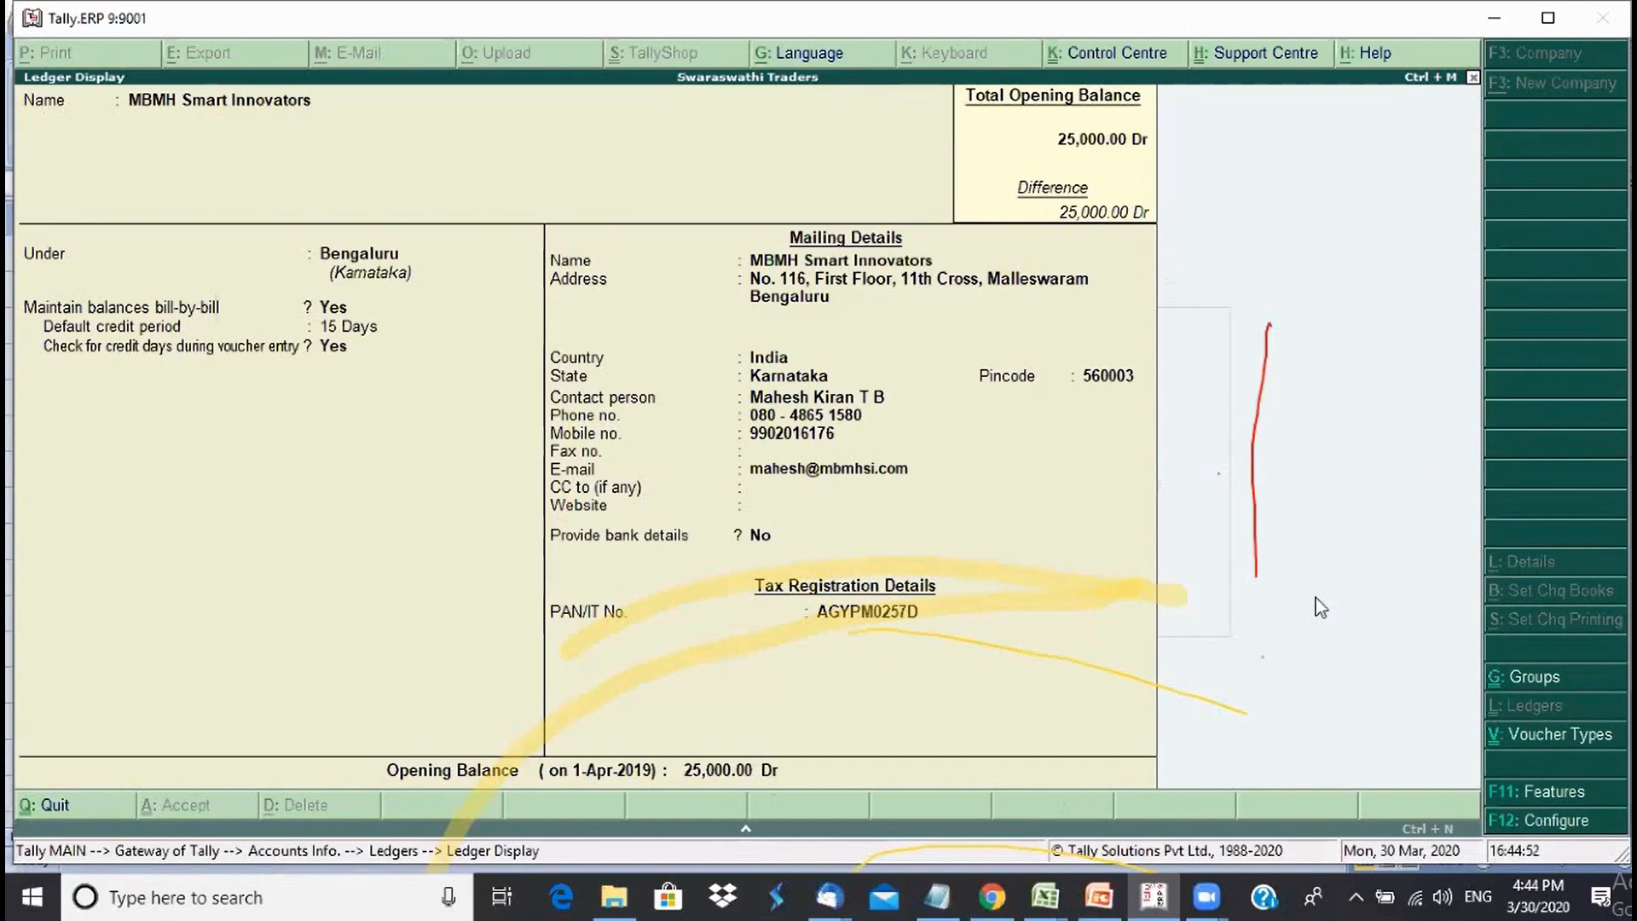
key("Escape")
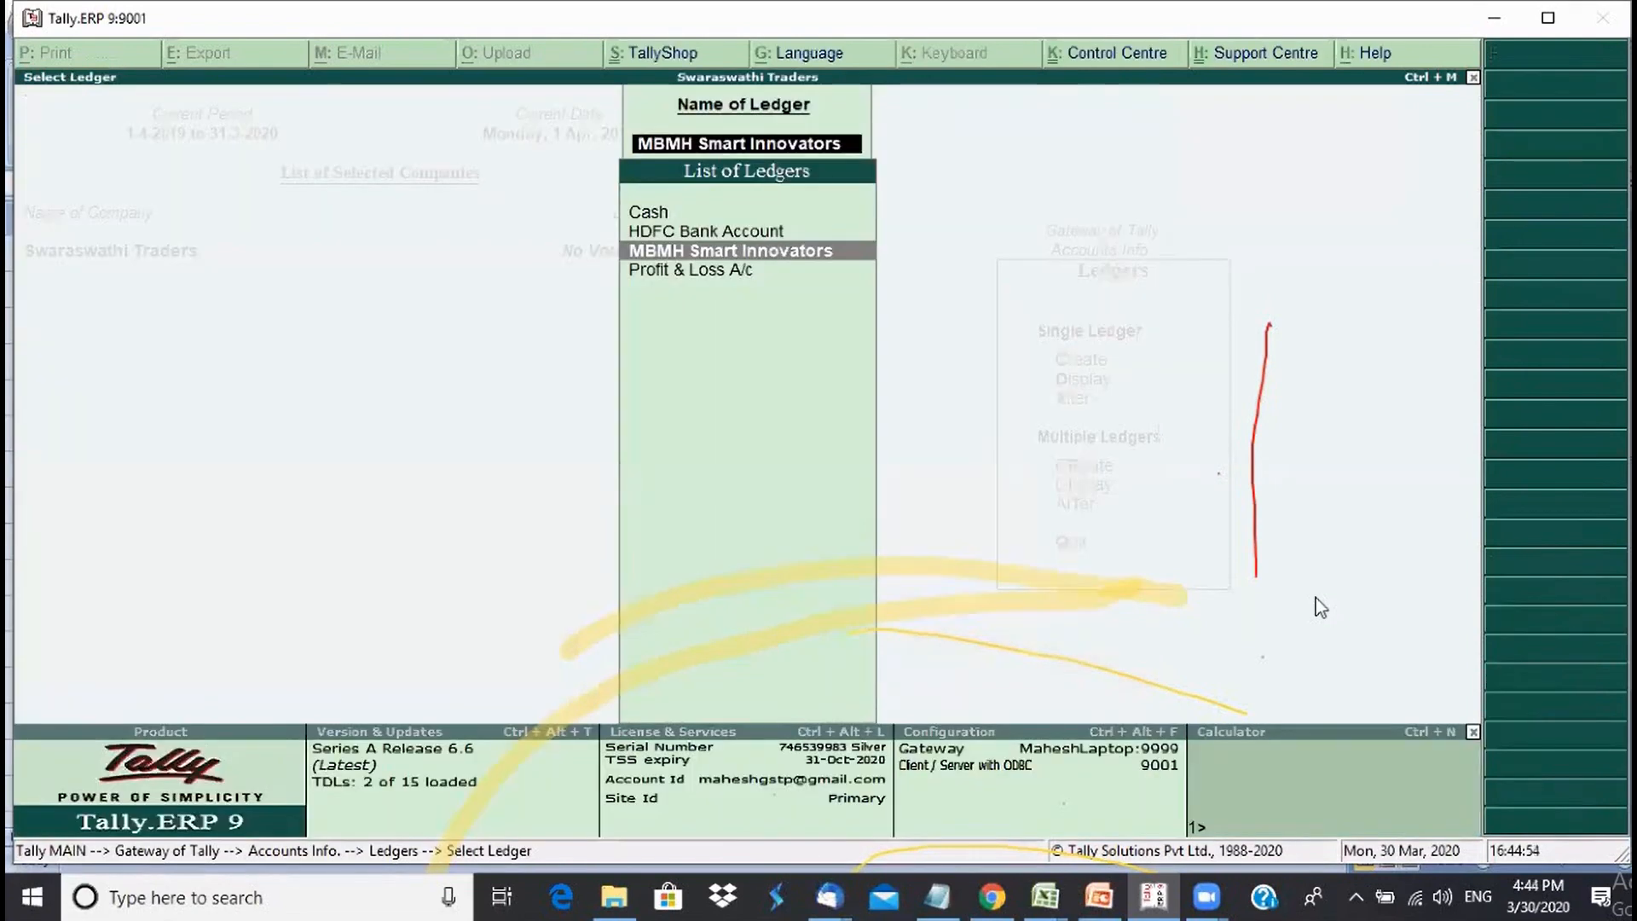
key("Escape")
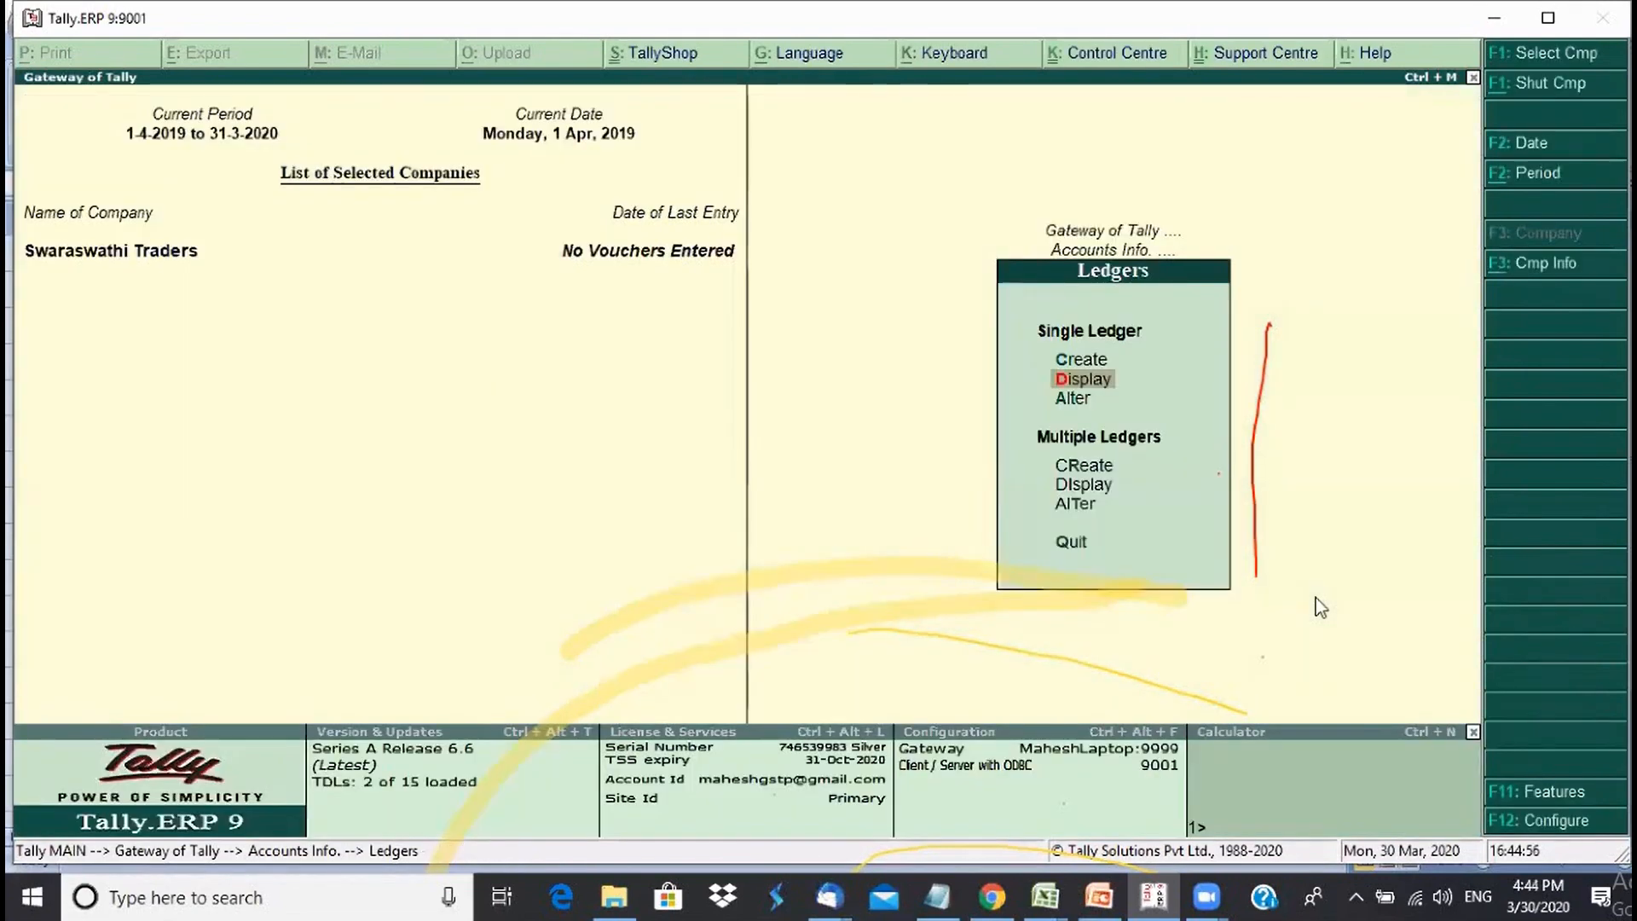
key("Up")
key("Return")
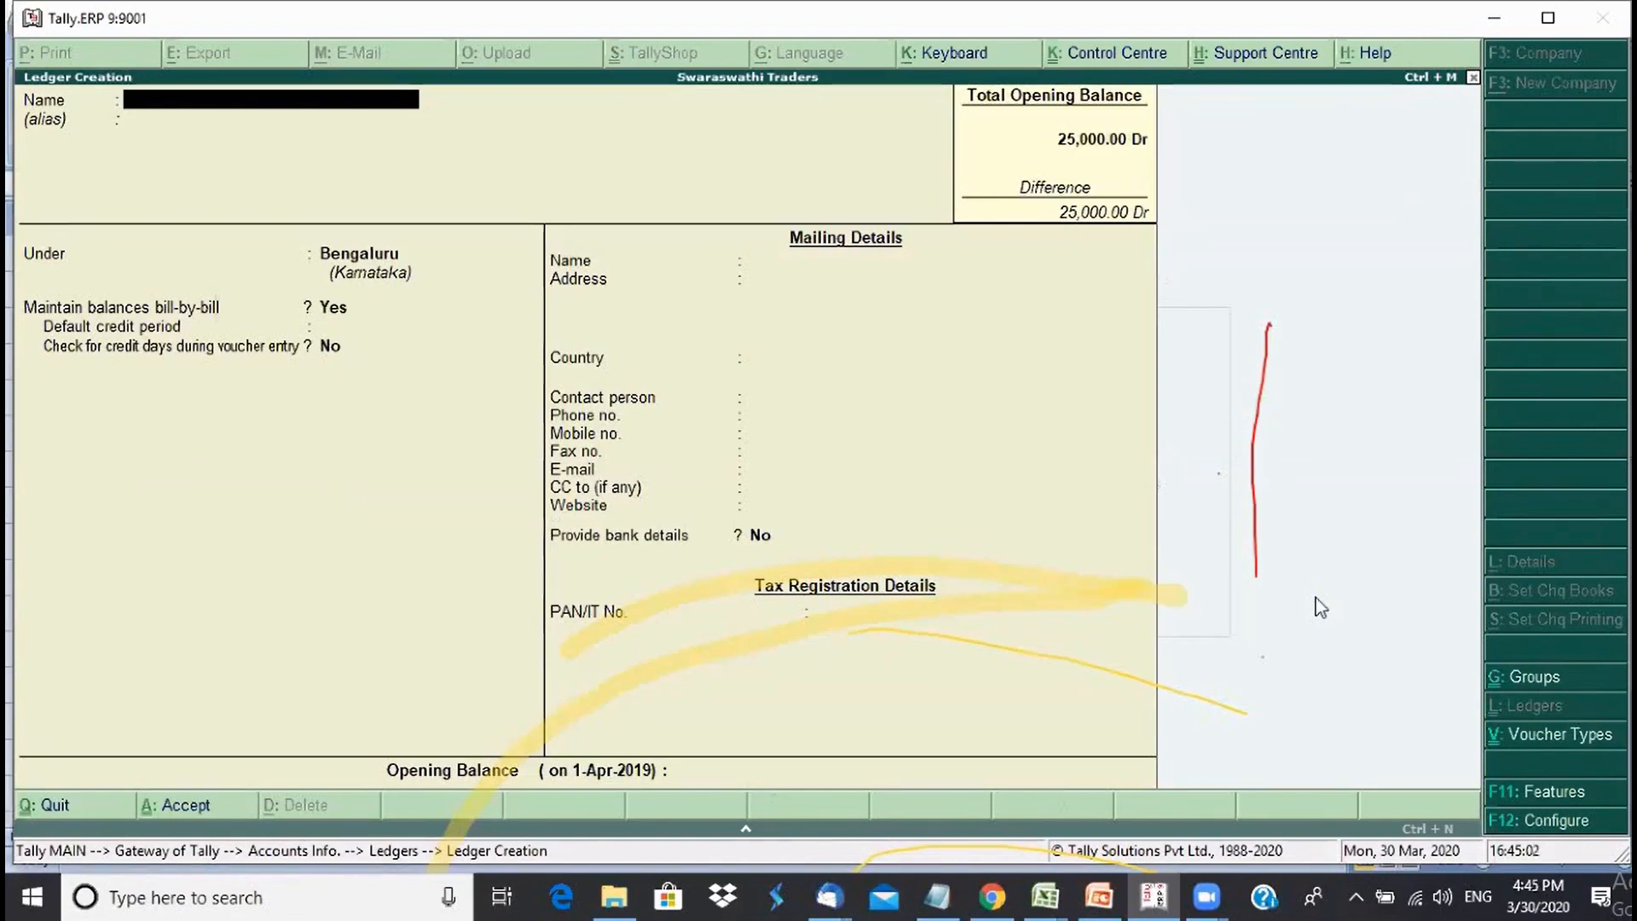
- Enter the ledger name 'Swaraswati Capital account' and place it under the Capital Account group
type("Swa")
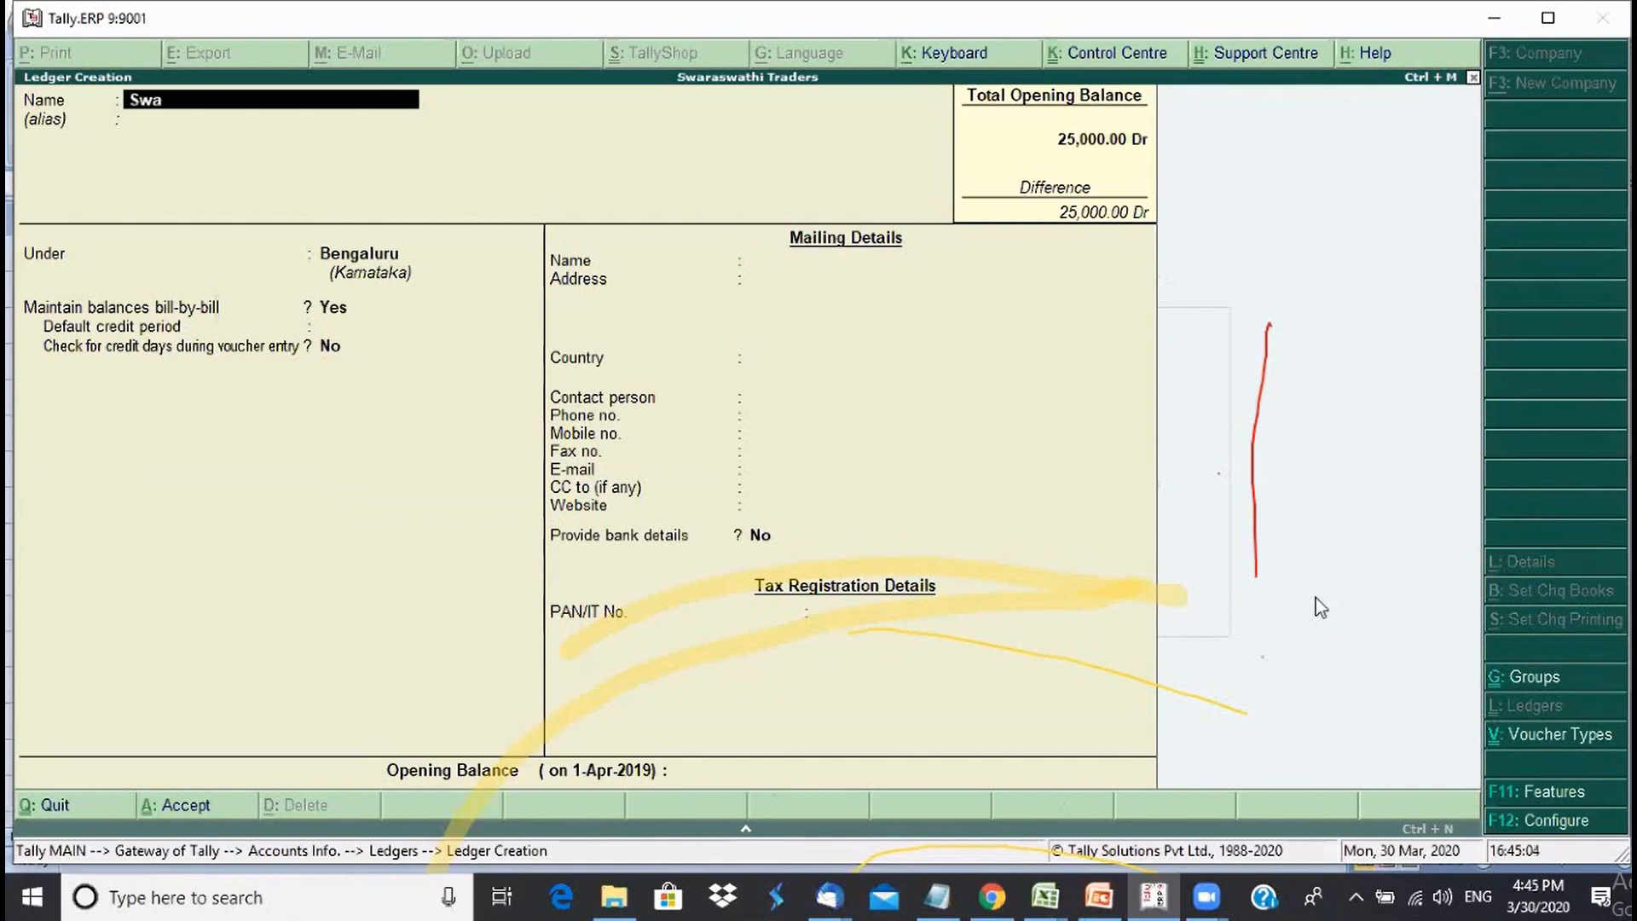
type("raswat")
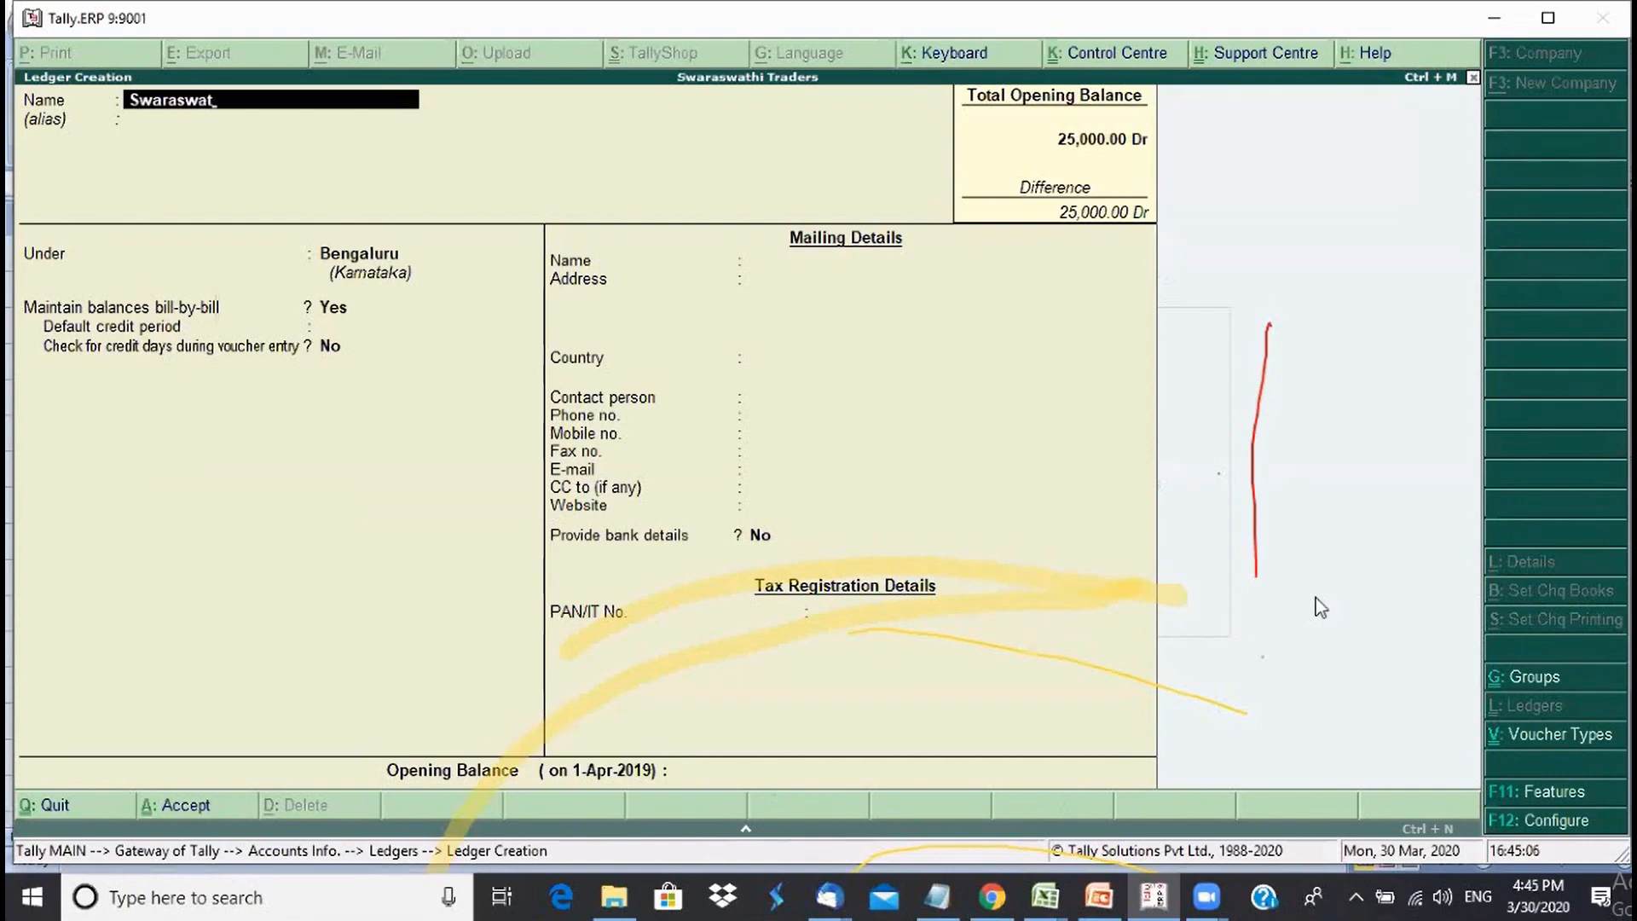
type("i Capital account")
key("Return")
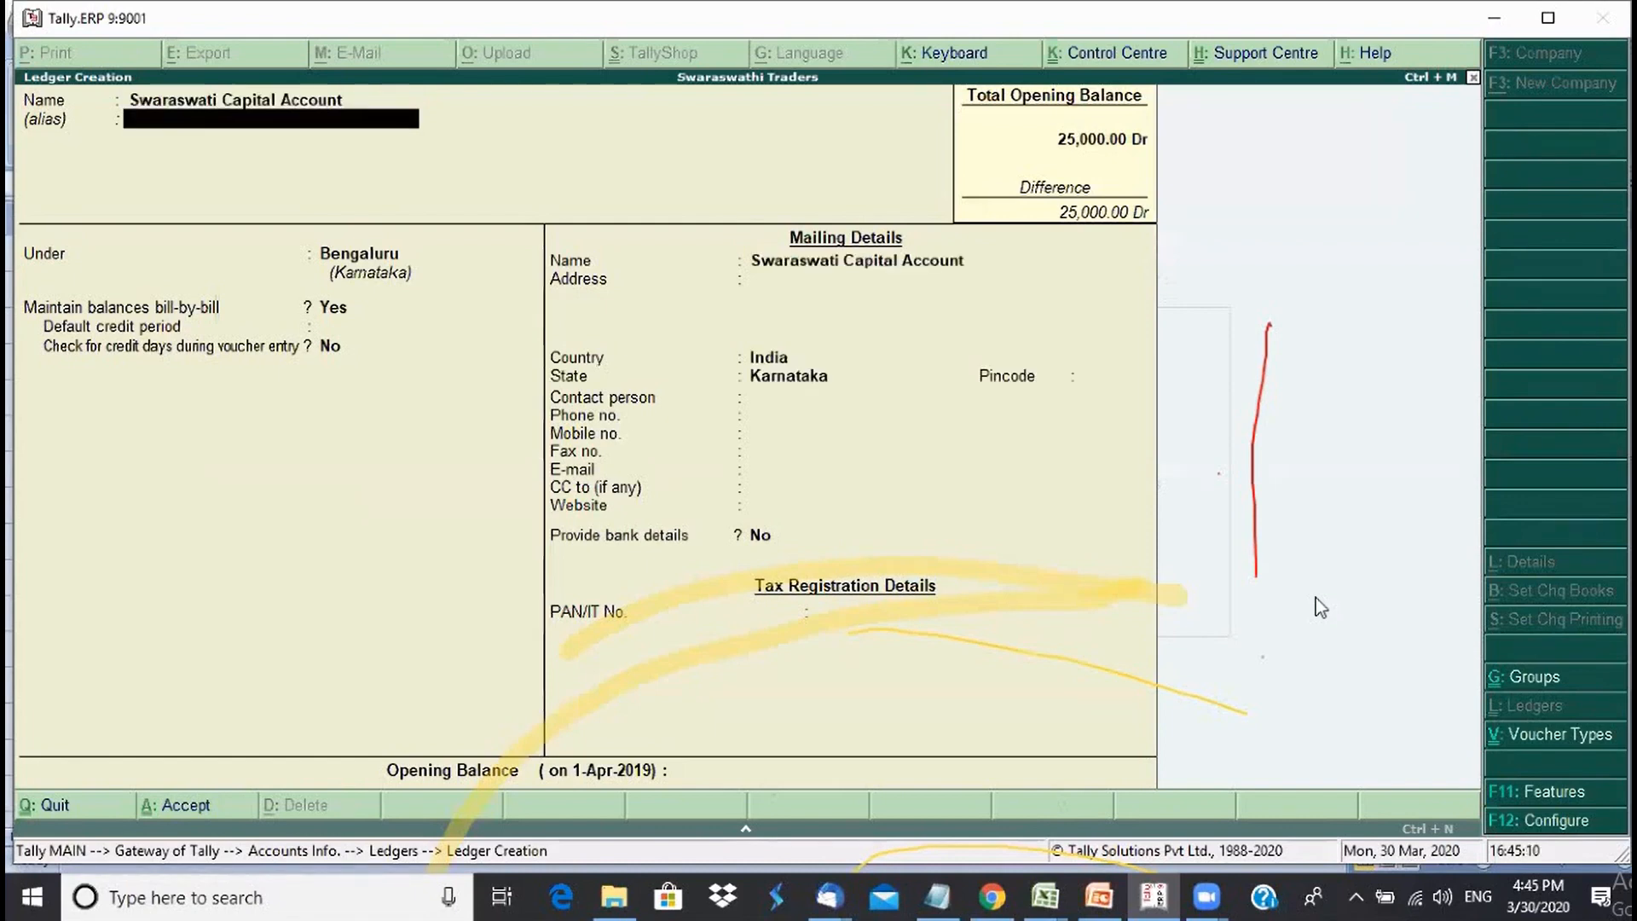
type("C")
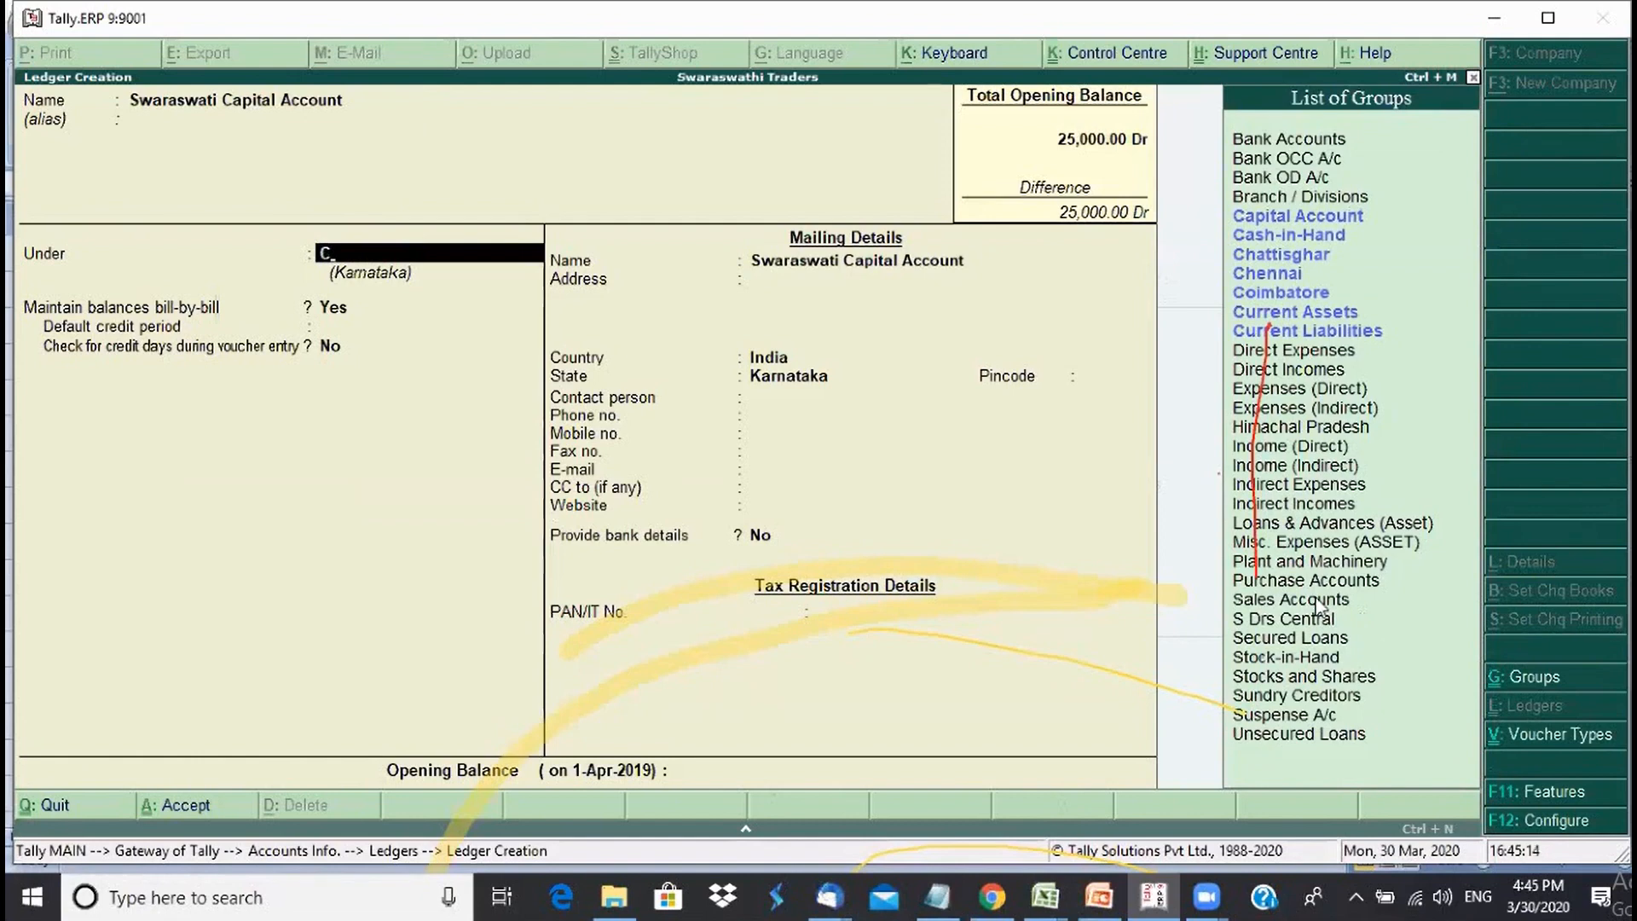
key("Return")
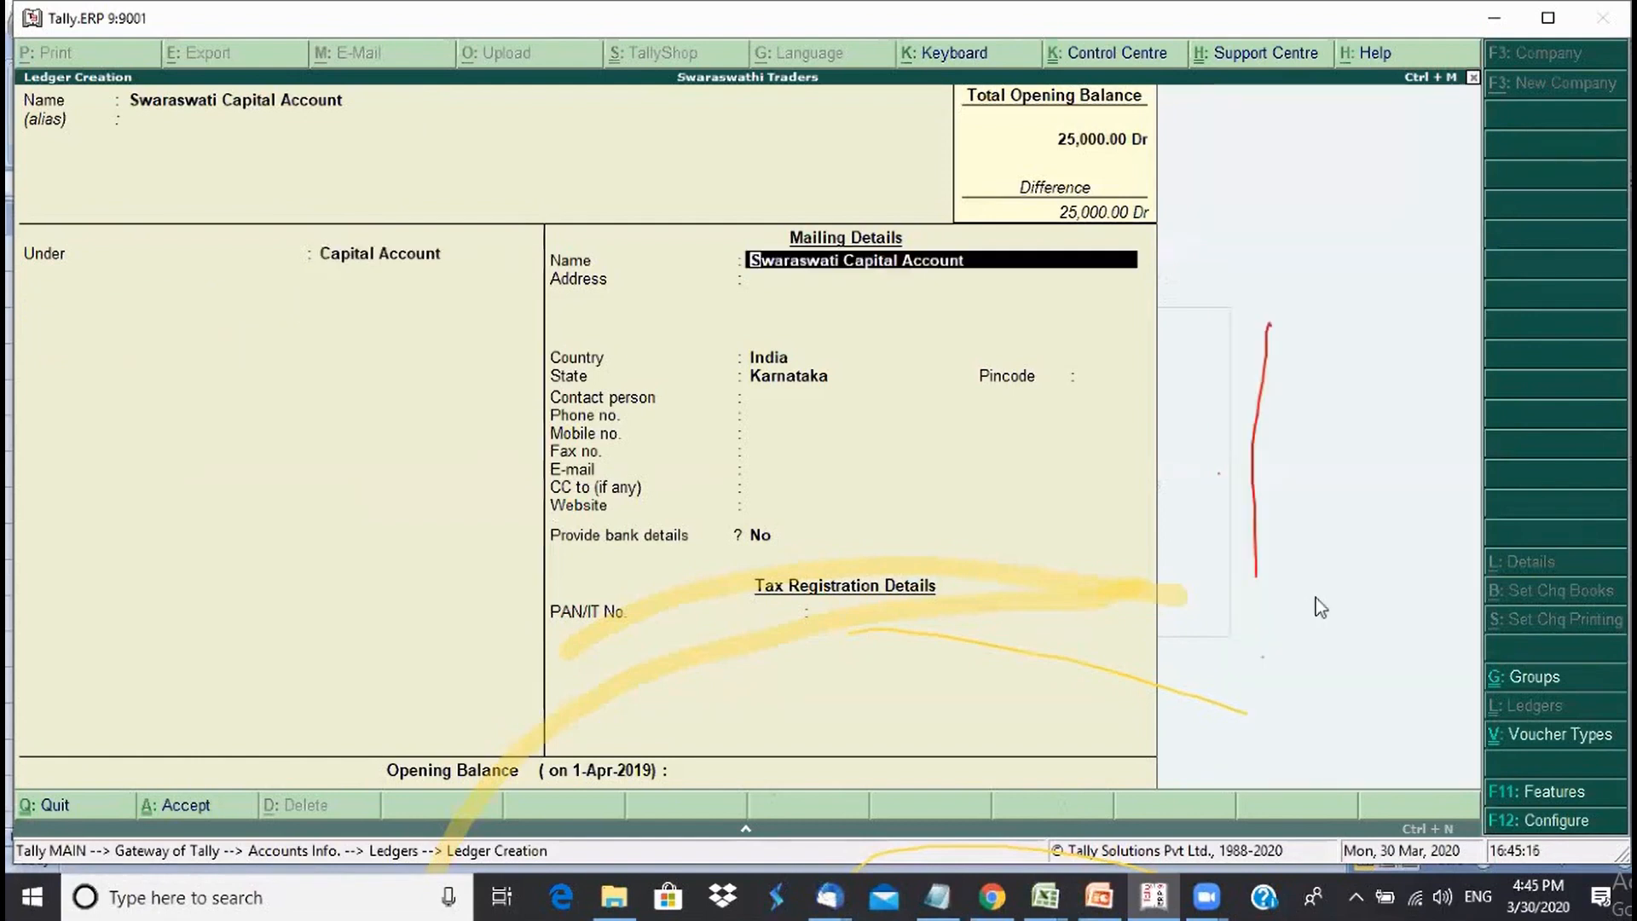
- Confirm Capital Account as the group, skip the address details, and save the ledger
key("BackSpace")
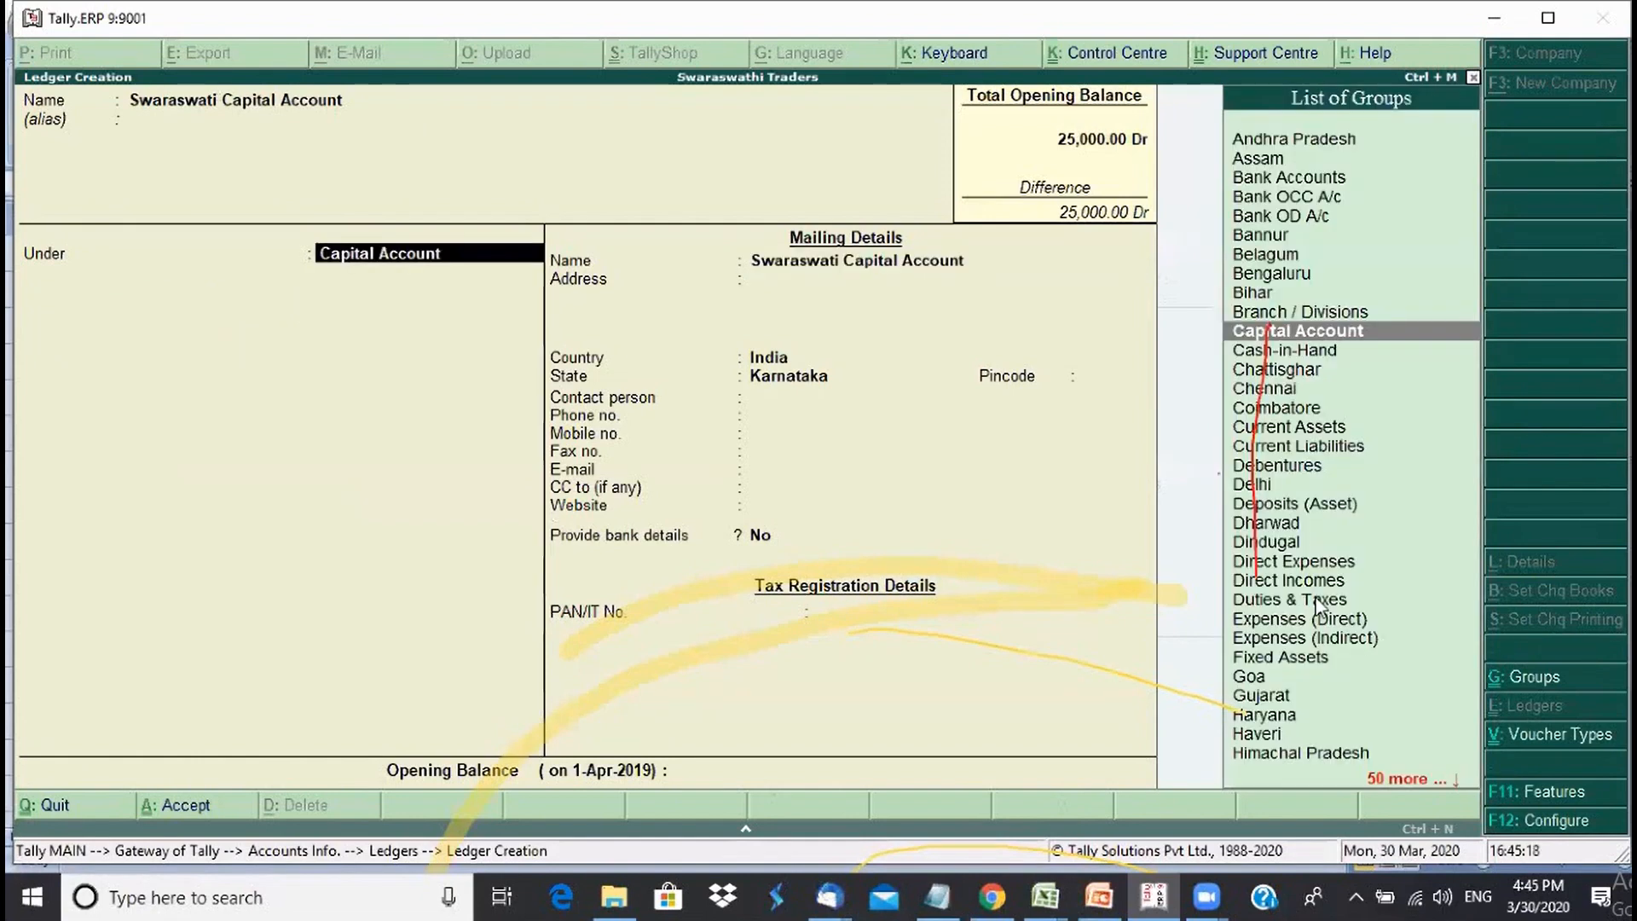
key("Return")
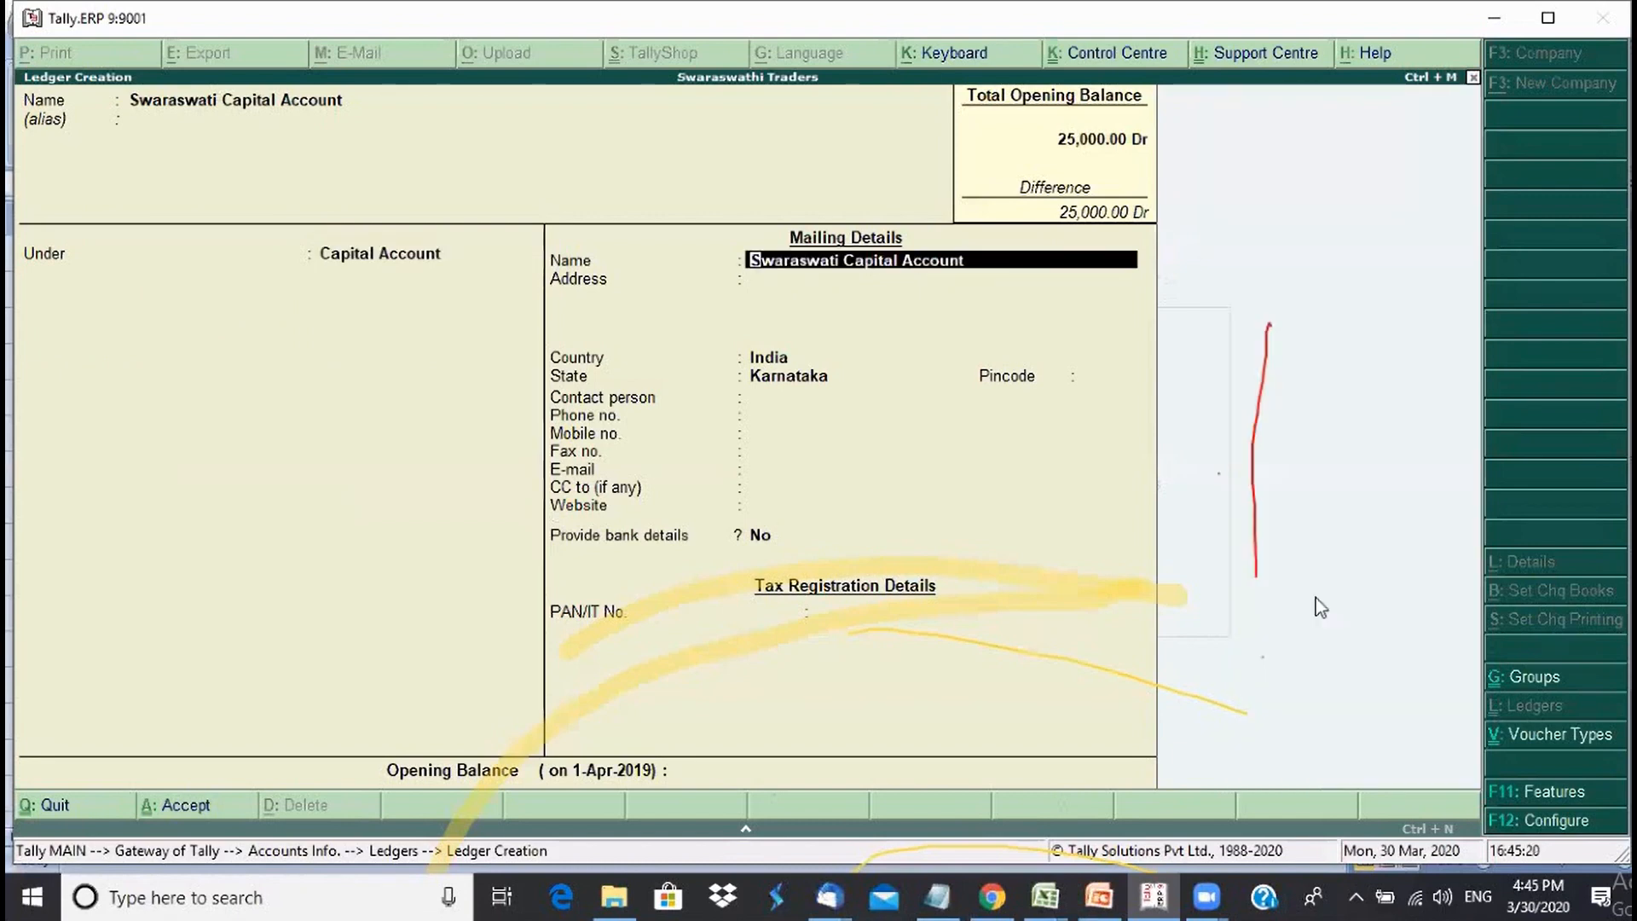
left_click(370, 262)
key("Return")
key("Return")
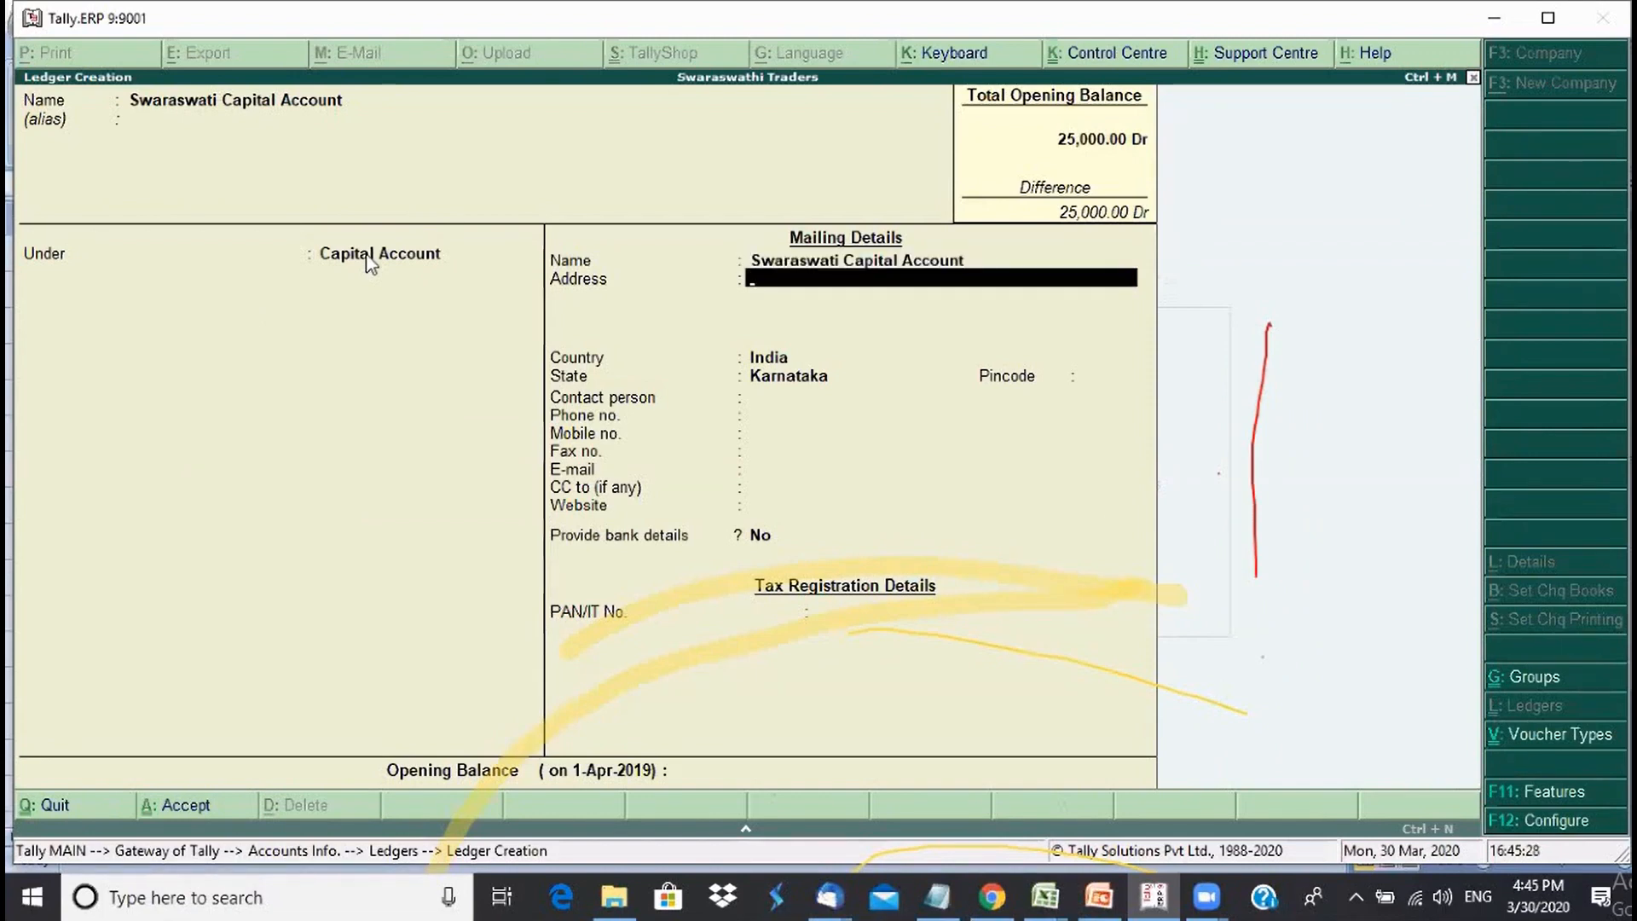
key("Return")
key("Return")
key("Return")
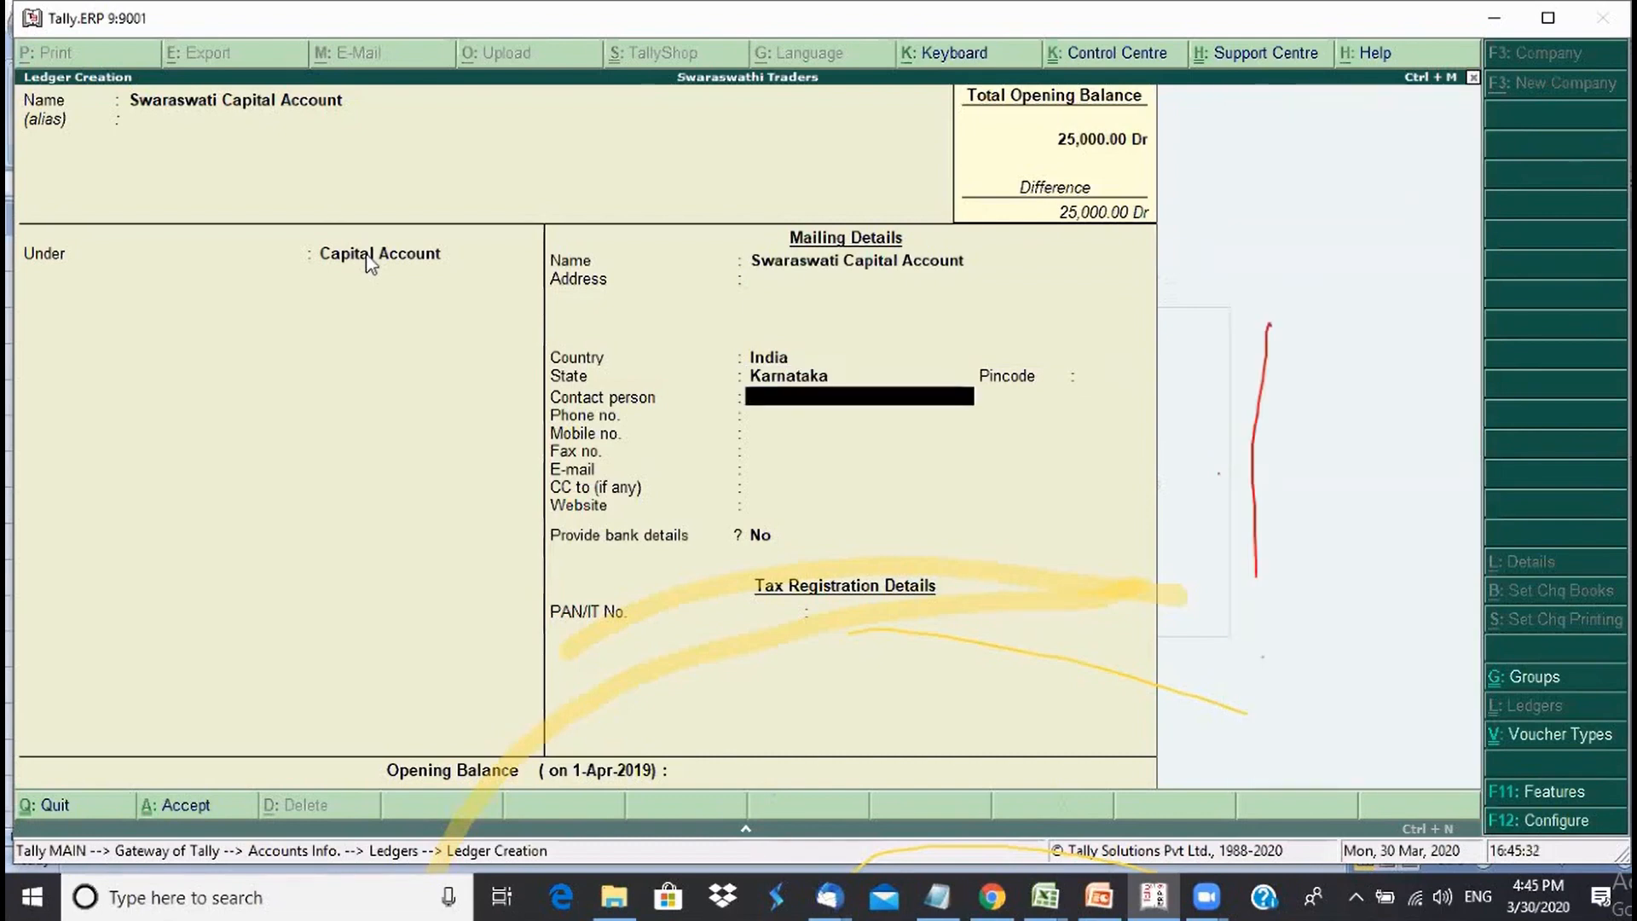
key("ctrl+a")
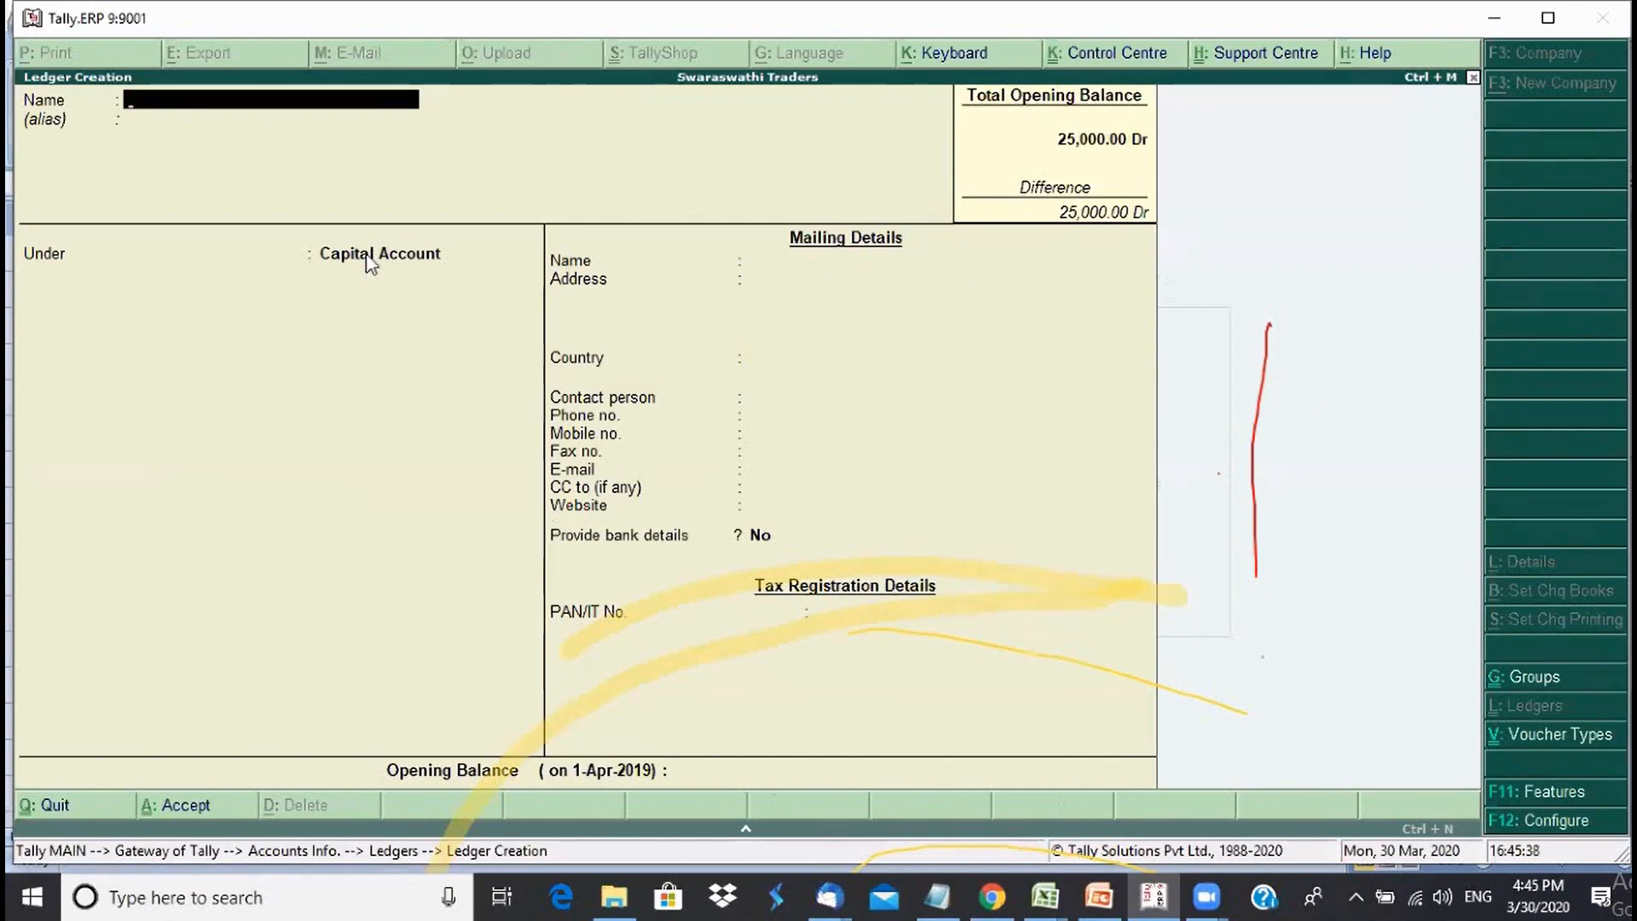
- Display the Swaraswati Capital Account ledger to verify it was saved, then back out
key("Escape")
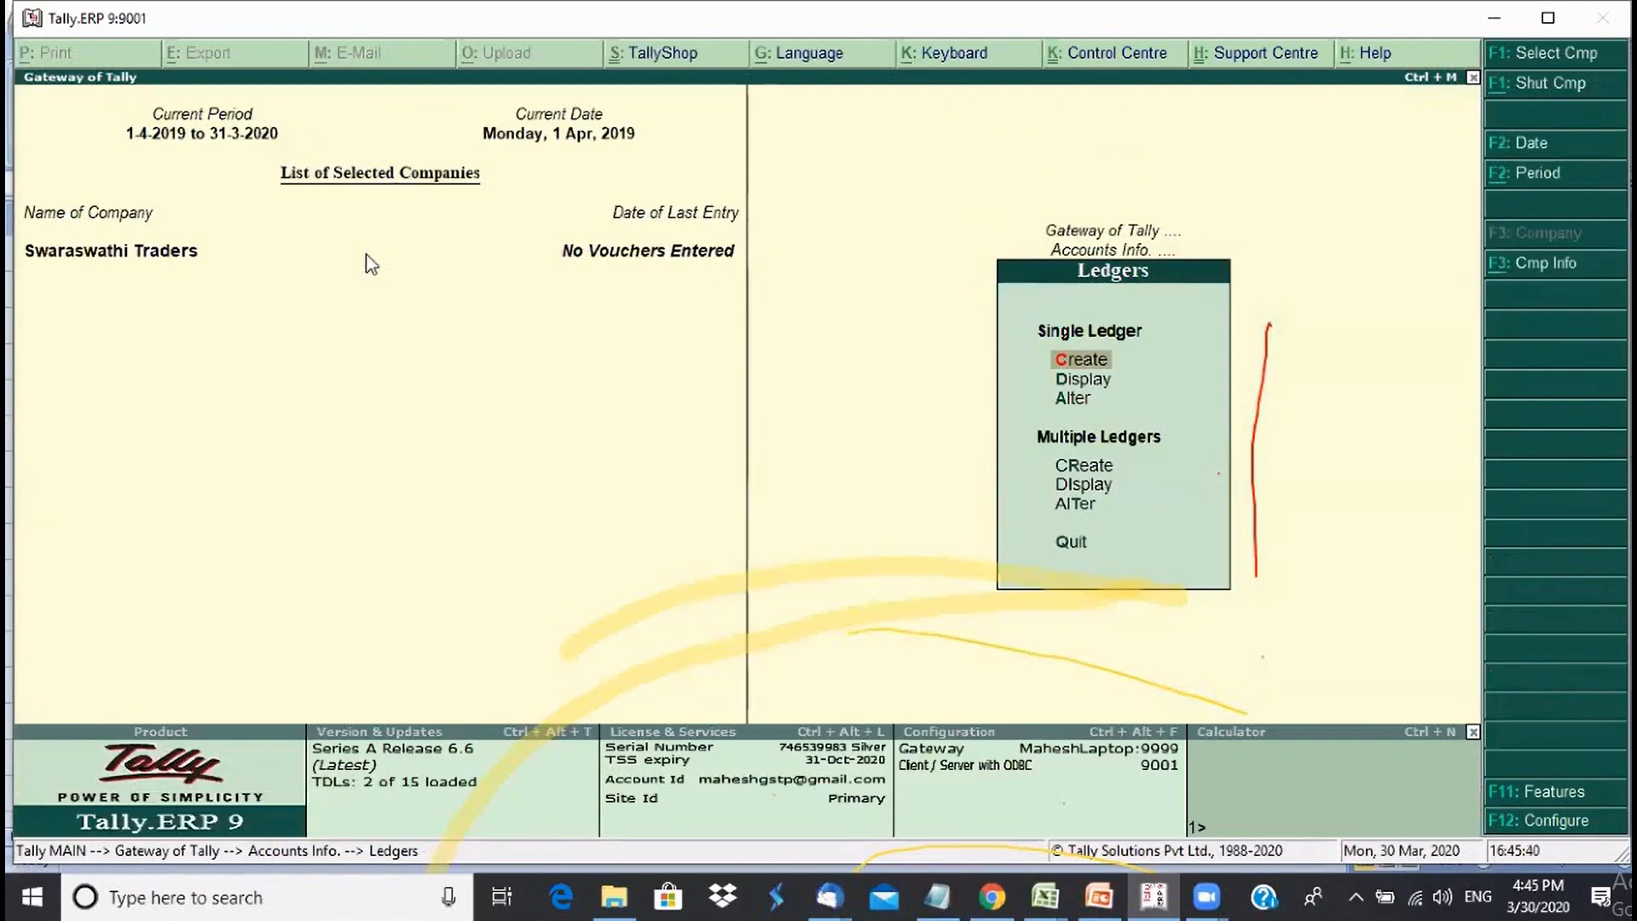
key("Down")
key("Return")
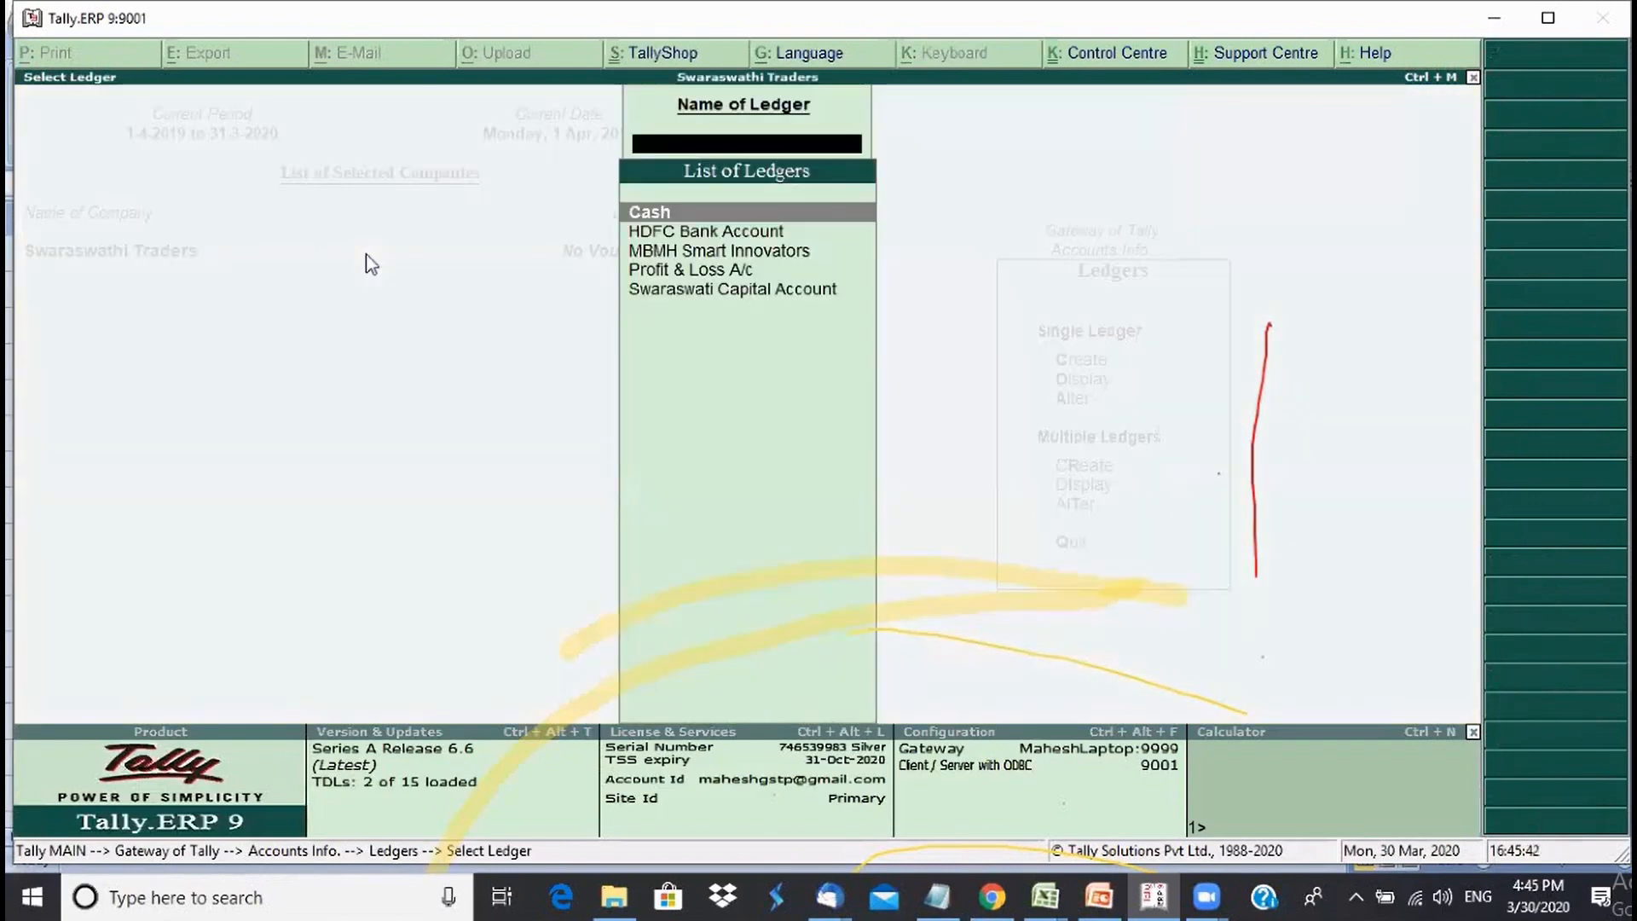
key("Down")
key("Down")
key("Down")
key("Down")
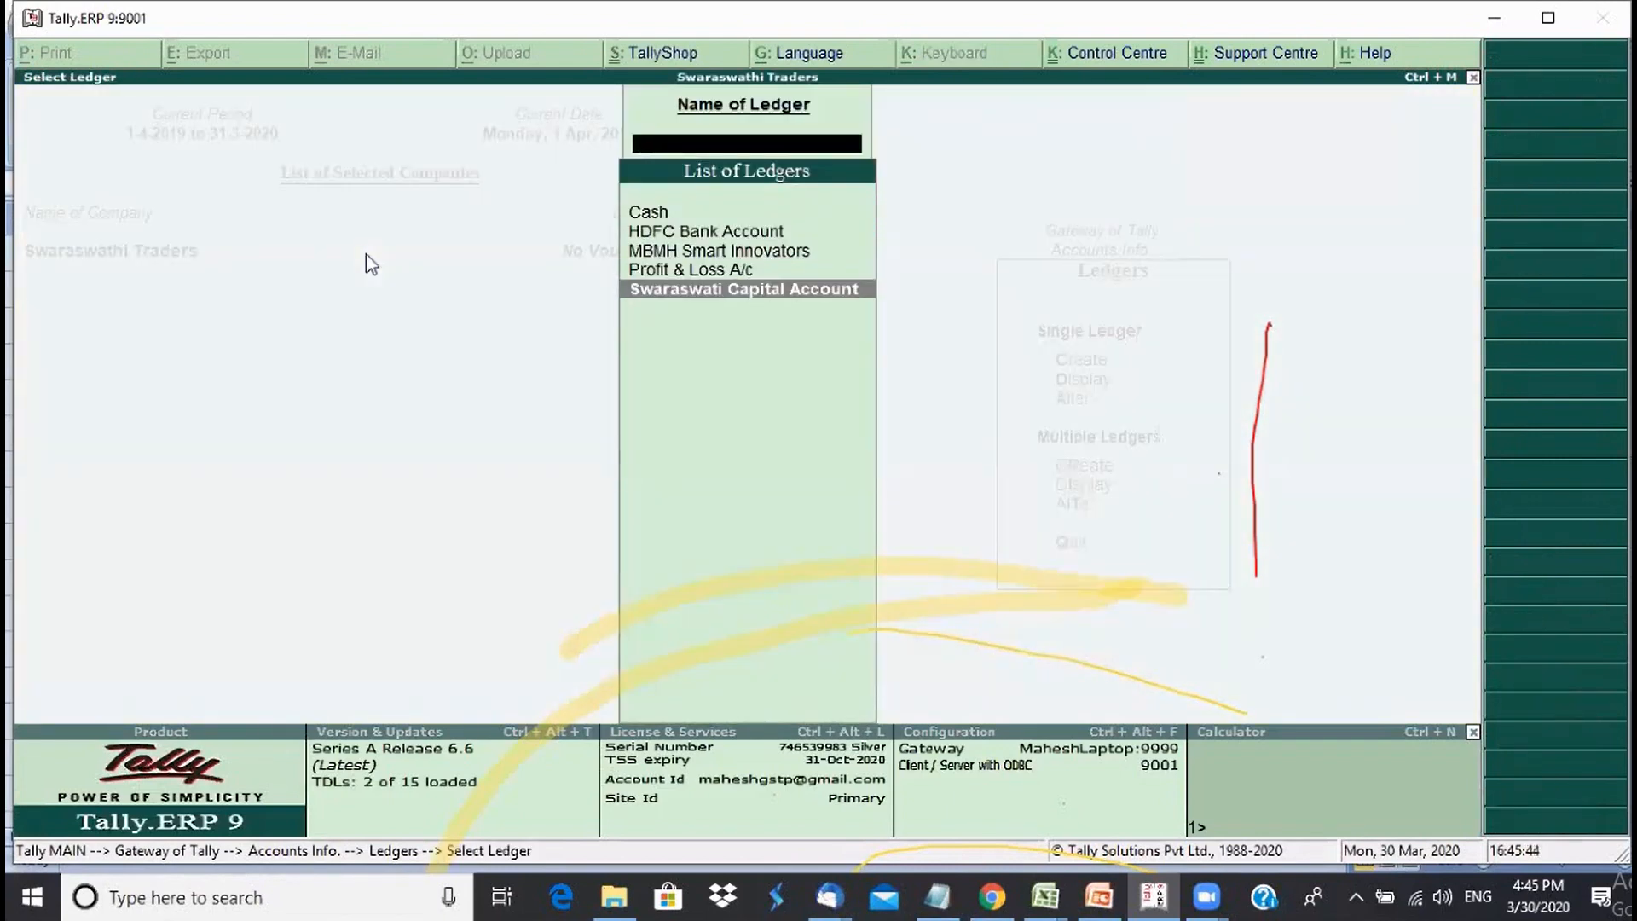
key("Return")
key("Escape")
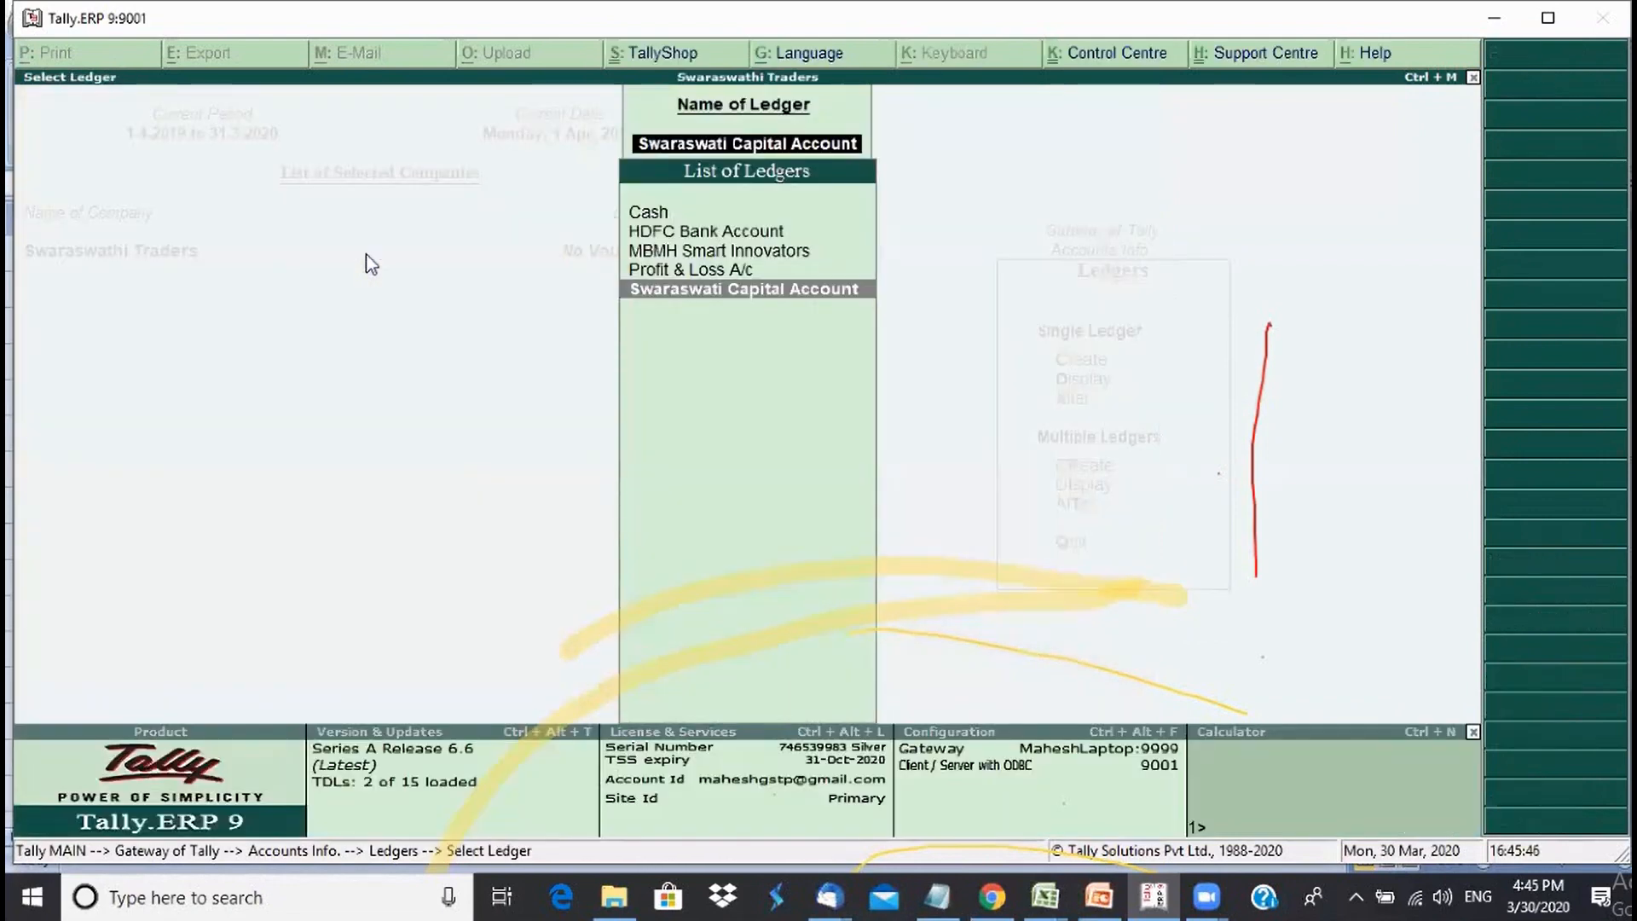
key("Escape")
key("Escape")
key("Escape")
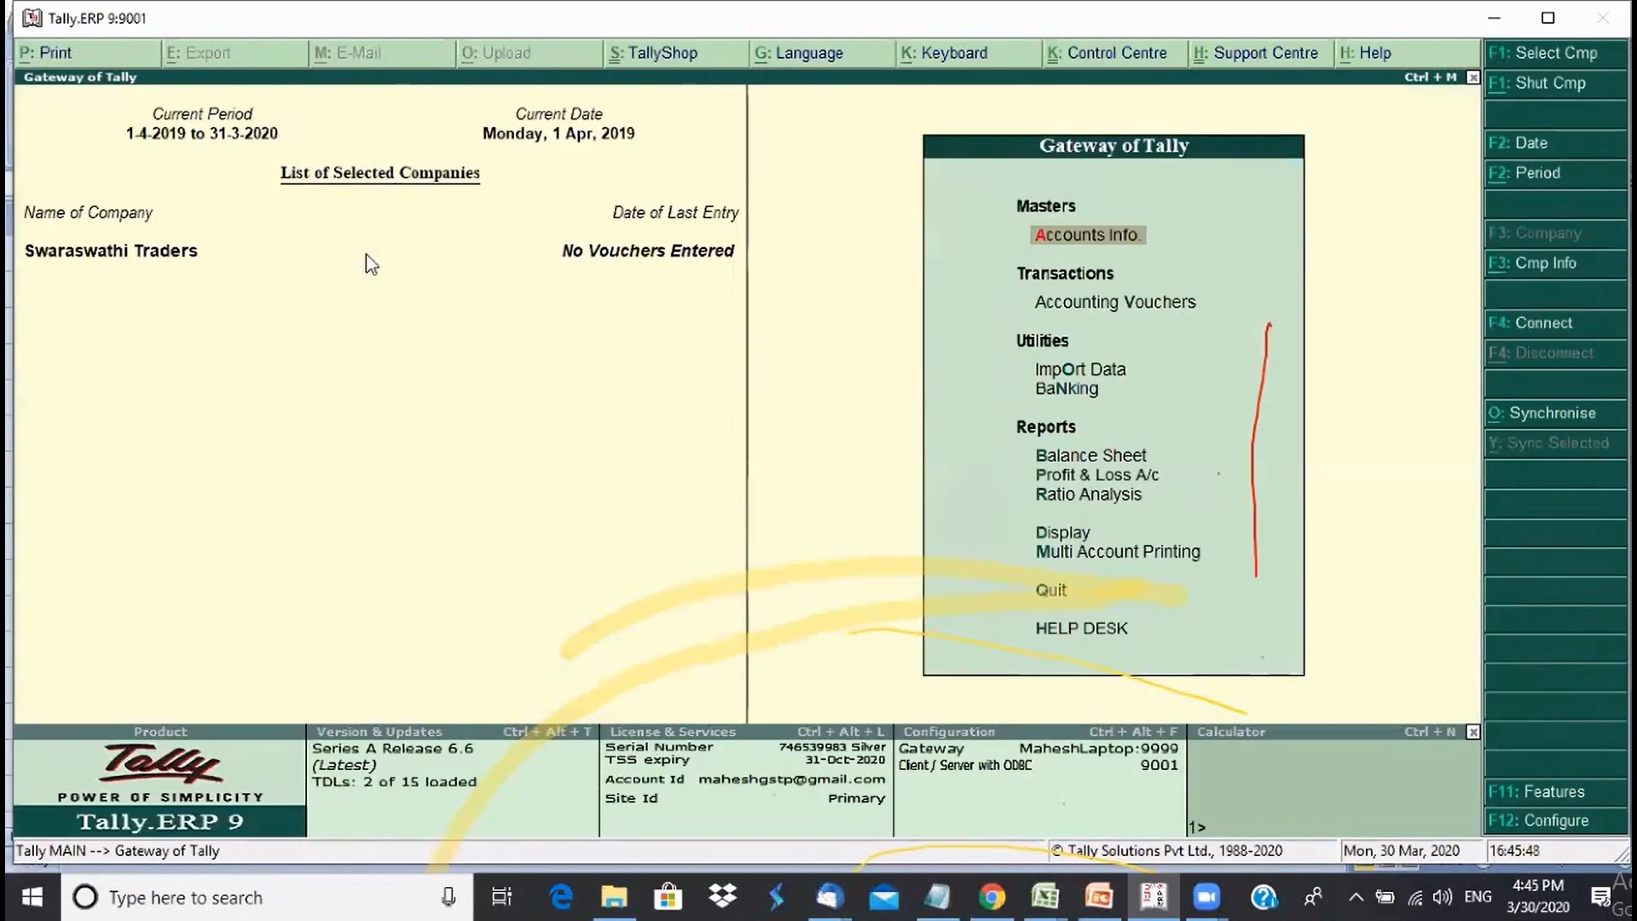
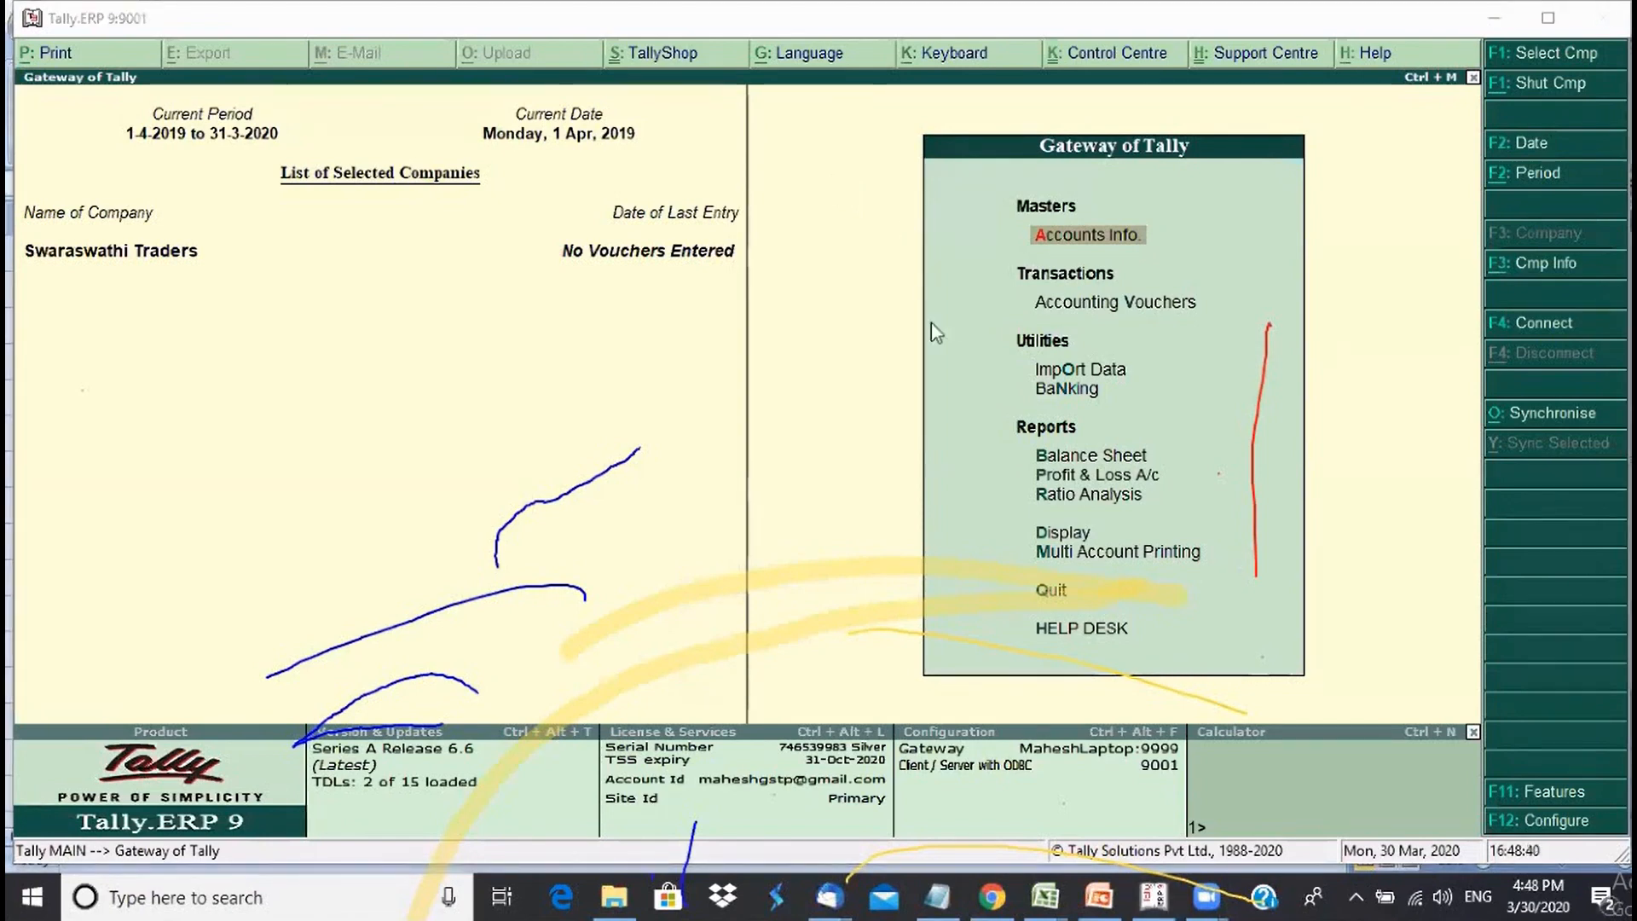
- Open the Multiple Ledgers creation screen from Accounts Info > Ledgers
left_click(1090, 246)
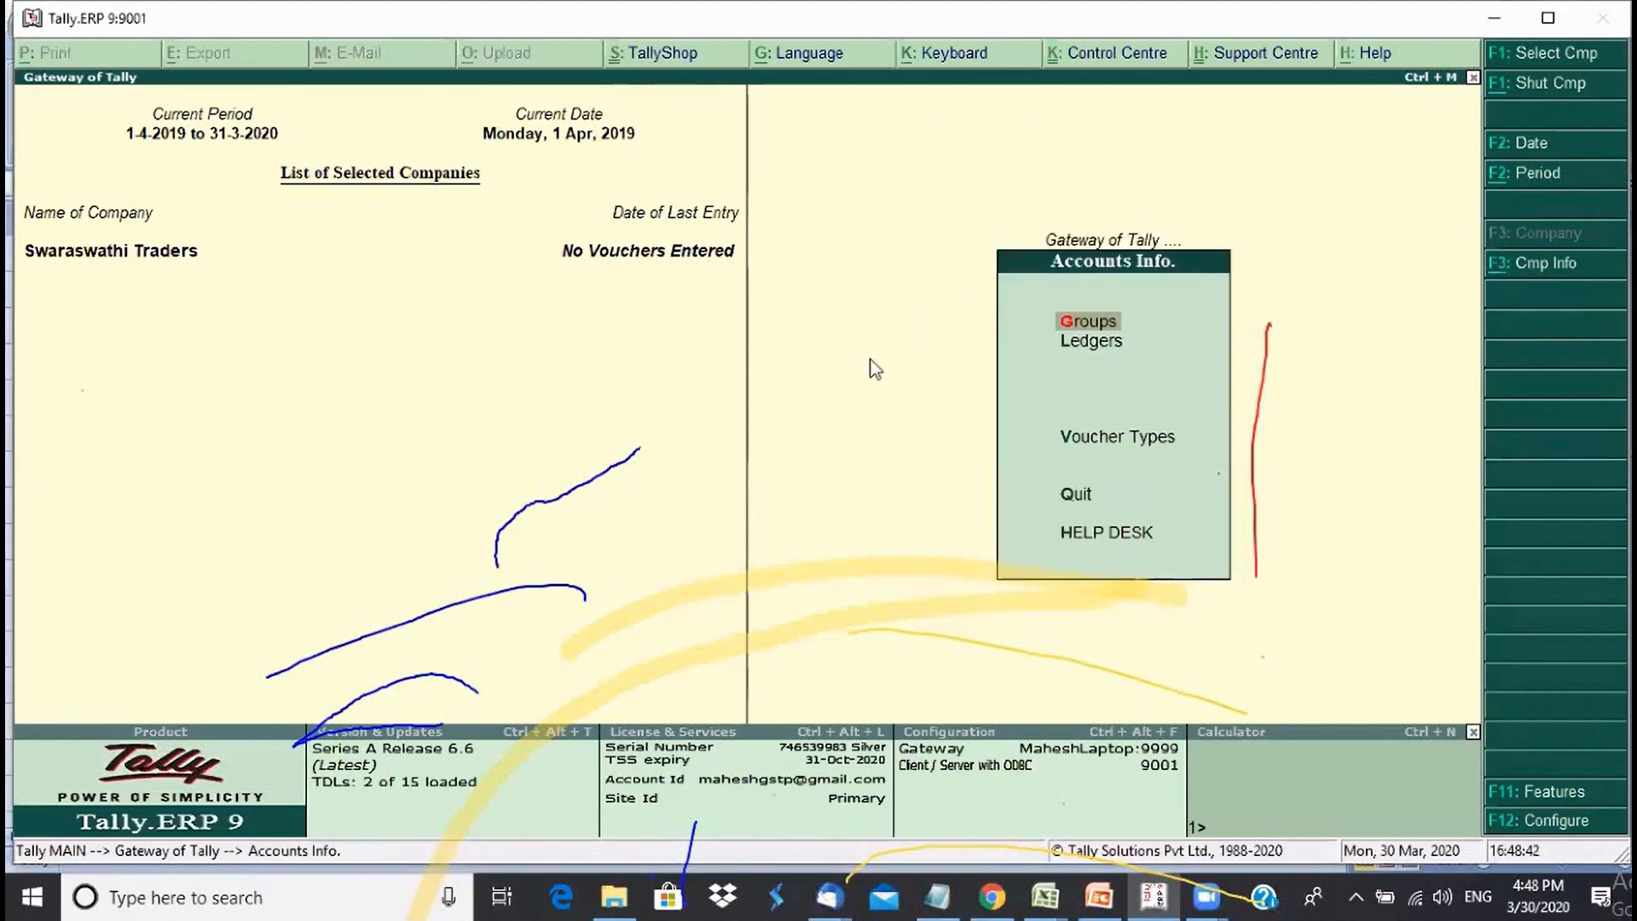
key("Down")
key("Return")
key("Down")
key("Down")
key("Down")
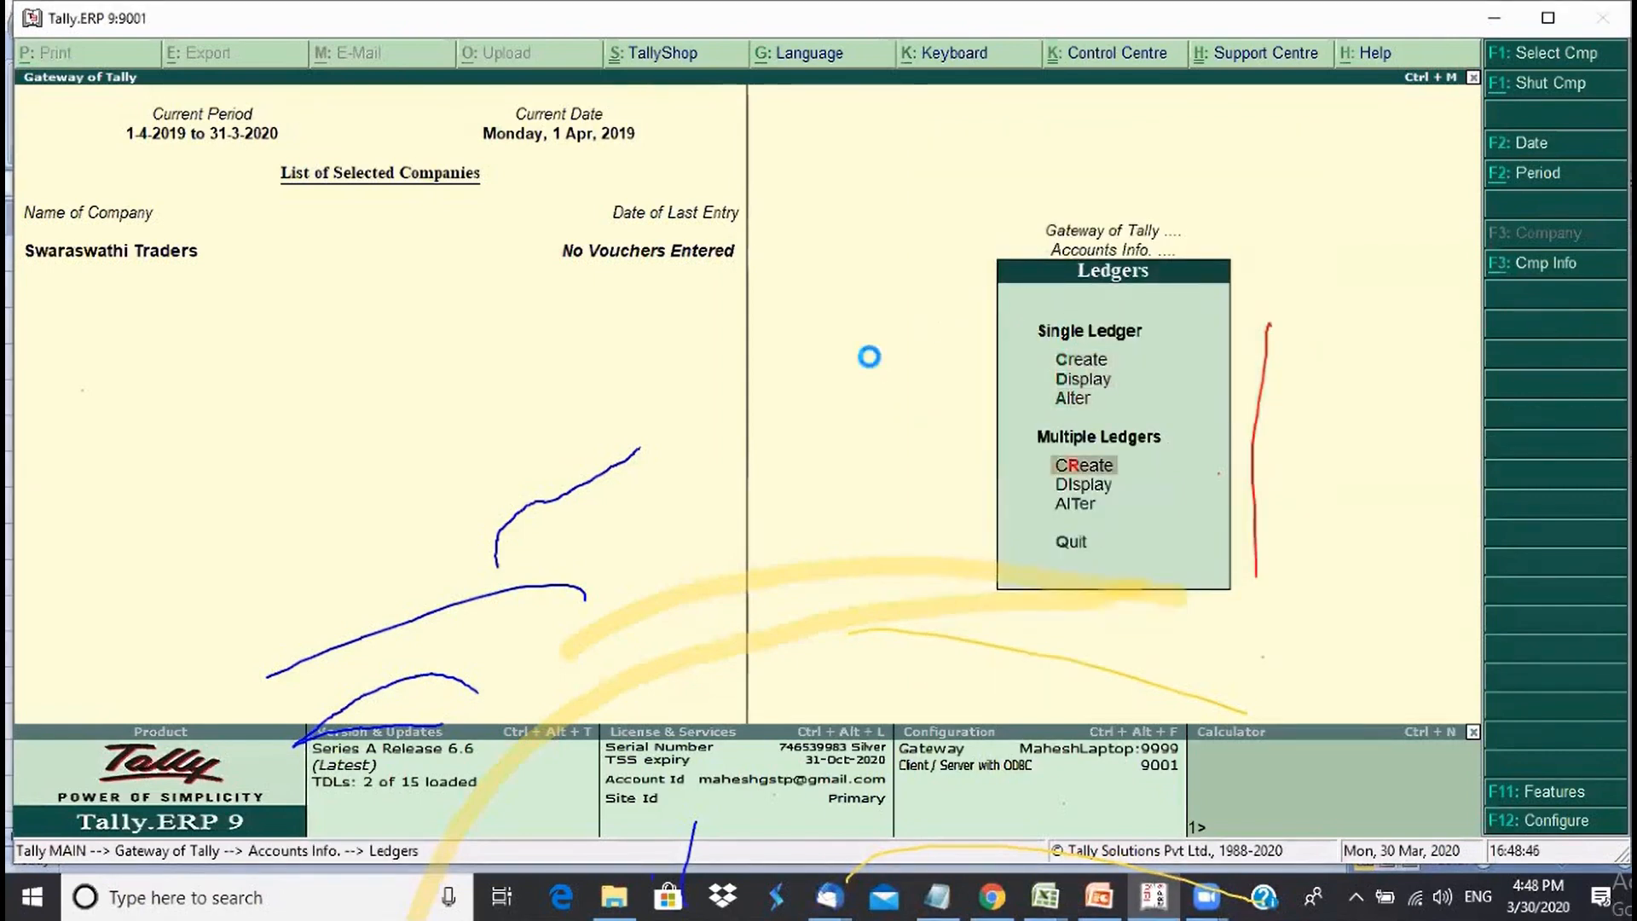
key("Return")
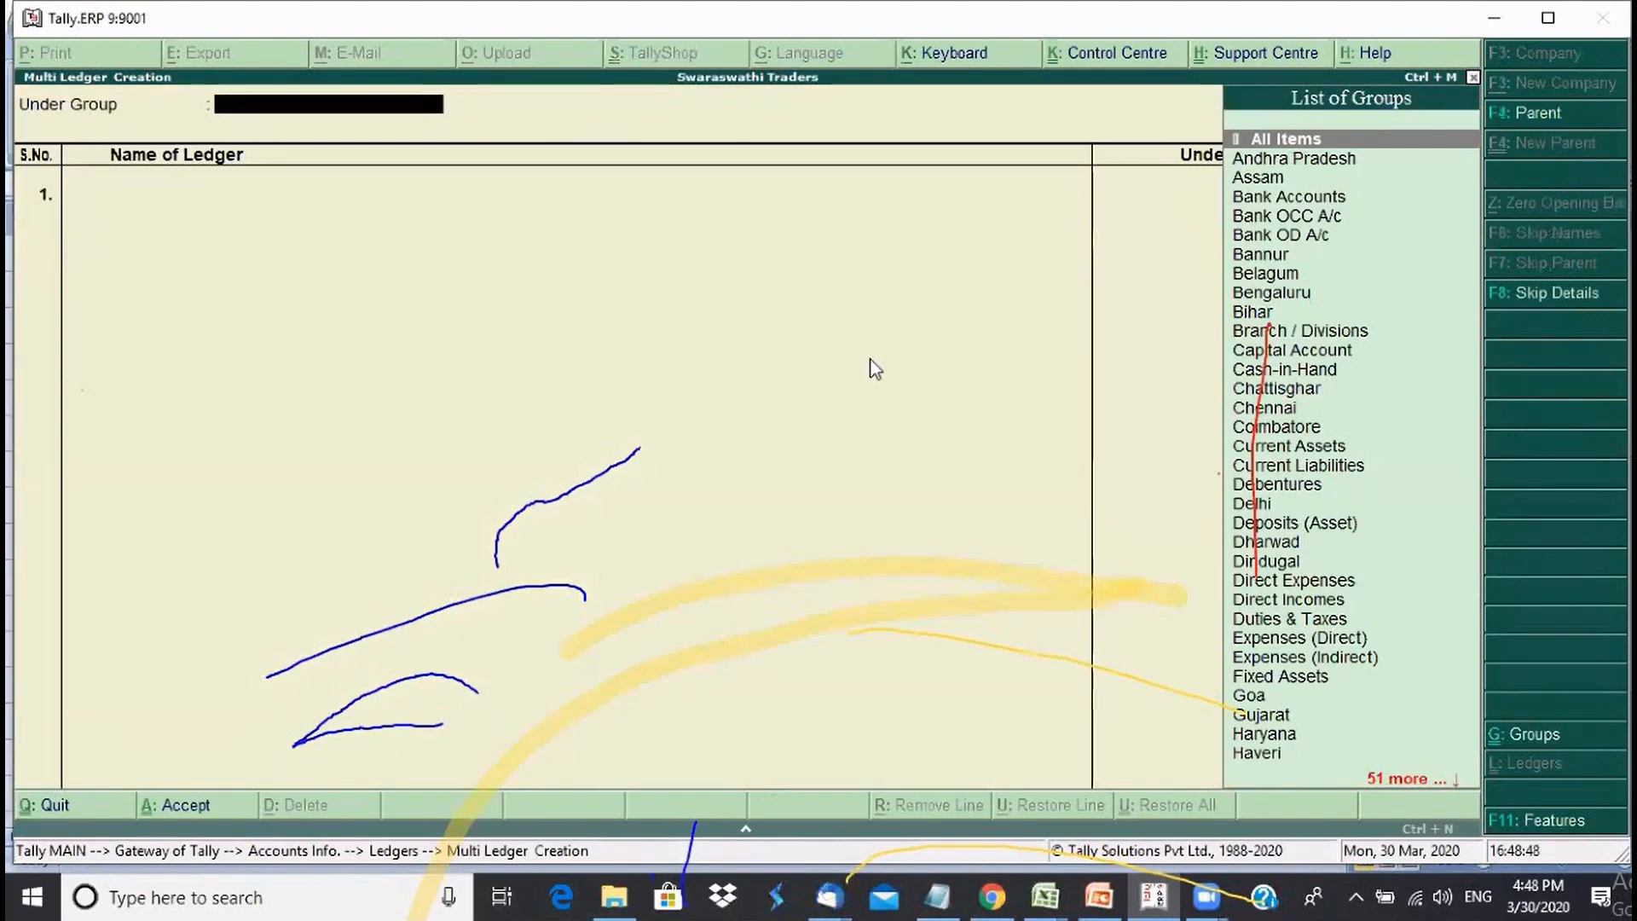
- Under group Mysore, add ledger Anand Traders with a 30,000 Dr opening balance
type("My")
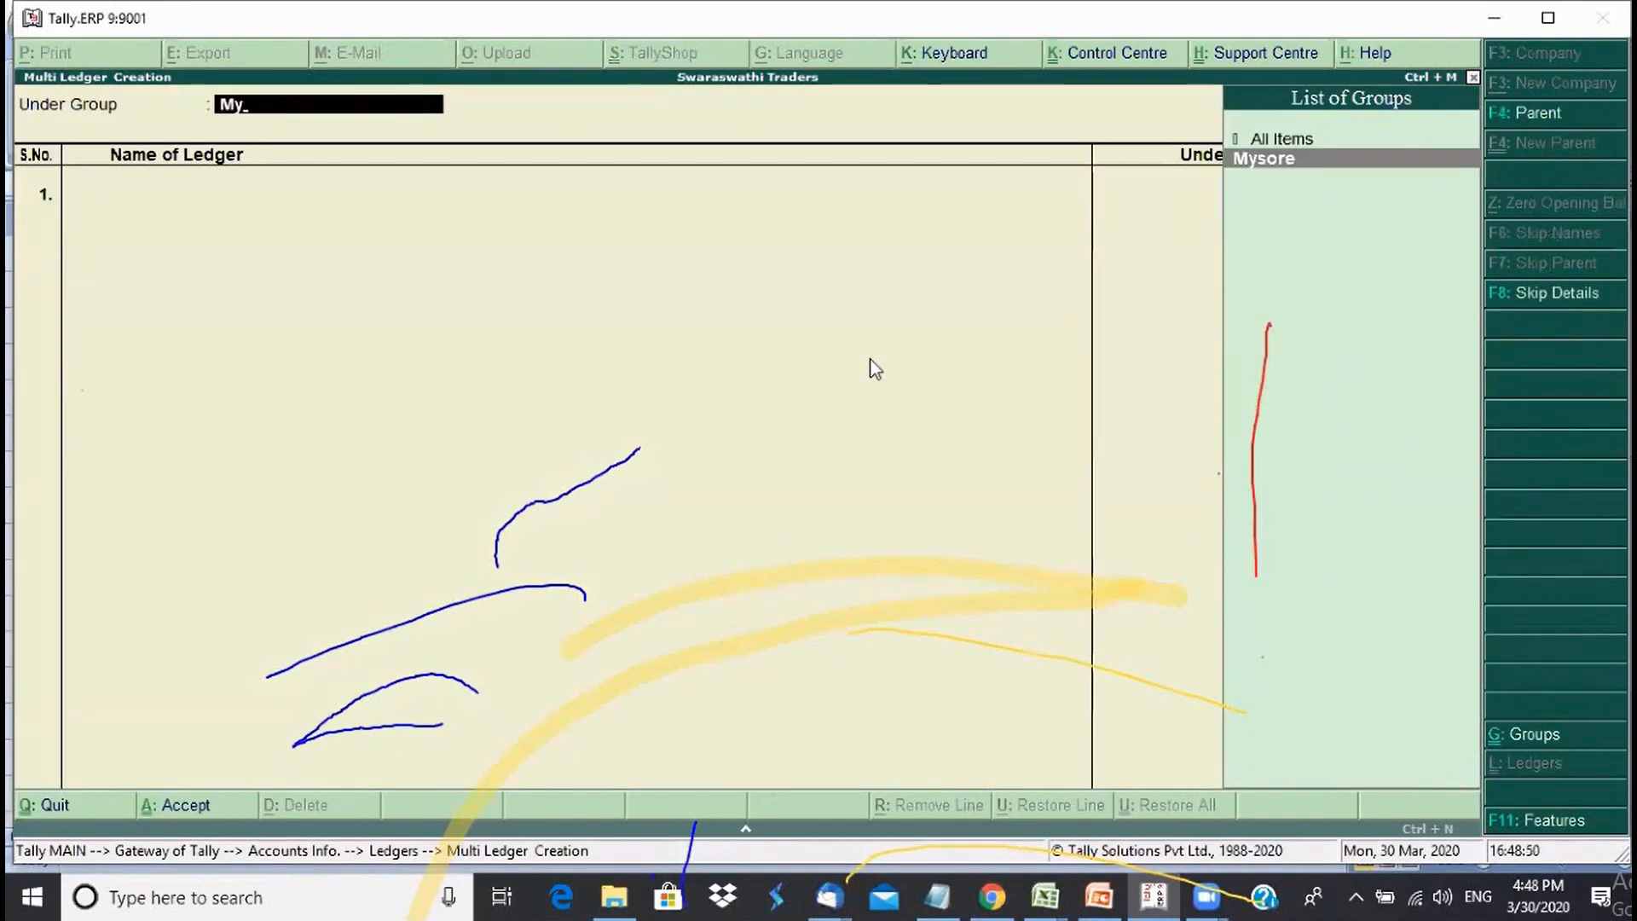
key("Return")
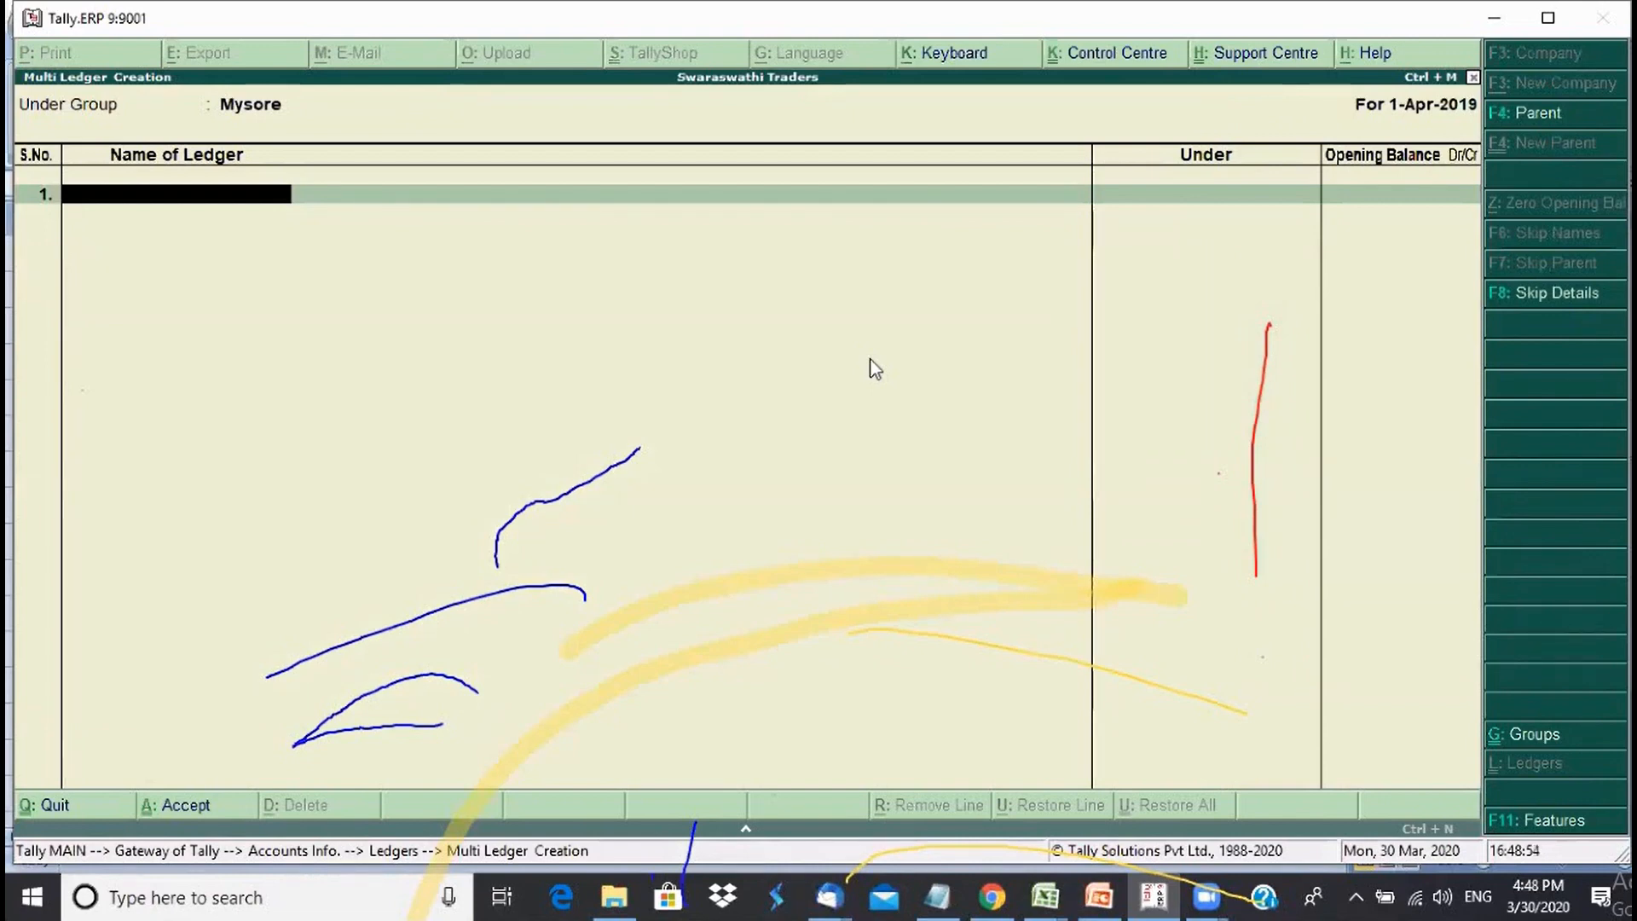
type("Anand Traders")
key("Return")
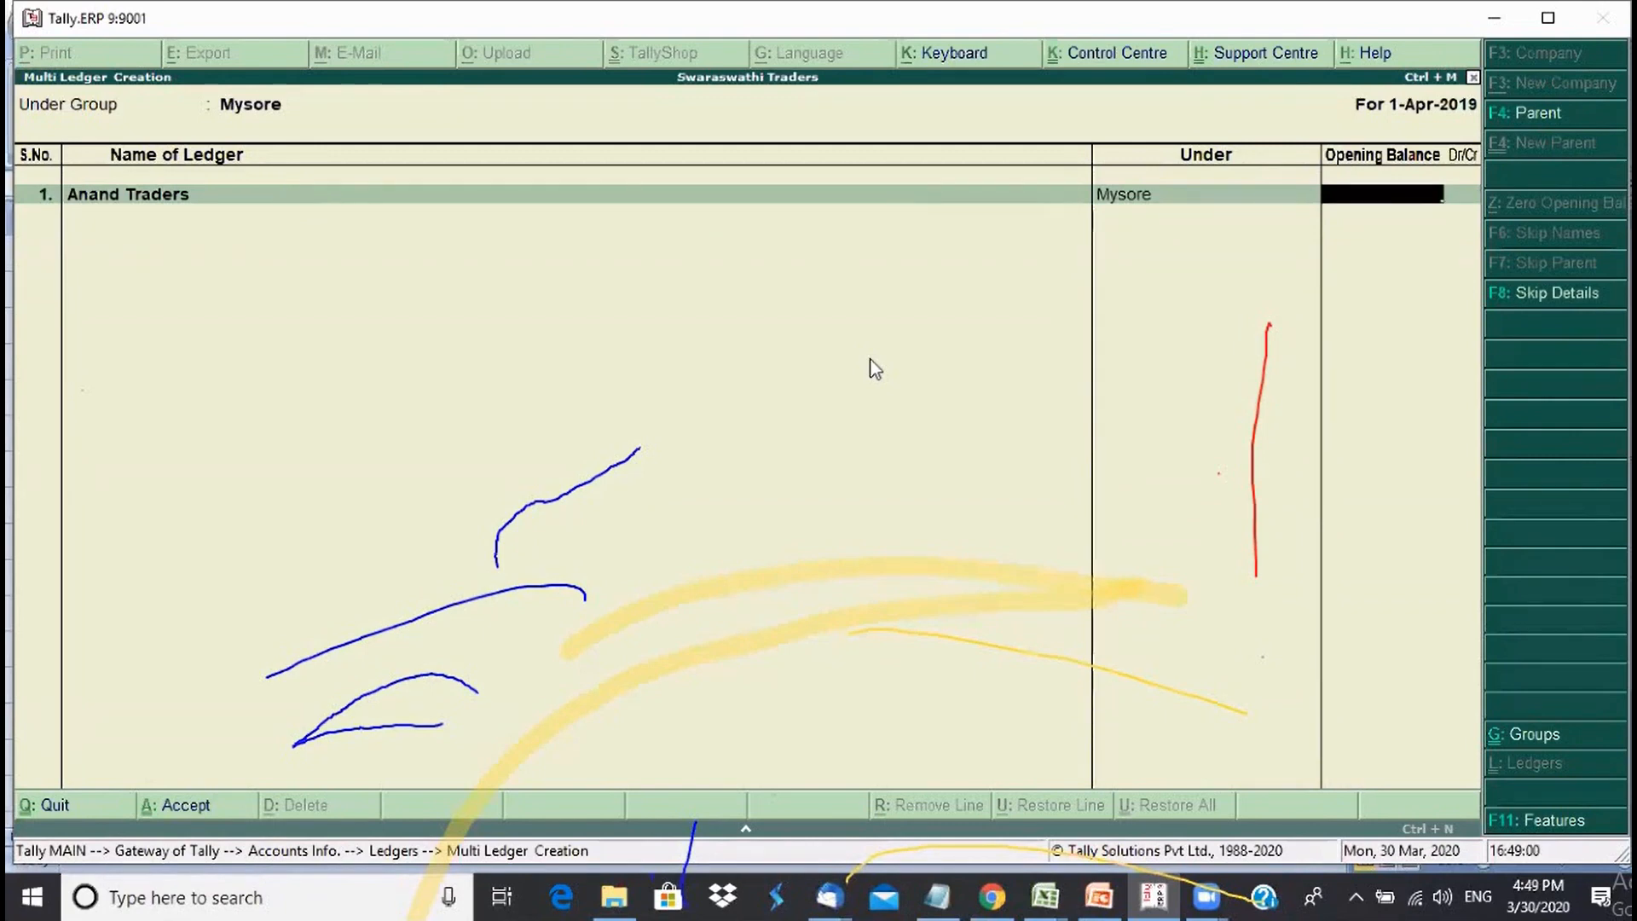
type("30000")
key("Return")
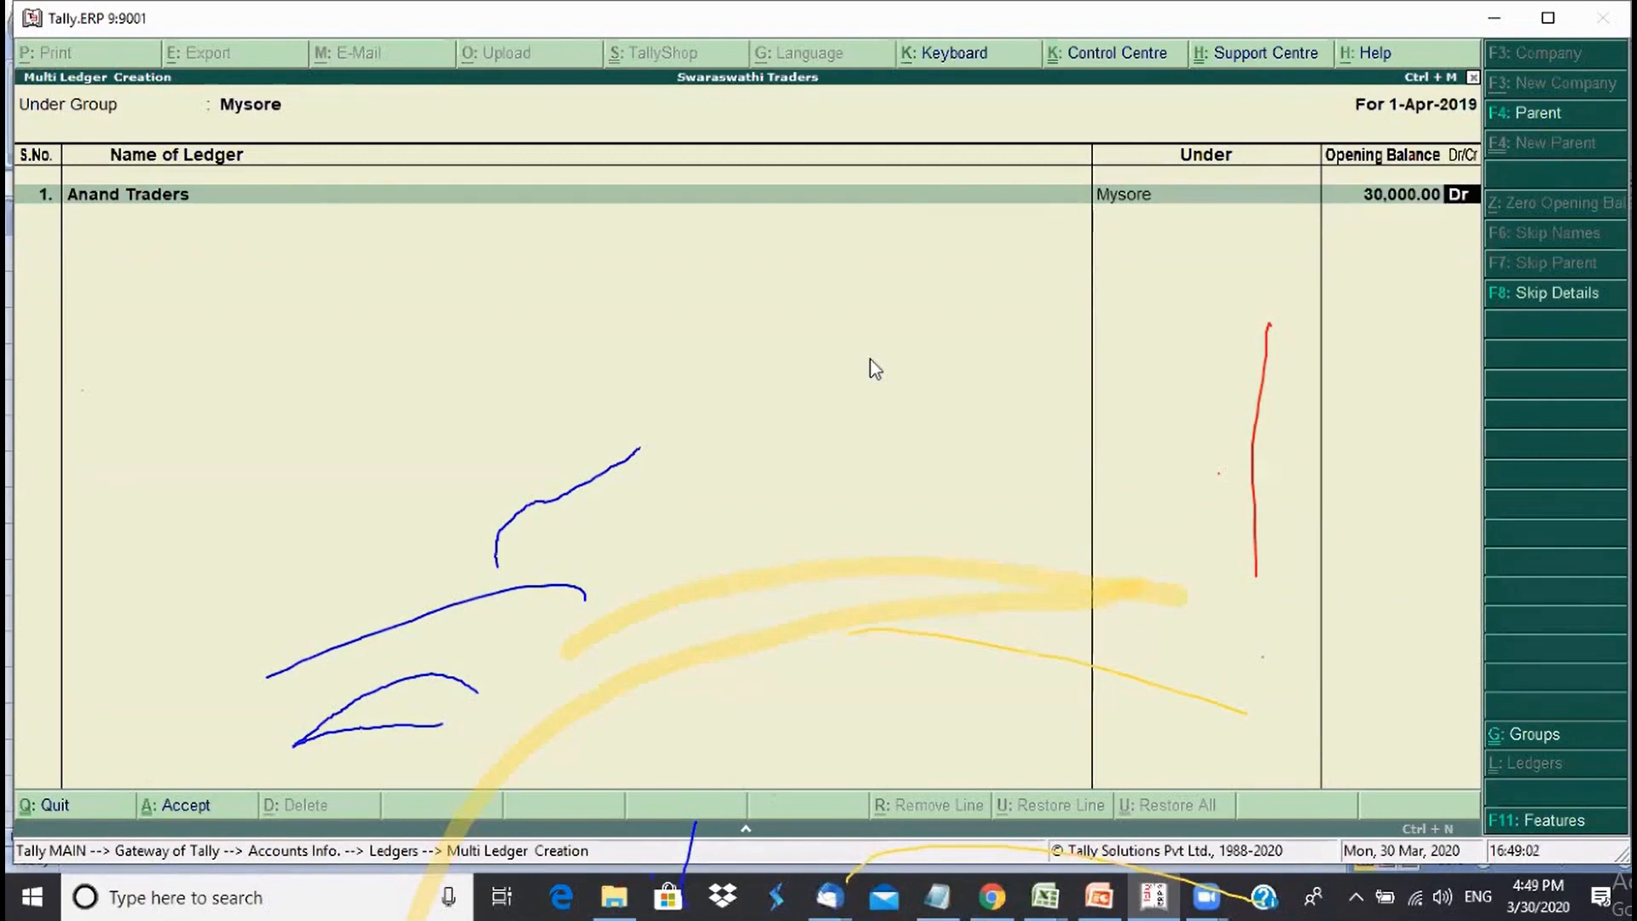
key("Return")
key("Return")
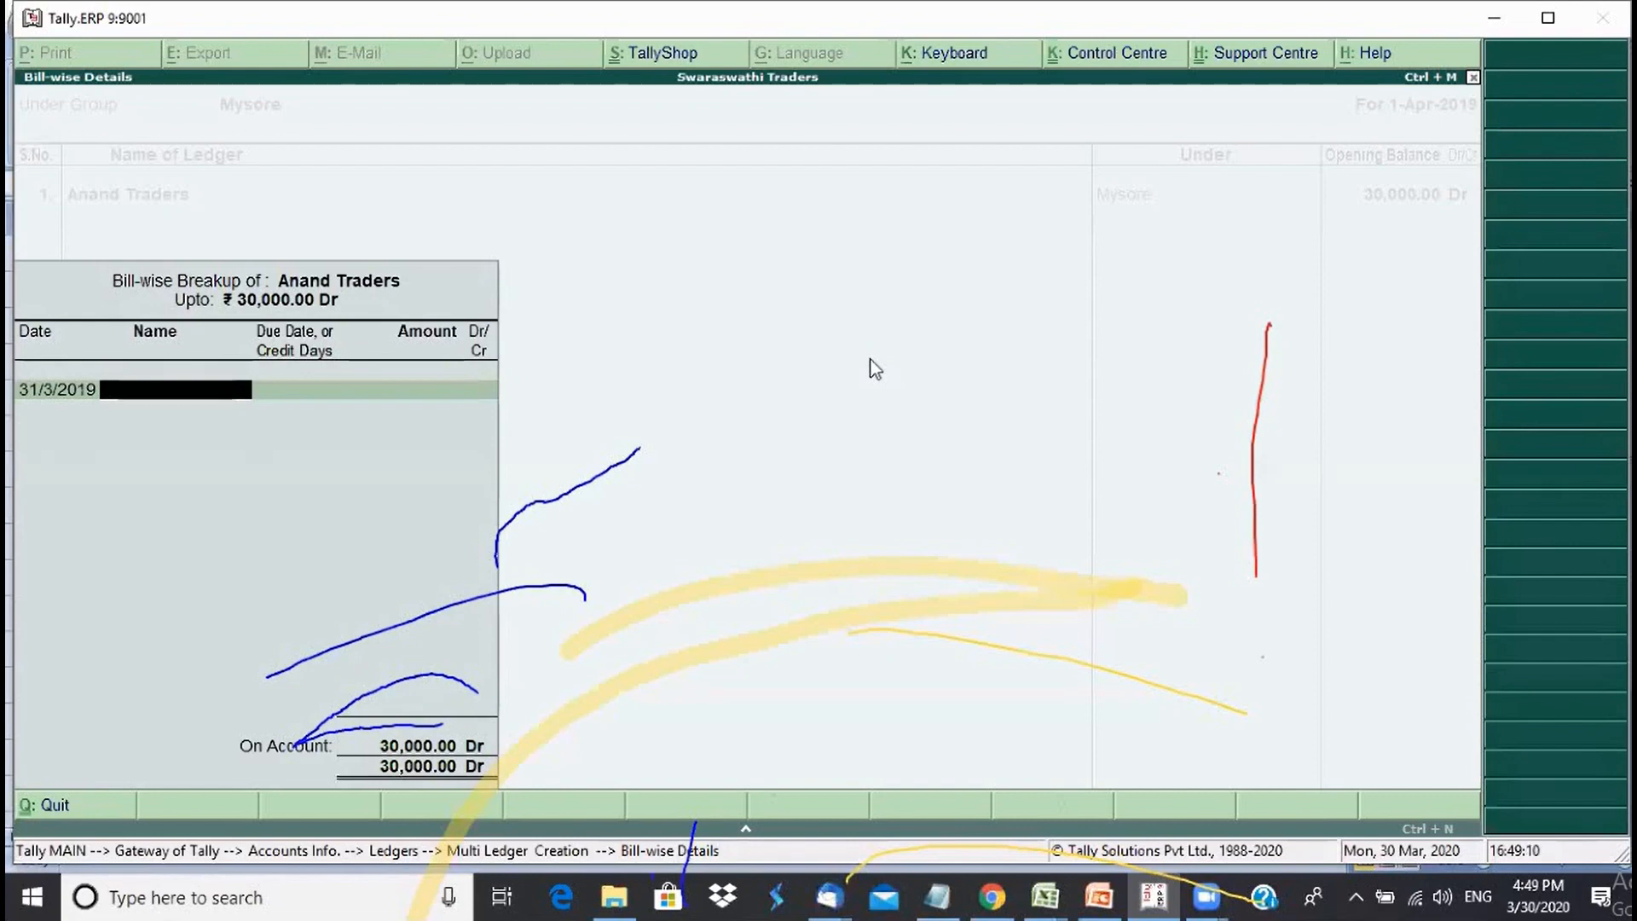
- Enter bill 1011 for 20,000 Dr, then begin bill 1015 dated 31-3
type("1011")
key("Return")
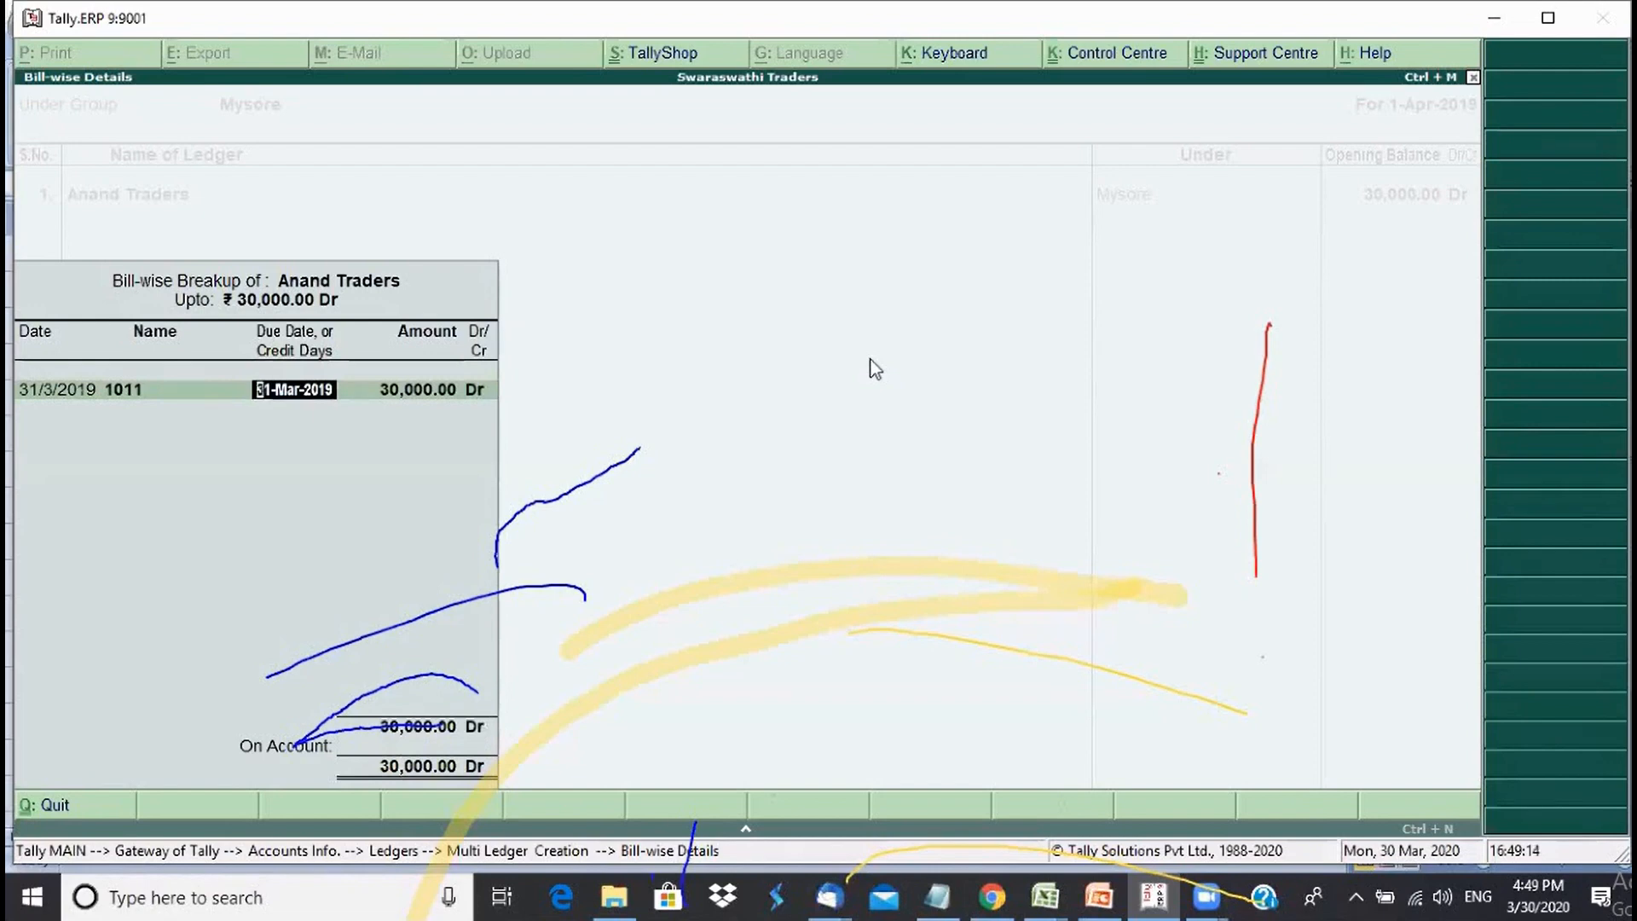
key("Return")
type("20000")
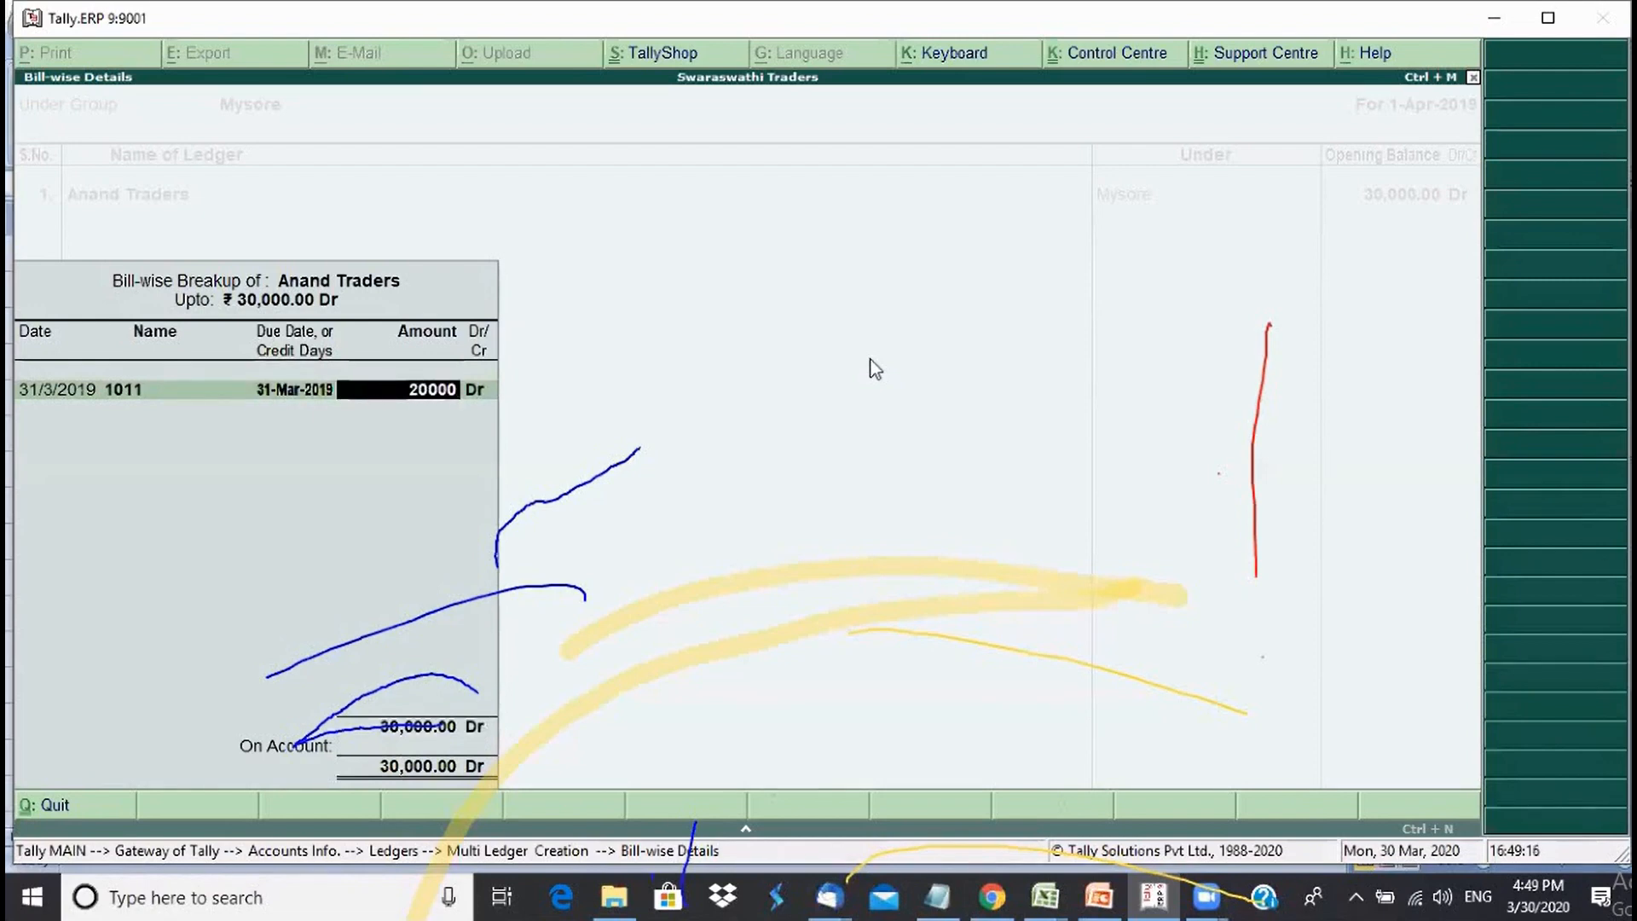
key("Return")
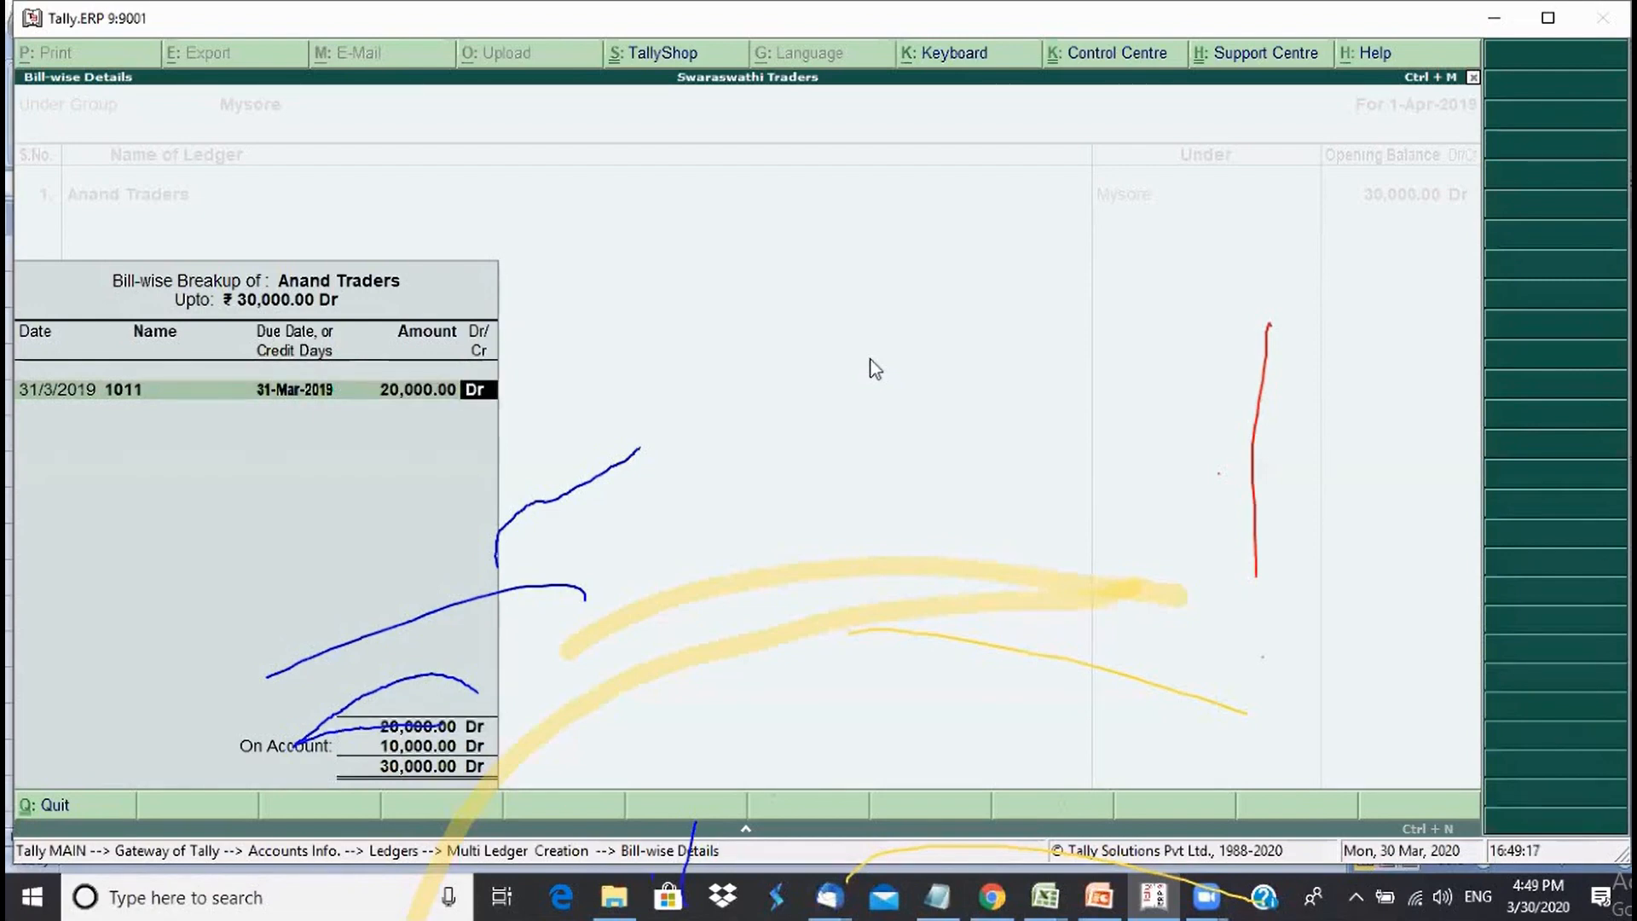
key("Return")
type("31-3")
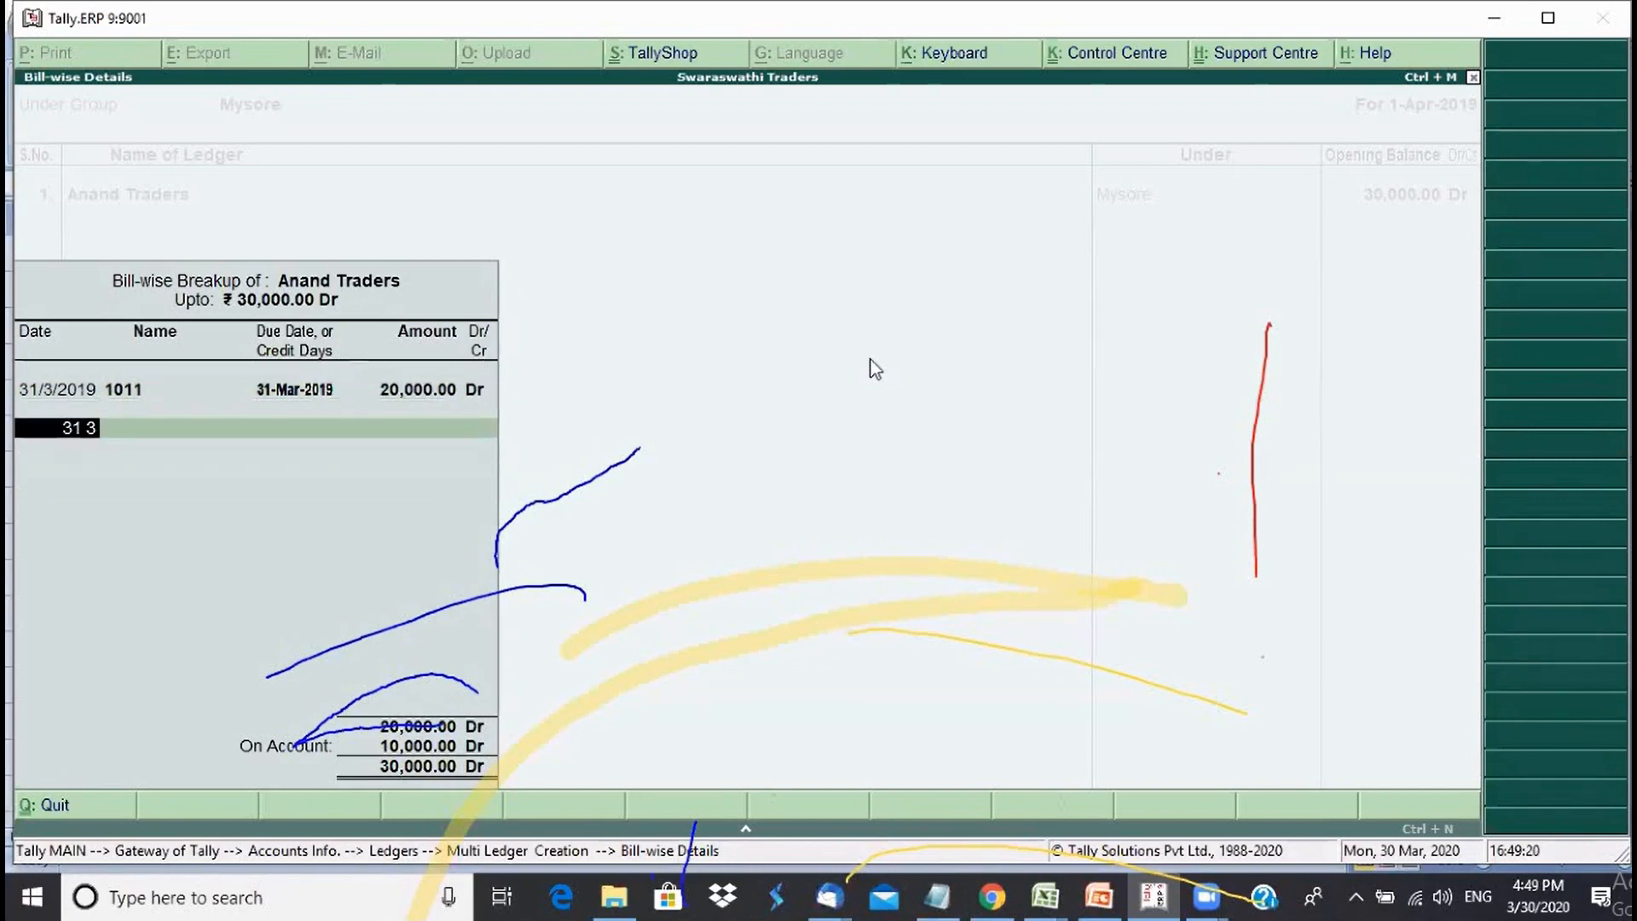
key("Return")
type("1015")
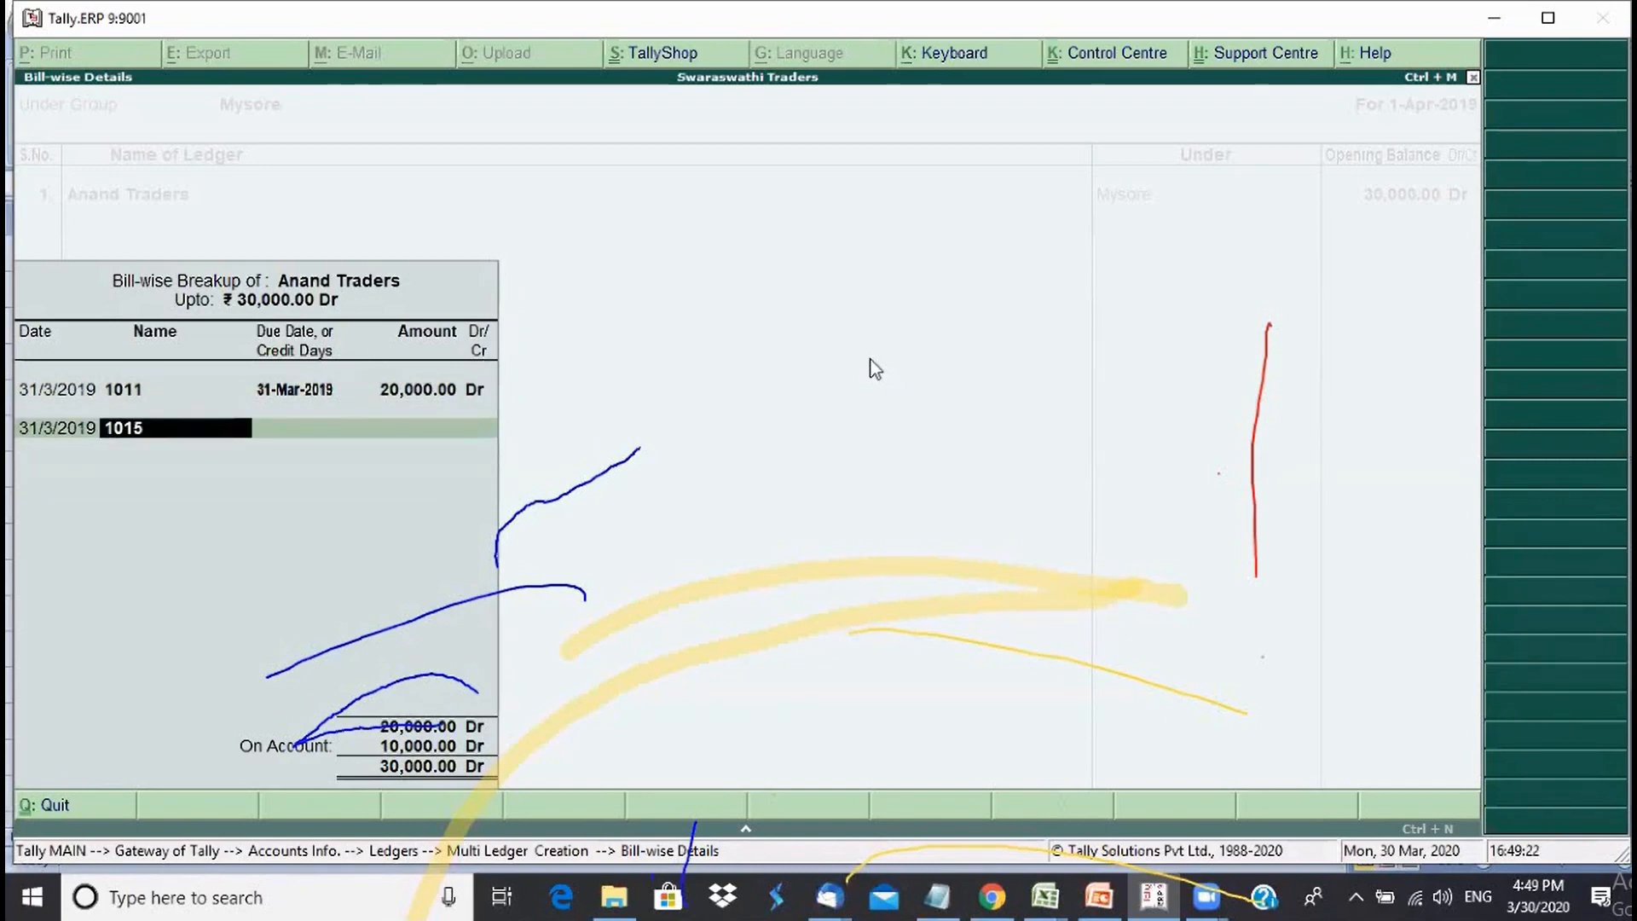
key("Return")
key("Return")
key("Return")
key("Return")
key("Return")
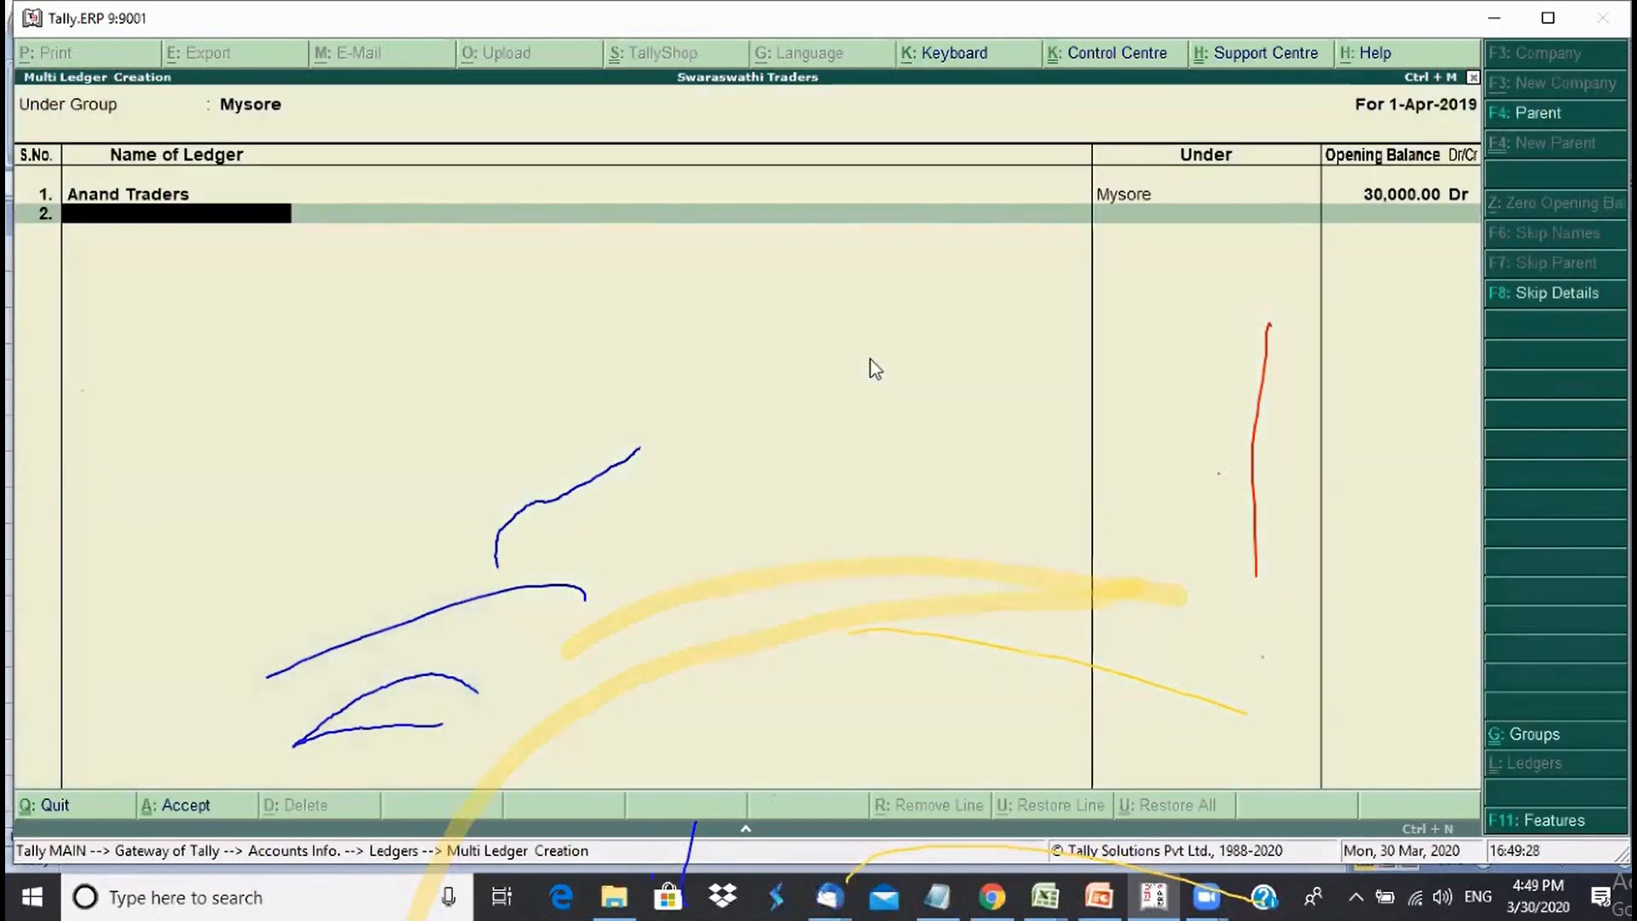
- Add ledger Royal Agencies, fixing the typo, with a 10,000 Dr balance and bill 111
type("Royal Agencue")
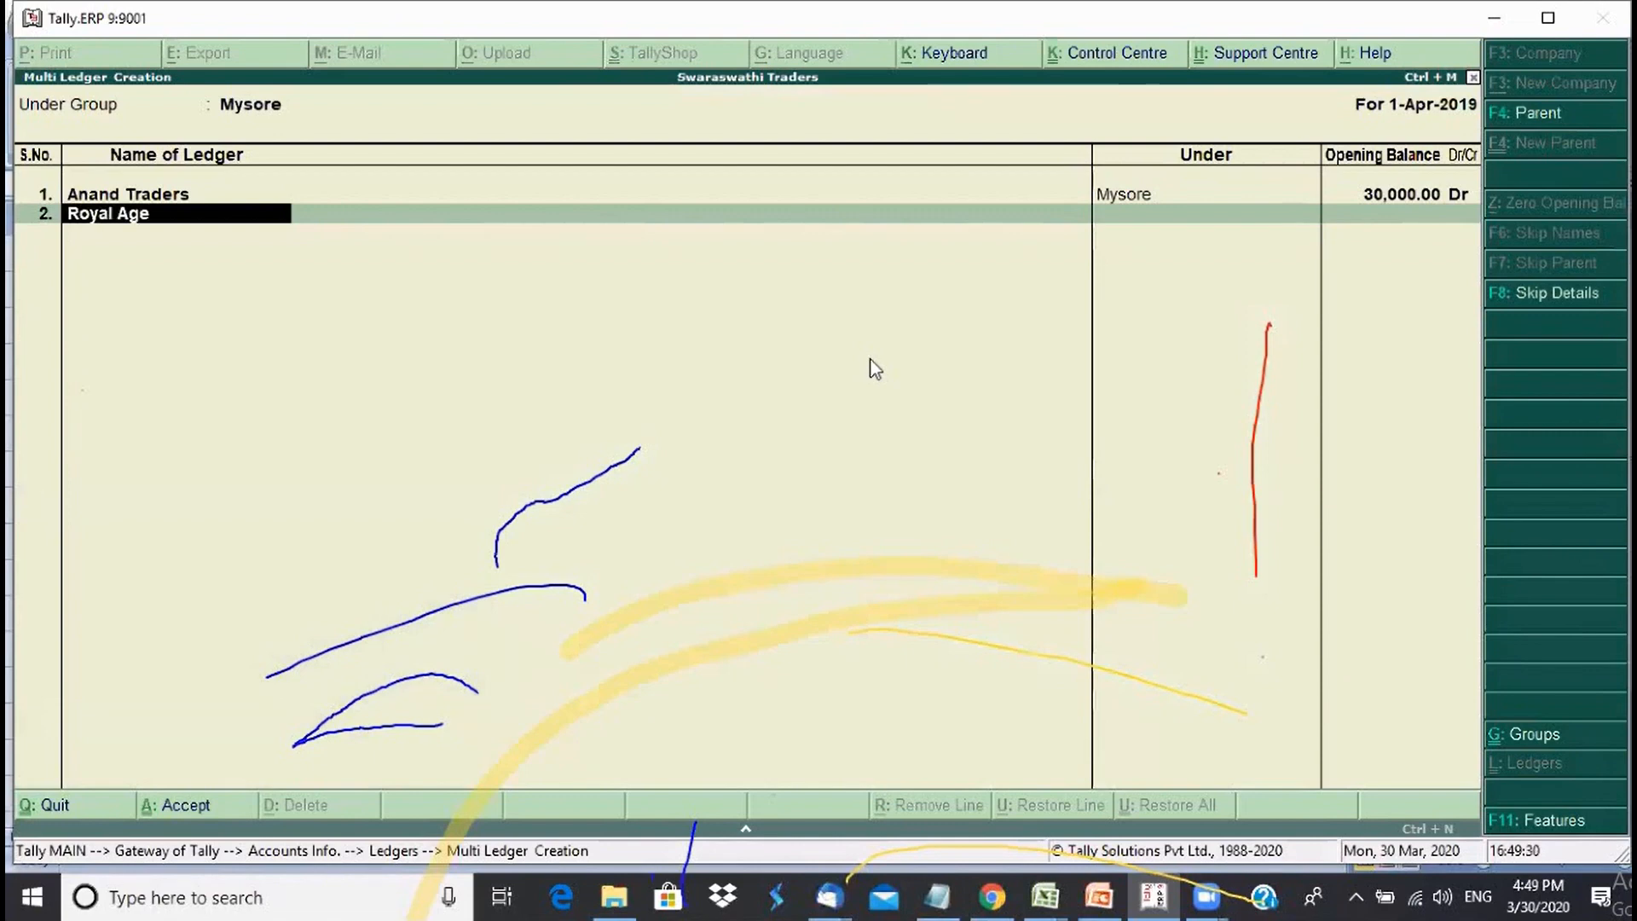
key("BackSpace")
key("BackSpace")
type("u")
key("BackSpace")
type("ies")
key("BackSpace")
key("BackSpace")
key("BackSpace")
type("ies")
key("Return")
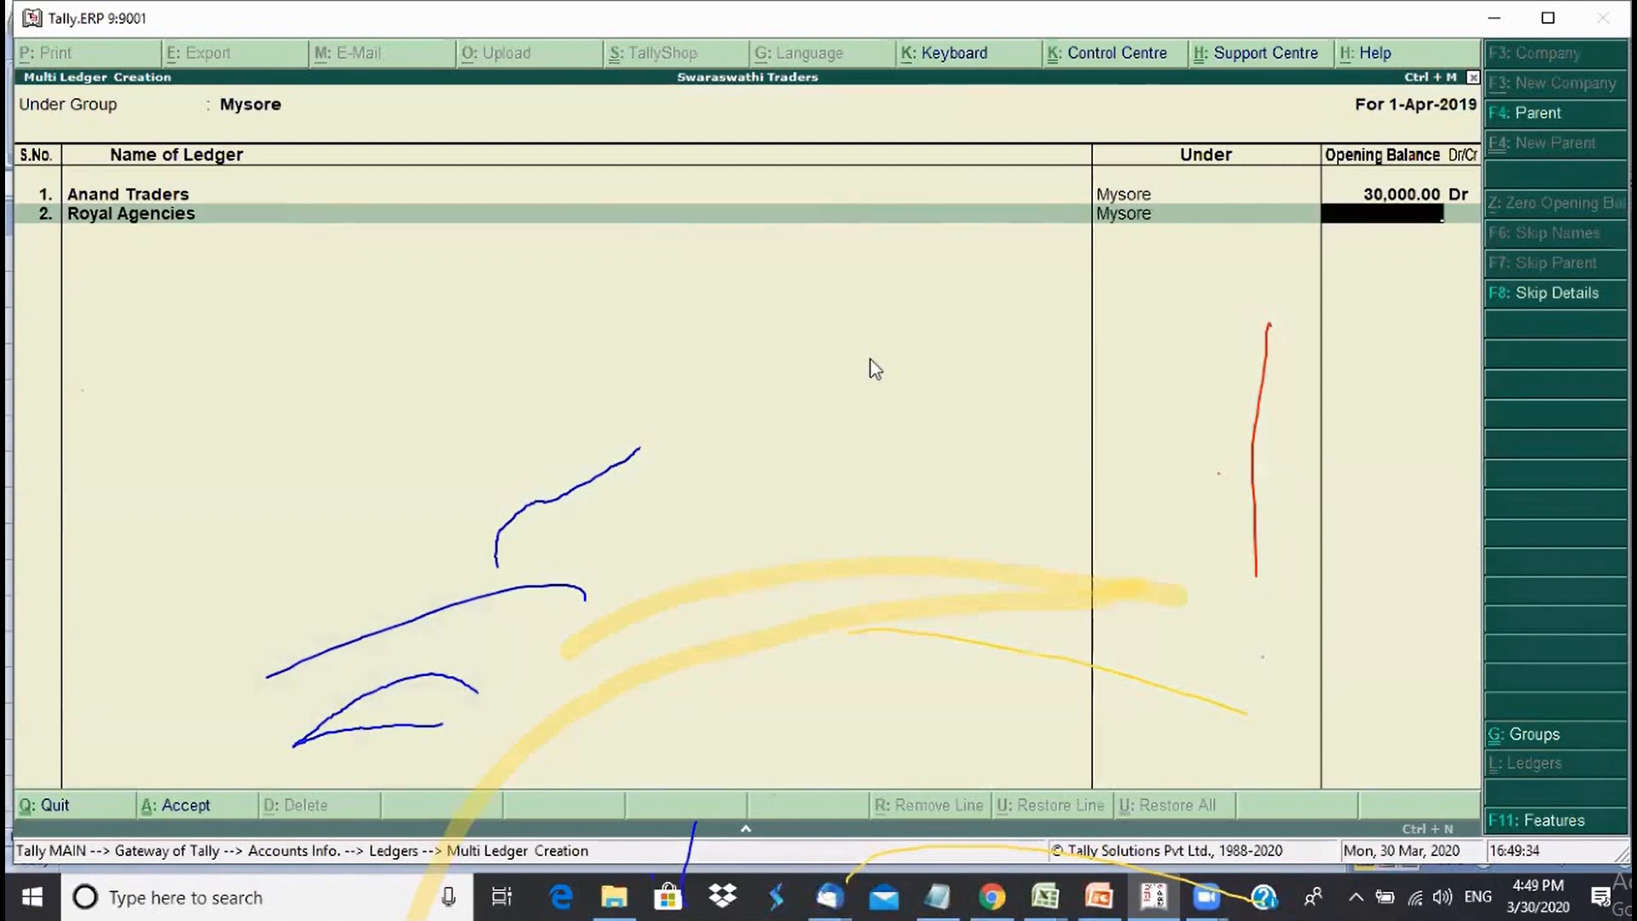
type("10000")
key("Return")
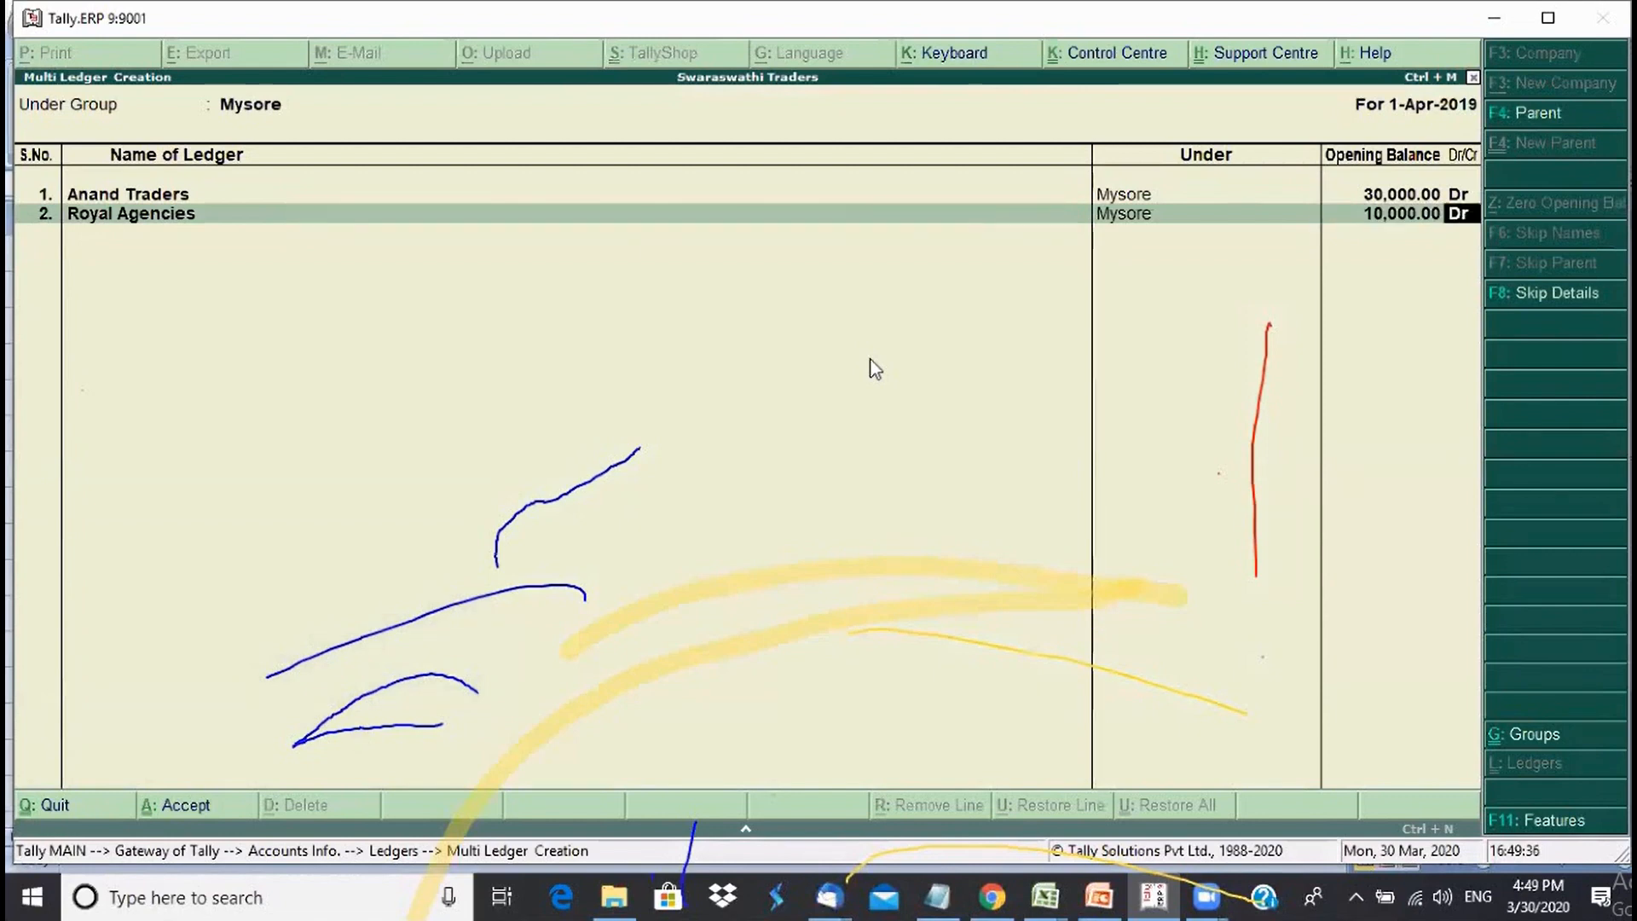
key("Return")
key("Return")
type("111")
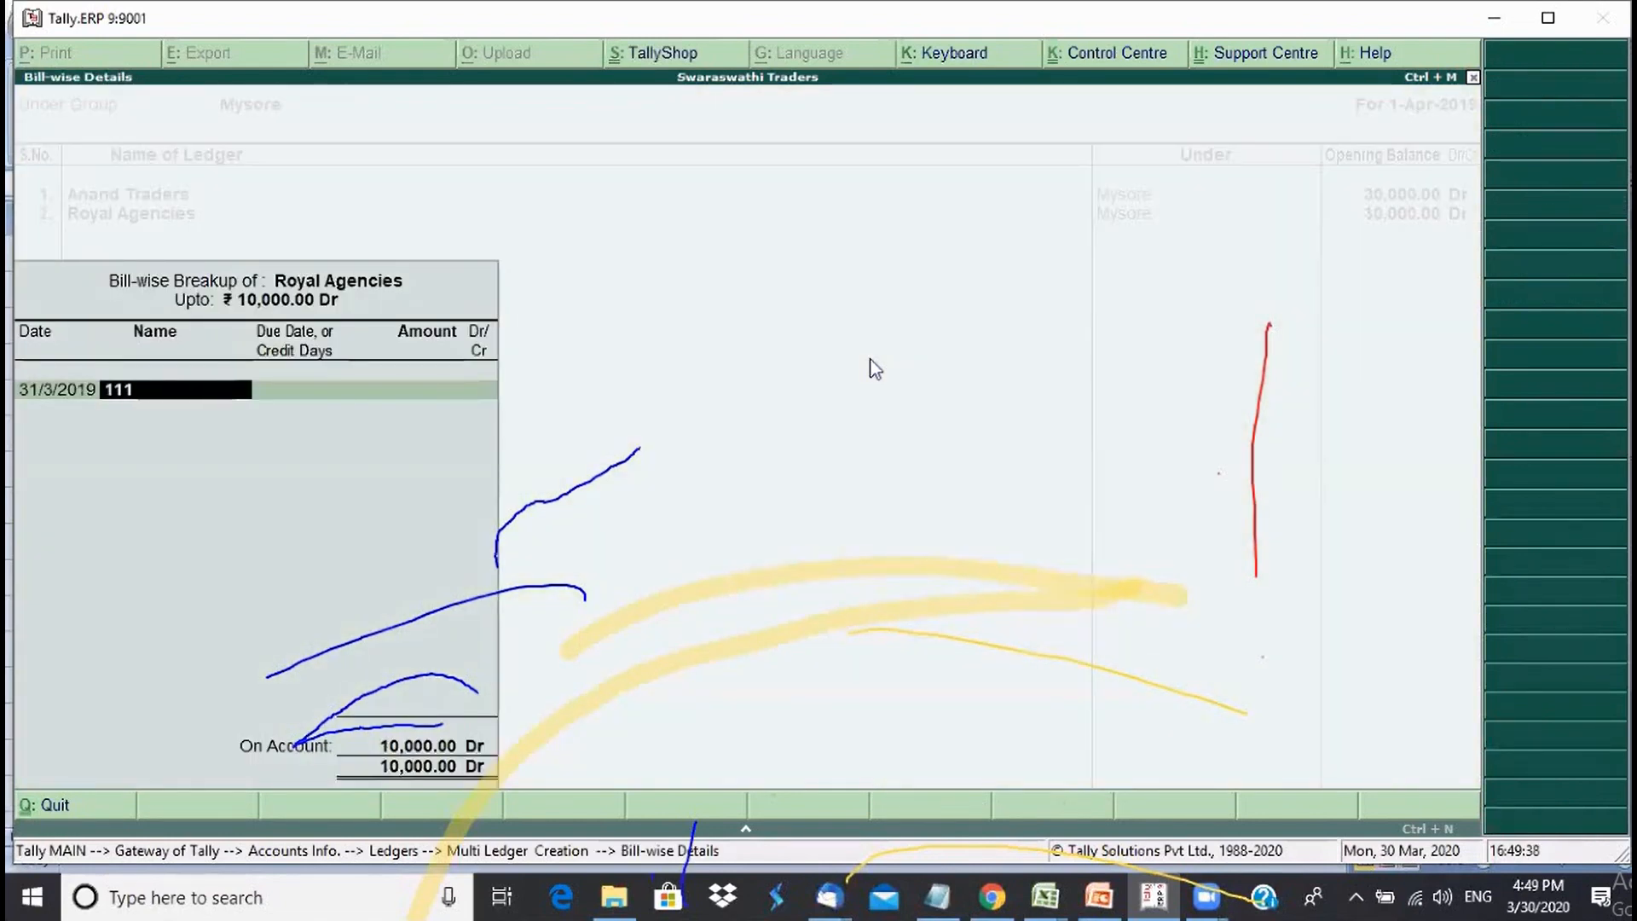
key("Return")
key("Return")
key("Return")
key("Return")
key("Return")
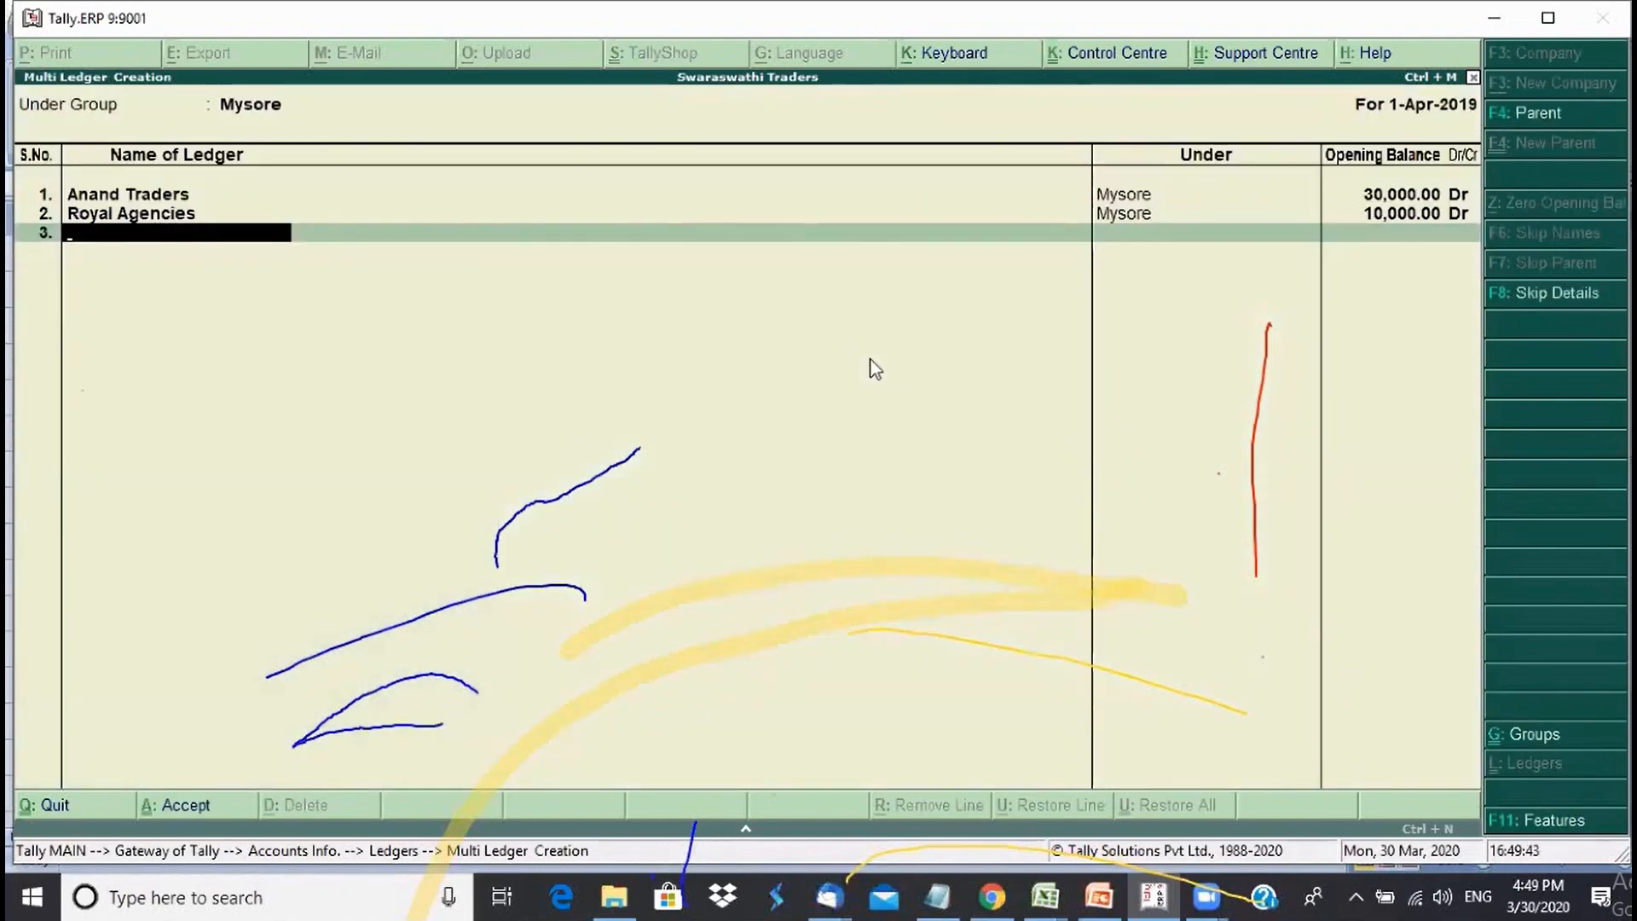
- Add Chitra Consultants with a 15,000 Dr balance and bill 45542, then finish the list to save
type("Chitra Consul")
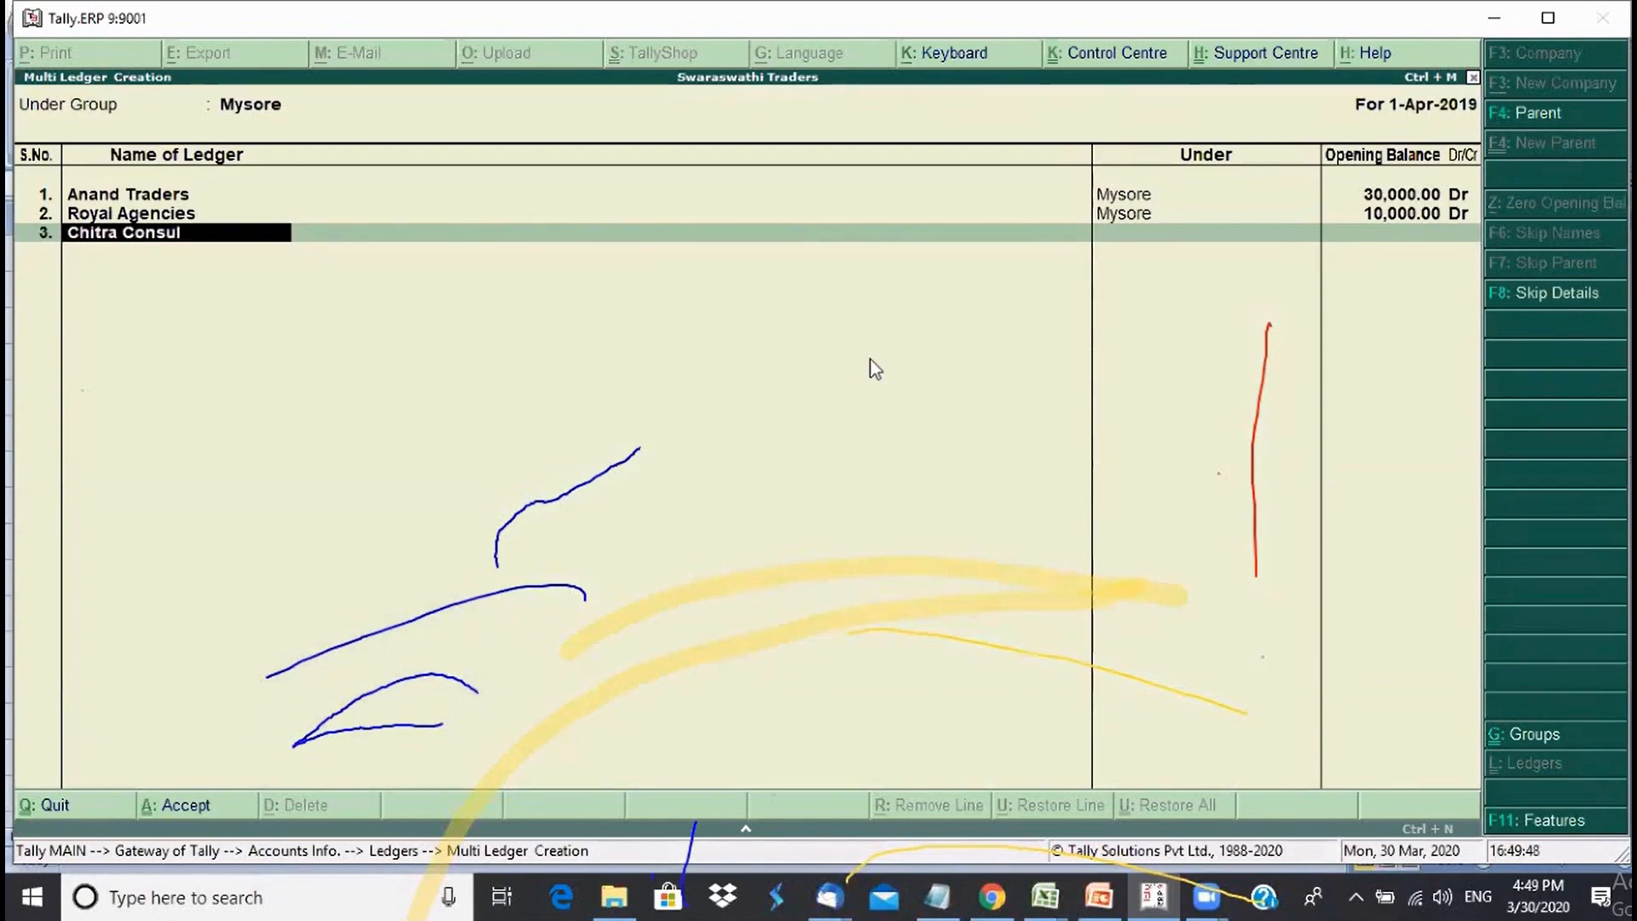
type("tants")
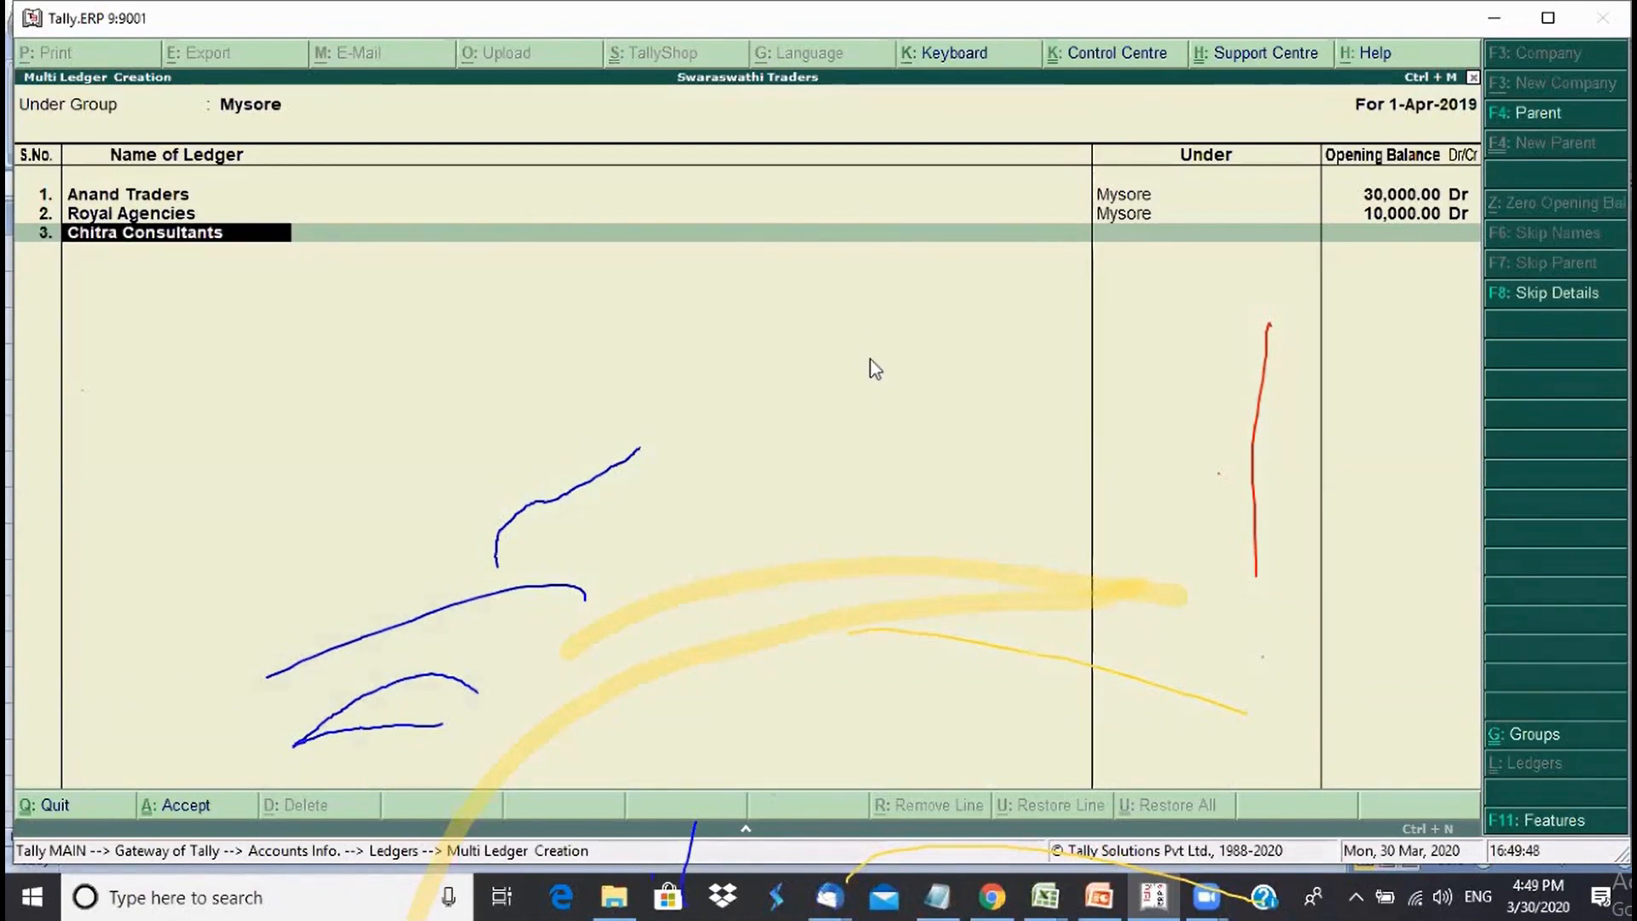
key("Return")
type("15000")
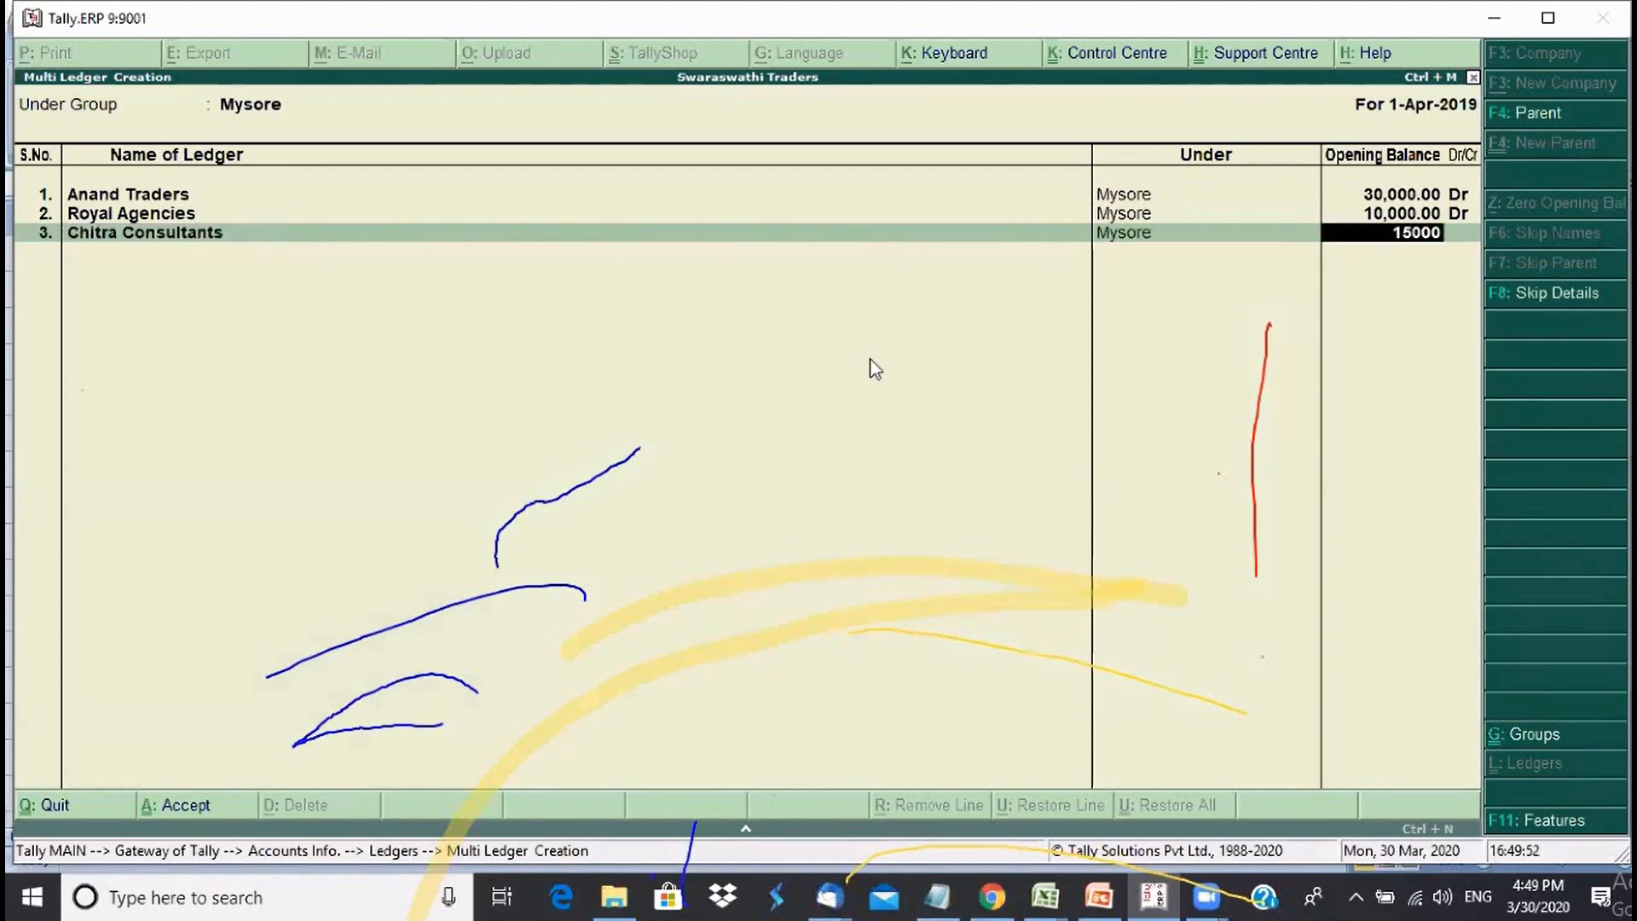
key("Return")
key("Return")
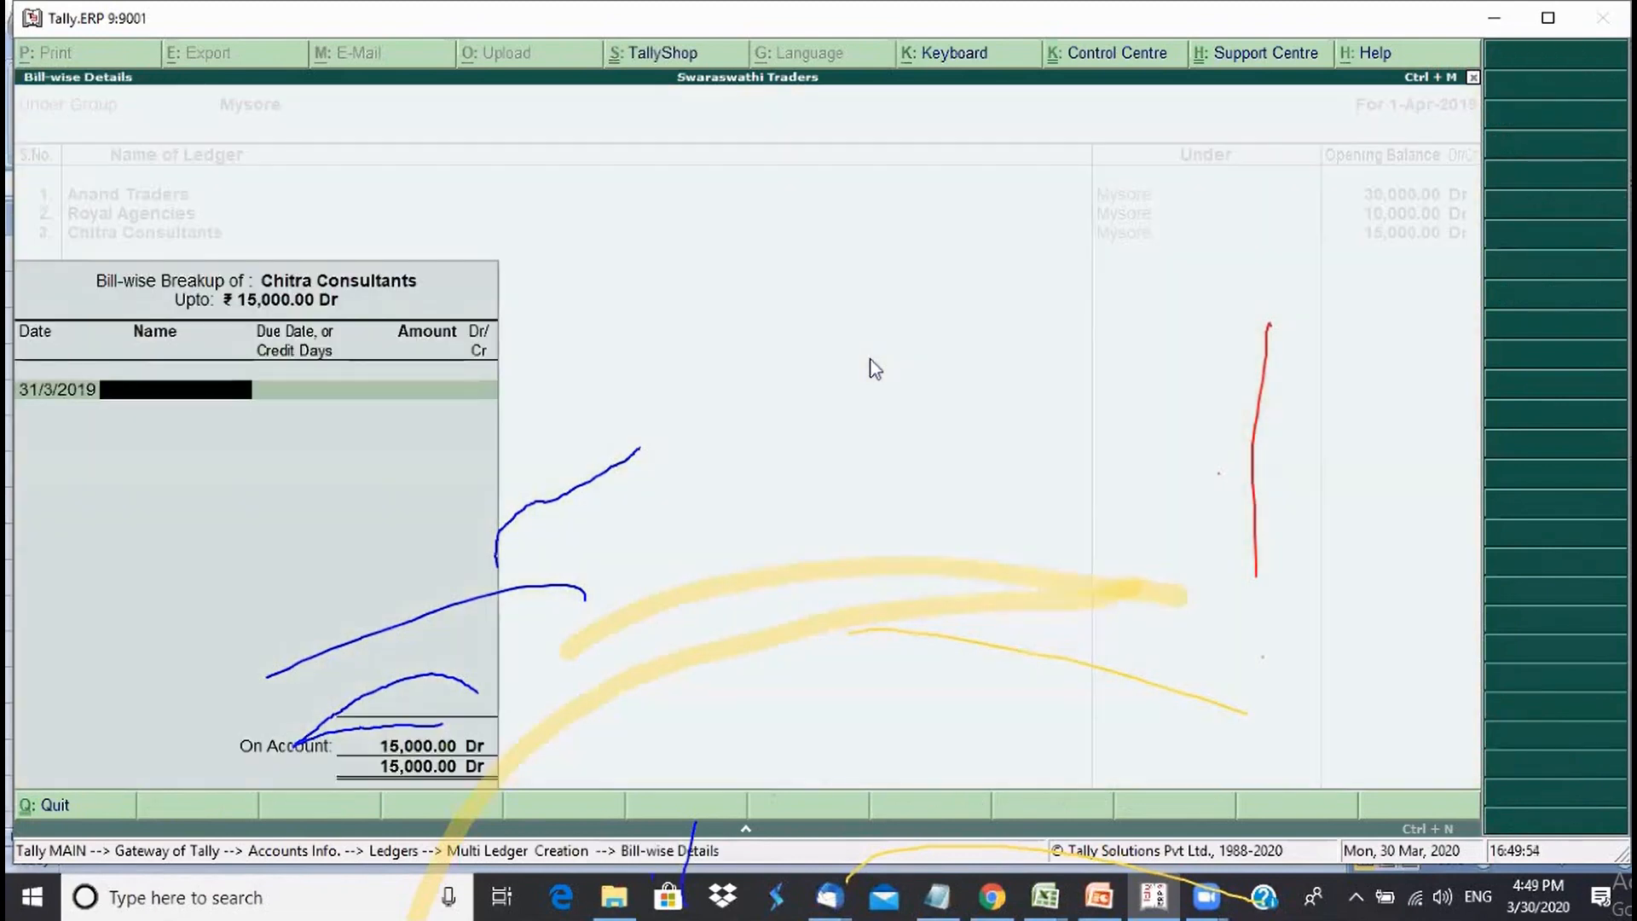
type("45542")
key("Return")
key("Return")
key("Return")
key("Return")
key("Return")
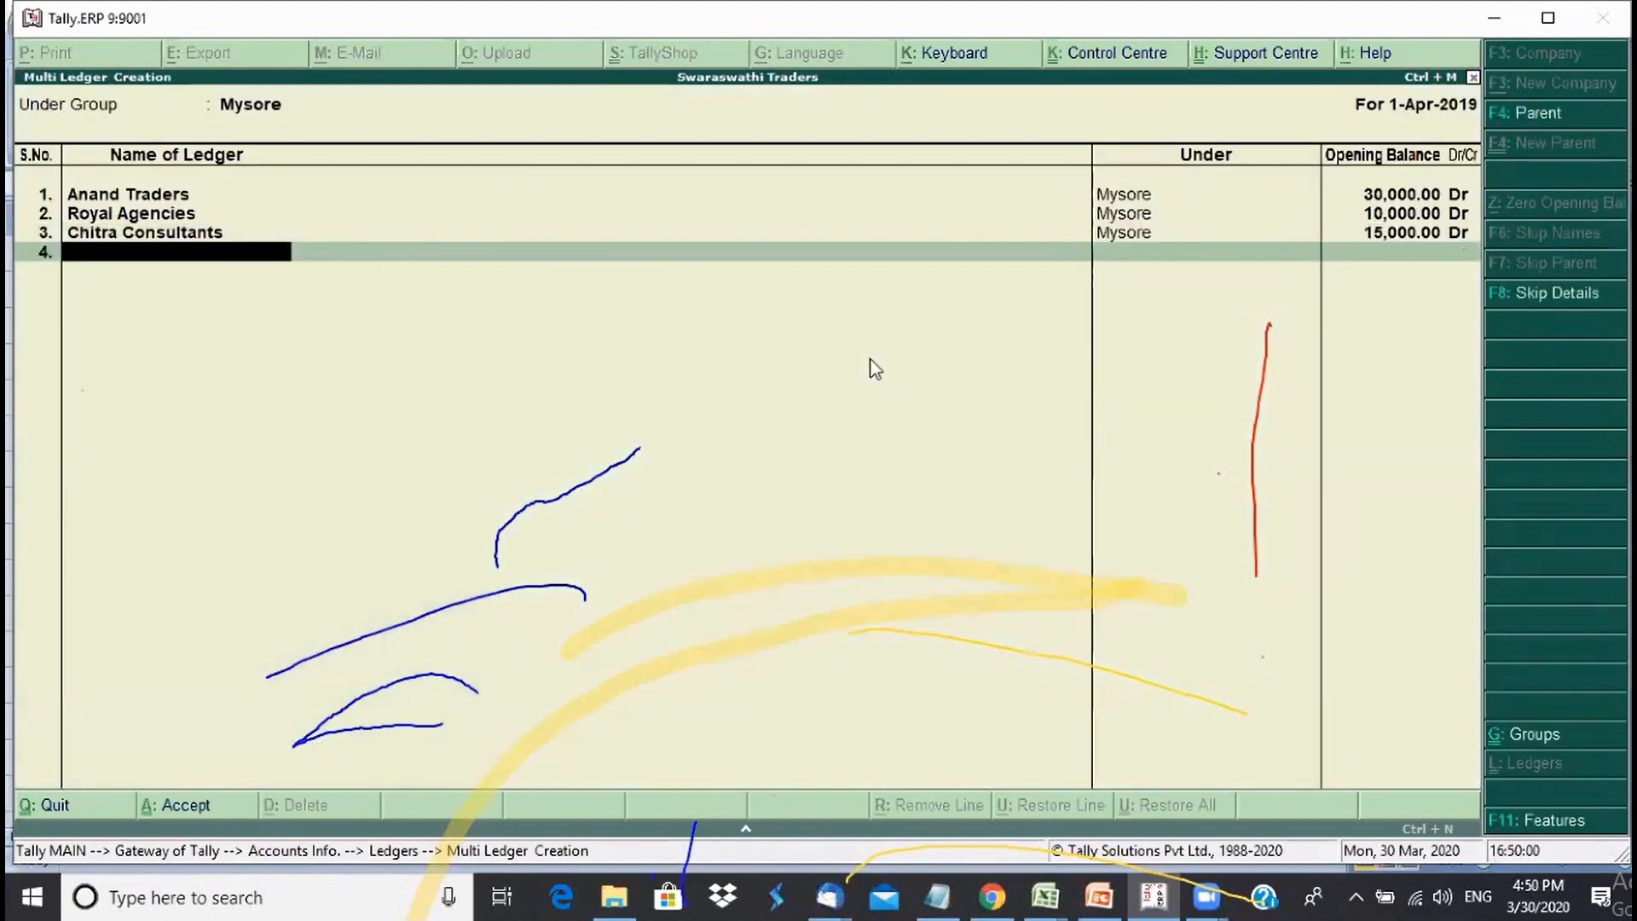
key("Return")
key("Return")
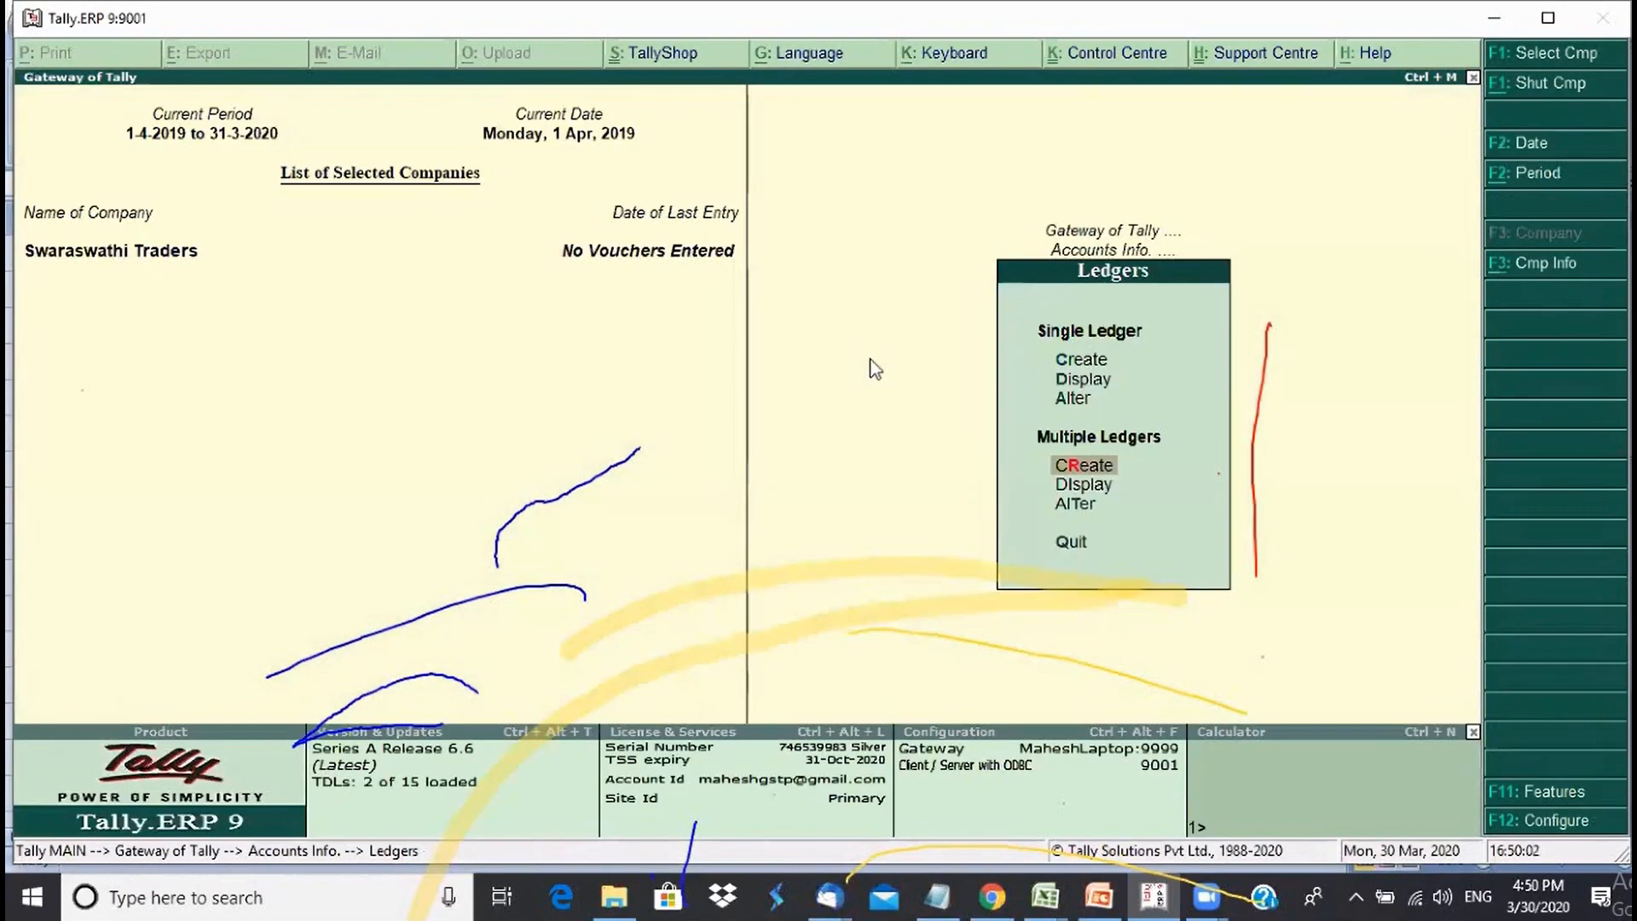
- Open the List of Accounts from the Display menu
key("Escape")
key("Escape")
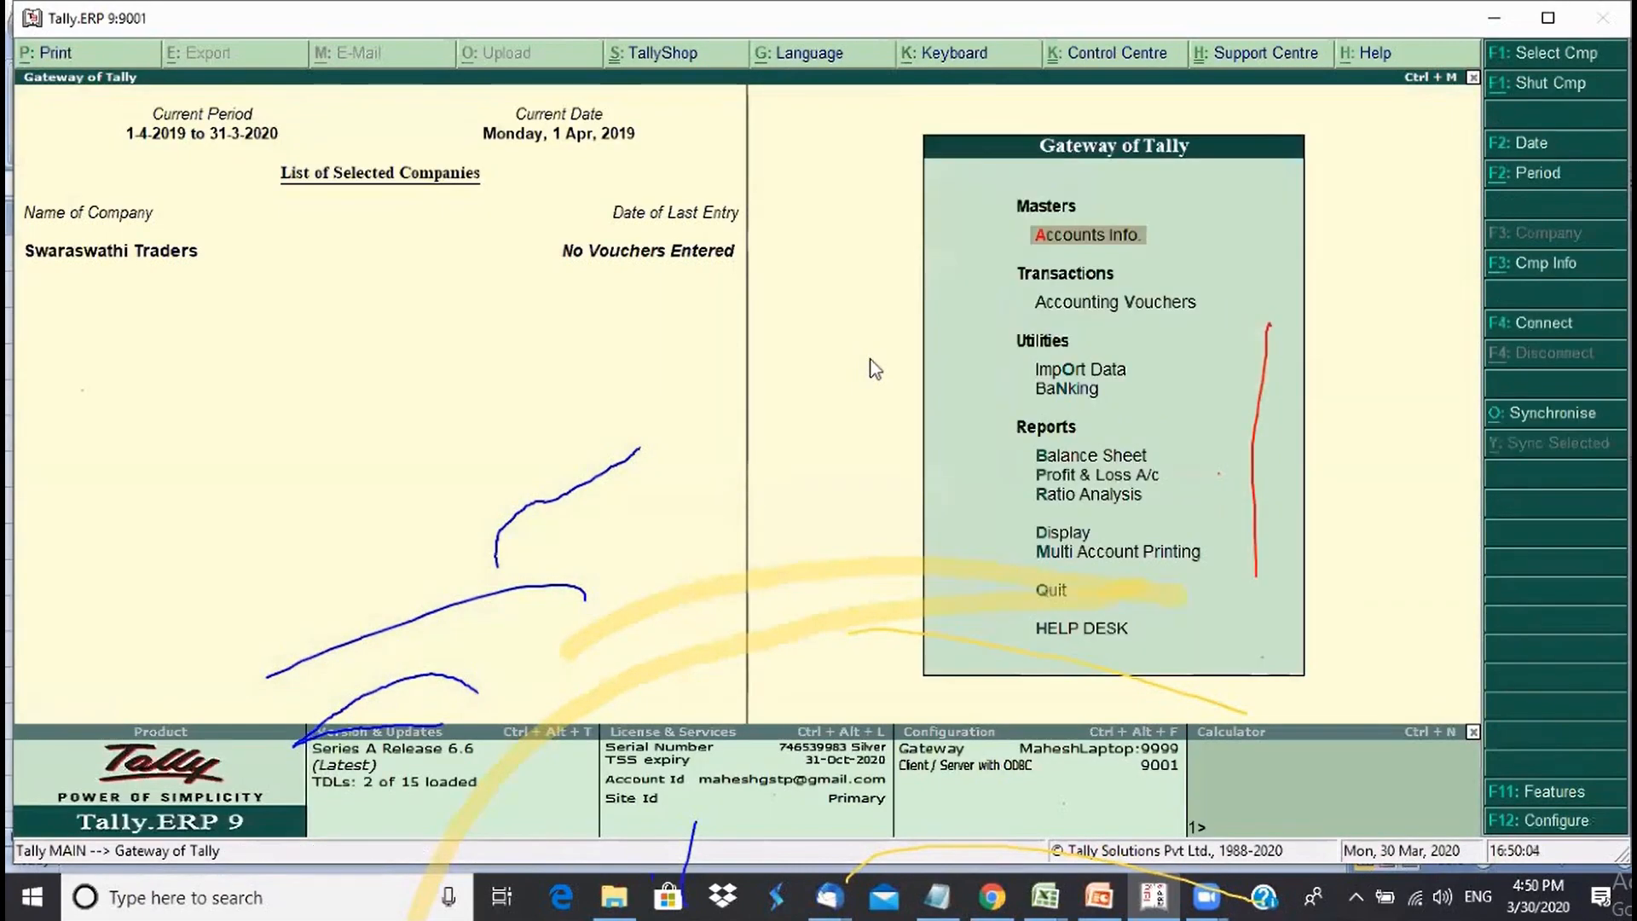
key("Up")
key("Up")
key("Up")
key("Up")
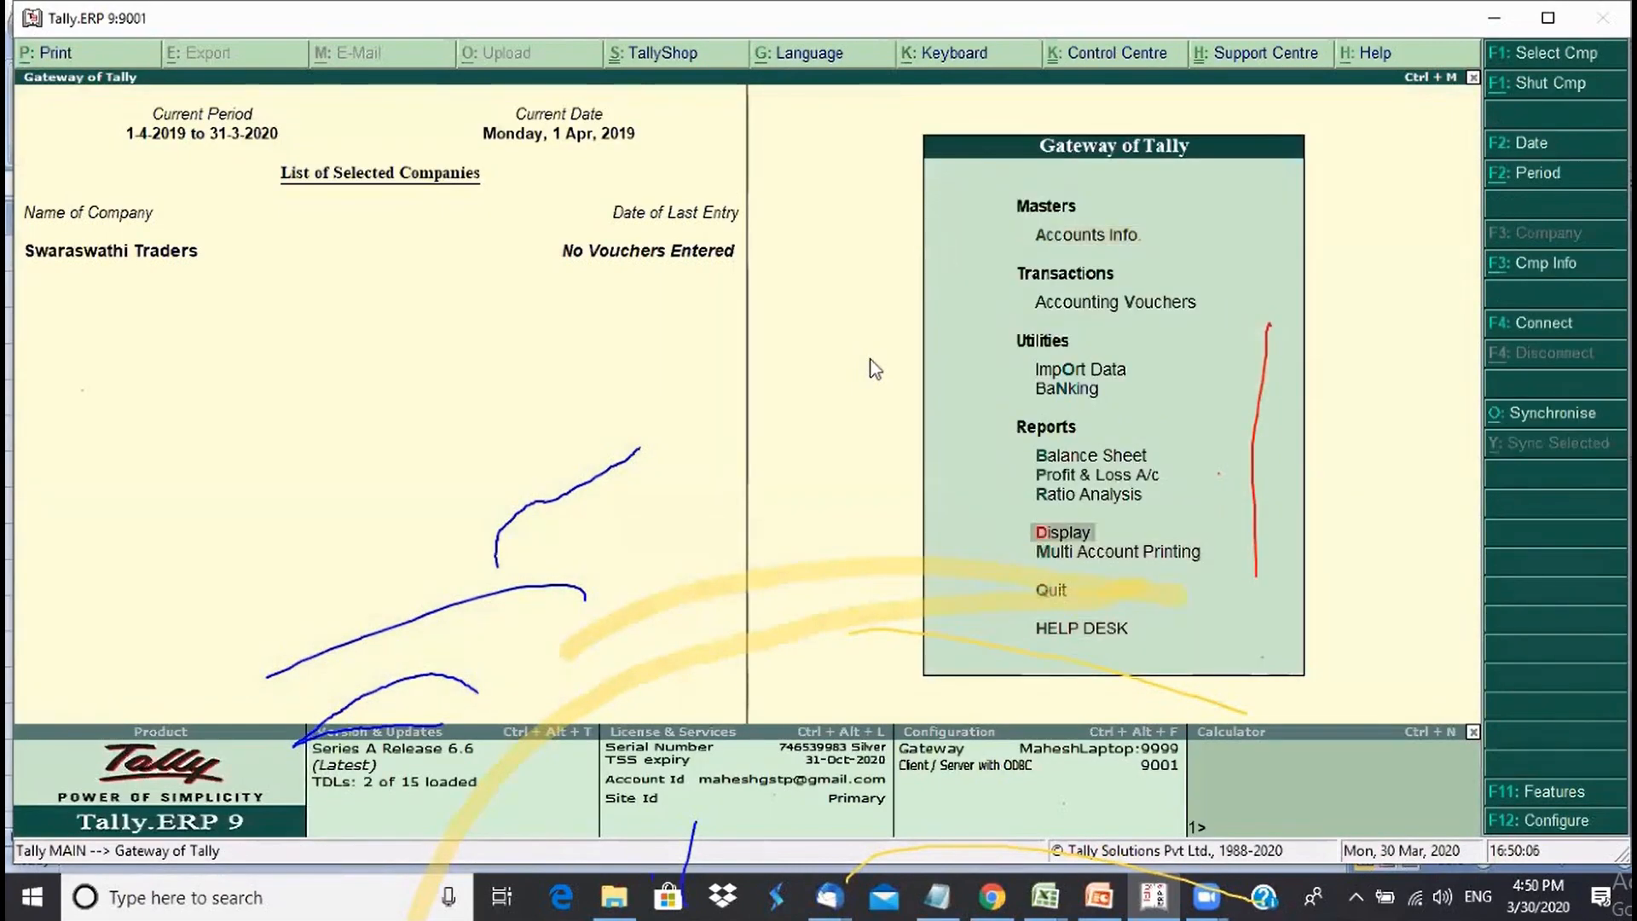
key("Return")
key("Up")
key("Up")
key("Up")
key("Up")
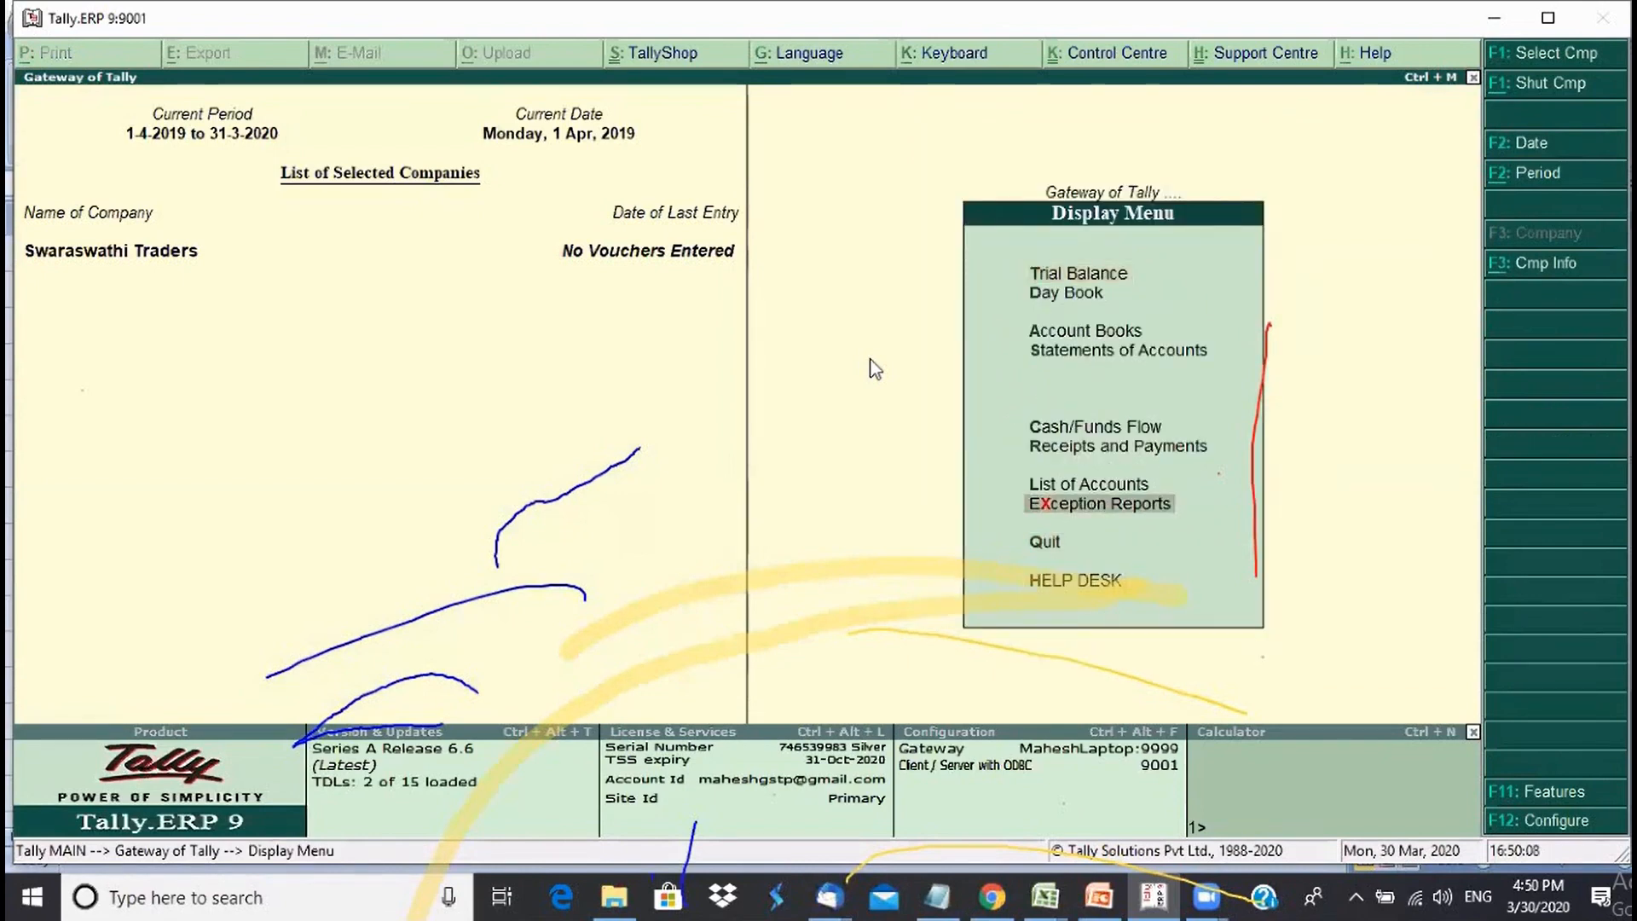
key("Return")
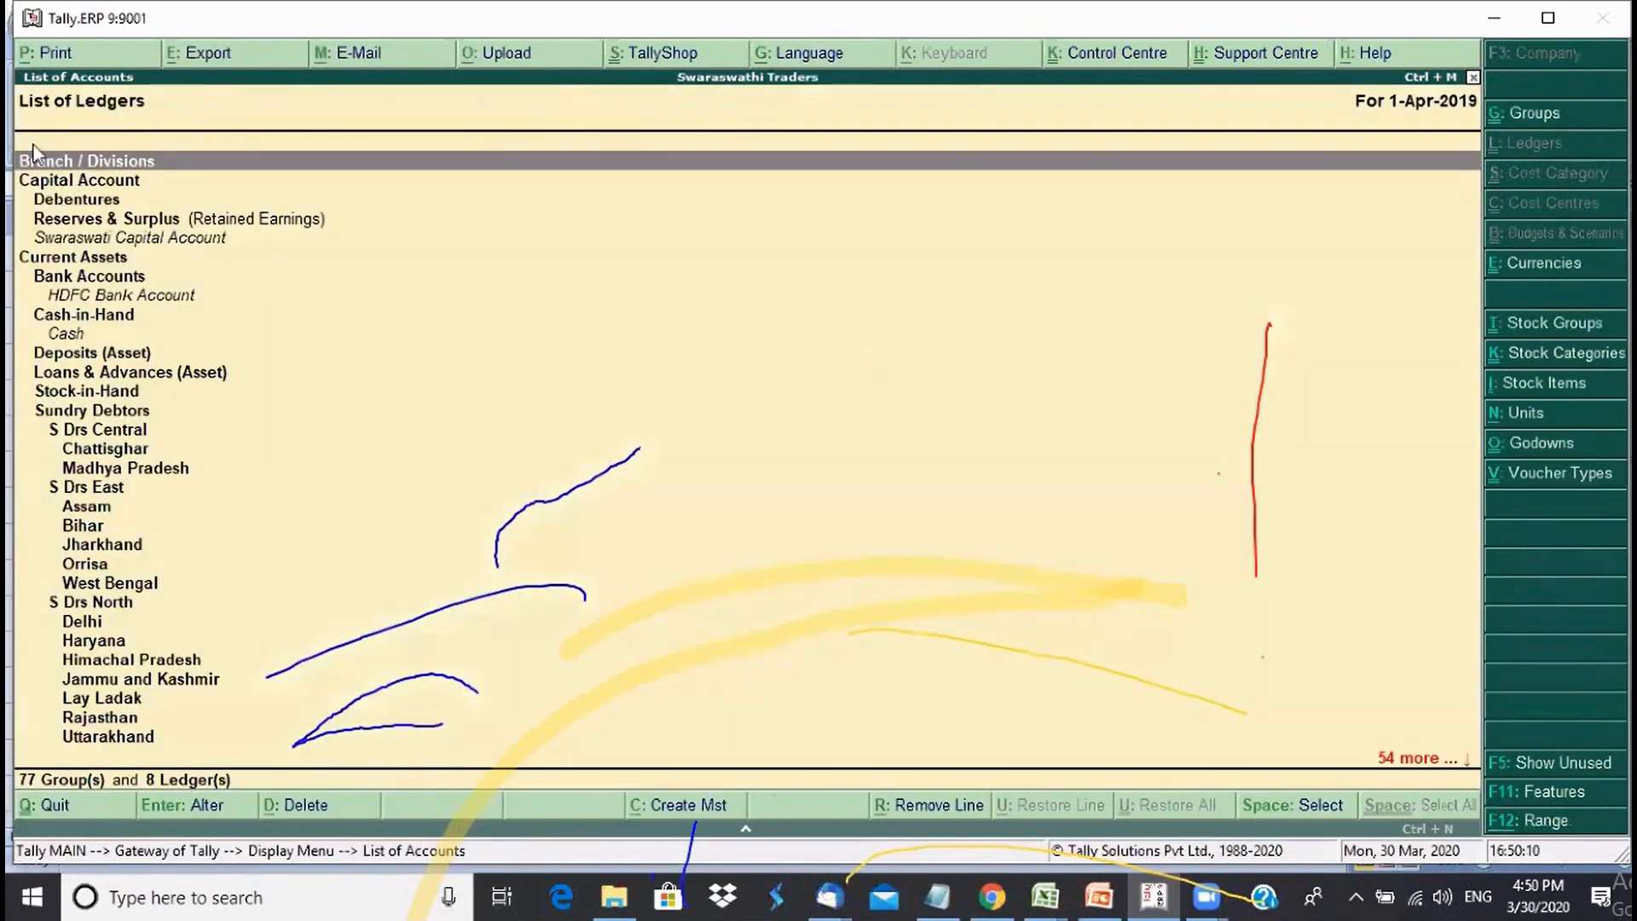
- Browse the ledgers under Mysore to confirm Anand Traders, Royal Agencies and Chitra Consultants, then close the list
left_click(130, 239)
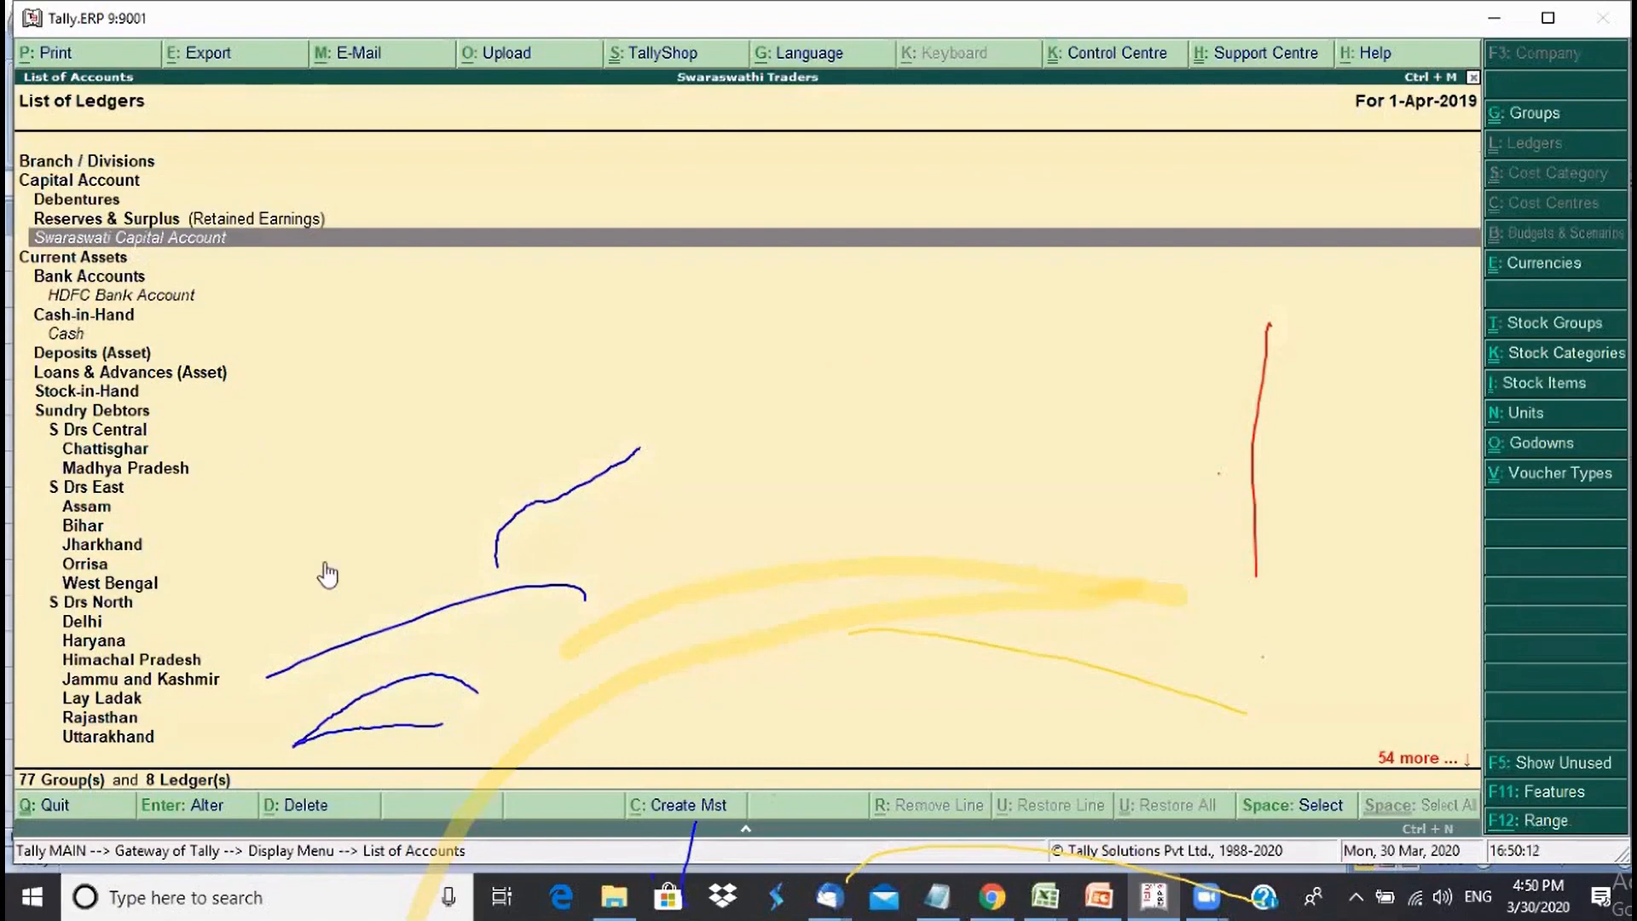
key("Down")
key("Down")
key("Down")
key("Down")
key("Down")
key("Down")
key("Down")
key("Down")
key("Down")
key("Down")
key("Down")
key("Down")
key("Down")
key("Down")
key("Down")
key("Down")
key("Down")
key("Down")
key("Down")
key("Down")
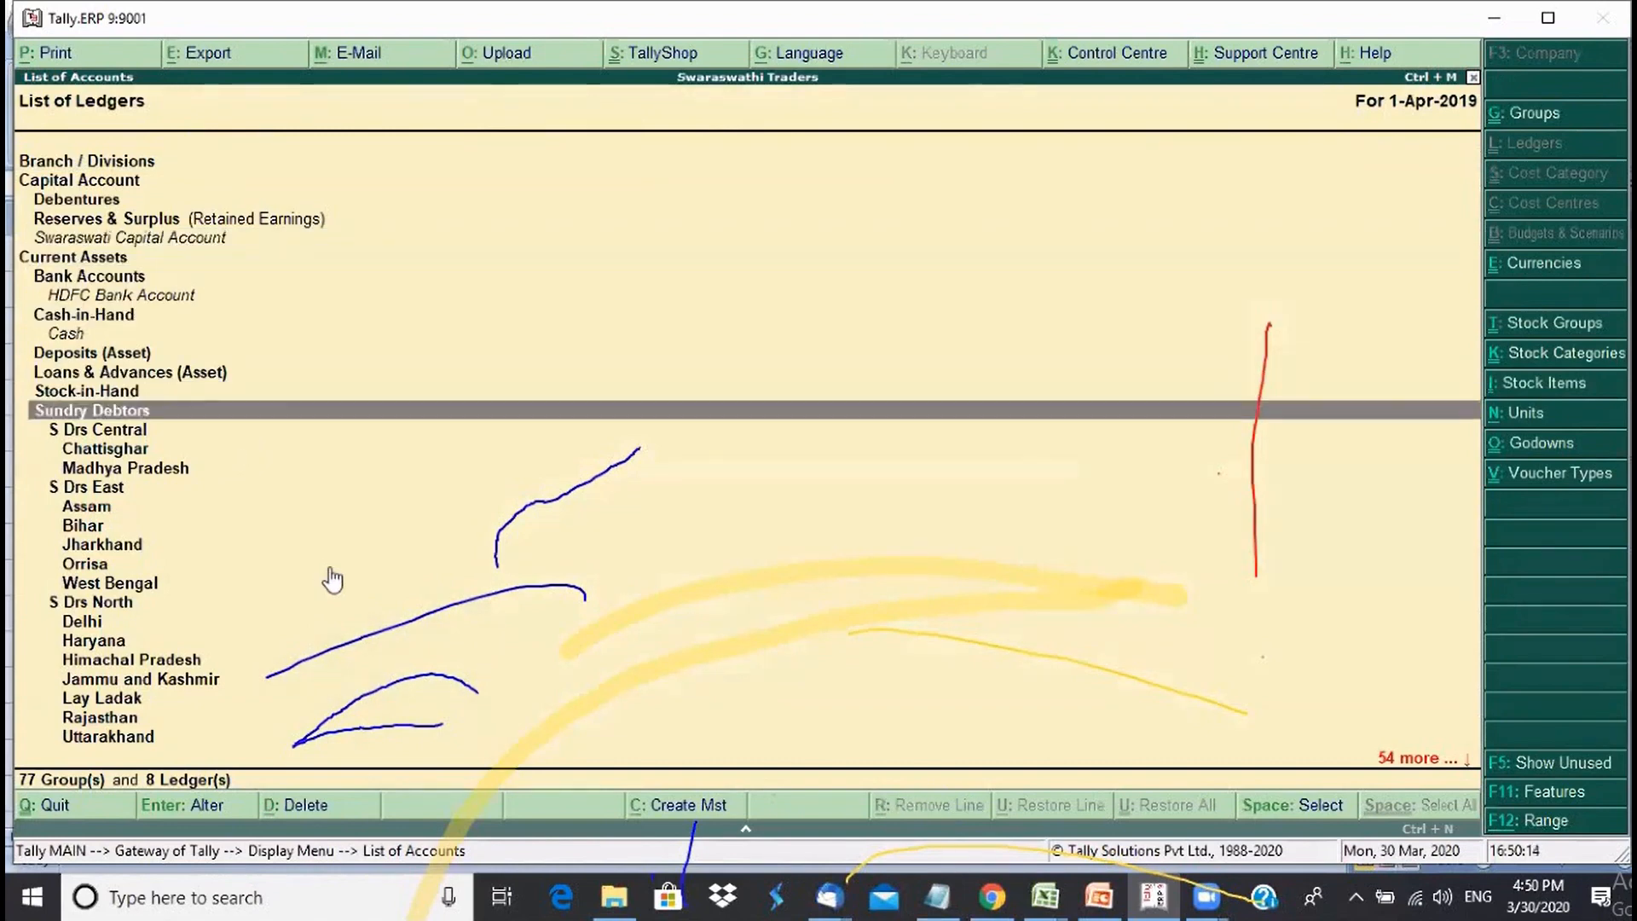
key("Down")
key("Down")
key("Down")
key("Down")
key("Down")
key("Down")
key("Down")
key("Down")
key("Up")
key("Up")
key("Up")
key("Up")
key("Up")
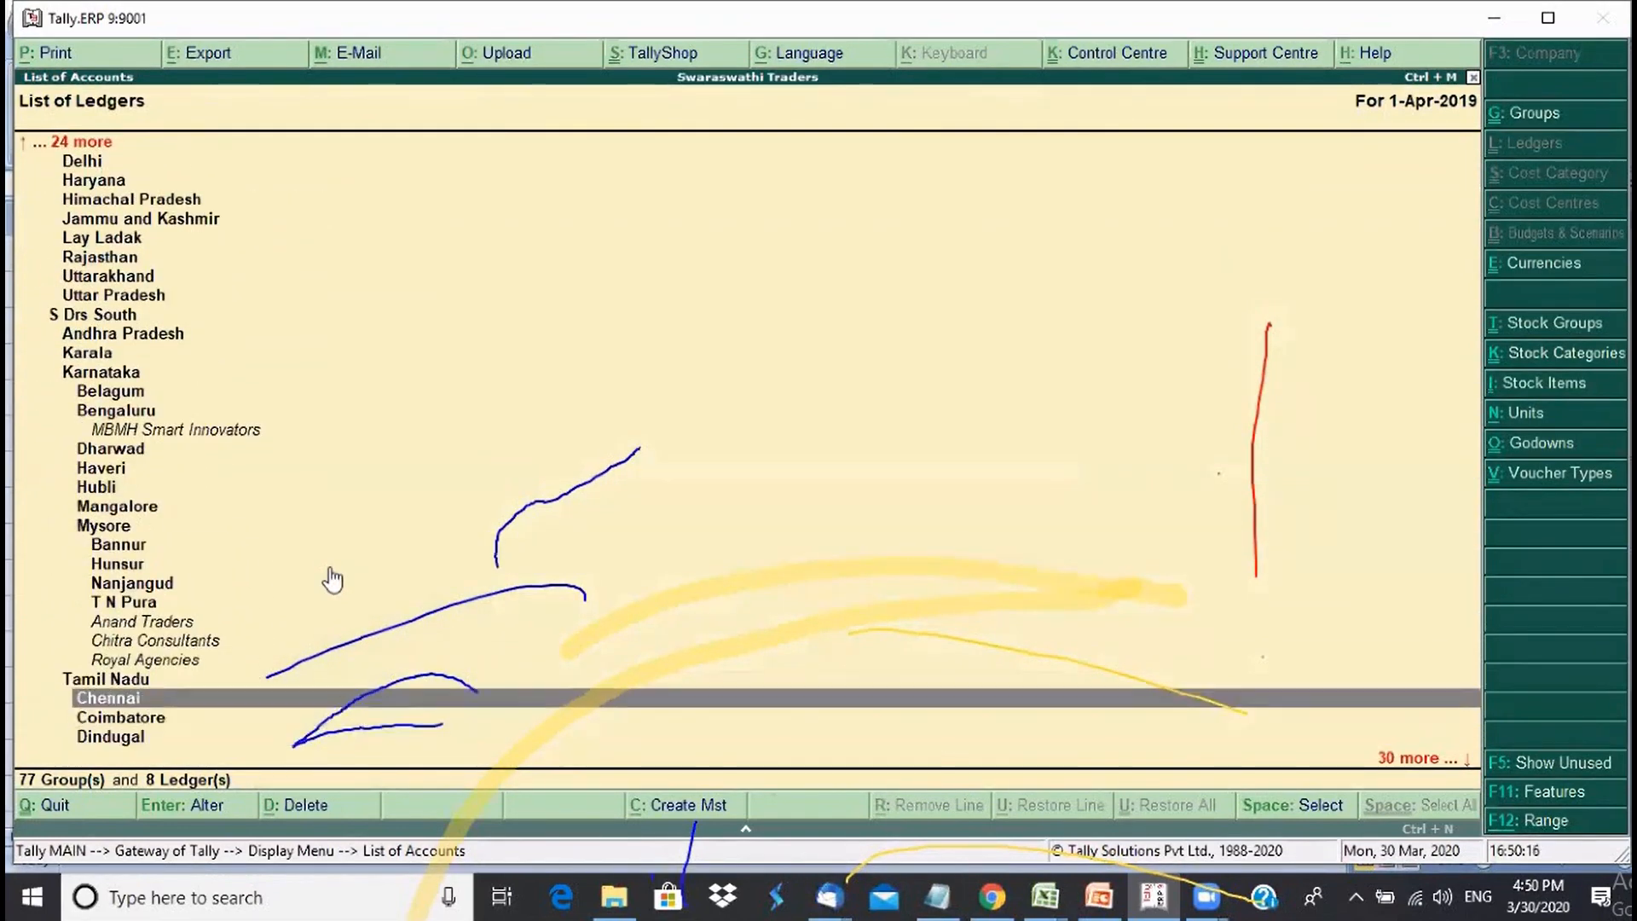
key("Up")
key("Up")
key("Up")
key("Up")
key("Up")
key("Up")
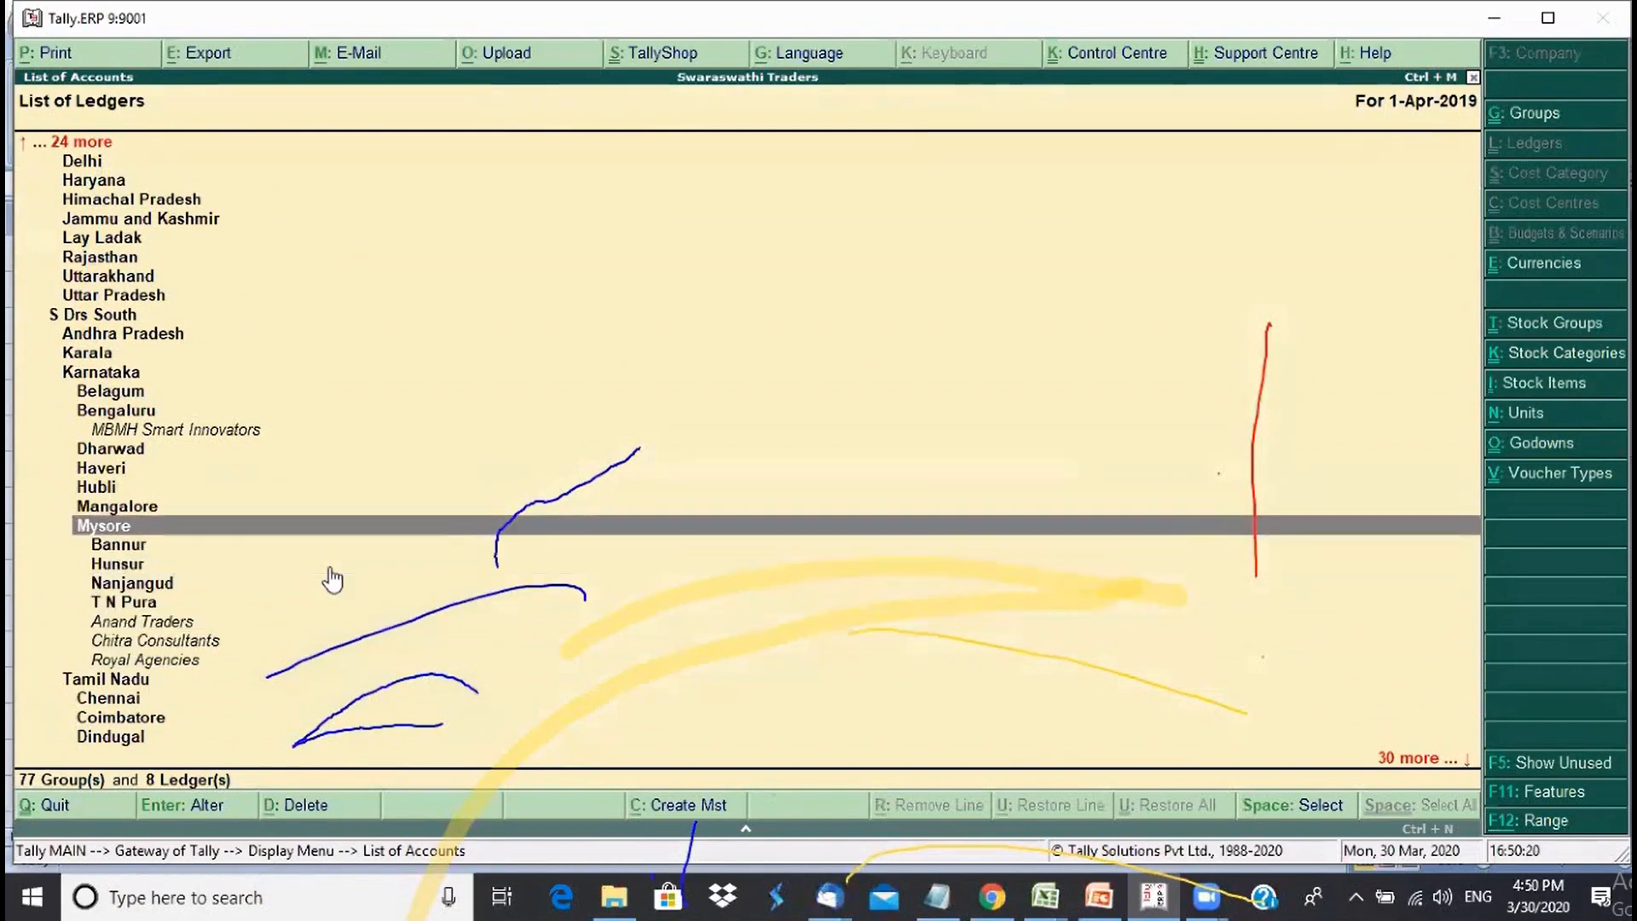
key("Down")
key("Down")
key("Down")
key("Down")
key("Down")
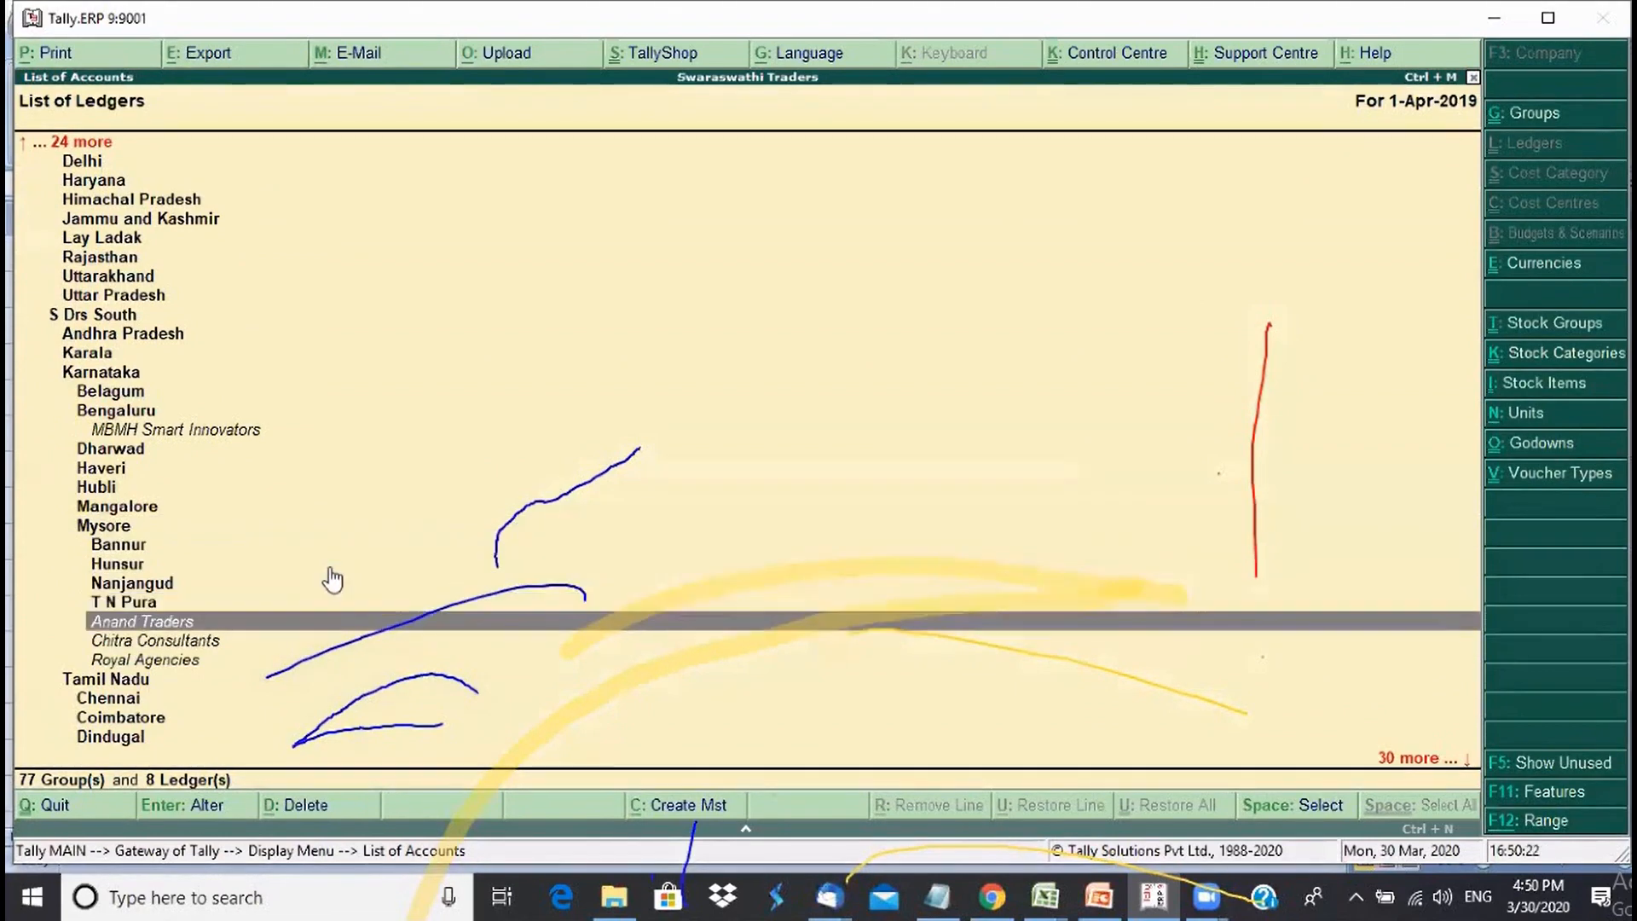
key("Down")
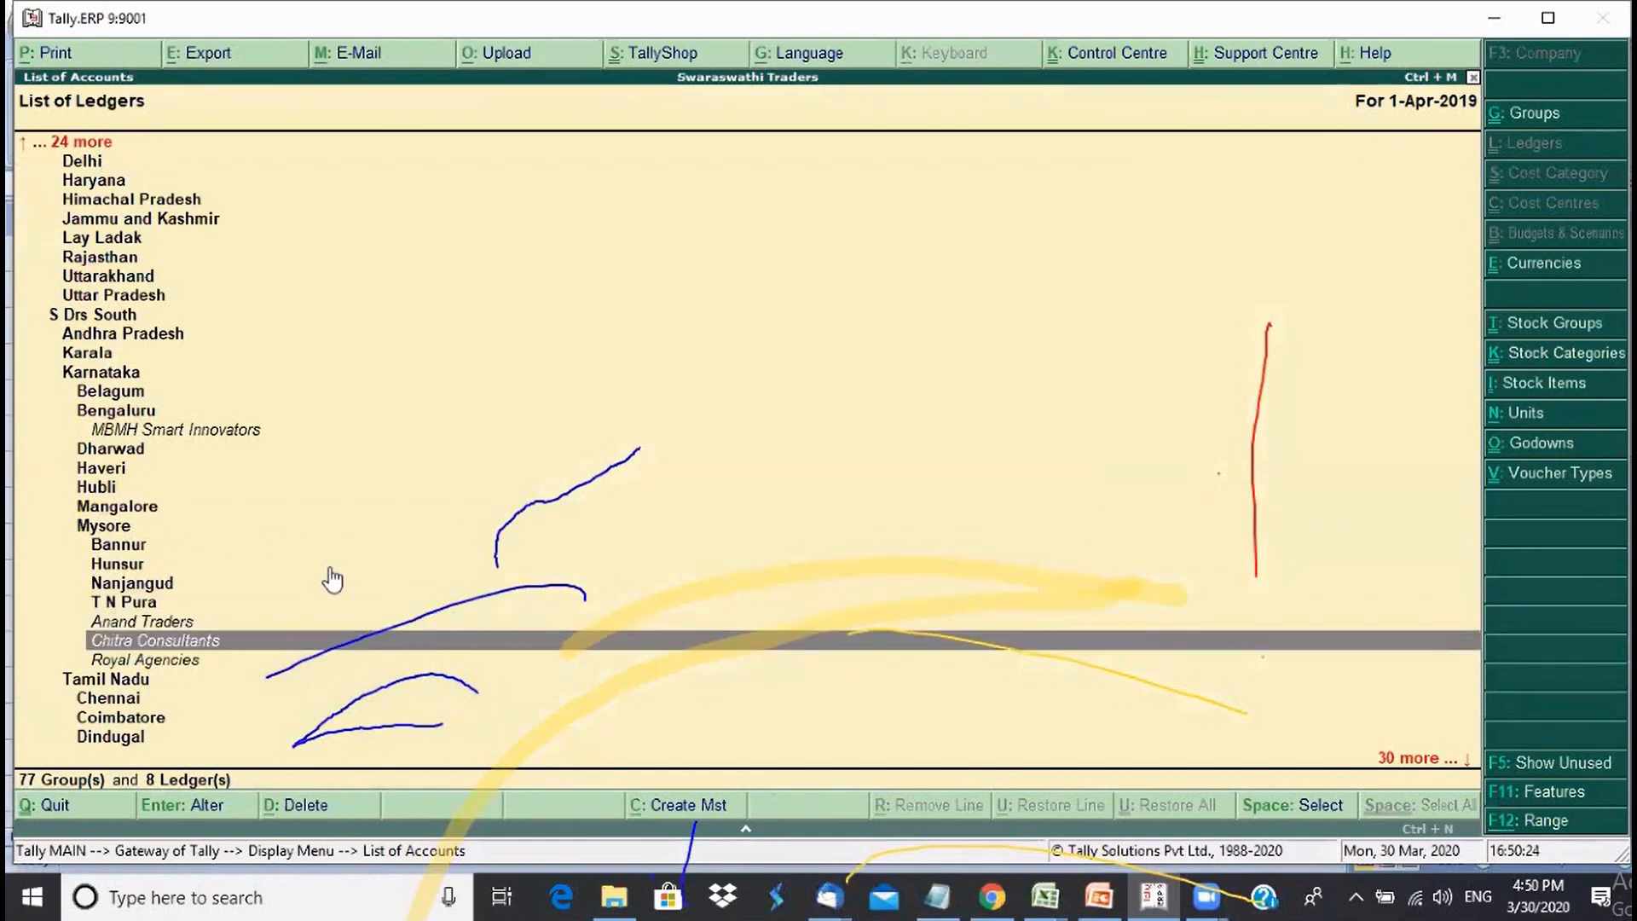
key("Down")
key("Up")
key("Up")
key("Up")
key("Down")
key("Down")
key("Down")
key("Down")
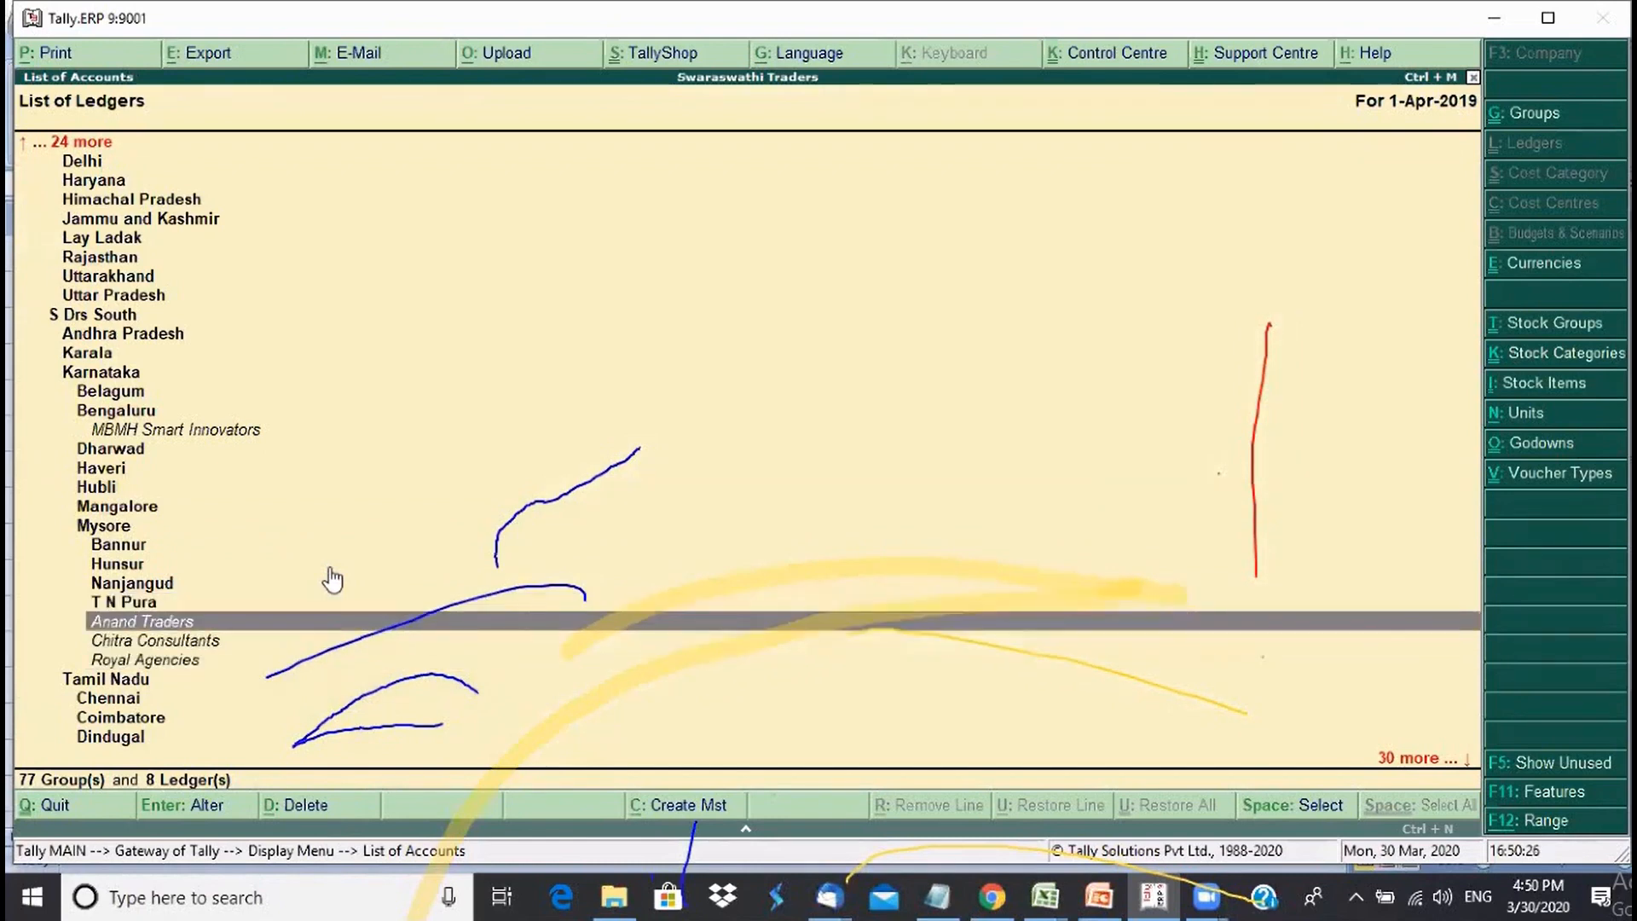
key("Up")
key("Up")
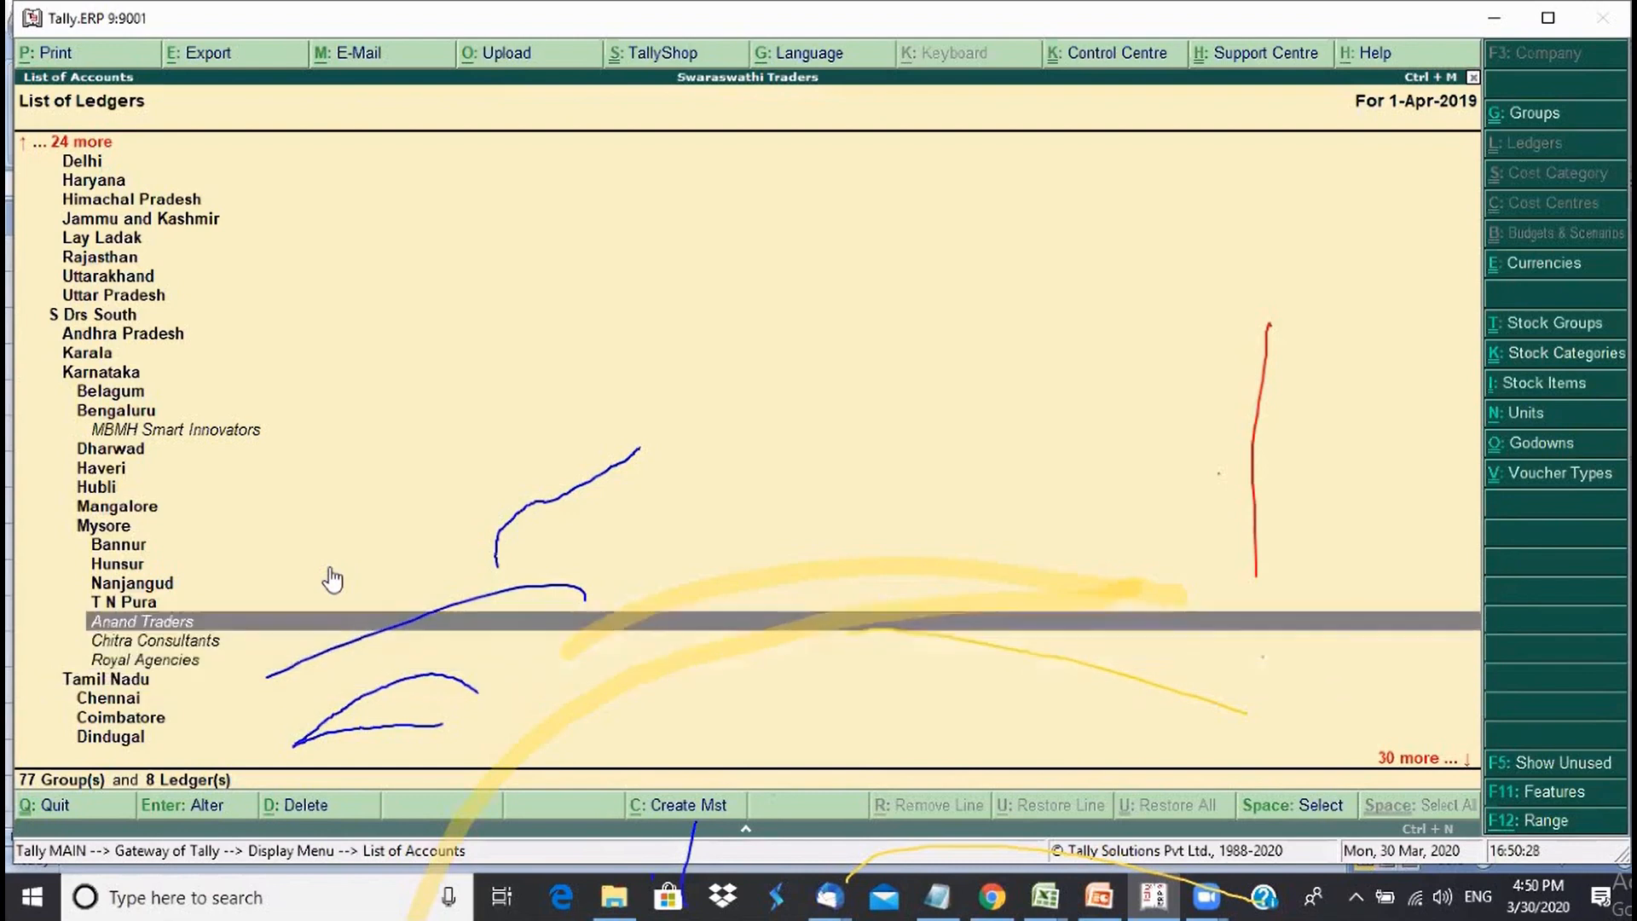
key("Up")
key("Down")
key("Down")
key("Down")
key("Up")
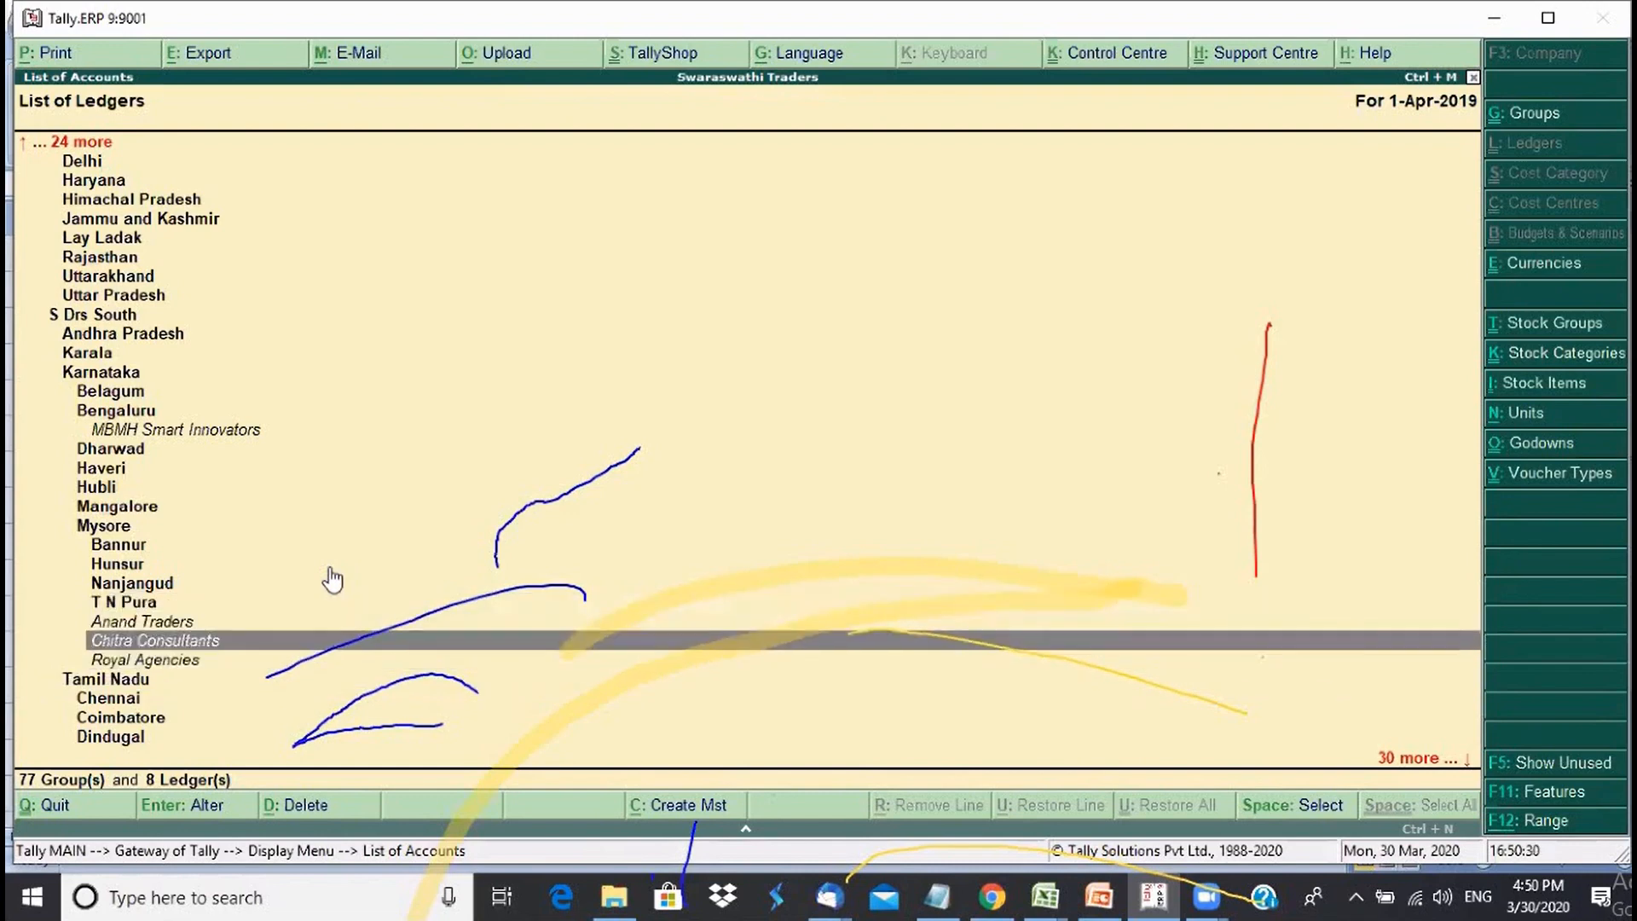
key("Up")
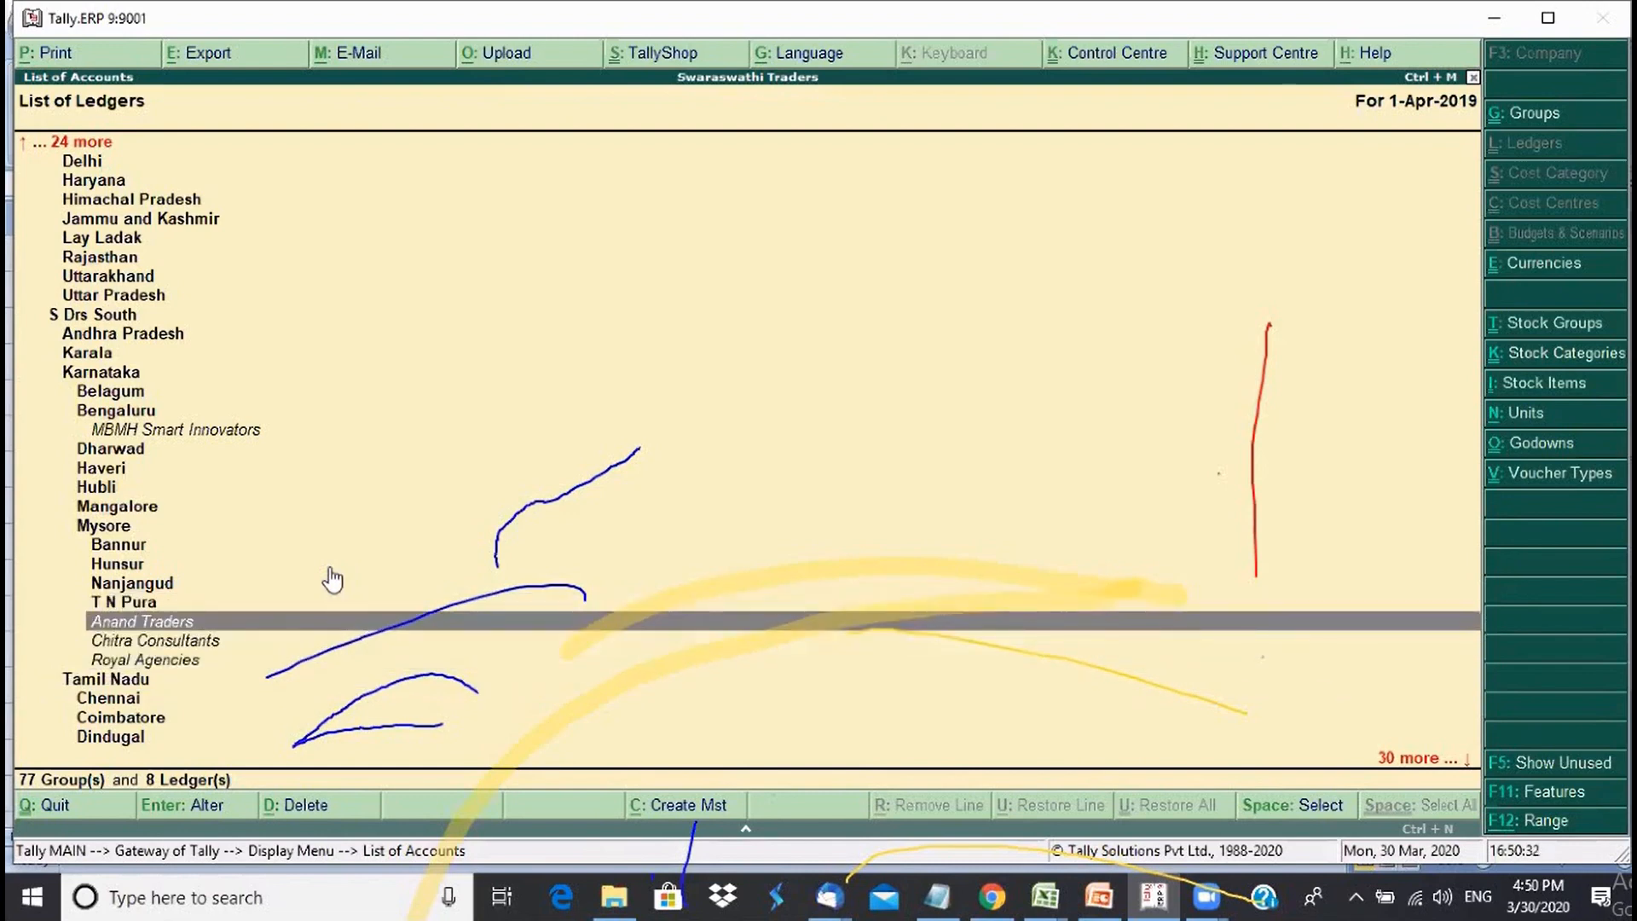
key("Up")
key("Up")
key("Up")
key("Up")
key("Up")
key("Up")
key("Up")
key("Up")
key("Up")
key("Up")
key("Up")
key("Up")
key("Up")
key("Up")
key("Up")
key("Up")
key("Up")
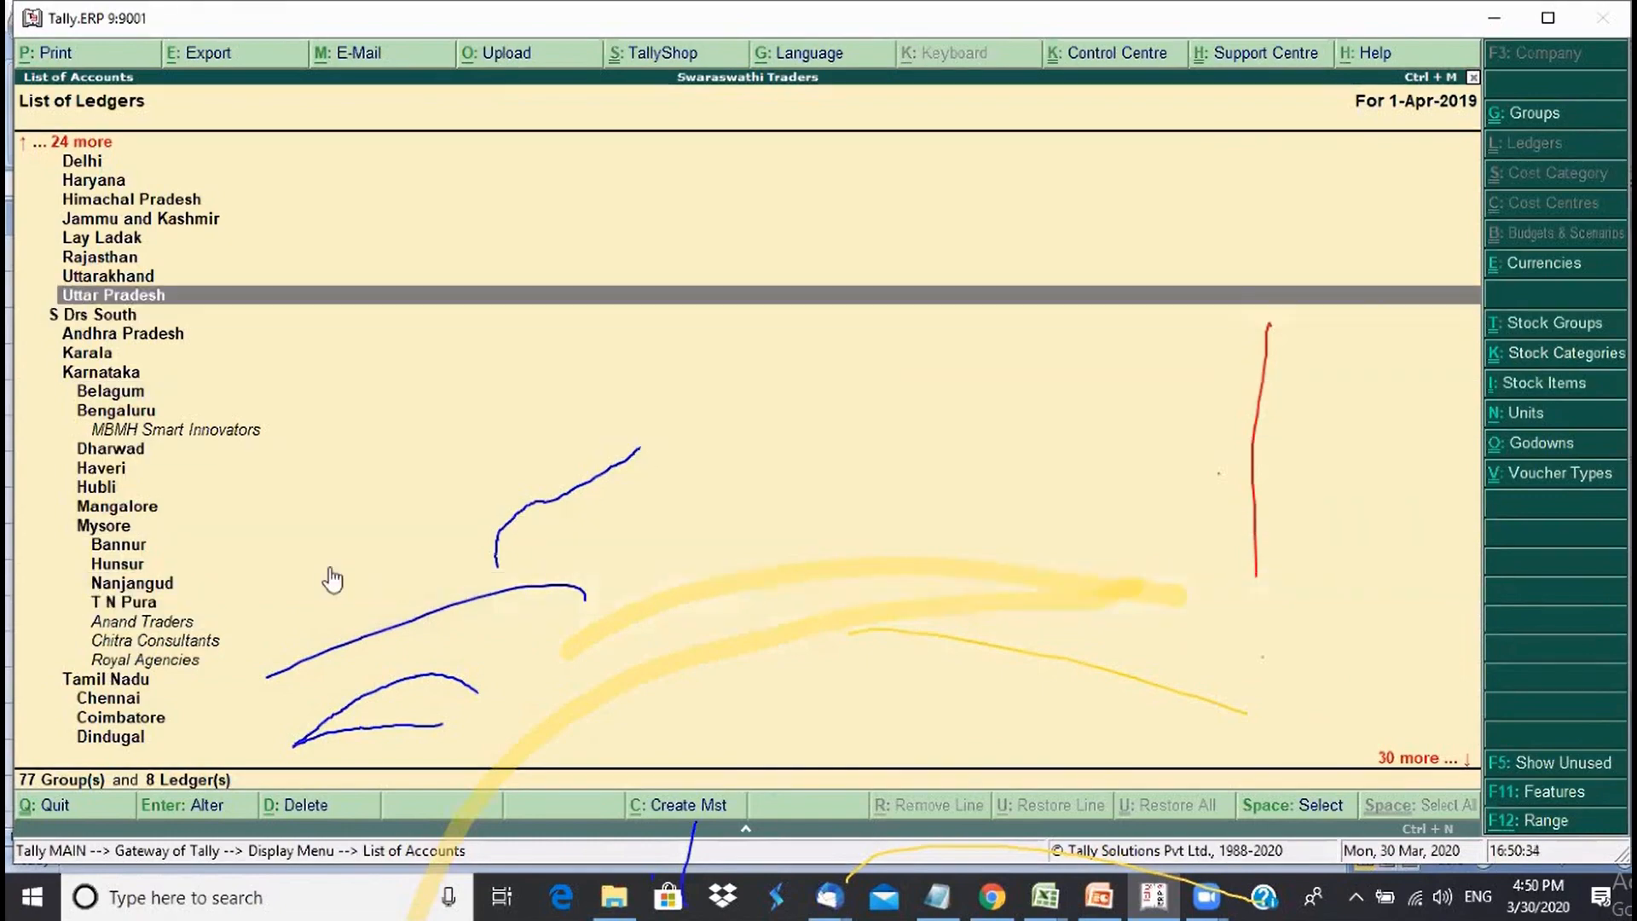
key("Up")
key("Up")
key("Up")
key("Up")
key("Up")
key("Up")
key("Up")
key("Up")
key("Up")
key("Up")
key("Up")
key("Up")
key("Up")
key("Up")
key("Up")
key("Up")
key("Up")
key("Up")
key("Up")
key("Up")
key("Escape")
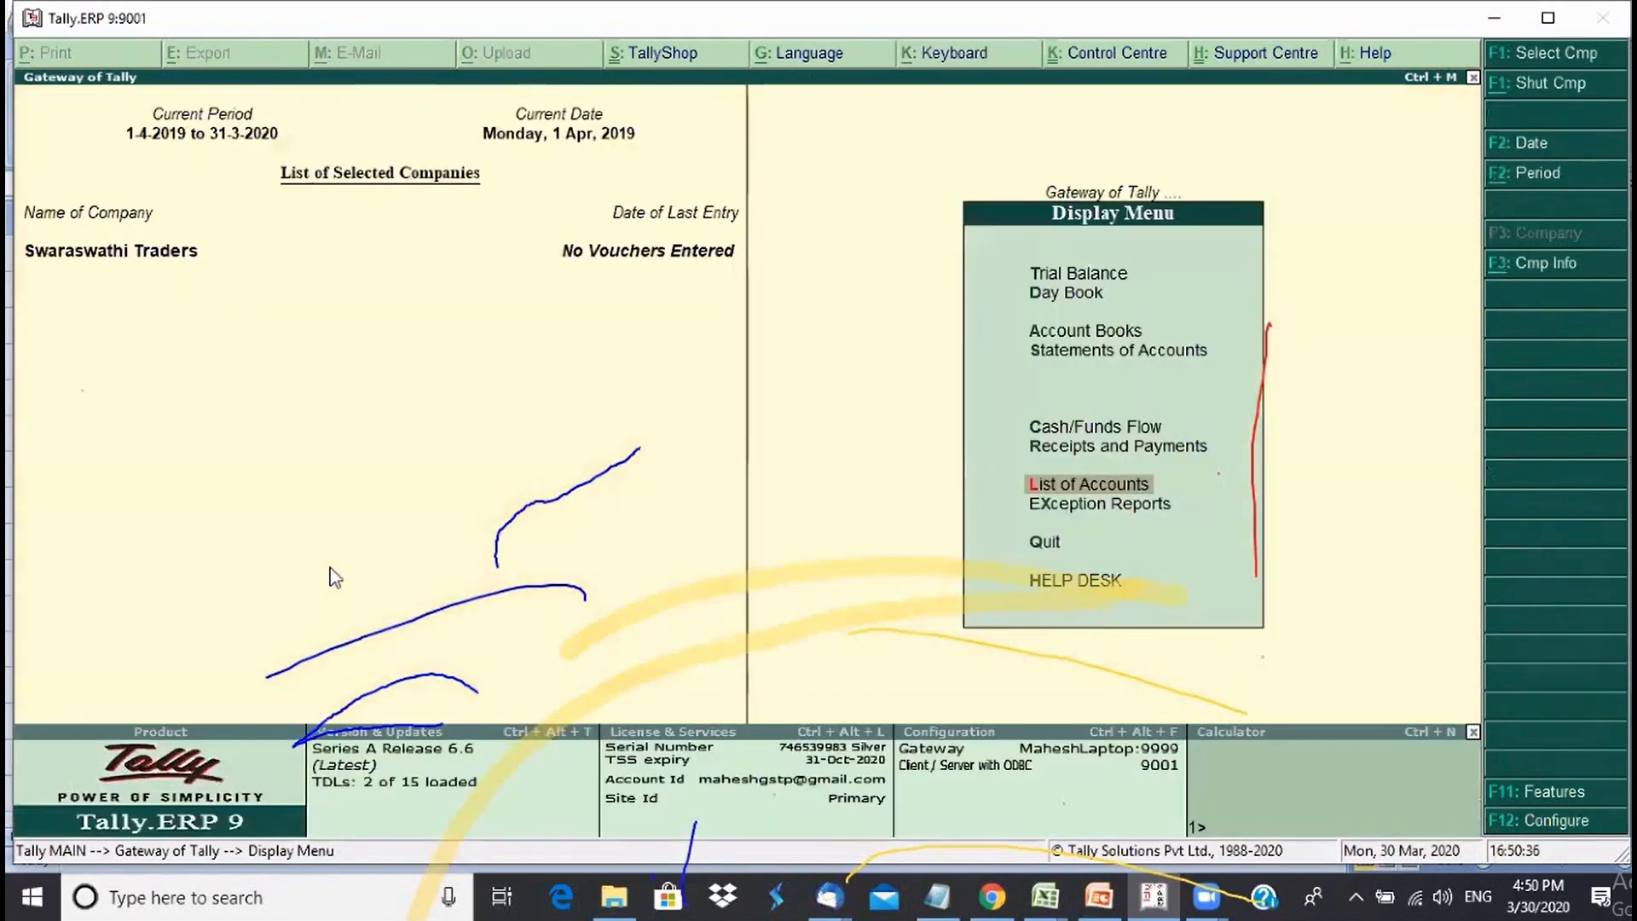
- Close the Display Menu to return to the Gateway of Tally
key("Escape")
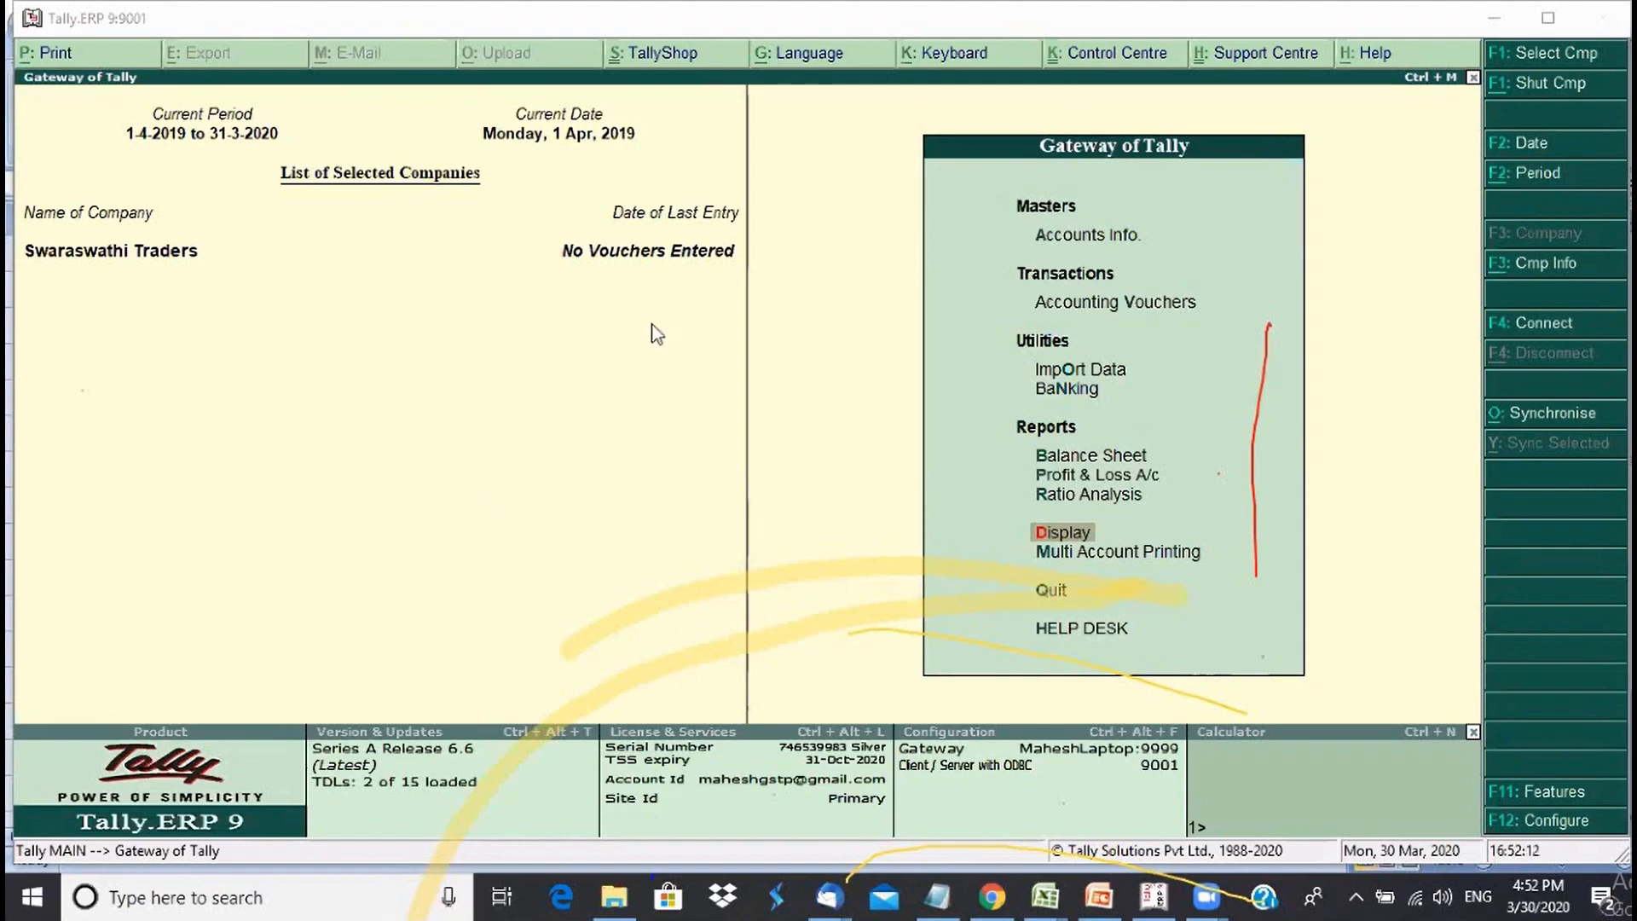
- Go to Accounts Info > Ledgers and start creating a single ledger
left_click(1076, 246)
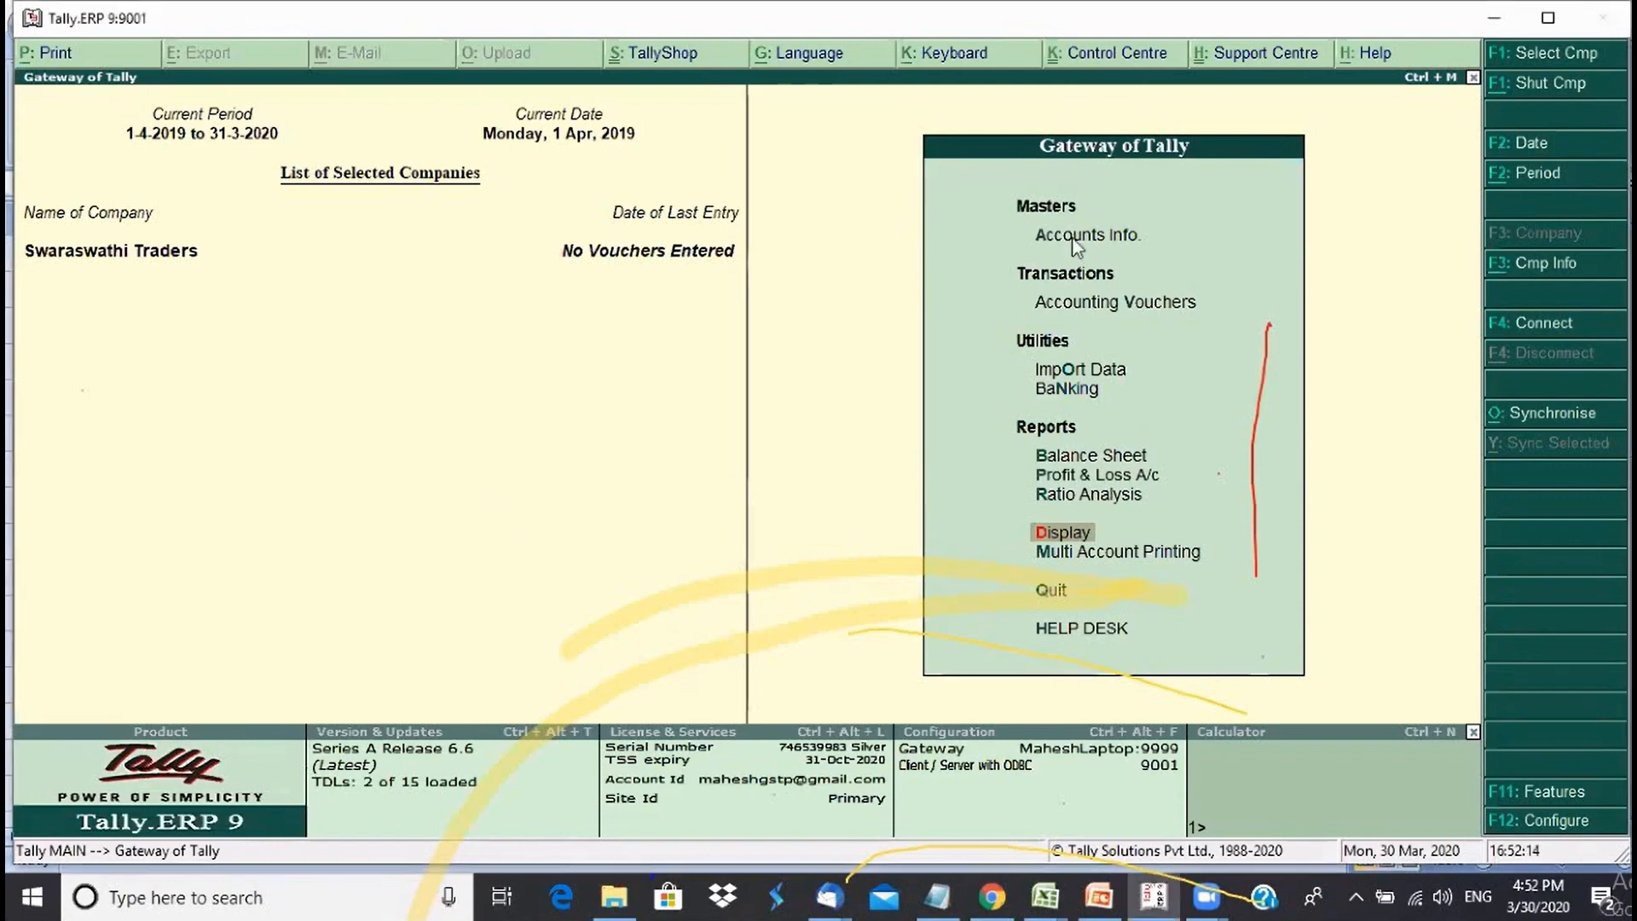
left_click(1076, 246)
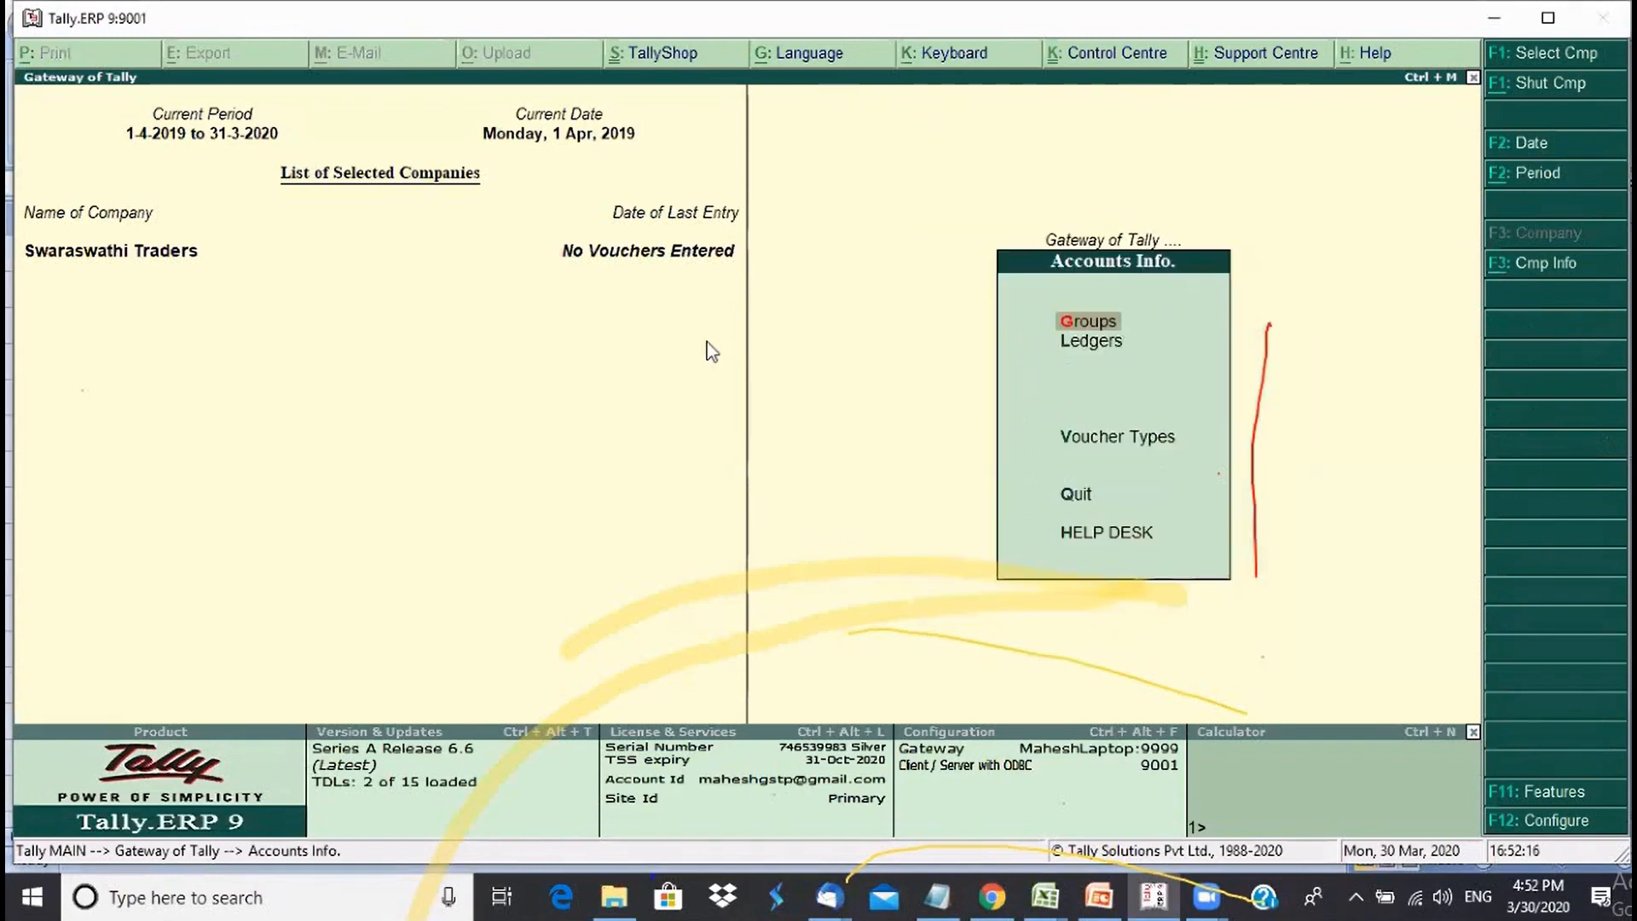
key("Down")
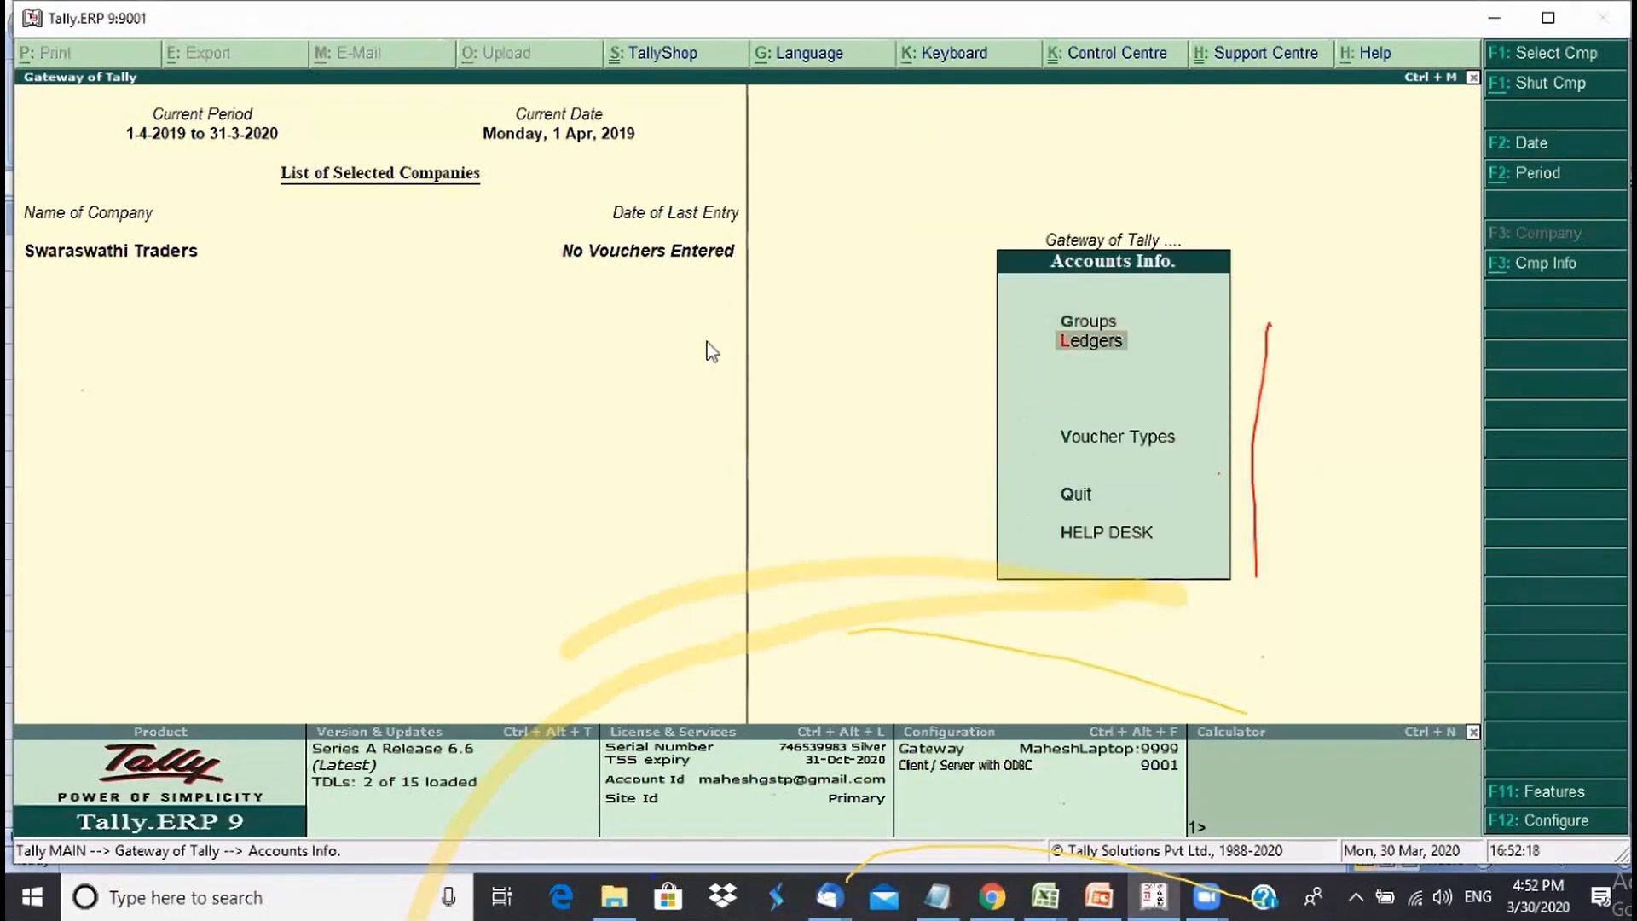
key("Return")
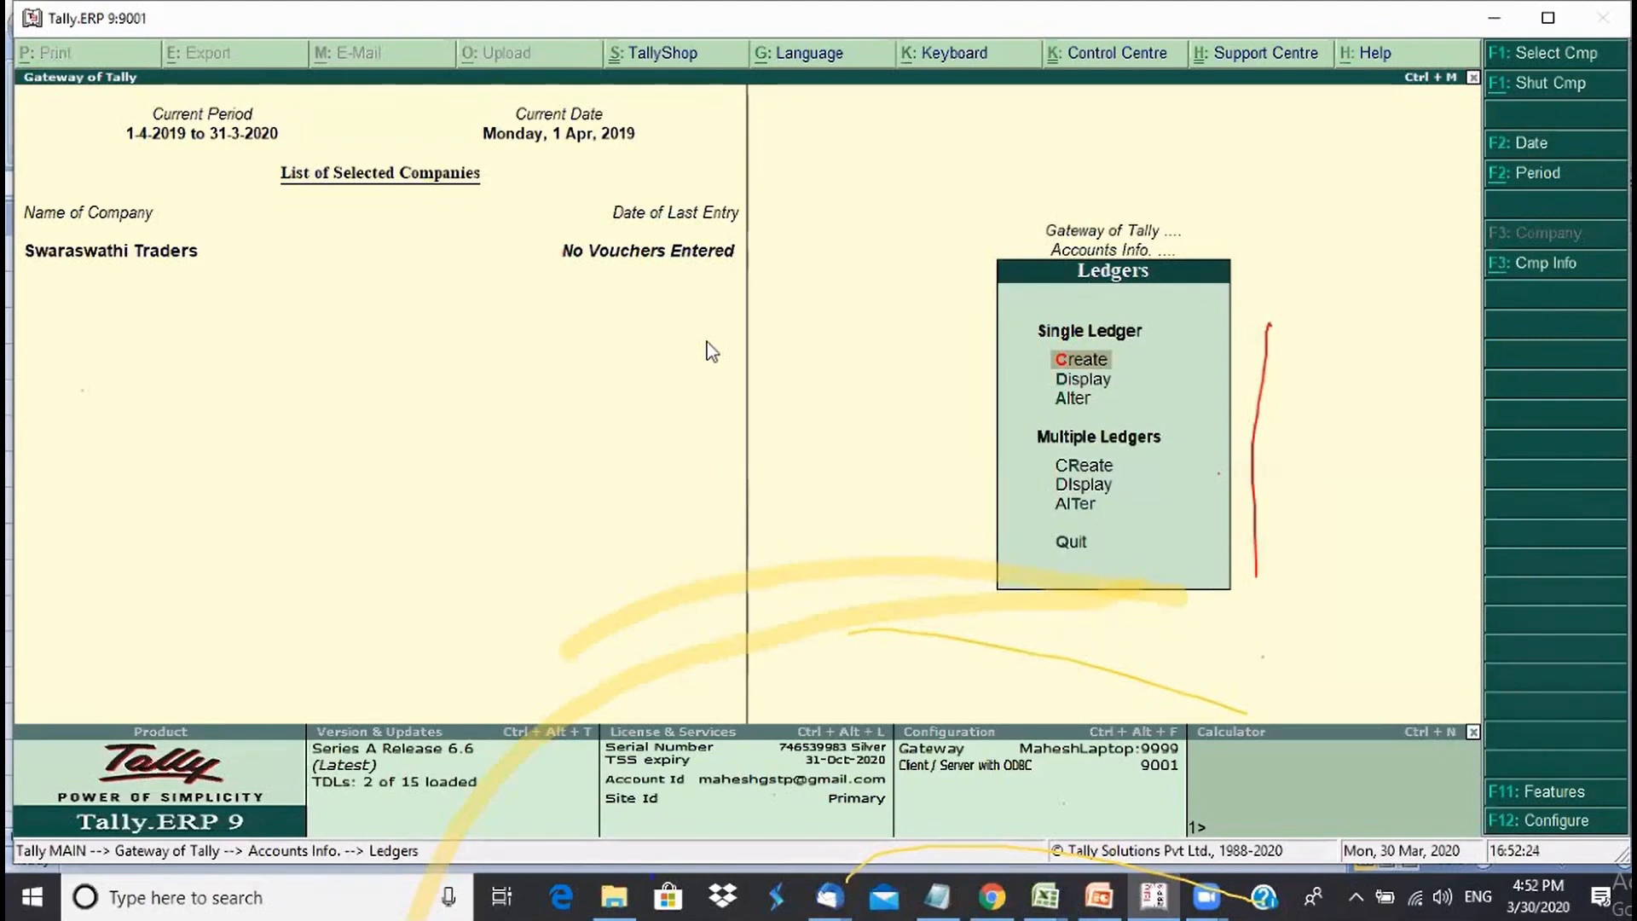
key("Return")
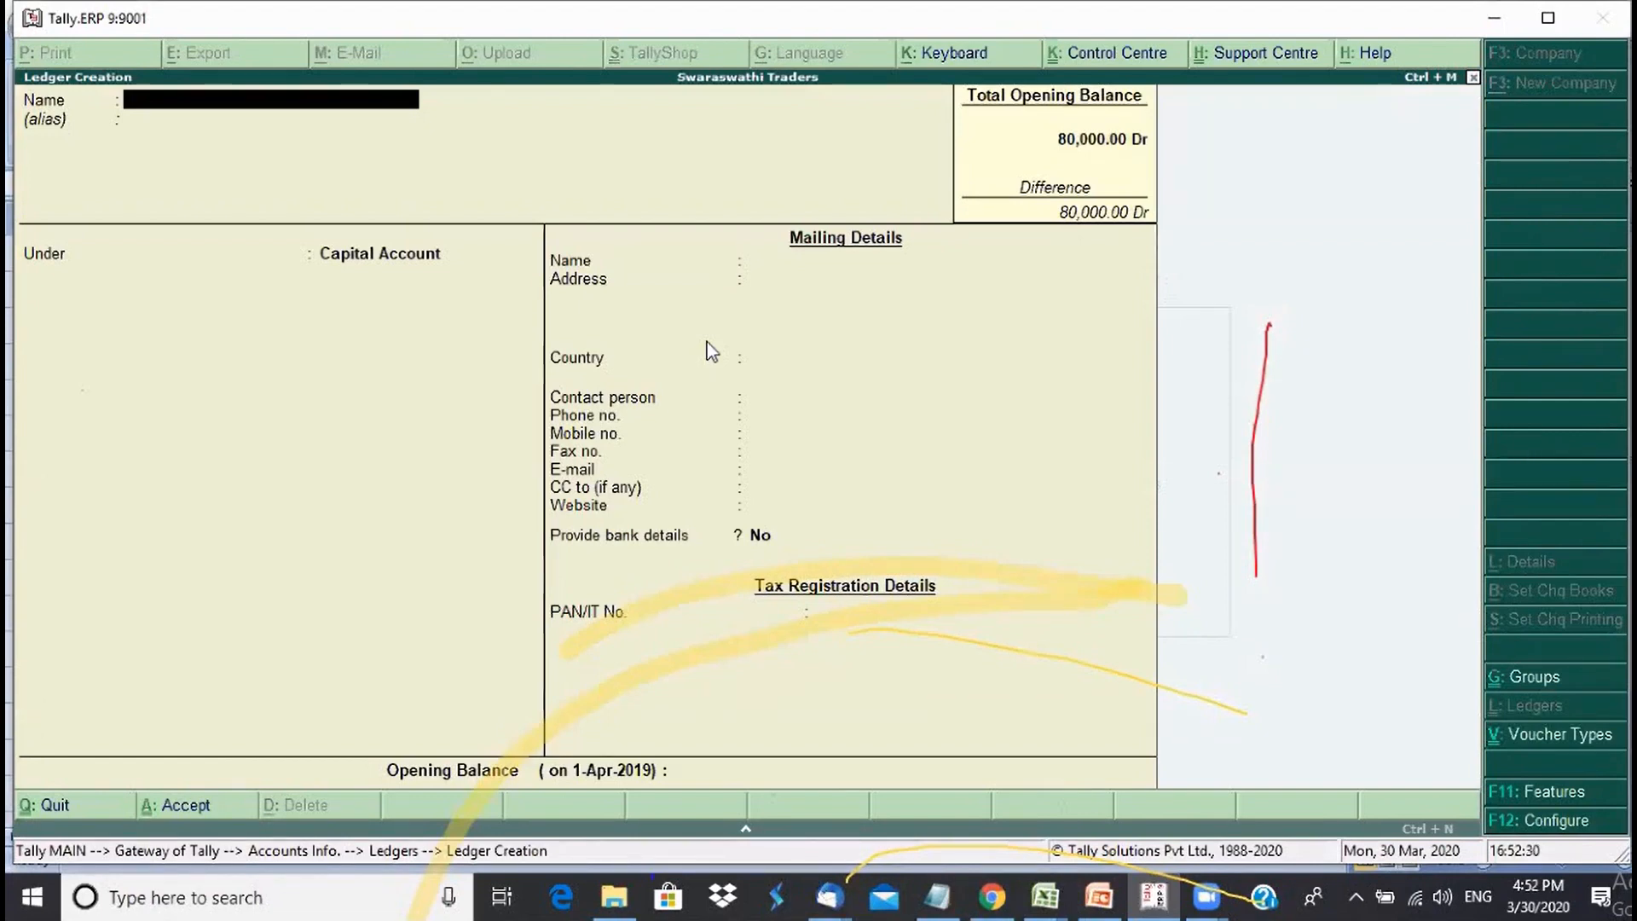
- Name the new ledger Mohan Bhandar and place it under Sundry Creditors
type("Mohan Bha")
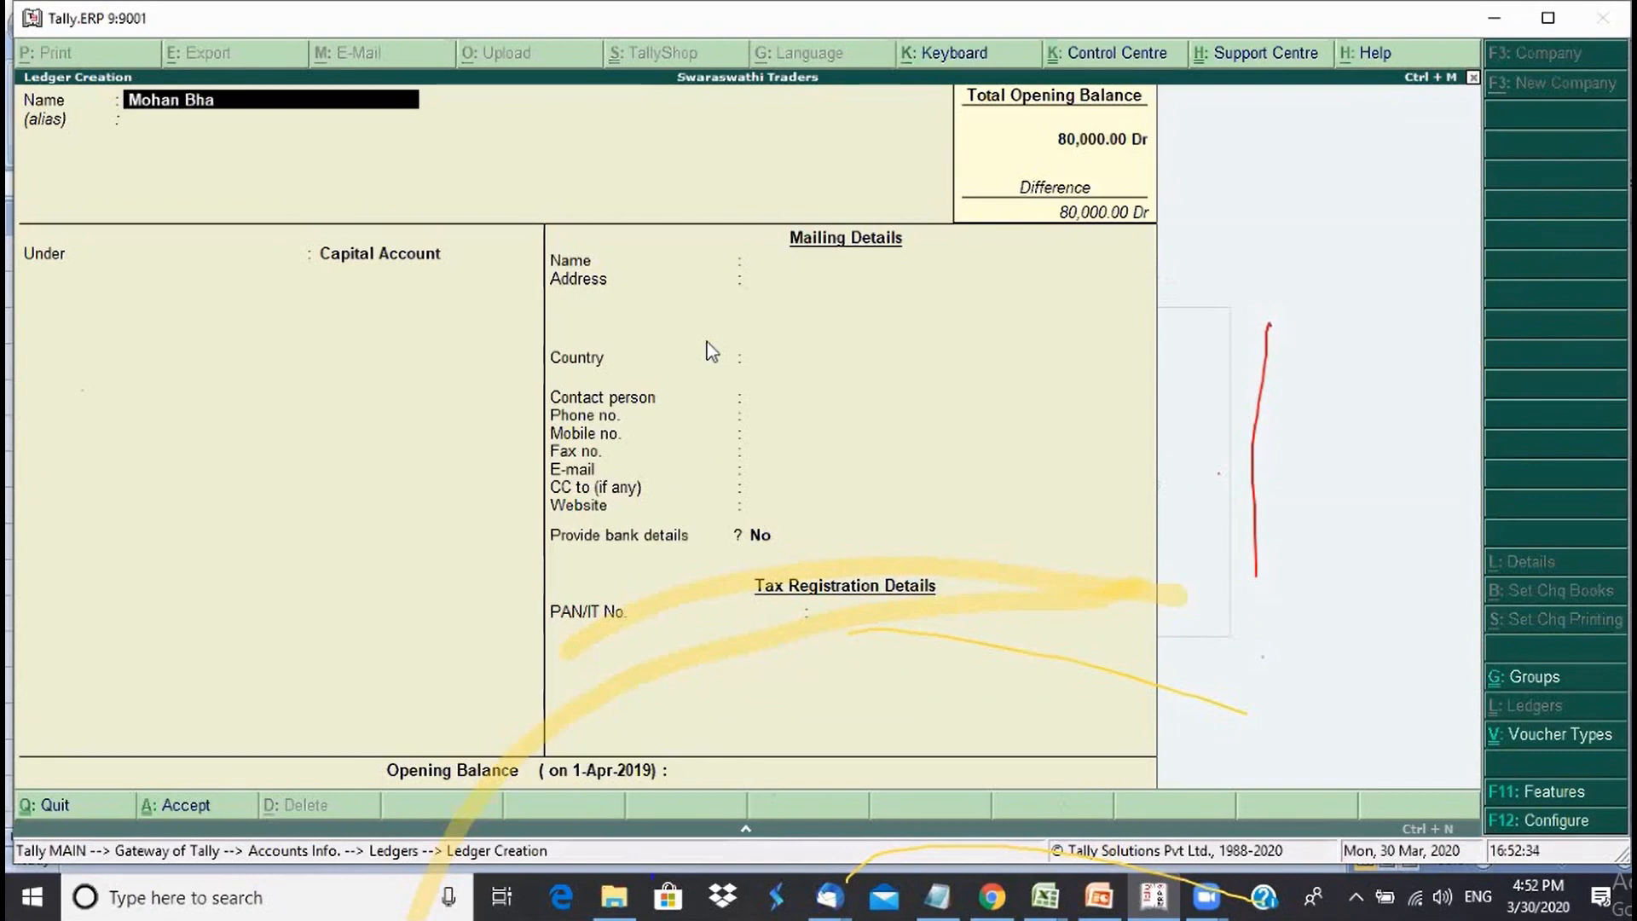
type("ndar")
key("Return")
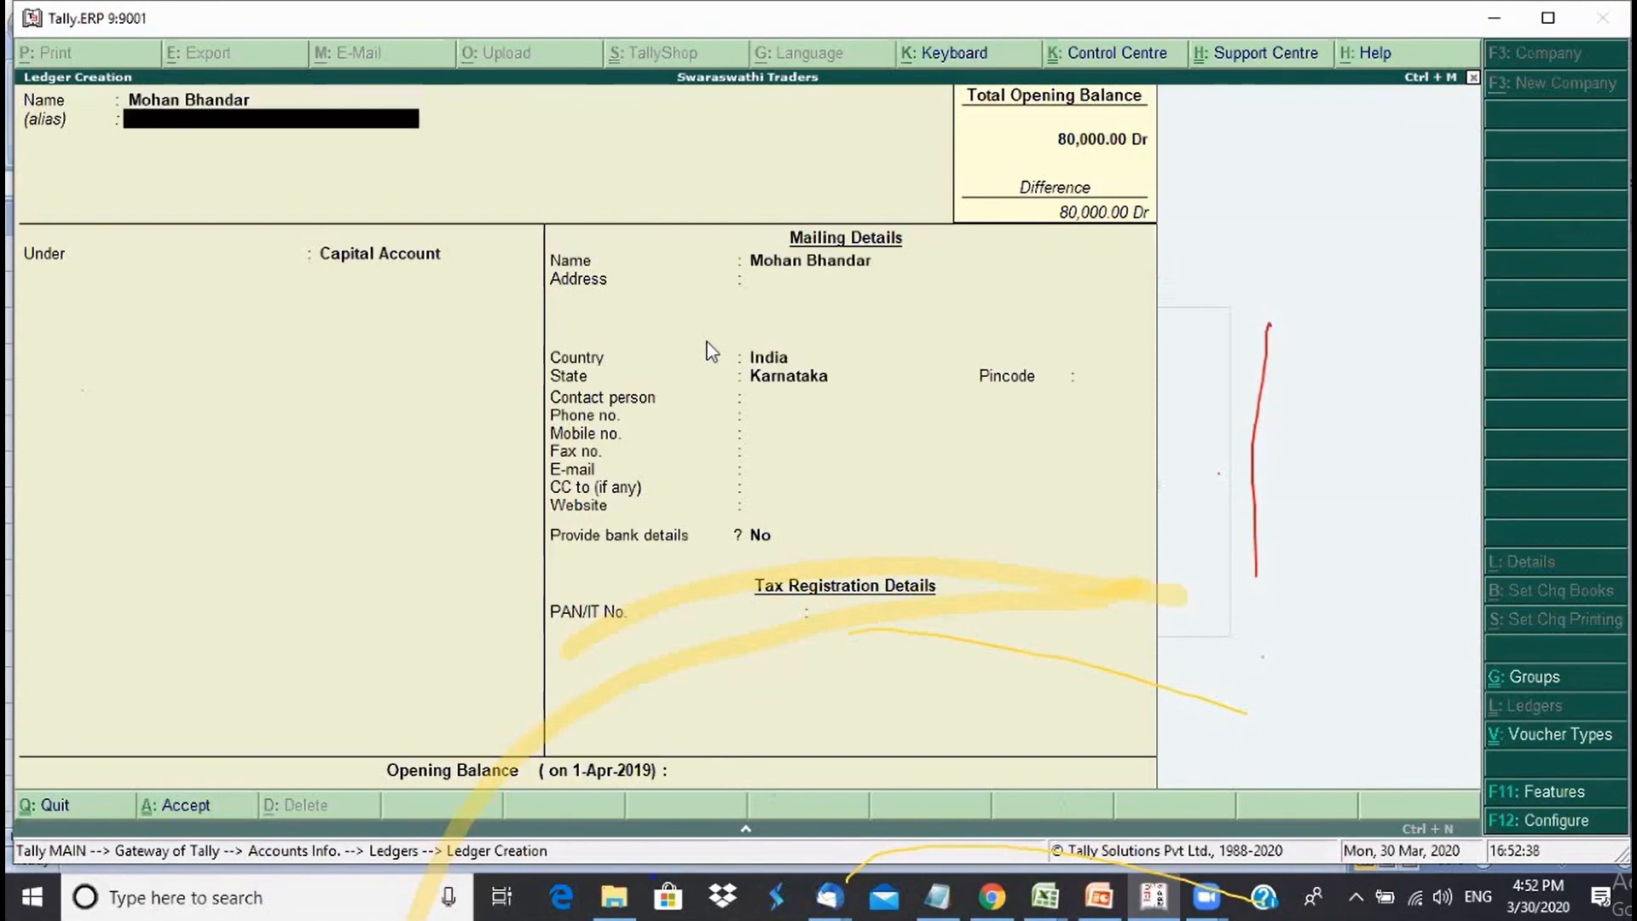
key("Return")
type("Sun")
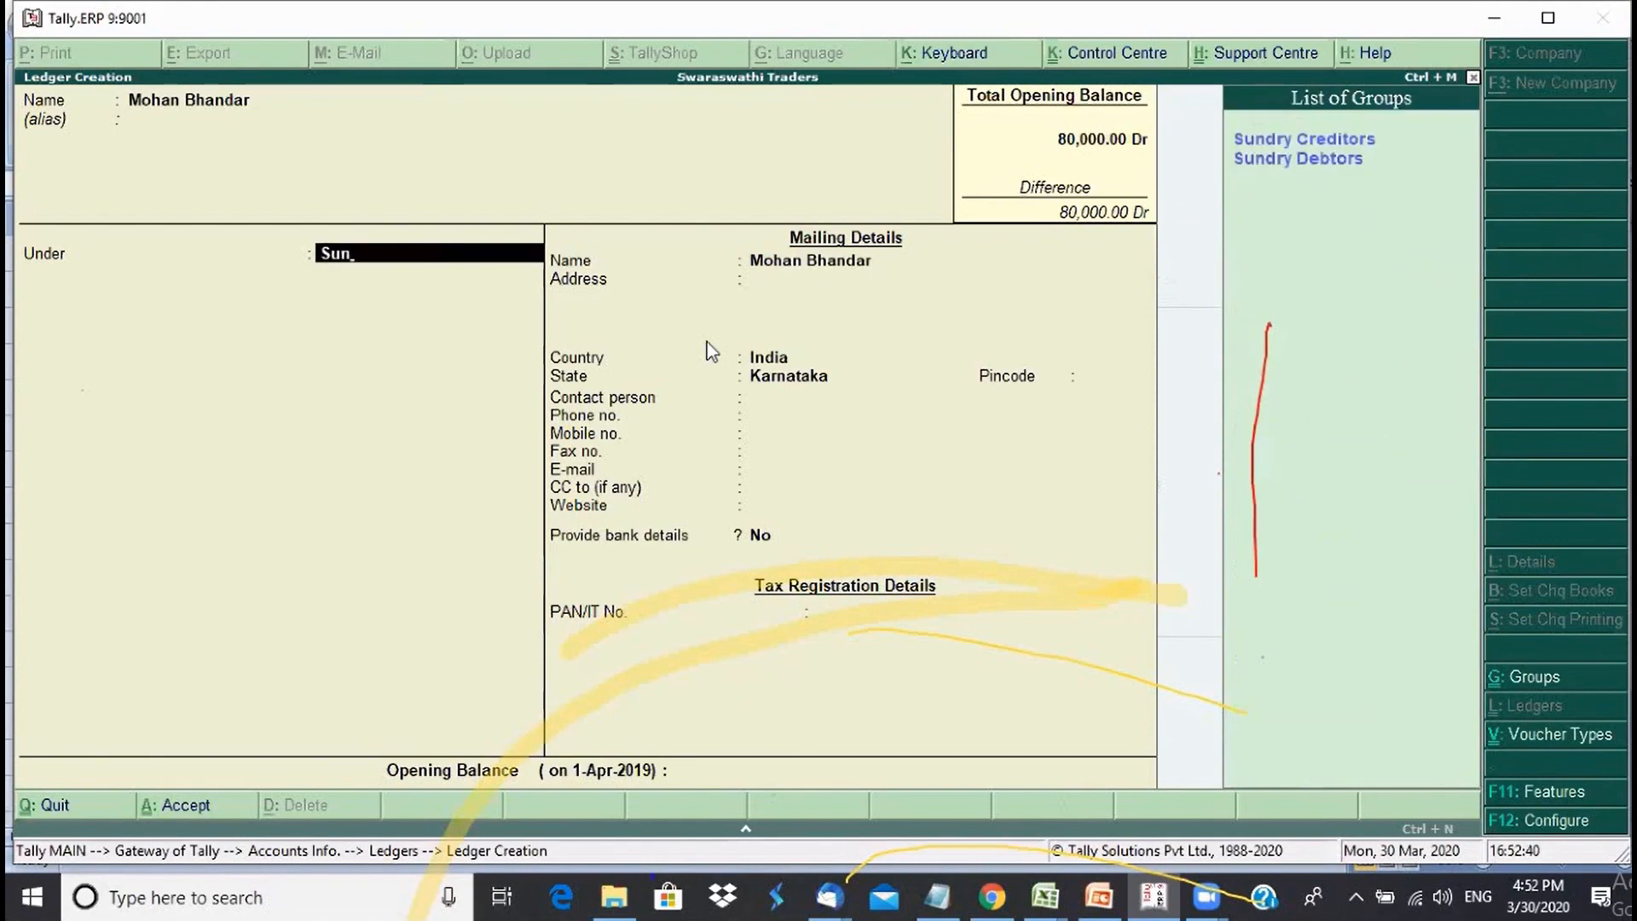
key("Return")
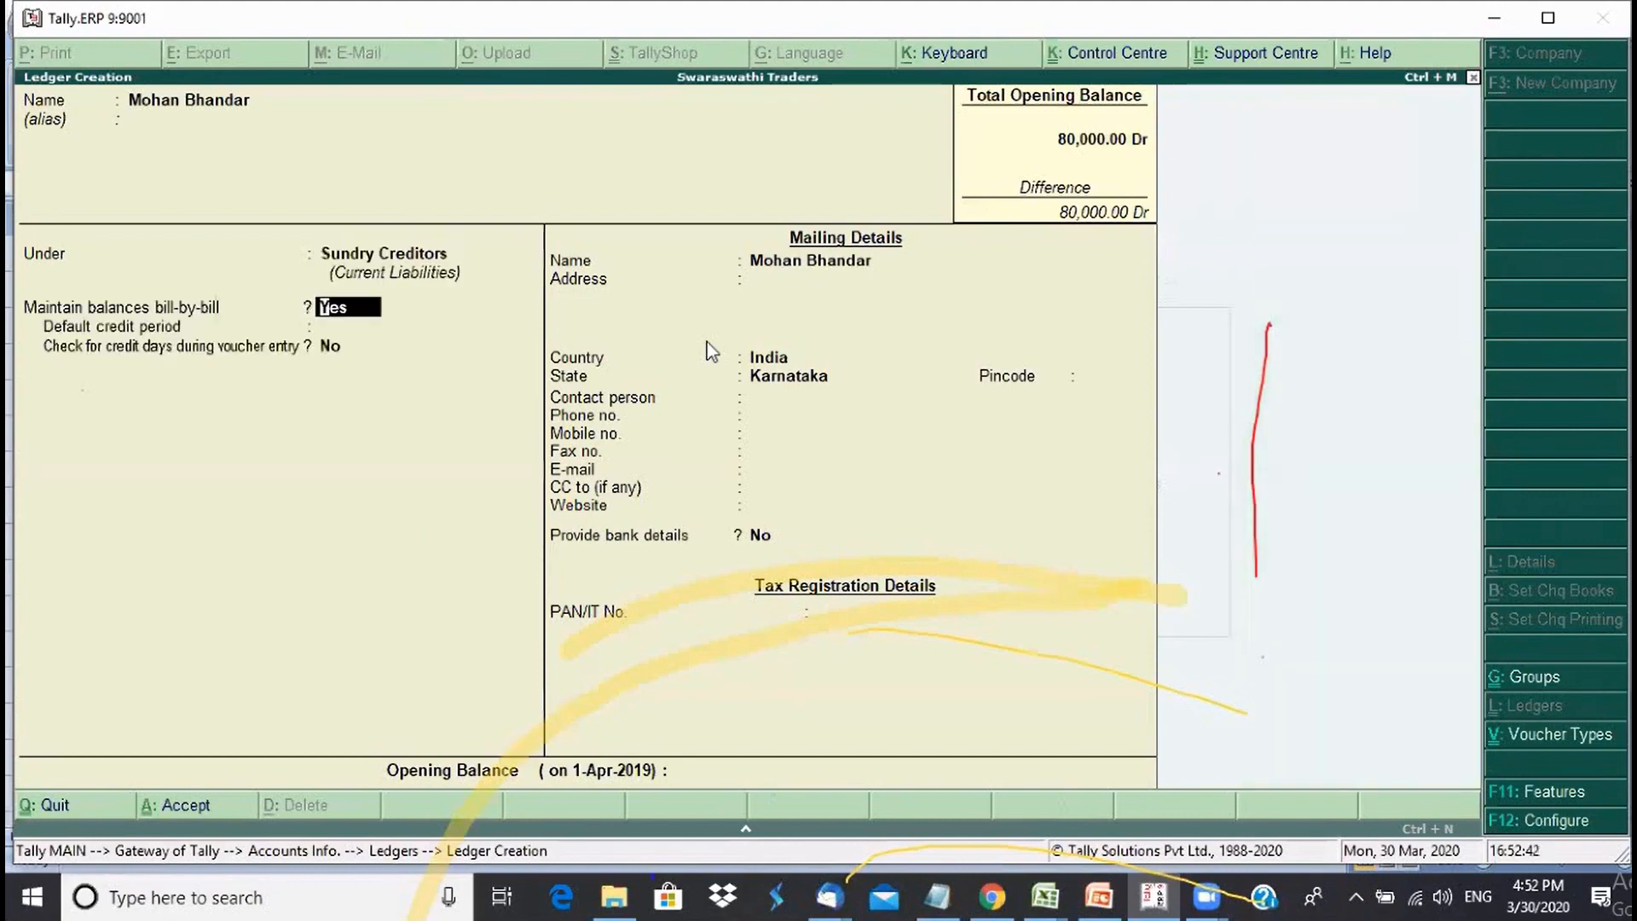
key("Return")
key("Return")
key("Return")
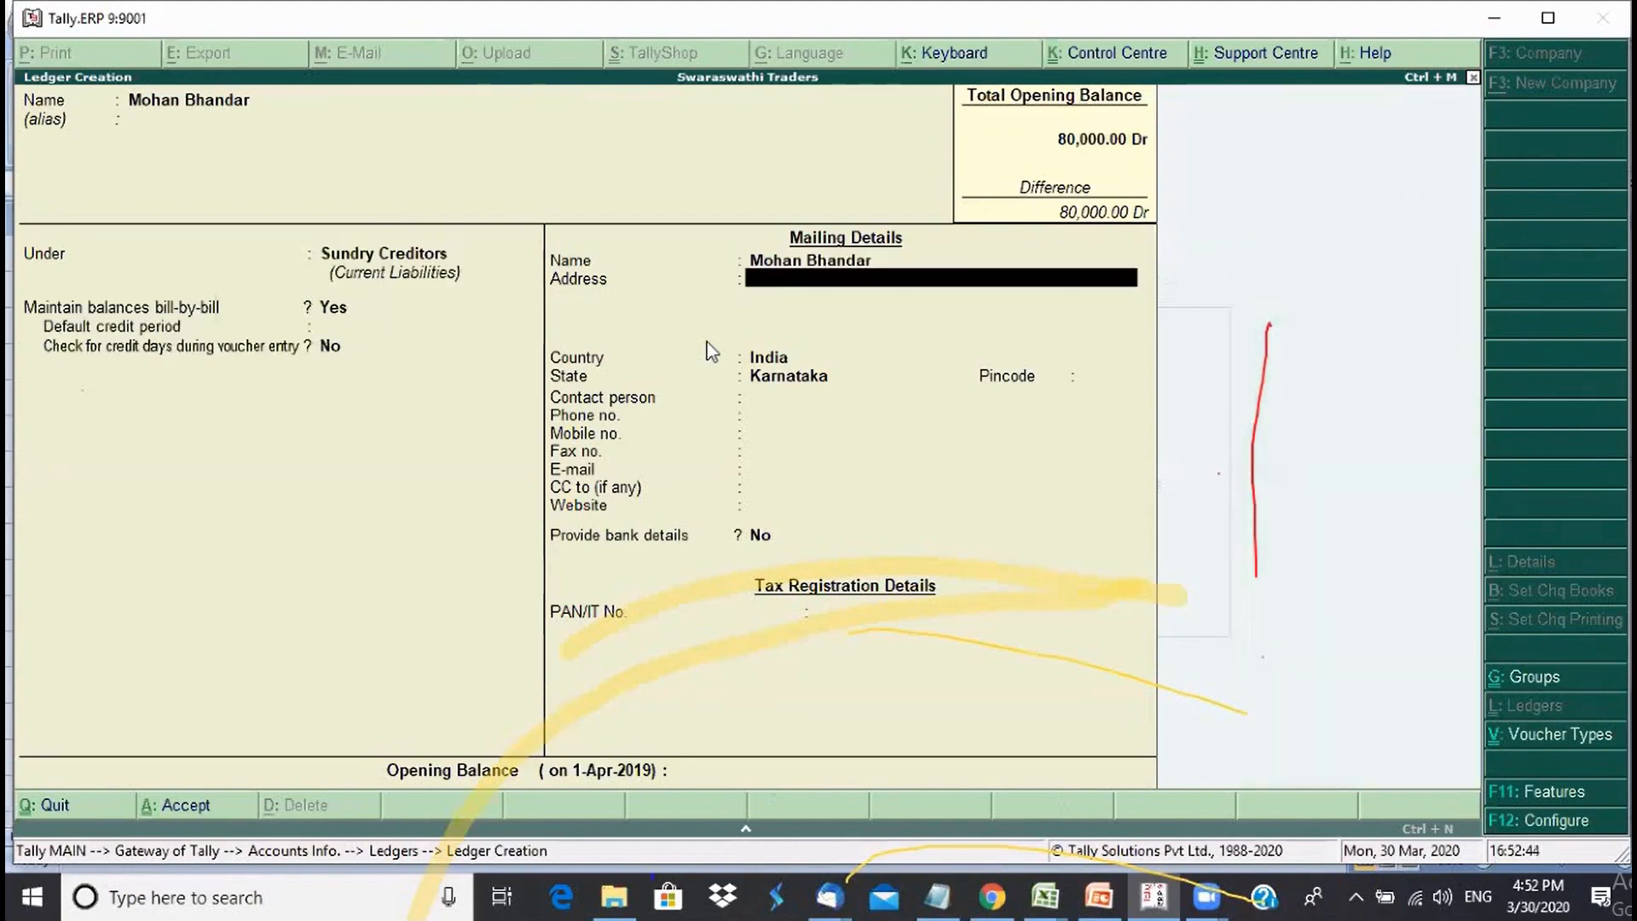
key("Return")
key("Return")
key("Return")
key("Return")
key("Return")
key("Return")
key("Return")
key("Return")
key("Return")
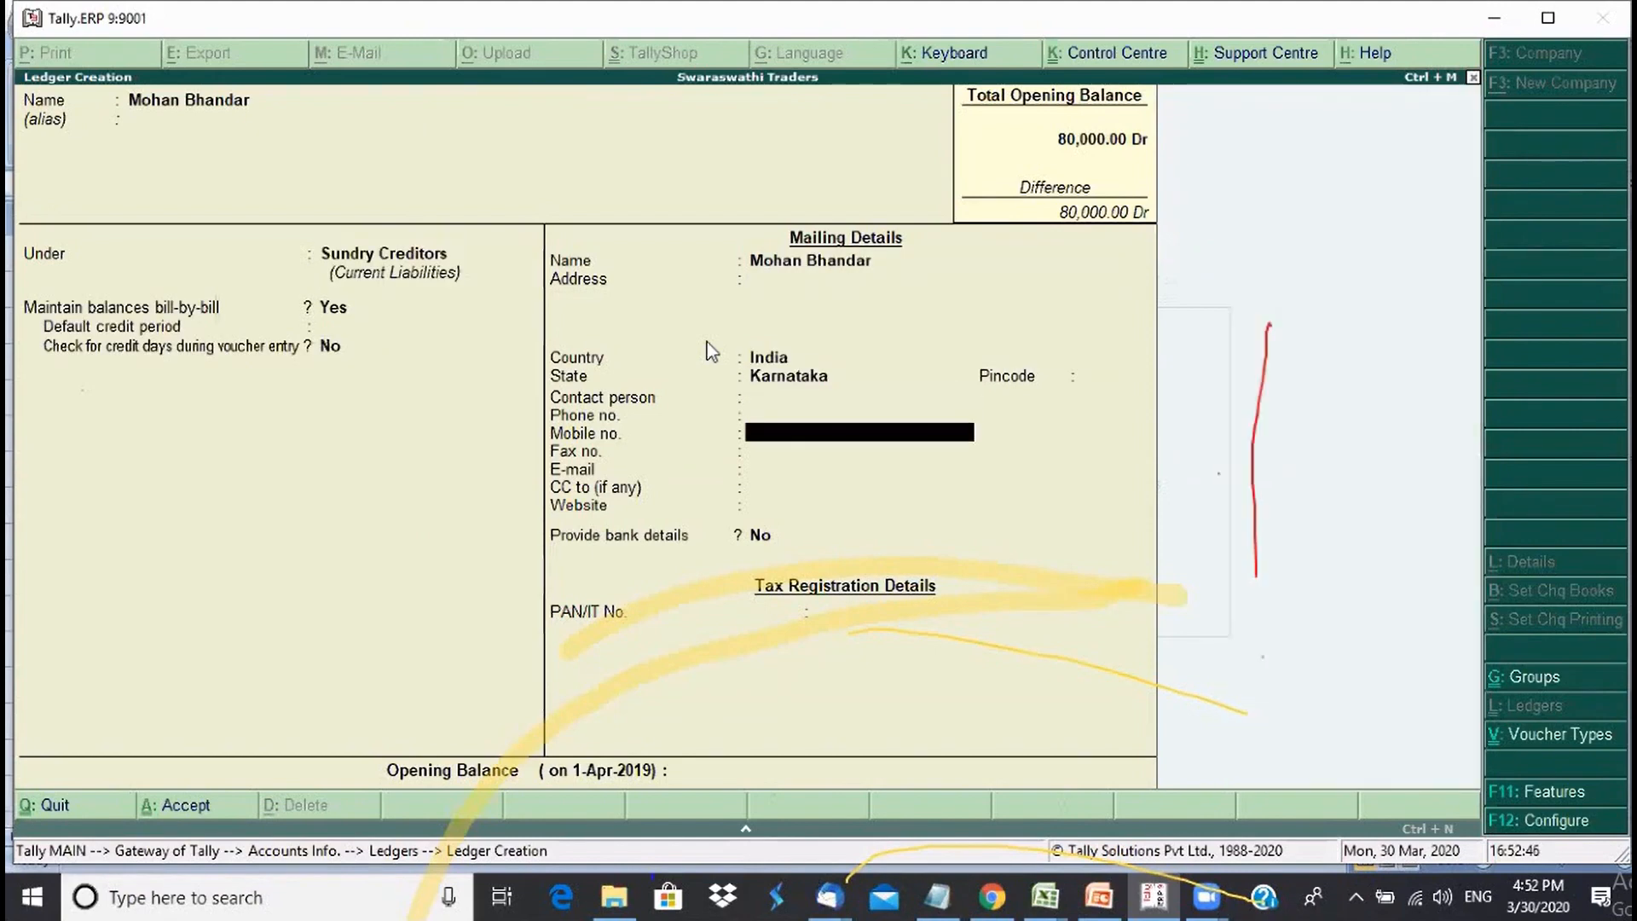
key("Return")
key("Return")
key("Return")
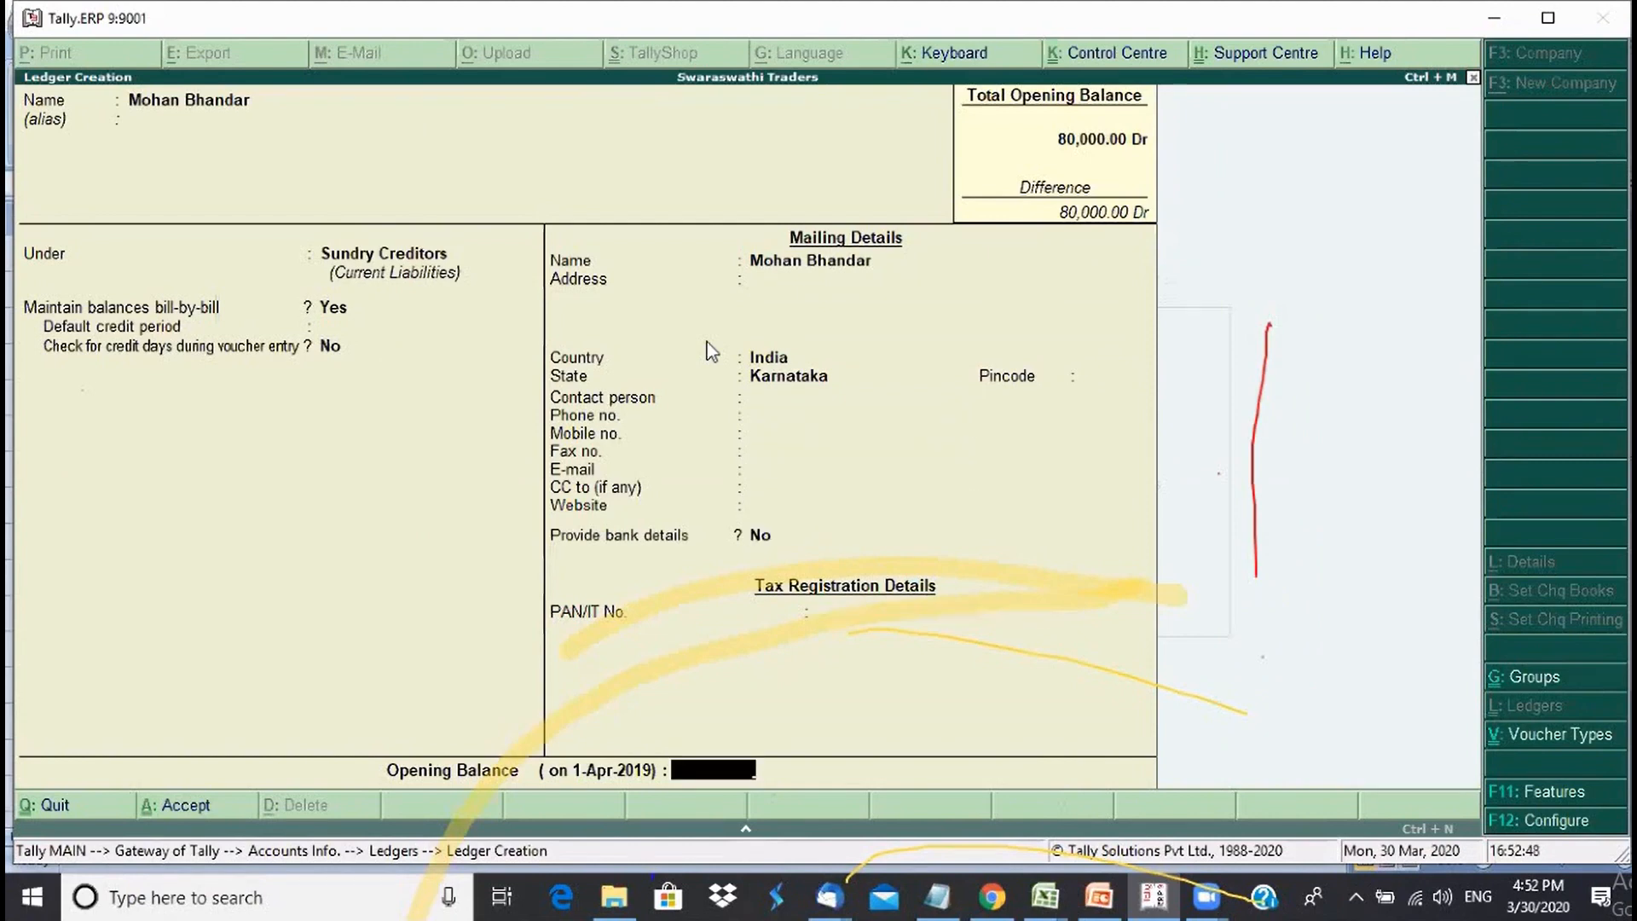
- Enter a 30,000 Cr opening balance for Mohan Bhandar and open its bill-wise breakup
type("30000")
key("Return")
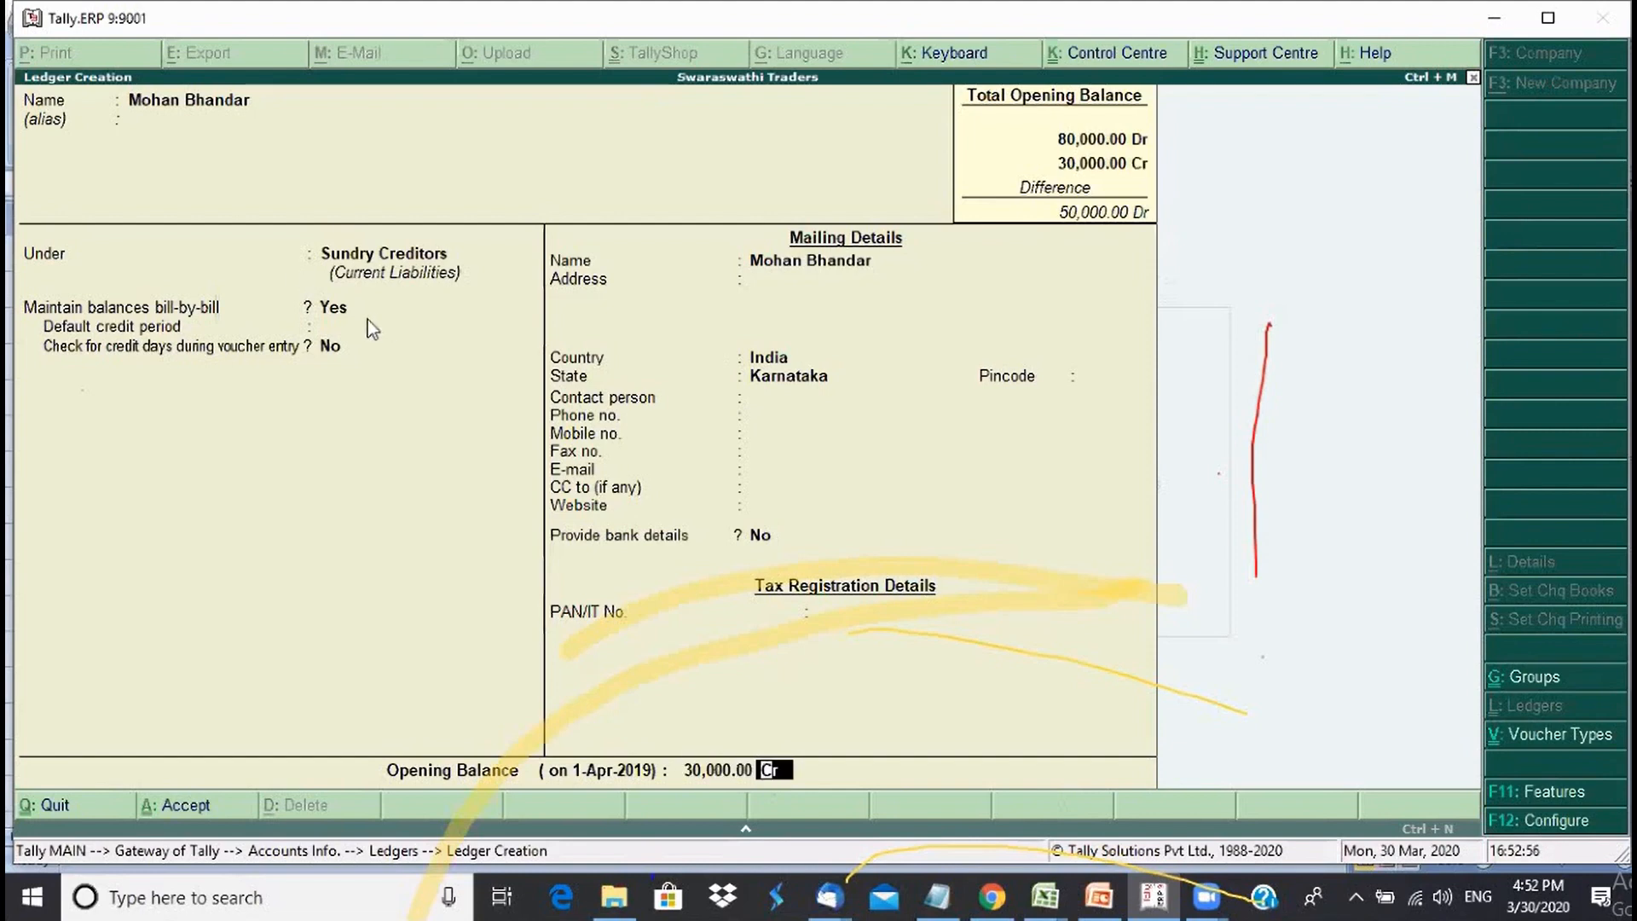
left_click(339, 314)
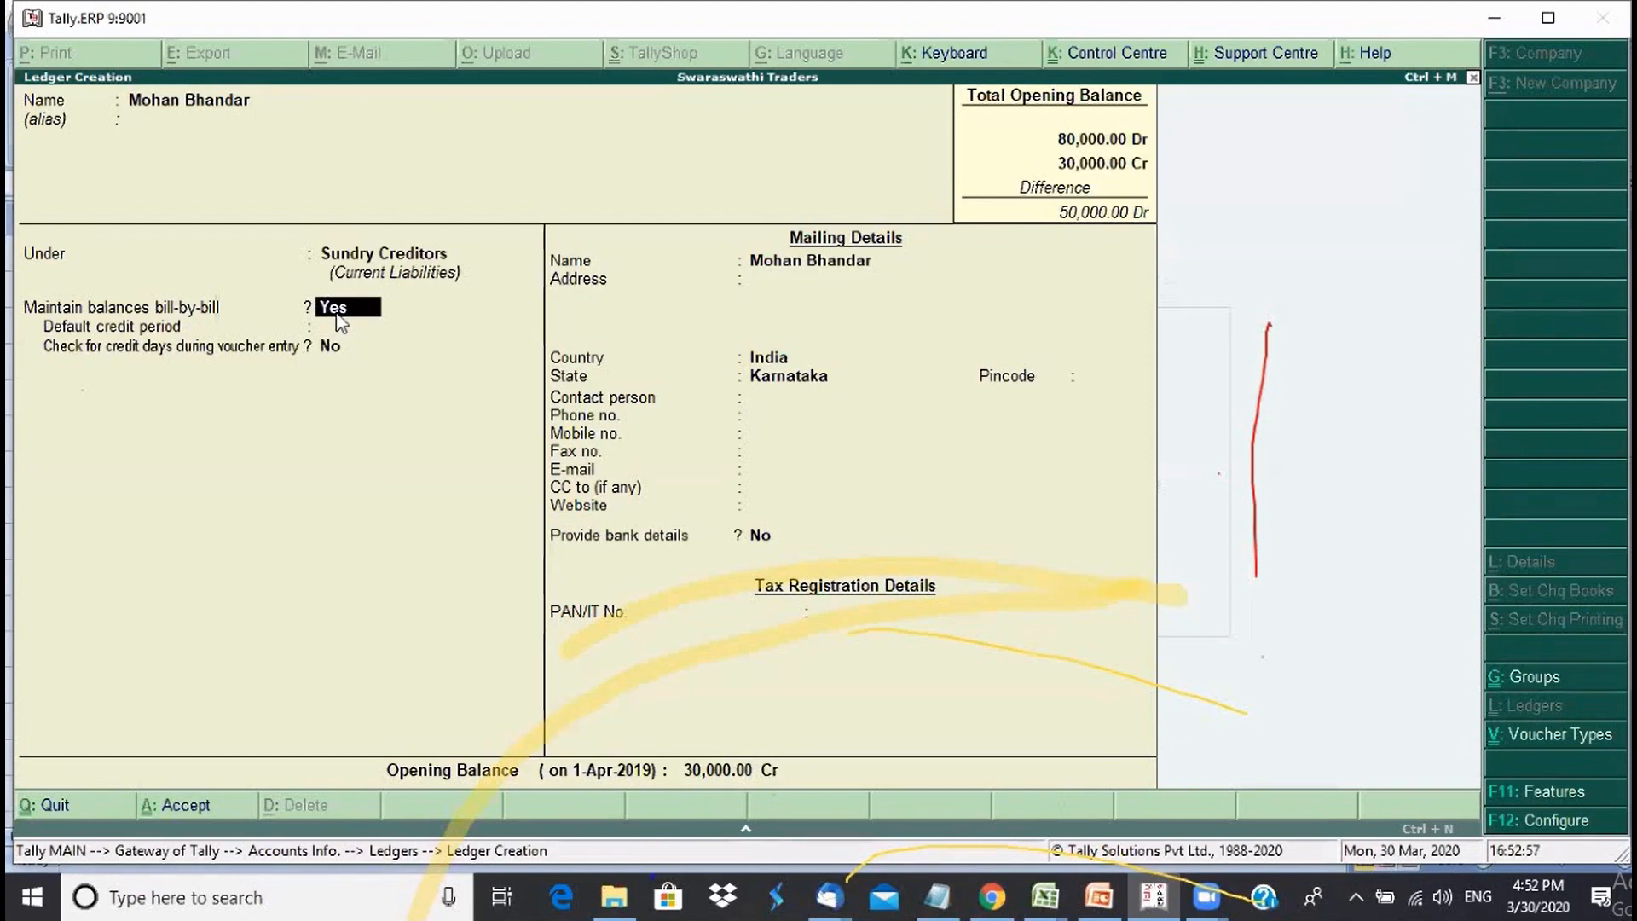
left_click(744, 773)
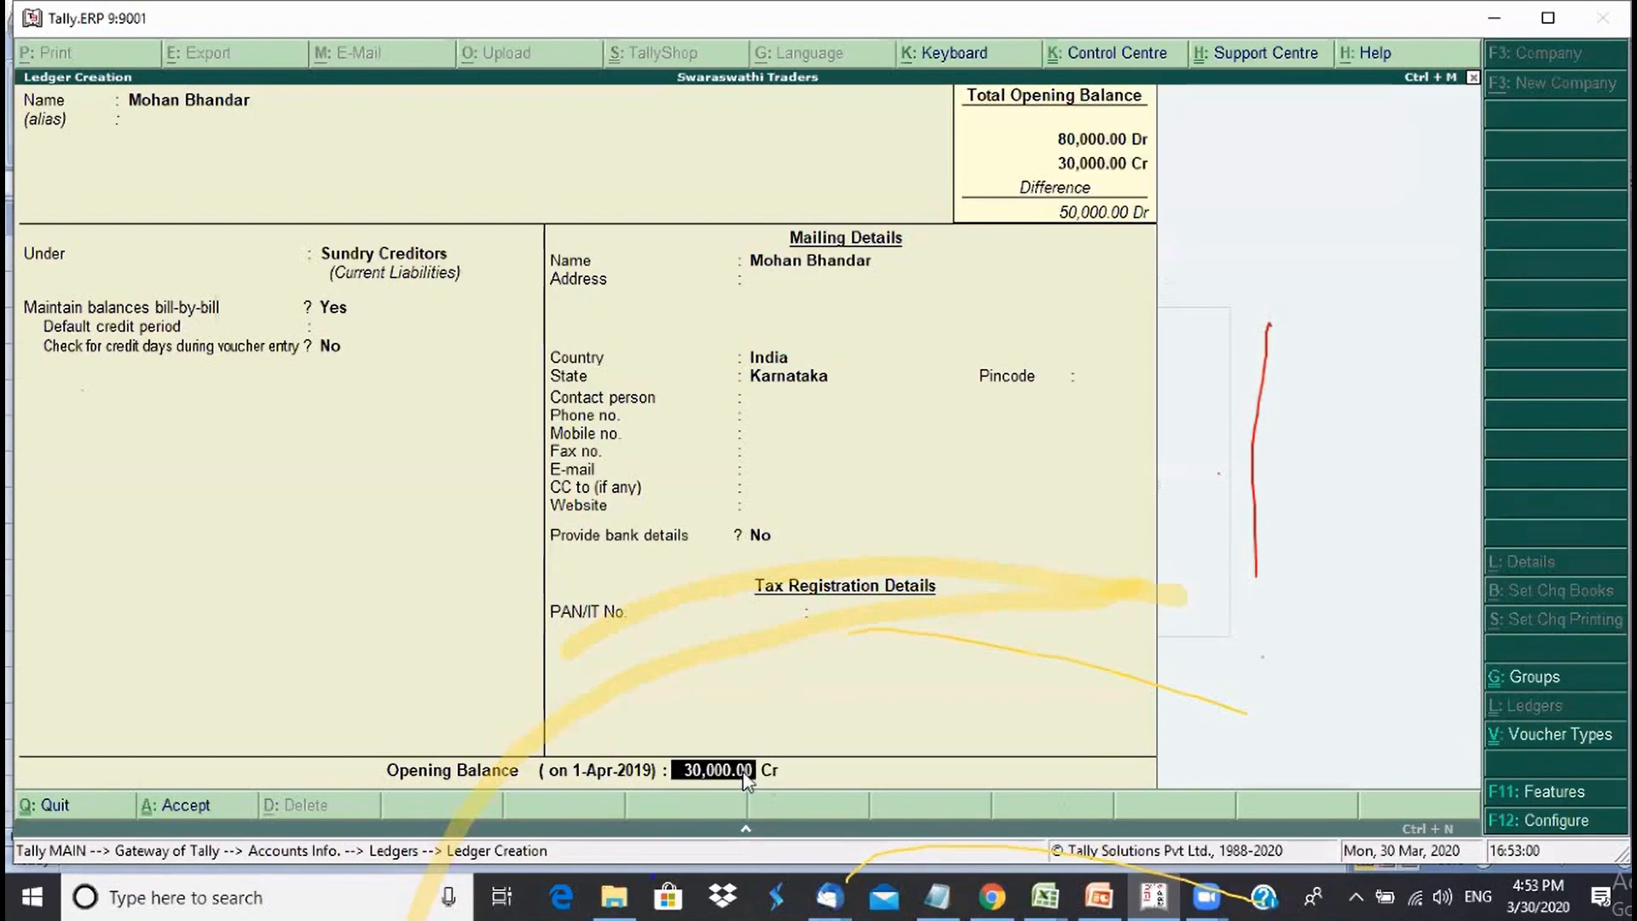
key("Return")
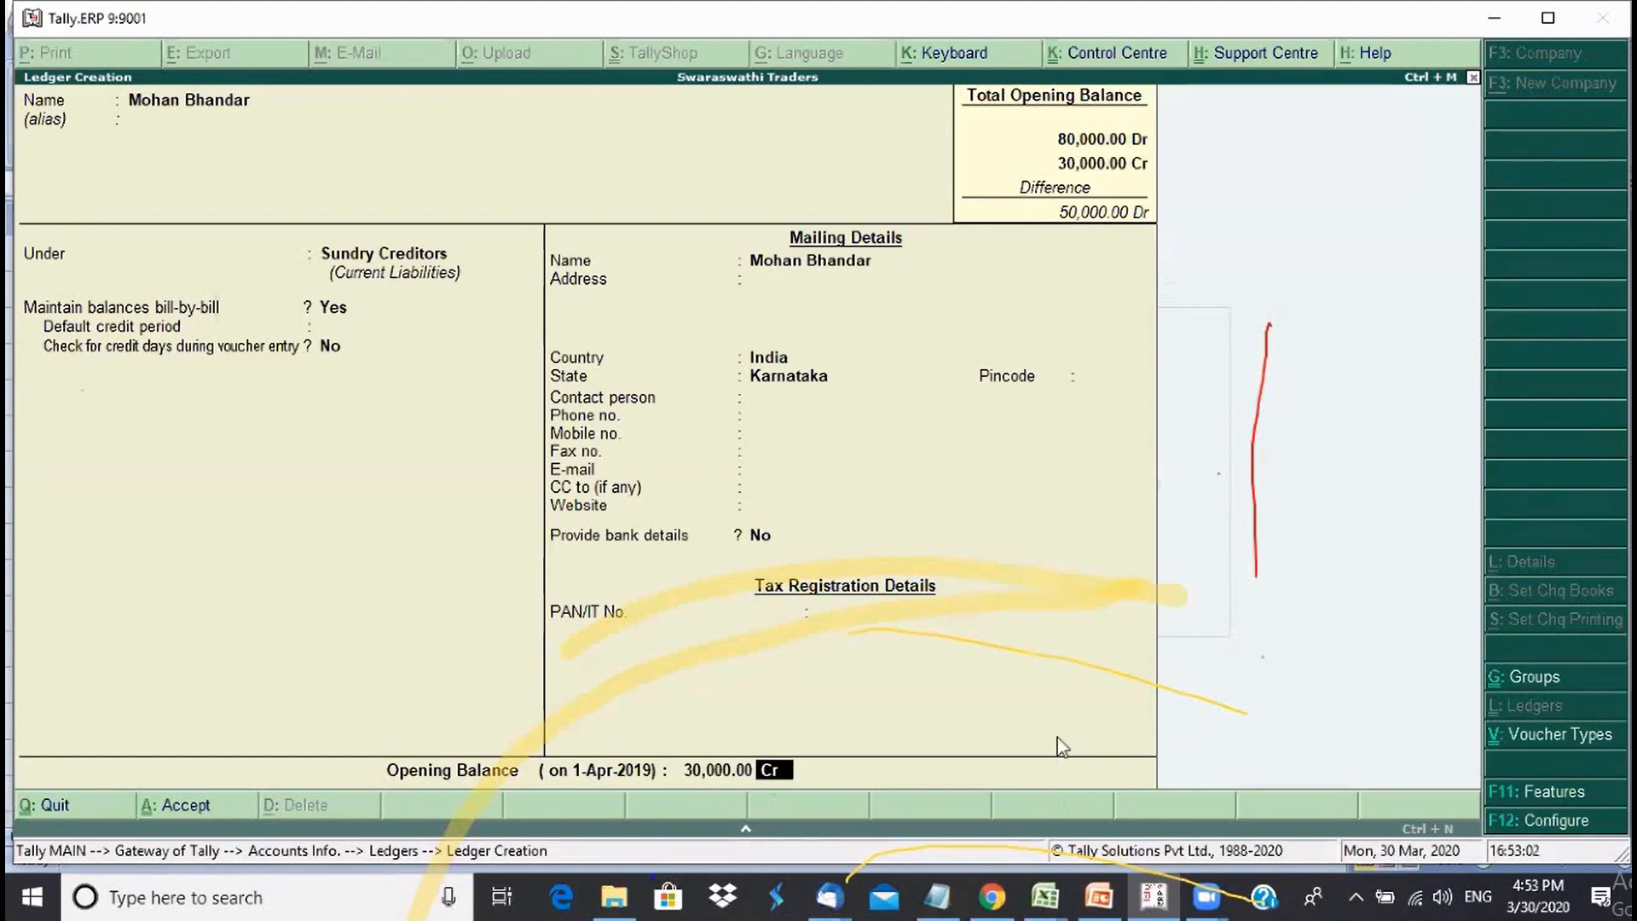
key("Return")
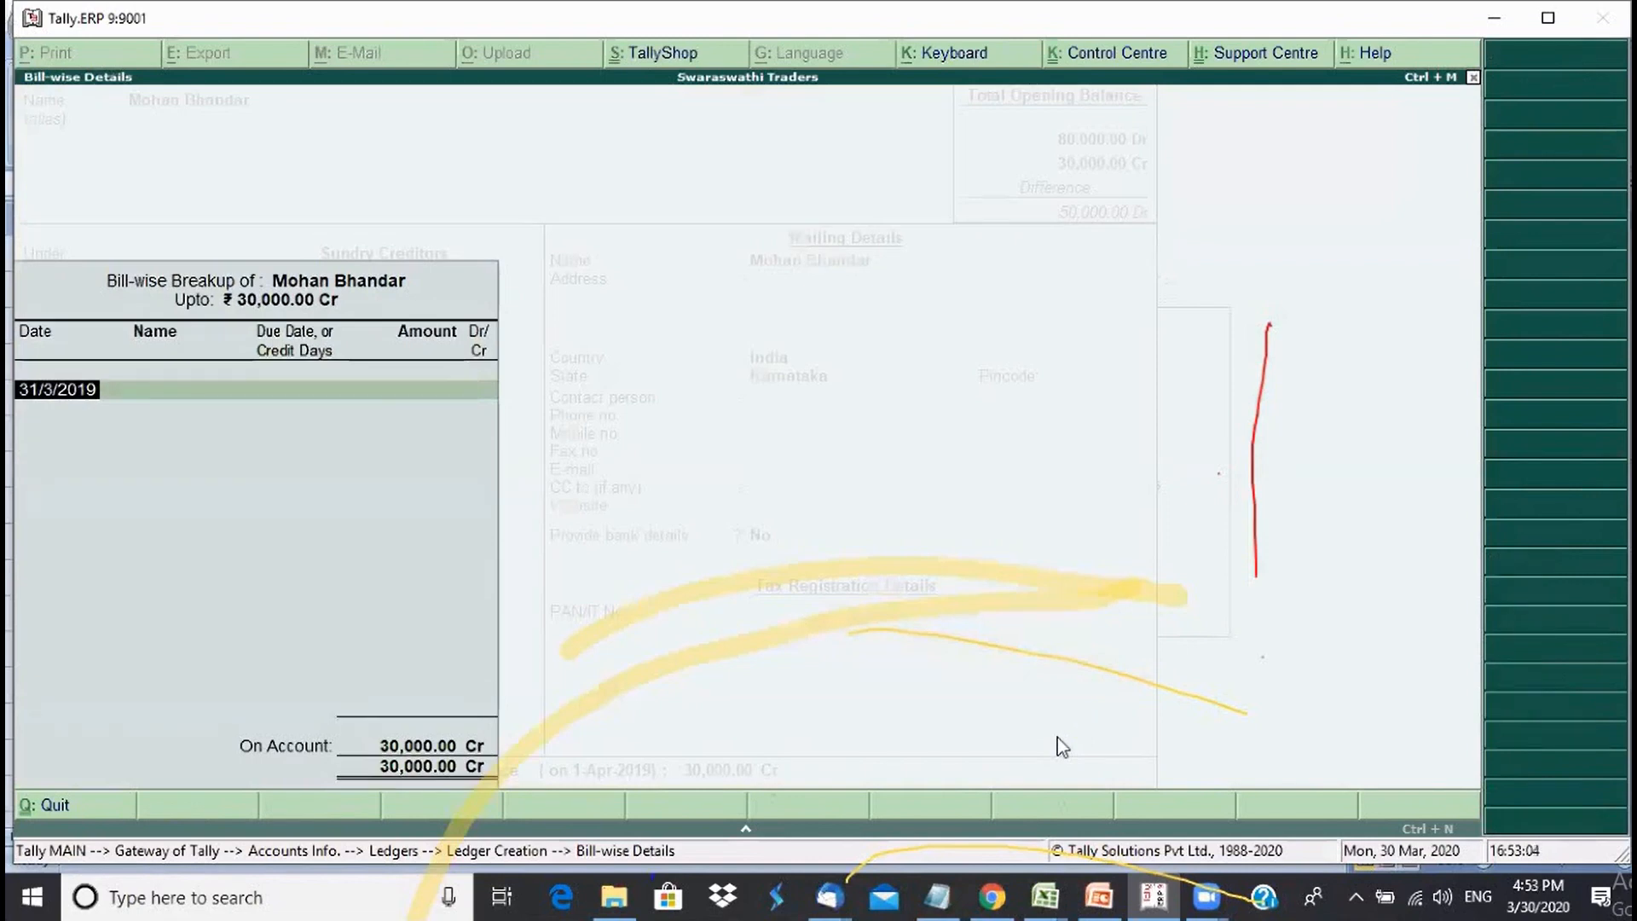
- Enter bill 456 for 18,000 Cr and bill 763 for 12,000 Cr, both dated 31-3-2019
key("Return")
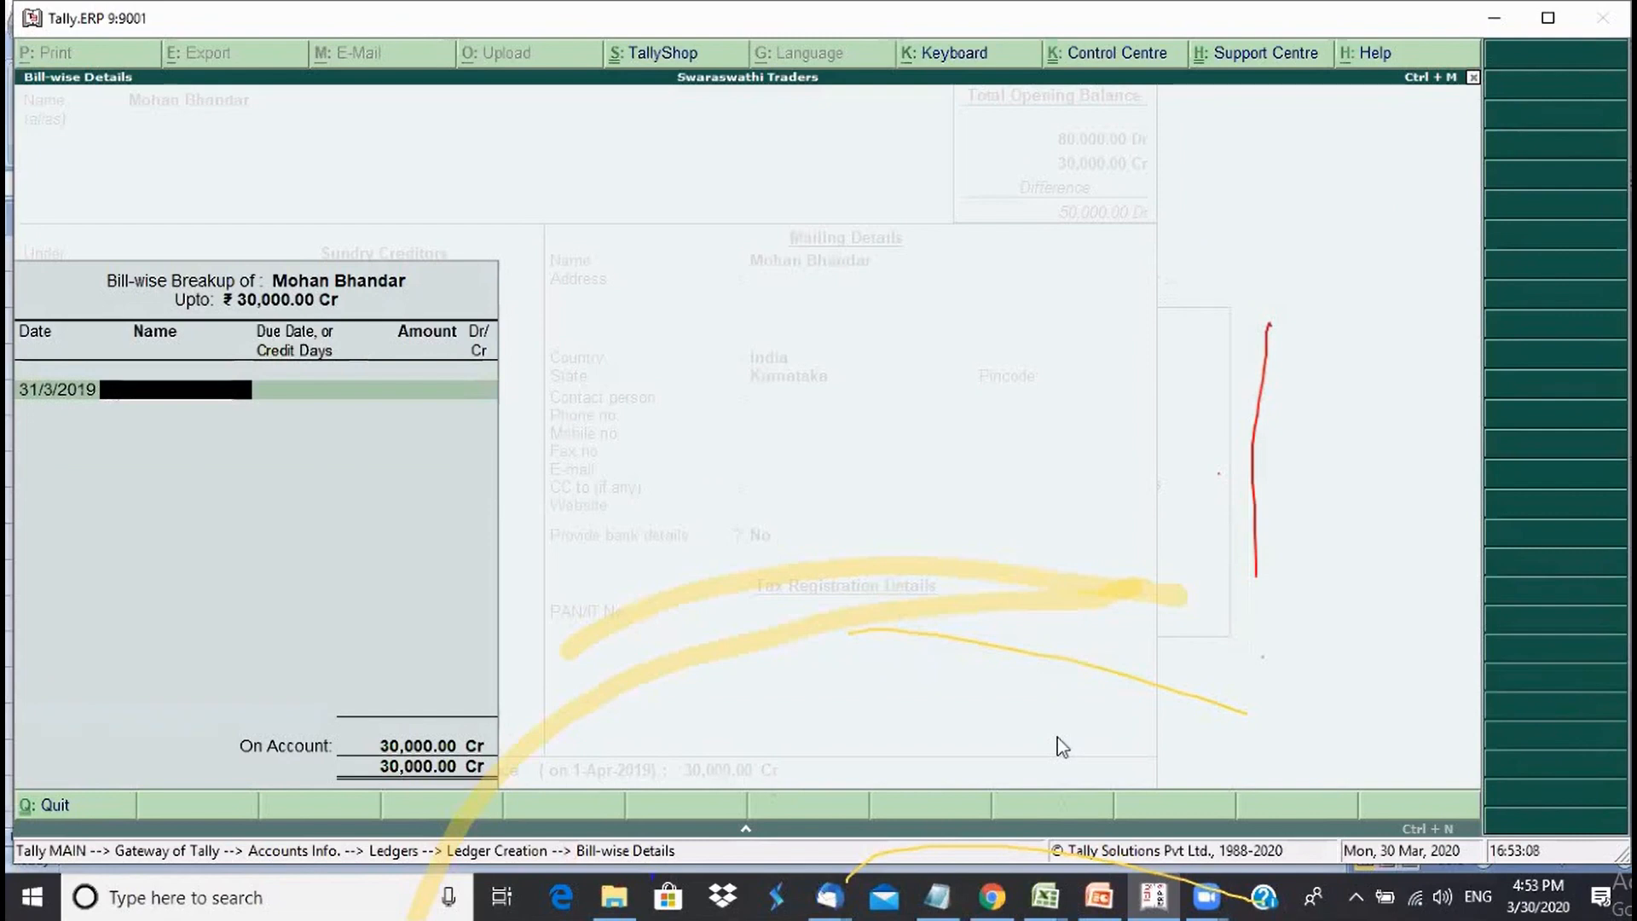
type("456")
key("Return")
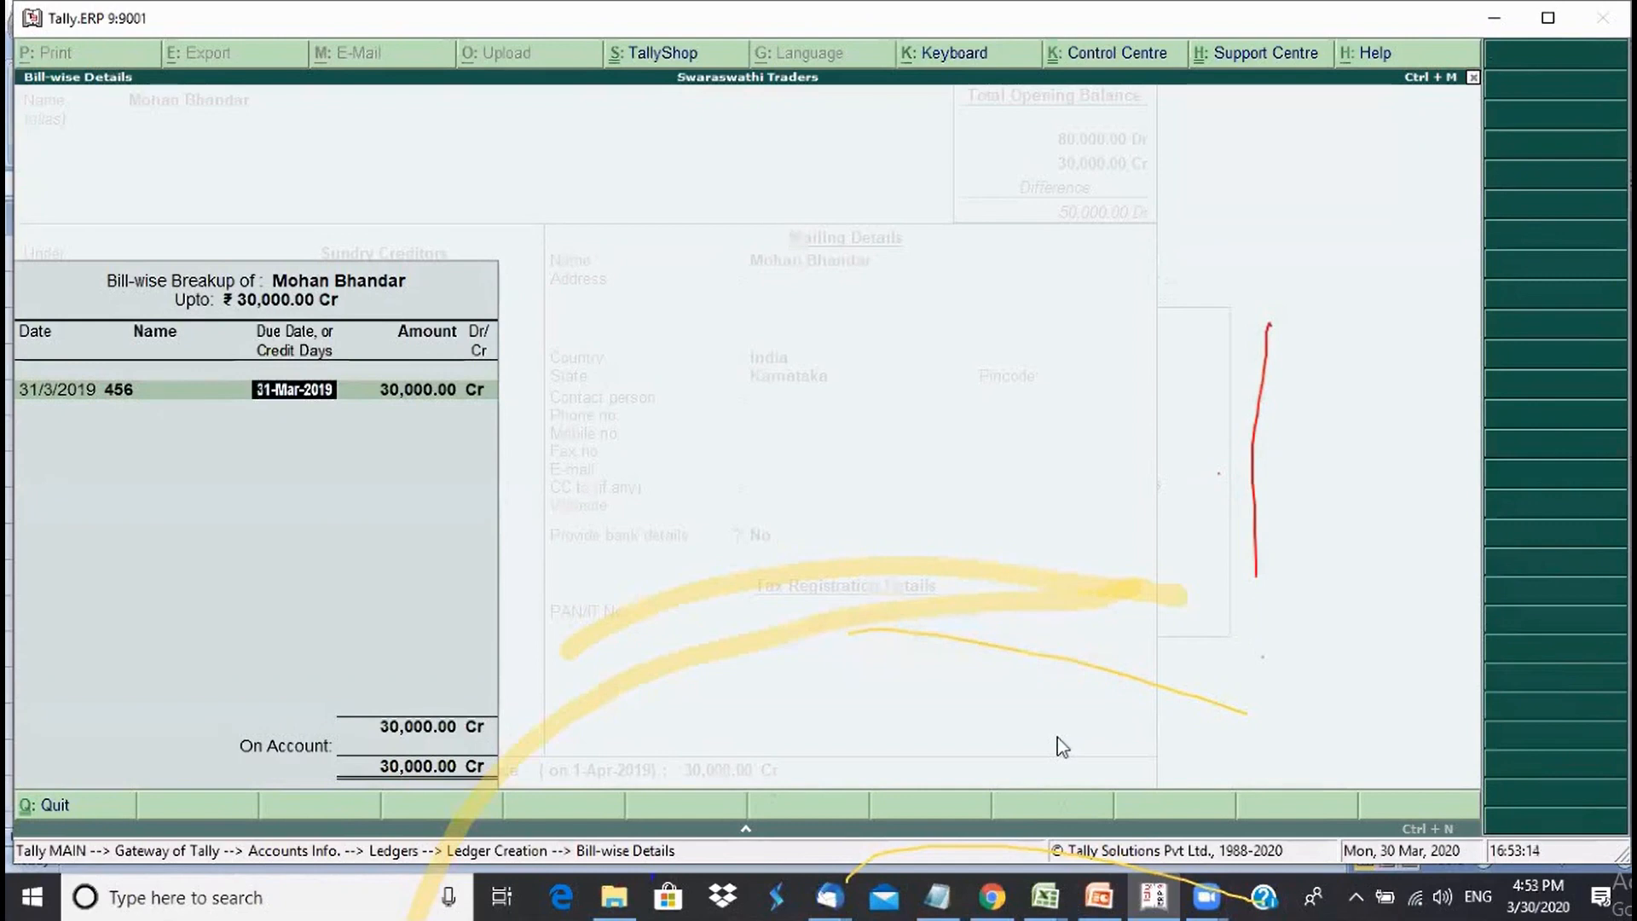
key("Return")
type("18000")
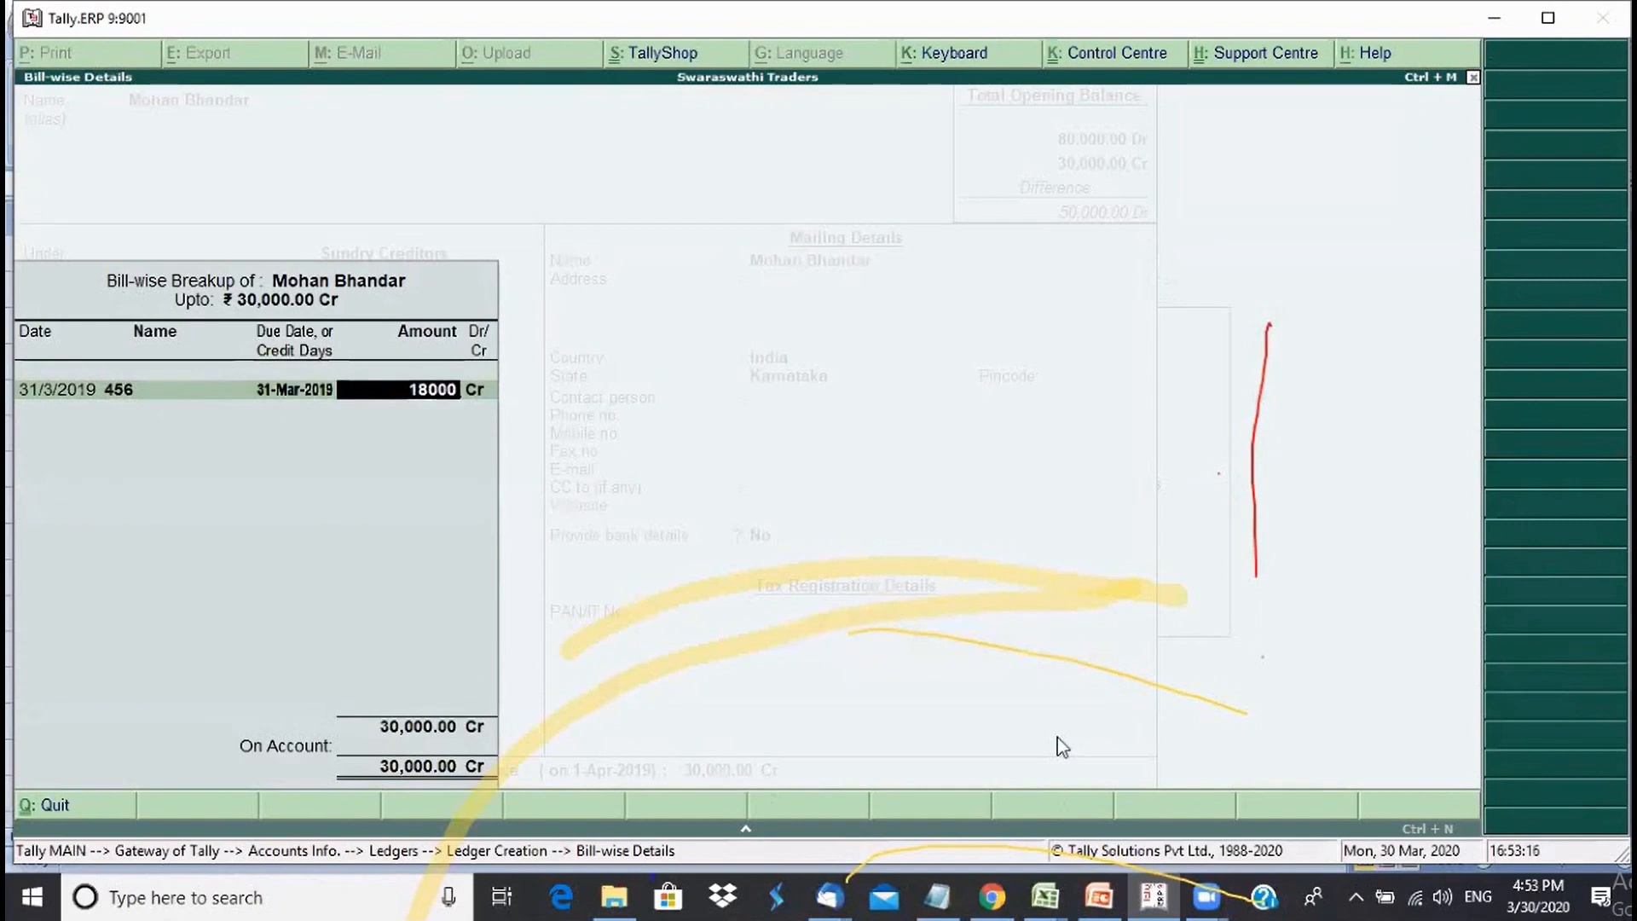
key("Return")
key("Return")
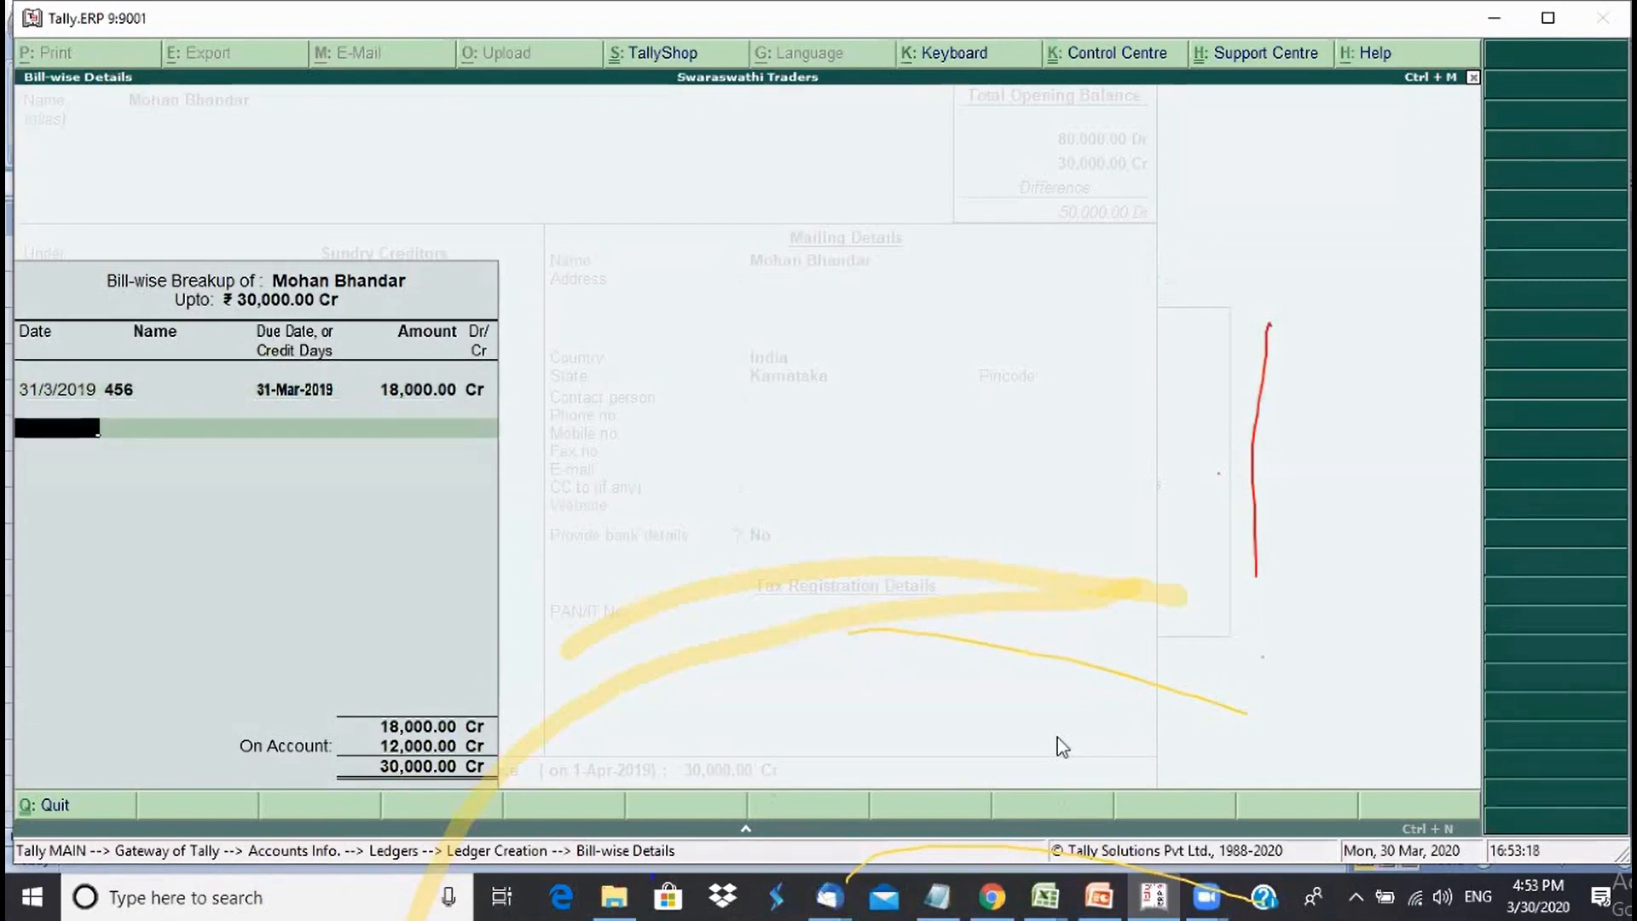
type("31")
key("Return")
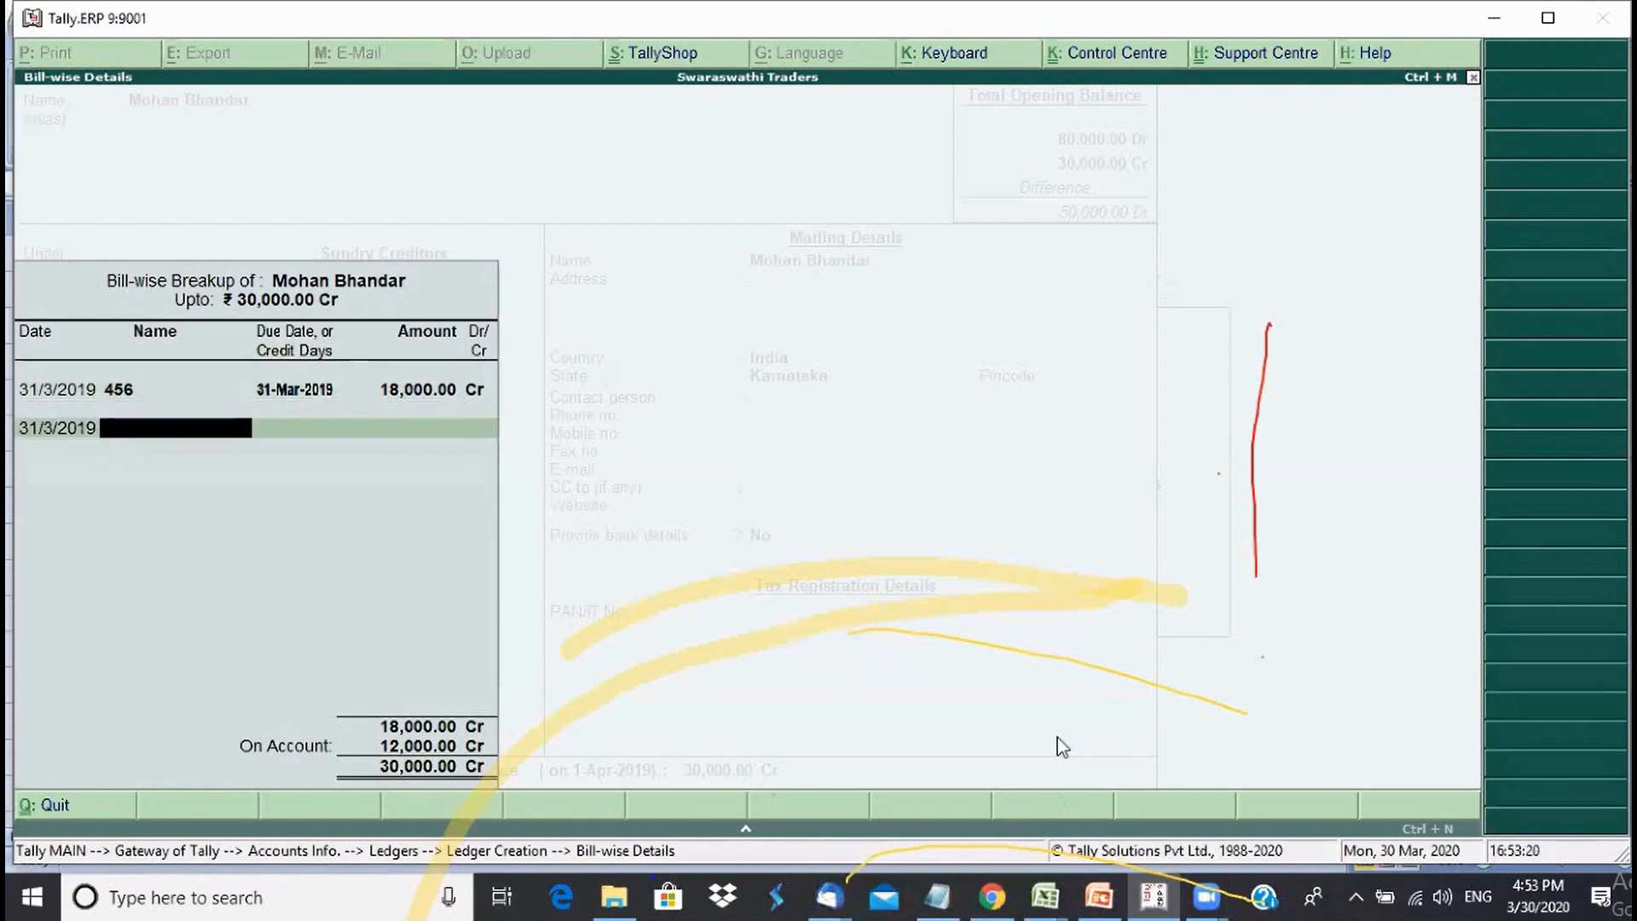
type("763")
key("Return")
key("Return")
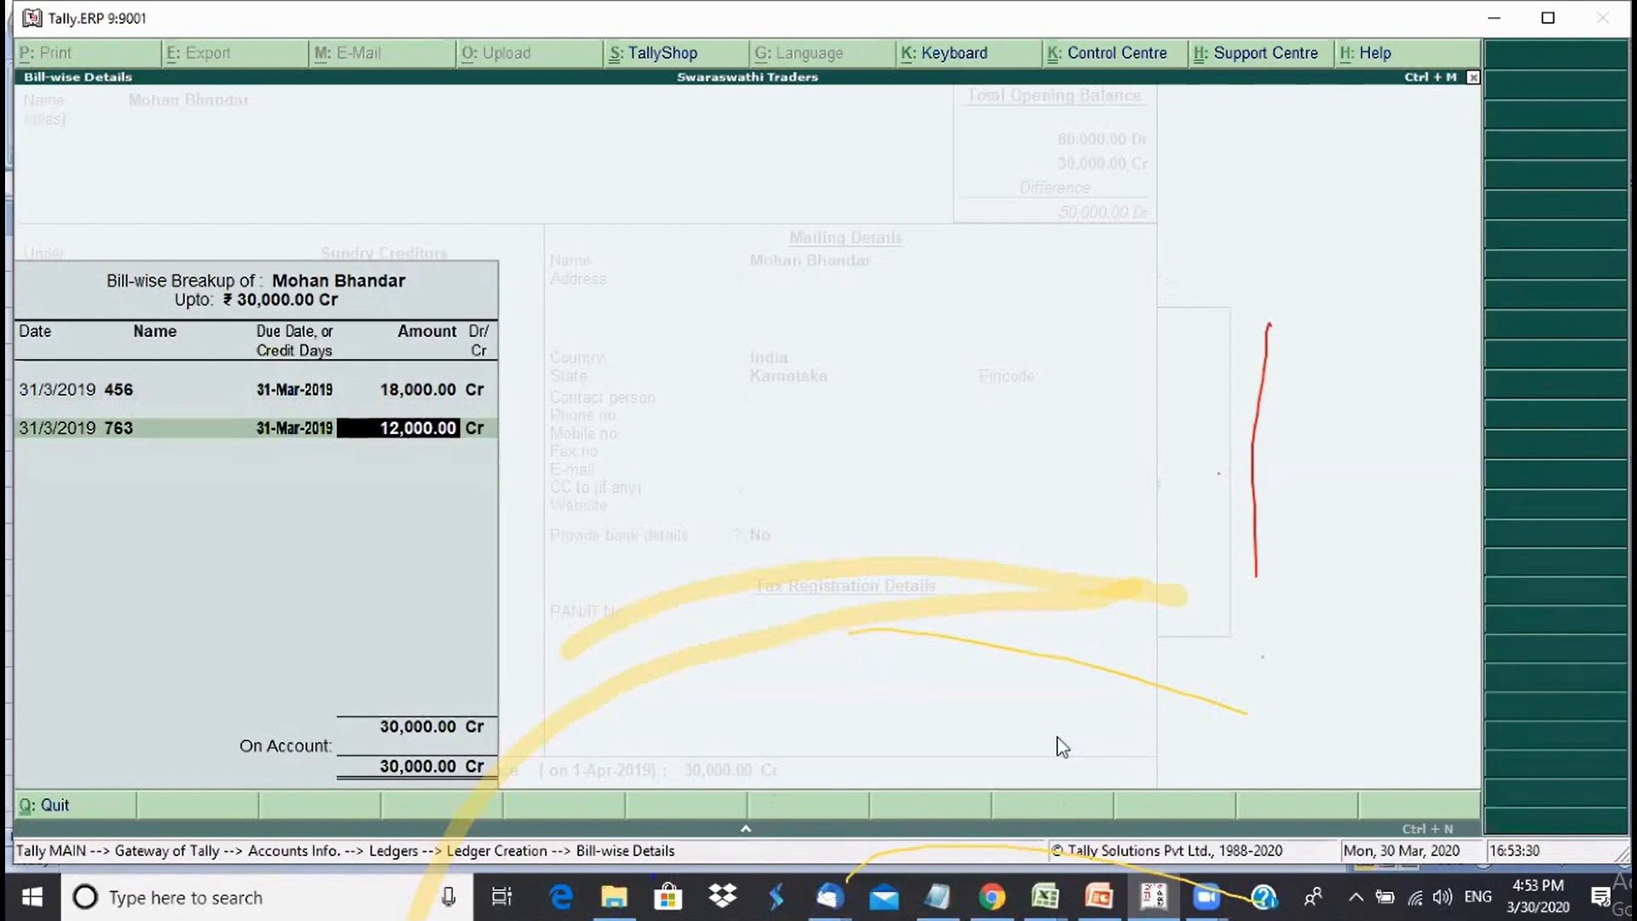
key("Return")
key("Return")
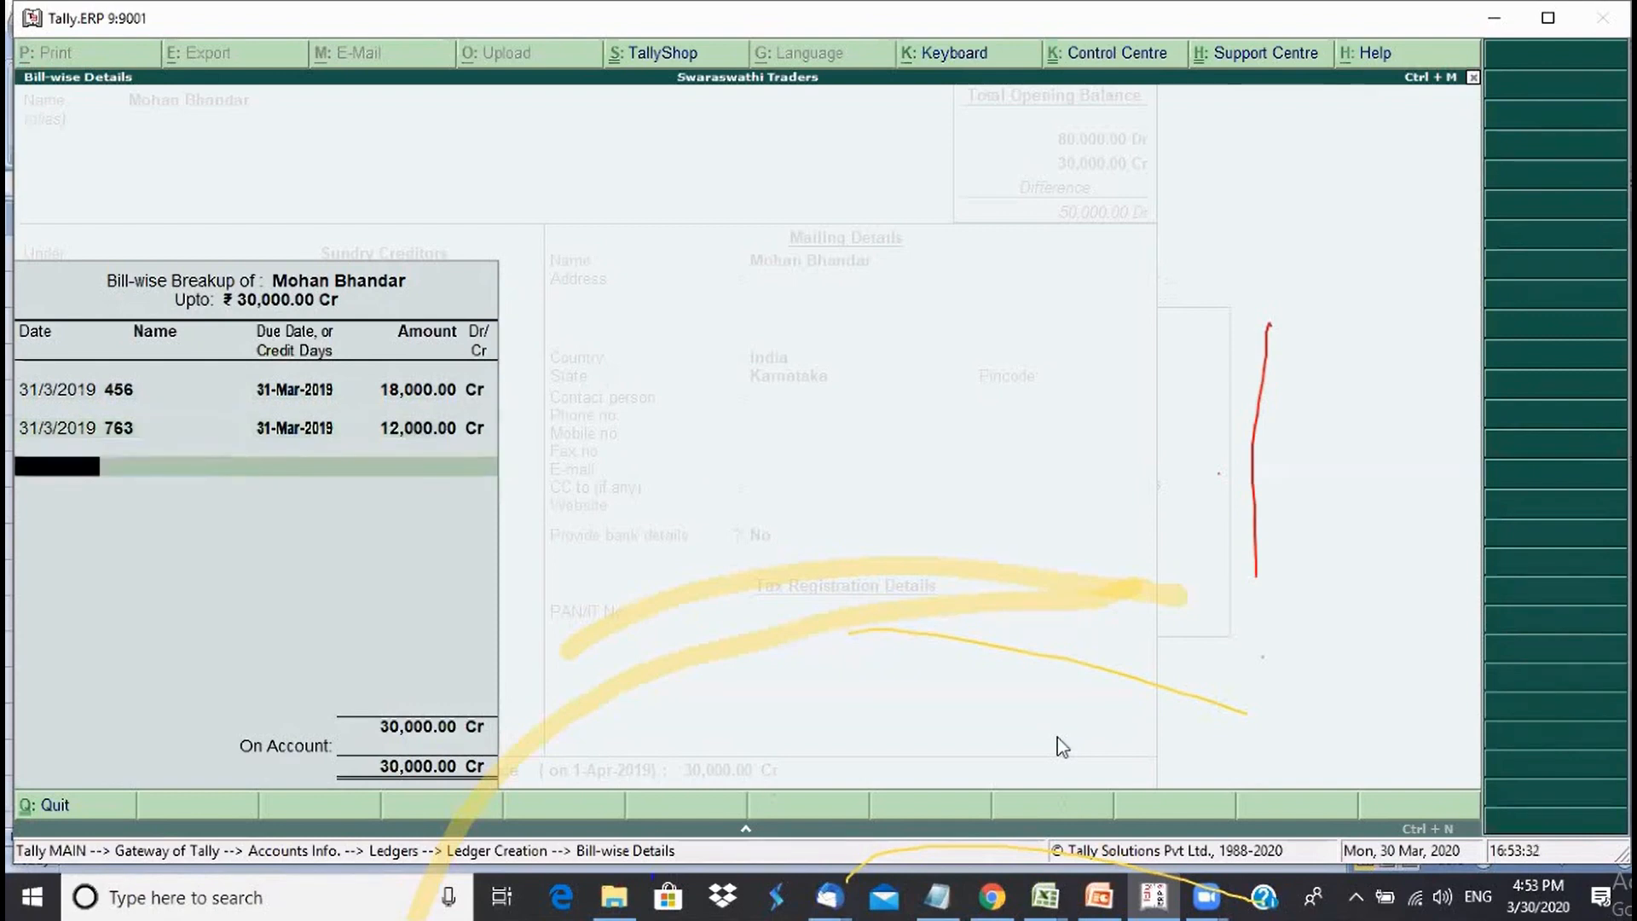
key("Return")
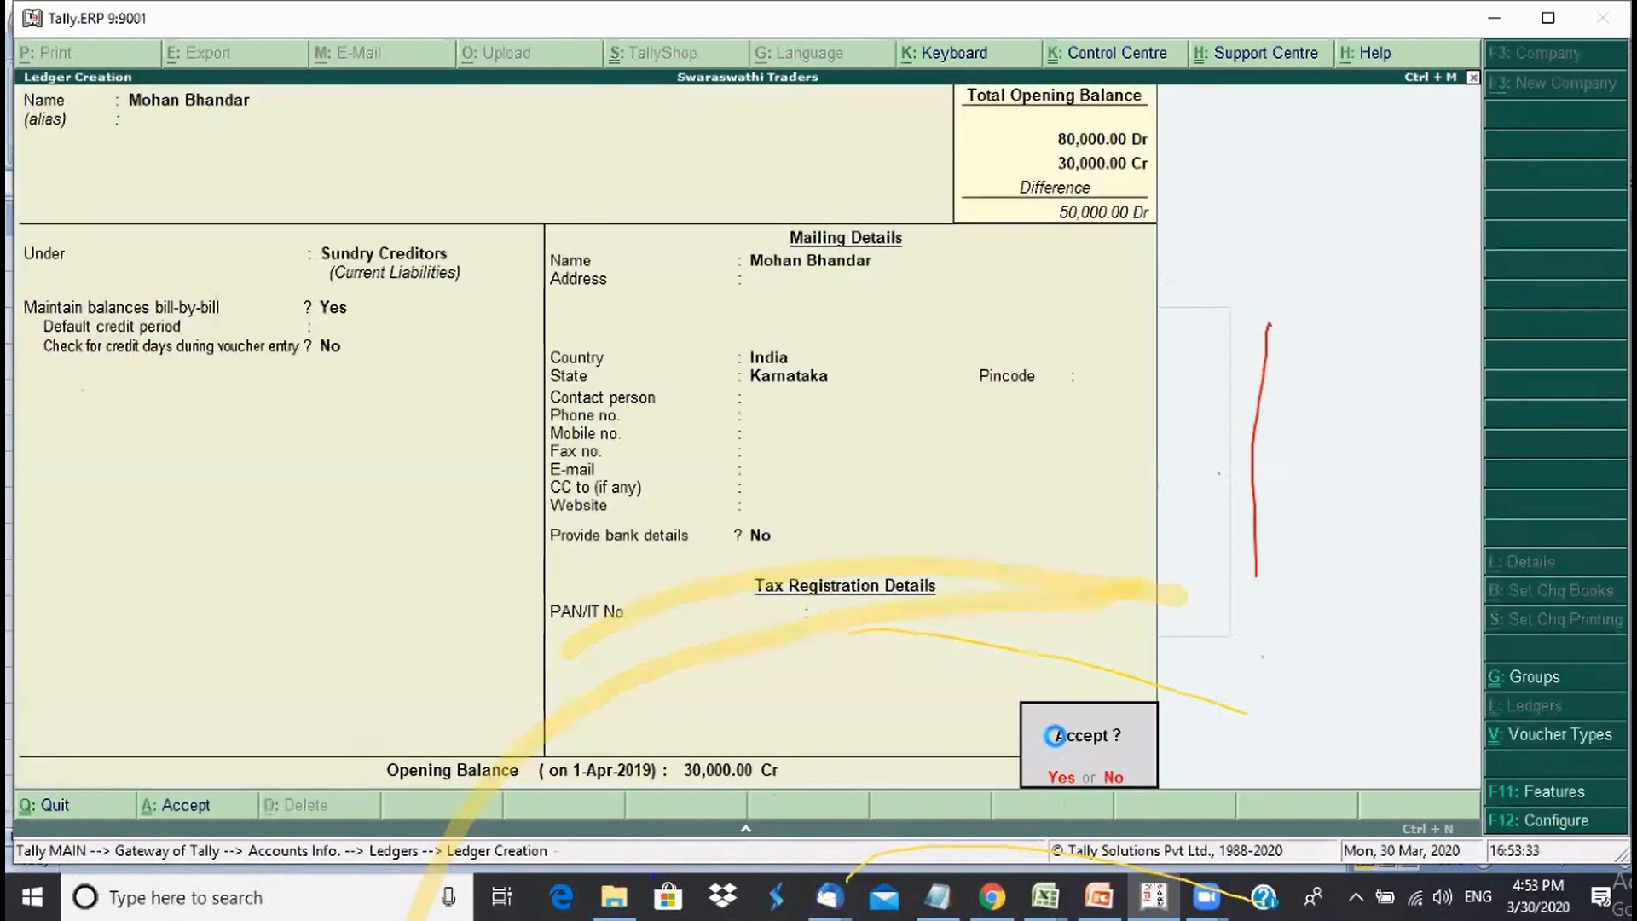
key("Return")
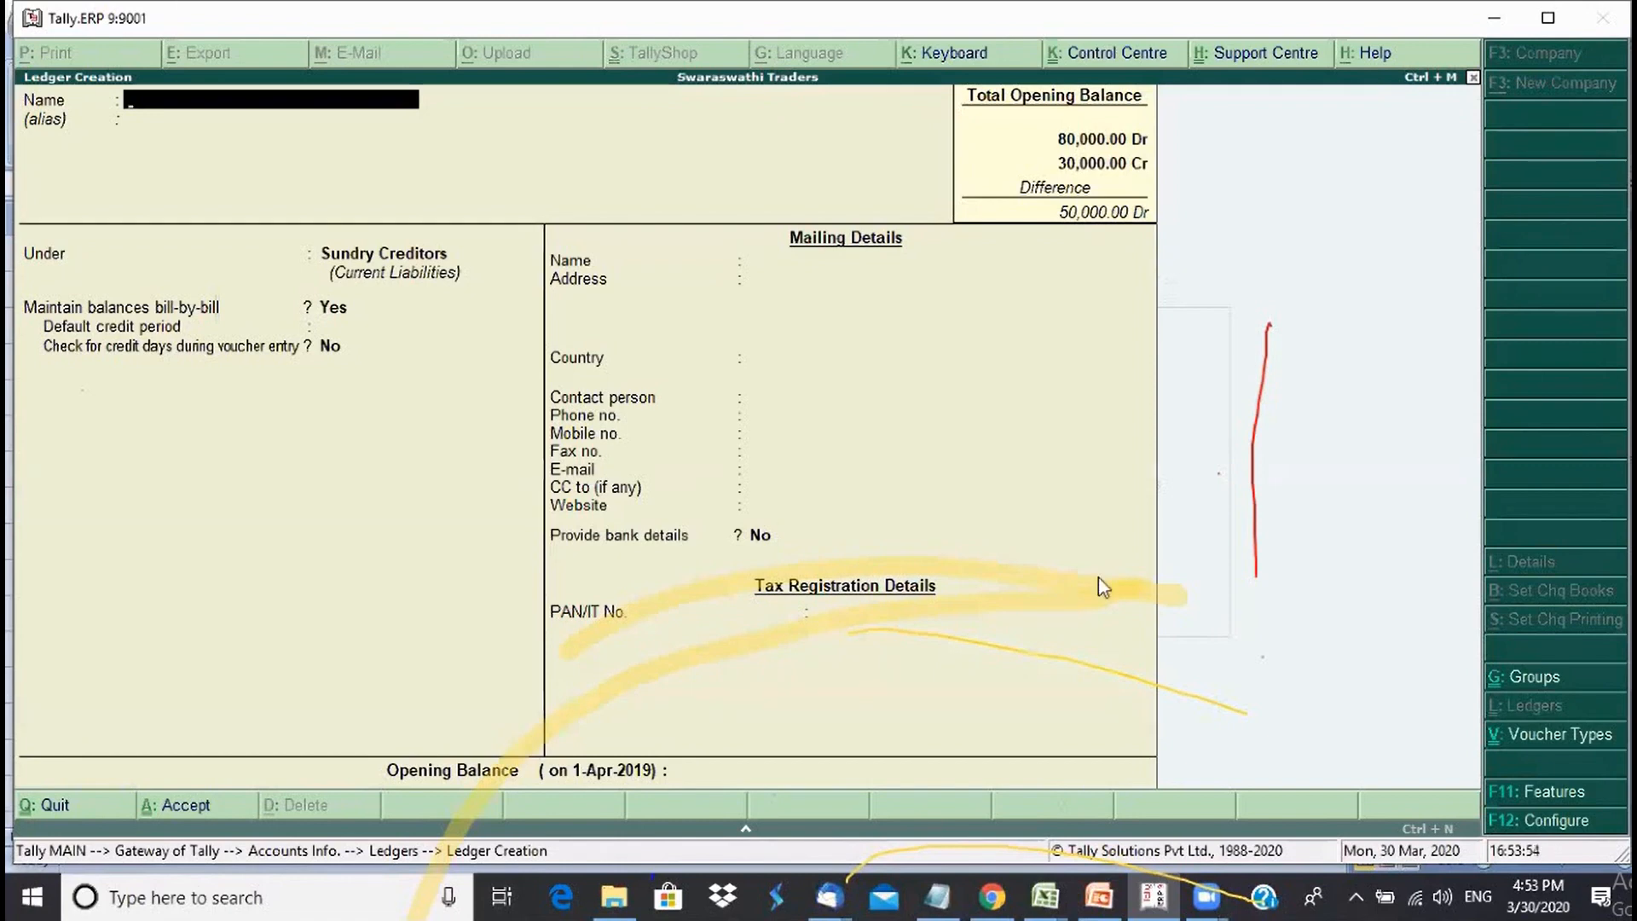
- Answer Yes to save the Mohan Bhandar ledger
left_click(1210, 545)
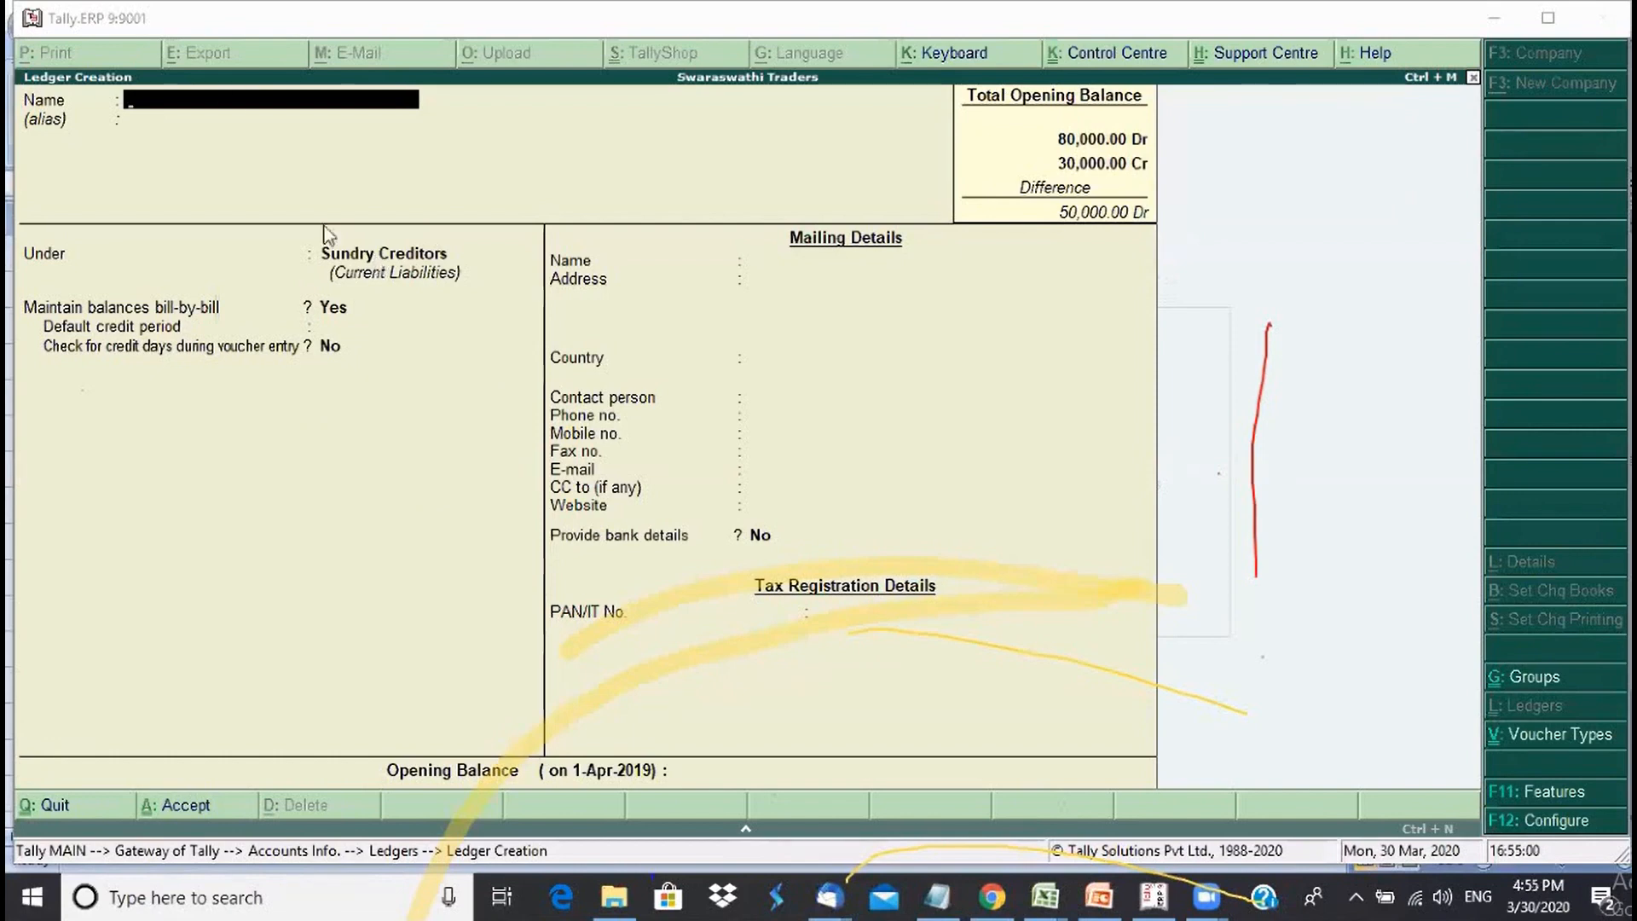
- Start a ledger named A, then quit it without saving
left_click(220, 111)
type("A")
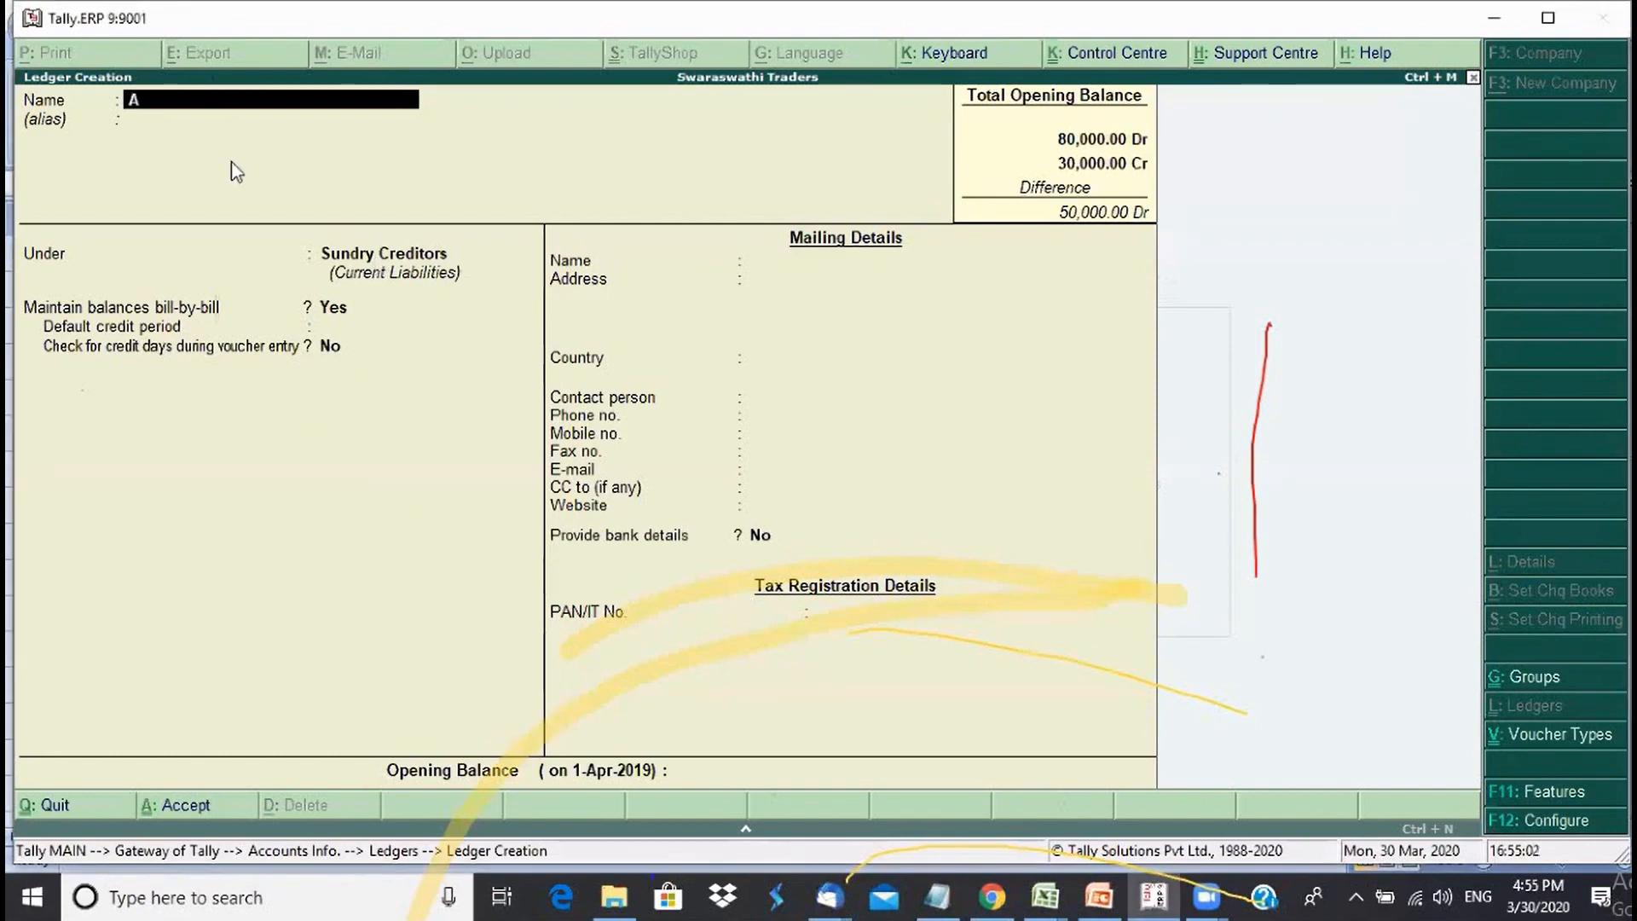
key("Return")
key("Return")
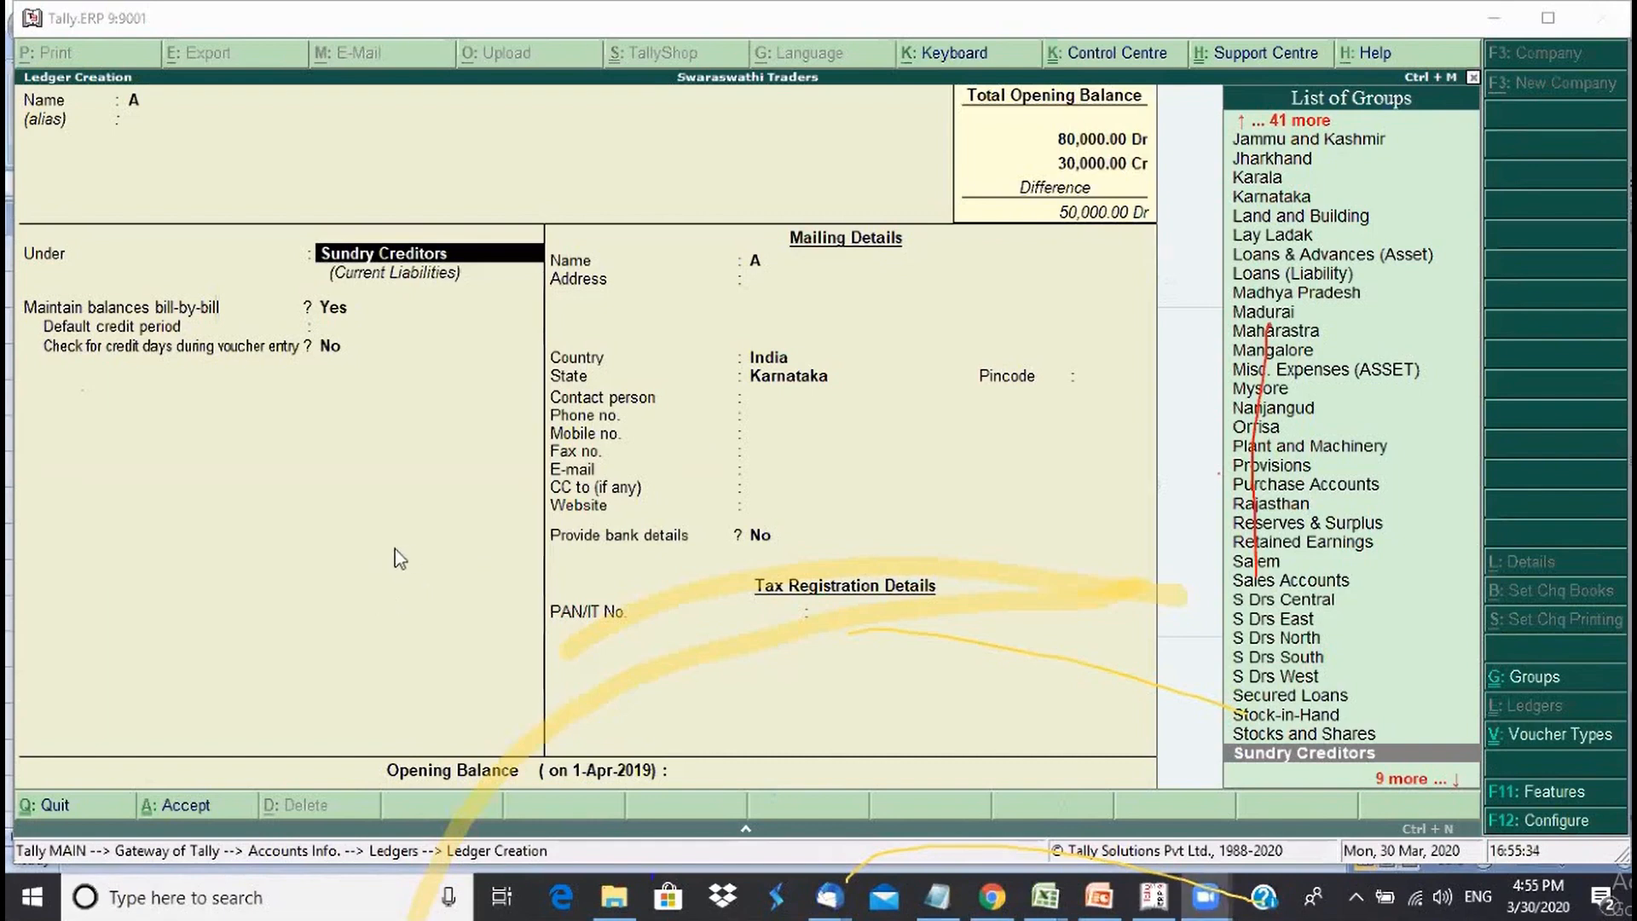
key("Escape")
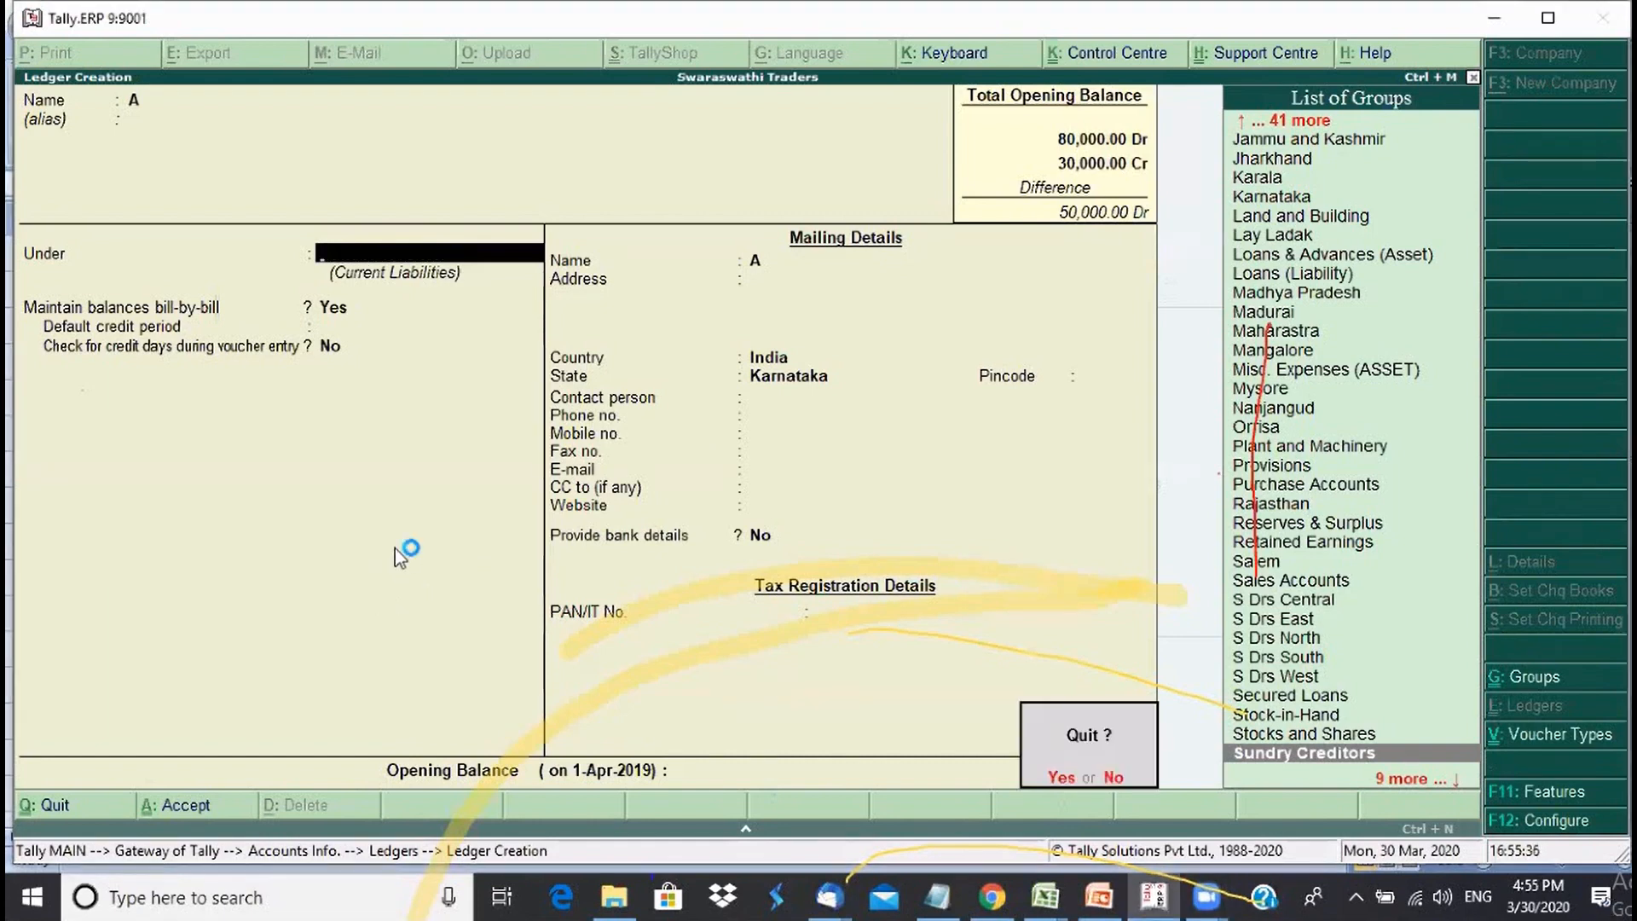
key("y")
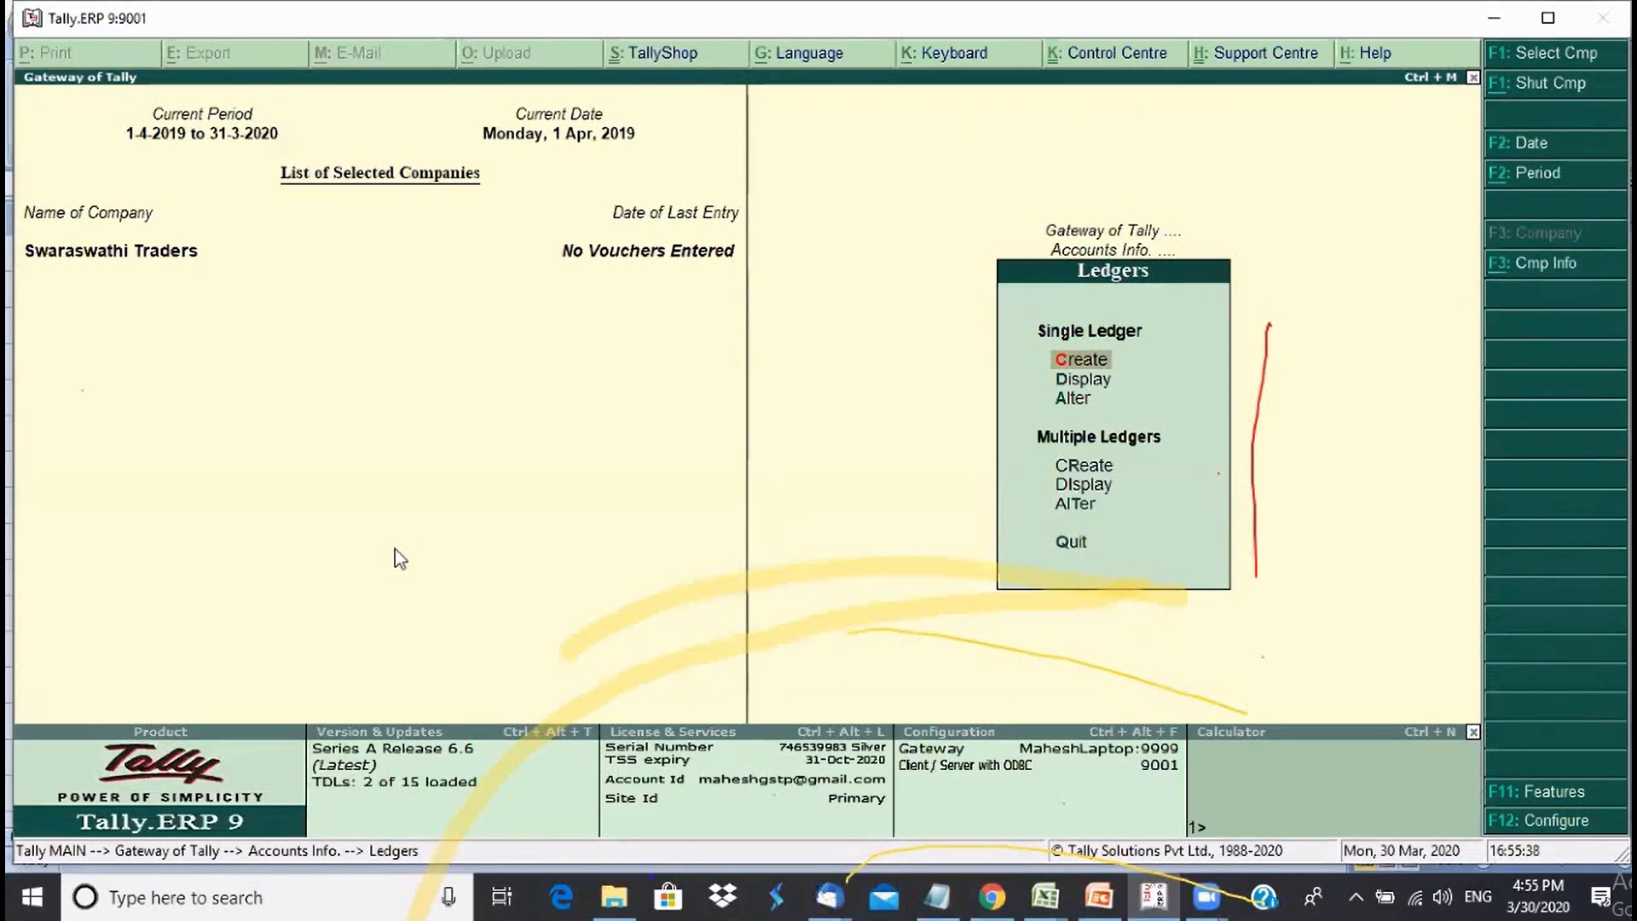
- Go to Accounts Info > Ledgers > Alter and open Chitra Consultants
key("Escape")
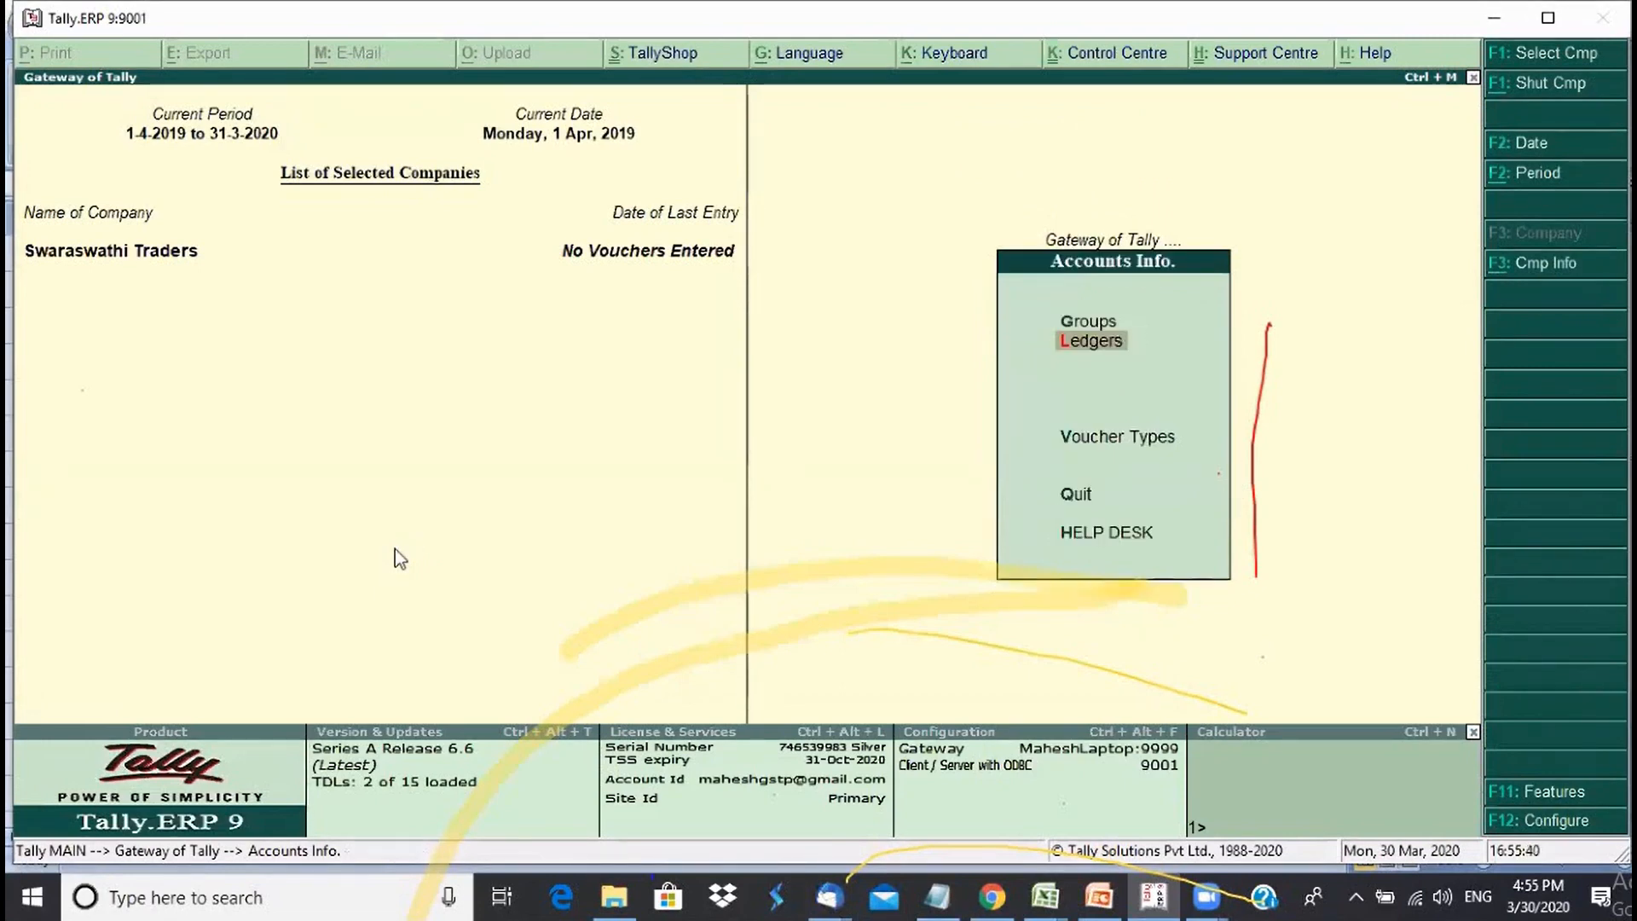
key("Escape")
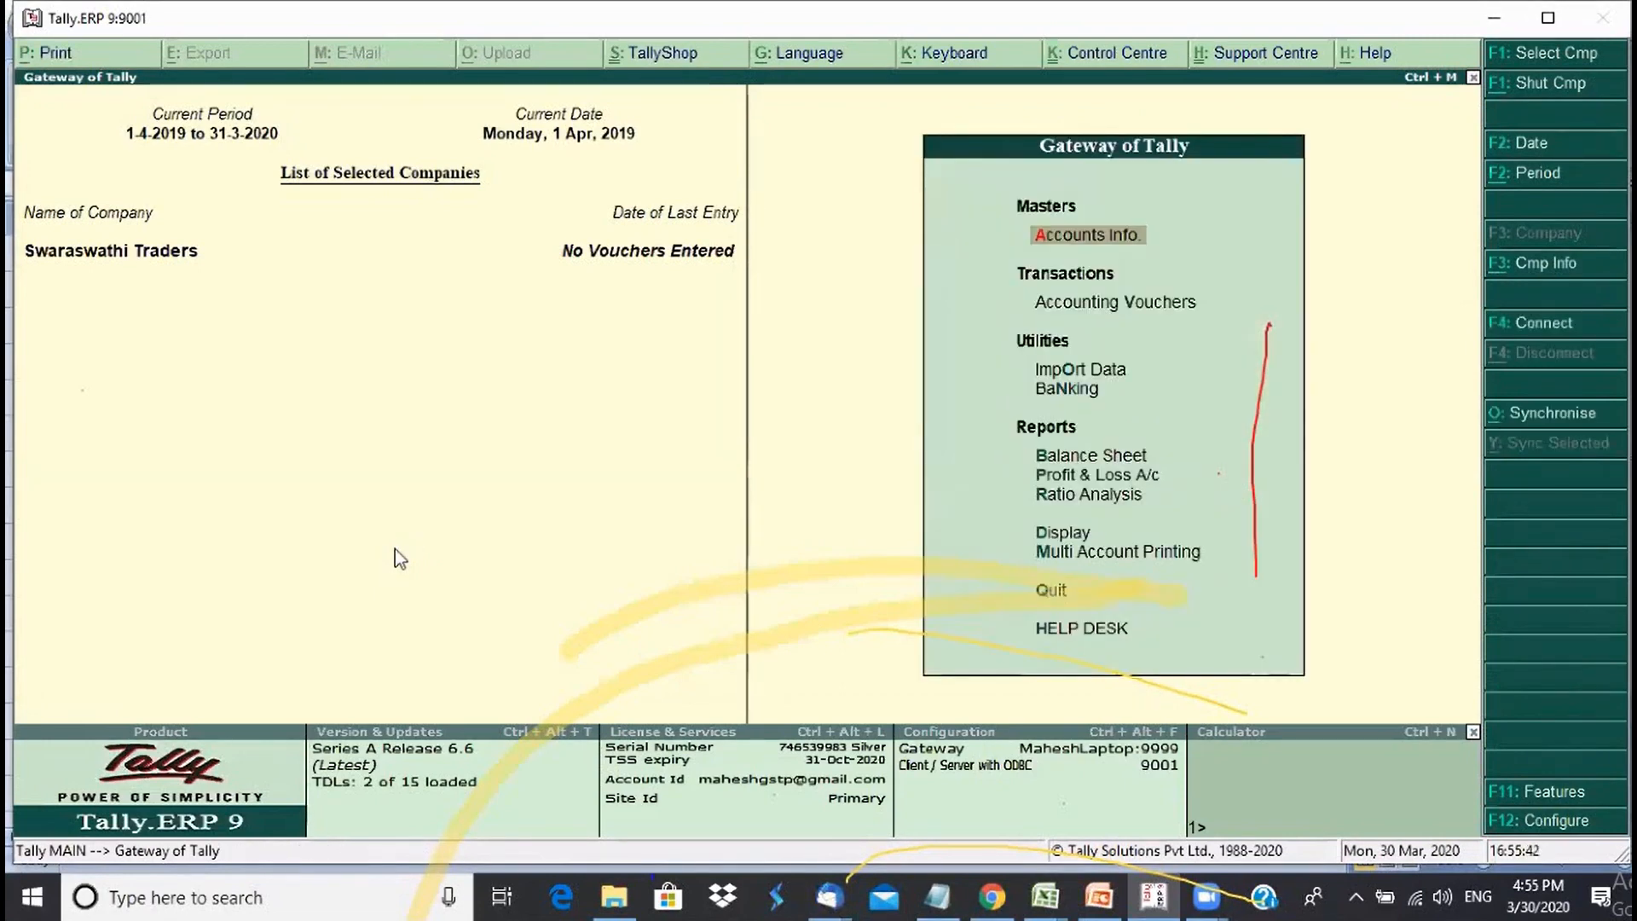
key("Return")
key("Down")
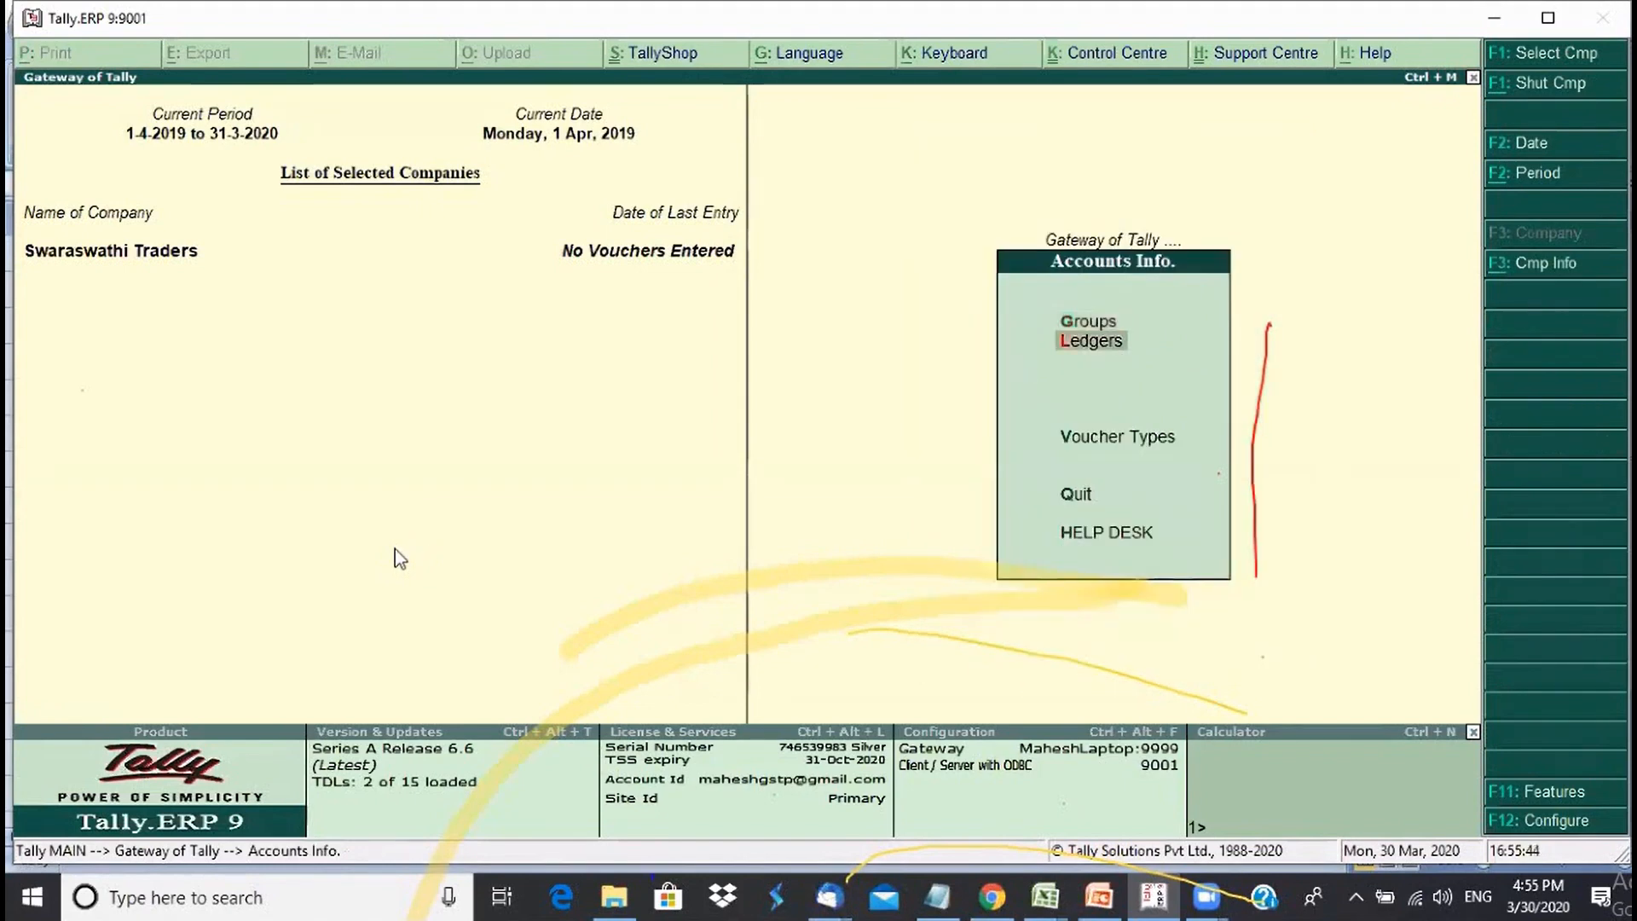
key("Return")
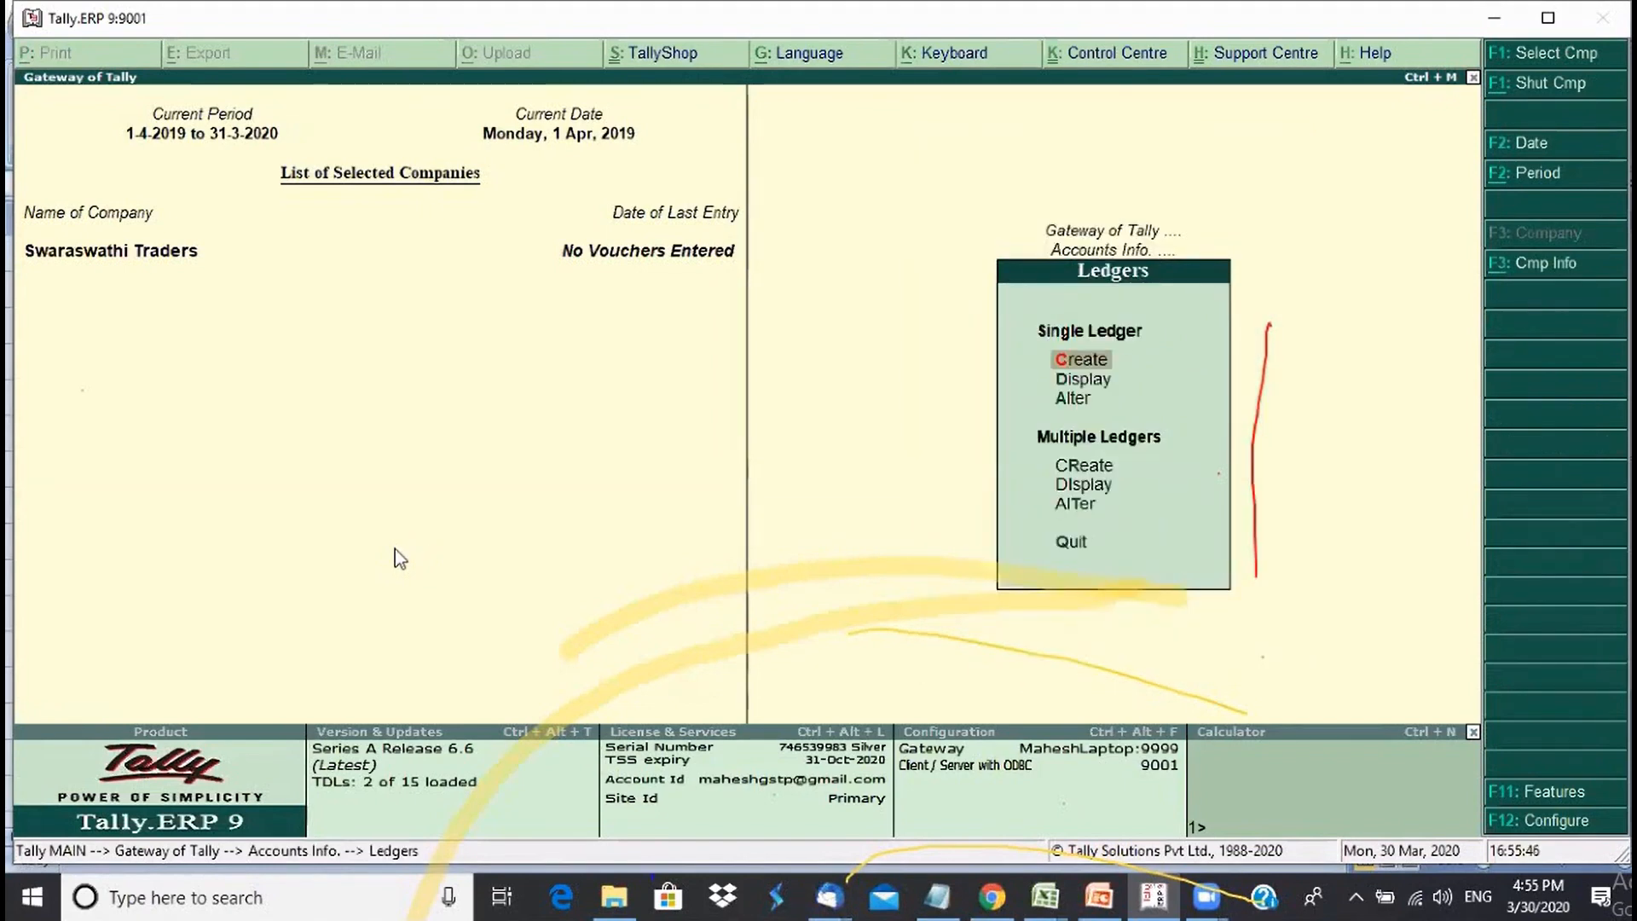
key("Down")
key("Down")
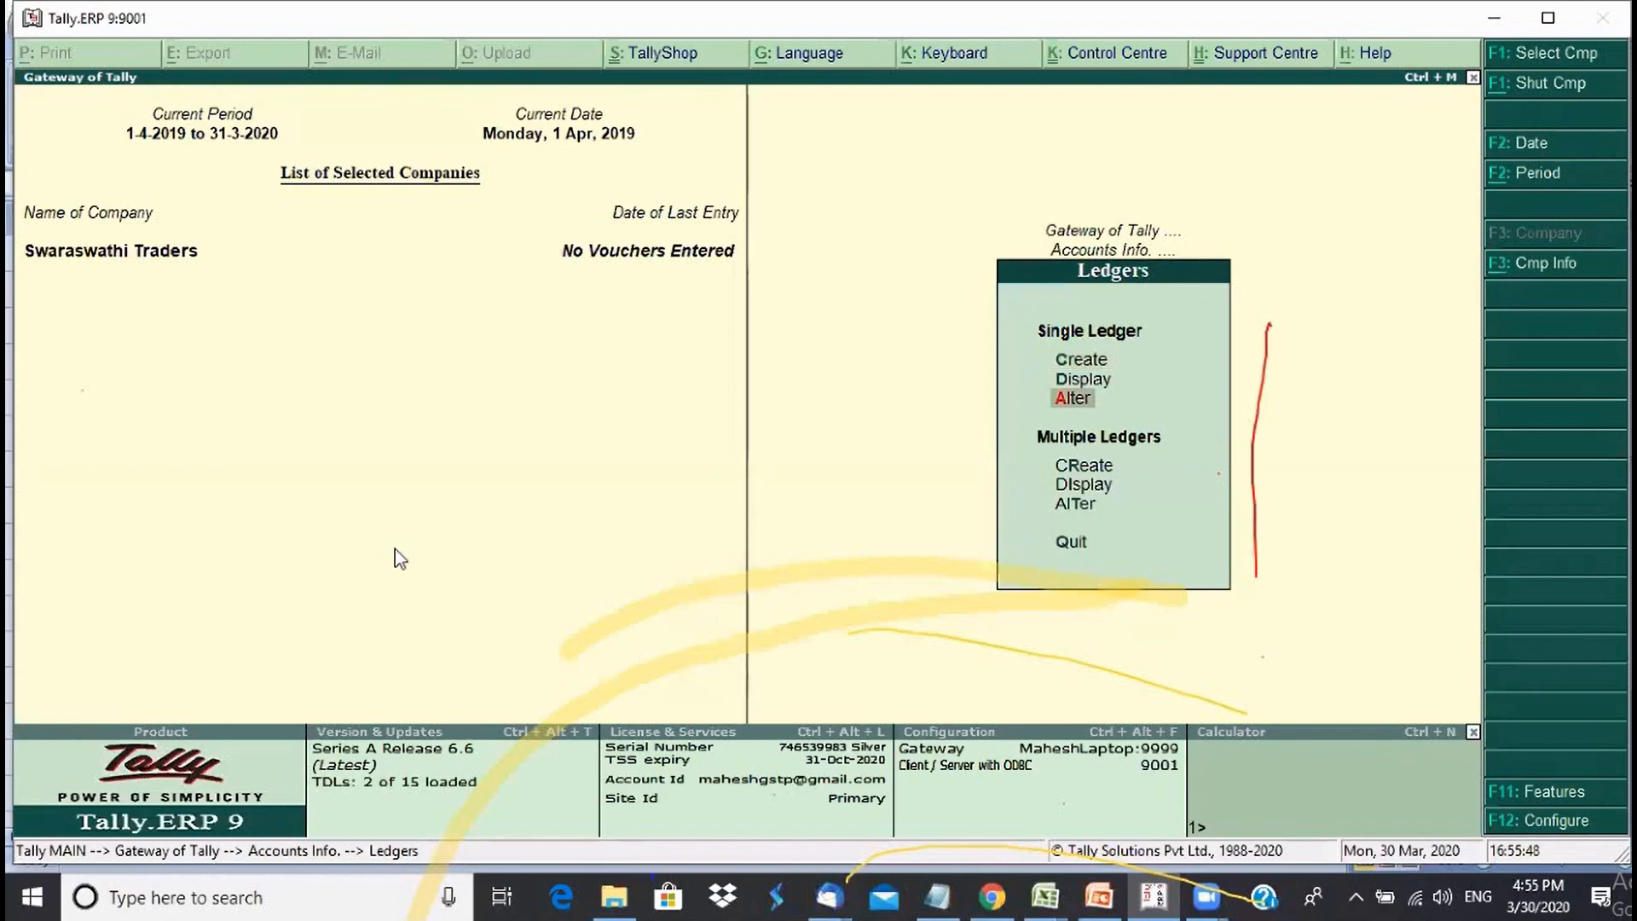
key("Return")
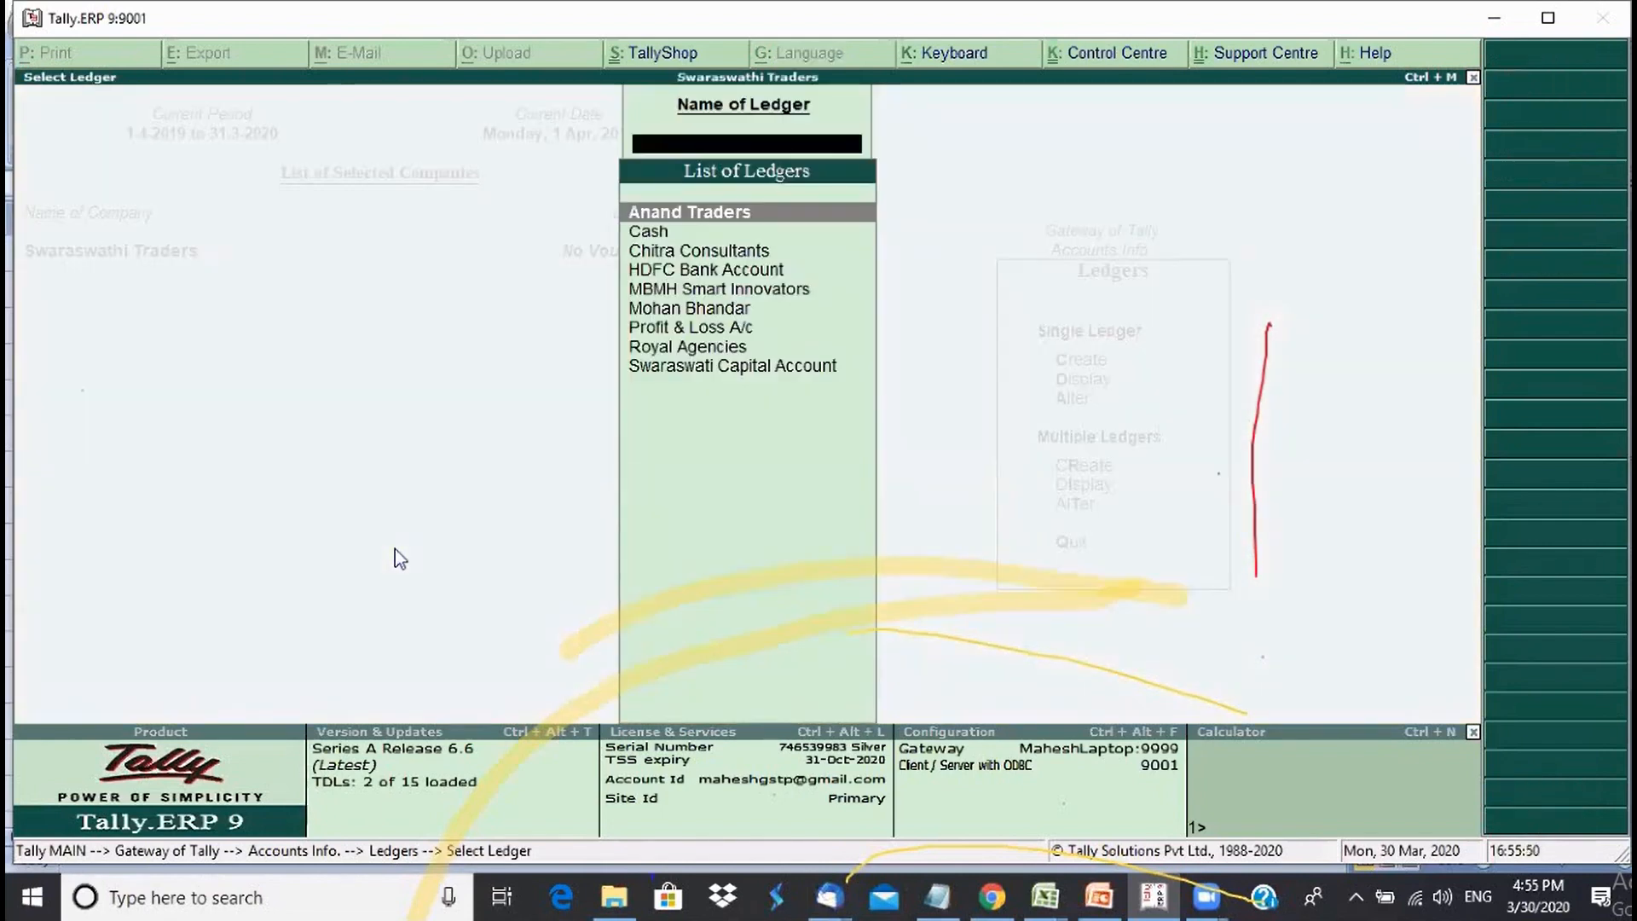
key("Down")
key("Down")
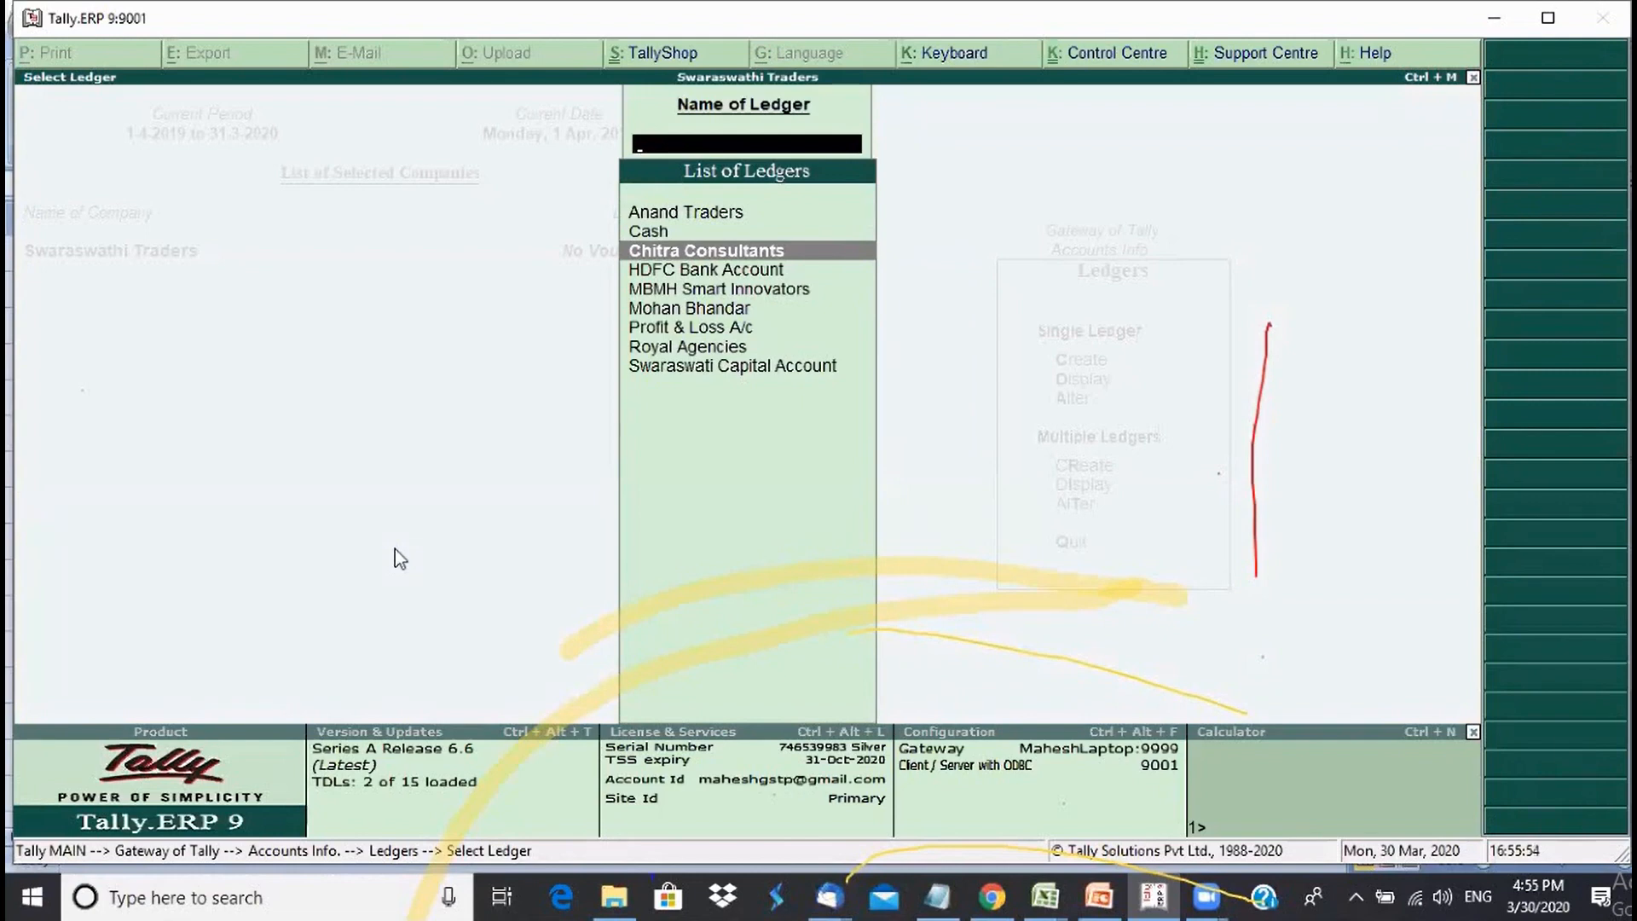
key("Return")
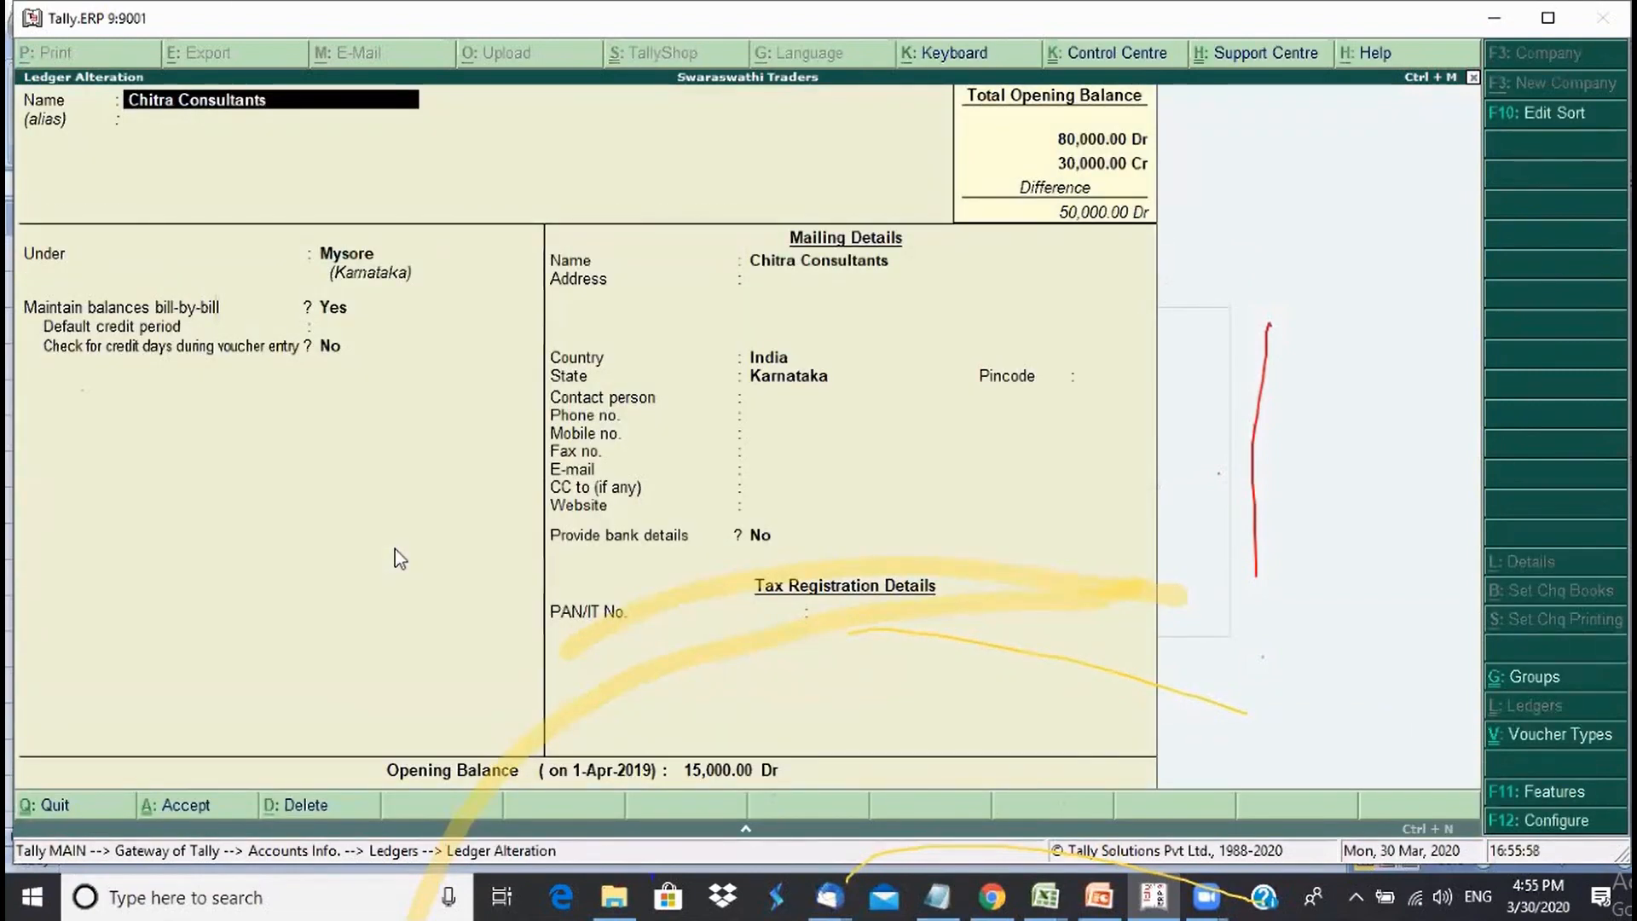
- Edit the Chitra Consultants name, then quit the alteration without saving
key("BackSpace")
key("BackSpace")
key("BackSpace")
key("BackSpace")
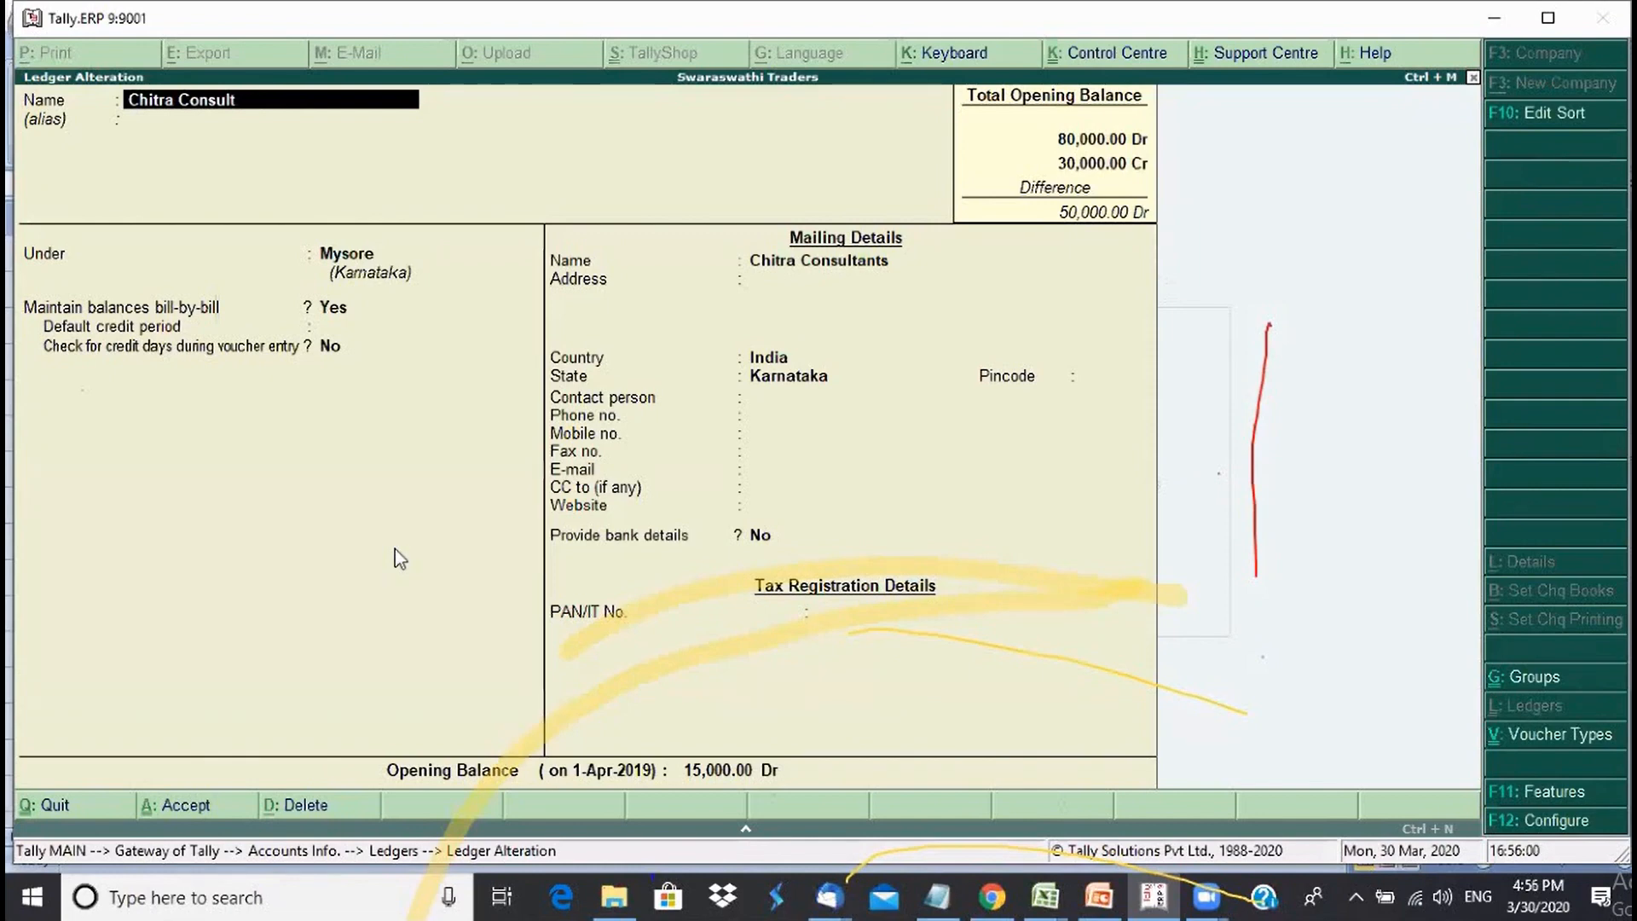
type("ancy")
key("Escape")
key("Escape")
key("Return")
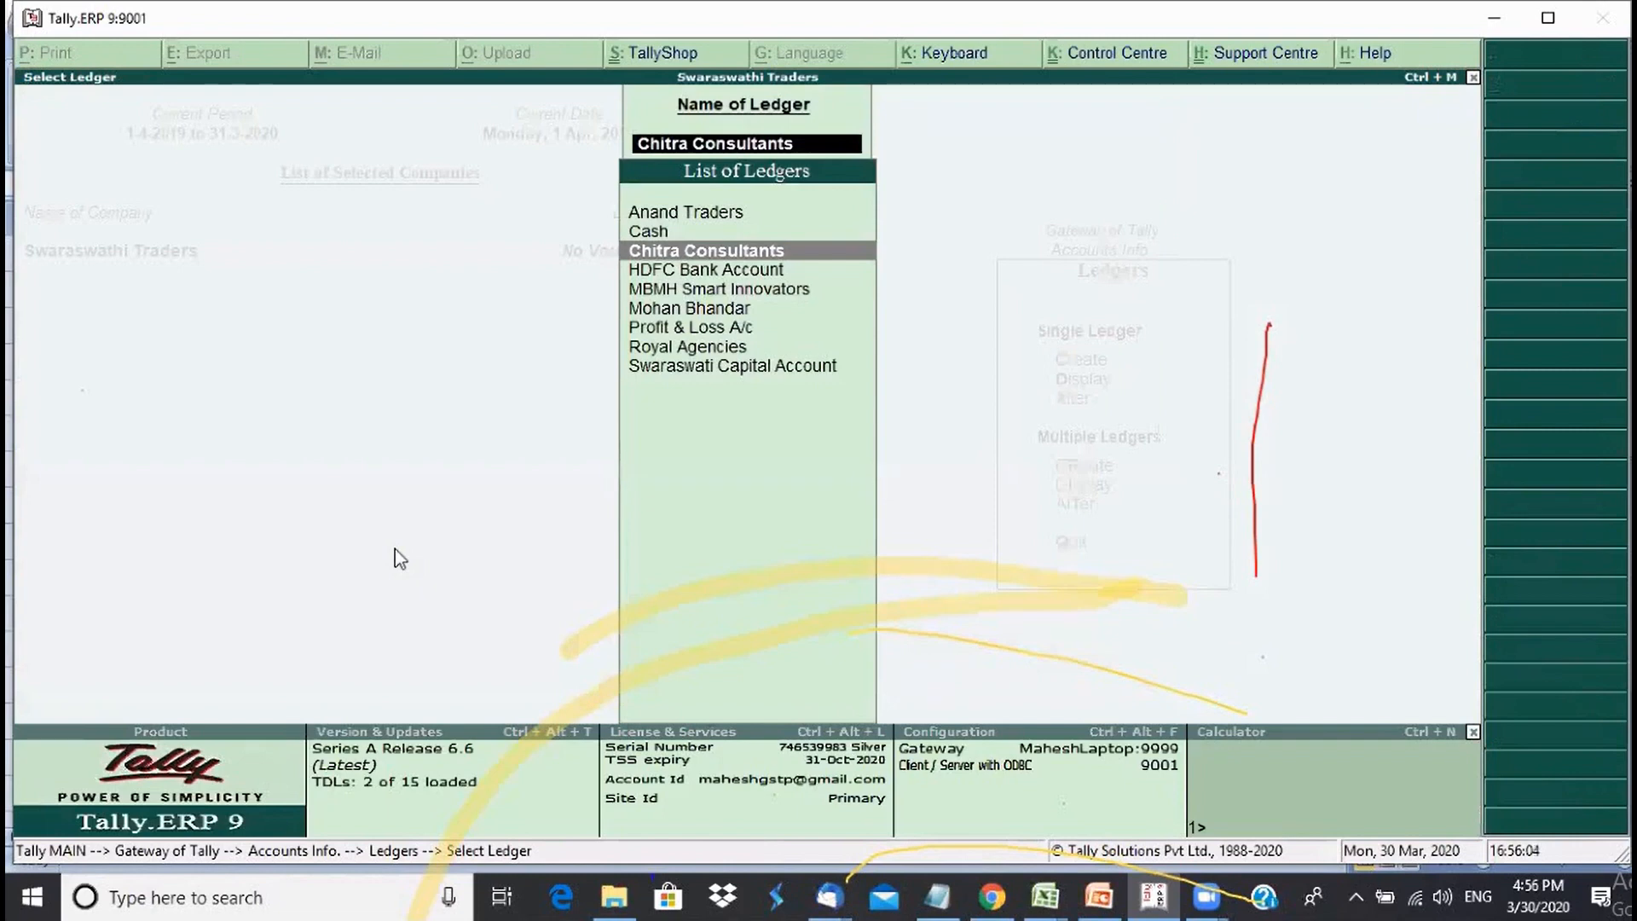
key("Escape")
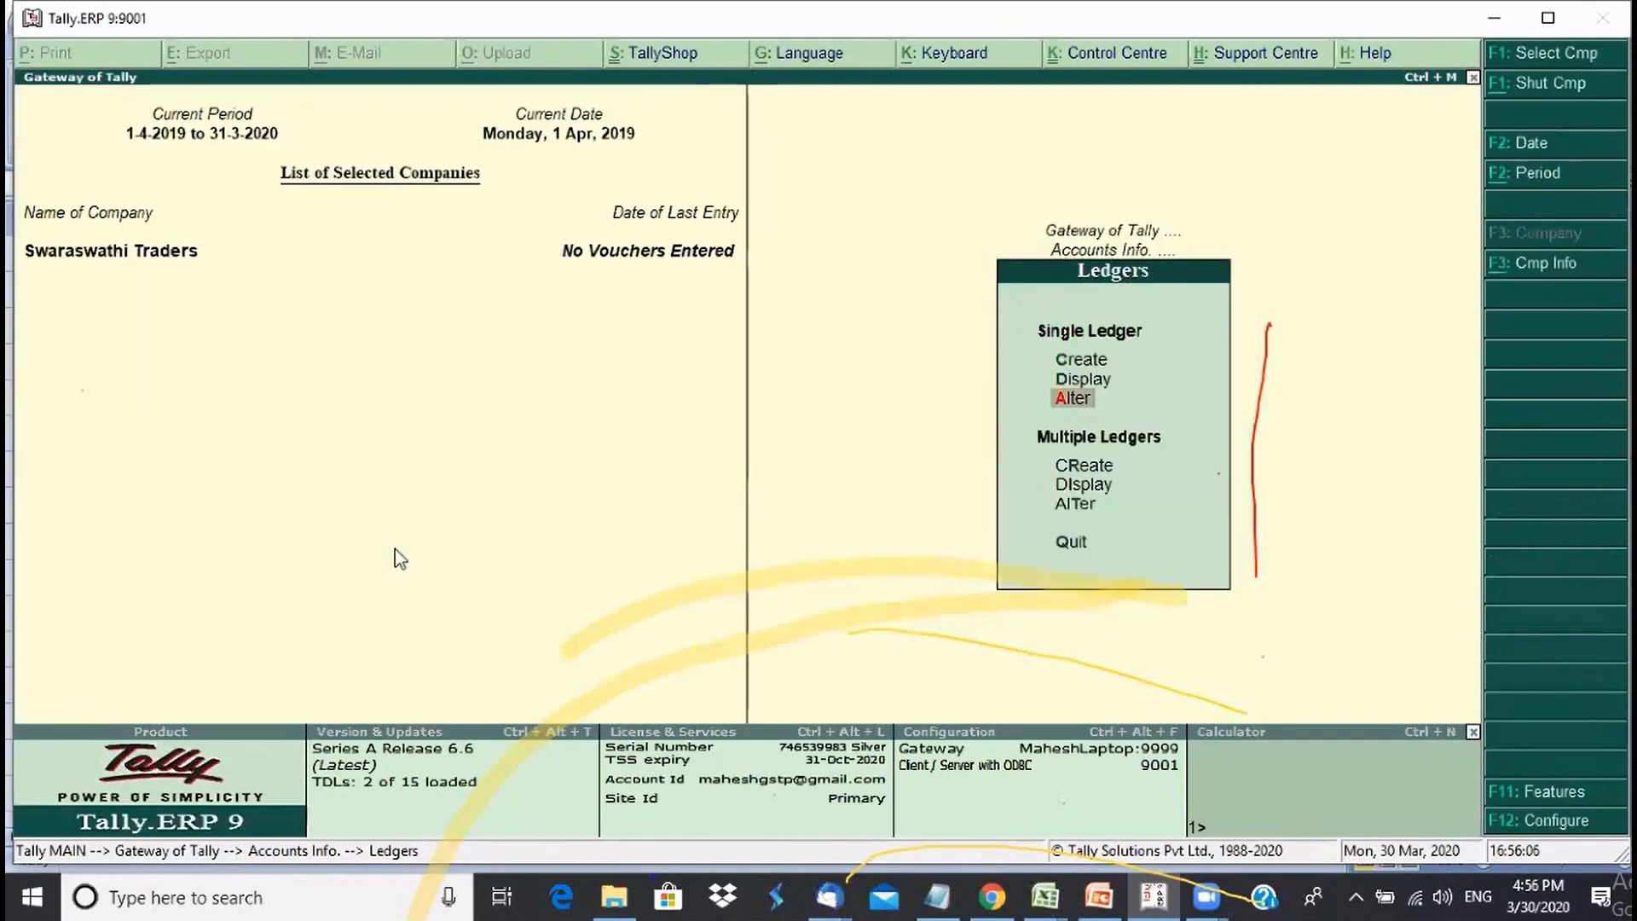
- Open the Chitra Consultants ledger for alteration from Accounts Info > Ledgers > Alter
key("Escape")
key("Escape")
key("Return")
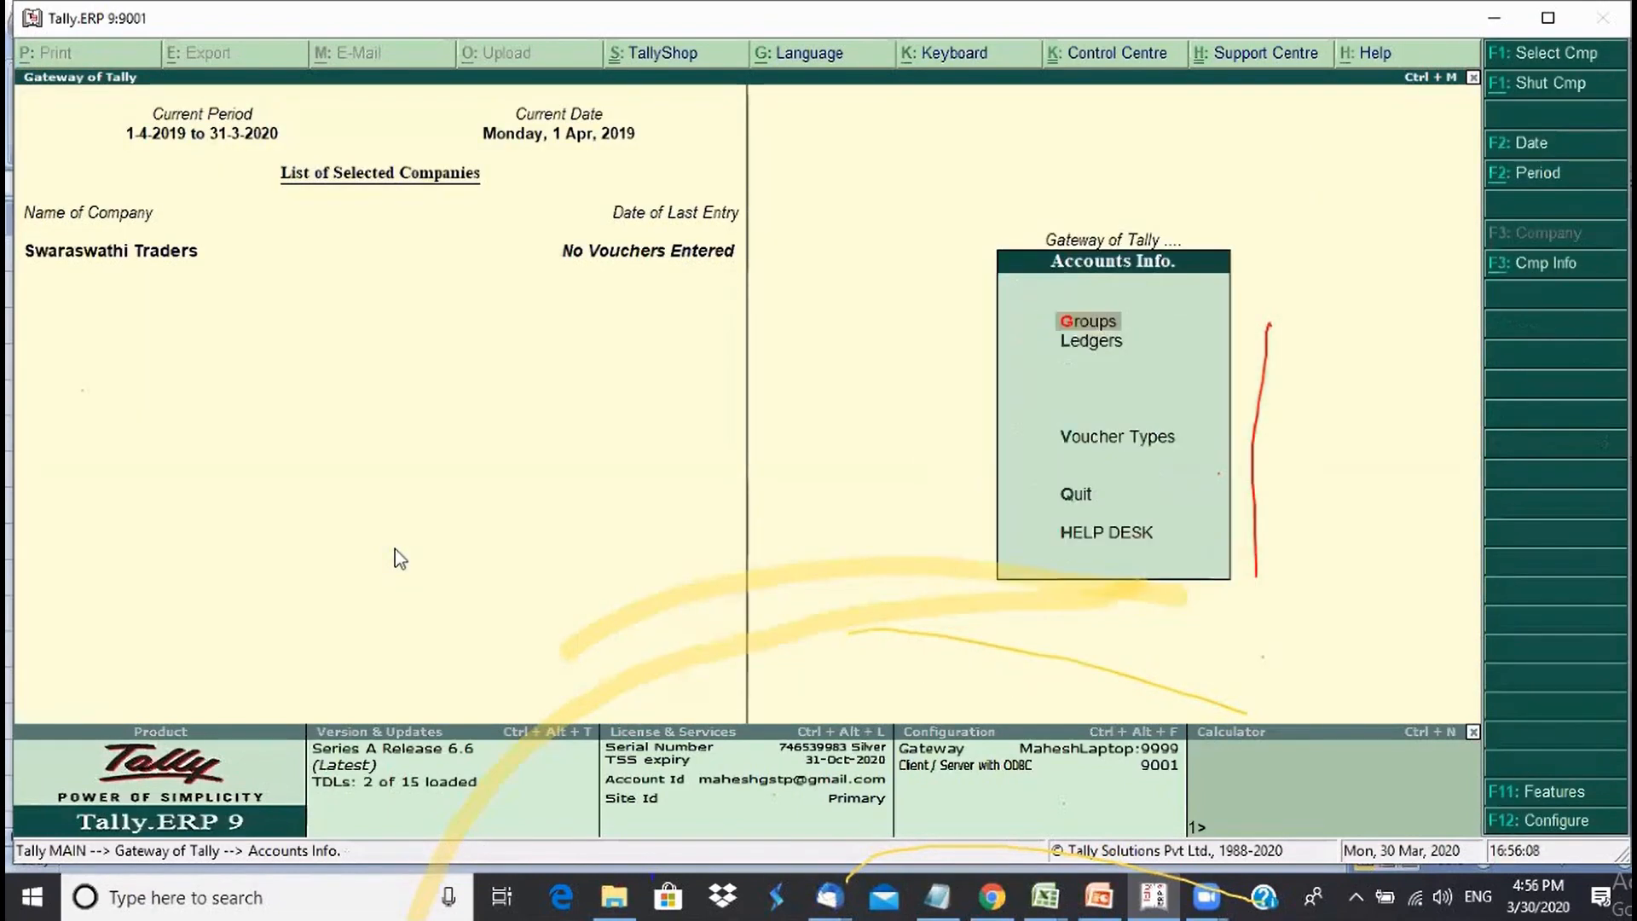
key("Down")
key("Return")
key("Down")
key("Down")
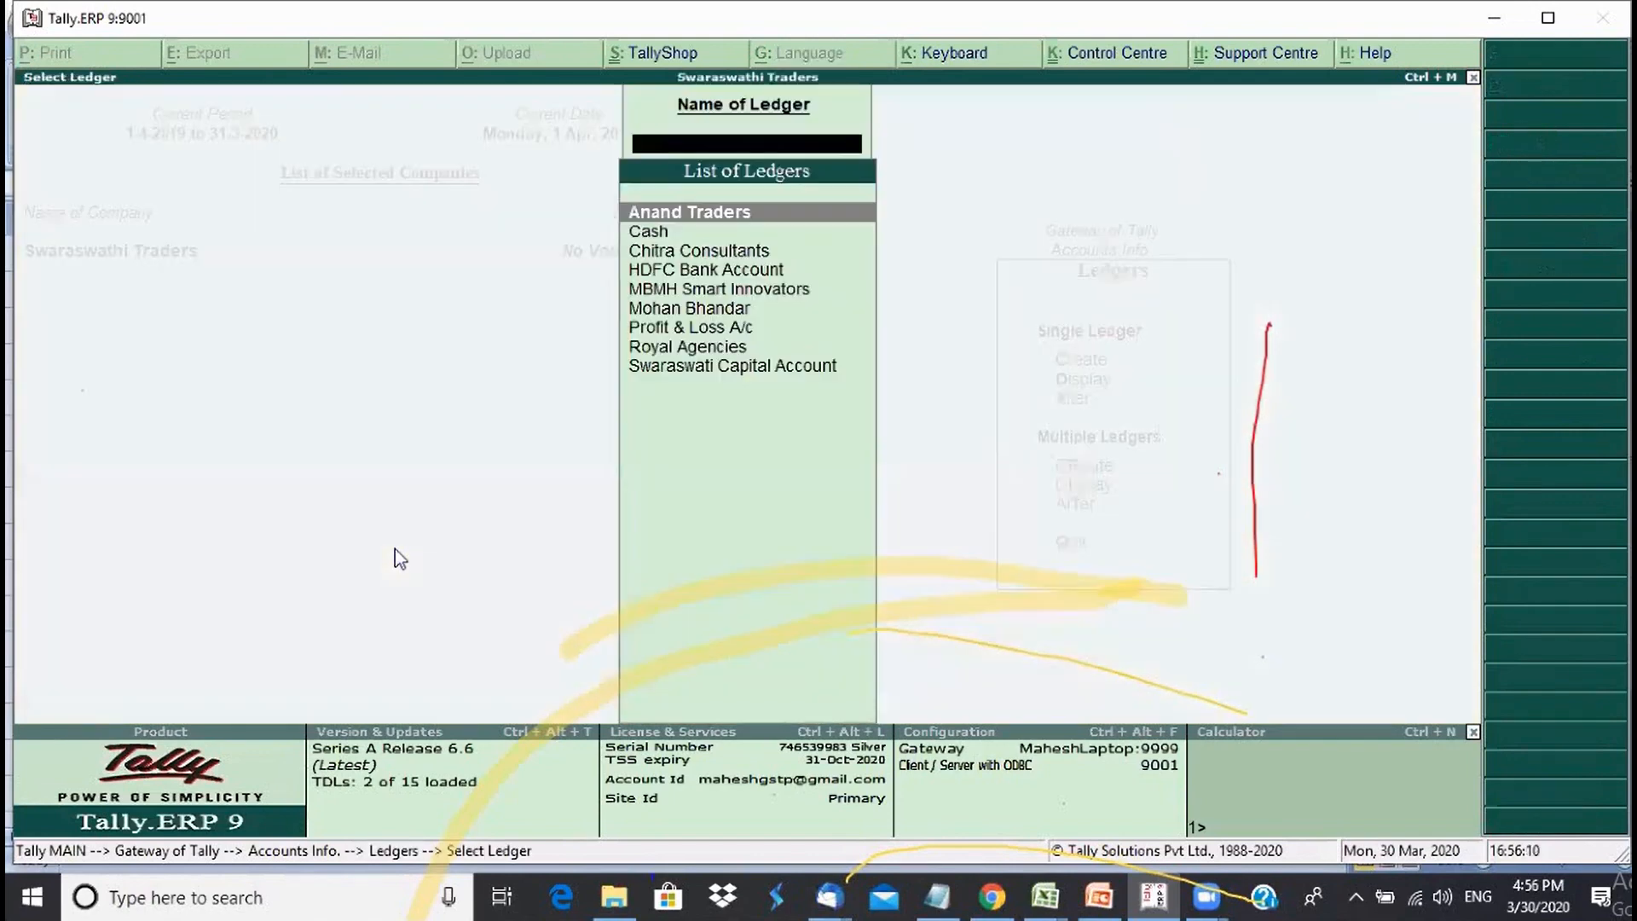
key("Return")
key("Down")
key("Down")
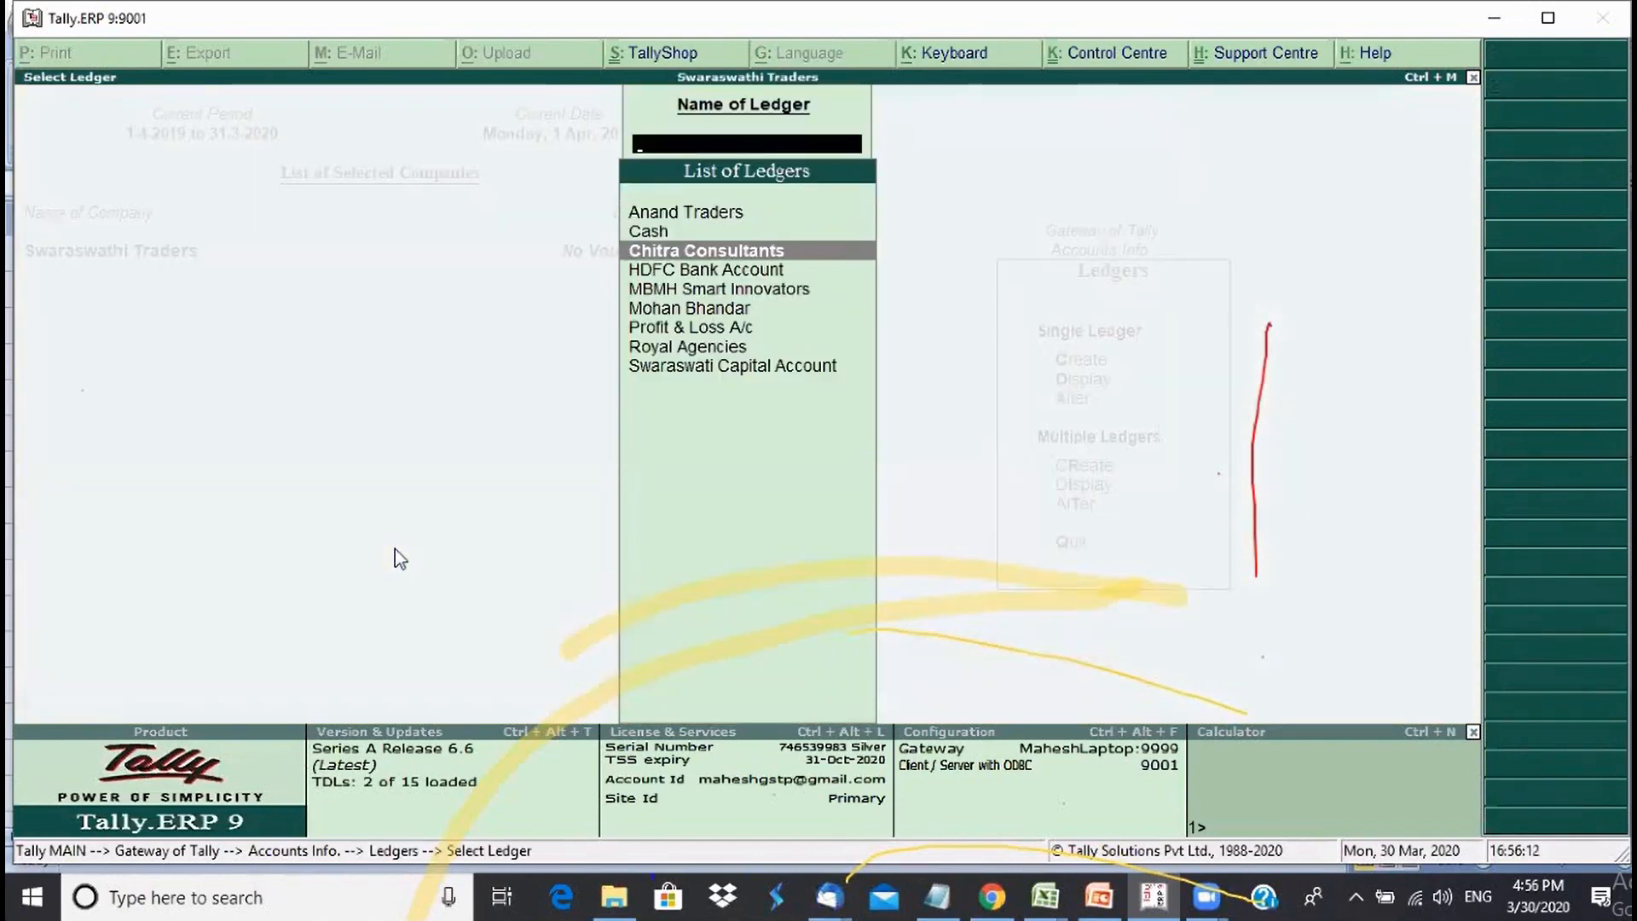
key("Return")
- Rename the ledger to 'Chitra Consultancy Services' and reopen it for alteration
type("Chitra c")
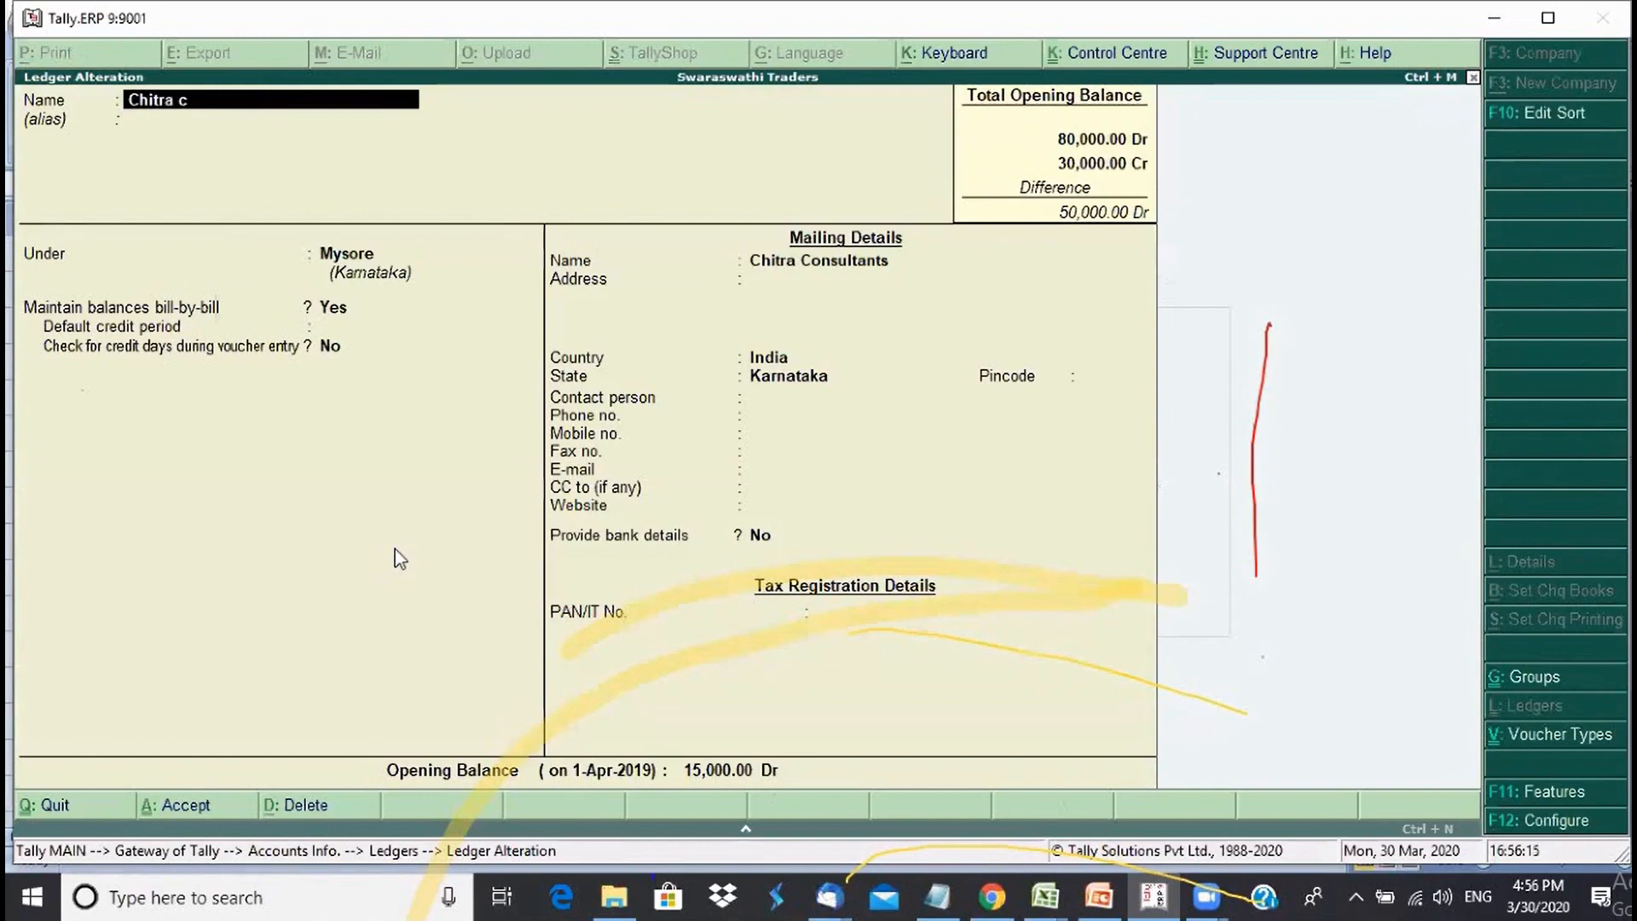
key("BackSpace")
type("Consultancy S")
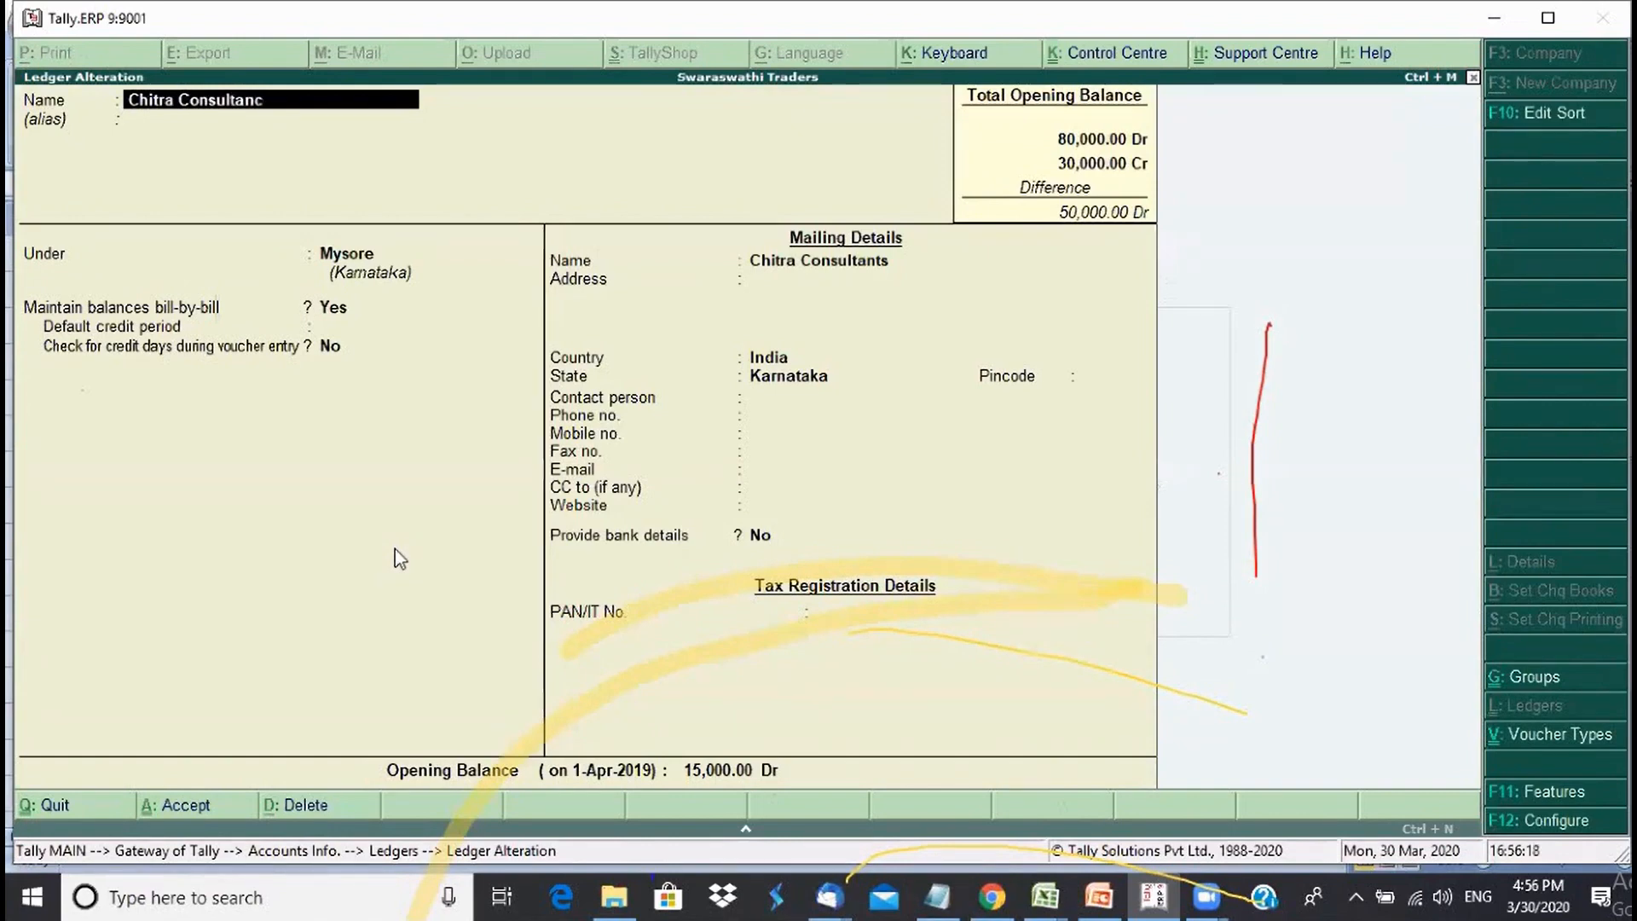
type("ervices")
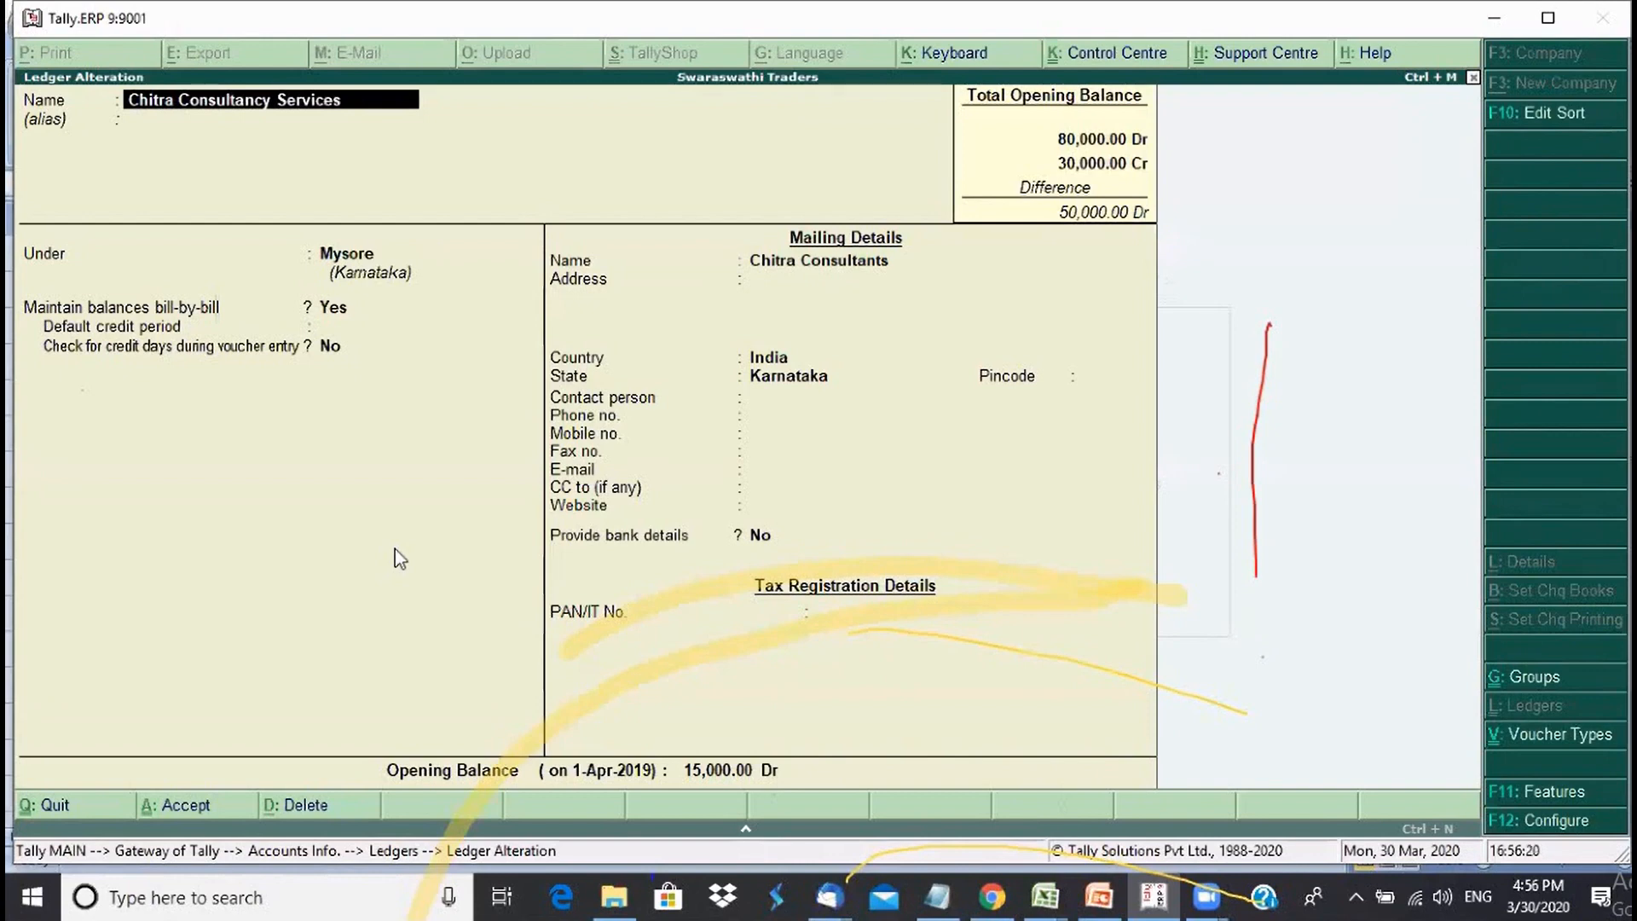
key("Return")
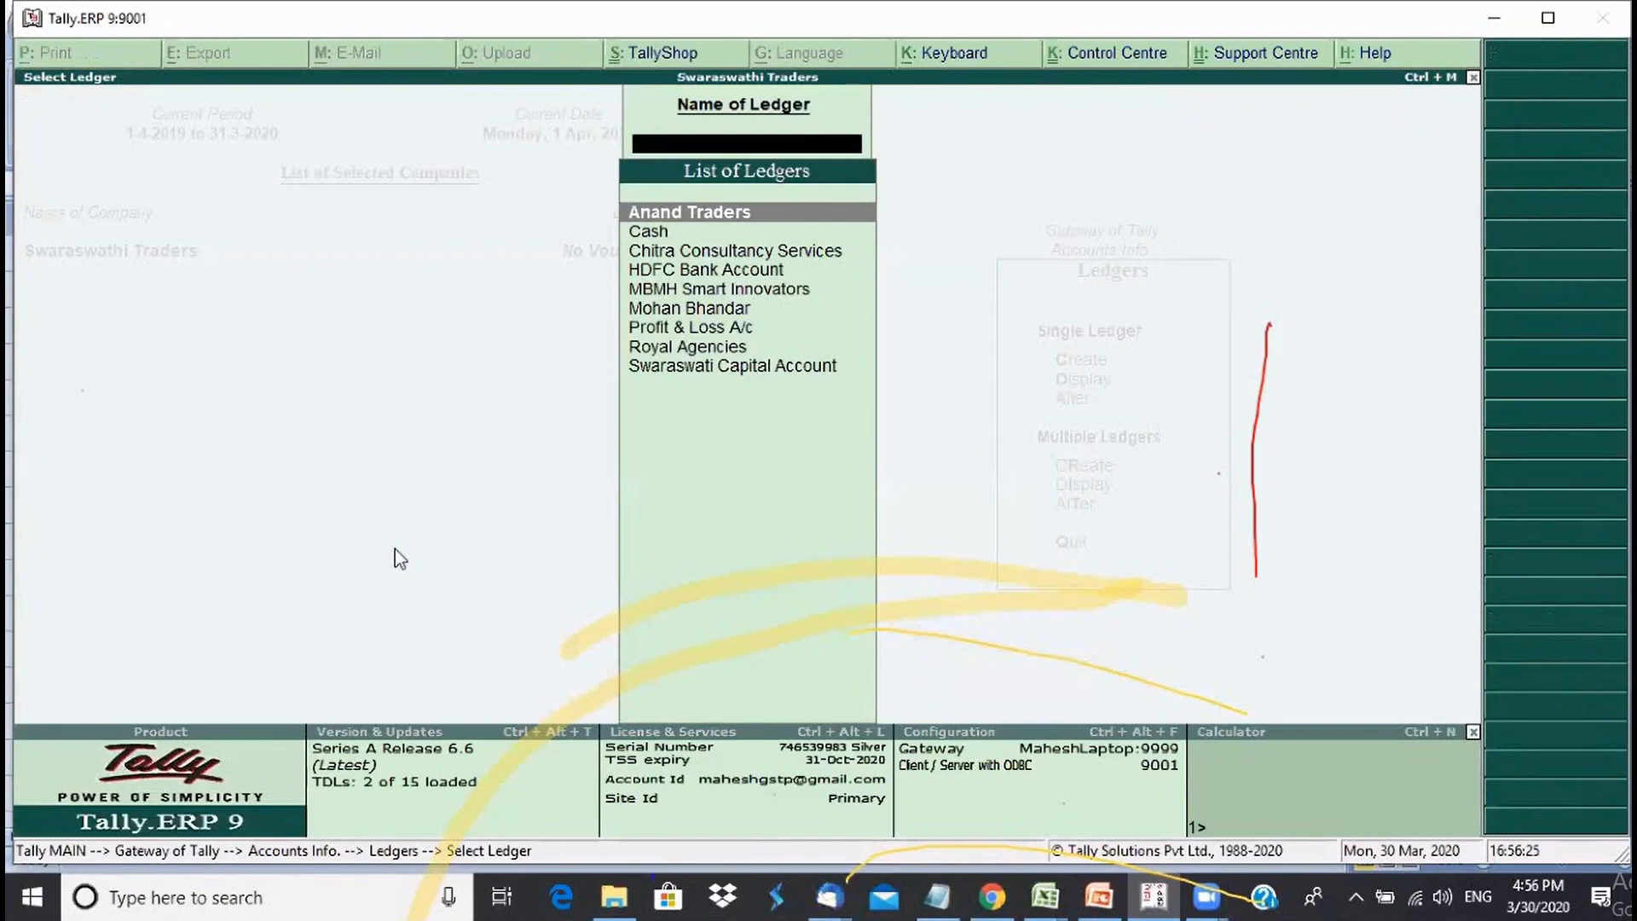
key("Down")
key("Return")
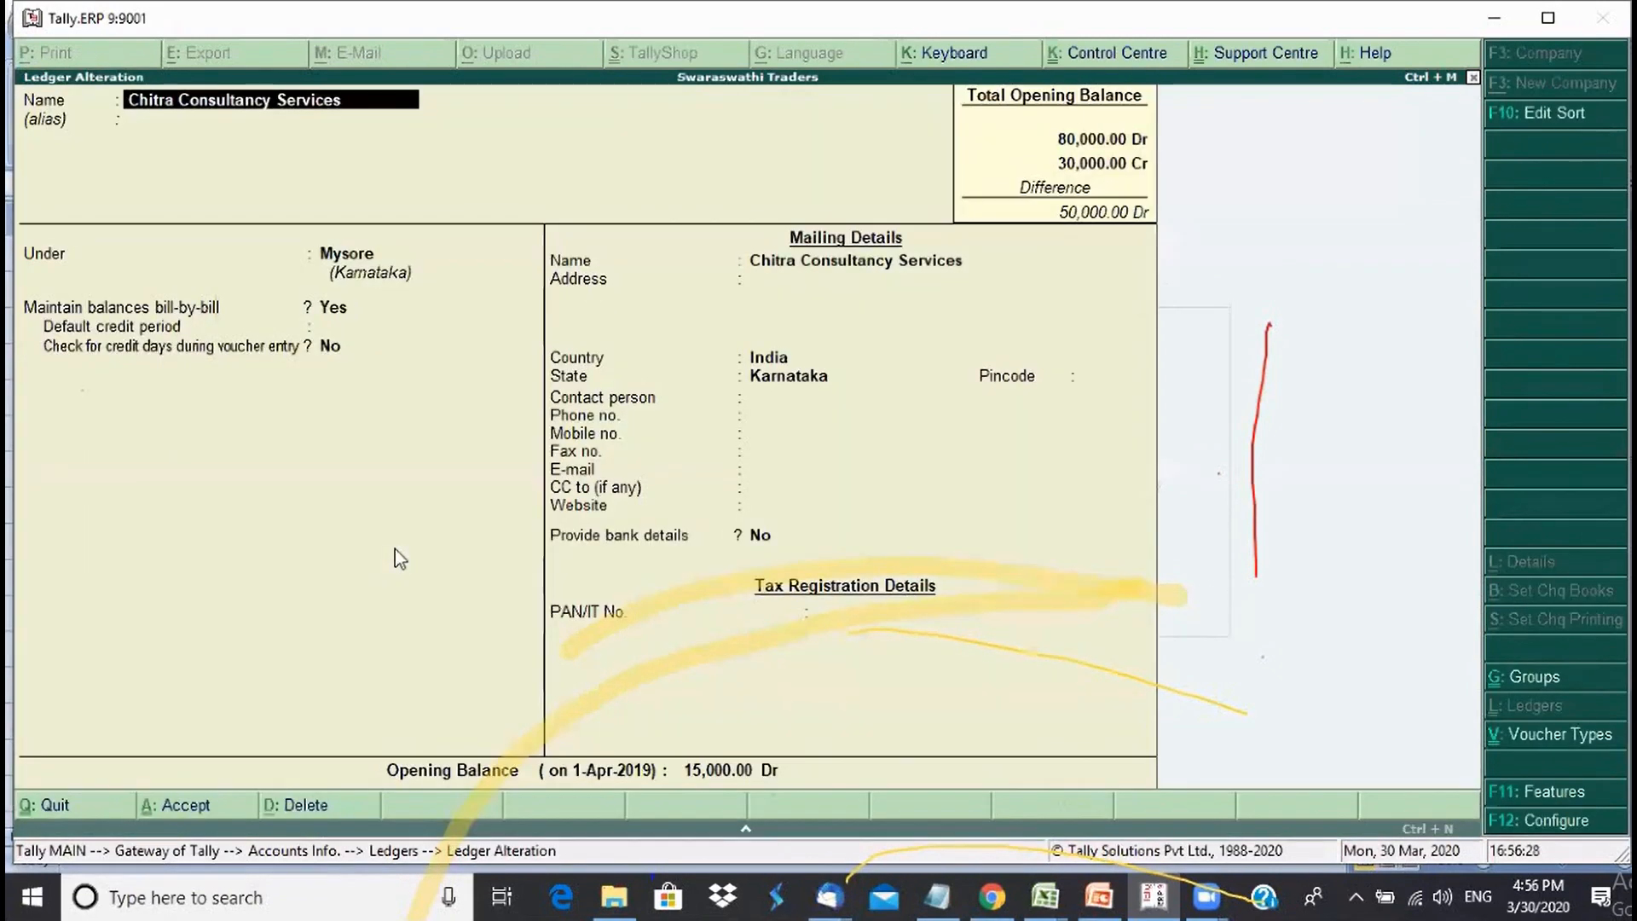
- Return to the ledger list, open Mohan Bhandar, then close it unchanged
key("Escape")
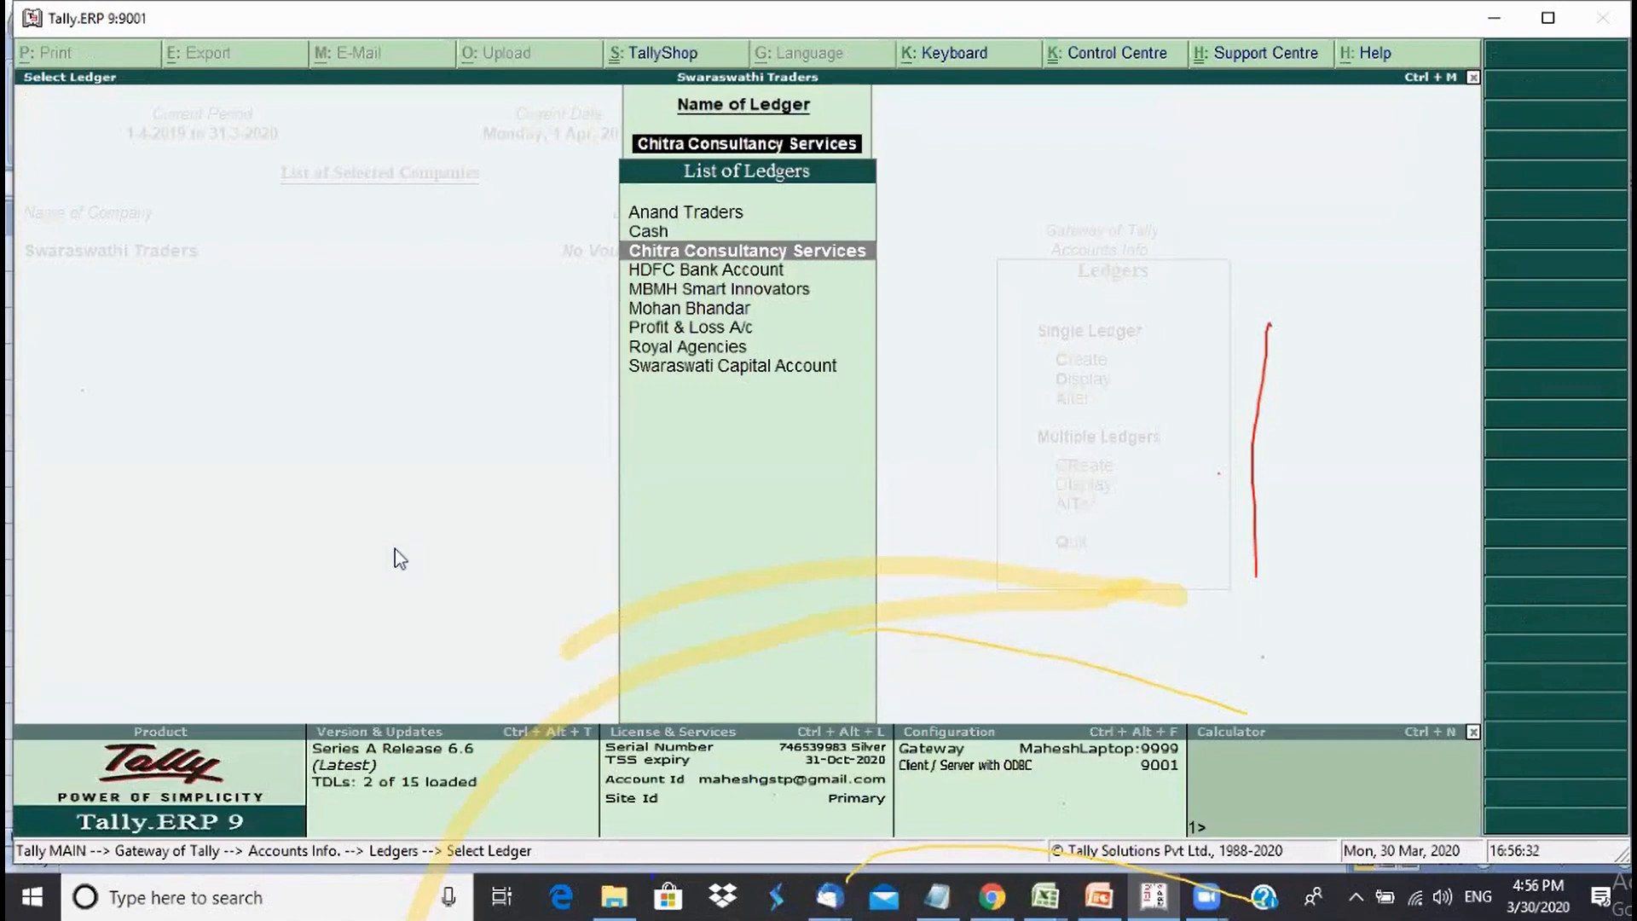
key("BackSpace")
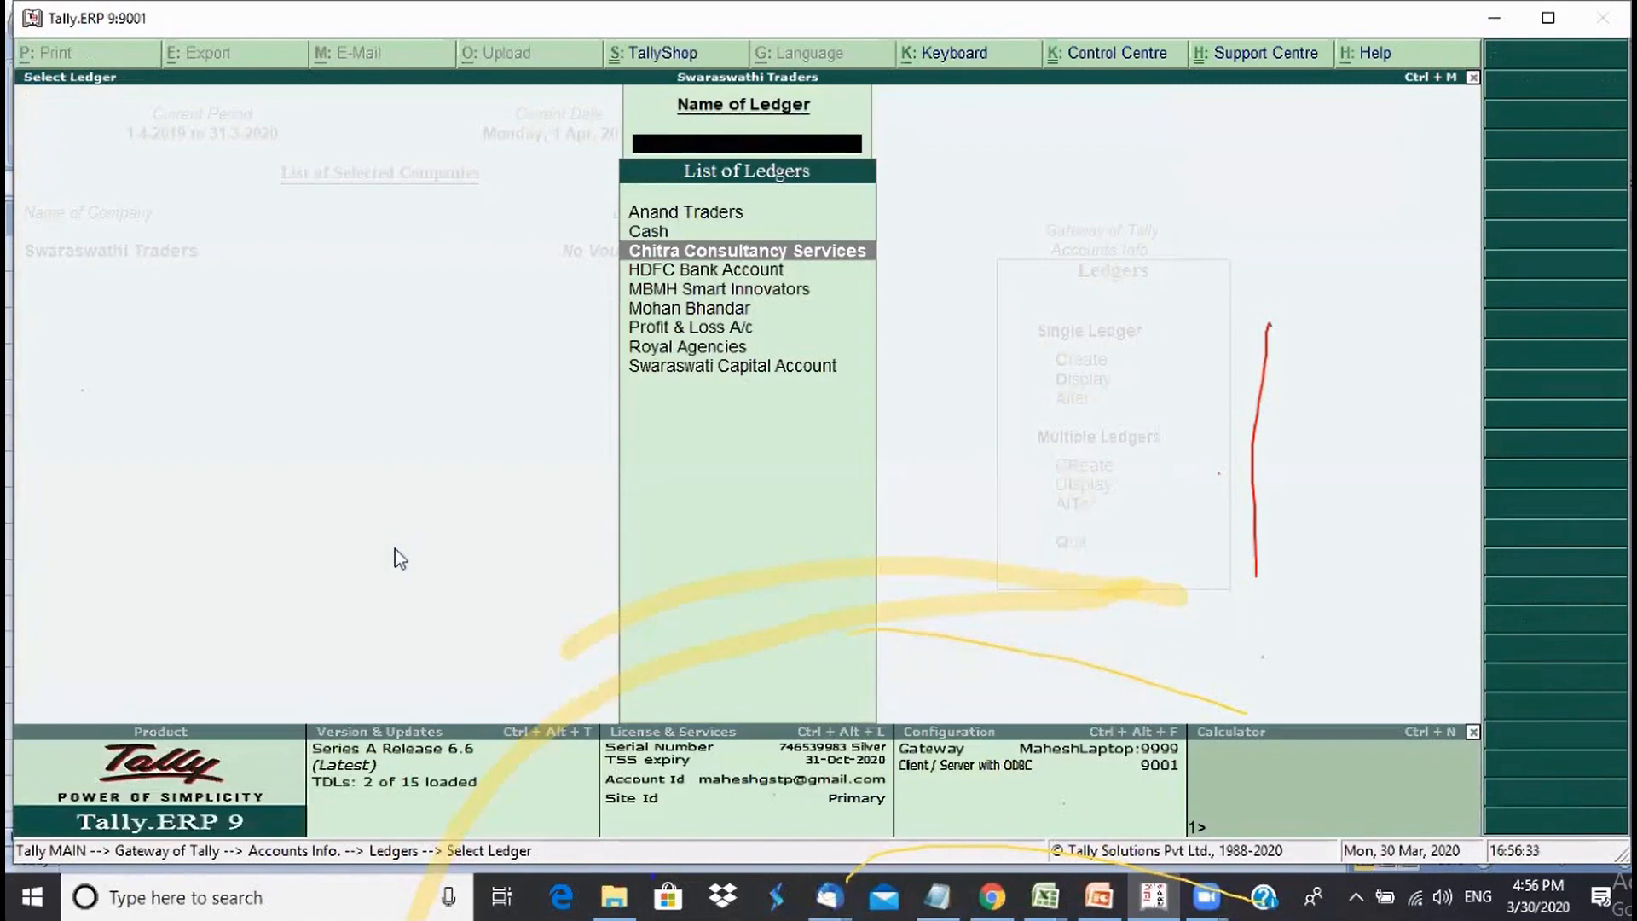
key("Up")
key("Up")
key("Down")
key("Down")
key("Down")
key("Down")
key("Down")
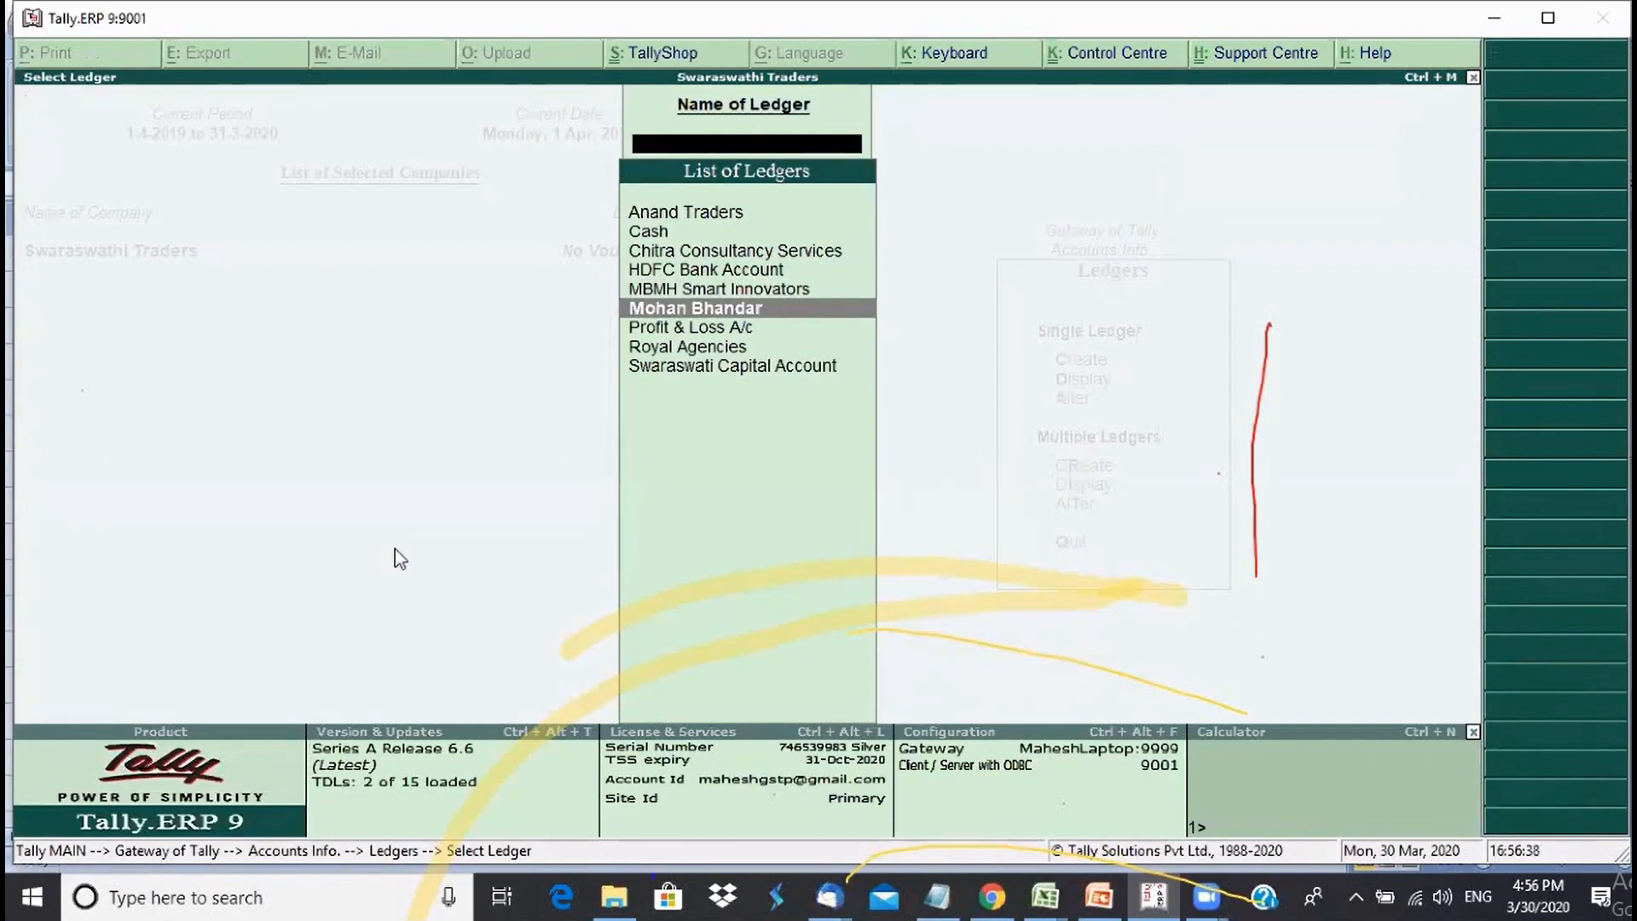
key("Return")
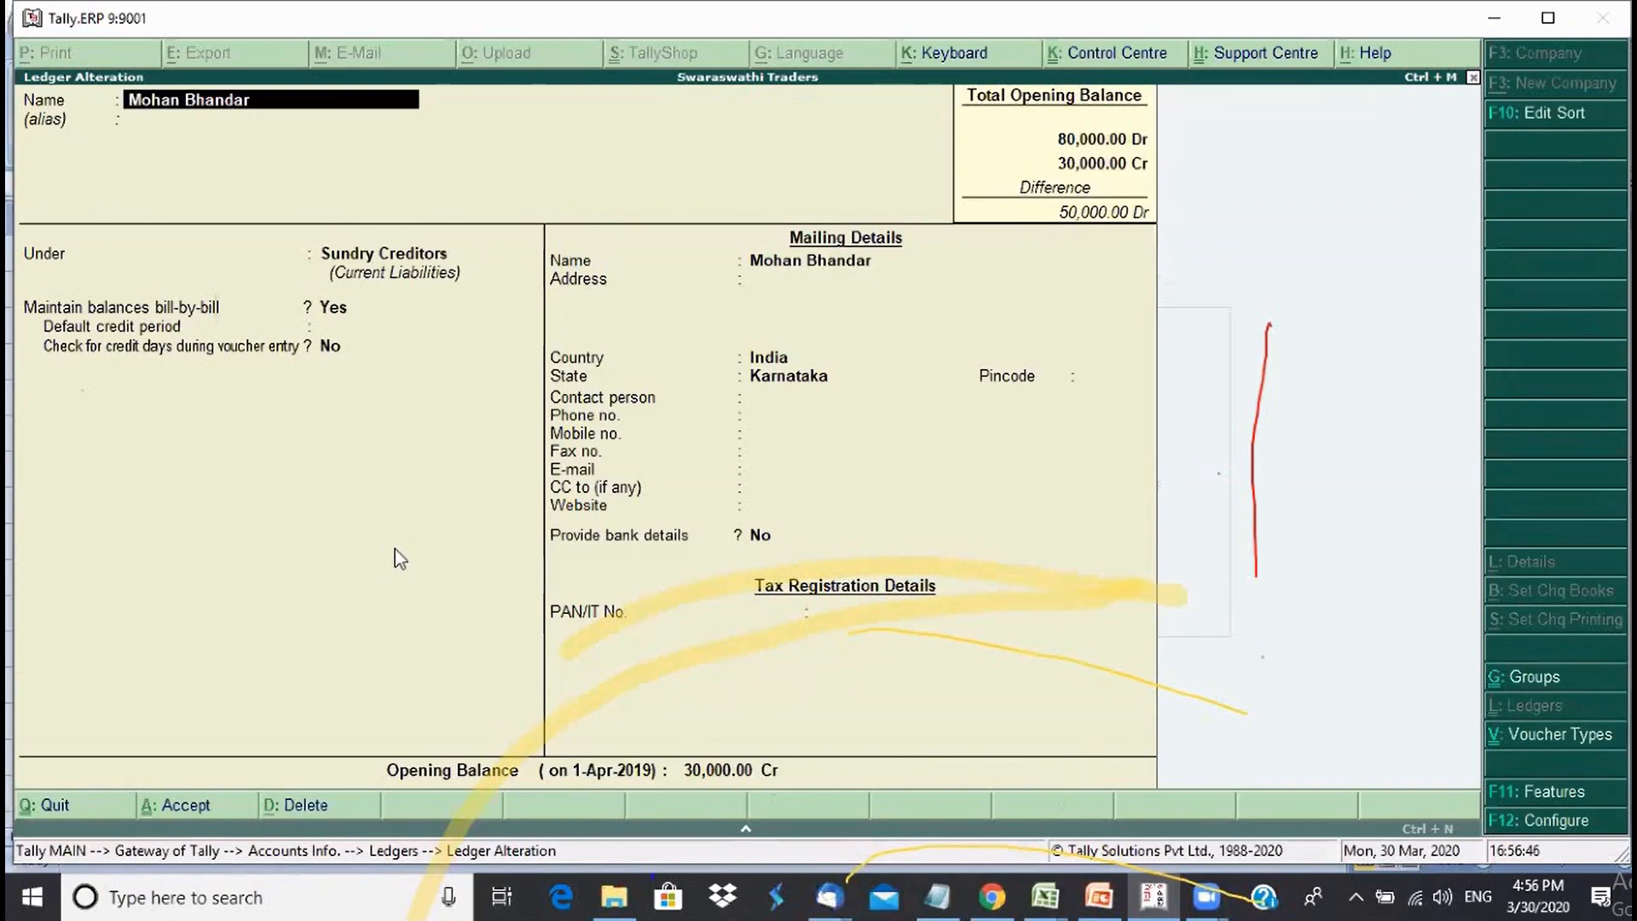
key("Escape")
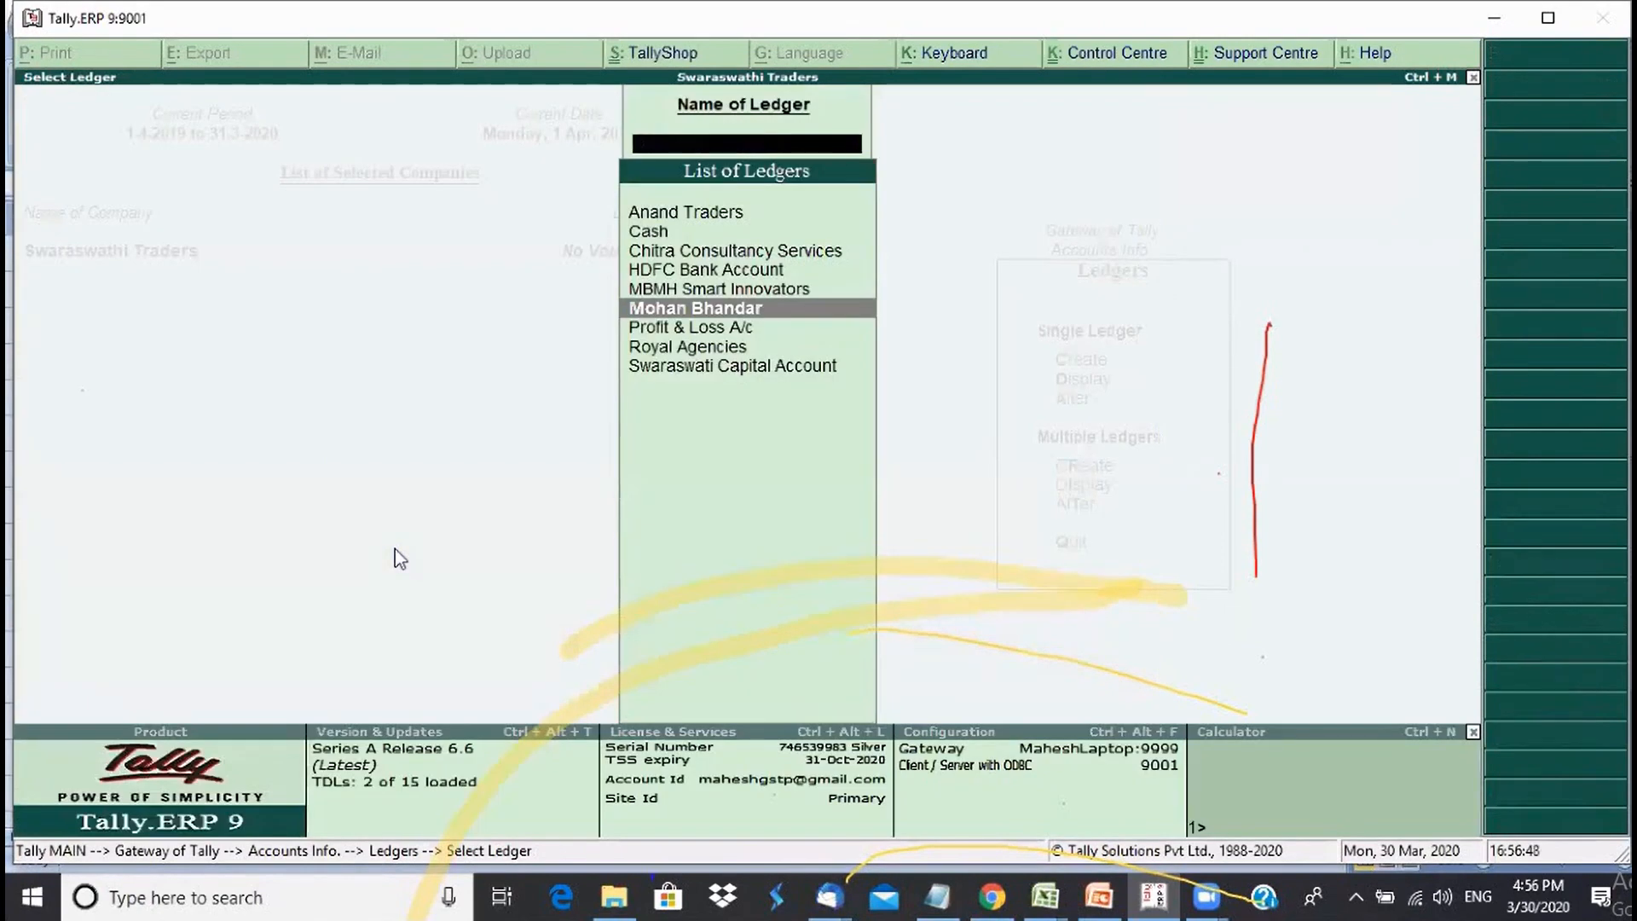
- Reopen Mohan Bhandar from Ledgers > Alter and delete it, confirming Yes
key("Escape")
key("Return")
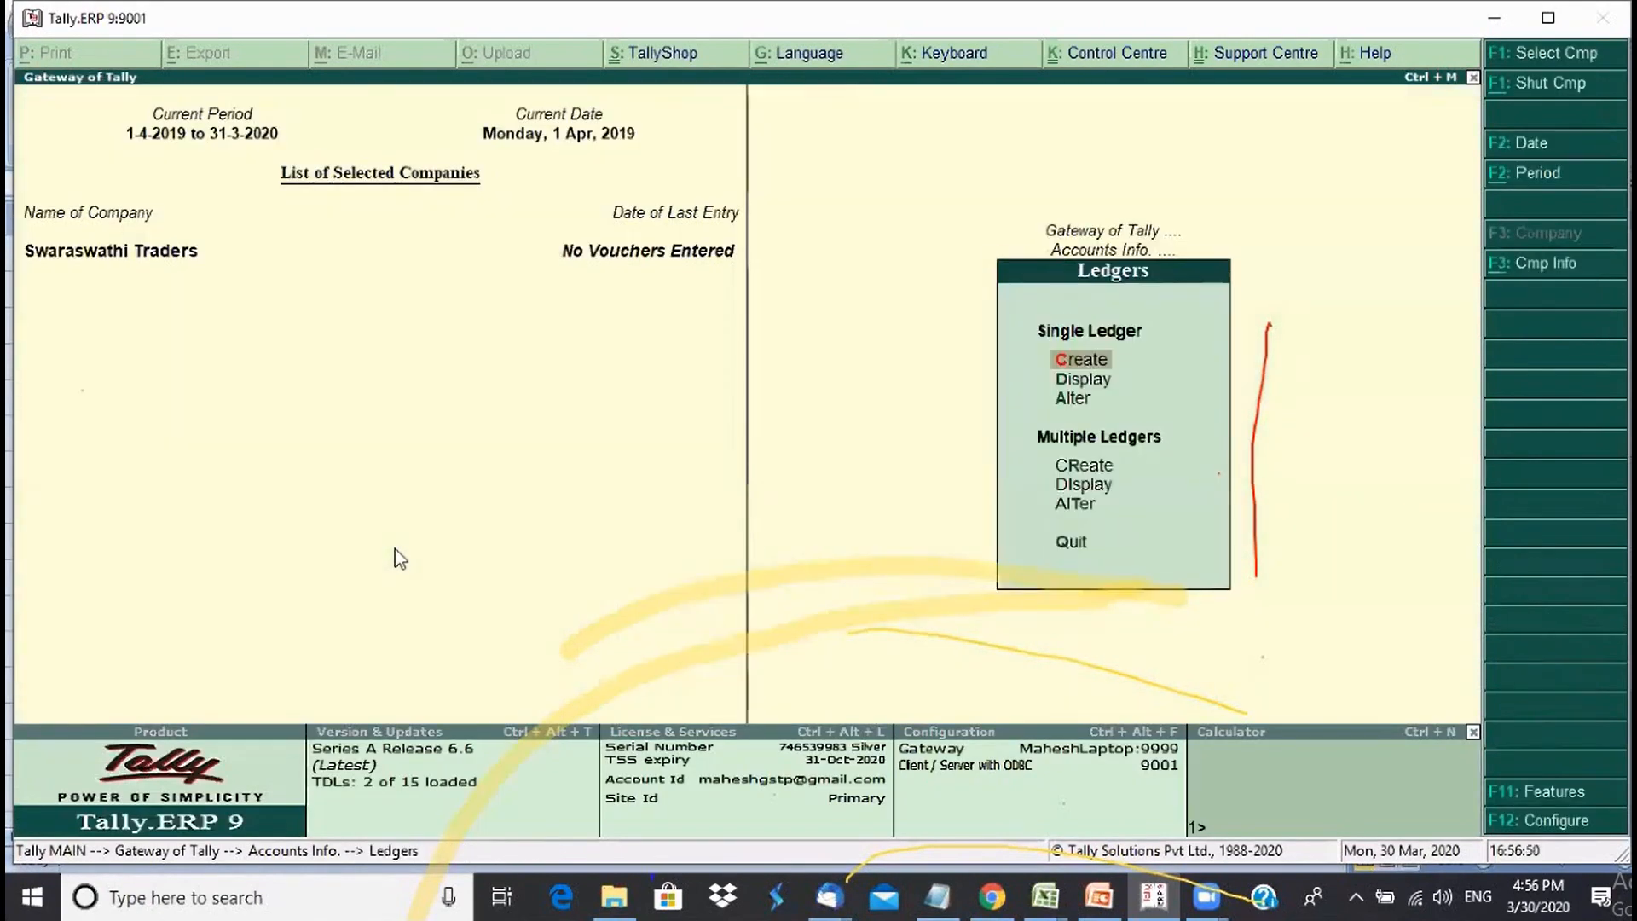
key("Down")
key("Down")
key("Return")
key("Down")
key("Down")
key("Down")
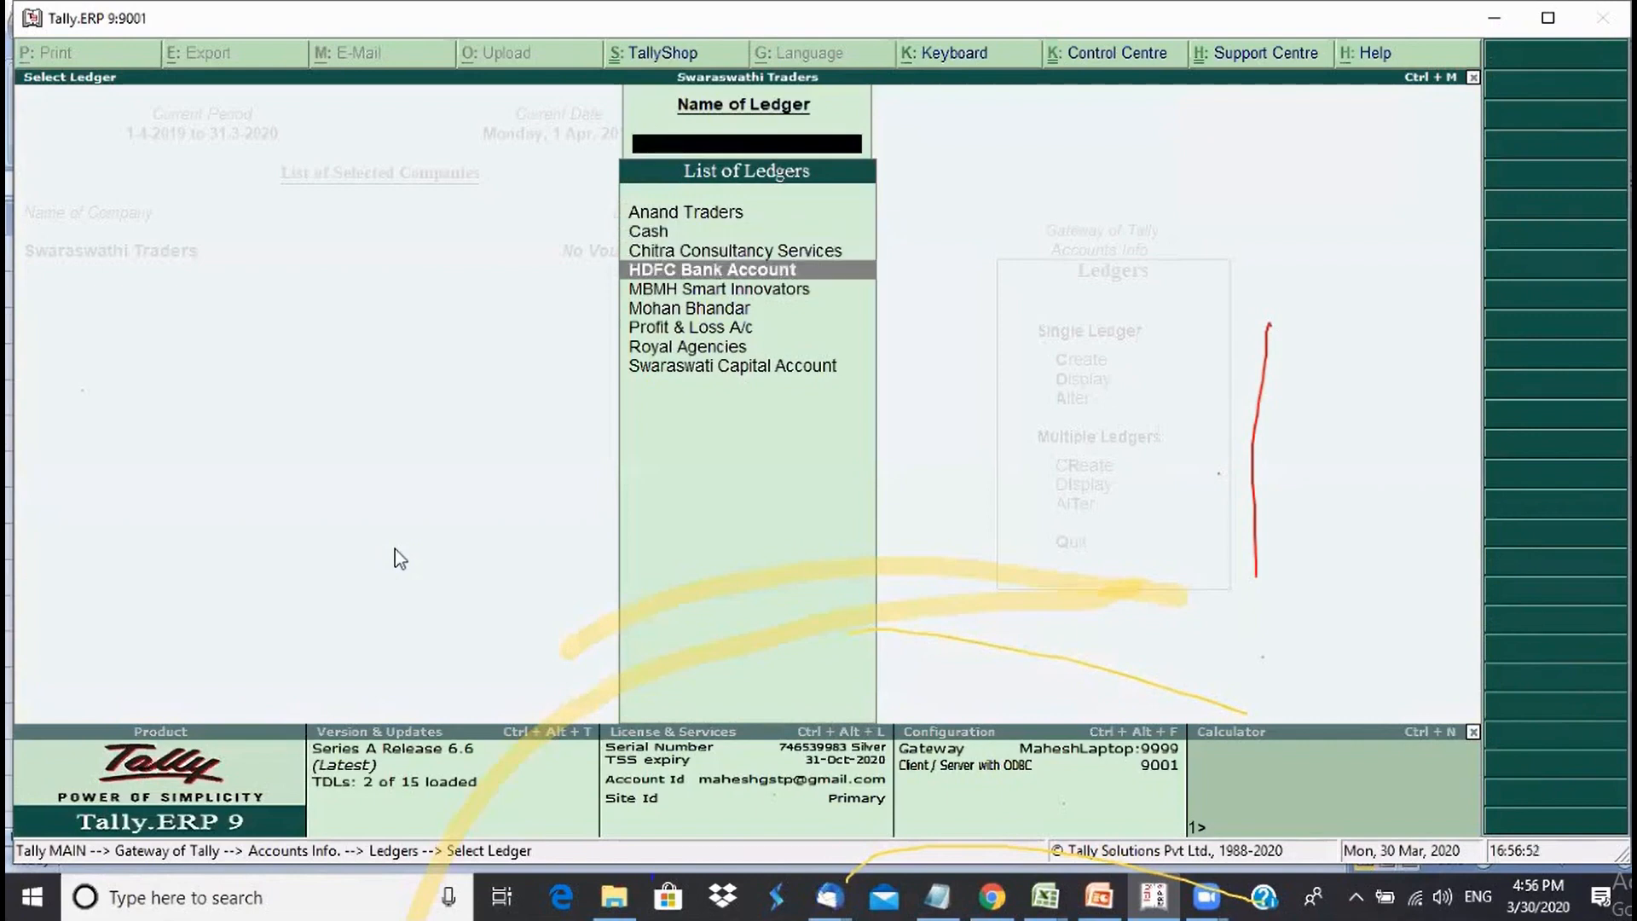
key("Down")
key("Down")
key("Return")
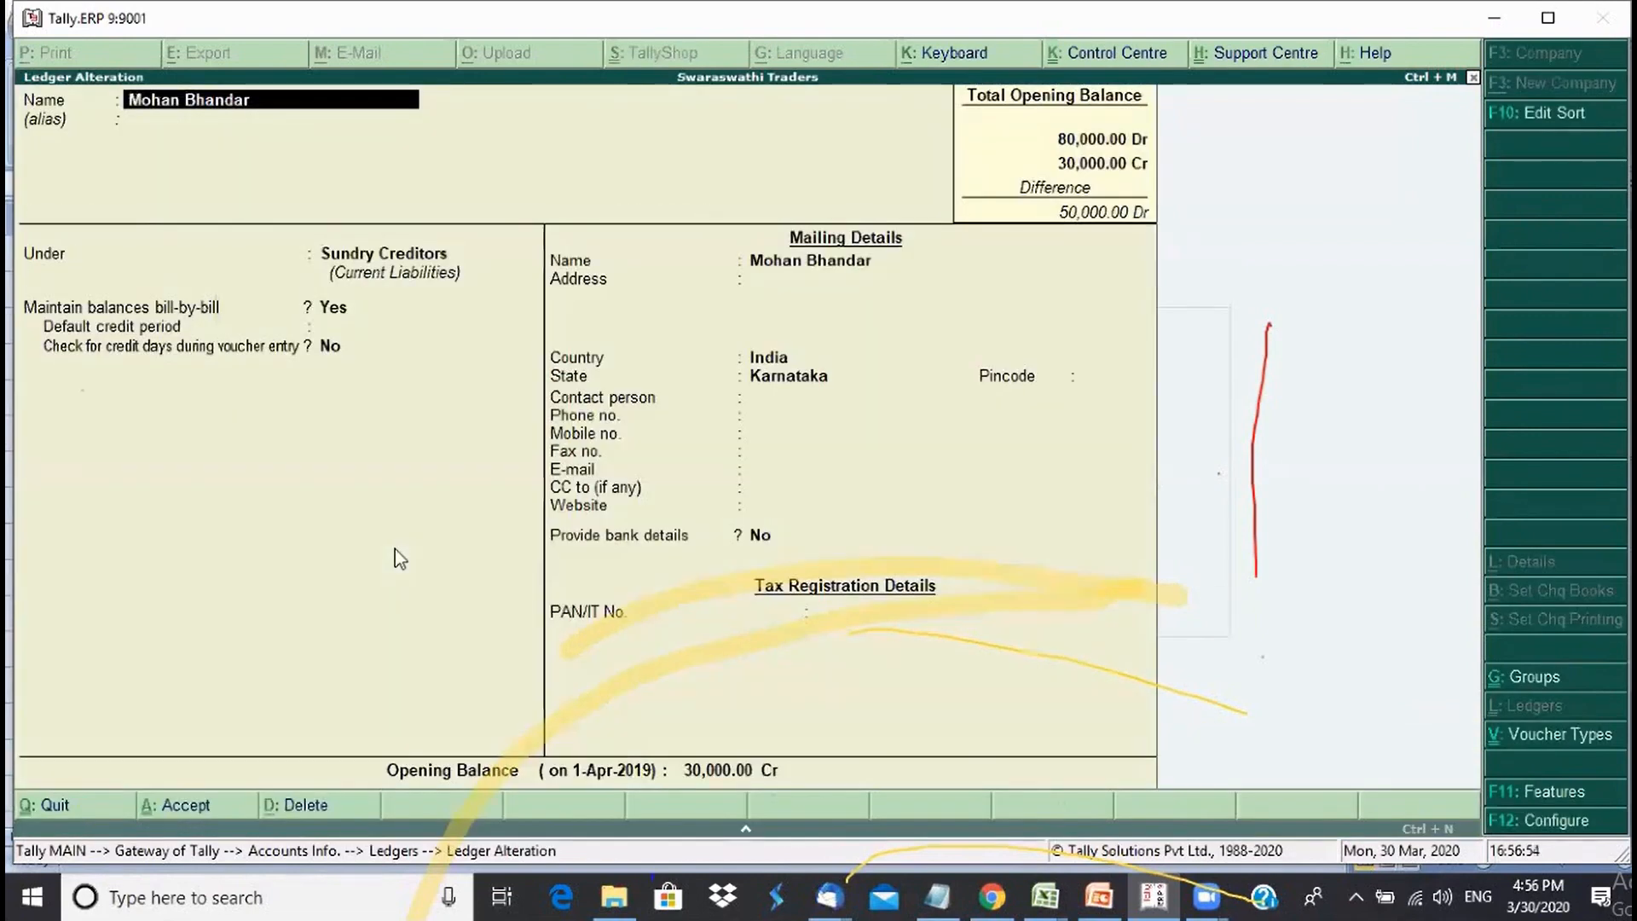
left_click(299, 806)
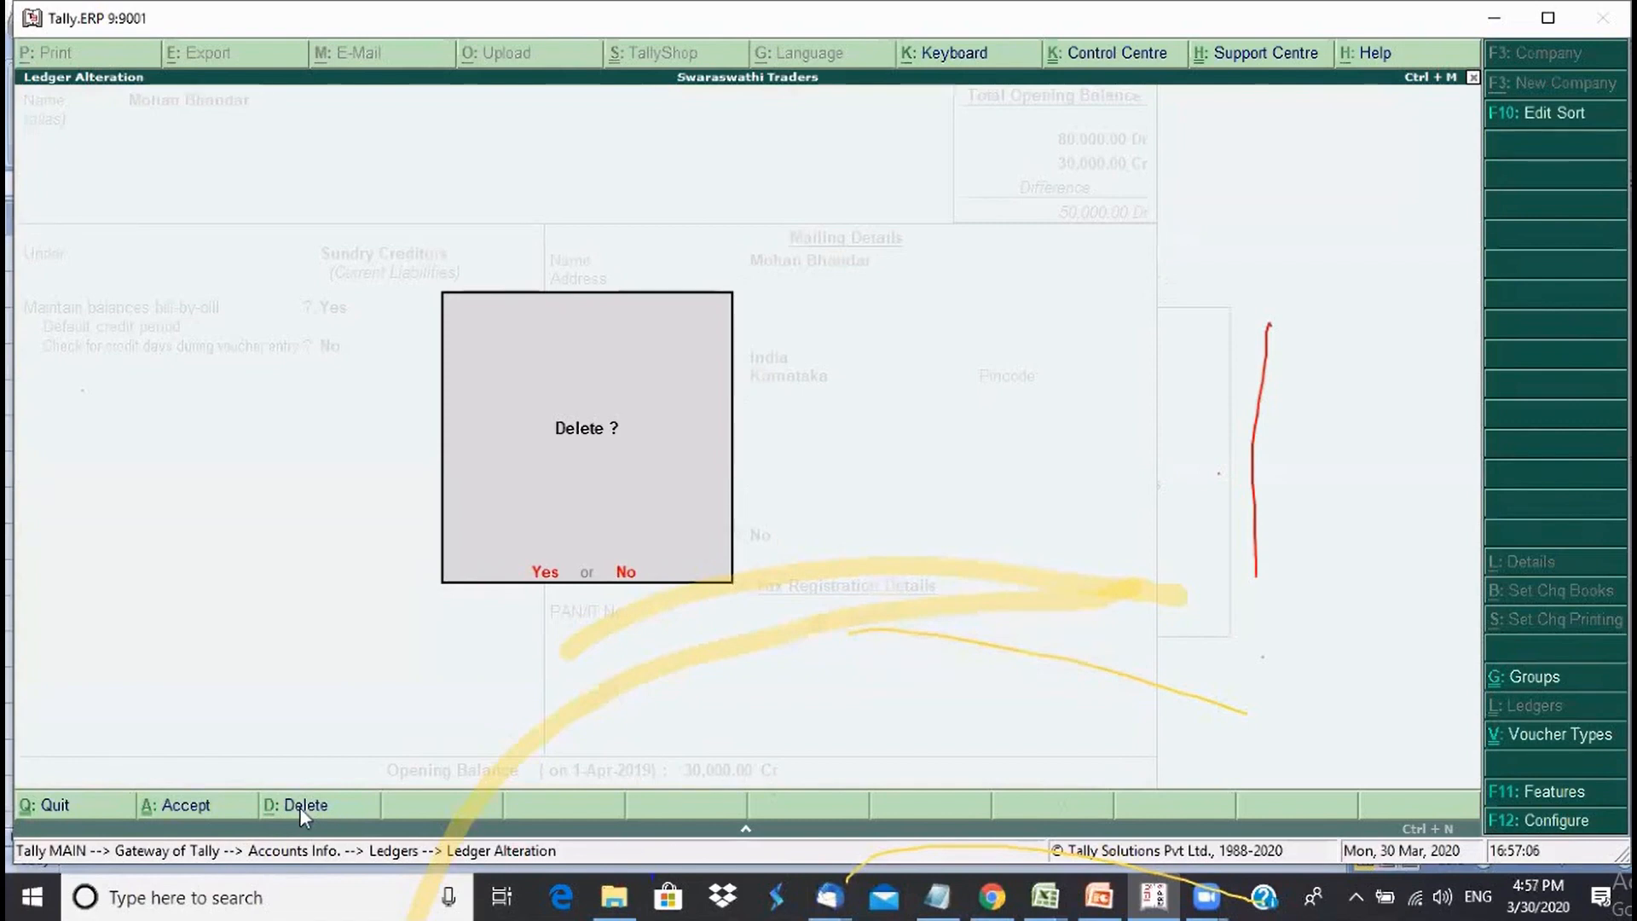
left_click(539, 575)
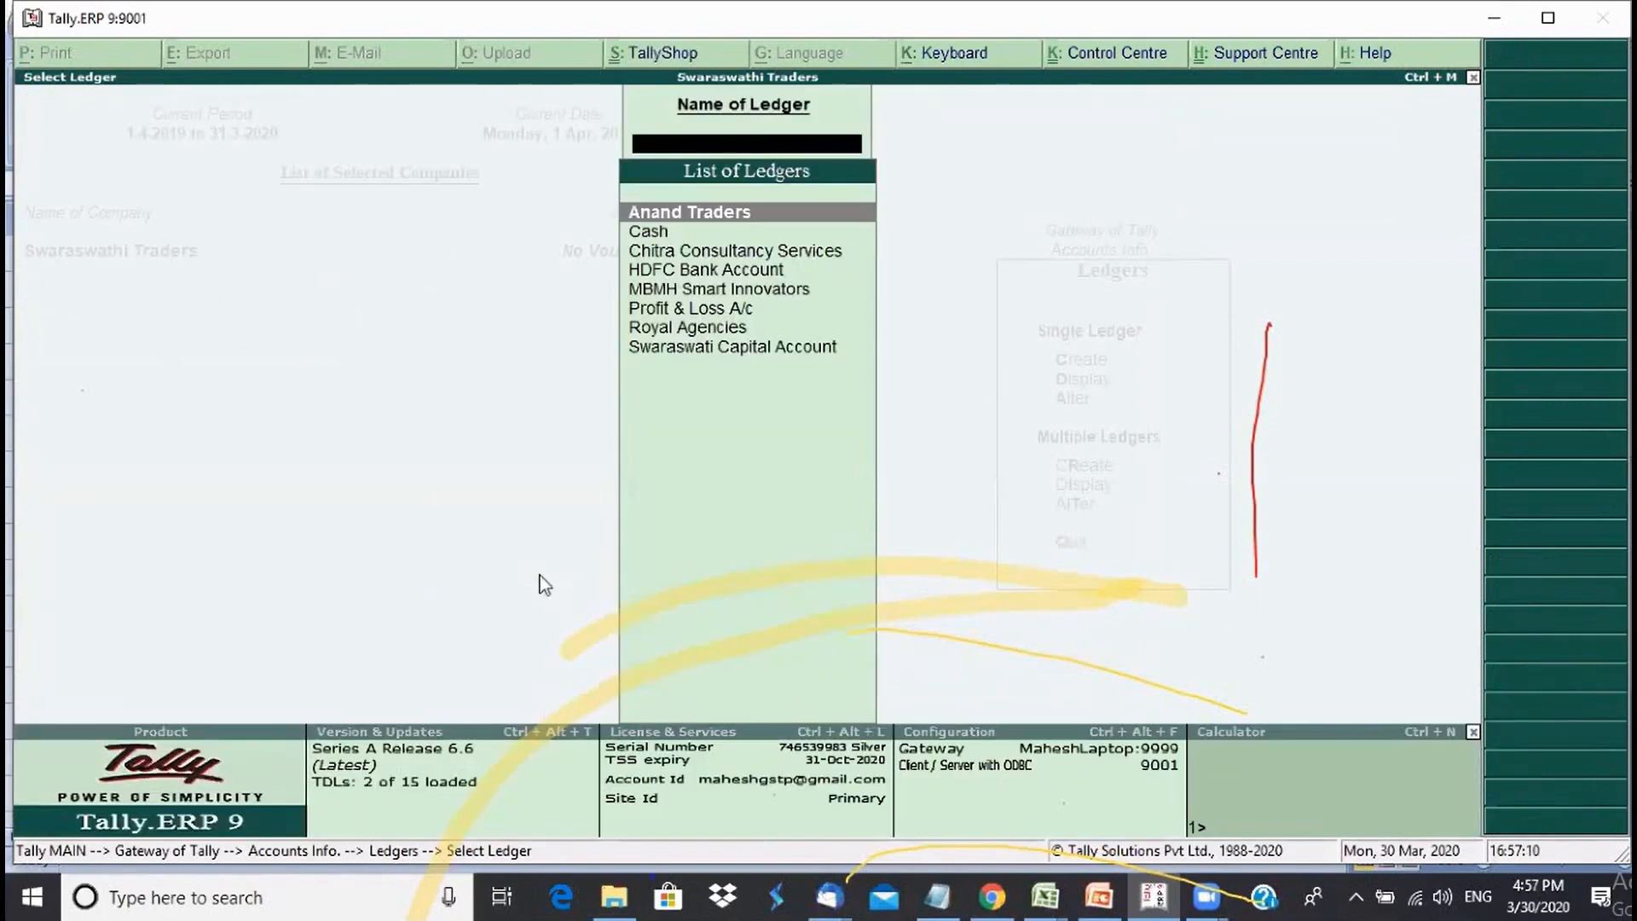
- Open Anand Traders for alteration and answer No to its deletion prompt
key("Down")
key("Down")
key("Down")
key("Down")
key("Down")
key("Down")
key("Down")
key("Up")
key("Up")
key("Up")
key("Up")
key("Up")
key("Up")
key("Up")
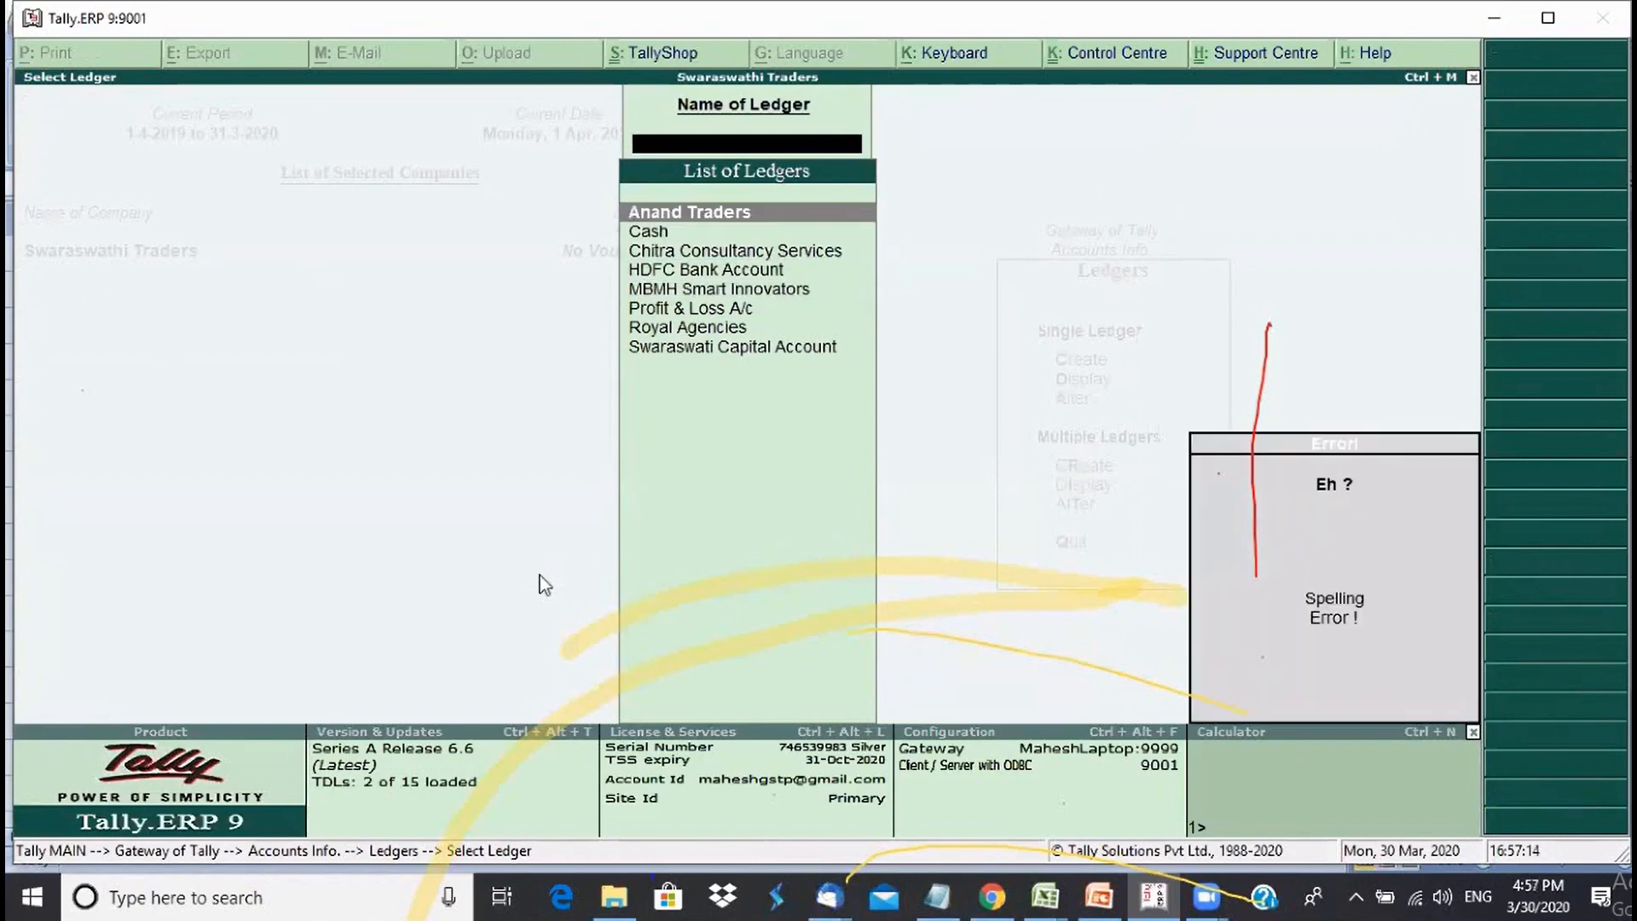
key("Escape")
key("Escape")
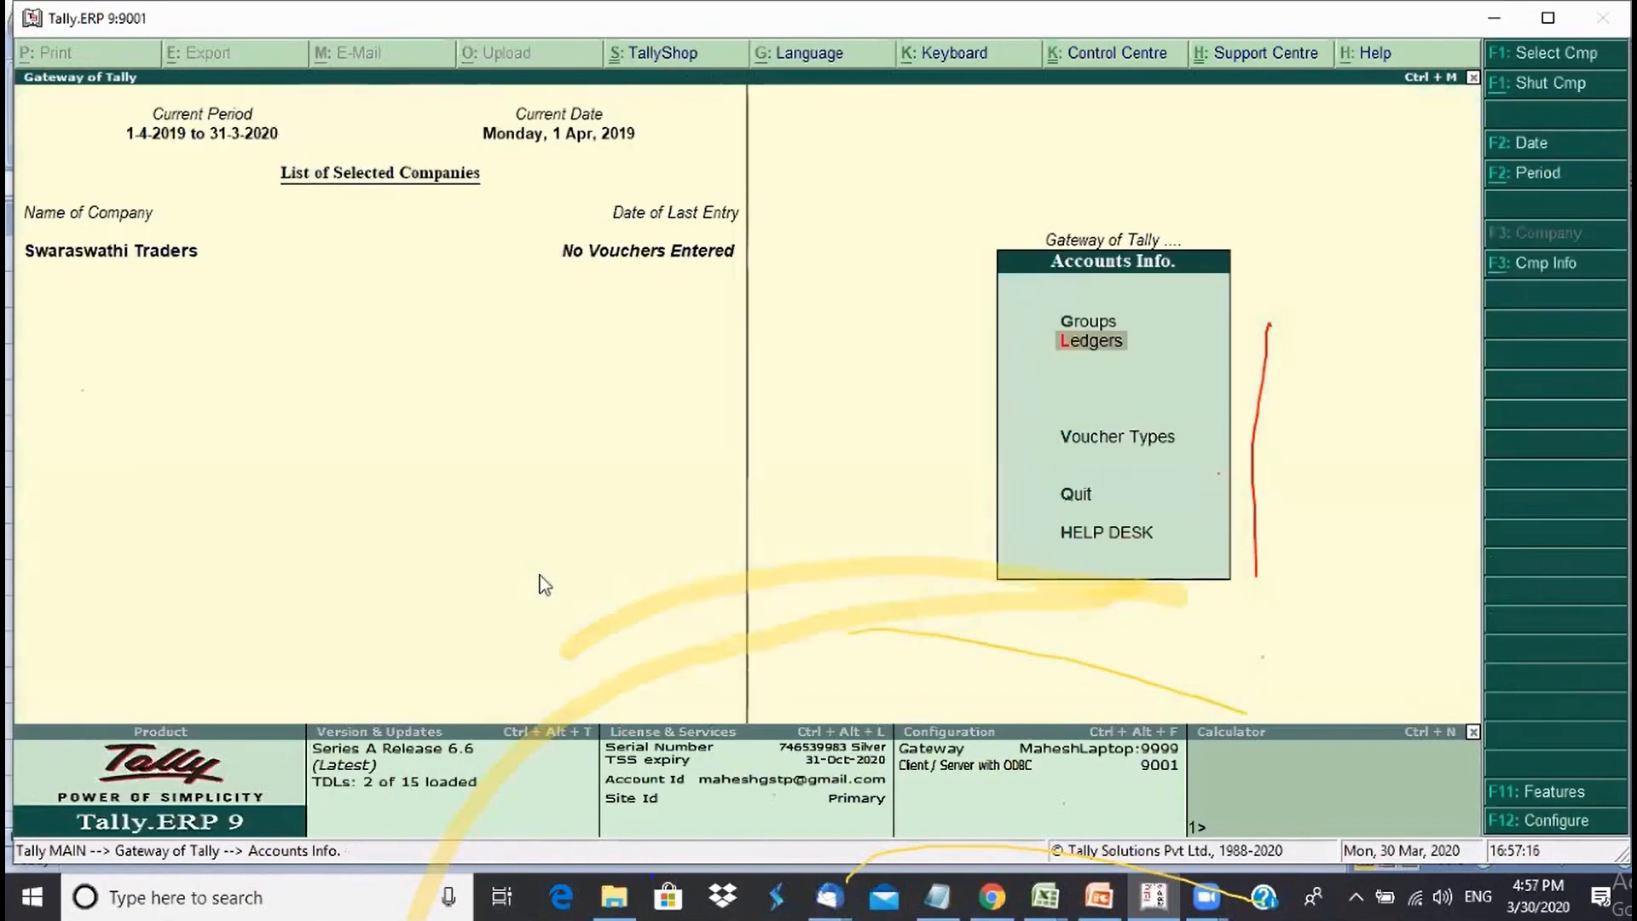
key("Return")
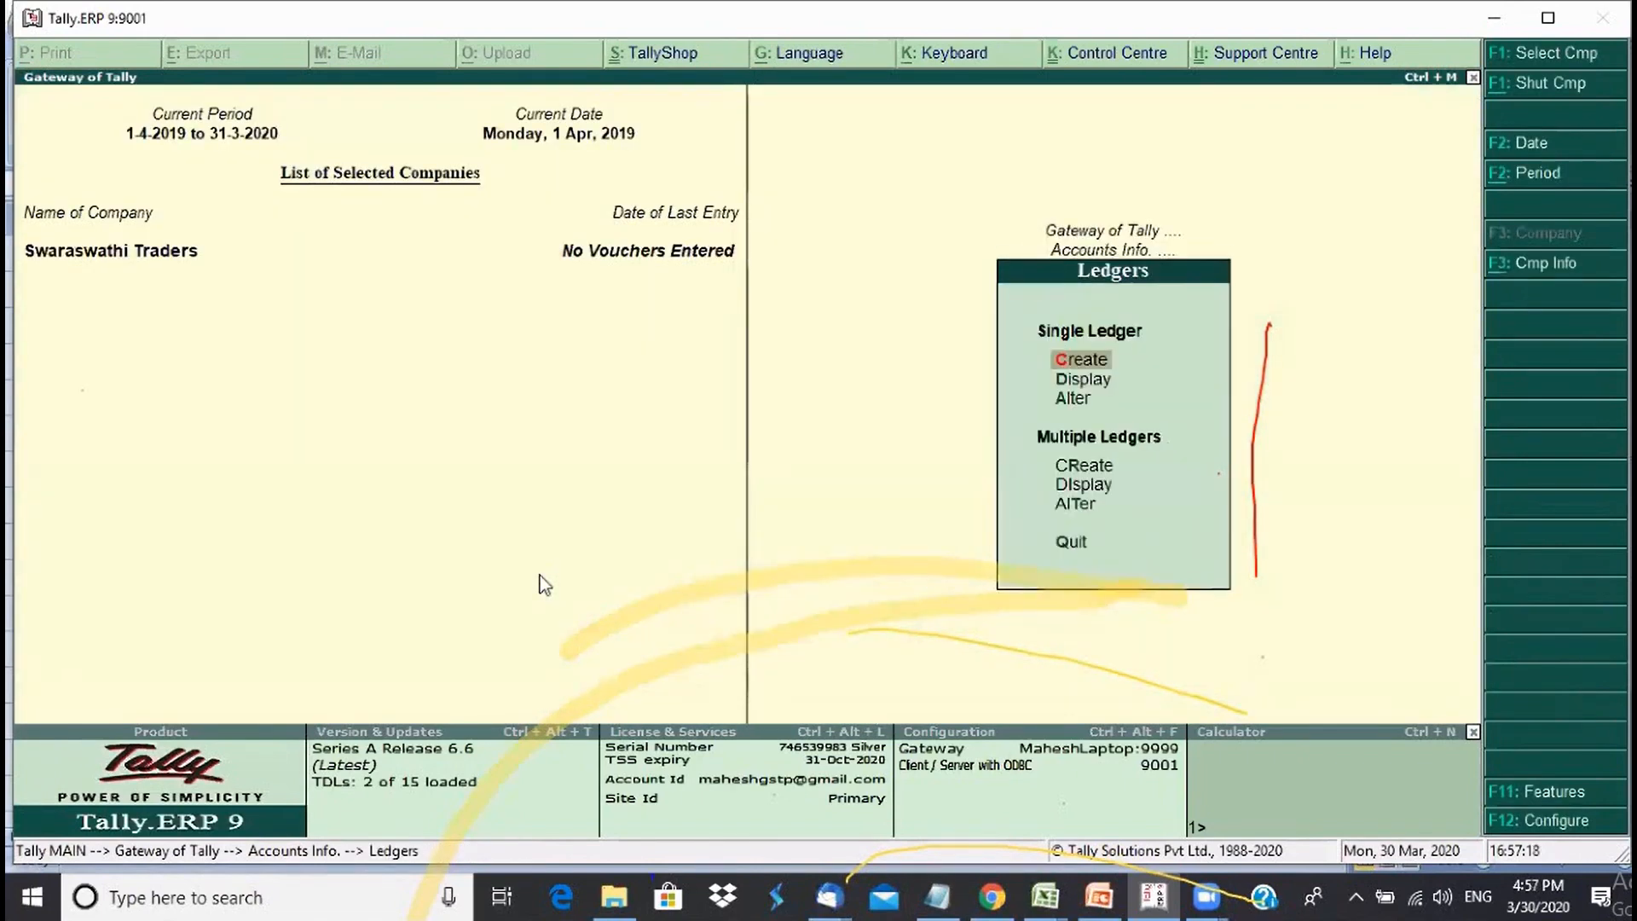
key("Down")
key("Down")
key("Return")
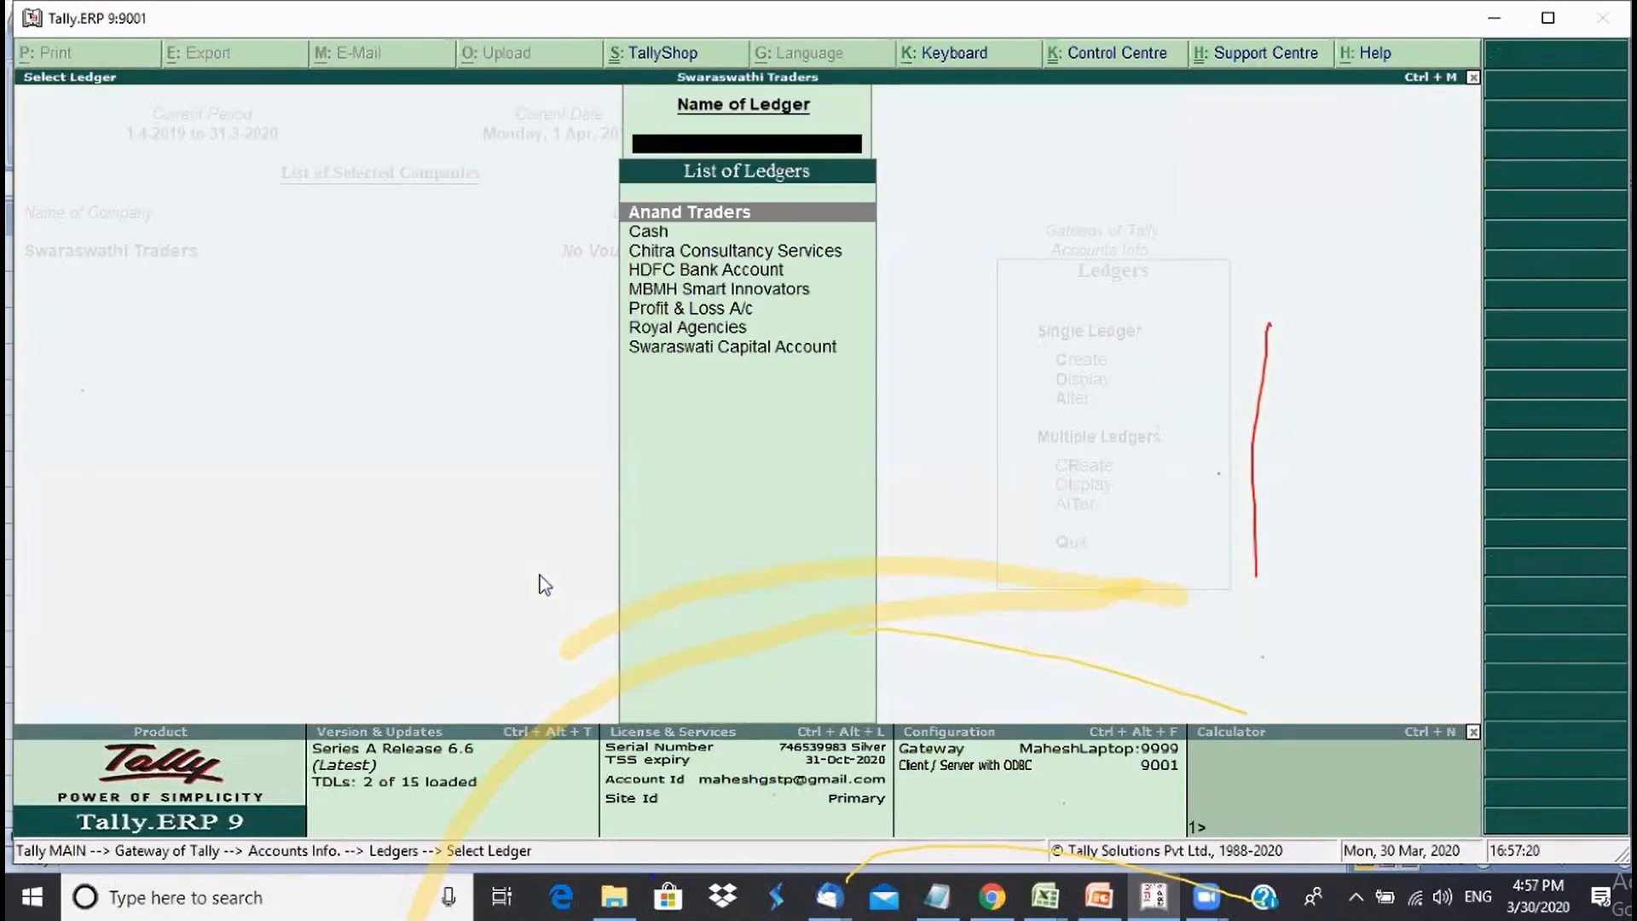
key("Return")
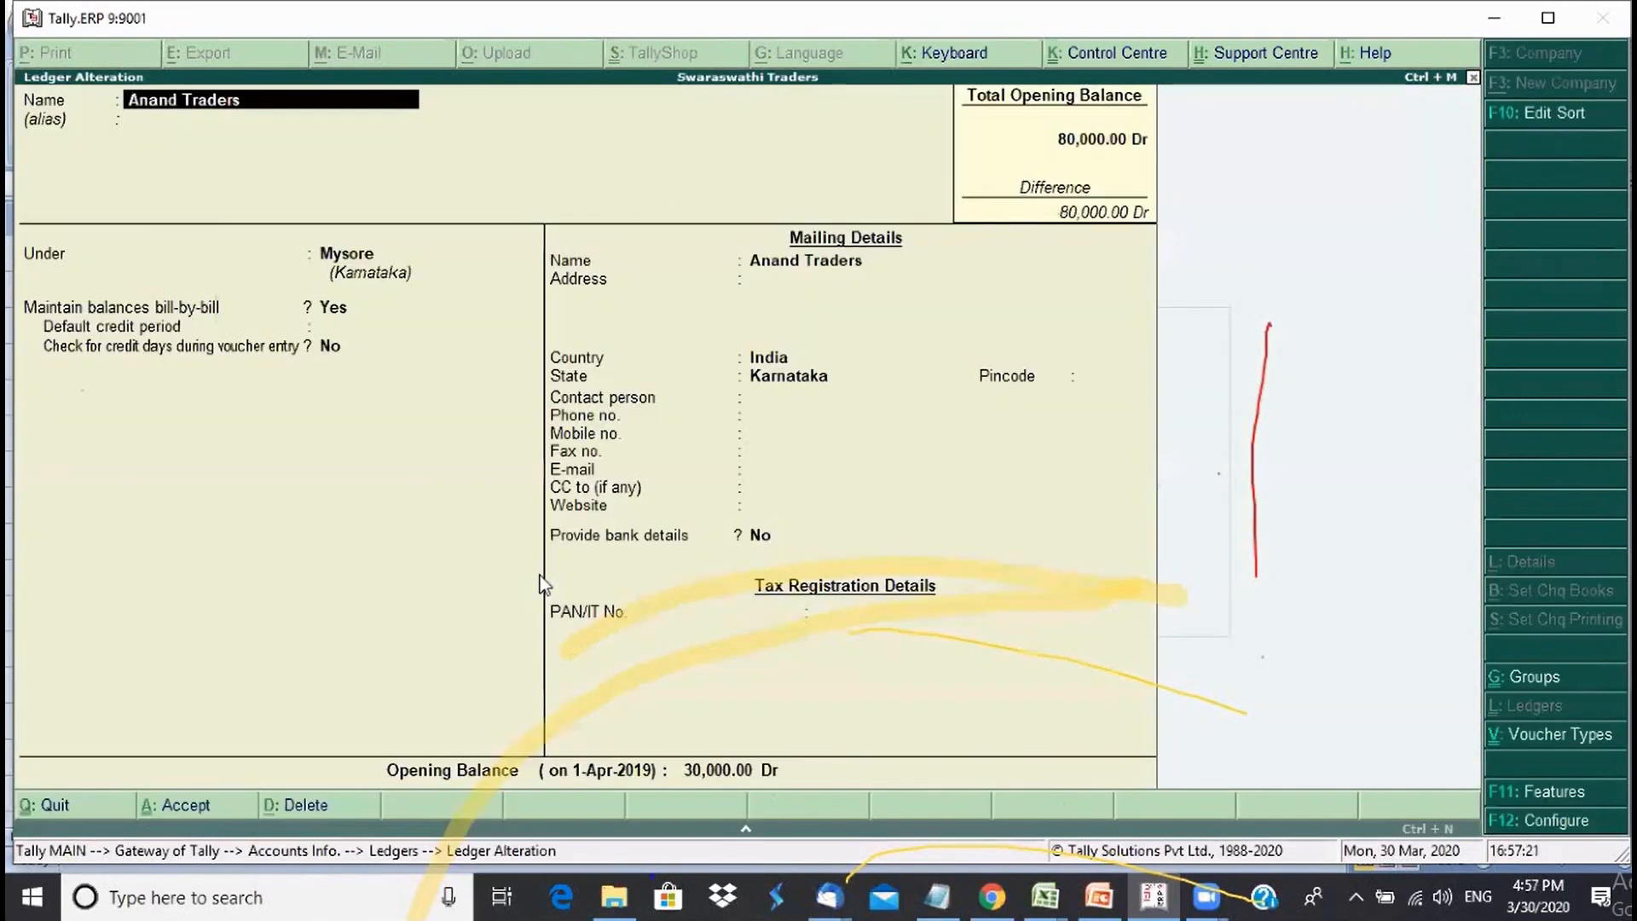
left_click(375, 806)
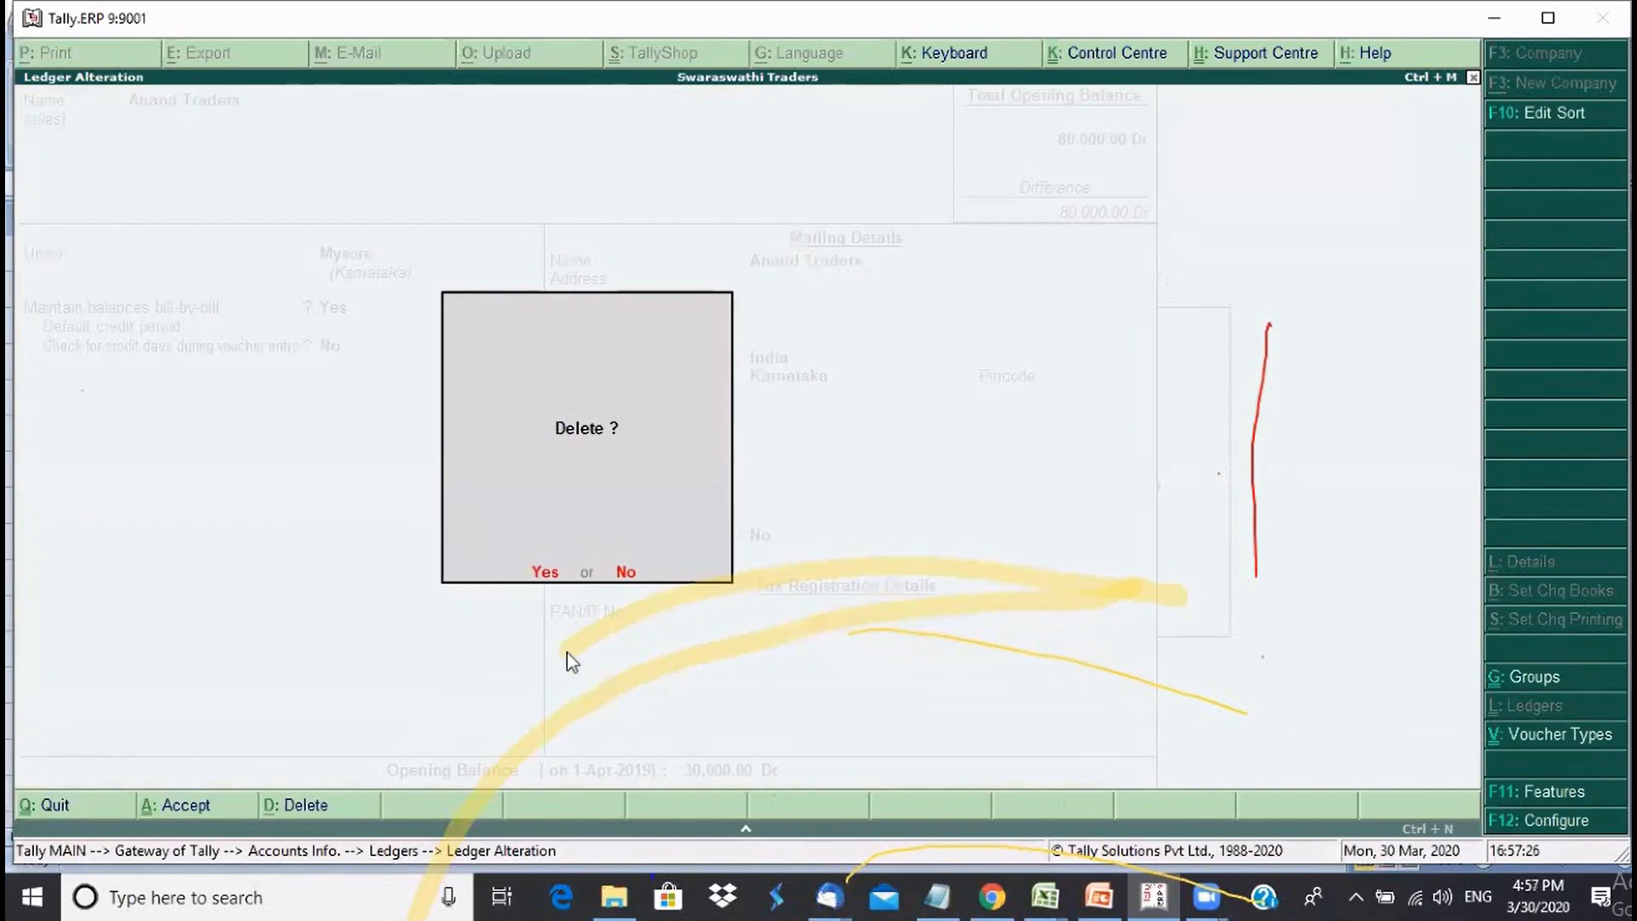
left_click(625, 572)
- Quit the Anand Traders form and ledger list back to the Accounts Info menu
key("Escape")
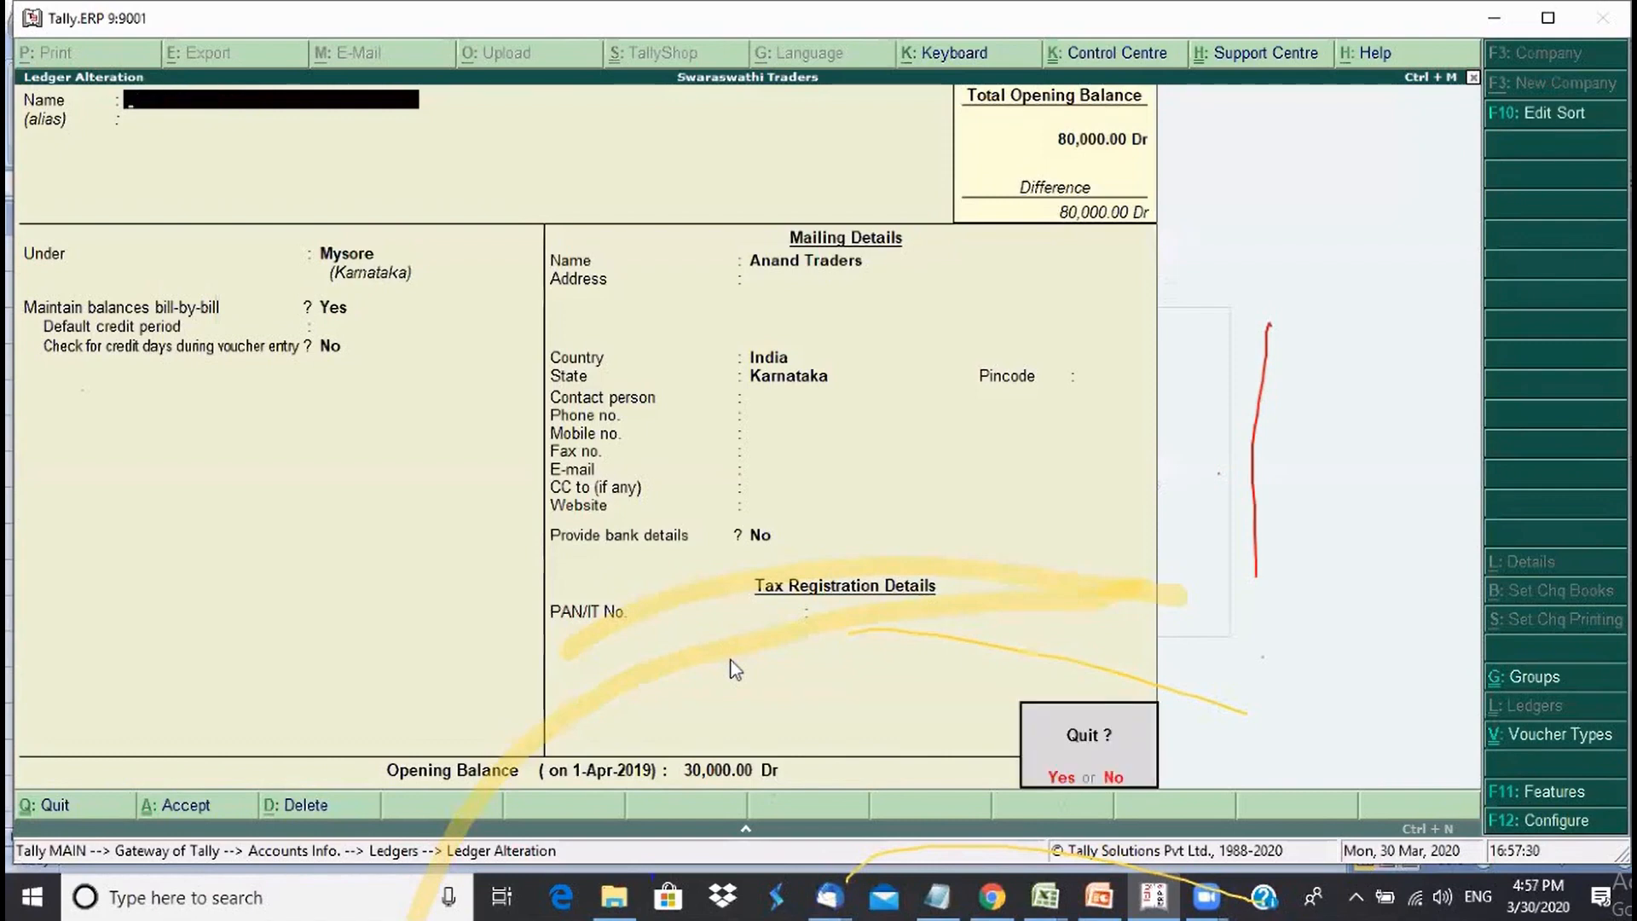
key("Return")
key("Escape")
key("Escape")
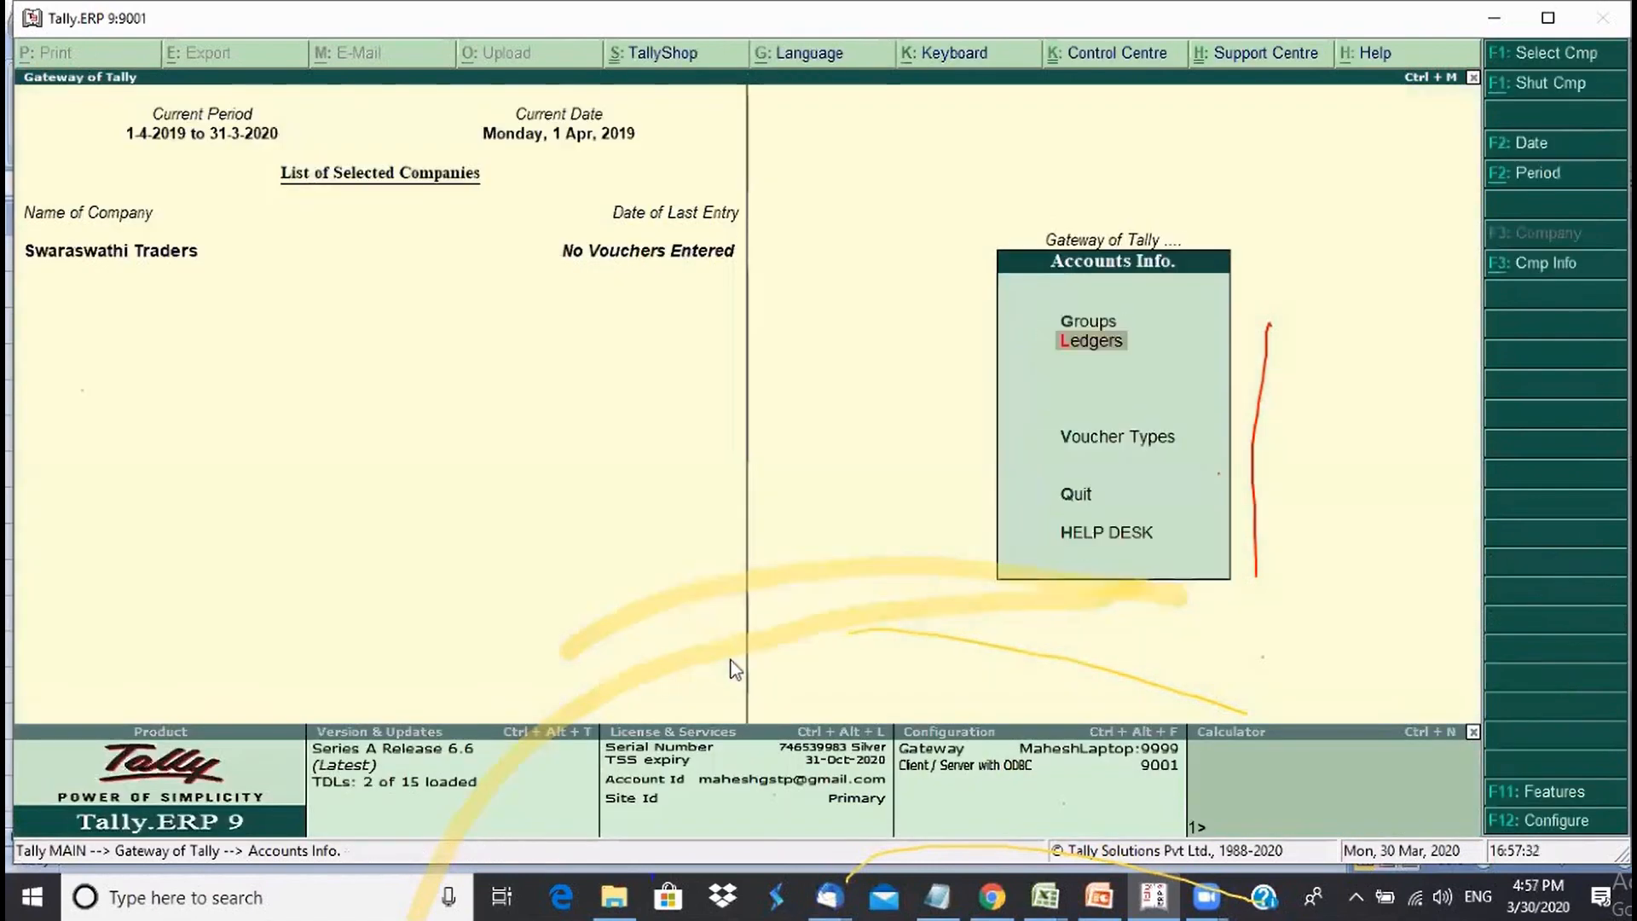
key("Escape")
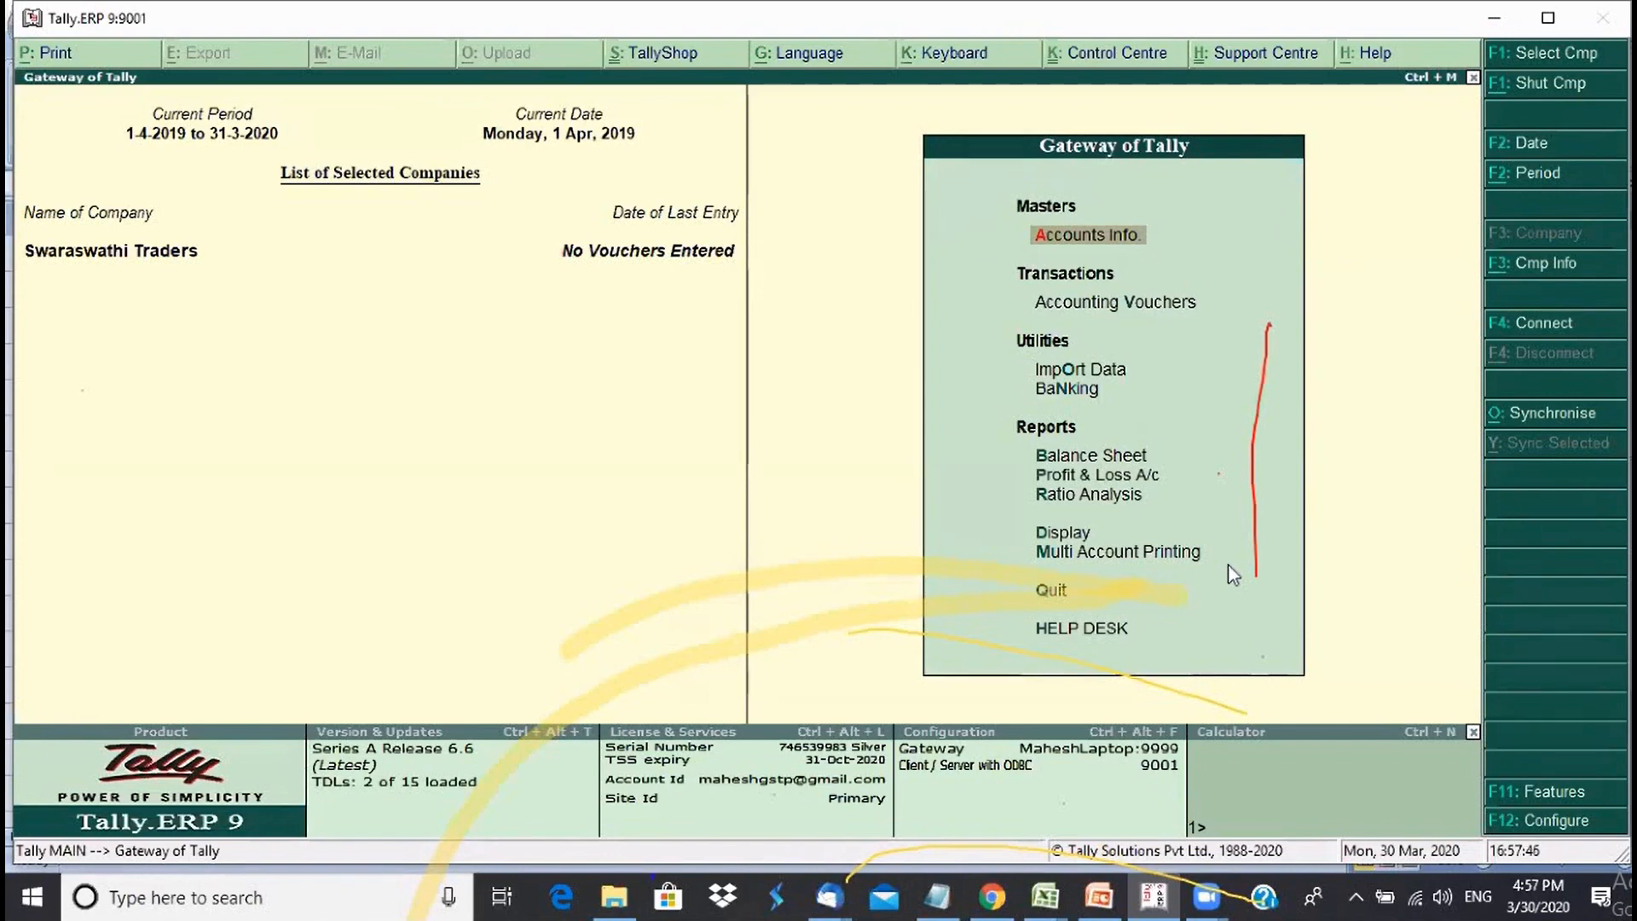
- From Display > List of Accounts in groups view (Ctrl+G), open Jharkhand under S Drs East
left_click(1079, 537)
left_click(1079, 539)
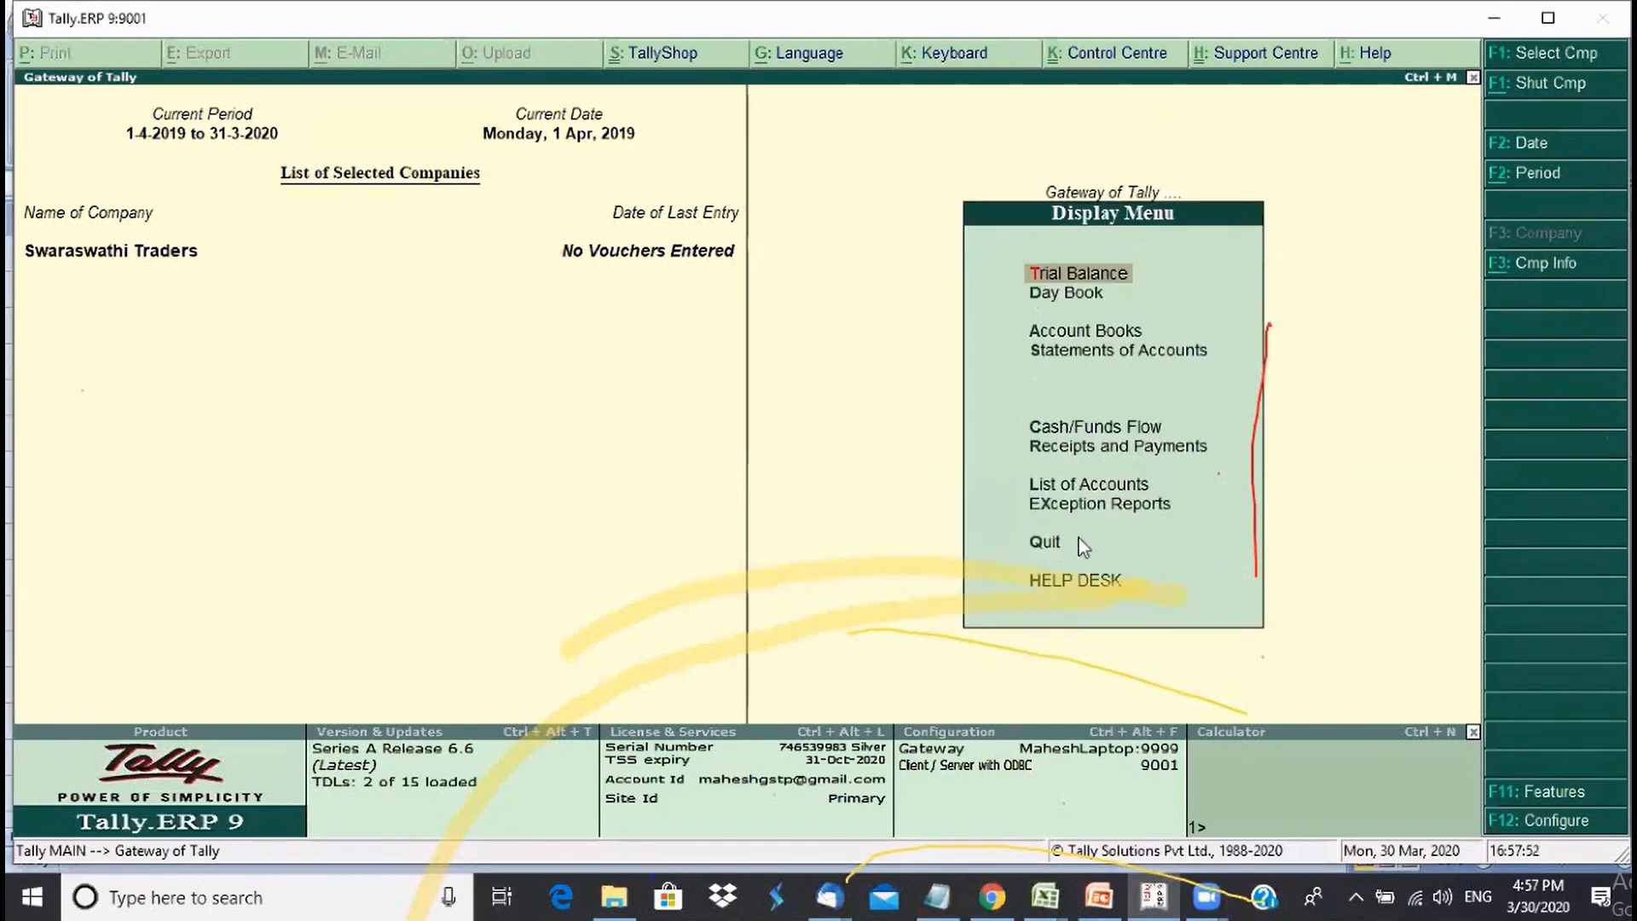
left_click(1241, 472)
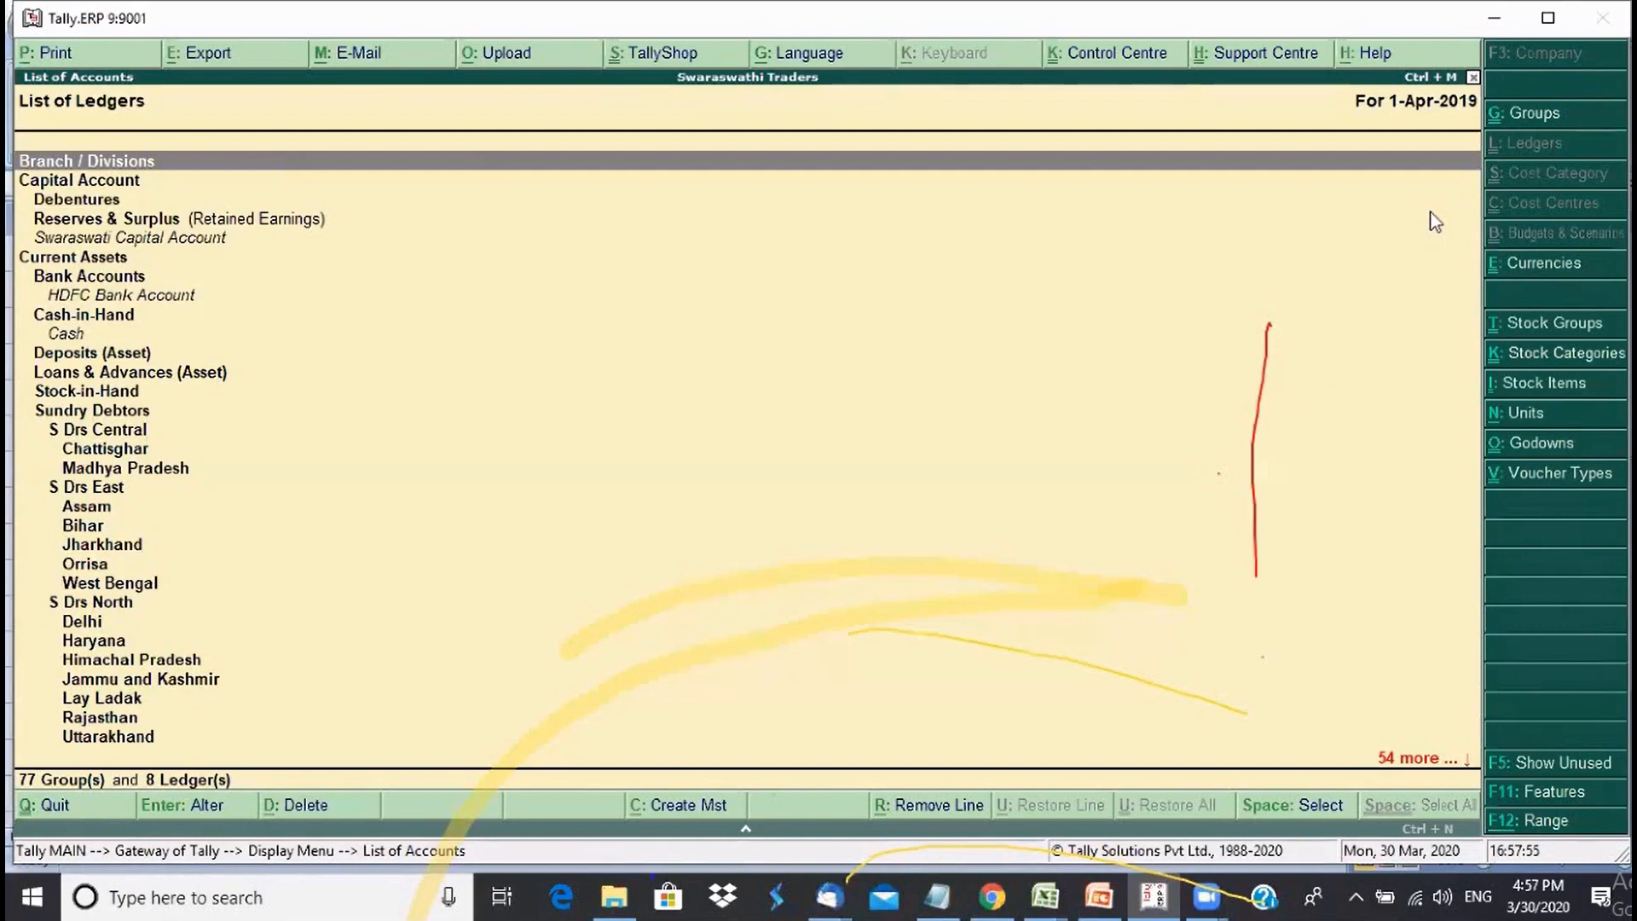
key("ctrl+g")
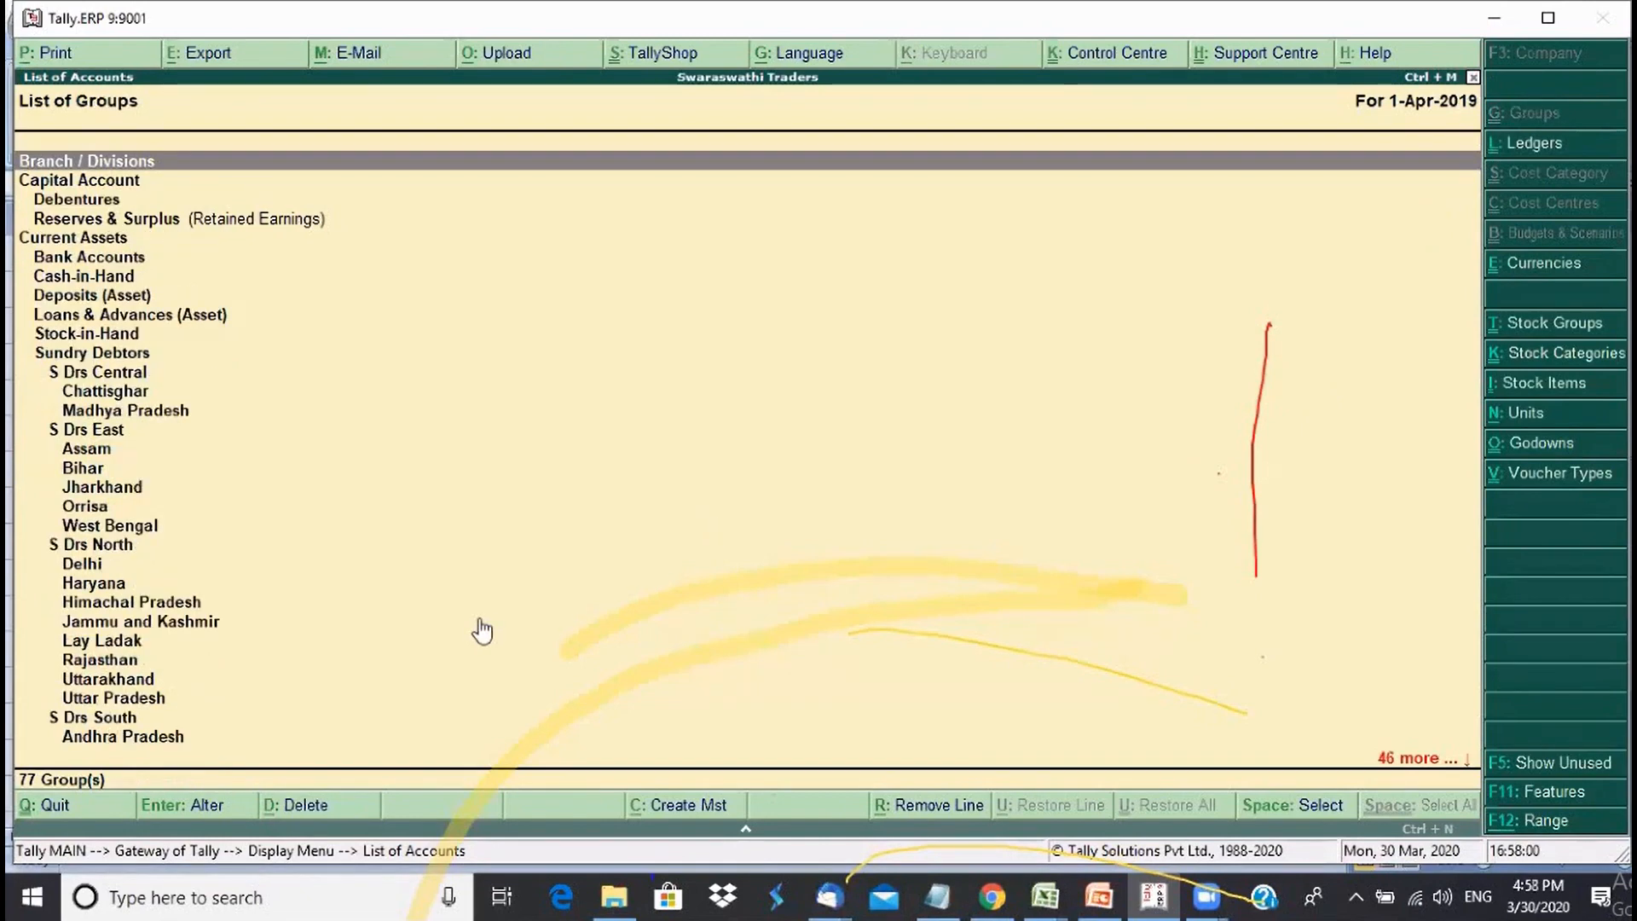
left_click(133, 375)
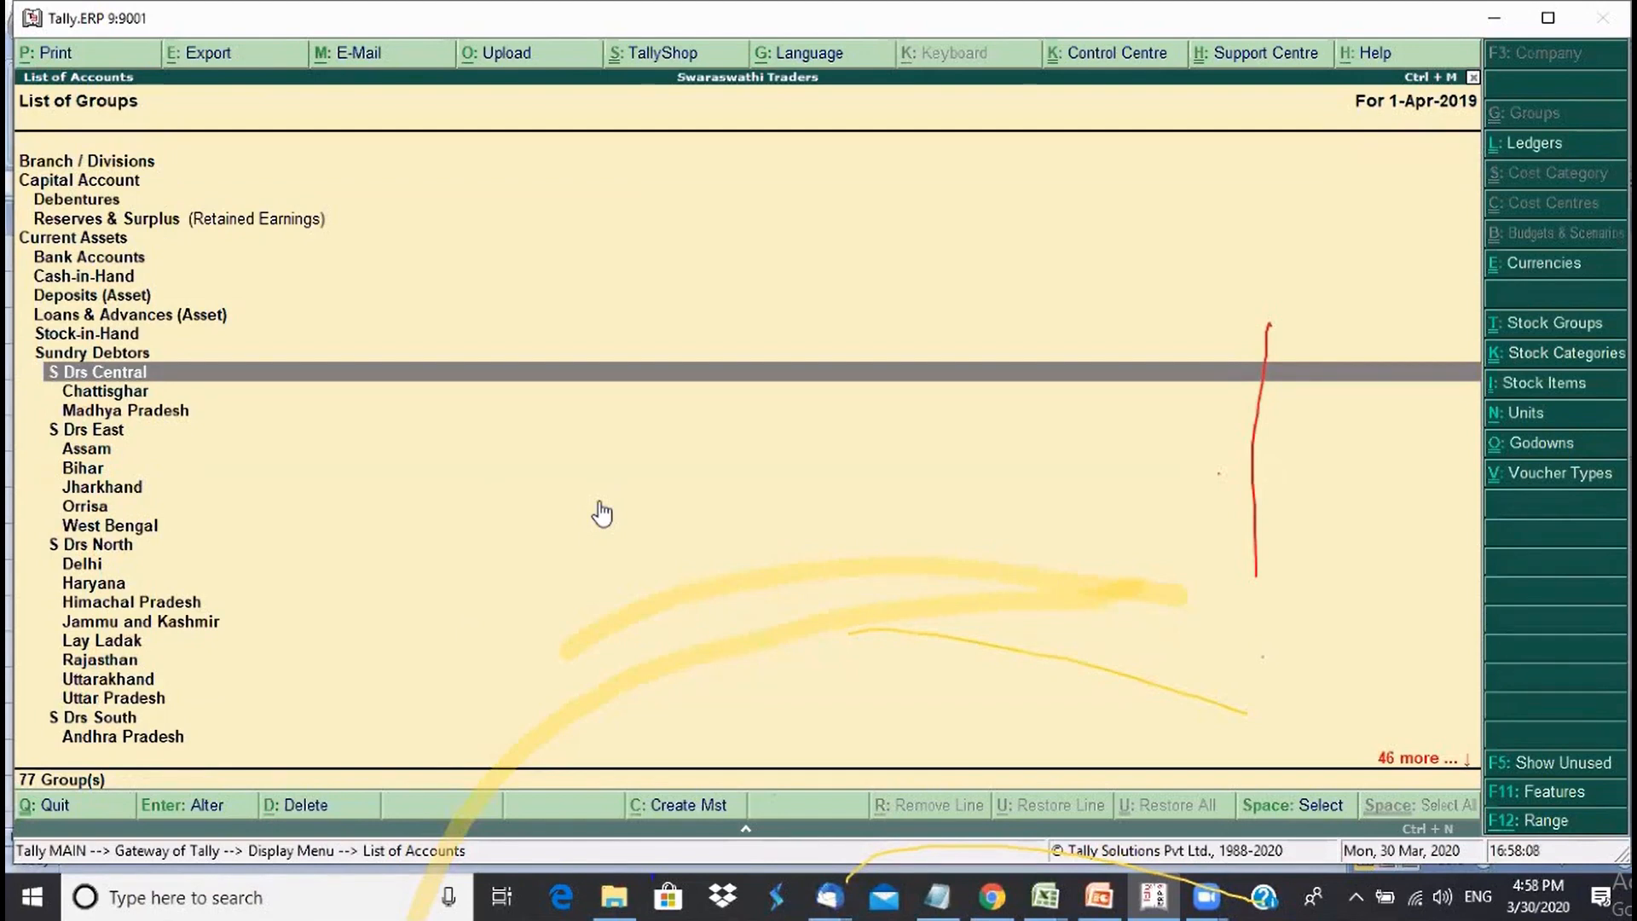
left_click(104, 495)
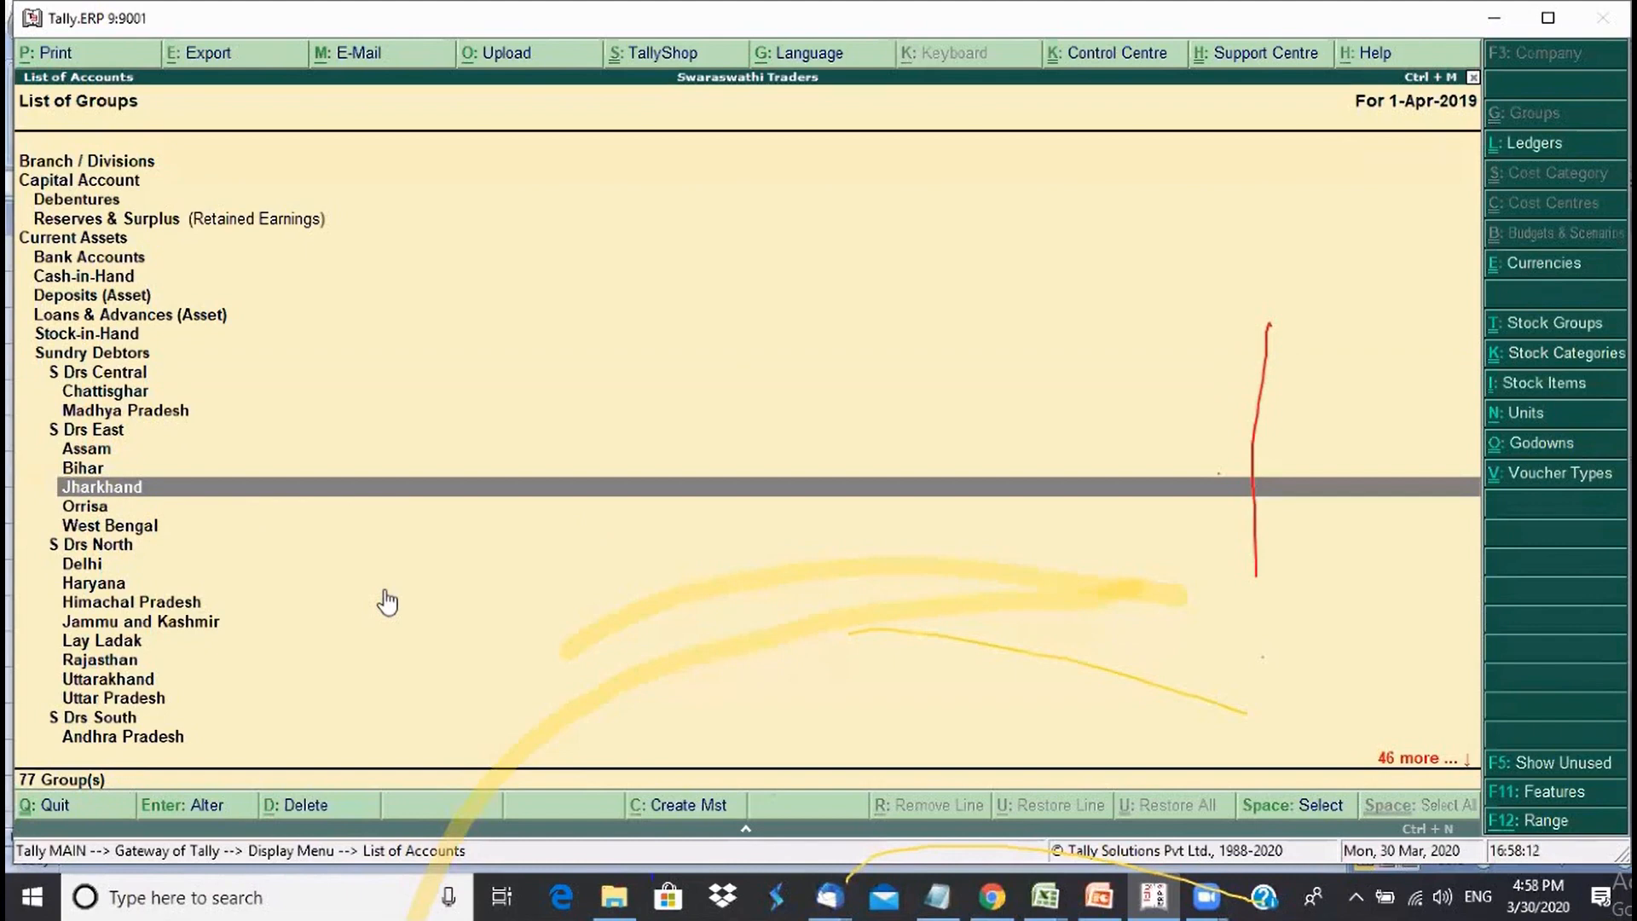
key("Return")
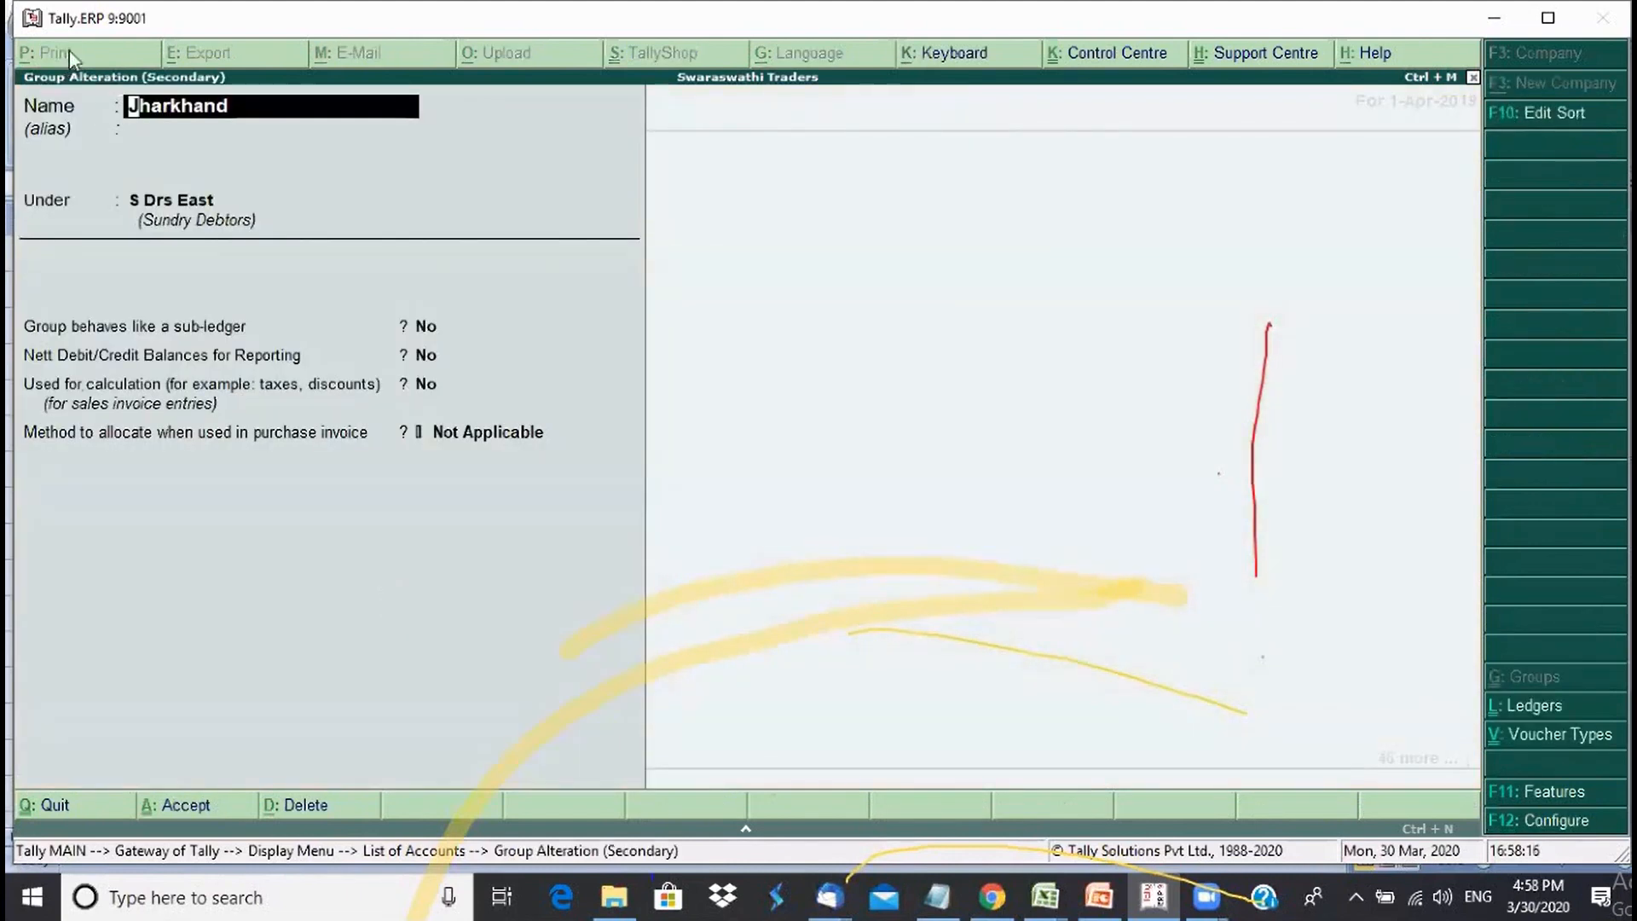
- Delete the Jharkhand group, then open S Drs East and leave it unchanged
key("alt+d")
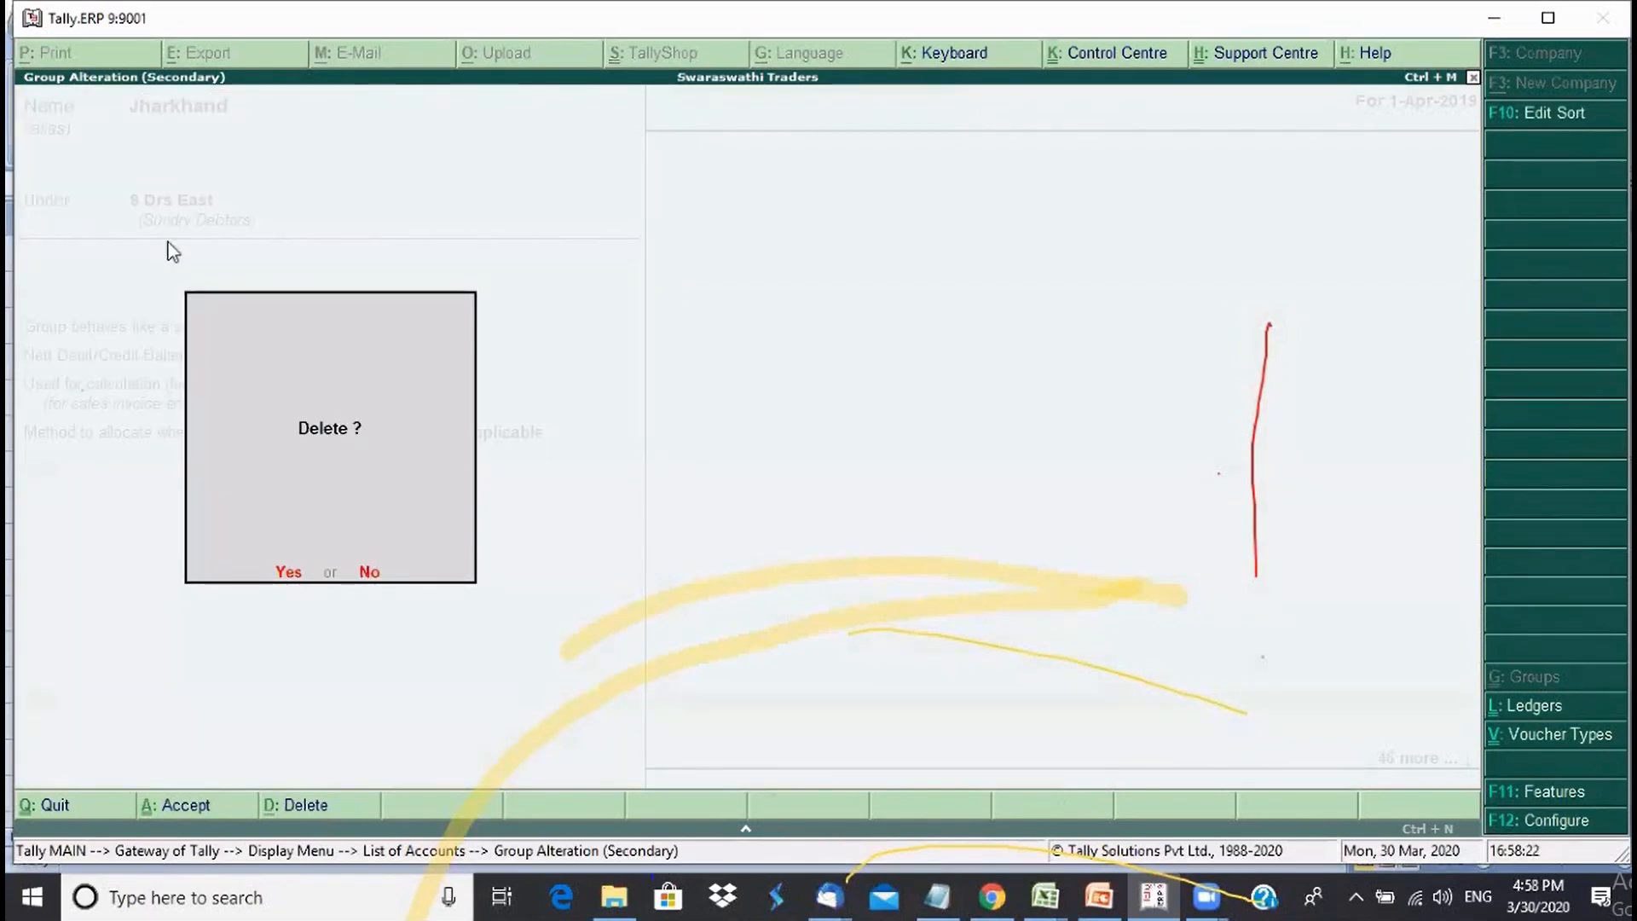
key("y")
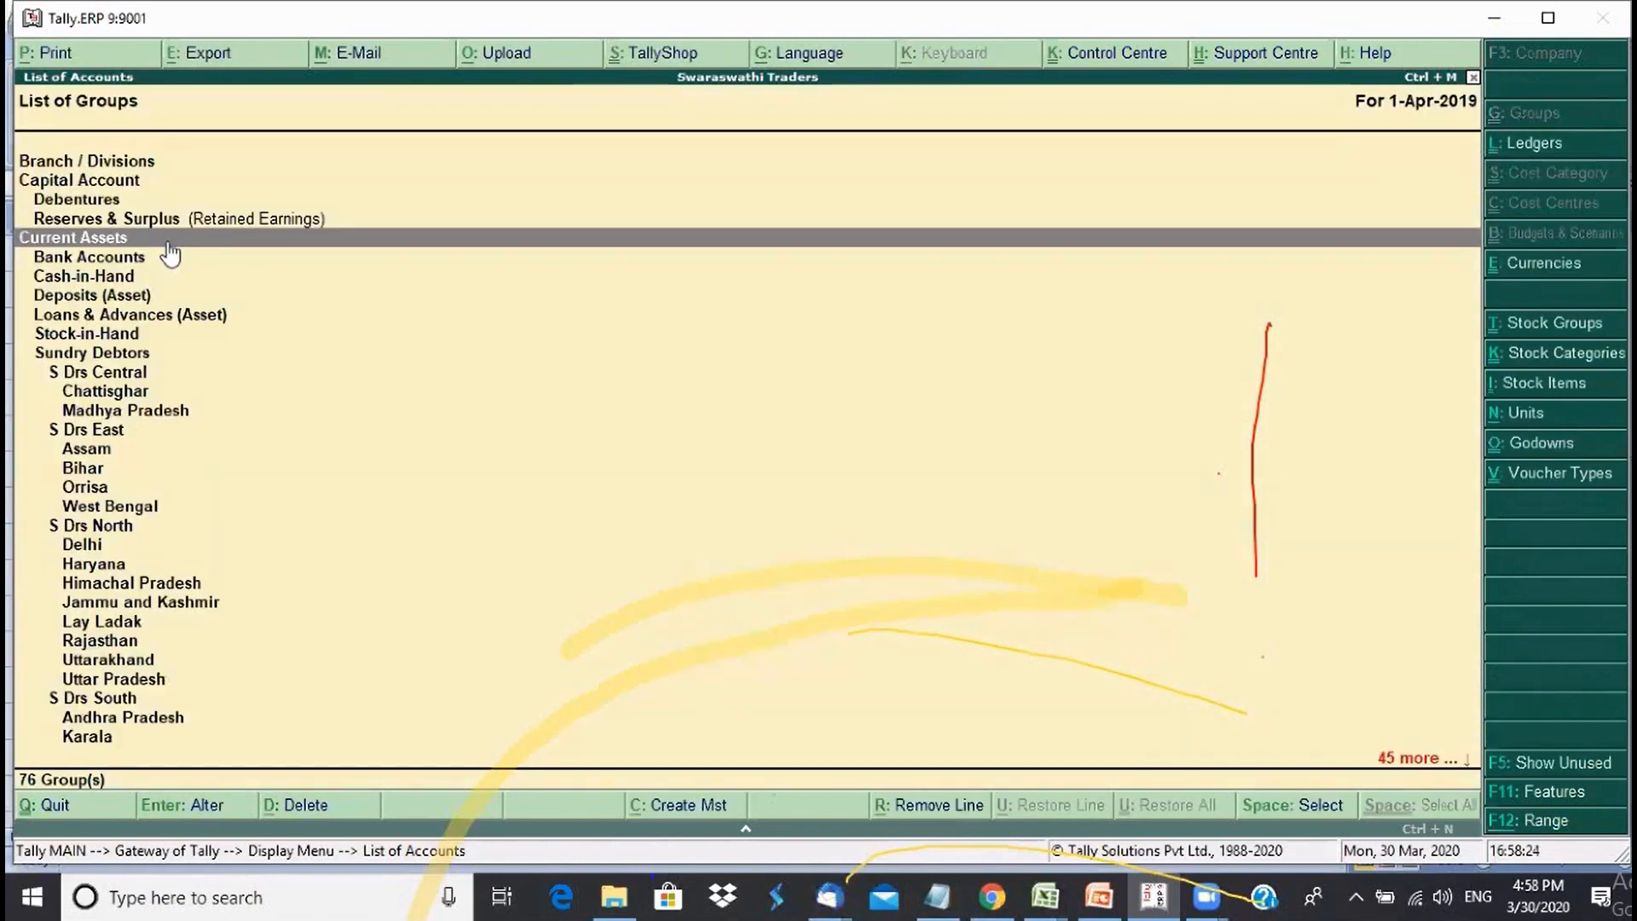
left_click(87, 431)
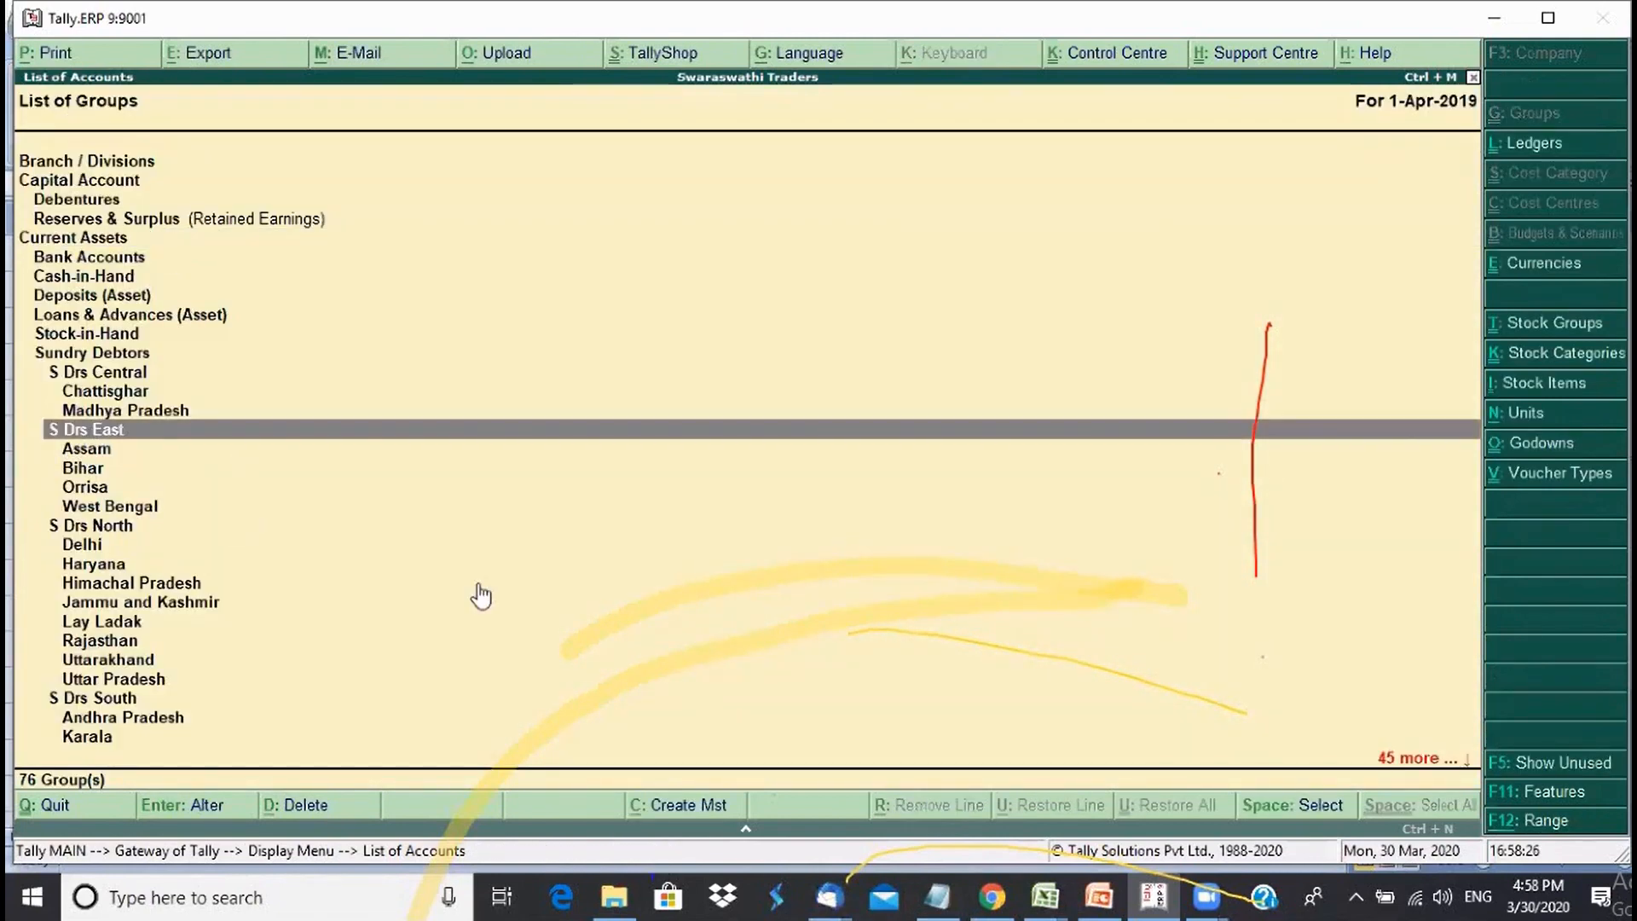
key("Down")
key("Down")
key("Down")
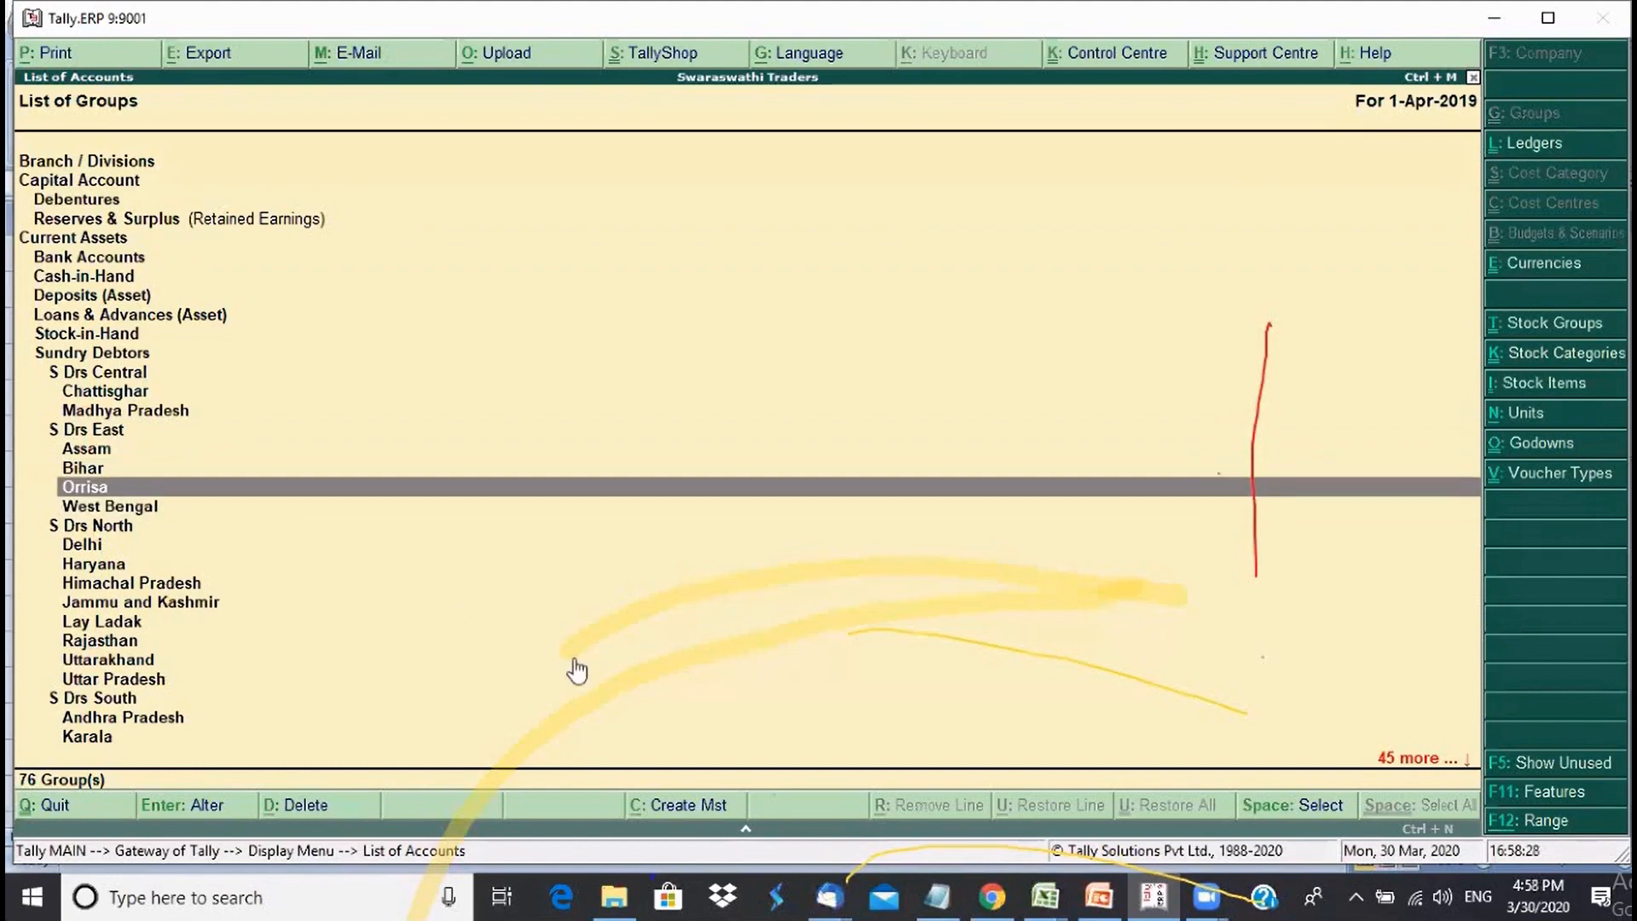
key("Up")
key("Up")
key("Up")
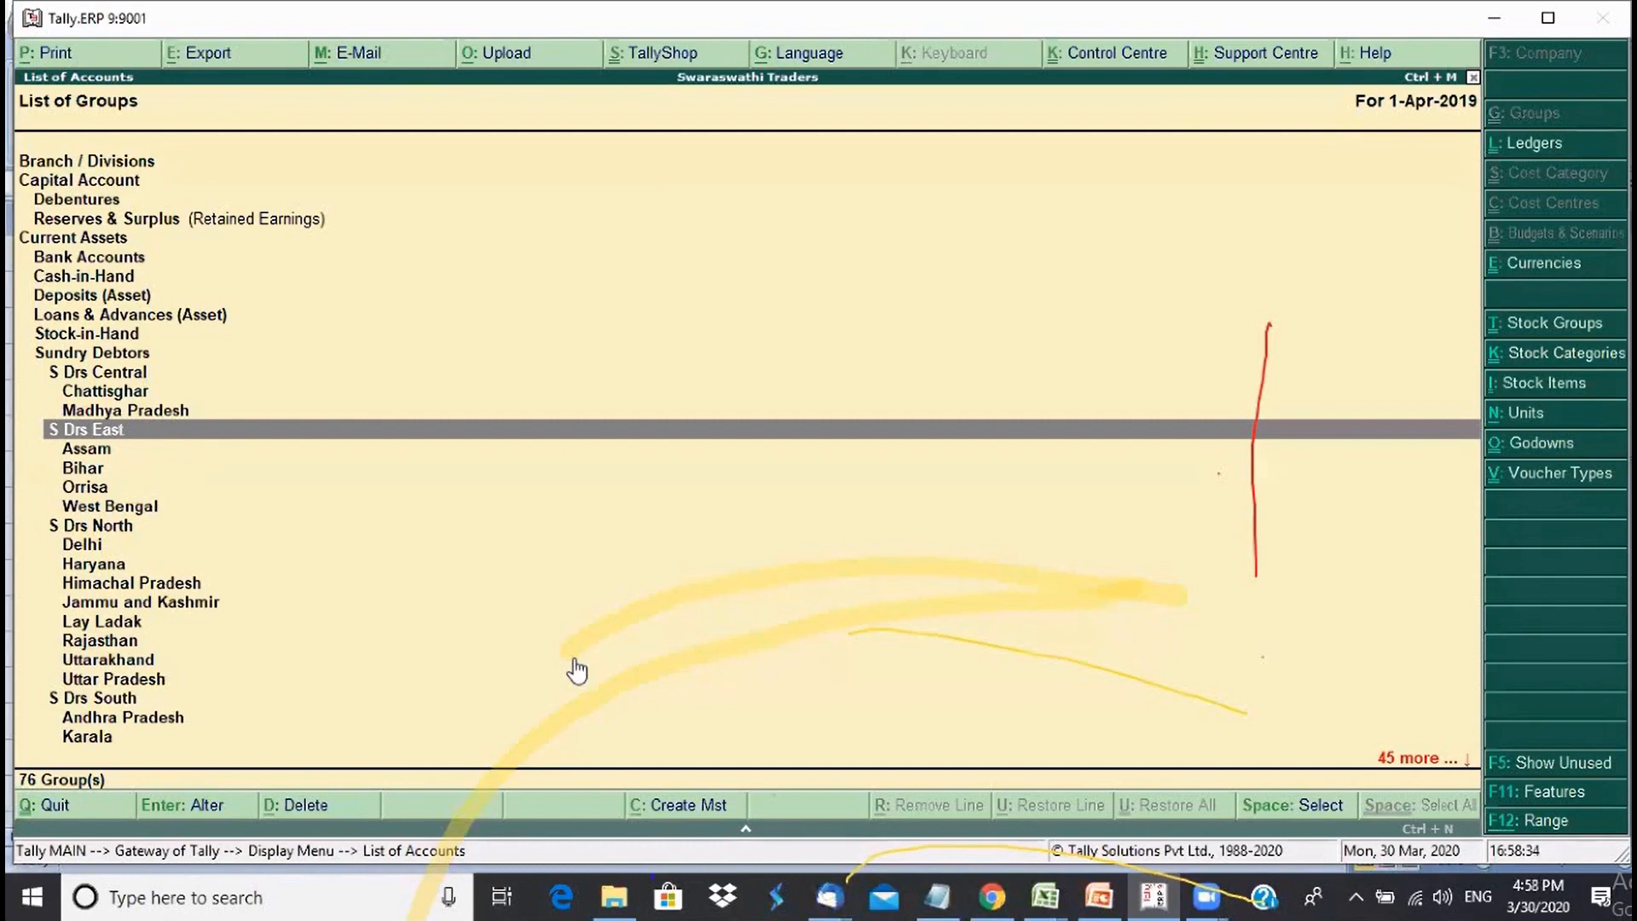
key("Return")
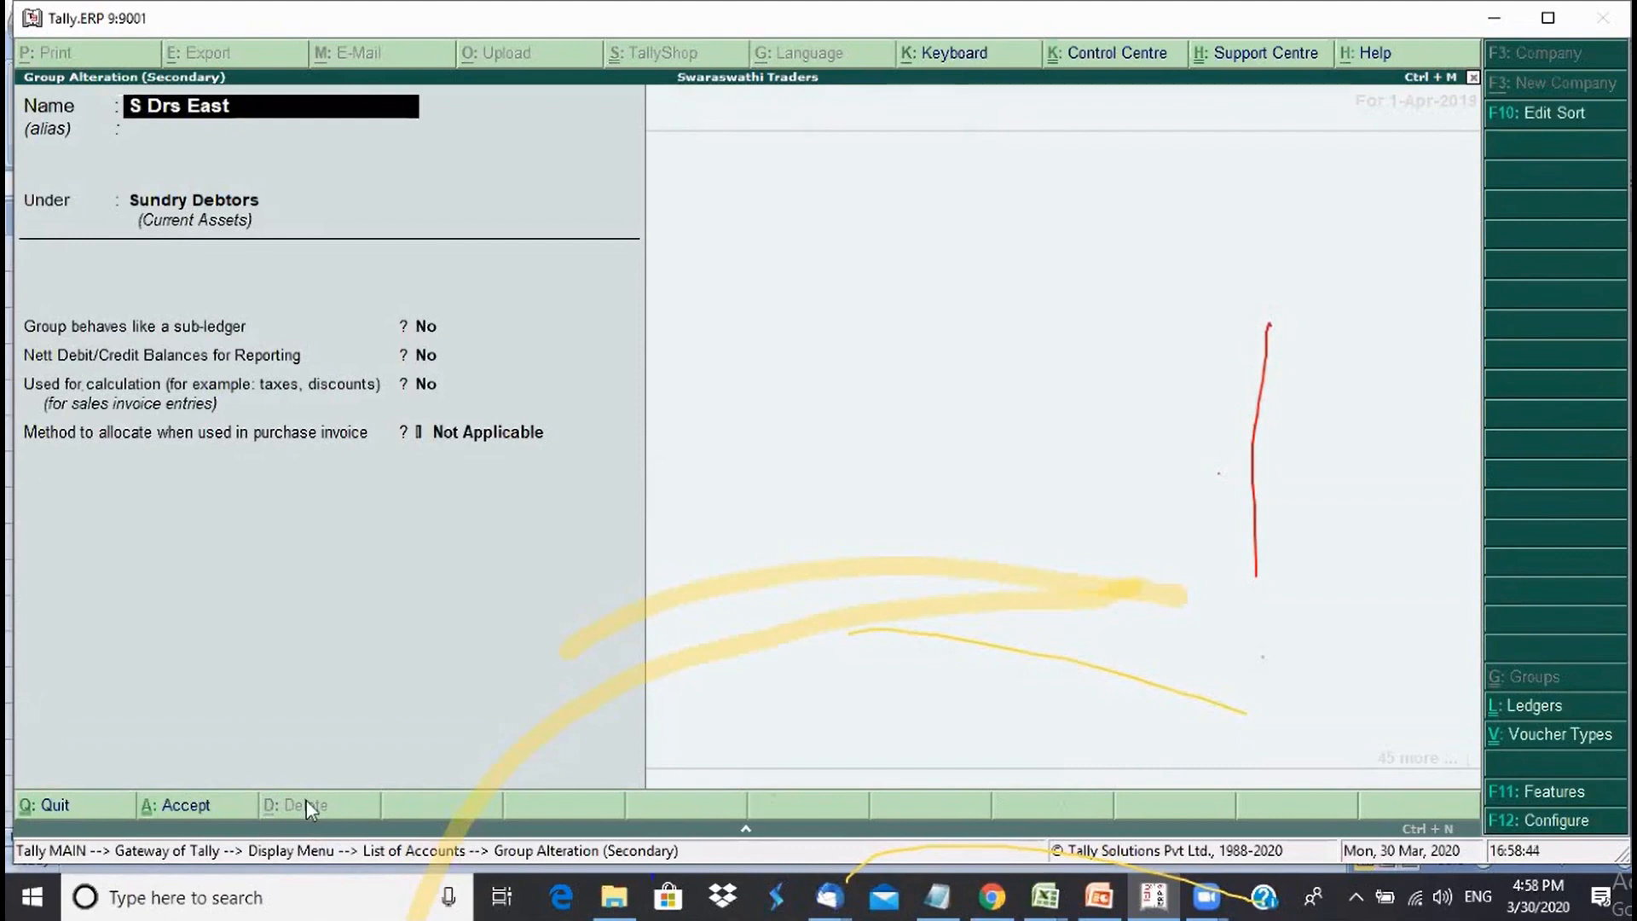
key("Escape")
key("Escape")
key("Return")
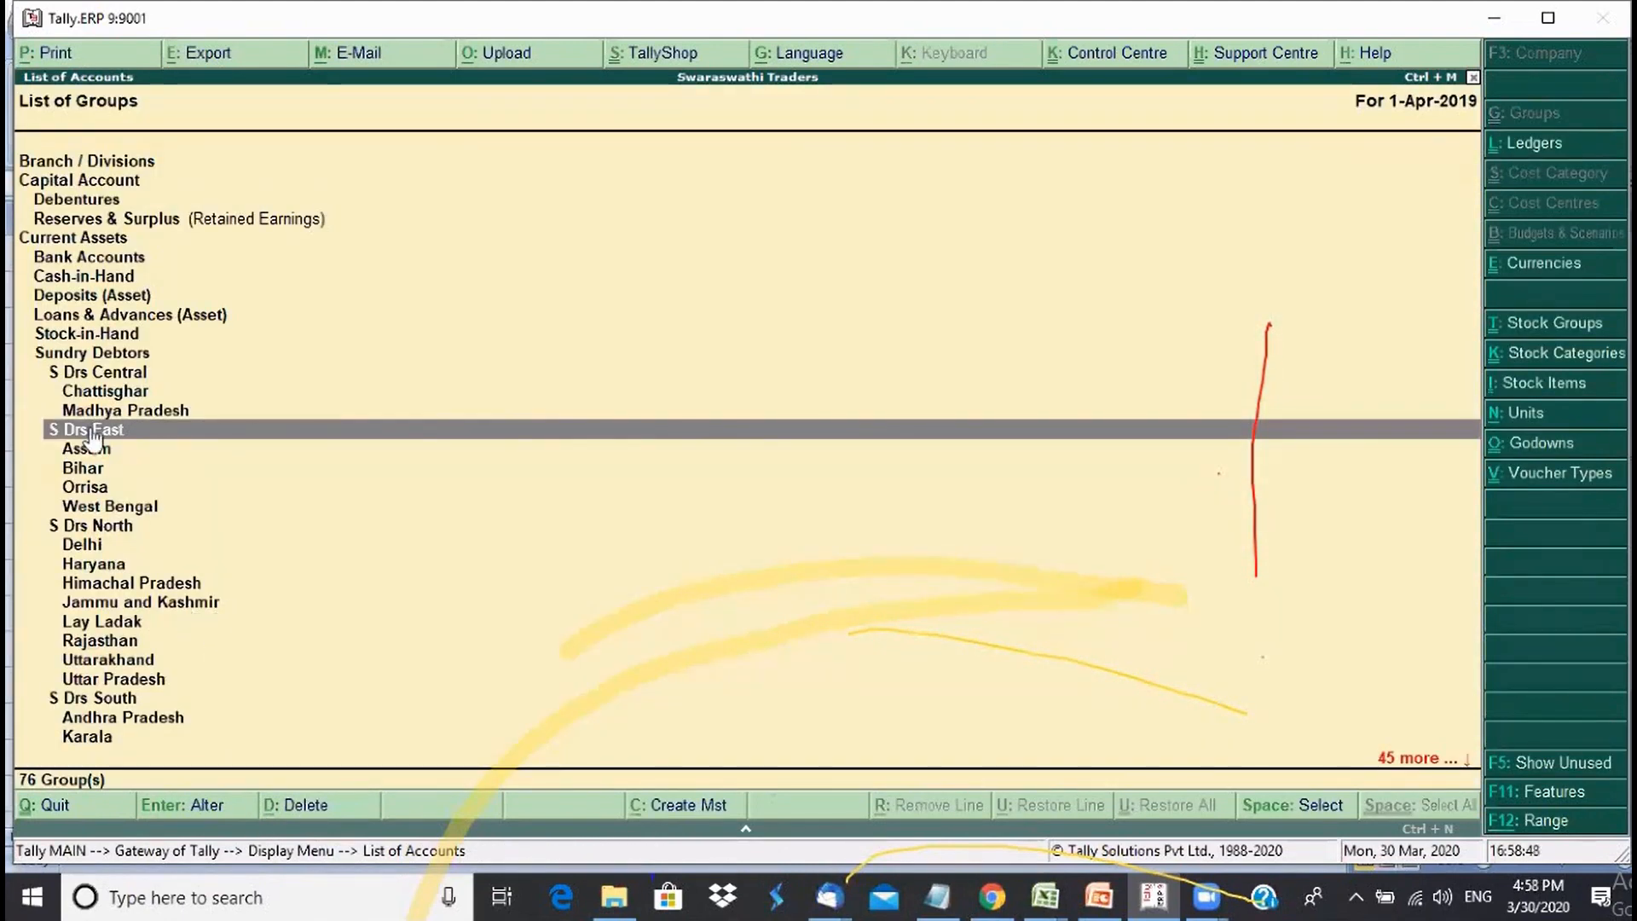
- Delete the Assam group with Alt+D, confirming Yes
key("Down")
key("Down")
key("Down")
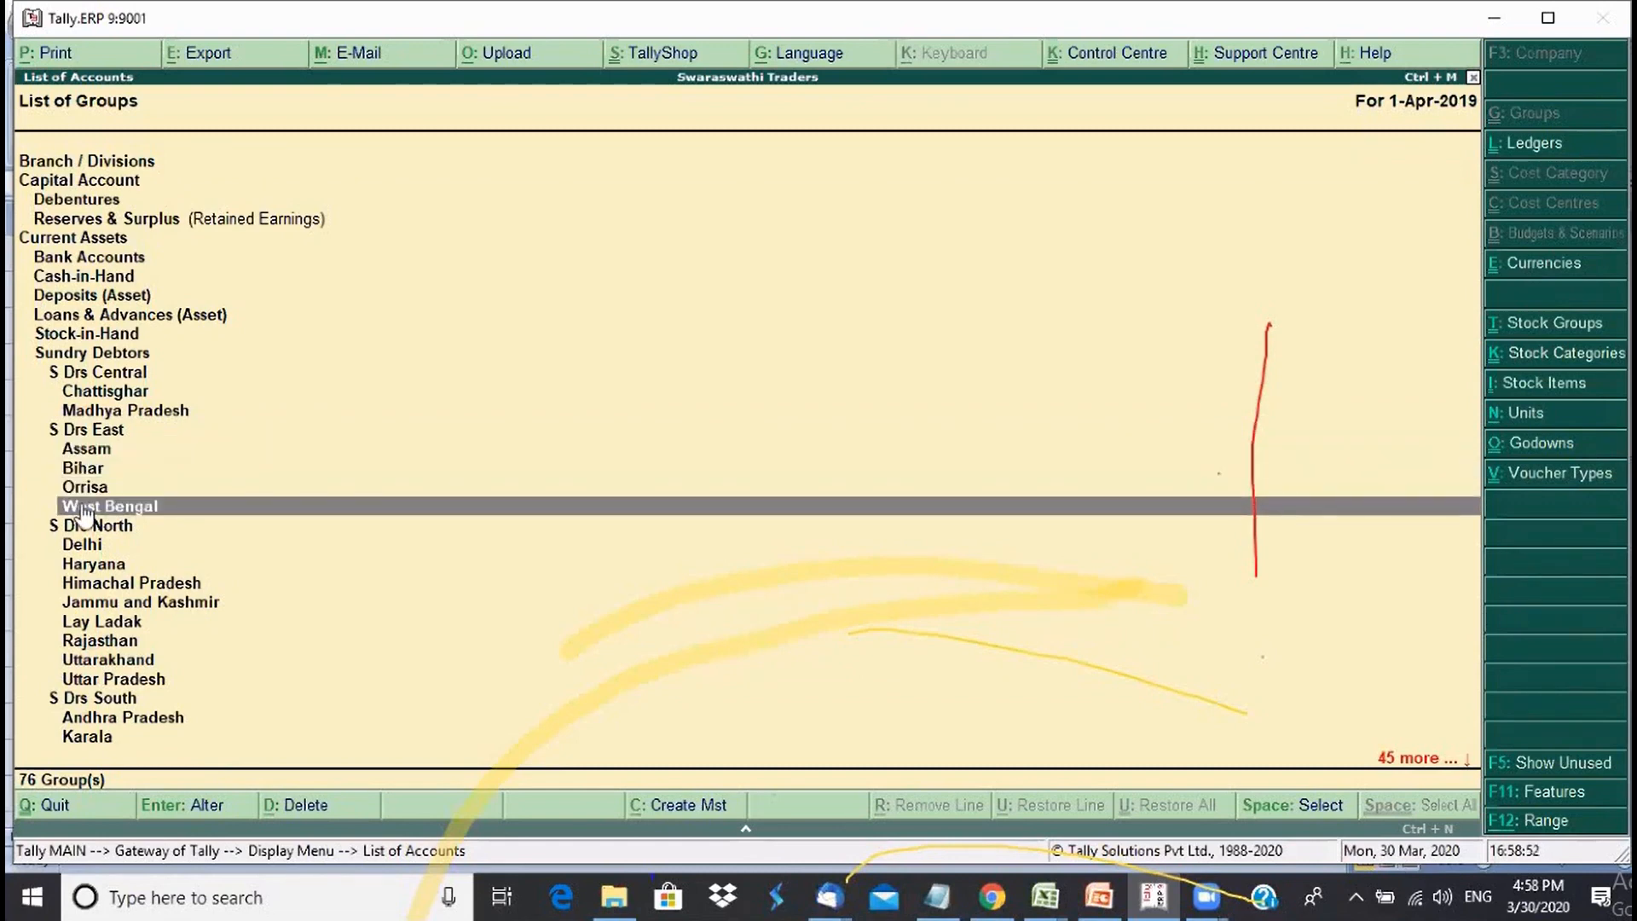
left_click(82, 433)
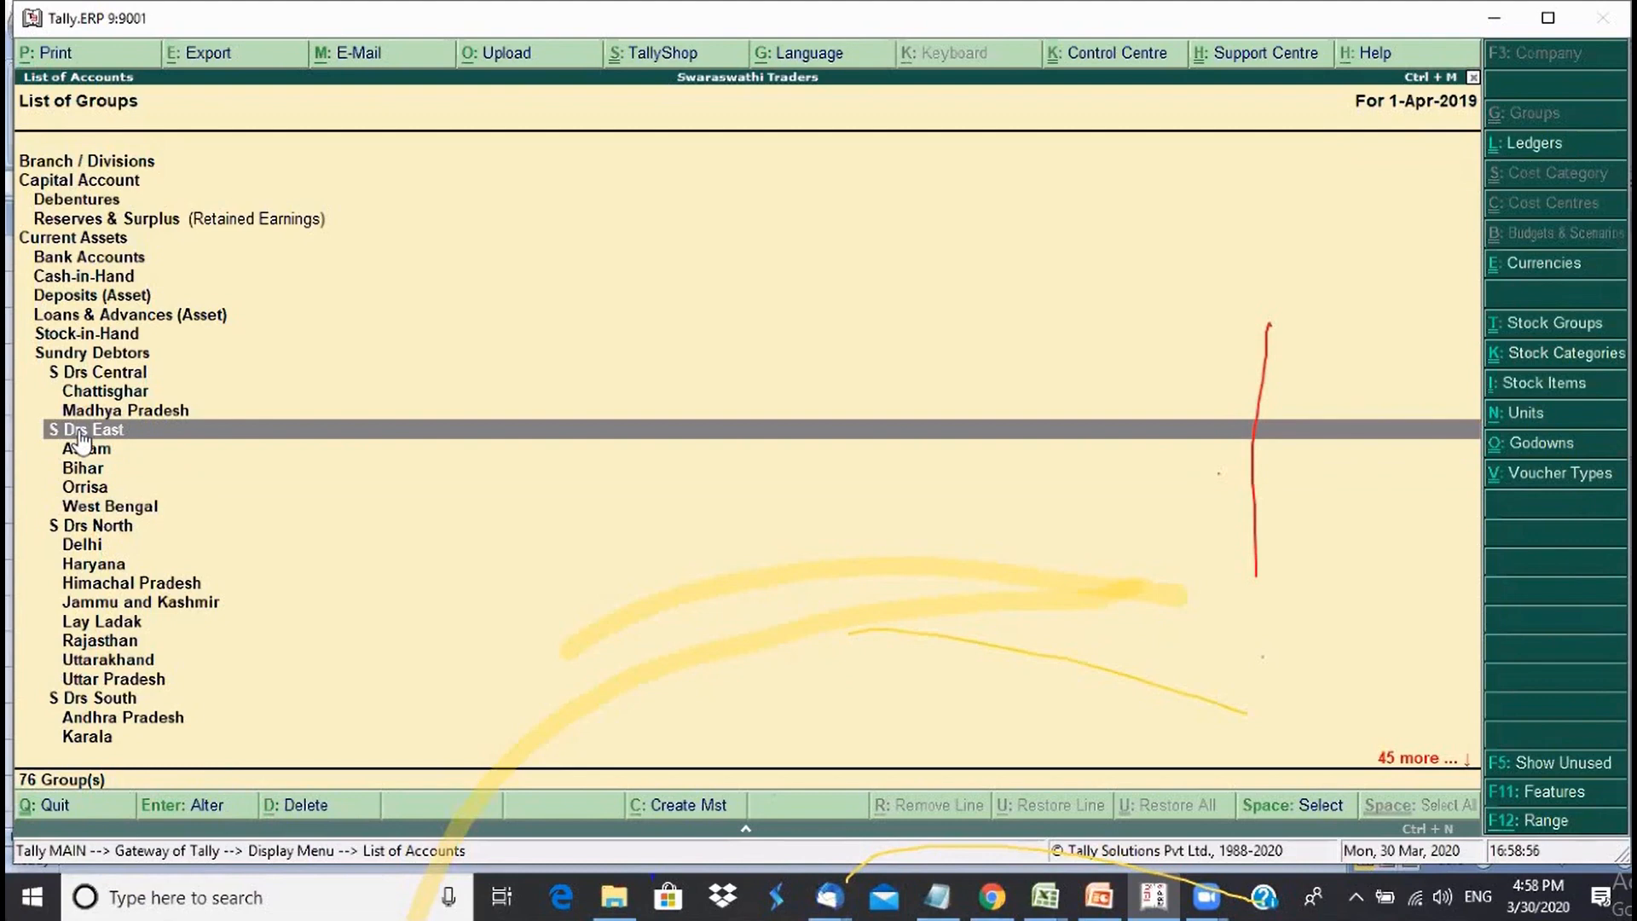
key("Down")
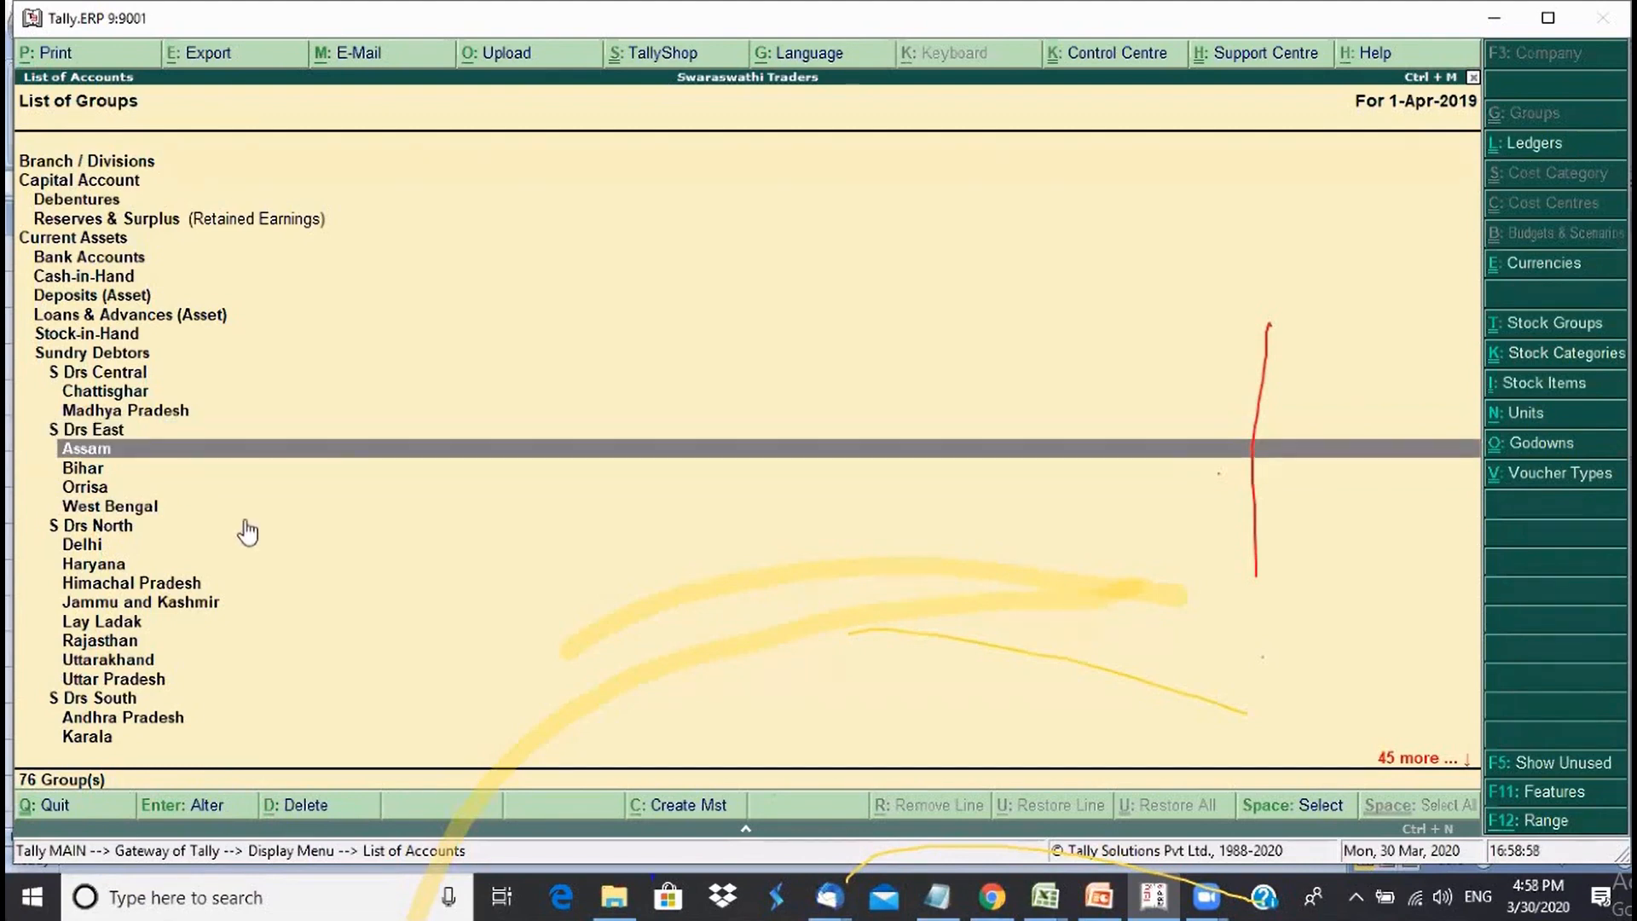
key("Return")
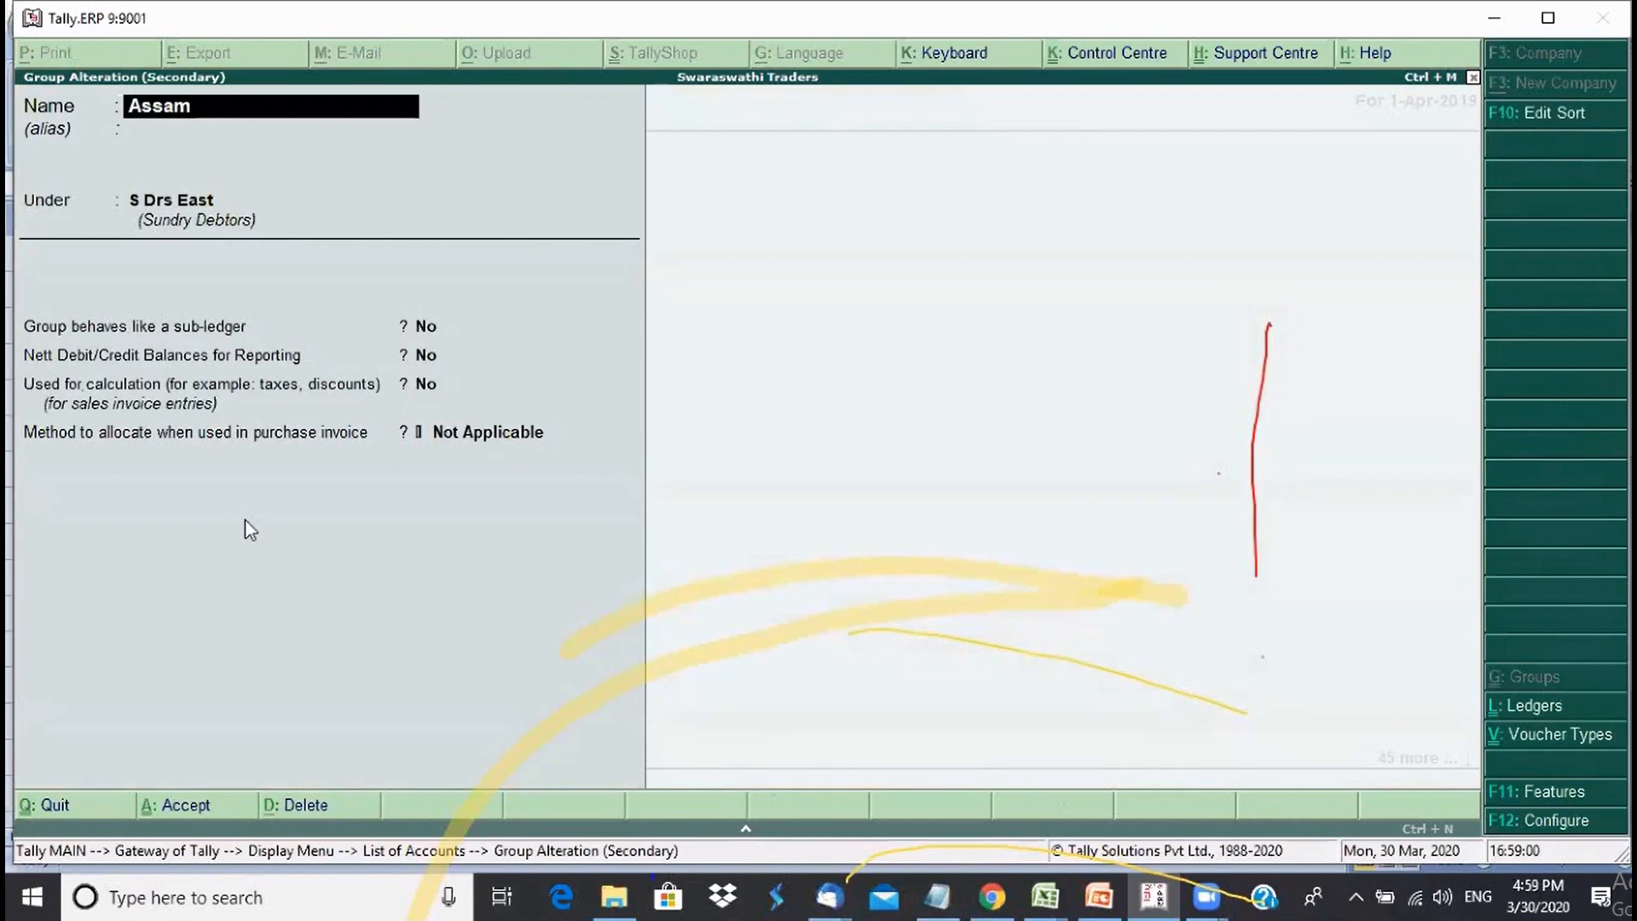
key("alt+d")
key("y")
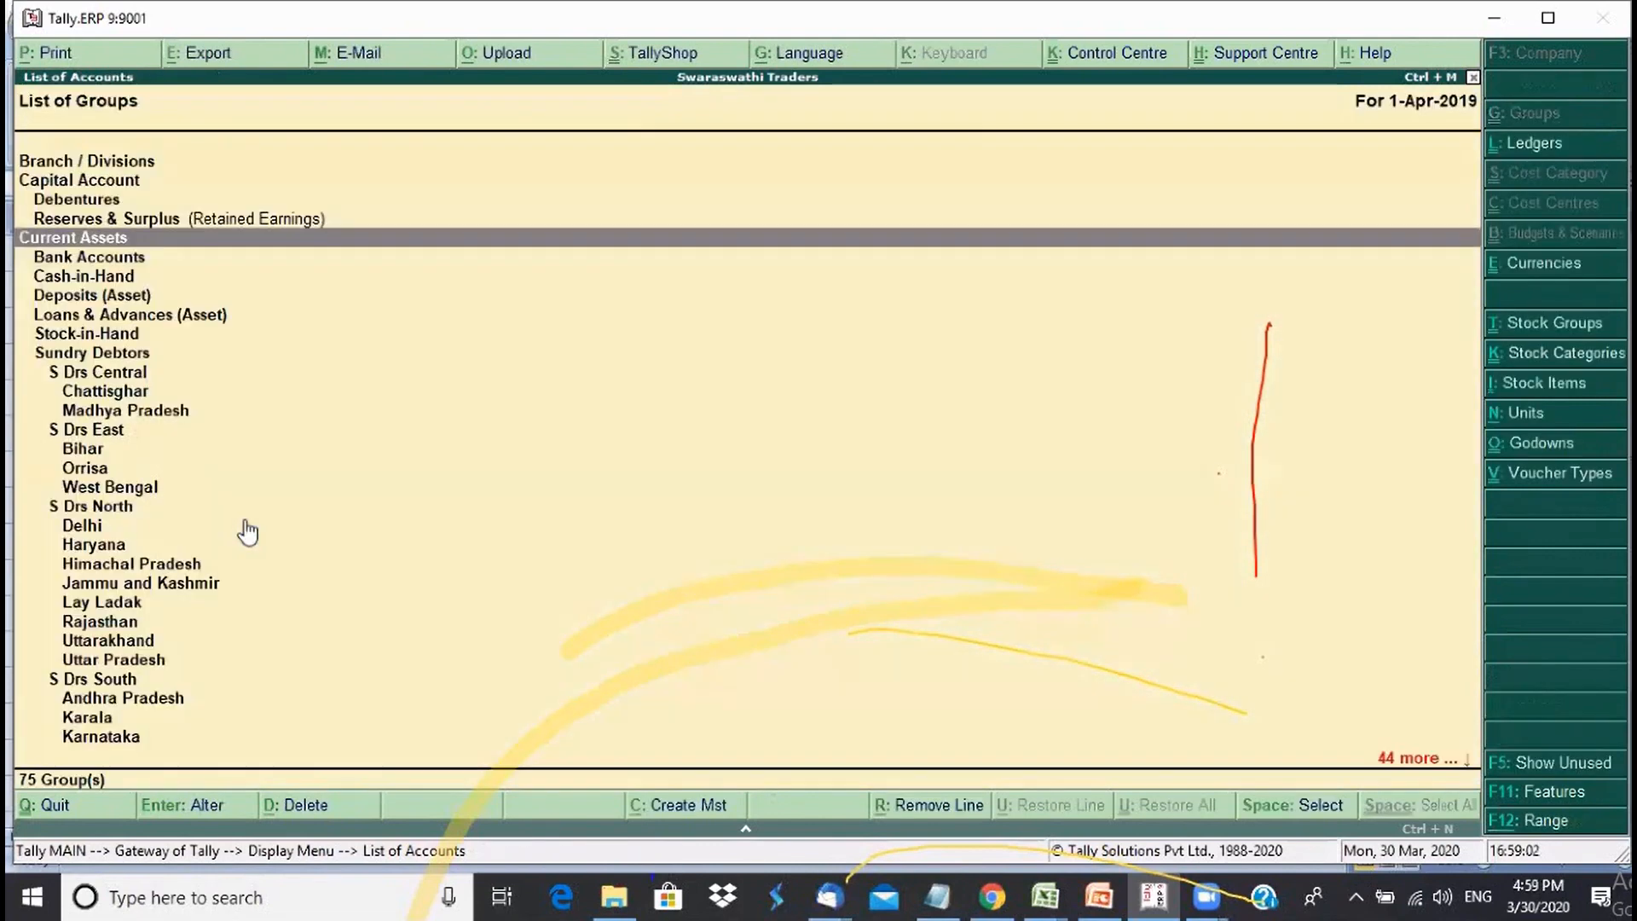
- Open S Drs East again, quit without saving, and browse its remaining sub-groups
key("Down")
key("Down")
key("Down")
key("Down")
key("Down")
key("Down")
key("Down")
key("Down")
key("Down")
key("Down")
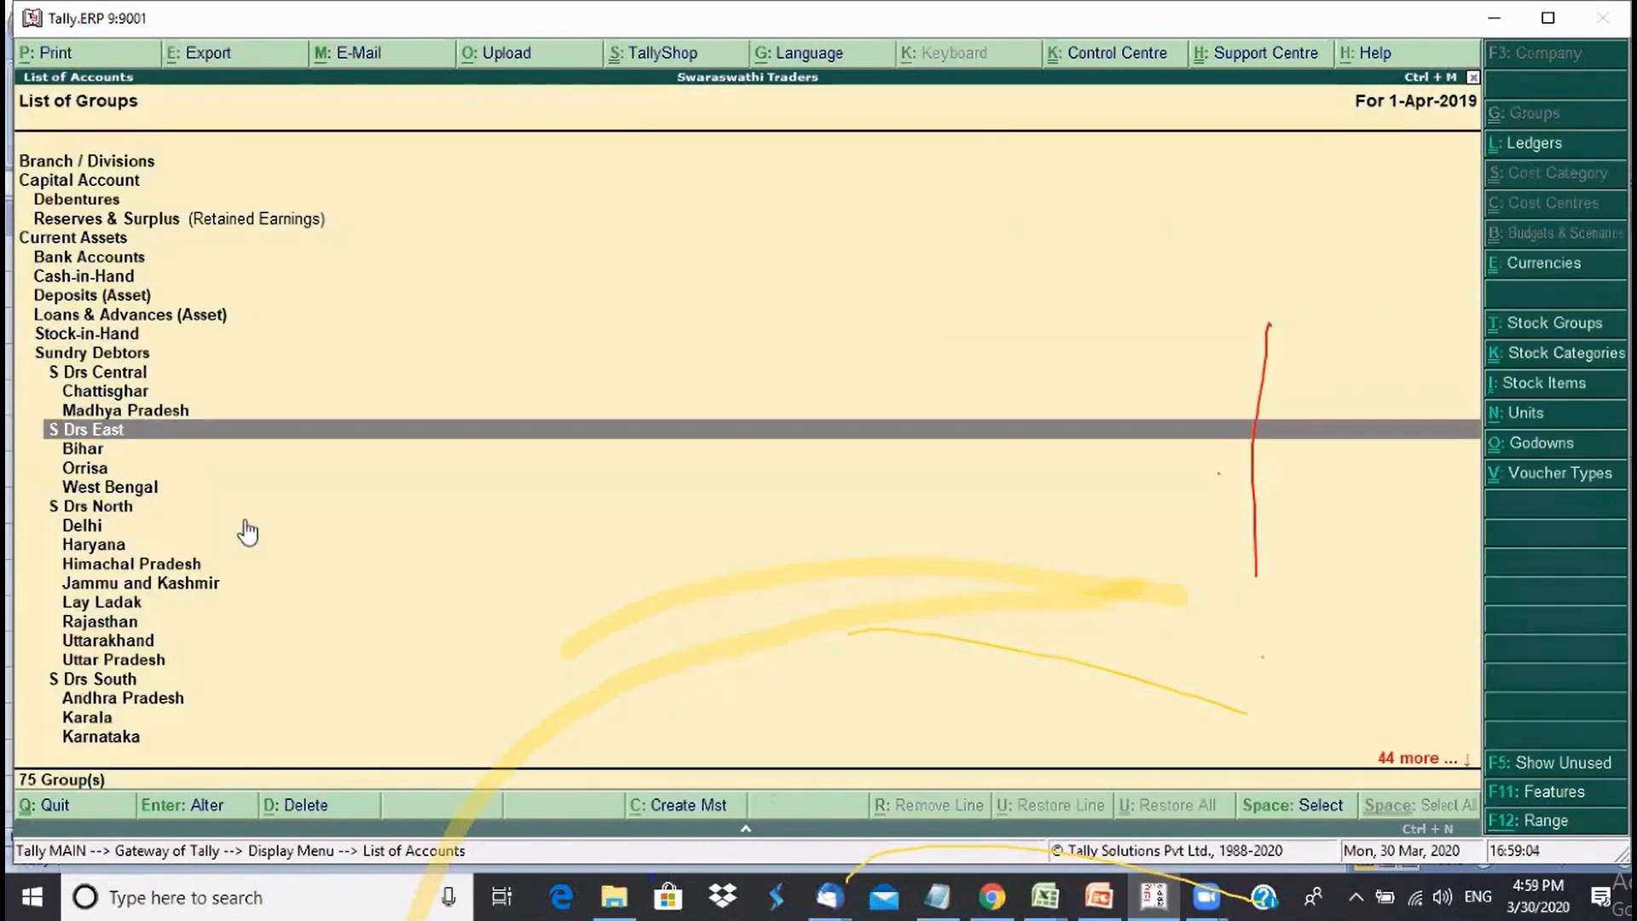
key("Return")
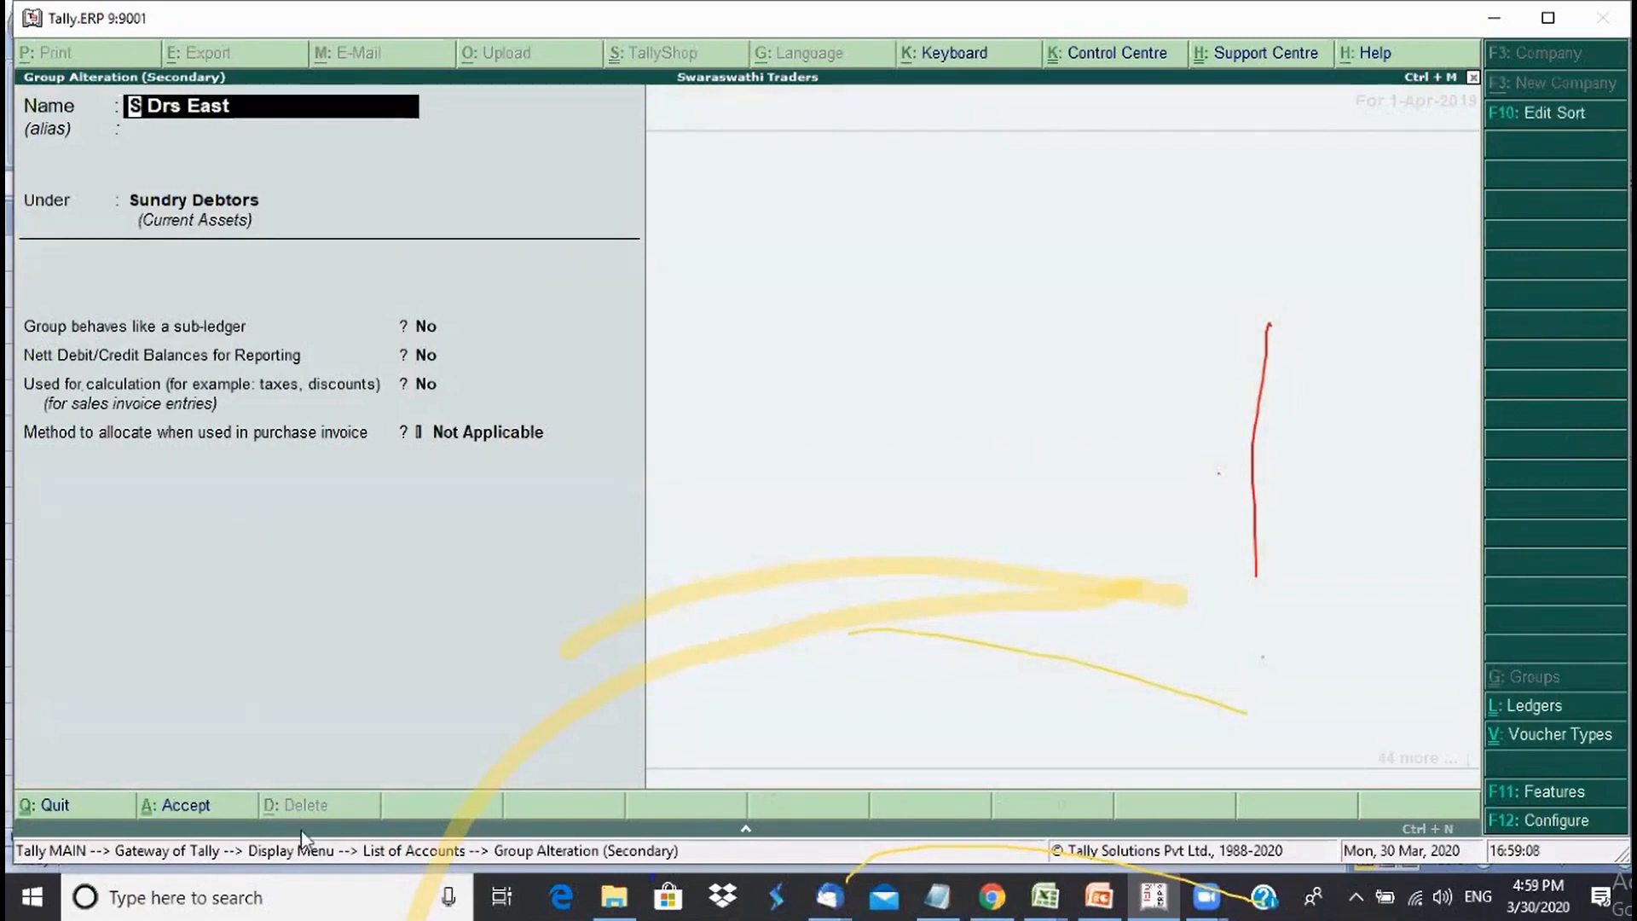
key("BackSpace")
key("Escape")
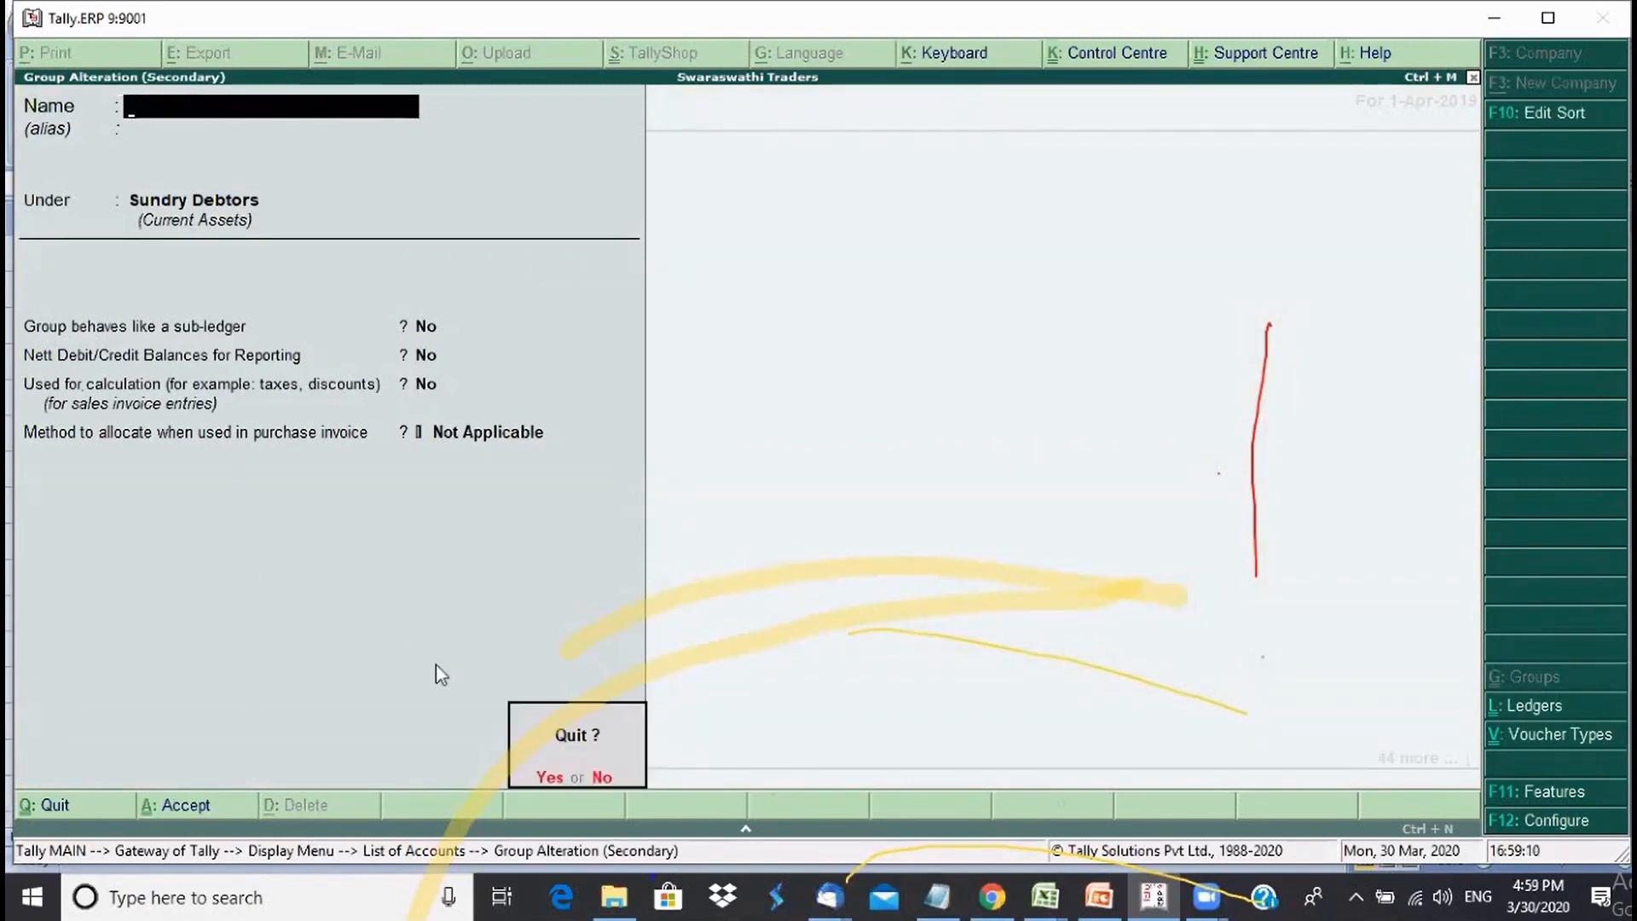
key("Return")
key("Down")
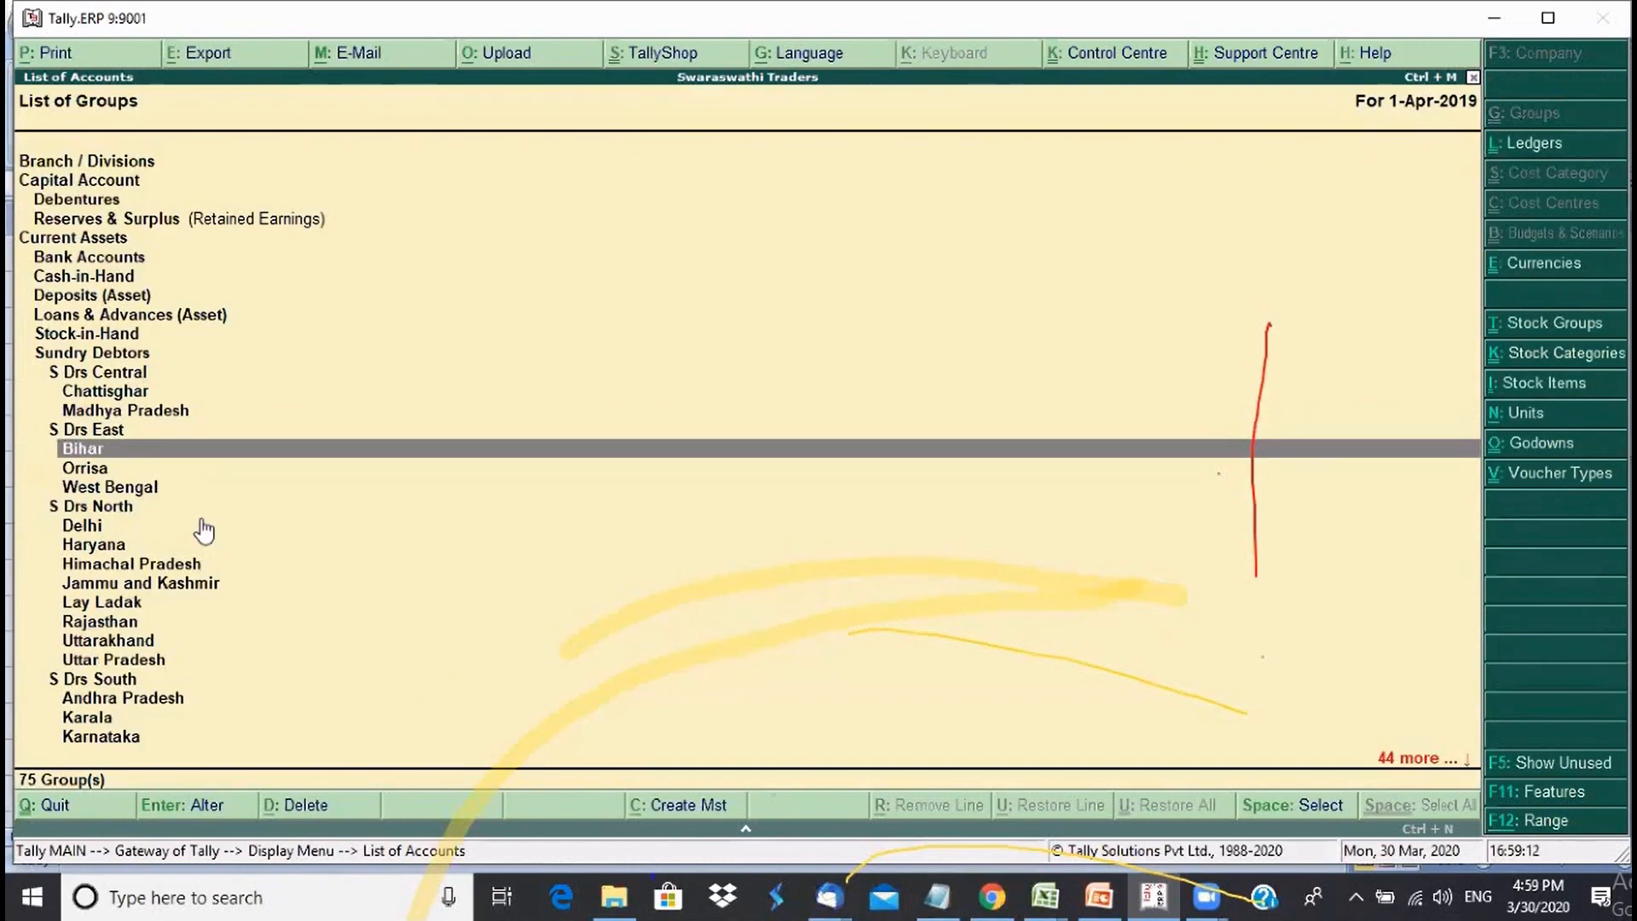
key("Down")
key("Down")
key("Up")
key("Up")
- Mark the Bihar group under S Drs East for deletion with Spacebar
key("Down")
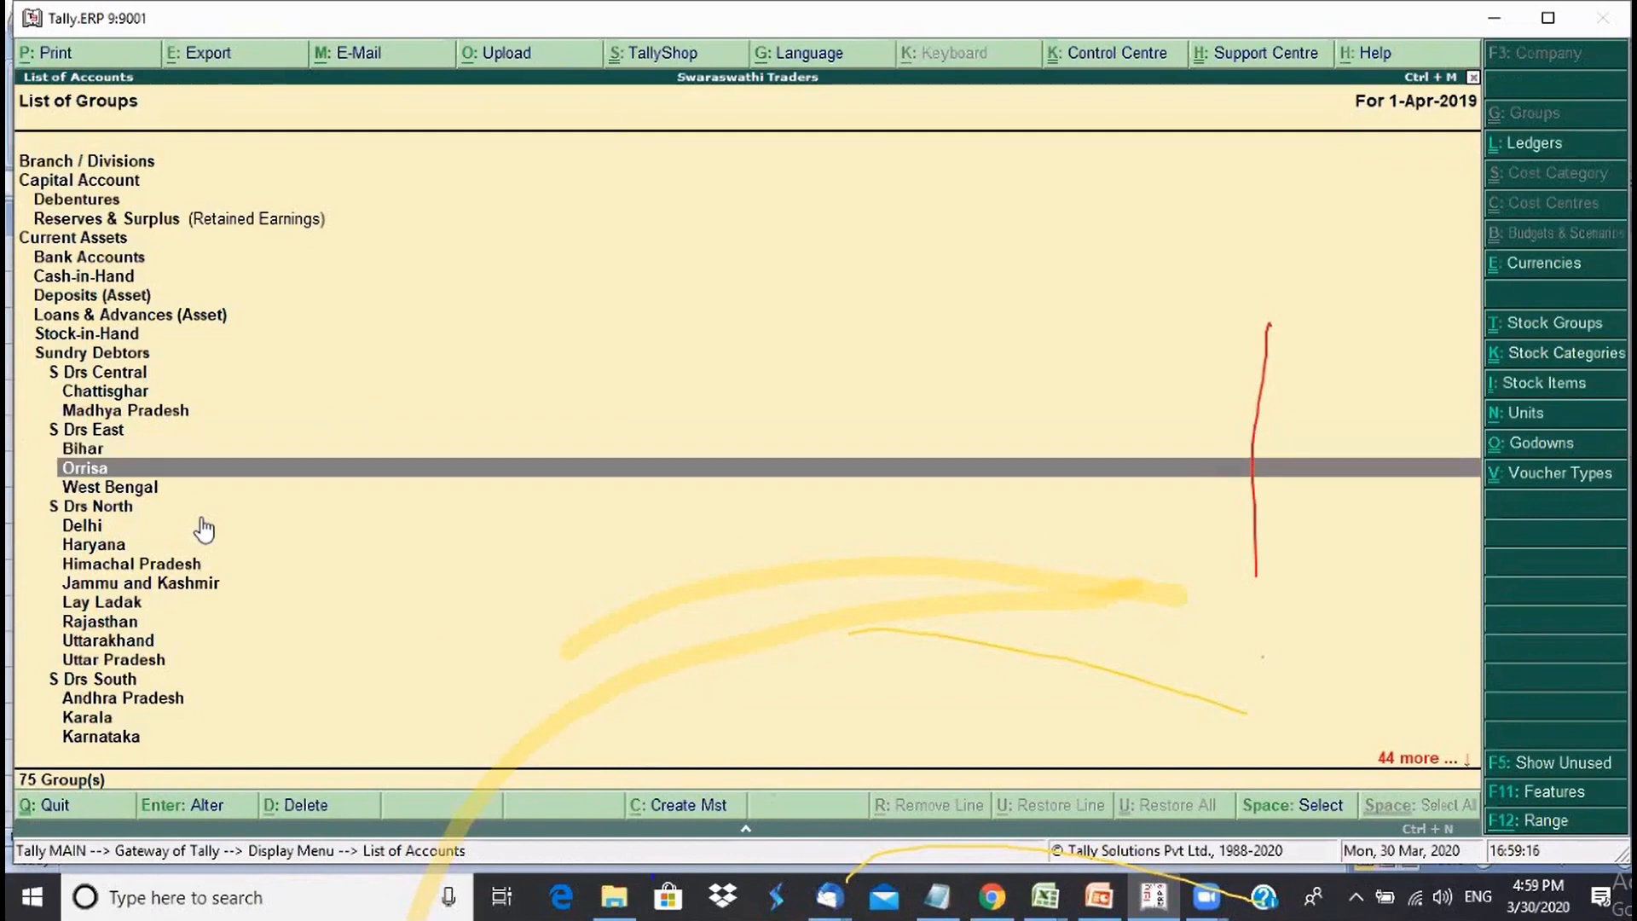
key("Up")
key("space")
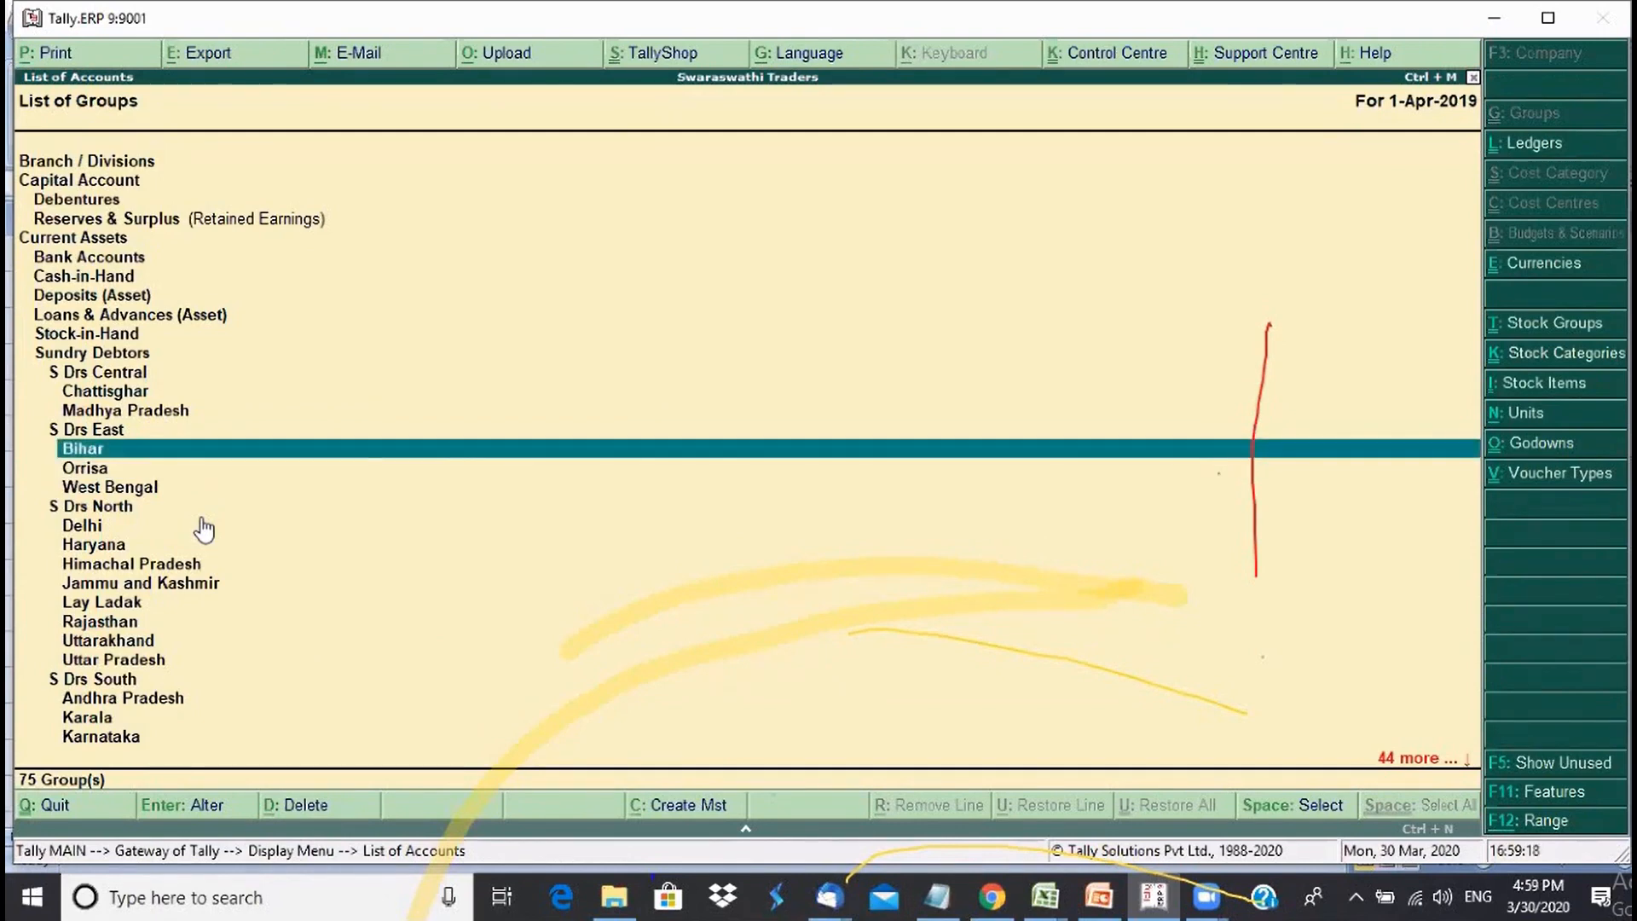
key("space")
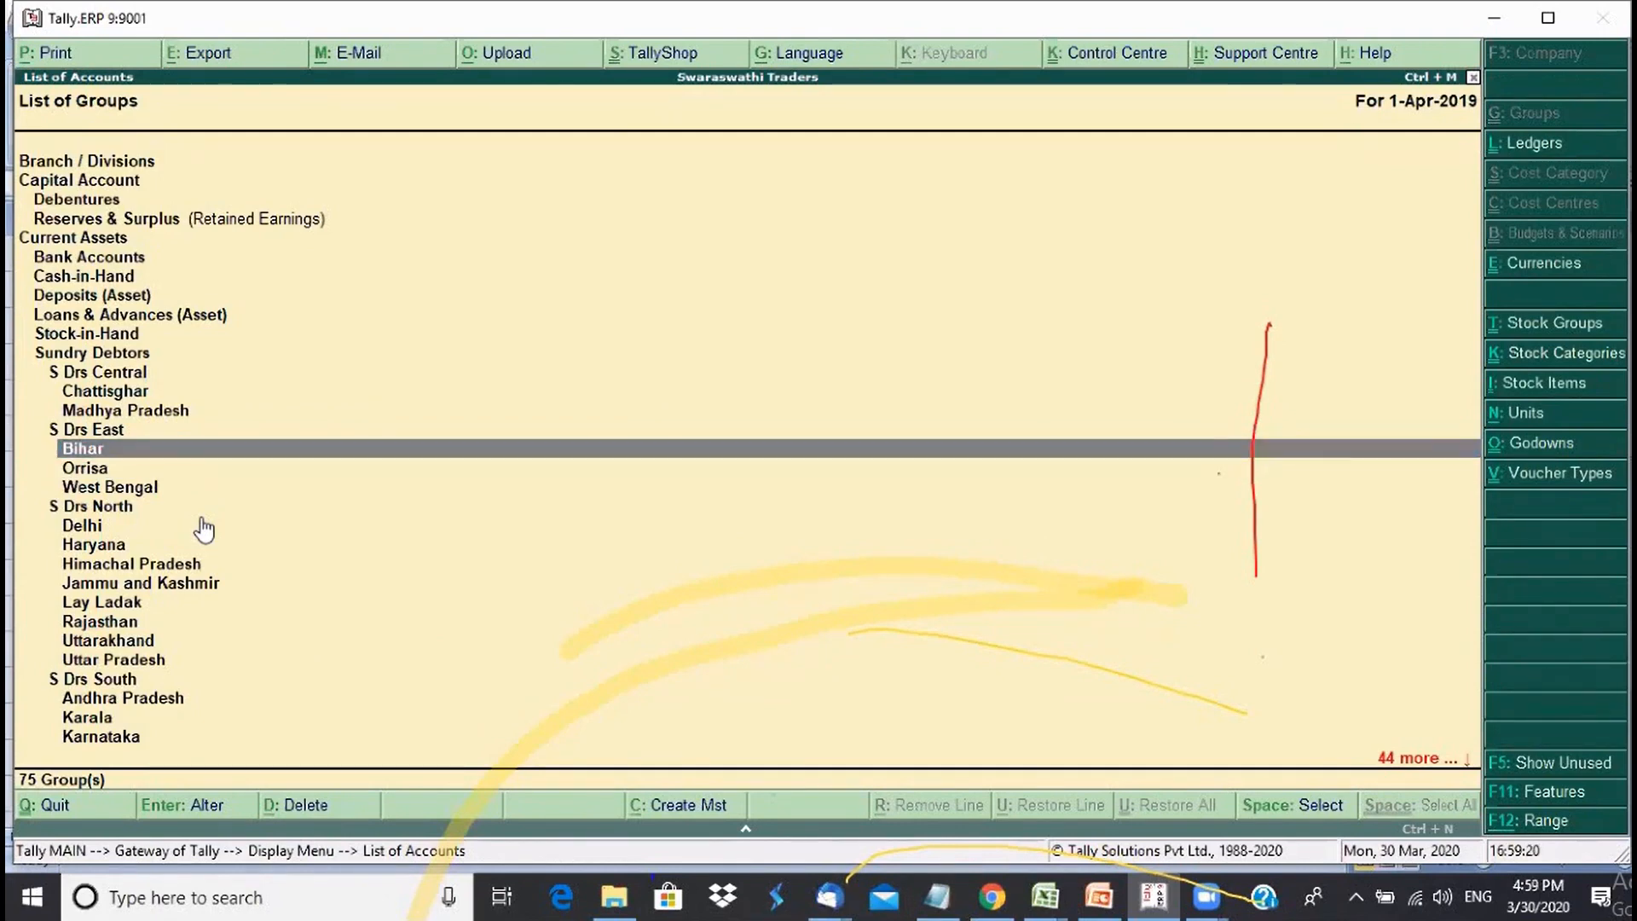
key("Down")
key("Down")
key("Up")
key("Up")
key("Up")
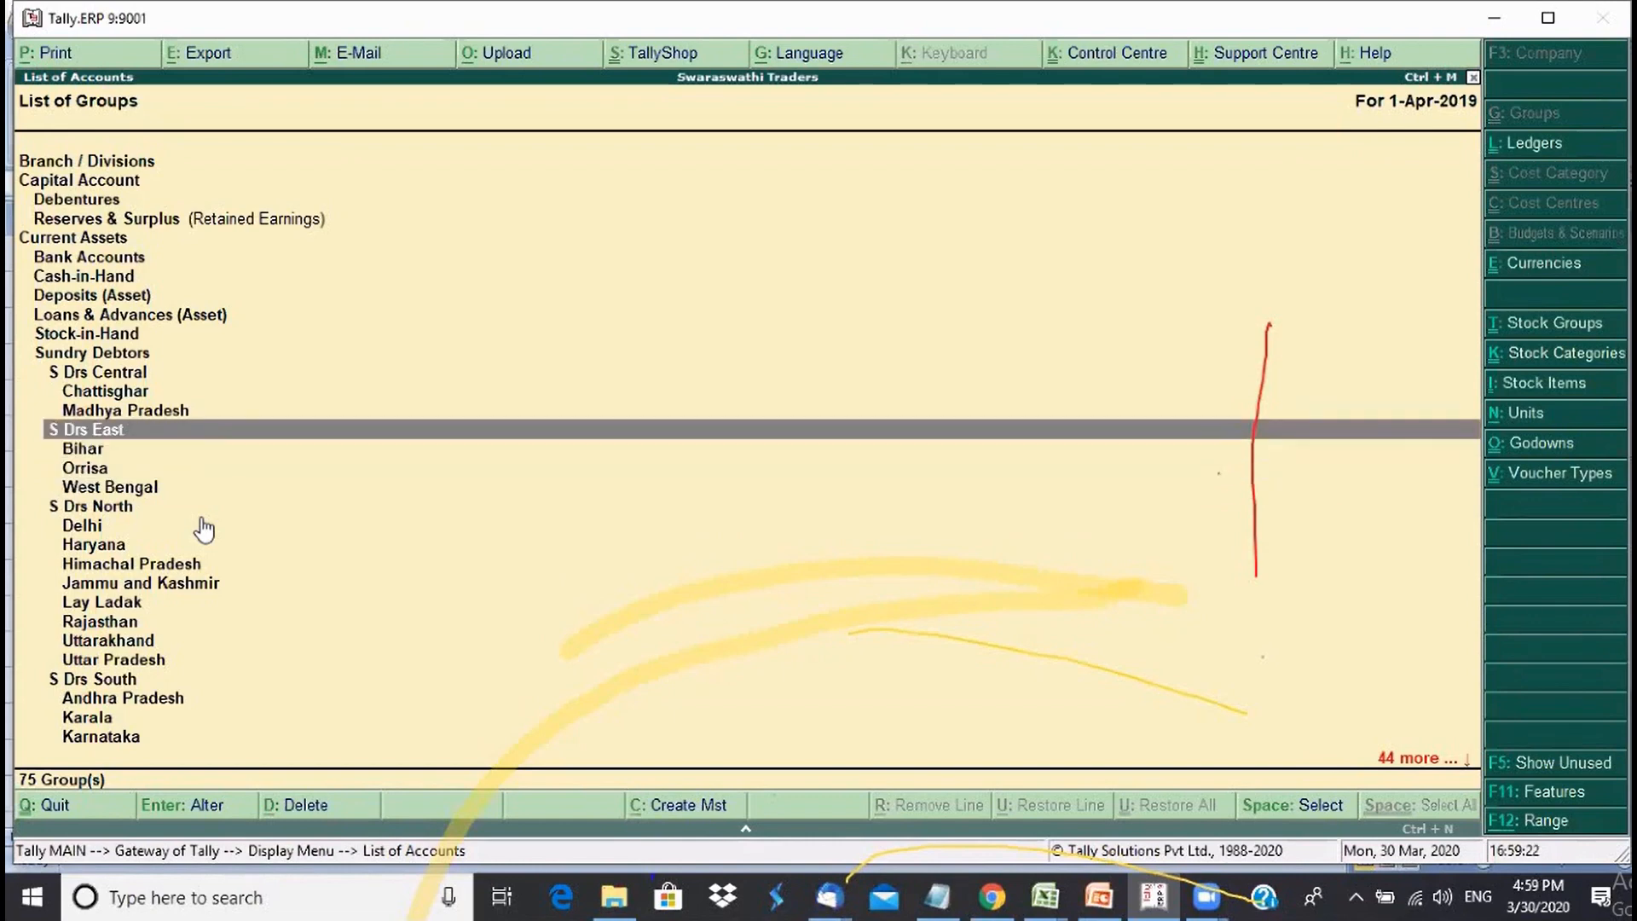
key("Down")
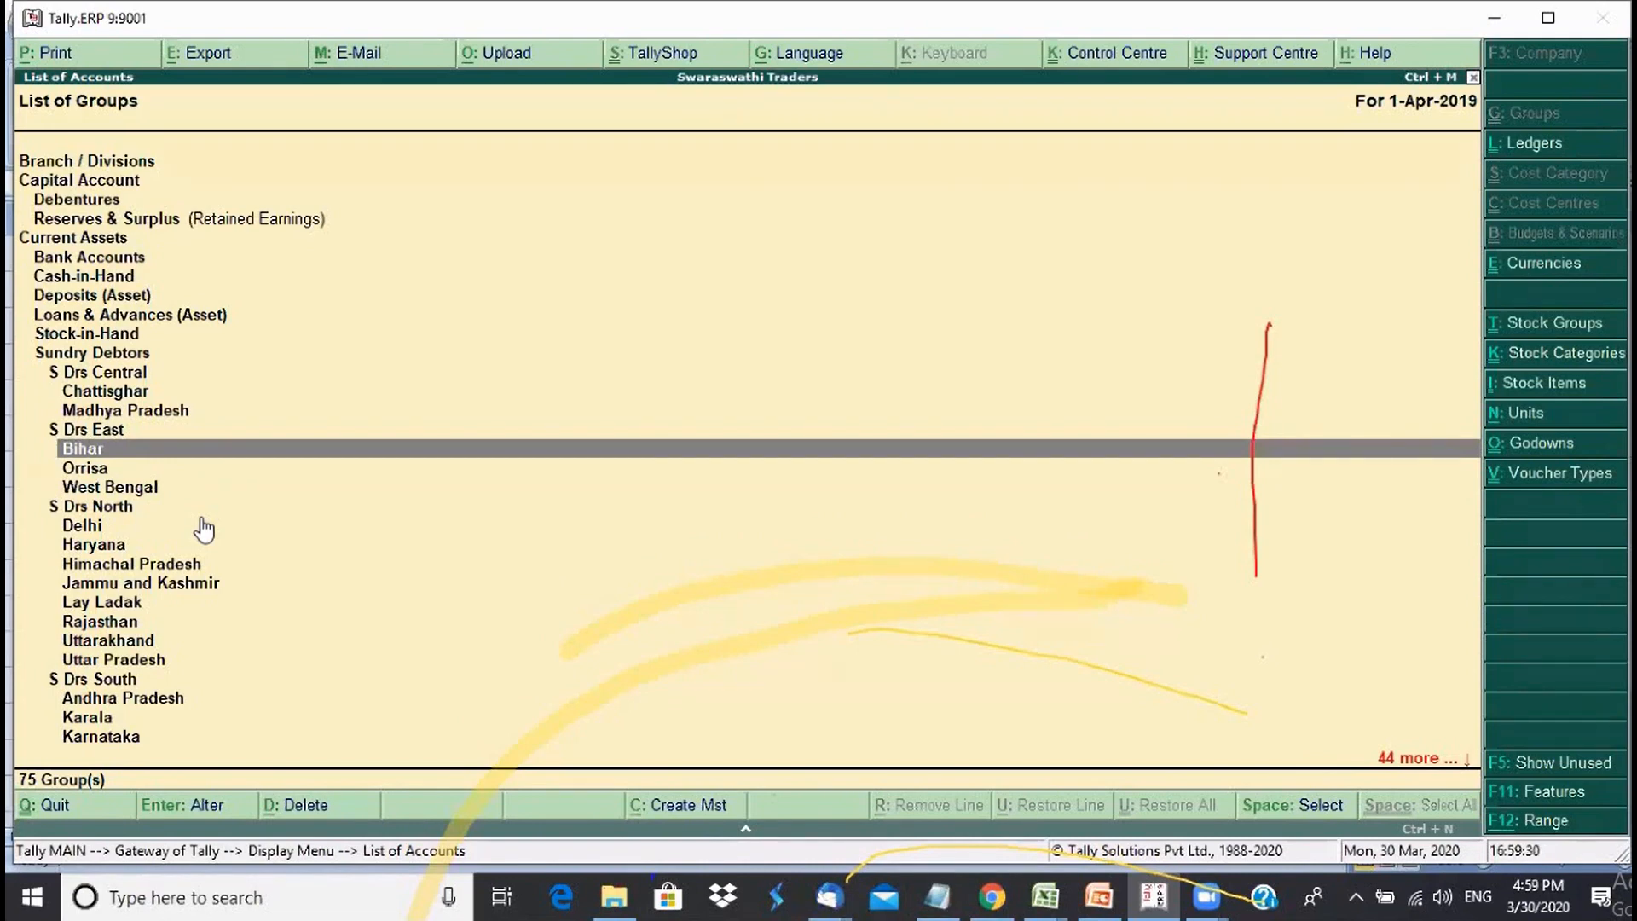
key("Down")
key("Down")
key("Up")
key("Up")
key("Up")
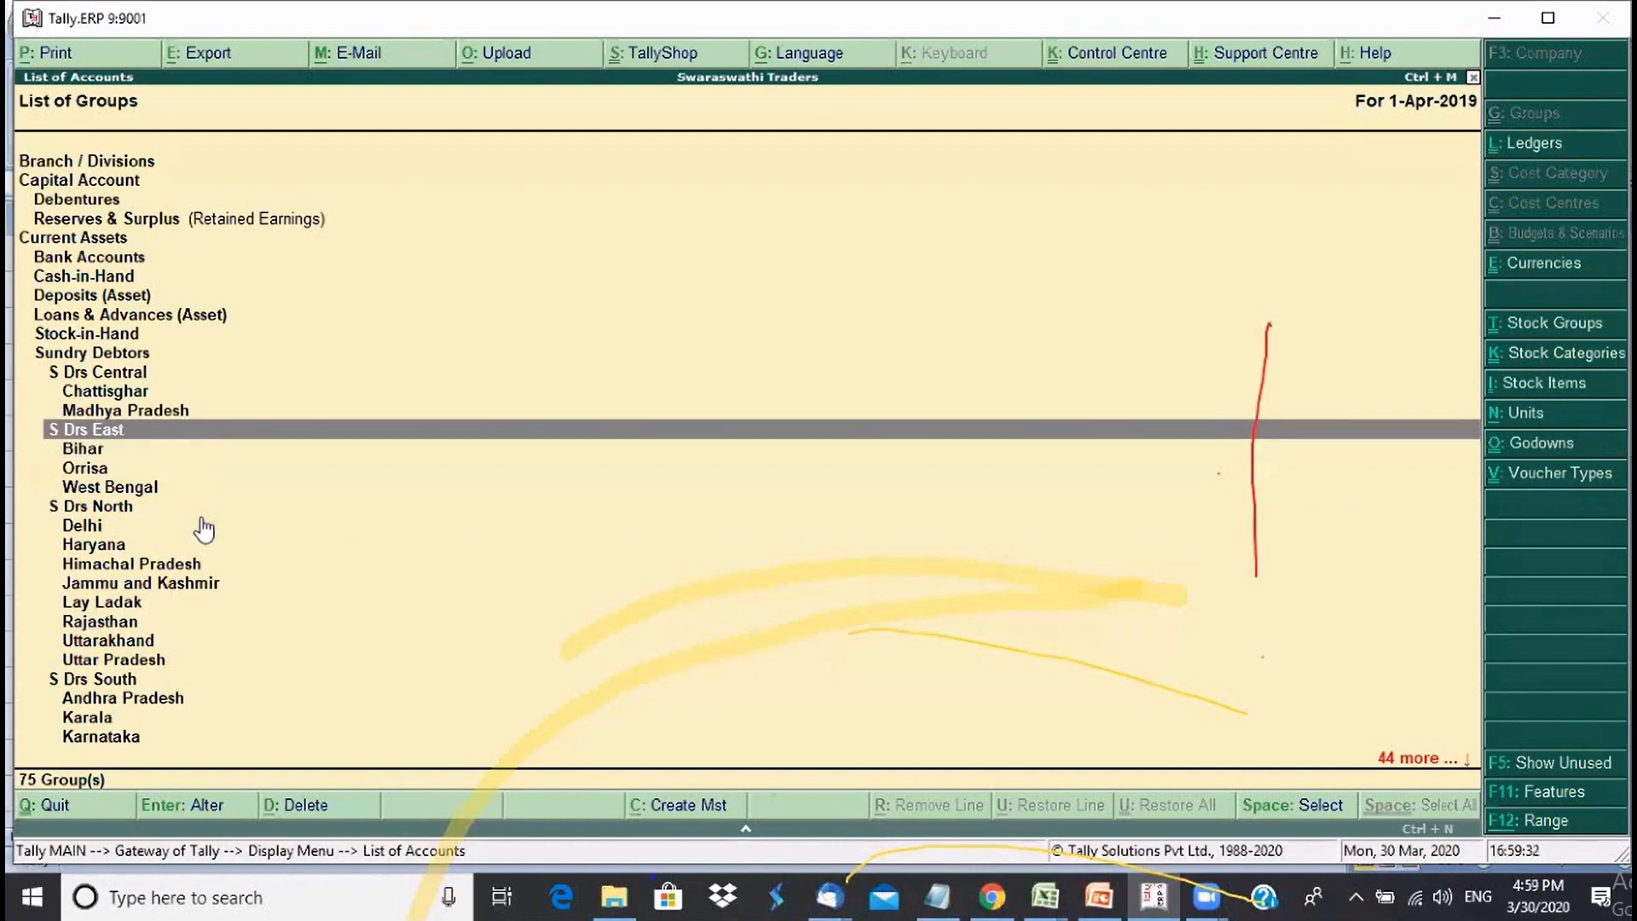
key("Down")
key("Down")
key("Down")
key("Down")
key("Up")
key("Up")
key("Up")
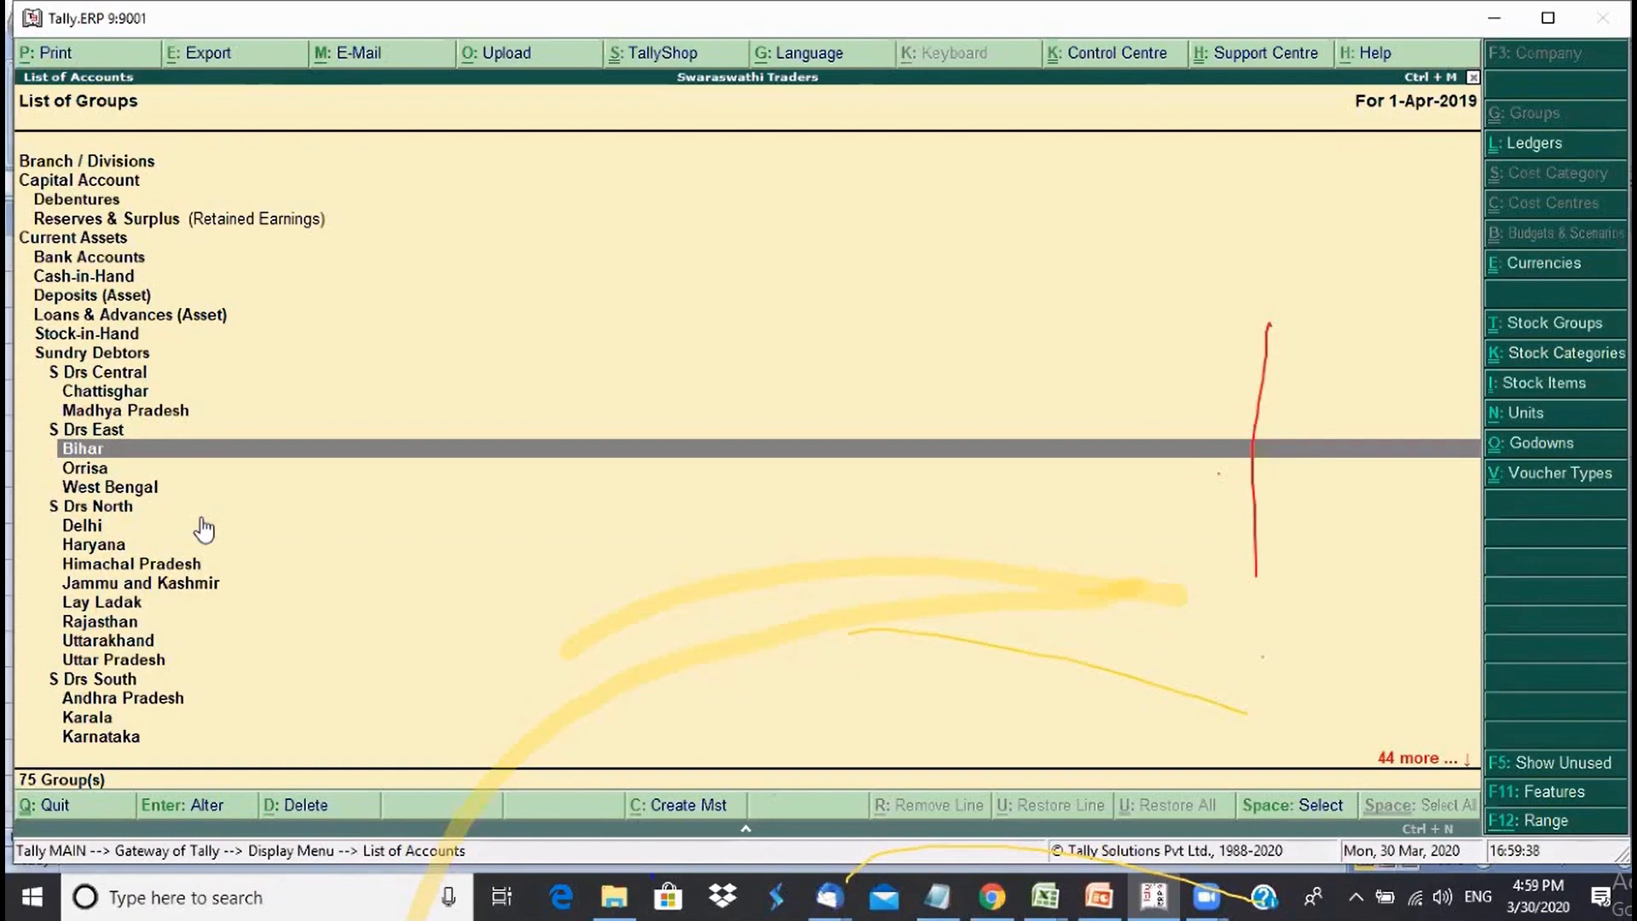
key("space")
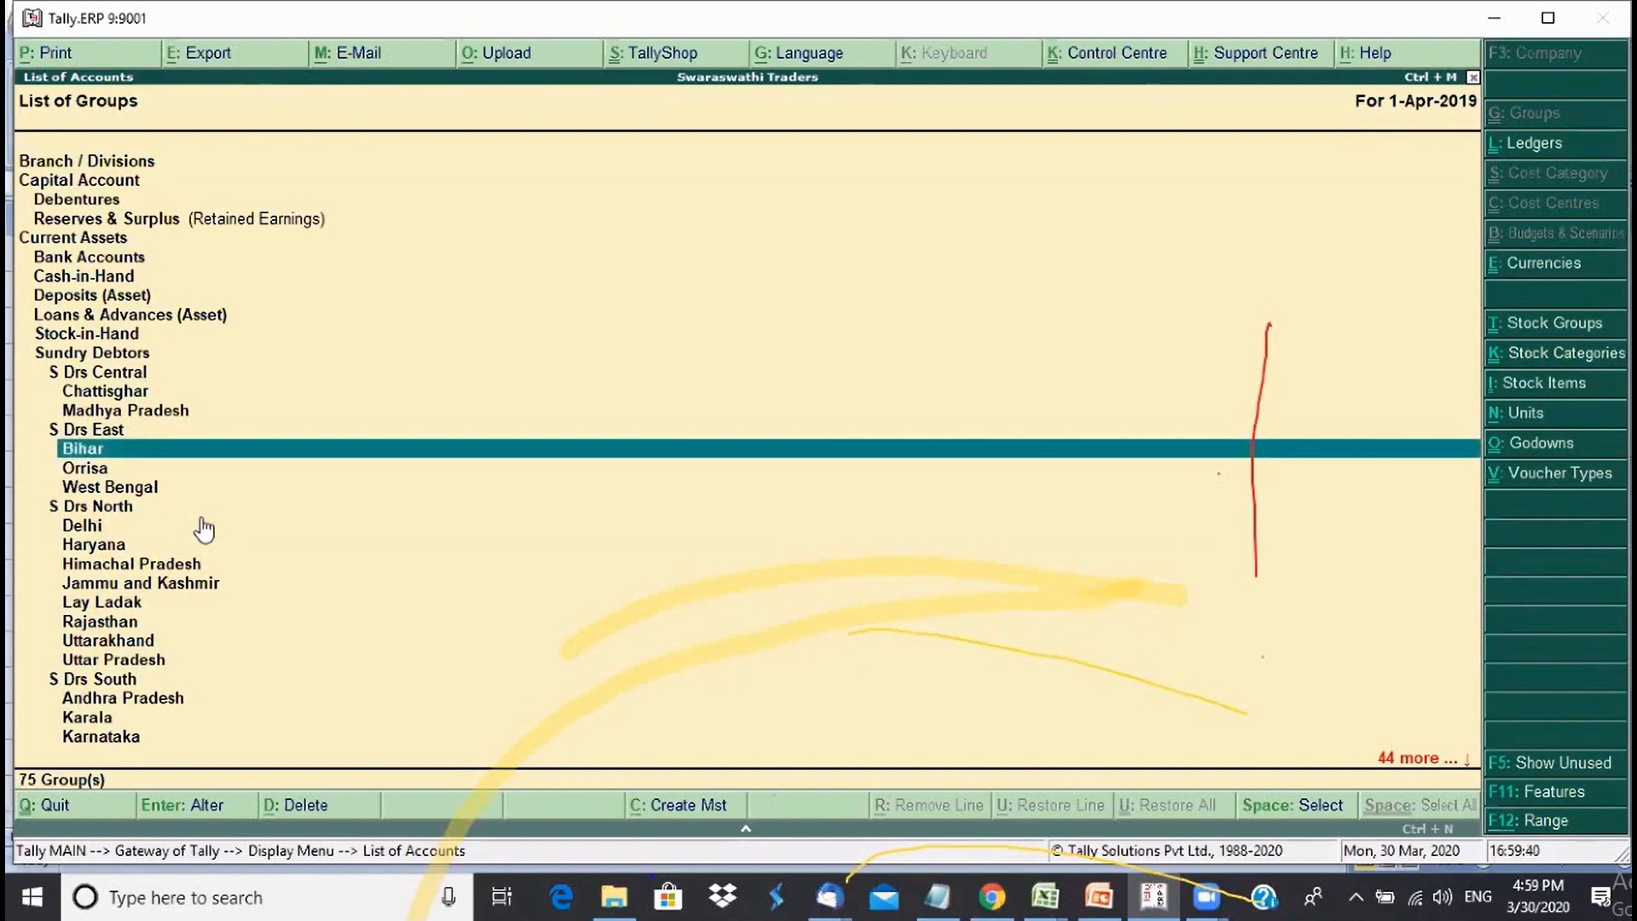
- Also mark the Orrisa and West Bengal groups for deletion
key("Down")
key("Up")
key("Down")
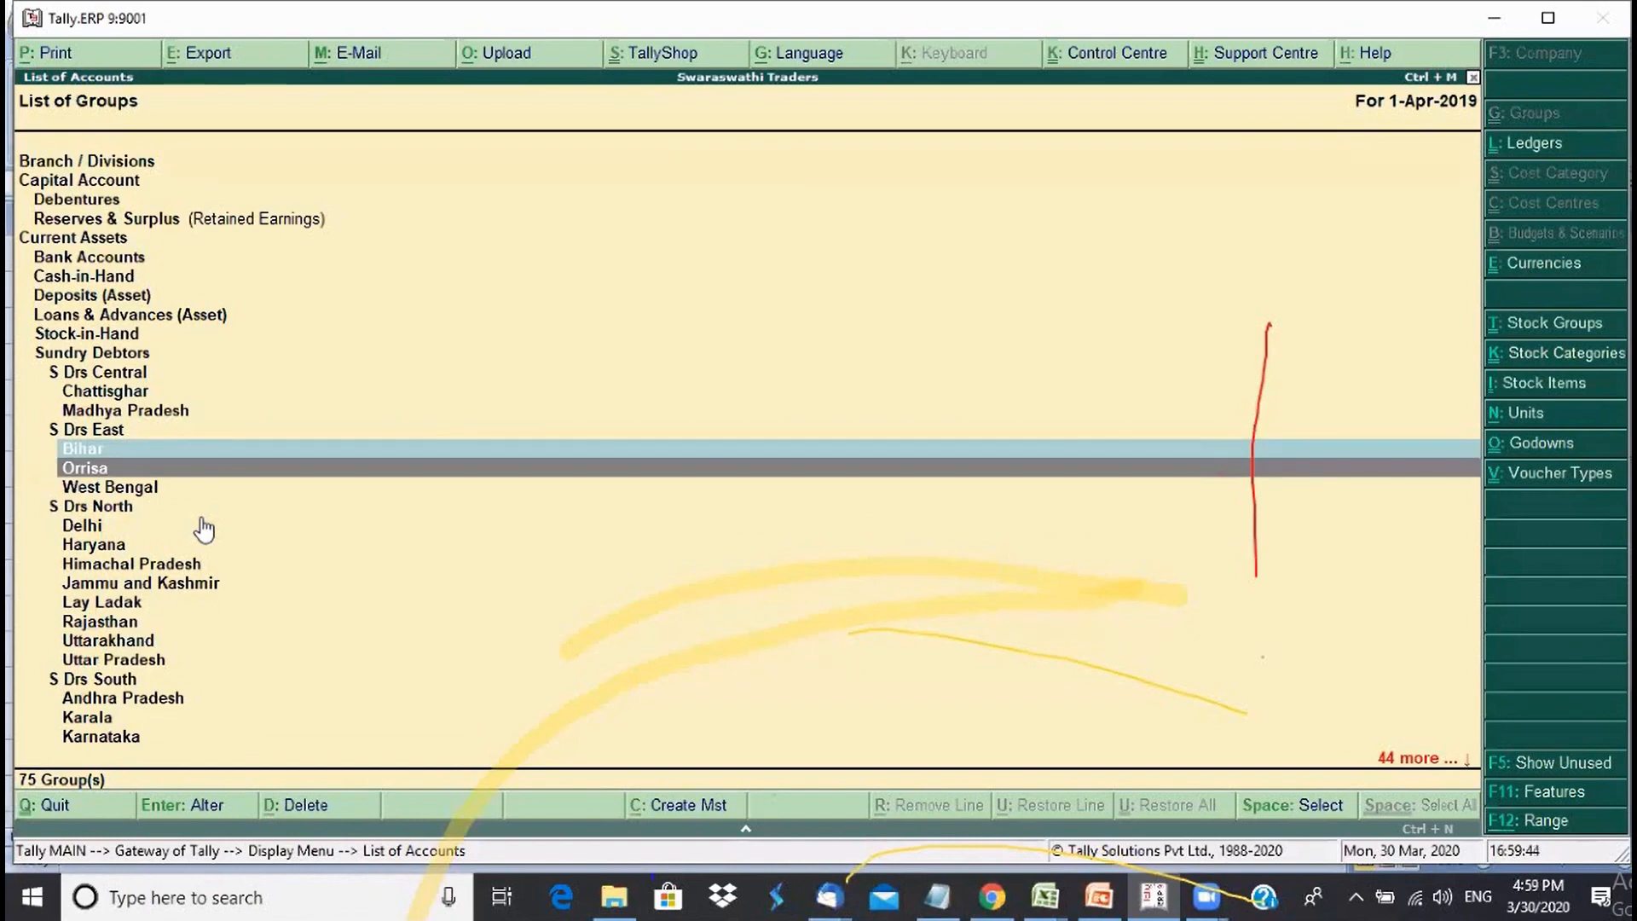
key("space")
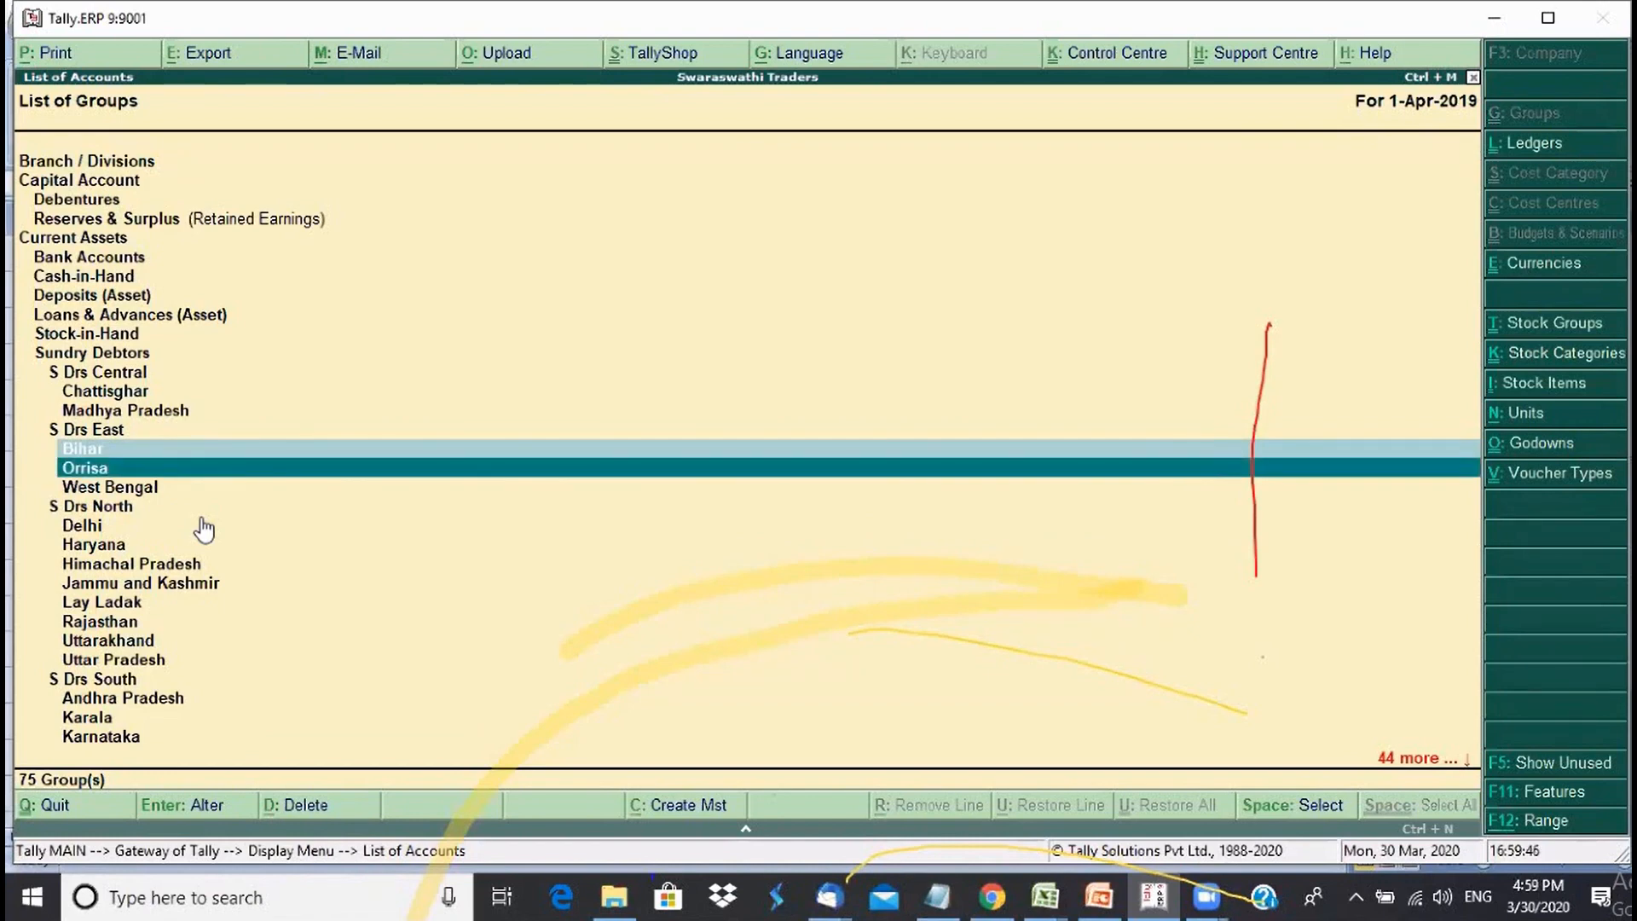
key("Down")
key("space")
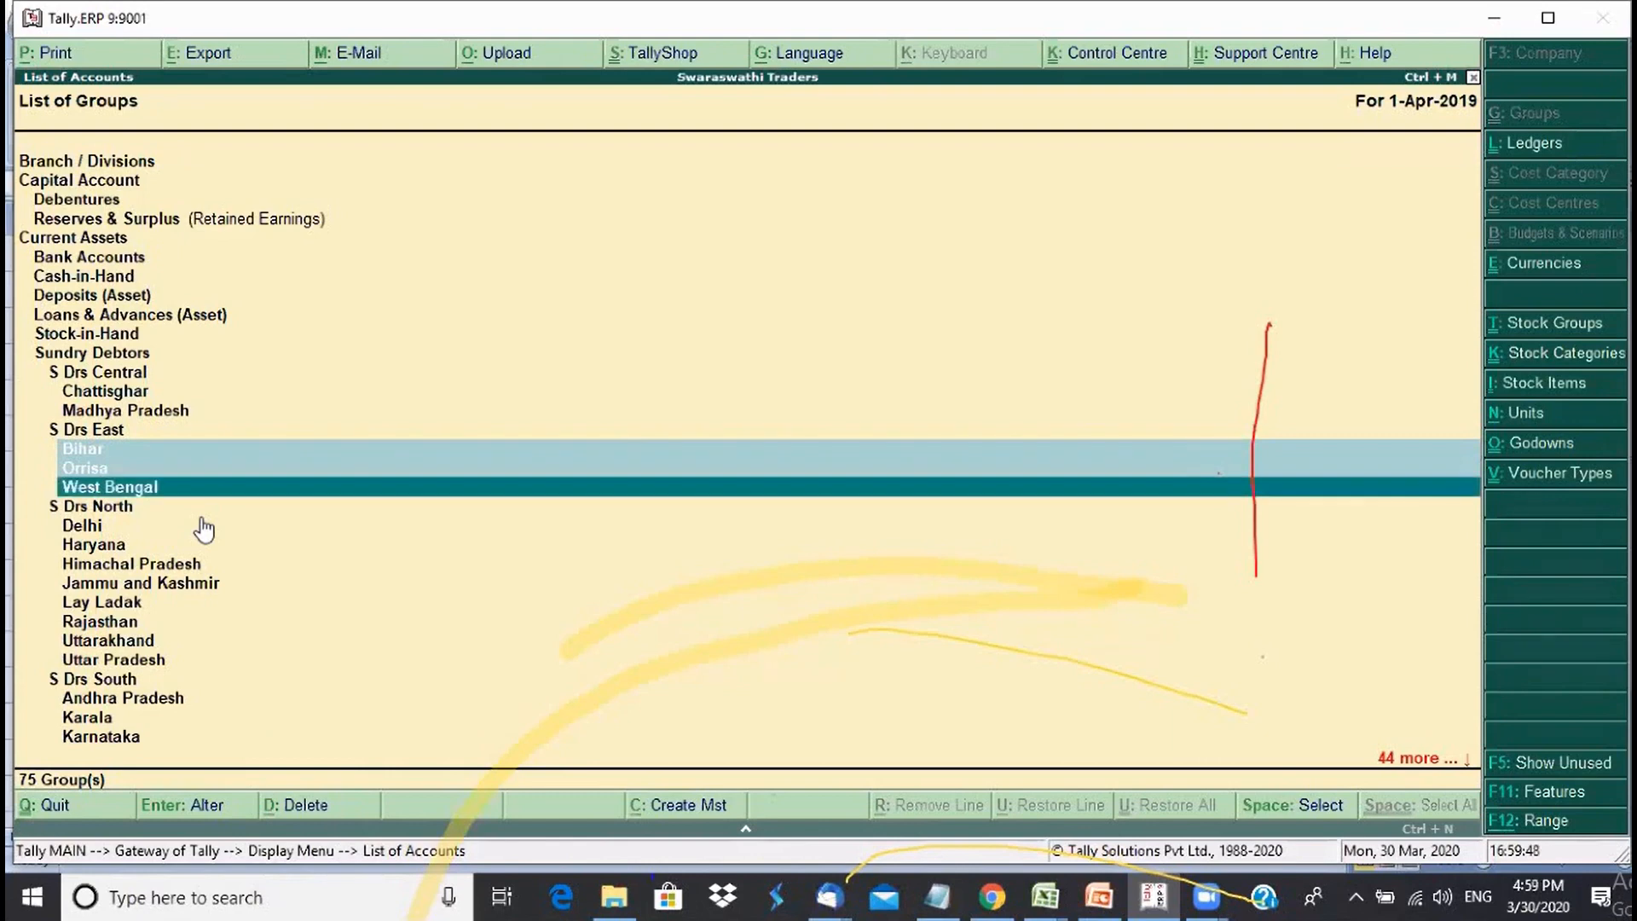
key("Up")
key("Up")
key("Down")
key("Down")
key("Up")
key("Up")
key("Down")
key("Down")
key("Up")
key("Up")
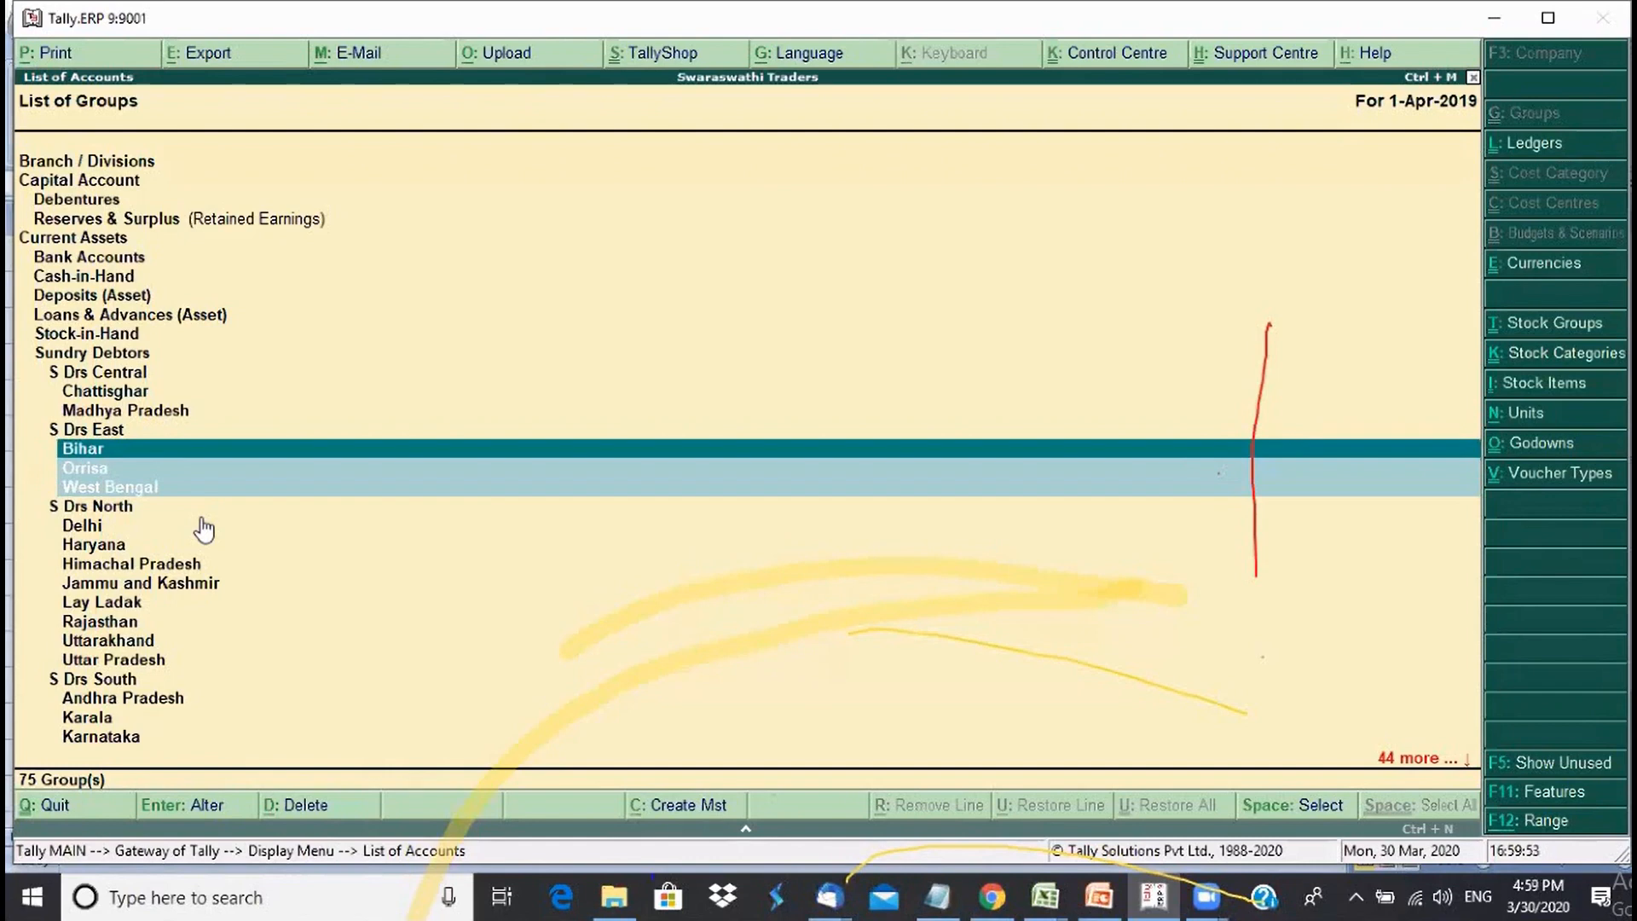
- Delete the three marked groups, confirming Yes, and select S Drs East
left_click(312, 806)
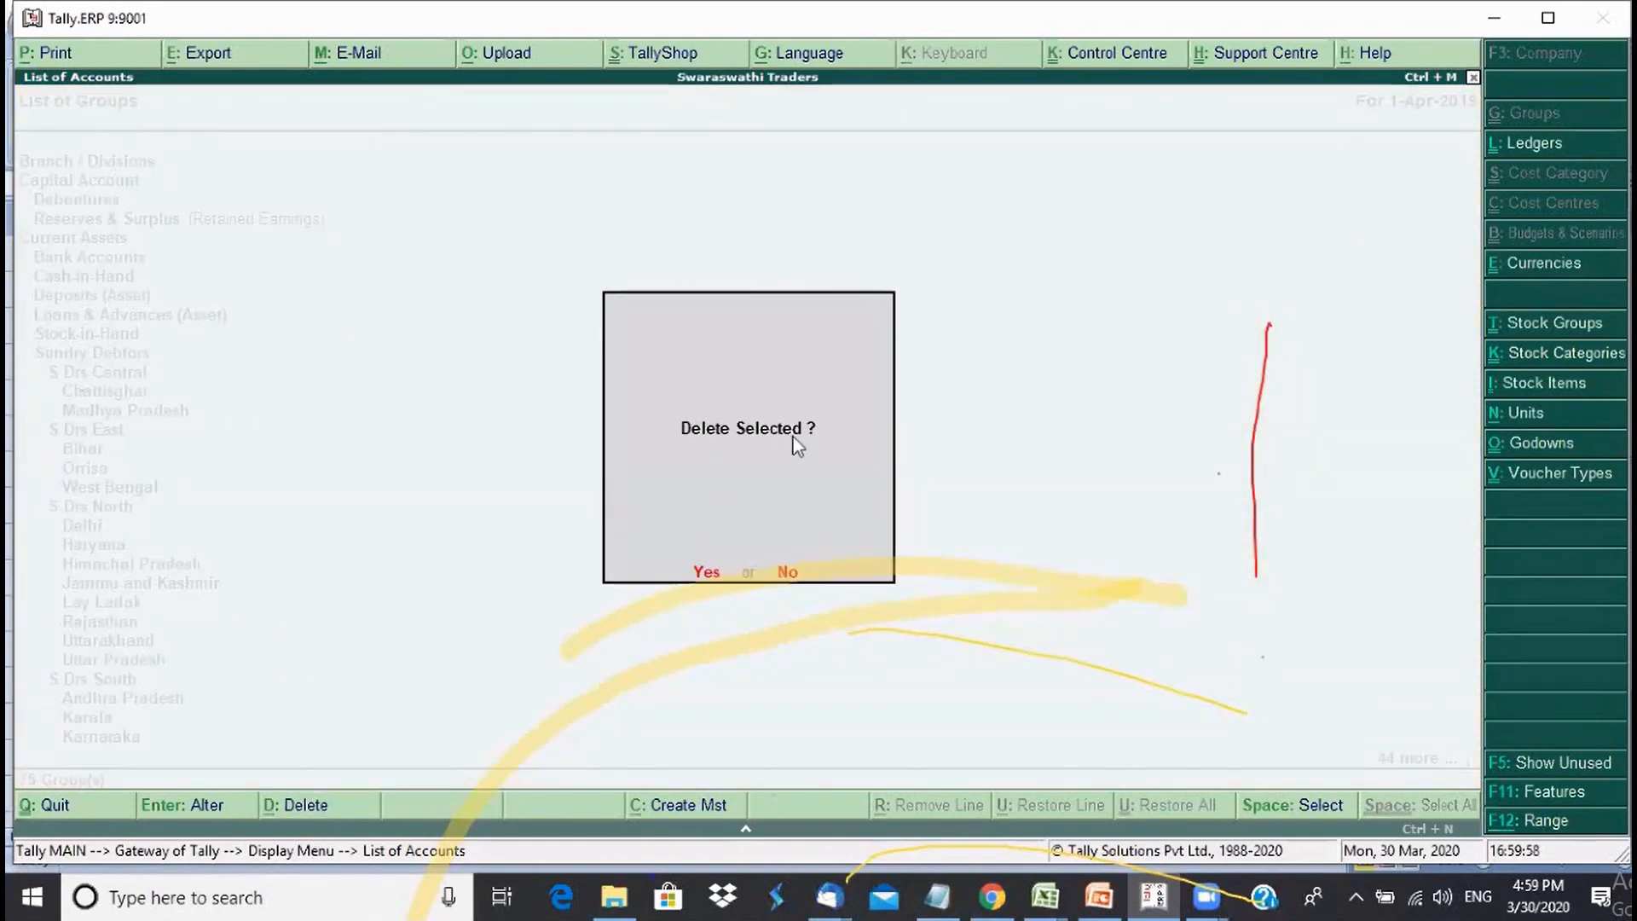
left_click(713, 568)
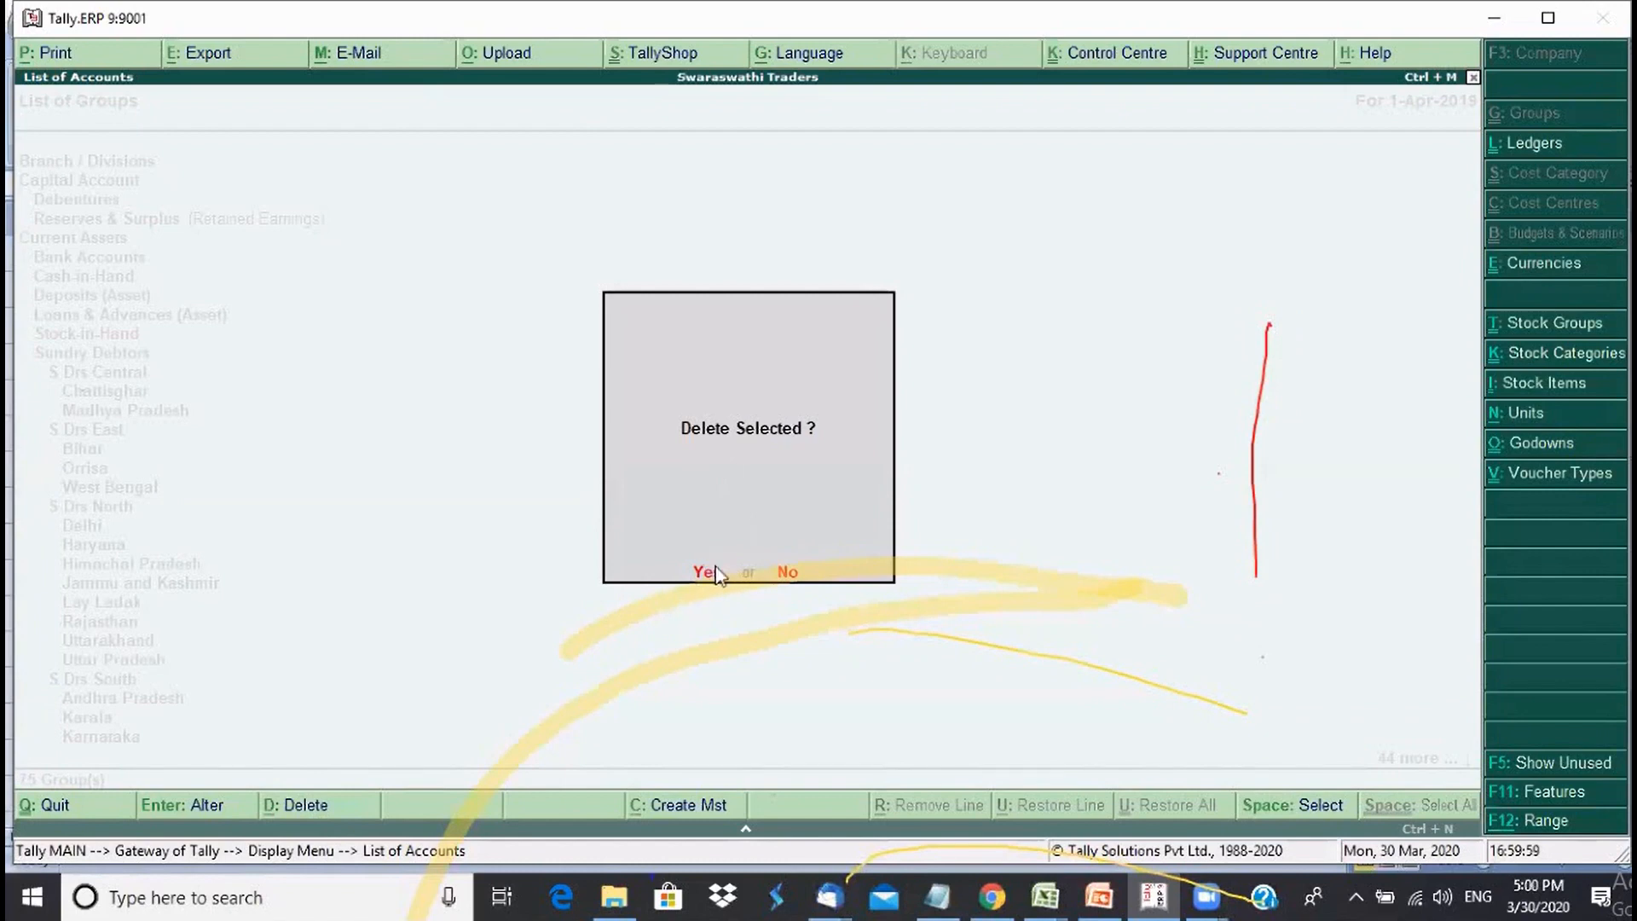
left_click(121, 440)
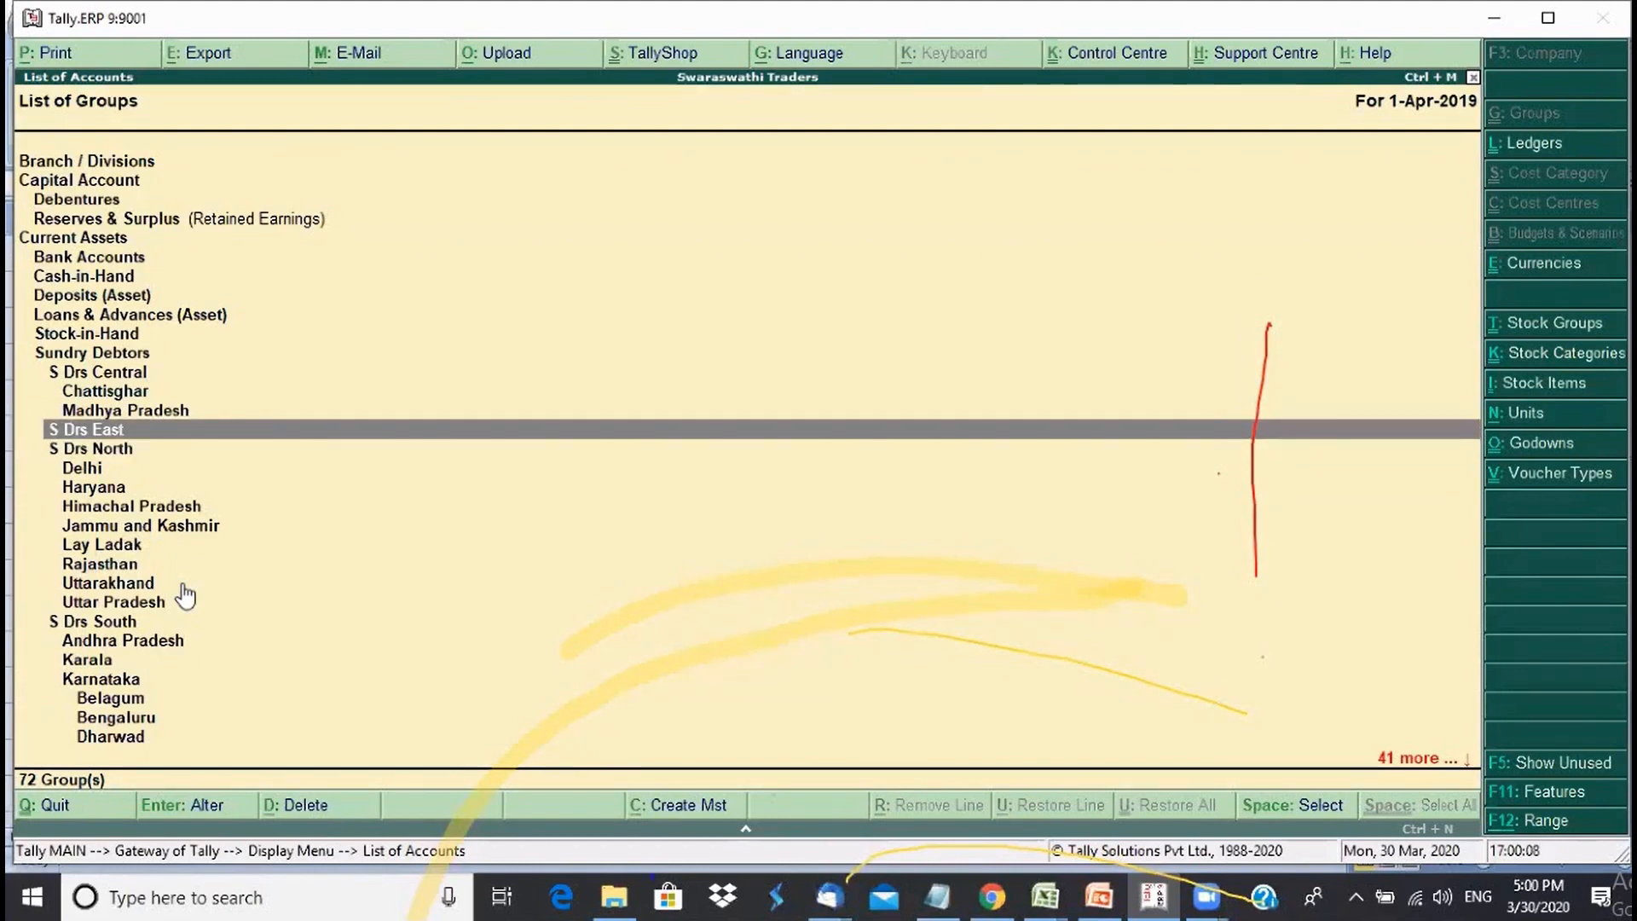
- Delete the emptied S Drs East group, confirming Yes, leaving 71 groups
key("Return")
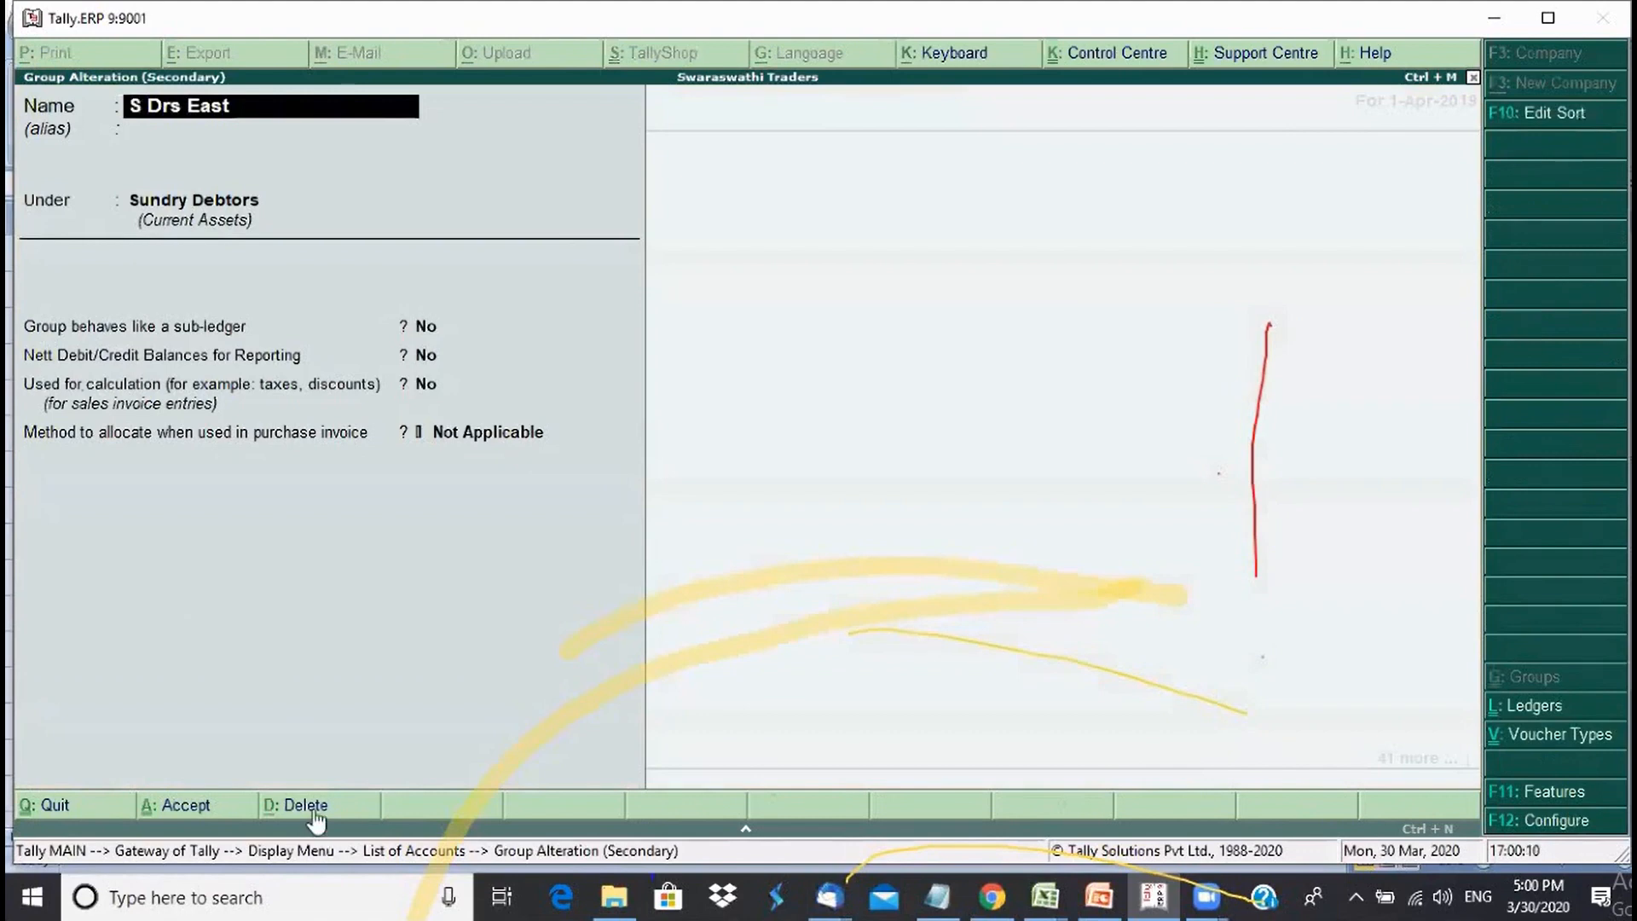
left_click(314, 806)
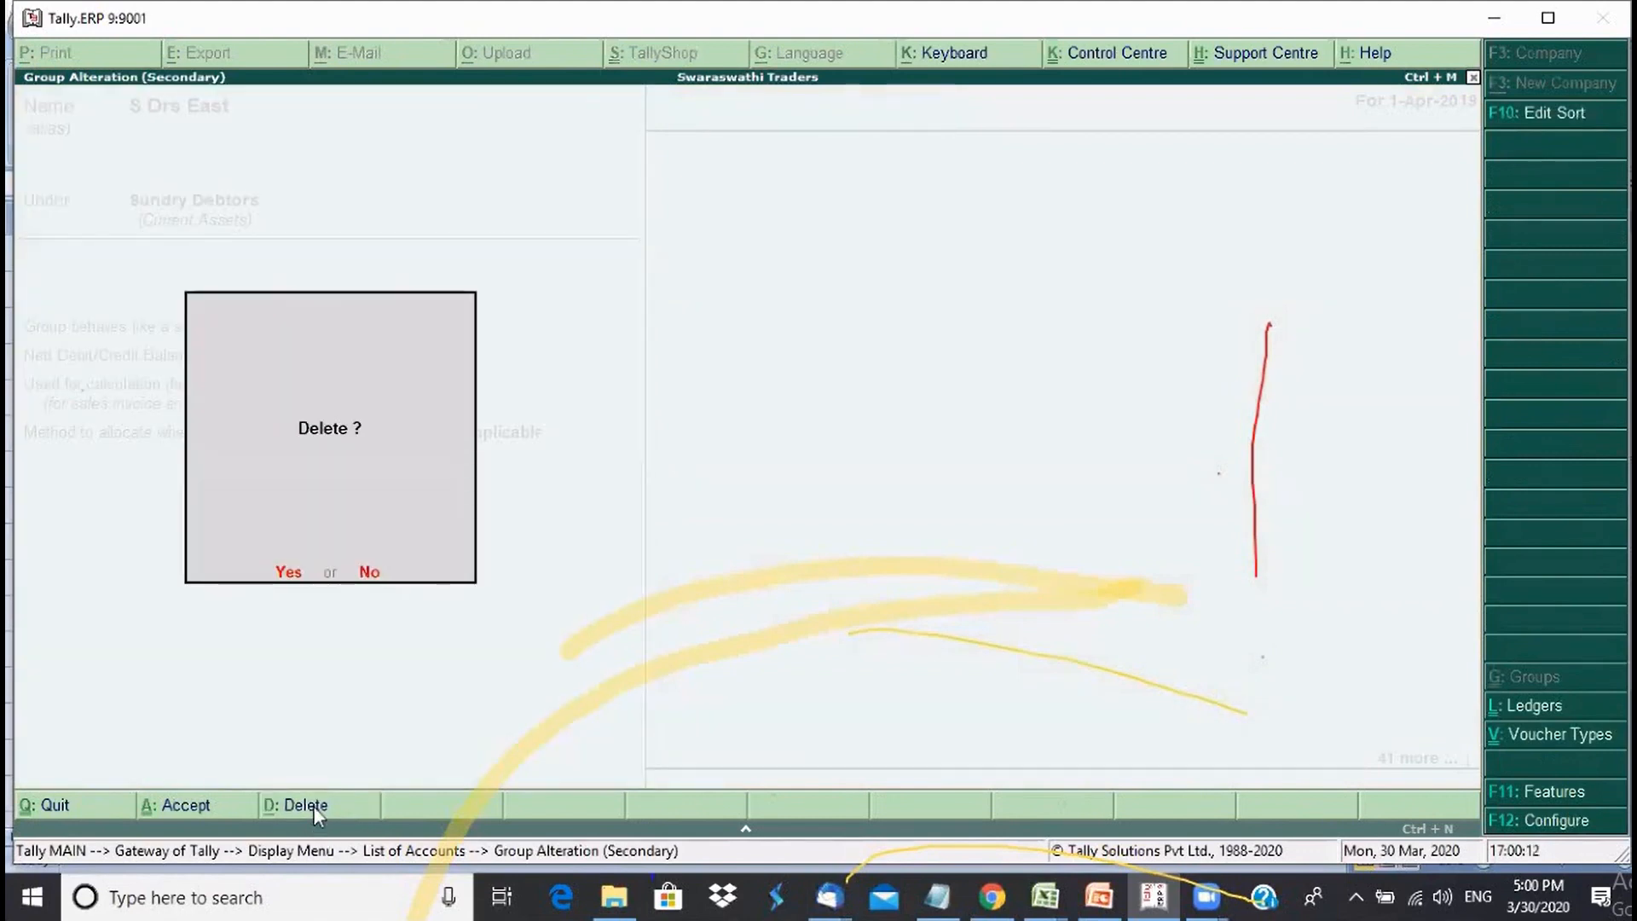
left_click(292, 569)
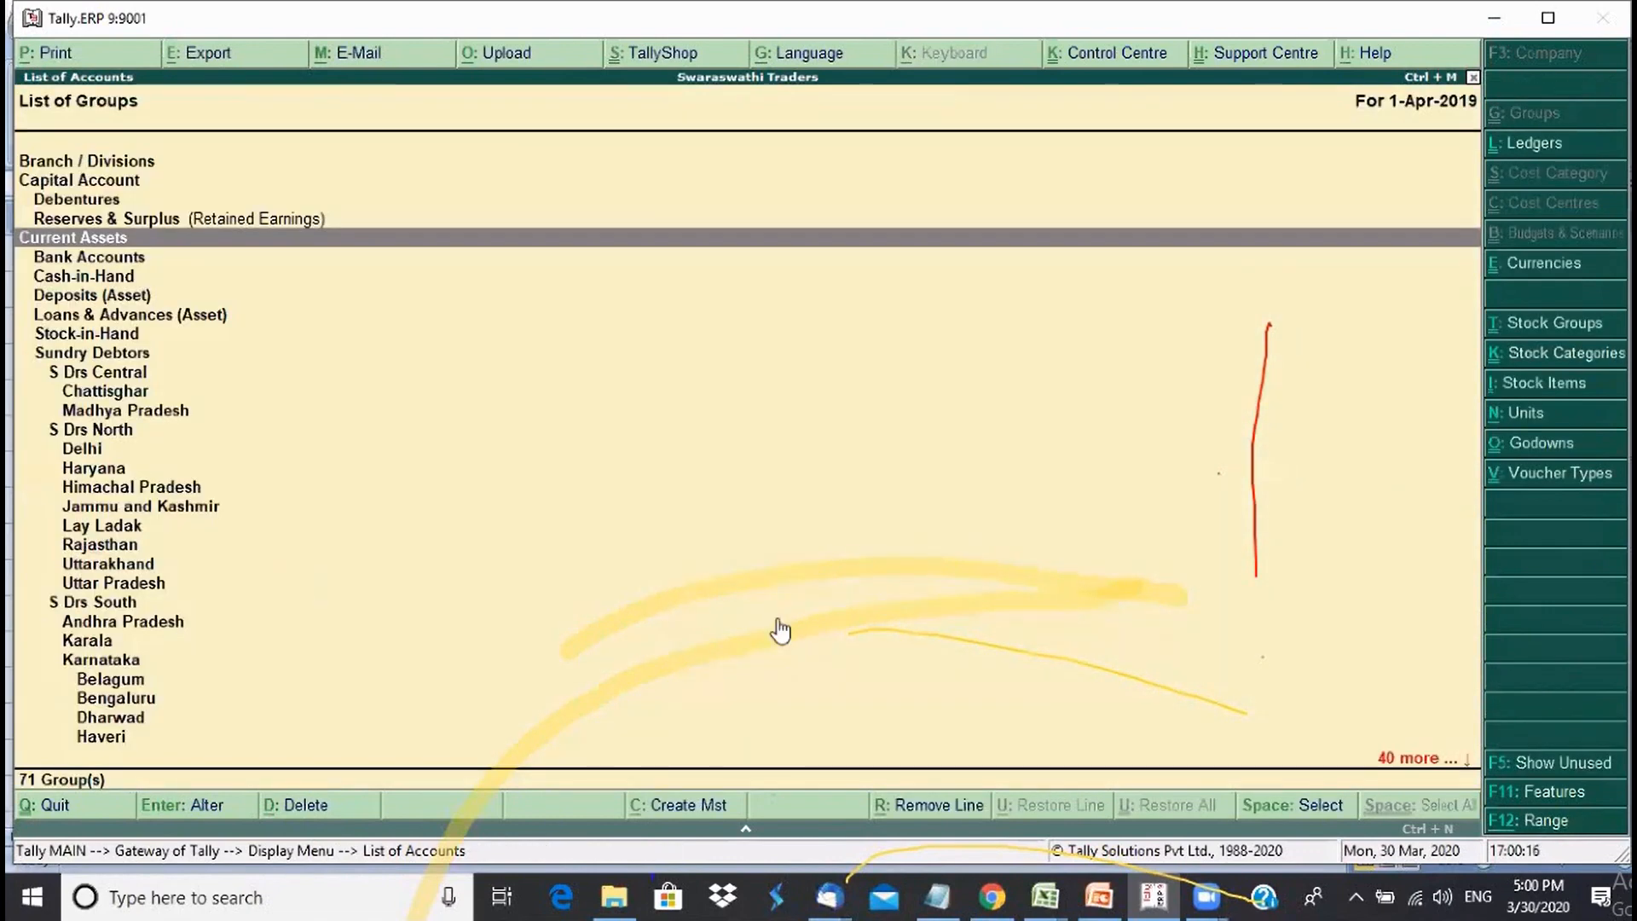
key("Down")
key("Down")
key("Down")
key("Down")
key("Down")
key("Down")
key("Down")
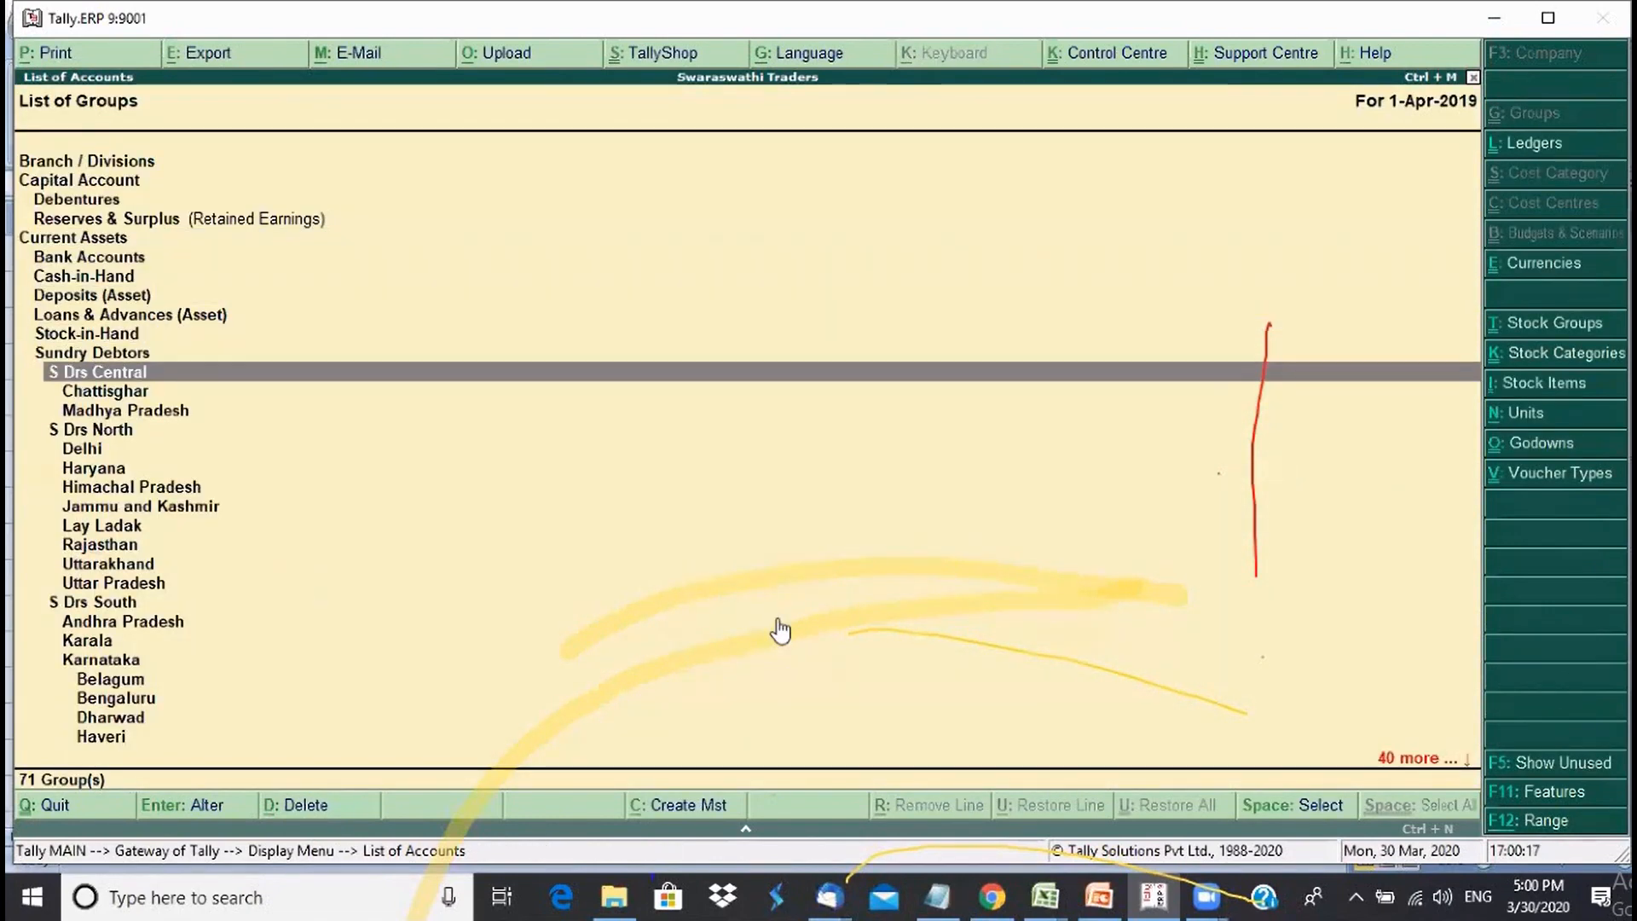
key("Down")
key("Down")
key("Down")
key("Down")
key("Down")
key("Down")
key("Down")
key("Down")
key("Down")
key("Down")
key("Down")
key("Down")
key("Down")
key("Down")
key("Down")
key("Down")
key("Down")
key("Down")
key("Down")
key("Down")
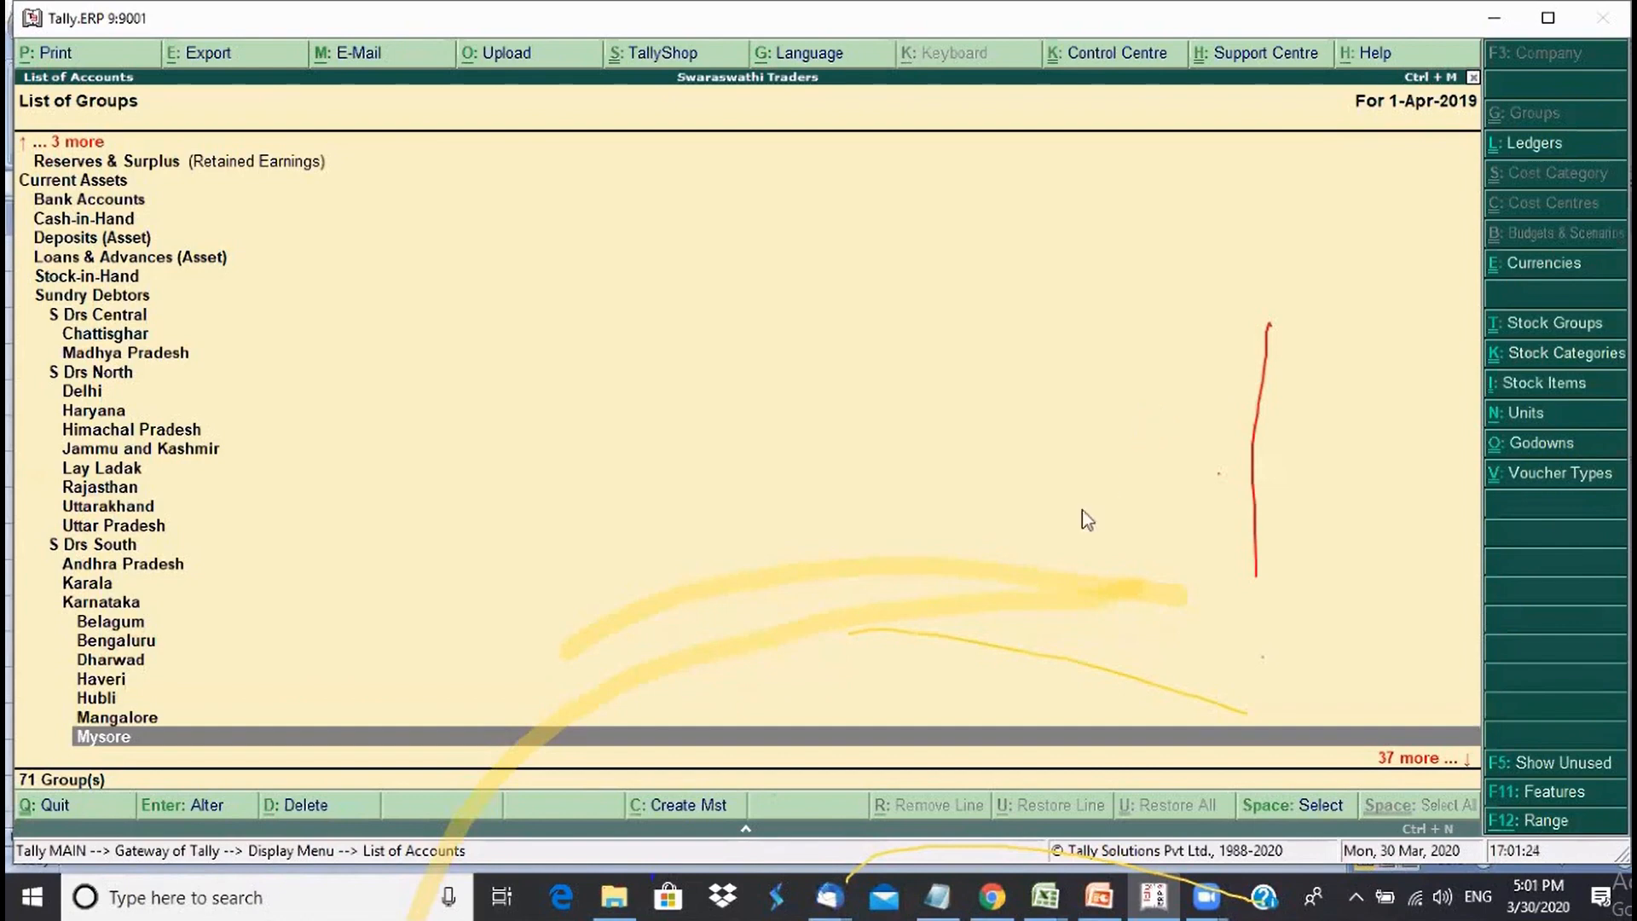
- Browse the remaining groups from Uttarakhand and Hubli up to Delhi, then close the list
left_click(528, 508)
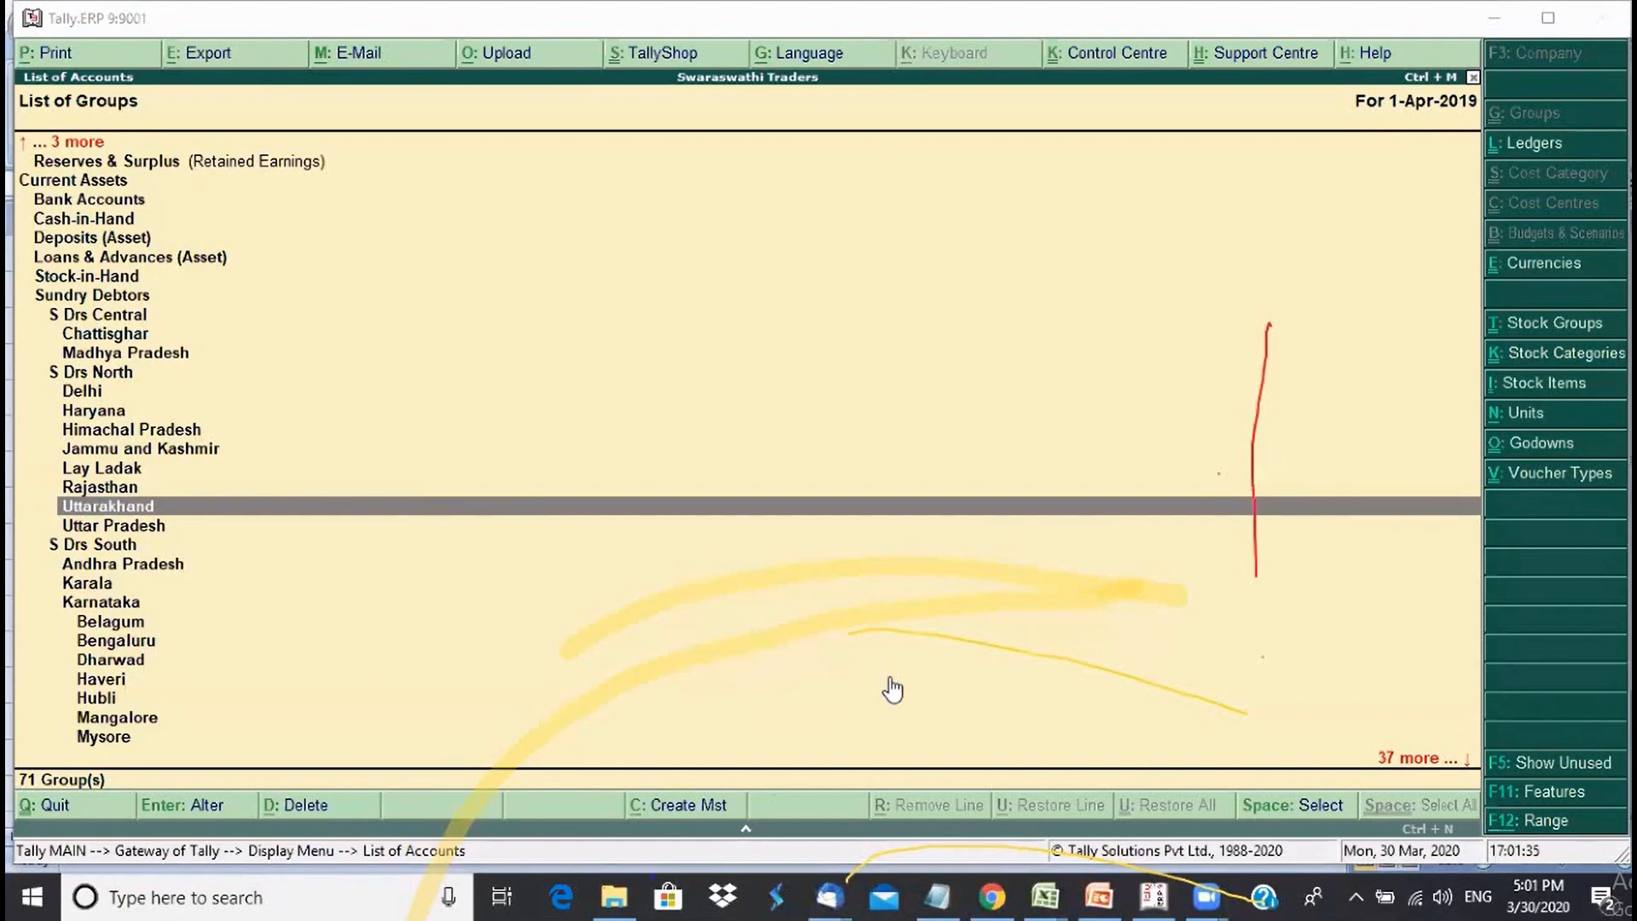
left_click(704, 698)
key("Up")
key("Up")
key("Up")
key("Up")
key("Up")
key("Up")
key("Up")
key("Up")
key("Up")
key("Up")
key("Up")
key("Up")
key("Up")
key("Up")
key("Up")
key("Up")
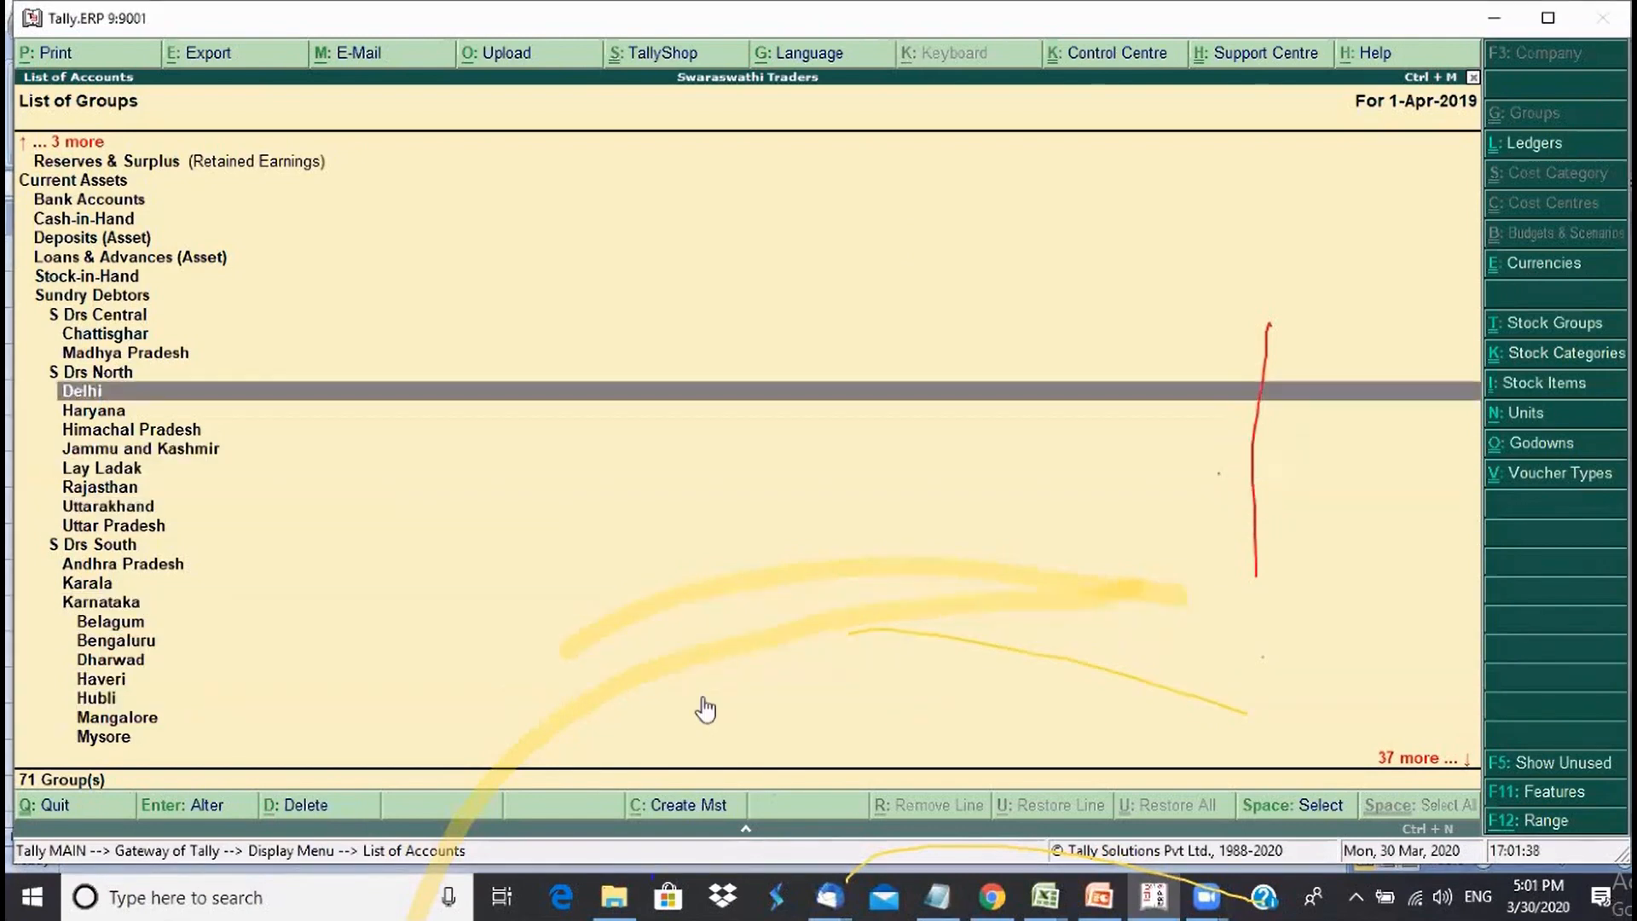
key("Up")
key("Up")
key("Up")
key("Up")
key("Up")
key("Up")
key("Up")
key("Up")
key("Up")
key("Up")
key("Up")
key("Up")
key("Up")
key("Up")
key("Up")
key("Escape")
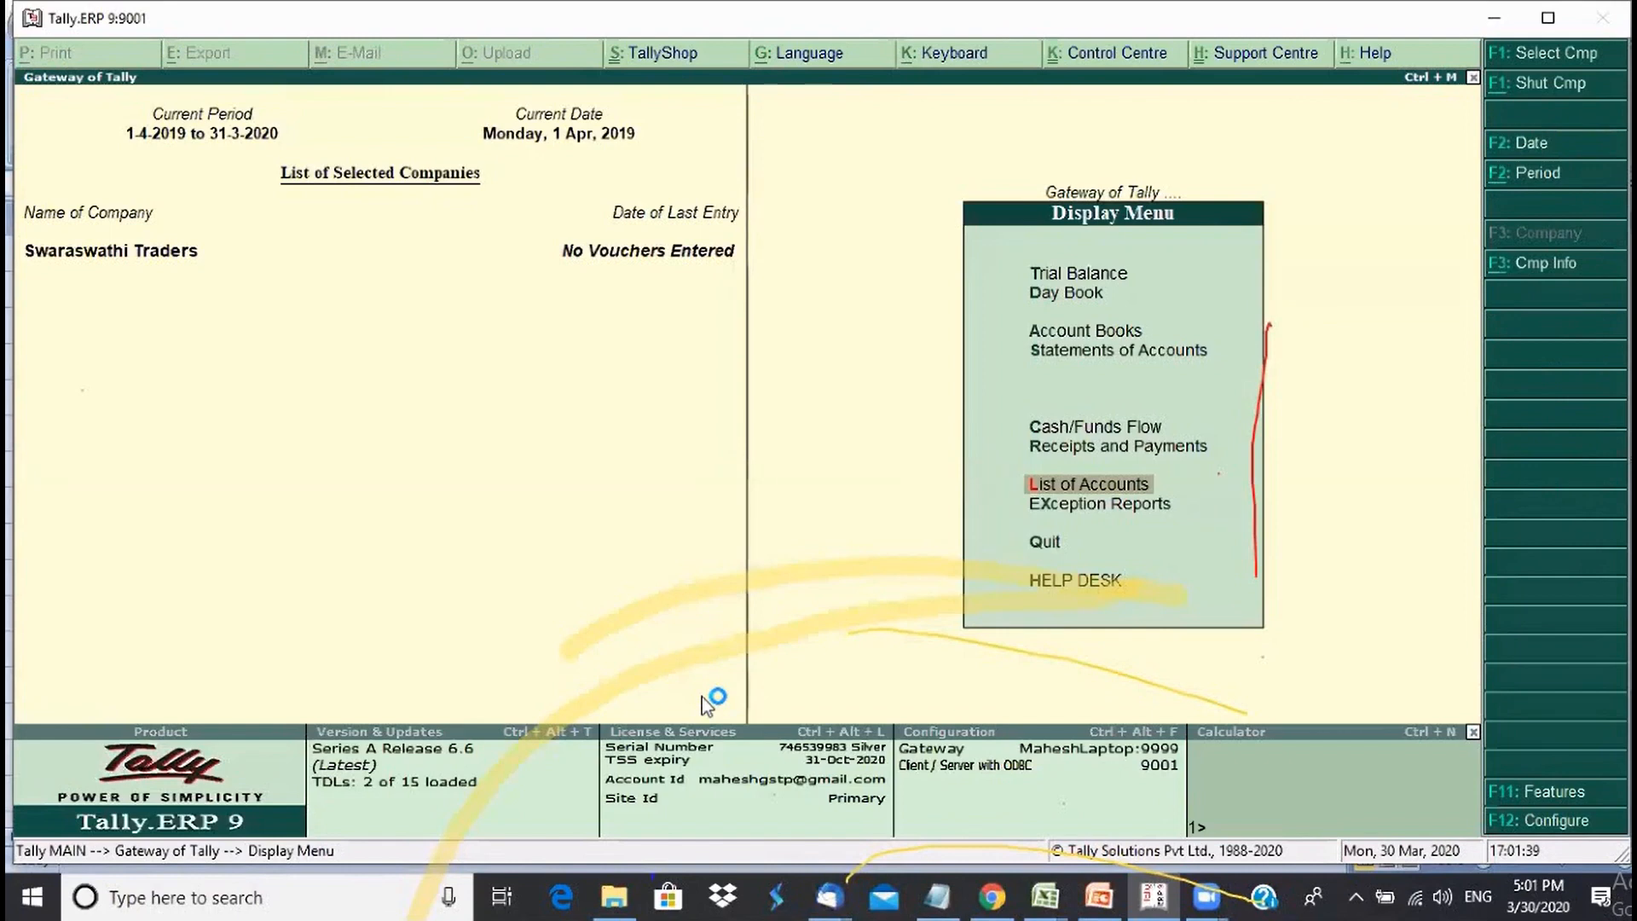
- Show the Ledgers item on PowerPoint's Accounting Masters slide 19, then return to Tally
key("Escape")
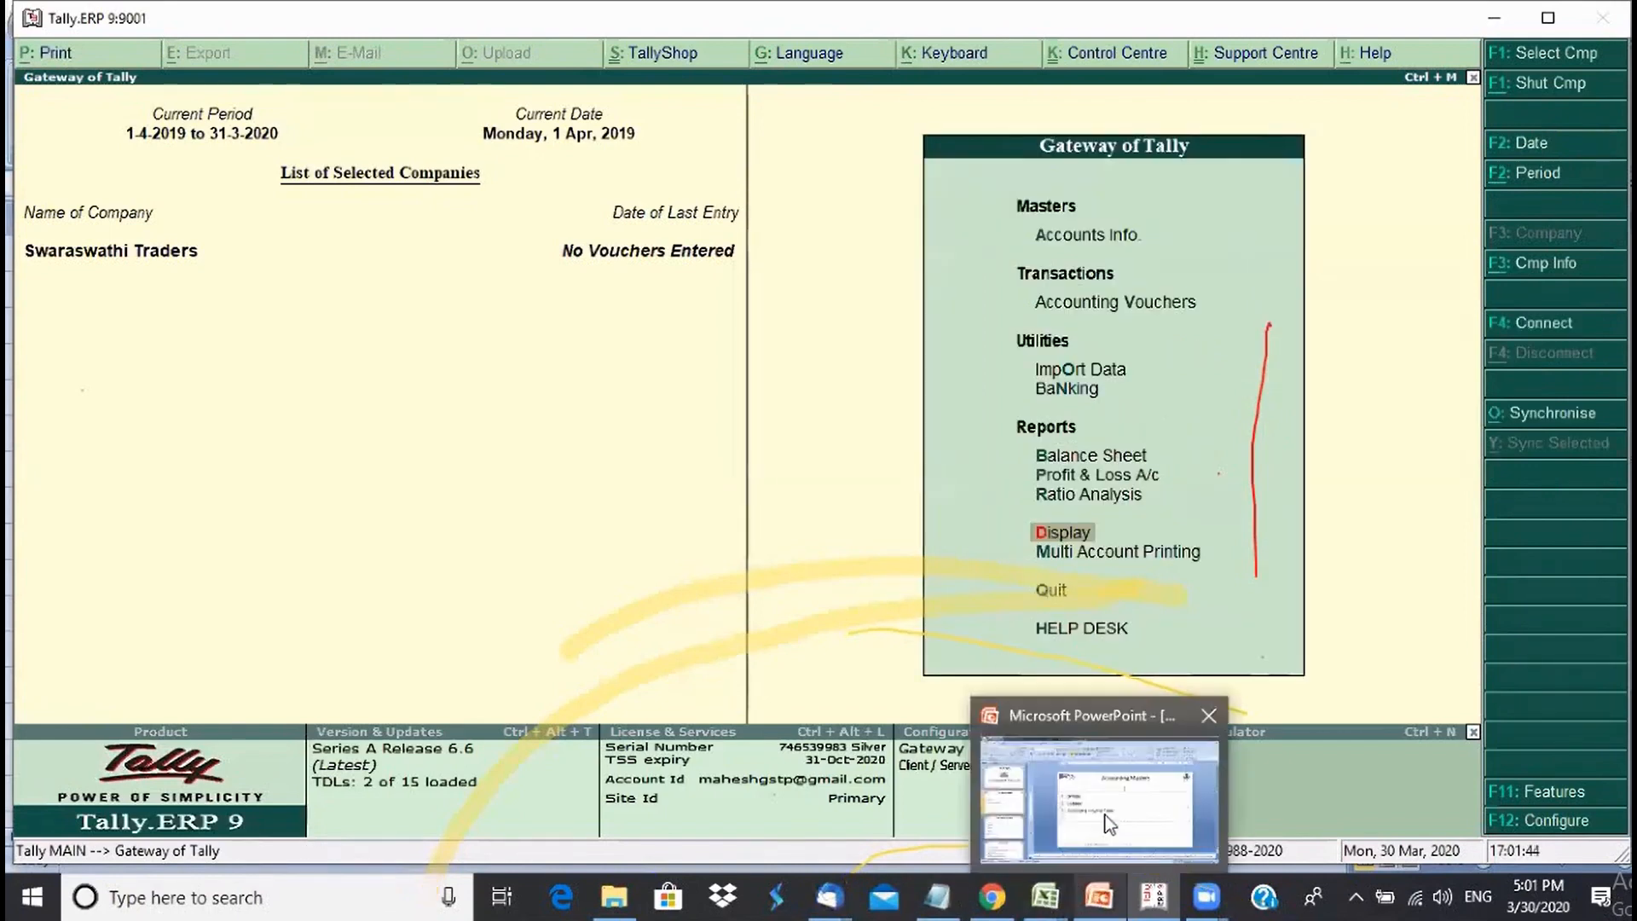
left_click(1100, 897)
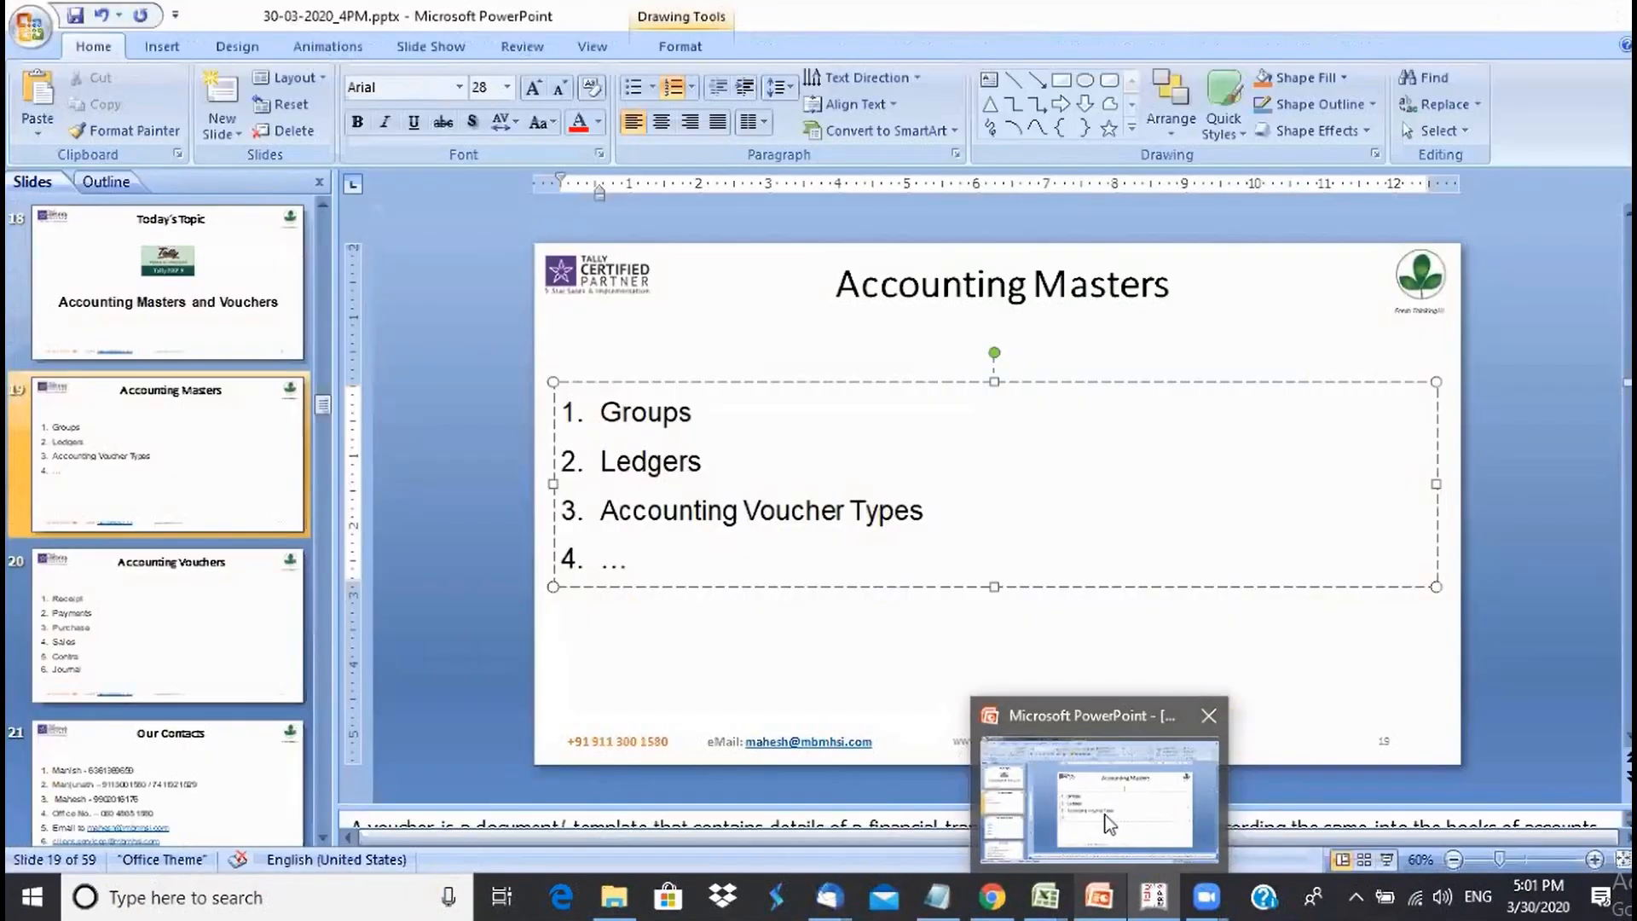
left_click(767, 460)
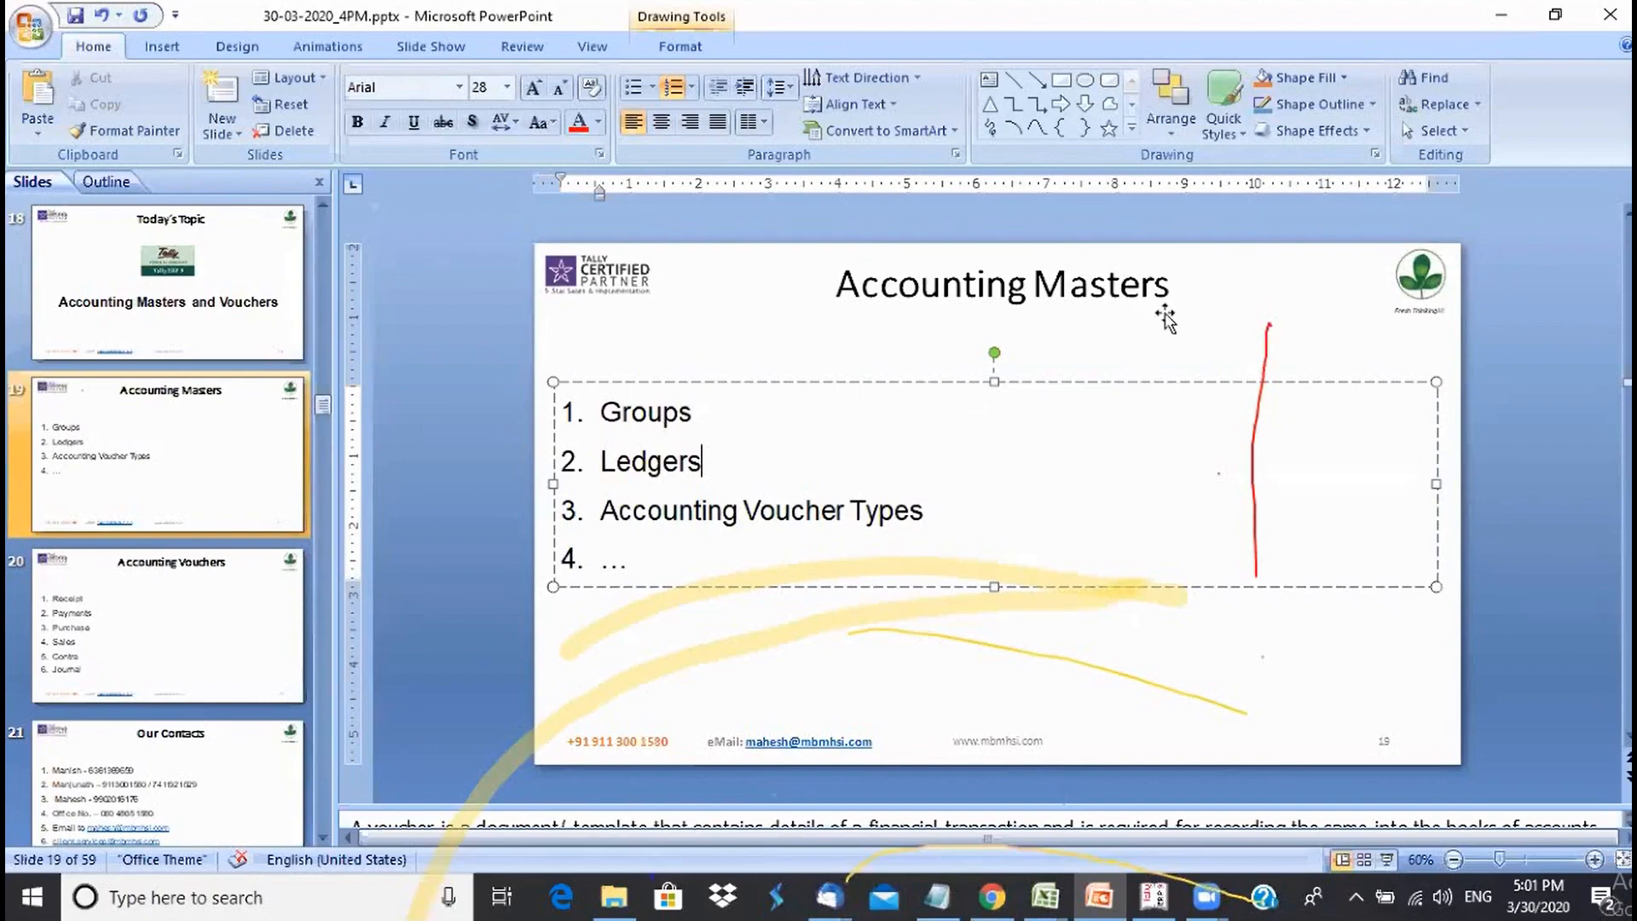
left_click(1222, 503)
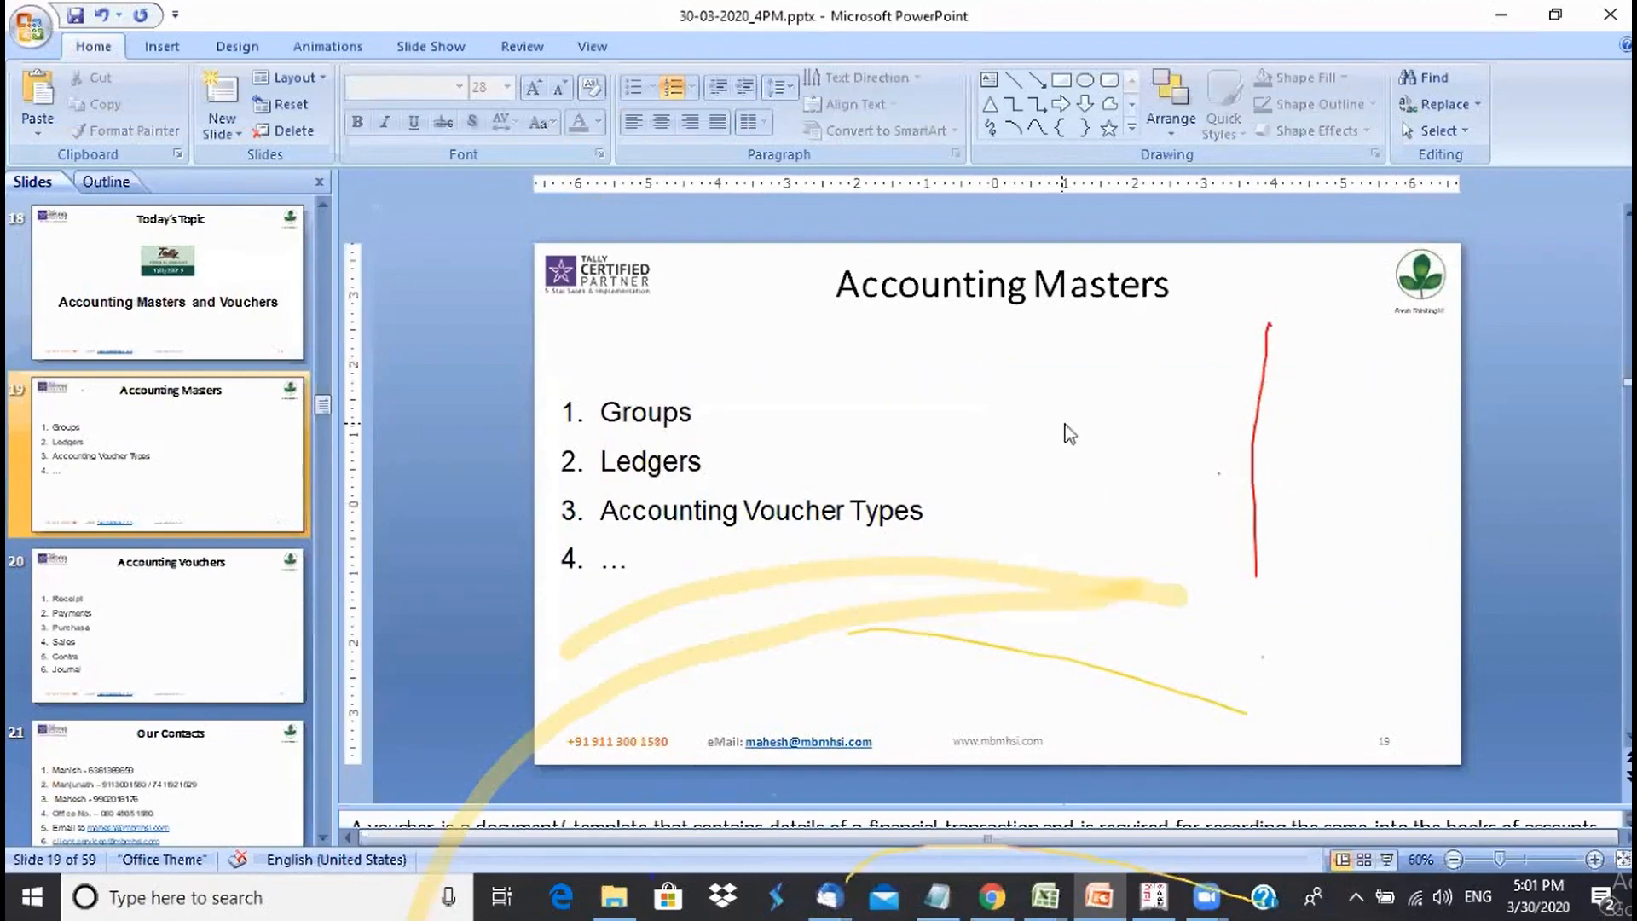
left_click(1151, 902)
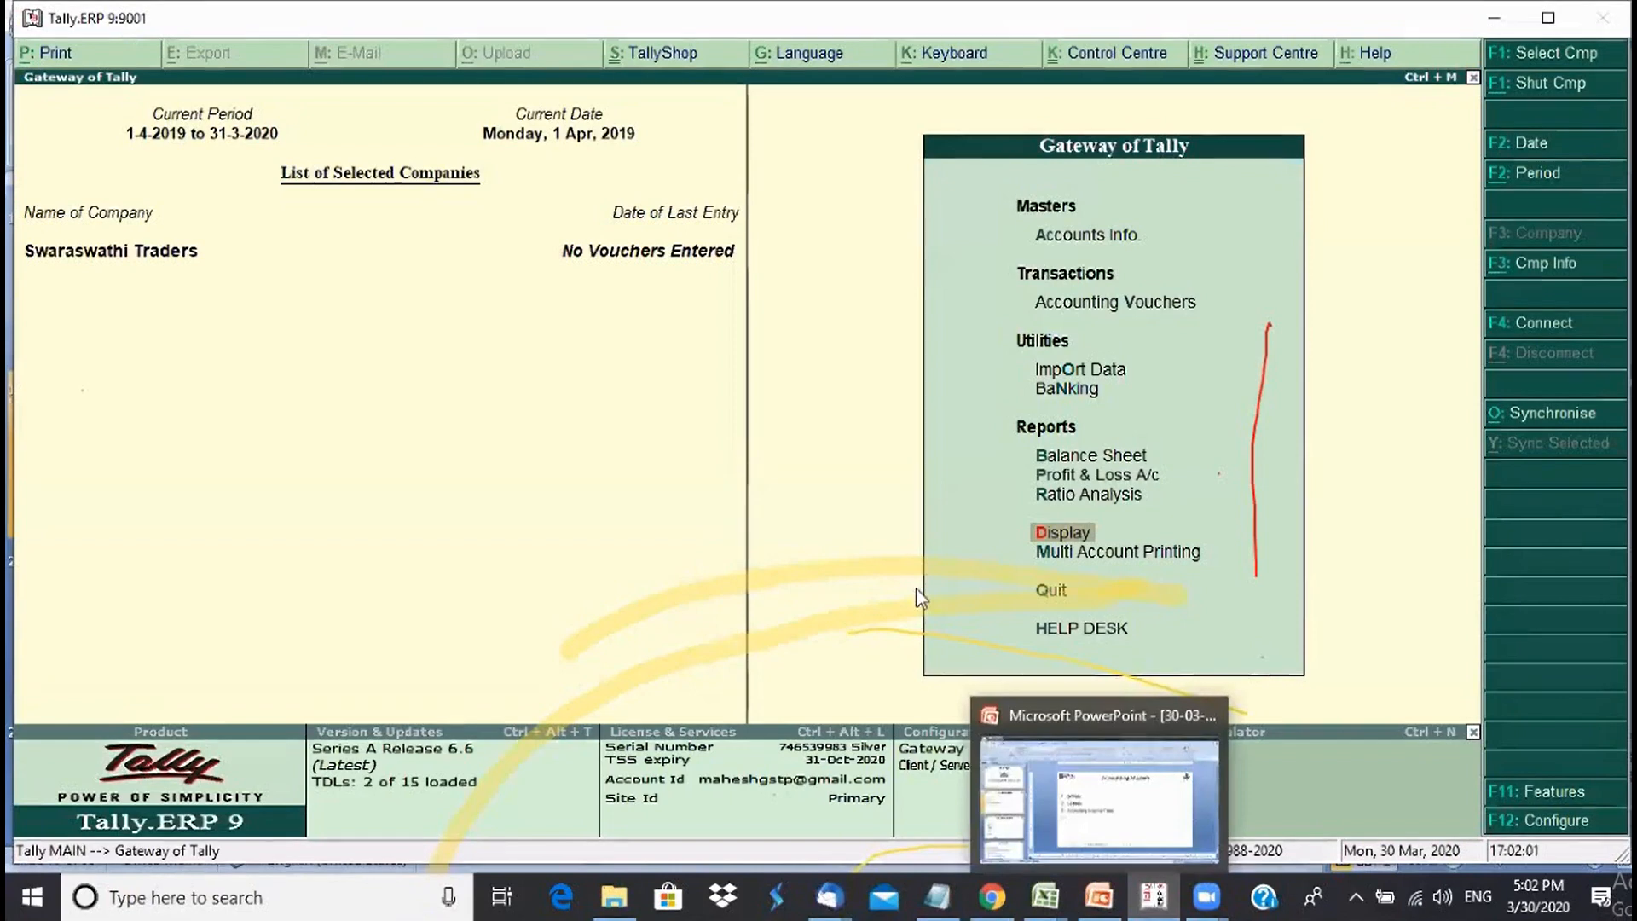
- Display the voucher types list, Contra through Stock Journal, via Accounts Info > Voucher Types
left_click(1092, 239)
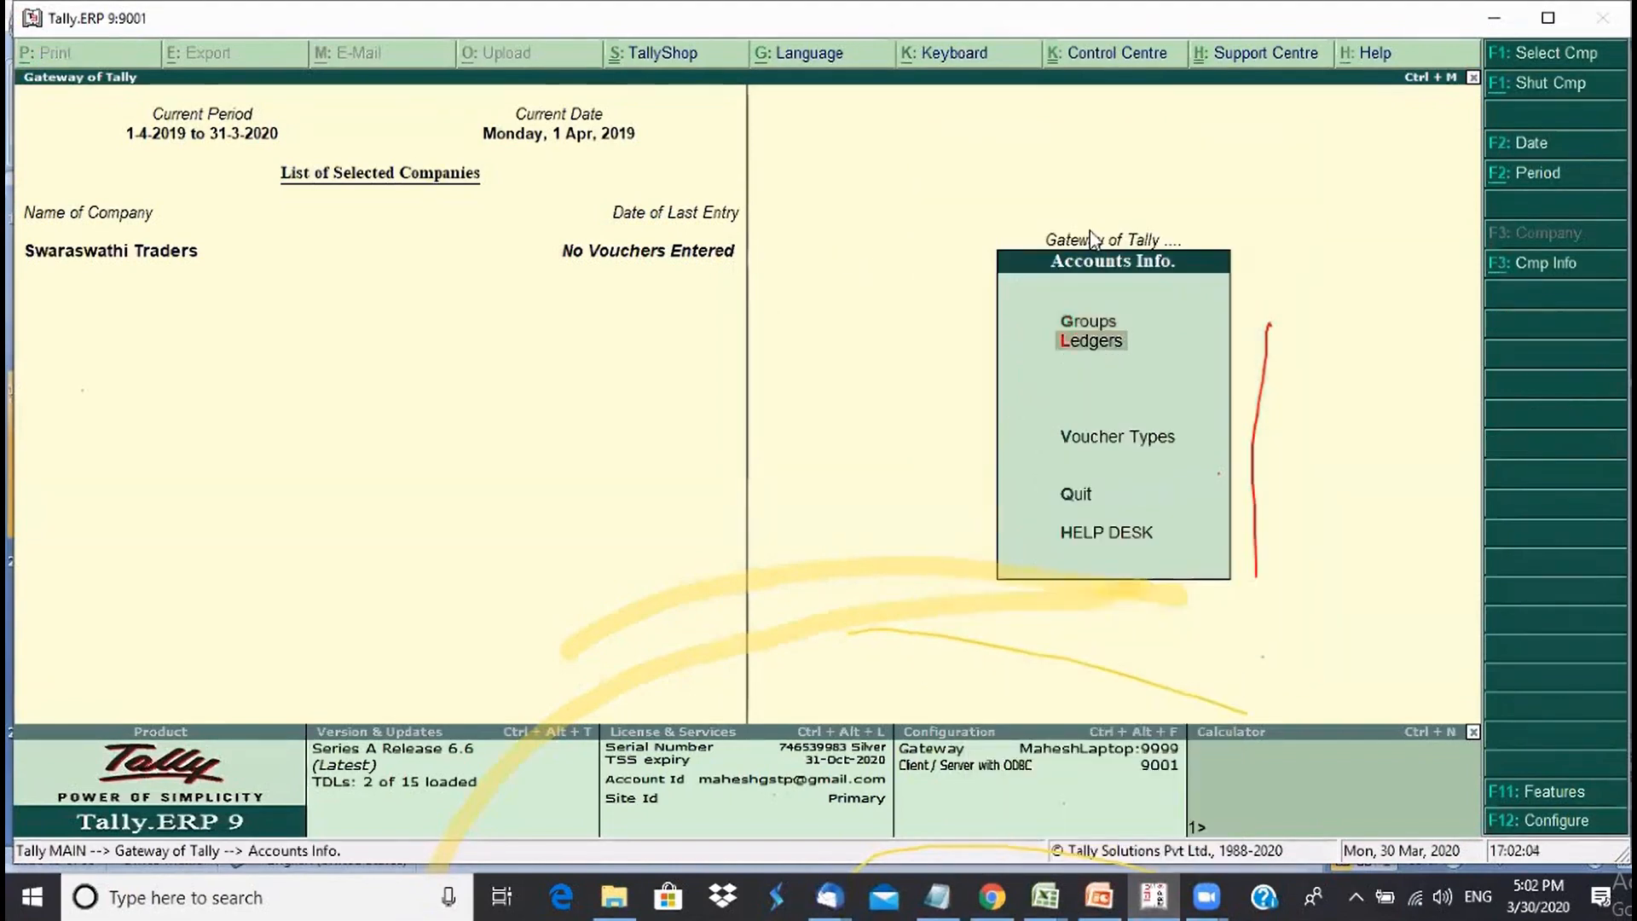
key("Down")
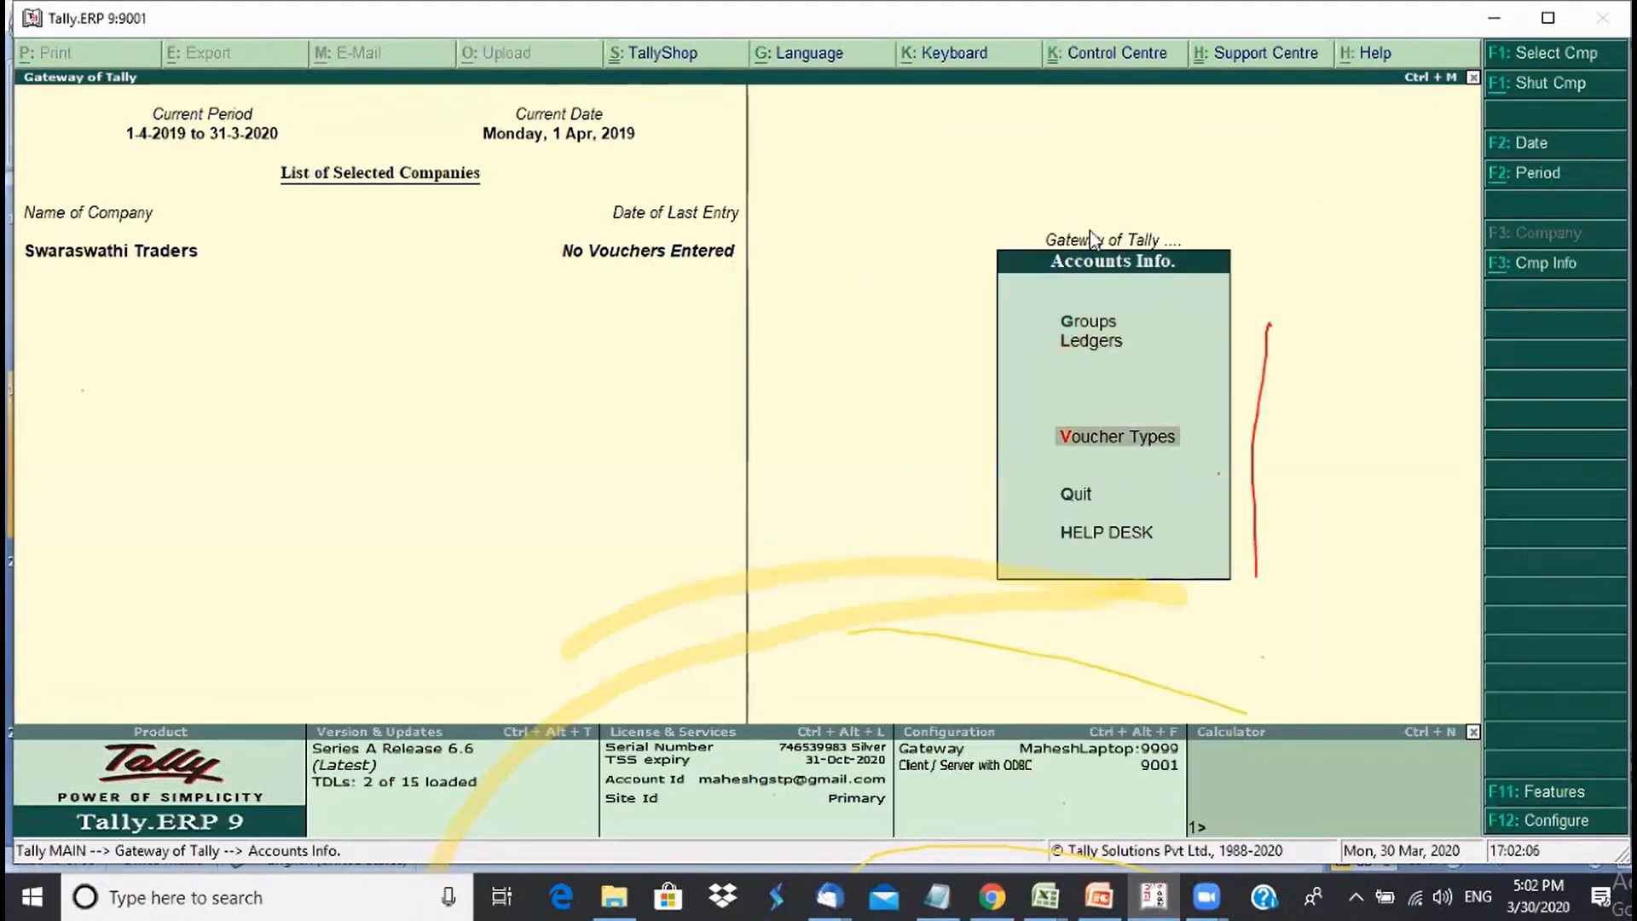
key("Return")
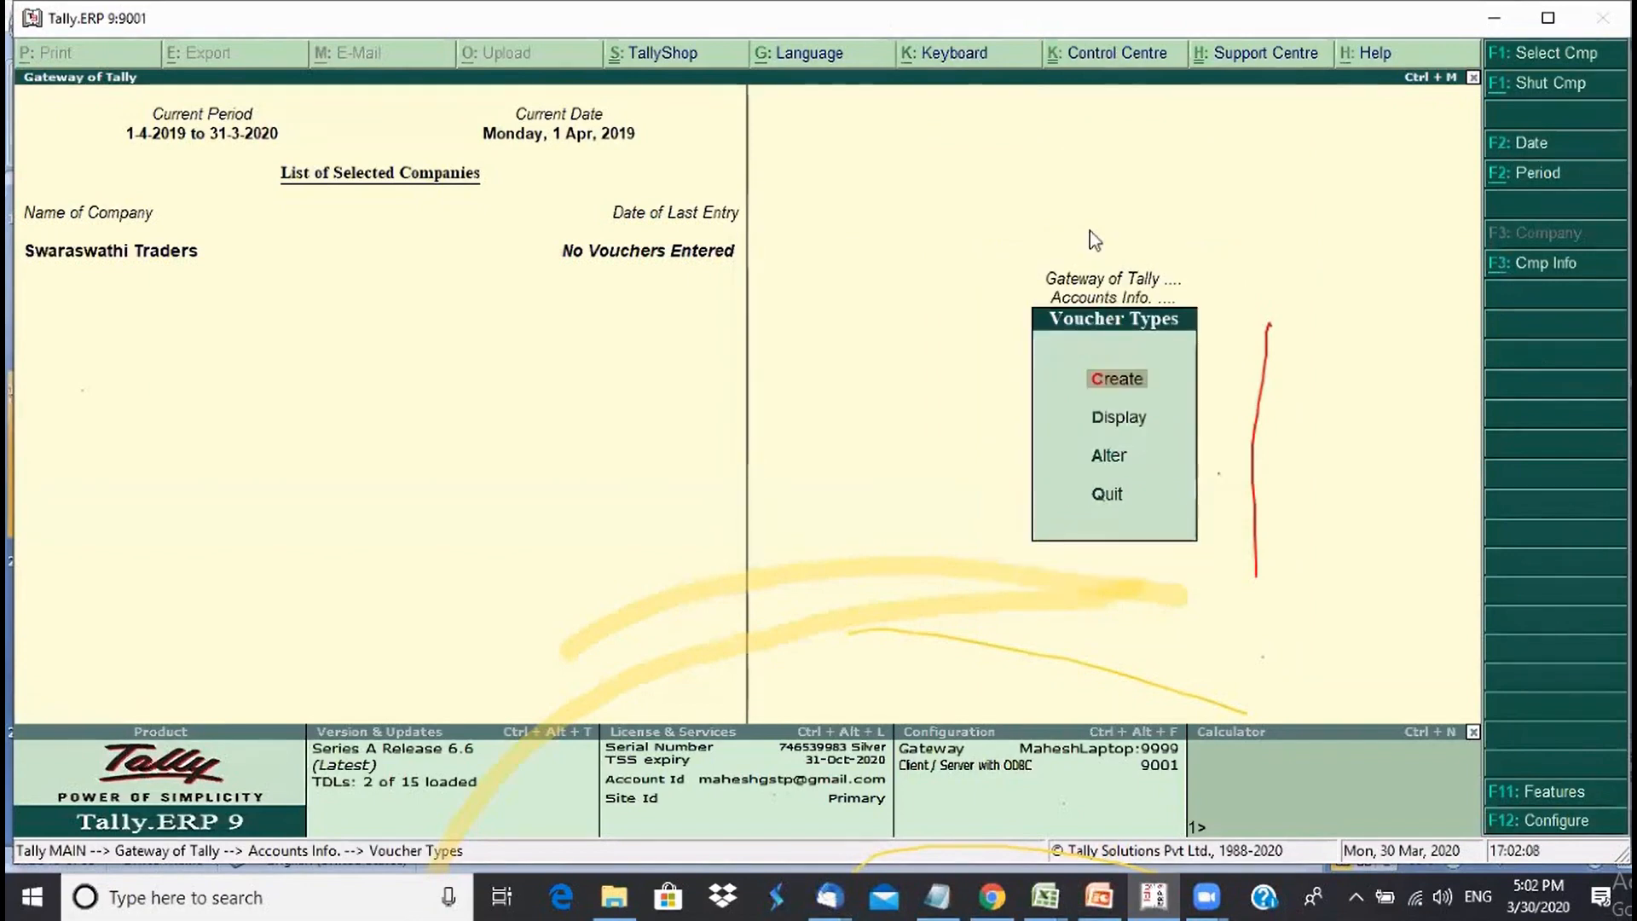
key("Down")
key("Return")
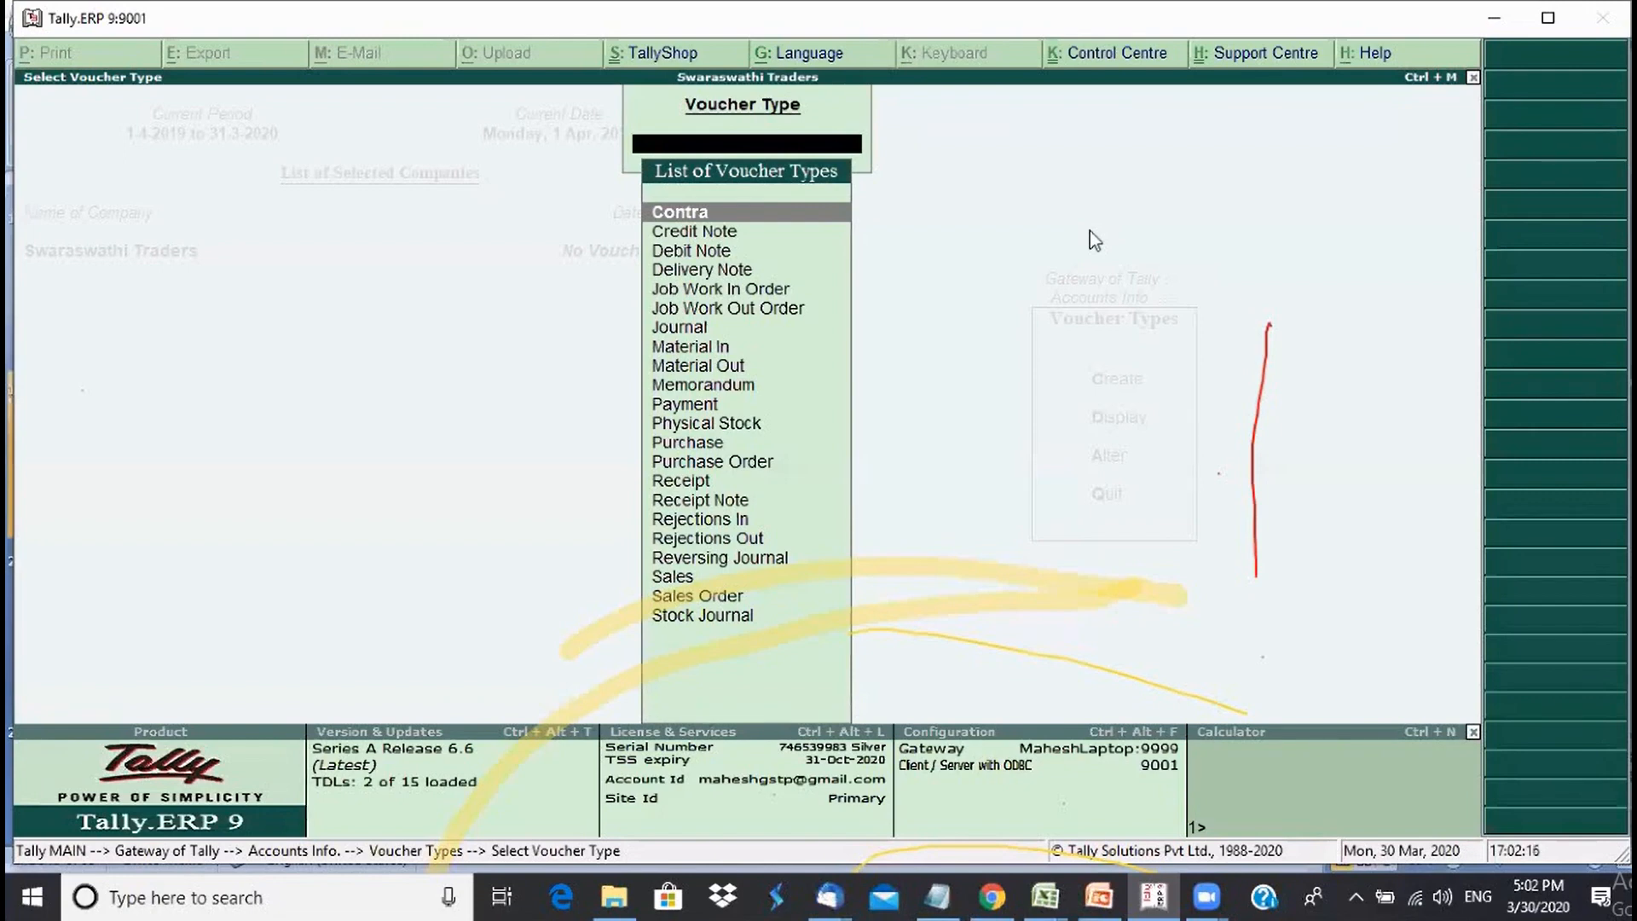
left_click(1100, 909)
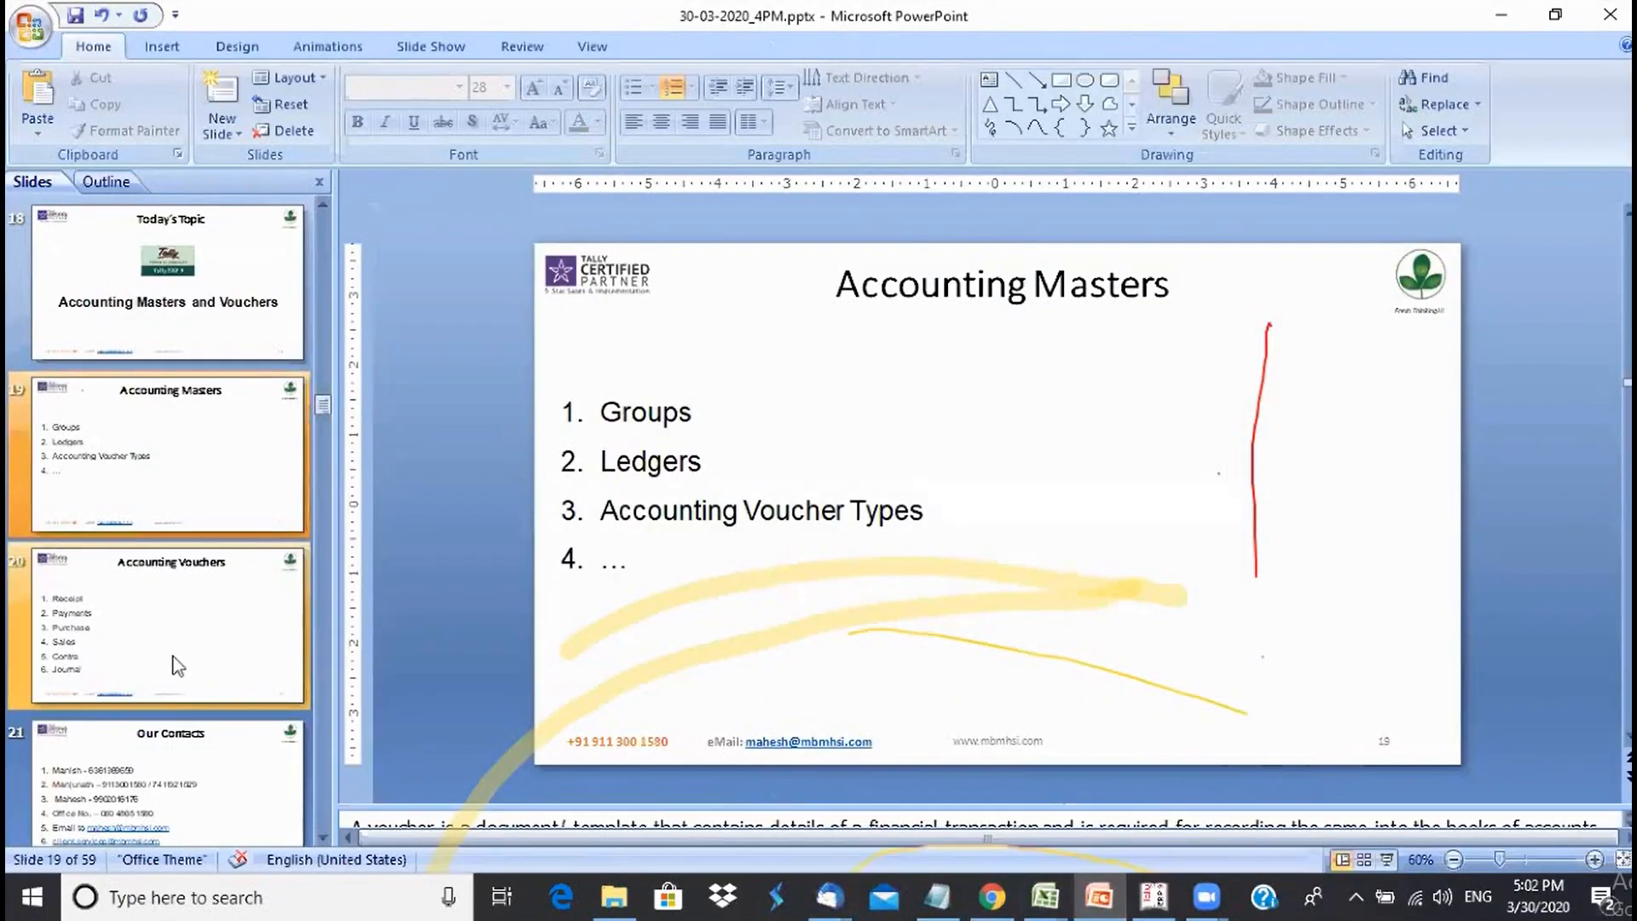
- Switch to PowerPoint and select slide 20, Accounting Vouchers
left_click(178, 664)
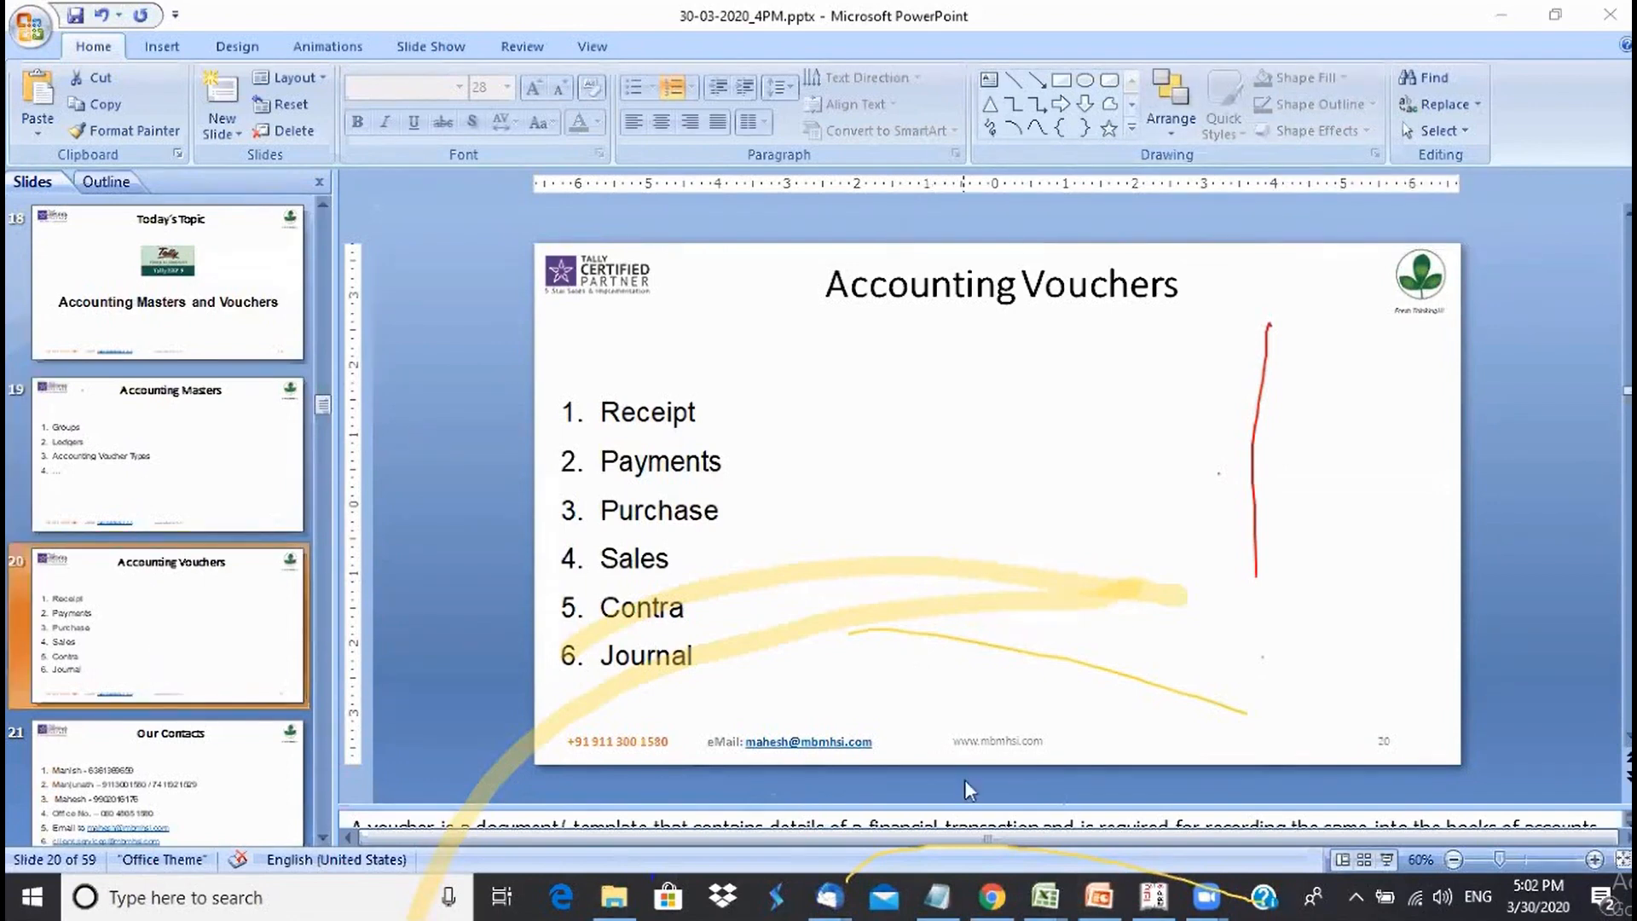
- Back in Tally, view the Contra, Payment and Receipt voucher type settings in turn
left_click(1157, 909)
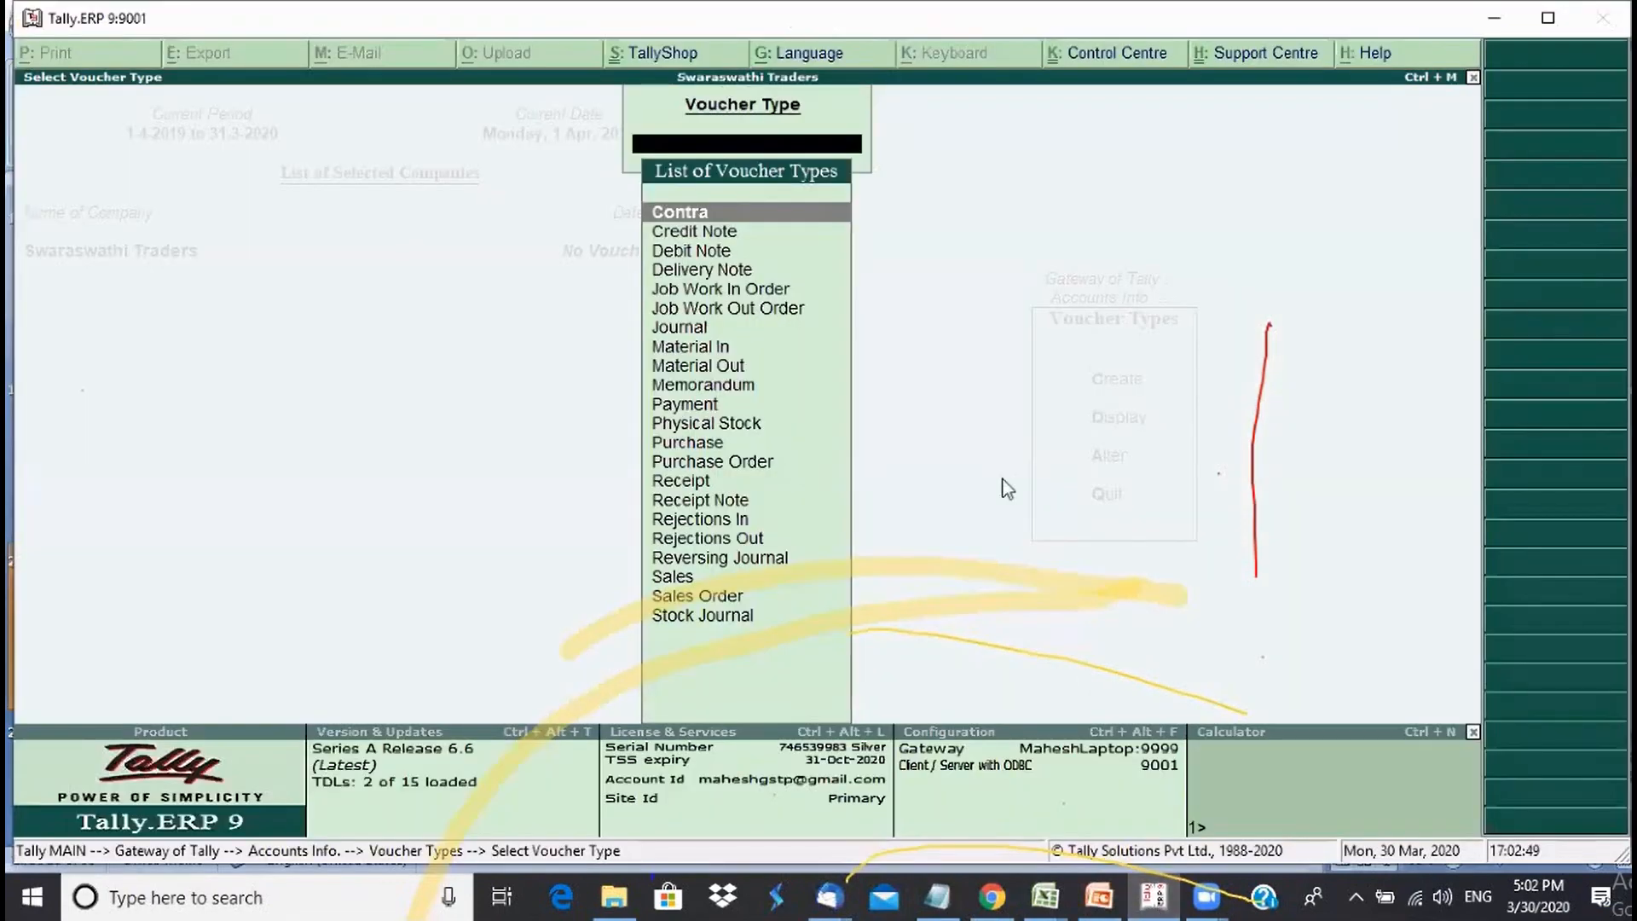
key("Down")
key("Down")
key("Down")
key("Down")
key("Down")
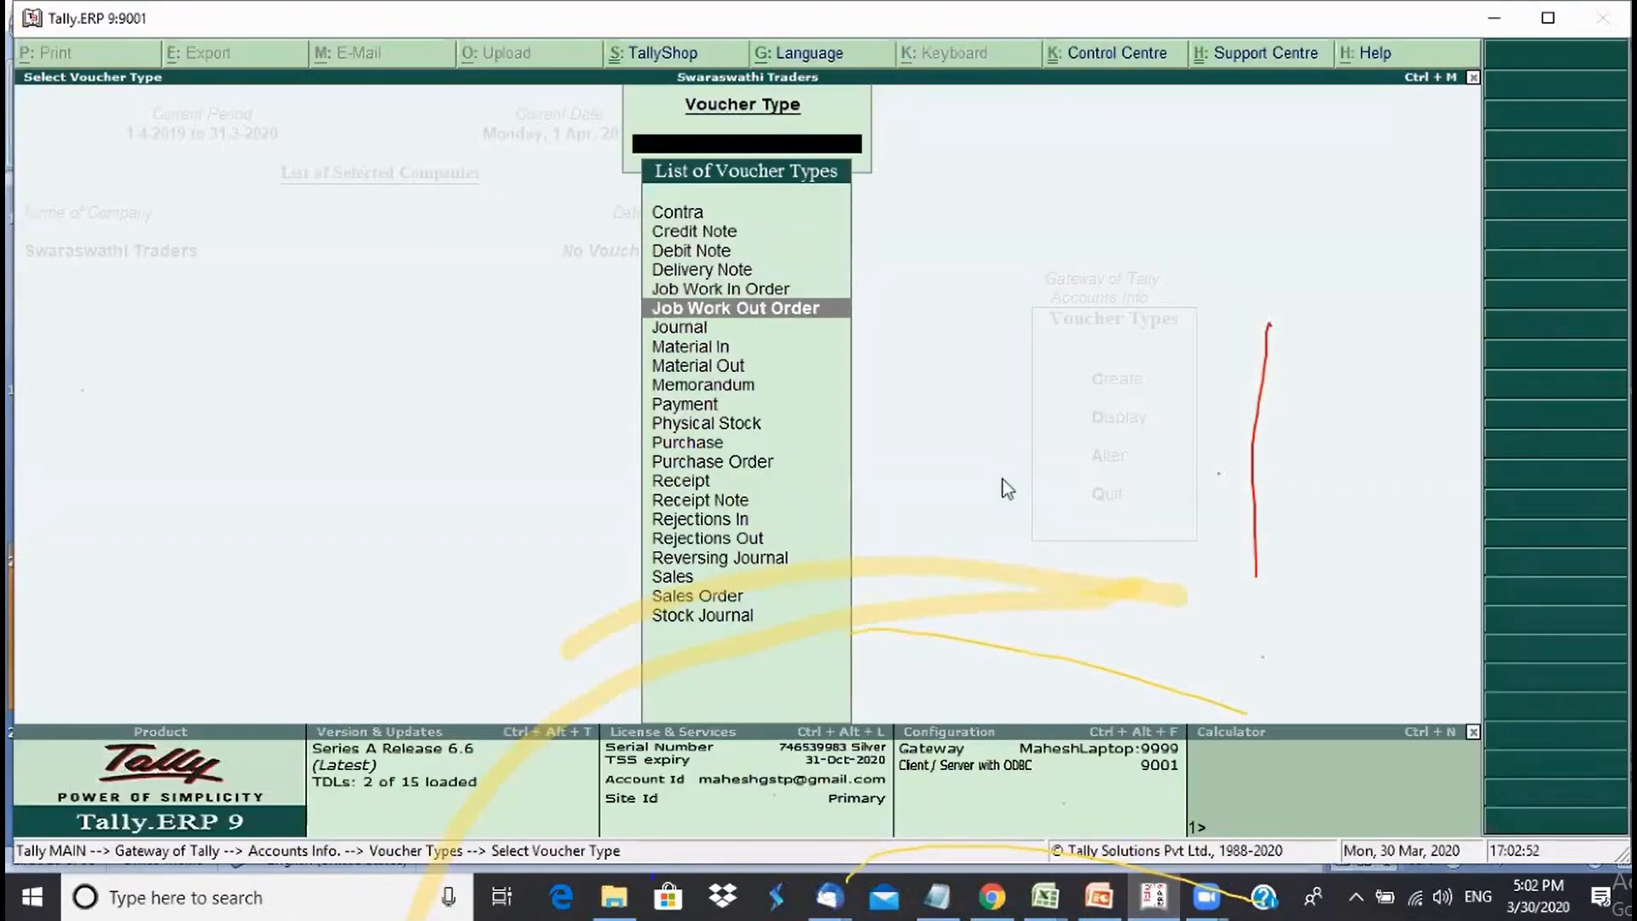
key("Up")
key("Up")
key("Up")
key("Up")
key("Up")
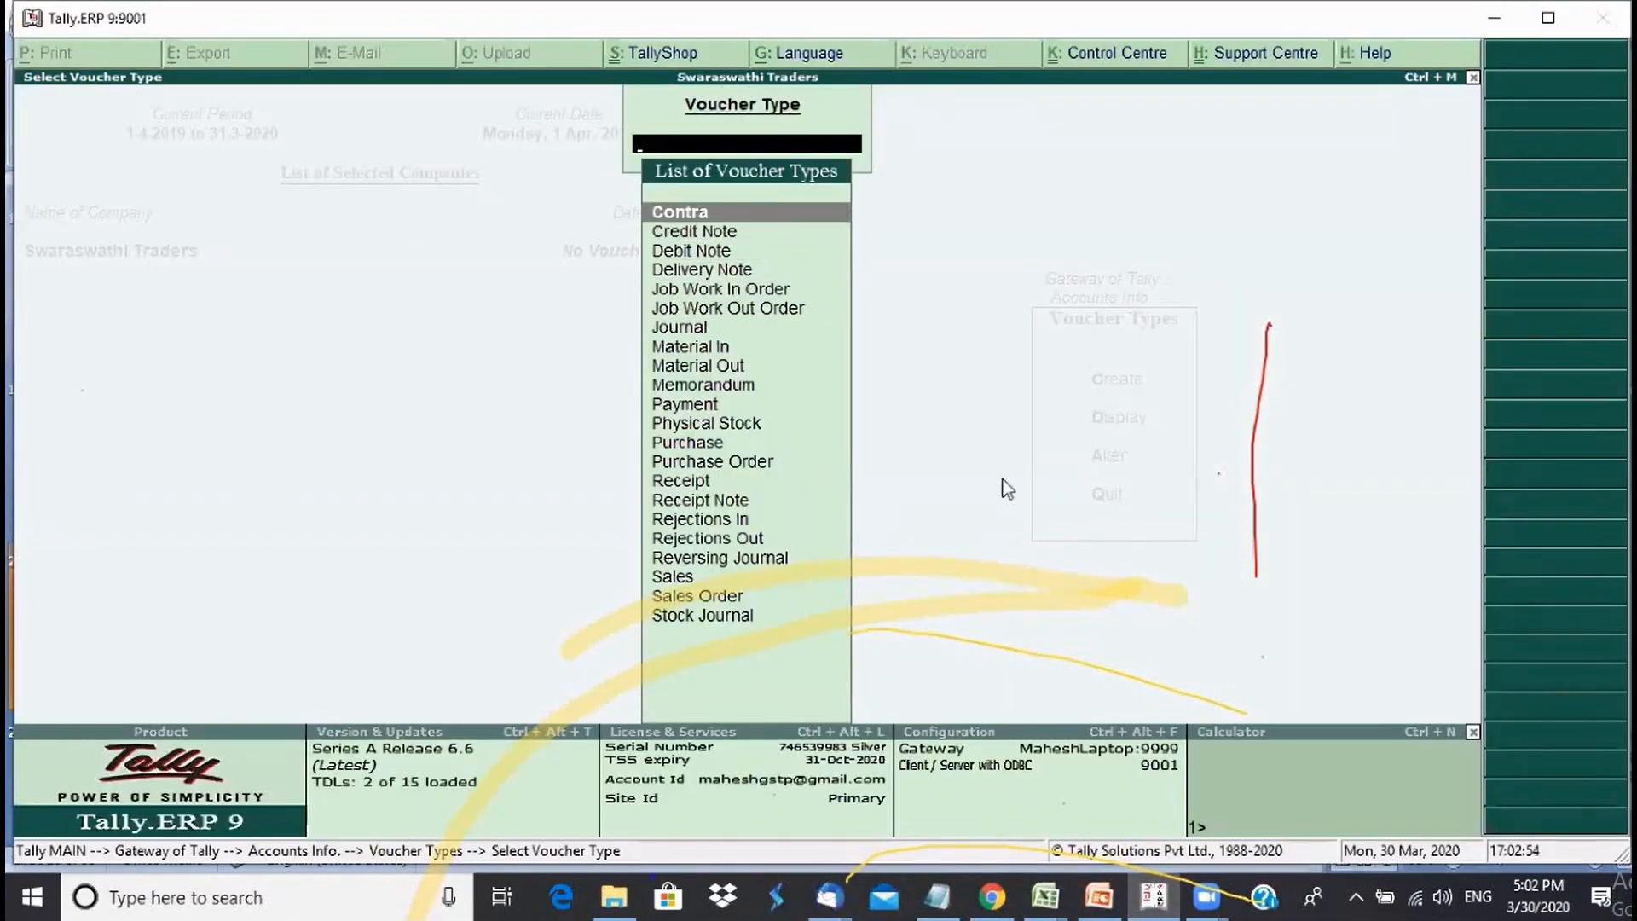
key("Return")
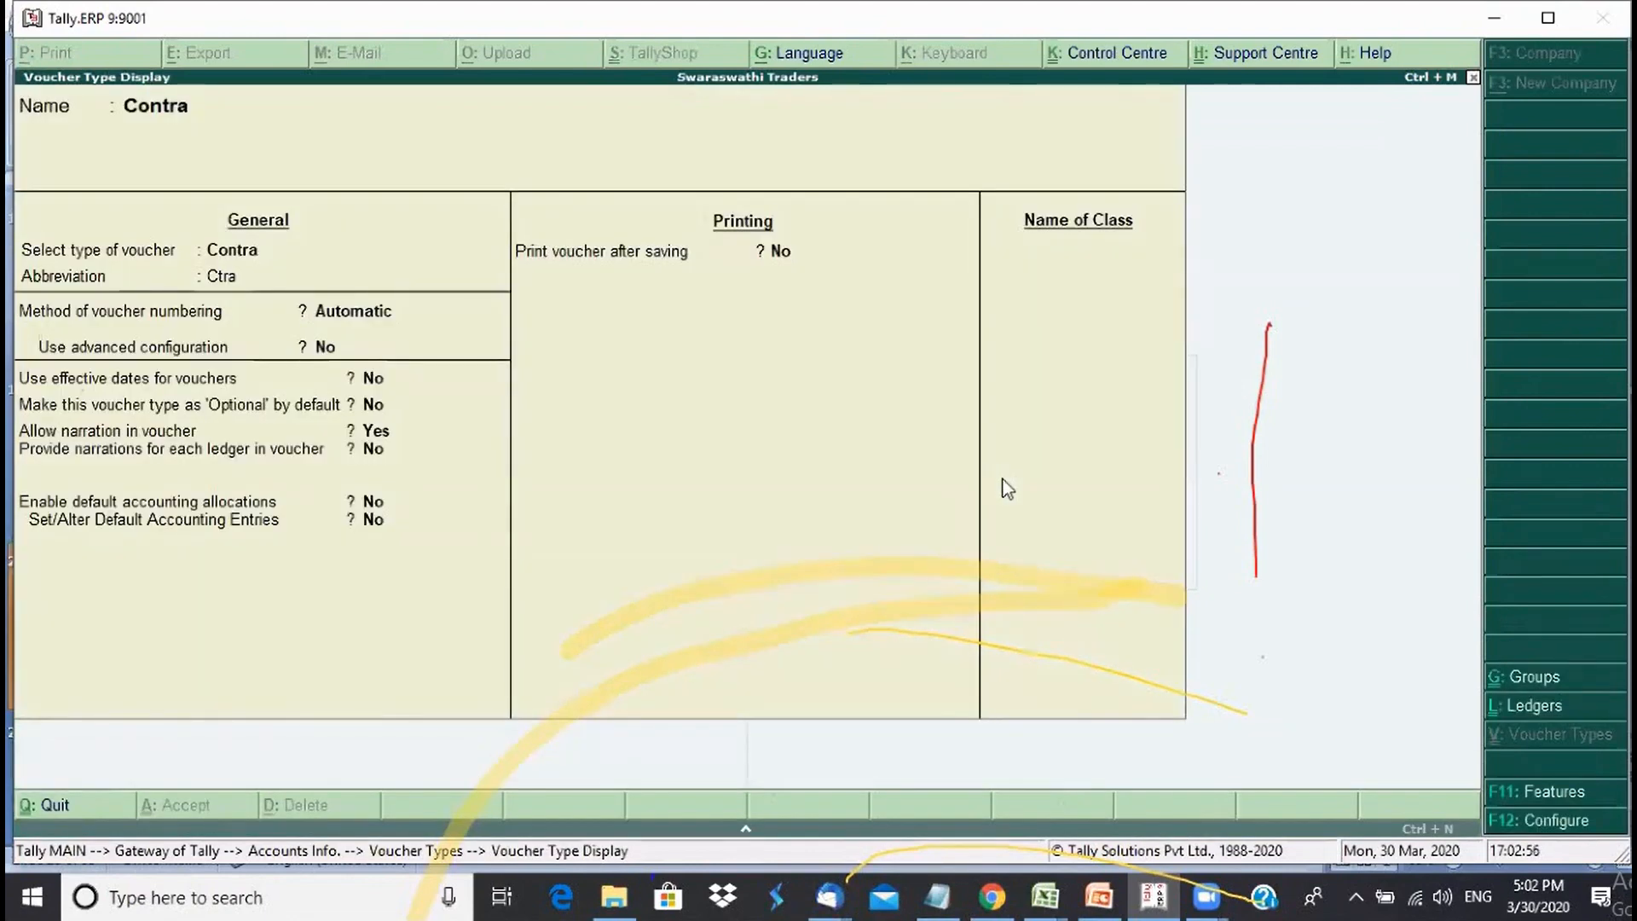
key("Escape")
key("Down")
key("Down")
key("Down")
key("Down")
key("Down")
key("Down")
key("Down")
key("Down")
key("Down")
key("Down")
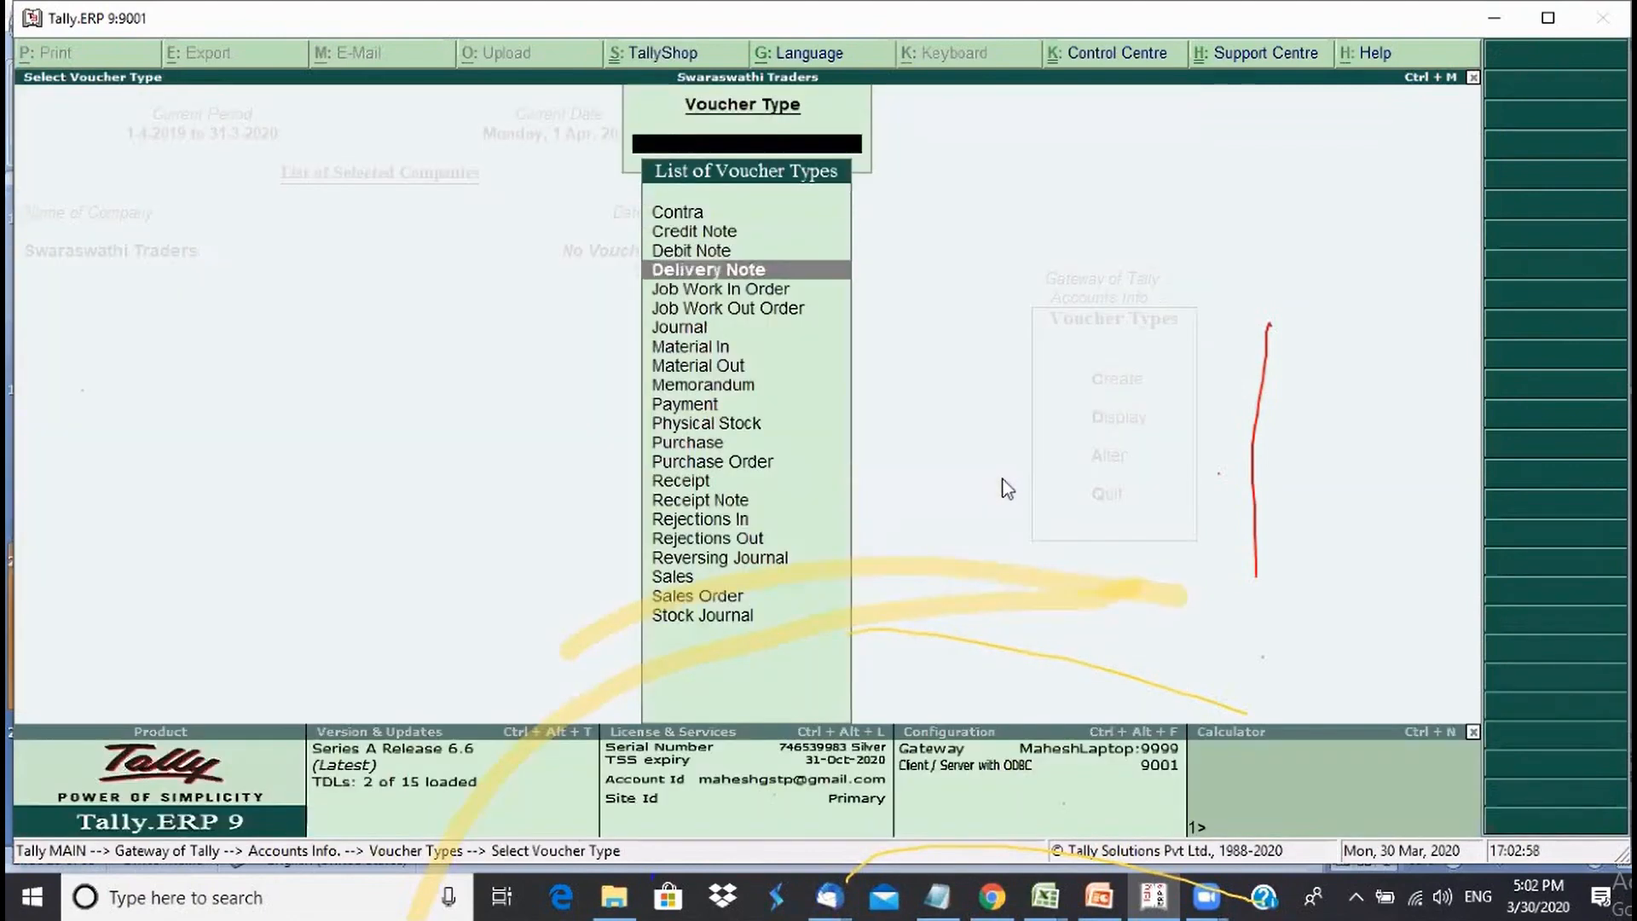
key("Return")
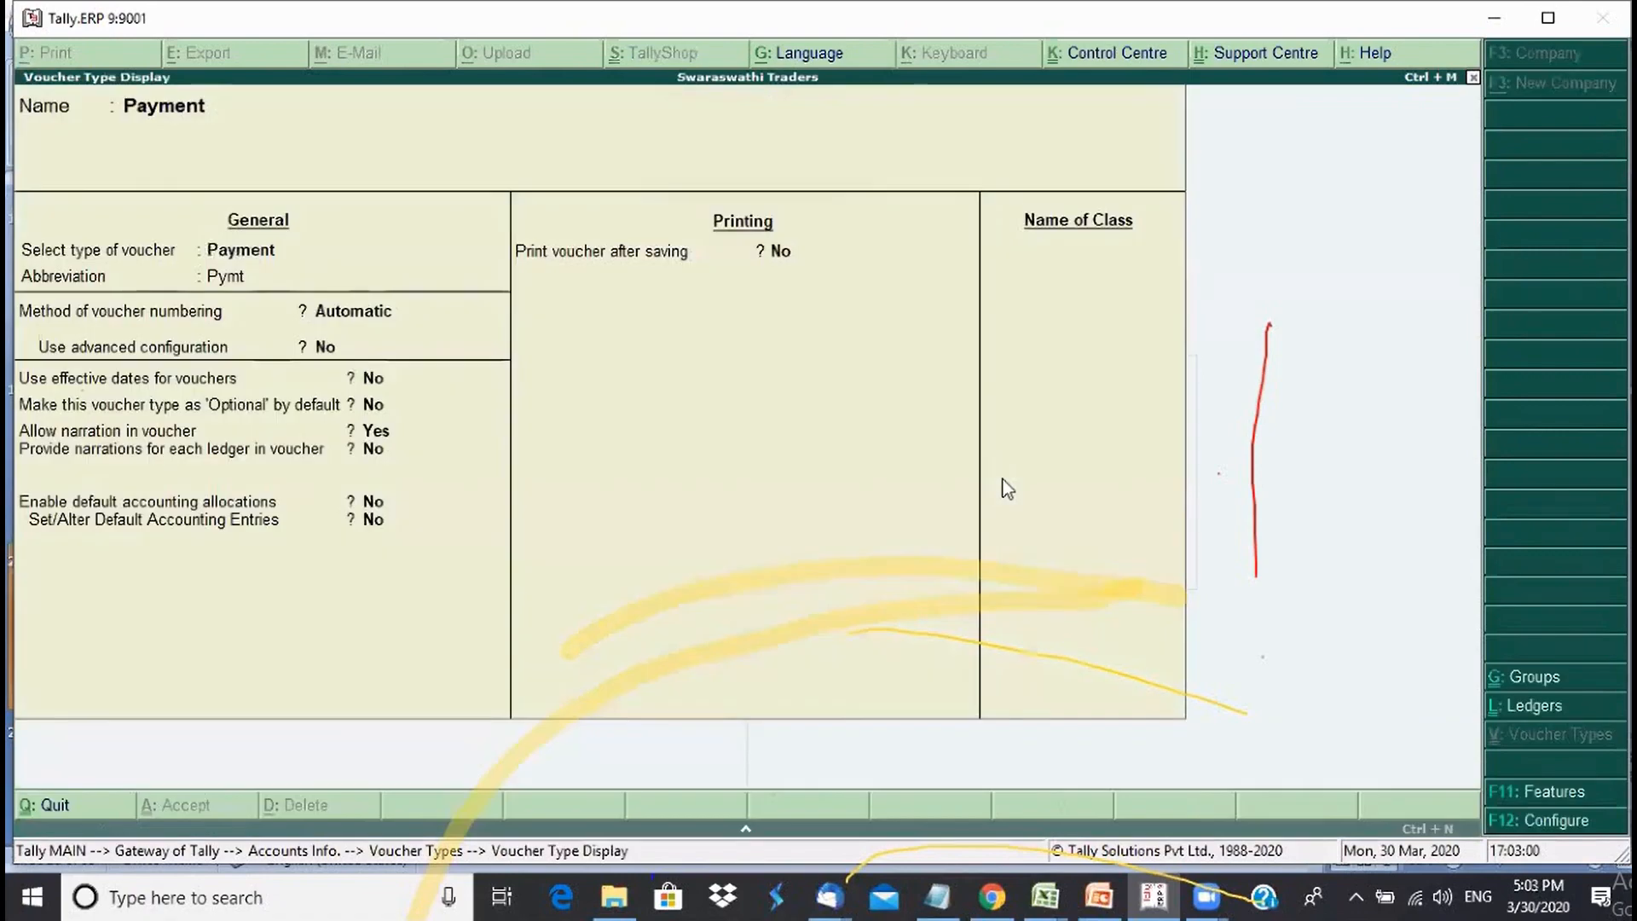
key("Escape")
type("R")
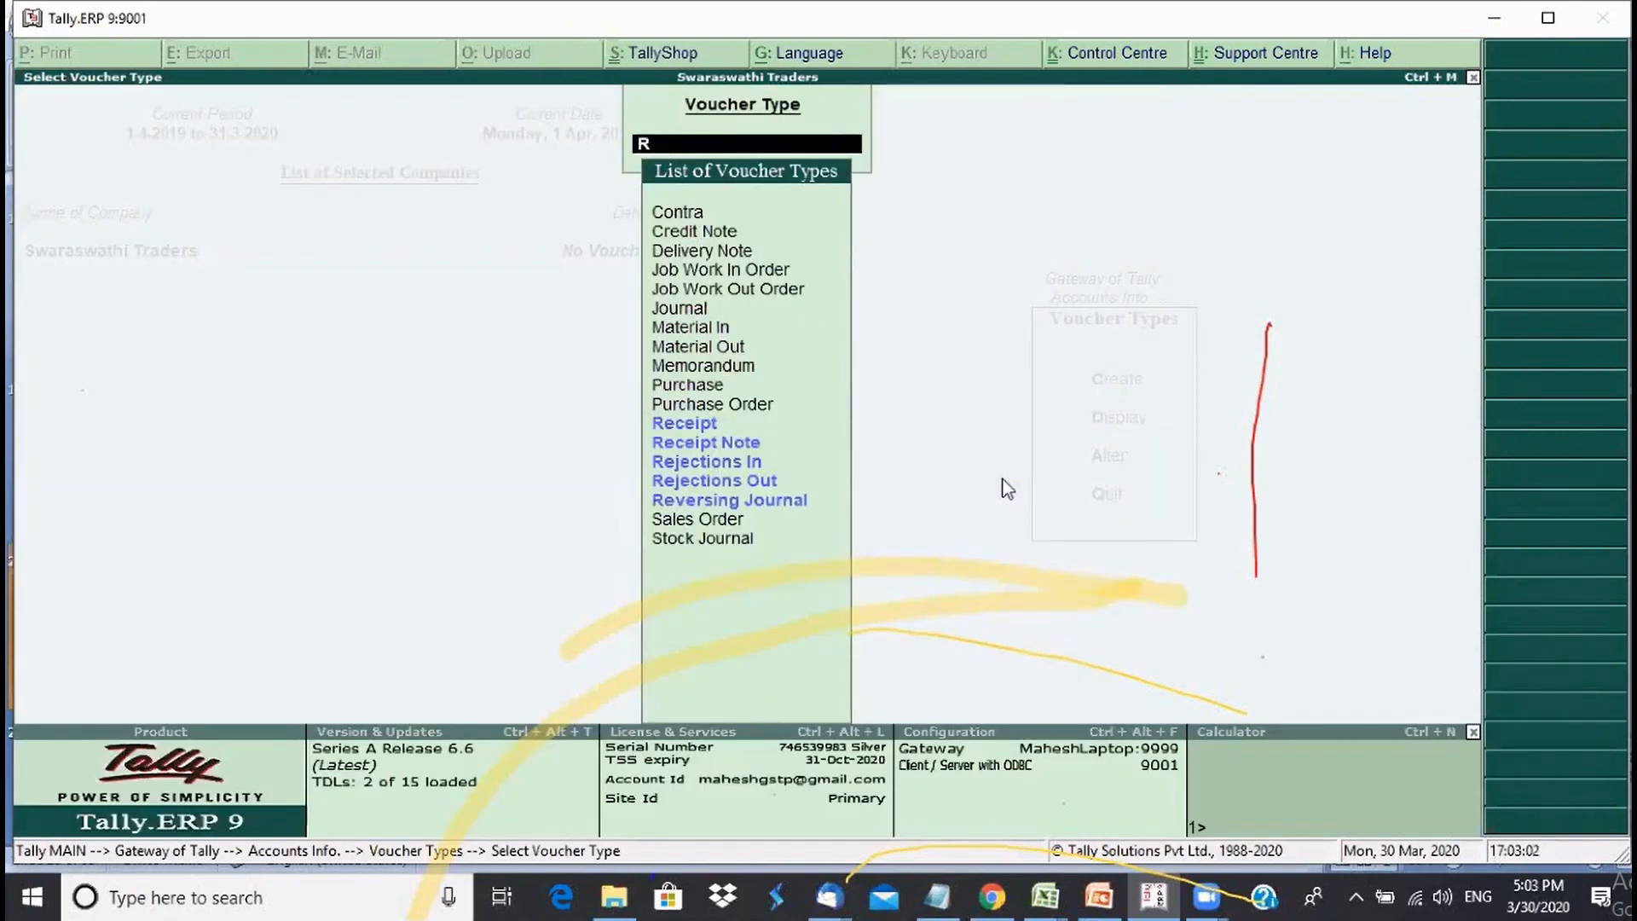
key("Down")
key("Return")
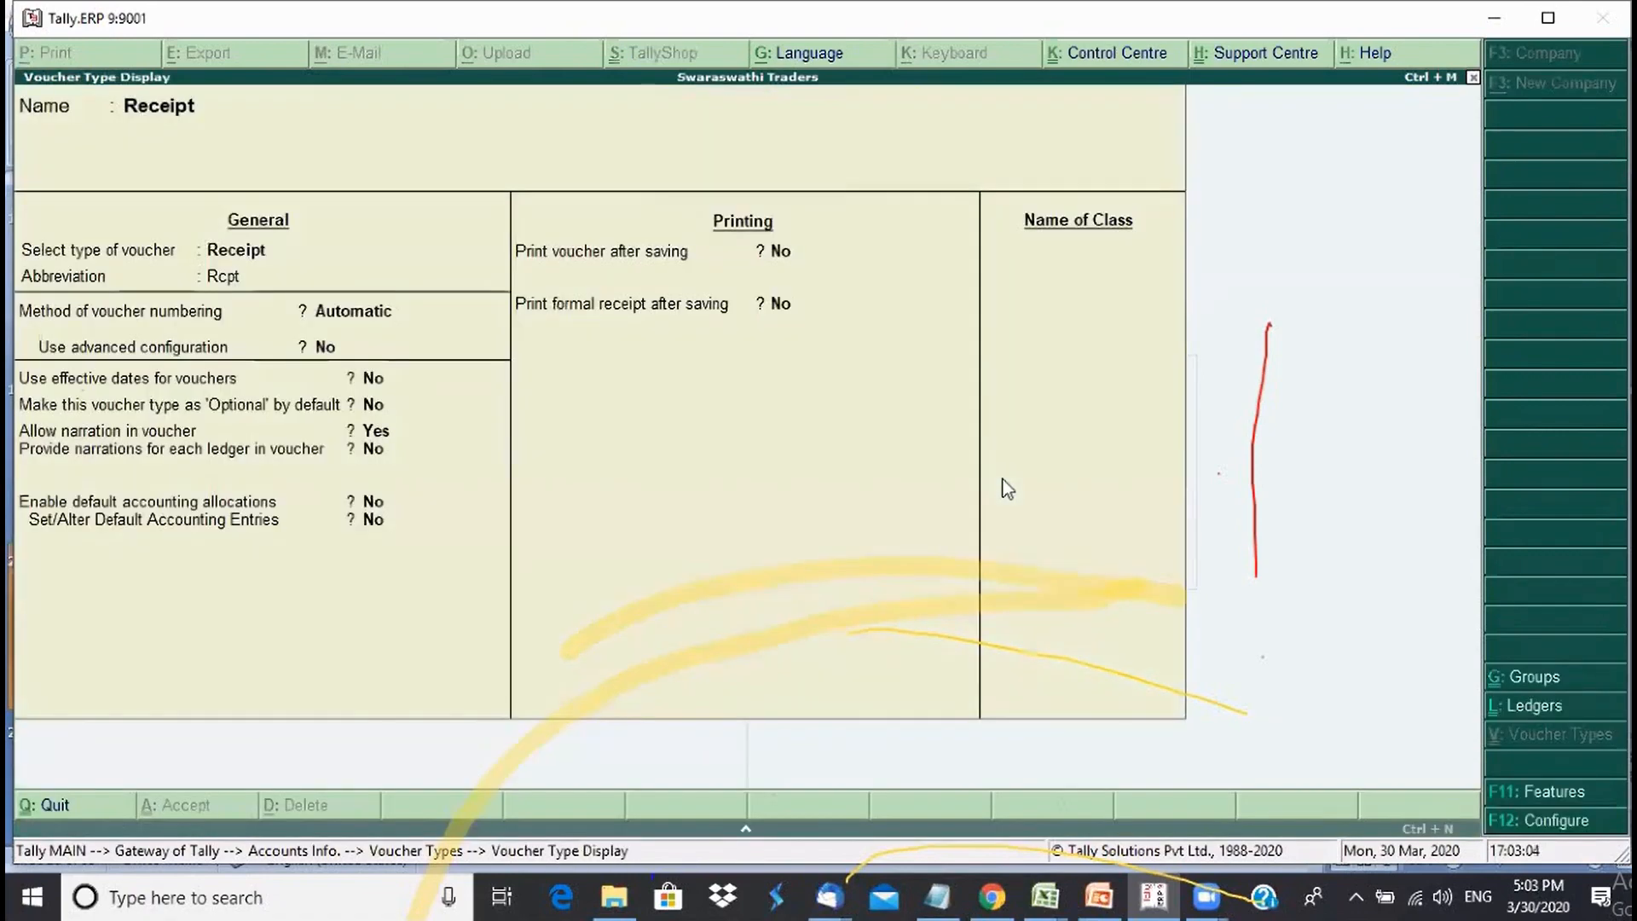
key("Escape")
- View the Journal, Purchase and Sales voucher type settings, then back out of Sales
type("J")
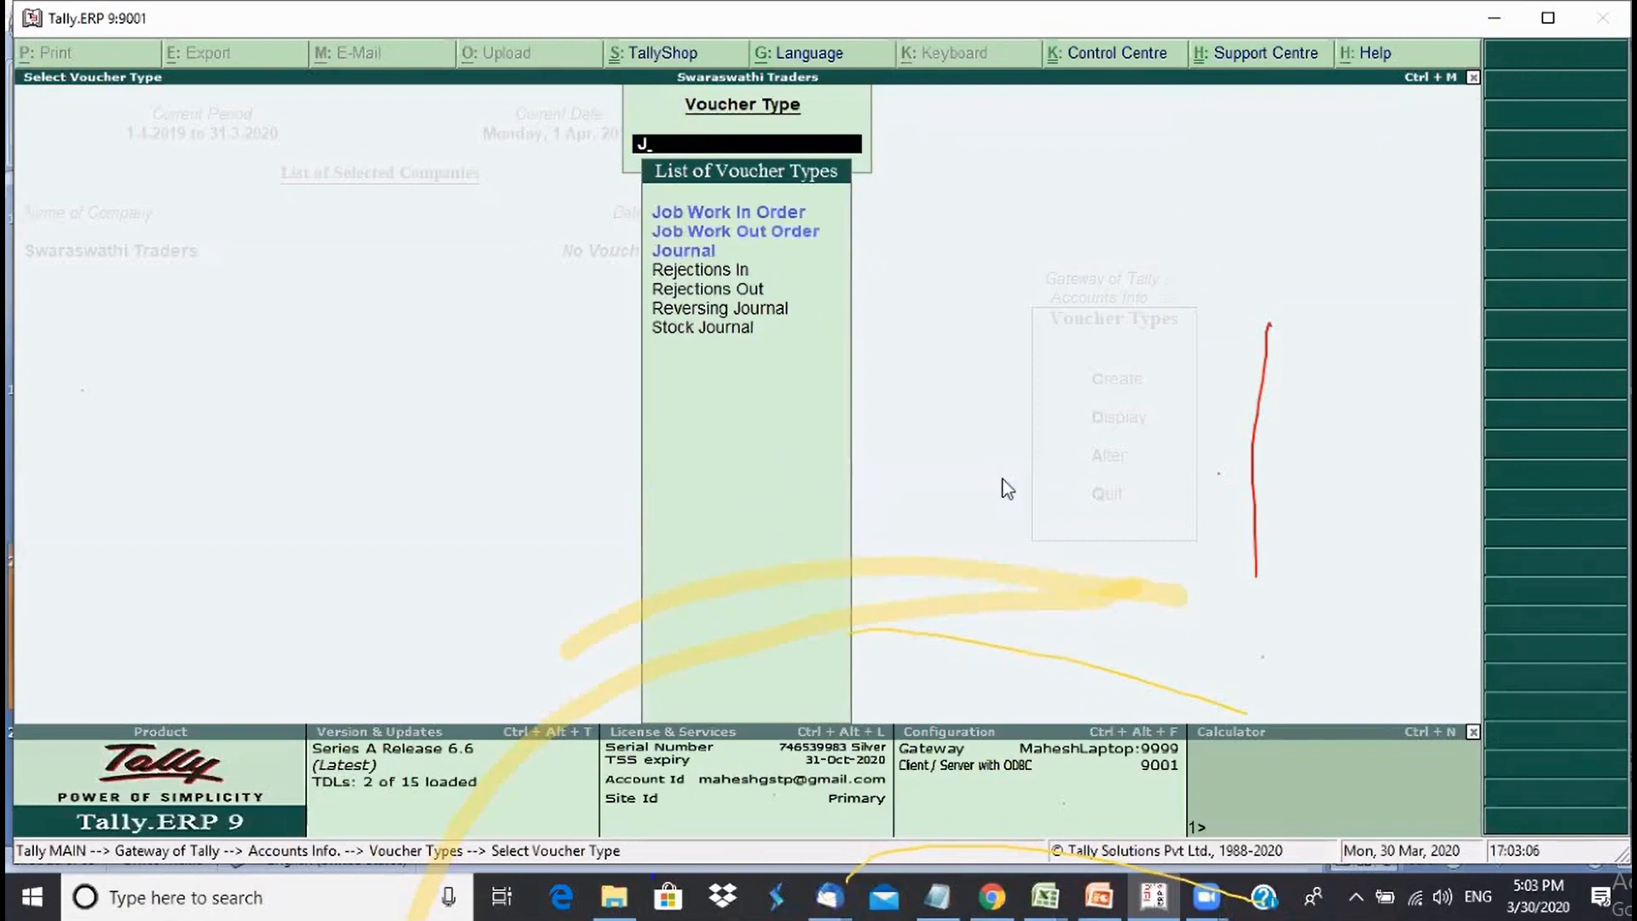
key("Down")
key("Down")
key("Down")
key("Return")
key("Escape")
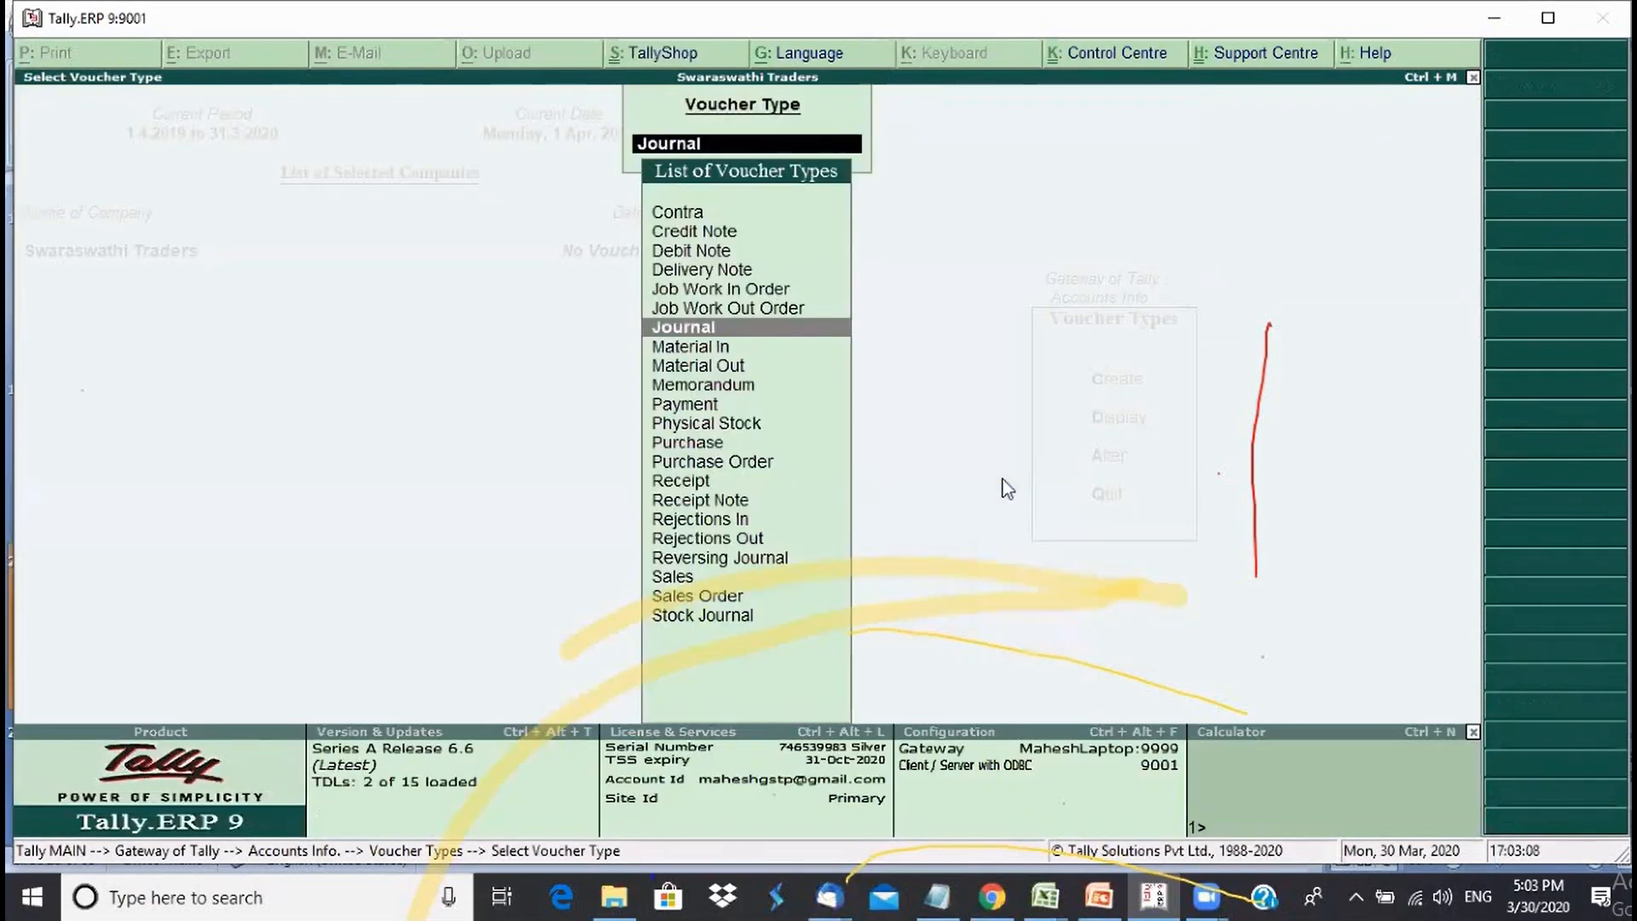
key("Down")
key("Down")
key("Down")
key("Down")
key("Down")
key("Down")
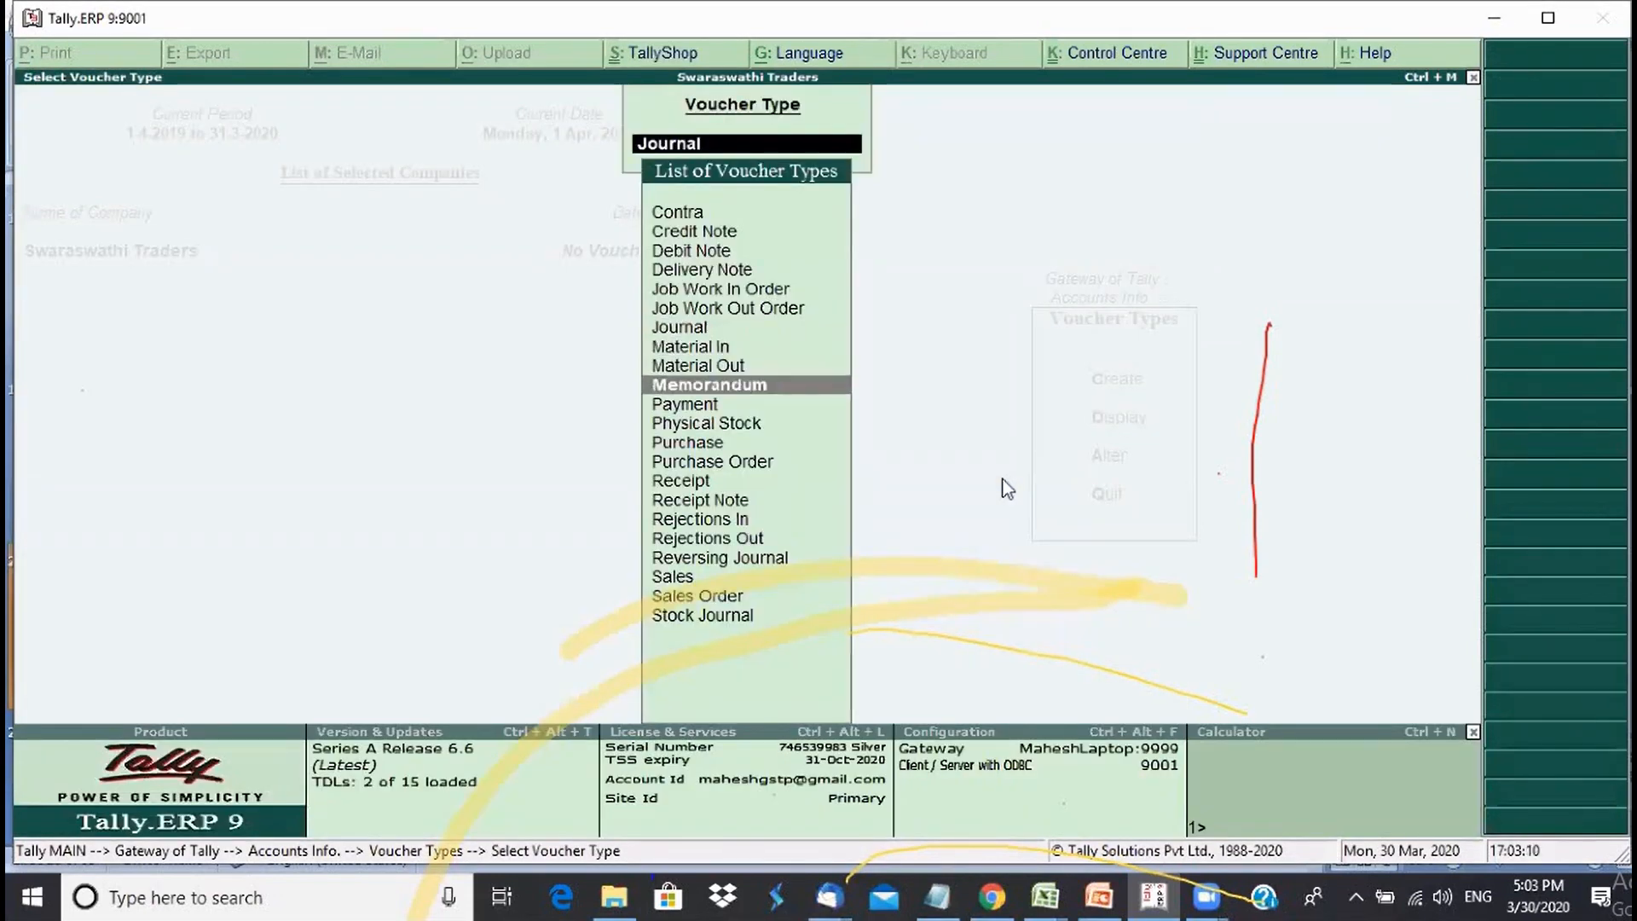
key("Return")
key("Escape")
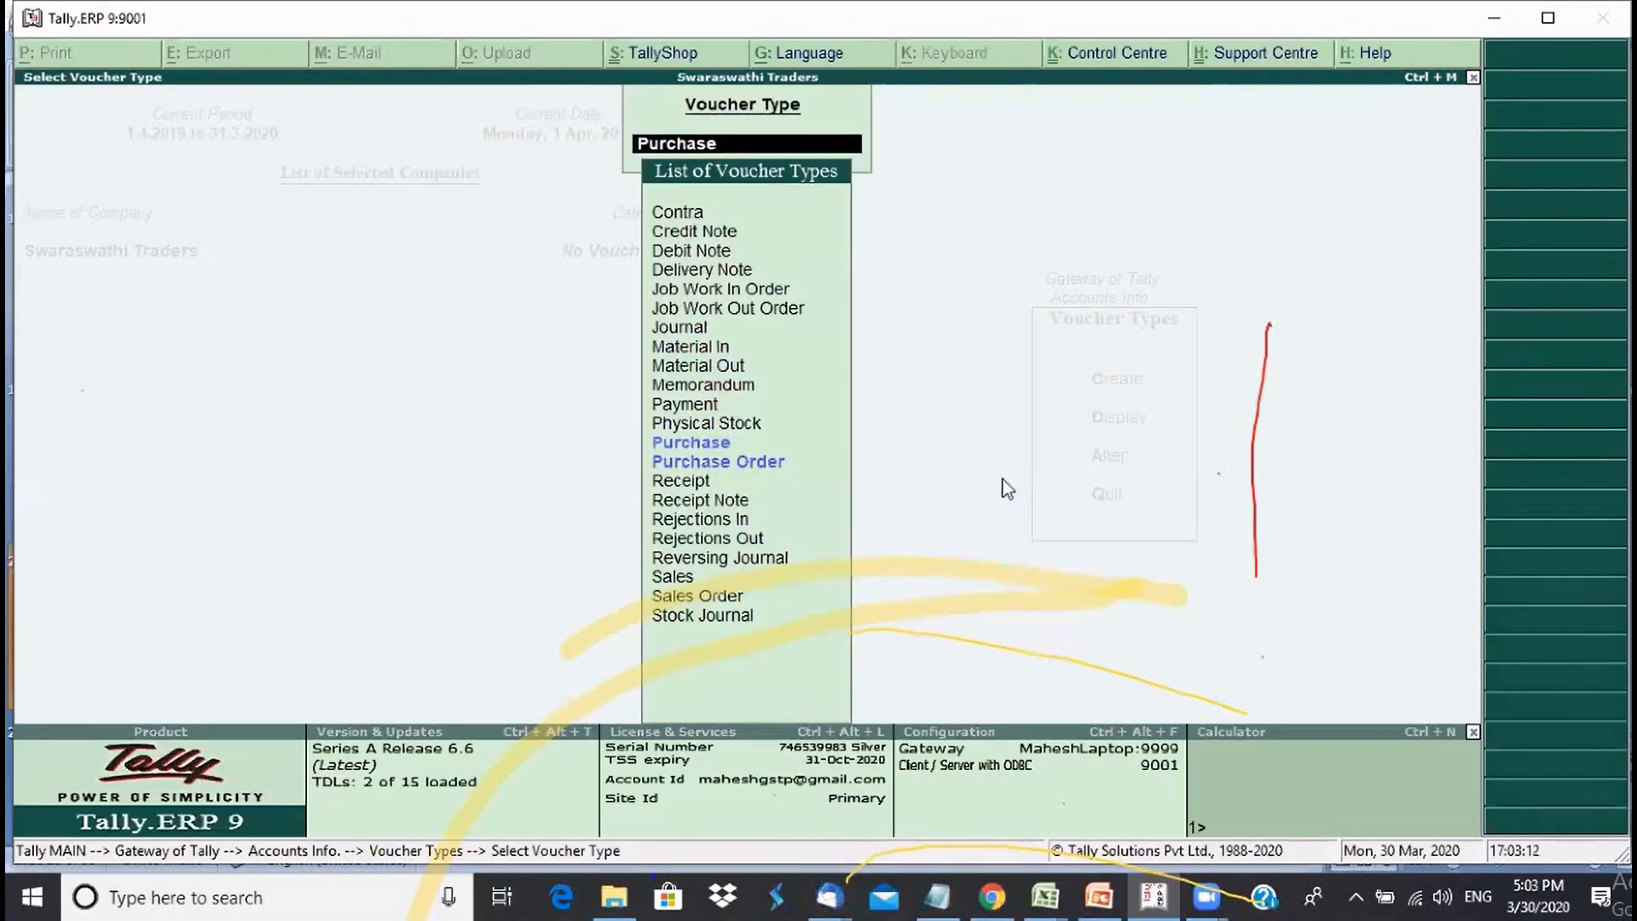
key("Down")
key("Down")
key("Down")
key("Down")
key("Down")
key("Down")
key("Down")
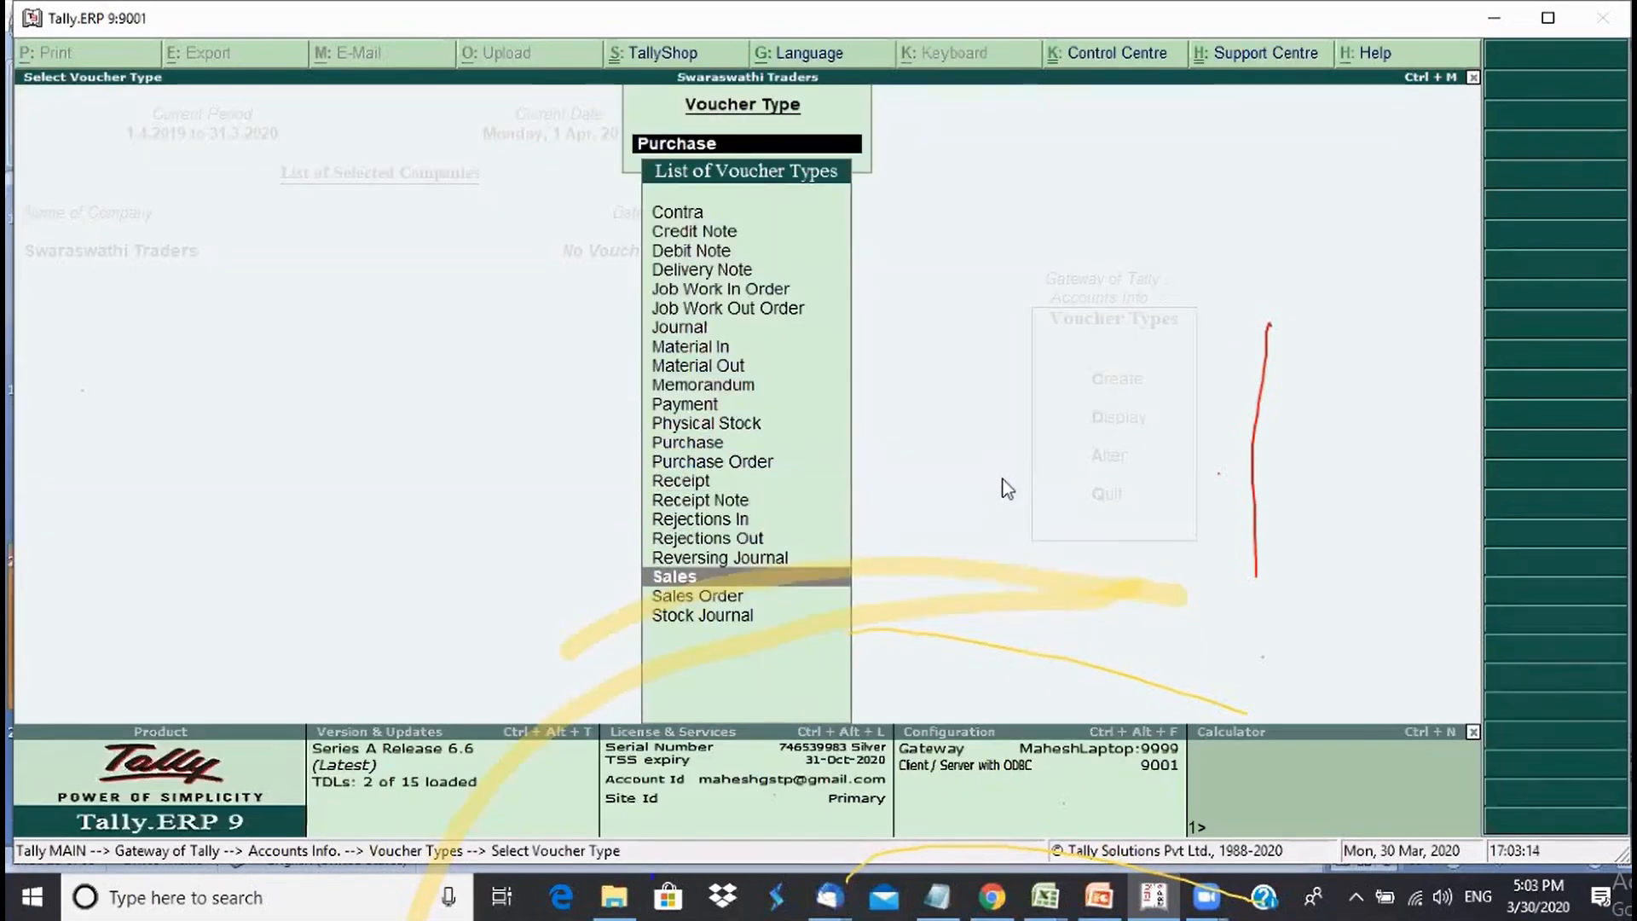
key("Return")
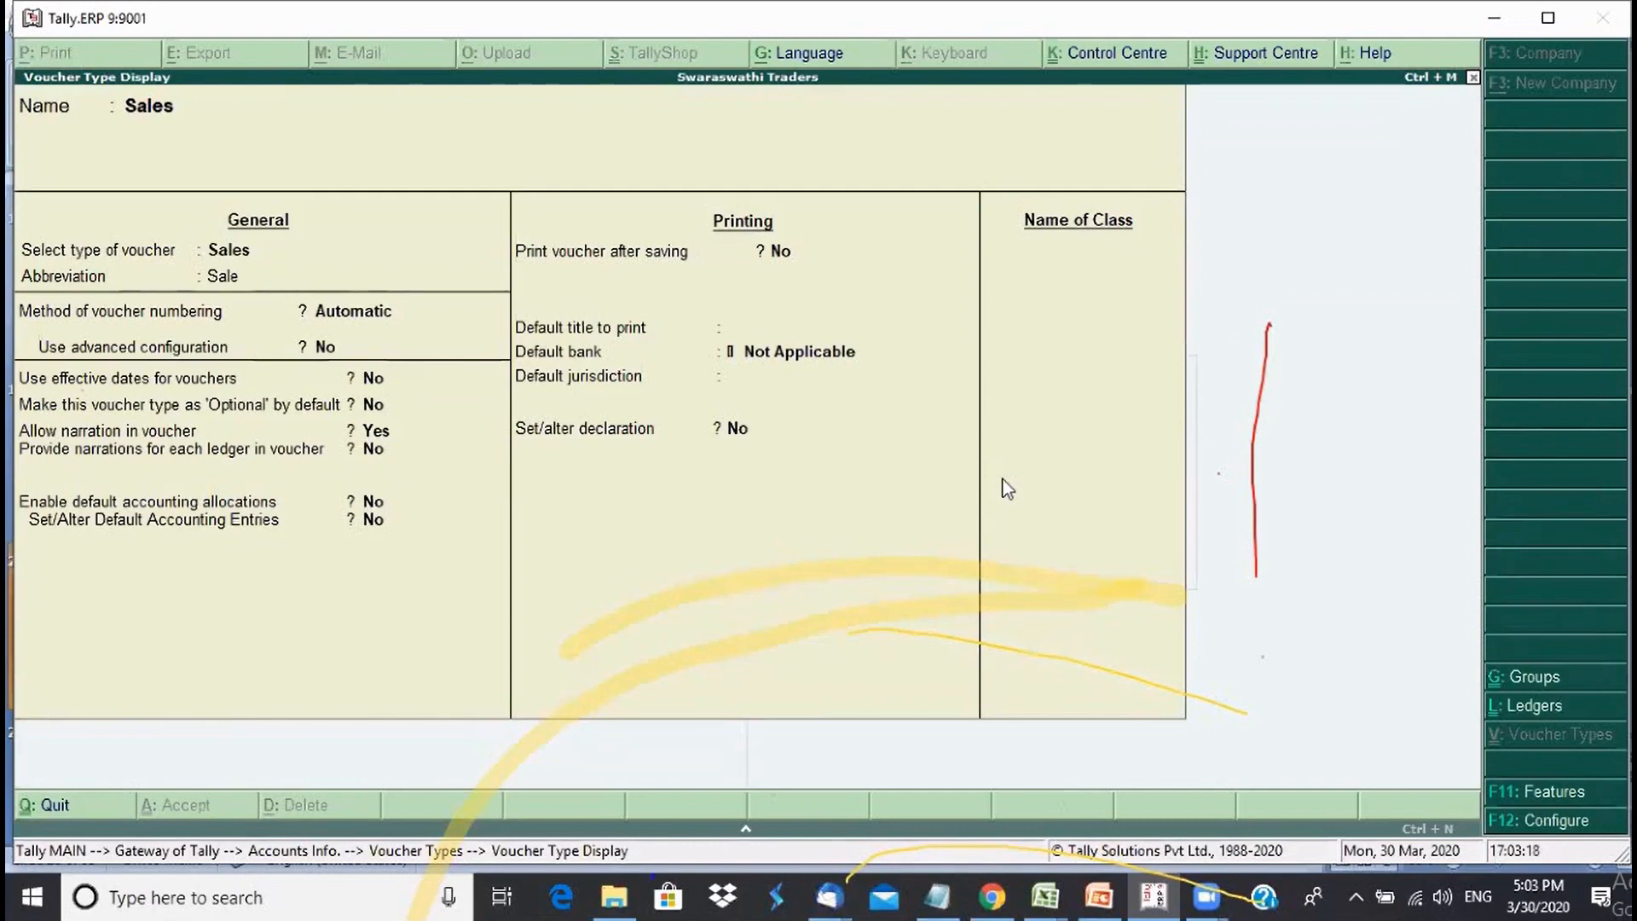
key("Escape")
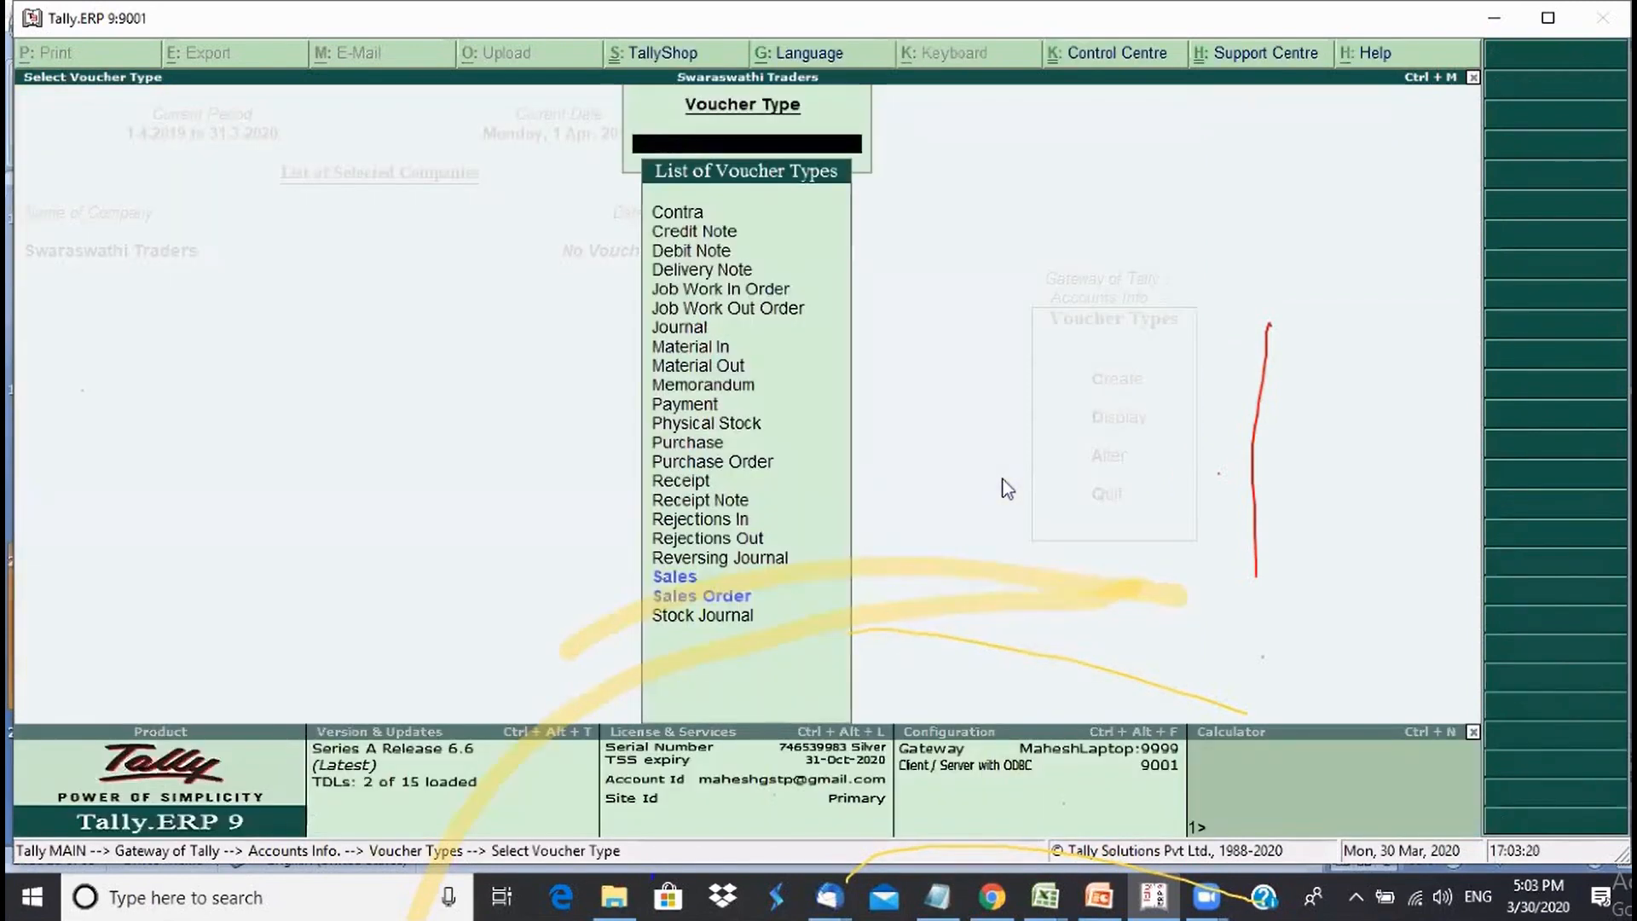
key("Escape")
key("Escape")
key("Escape")
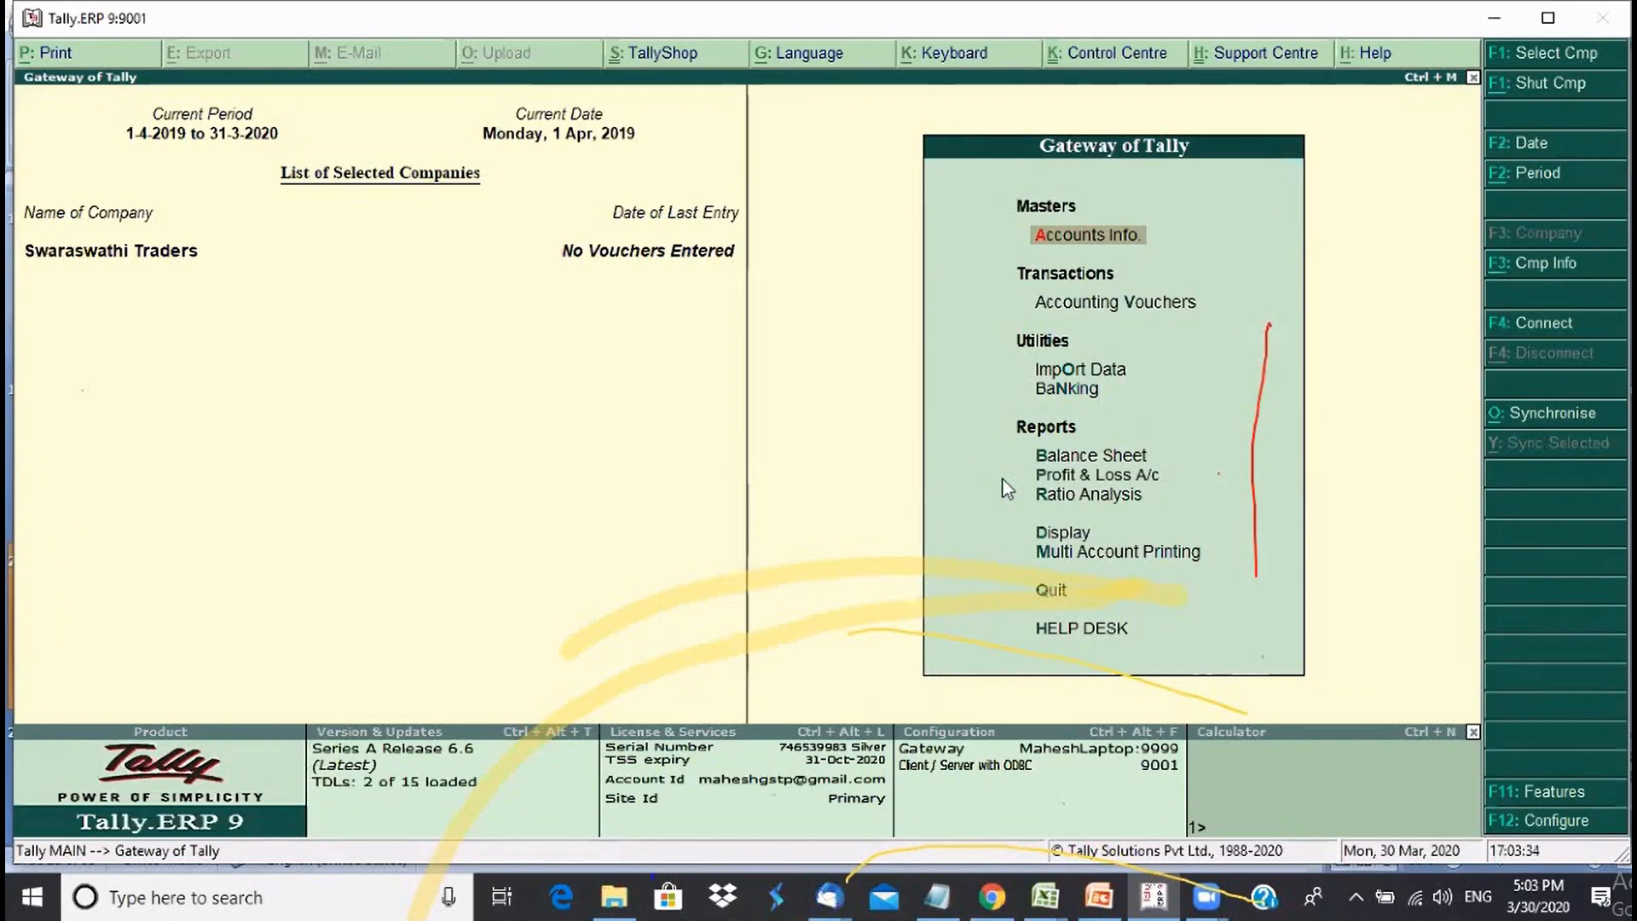
- Open the voucher type list from Accounts Info > Voucher Types and filter it for 'P'
key("Return")
key("Down")
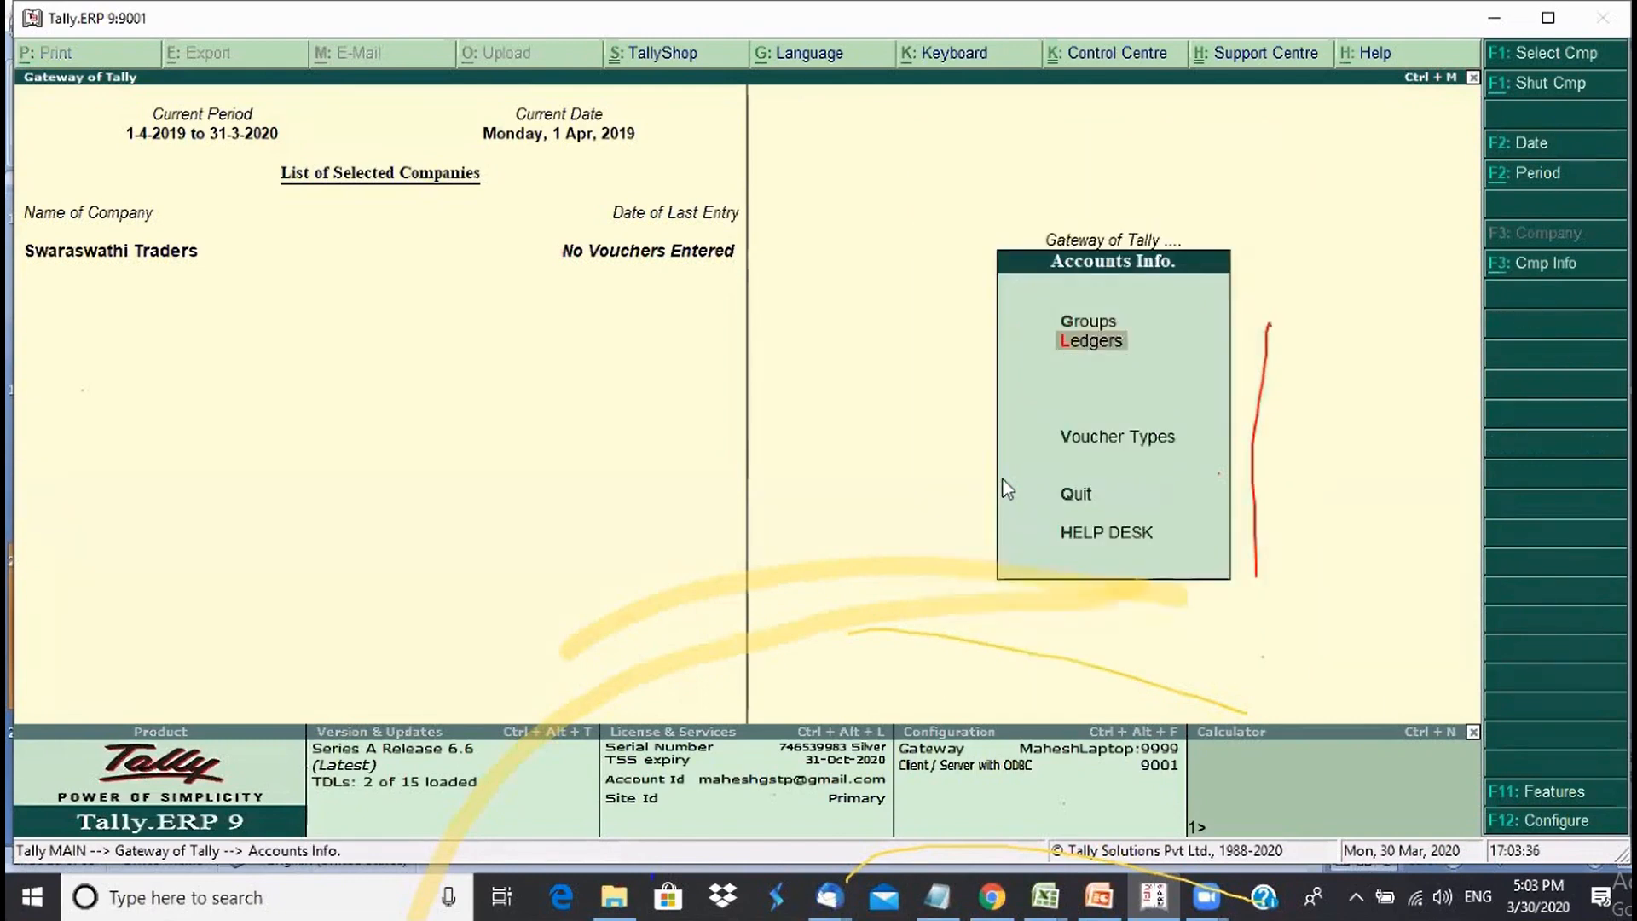
key("Return")
key("Escape")
key("Down")
key("Return")
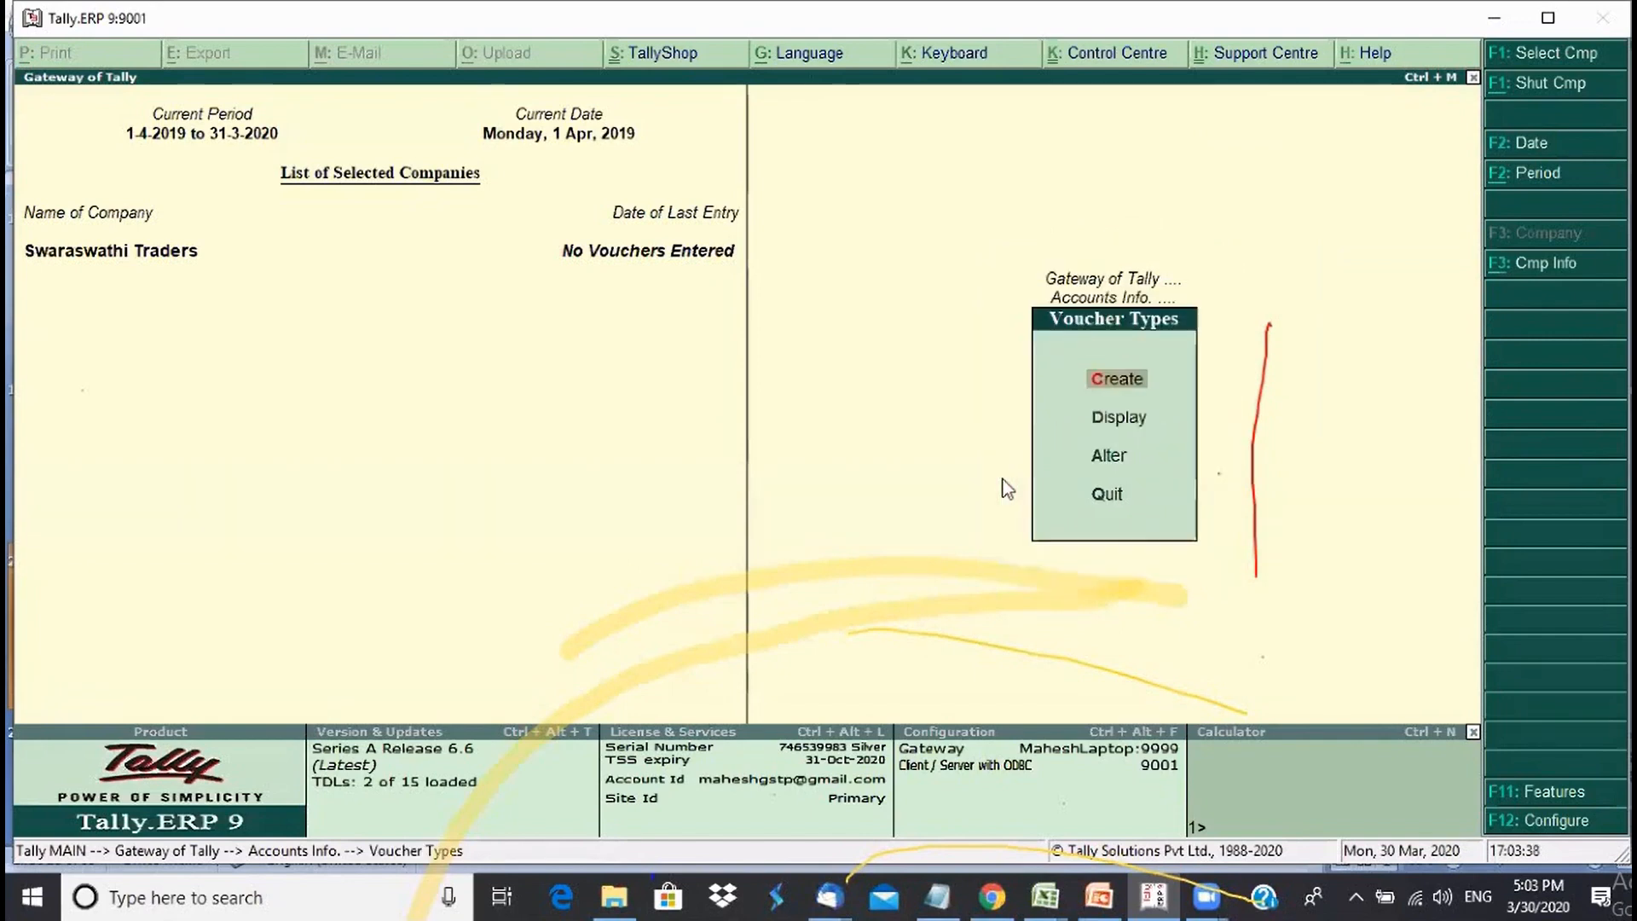
key("Down")
key("Down")
key("Return")
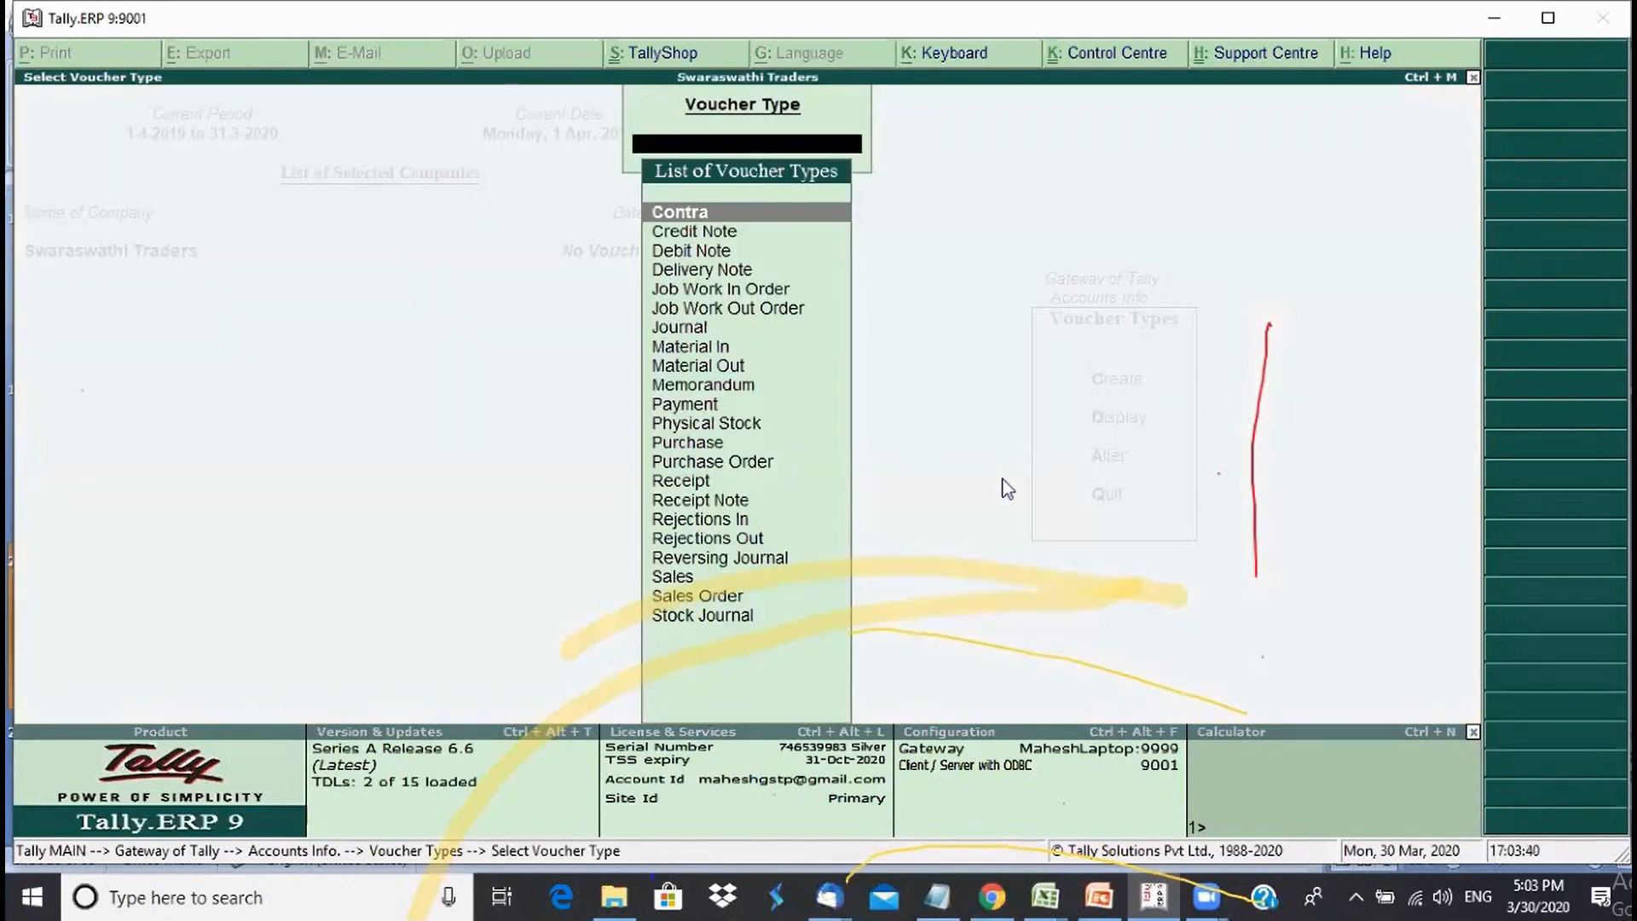
type("P")
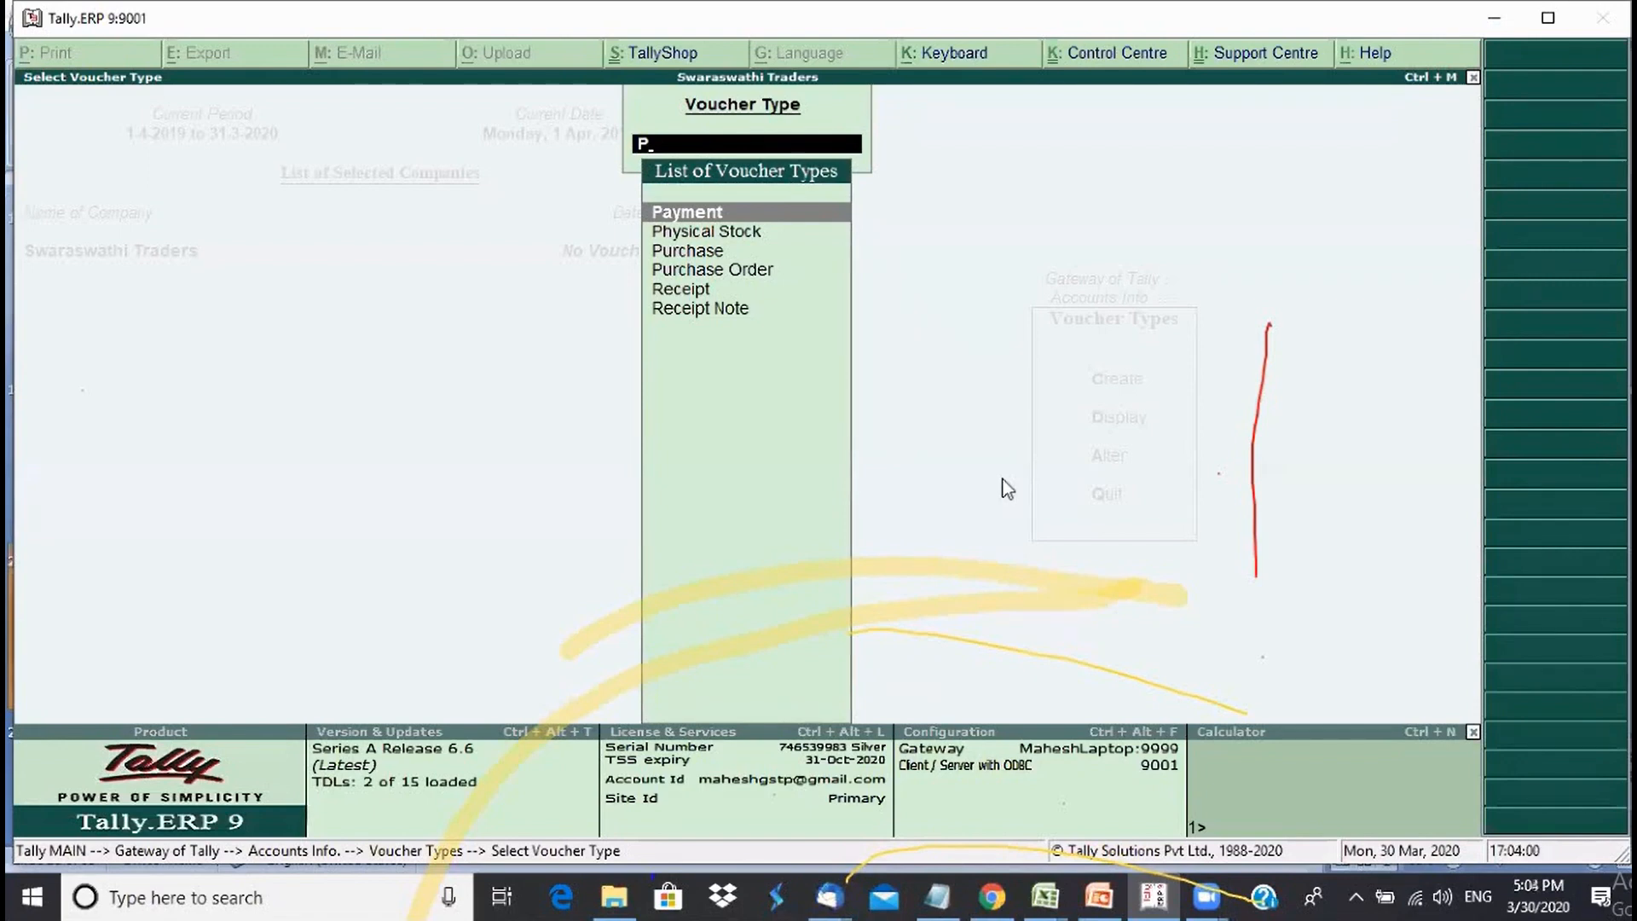
- Clear the filter, close the voucher type list and choose Create under Voucher Types
key("BackSpace")
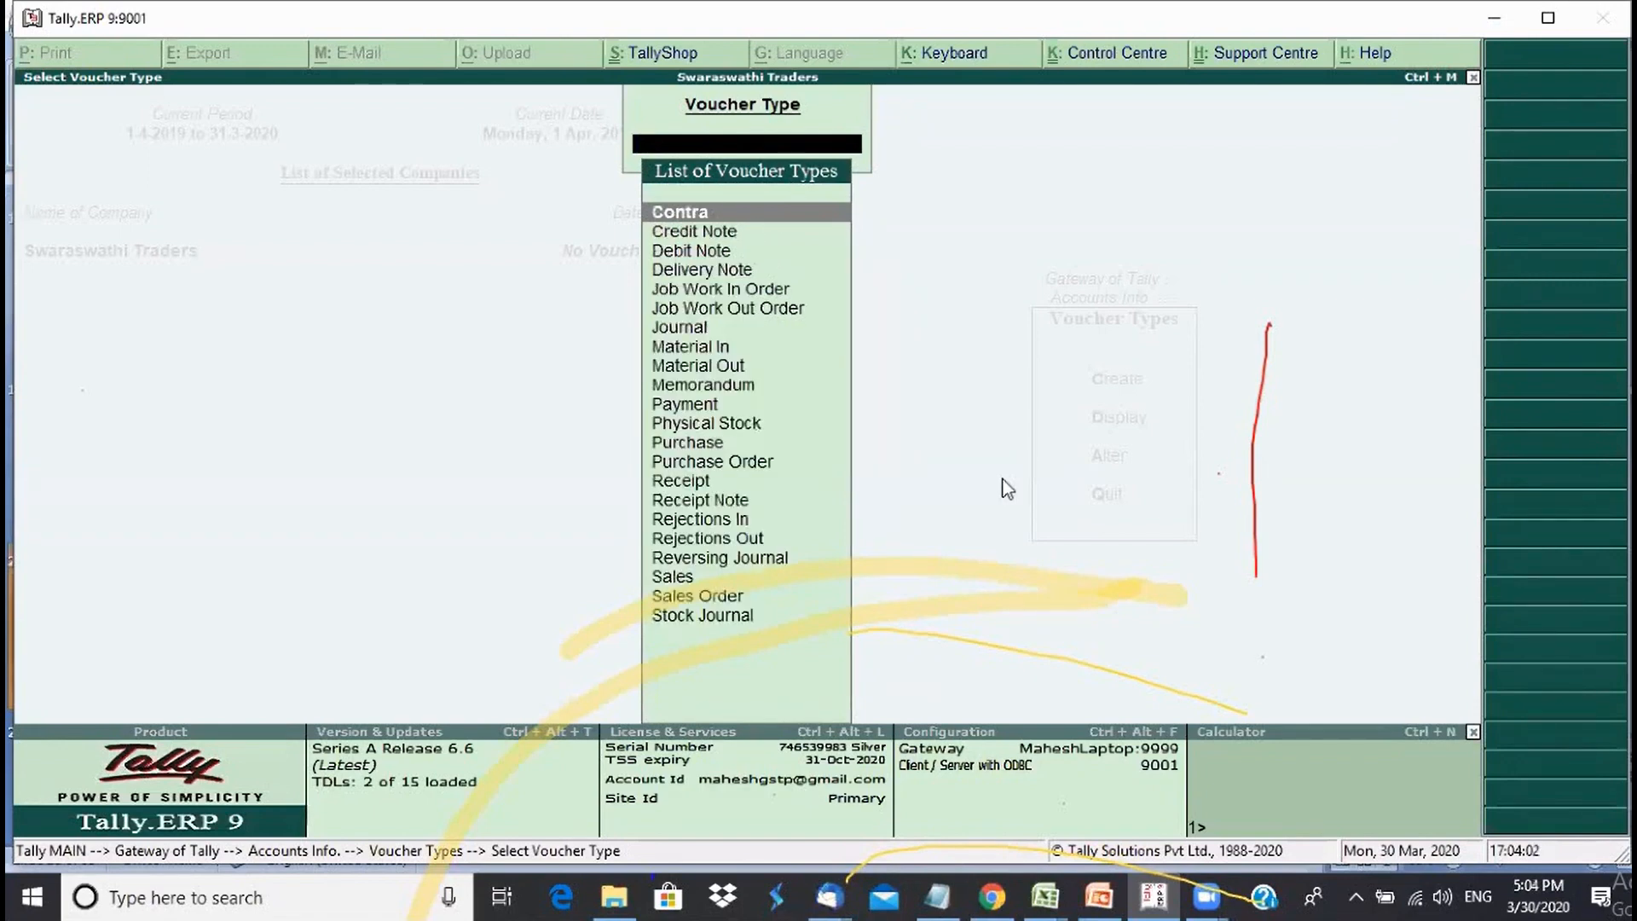
key("Escape")
key("Up")
key("Up")
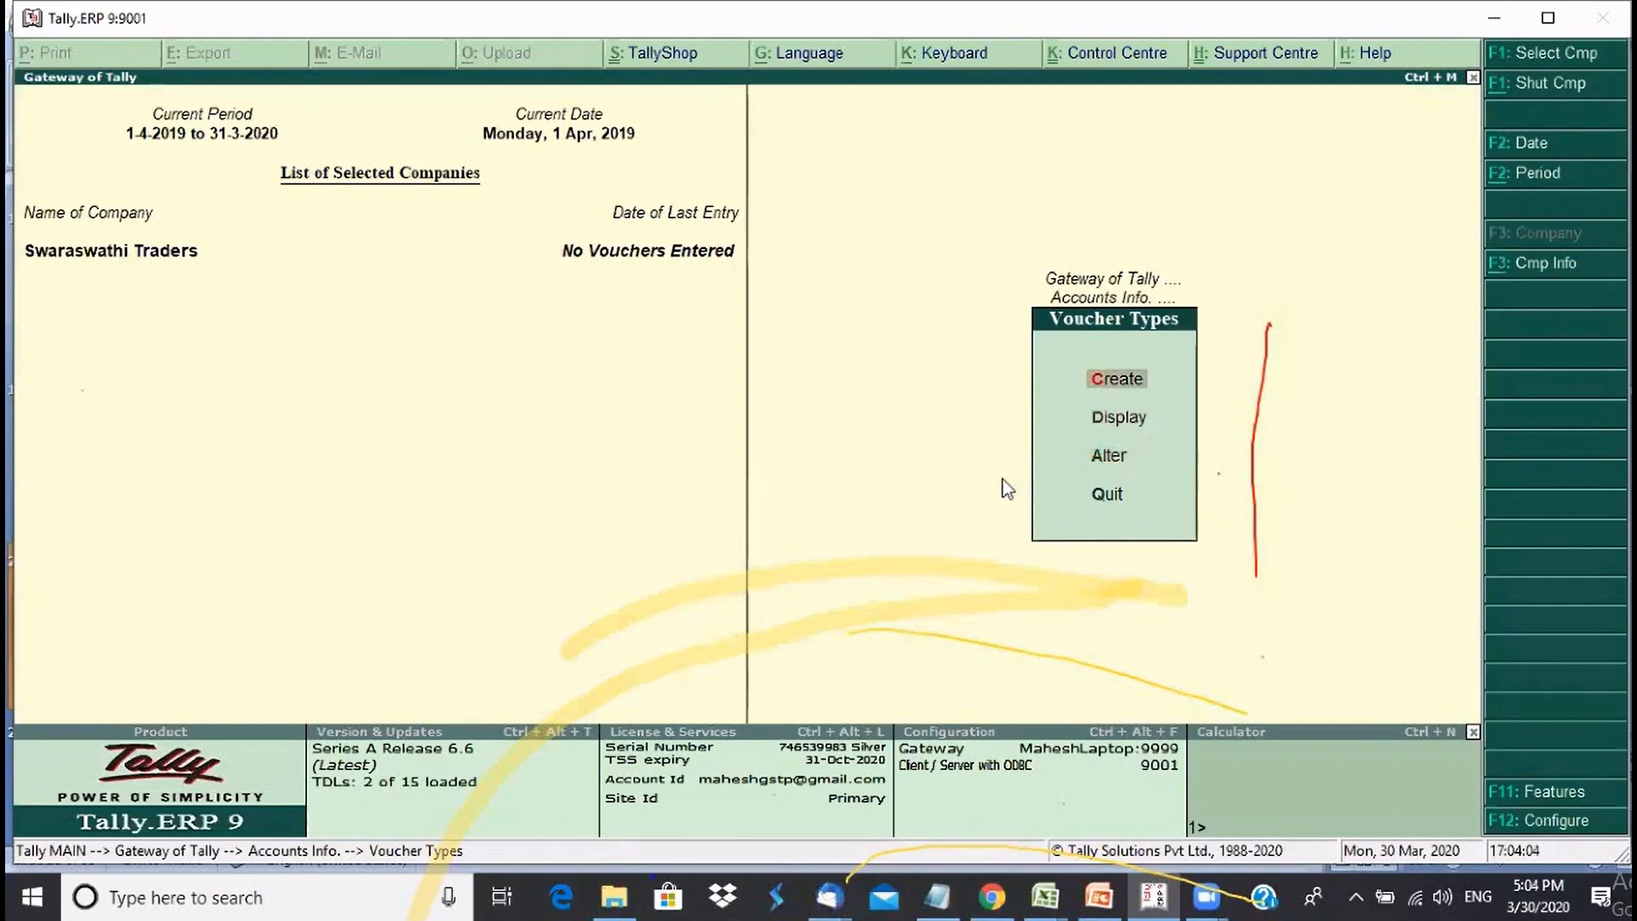
key("Return")
- Name the new voucher type 'Payment Cash', skip the alias, and choose Payment as its type
type("Payme")
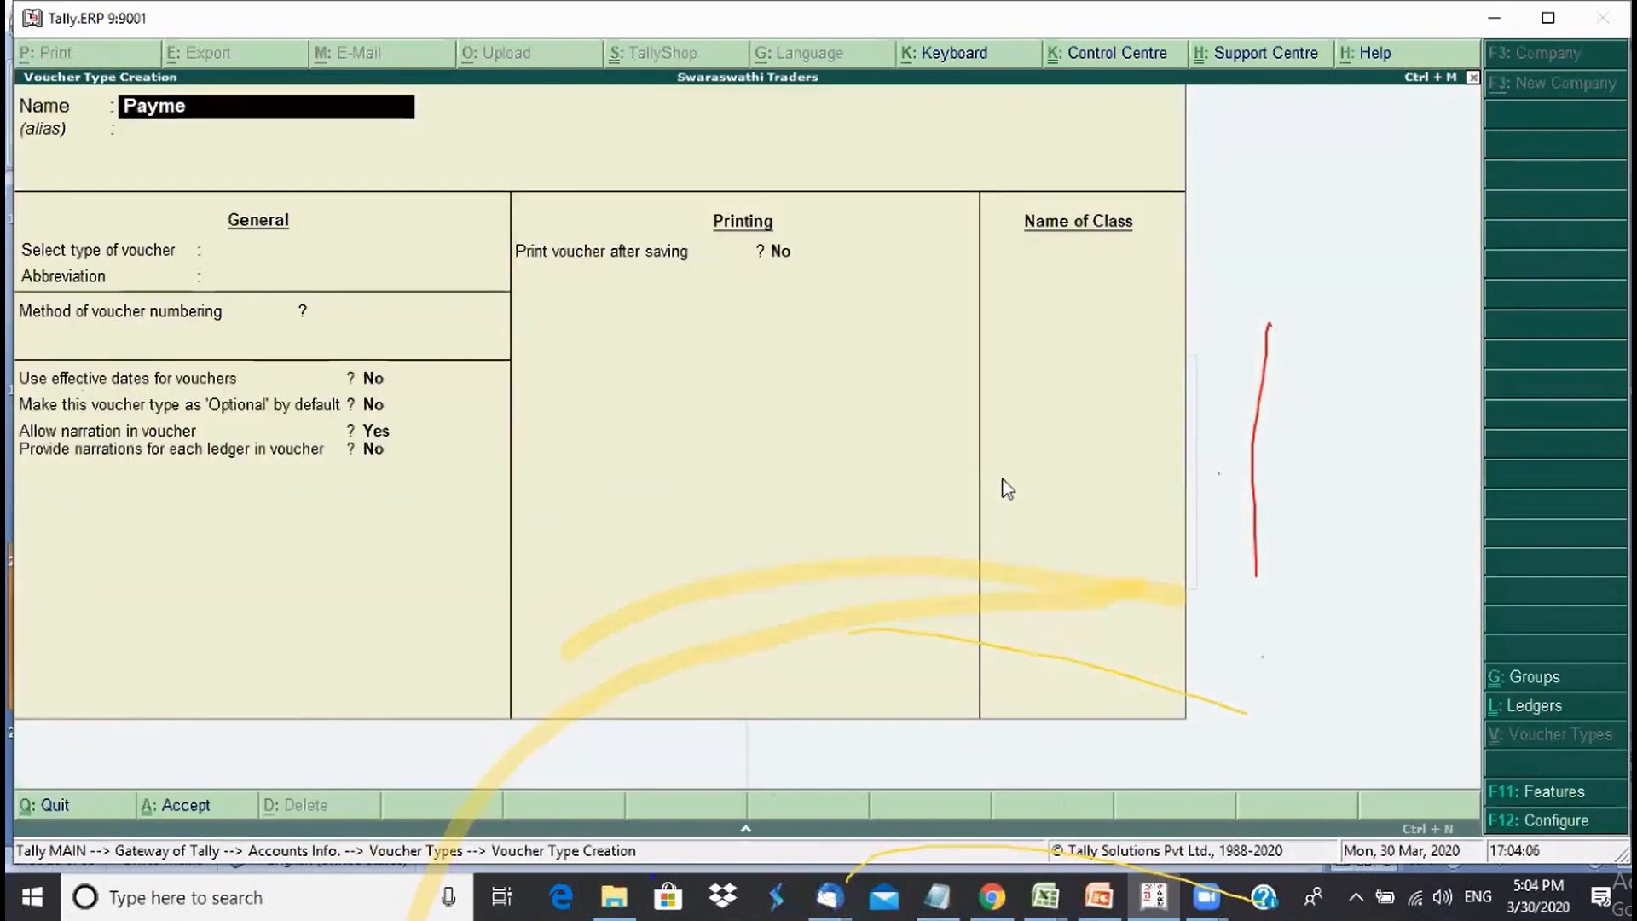
type("nt Cash")
key("Return")
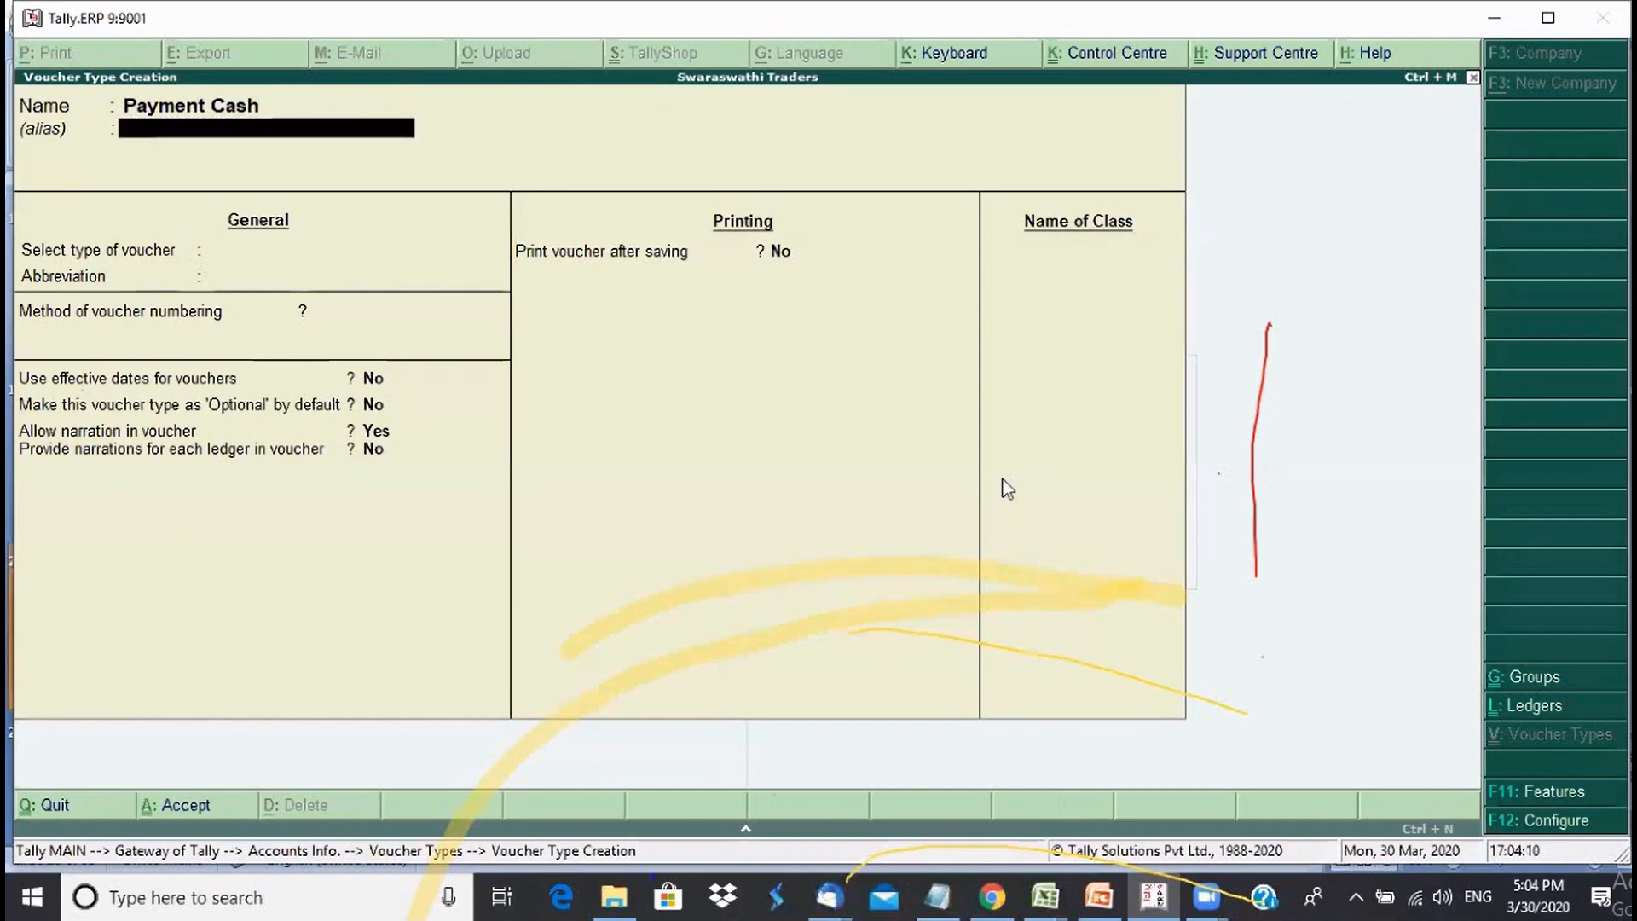
key("Return")
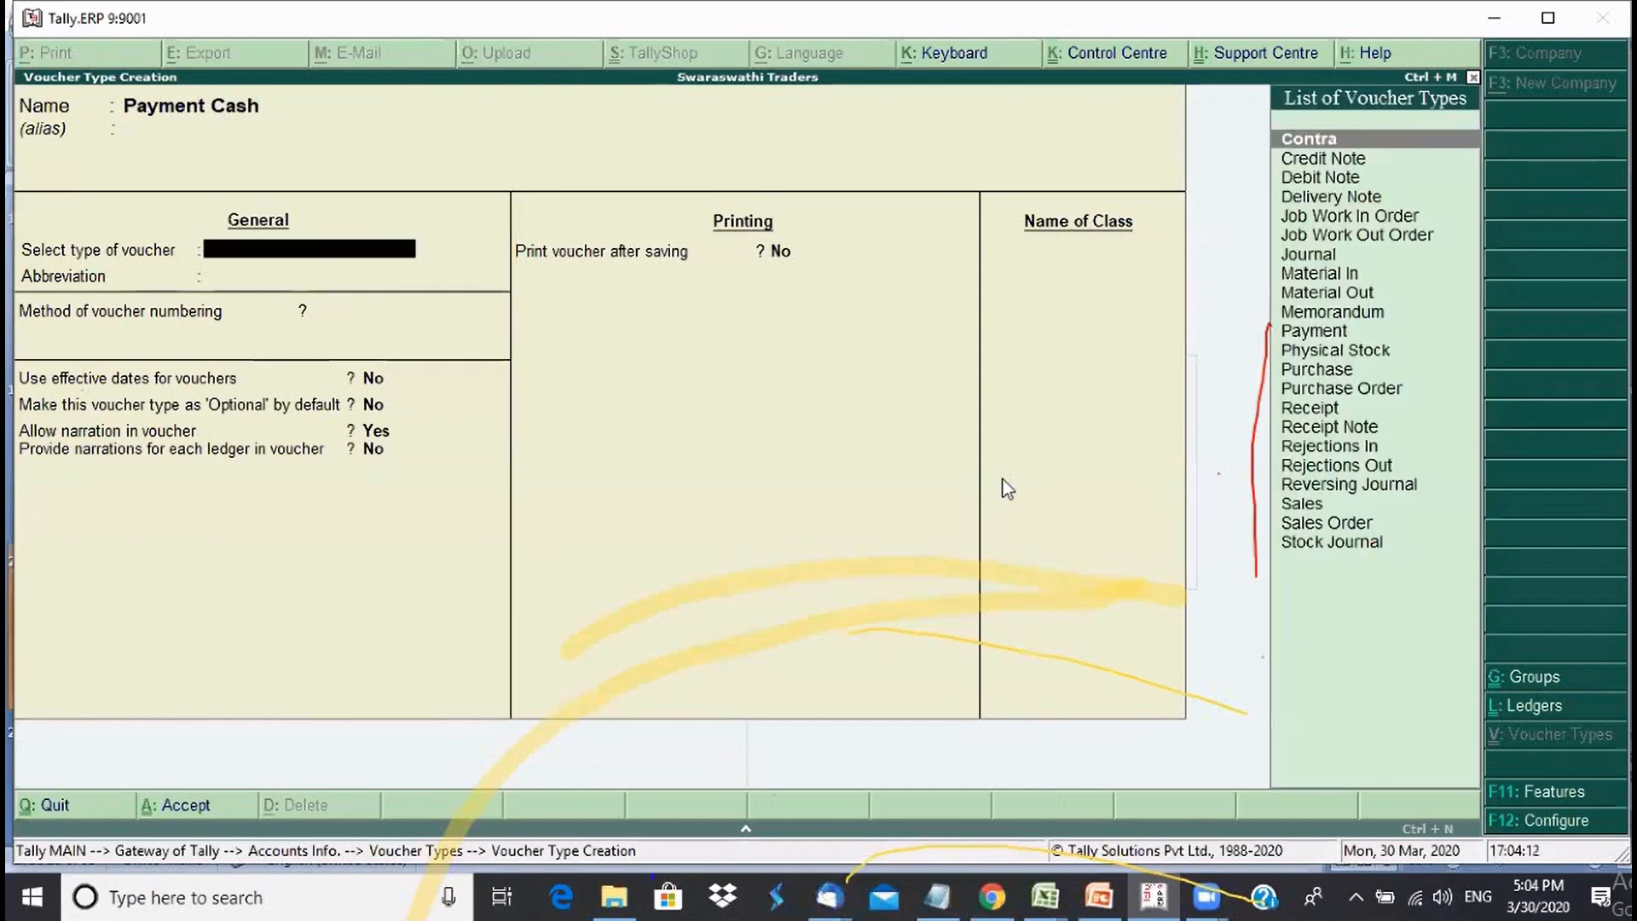
key("Down")
key("Down")
key("Down")
key("Down")
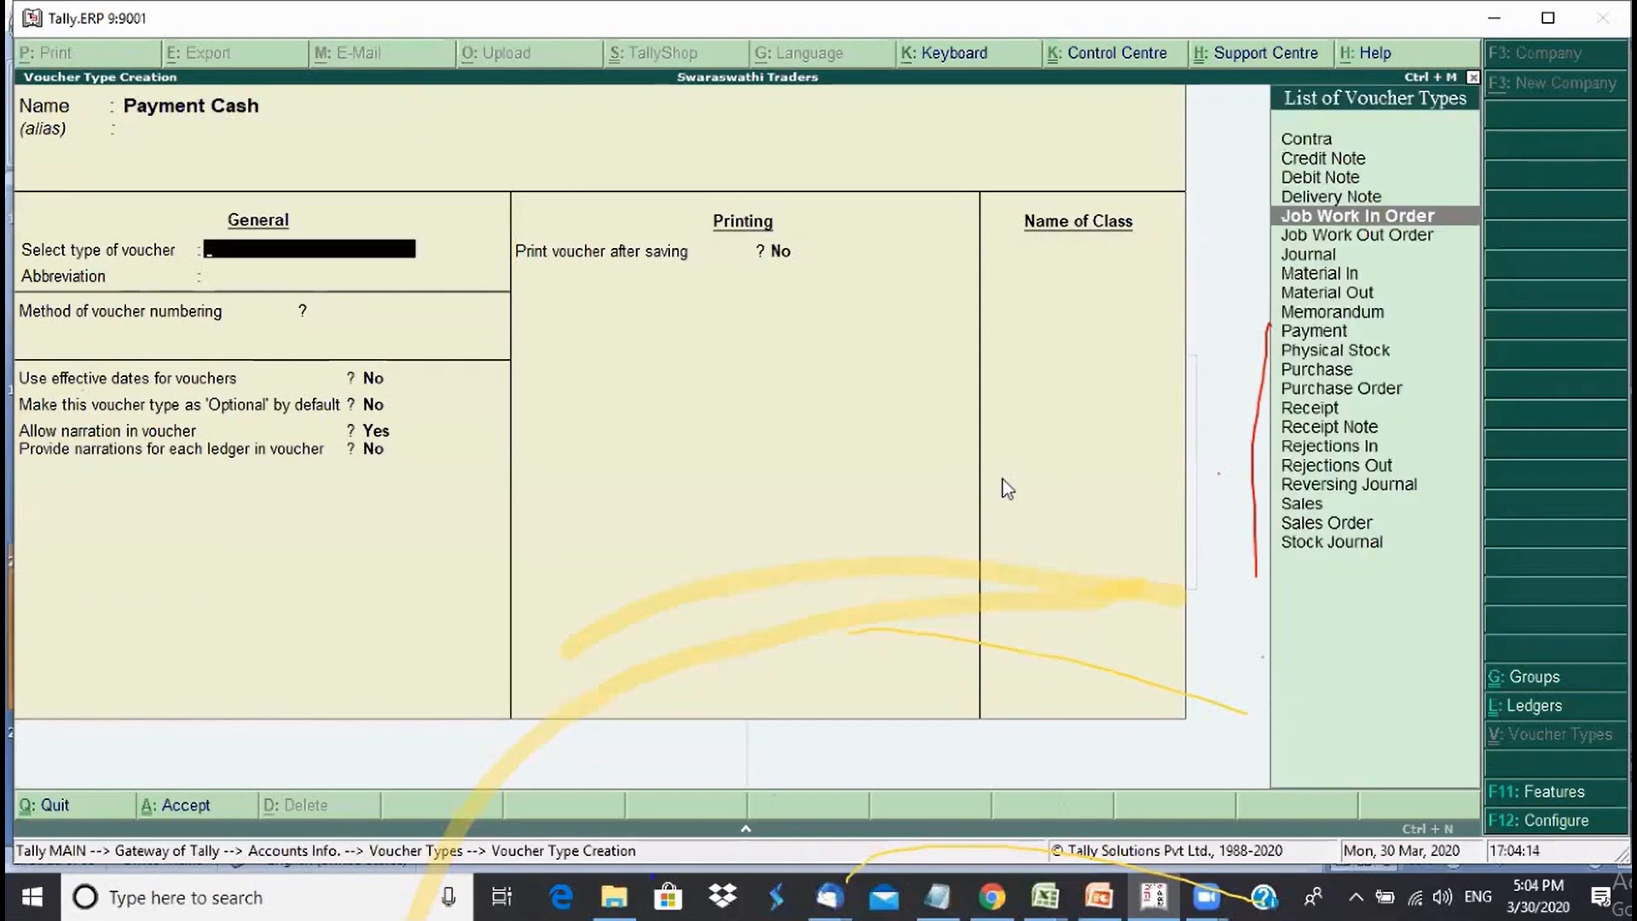
key("Down")
key("Down")
key("Down")
key("Down")
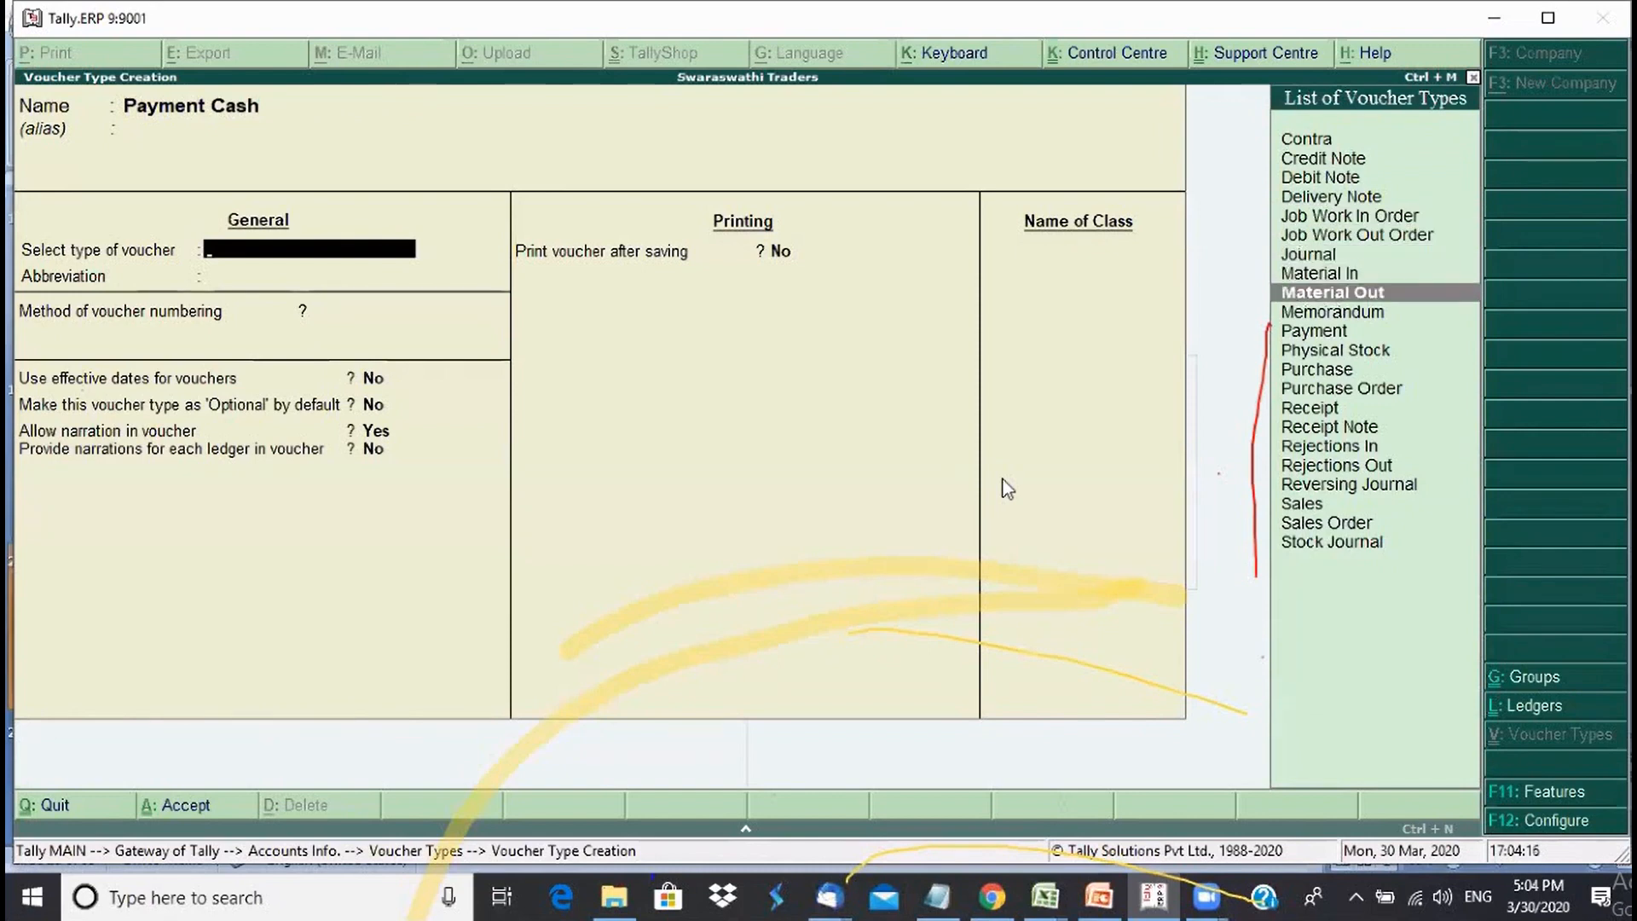
key("Down")
key("Down")
key("Down")
key("Down")
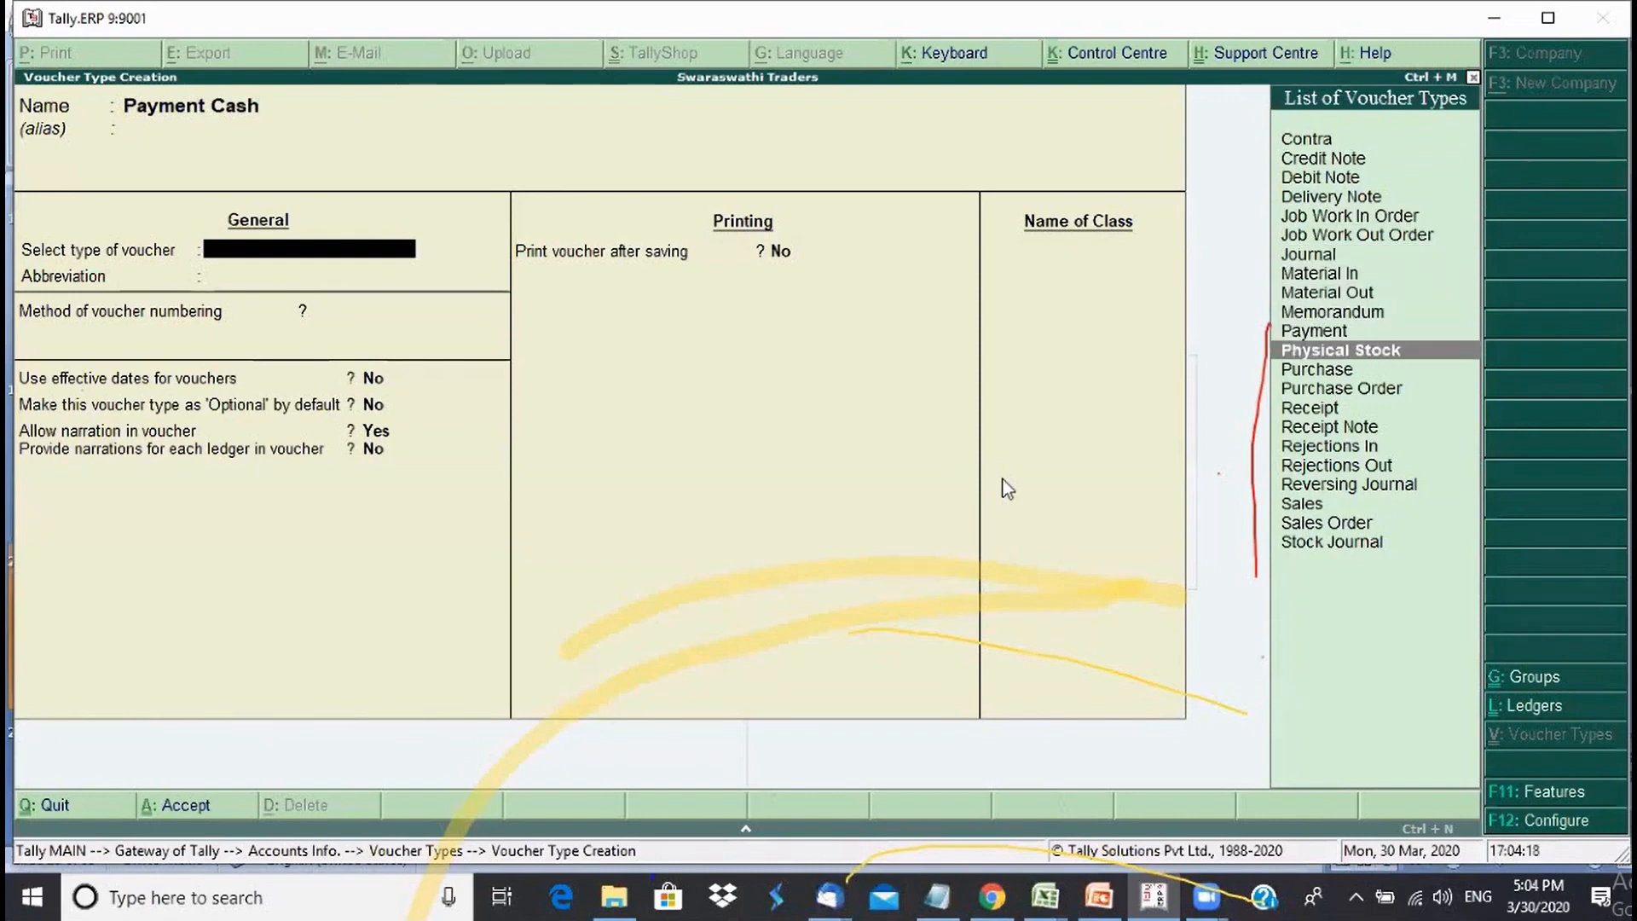
key("Up")
key("Up")
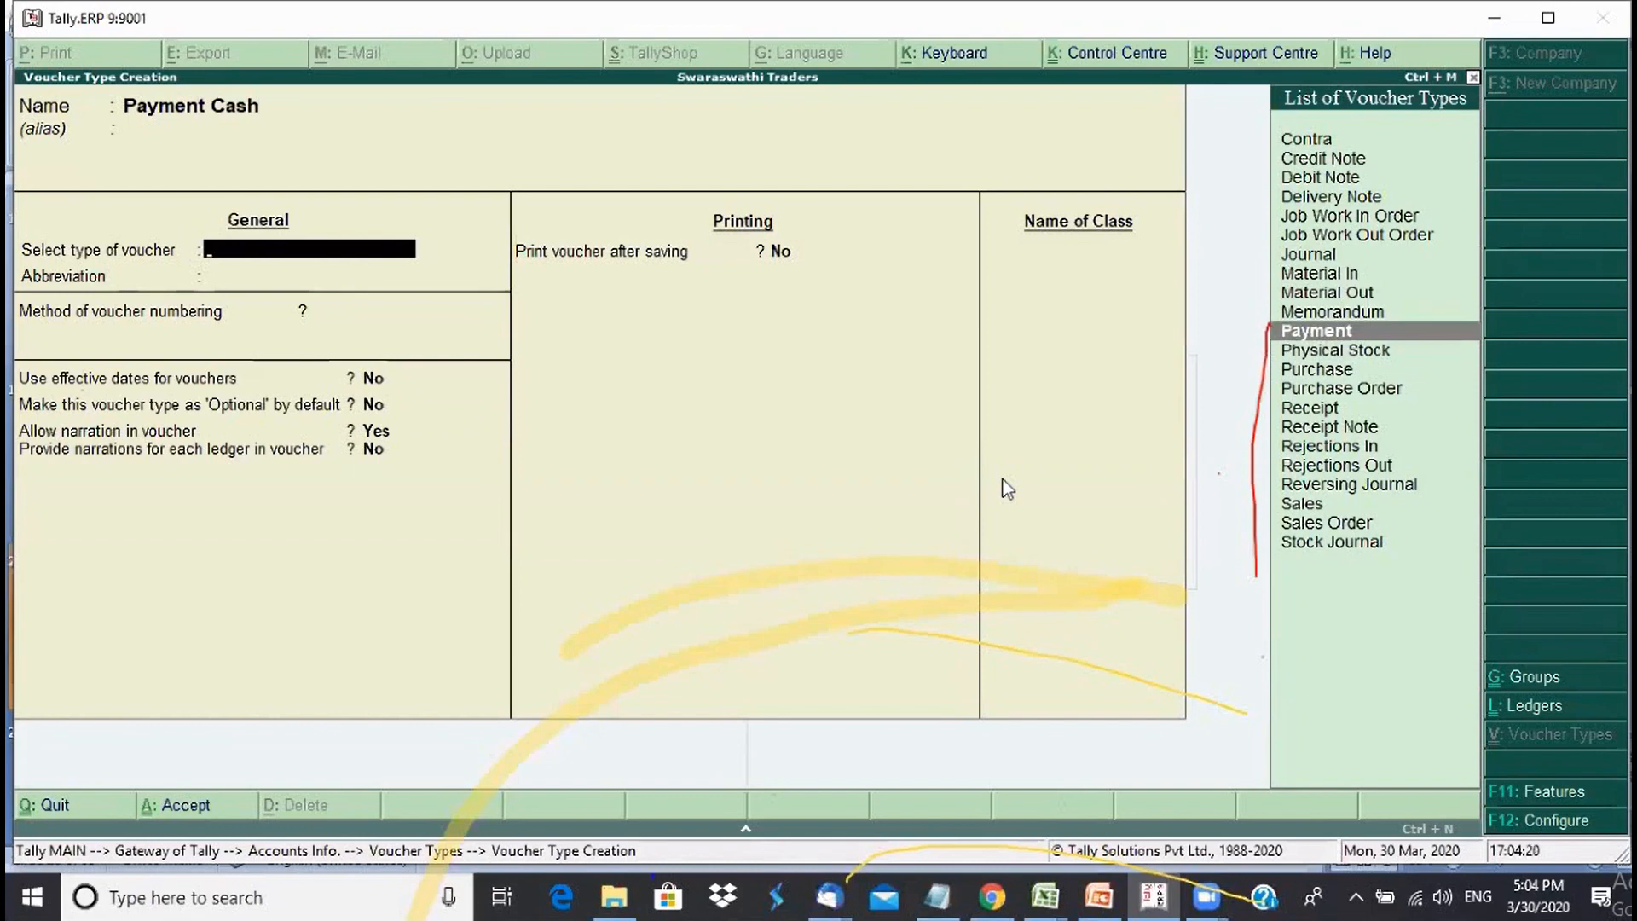
key("Return")
key("Return")
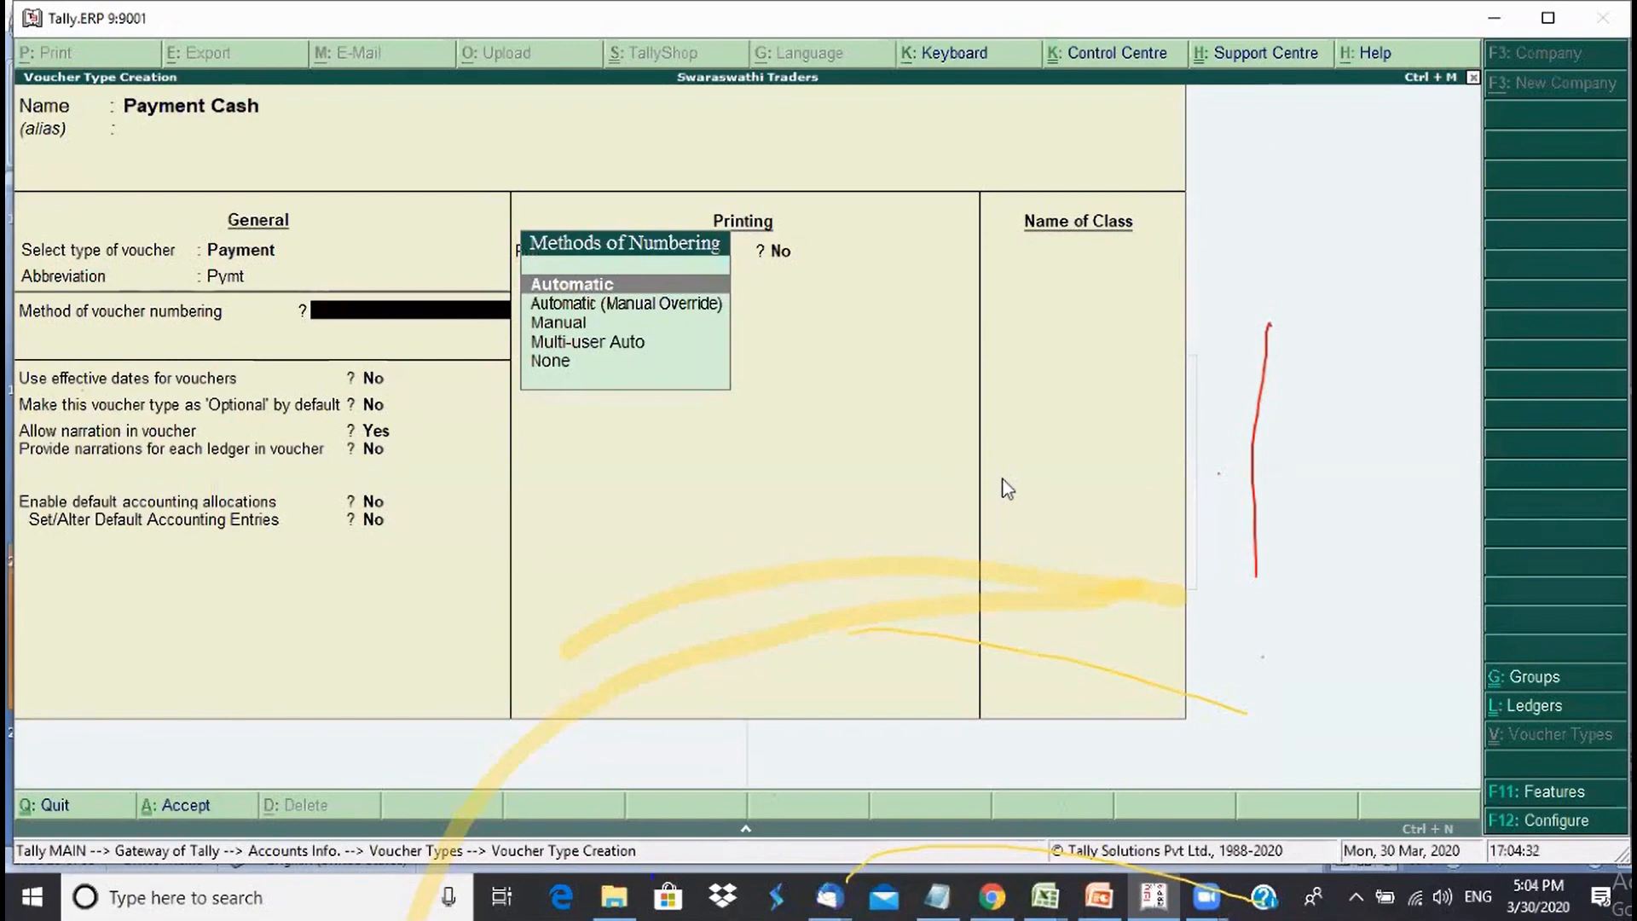
- Compare the Manual Override, Manual, Multi-user Auto and None numbering options, then select Automatic
key("Down")
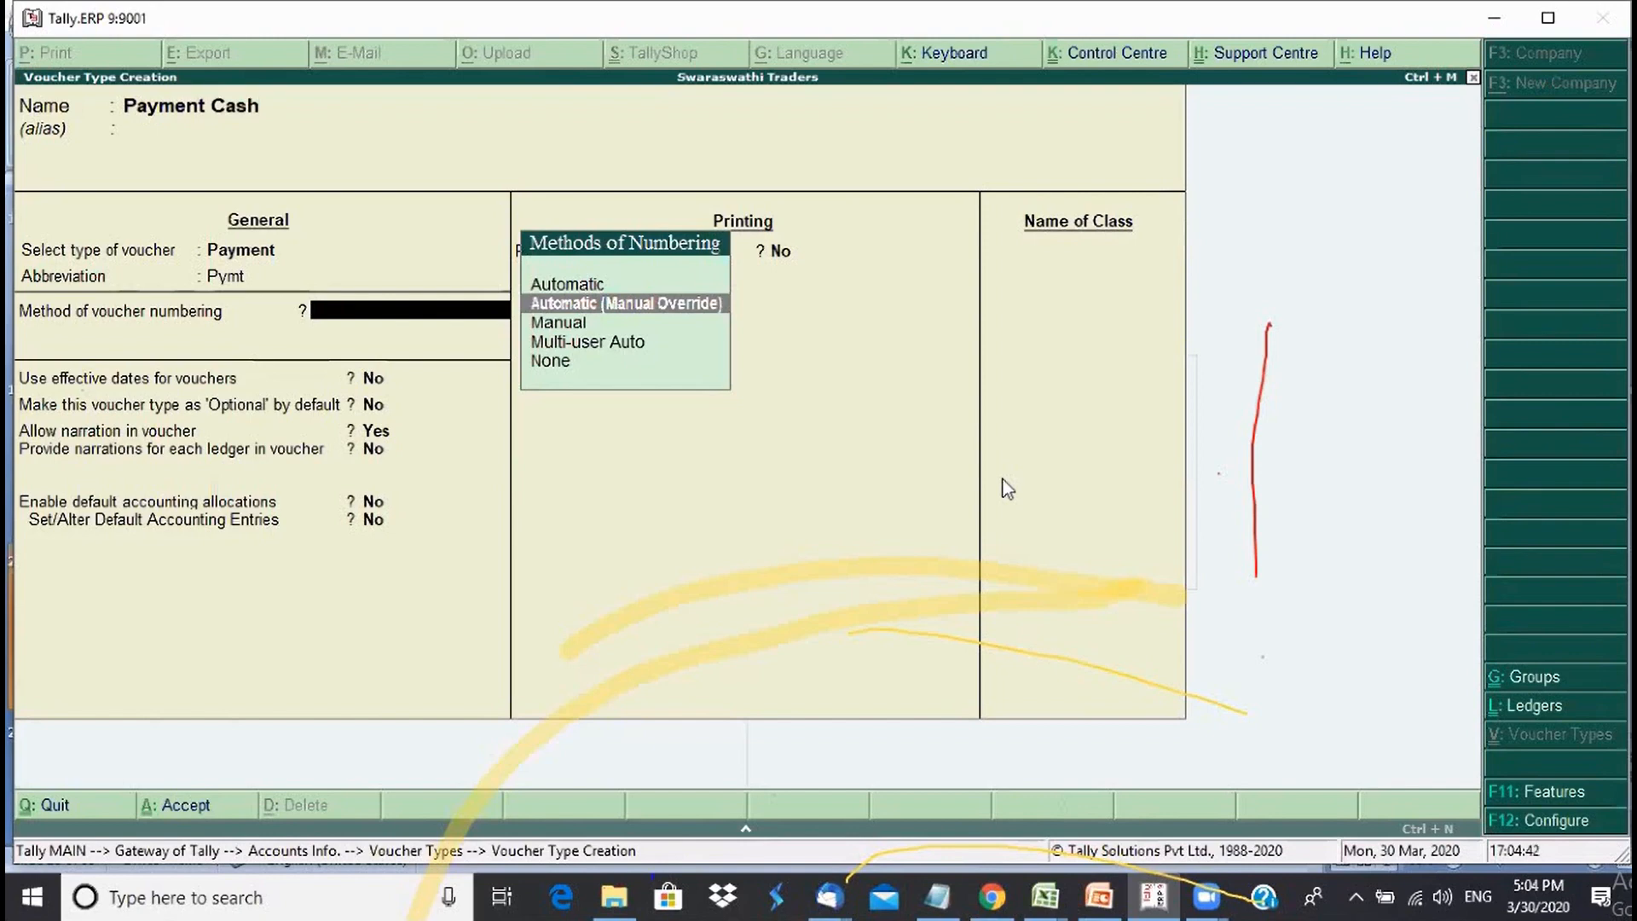
key("Down")
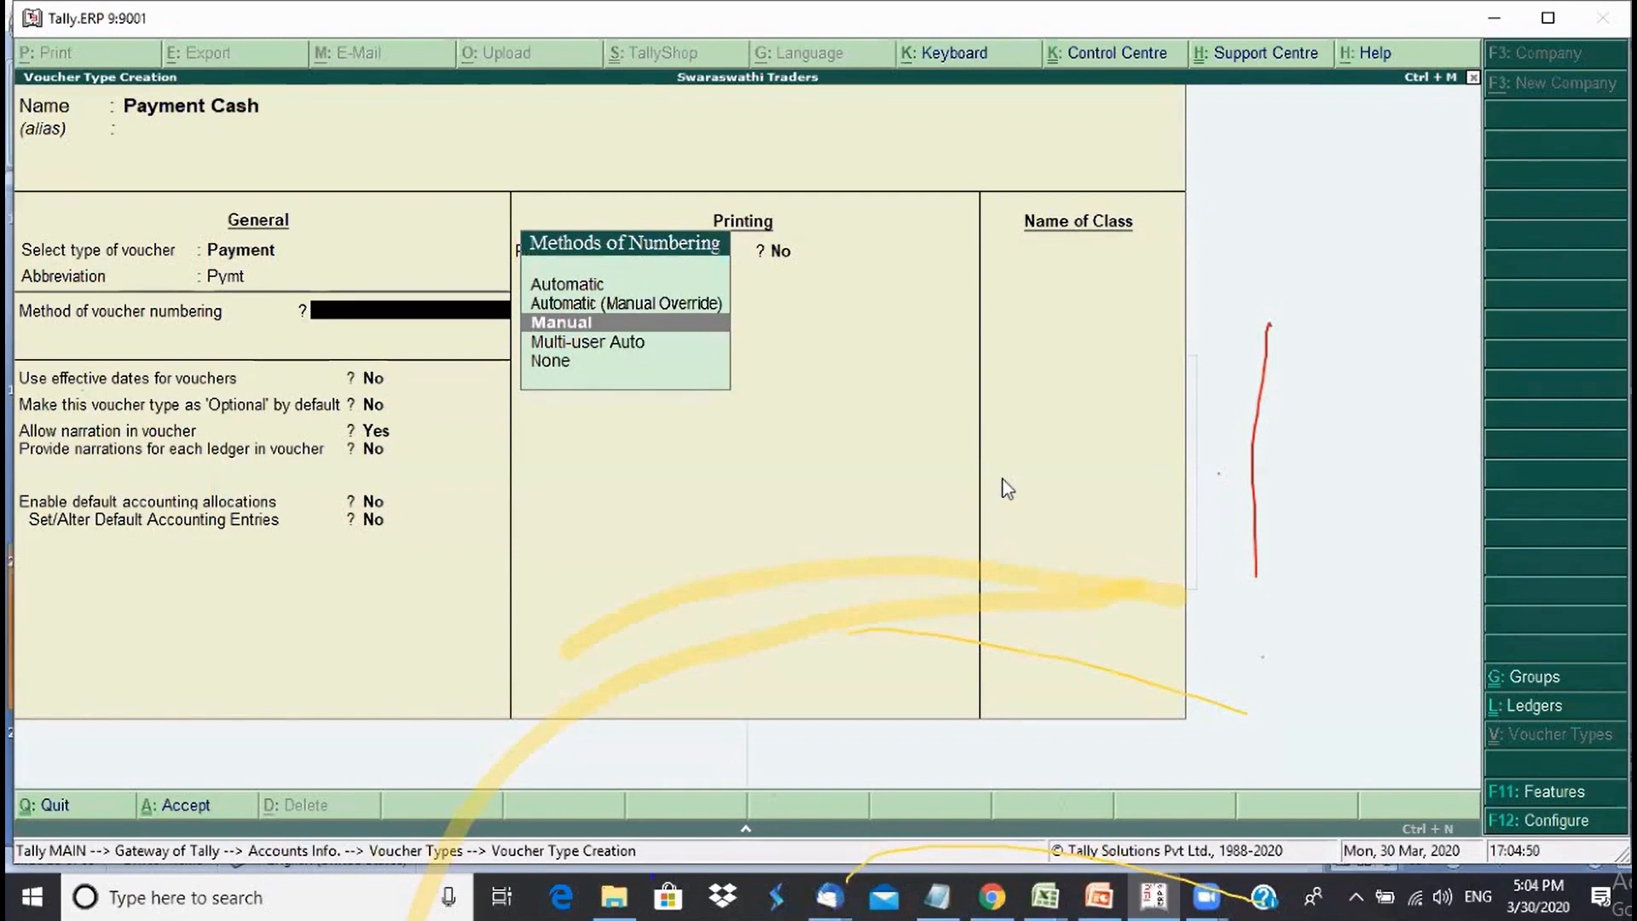
key("Down")
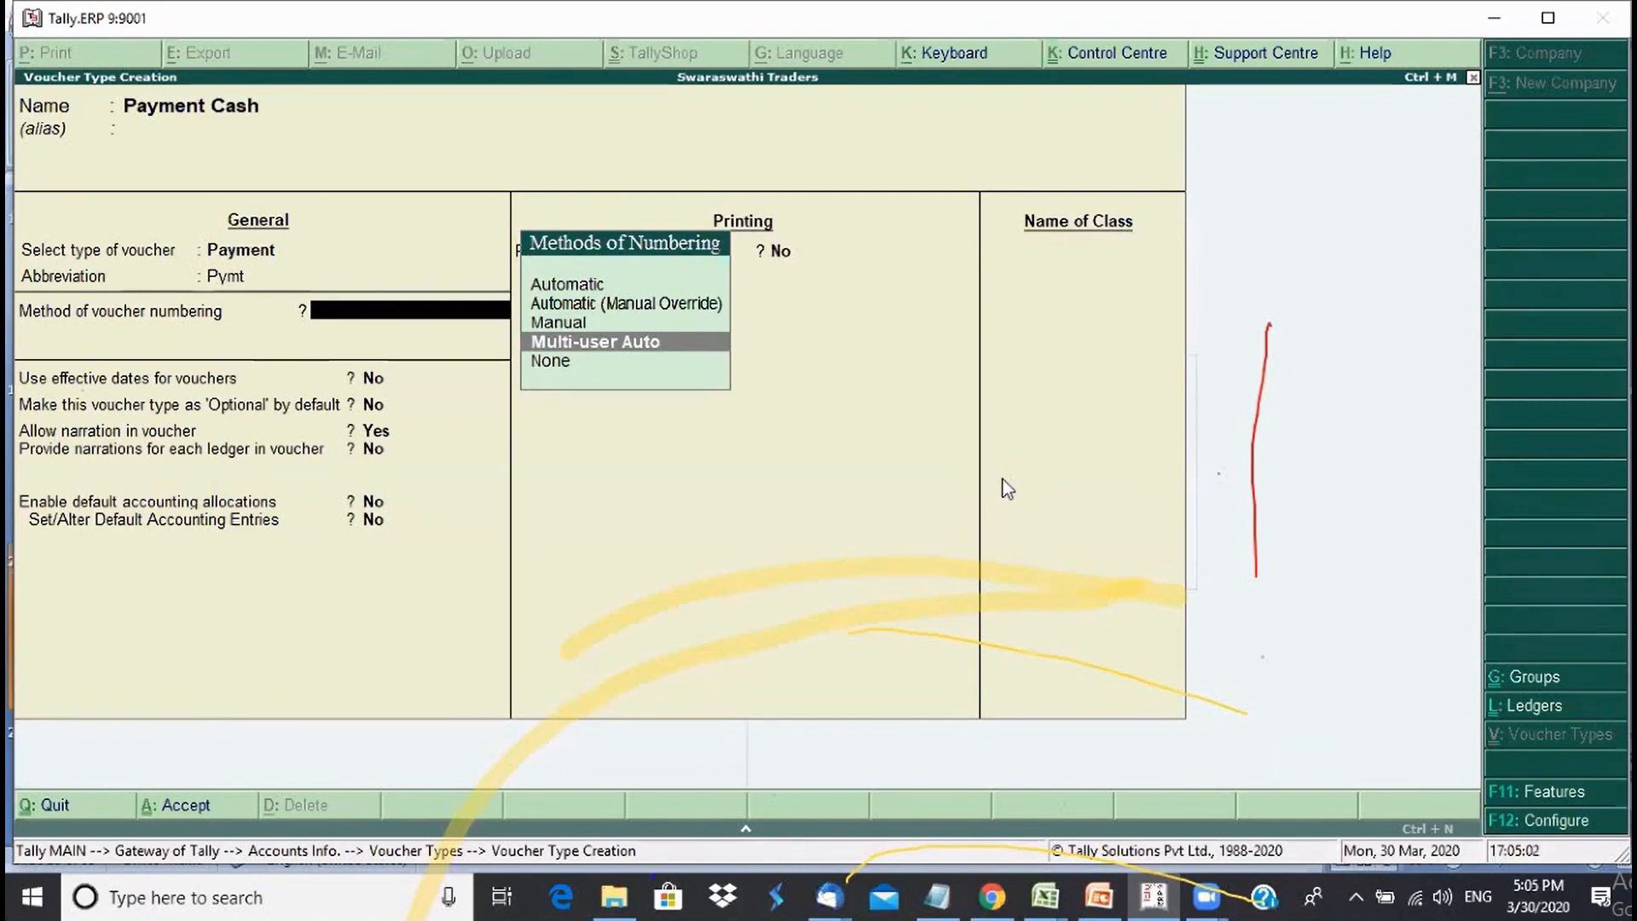
key("Down")
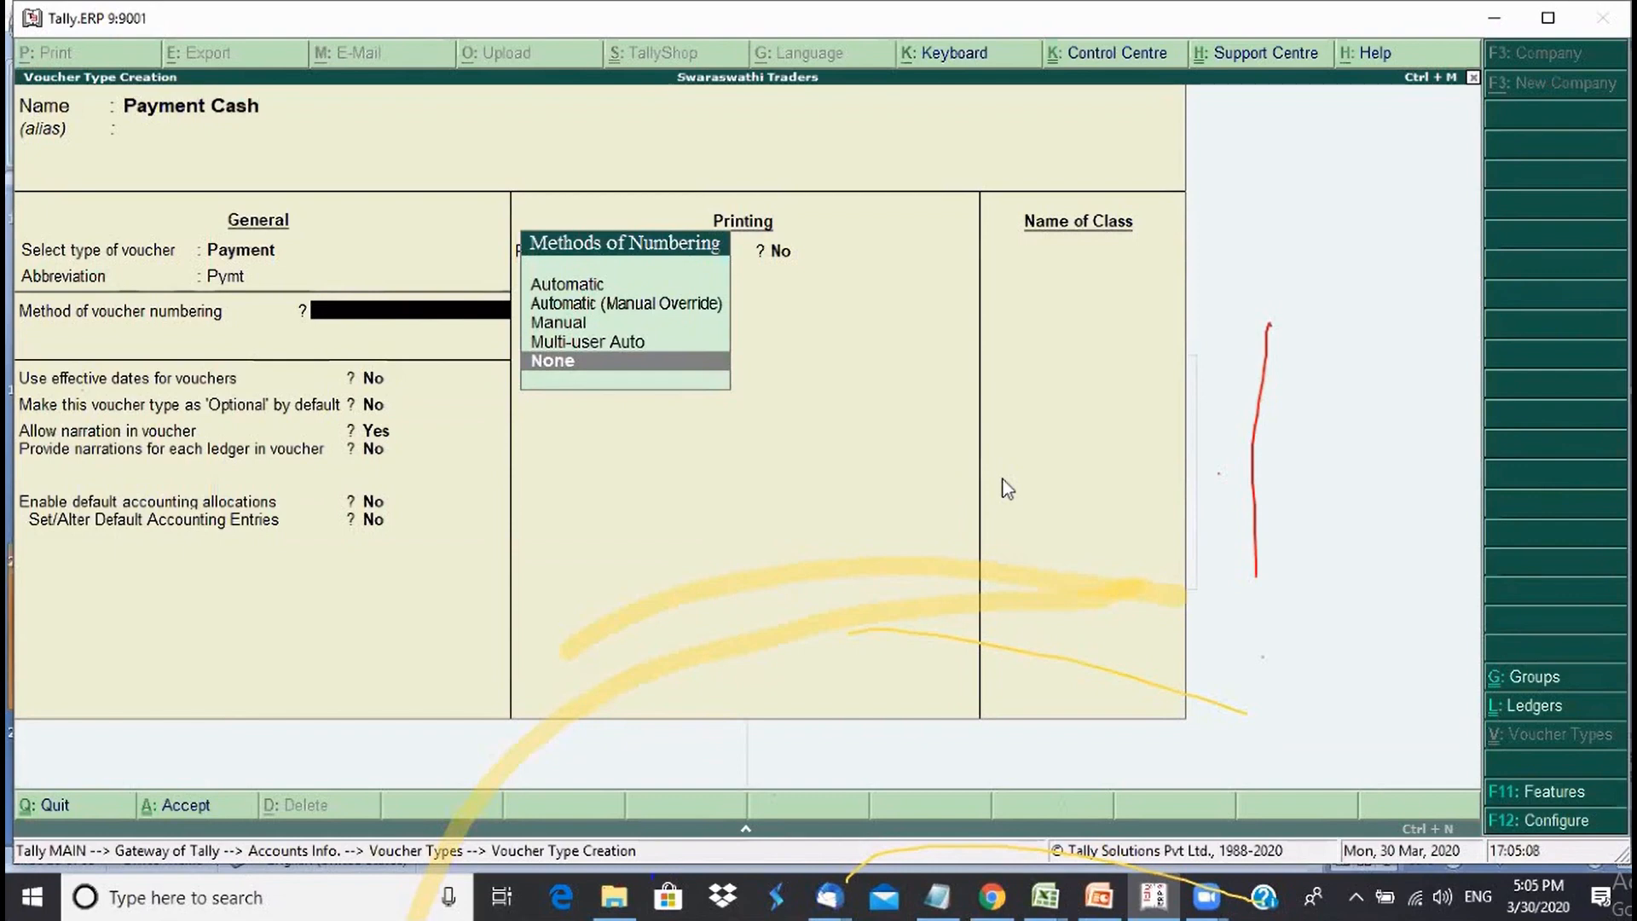
key("Up")
key("Up")
key("Up")
key("Up")
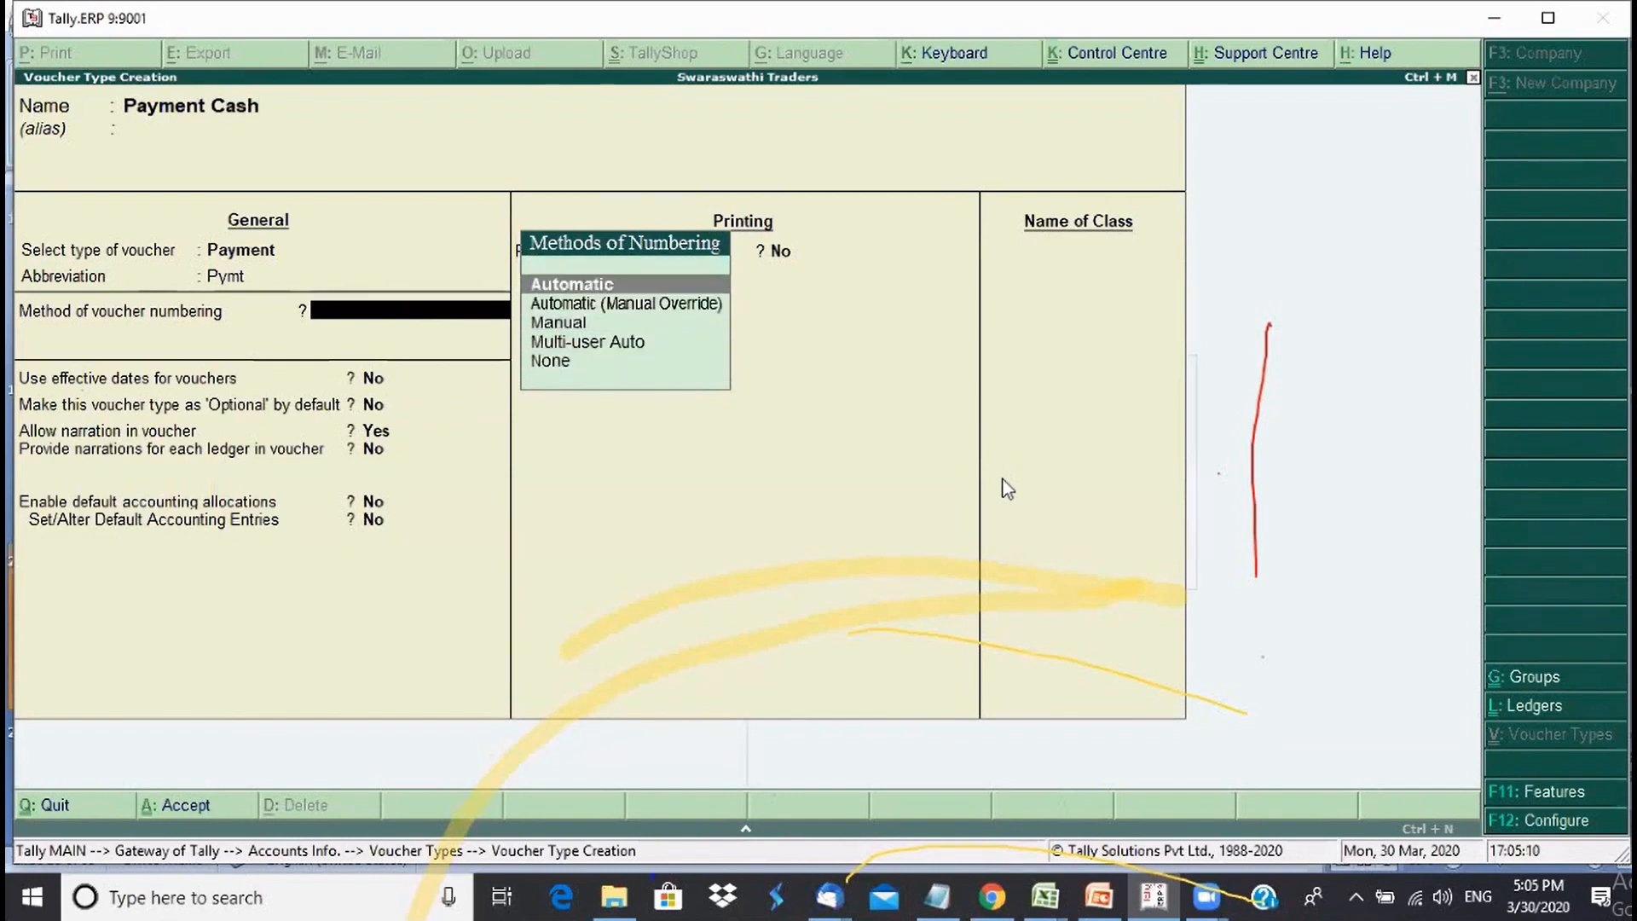
key("Return")
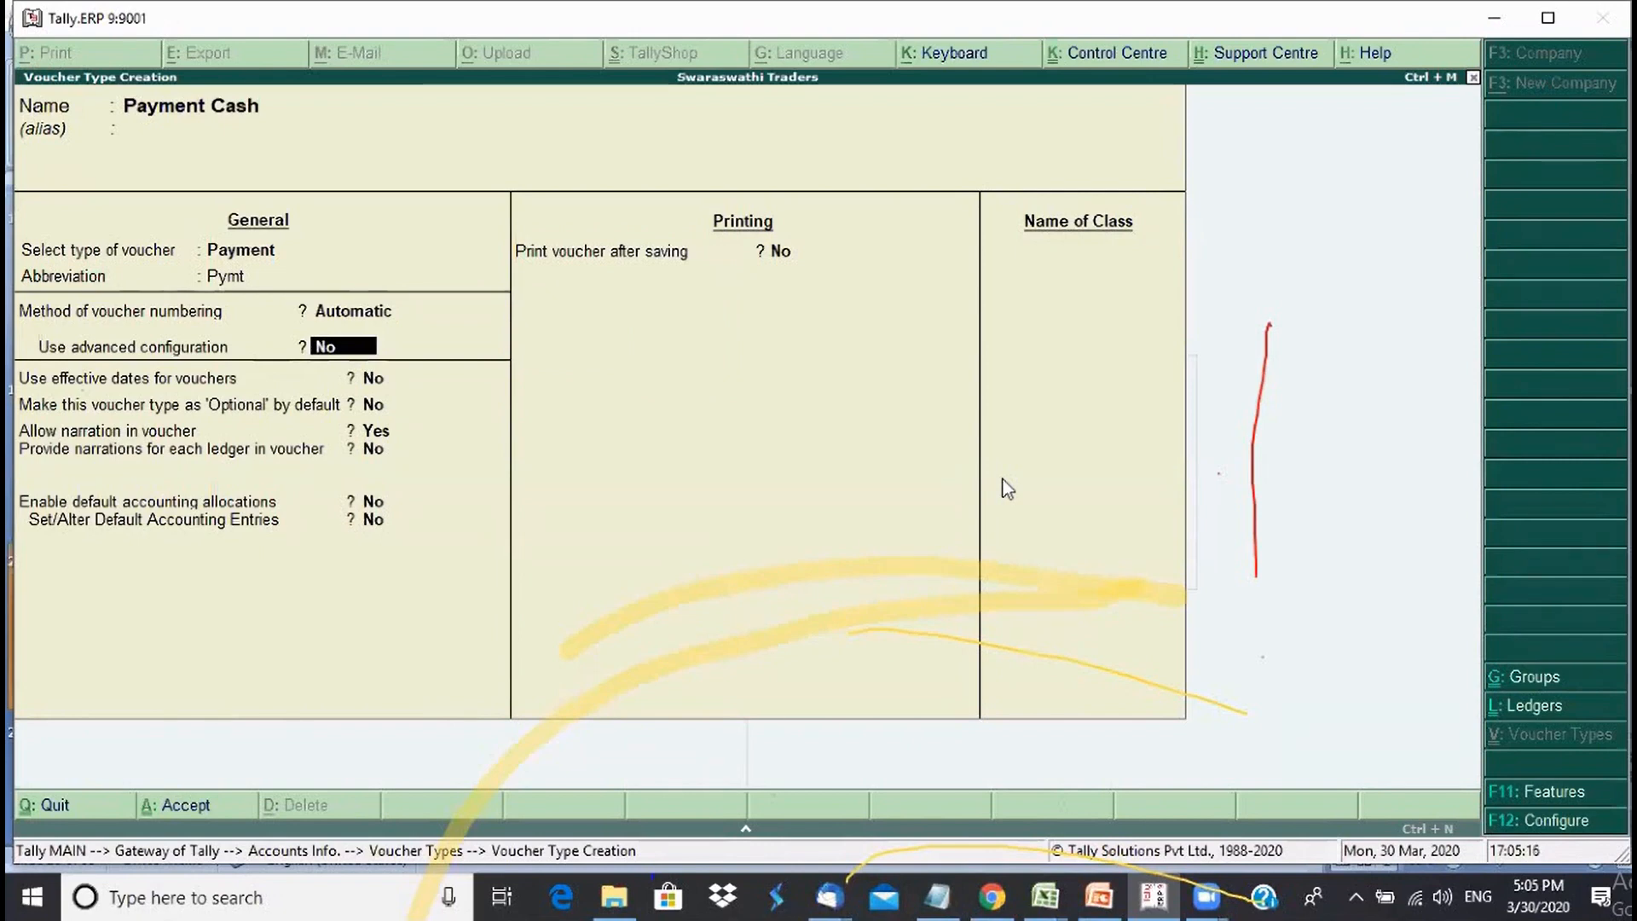
- Leave the remaining options at their defaults, save Payment Cash, and quit the creation screen
key("Return")
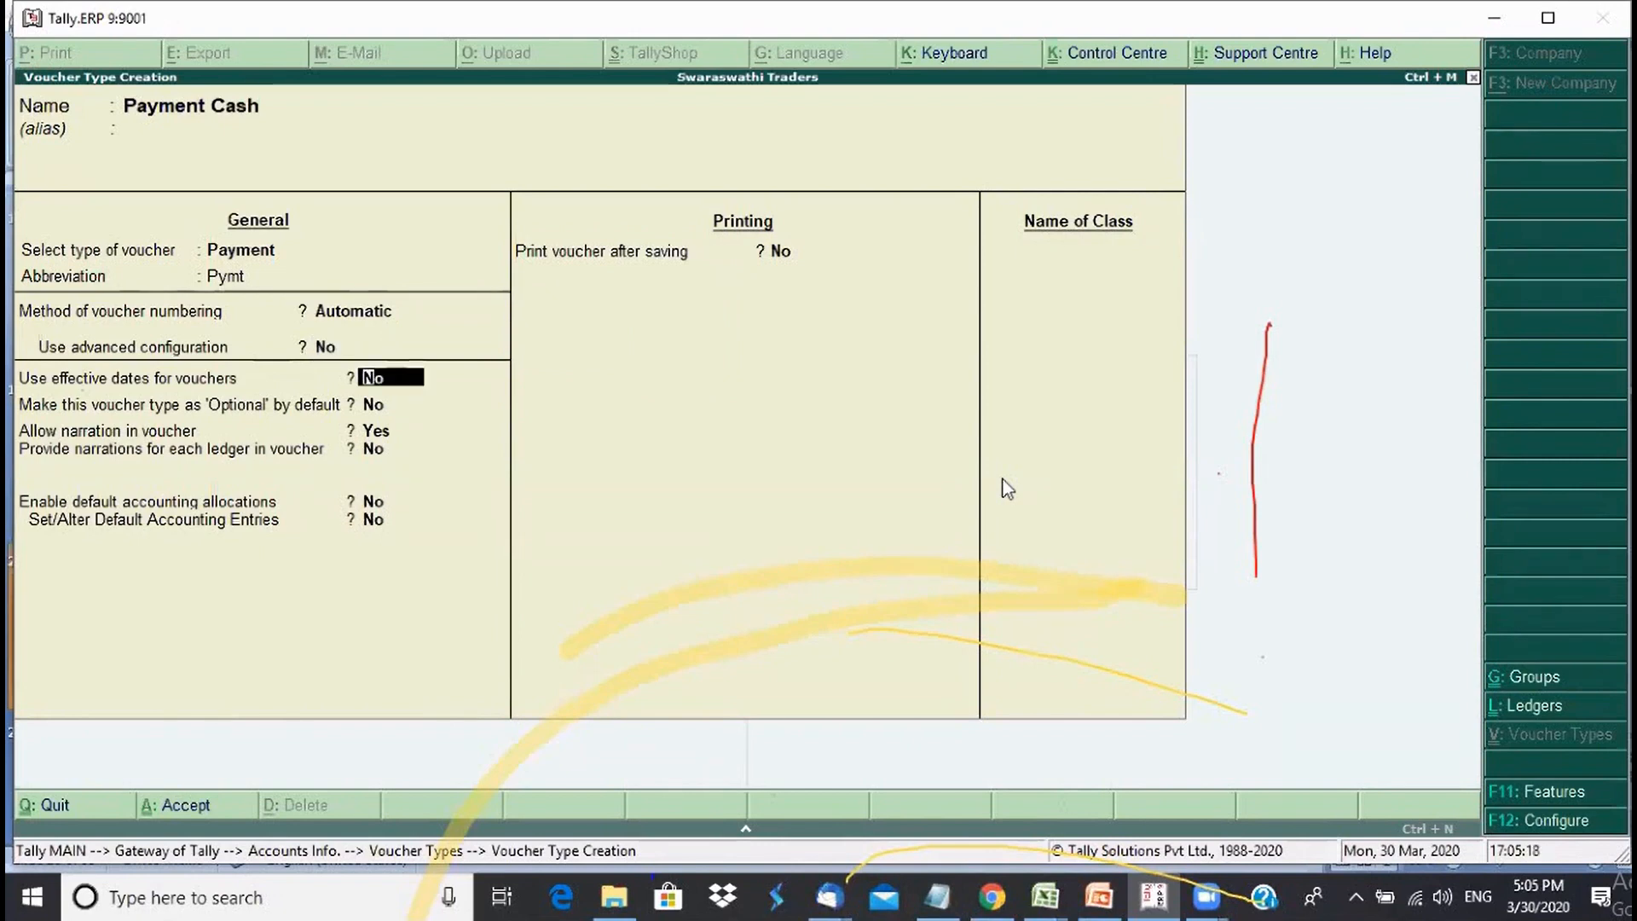
key("Return")
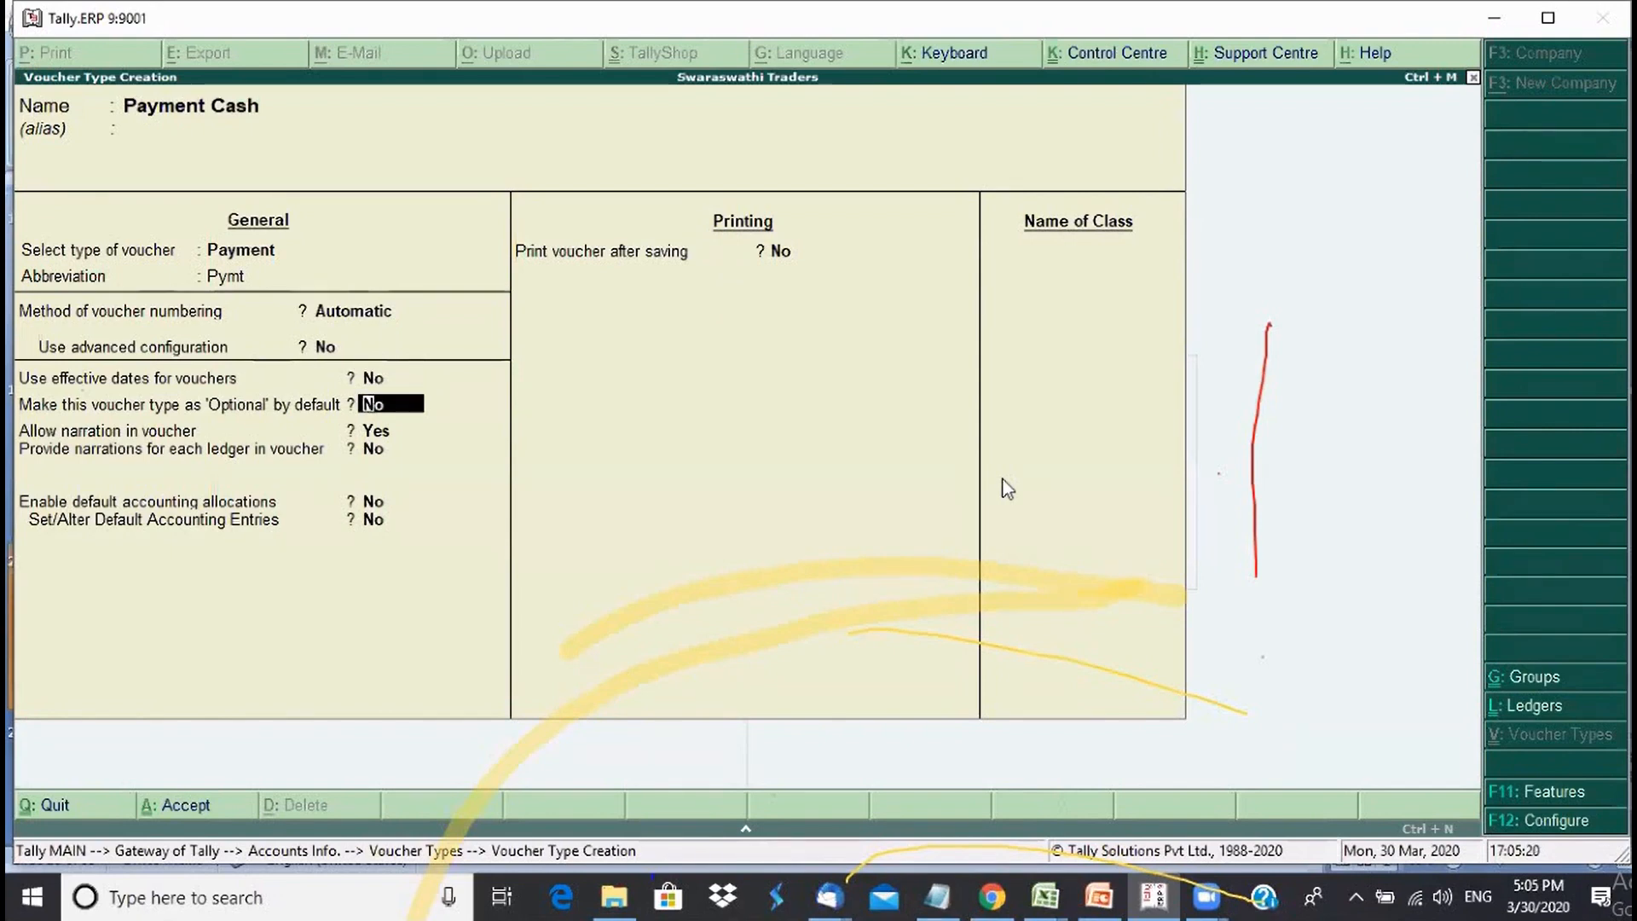
key("Return")
key("Return")
key("Return")
key("Return")
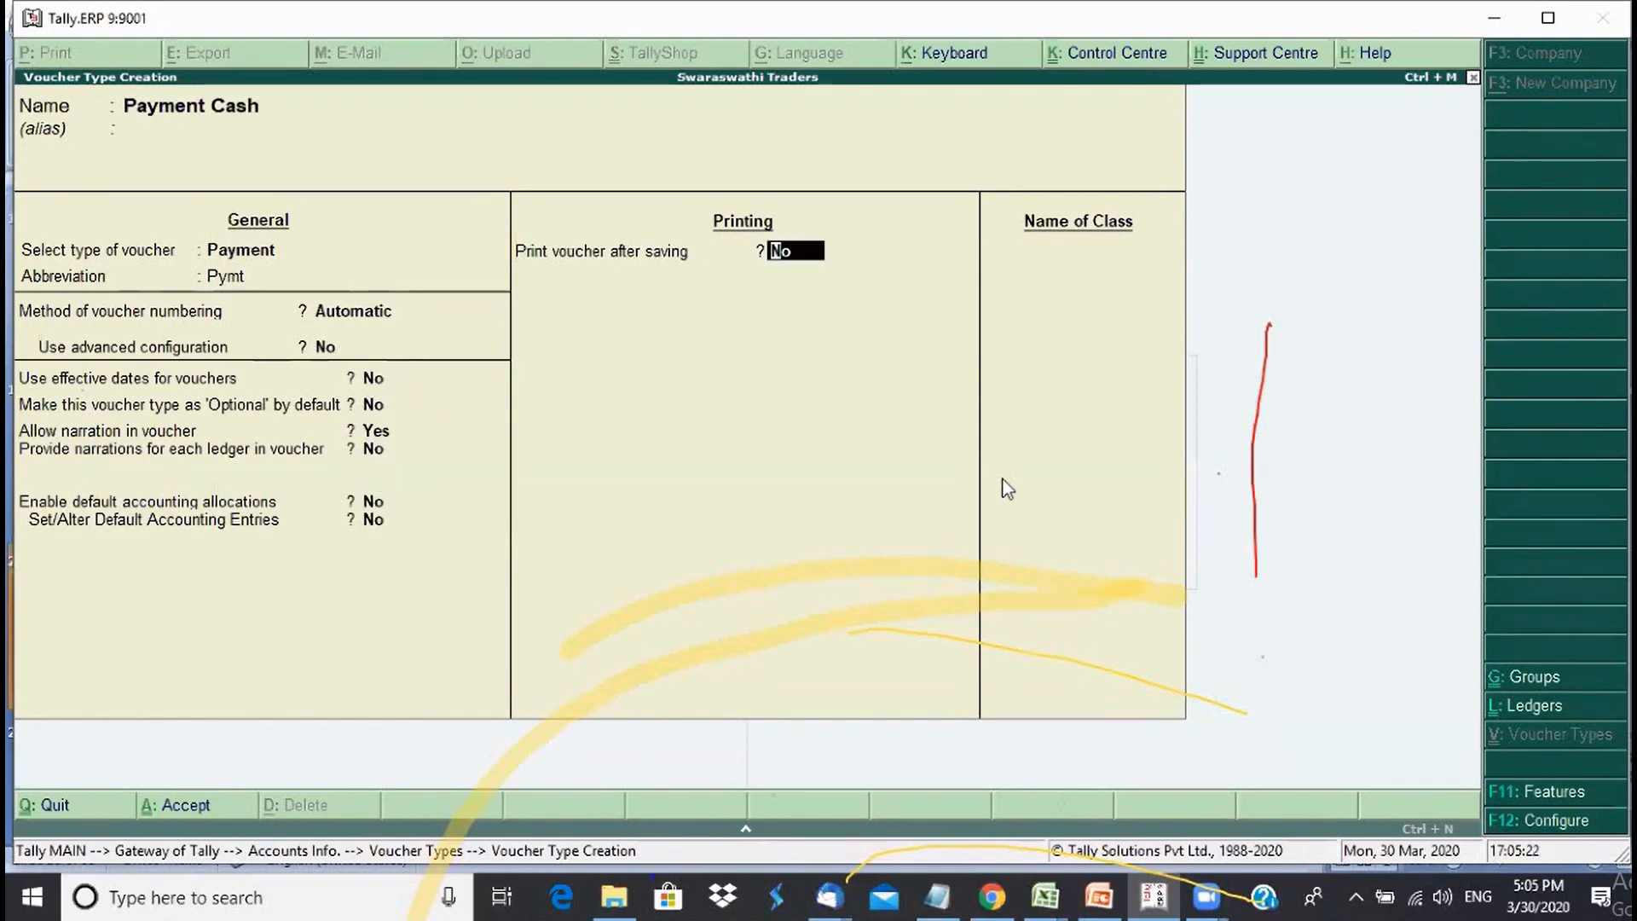
key("Return")
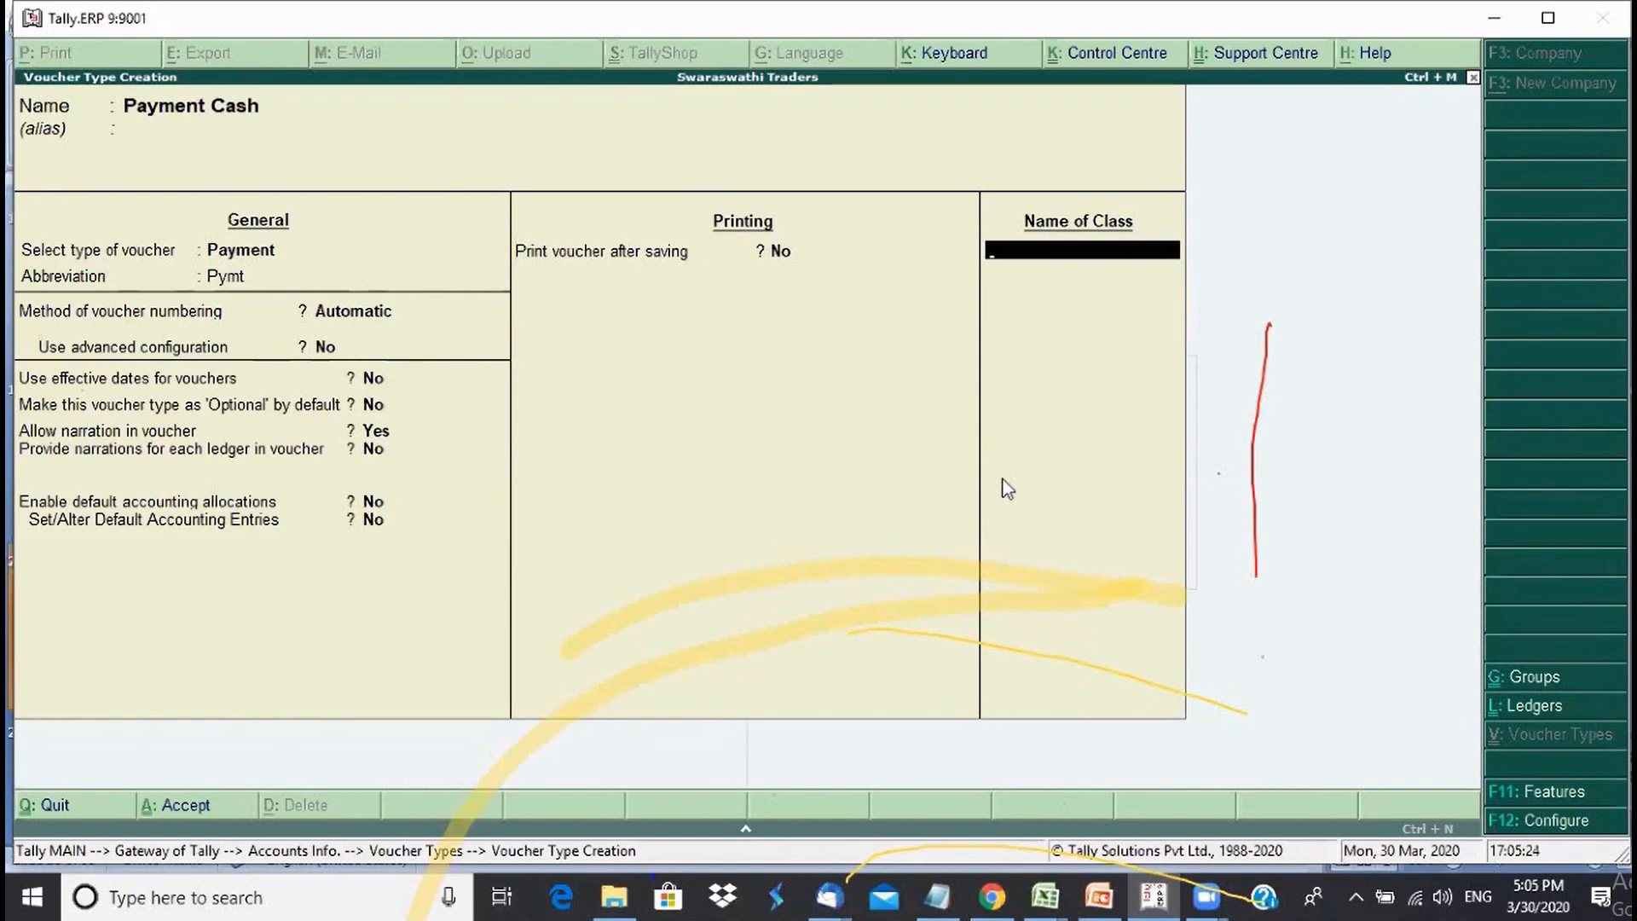
key("Return")
key("y")
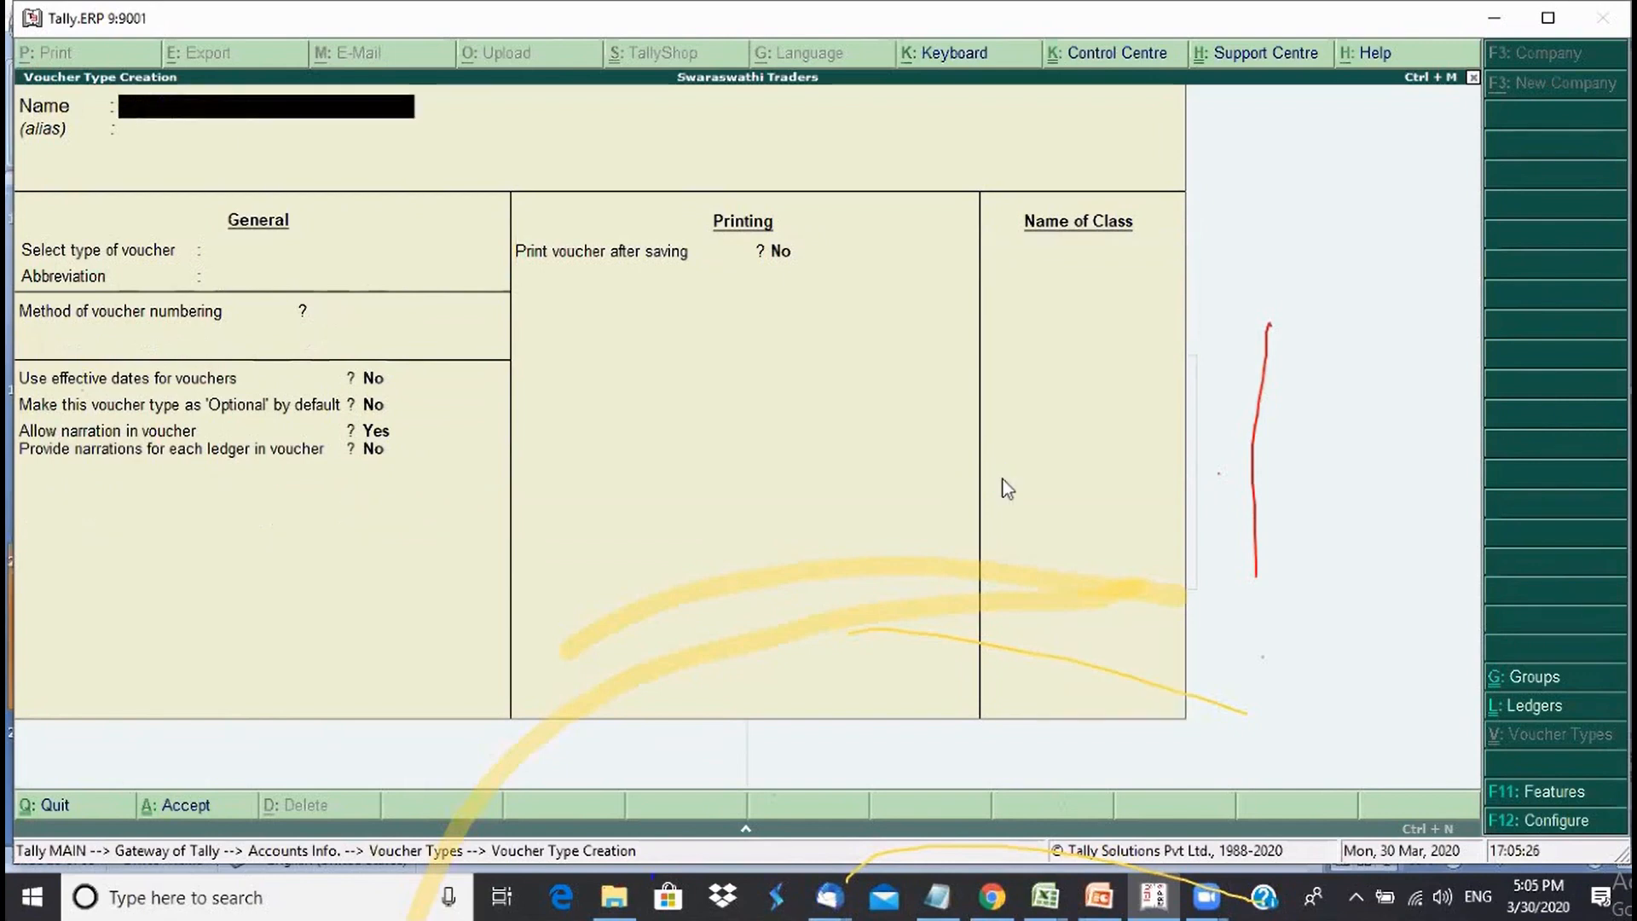
key("Escape")
key("y")
- Display the voucher type list to confirm Payment Cash appears below Payment
key("Down")
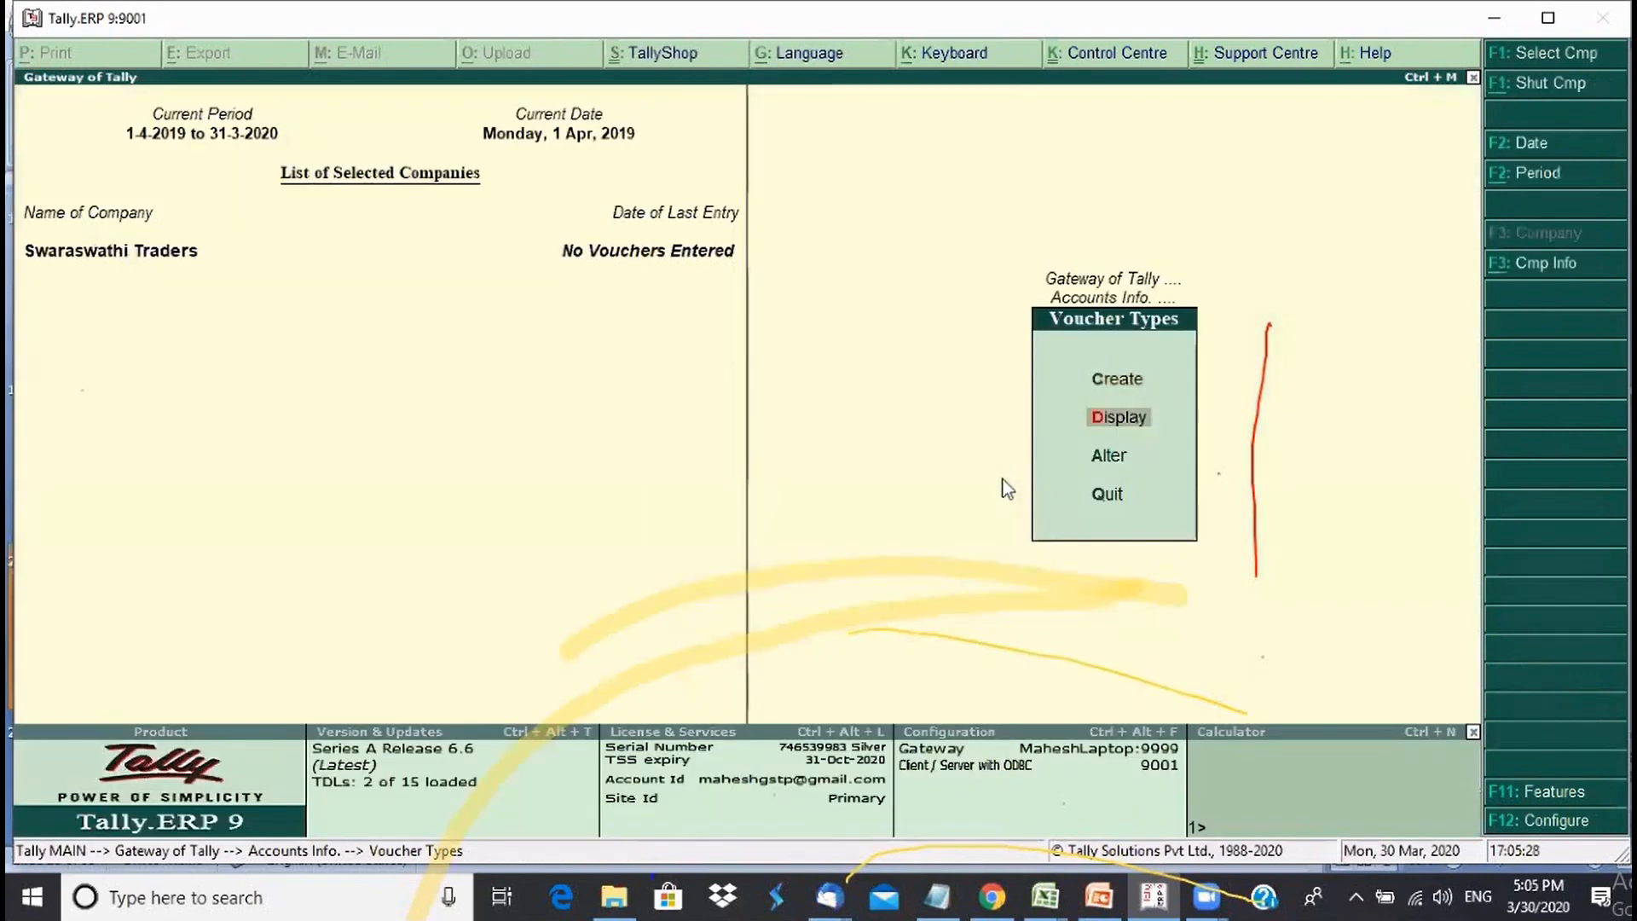
key("Return")
key("Down")
key("Down")
key("Down")
key("Down")
key("Down")
key("Down")
key("Down")
key("Down")
key("Down")
key("Down")
key("Down")
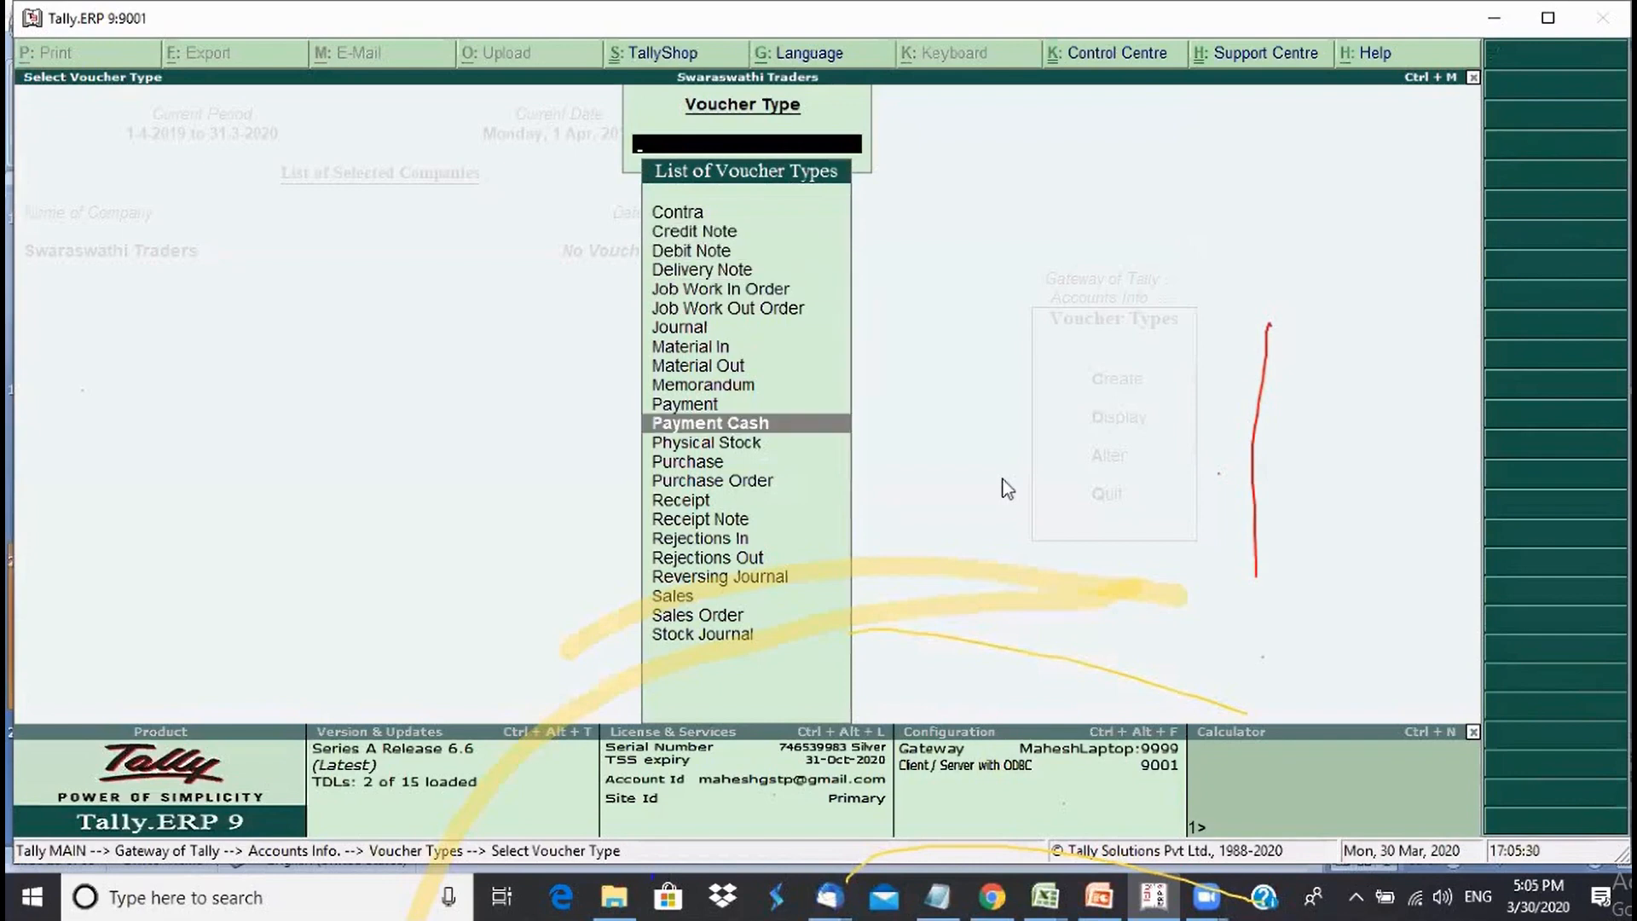
key("Up")
key("Down")
- Close the voucher type list and return to the Gateway of Tally
key("Up")
key("Up")
key("Down")
key("Down")
key("Up")
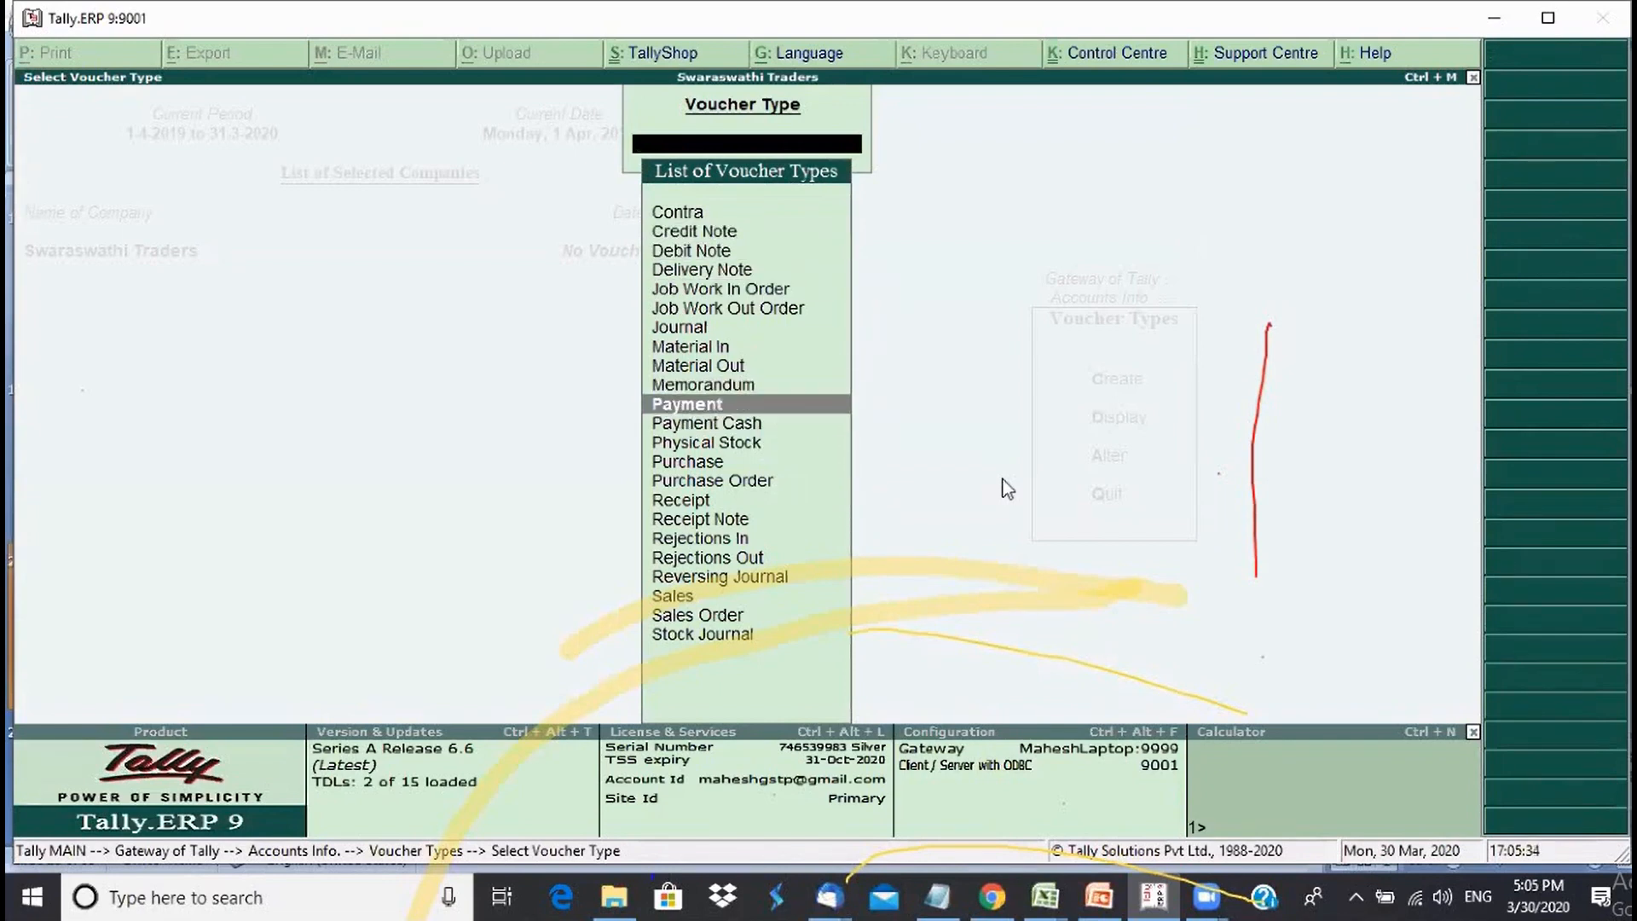
key("Down")
key("Up")
key("Escape")
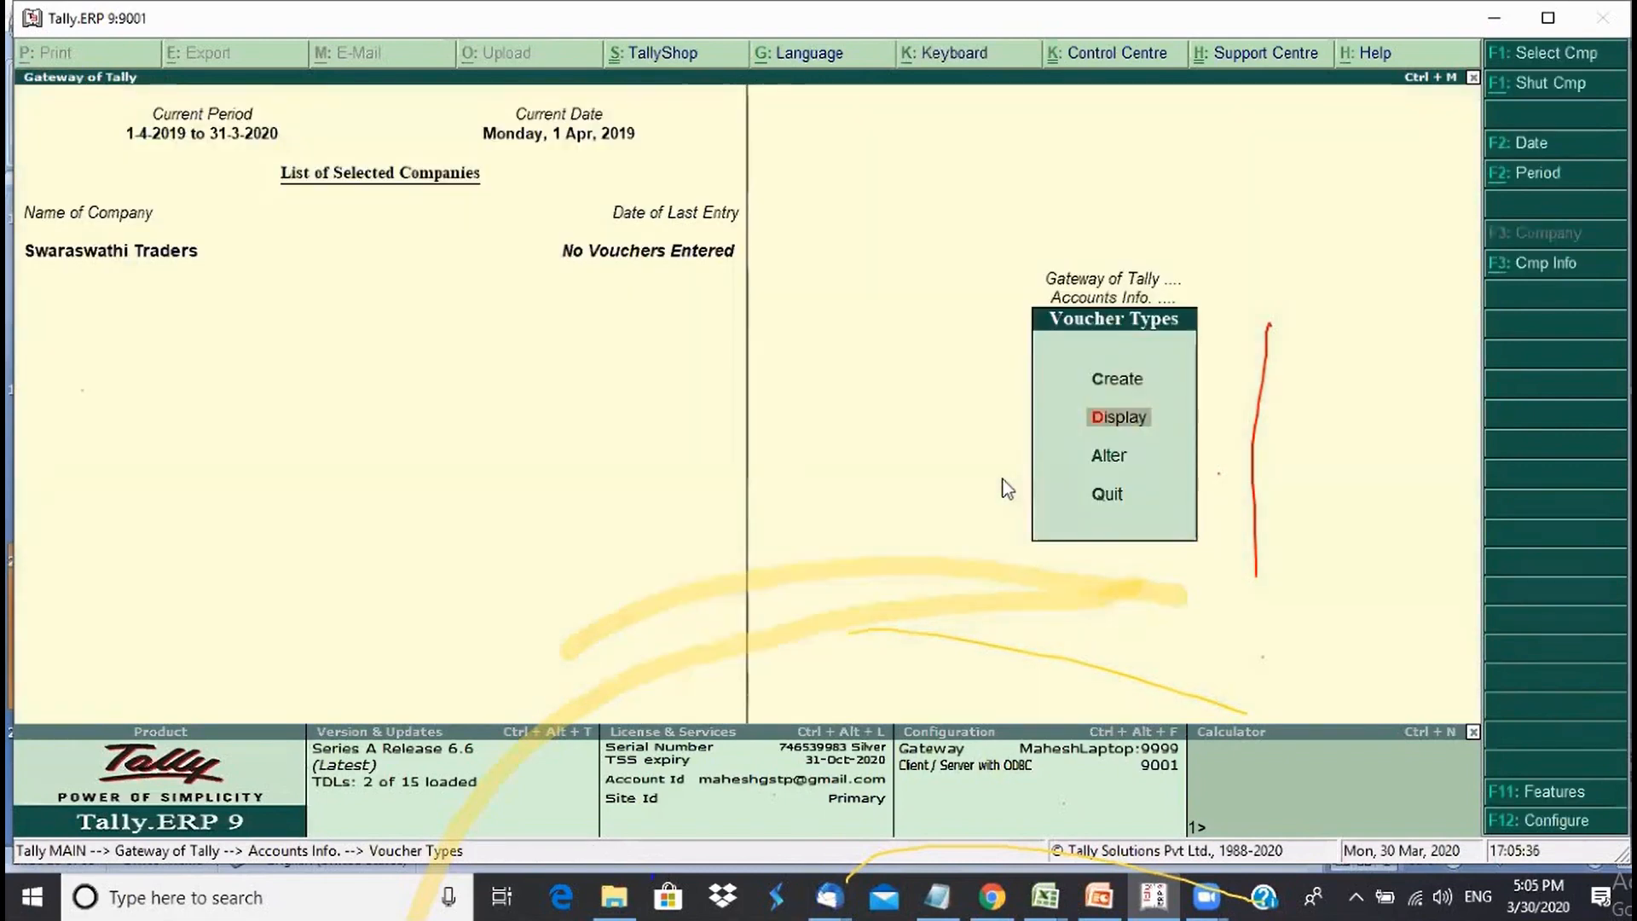
key("Escape")
key("Escape")
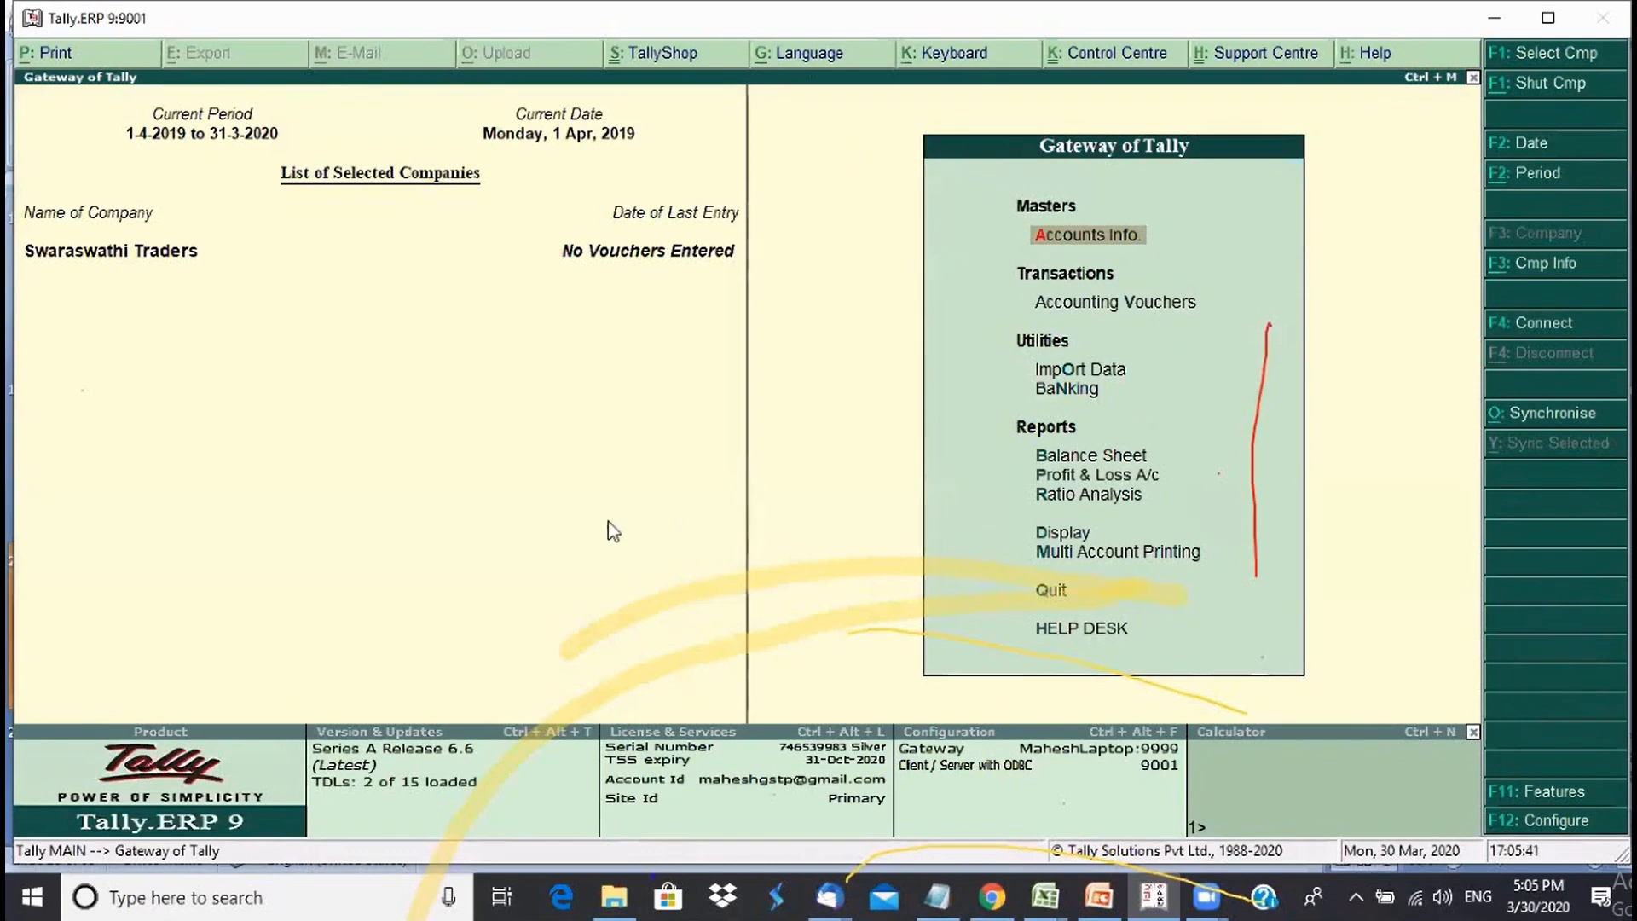
- Open the Voucher Types menu under Accounts Info
left_click(1079, 312)
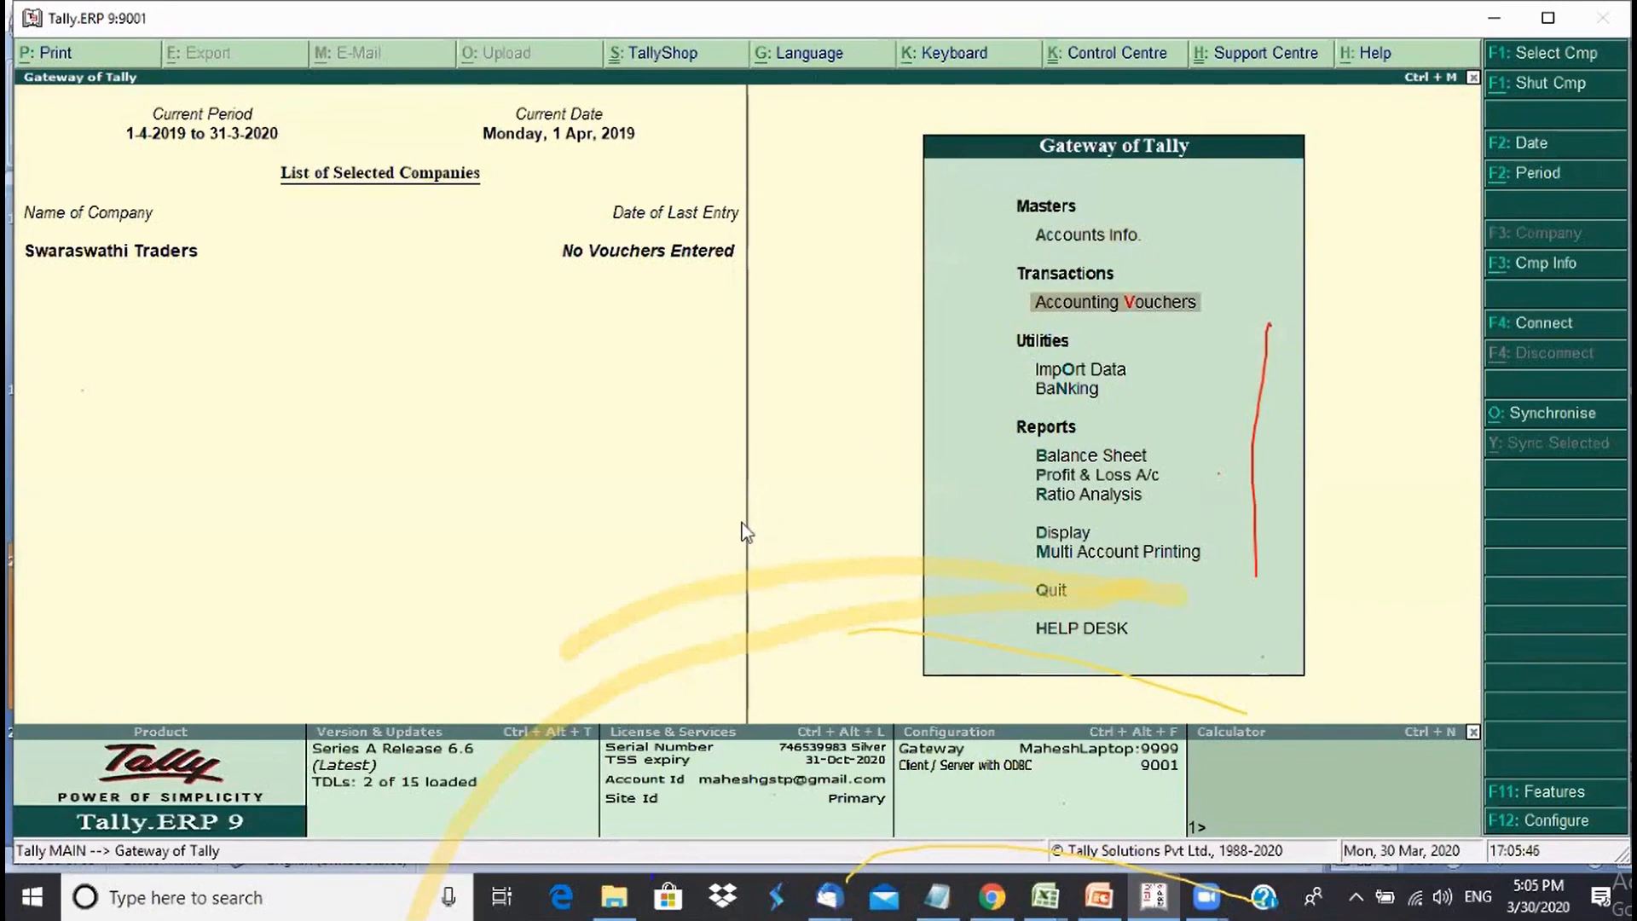
key("Up")
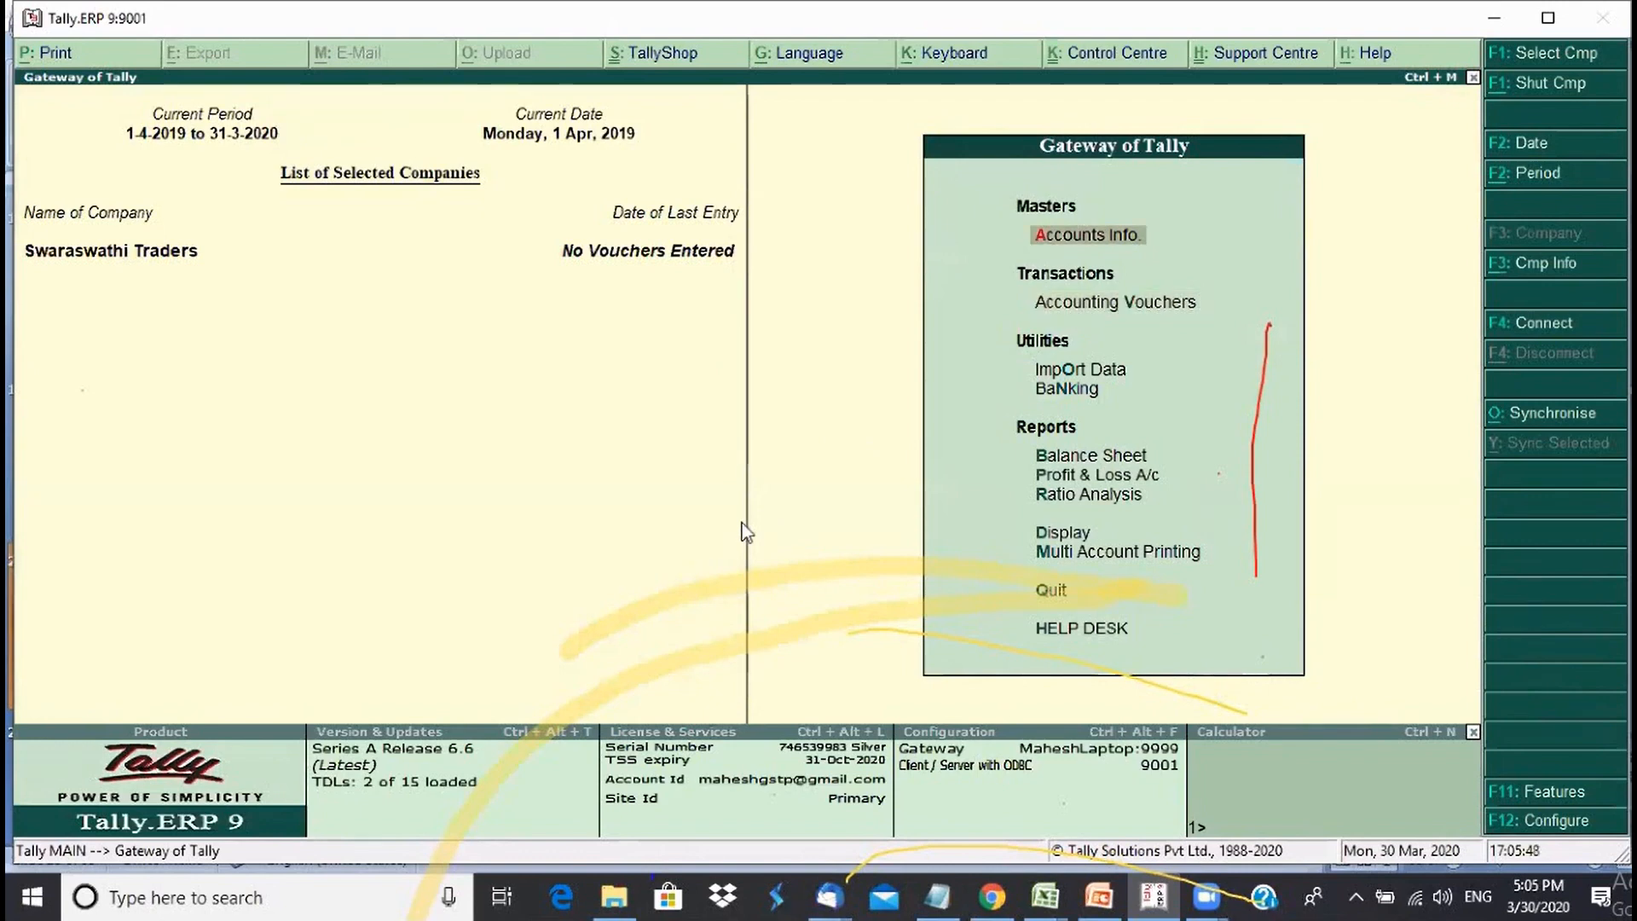
key("Return")
key("Down")
key("Down")
key("Return")
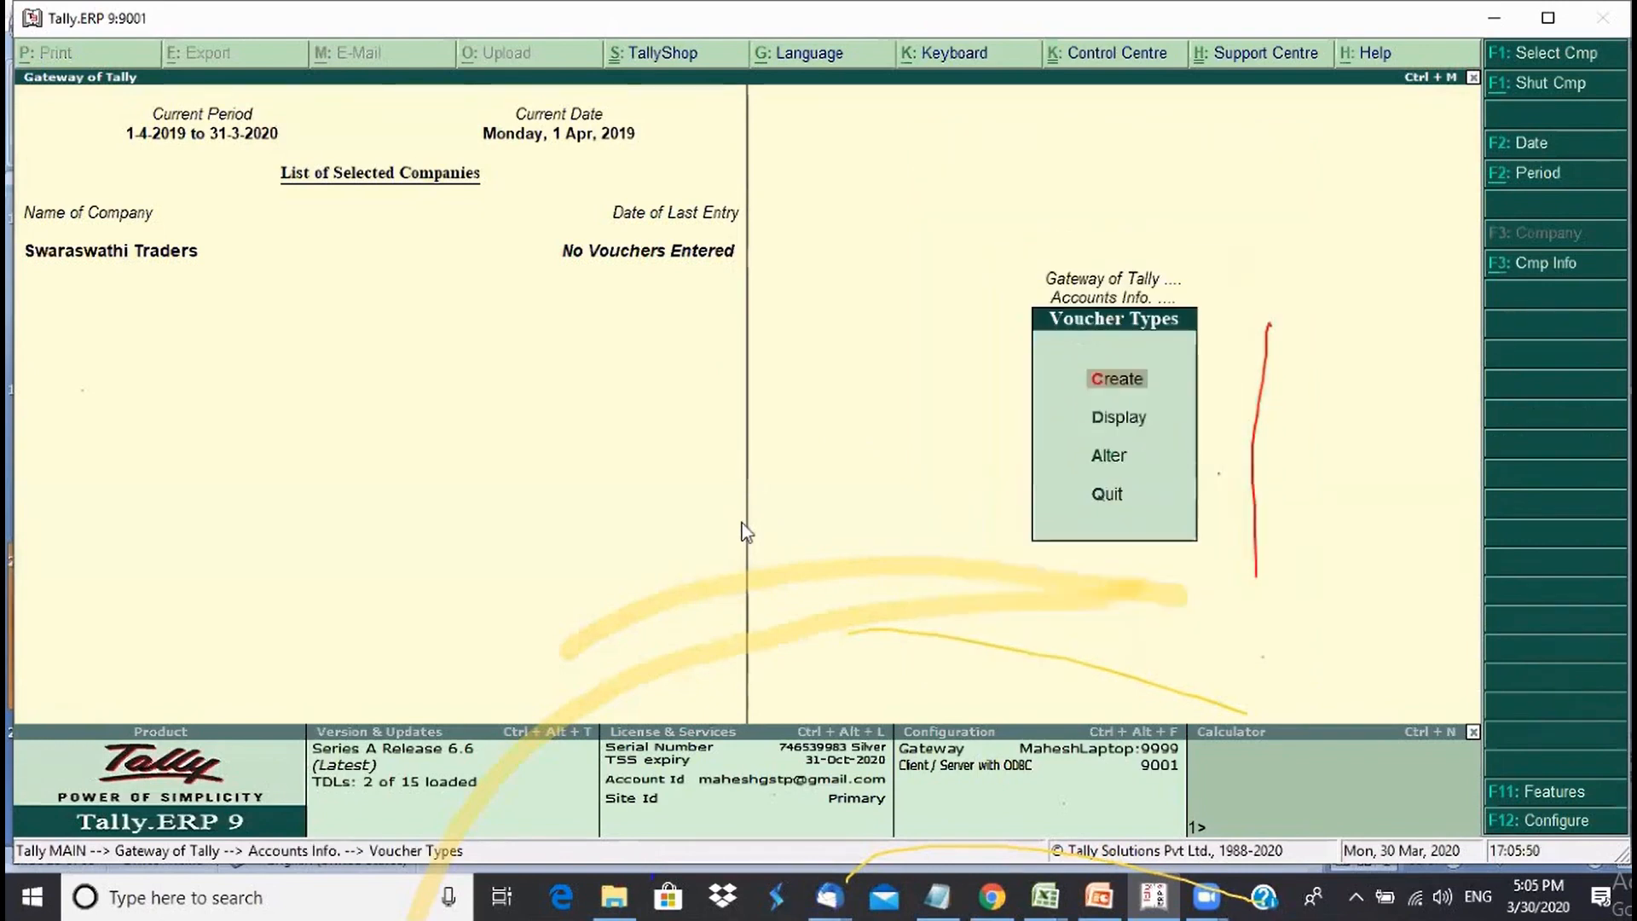
- Open Payment Cash for alteration and delete it, confirming Yes
key("Down")
key("Down")
key("Return")
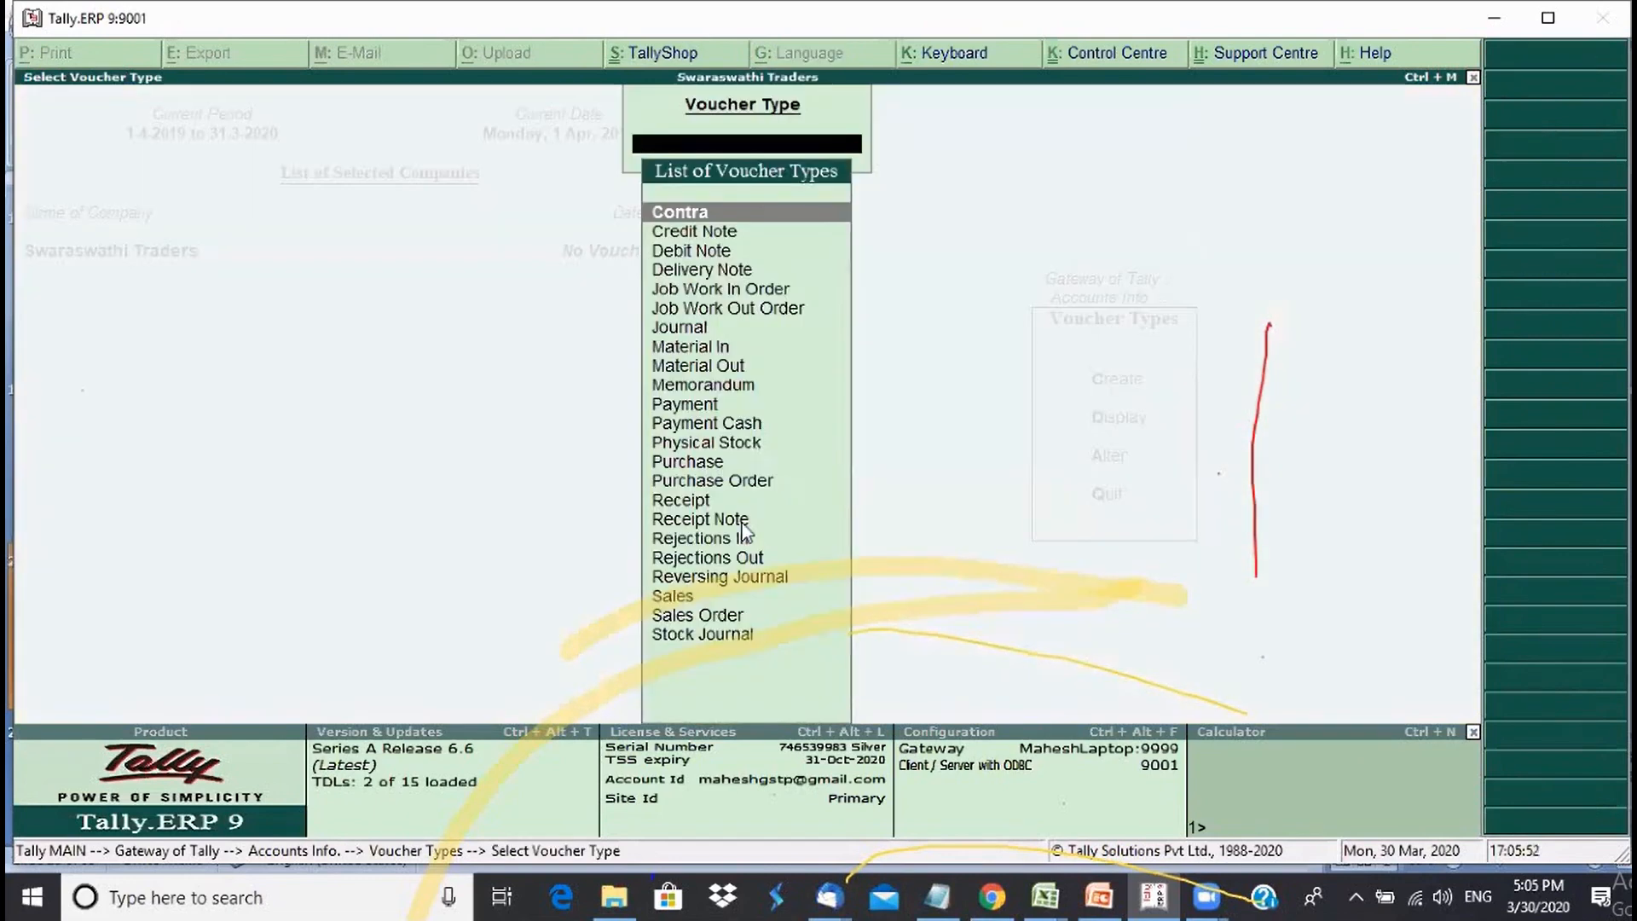
type("Pa")
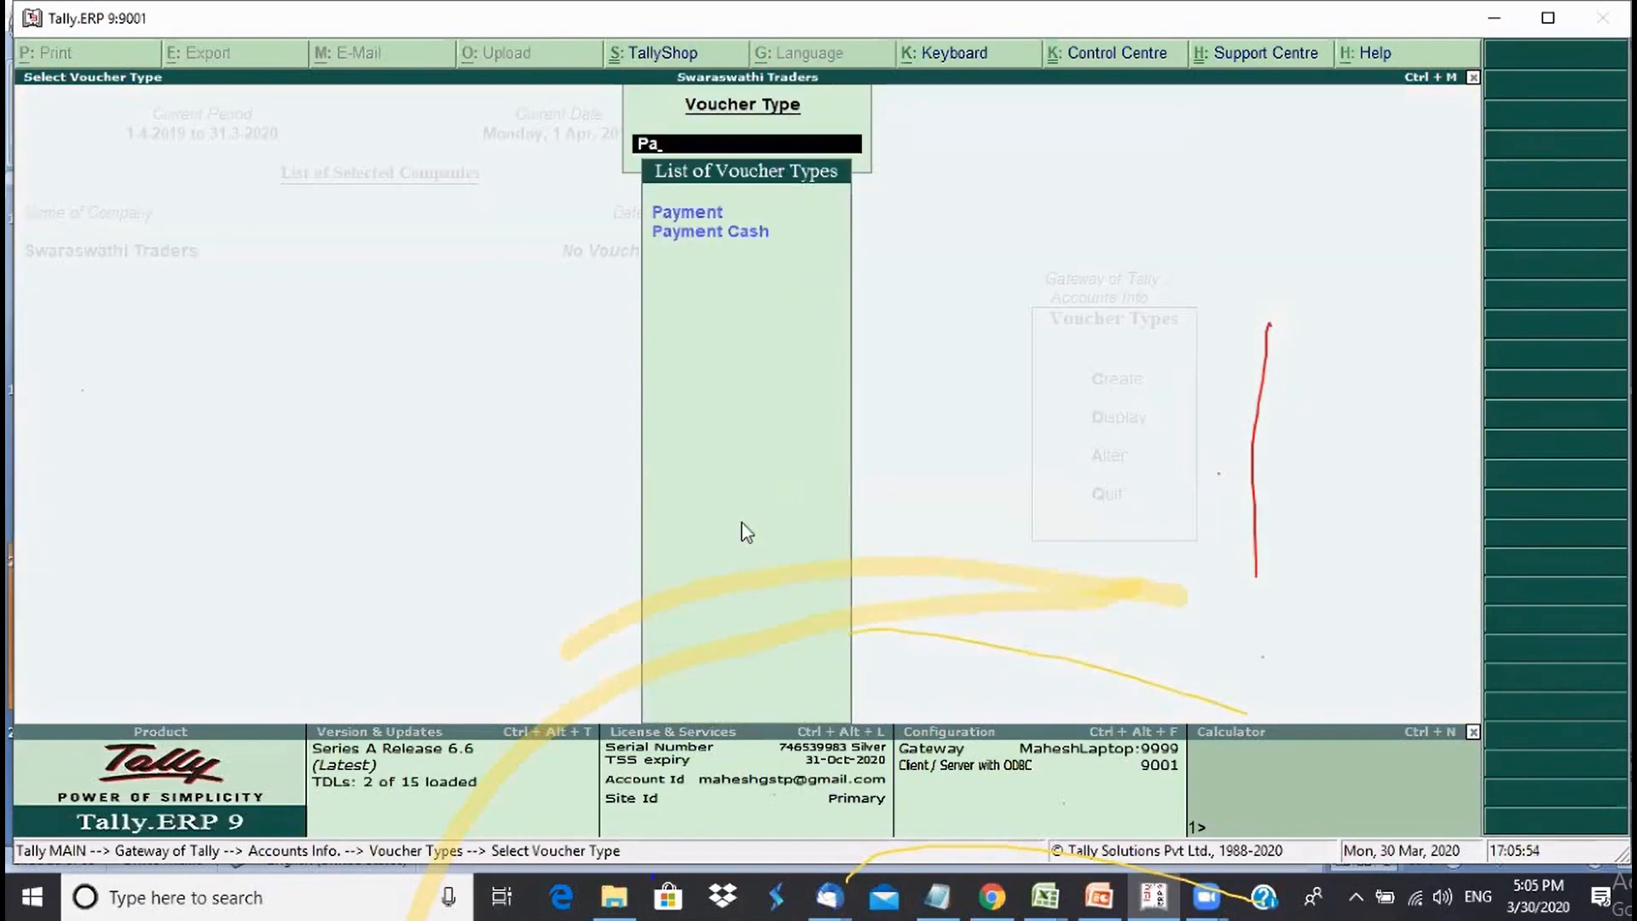
key("Down")
key("Return")
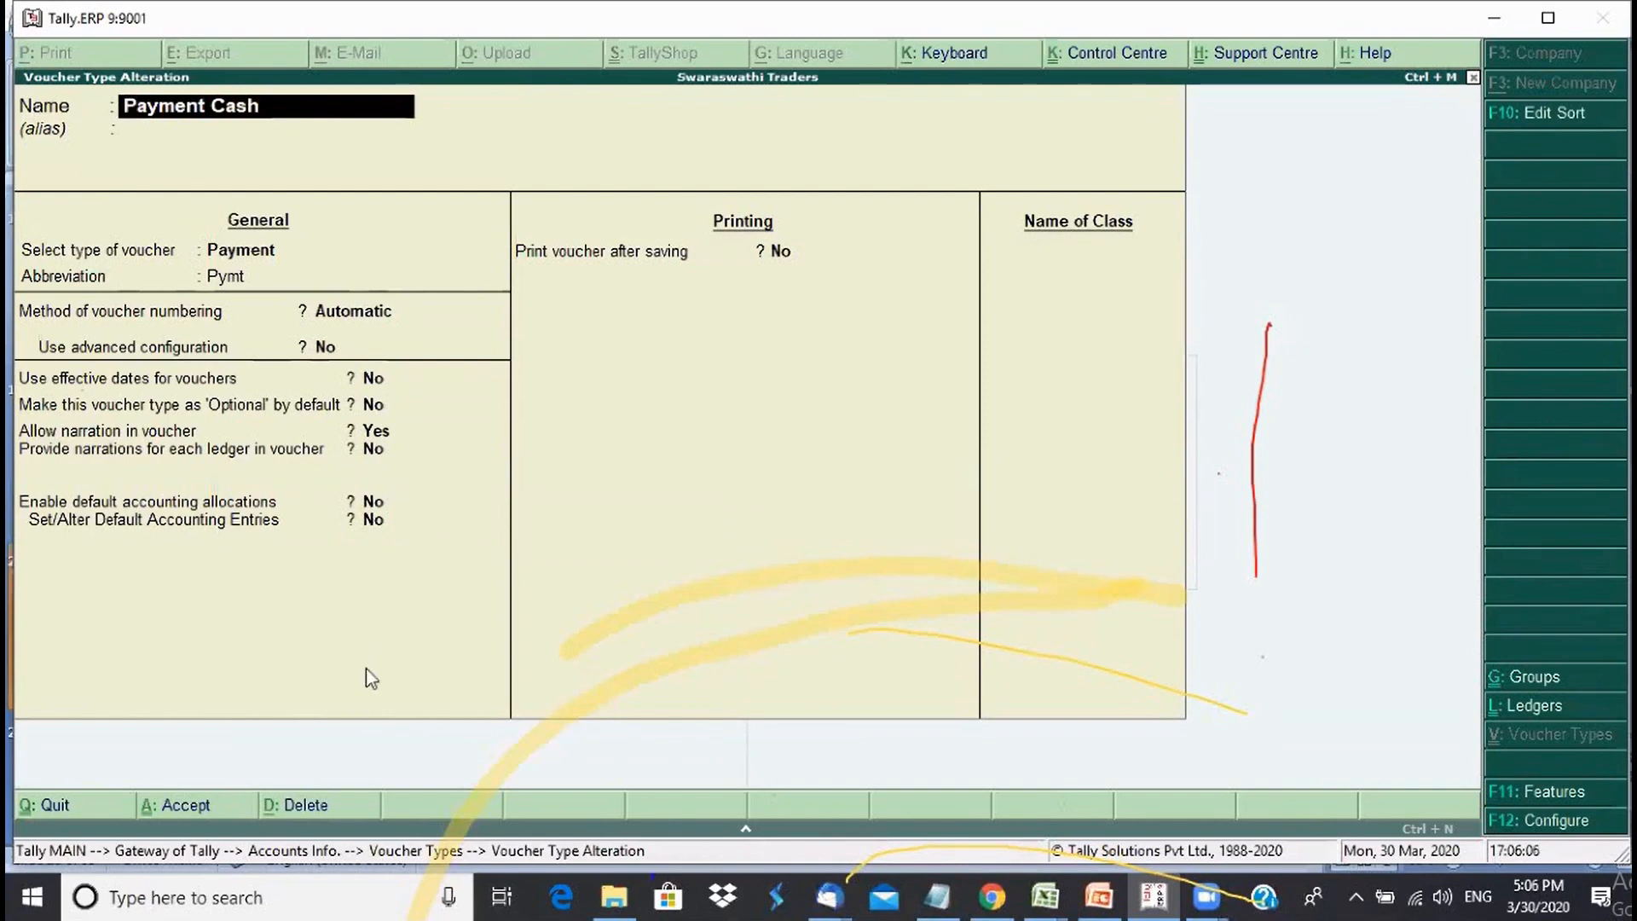
left_click(311, 806)
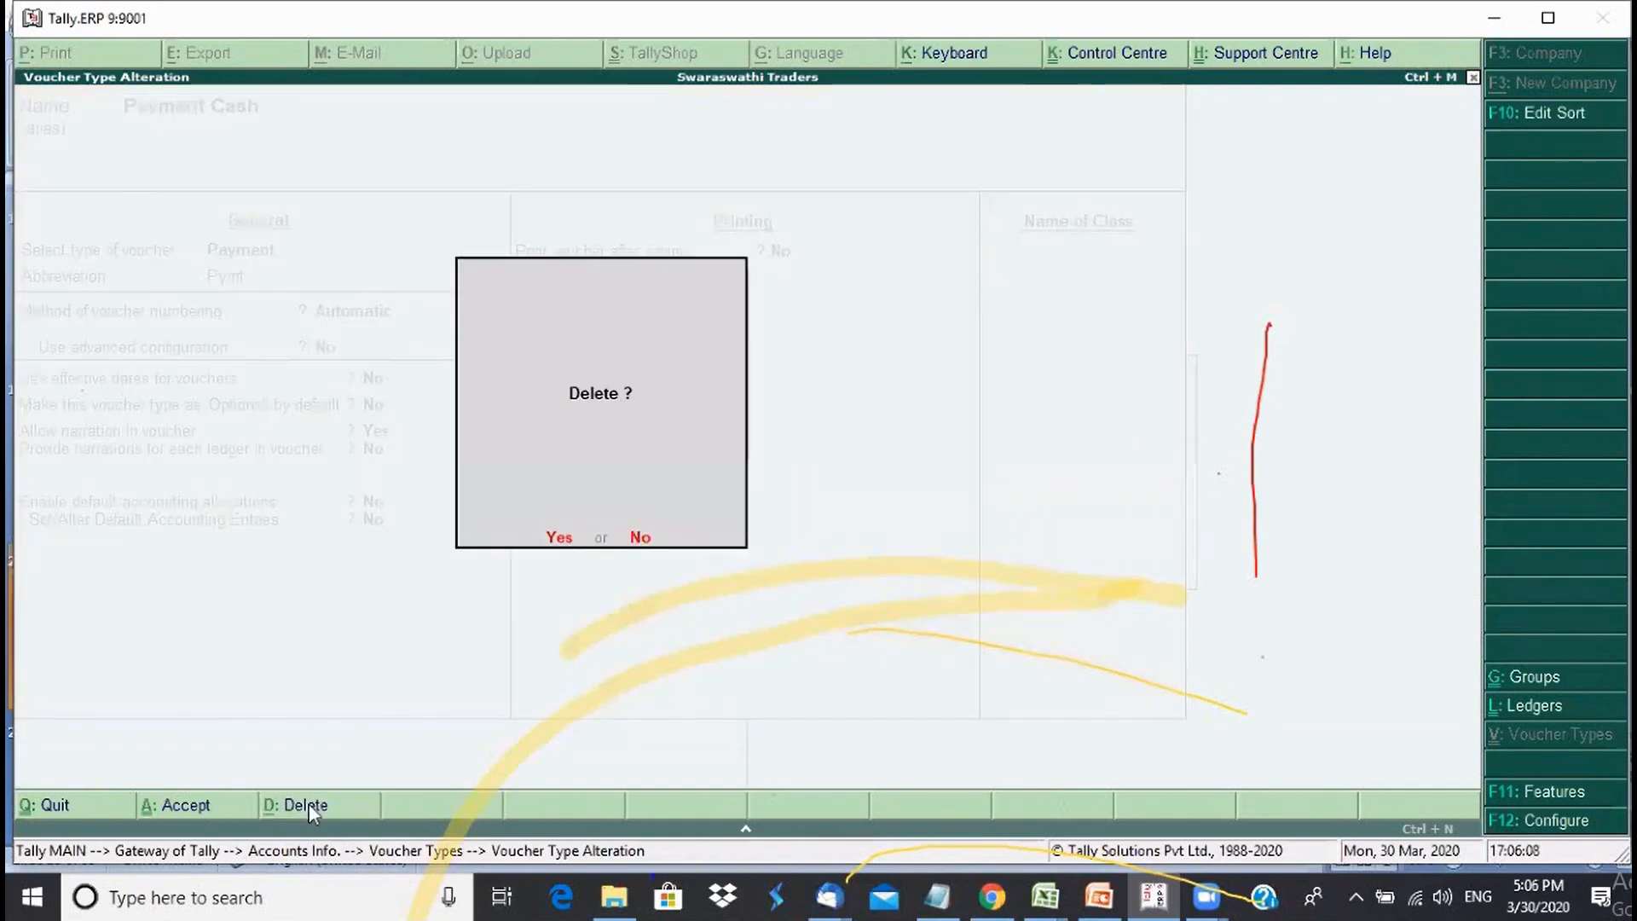
left_click(565, 540)
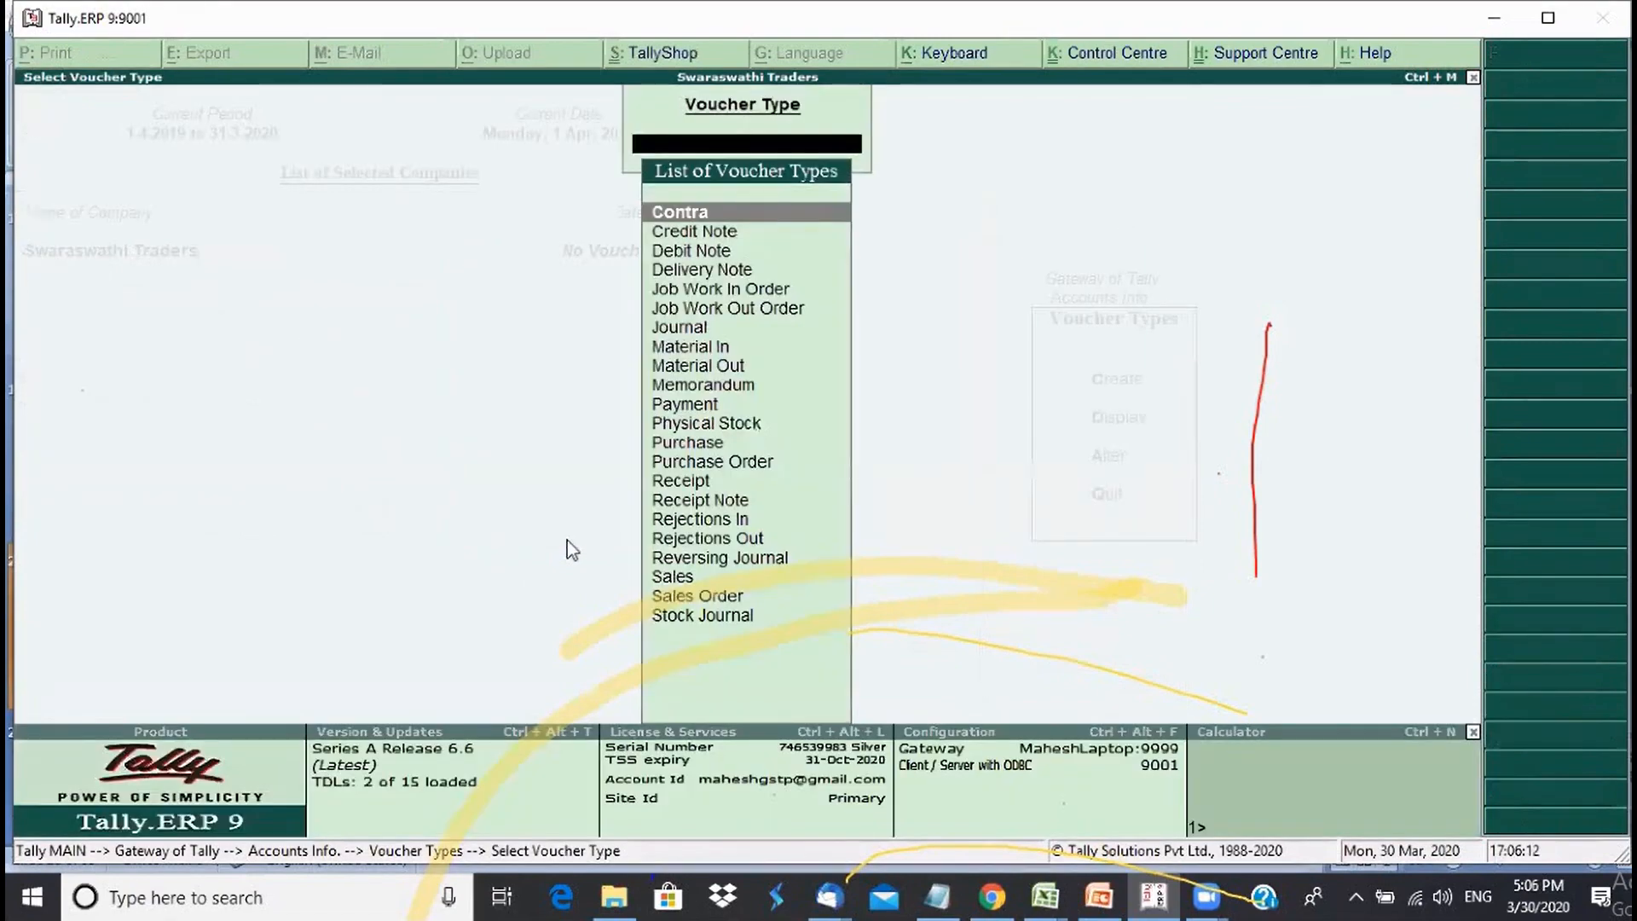
- Back out to Accounts Info and browse the Groups, Ledgers and Voucher Types menus
key("Escape")
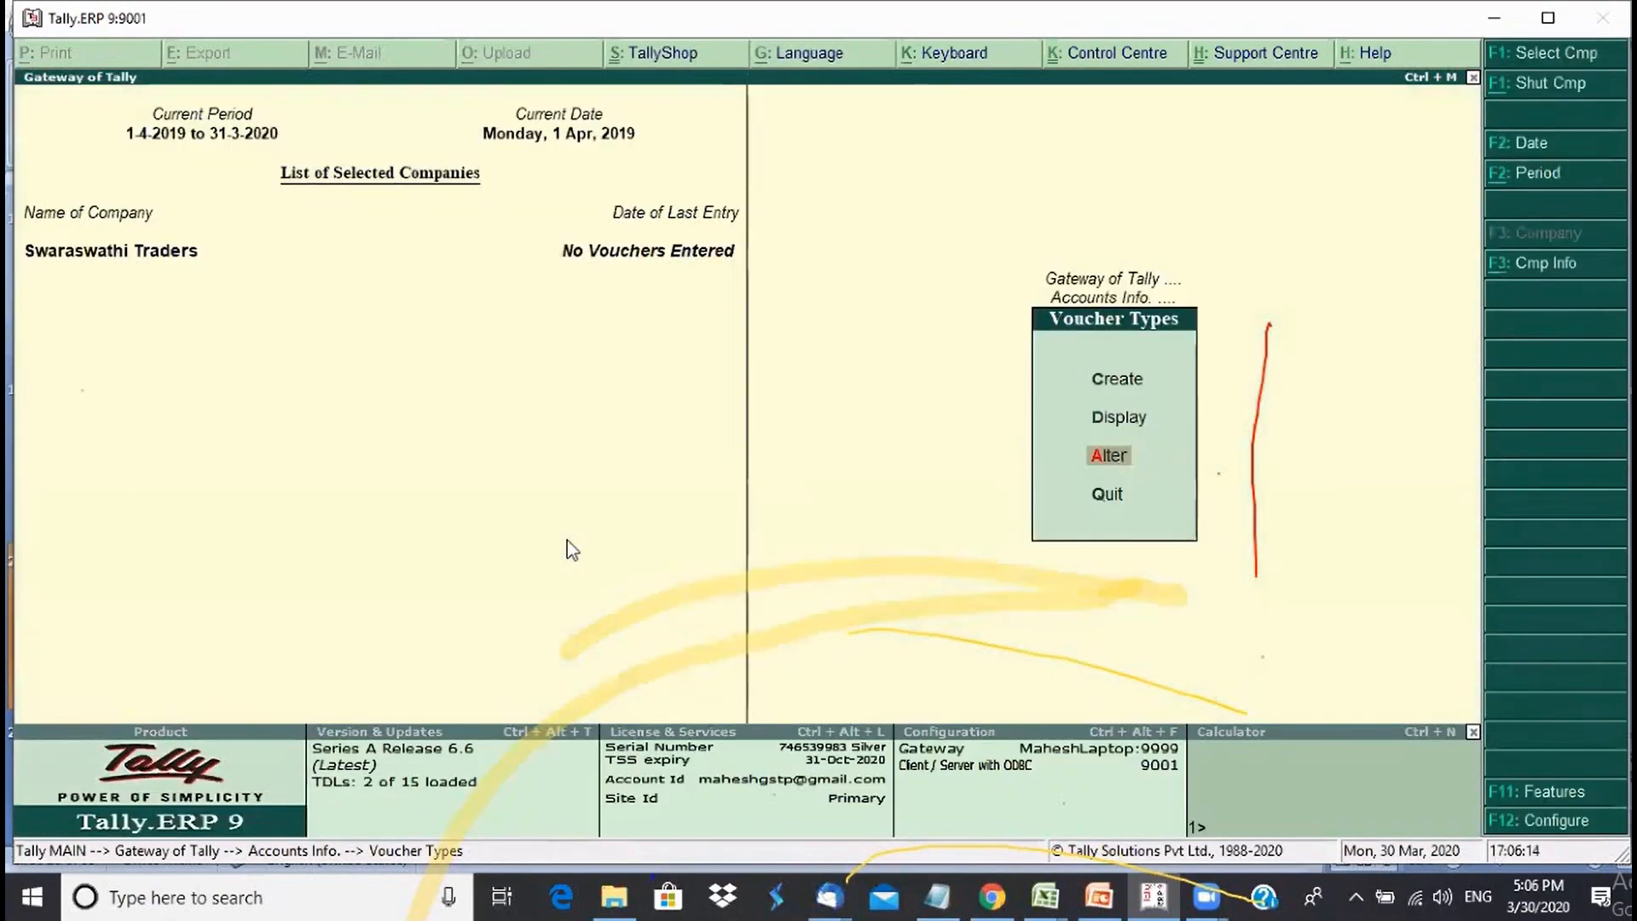
key("Escape")
key("Up")
key("Up")
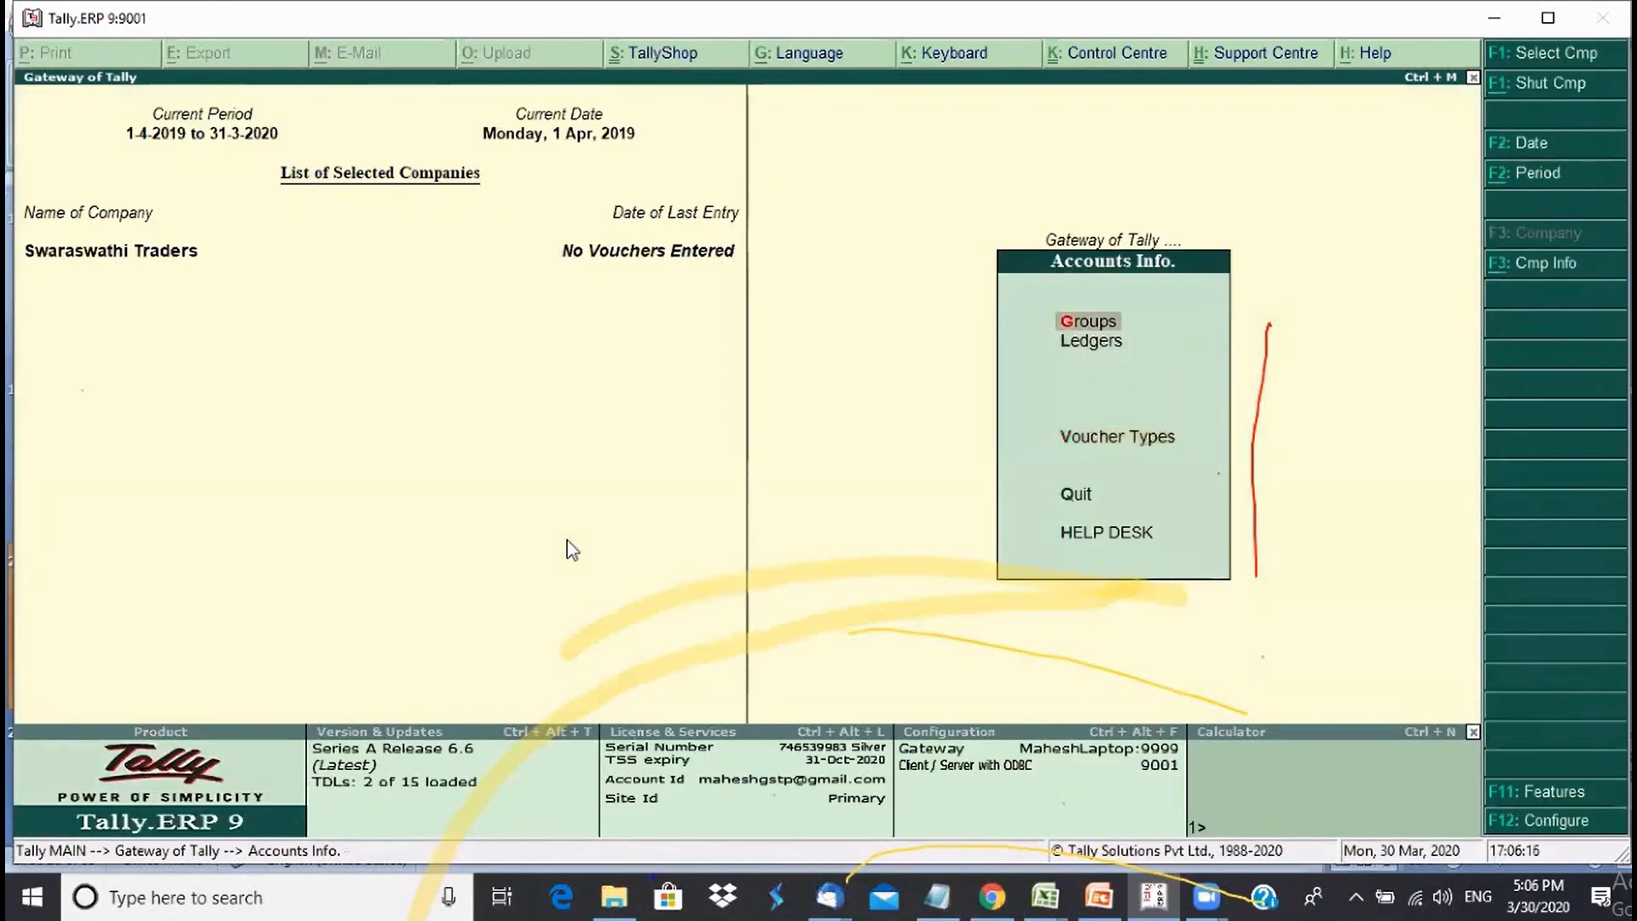
key("Return")
key("Down")
key("Down")
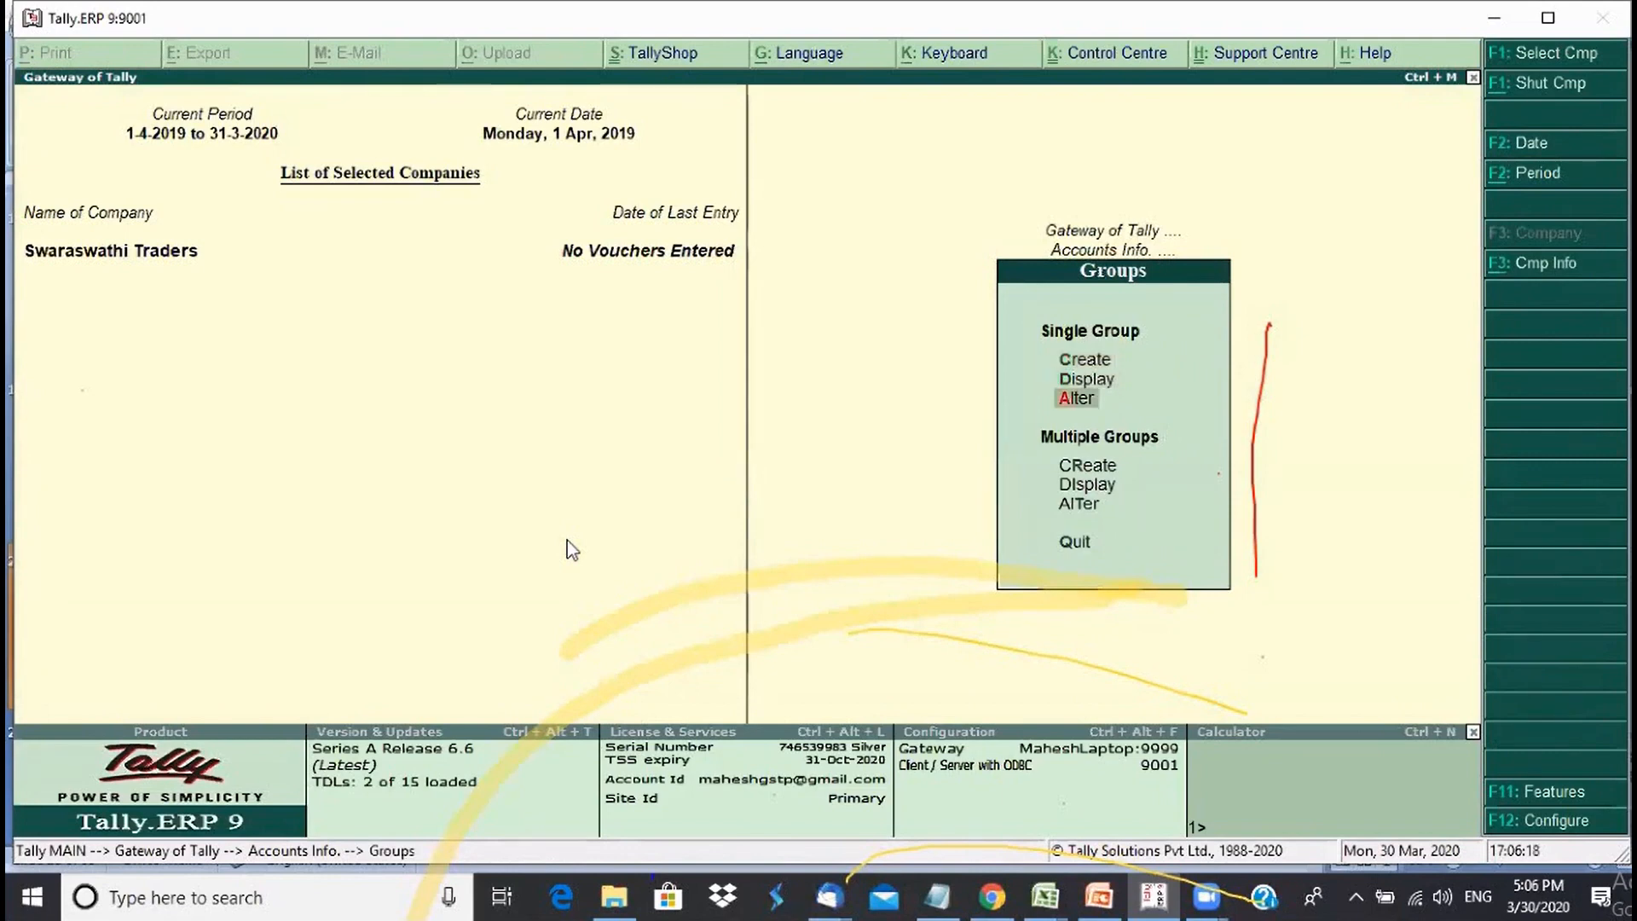
key("Escape")
key("Down")
key("Return")
key("Down")
key("Down")
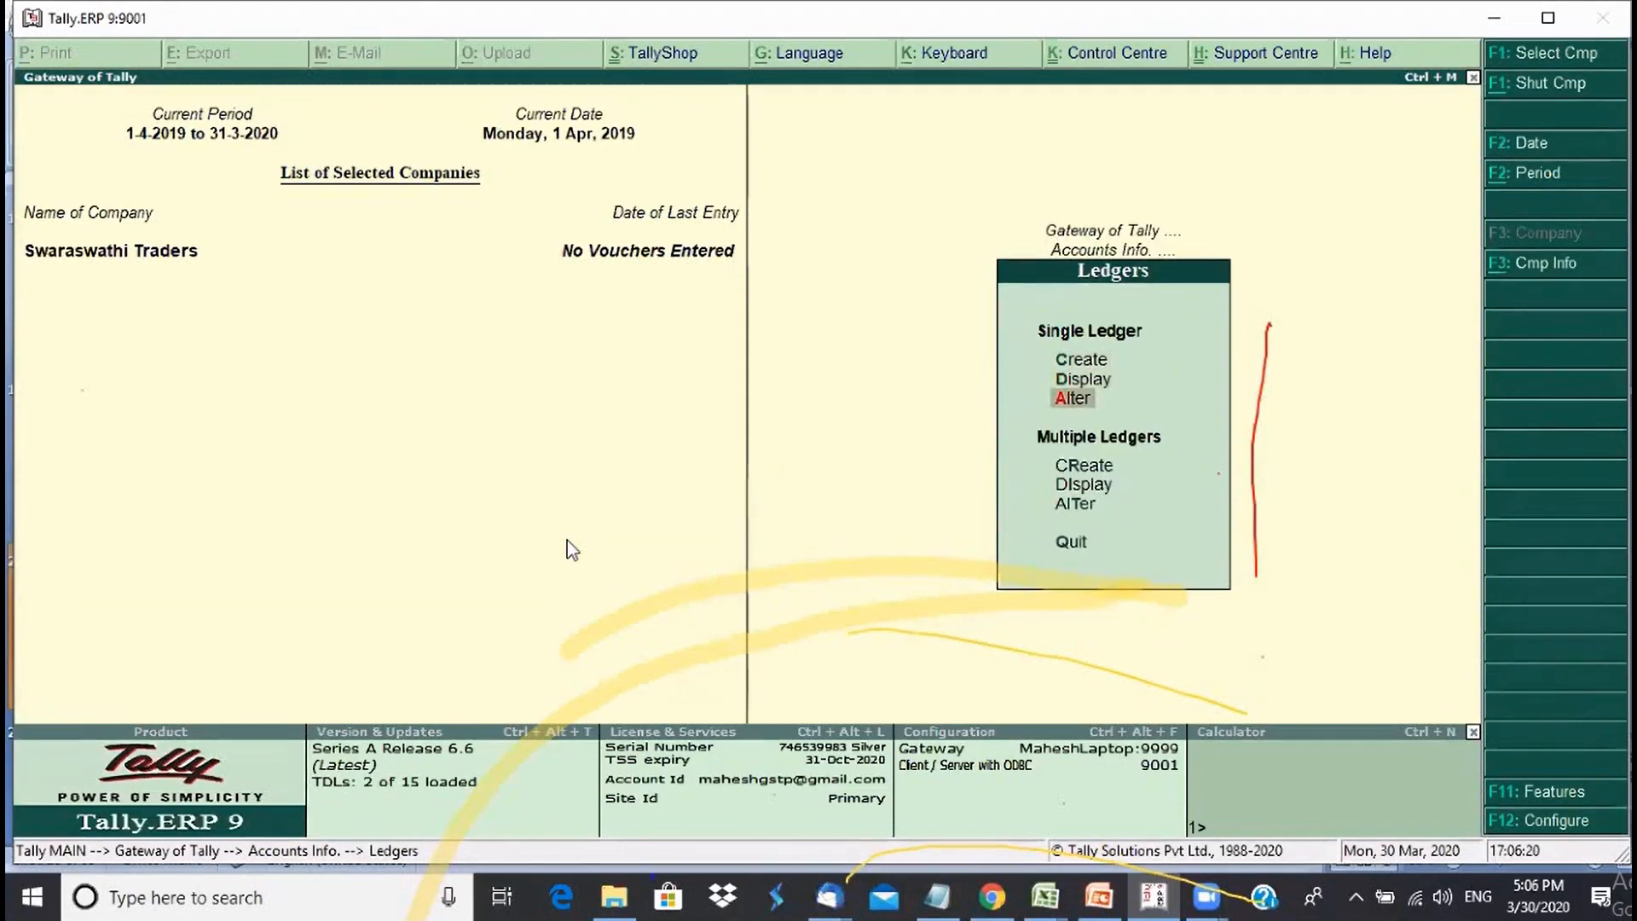
key("Escape")
key("Down")
key("Return")
key("Down")
key("Down")
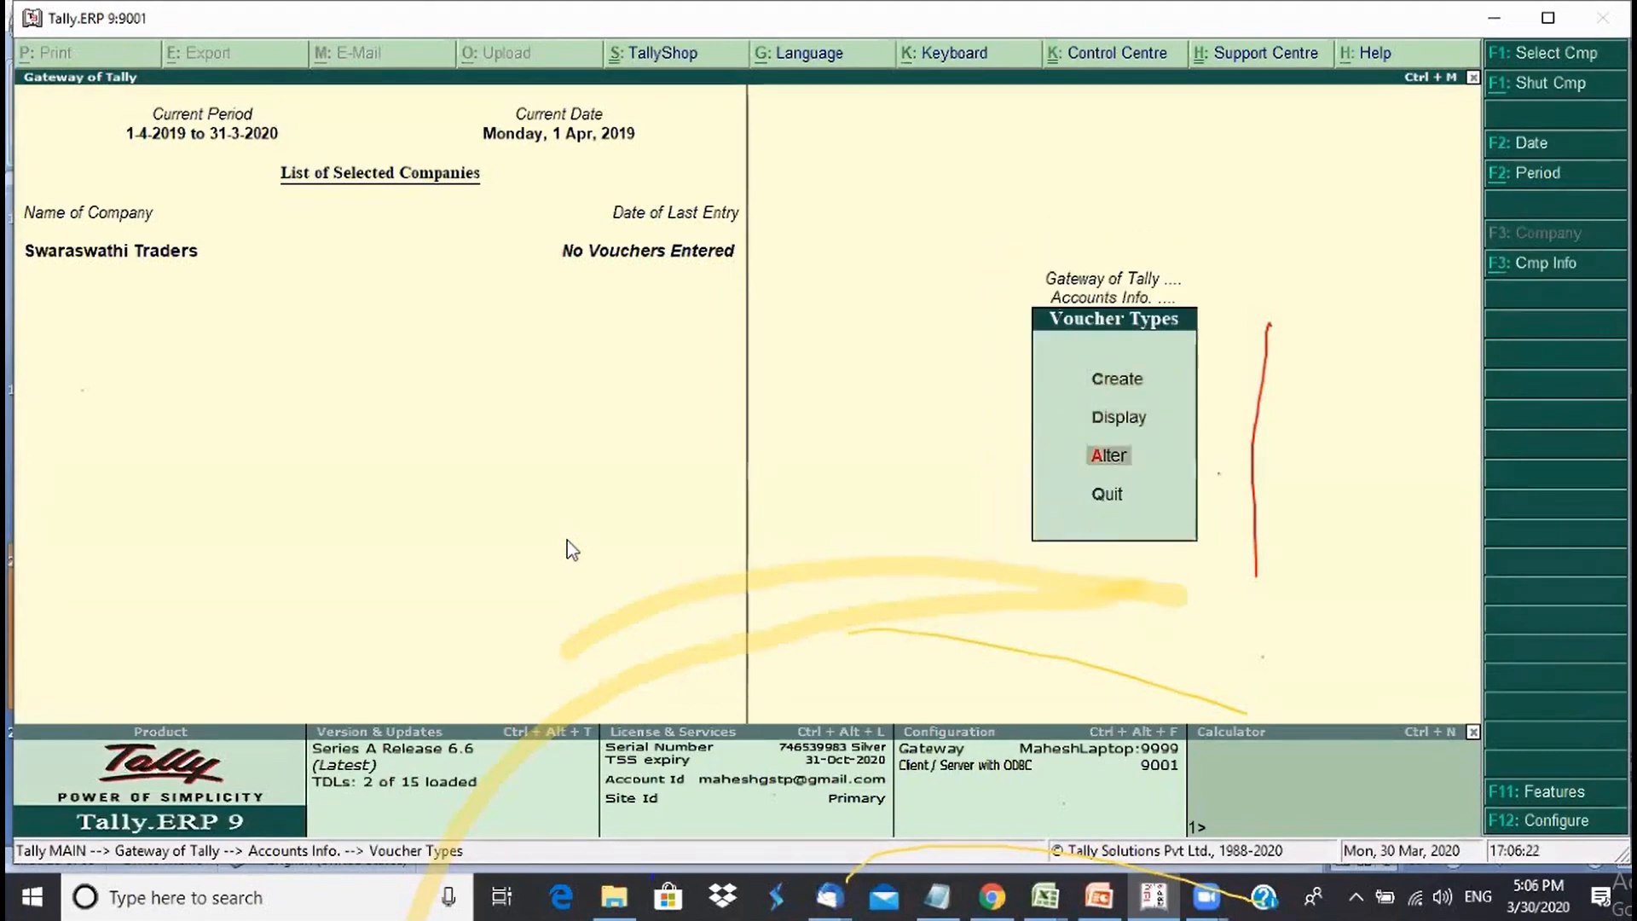
key("Up")
key("Up")
key("Escape")
- Revisit the Groups and Ledgers menus, return to the Gateway of Tally, and switch to PowerPoint
key("Up")
key("Up")
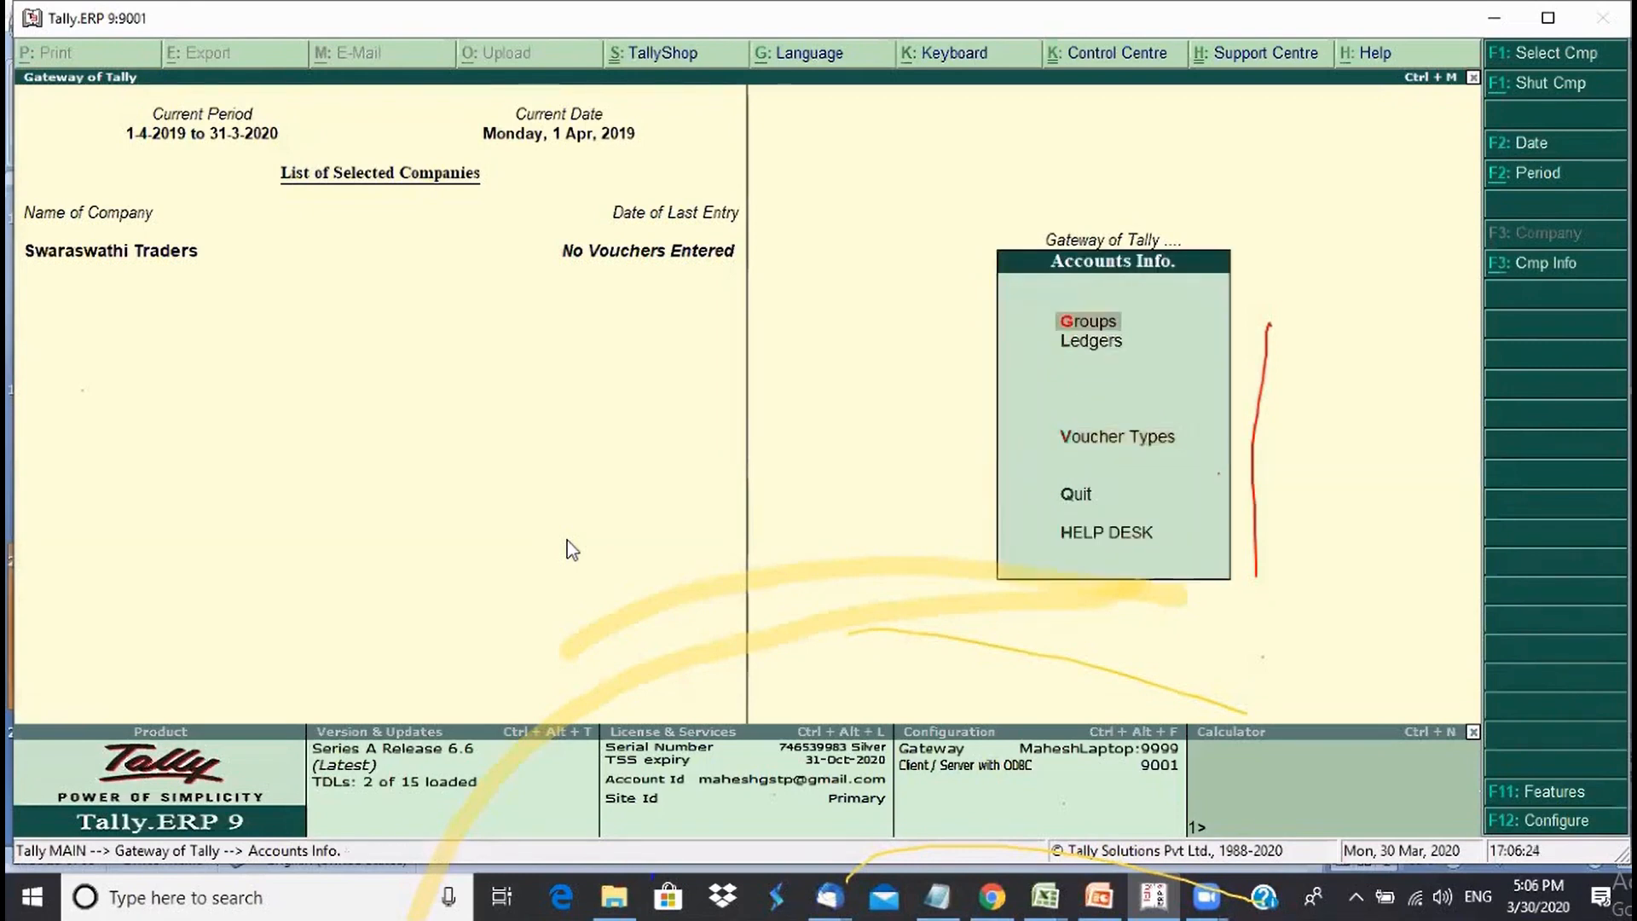
key("Return")
key("Down")
key("Down")
key("Down")
key("Down")
key("Down")
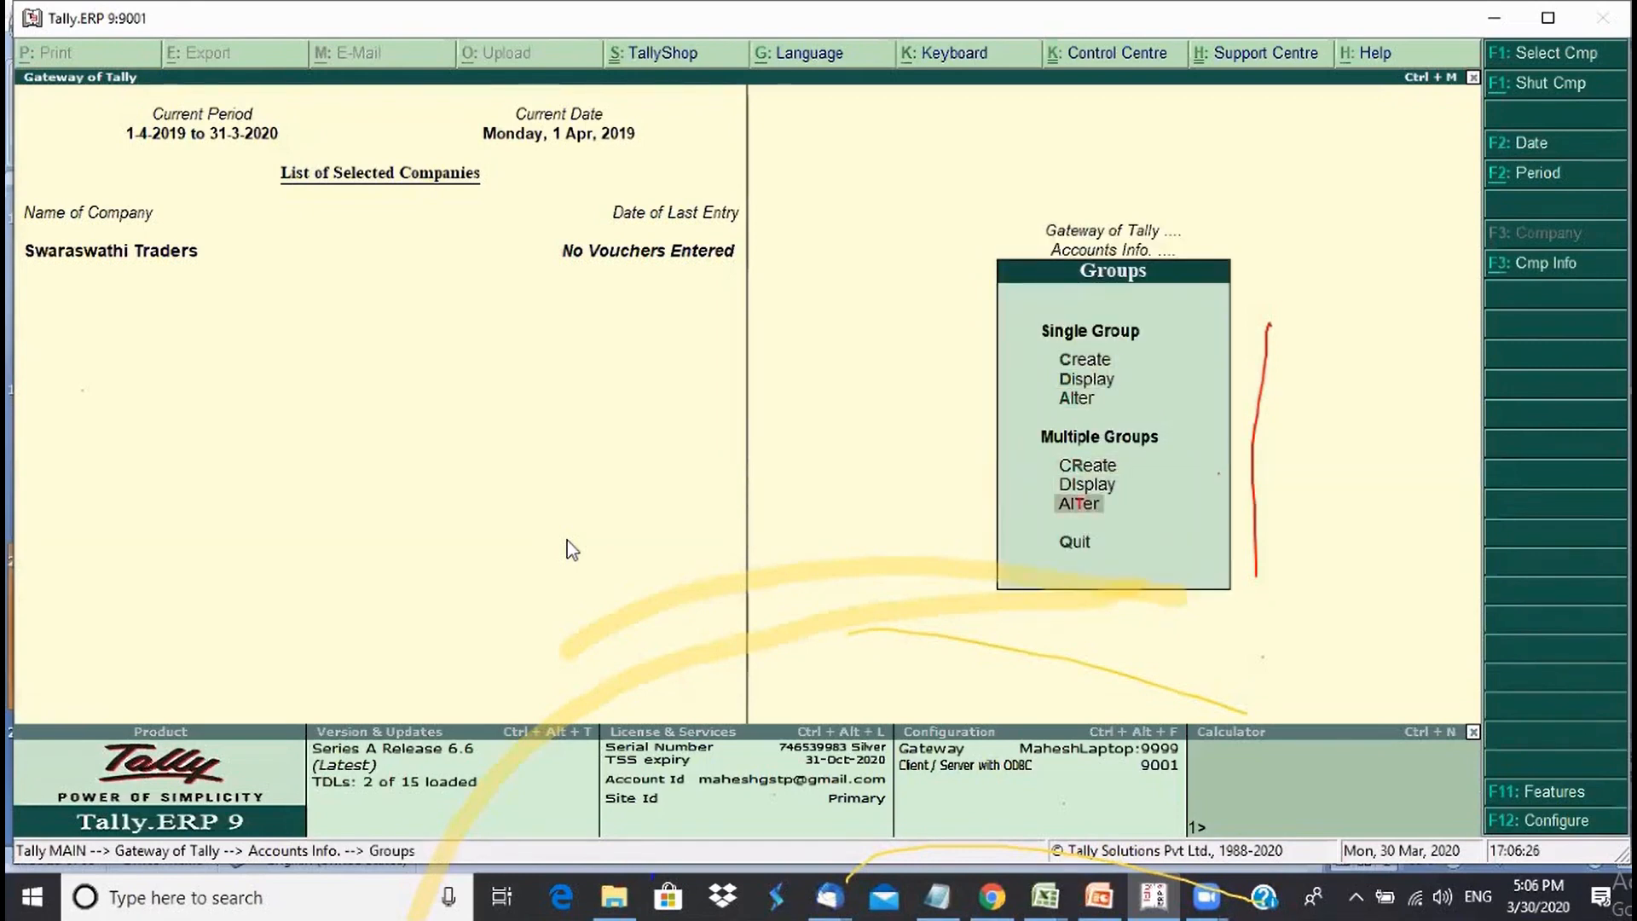
key("Up")
key("Up")
key("Escape")
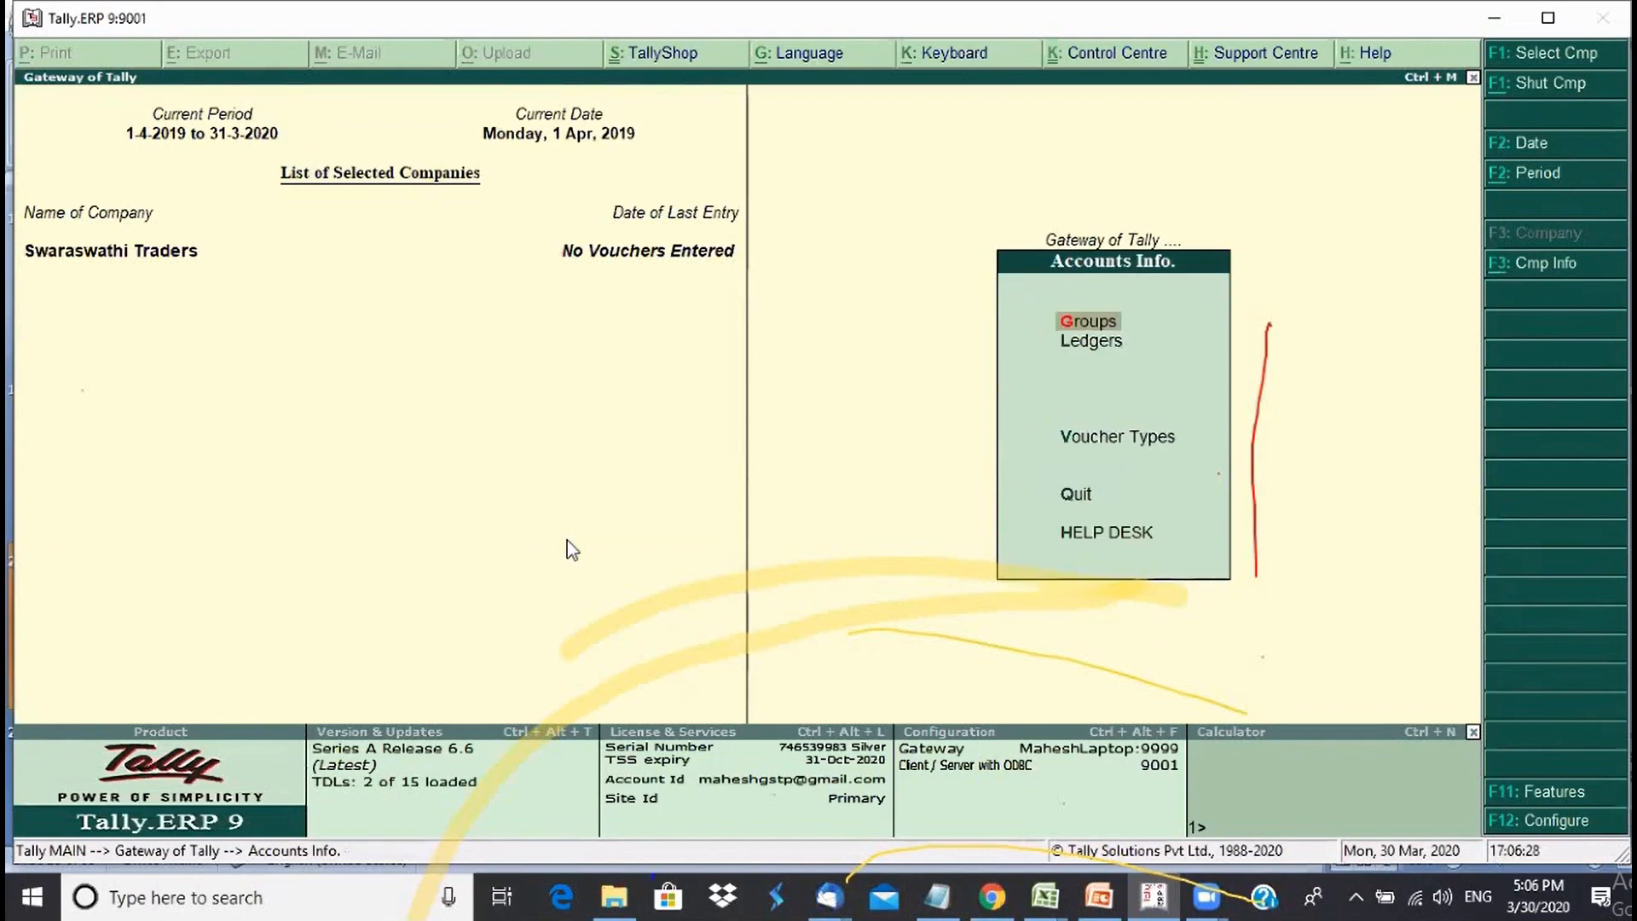
key("Down")
key("Return")
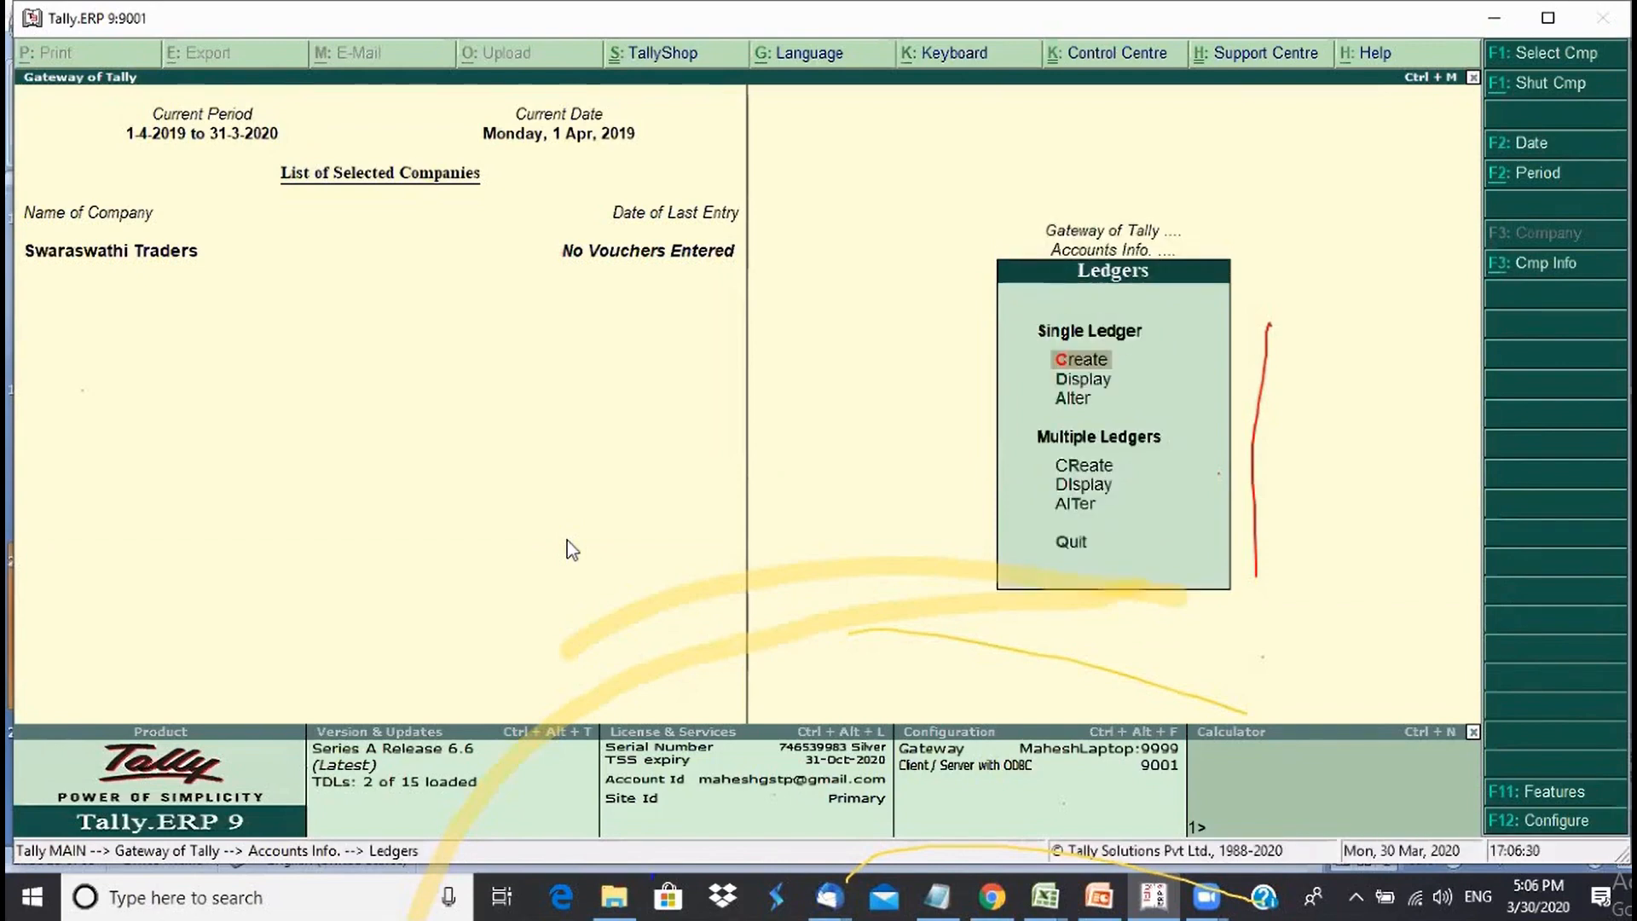
key("Escape")
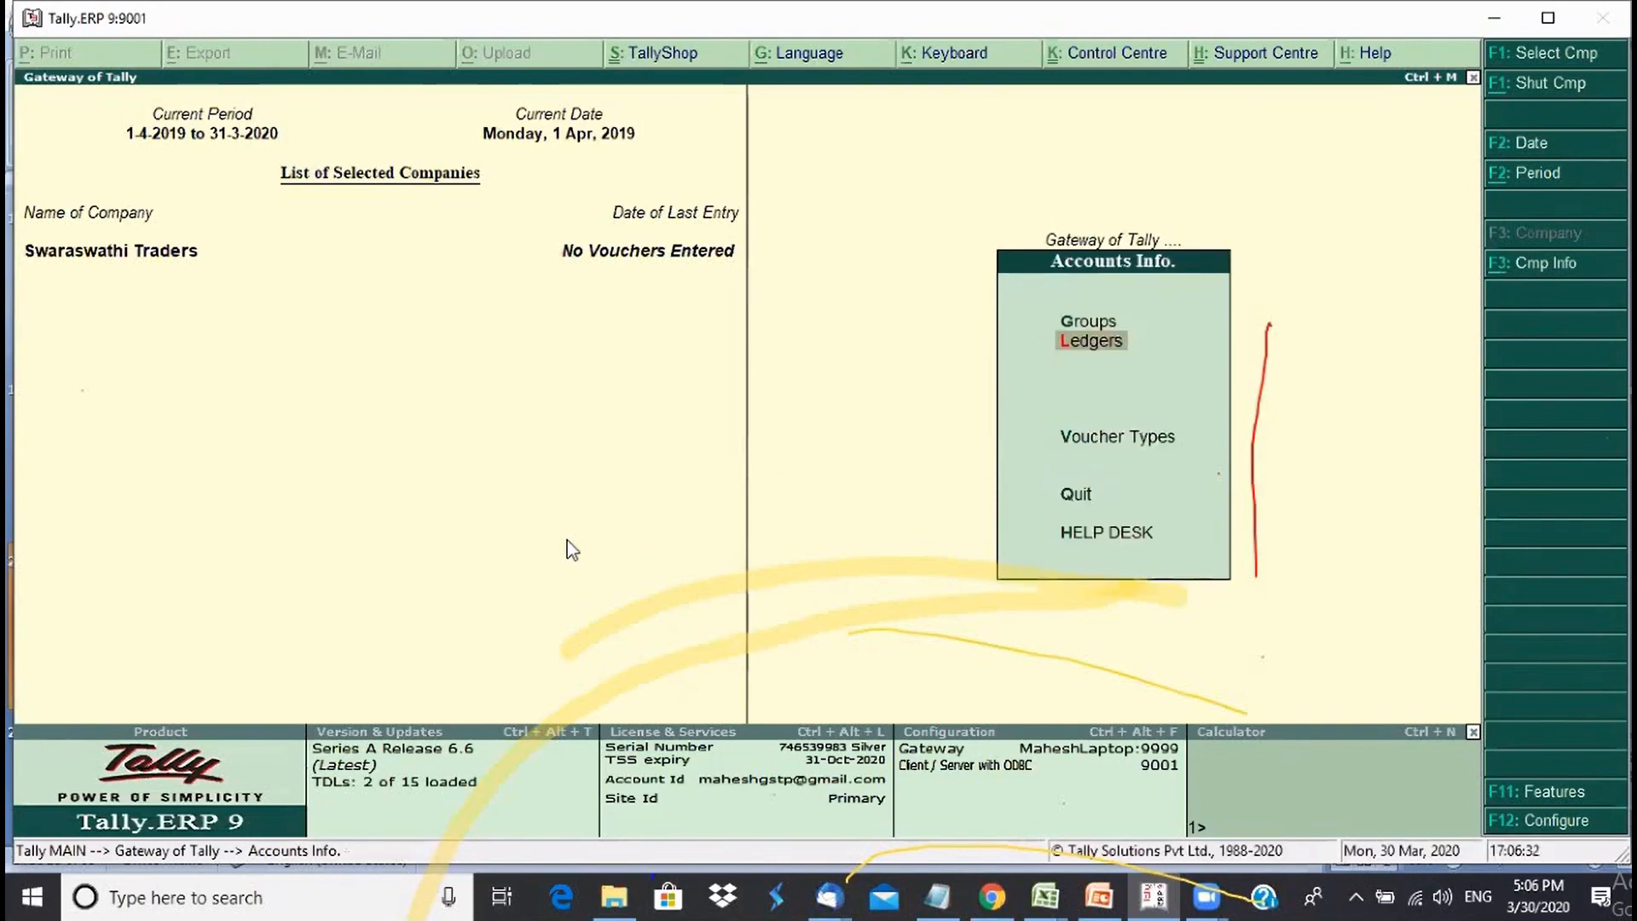
key("Escape")
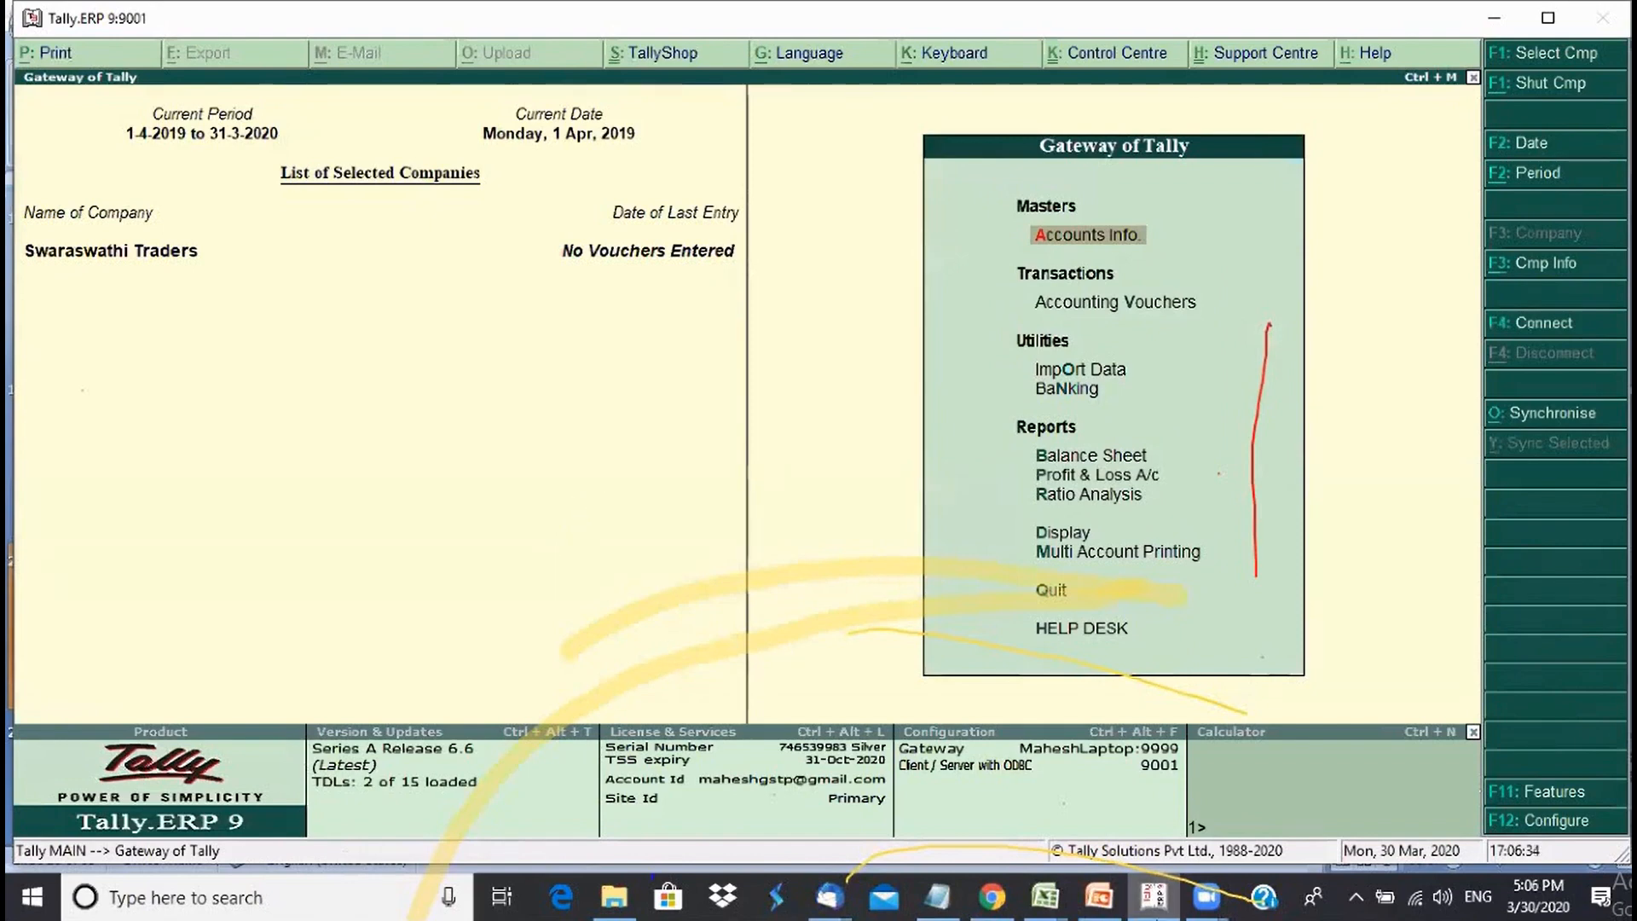
left_click(1100, 897)
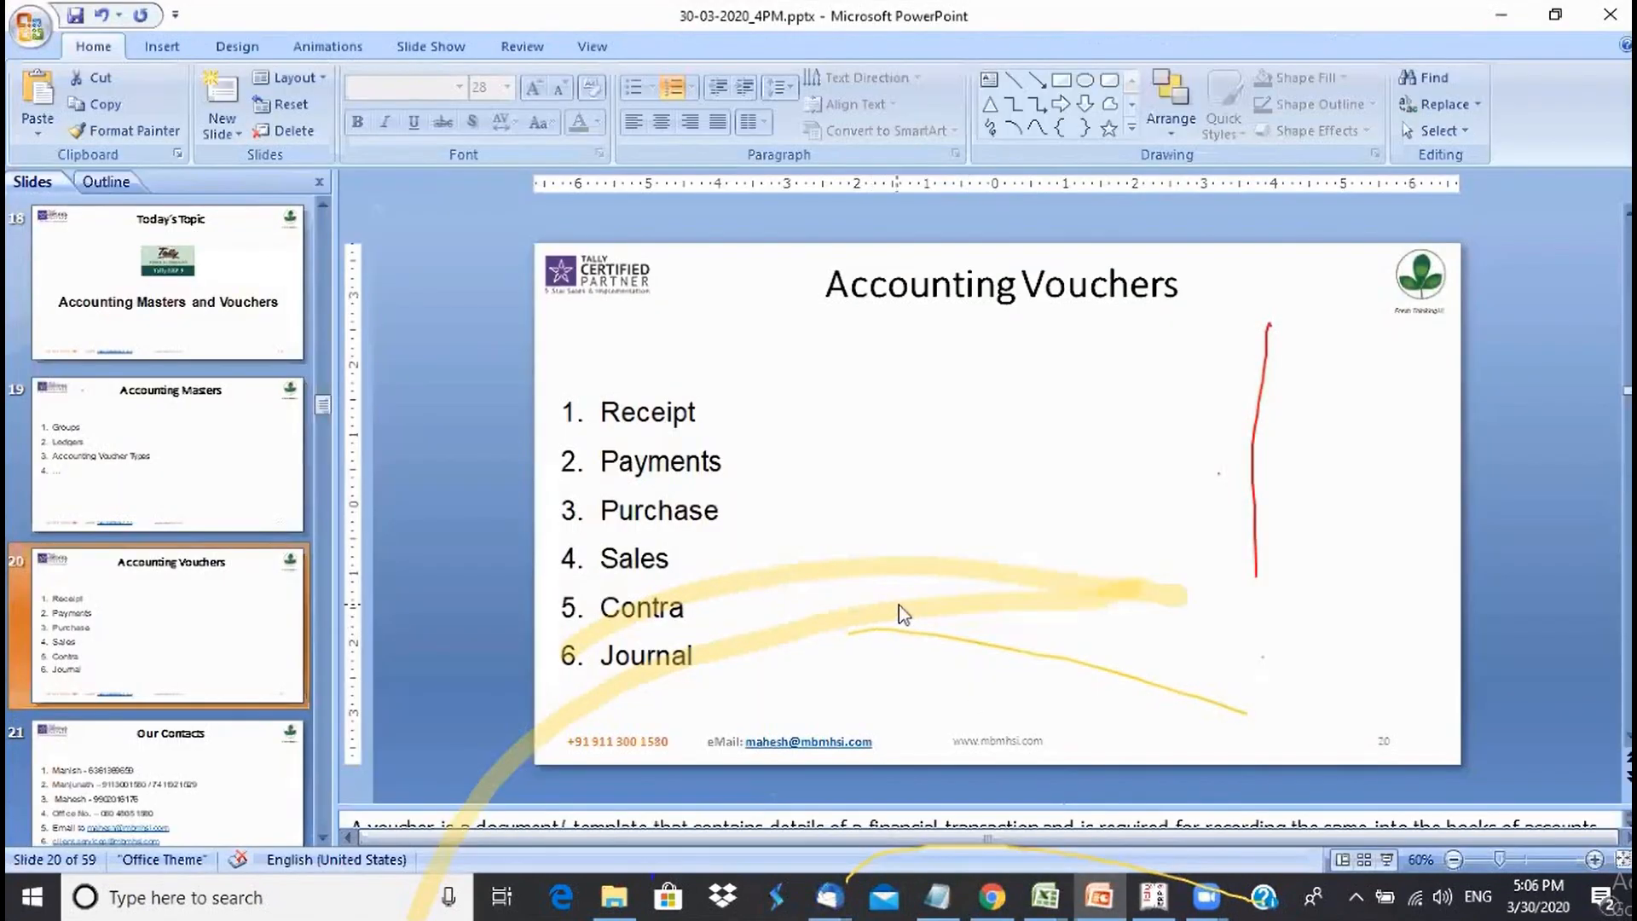
- Show slide 19 (Accounting Masters), return to slide 20, then bring Tally to the front
left_click(187, 474)
left_click(179, 638)
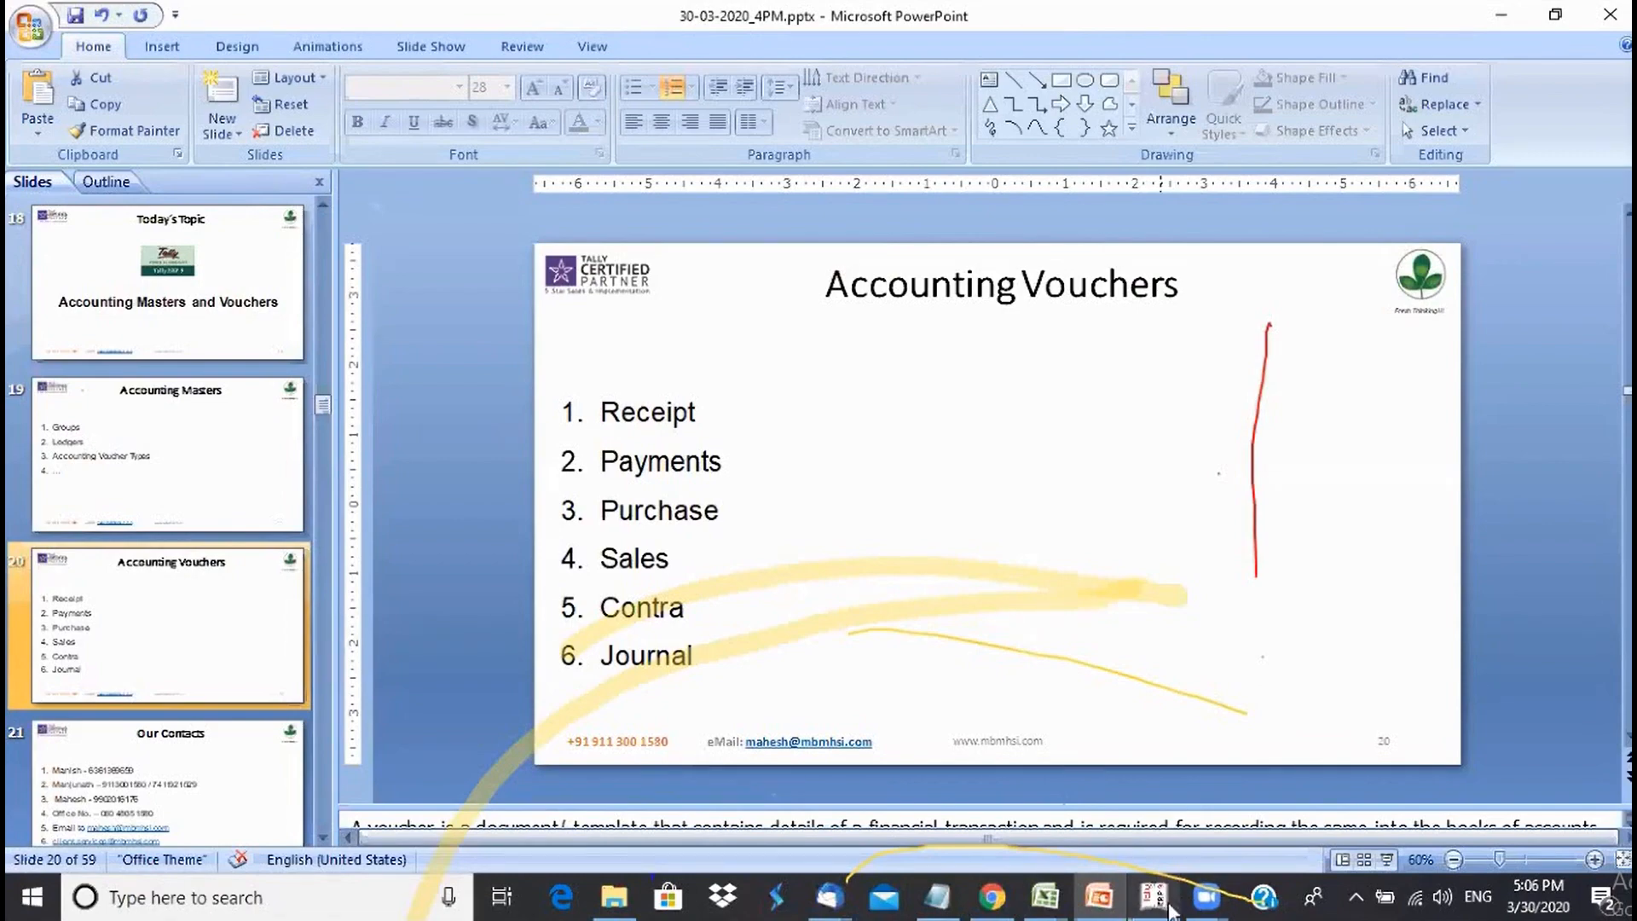
left_click(1168, 909)
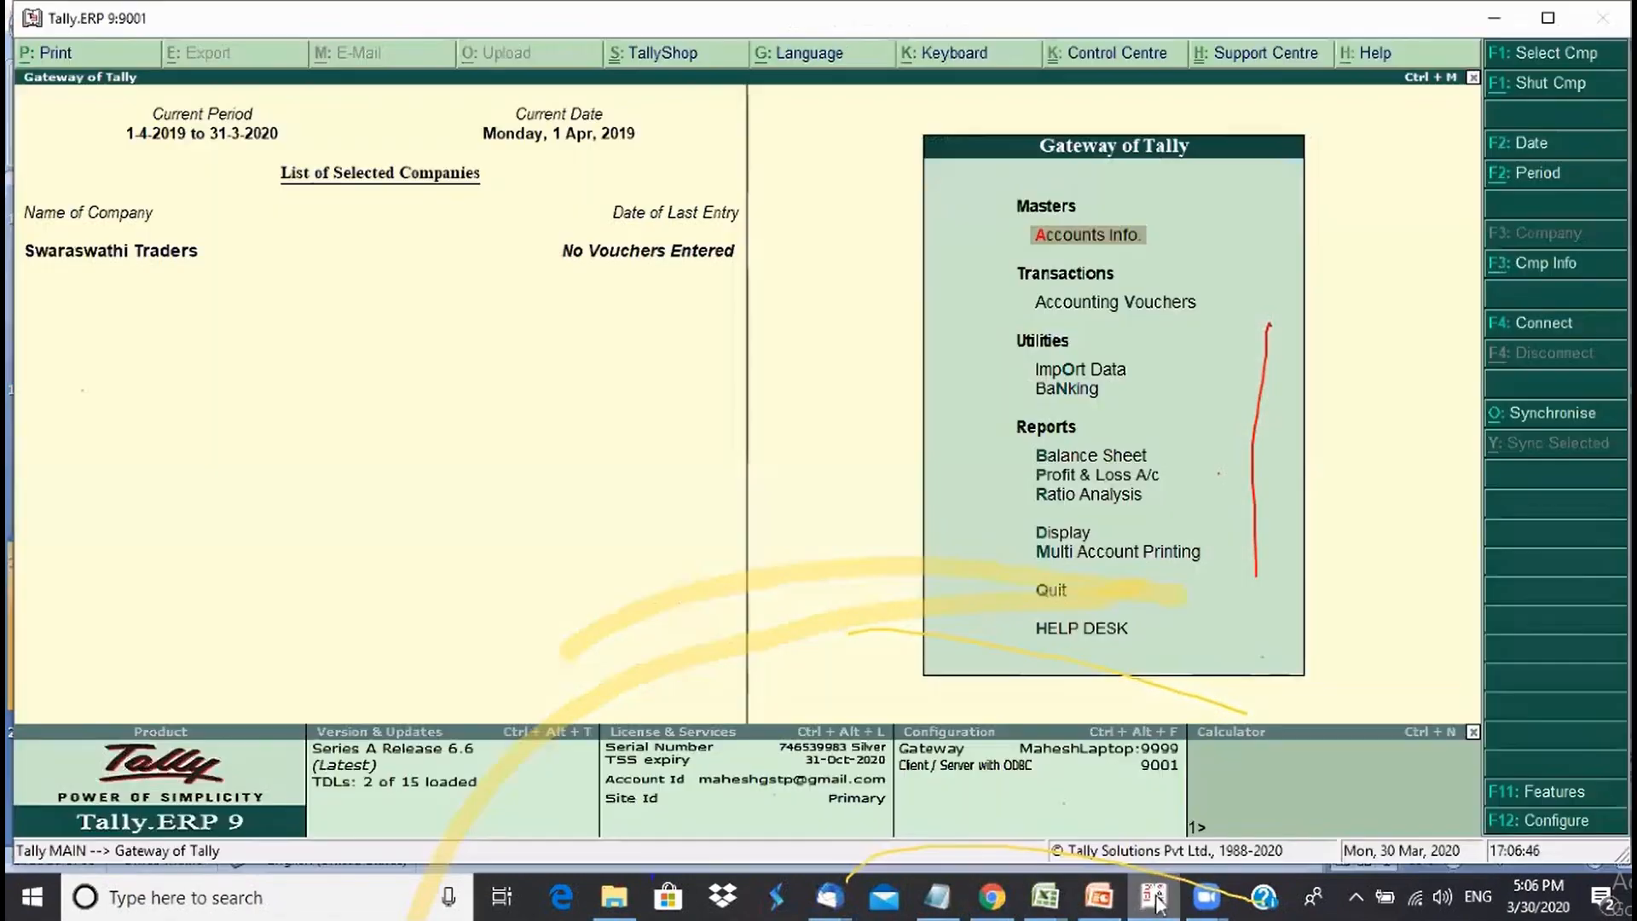
- Open Accounting Voucher Creation from Gateway of Tally, dismissing the news notification
left_click(1071, 307)
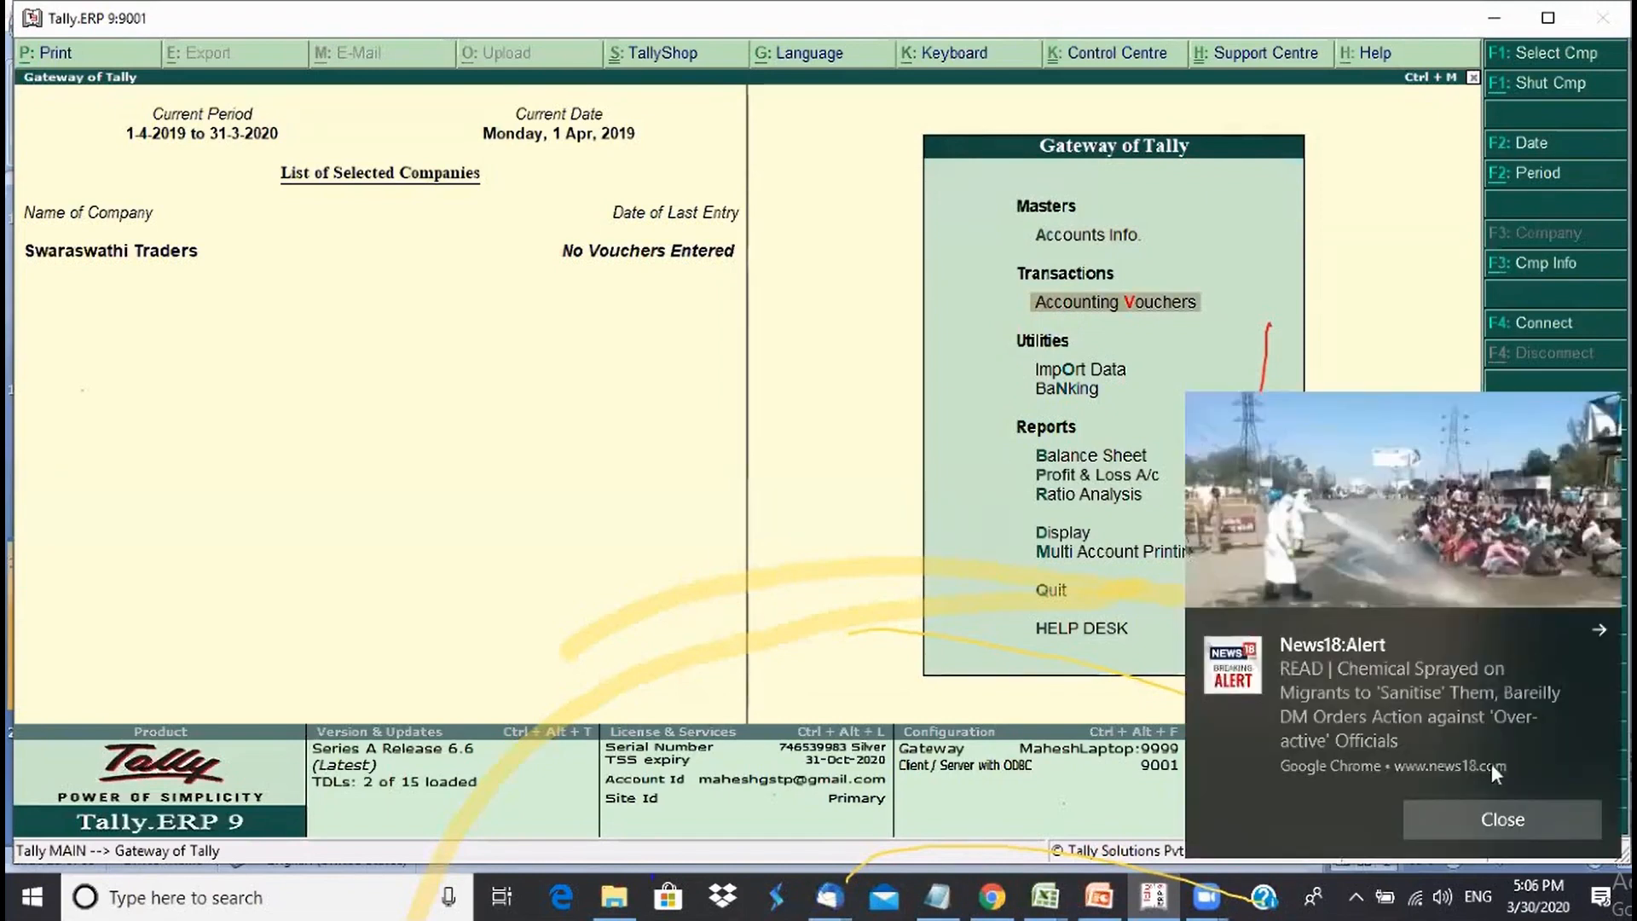
left_click(1603, 636)
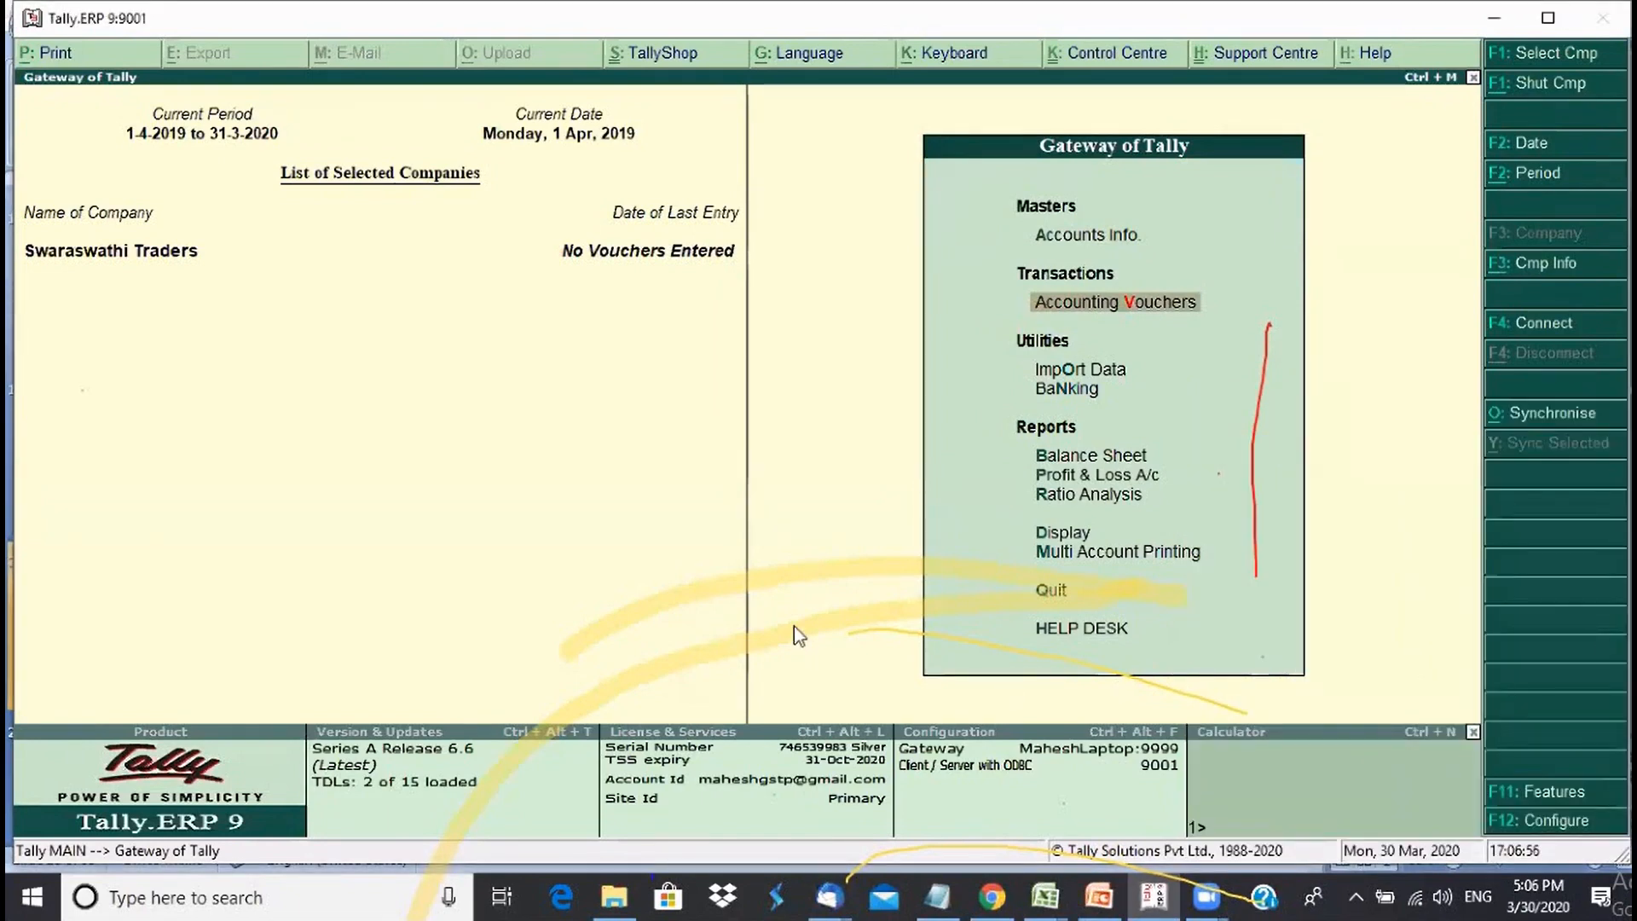
left_click(1095, 307)
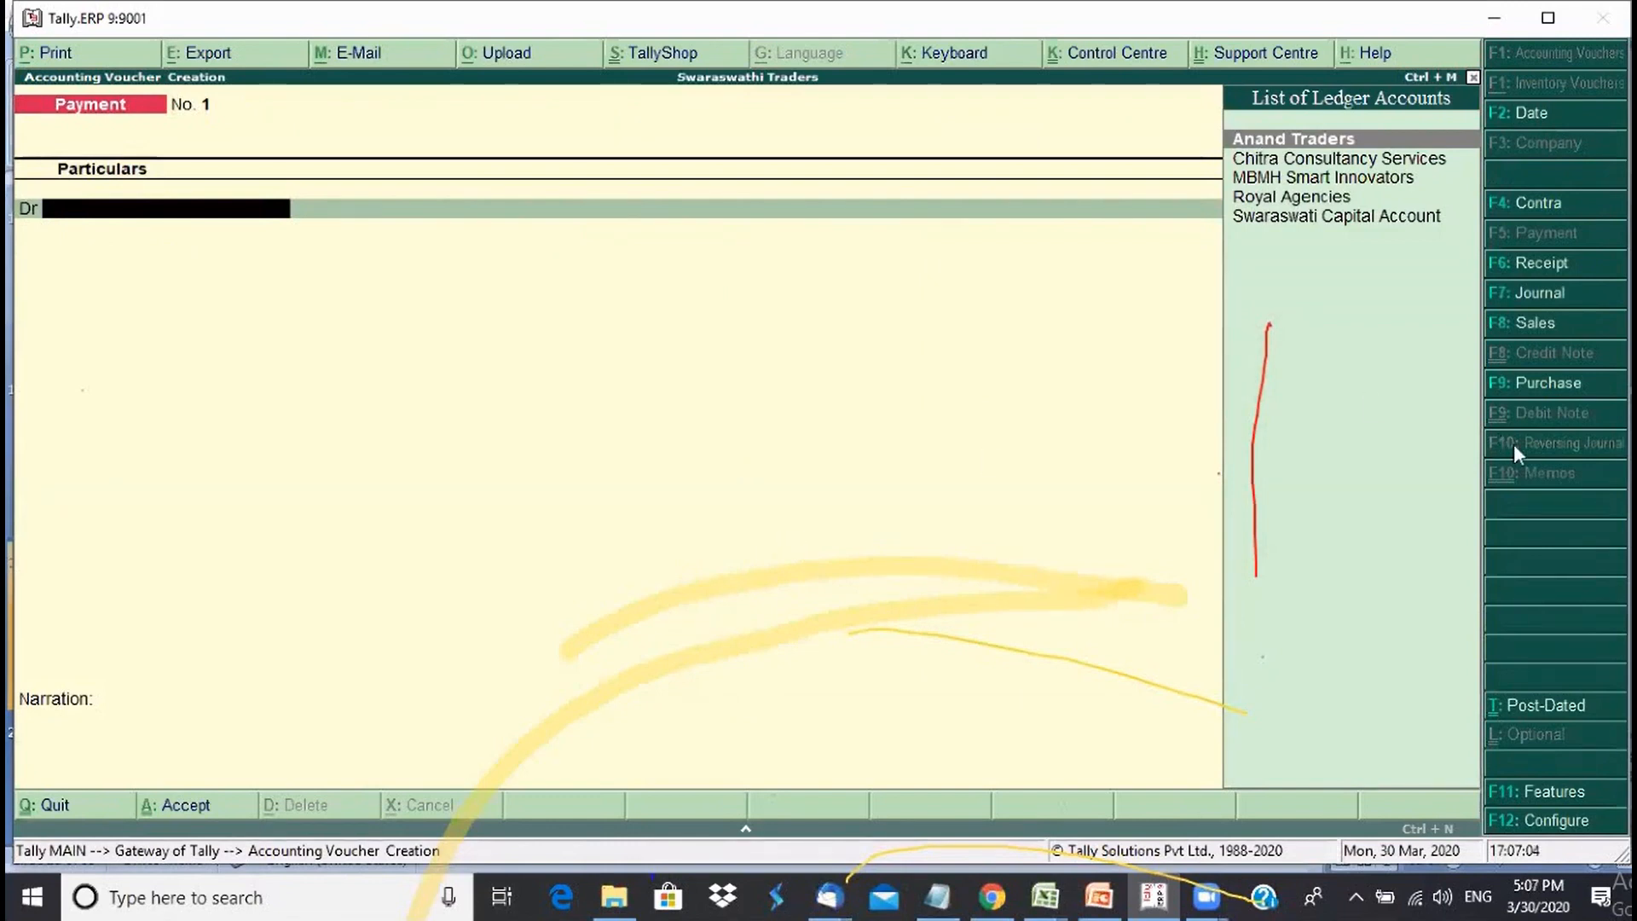
- Cycle through the Receipt, Journal, Sales, Purchase, Payment and Contra voucher screens
left_click(1553, 269)
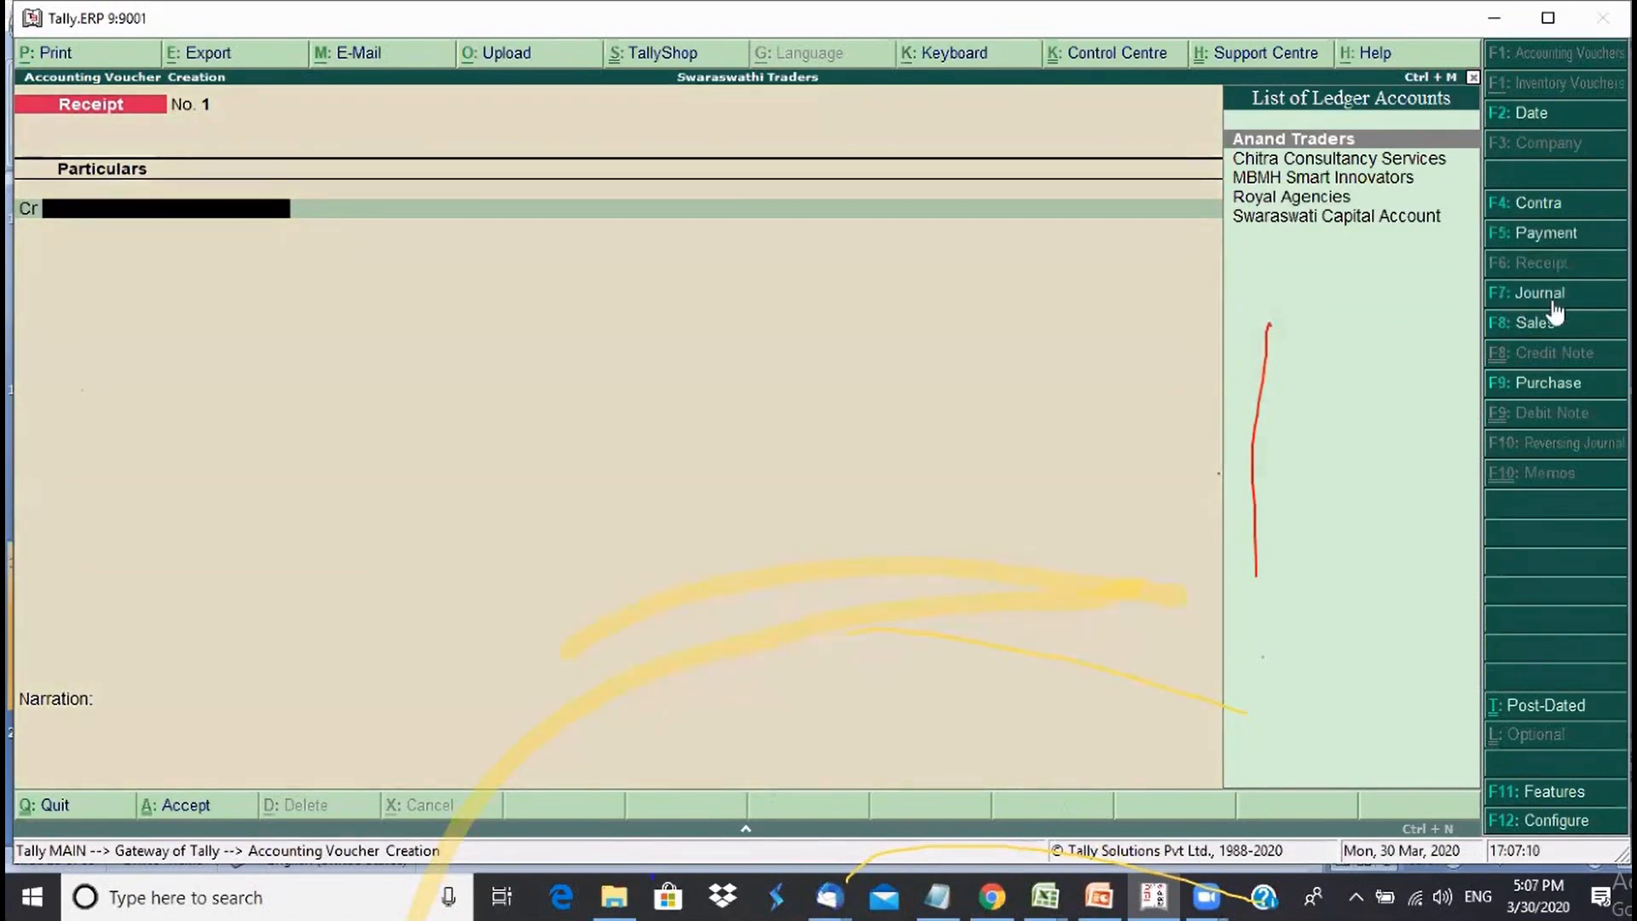
left_click(1552, 301)
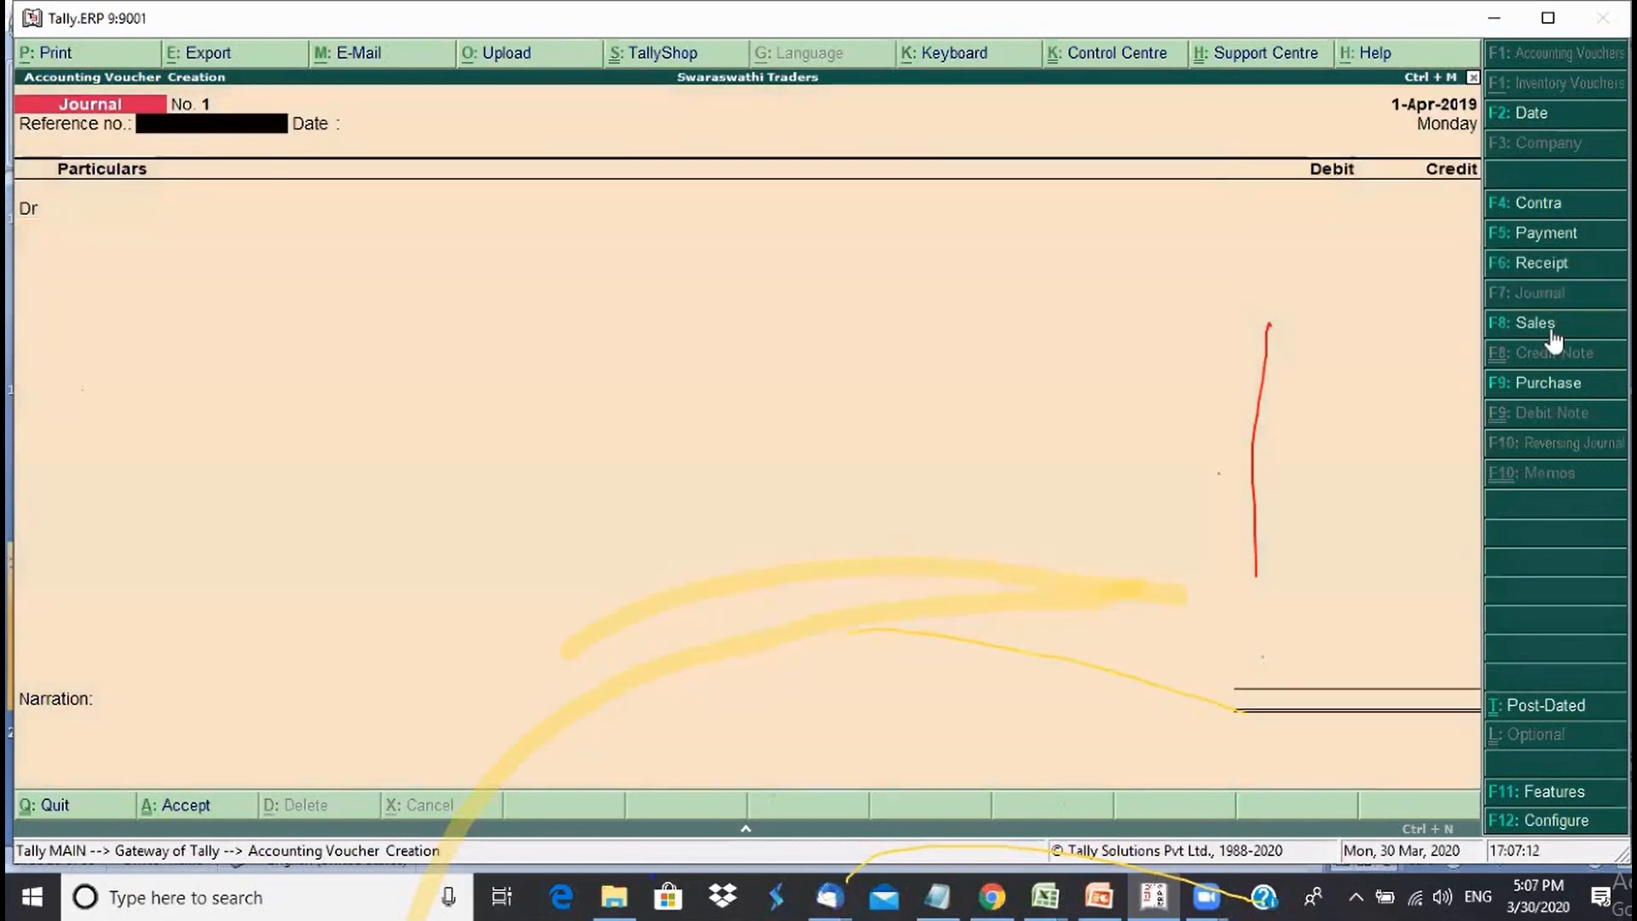
left_click(1549, 330)
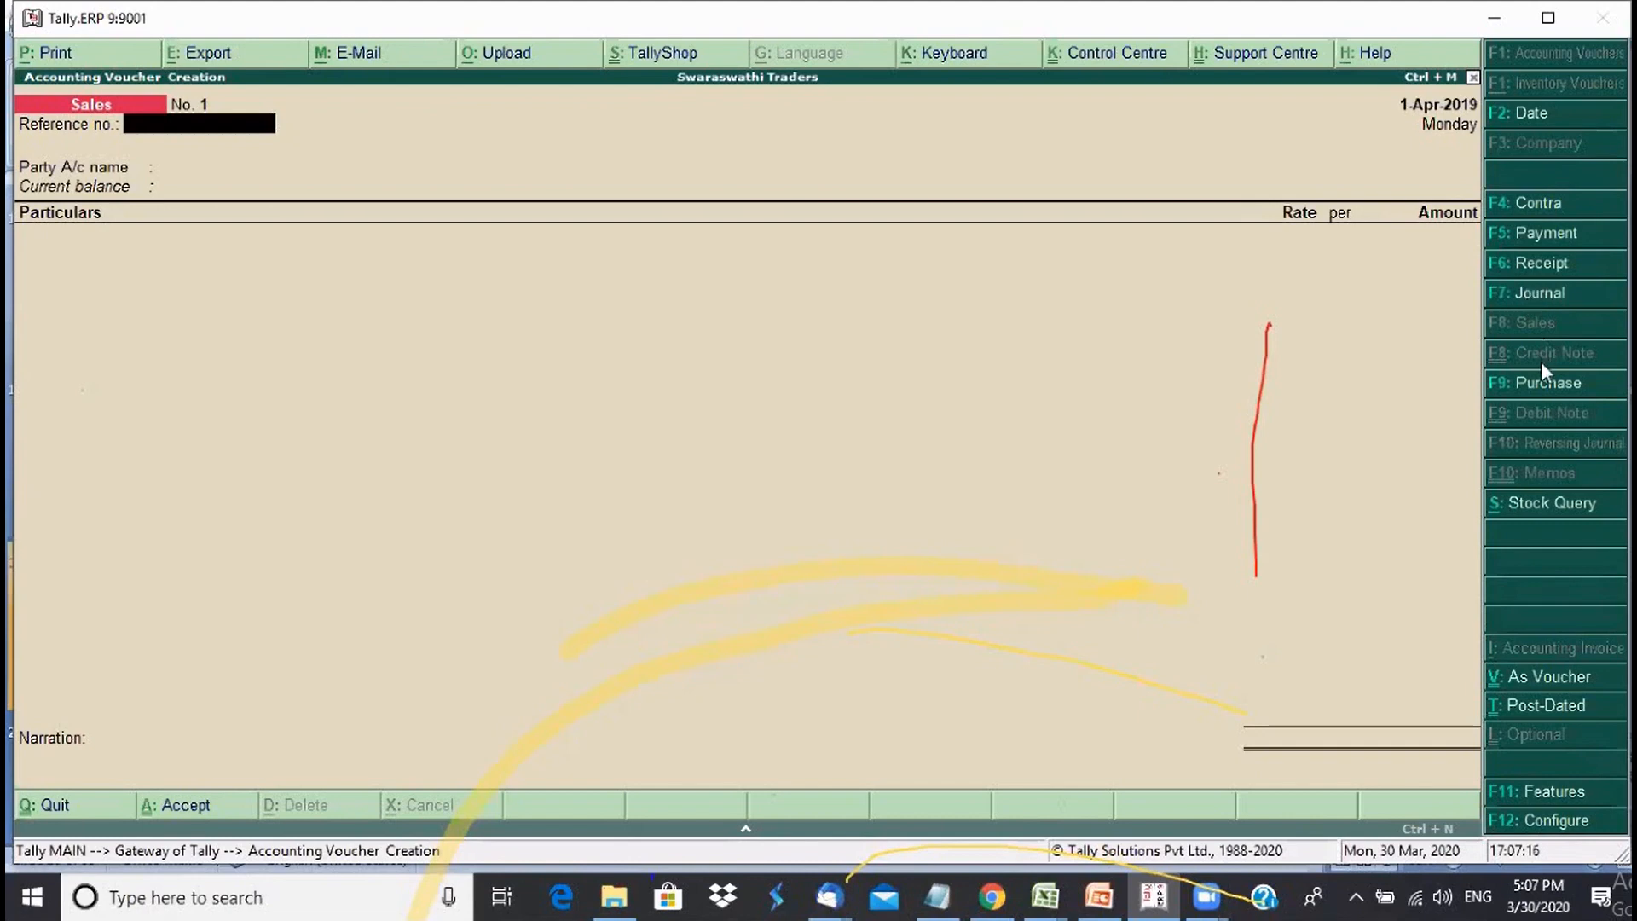
left_click(1537, 387)
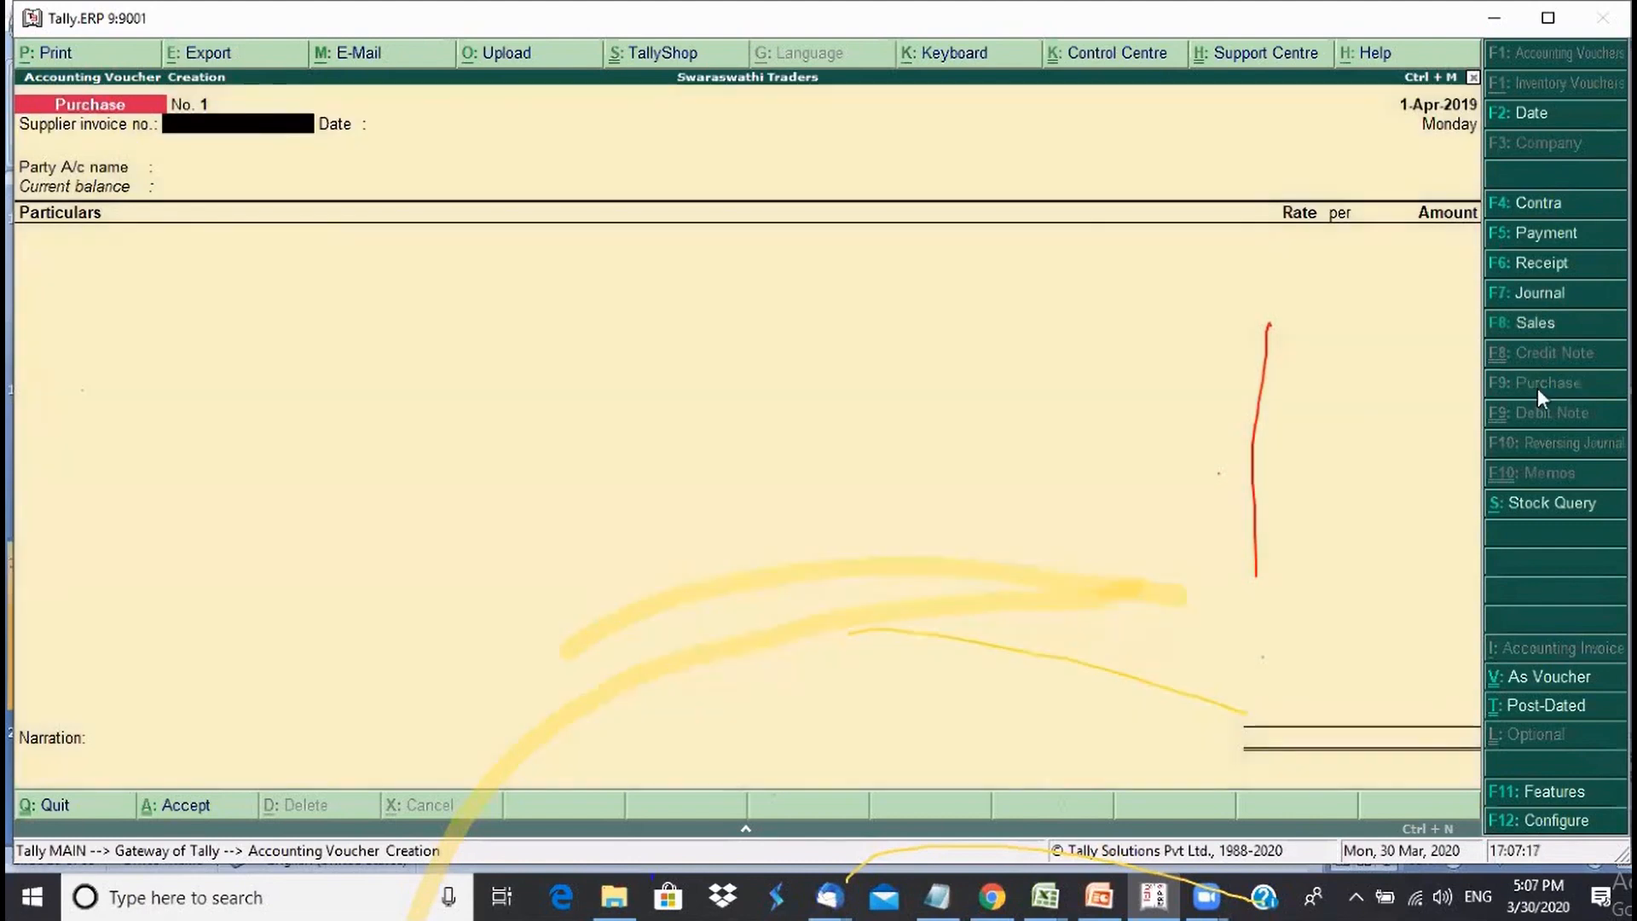
left_click(1522, 242)
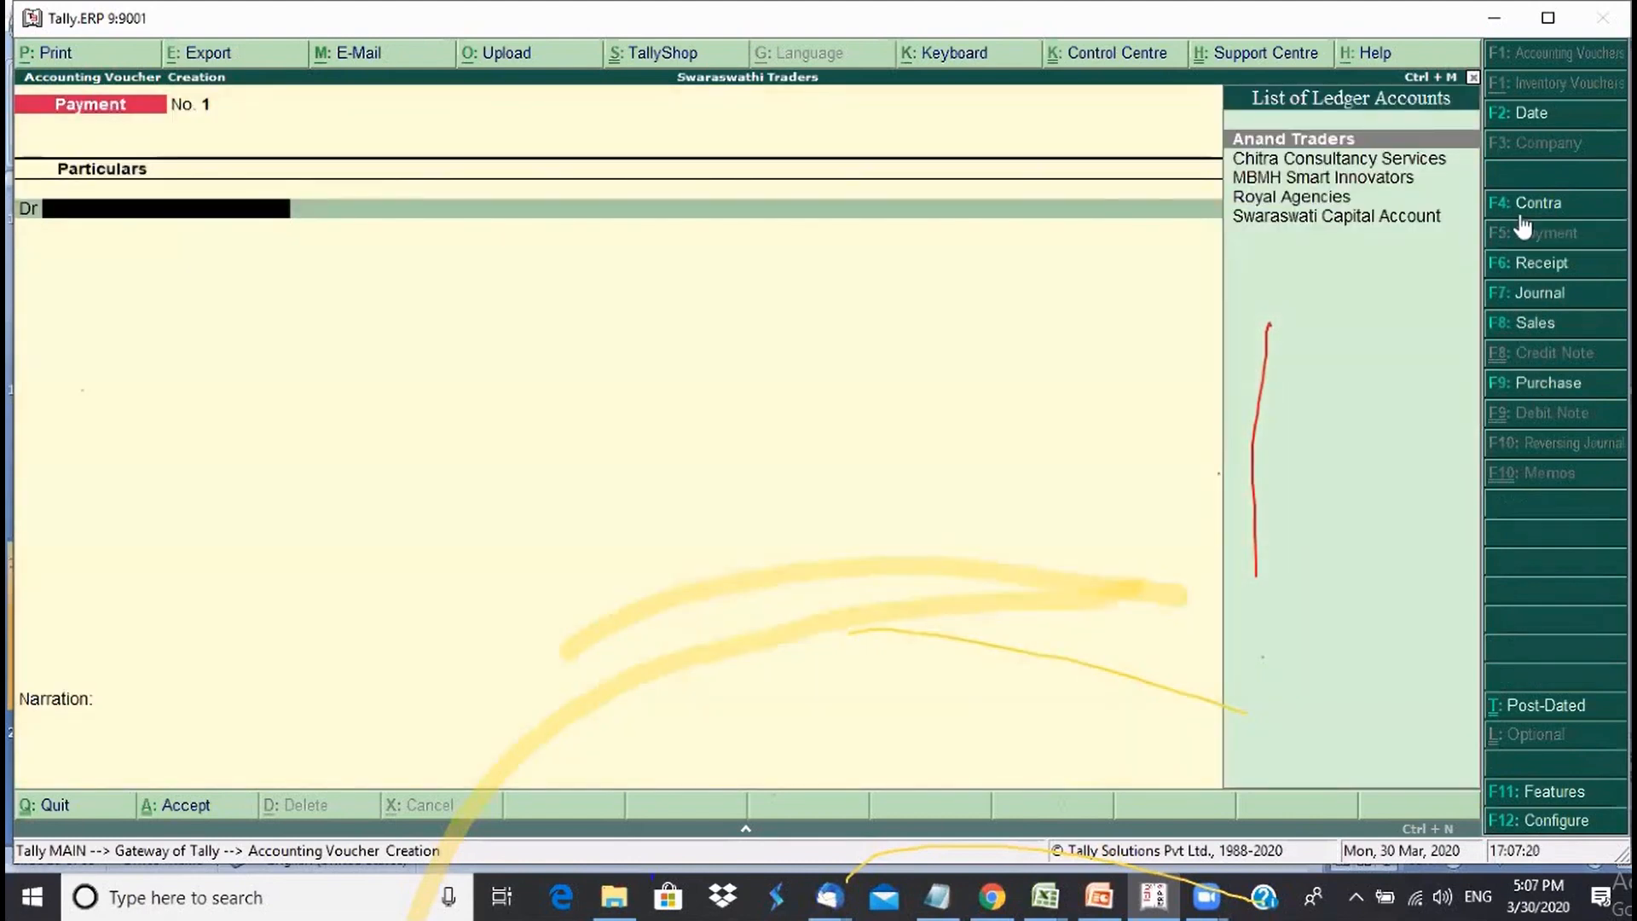
left_click(1517, 213)
- Step again through Payment, Receipt, Journal, Sales and Purchase, ending on a blank Receipt voucher
left_click(1525, 235)
left_click(1526, 262)
left_click(1528, 290)
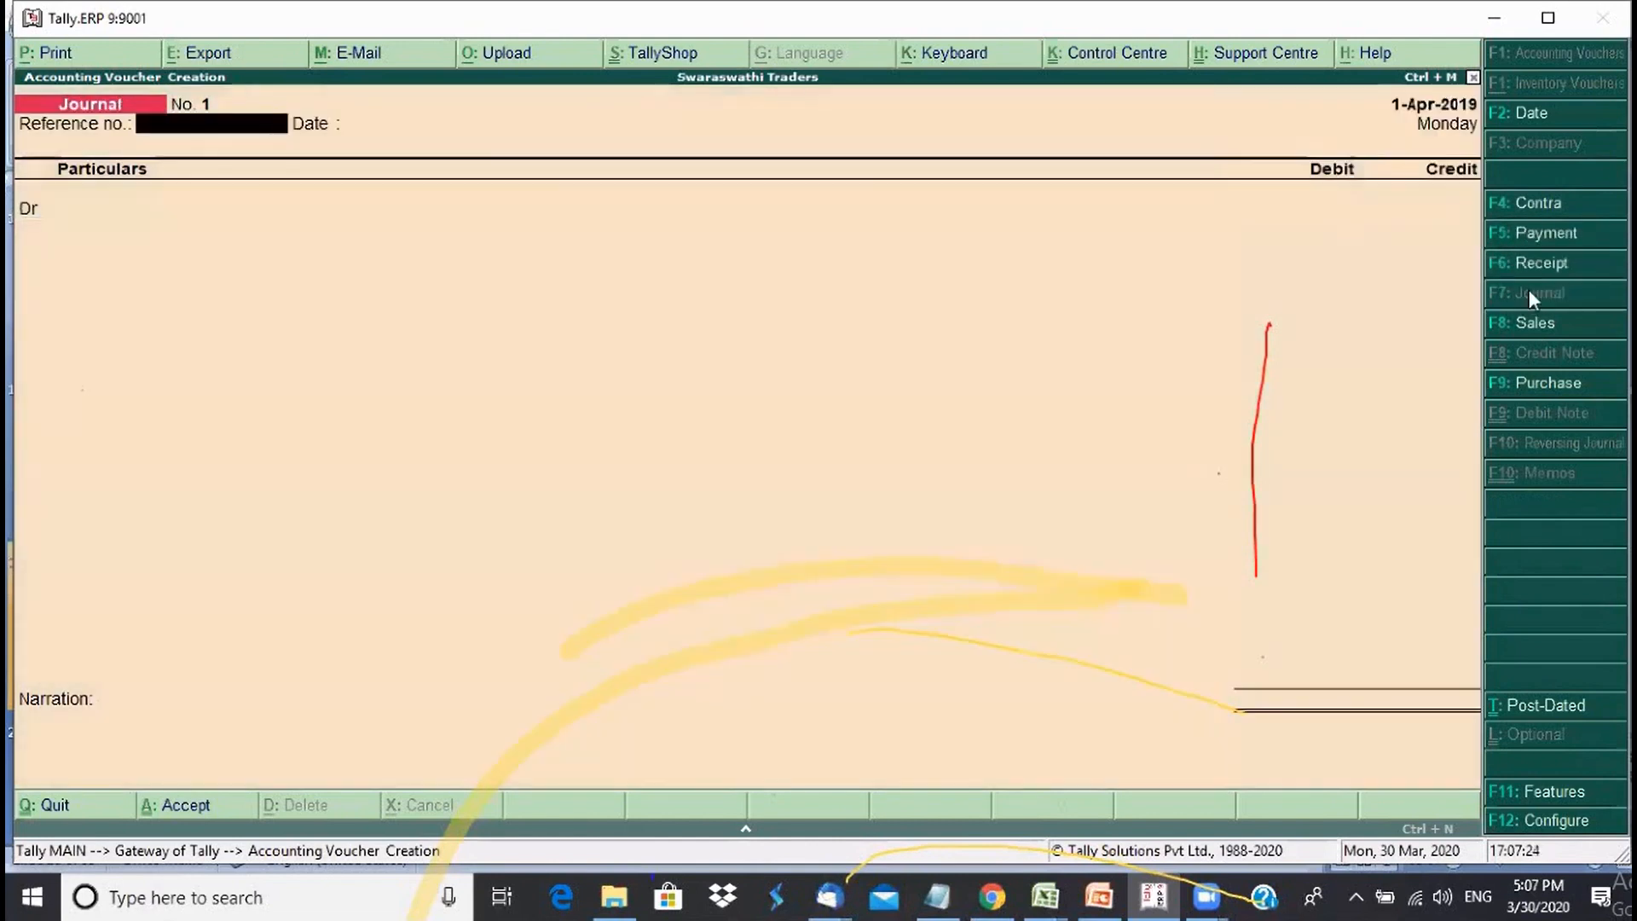
left_click(1531, 331)
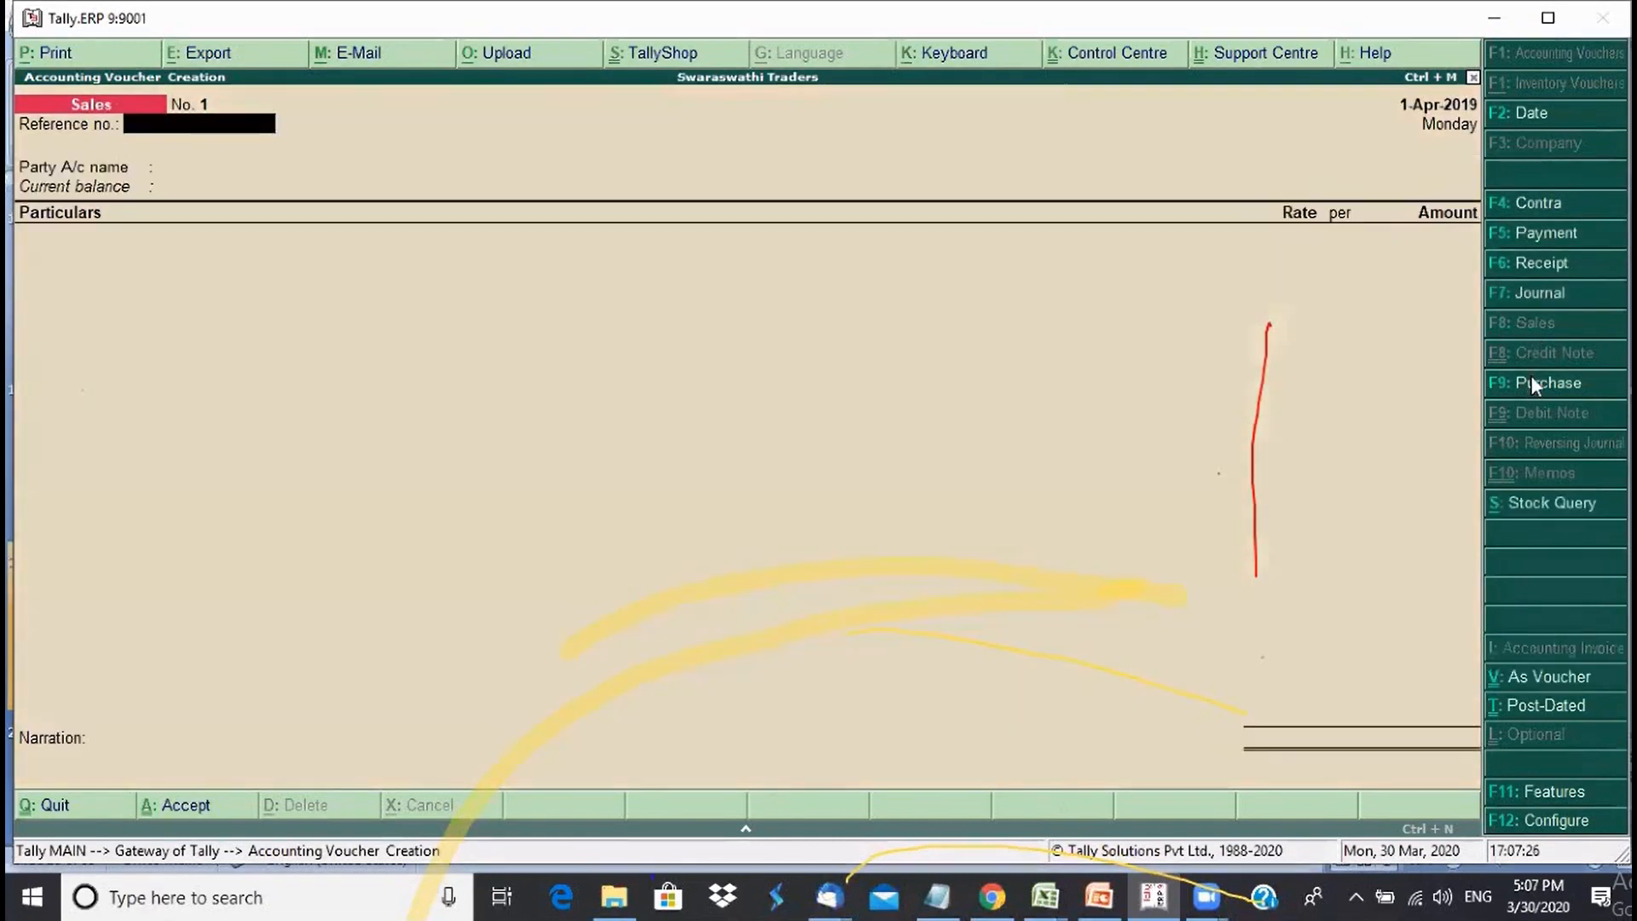
left_click(1531, 380)
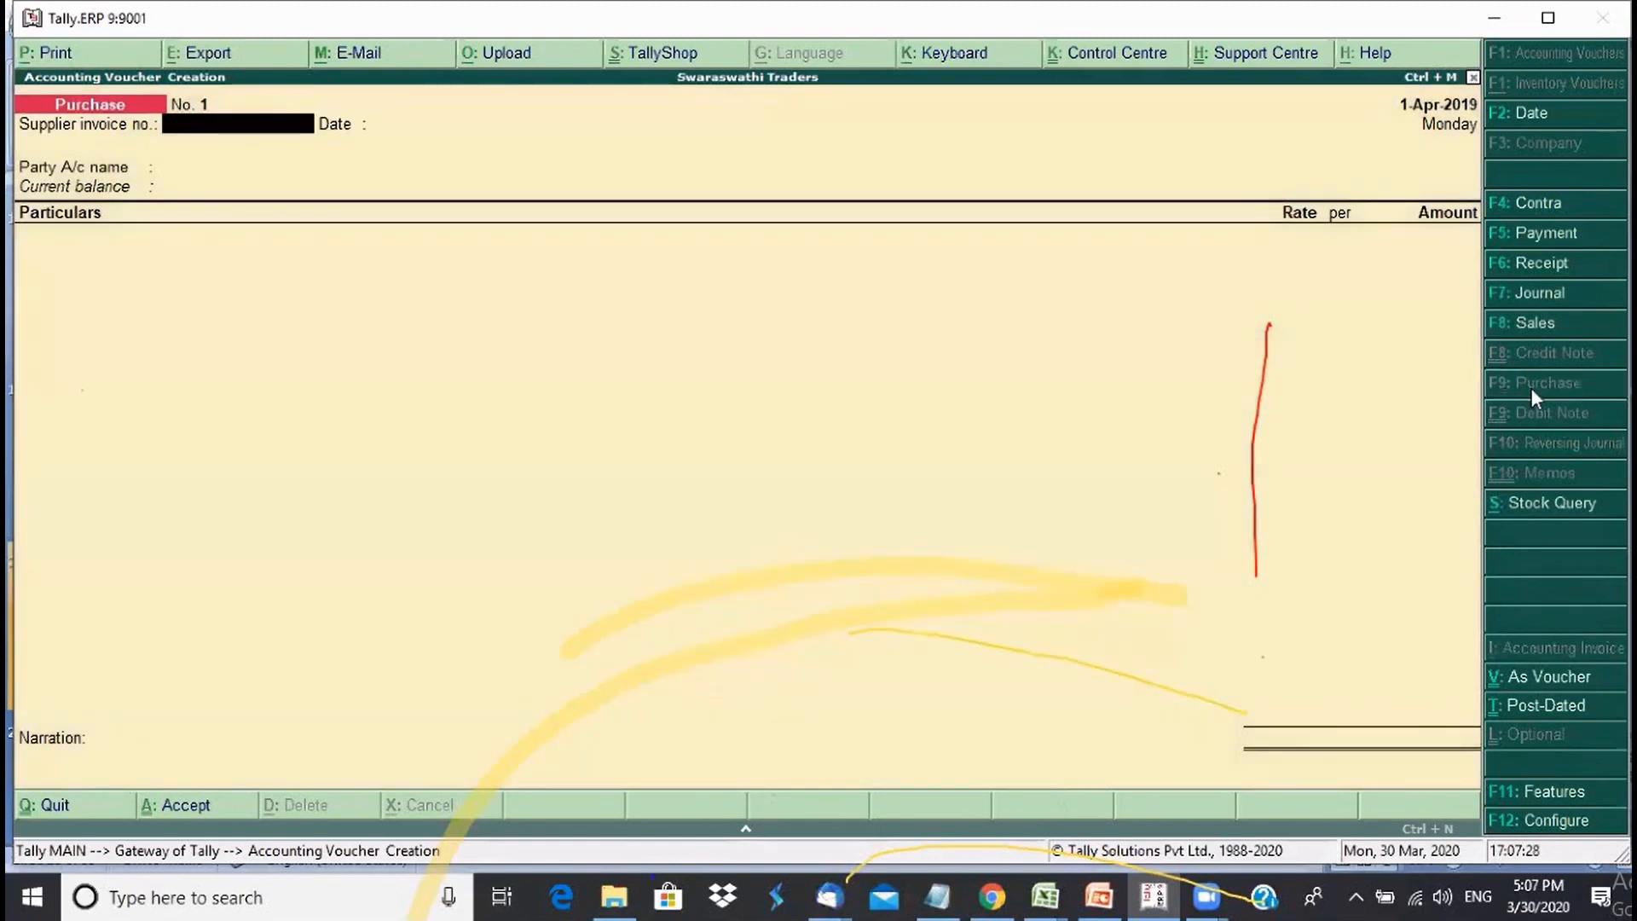
left_click(1528, 268)
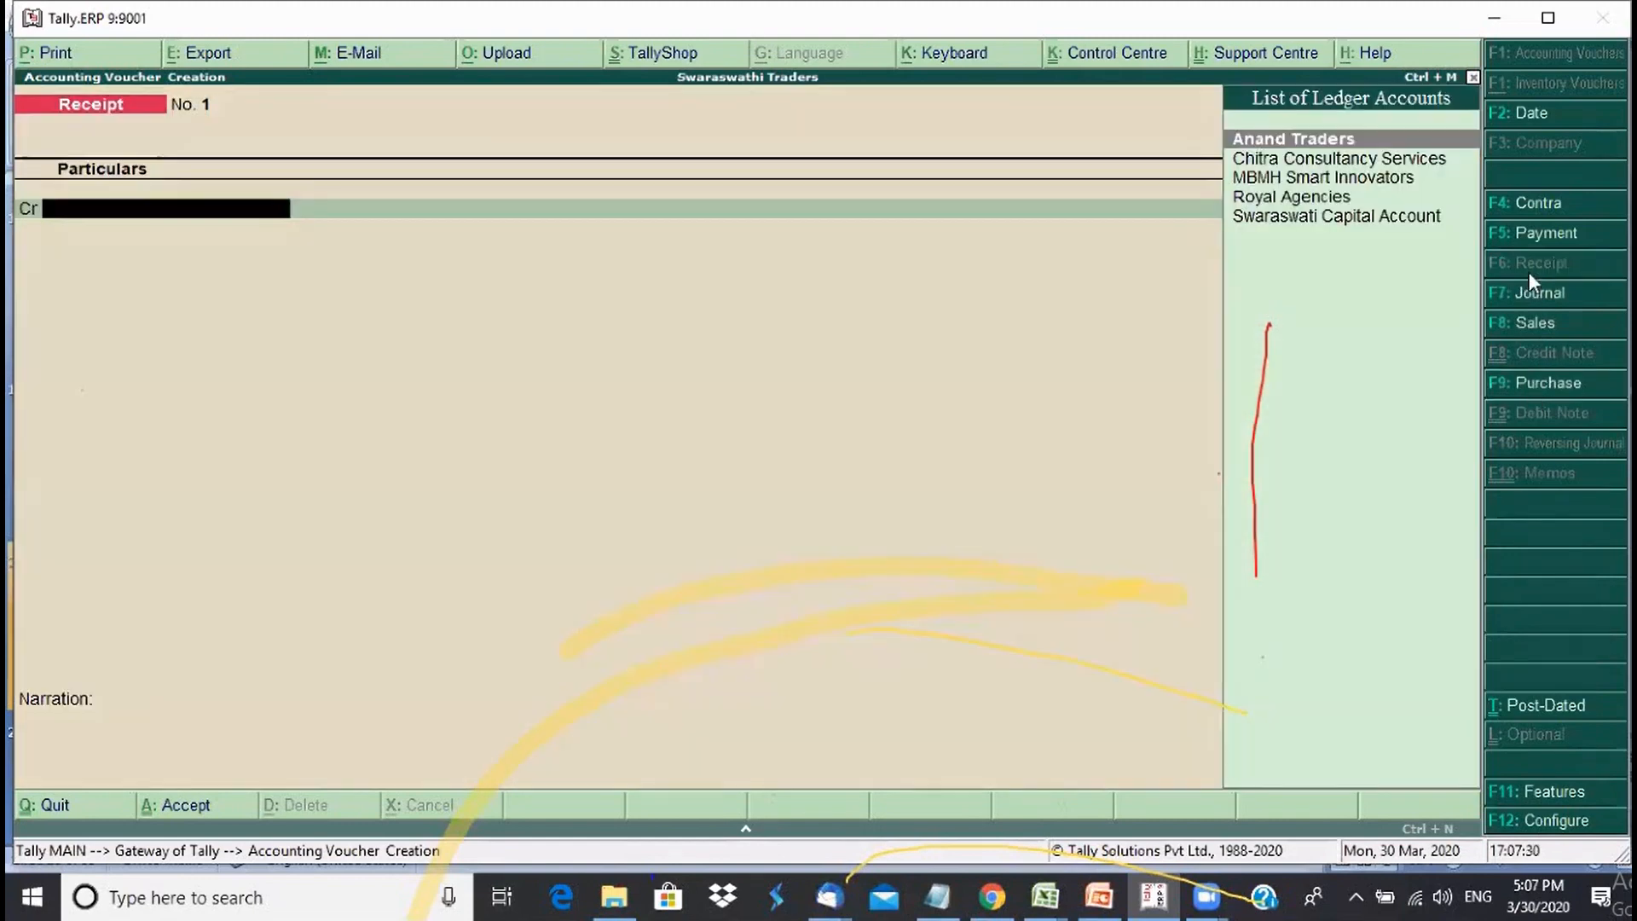
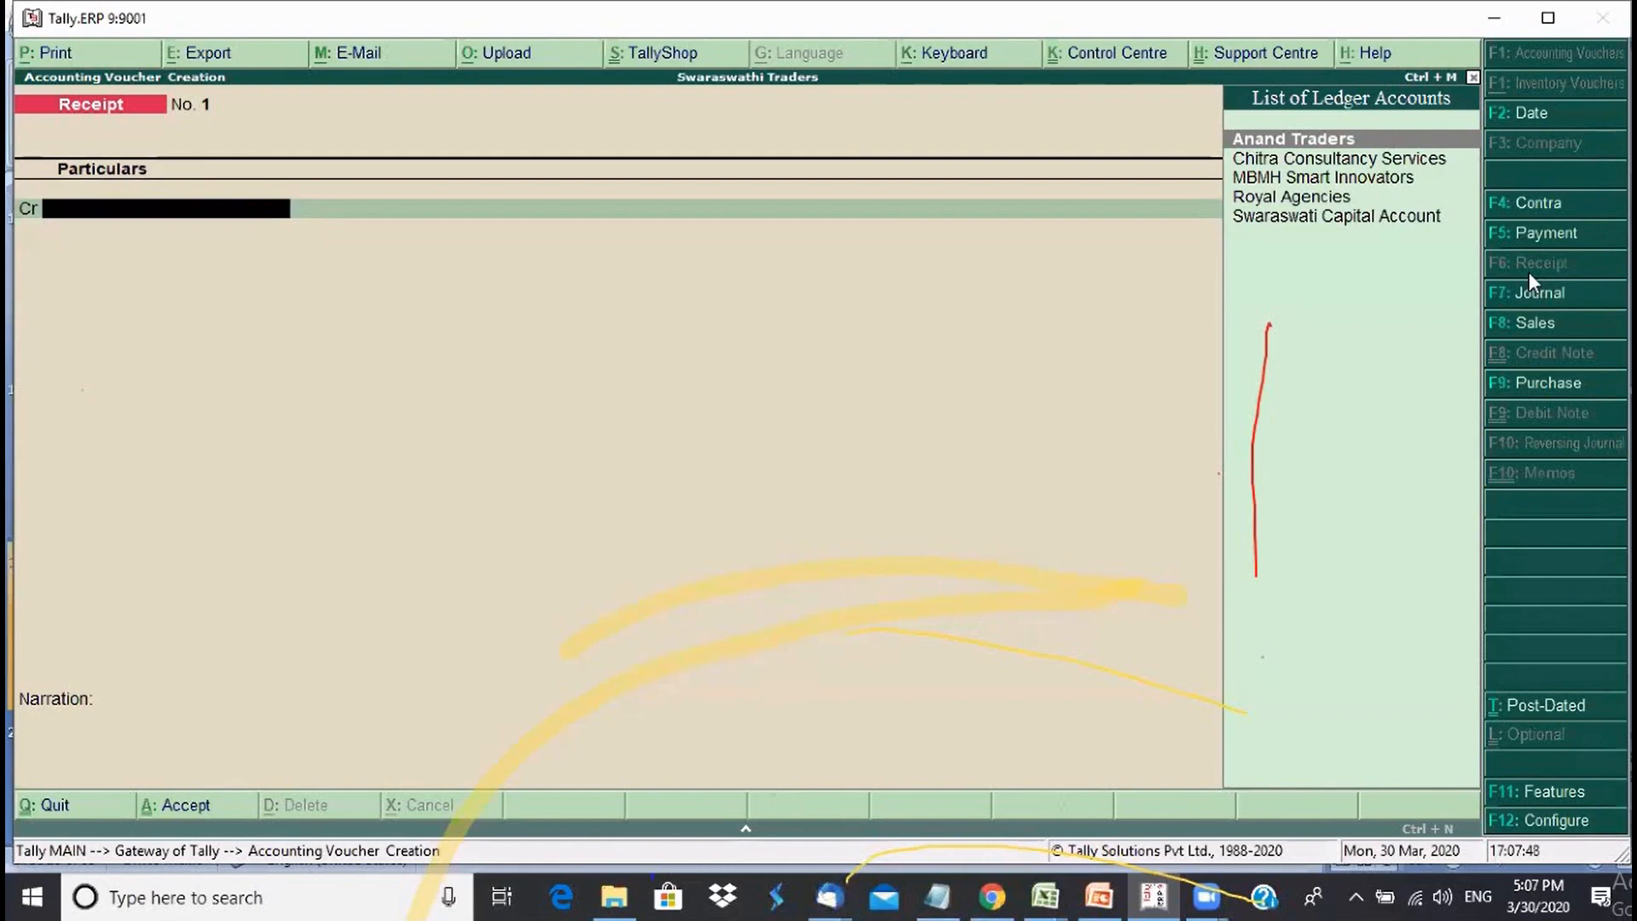
- Credit Swaraswati Capital Account with 1,00,000 on the receipt voucher
key("Down")
key("Down")
key("Down")
key("Down")
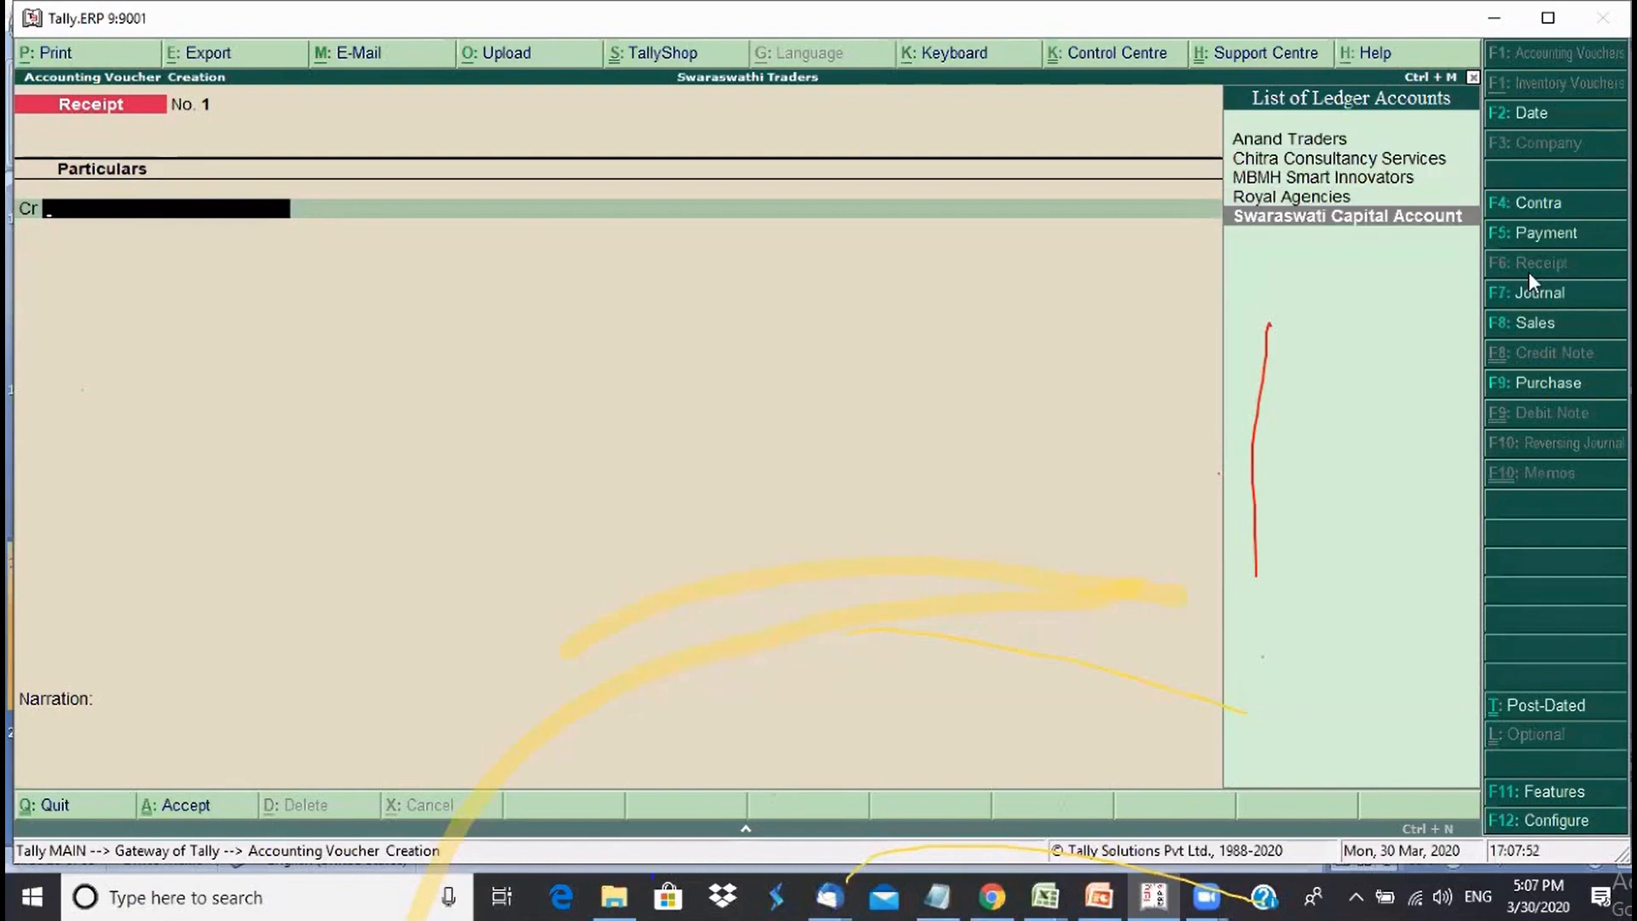
key("Return")
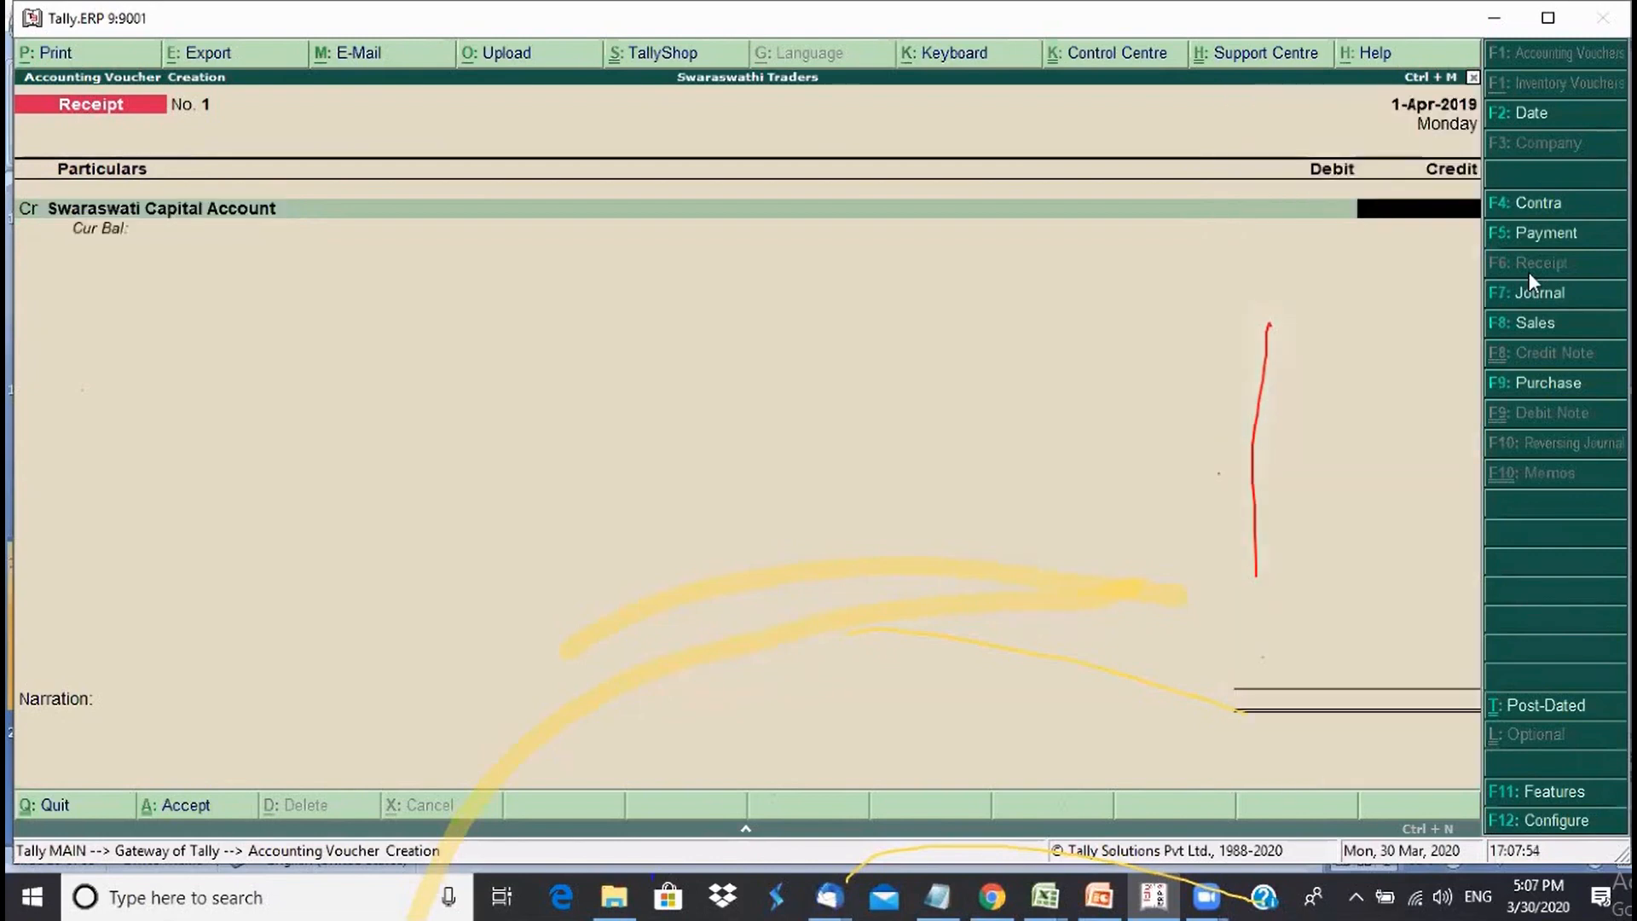
type("1,00,00")
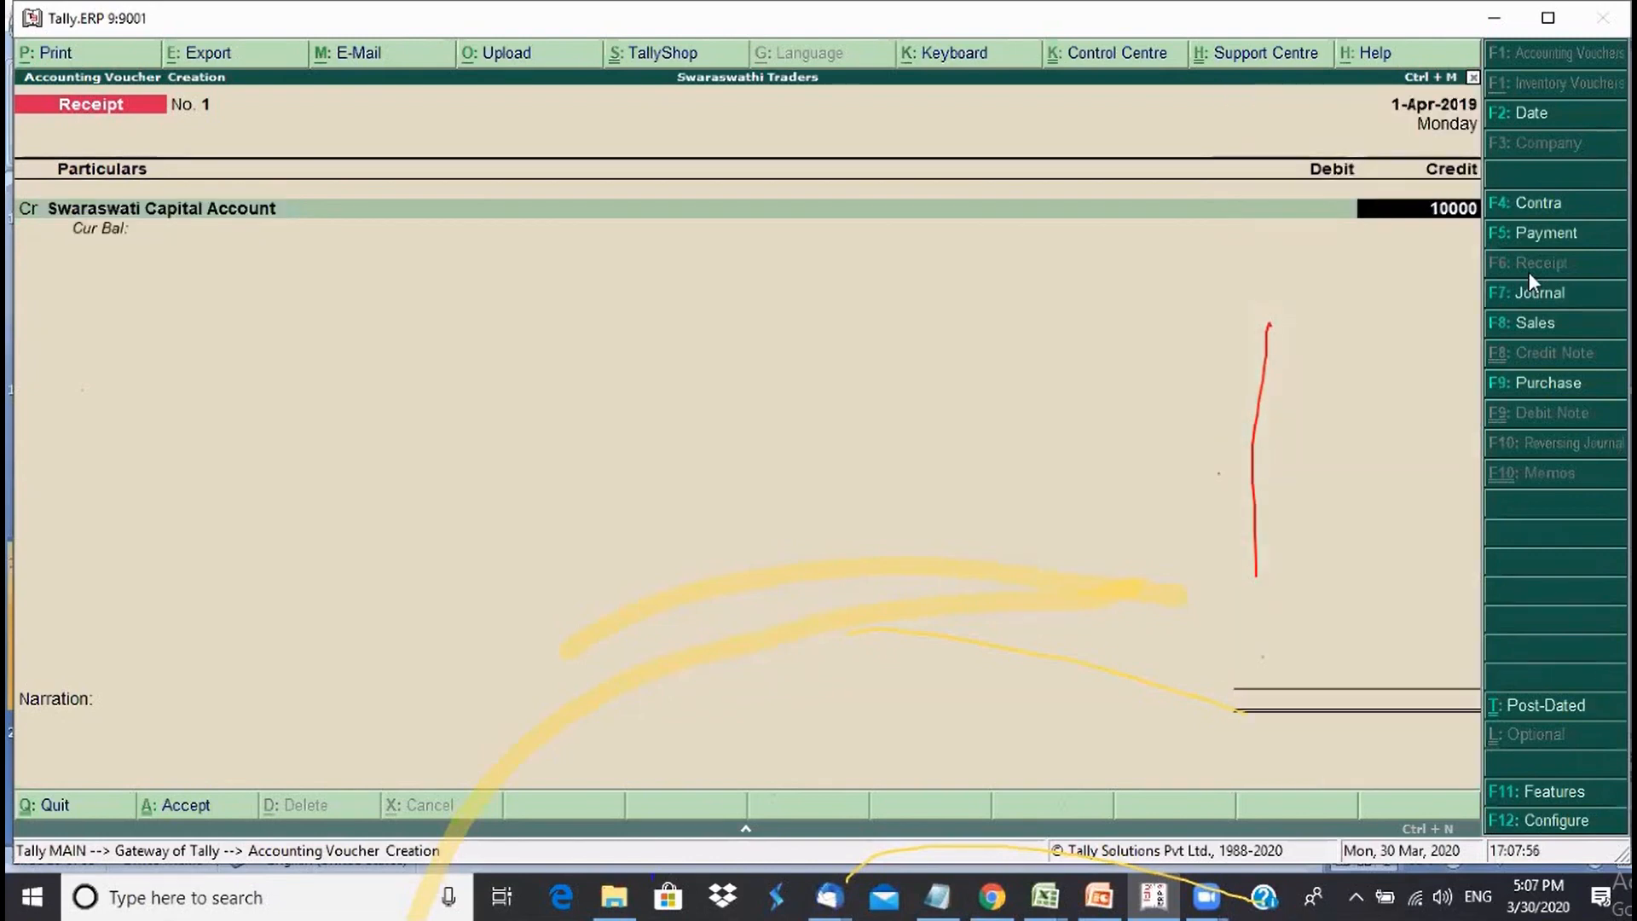
type("0")
key("Return")
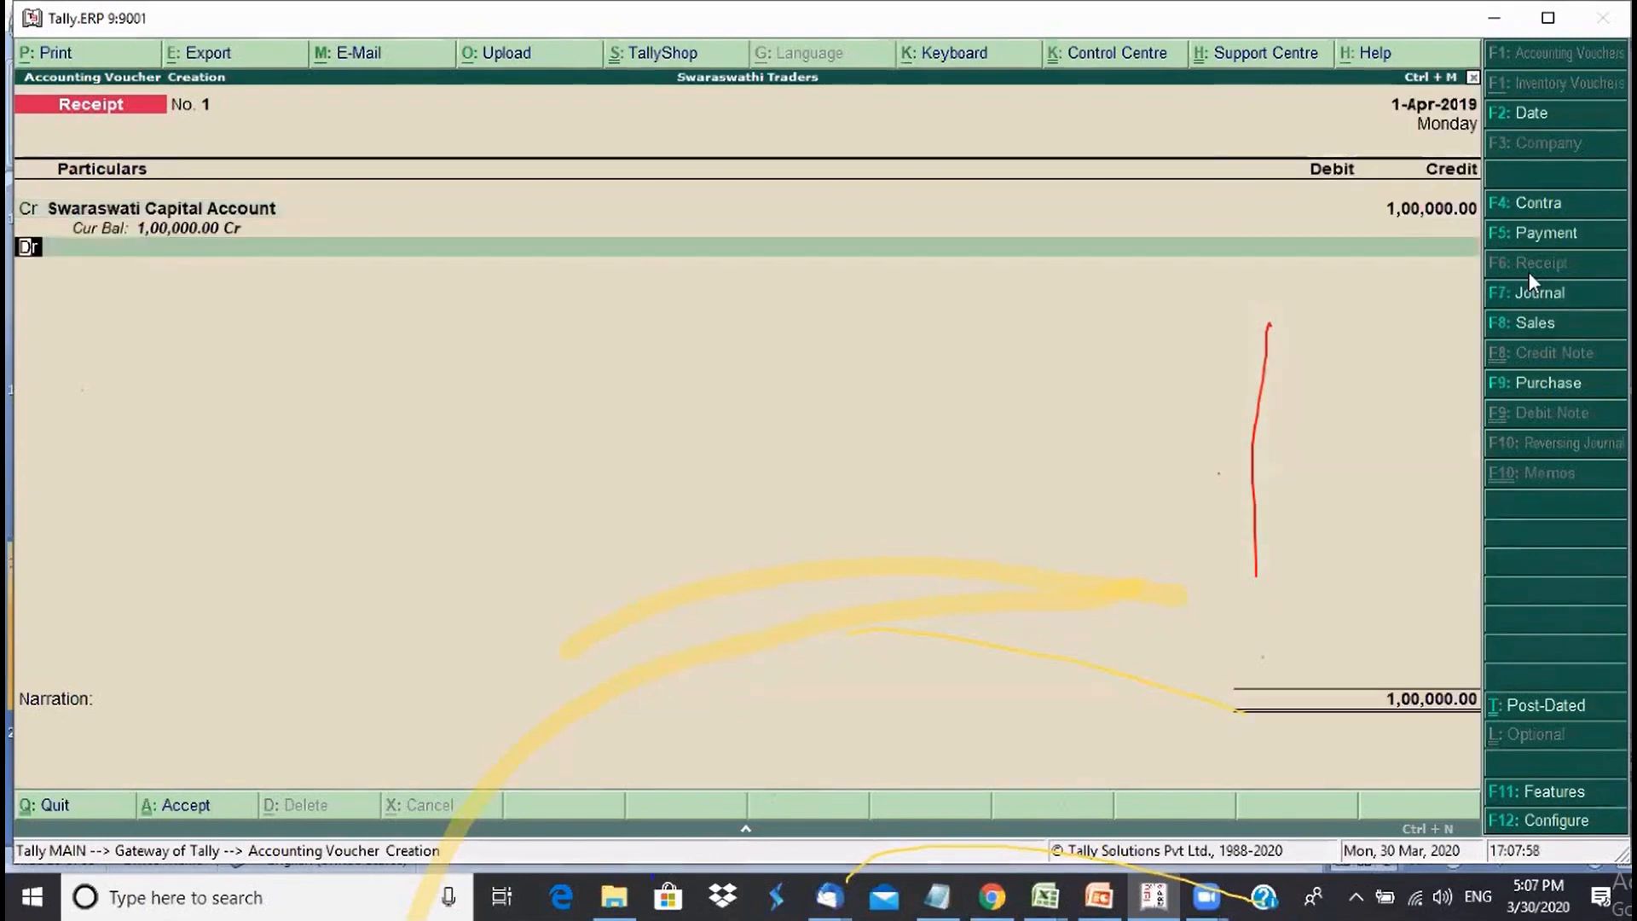
- Select Cash as the debit ledger for the matching 1,00,000
key("Return")
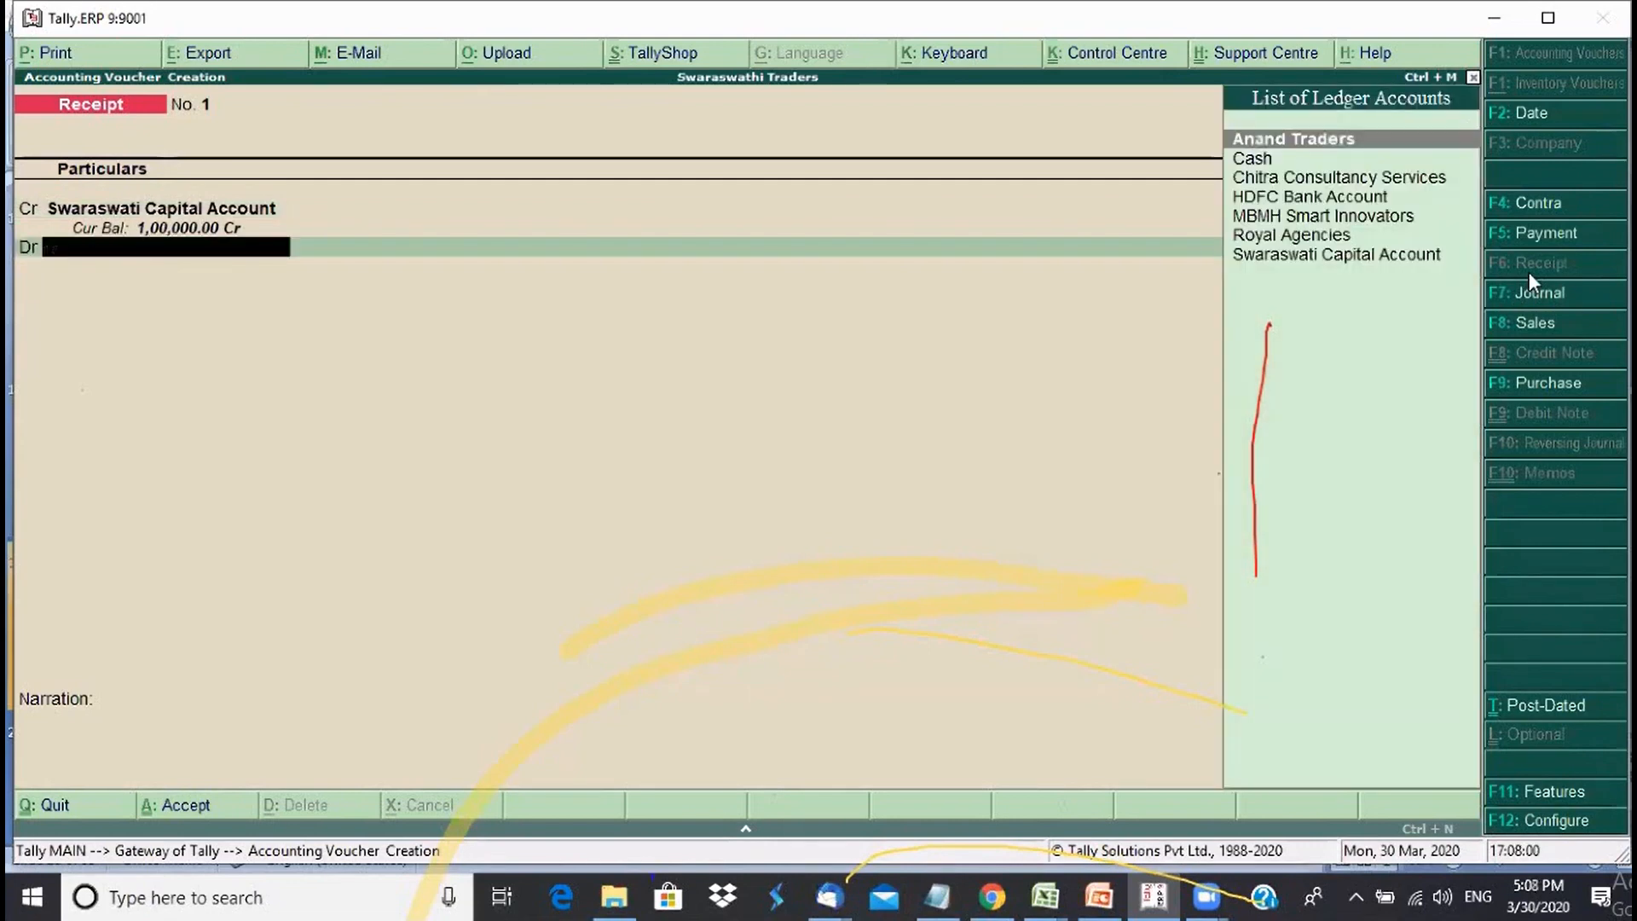
key("Down")
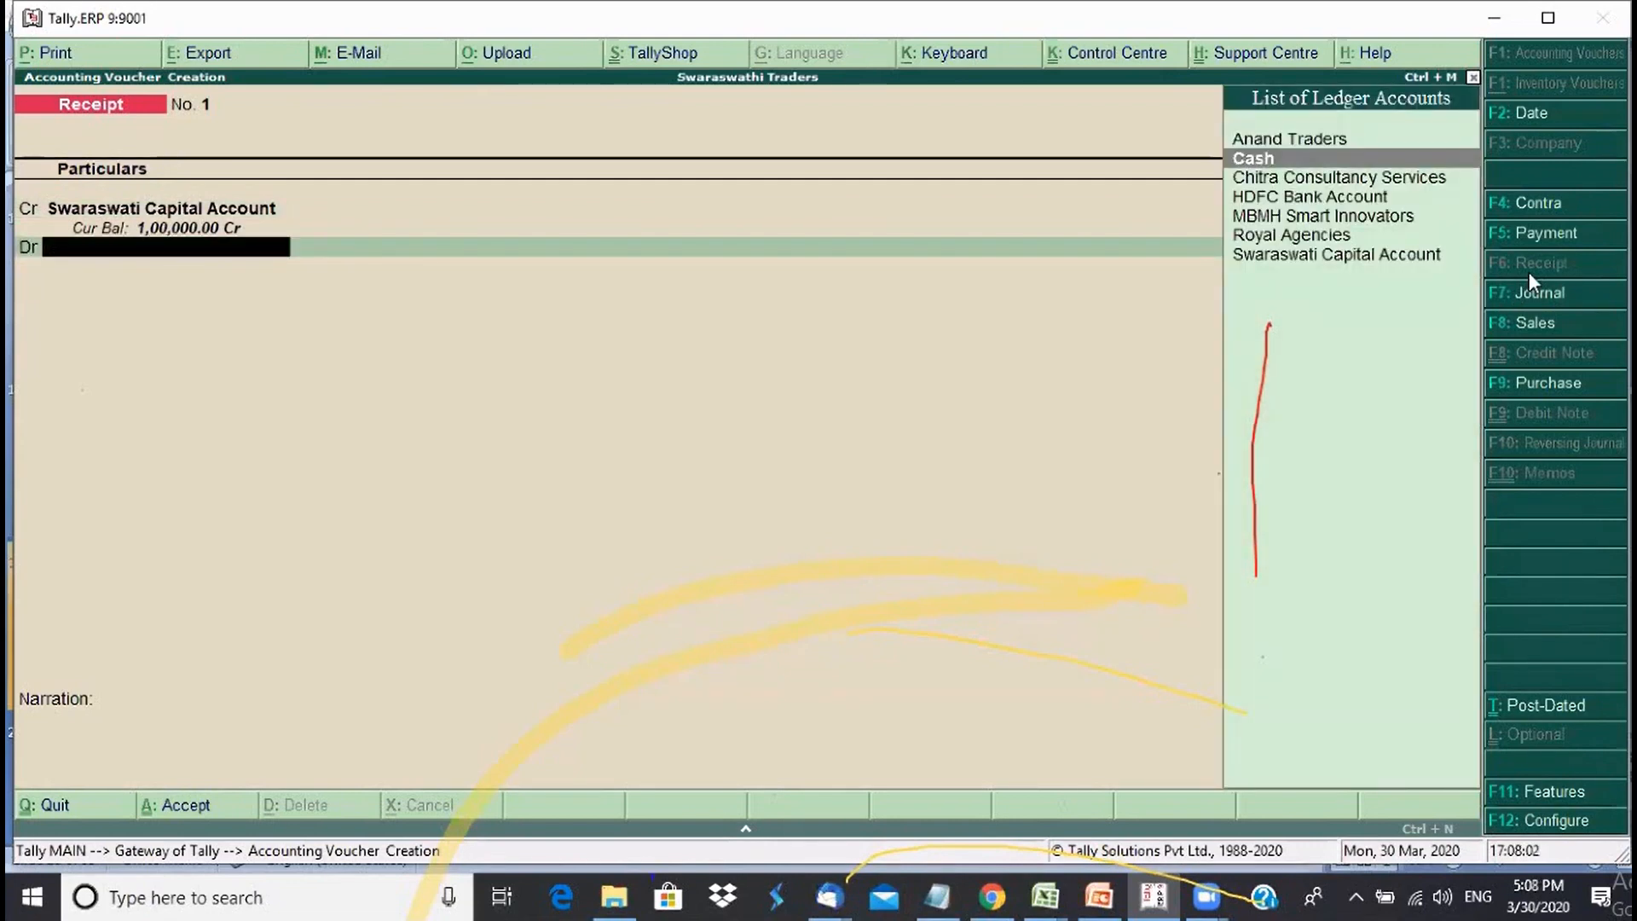
key("Down")
key("Down")
key("Up")
key("Up")
key("Return")
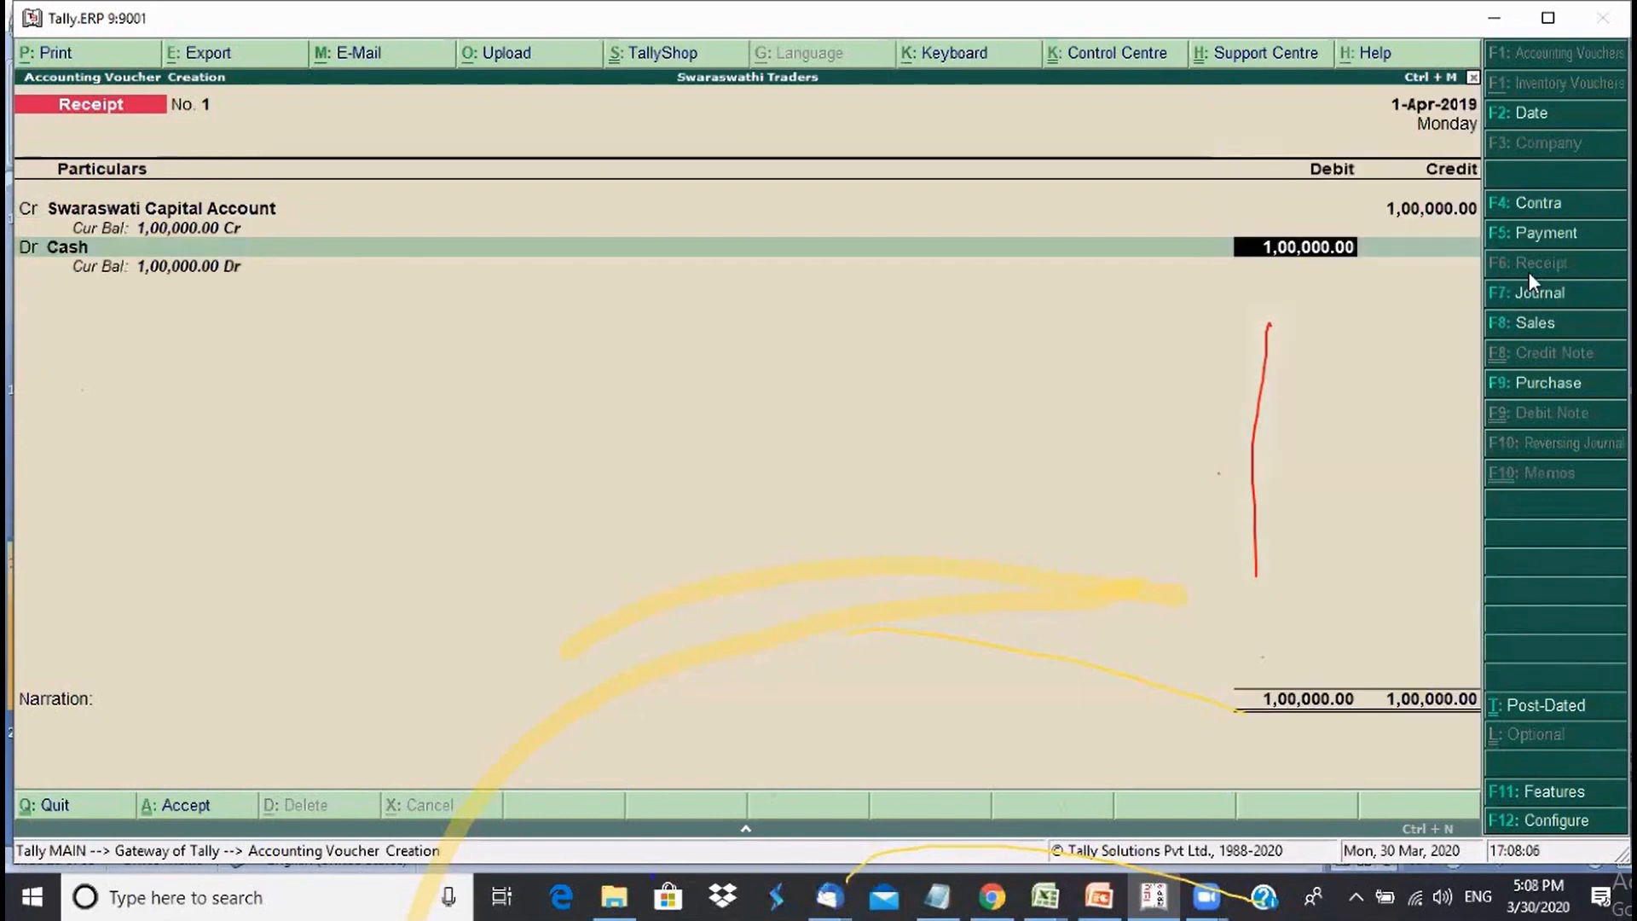
- Enter the narration 'Being cash received from Swaraswati for starting new business' and accept voucher No. 1
key("Return")
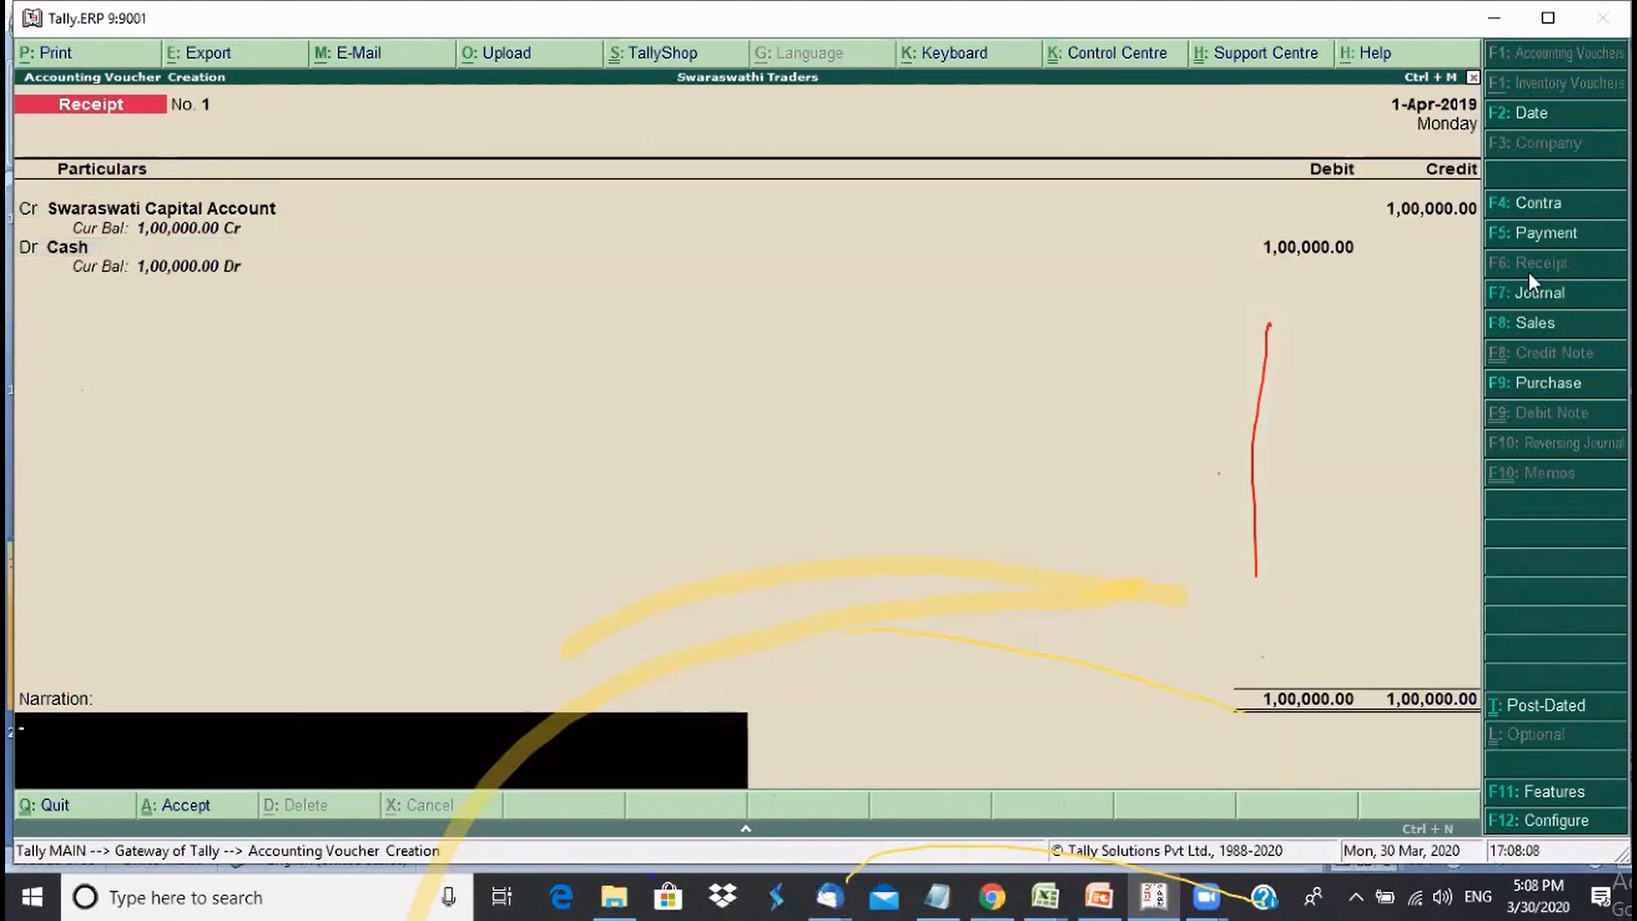
type("Being")
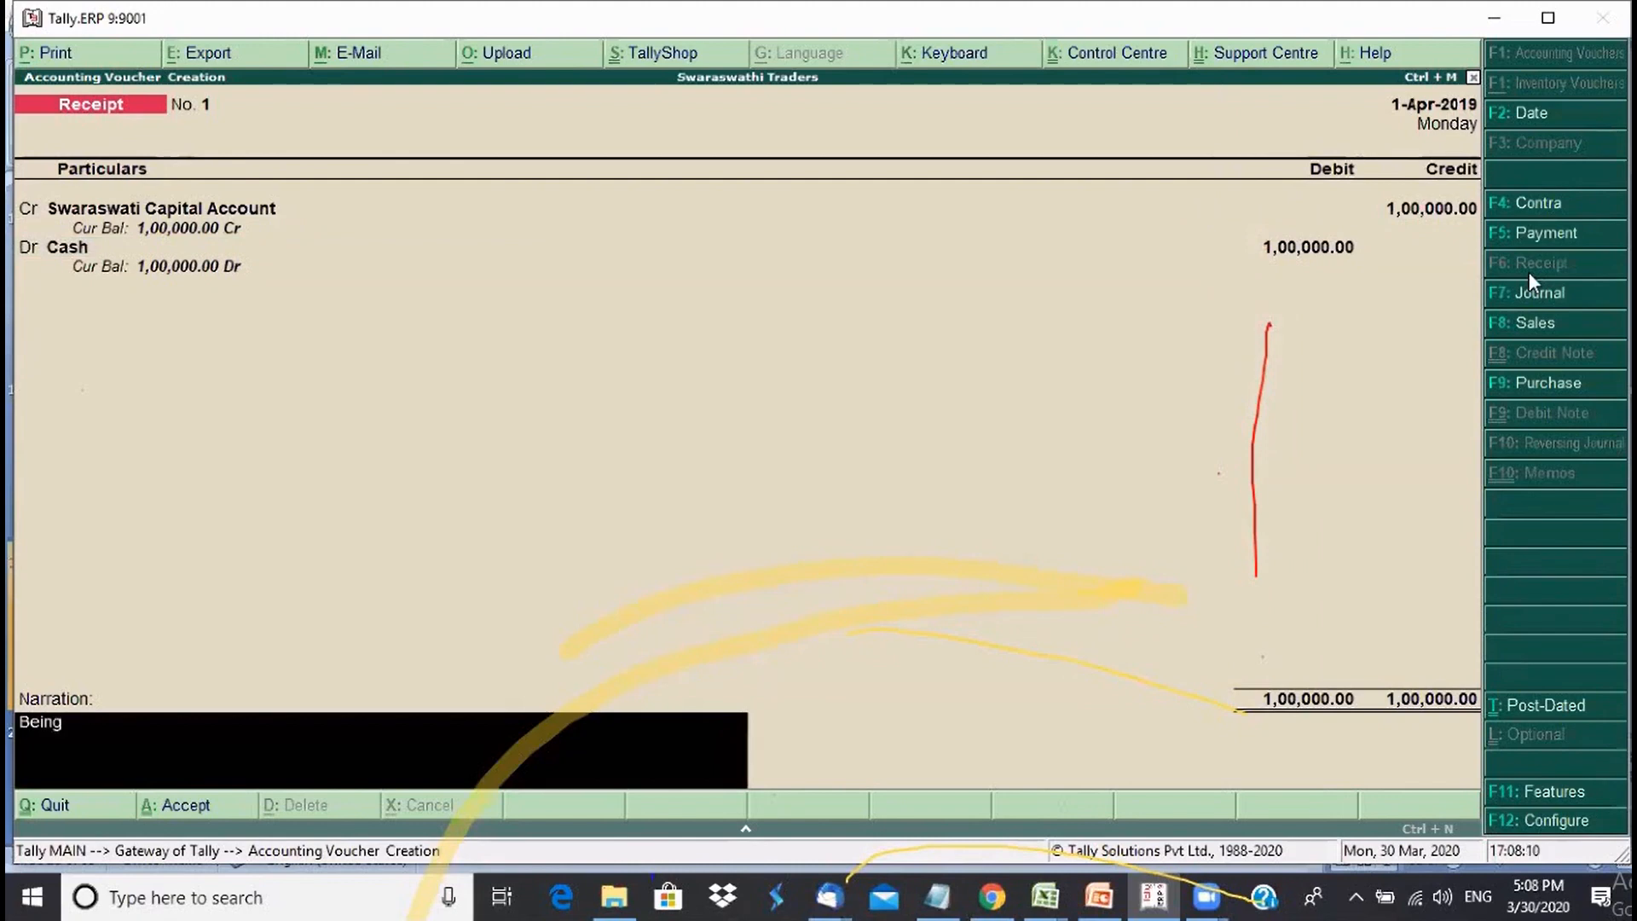
type(" cash re")
key("BackSpace")
type("received")
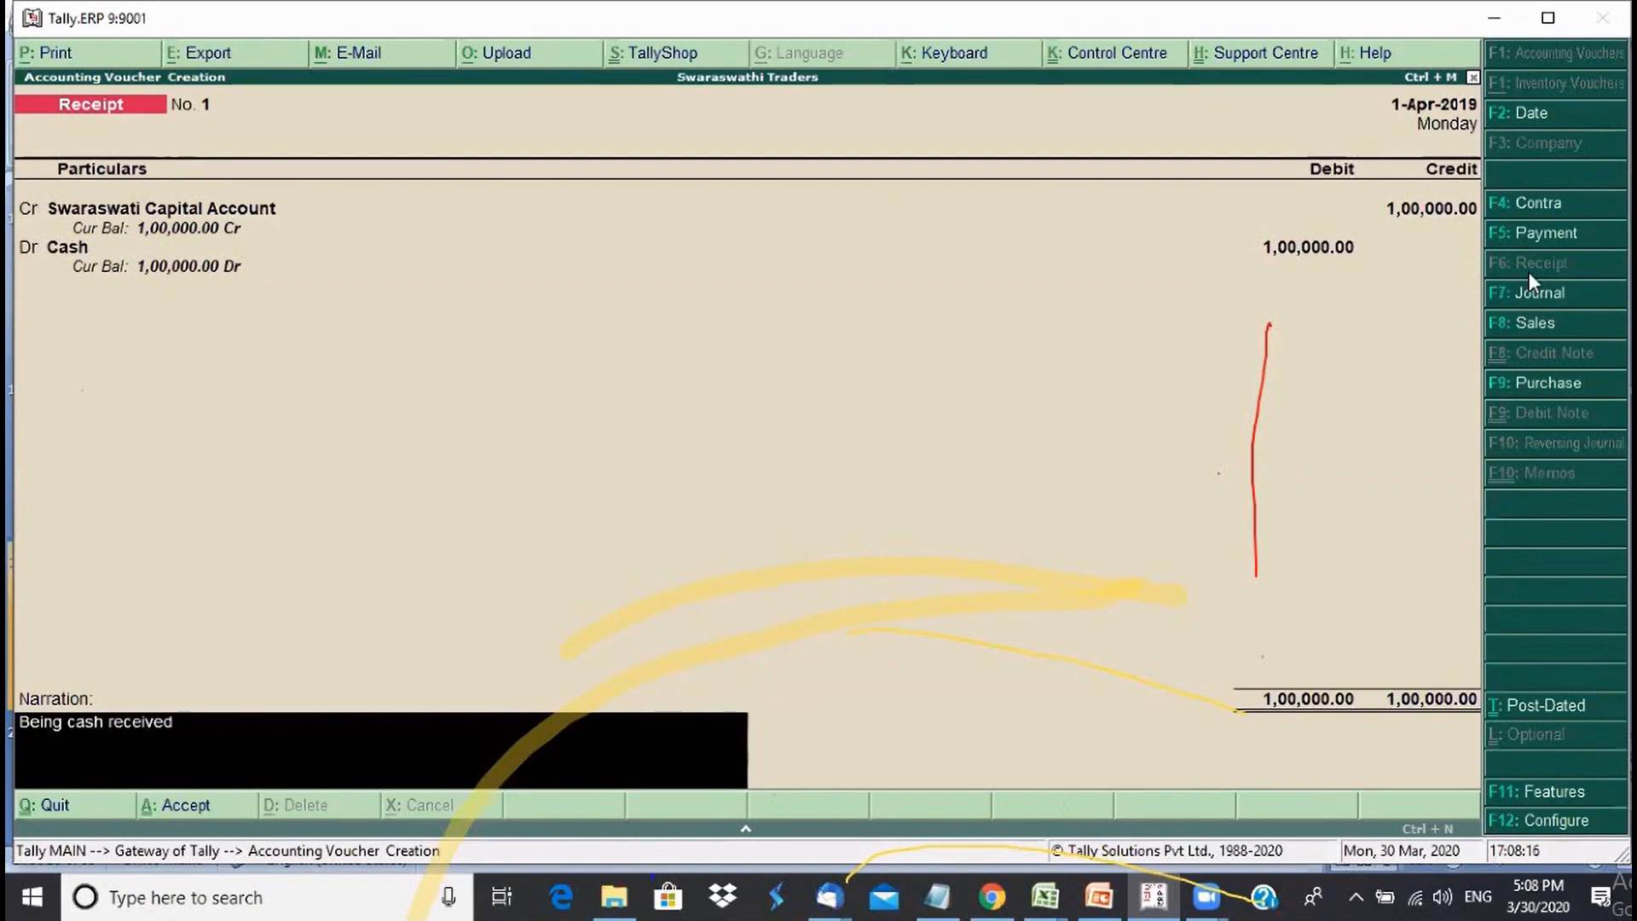
type(" from Swaraswati")
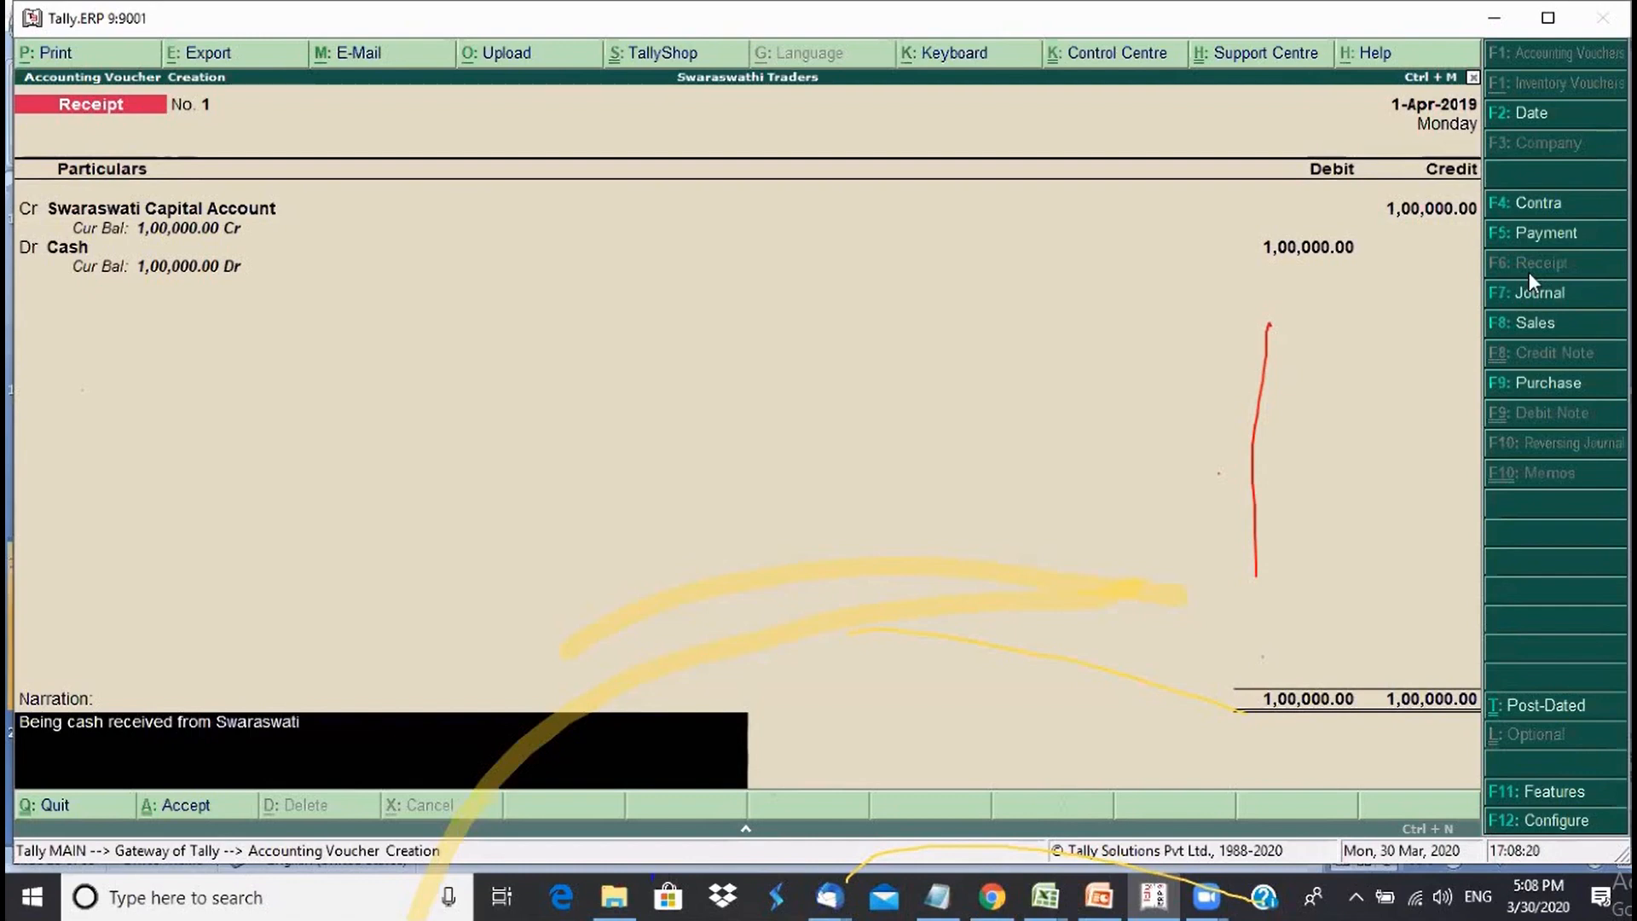
type(" for starting new business")
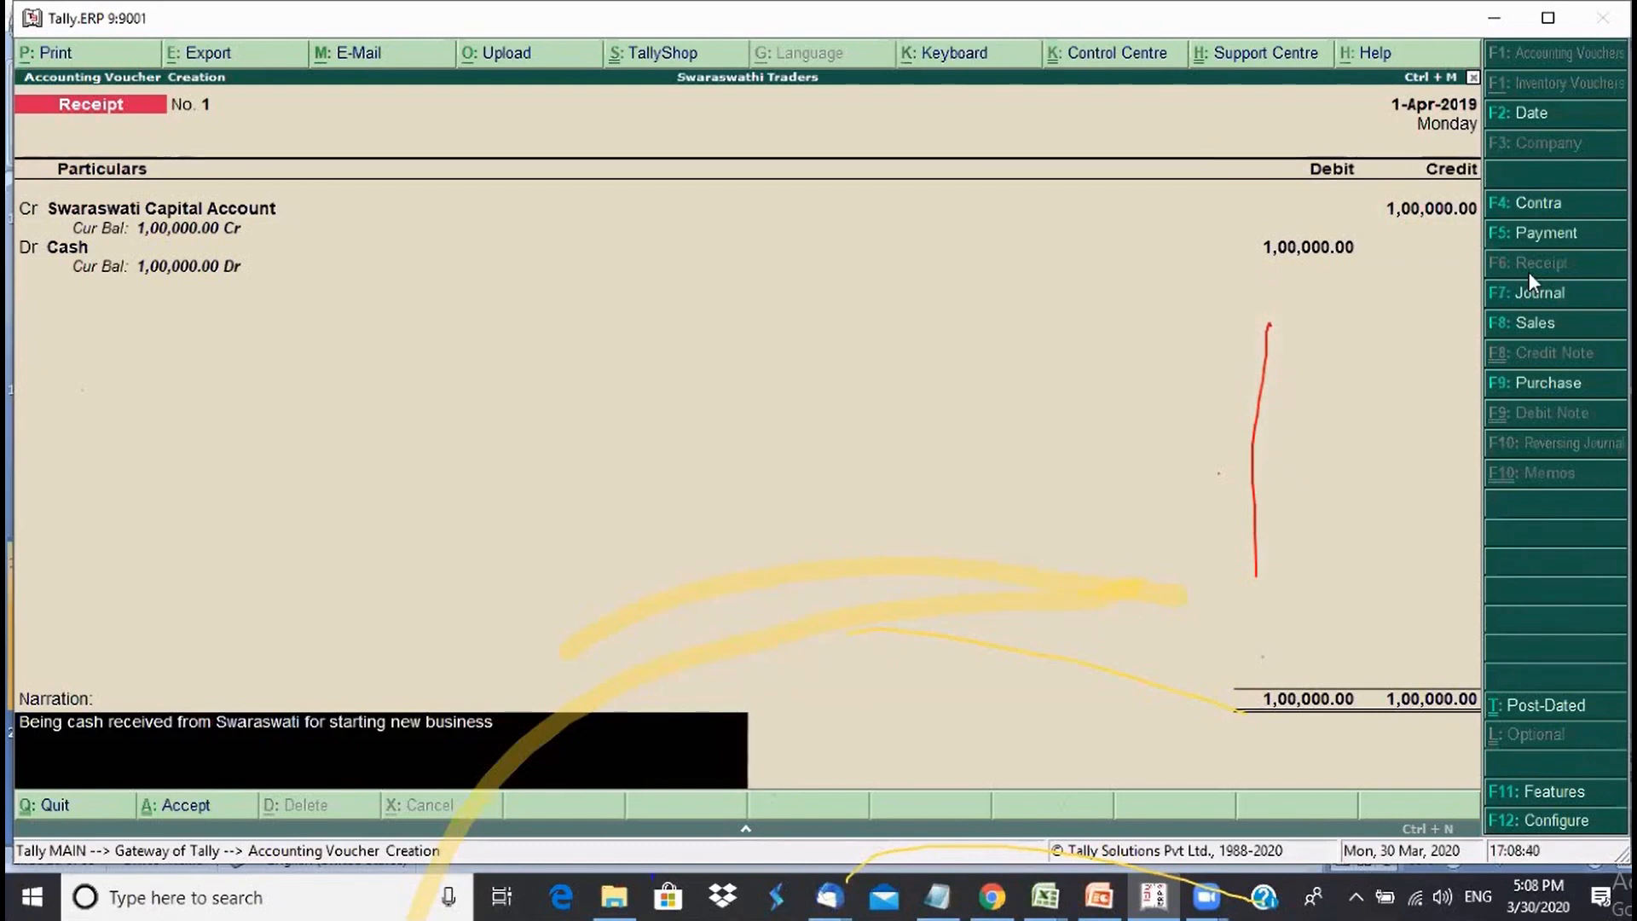
key("Return")
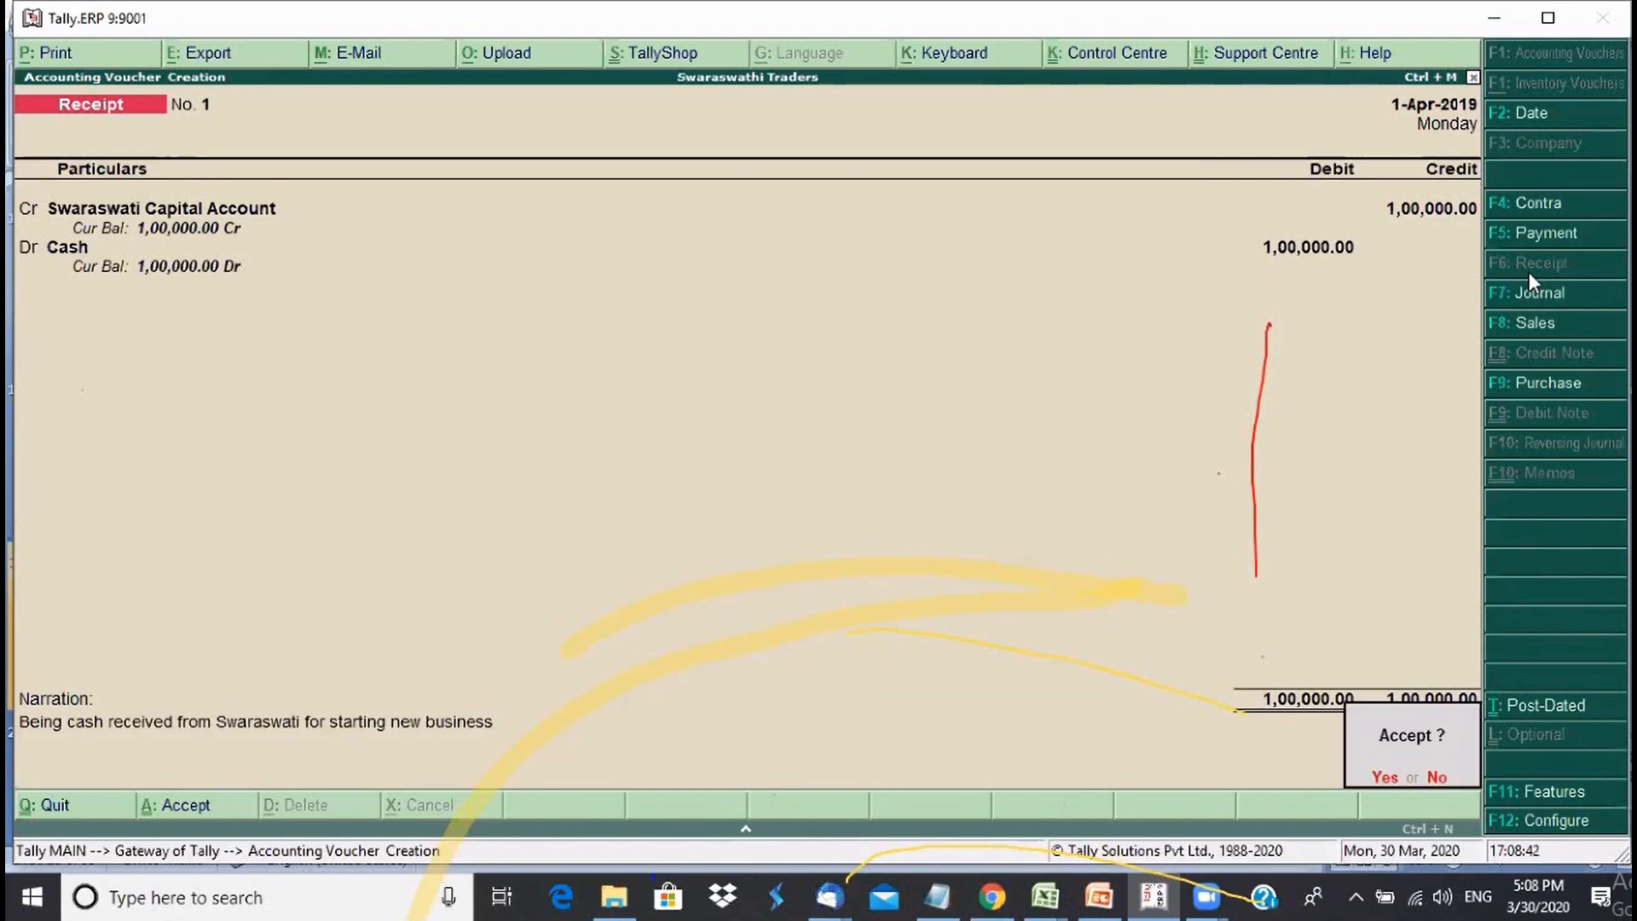
key("Return")
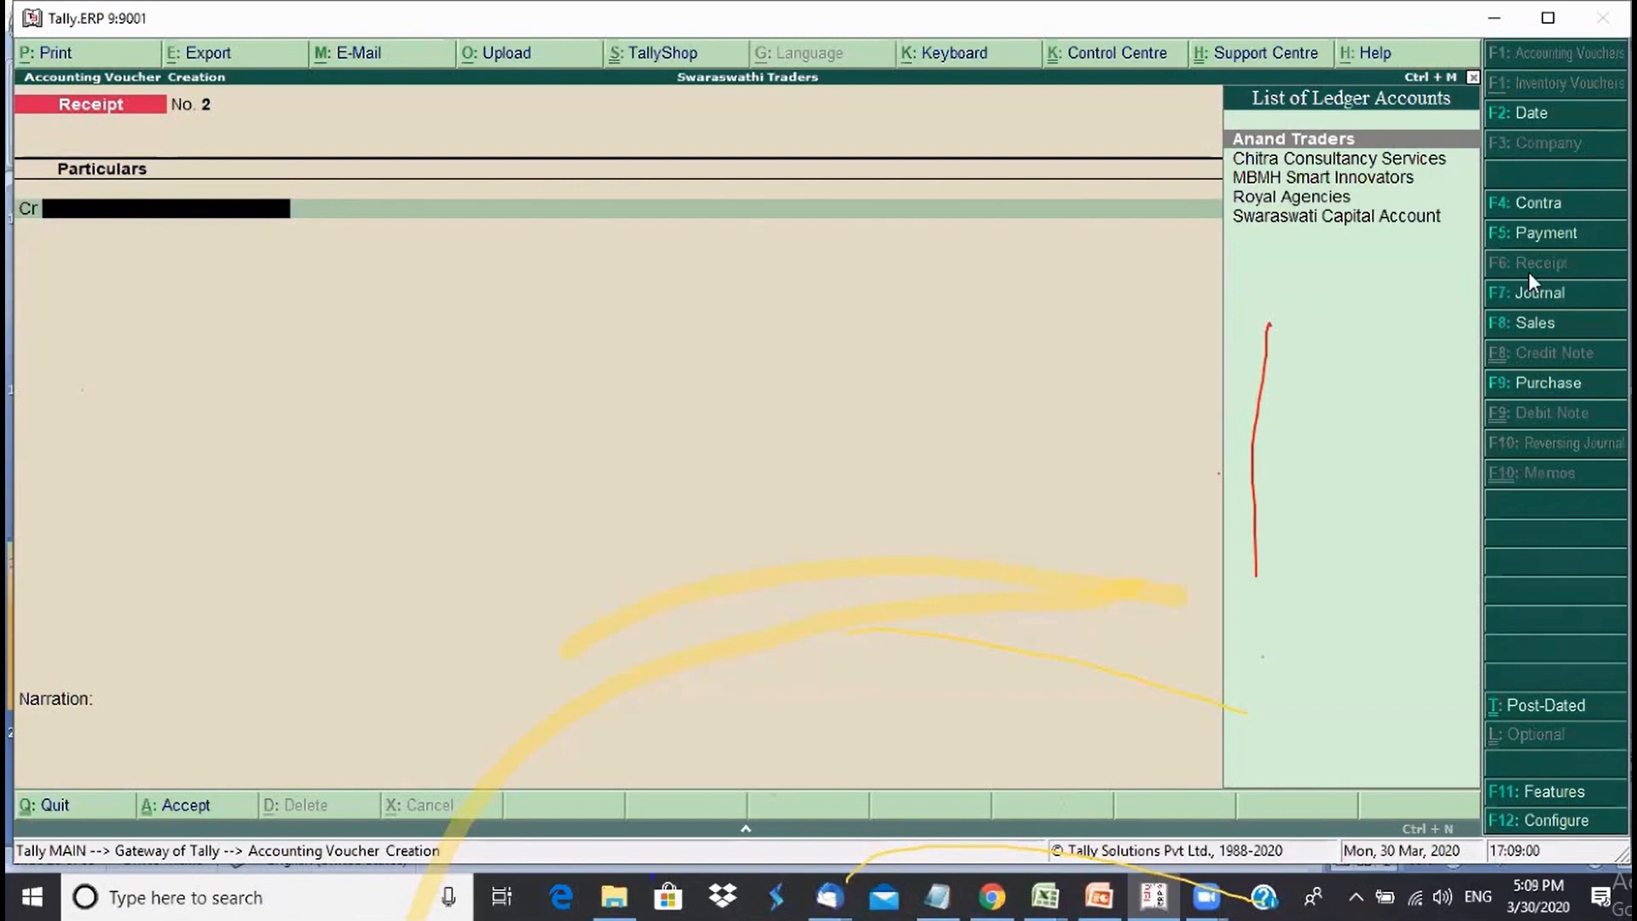
- Quit voucher entry and review the Balance Sheet showing Capital Account 1,00,000.00 and totals of 1,80,000.00
key("Escape")
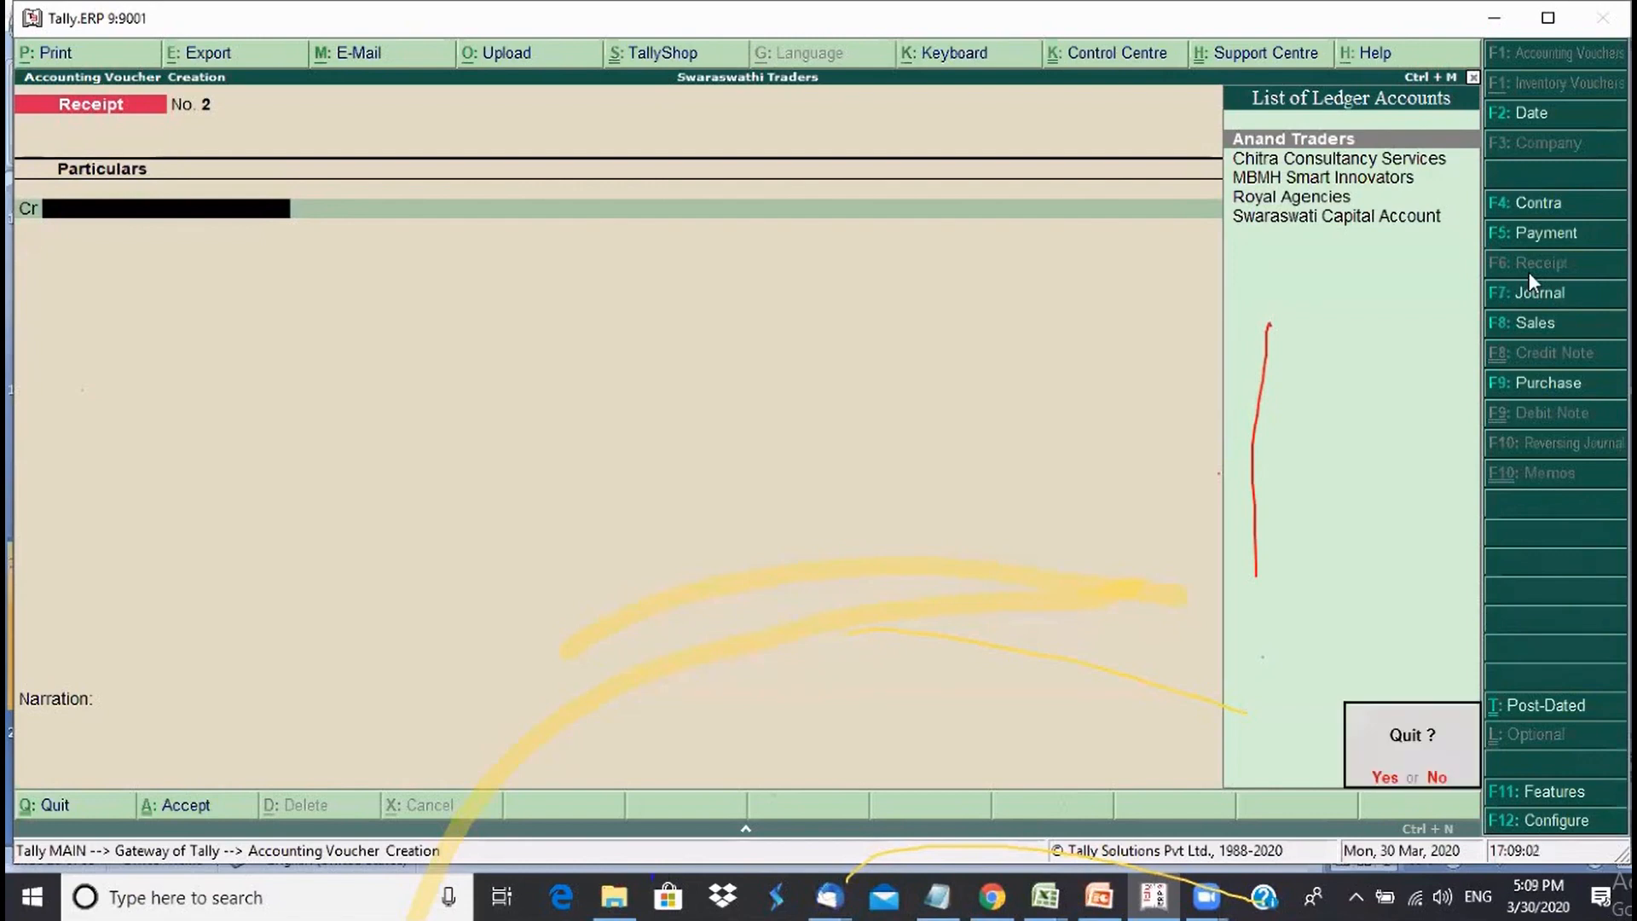
key("y")
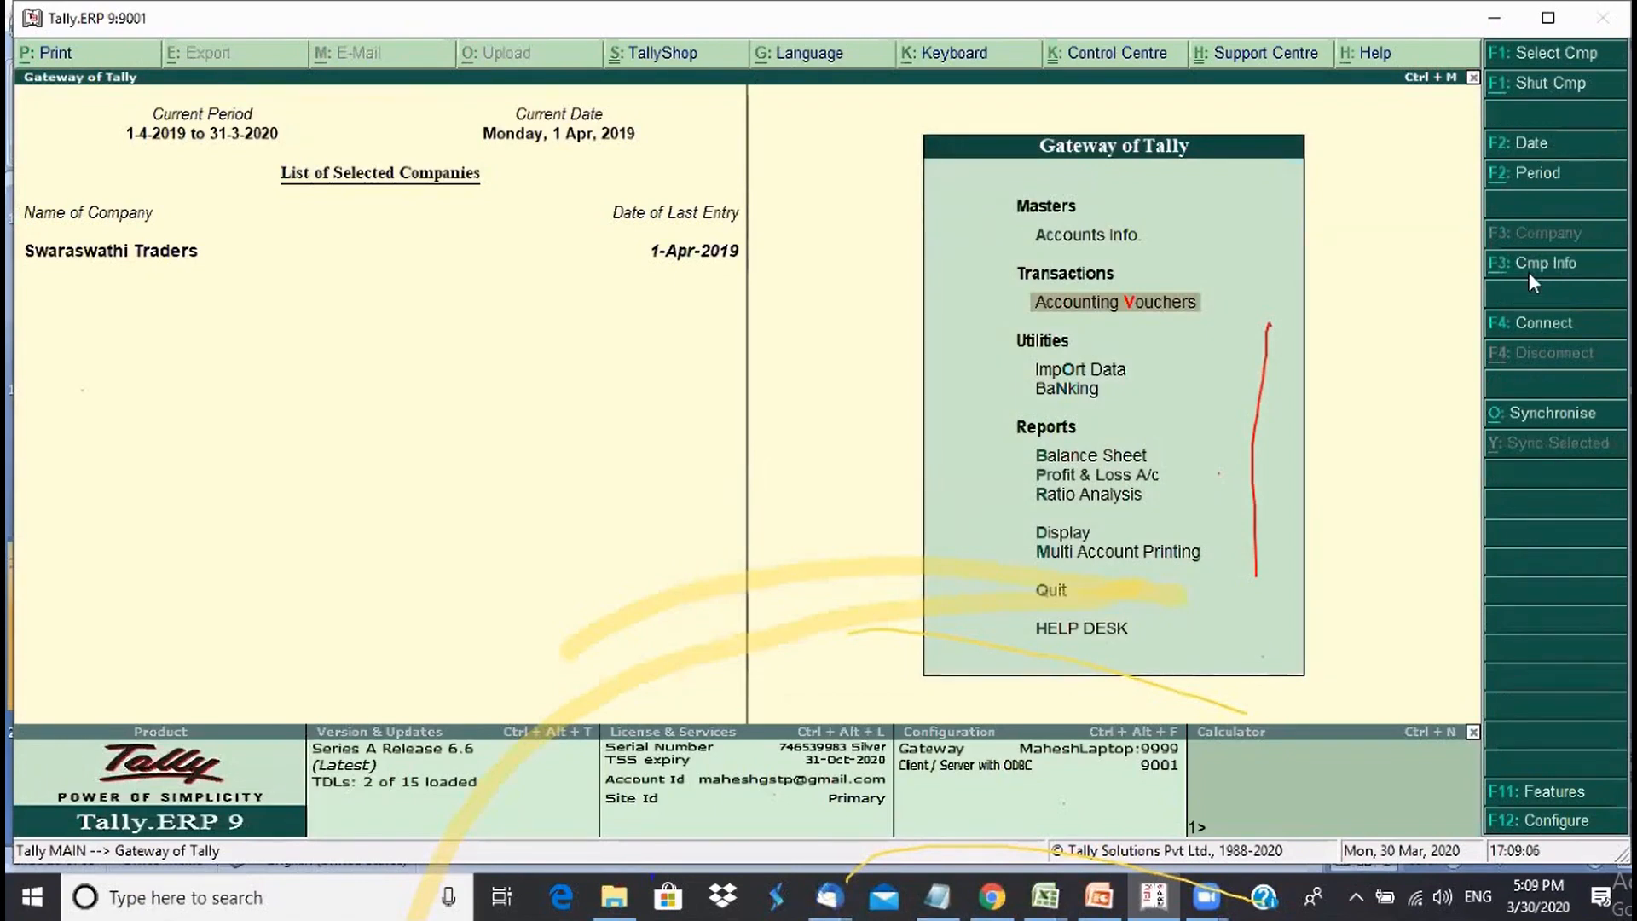
key("Down")
key("Down")
key("Down")
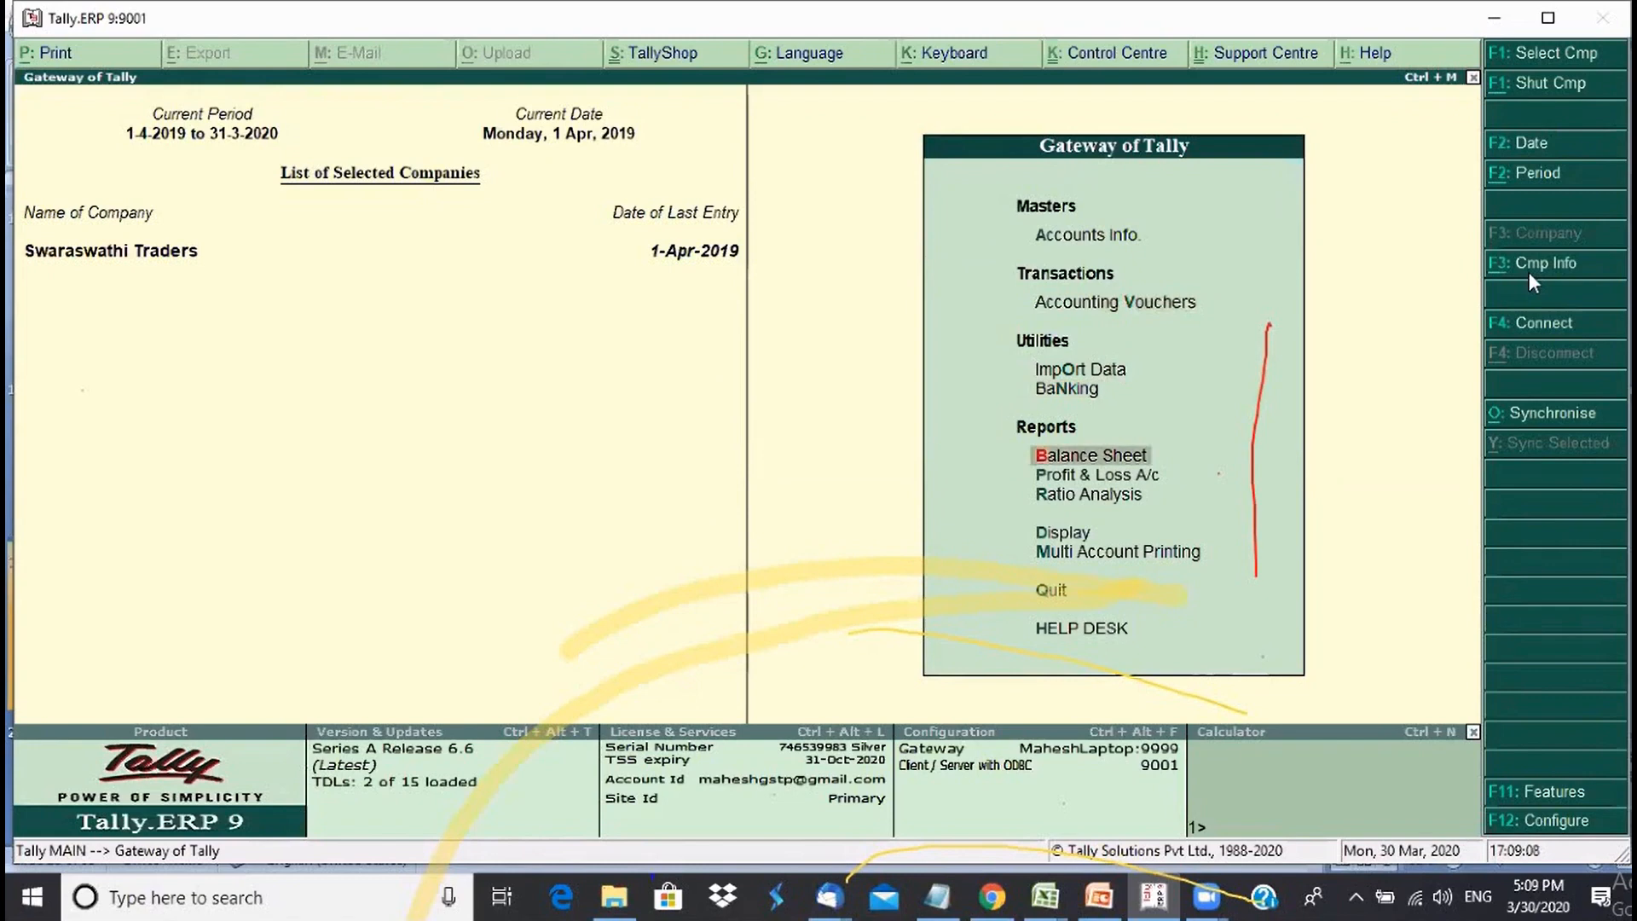
key("Return")
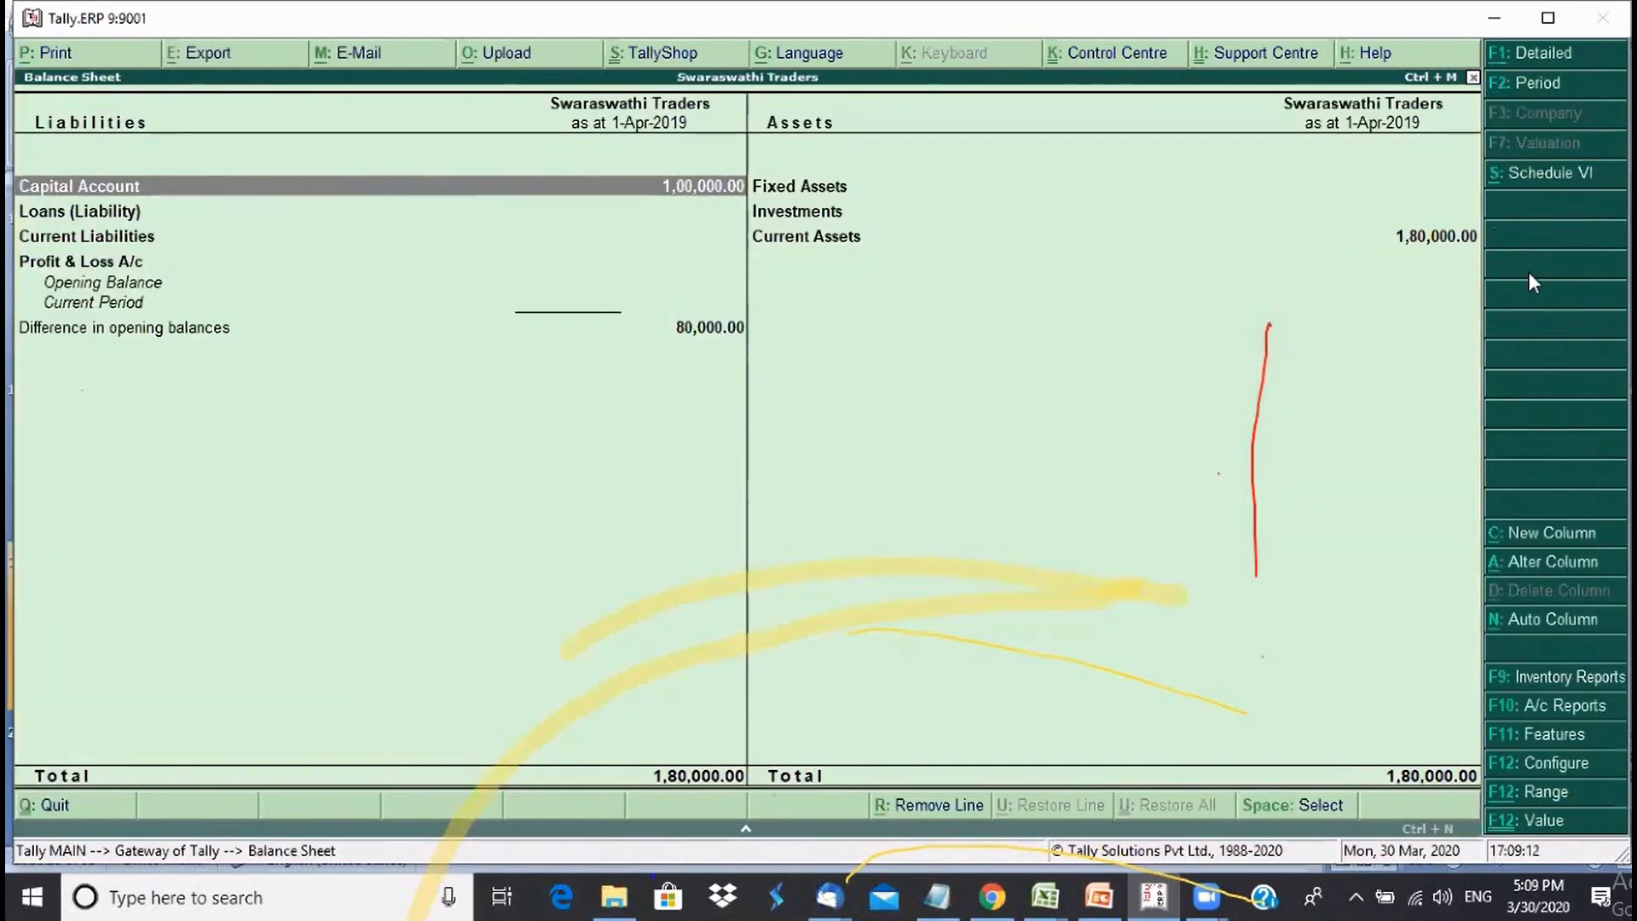
key("Right")
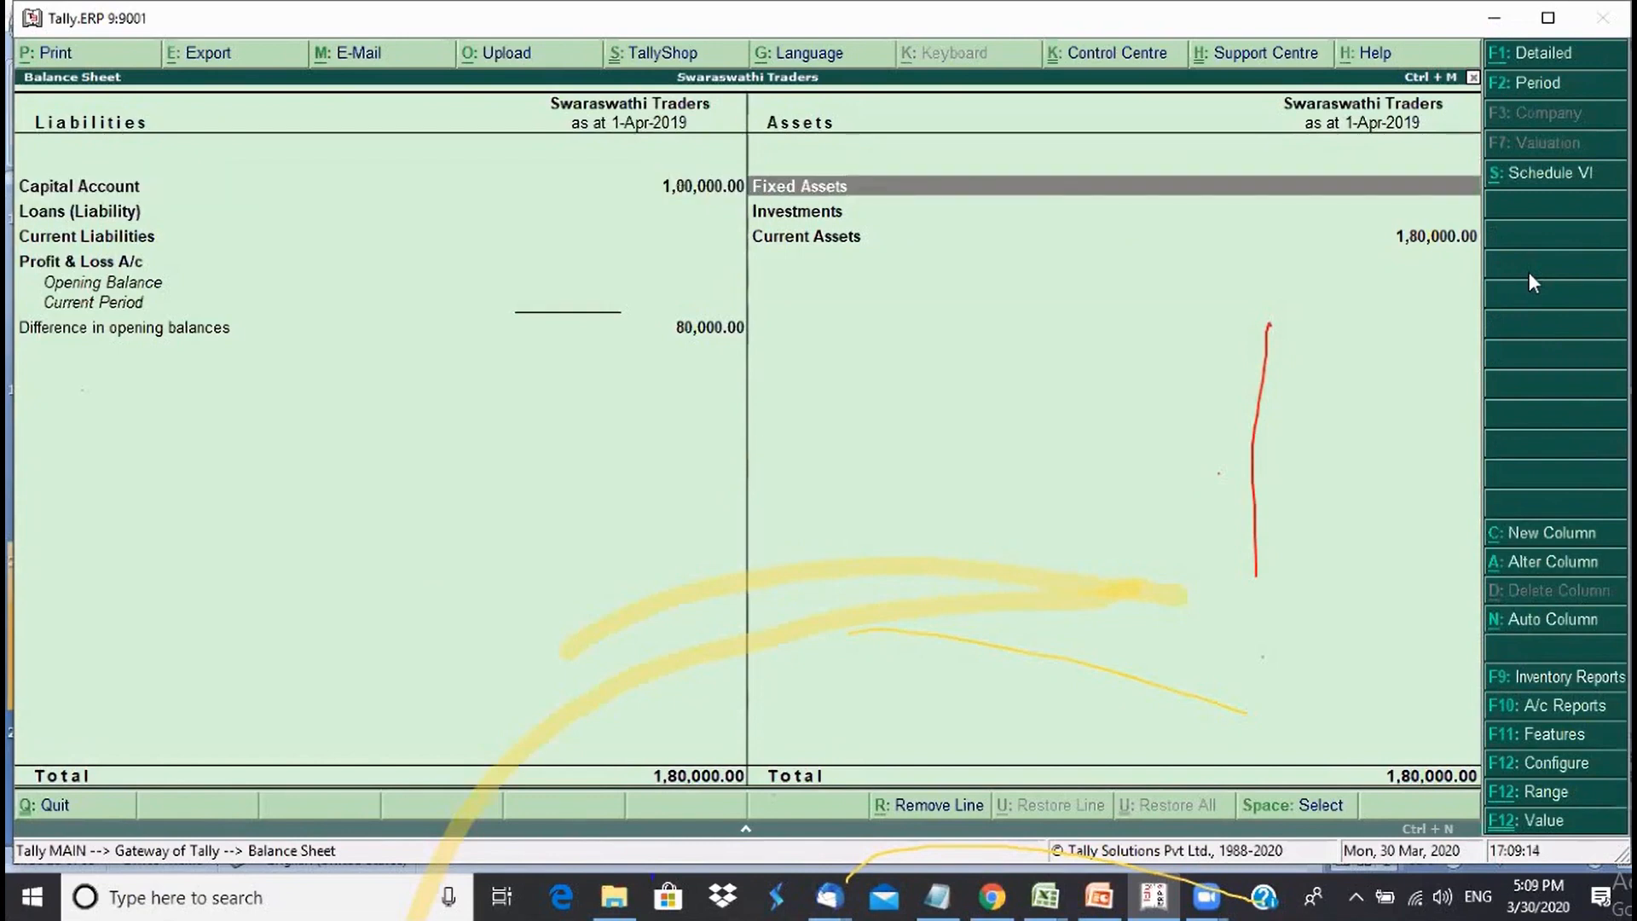
key("Left")
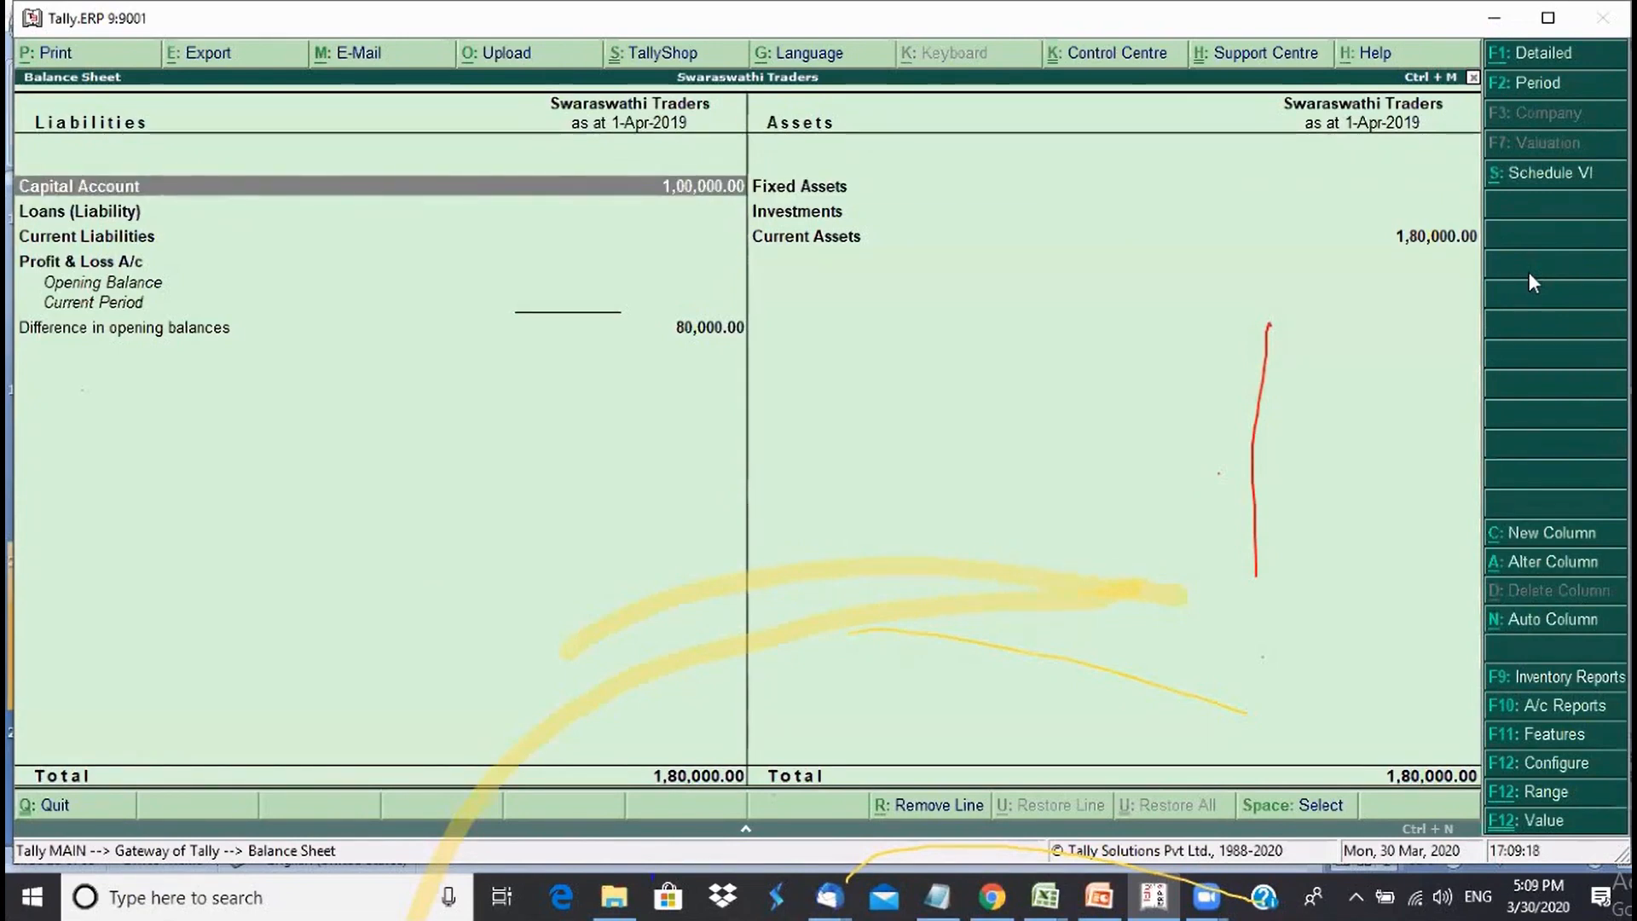
key("Escape")
- From the Day Book, open Receipt No. 1 and view the Swaraswati Capital Account ledger under Capital Account
key("d")
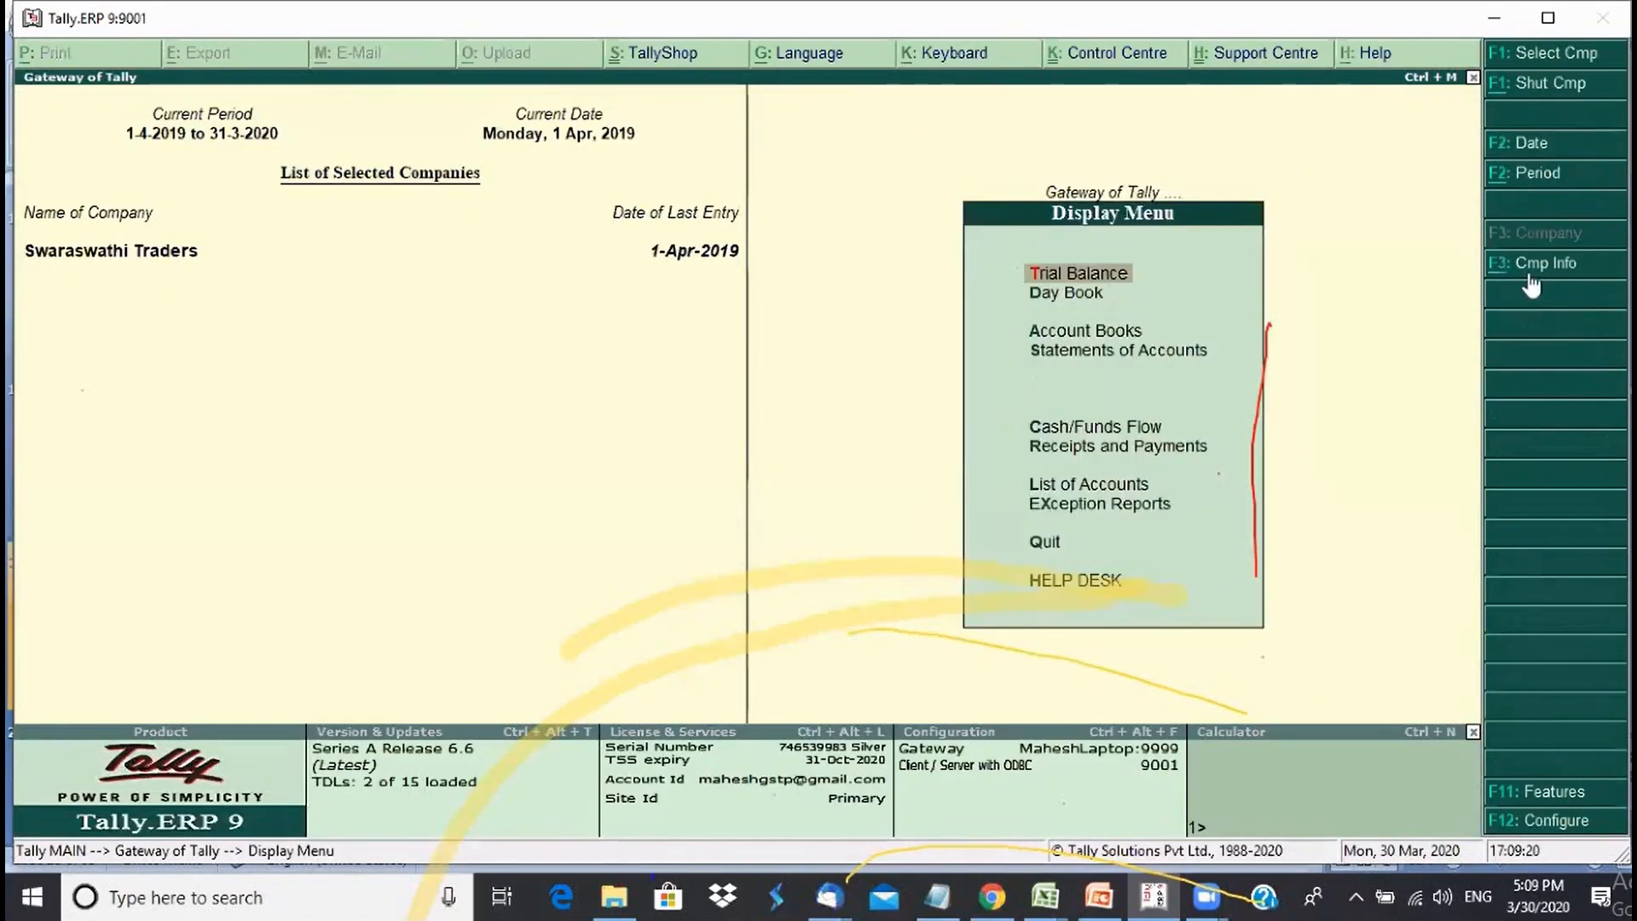
key("d")
key("Return")
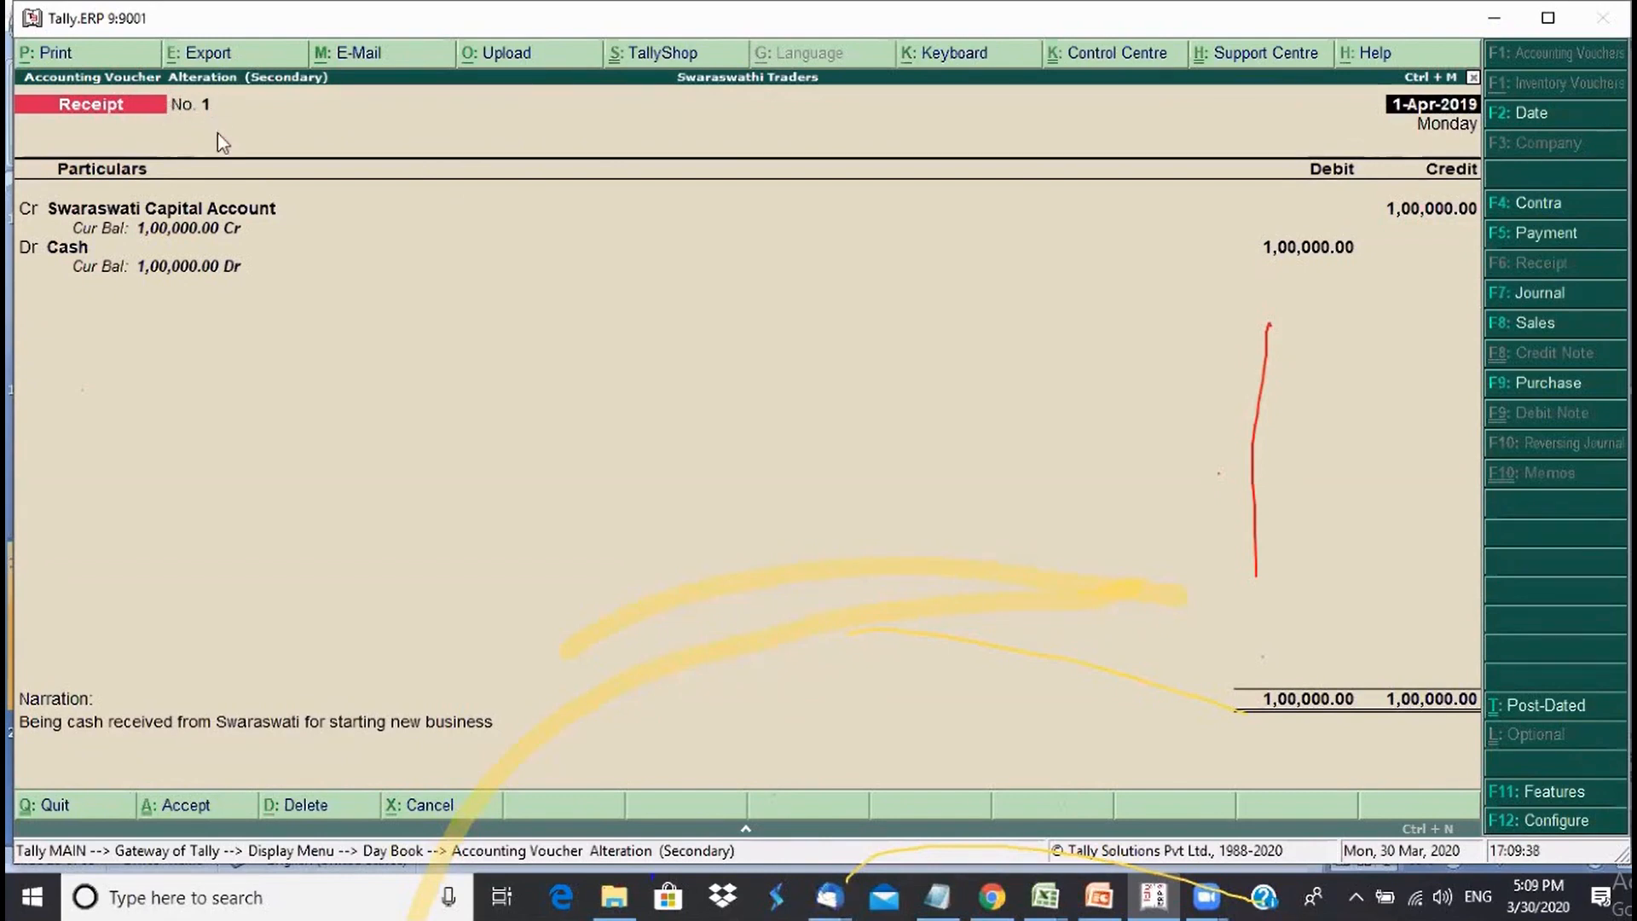
key("Return")
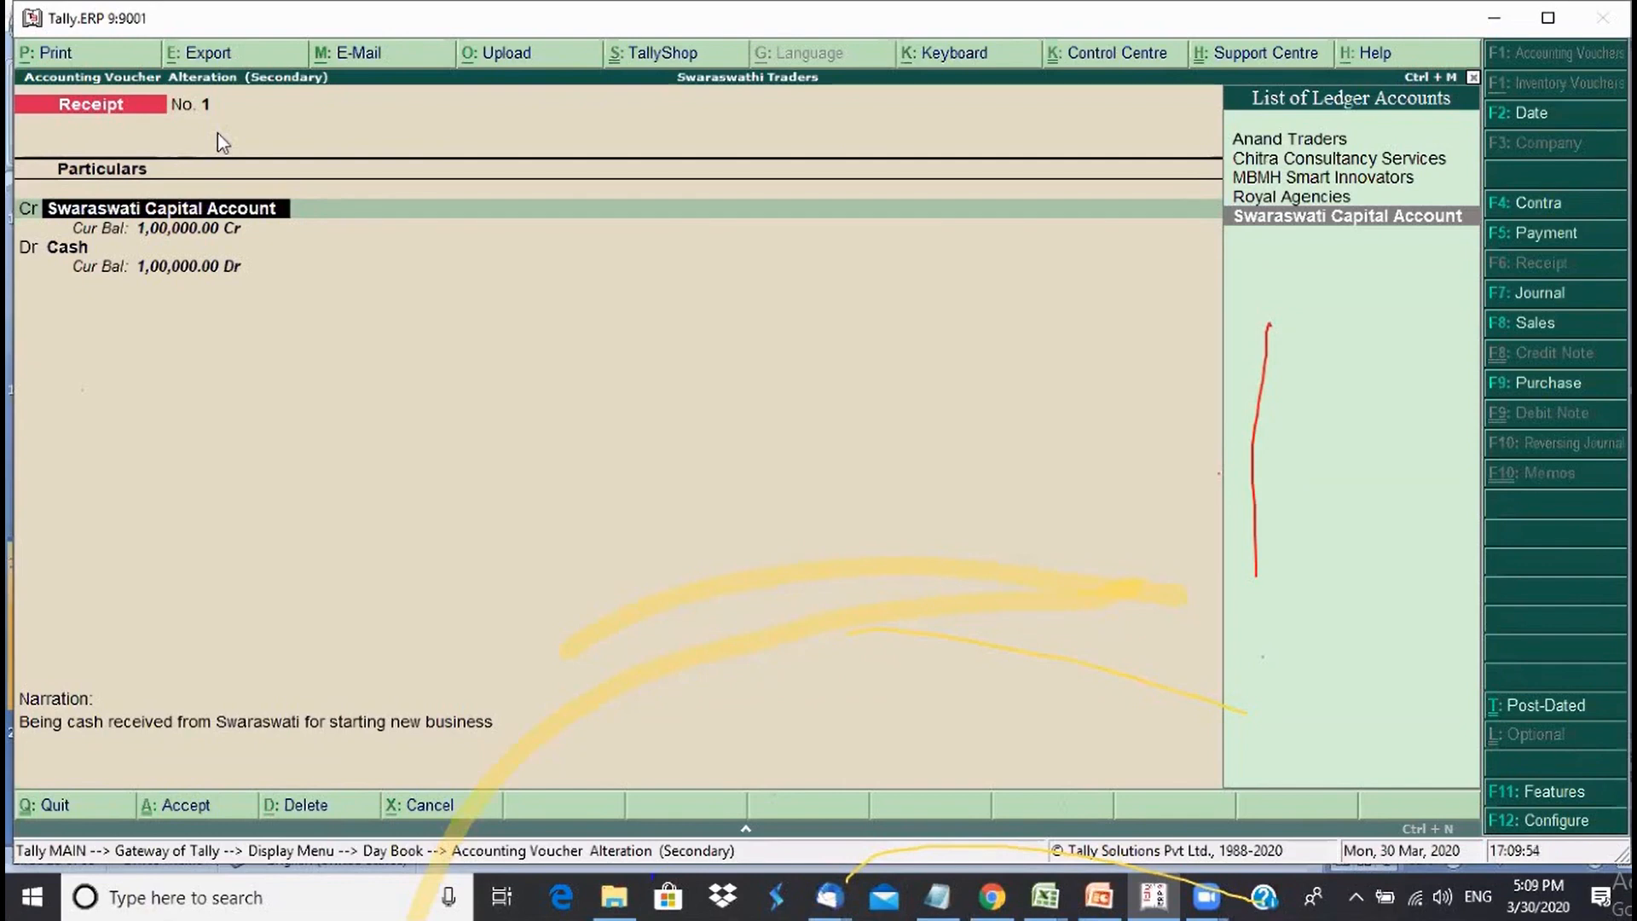
key("ctrl+Return")
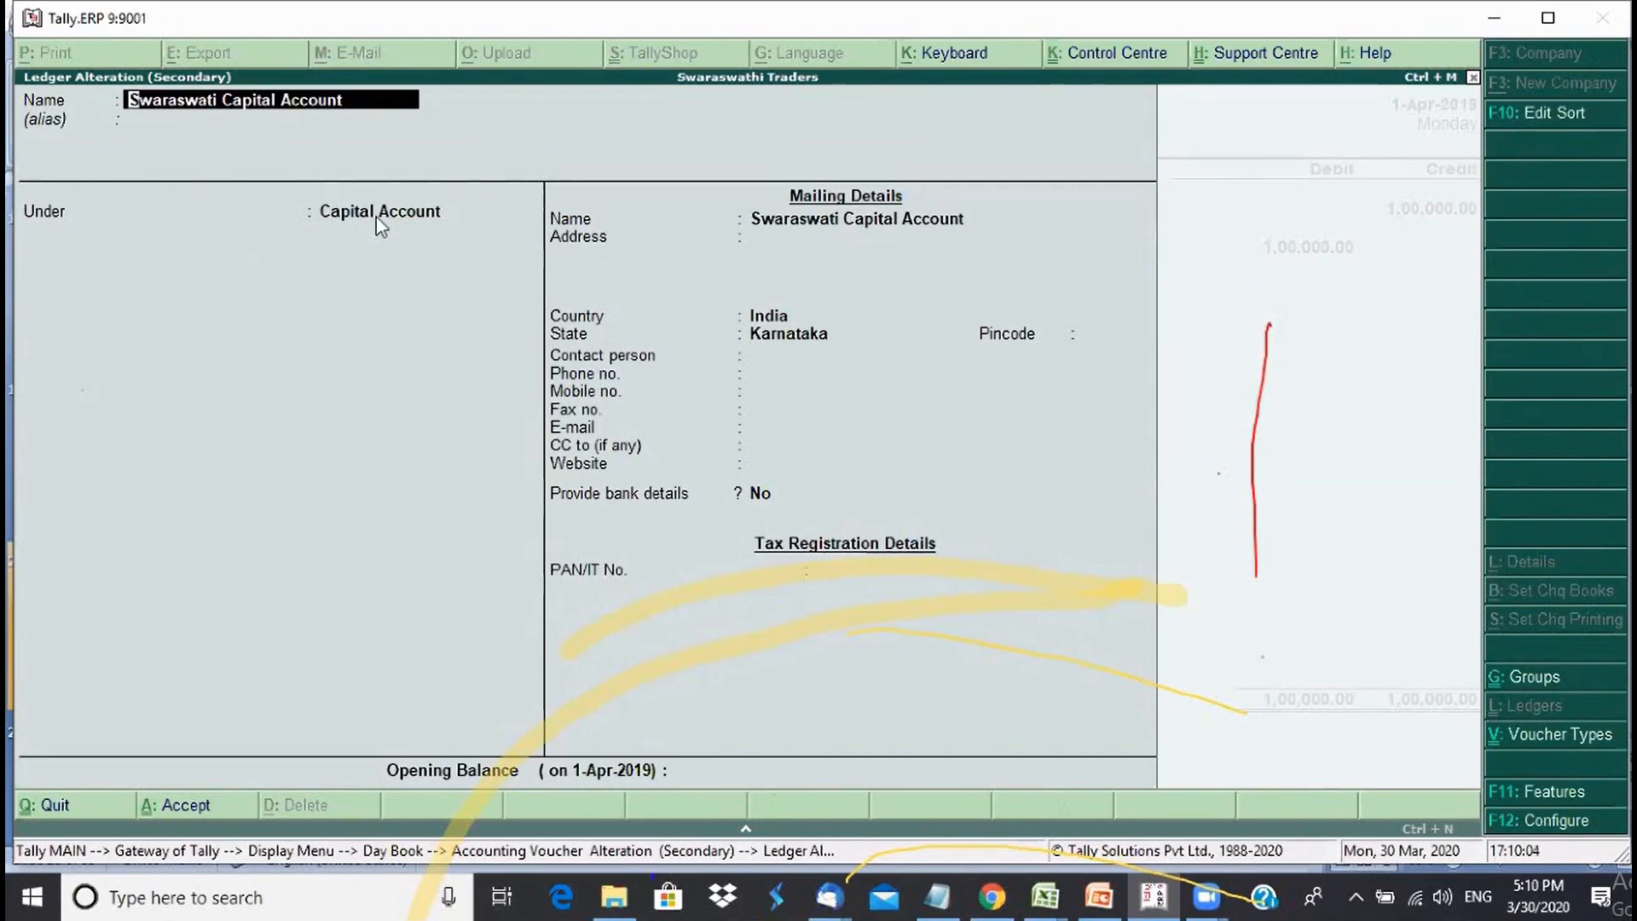
- Return to the voucher and inspect the Cash ledger details on the debit line
key("Escape")
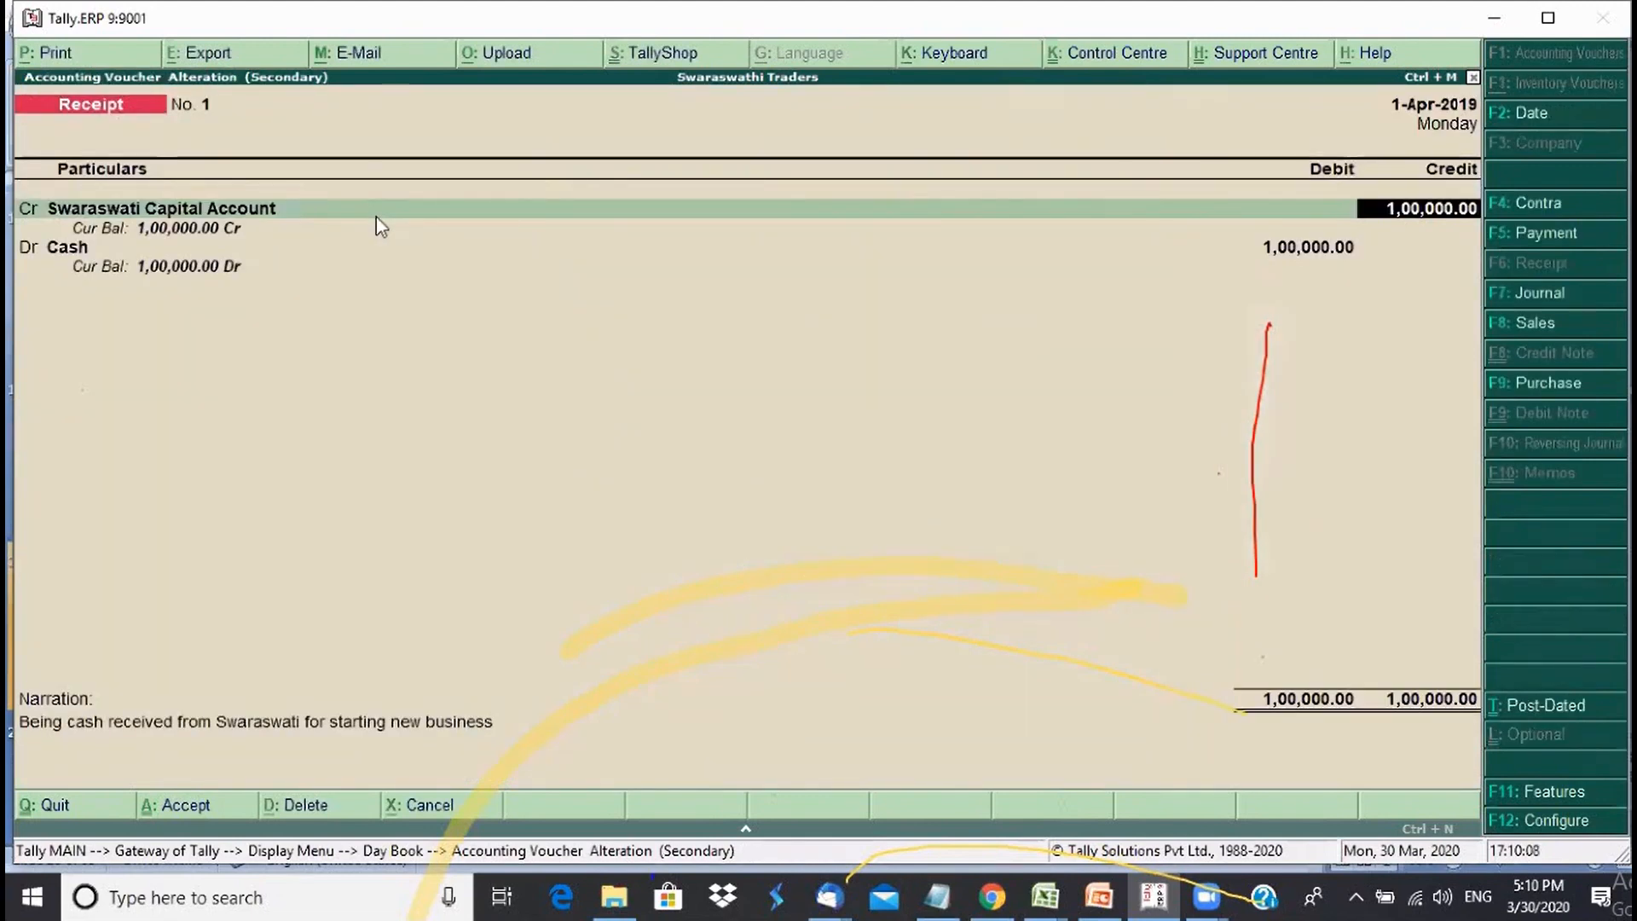
key("Return")
key("Return")
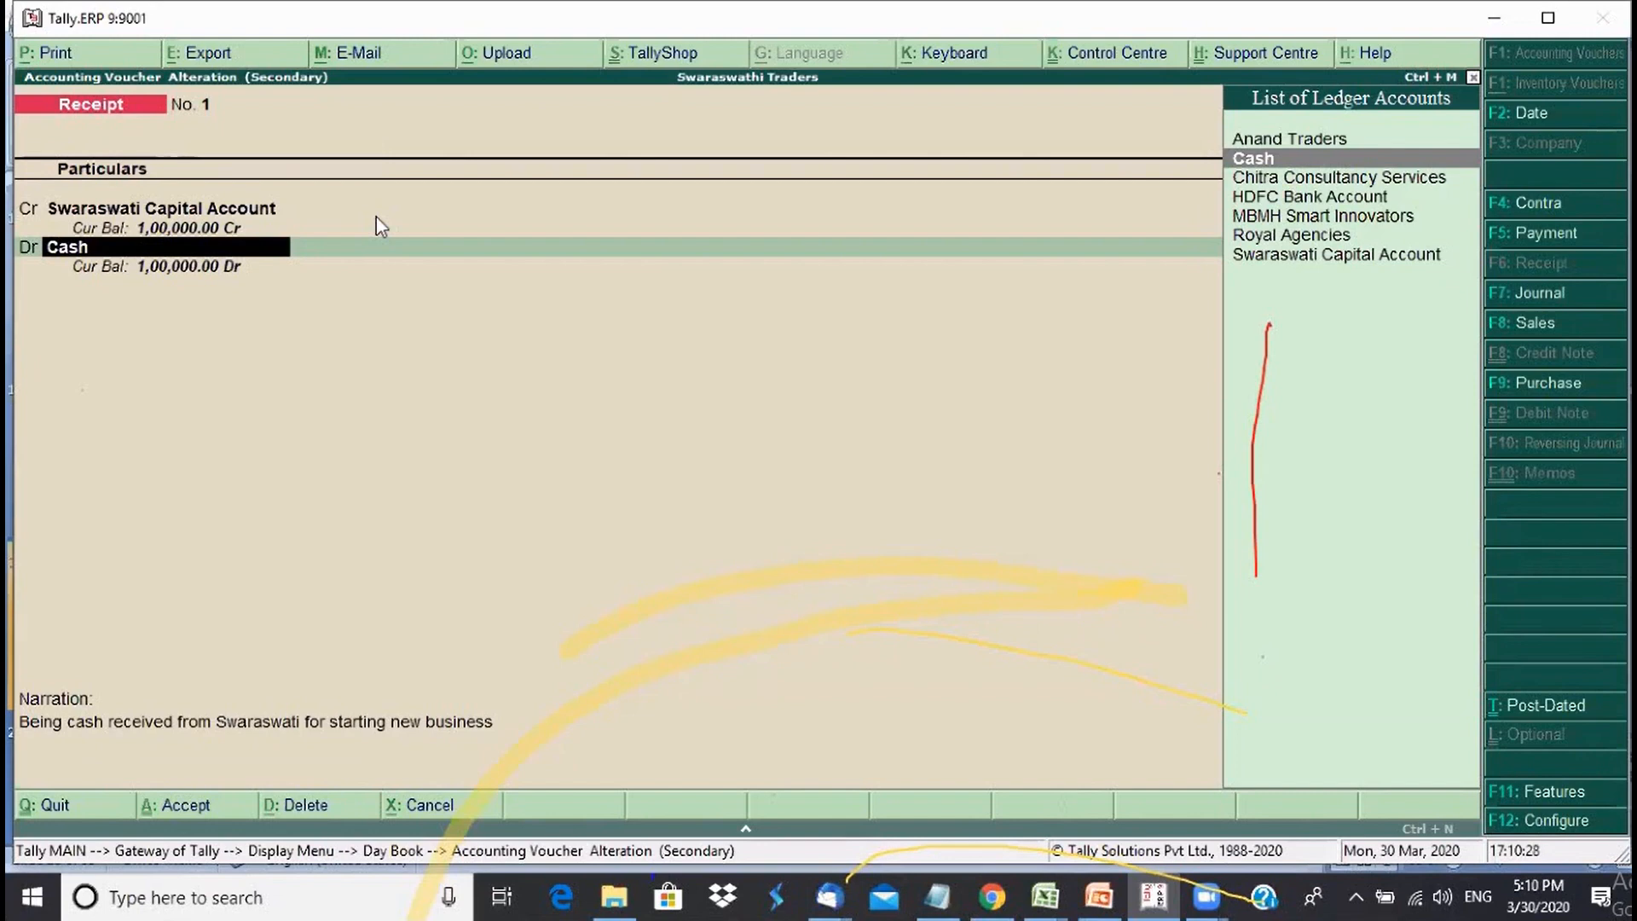
key("ctrl+Return")
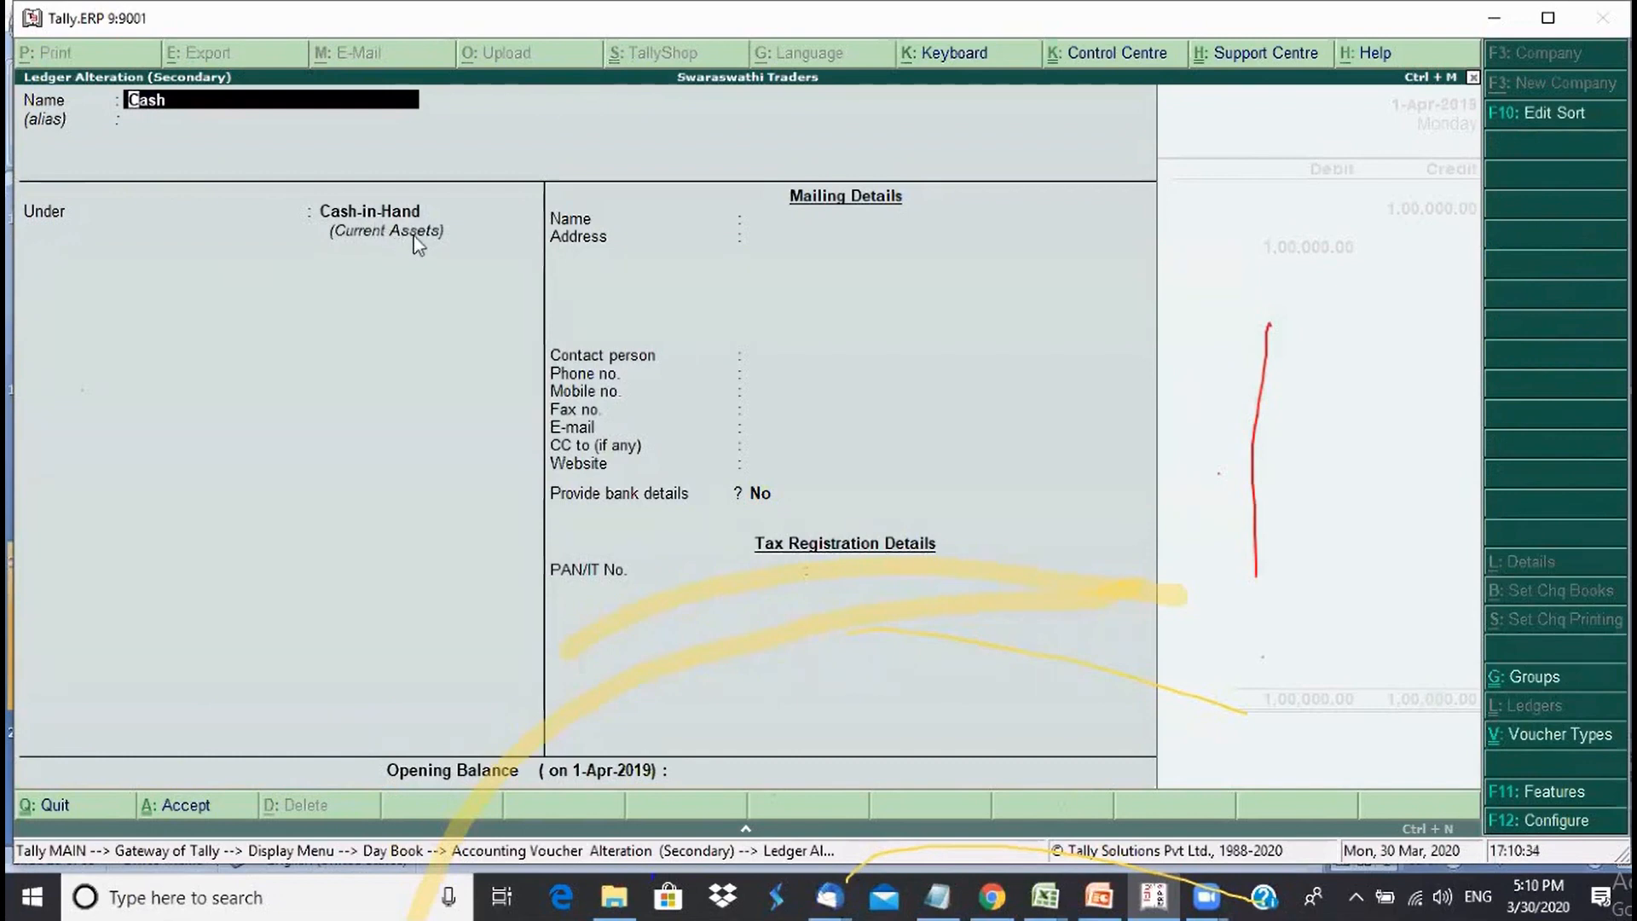
key("ctrl+a")
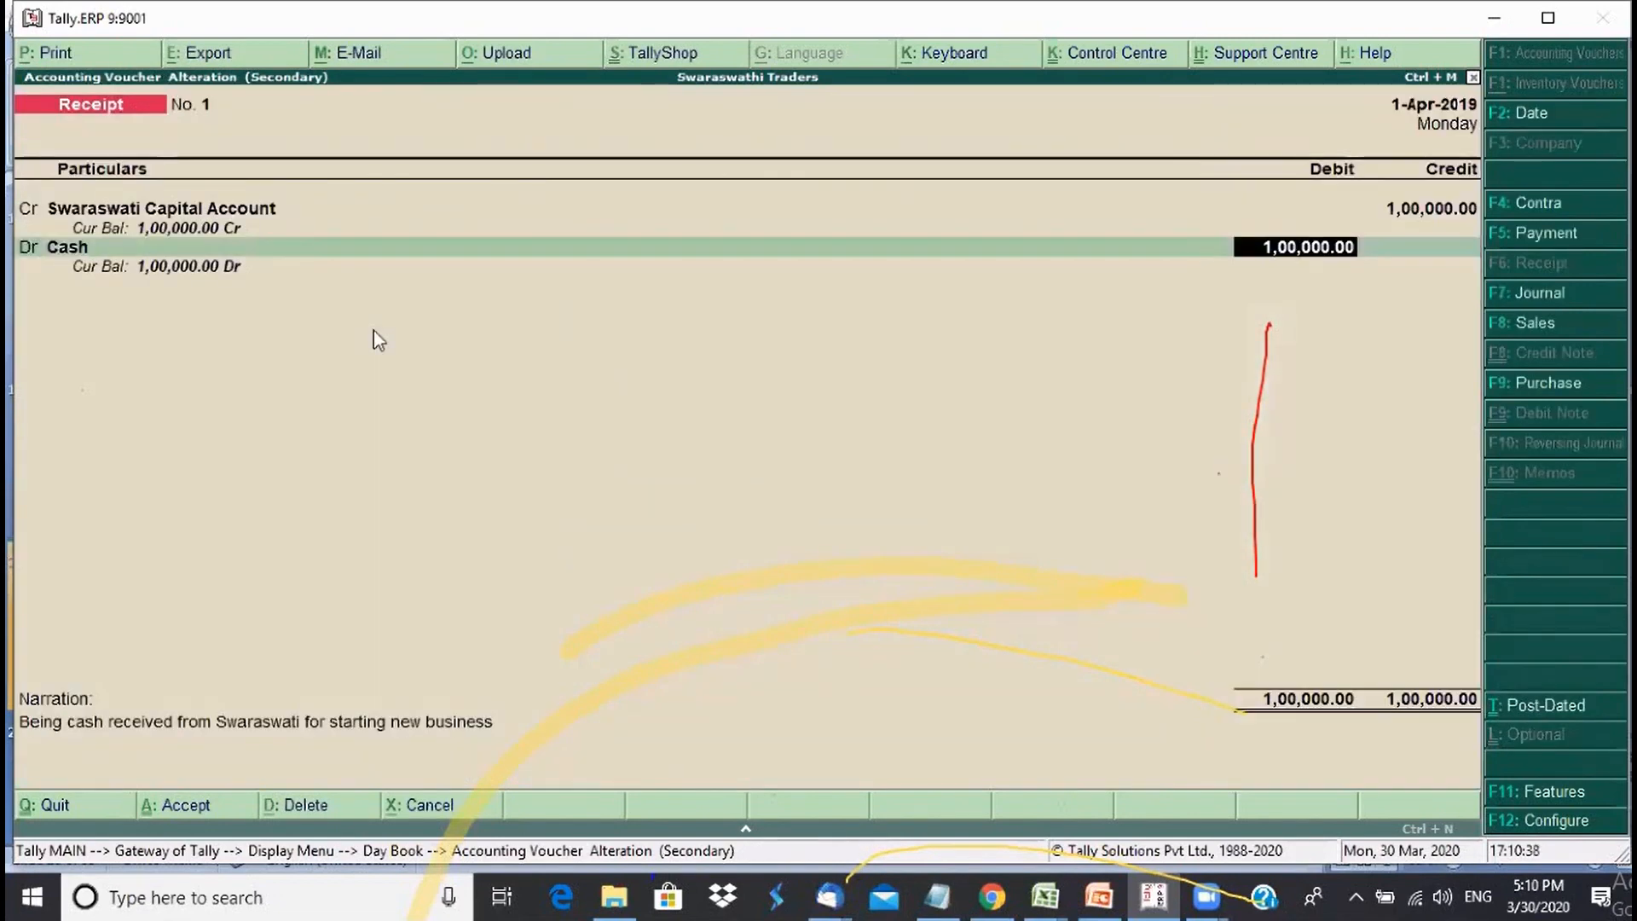
- Pass the narration and re-accept Receipt voucher No. 1, returning to the Day Book
key("Return")
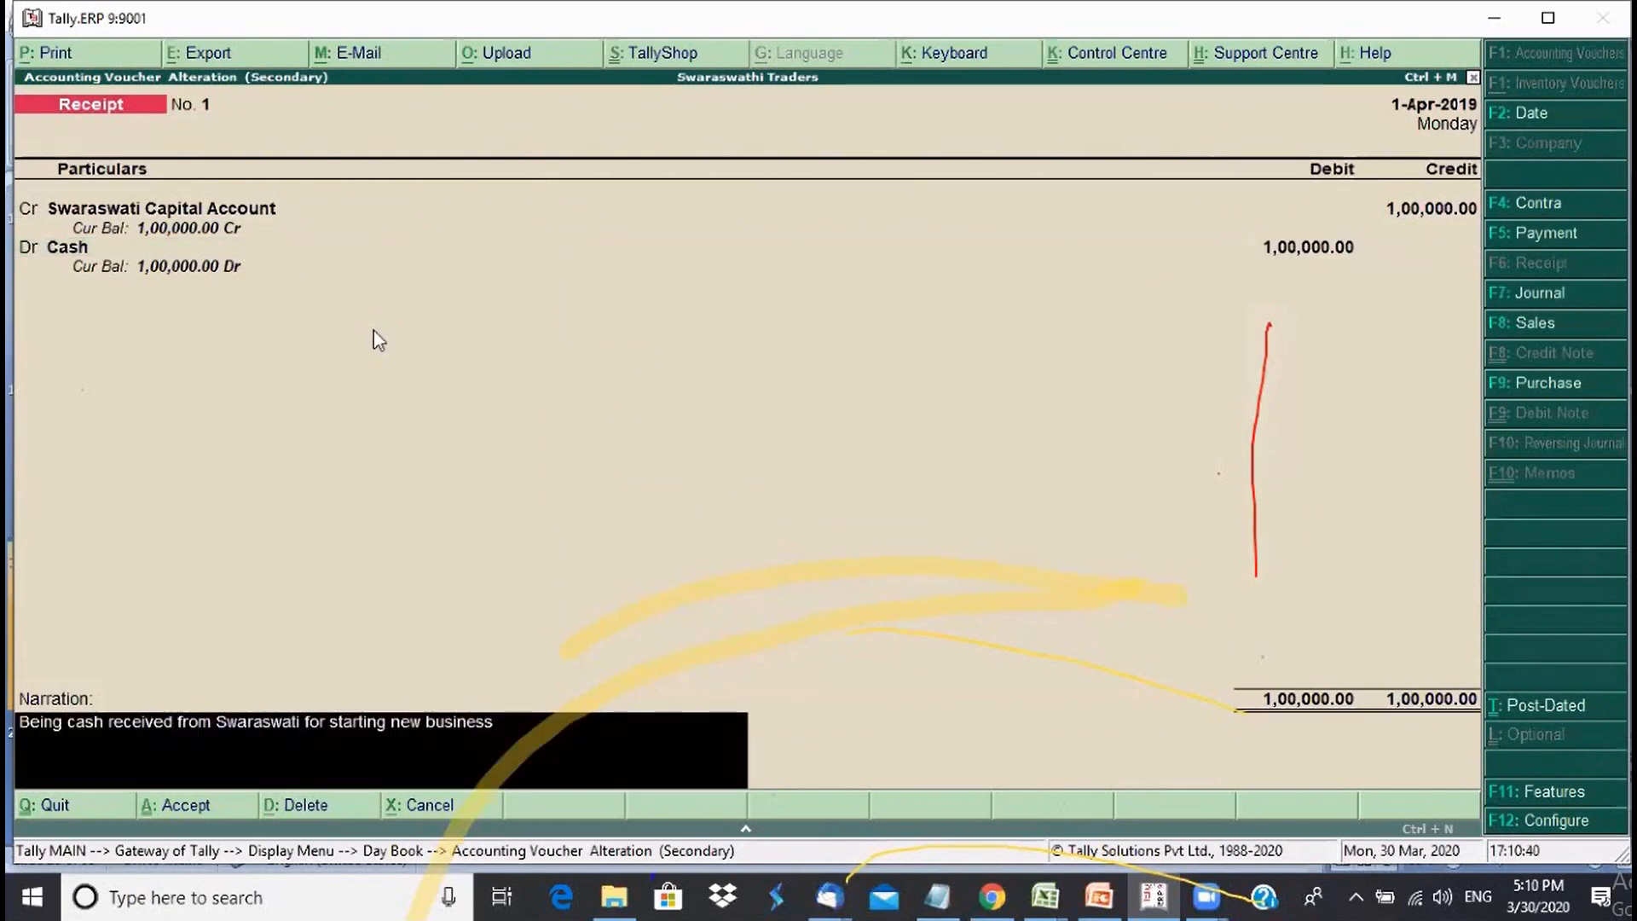
key("Return")
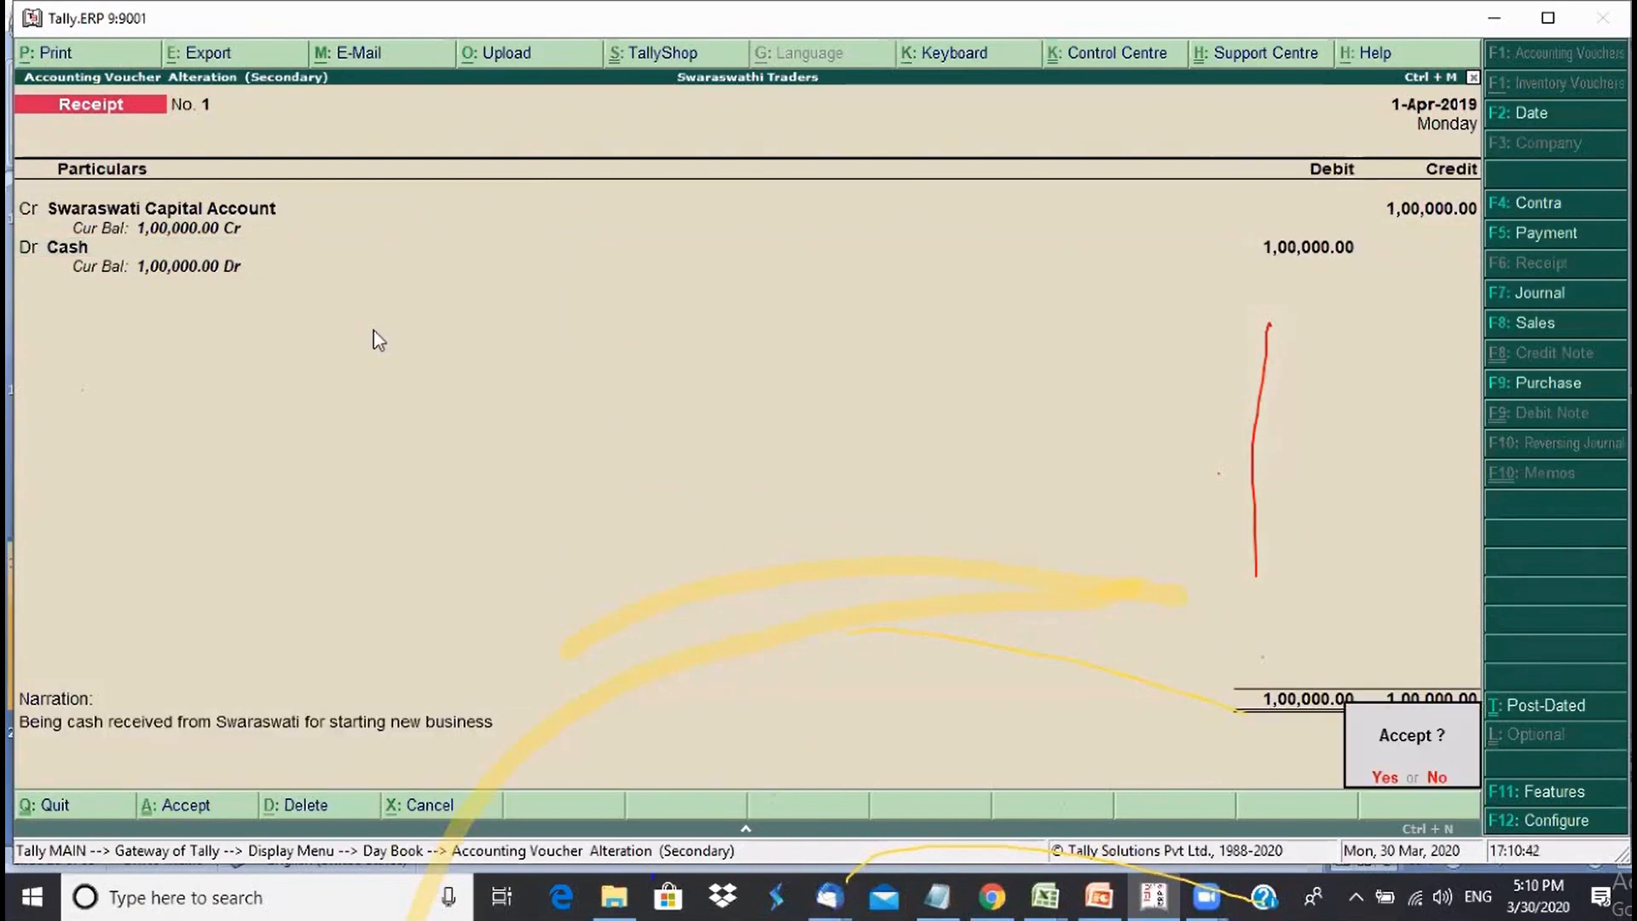
key("Return")
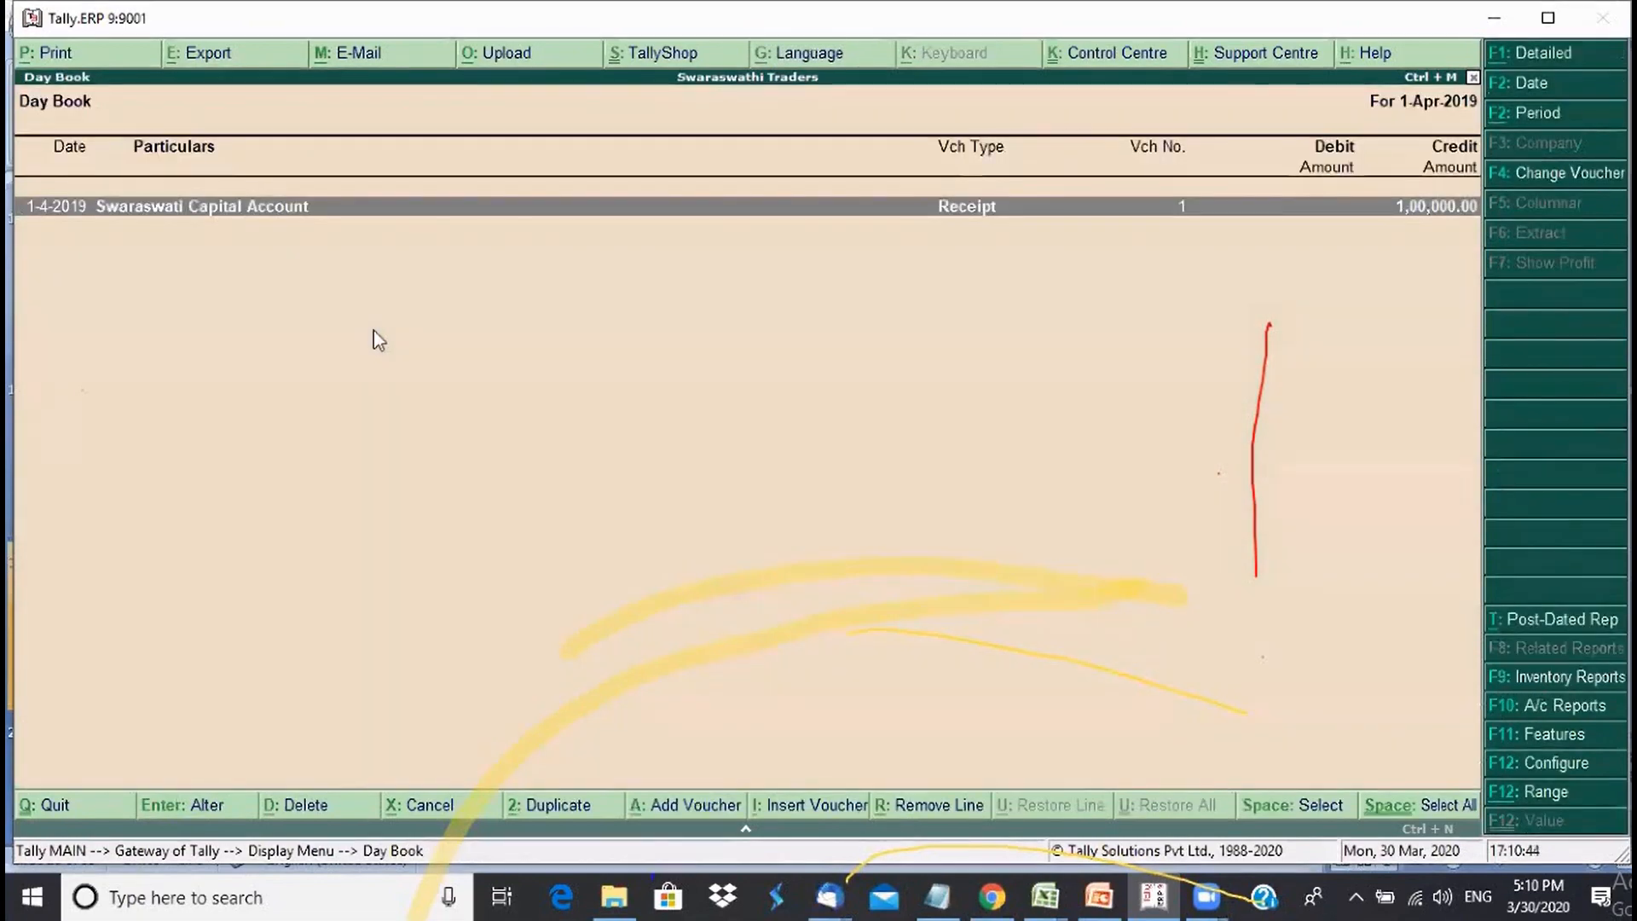
- Open the Balance Sheet from Gateway of Tally in detailed view
key("Escape")
key("Escape")
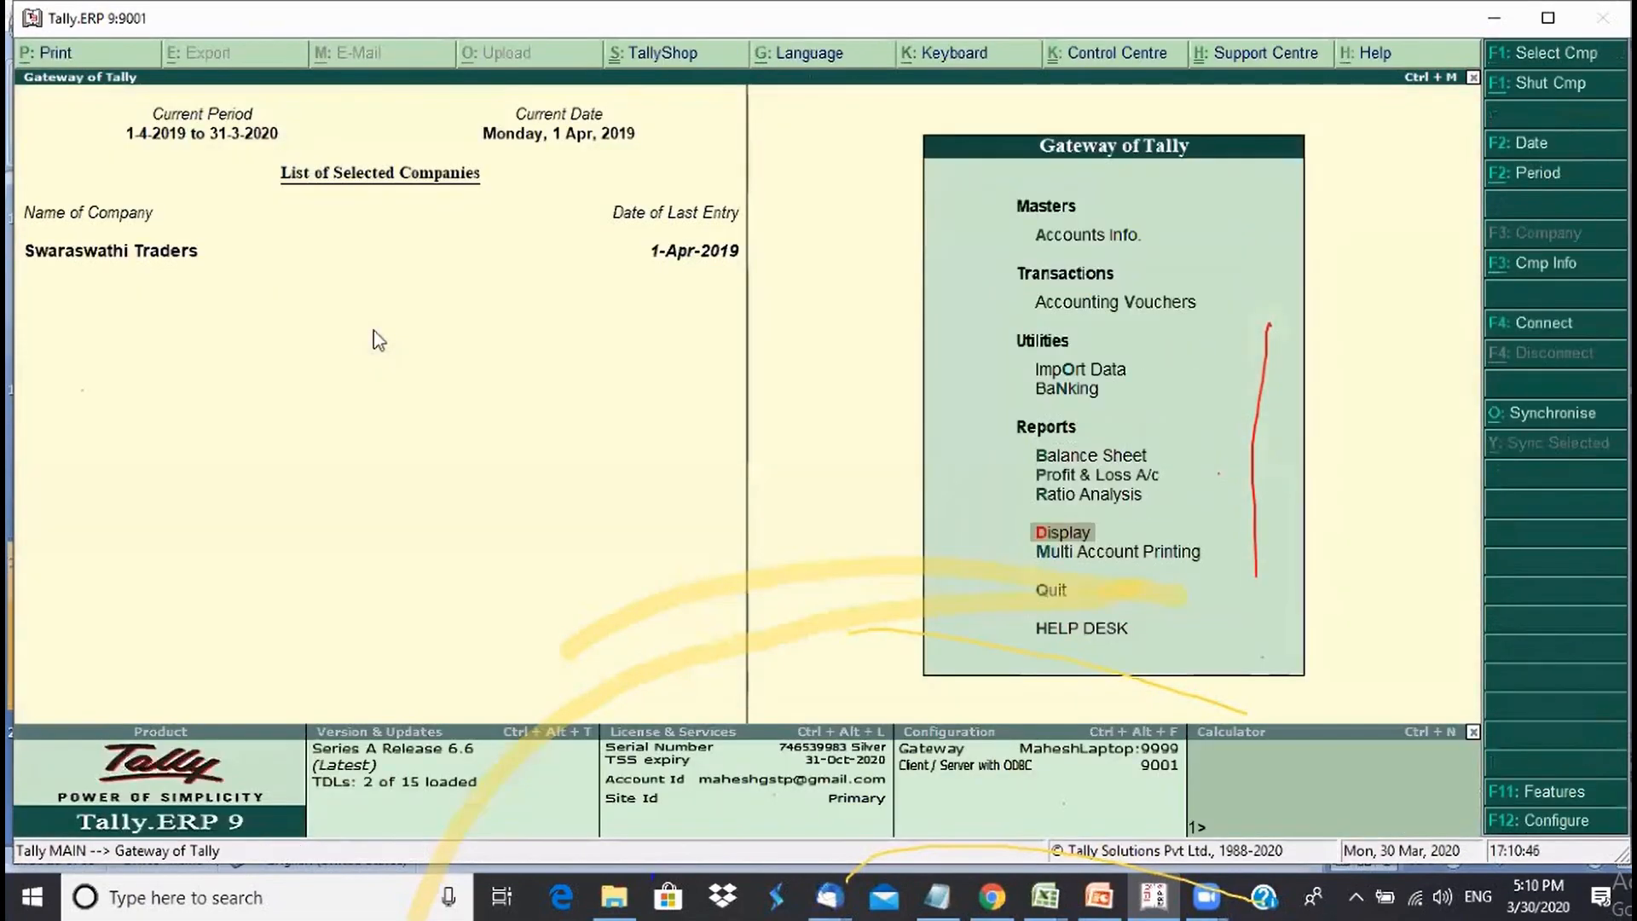
key("Up")
key("Up")
key("Up")
key("Return")
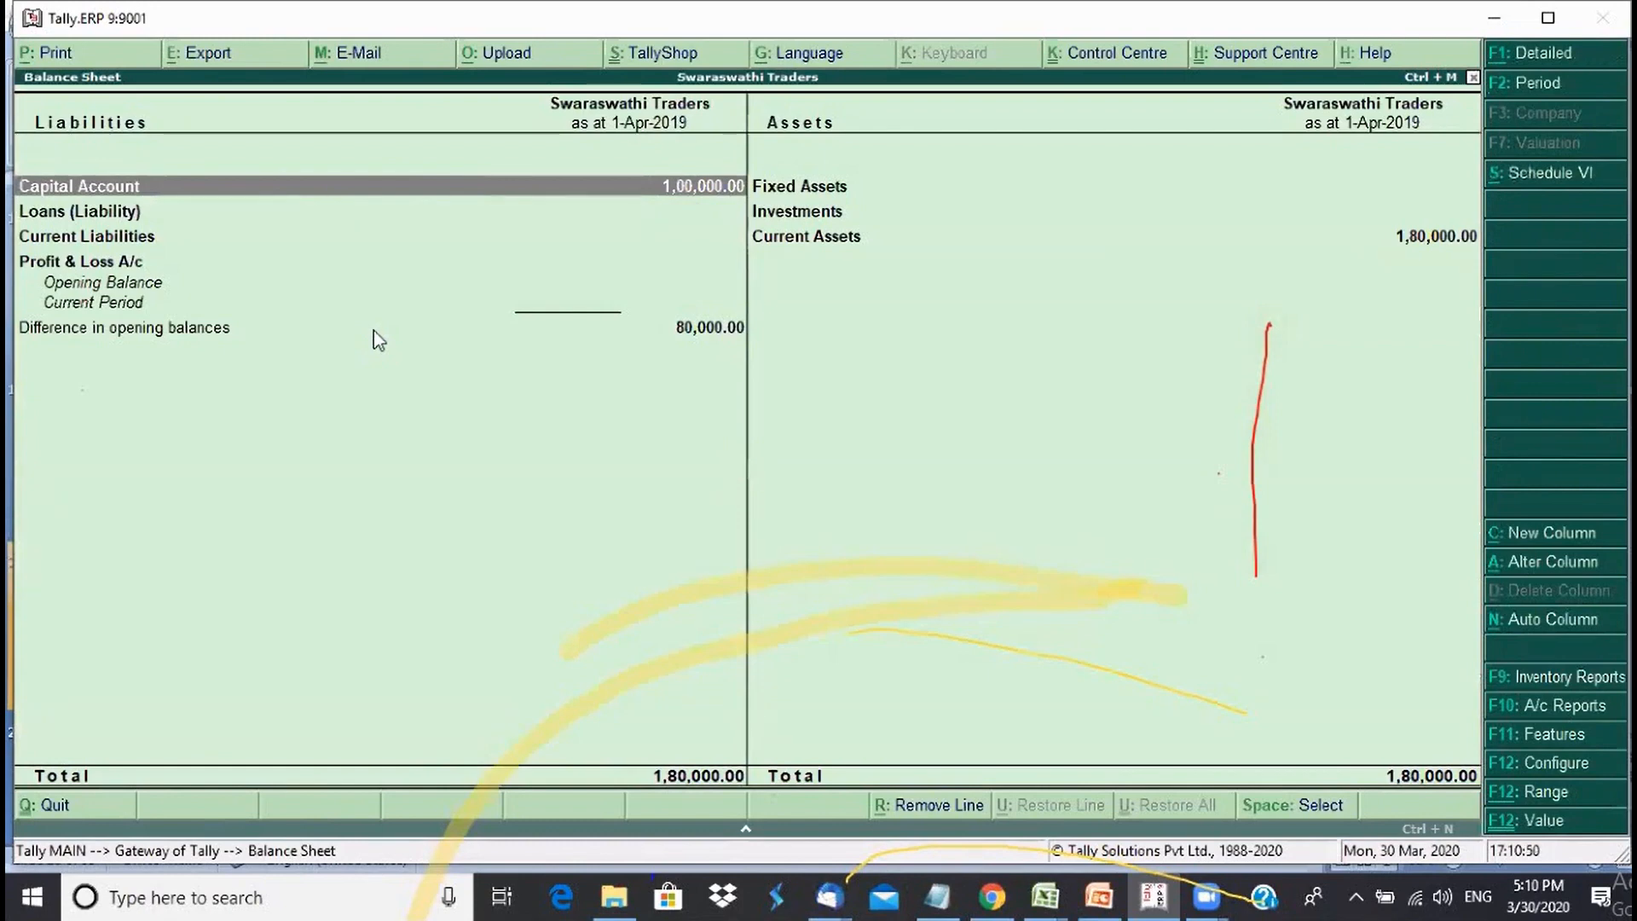
key("alt+F1")
- Check Swaraswati Capital Account and Cash-in-Hand at 1,00,000.00, then start a new voucher entry
key("Right")
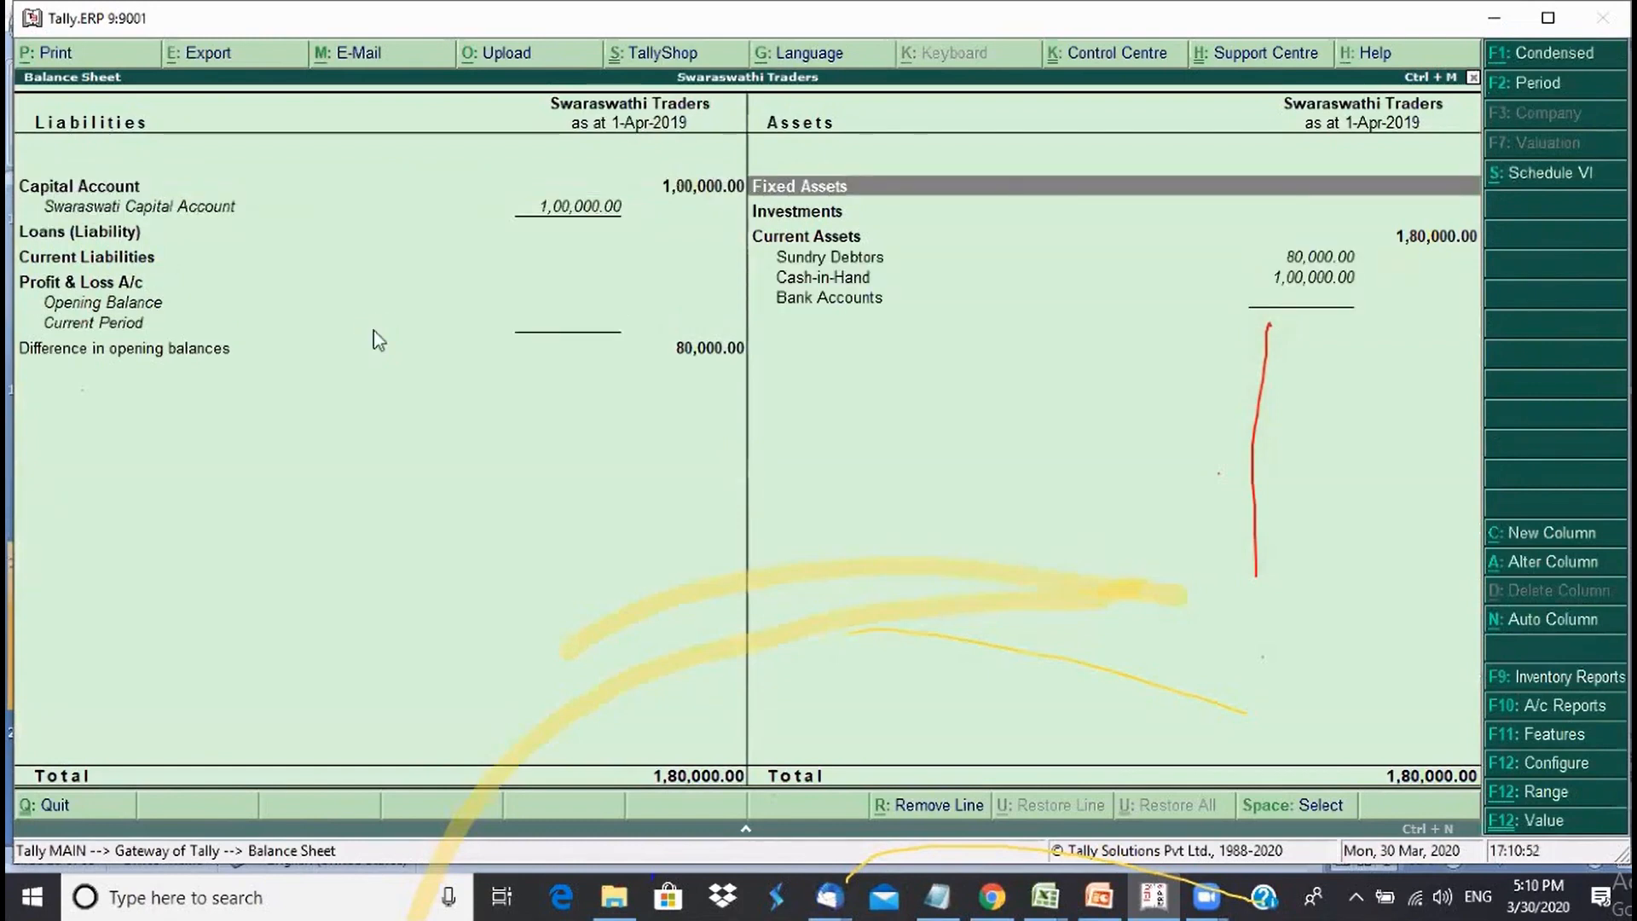
key("Left")
key("Down")
key("Right")
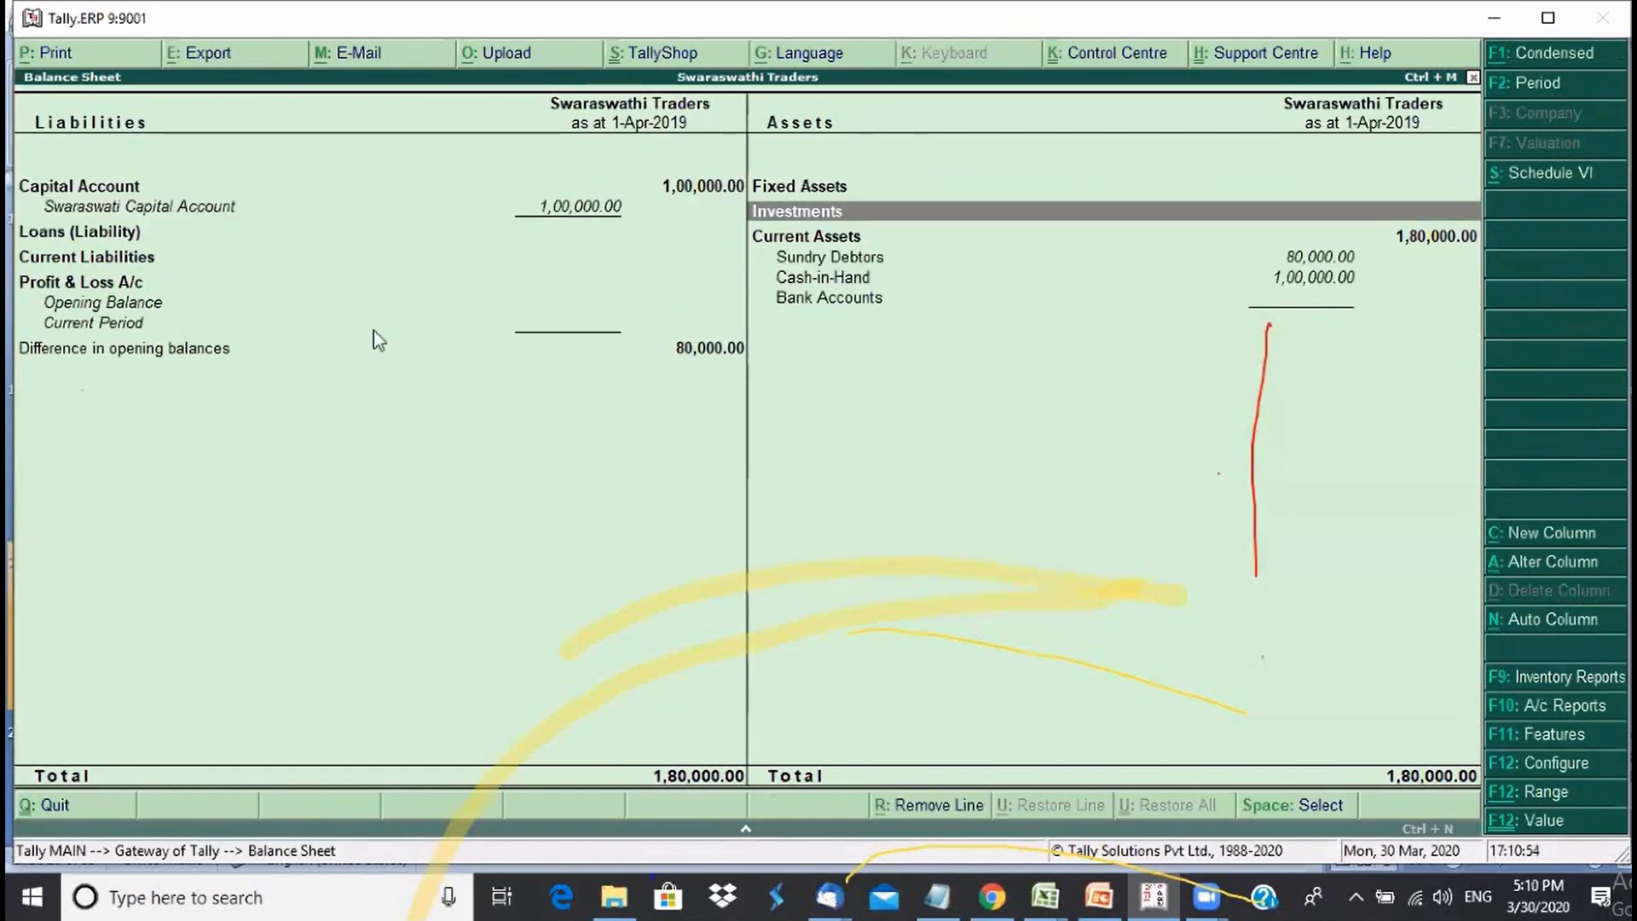
key("Left")
key("Down")
key("Right")
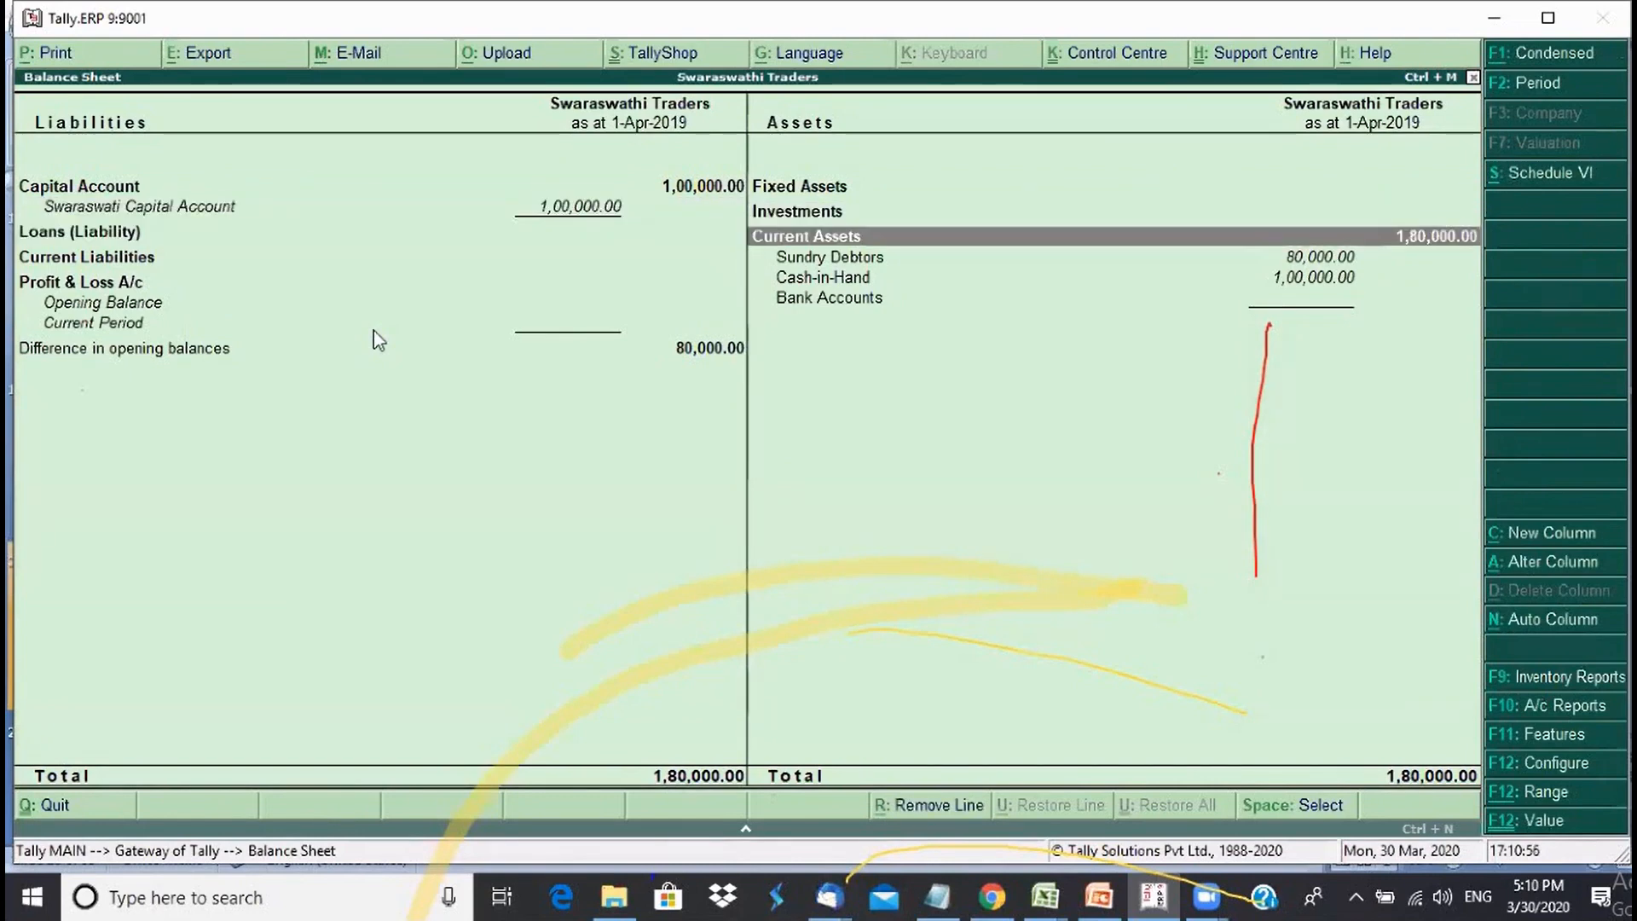
key("Down")
key("Down")
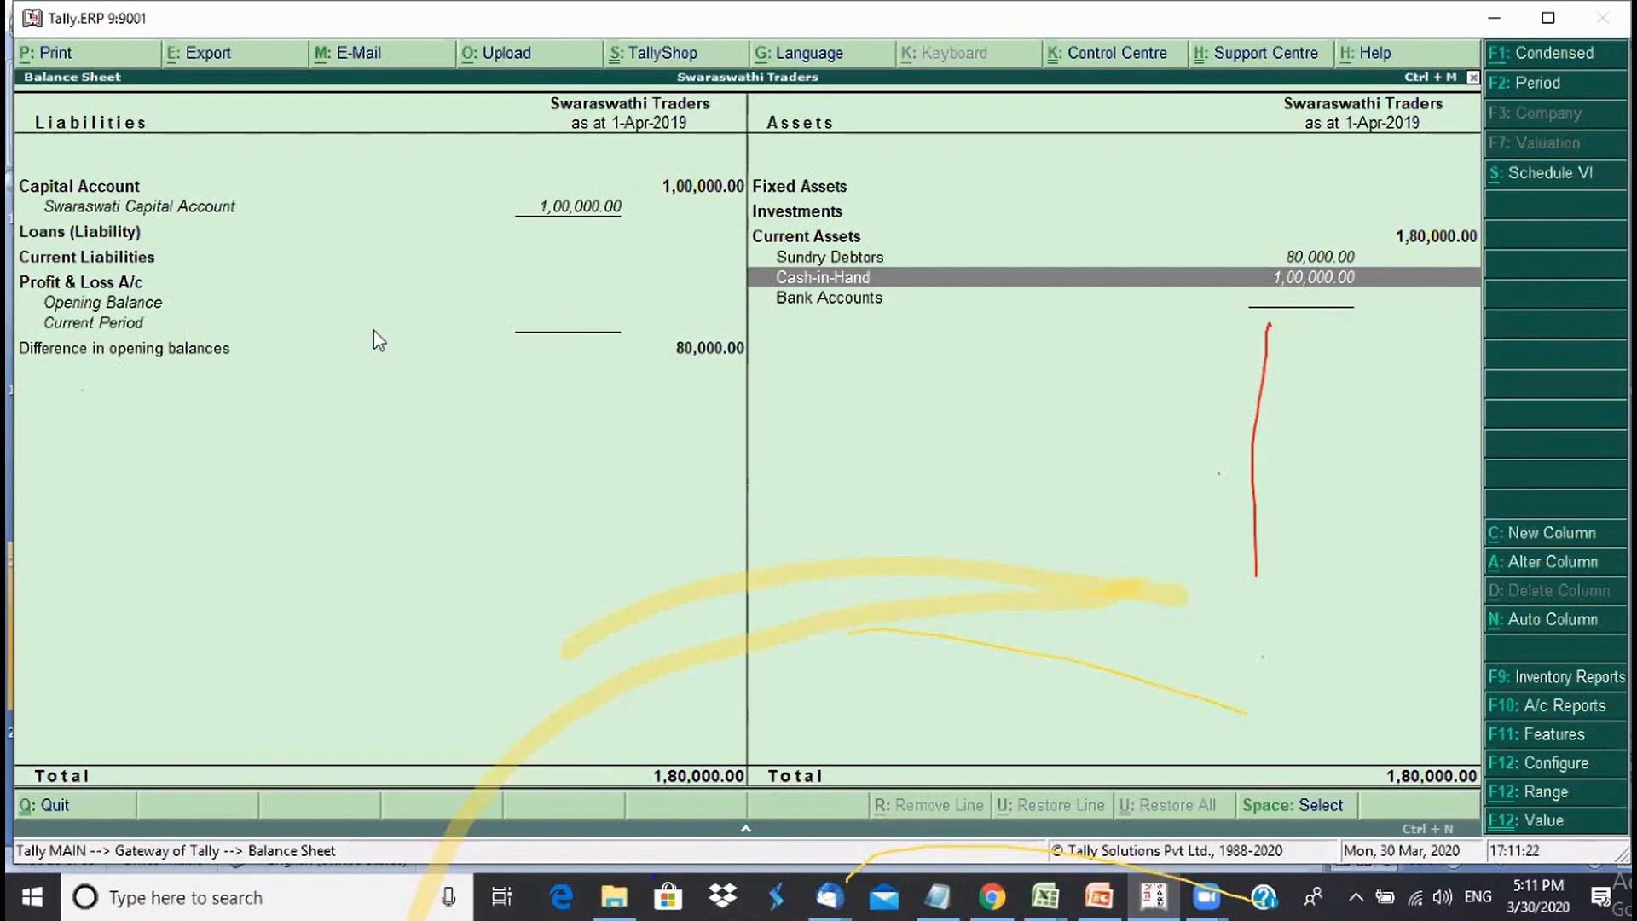
key("Escape")
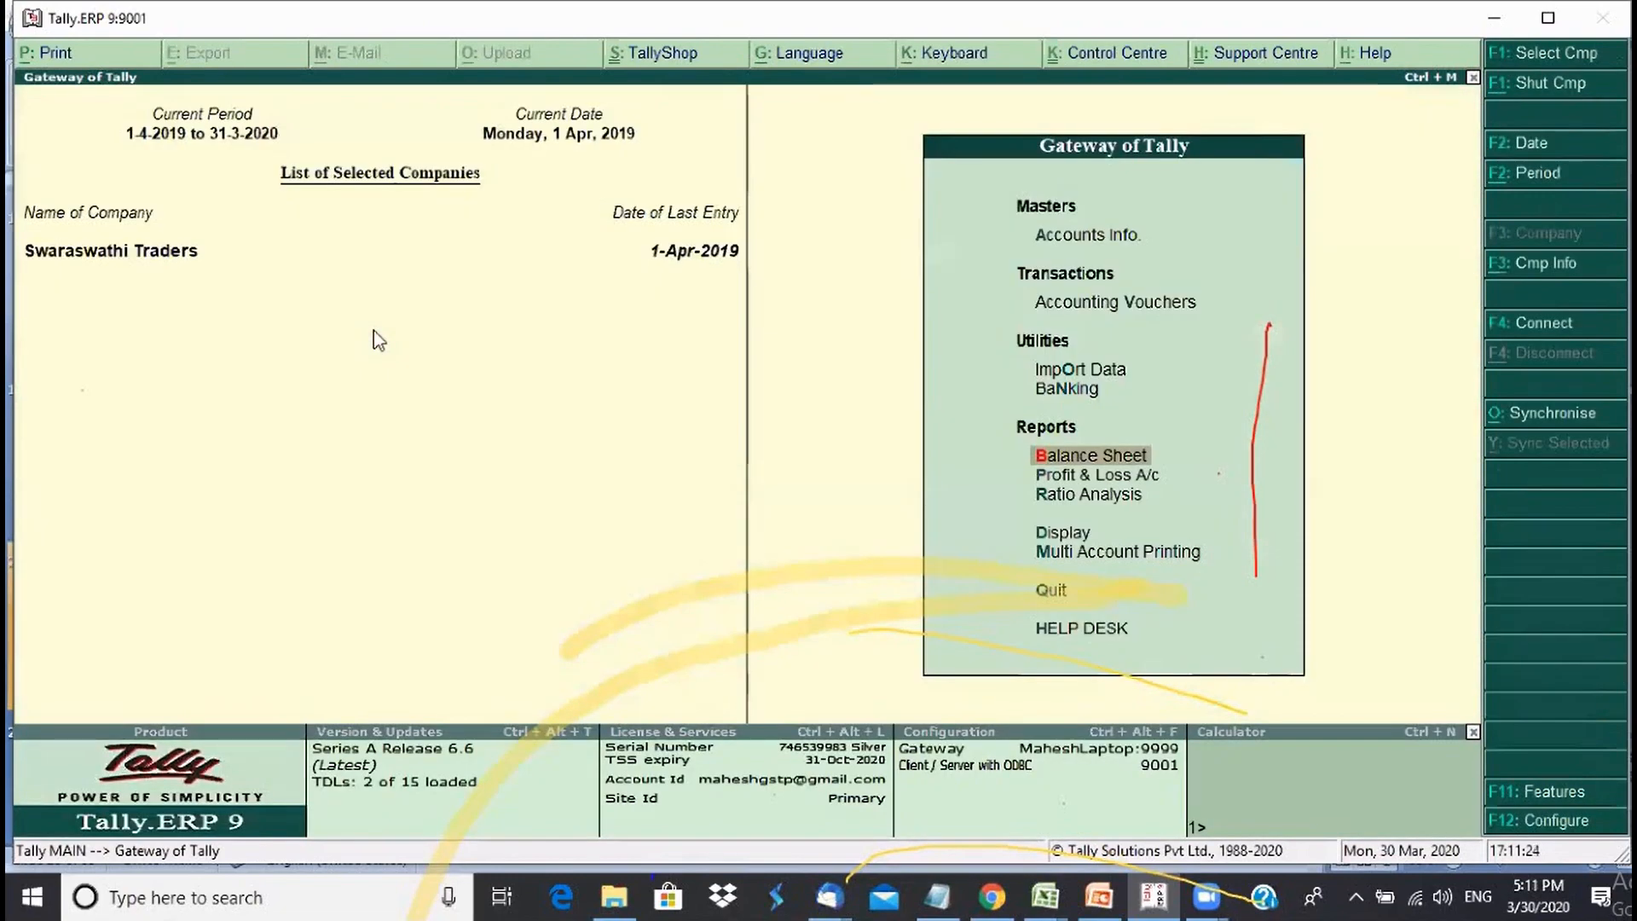
key("v")
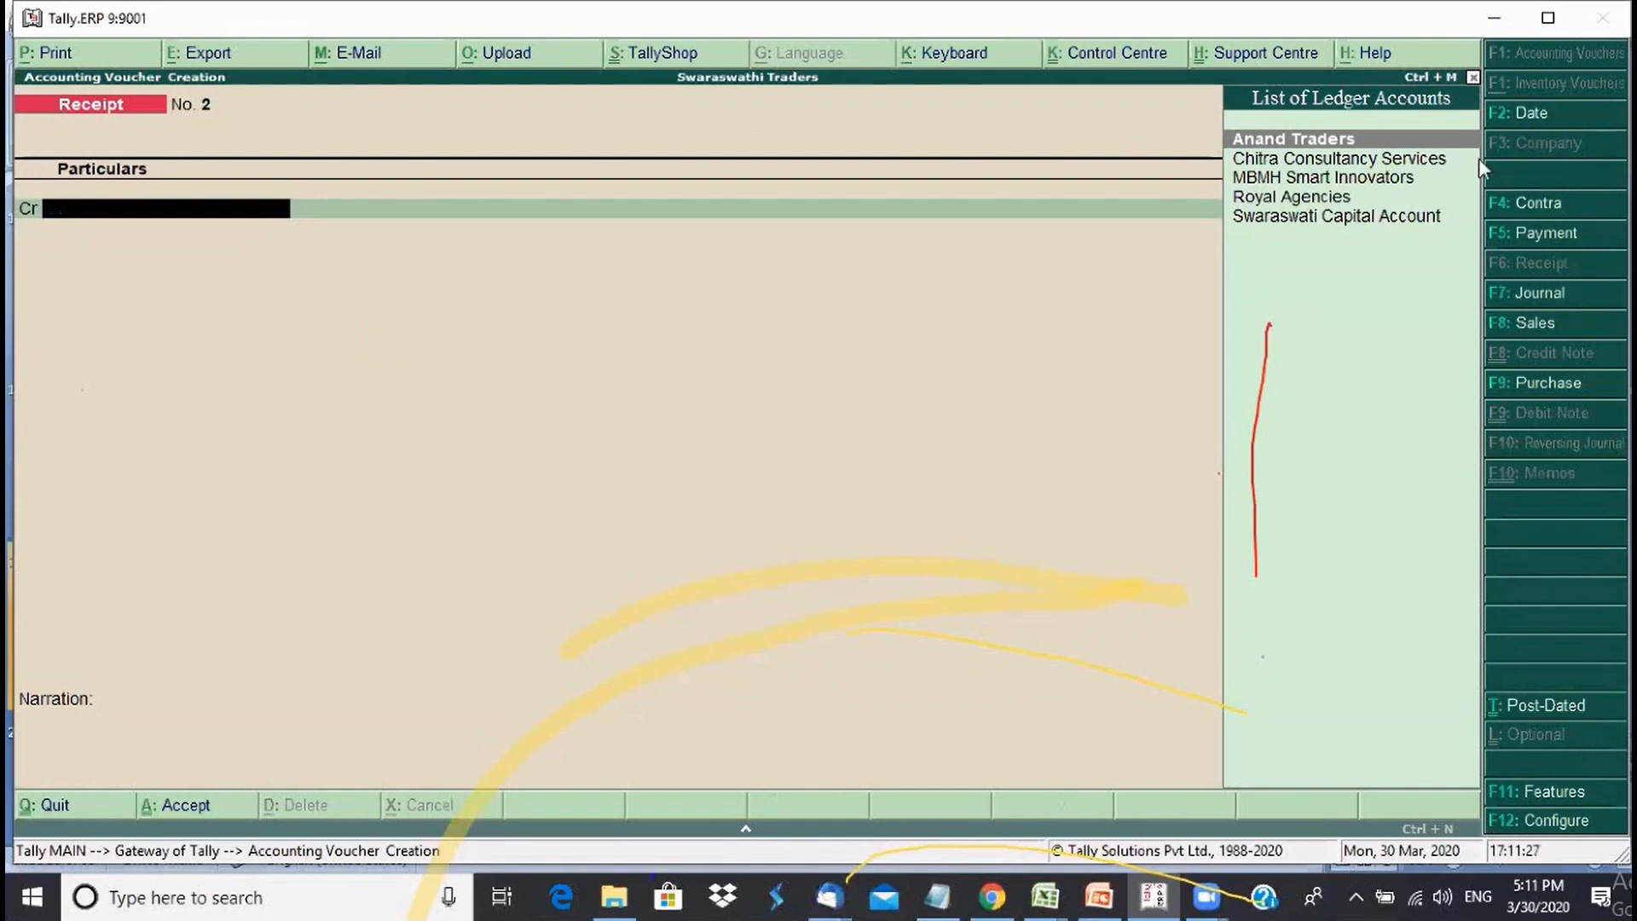
- Switch the new entry to Payment voucher No. 1 and bring up its date change
left_click(1594, 239)
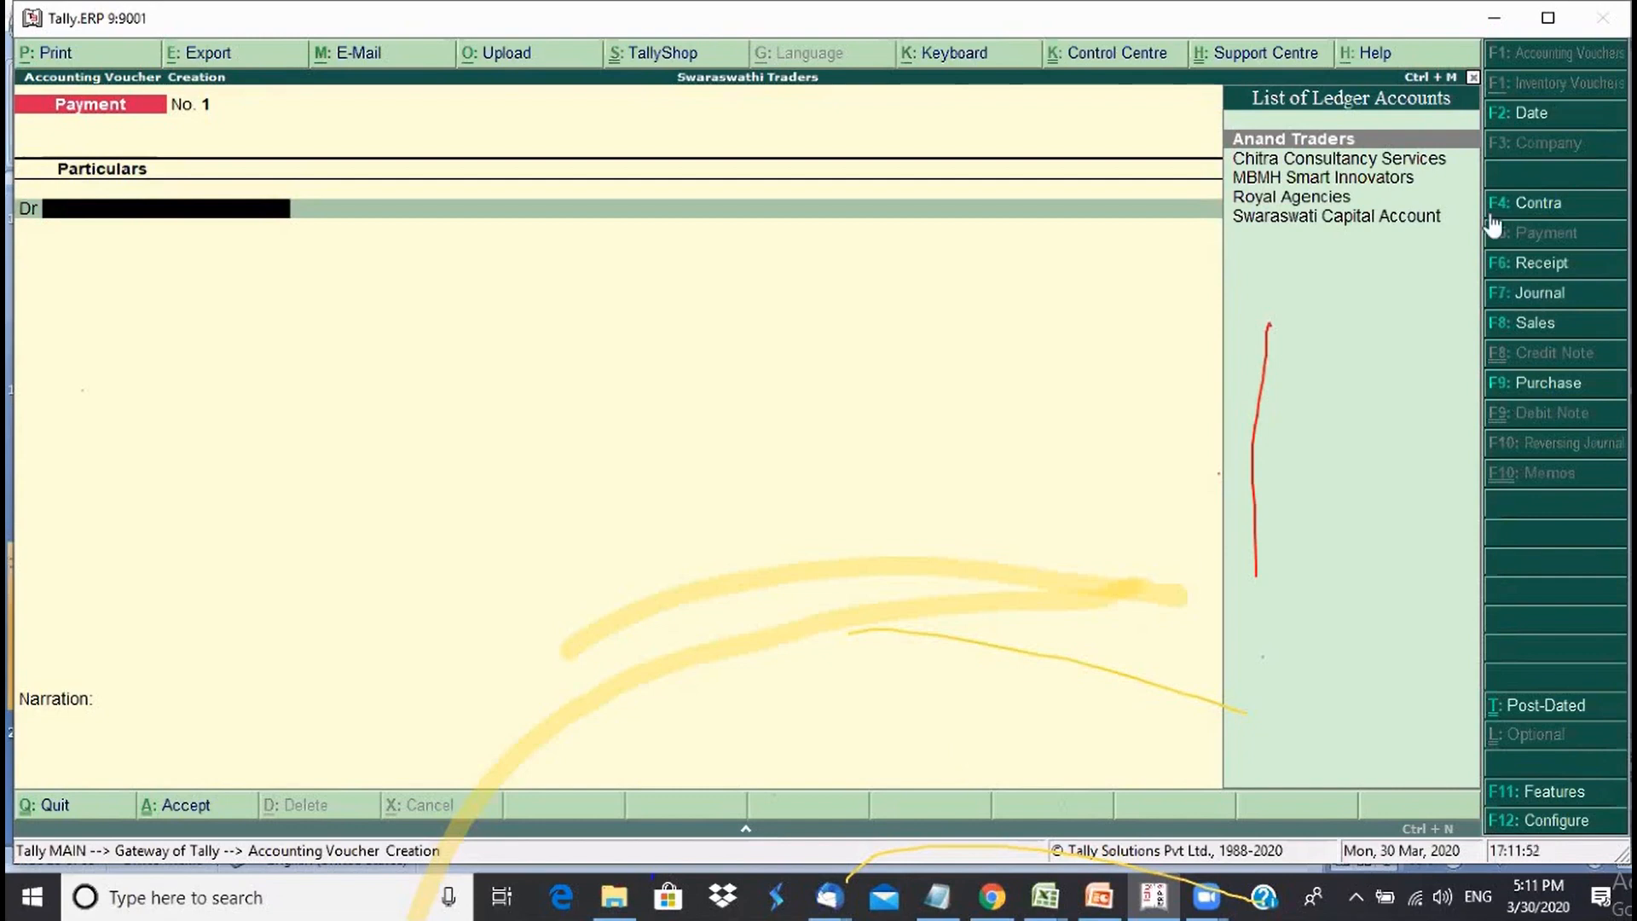
left_click(1534, 113)
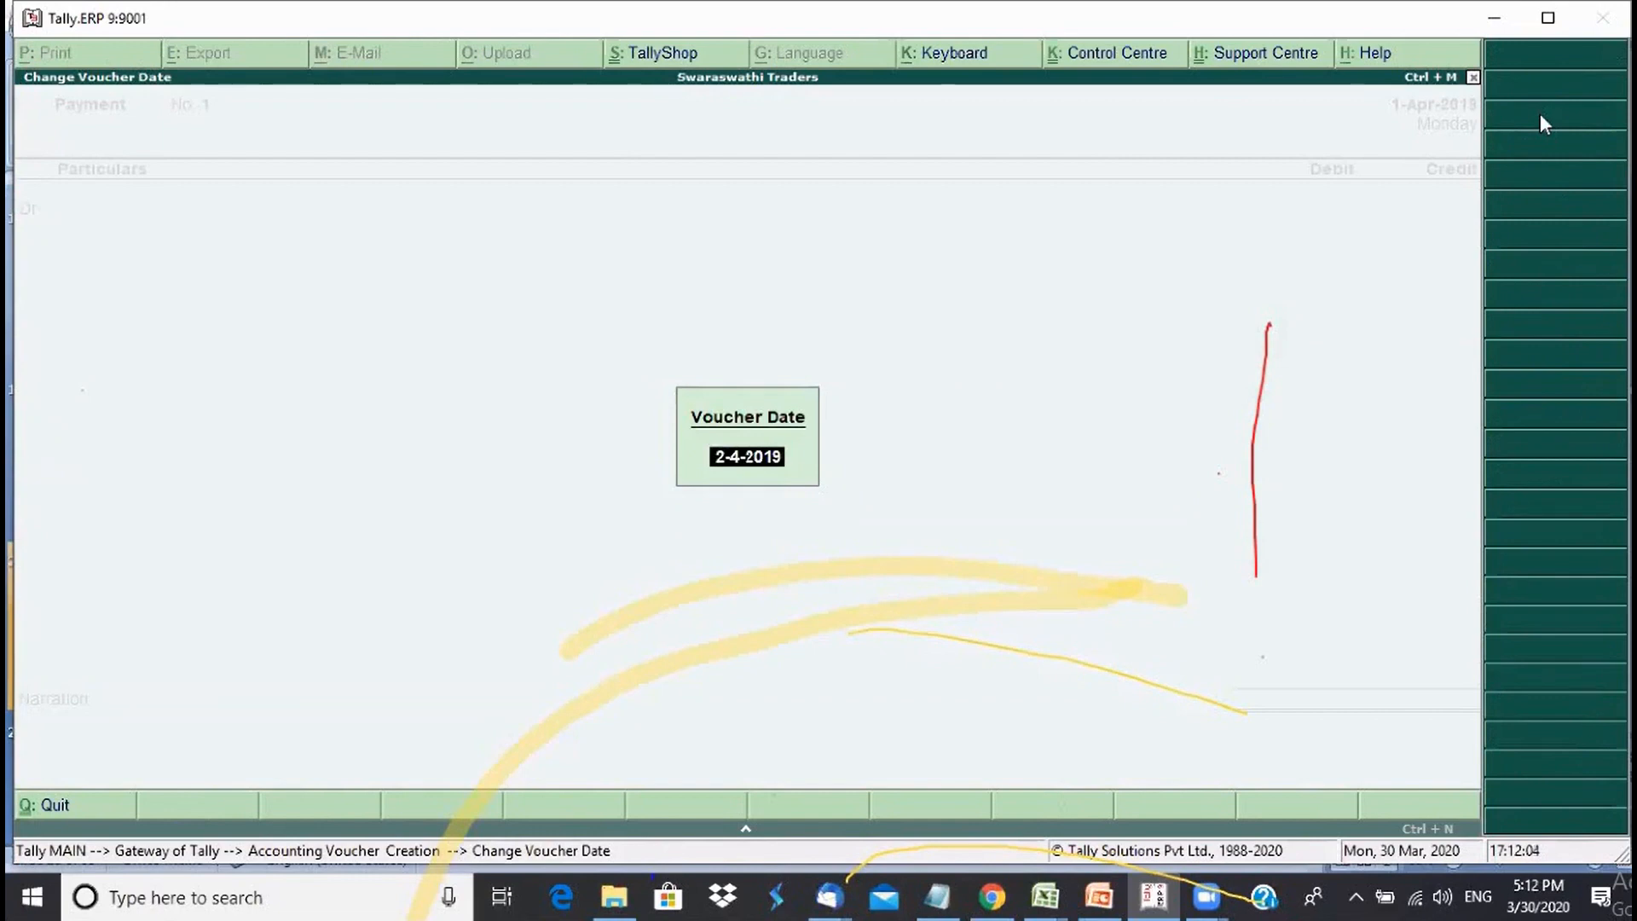
- Set the Payment voucher date to 3-Apr-2019
type("3 4")
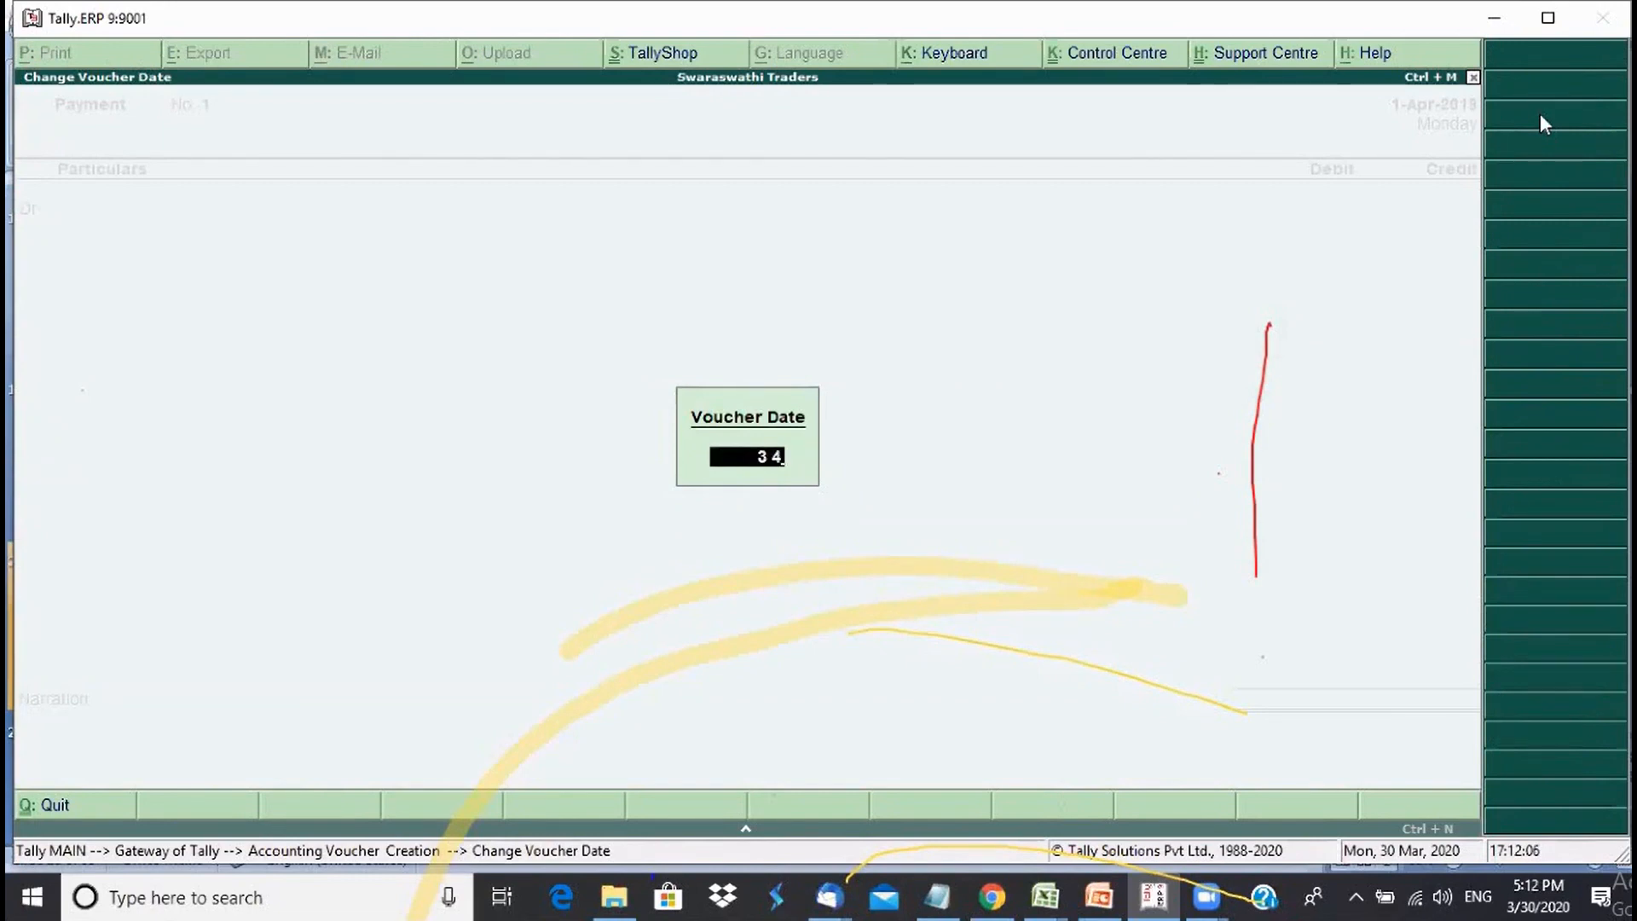
key("Return")
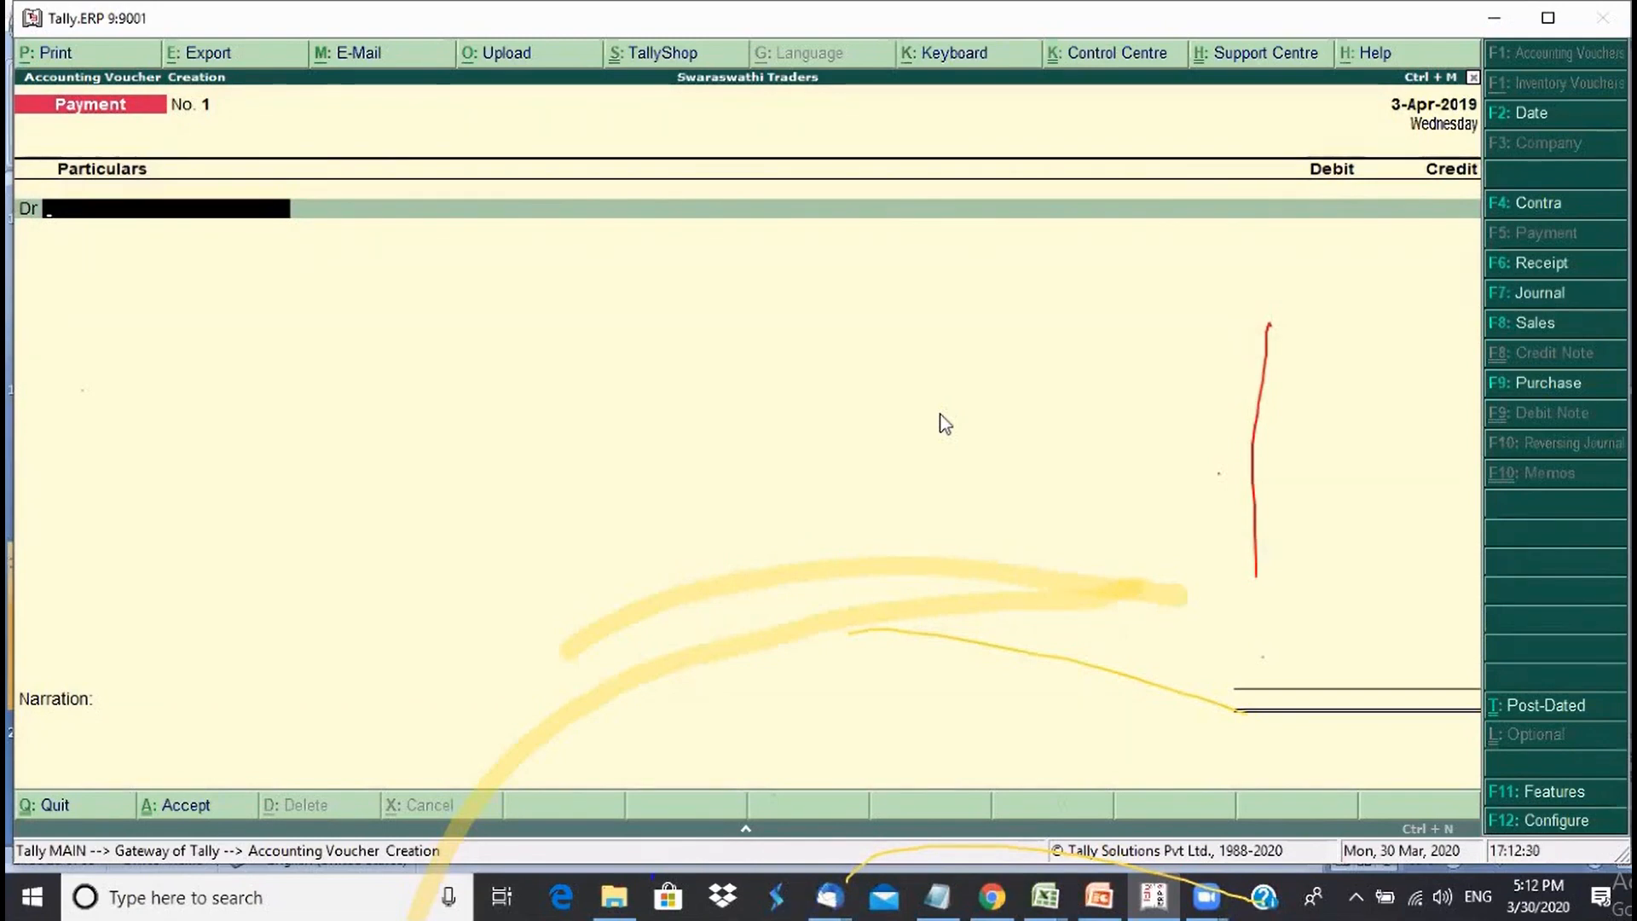
- Create a Rent Deposit ledger under Current Assets and place it on the debit line
type("r")
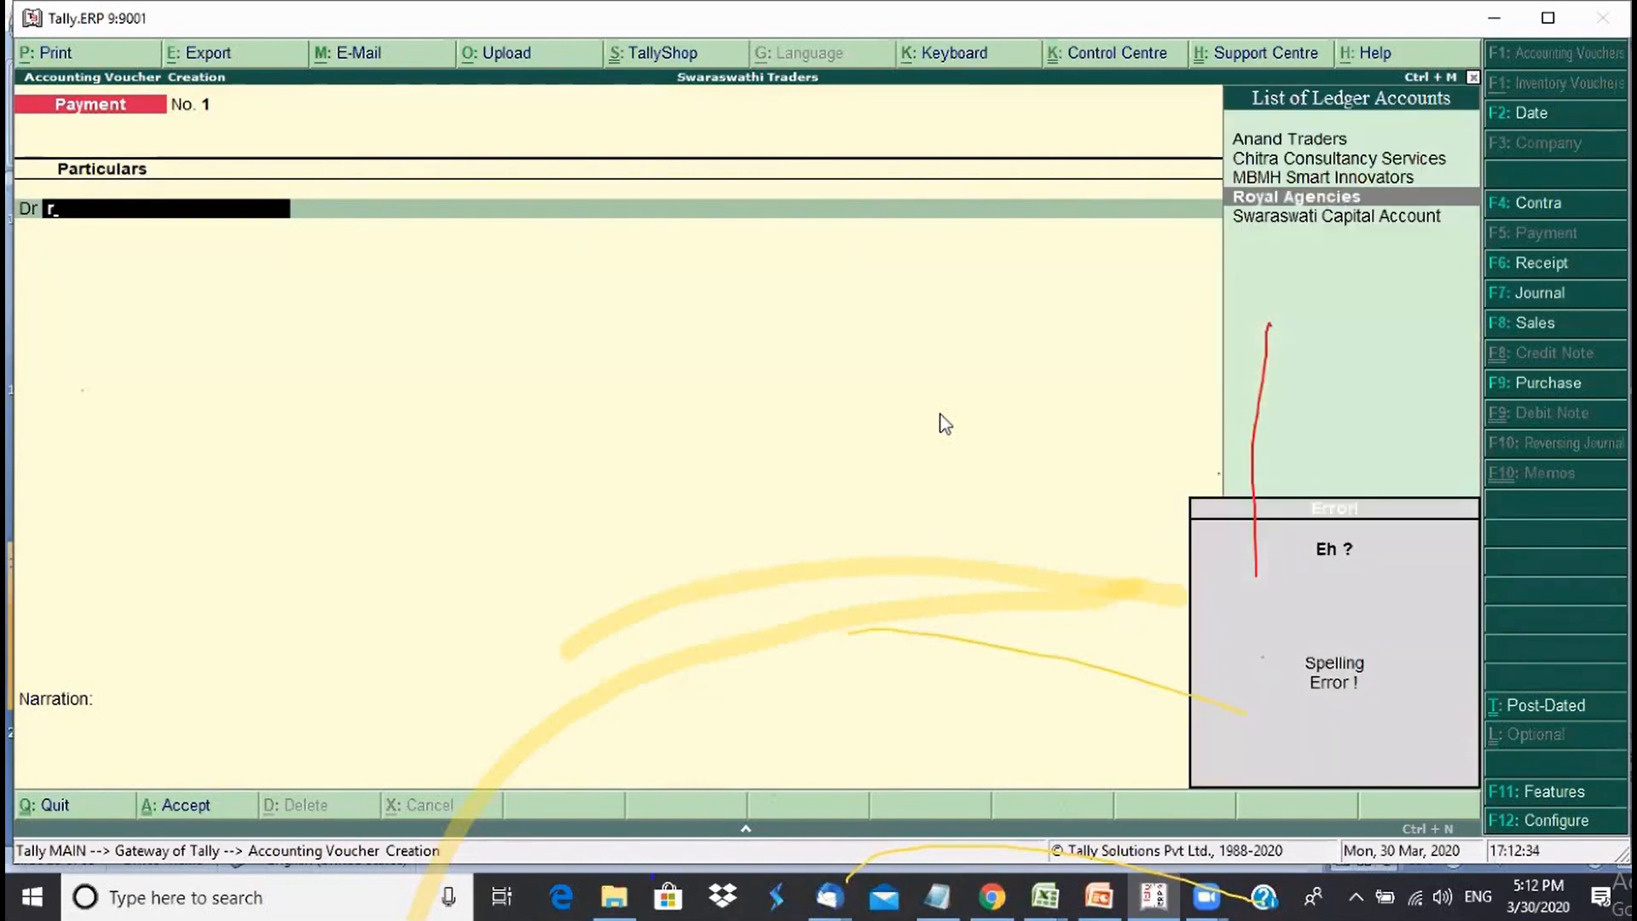
type("e")
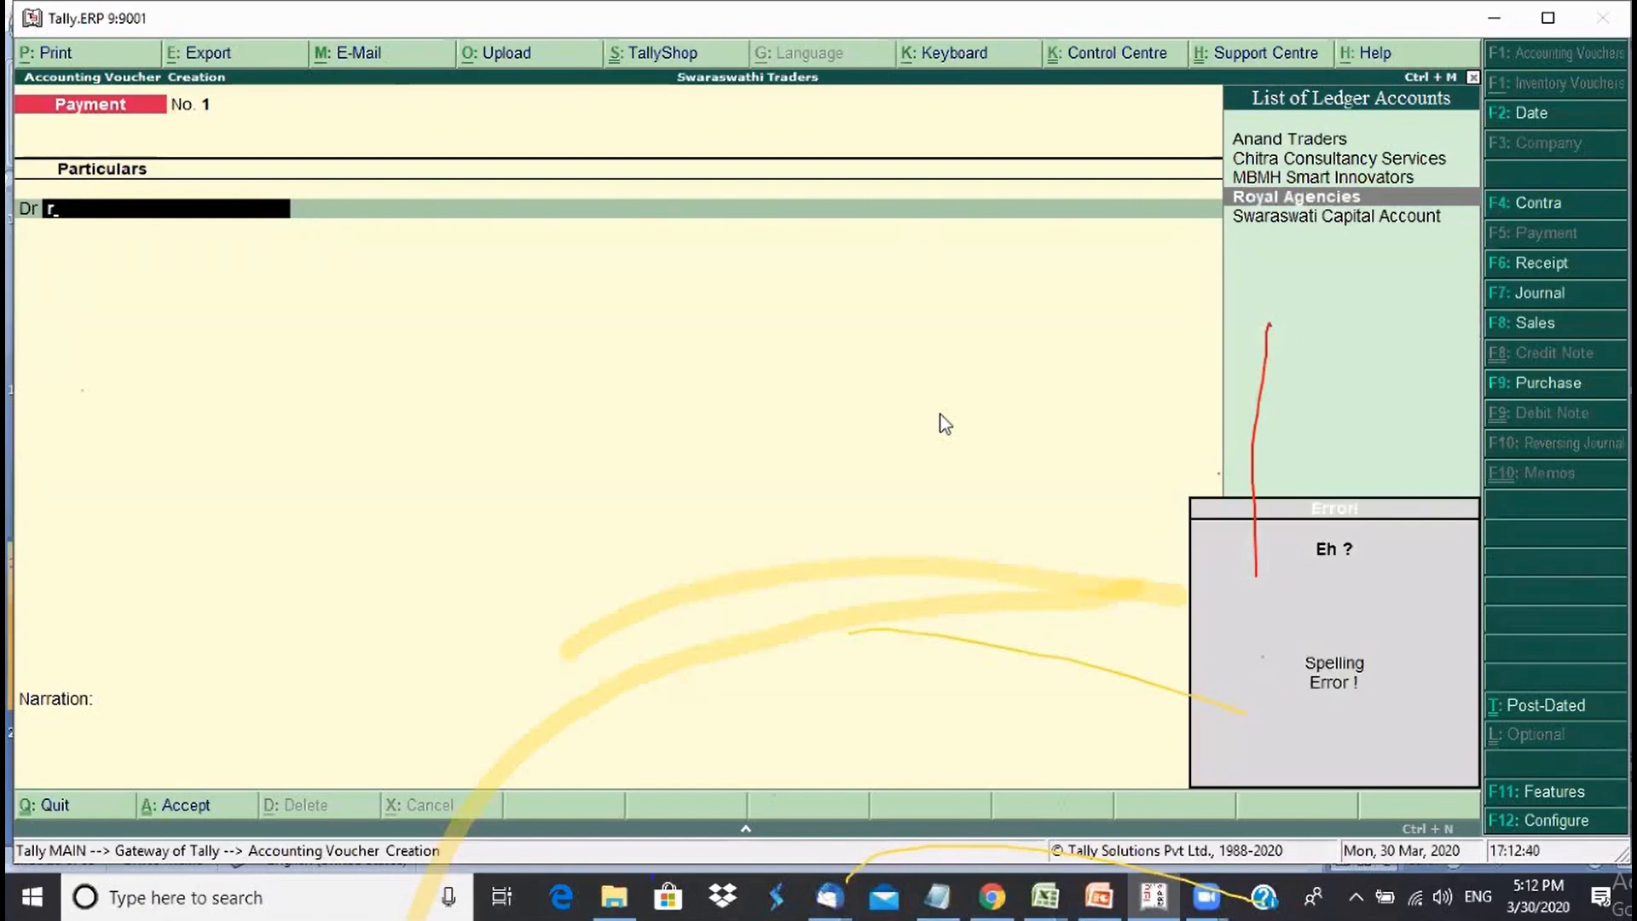
key("BackSpace")
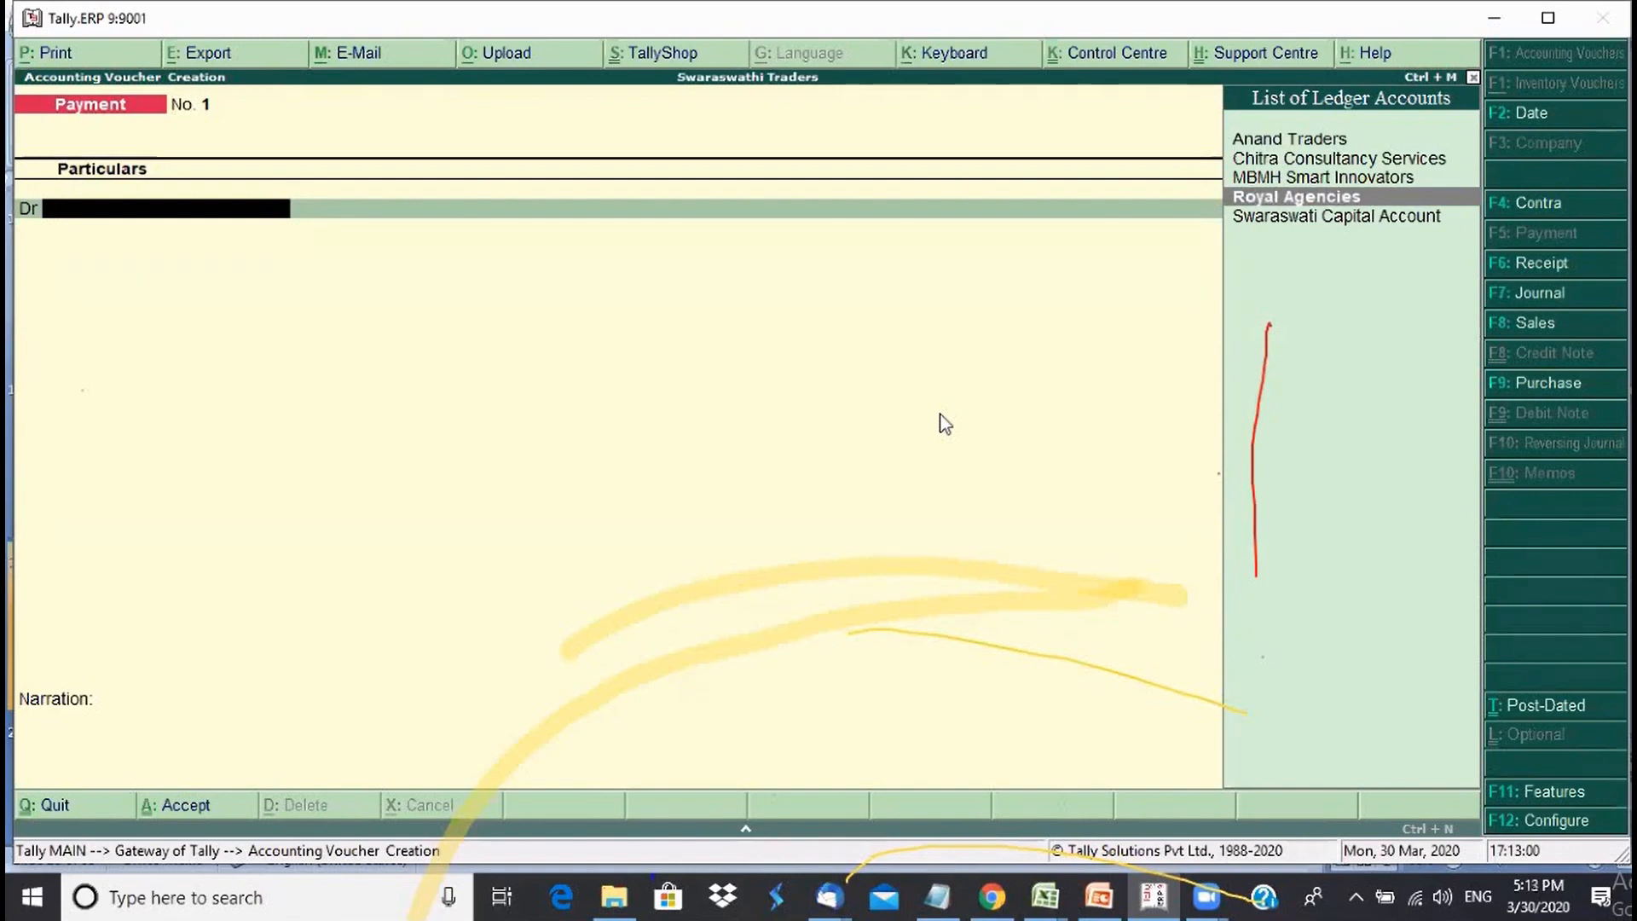
key("alt+c")
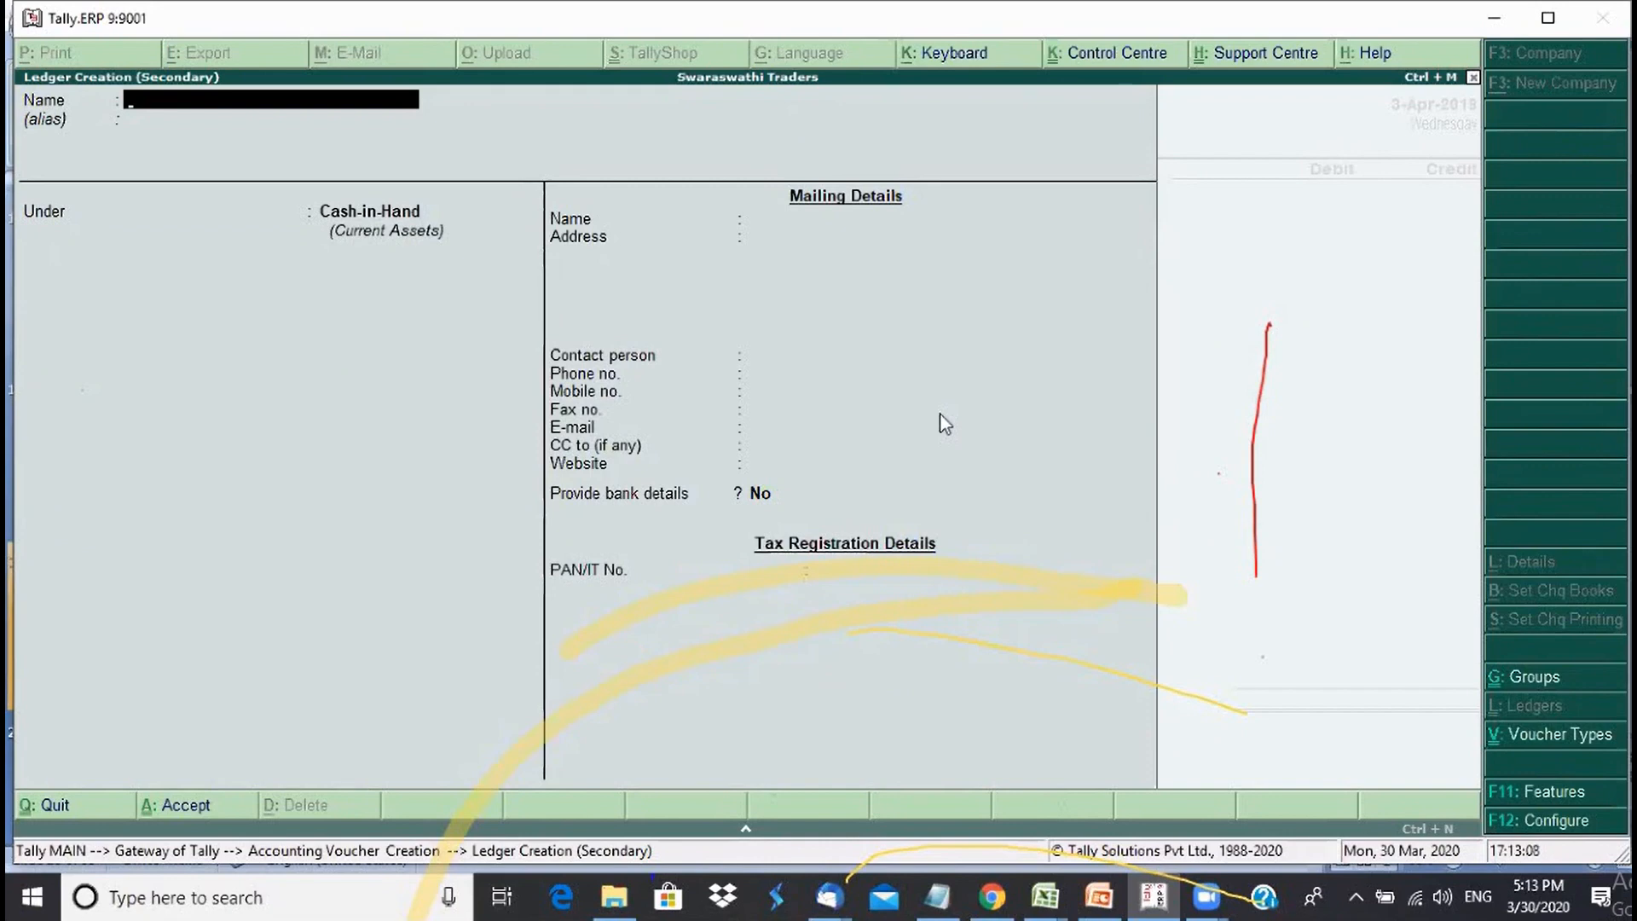
type("Rent De")
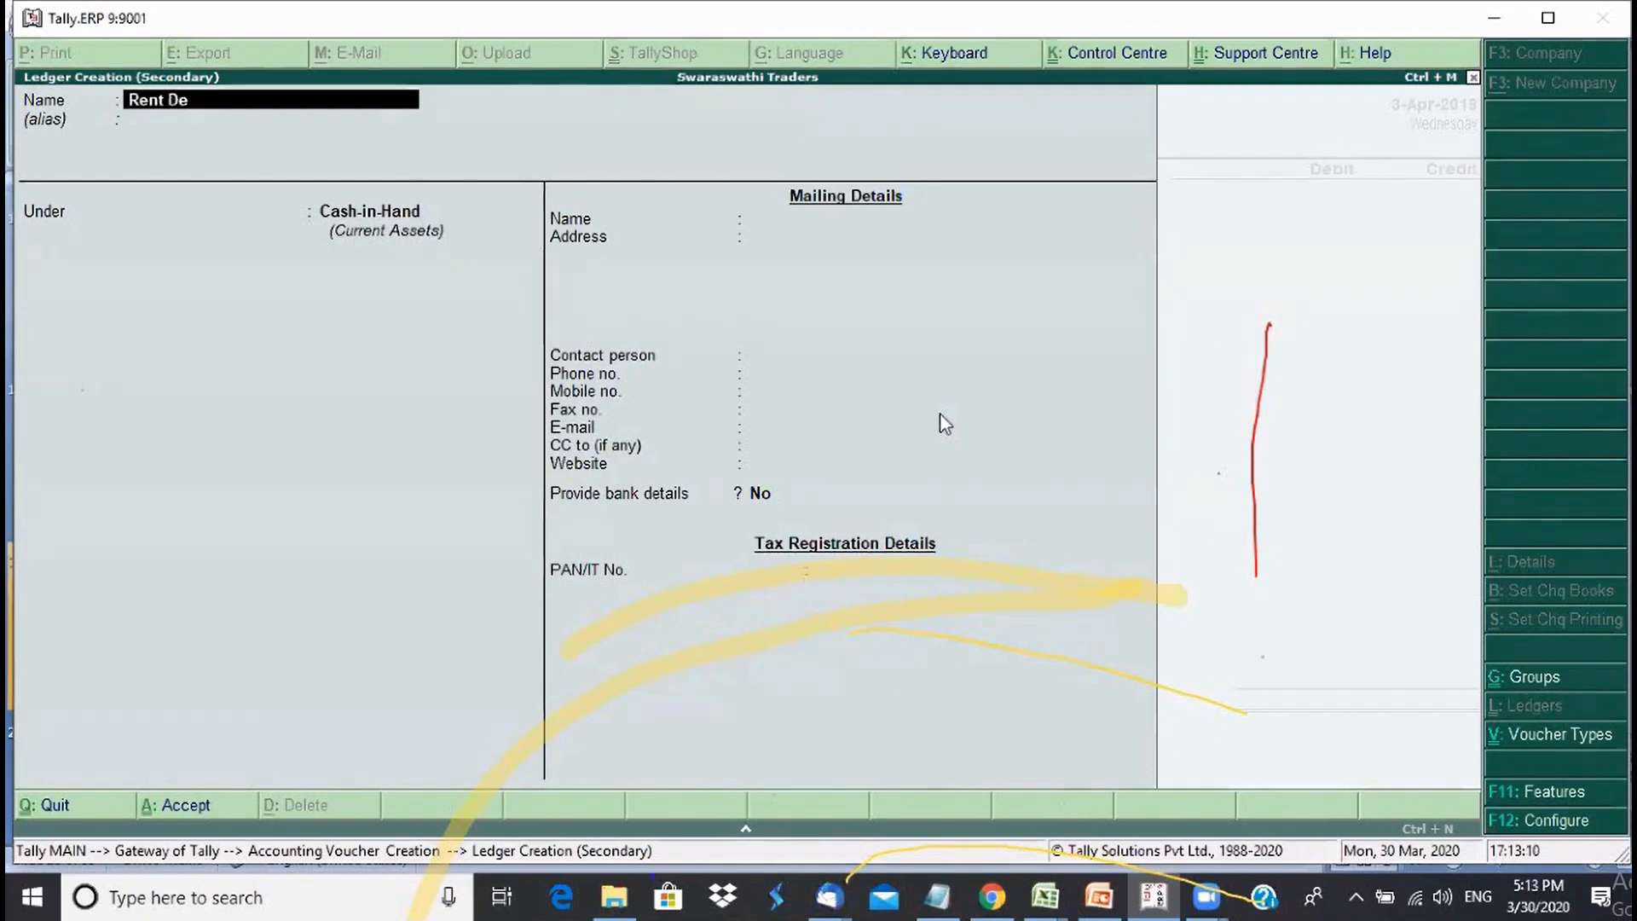
type("posit")
key("Return")
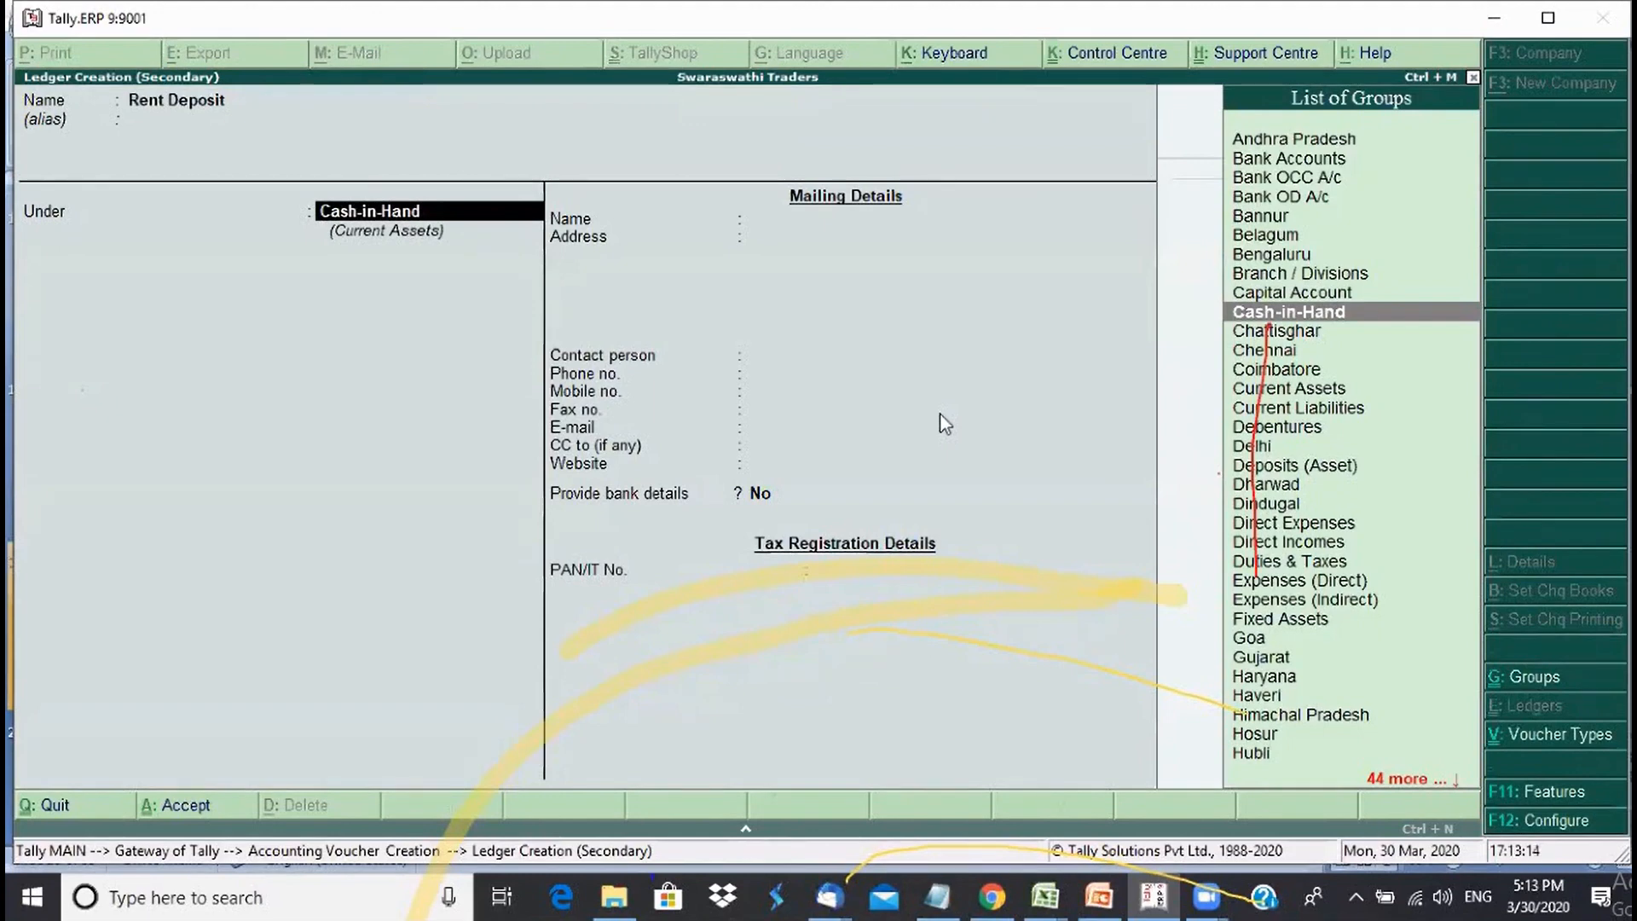
type("Cu")
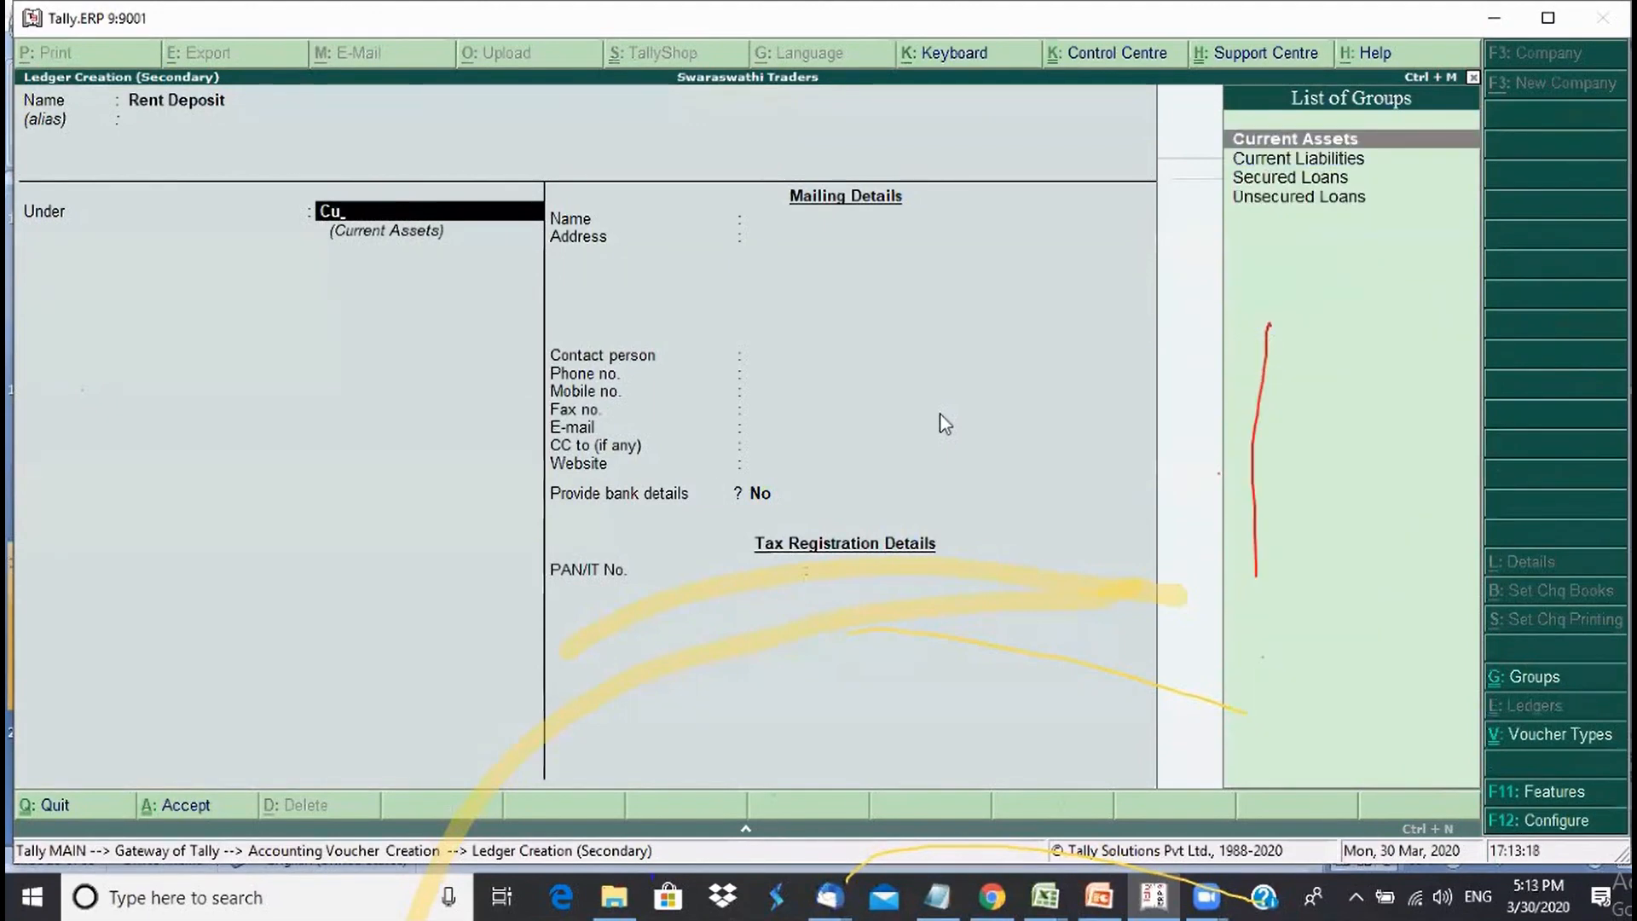
key("Return")
key("Return")
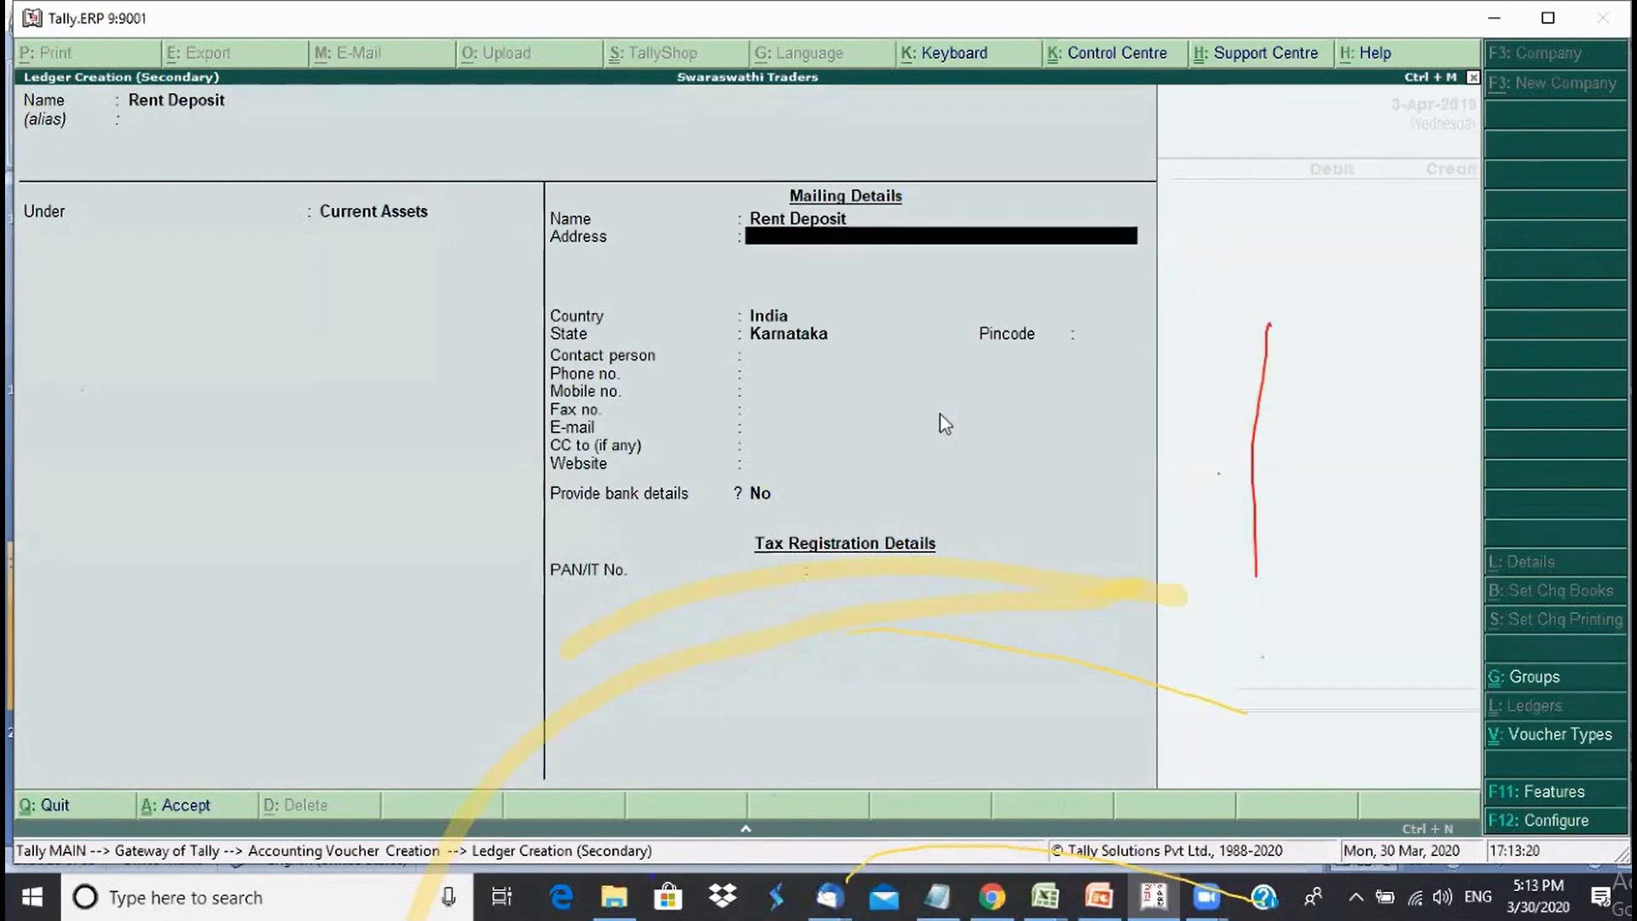
key("Return")
key("ctrl+a")
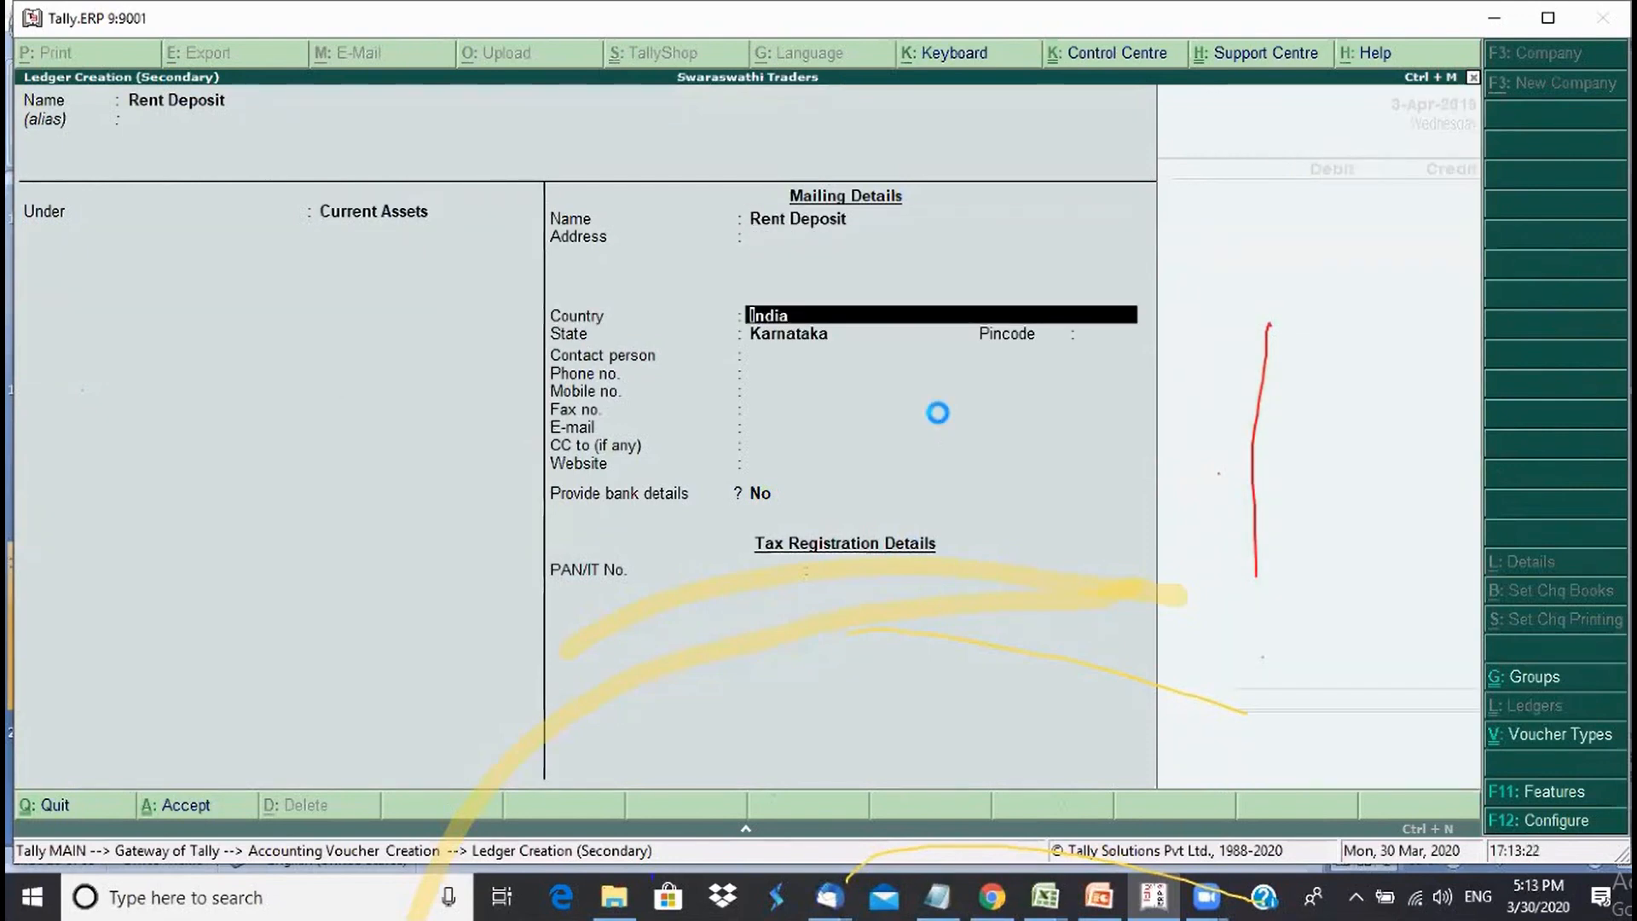
key("Return")
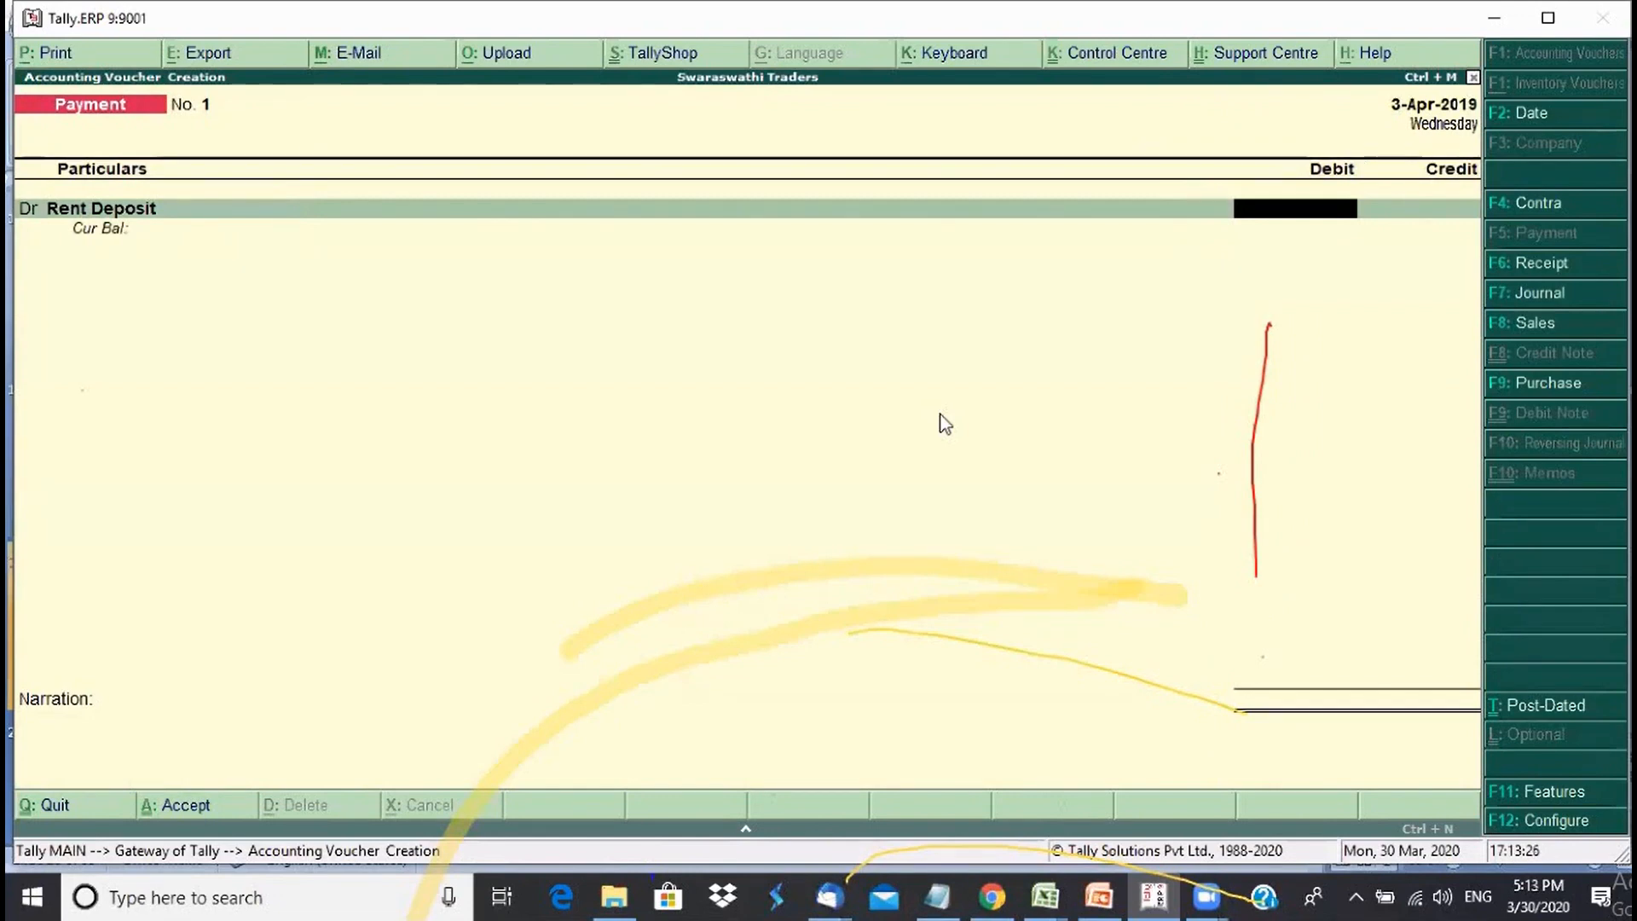
- Debit Rent Deposit 25,000 and credit HDFC Bank Account 25,000, bringing up the bank allocation
type("25,000")
key("Return")
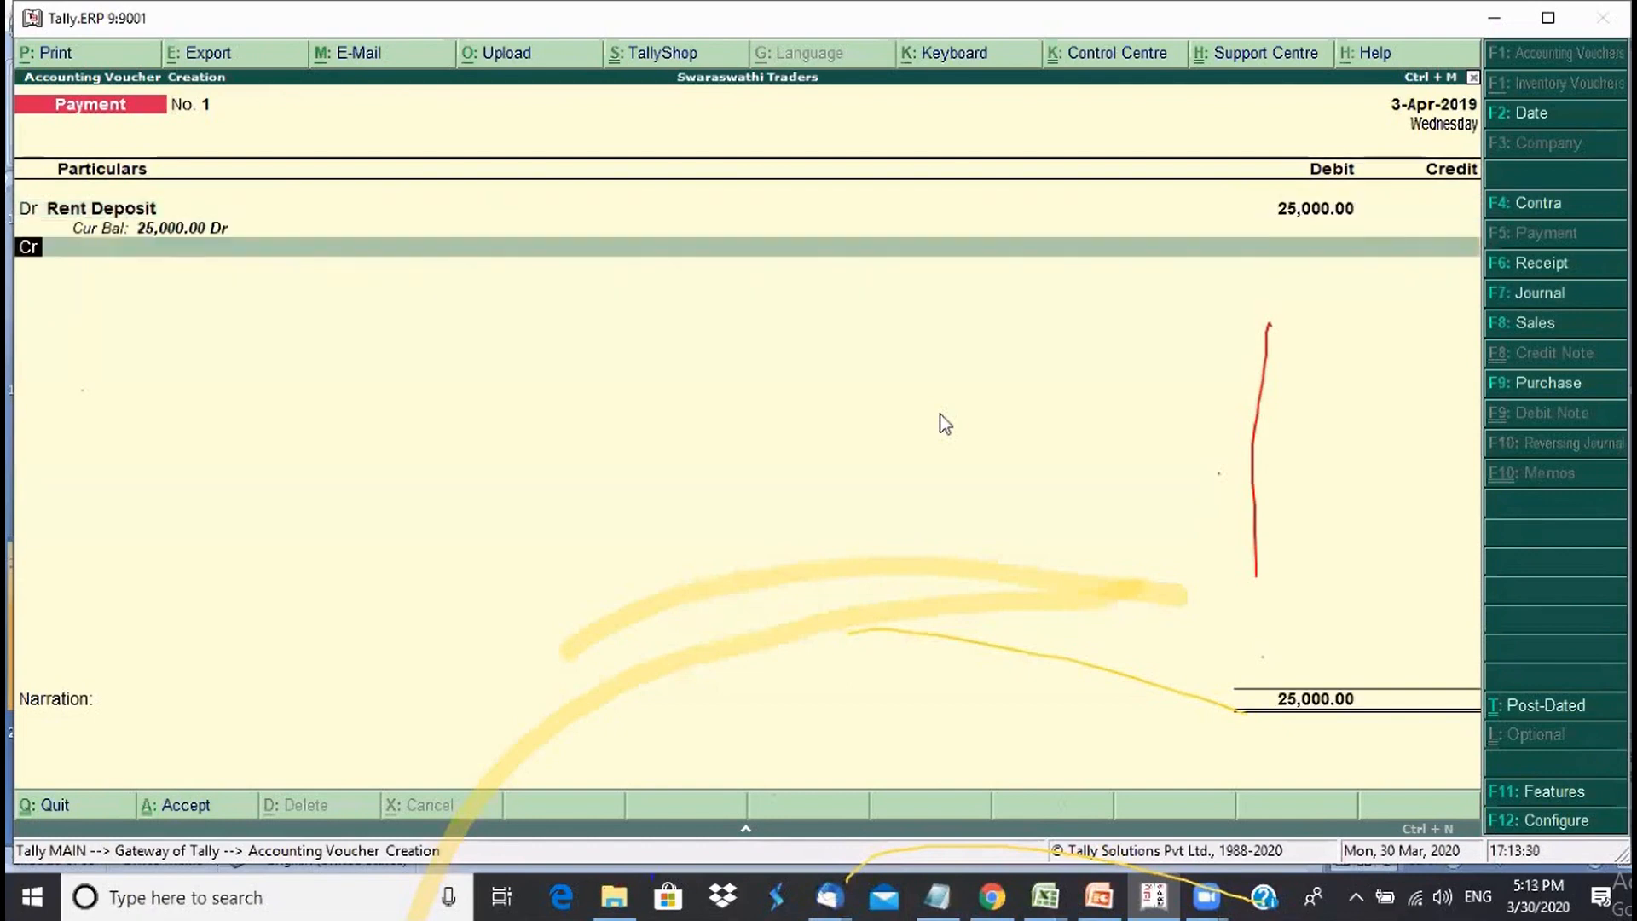
key("Return")
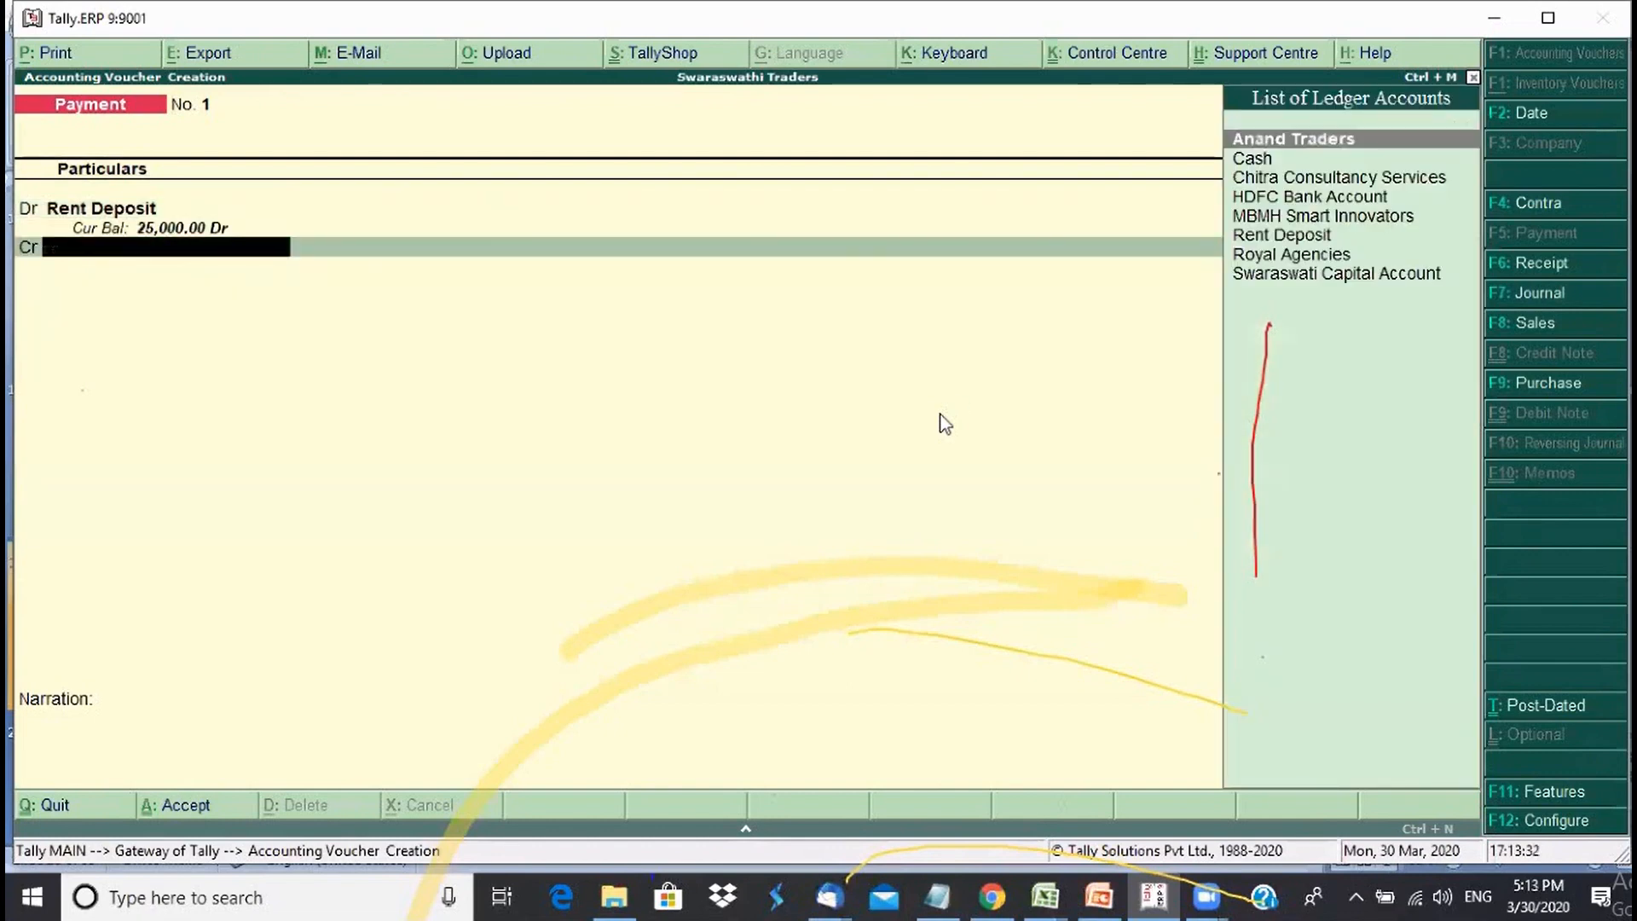
key("Down")
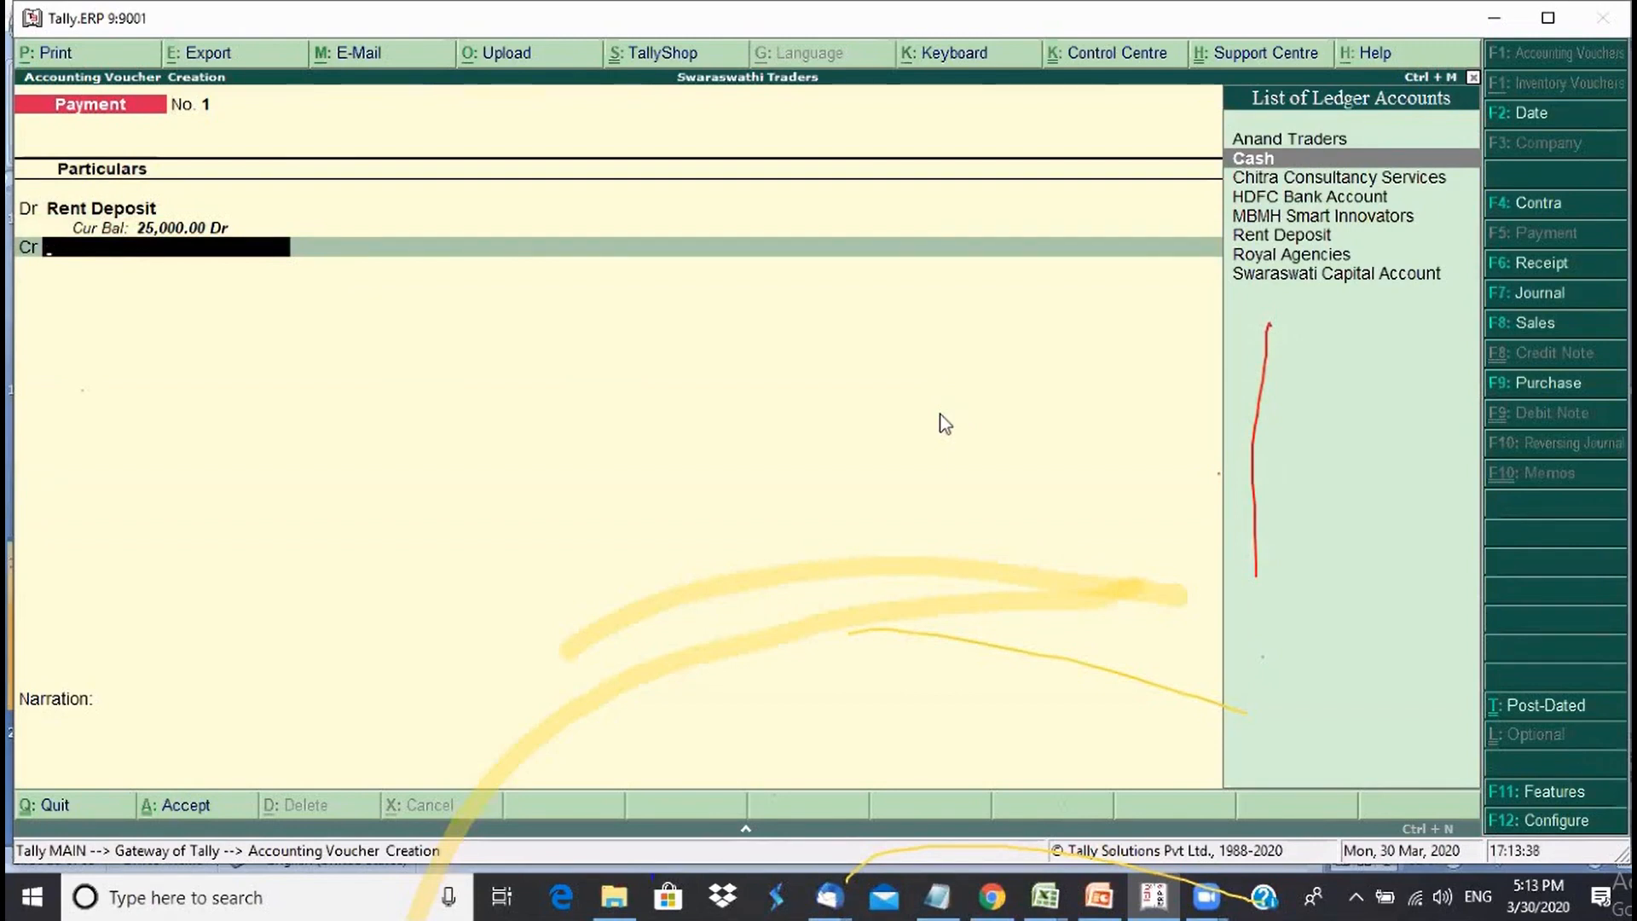
key("Down")
key("Down")
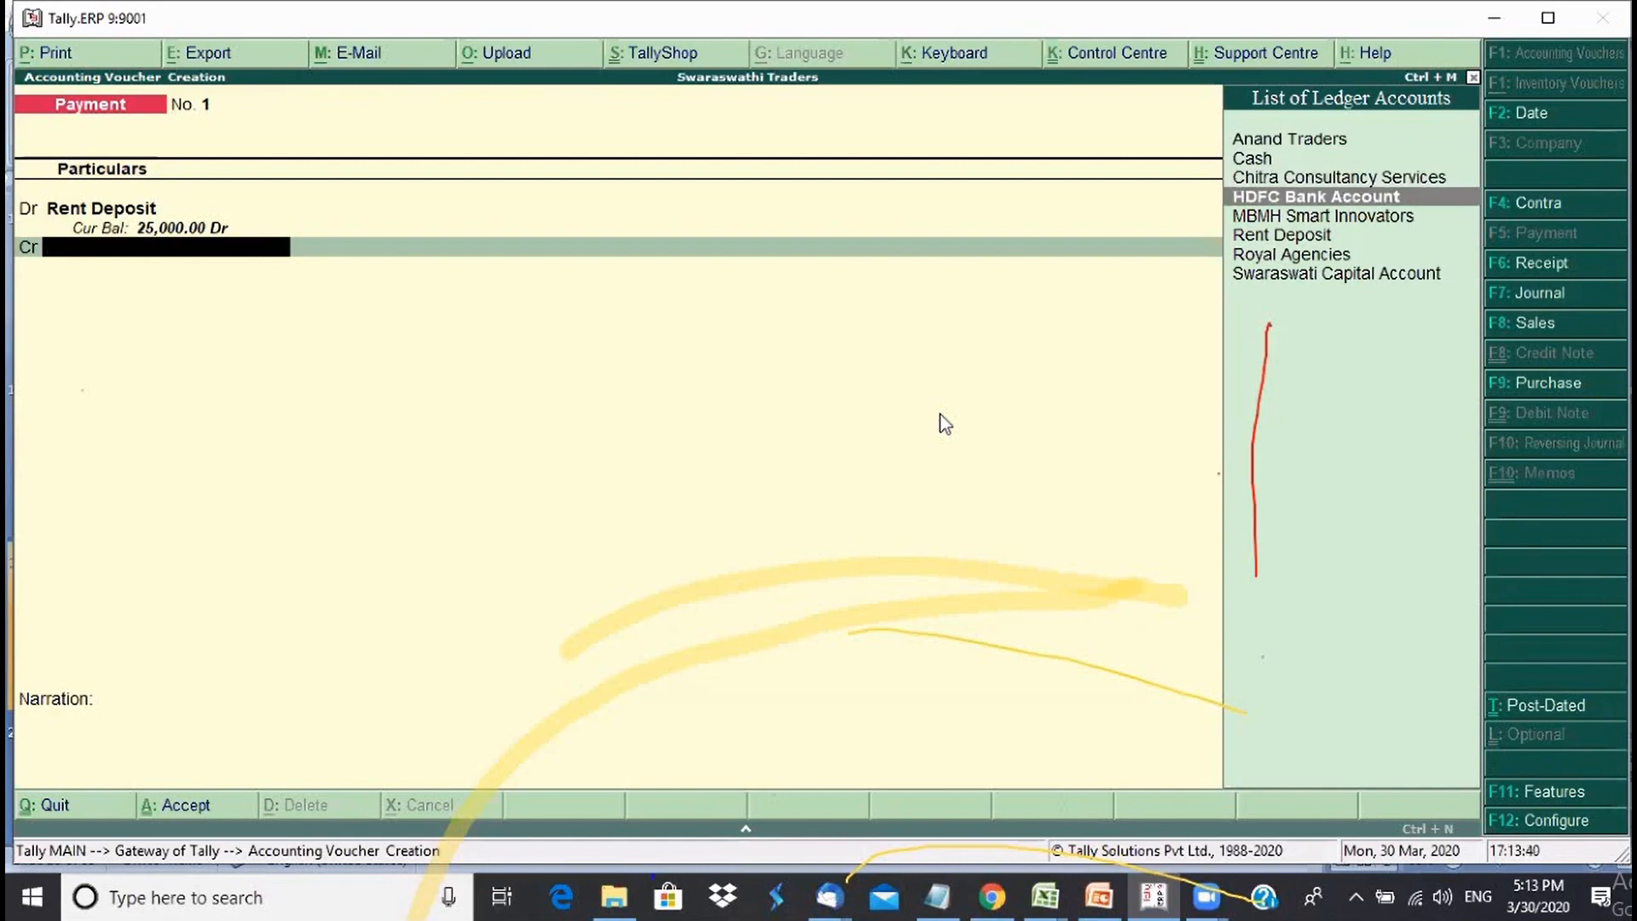
key("Return")
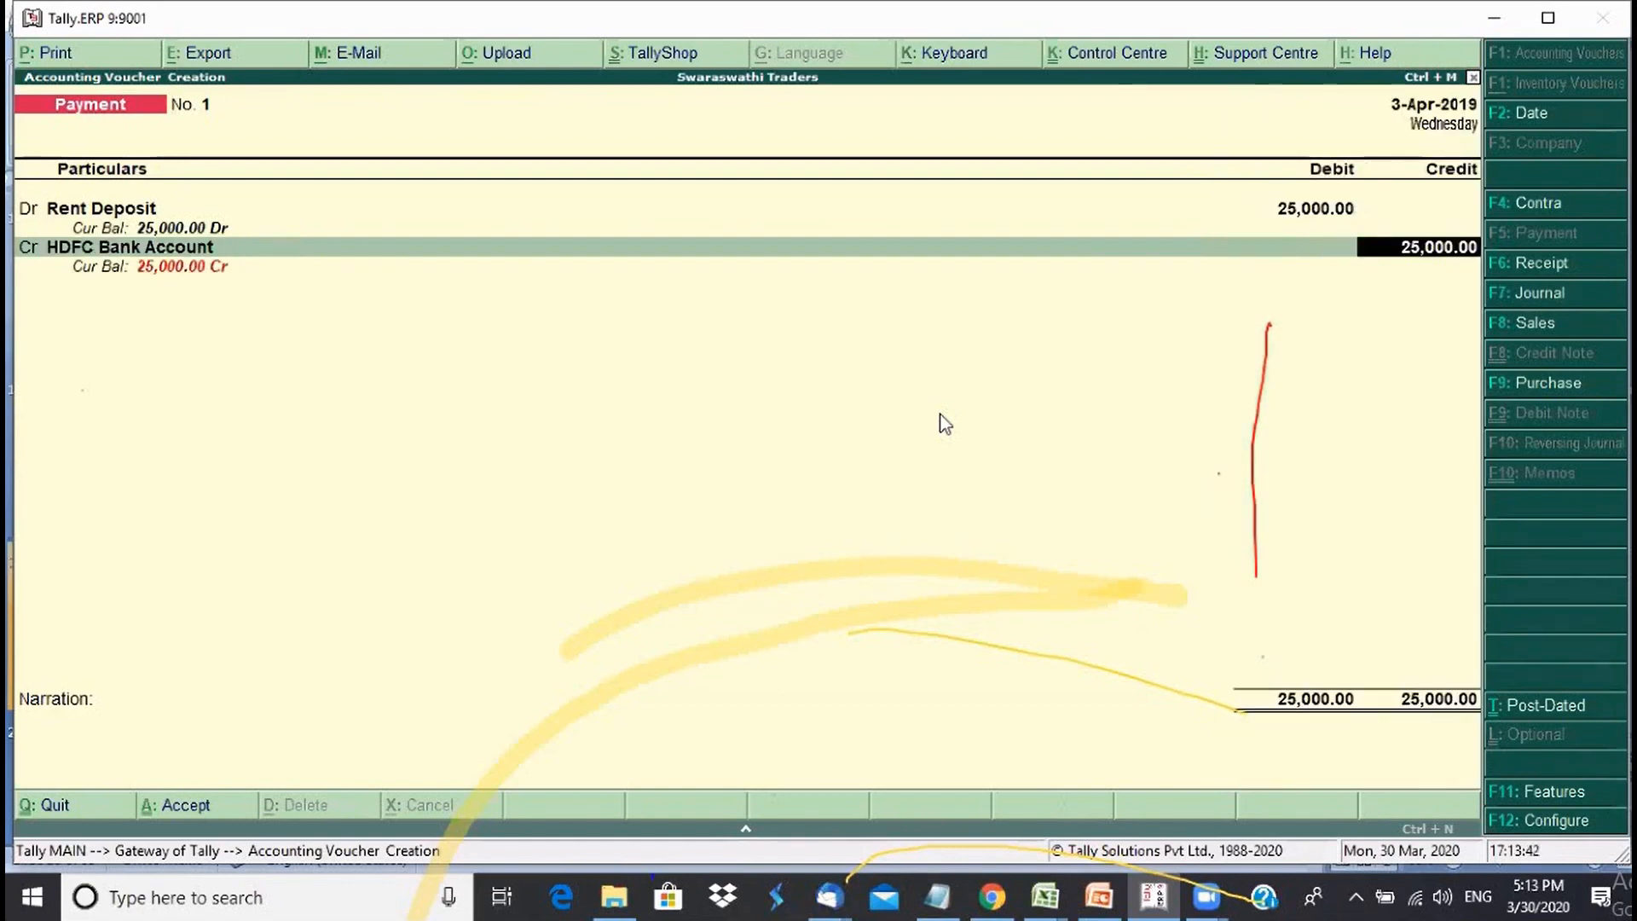
key("Return")
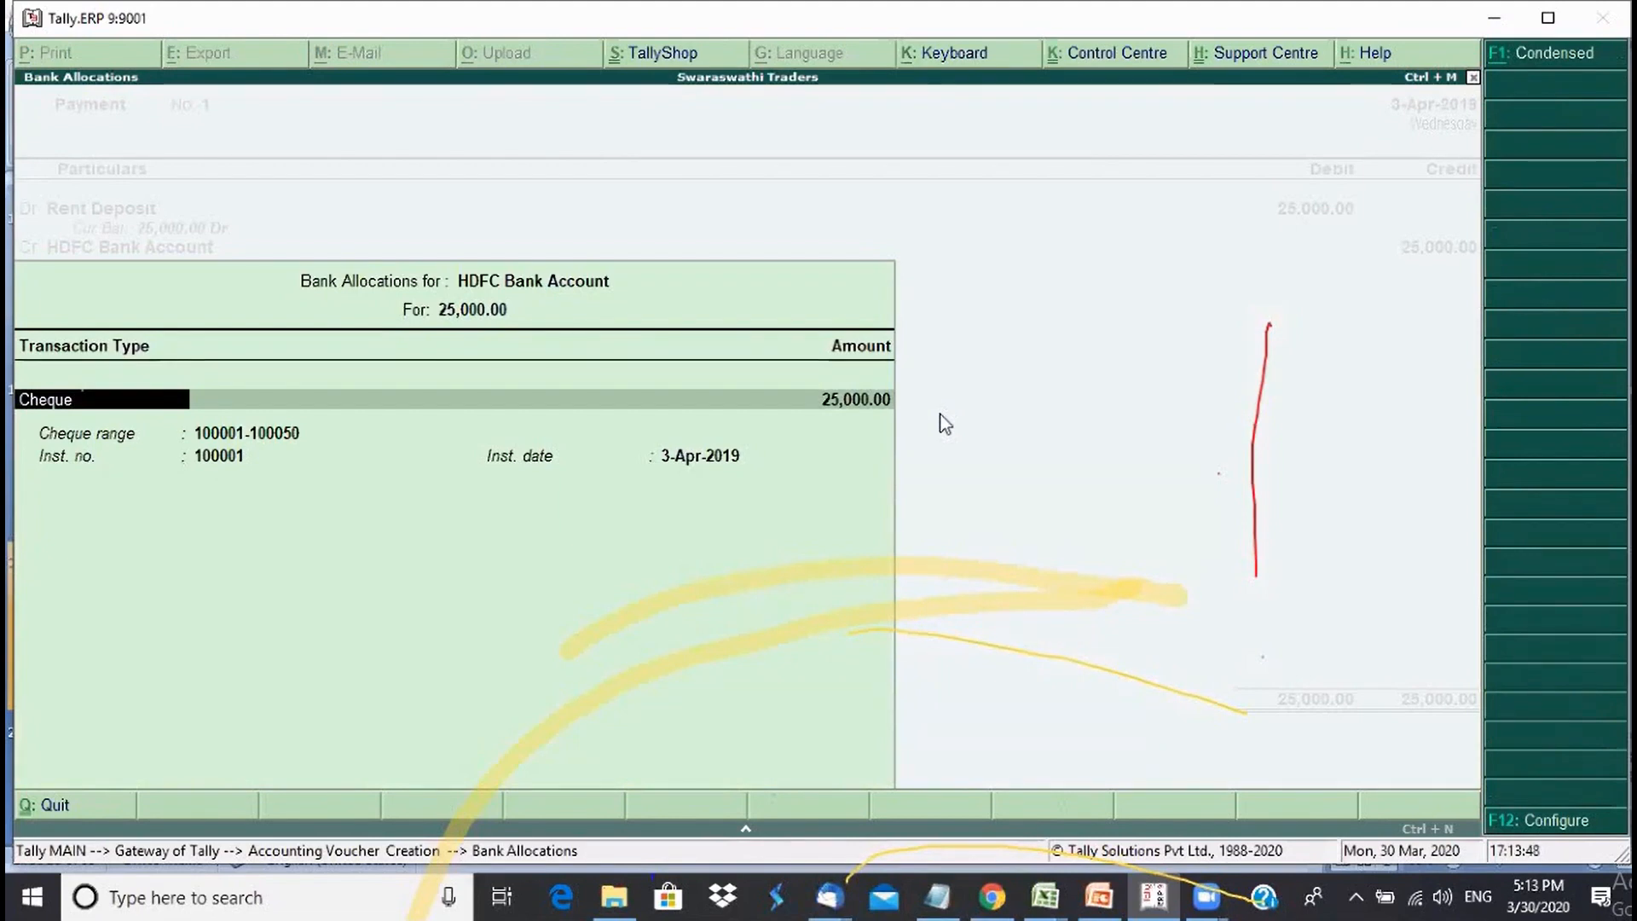
- Allocate the 25,000.00 HDFC payment as Cheque number 100001 dated 3-Apr-2019
key("BackSpace")
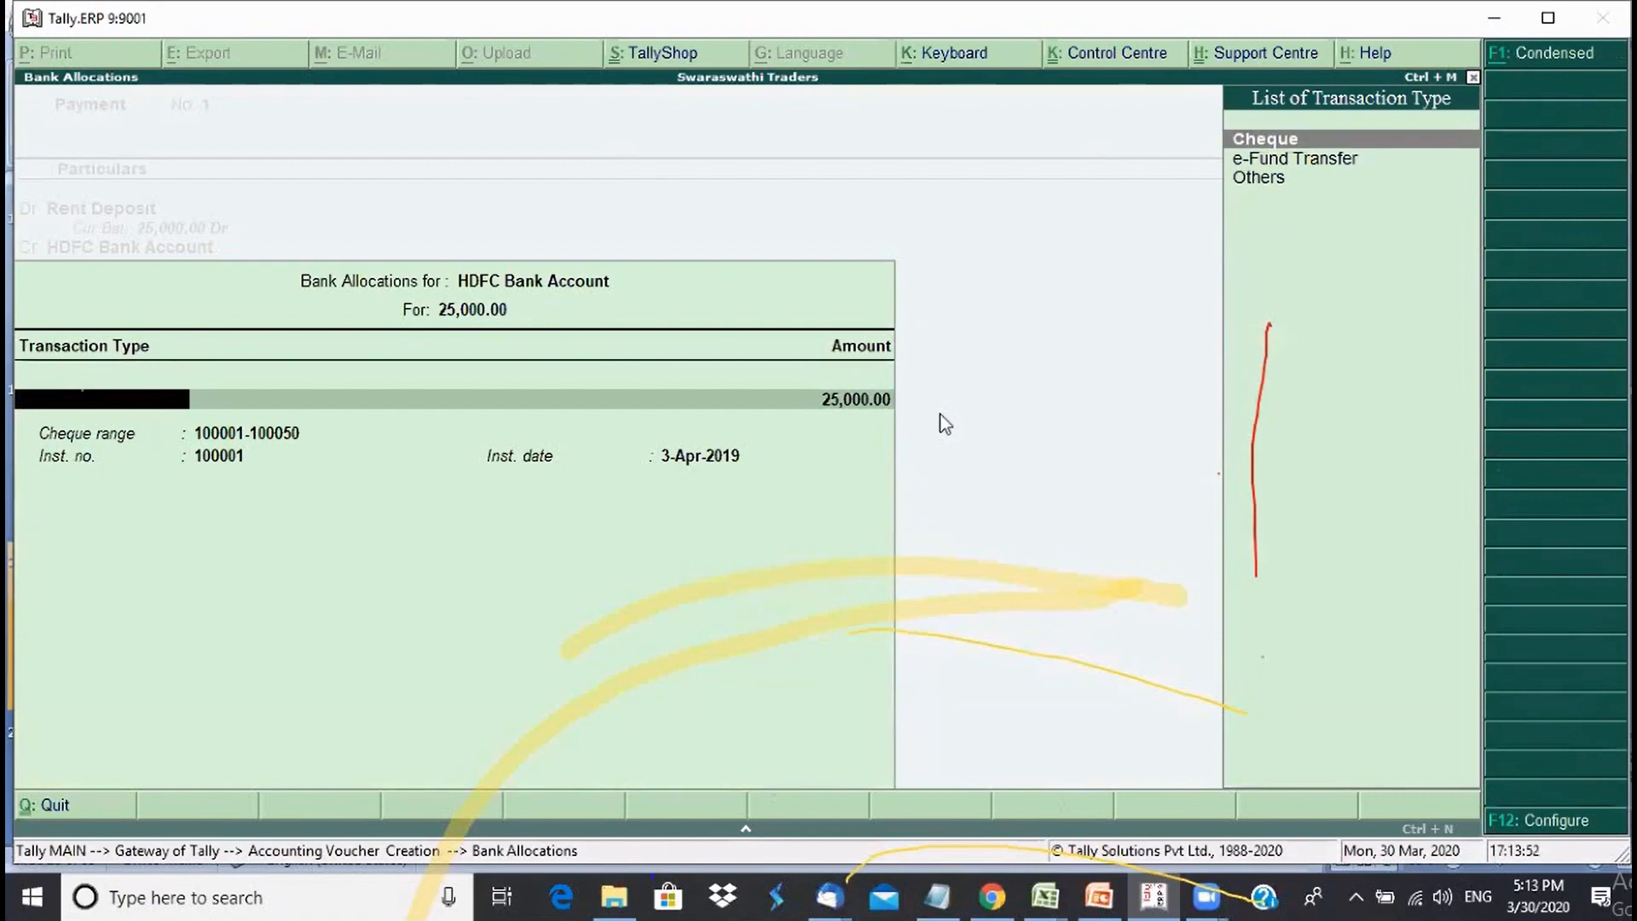
key("Down")
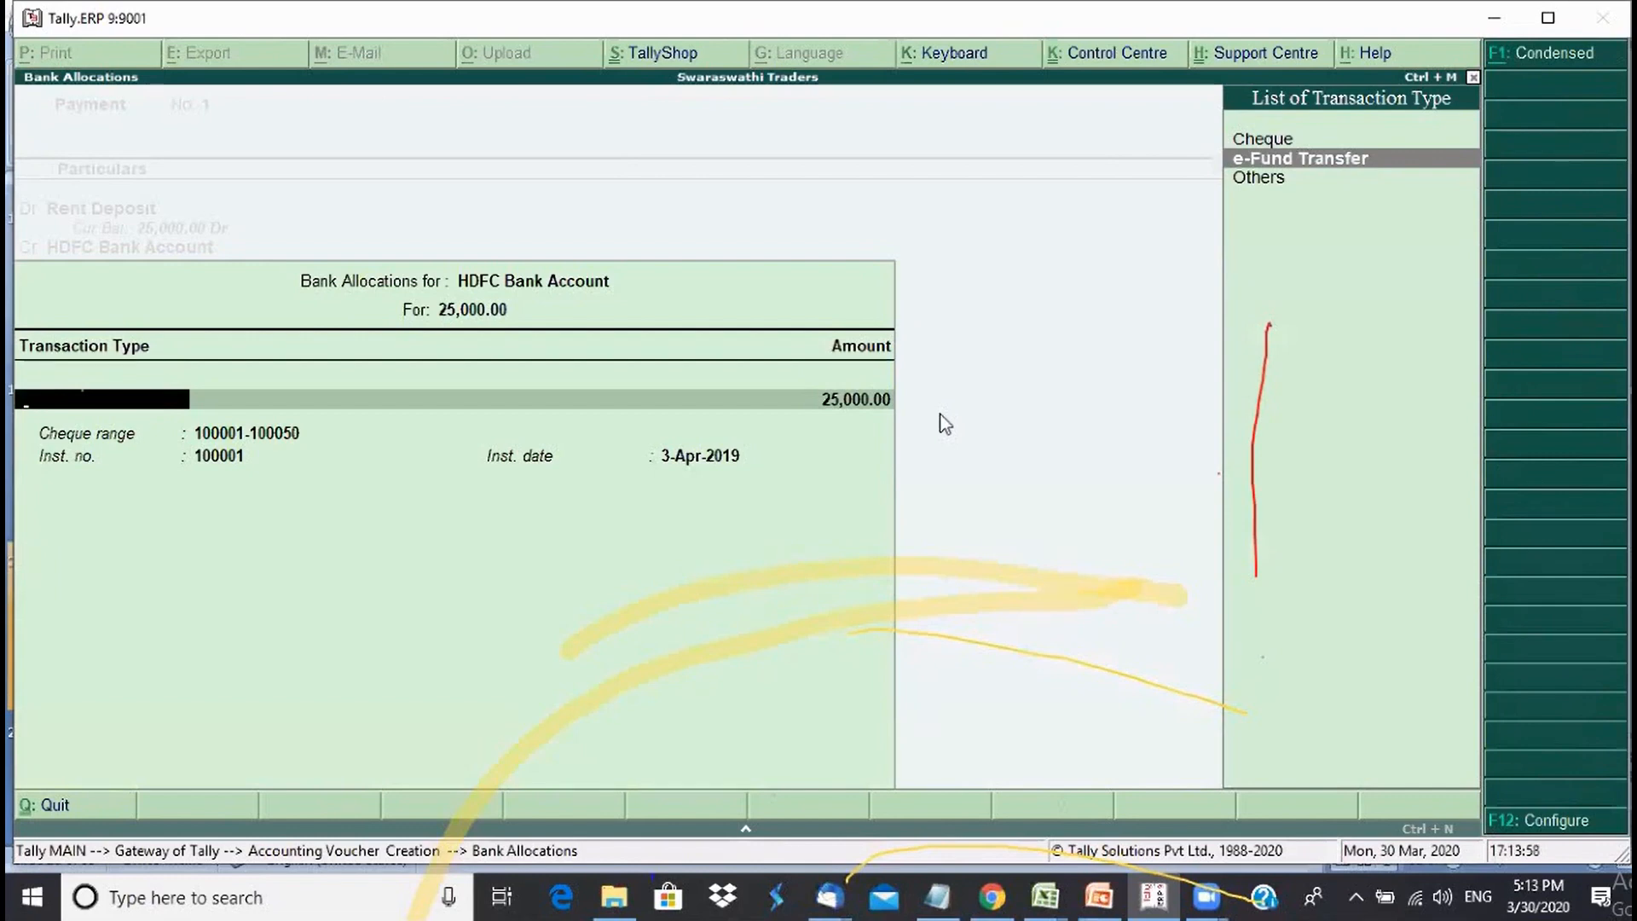
key("Up")
key("Return")
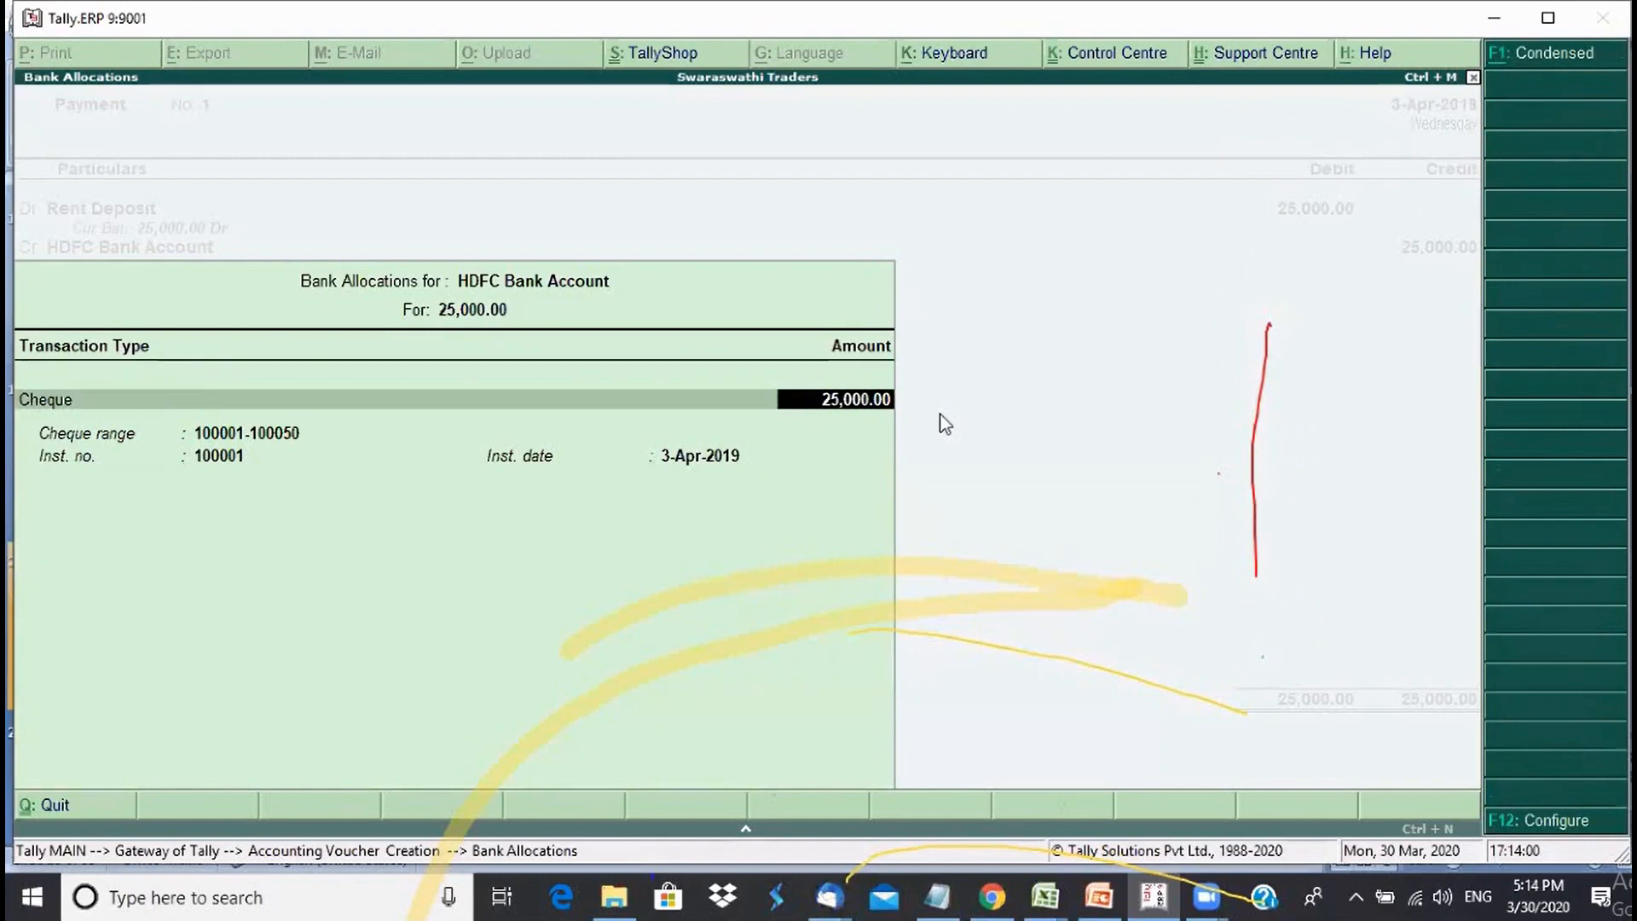
key("Return")
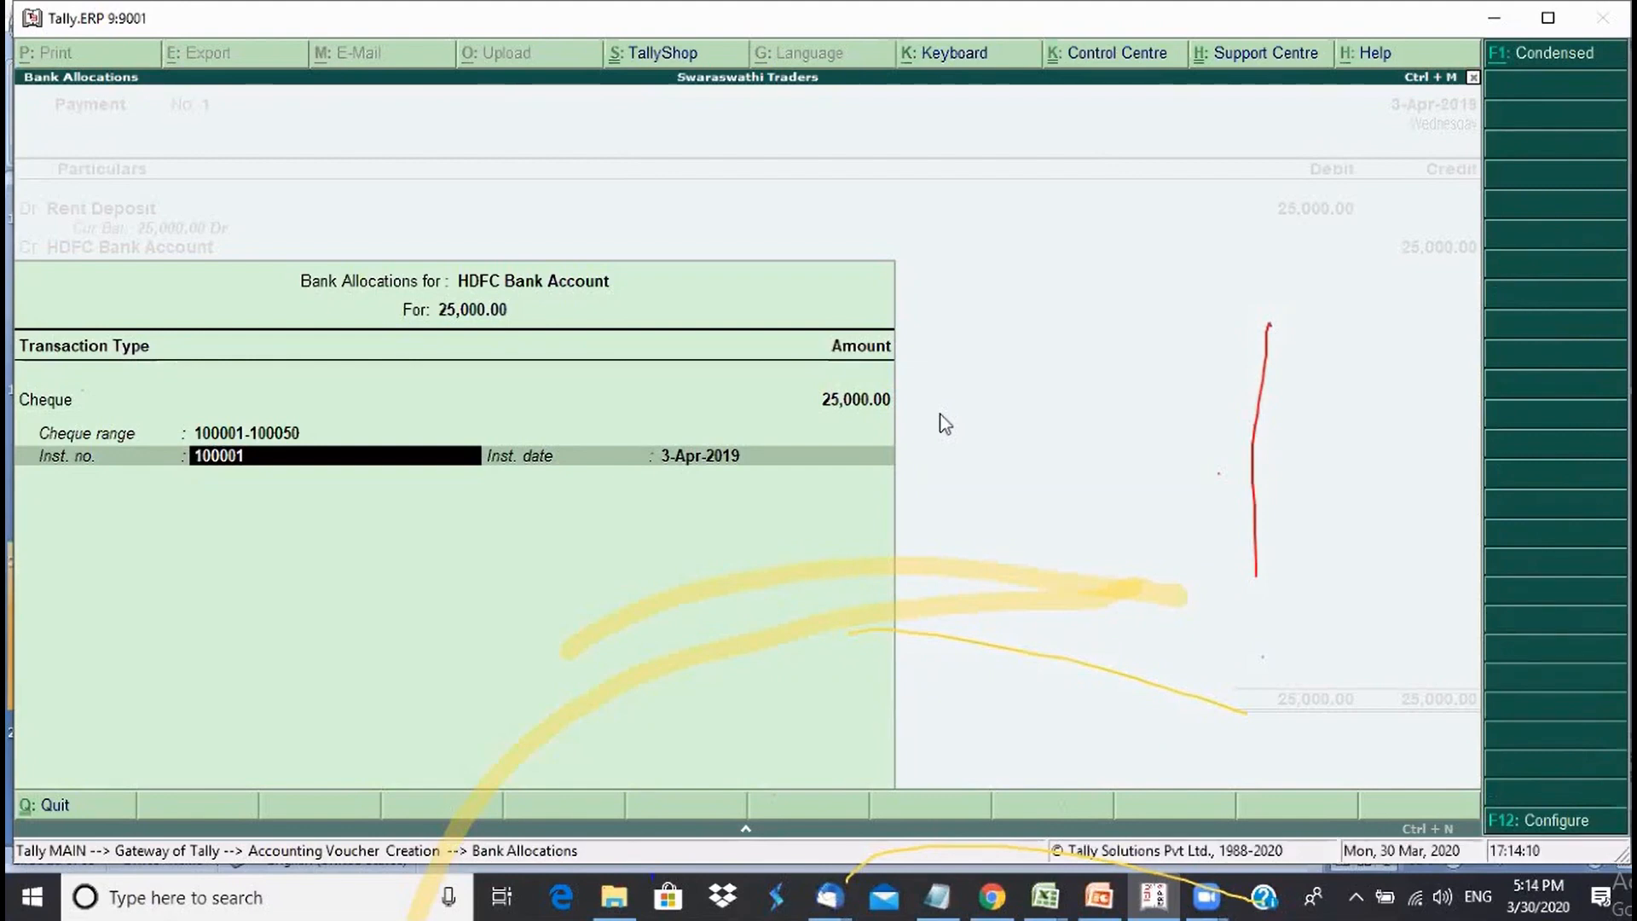
key("Return")
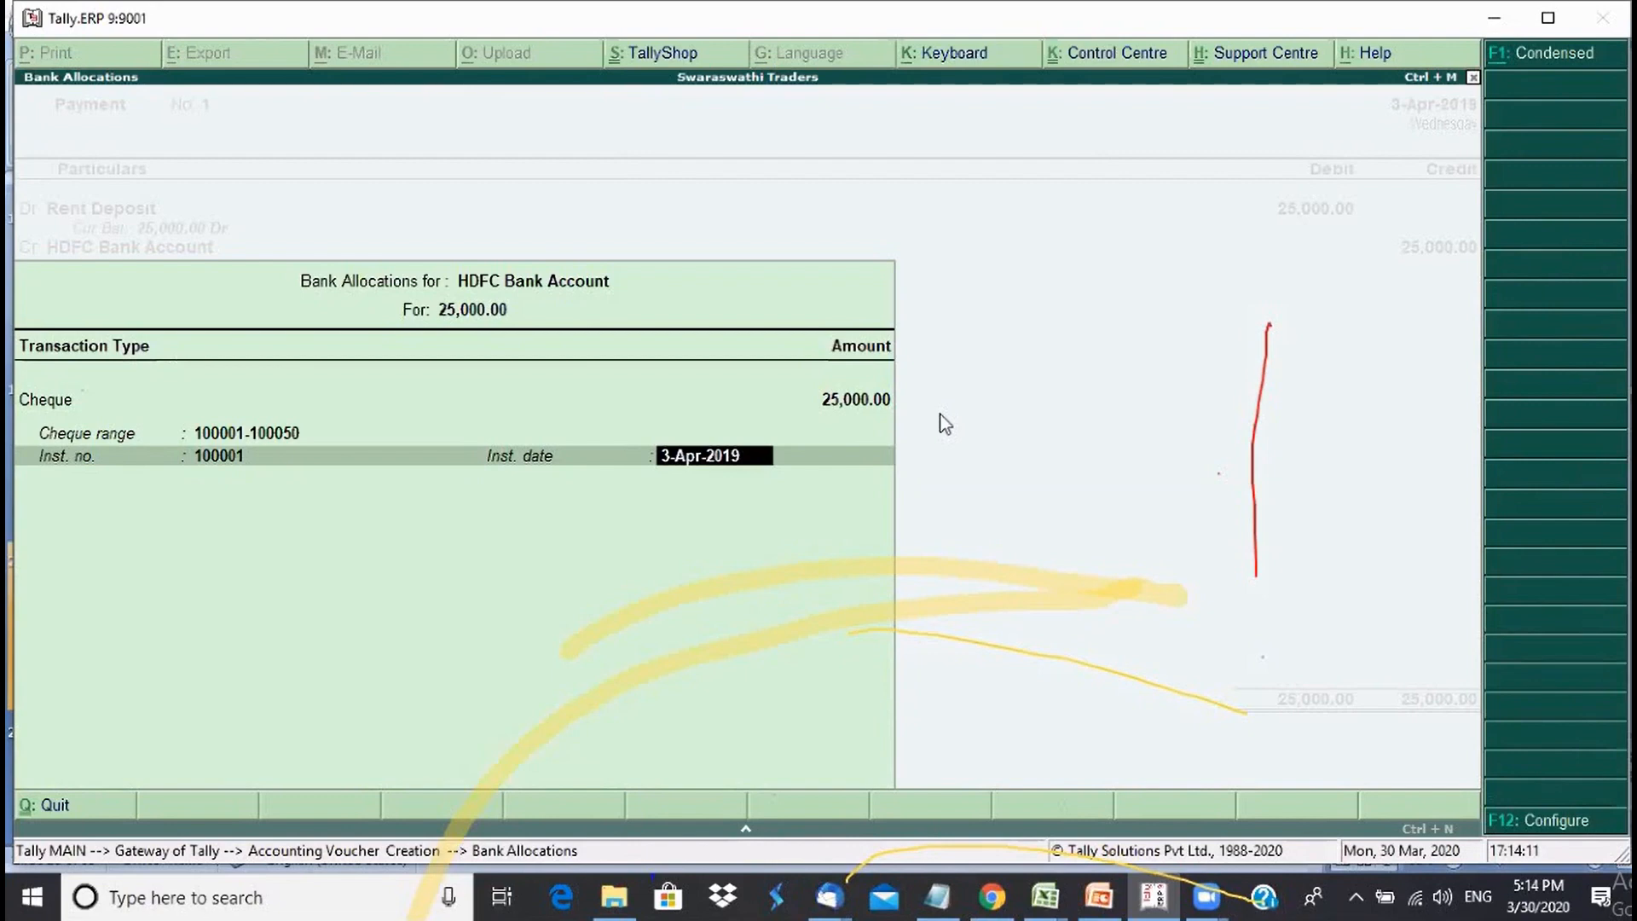
key("Return")
- Save Payment No. 1 with narration 'Being rent deposit paid', review its lines, then return to Gateway
type("B")
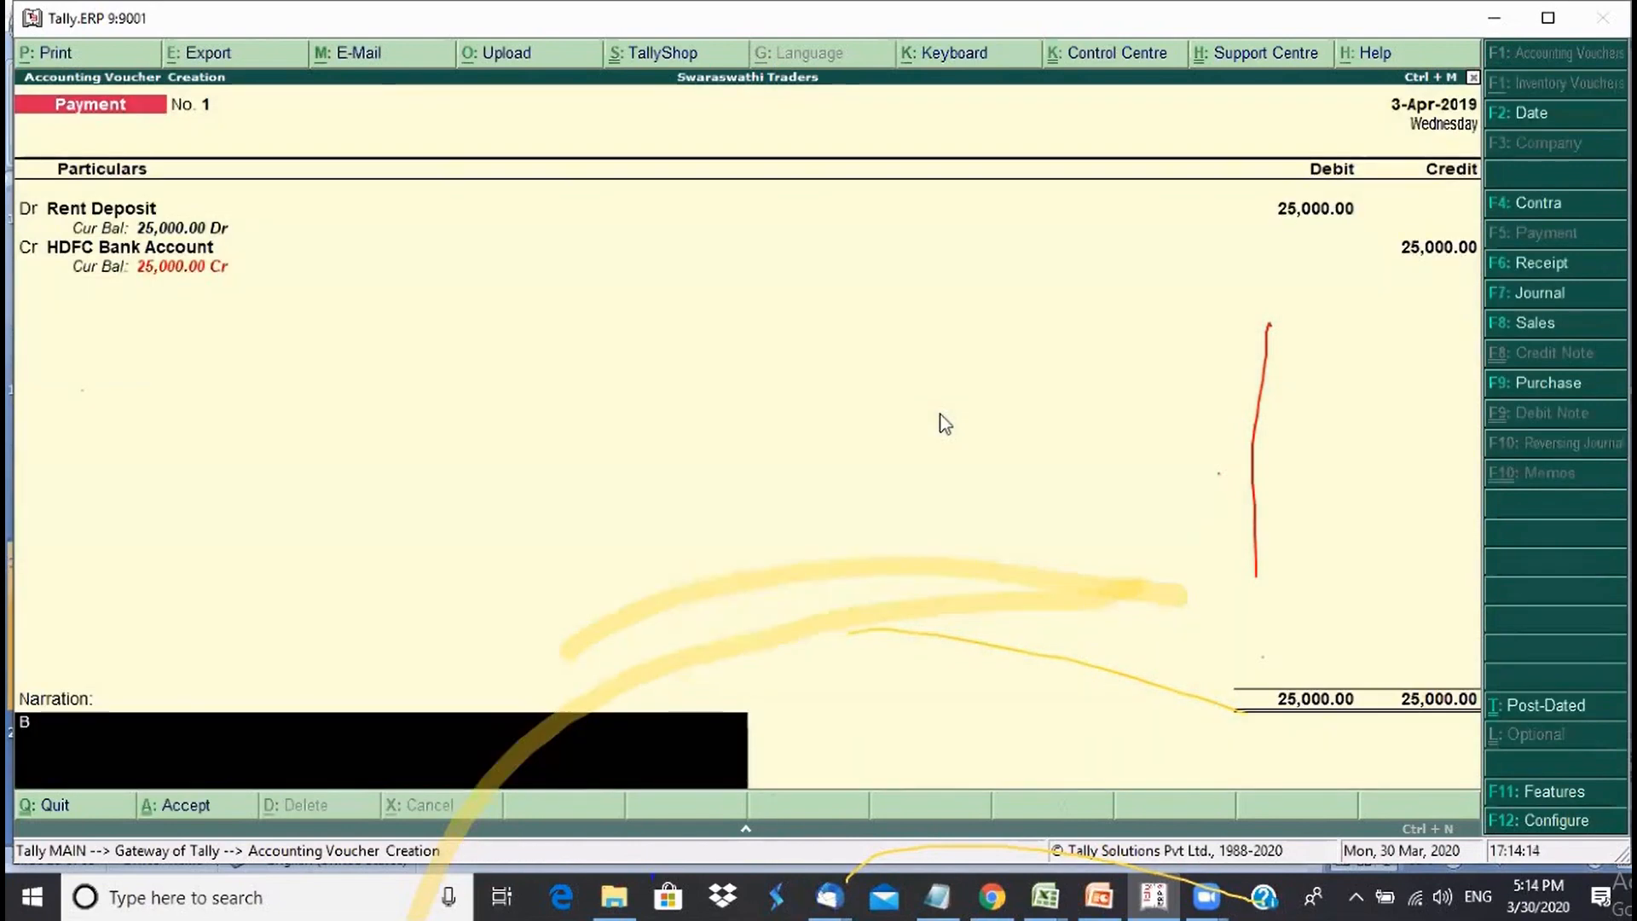
type("eing rent deposit paid")
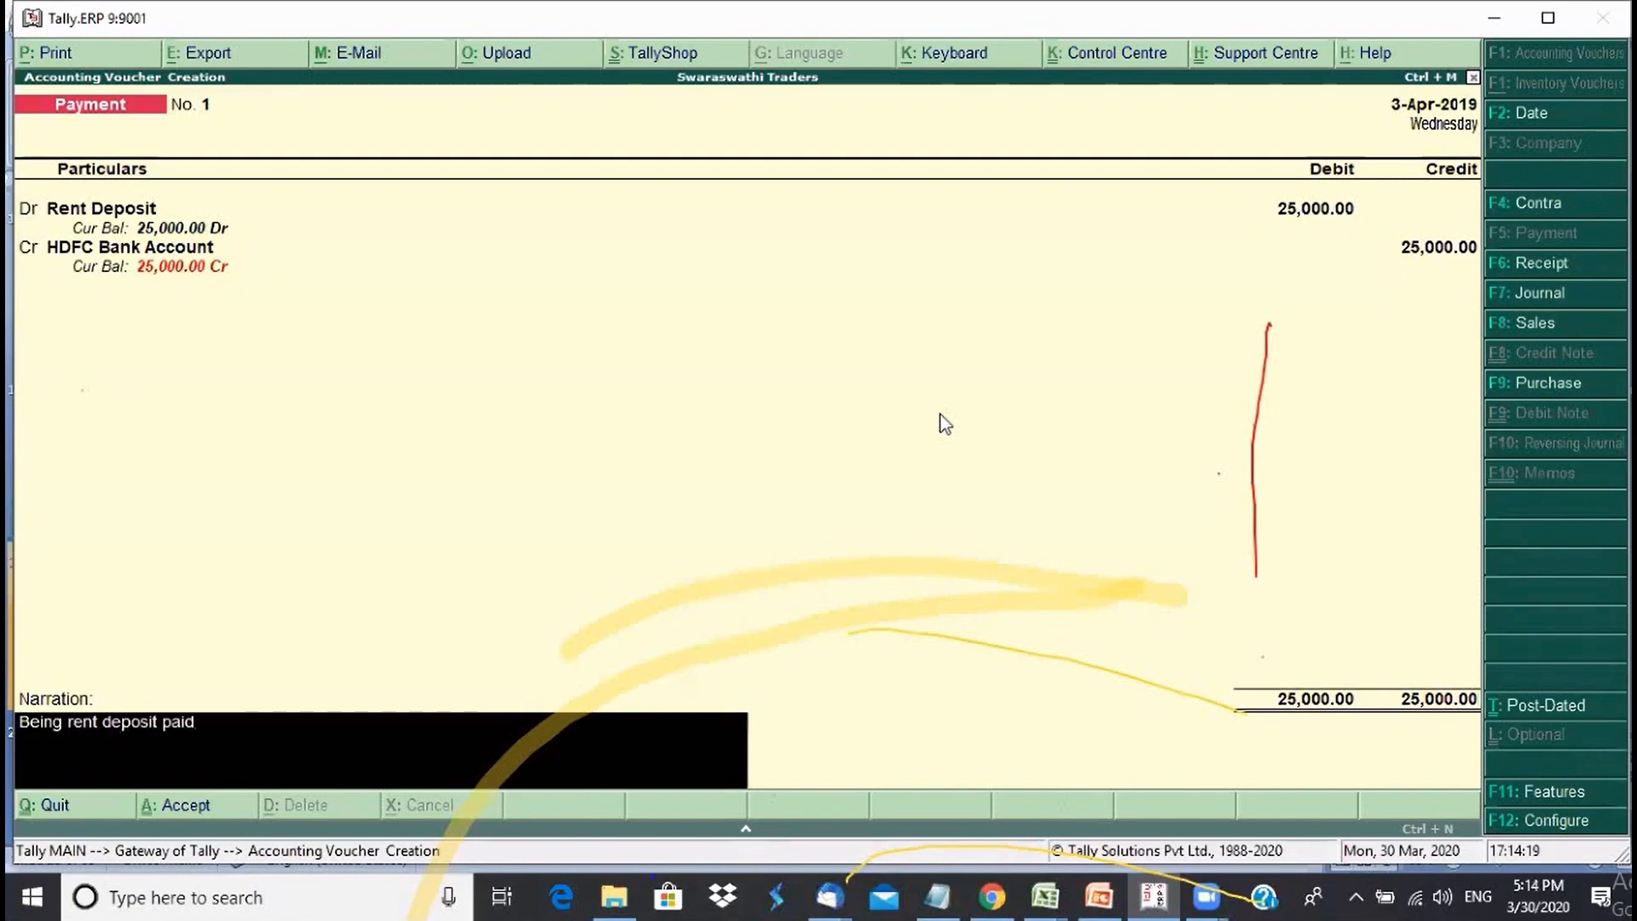
key("Return")
key("Return")
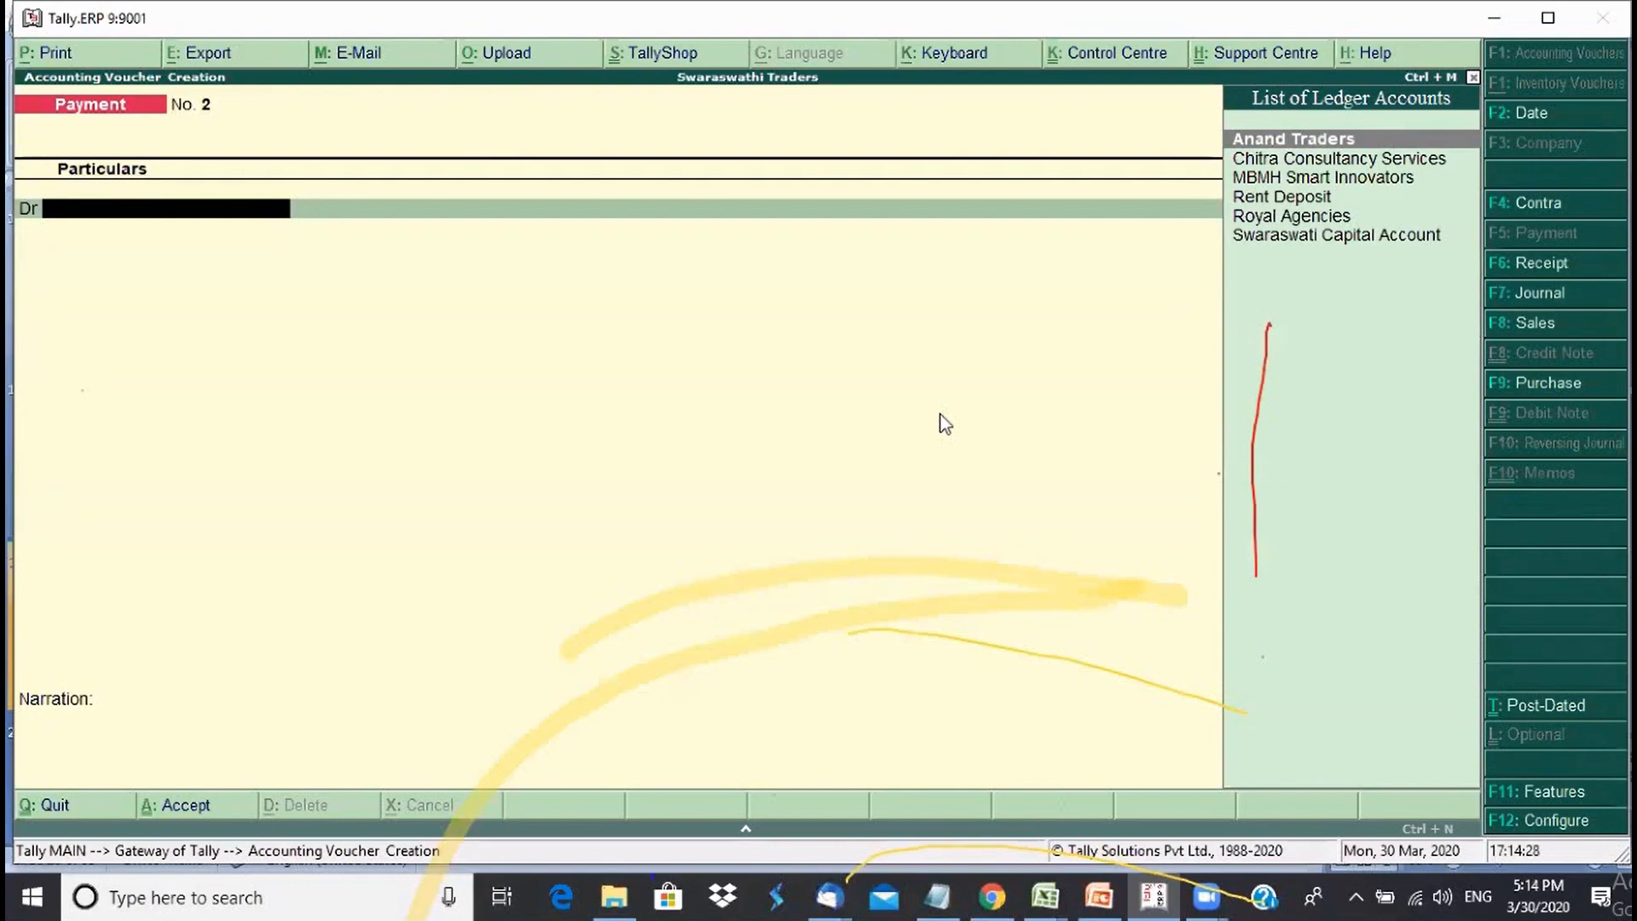
key("Page_Up")
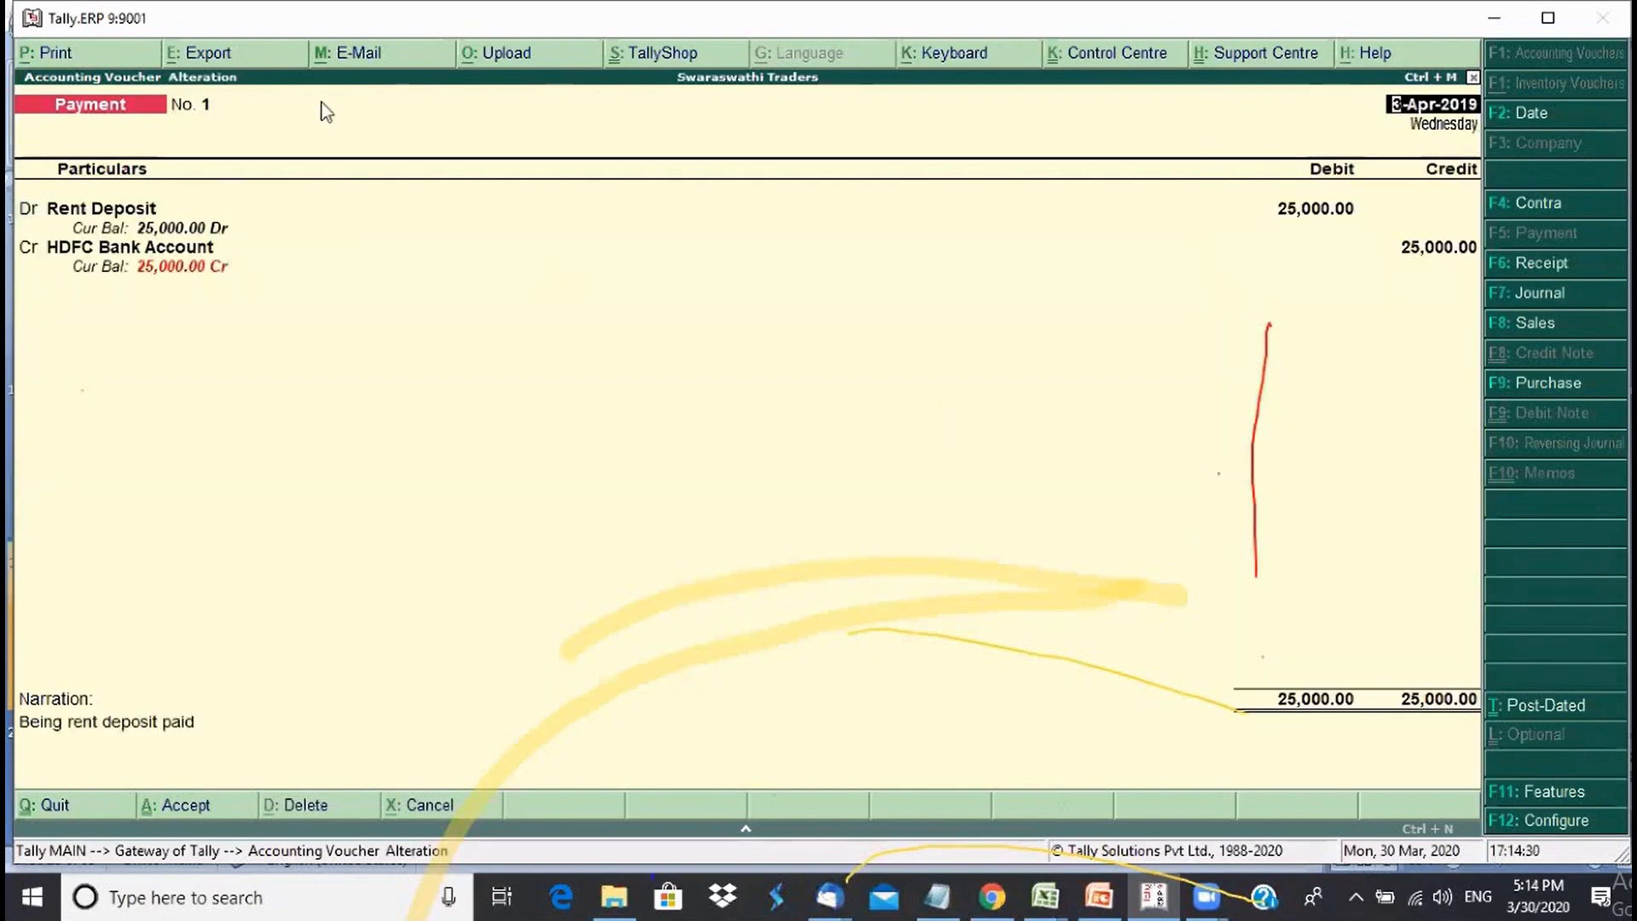
left_click(134, 217)
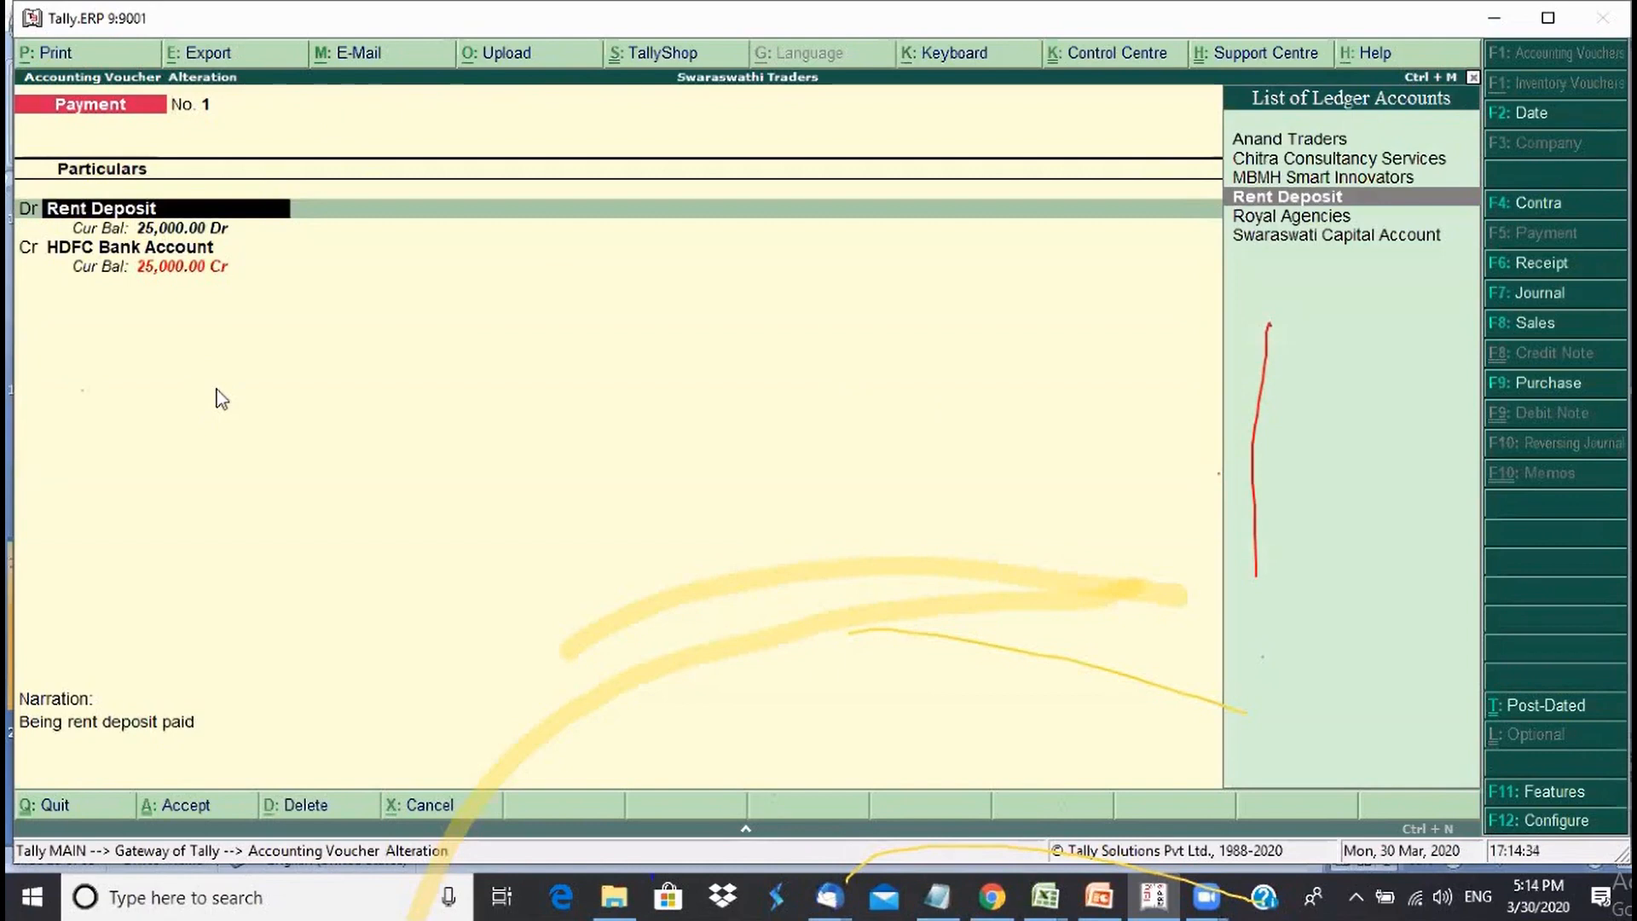
key("Return")
key("Return")
key("Return")
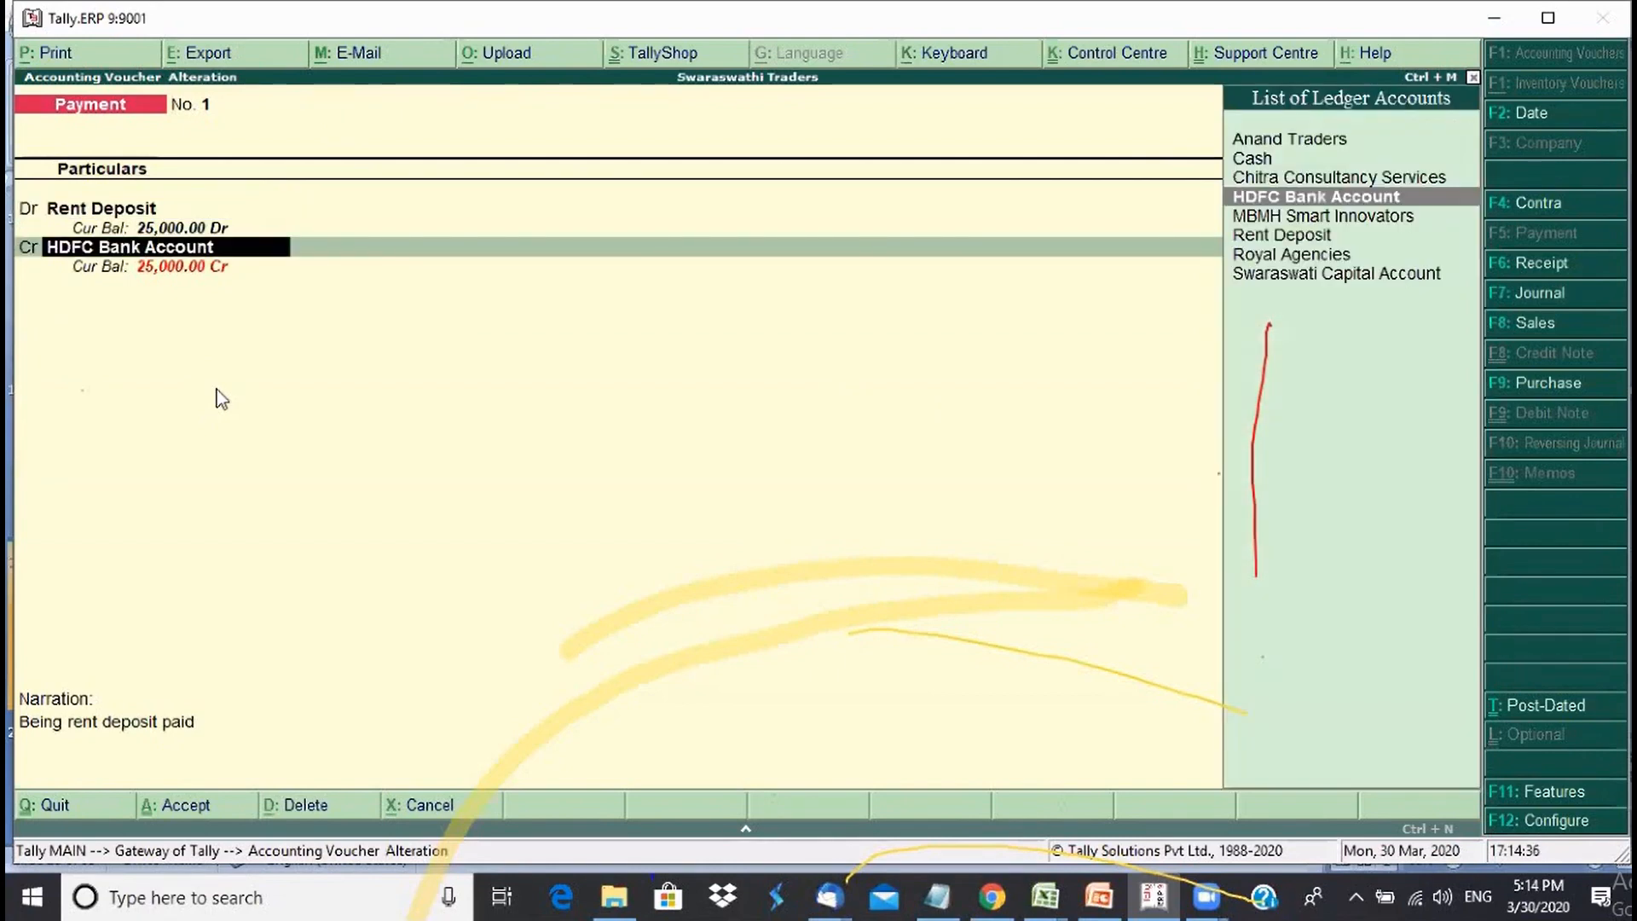
key("Return")
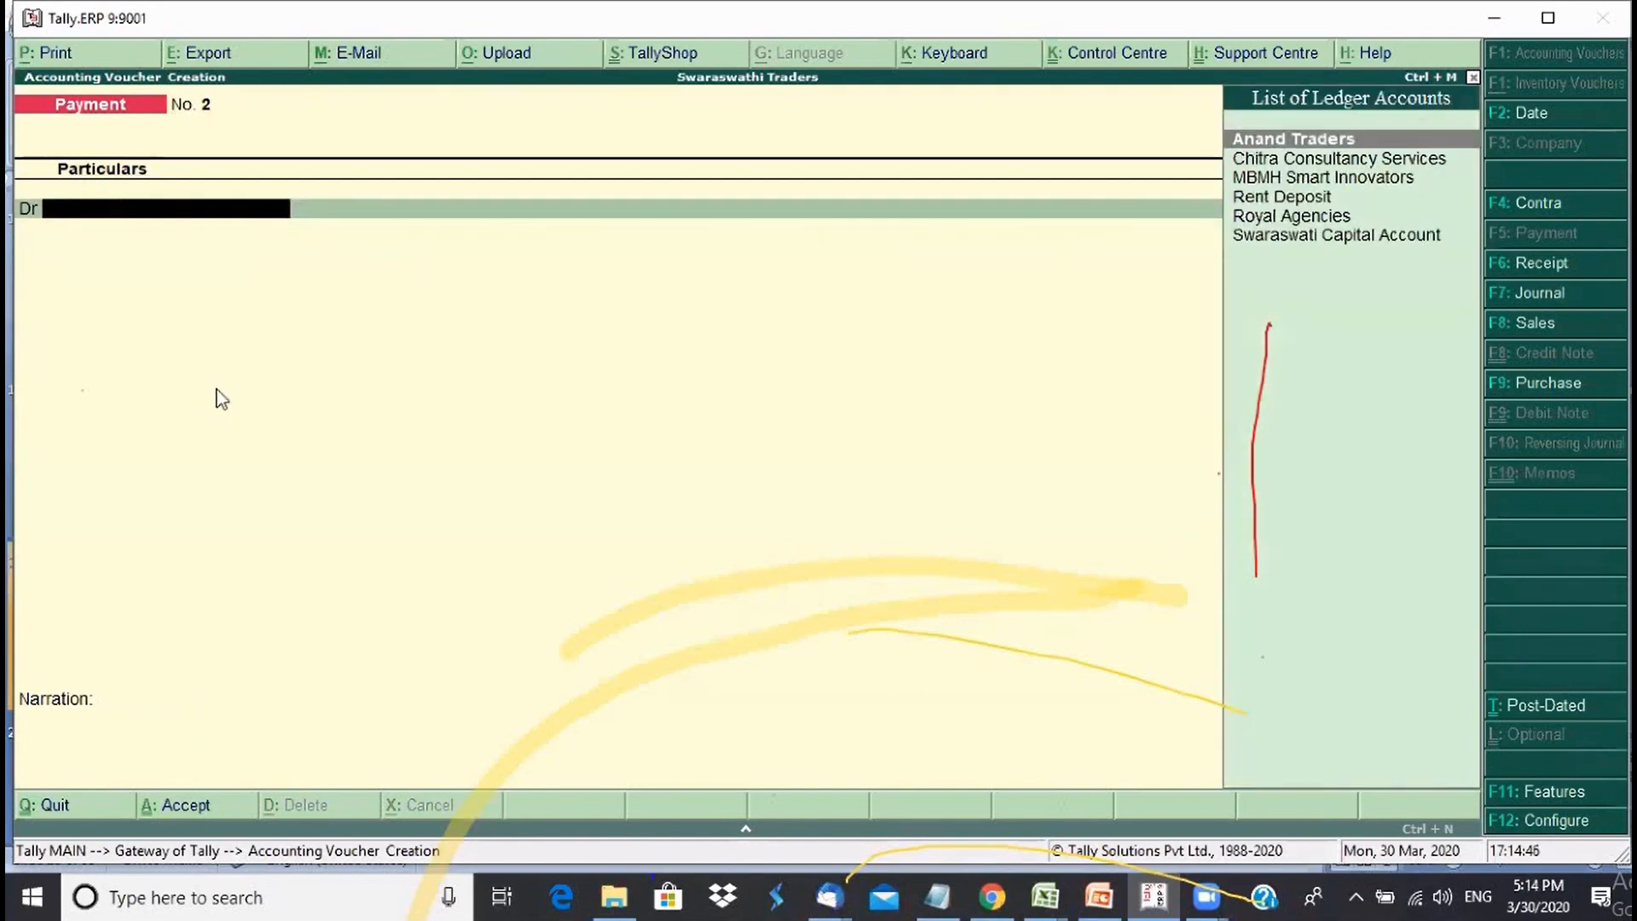
key("Escape")
key("Return")
key("Down")
key("Down")
key("Down")
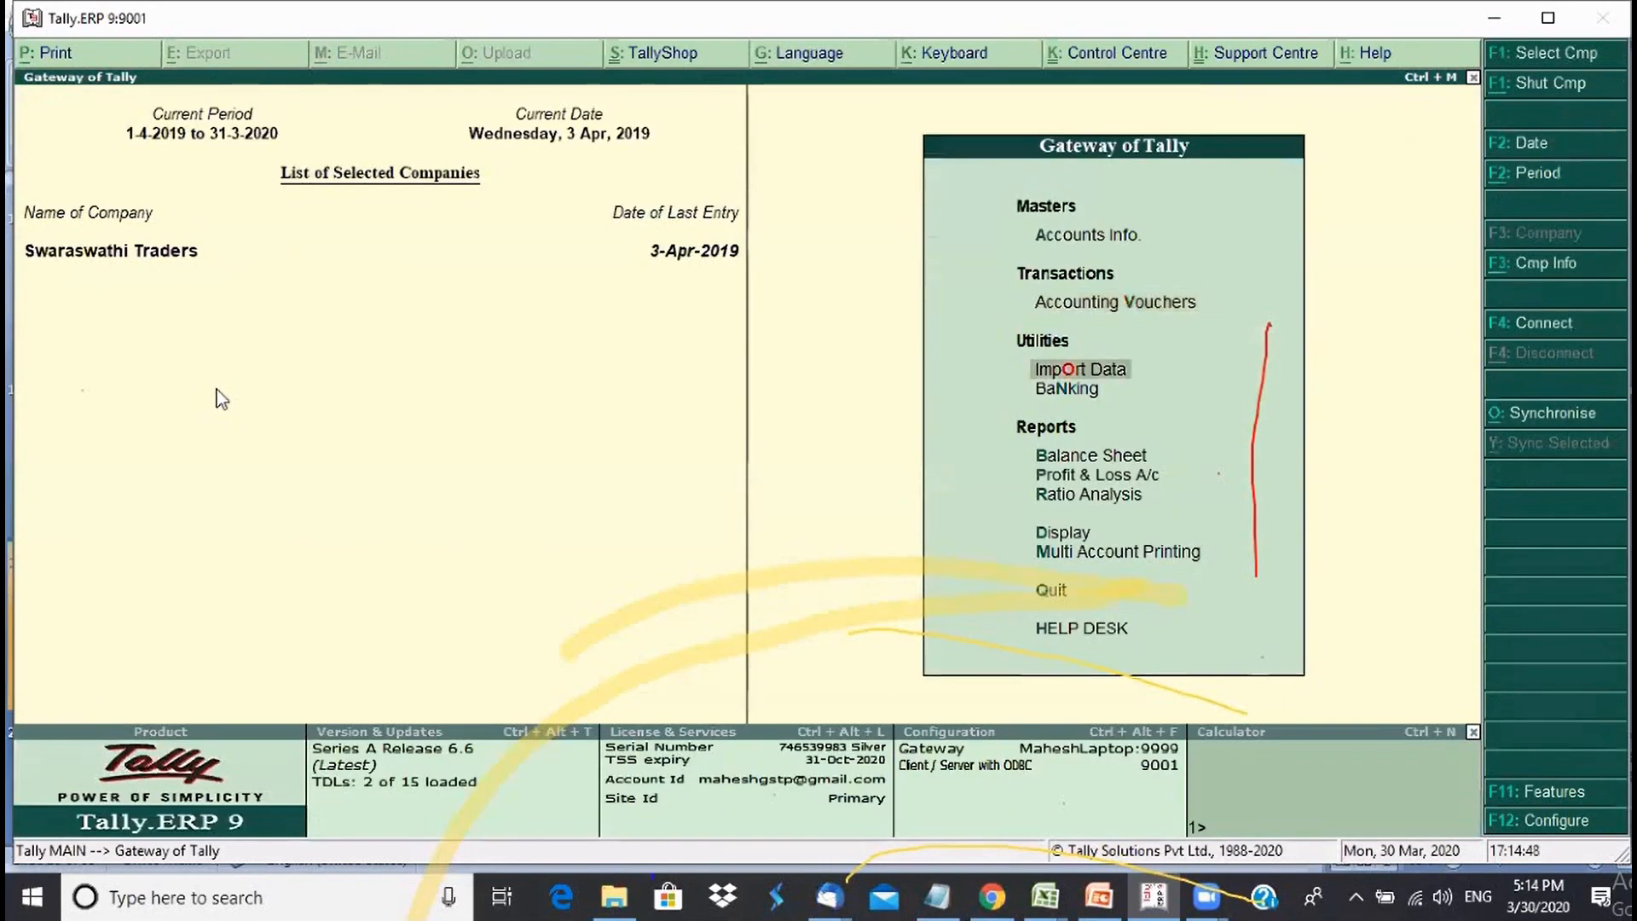
key("Return")
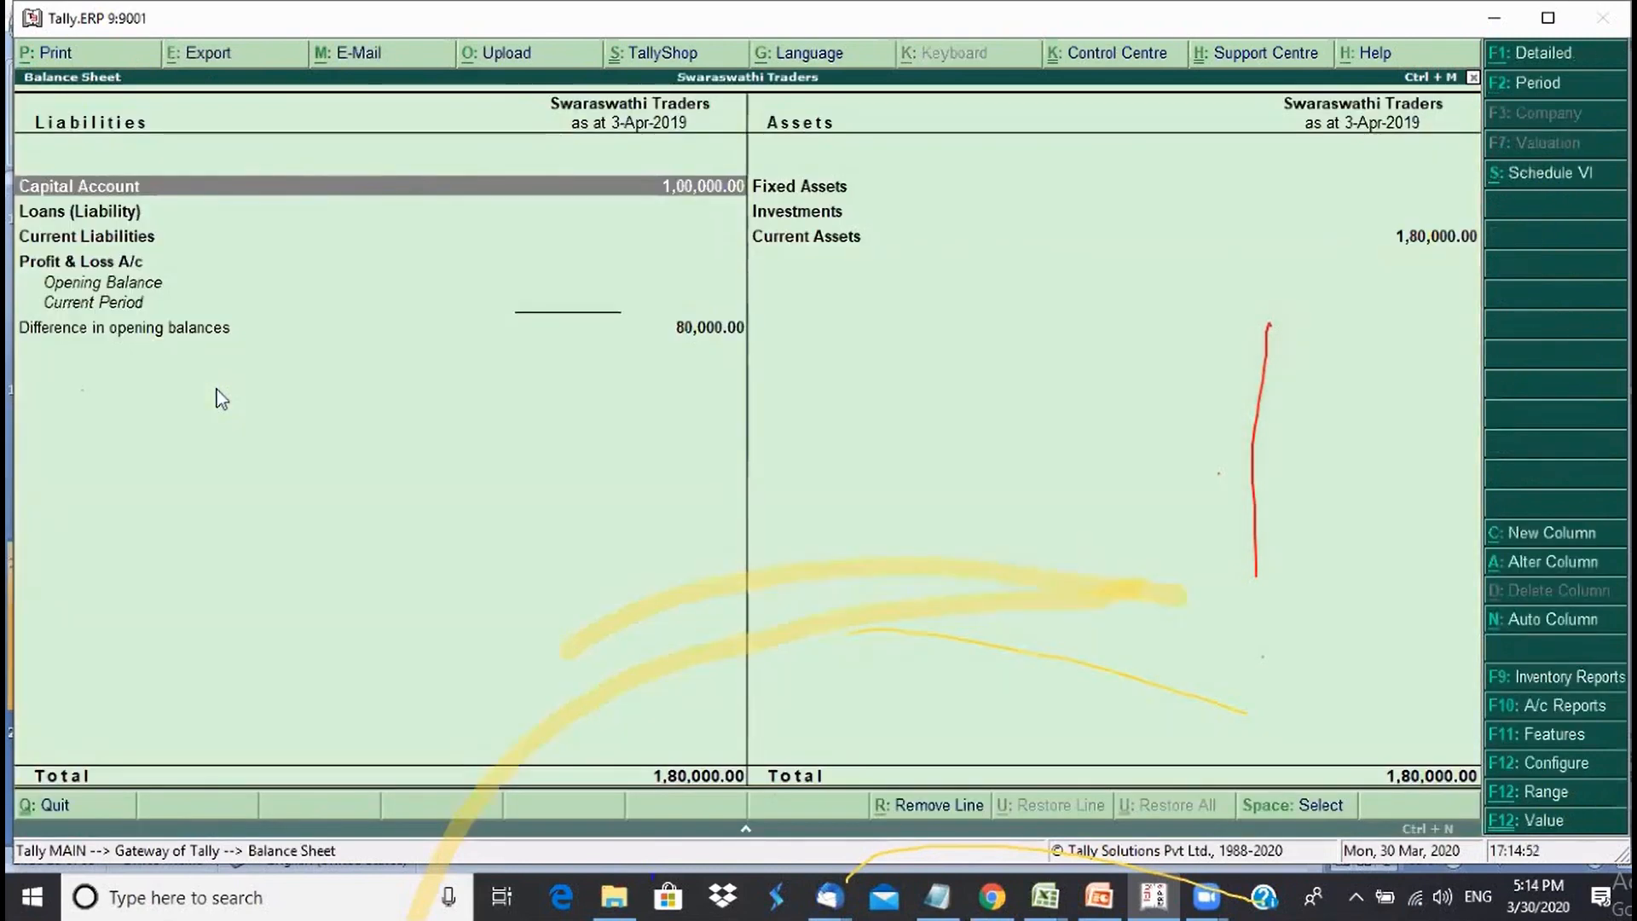
key("alt+F1")
key("Right")
key("Down")
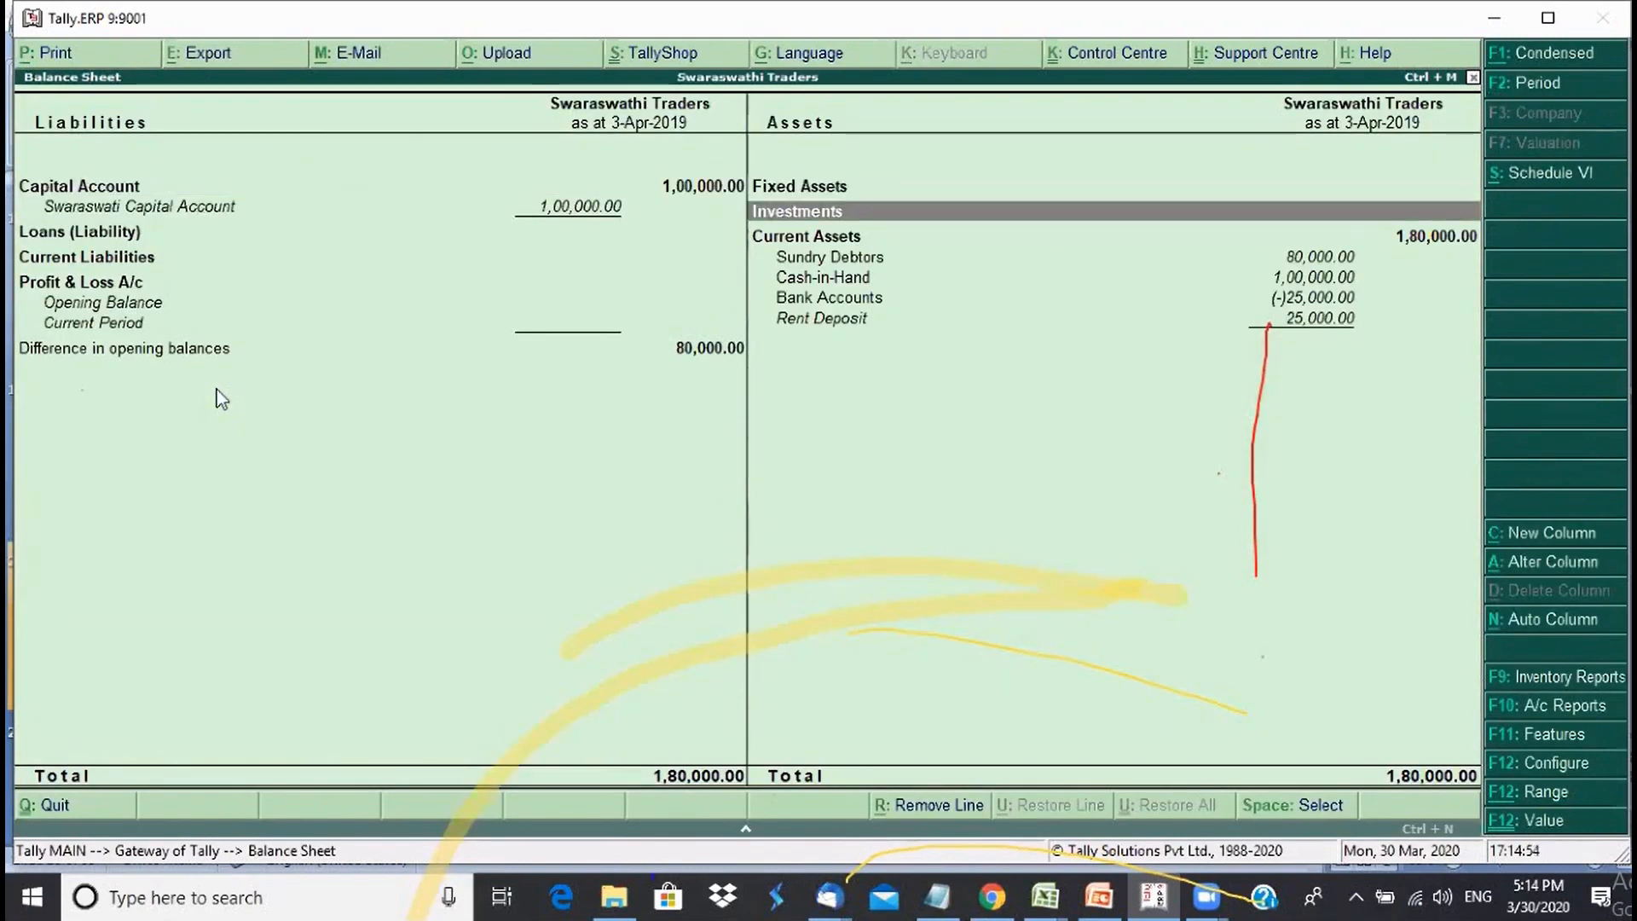
key("Down")
key("Down")
key("Down")
key("Down")
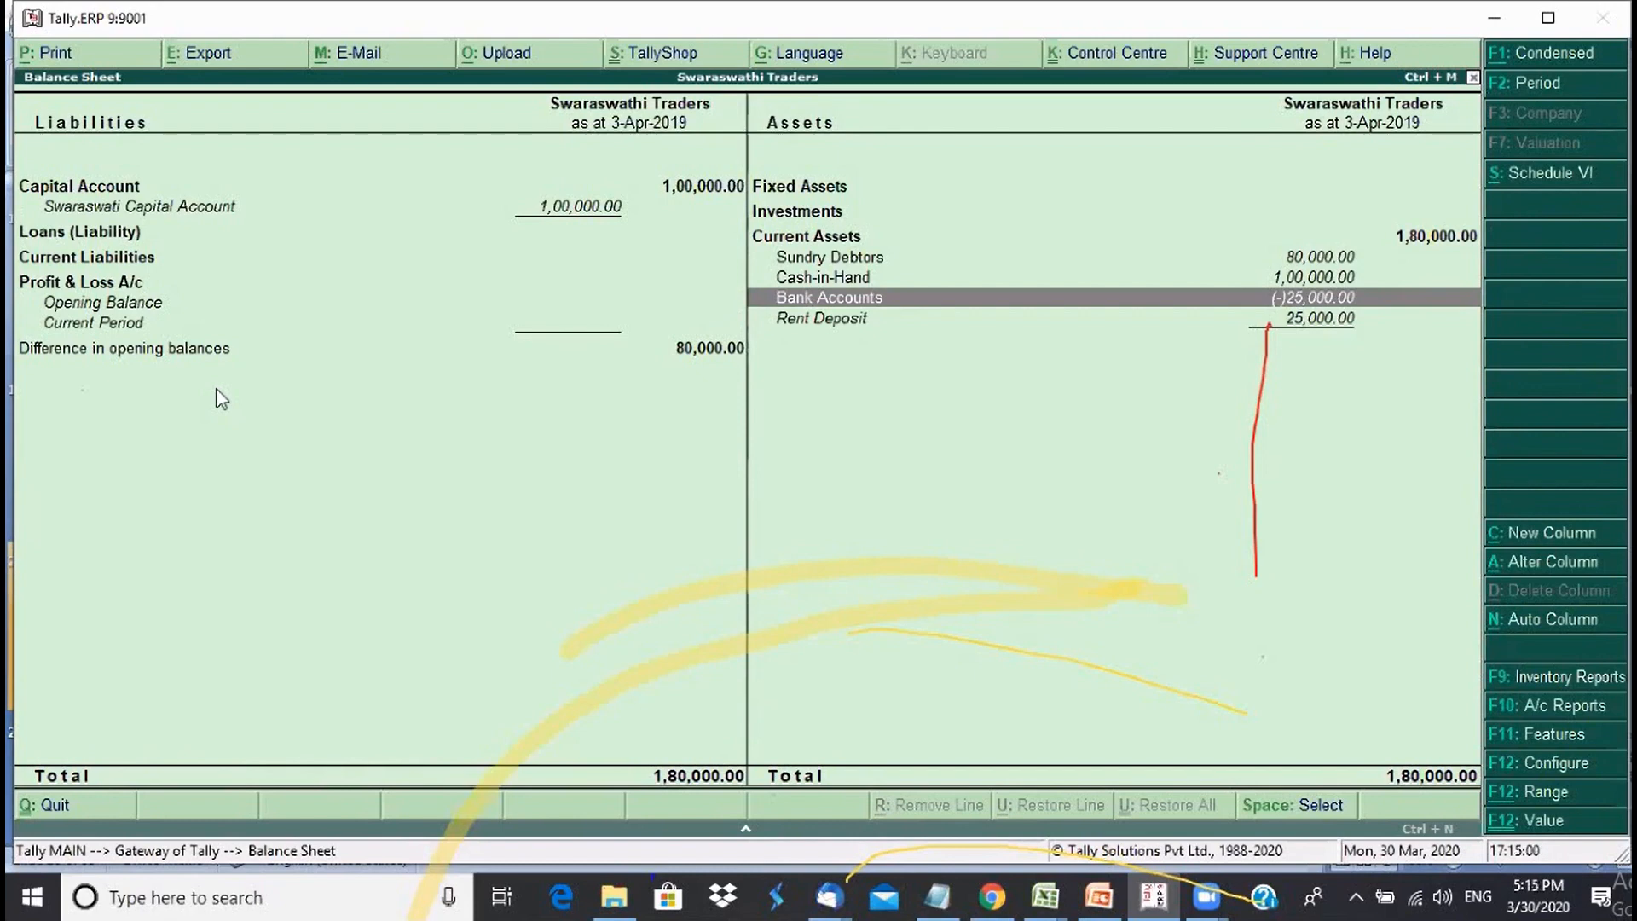
key("Up")
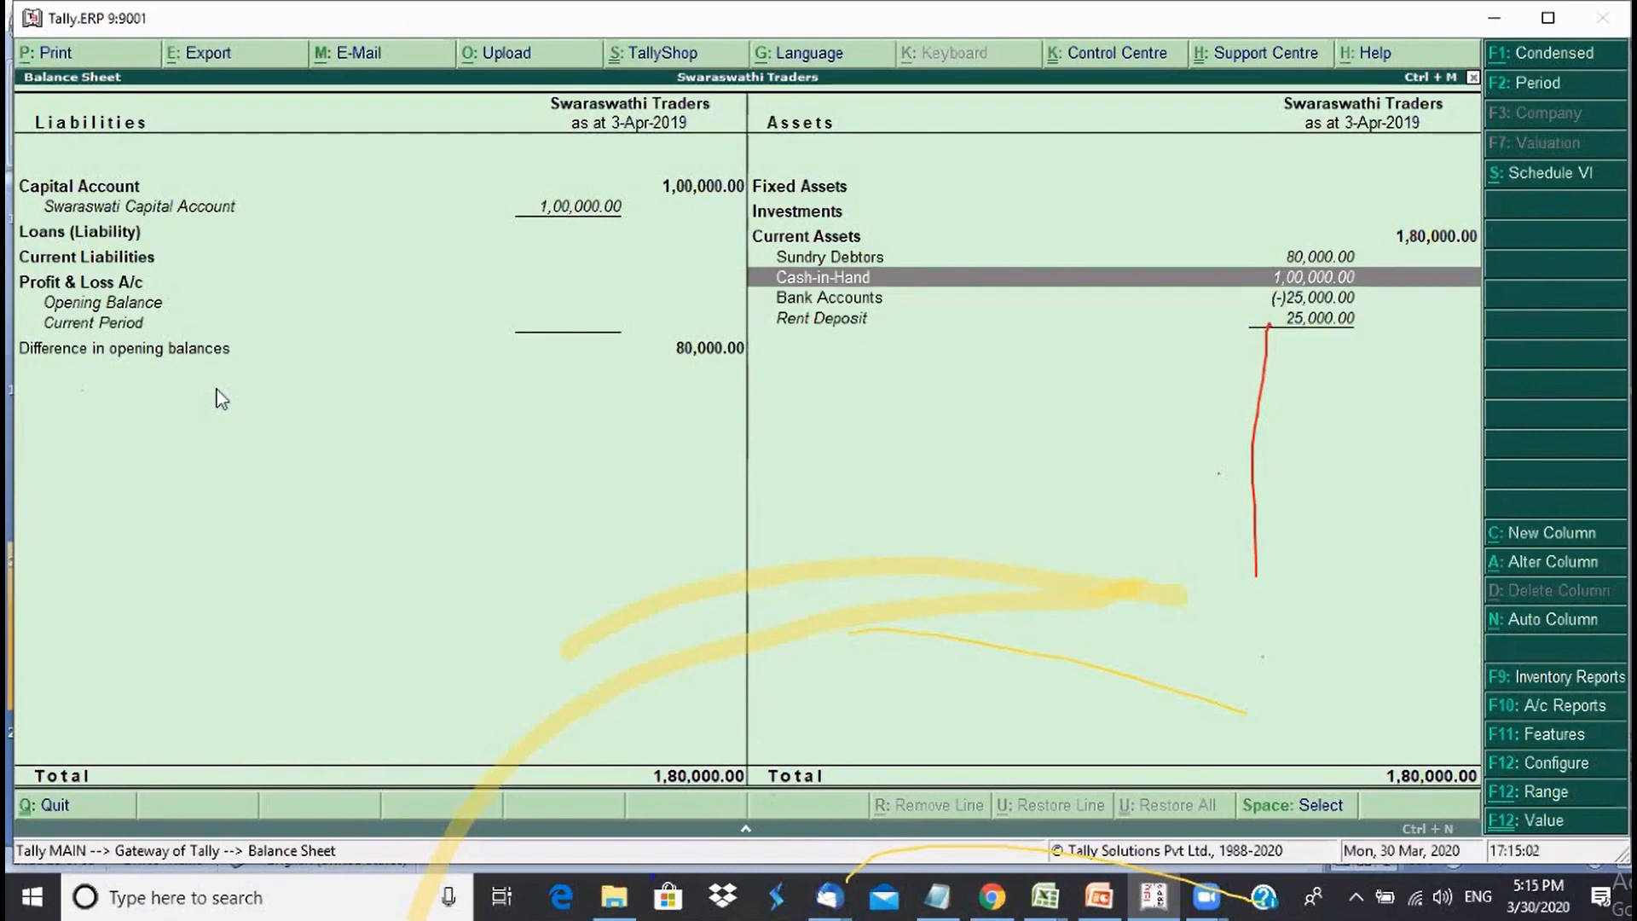
key("Up")
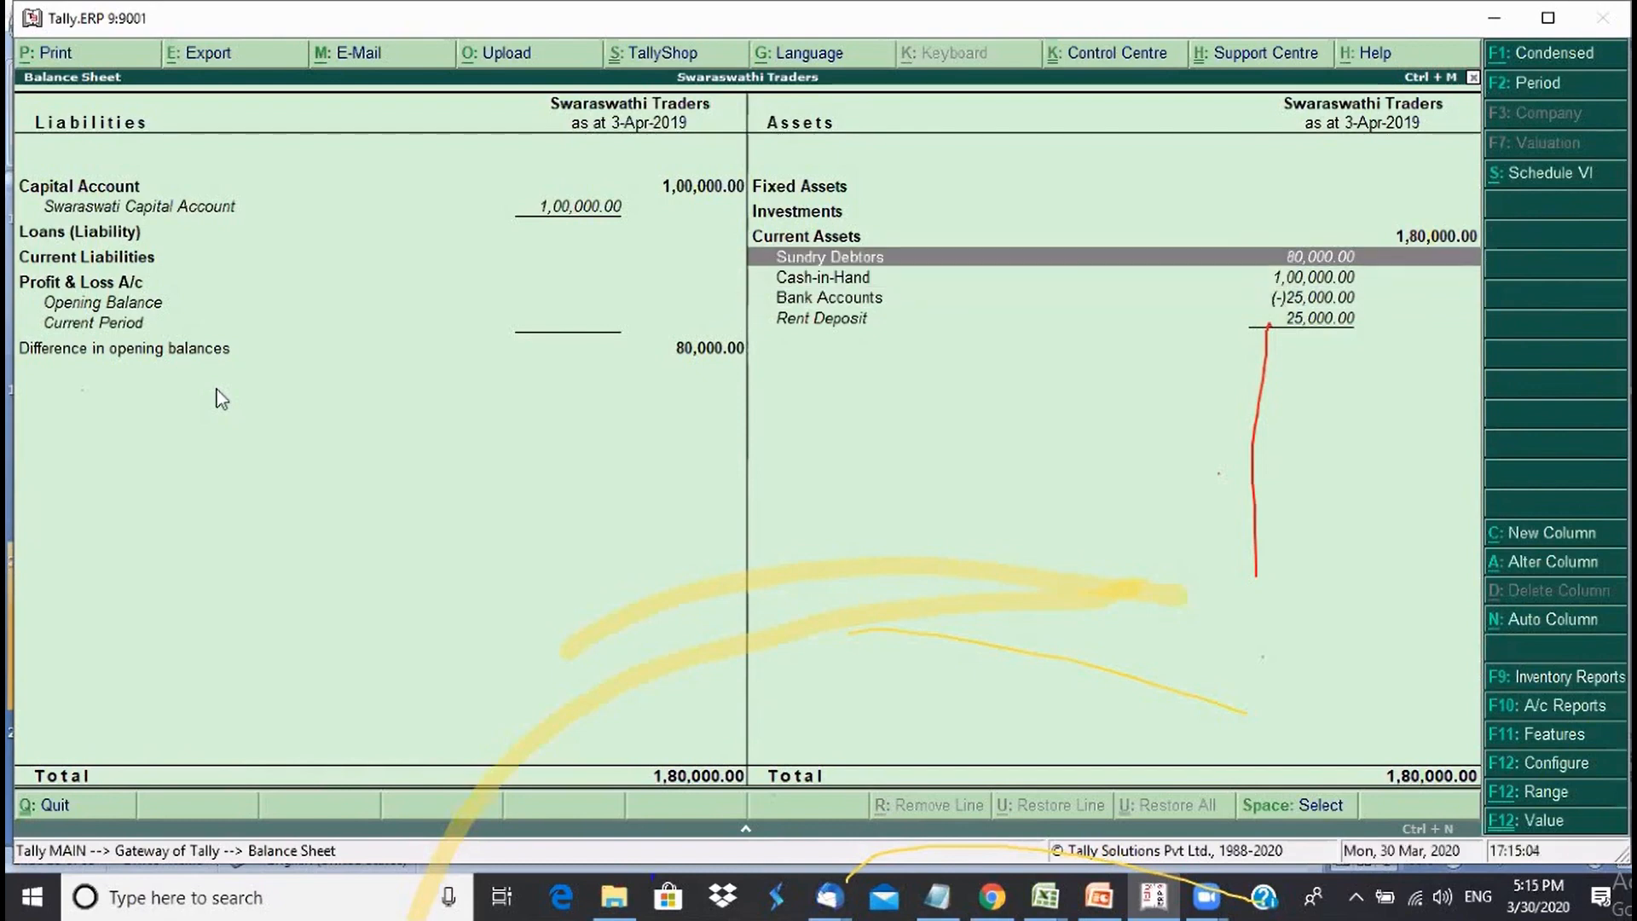
key("Down")
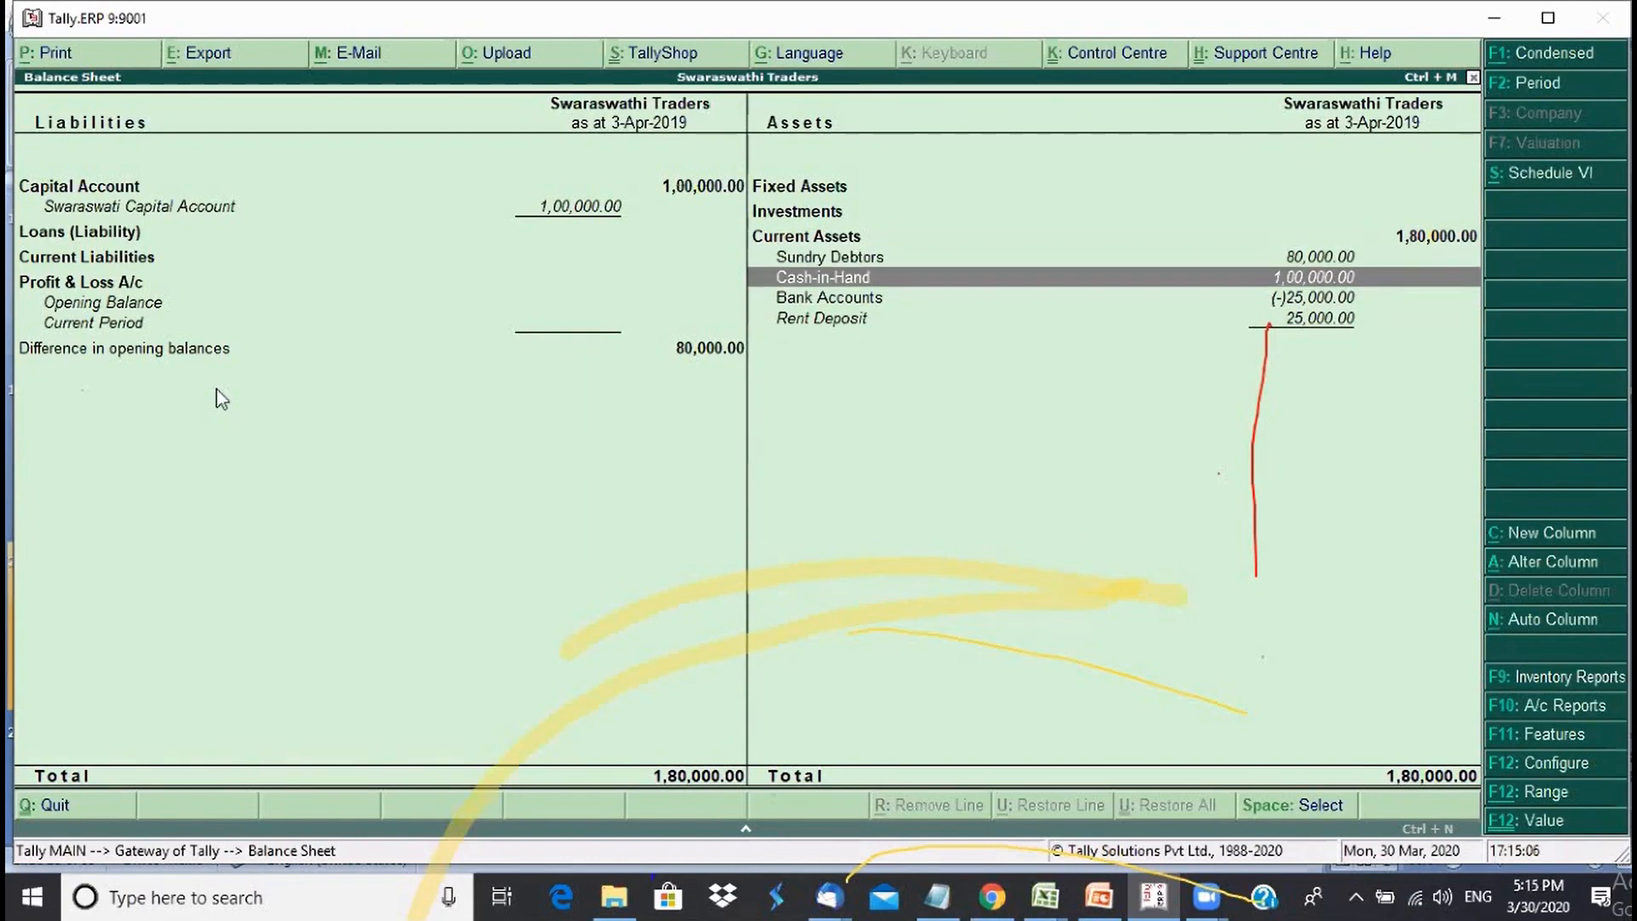
key("Down")
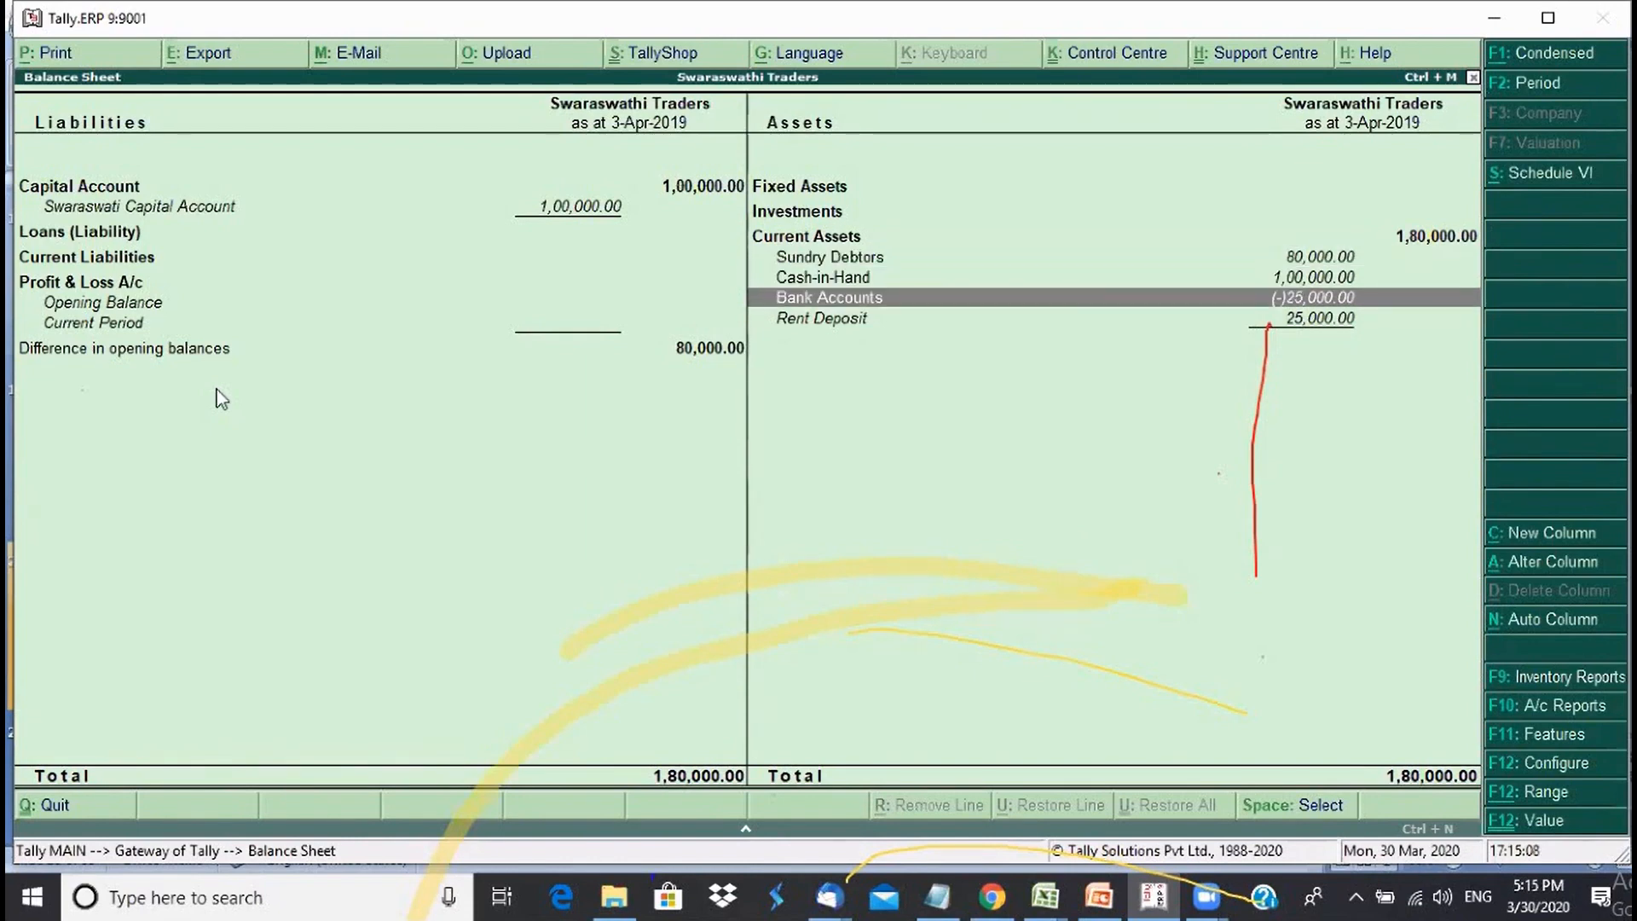
key("Down")
key("Up")
key("Down")
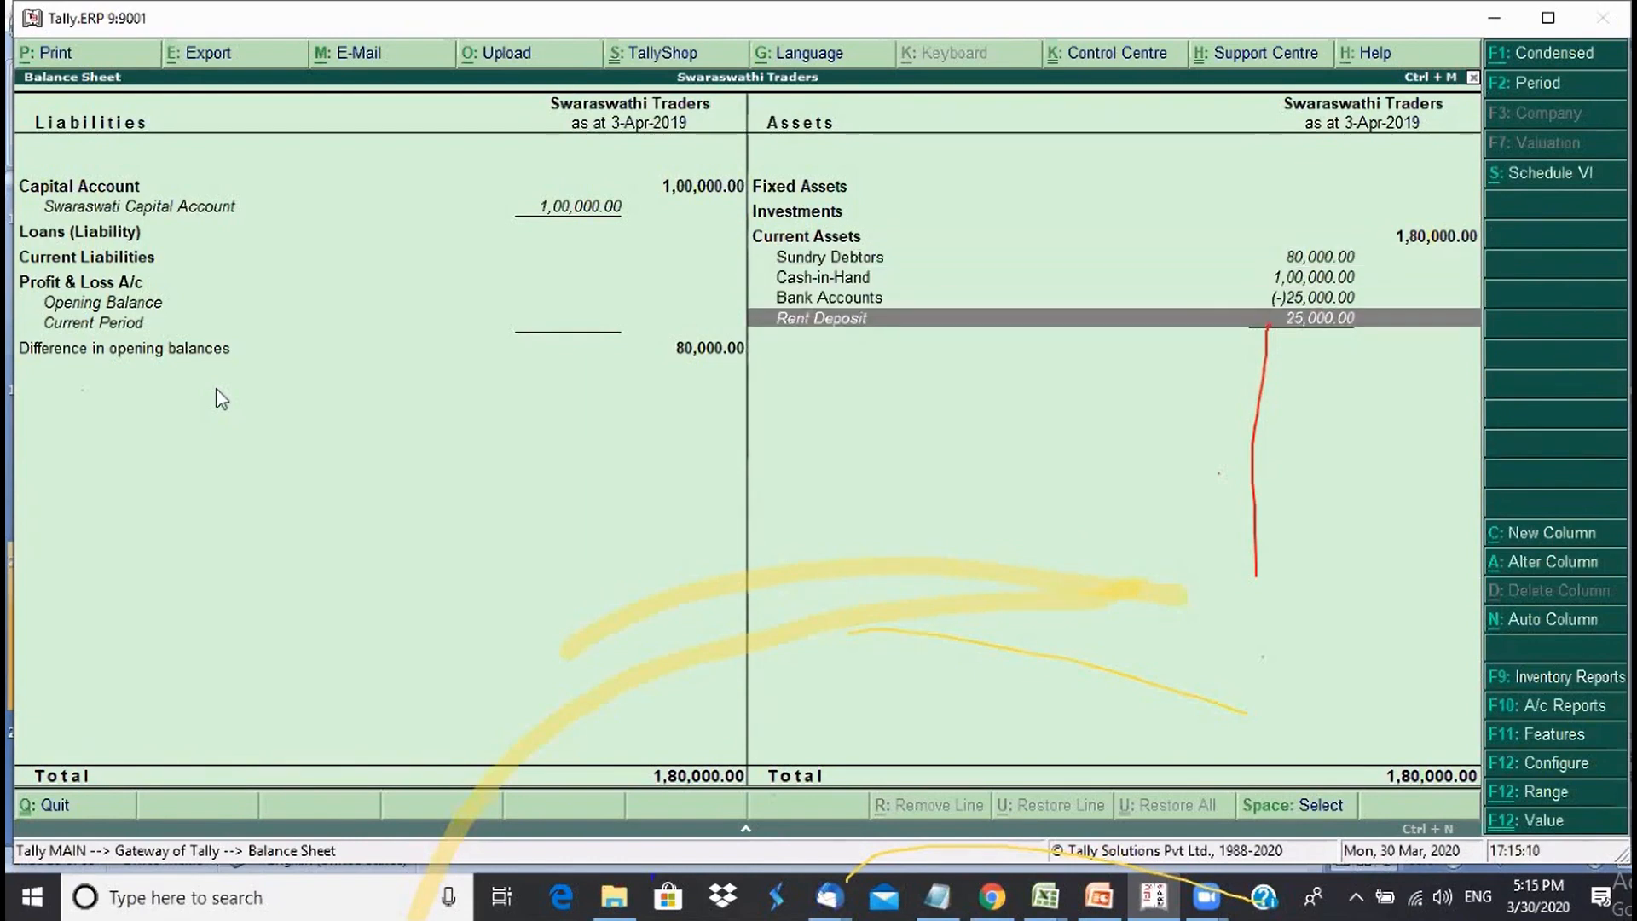
key("Up")
key("Down")
key("Up")
key("Down")
key("Up")
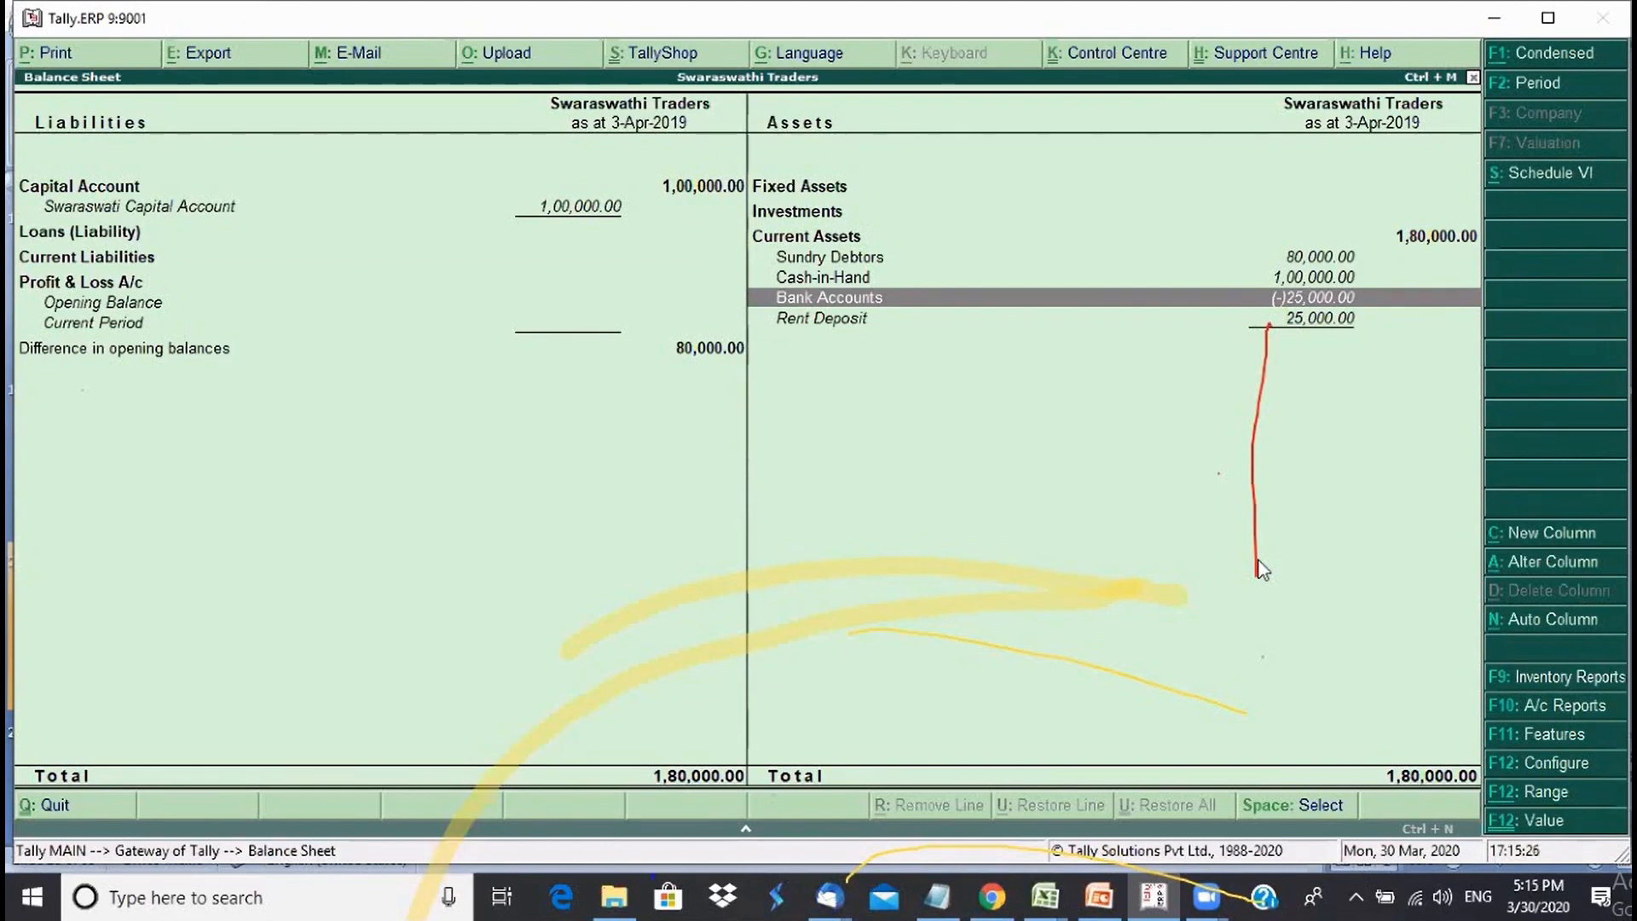
left_click(1057, 541)
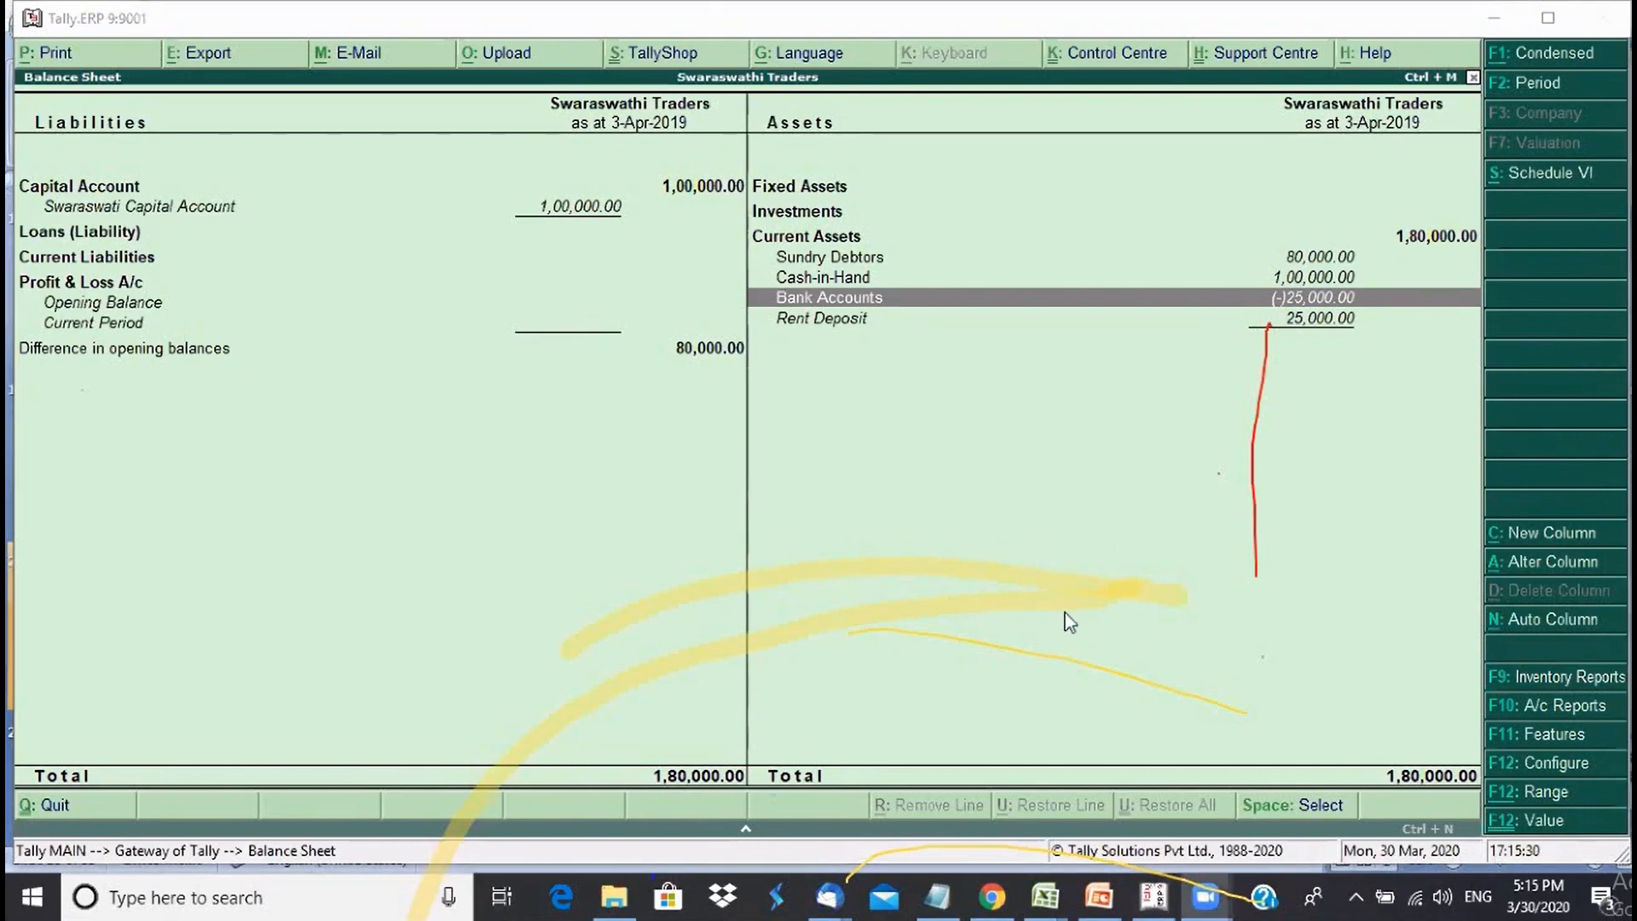
left_click(1033, 642)
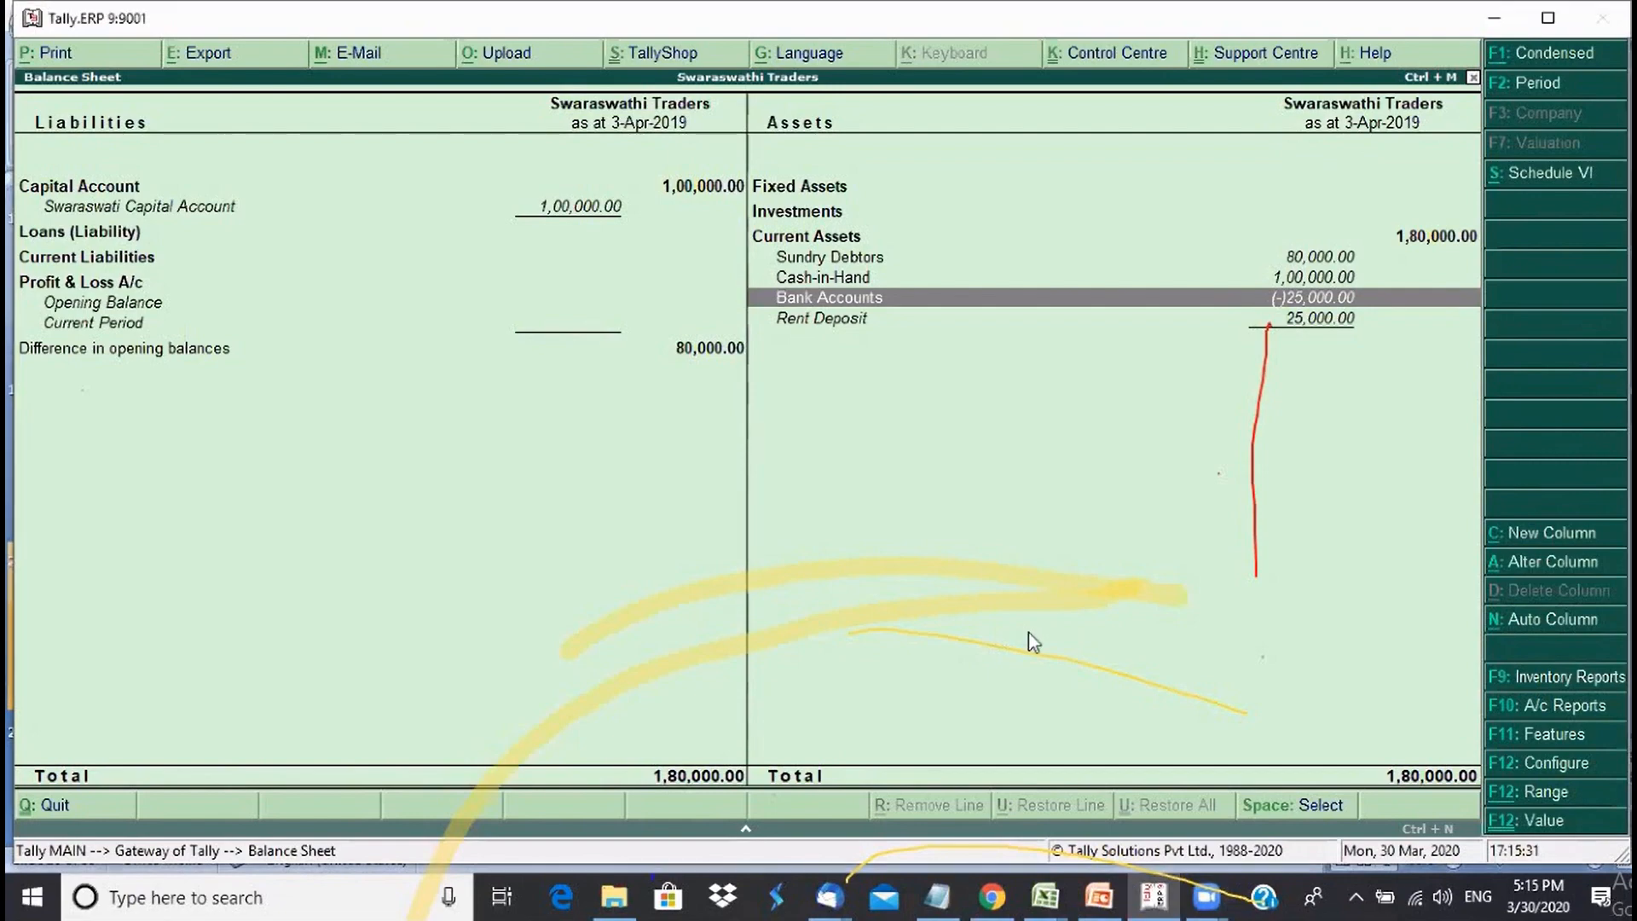
key("Escape")
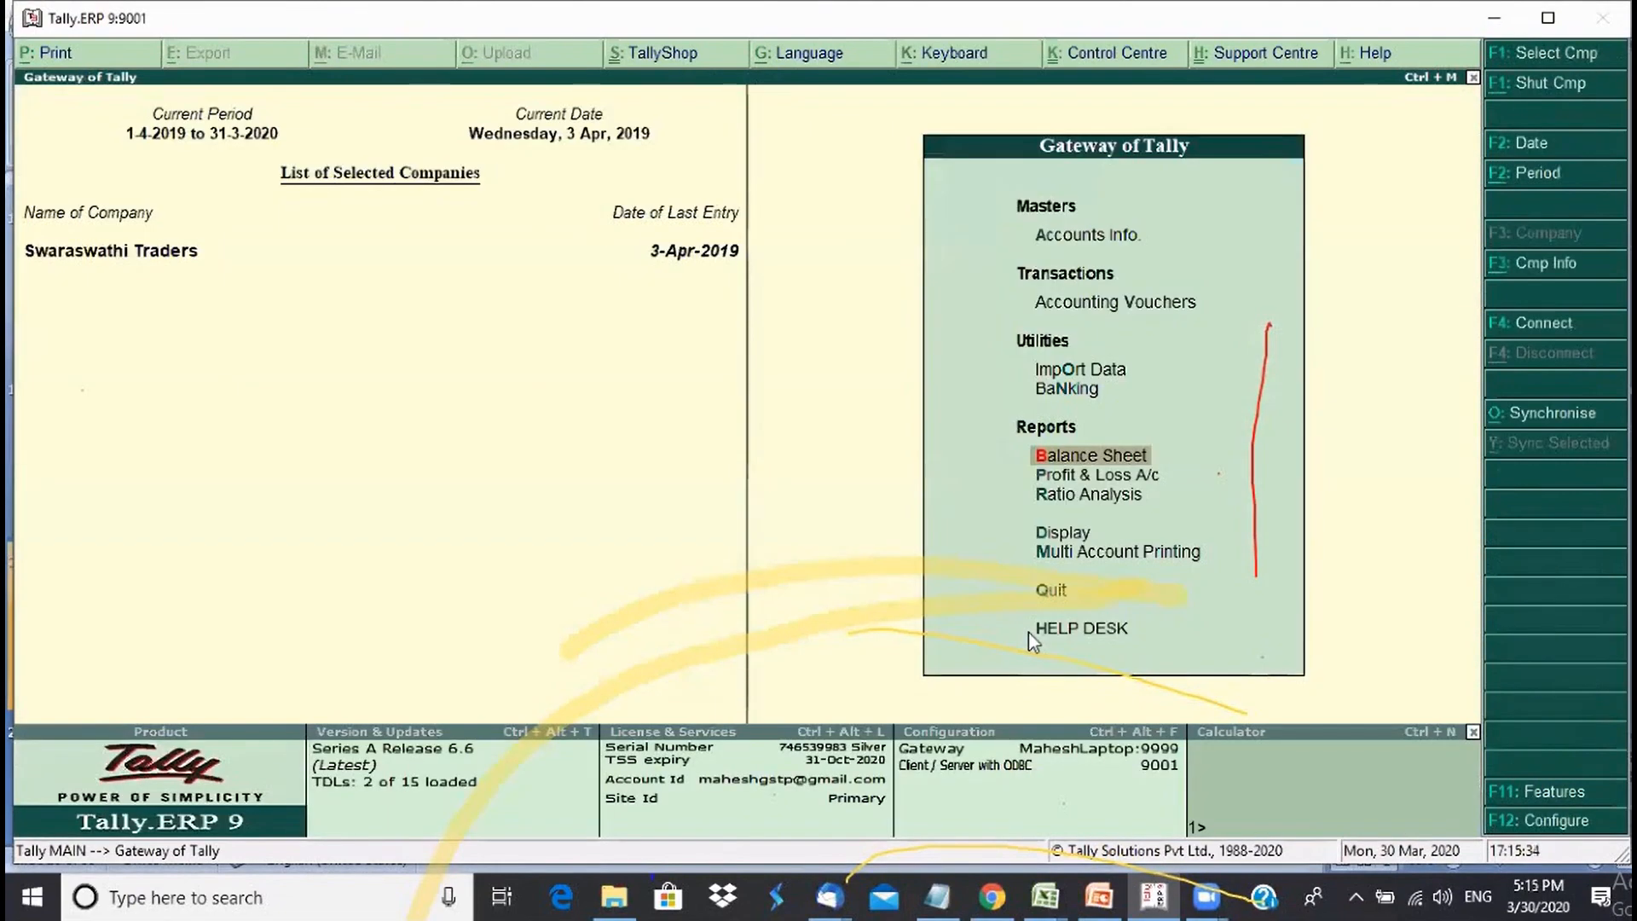
- Begin Contra voucher No. 1 from Accounting Vouchers and bring up its 4-4-2019 date for changing
key("v")
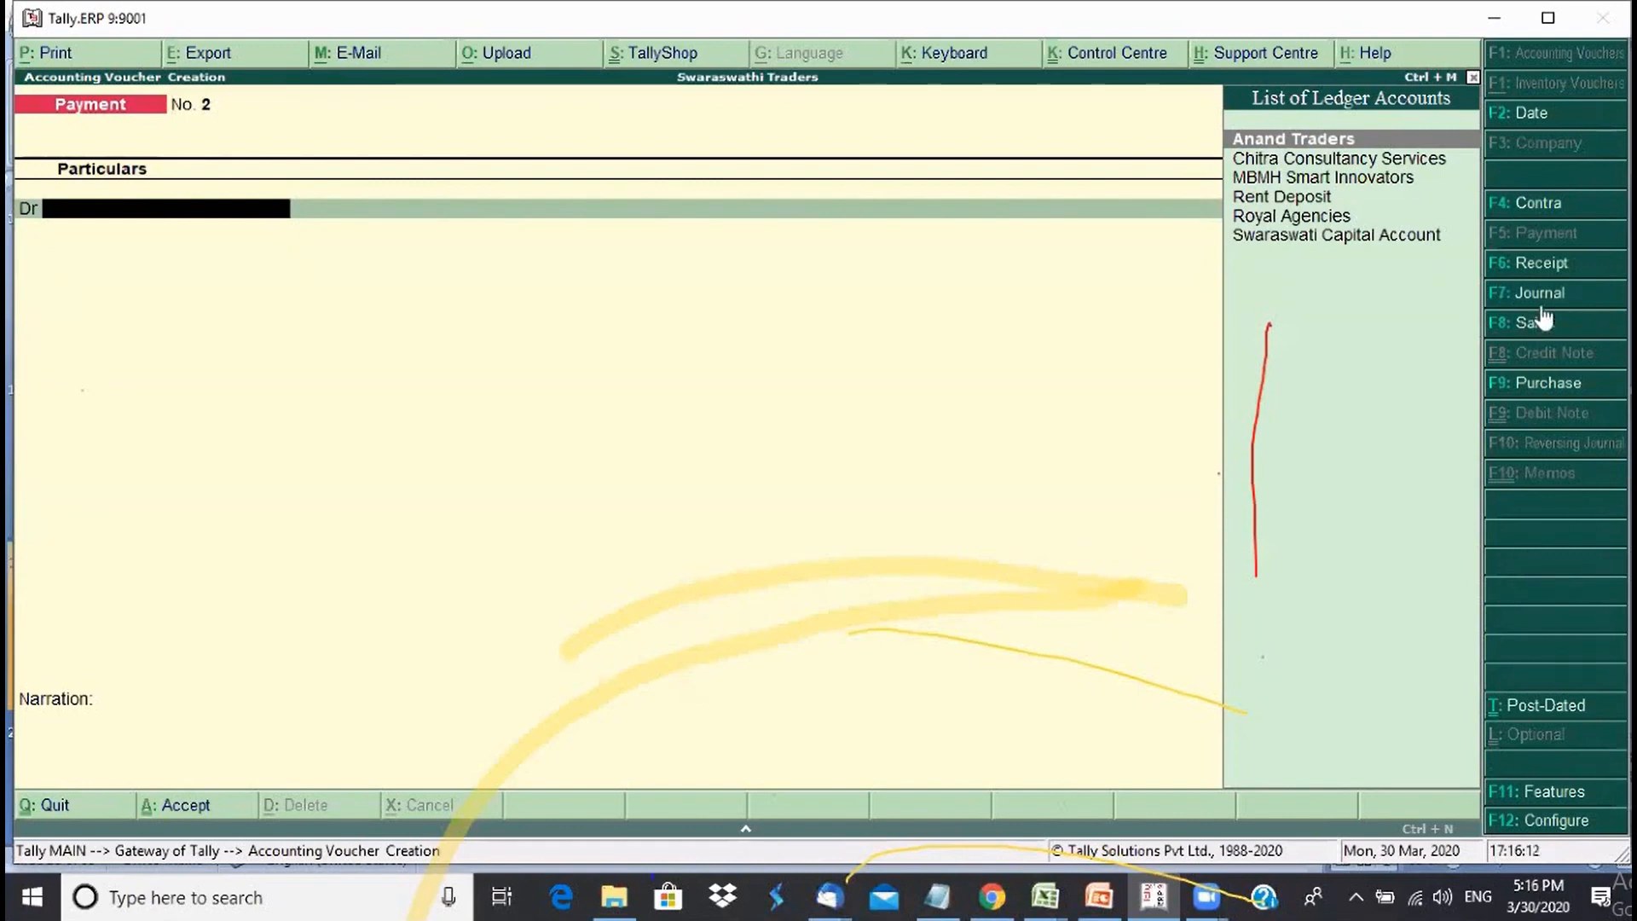
left_click(1544, 215)
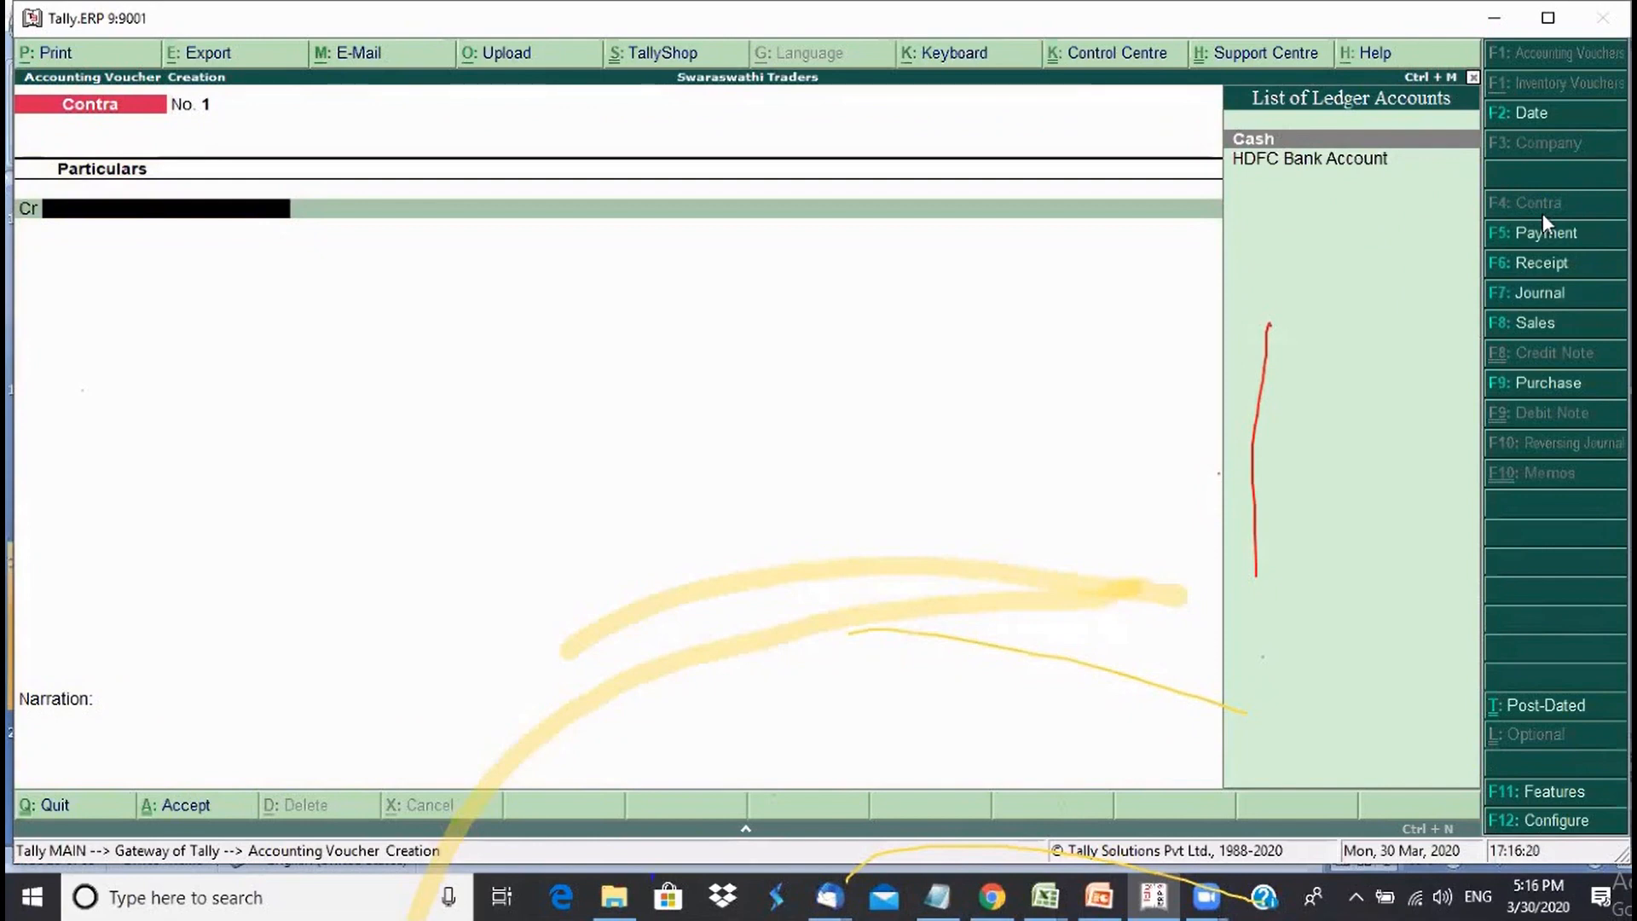
left_click(1520, 111)
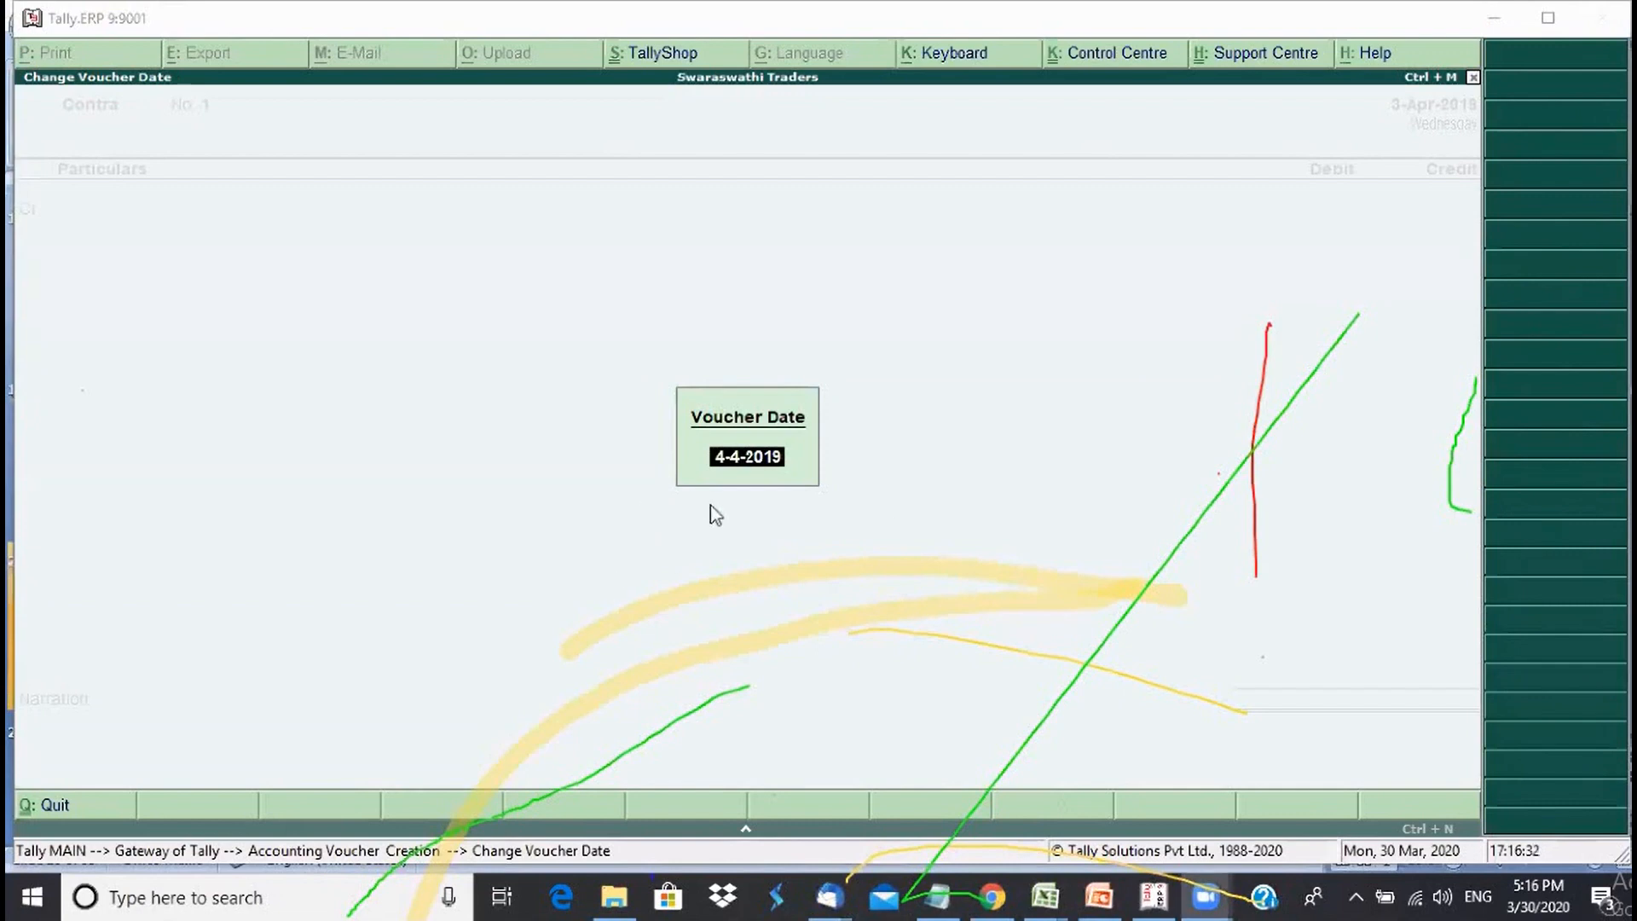
- Change the Contra voucher date to 5-Apr-2019
left_click(739, 467)
type("5")
key("Return")
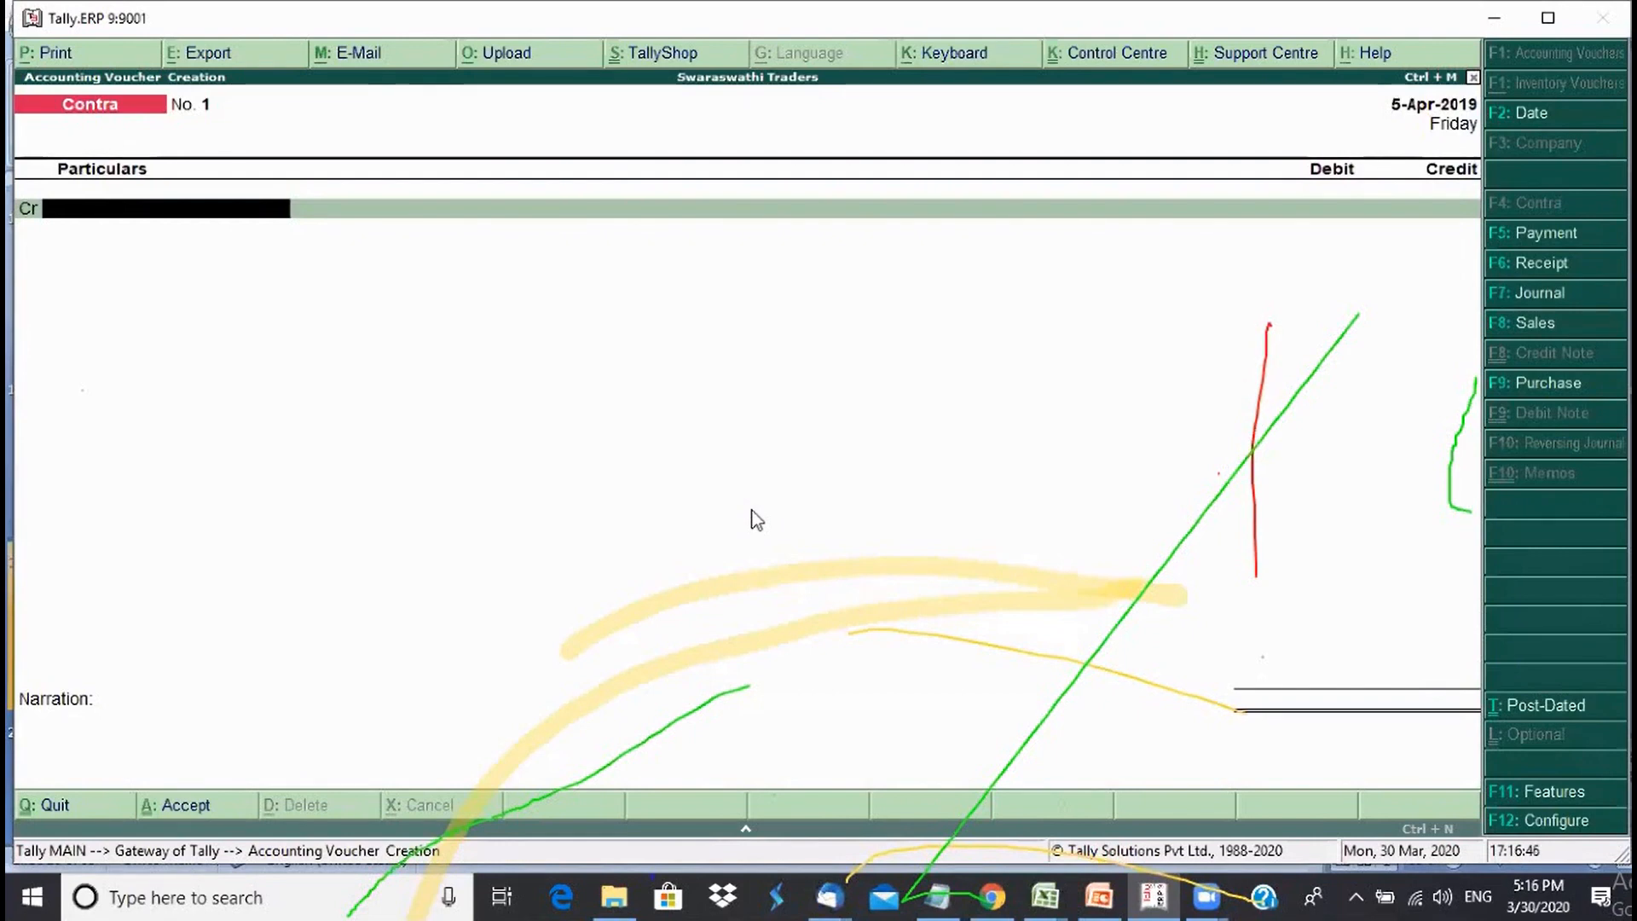
- Credit Cash 80,000 and debit HDFC Bank Account 80,000
type("Cas")
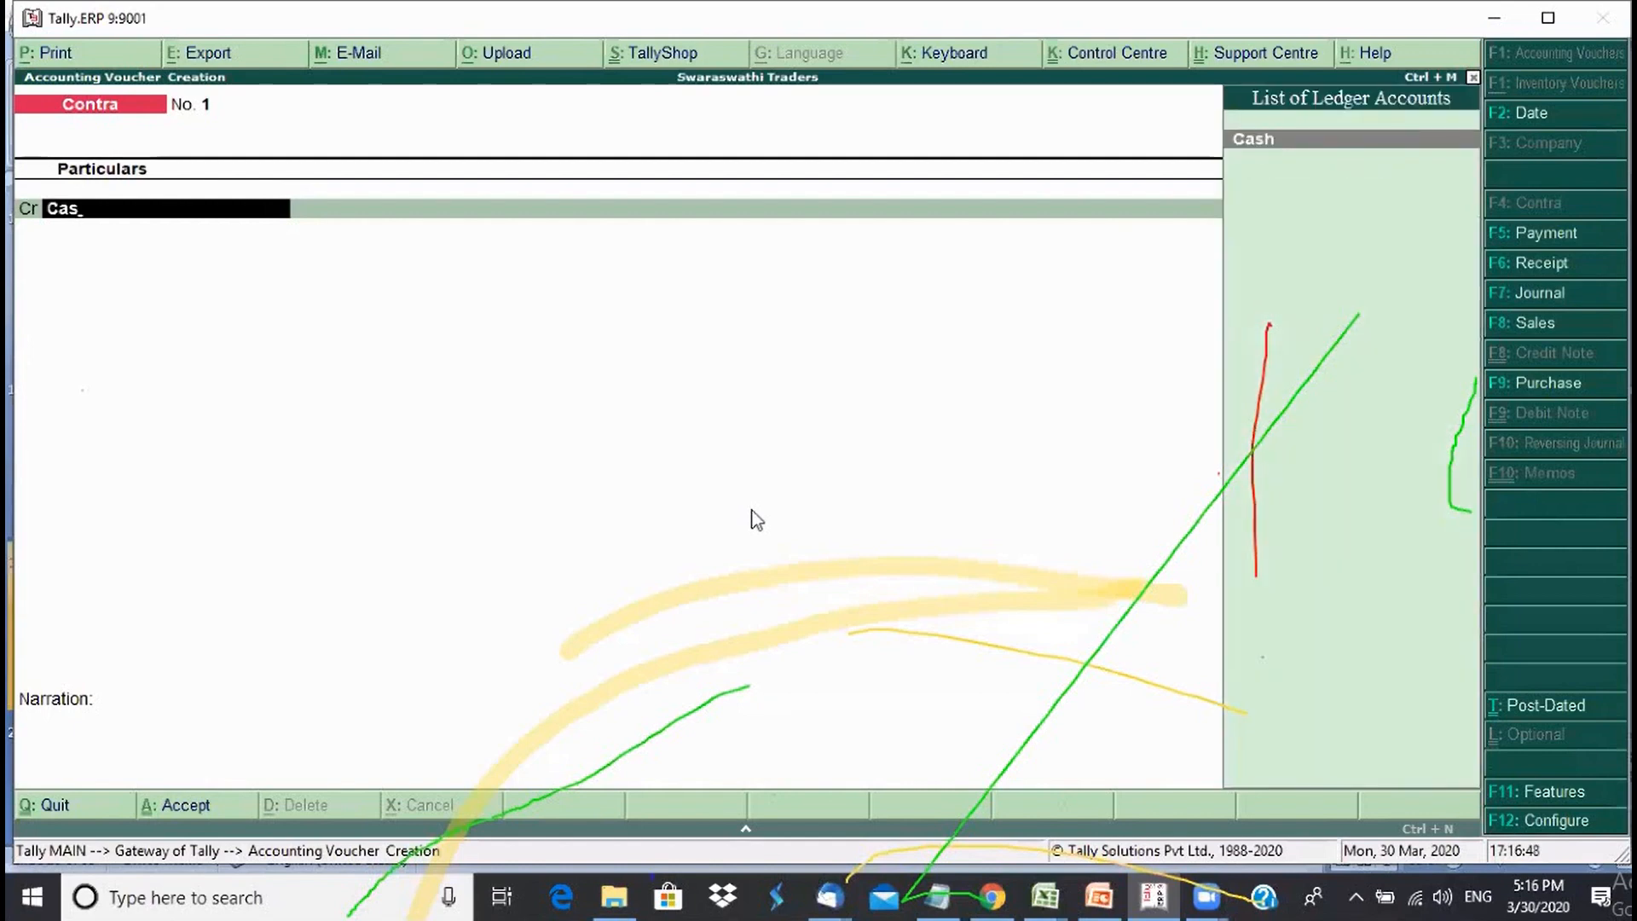
key("Return")
type("80000")
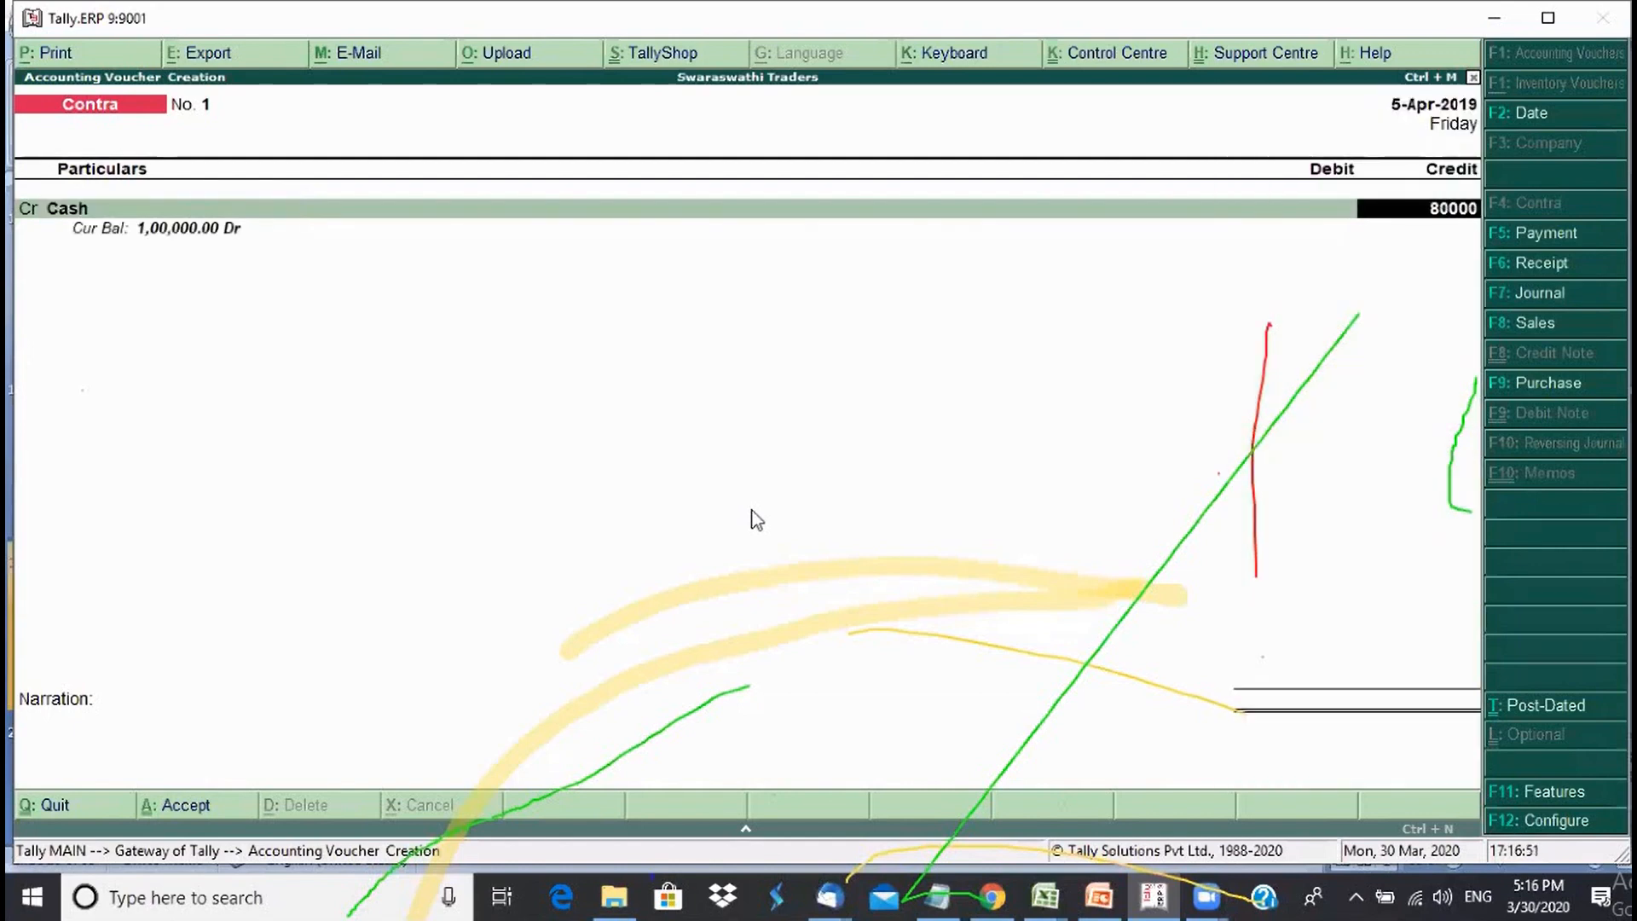
key("Return")
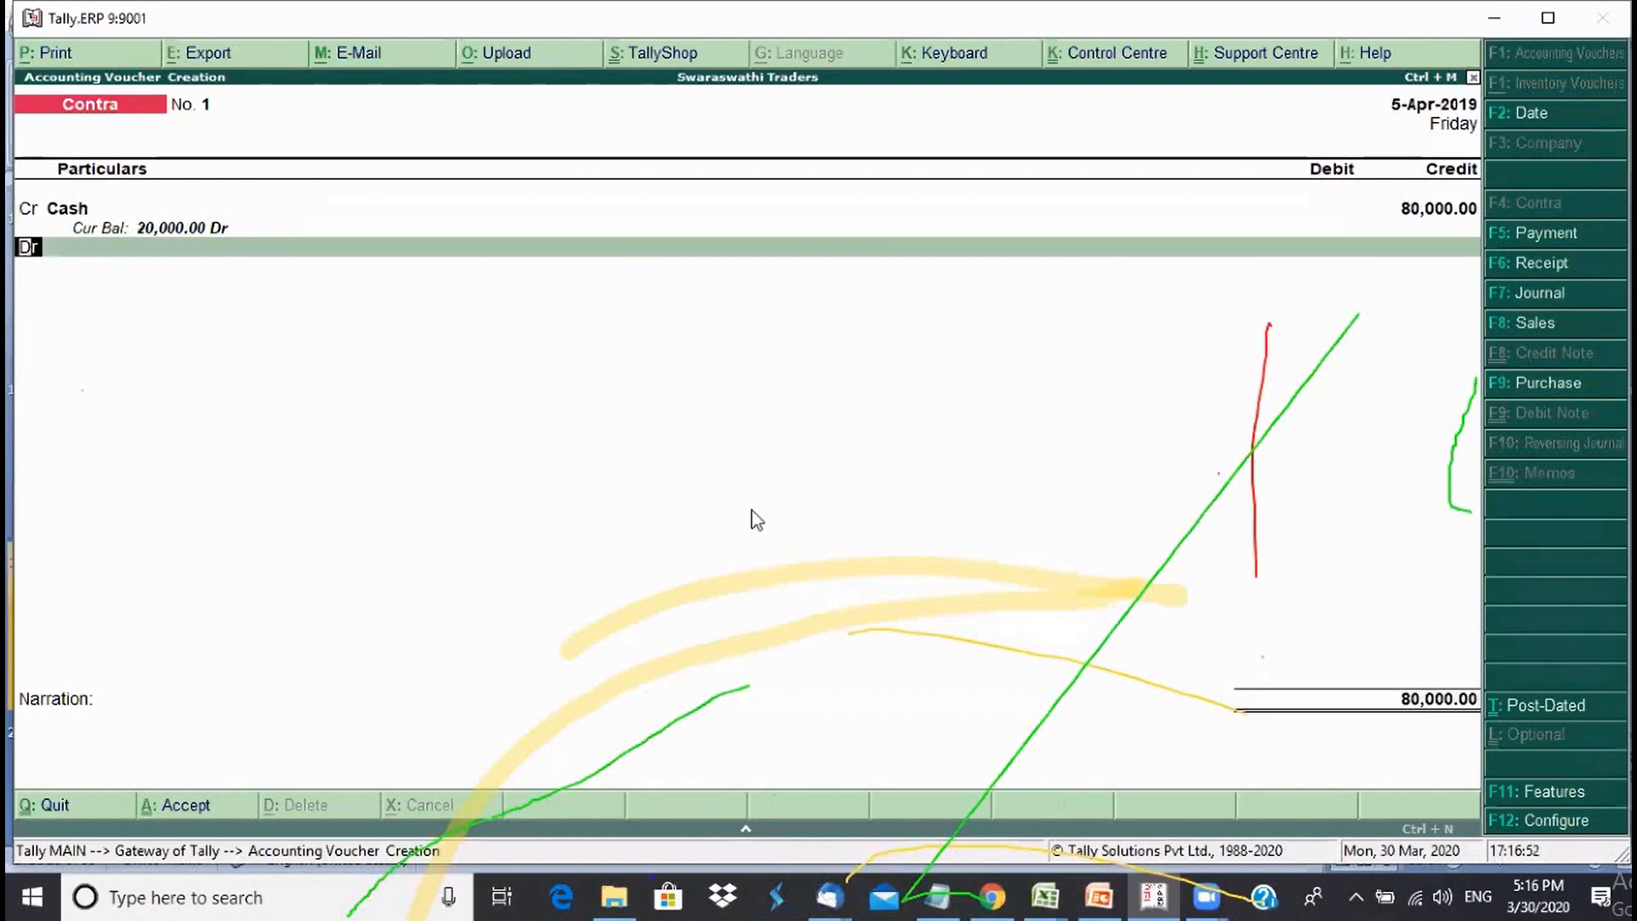
key("Return")
type("H")
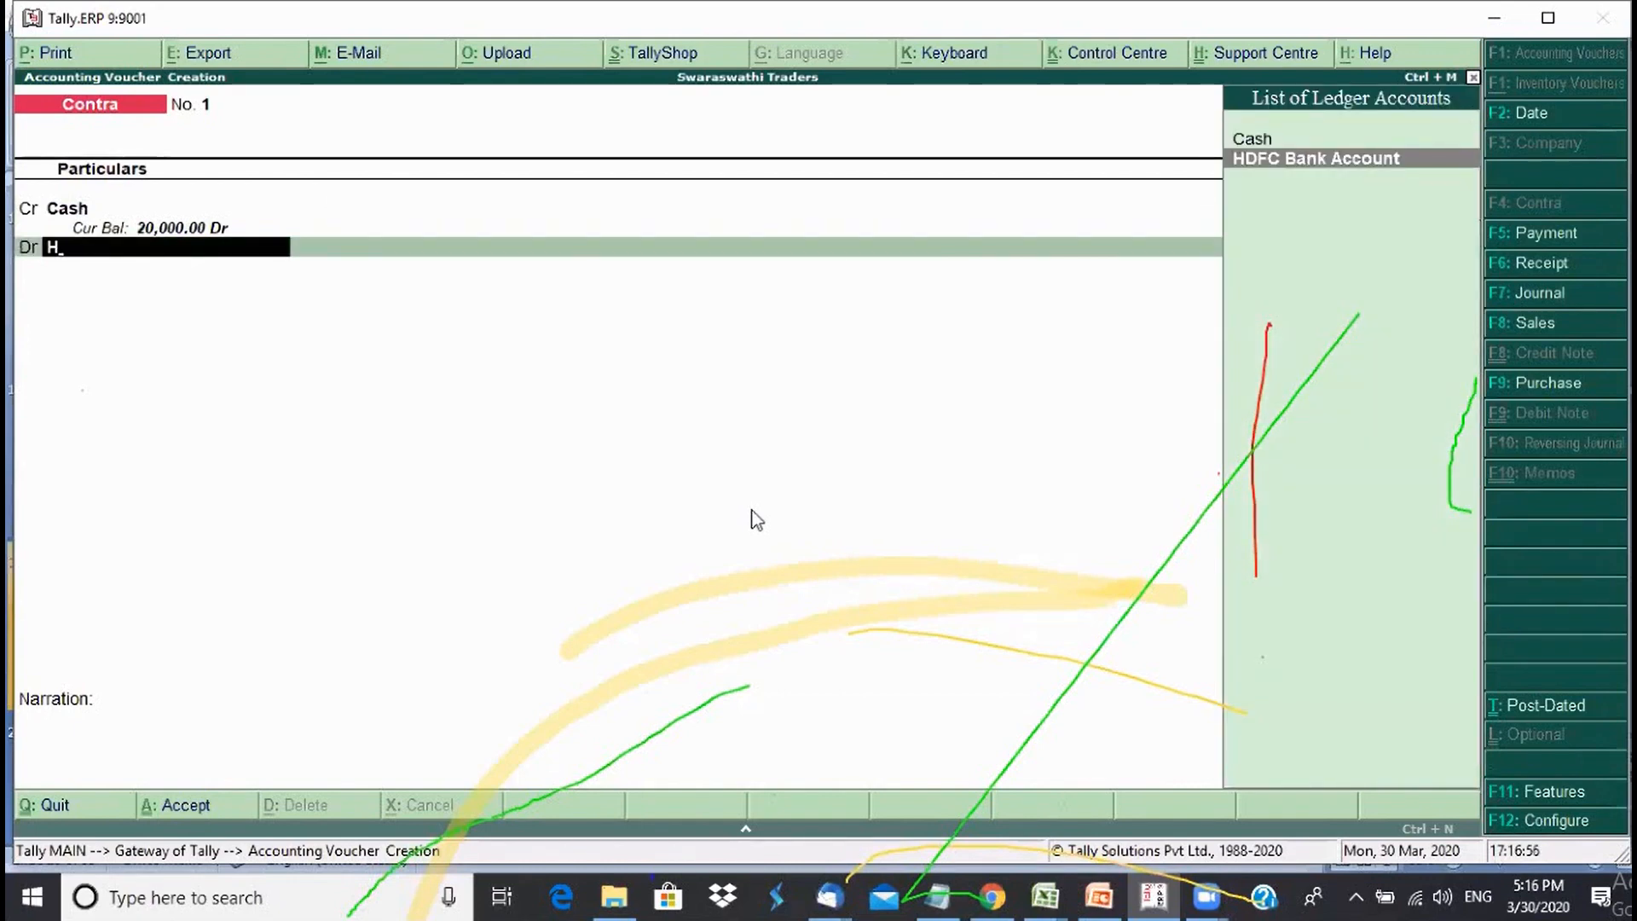
key("Return")
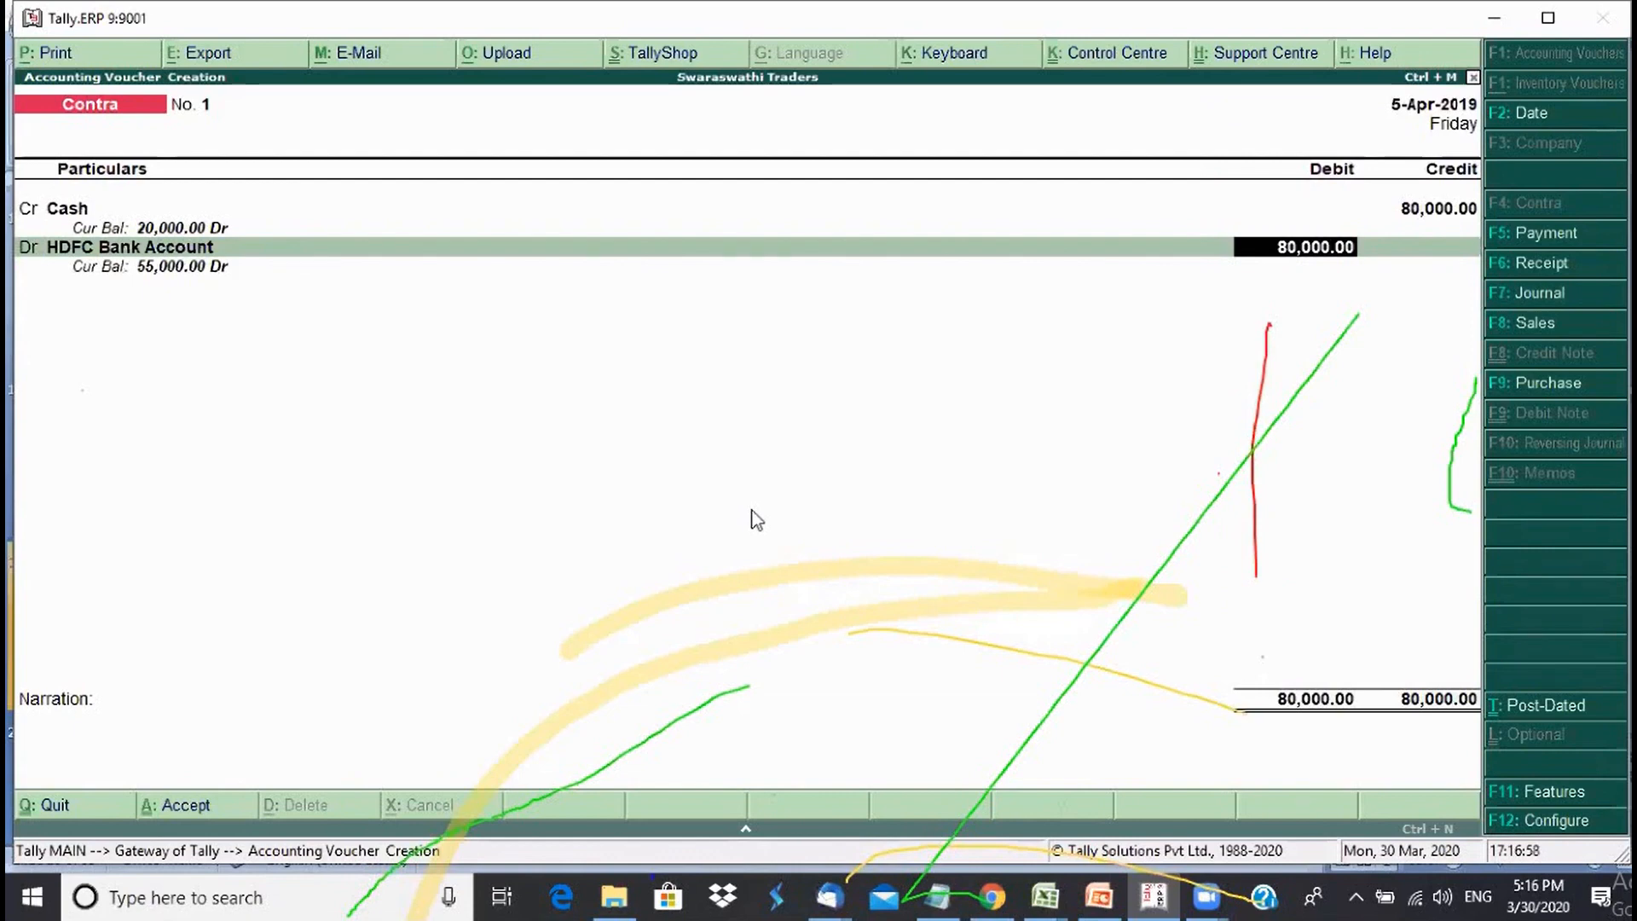
key("Return")
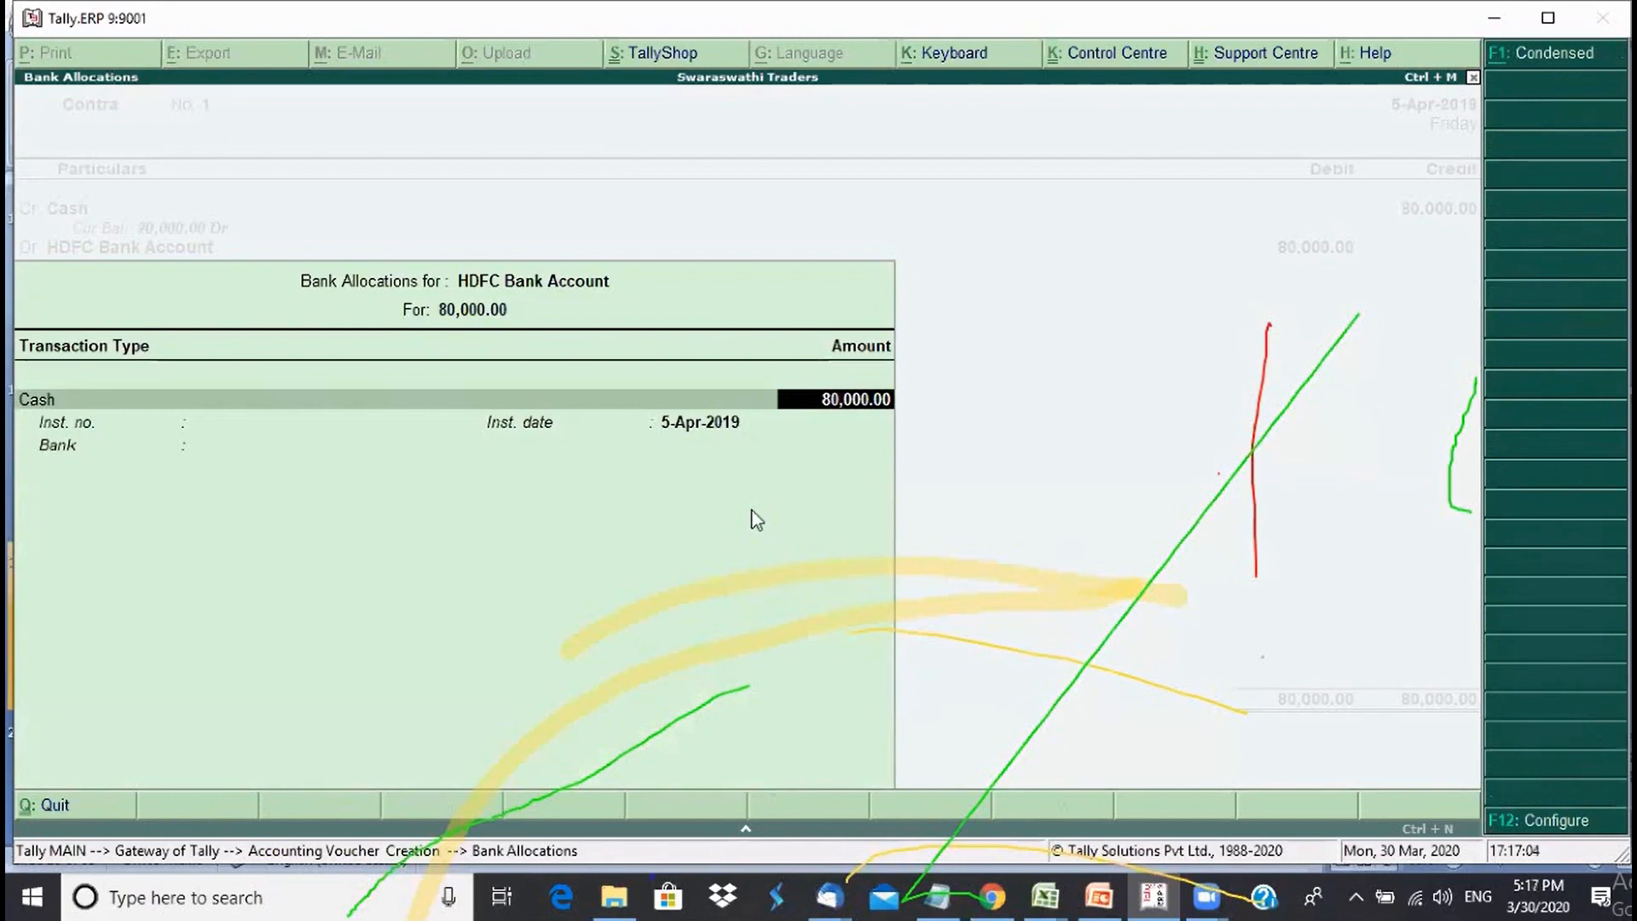
- Break the 80,000 into 10×2000, 50×500, 50×200, 200×100, 50×50, 100×20 and 50×10 notes
key("Return")
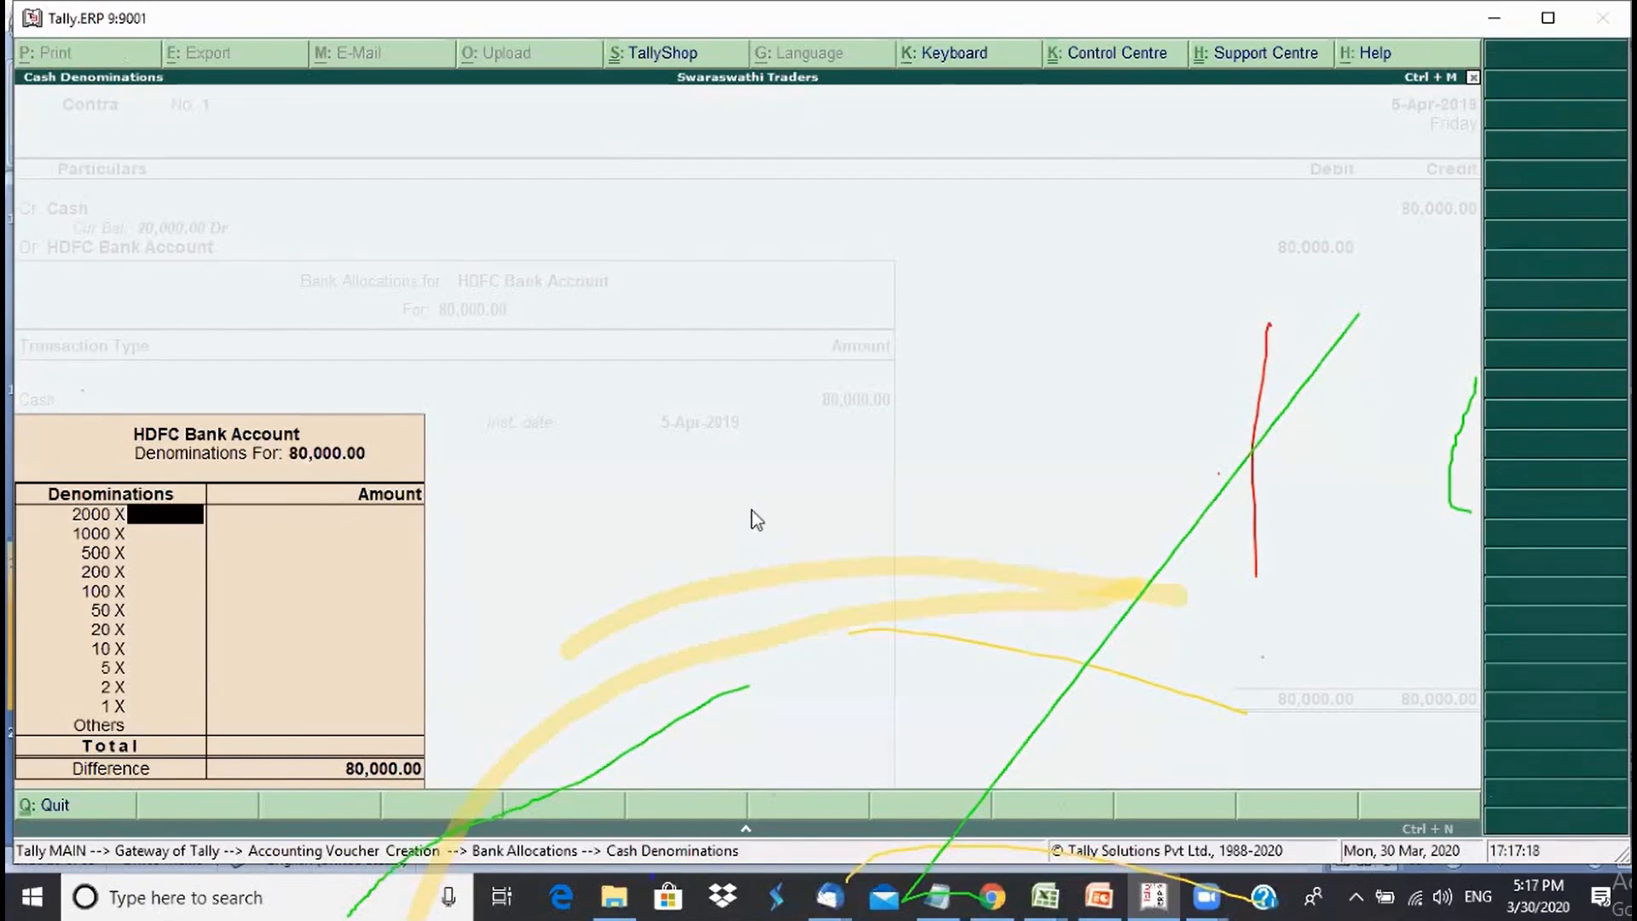
type("10")
key("Return")
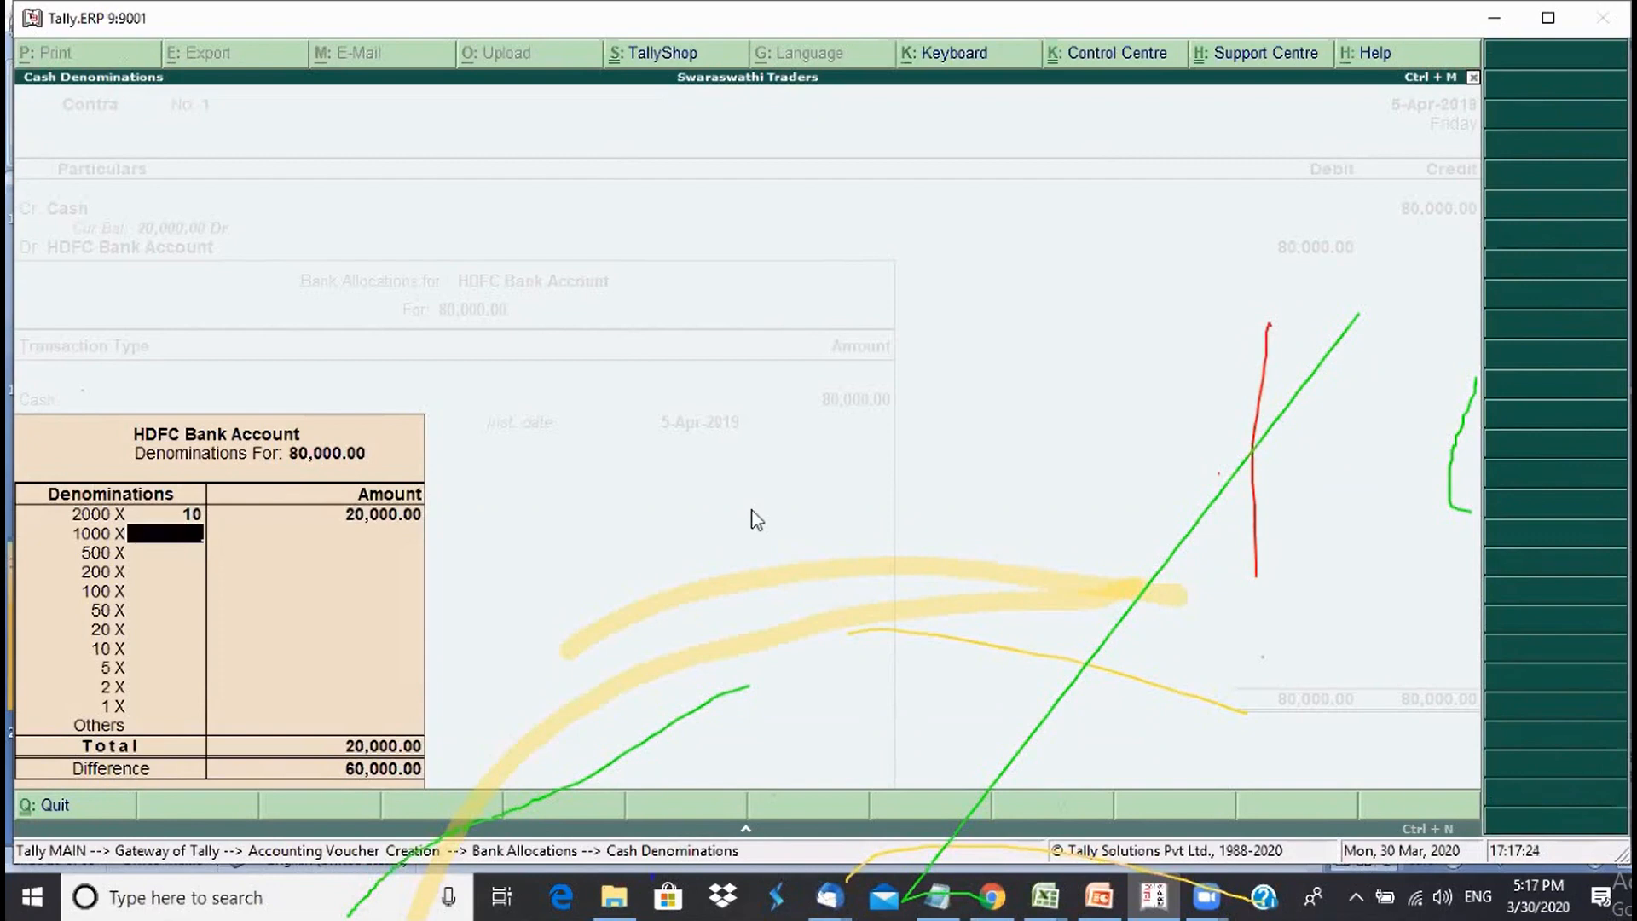
key("Return")
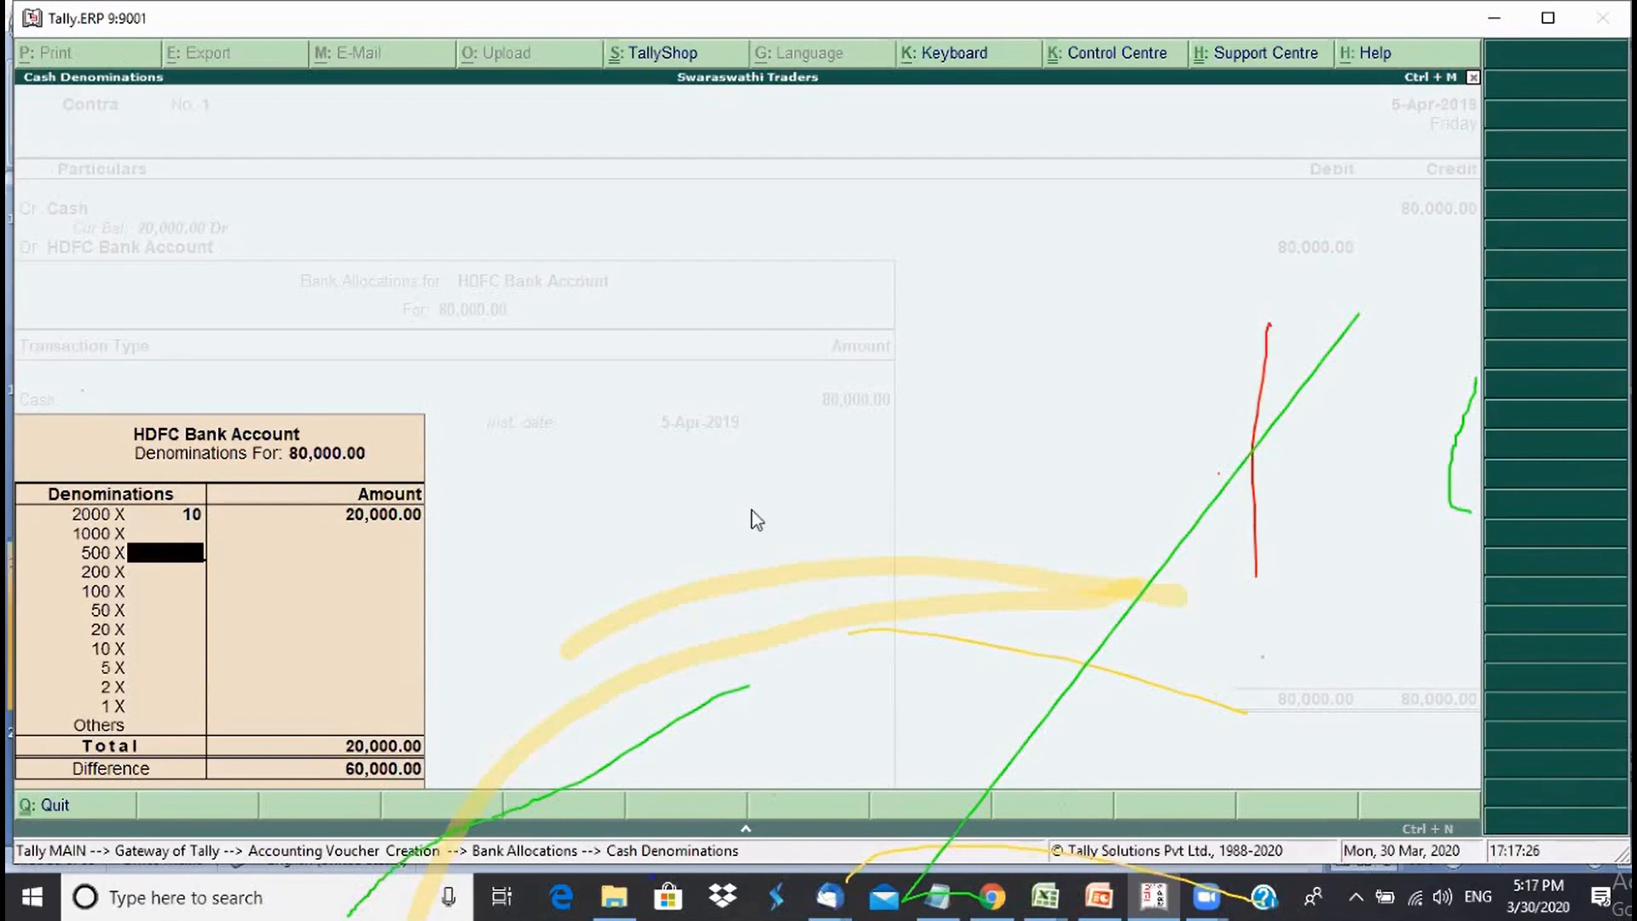
type("50")
key("Return")
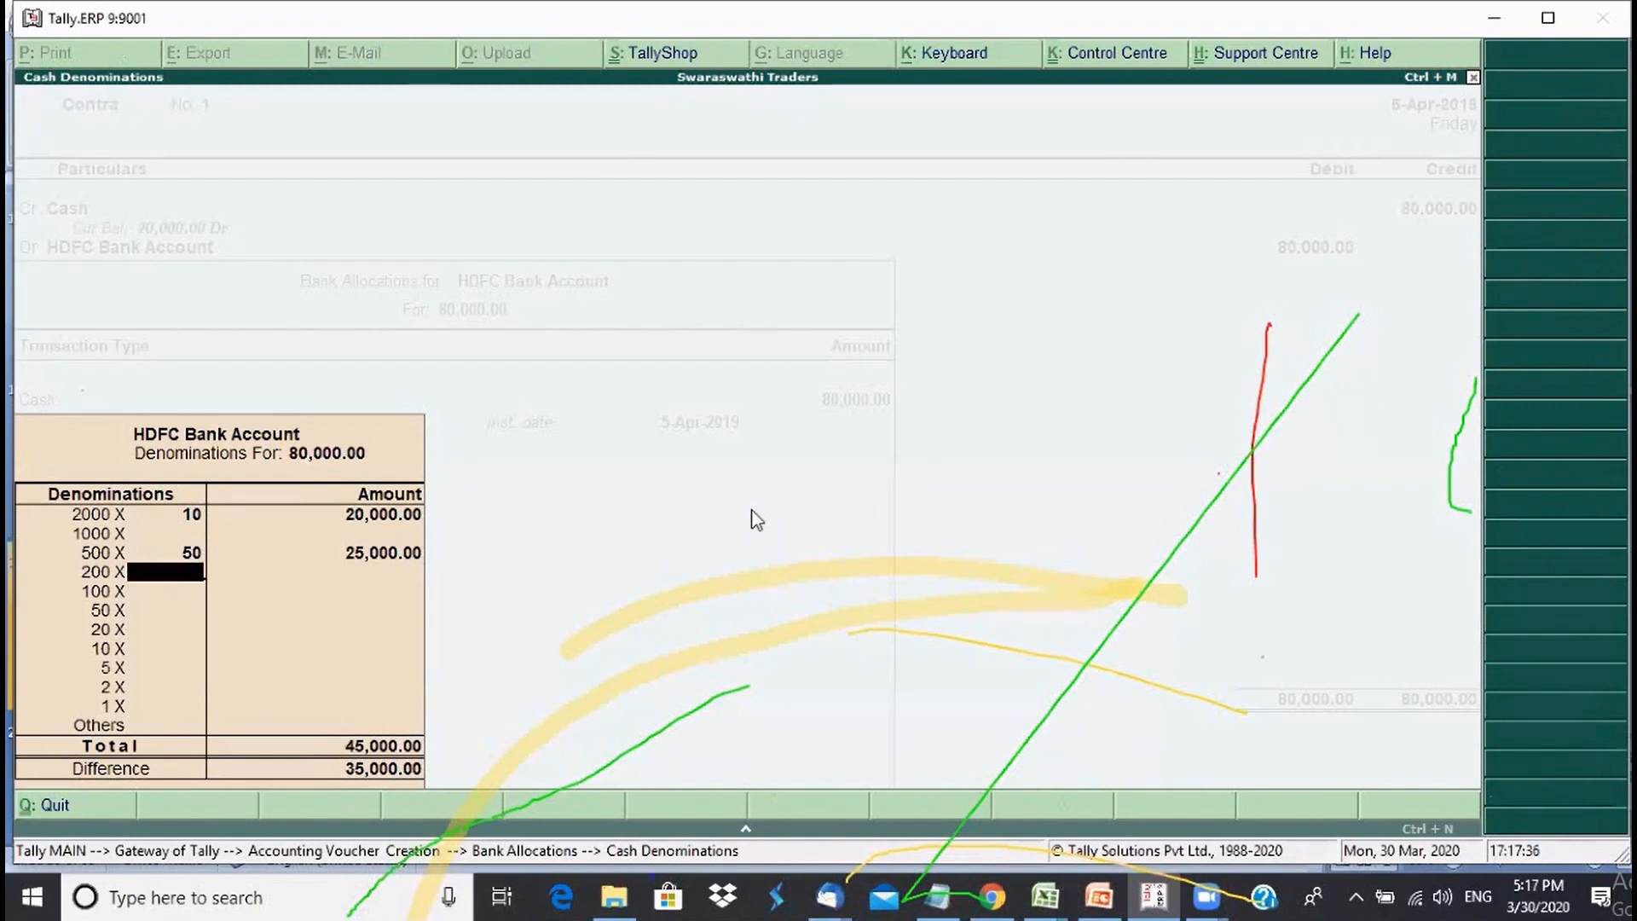
type("50")
key("Return")
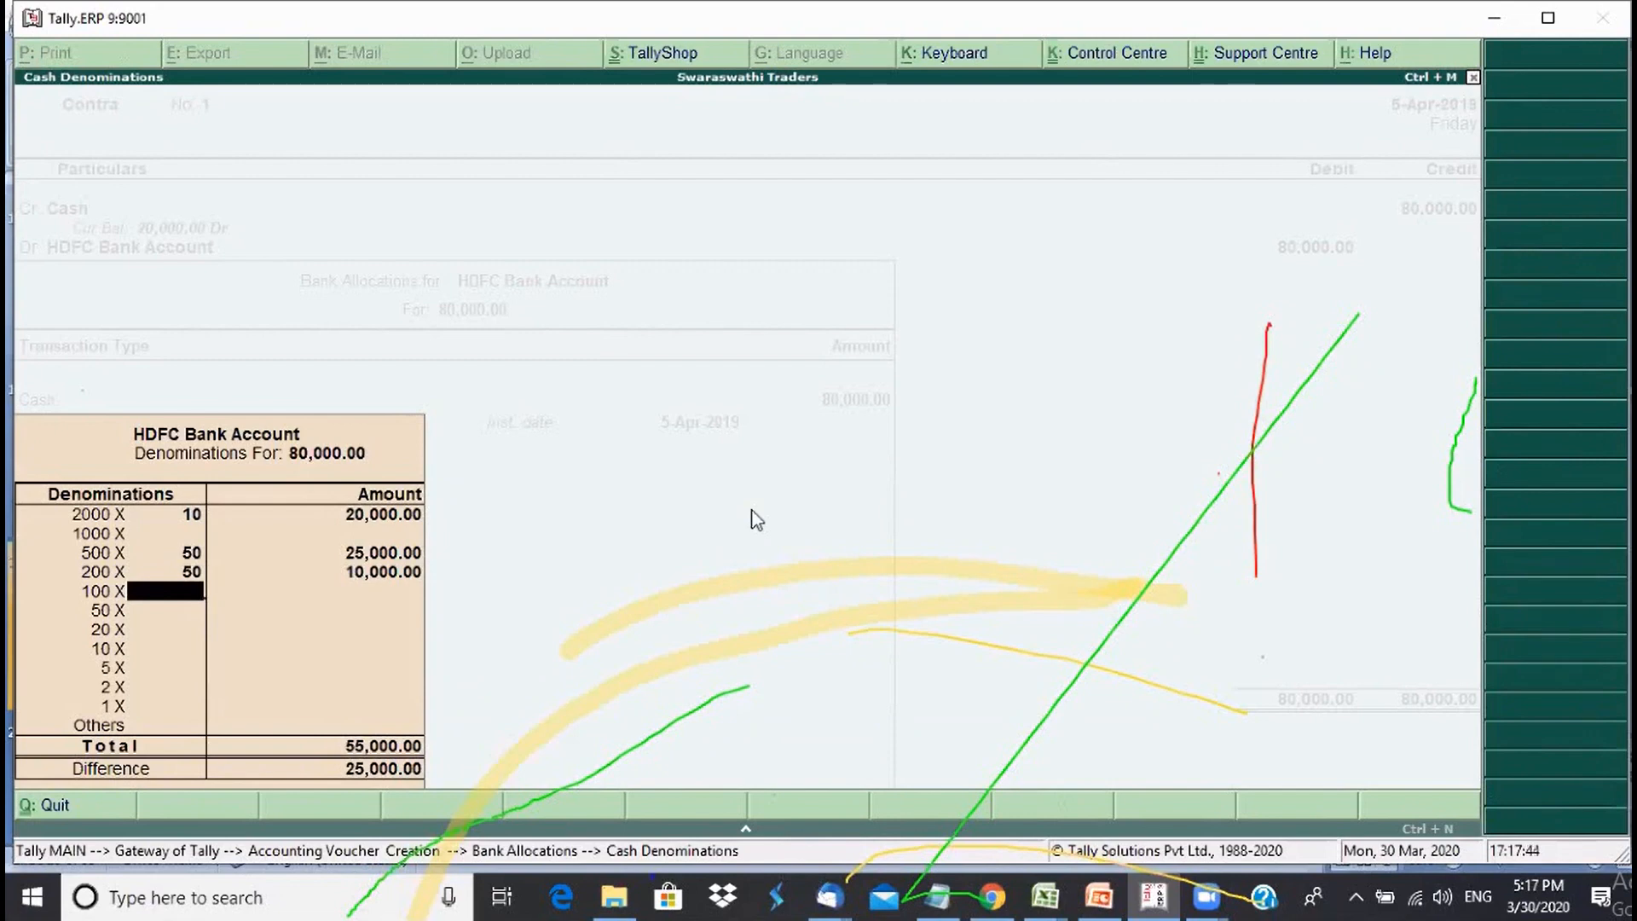
type("200")
key("Return")
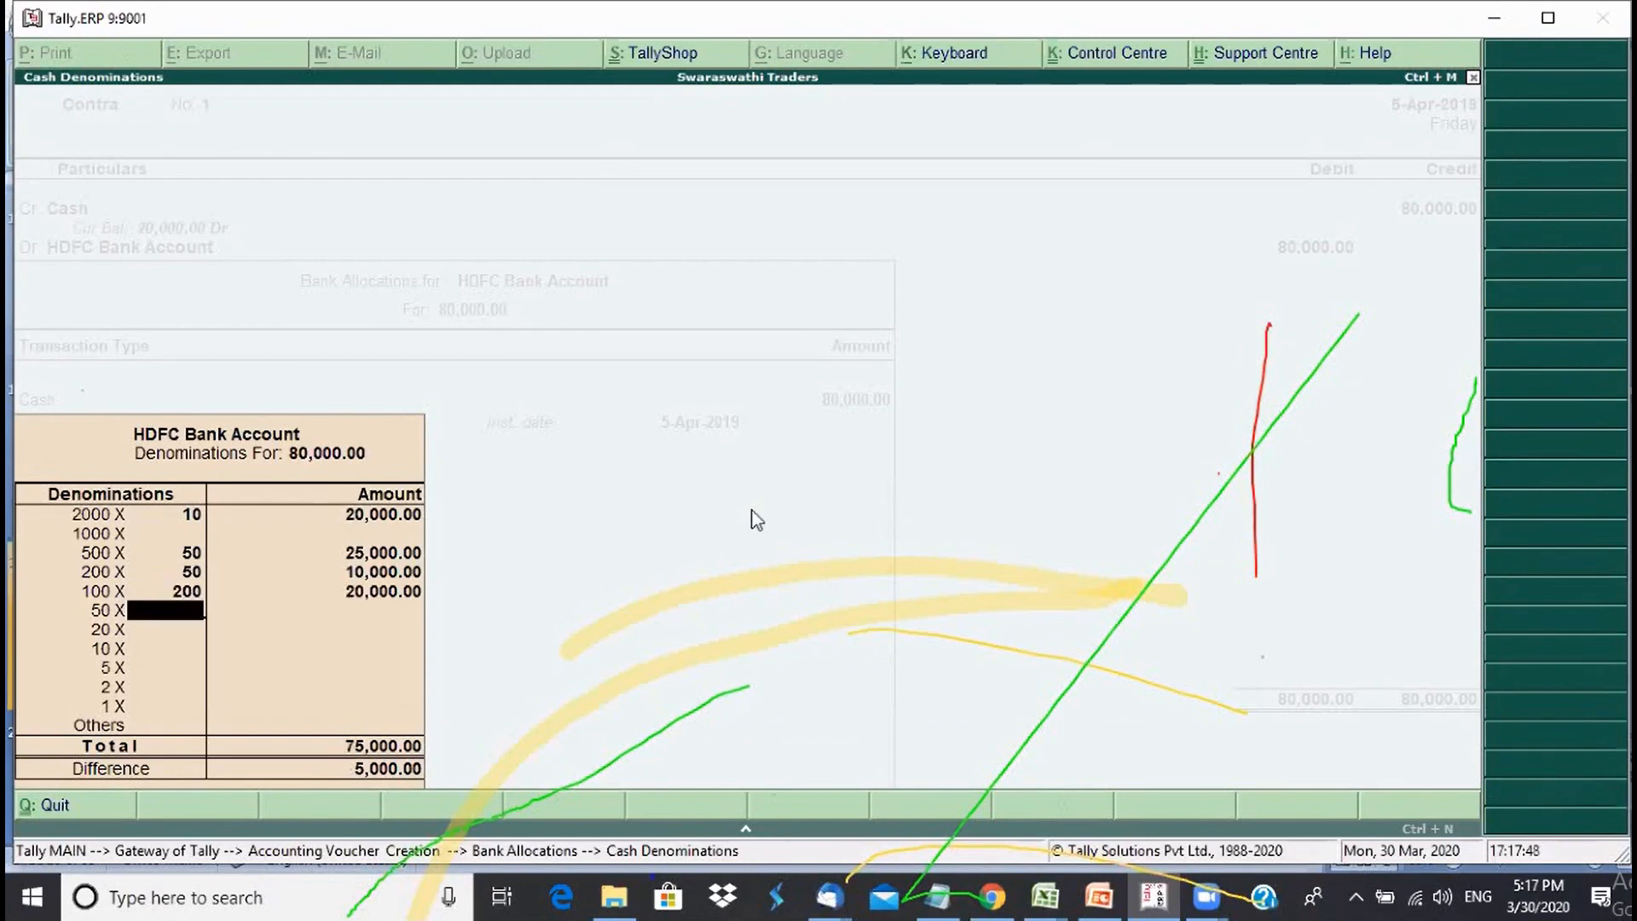
type("50")
key("Return")
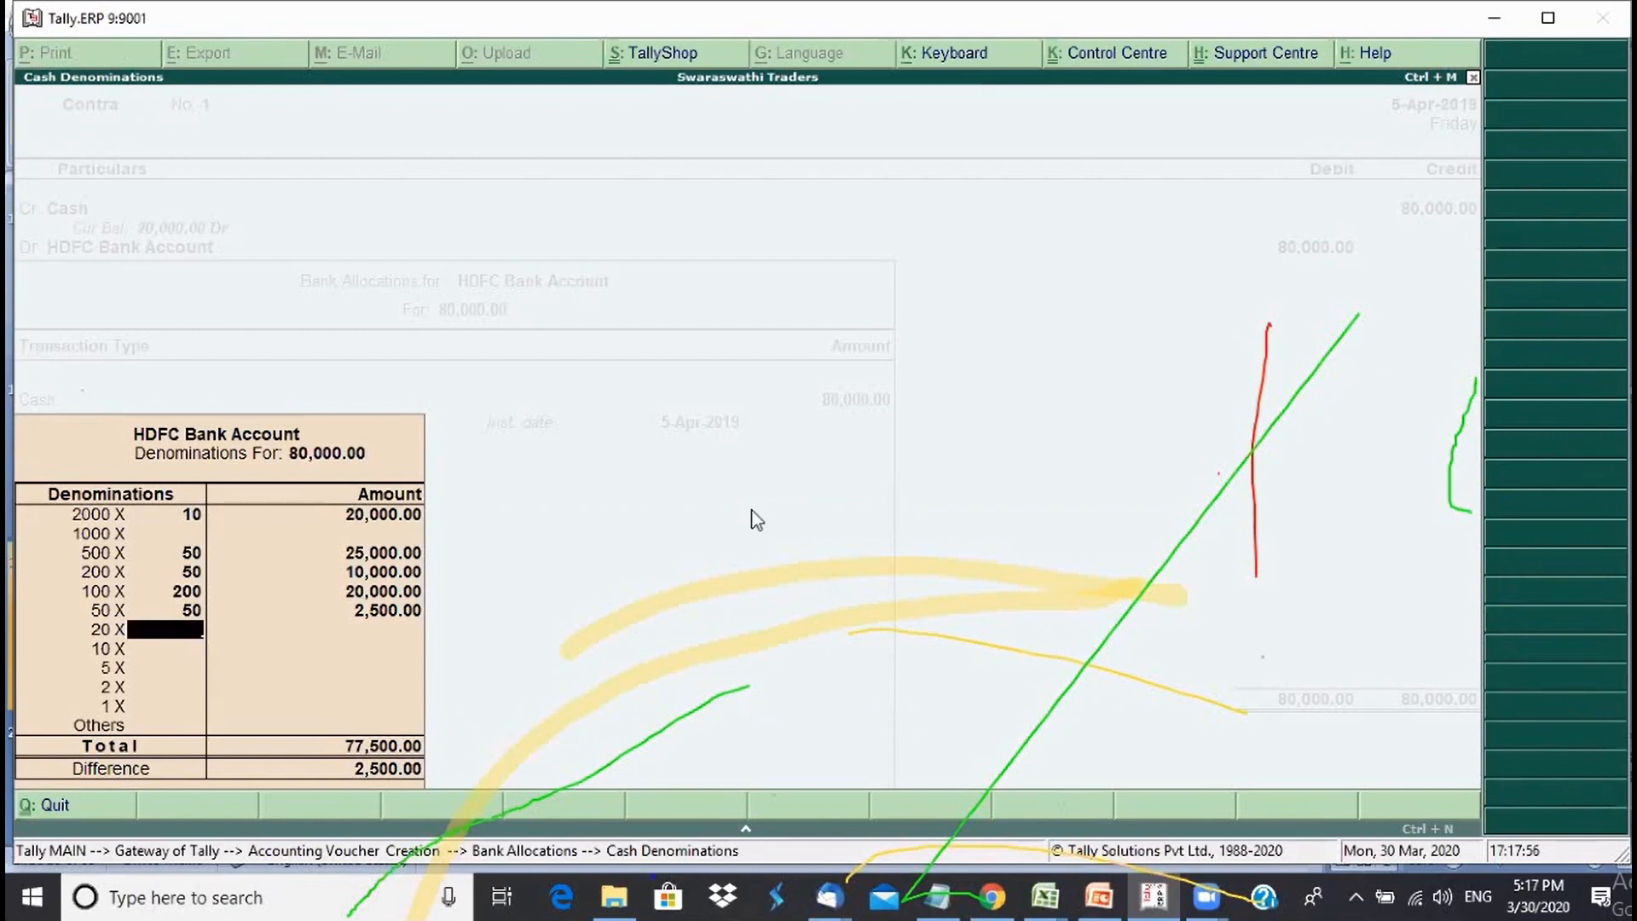
type("100")
key("Return")
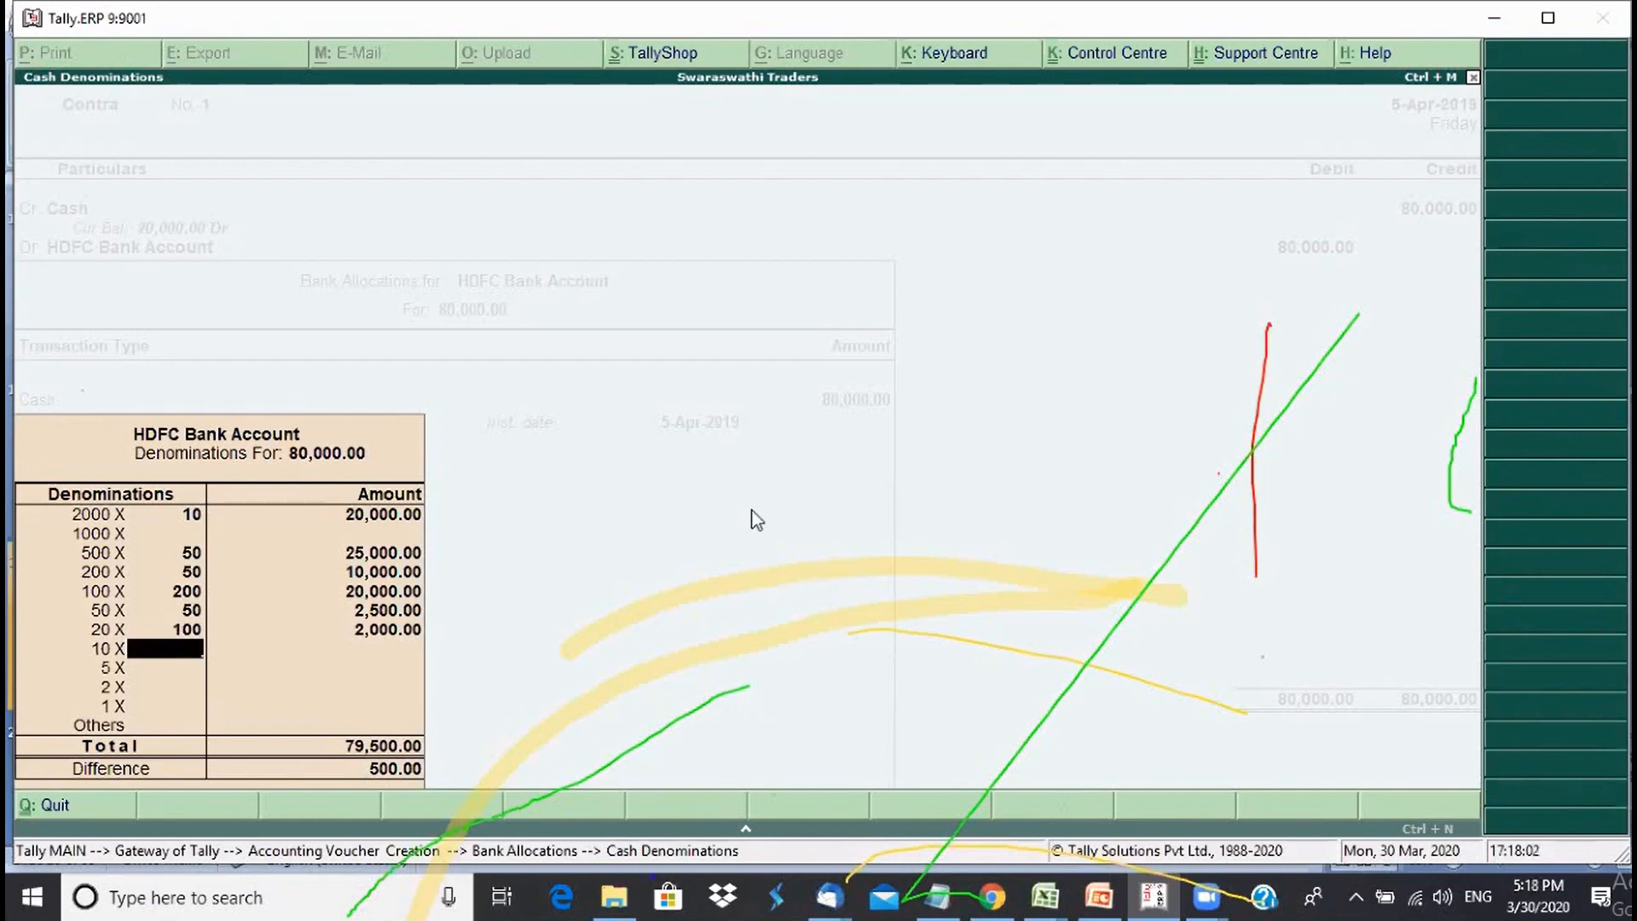
type("50")
key("Return")
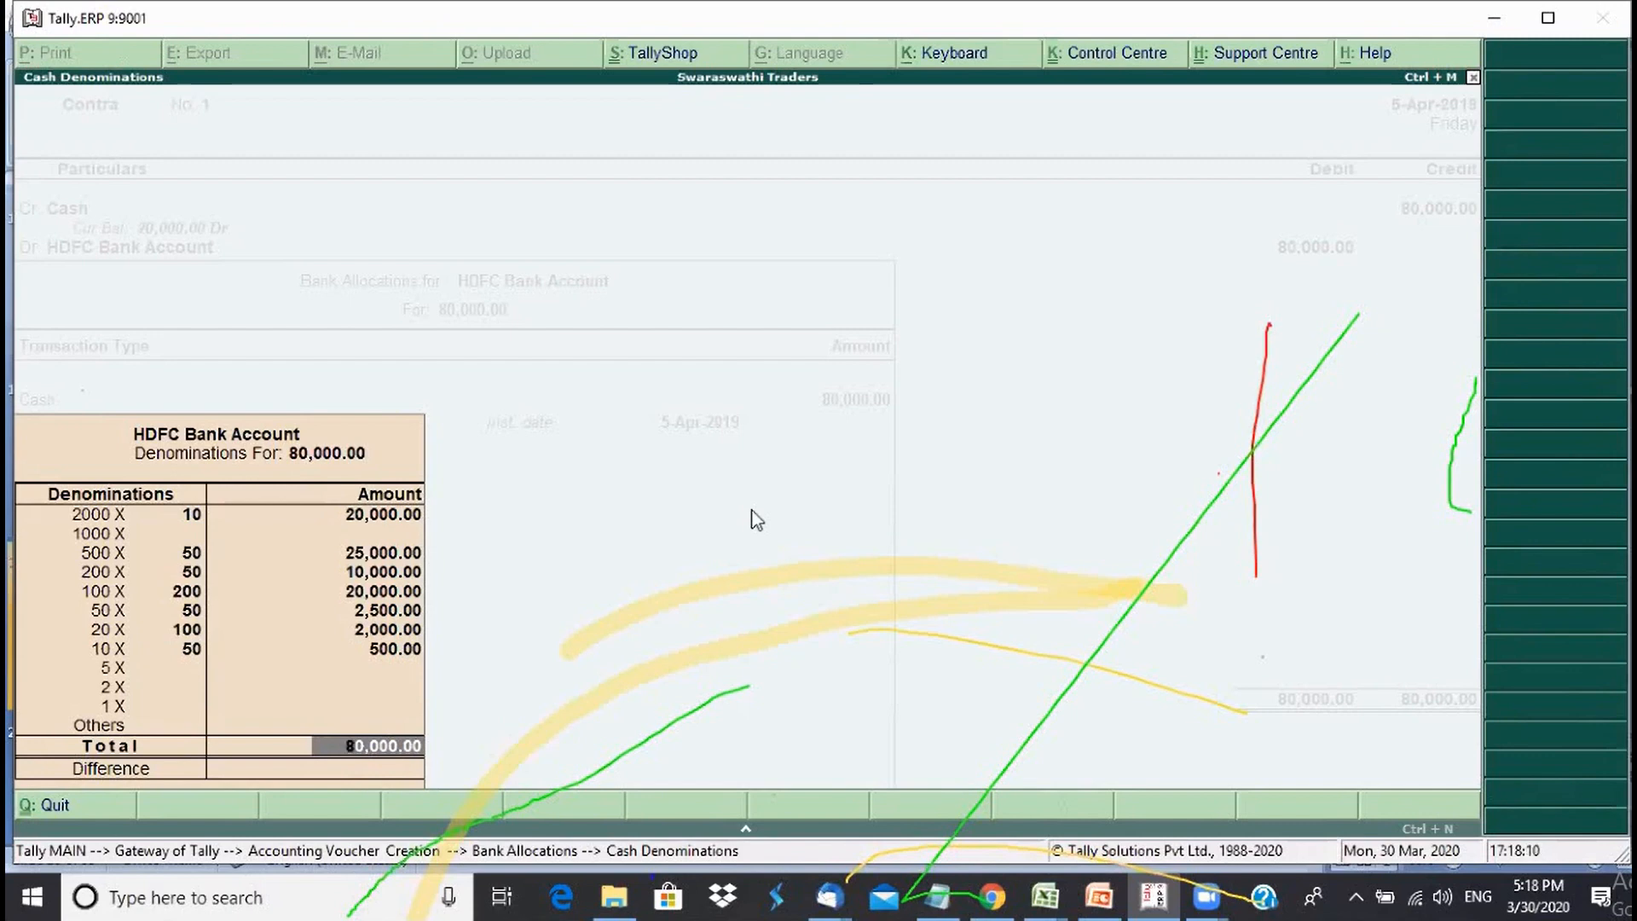
- Add narration 'being cash deposit' and save the Contra voucher
key("Return")
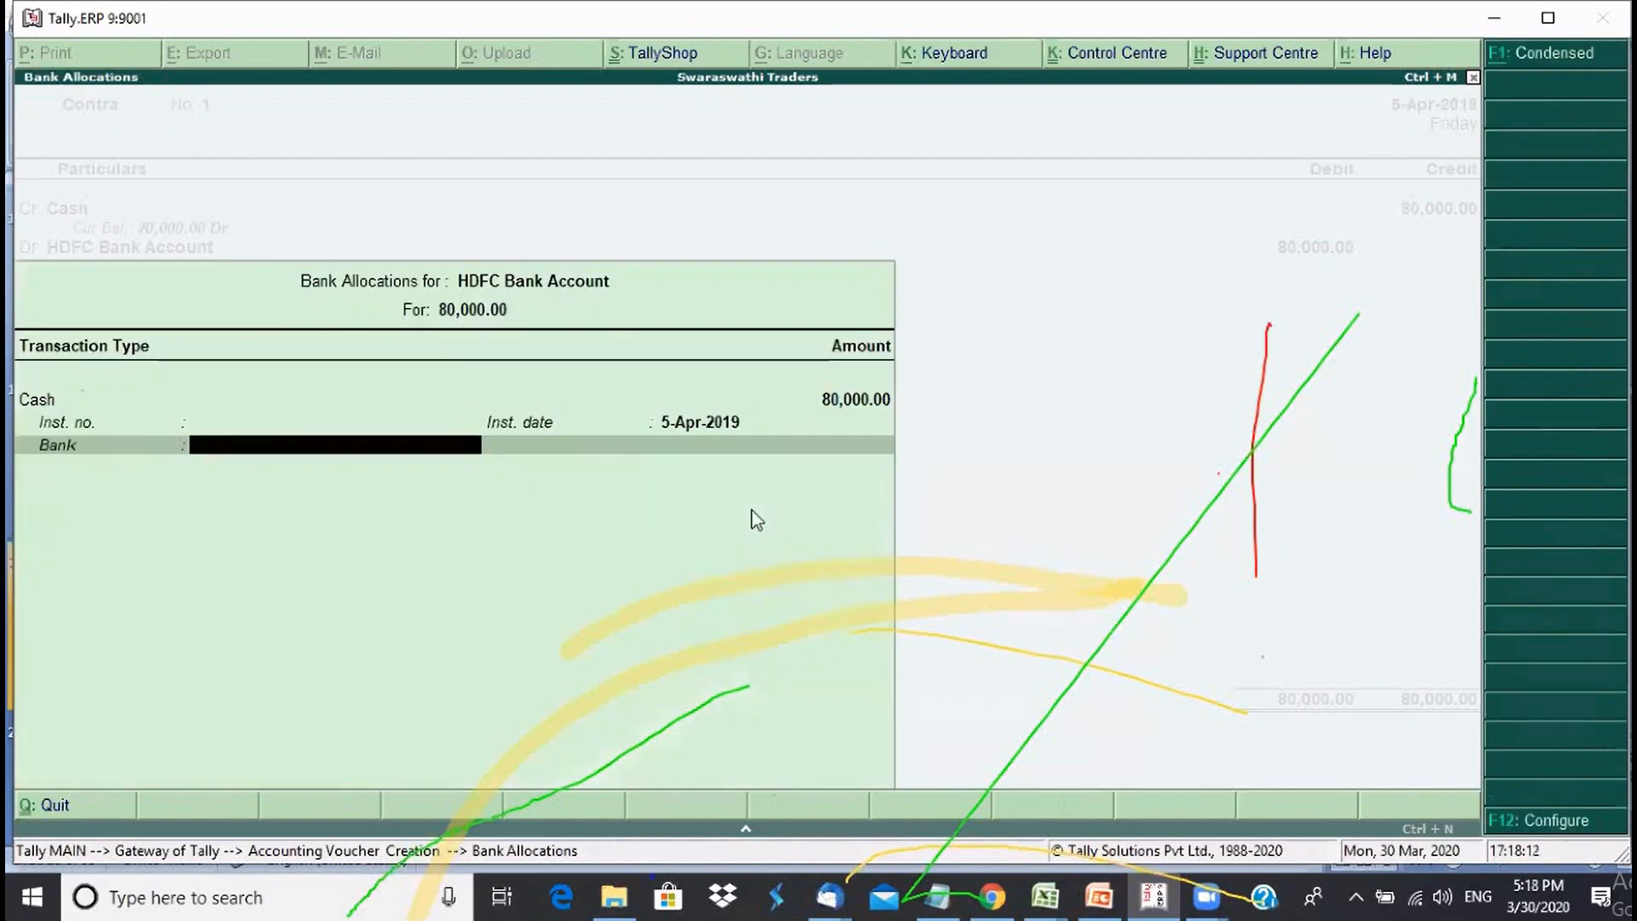
key("Return")
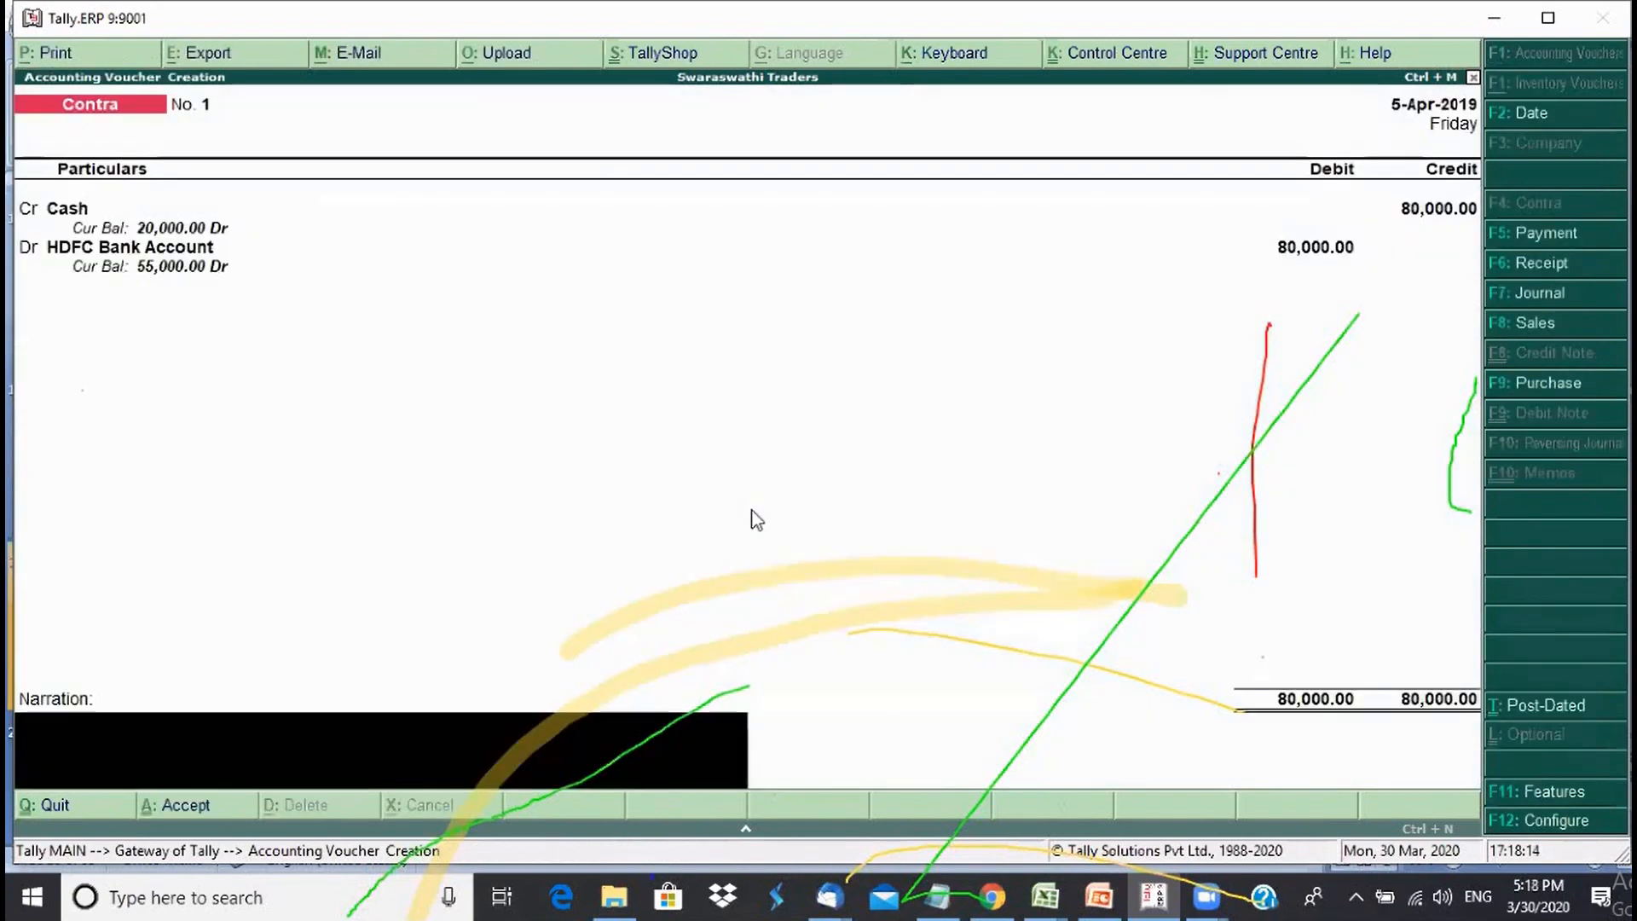
type("bei")
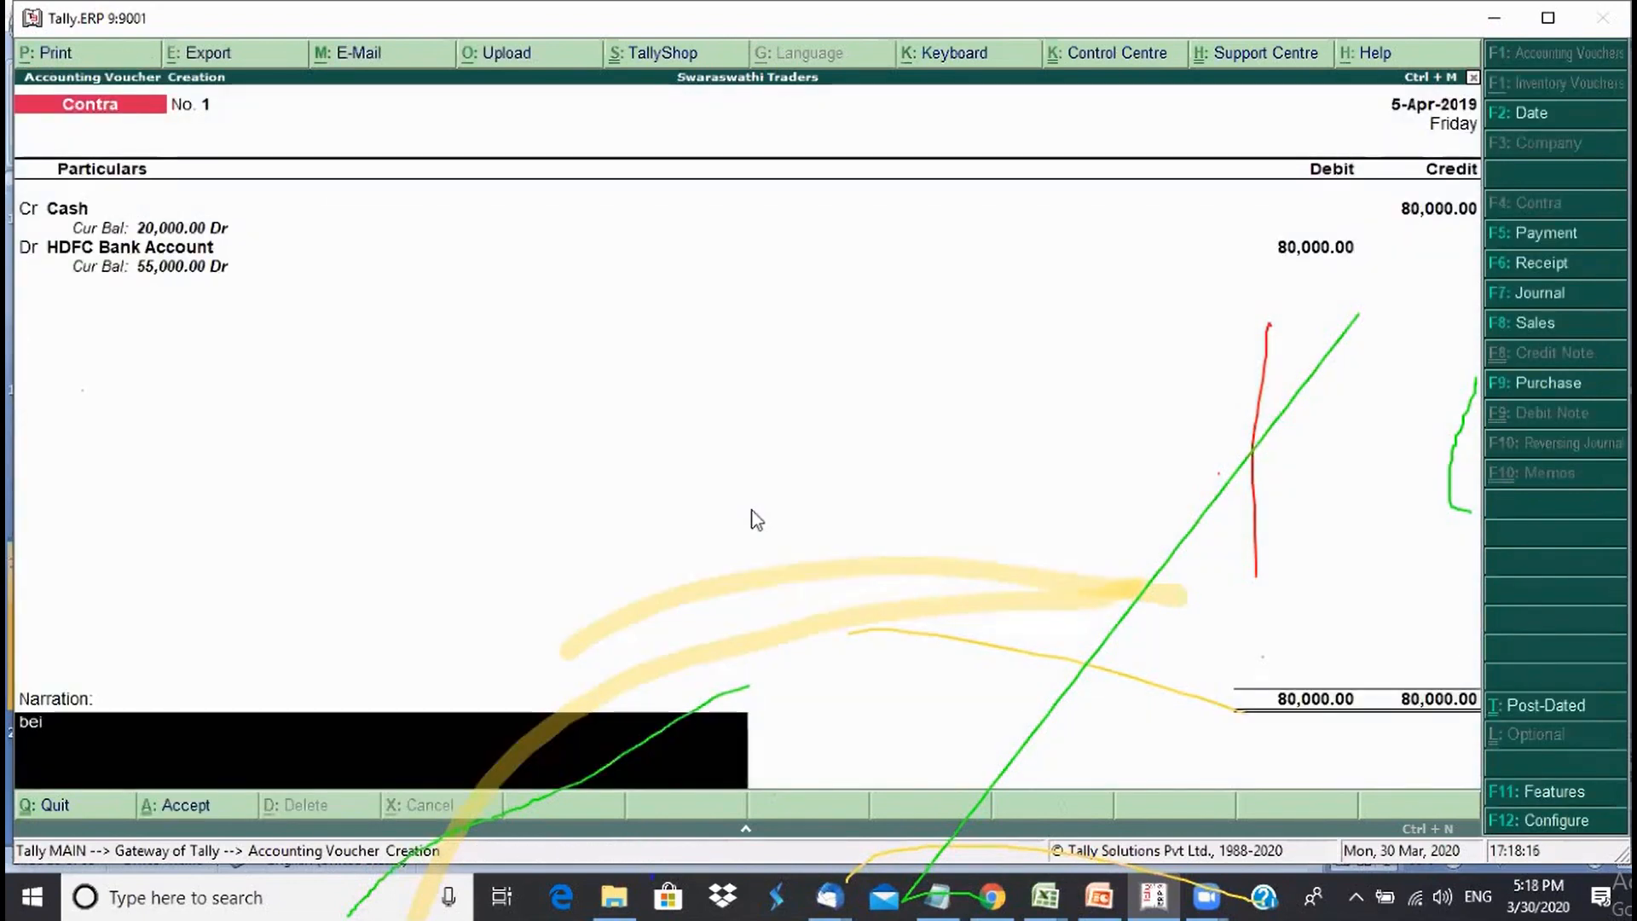
type("ng cash d")
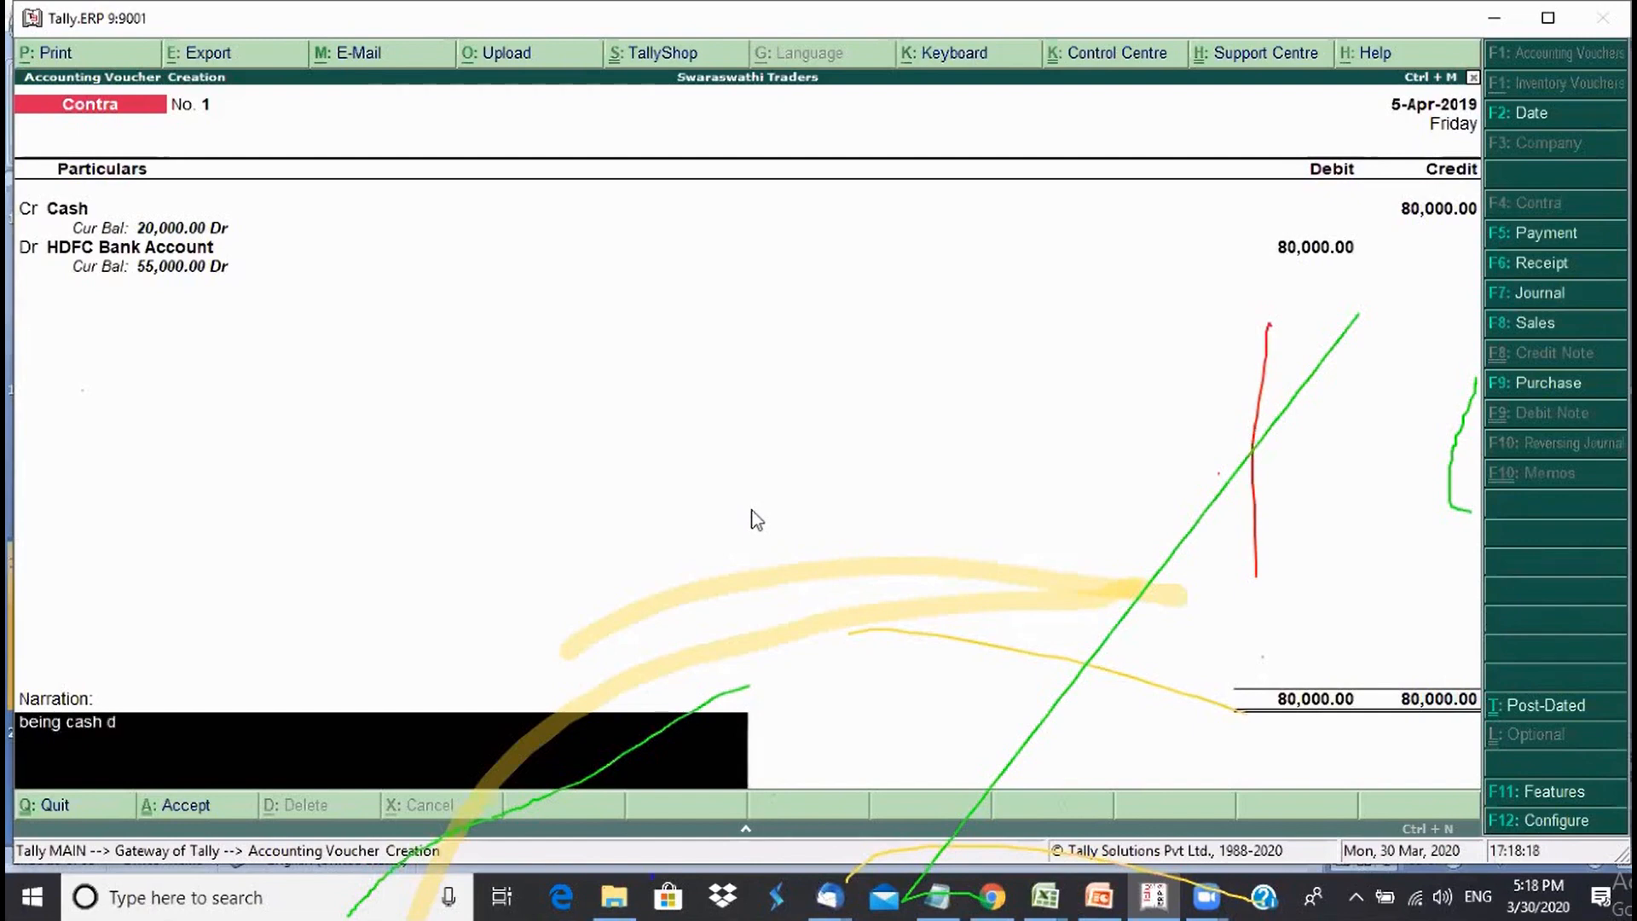
type("eposit")
key("Return")
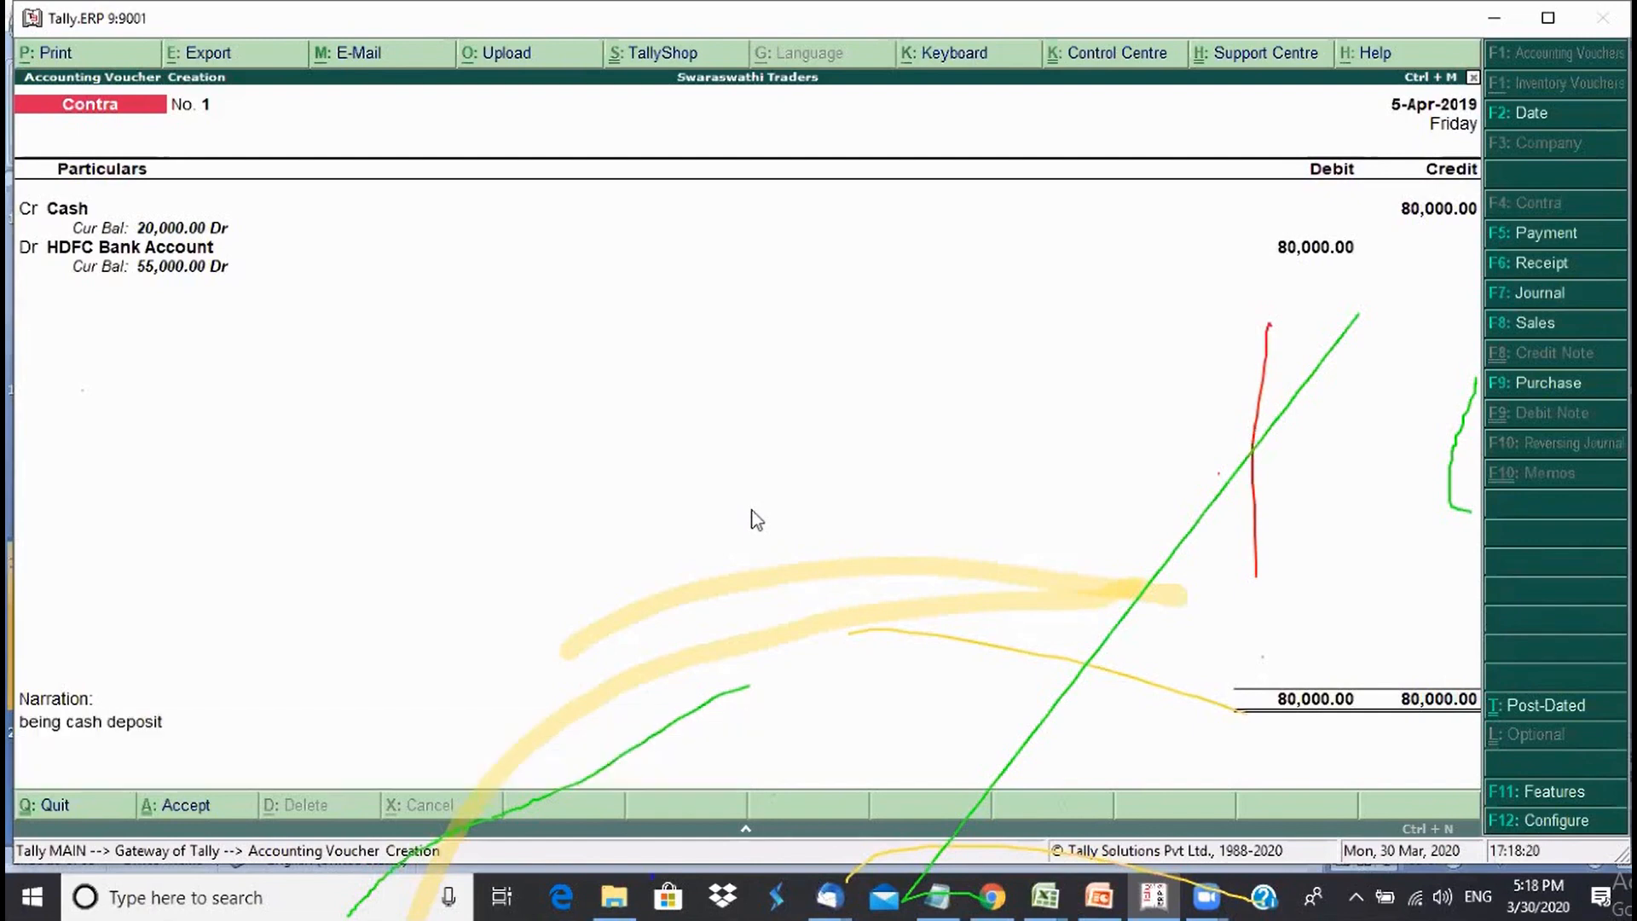
key("Return")
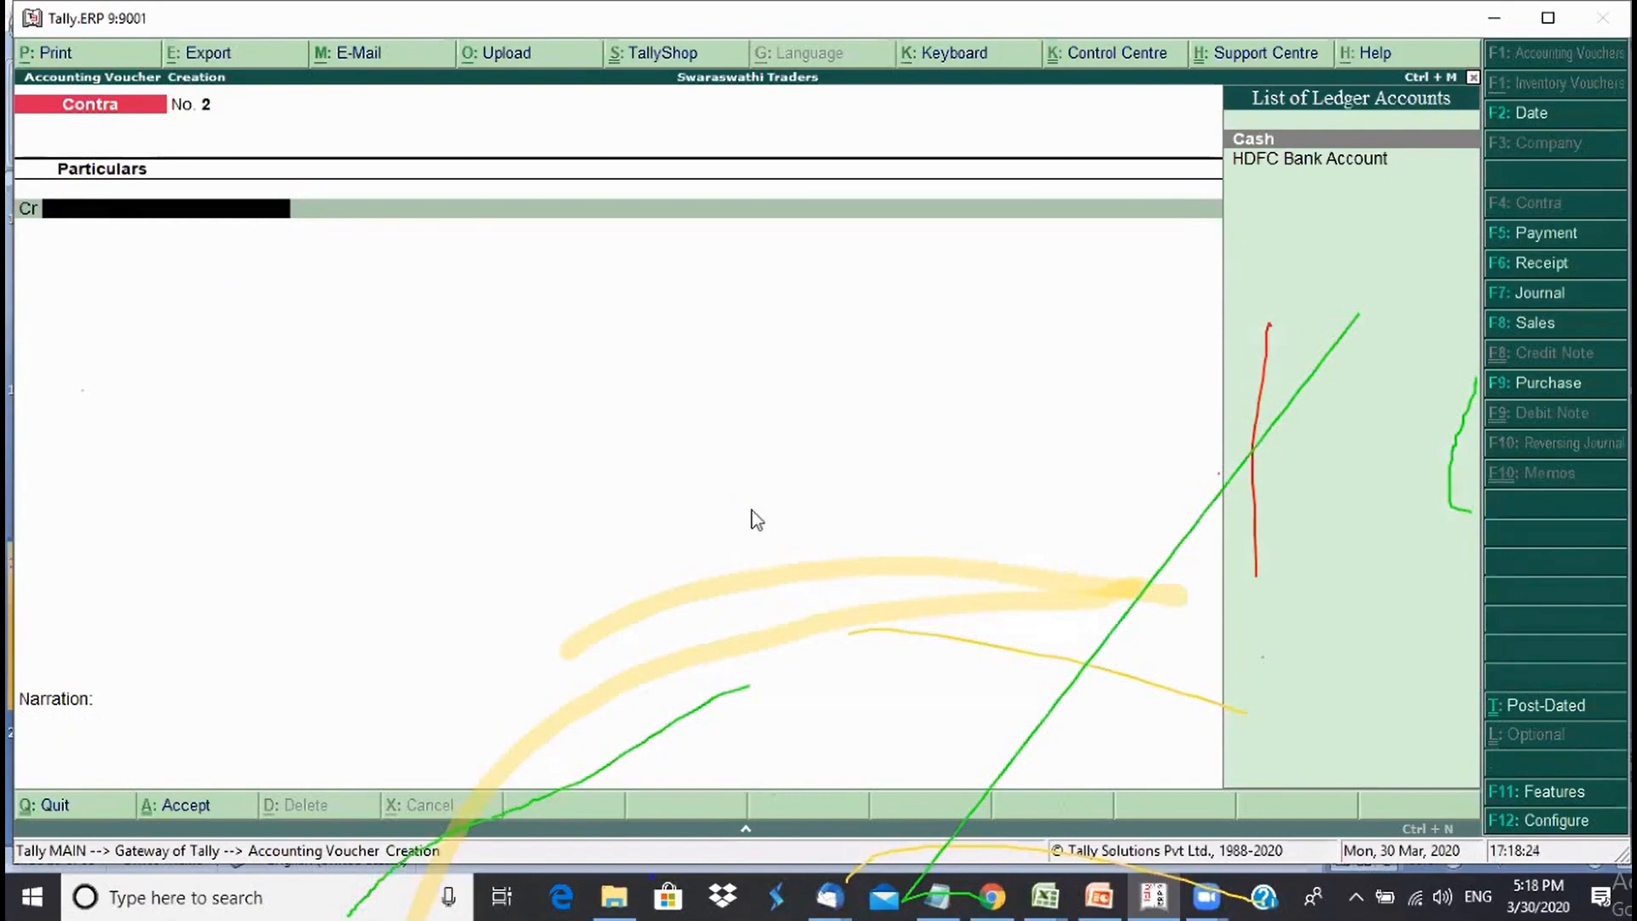
key("Escape")
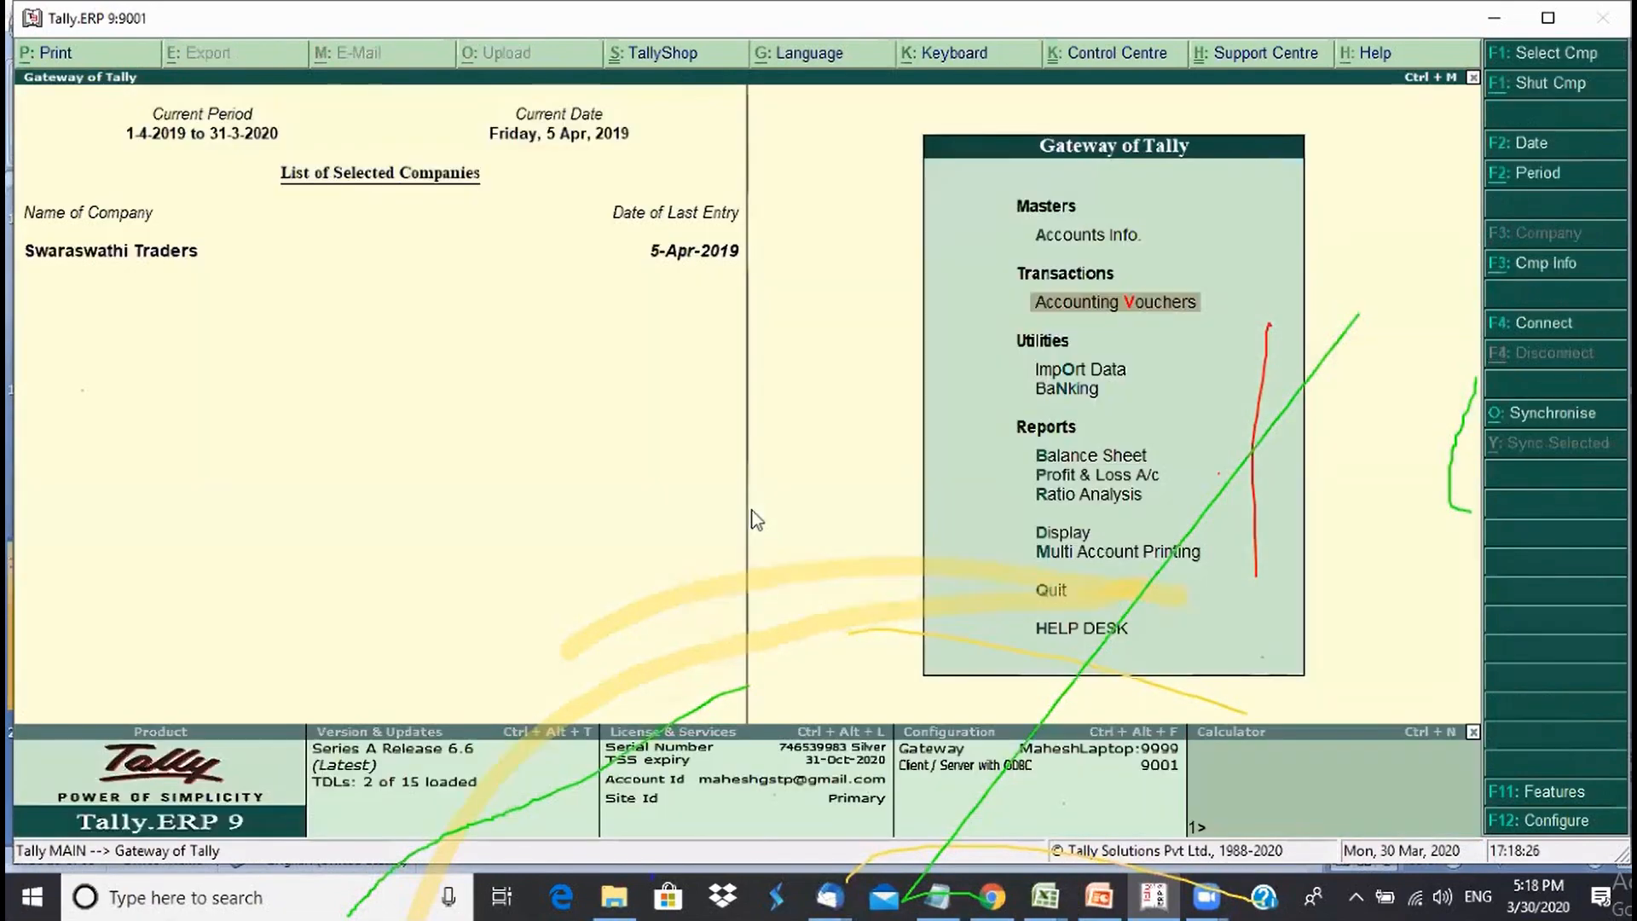
key("b")
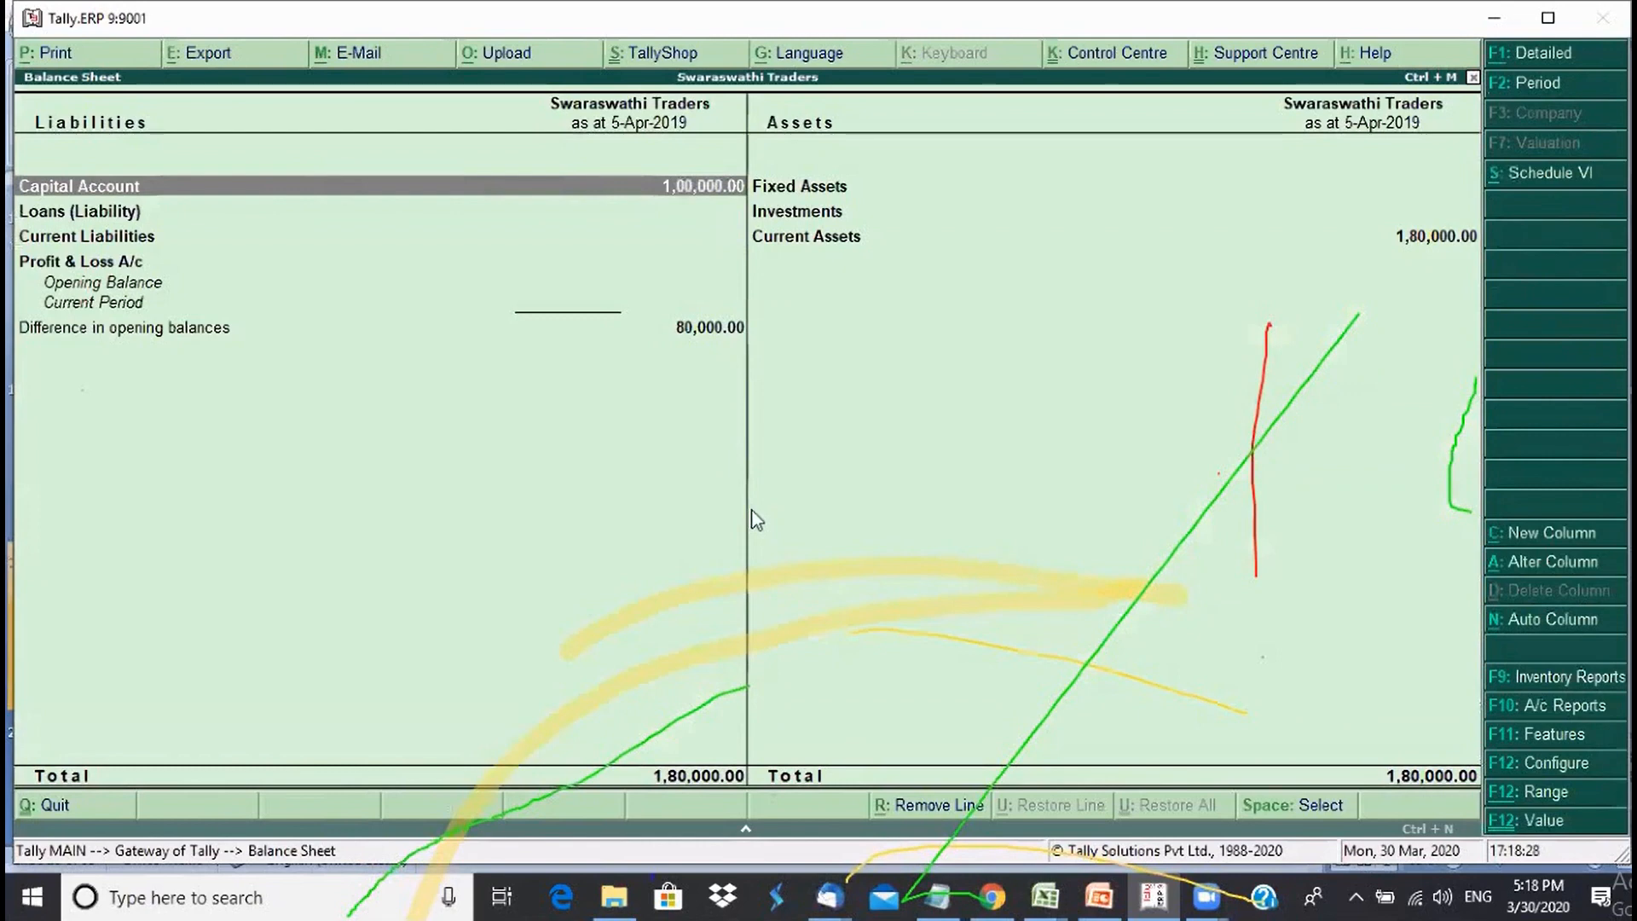
key("alt+F1")
key("Right")
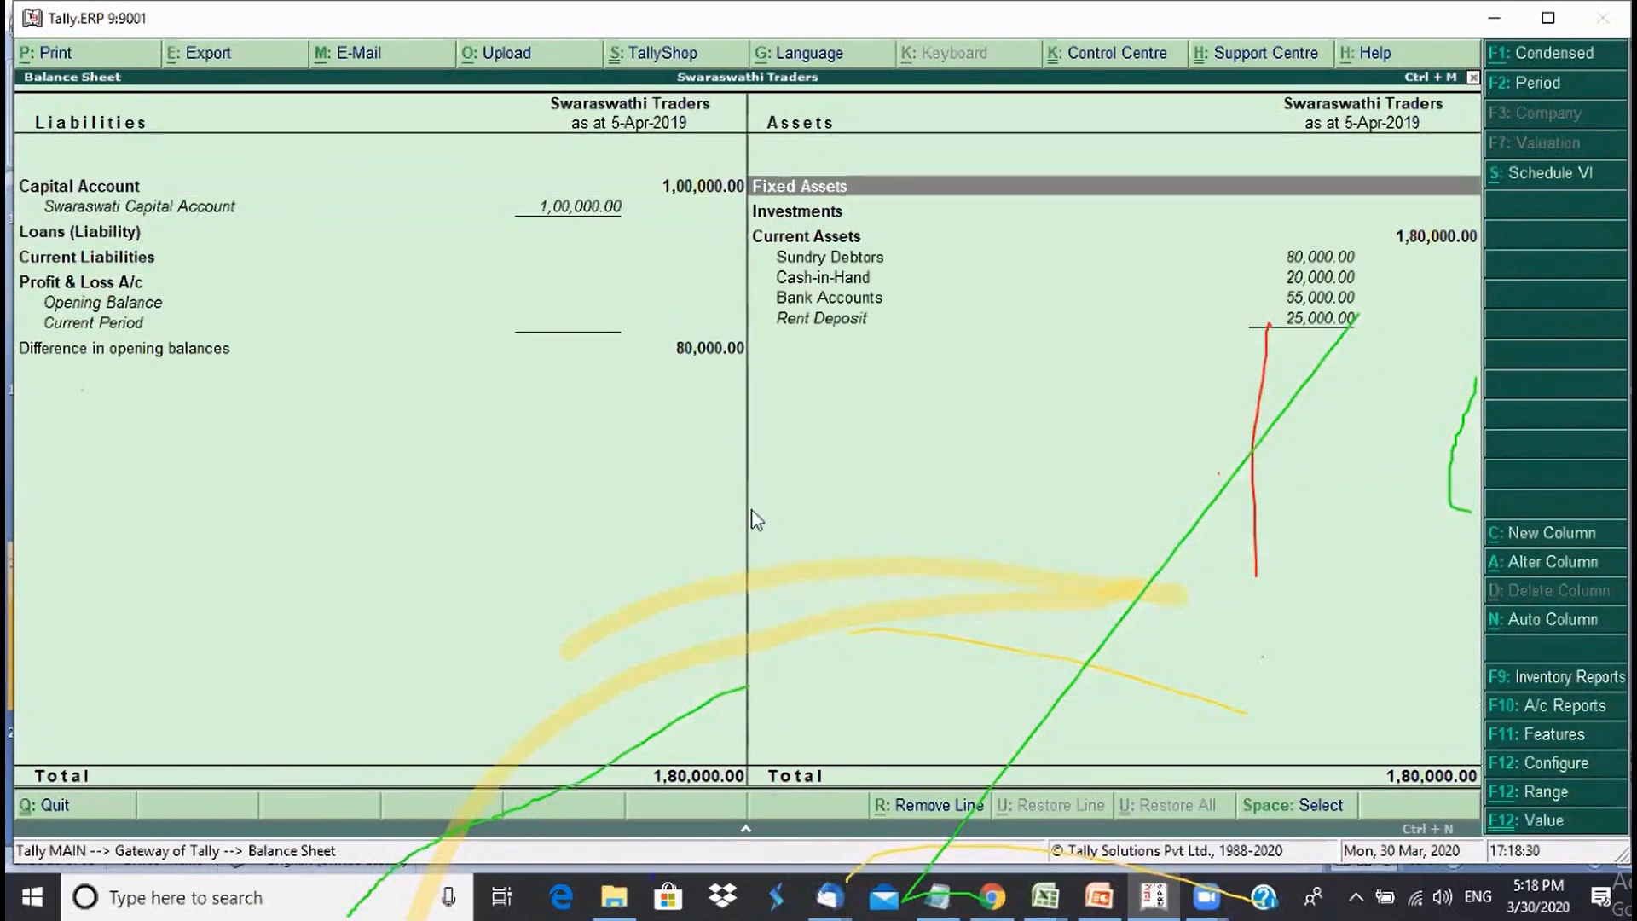
key("Down")
key("Down")
key("Down")
key("Down")
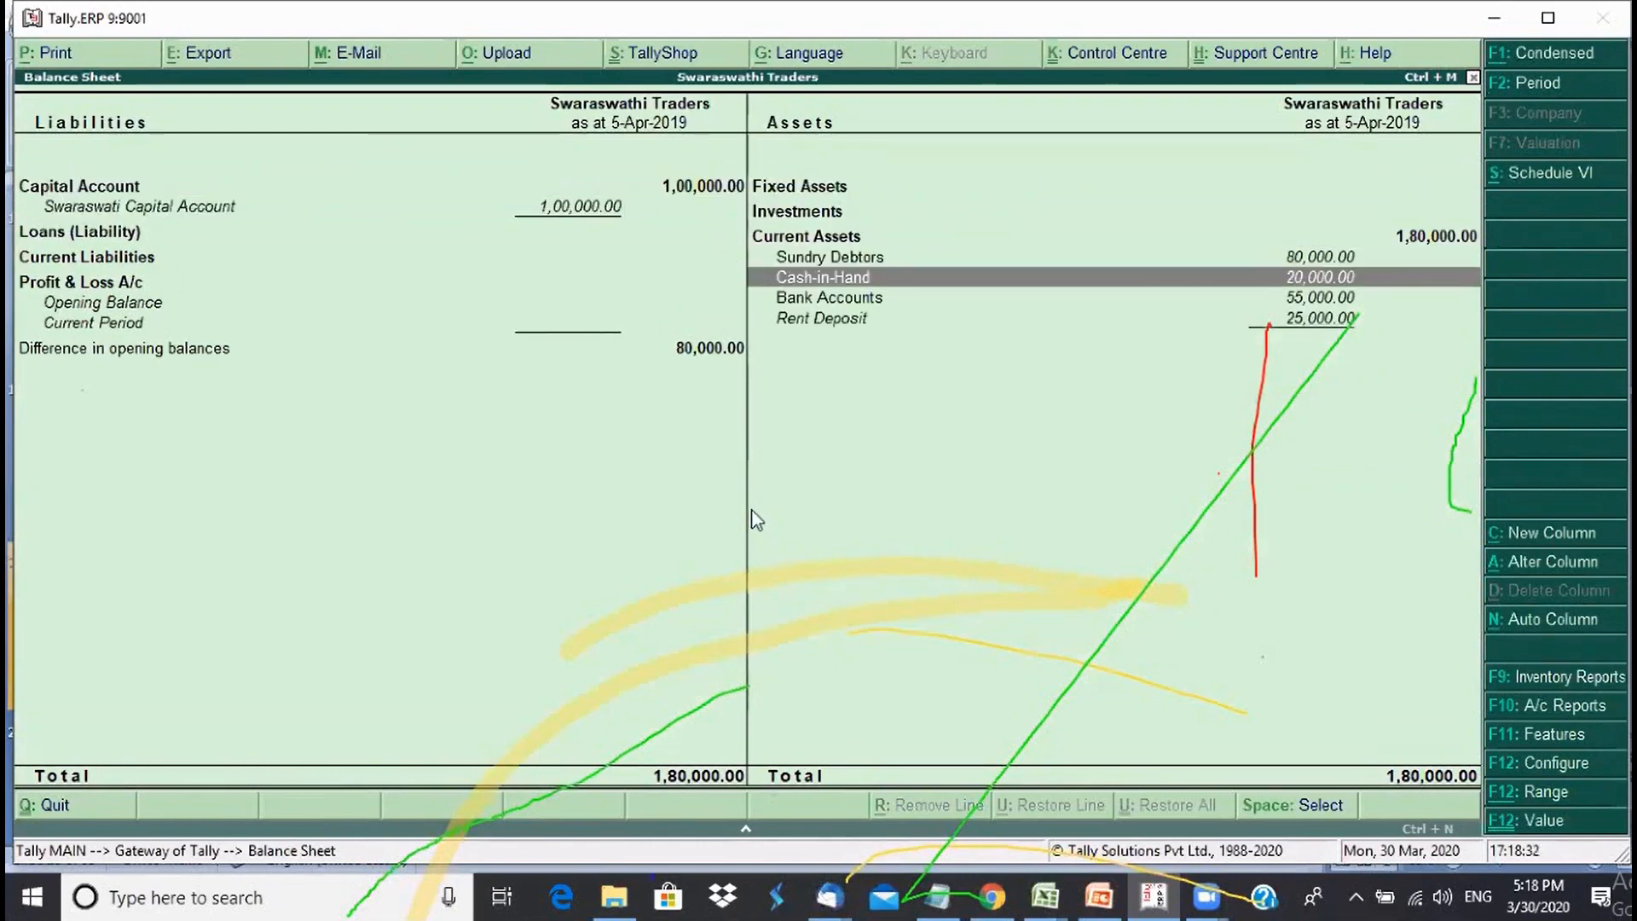
key("Up")
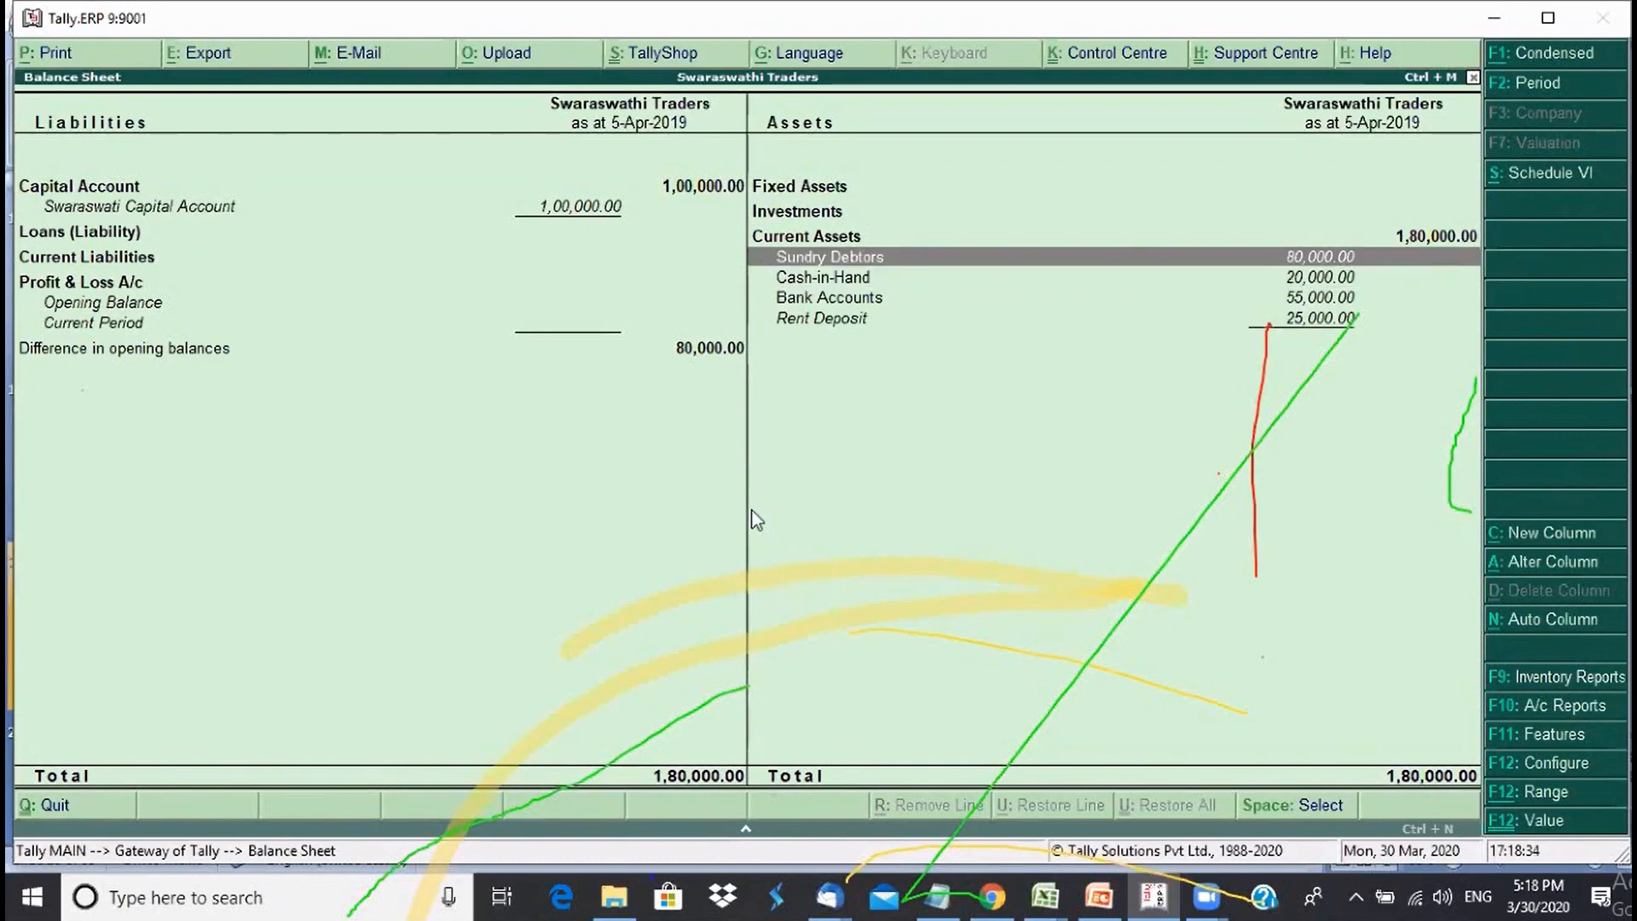
key("Down")
key("Down")
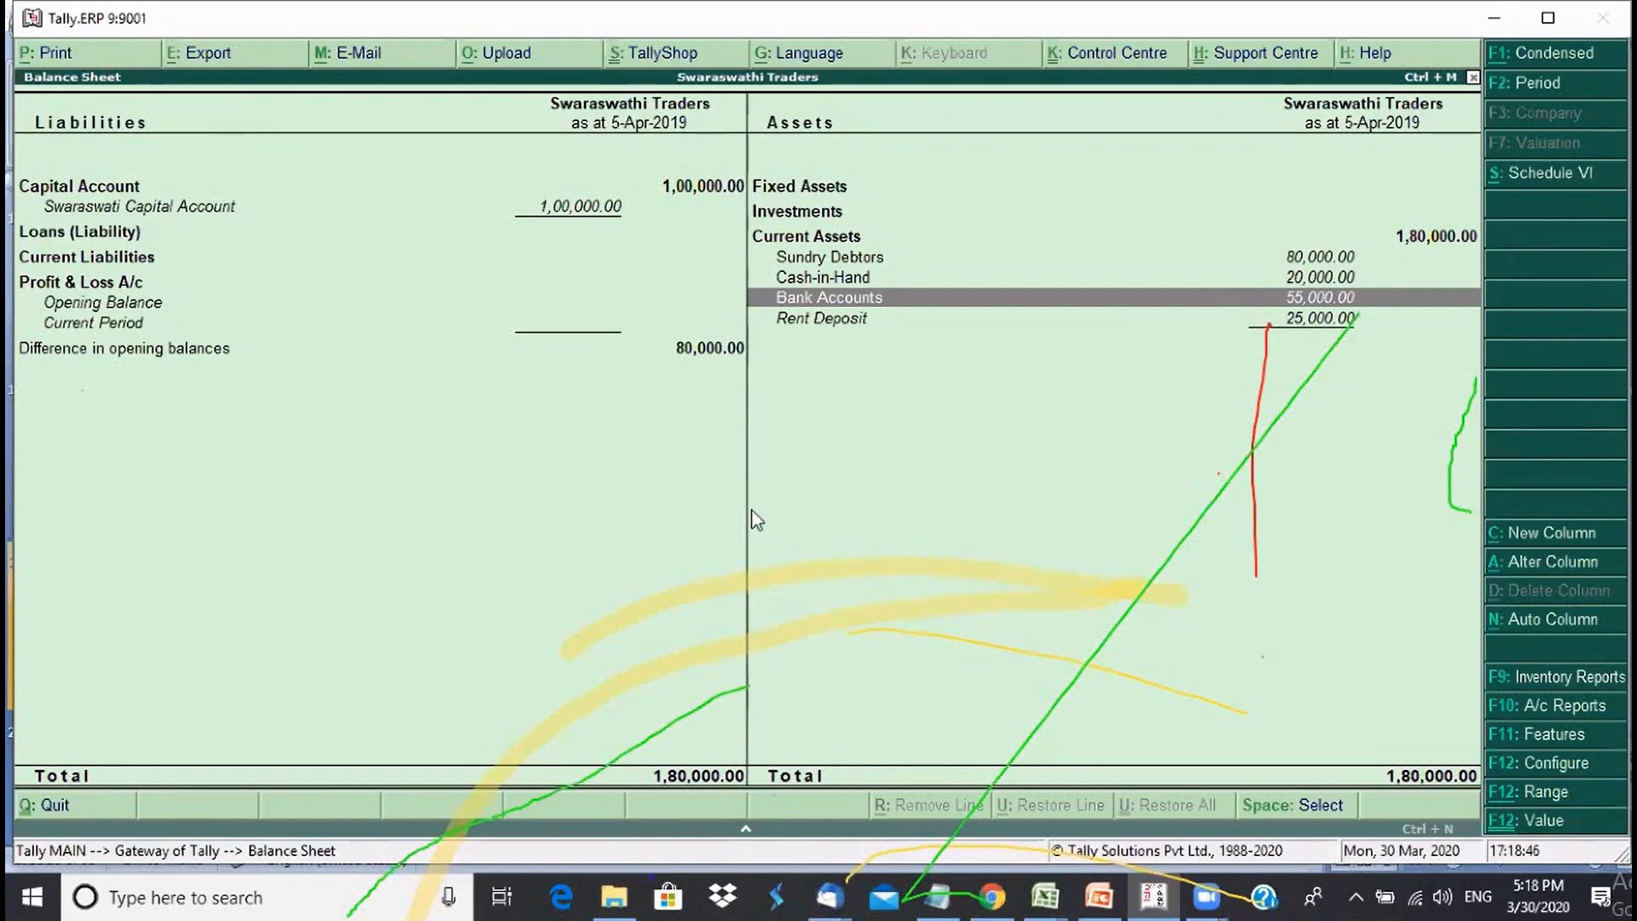
key("Escape")
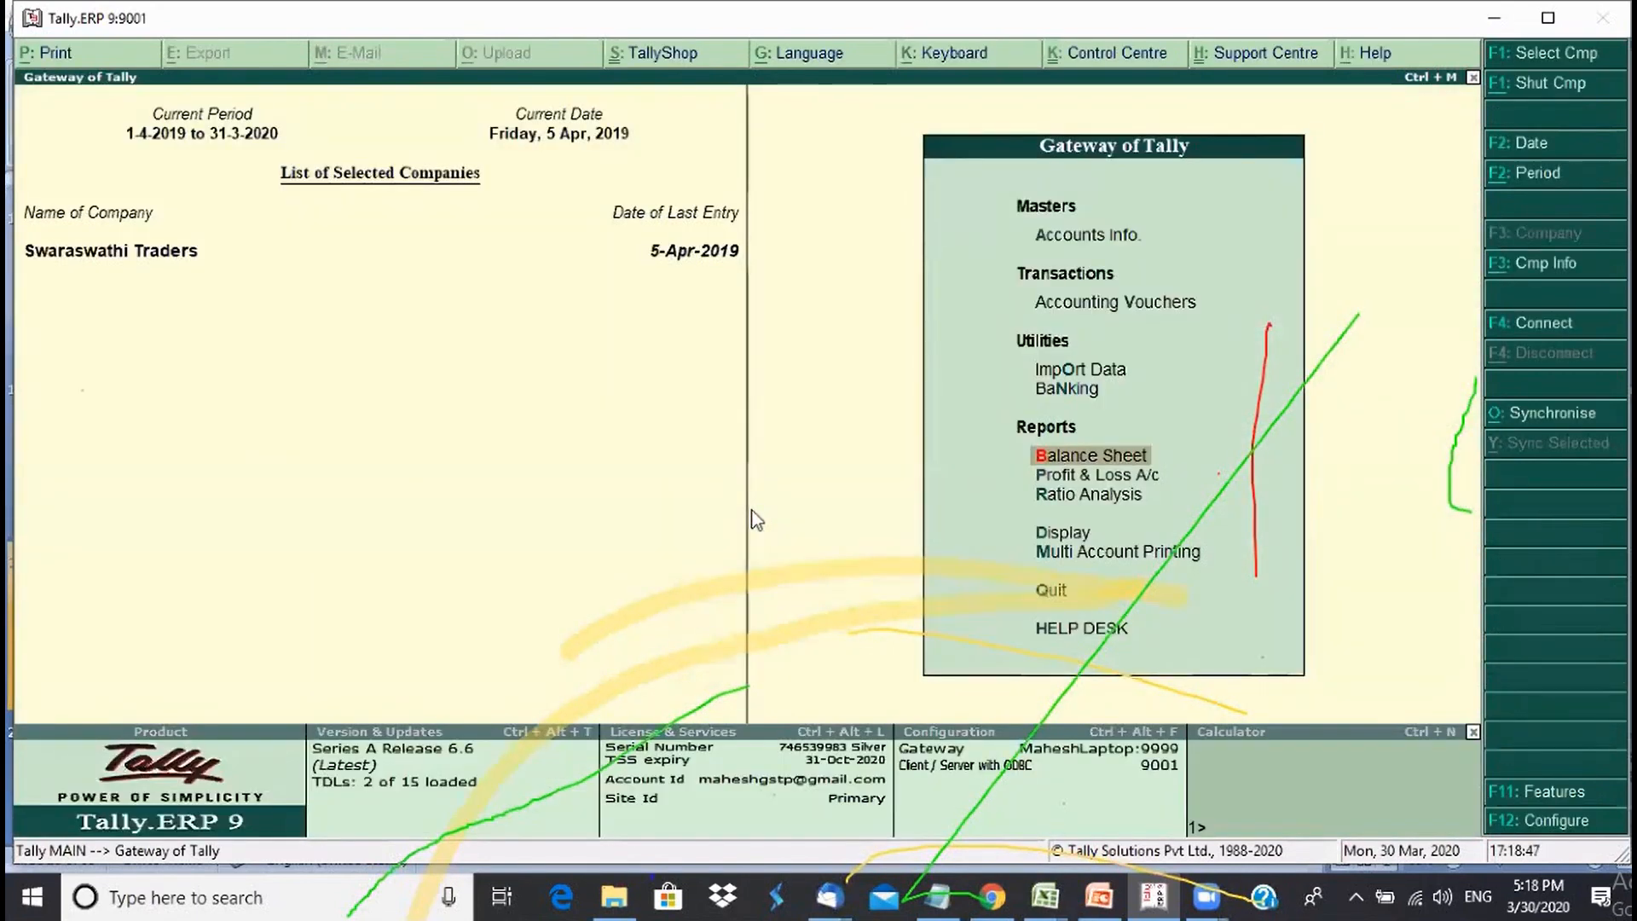
key("v")
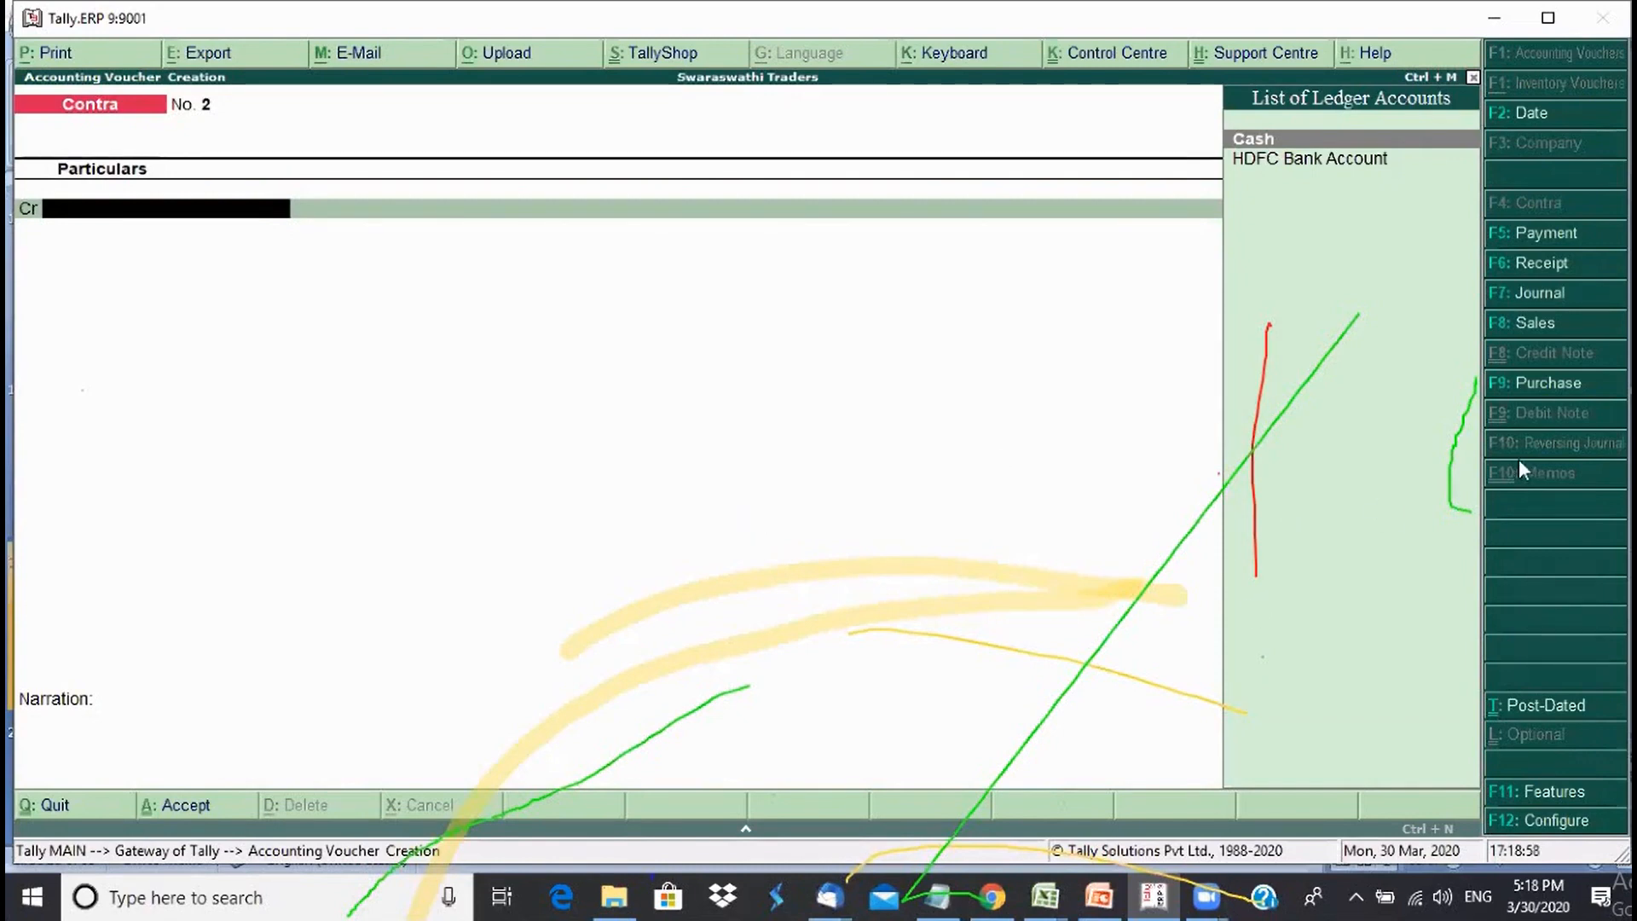
- Start a Purchase voucher and switch it from item invoice to accounting voucher mode
left_click(1548, 390)
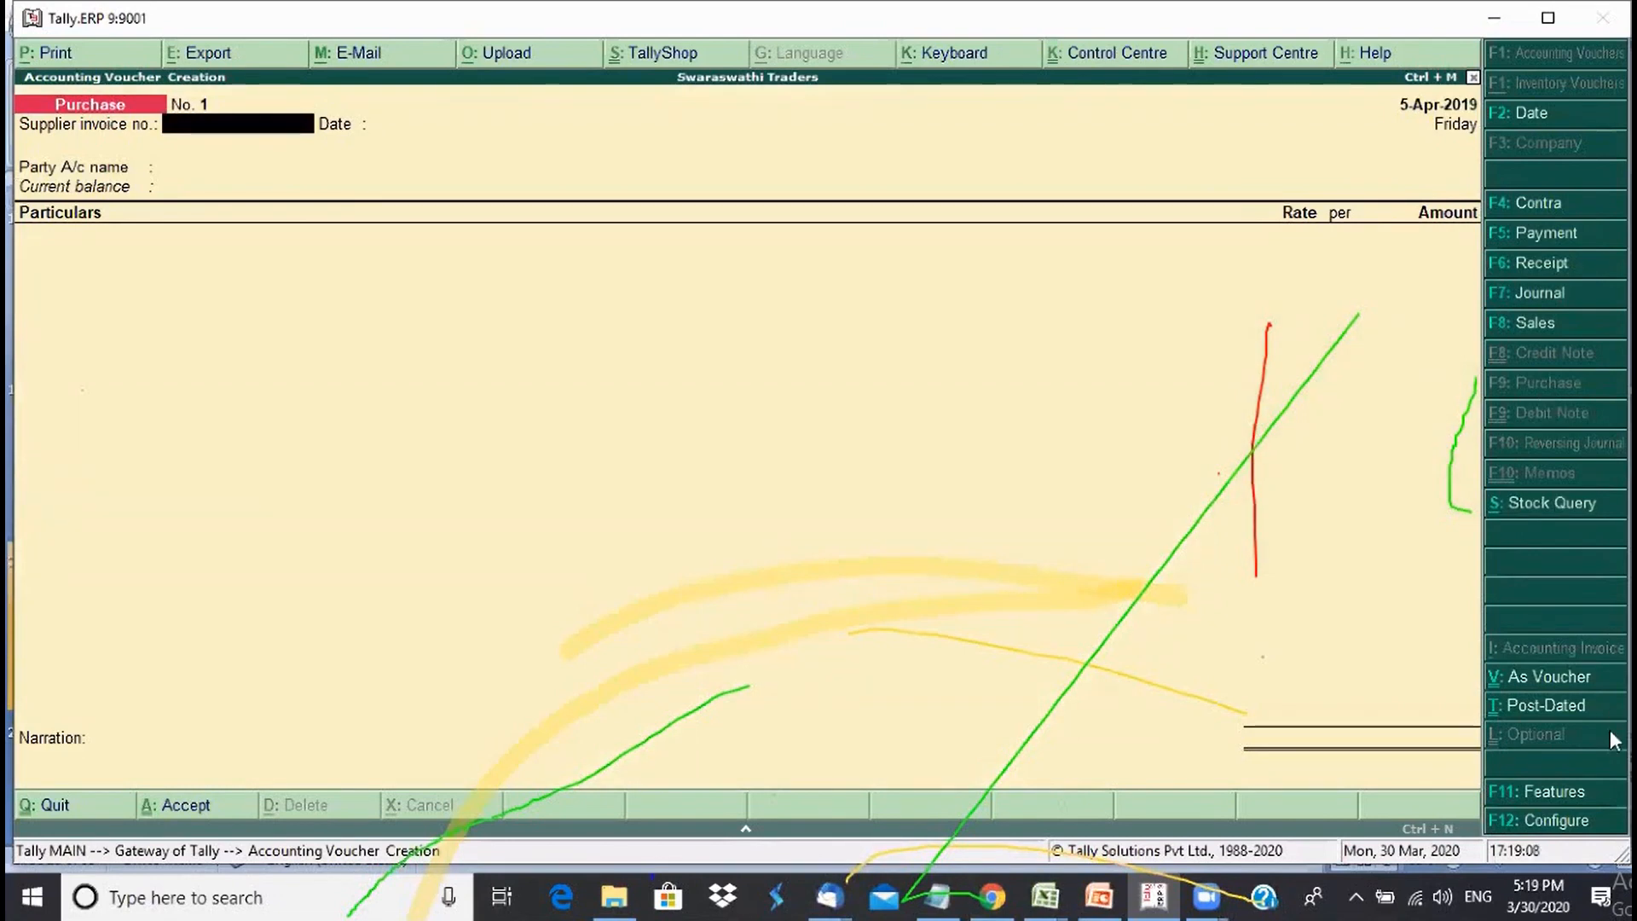
left_click(1557, 818)
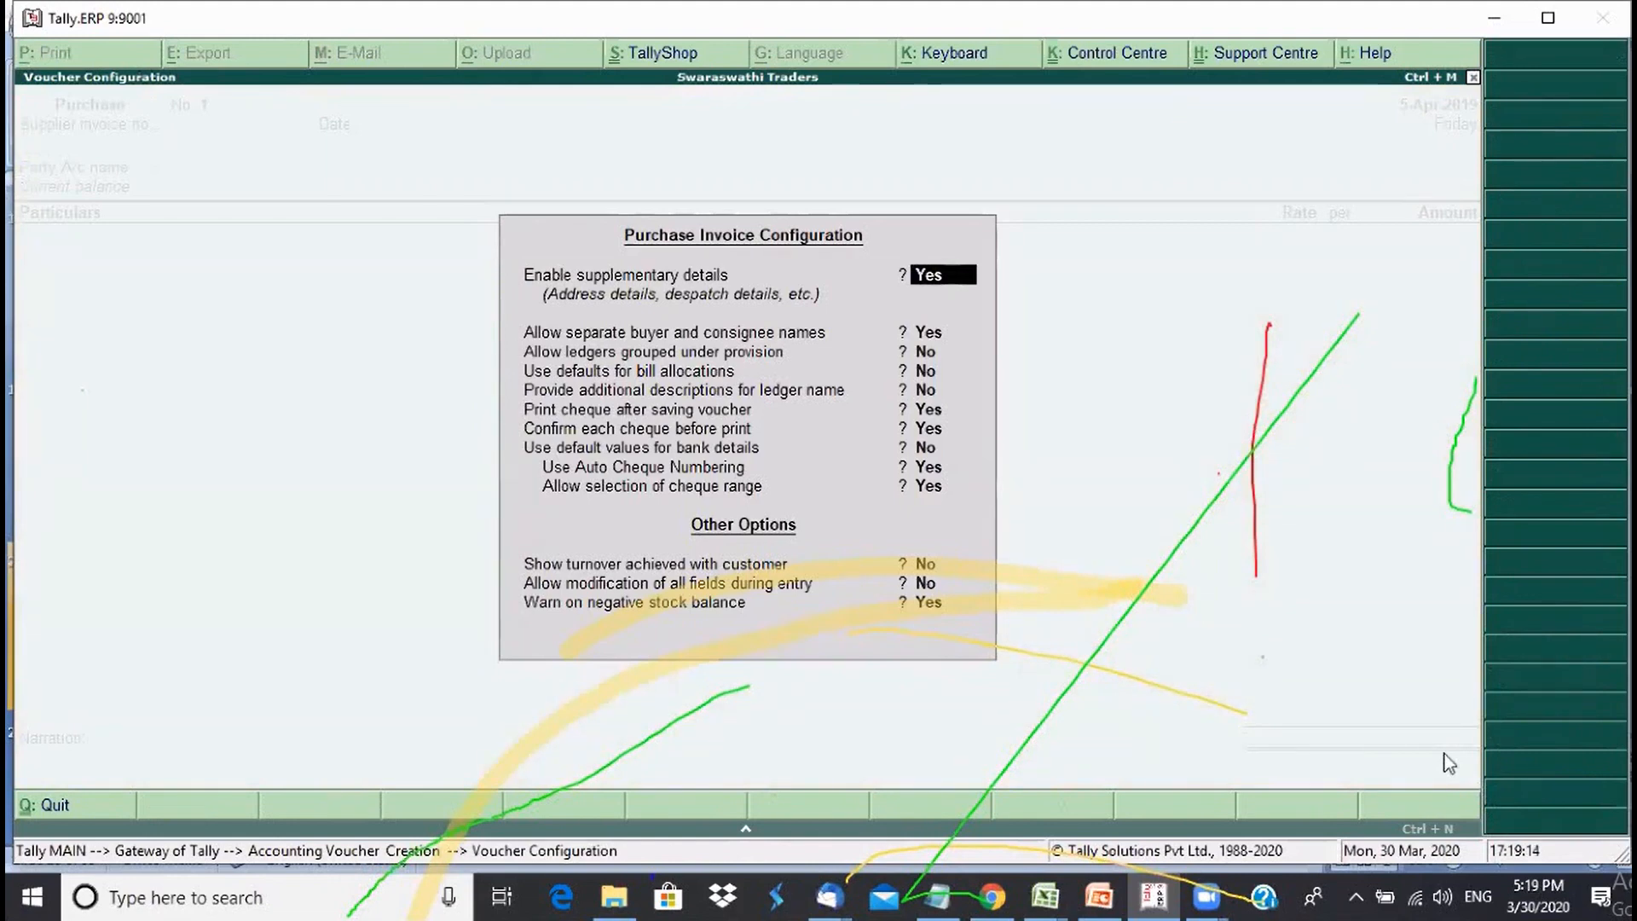
key("ctrl+a")
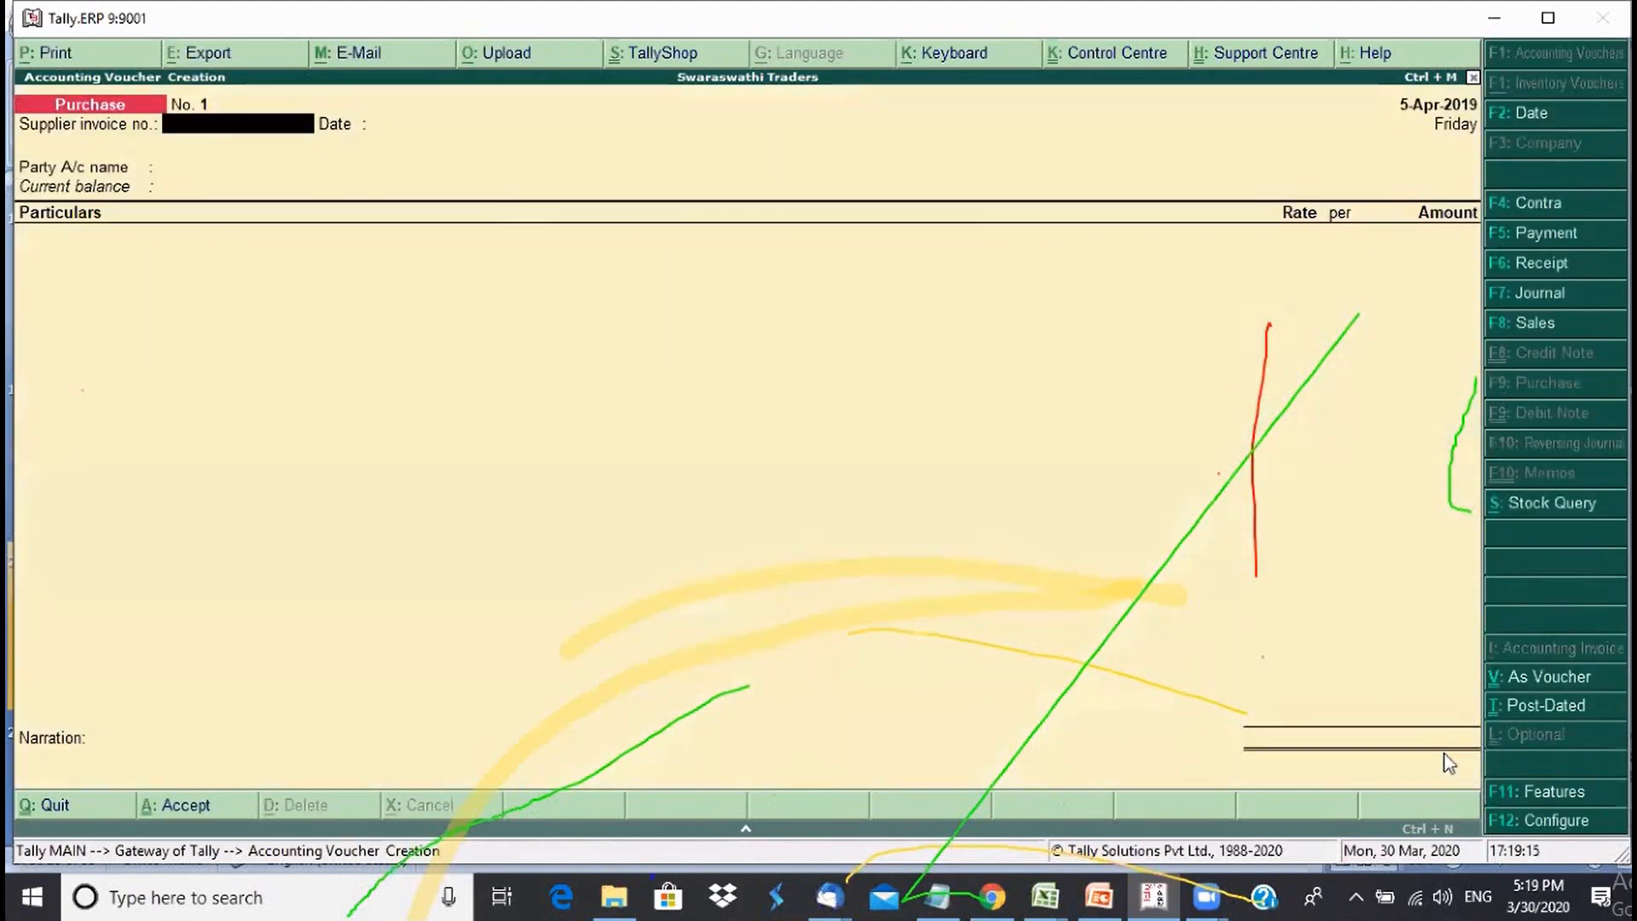
left_click(1573, 680)
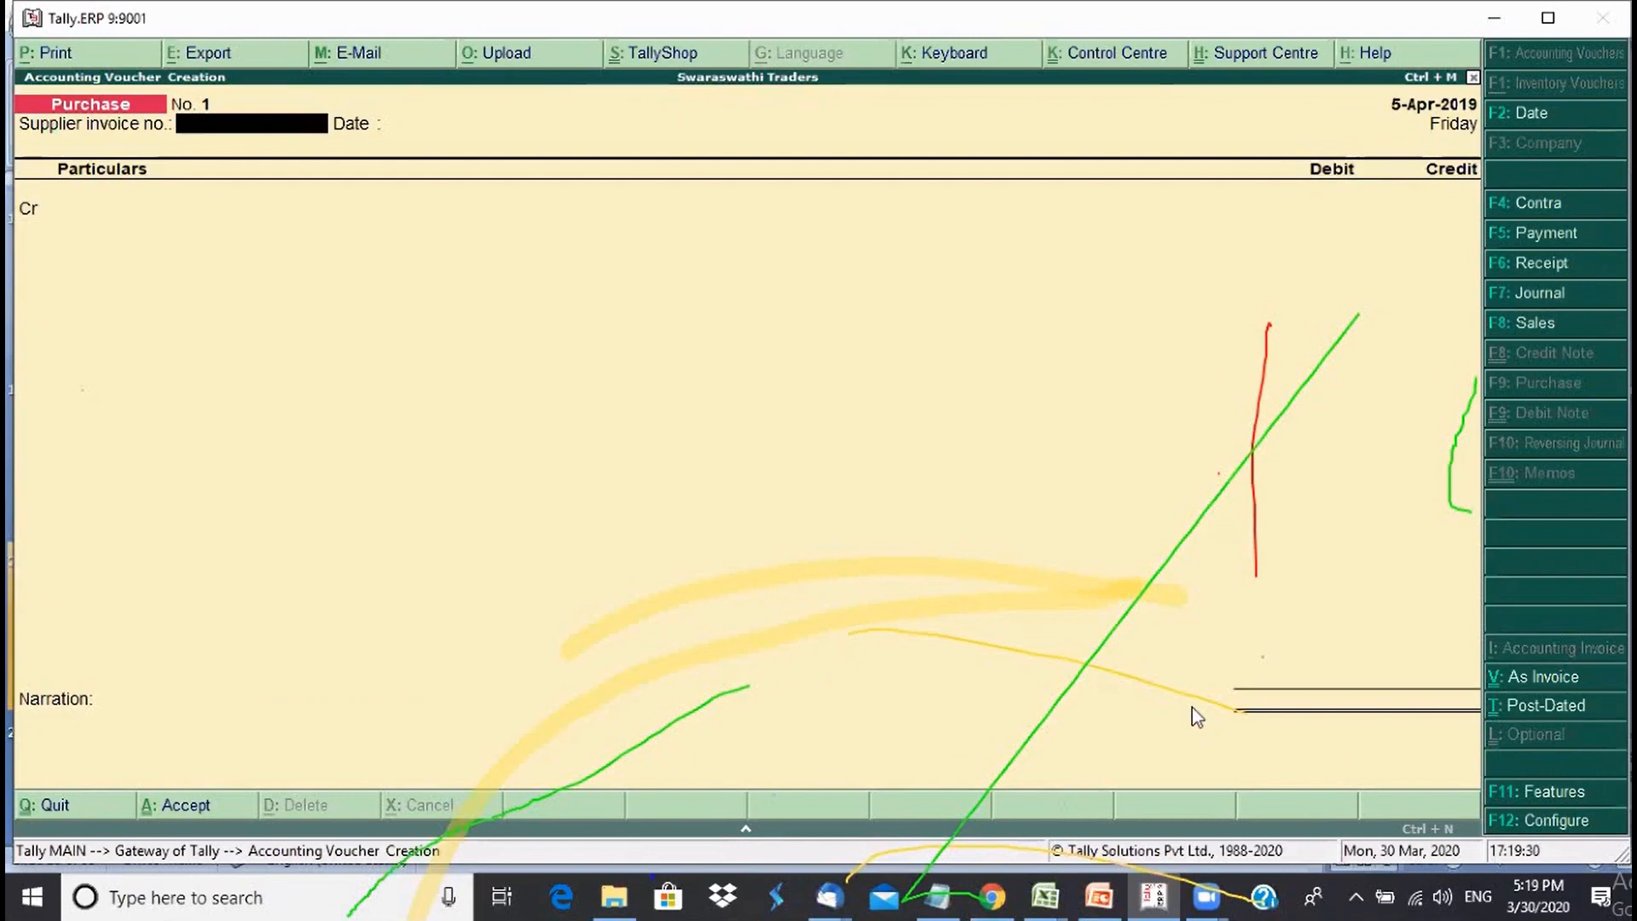
- Enter the supplier's invoice number and keep the 5-Apr-2019 date
type("3432432")
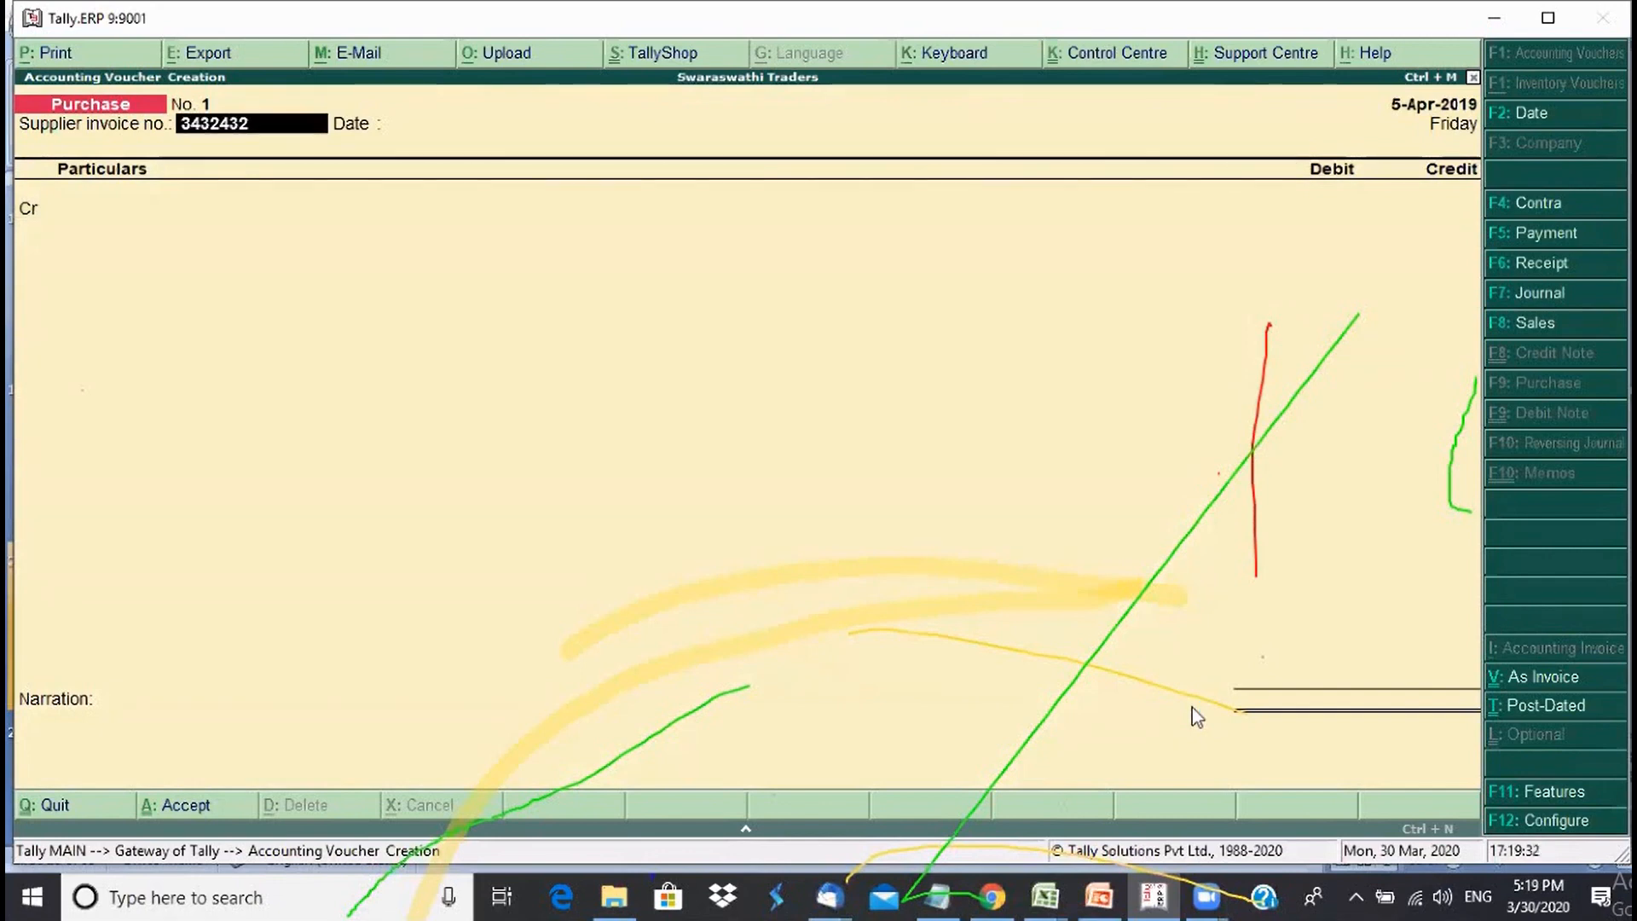
key("Return")
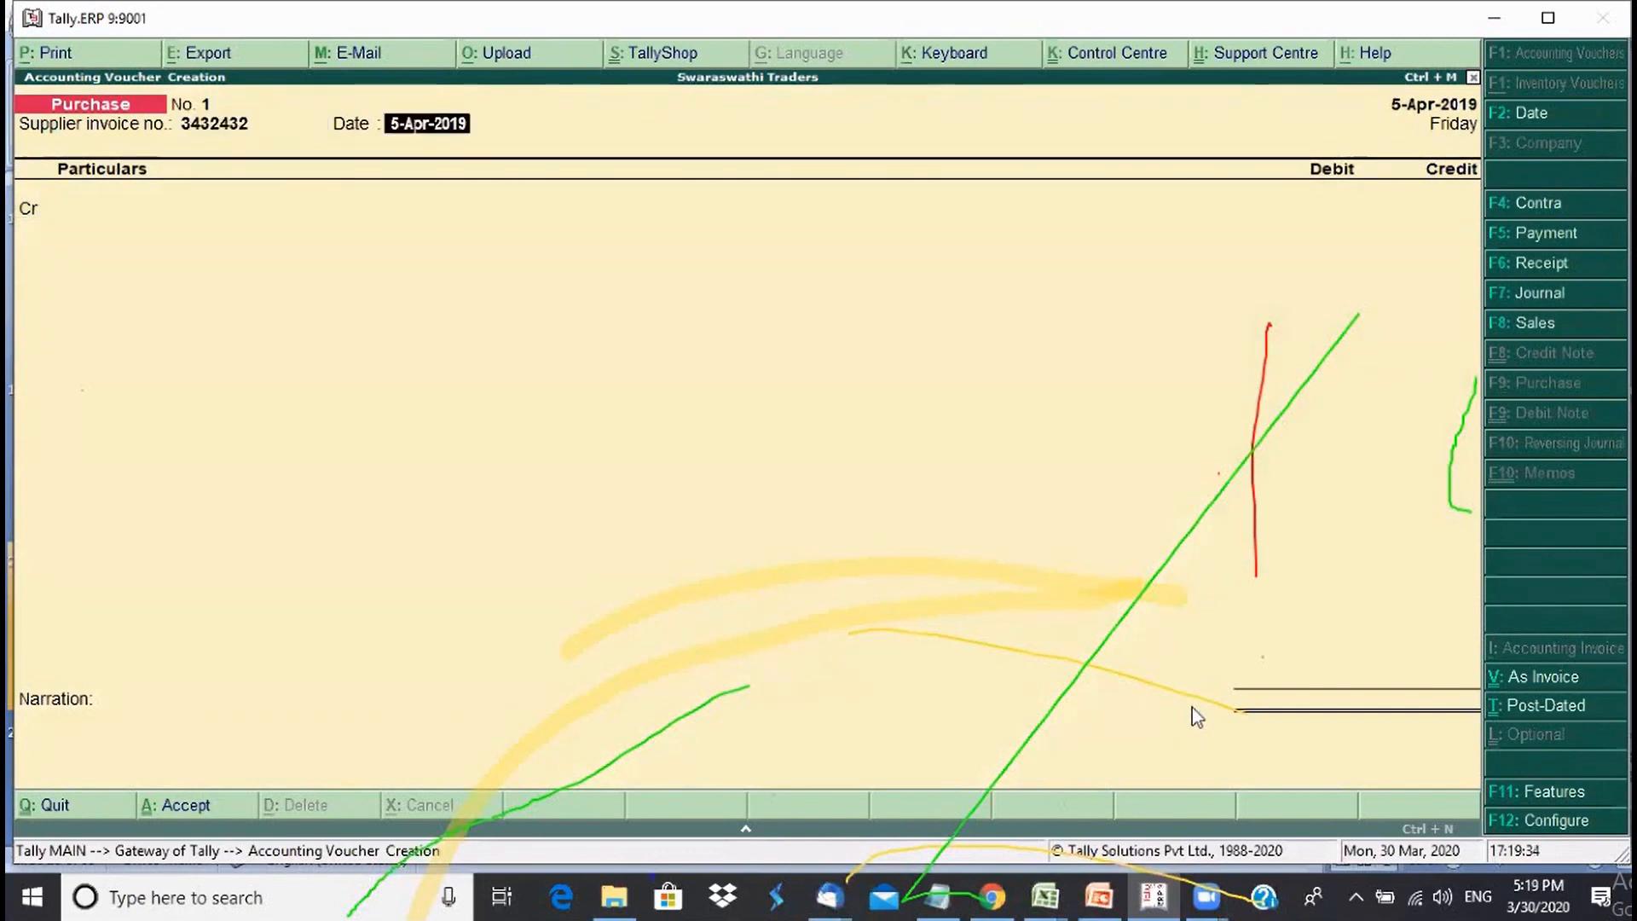
key("Return")
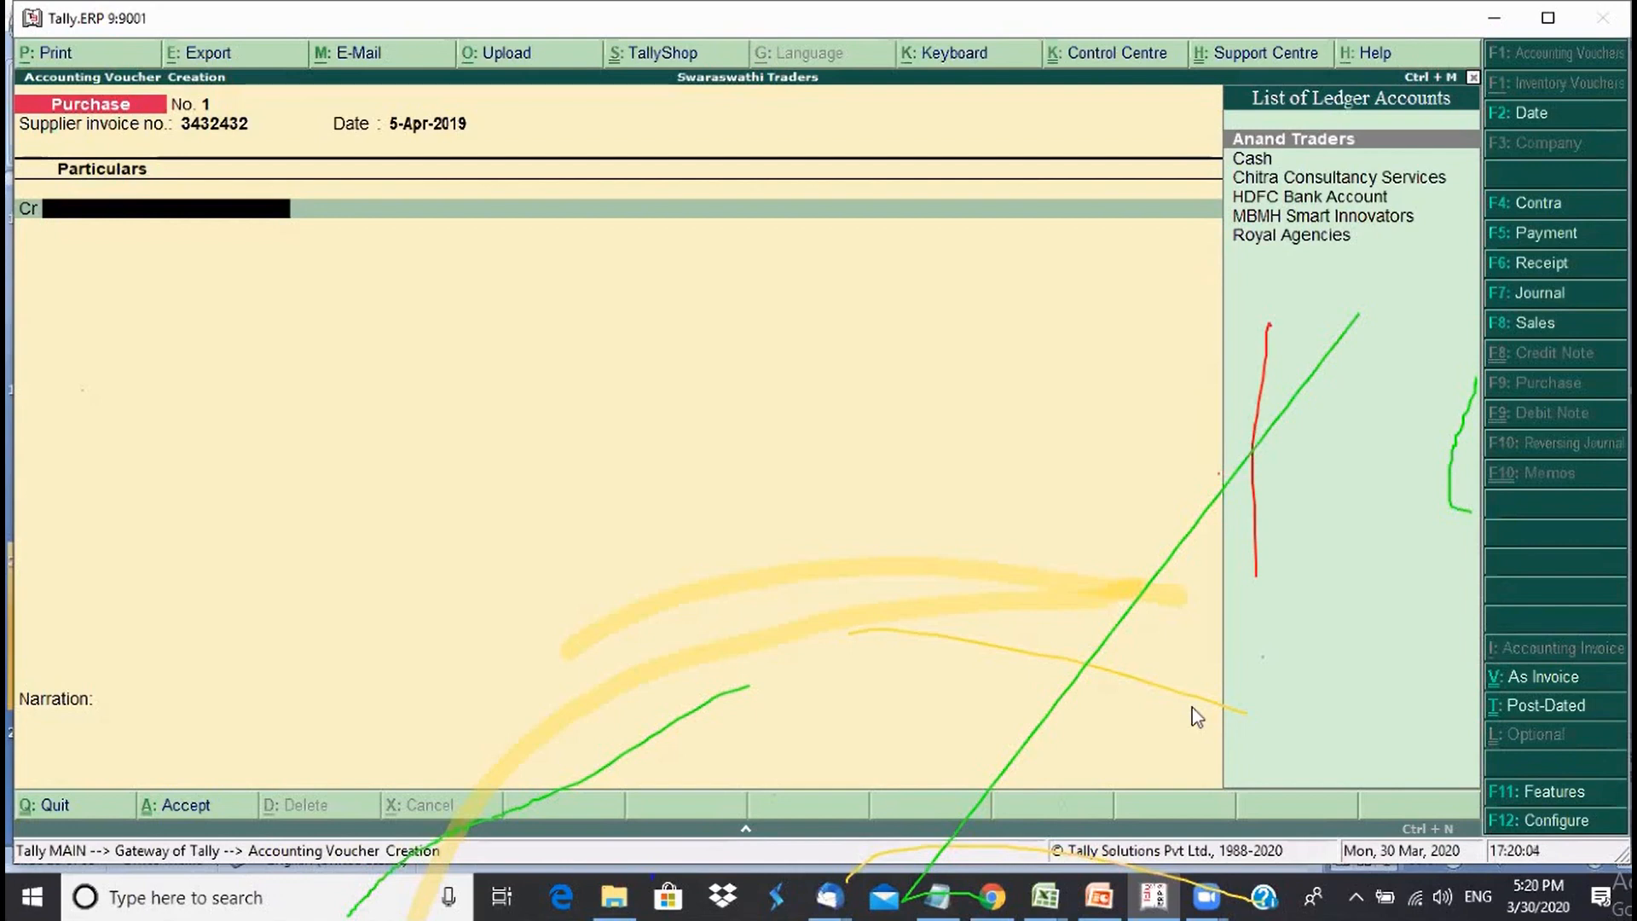
- Start creating a new supplier ledger from the credit ledger list
key("Down")
key("Down")
key("Down")
key("Down")
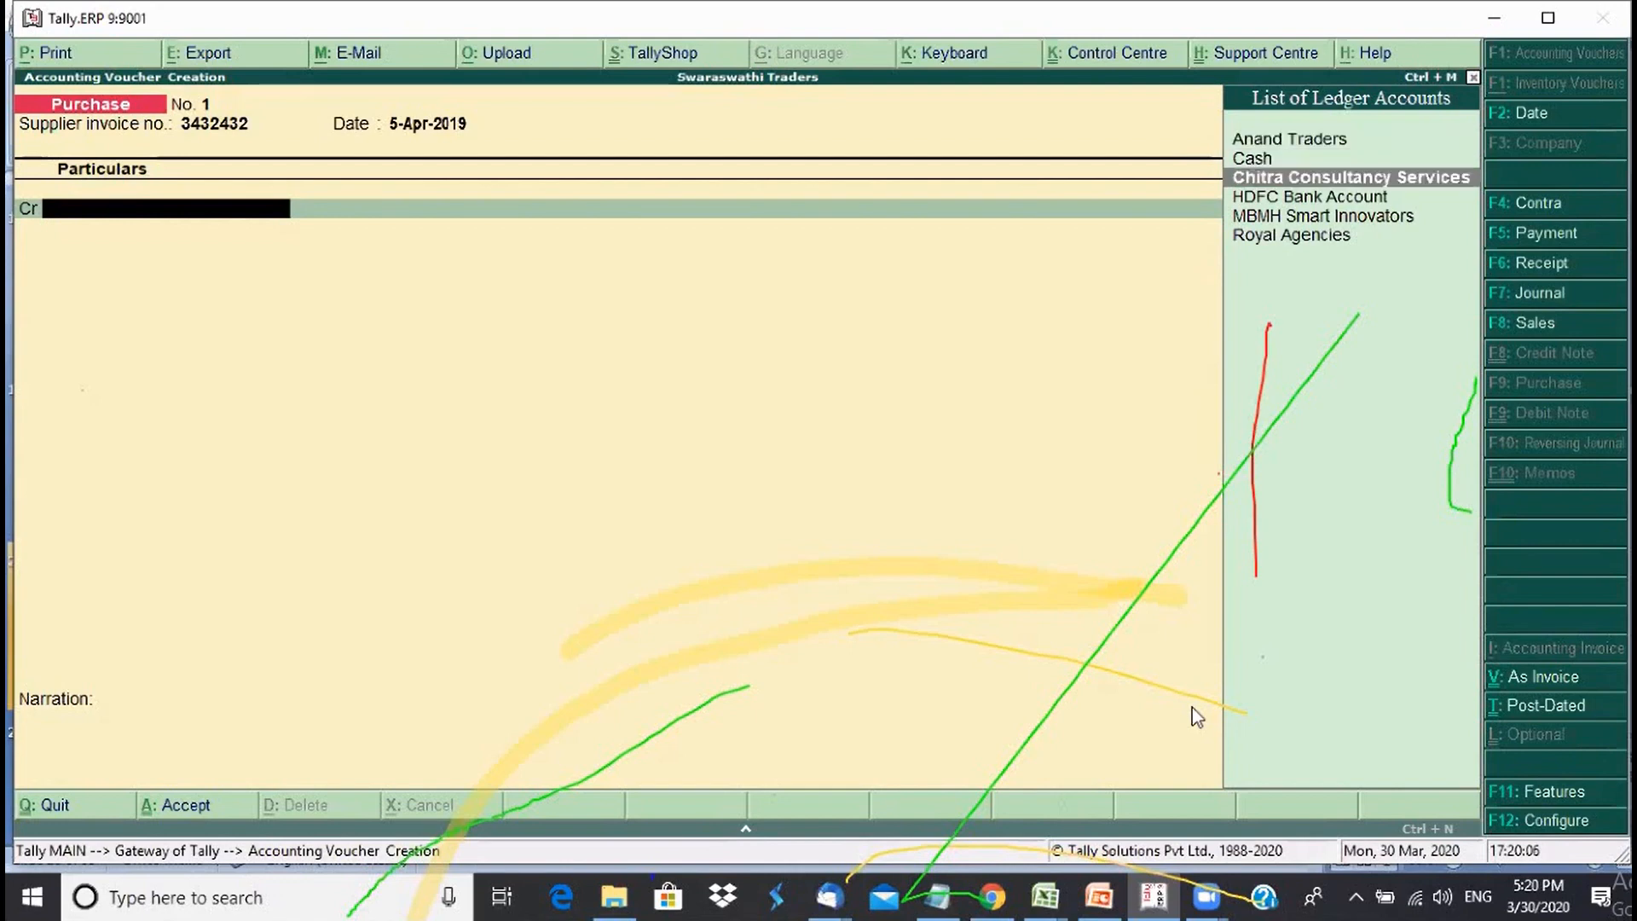
key("Up")
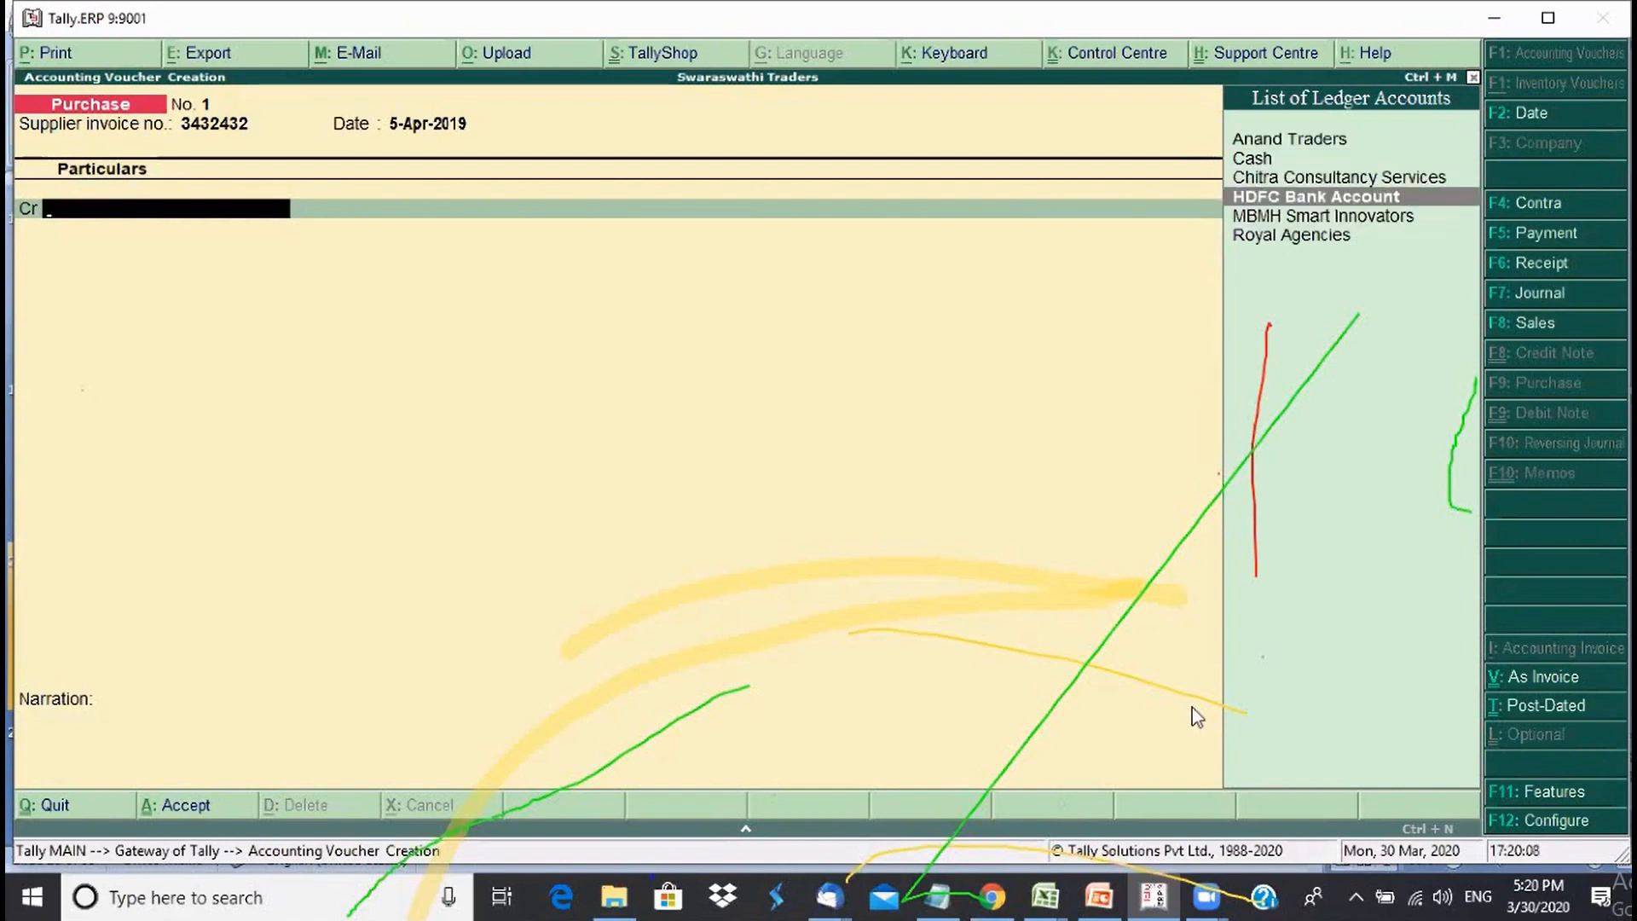
key("alt+c")
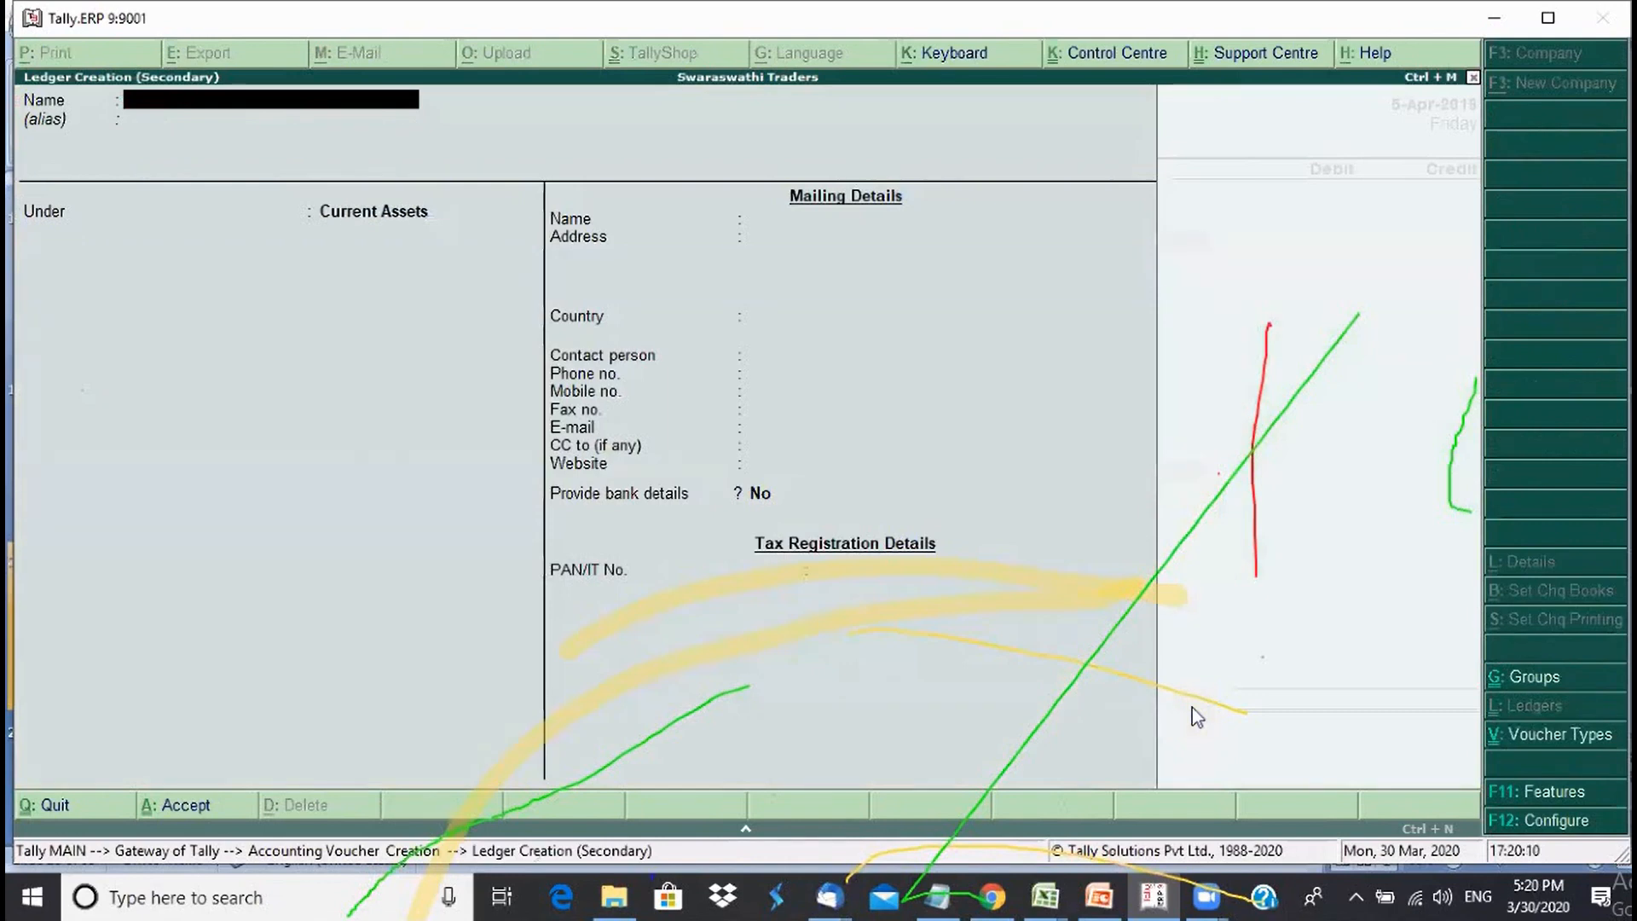
- Create ledger Nandan Electronics under Sundry Creditors with bill-by-bill tracking and a 15-day credit period
type("Nandan Electronics")
key("Return")
key("Return")
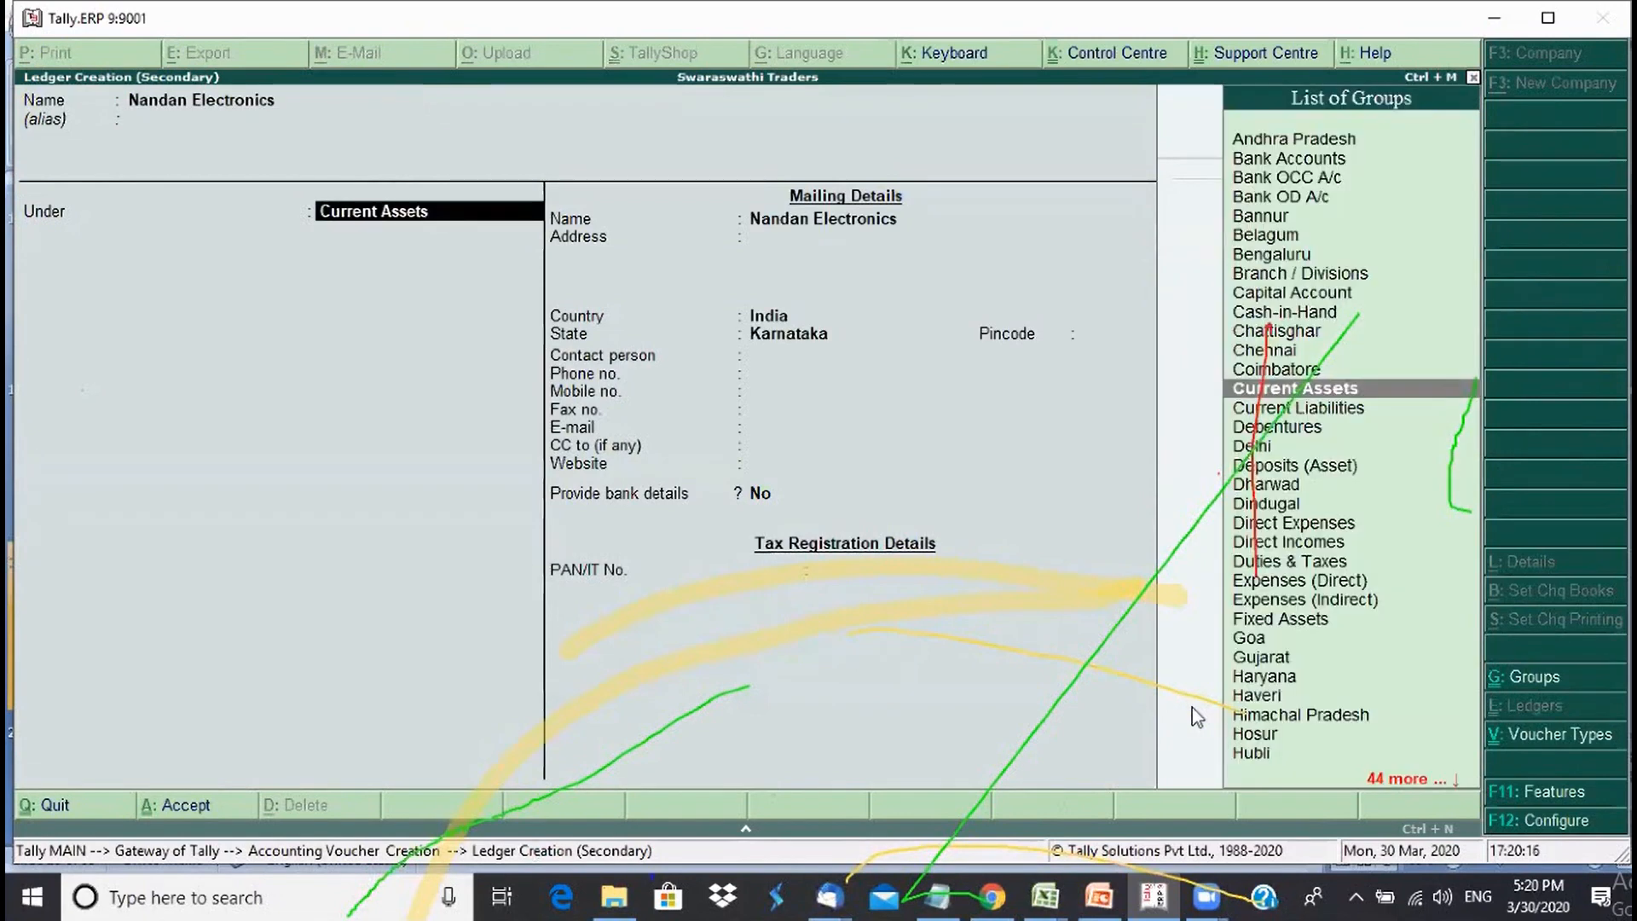
type("S")
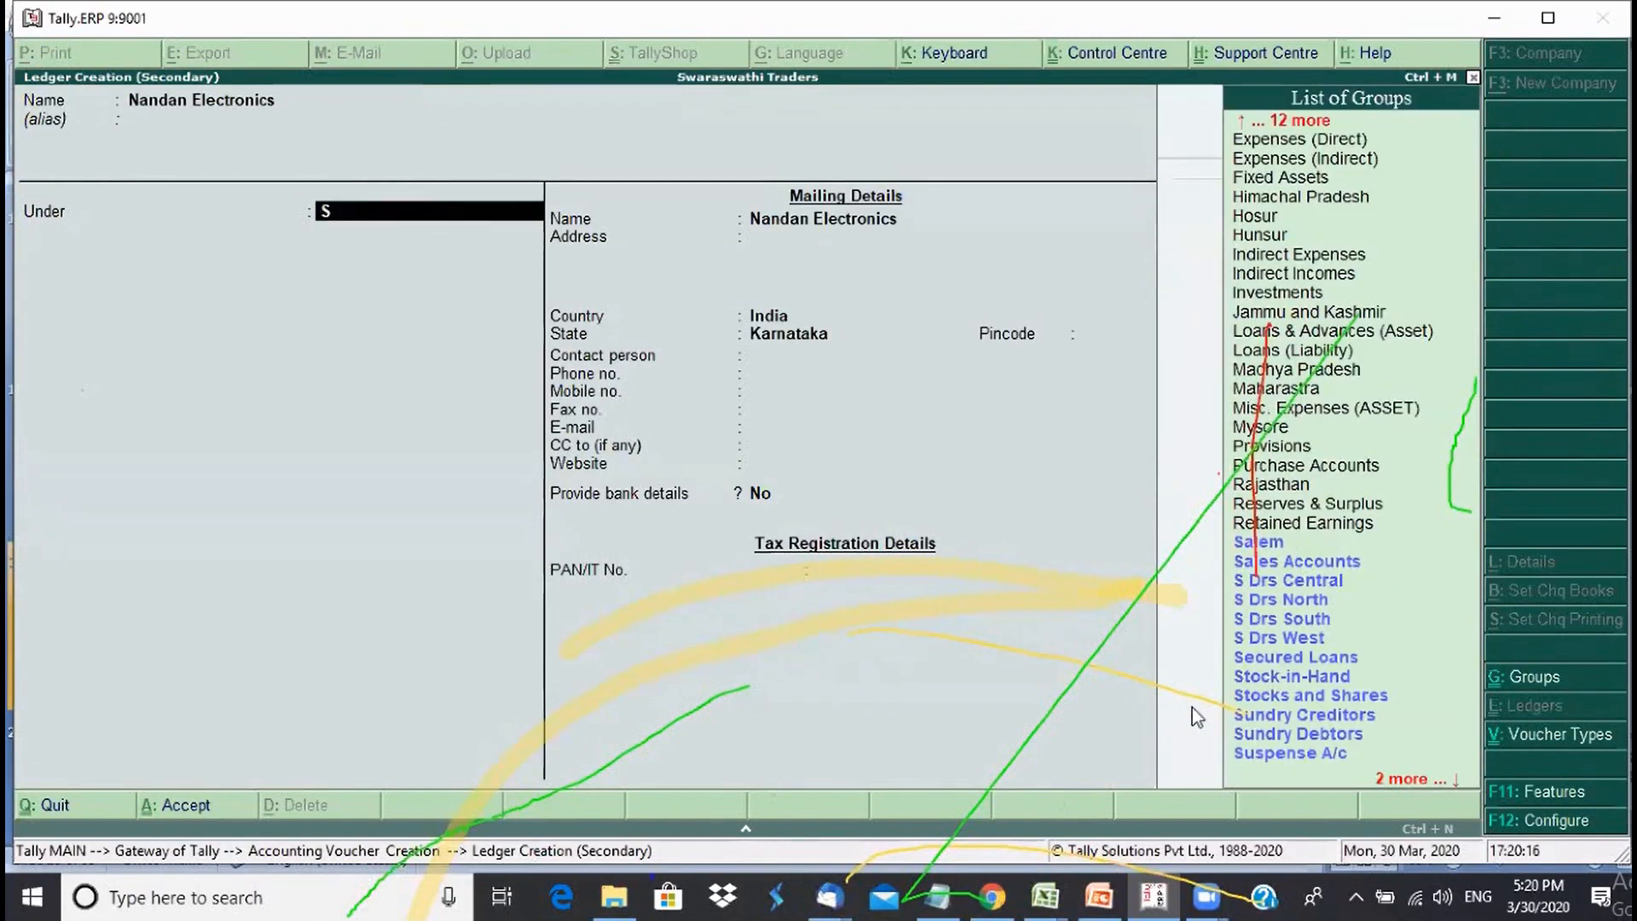
type("un")
key("Return")
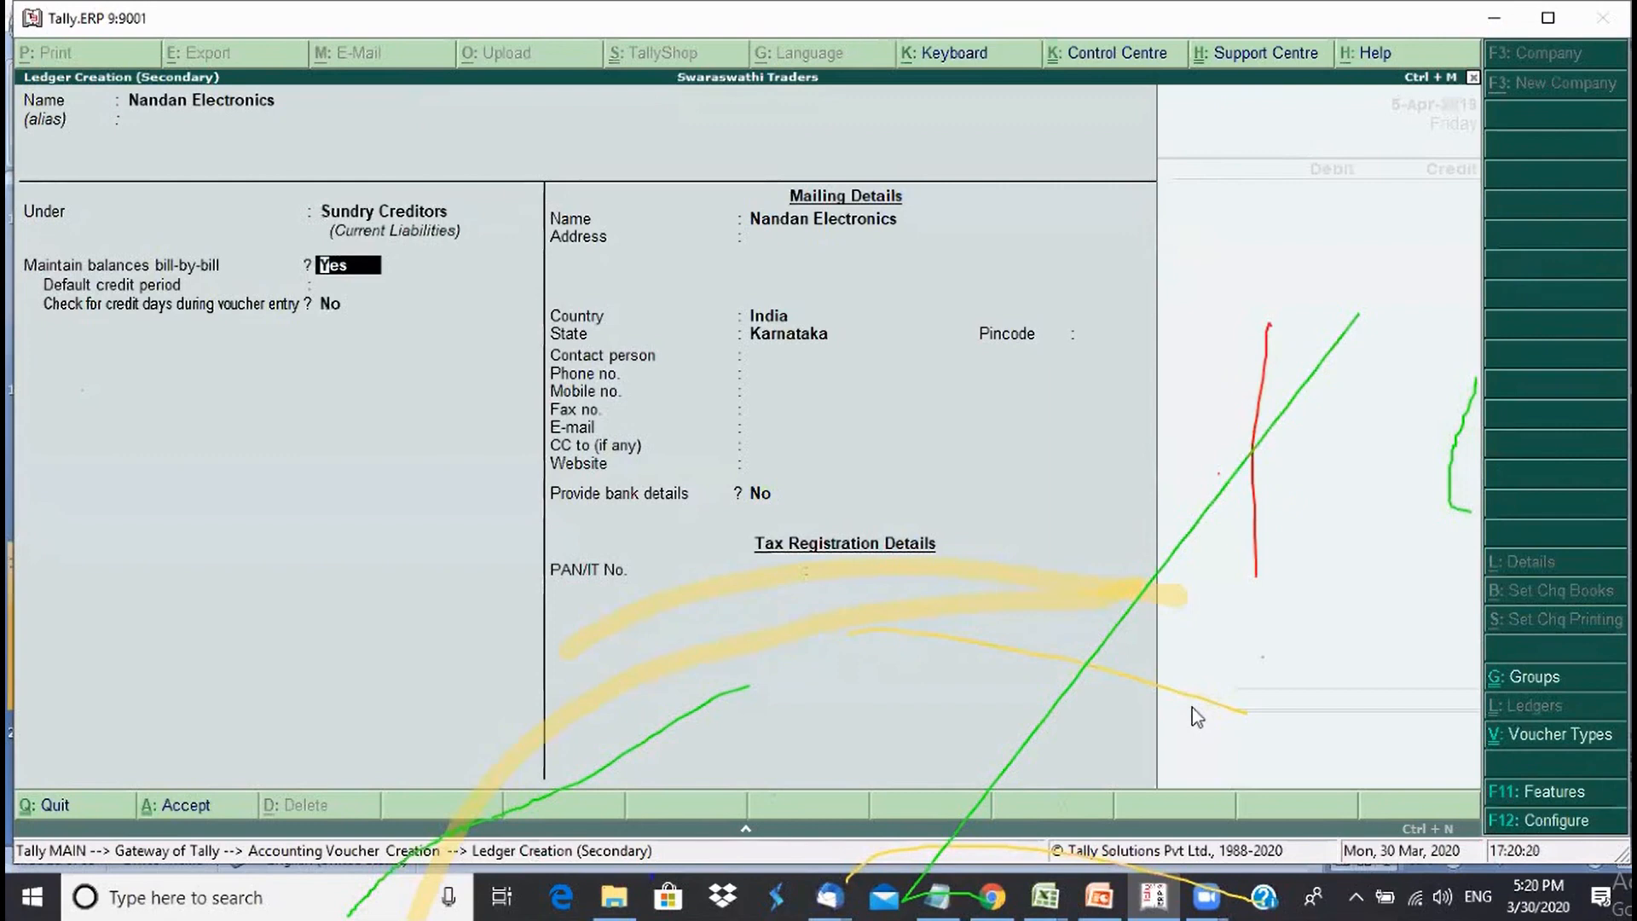
key("Return")
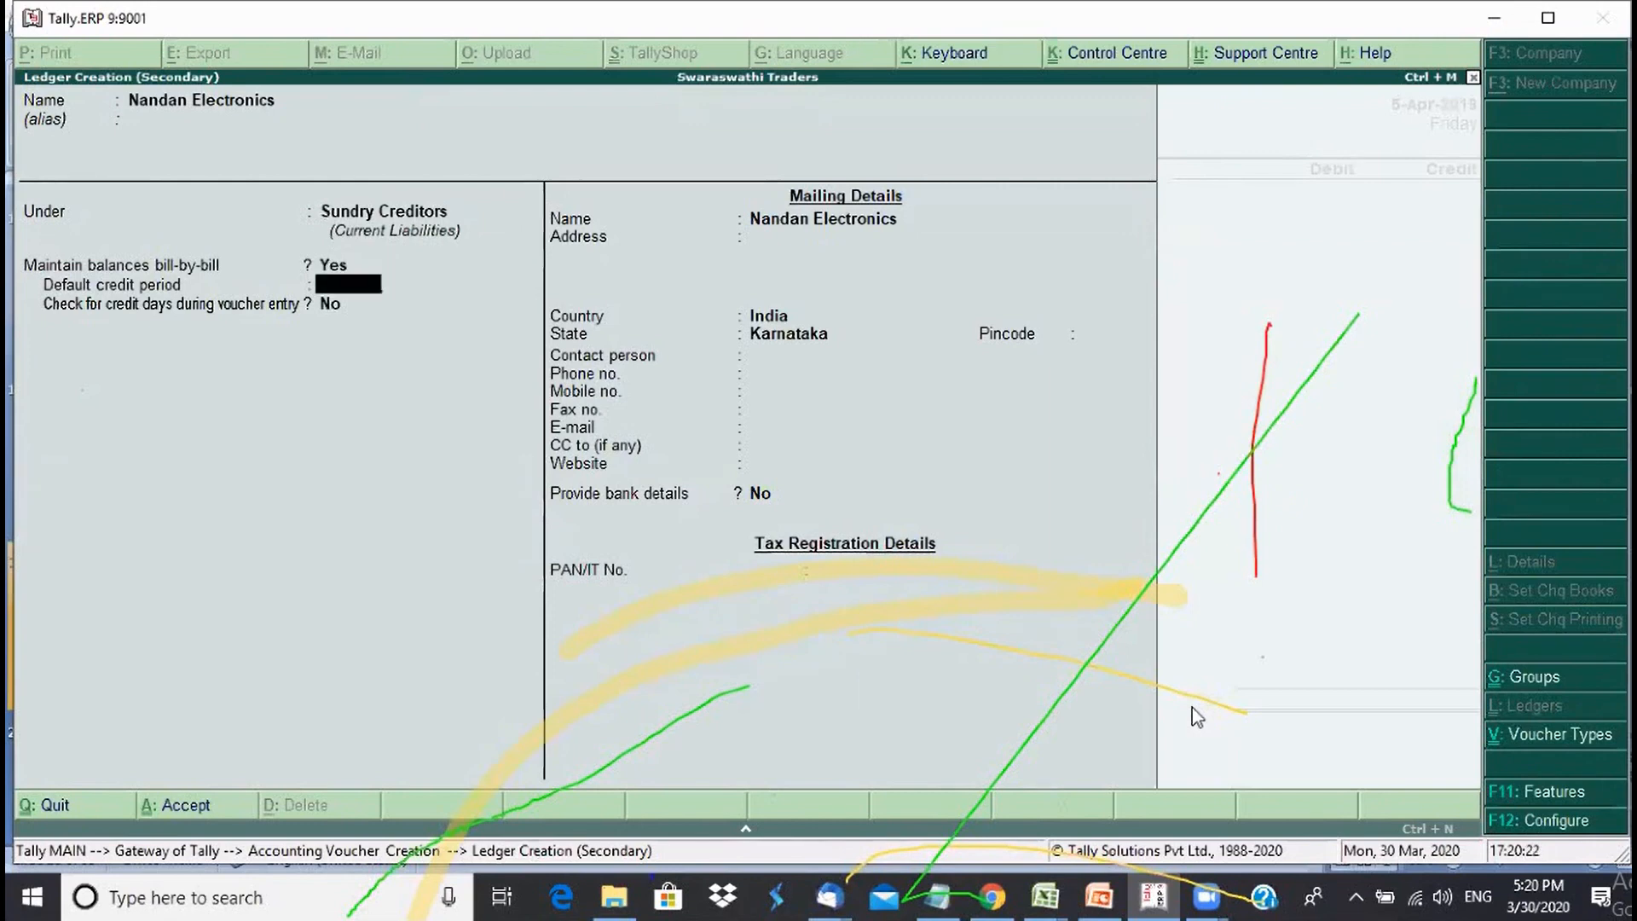
type("15")
key("Return")
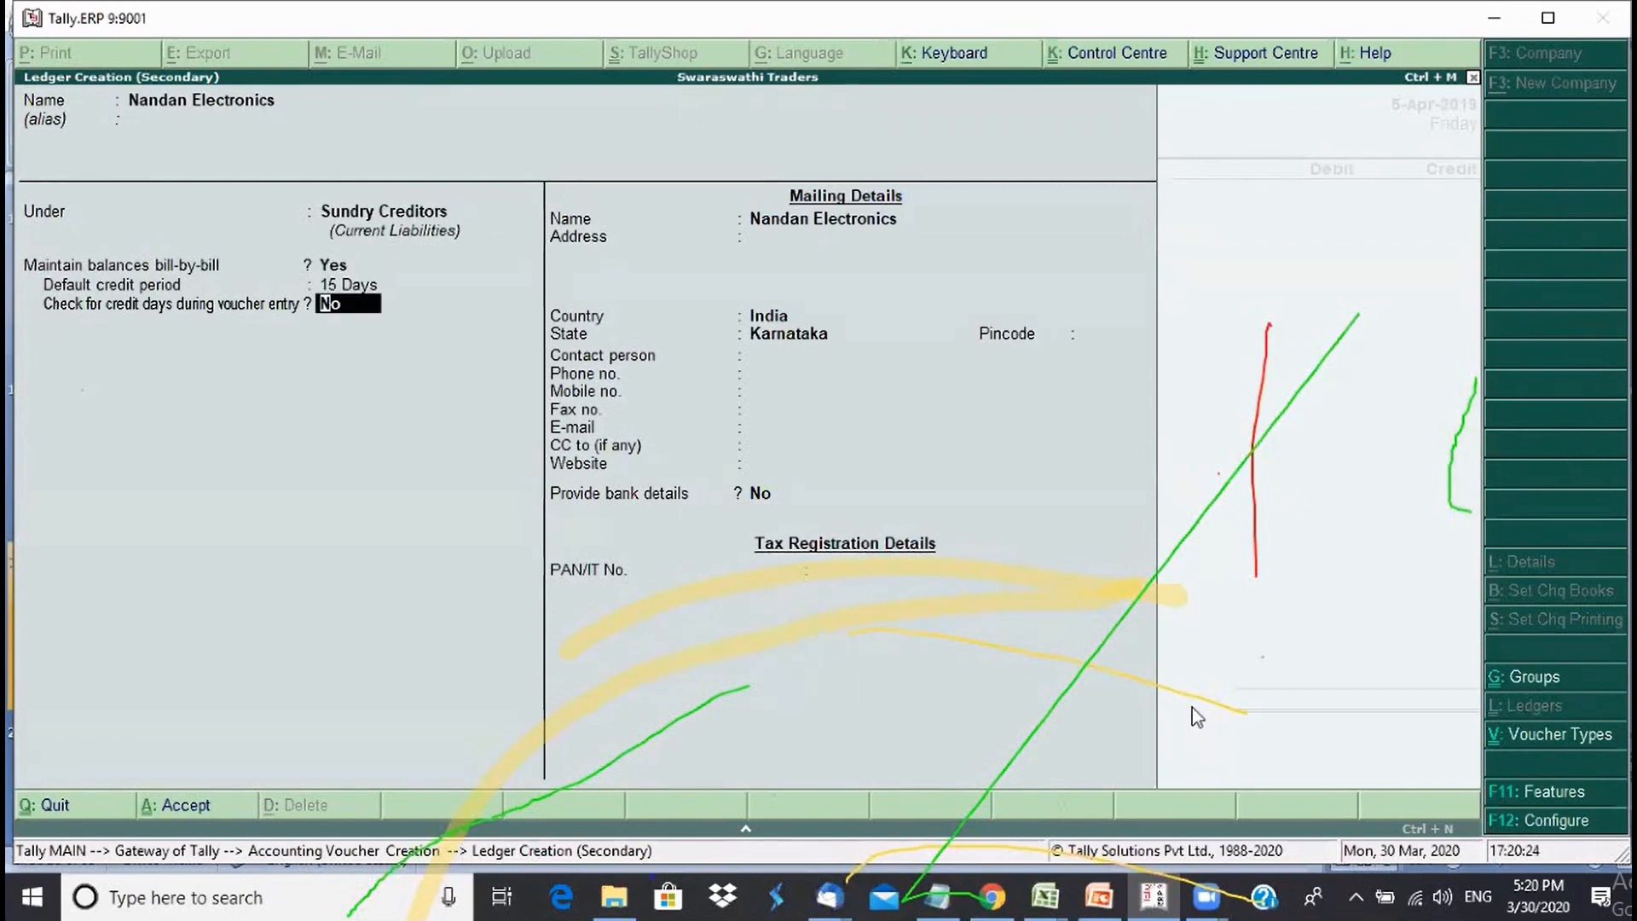
key("Return")
key("Return")
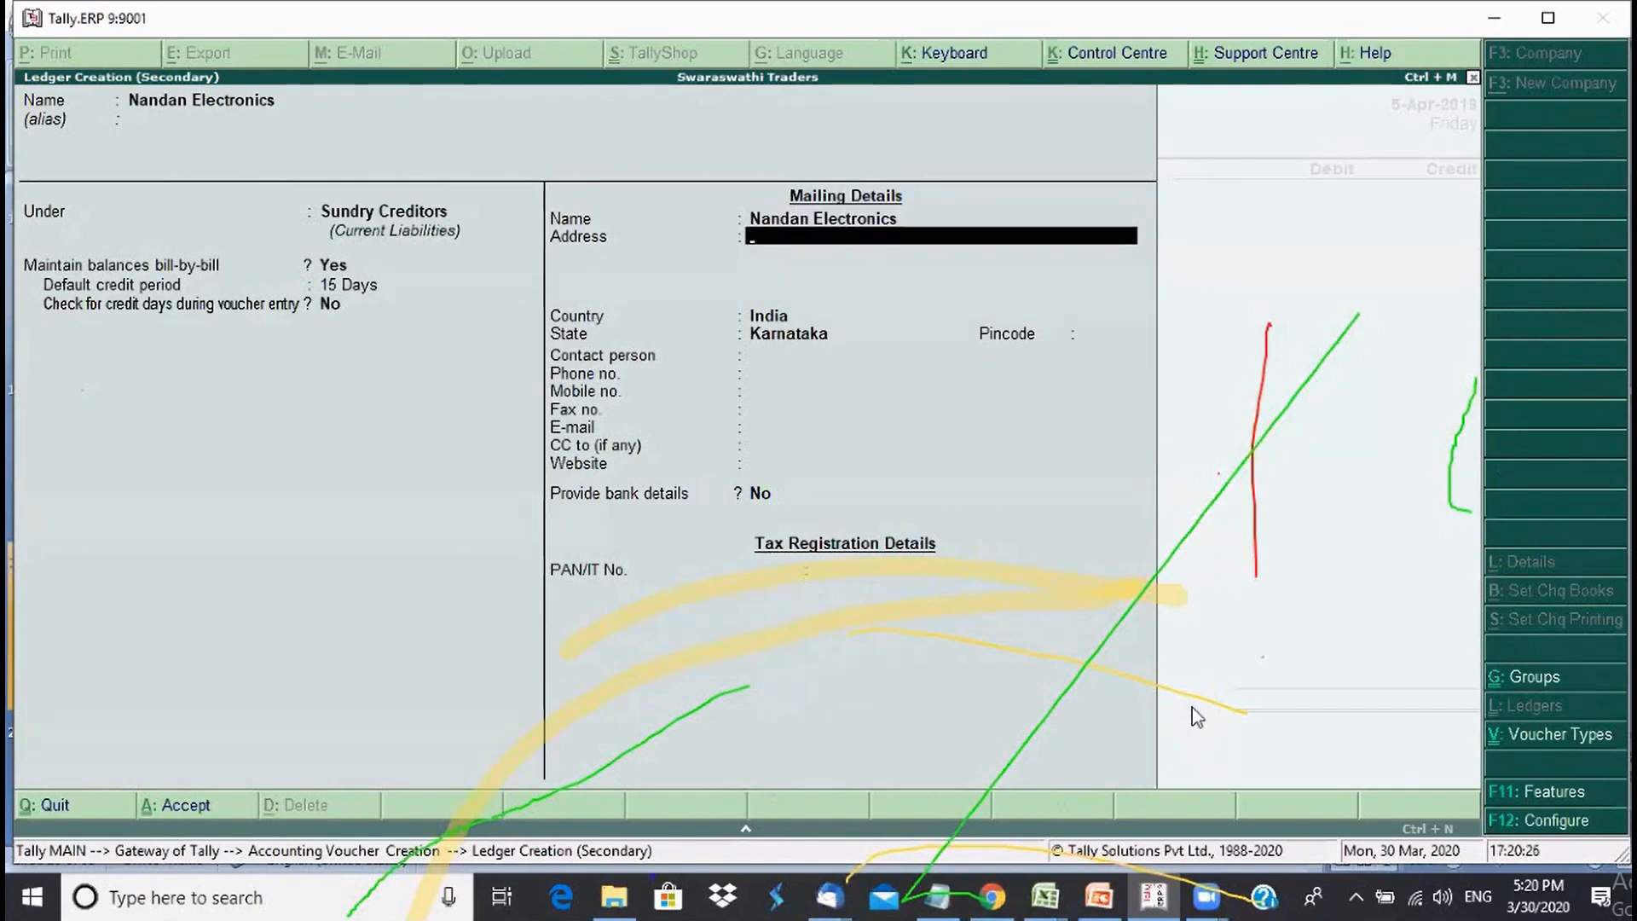
key("Return")
key("Return")
key("Return")
key("Return")
key("Return")
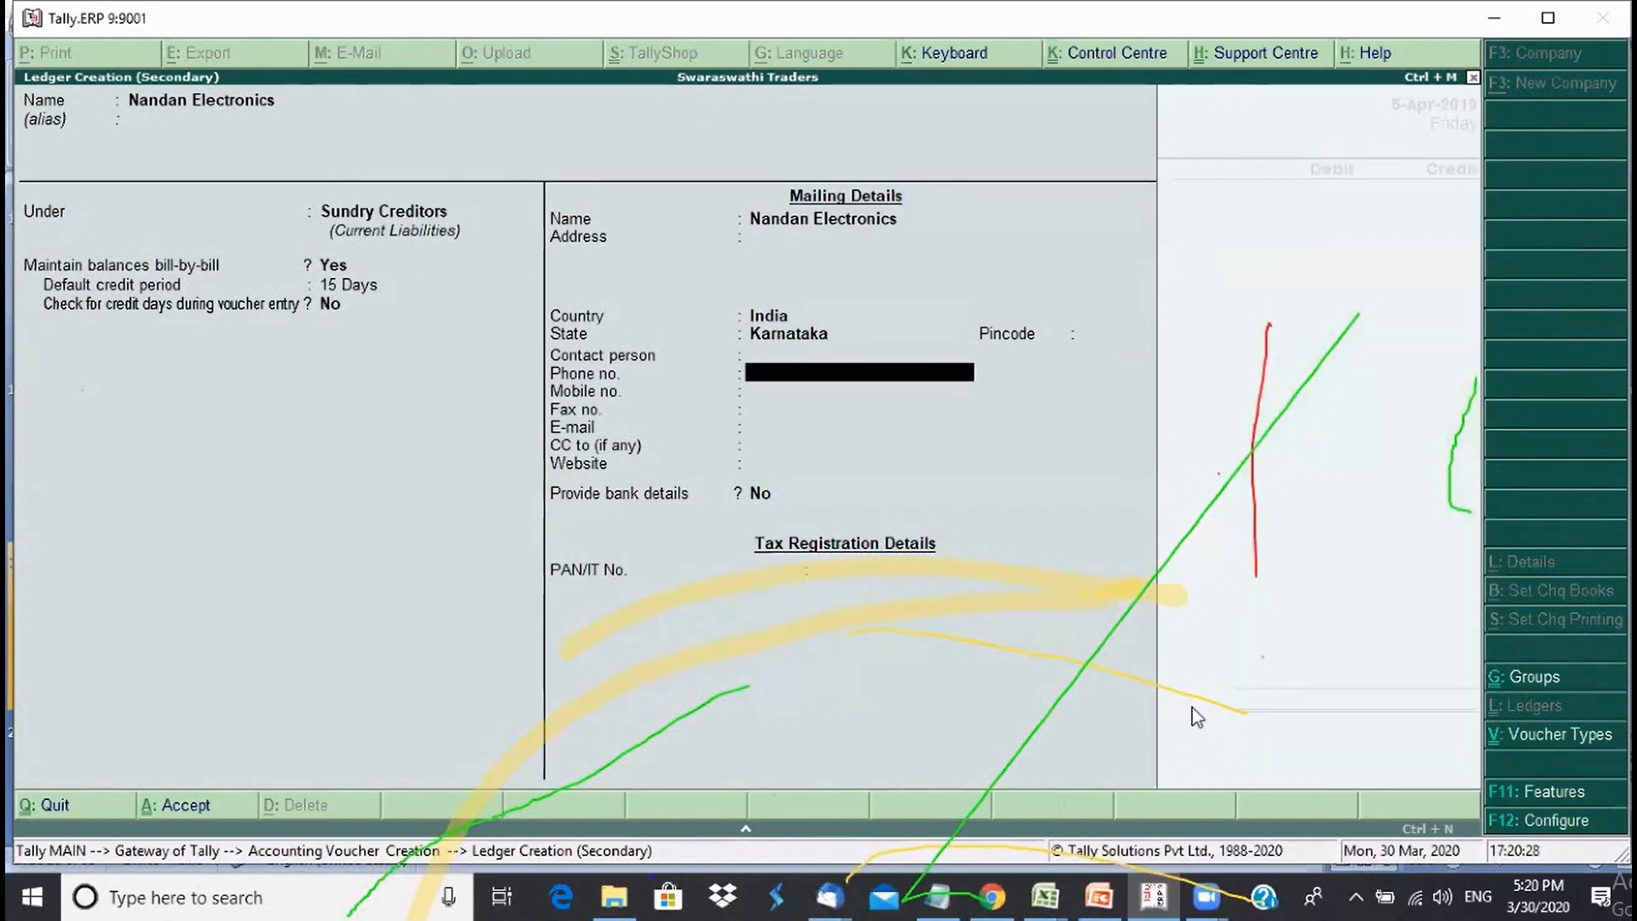
key("Return")
key("Return")
key("Return")
key("Return")
key("Return")
key("Return")
key("Return")
key("Return")
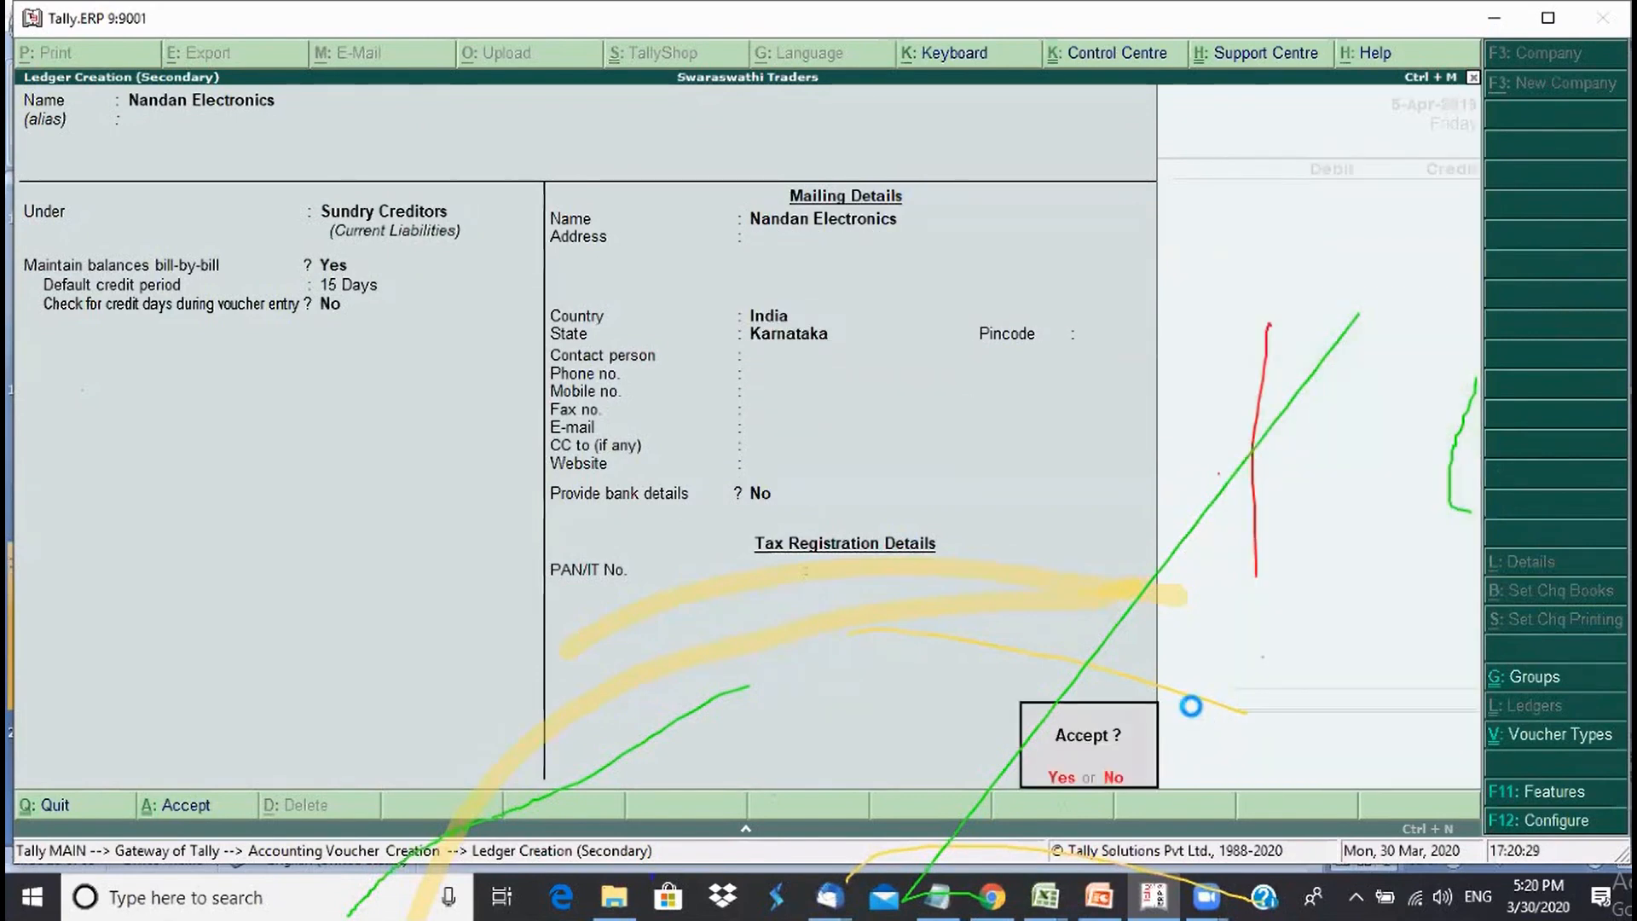
key("Return")
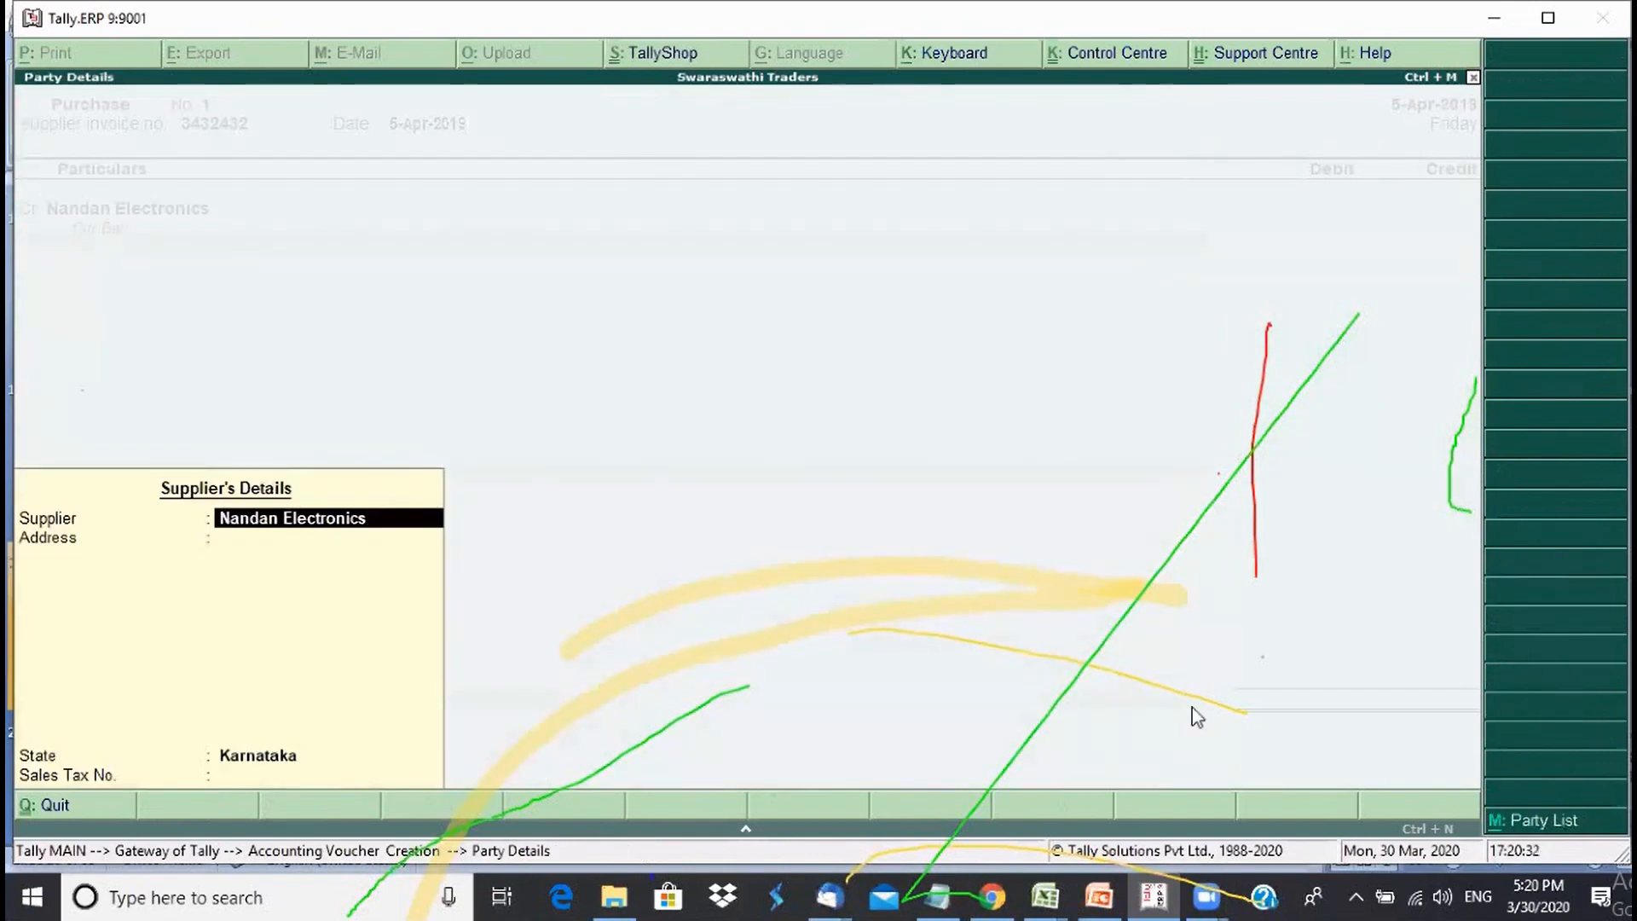
key("ctrl+a")
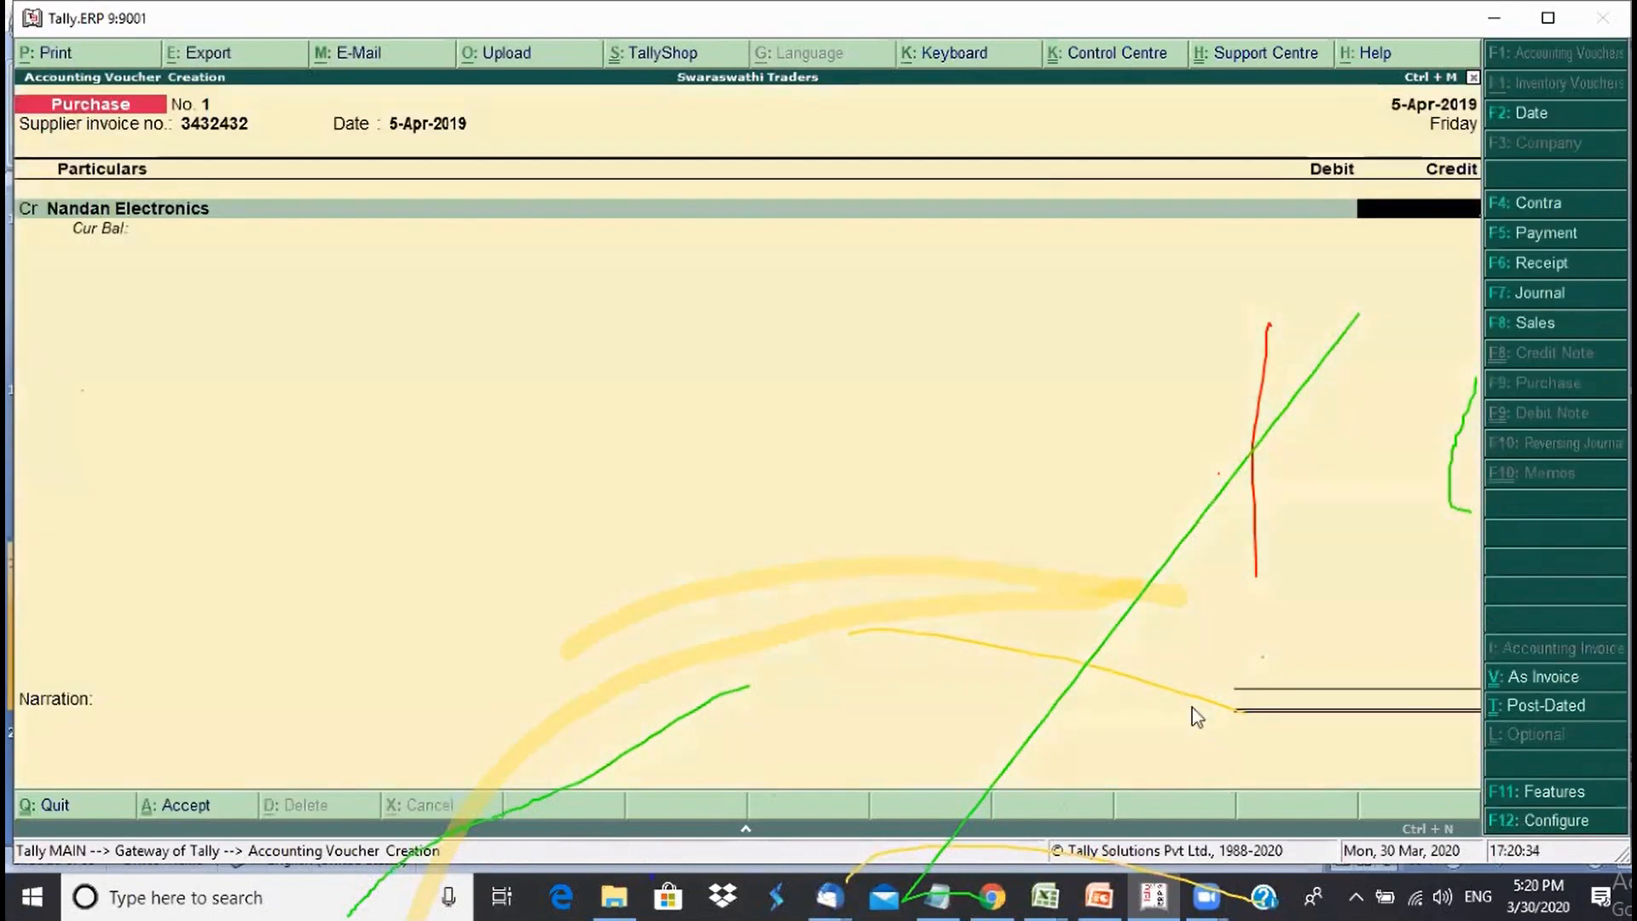
- Credit Nandan Electronics 50,000 as a New Ref bill due in 15 days
type("5")
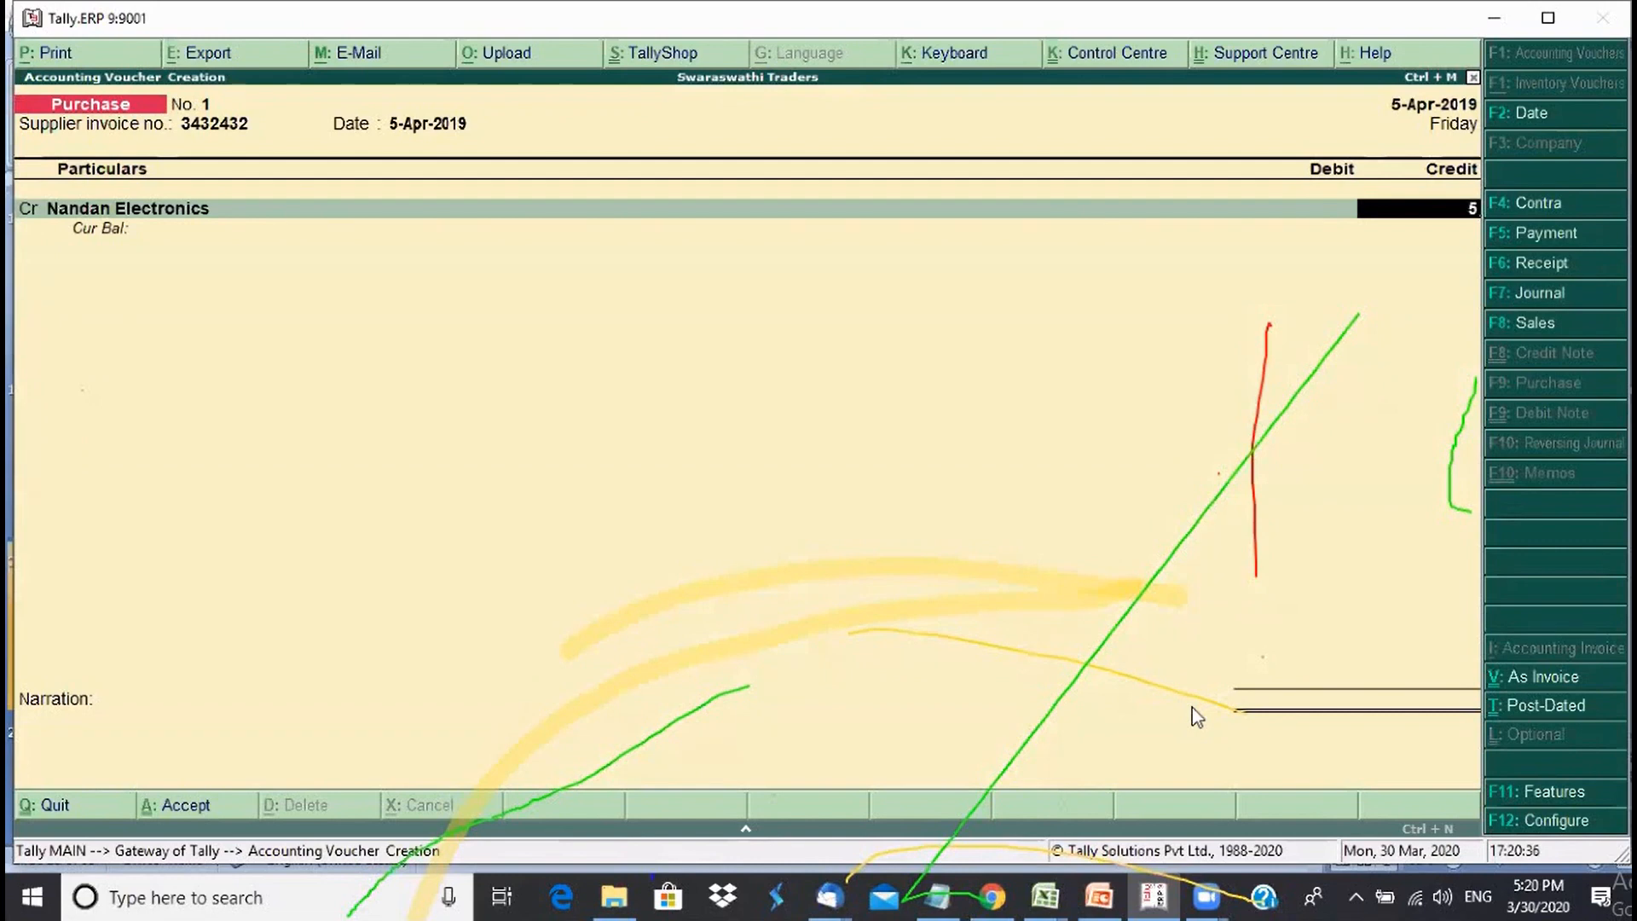
type("0000")
key("Return")
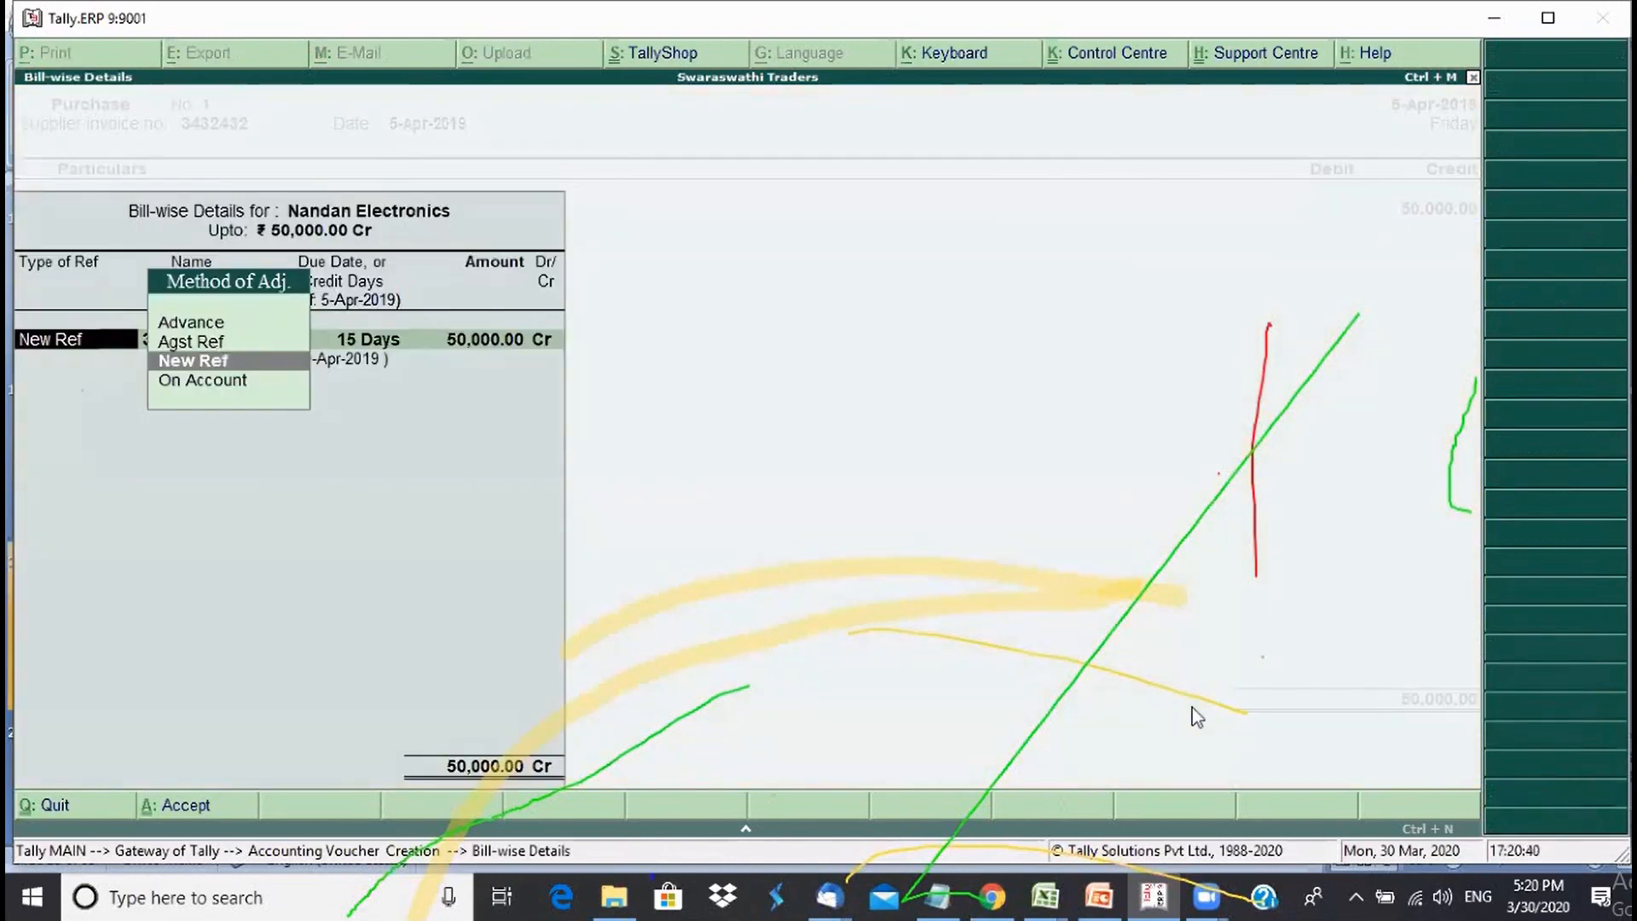
key("Return")
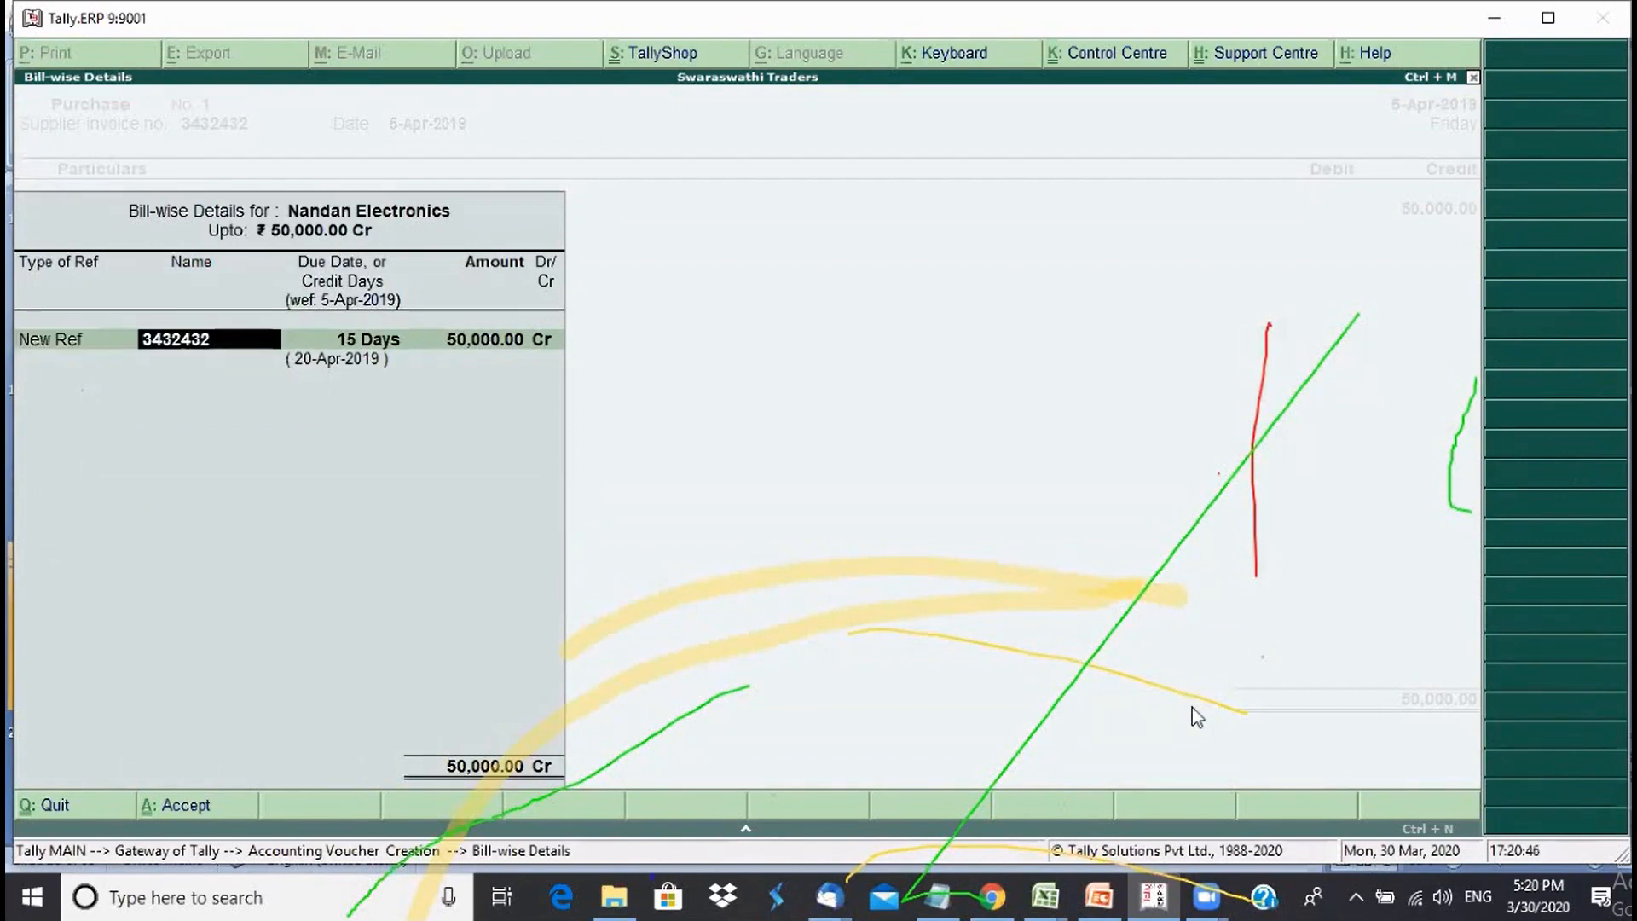
key("Return")
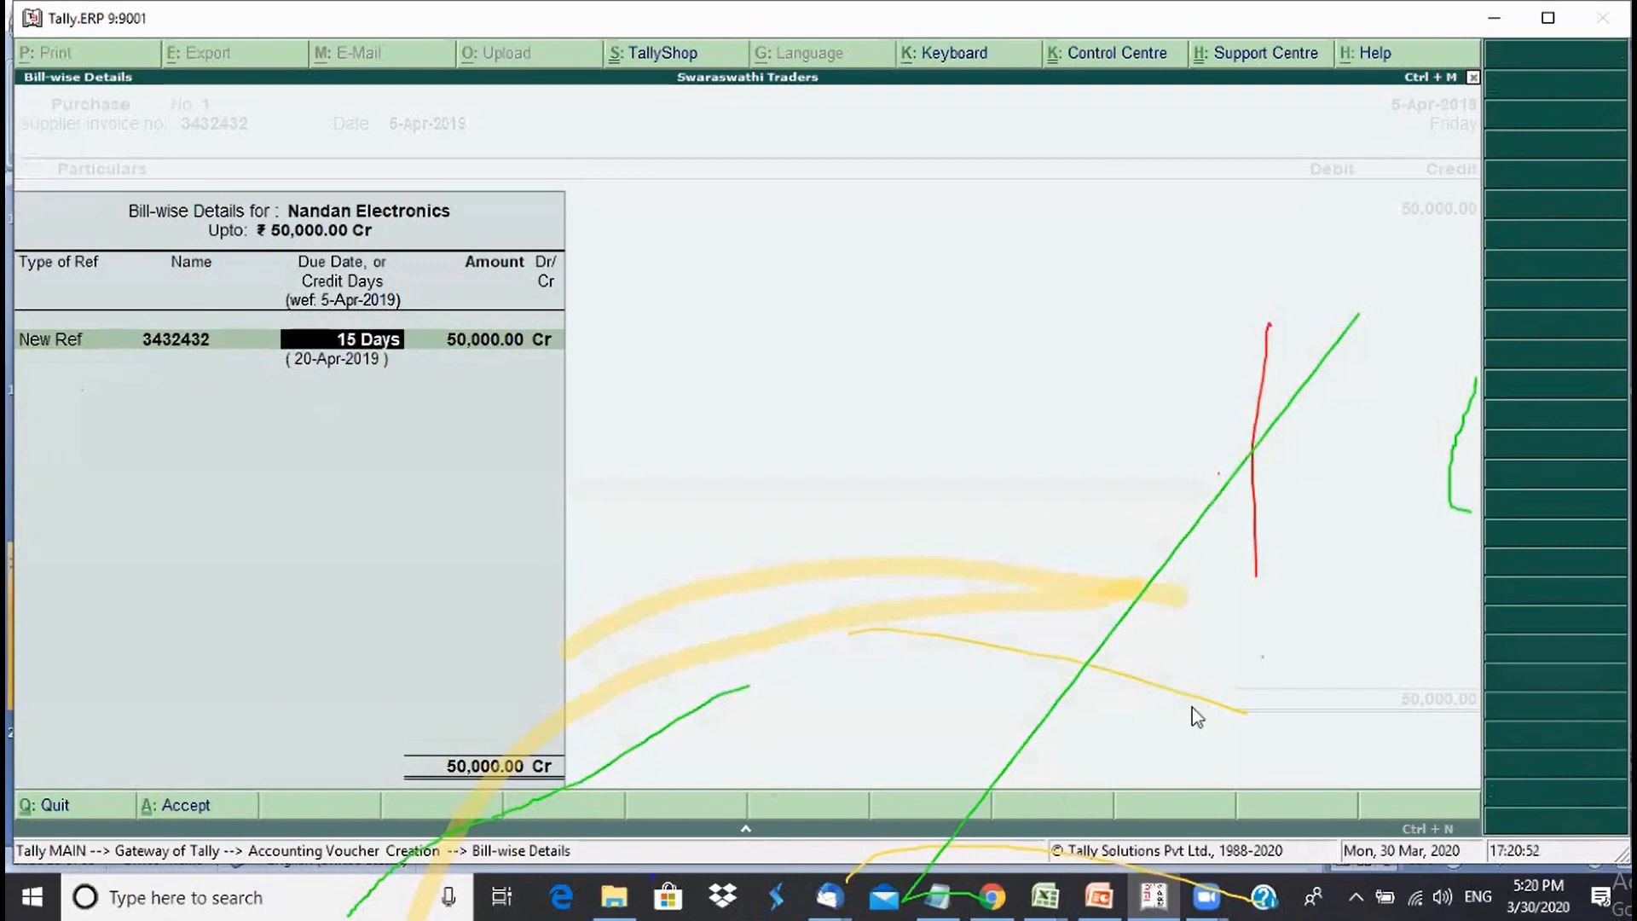
key("Return")
key("Return")
key("Return")
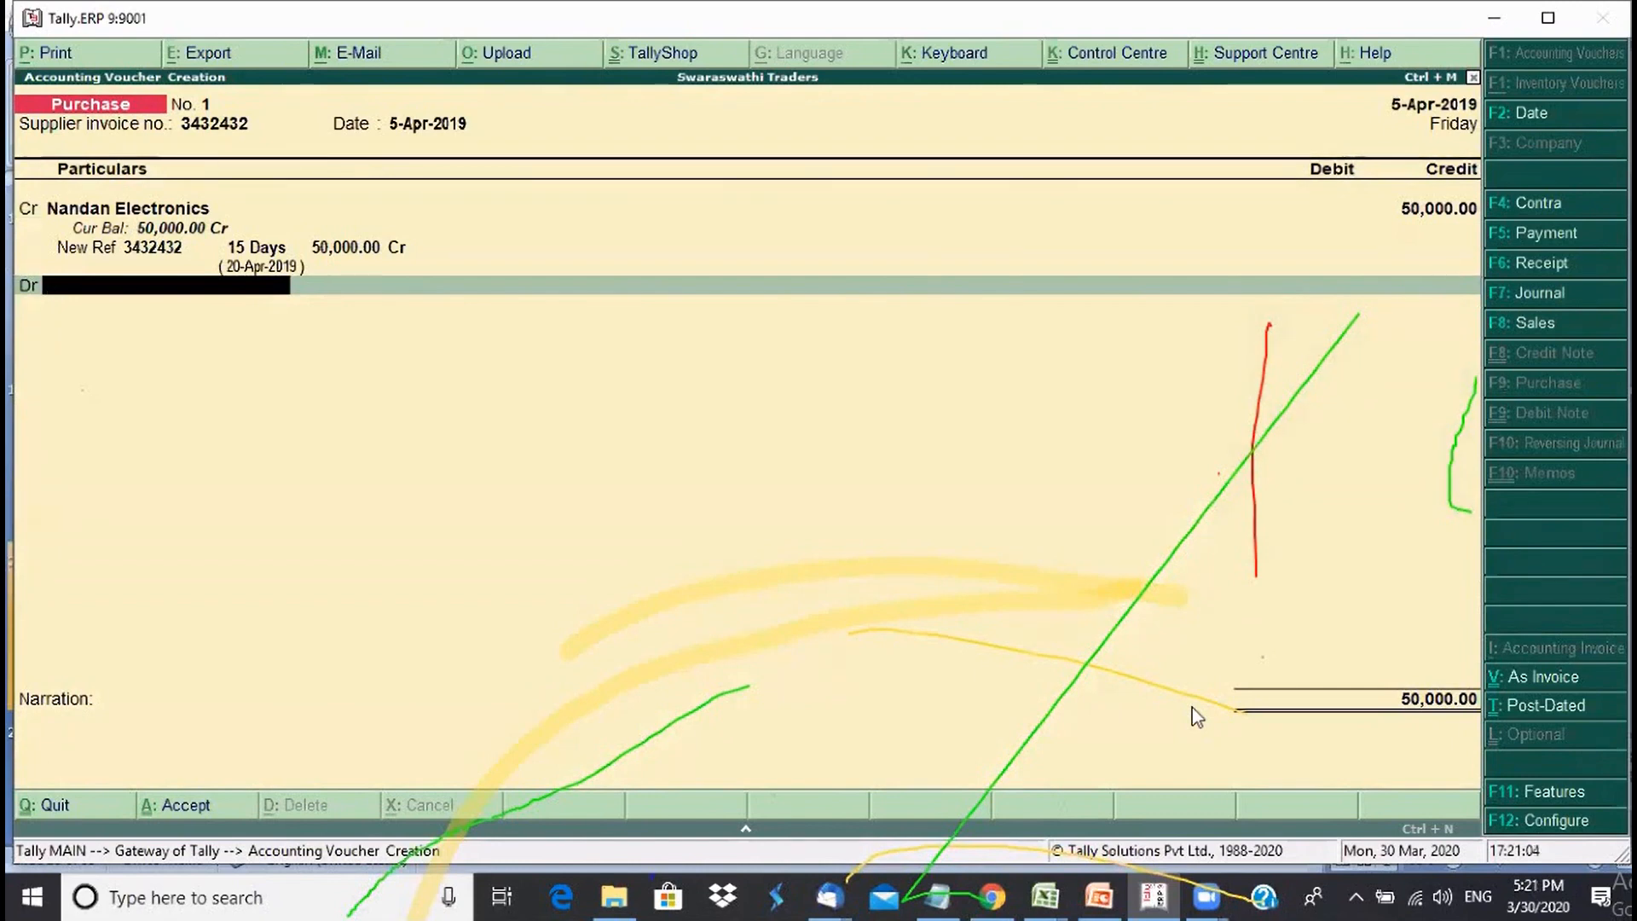
- Create a Purchase Local ledger under Purchase Accounts with type Not Applicable
key("alt+c")
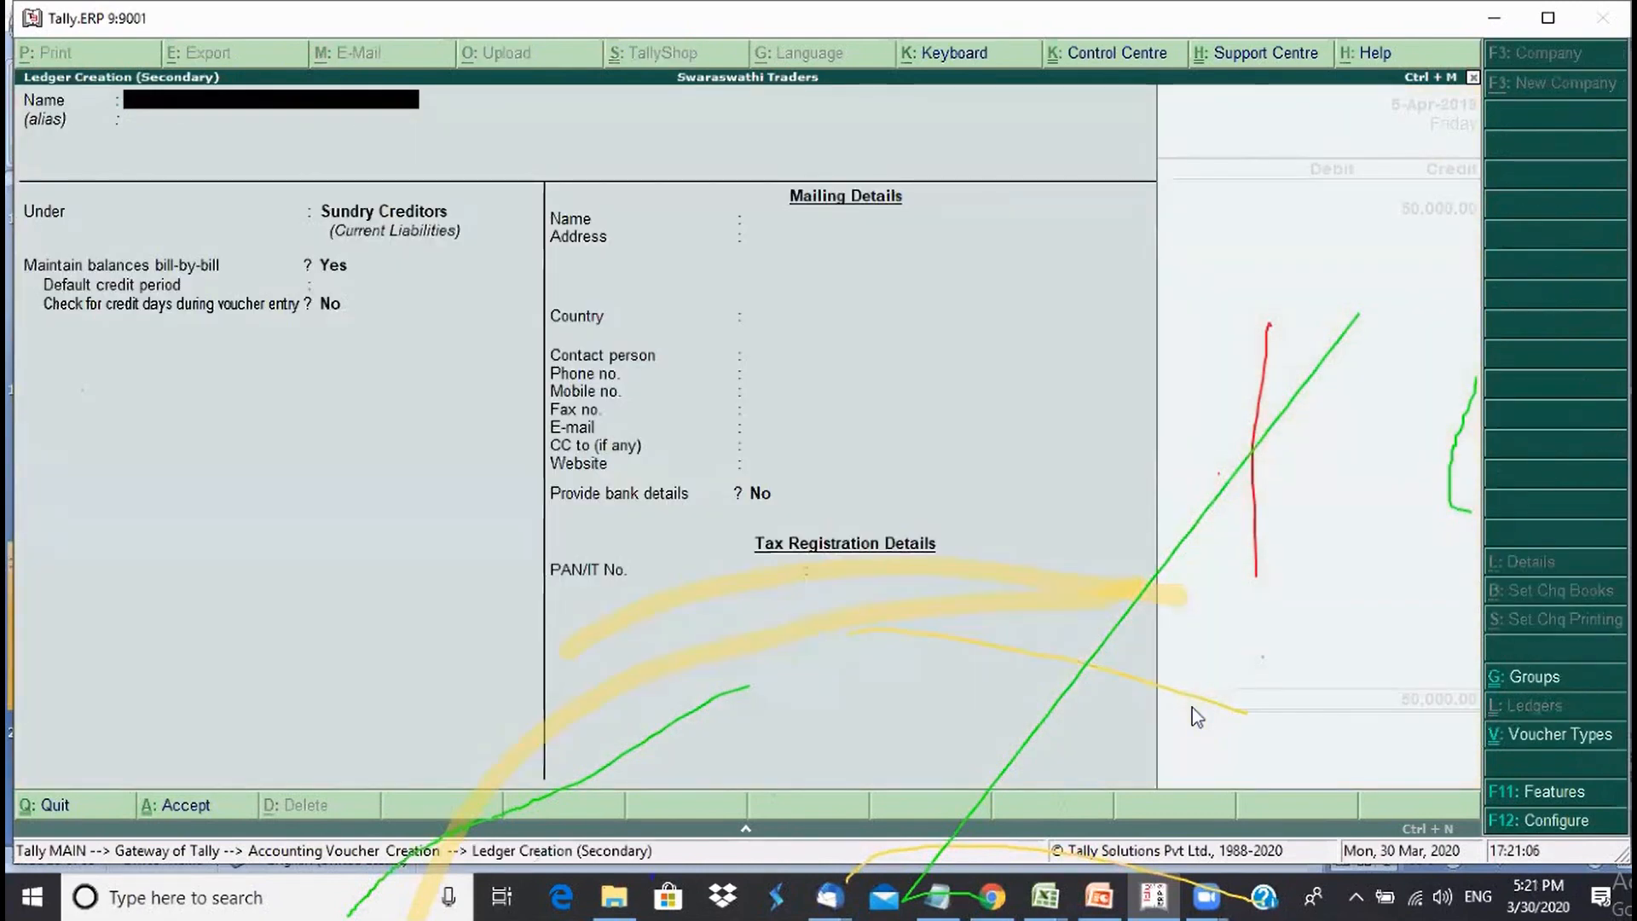
type("Purchase")
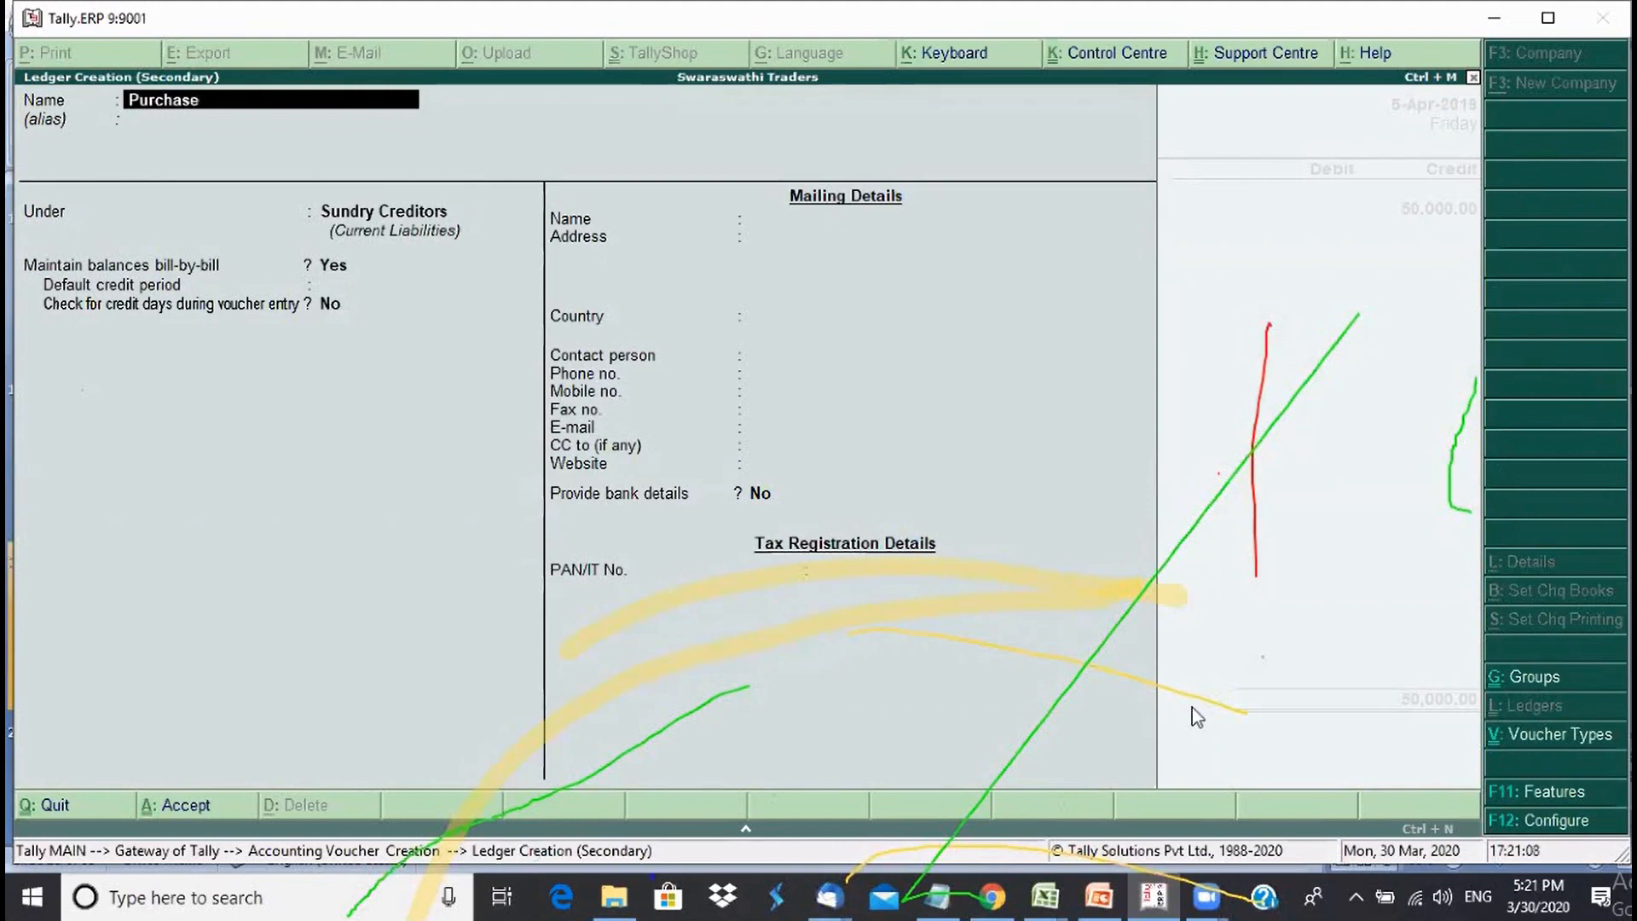
type(" Local")
key("Return")
key("Return")
type("P")
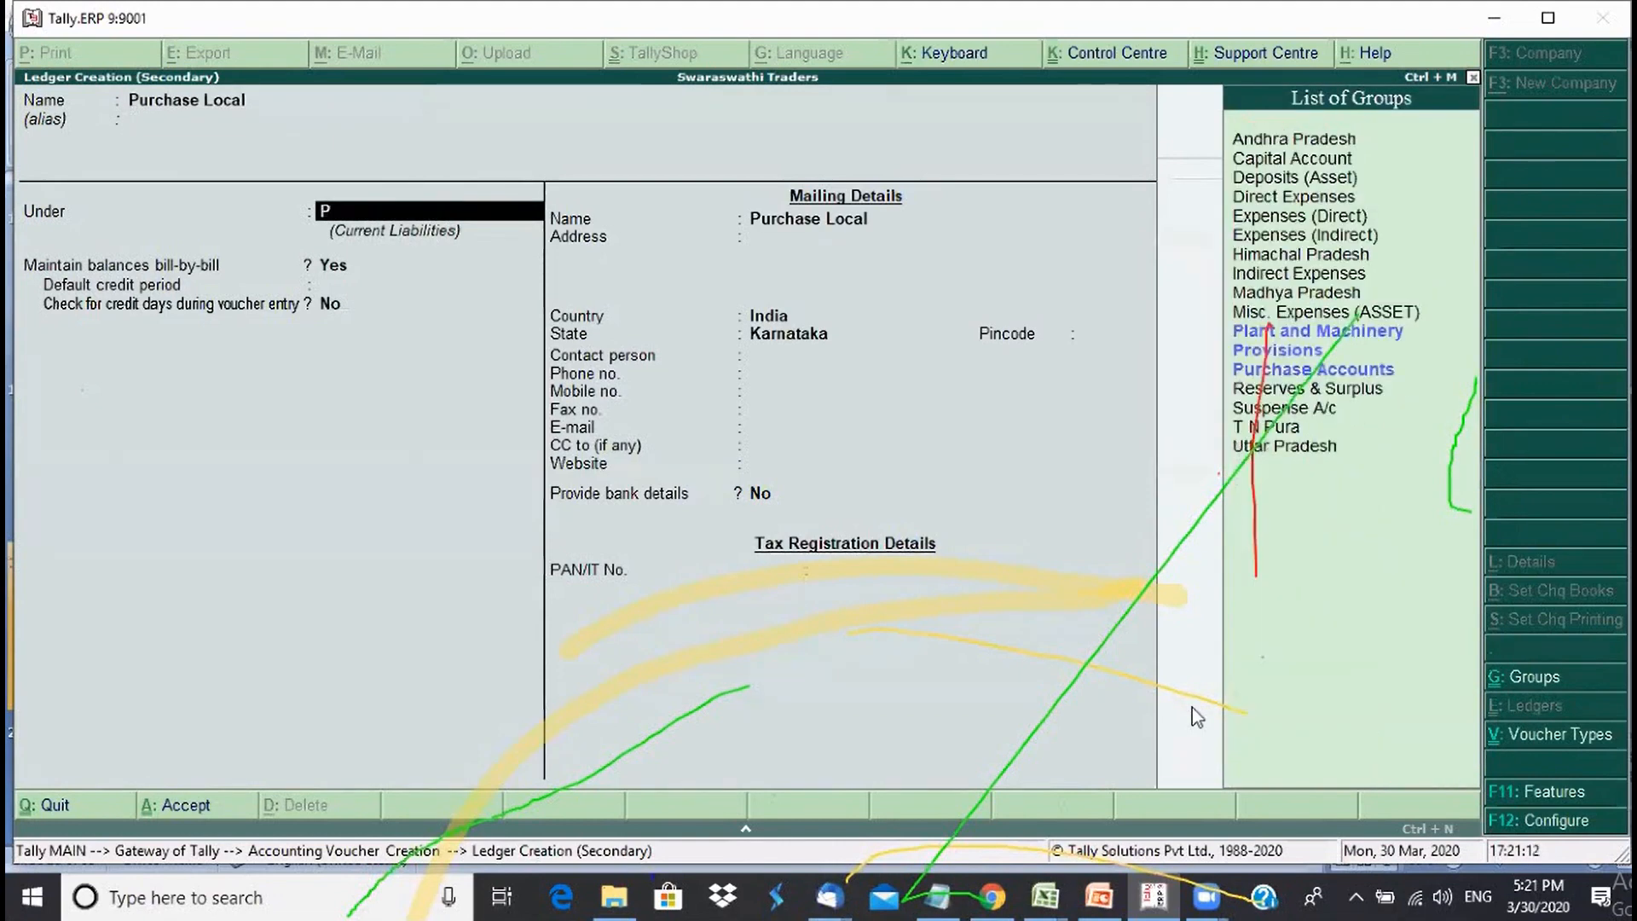
key("Down")
key("Down")
key("Down")
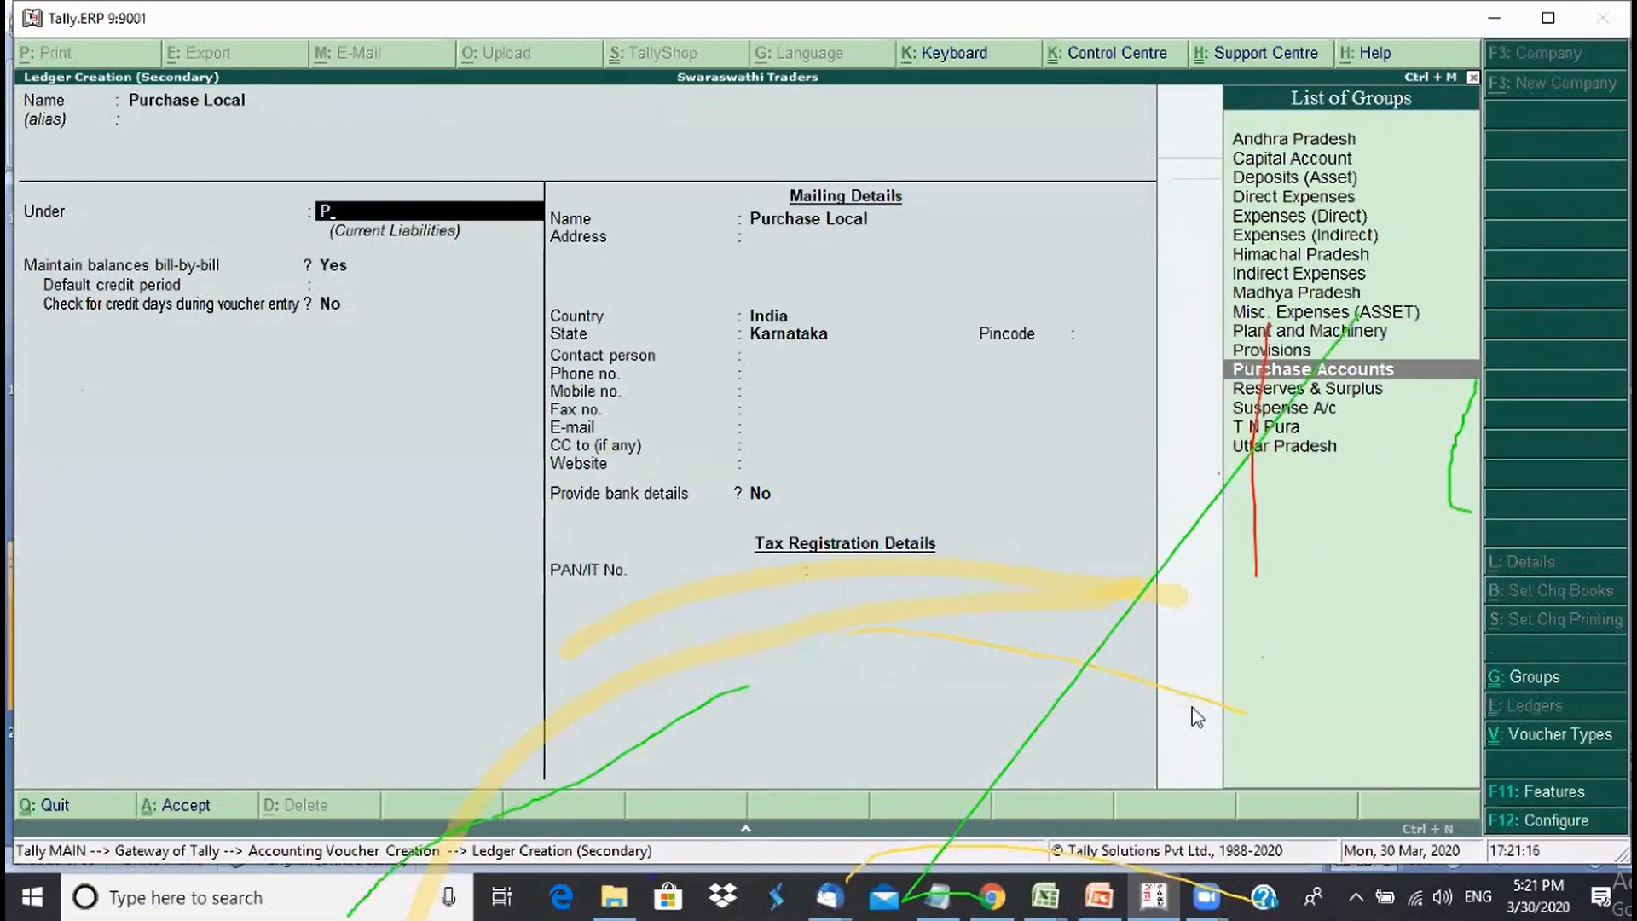
key("Return")
key("Return")
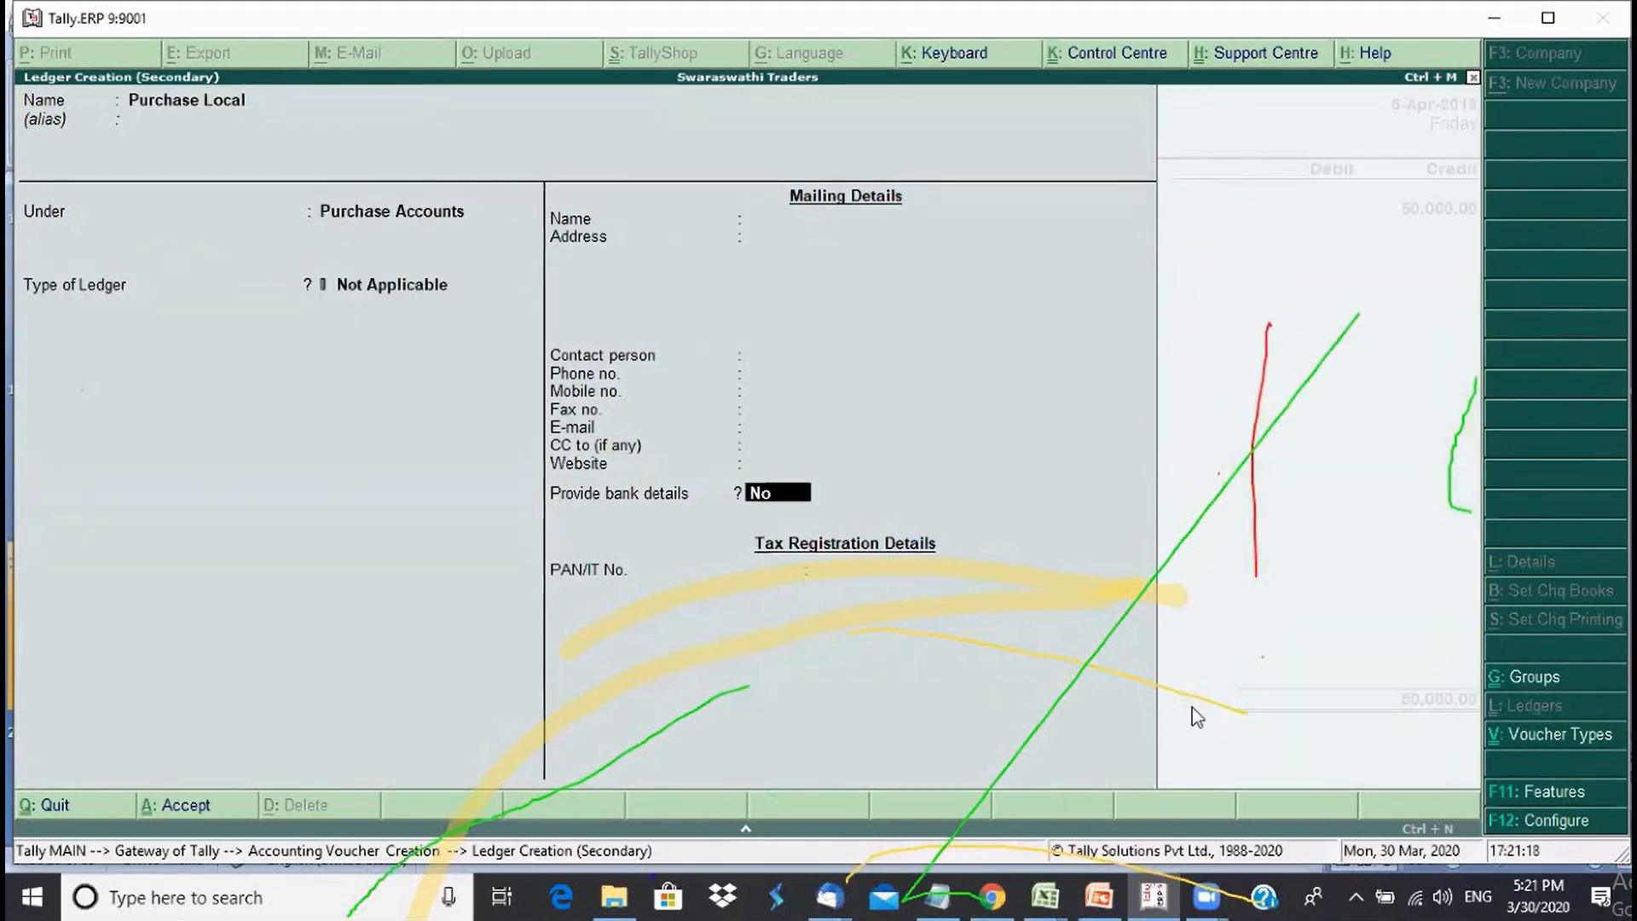
key("Return")
key("Return")
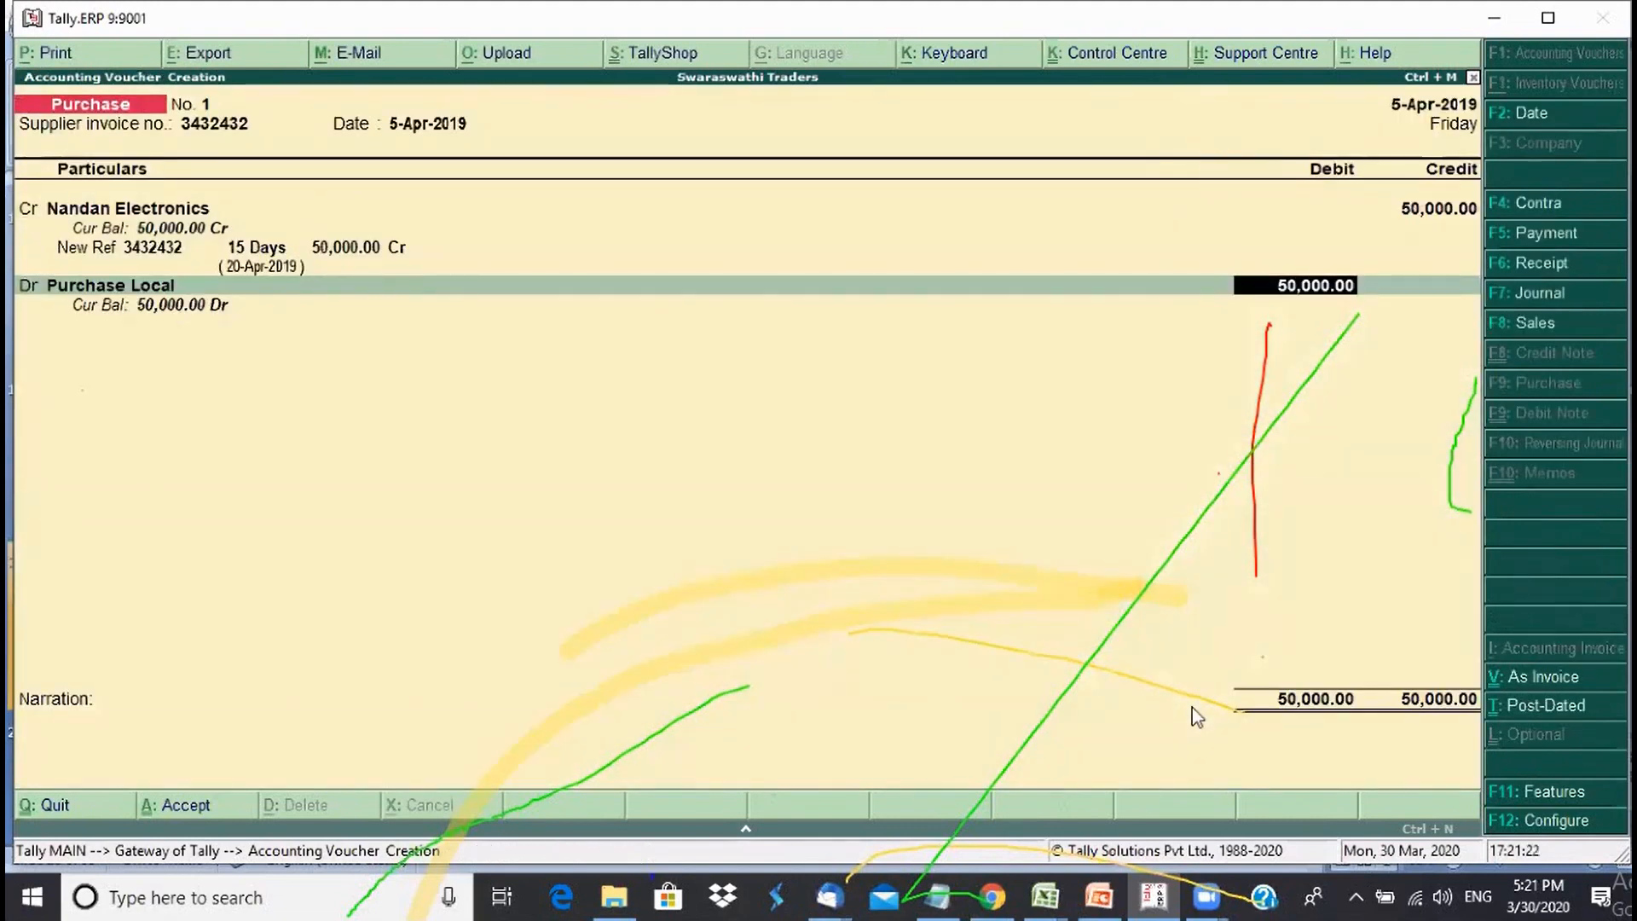
- Add the narration 'Being purchase of materials' and save the Nandan Electronics purchase voucher
key("Return")
type("Be")
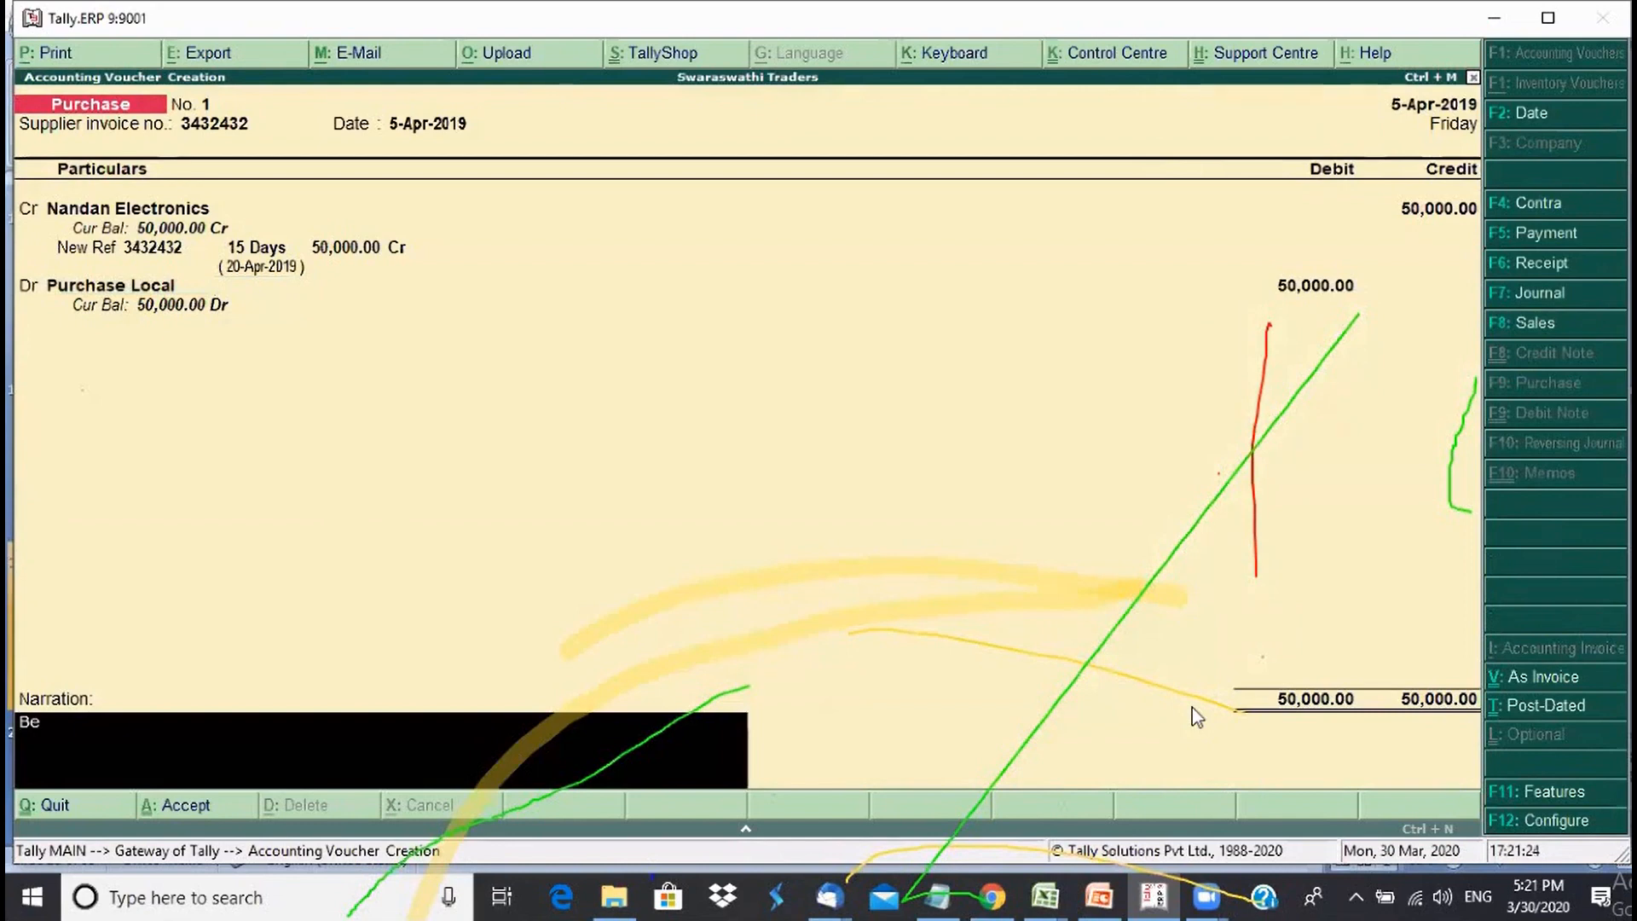
type("ing purcha")
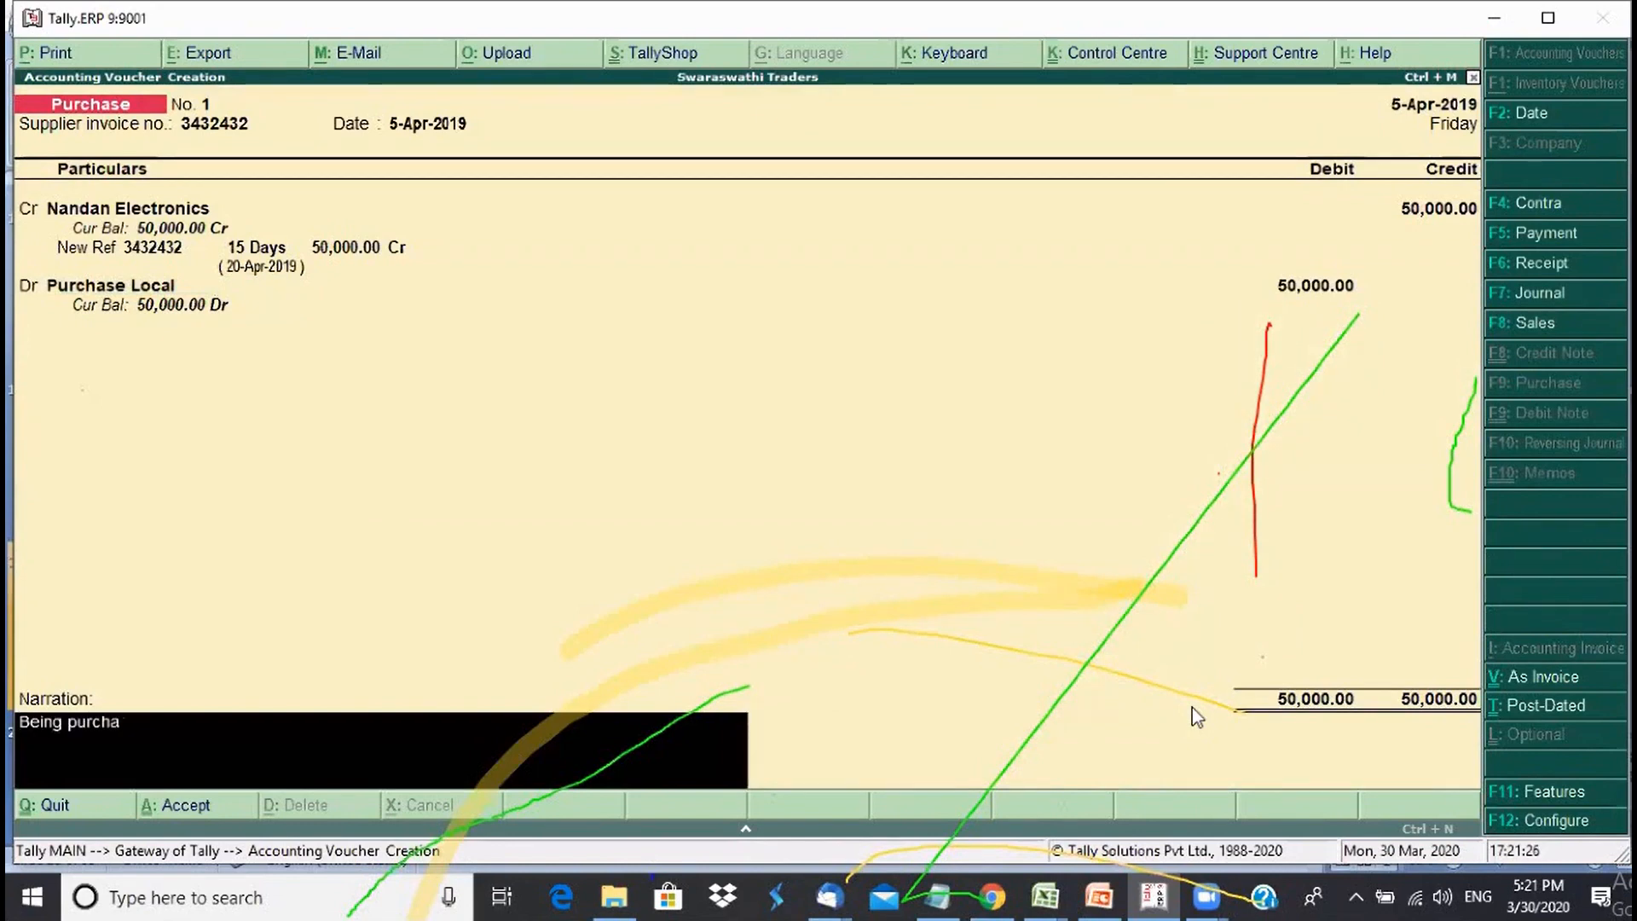
type("se of materials")
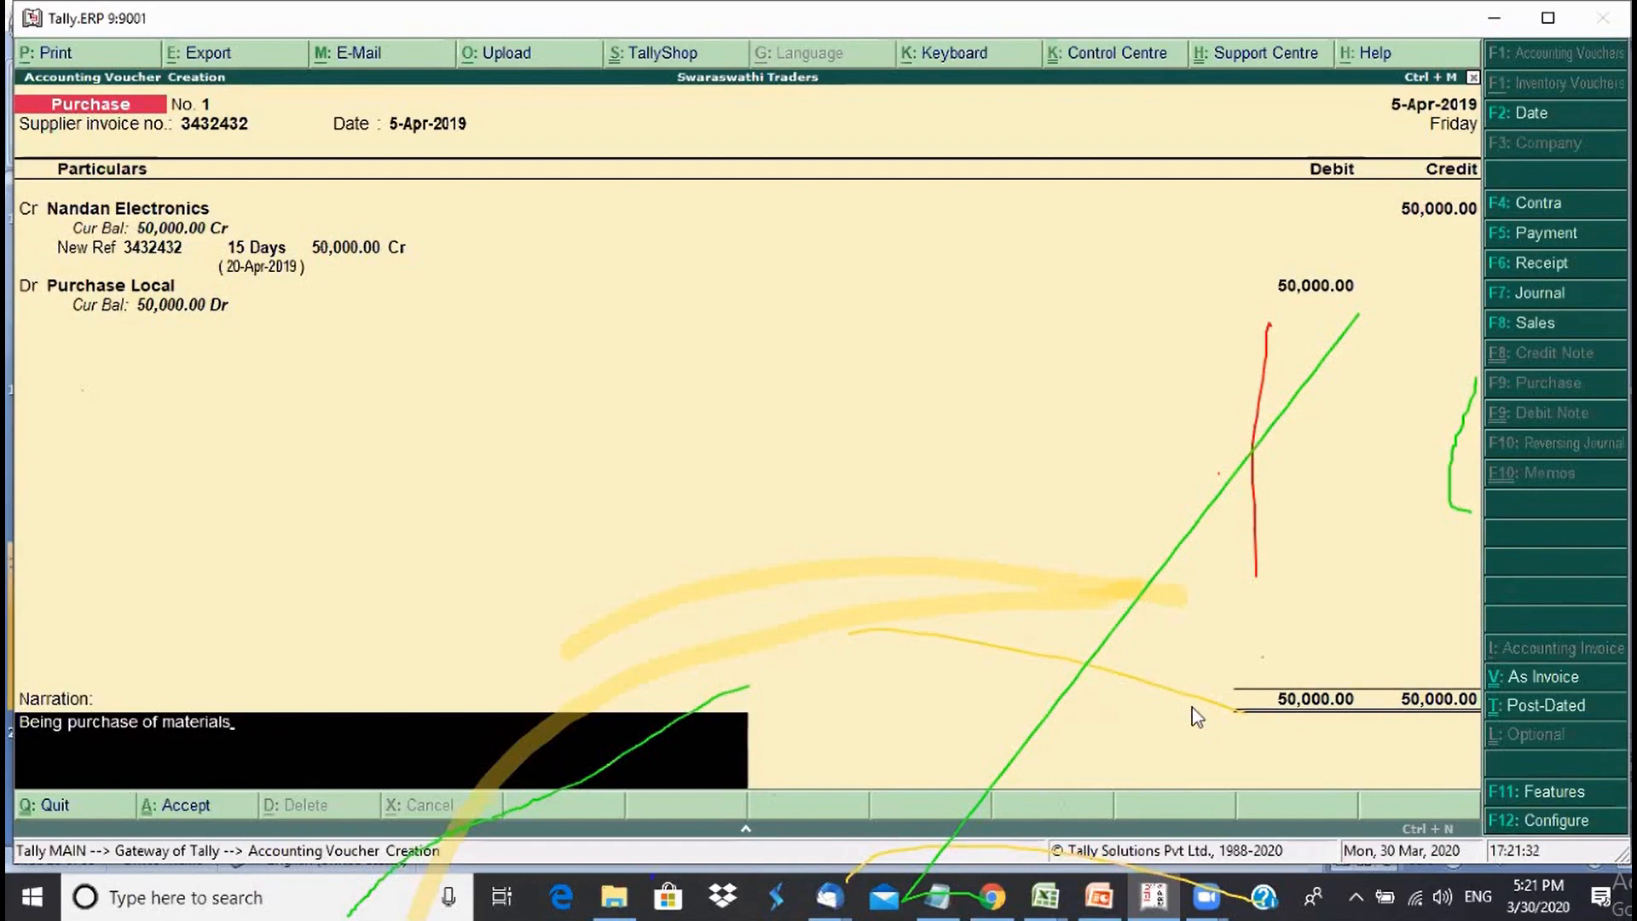
key("Return")
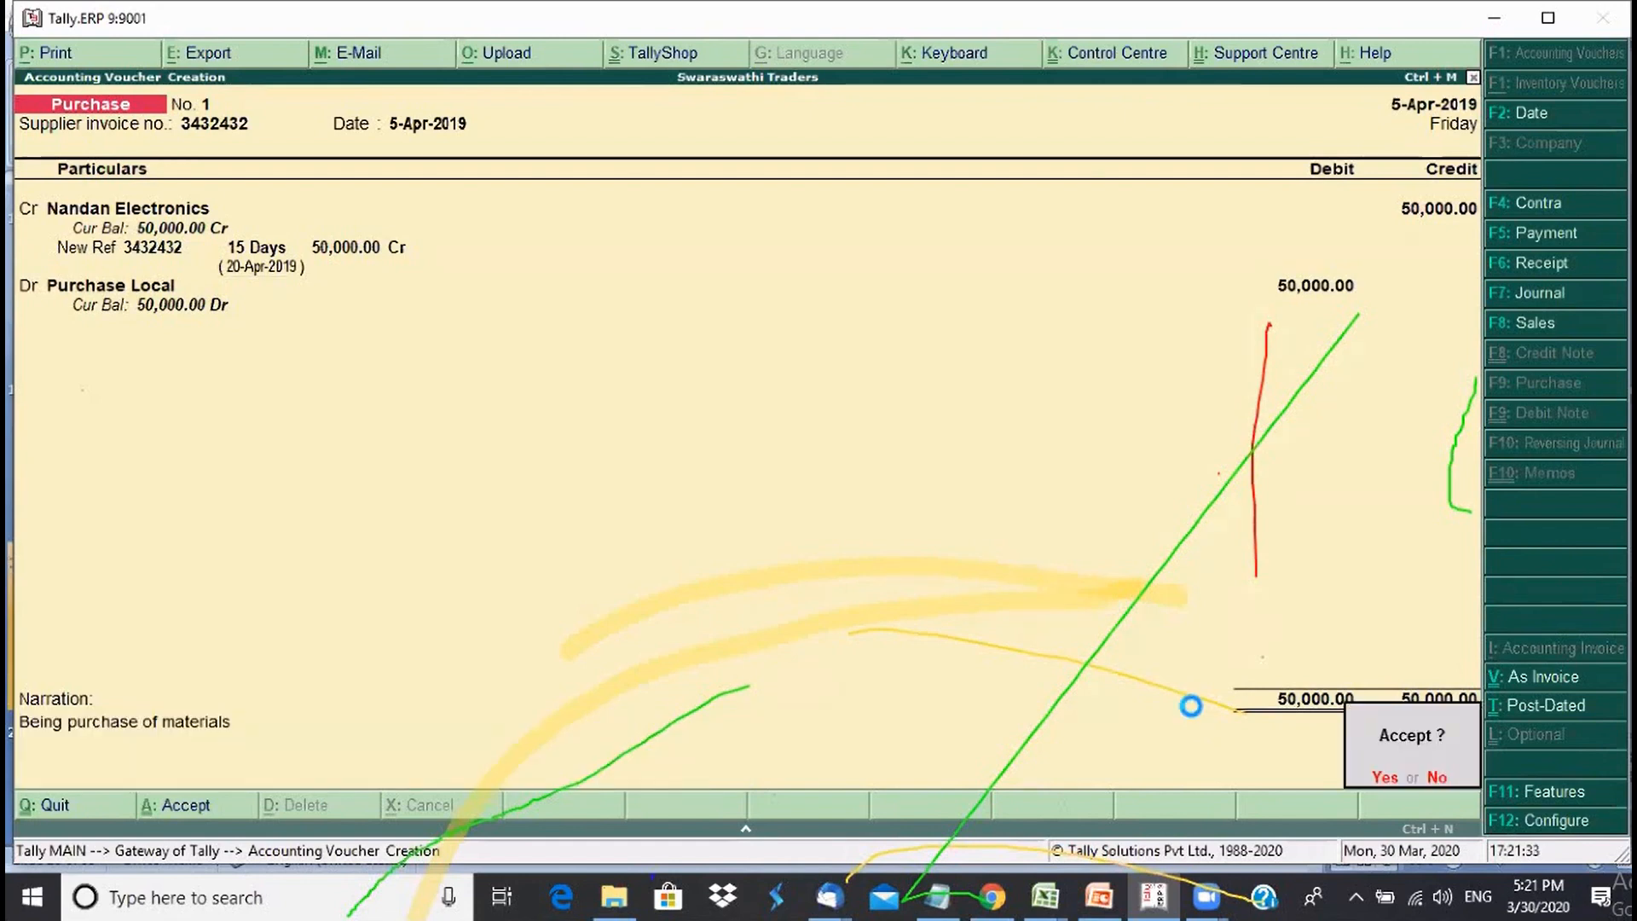
key("Return")
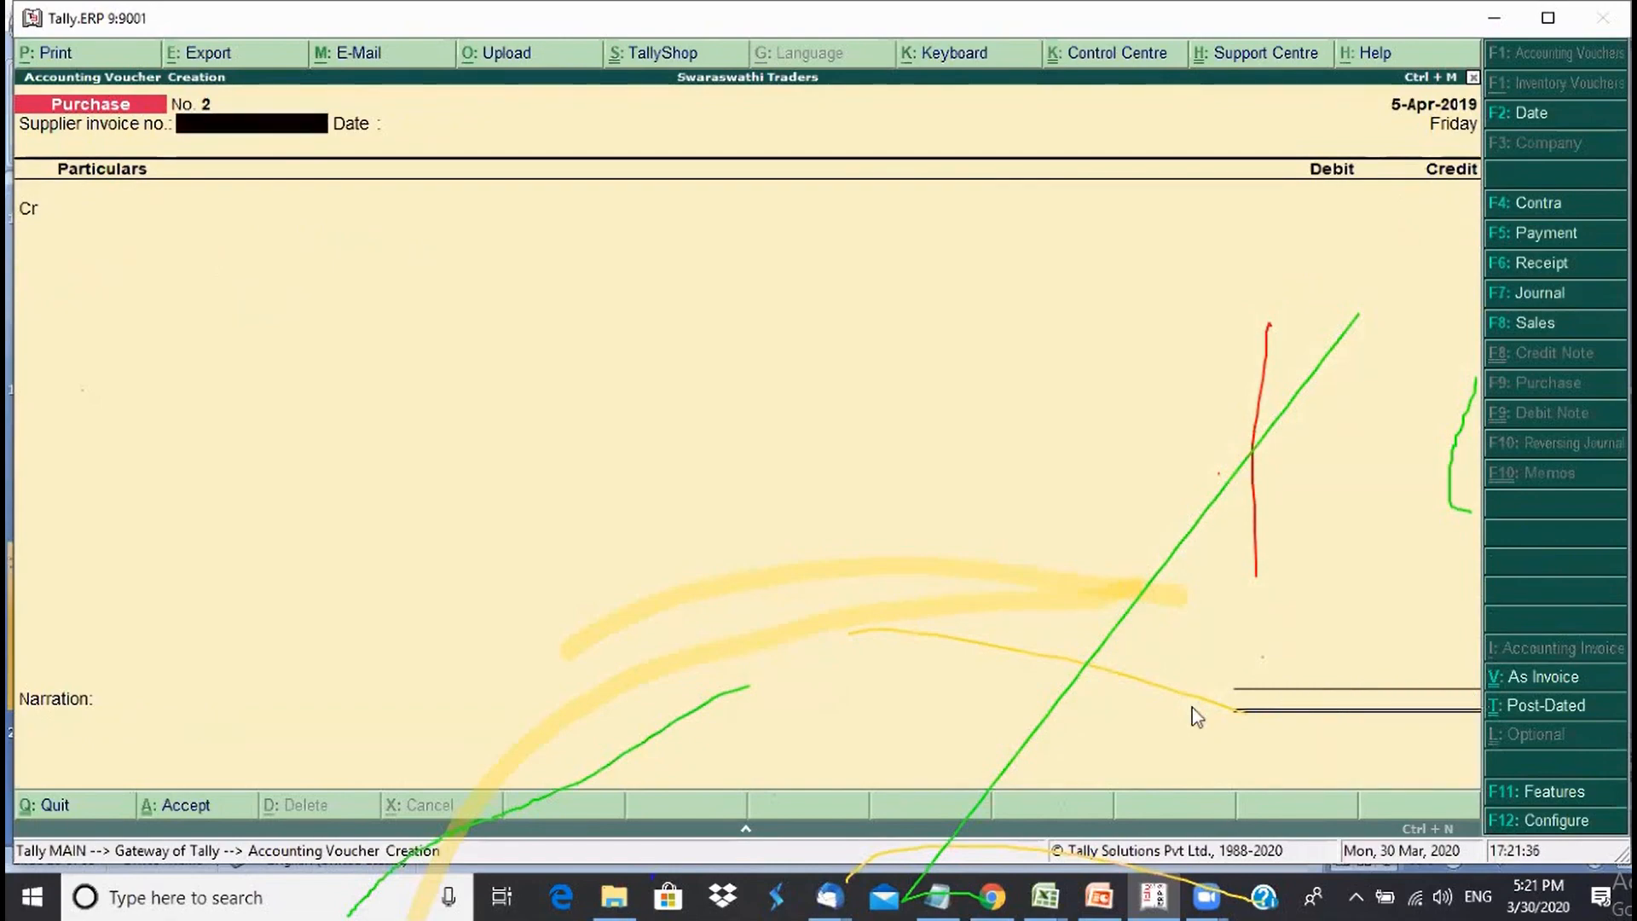
key("Escape")
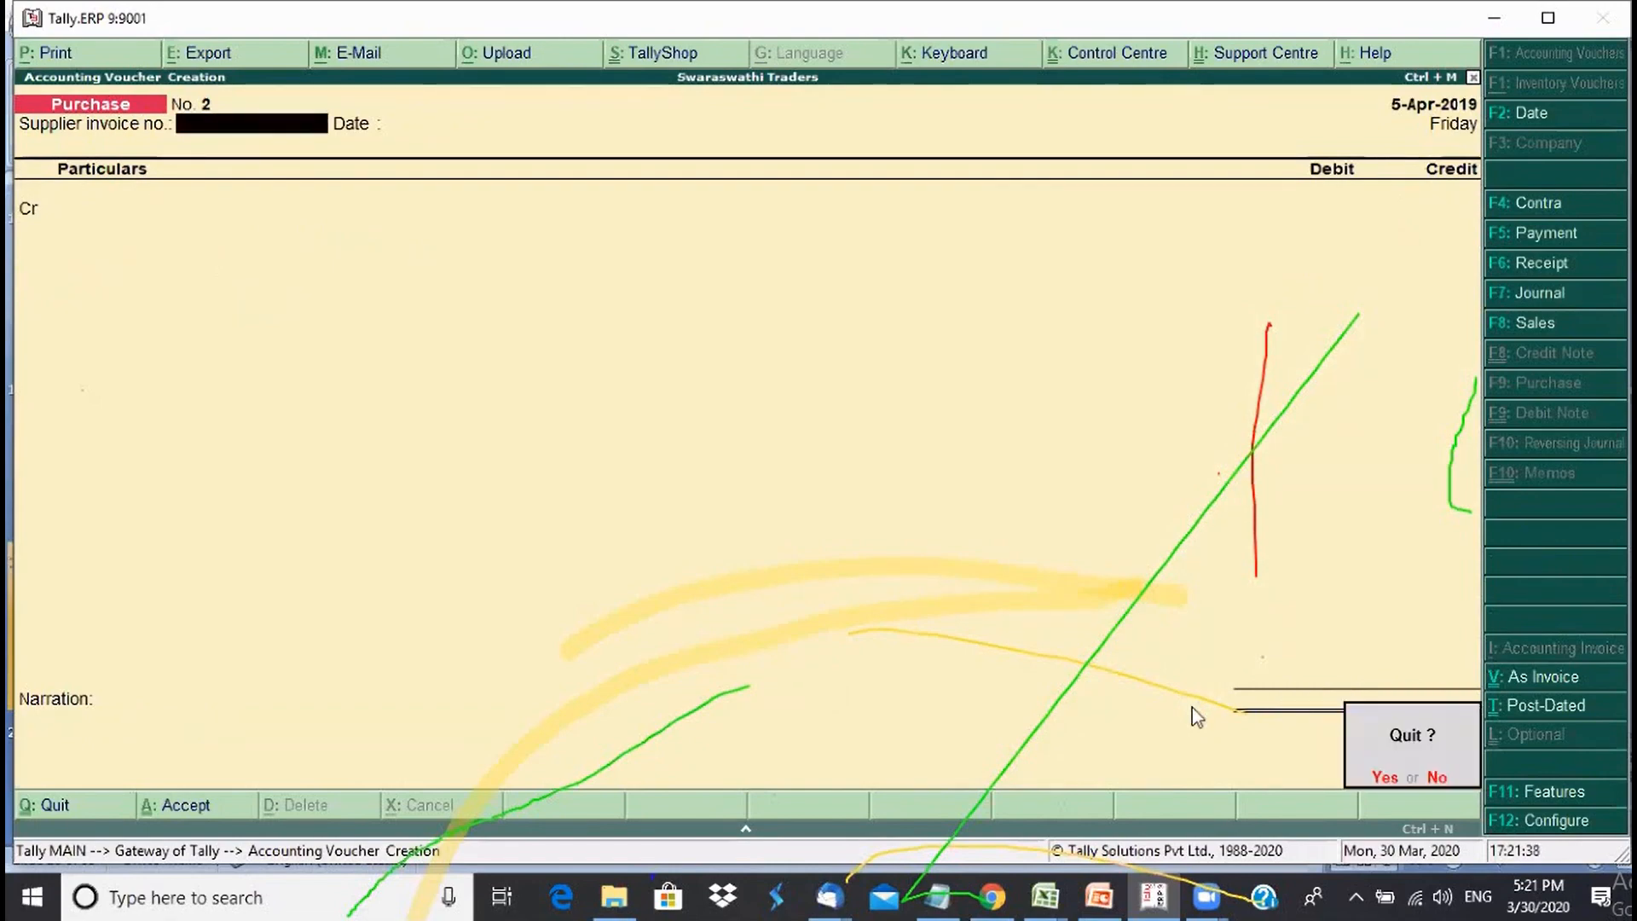
- Quit voucher entry and open the Day Book from Display
key("y")
key("d")
key("y")
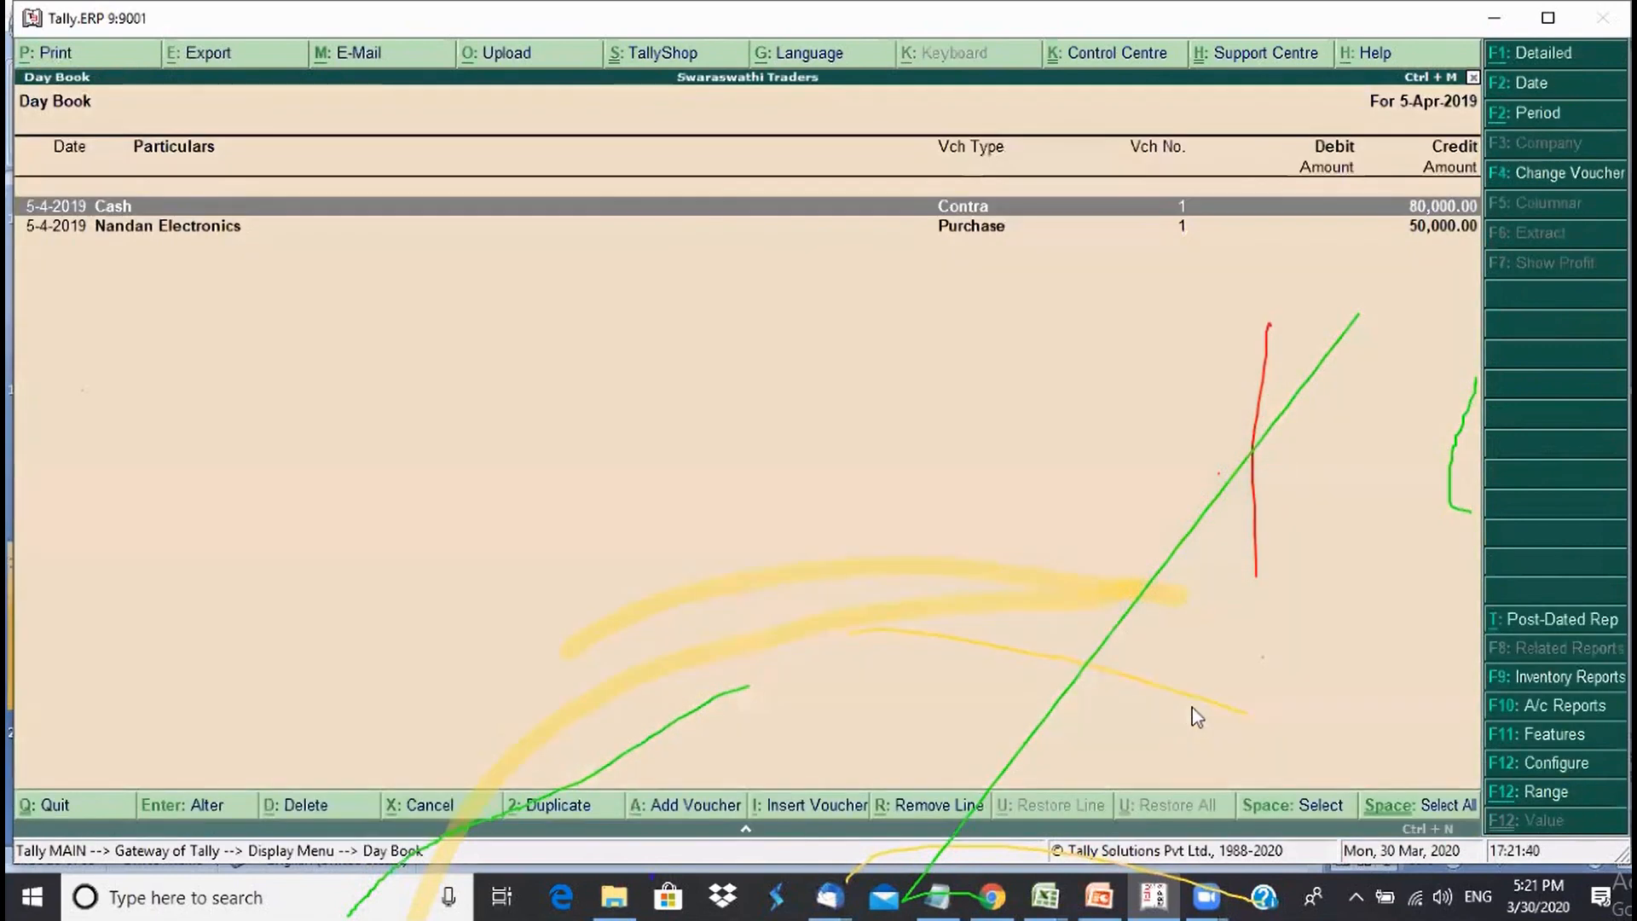
- Open the Nandan Electronics purchase voucher for review, then back out unchanged to Gateway of Tally
key("Down")
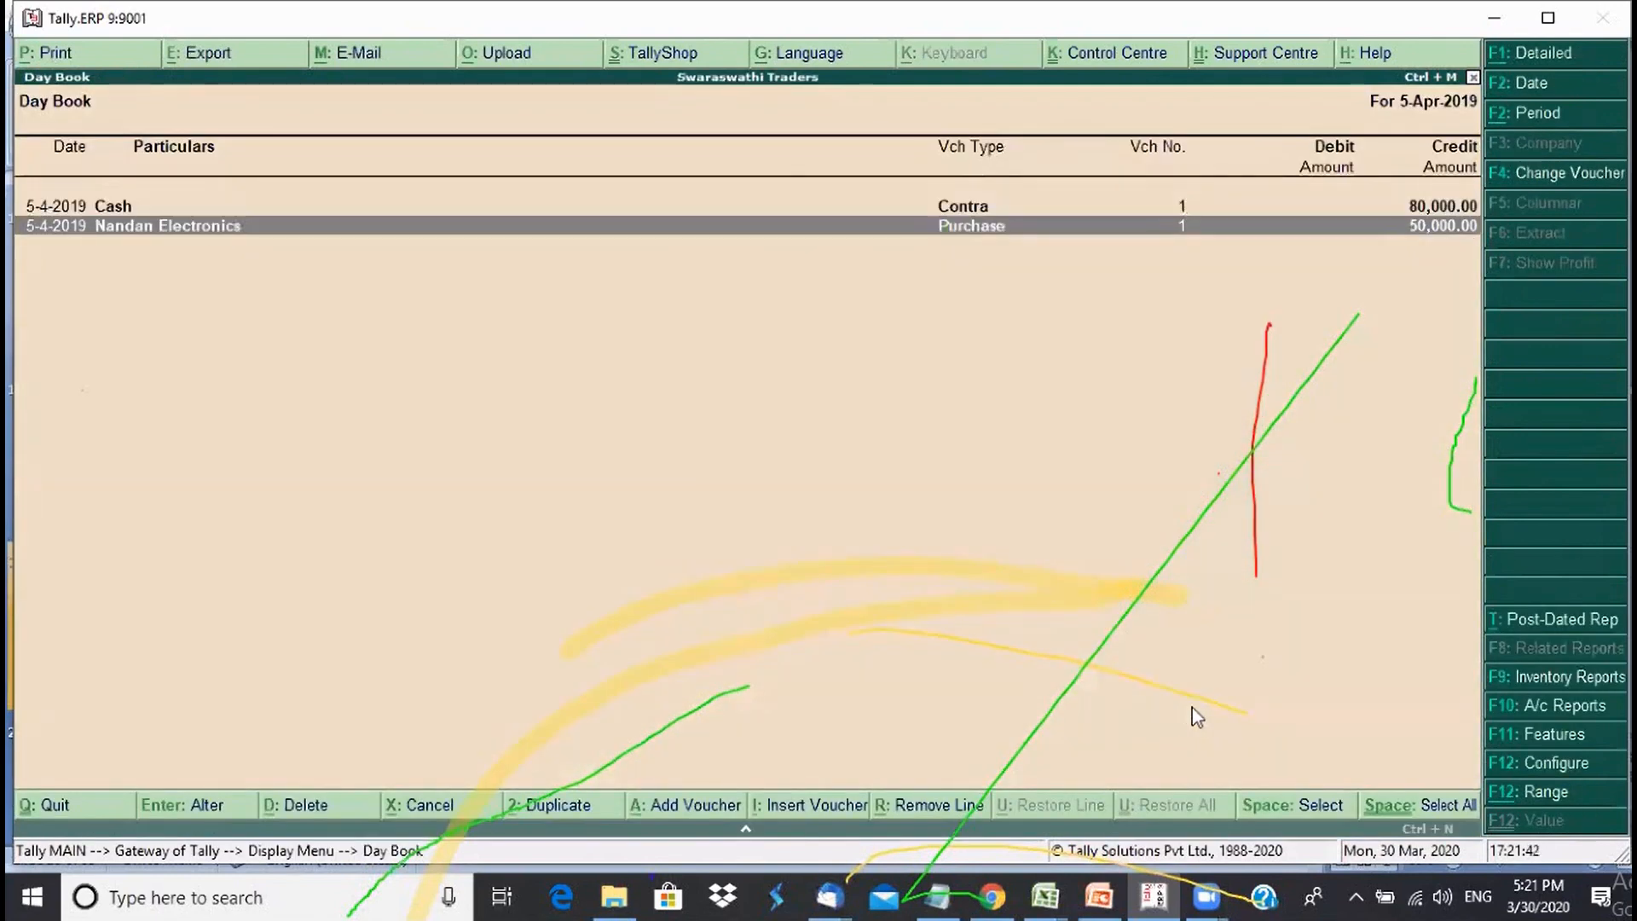
key("Return")
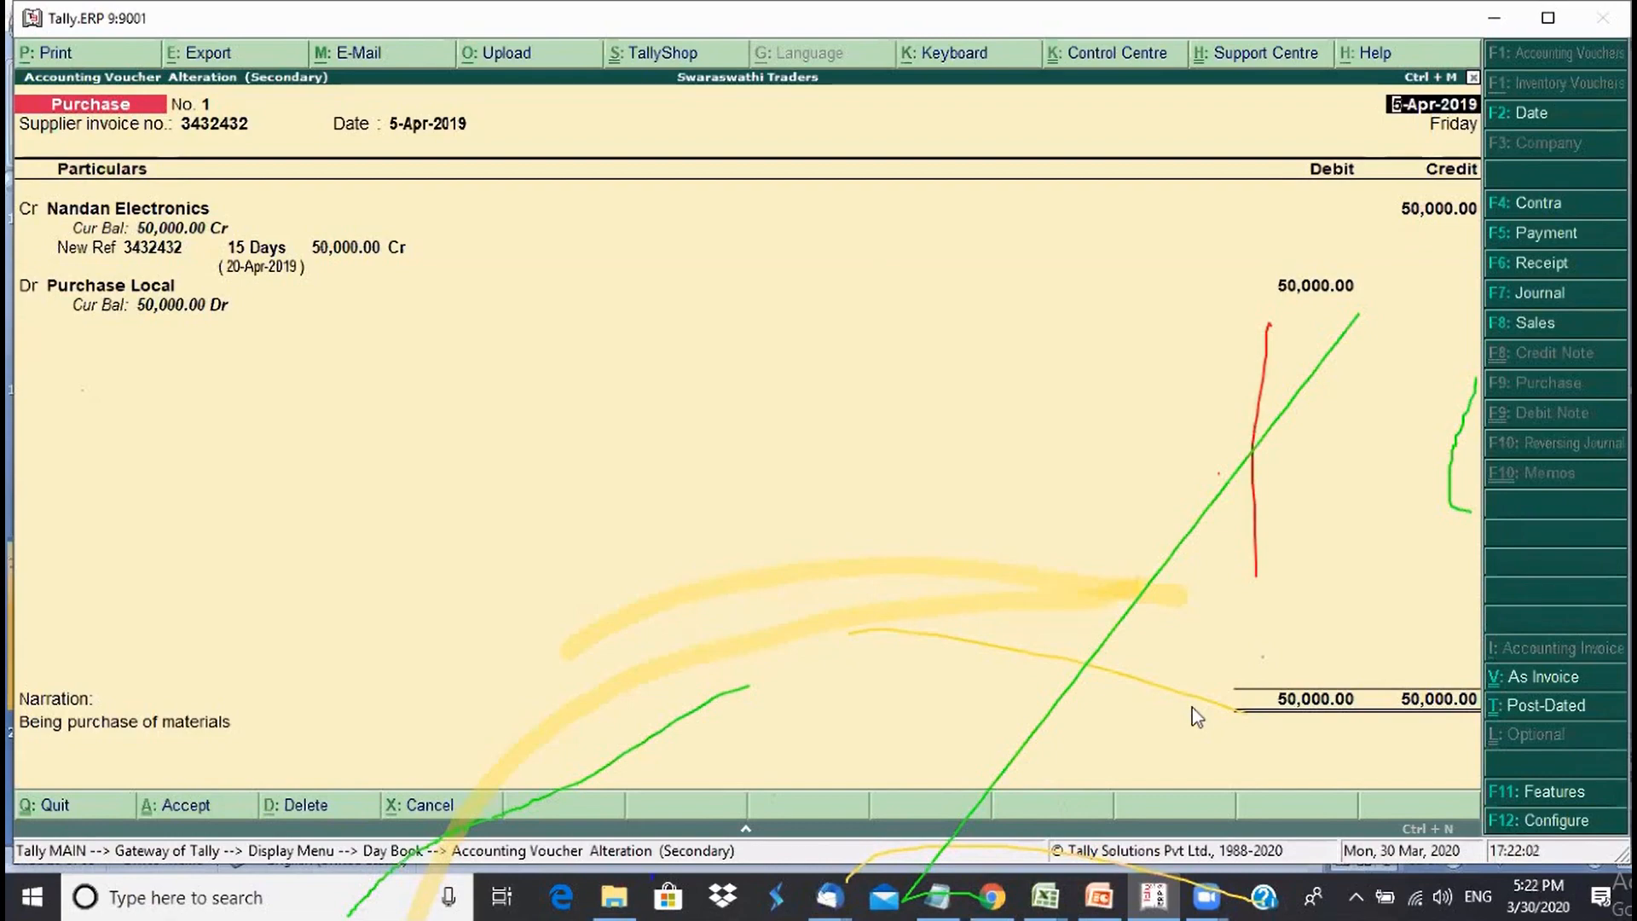
key("Escape")
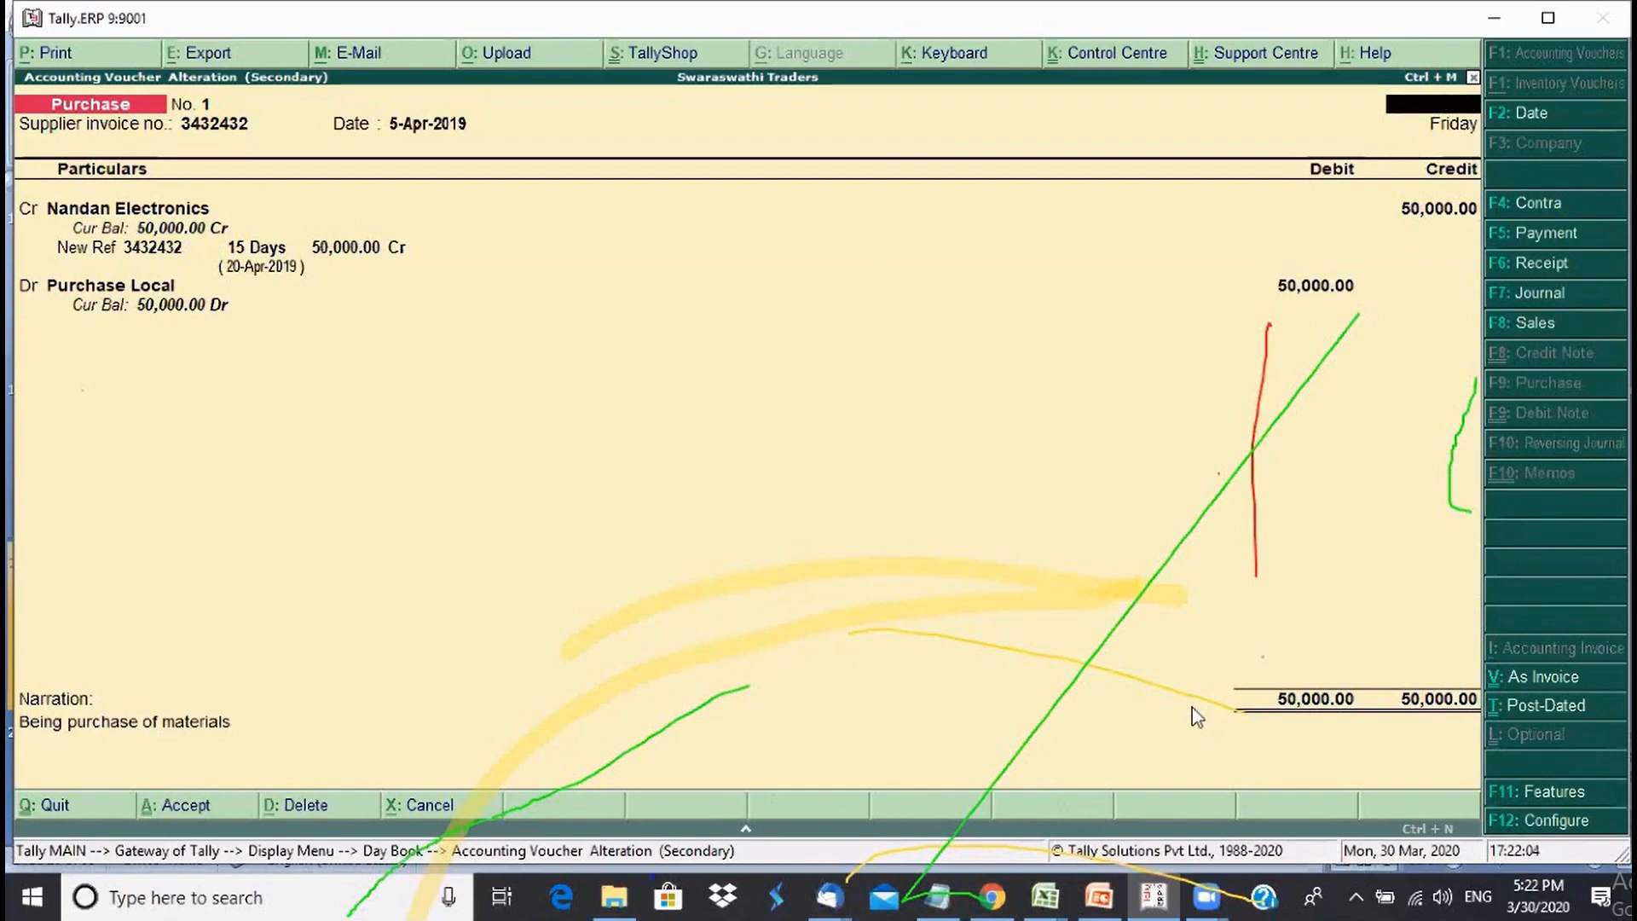
key("Escape")
key("Return")
key("Escape")
key("Escape")
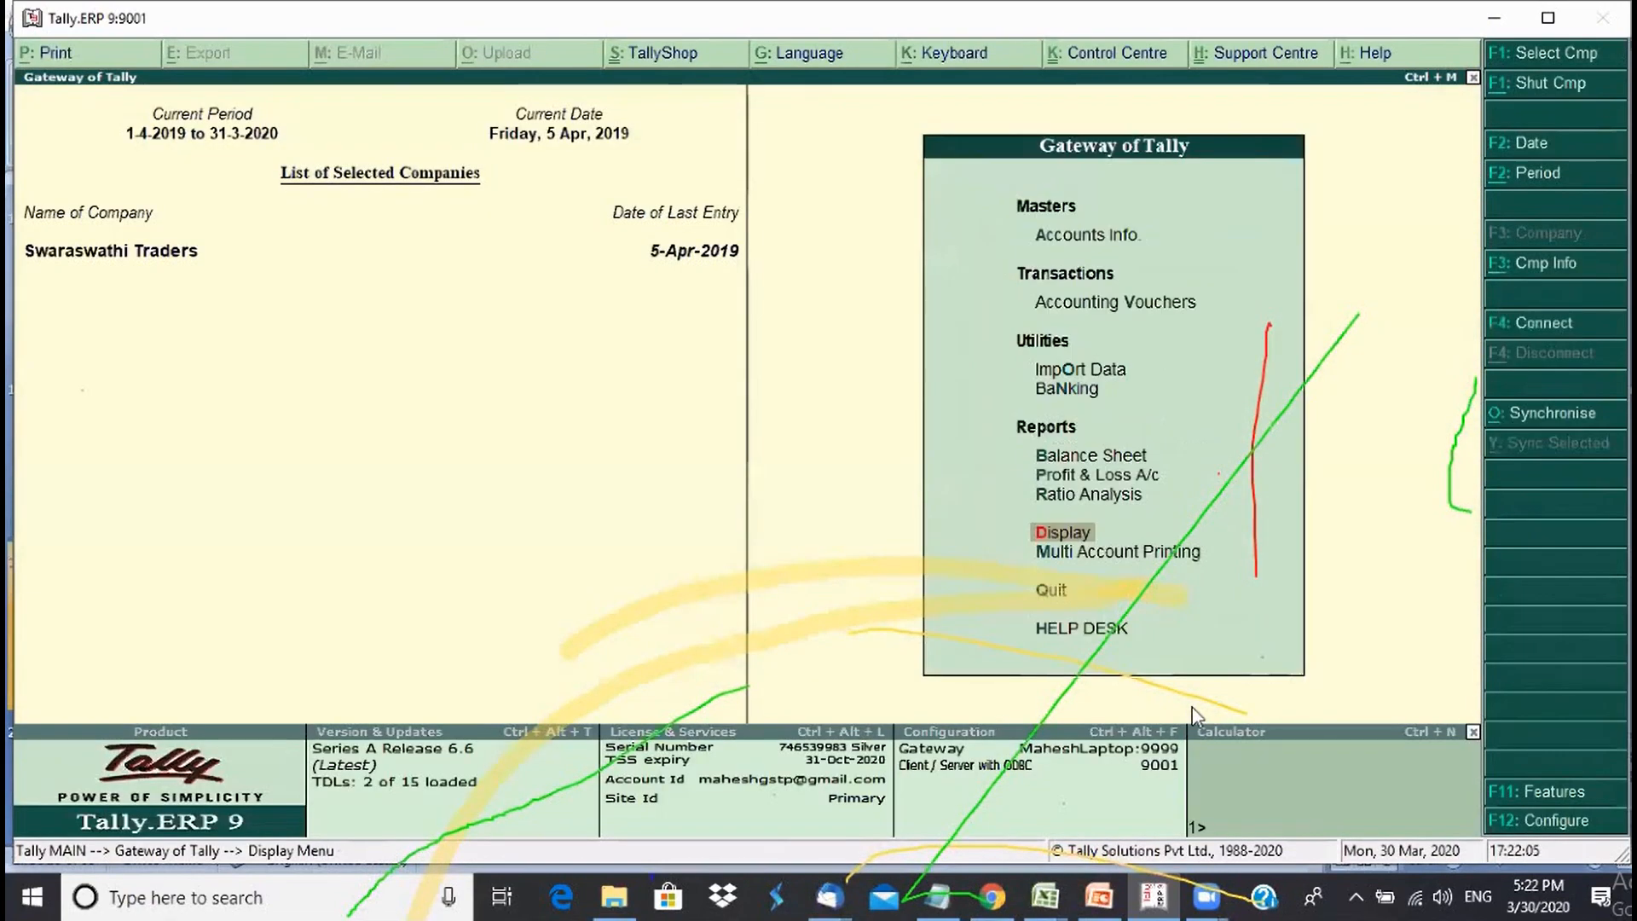
key("Up")
key("Up")
key("Up")
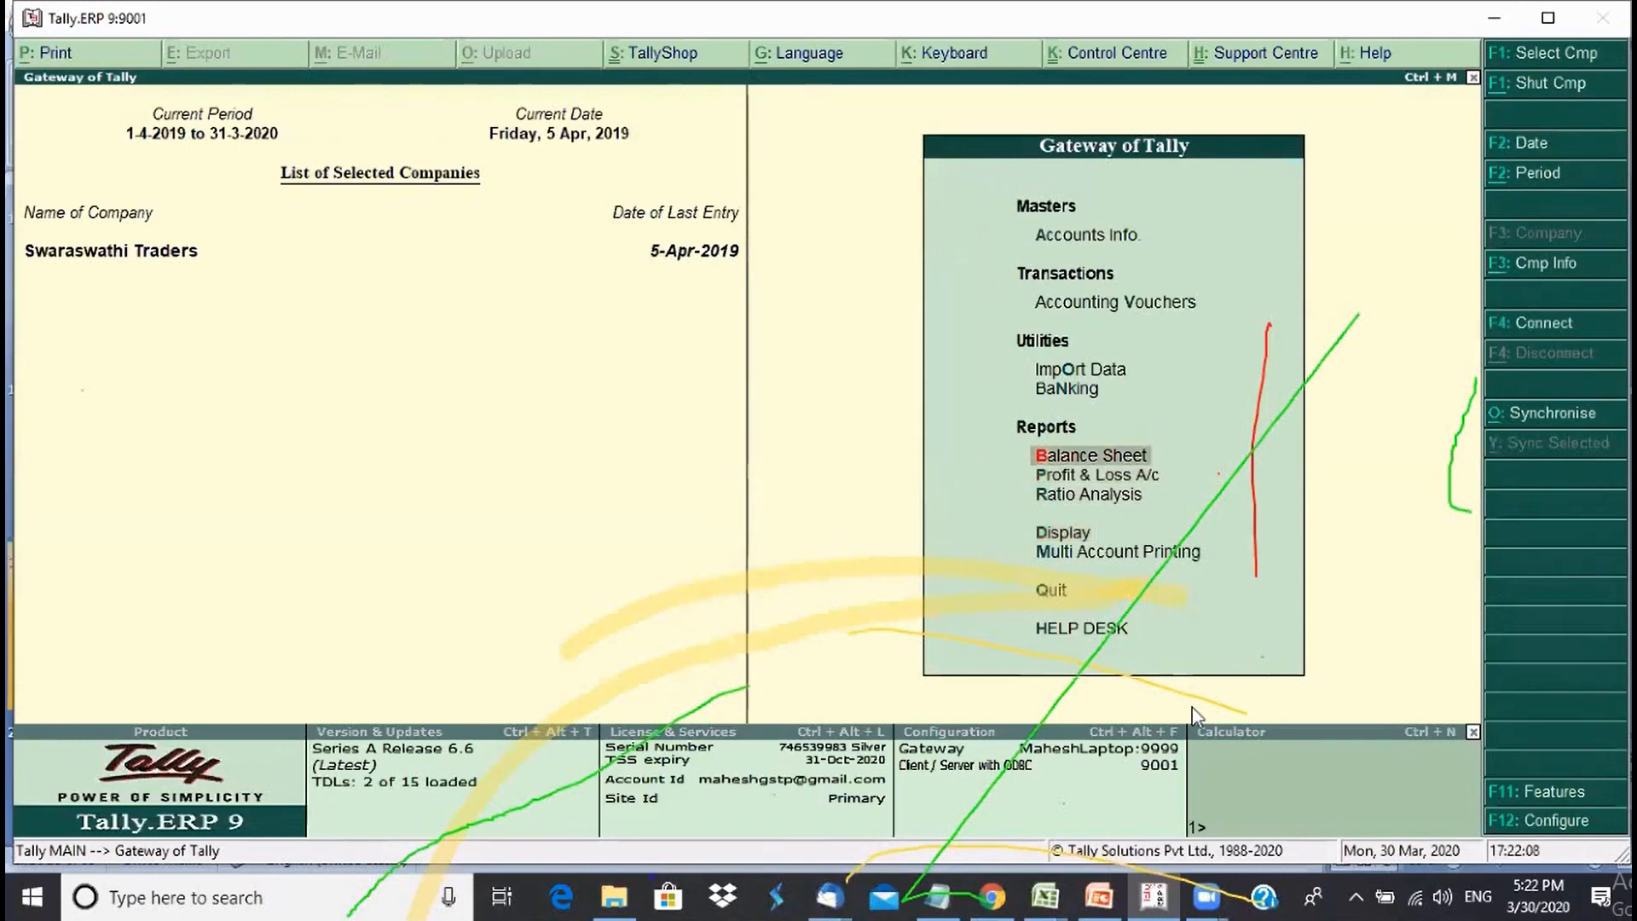
key("Return")
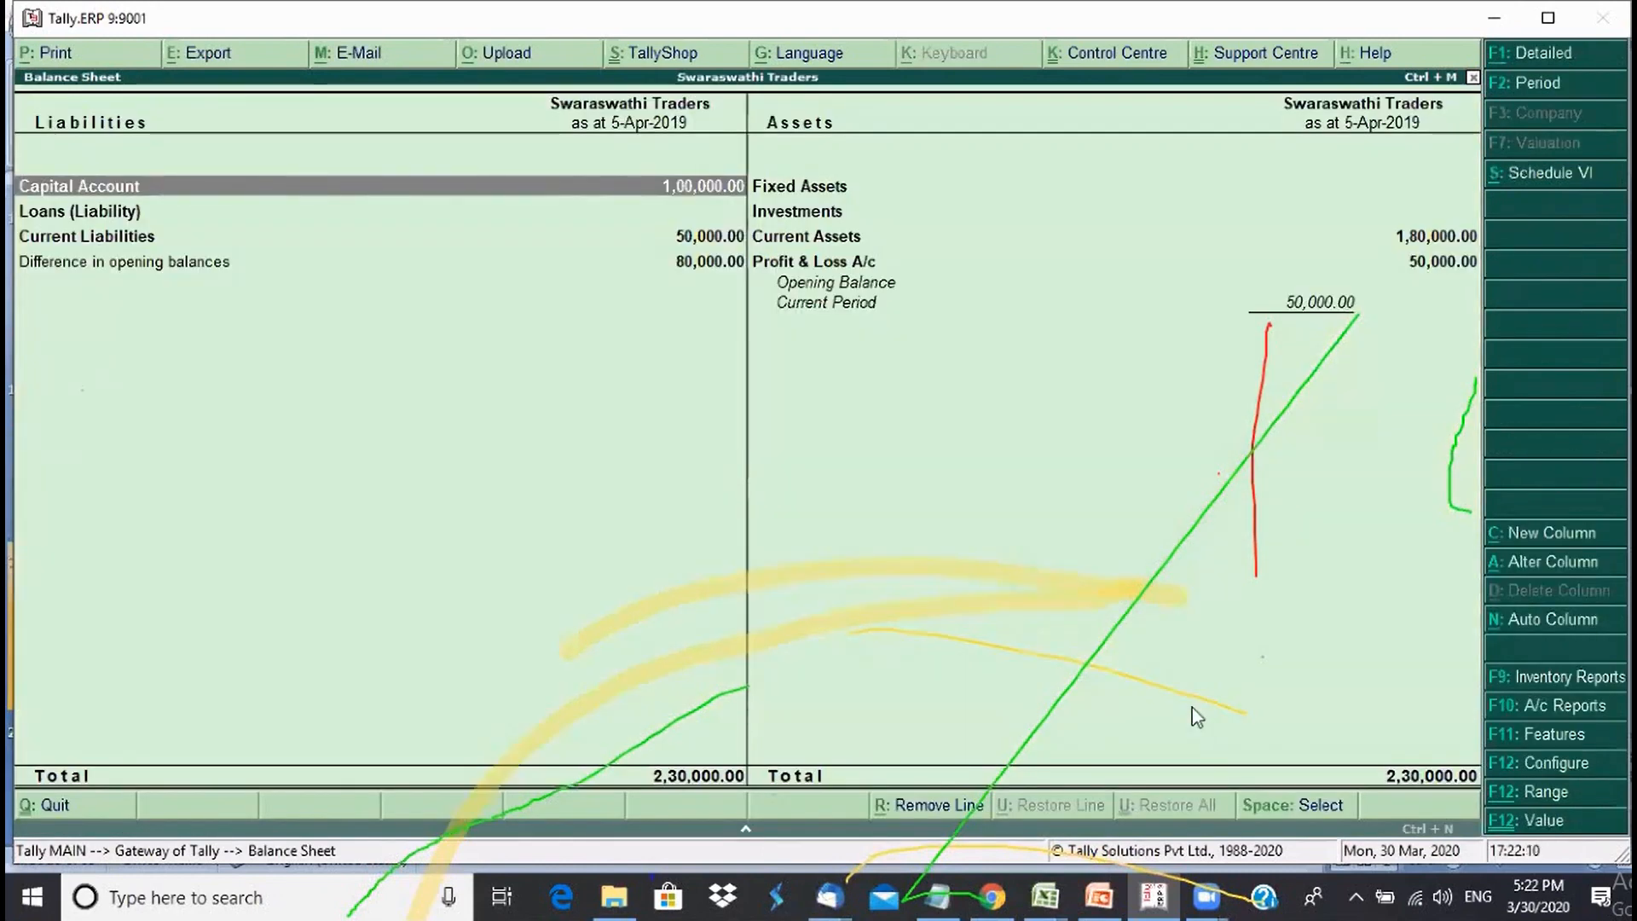
key("Down")
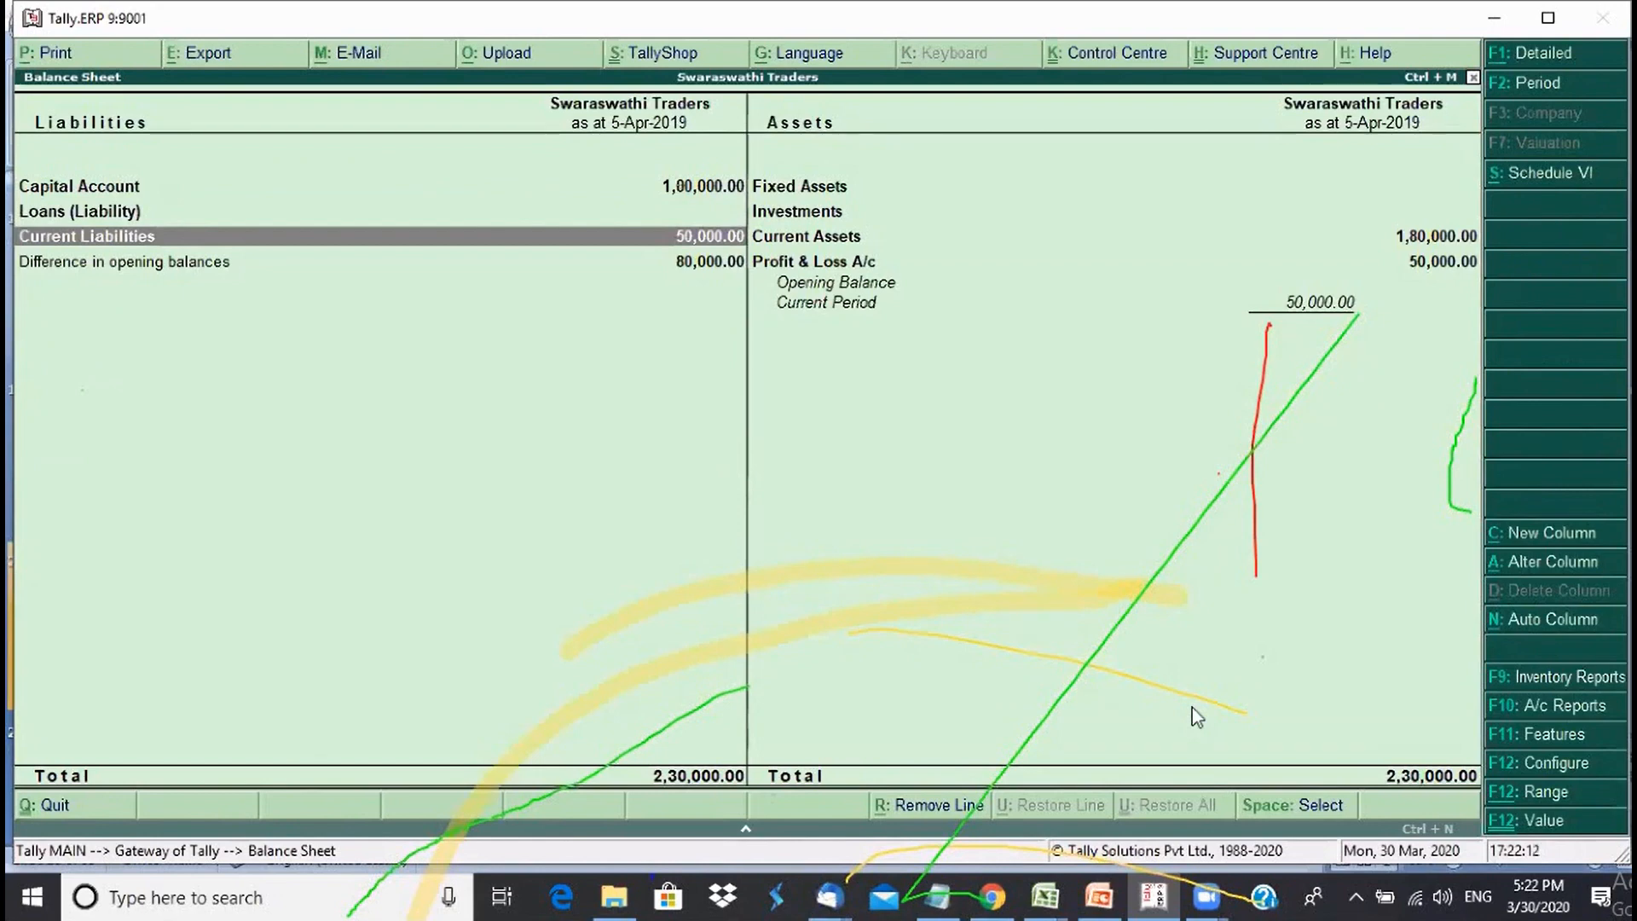
key("shift+Return")
key("Up")
key("Down")
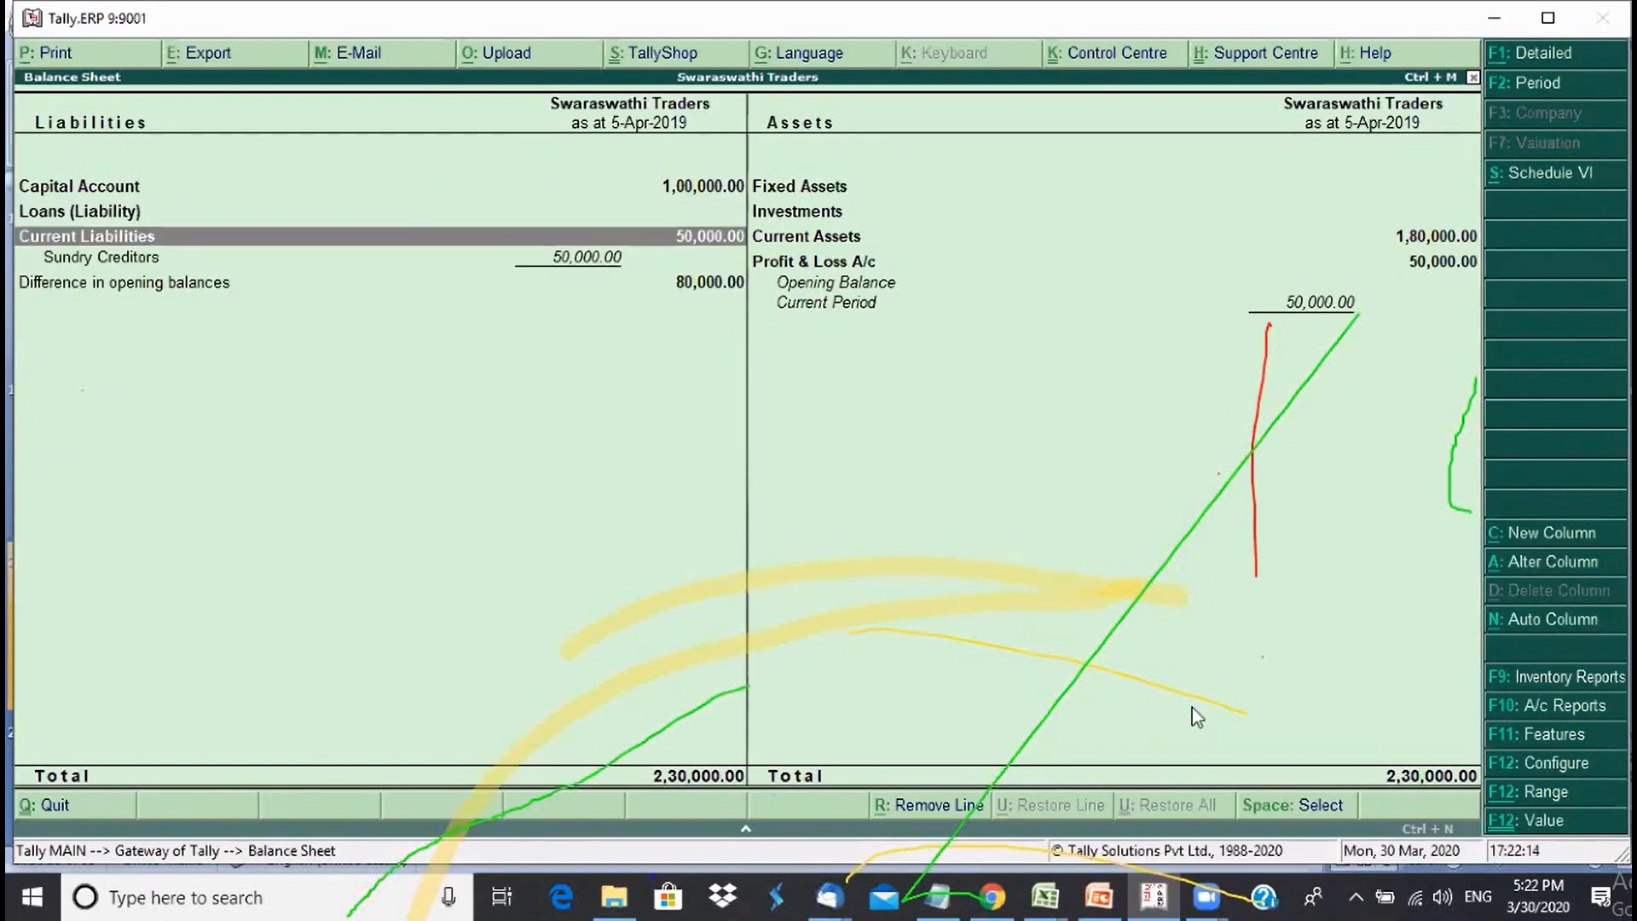
key("Down")
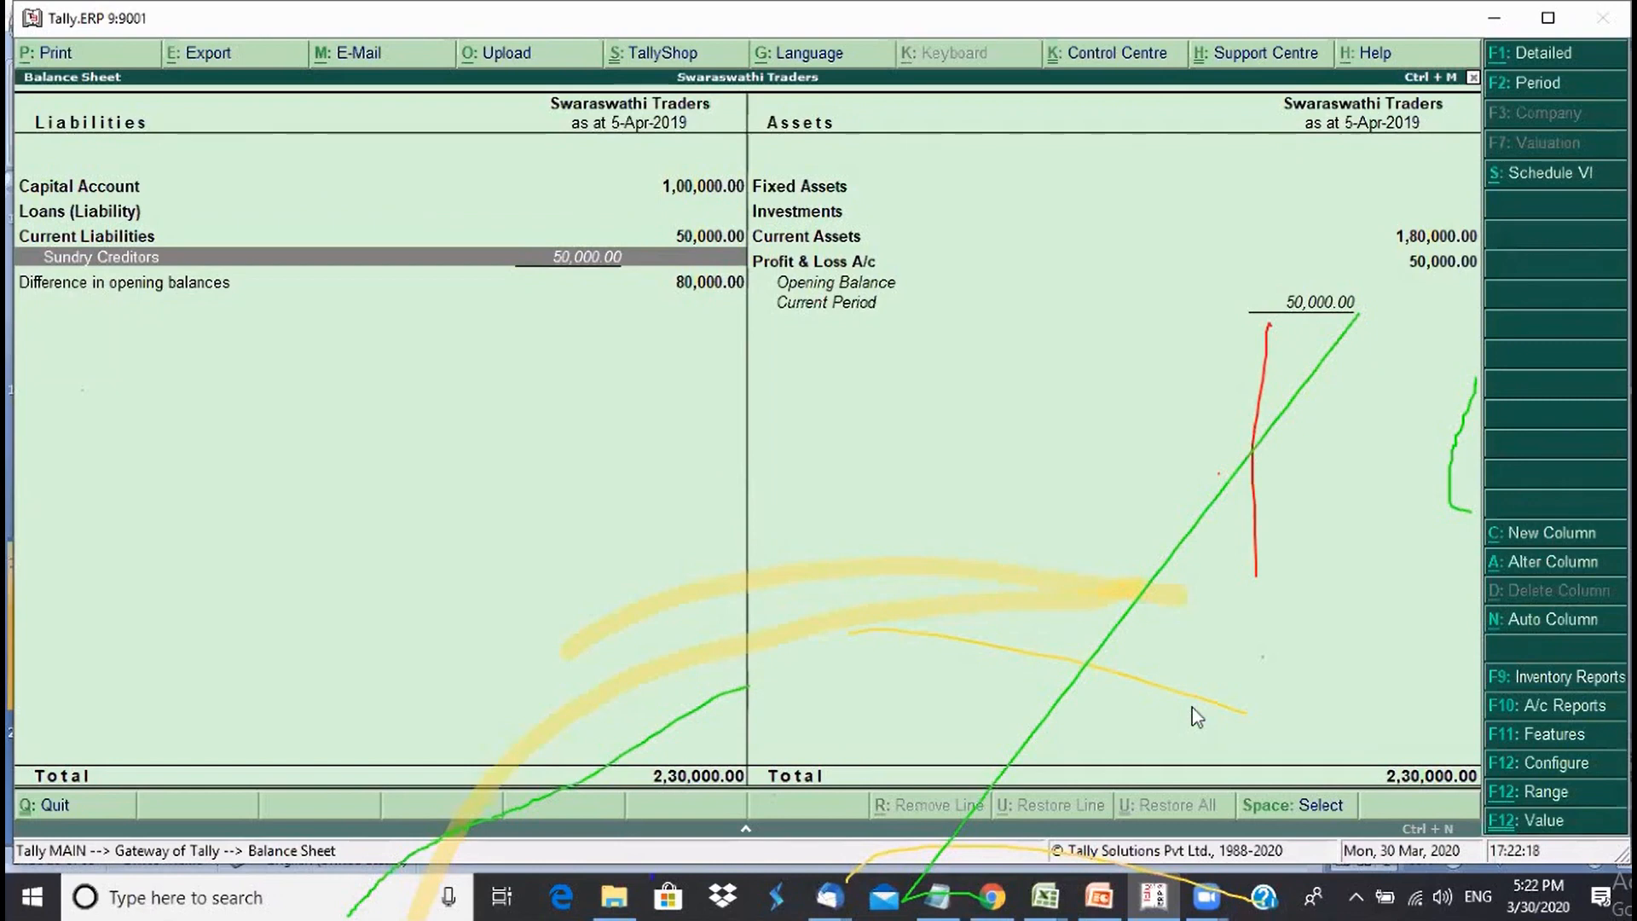
key("alt+F1")
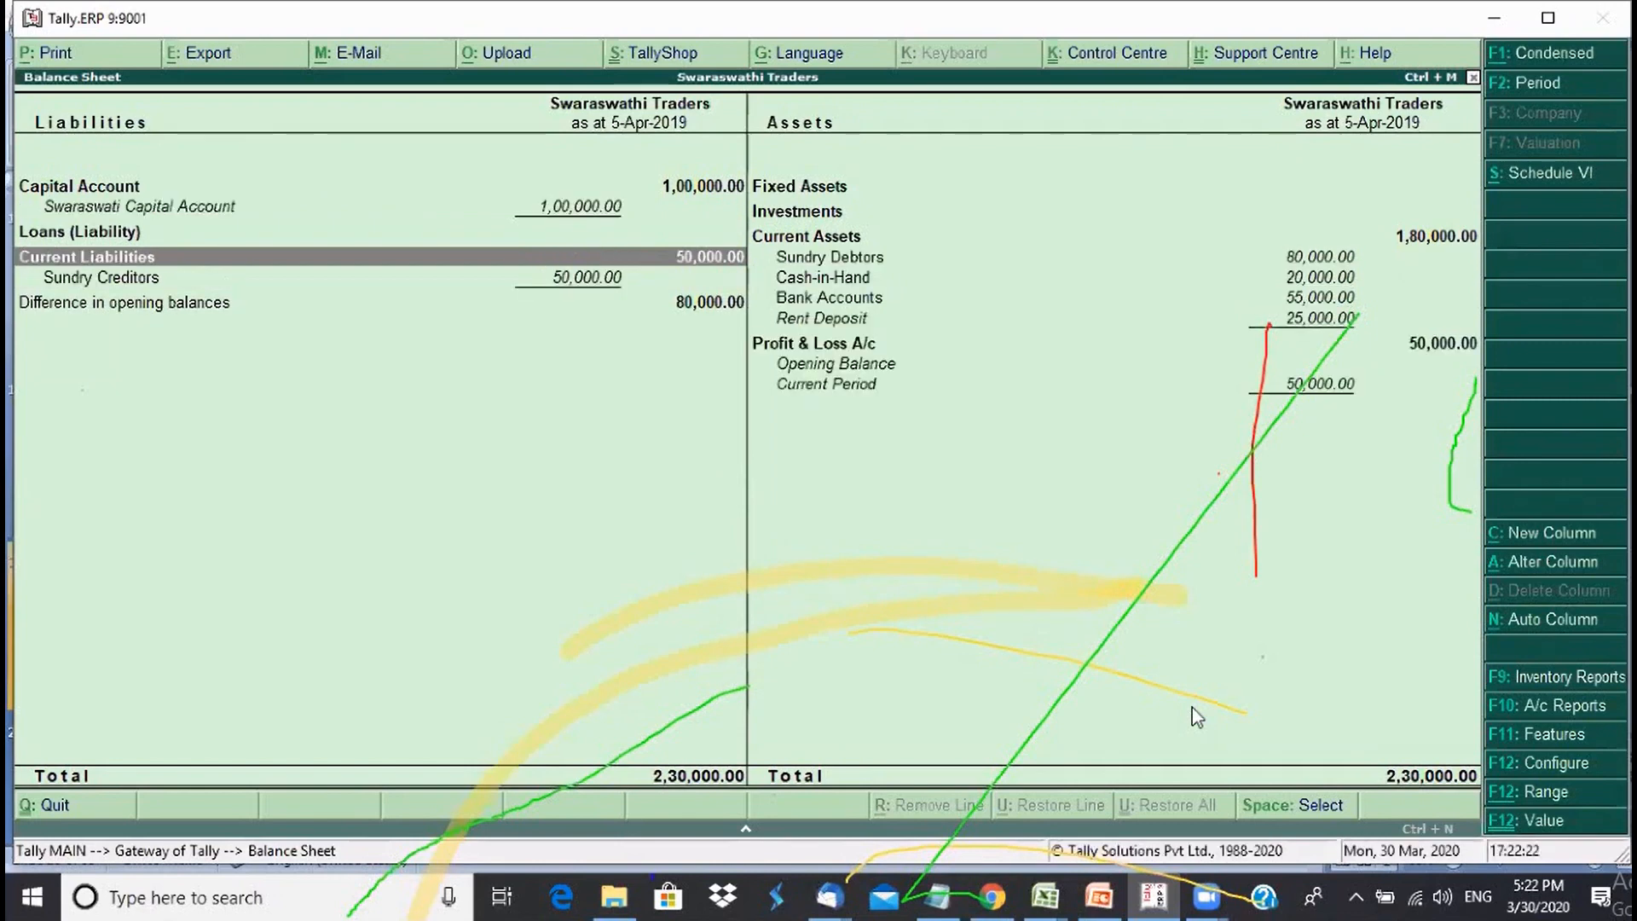
key("Escape")
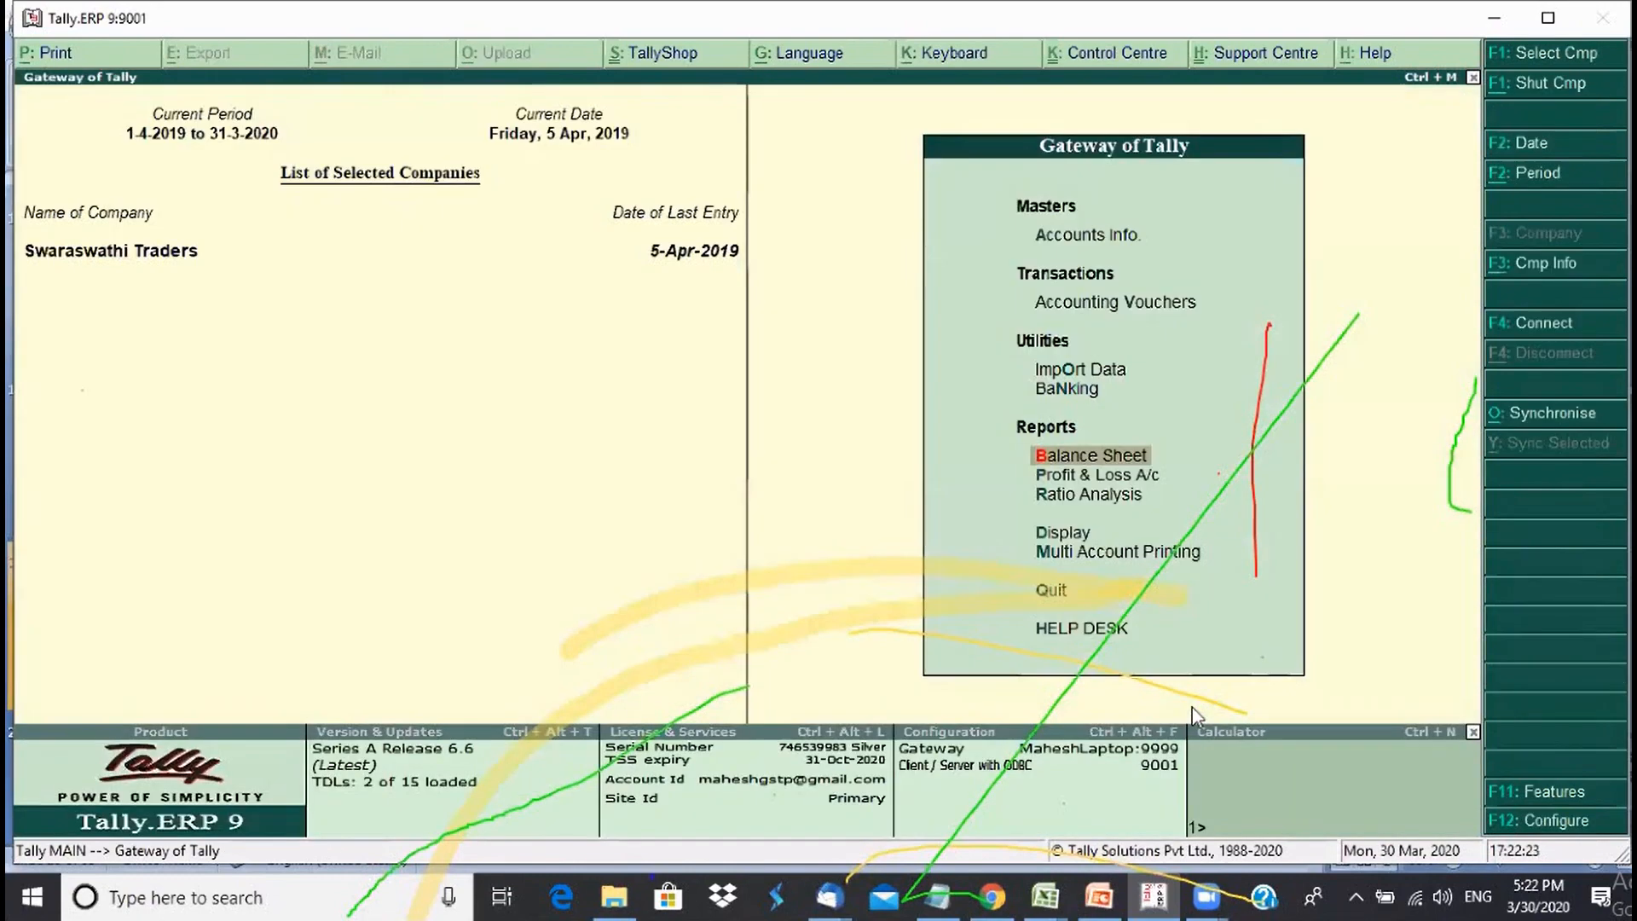
key("Down")
key("Return")
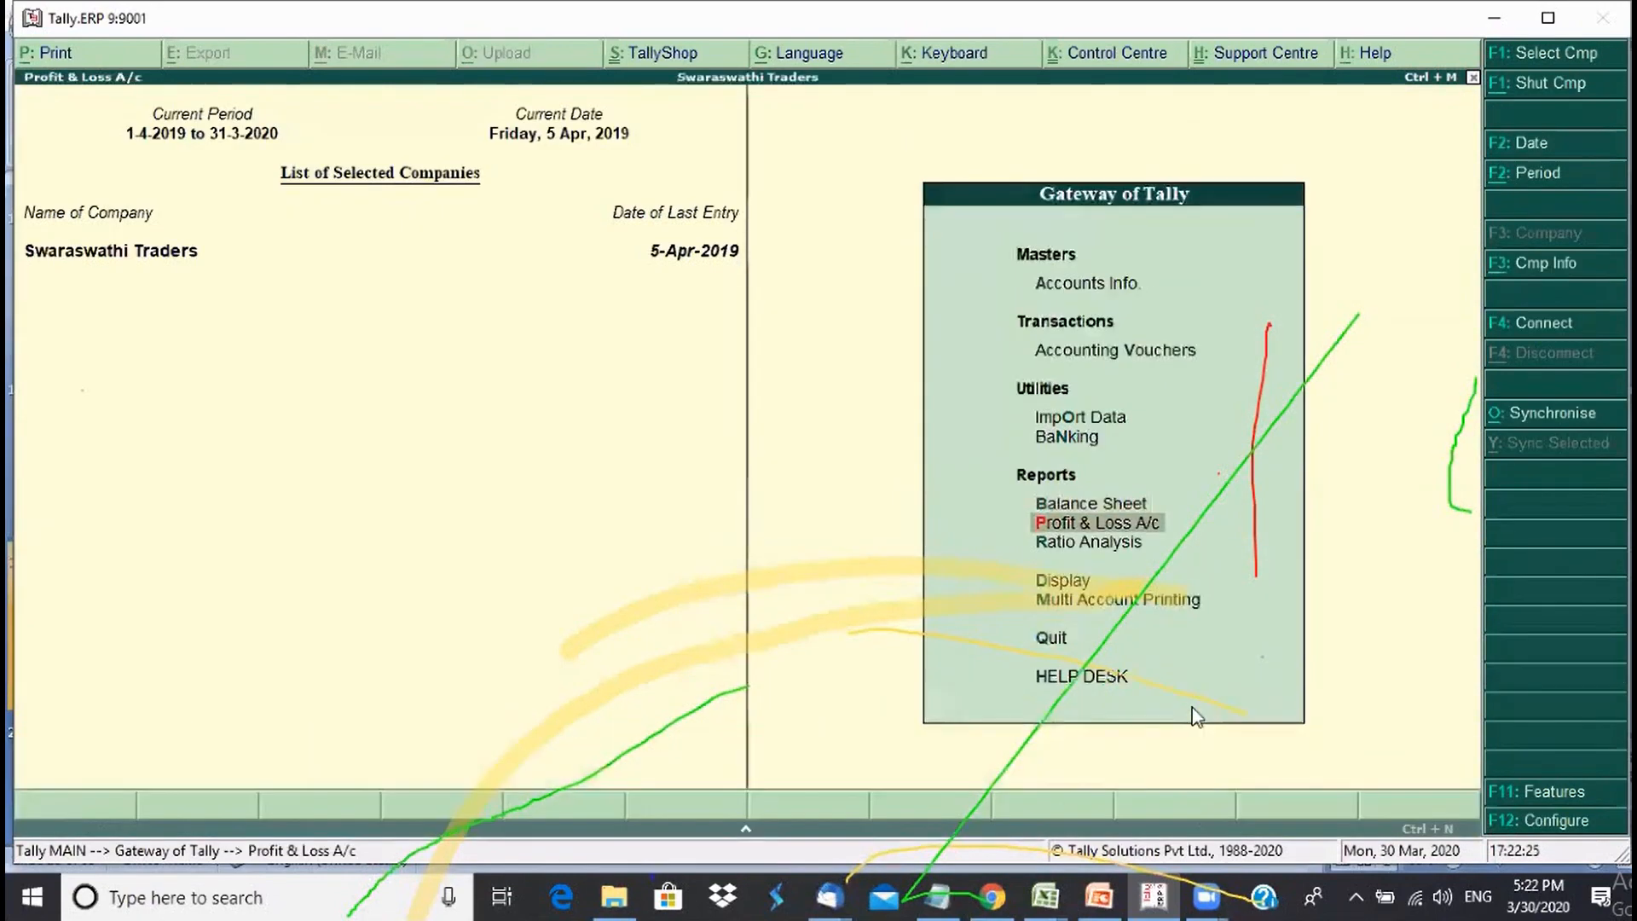
key("alt+F1")
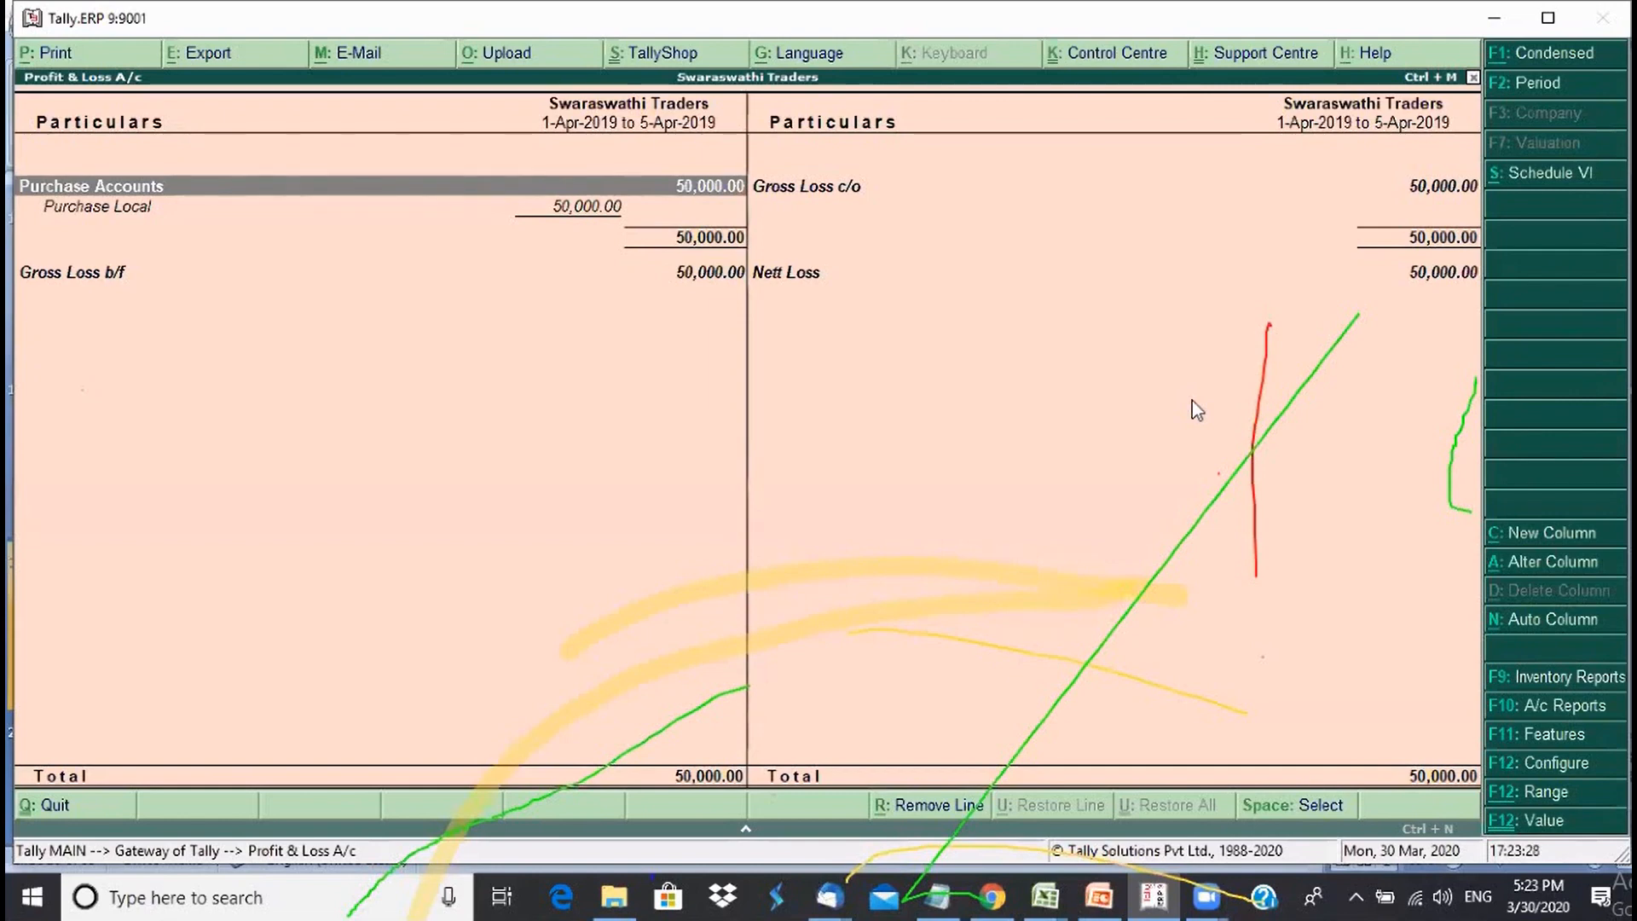
key("Escape")
key("Escape")
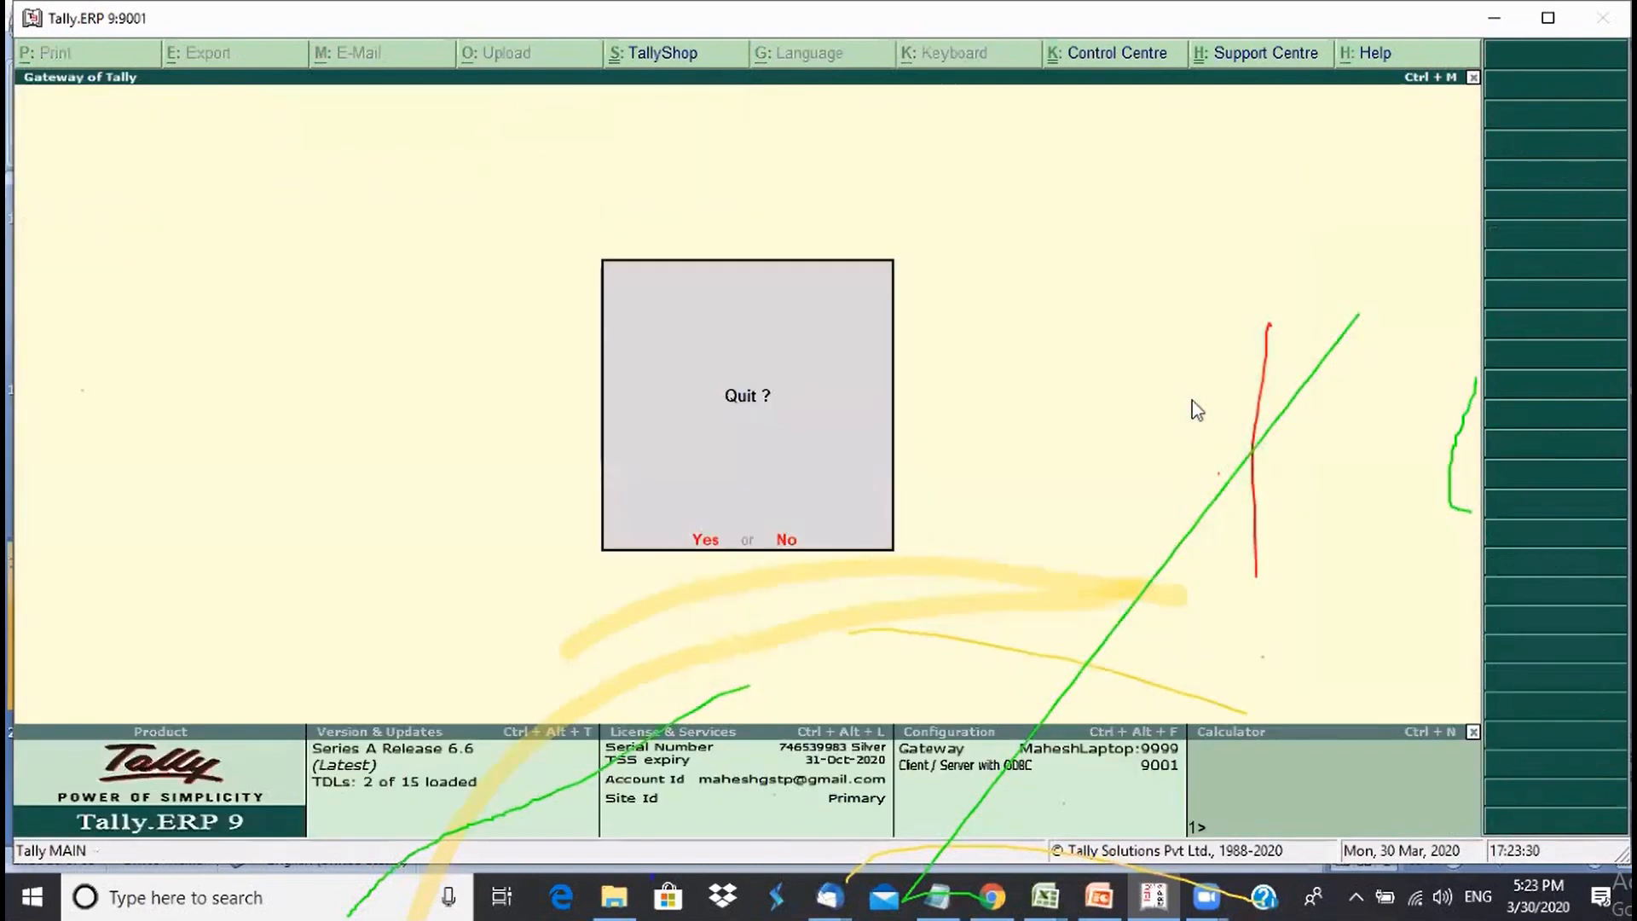
key("Escape")
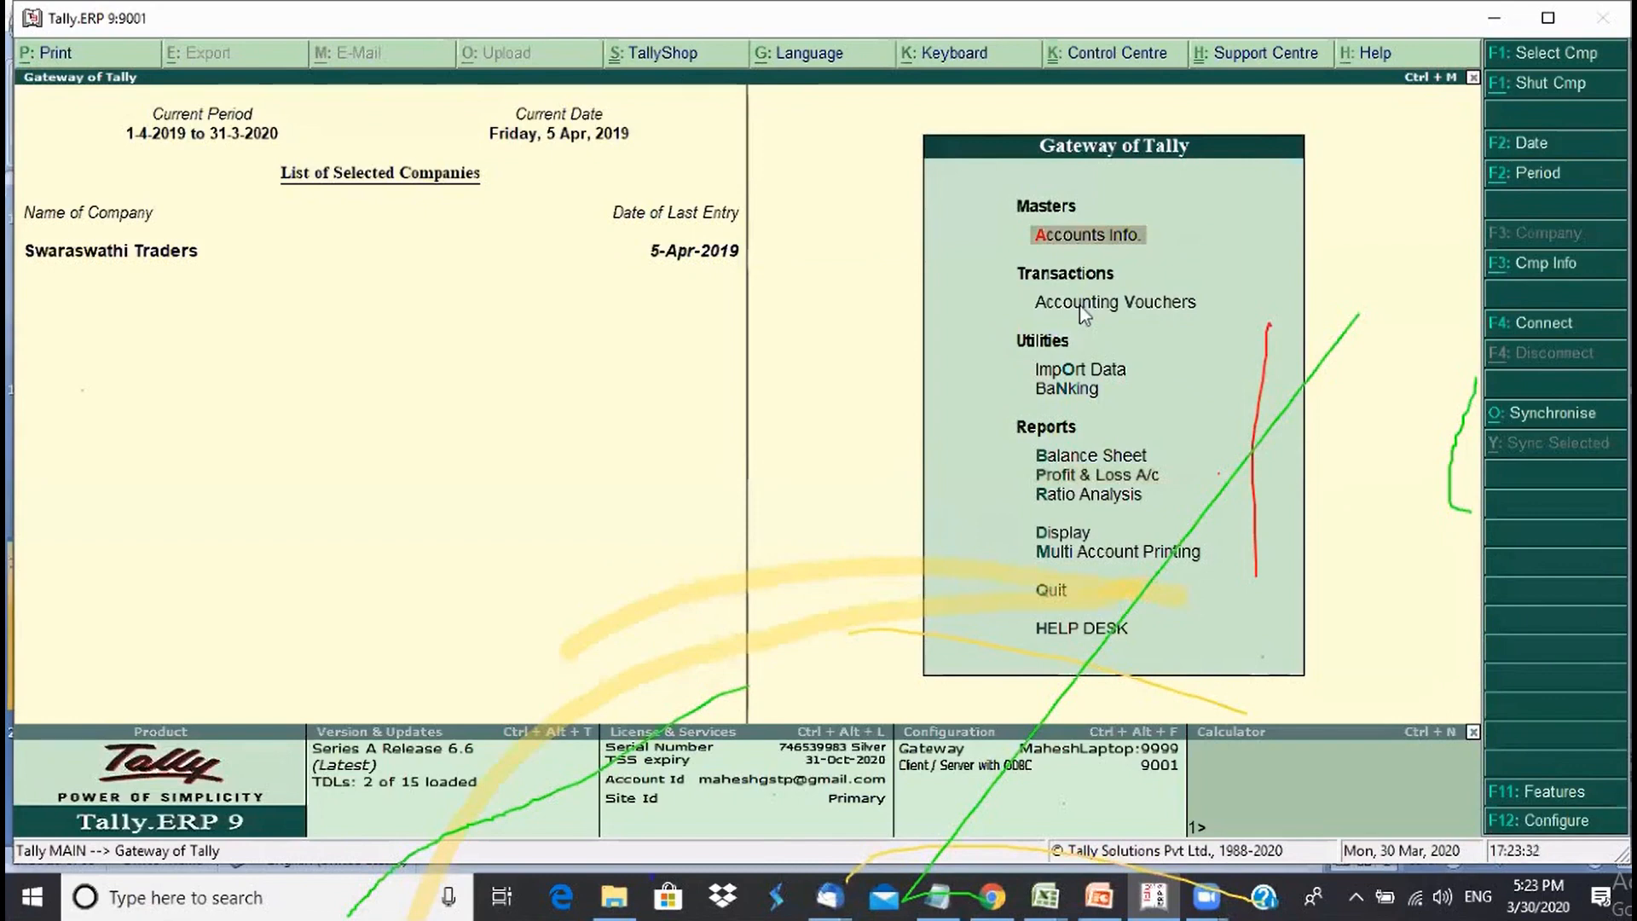
- From the Day Book, reopen purchase voucher No. 1 for Nandan Electronics (50,000.00) for alteration
left_click(892, 244)
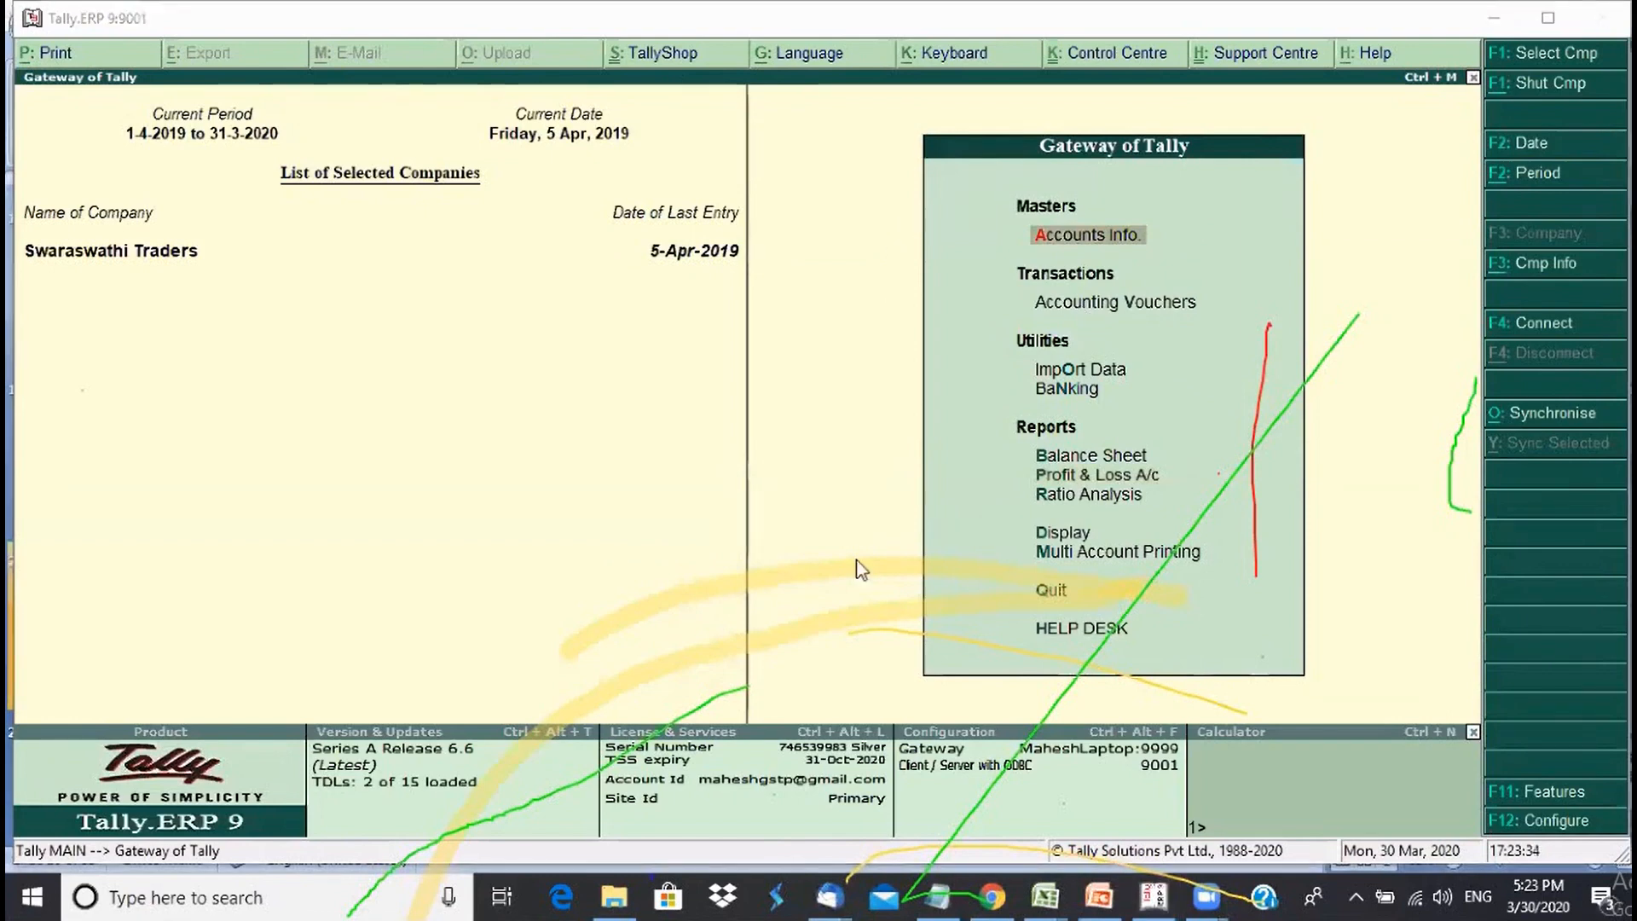
left_click(1066, 544)
left_click(1066, 544)
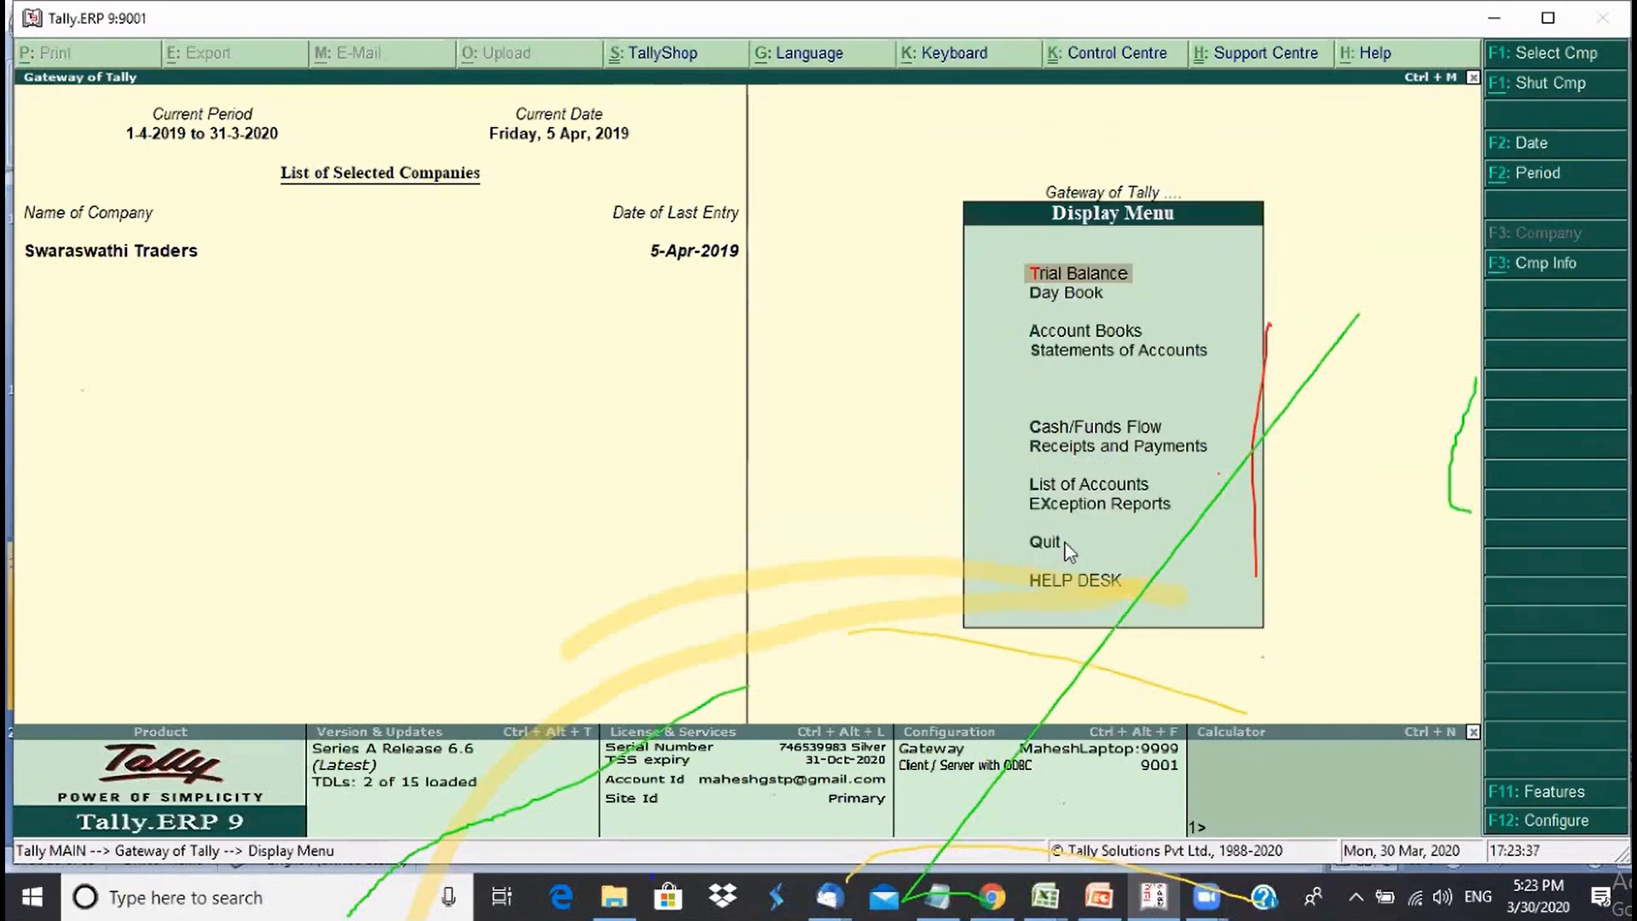
key("d")
key("Return")
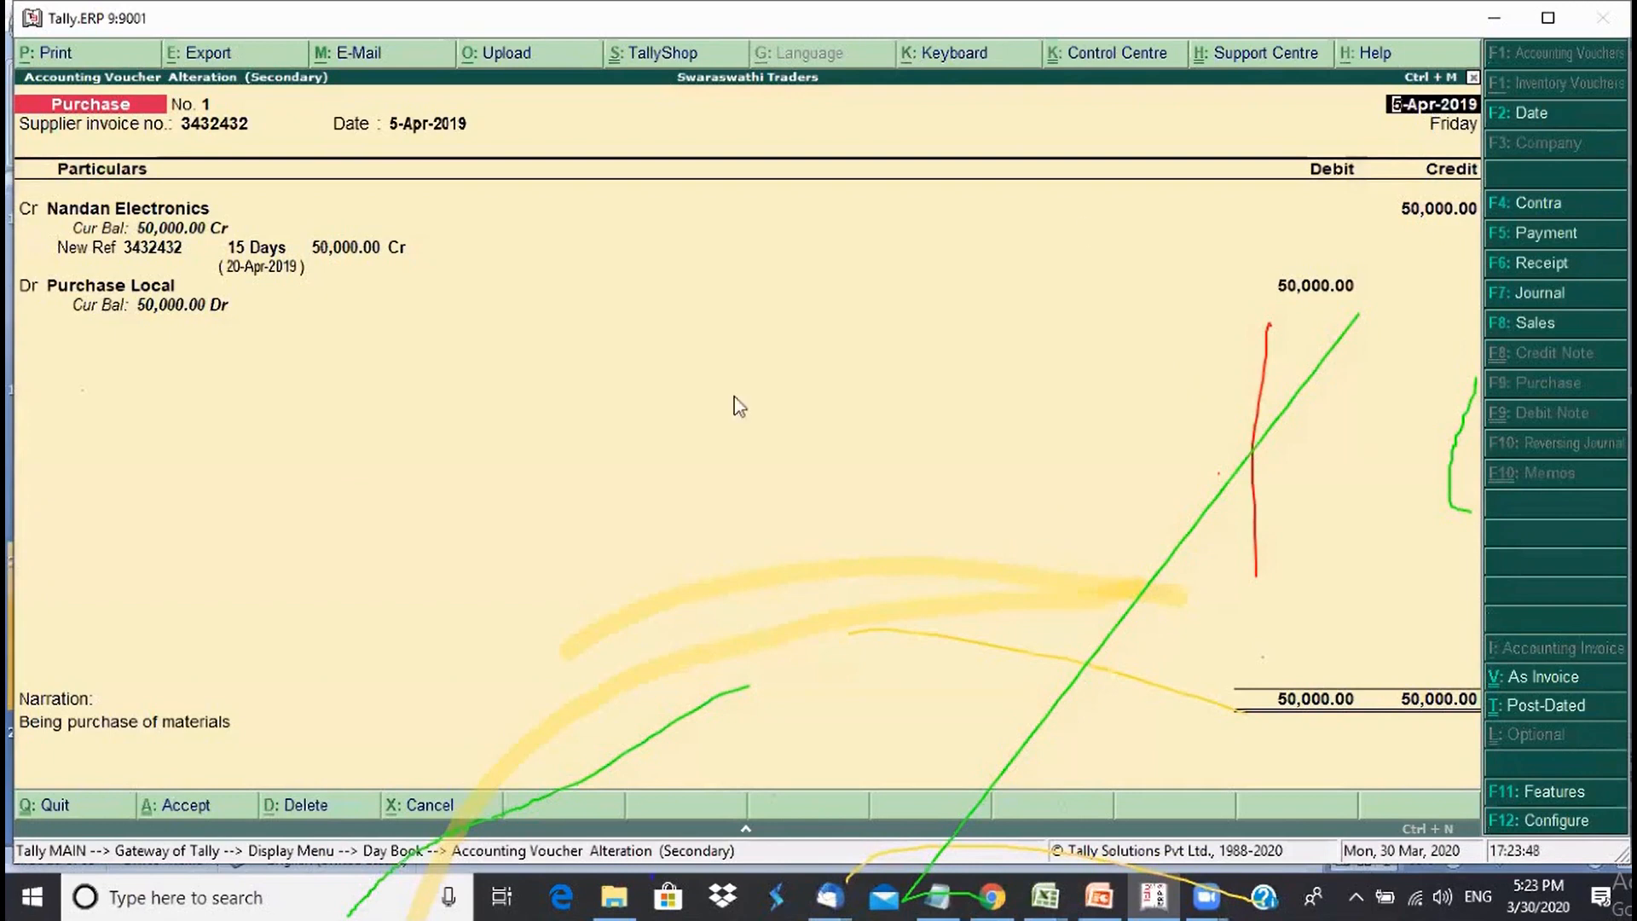
key("Return")
key("Return")
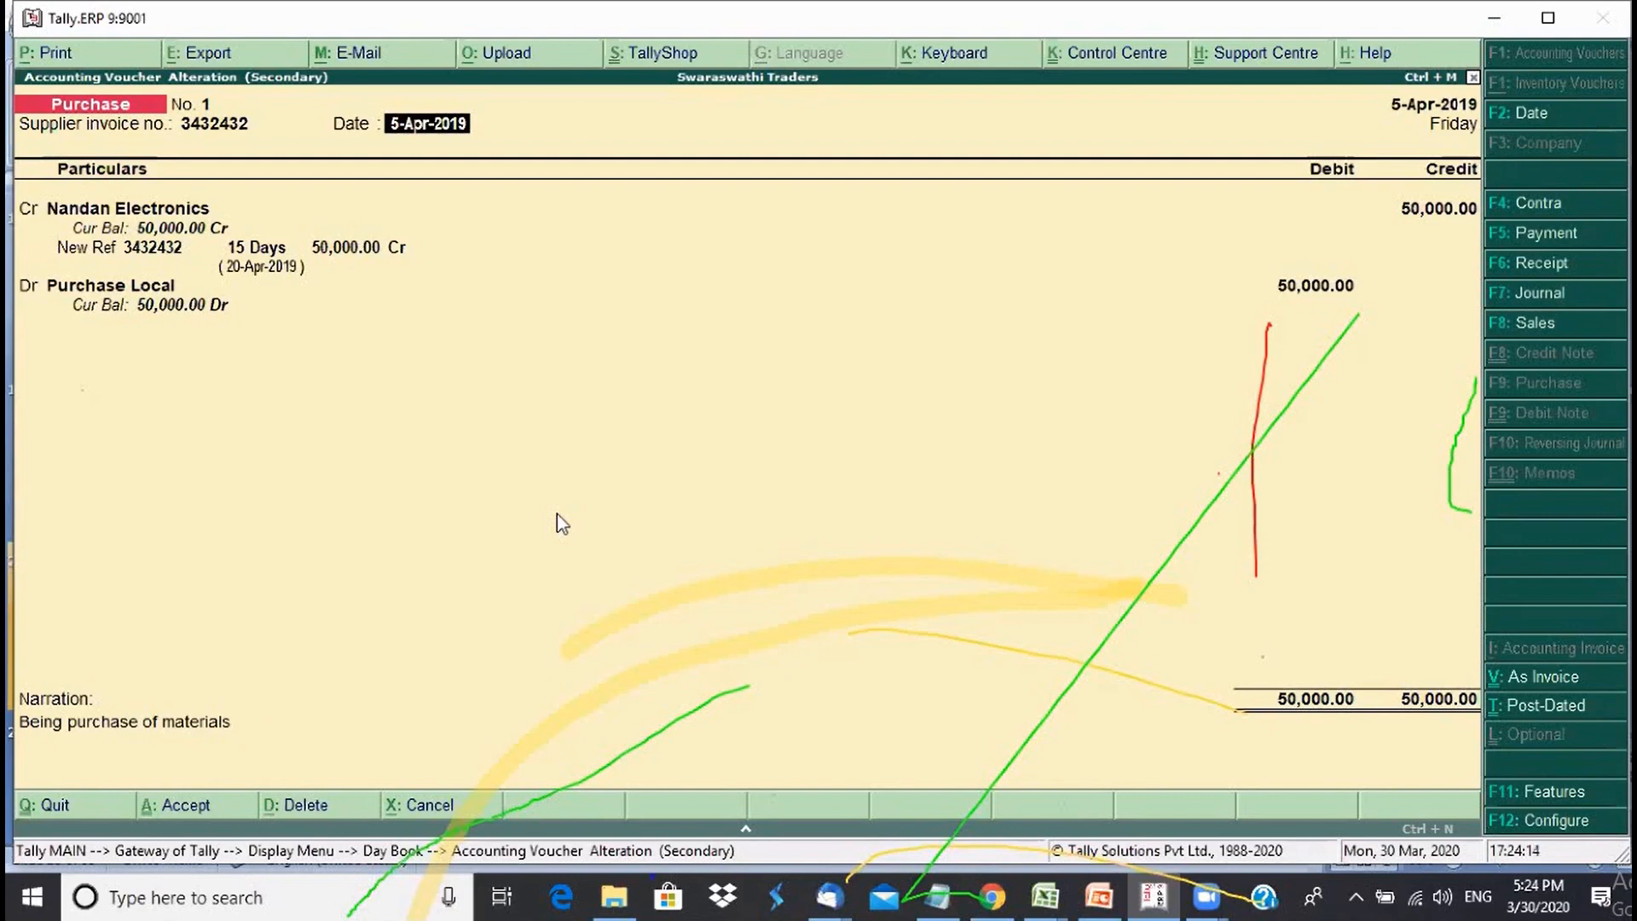
- Try supplier dates 4-Apr-2019 and 6-Apr-2019, settling back on 4-Apr-2019
type("4")
key("Return")
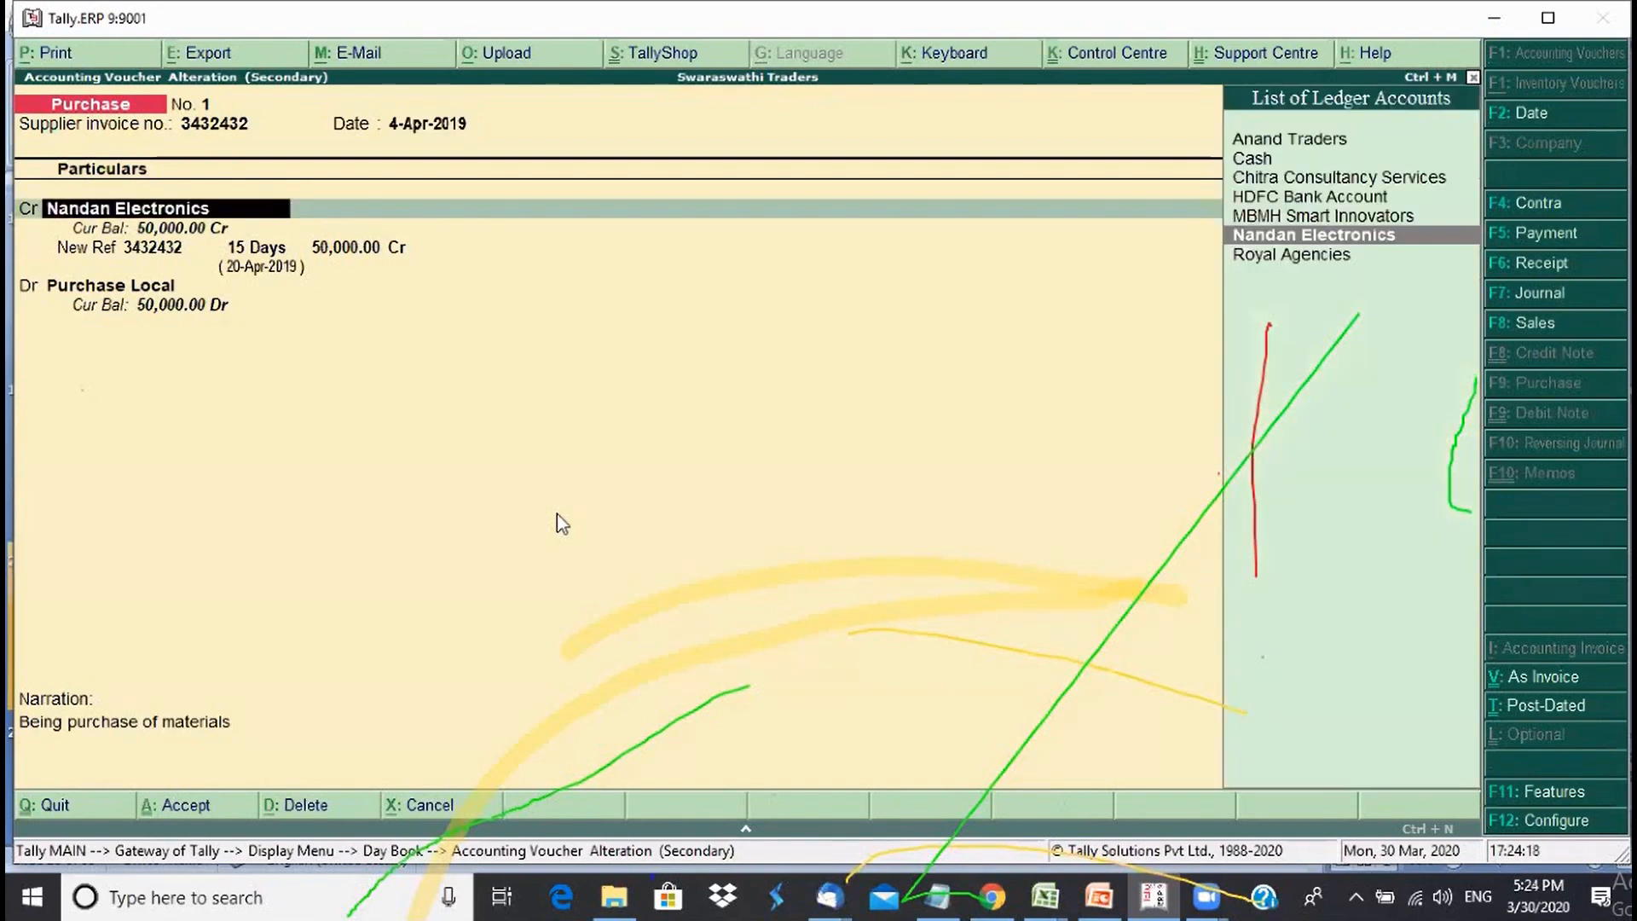
key("BackSpace")
type("6")
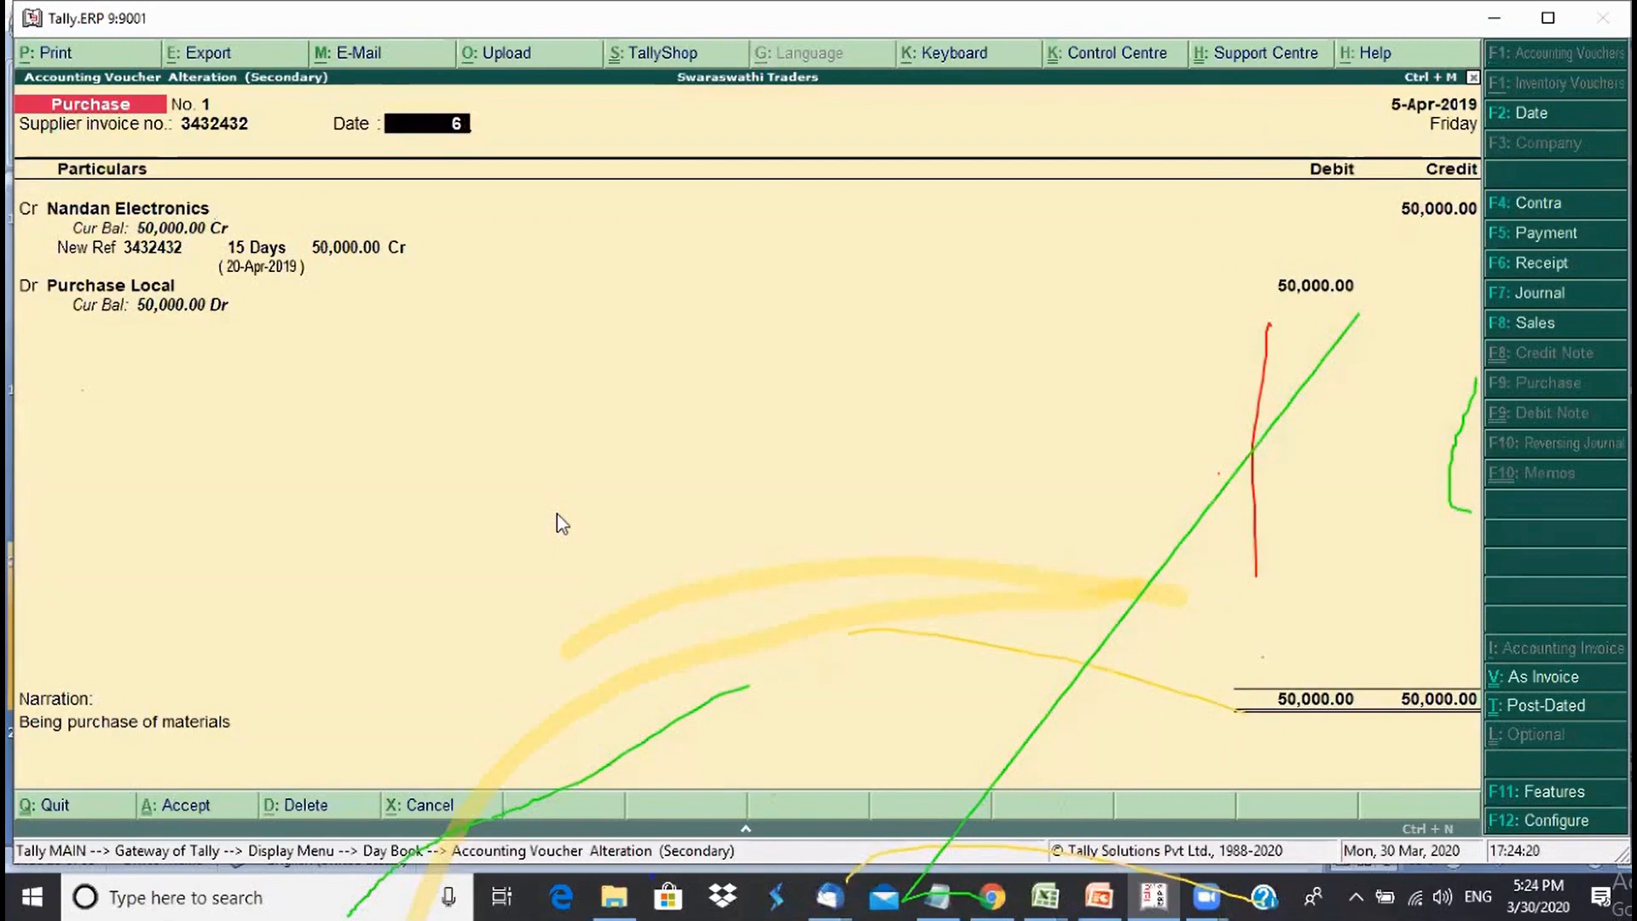
type("-4")
key("Return")
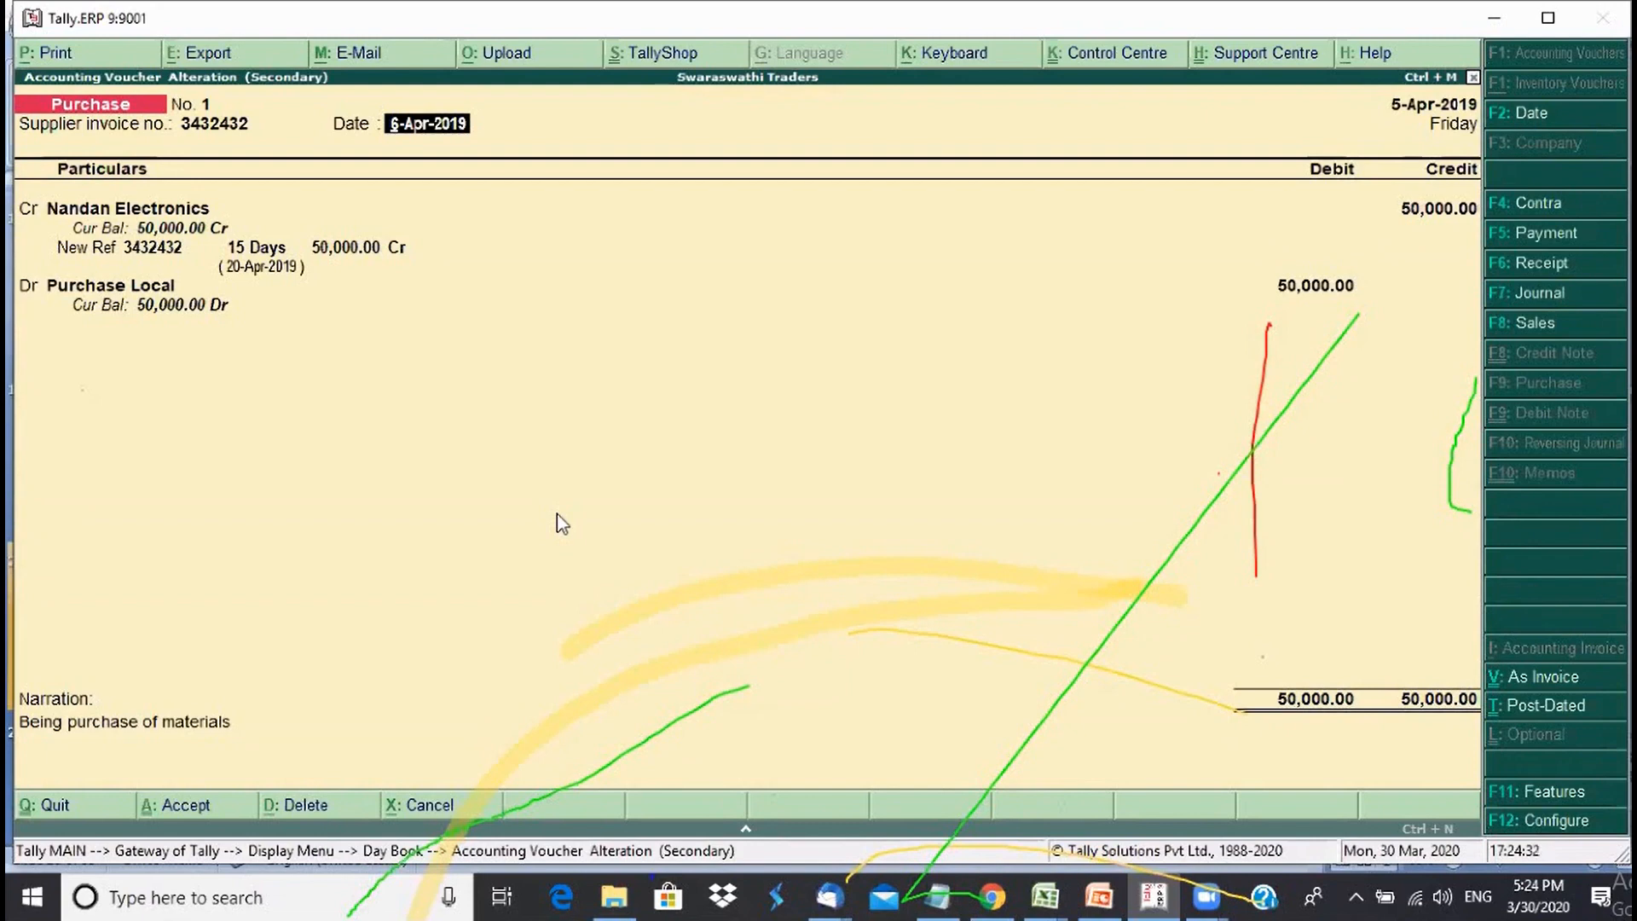
type("4")
key("Return")
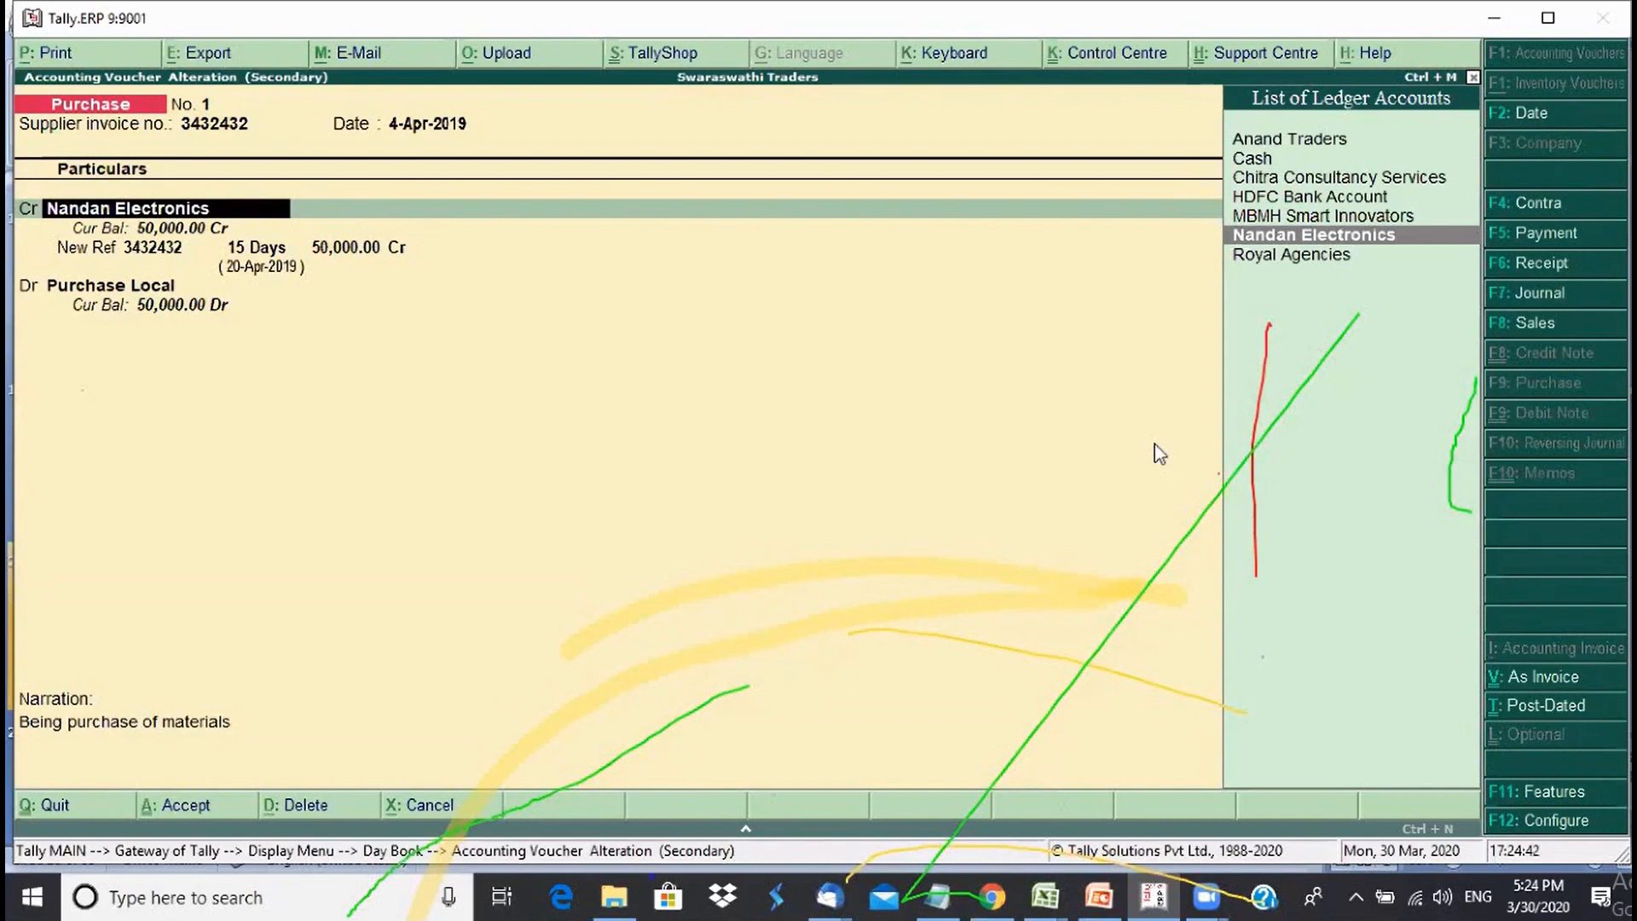
key("BackSpace")
key("BackSpace")
key("BackSpace")
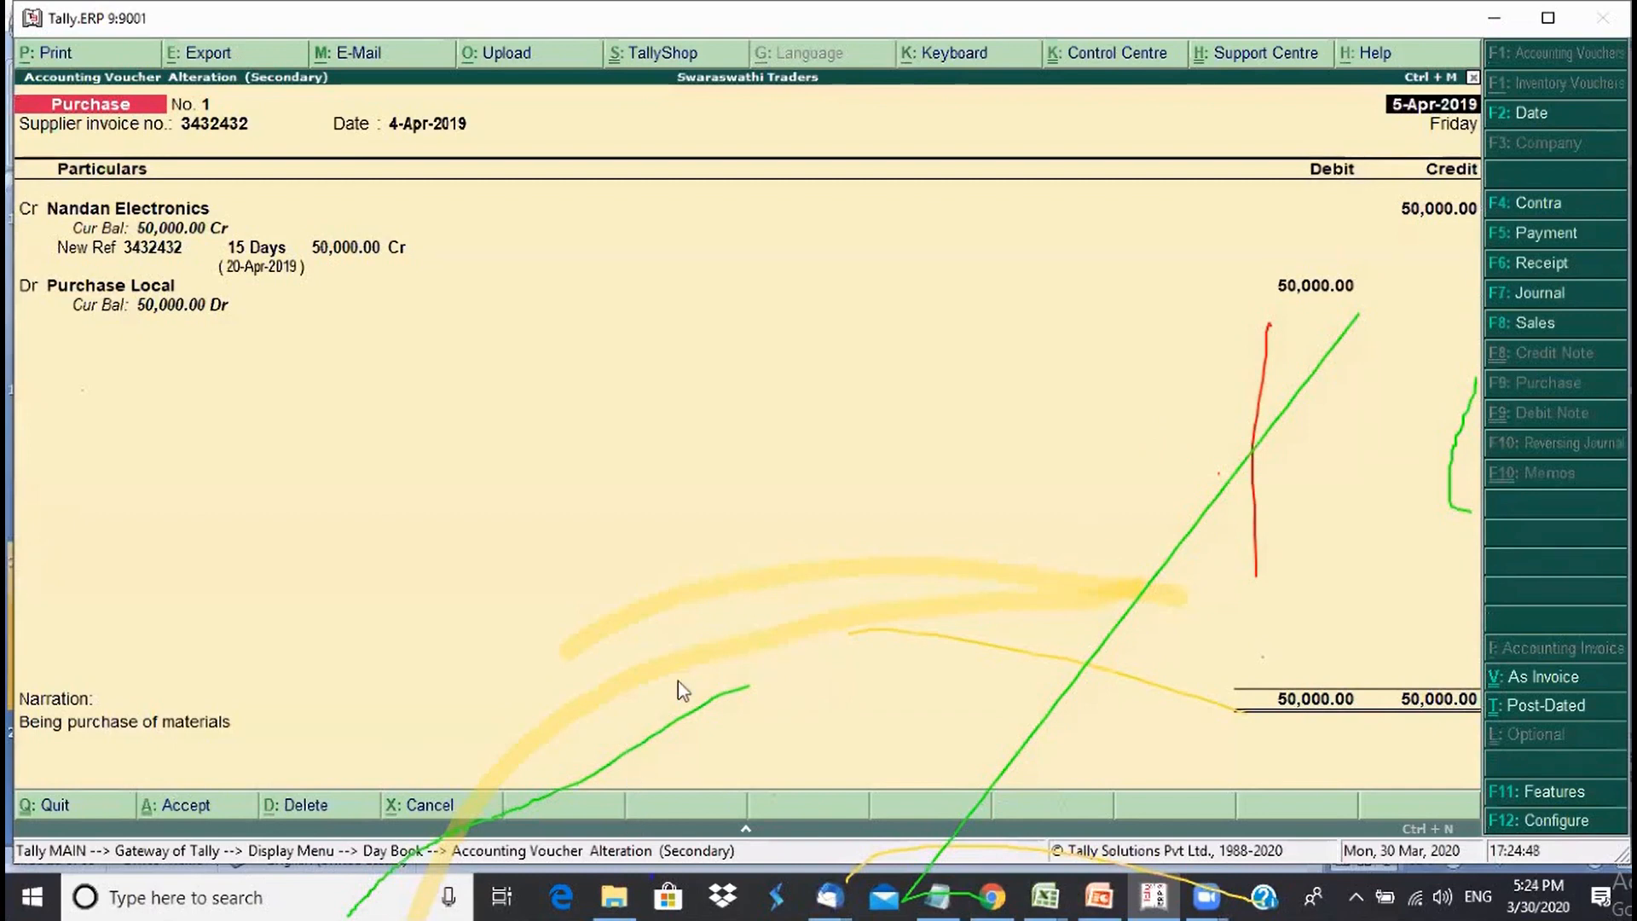
- Close the purchase voucher and return to the 5-Apr-2019 Day Book
key("alt+Tab")
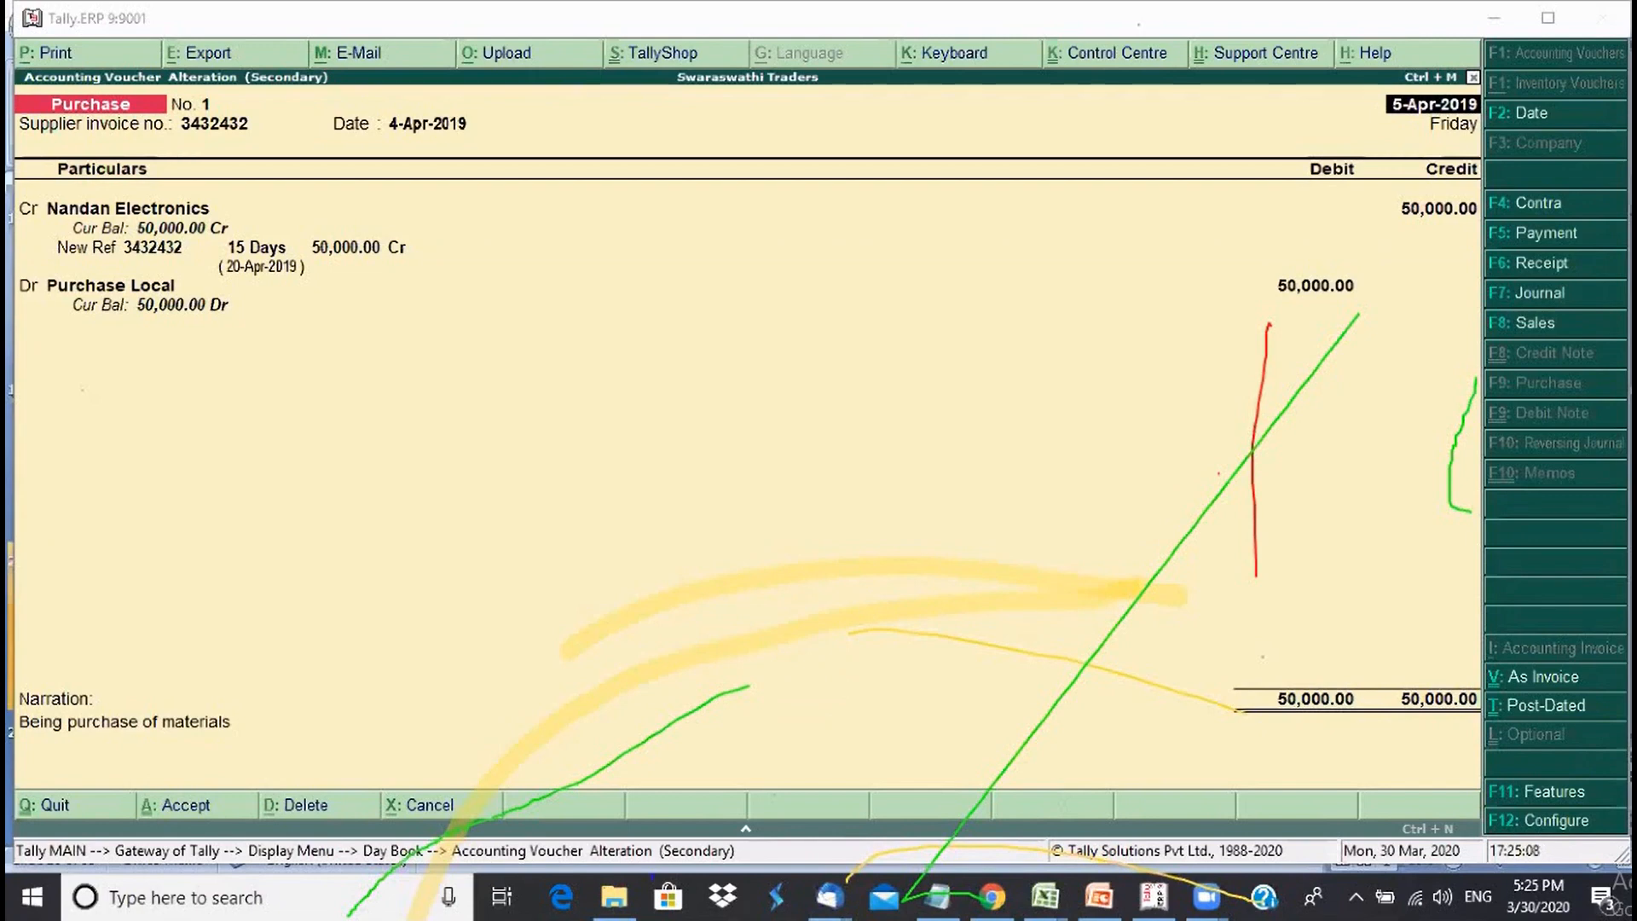
left_click_drag(1350, 725, 1399, 499)
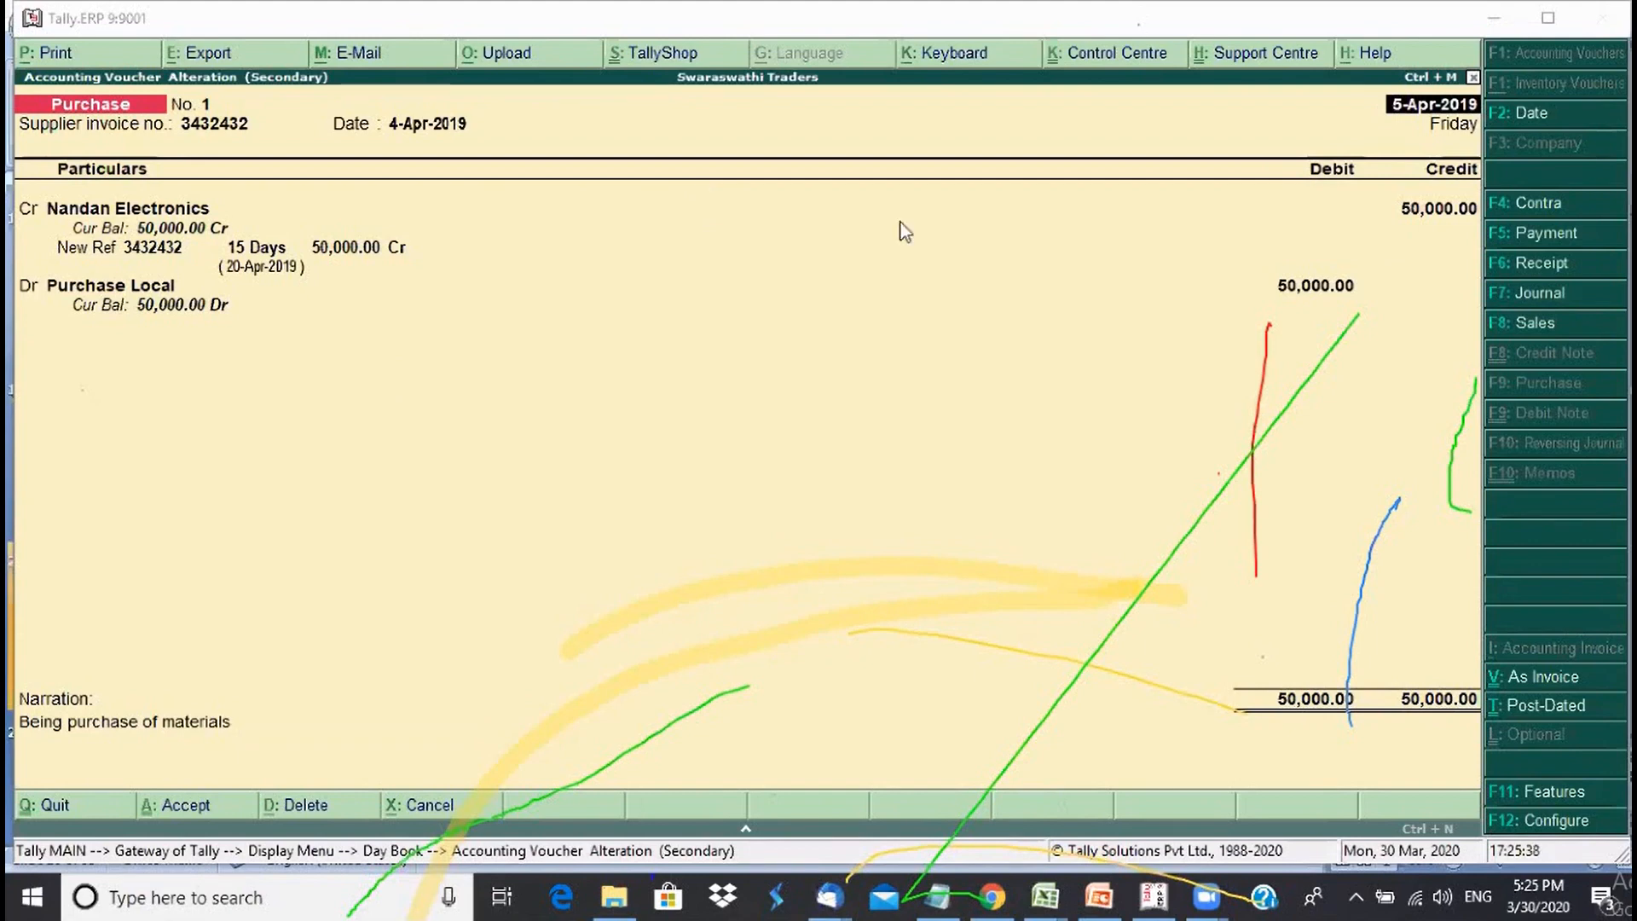
left_click(810, 492)
key("Escape")
key("Escape")
key("Escape")
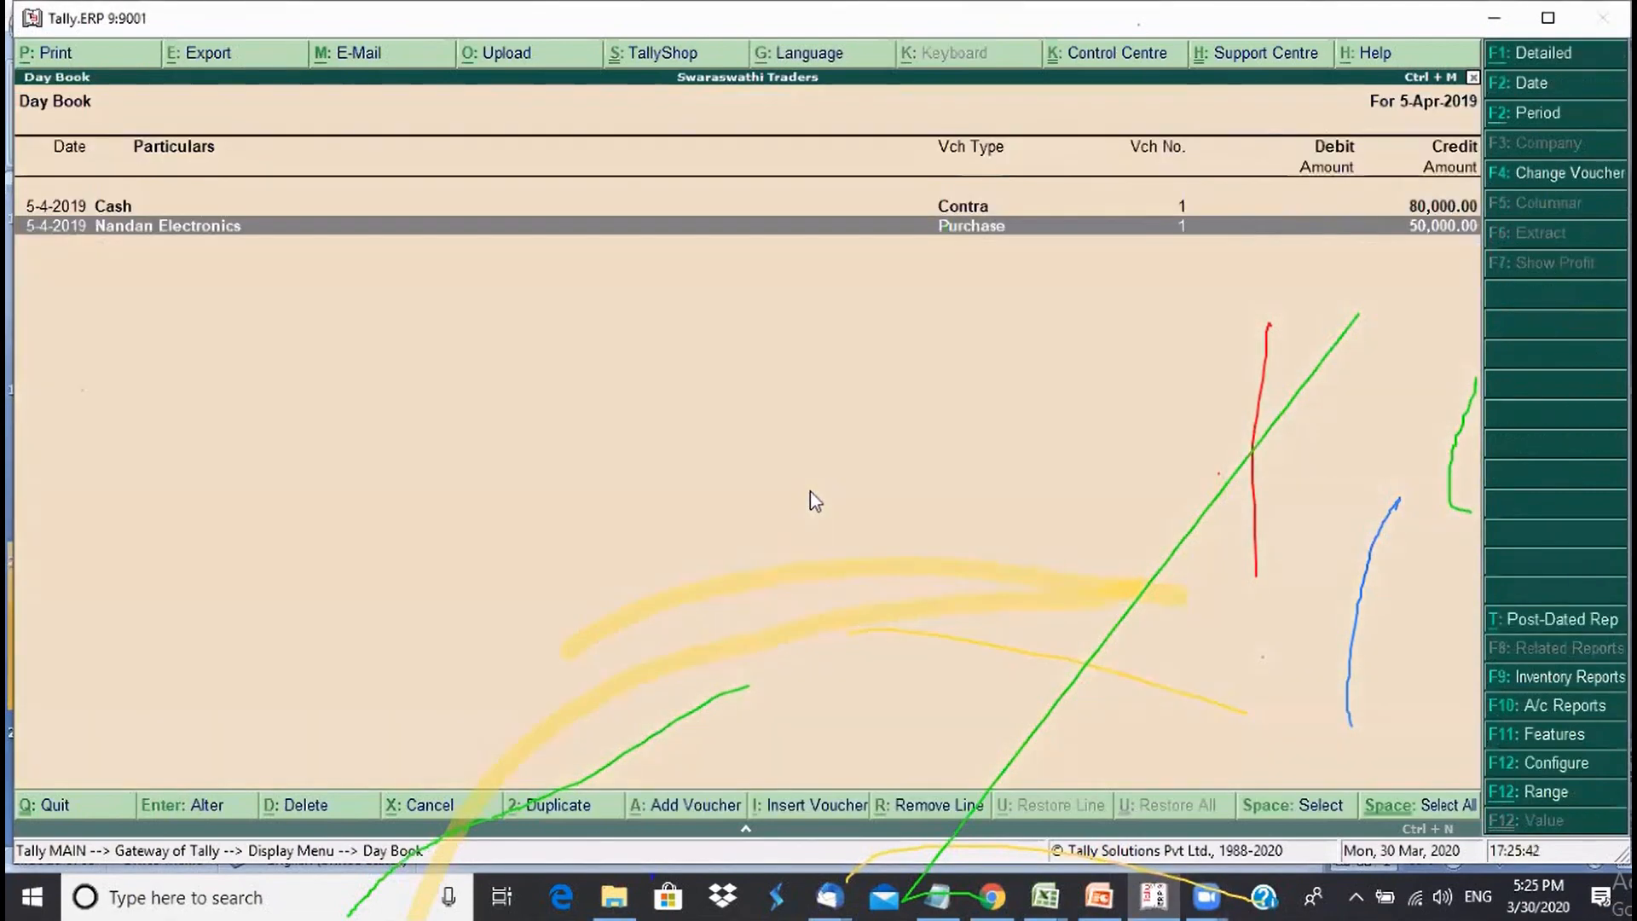
- Start a new Sales voucher dated 6-Apr-2019 in debit/credit voucher mode
key("Escape")
key("Escape")
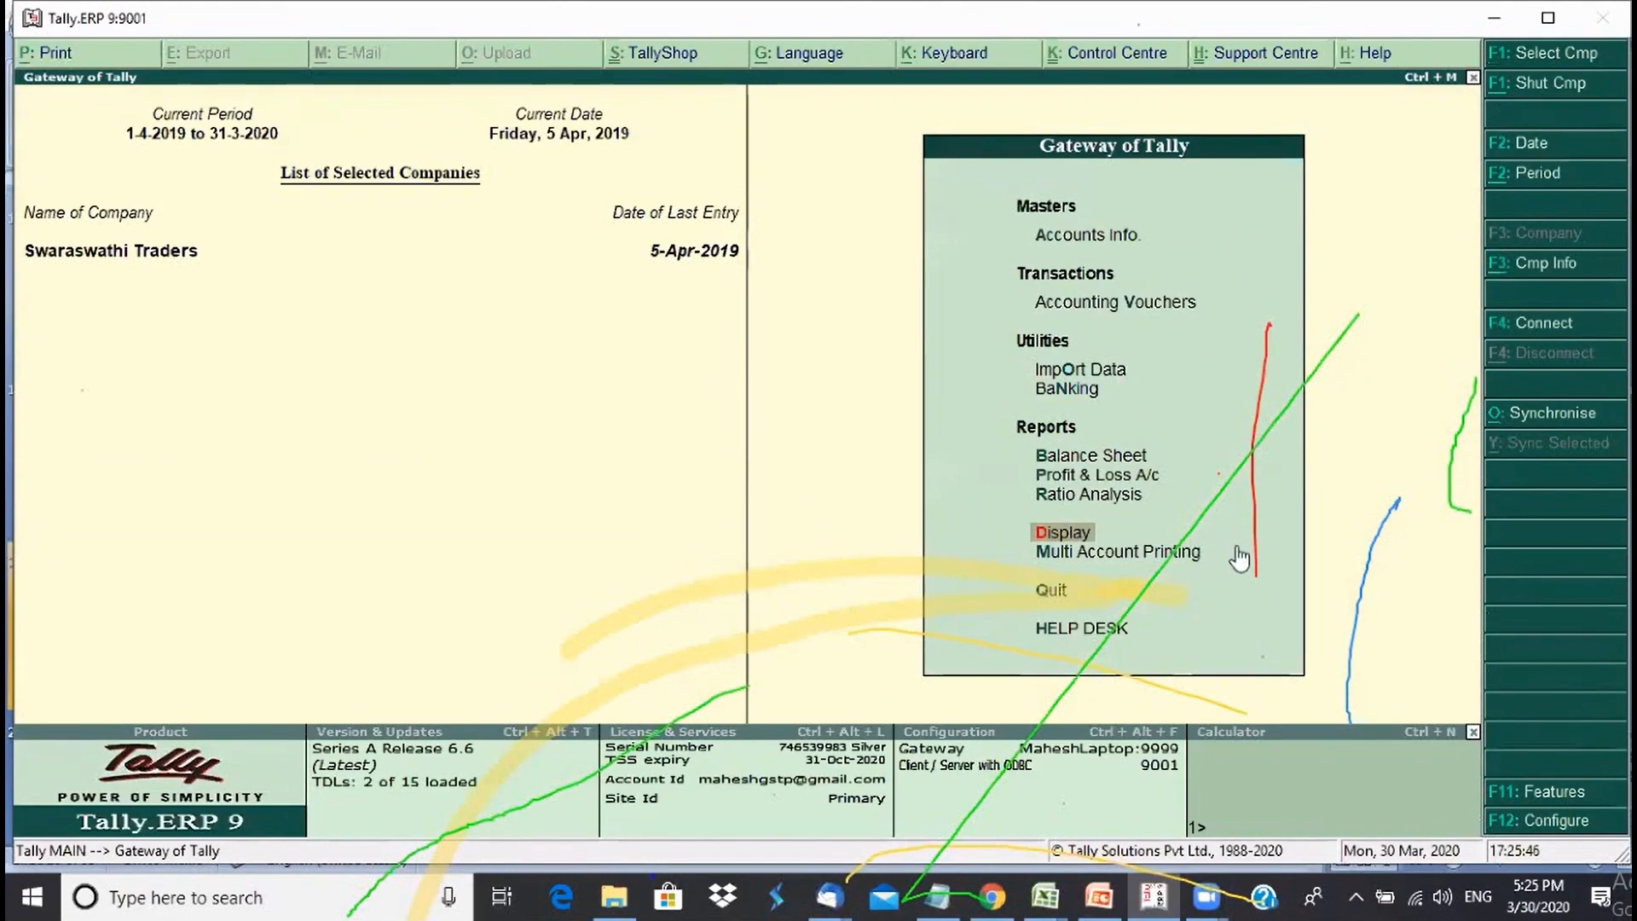
key("v")
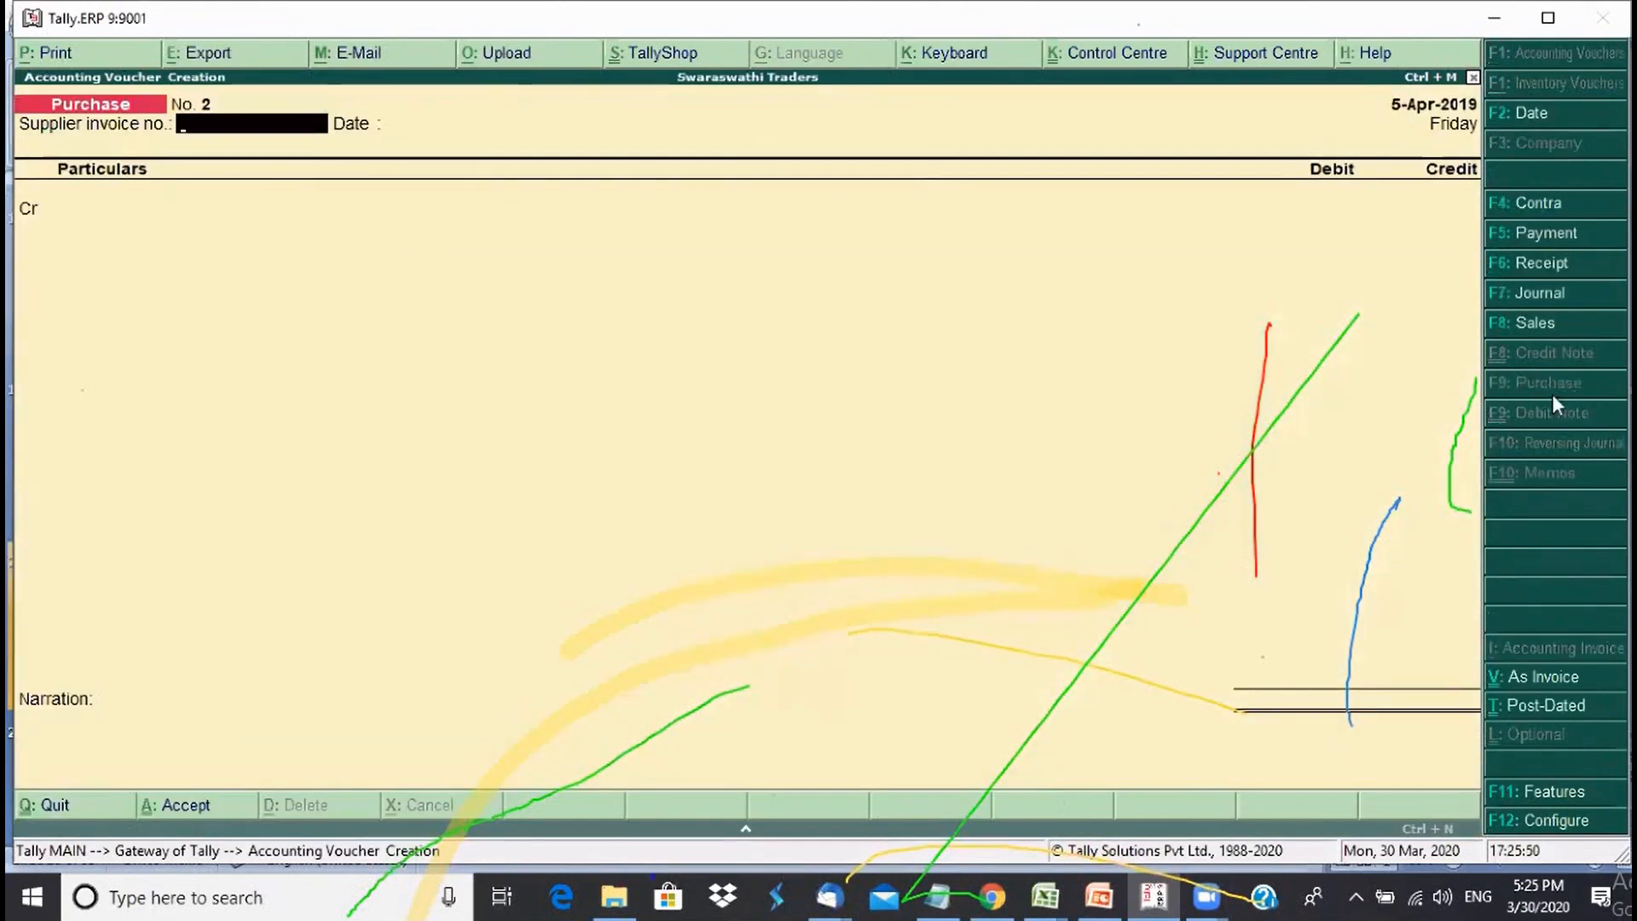
left_click(1527, 329)
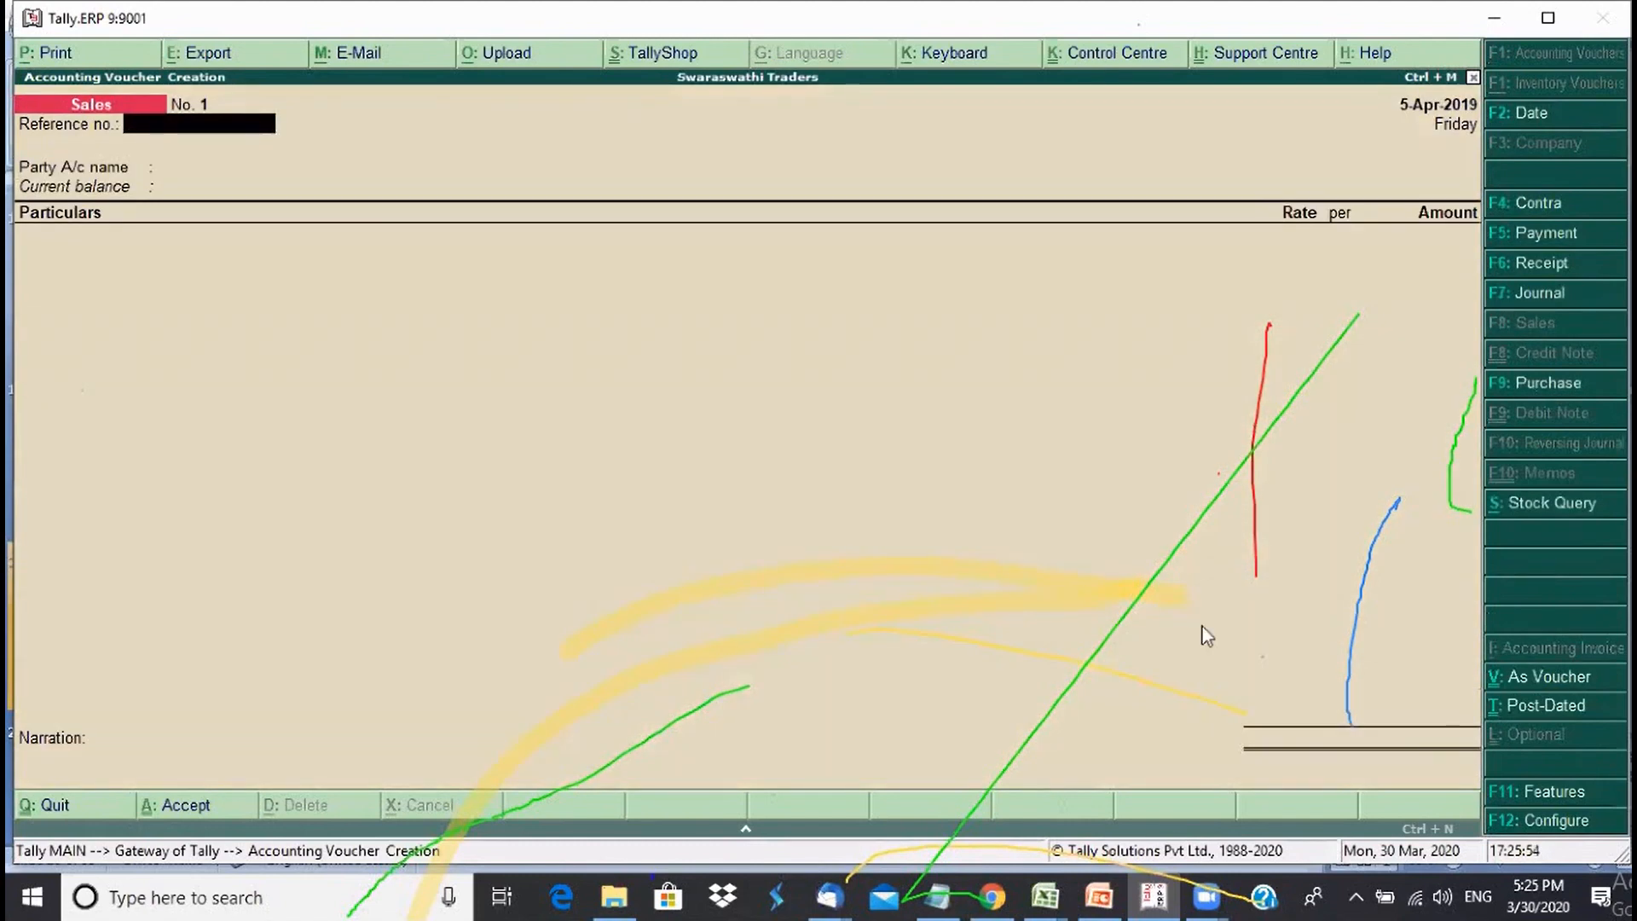
key("F2")
key("Return")
left_click(1572, 678)
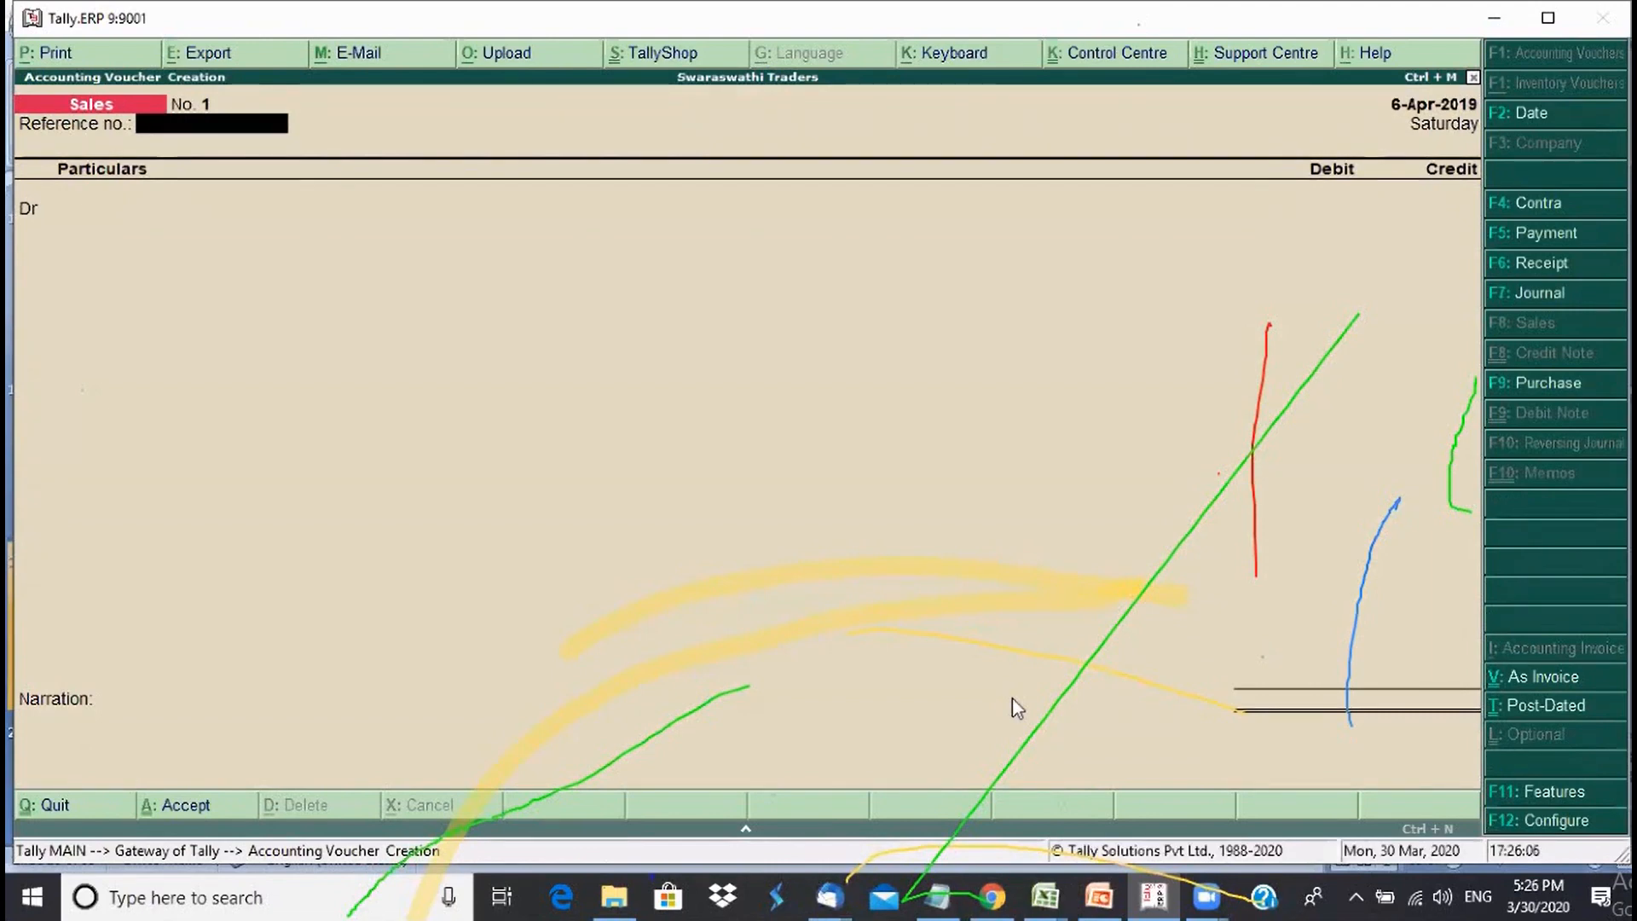
- Debit Anand Traders 90,000 with new bill reference 1 and a 15-day credit period
key("Return")
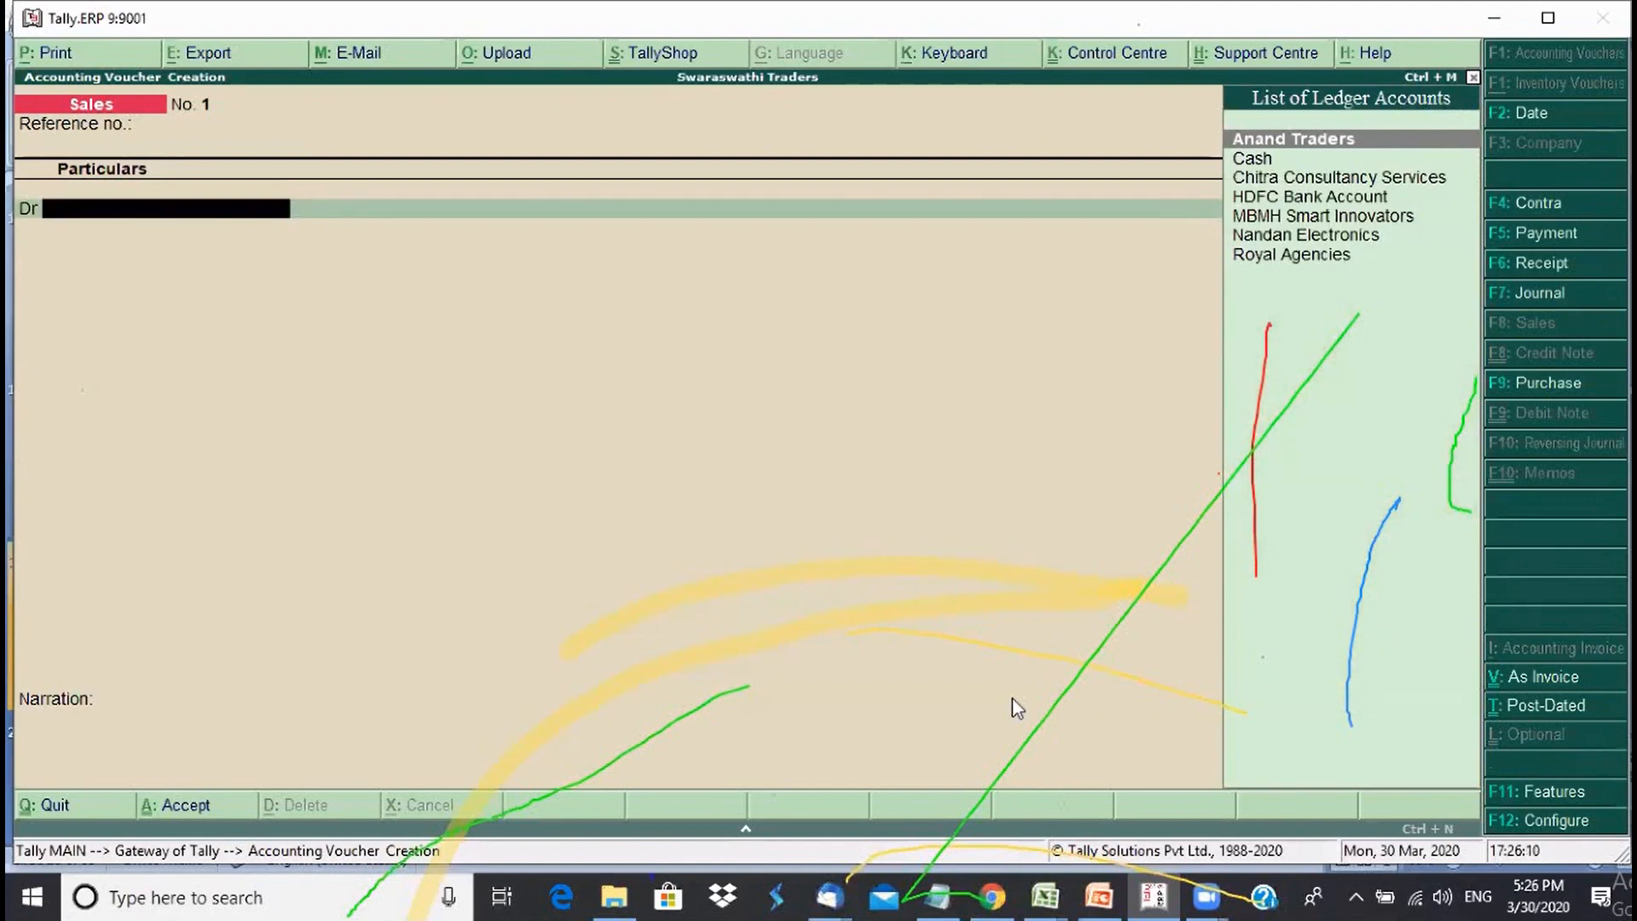
key("Return")
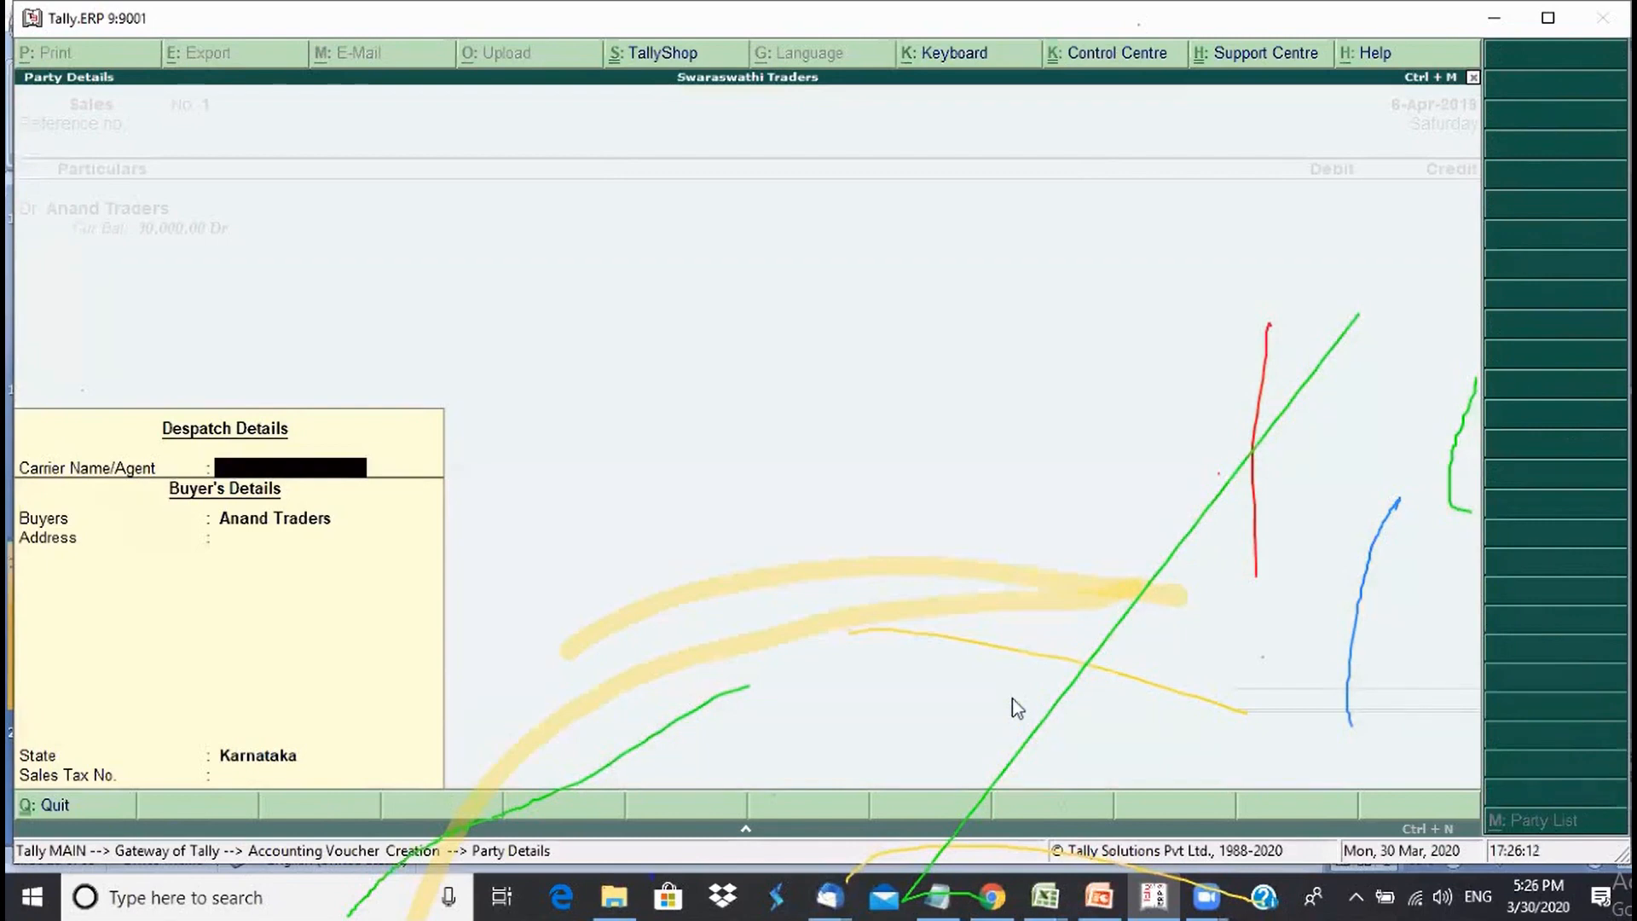
key("Return")
type("90000")
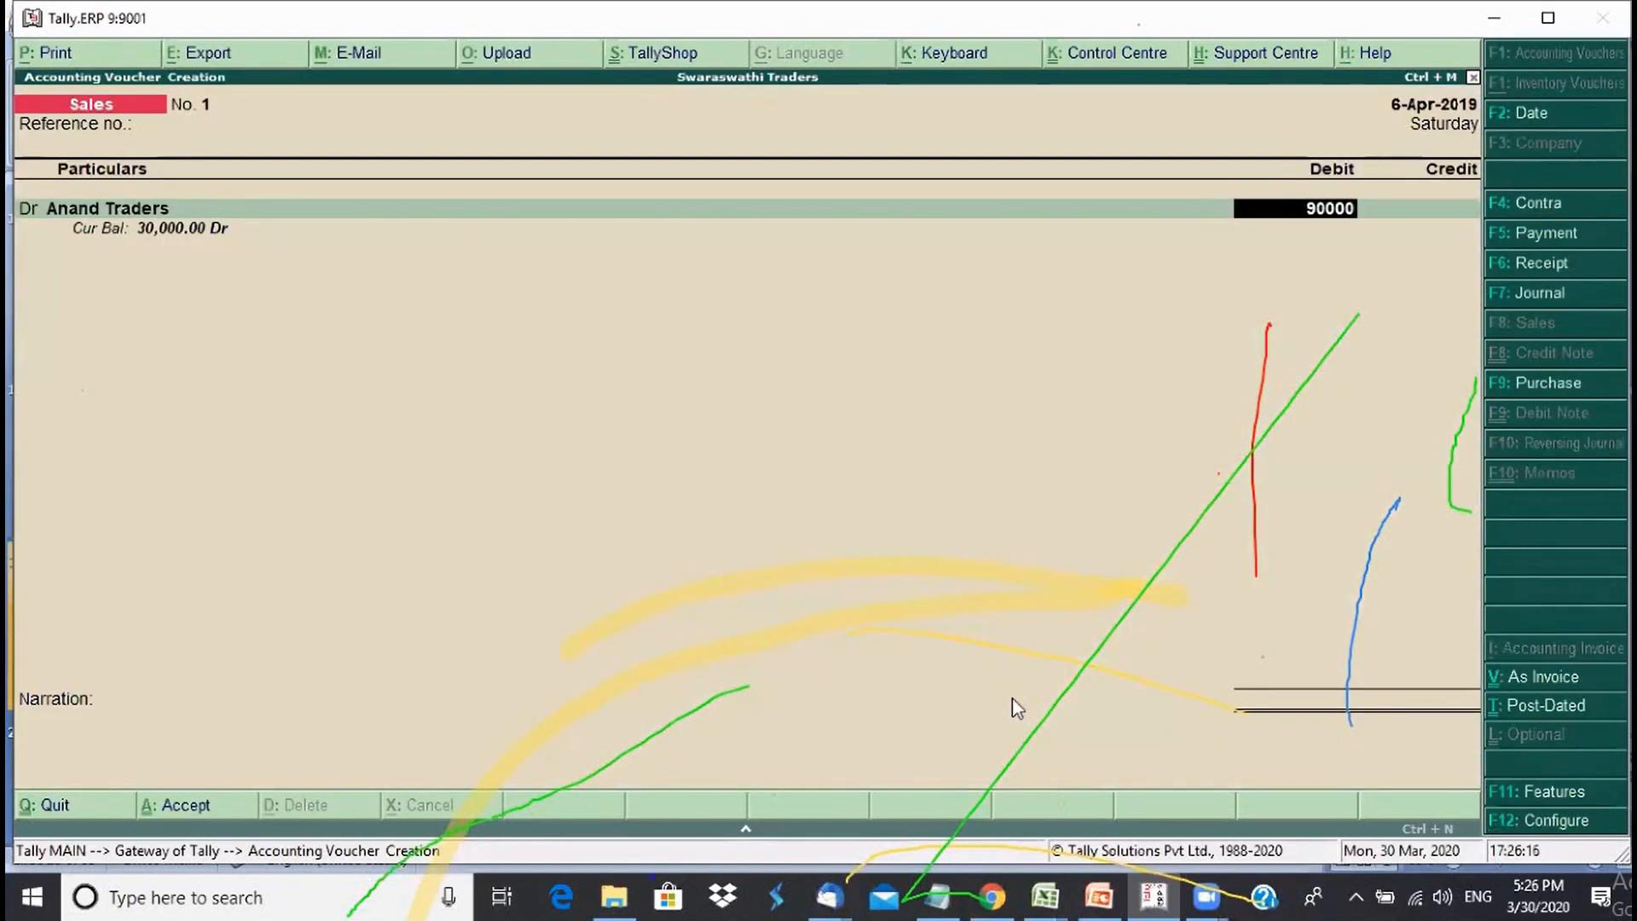
key("Return")
key("Return")
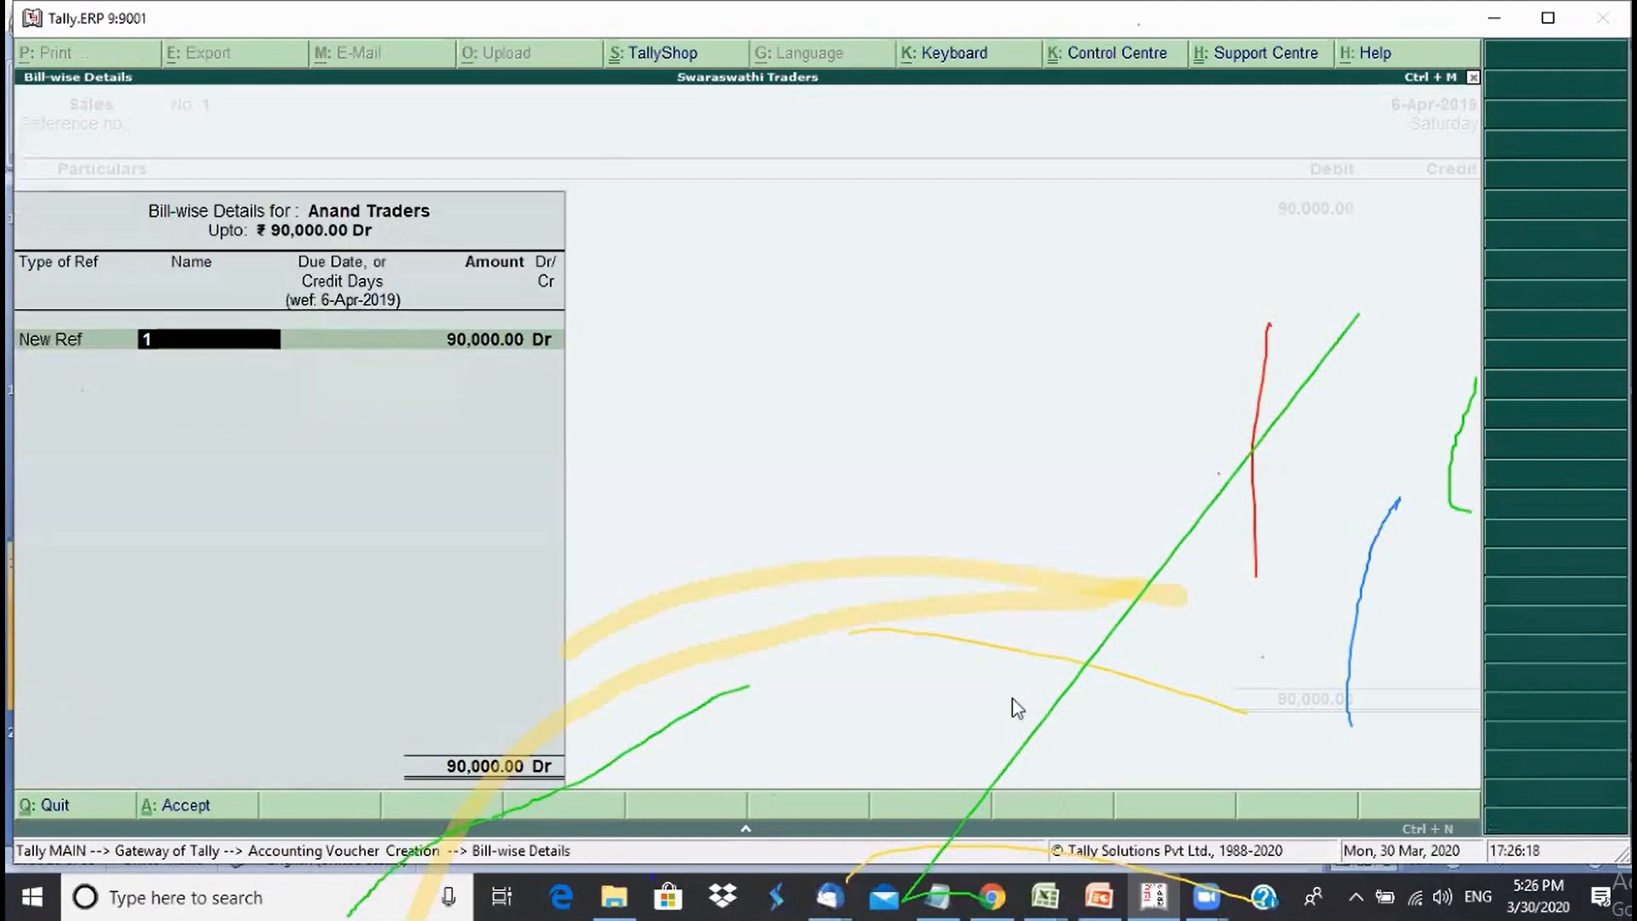
key("Return")
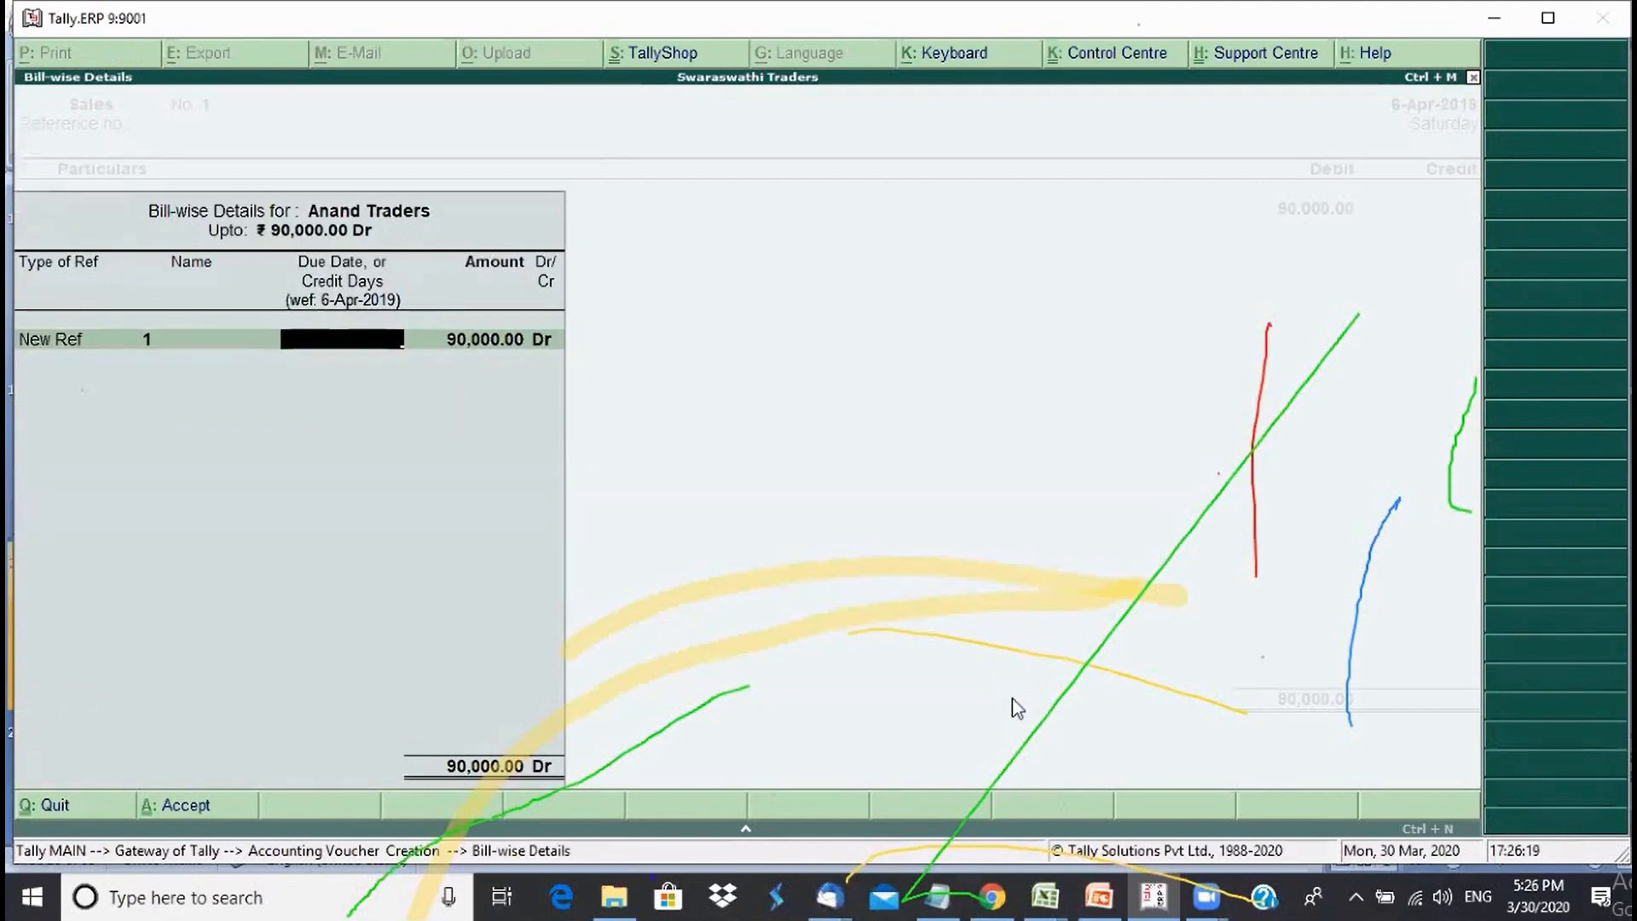
type("15")
key("Return")
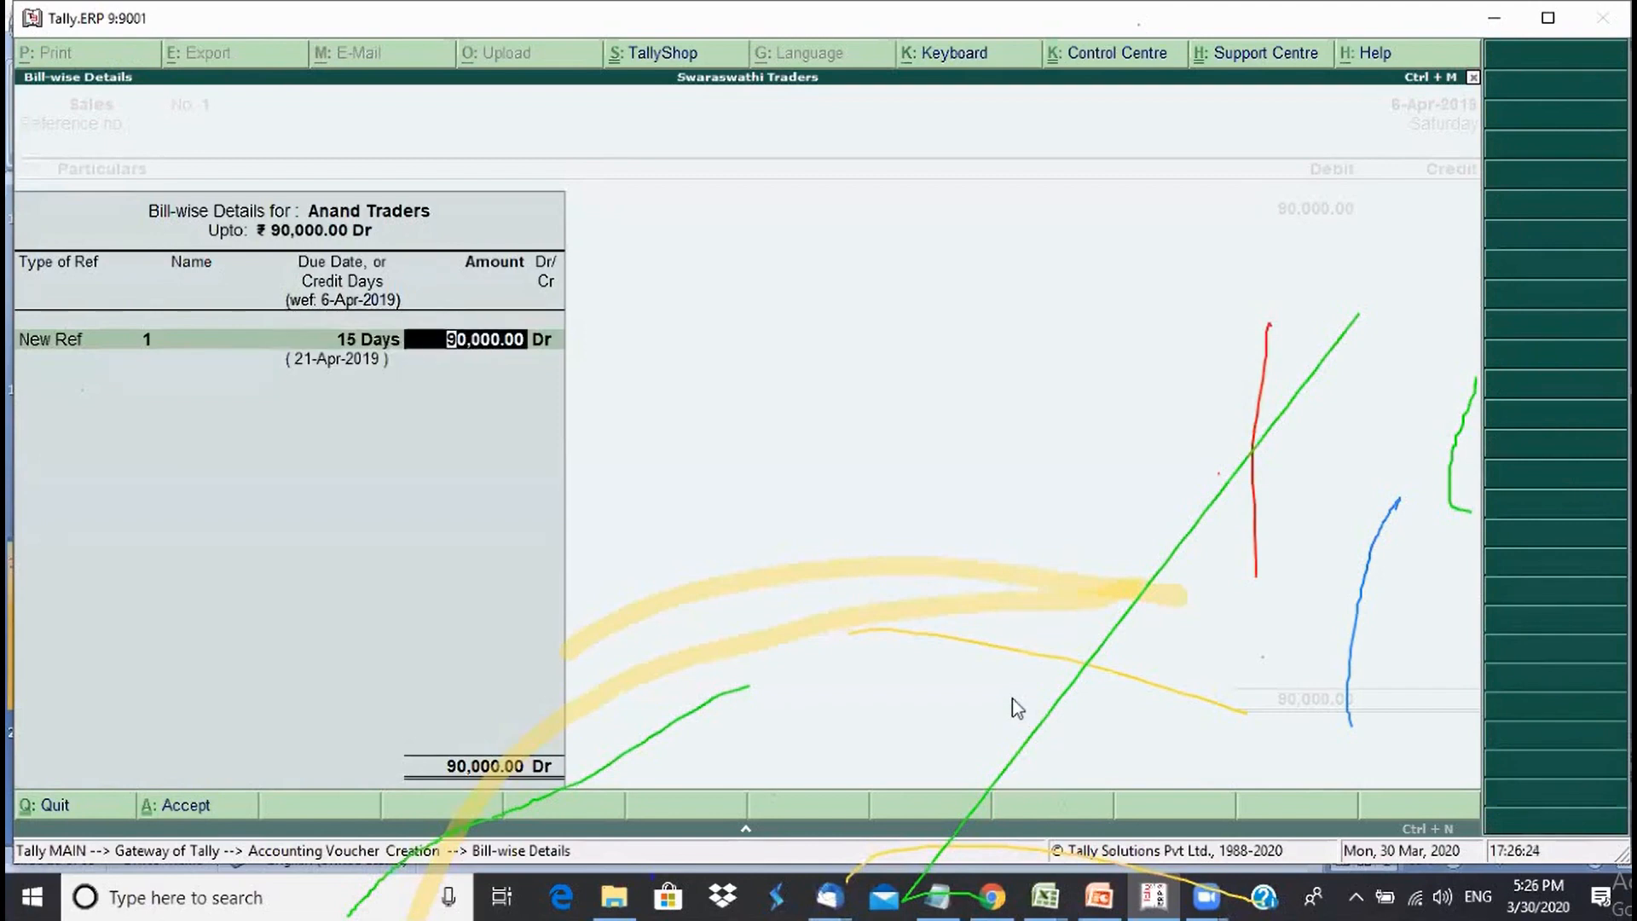
key("Return")
key("Return")
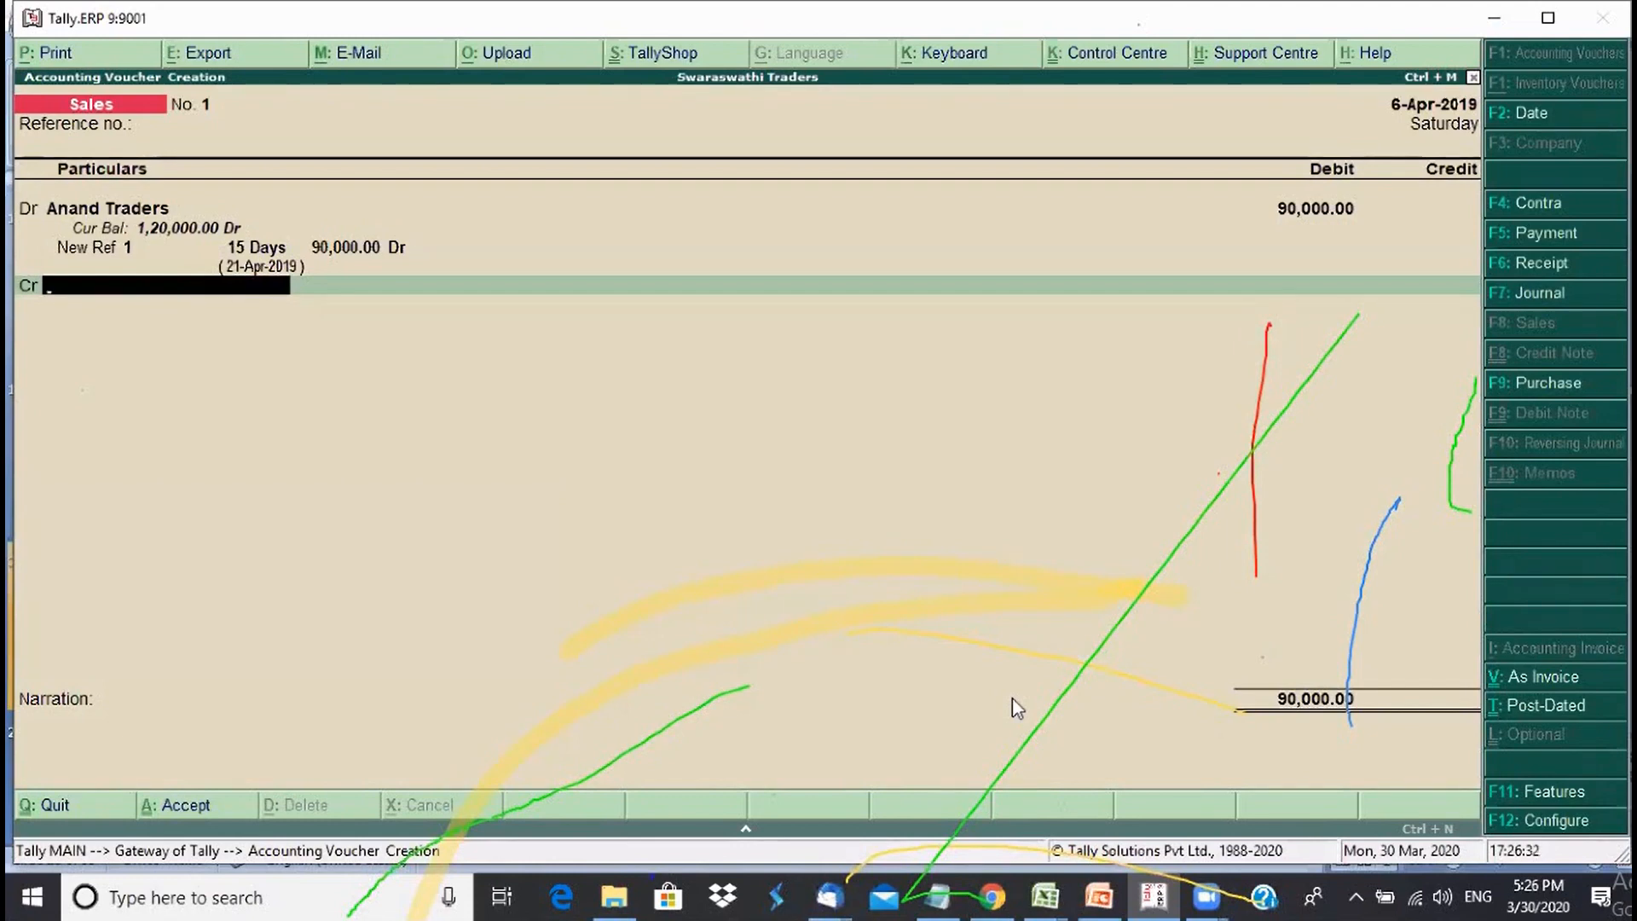
- Create a 'Sales account' ledger under Sales Accounts for the credit line
key("alt+c")
type("Sa")
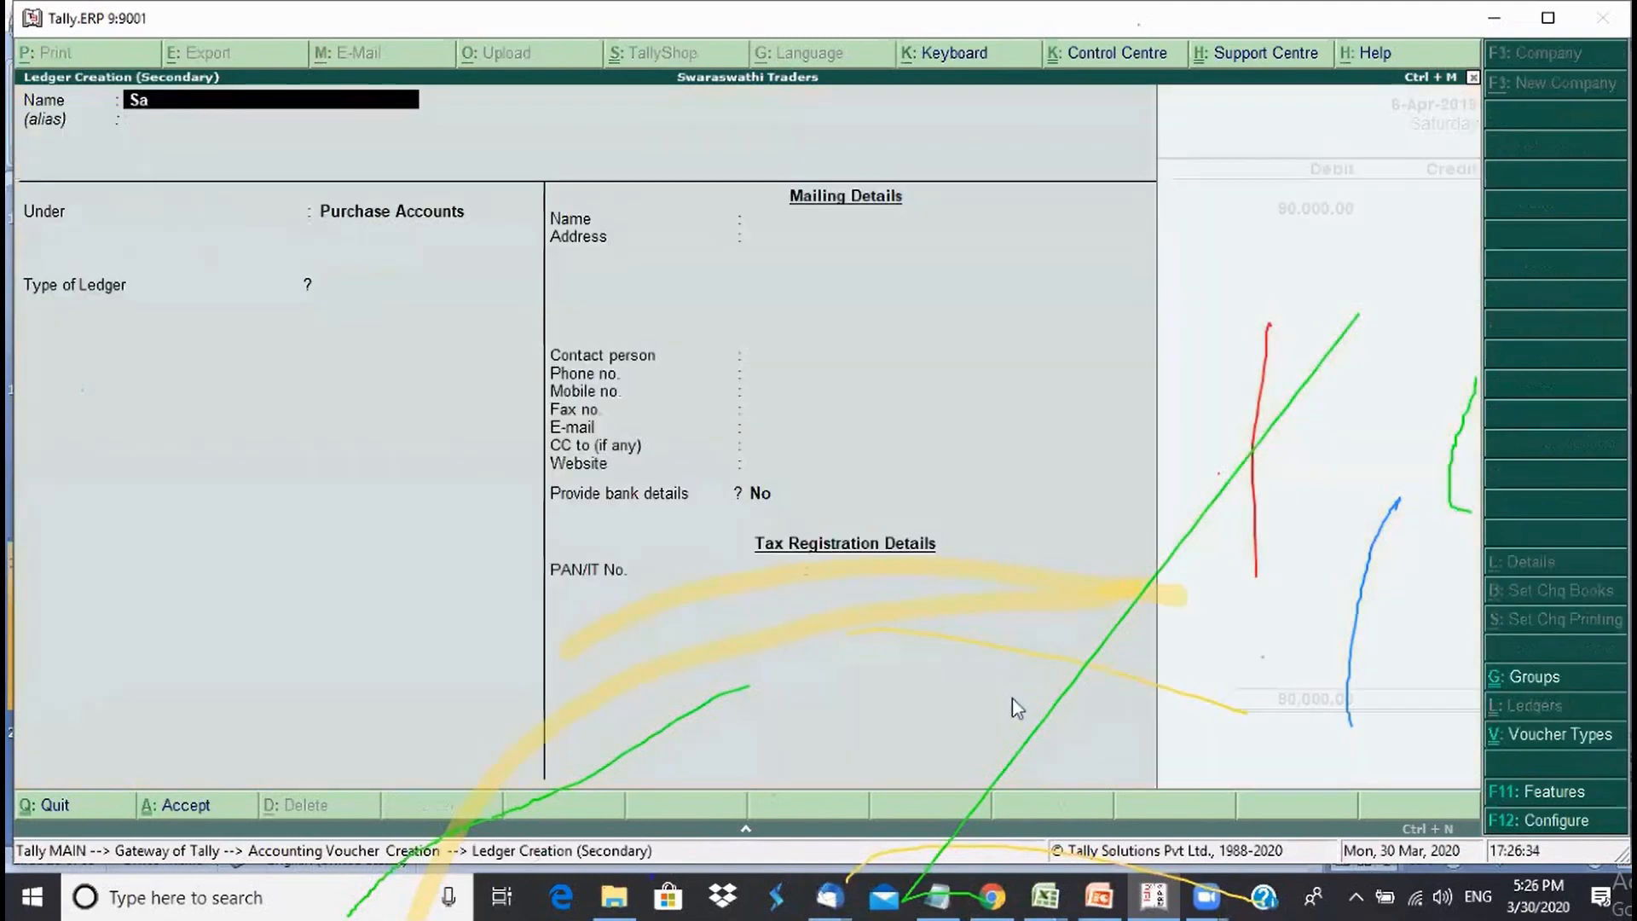
type("les account")
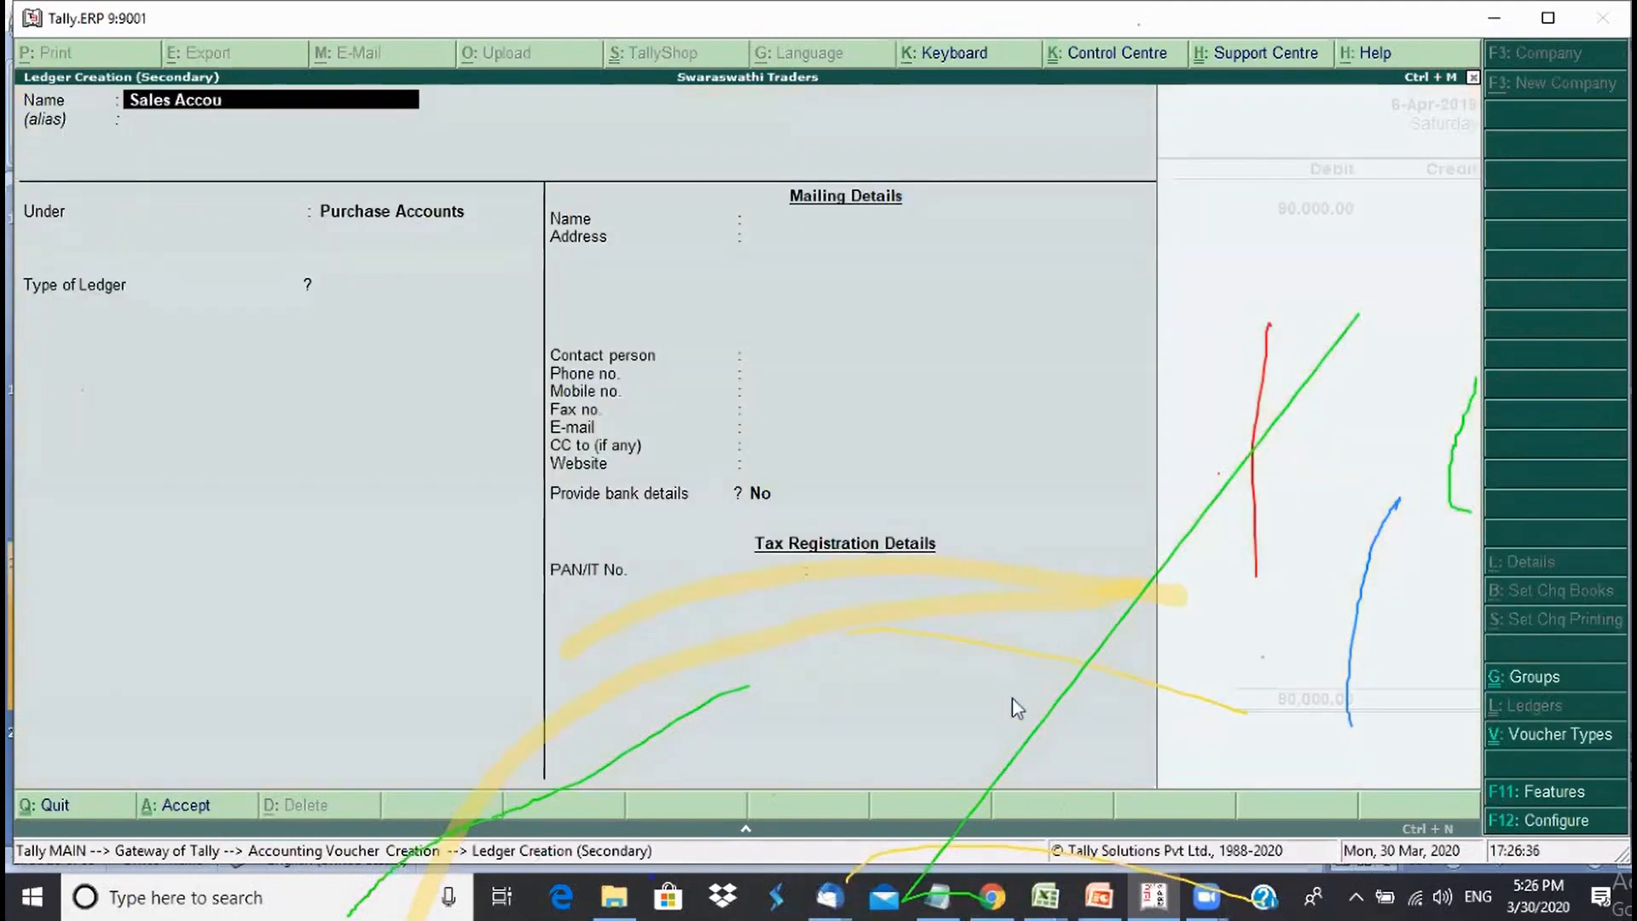
key("Return")
type("Sa")
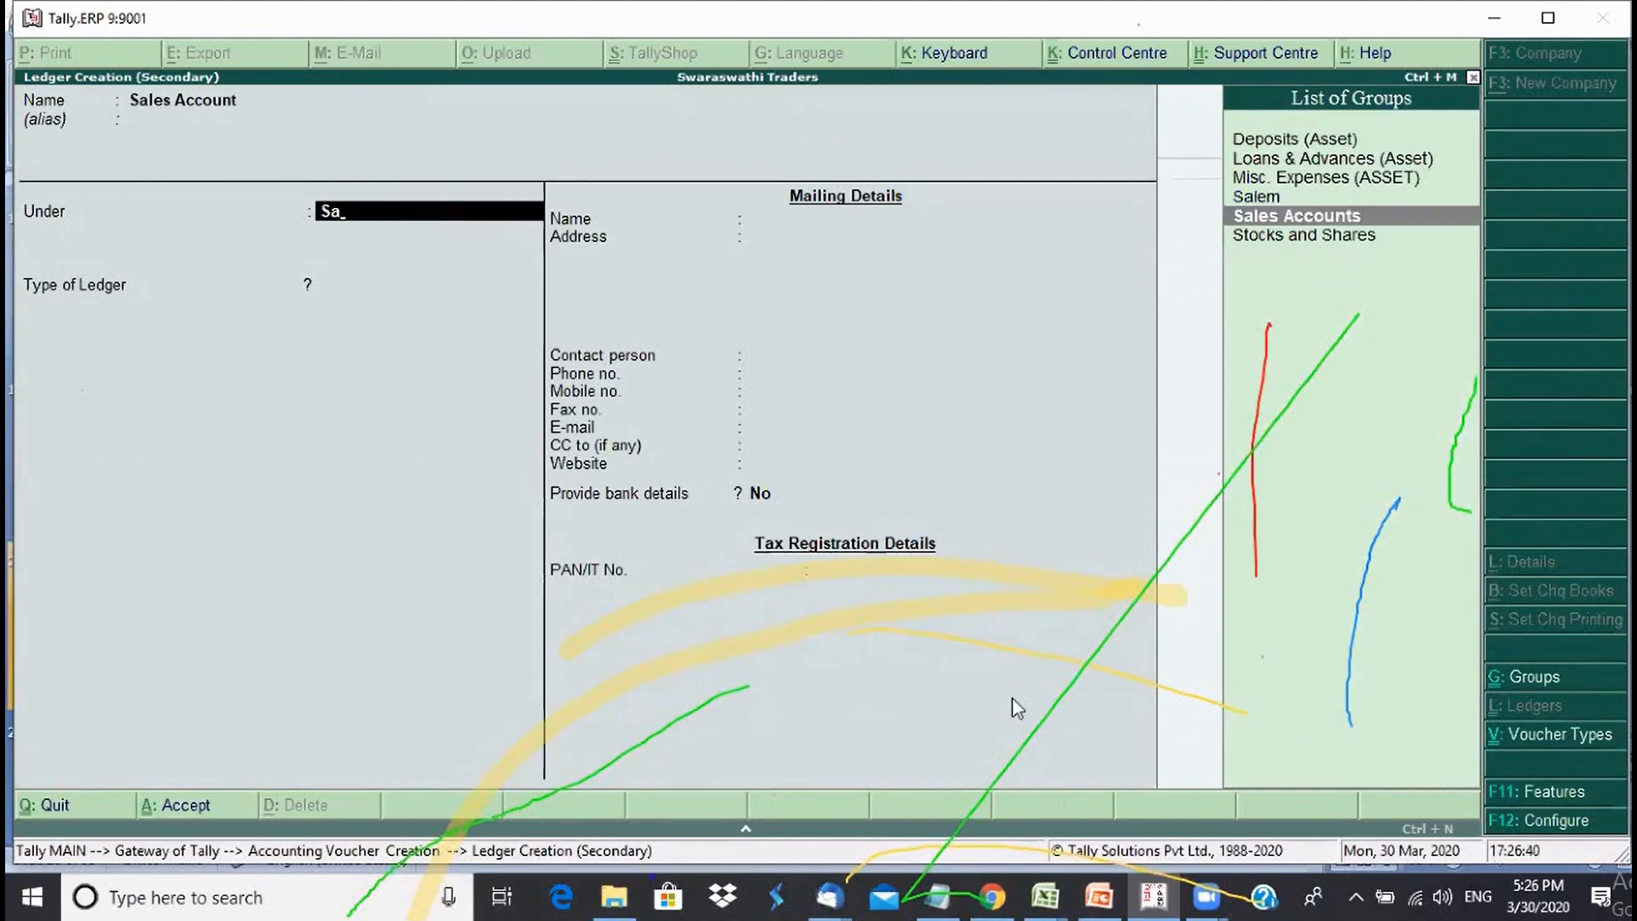
key("Return")
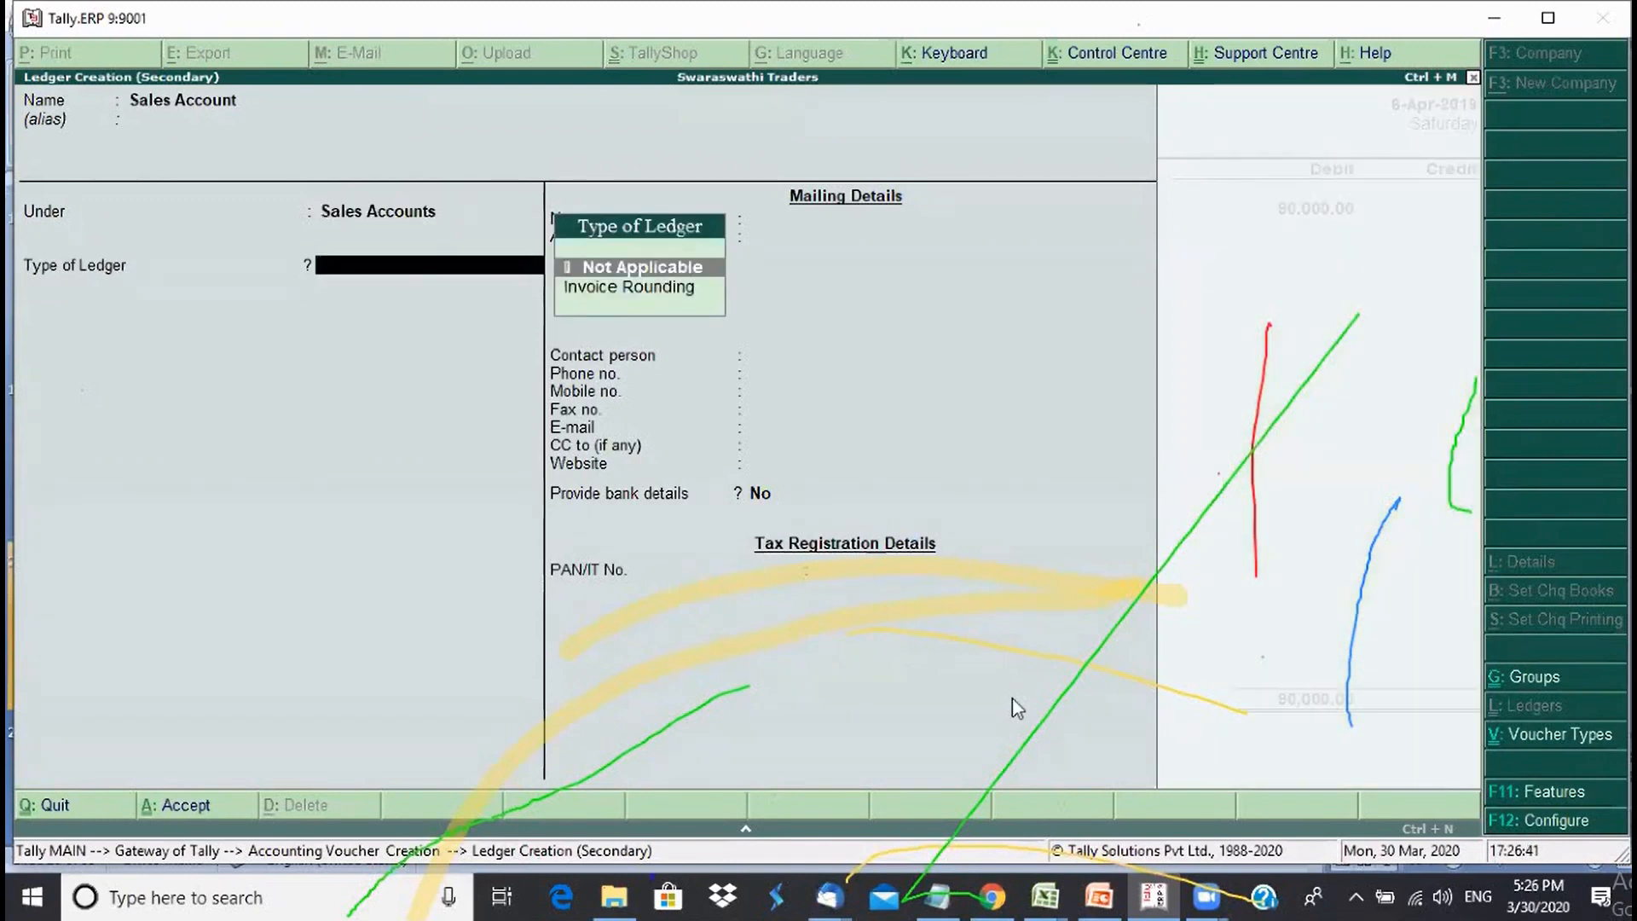
key("Return")
key("ctrl+a")
key("y")
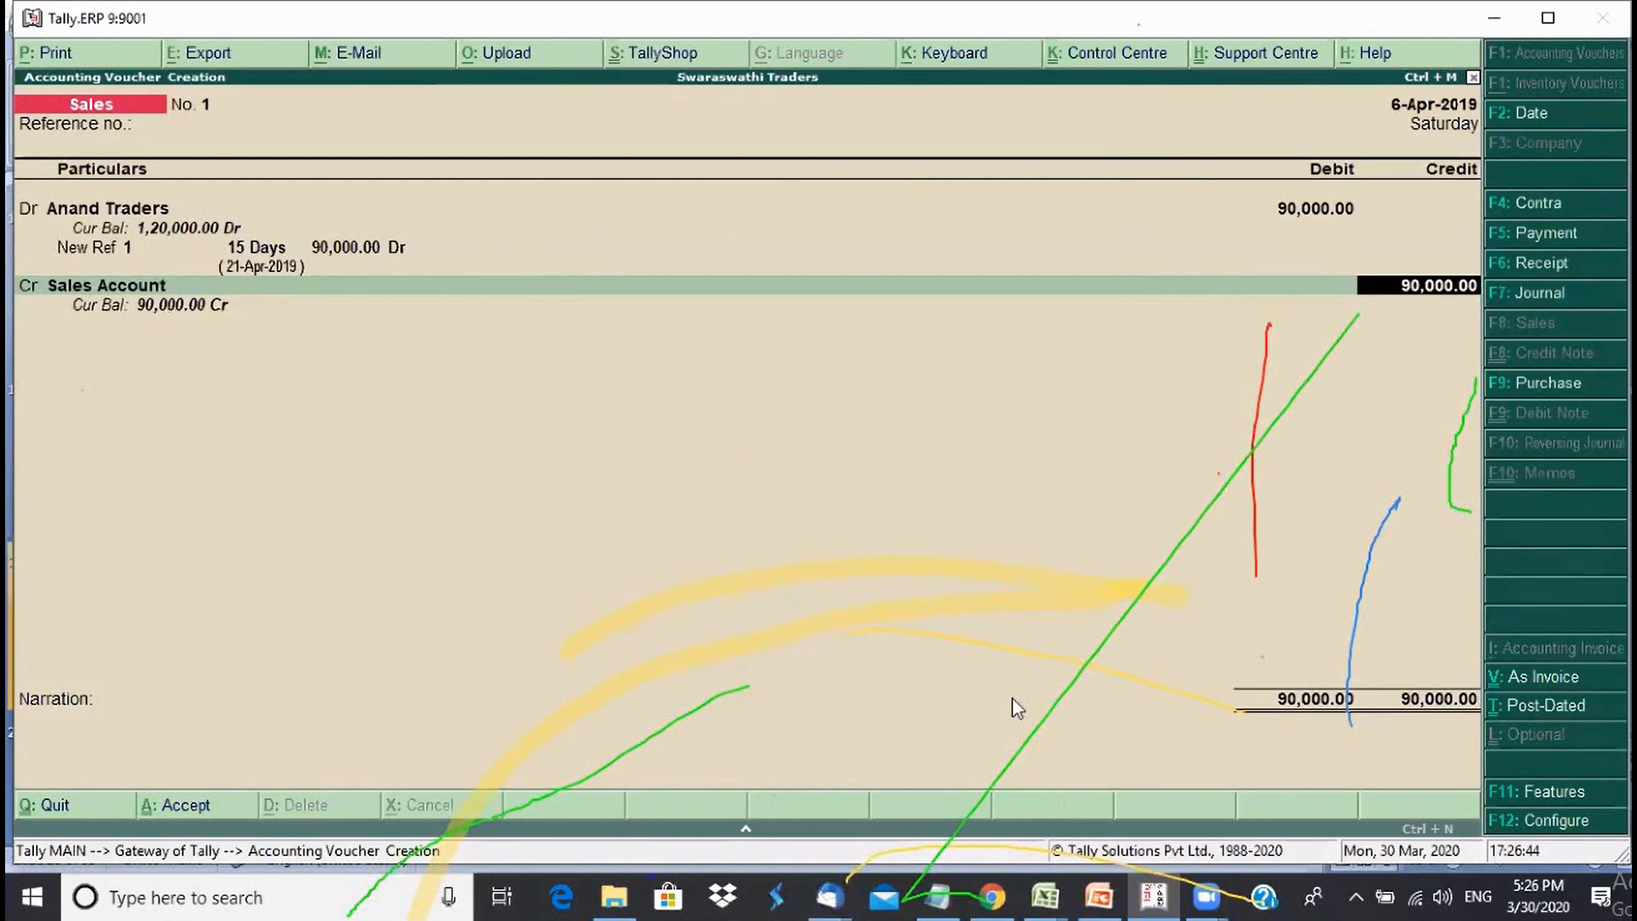
- Credit Sales Account 90,000 and add the narration 'Being sales of materials'
key("Return")
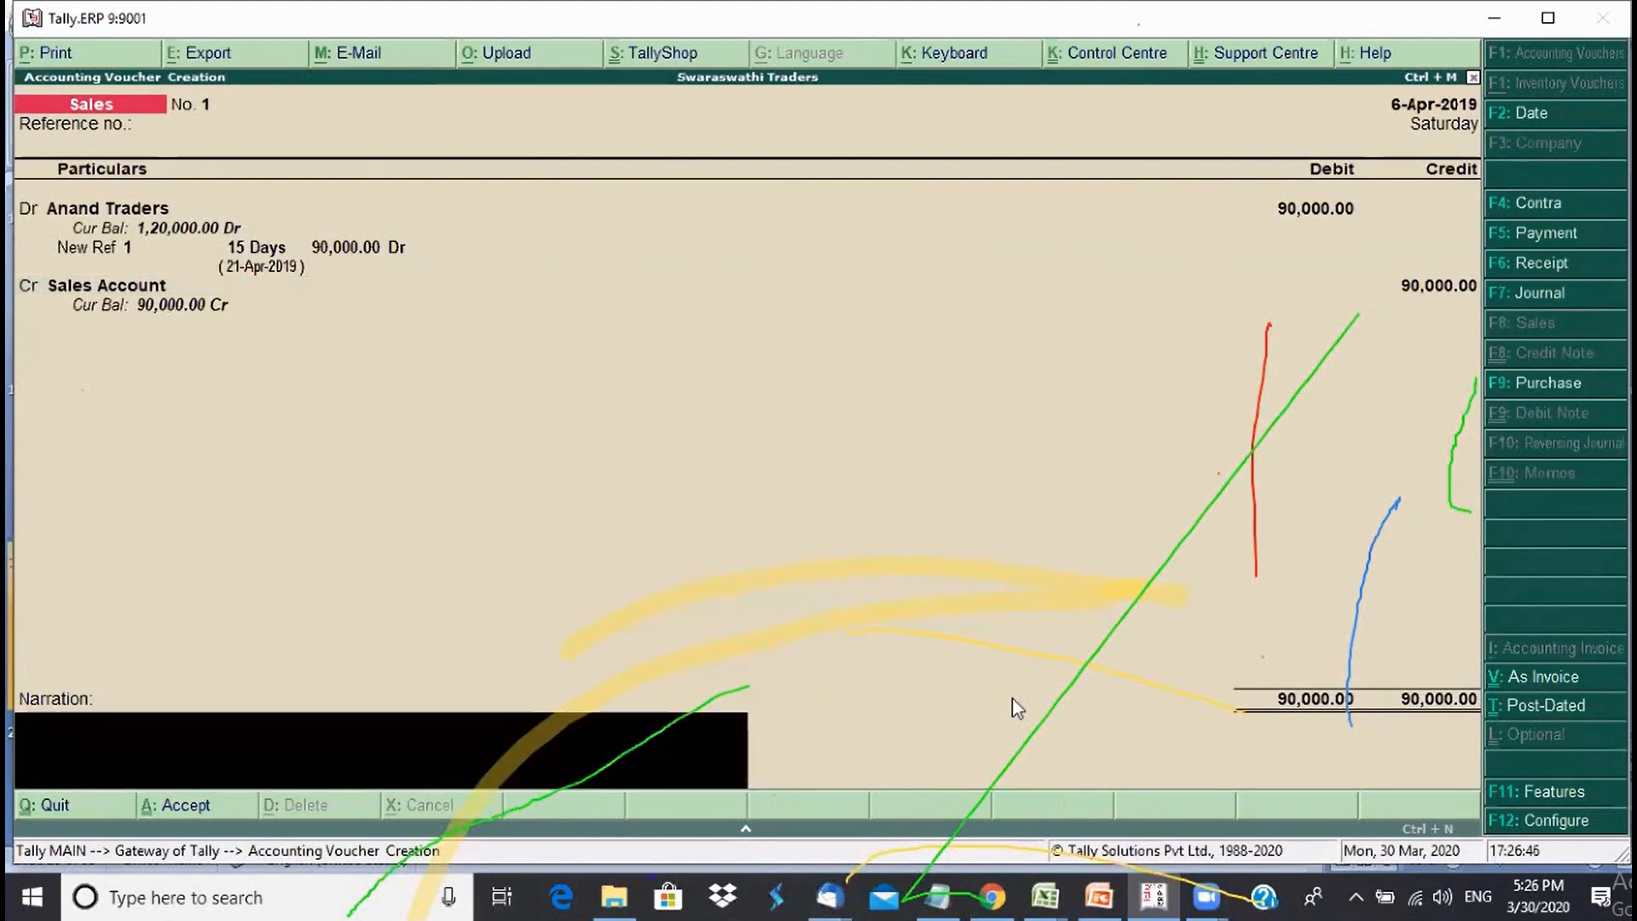
type("Being sales of mater")
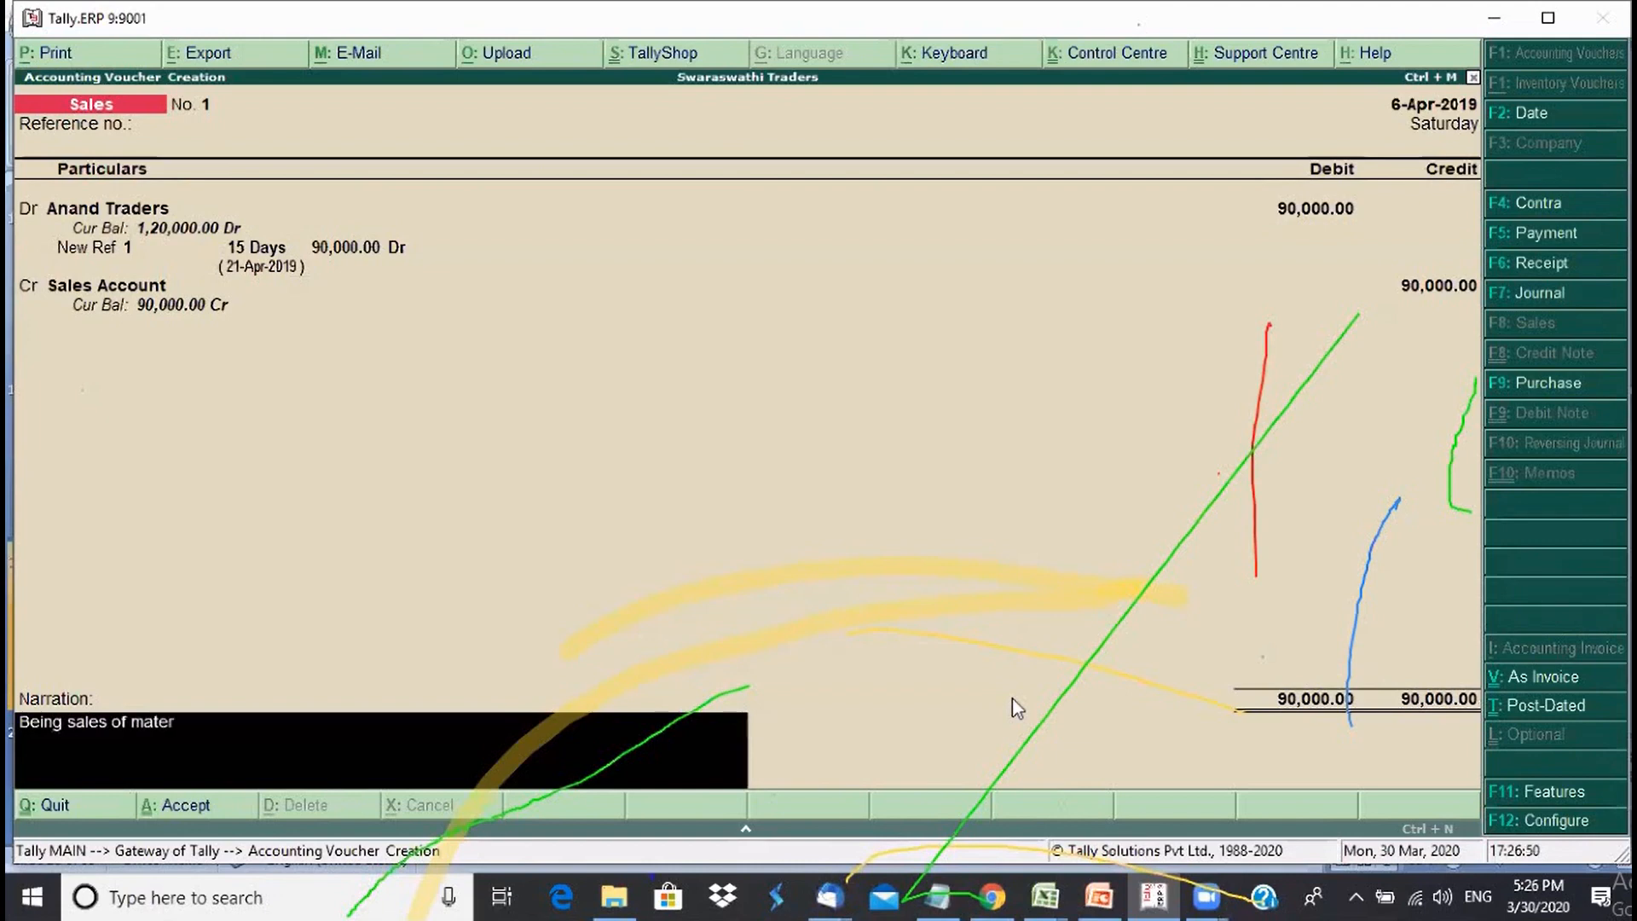
type("ials")
key("Return")
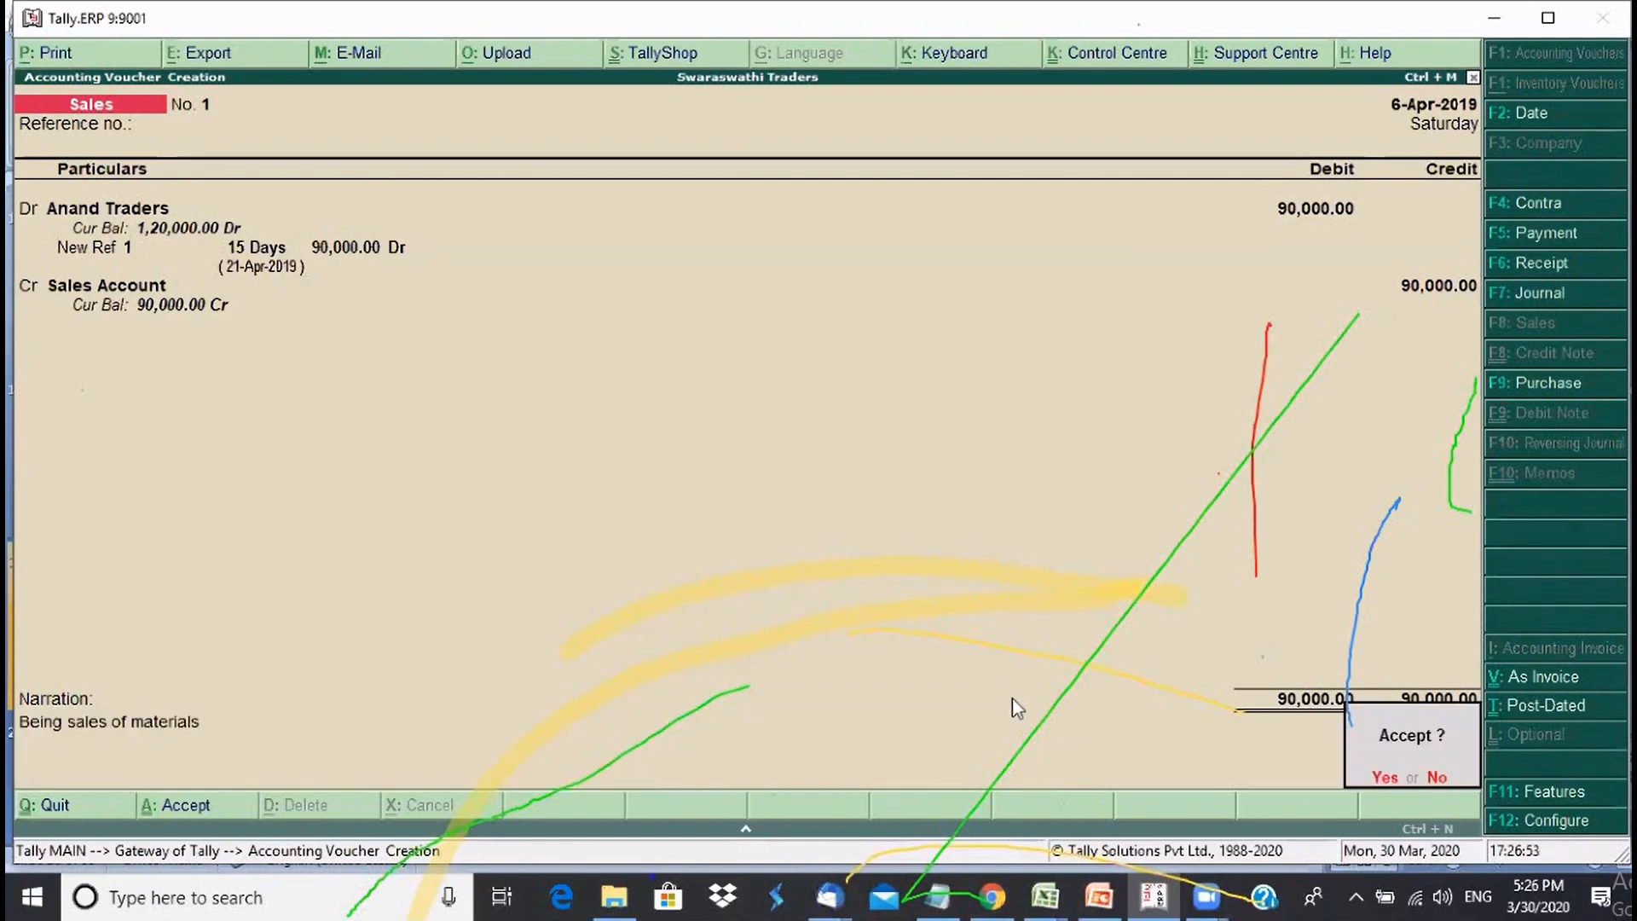
- Save sales voucher No. 1, review it, and return to the Gateway of Tally
key("y")
key("Page_Up")
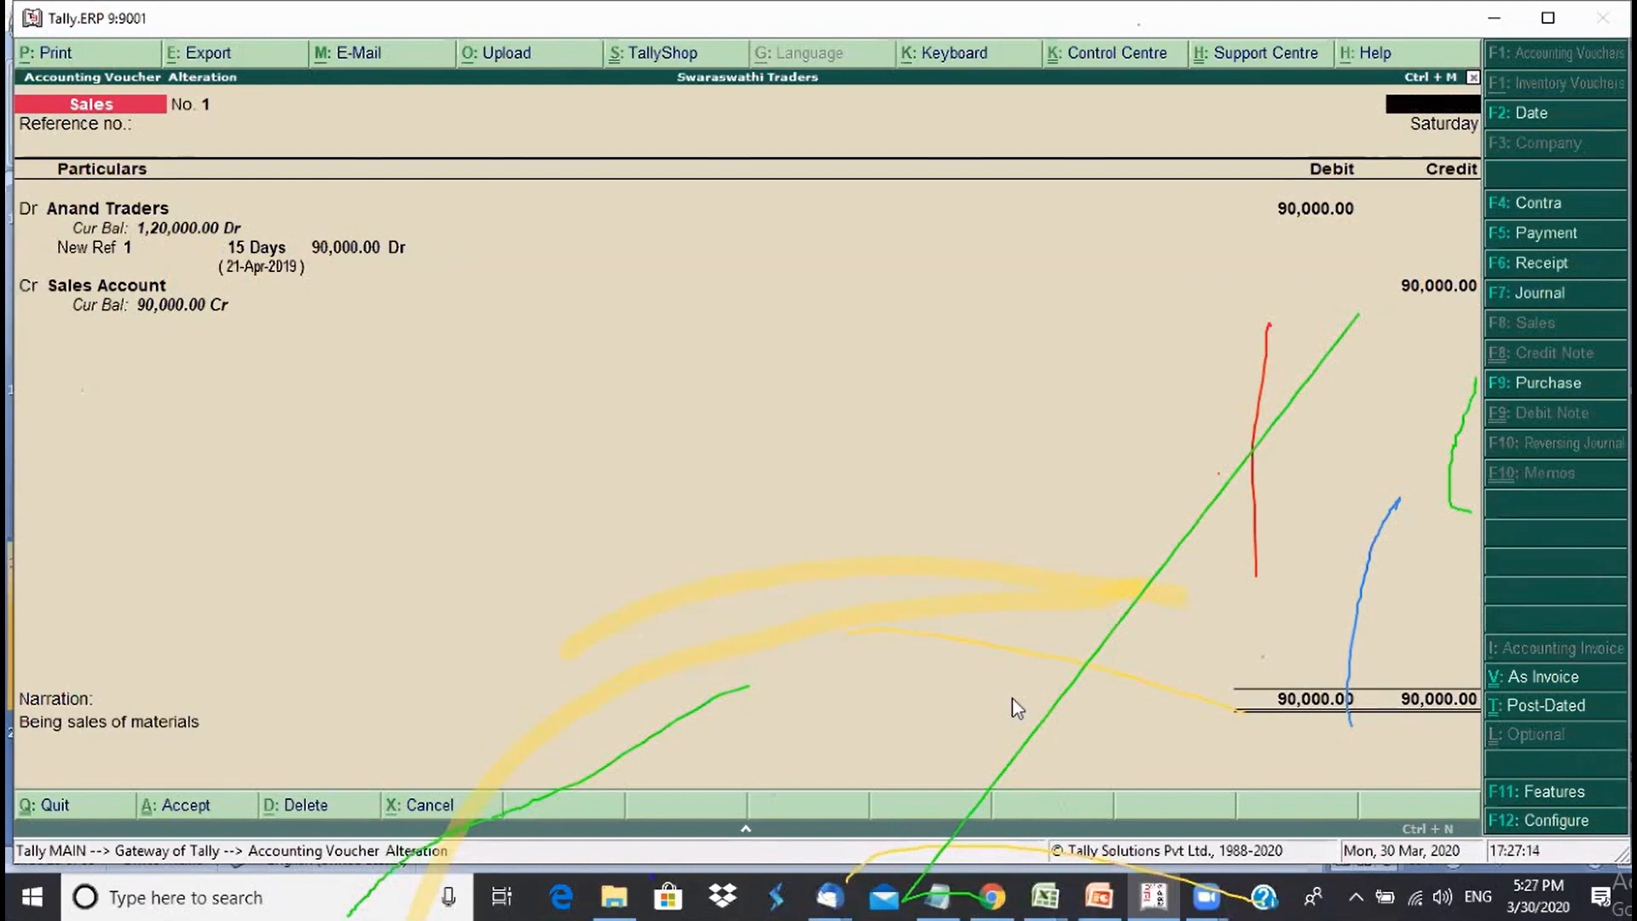
key("Escape")
key("Return")
key("Escape")
key("Return")
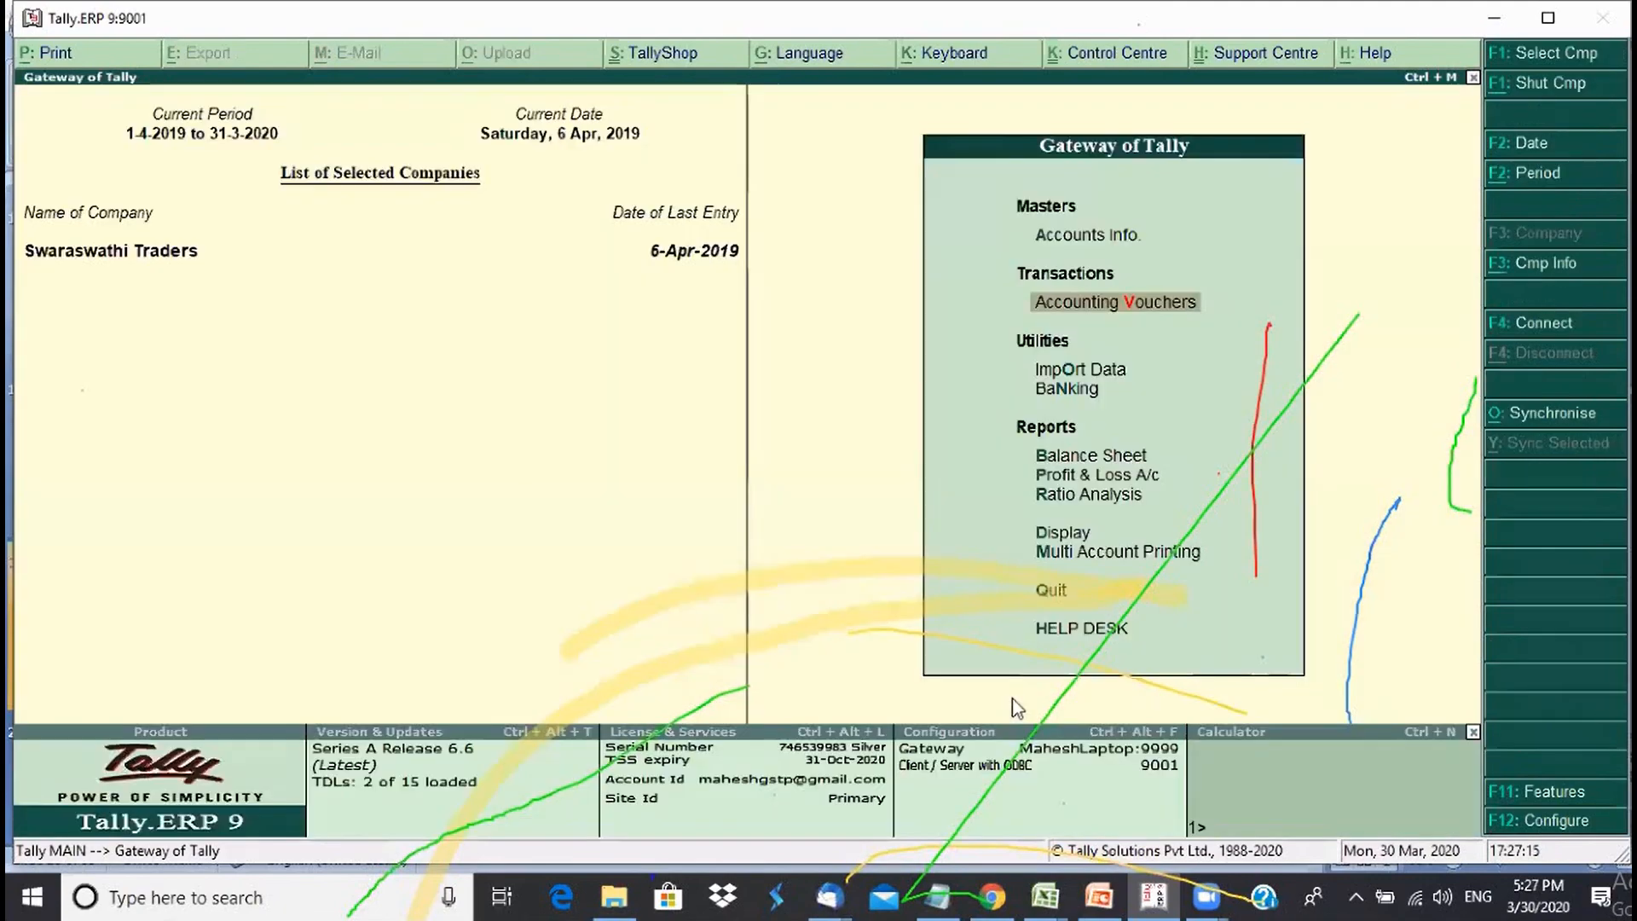
- Open the detailed Balance Sheet and drill into the Sundry Debtors group summary
key("Down")
key("Down")
key("Down")
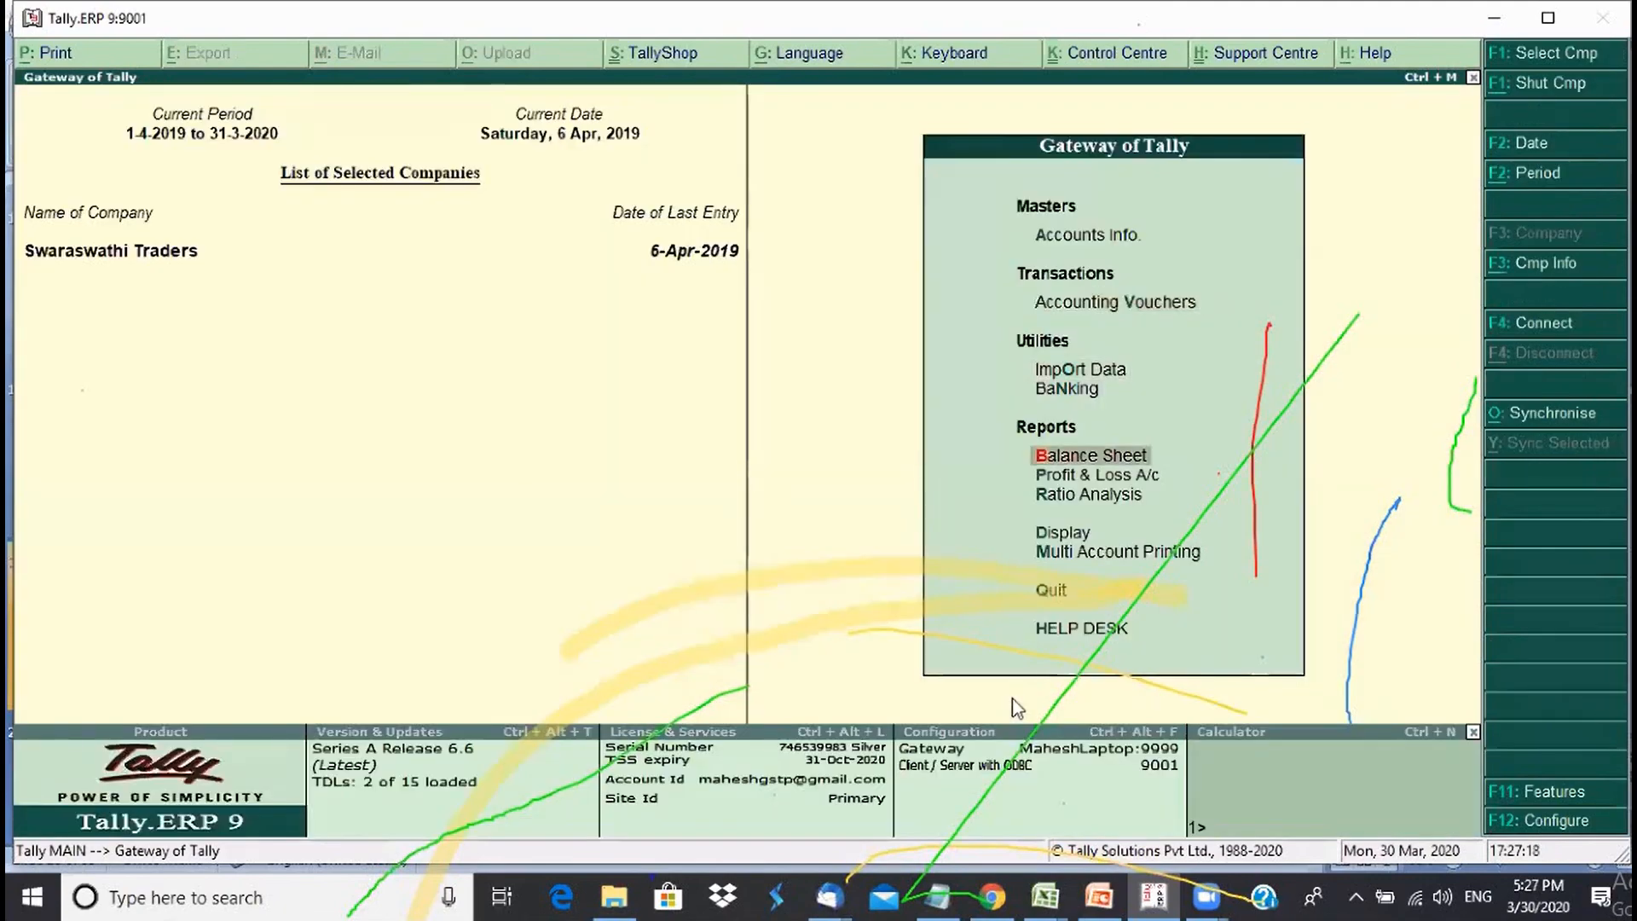
key("Return")
key("alt+F1")
key("Right")
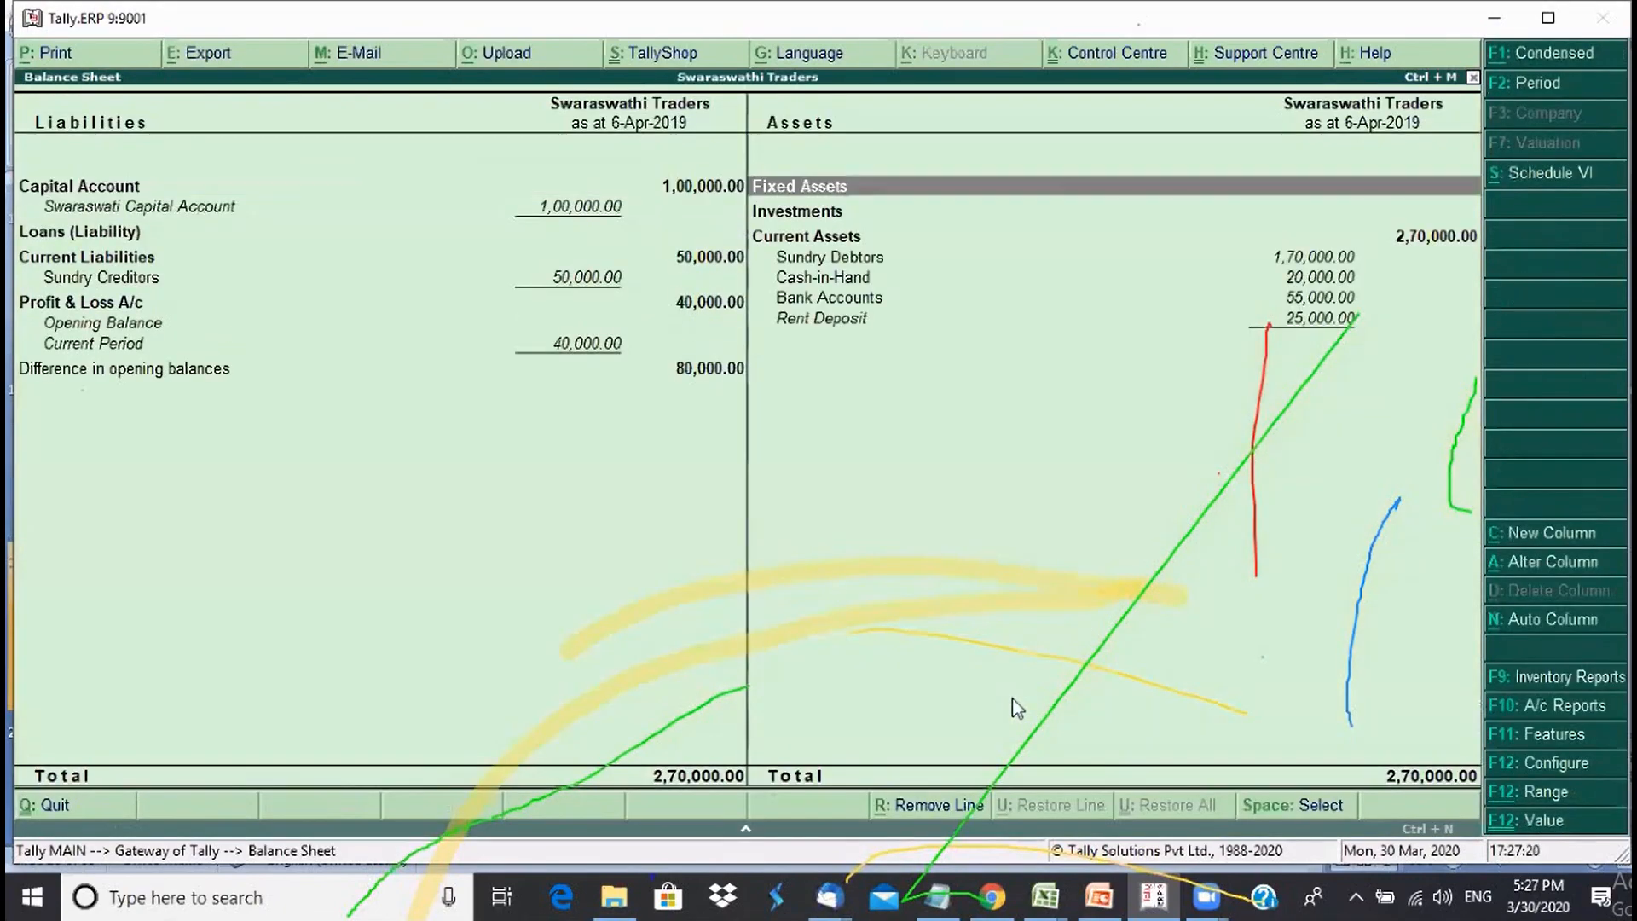
key("Down")
key("Down")
key("Down")
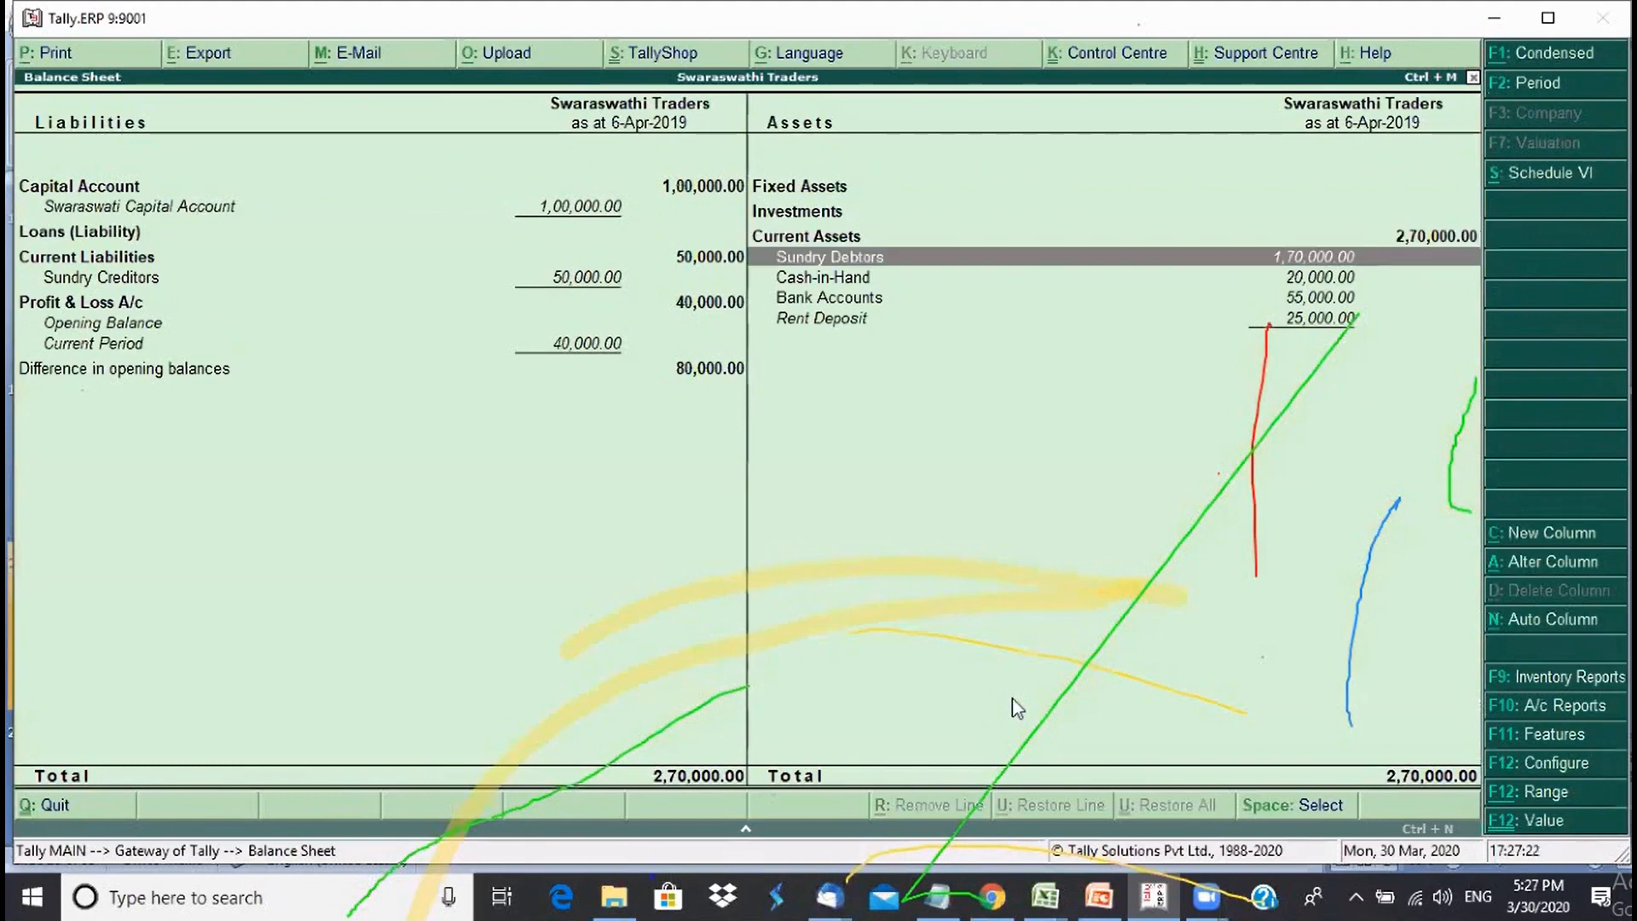
key("Return")
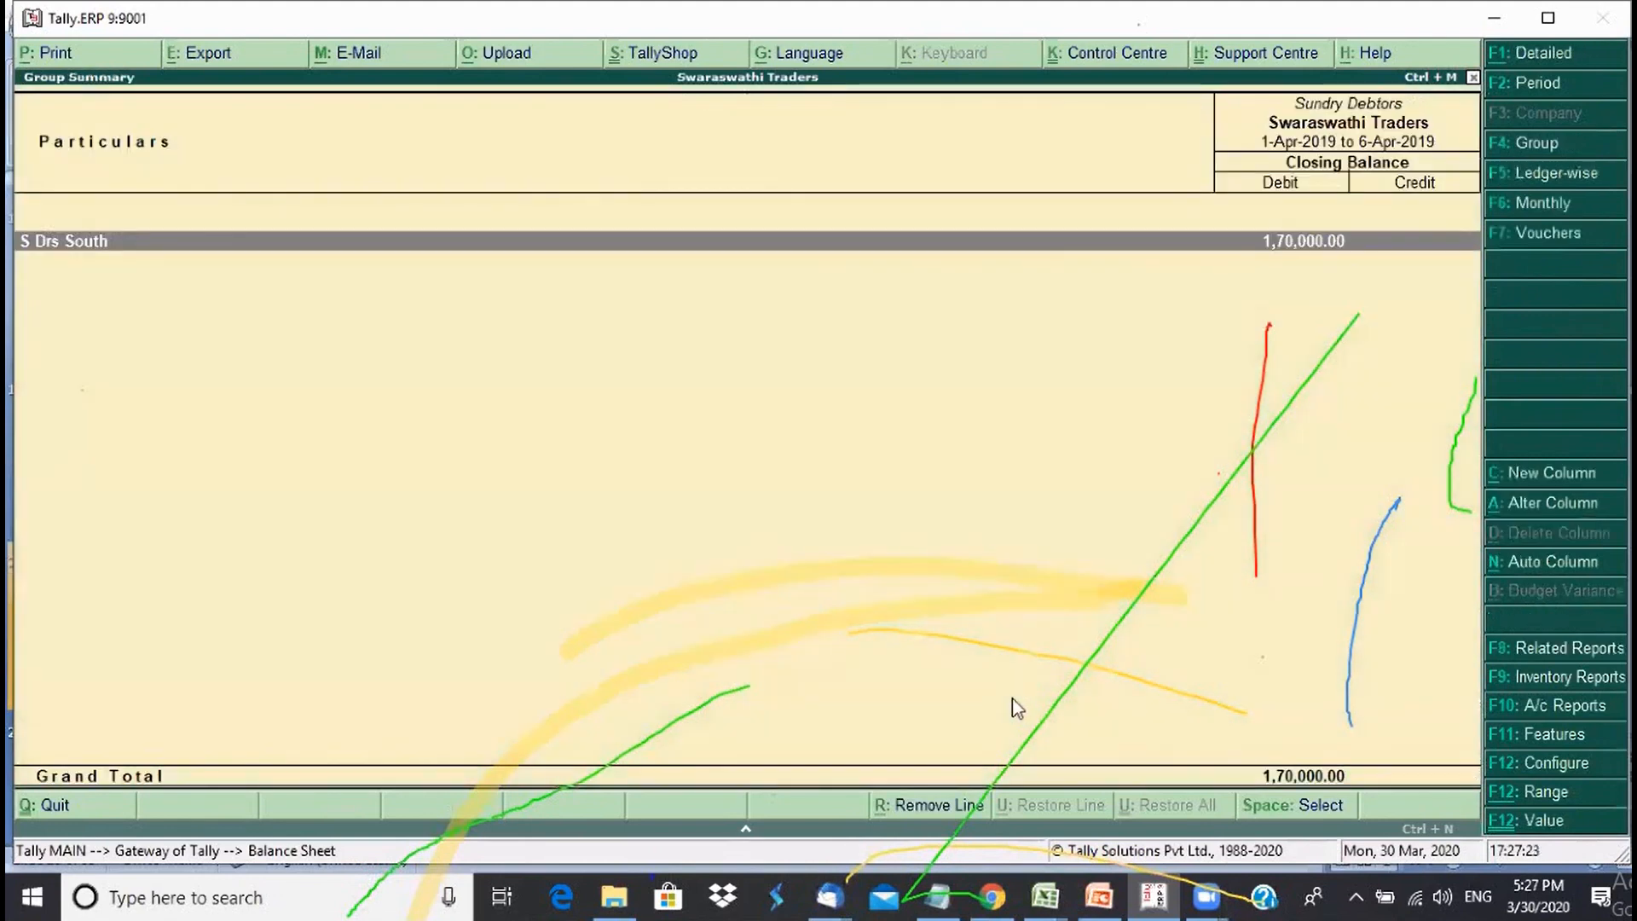
- Expand S Drs South, Karnataka, Bengaluru and Mysore to browse the debtor ledgers, then exit
key("shift+Return")
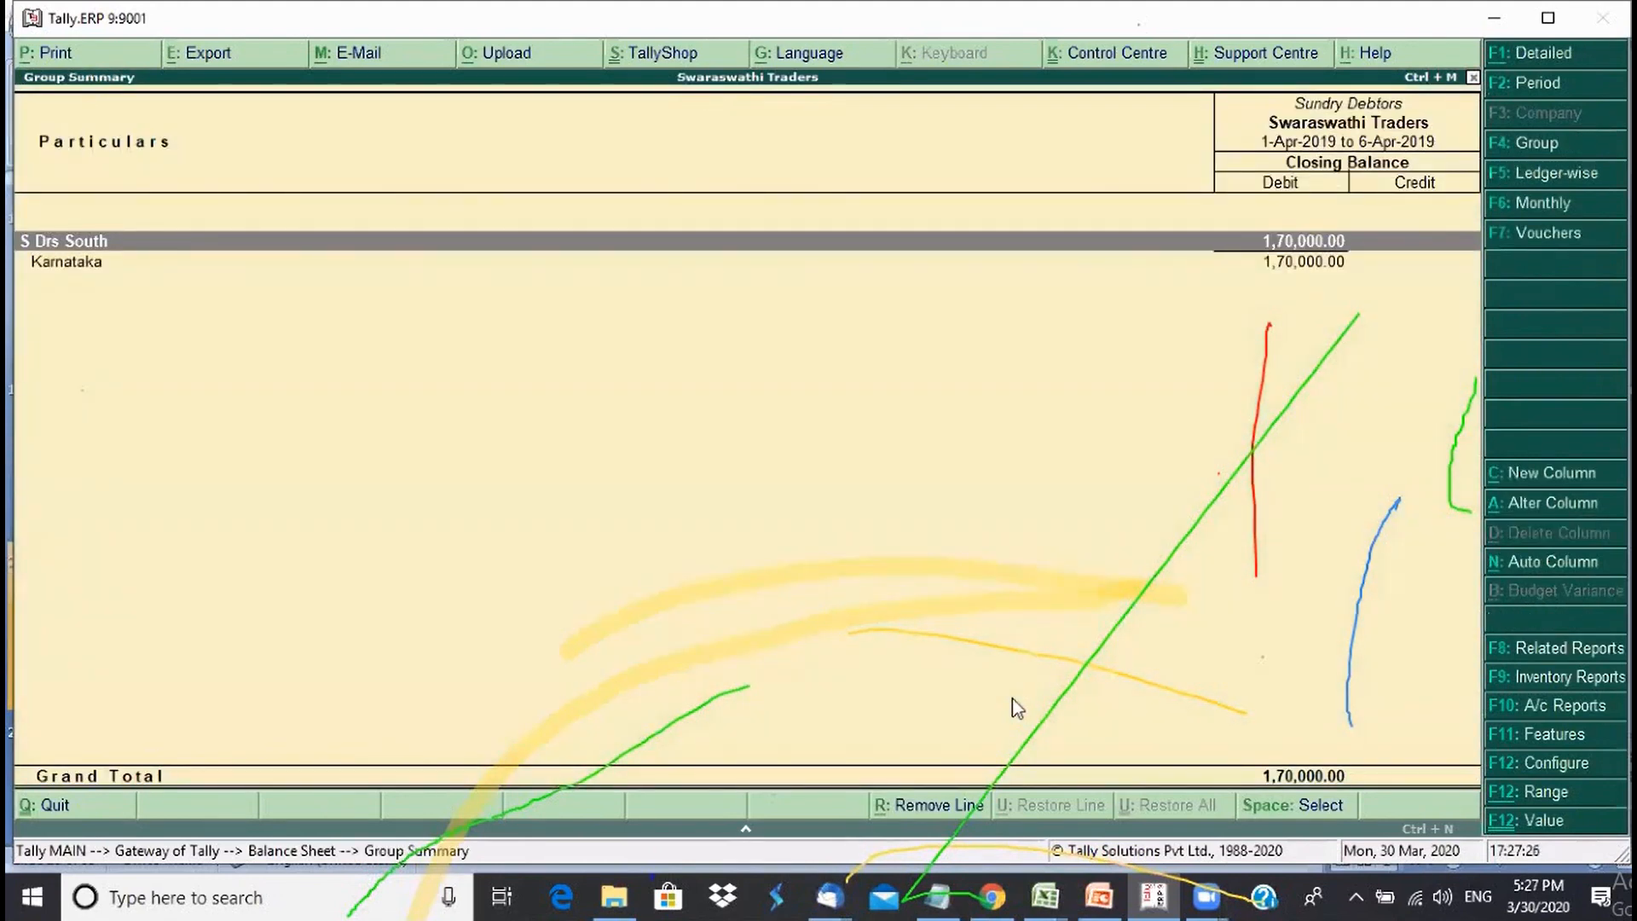
key("Down")
key("shift+Return")
key("Down")
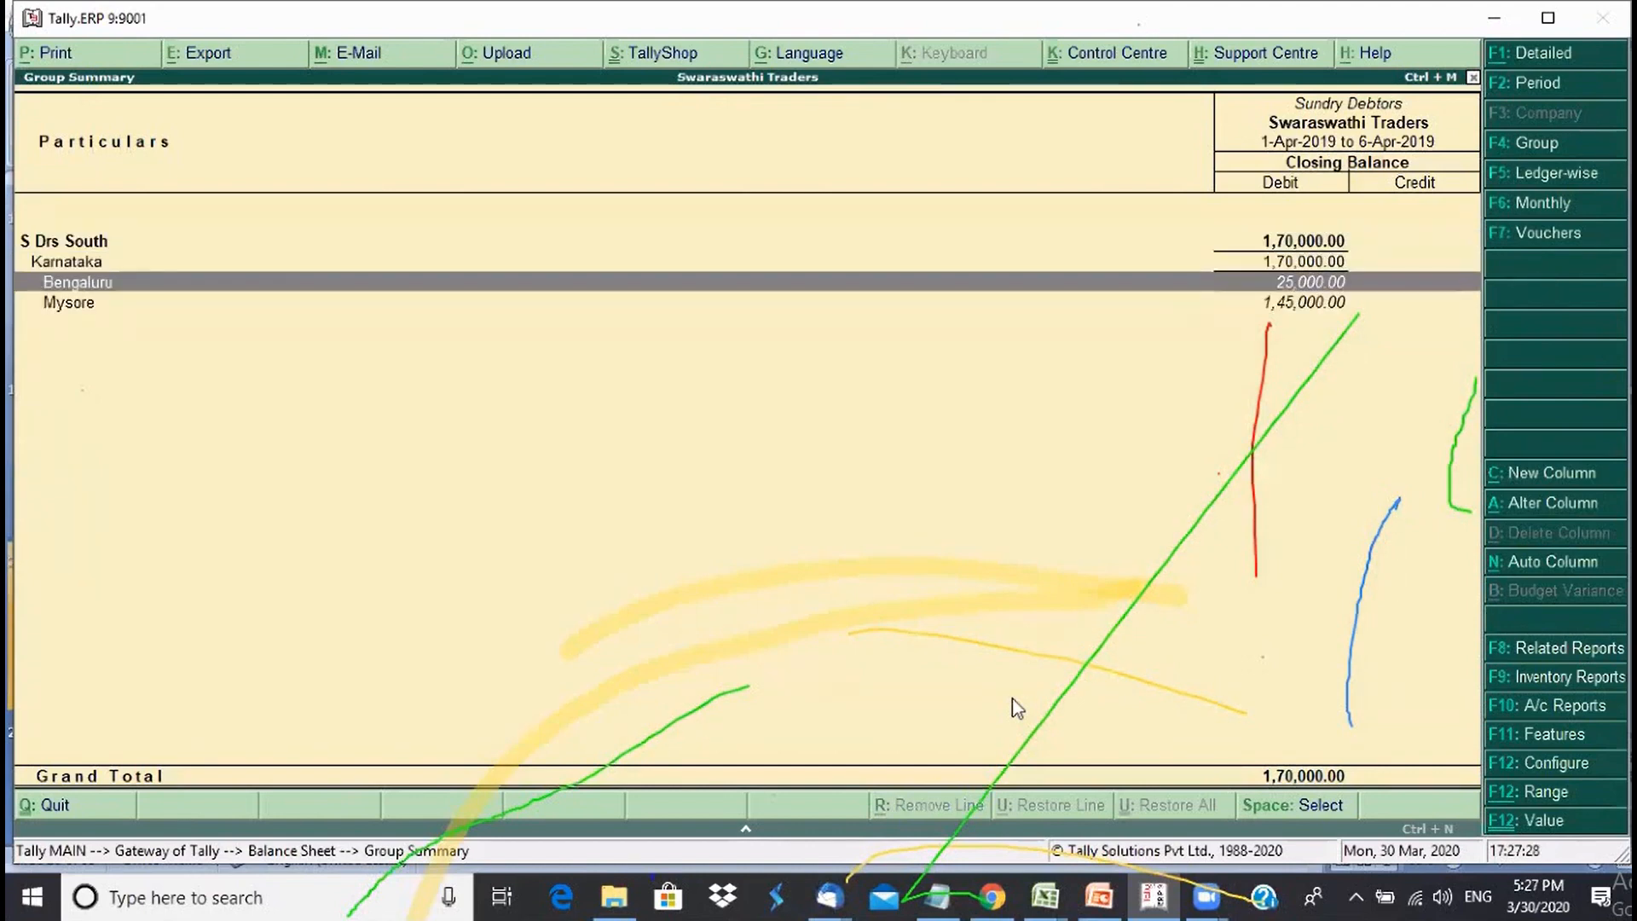
key("shift+Return")
key("Down")
key("Down")
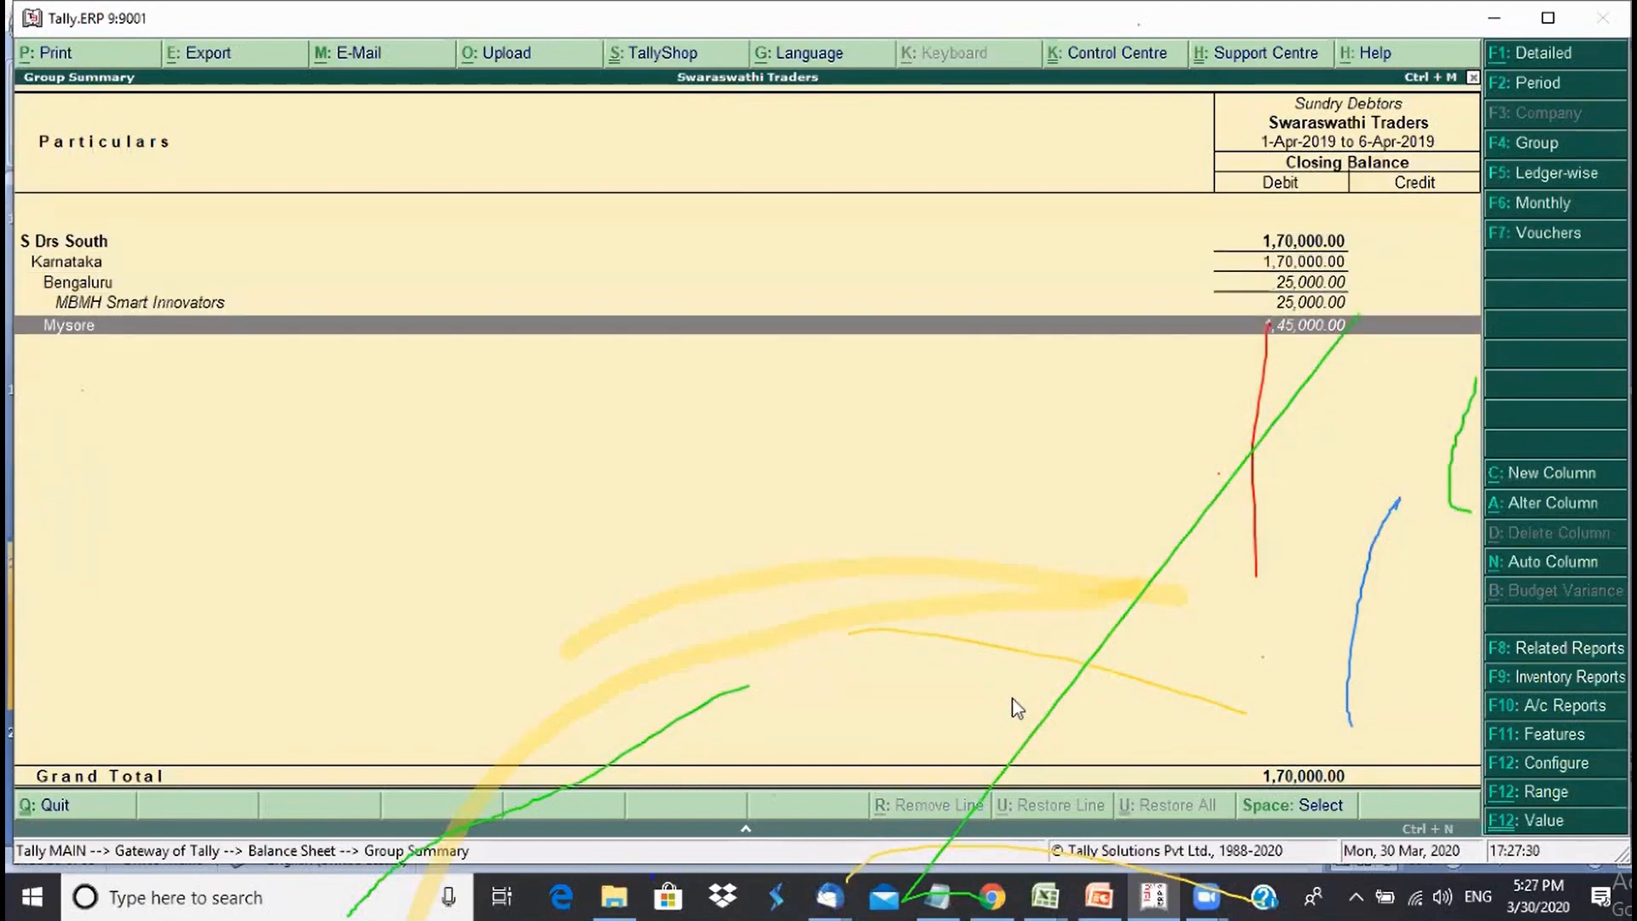
key("shift+Return")
key("Down")
key("Down")
key("Down")
key("Up")
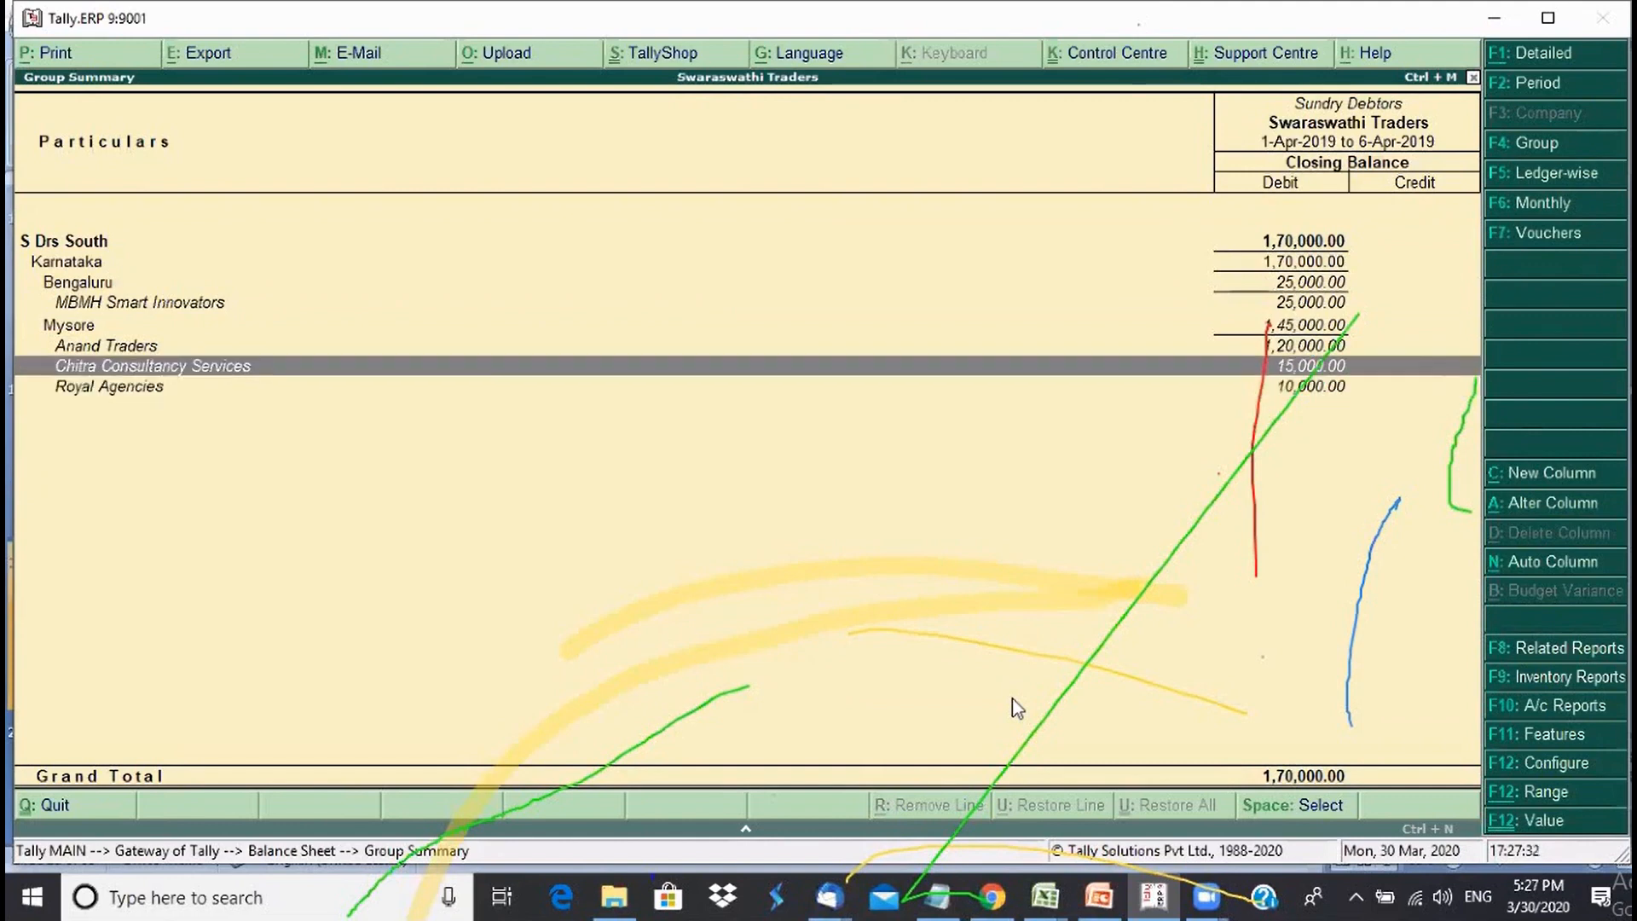
key("Up")
key("Up")
key("Up")
key("Up")
key("Up")
key("Up")
key("Down")
key("Down")
key("Down")
key("Down")
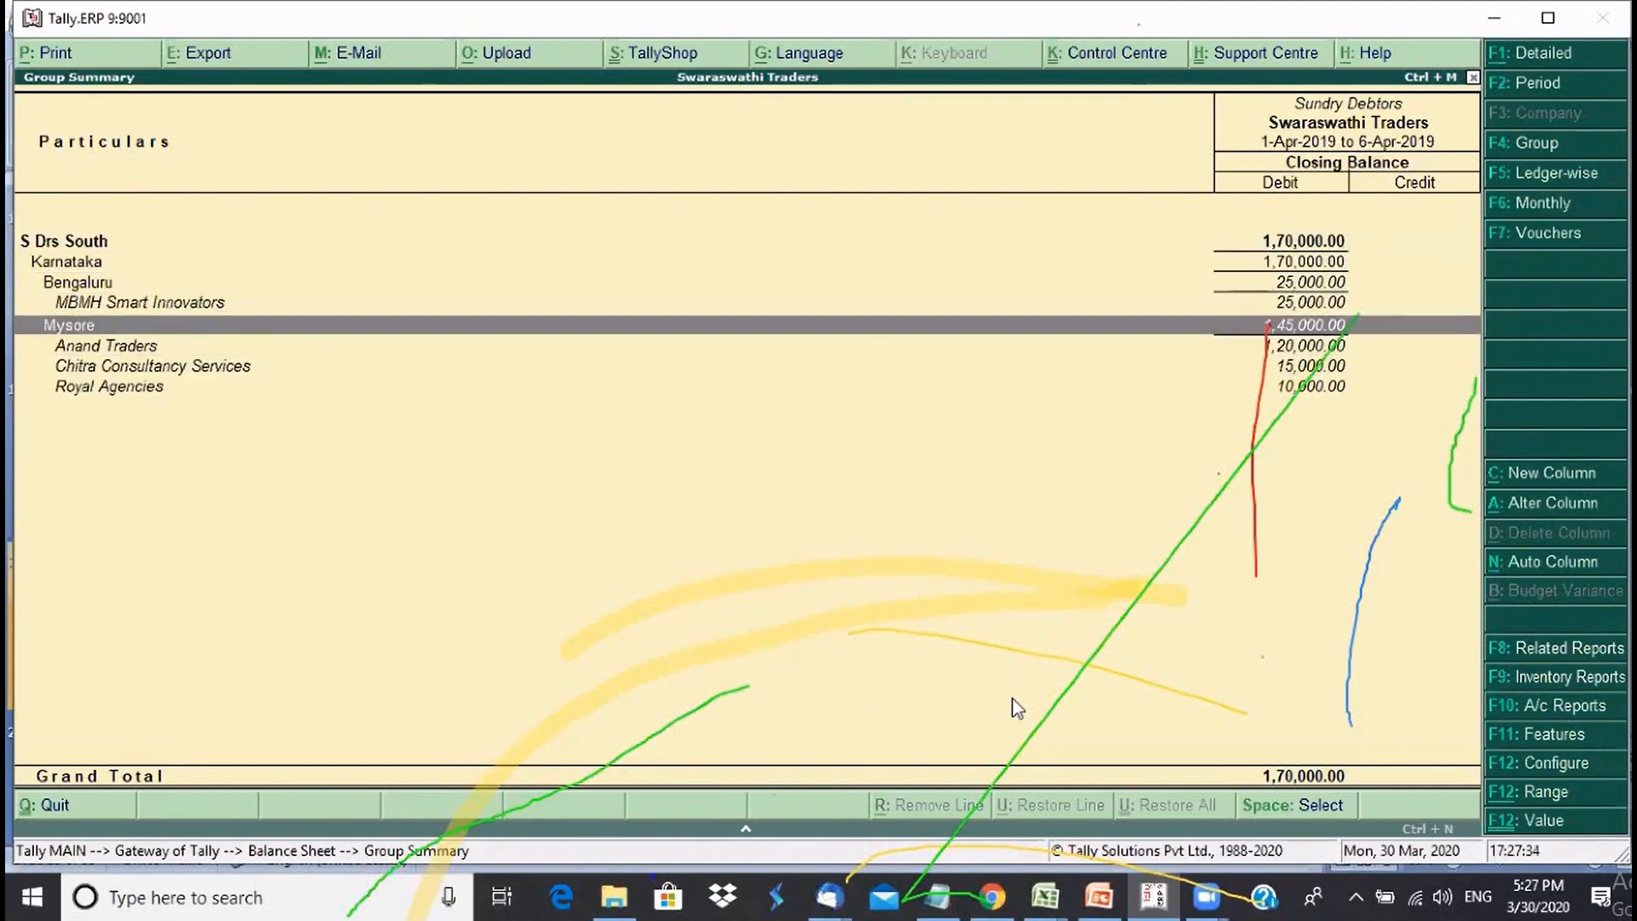
key("Down")
key("Down")
key("Down")
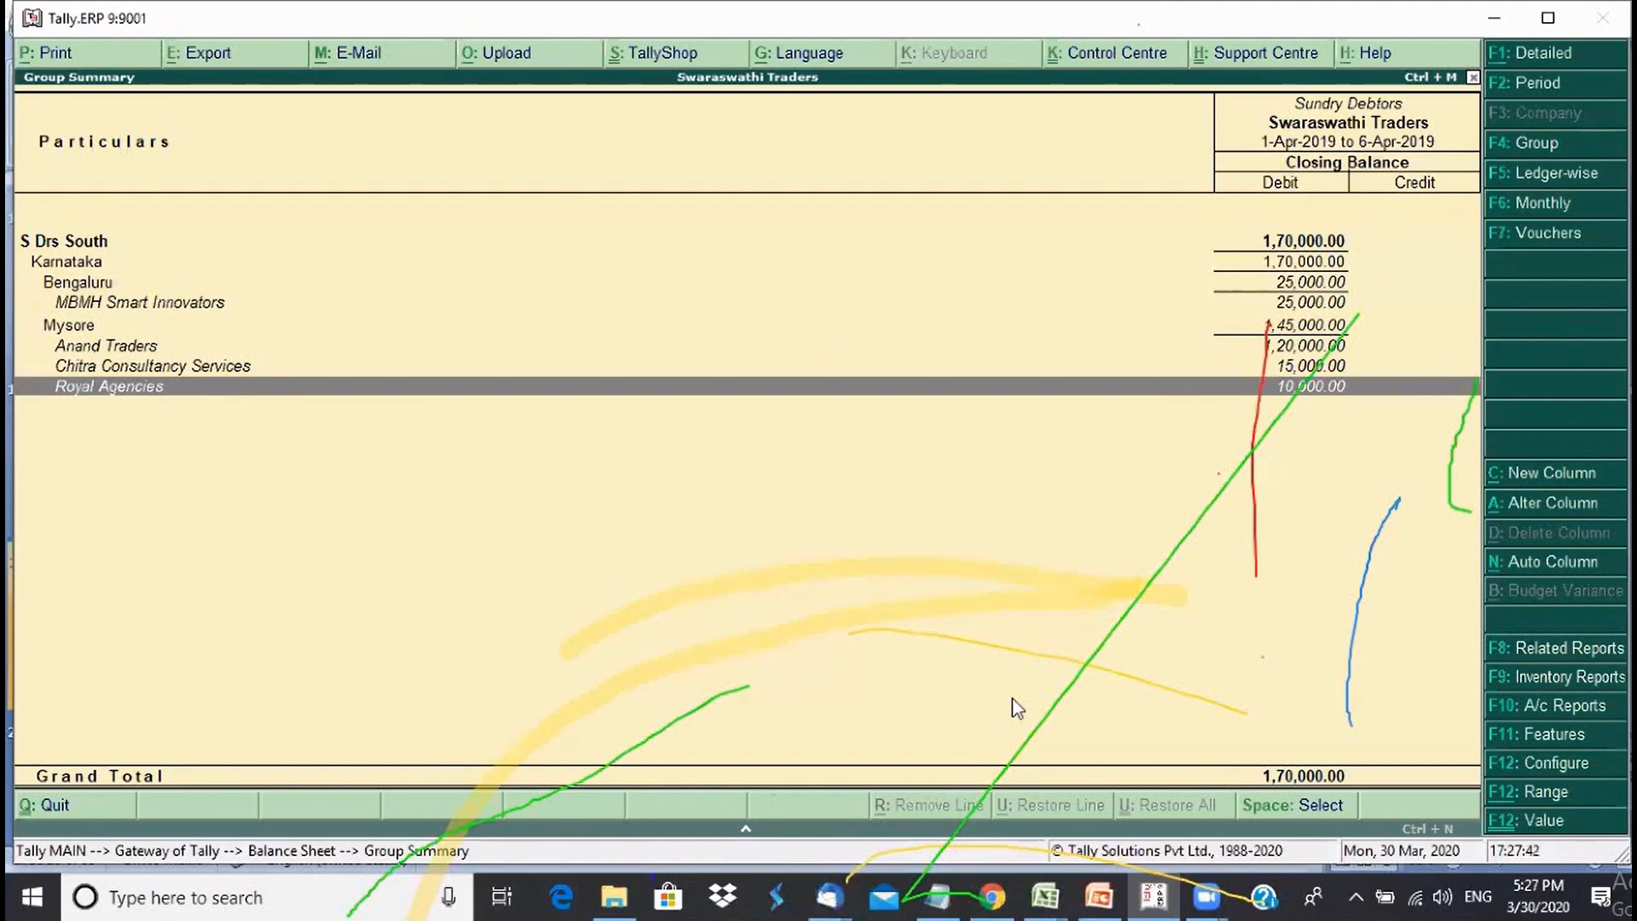
key("Escape")
key("Escape")
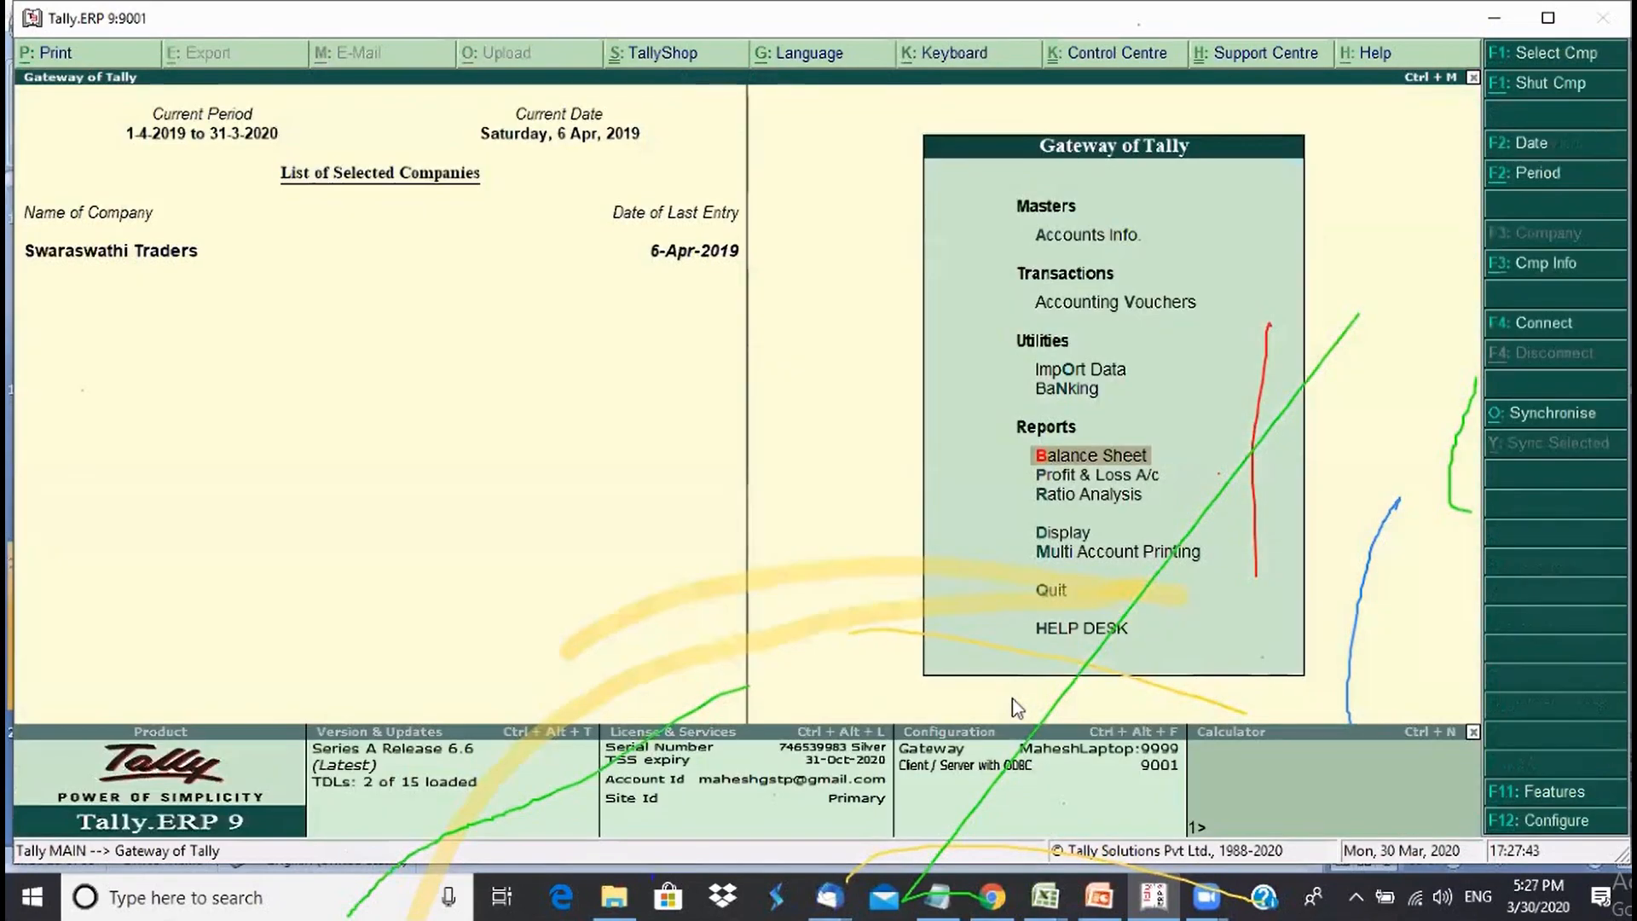
- Open the Profit & Loss A/c in detailed view, showing Nett Profit 40,000.00
key("Down")
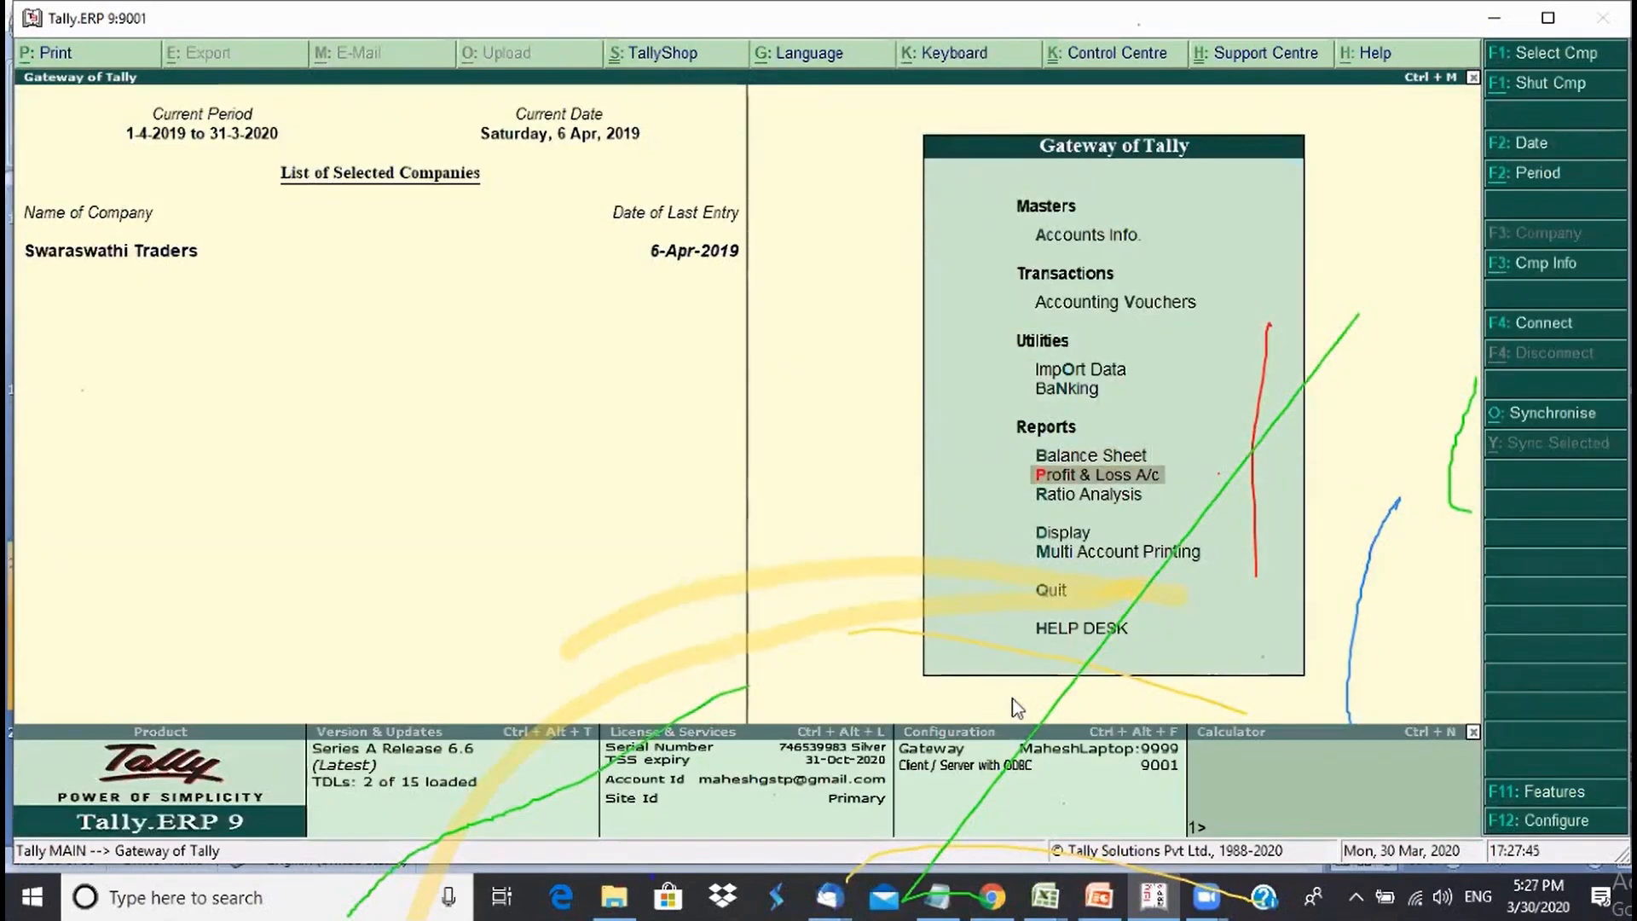
key("Return")
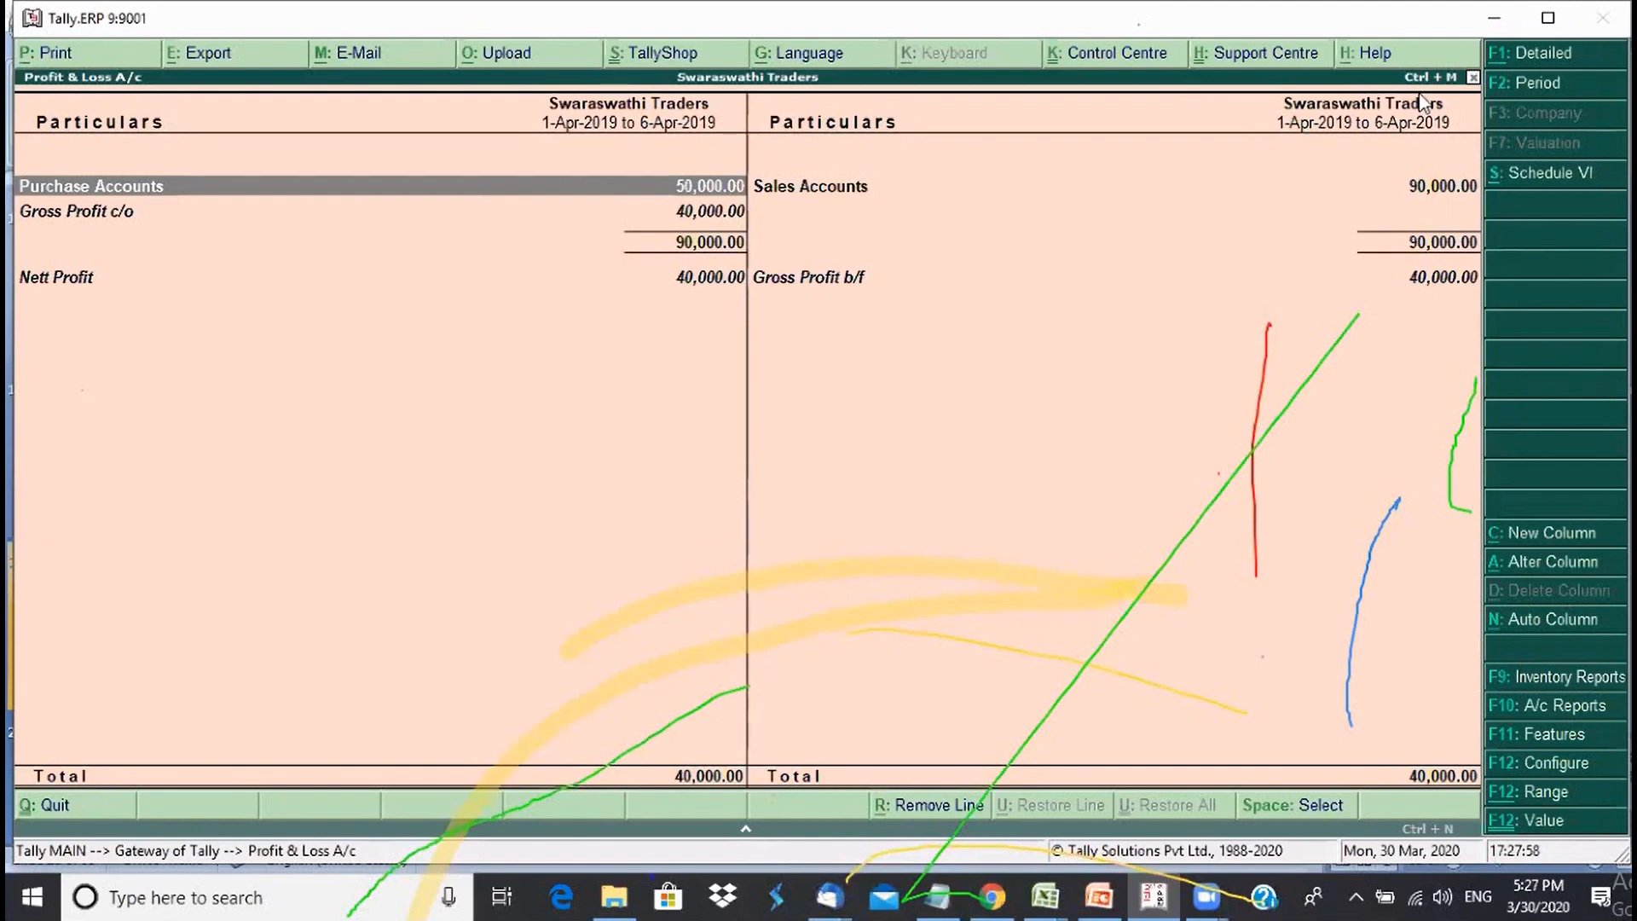
left_click(906, 194)
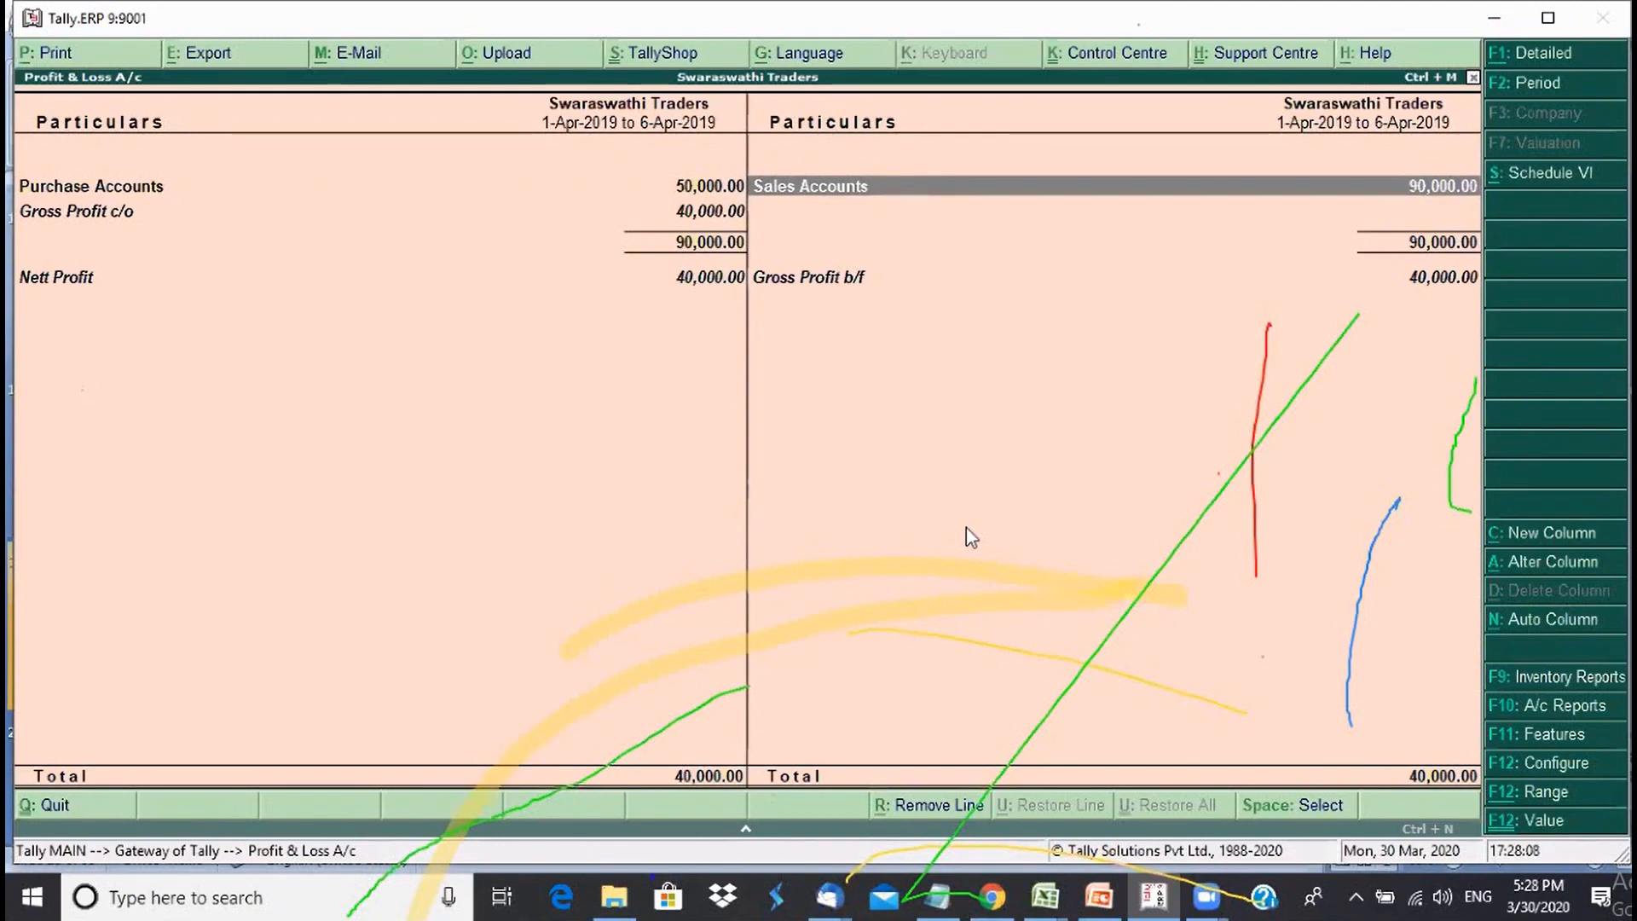
key("alt+f1")
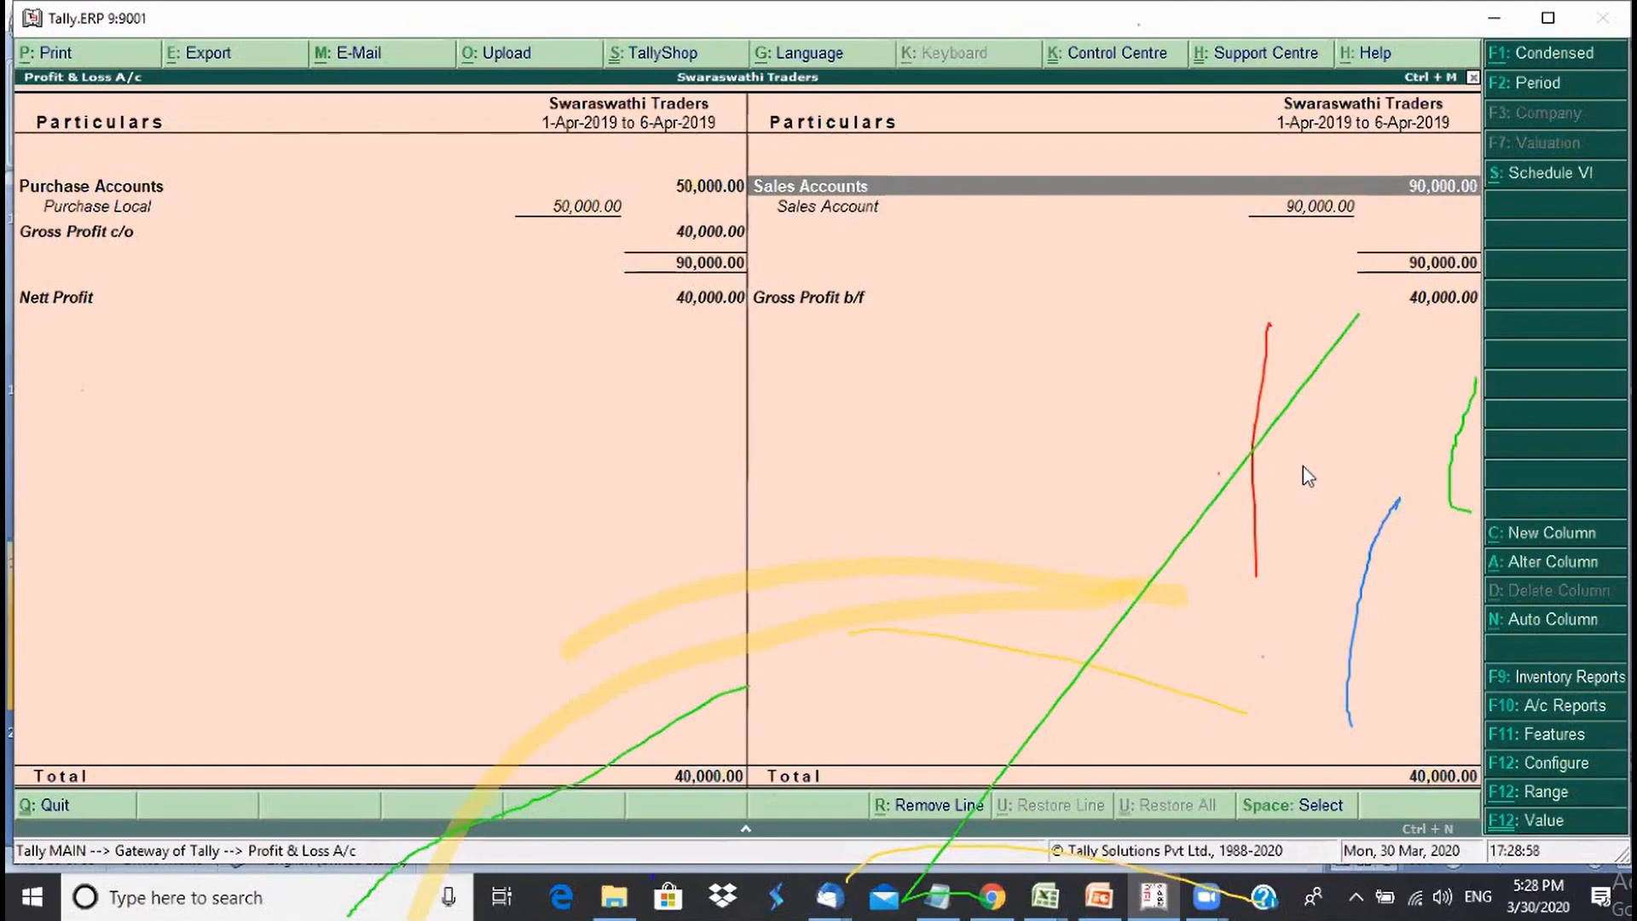
- Close the Profit & Loss report and start a new accounting voucher
left_click(1228, 487)
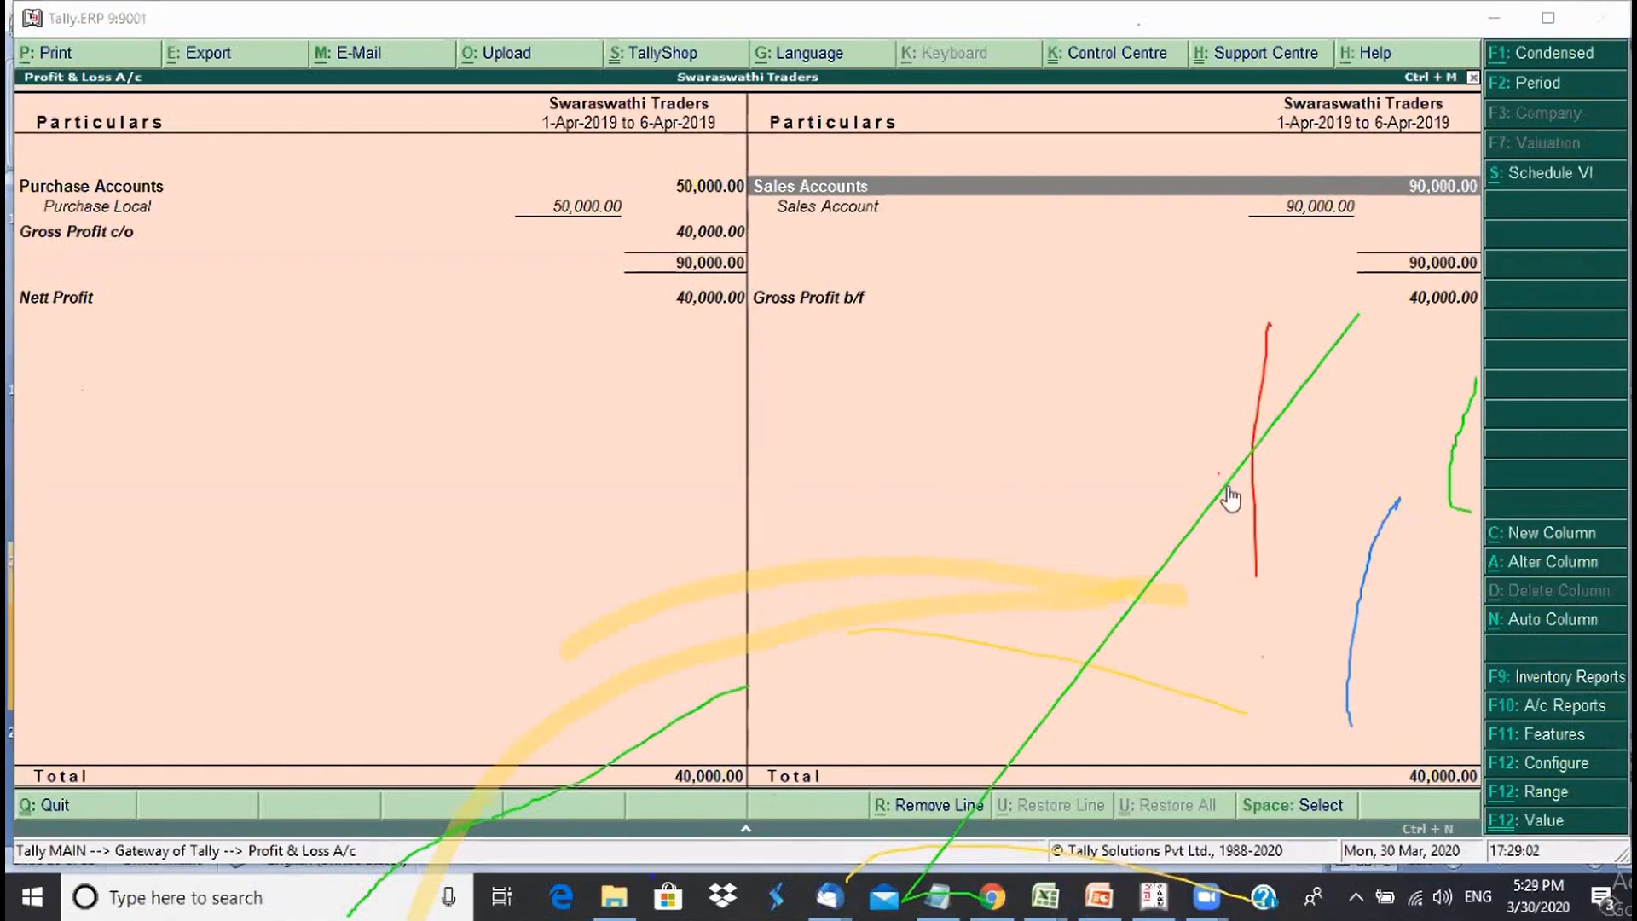
left_click(976, 596)
key("Escape")
key("v")
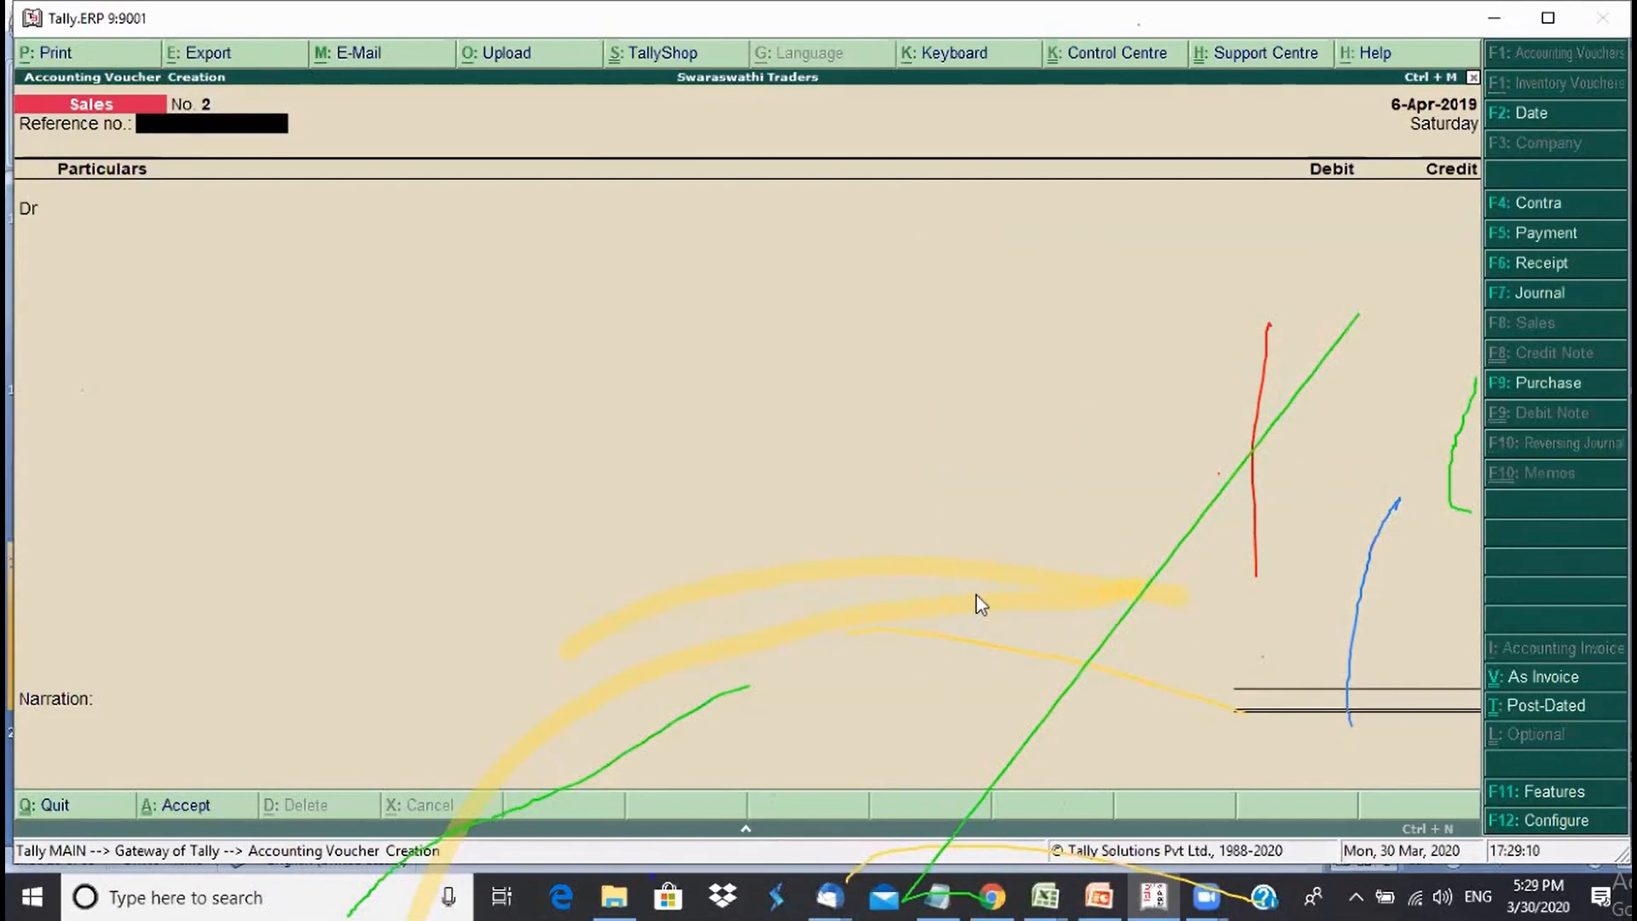
- Change the new voucher to a blank Journal voucher No. 1 using F7: Journal
left_click(1542, 294)
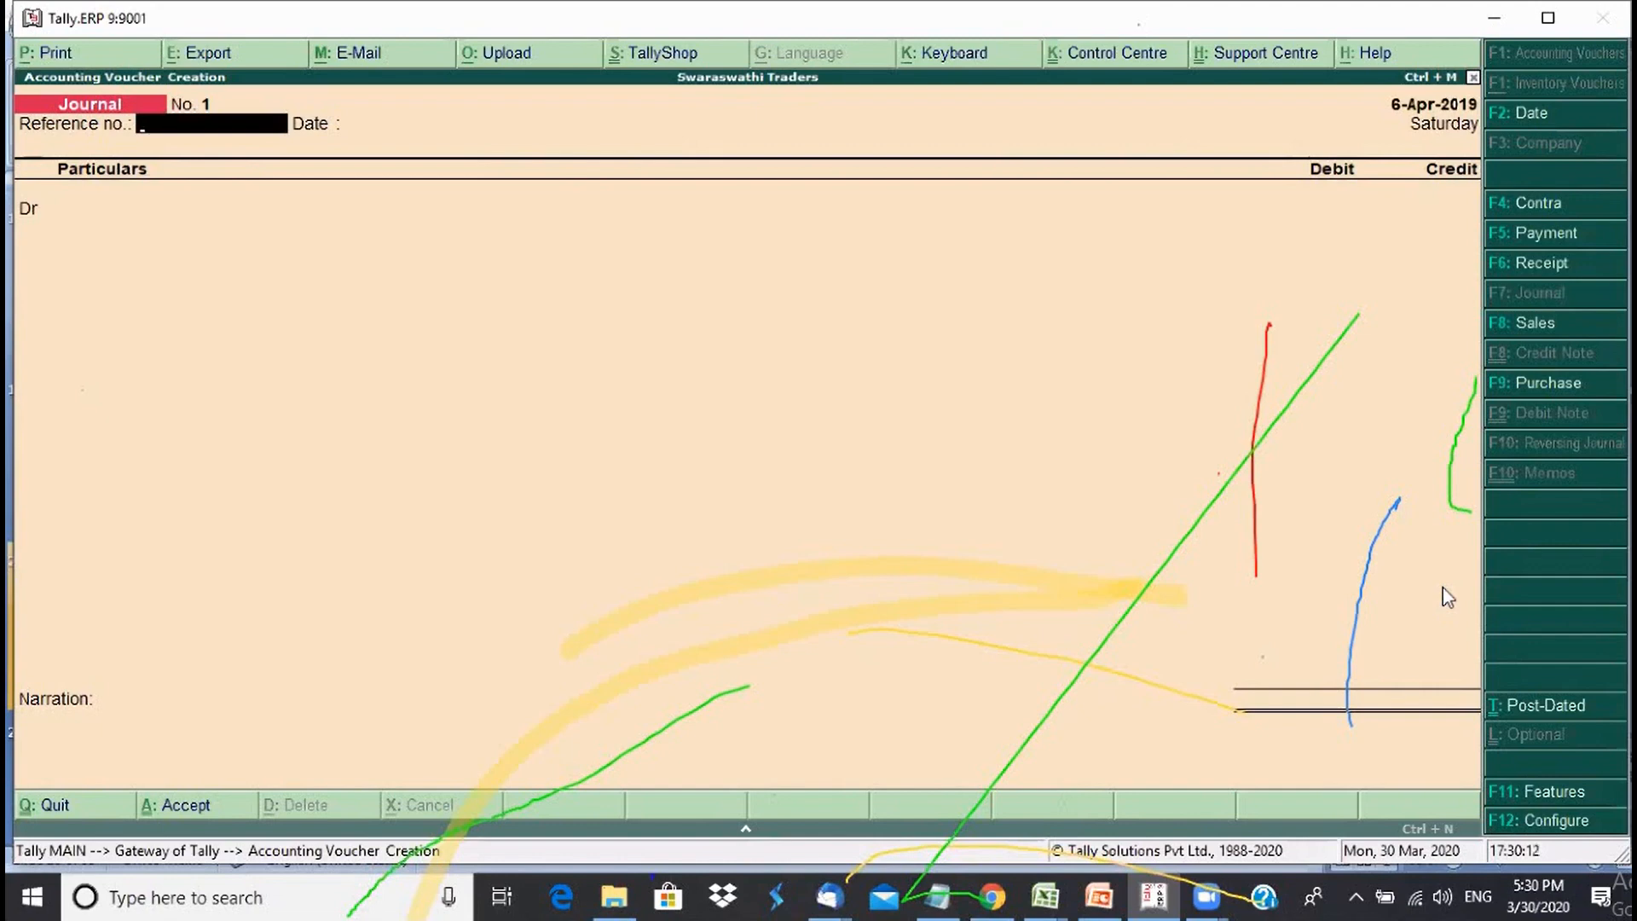
- Date the journal 8-Apr-2019 with reference no. 123456 dated 1-Apr-2019
key("F2")
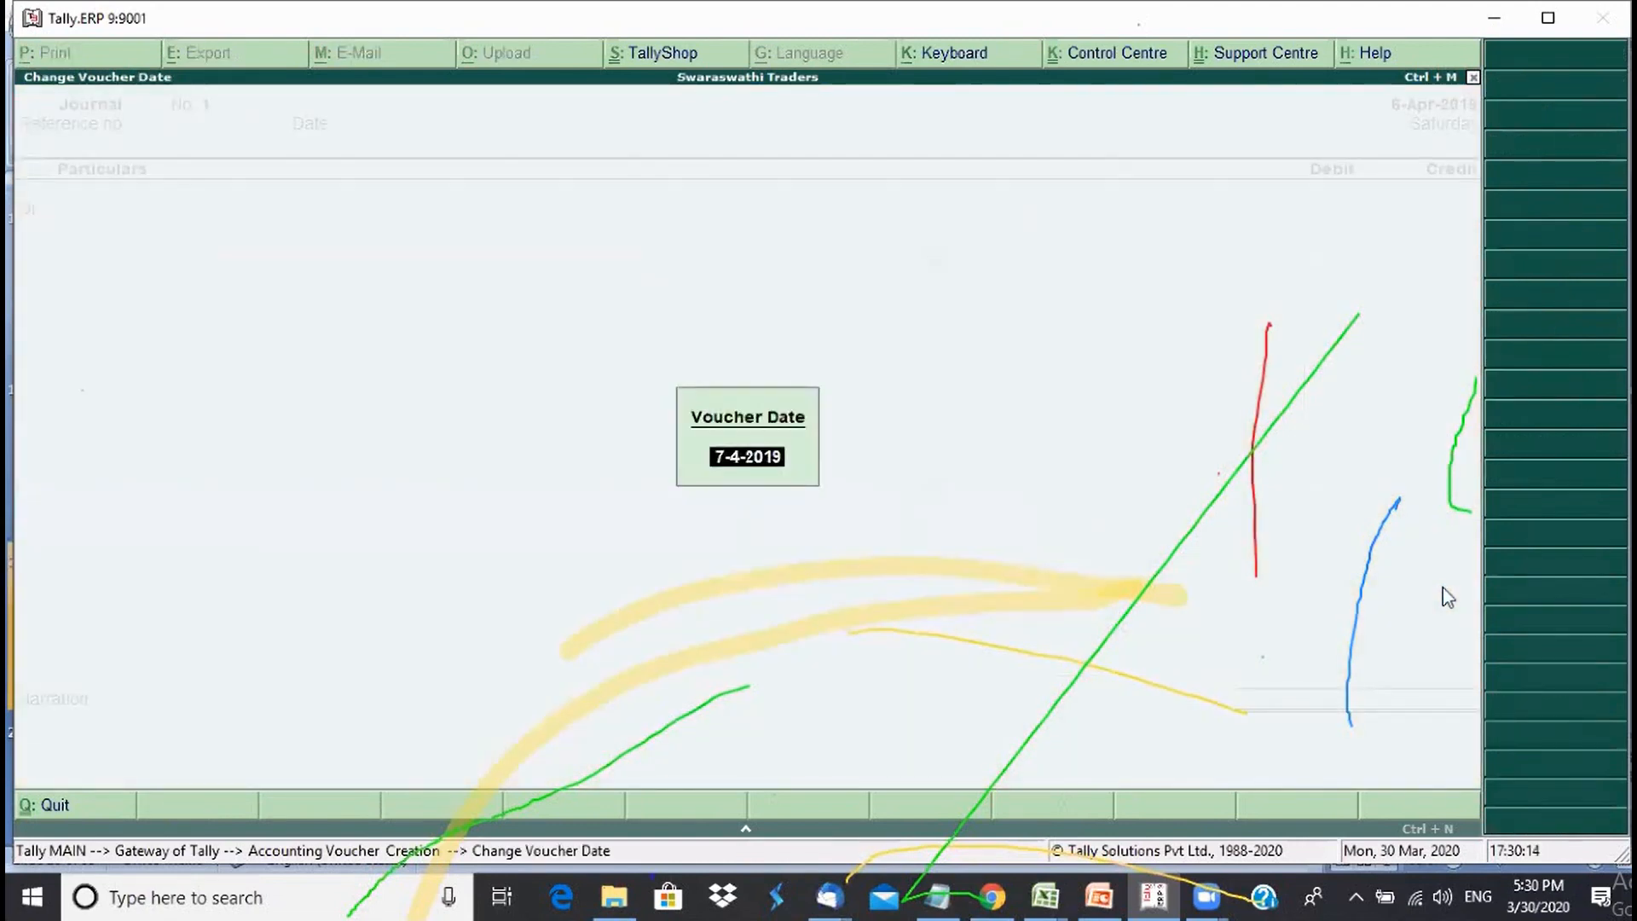
type("8")
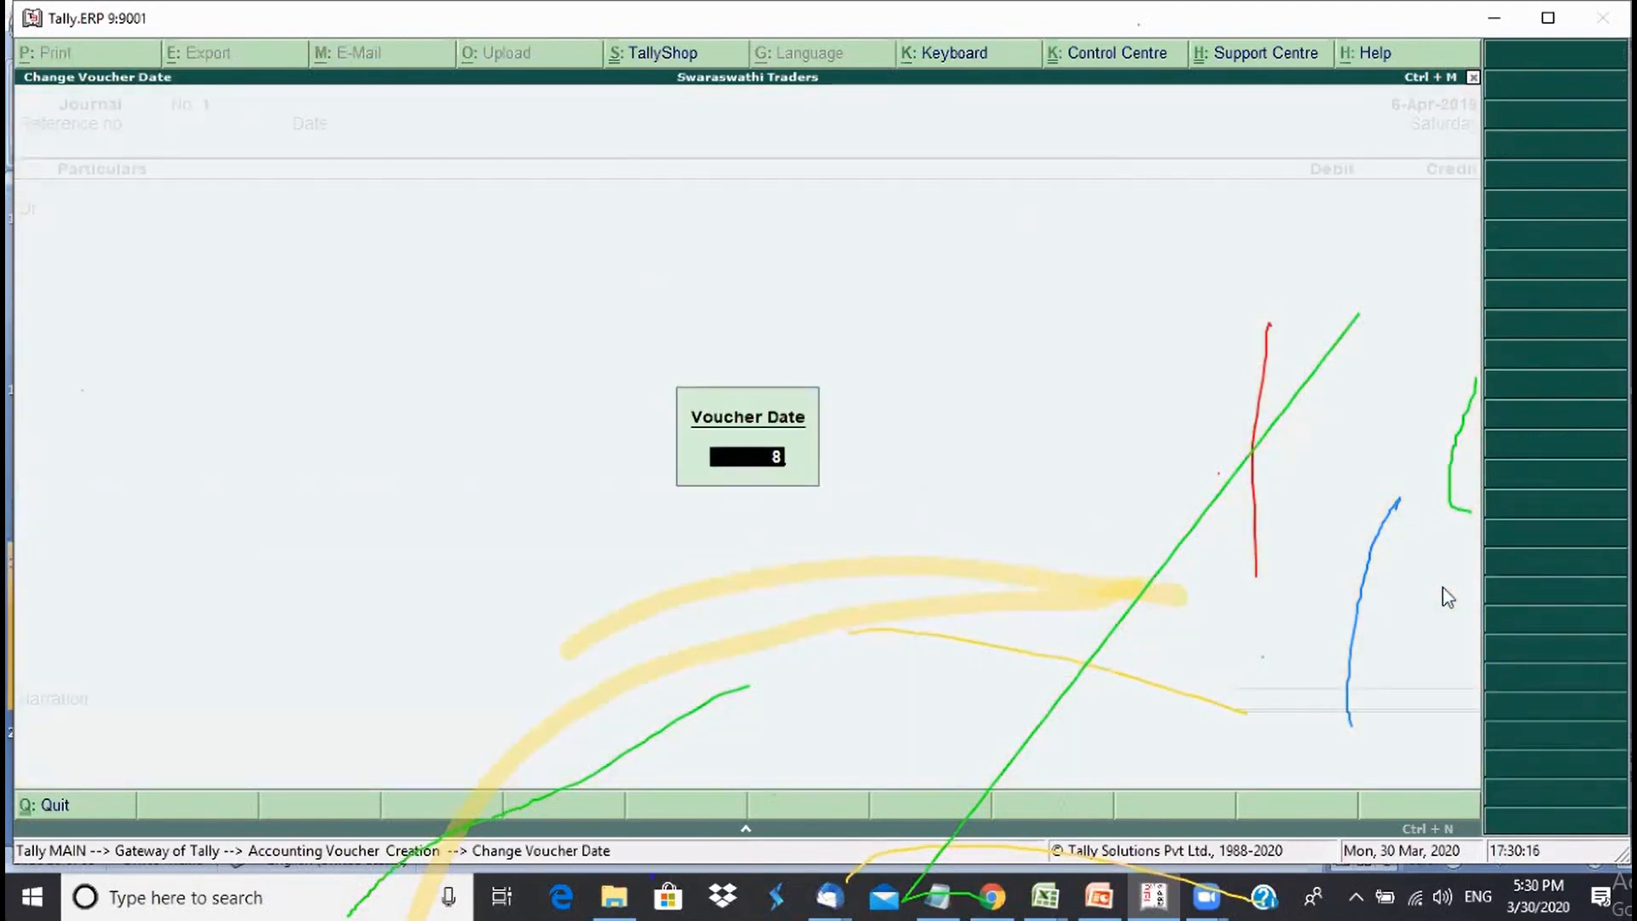
key("Return")
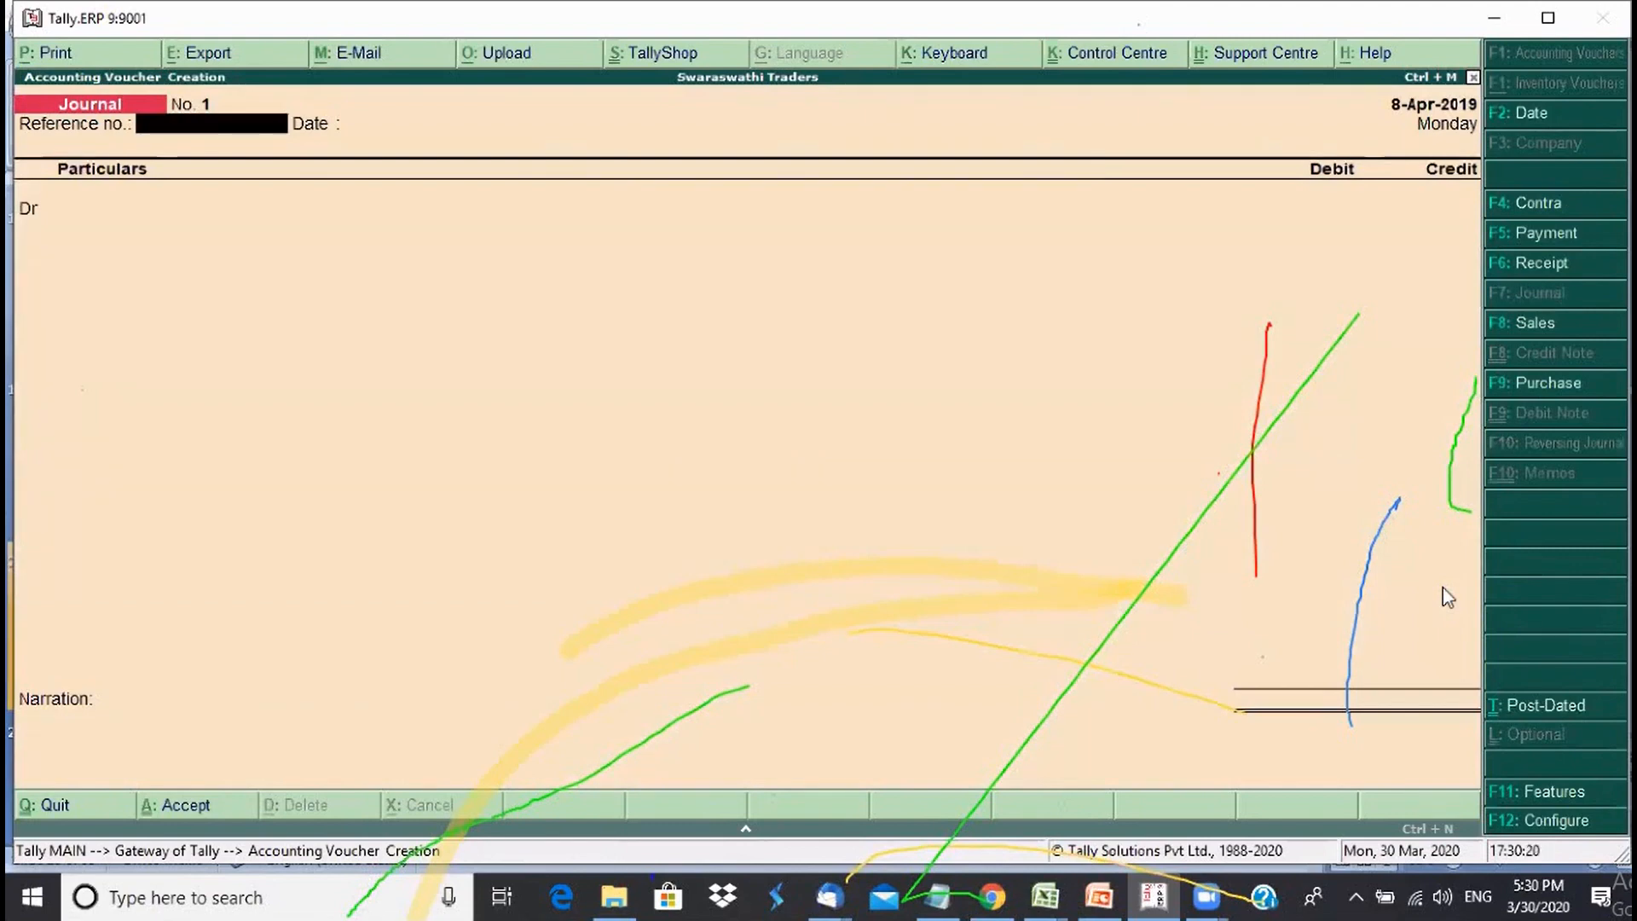
type("123456")
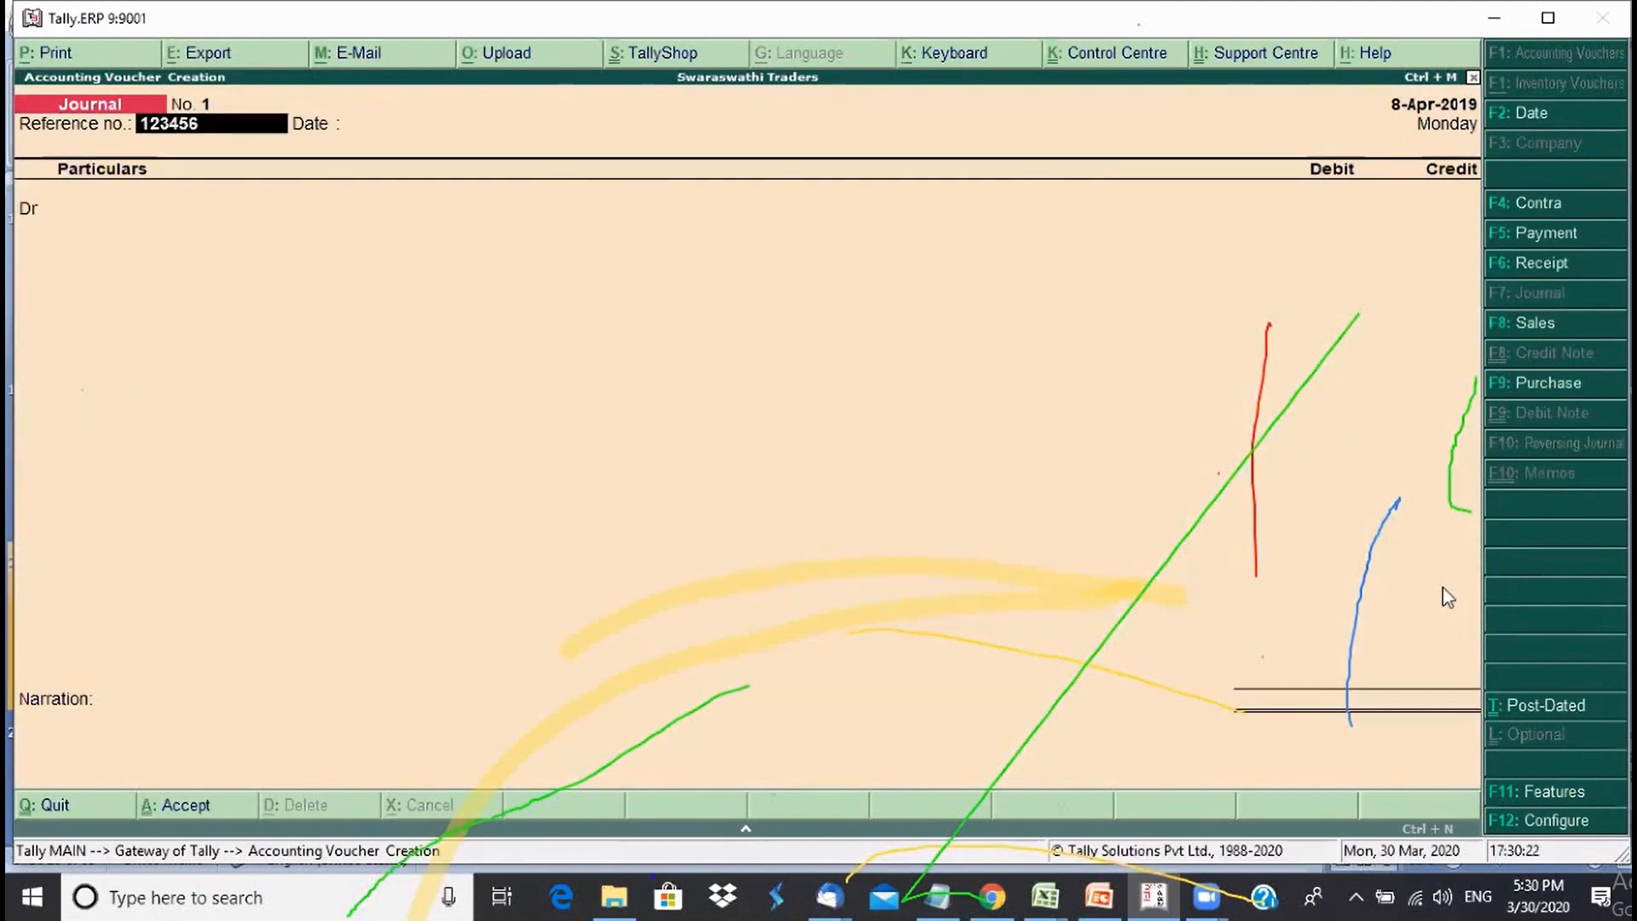
key("Return")
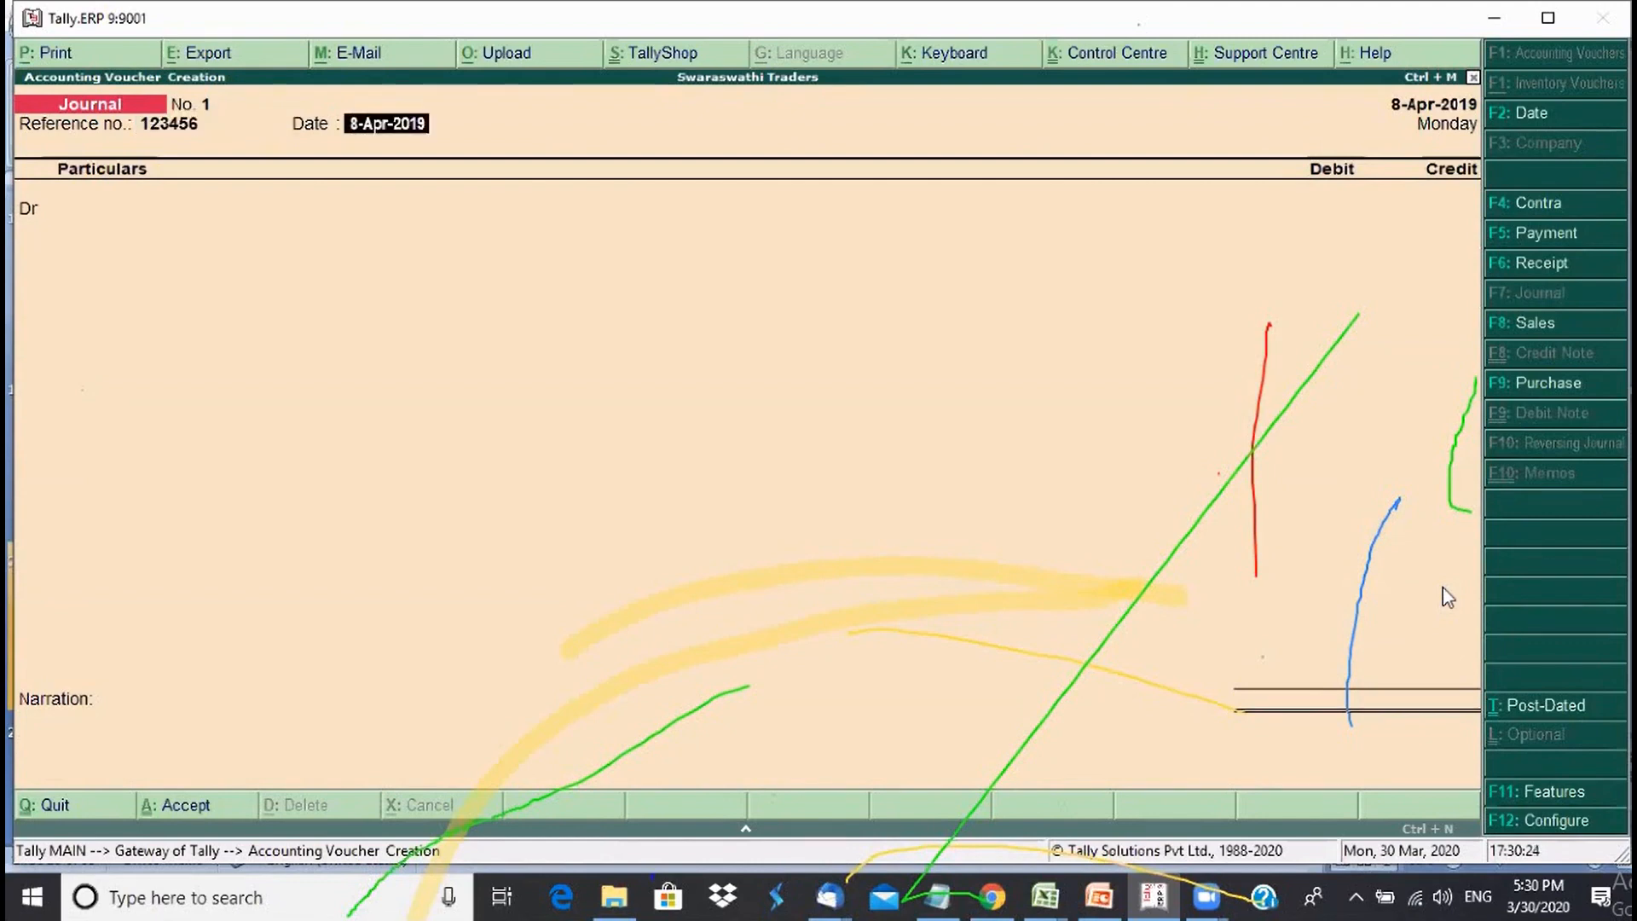
type("1")
key("Return")
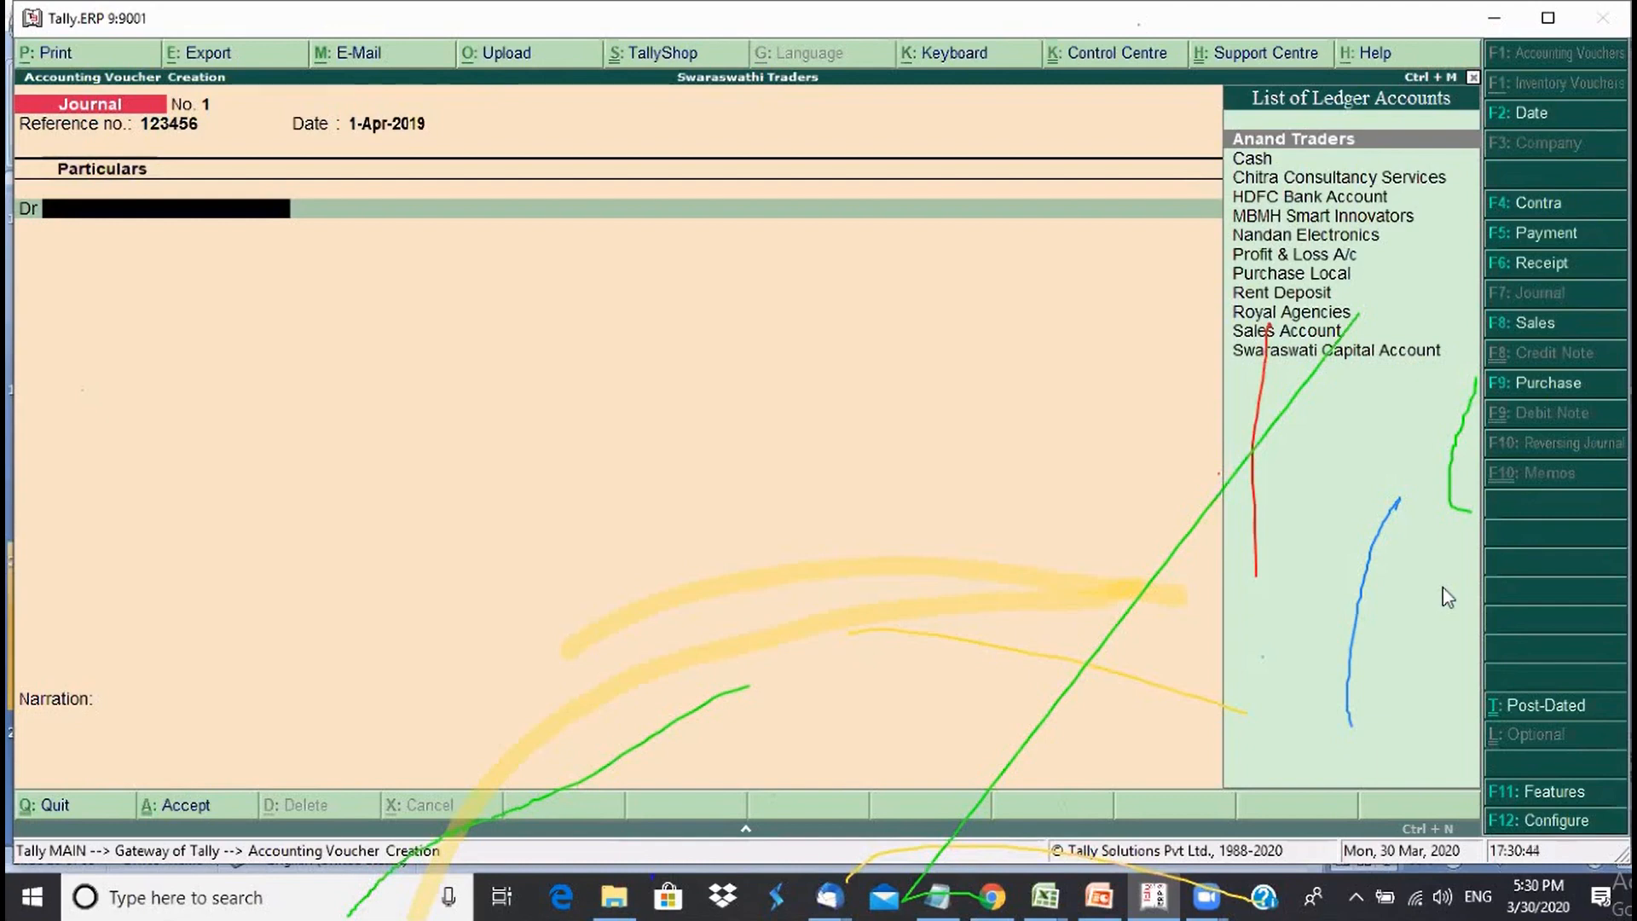
- Create an Office Rent ledger under Indirect Expenses for the debit line
key("alt+c")
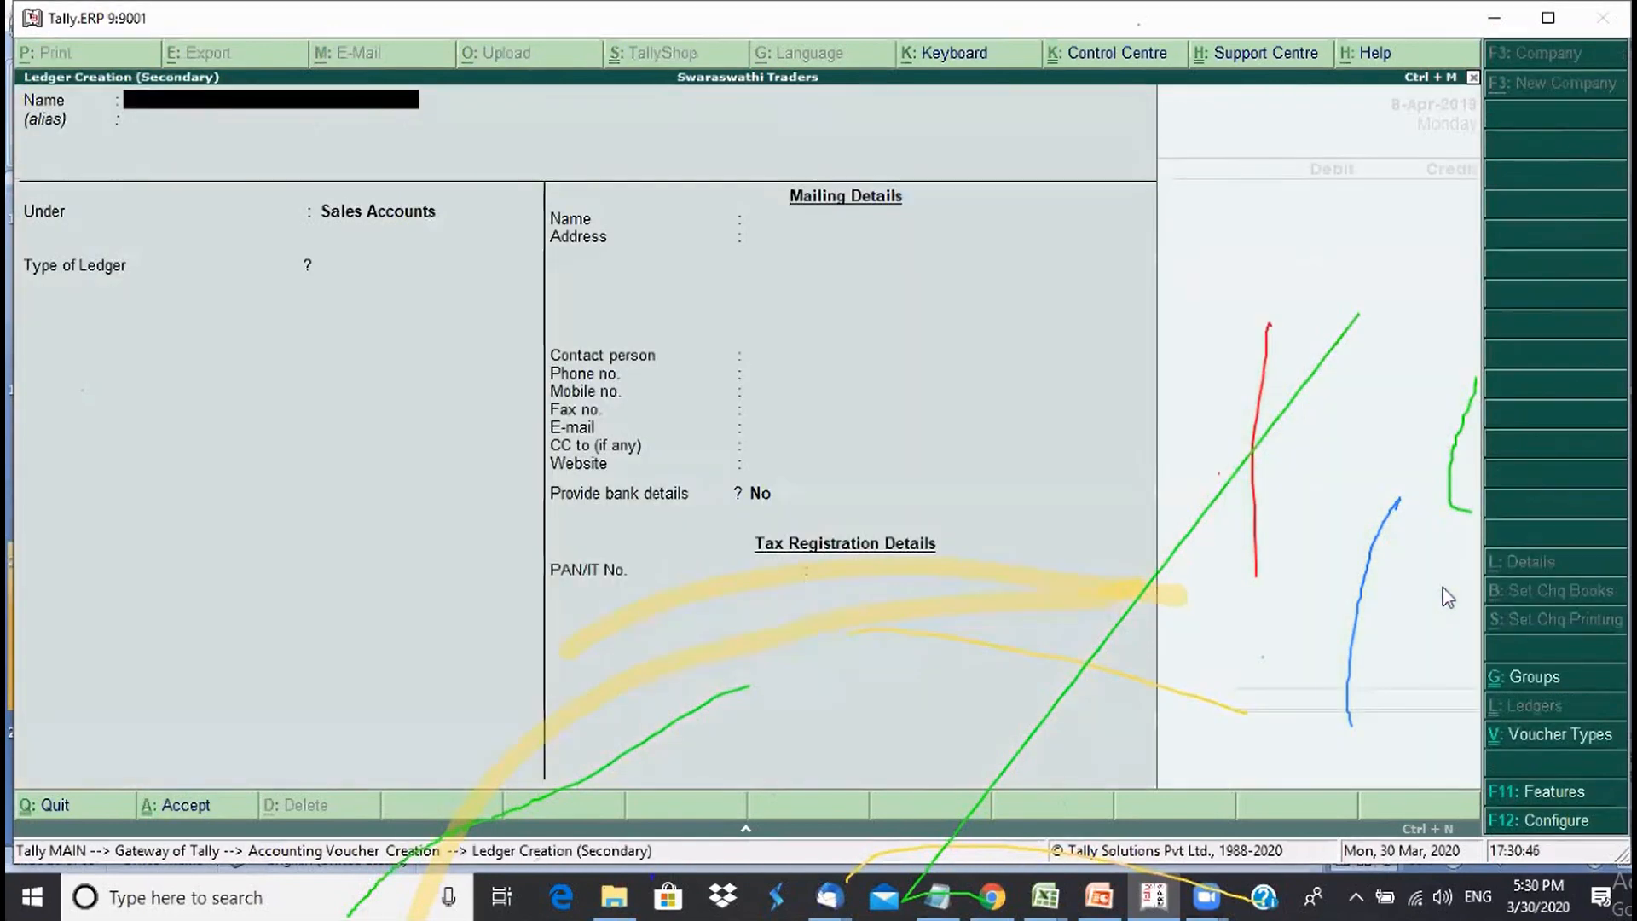
type("Offi")
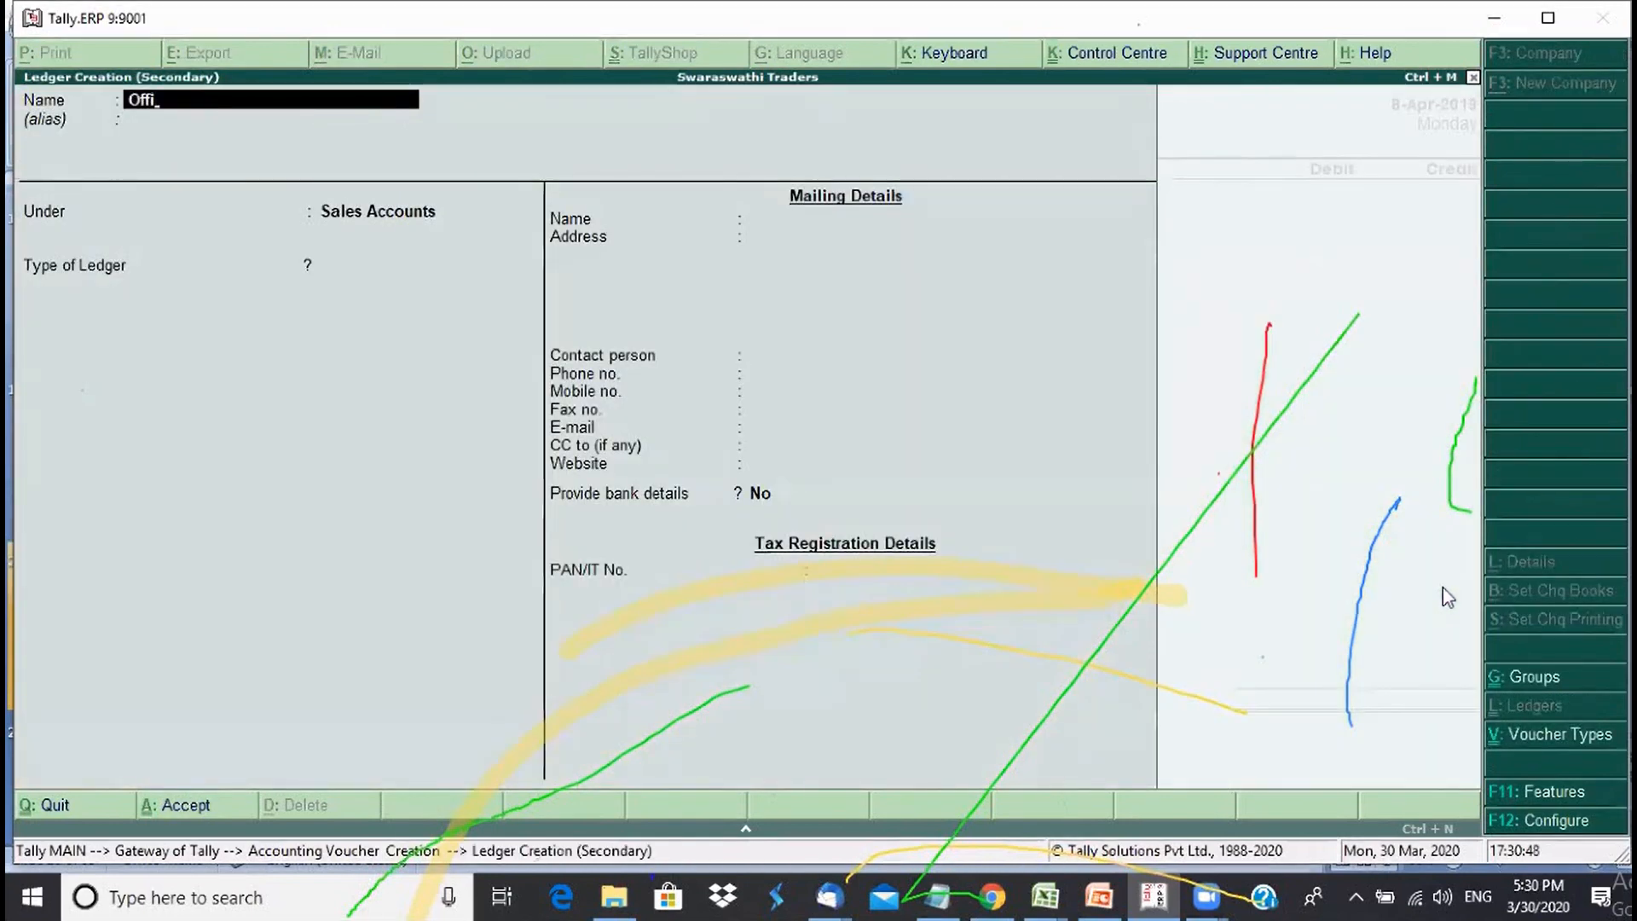
type("ce Rent")
key("Return")
type("Ex")
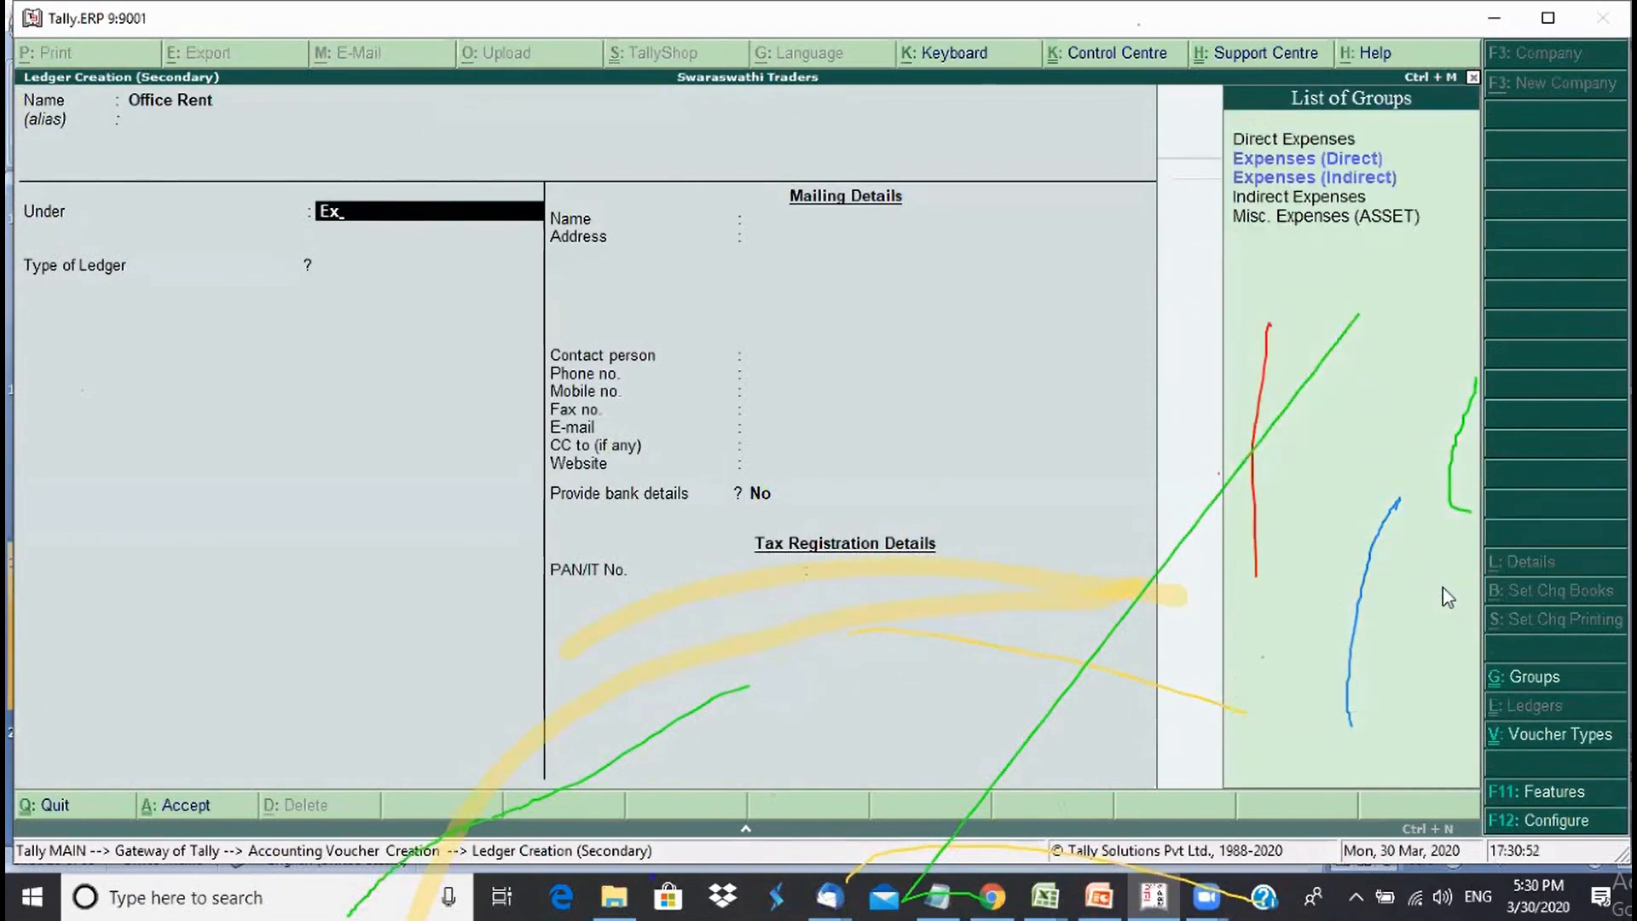
key("Down")
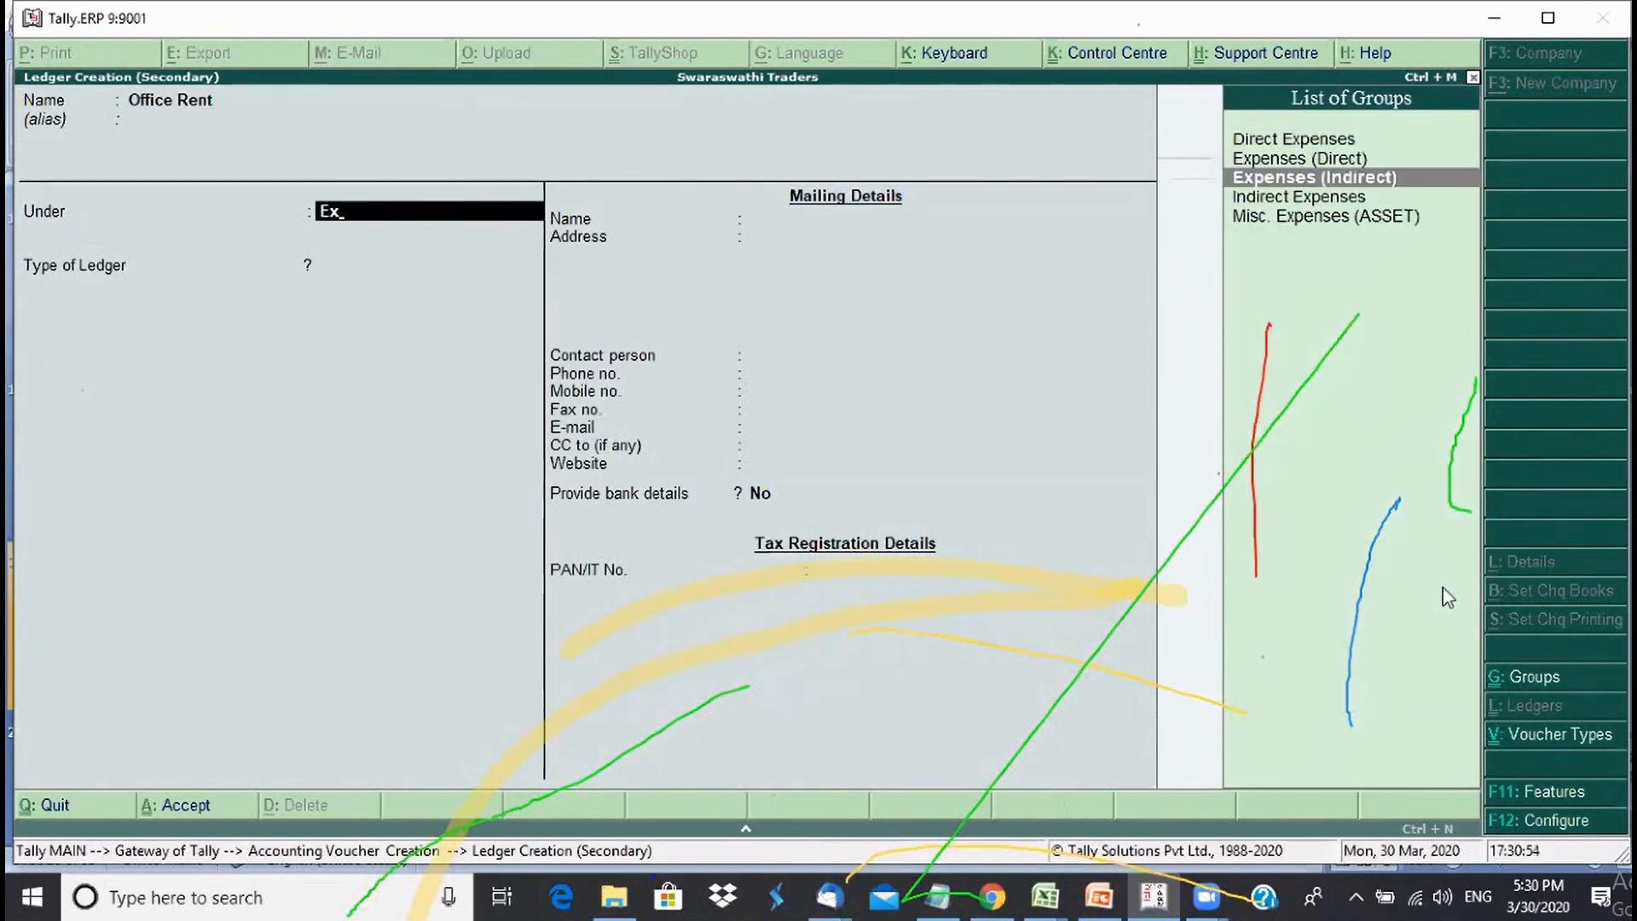
key("Return")
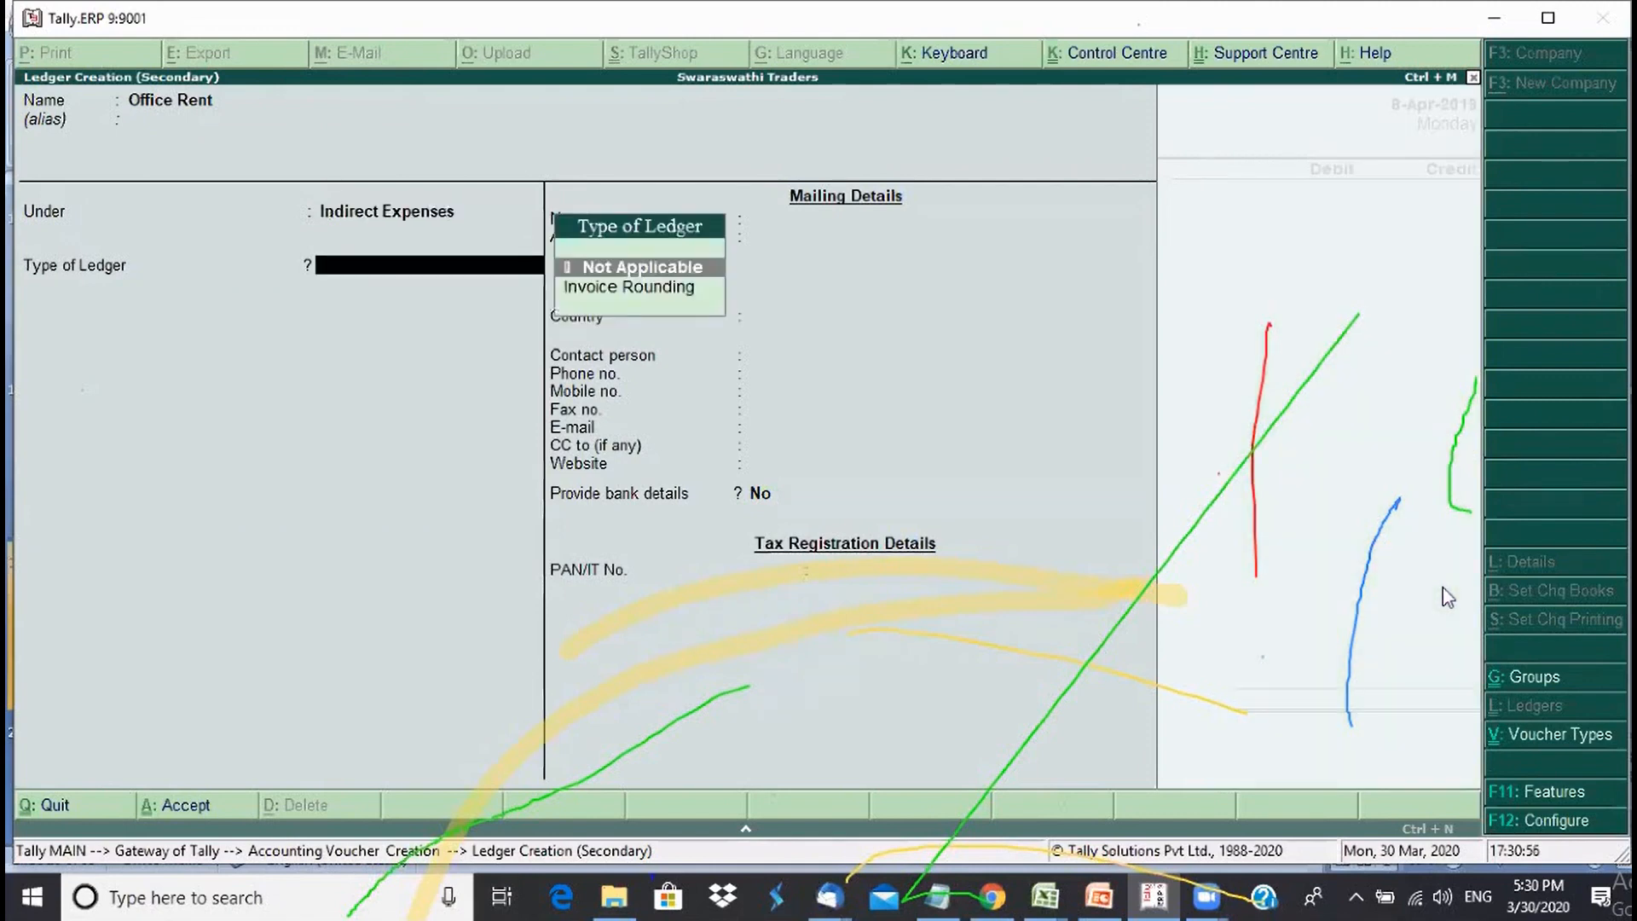
key("Return")
key("Return")
key("Return")
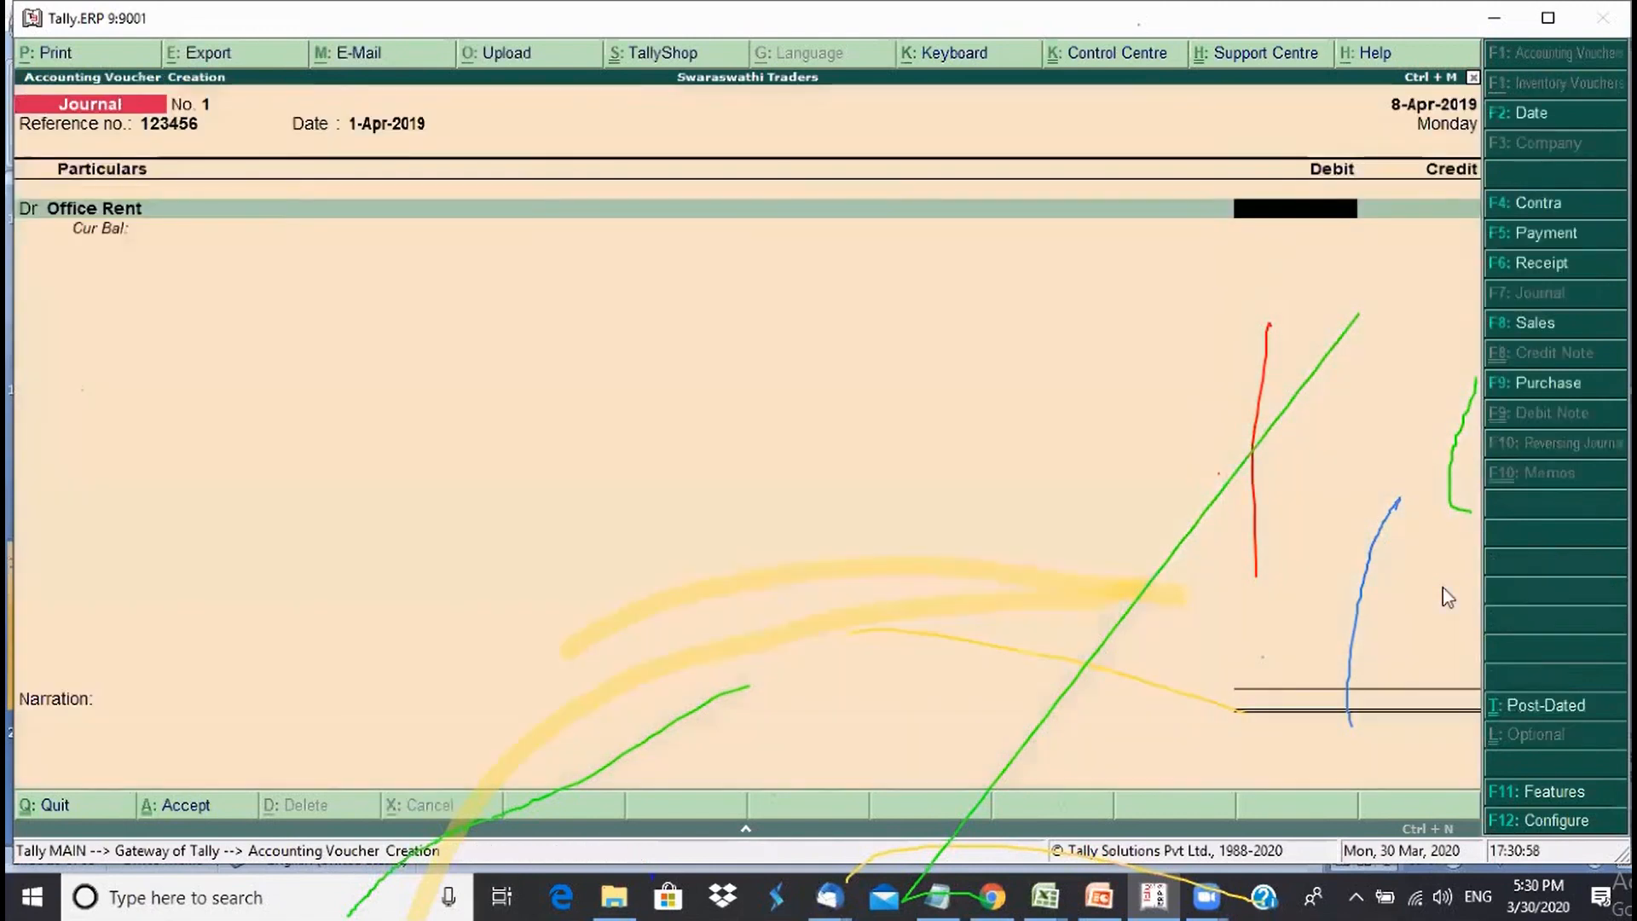
- Debit Office Rent 10,000 and name a new landlord ledger for the credit line
type("10000")
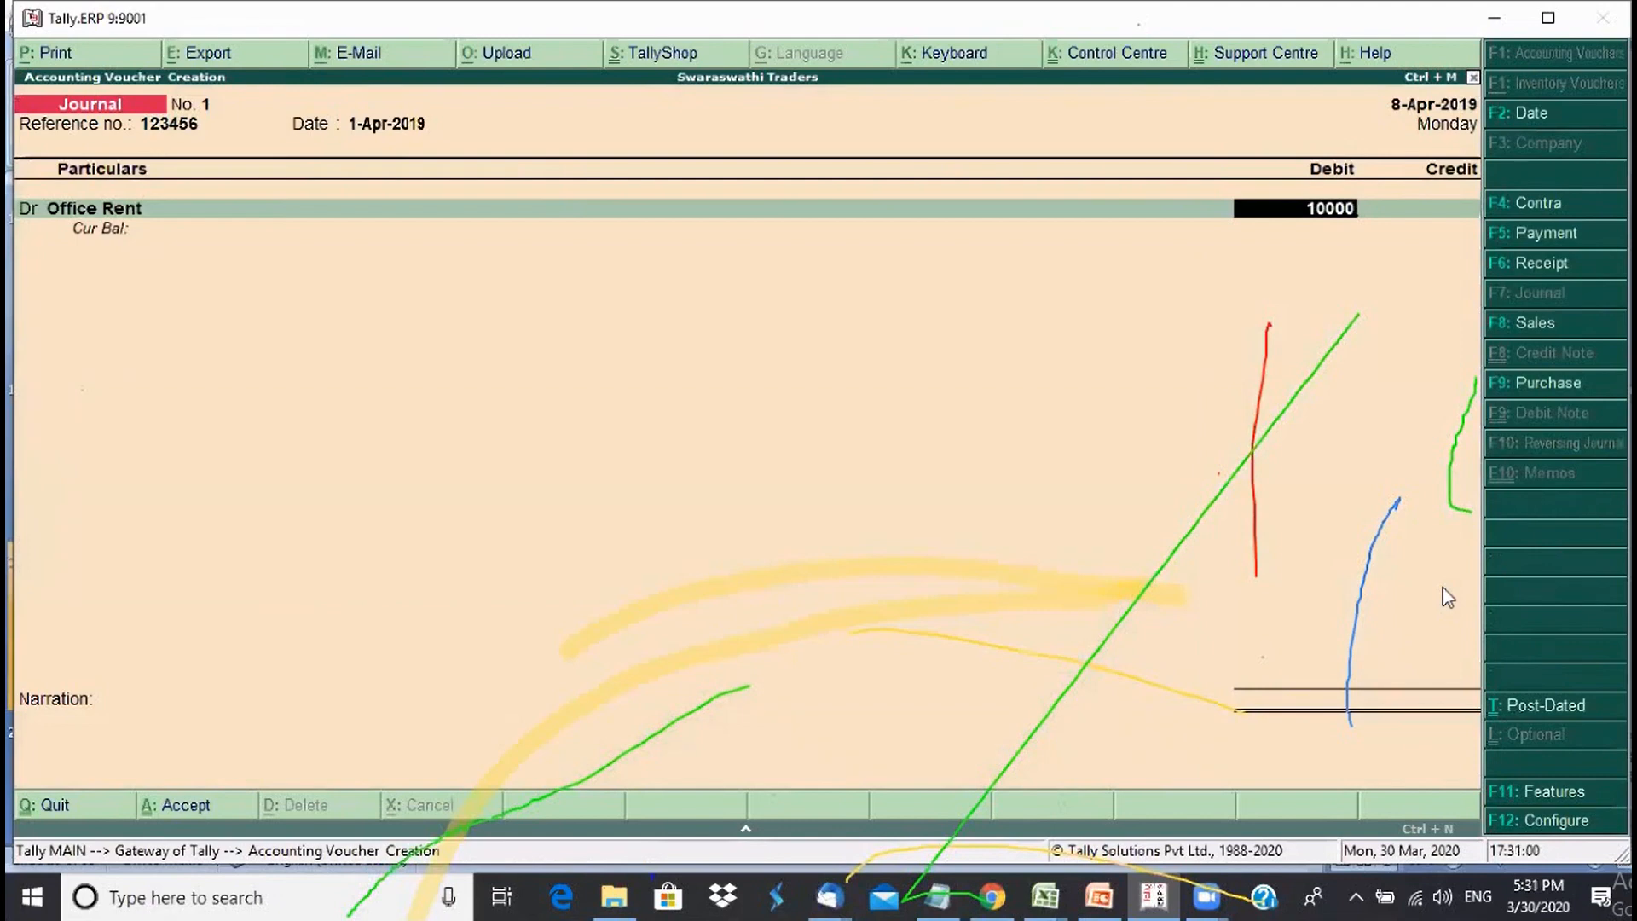
key("Return")
key("Return")
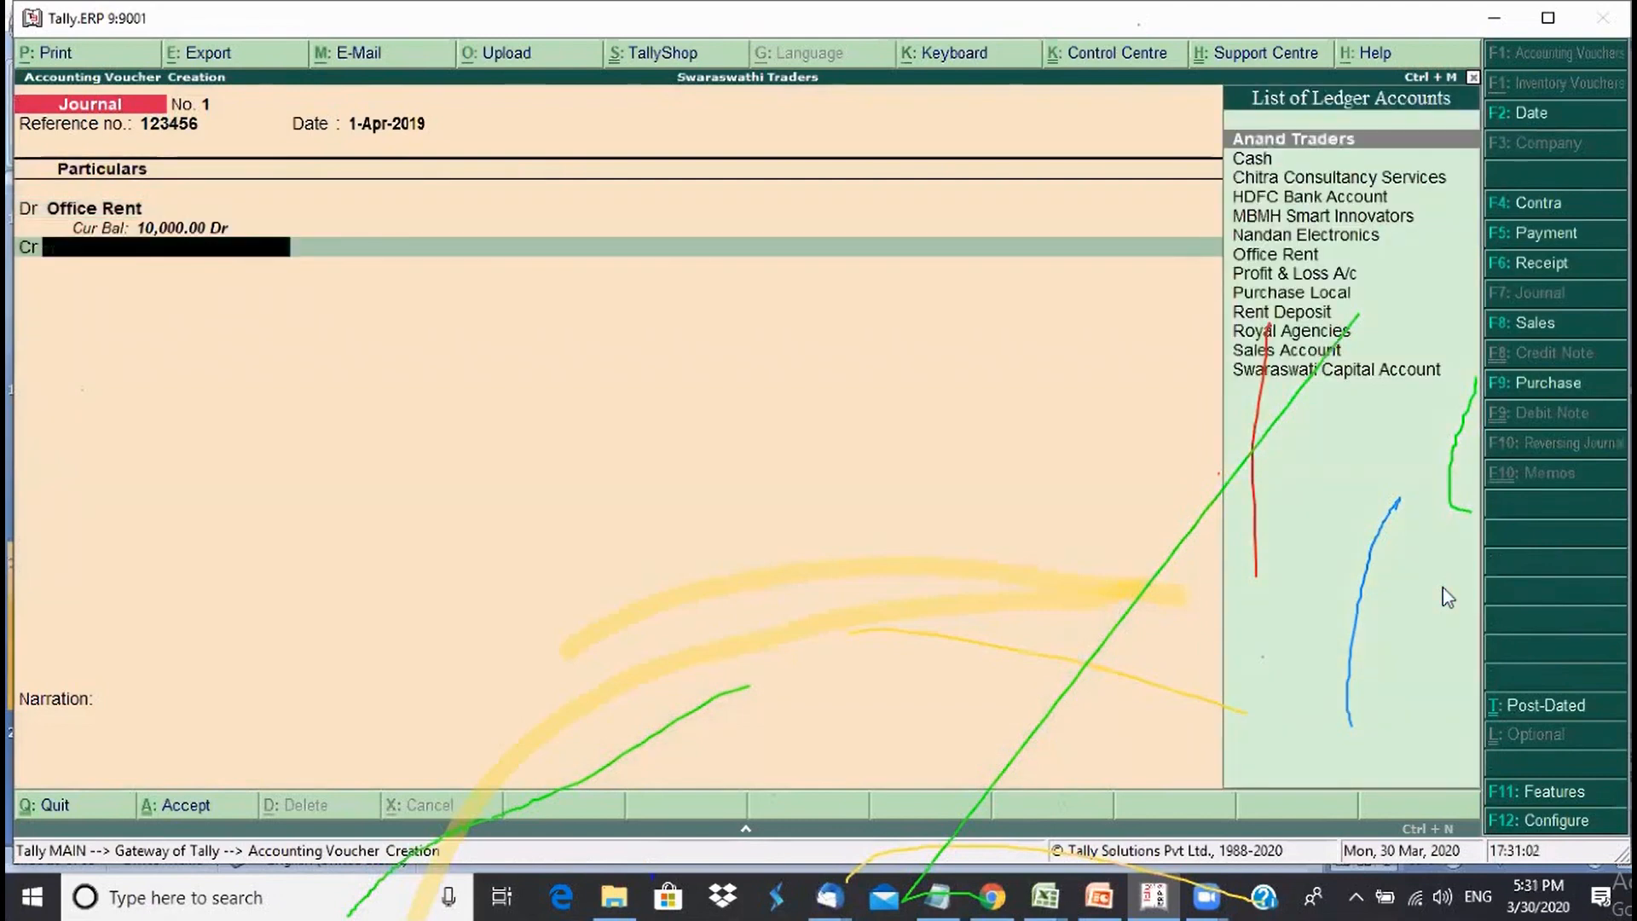
key("alt+c")
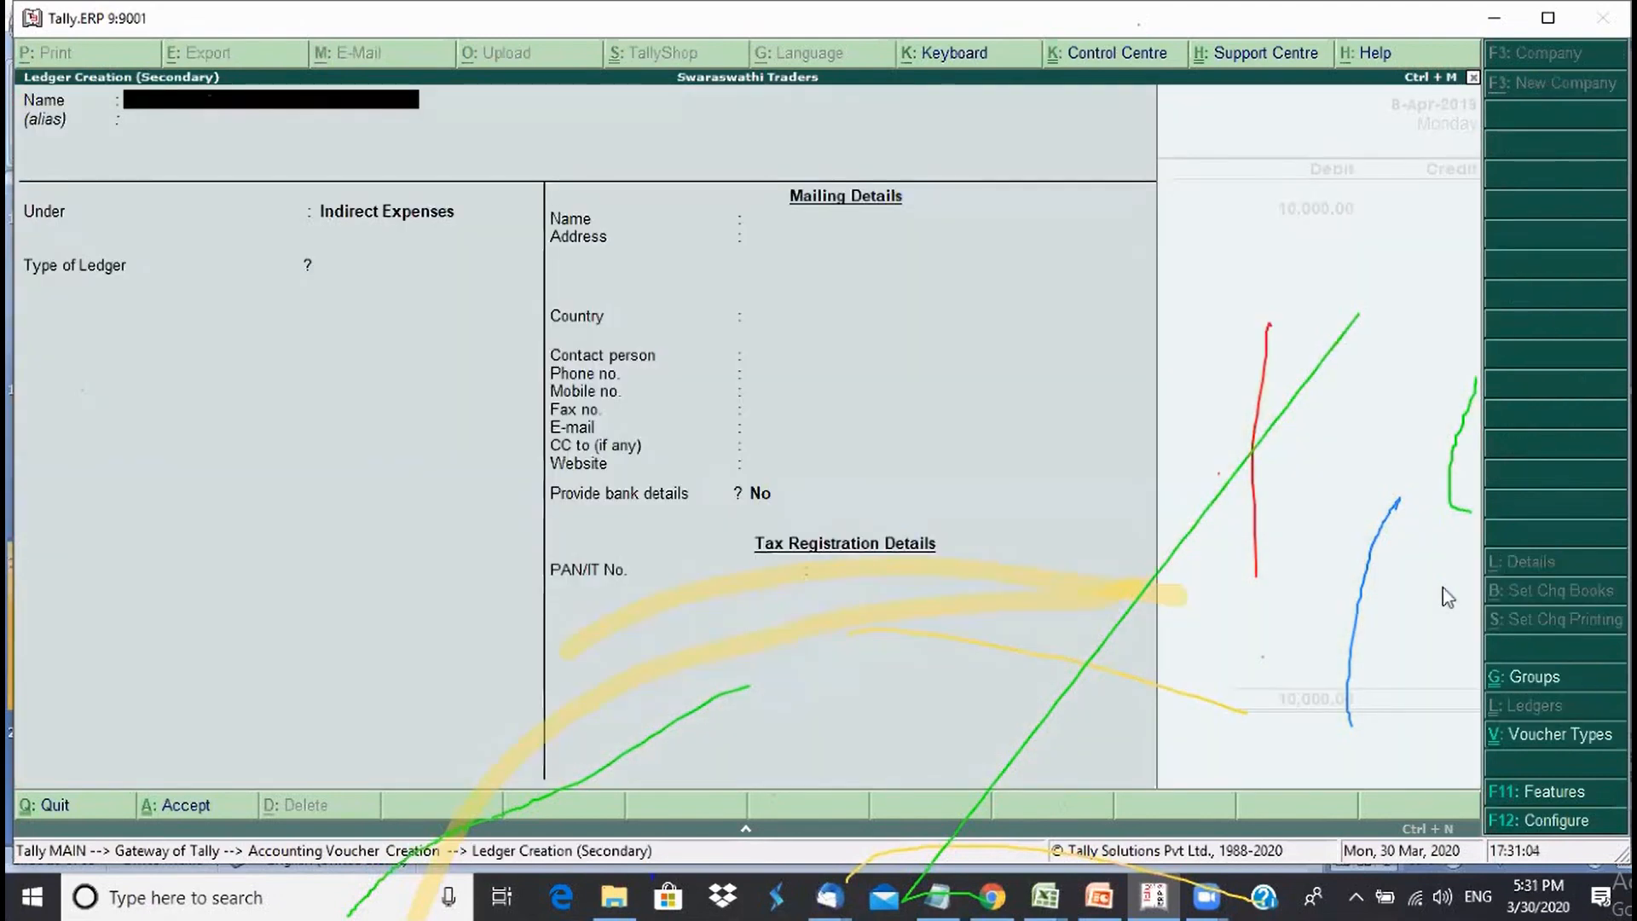
type("Vikram ")
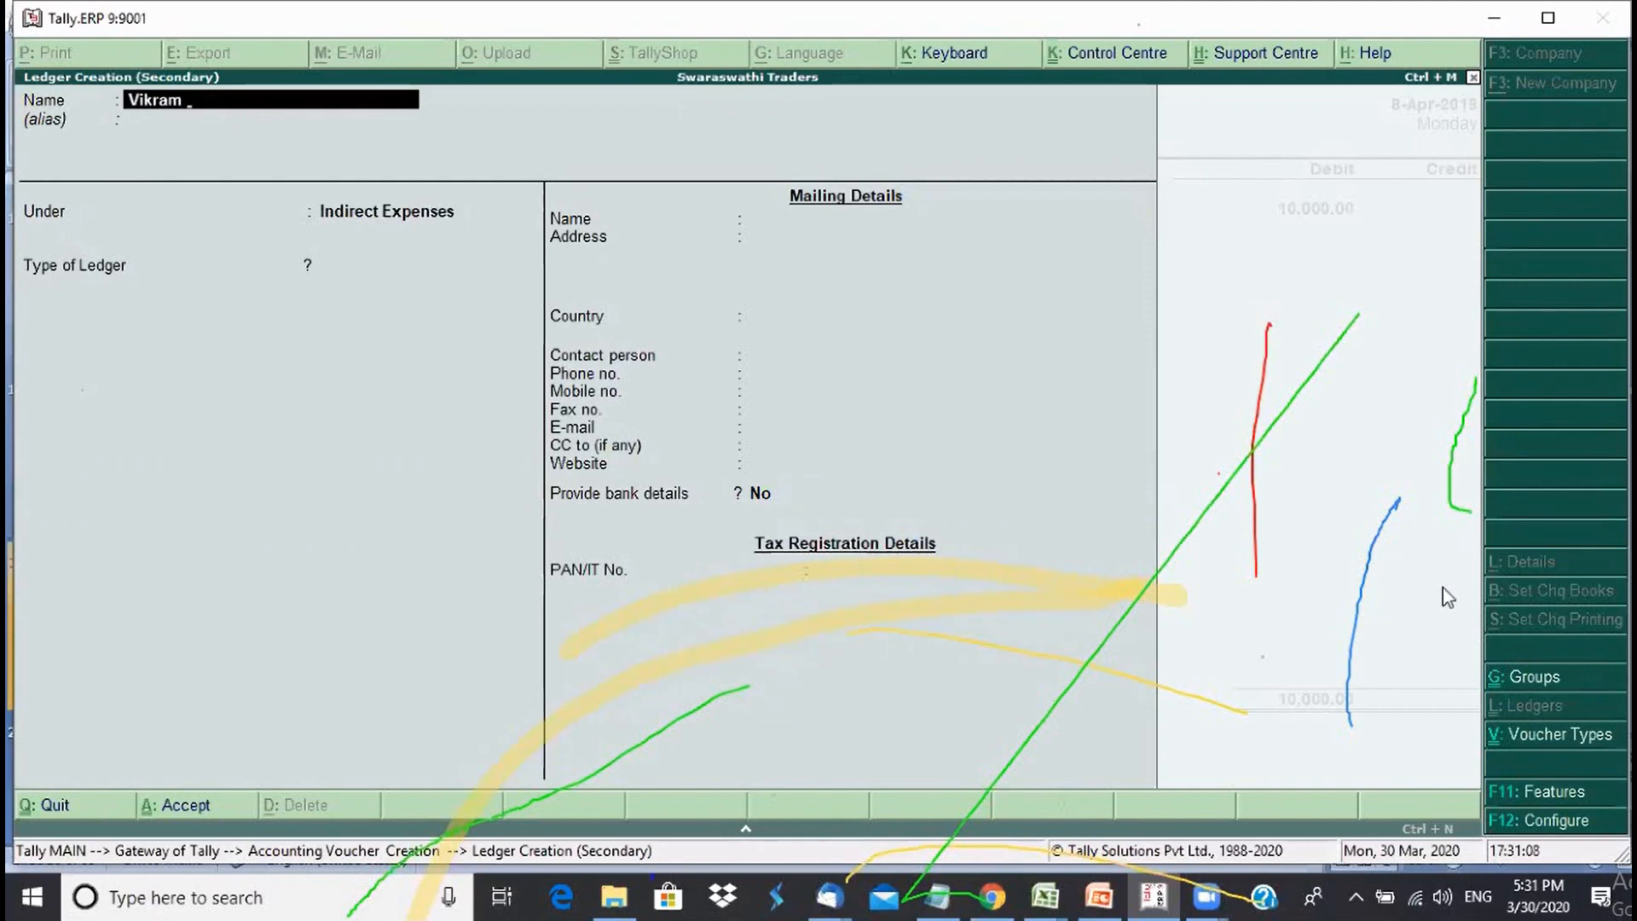
type("Landlord")
key("Return")
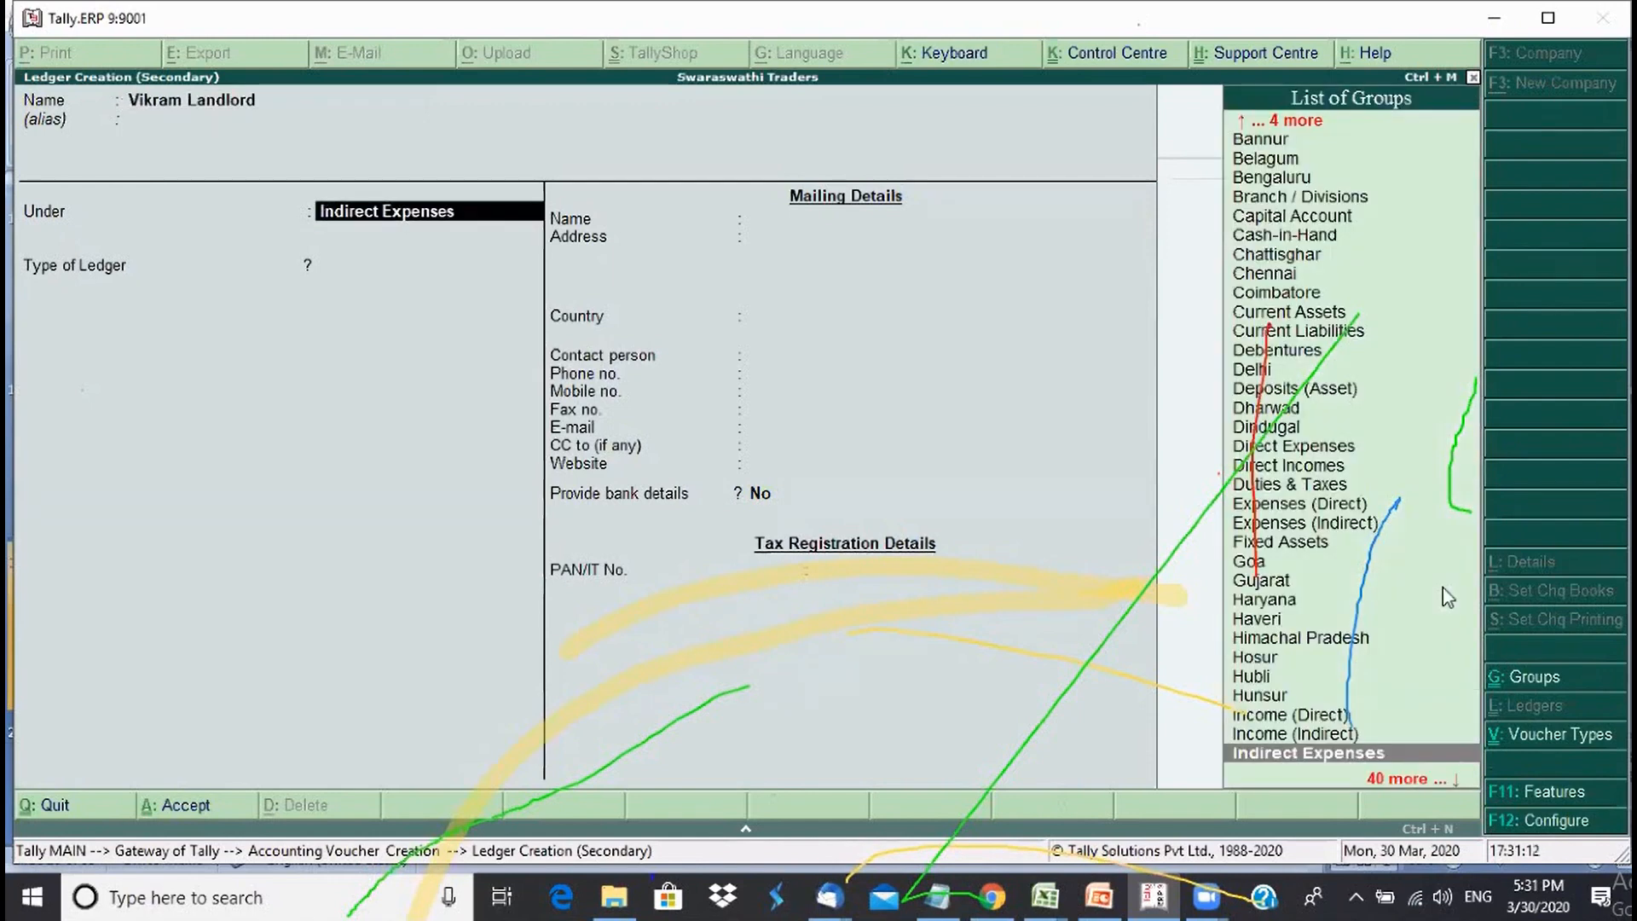
- Place the landlord ledger under Sundry Creditors with bill-by-bill tracking and save it
type("Sun")
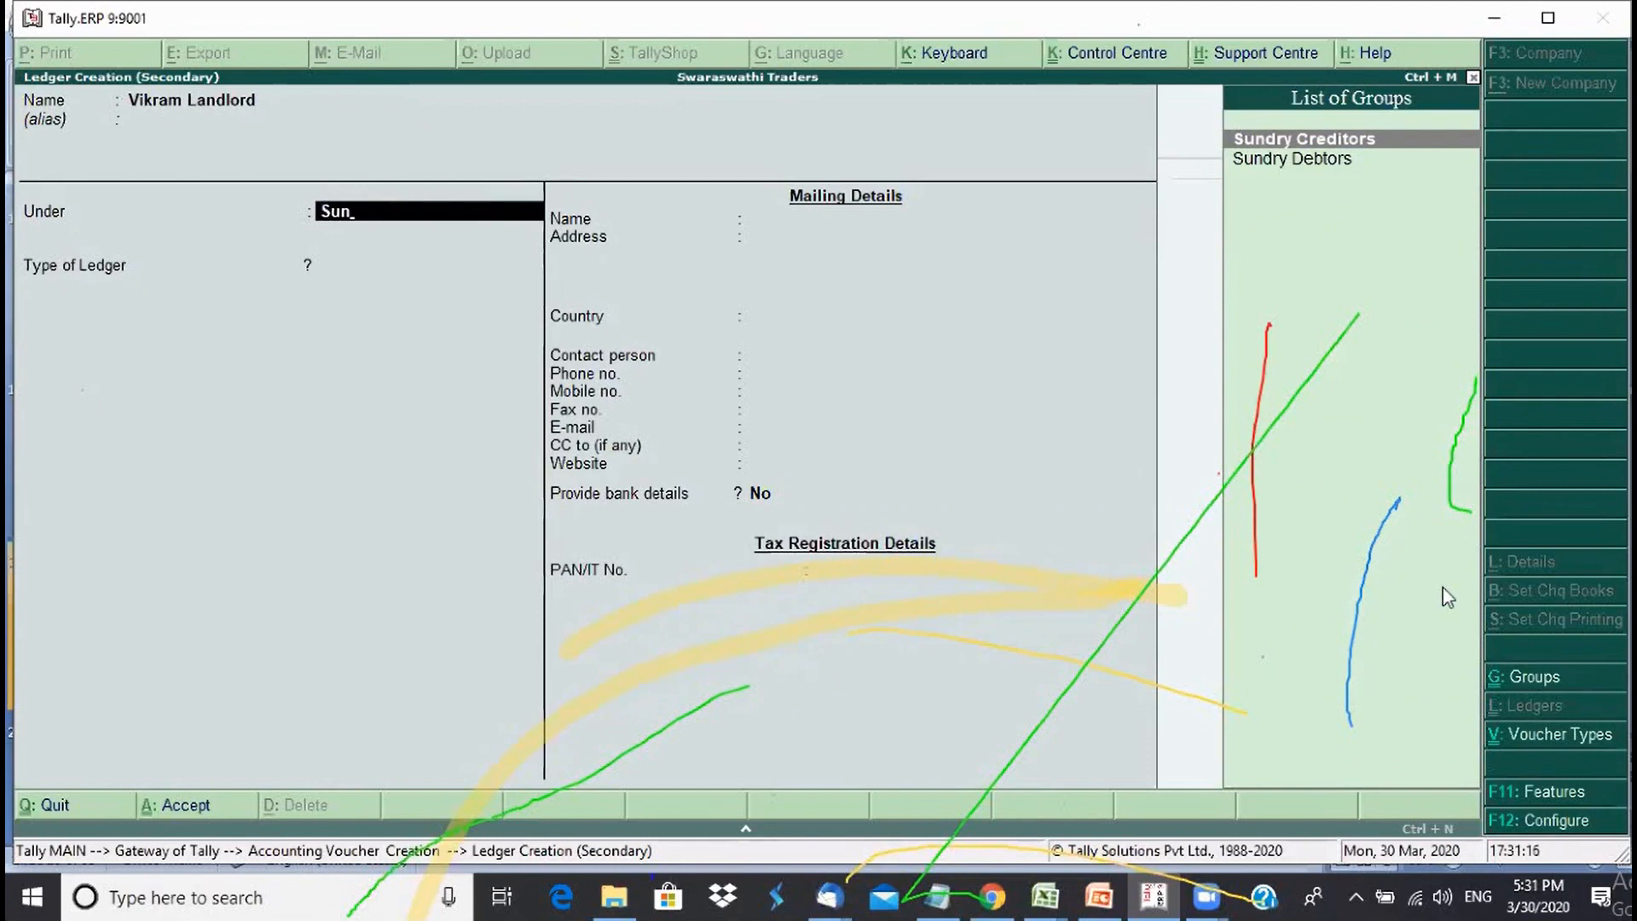
key("Return")
key("Return")
key("Return")
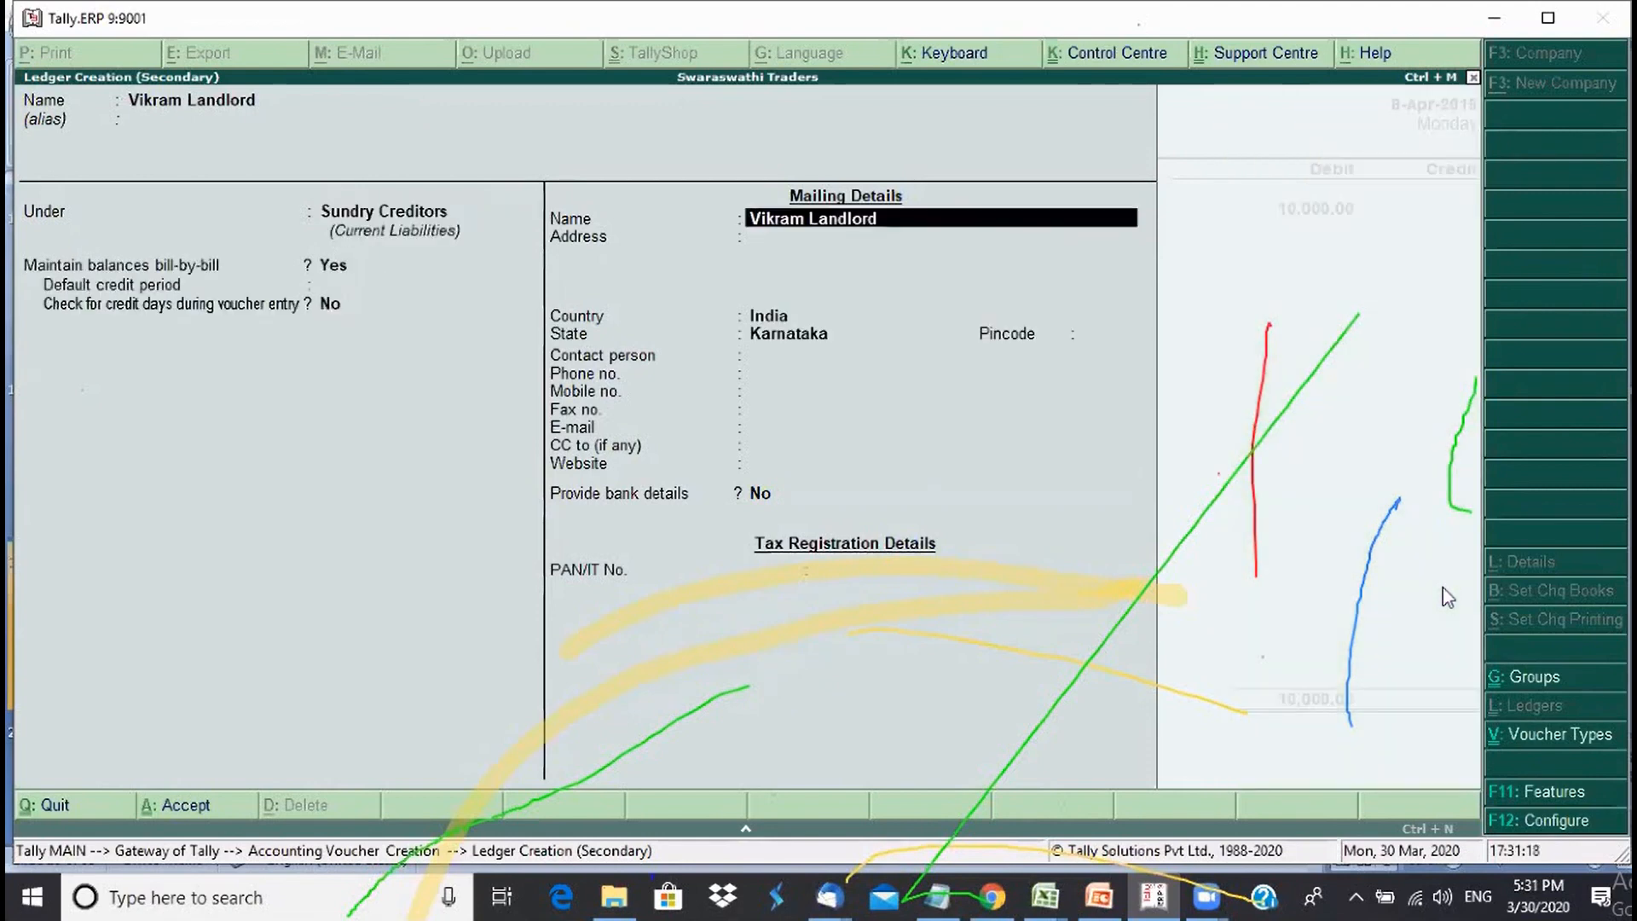
key("Return")
key("Return")
key("Return")
key("Return")
key("Return")
key("Return")
key("Return")
key("Return")
key("Return")
key("Return")
key("Return")
key("Return")
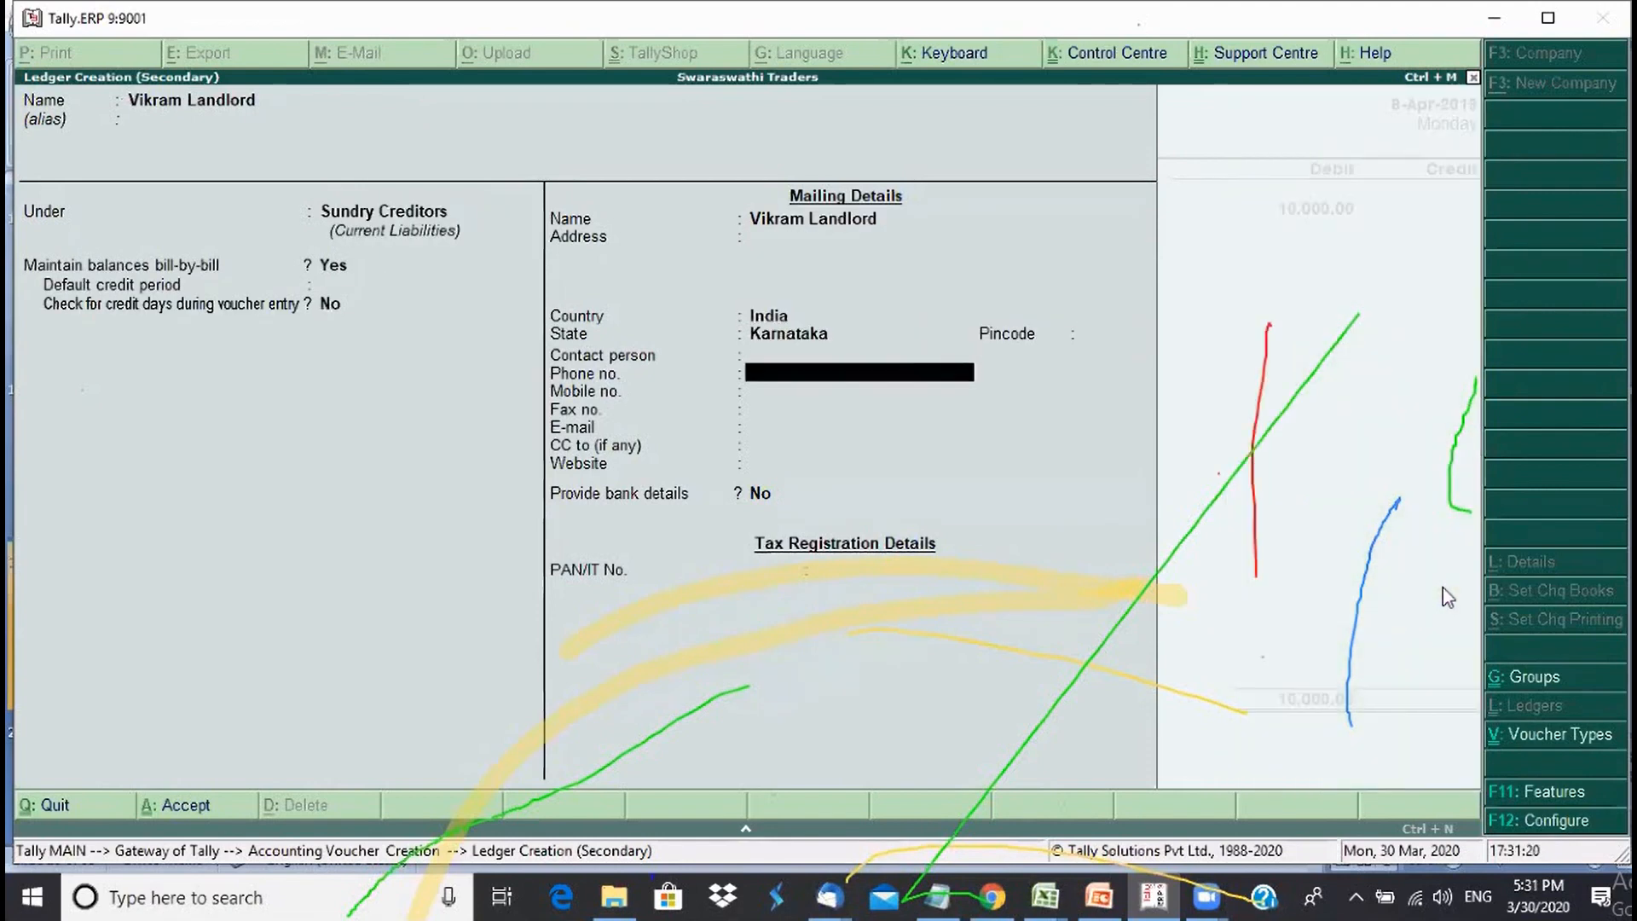
key("Return")
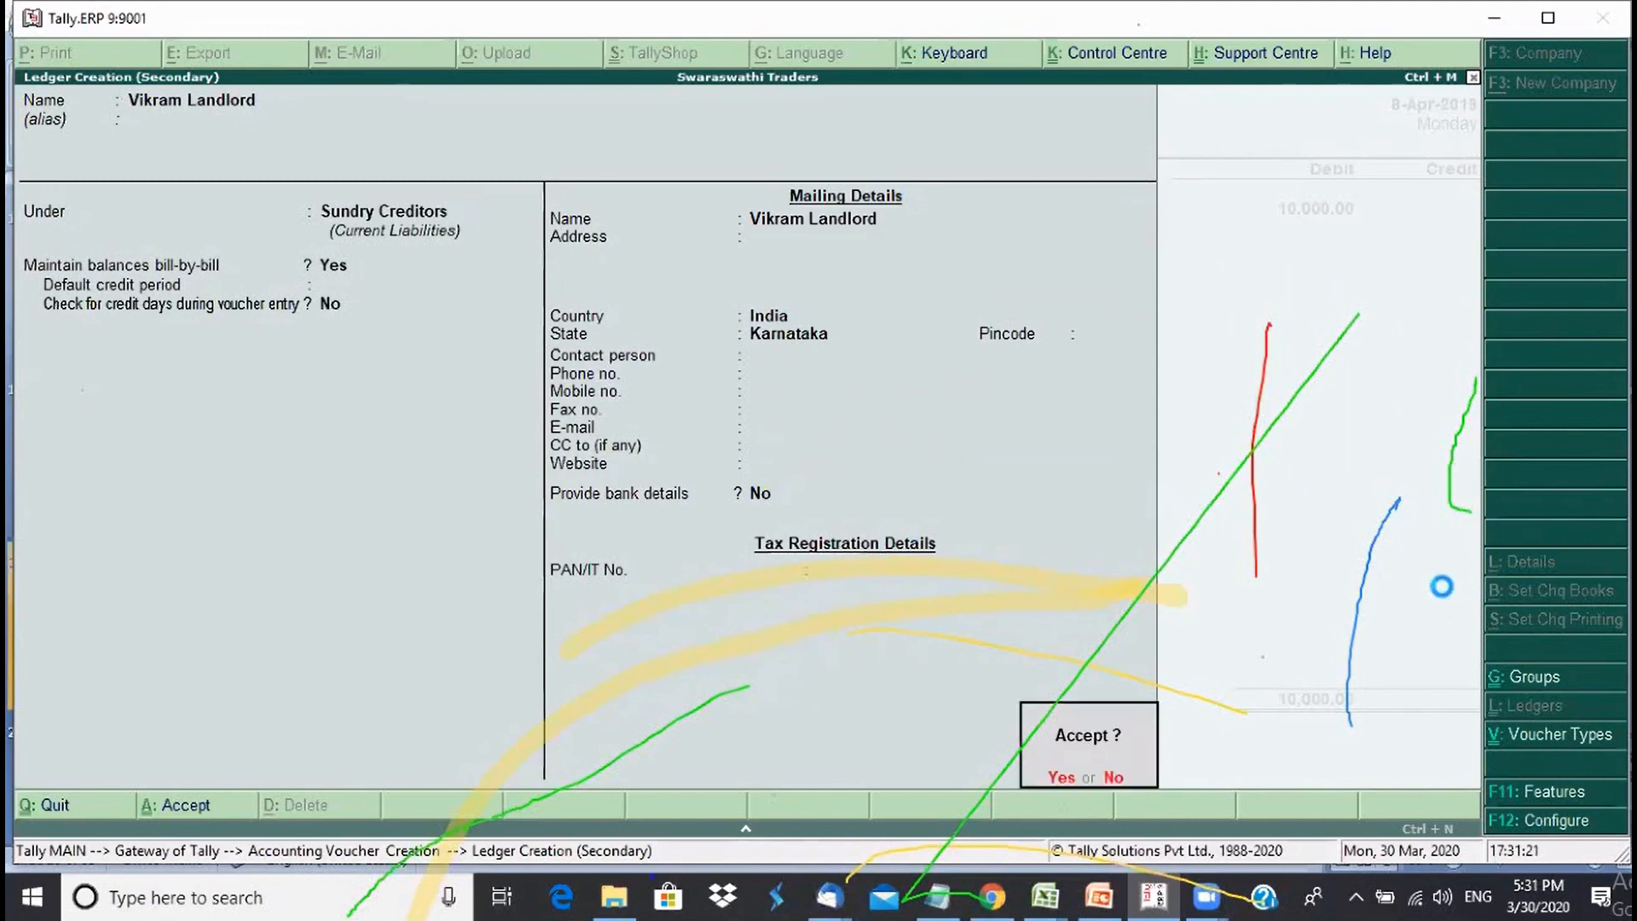
key("Return")
- Credit the landlord's 10,000 as new bill reference 123456 with a 20-day credit period, due 28-Apr-2019
key("Return")
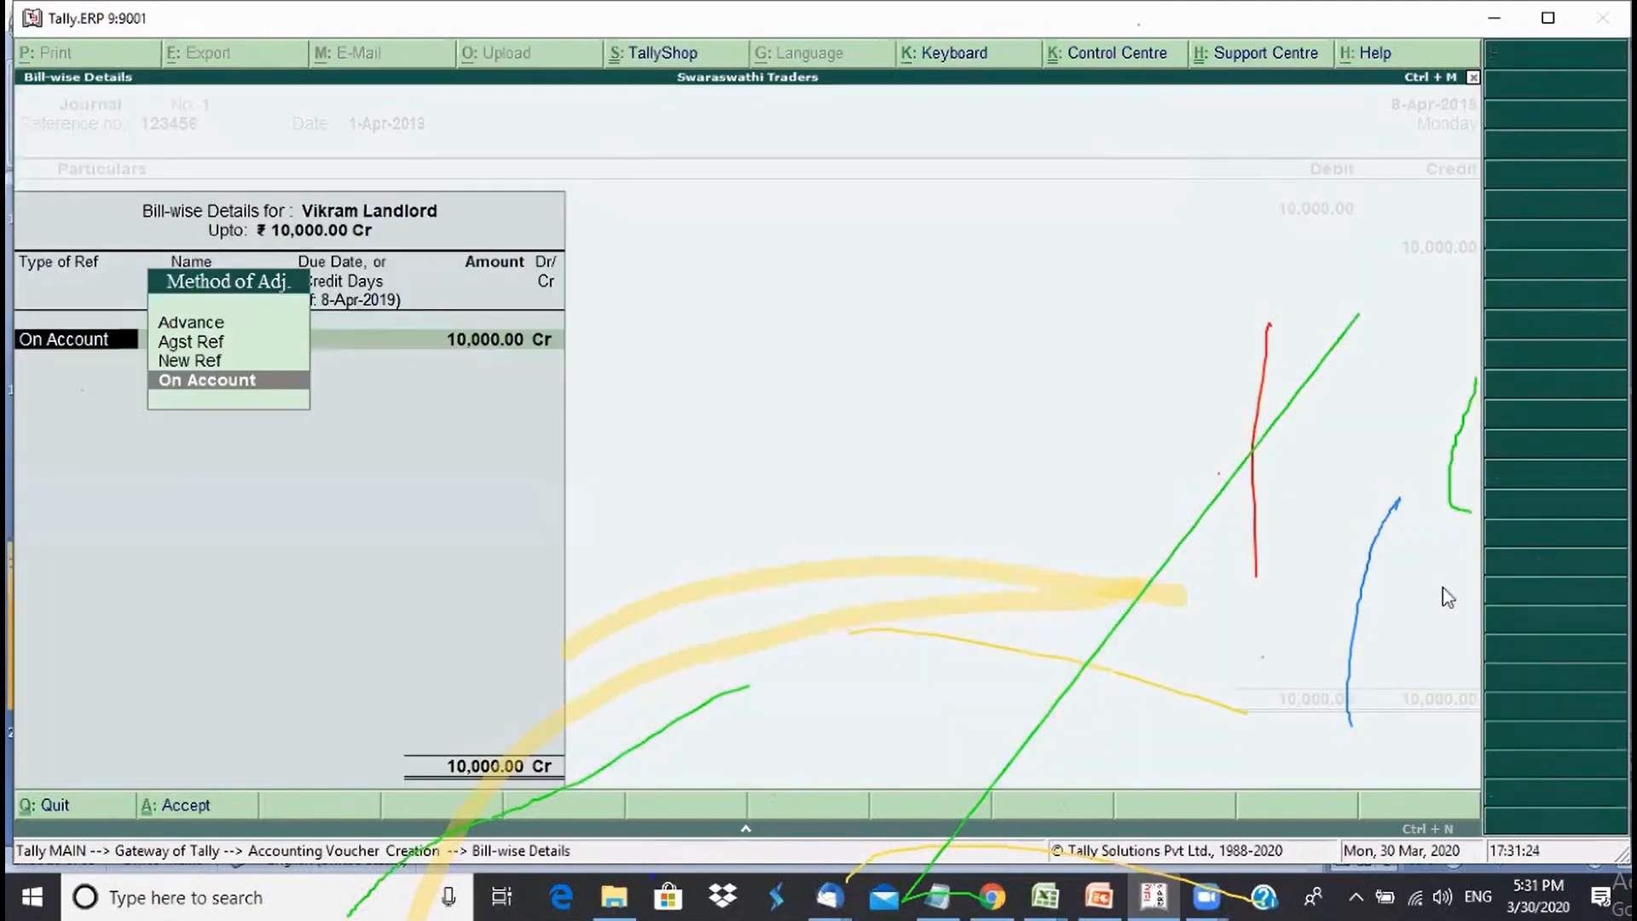
key("Up")
key("Return")
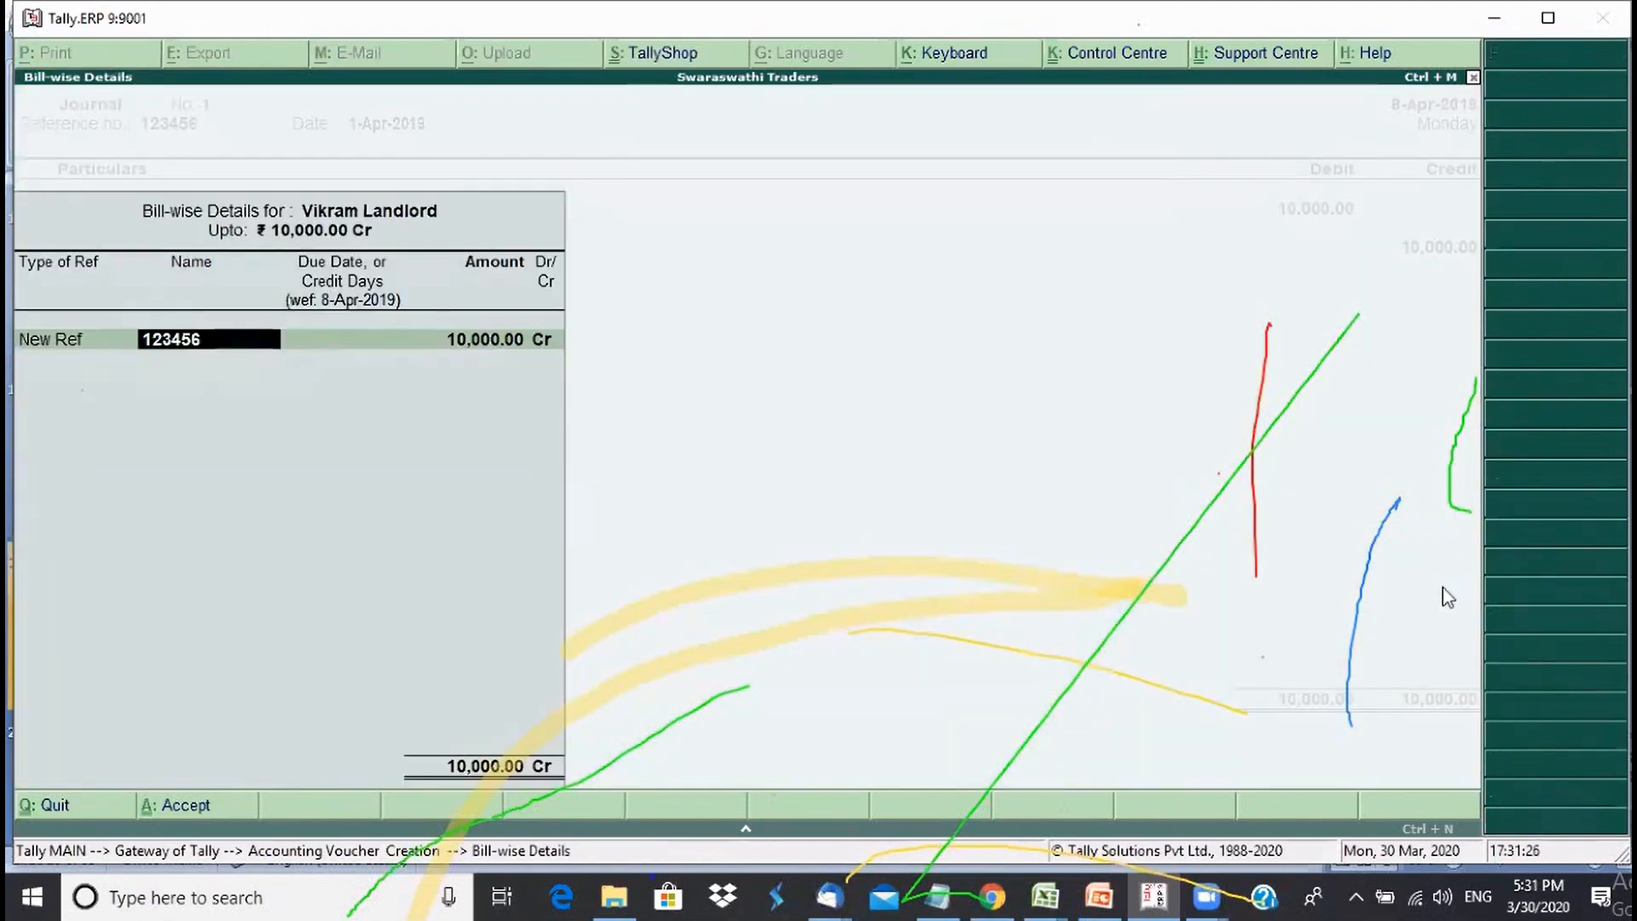
key("Return")
type("20")
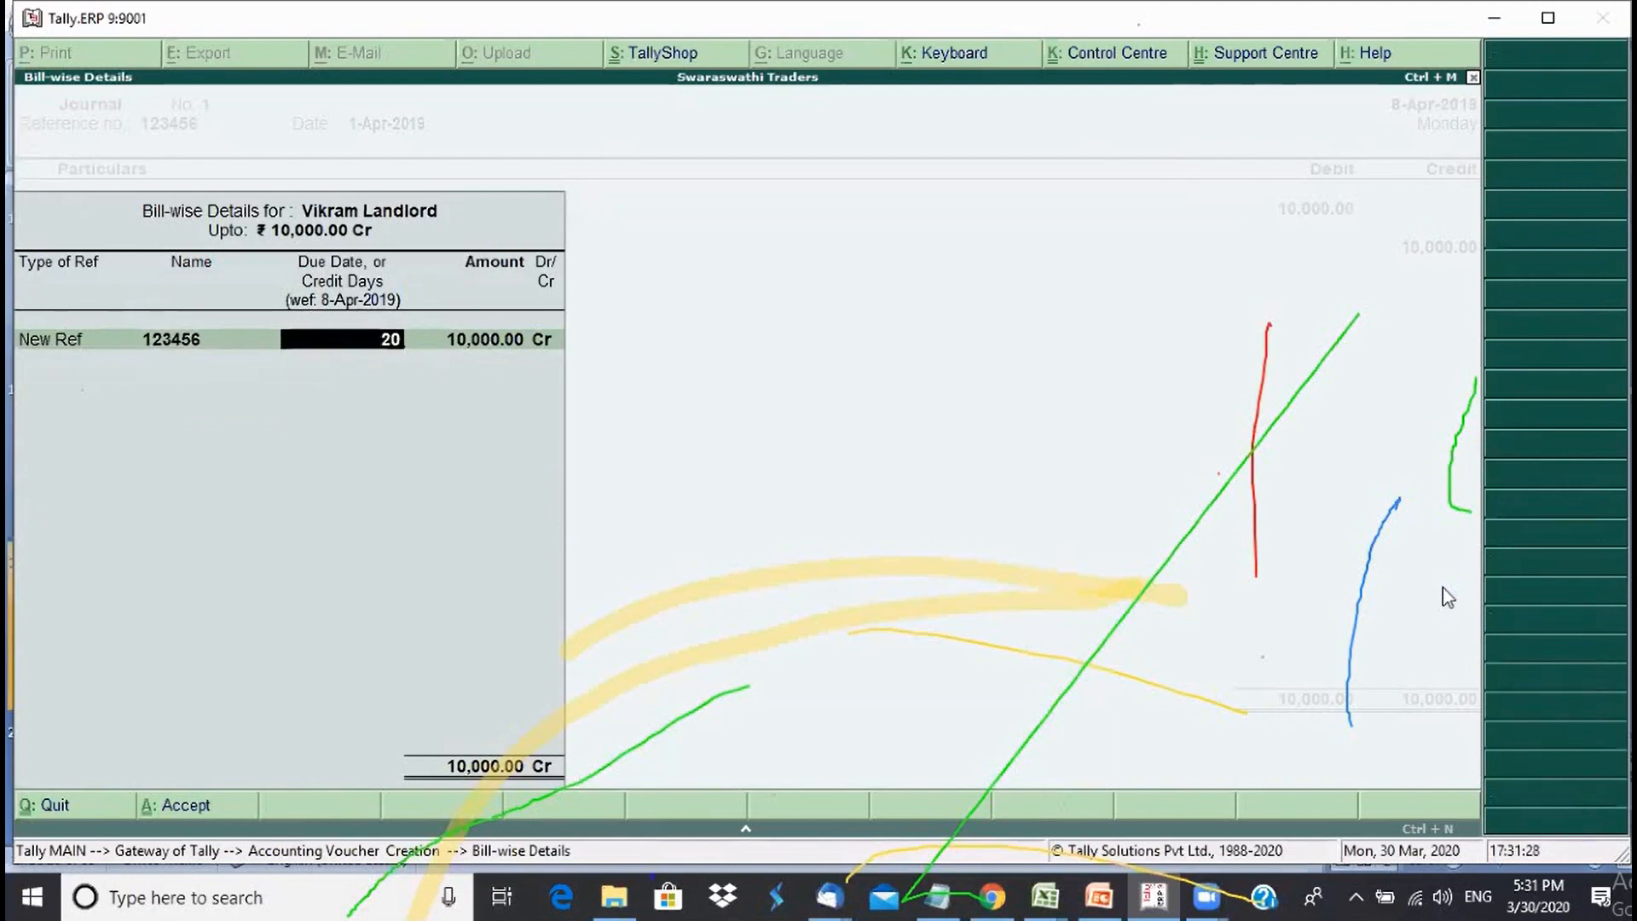
key("Return")
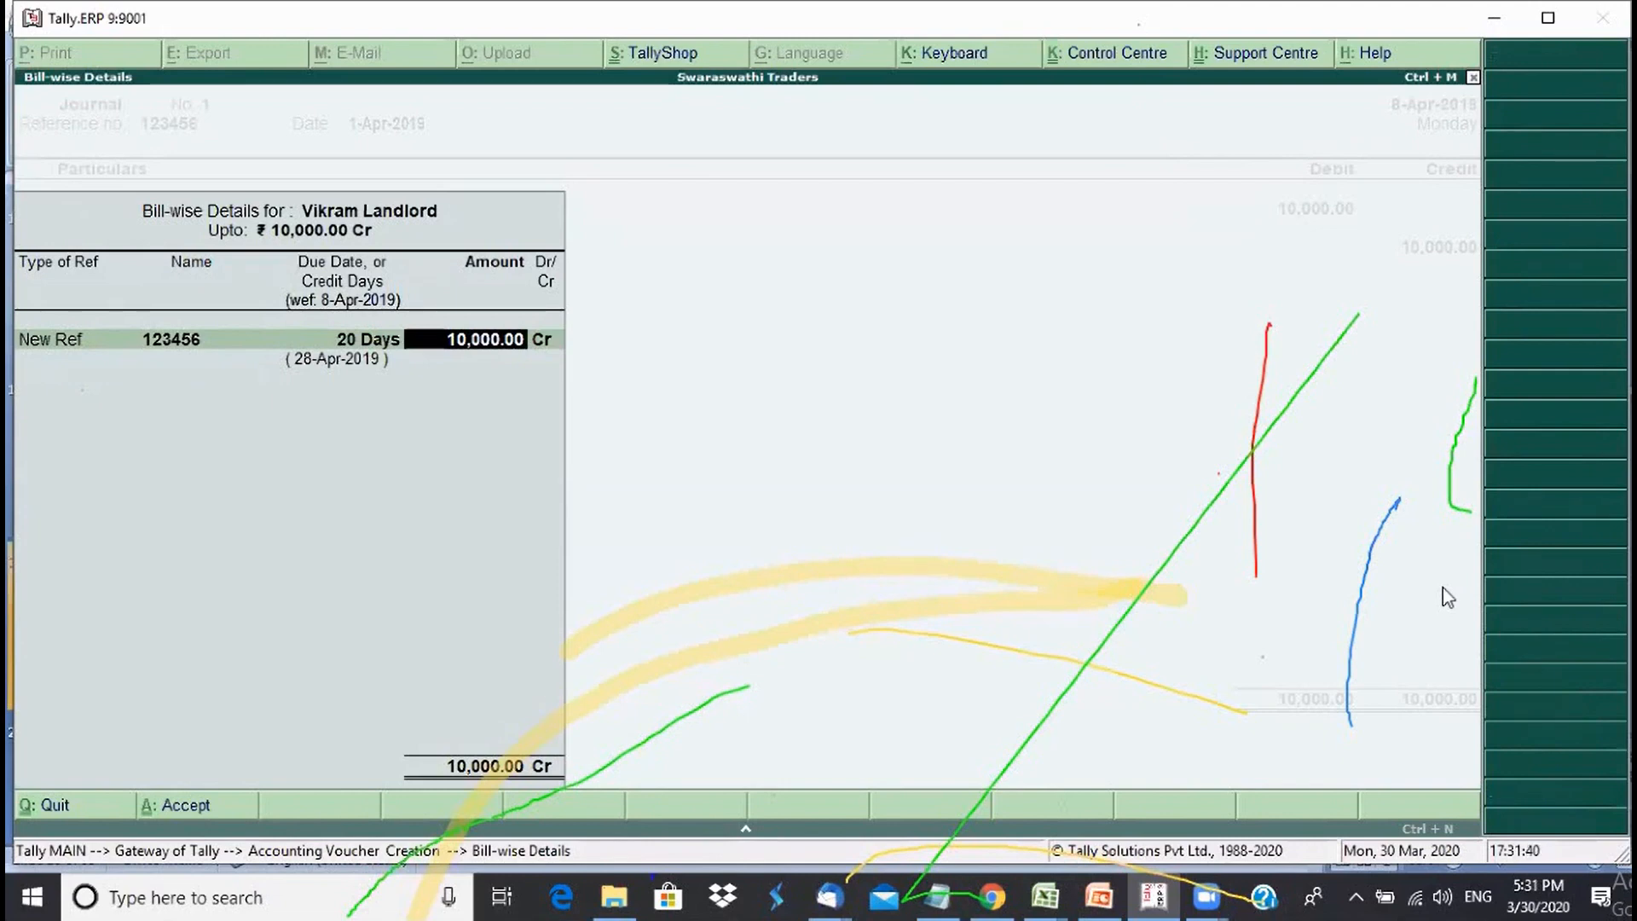
key("Return")
key("Return")
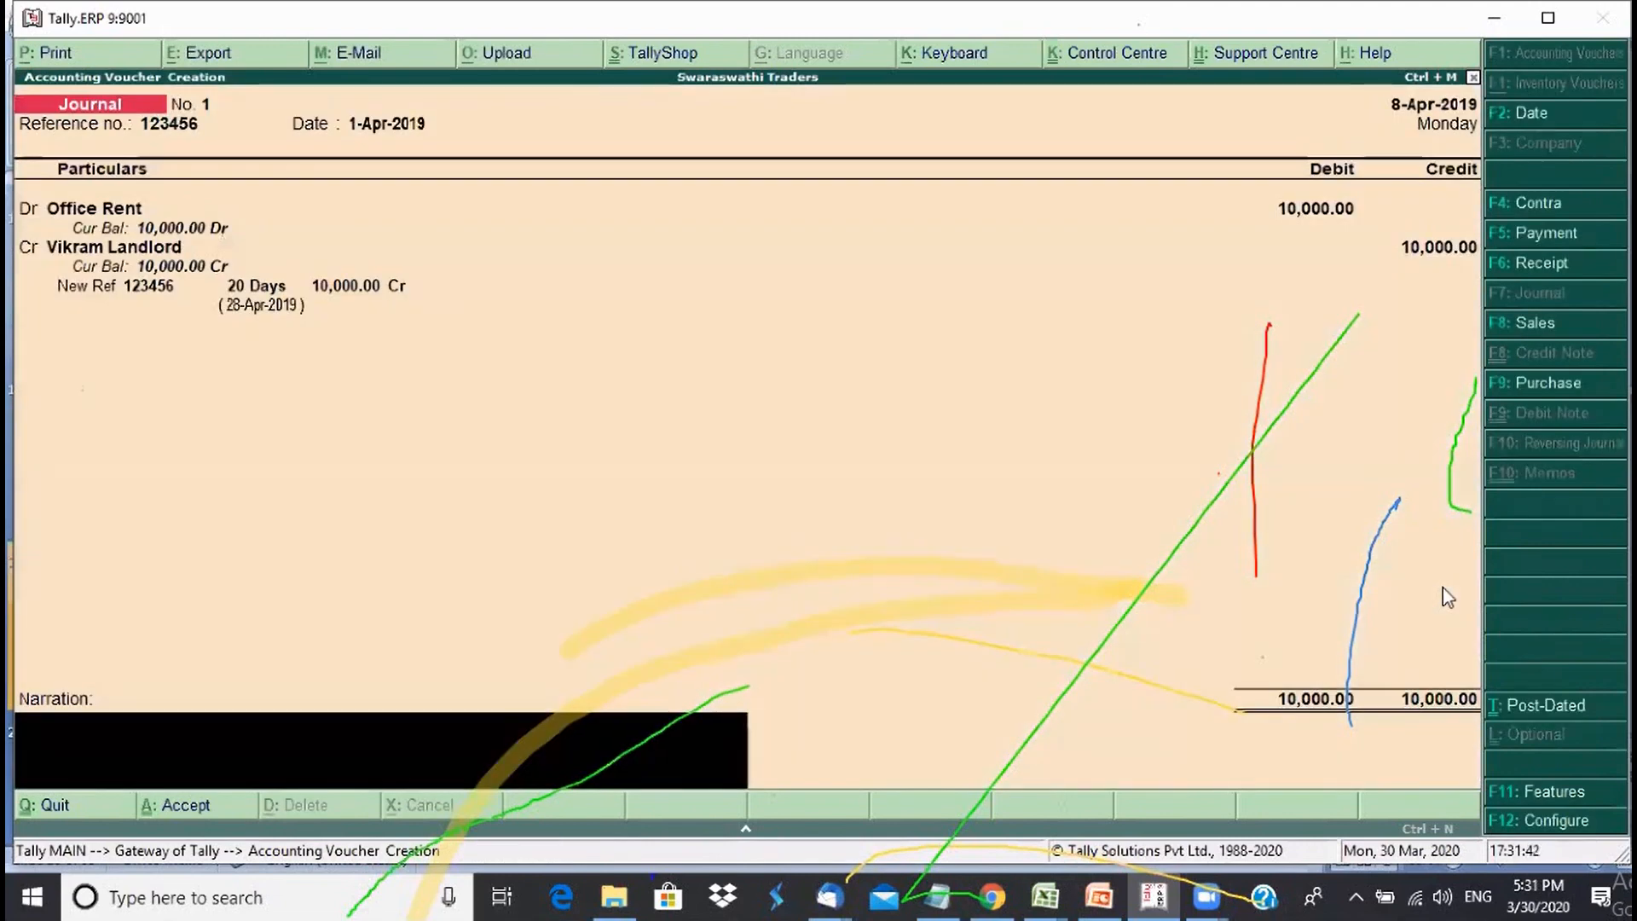
- Add the narration 'Being office rent bill accounted', save the journal, and reopen Journal No. 1
type("Being of")
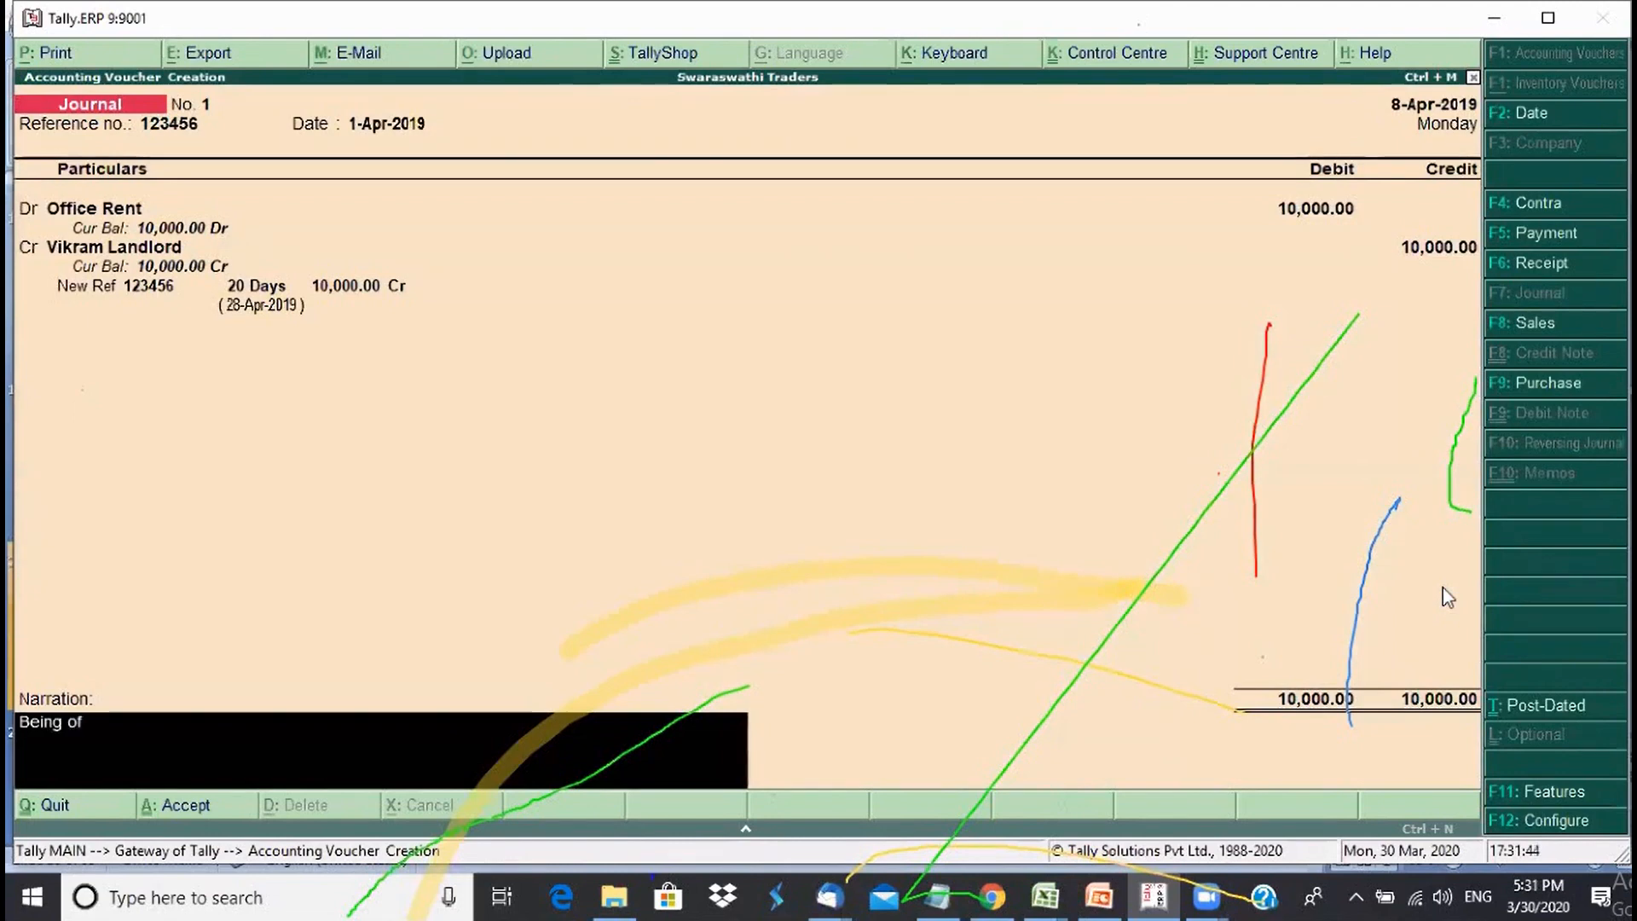
type("fice rent")
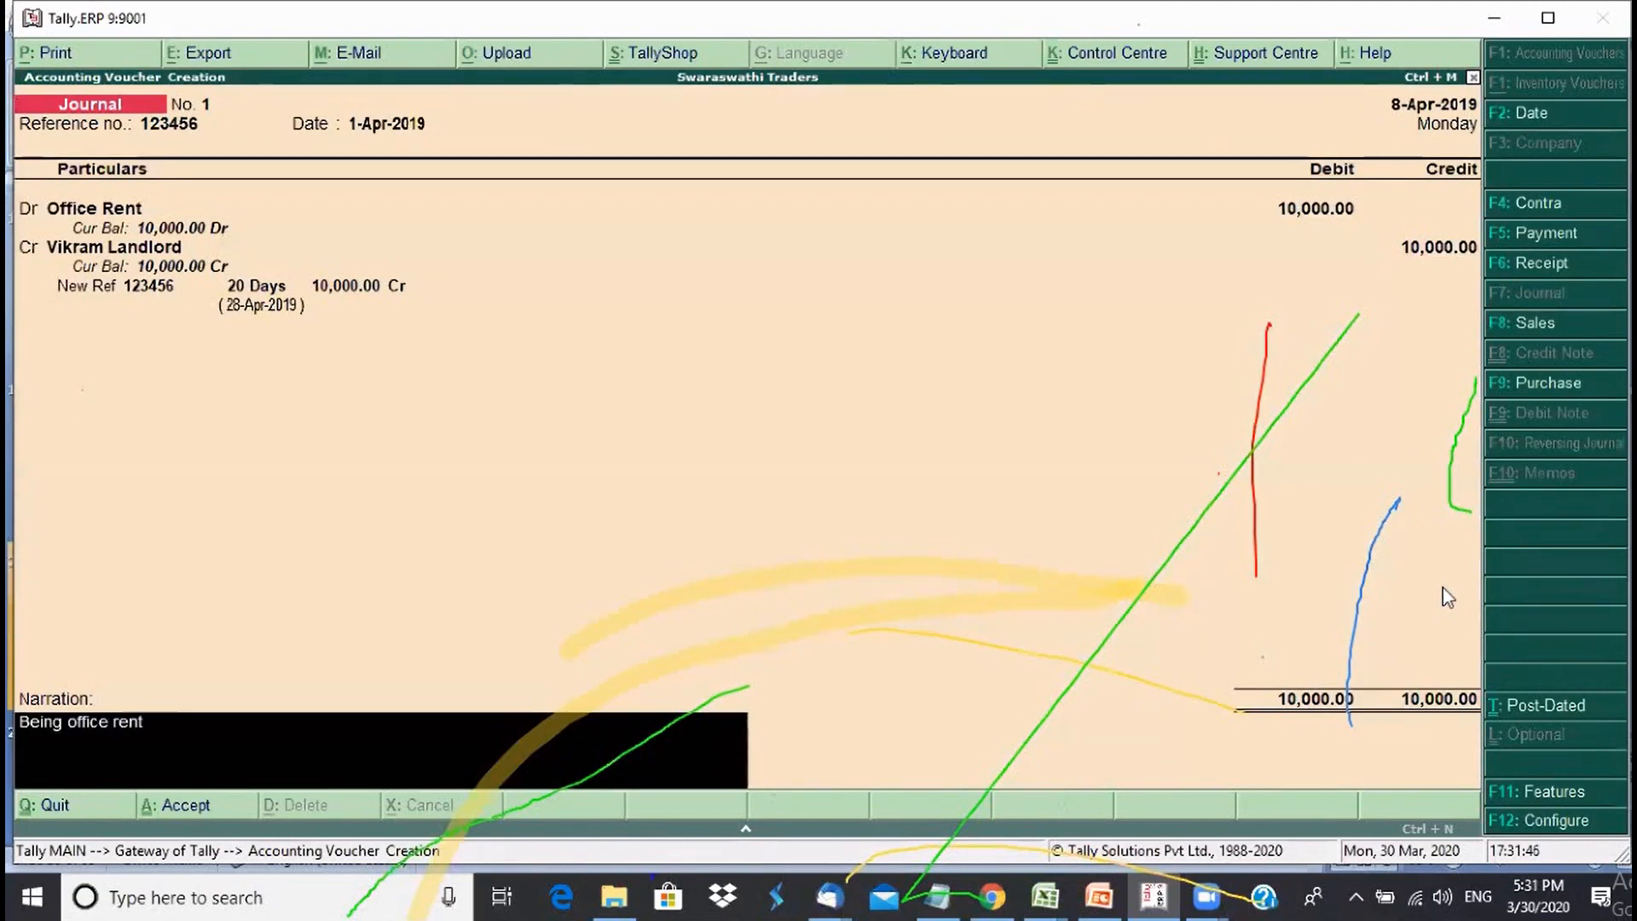
type(" bill accounted")
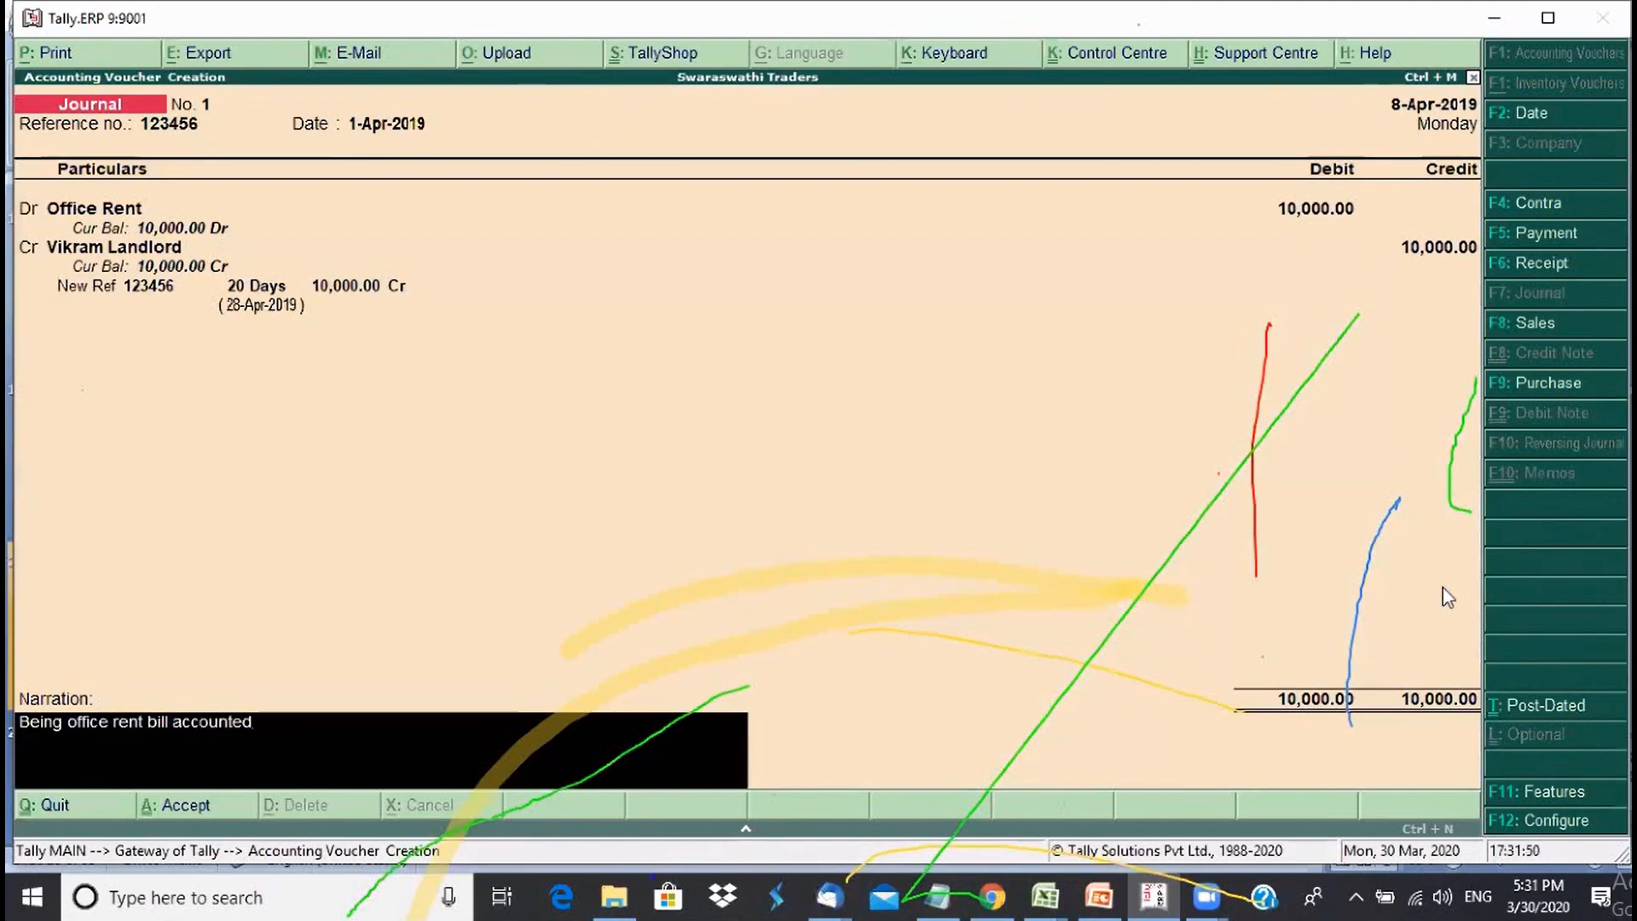
key("Return")
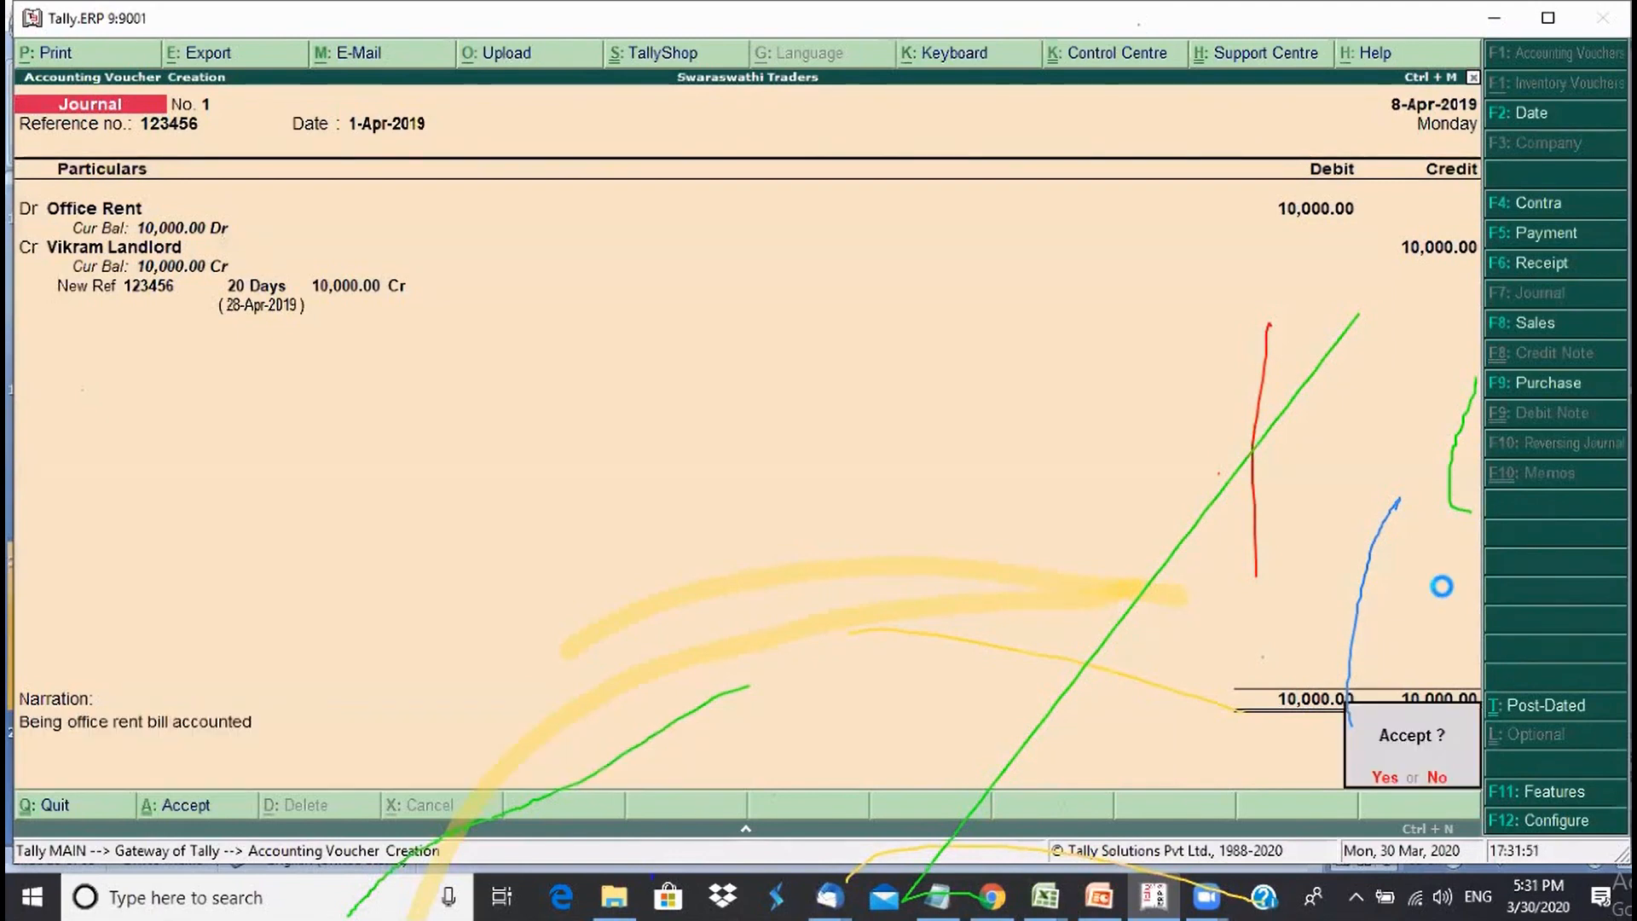
key("Return")
key("Page_Up")
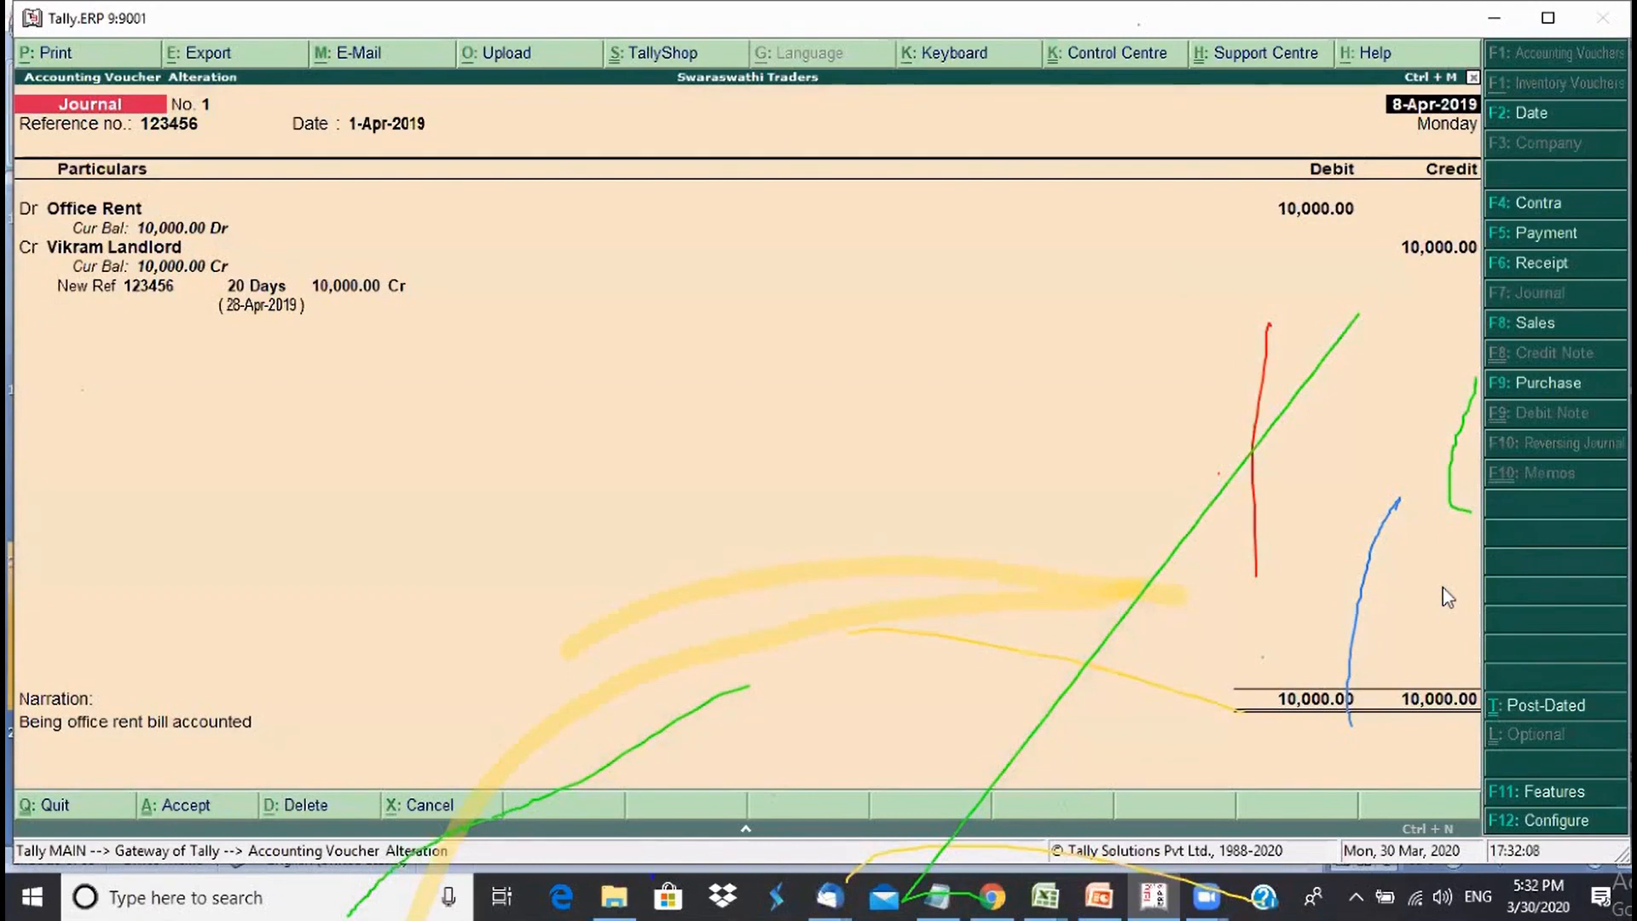
- Leave voucher entry, open the detailed Balance Sheet and drill into Sundry Creditors
key("Escape")
key("Return")
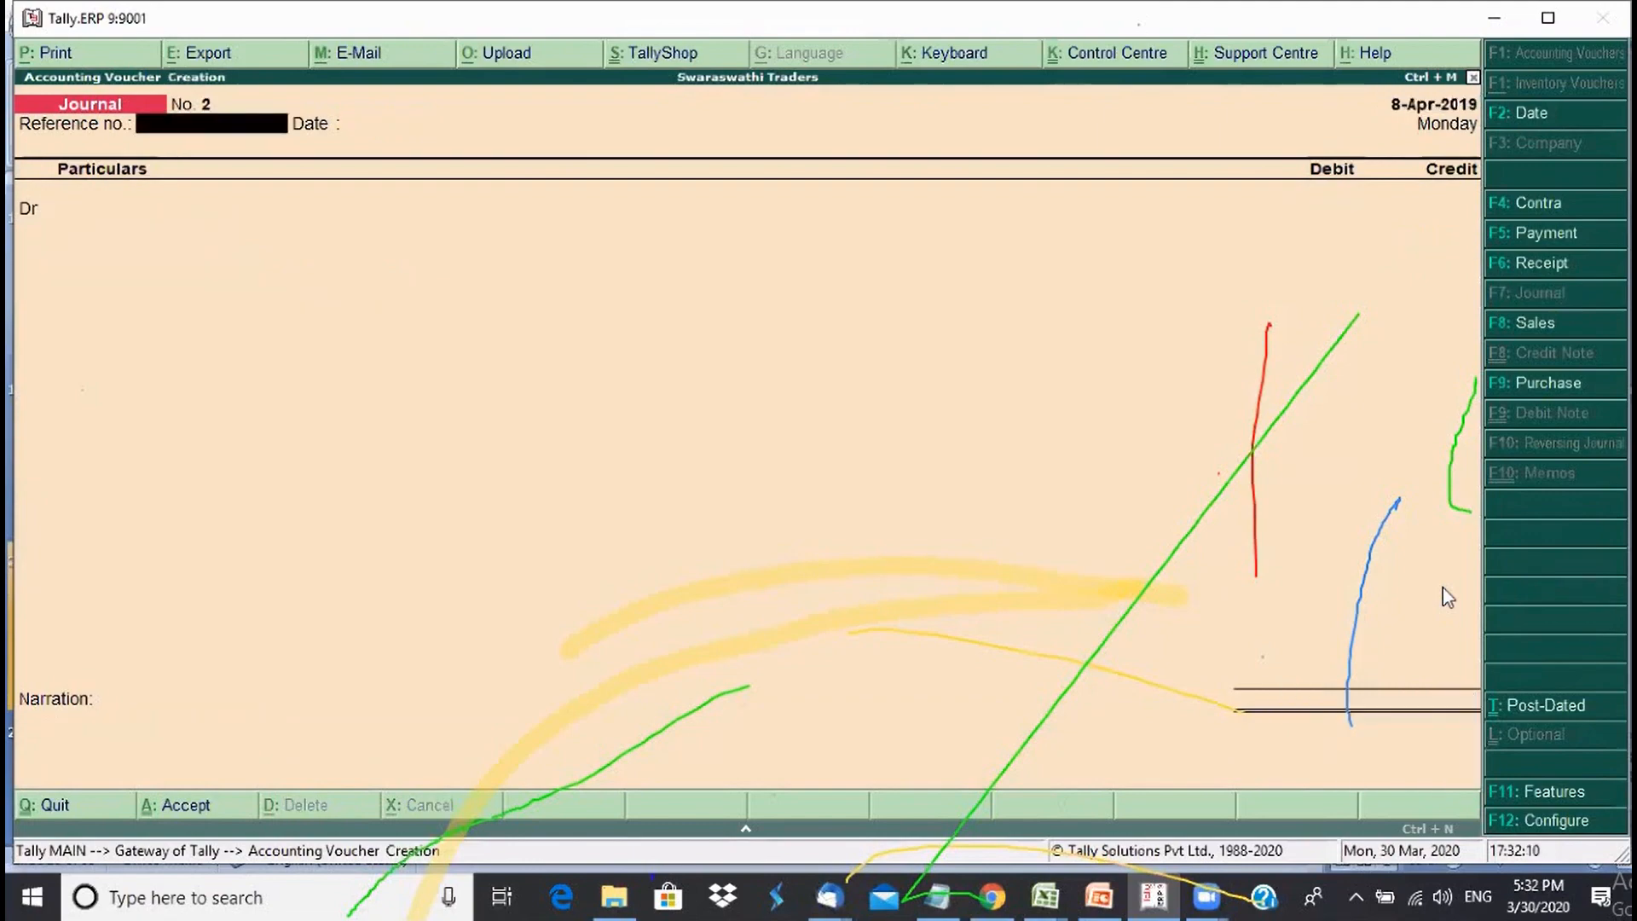
key("Escape")
key("Return")
key("b")
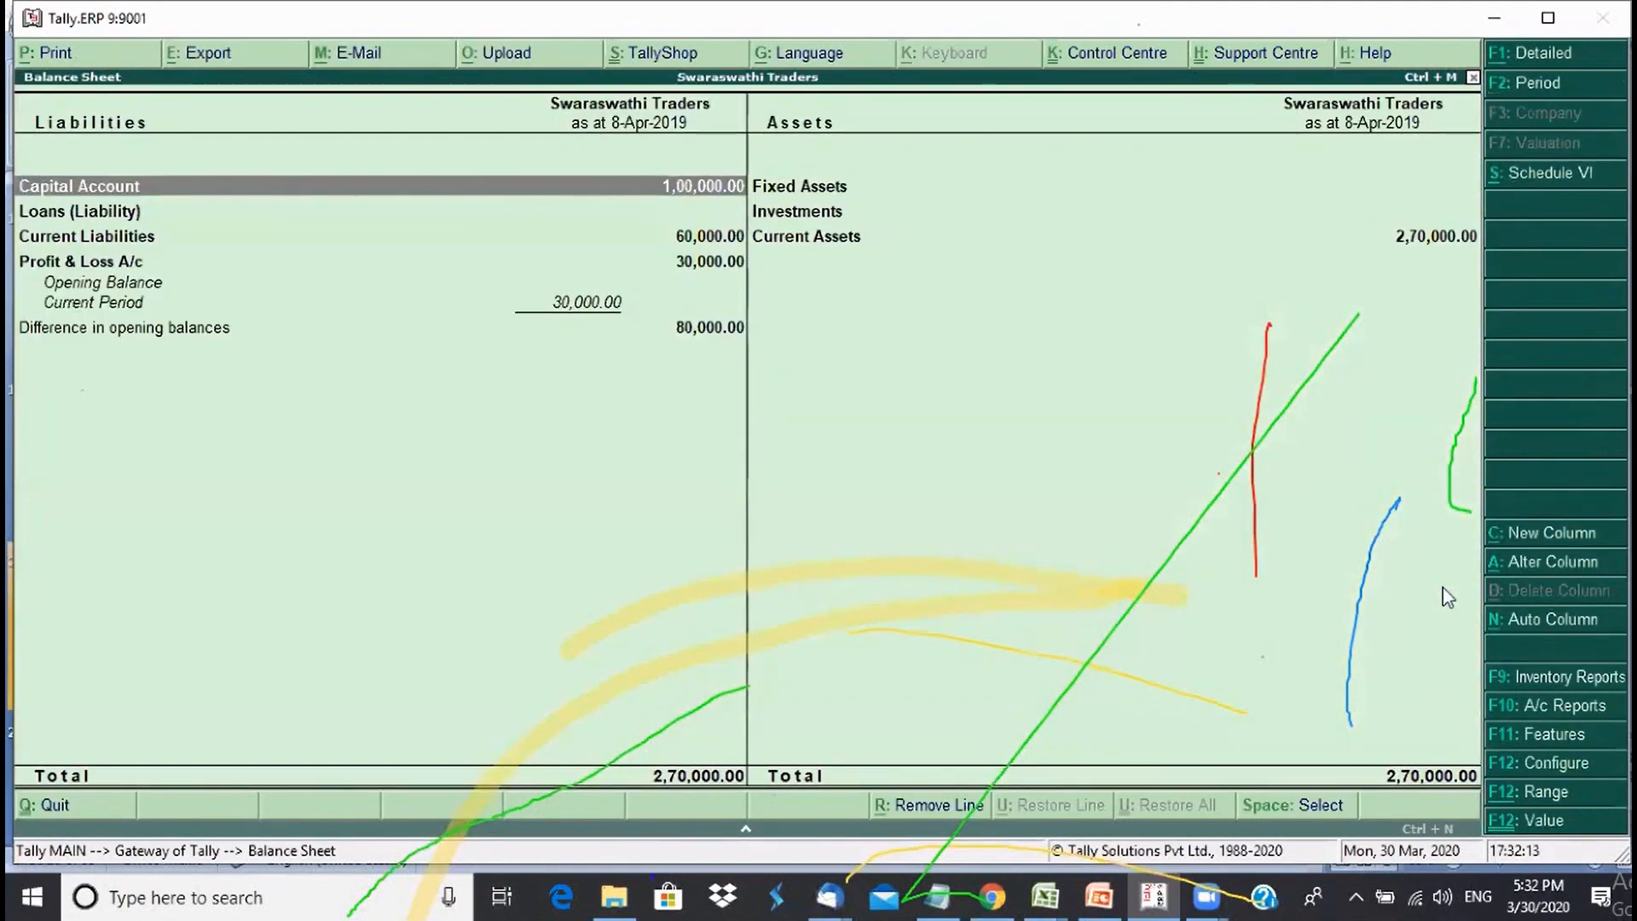
key("alt+F1")
key("Down")
key("Down")
key("Down")
key("Down")
key("Return")
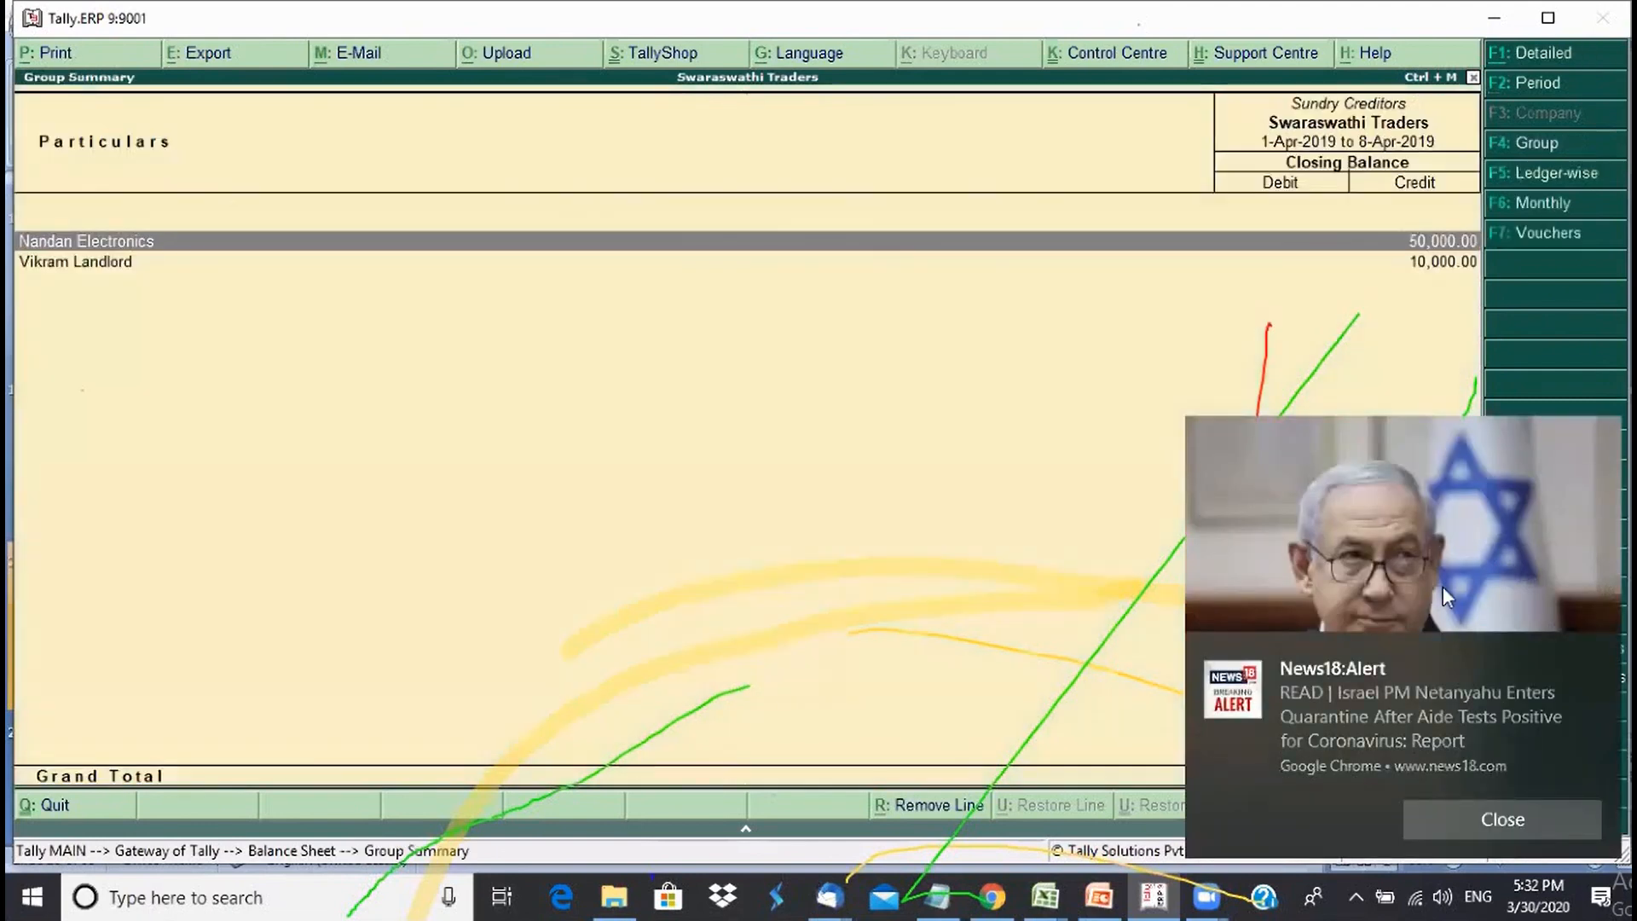
- Trace the landlord ledger through April to the Office Rent voucher, then return to the Balance Sheet
left_click(1501, 816)
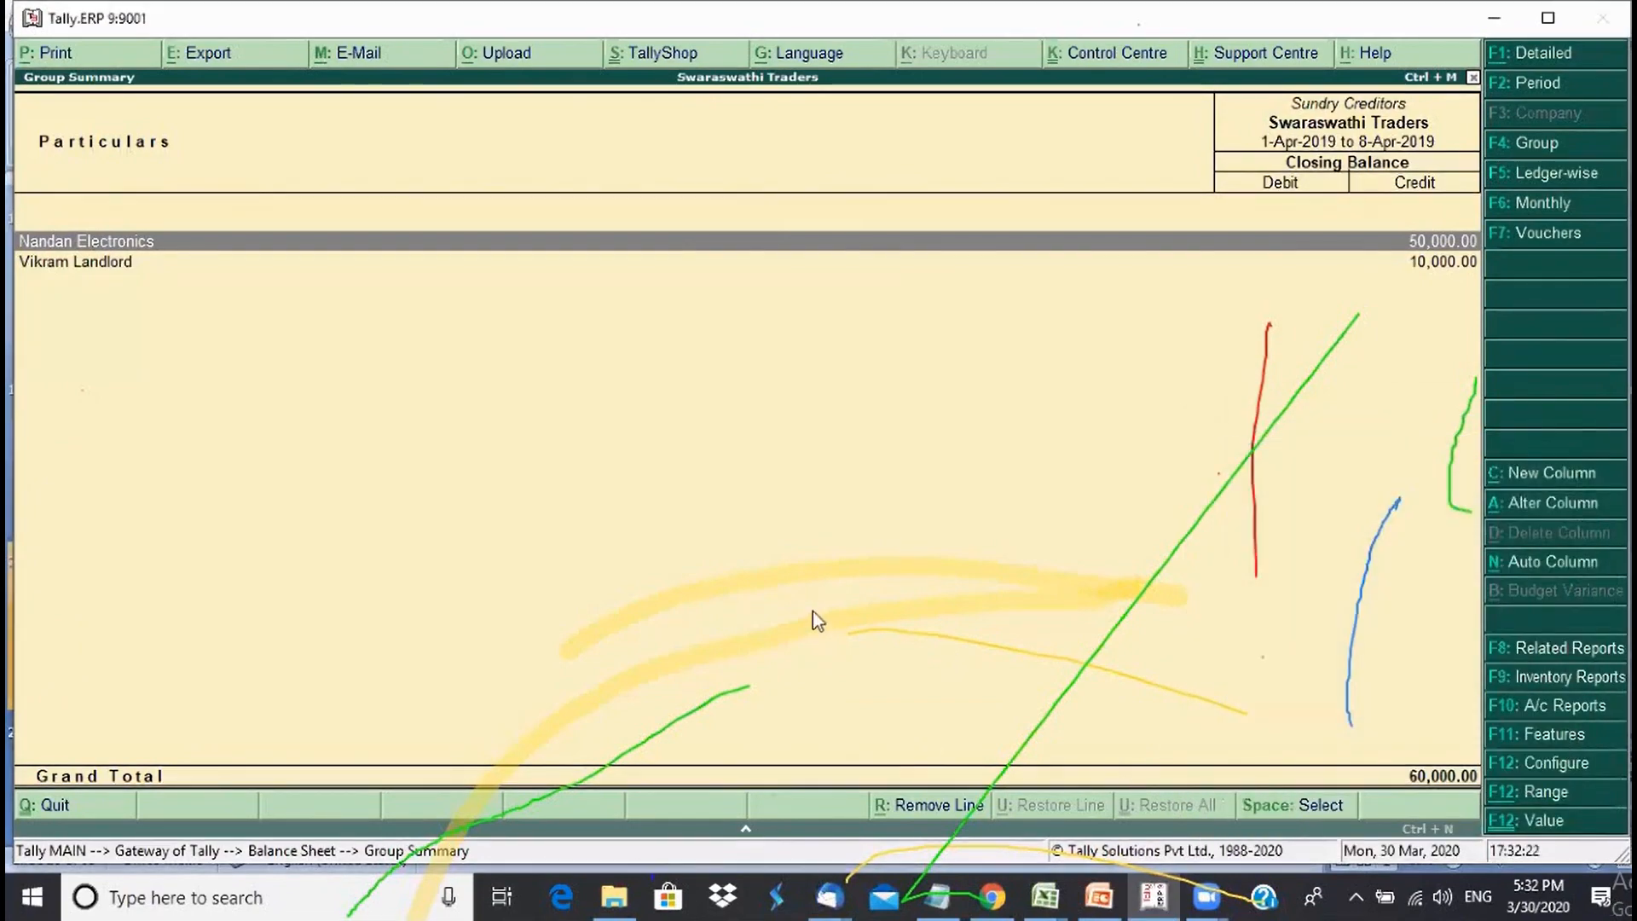
double_click(137, 267)
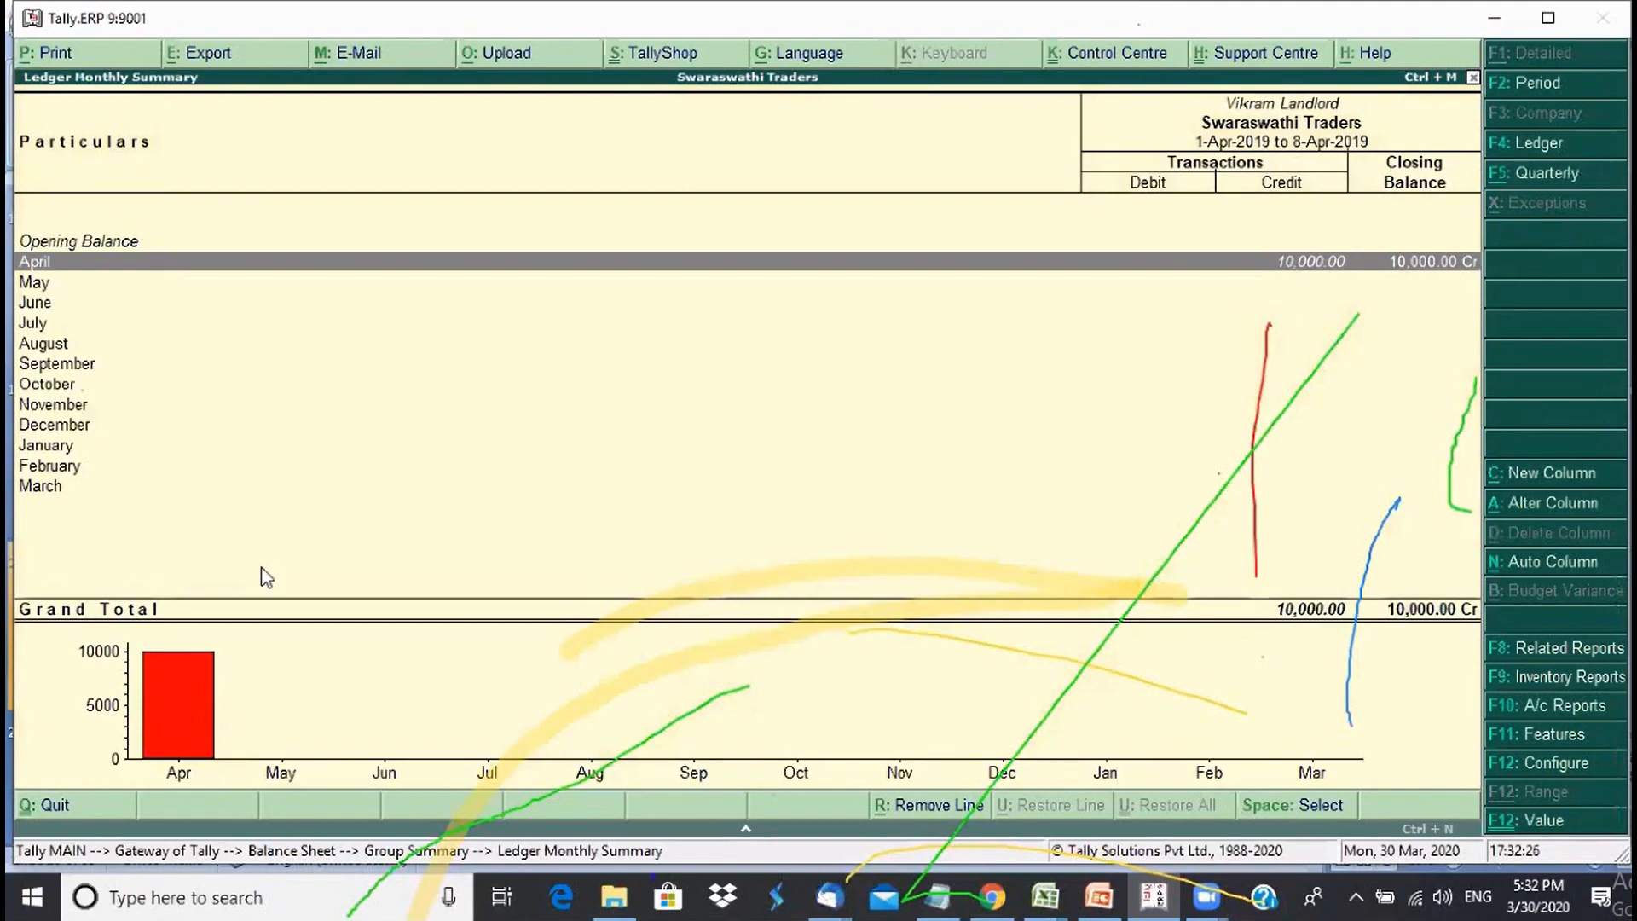
key("Return")
key("Return")
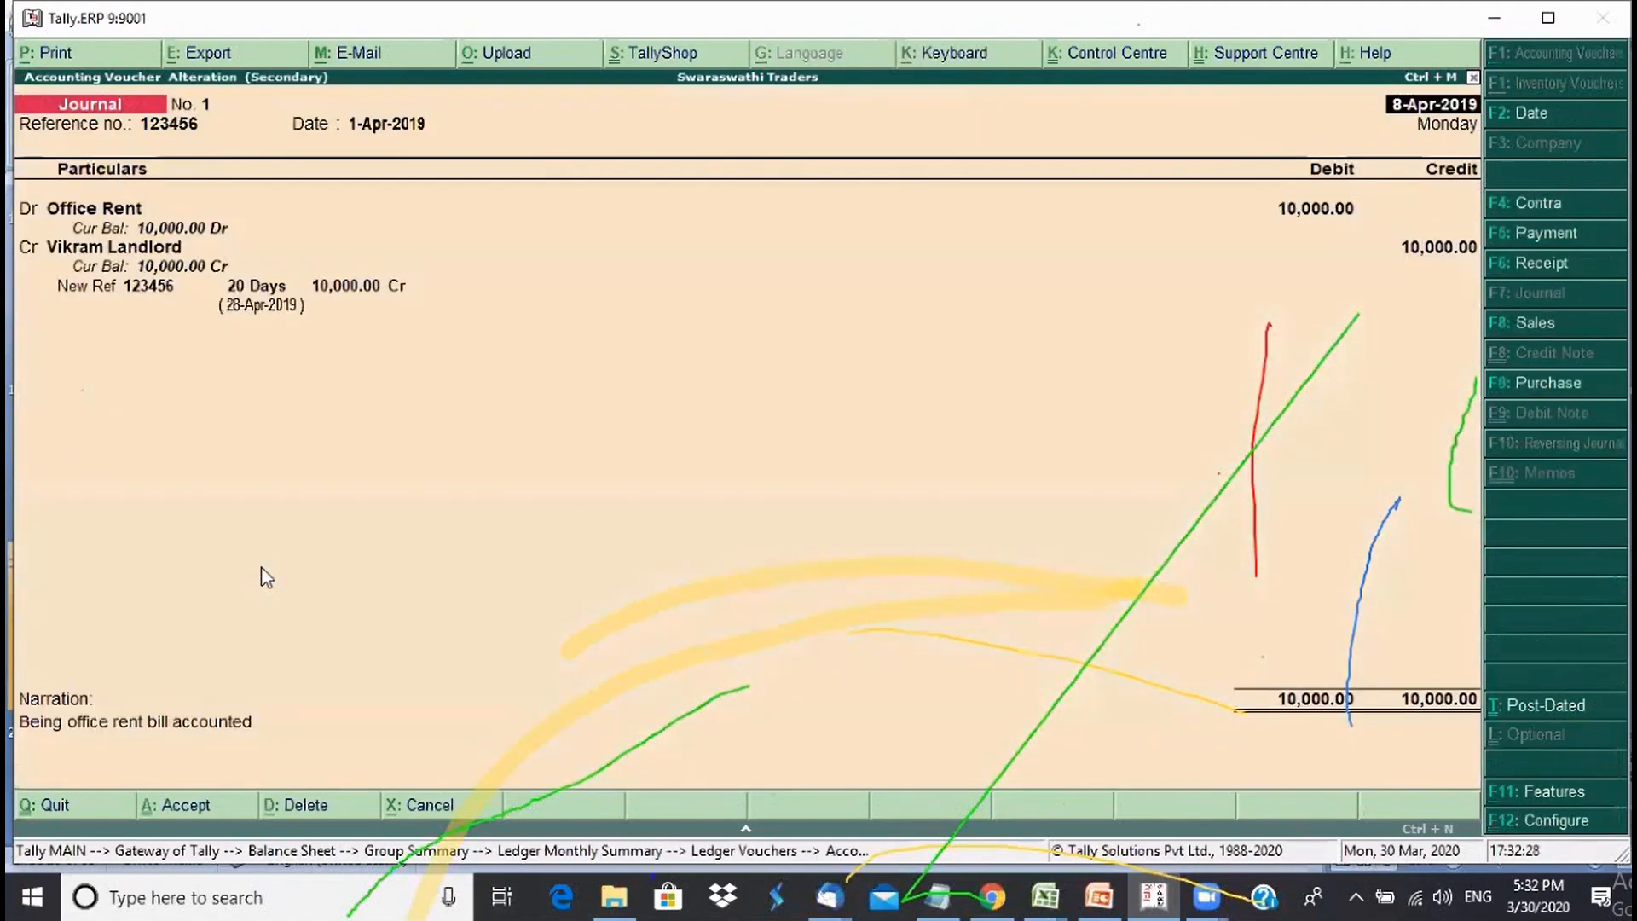
key("Escape")
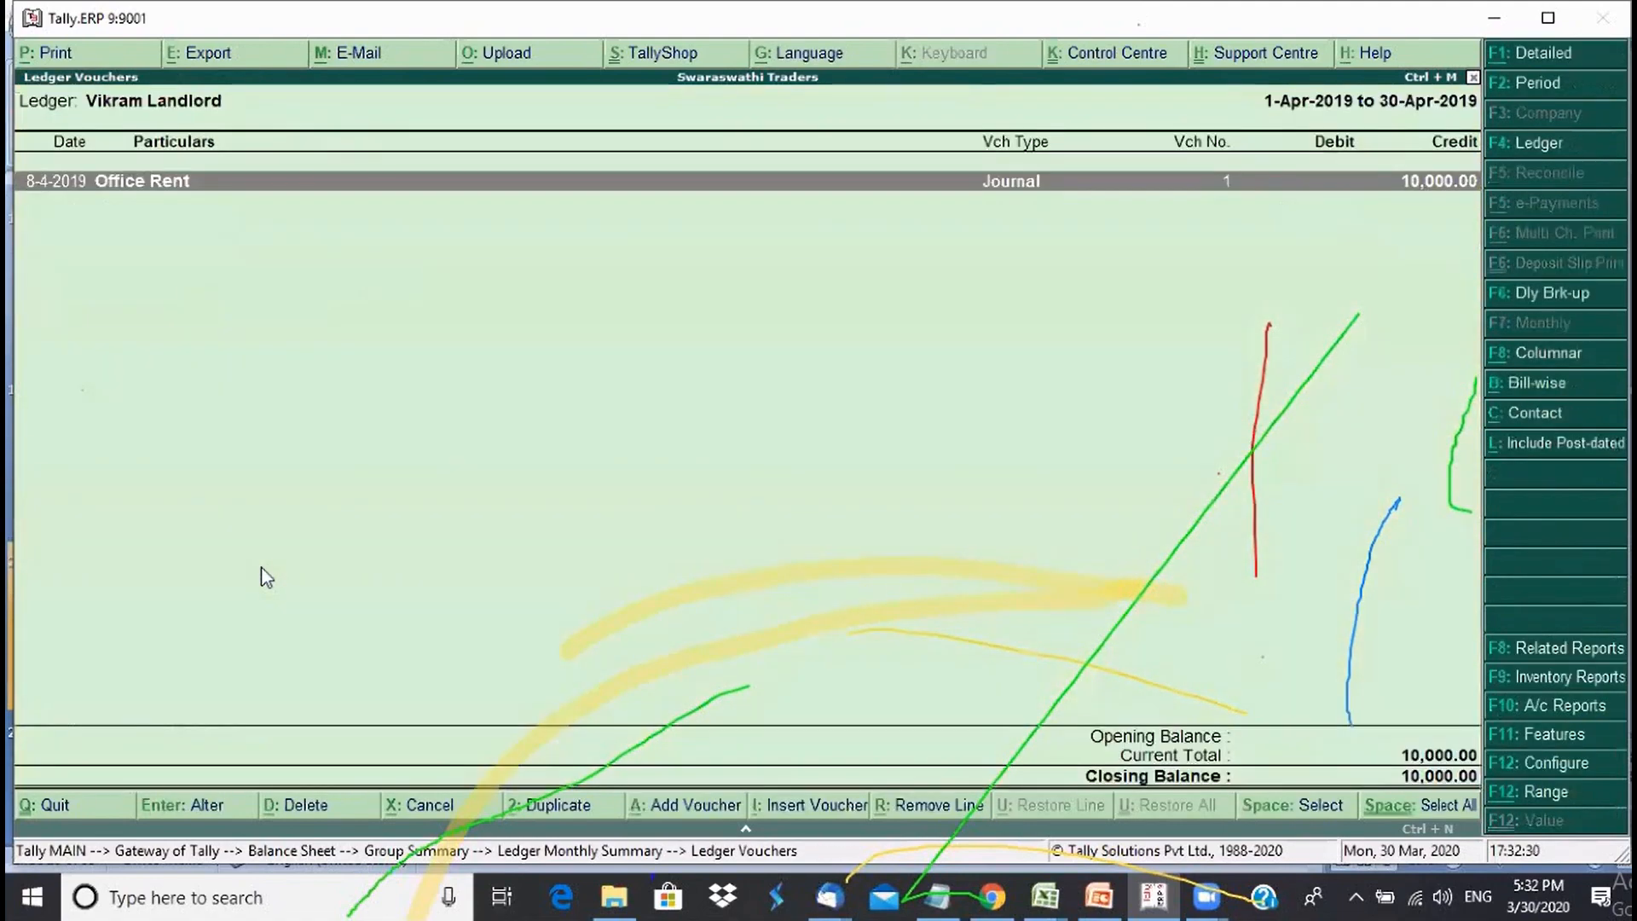
key("Escape")
key("Escape")
key("Escape")
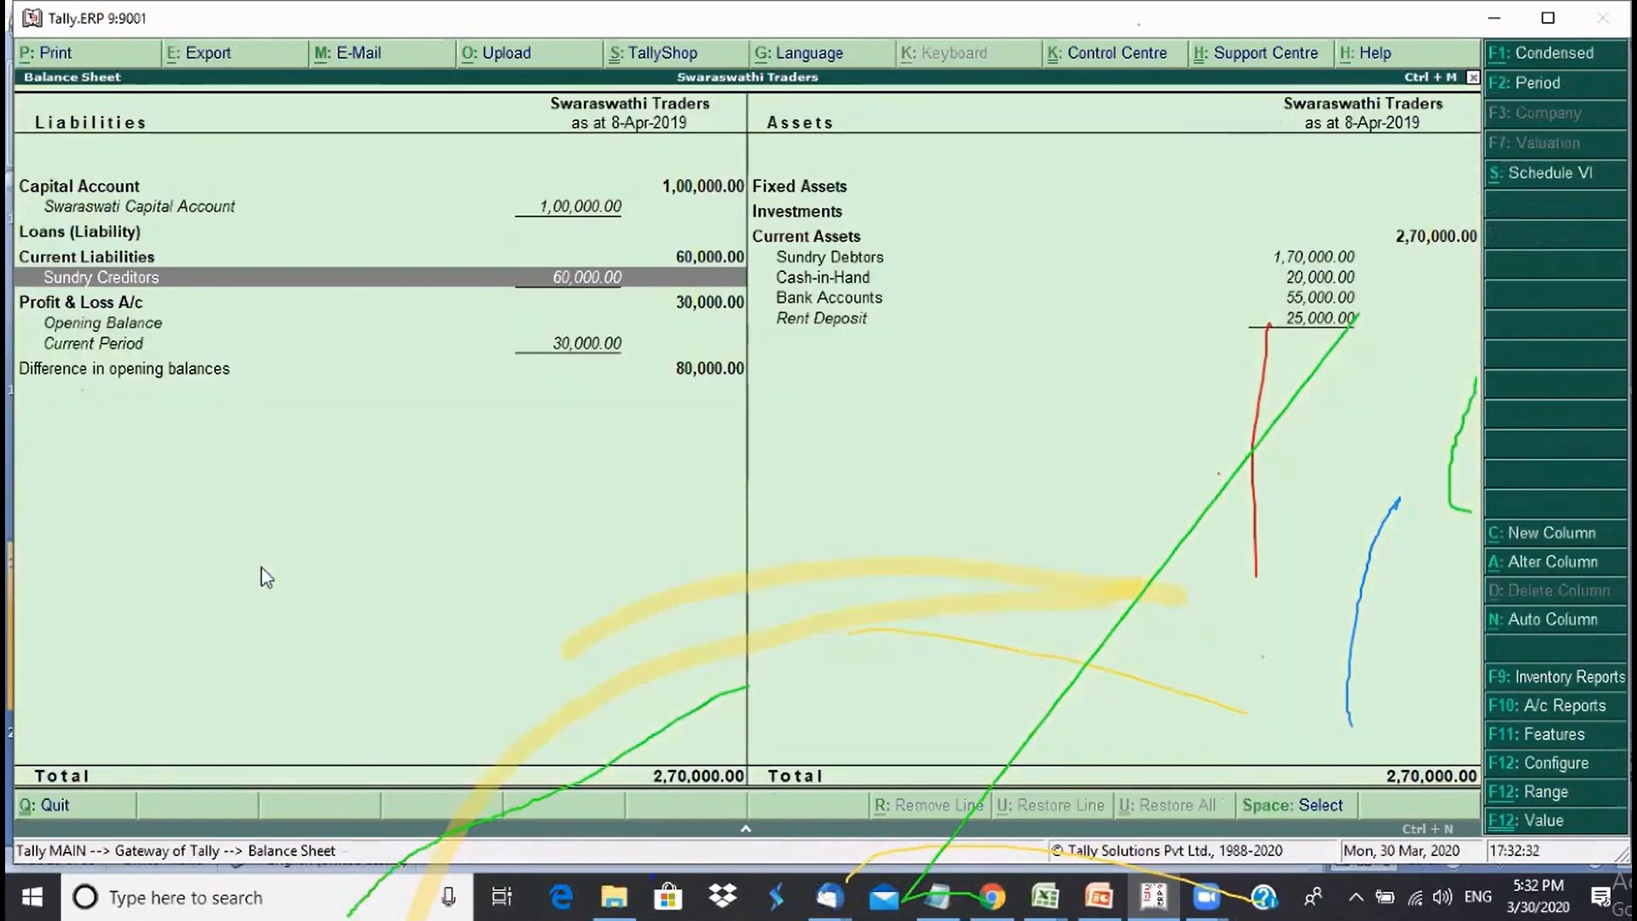
key("Right")
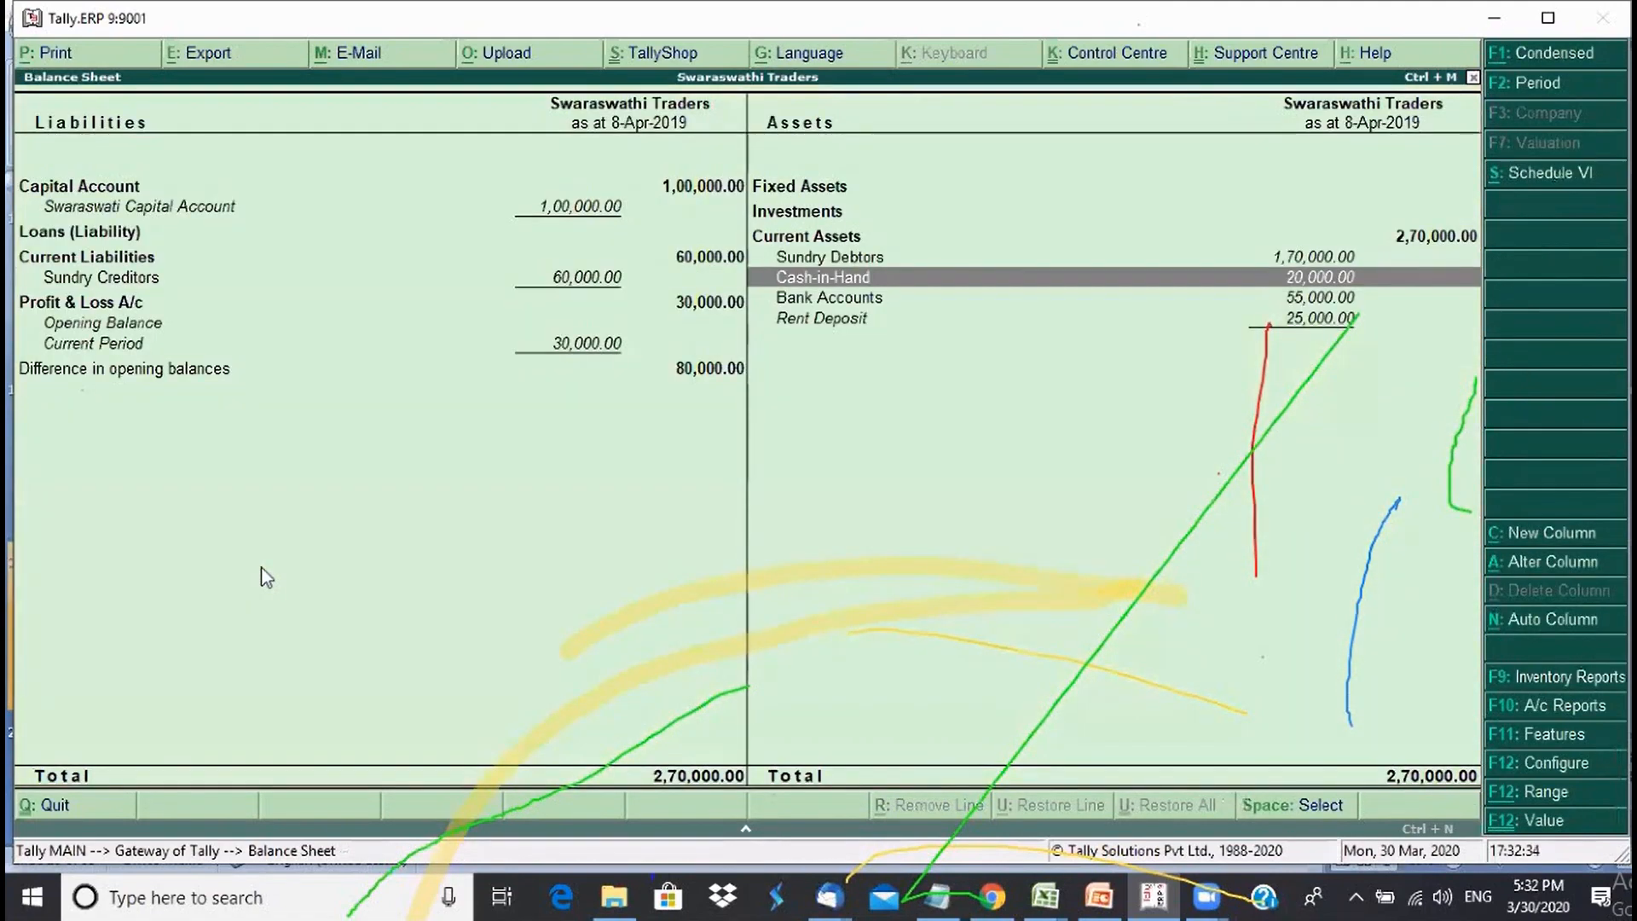
key("Up")
- Exit the Balance Sheet report back to the Gateway of Tally
key("Escape")
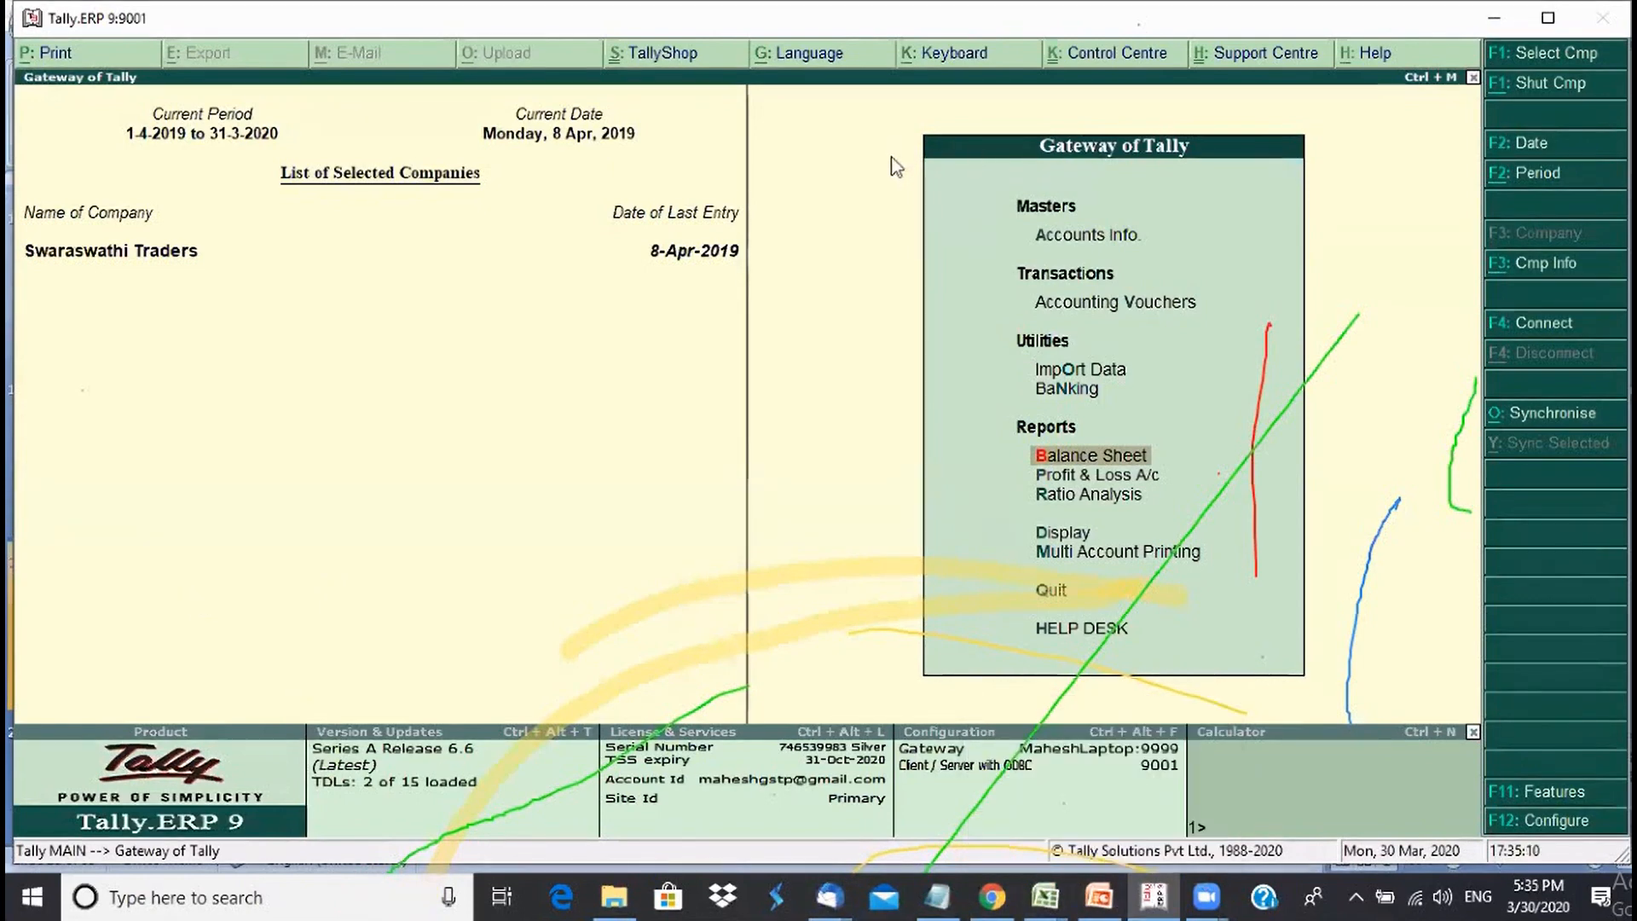
left_click(892, 191)
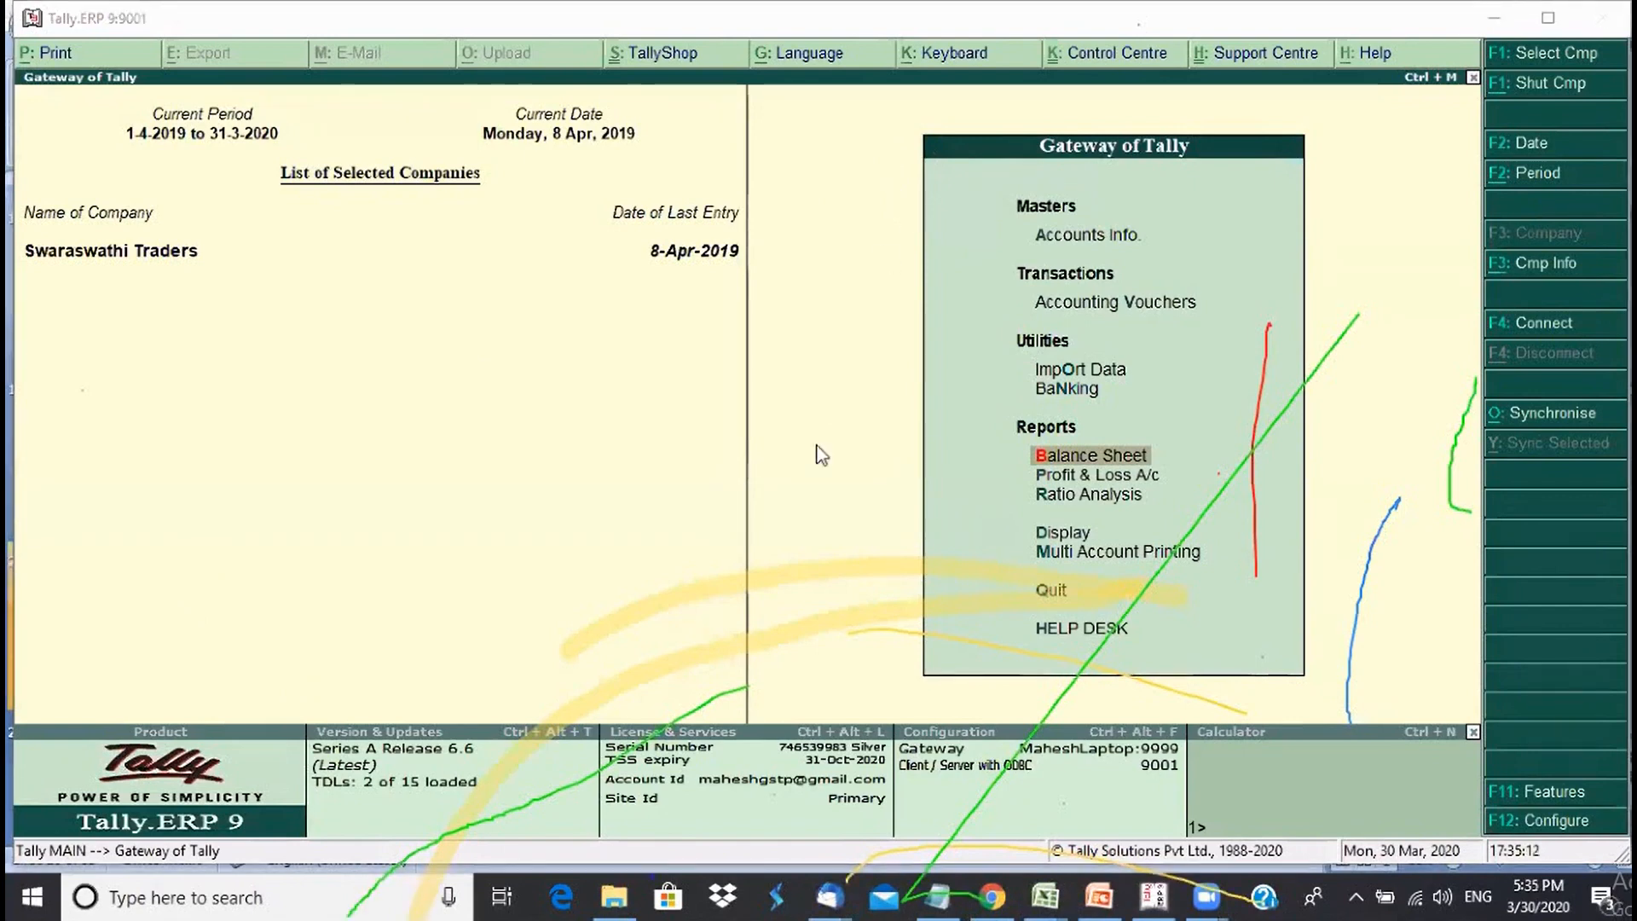
left_click(1087, 464)
left_click(1087, 465)
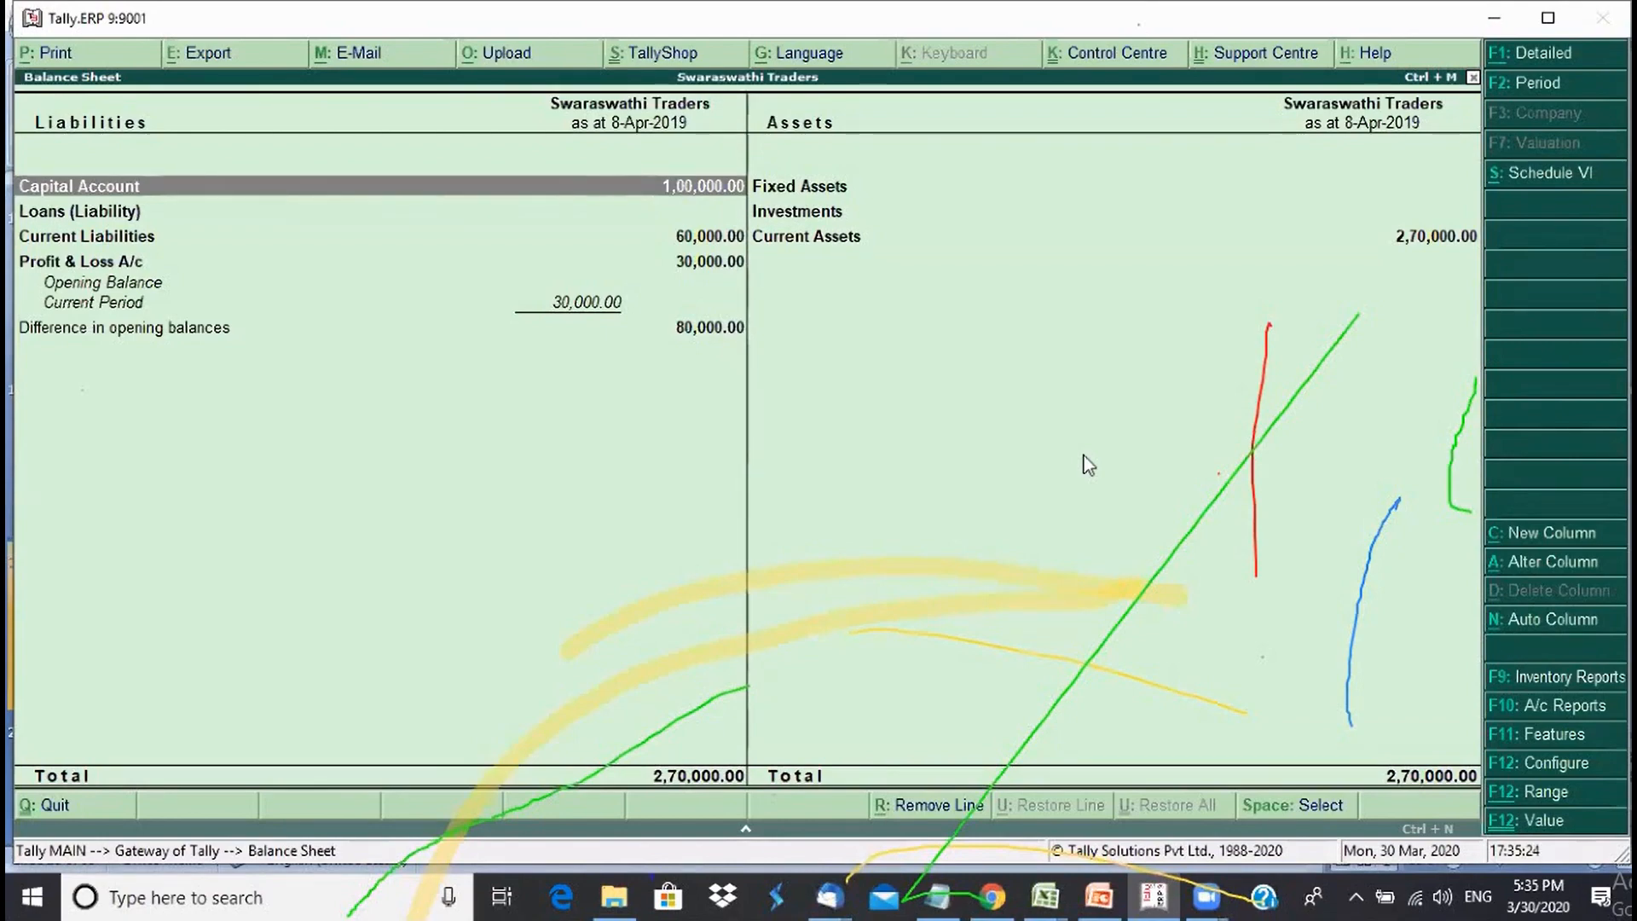
key("Escape")
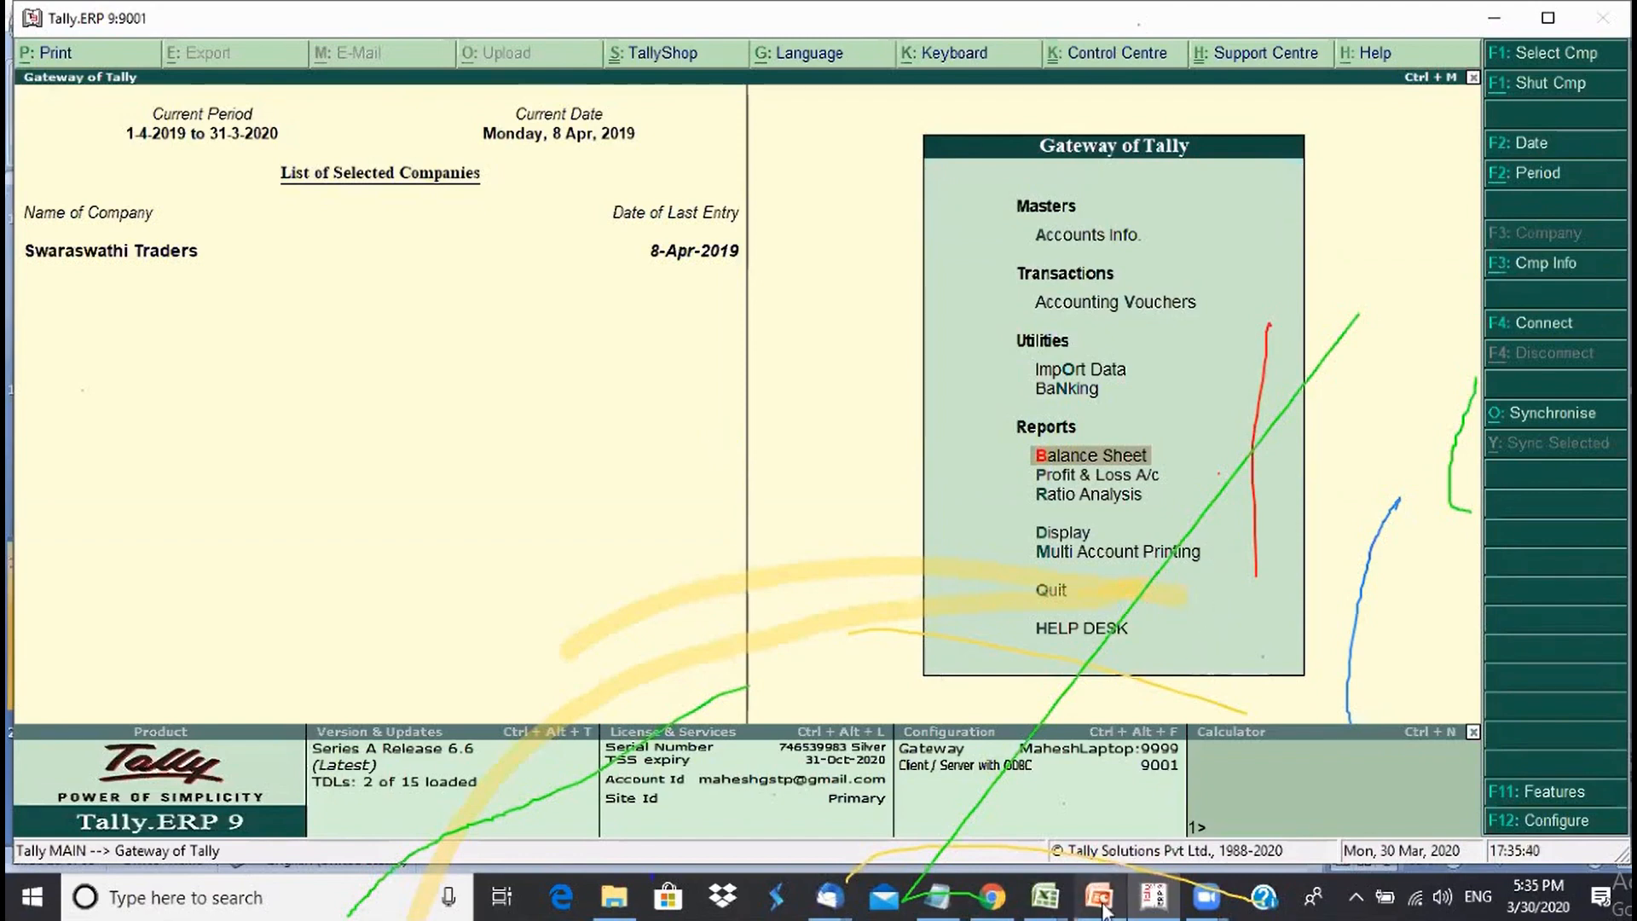
- In PowerPoint, go from the Our Contacts slide to slide 23, 'Share your Experience'
mouse_move(1102, 909)
left_click(1098, 830)
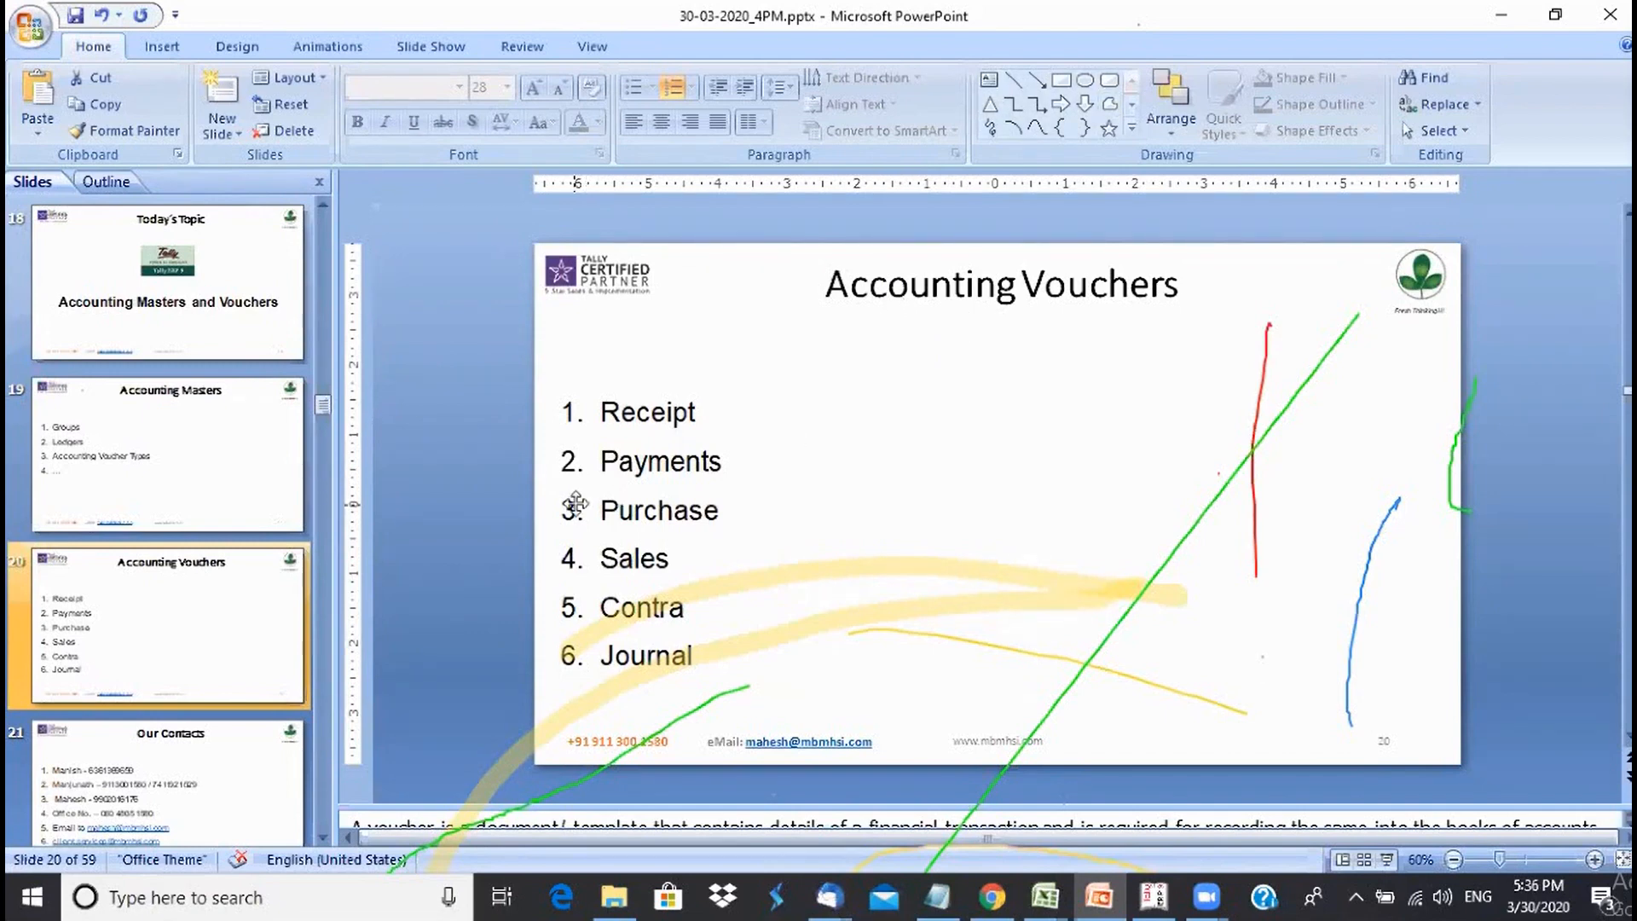
left_click(201, 763)
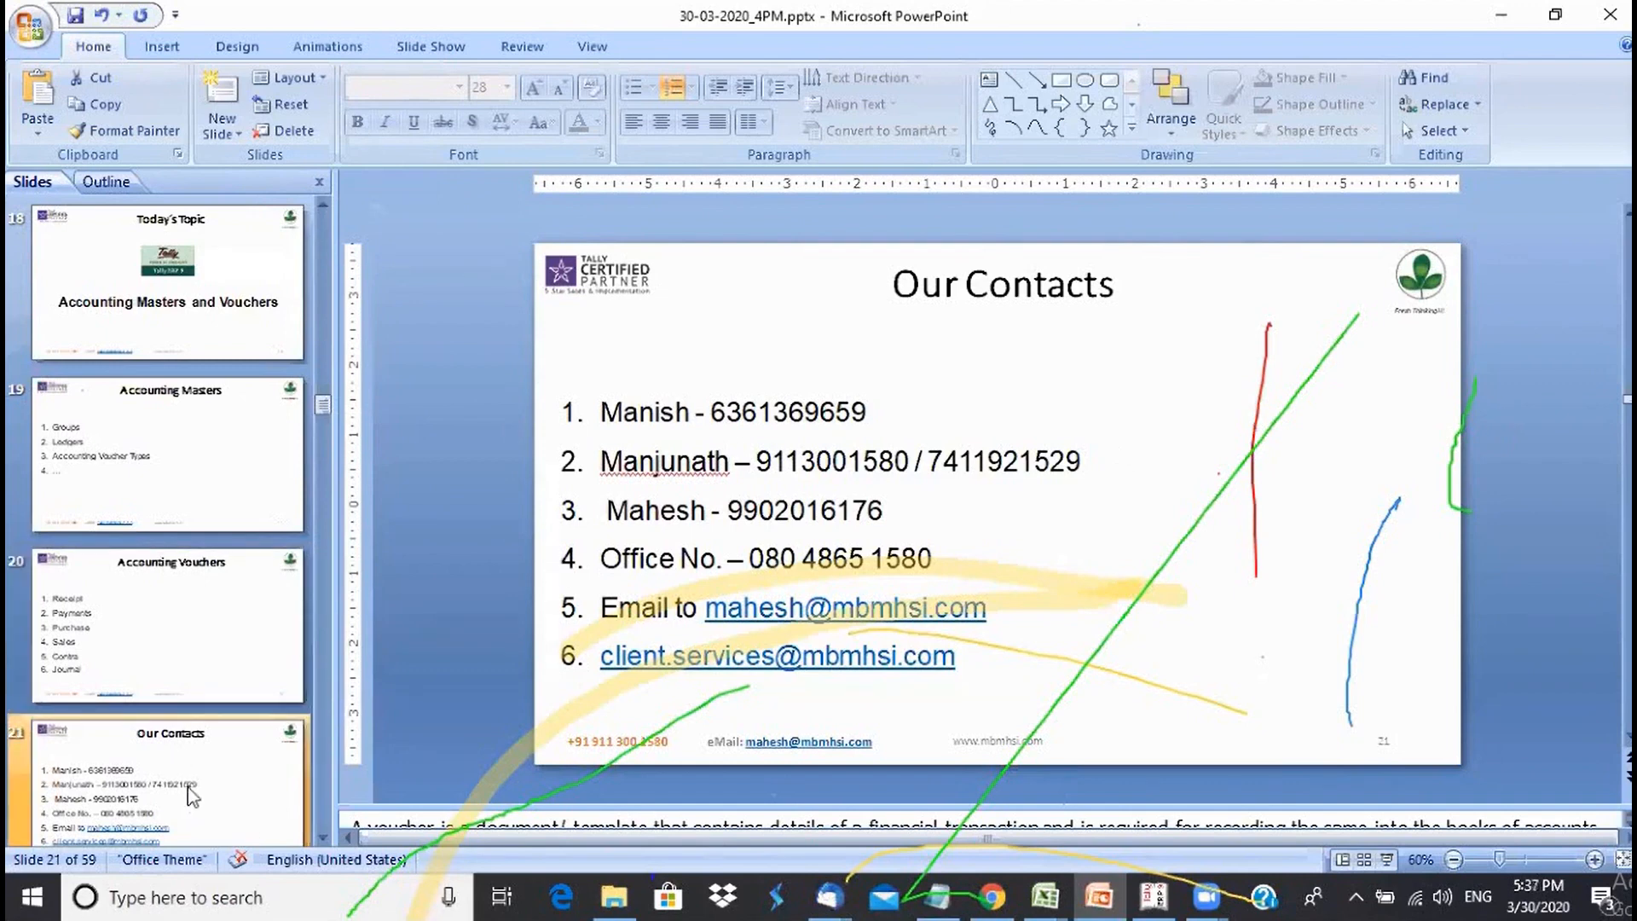
left_click(323, 837)
left_click(324, 837)
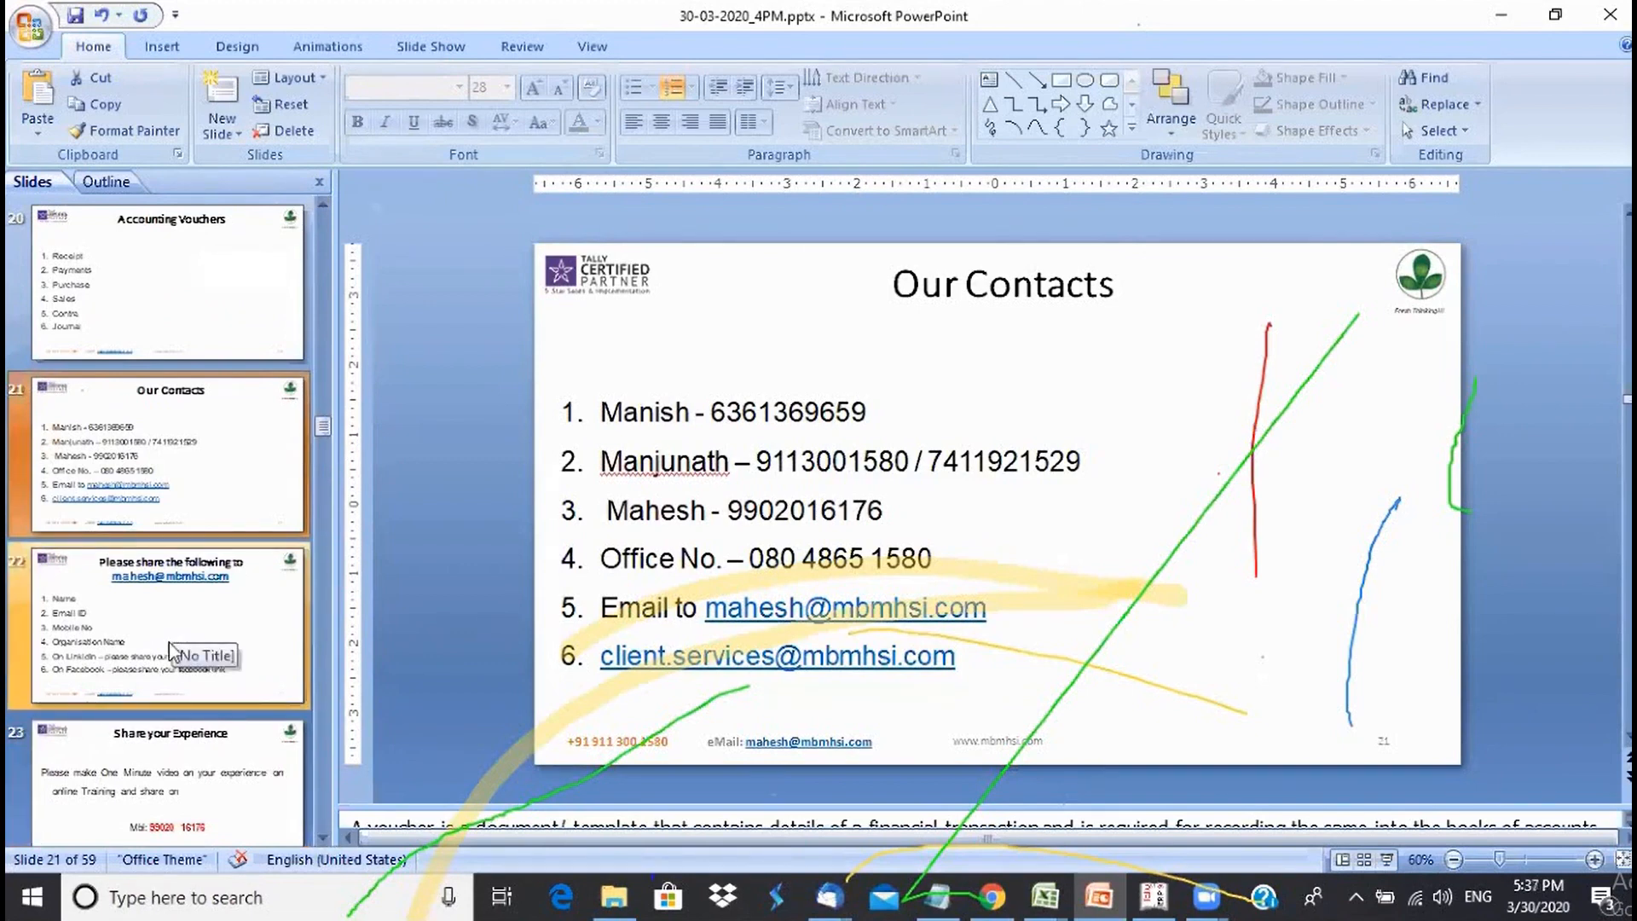
left_click(197, 786)
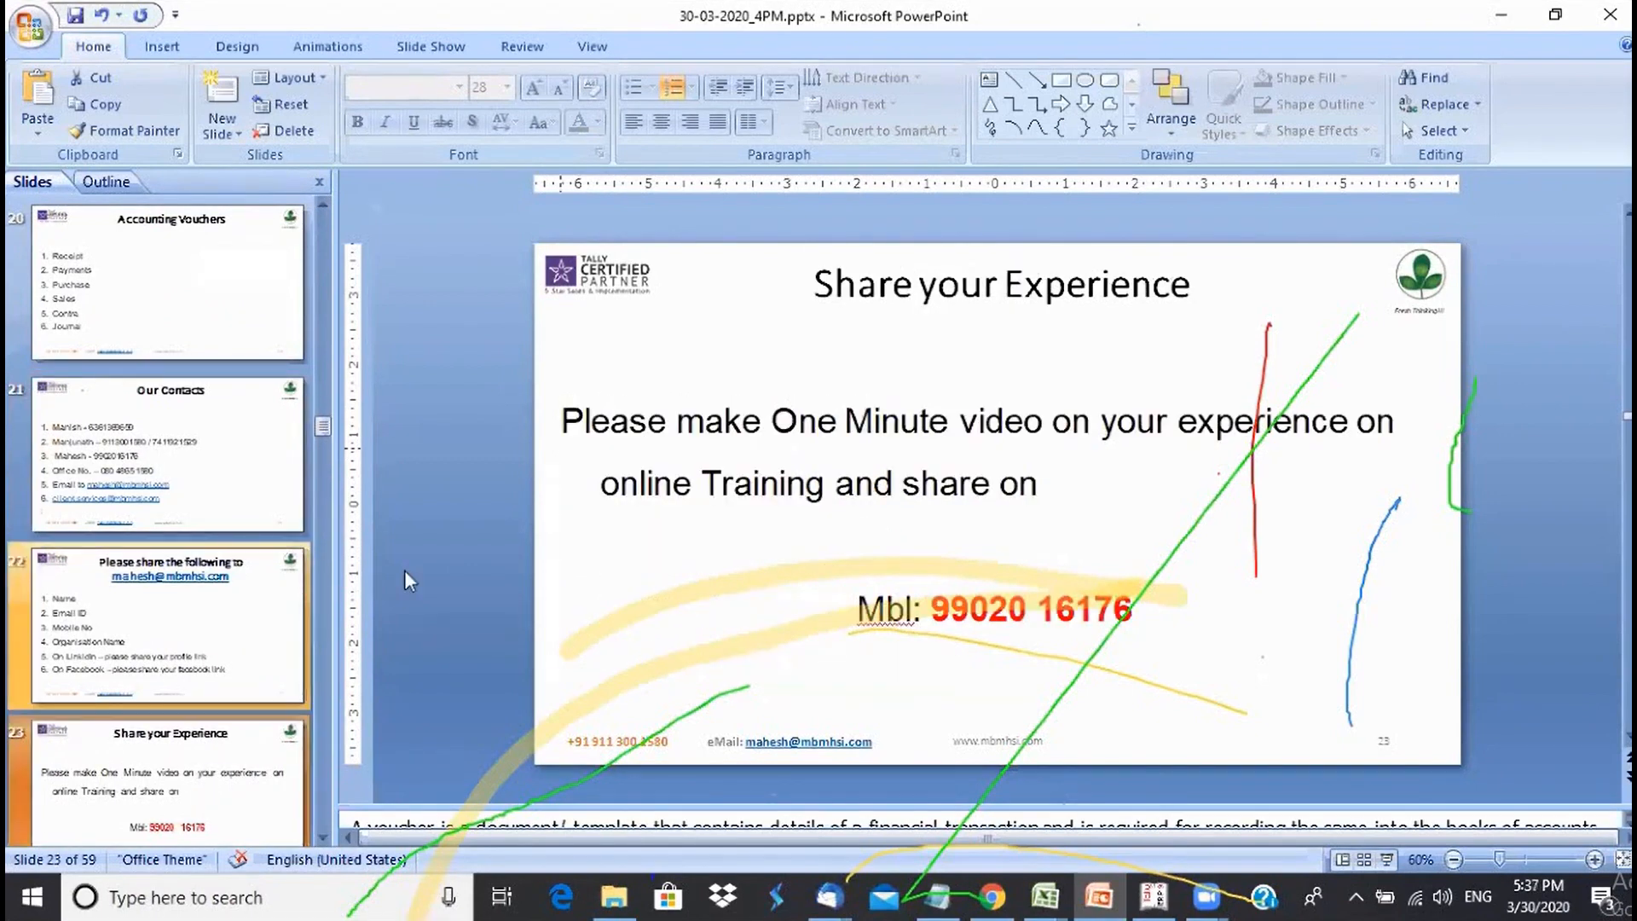